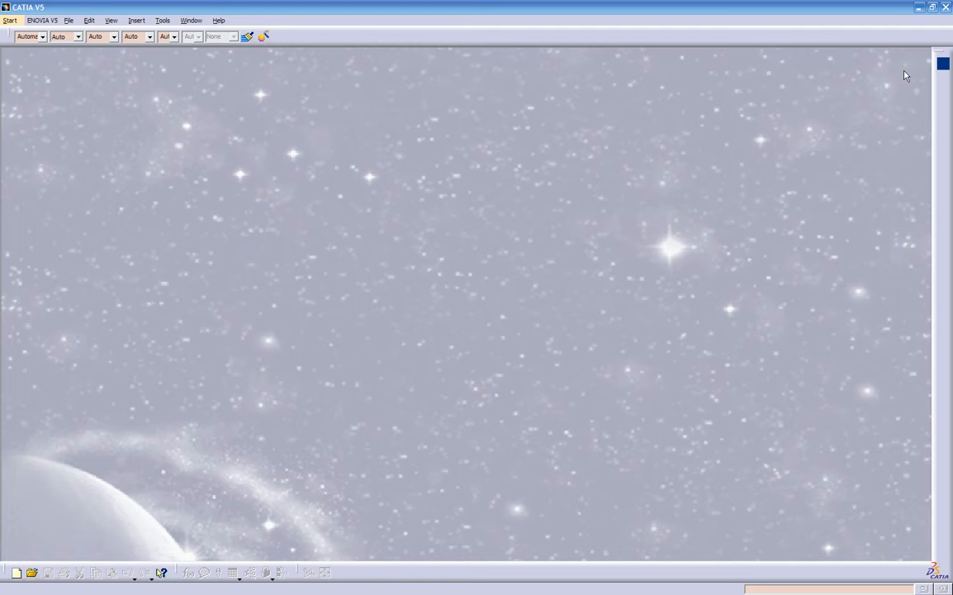
- Create a new part in the Part Design workbench and start a pad with its profile sketch on the xy plane
click(942, 65)
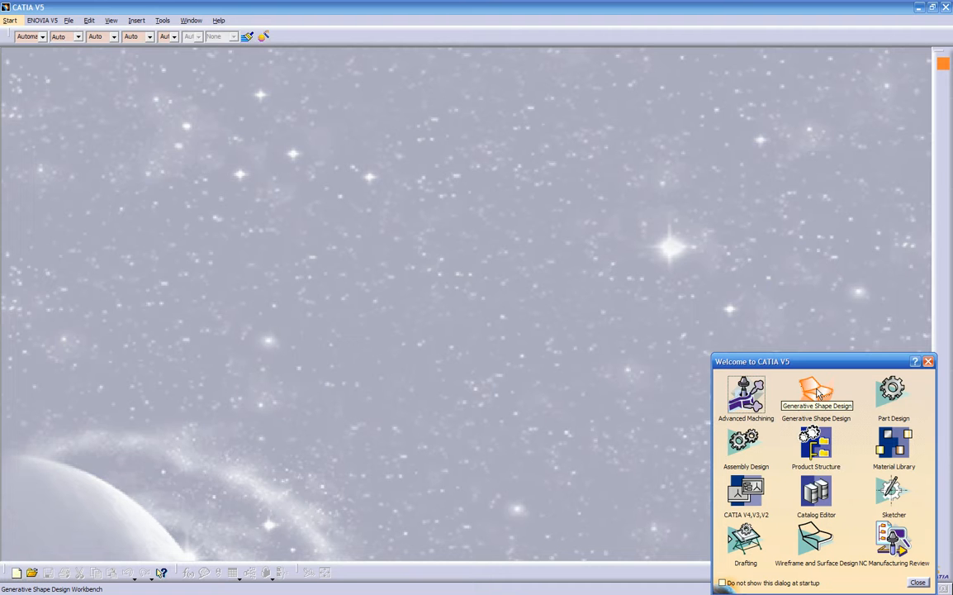
click(895, 391)
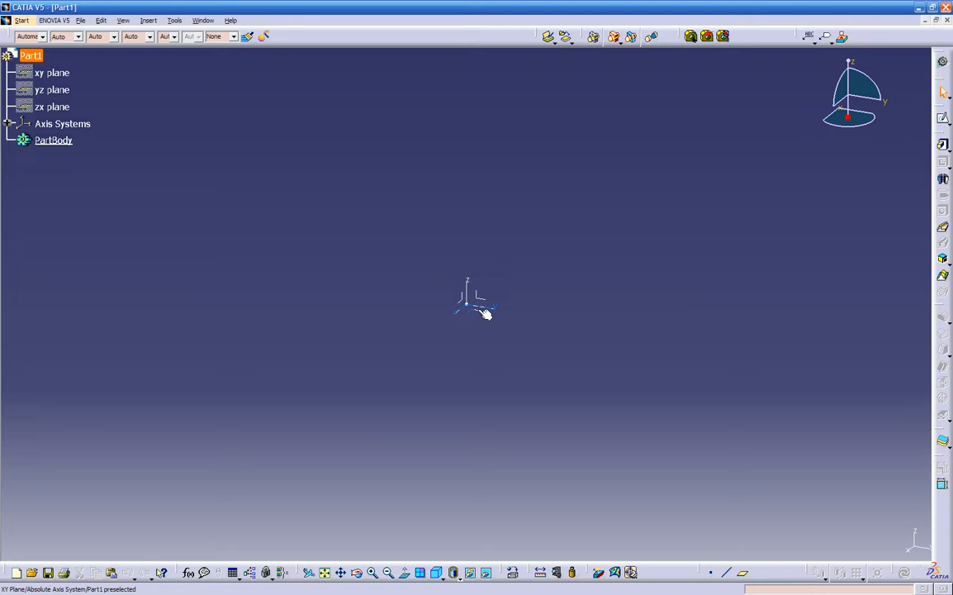
click(485, 313)
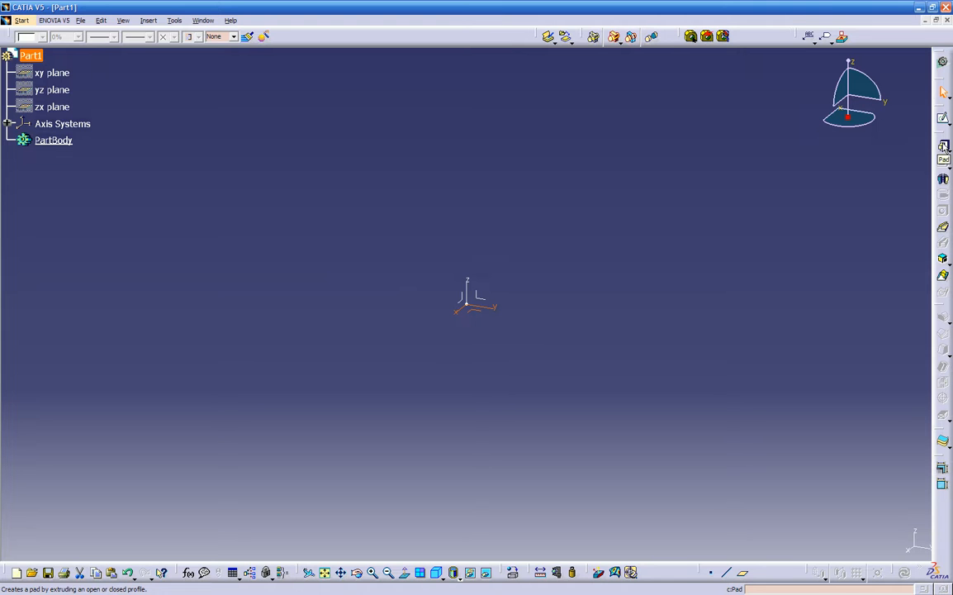
click(944, 146)
click(478, 320)
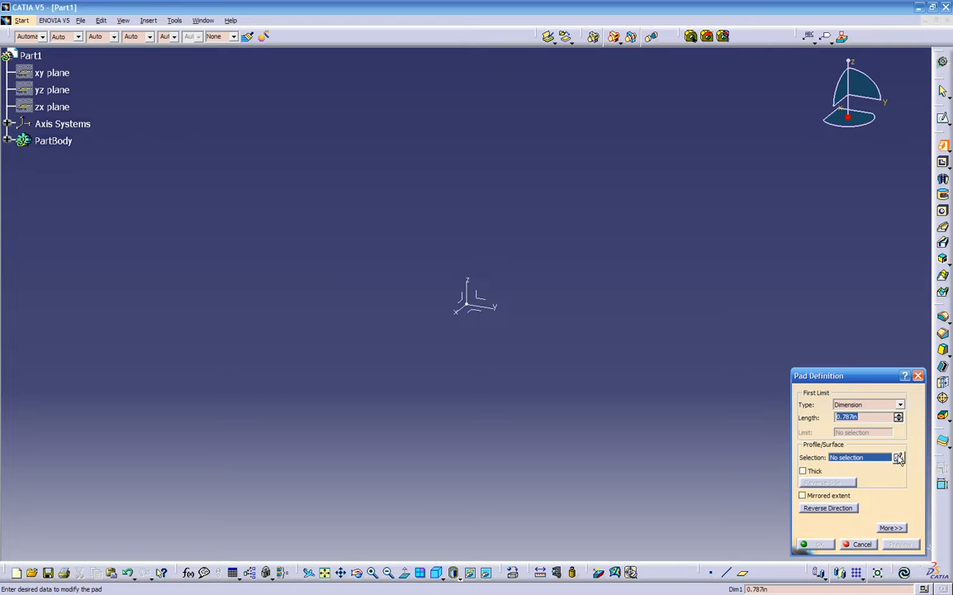
click(899, 457)
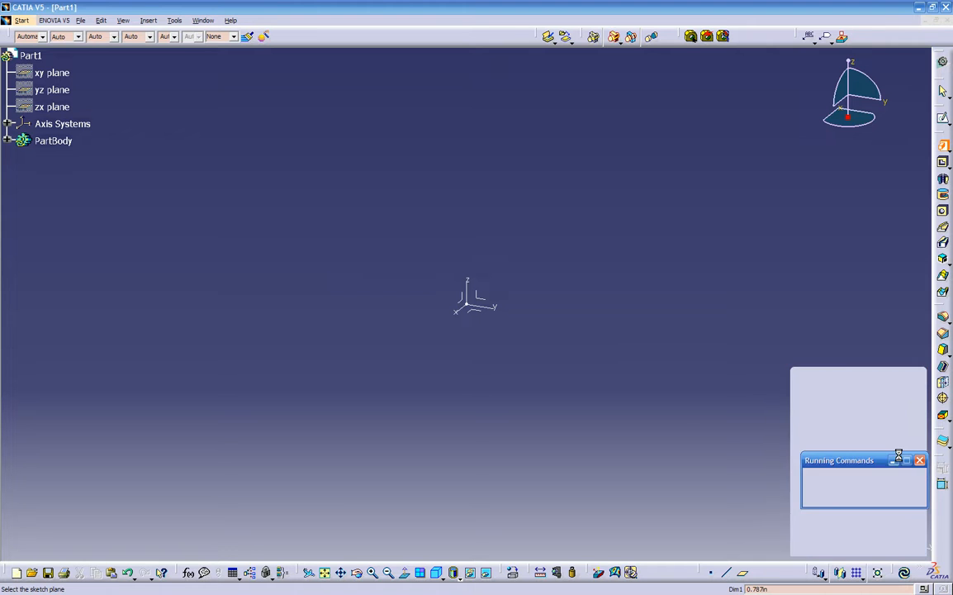
click(477, 311)
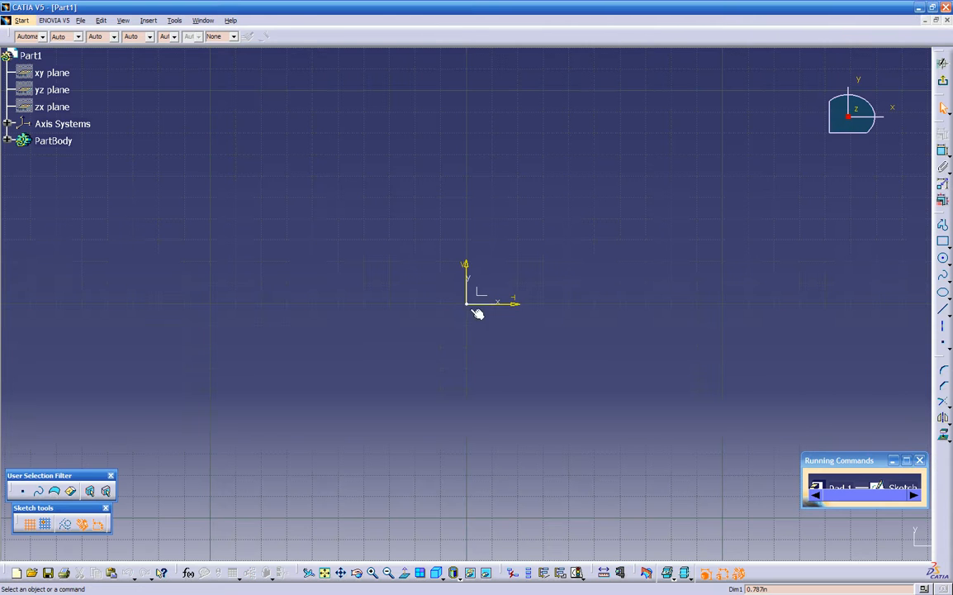
- Sketch a rectangle on the positive side of the origin with its lower edge on the horizontal axis, and pad it 0.787 in
middle_drag(755, 308, 679, 345)
click(942, 242)
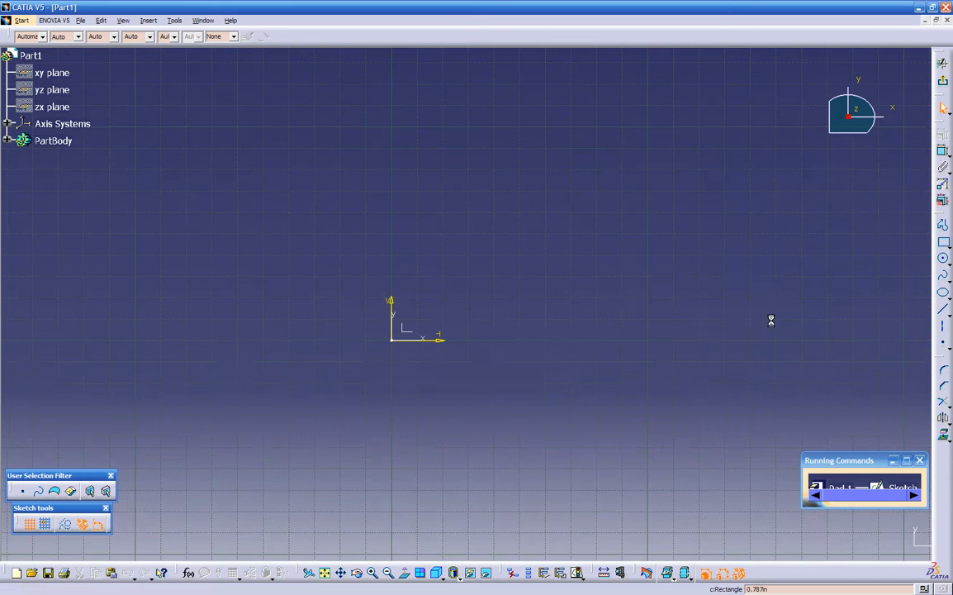
click(499, 337)
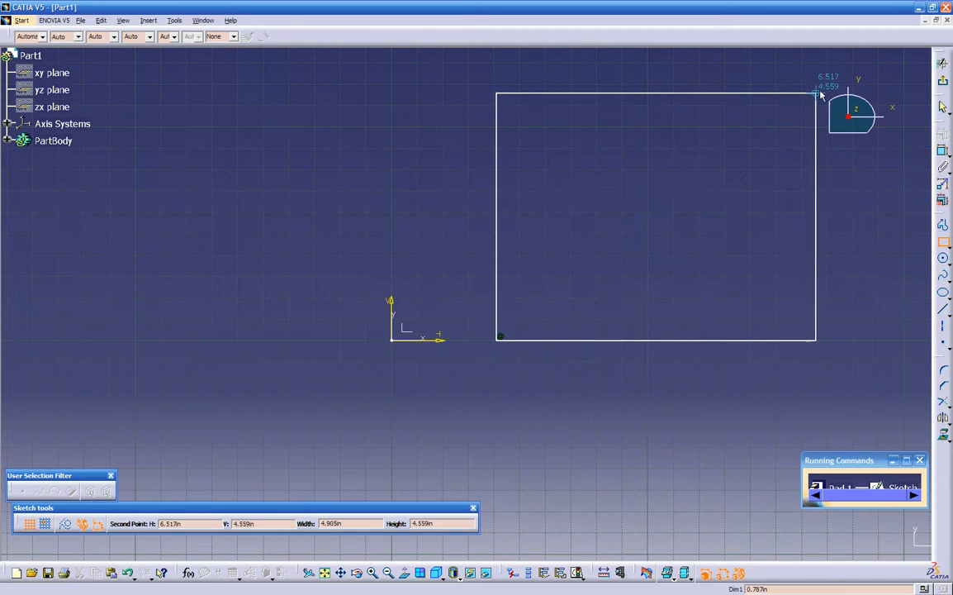
click(893, 75)
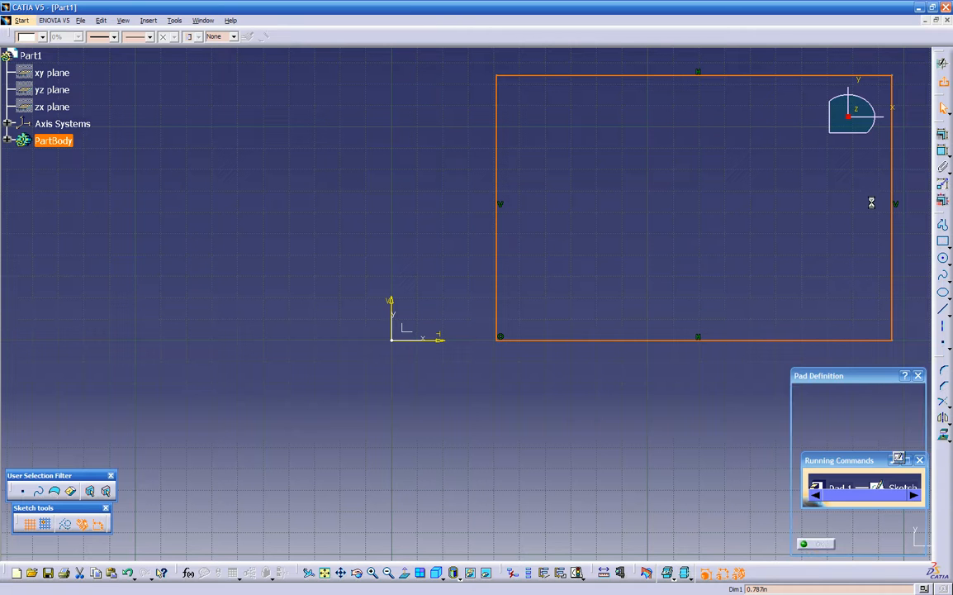
mouse_move(624, 410)
middle_down()
mouse_move(618, 386)
mouse_move(624, 399)
middle_up()
click(817, 543)
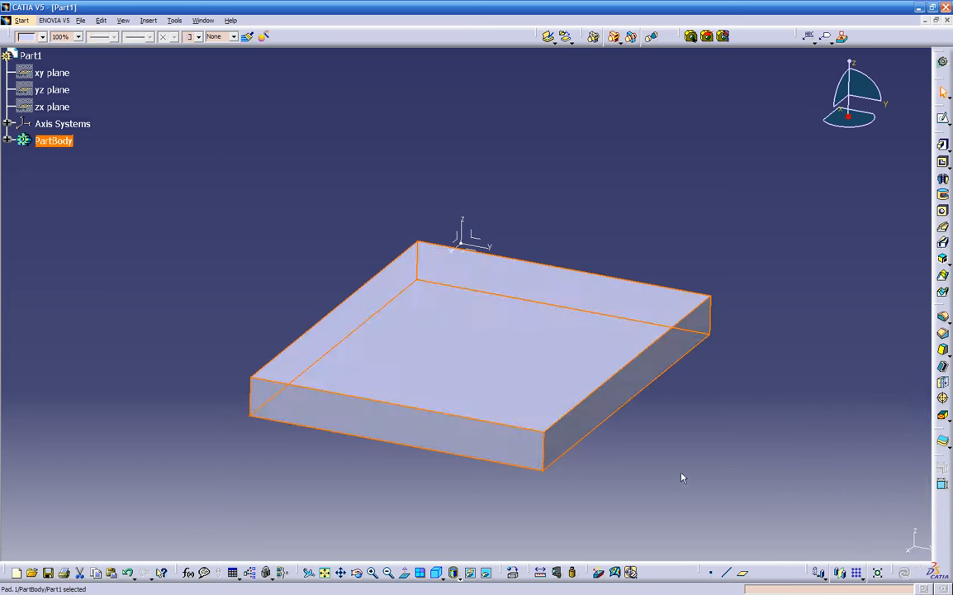
click(693, 481)
middle_drag(692, 452, 657, 440)
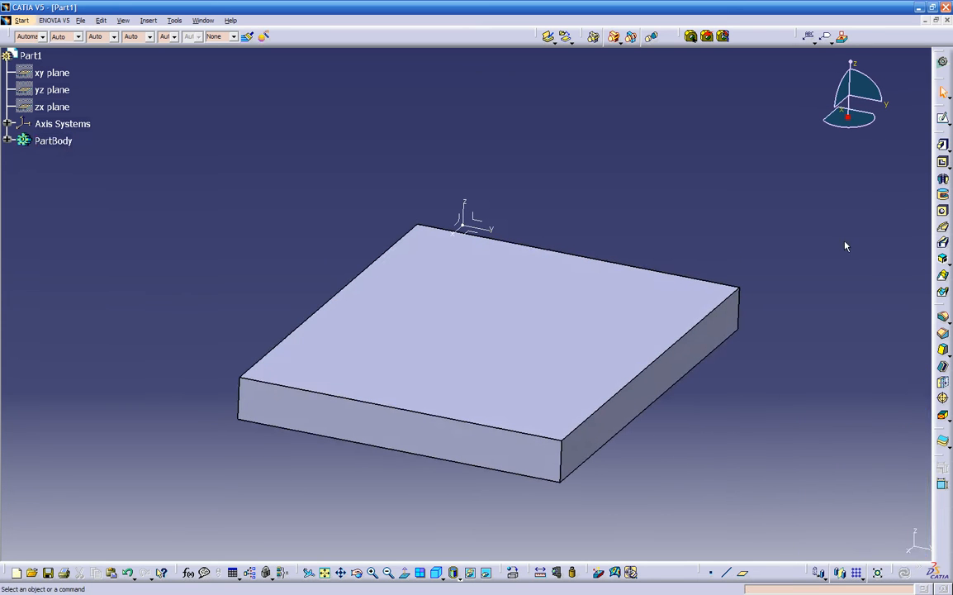
- Start a pocket with its sketch on the block's top face and draw a rectangle inside the face's outline
click(944, 164)
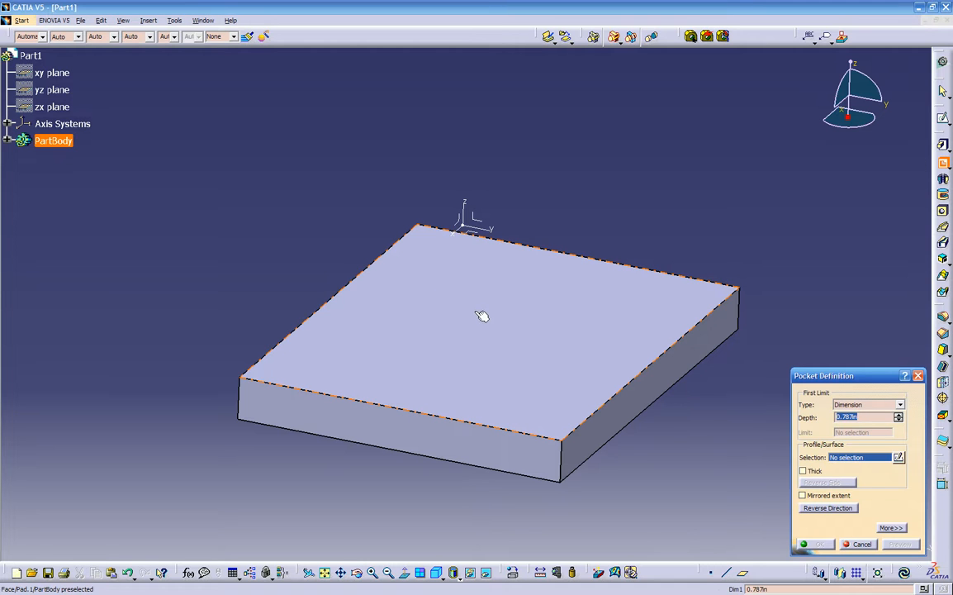
click(899, 459)
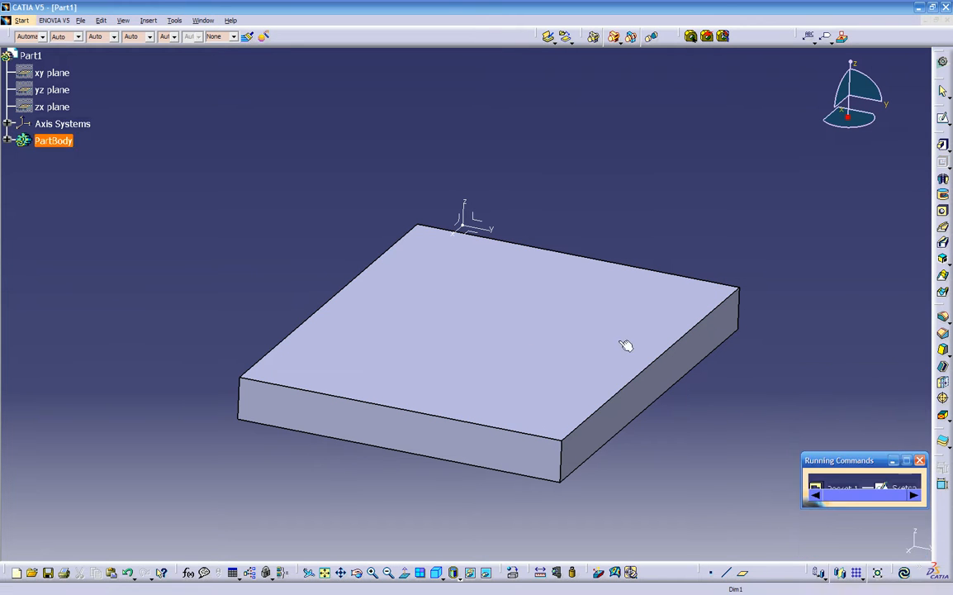
click(501, 303)
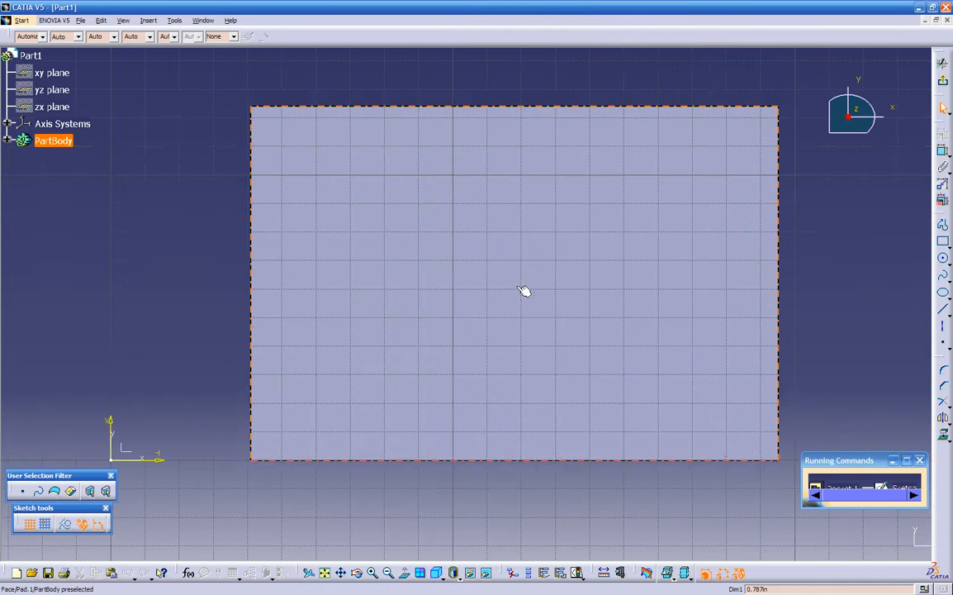
click(942, 241)
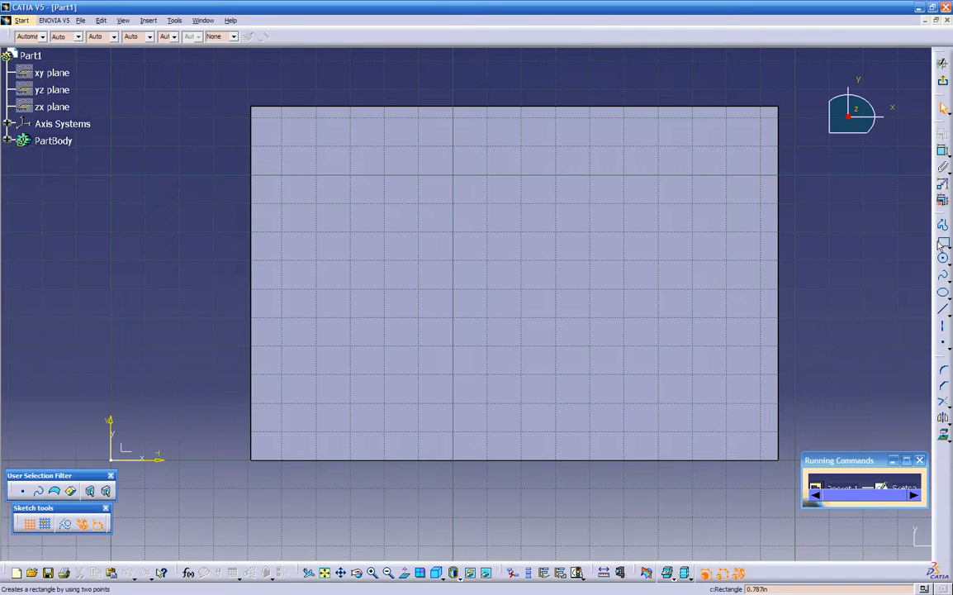
click(328, 153)
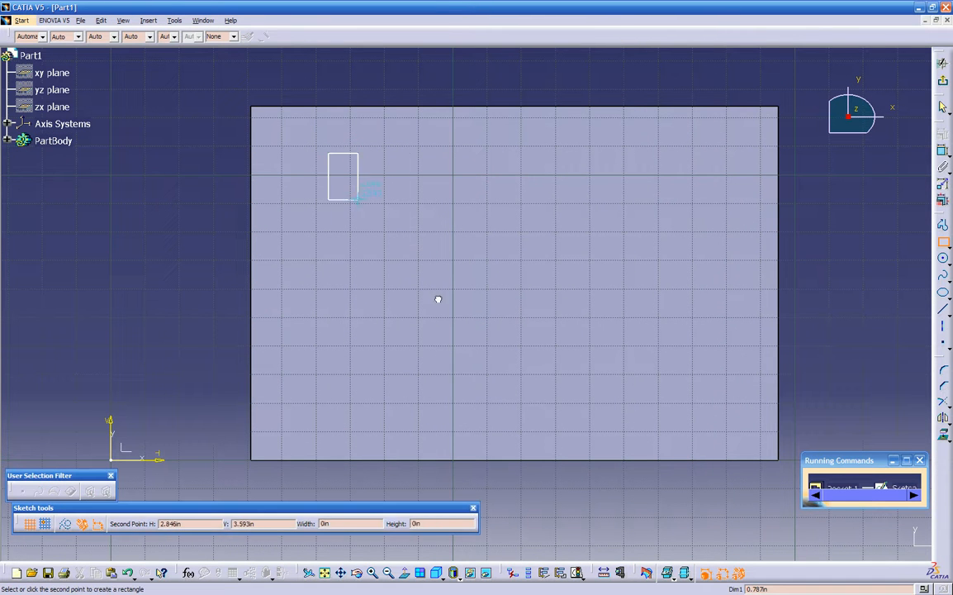
click(730, 409)
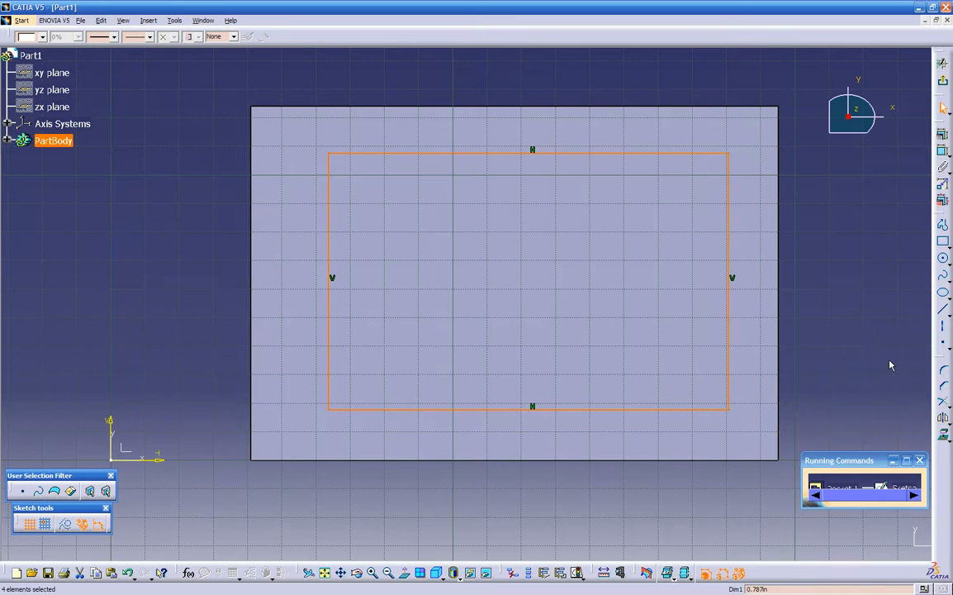
click(814, 338)
- Round all four corners of the inner rectangle with a 0.25 in radius and exit the sketch
click(943, 371)
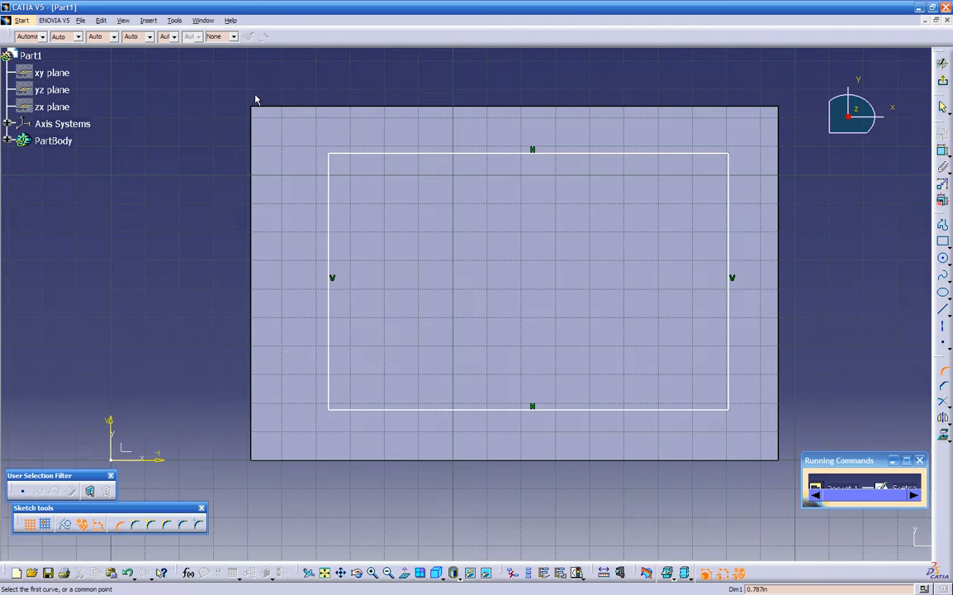
mouse_move(809, 493)
mouse_down()
mouse_move(940, 552)
mouse_move(855, 501)
mouse_move(809, 492)
mouse_up()
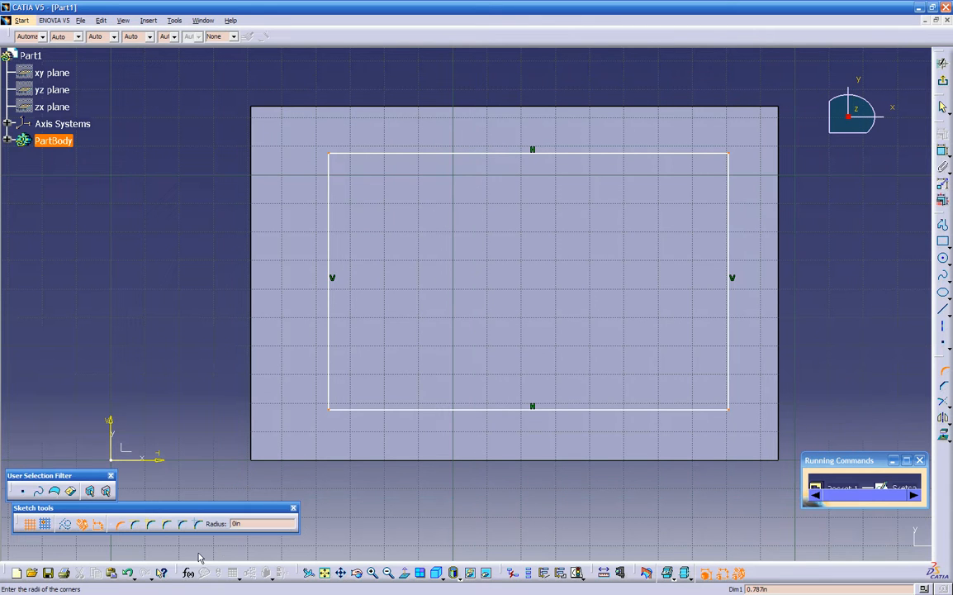
double_click(254, 523)
text(.25)
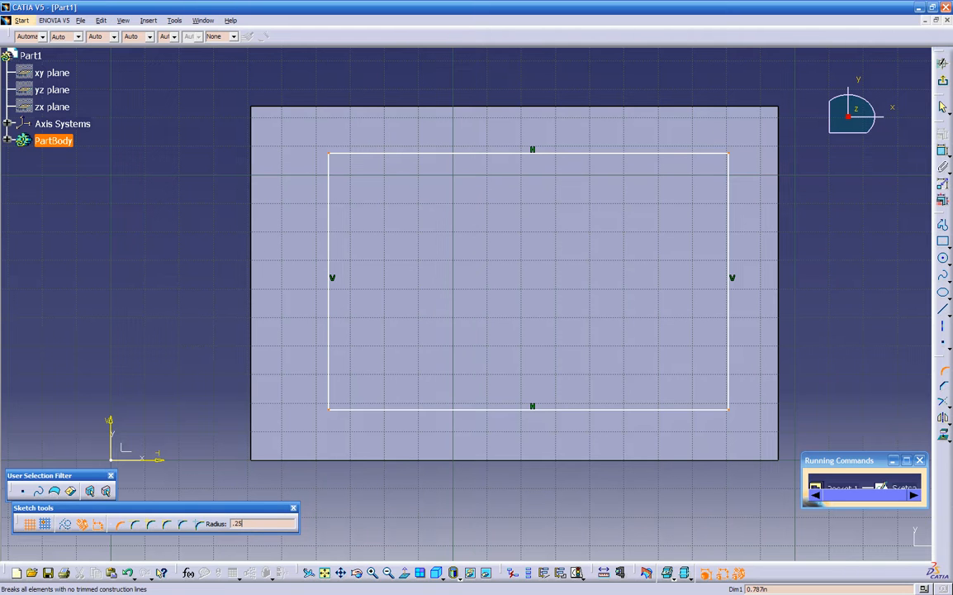
key(Return)
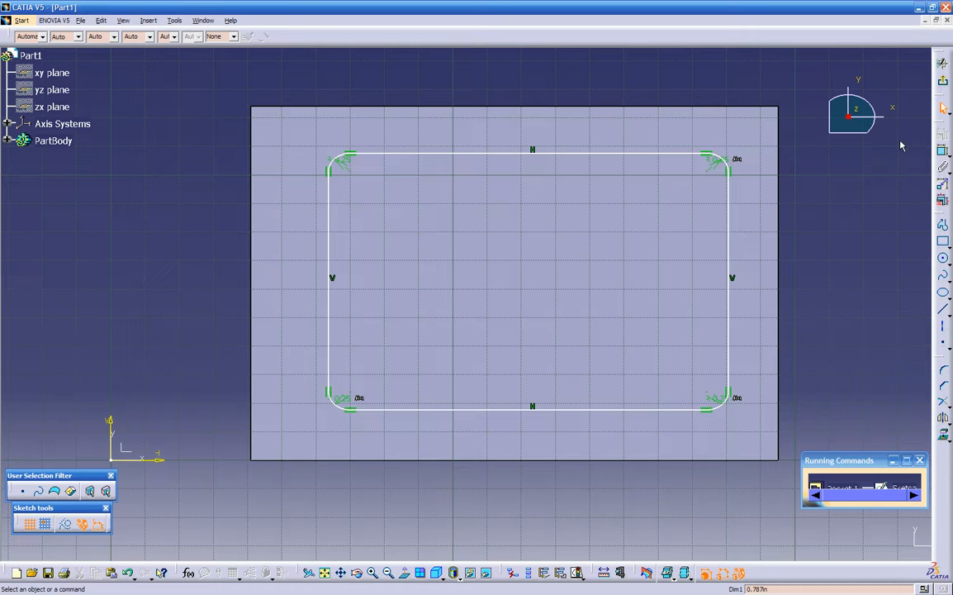
click(943, 80)
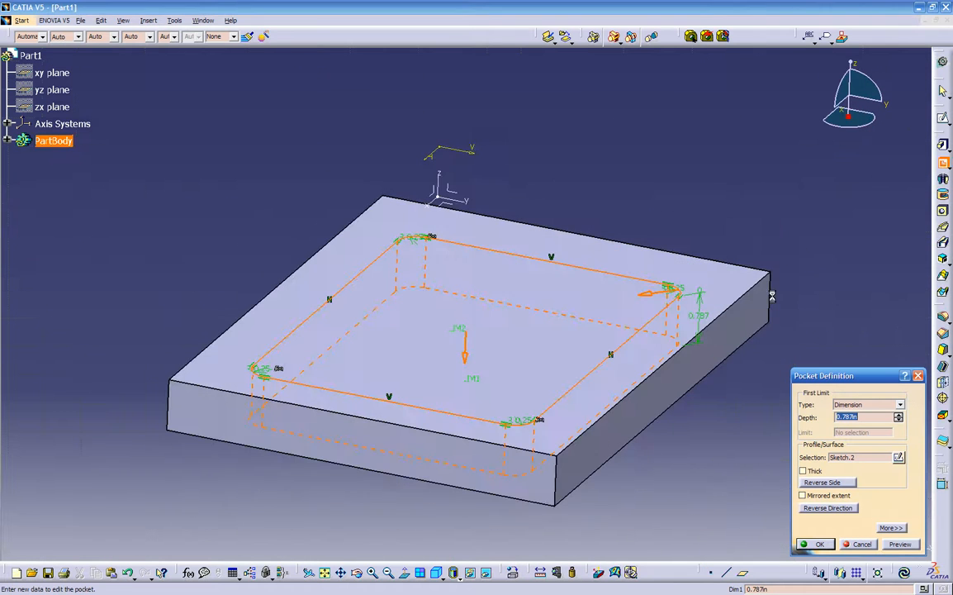
- Cut the rounded rectangle into the block as a pocket 0.5 in deep
middle_drag(558, 455, 549, 423)
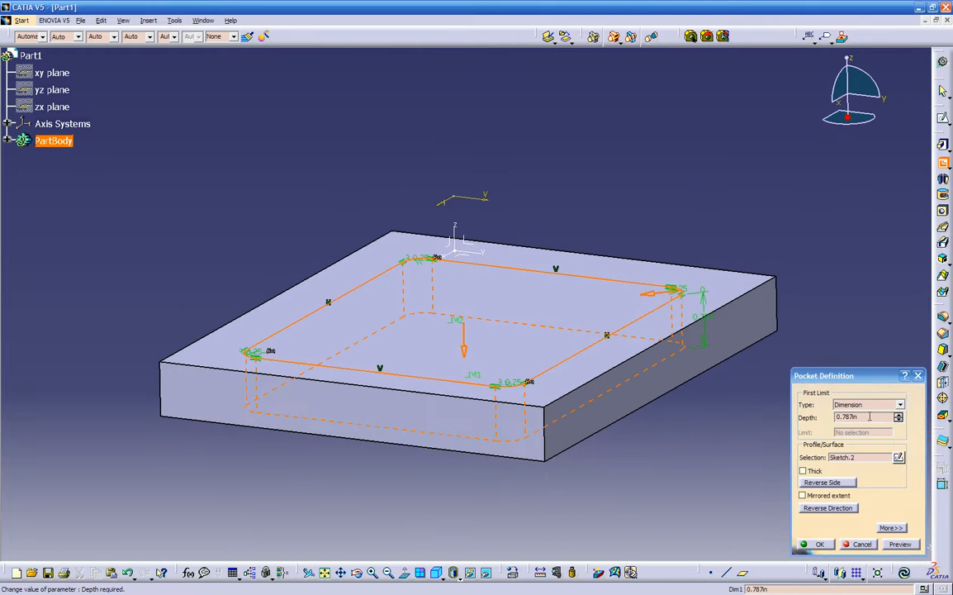
drag(864, 417, 755, 411)
text(.5)
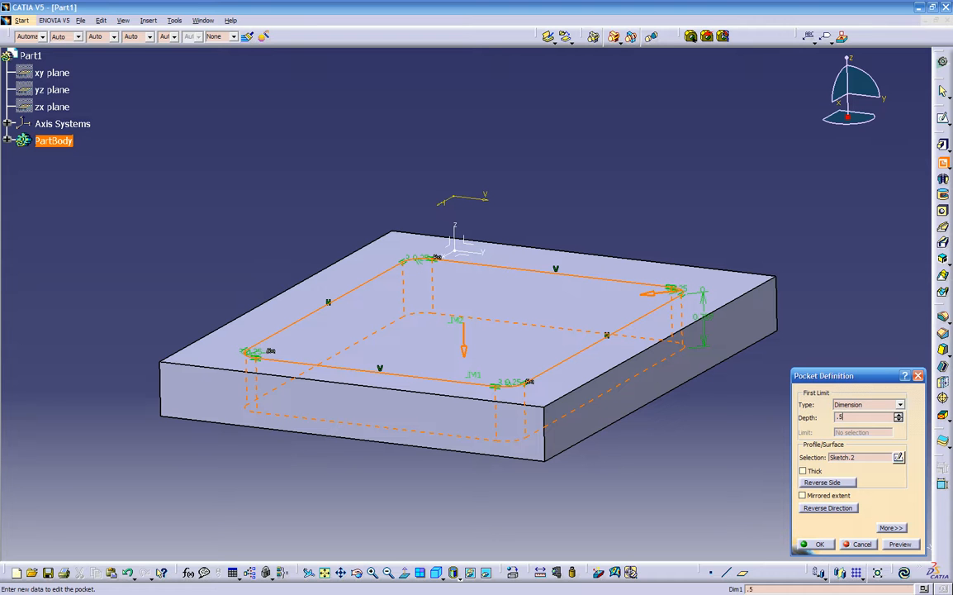
click(816, 543)
middle_drag(603, 474, 389, 434)
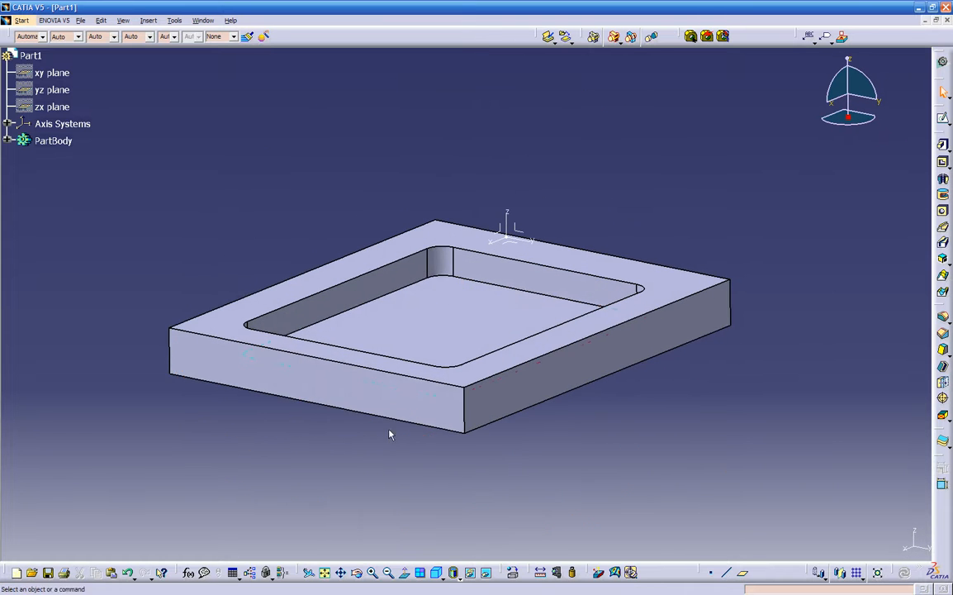
middle_drag(466, 357, 516, 336)
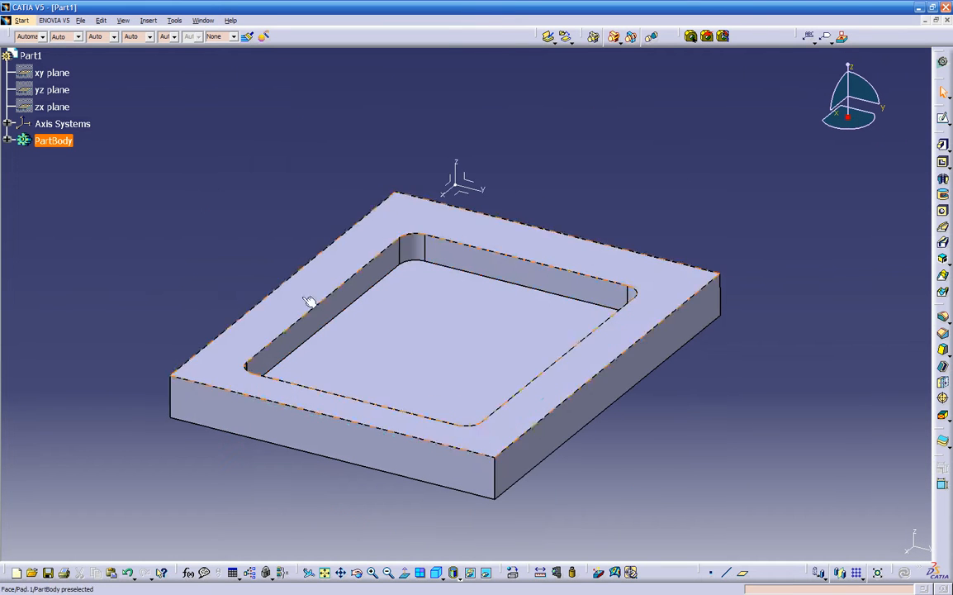
middle_drag(485, 369, 472, 388)
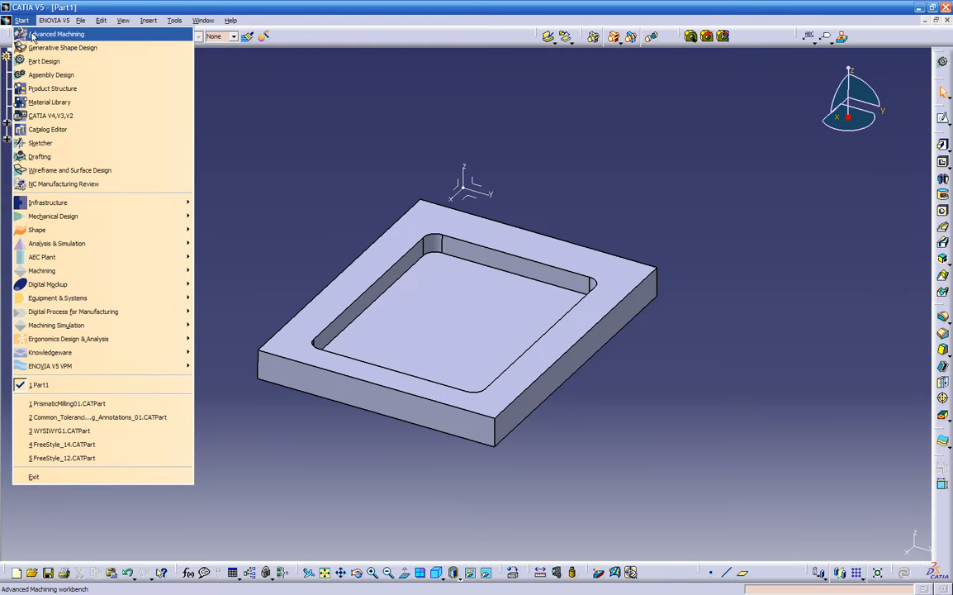
- Open the part in the Advanced Machining workbench to create a machining process for it
click(32, 36)
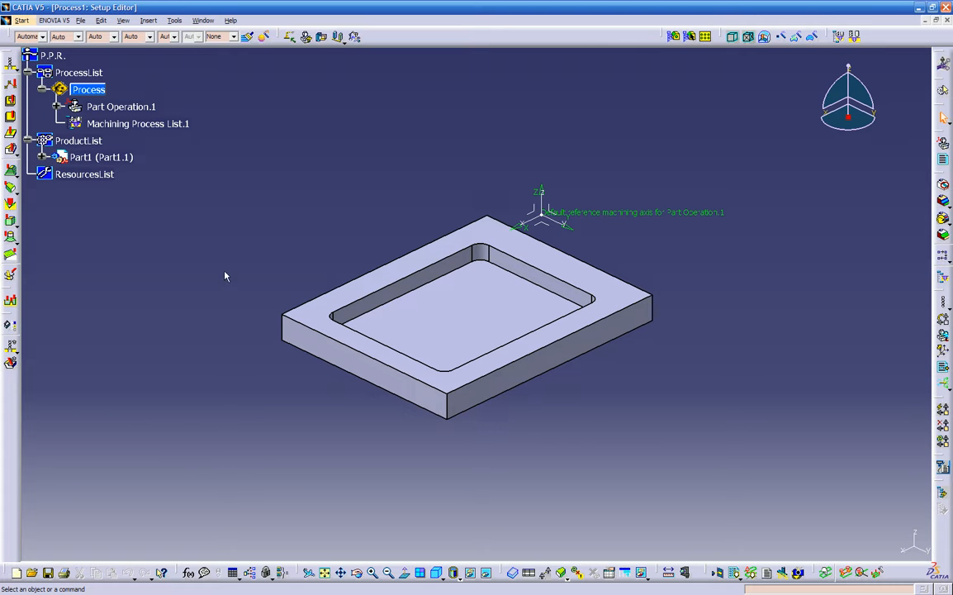
middle_drag(224, 276, 569, 456)
middle_drag(442, 408, 451, 311)
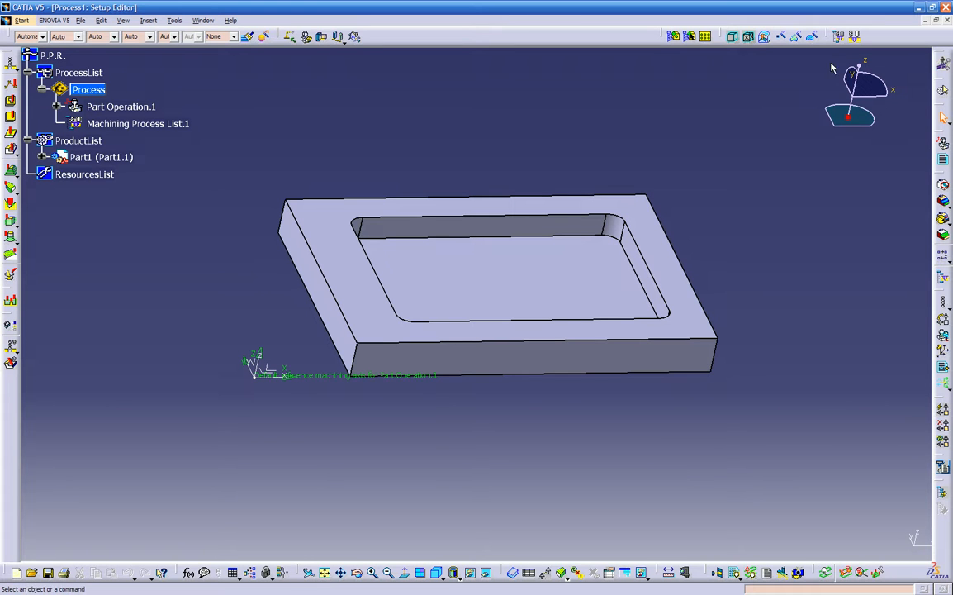
middle_drag(314, 422, 488, 474)
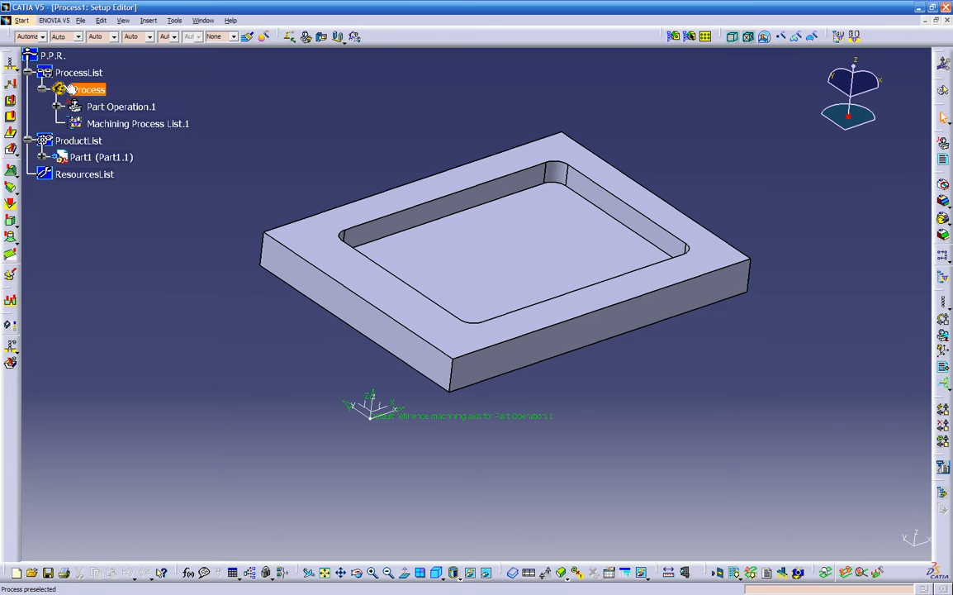
- Open the Part Operation.1 definition under the process, review its machine and geometry settings, and close it
click(102, 89)
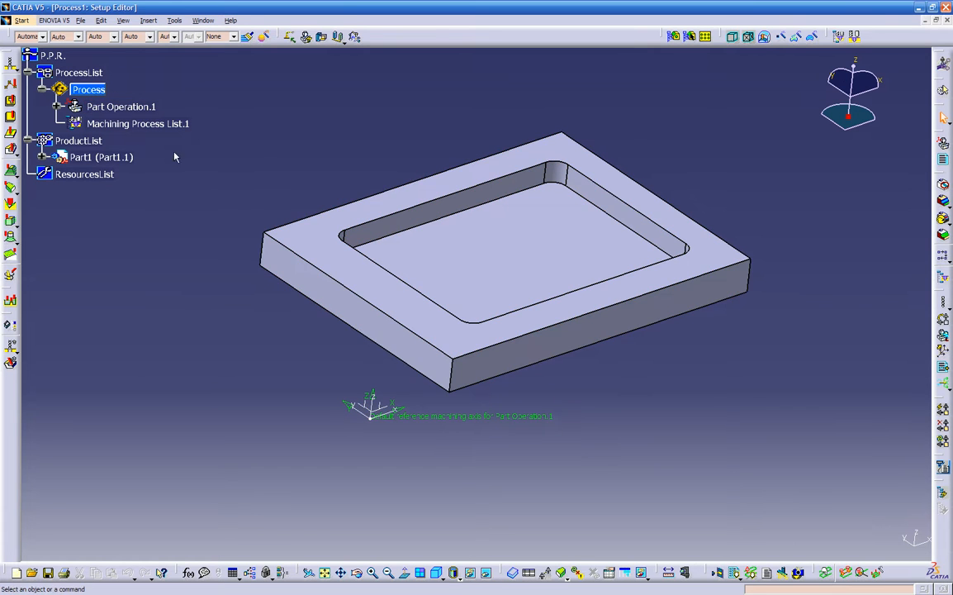
ctrl+middle_drag(253, 312, 250, 327)
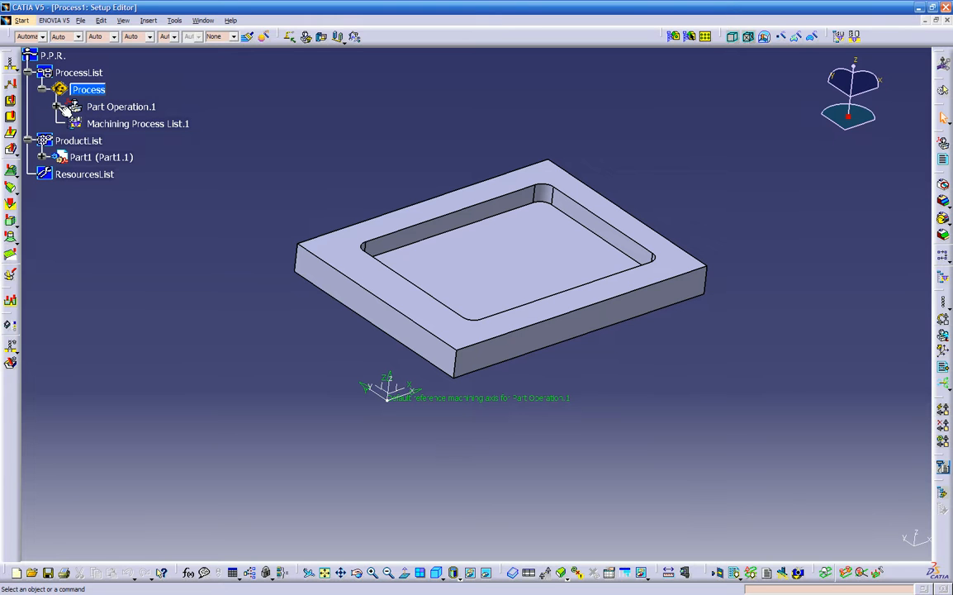
scroll(66, 107, up, 3)
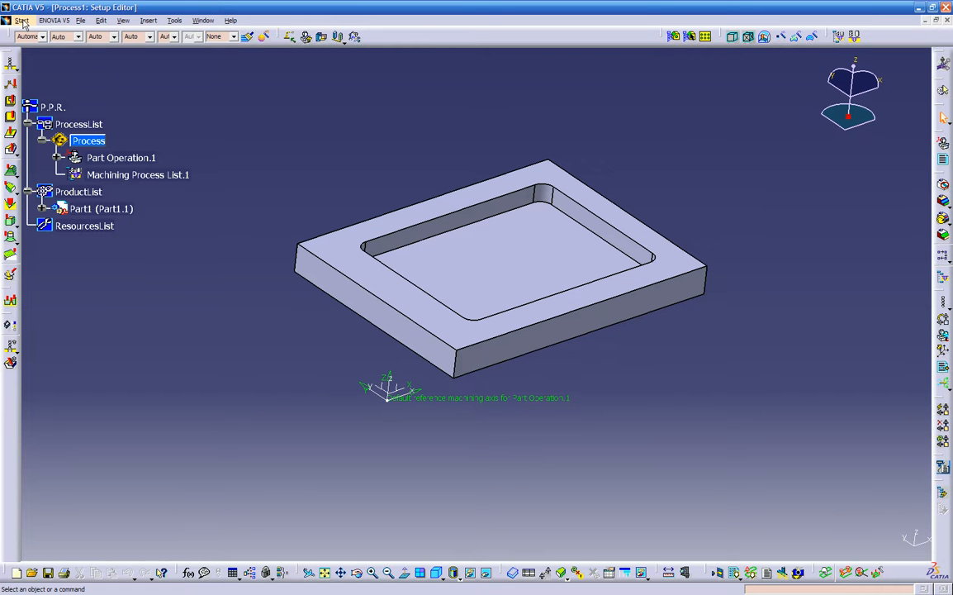
double_click(118, 159)
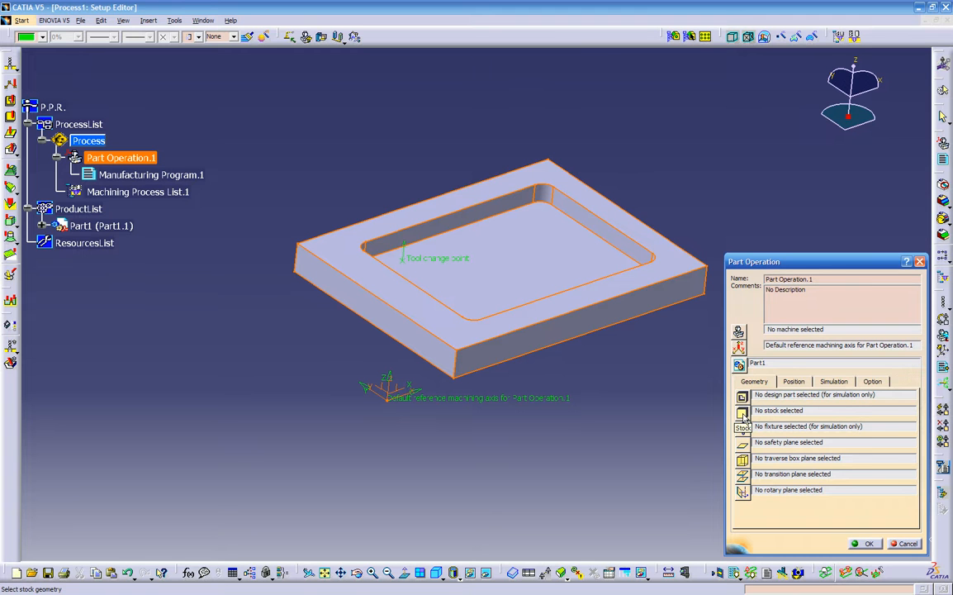
click(864, 543)
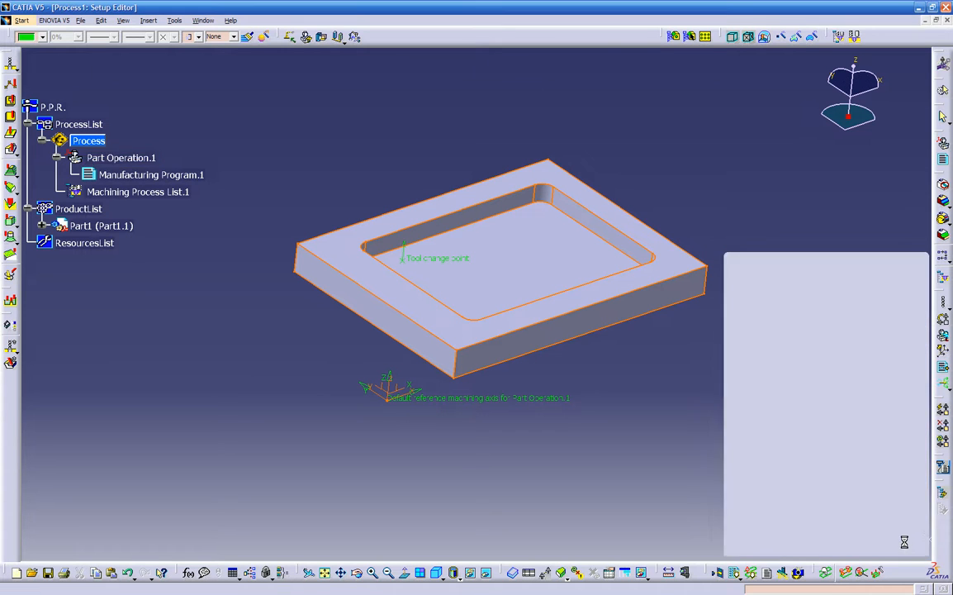
- Tile the Process1 and Part1 windows horizontally and activate each one to compare their workbenches
click(174, 20)
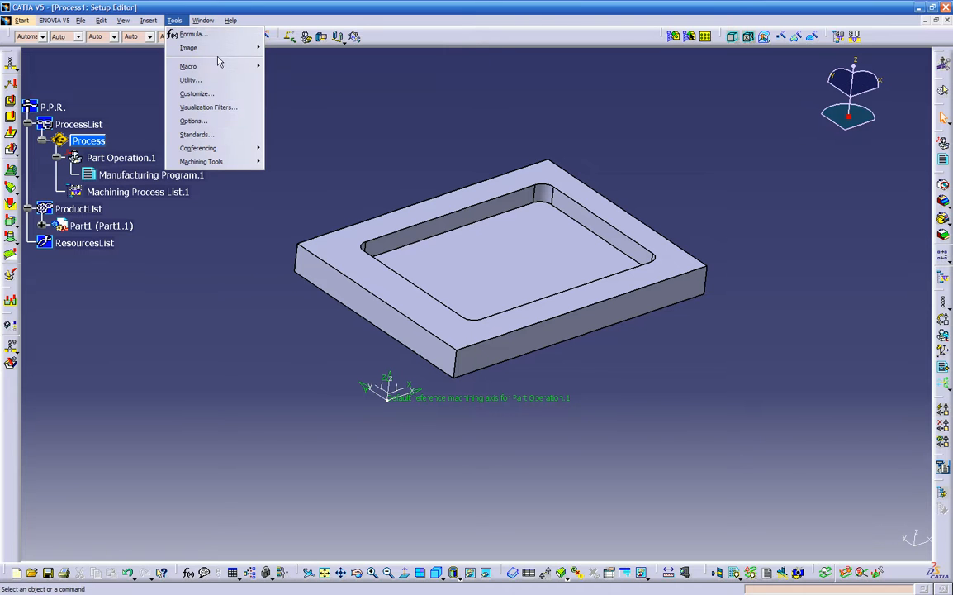
mouse_move(203, 20)
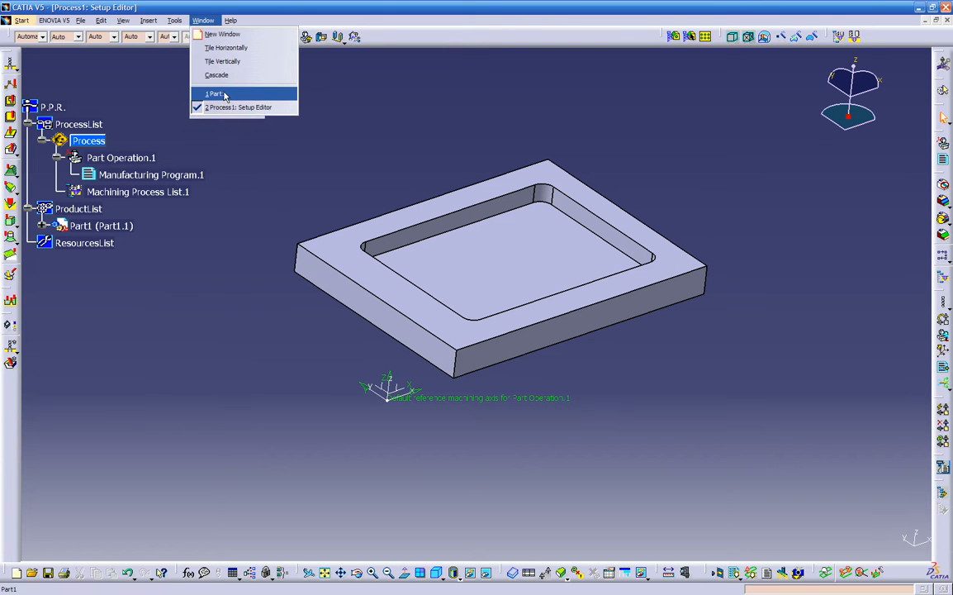
click(225, 47)
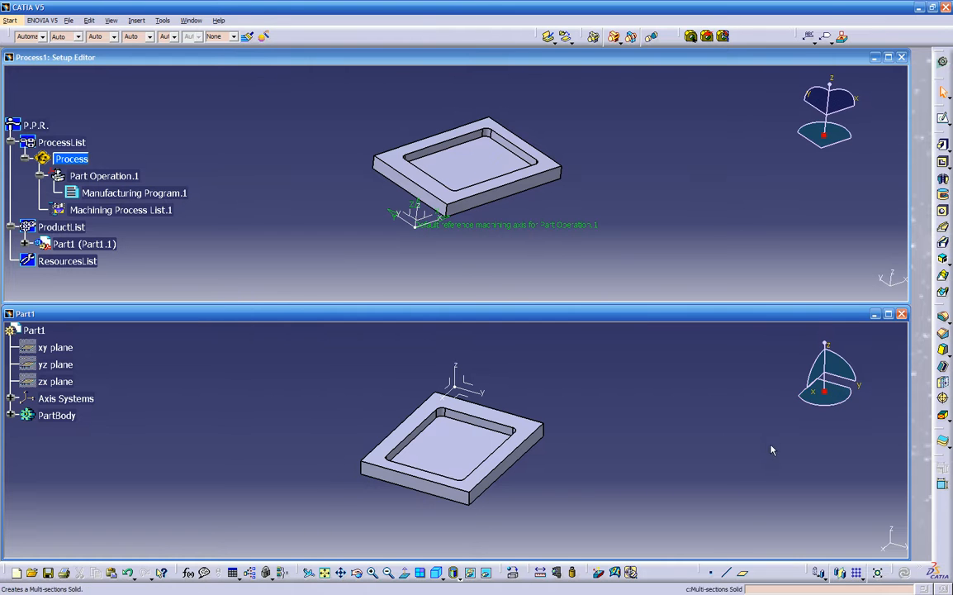
click(724, 238)
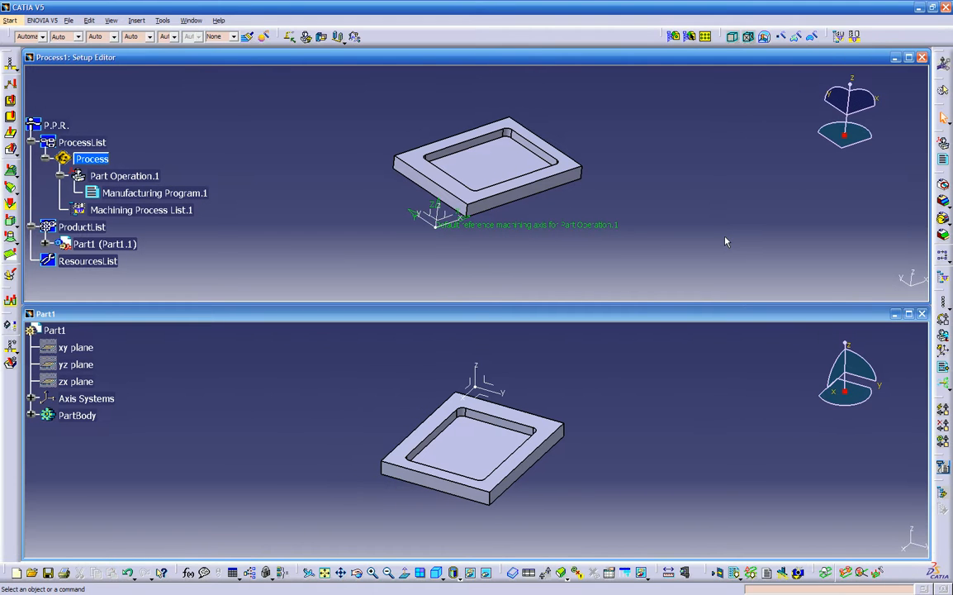
click(199, 385)
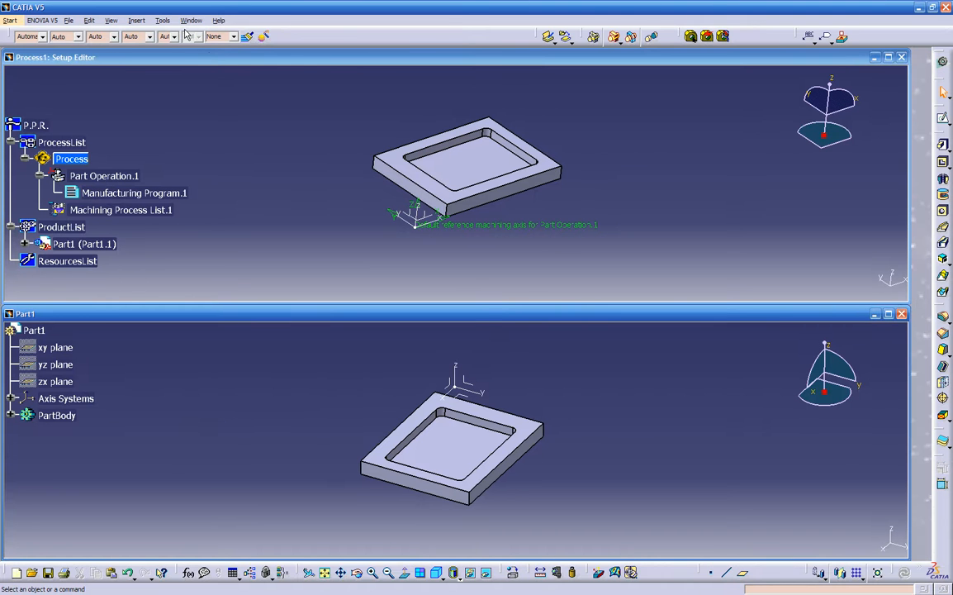
- Maximize the Part1 window so that only the part model is shown
click(191, 20)
click(183, 102)
click(191, 20)
click(194, 102)
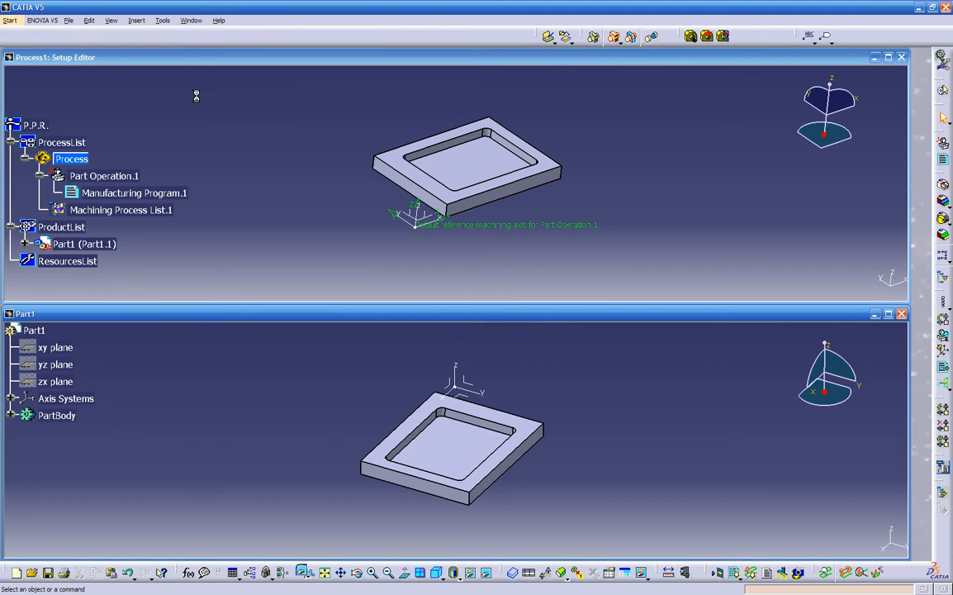
click(888, 313)
middle_drag(788, 281, 570, 440)
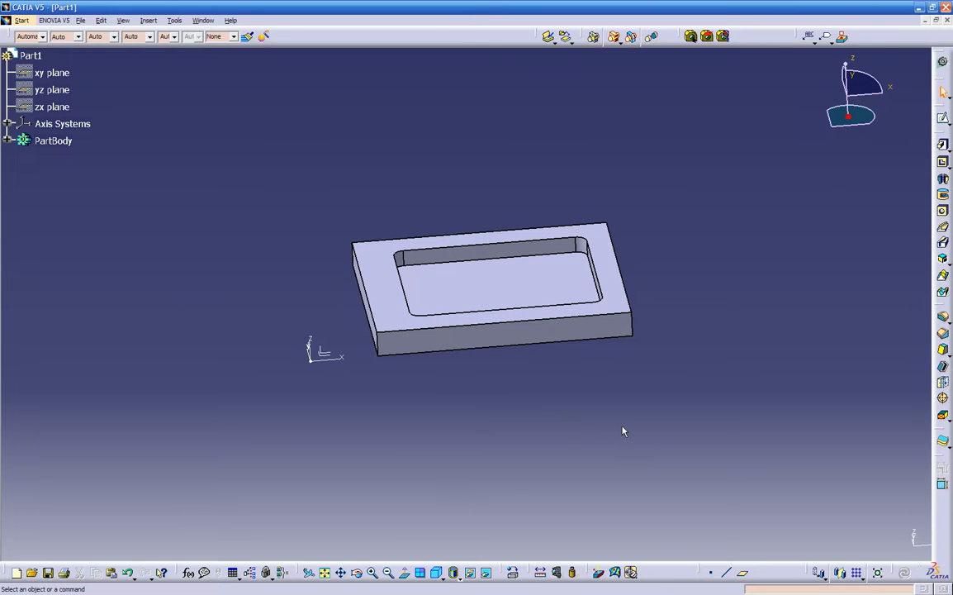
- Unlock the toolbar positions in the customization options
right_click(939, 526)
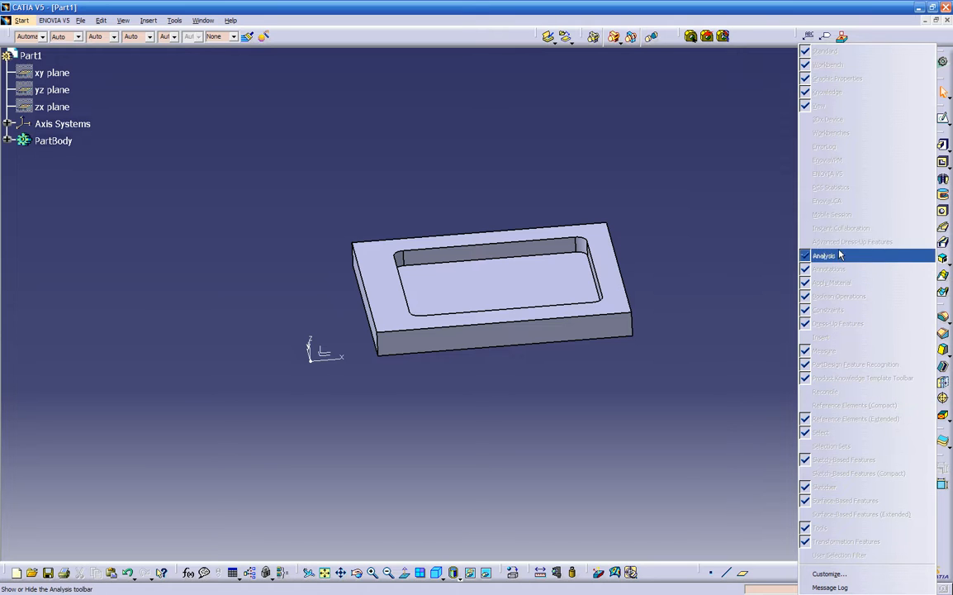
click(750, 200)
right_click(946, 522)
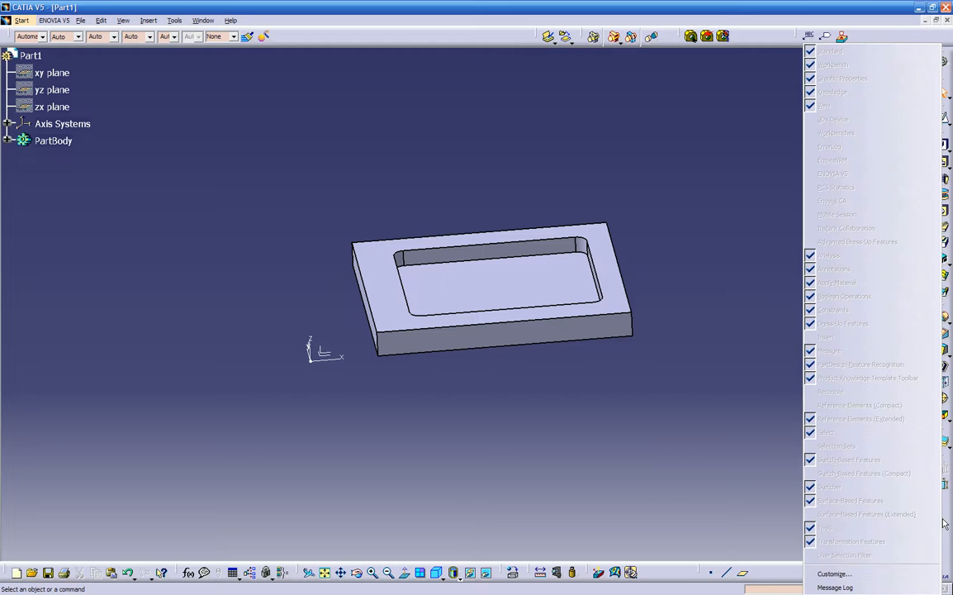
click(835, 573)
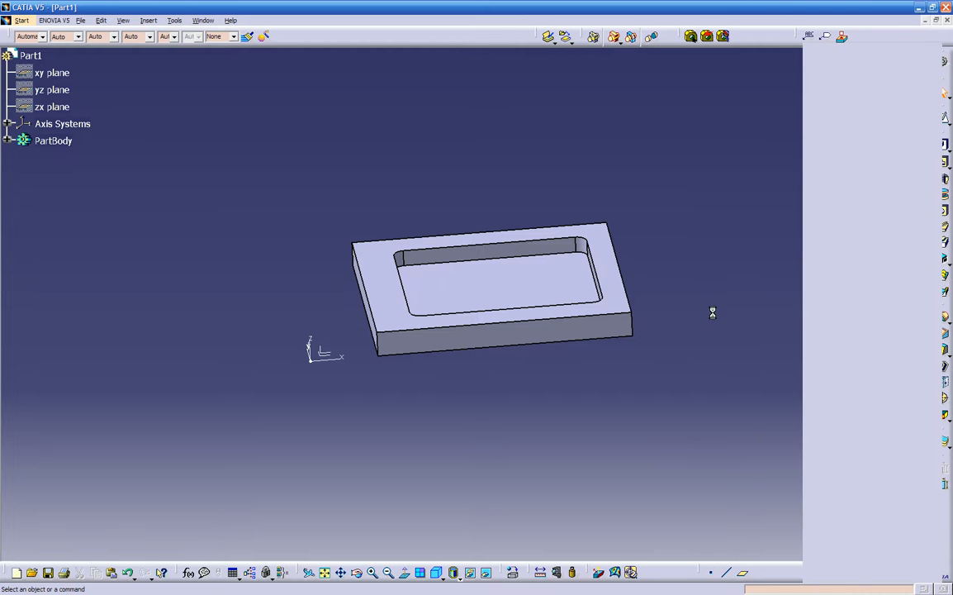
click(413, 164)
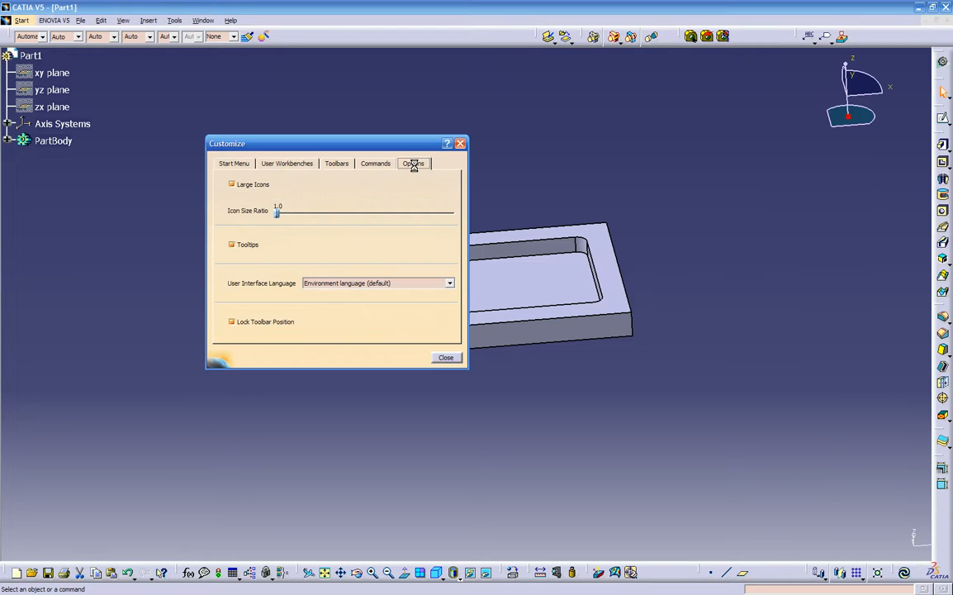
click(232, 322)
- Shift the Reference Elements toolbar along its row, move the Tools toolbar to the upper toolbar row, and lock the toolbar positions again
drag(752, 572, 656, 572)
drag(892, 572, 273, 33)
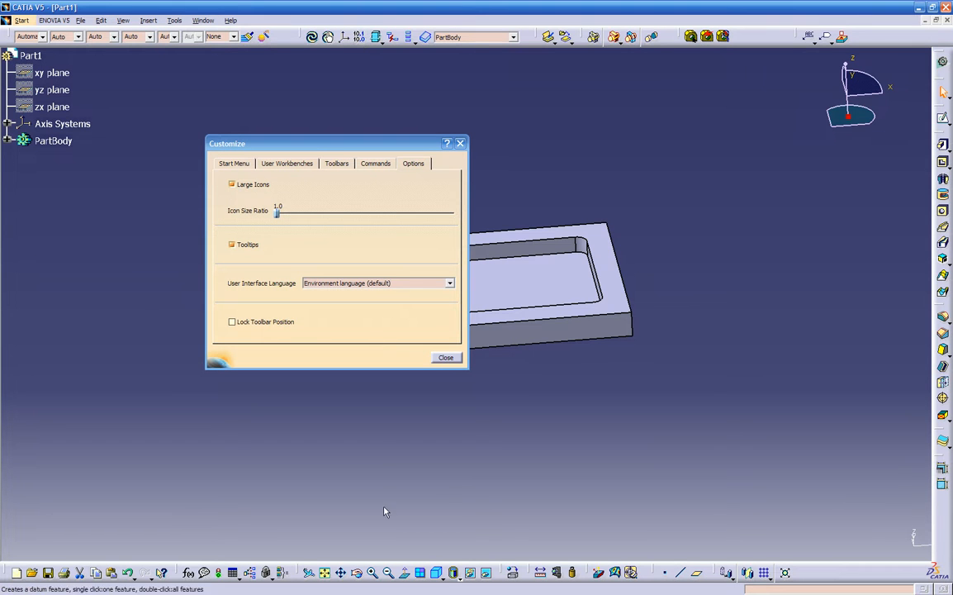
right_click(684, 572)
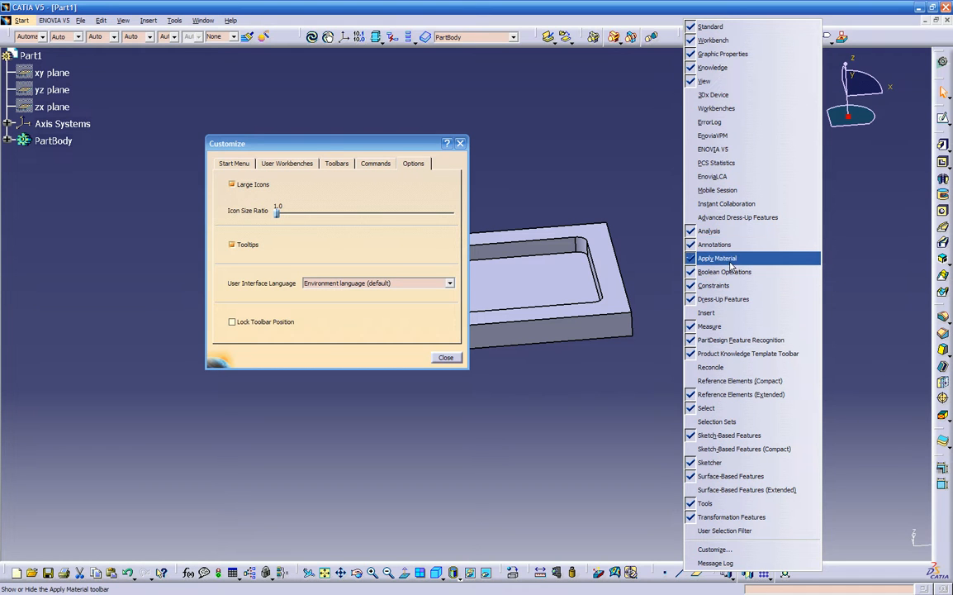
click(715, 109)
click(291, 321)
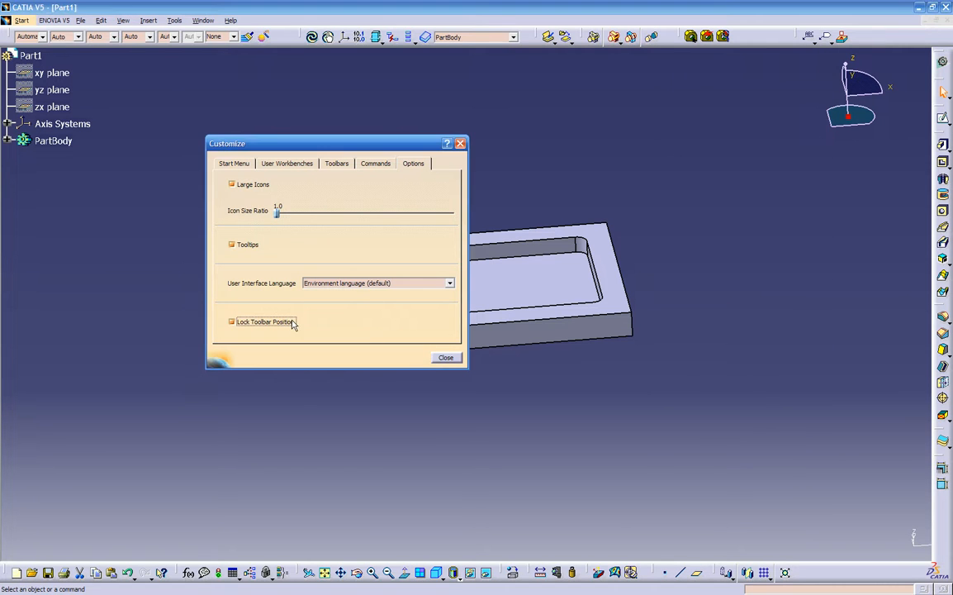
click(435, 359)
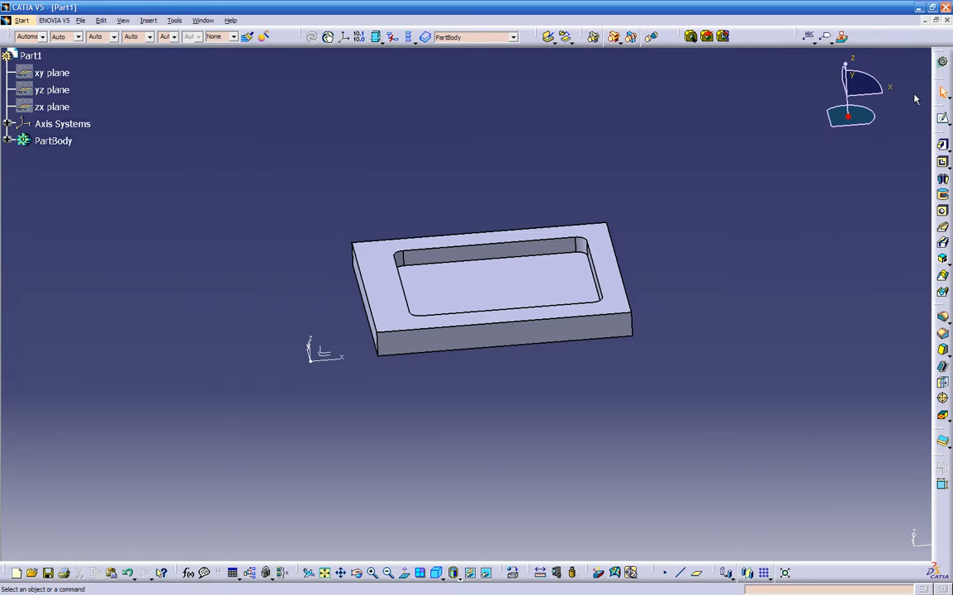
- Switch the part to the Generative Shape Design workbench and unlock its toolbar positions in the customization options
click(943, 62)
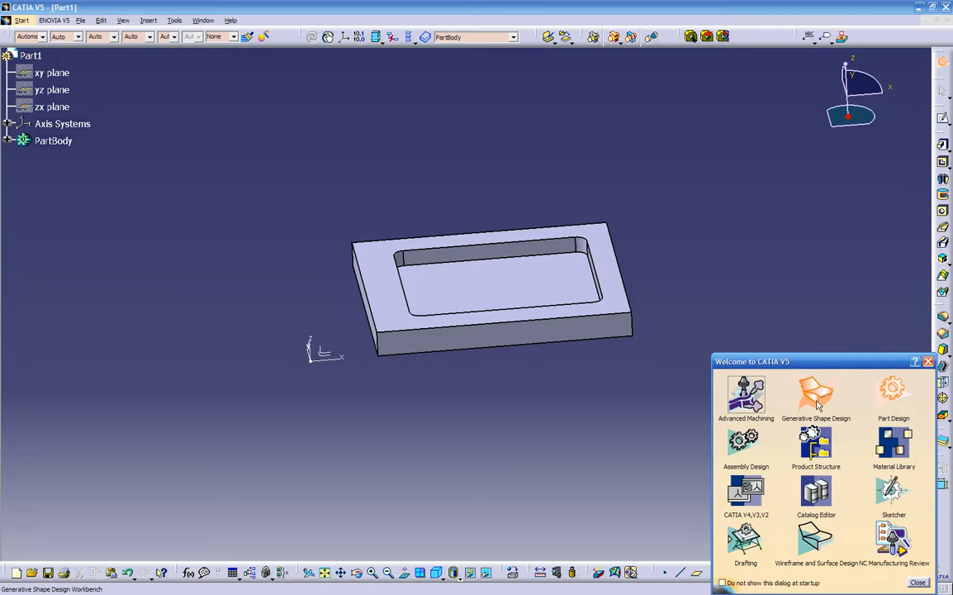
click(816, 396)
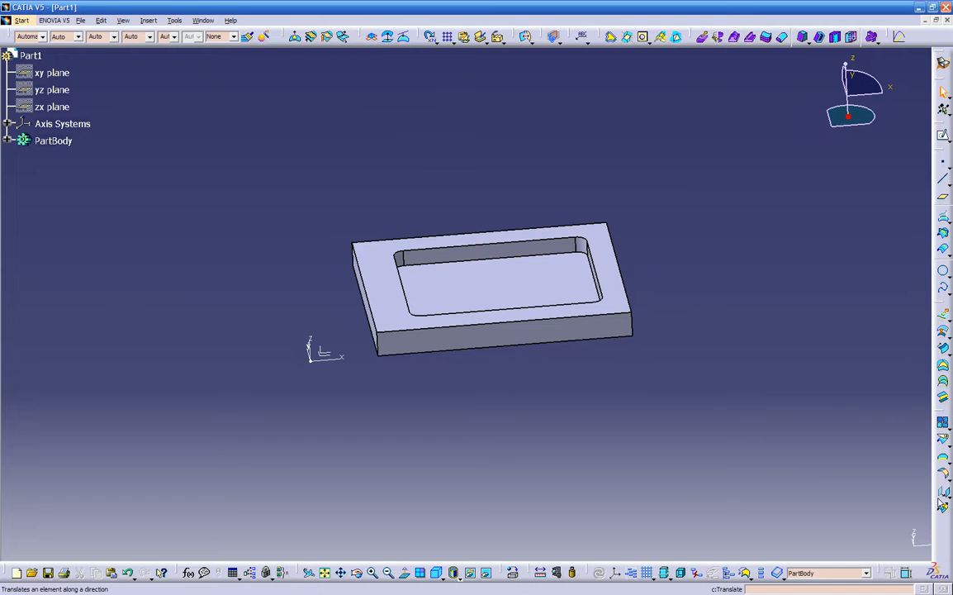
right_click(940, 540)
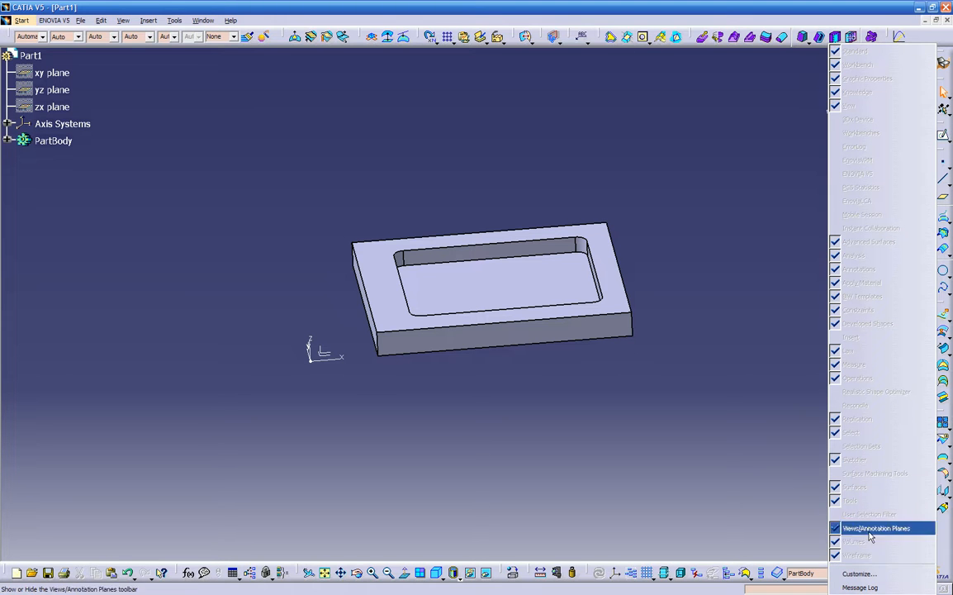
click(855, 575)
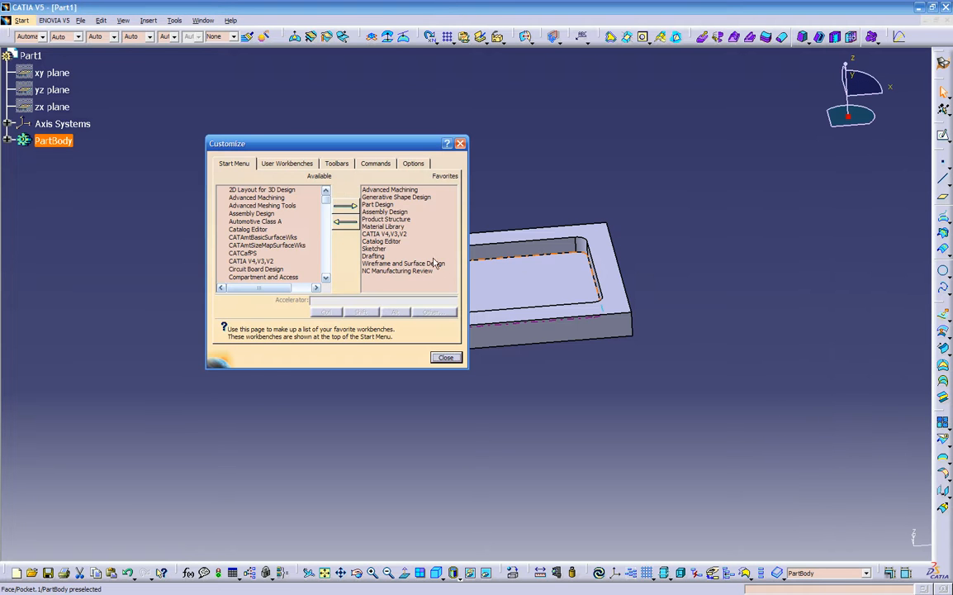
click(413, 163)
click(275, 324)
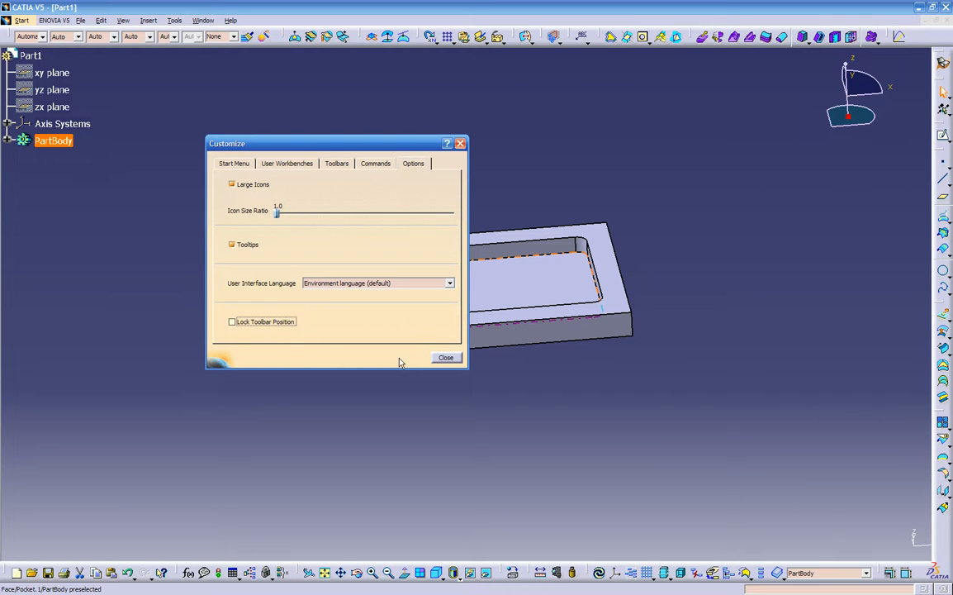
- Show the Surface Machining Tools toolbar and close the customization dialog
right_click(950, 533)
click(863, 475)
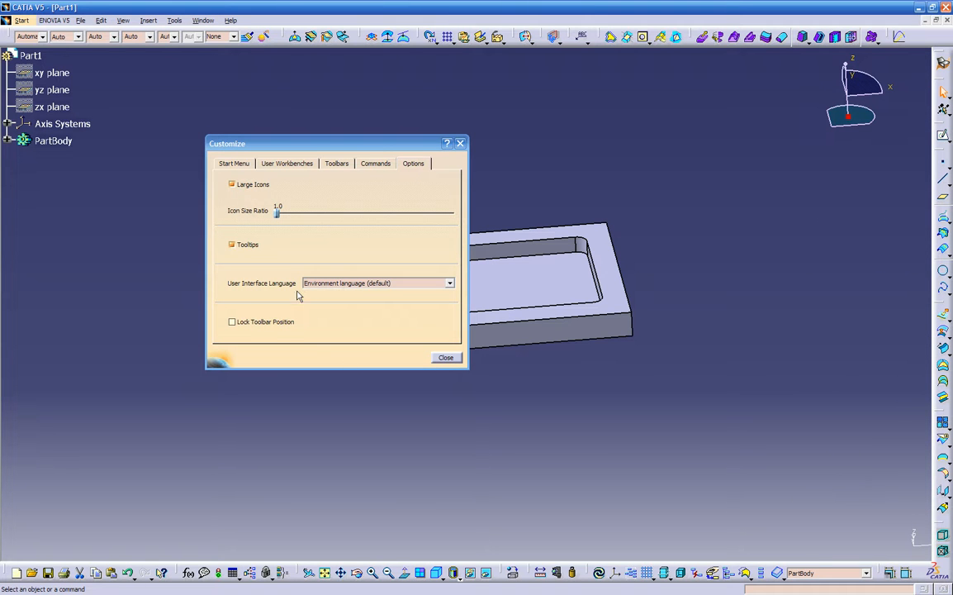
click(446, 357)
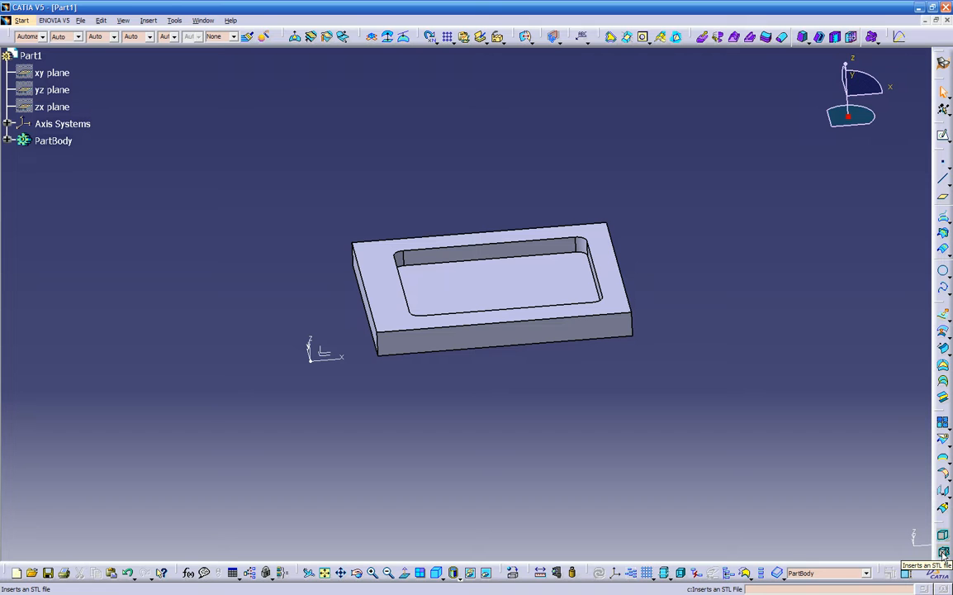
- Create a rough stock around the PartBody using the part's axis system, with Z max set to 1 in
click(943, 553)
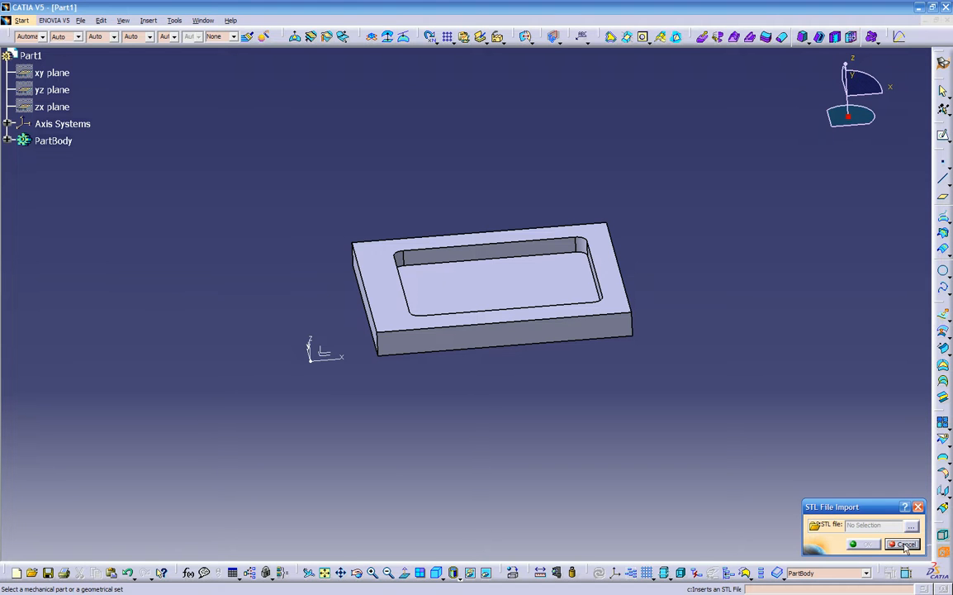
click(905, 544)
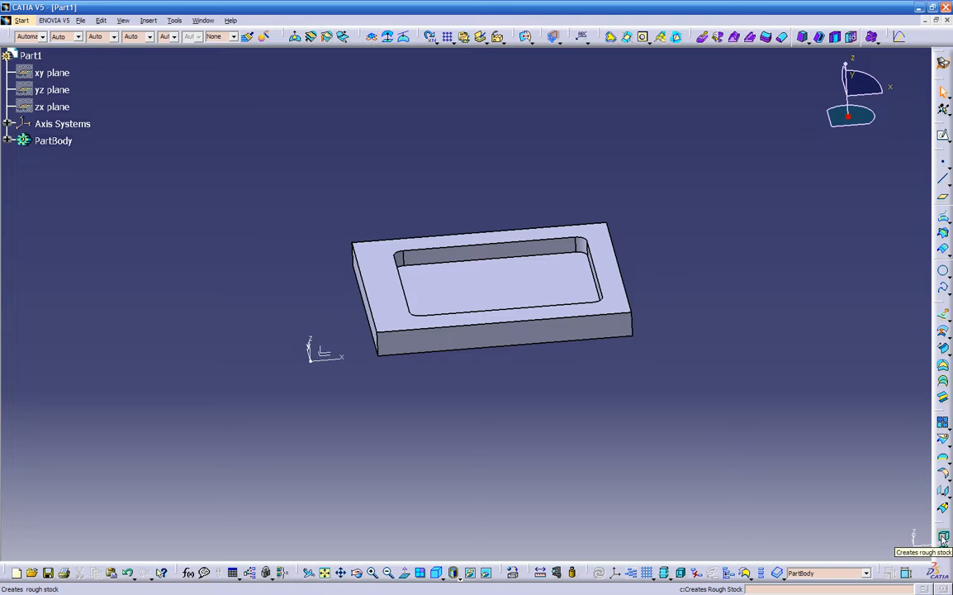
click(943, 538)
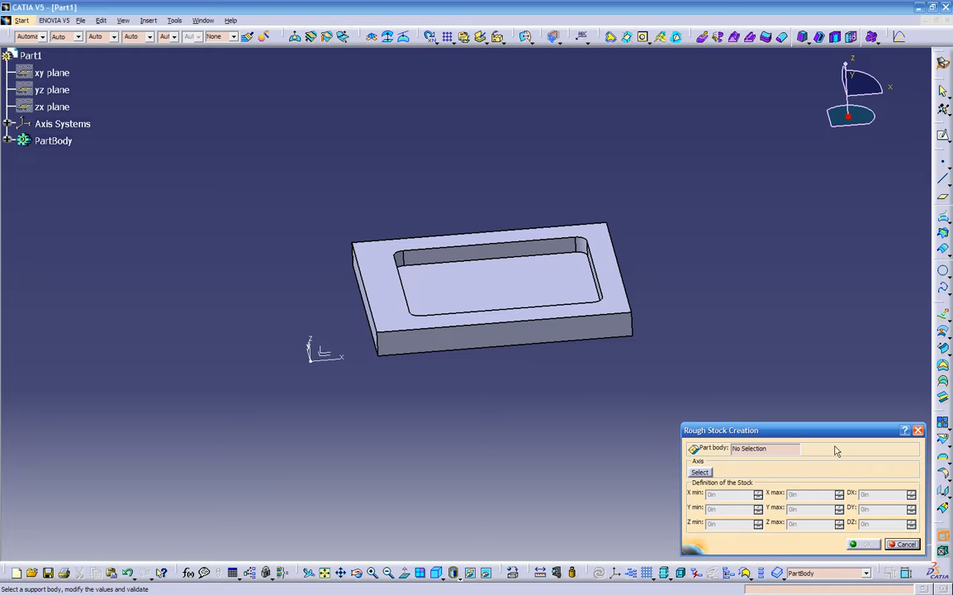
click(702, 472)
click(324, 353)
middle_drag(459, 384, 550, 371)
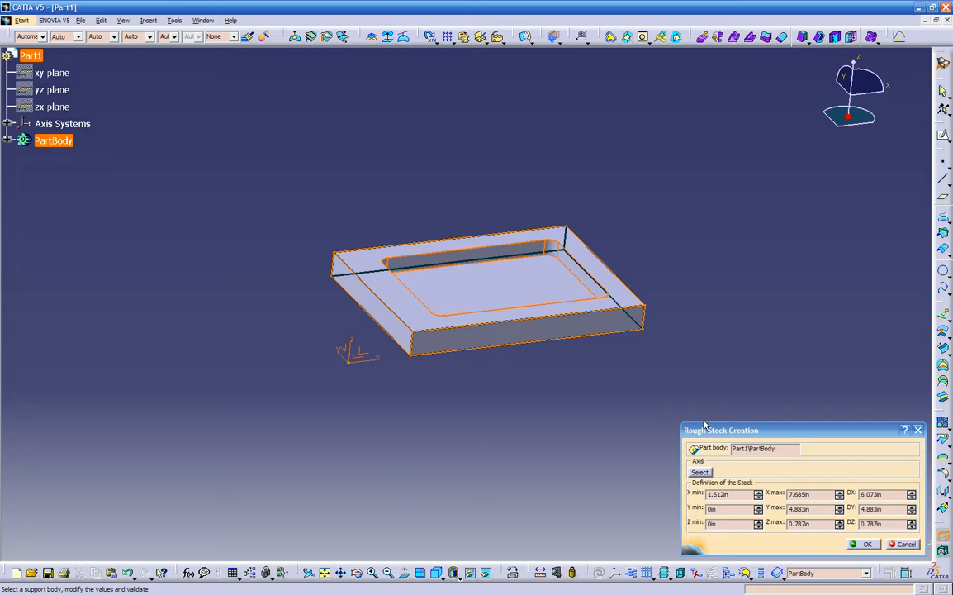
middle_drag(522, 413, 561, 427)
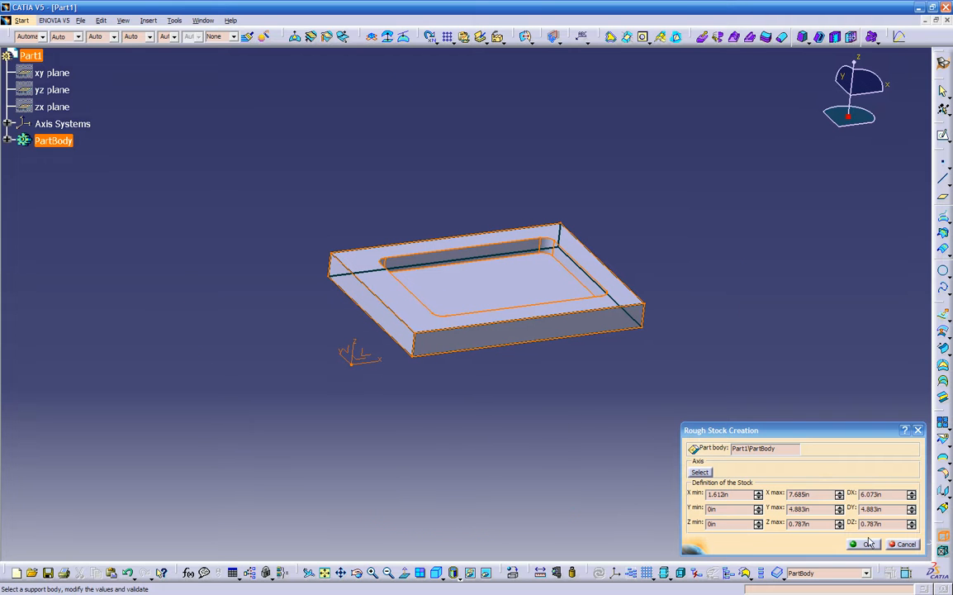
double_click(799, 524)
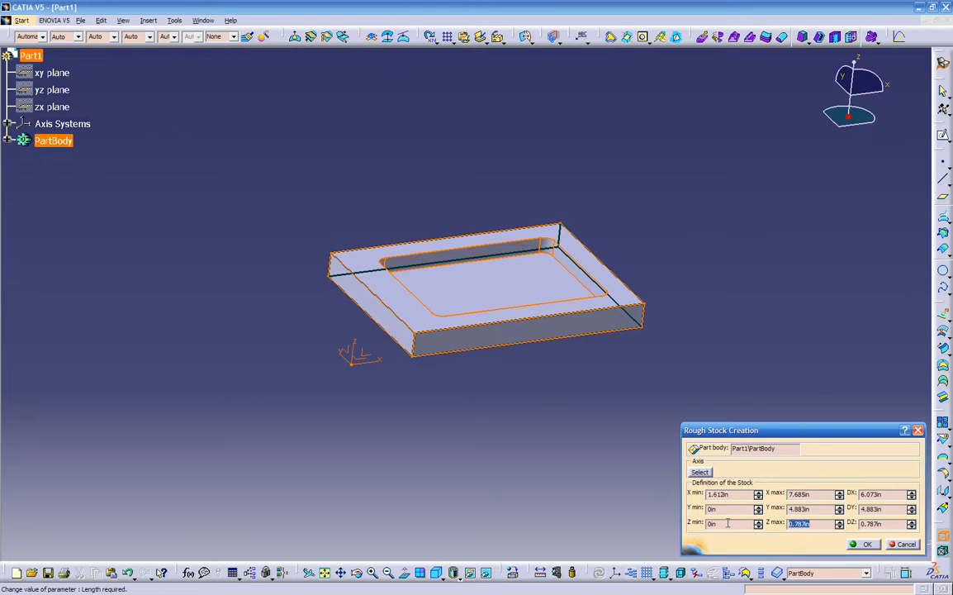
text(1)
click(864, 545)
- Inspect the rough stock around the block from several angles and collapse its branch in the tree
middle_drag(526, 416, 510, 302)
middle_drag(470, 358, 485, 297)
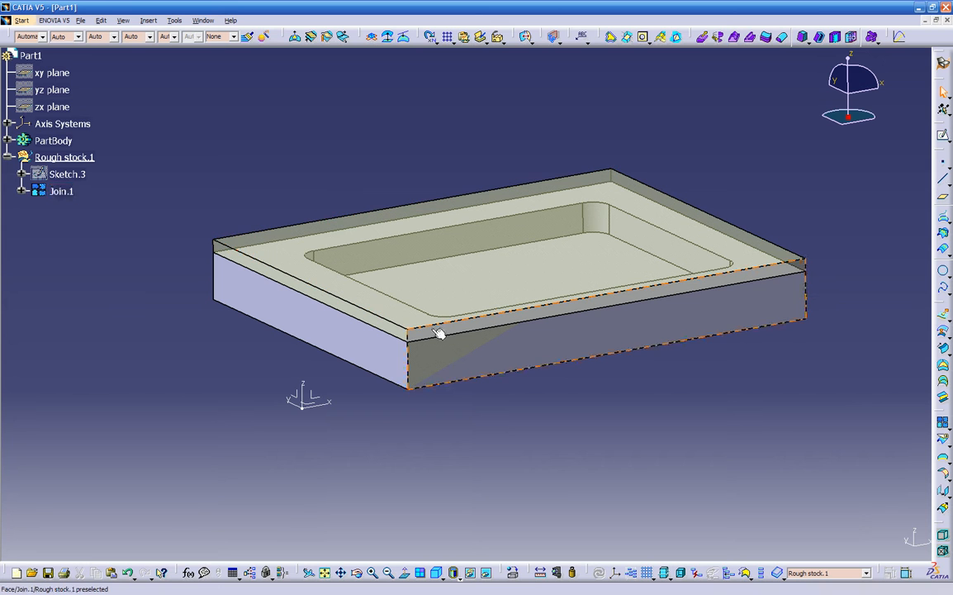
middle_drag(351, 308, 341, 287)
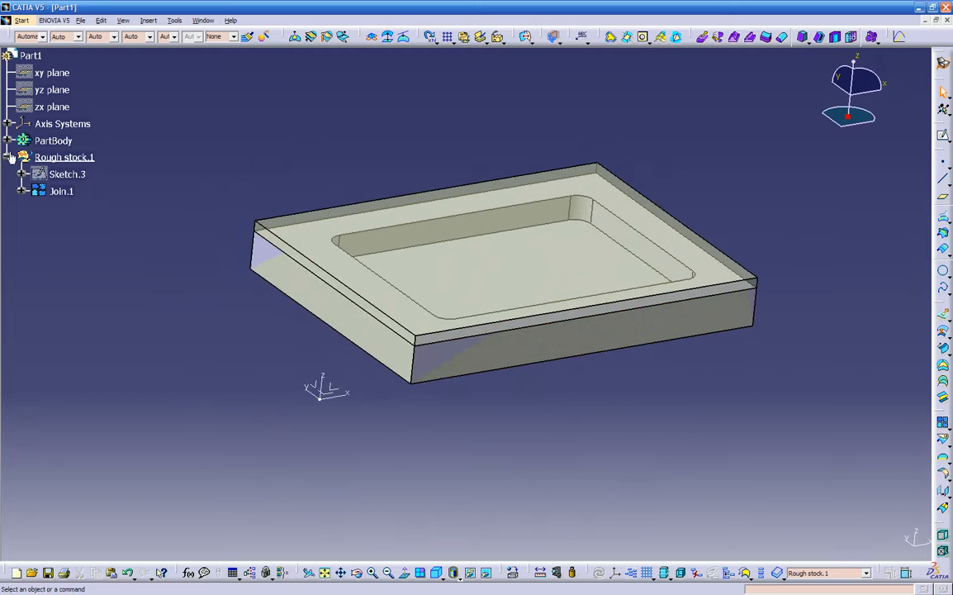
click(66, 158)
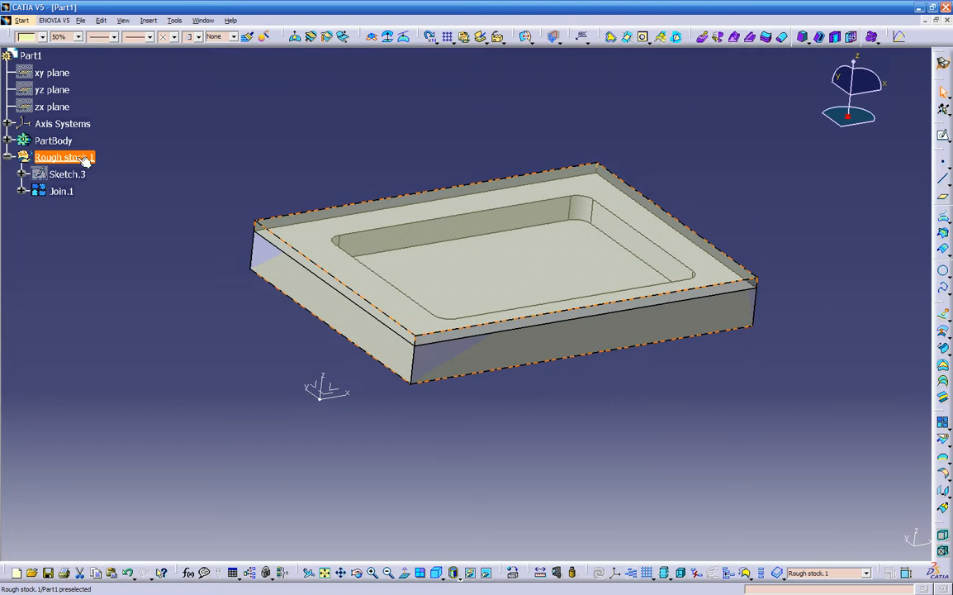
click(10, 157)
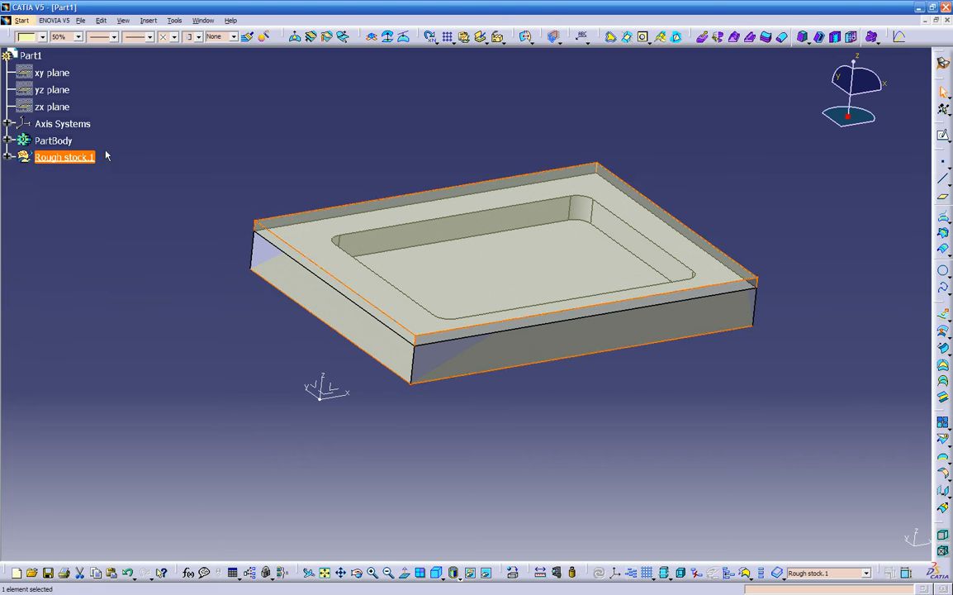
click(212, 110)
- View the rough stock in the Process1 Setup Editor window and return to the Part1 window
click(203, 20)
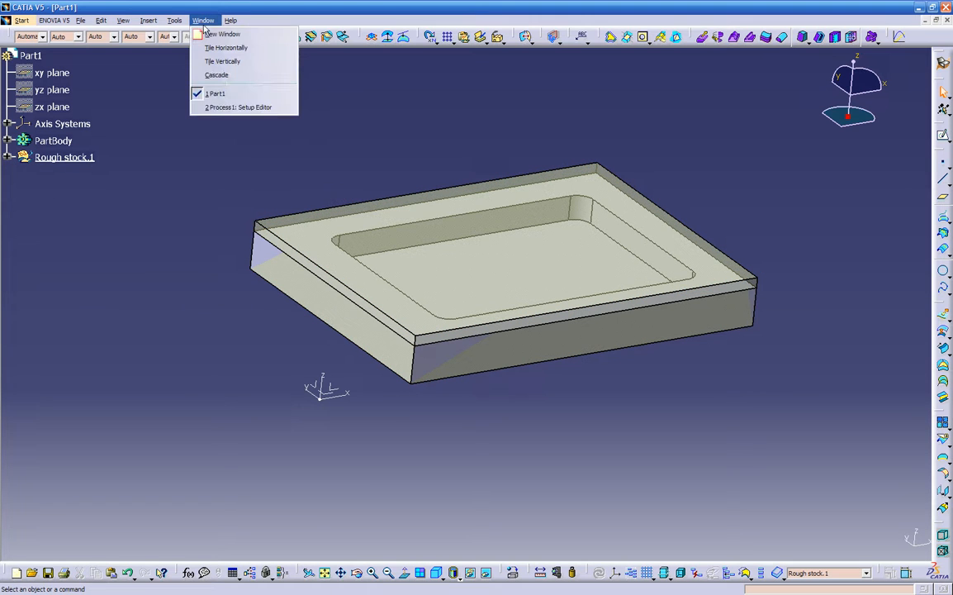
click(238, 108)
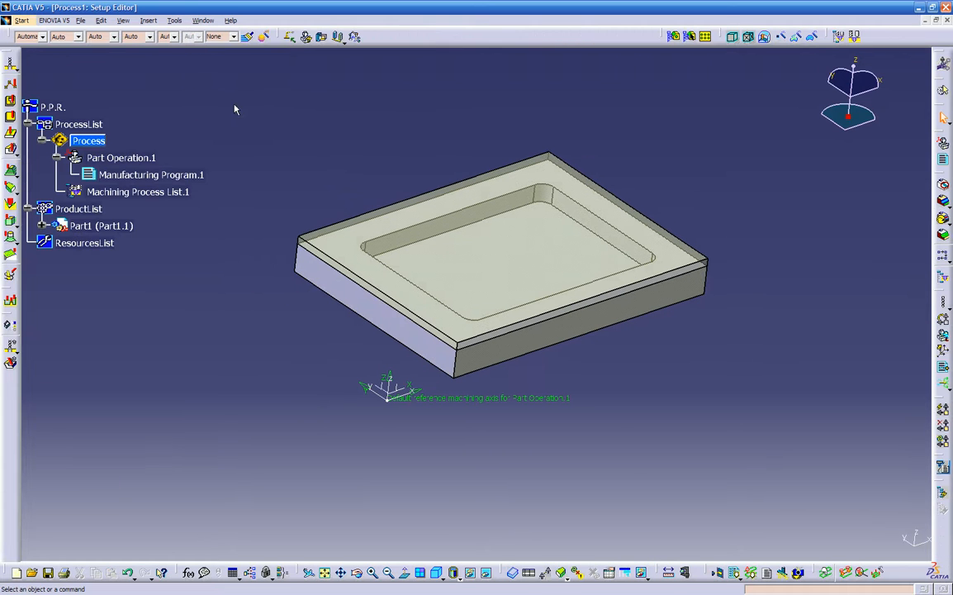
click(209, 23)
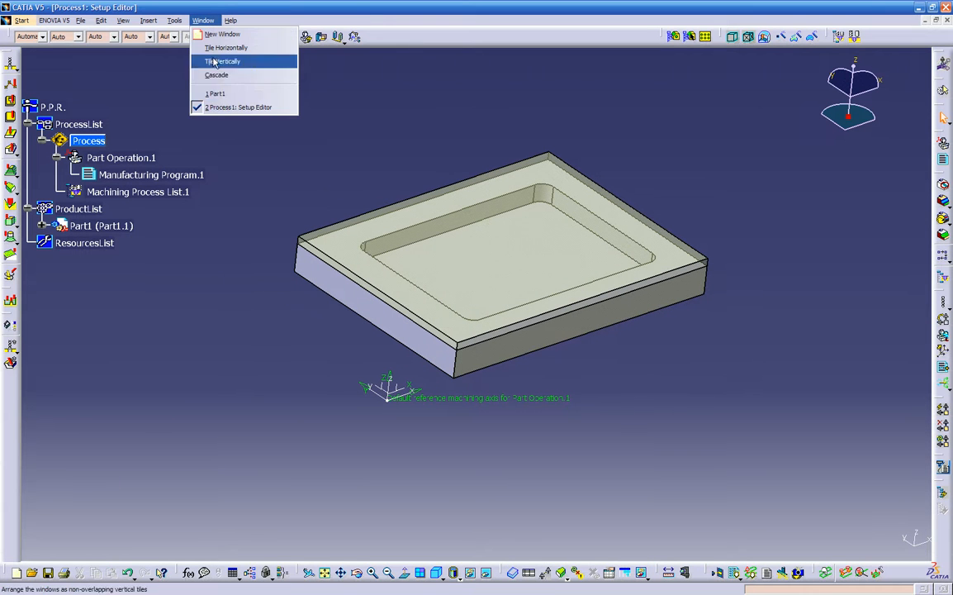
click(214, 94)
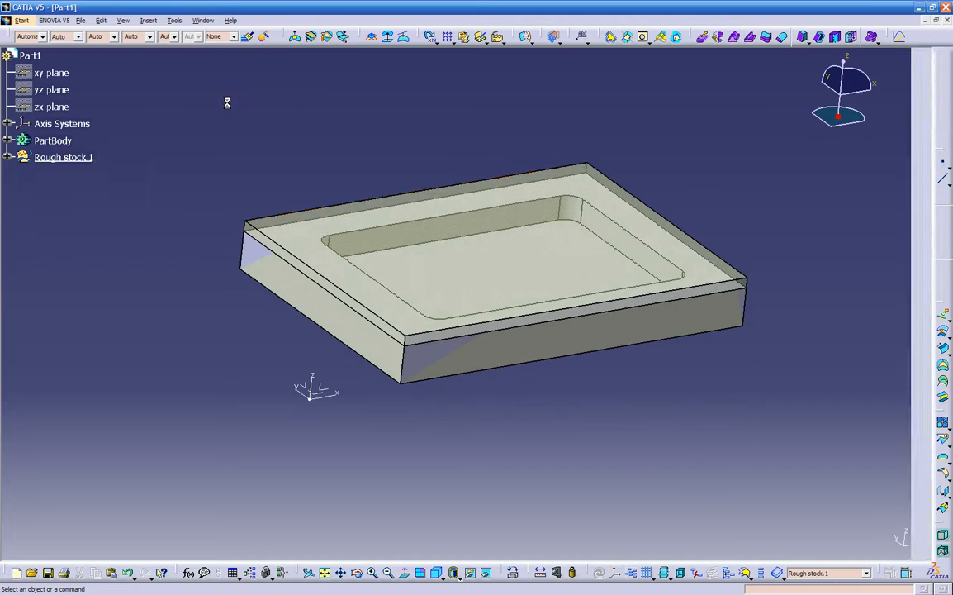
middle_drag(494, 387, 540, 373)
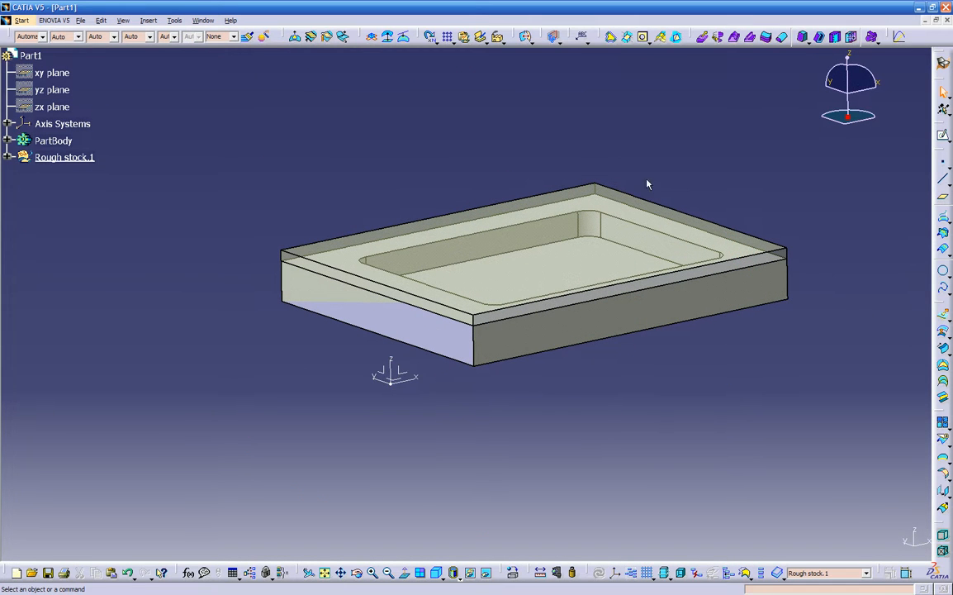
- Insert a new geometrical set with the default name directly under Part1
click(148, 20)
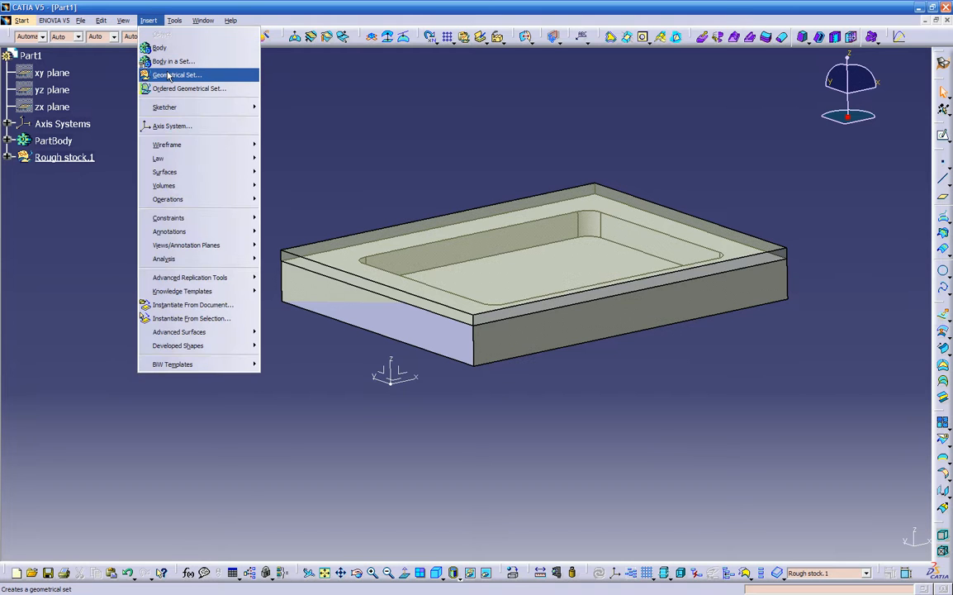
click(168, 75)
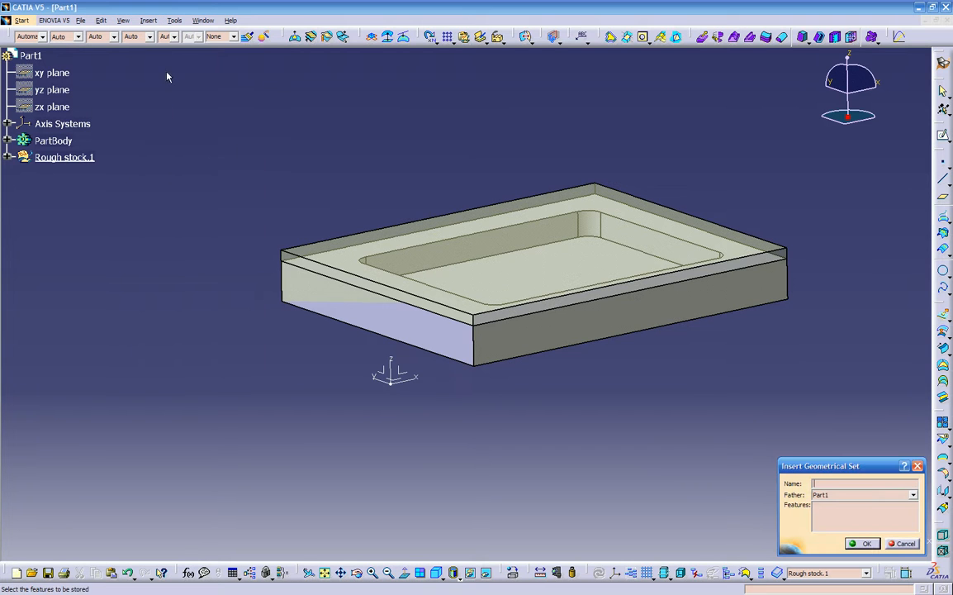
click(855, 547)
click(101, 174)
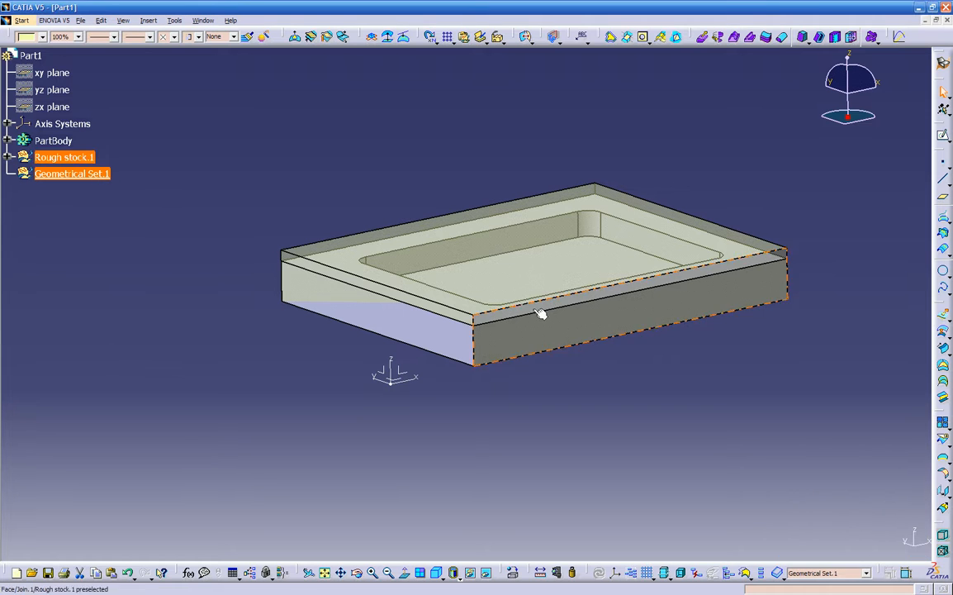
click(313, 170)
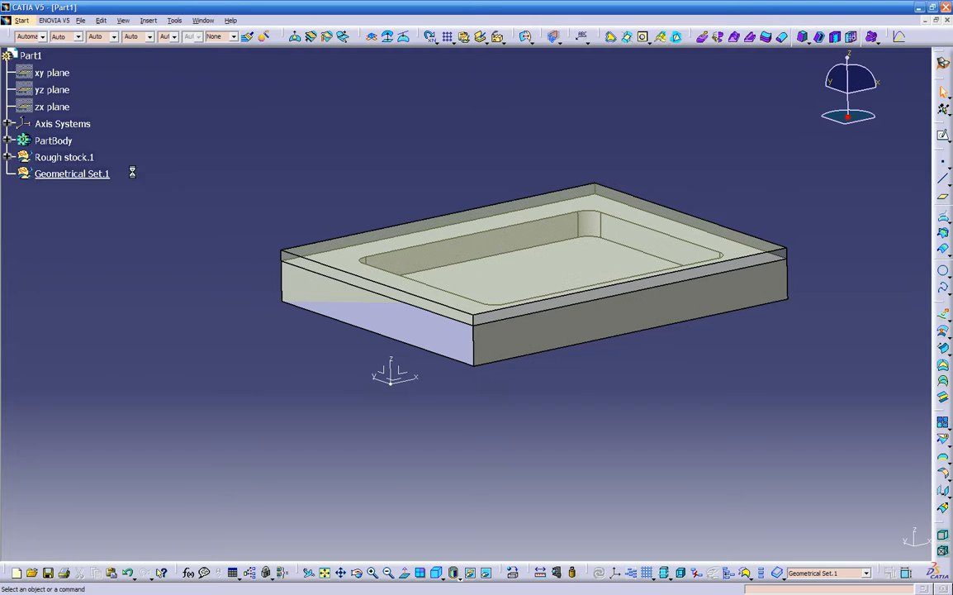
- Define the new geometrical set as the in-work object, and switch the in-work object to Rough stock.1
right_click(80, 177)
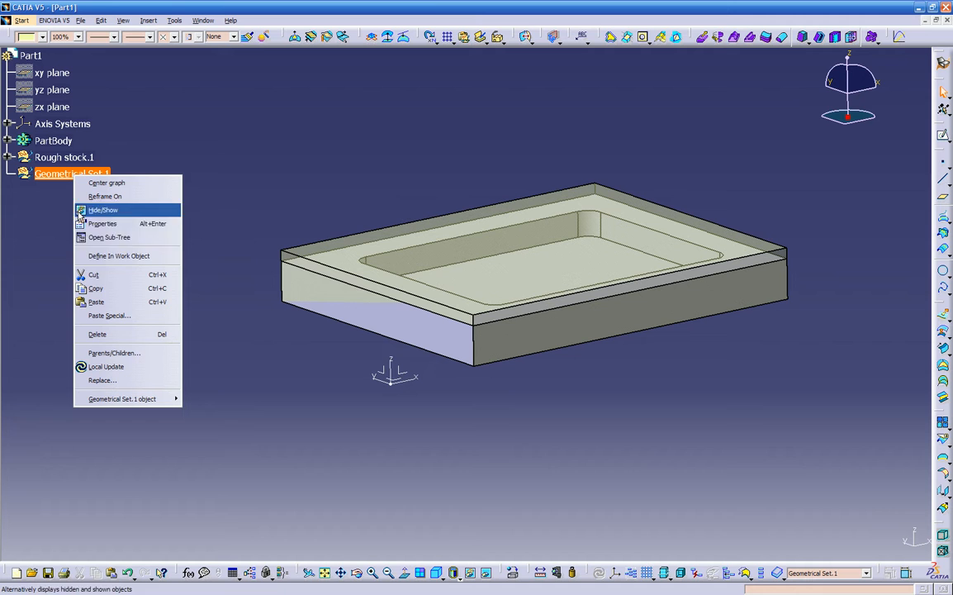
click(98, 257)
click(63, 157)
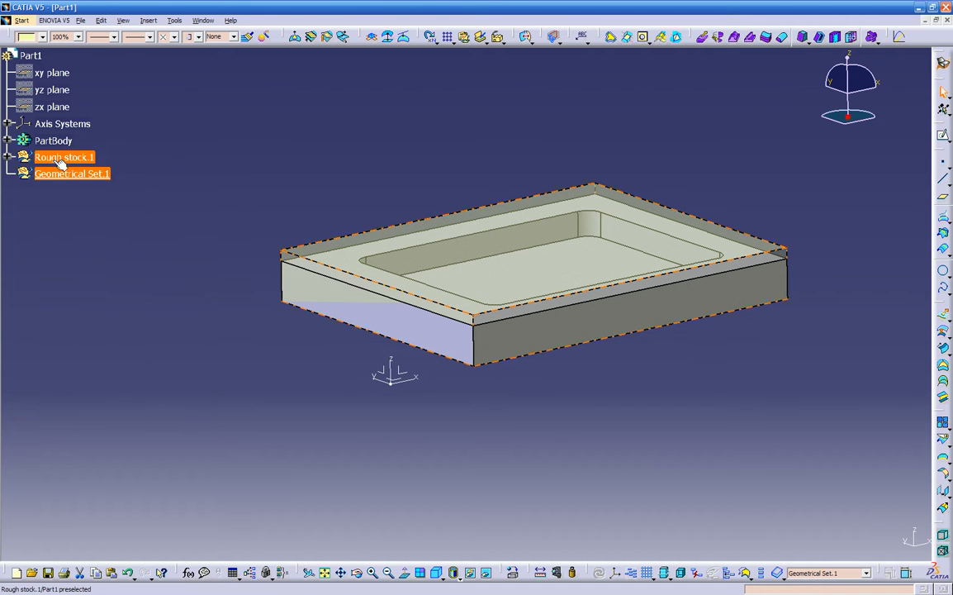
right_click(55, 157)
click(95, 241)
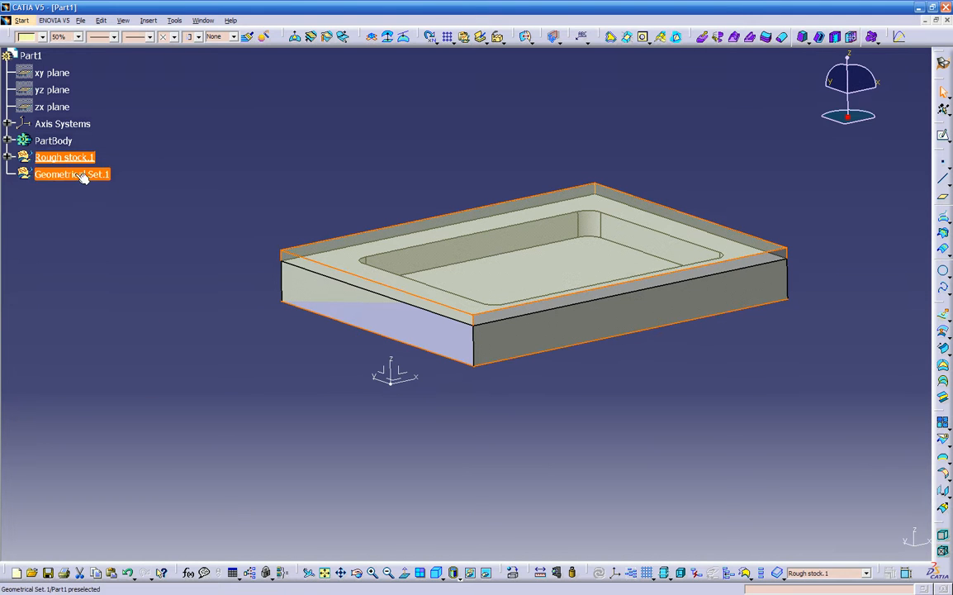
- Expand the Rough stock.1 branch and define Geometrical Set.1 as the in-work object
click(7, 157)
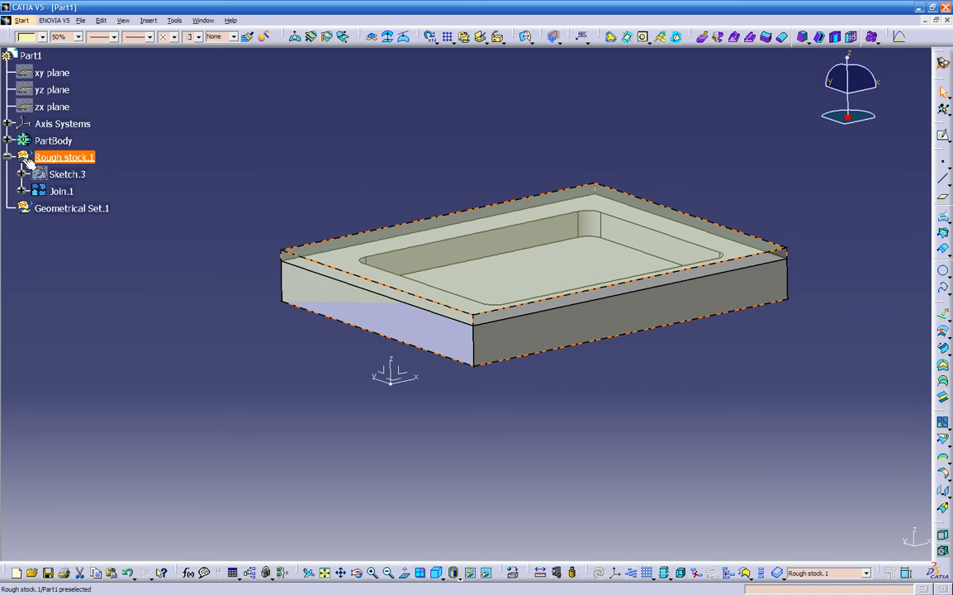
right_click(67, 208)
click(102, 289)
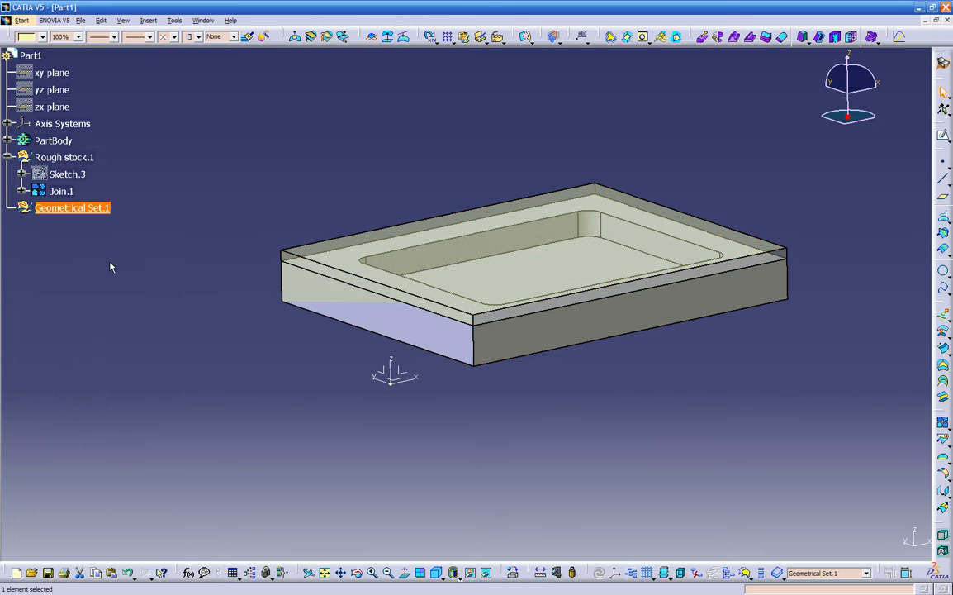
click(66, 207)
click(55, 267)
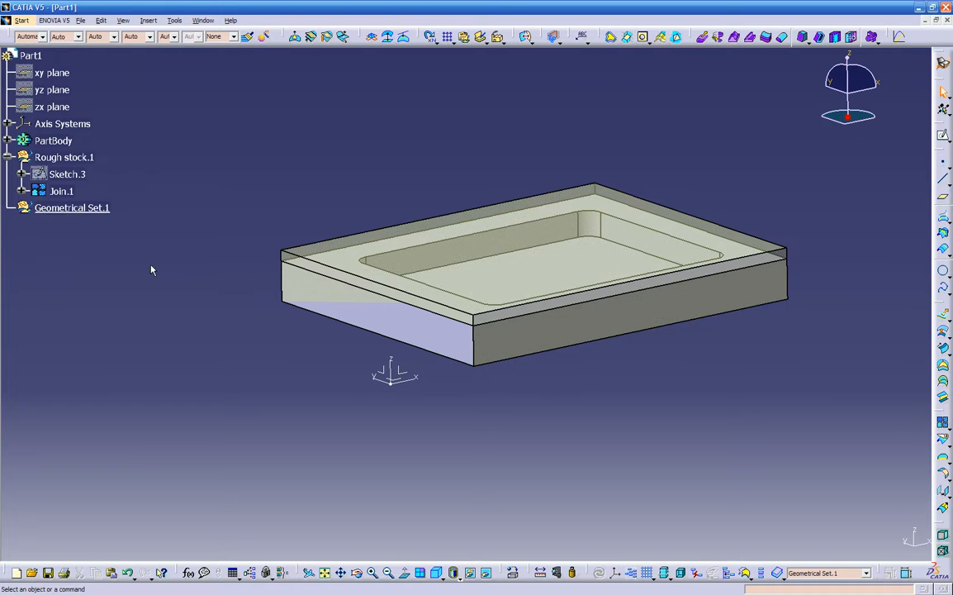
- Create a plane of type Offset from plane, referenced to the absolute axis system's XY plane and placed freehand above the rough stock
click(943, 201)
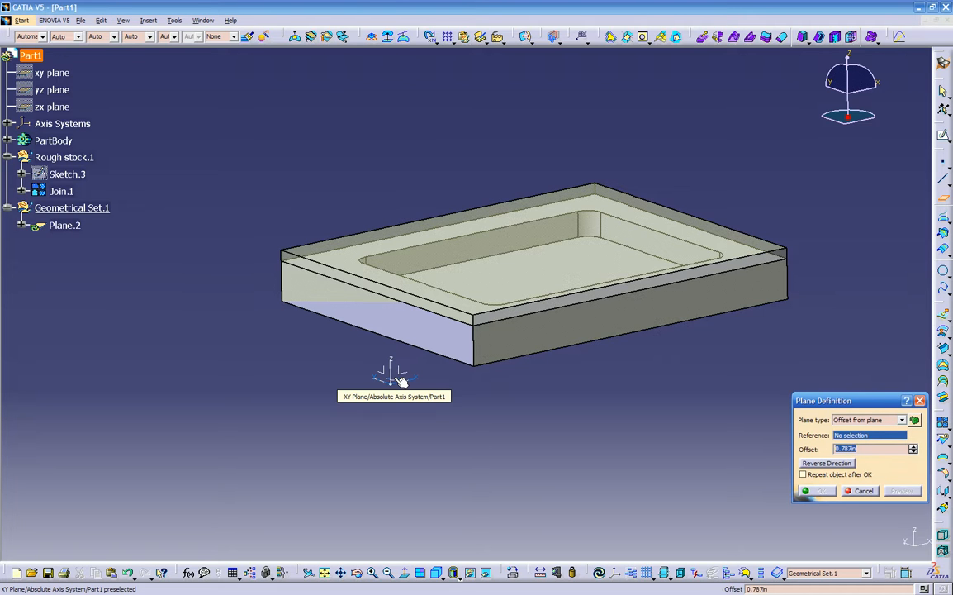
click(903, 420)
click(904, 420)
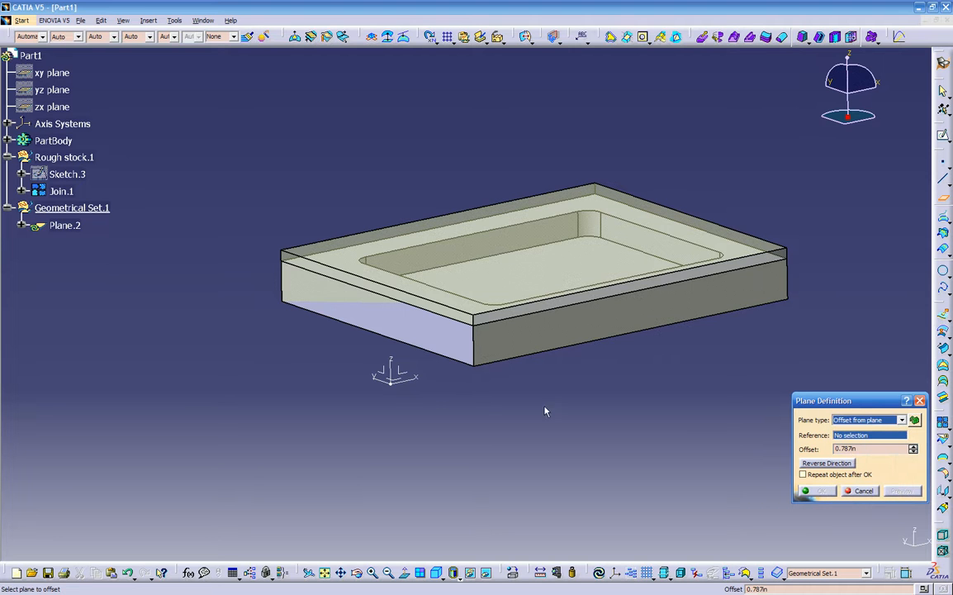
click(390, 375)
middle_drag(428, 398, 446, 315)
drag(408, 278, 411, 248)
click(834, 490)
- Inspect the offset plane from several angles in the part and the Process1 Setup Editor window, and return to Part1
middle_drag(636, 418, 432, 249)
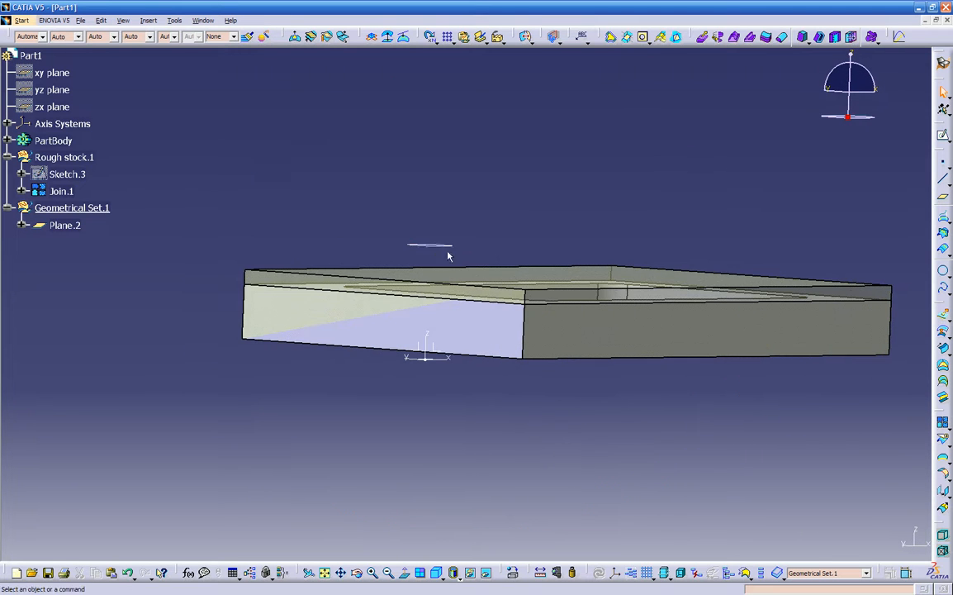
middle_drag(494, 329, 434, 350)
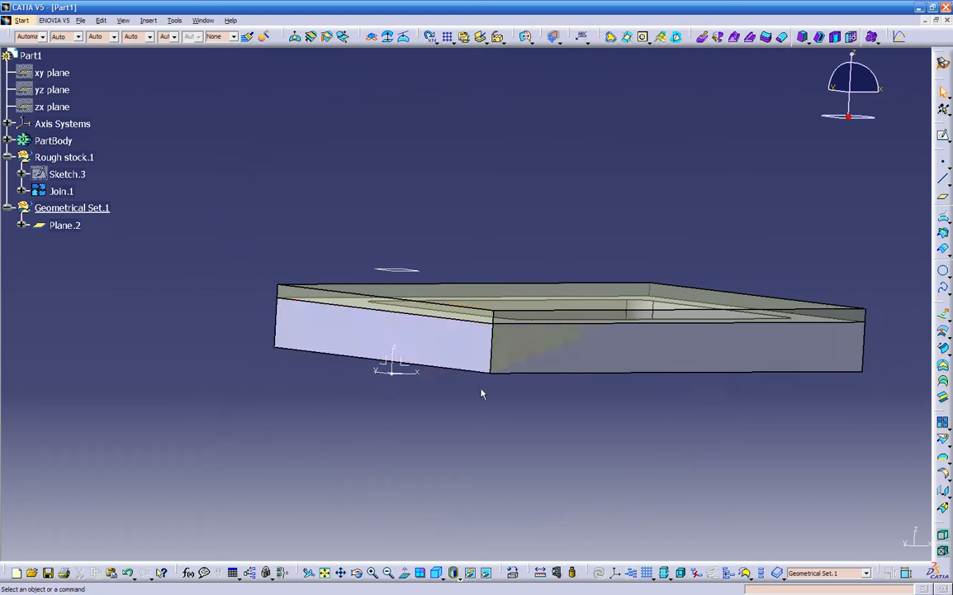
middle_drag(459, 394, 456, 446)
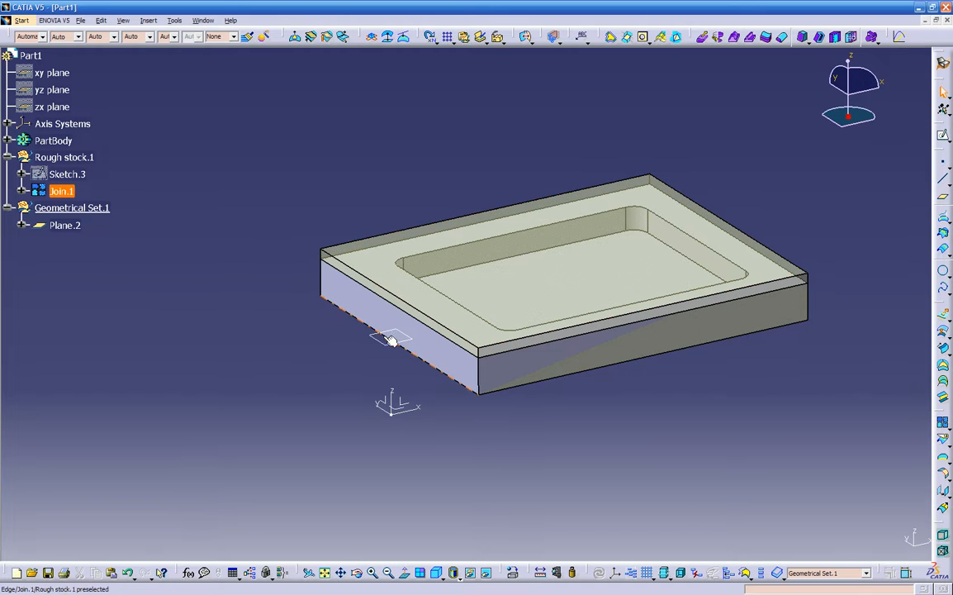
click(203, 19)
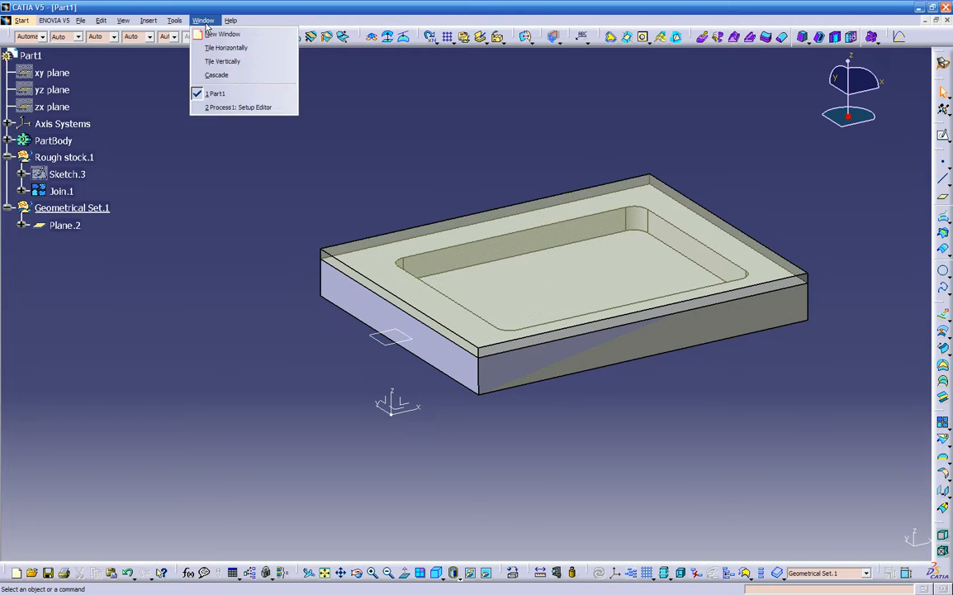
click(221, 109)
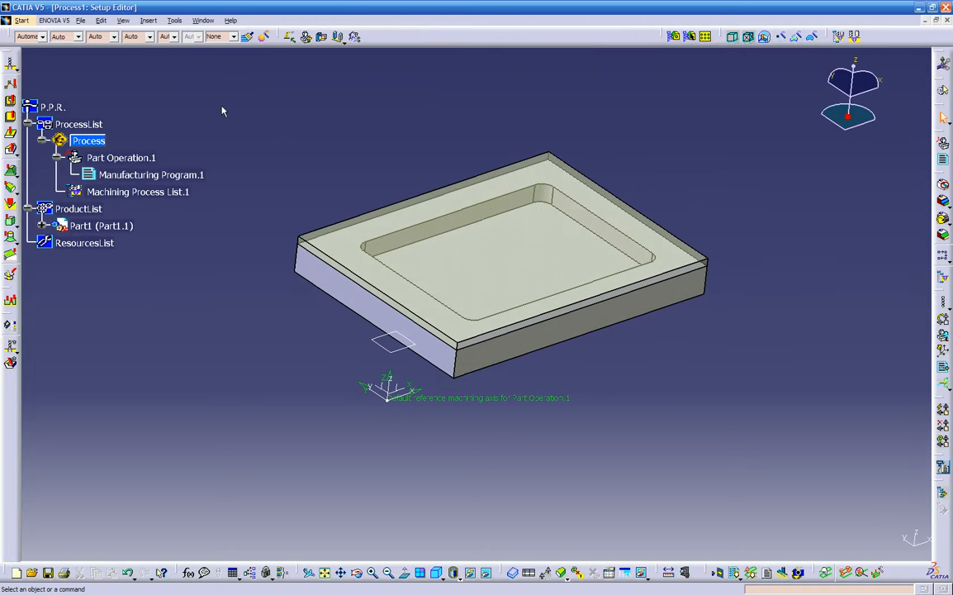
middle_drag(520, 472, 555, 403)
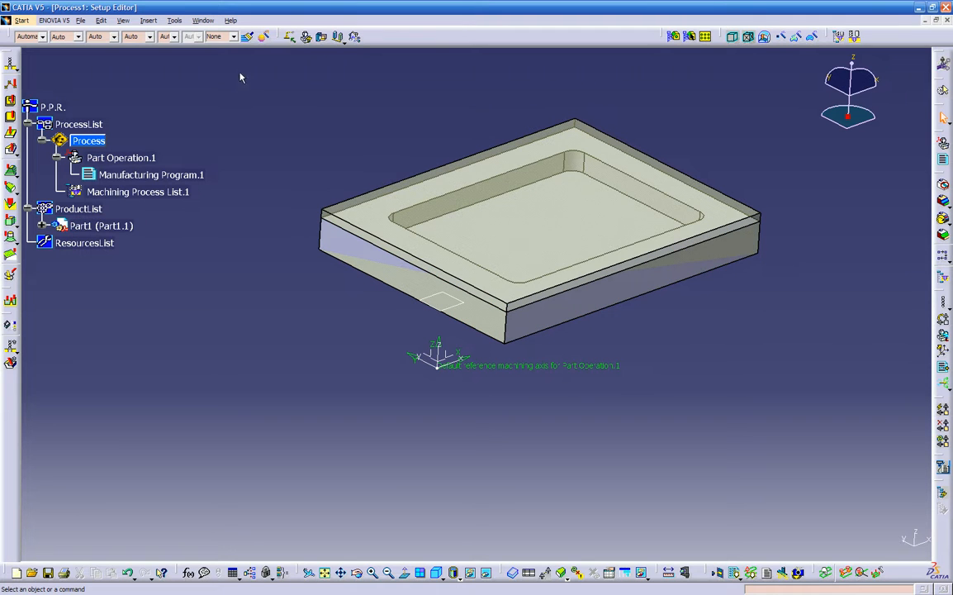
click(203, 21)
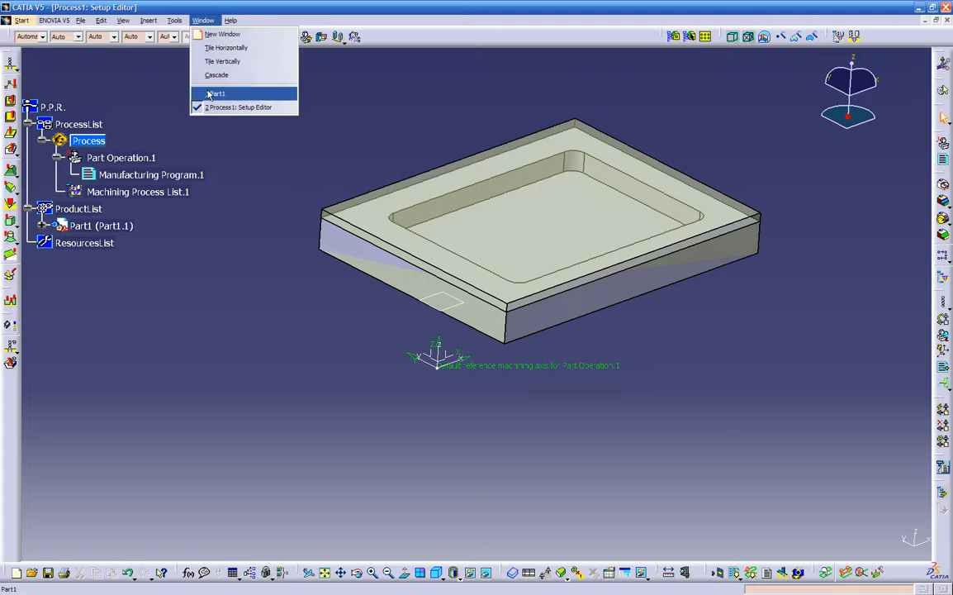
click(212, 91)
- Define a standard axis system with X and Y along two adjacent bottom edges of the rough stock, reversing the Y direction
middle_drag(511, 411, 460, 331)
click(7, 123)
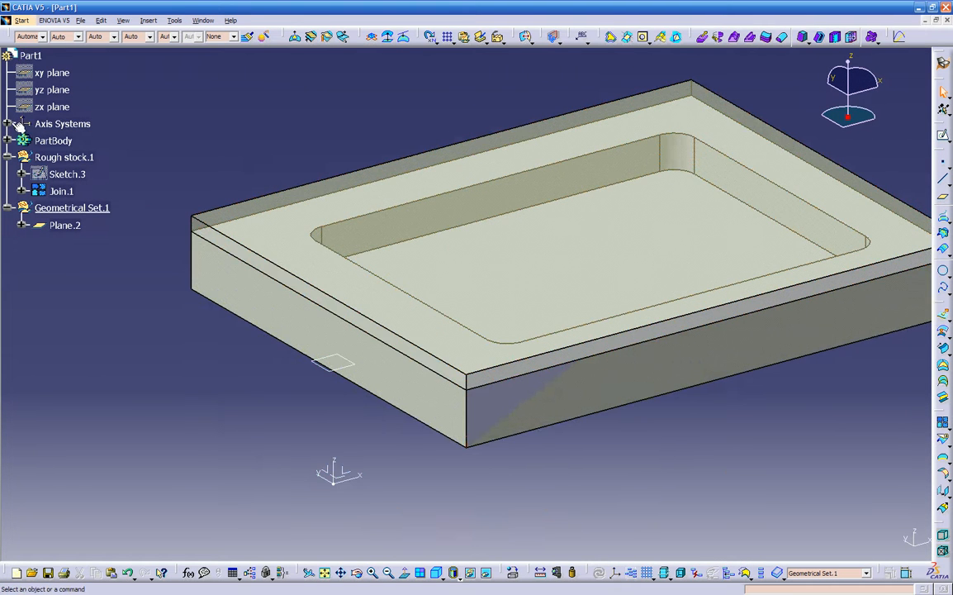
middle_drag(224, 352, 207, 410)
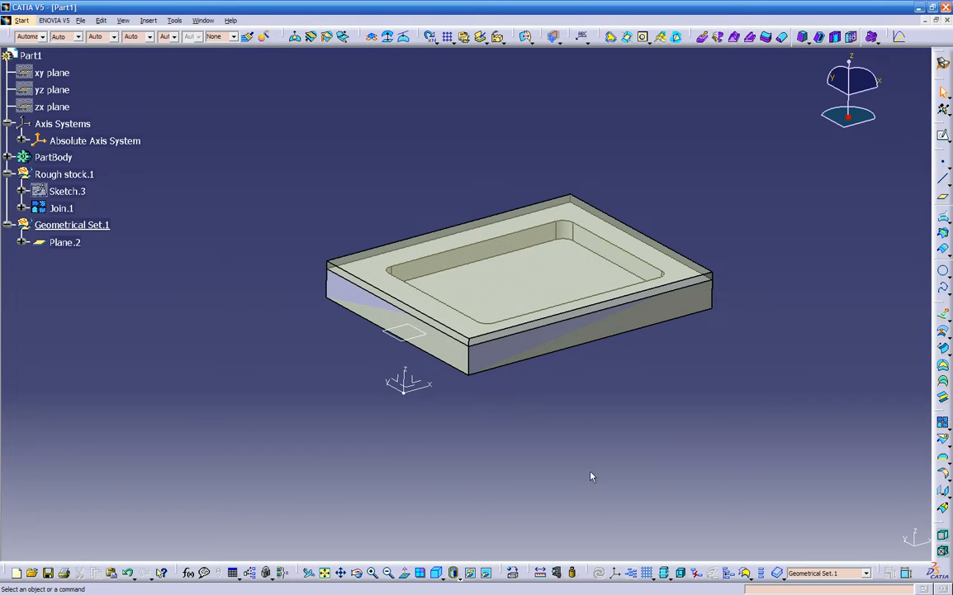
click(616, 574)
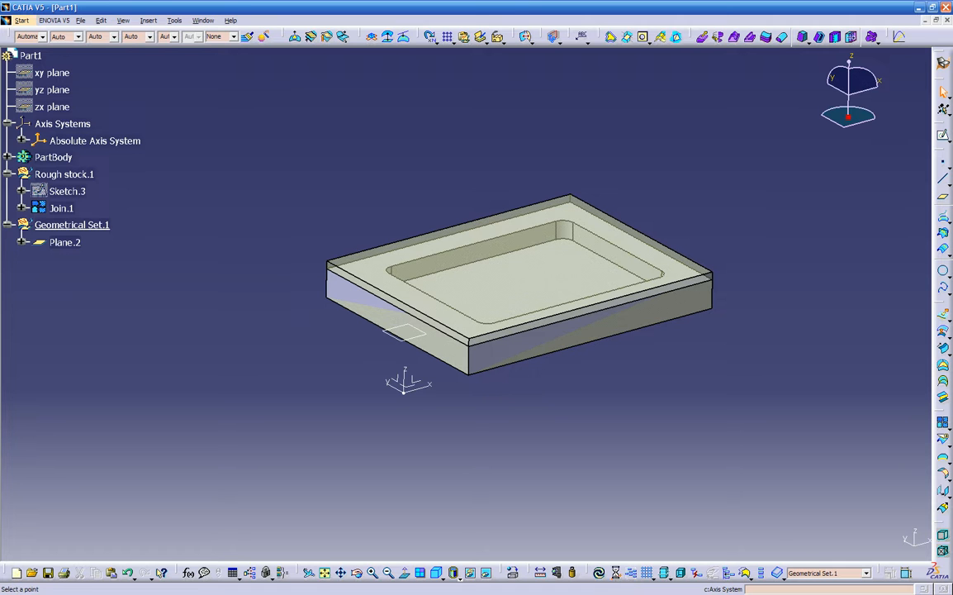
middle_drag(577, 472, 770, 485)
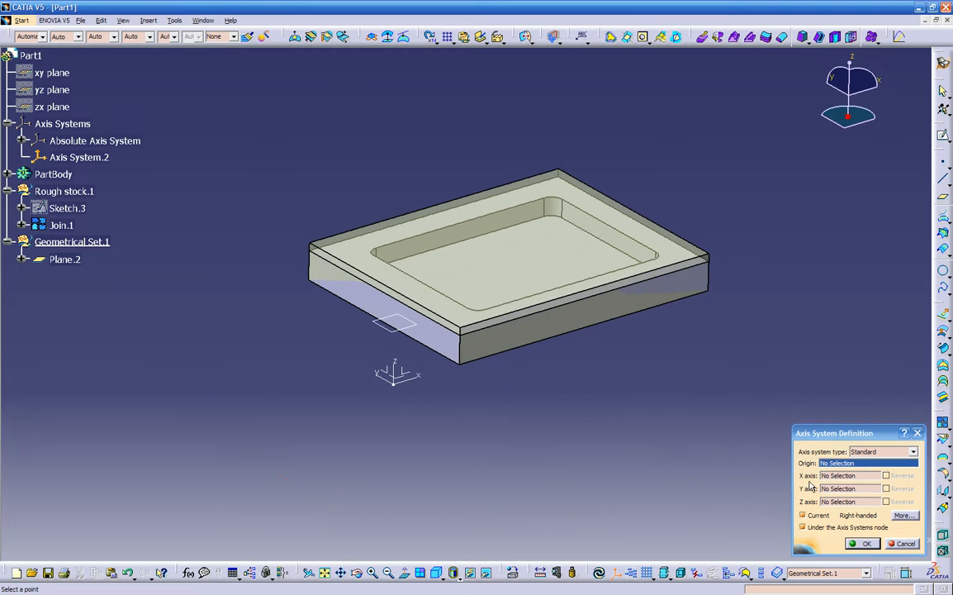
click(849, 477)
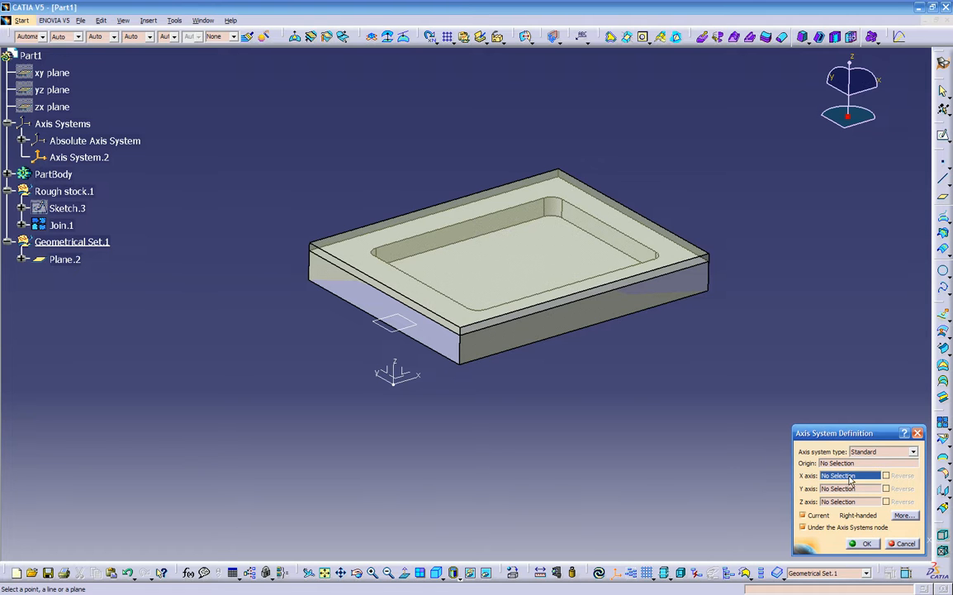
click(532, 345)
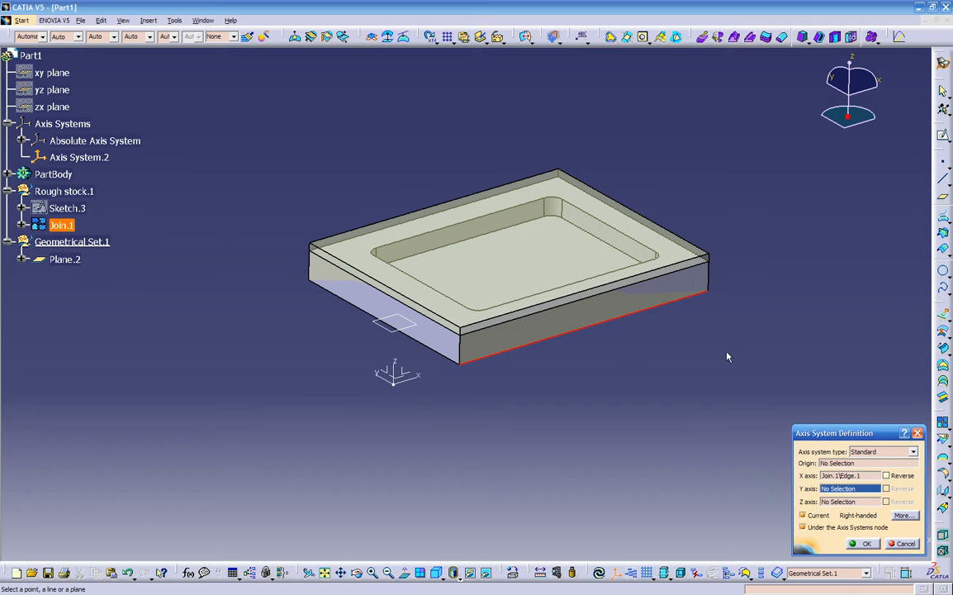
click(442, 355)
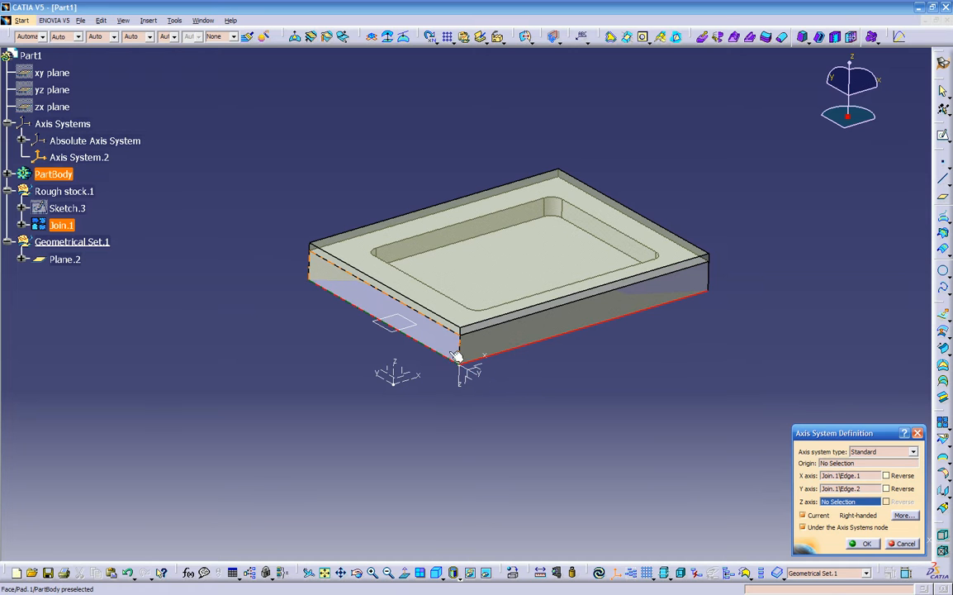
click(886, 488)
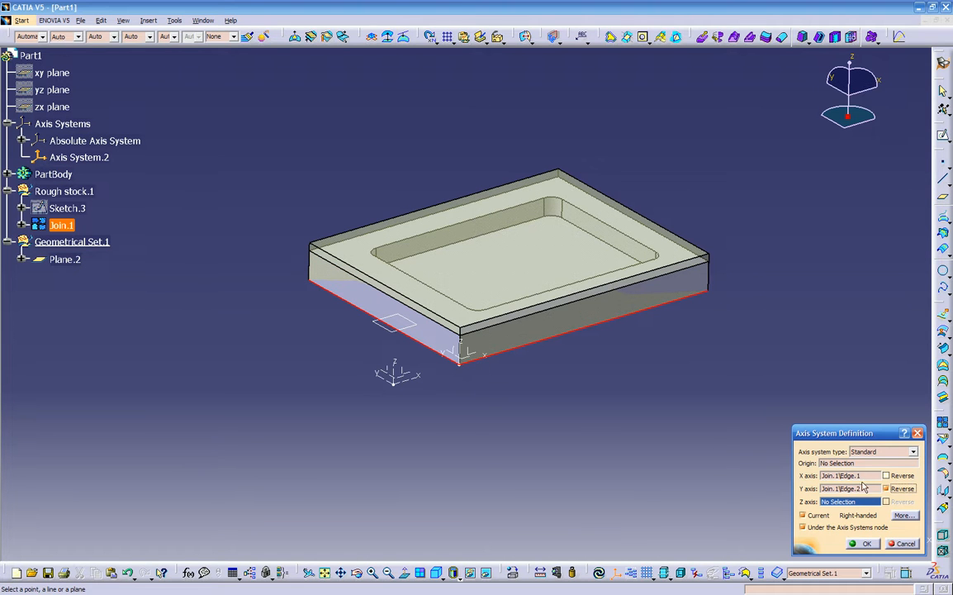
middle_drag(431, 361, 486, 400)
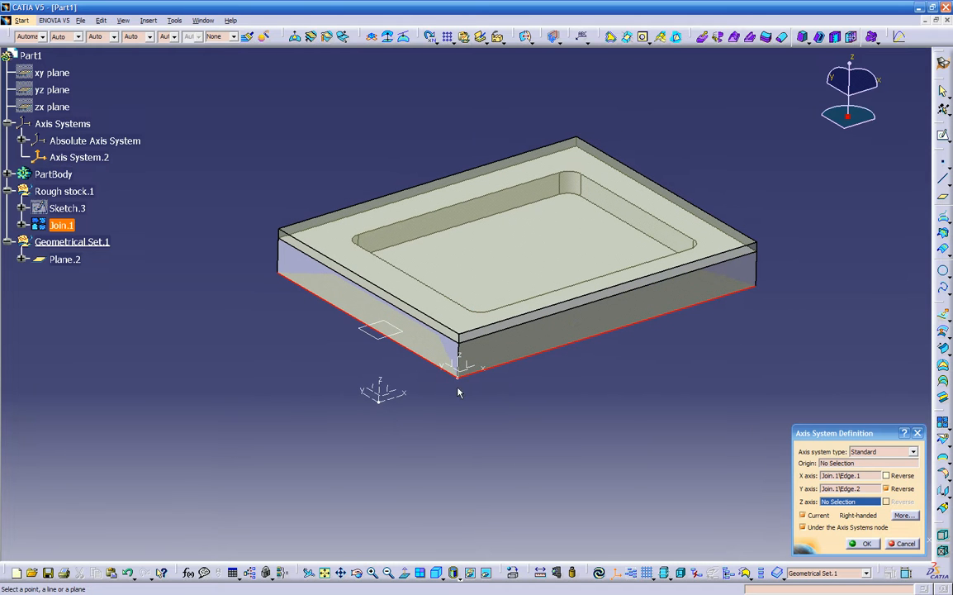
- Try three other corners of the rough stock as the axis system's origin
click(835, 464)
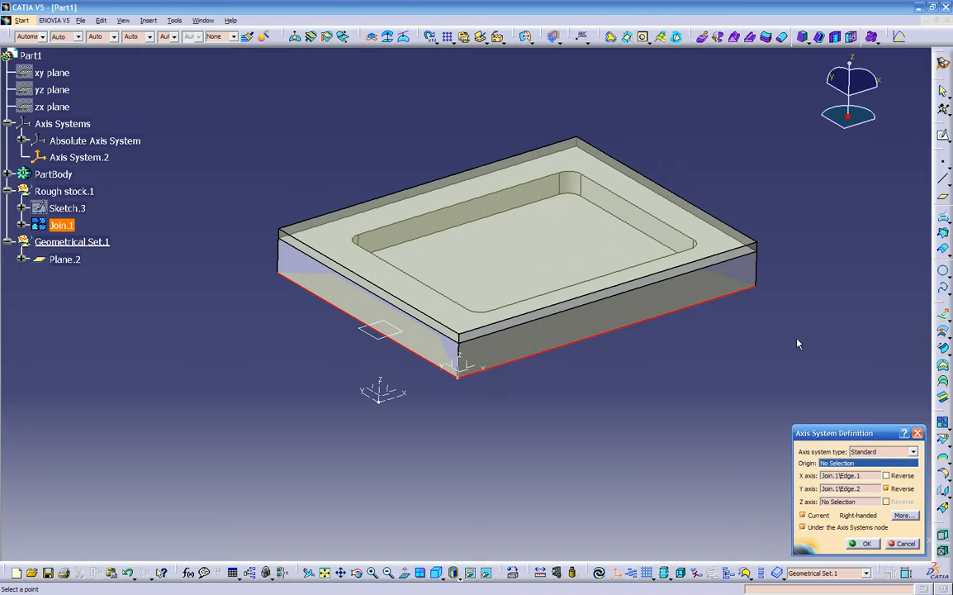
click(755, 292)
middle_drag(646, 322, 677, 362)
click(830, 463)
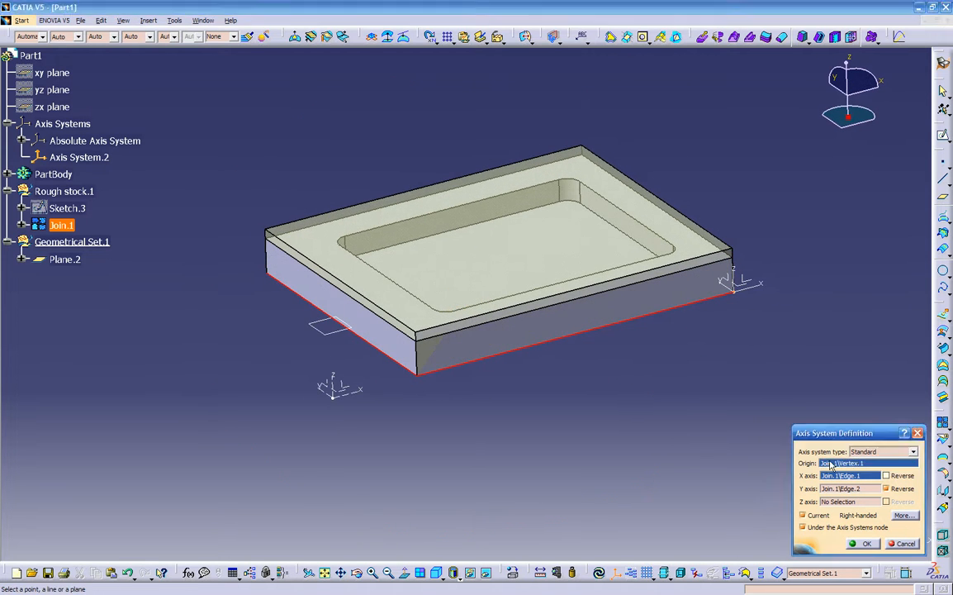
click(266, 273)
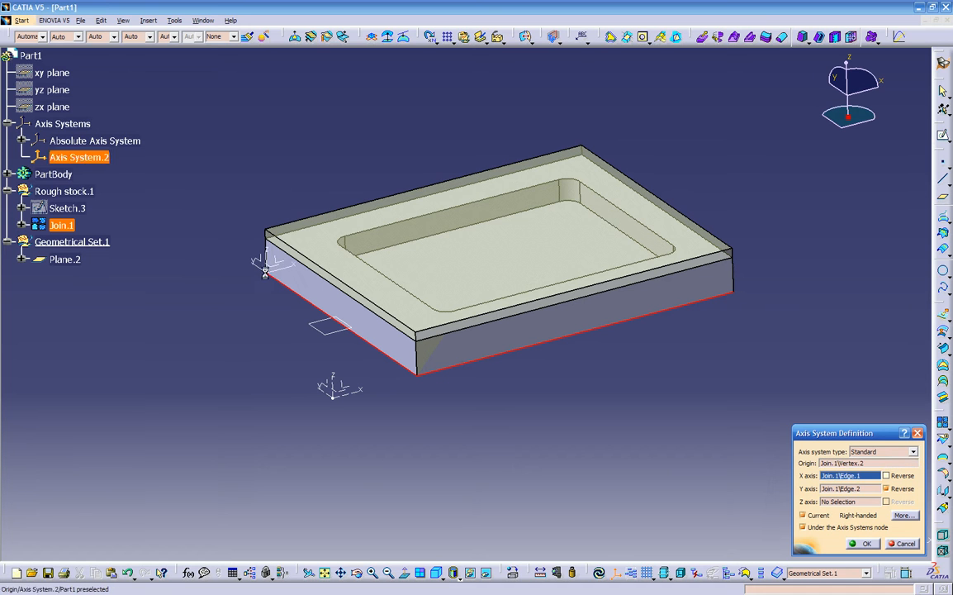
click(827, 464)
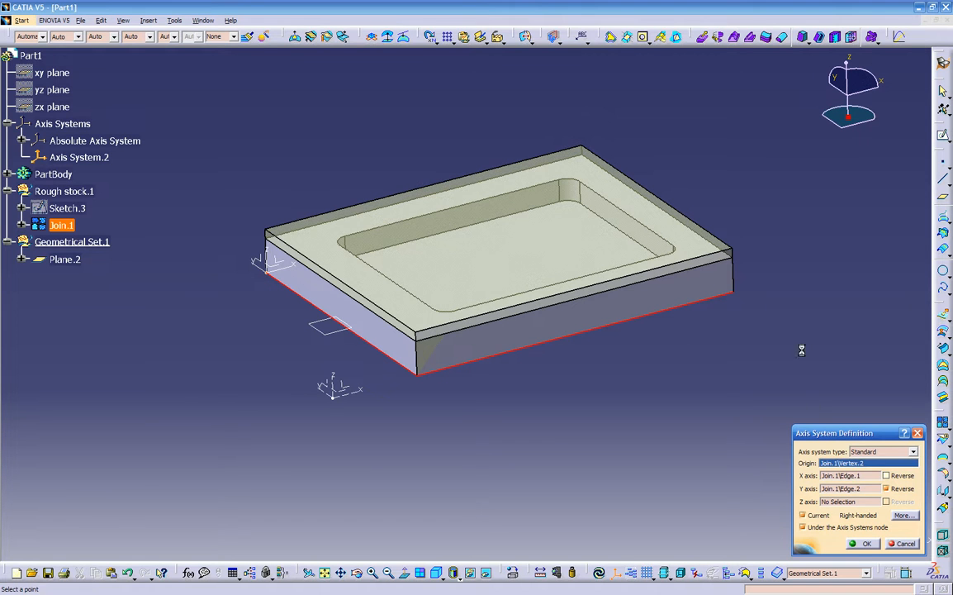
click(739, 257)
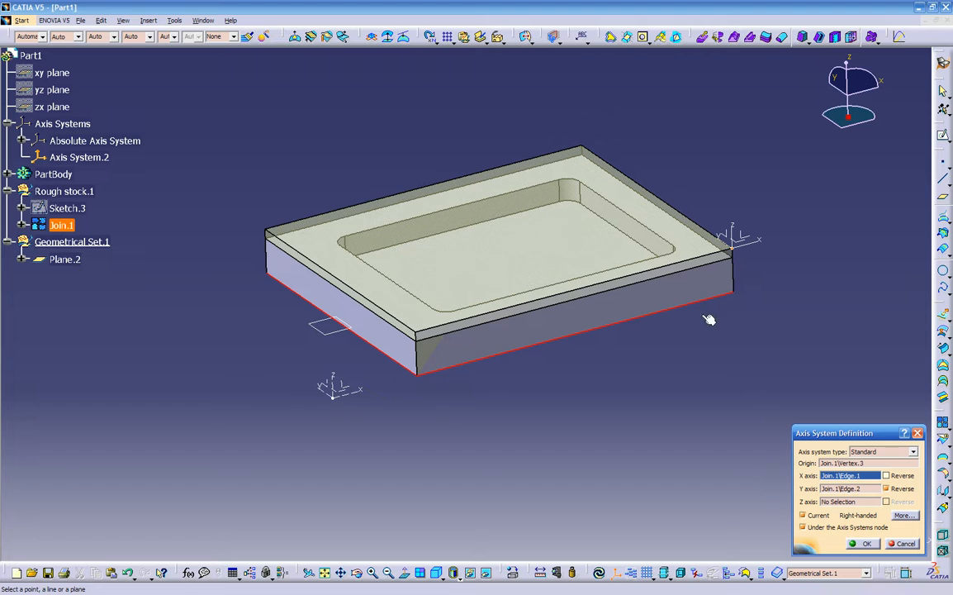
- Set the axis system's origin at the bottom corner where its X and Y edges meet, and finish the definition
click(838, 463)
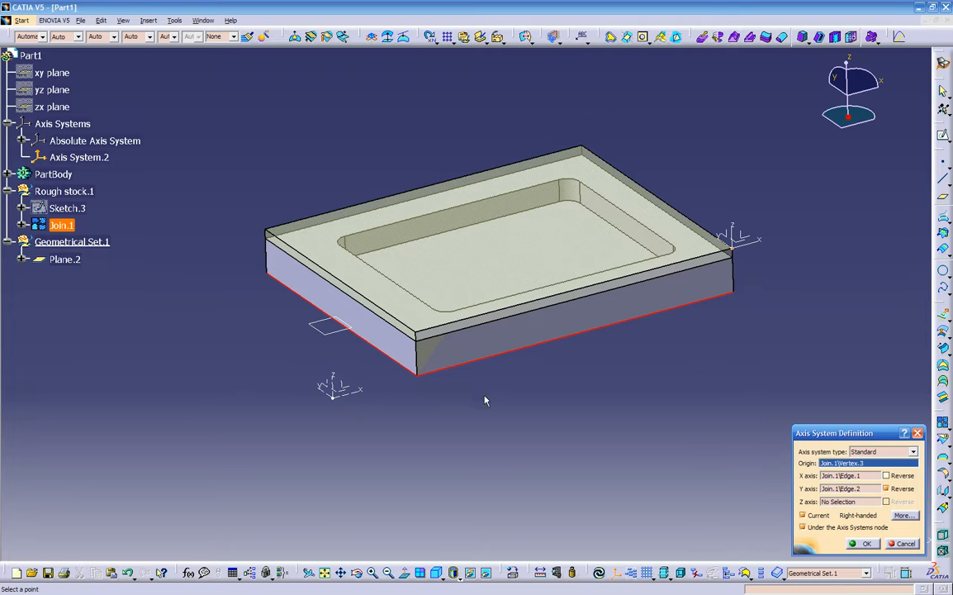
click(418, 378)
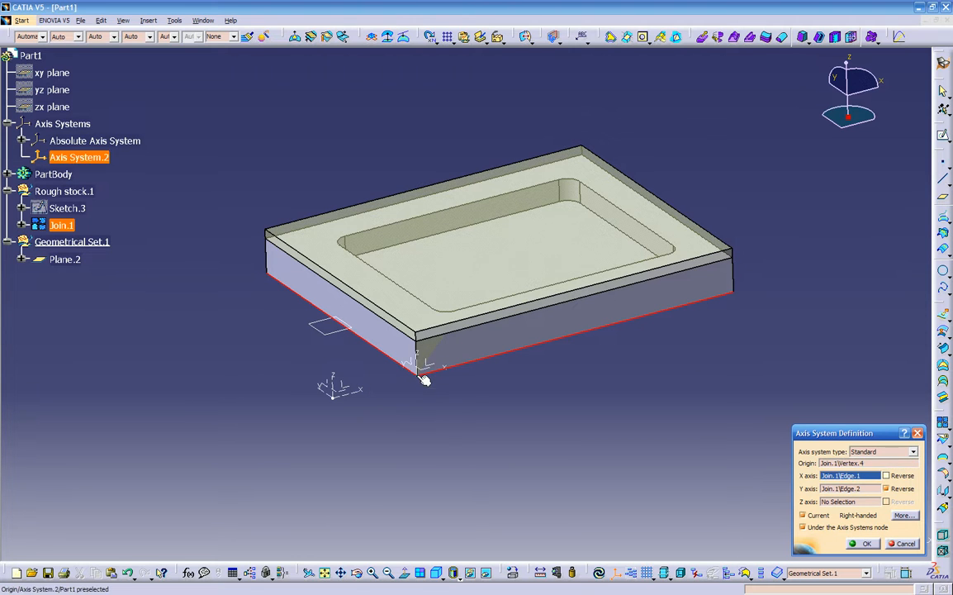
click(863, 543)
middle_drag(396, 427, 421, 400)
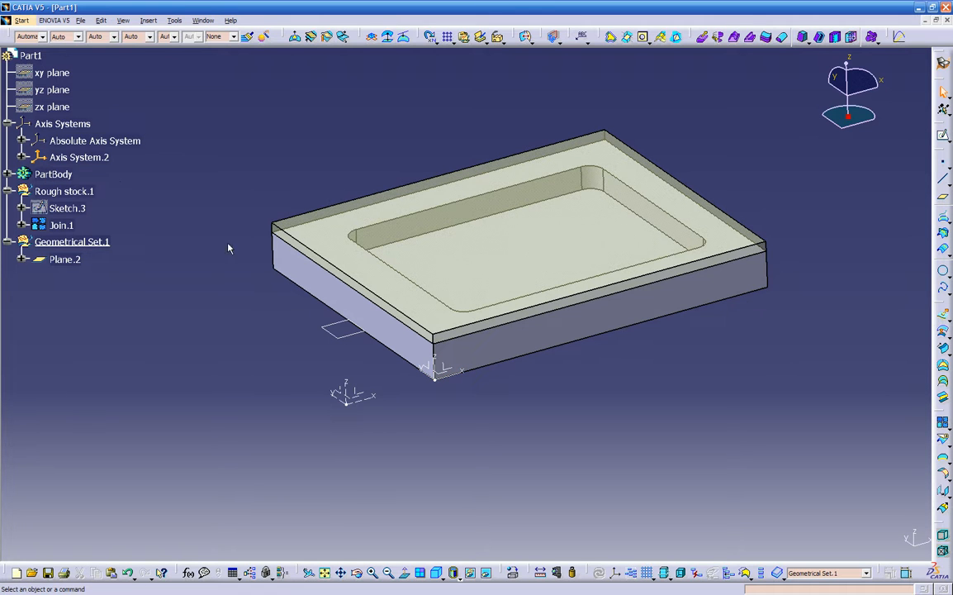
- Set Axis System.2 as not current, and make it the current axis system again
right_click(112, 164)
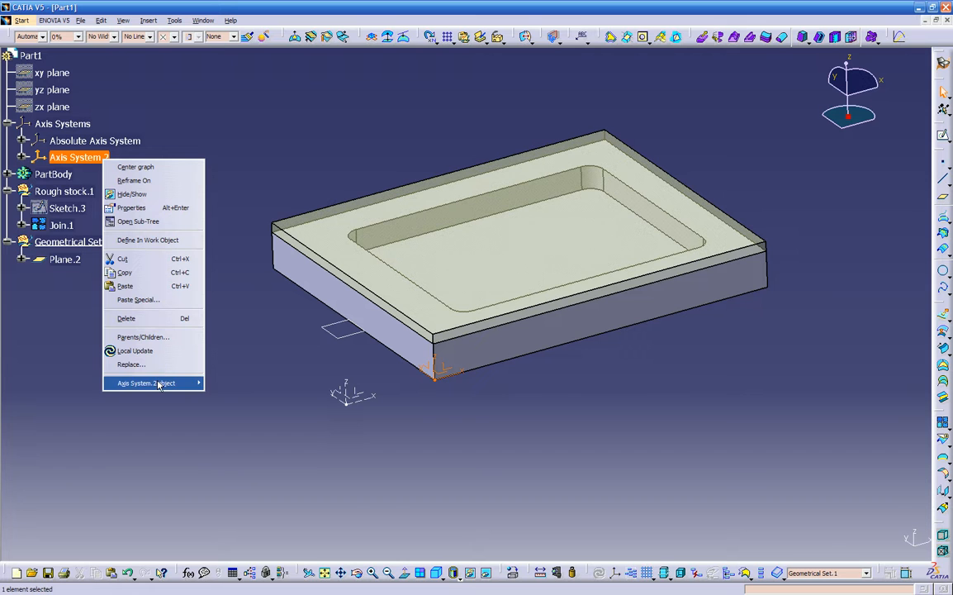
mouse_move(160, 385)
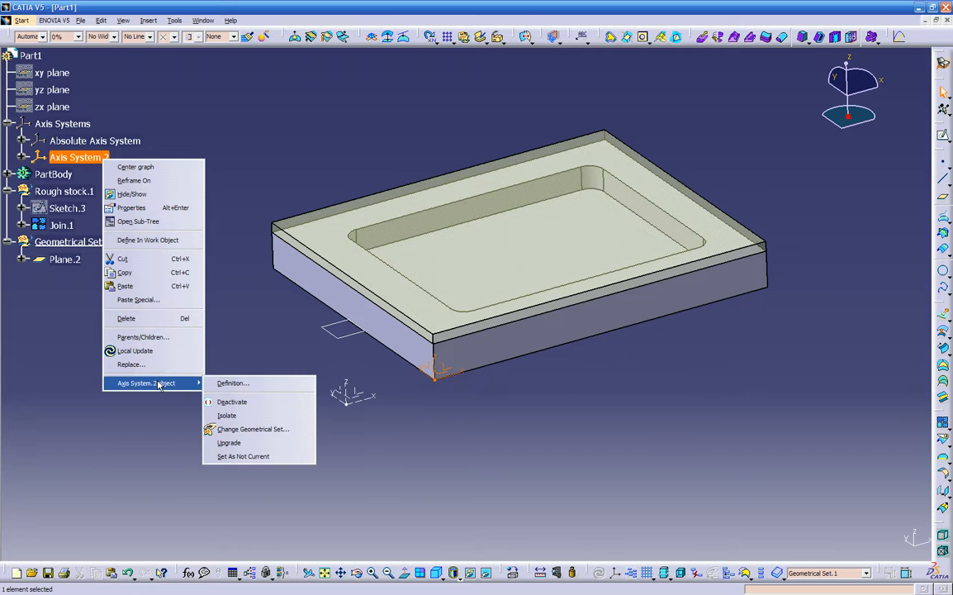
click(232, 457)
click(450, 444)
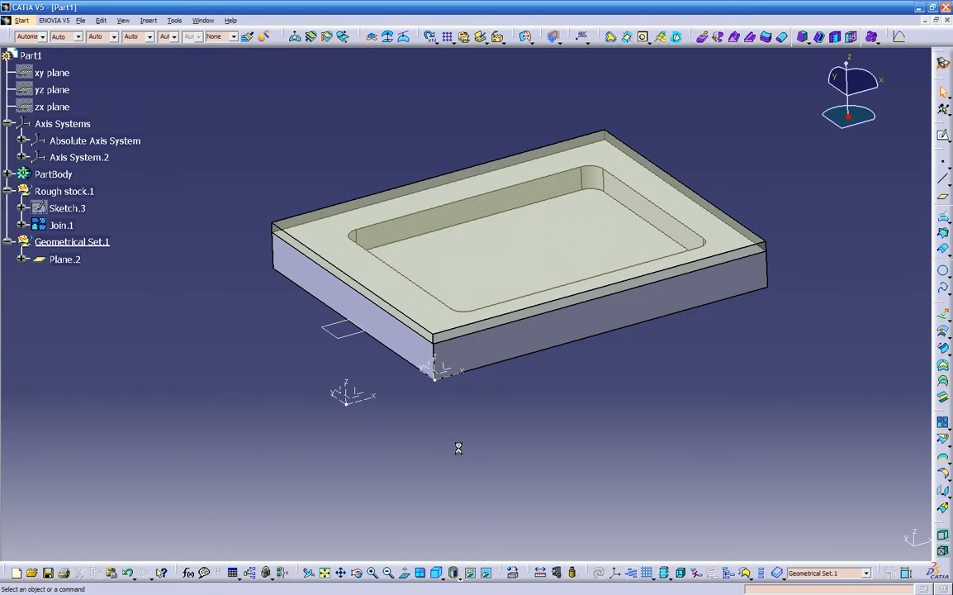
click(90, 155)
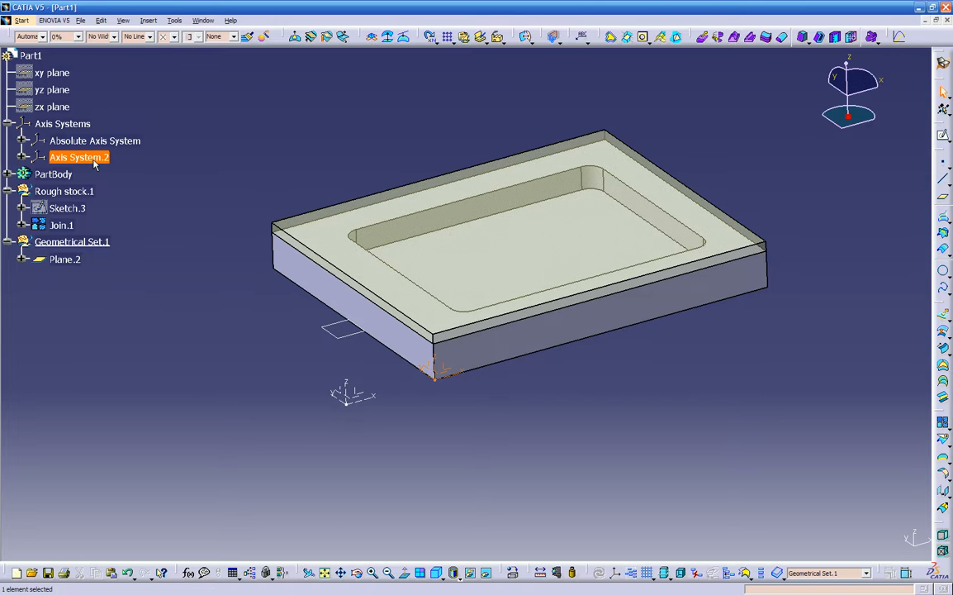
right_click(89, 156)
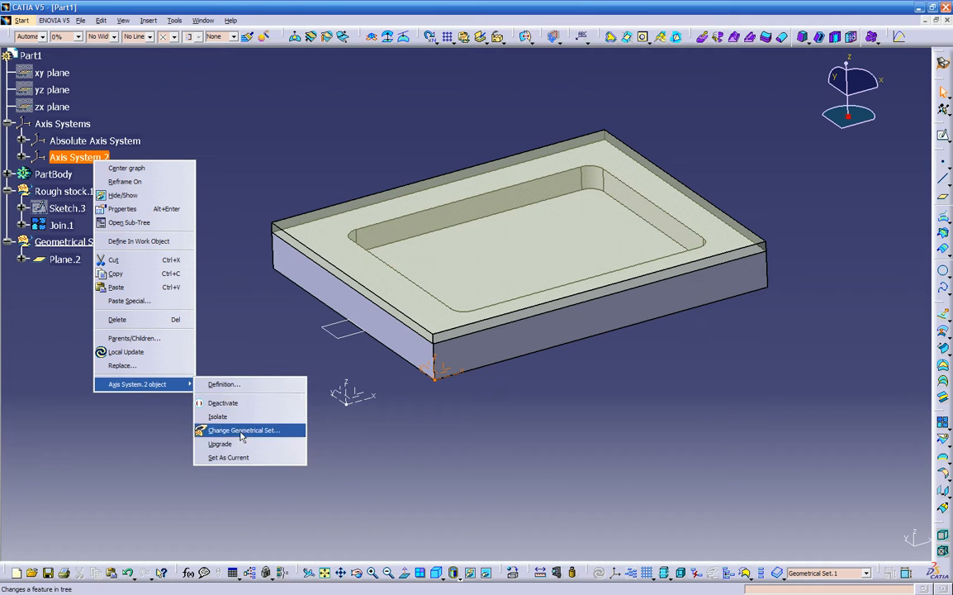
click(225, 457)
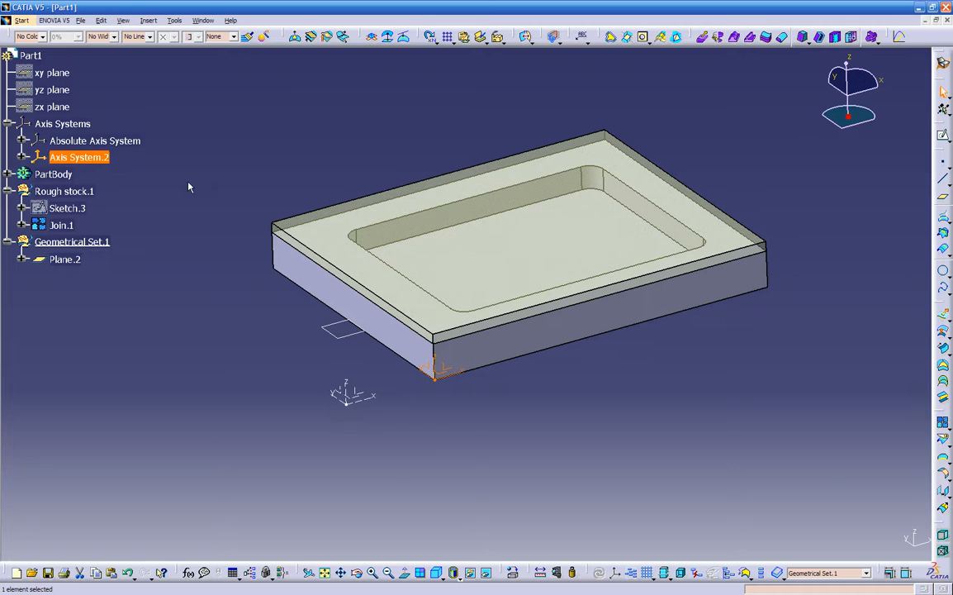
- Rename Axis System.2 to "1-op" in its feature properties
right_click(100, 159)
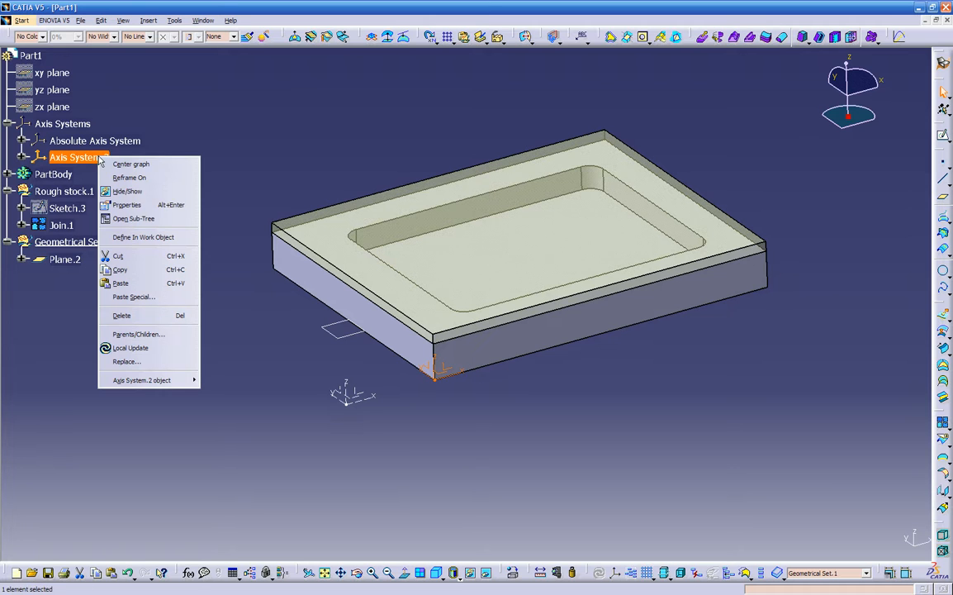
click(121, 206)
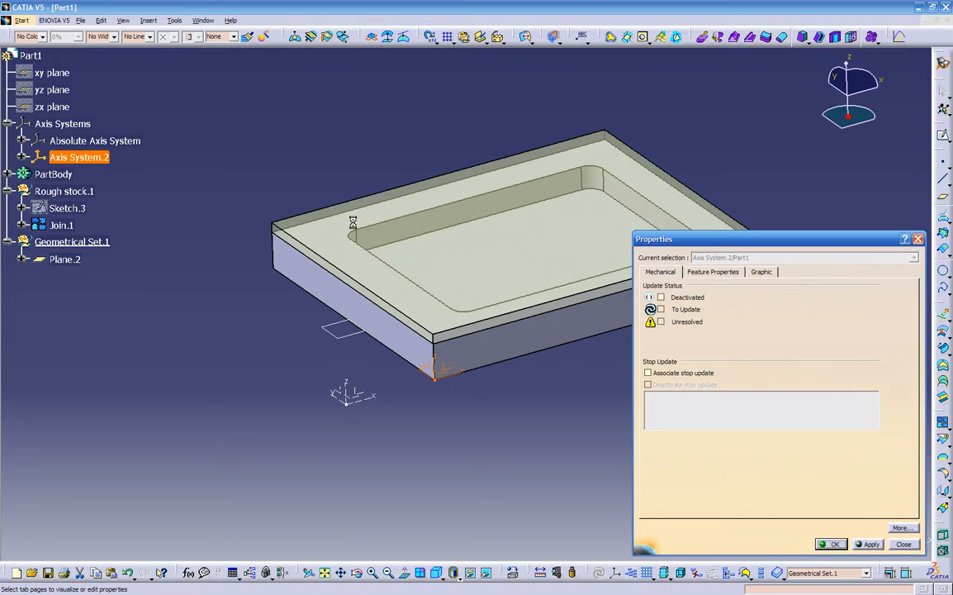
click(730, 274)
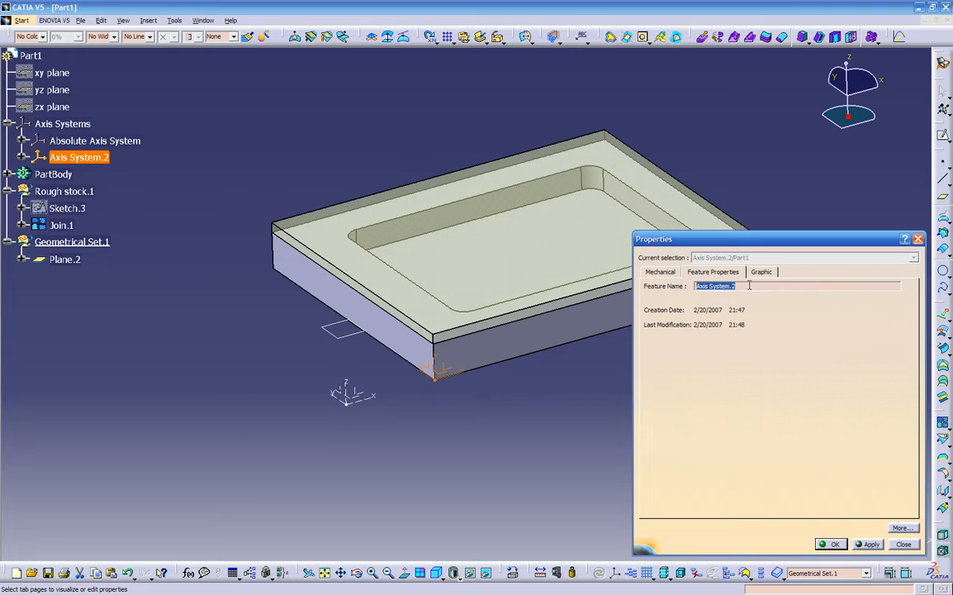
text(1-op)
key(Return)
- Hide the Absolute Axis System in the part
click(91, 142)
right_click(91, 142)
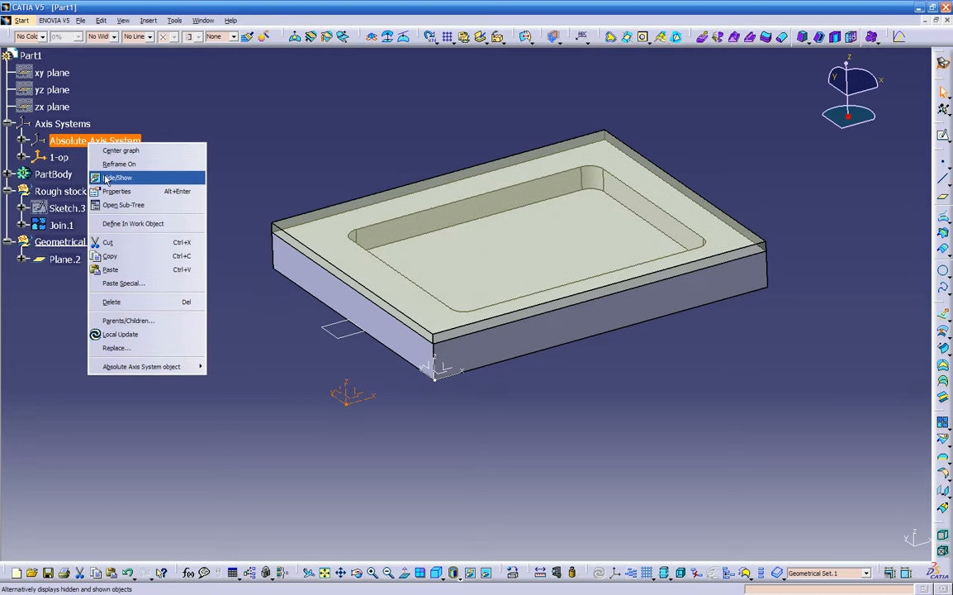
click(107, 179)
middle_drag(411, 424, 451, 356)
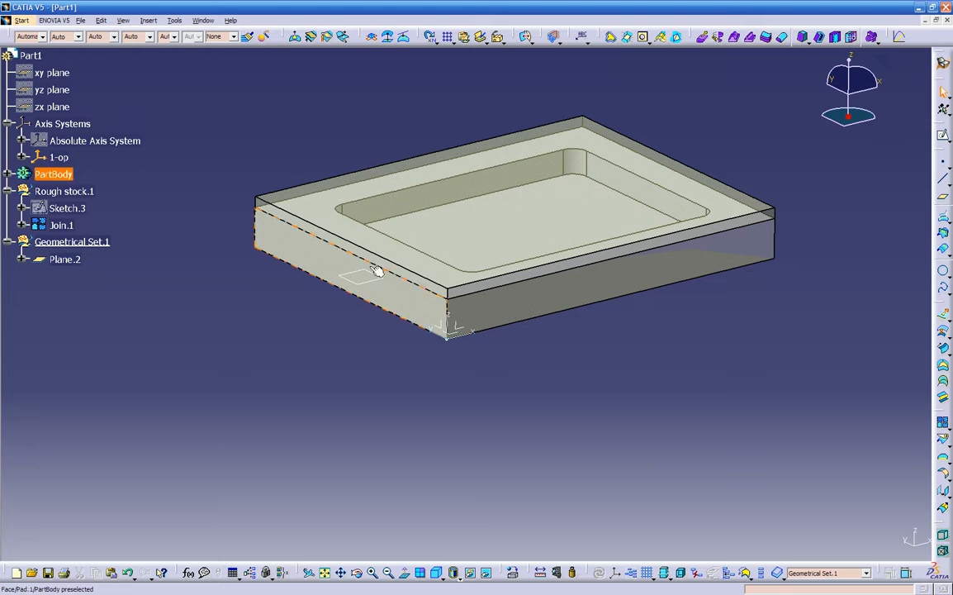
- Switch to the Process1 Setup Editor window and rename Part Operation.1 to "1-op (haas 5-axis )"
click(202, 21)
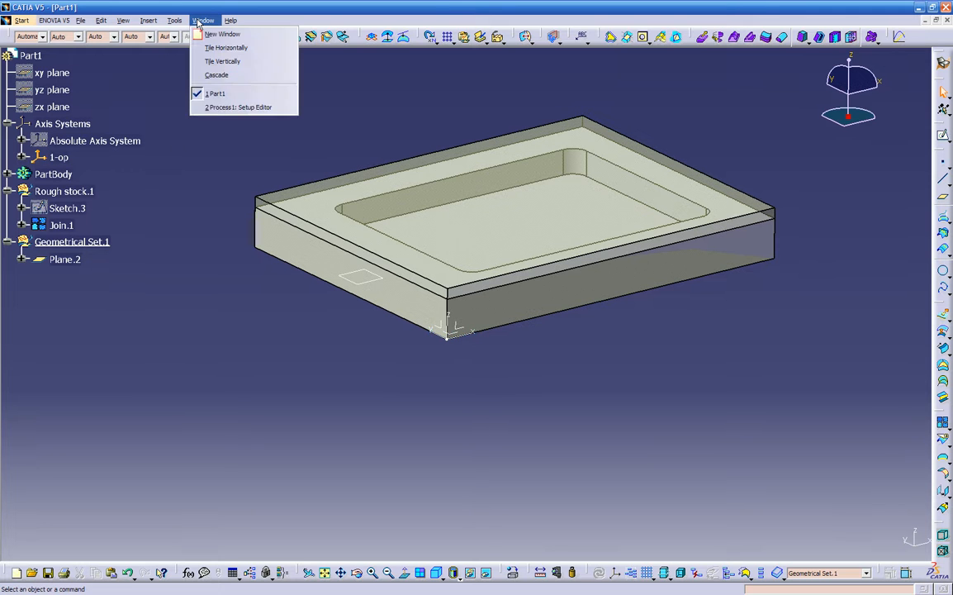
click(216, 106)
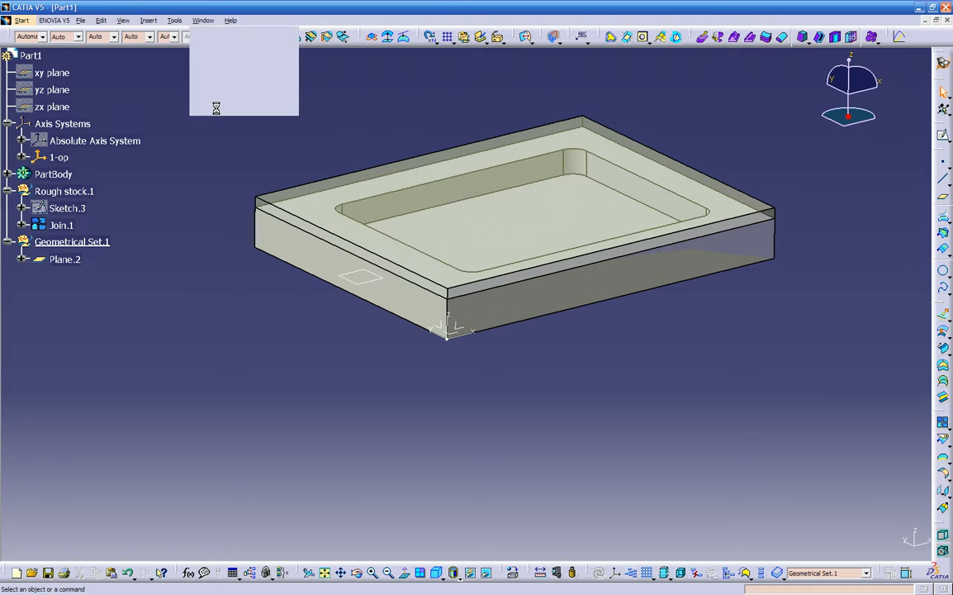
middle_drag(285, 437, 300, 422)
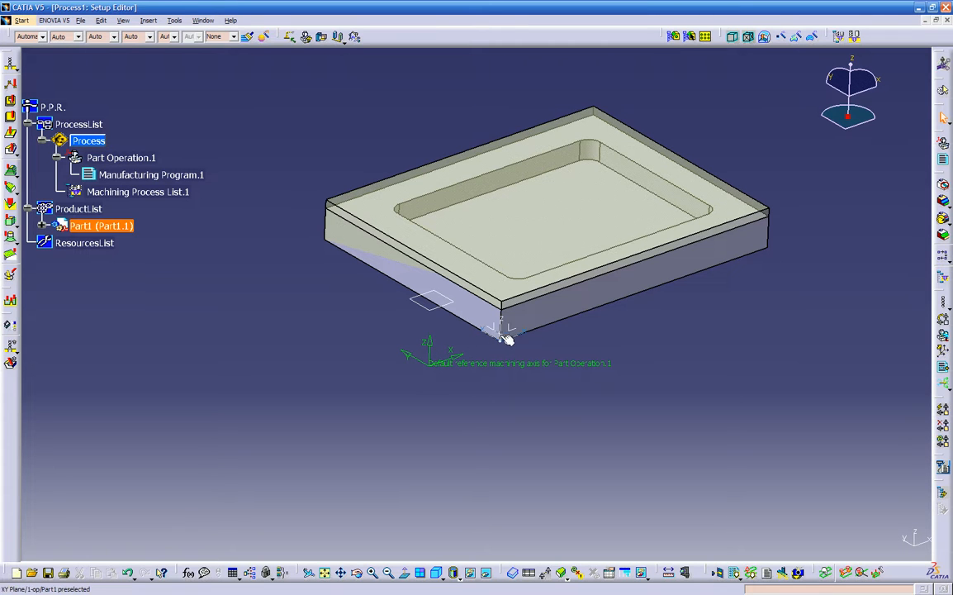
middle_drag(509, 334, 334, 304)
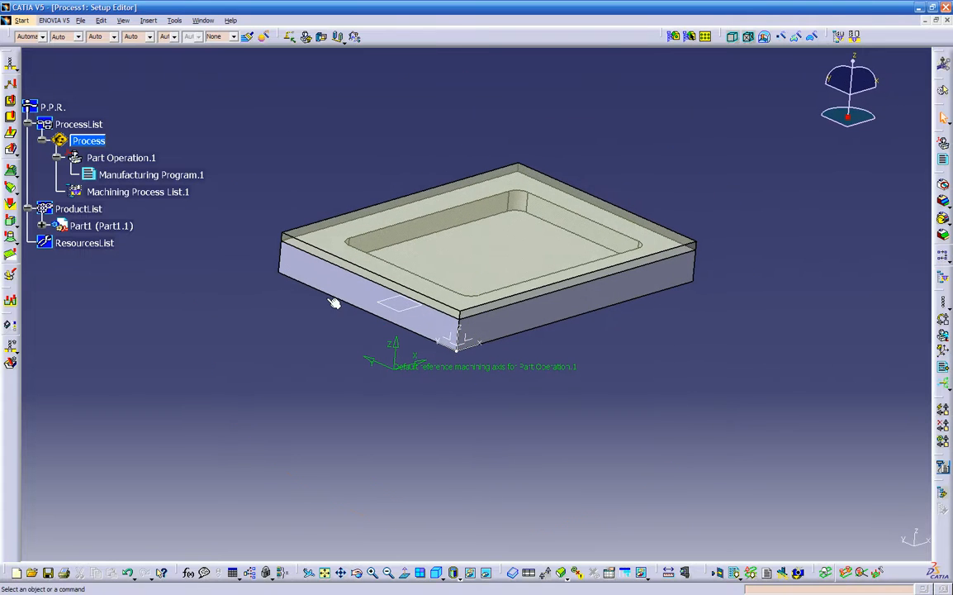
double_click(126, 158)
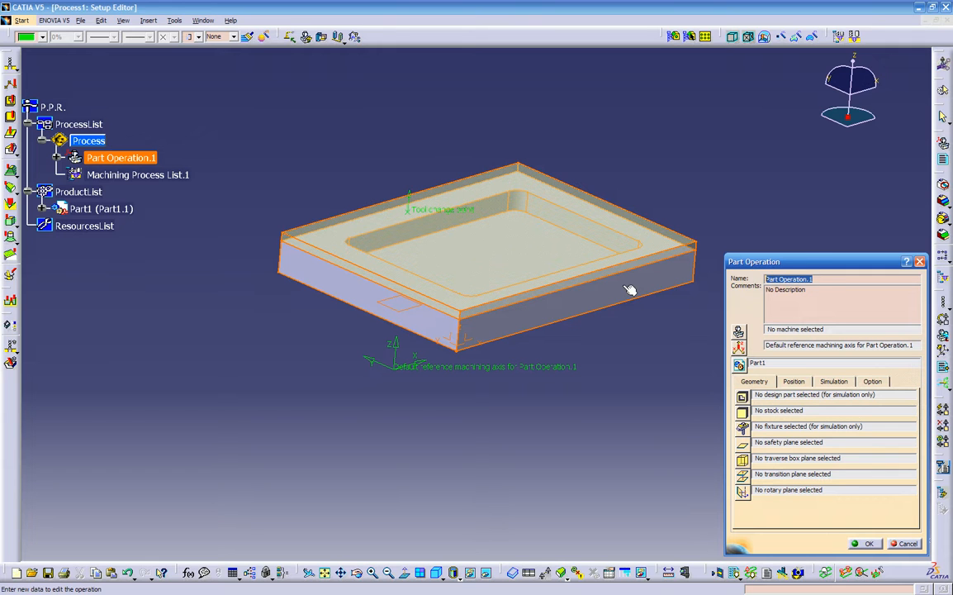
text(1-op (haas 5-axis)
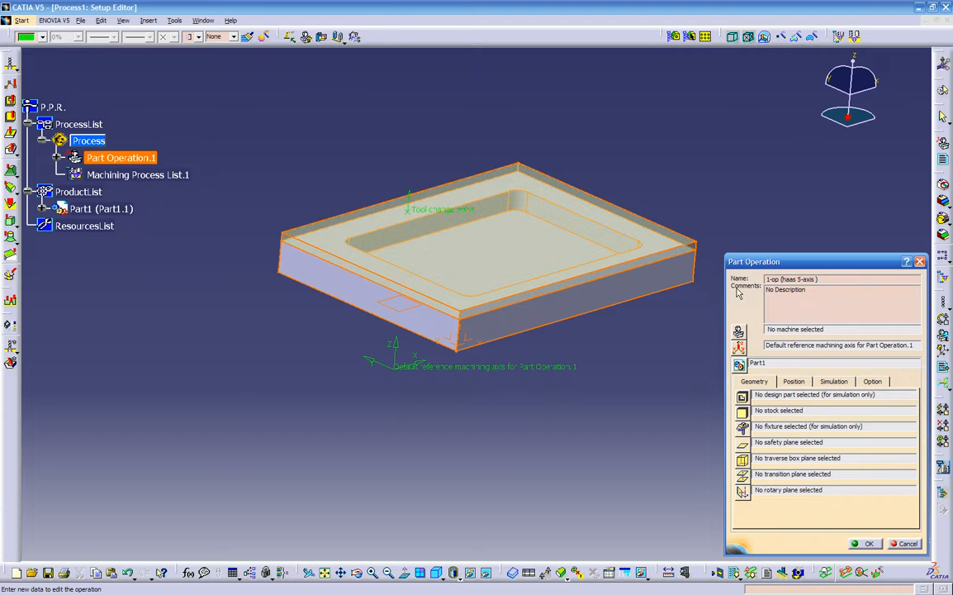
- Assign a 5-axis machine to the part operation and set its tools catalog to ToolsSample01
click(739, 333)
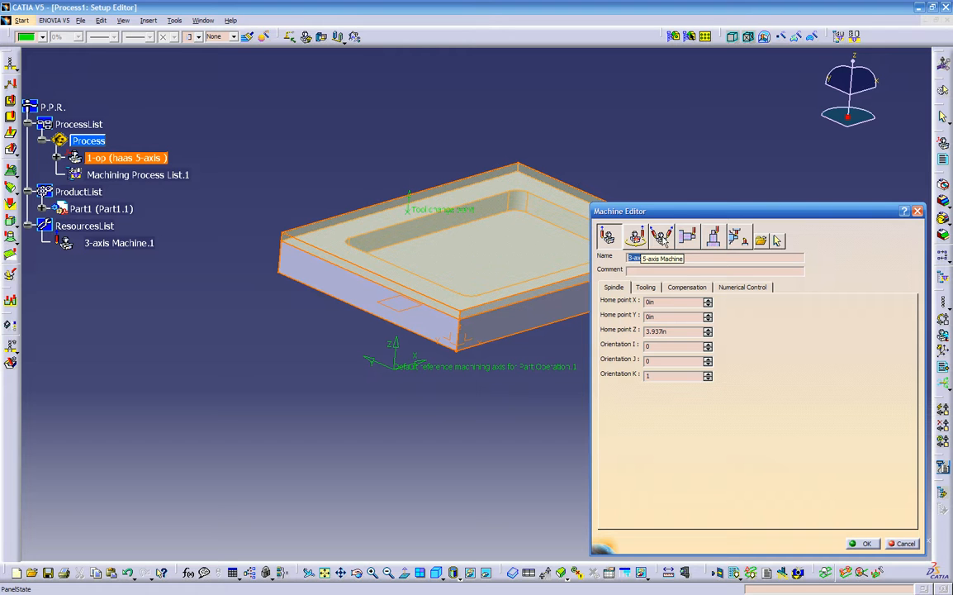
click(658, 237)
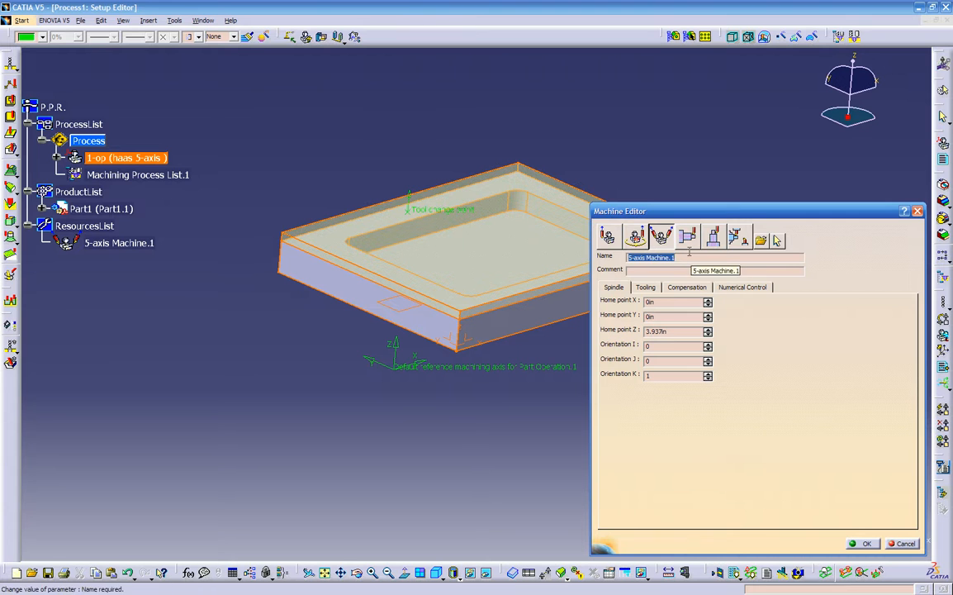
click(648, 288)
click(724, 302)
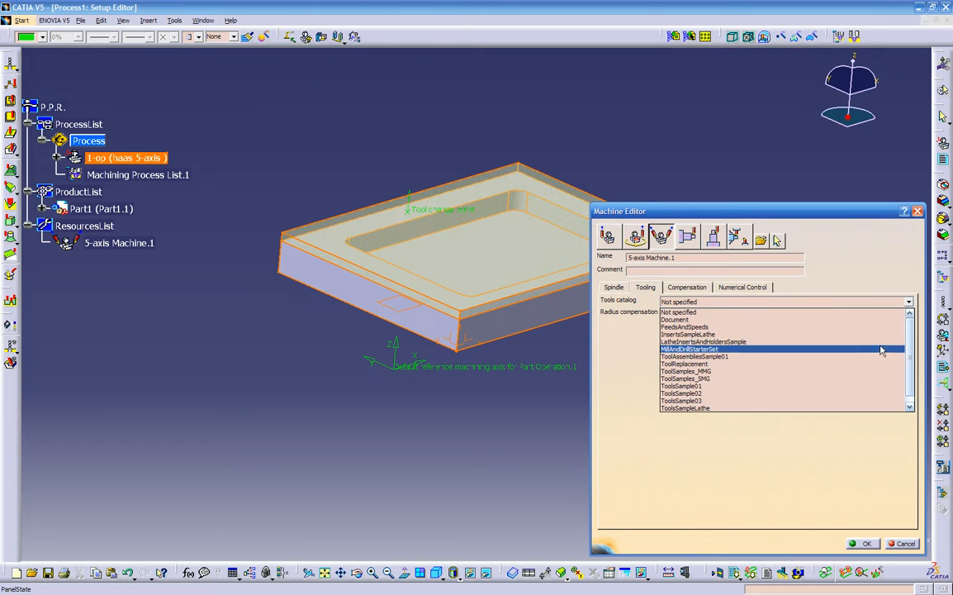
scroll(842, 356, down, 1)
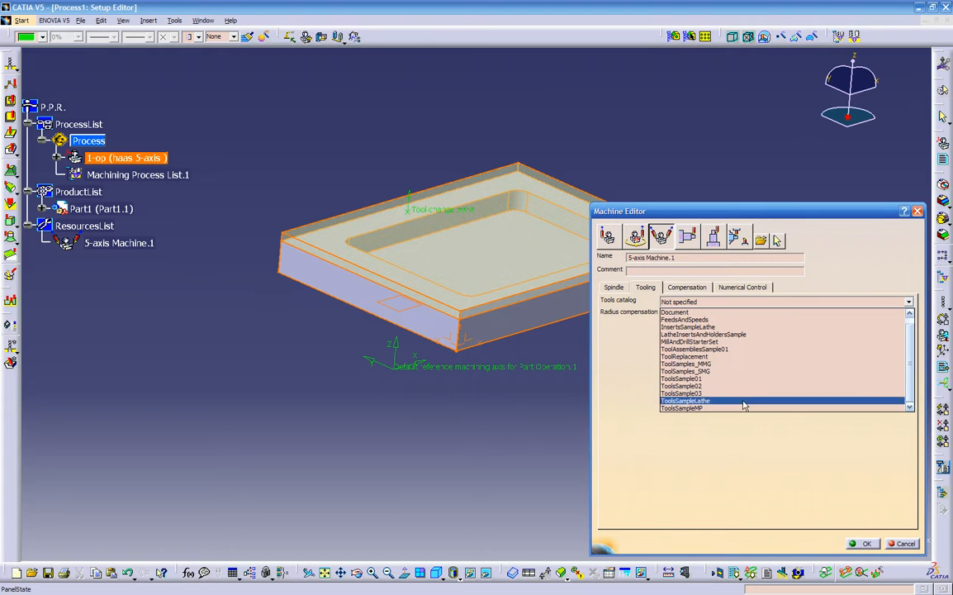
scroll(819, 343, up, 1)
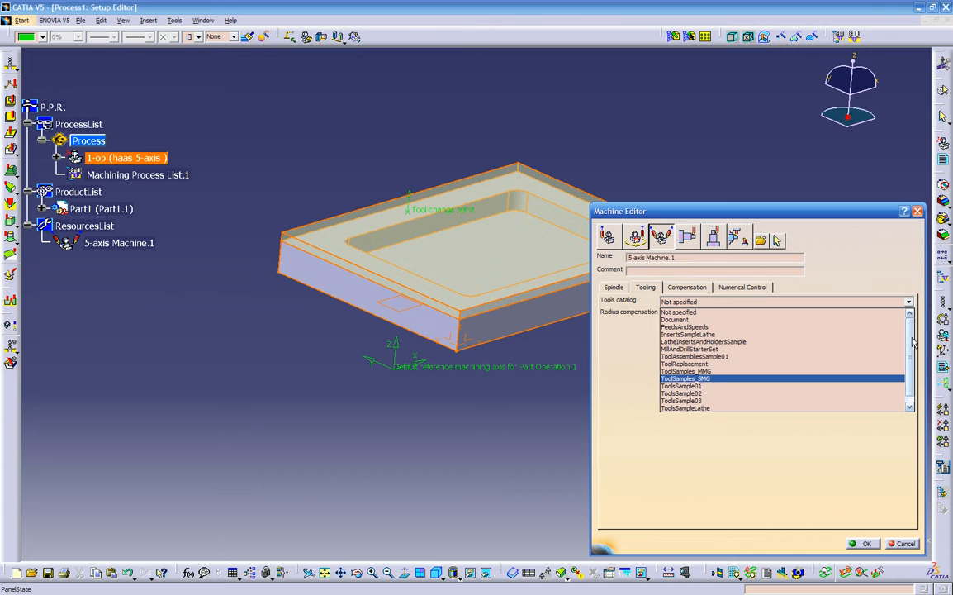
click(727, 393)
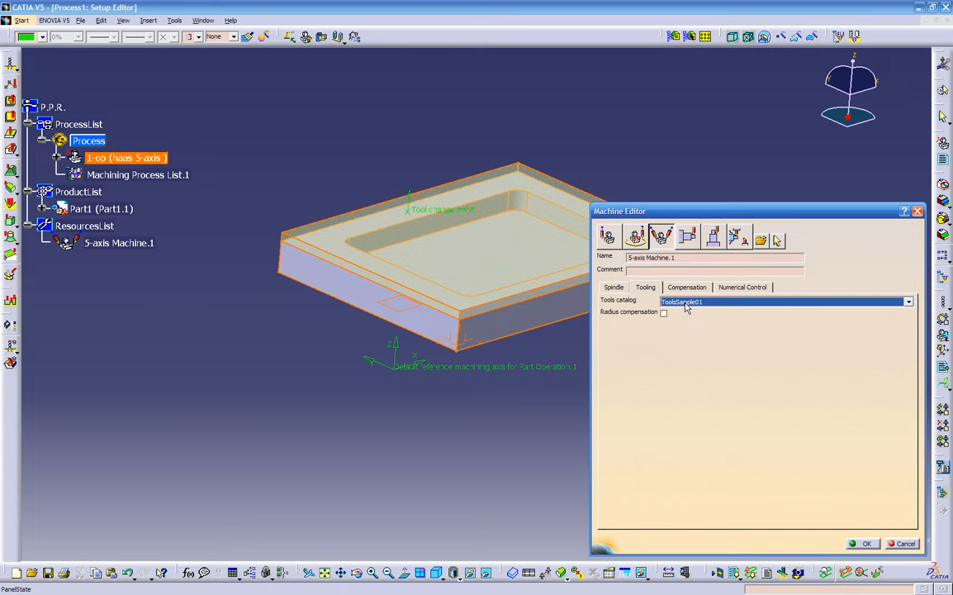
- Set the machine's 3D contact cutter compensation mode to Tip & Contact
click(707, 287)
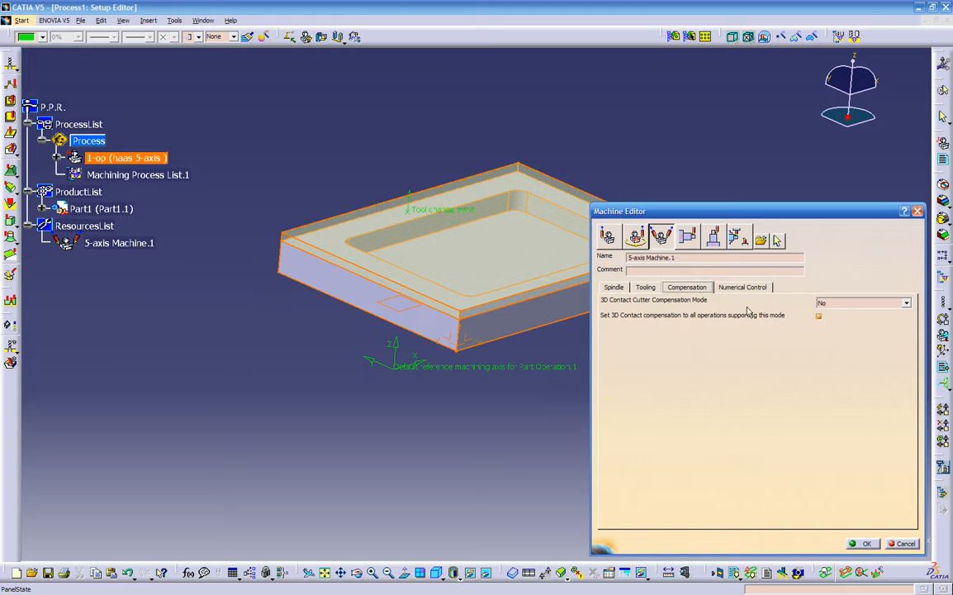
click(847, 307)
click(846, 305)
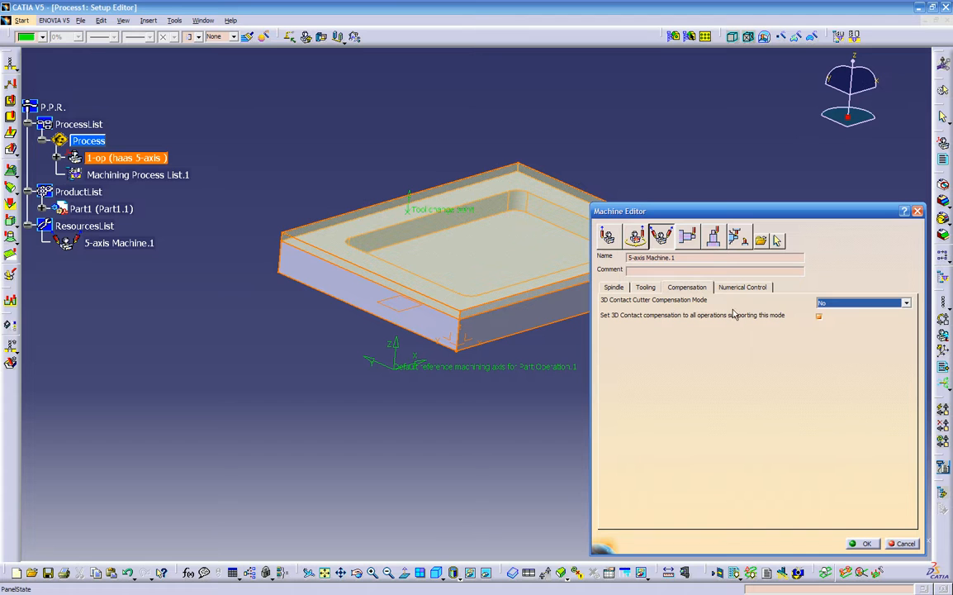
click(819, 305)
click(826, 325)
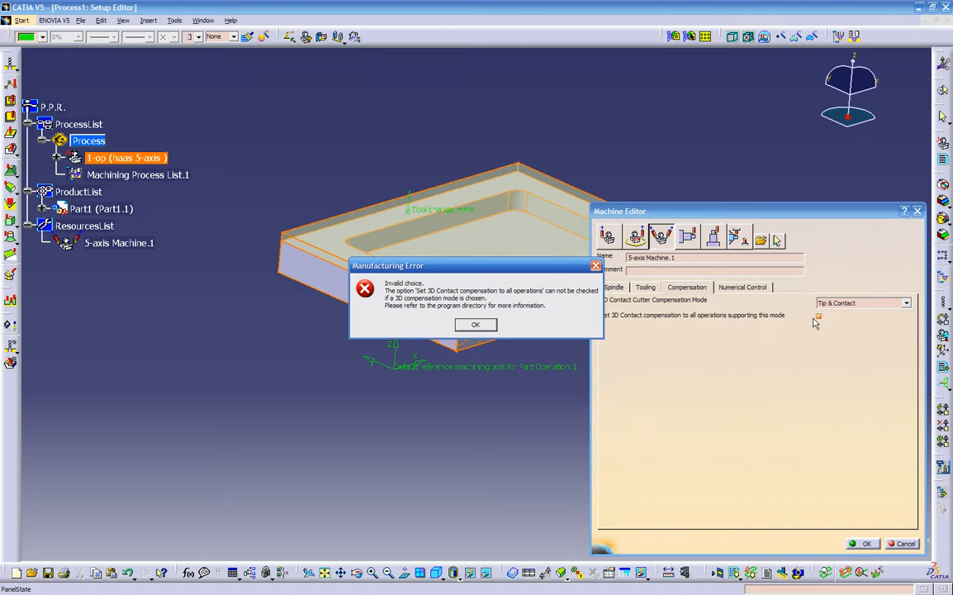
click(455, 328)
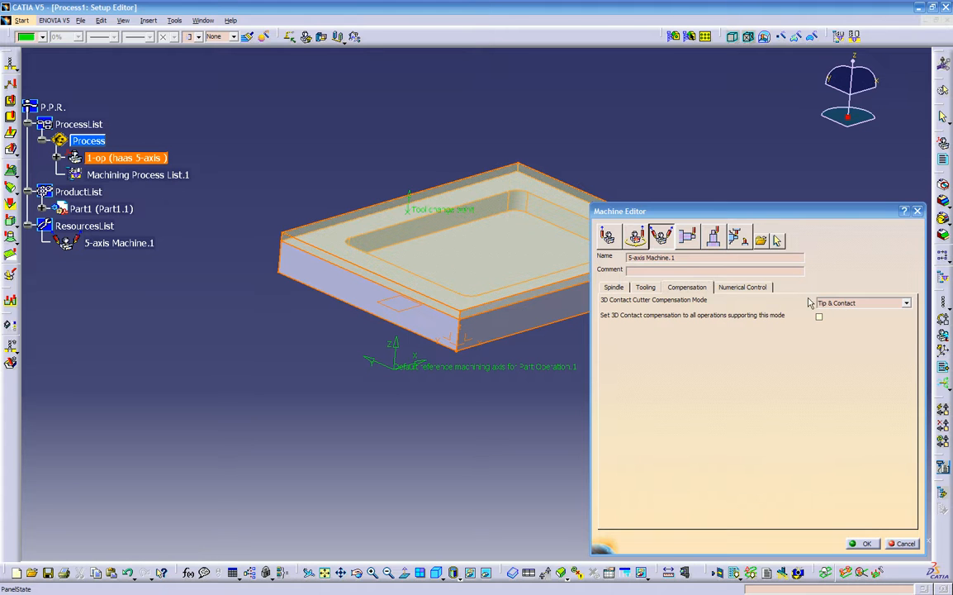
- Set the 5-axis machine's post processor words table to PPTableSample.pptable
click(761, 289)
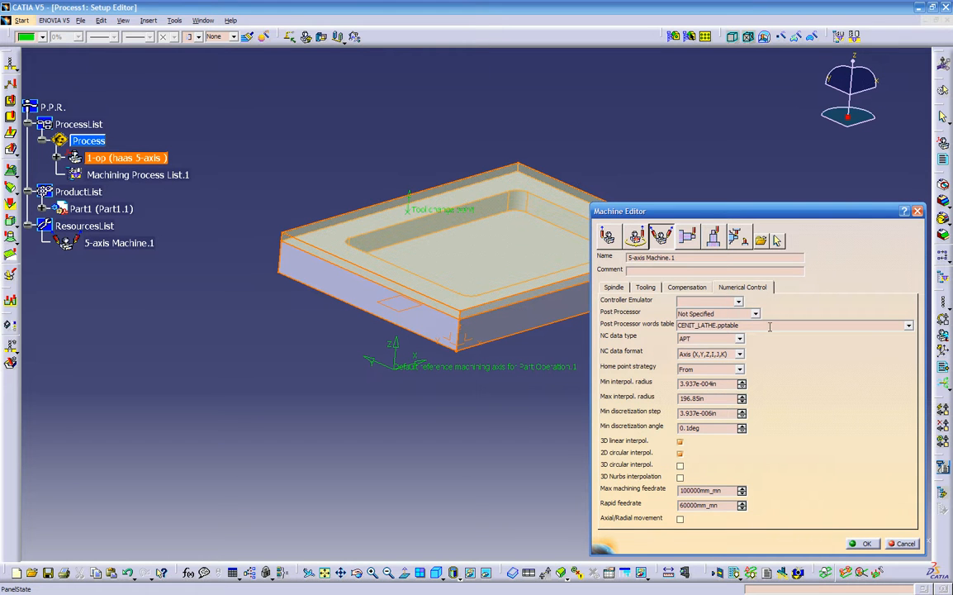
click(908, 326)
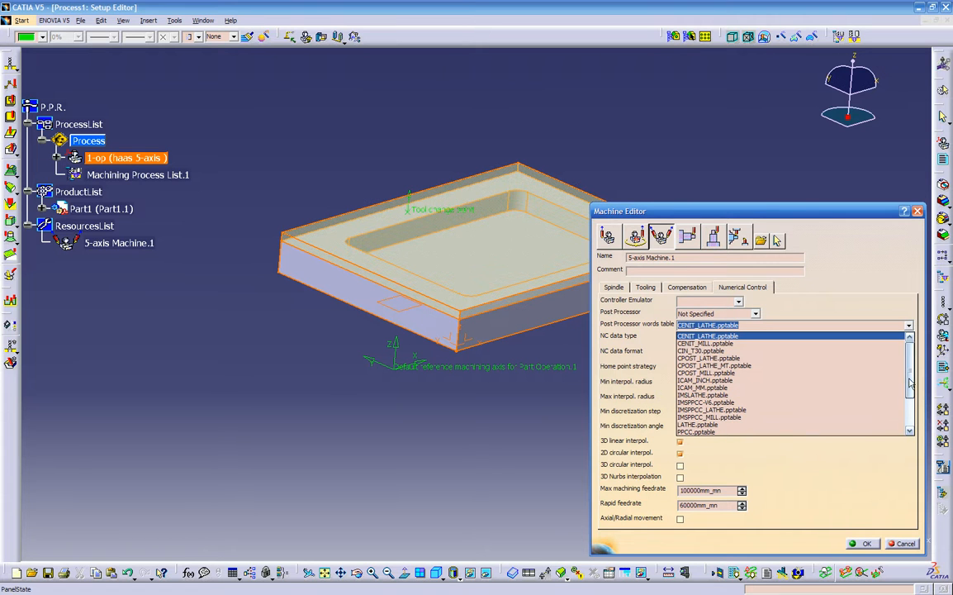
scroll(910, 381, down, 3)
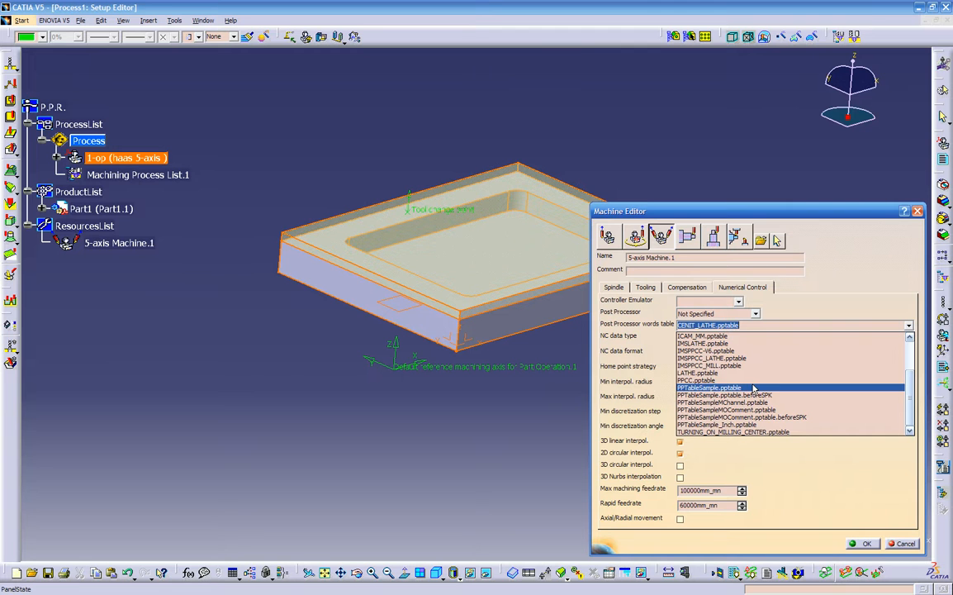
click(693, 389)
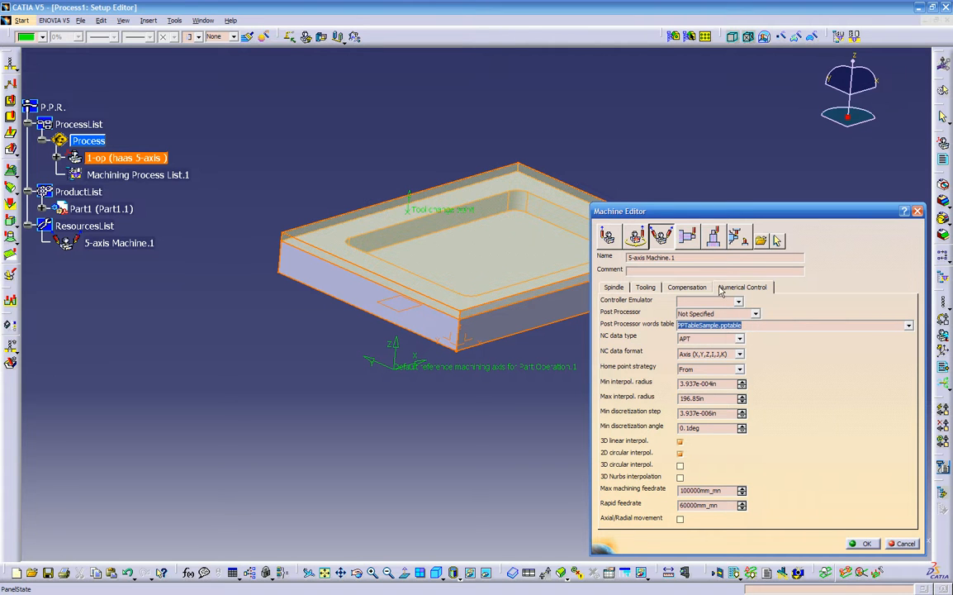
- Change the machine's tools catalog to ToolsSample02
click(668, 288)
click(647, 289)
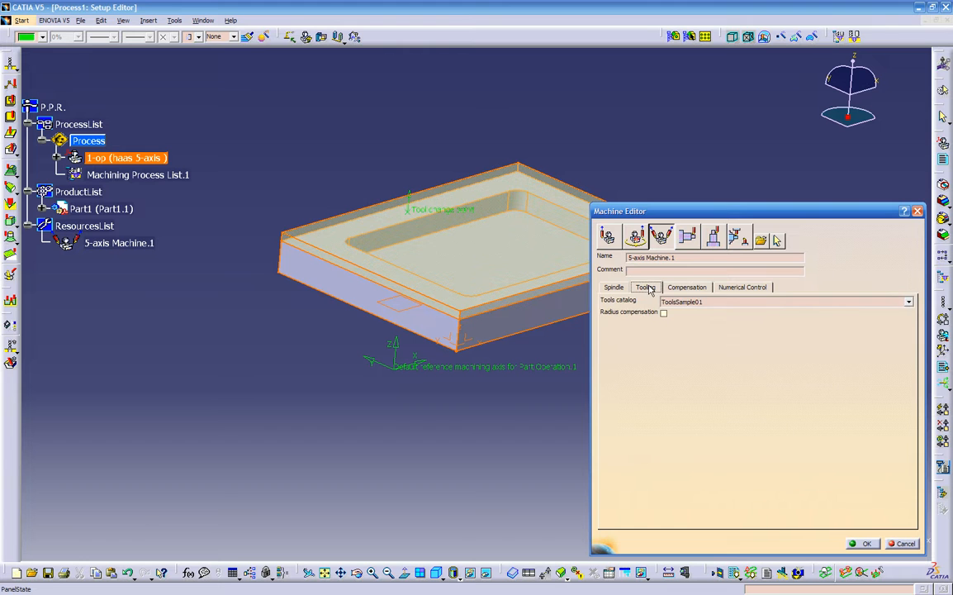
click(614, 288)
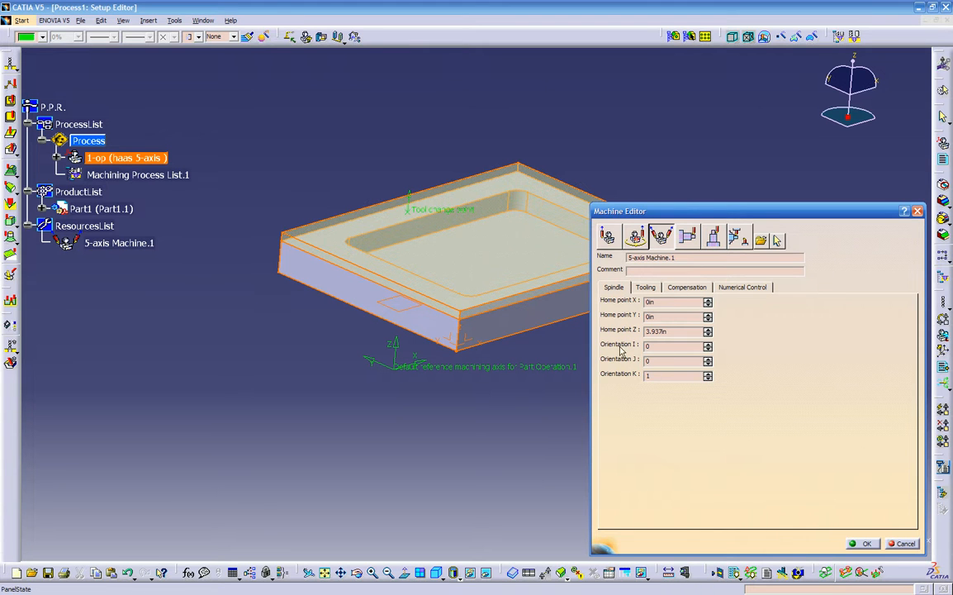
click(646, 288)
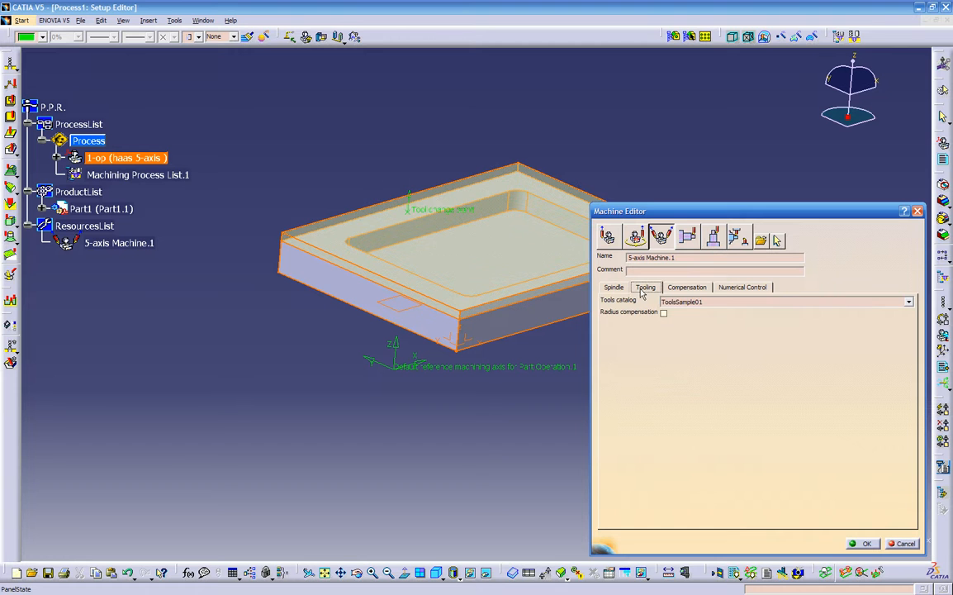
click(708, 303)
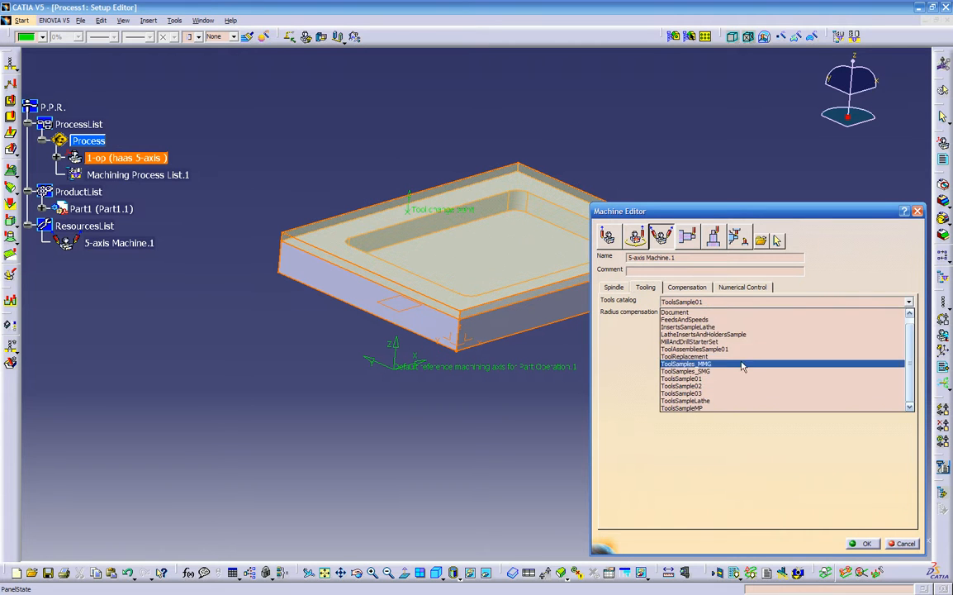
click(727, 387)
- Select APT as the machine's NC data type and accept the 5-axis machine settings
click(687, 286)
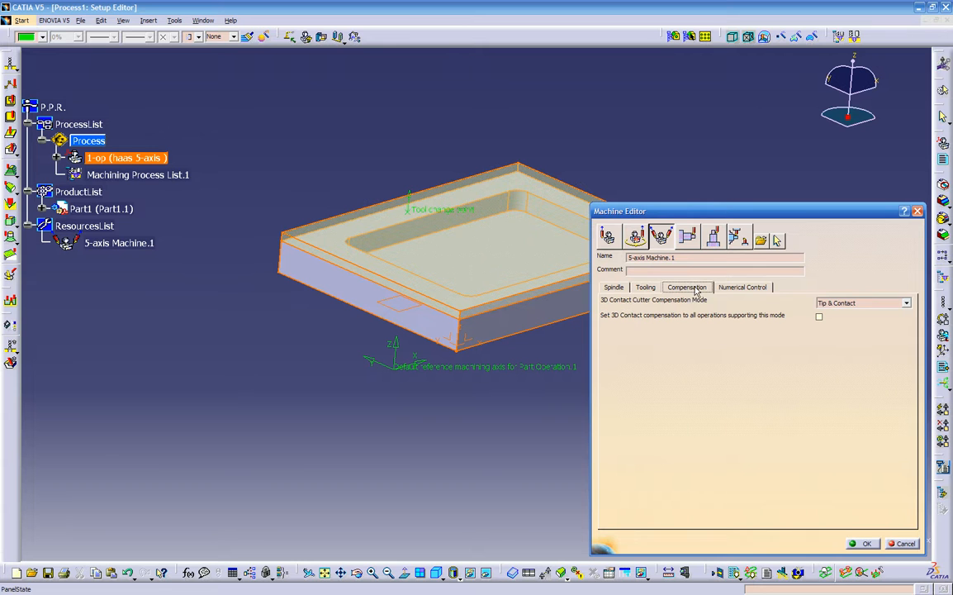
click(735, 287)
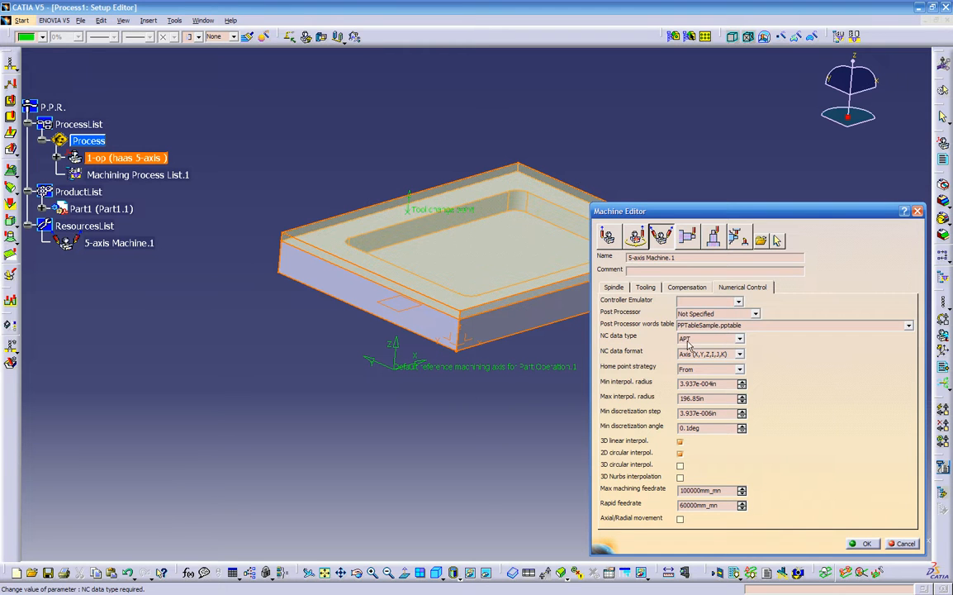
click(711, 340)
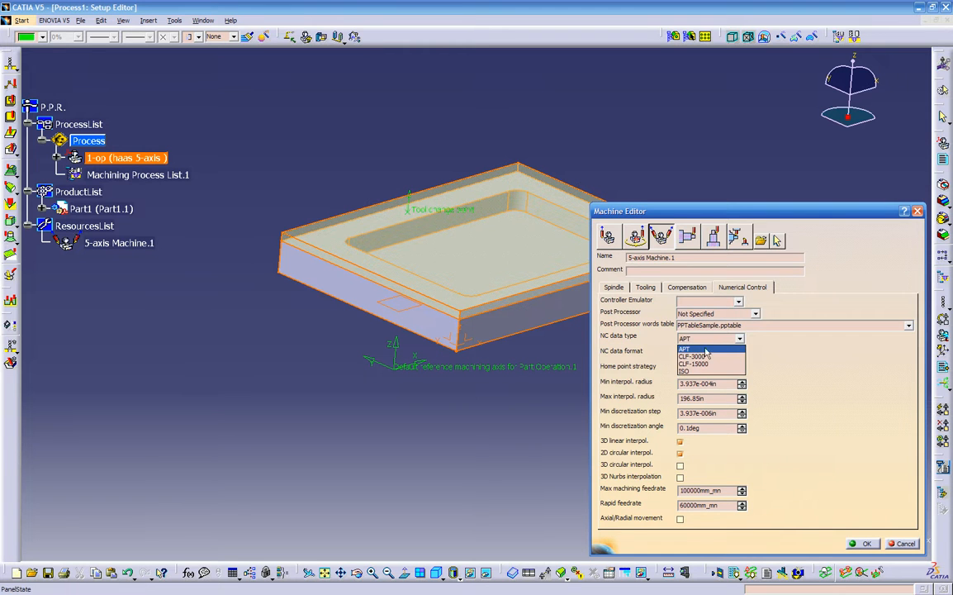
click(715, 348)
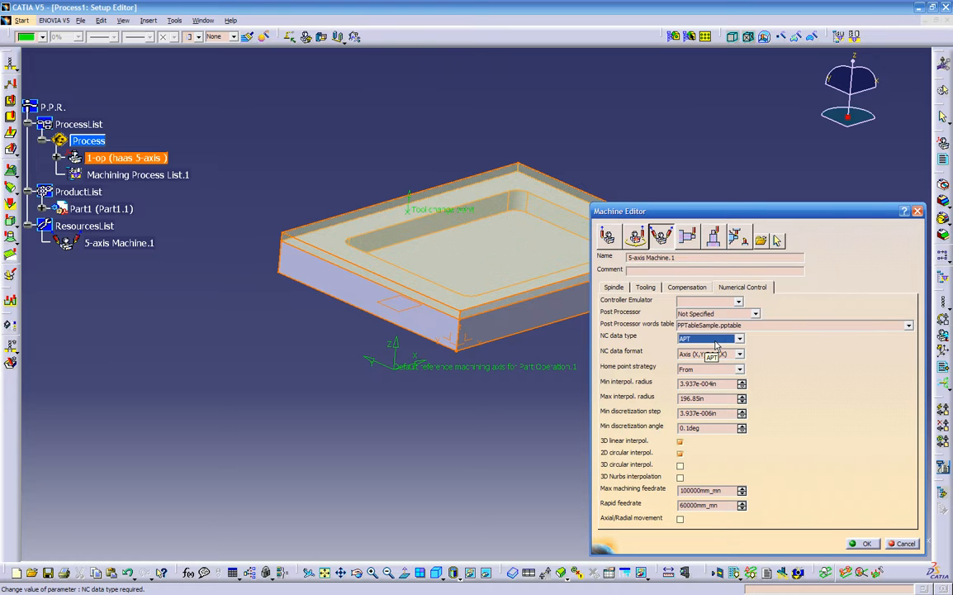
click(691, 288)
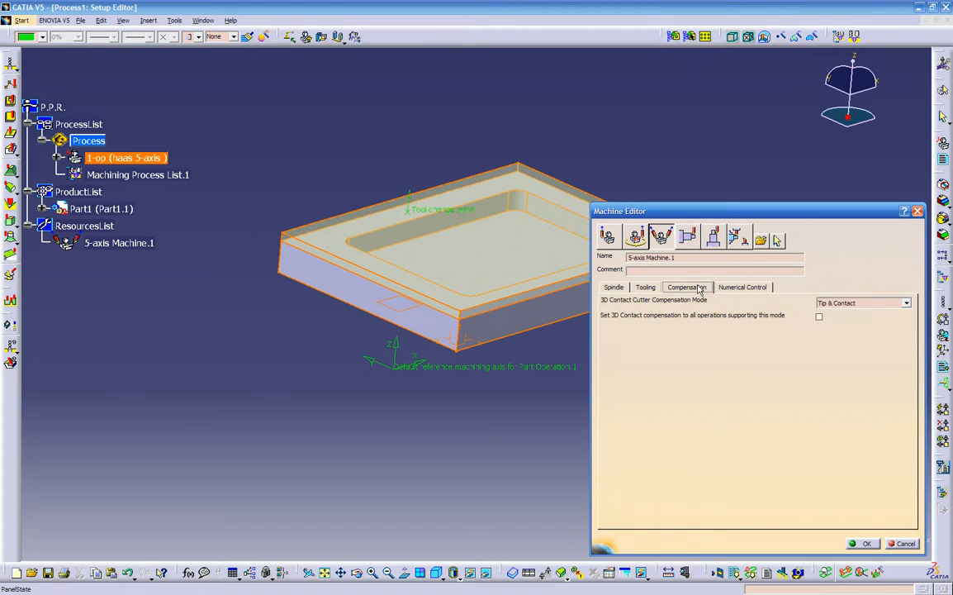
click(645, 288)
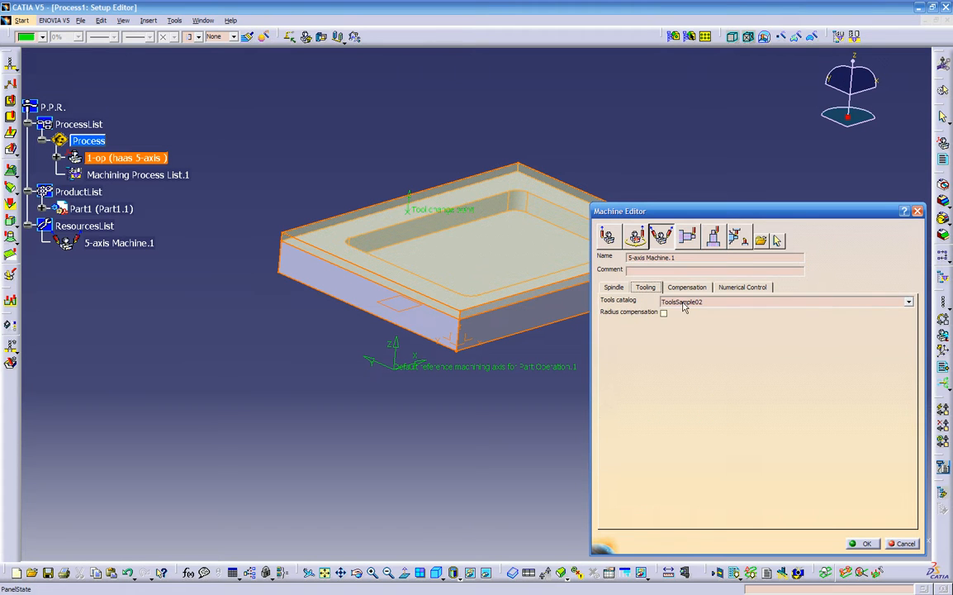
click(863, 544)
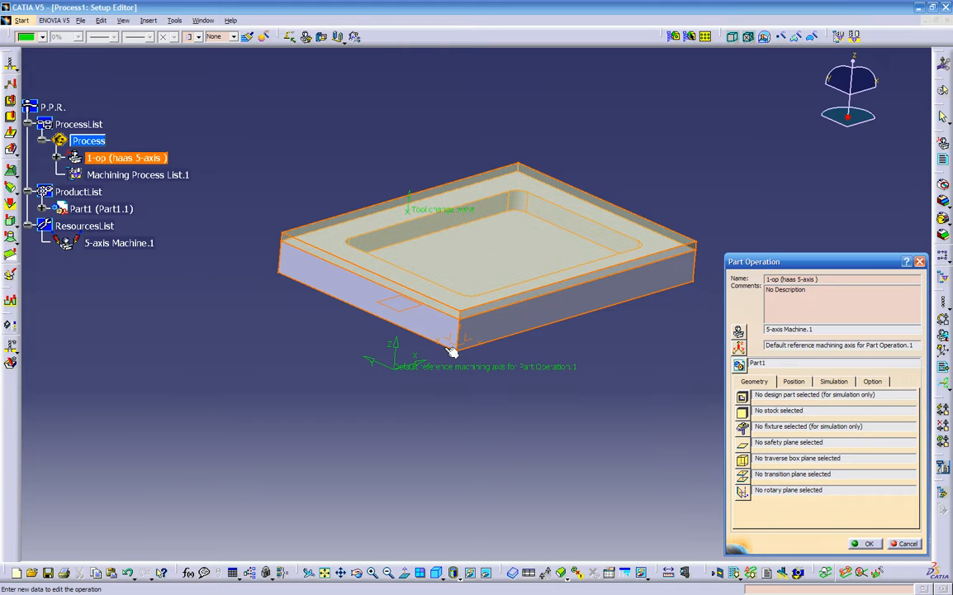
- Place the part operation's reference machining axis on the existing axis system at the block's lower front corner
click(740, 347)
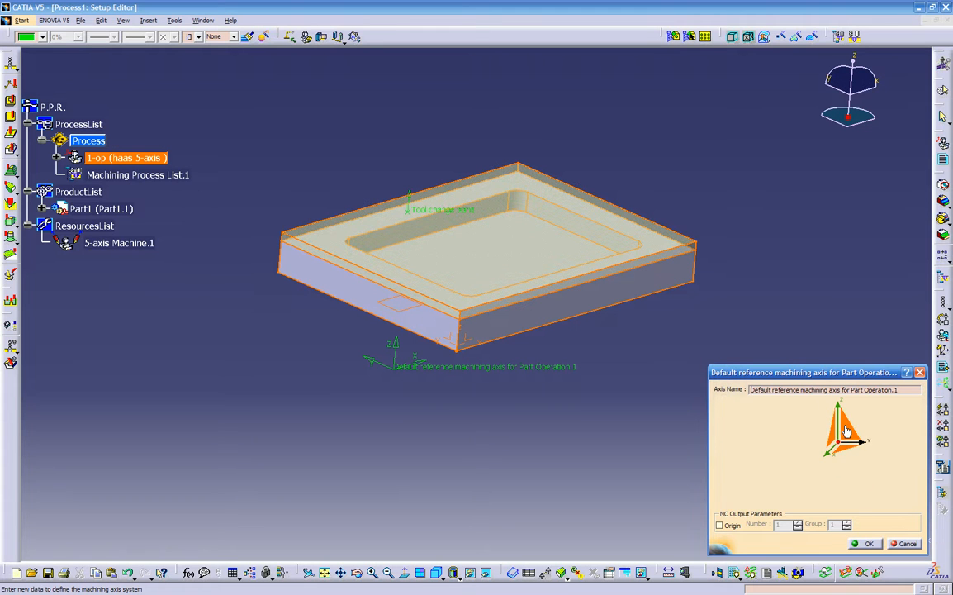
click(846, 430)
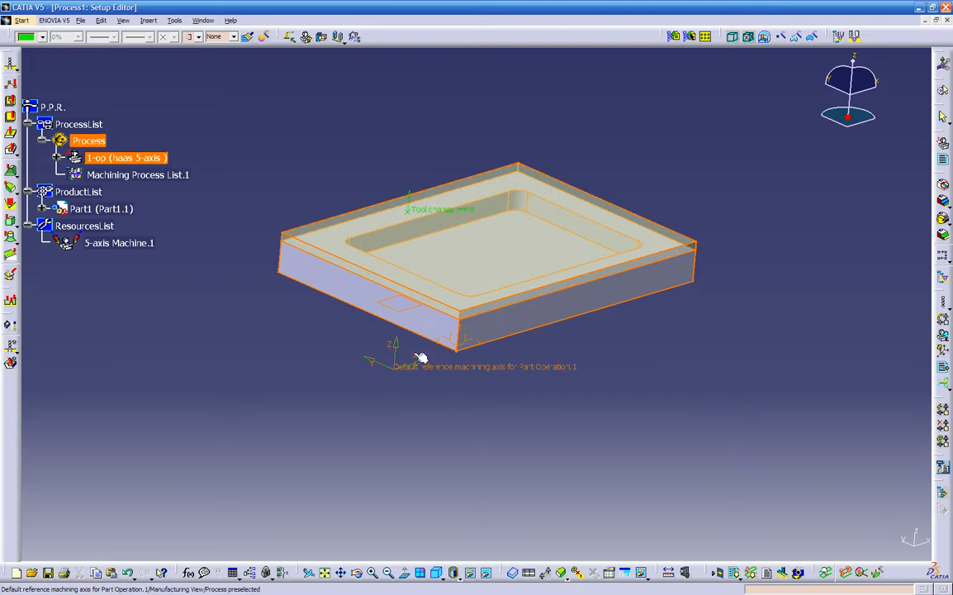
double_click(455, 342)
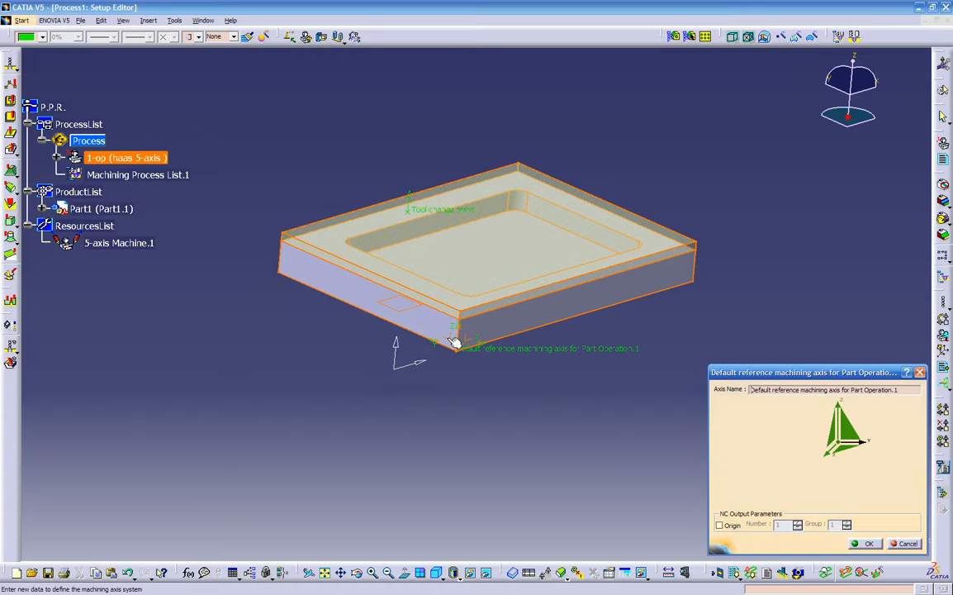
- Name the reference machining axis "1-op top" and accept its definition
middle_drag(479, 381, 532, 340)
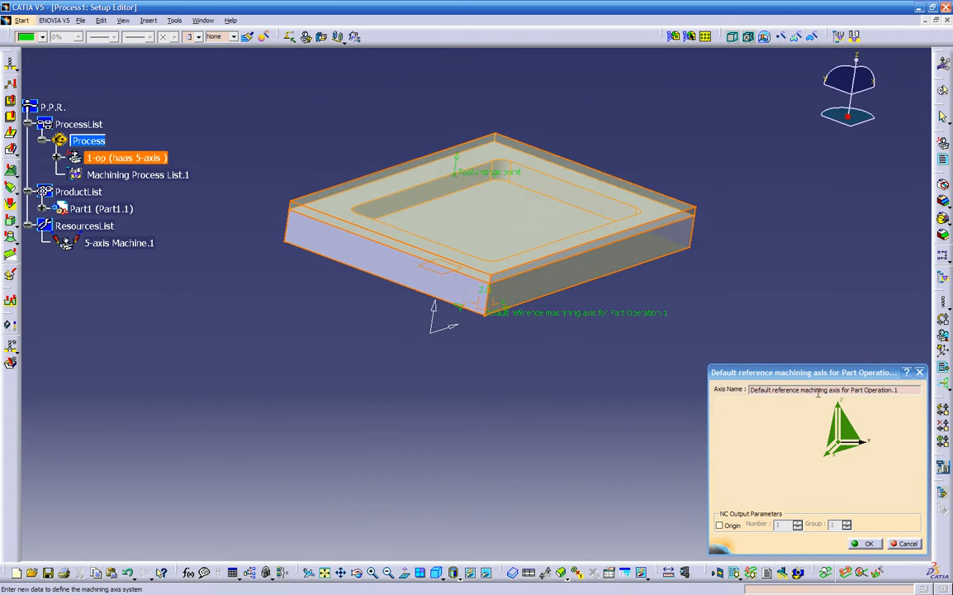
drag(902, 392, 727, 390)
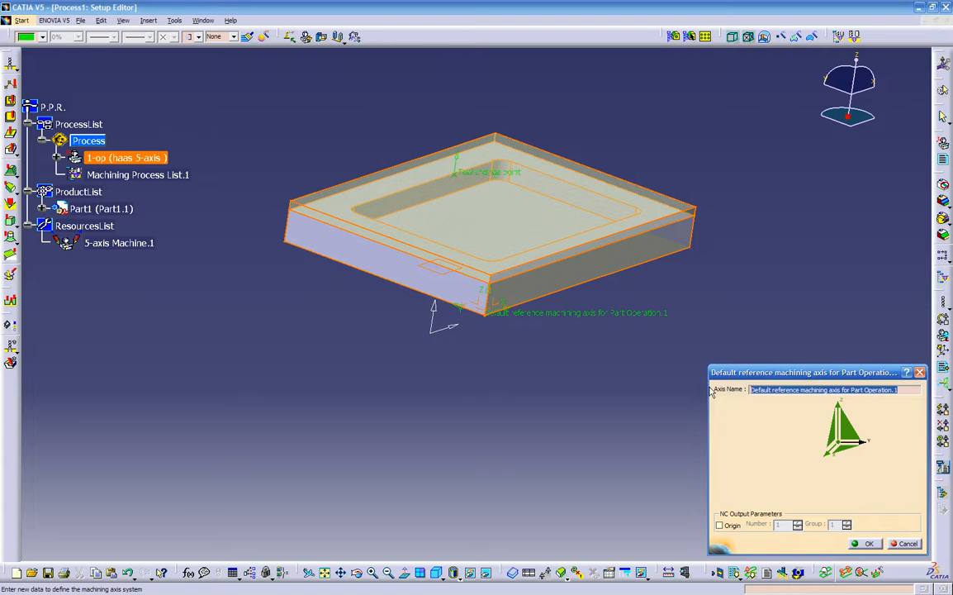
key(BackSpace)
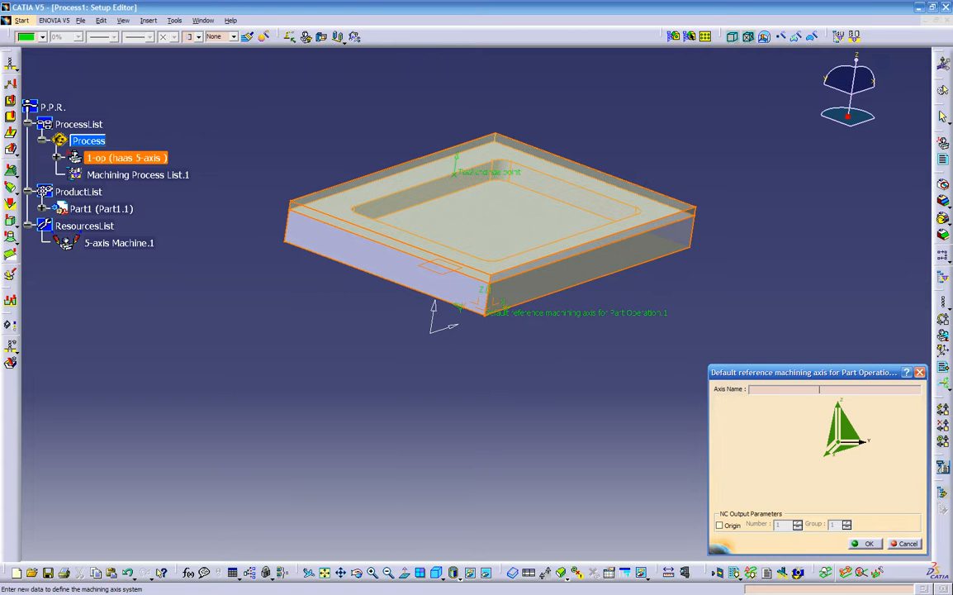
text(1-op top)
key(Return)
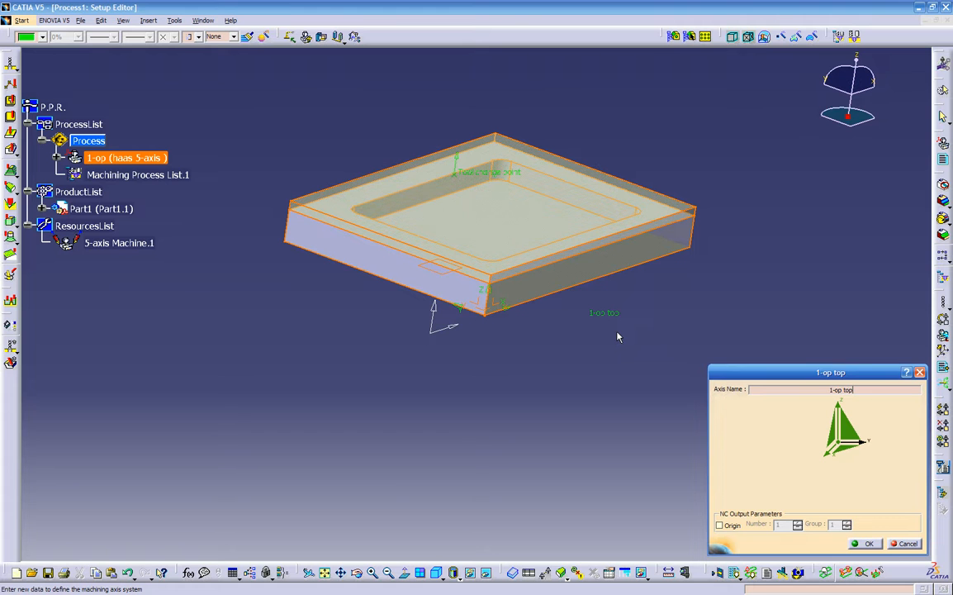
middle_drag(532, 336, 459, 298)
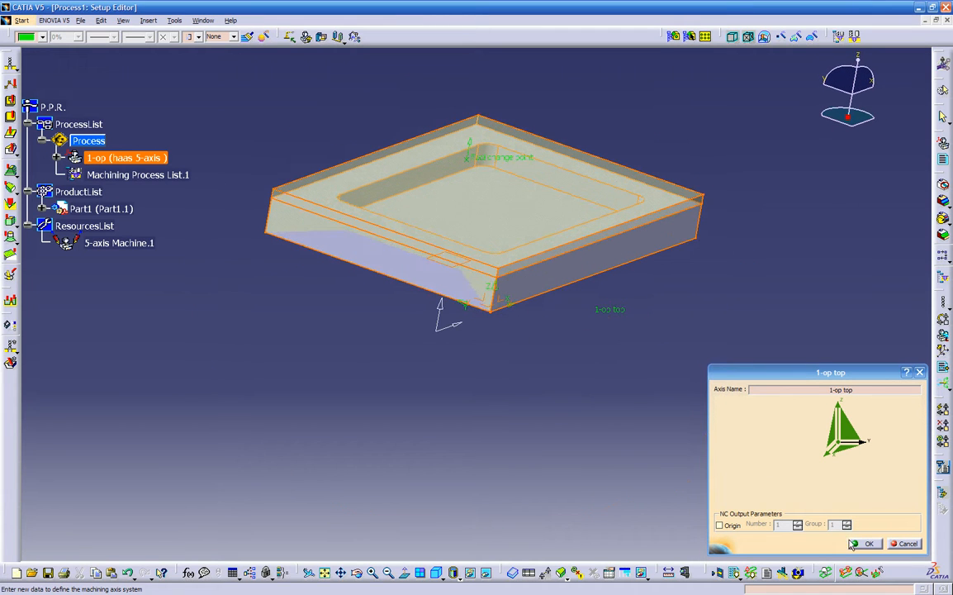
click(862, 543)
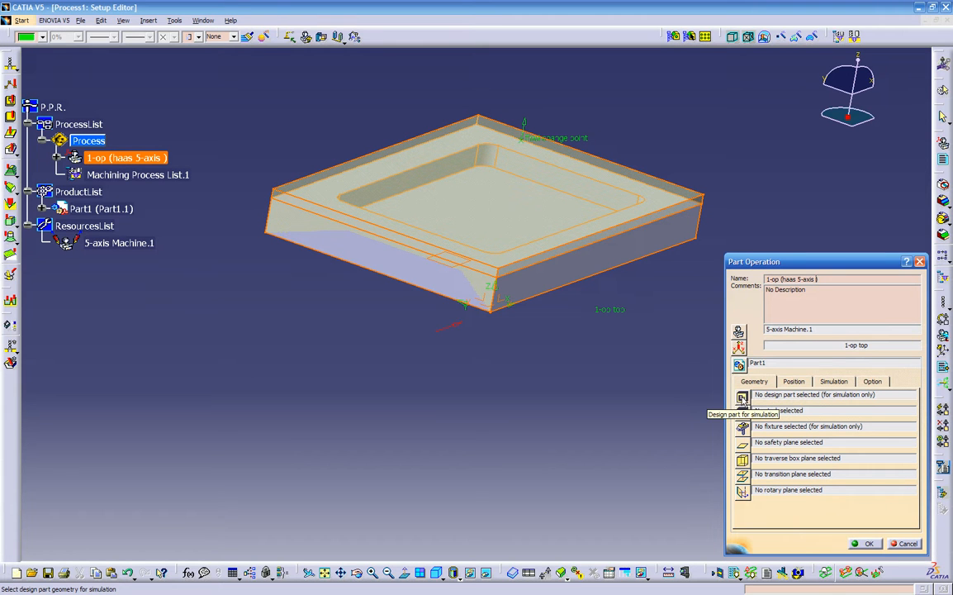
- Assign PartBody of Part1 as the part operation's design part for simulation
click(742, 398)
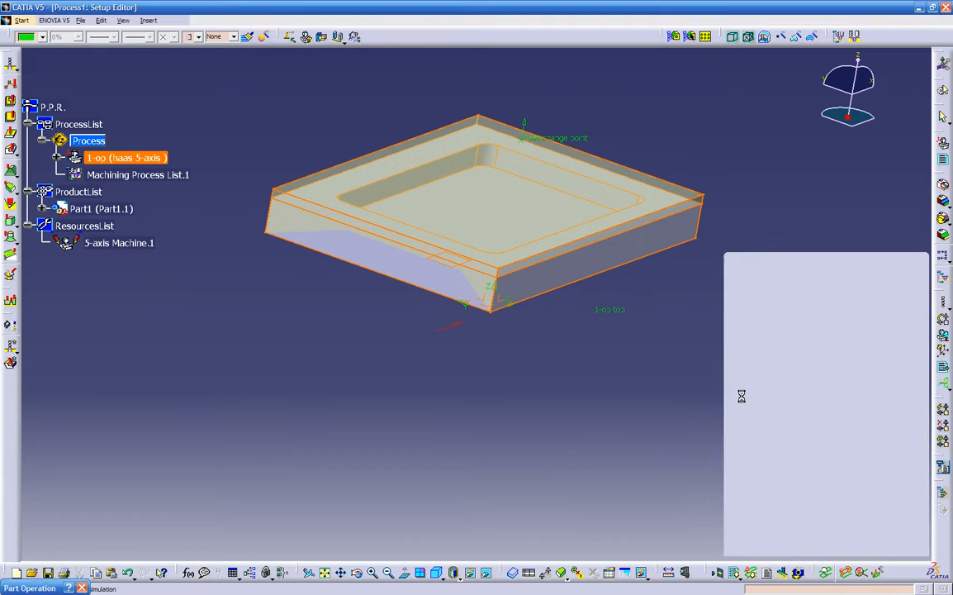
click(43, 208)
click(56, 226)
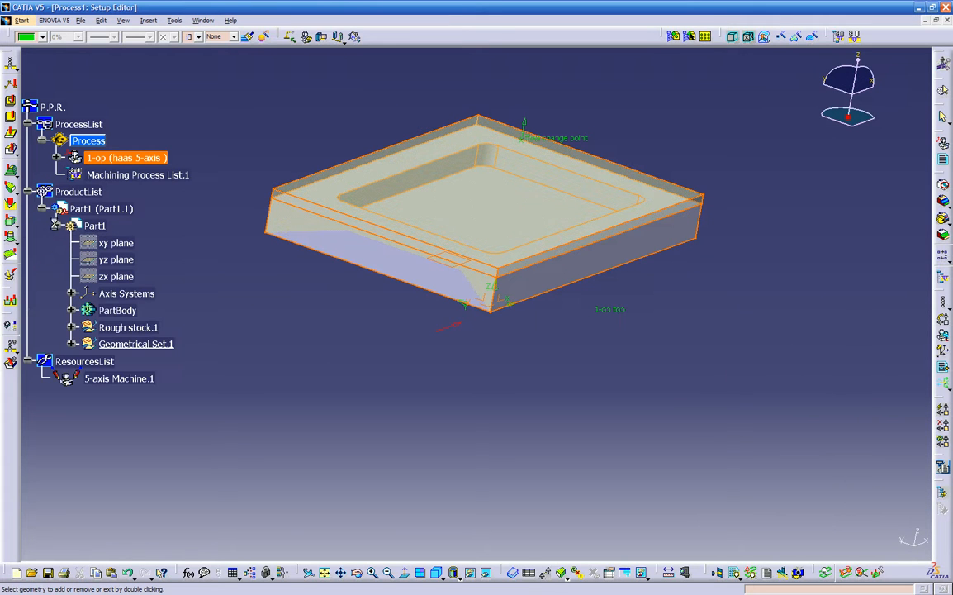
click(112, 311)
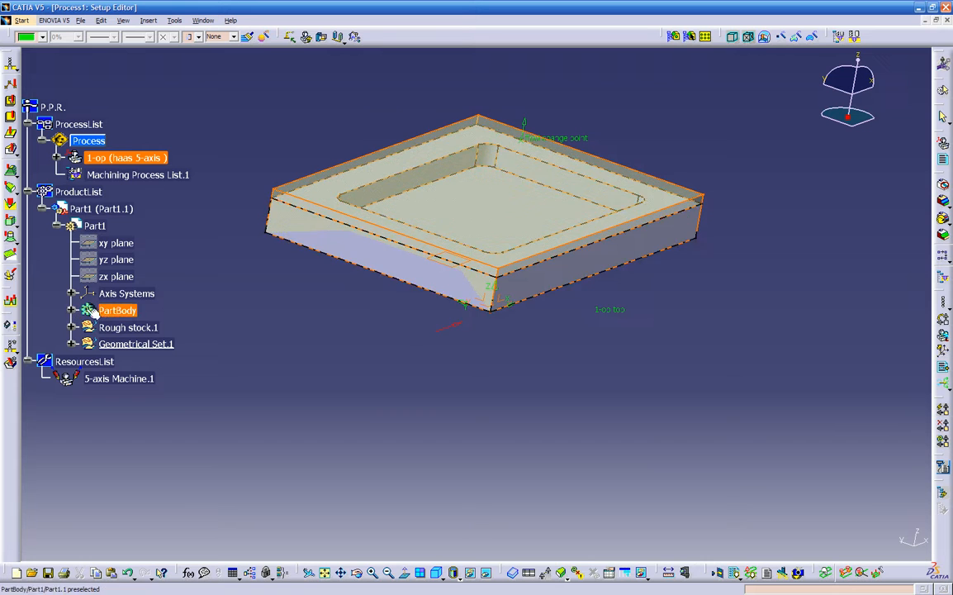
double_click(282, 332)
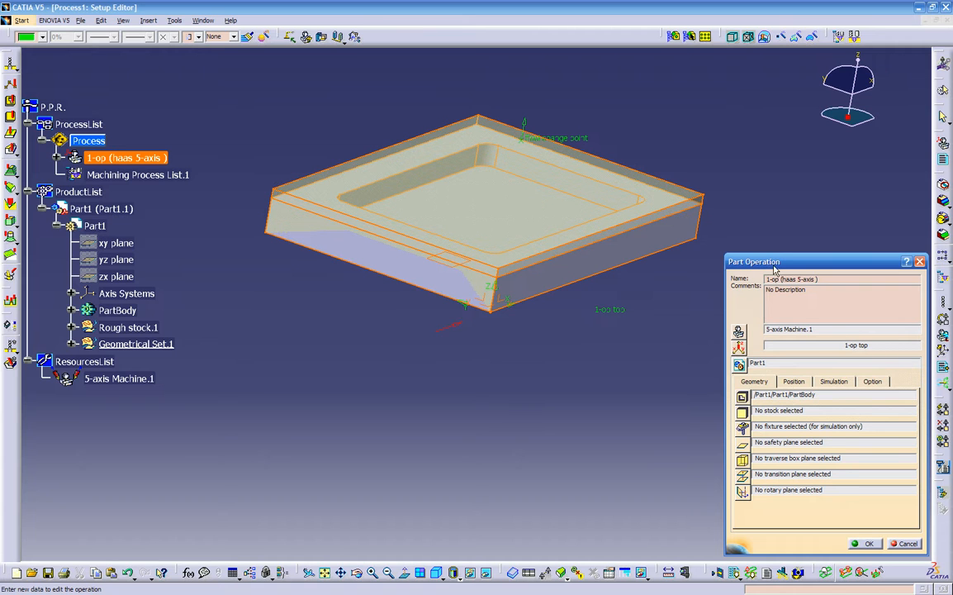
- Assign Rough stock.1 as the part operation's stock
click(783, 408)
click(742, 413)
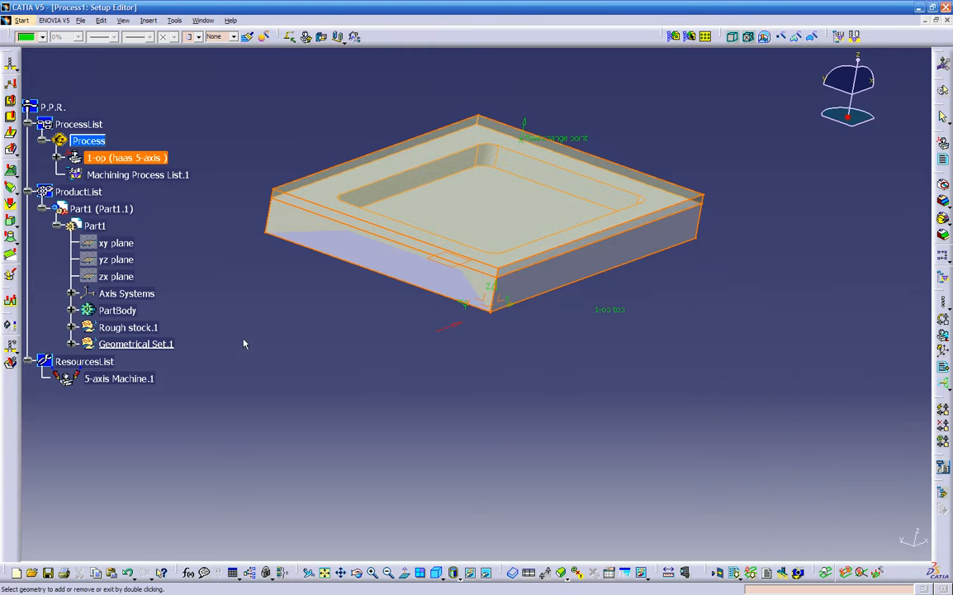
click(146, 328)
click(147, 328)
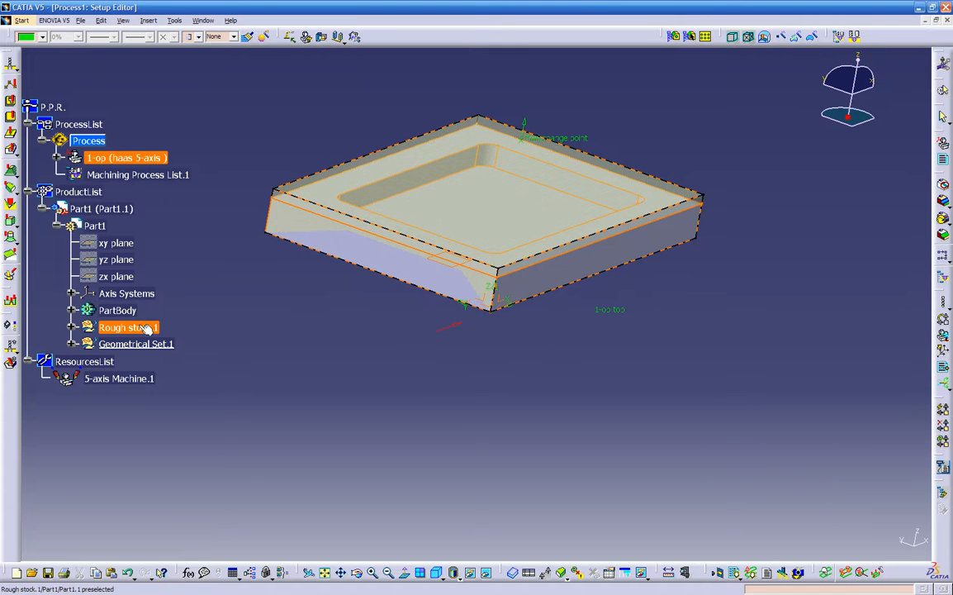
double_click(327, 362)
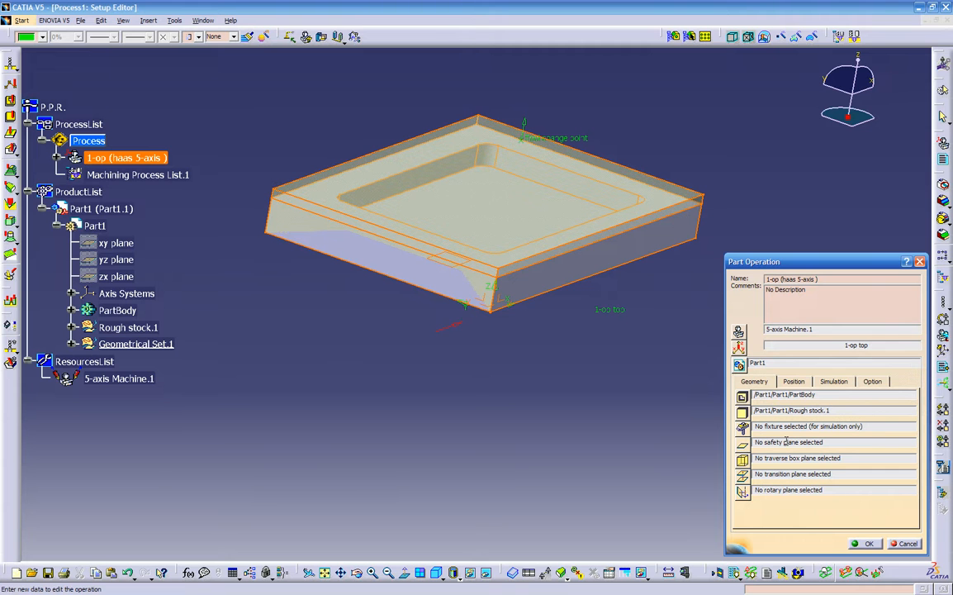
- Assign Plane.2 from Geometrical Set.1, near the block's upper edge, as the part operation's safety plane
click(744, 444)
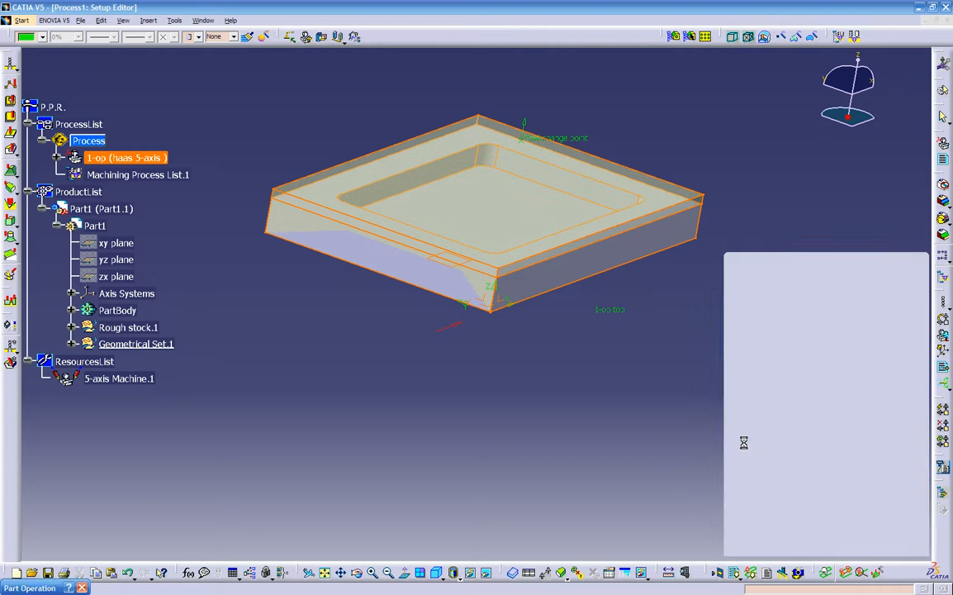
middle_drag(677, 447, 536, 319)
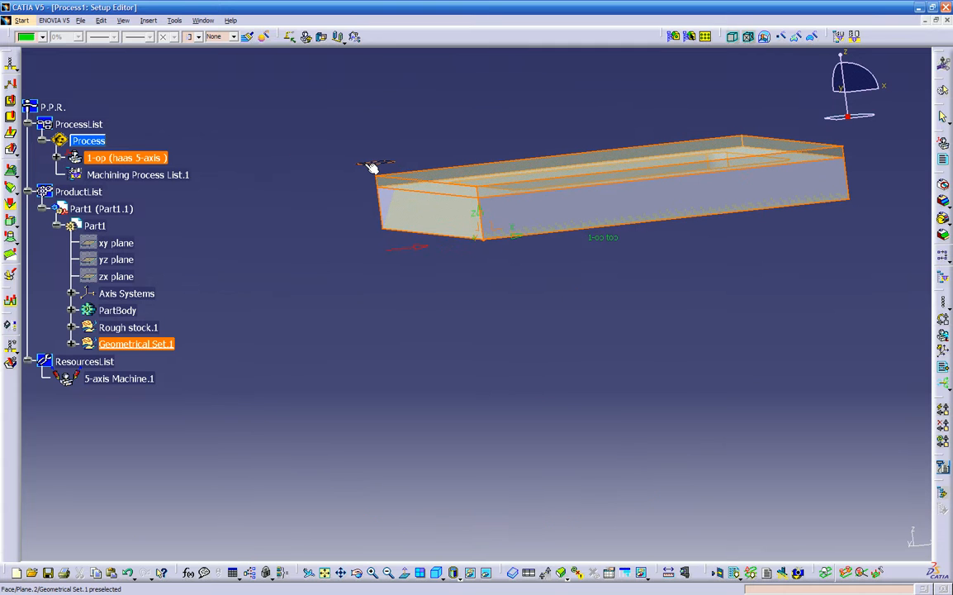
click(371, 167)
middle_drag(396, 239, 481, 359)
click(793, 381)
click(831, 381)
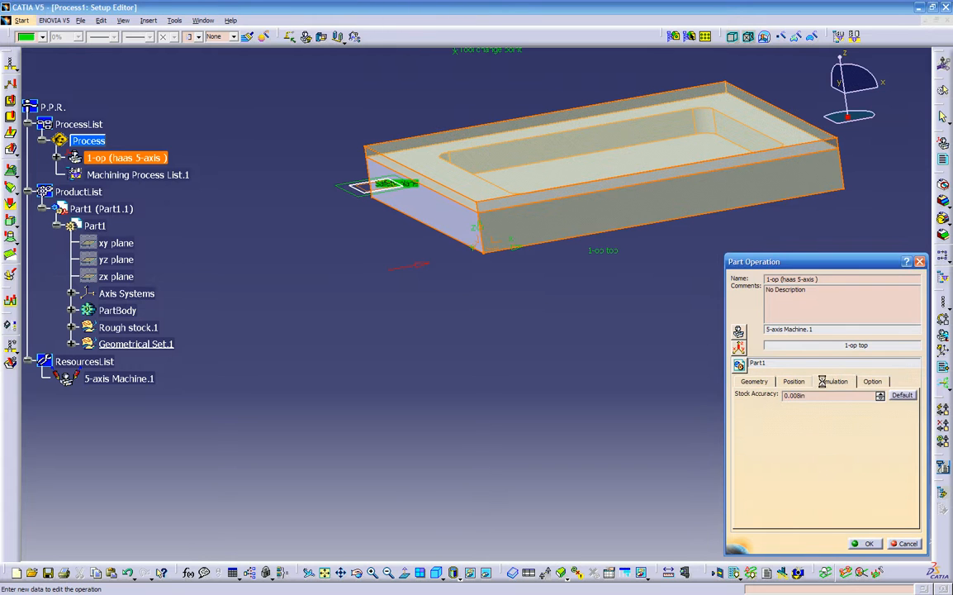
click(793, 381)
click(755, 381)
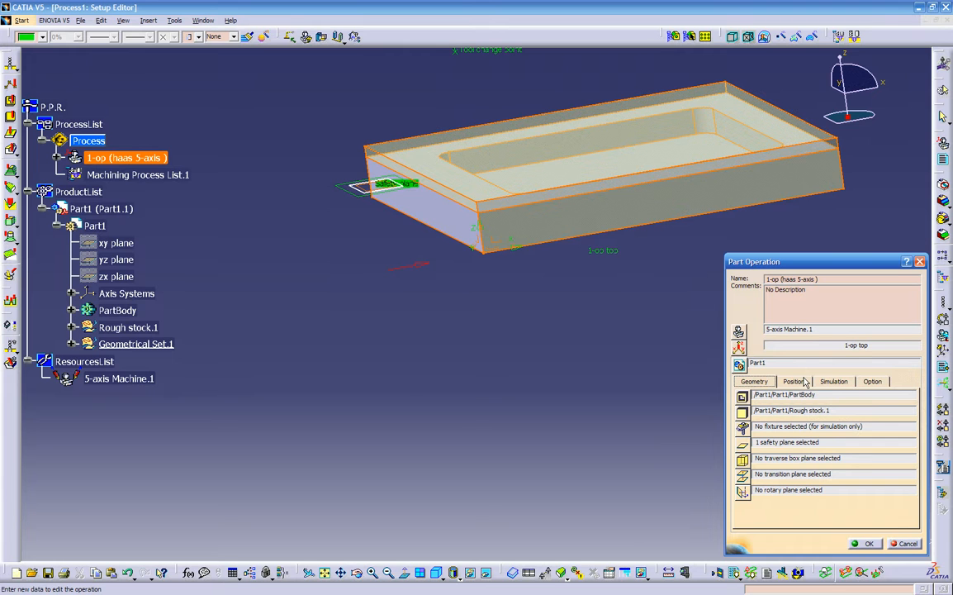
click(795, 381)
click(755, 381)
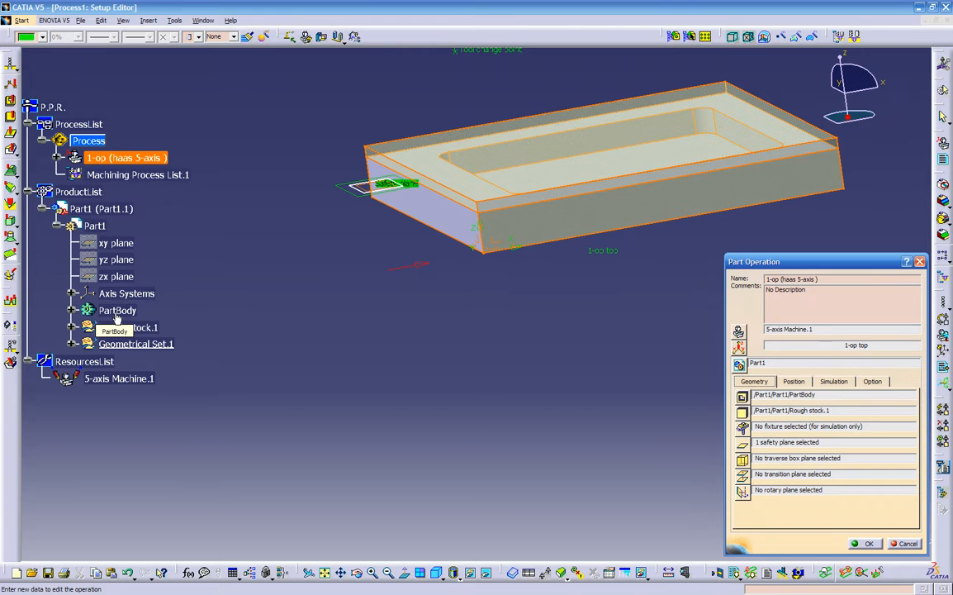
click(73, 311)
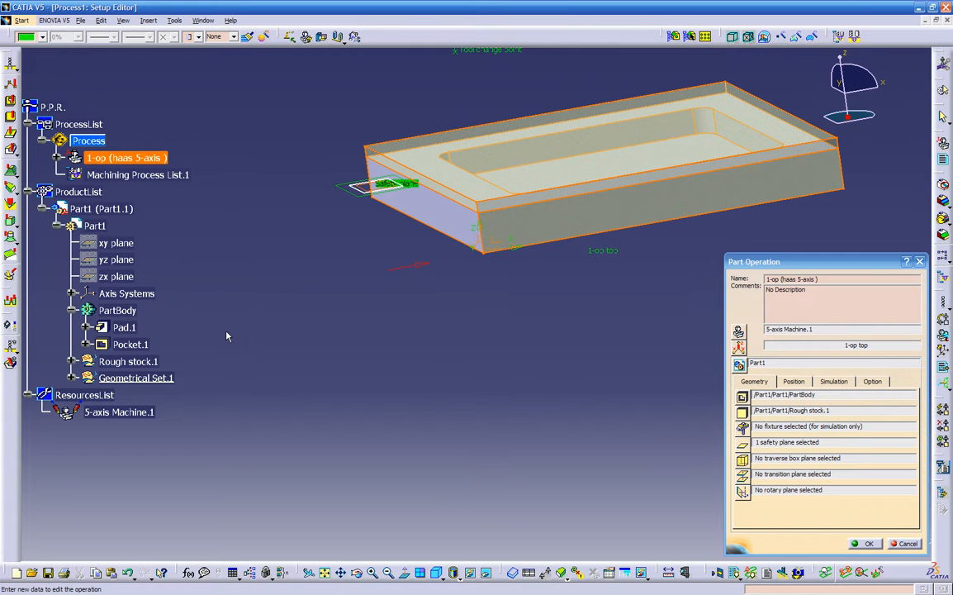
click(742, 445)
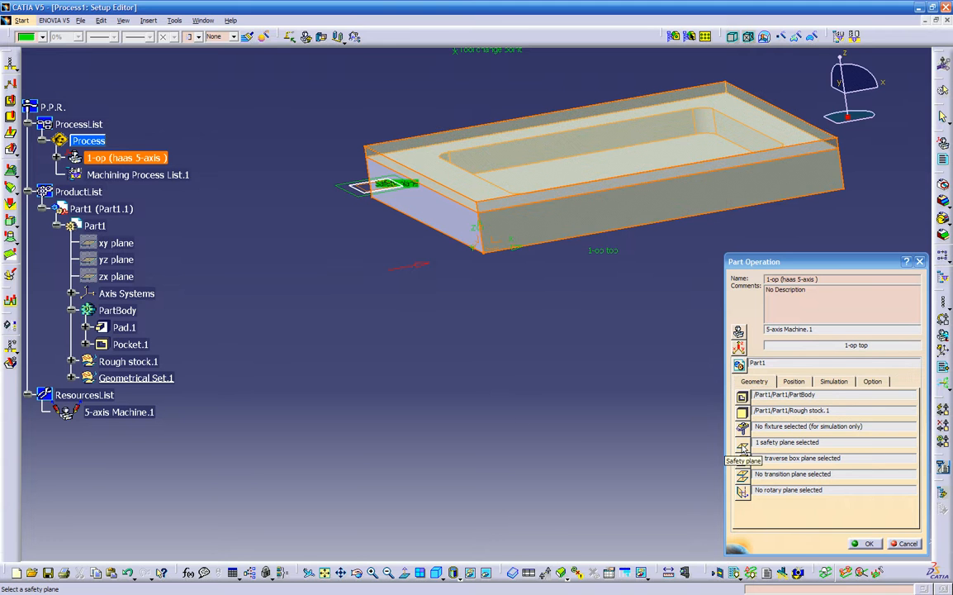
middle_drag(473, 333, 534, 379)
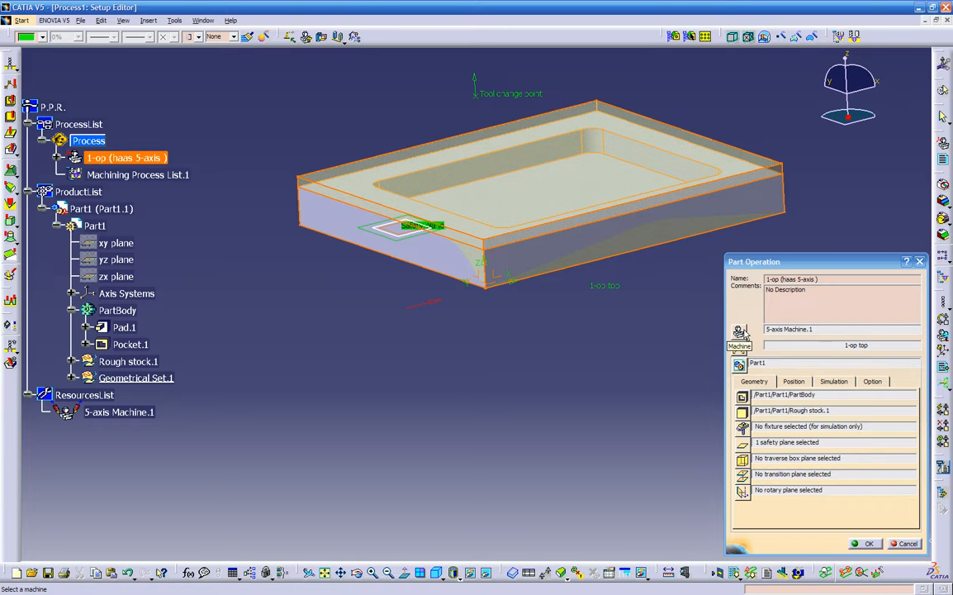
- Review the 5-axis machine's tools catalog, compensation and post processor words table options, and leave its editor without applying changes
click(742, 332)
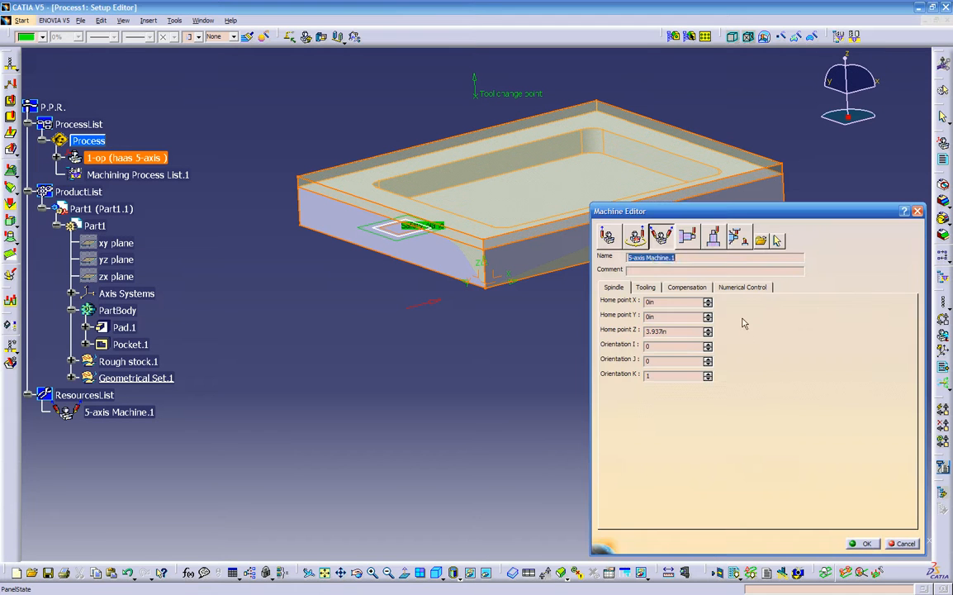
click(649, 288)
click(723, 302)
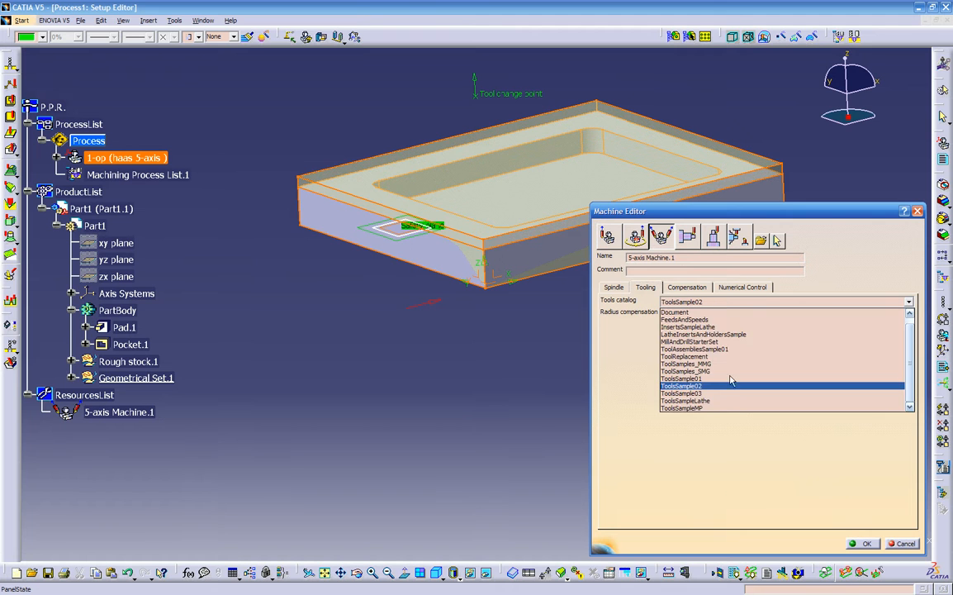
click(686, 378)
click(688, 288)
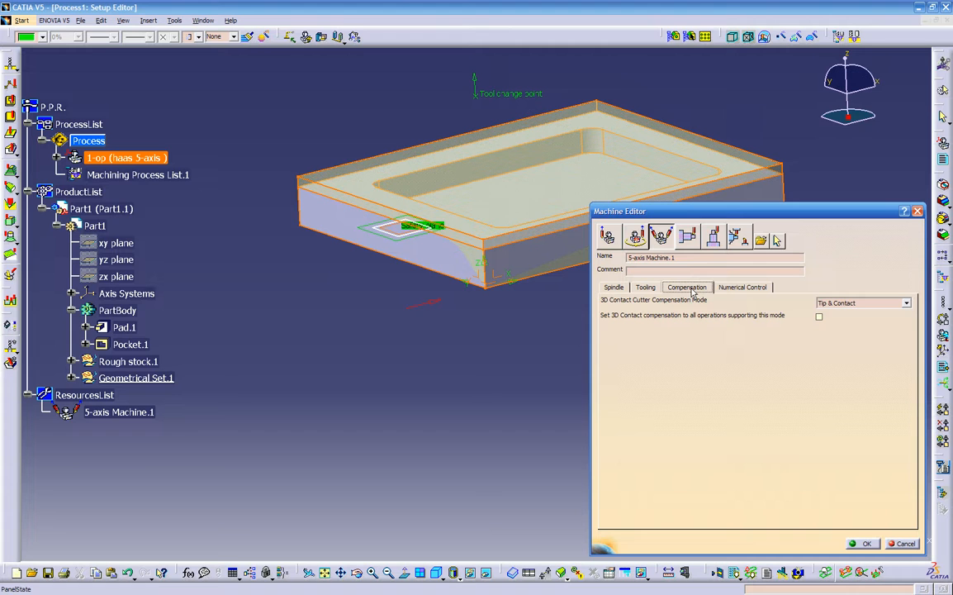
click(748, 288)
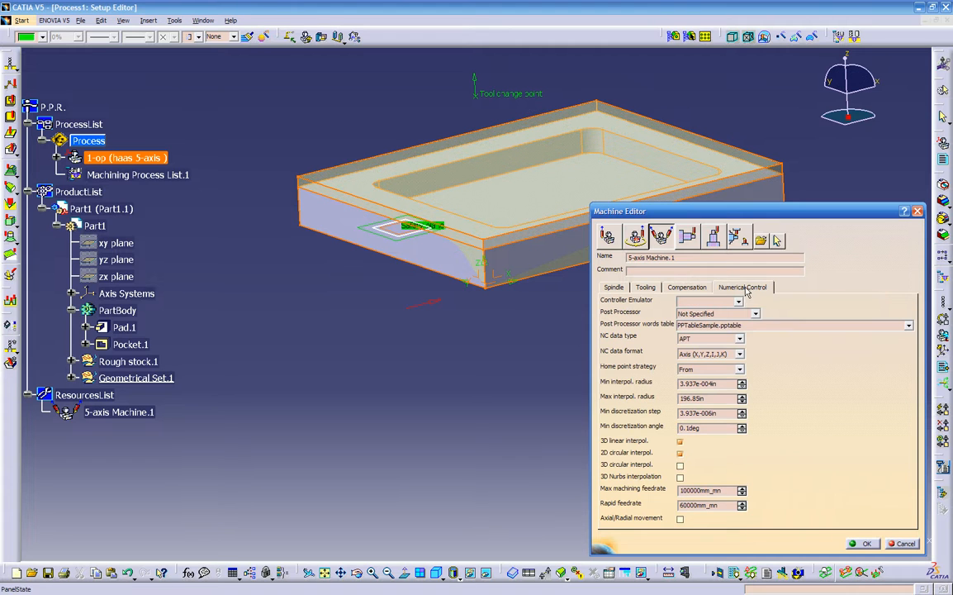
double_click(768, 326)
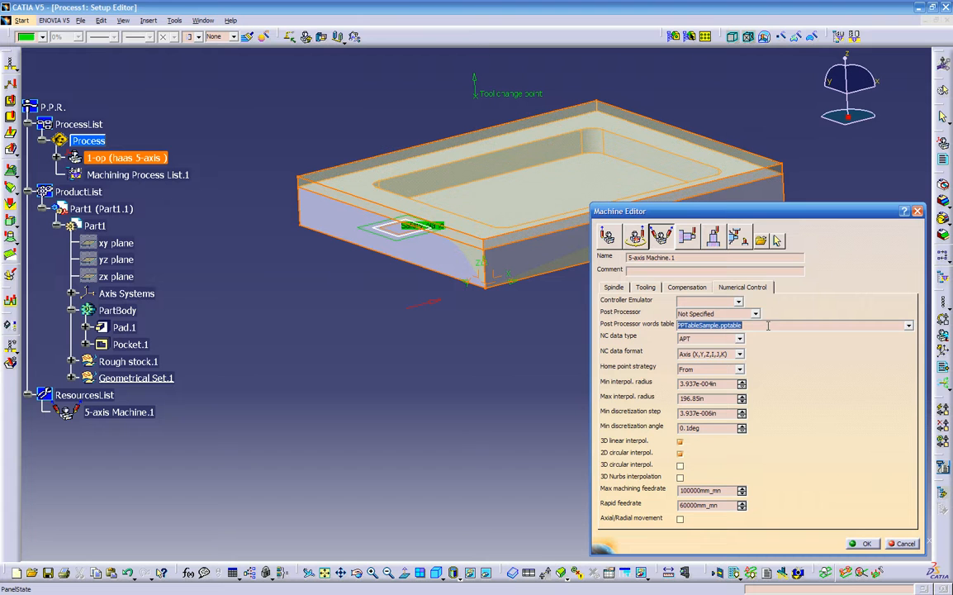
click(909, 327)
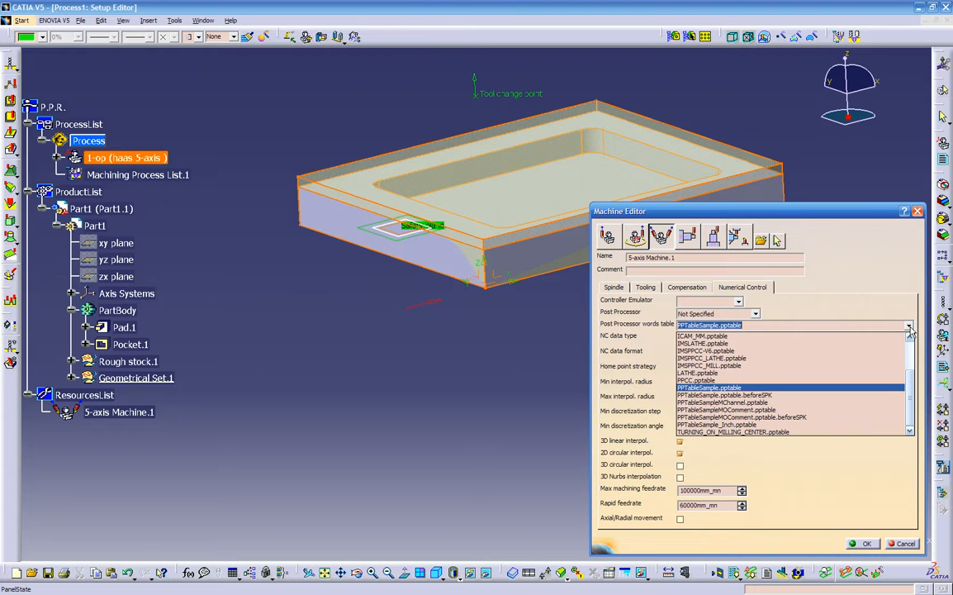
click(736, 387)
click(901, 544)
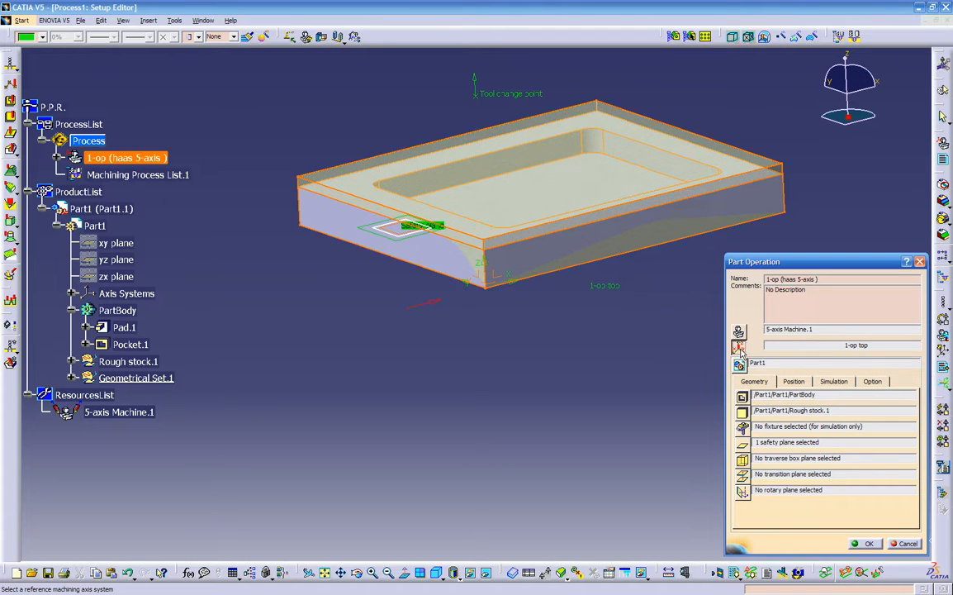
- Recheck the 1-op top machining axis and the contents of Rough stock.1, and accept the part operation definition
click(740, 350)
middle_drag(602, 365, 627, 373)
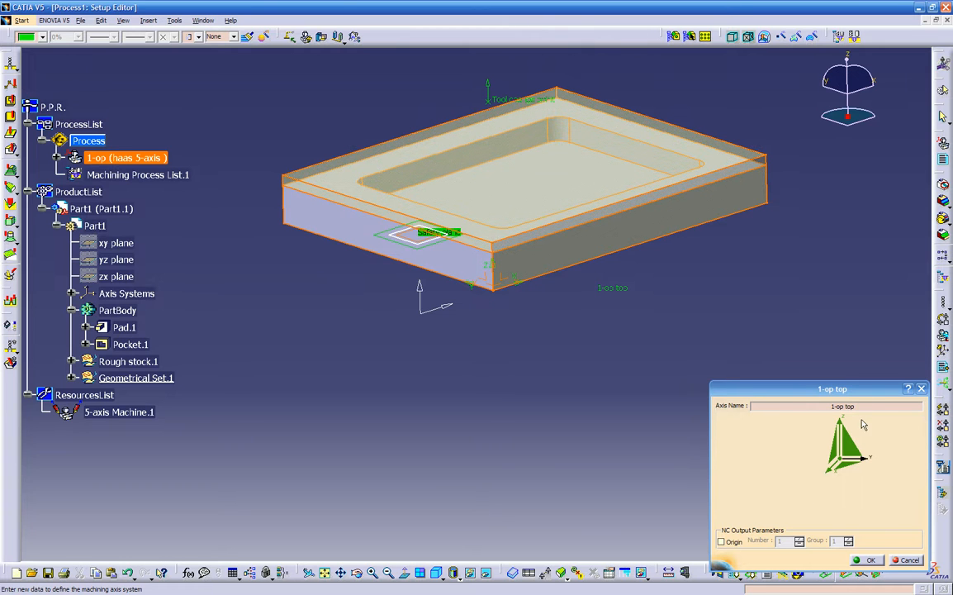
click(866, 562)
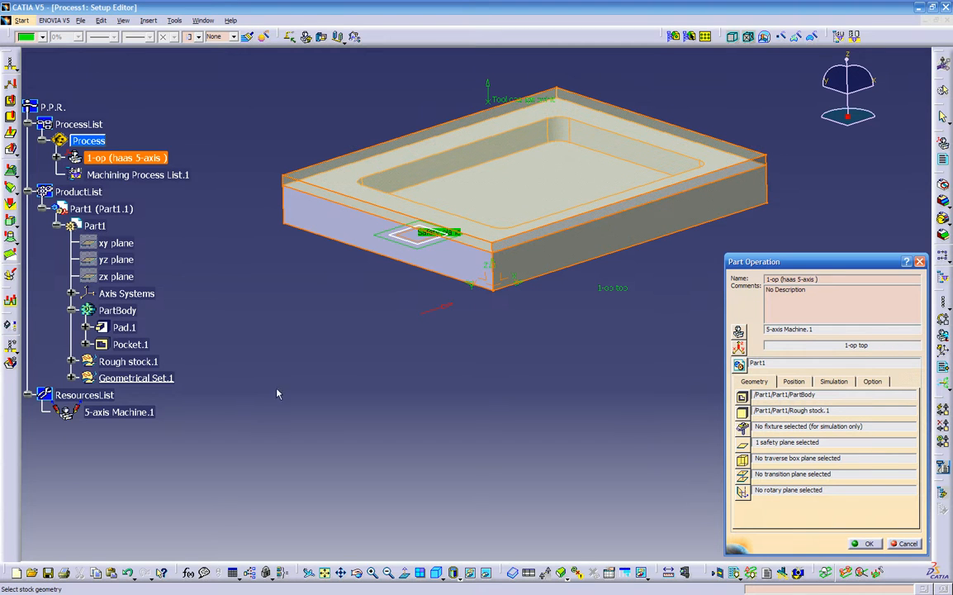
click(72, 361)
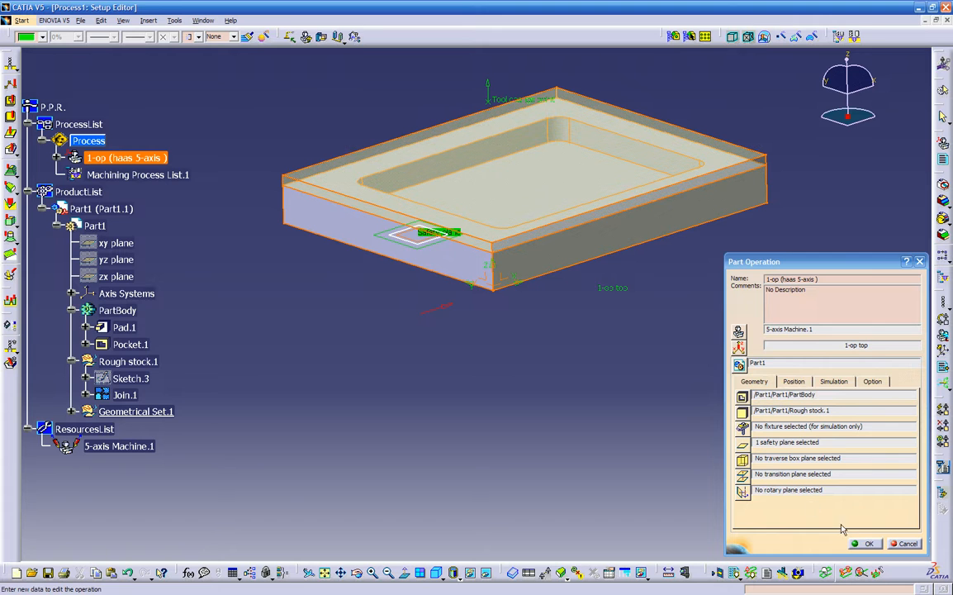
click(858, 544)
- Hide Rough stock.1 so that only the pocketed block is displayed
middle_drag(551, 370, 442, 284)
click(441, 284)
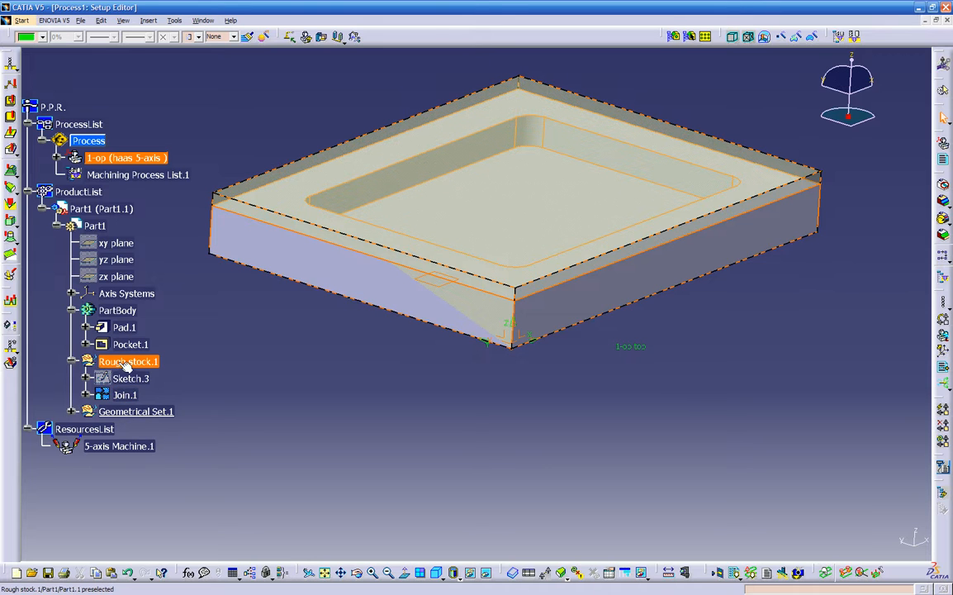
middle_drag(489, 337, 498, 276)
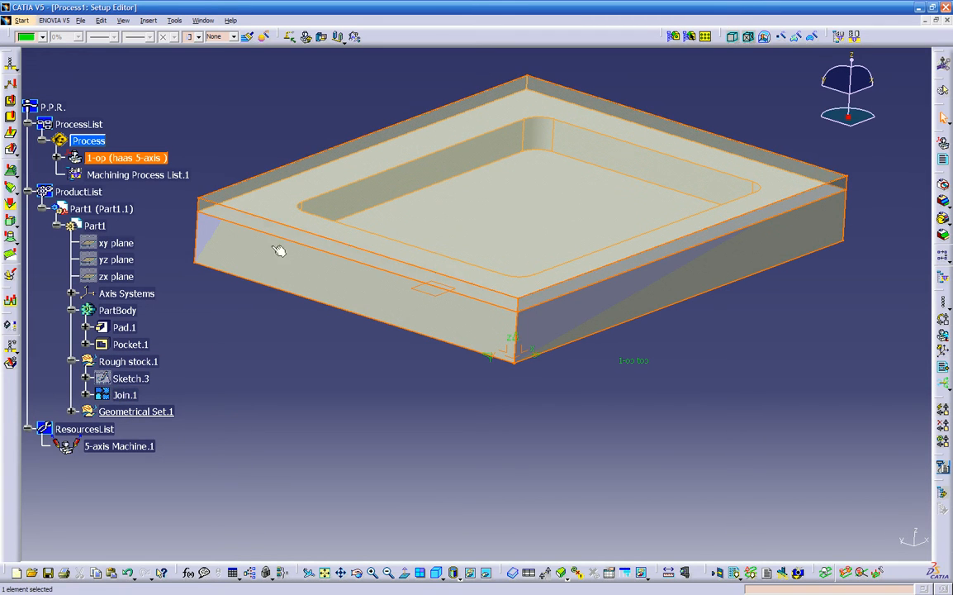
click(72, 361)
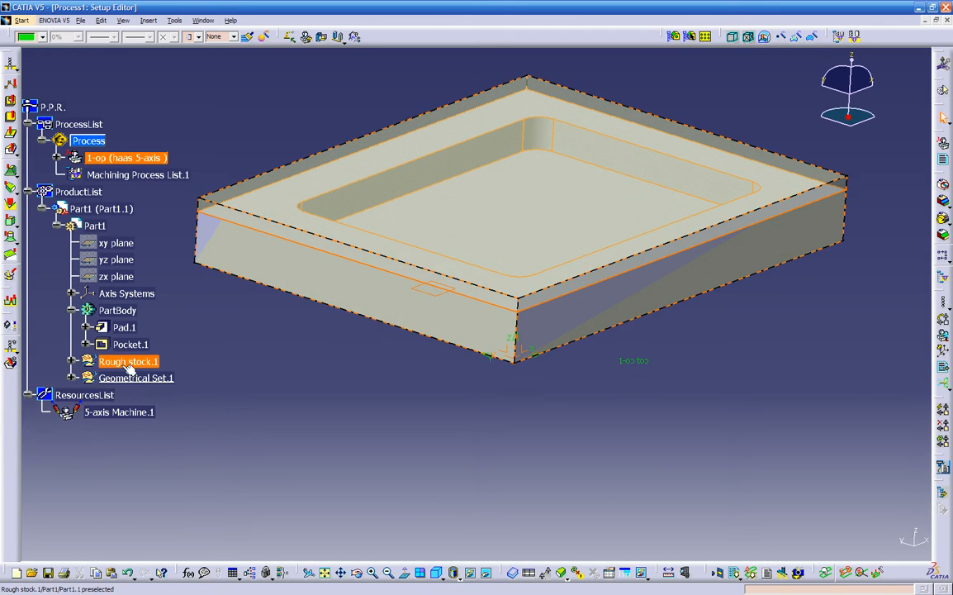
right_click(130, 364)
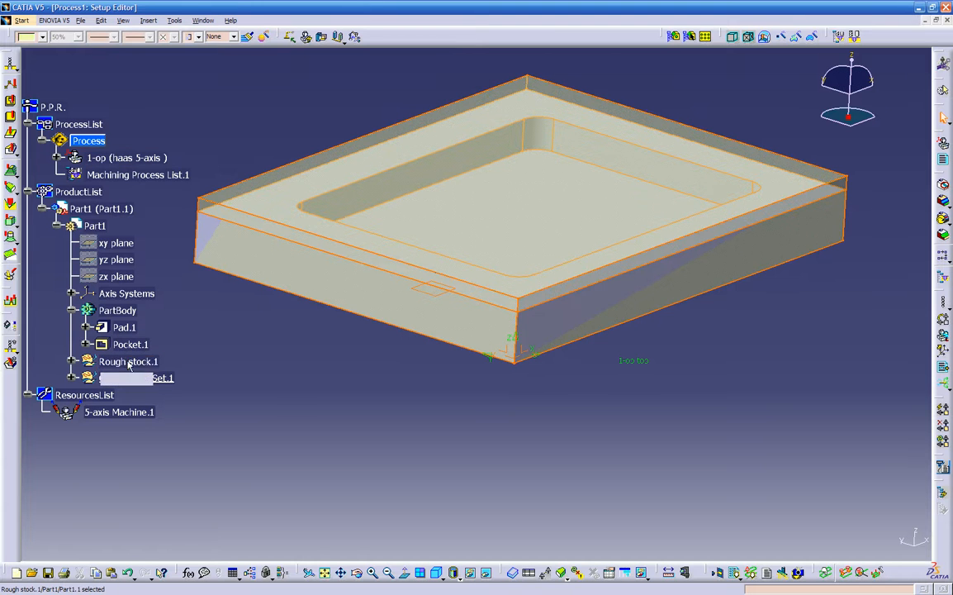
click(157, 396)
middle_drag(372, 357, 584, 429)
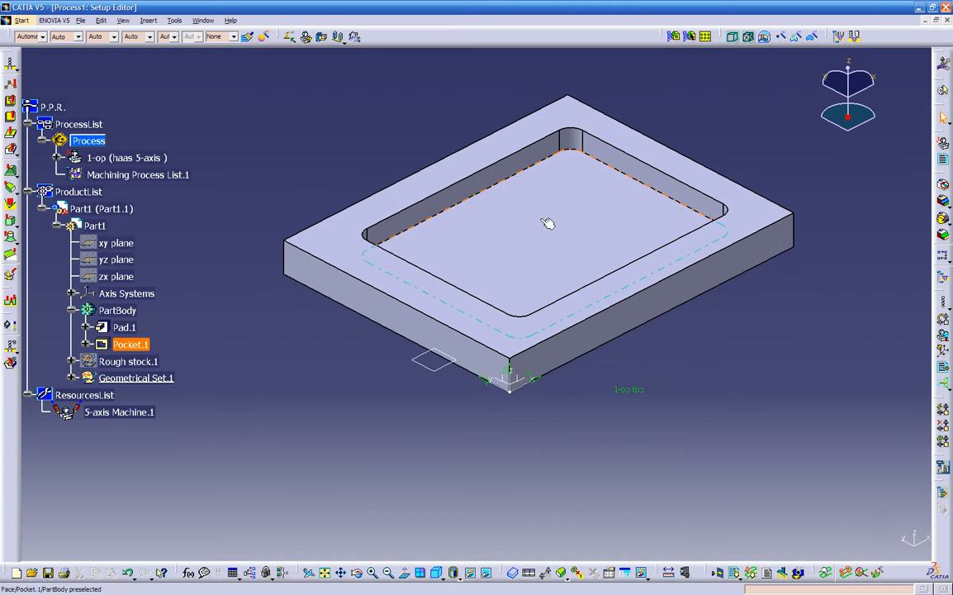
- Insert a Pocketing operation in Manufacturing Program.1 and assign the block's pocket floor as its bottom
click(10, 101)
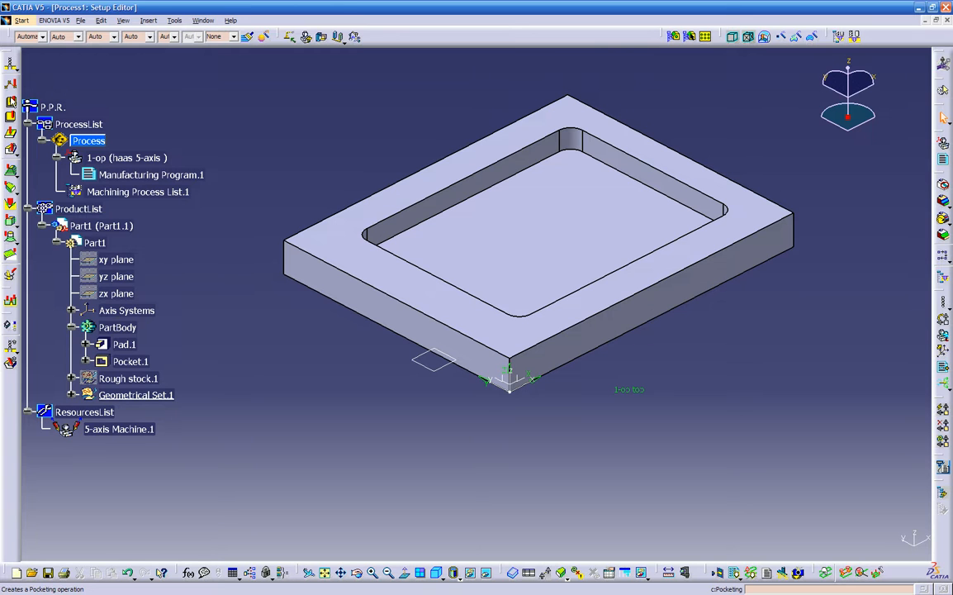
click(11, 102)
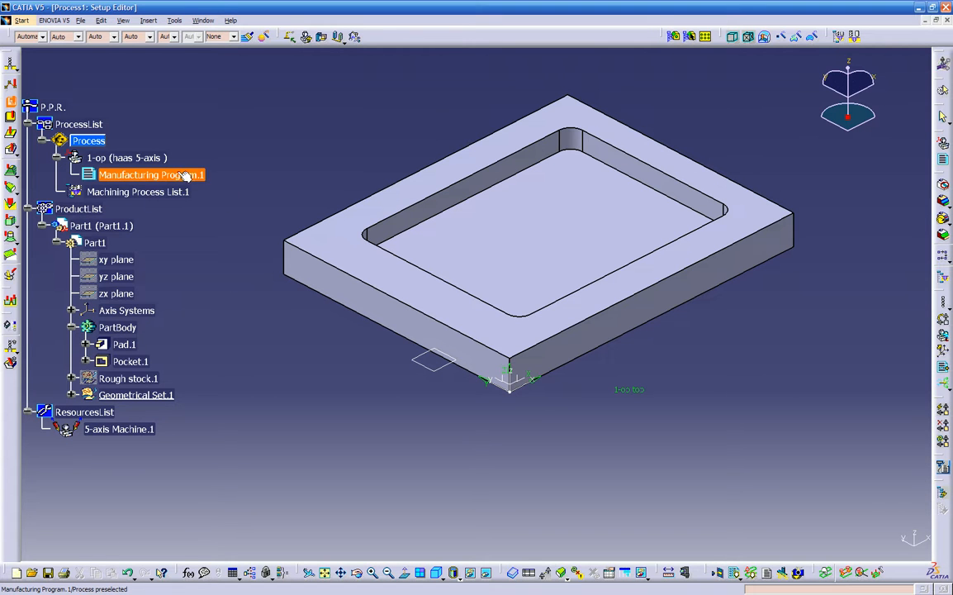
click(133, 175)
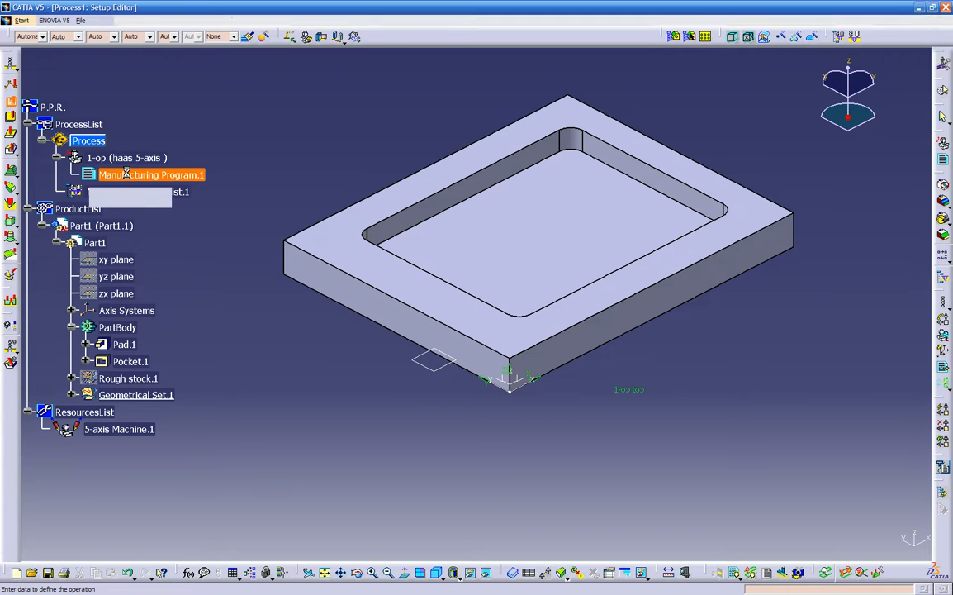
click(72, 174)
click(86, 191)
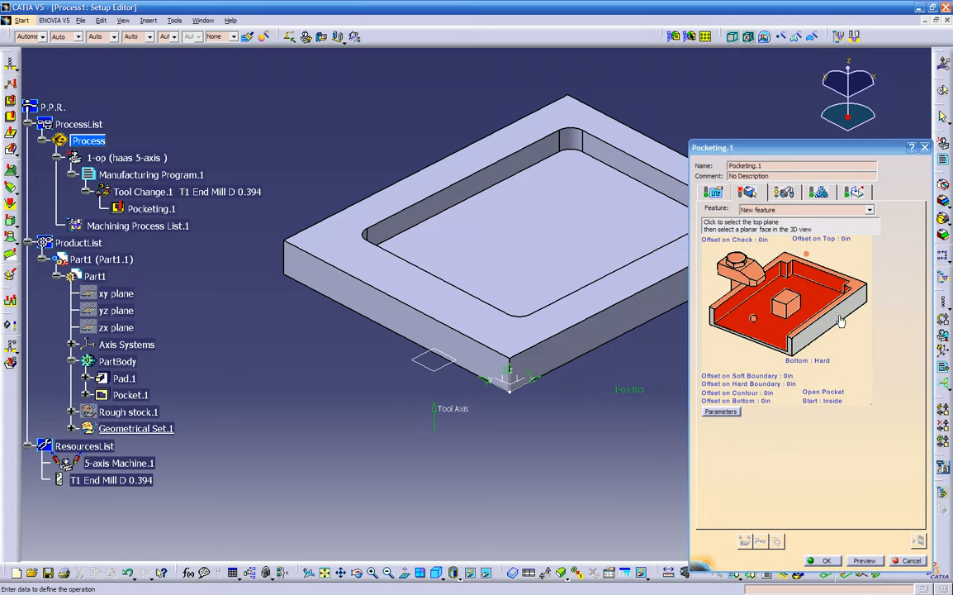
click(769, 330)
click(543, 202)
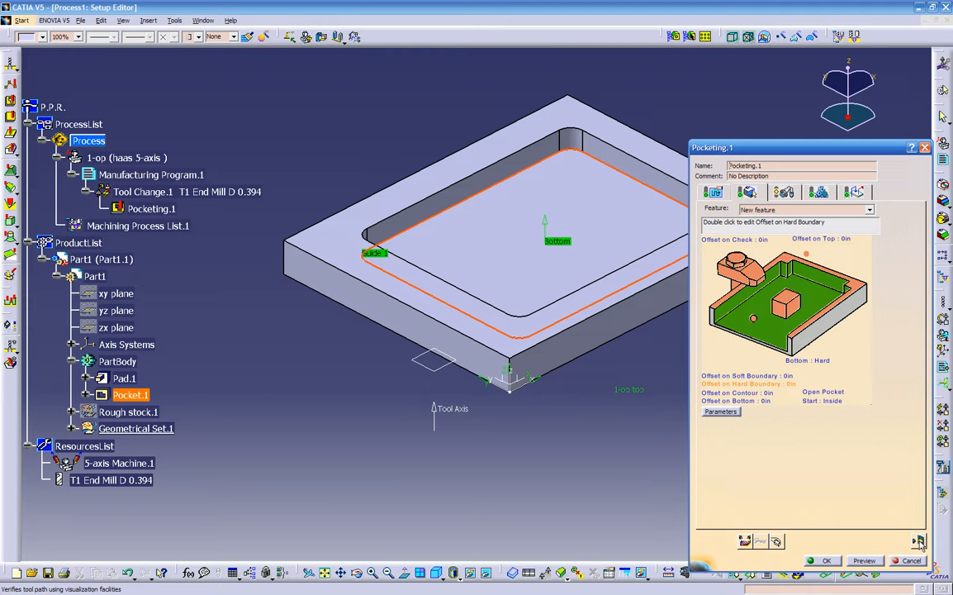
- Compute and replay the pocketing tool path, and accept the pocketing operation
click(918, 542)
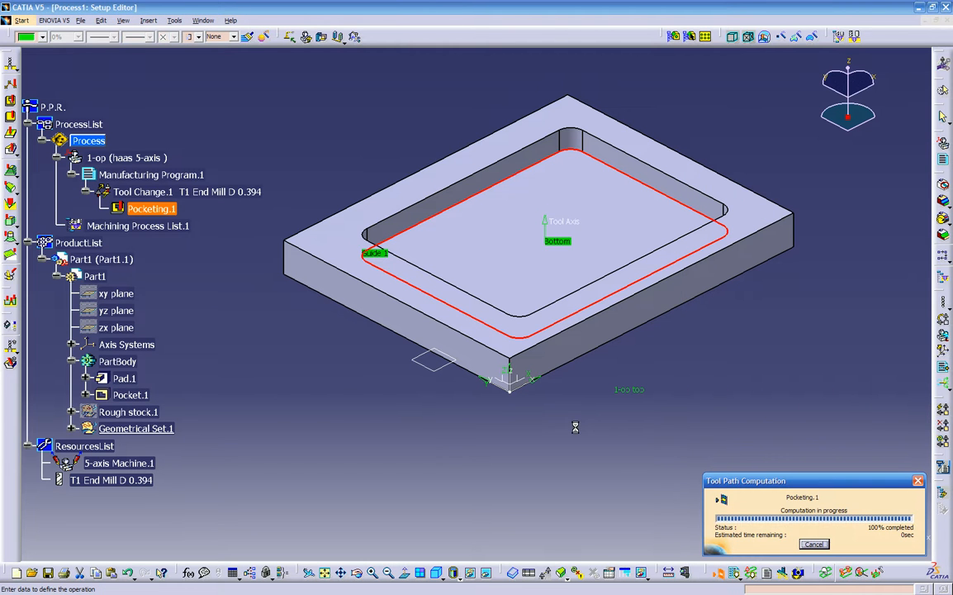
middle_drag(577, 423, 578, 389)
click(789, 428)
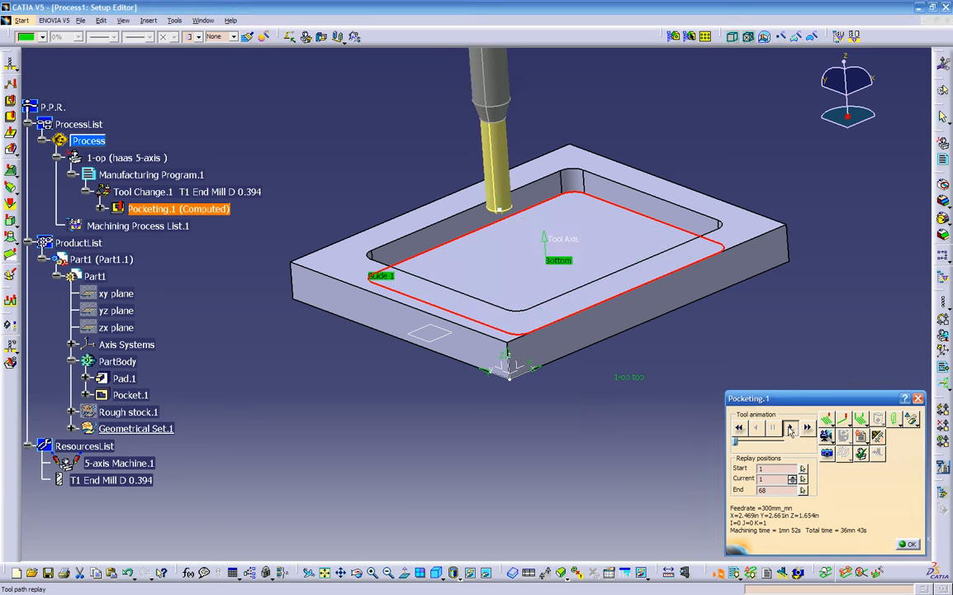
middle_drag(586, 396, 580, 416)
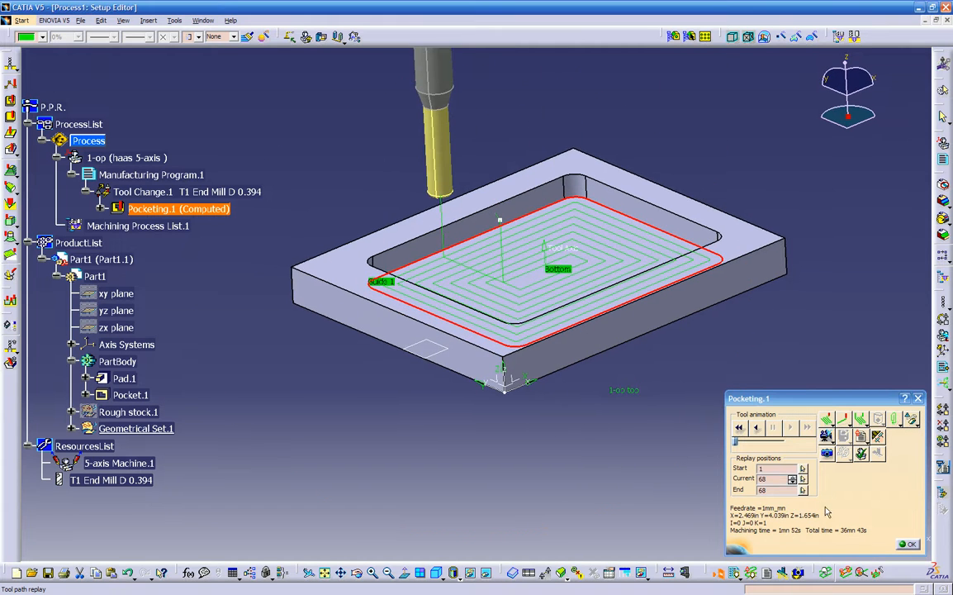
click(908, 545)
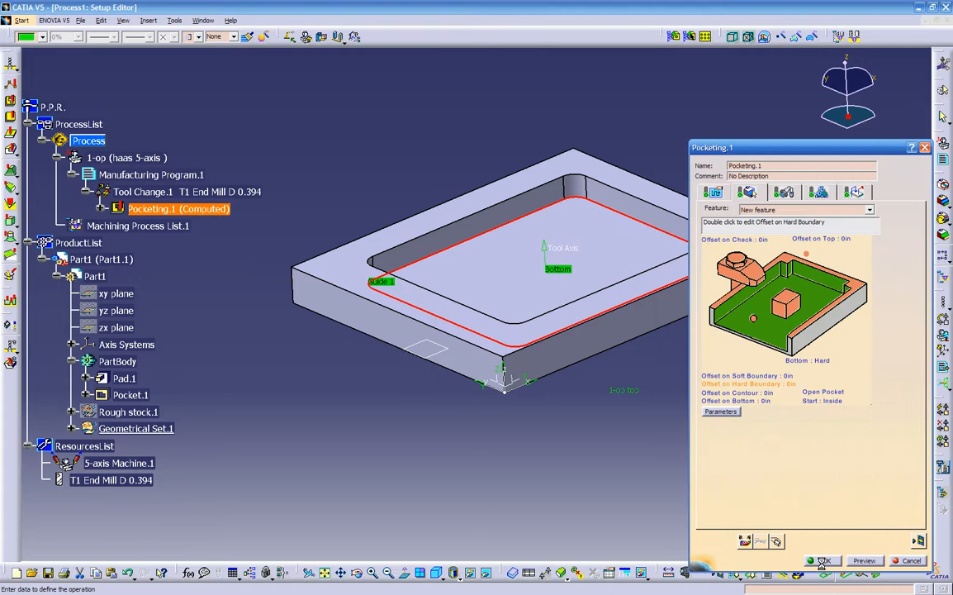
click(825, 562)
middle_drag(607, 419, 643, 378)
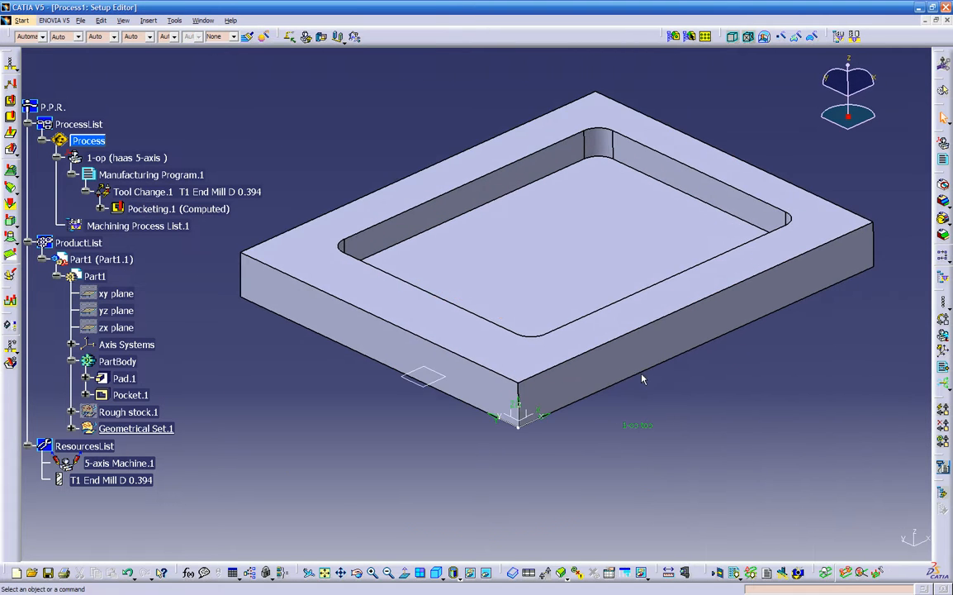
click(100, 208)
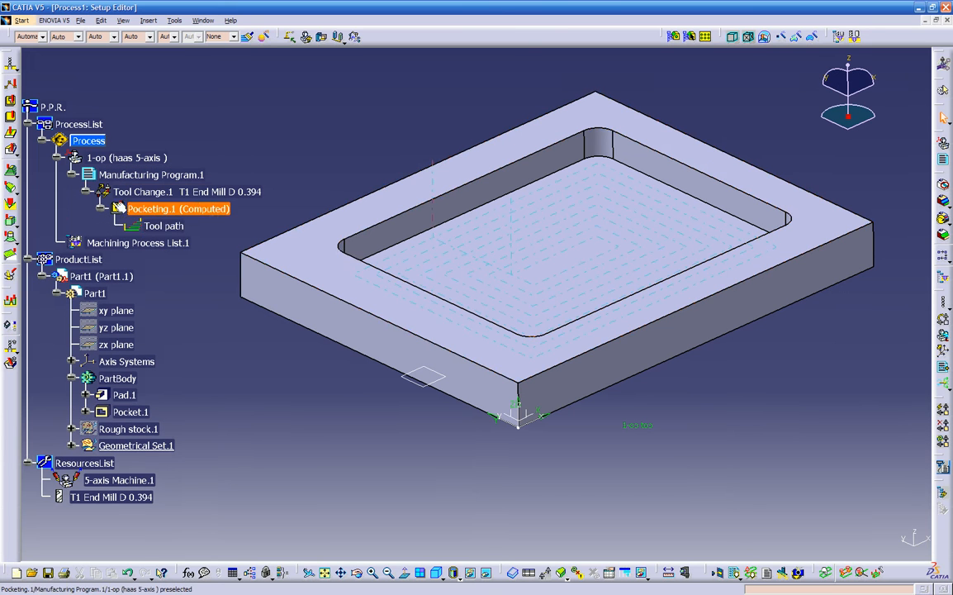
middle_drag(301, 360, 301, 380)
click(100, 208)
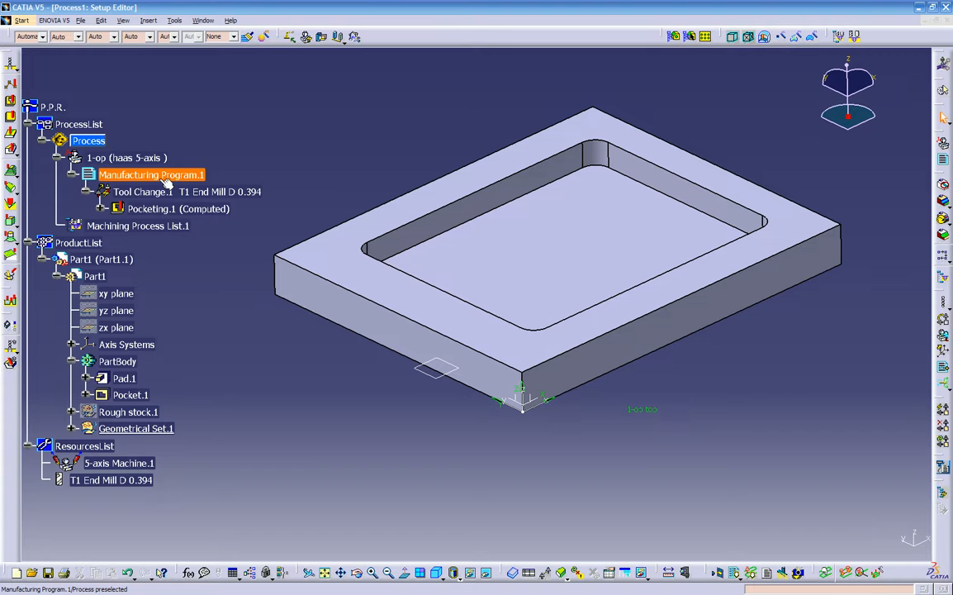
click(143, 175)
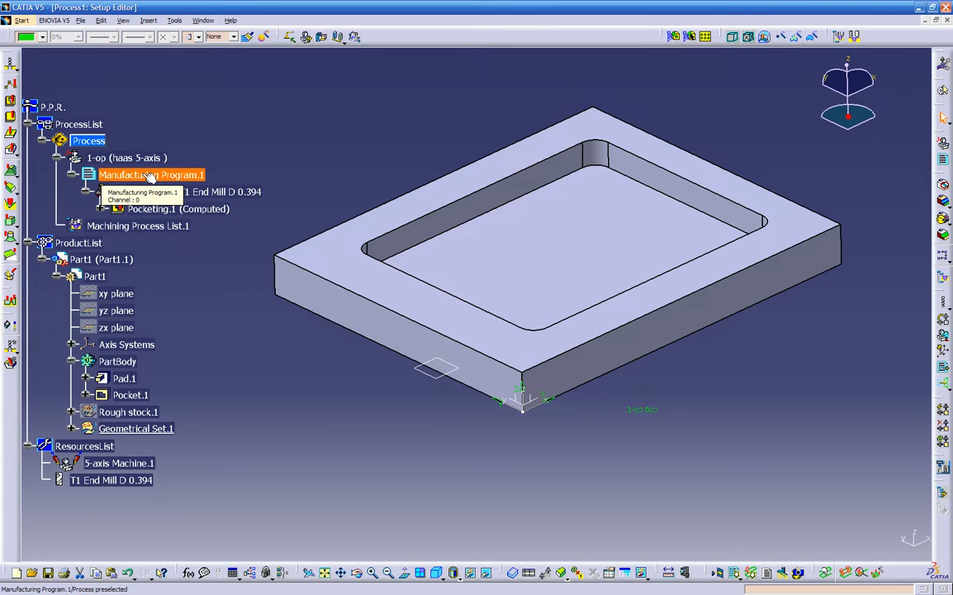
click(359, 151)
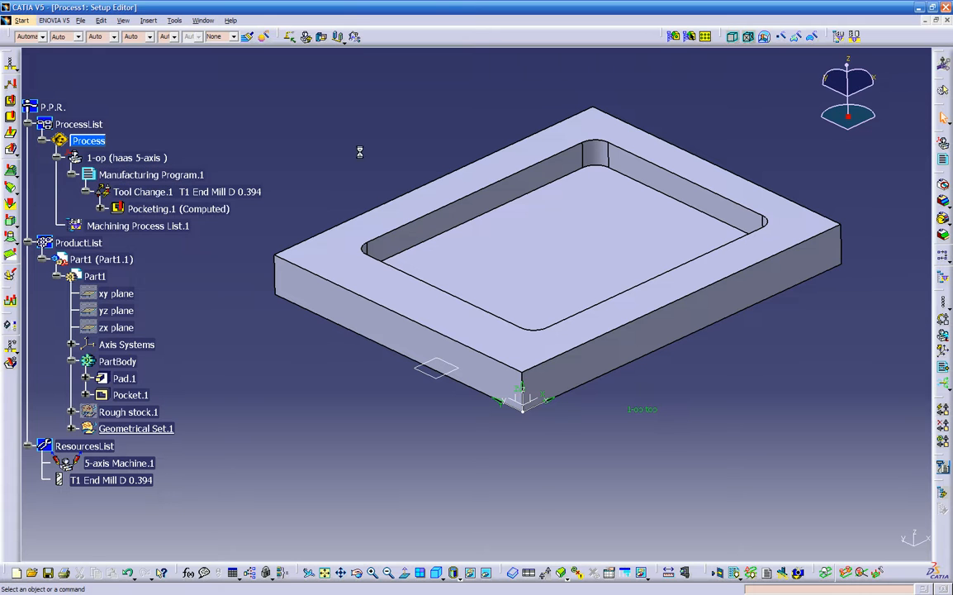
- Insert a second manufacturing program after Manufacturing Program.1 in the 1-op part operation
click(942, 163)
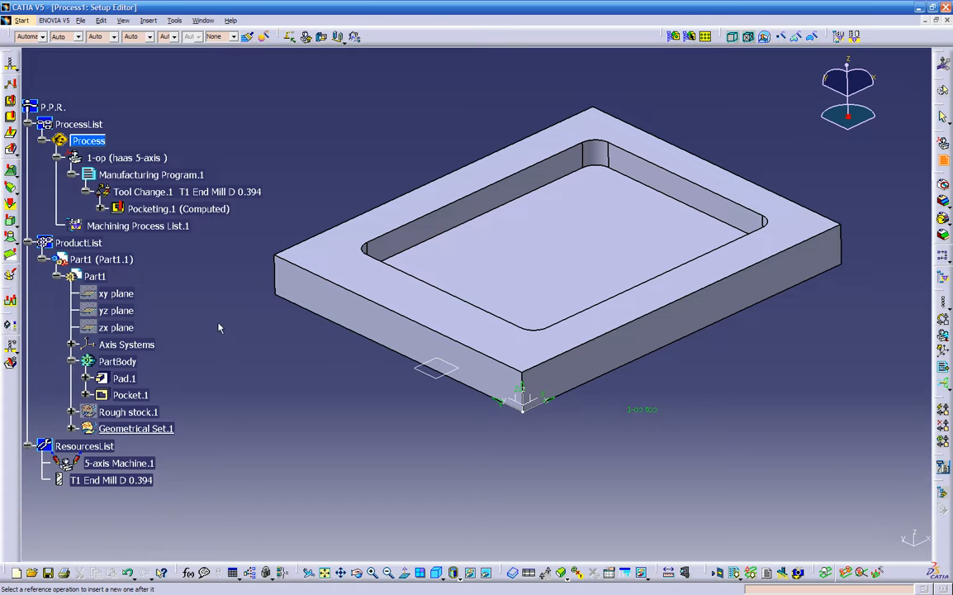
click(162, 178)
click(153, 227)
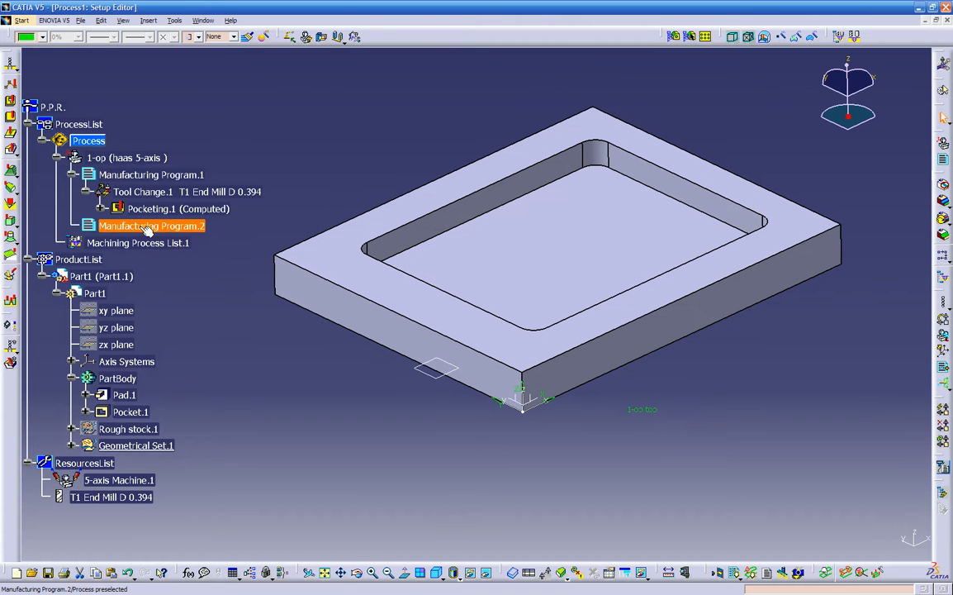
- Insert three more manufacturing programs in sequence after Manufacturing Program.2 in the 1-op part operation
click(943, 158)
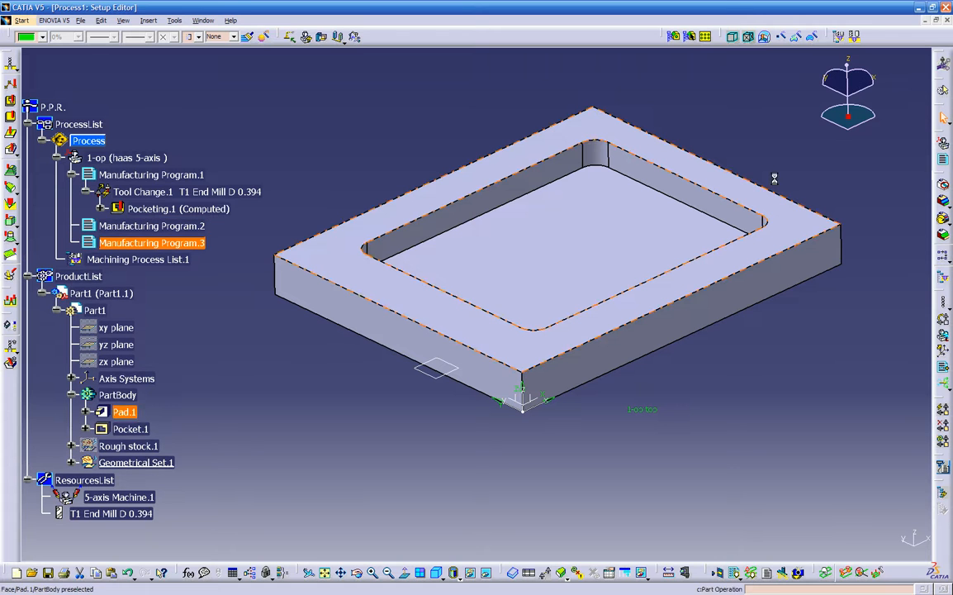
click(460, 116)
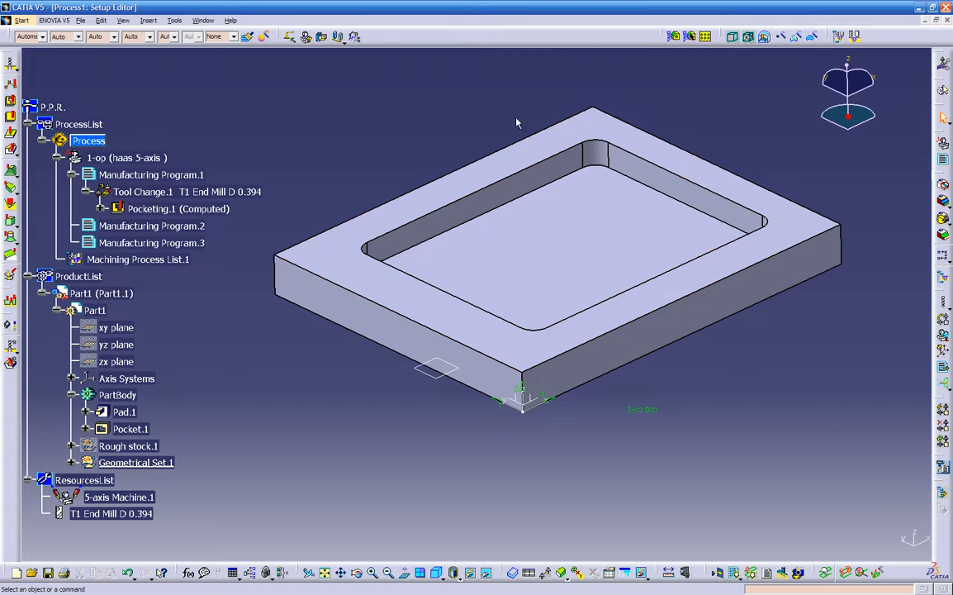
click(943, 158)
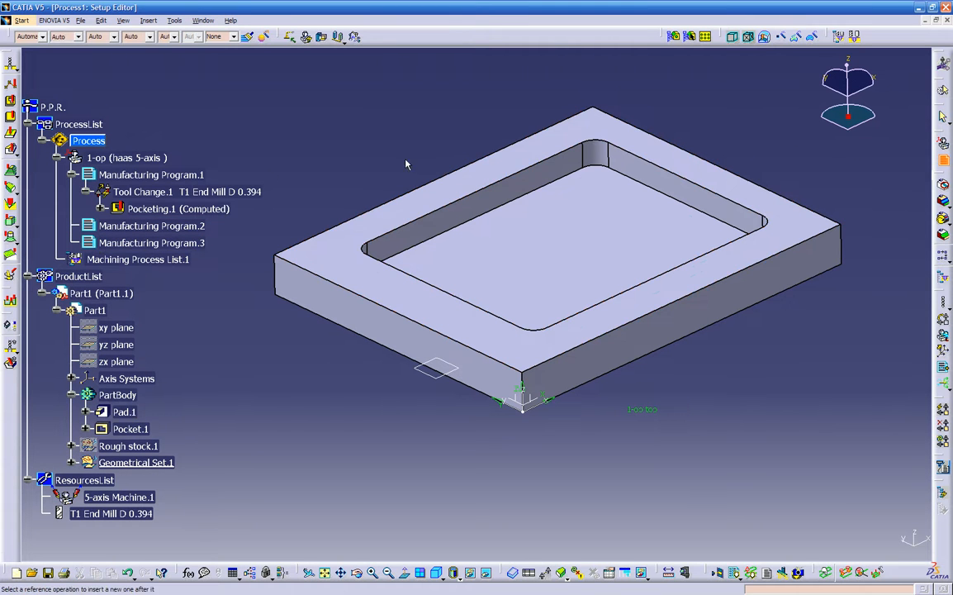
click(147, 244)
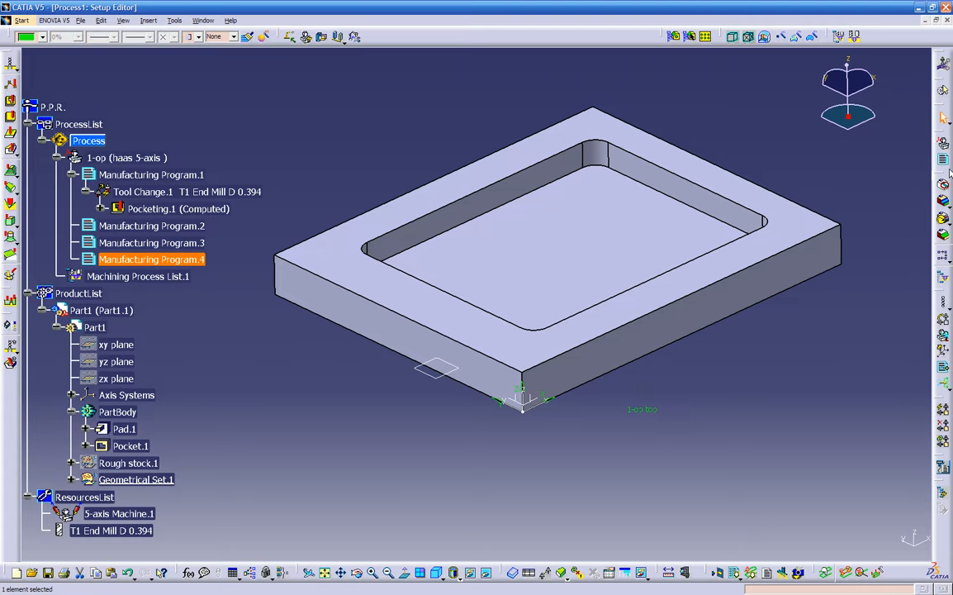
click(145, 259)
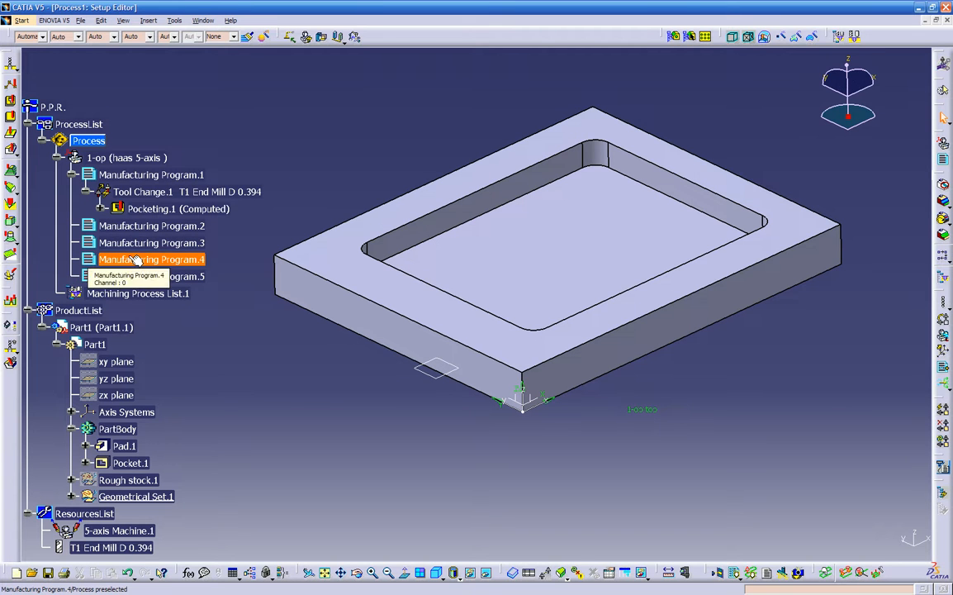
- Insert a Facing operation in Manufacturing Program.4 and assign the block's top face as its bottom
click(14, 118)
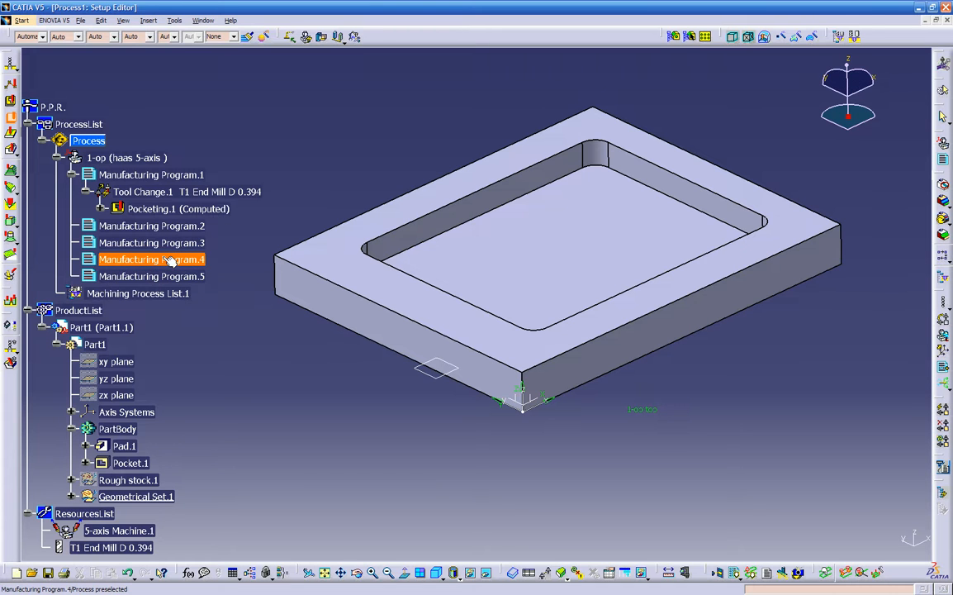
click(162, 259)
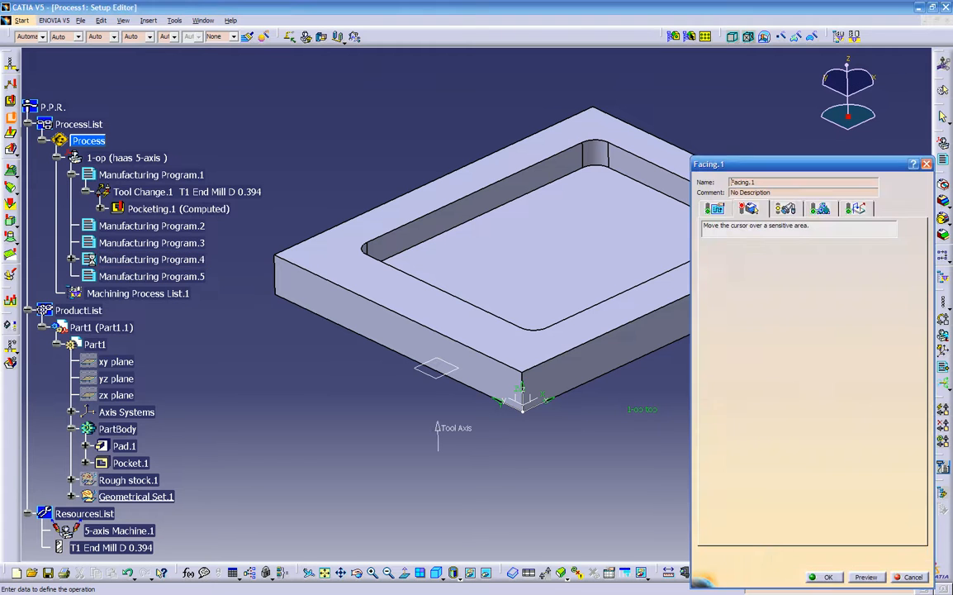
click(71, 259)
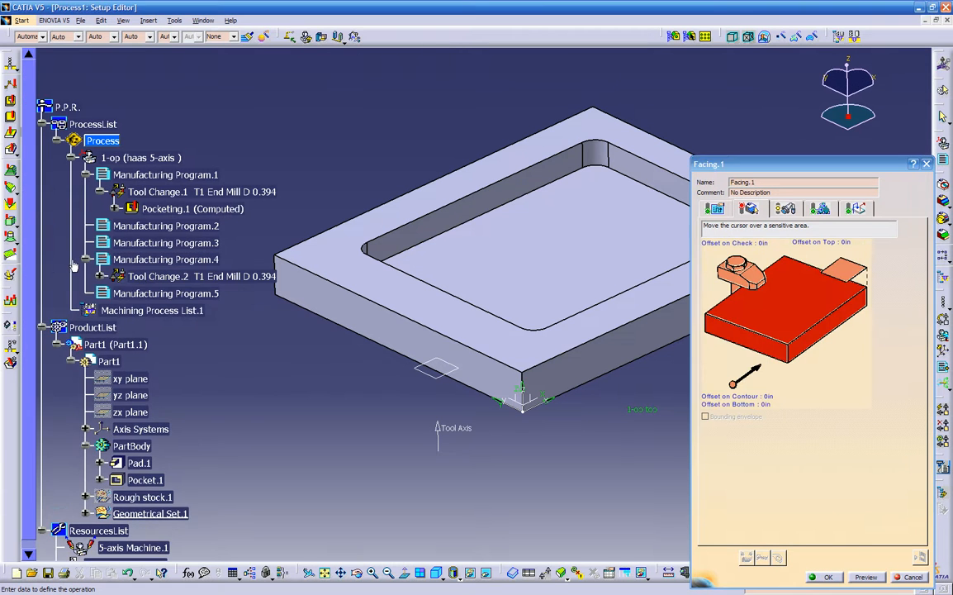
click(101, 276)
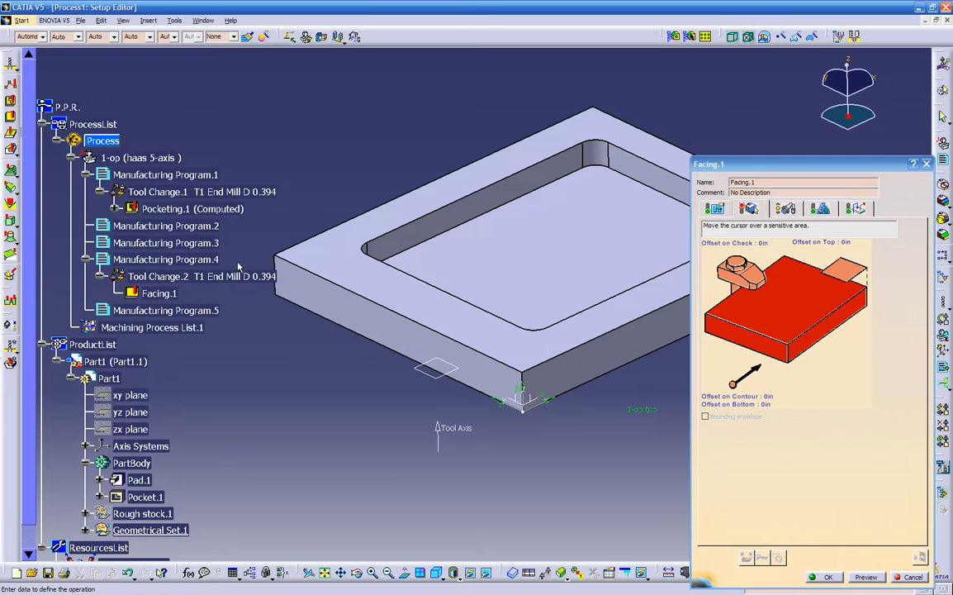
click(764, 319)
click(685, 288)
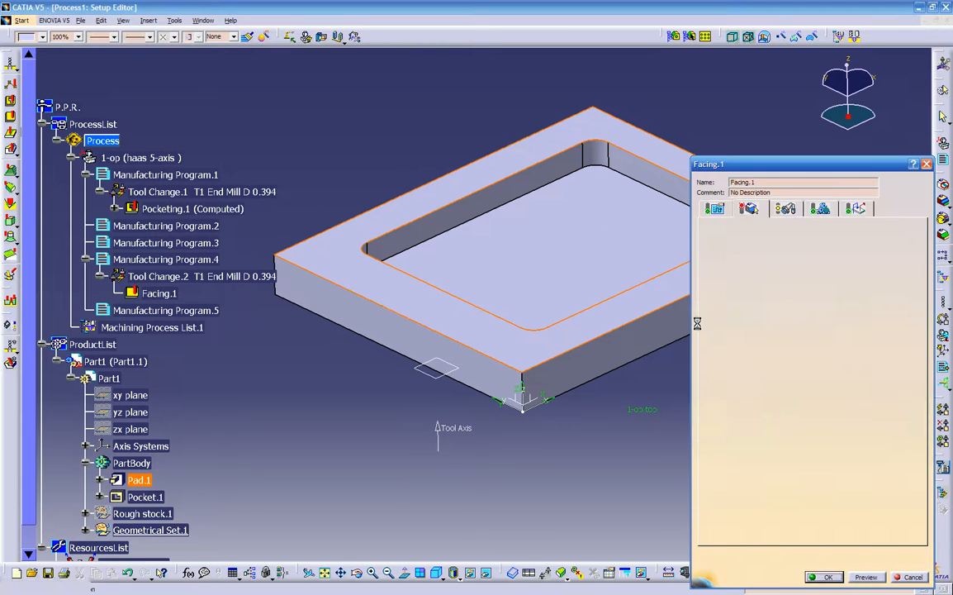
- Compute and replay the facing tool path over the block's top, and accept the facing operation
click(920, 556)
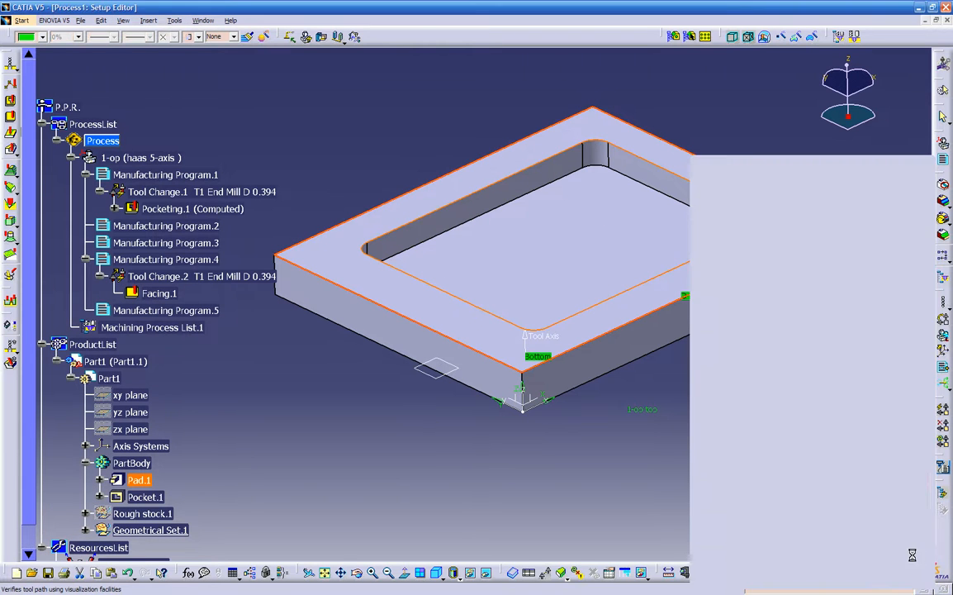
middle_drag(456, 446, 449, 412)
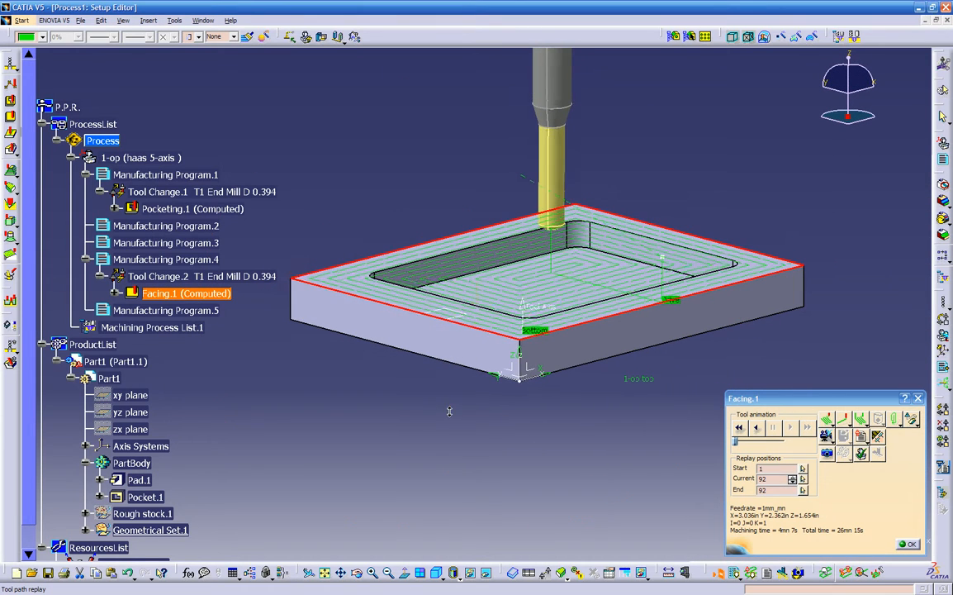
click(740, 428)
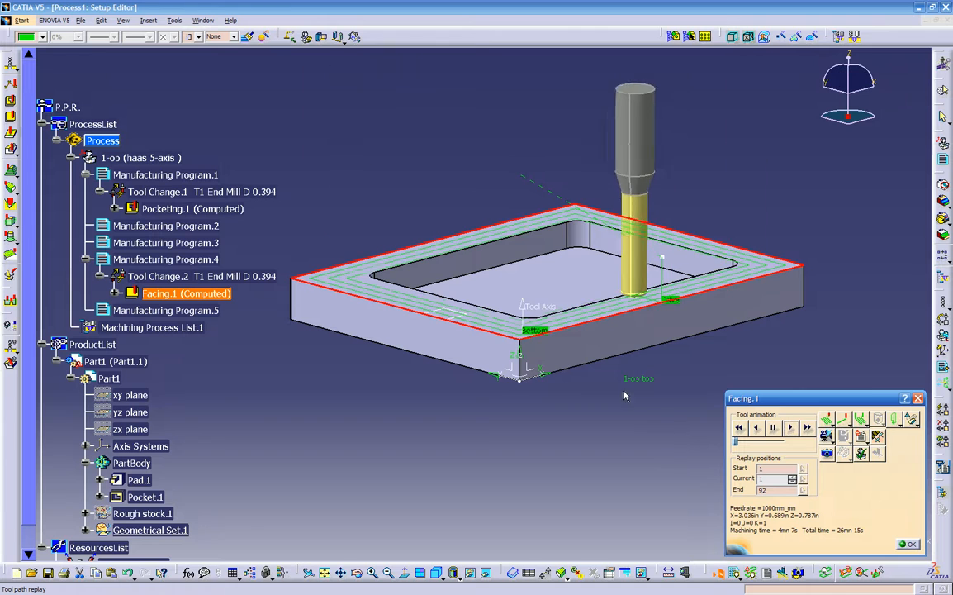
middle_drag(504, 389, 551, 340)
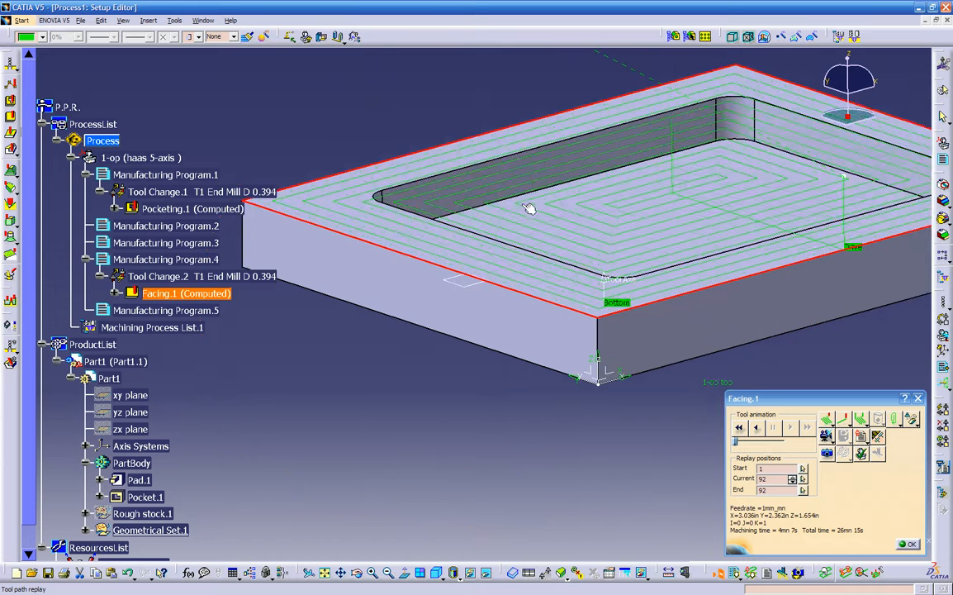
middle_drag(334, 186, 405, 374)
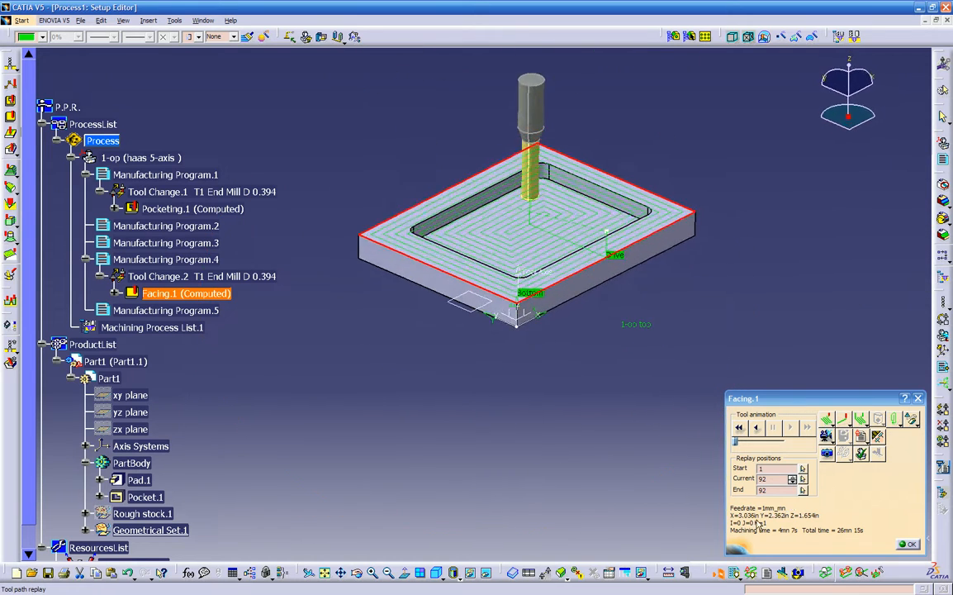
click(899, 544)
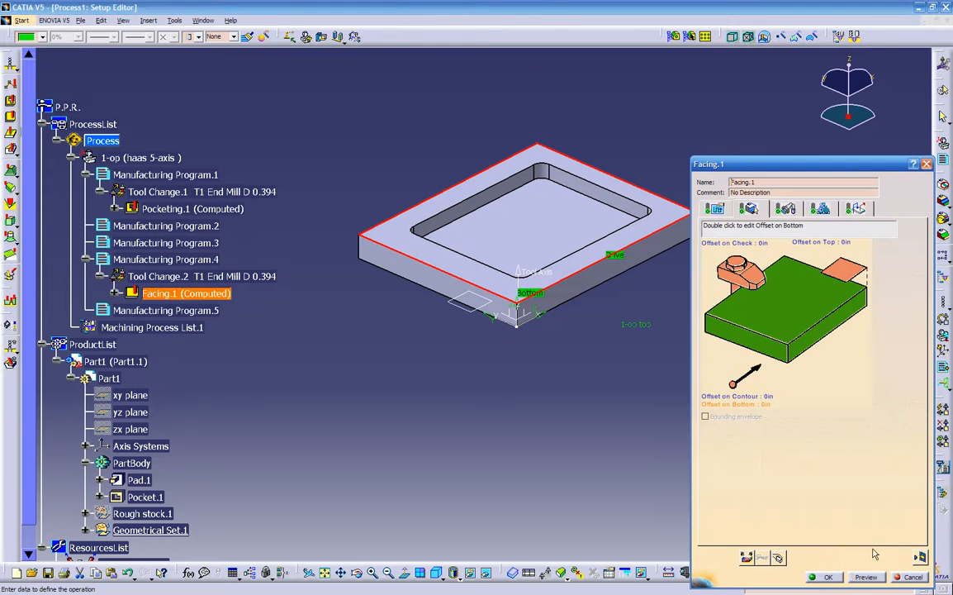
click(829, 578)
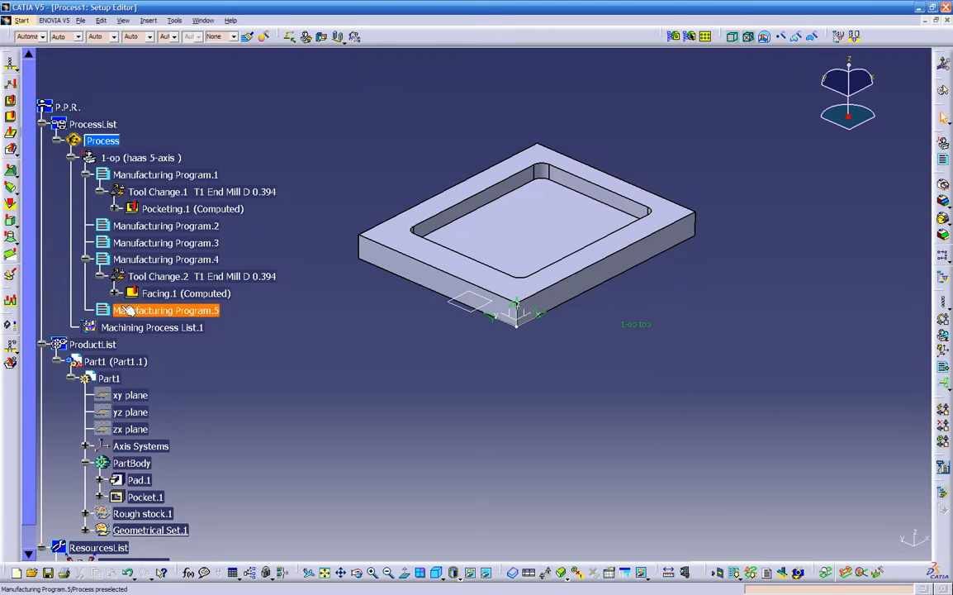
- Examine the tool path entry under Pocketing.1, and collapse ProcessList, ProductList and ResourcesList in the tree
click(86, 259)
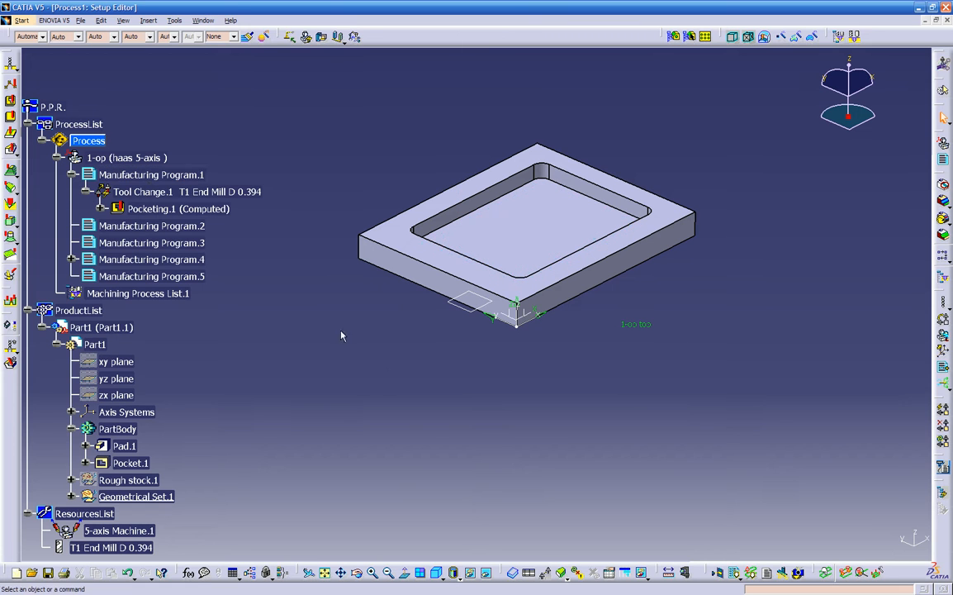
middle_drag(436, 384, 510, 384)
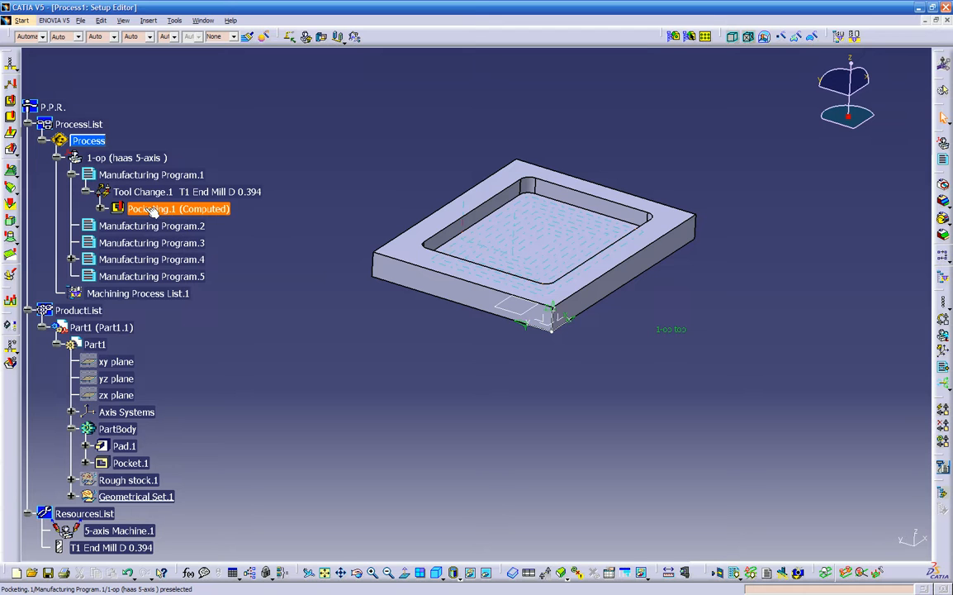
click(101, 209)
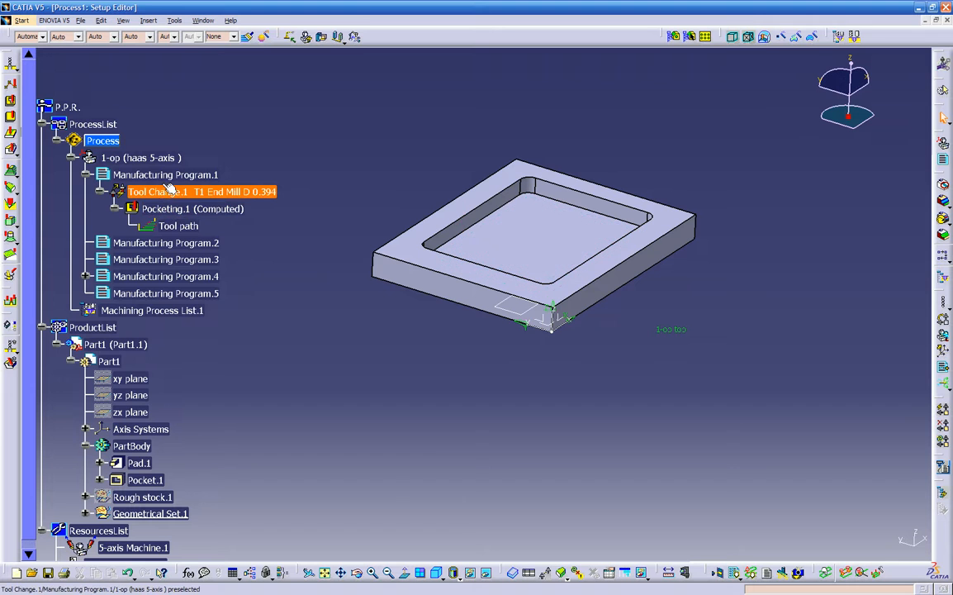
scroll(224, 259, down, 5)
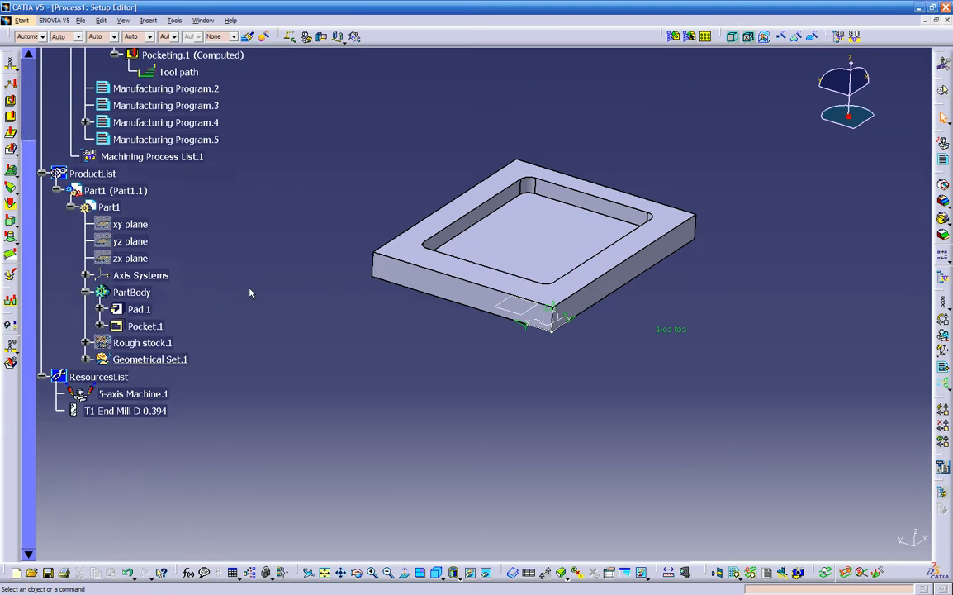
scroll(198, 351, up, 2)
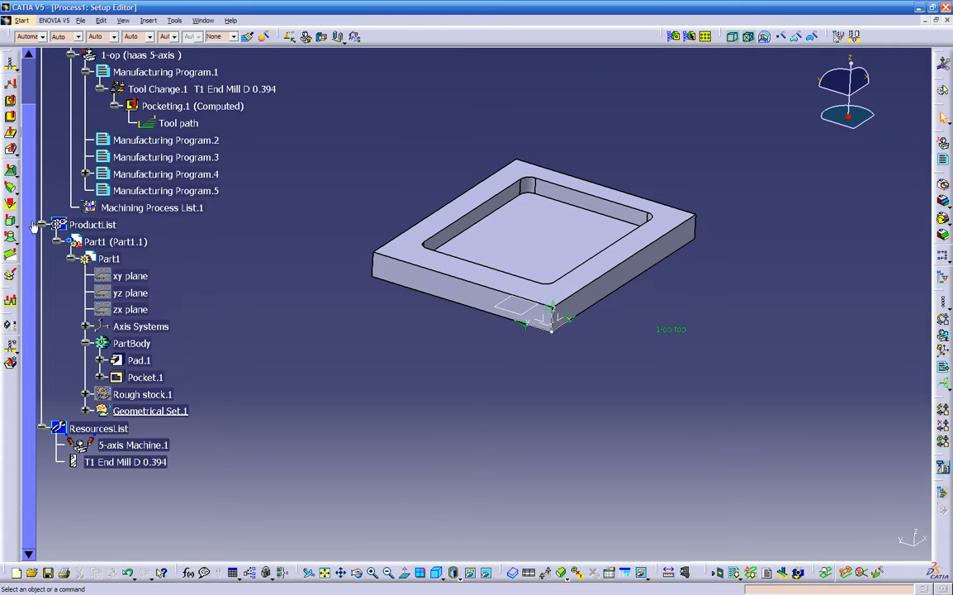
click(41, 225)
click(42, 242)
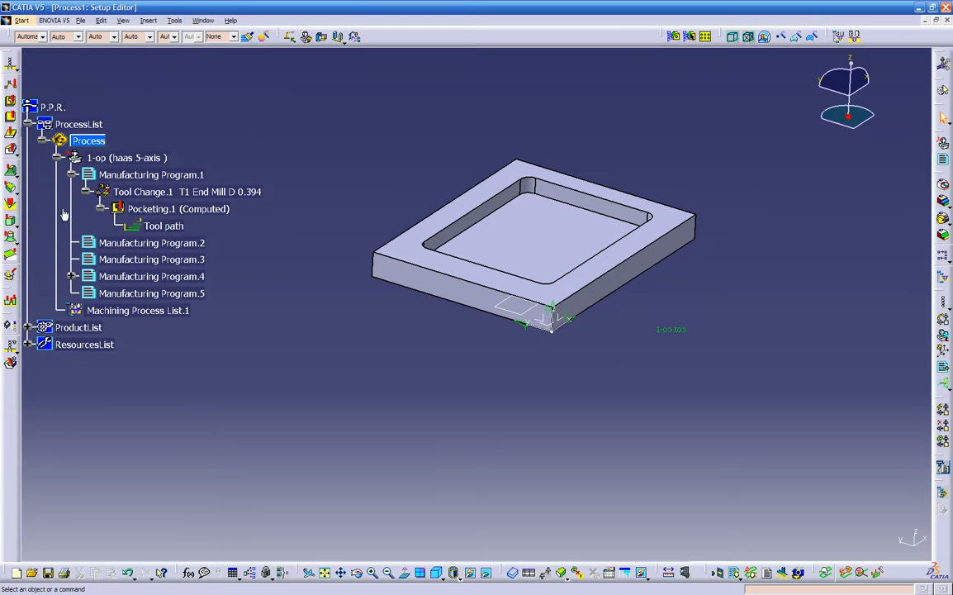
click(29, 125)
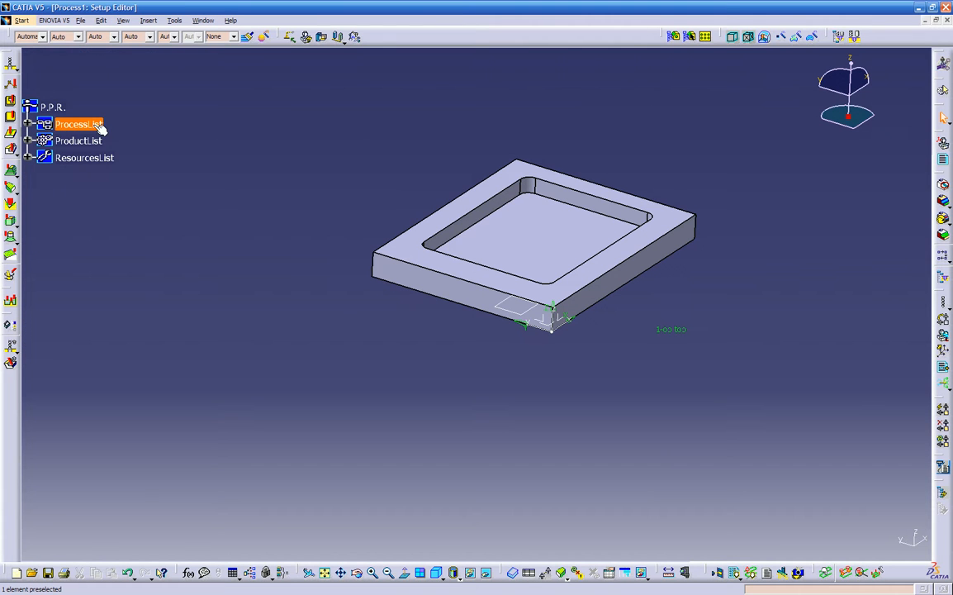
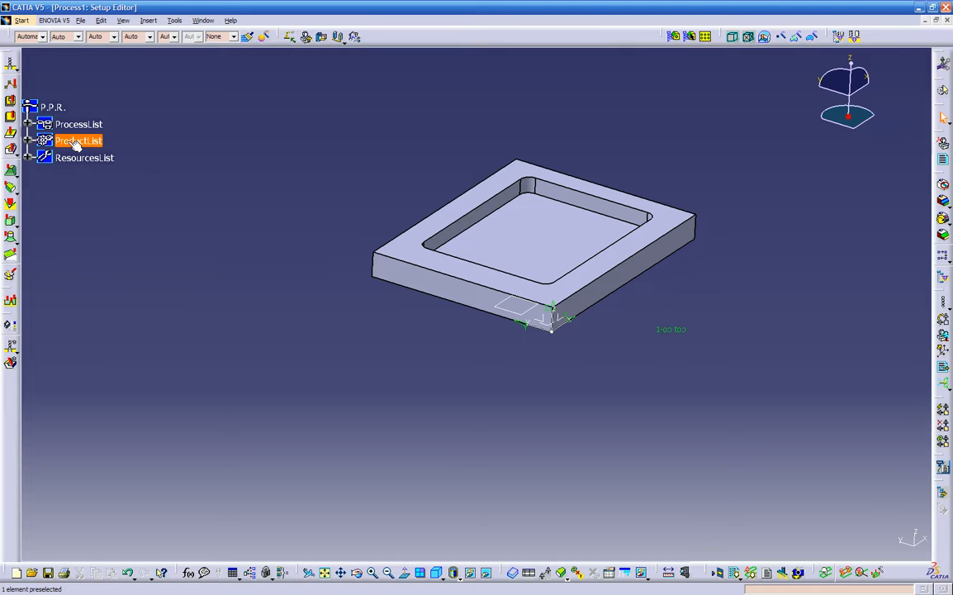
- Examine Part1's structure under ProductList and the list of open document windows
click(28, 142)
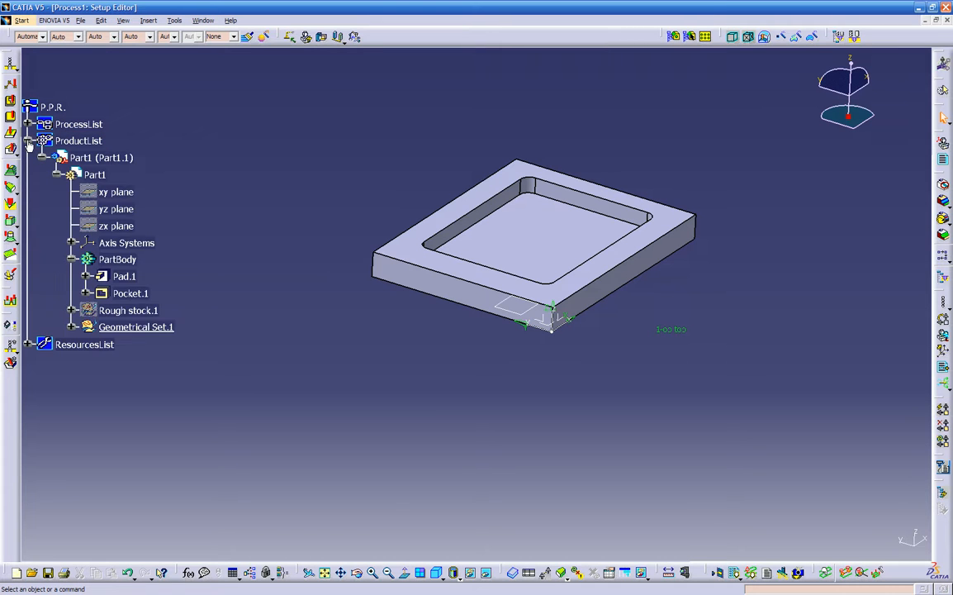
click(56, 175)
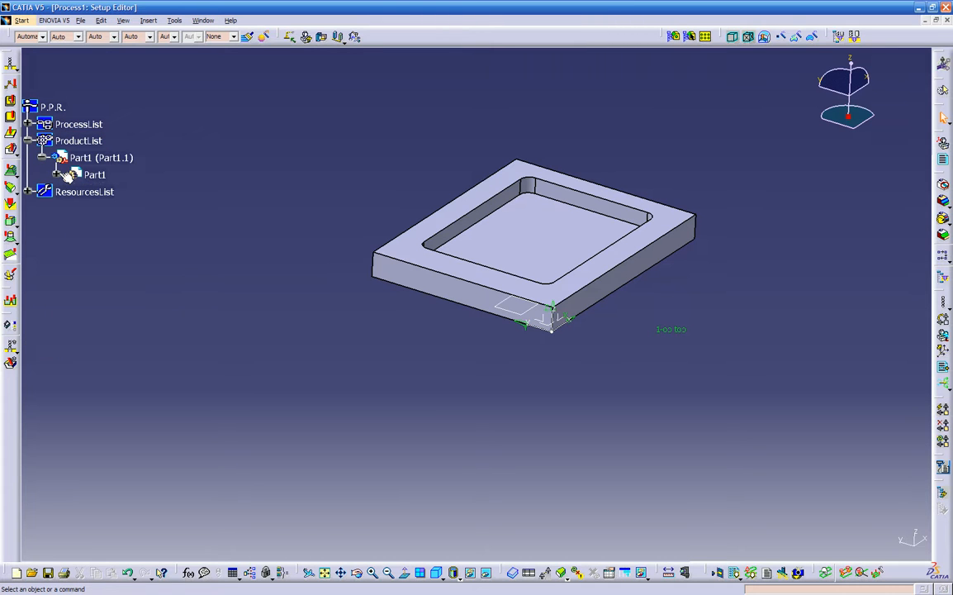
click(55, 174)
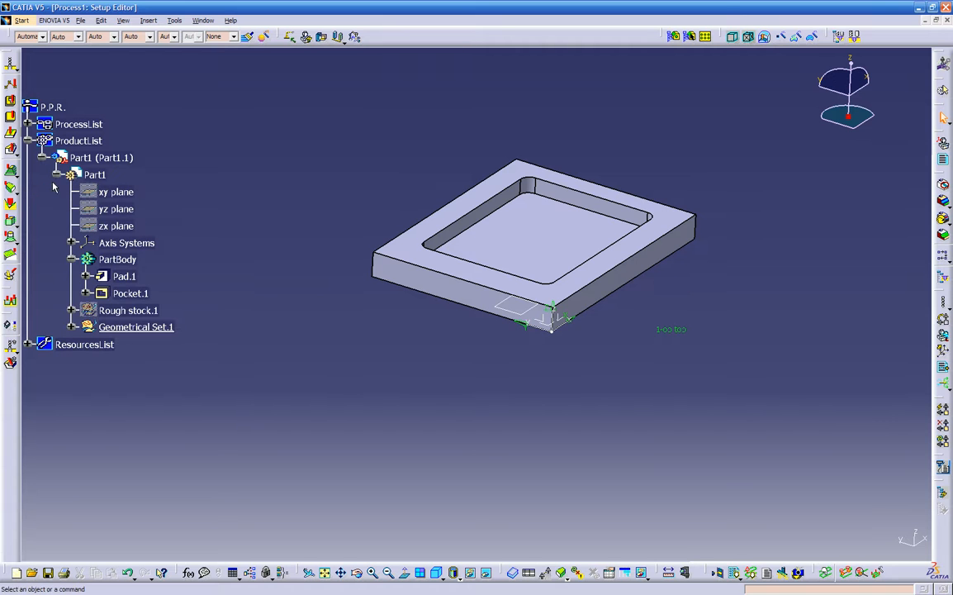
click(42, 158)
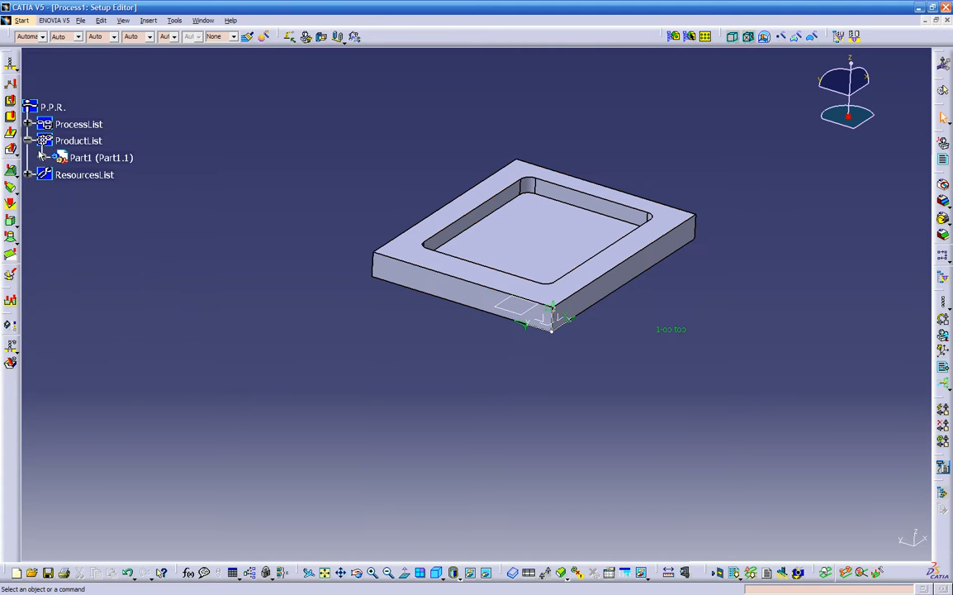
click(28, 141)
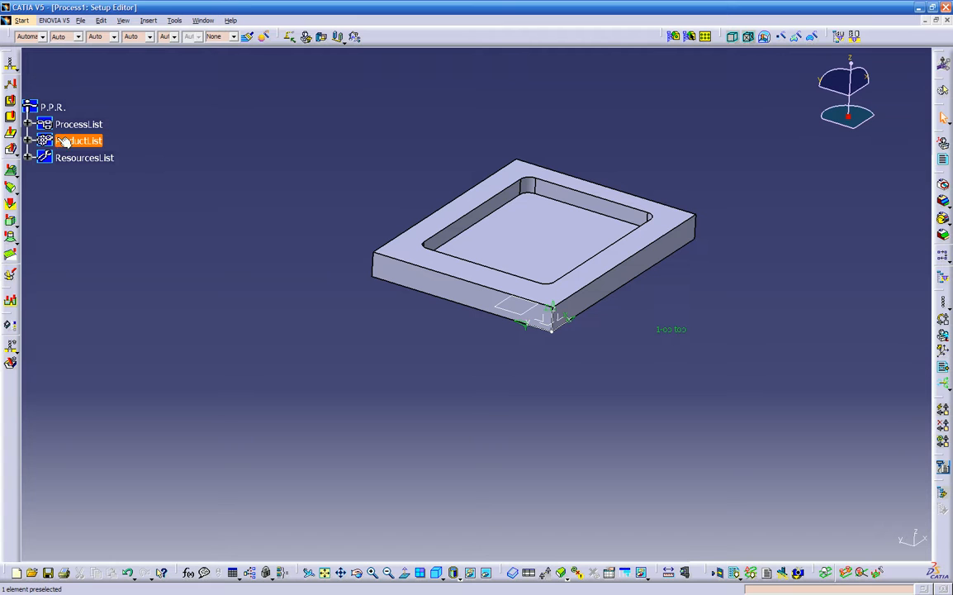
click(203, 21)
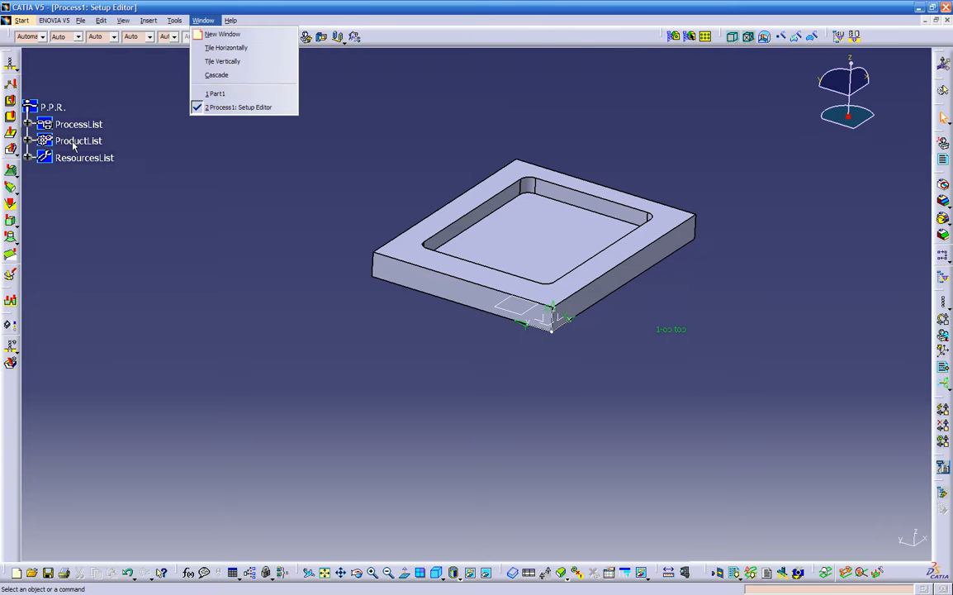
click(166, 144)
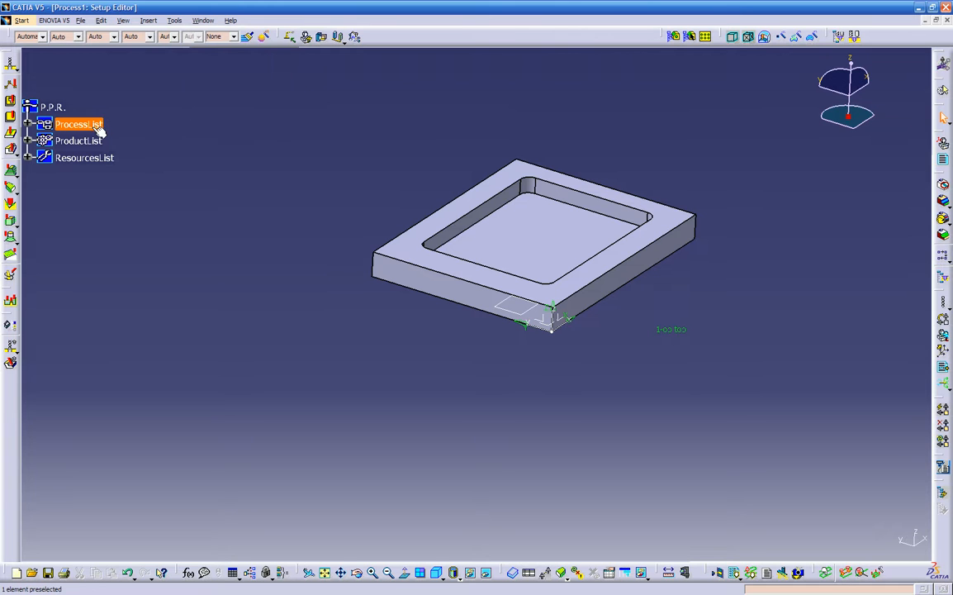
- Review the machine and tool under ResourcesList and the part under ProductList
click(27, 157)
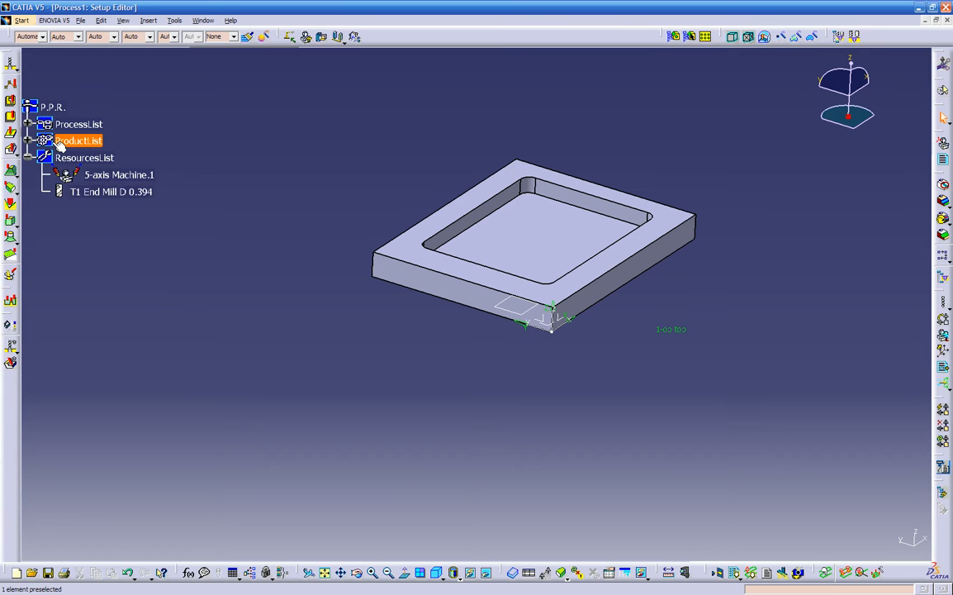
click(28, 141)
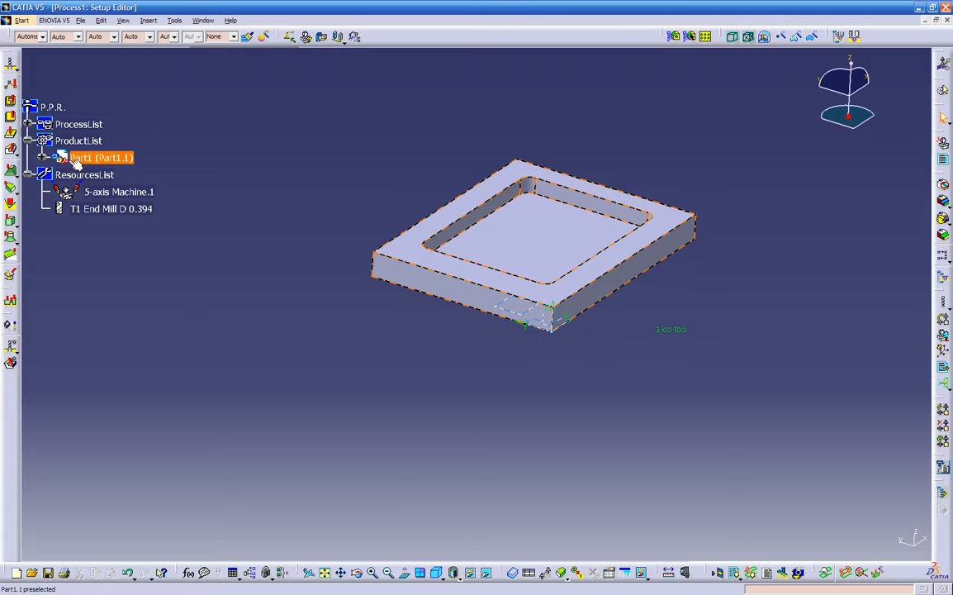
click(28, 141)
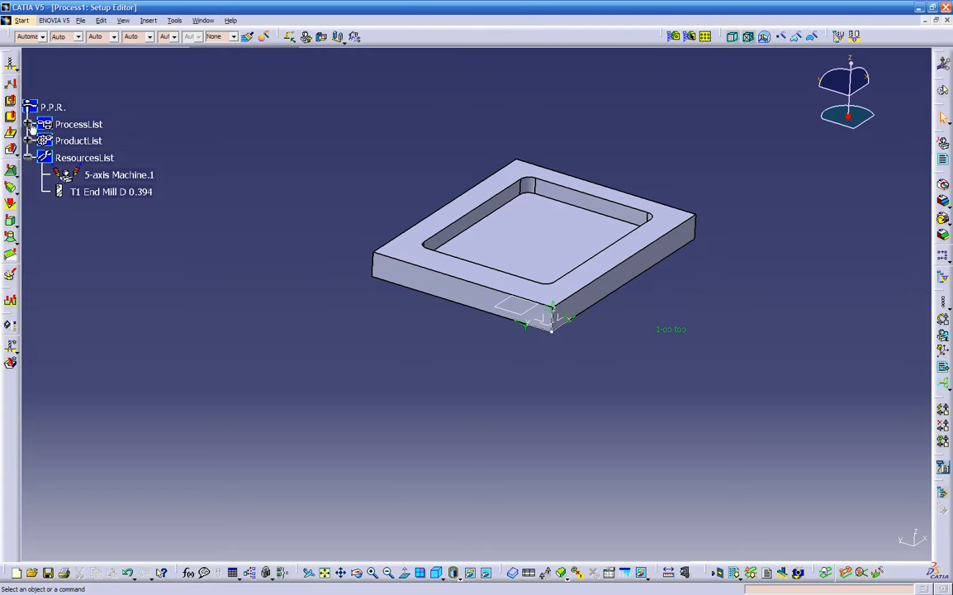
- Expand ProcessList in the tree and examine the tool path entry under Pocketing.1
click(29, 124)
click(44, 141)
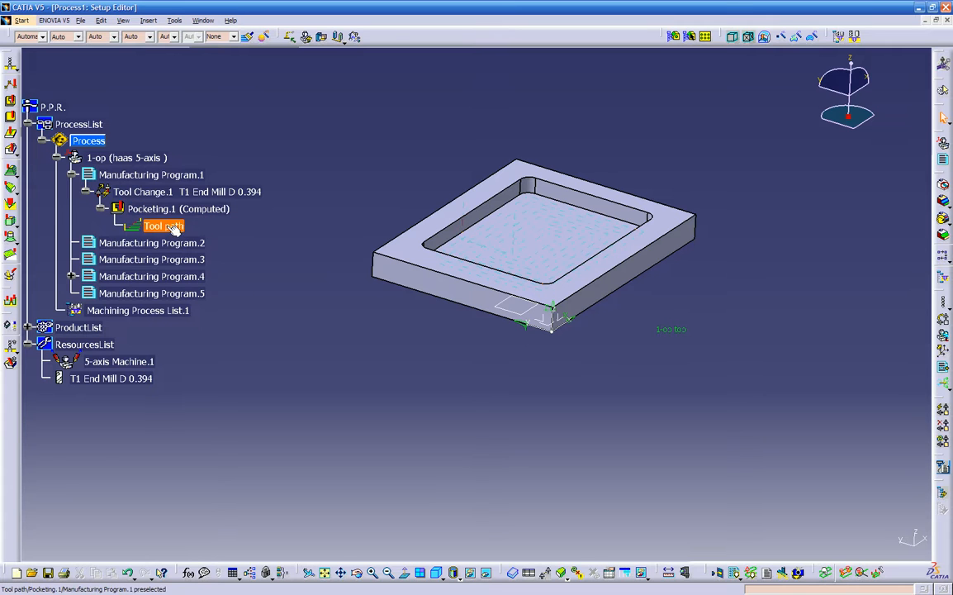
click(101, 208)
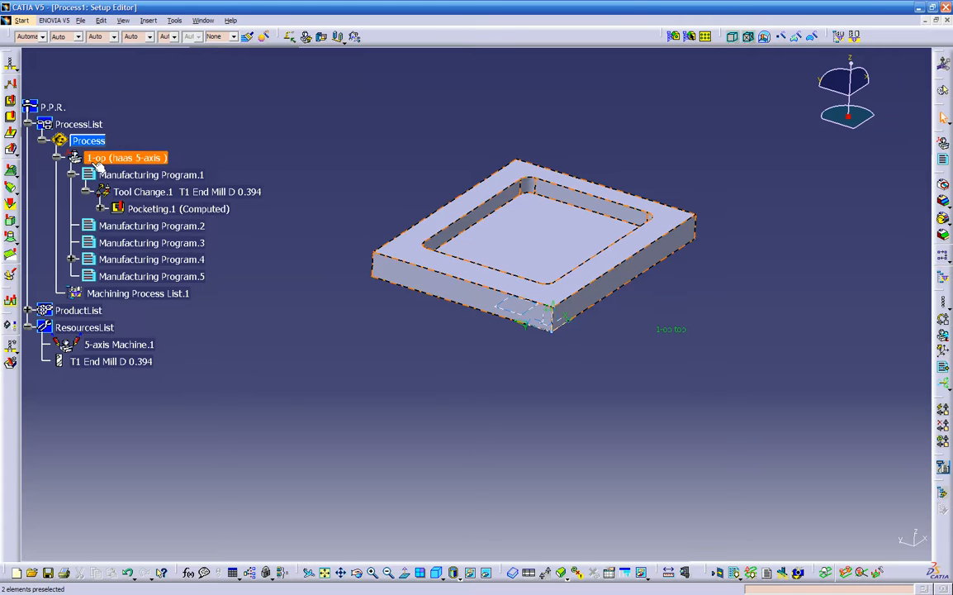
- Open Pocketing.1's tool definition and bring up the catalog tool search in an enlarged window
double_click(138, 209)
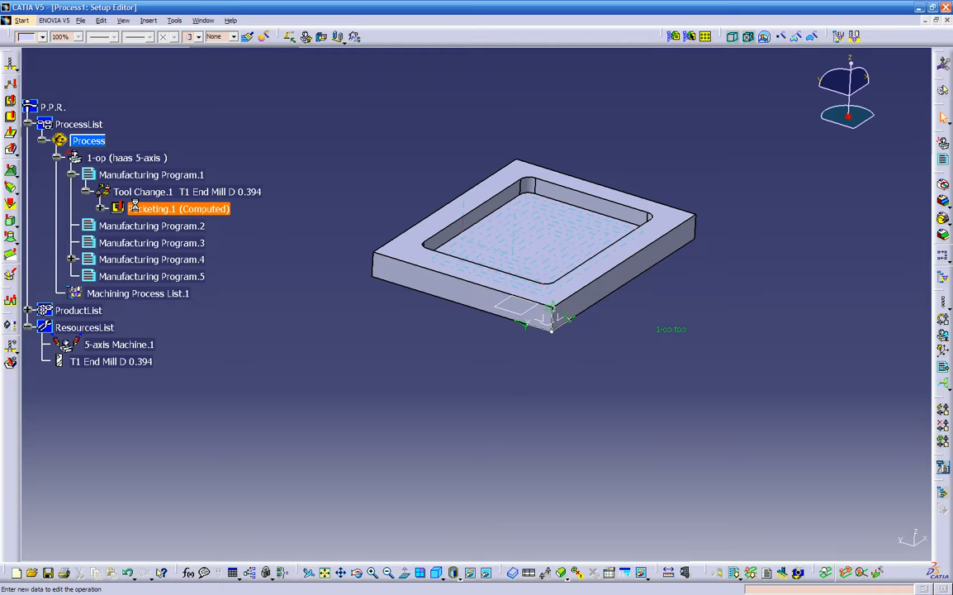
click(779, 217)
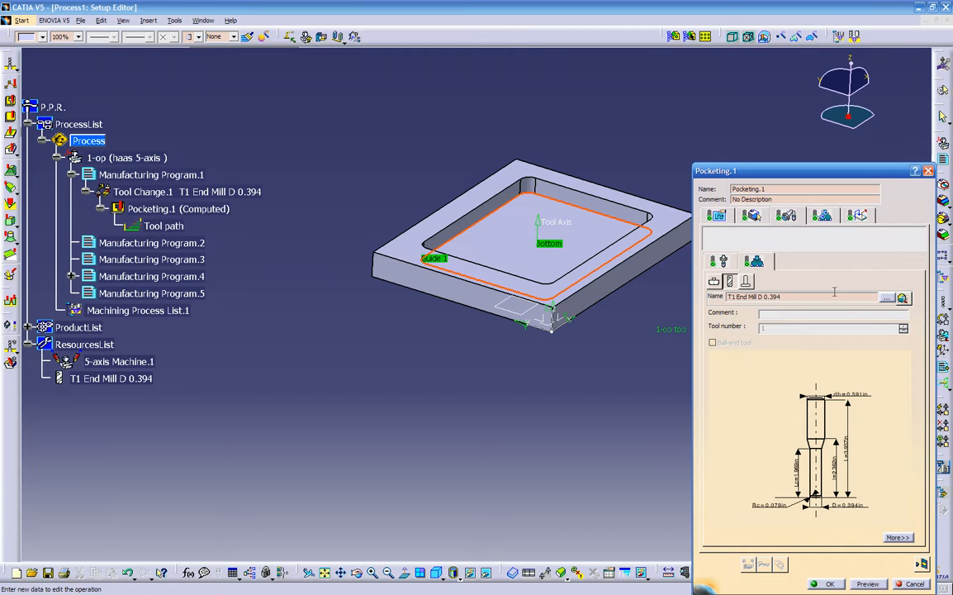
click(887, 299)
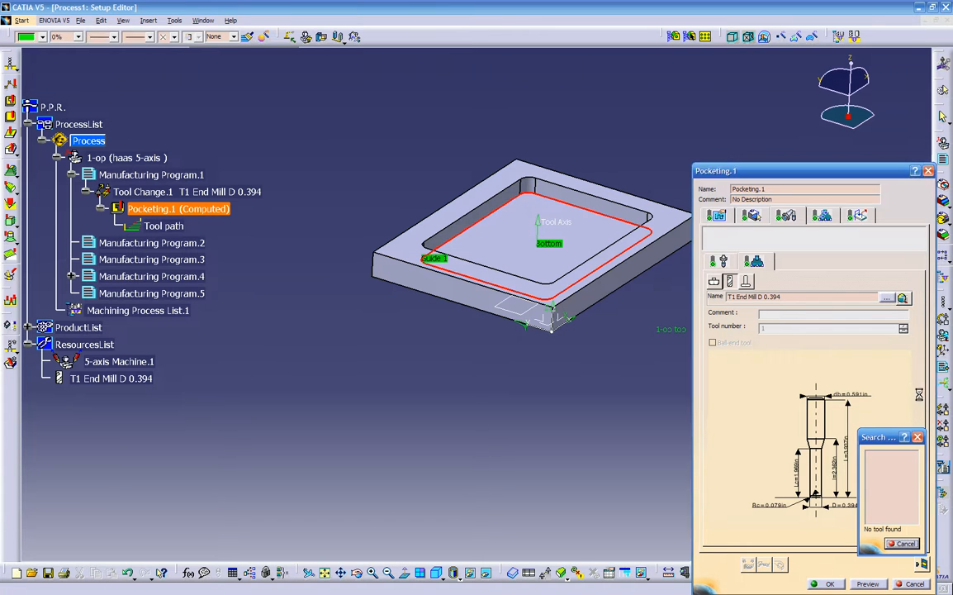
click(917, 436)
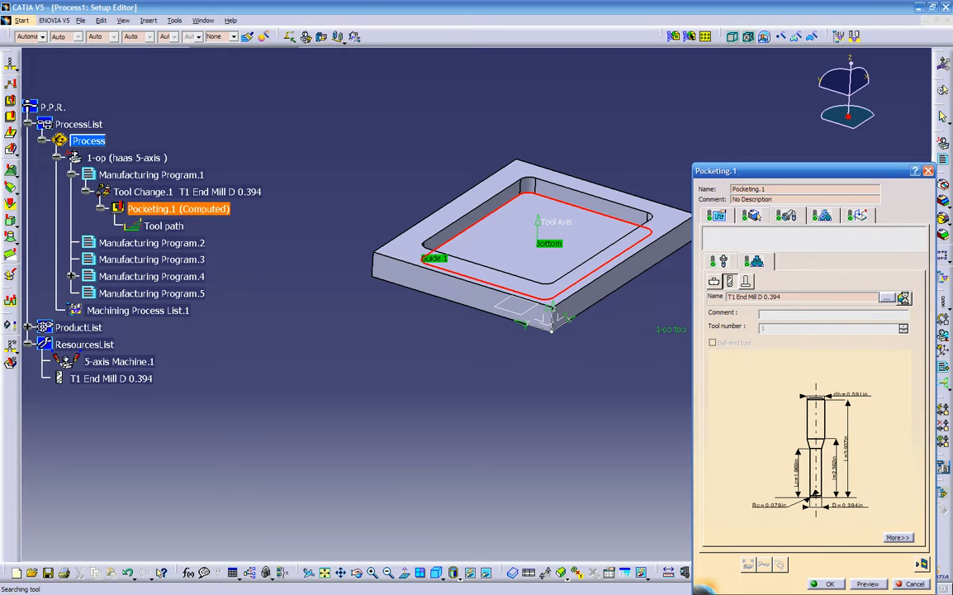
click(904, 298)
drag(239, 11, 514, 190)
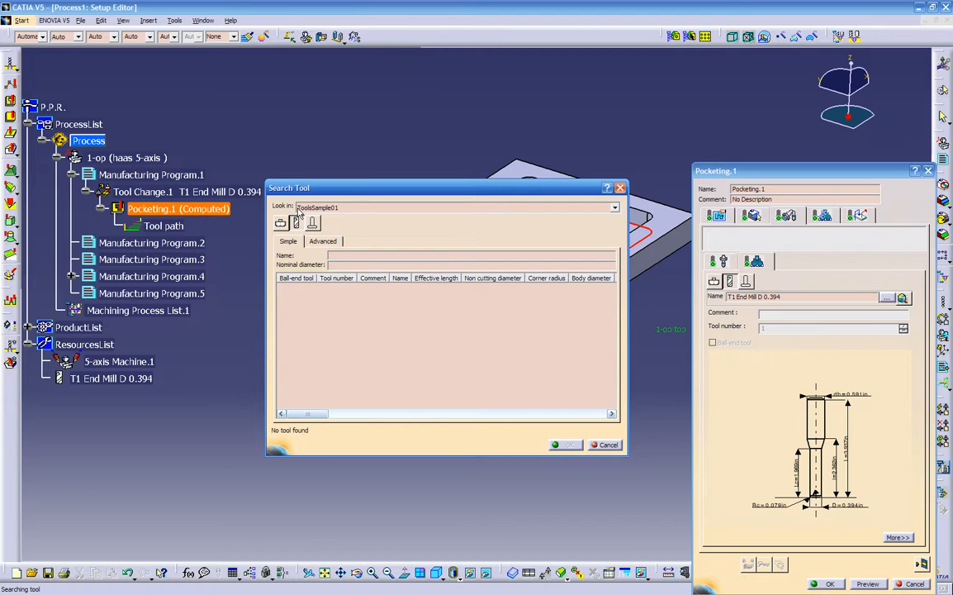
- Look through the flat, bull-nose and ball-nose mills in the ToolSamples_SMG catalog, examining their names and dimensions
click(614, 208)
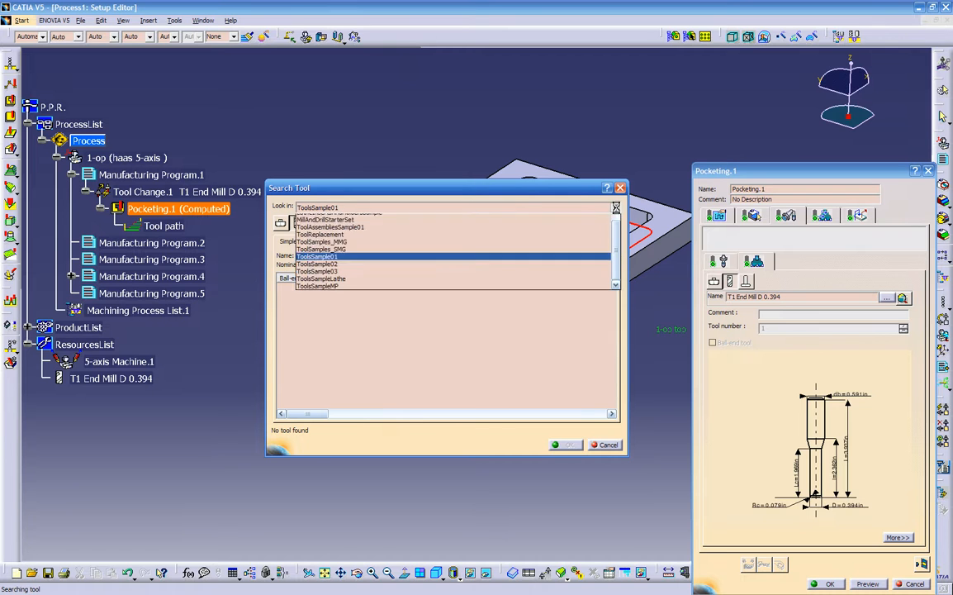
click(323, 262)
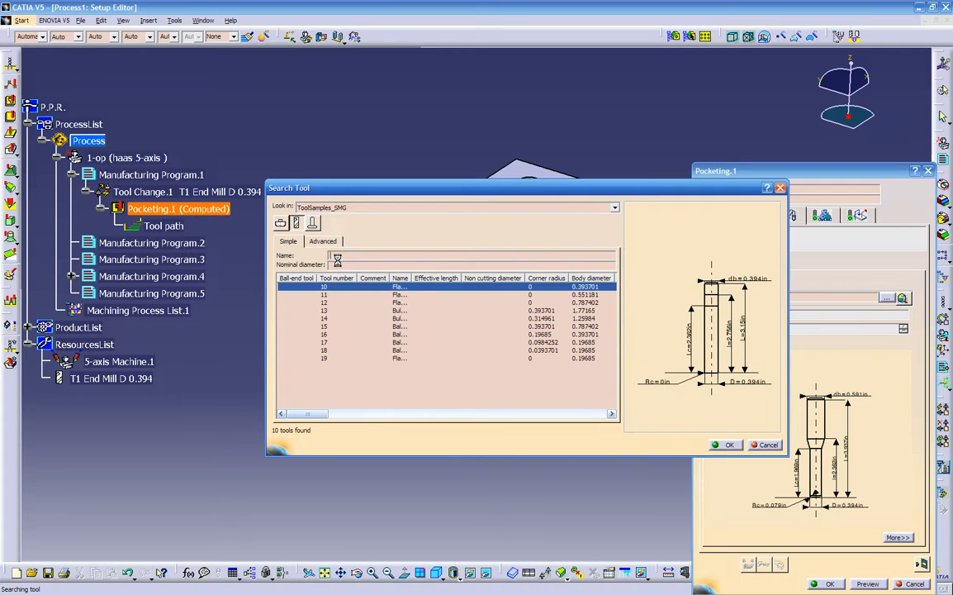
click(396, 295)
drag(412, 278, 416, 278)
drag(447, 278, 493, 278)
click(419, 304)
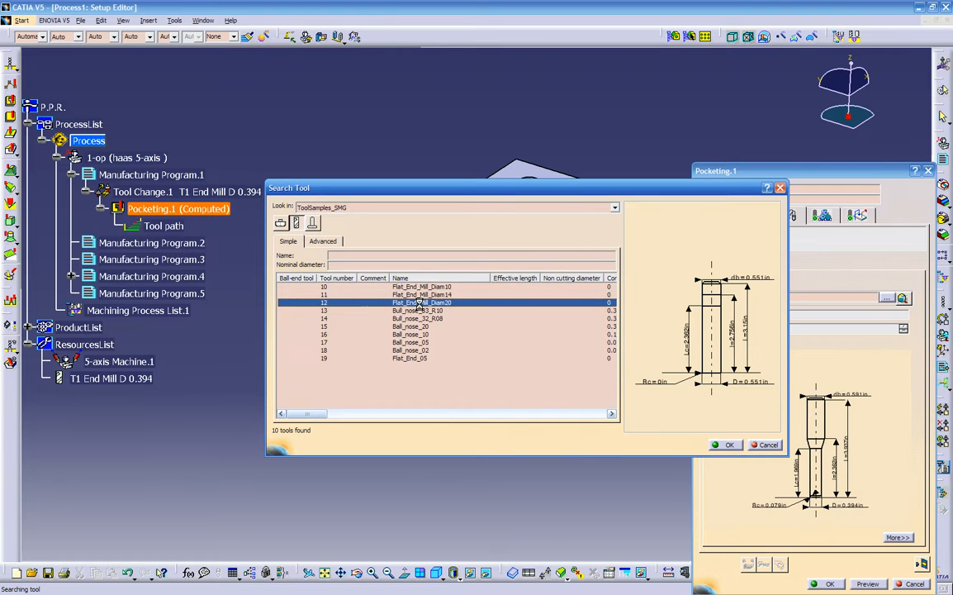
click(421, 311)
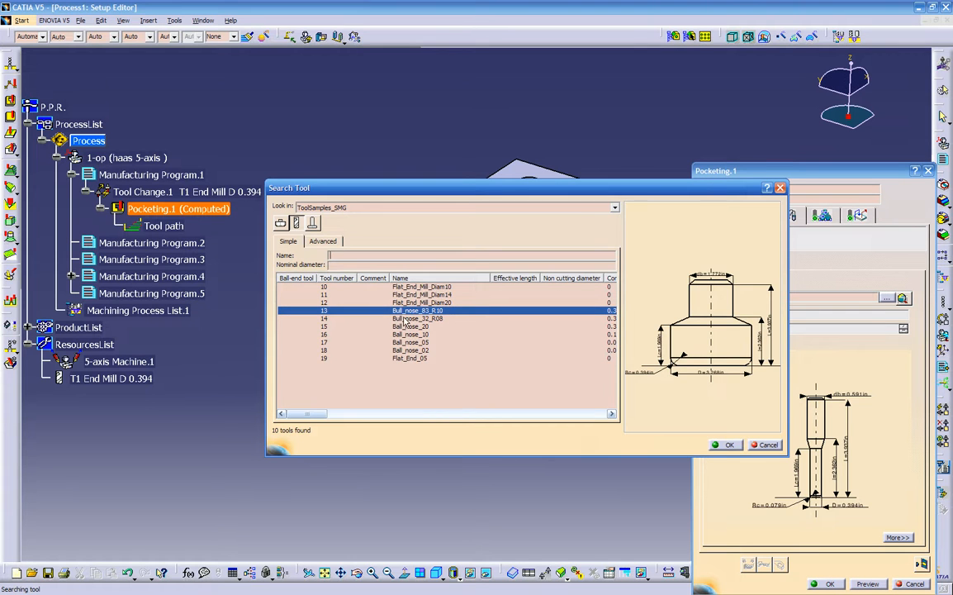
click(405, 318)
click(405, 327)
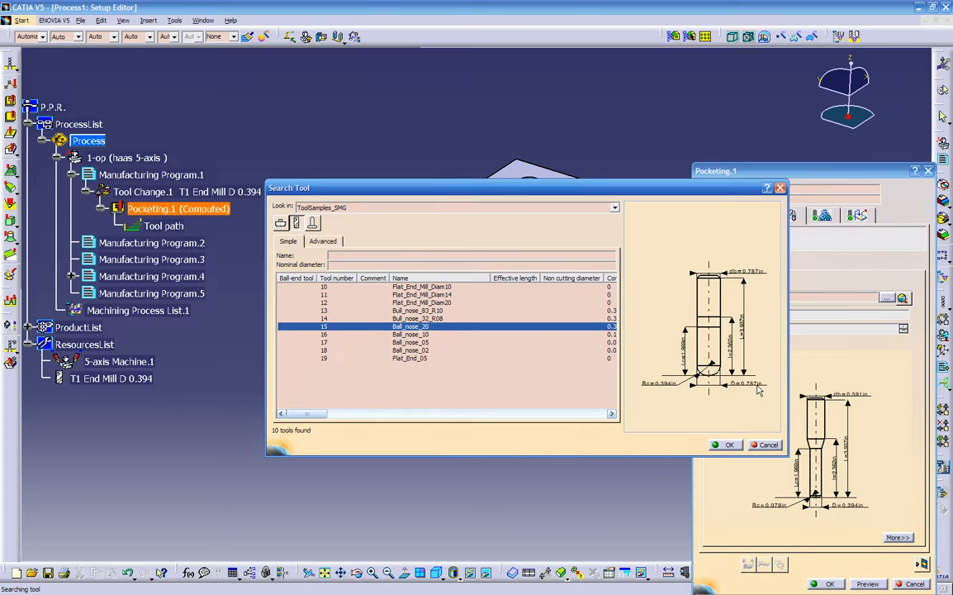
click(404, 335)
middle_drag(708, 390, 693, 223)
middle_drag(710, 318, 688, 385)
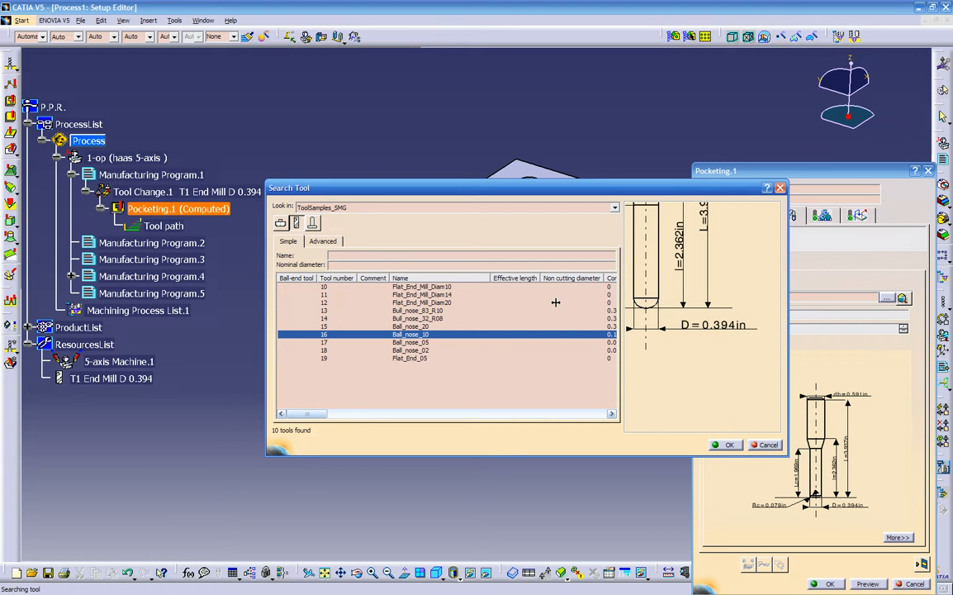
- Search the ToolReplacement, ToolsSample03 and ToolsSample01 catalogs for end mills
click(369, 207)
click(352, 252)
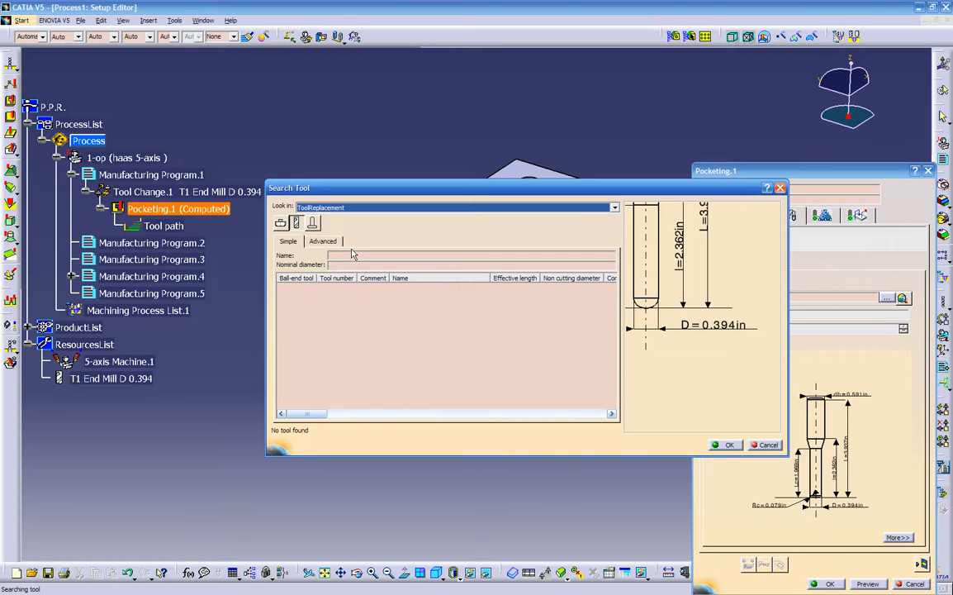
click(369, 207)
click(333, 285)
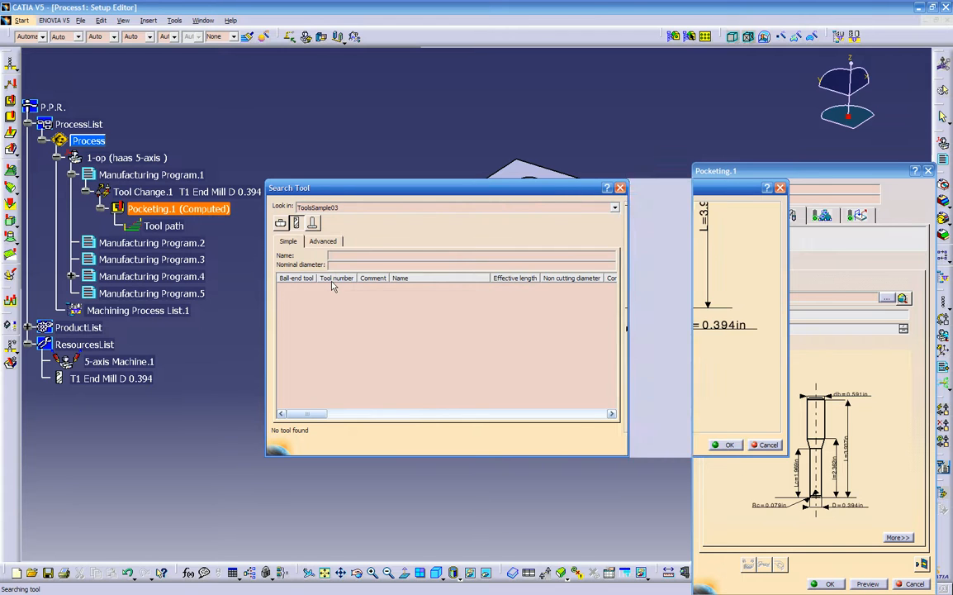
click(348, 209)
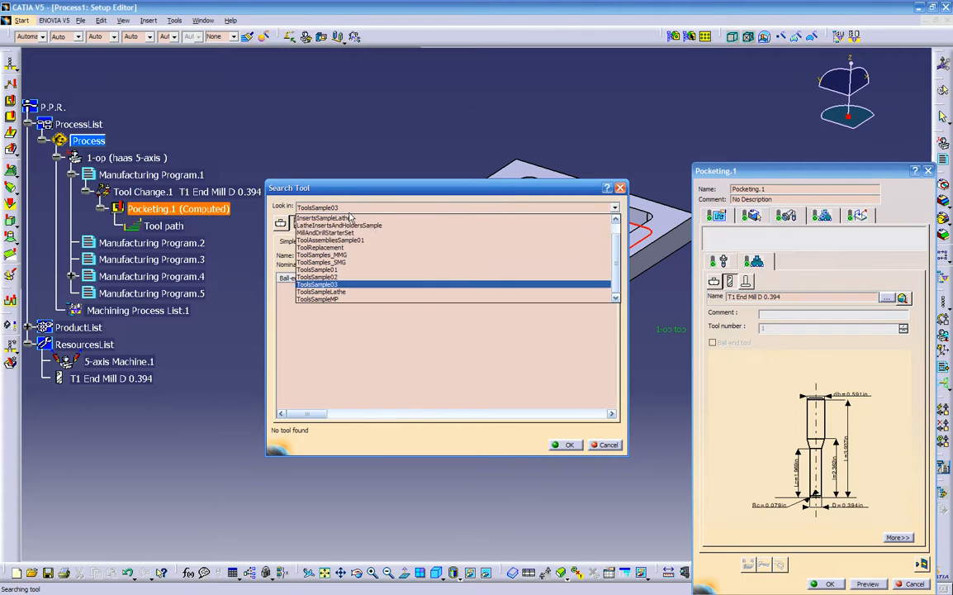
click(321, 264)
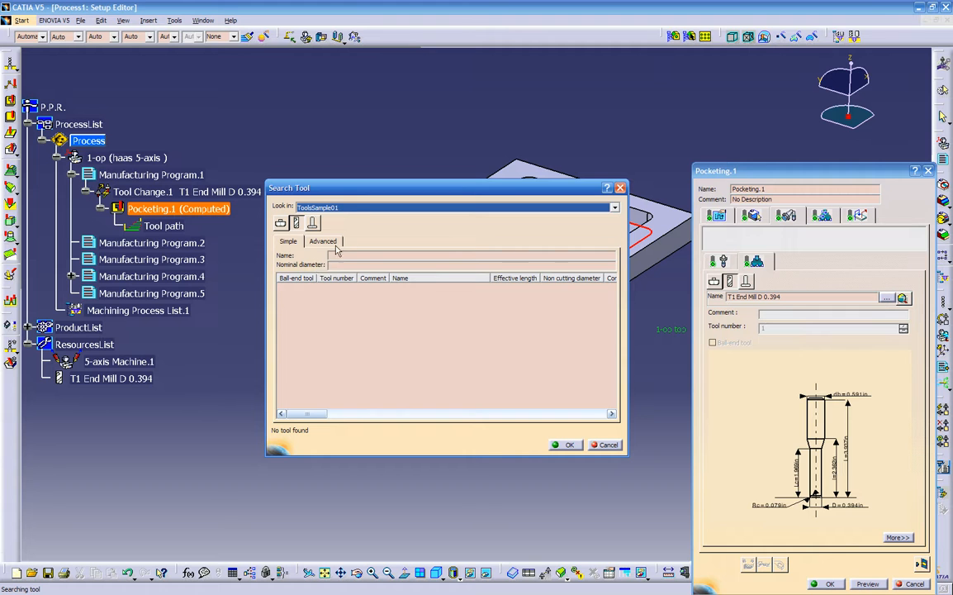
- Review the end mills in the ToolAssembliesSample01 catalog and examine the dimensions of End Mill D32 Rc0 Short
click(340, 211)
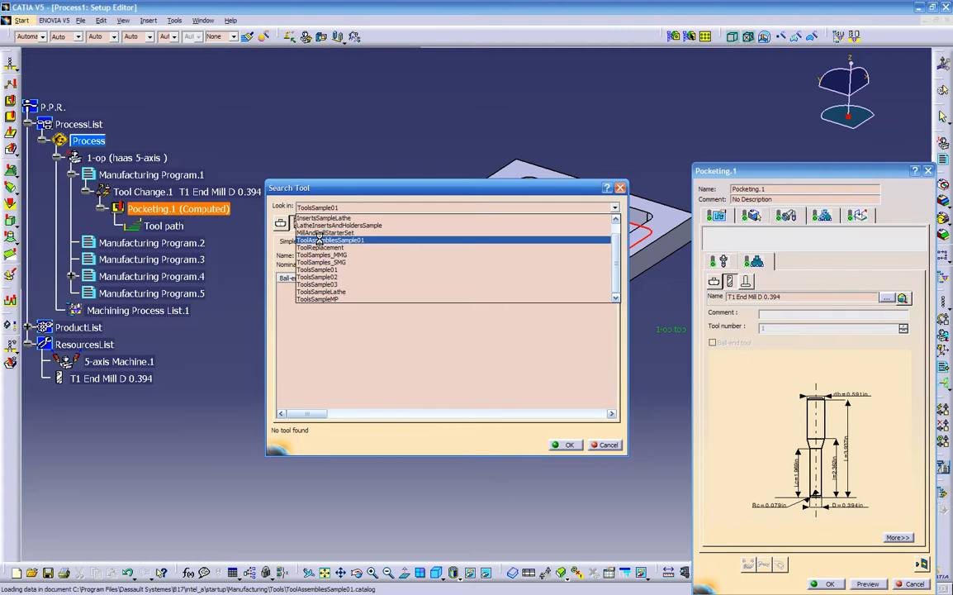
click(319, 240)
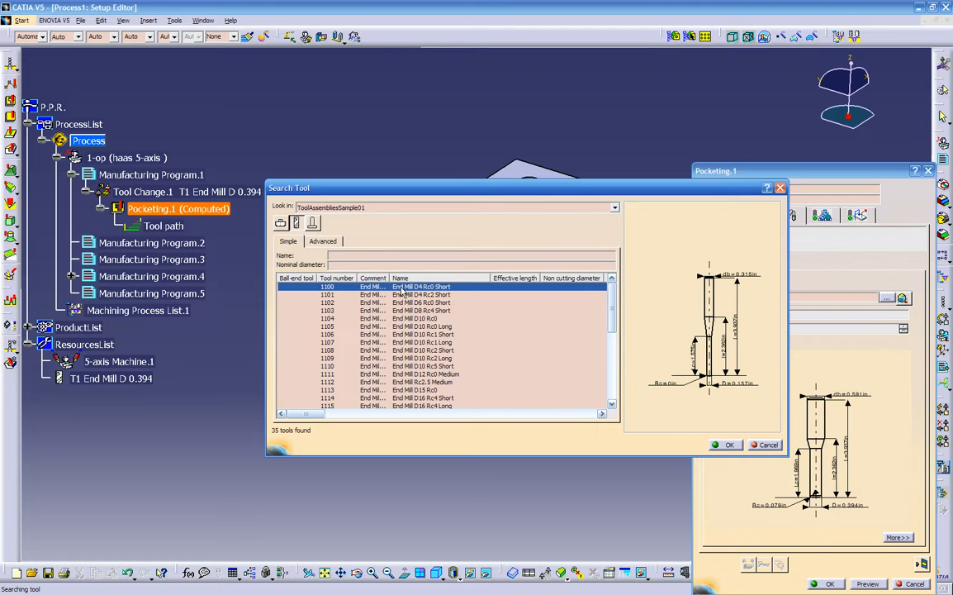
drag(392, 278, 428, 281)
scroll(420, 316, down, 7)
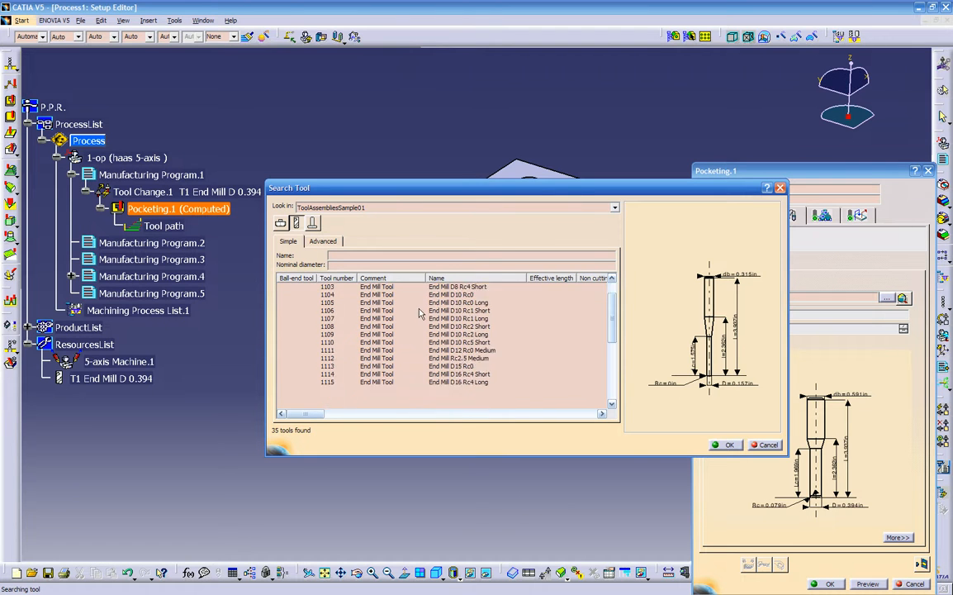
click(425, 351)
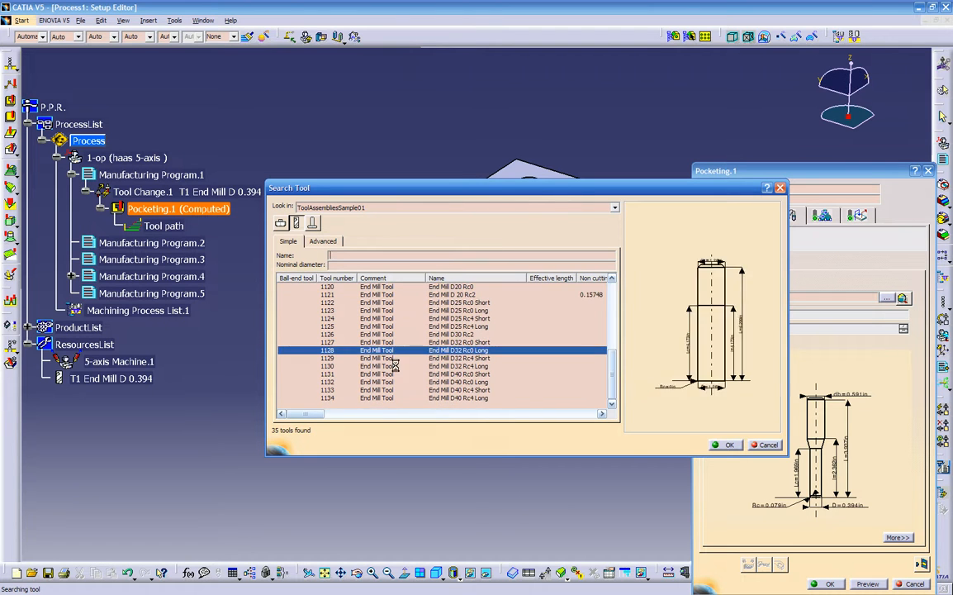
click(379, 366)
click(377, 342)
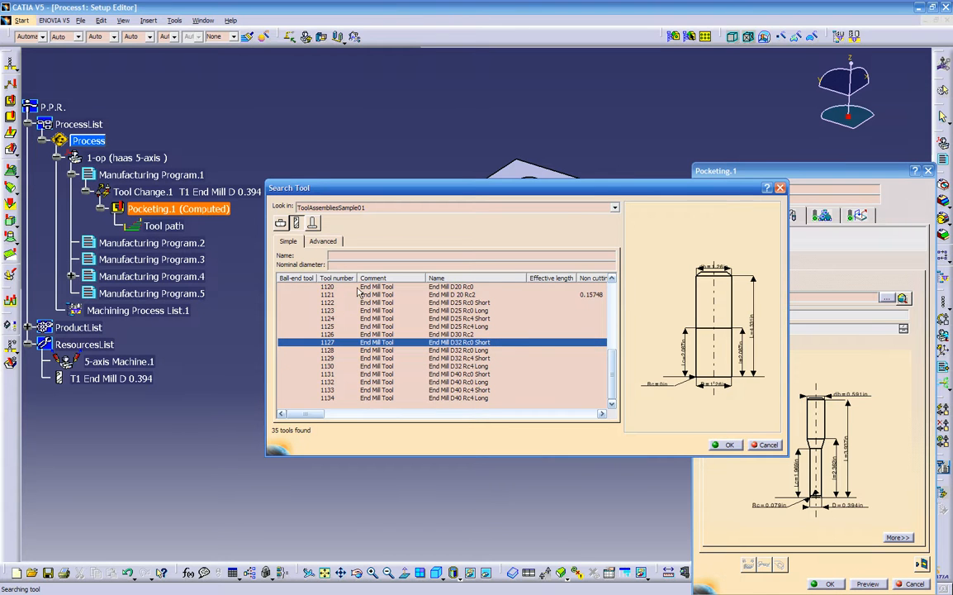
mouse_move(689, 386)
middle_down()
mouse_move(697, 352)
mouse_move(687, 318)
middle_up()
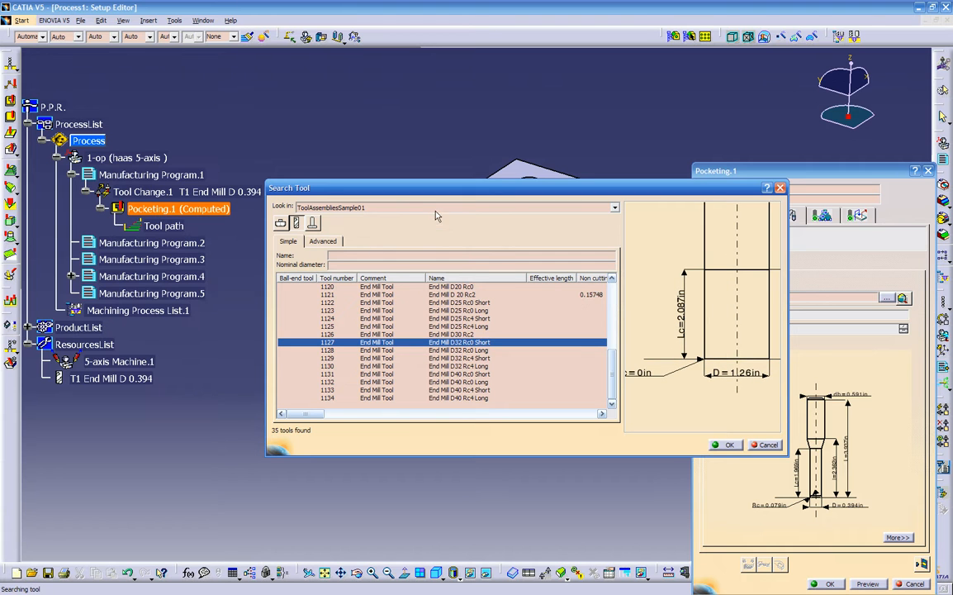
- Check the ToolReplacement and ToolsSample01 catalogs again and close the tool search without choosing a tool
click(347, 208)
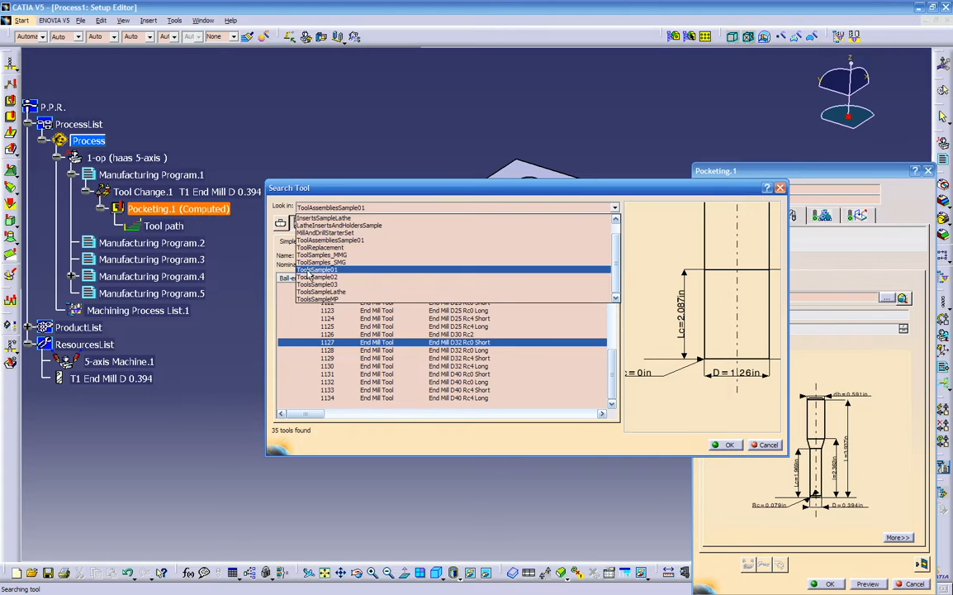
click(410, 247)
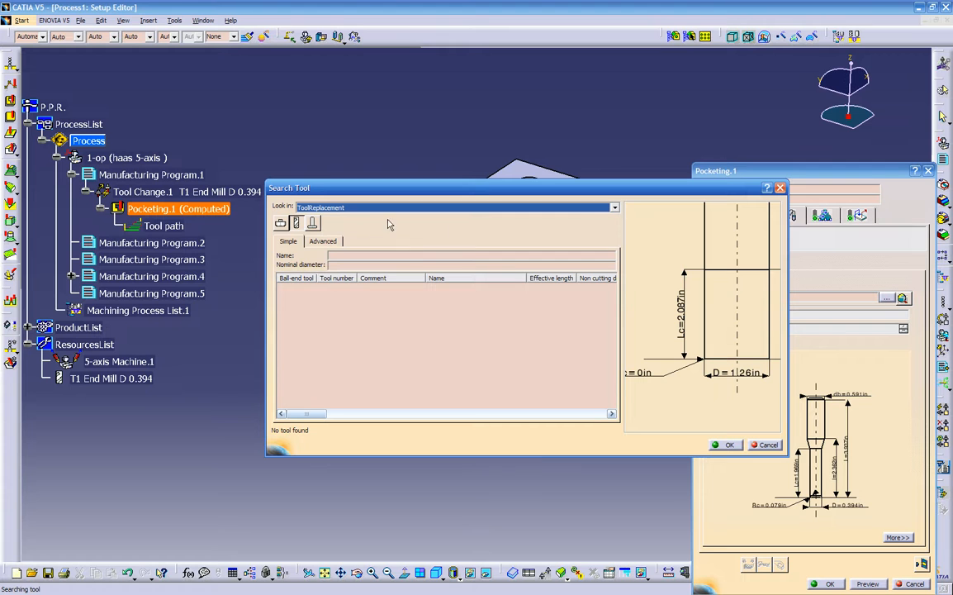
click(552, 207)
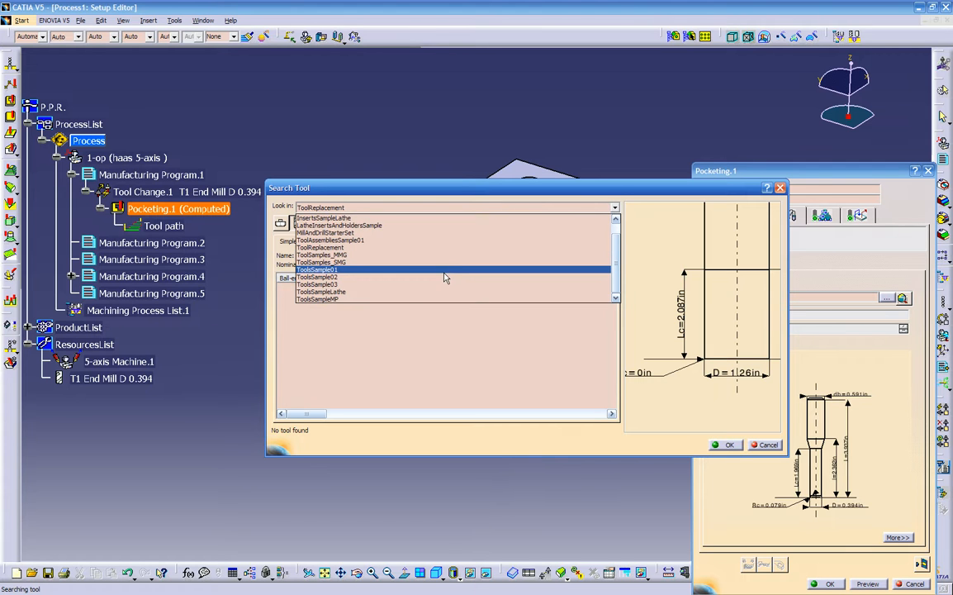
click(360, 270)
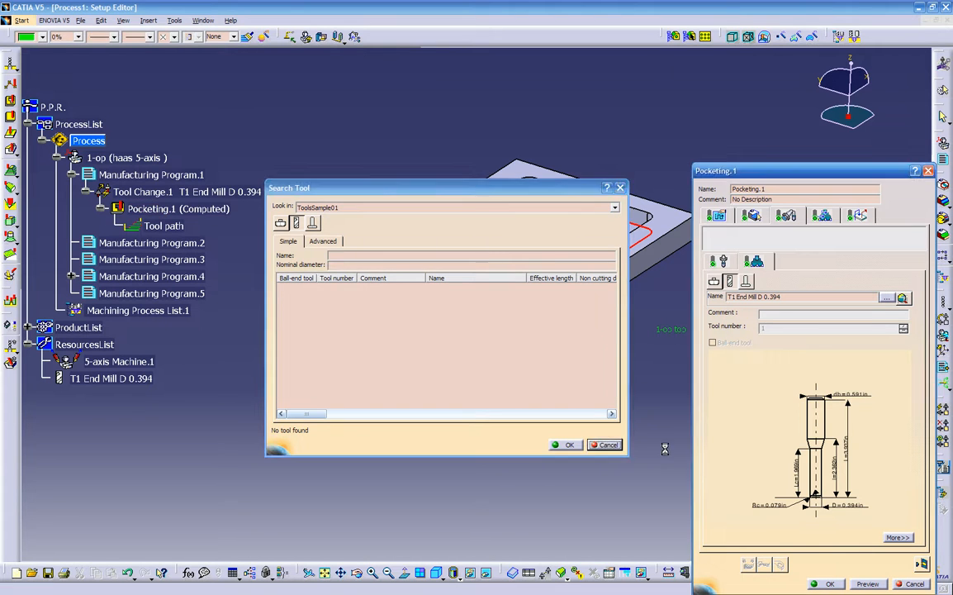
click(605, 445)
- Examine the dimensions of the end mill assigned to Pocketing.1 and close the operation without changes
scroll(808, 444, up, 2)
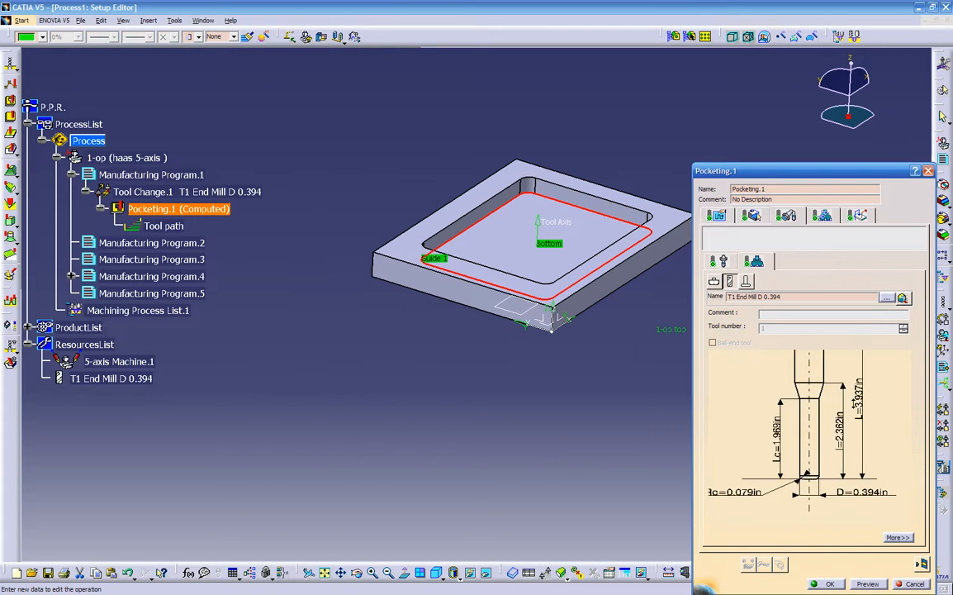
scroll(824, 479, up, 2)
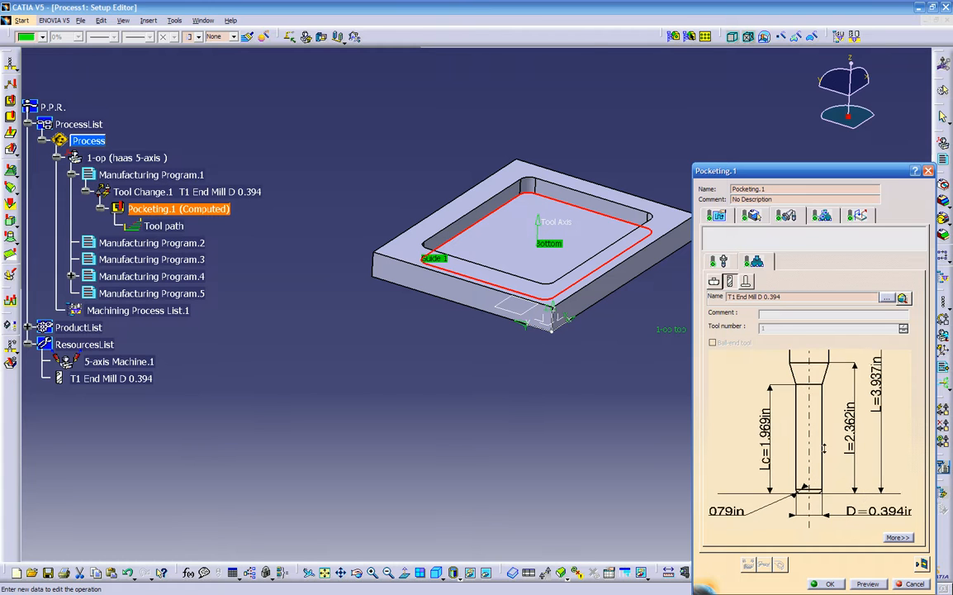
click(909, 584)
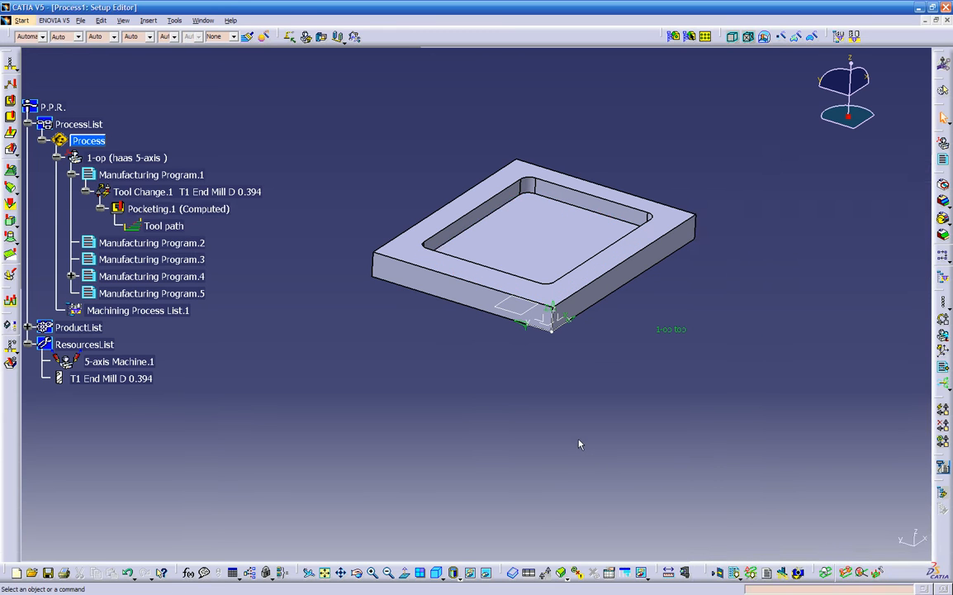
- Switch to the Windows Explorer window showing New Folder and copy the custom tool library CATIA catalog file
key(alt+Tab)
key(alt+Tab)
key(alt+Tab)
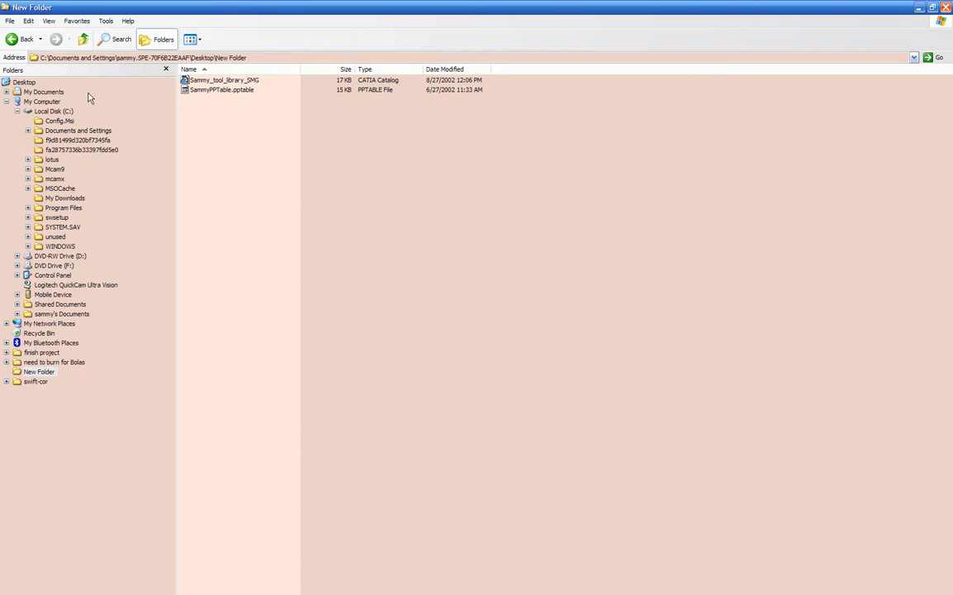
click(6, 101)
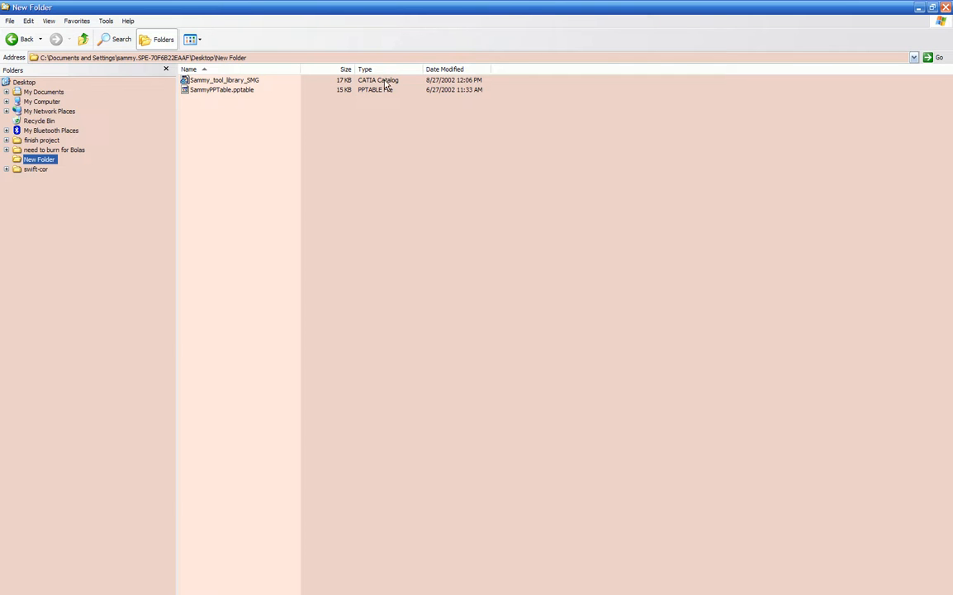
right_click(245, 84)
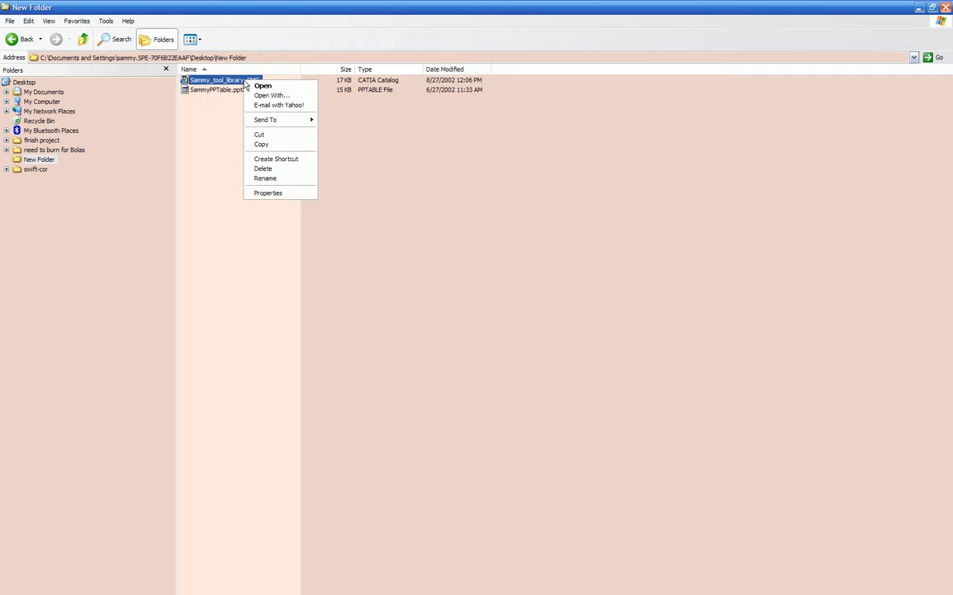
click(262, 144)
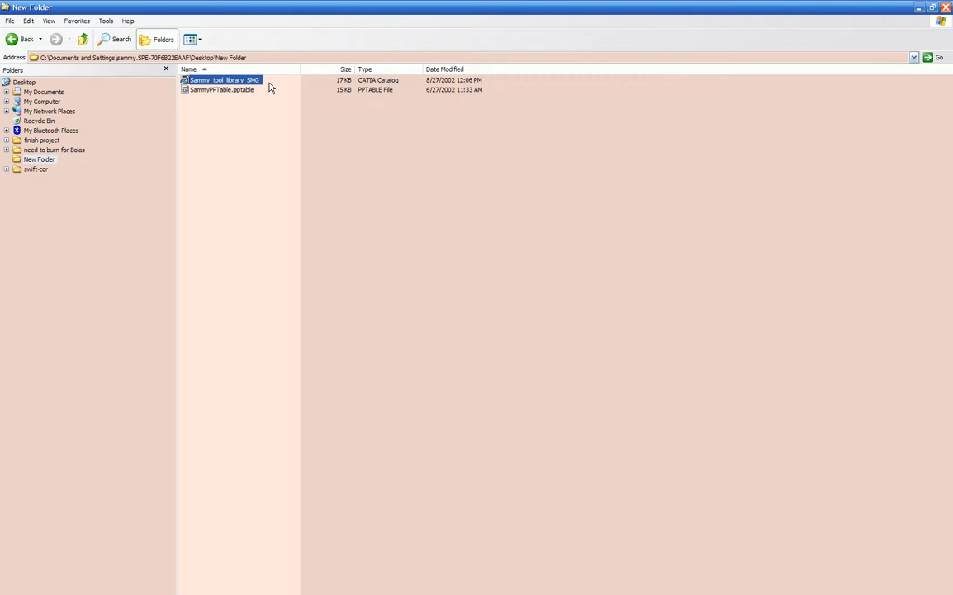
- Switch to the Windows Explorer window showing CATIA's startup\Manufacturing\Tools folder and paste the copied custom tool library catalog there
key(alt+Tab)
key(Tab)
key(Tab)
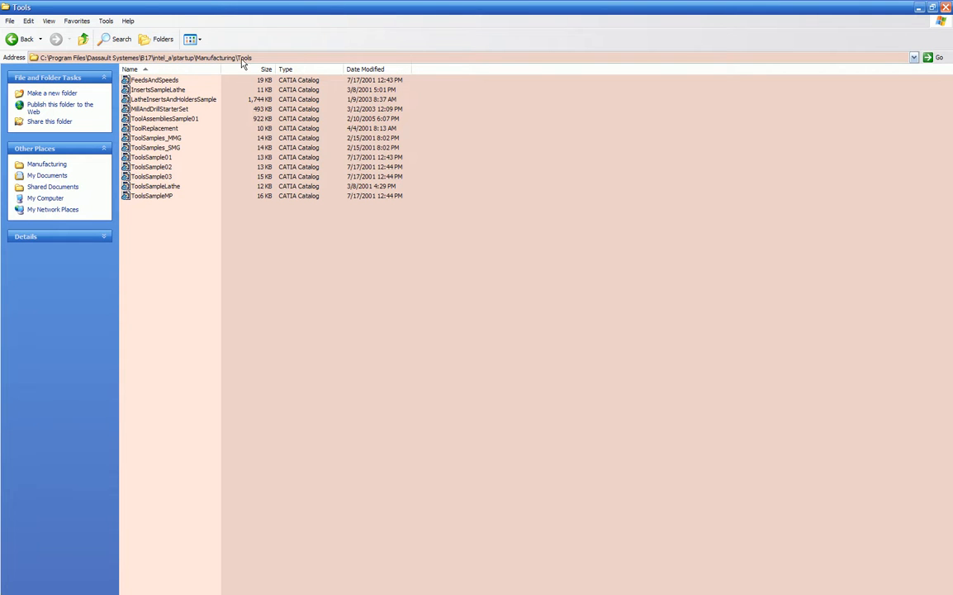
right_click(128, 235)
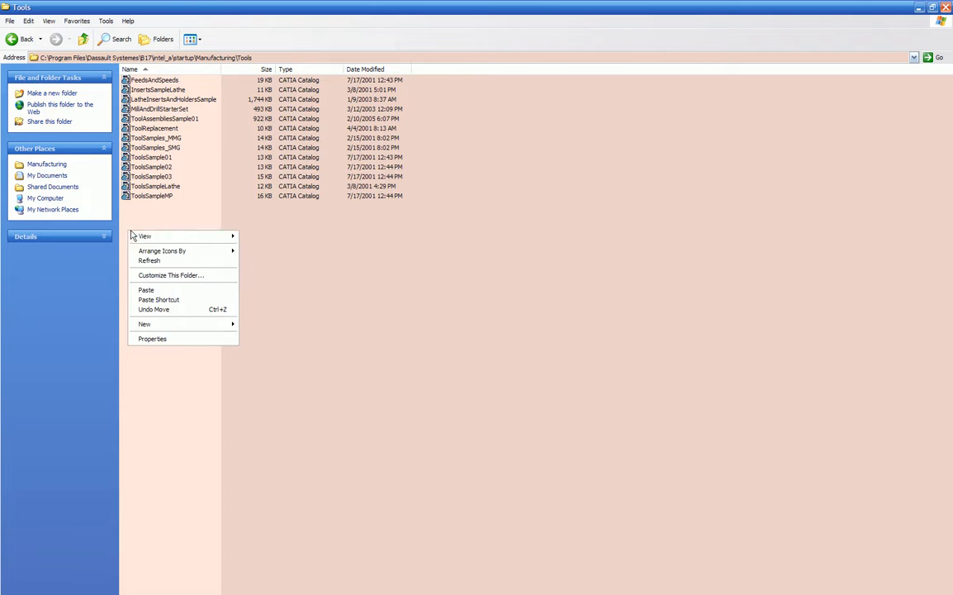
click(143, 292)
click(148, 274)
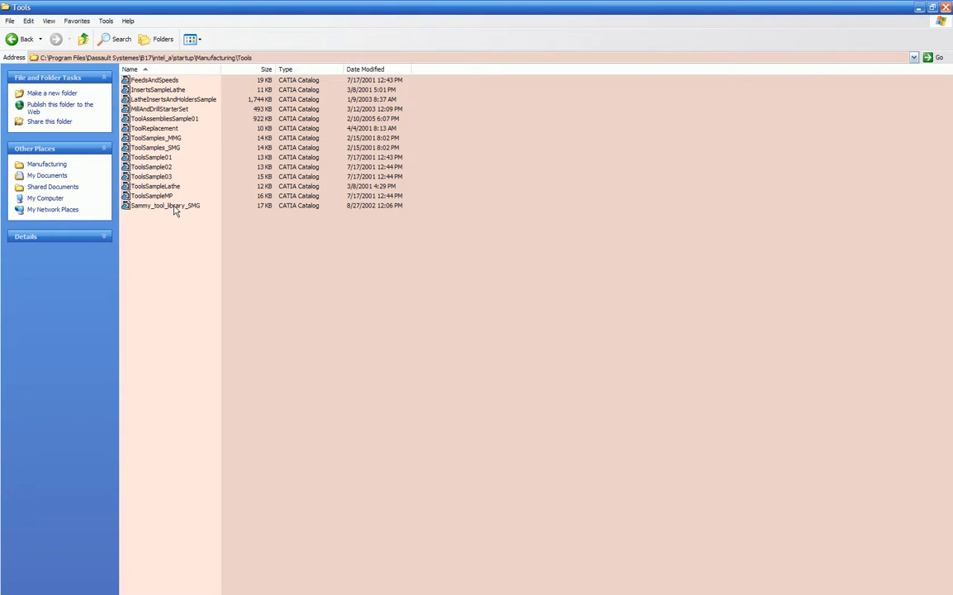
- Switch to CATIA and set the tools catalog of the 1-op part operation's 5-axis machine to the custom SMG tool library
key(alt+Tab)
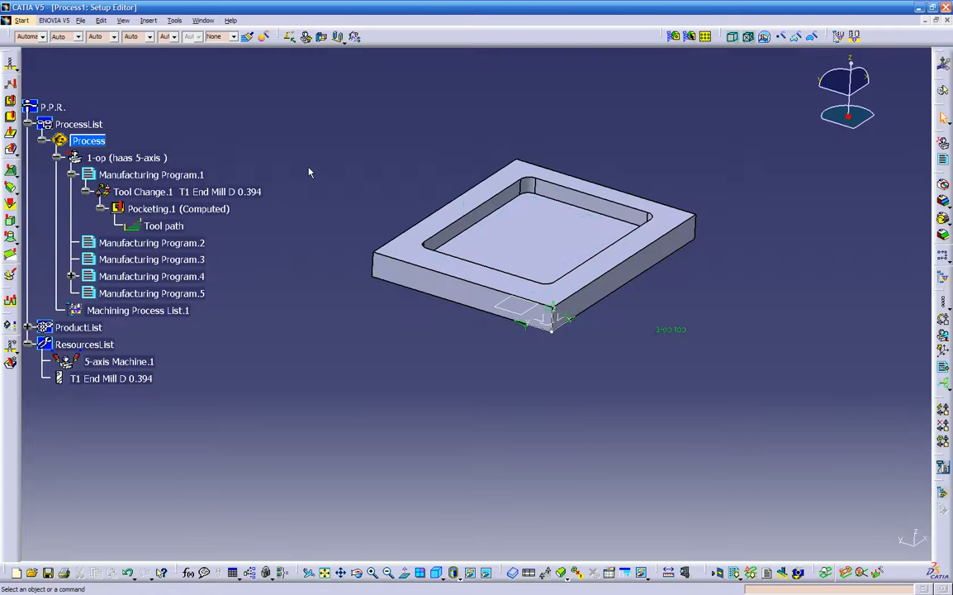
double_click(130, 158)
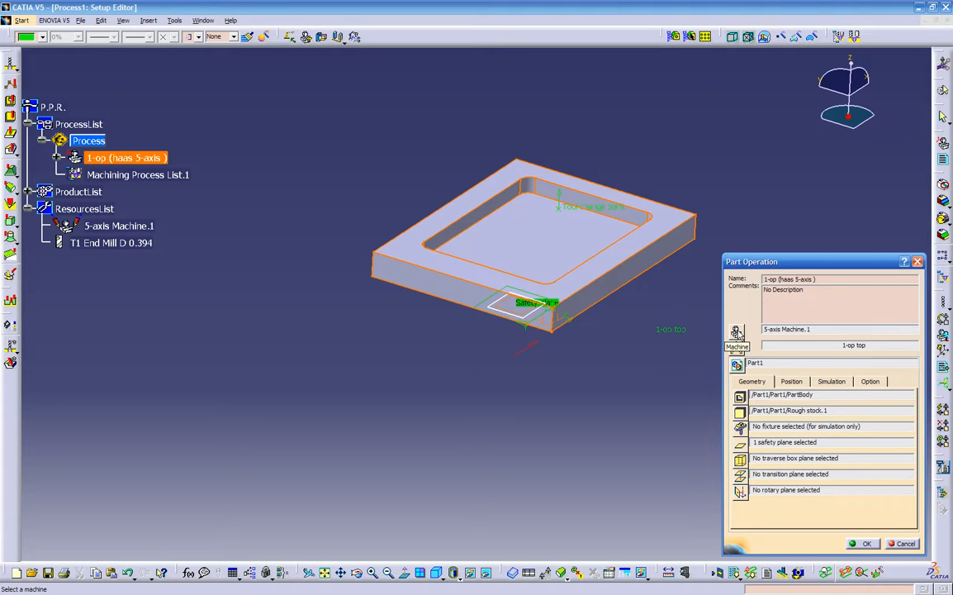
click(737, 331)
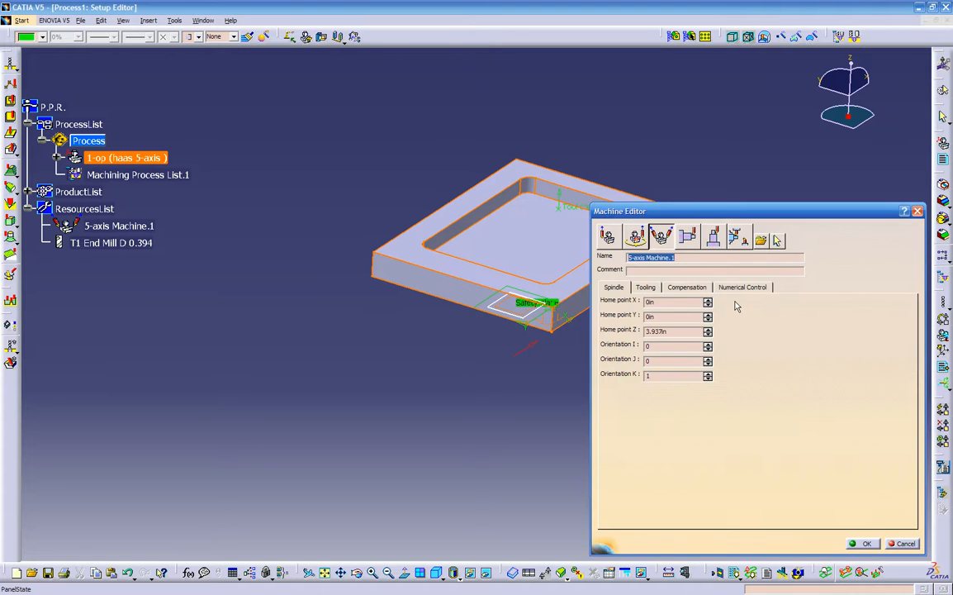
click(738, 288)
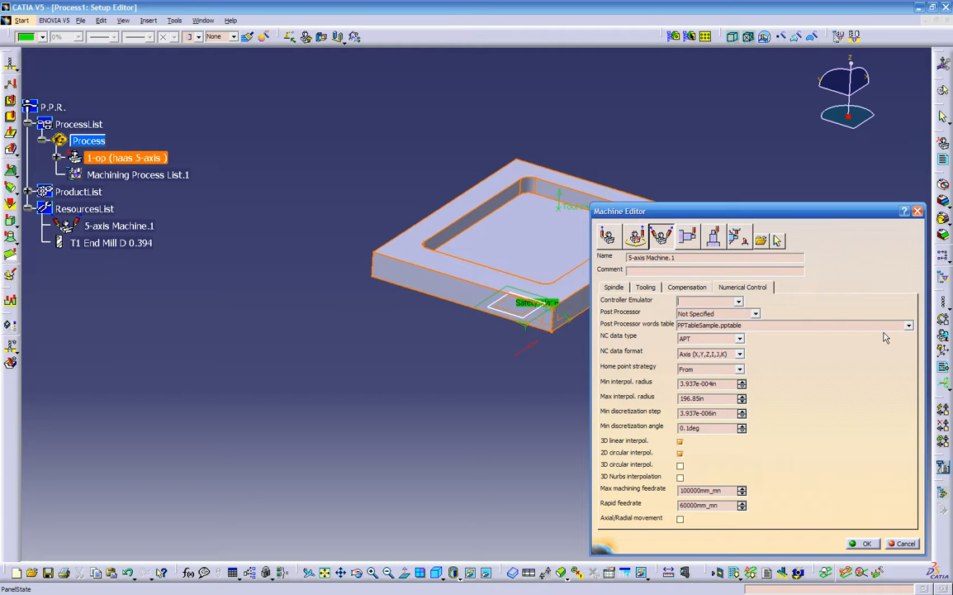
click(651, 287)
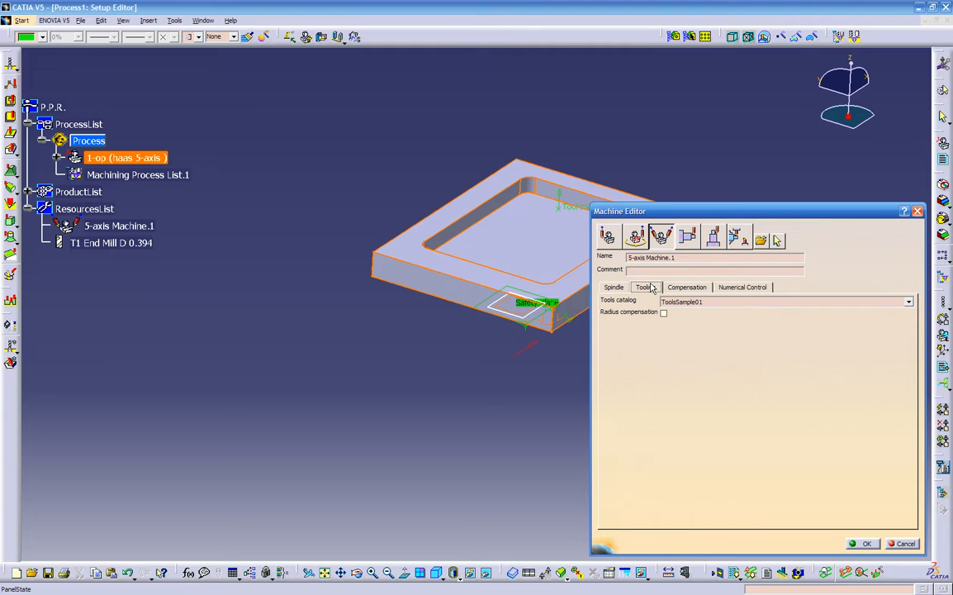
click(748, 302)
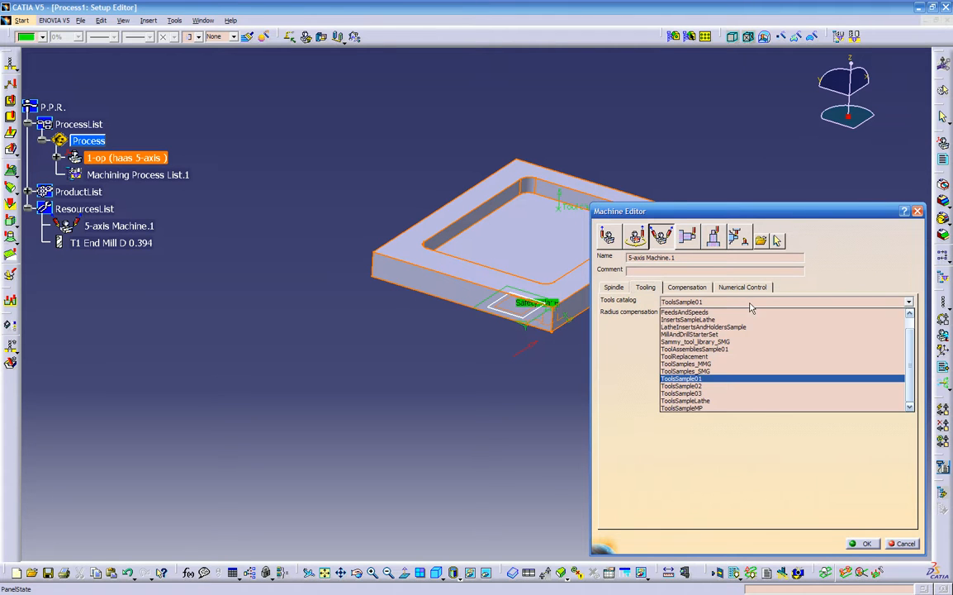
click(708, 342)
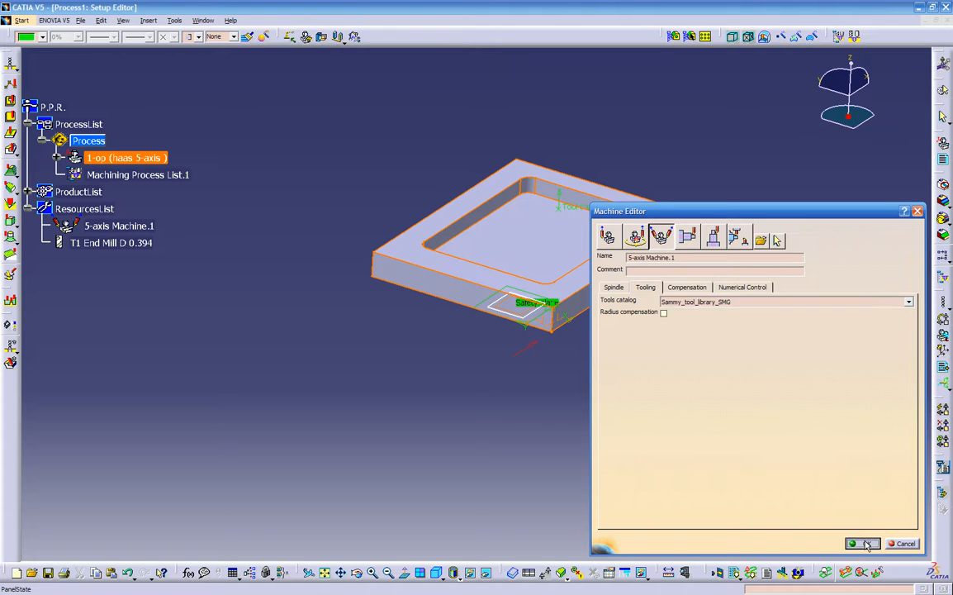
click(861, 543)
click(864, 544)
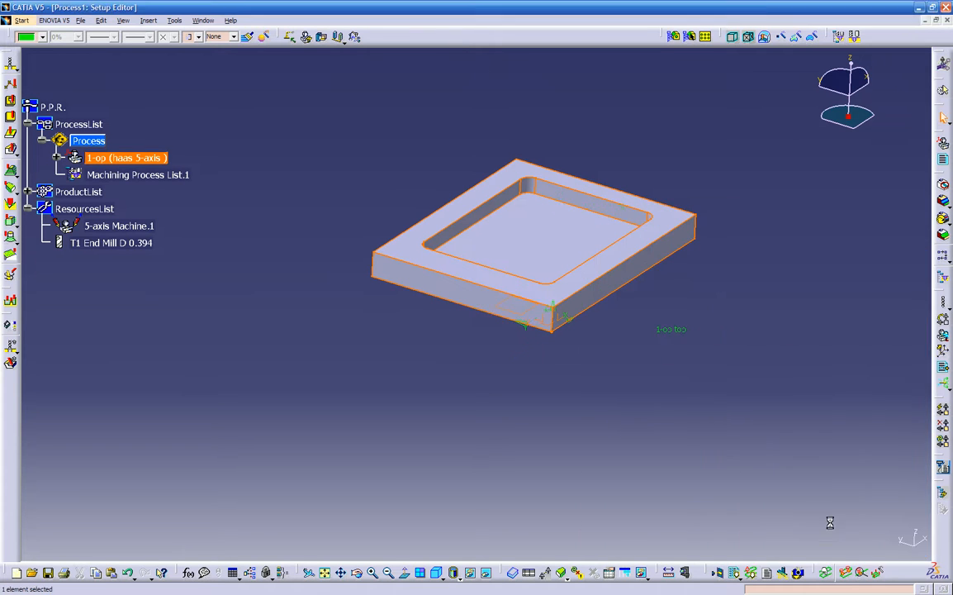
- Open the tool query for Pocketing.1's end mill and resize the search window and its columns so tool names and dimensions are readable
click(56, 157)
click(137, 207)
double_click(154, 210)
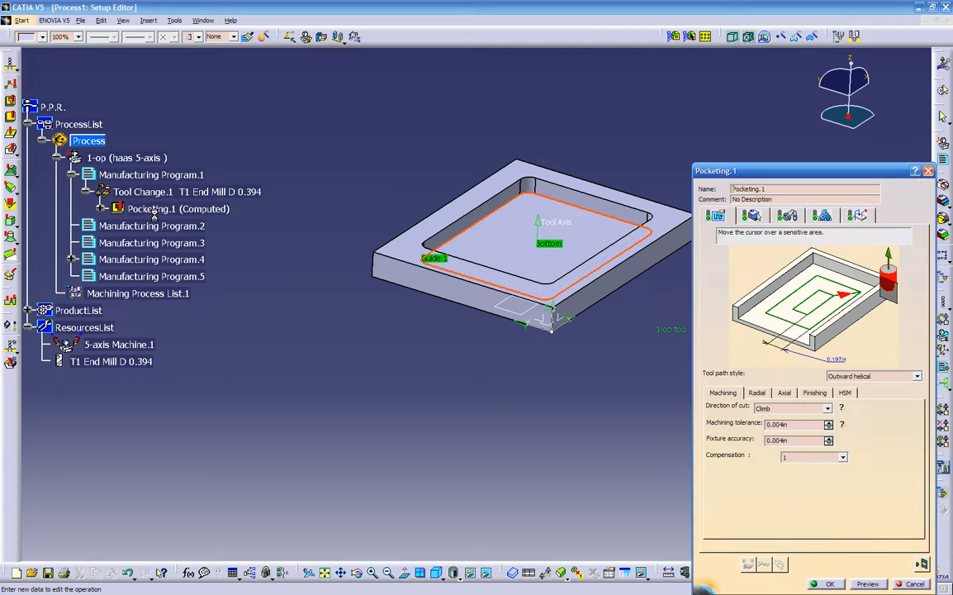
click(787, 214)
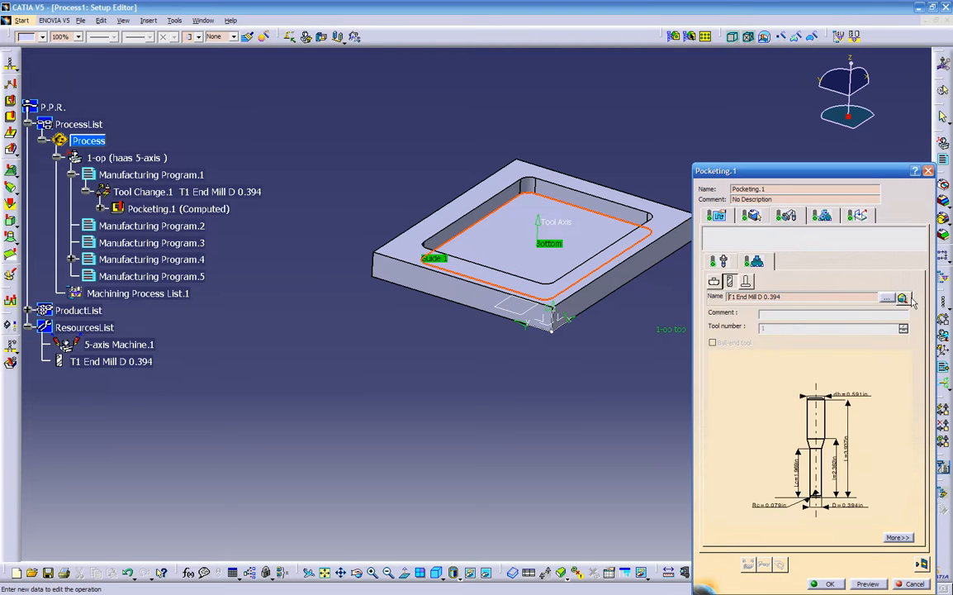
click(903, 298)
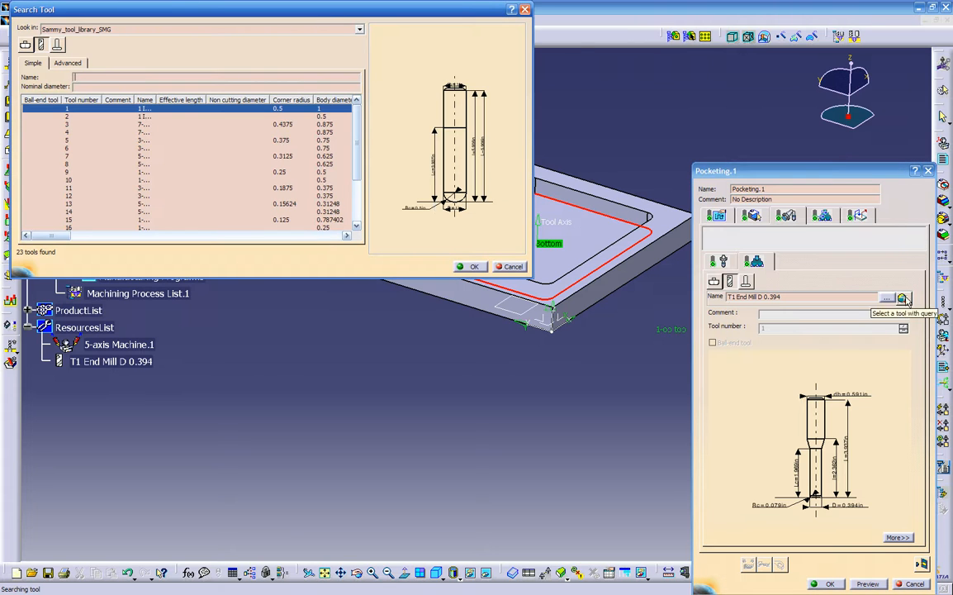
drag(157, 99, 208, 100)
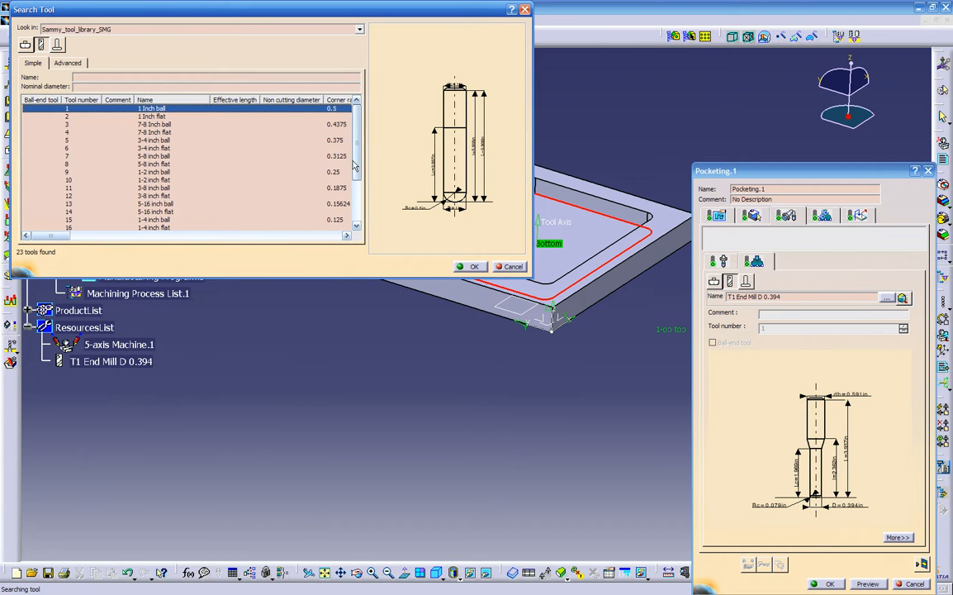
drag(262, 99, 211, 99)
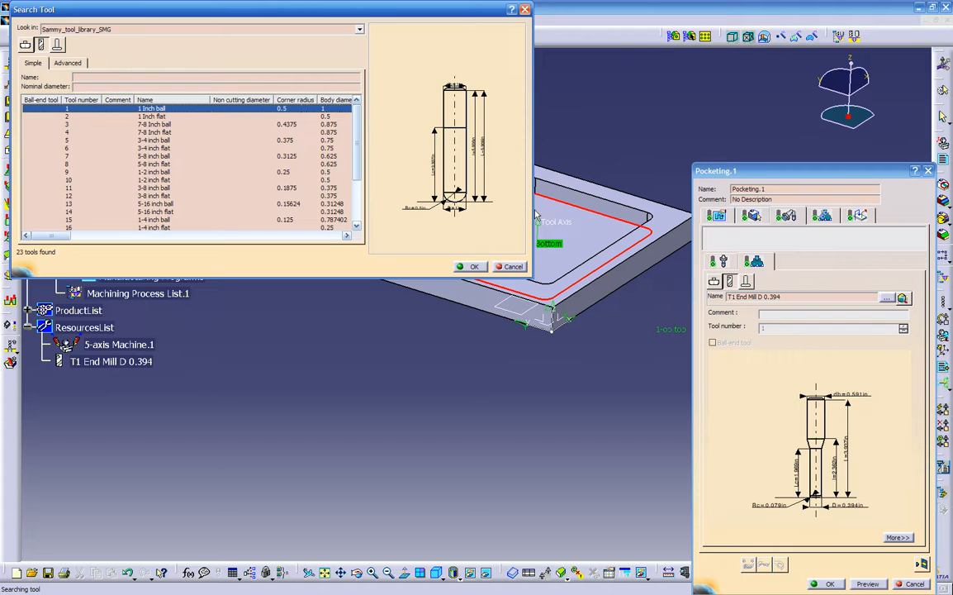
drag(532, 216, 695, 202)
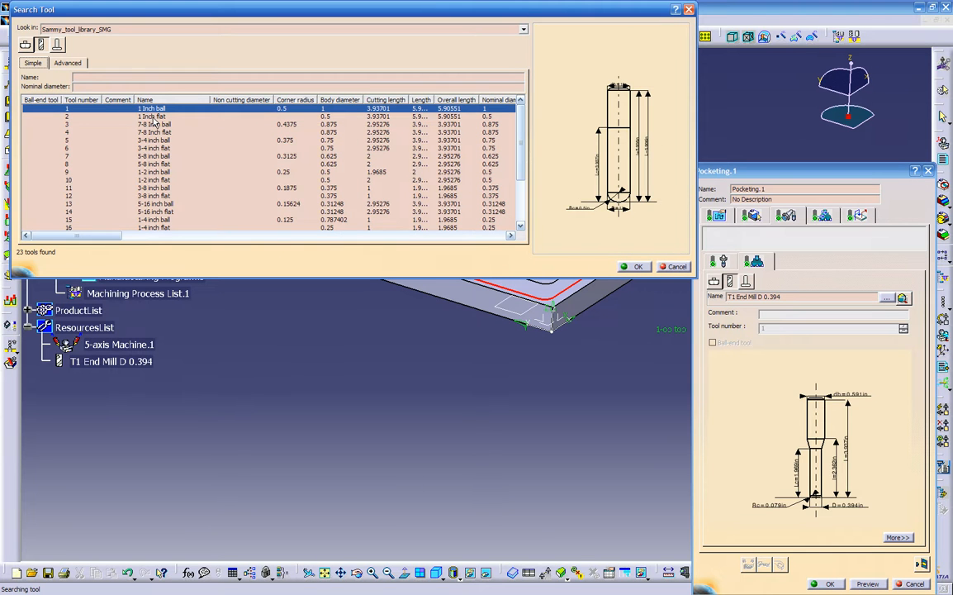
- Review the end mills in the custom library, examining the dimensions of the 1-2 inch ball, 1 Inch flat and 1 Inch ball tools
click(121, 173)
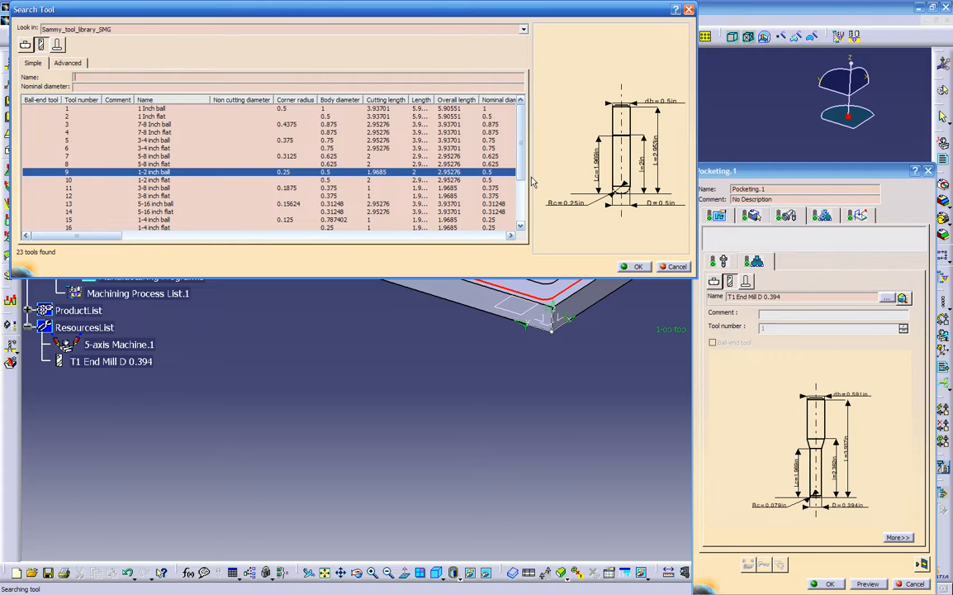
scroll(533, 183, down, 2)
scroll(532, 140, up, 2)
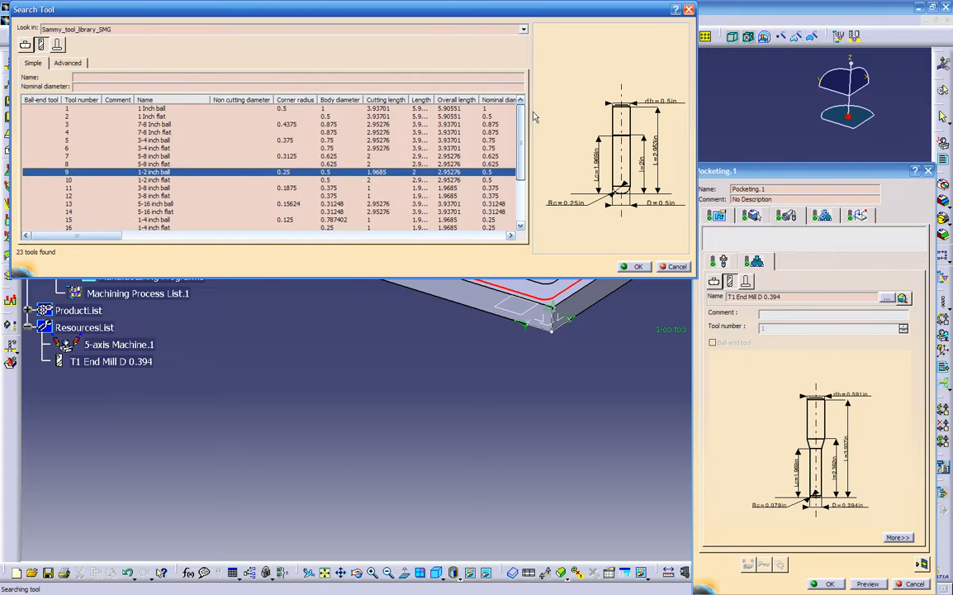
scroll(526, 171, down, 3)
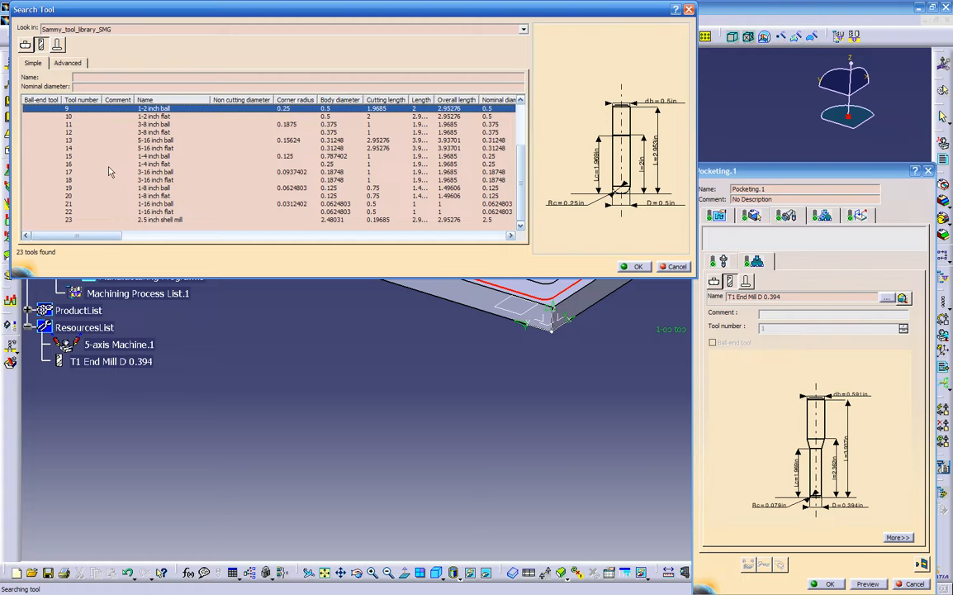
scroll(112, 171, up, 3)
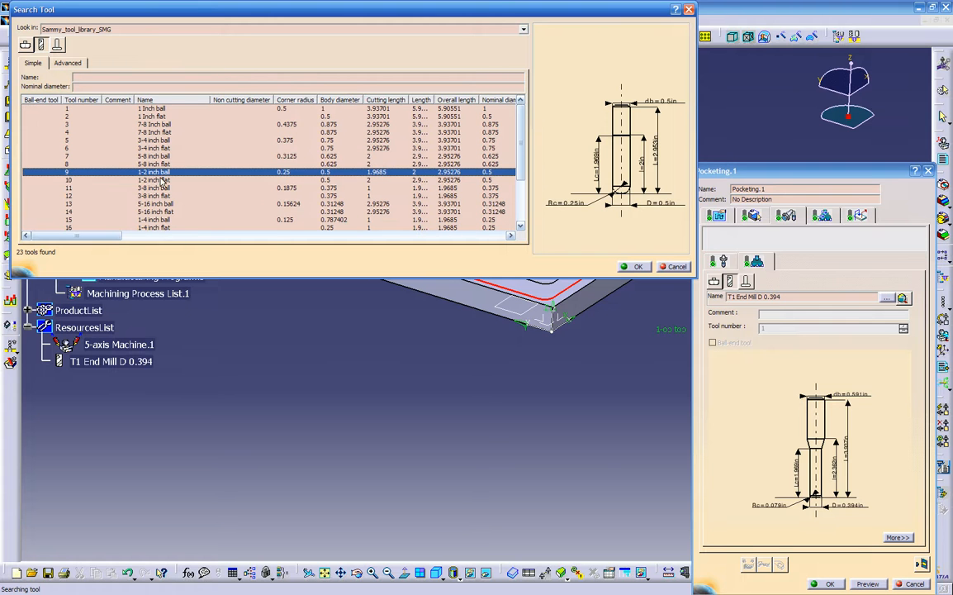
scroll(469, 139, down, 3)
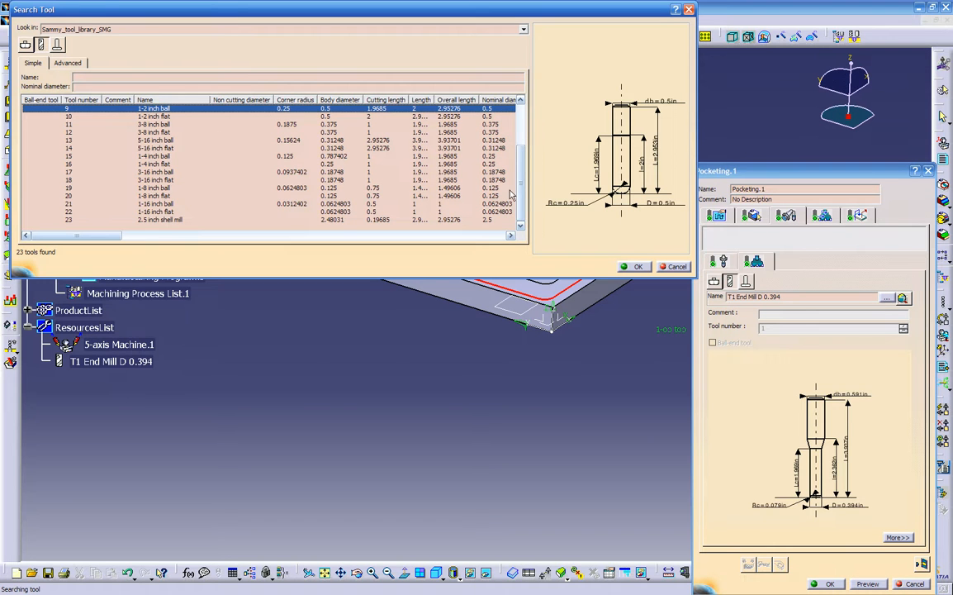
scroll(198, 125, up, 3)
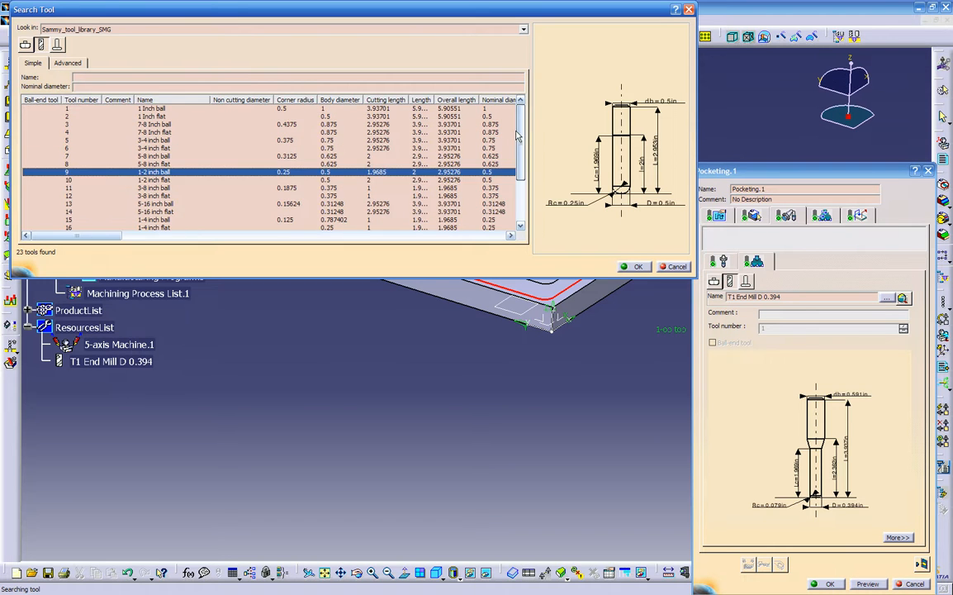
click(145, 117)
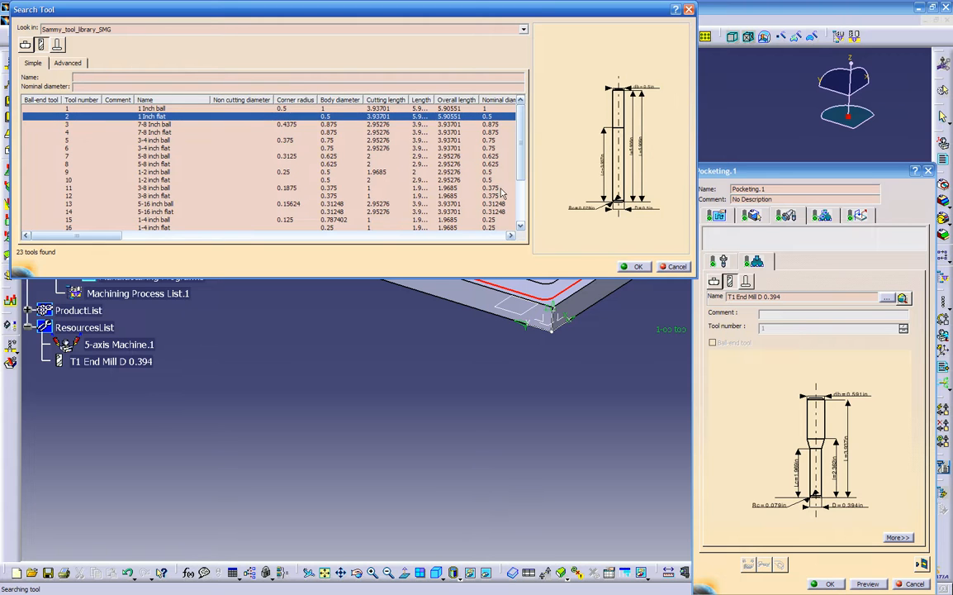
click(154, 109)
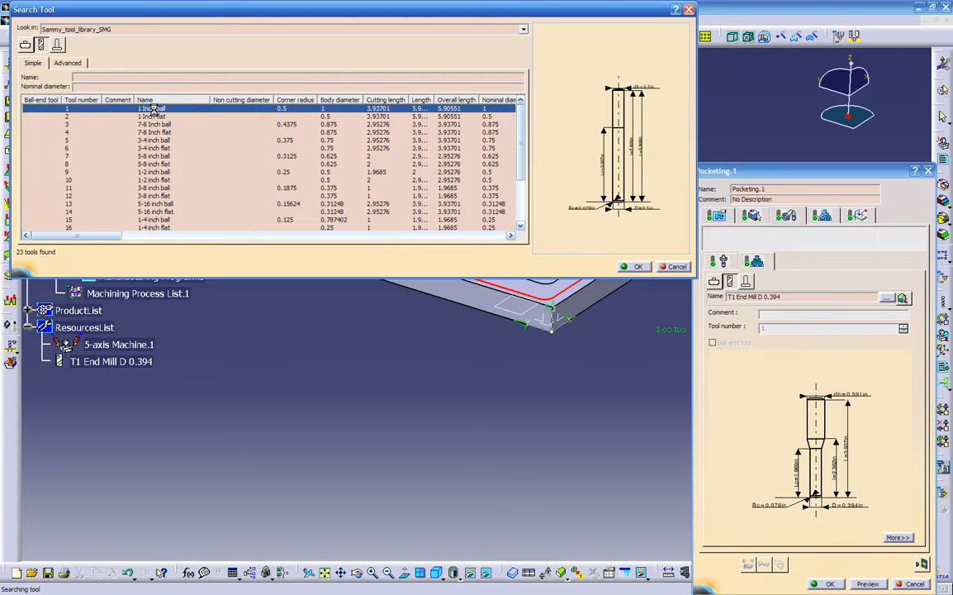
- Assign the 3-4 inch flat end mill from the custom library to Pocketing.1 and set its corner radius to 0in
click(165, 149)
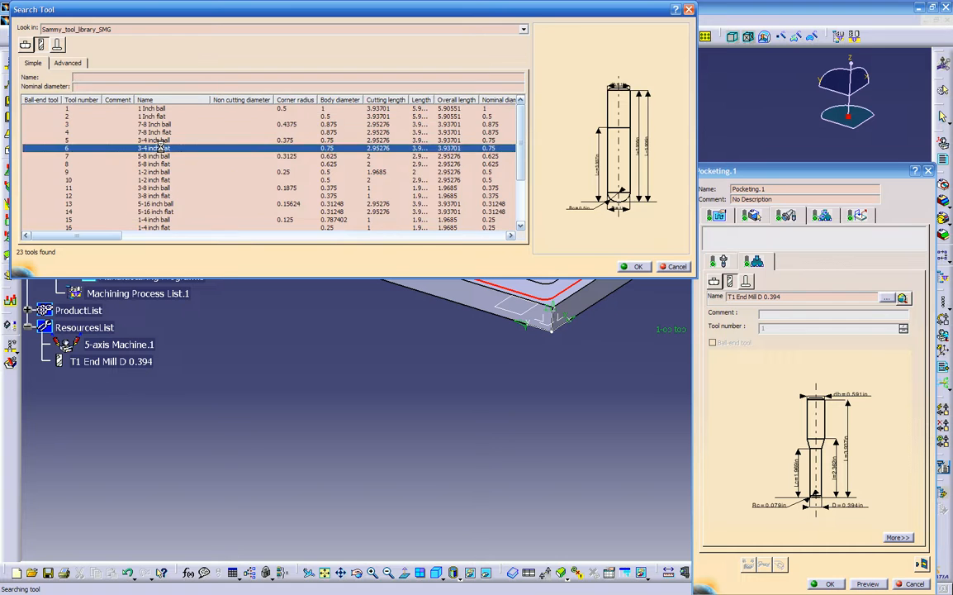
click(634, 266)
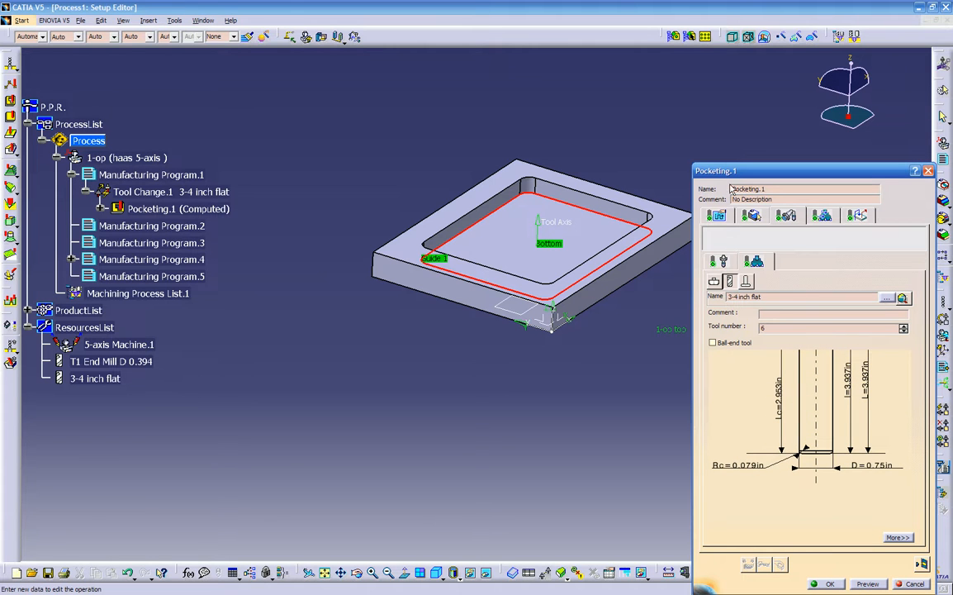
mouse_move(692, 168)
mouse_down()
mouse_move(662, 134)
mouse_move(661, 100)
mouse_up()
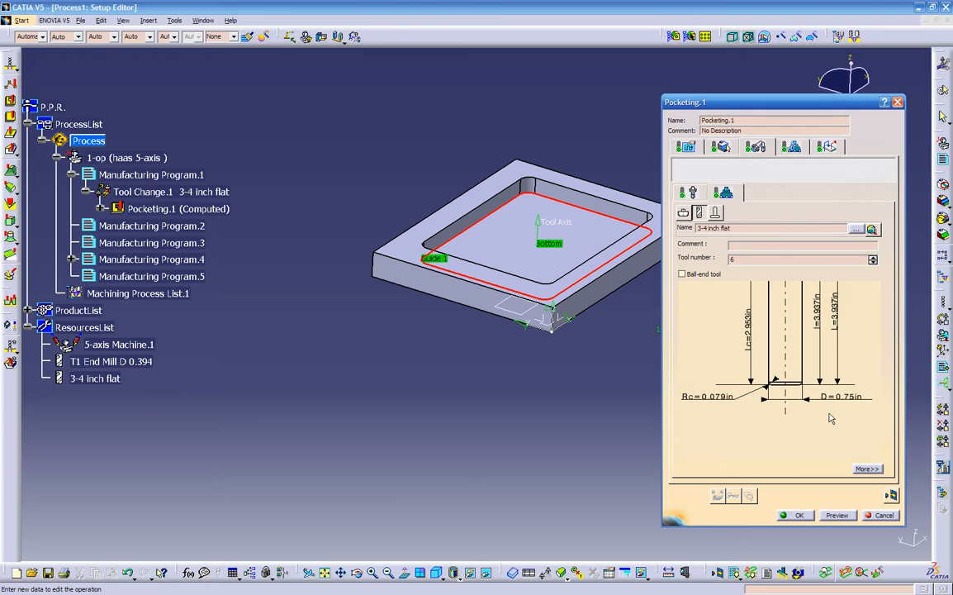
double_click(715, 398)
text(0in)
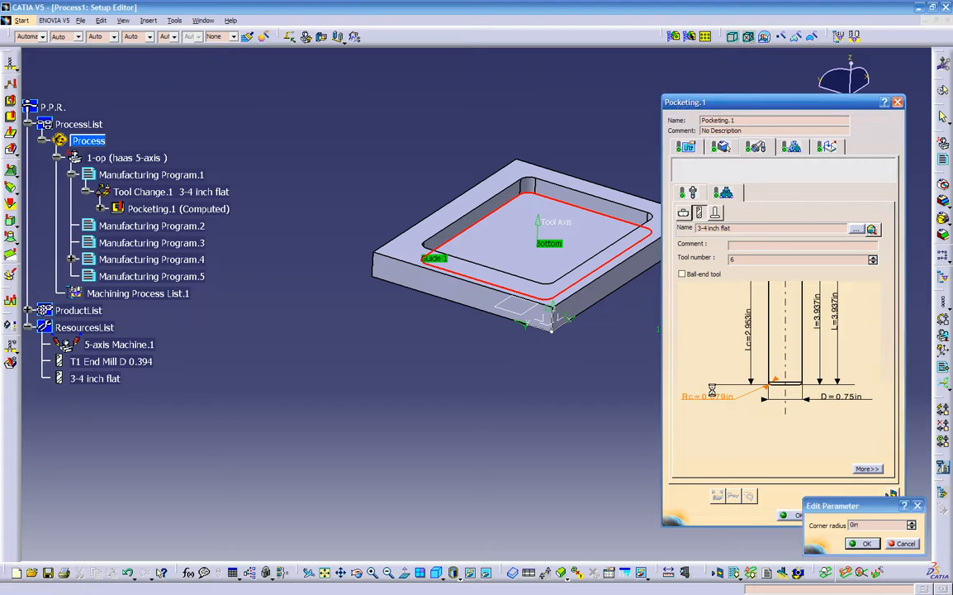
key(Return)
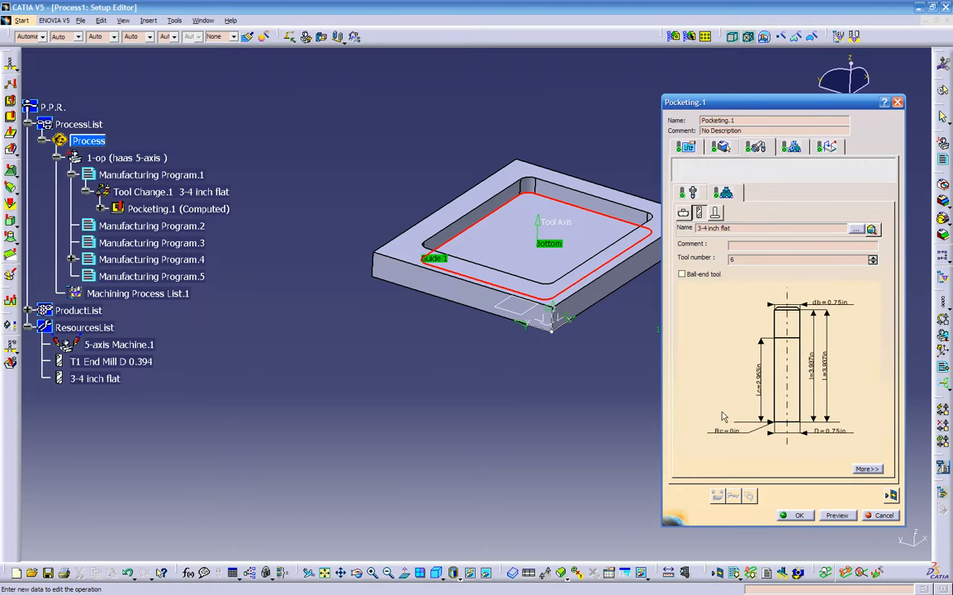
- Set both the cutting length and the length (l) of the 3-4 inch flat end mill to 2in
double_click(745, 367)
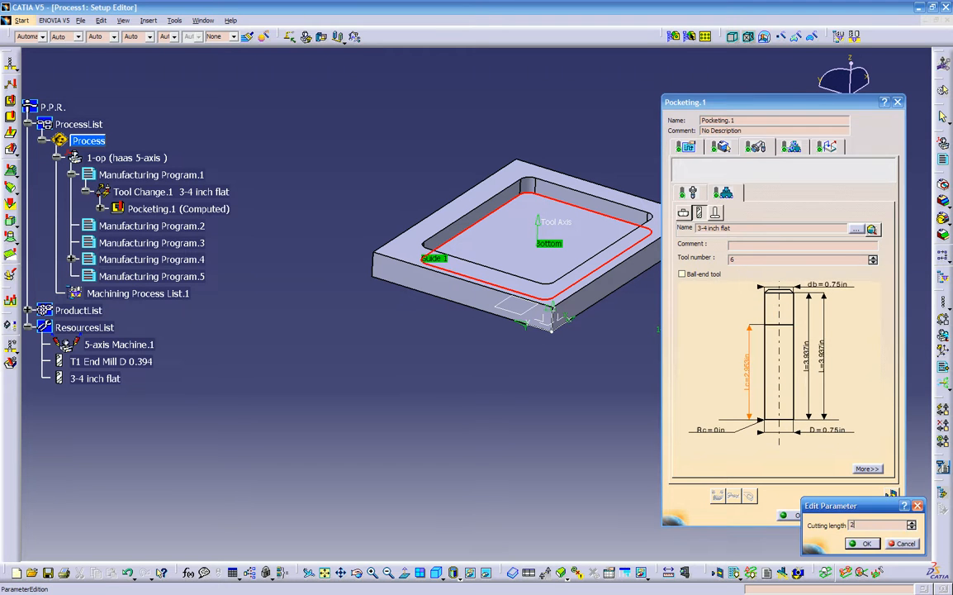
text(2)
key(Return)
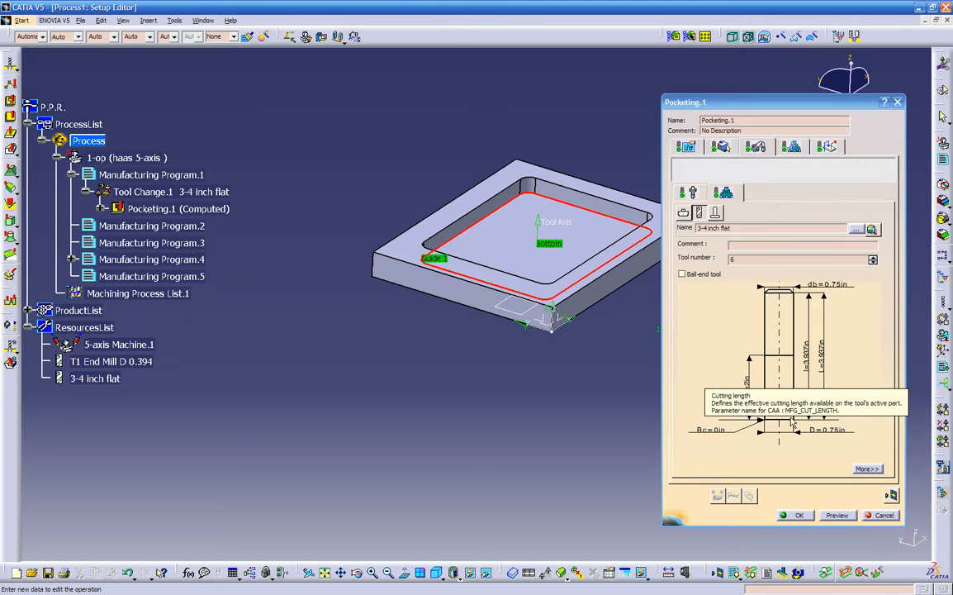
double_click(807, 359)
text(2)
key(Return)
- Set the 3-4 inch flat end mill's body diameter to 2in and its tool number to 1
double_click(840, 284)
text(2)
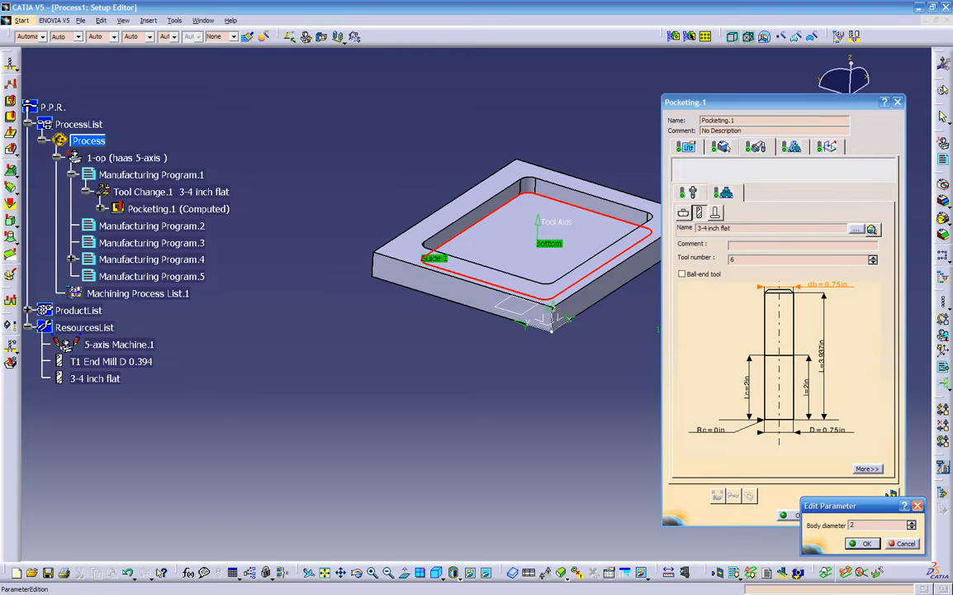
key(Return)
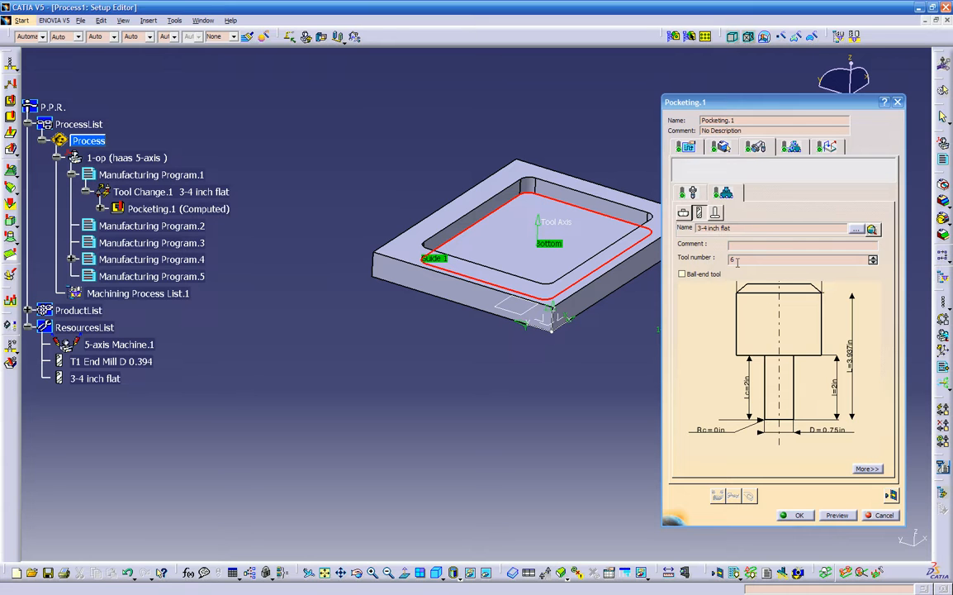
drag(737, 260, 694, 271)
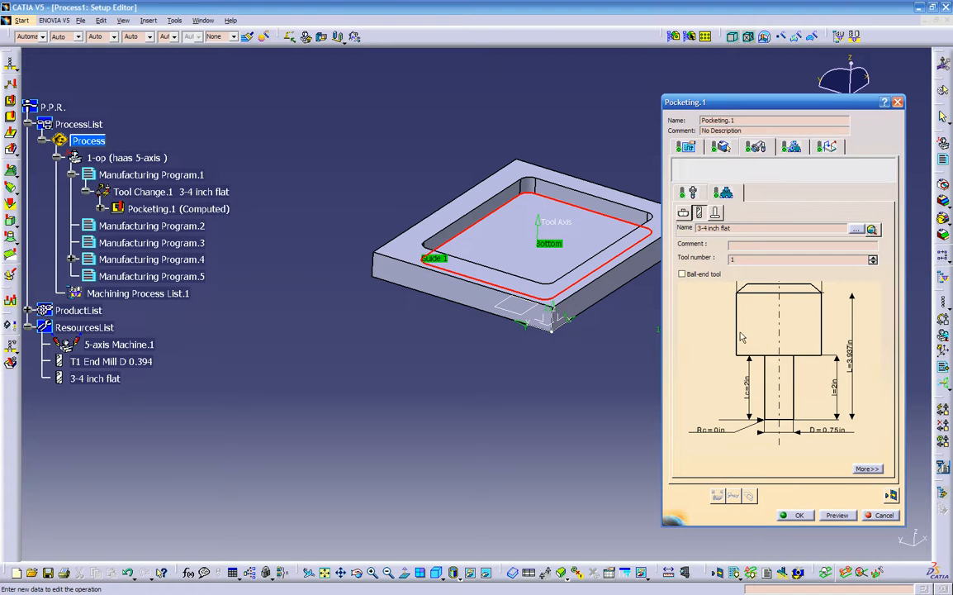
- Compute and replay the Pocketing.1 tool path from its start with the 3-4 inch flat end mill, and accept the operation
click(890, 496)
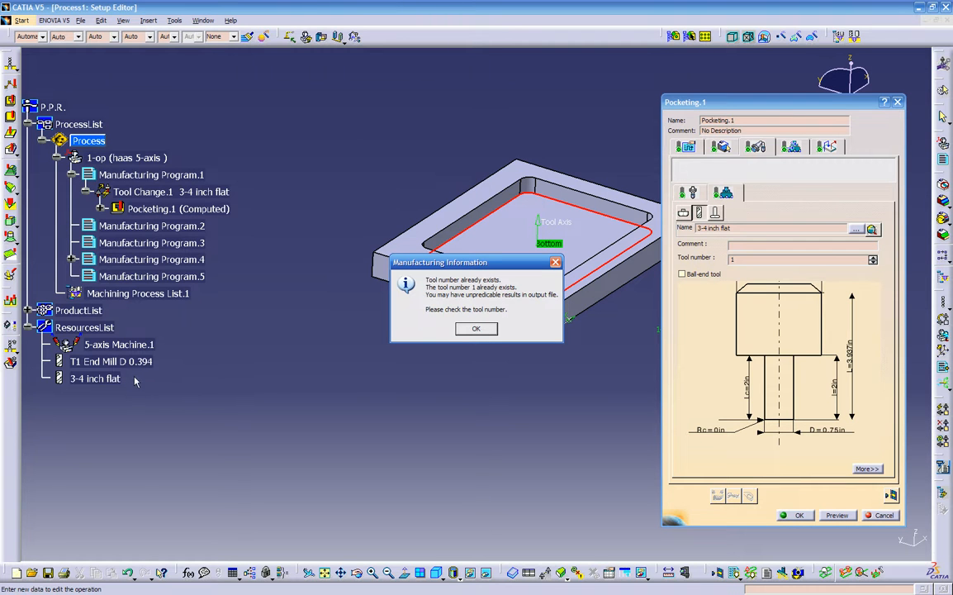
click(475, 330)
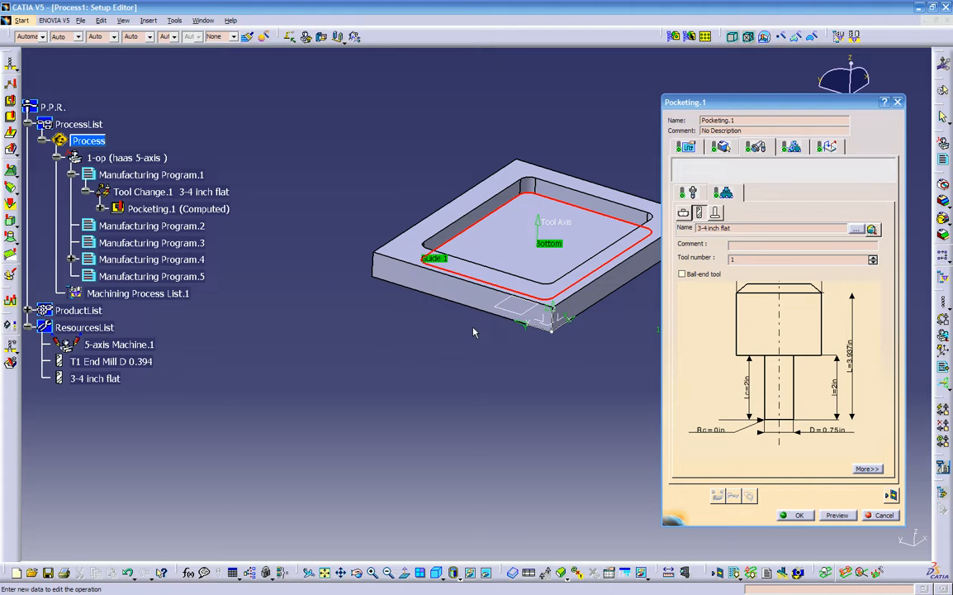
click(823, 518)
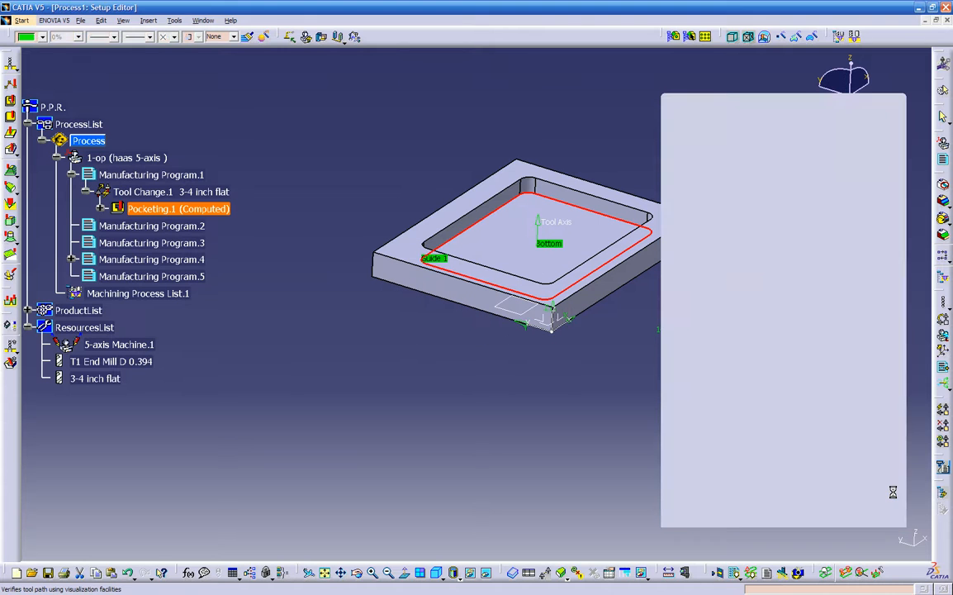
middle_drag(546, 438, 540, 369)
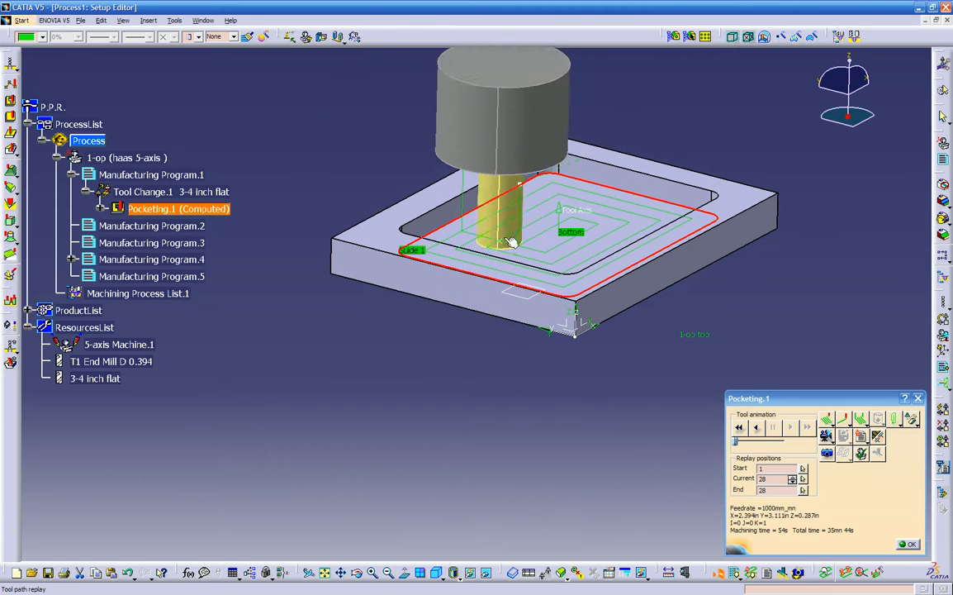
click(743, 428)
click(791, 429)
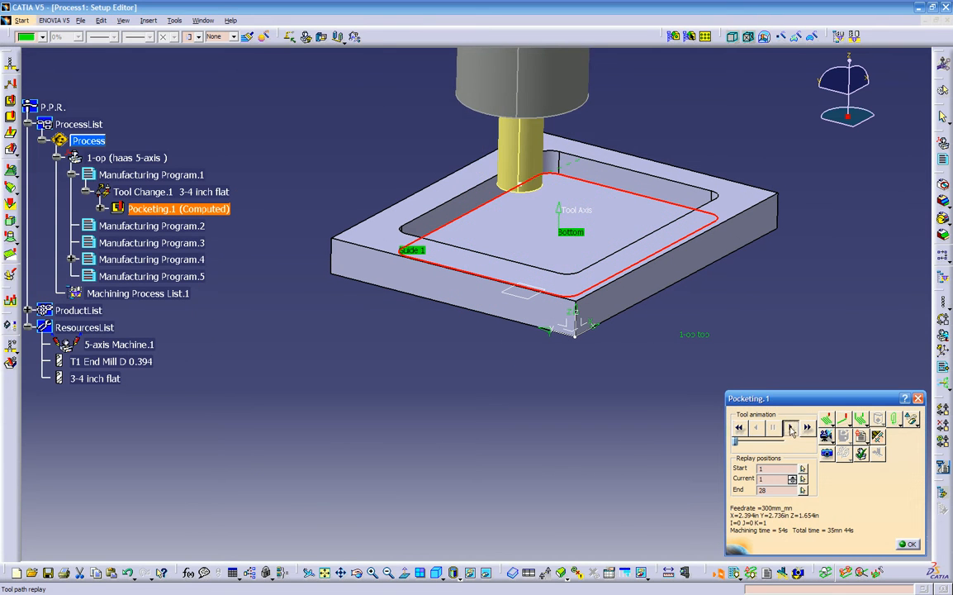
click(911, 545)
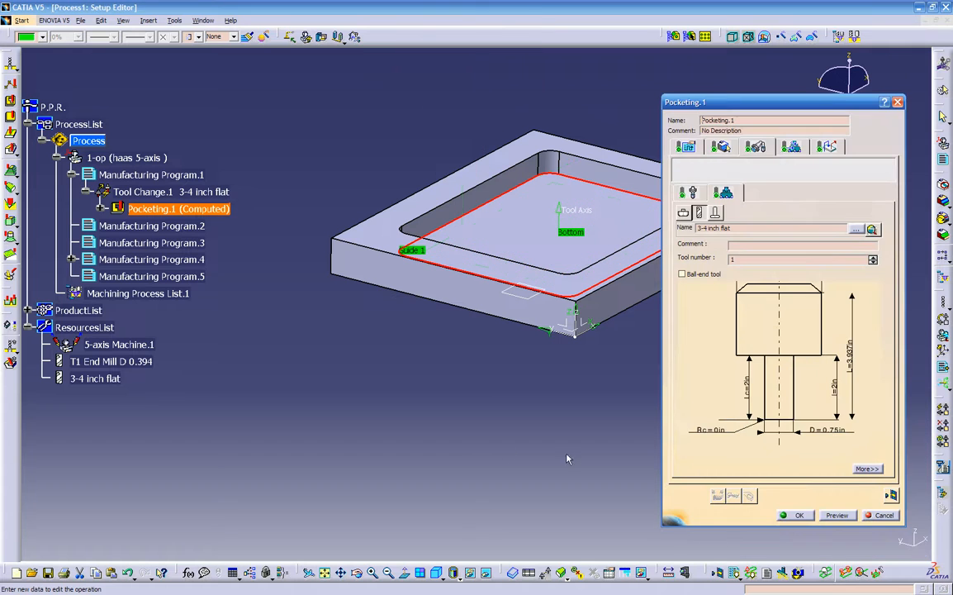
click(791, 515)
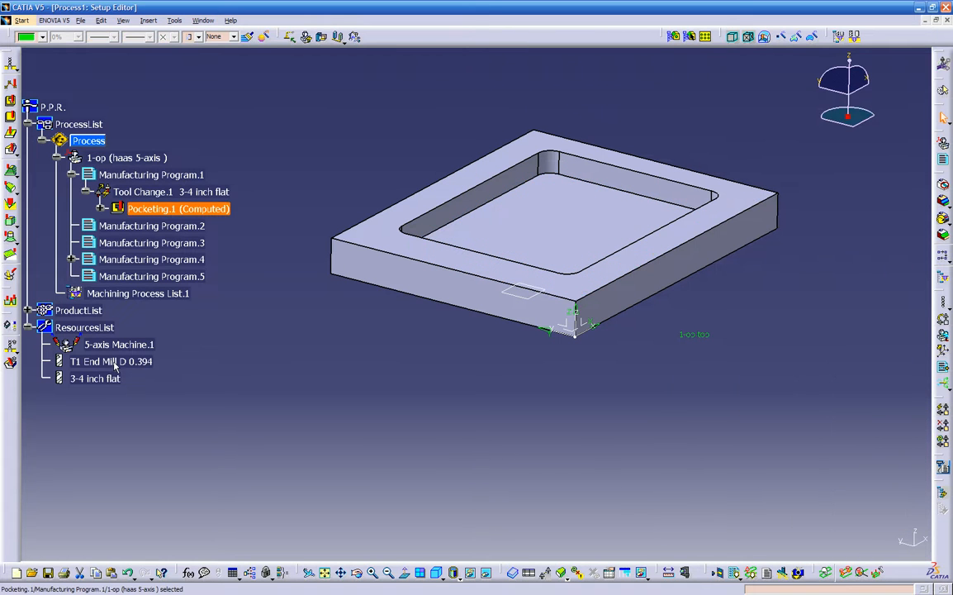
- Delete the T1 End Mill D 0.394 tool from the ResourcesList
click(112, 361)
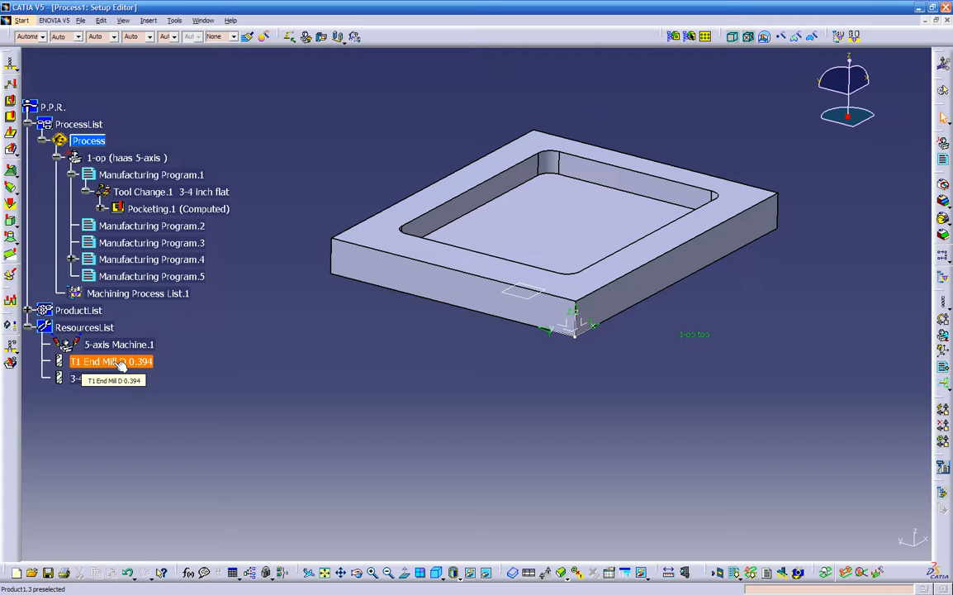
right_click(120, 365)
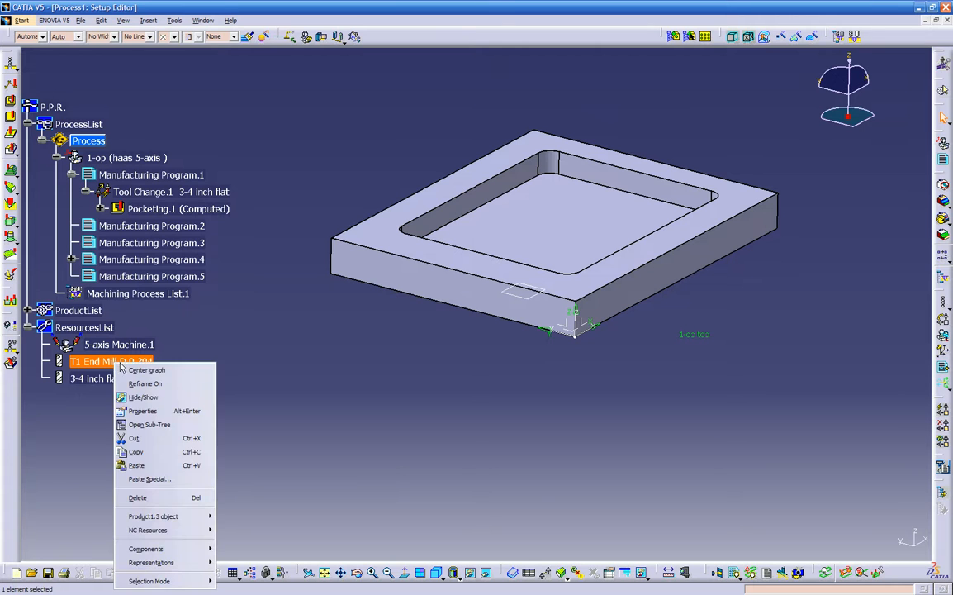
click(145, 451)
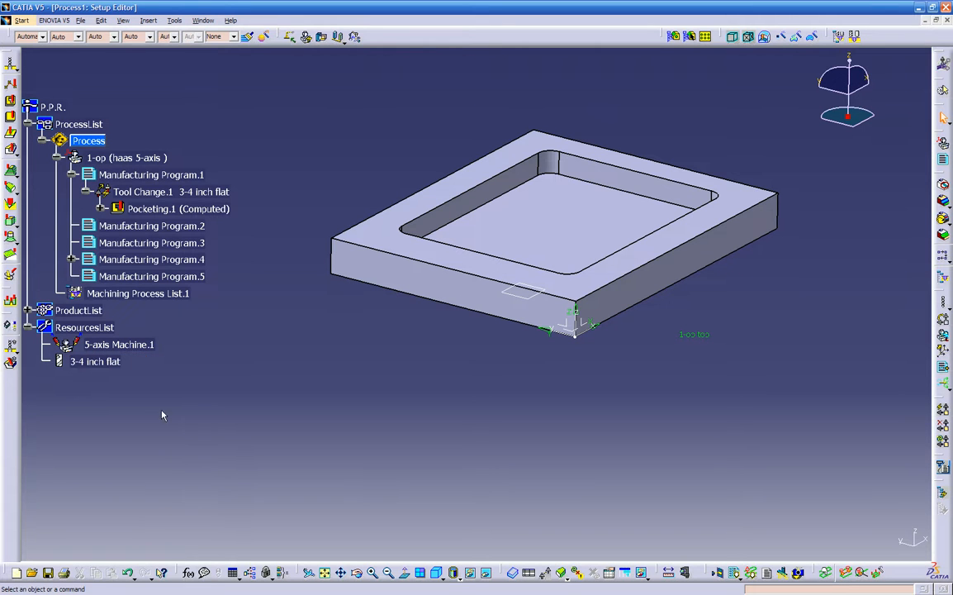
- Reopen Pocketing.1 for editing and review its geometry, tool, feeds and speeds, macro and strategy settings
double_click(196, 210)
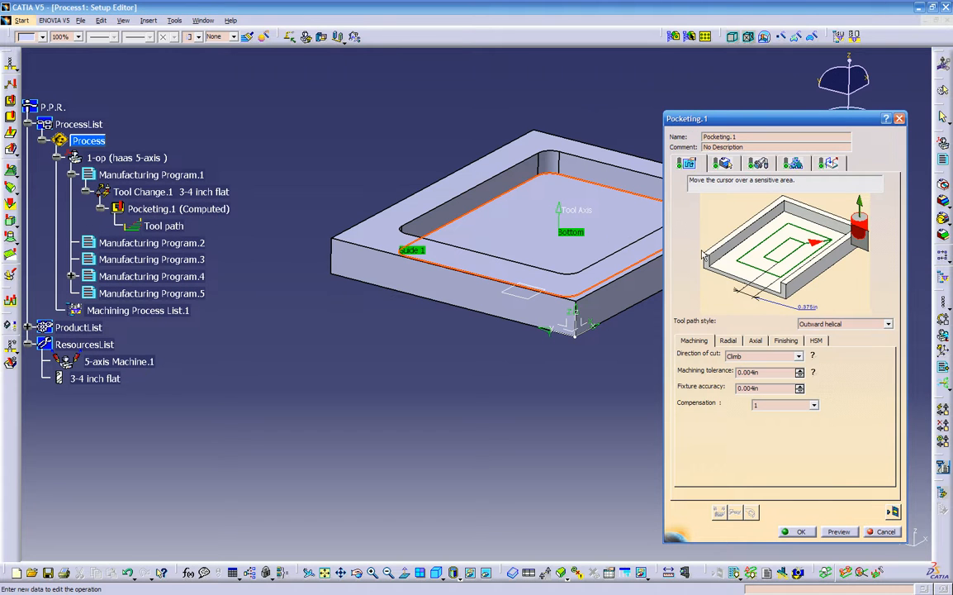
middle_drag(479, 319, 625, 270)
click(723, 163)
click(758, 162)
click(793, 163)
click(828, 163)
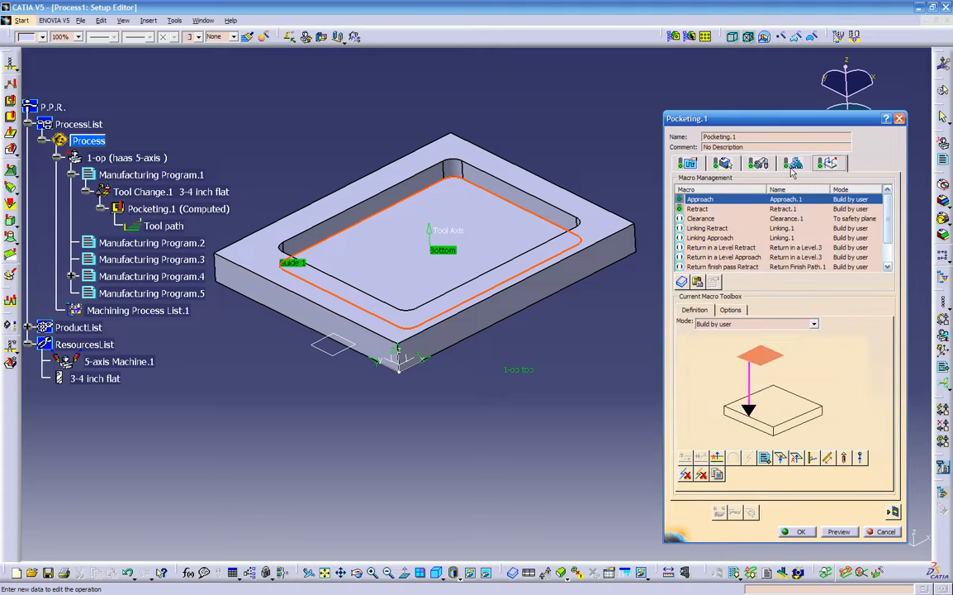
click(793, 163)
click(758, 163)
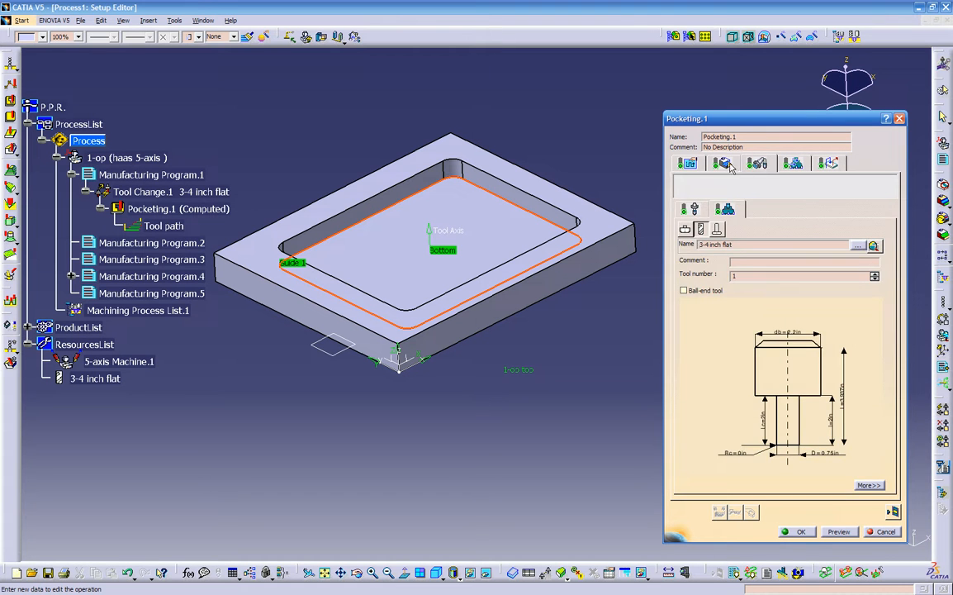
click(690, 162)
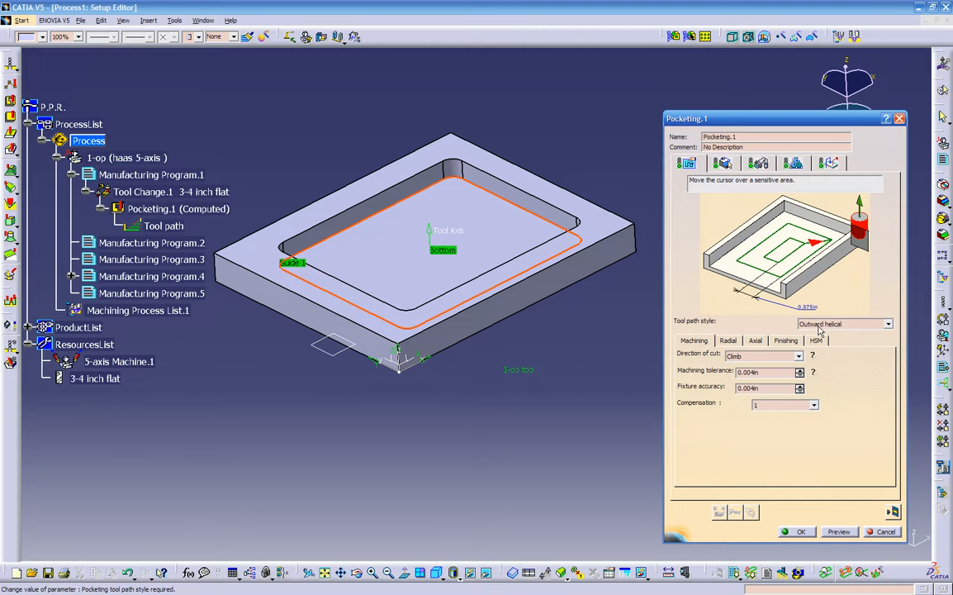
- Try the Inward helical tool path style for Pocketing.1 and set the style to Back and forth
click(839, 325)
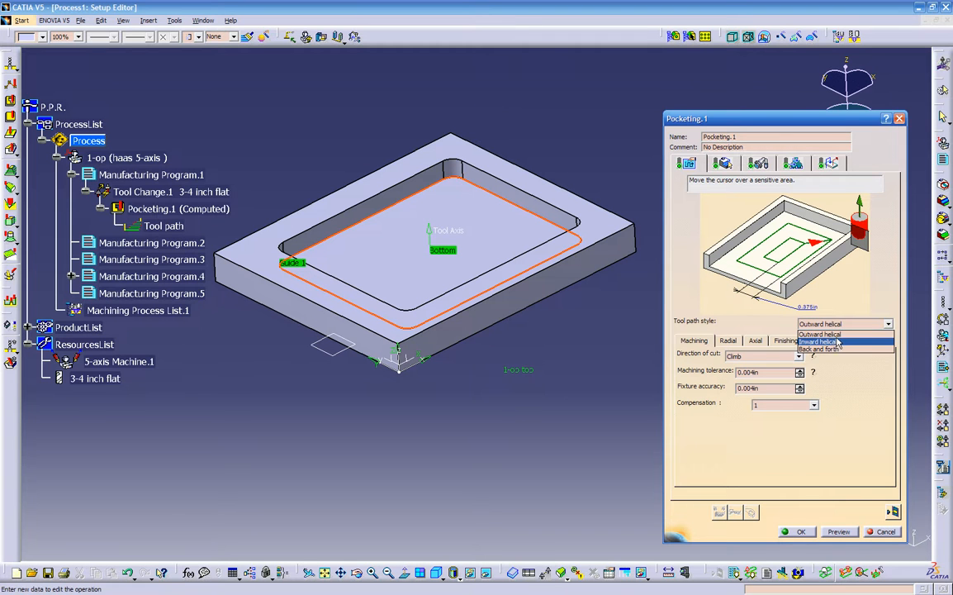
click(838, 342)
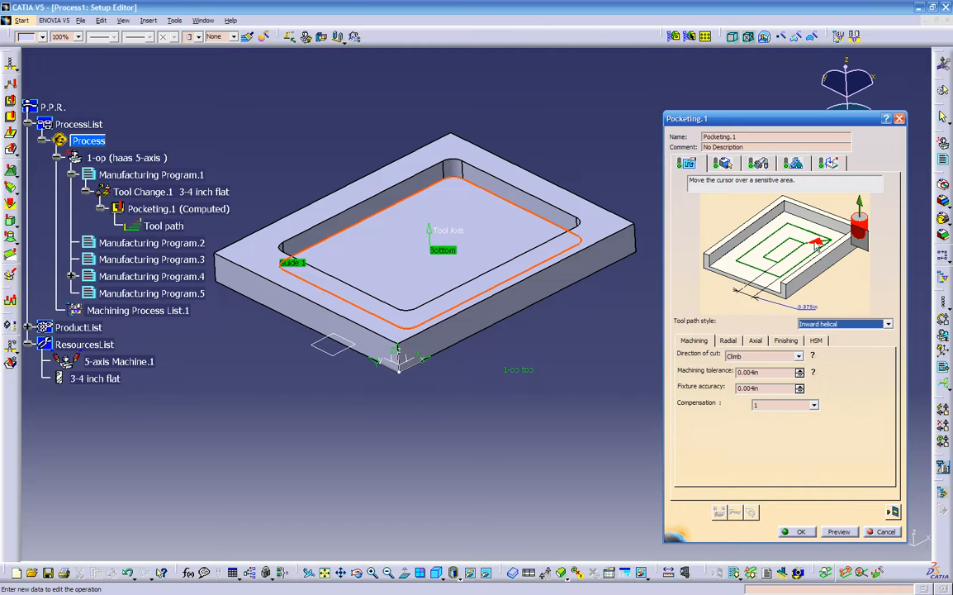
click(832, 324)
click(834, 351)
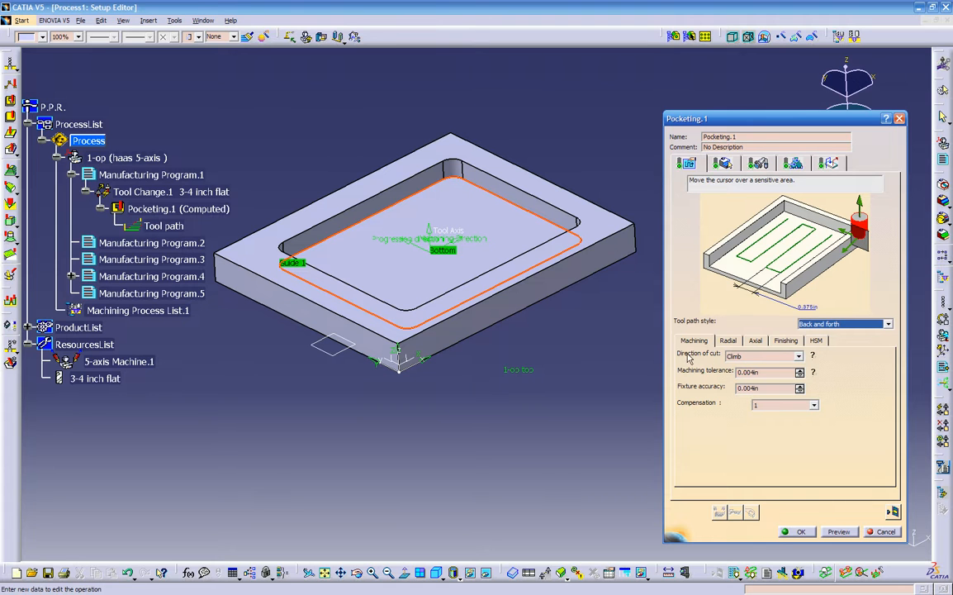
- Try Conventional as the direction of cut and restore Climb, consulting the help illustrations for cut direction and machining tolerance
click(811, 356)
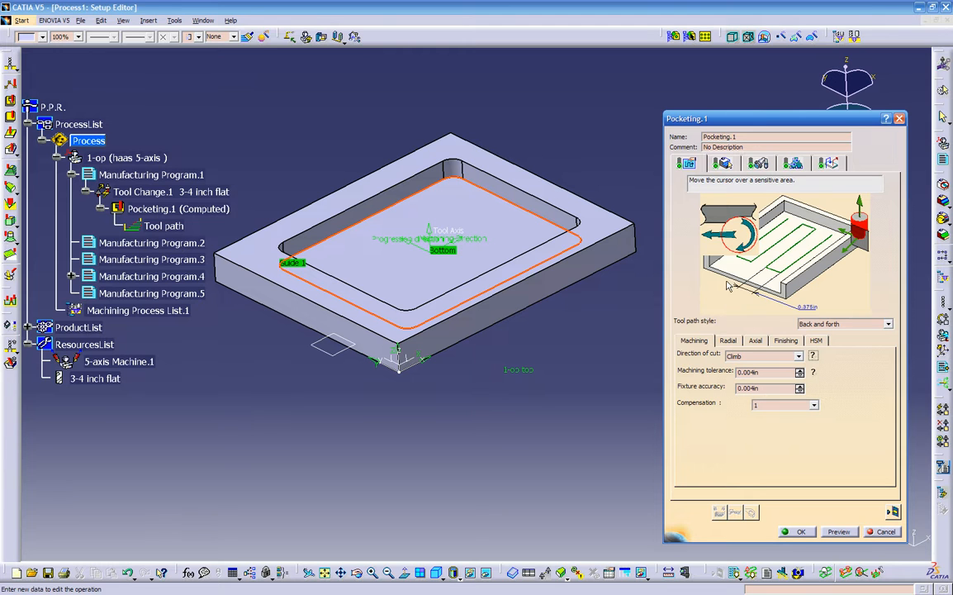
click(799, 356)
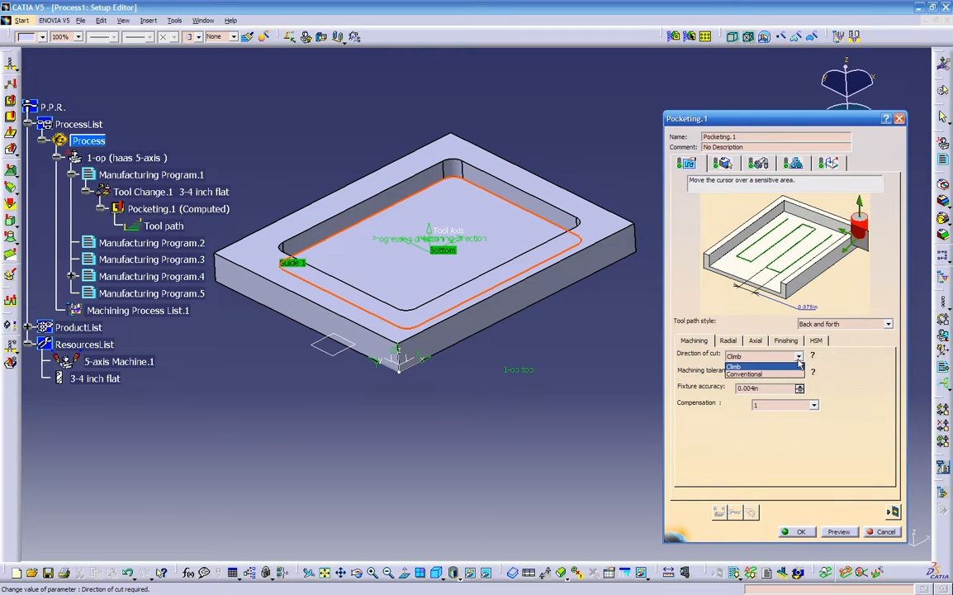
click(758, 376)
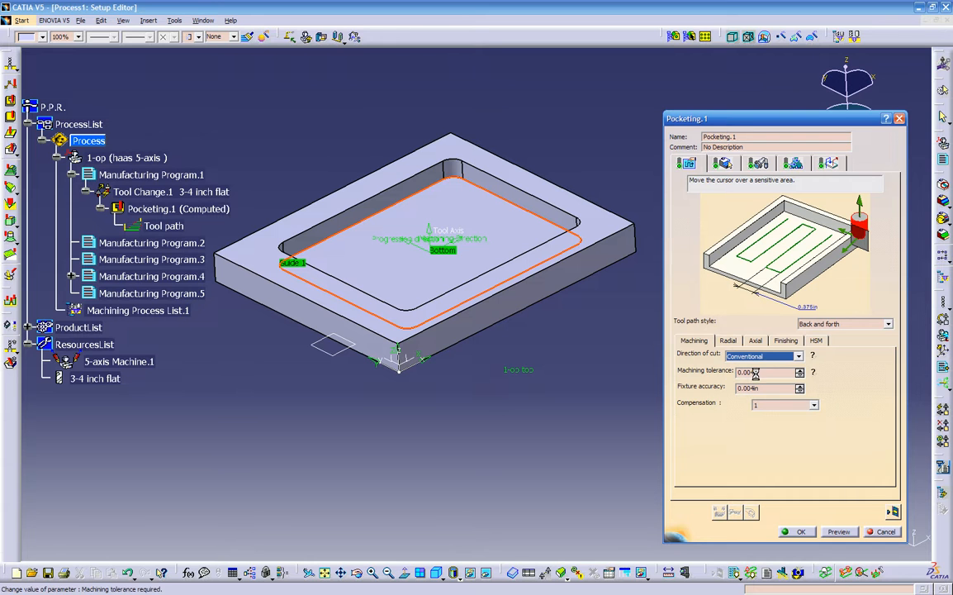
click(799, 356)
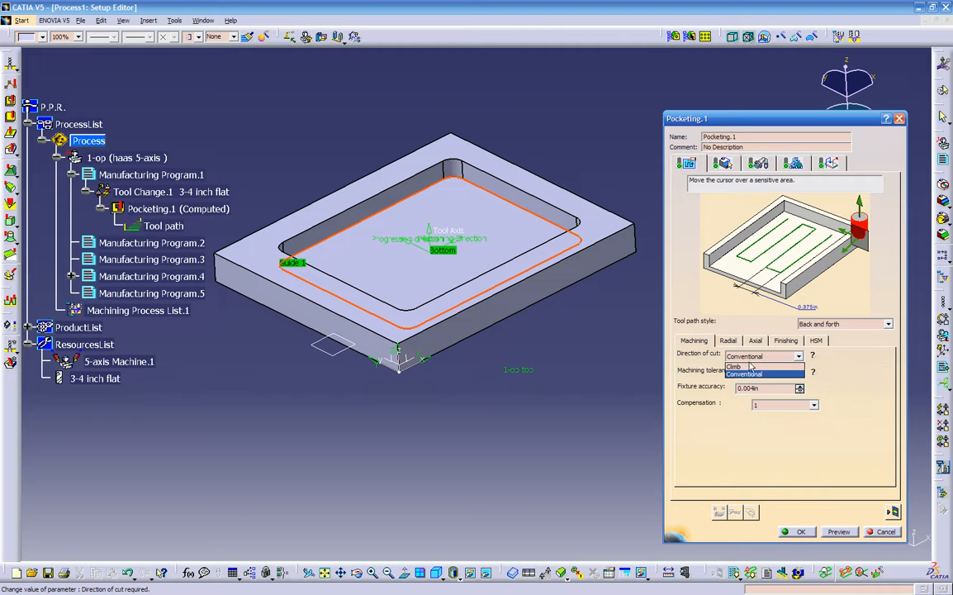
click(750, 366)
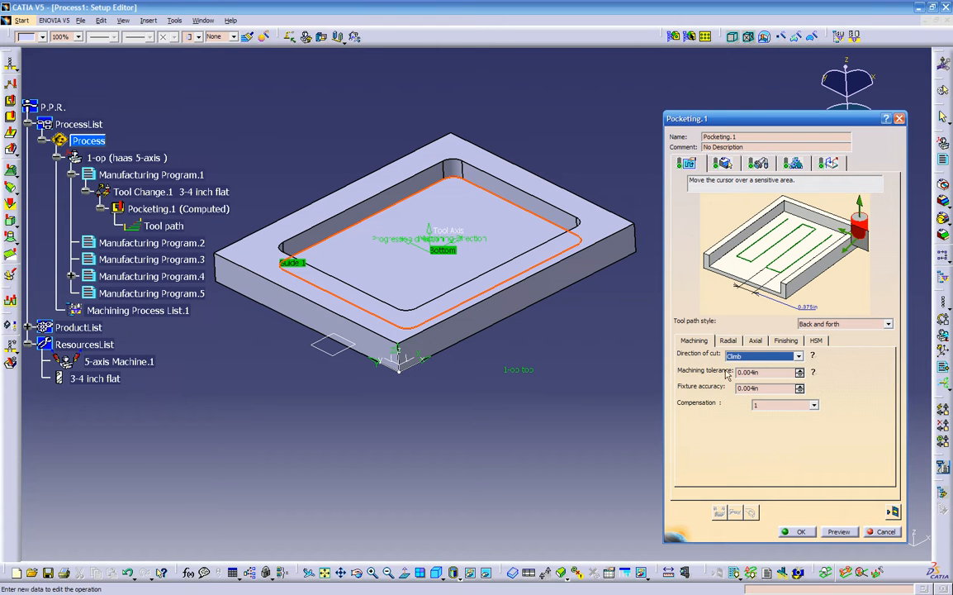
click(813, 374)
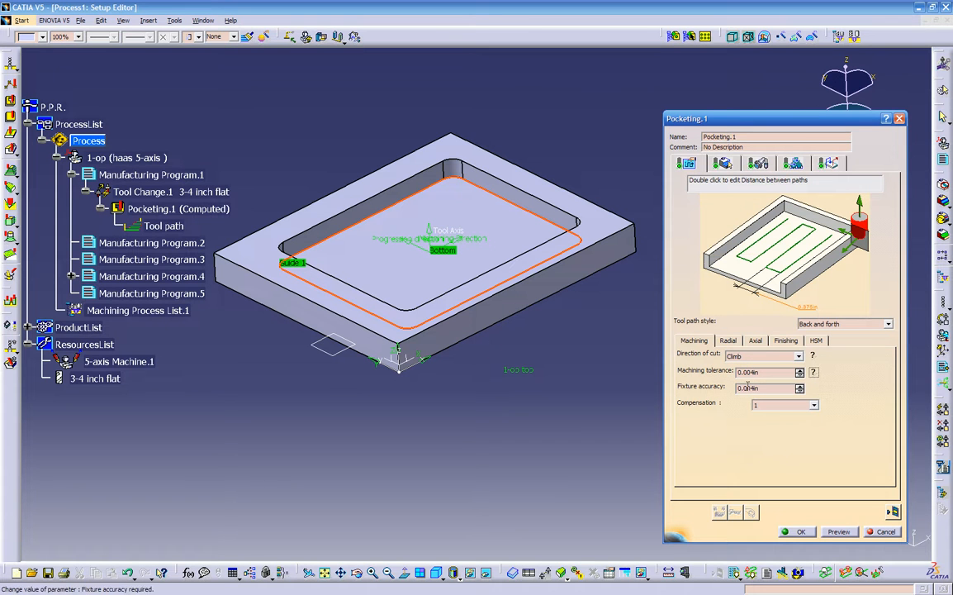
- Try the Maximum distance mode in the radial strategy and examine the help illustration for distance between paths
click(728, 341)
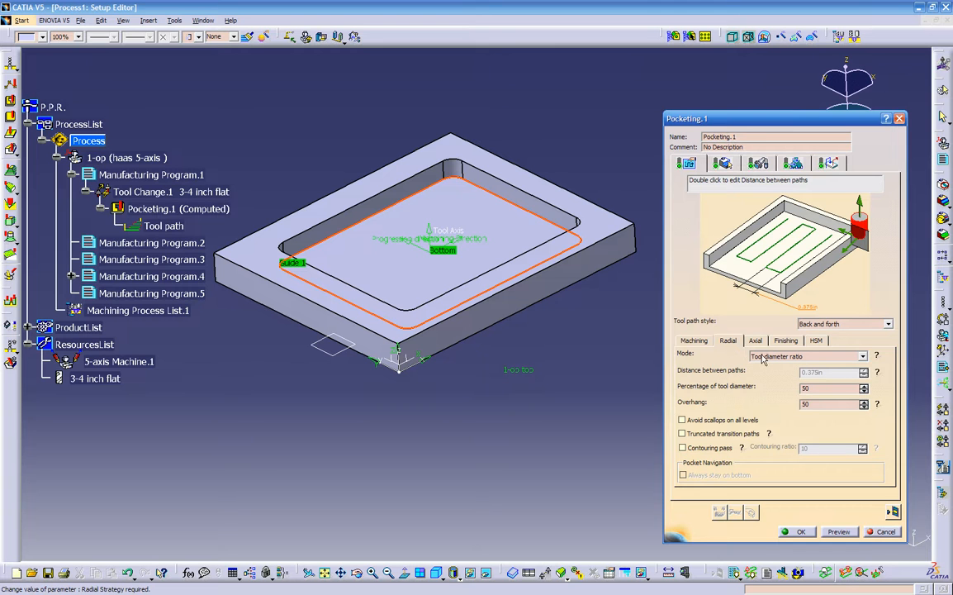
mouse_move(877, 356)
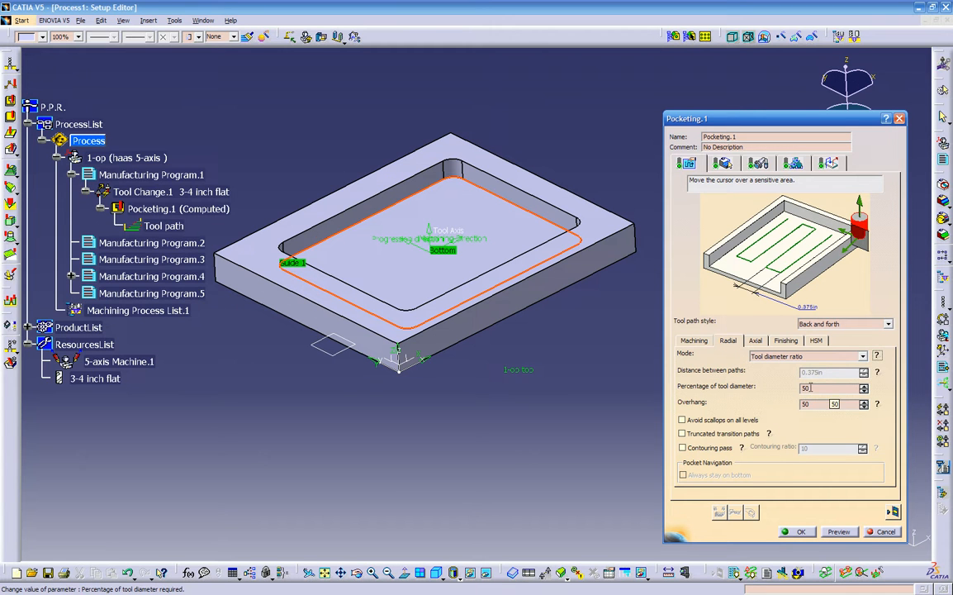
click(822, 357)
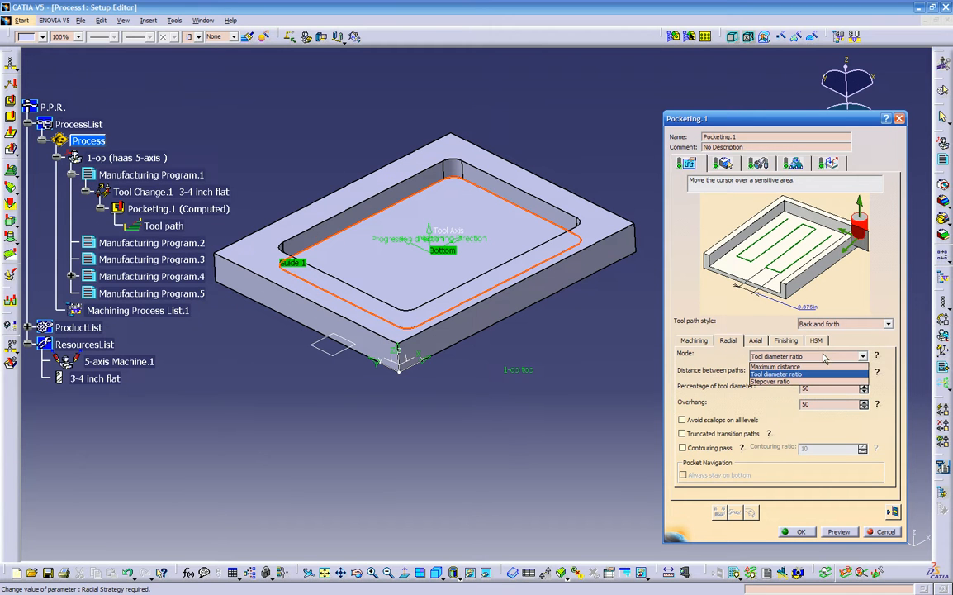
click(804, 368)
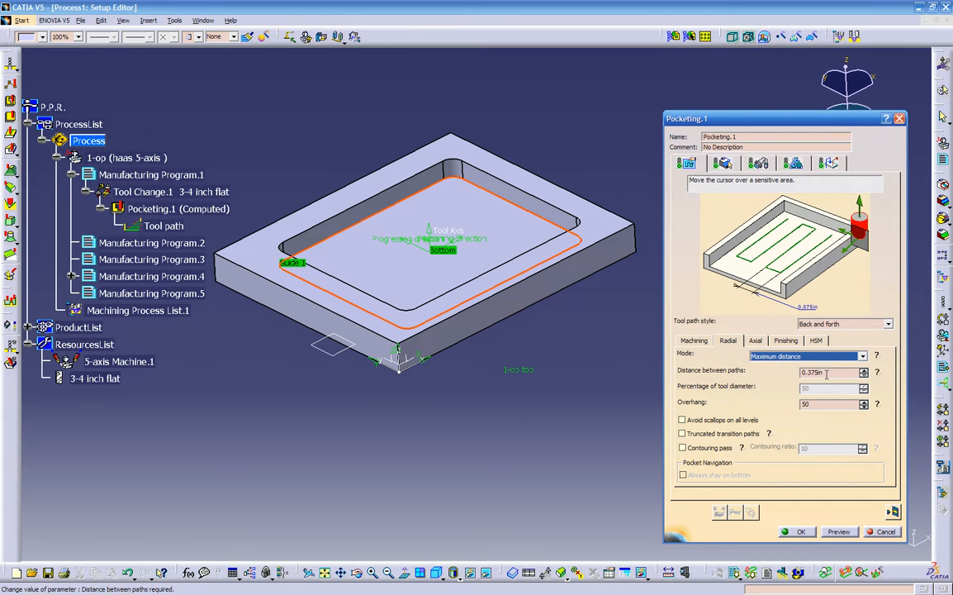
drag(826, 373, 776, 372)
click(877, 374)
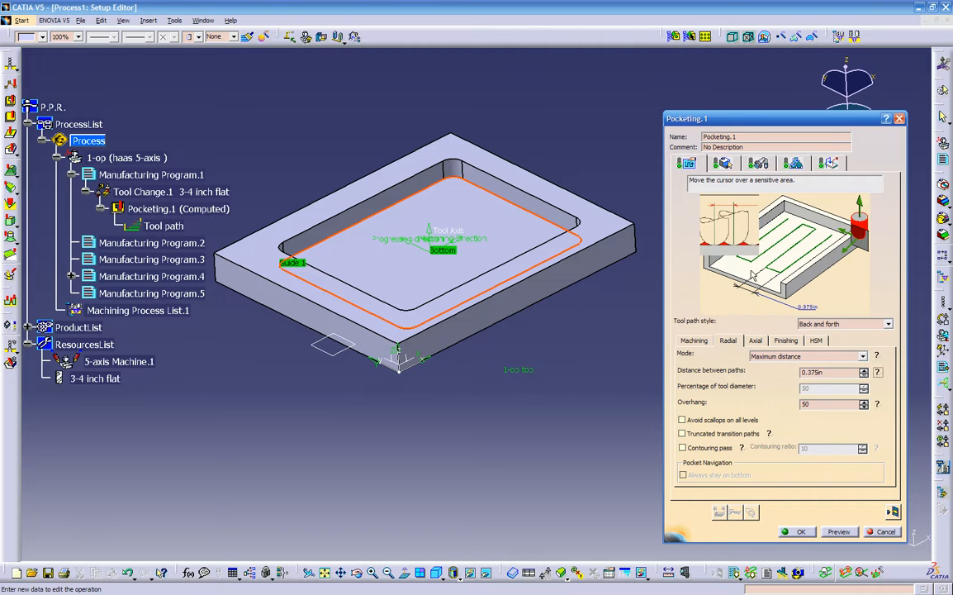
- Compare the Stepover ratio and Maximum distance radial modes, view the overhang illustration, and set the mode back to Tool diameter ratio
click(813, 356)
click(796, 383)
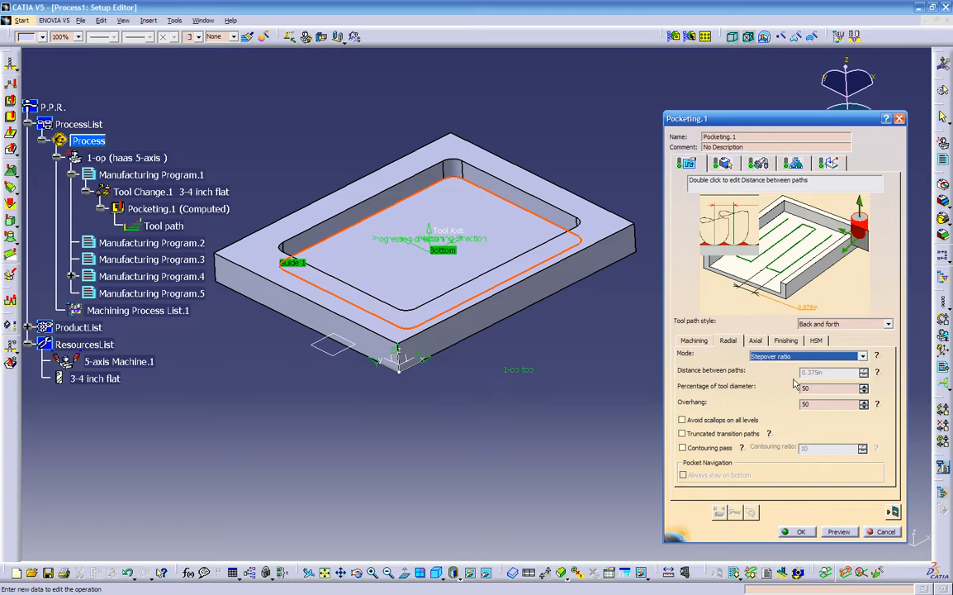
click(805, 356)
click(806, 367)
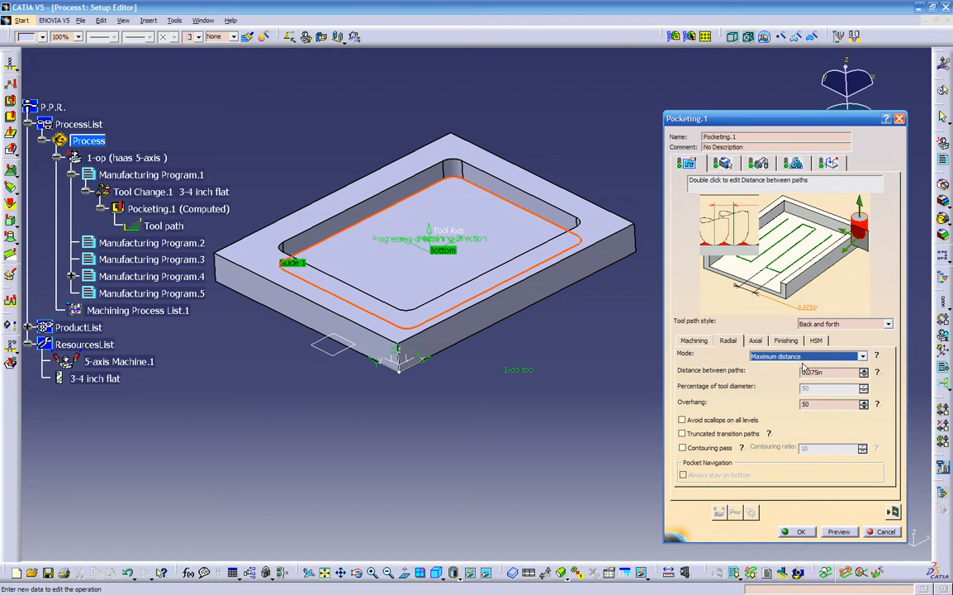
click(878, 405)
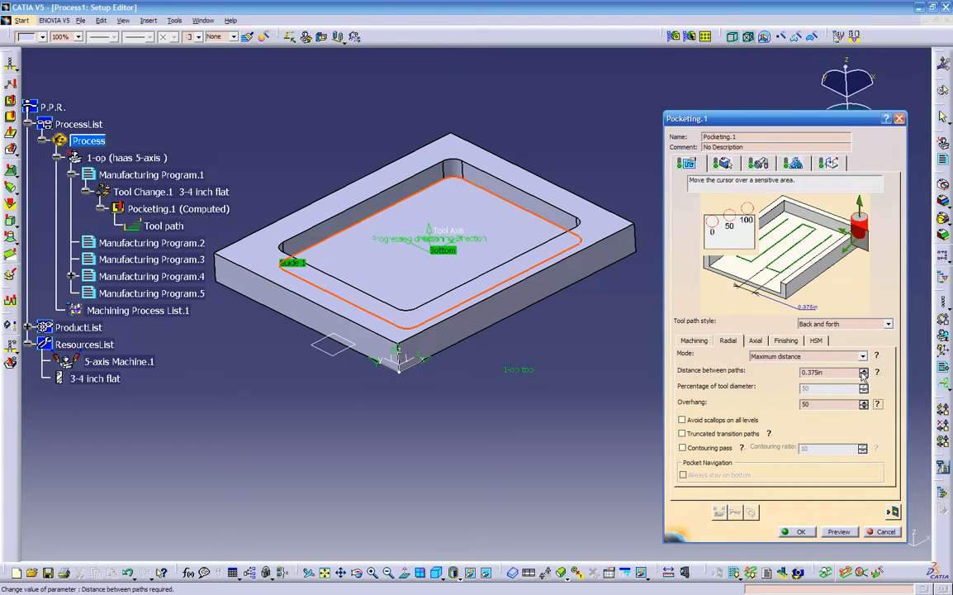
click(826, 357)
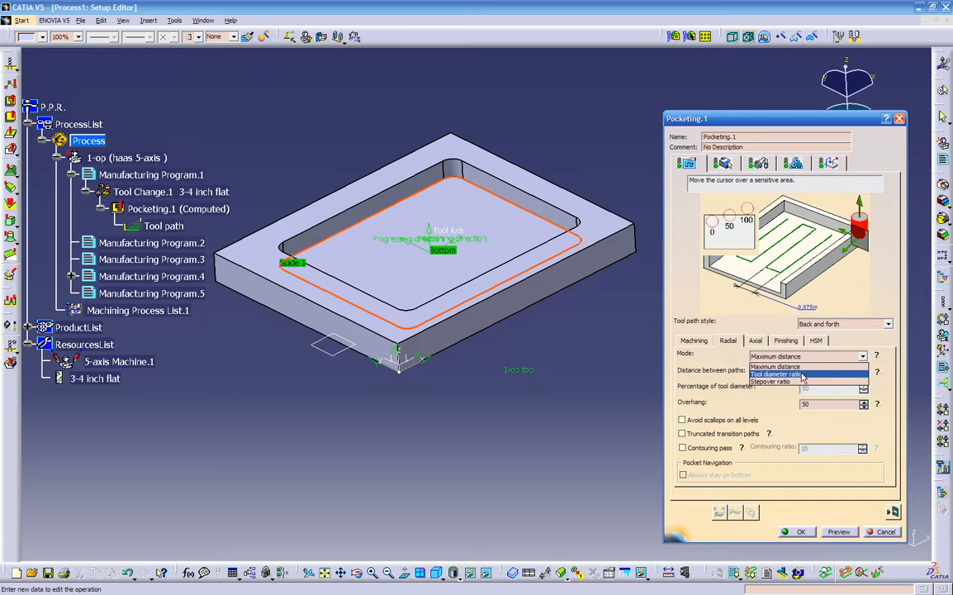
click(817, 374)
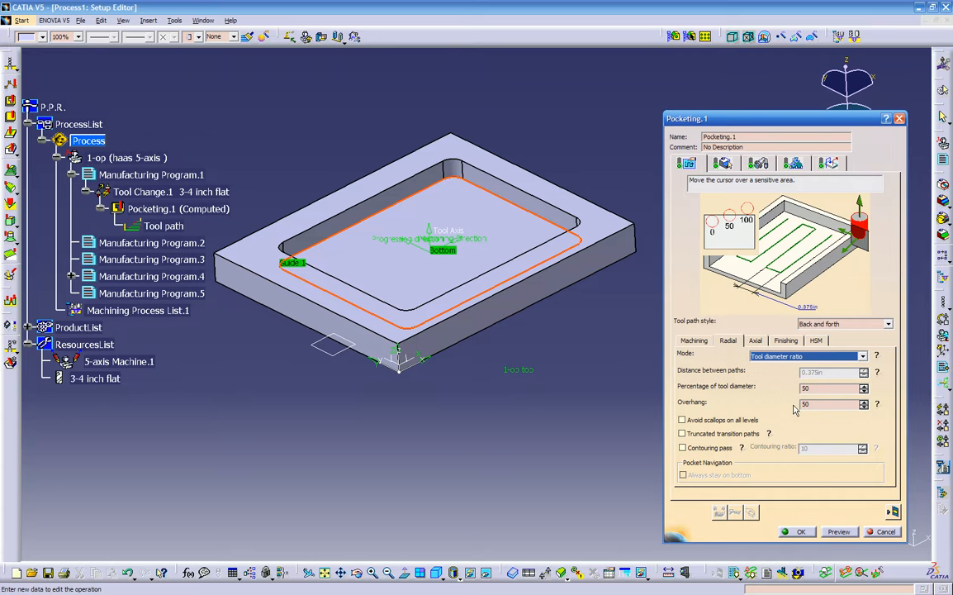
- Examine the axial strategy settings of Pocketing.1, including the help illustration for the number of levels
click(751, 341)
click(721, 344)
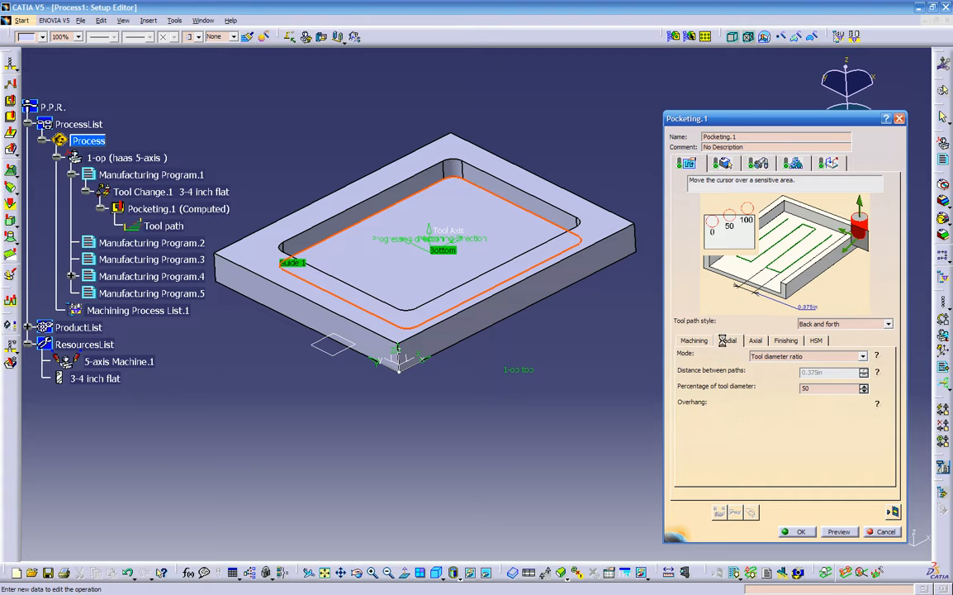
click(752, 341)
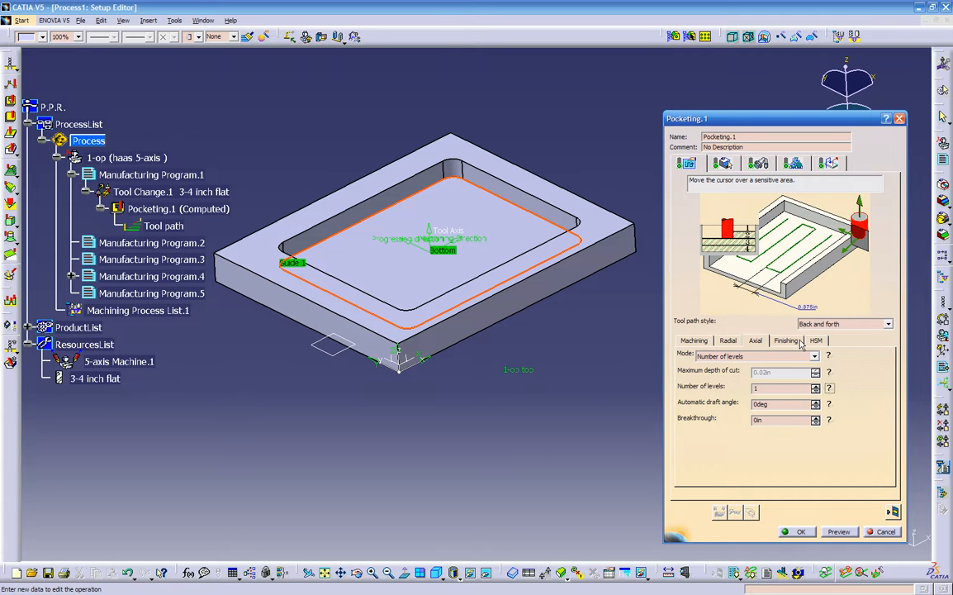
- Set the axial strategy to Number of levels without top, with 3 levels and a 0.2 in maximum depth of cut
double_click(764, 389)
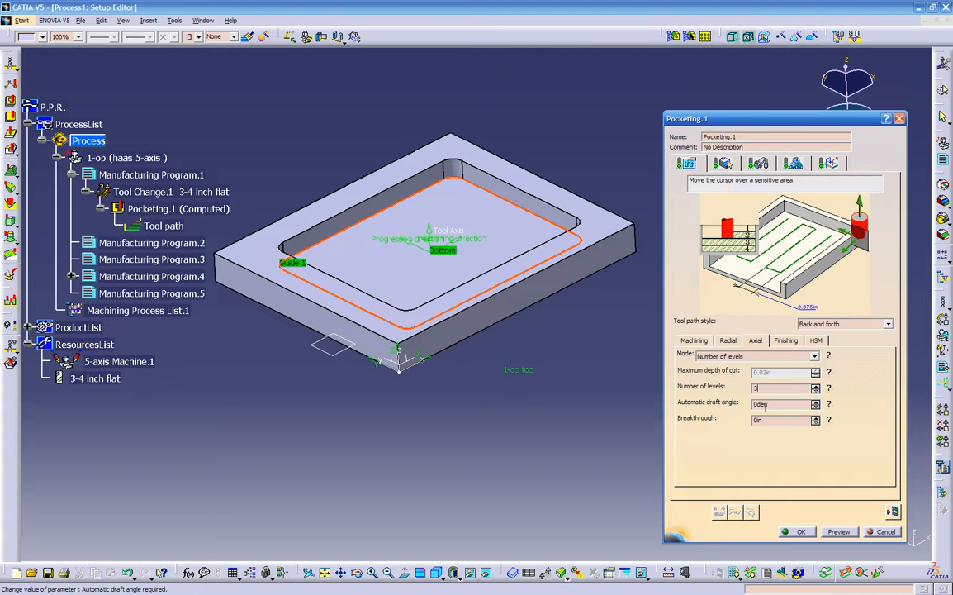
click(753, 358)
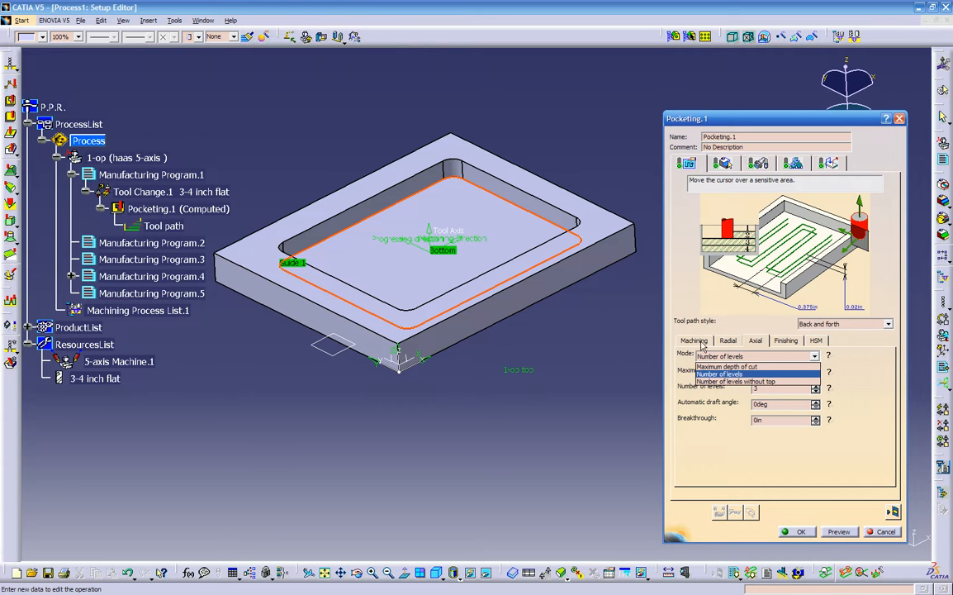
click(712, 380)
click(760, 388)
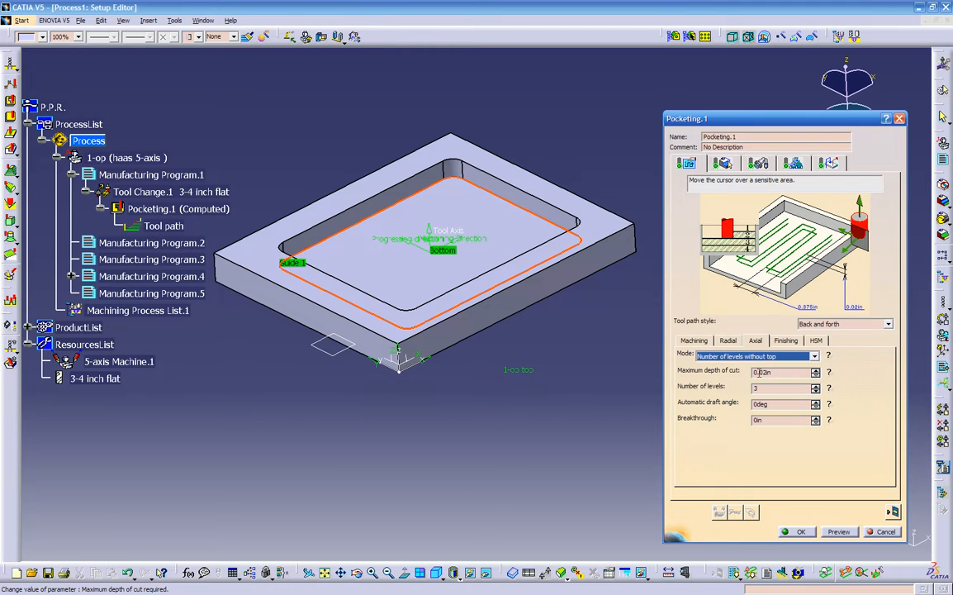
click(777, 374)
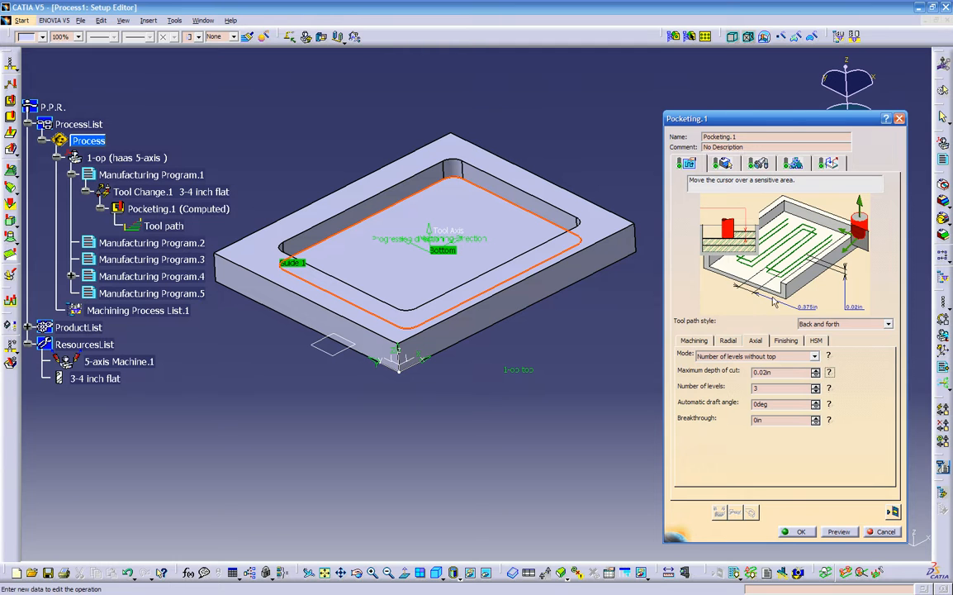
drag(775, 372, 723, 372)
text(.2)
- Set finishing to Side finish at last level & bottom, with 0.02 in side and bottom finish thicknesses and 2D radial tip compensation output
click(778, 341)
click(744, 357)
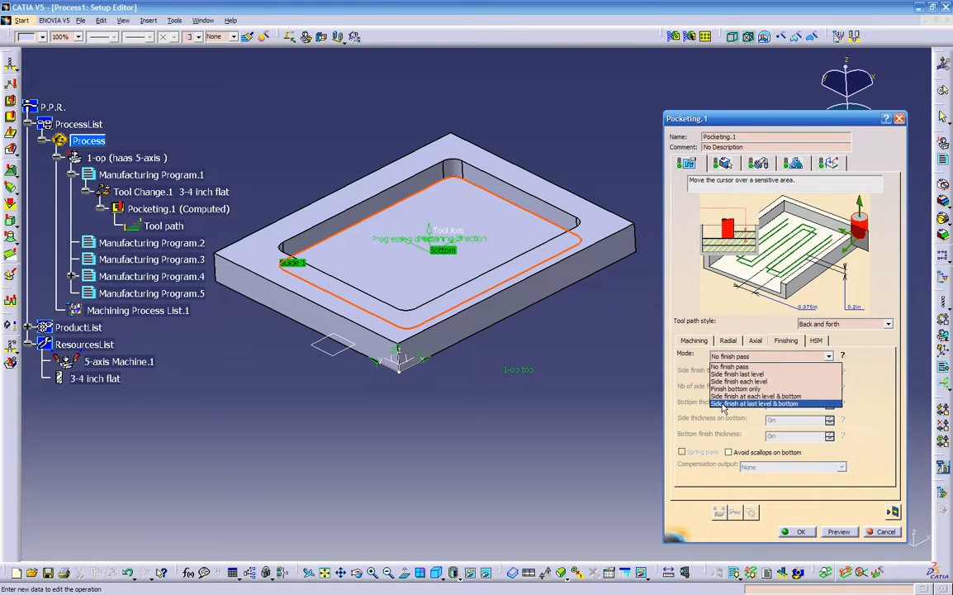
click(776, 404)
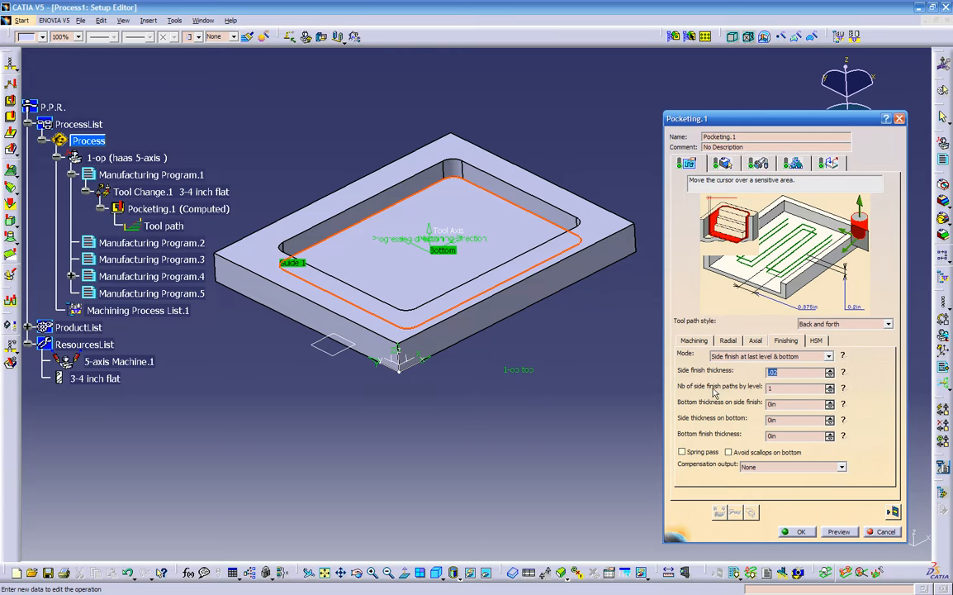
click(844, 390)
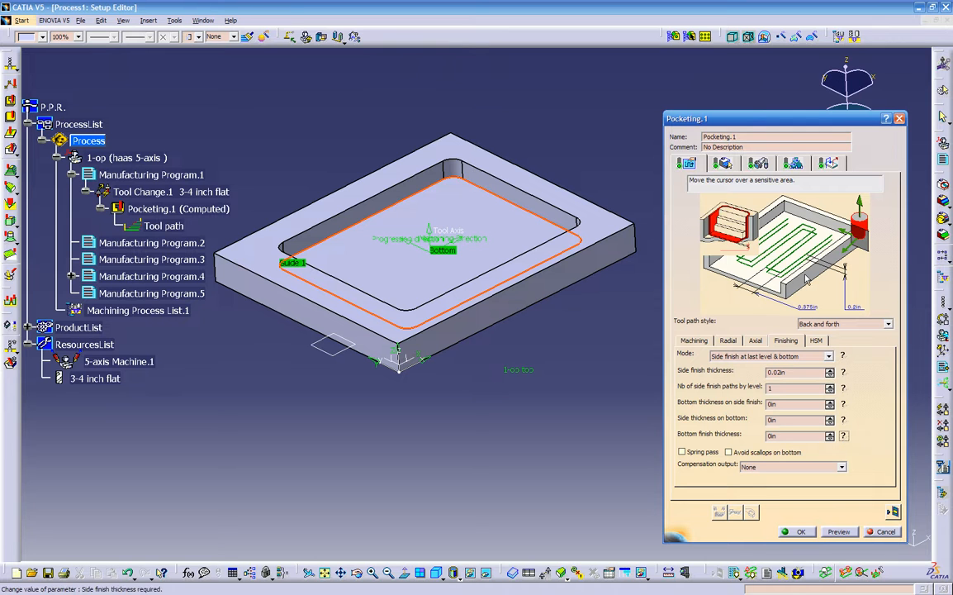
drag(787, 439, 740, 444)
text(.02)
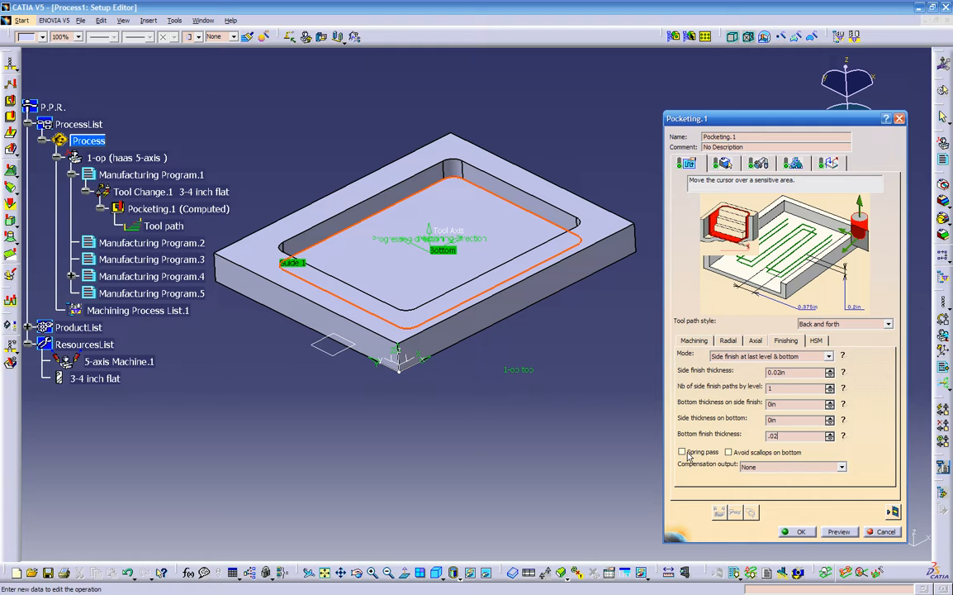
click(755, 468)
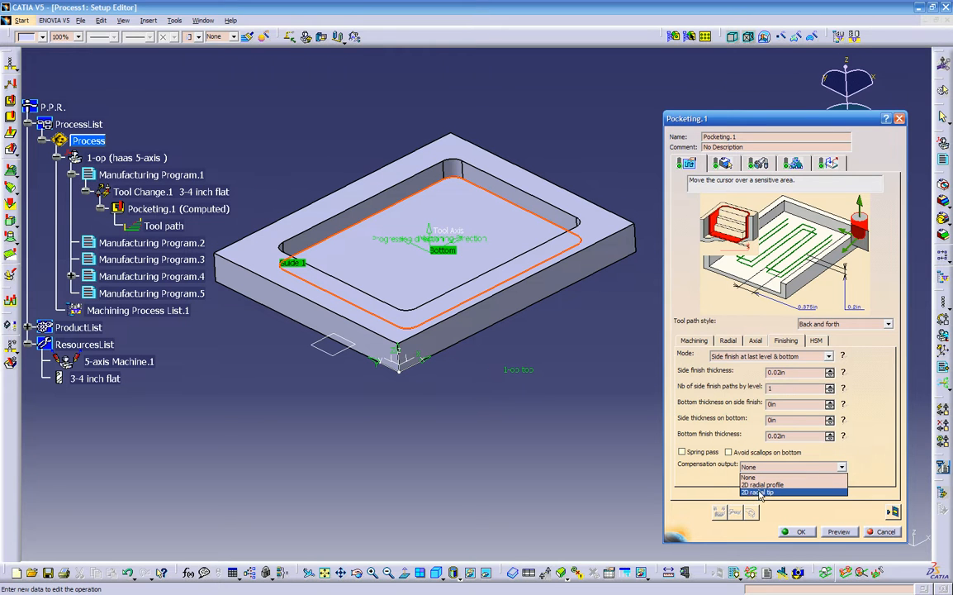
click(753, 493)
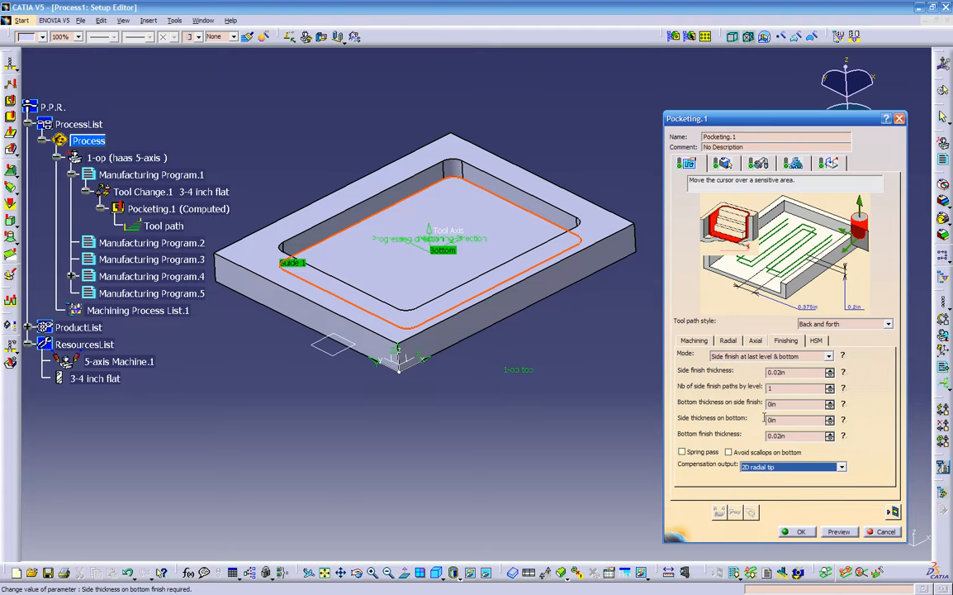
- Define the block's upper face as the pocket's top element and set the pocketing style to Closed Pocket
click(724, 164)
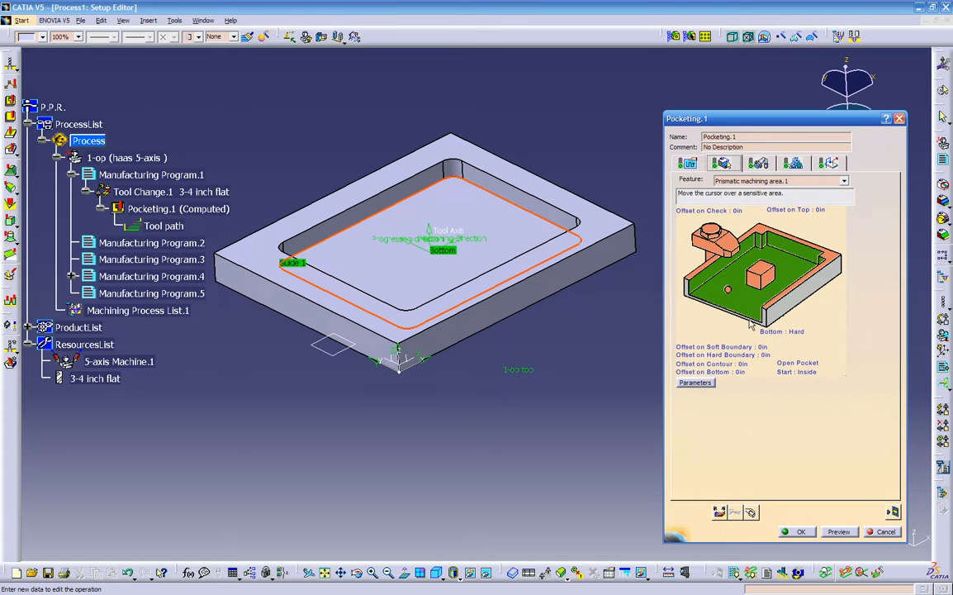
click(830, 261)
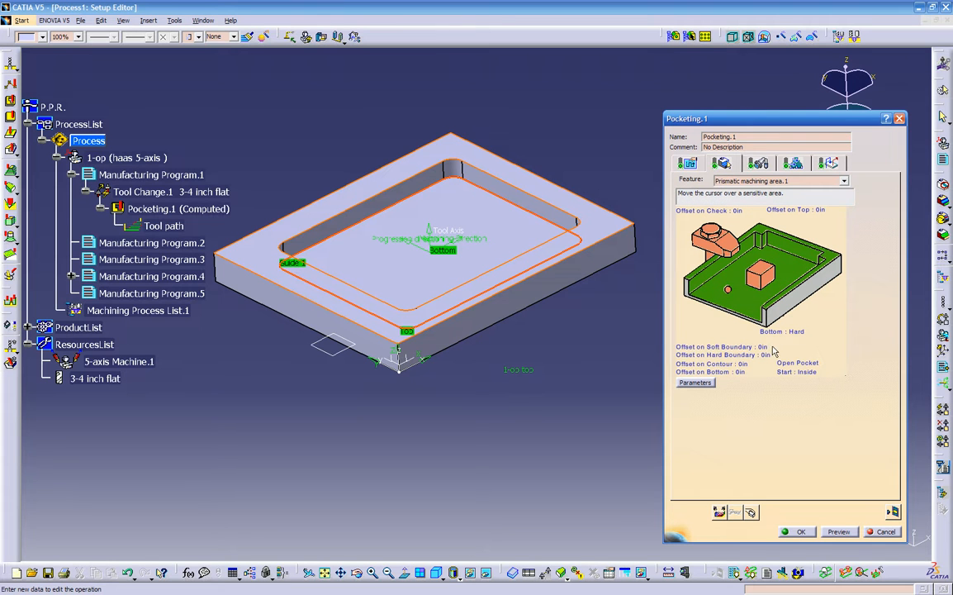
click(792, 364)
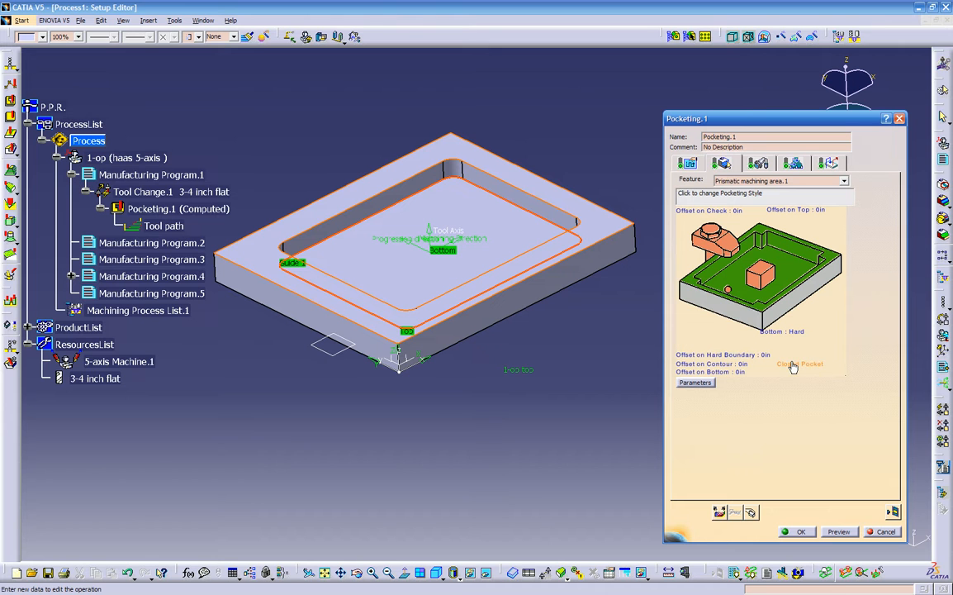
click(791, 364)
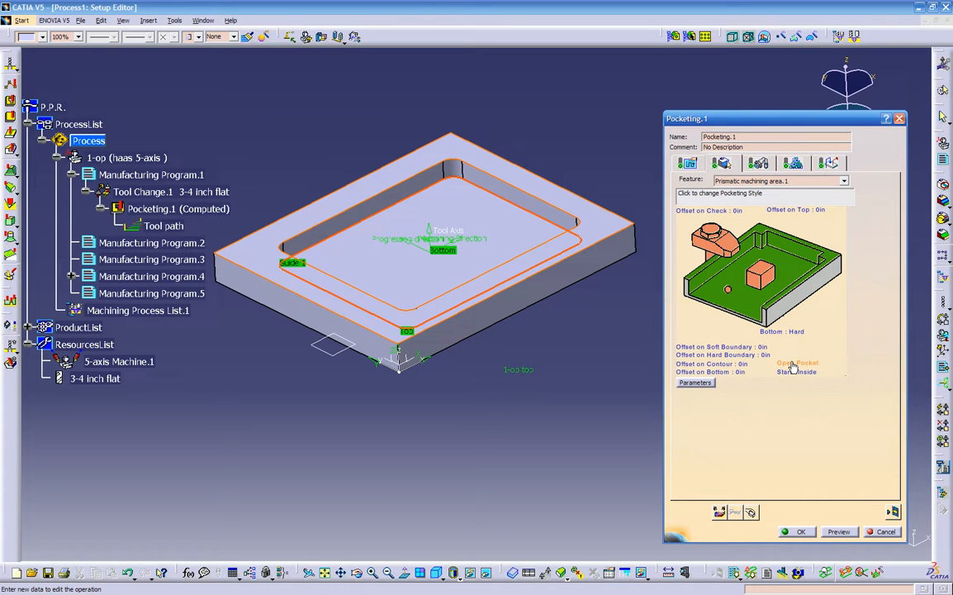
click(791, 364)
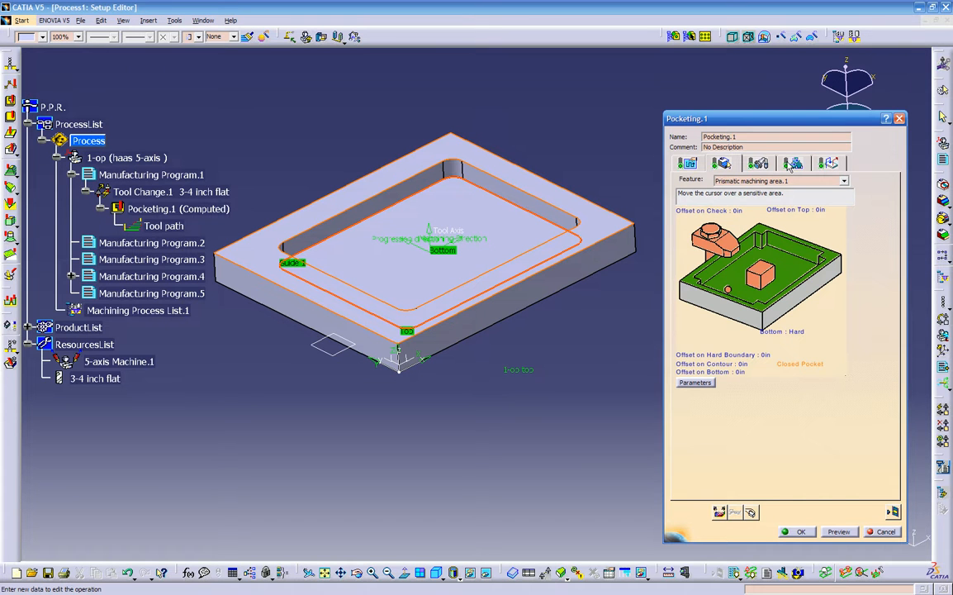
- Search for tools for Pocketing.1 and browse the end mills in the custom tool library
click(758, 162)
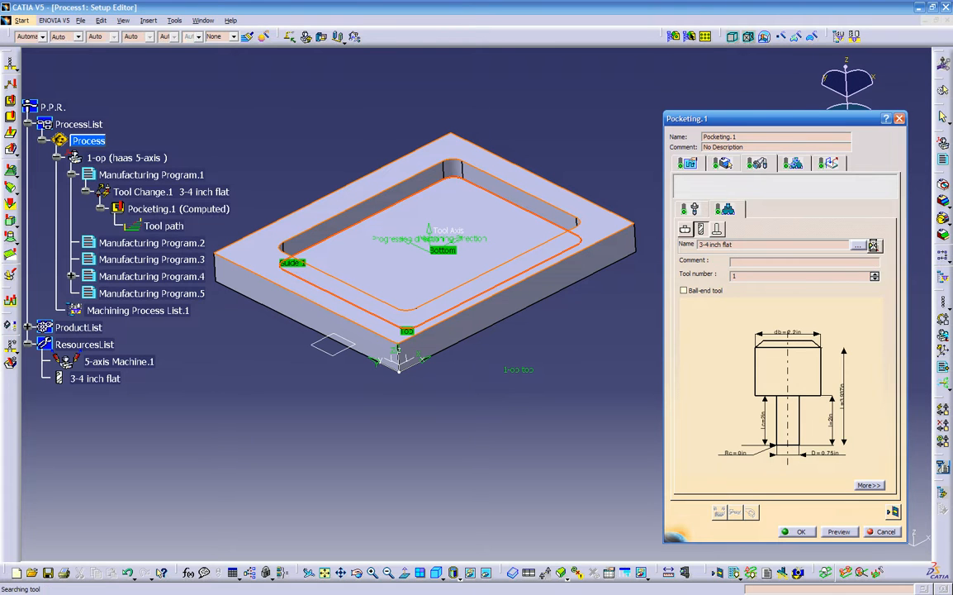
click(874, 247)
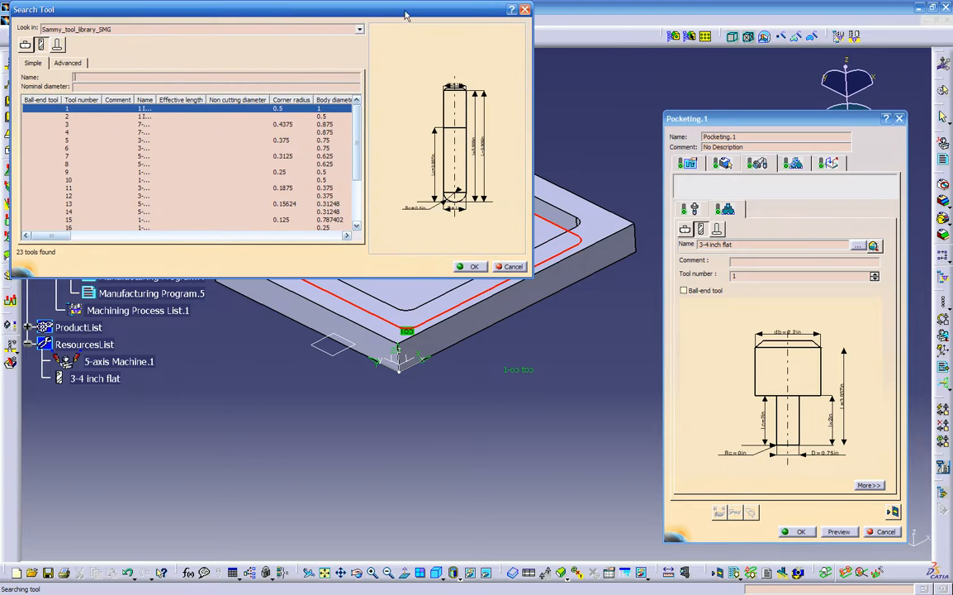
drag(364, 11, 464, 144)
drag(259, 235, 357, 235)
click(412, 163)
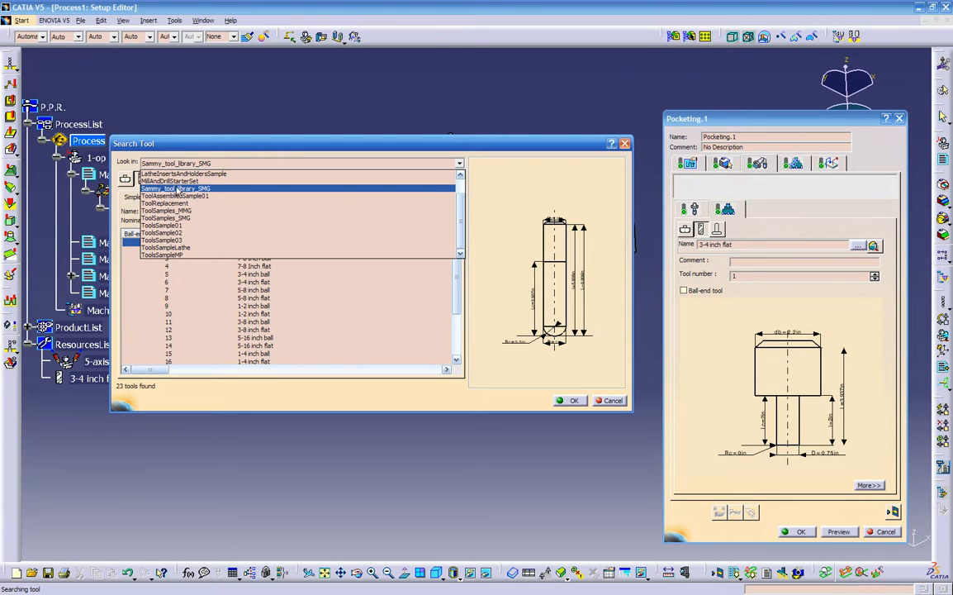
click(218, 297)
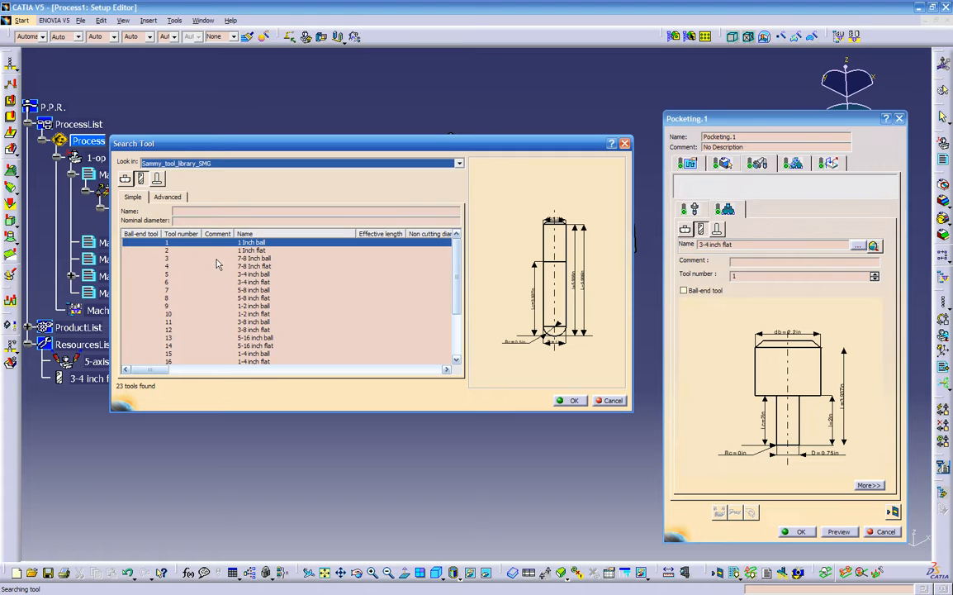
scroll(451, 303, down, 3)
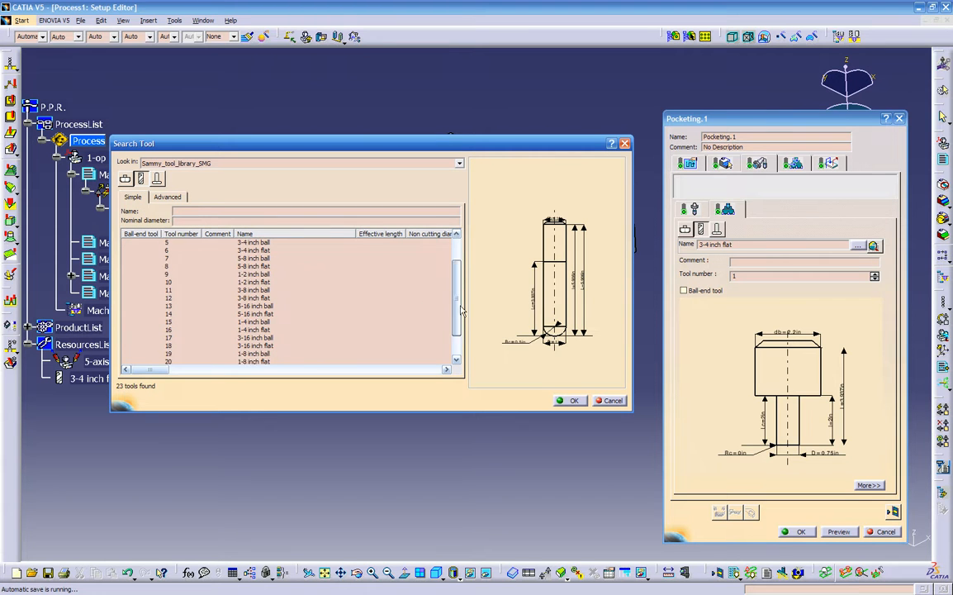
- Look through the tools listed in Sammy_tool_library_SMG and leave the tool search
scroll(411, 281, up, 3)
click(412, 242)
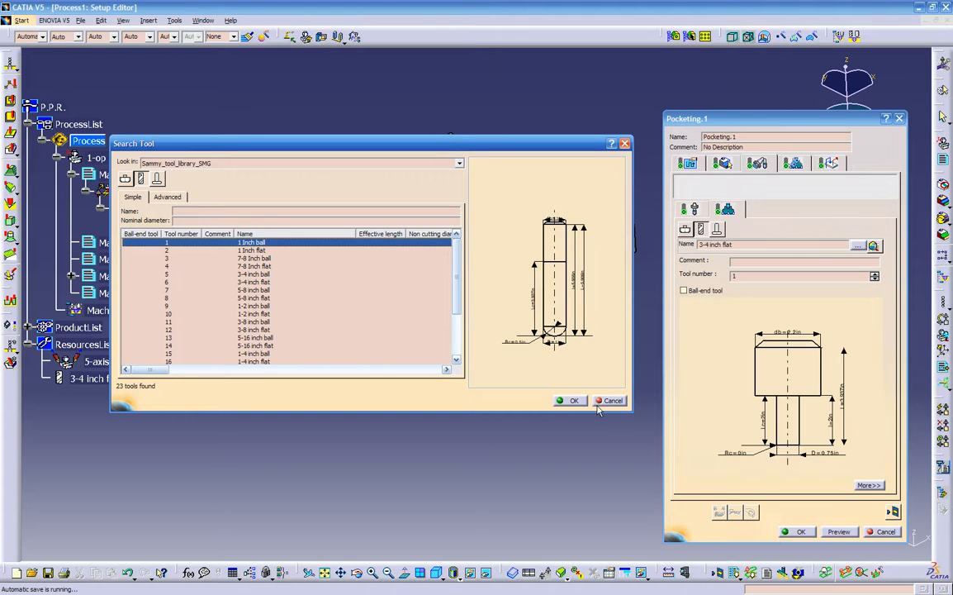
click(576, 400)
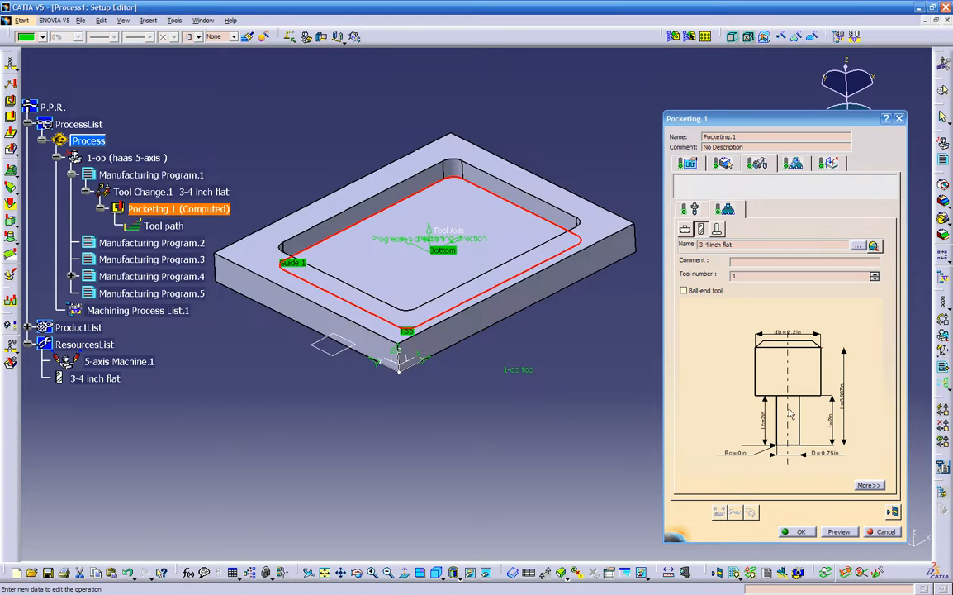
- Try a nominal diameter of 0.7in for the 3-4 inch flat tool and restore it to 0.75in
mouse_move(764, 387)
middle_down()
mouse_move(799, 354)
mouse_move(781, 343)
middle_up()
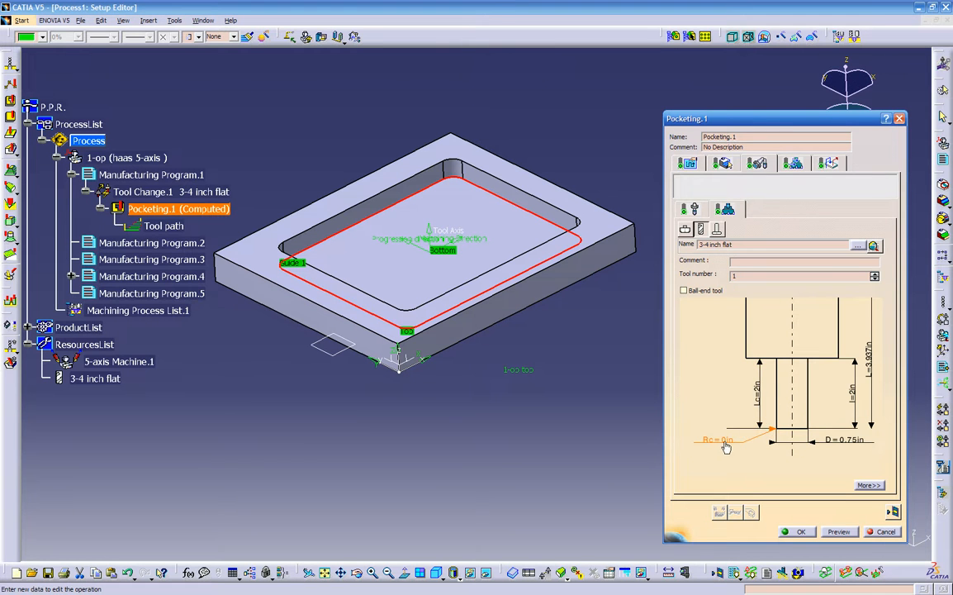
double_click(851, 439)
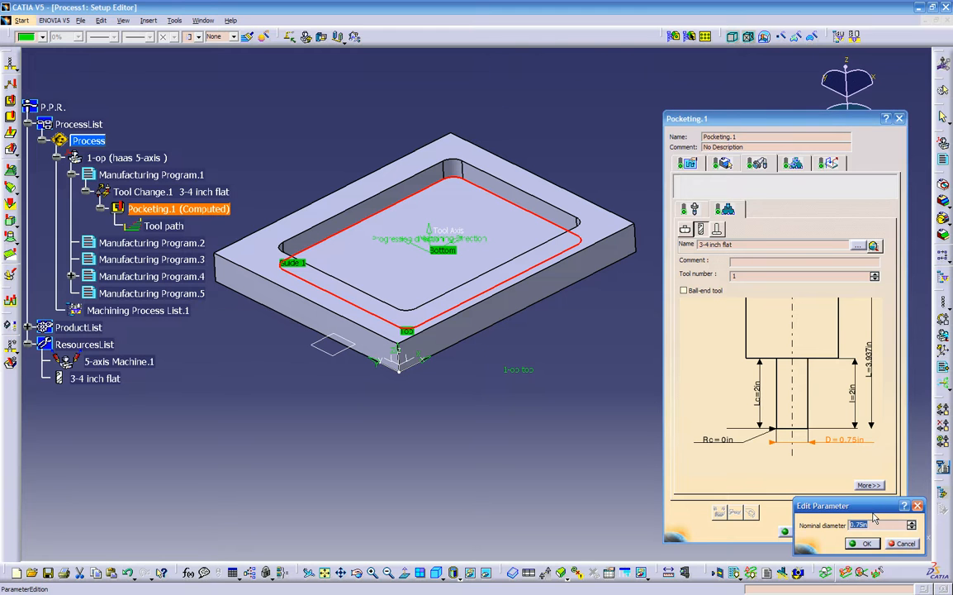
text(0.7)
key(Return)
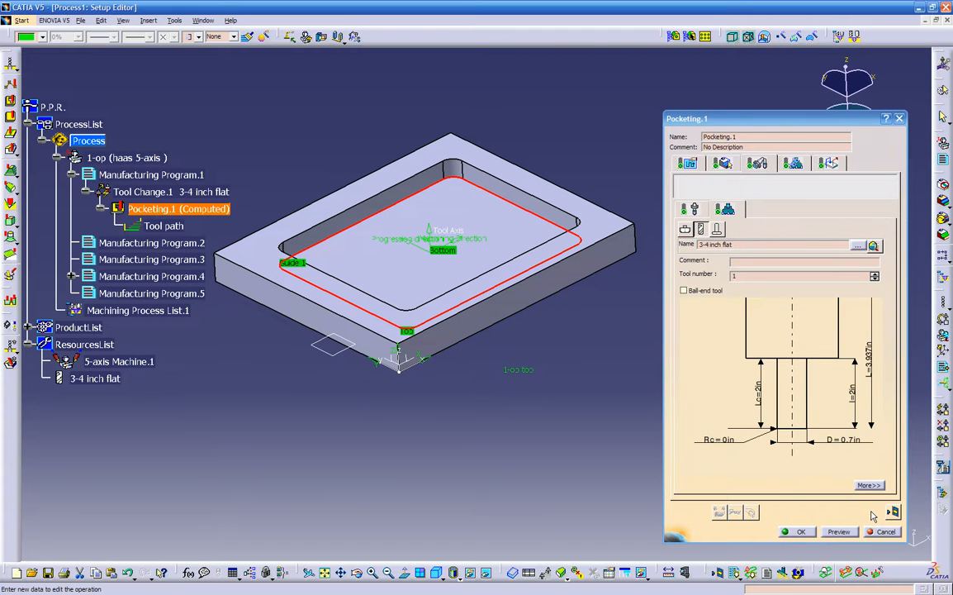
double_click(852, 440)
text(0.75in)
key(Return)
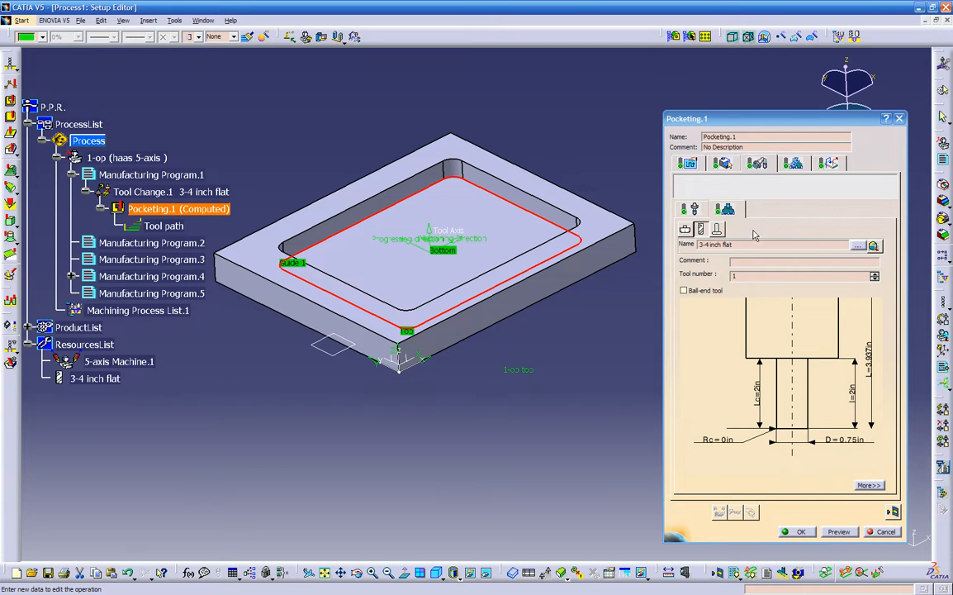
- Try to set the pocketing operation's approach feedrate to 20in, and enter 20mm_mn instead
click(793, 164)
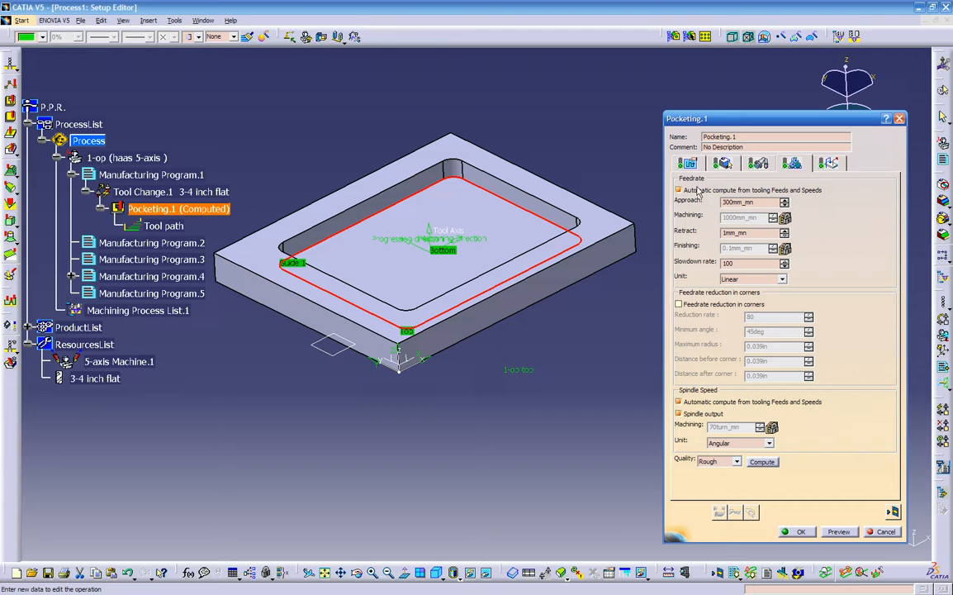
double_click(737, 202)
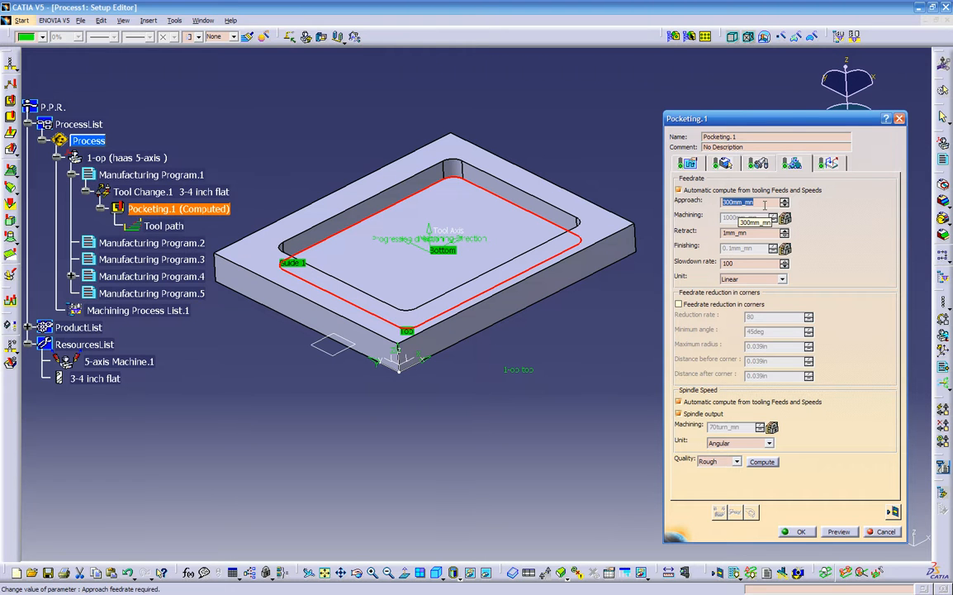
text(2)
key(Return)
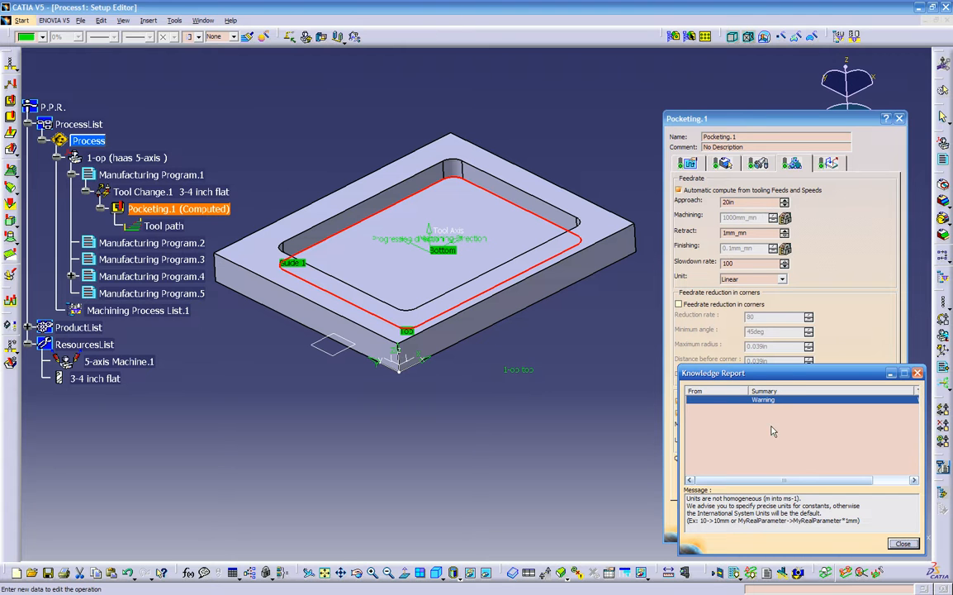
click(903, 542)
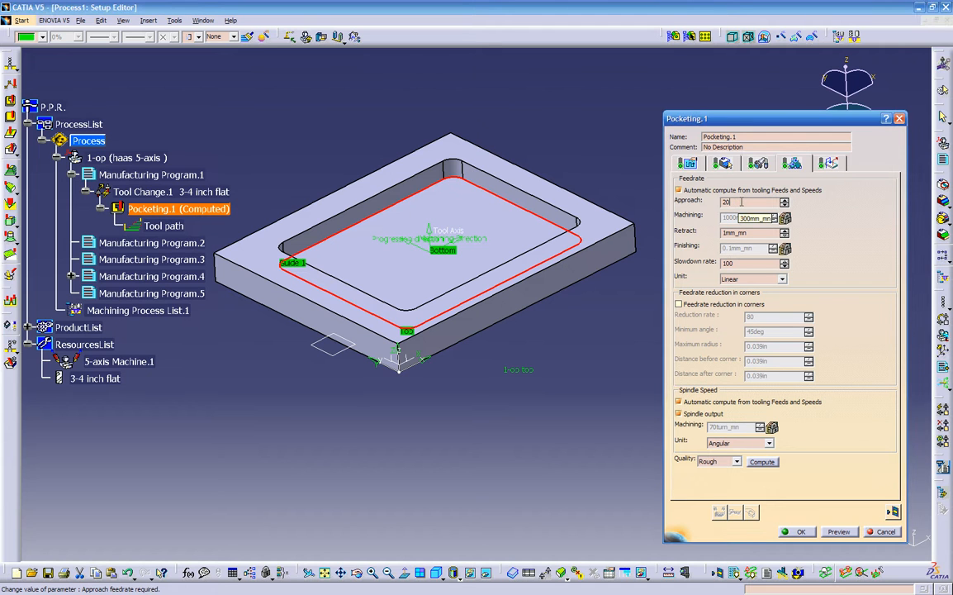
key(Tab)
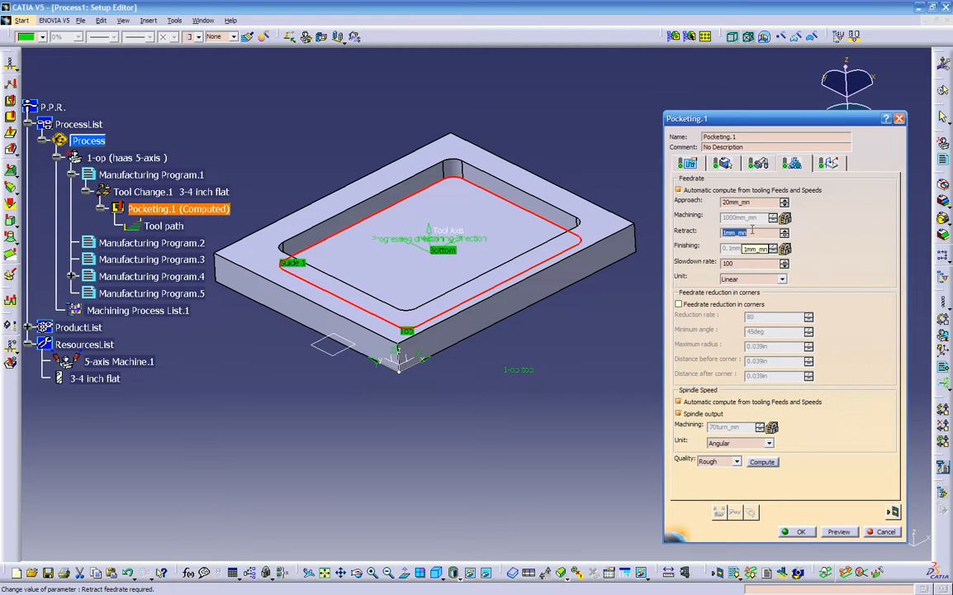
- Set the pocketing operation's retract feedrate to 100mm_mn and its approach feedrate to 50mm_mn
text(100)
drag(759, 203, 573, 199)
text(50)
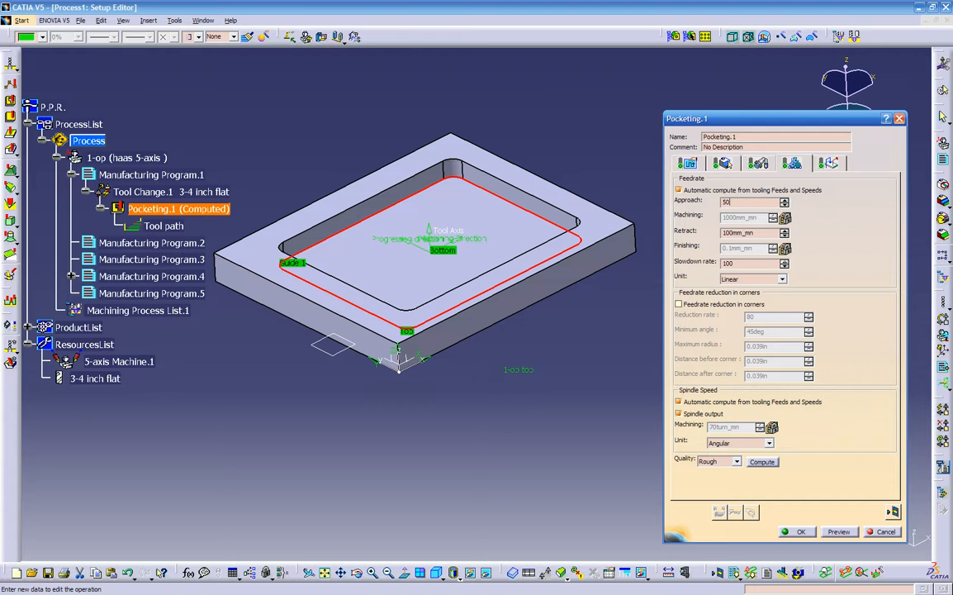
key(Tab)
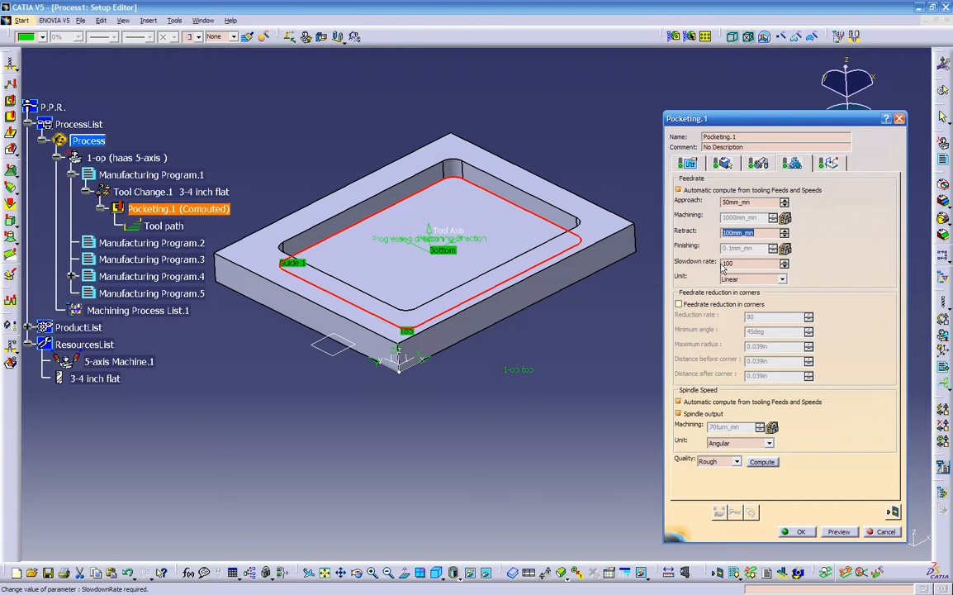
- Replace the automatically computed spindle speed with a manual 6500turn_mn and set the quality to Finish
click(717, 401)
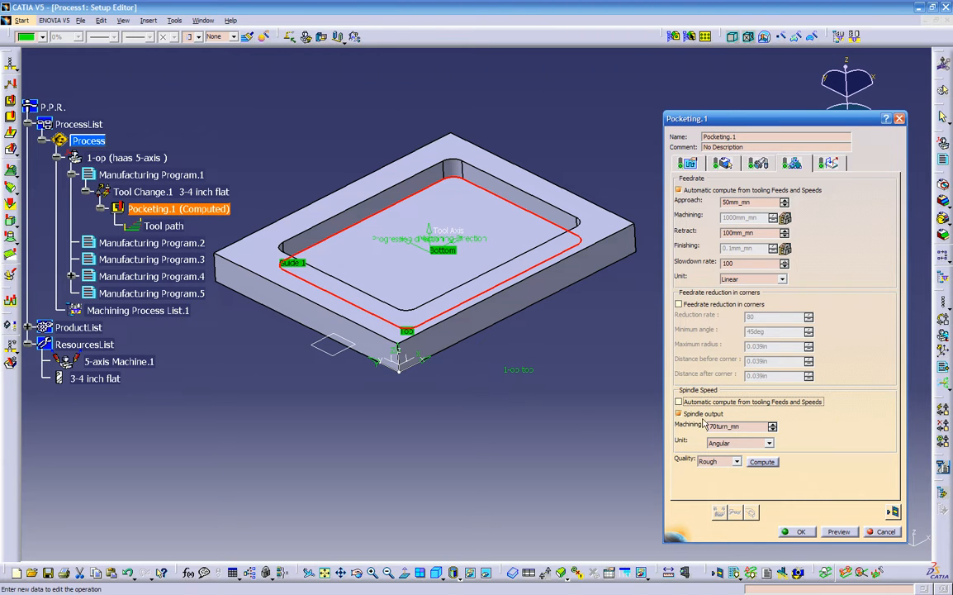
double_click(733, 427)
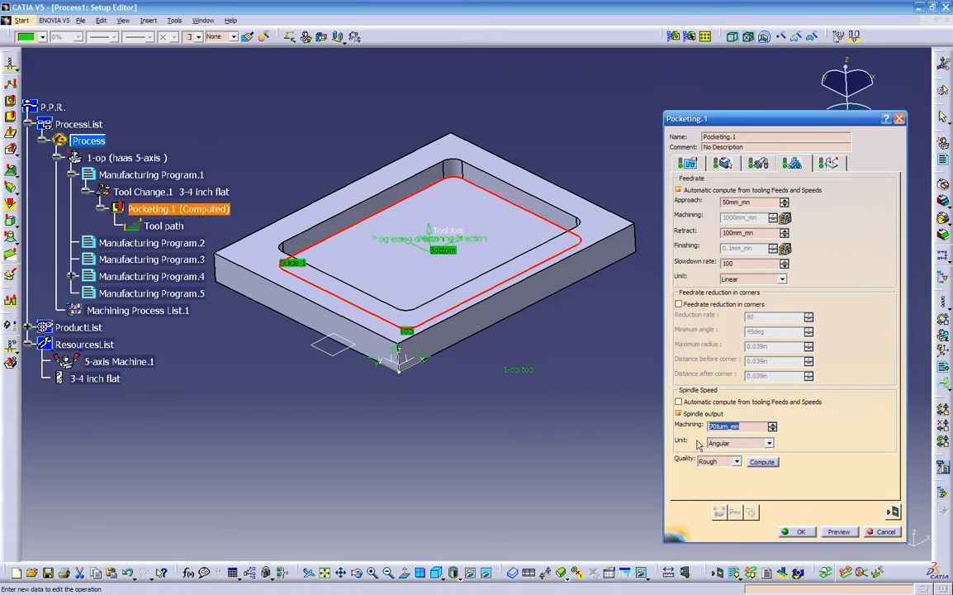
text(6500)
click(717, 461)
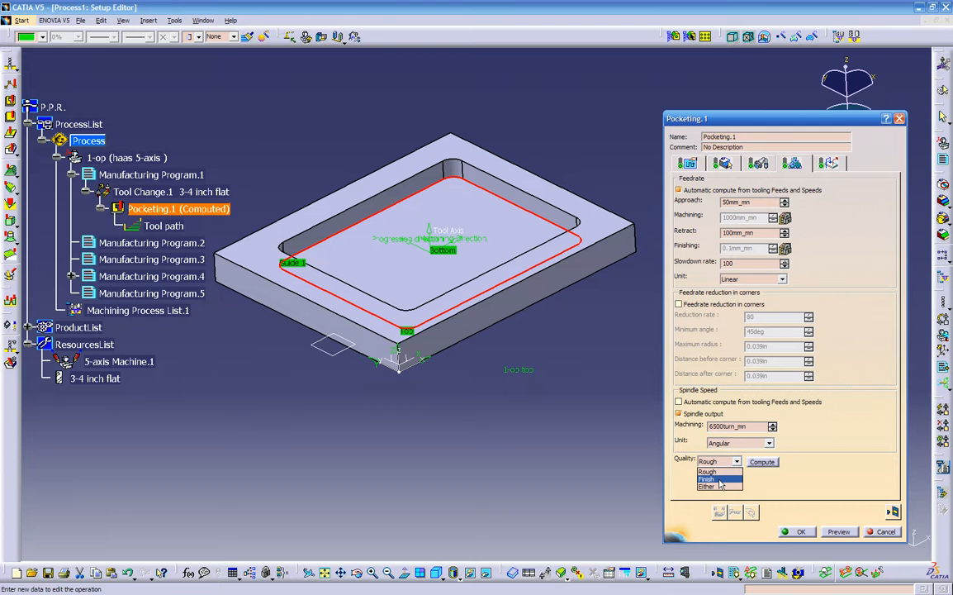
click(719, 479)
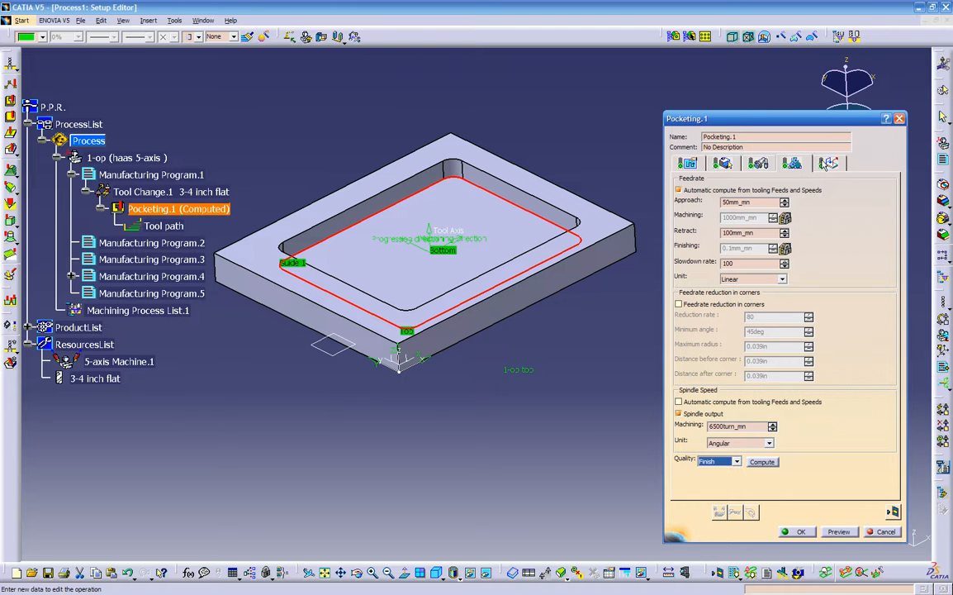
- Set the Approach macro's mode to Ramping in the pocketing operation's macro settings
click(827, 162)
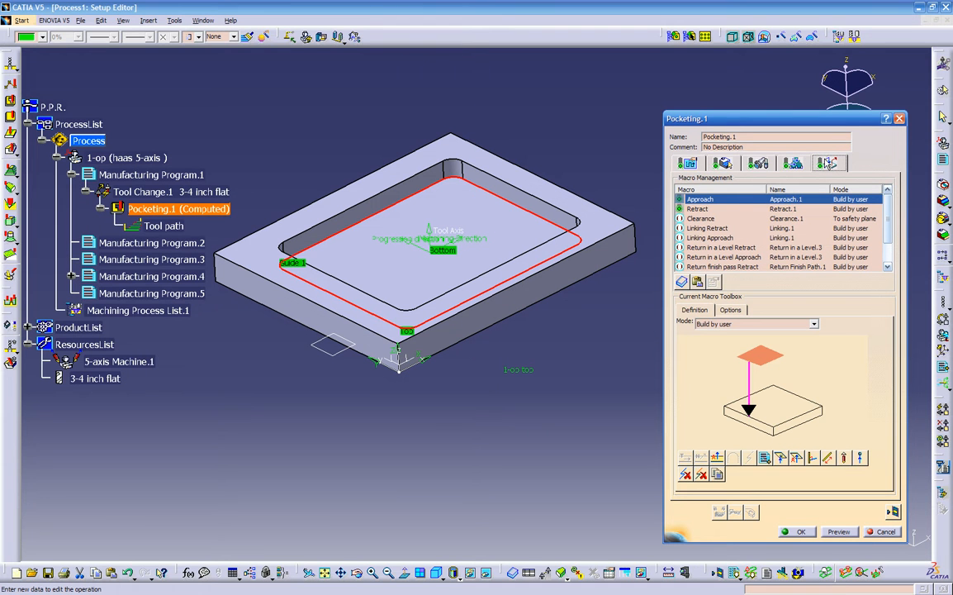
click(698, 209)
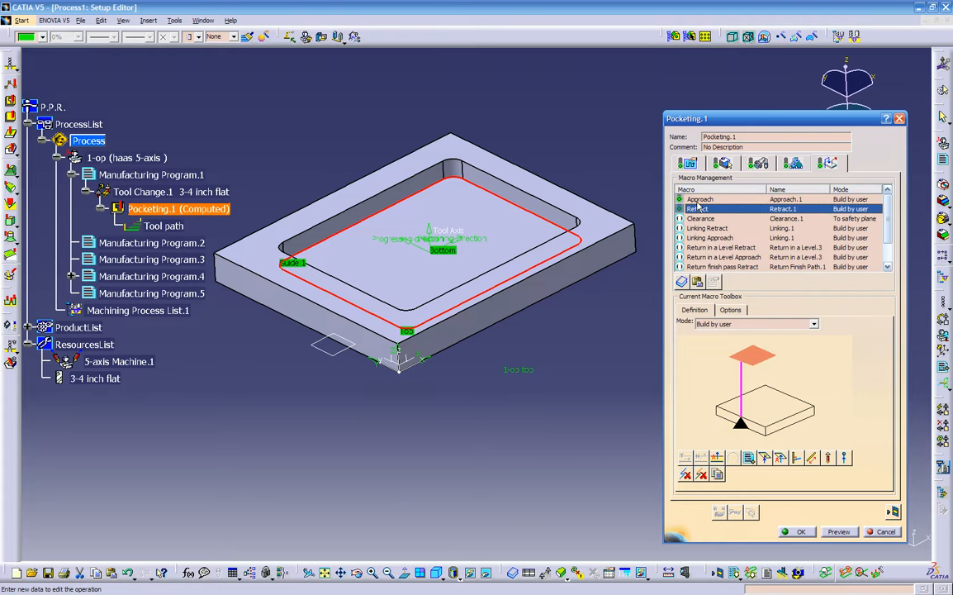
click(699, 200)
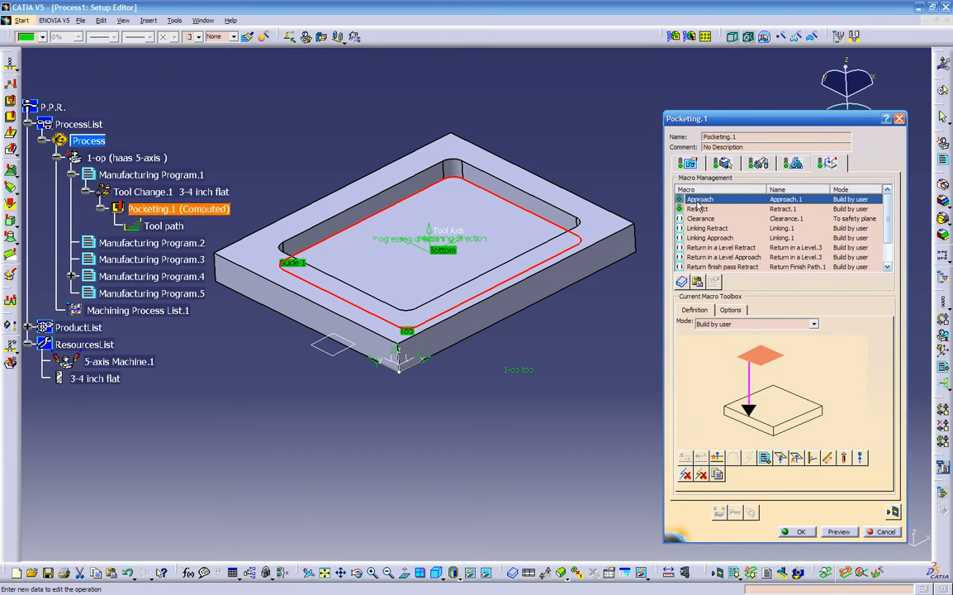
click(758, 324)
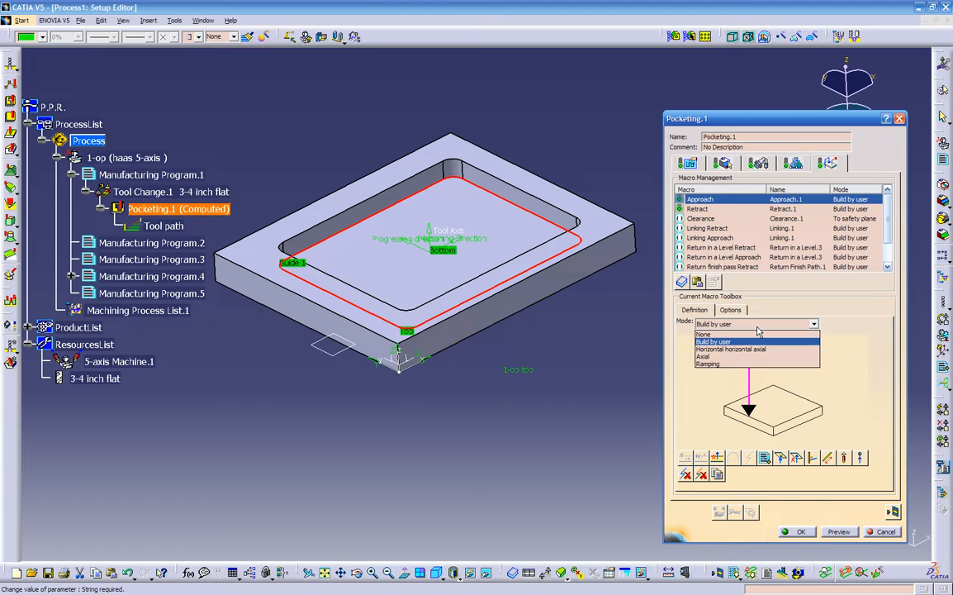
click(718, 364)
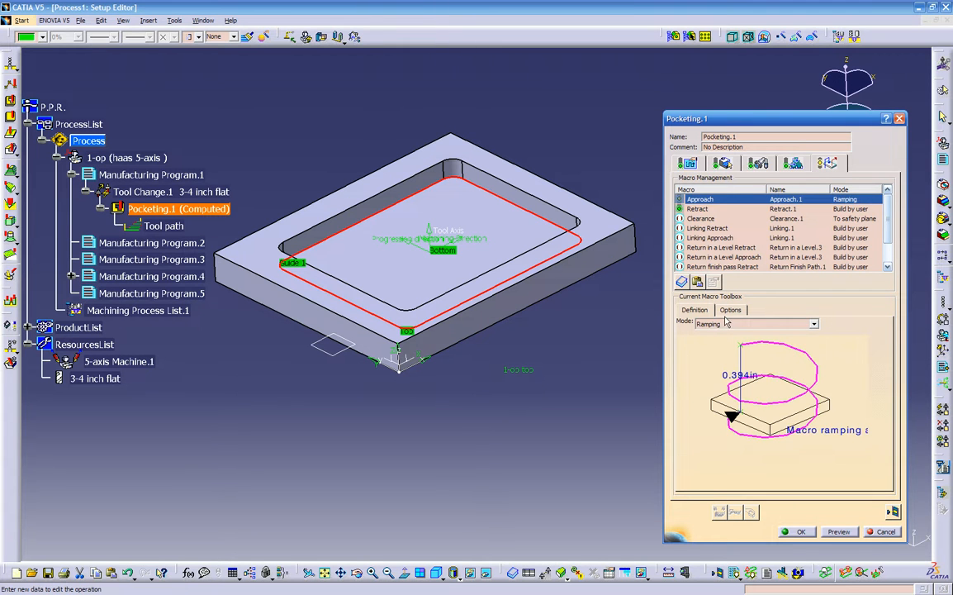
click(727, 323)
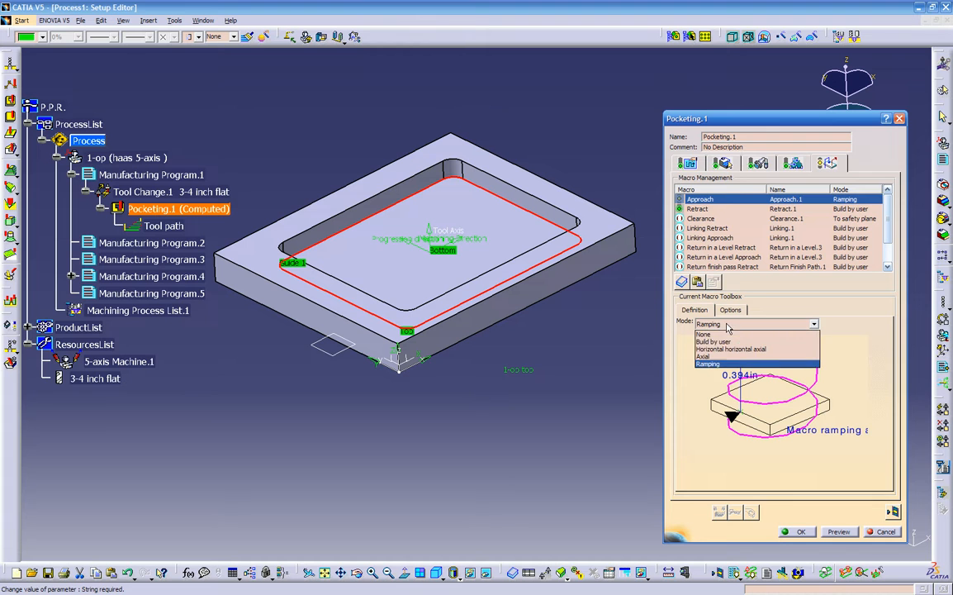
click(716, 363)
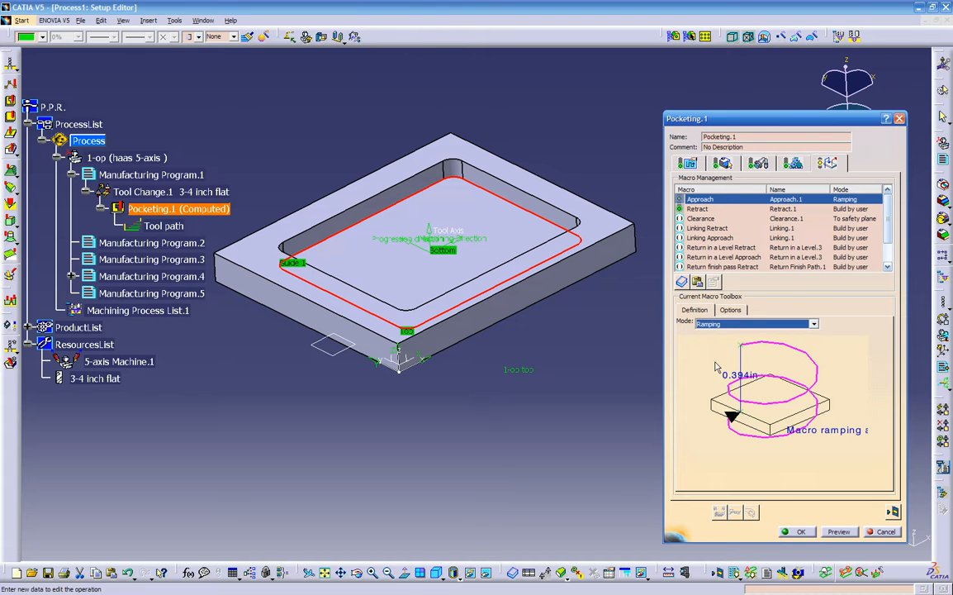
click(730, 309)
click(694, 310)
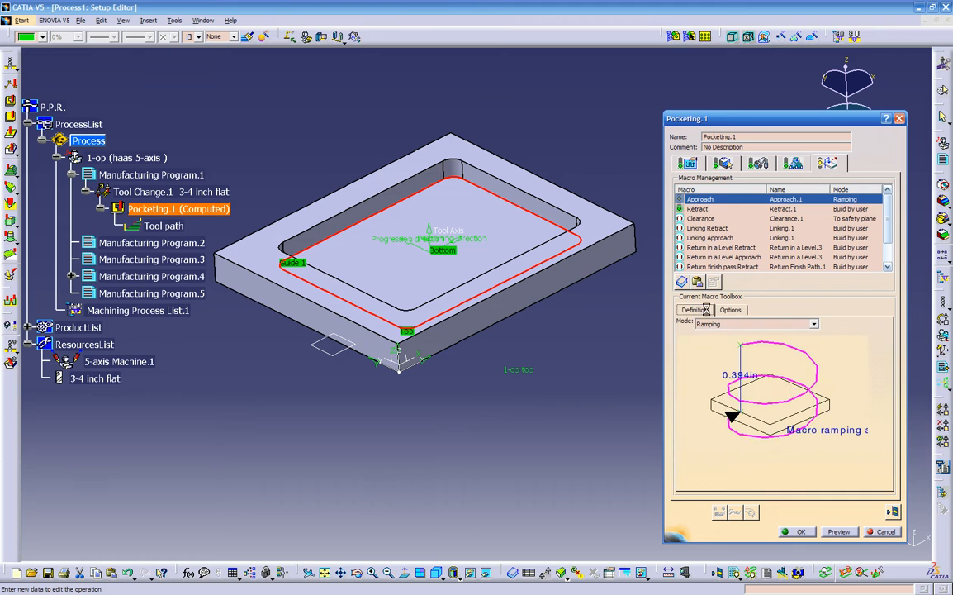
- Switch the Approach macro to Build by user and add an axial motion up to a plane above the ramp
click(725, 324)
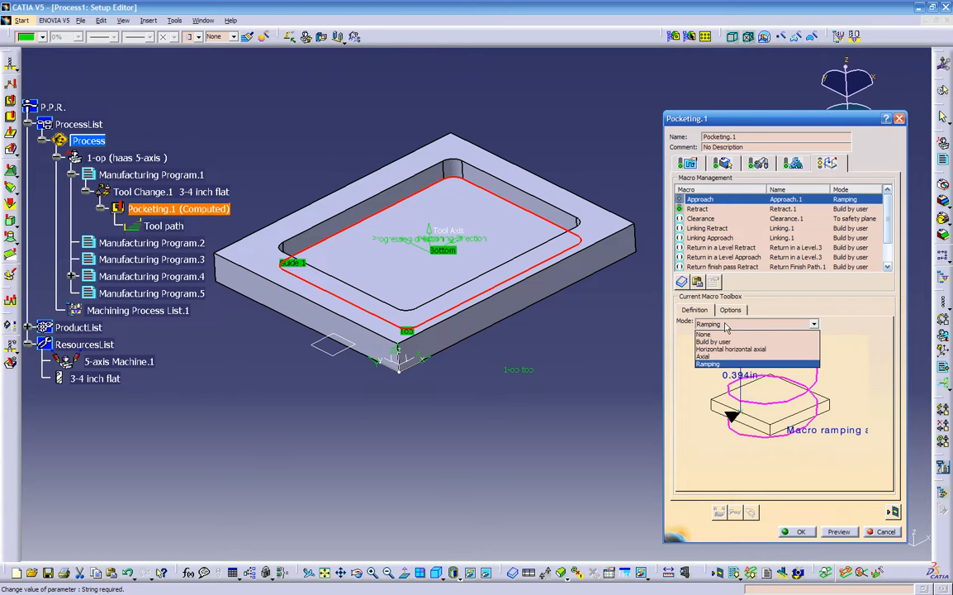
click(726, 341)
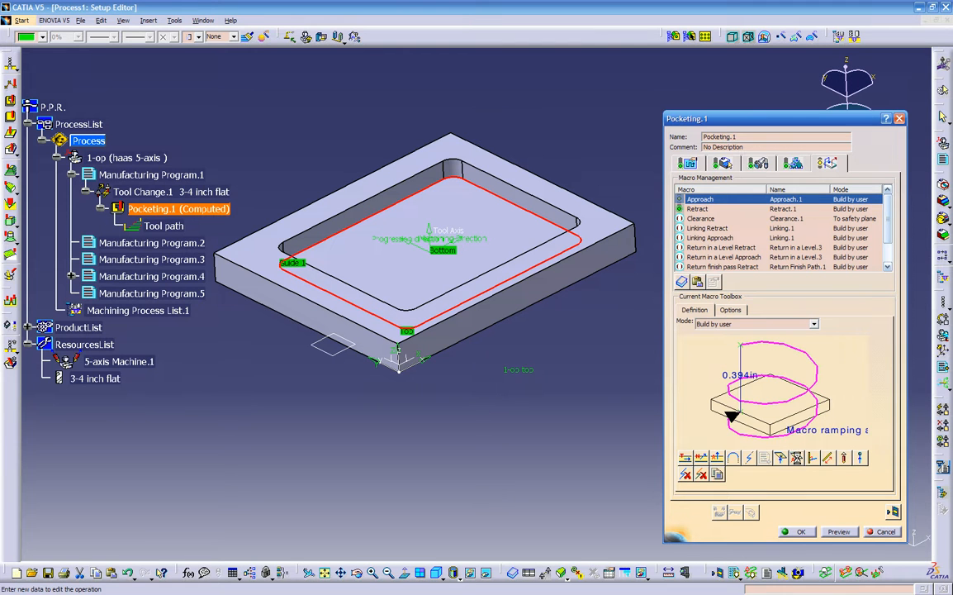
click(798, 460)
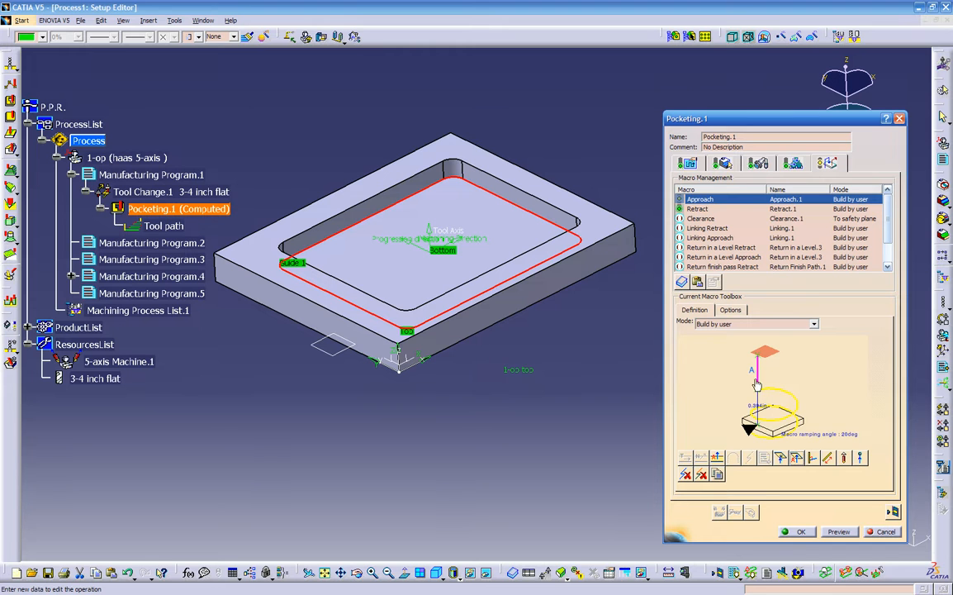
- Select the small rectangular plane beside the part's corner as the limit plane of the approach's axial motion
click(769, 354)
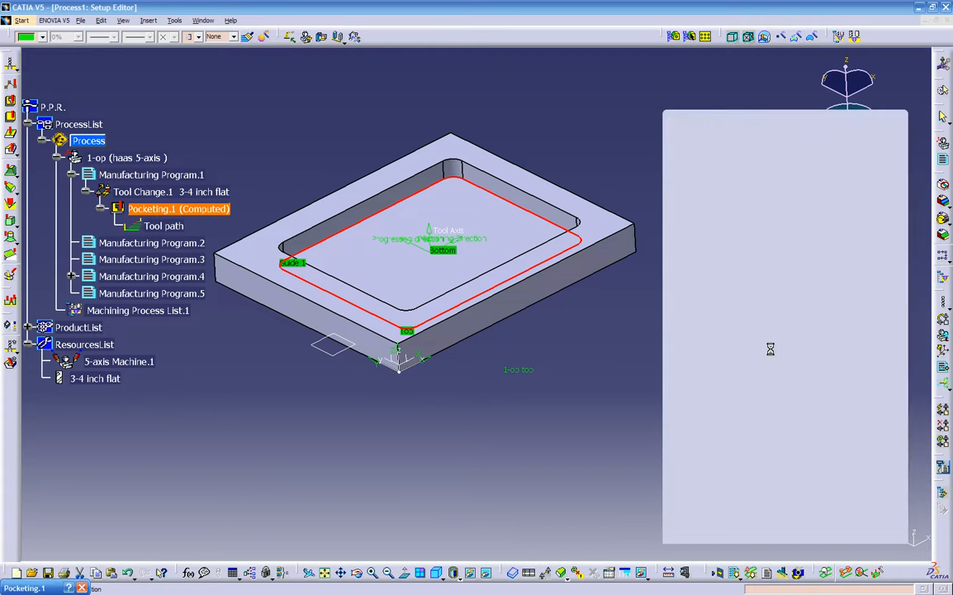
middle_drag(576, 431, 529, 383)
click(374, 299)
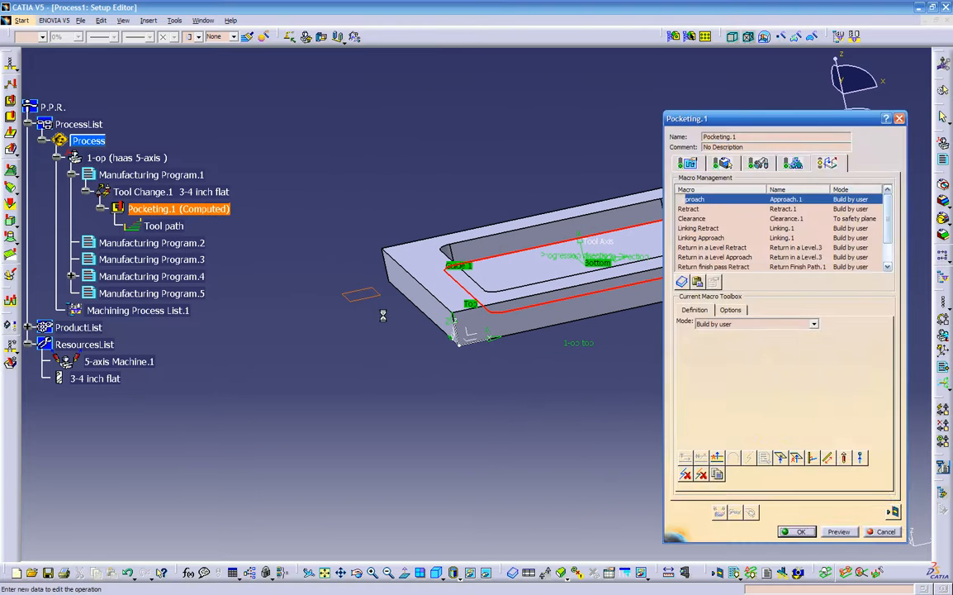
middle_drag(508, 436, 528, 319)
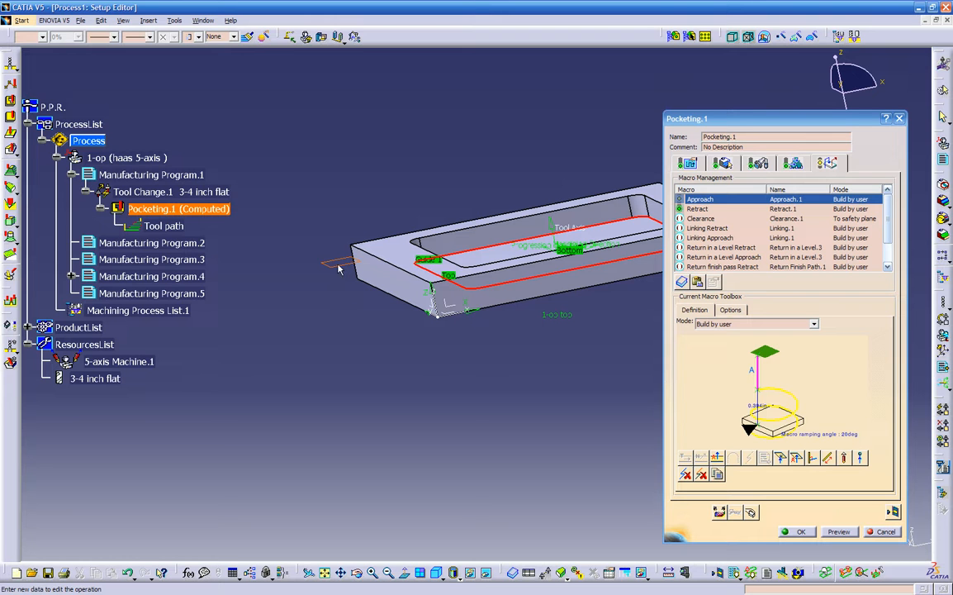
- Set the ramping motion's vertical safety distance to 0.25in and make the ramp the active motion of the Approach macro
middle_drag(716, 403, 740, 385)
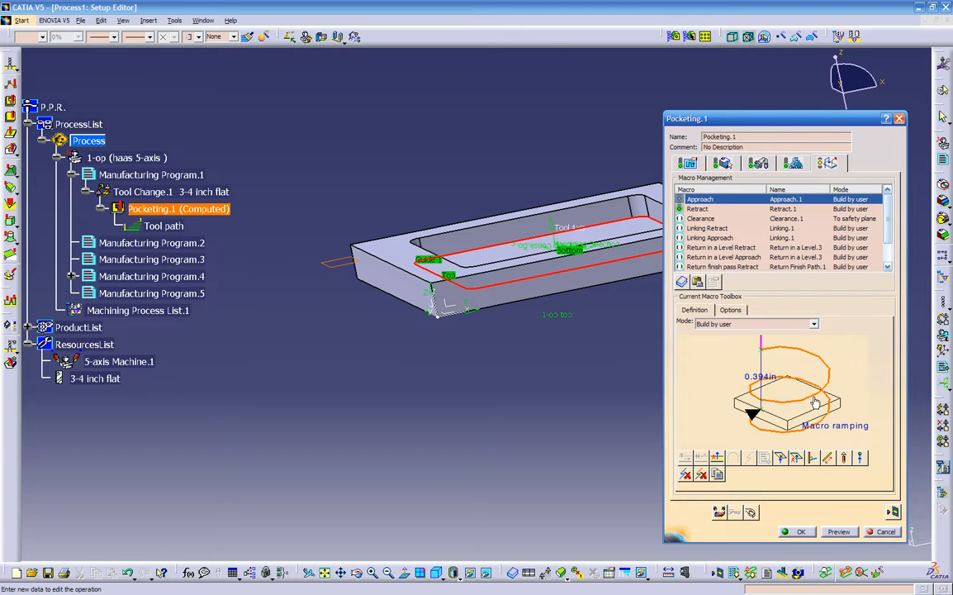
double_click(761, 378)
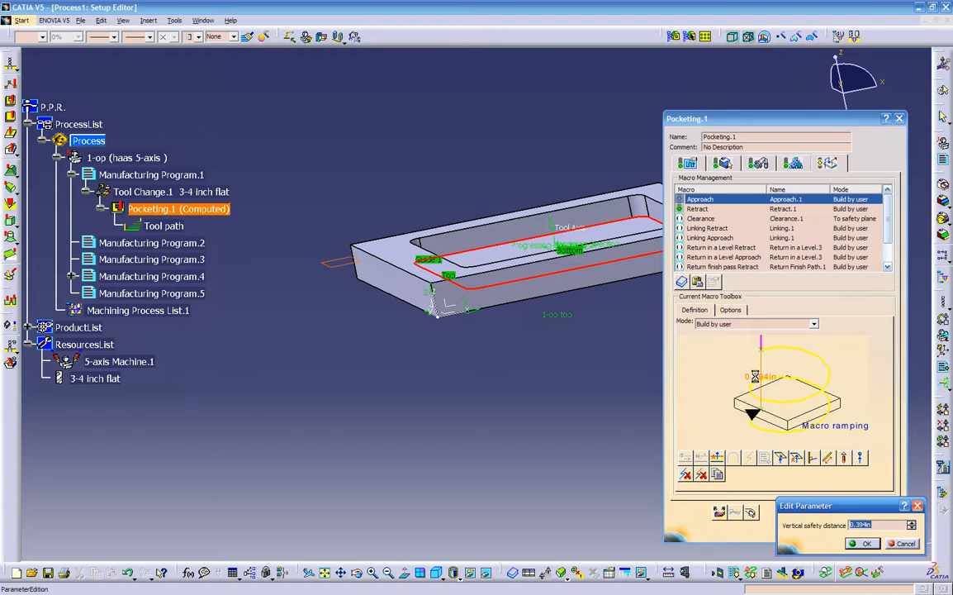
text(0.25)
key(Return)
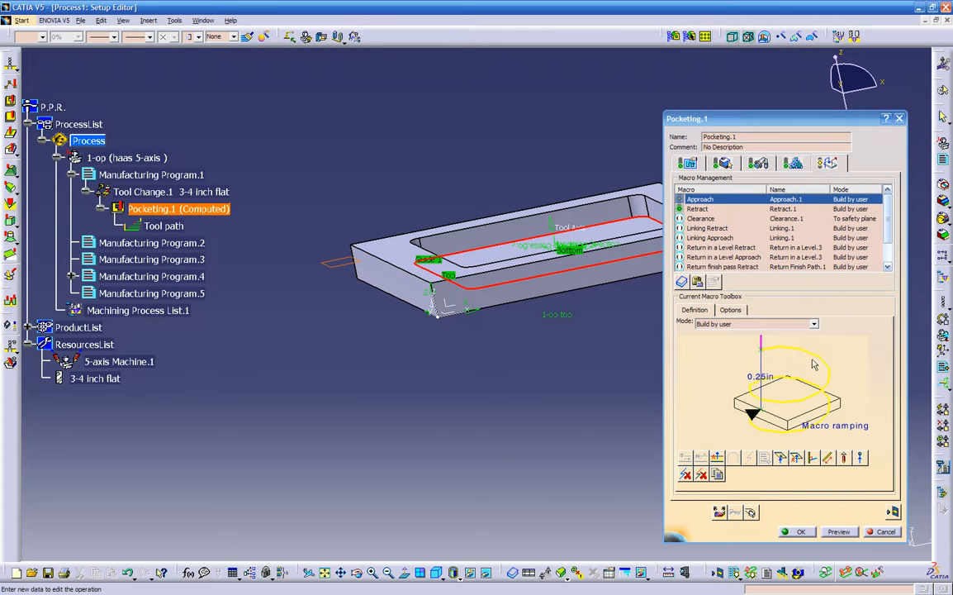
double_click(815, 359)
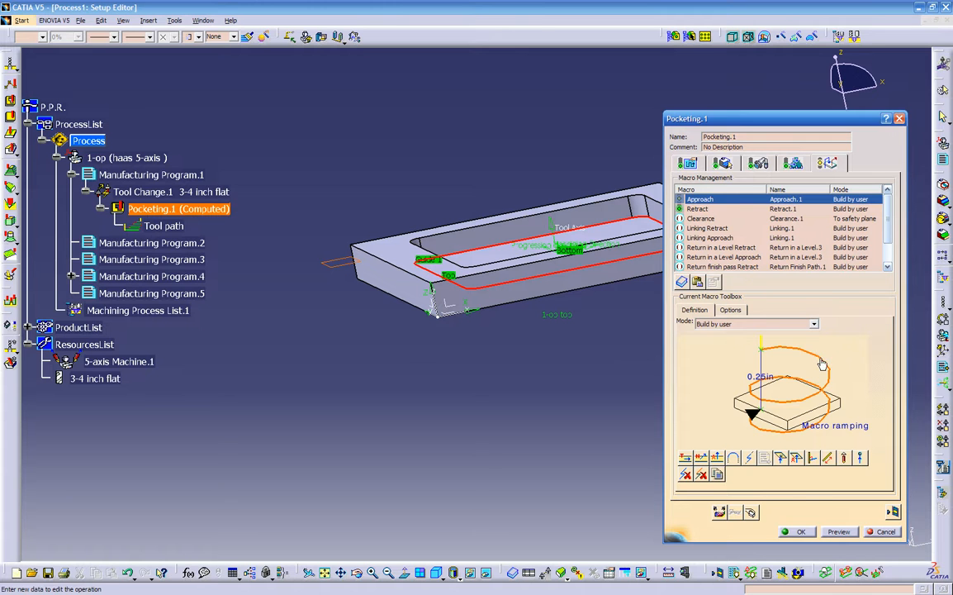
- Set the Approach ramping motion's horizontal safety distance to 0.5in and its ramping angle to 10deg
drag(830, 341, 566, 318)
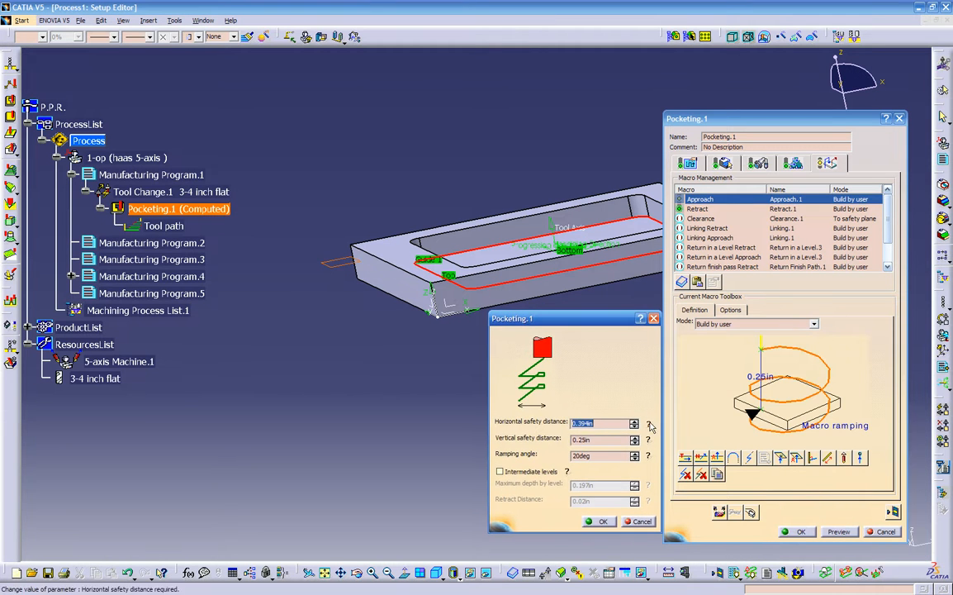
click(649, 424)
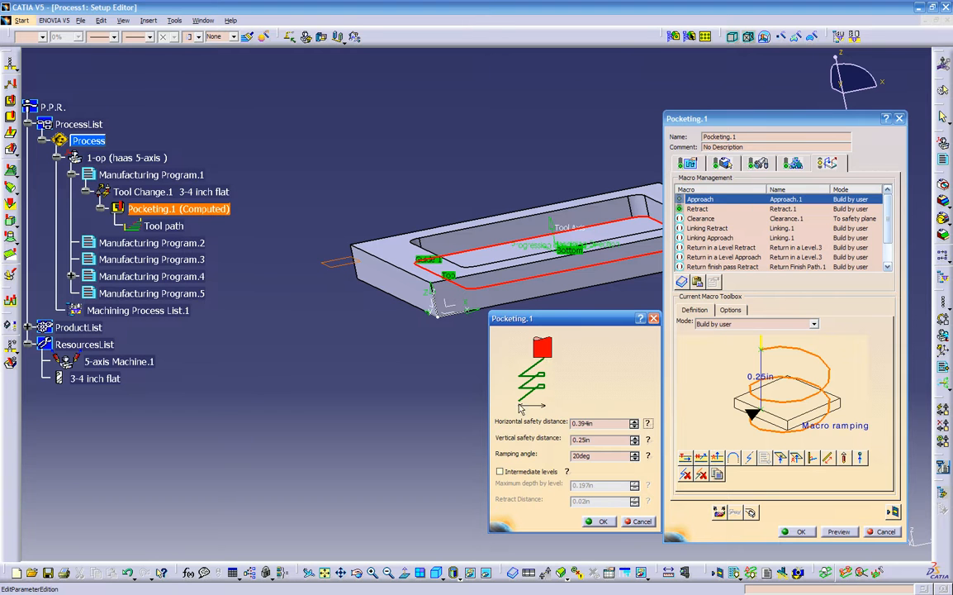
drag(597, 424, 538, 428)
text(0.5)
key(Return)
click(646, 439)
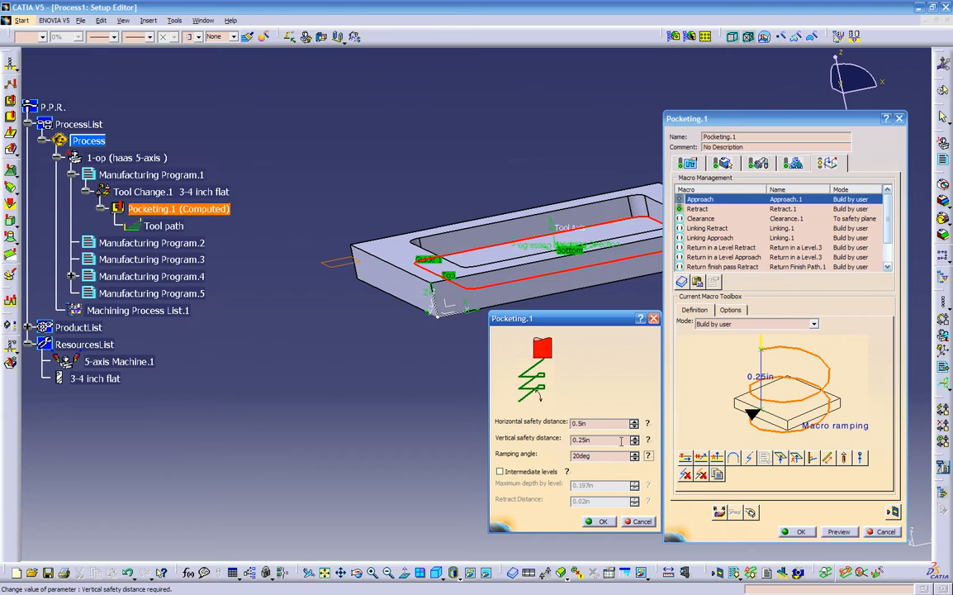
double_click(582, 455)
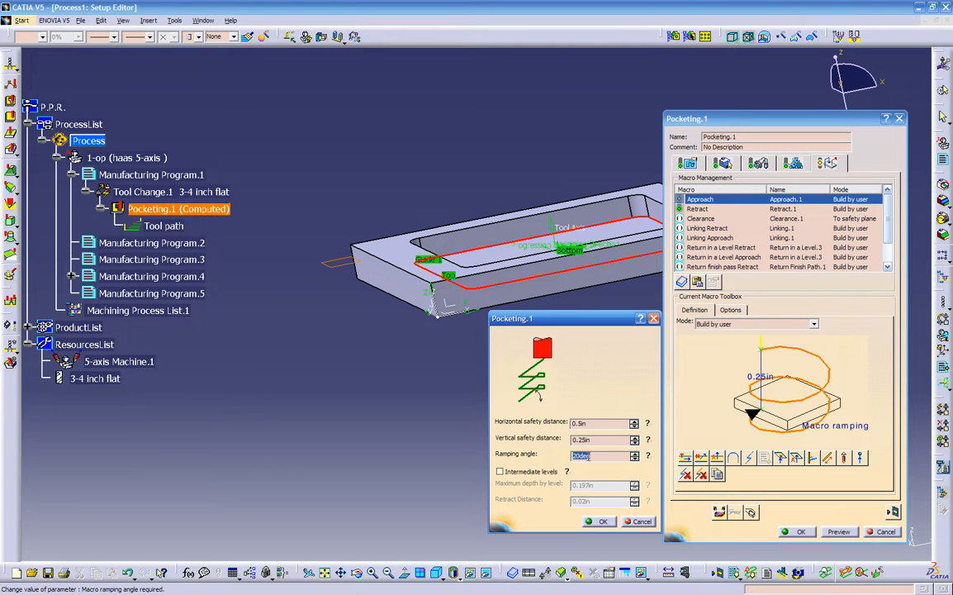
text(10)
key(Return)
click(589, 521)
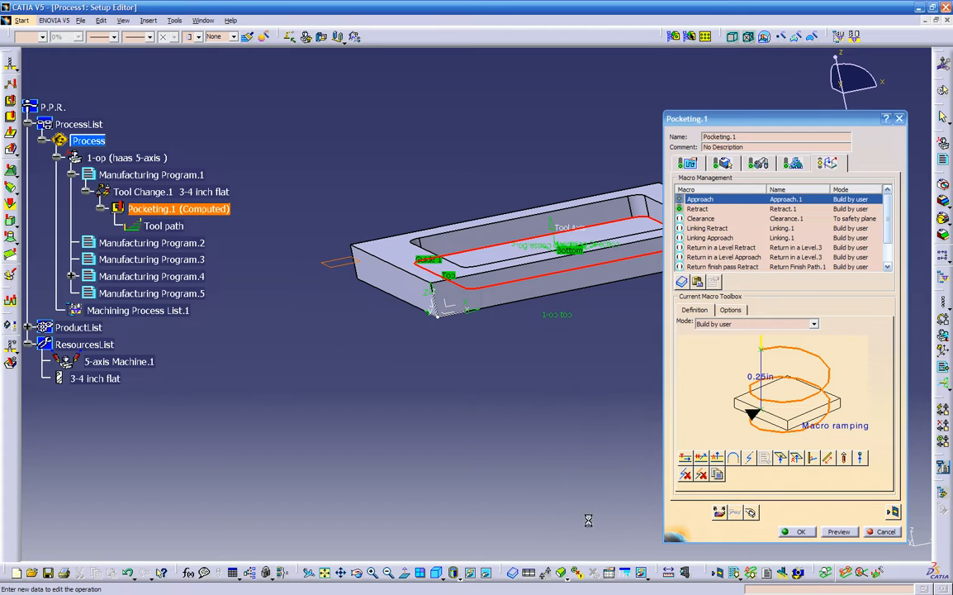
- Clear all motions of the Retract macro and add a single axial motion up to a plane
click(696, 208)
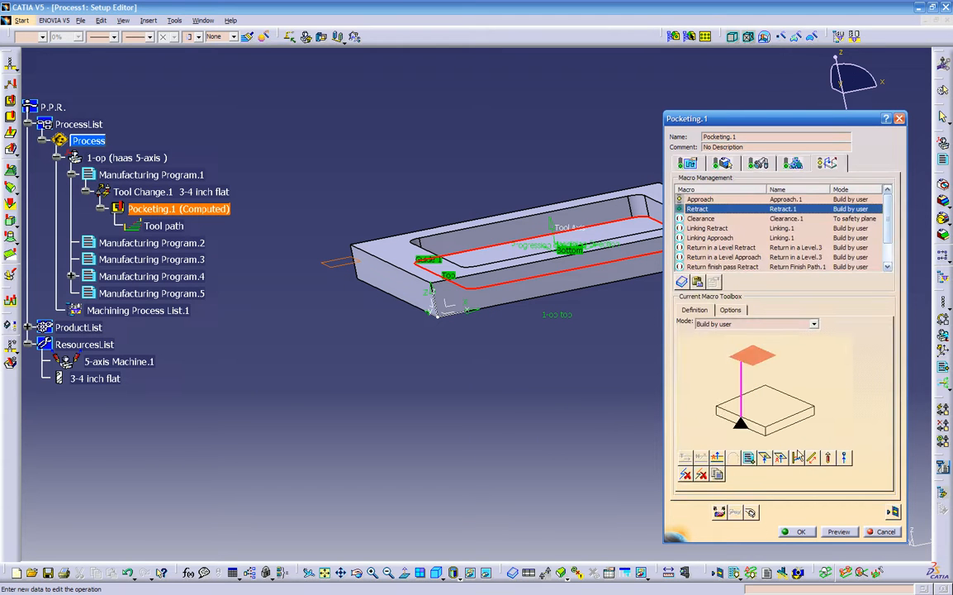
click(780, 458)
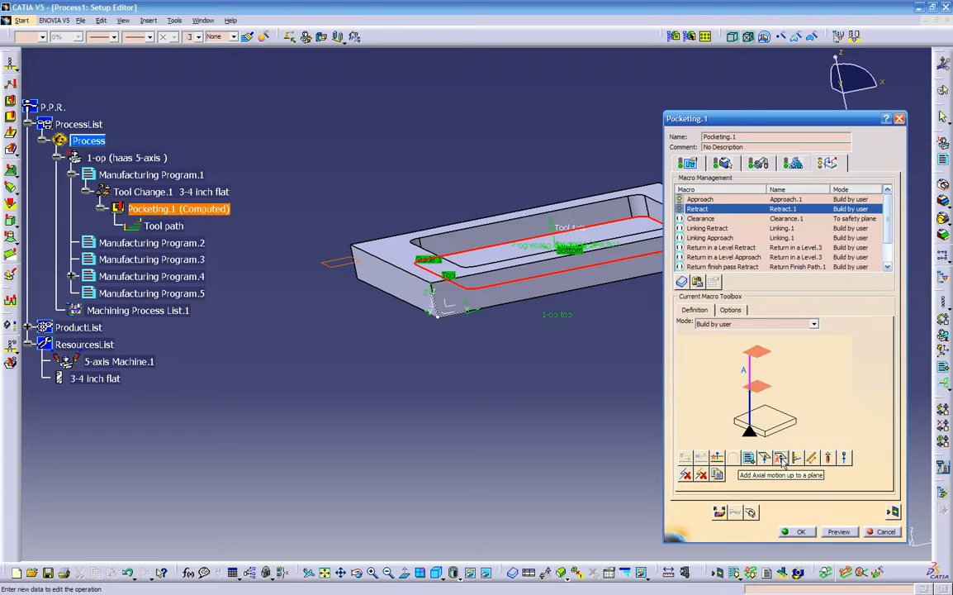
click(779, 459)
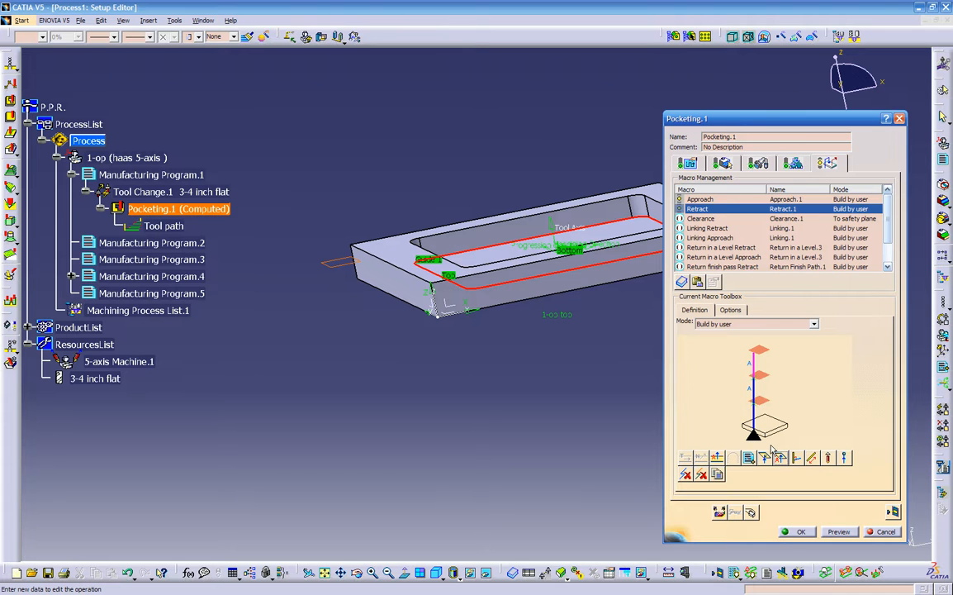
click(685, 474)
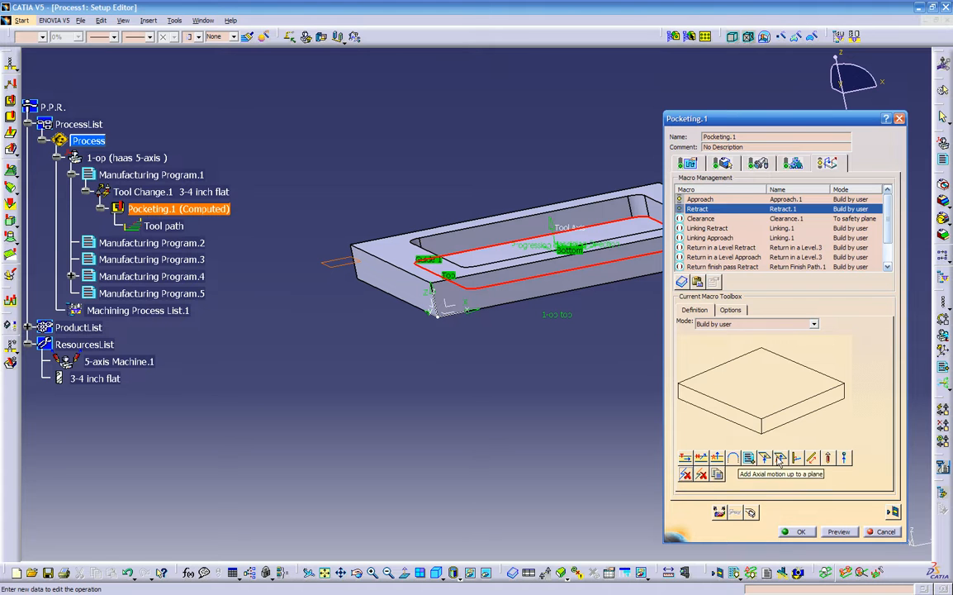
click(779, 460)
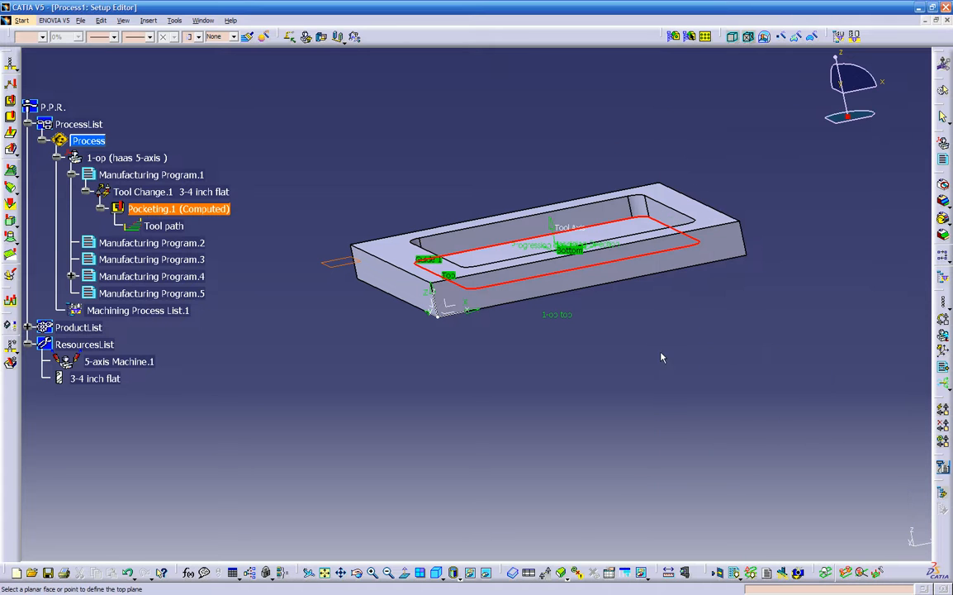
- Select the small rectangular plane beside the part's corner as the limit plane of the retract's axial motion
middle_drag(645, 348, 654, 360)
click(339, 269)
middle_drag(332, 266, 554, 372)
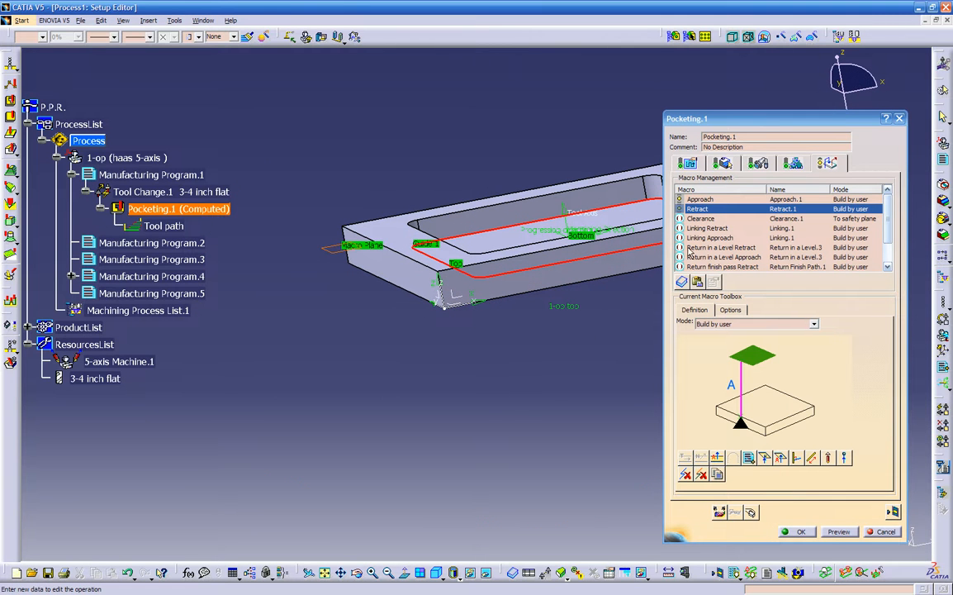
middle_drag(590, 316, 558, 345)
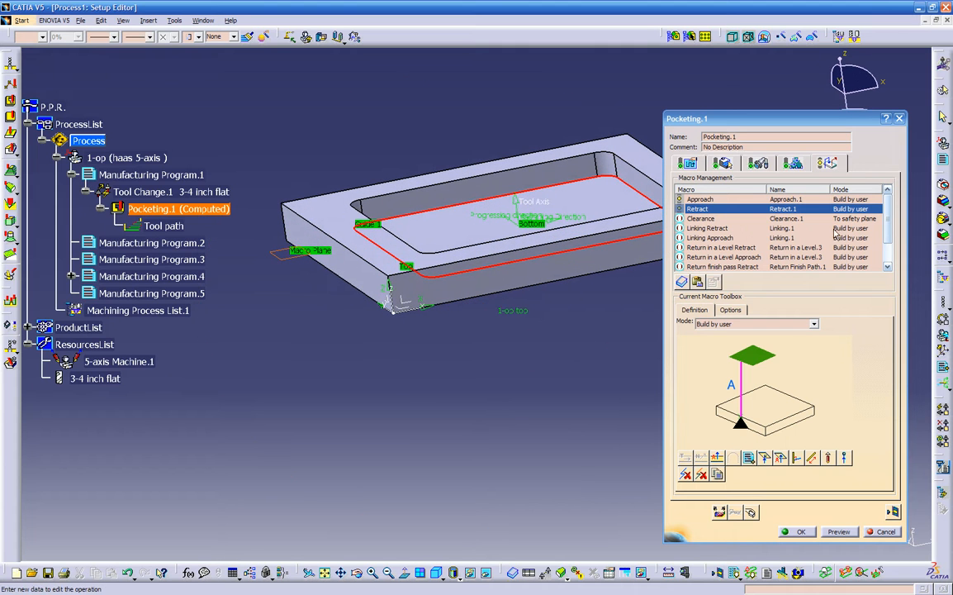
- Look over the remaining macros and try activating the Linking Retract and Linking Approach macros, deactivating both again
scroll(801, 242, down, 1)
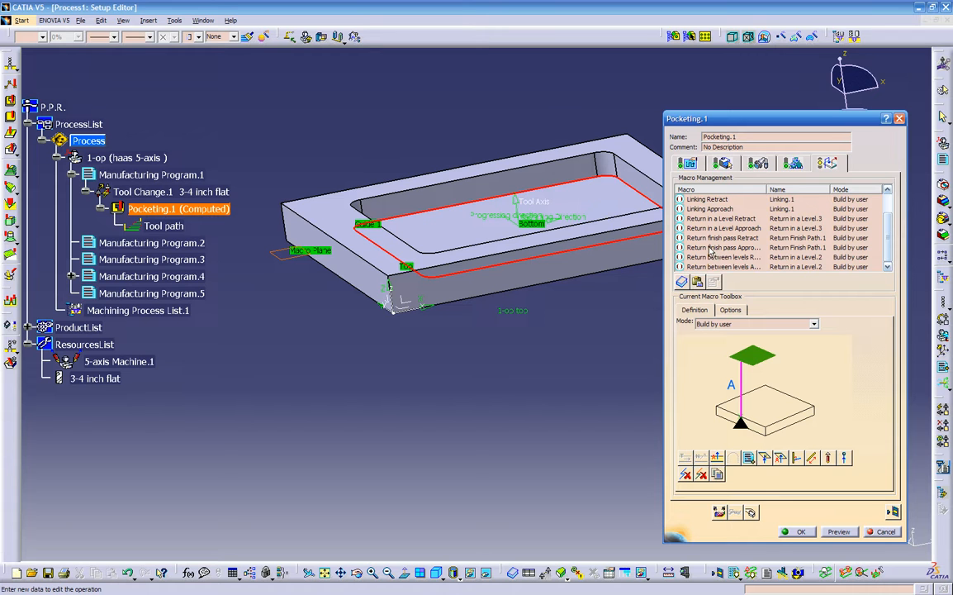
drag(766, 189, 783, 189)
scroll(773, 211, up, 1)
click(773, 208)
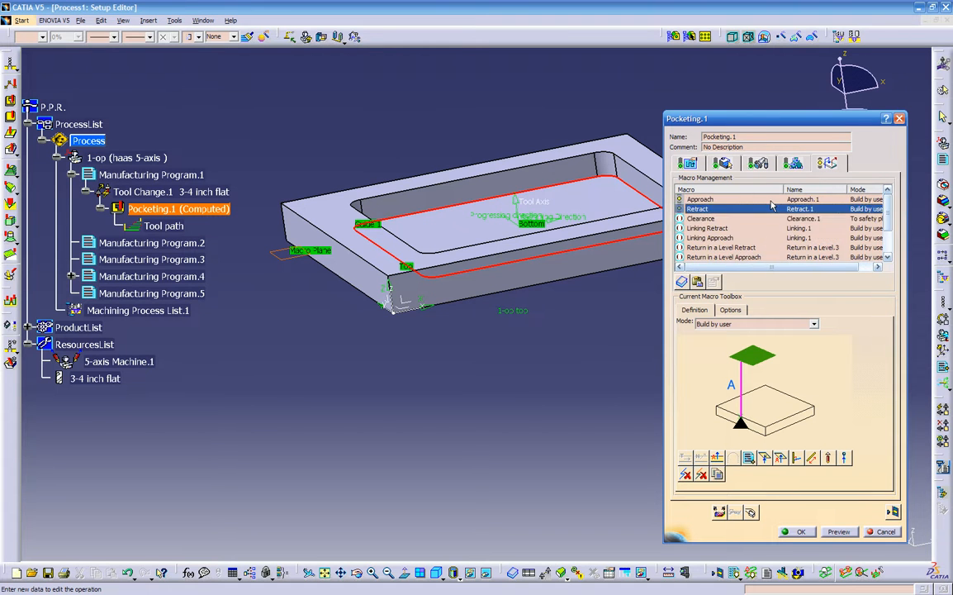
click(691, 227)
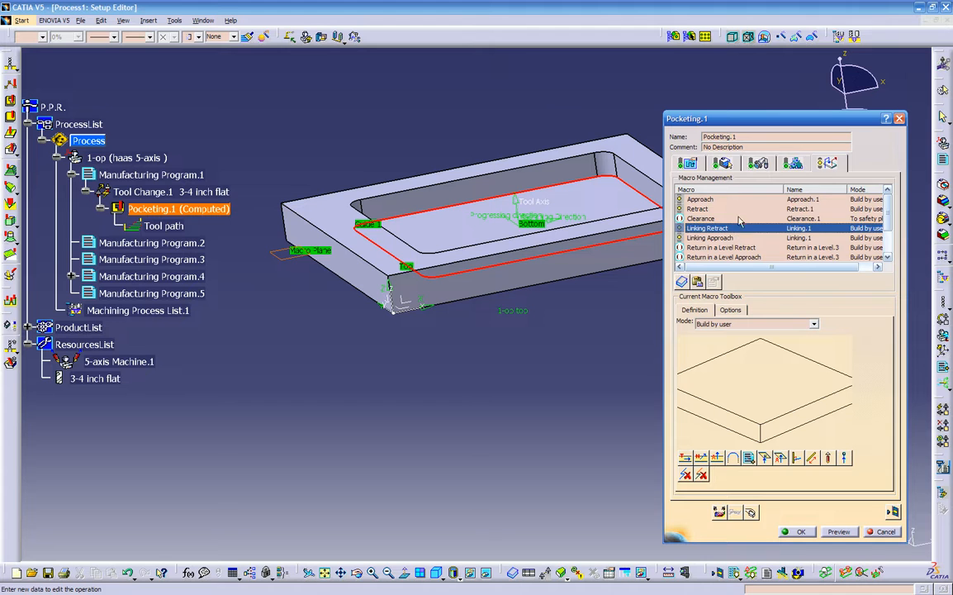
click(698, 208)
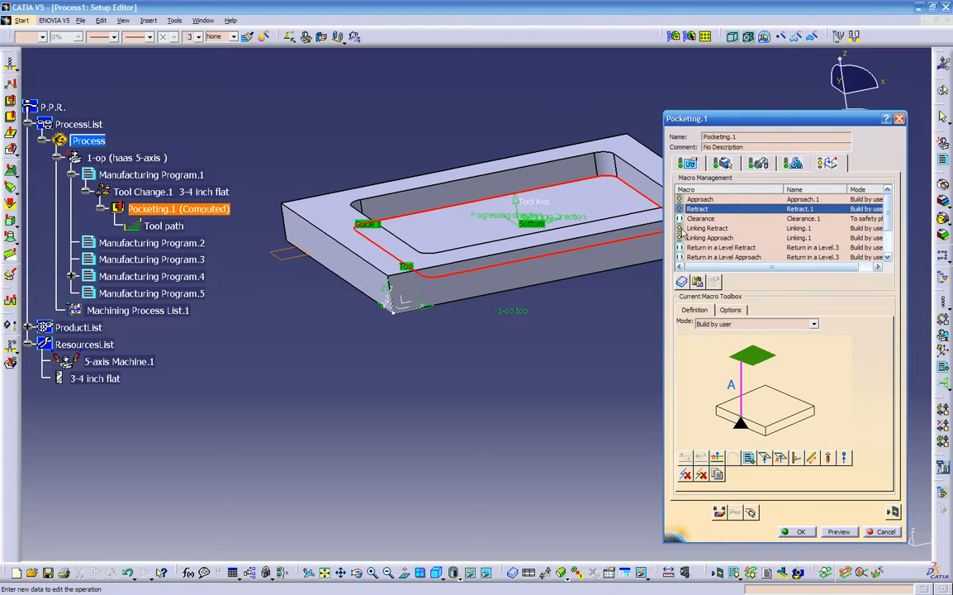
click(703, 231)
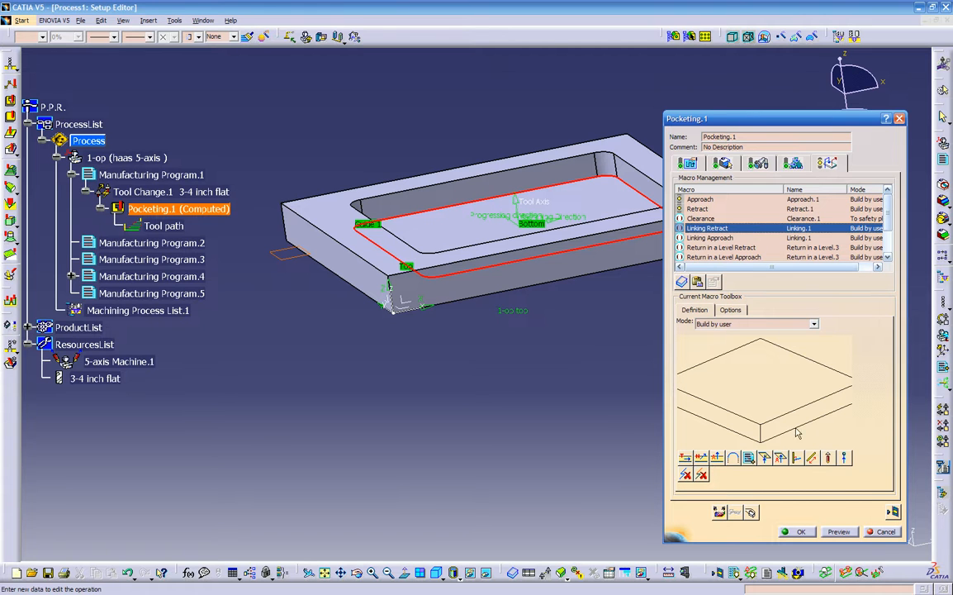
- Compute the pocketing tool path and inspect its approach and retract motions from the side
click(892, 511)
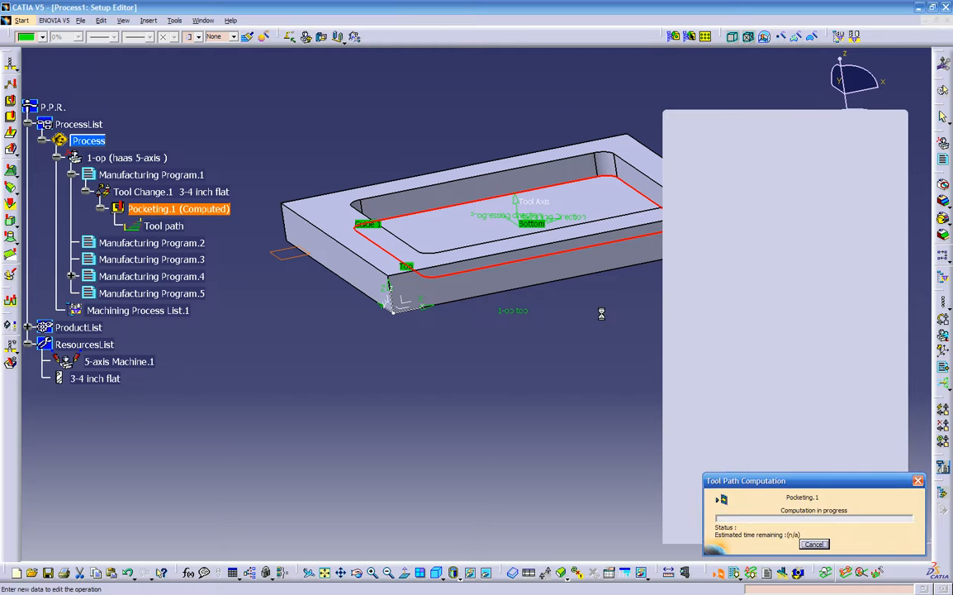
middle_drag(569, 370, 492, 267)
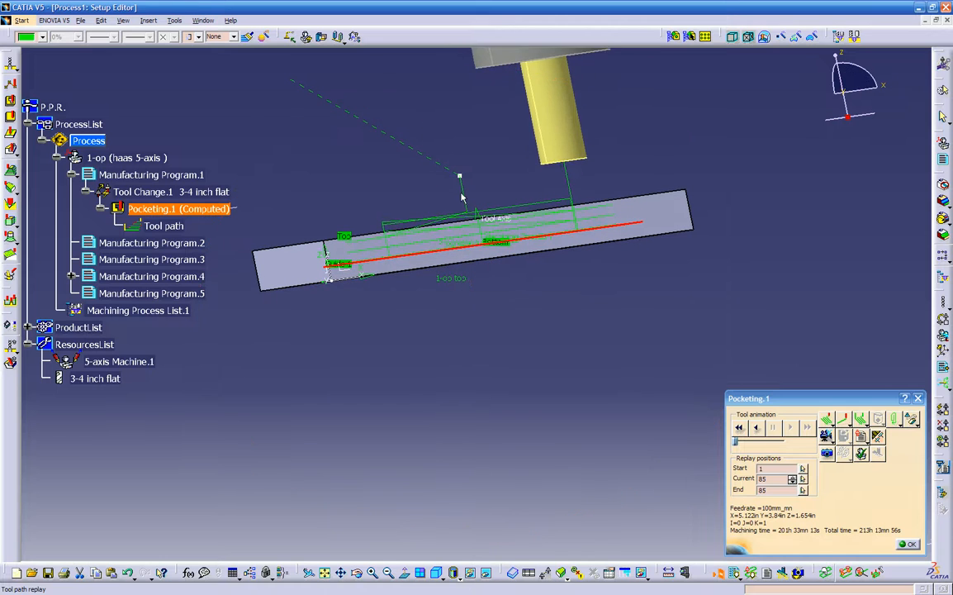
middle_drag(530, 303, 673, 328)
middle_drag(555, 180, 674, 390)
- Rewind the tool path replay to its first position and switch it to point-to-point mode
click(740, 428)
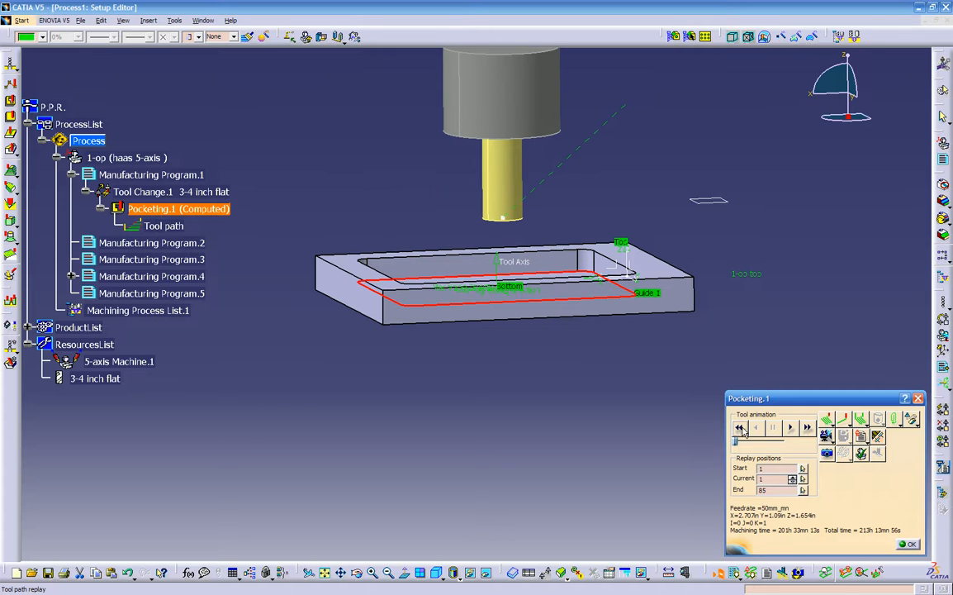
click(836, 426)
click(831, 398)
click(860, 420)
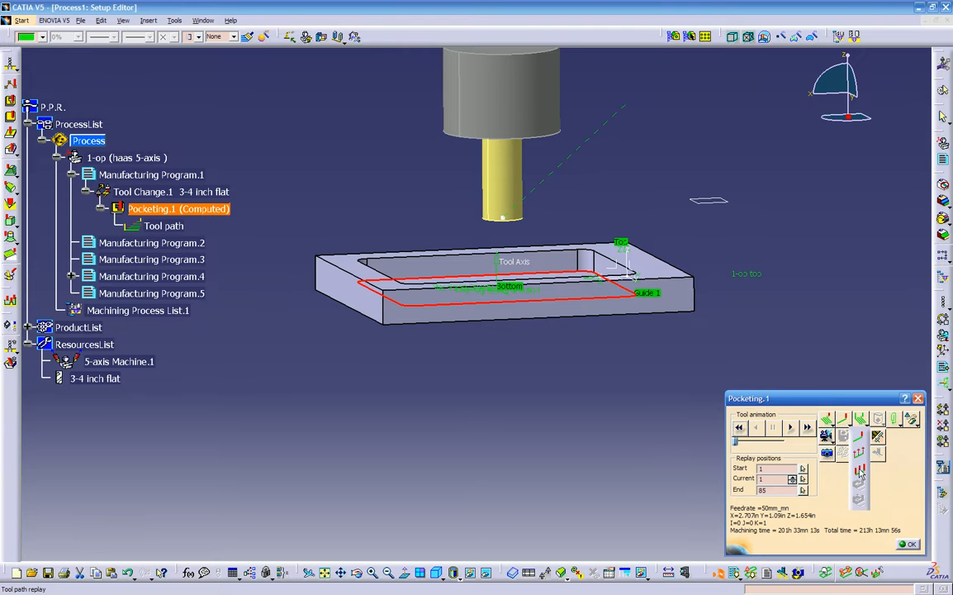
click(834, 424)
click(833, 424)
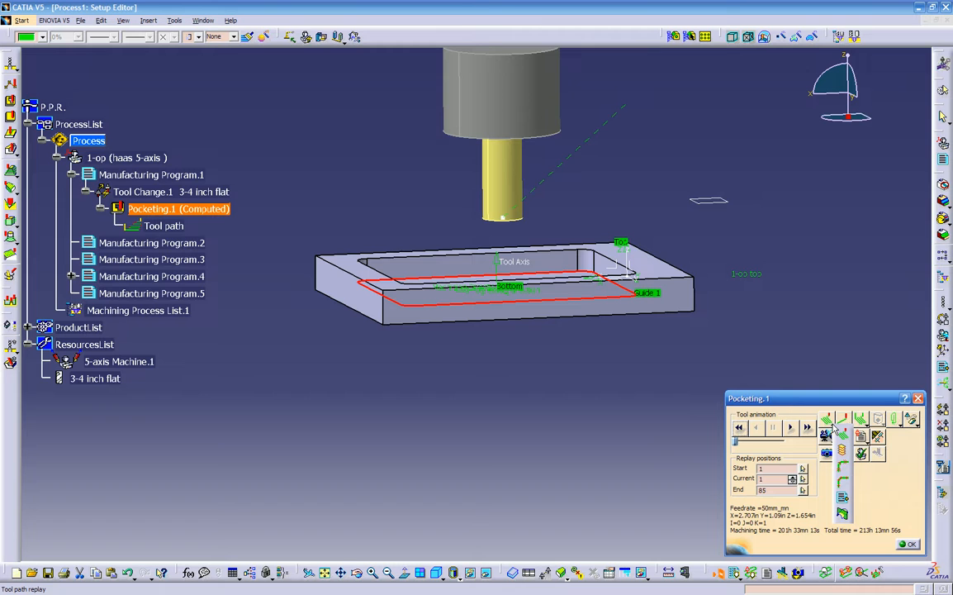
click(842, 483)
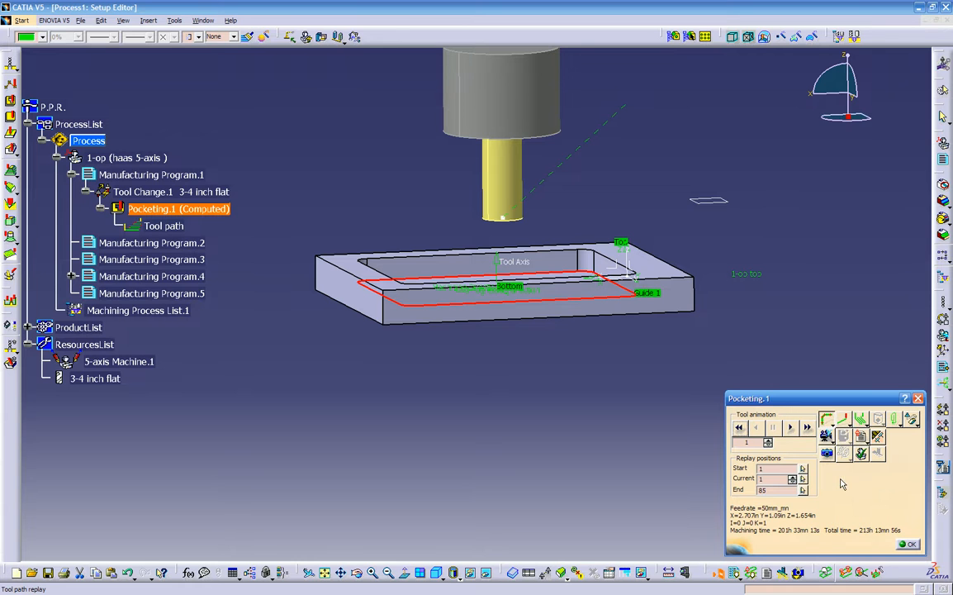
- Step forward through the tool path one point at a time to examine the ramp entry and first pocketing passes
click(789, 428)
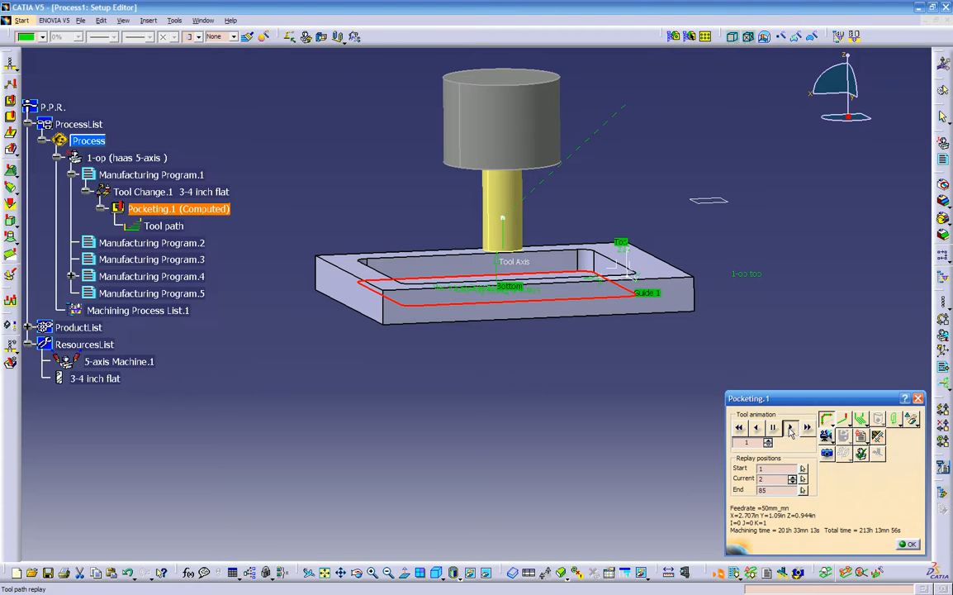
click(790, 431)
middle_drag(497, 354, 530, 289)
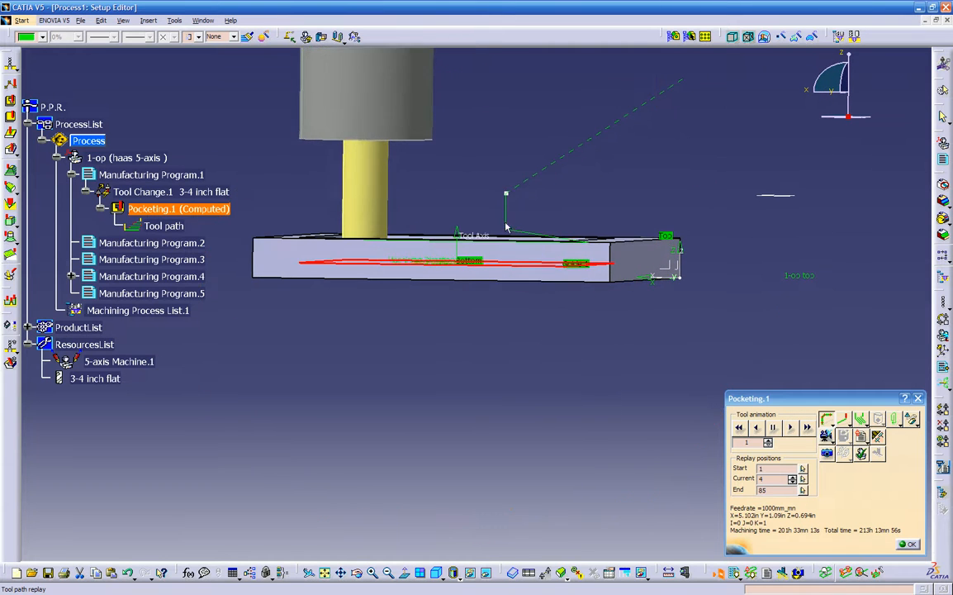
middle_drag(455, 281, 383, 425)
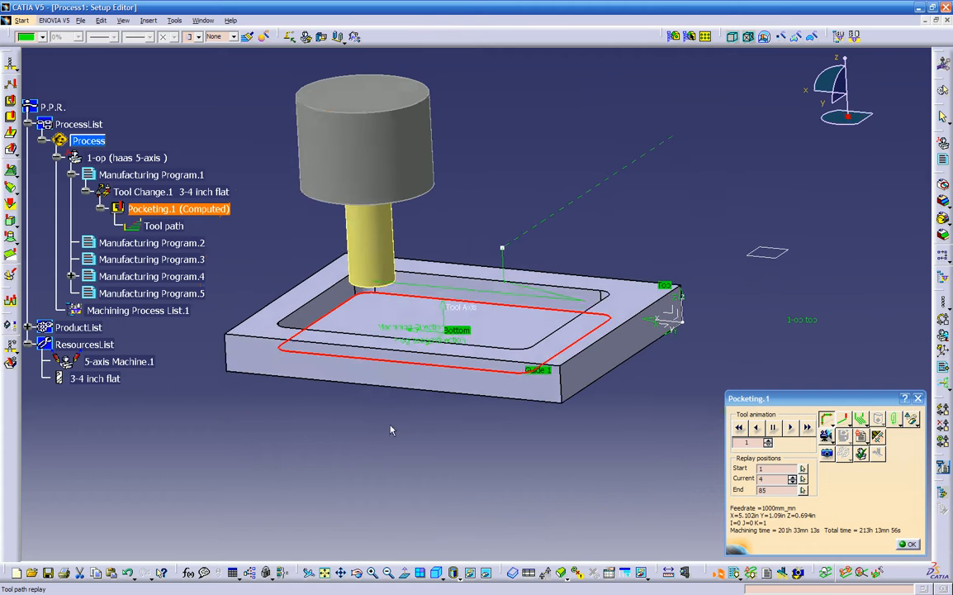
click(789, 428)
click(790, 428)
click(789, 428)
click(790, 428)
click(790, 428)
click(790, 428)
click(790, 427)
click(790, 428)
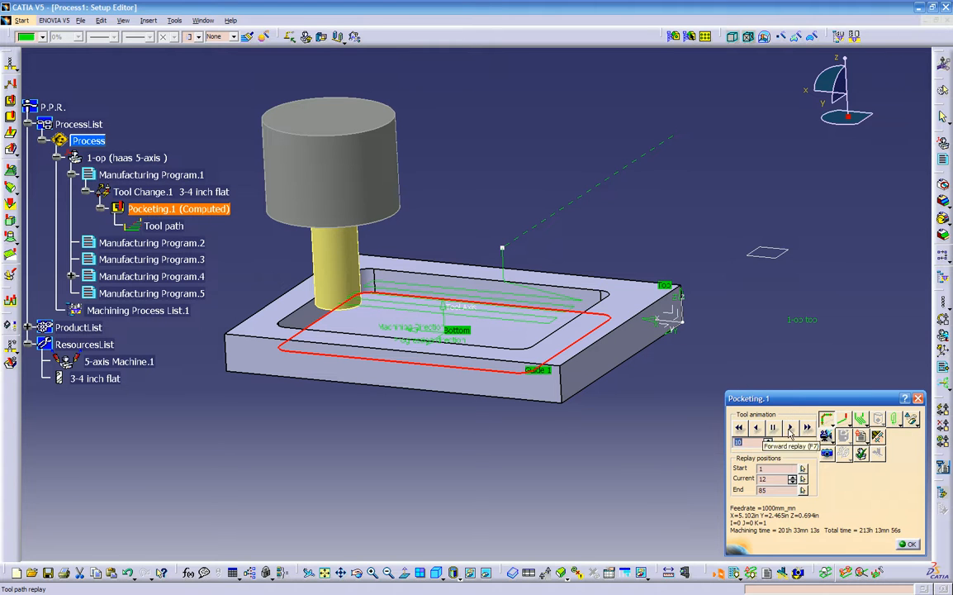
- Advance the replay in increments of 10 points to examine the lower levels of the pocket's tool path
click(790, 430)
middle_drag(545, 410, 709, 320)
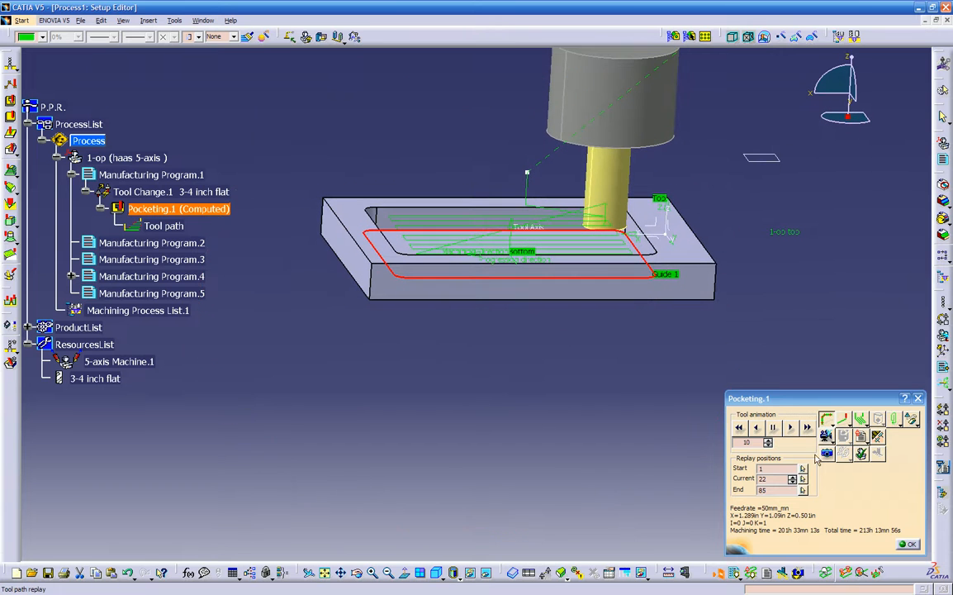
click(789, 427)
click(790, 428)
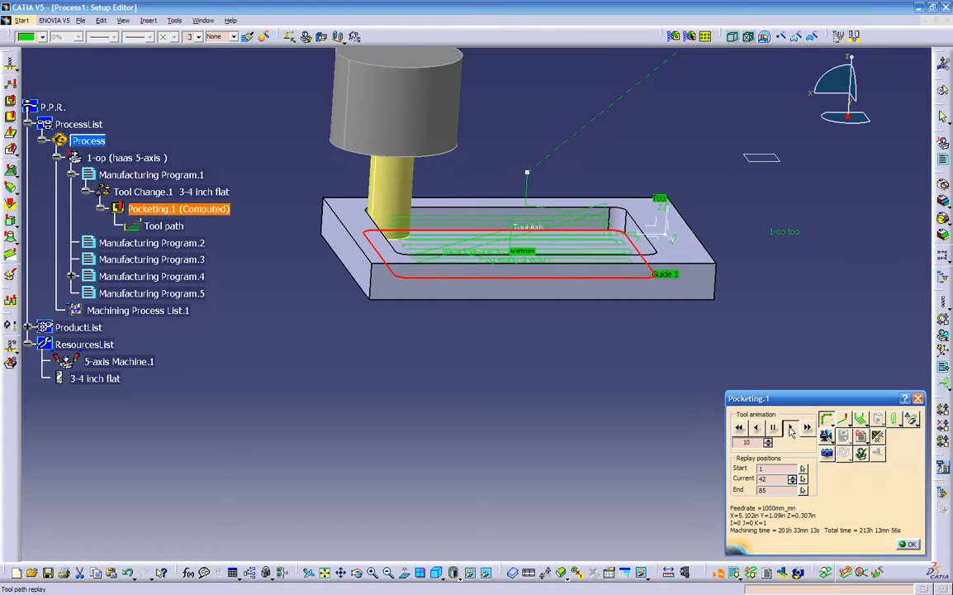
click(790, 428)
click(790, 428)
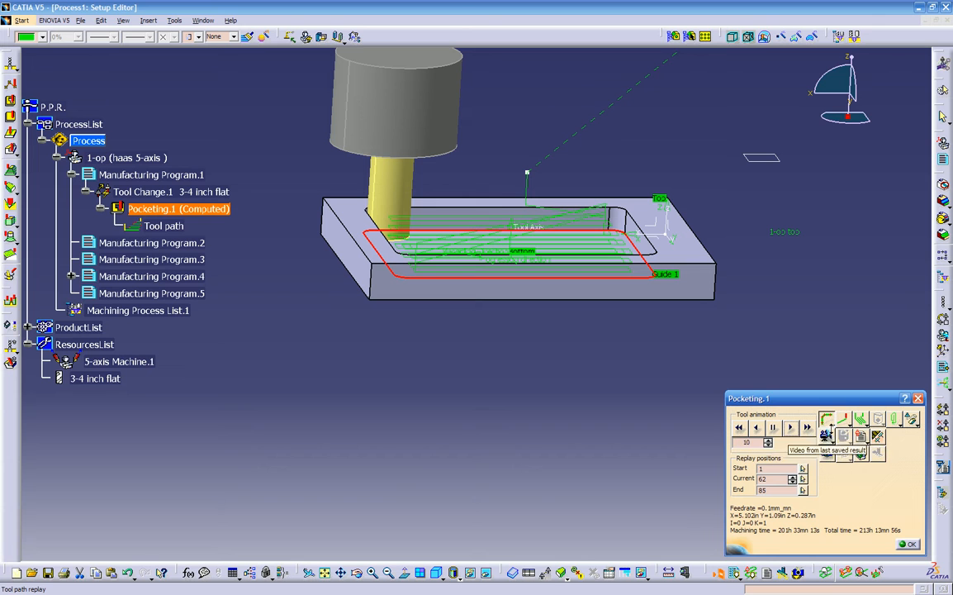
- Switch to continuous replay, rerun the tool path from the start and examine the complete path over the pocket
click(830, 428)
click(842, 440)
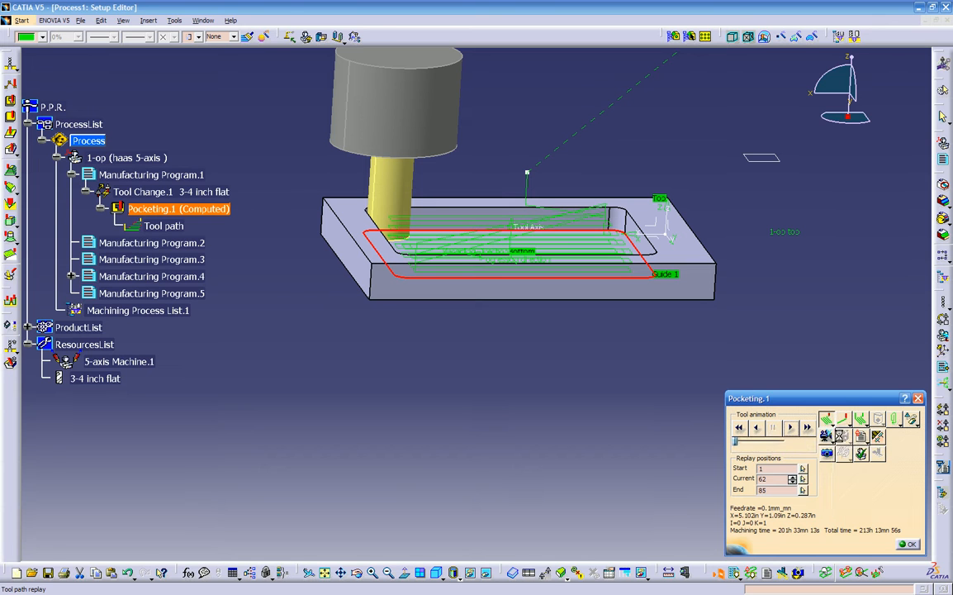
click(740, 427)
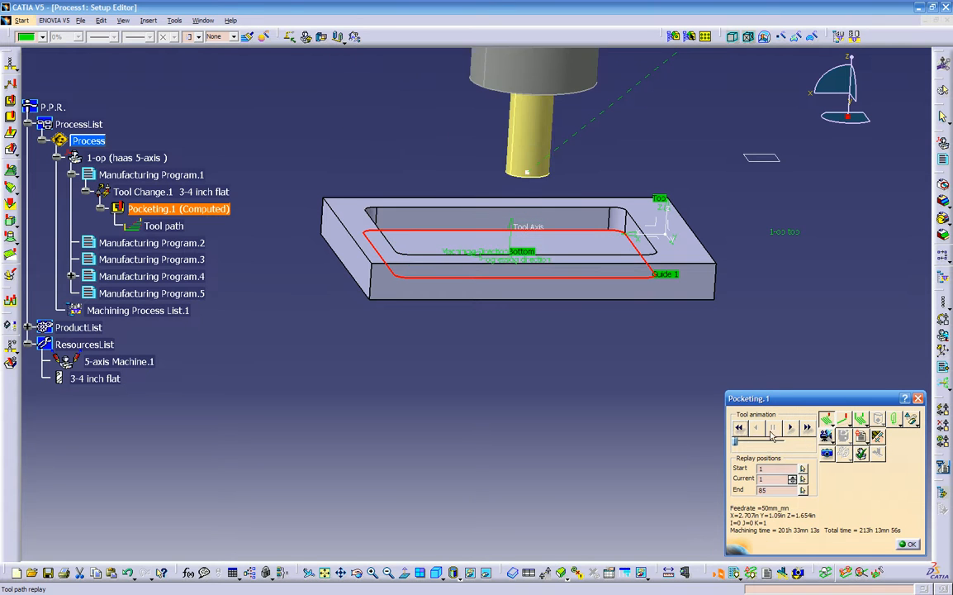
middle_drag(529, 415, 501, 424)
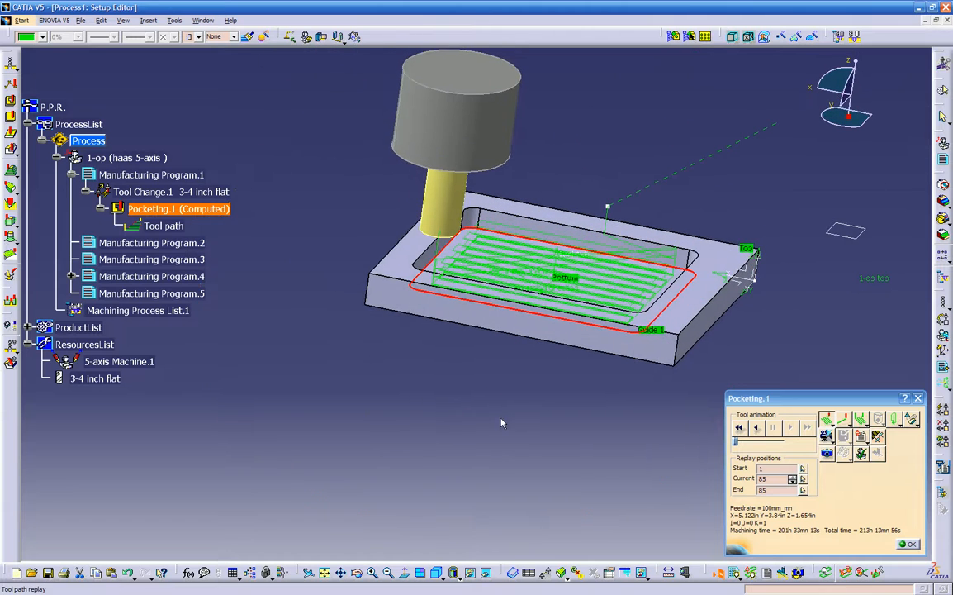
middle_drag(515, 383, 458, 403)
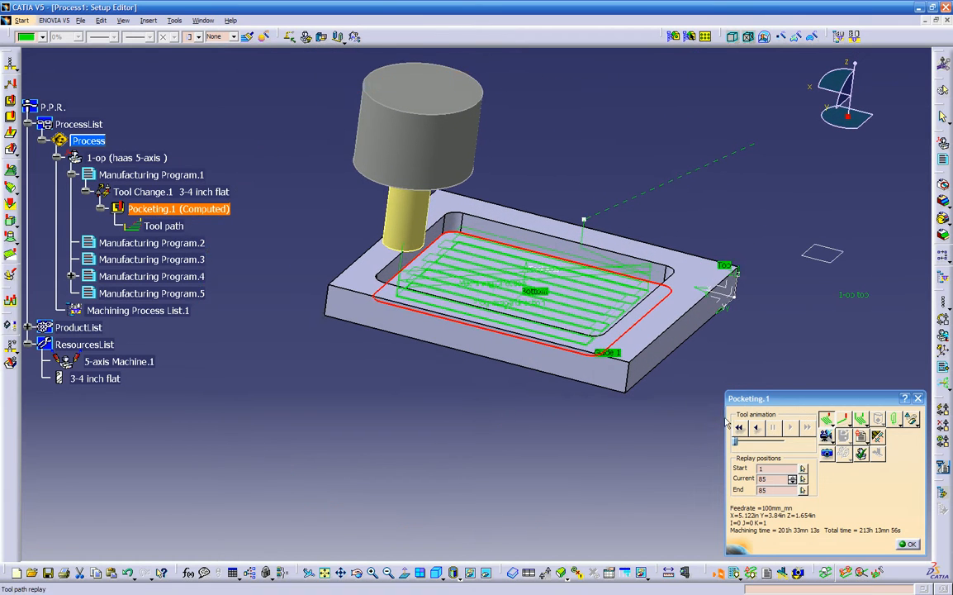
middle_drag(607, 427, 615, 417)
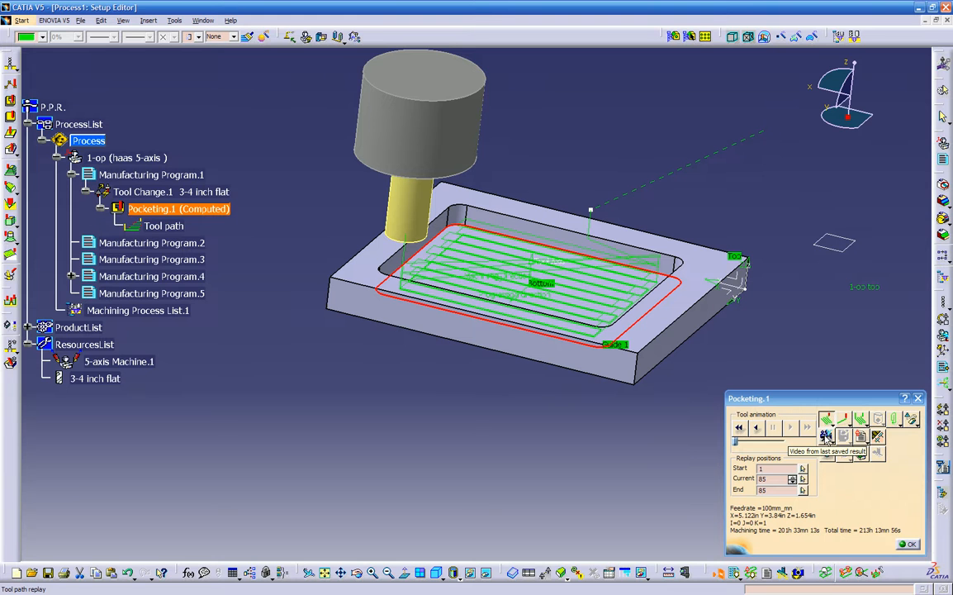
- Examine the hidden stock block over the pocketed part, and return to the visible space with the tool path
click(826, 438)
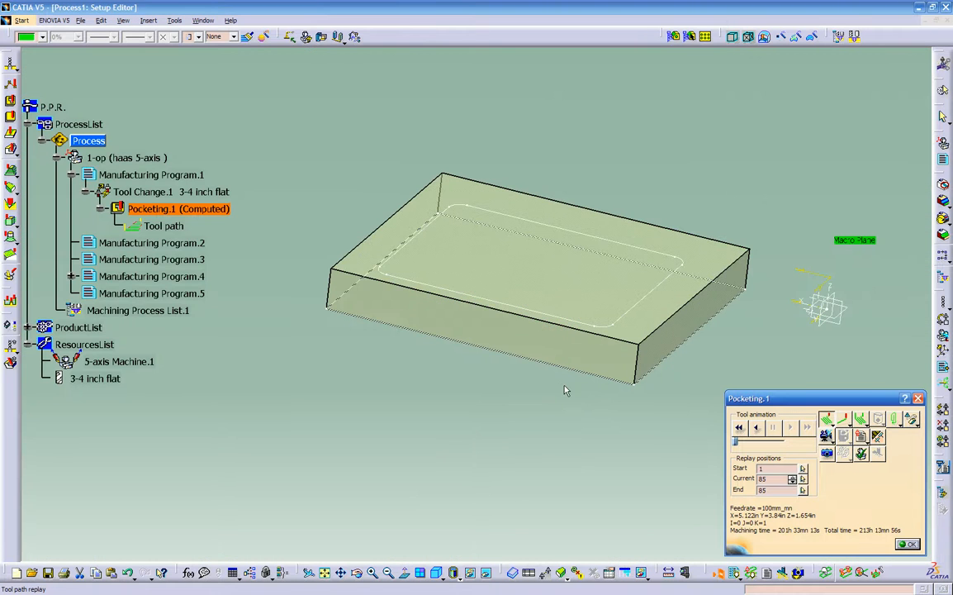
click(486, 571)
middle_drag(534, 443, 702, 293)
middle_drag(816, 238, 700, 298)
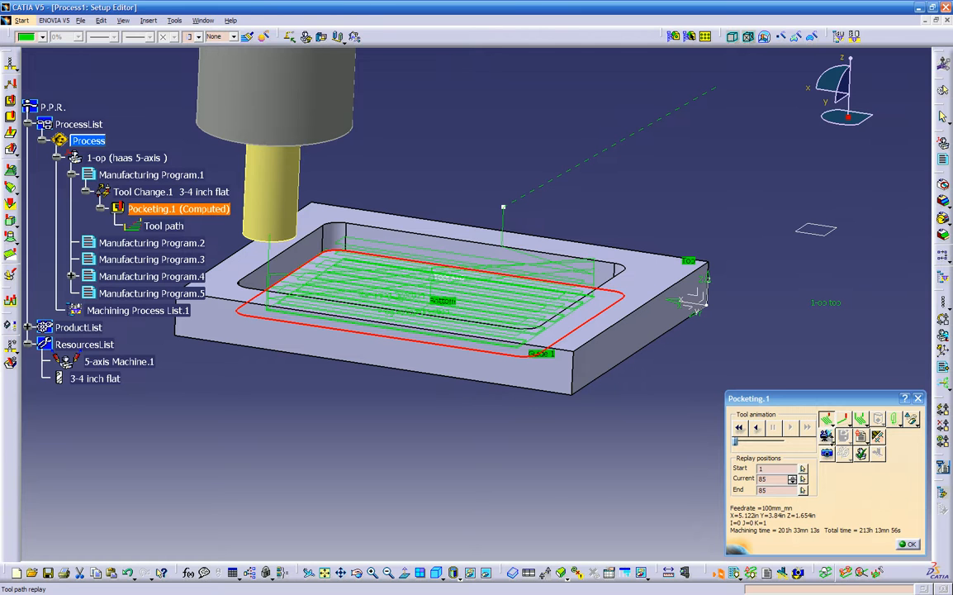
- Run the video simulation of the pocketing operation on the stock block and examine the machined pocket from several angles
click(831, 440)
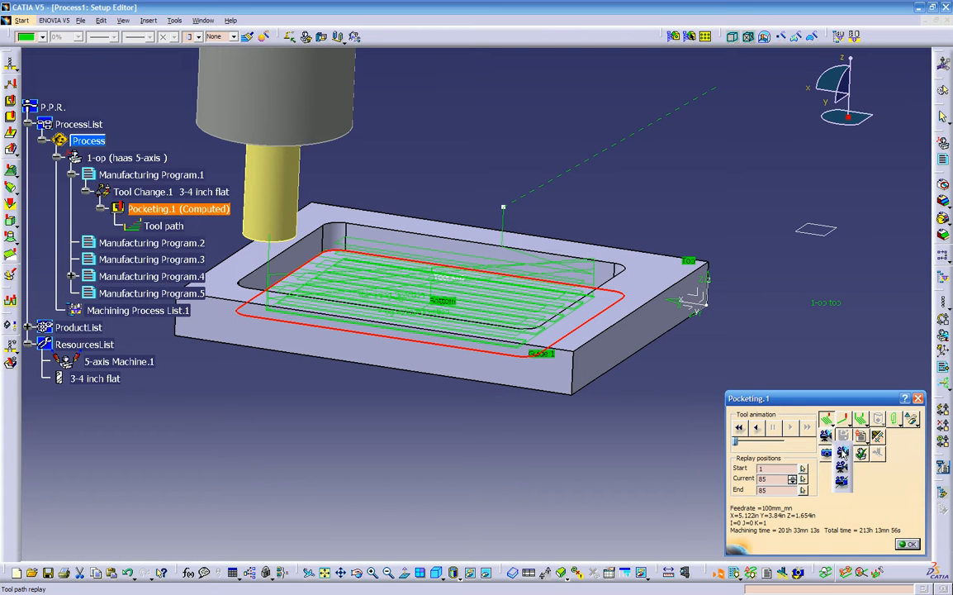
click(843, 451)
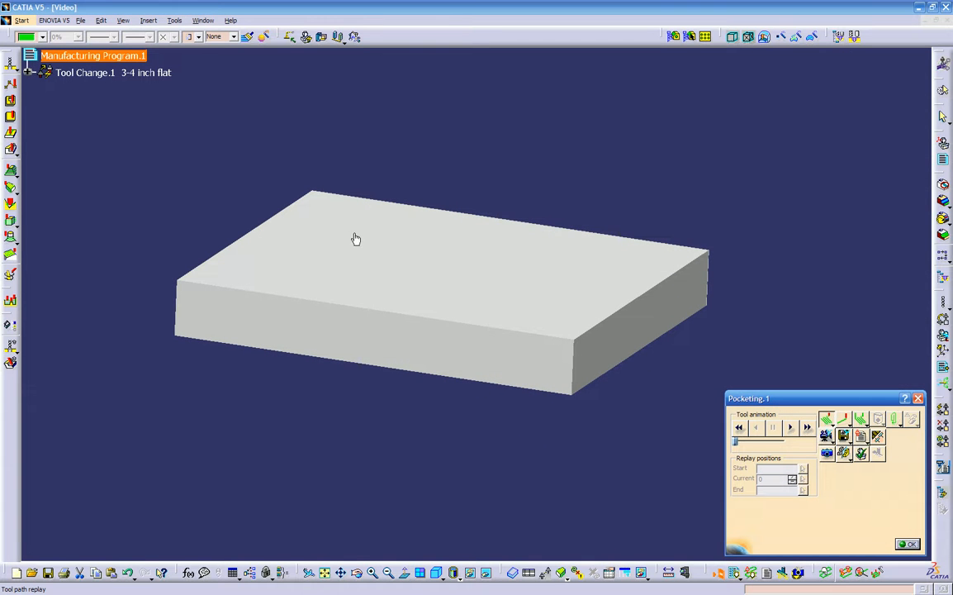
click(487, 572)
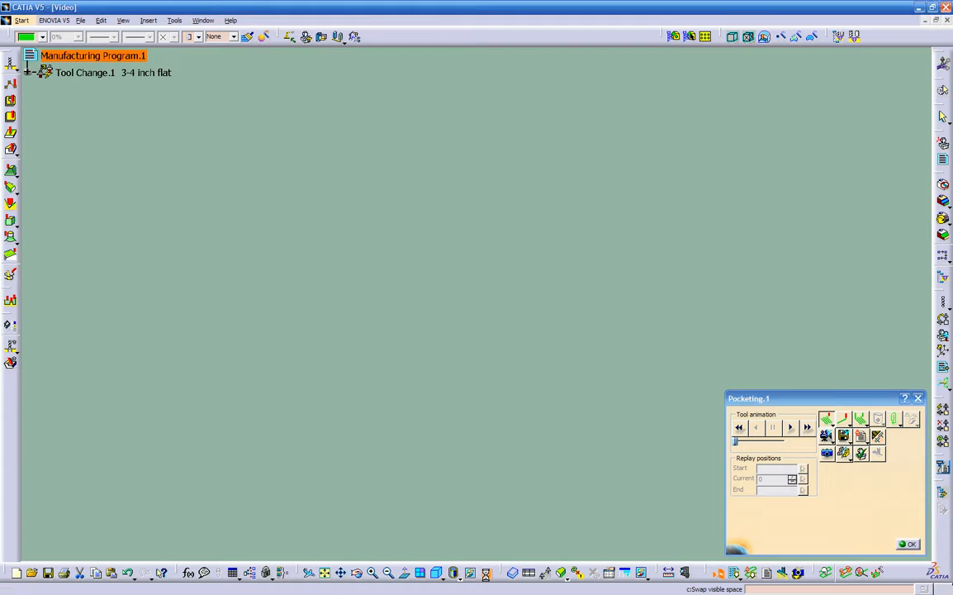
click(487, 572)
middle_drag(485, 479, 430, 417)
middle_drag(517, 414, 593, 459)
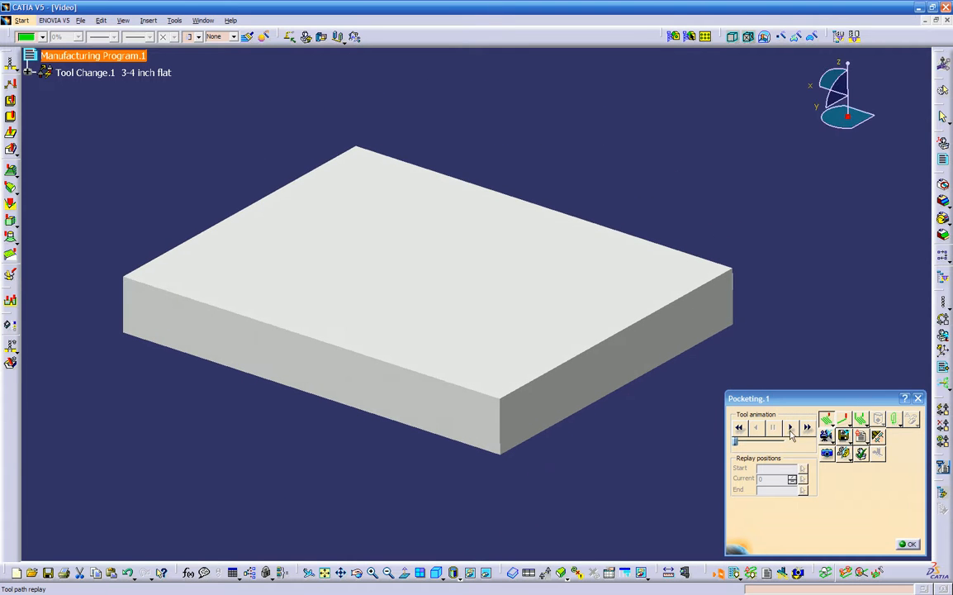
click(791, 428)
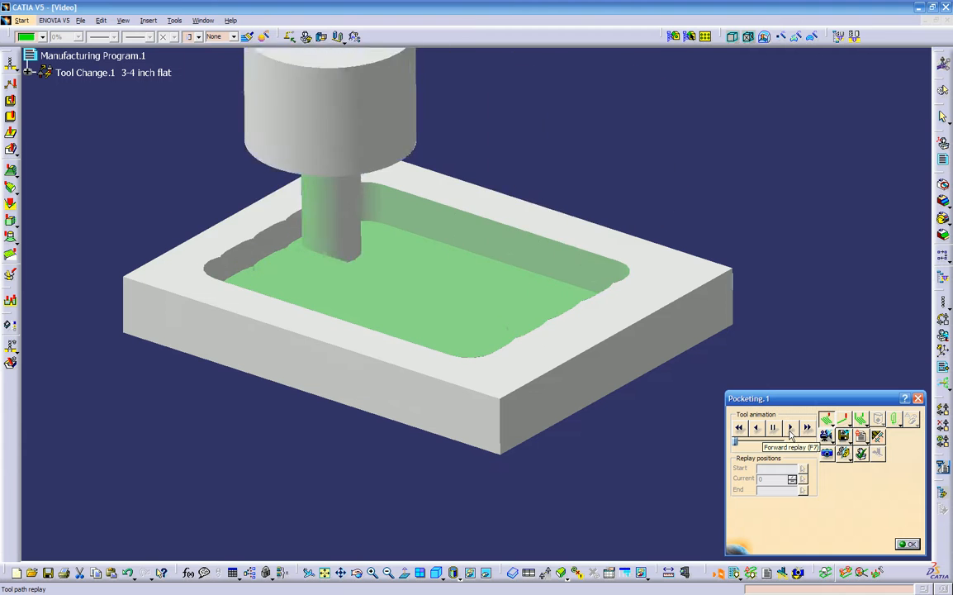
middle_drag(578, 447, 600, 452)
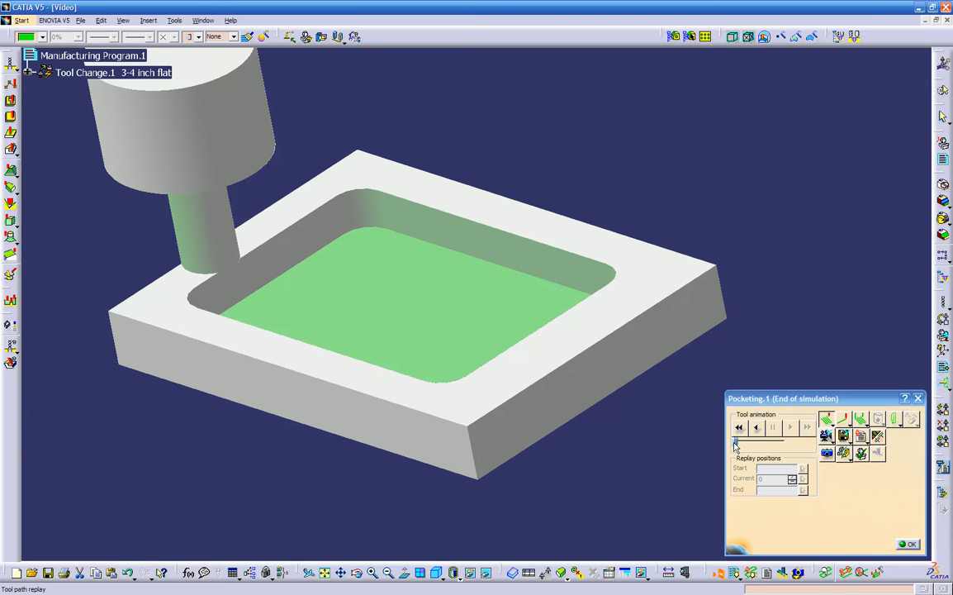
middle_drag(352, 355, 707, 401)
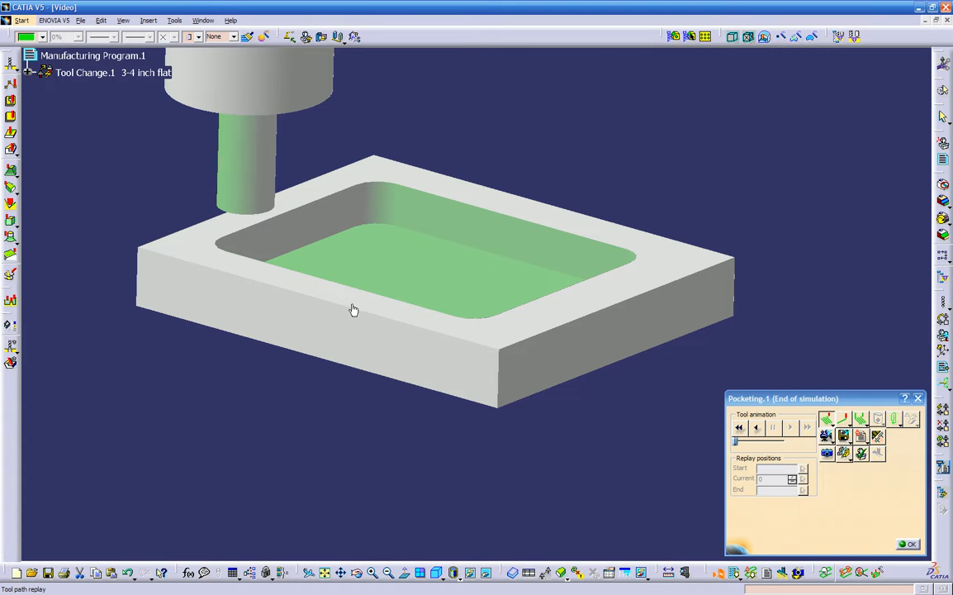
middle_drag(429, 339, 358, 432)
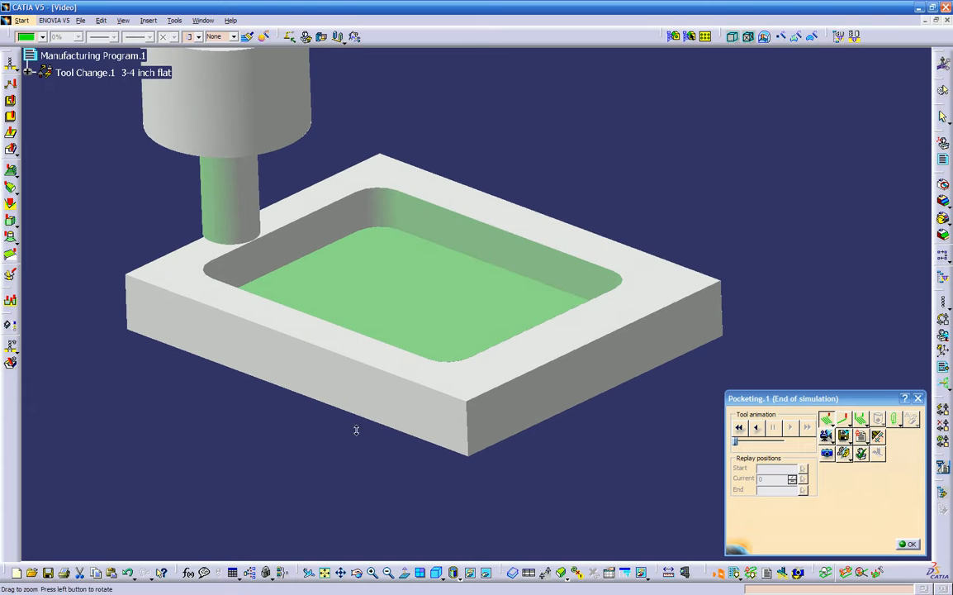
- Store the video simulation result, close the replay and accept the pocketing operation
click(844, 437)
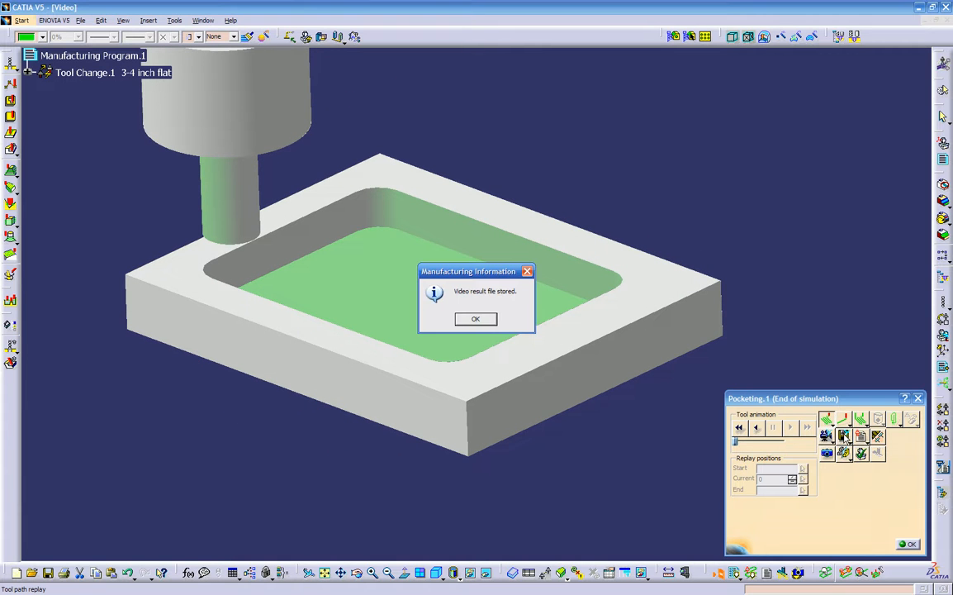
click(475, 319)
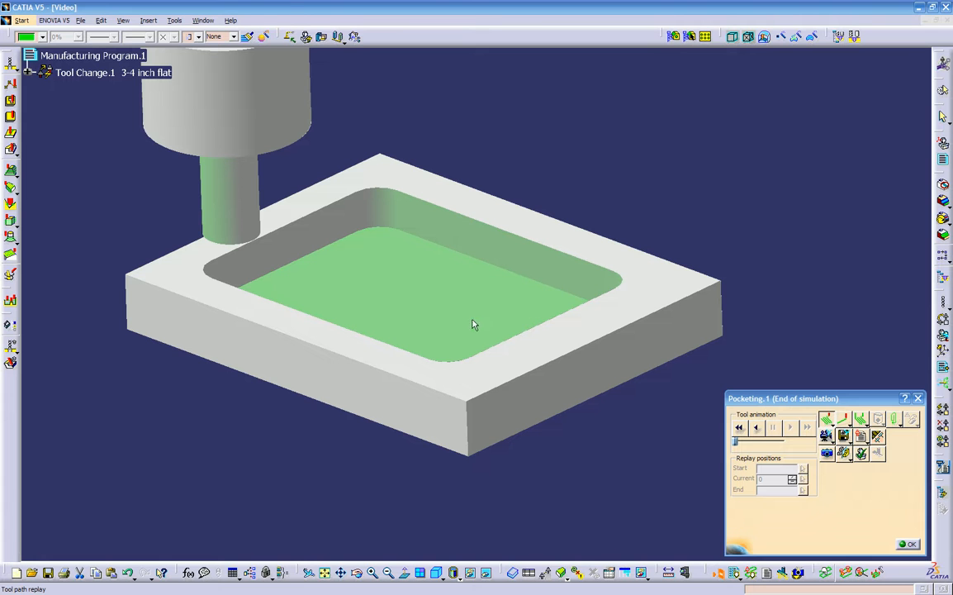
click(909, 545)
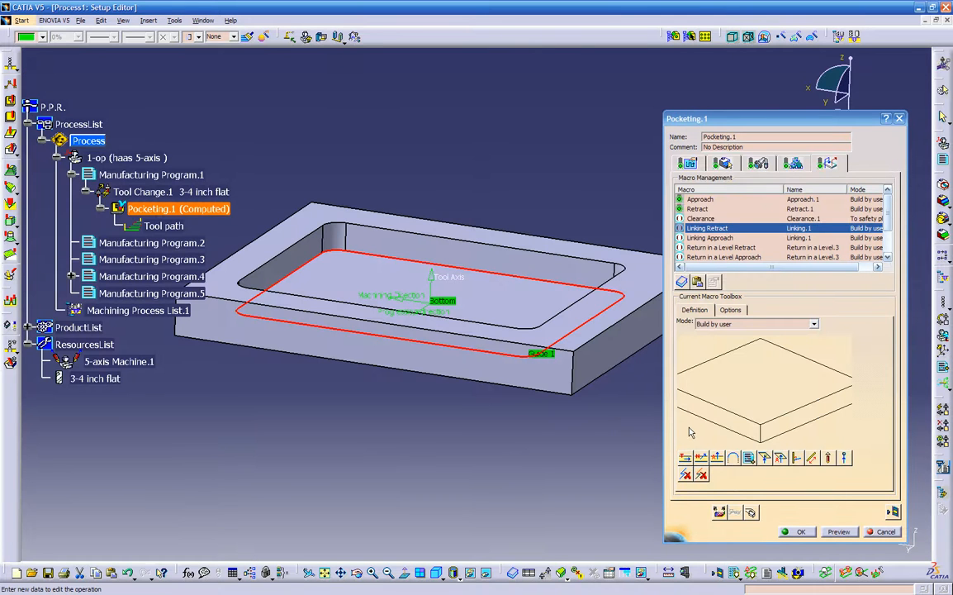
click(798, 532)
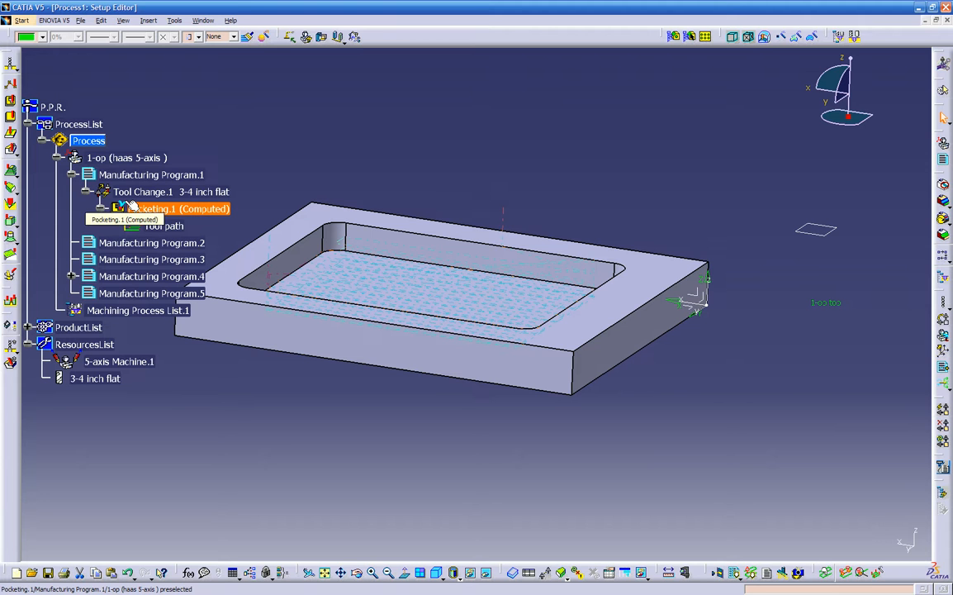
- Reopen the Pocketing.1 operation for editing and set its tool path style to Inward helical
middle_drag(244, 353, 446, 388)
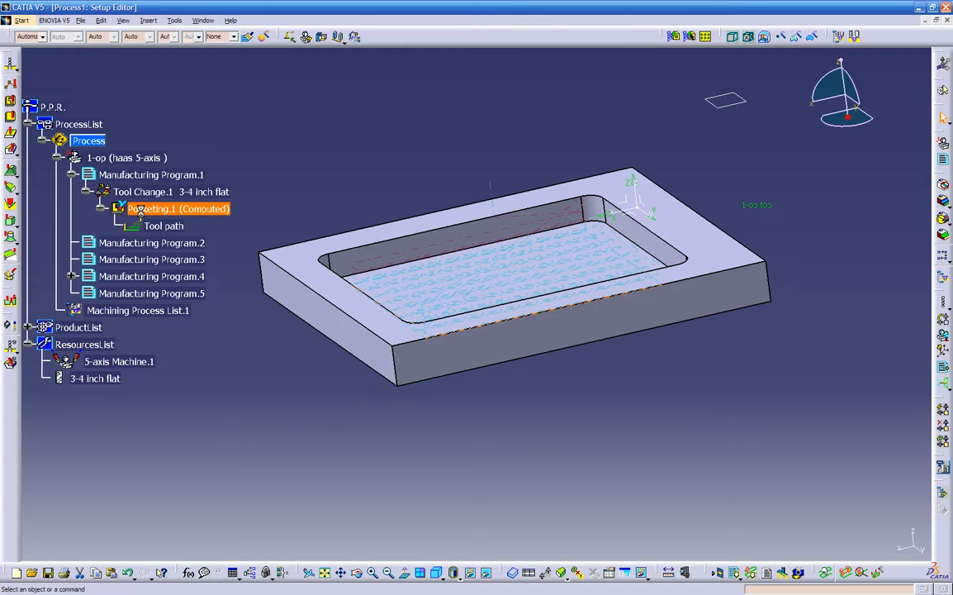
double_click(140, 210)
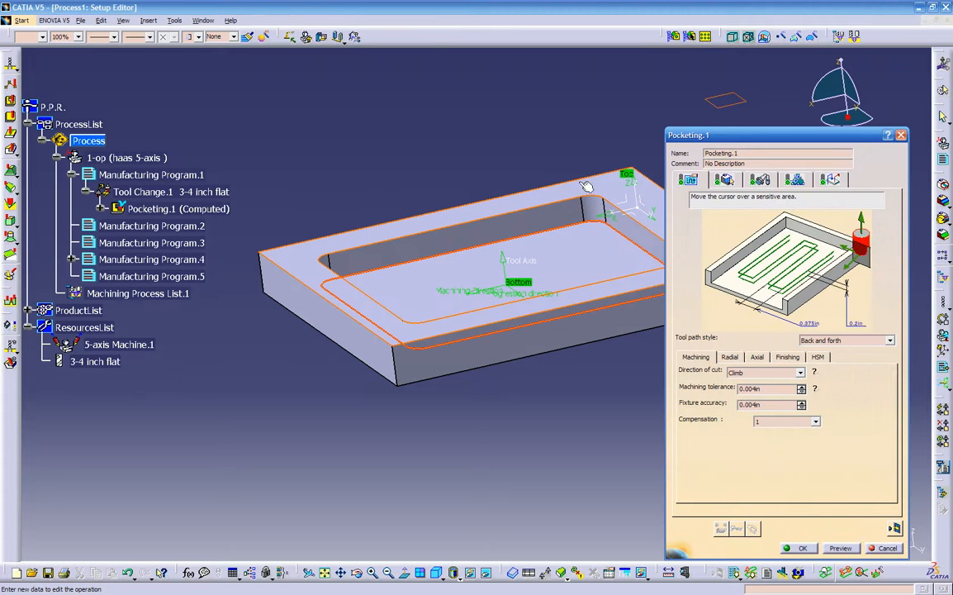
click(838, 340)
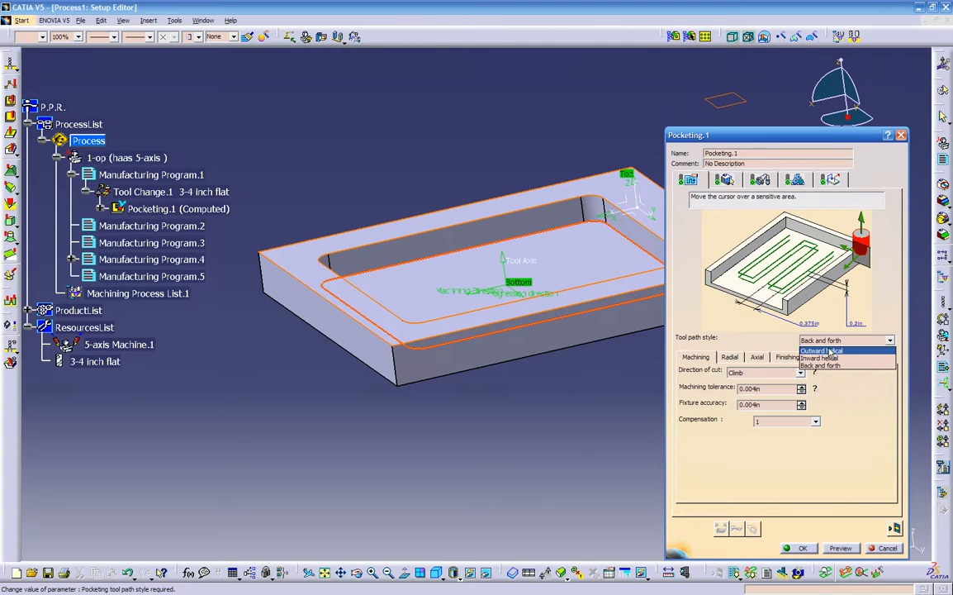
click(823, 357)
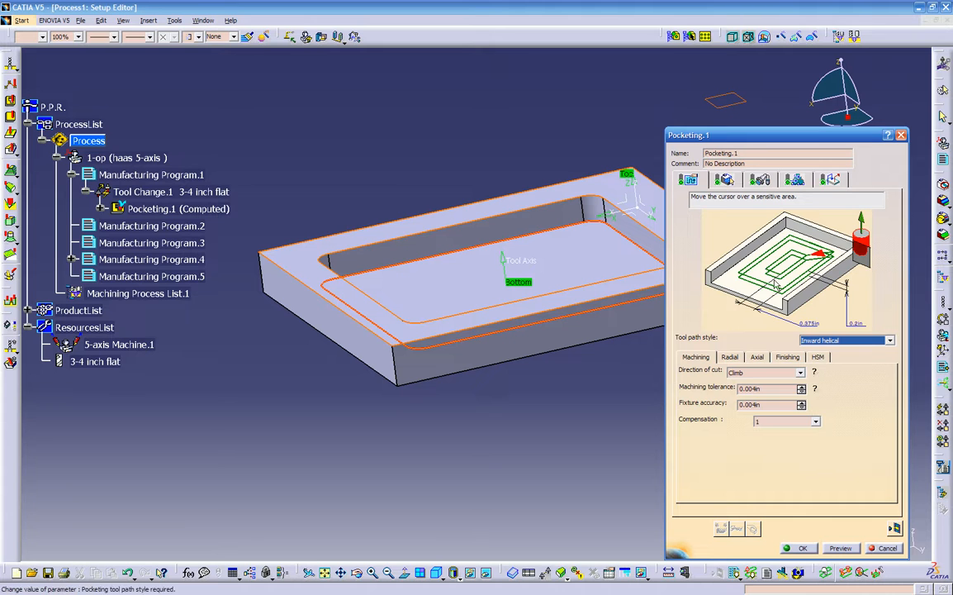
- Set the axial strategy mode of the pocketing operation to Maximum depth of cut
click(724, 180)
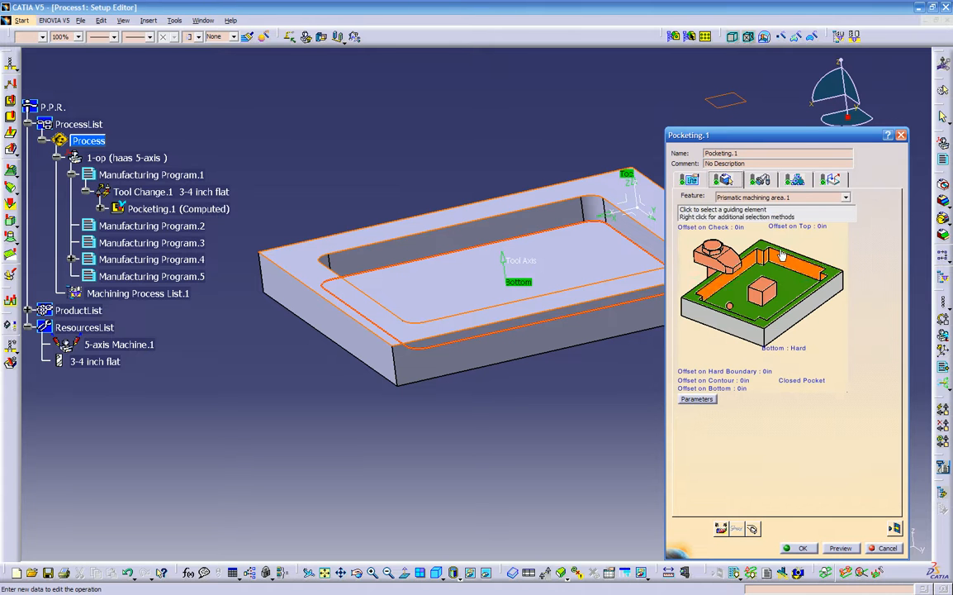
click(690, 180)
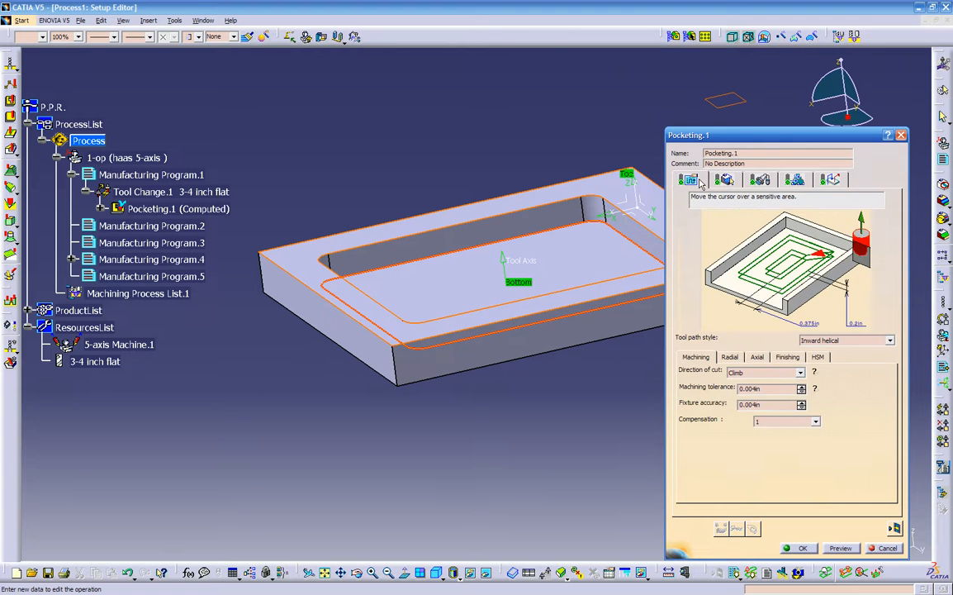
click(730, 357)
click(758, 357)
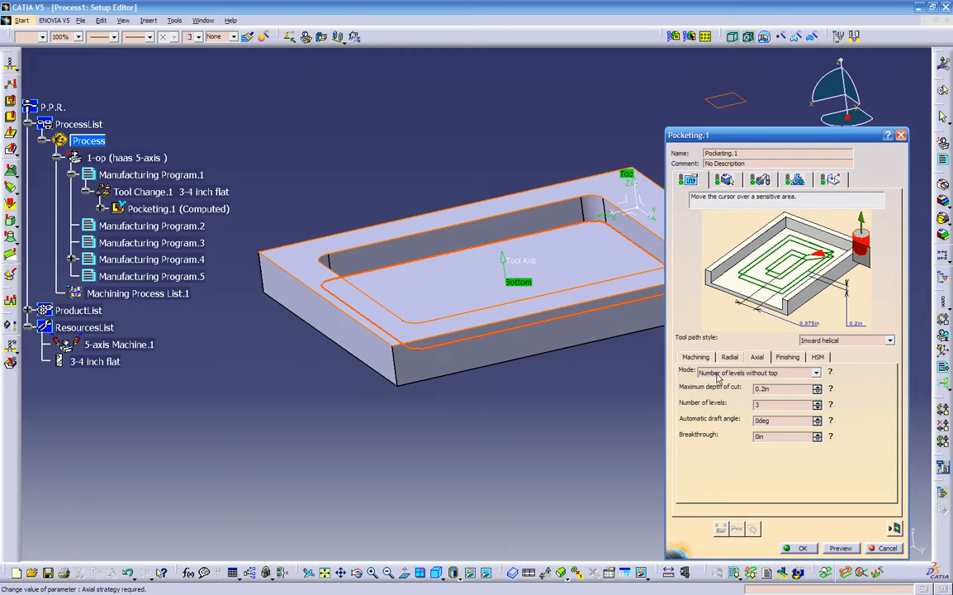
click(778, 373)
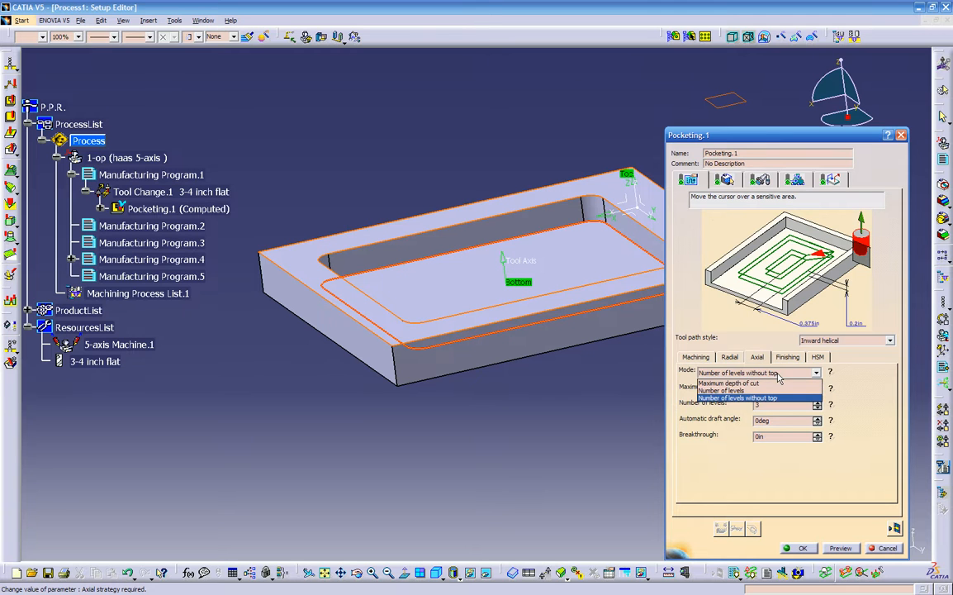
click(720, 384)
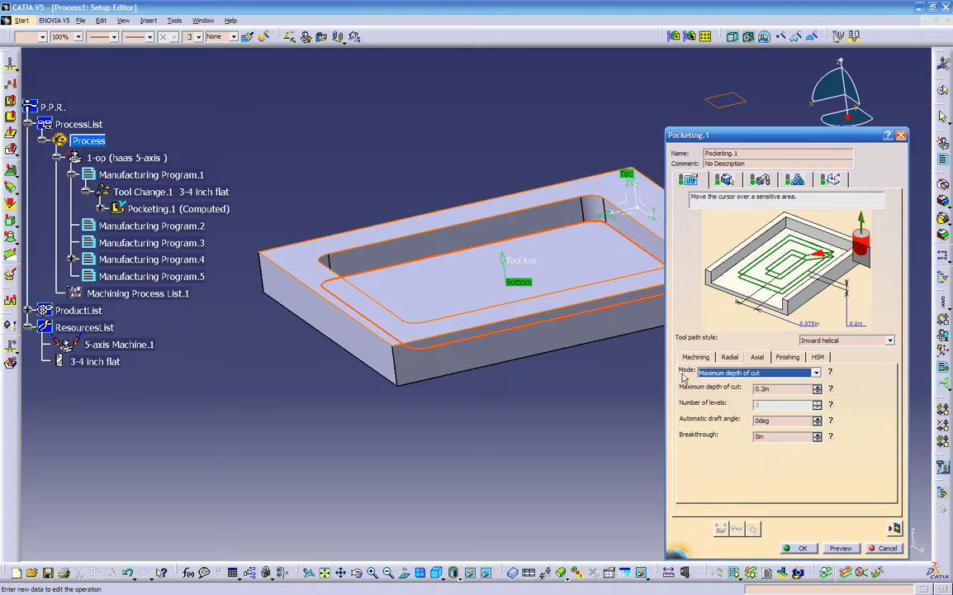
- Compute the inward helical tool path, examine it, play its material removal video twice and return to the operation settings
middle_drag(516, 358, 611, 254)
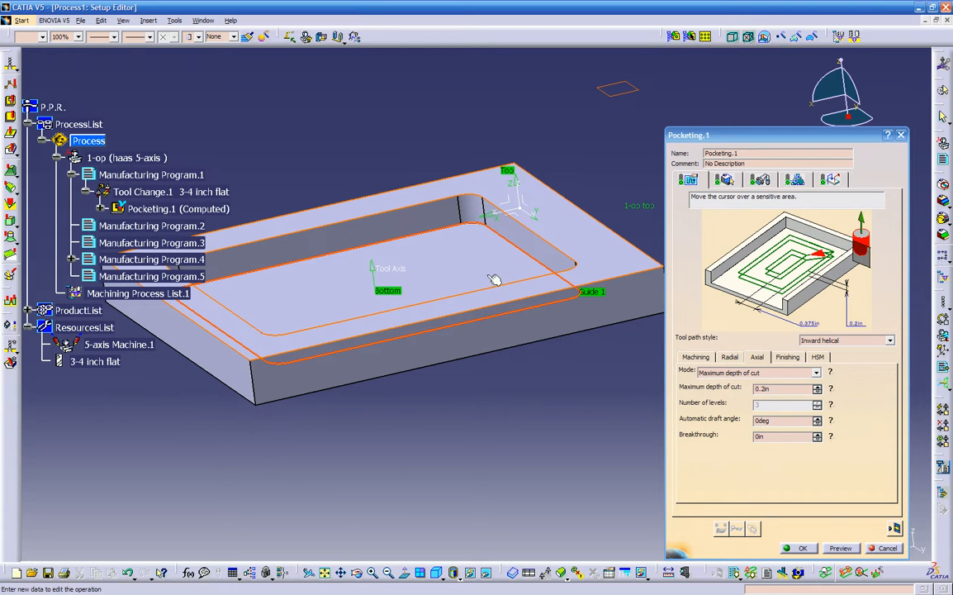
middle_drag(660, 404, 582, 363)
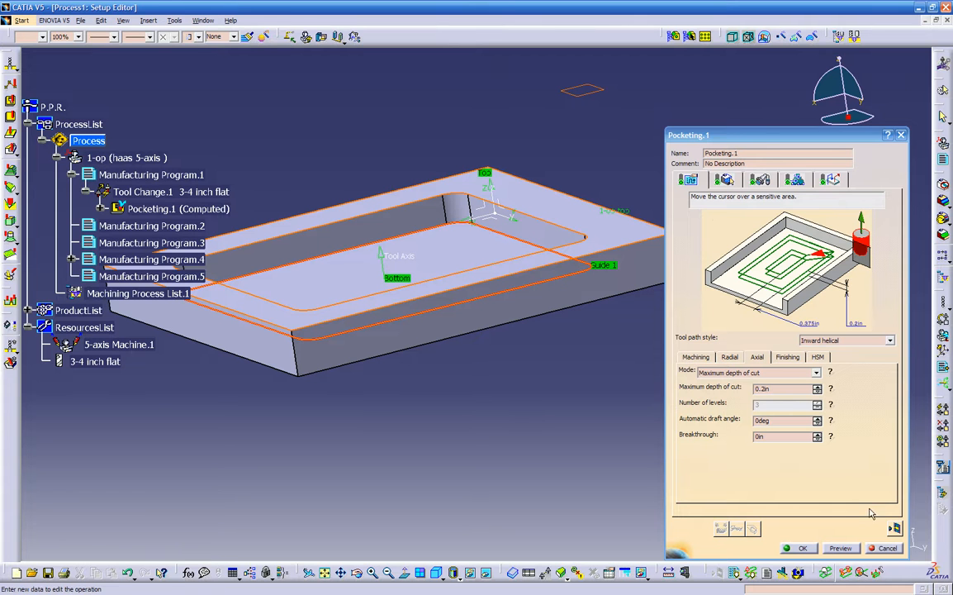
click(894, 528)
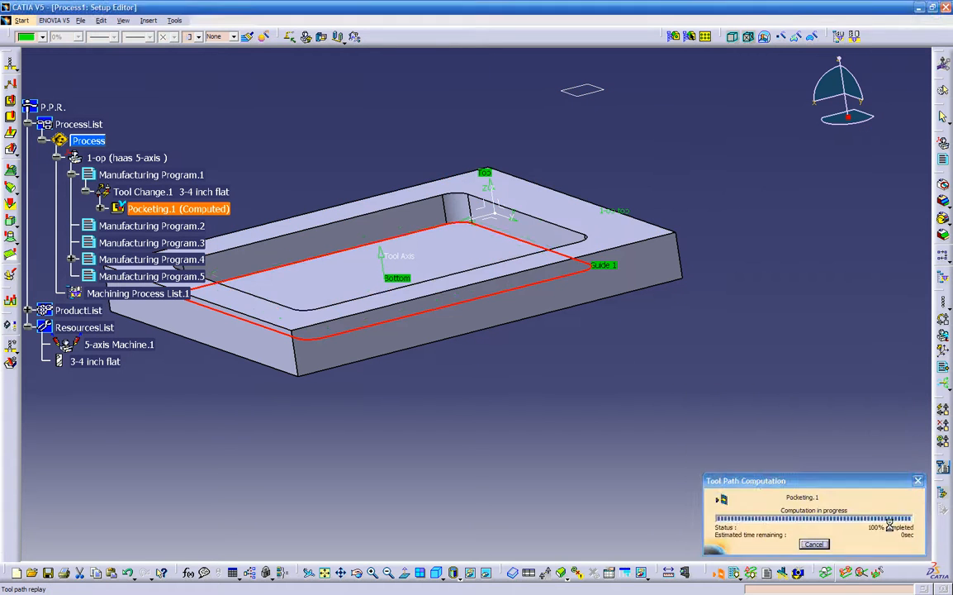
middle_drag(478, 414, 497, 345)
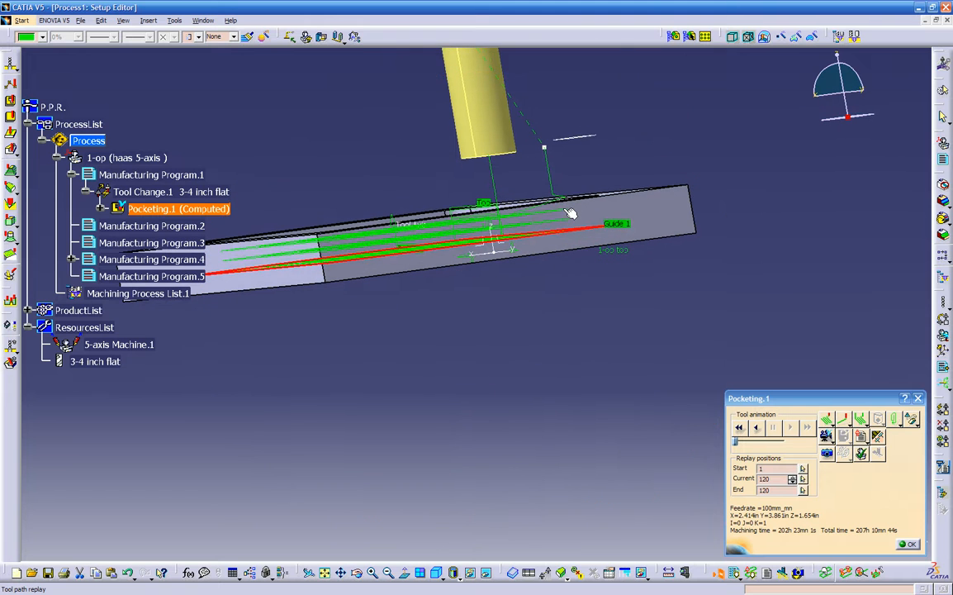
middle_drag(570, 236, 563, 337)
click(827, 436)
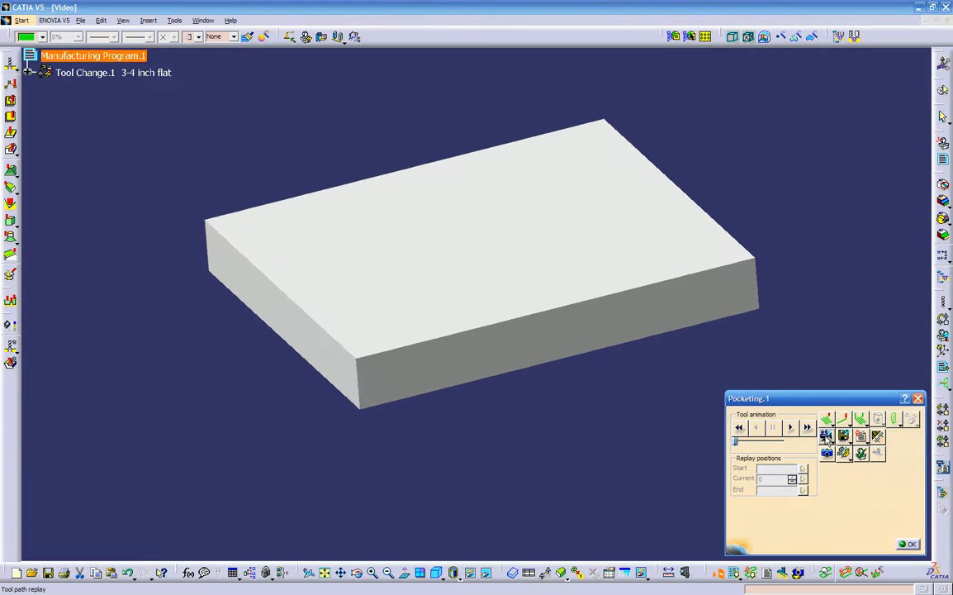
click(791, 428)
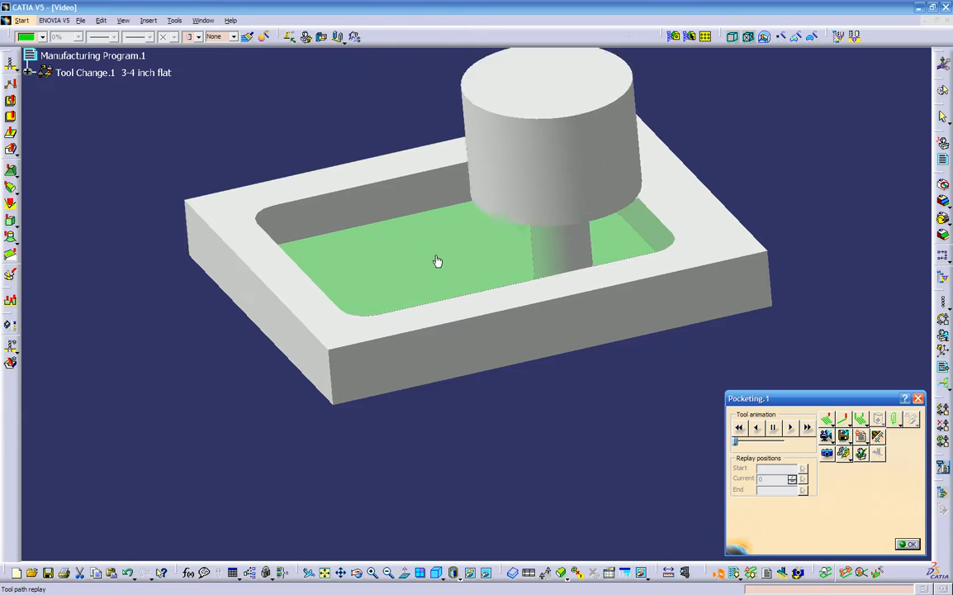
click(739, 428)
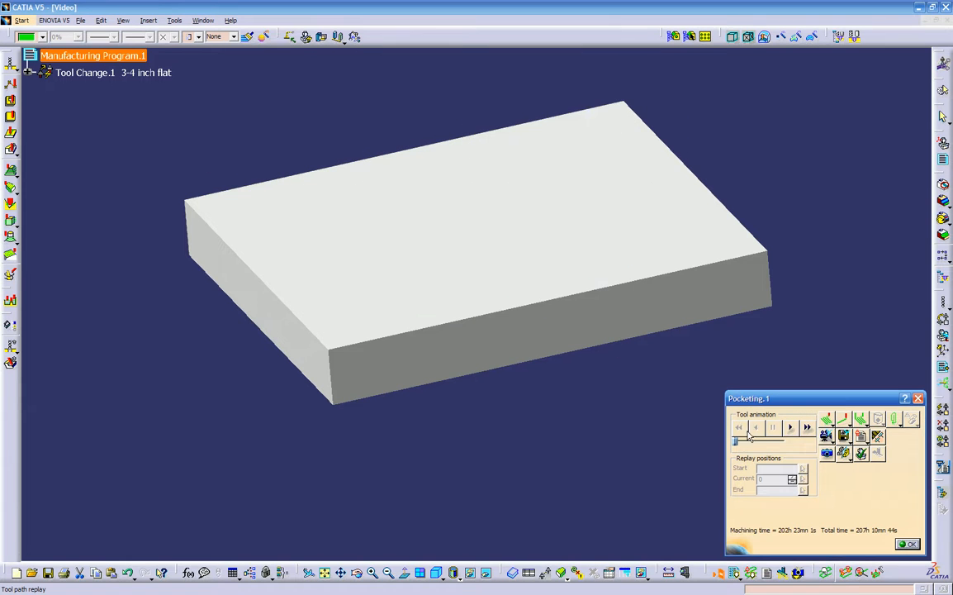
click(788, 428)
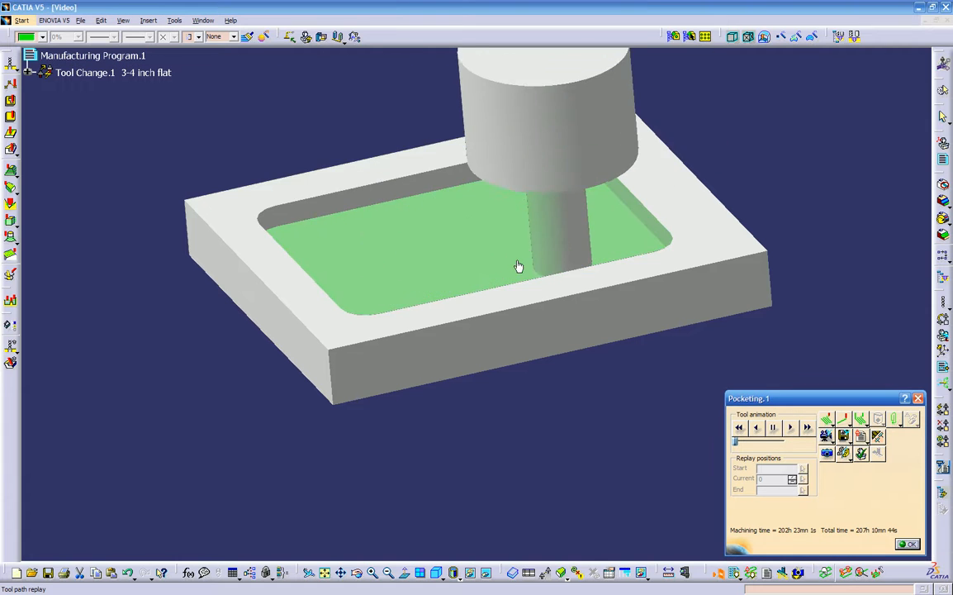
click(908, 544)
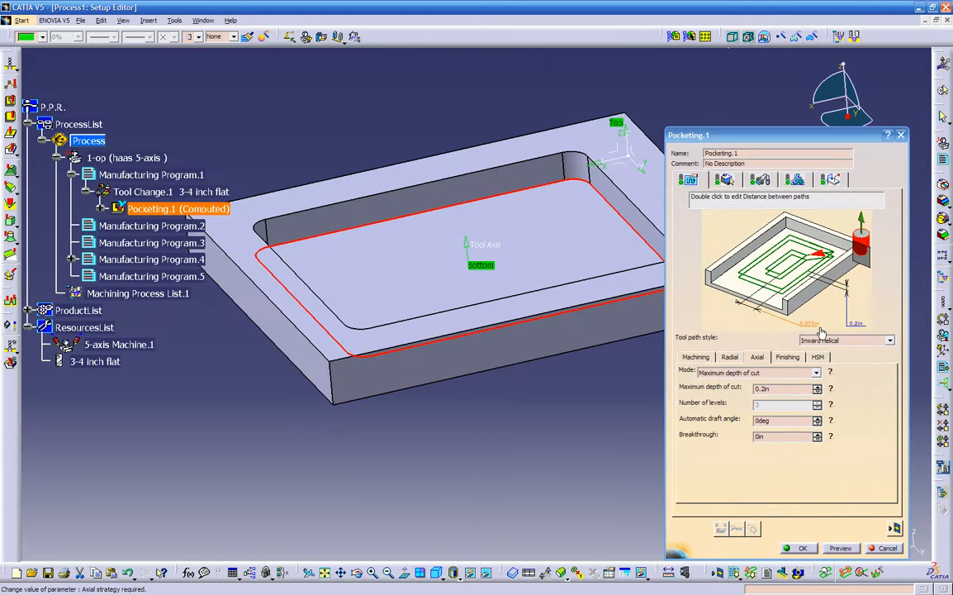
- Change the pocketing tool path style to Outward helical and compute the tool path for replay
click(822, 342)
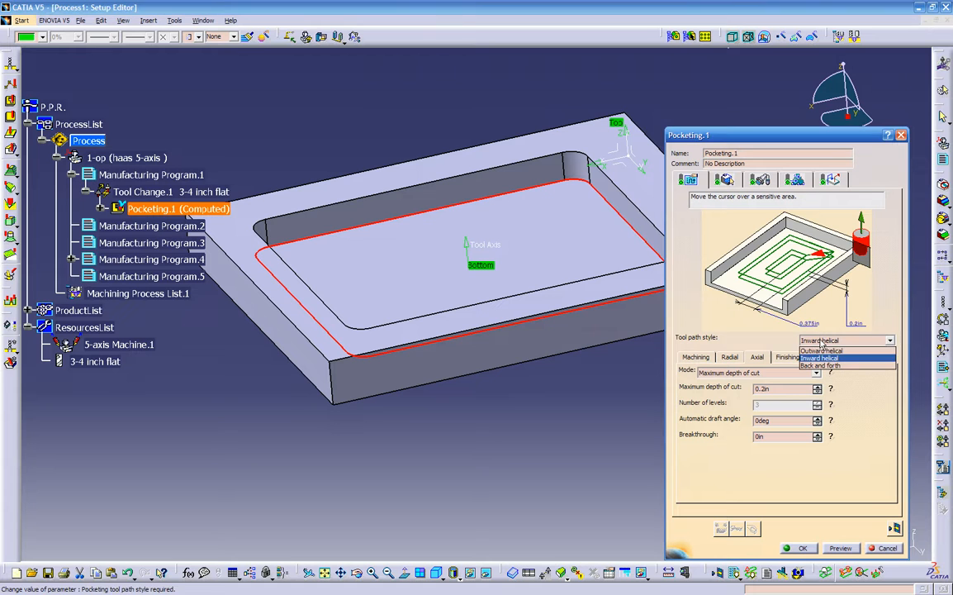
click(820, 351)
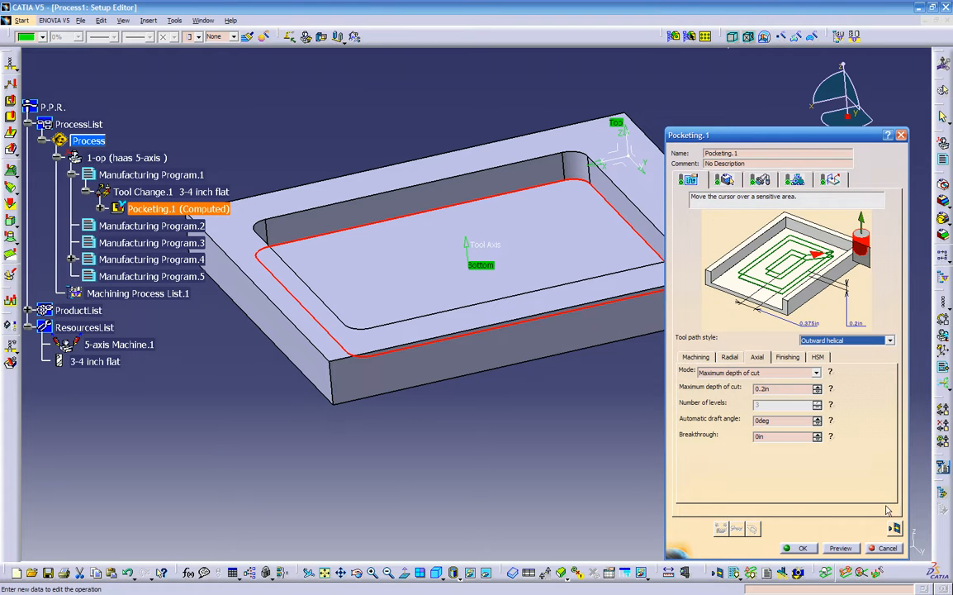
click(895, 528)
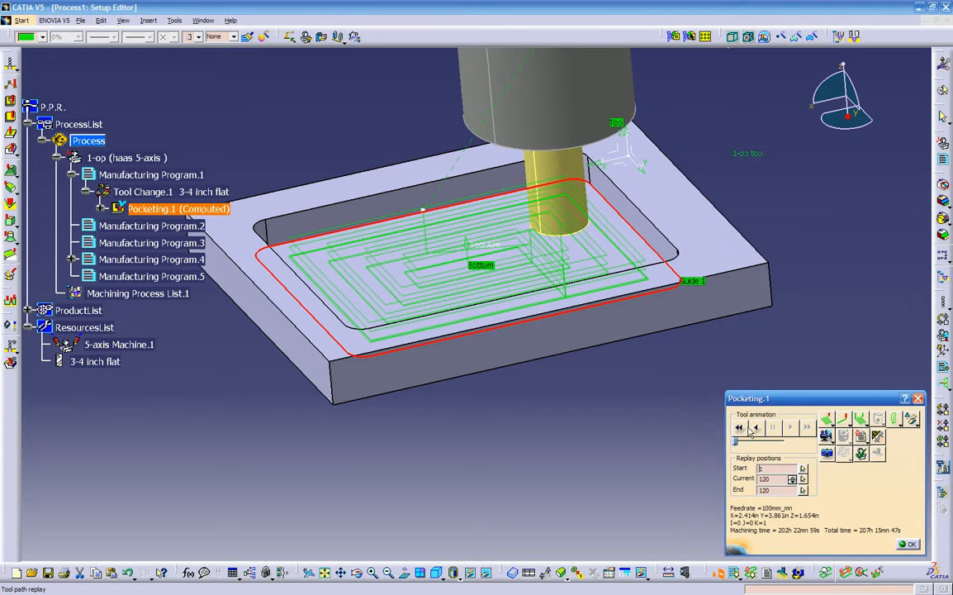
- Replay the outward helical tool path, play its material removal video and return to the pocketing operation settings
click(756, 429)
click(791, 427)
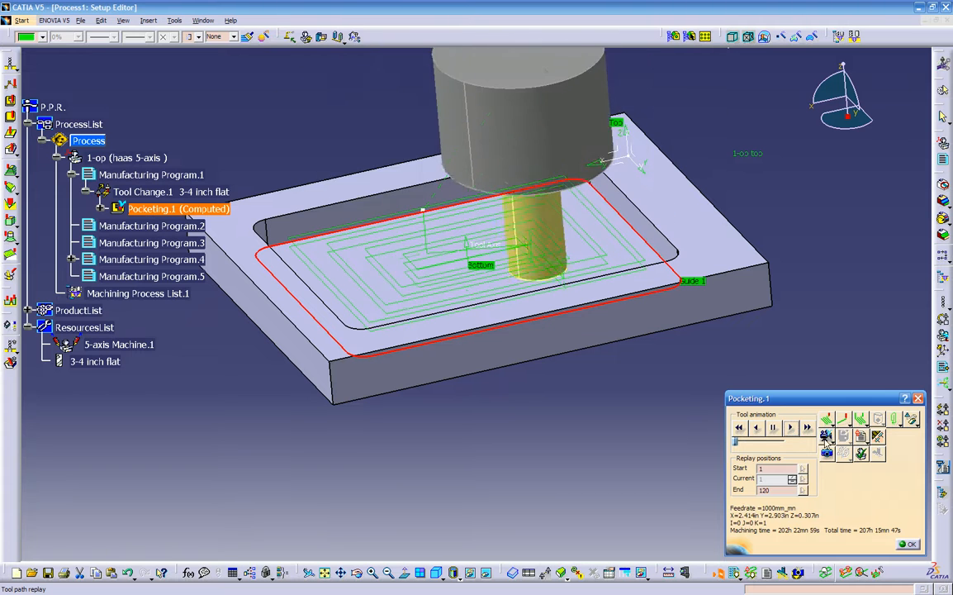
click(827, 435)
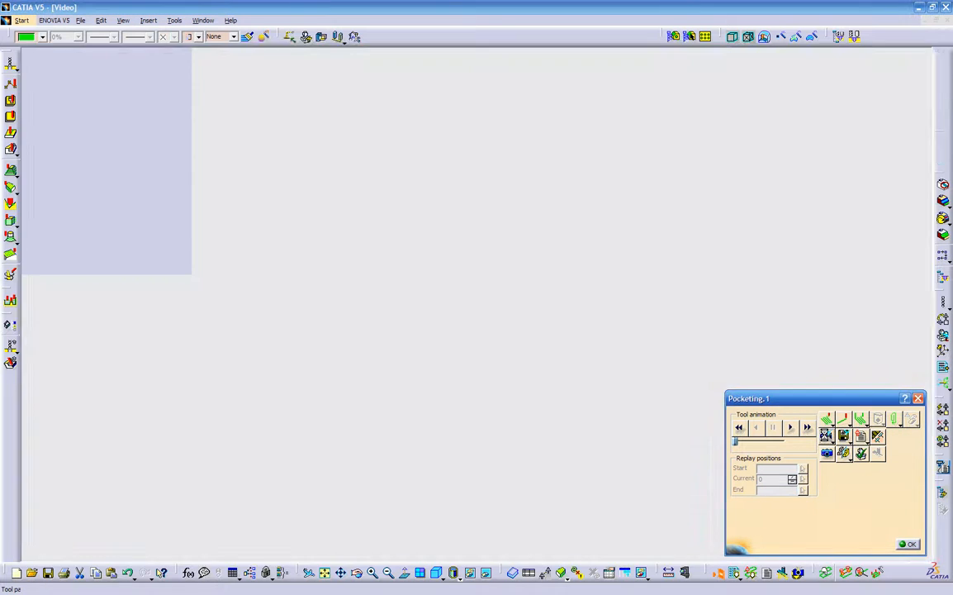
click(792, 428)
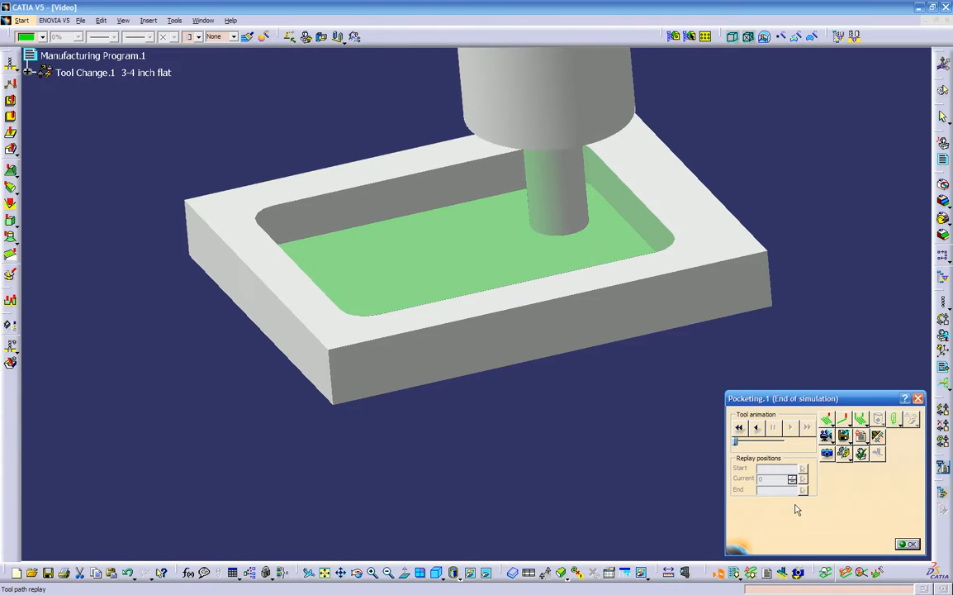
click(908, 545)
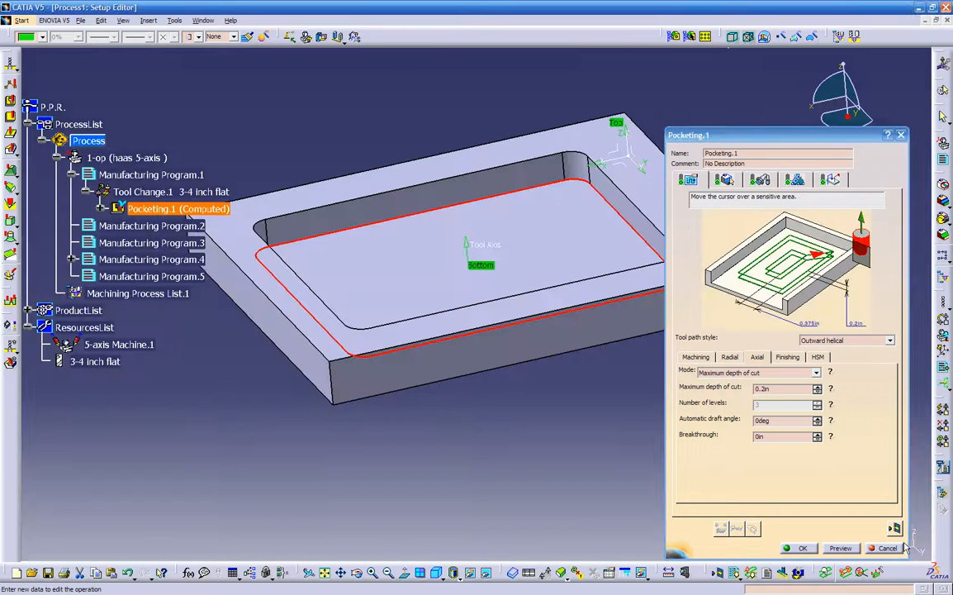
- Set the pocketing operation's axial strategy mode to Number of levels, using 3 levels
click(756, 373)
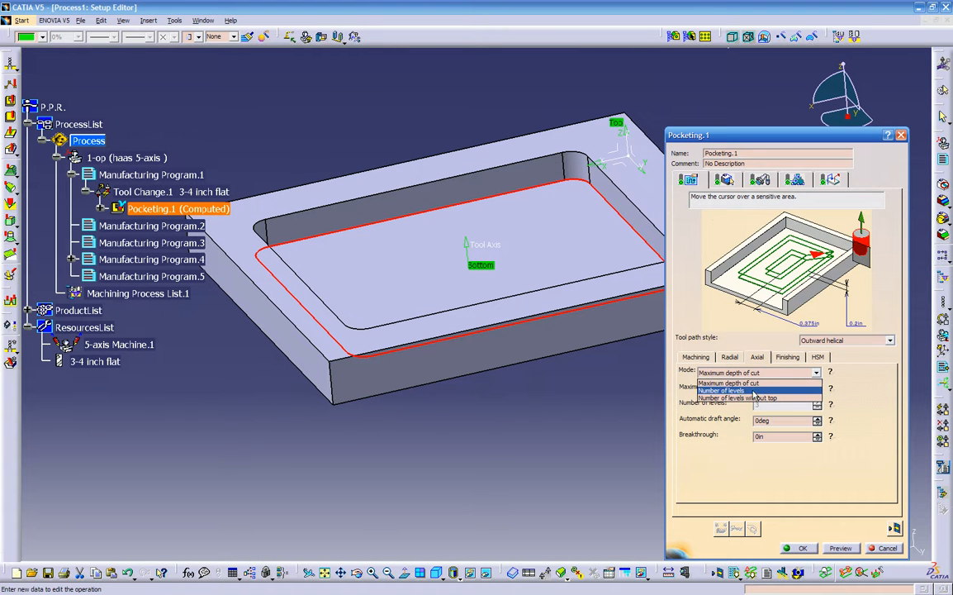
click(721, 391)
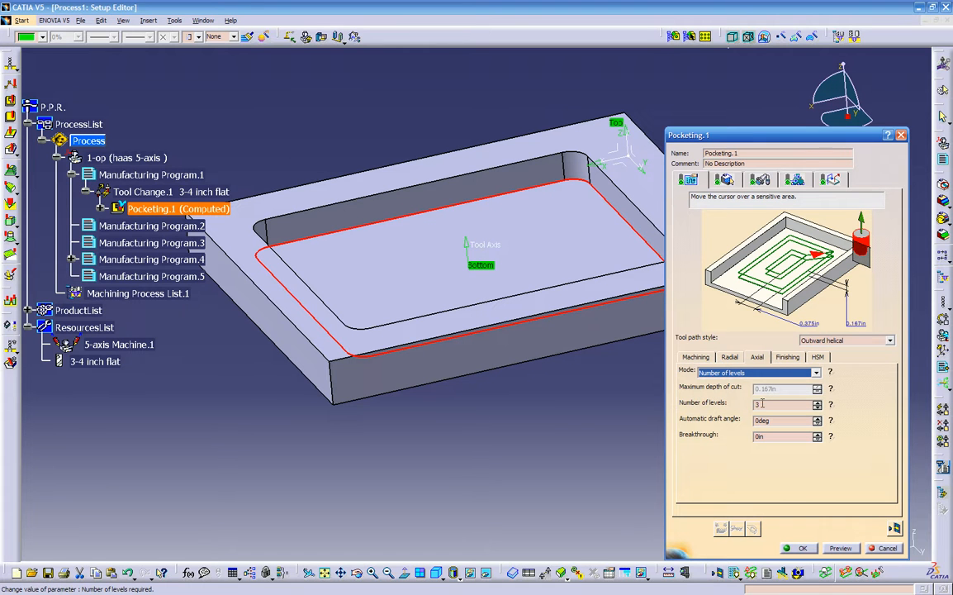
click(831, 405)
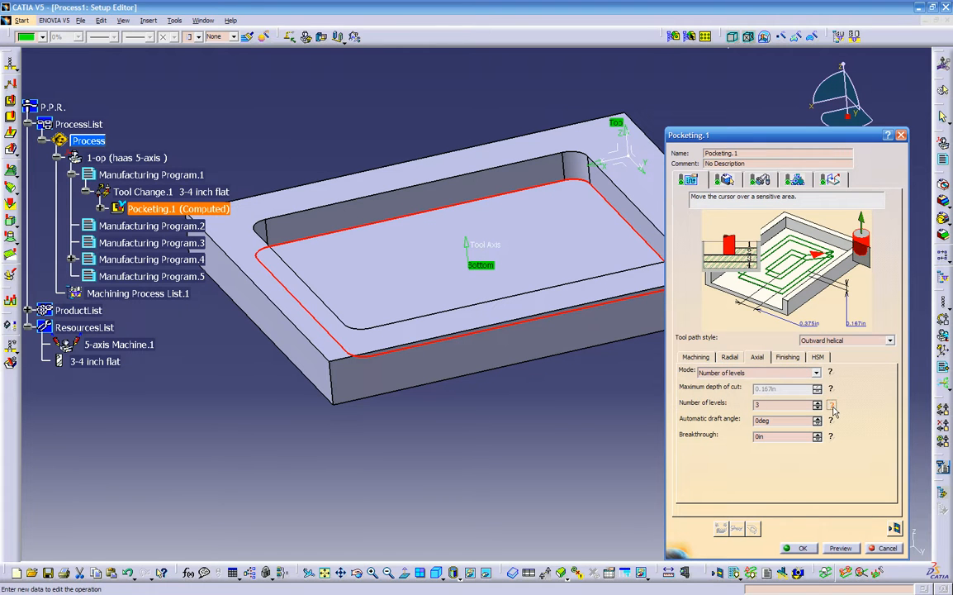
middle_drag(457, 392, 460, 252)
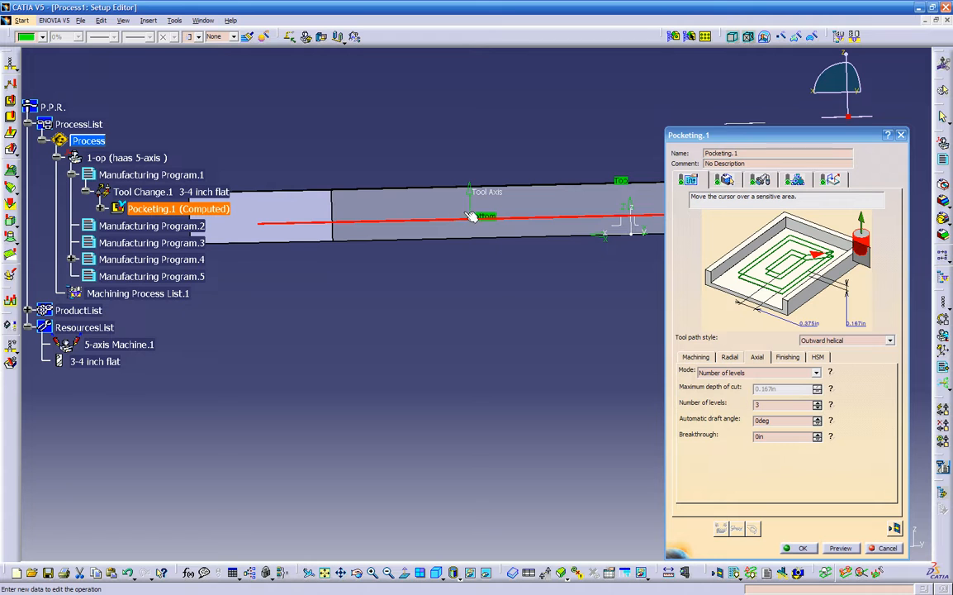
middle_drag(457, 255, 493, 307)
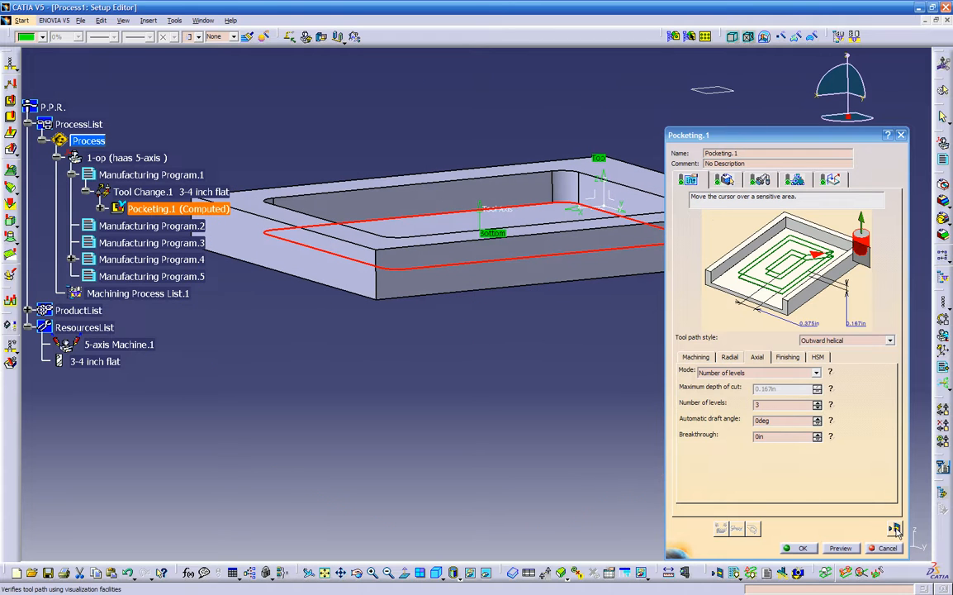
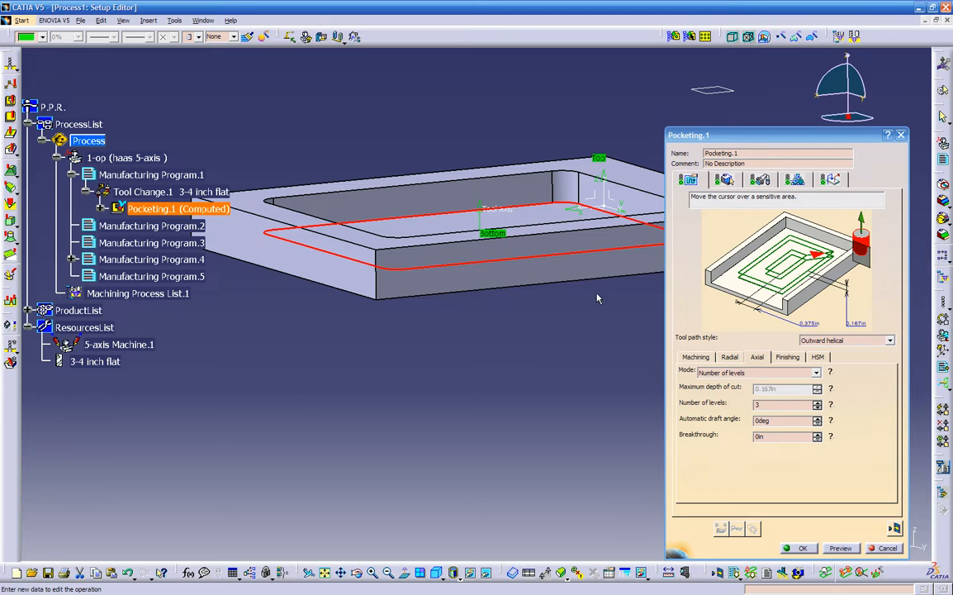
- Compute the outward helical tool path with the level-based axial strategy and play its material removal video
click(894, 529)
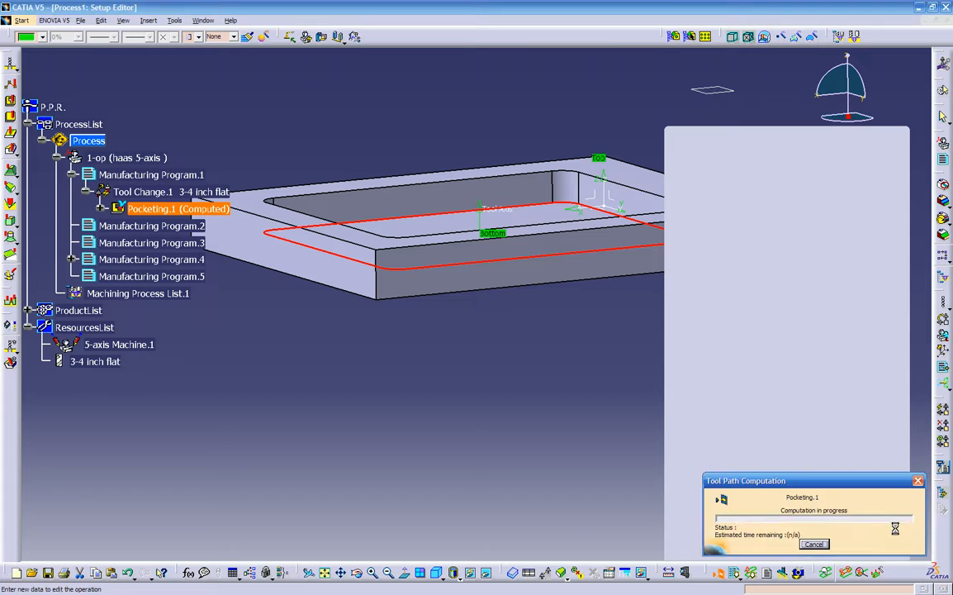
mouse_move(504, 412)
middle_down()
mouse_move(485, 366)
mouse_move(487, 343)
mouse_move(496, 423)
middle_up()
click(822, 451)
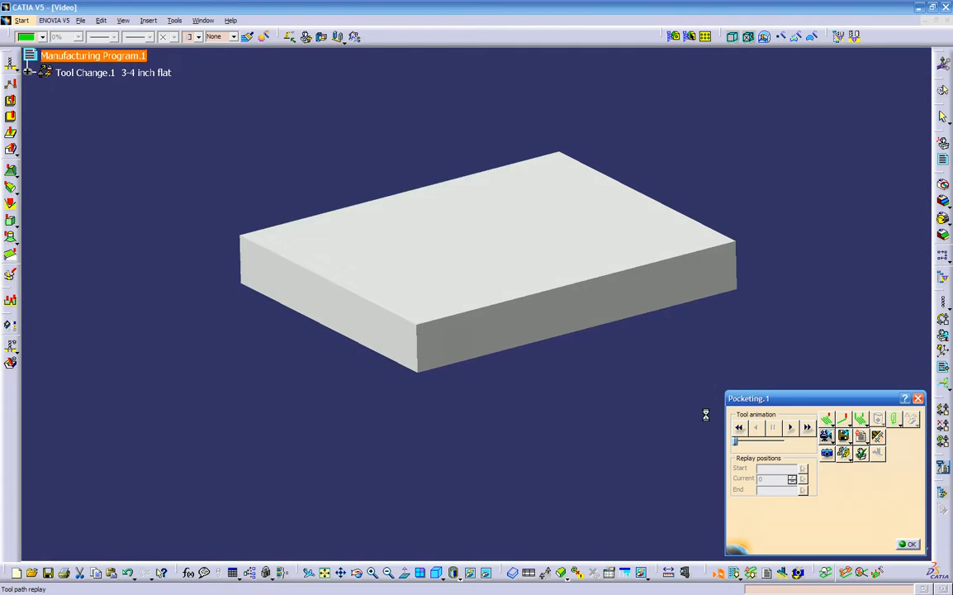
middle_drag(526, 342, 526, 411)
click(791, 428)
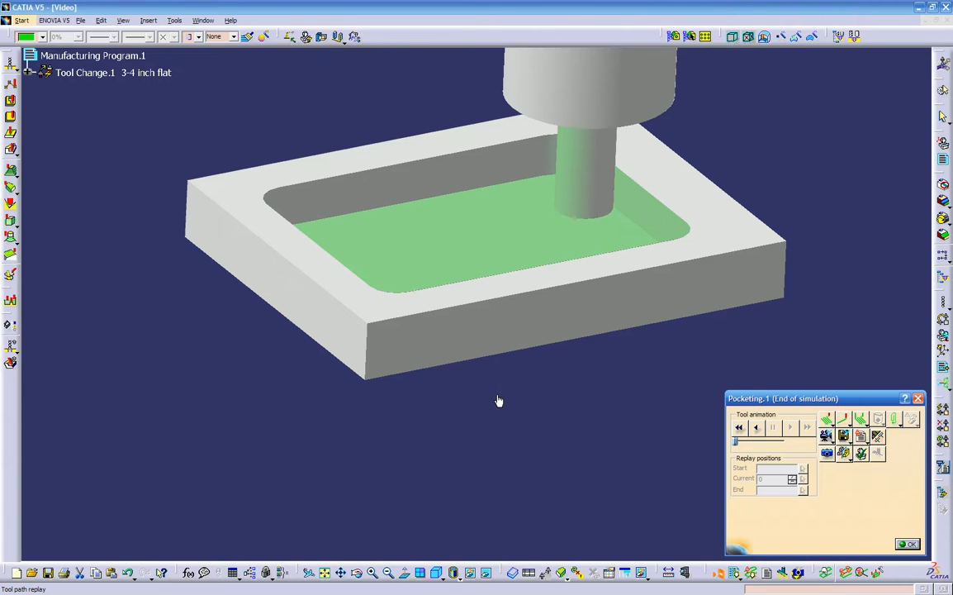
middle_drag(498, 400, 716, 452)
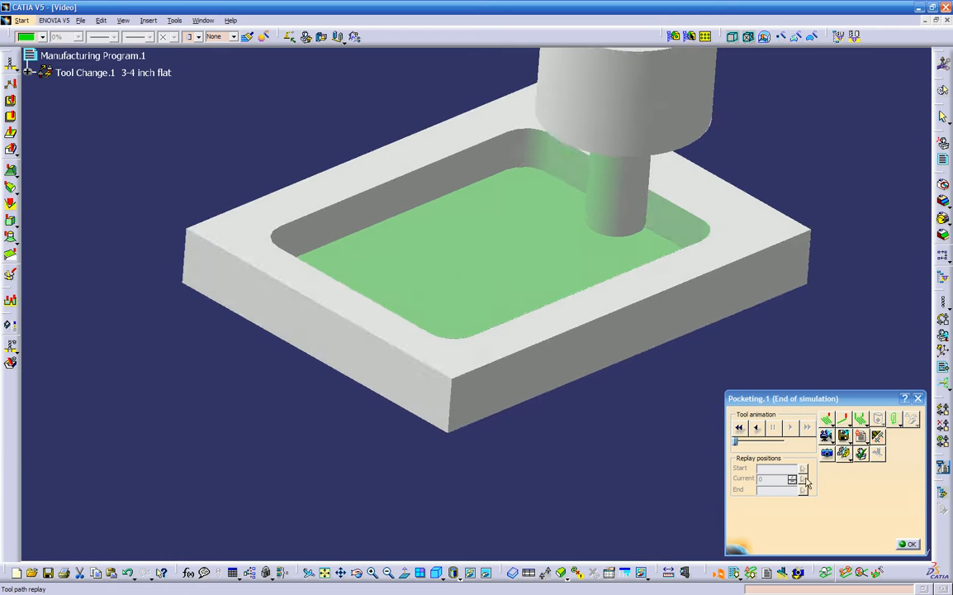
- Store the video result of the pocketing simulation and accept the Pocketing.1 operation
click(844, 436)
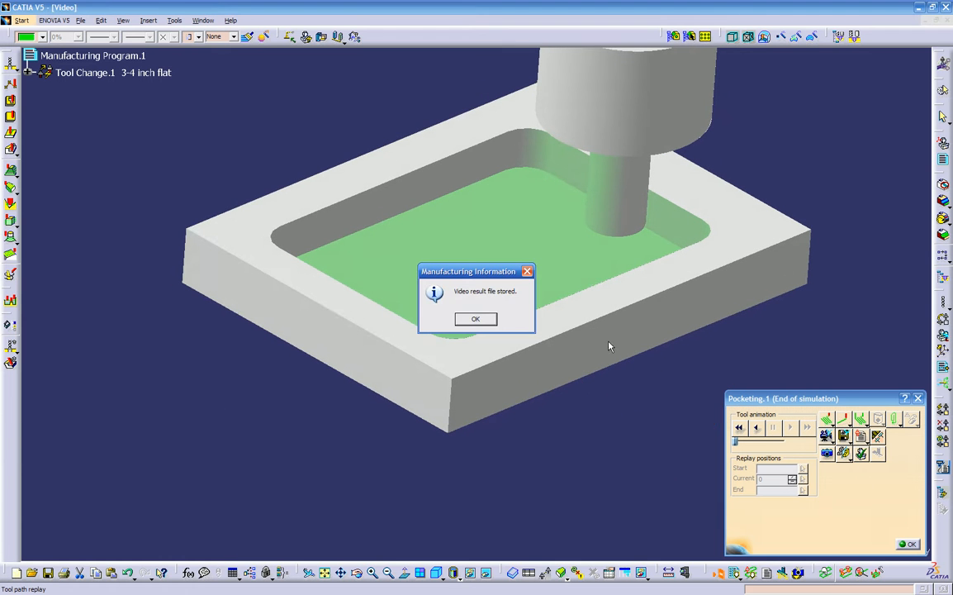
click(477, 319)
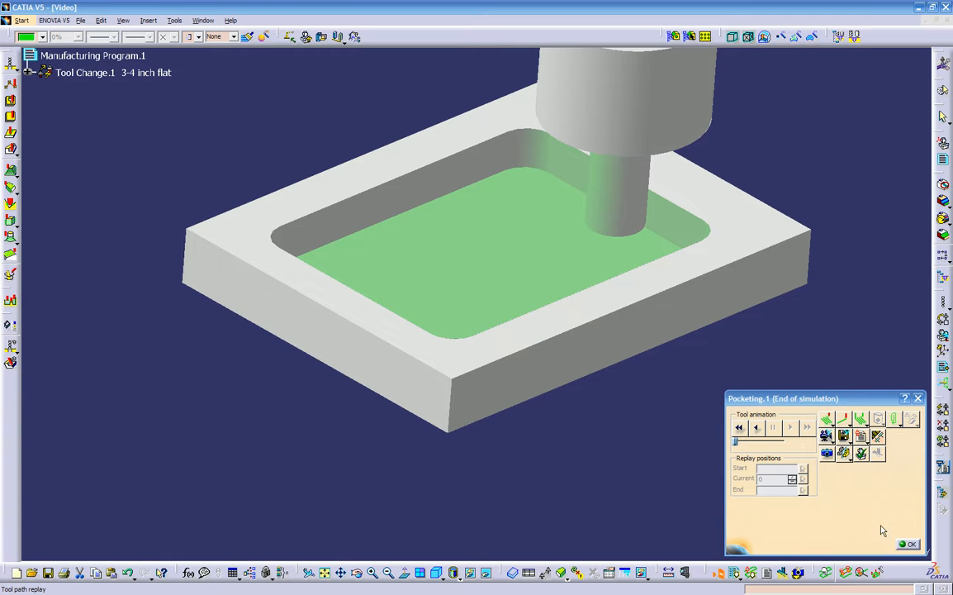
click(909, 544)
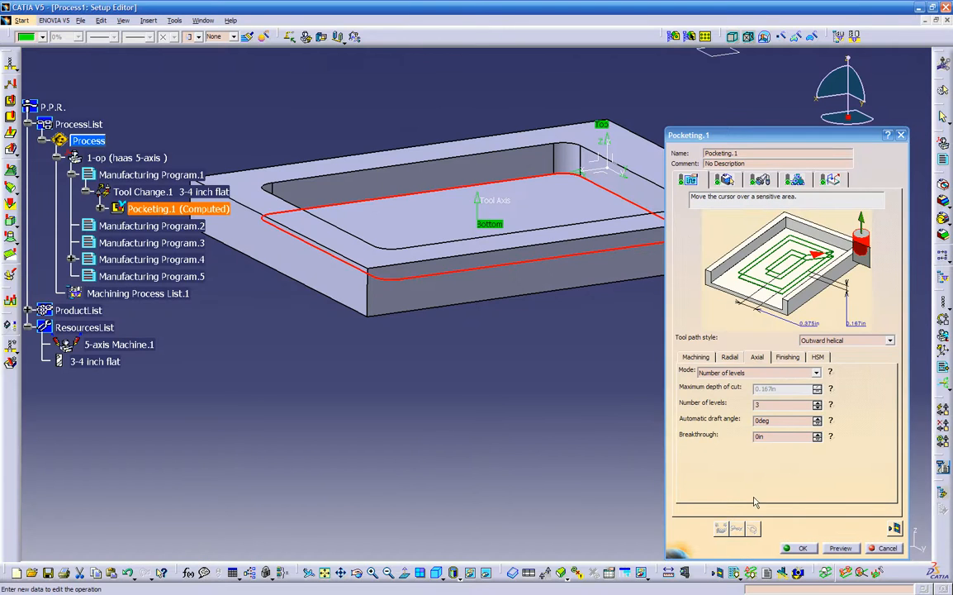
click(799, 548)
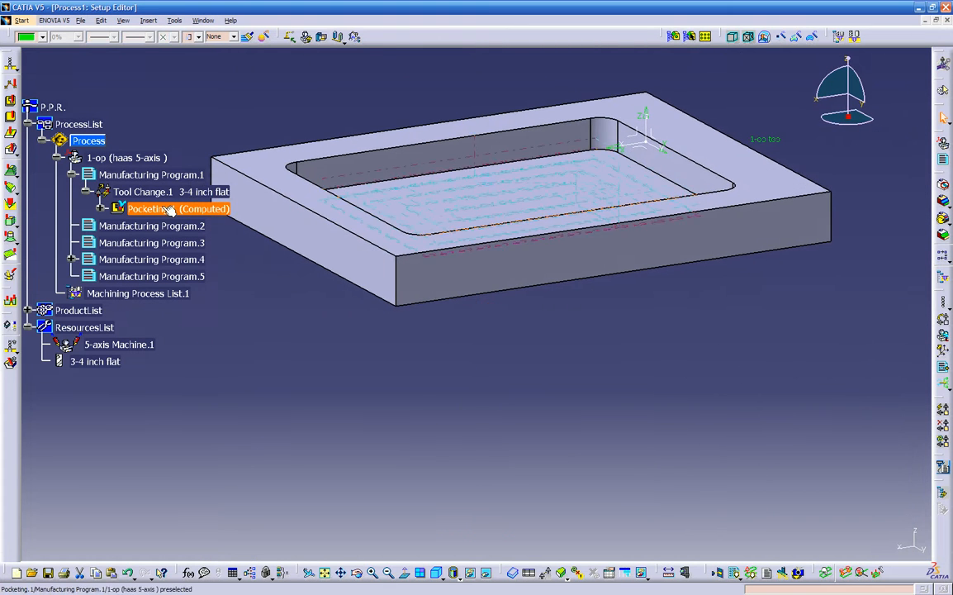
- Insert a Facing operation after Pocketing.1 and select the part's top face as its bottom geometry
click(10, 118)
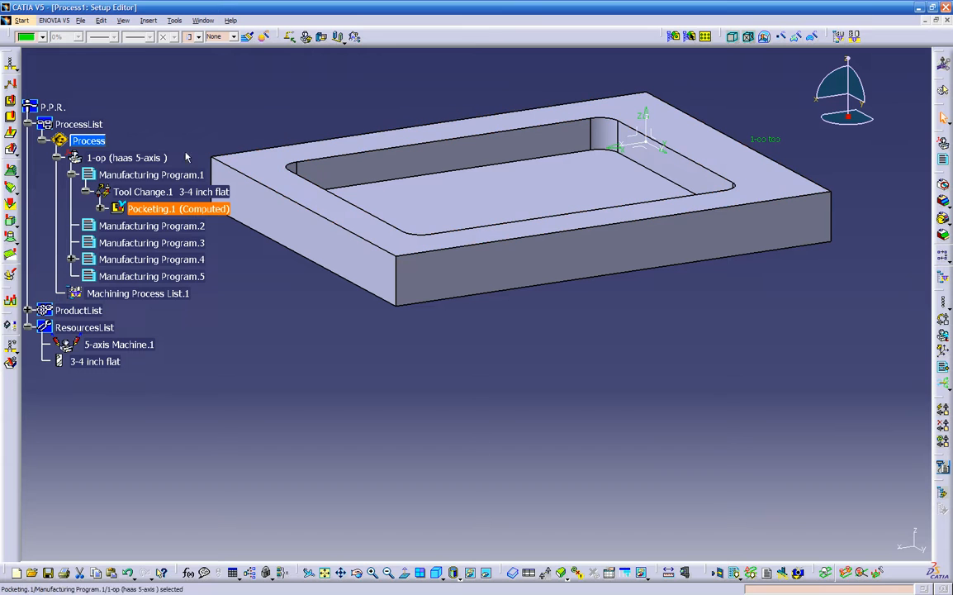
click(11, 119)
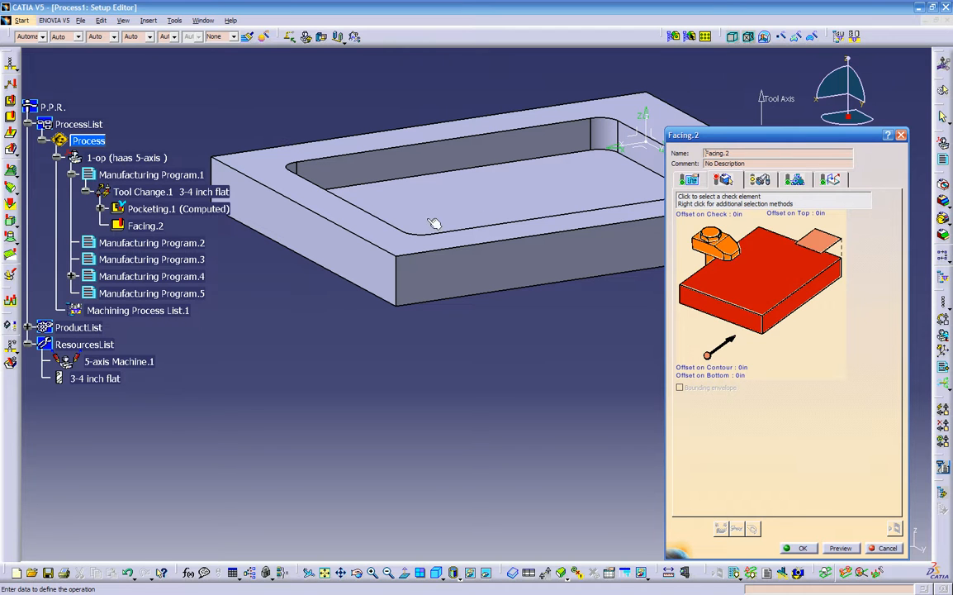
click(781, 278)
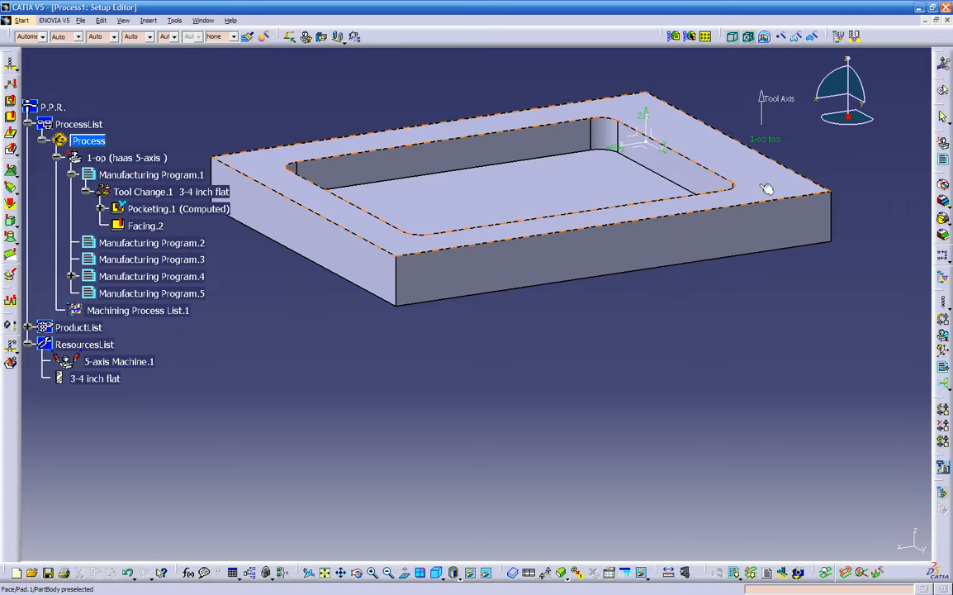
click(746, 197)
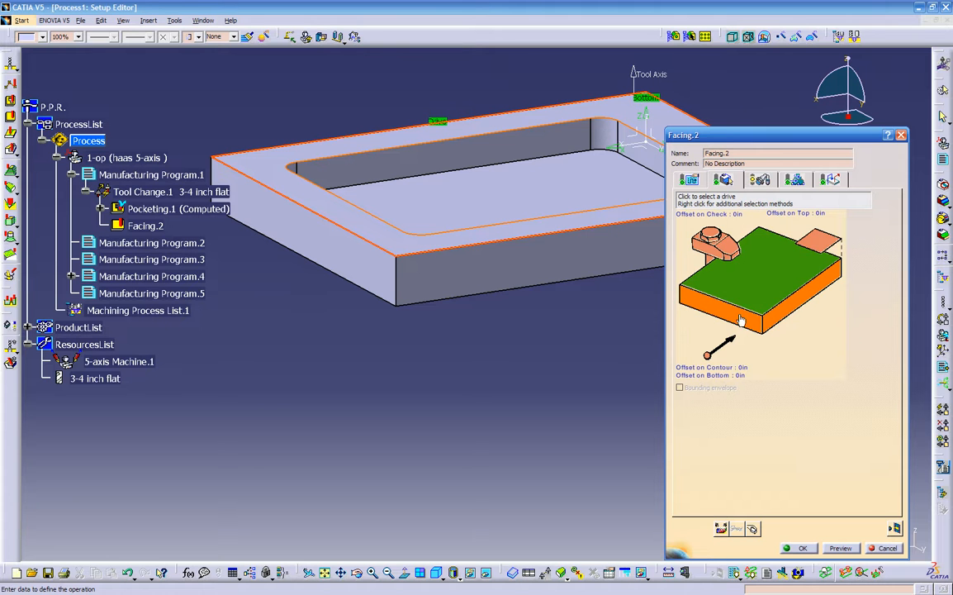
middle_drag(441, 382, 486, 397)
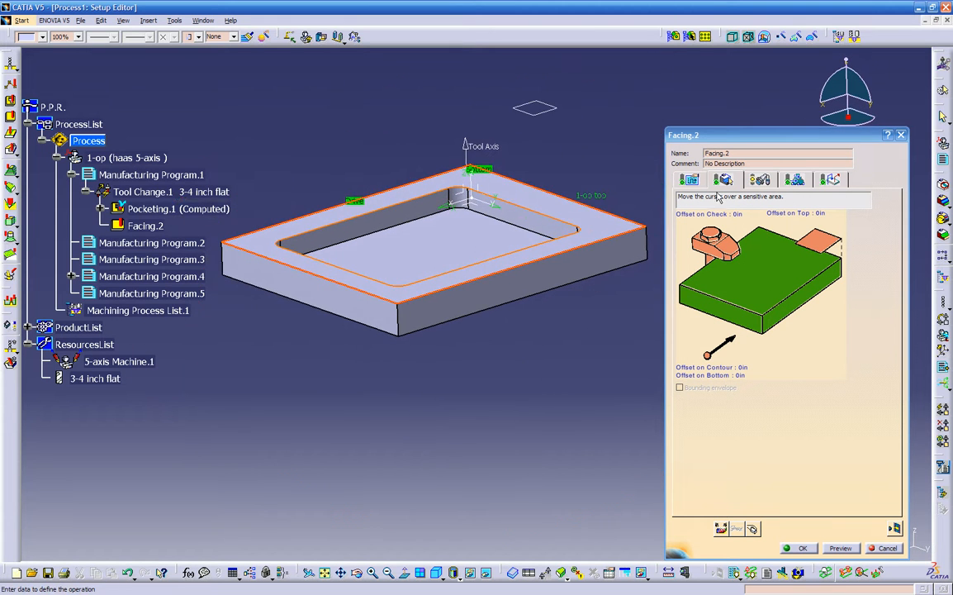
- Set the facing operation's axial strategy to Number of levels with 1 level
click(699, 181)
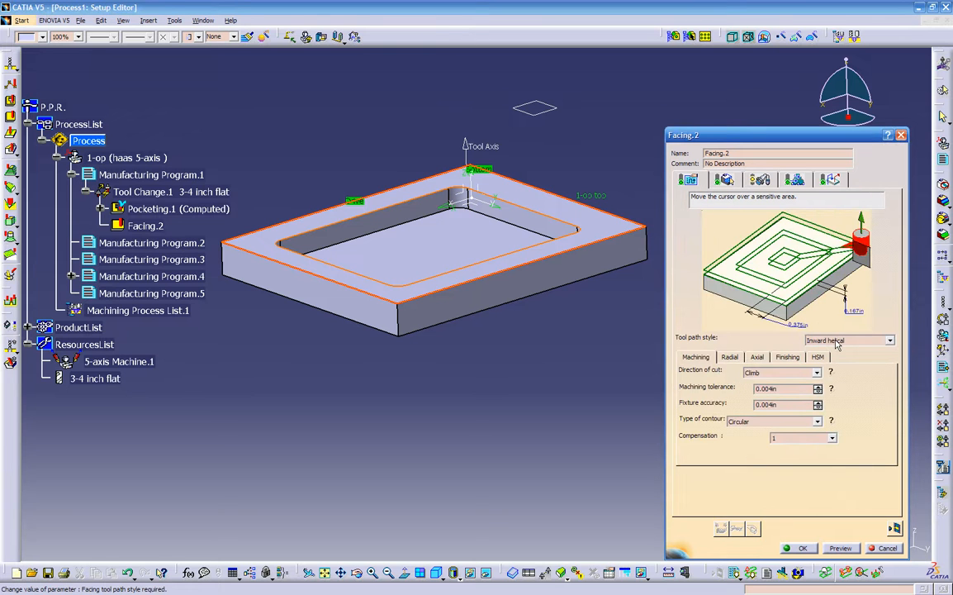
click(757, 357)
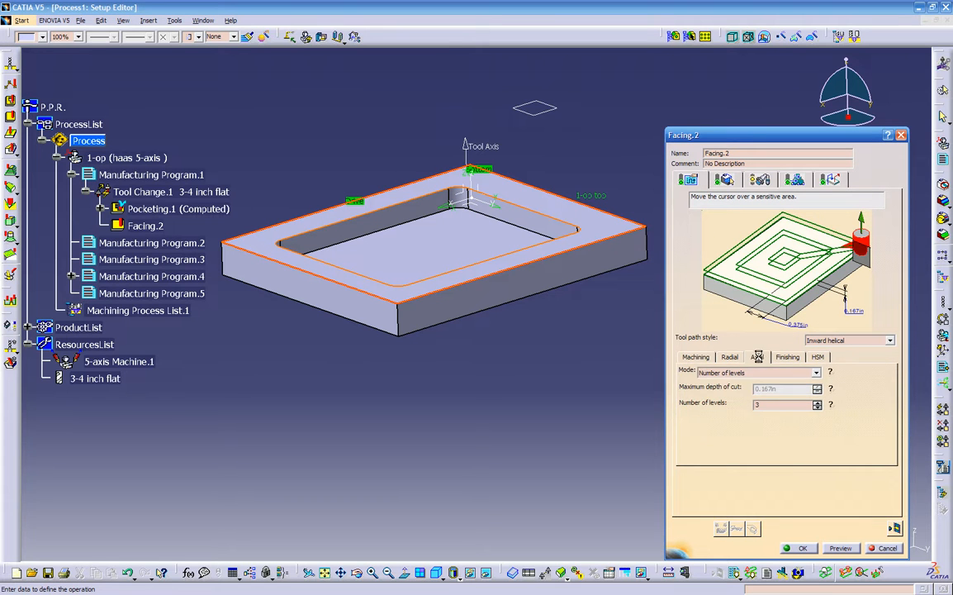
click(750, 374)
click(739, 389)
- Set the facing operation's tool path style to Back and forth and its radial end of path to Out
click(695, 356)
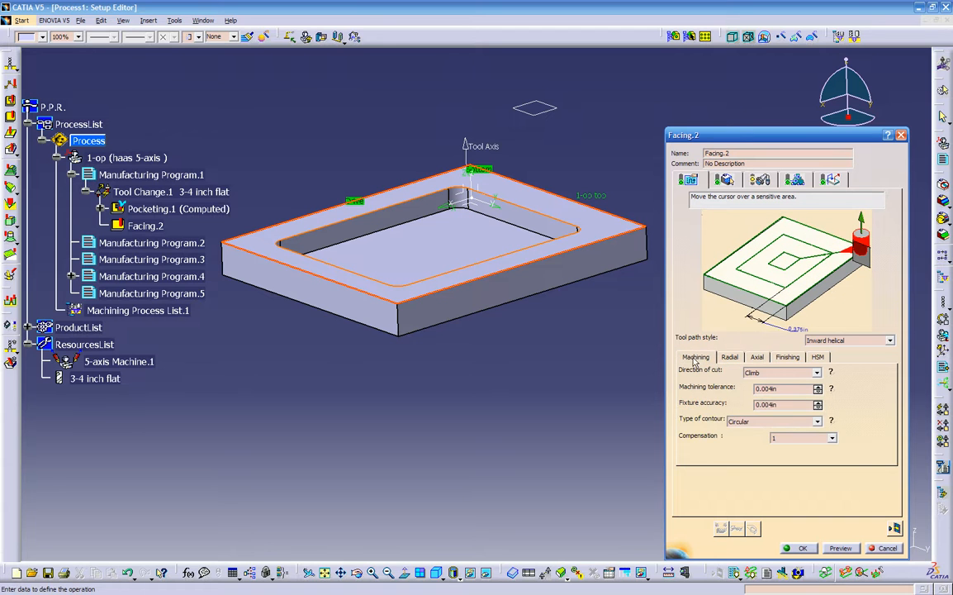
click(827, 340)
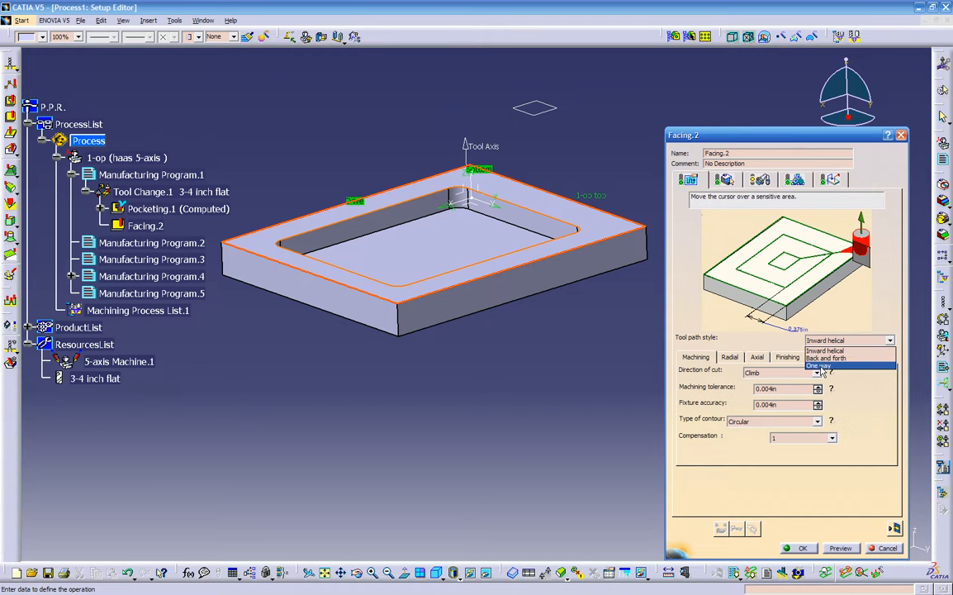
click(824, 360)
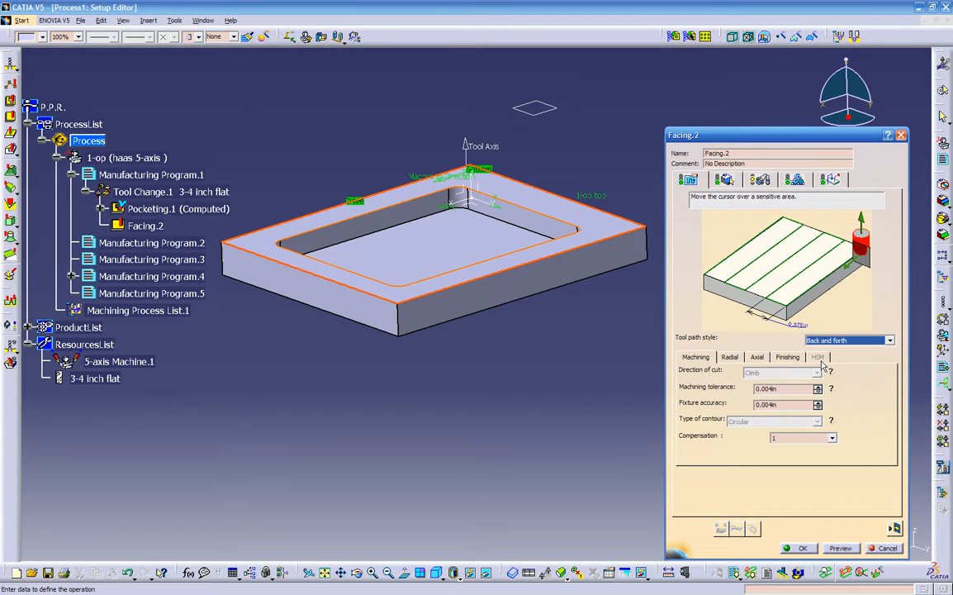
click(726, 358)
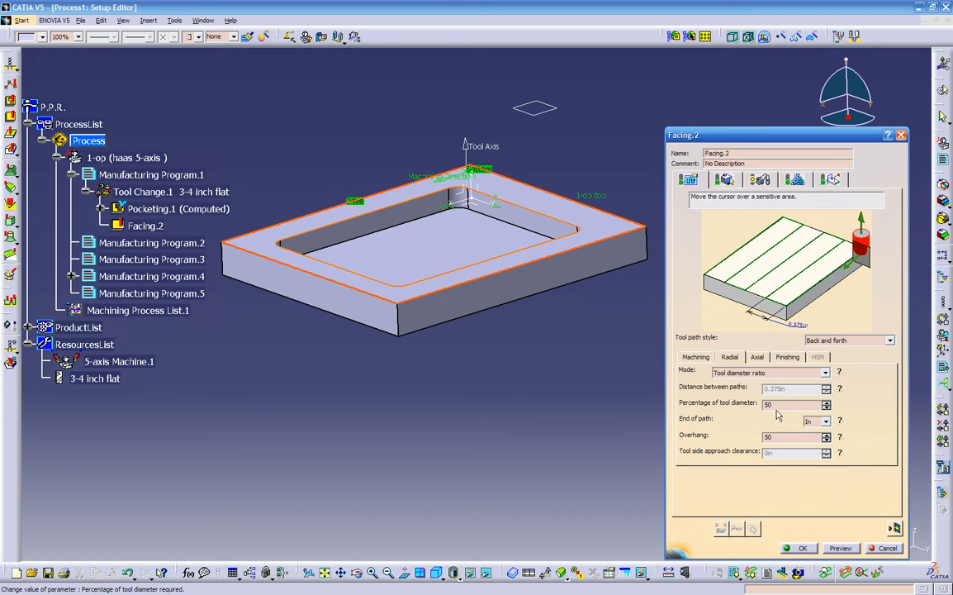
mouse_move(841, 425)
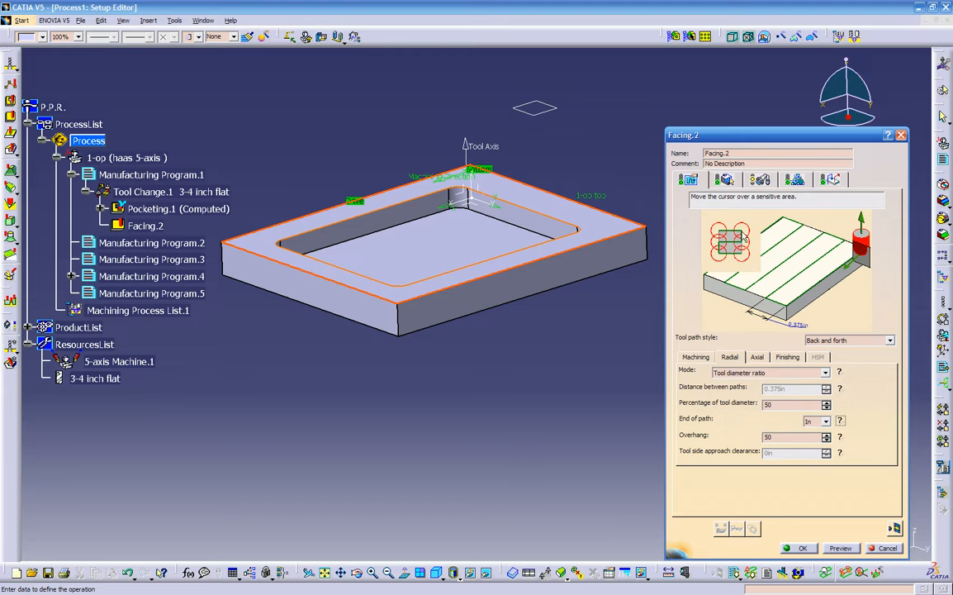
click(825, 421)
click(819, 440)
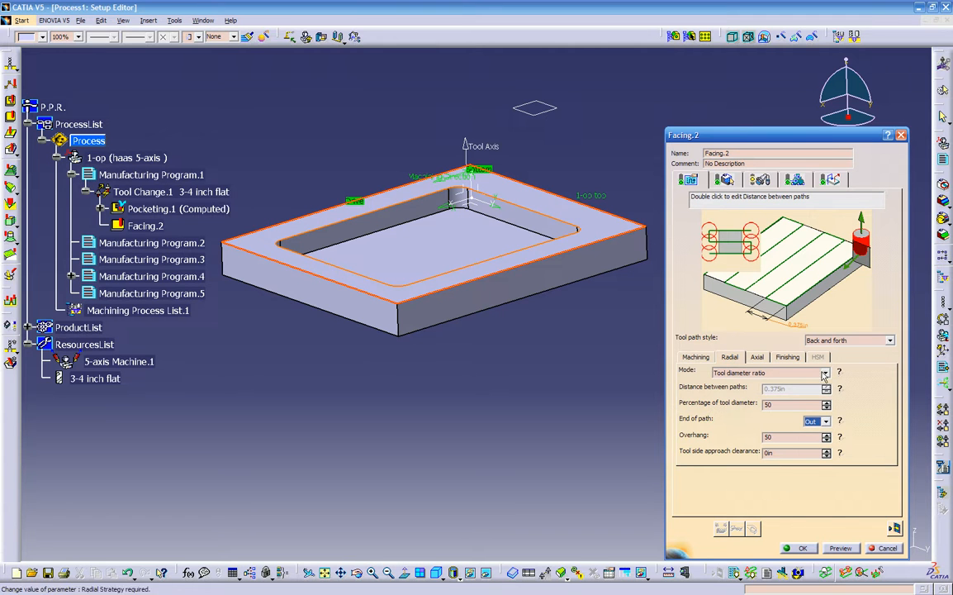
click(840, 421)
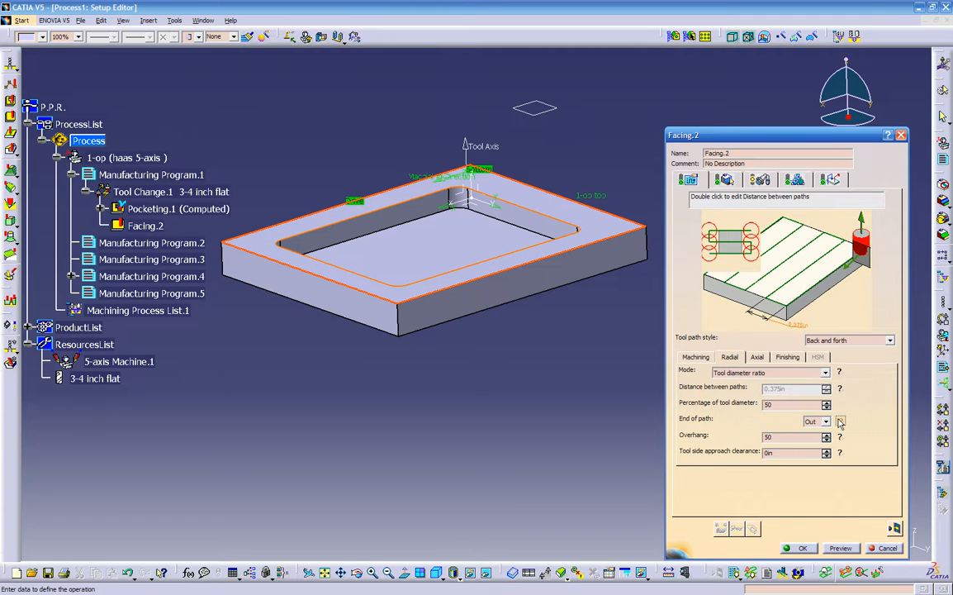
- Review the facing operation's axial and finishing settings and return to its geometry settings
click(758, 357)
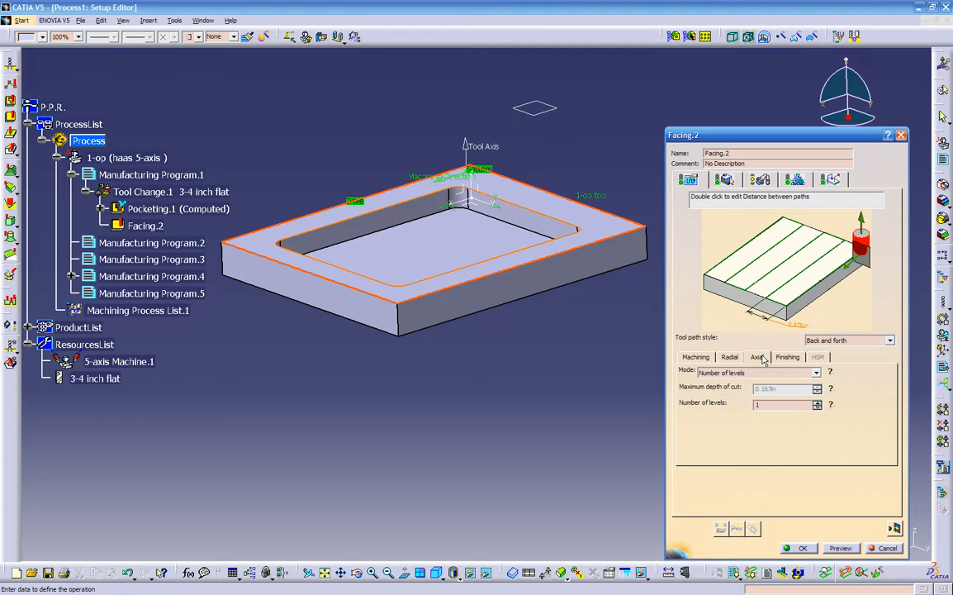
click(789, 357)
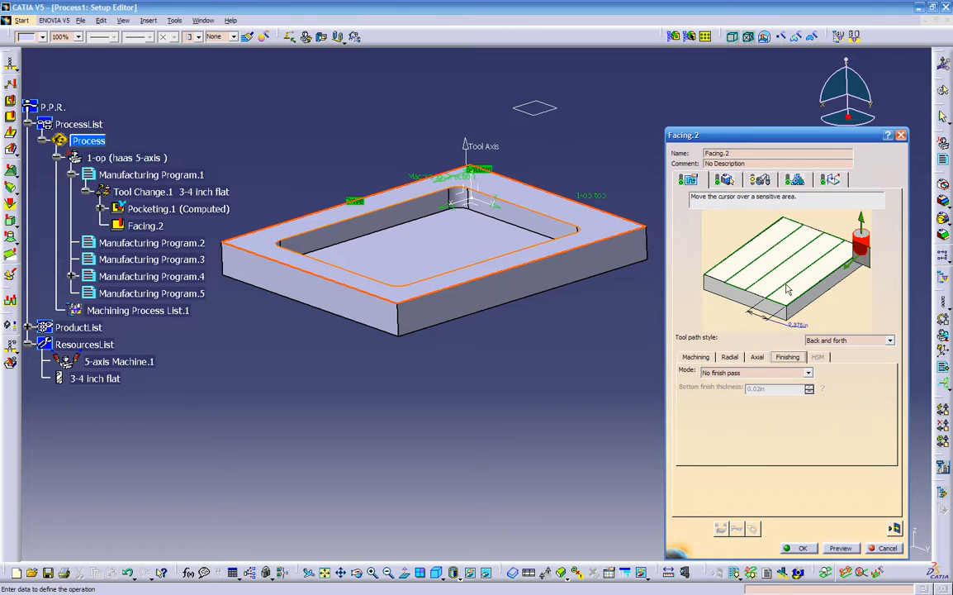
click(724, 180)
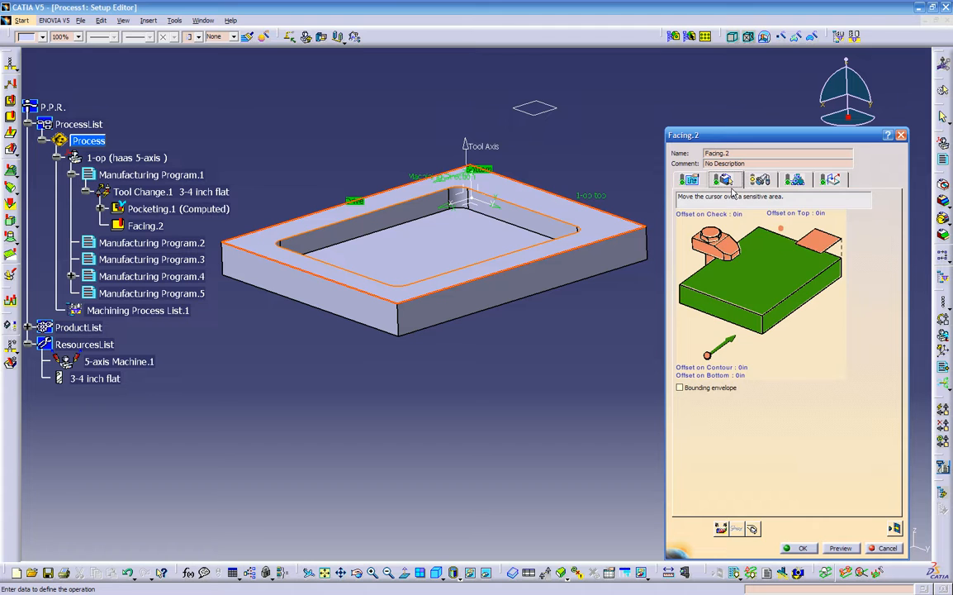
- Assign a face mill with a 1.969 in nominal diameter as tool number 2 for the facing operation
click(760, 181)
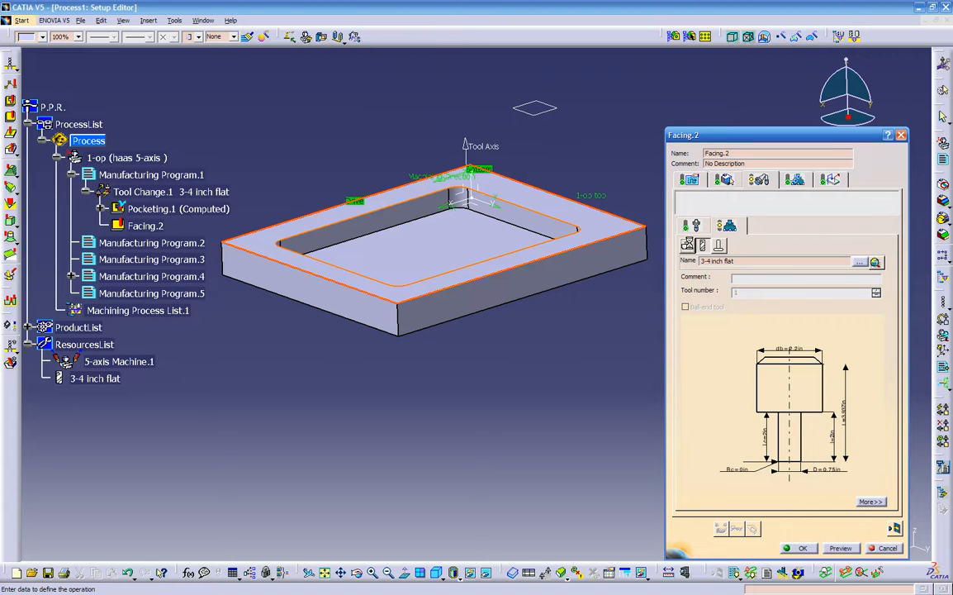
click(686, 246)
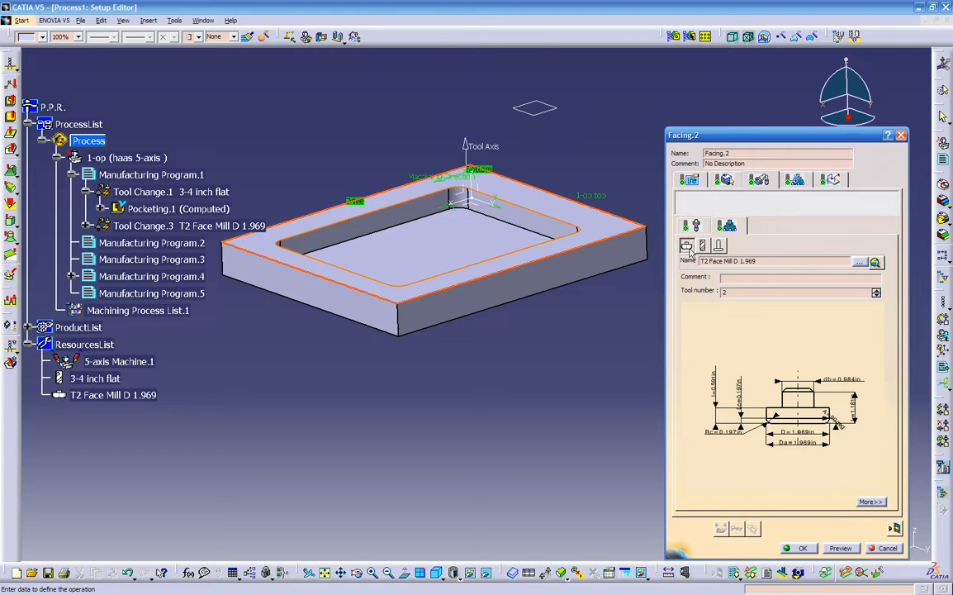
double_click(806, 432)
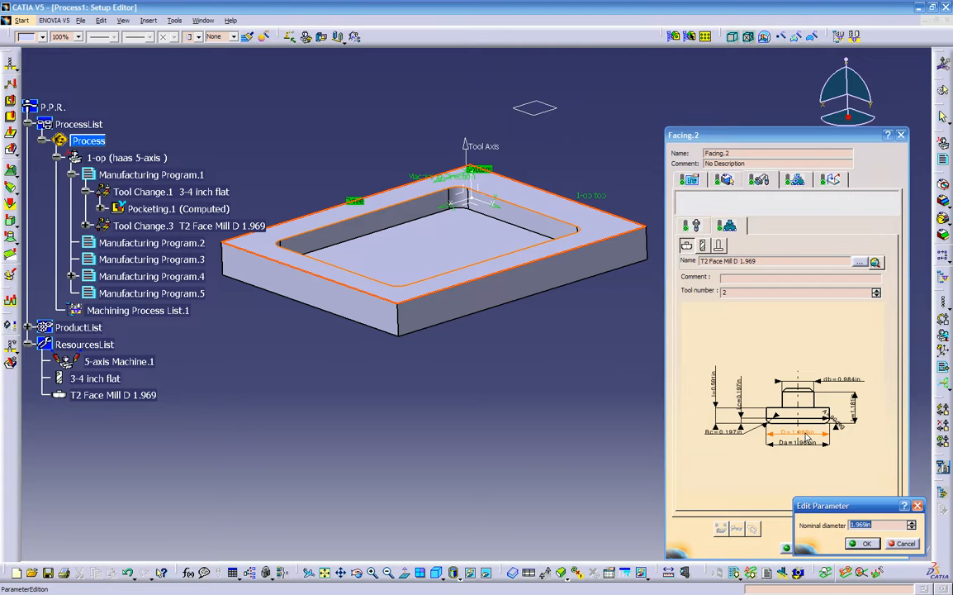
click(893, 544)
- Turn off automatic feedrate computation for the facing operation and set the machining and finishing feedrates to 100 mm_mn
click(793, 183)
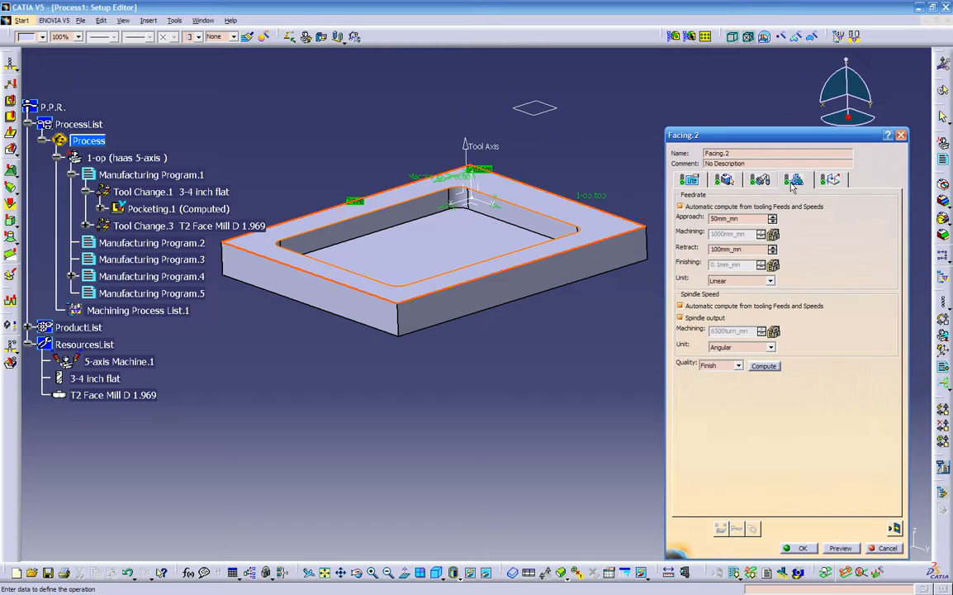
click(699, 210)
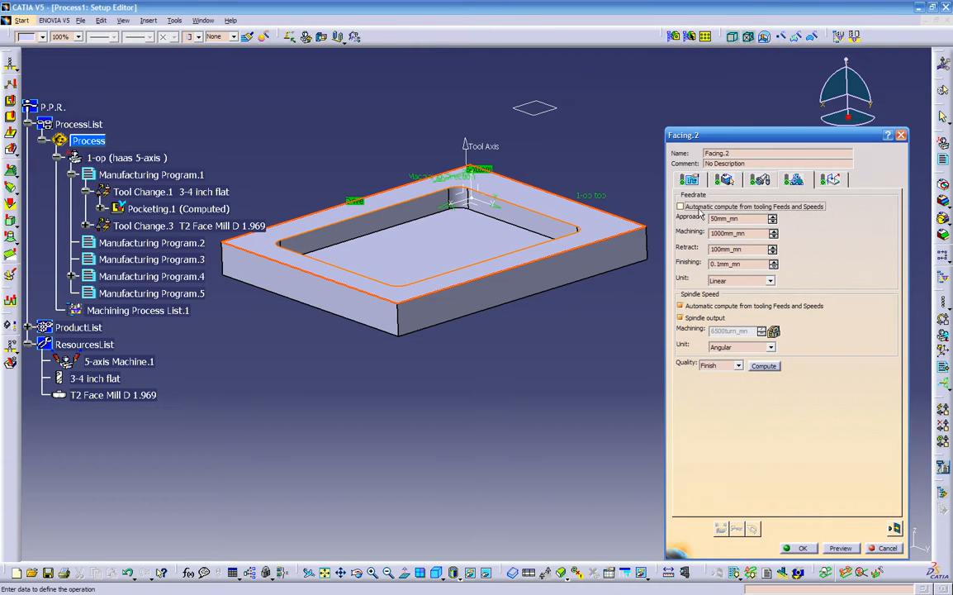
click(695, 208)
click(696, 209)
double_click(733, 219)
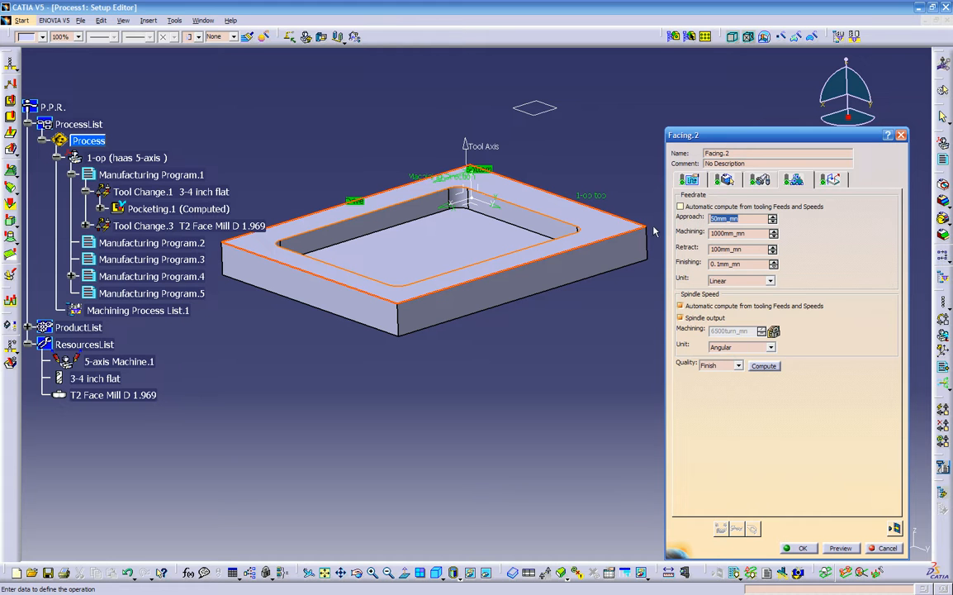
key(Tab)
text(100)
key(Tab)
key(Tab)
text(1)
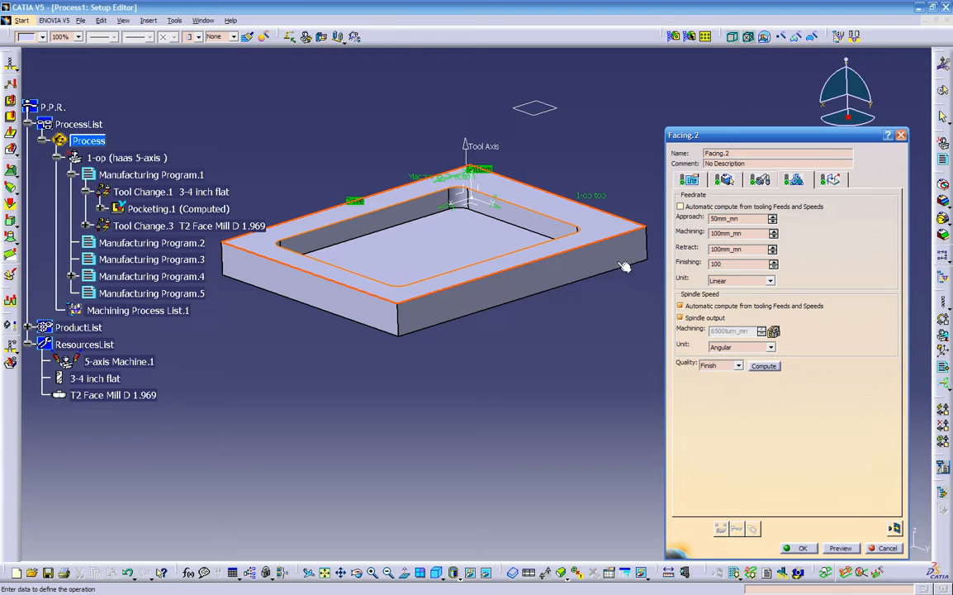
- Turn off automatic spindle speed computation and set the facing operation's machining spindle speed to 3500
click(682, 306)
drag(750, 332, 586, 335)
text(3500)
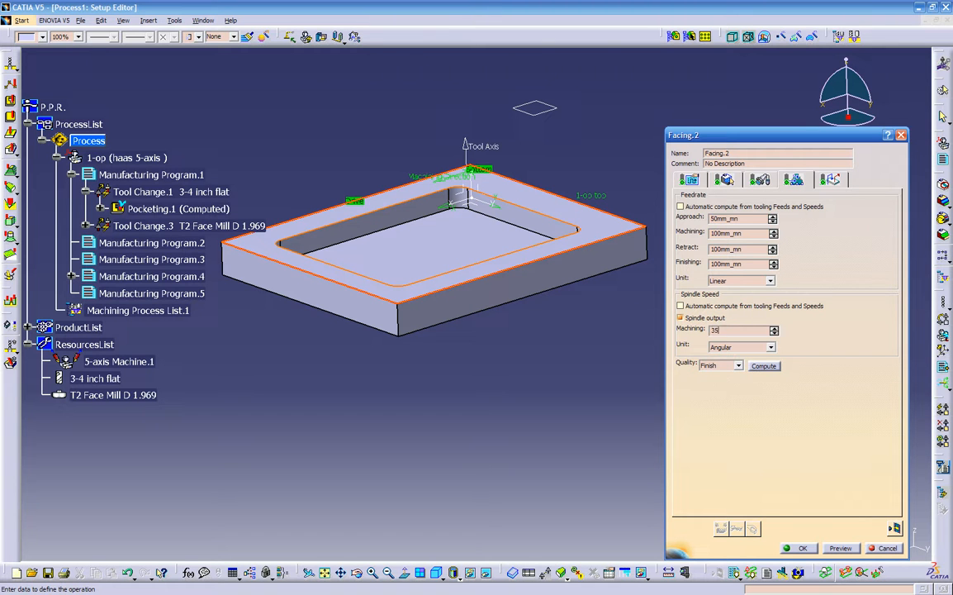
- Use the plane above the part as the limit plane for the facing operation's approach and retract macros
click(830, 180)
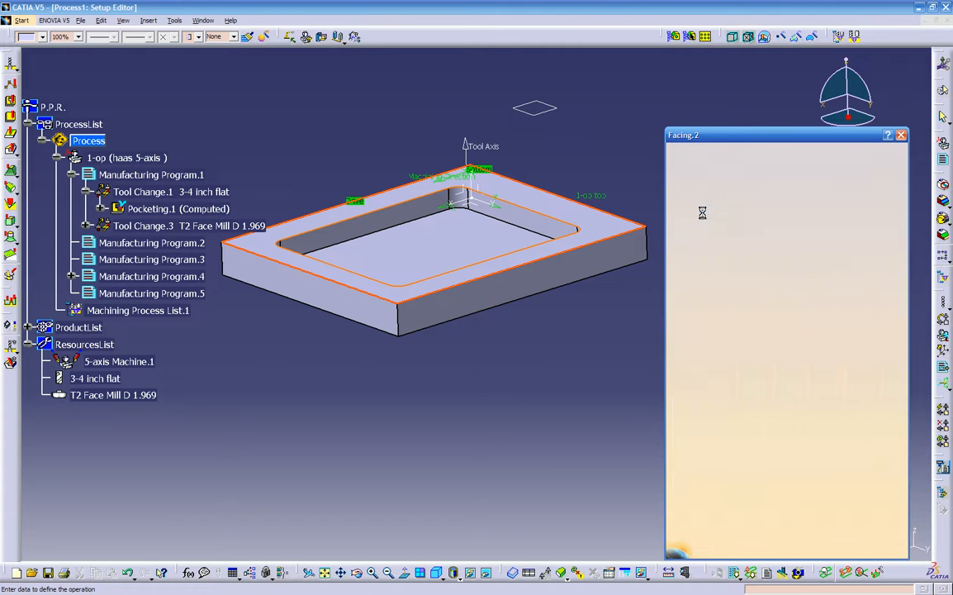
click(765, 376)
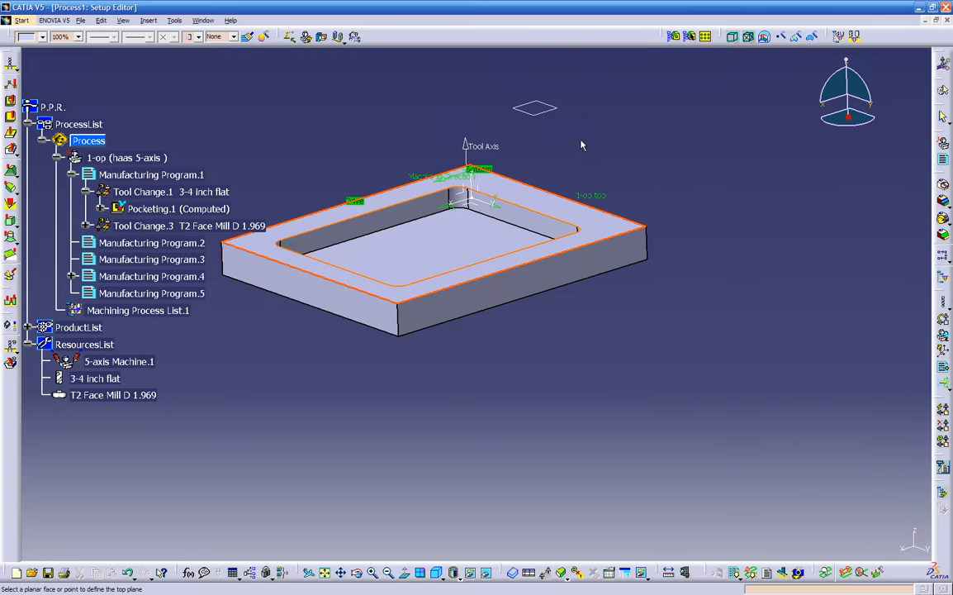
click(535, 108)
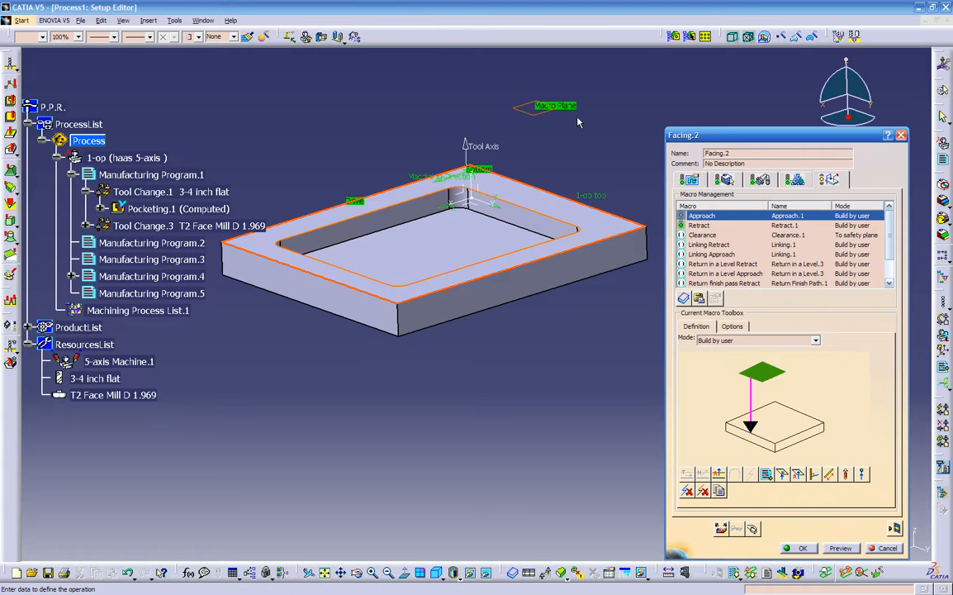
click(692, 227)
click(752, 370)
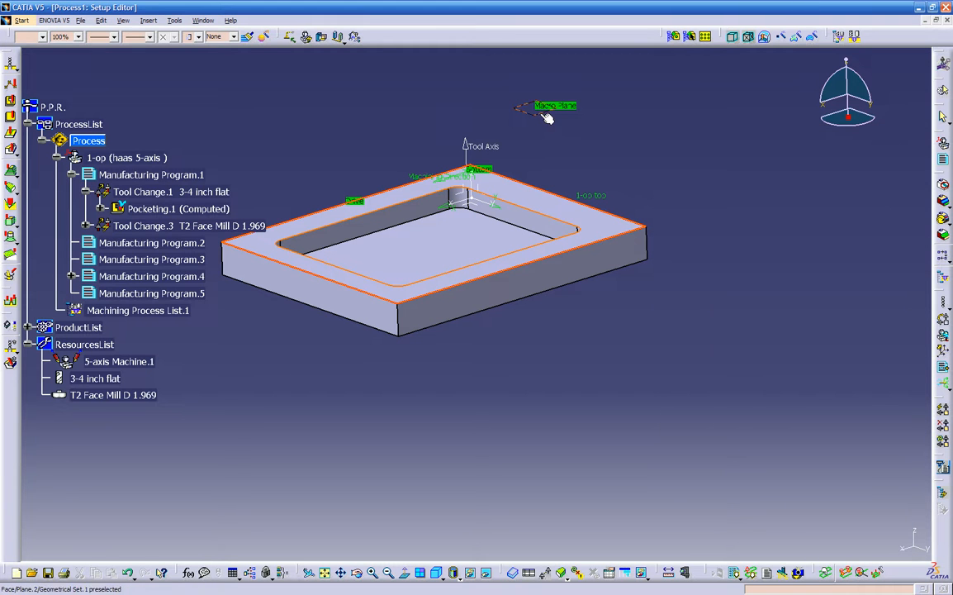
click(540, 110)
mouse_move(546, 337)
middle_down()
mouse_move(518, 342)
mouse_move(534, 326)
middle_up()
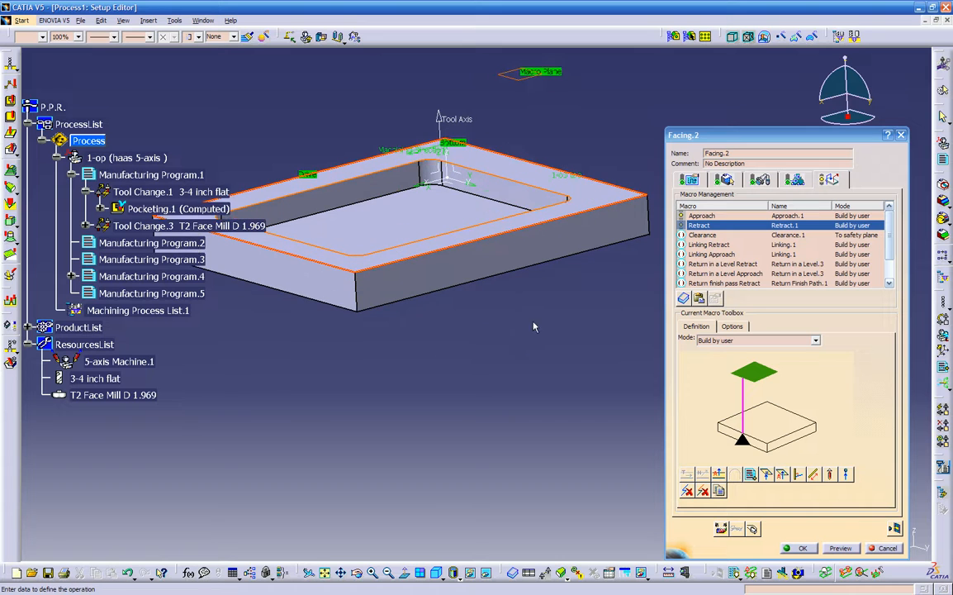
- Compute the facing tool path, rewind its replay and set it to point-by-point mode with 1 point per step
click(895, 529)
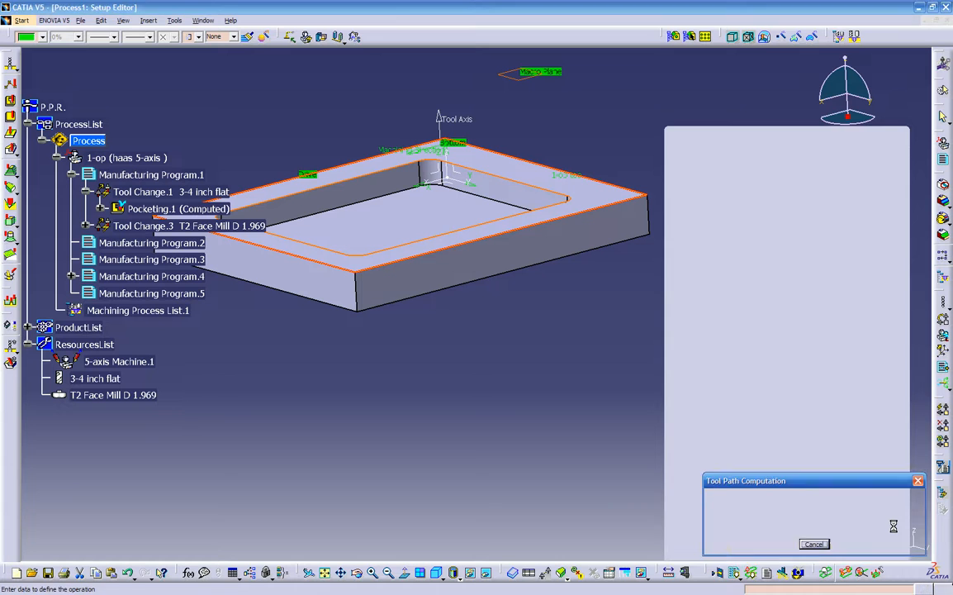
middle_drag(431, 355, 430, 379)
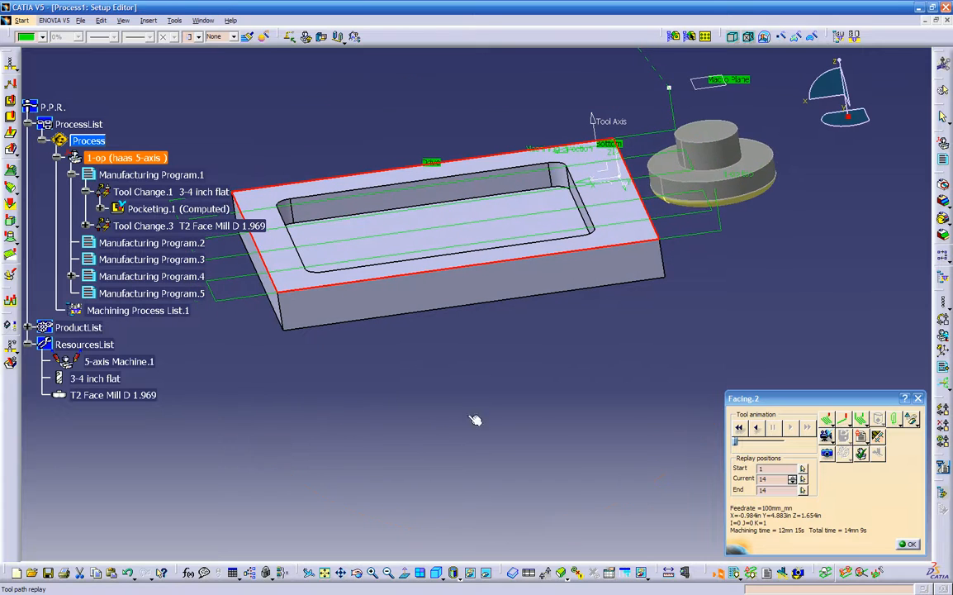
click(740, 428)
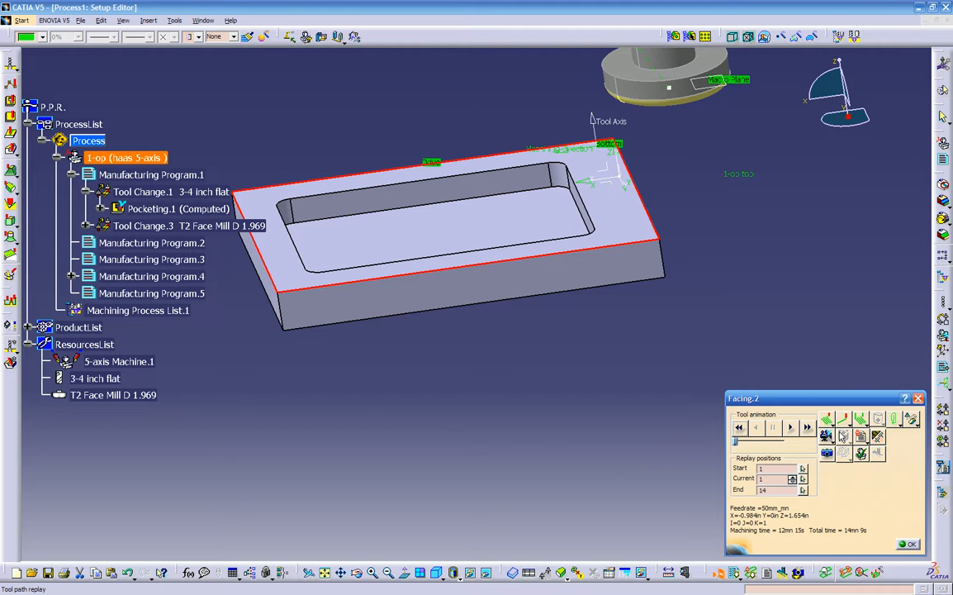
click(838, 423)
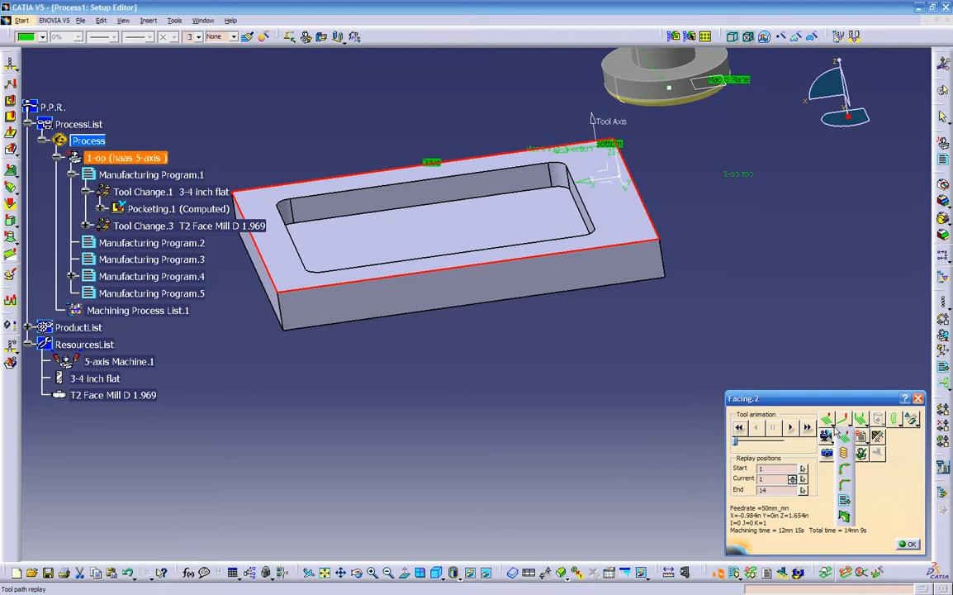
click(846, 471)
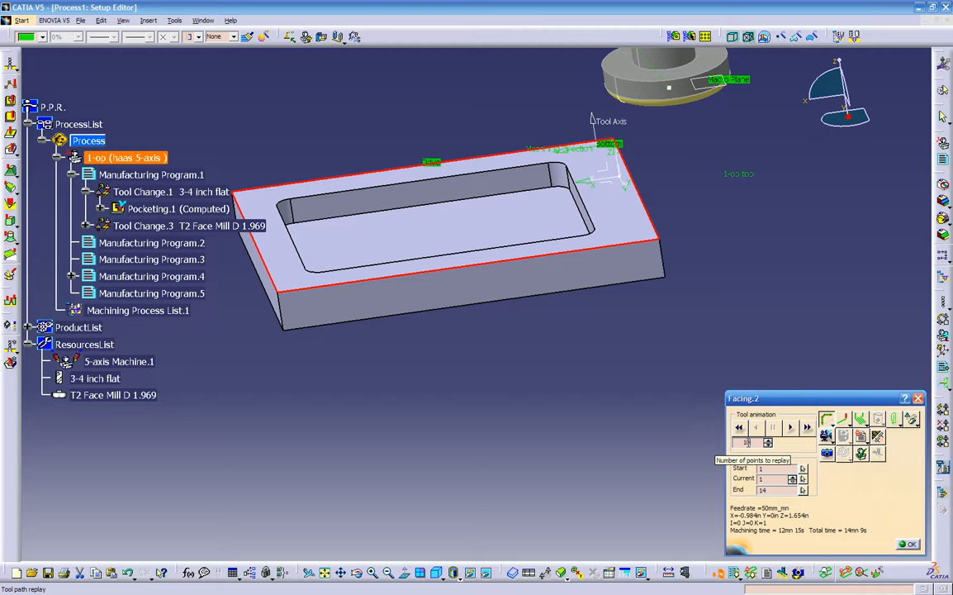
text(1)
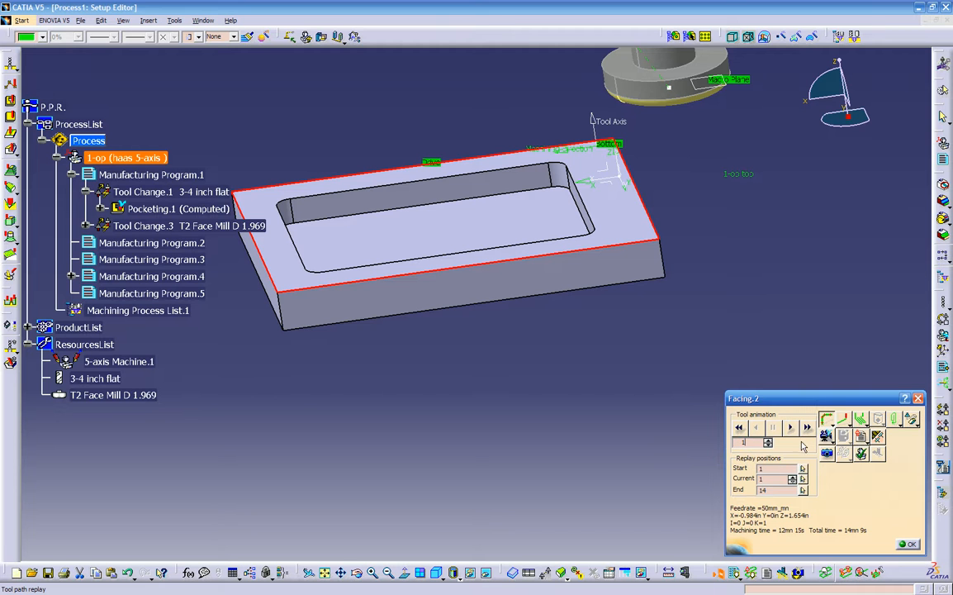
- Step through the facing tool path to its end, checking the face mill's approach and passes over the part
click(791, 428)
middle_drag(583, 351, 515, 425)
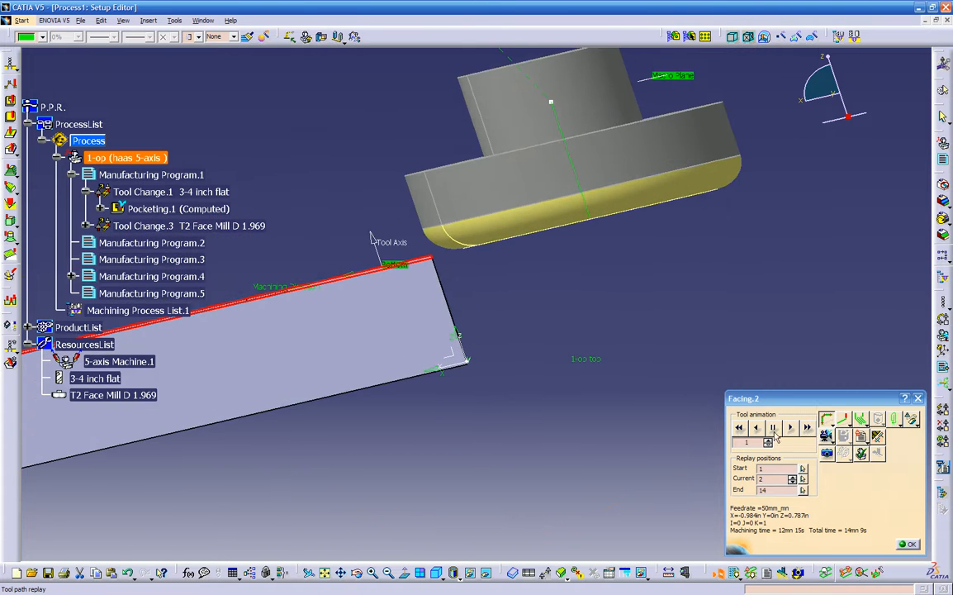
mouse_move(498, 370)
middle_down()
mouse_move(447, 439)
mouse_move(502, 489)
mouse_move(514, 369)
middle_up()
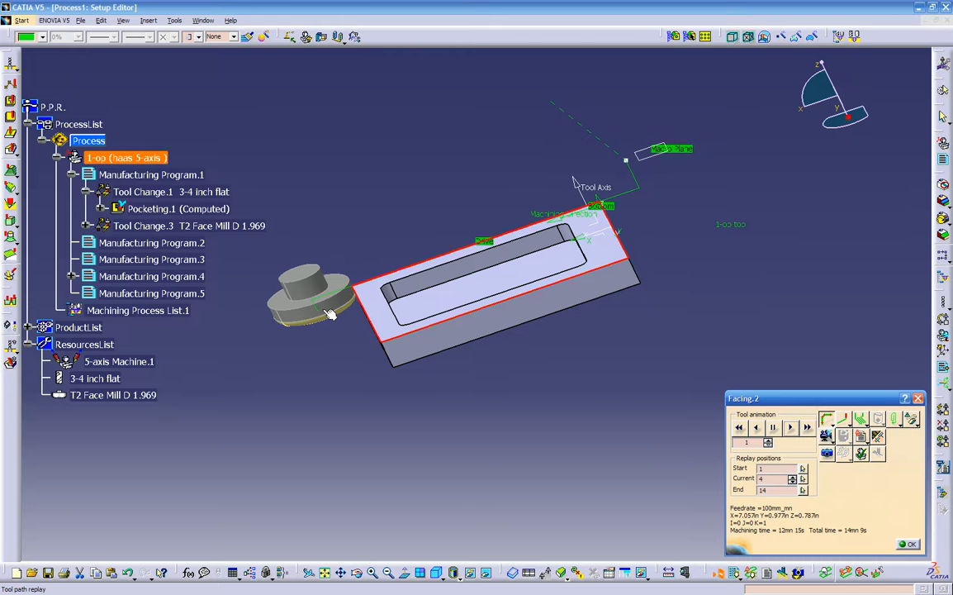
middle_drag(356, 293, 472, 342)
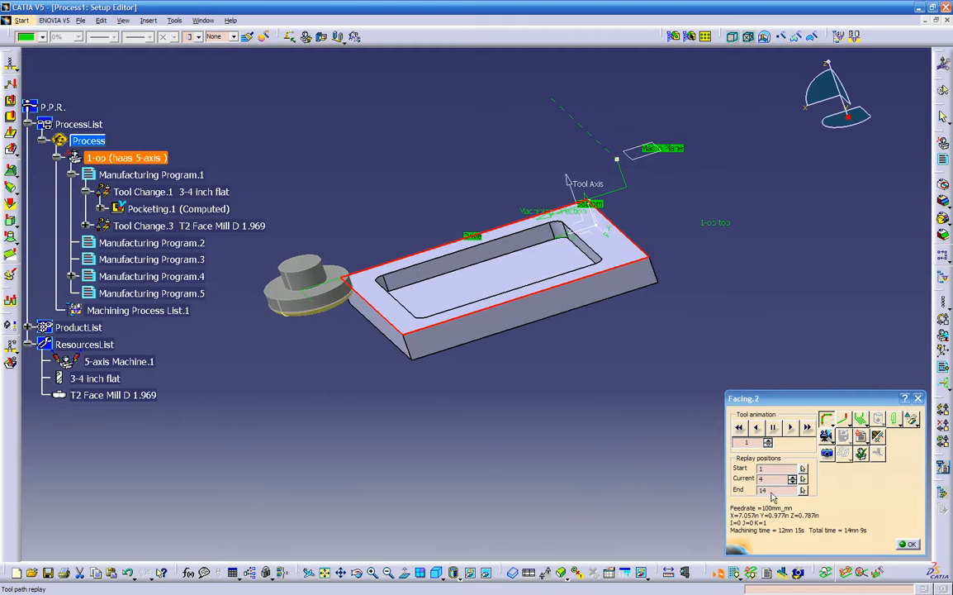
click(791, 428)
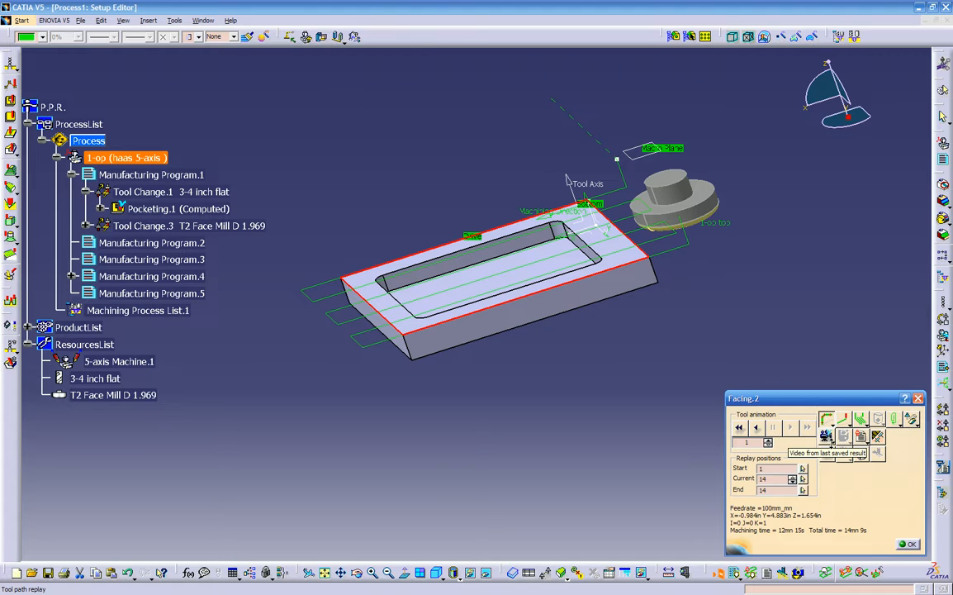
- Start the video simulation from the last saved result and play the facing cut in continuous mode
click(827, 438)
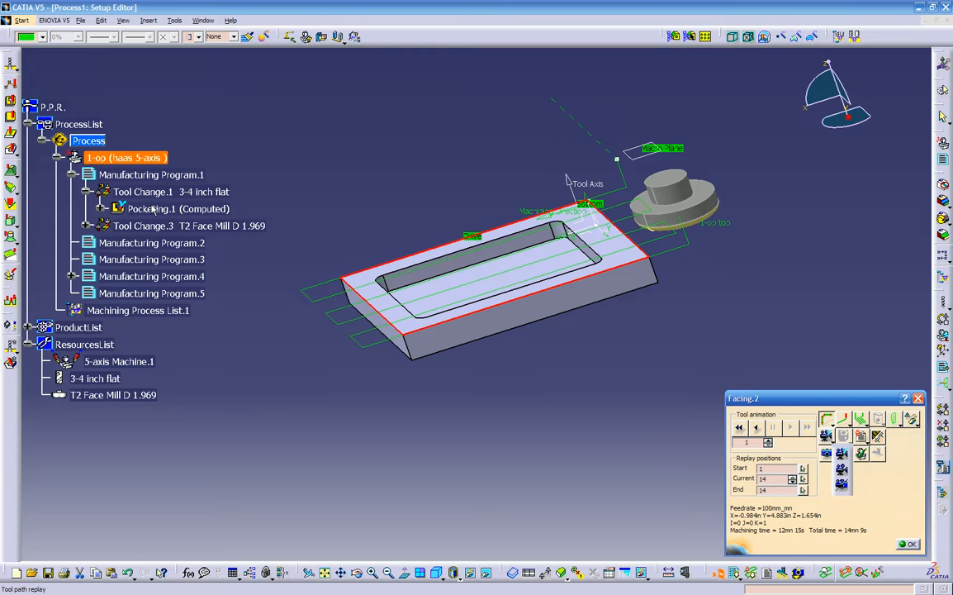
click(87, 227)
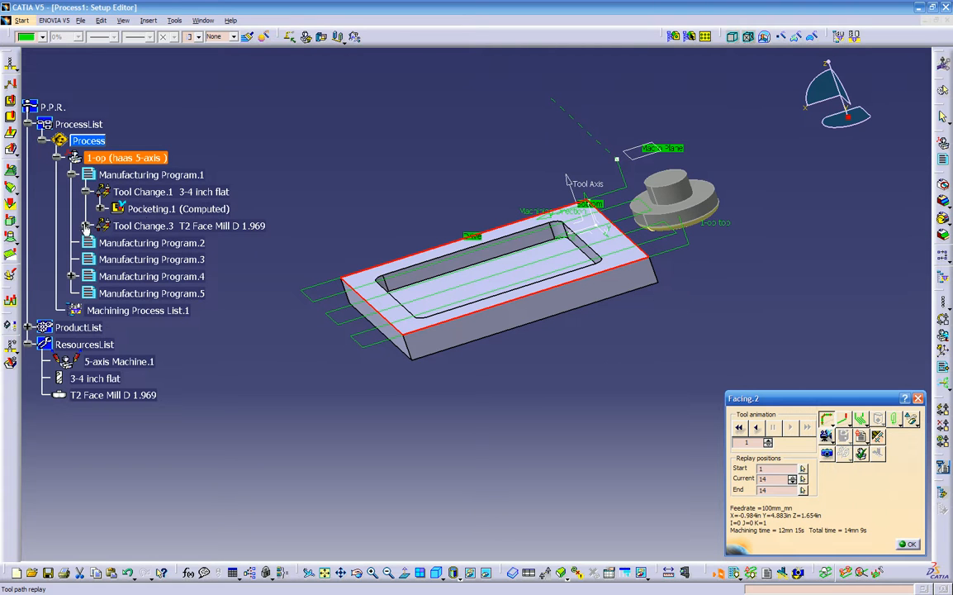
click(826, 435)
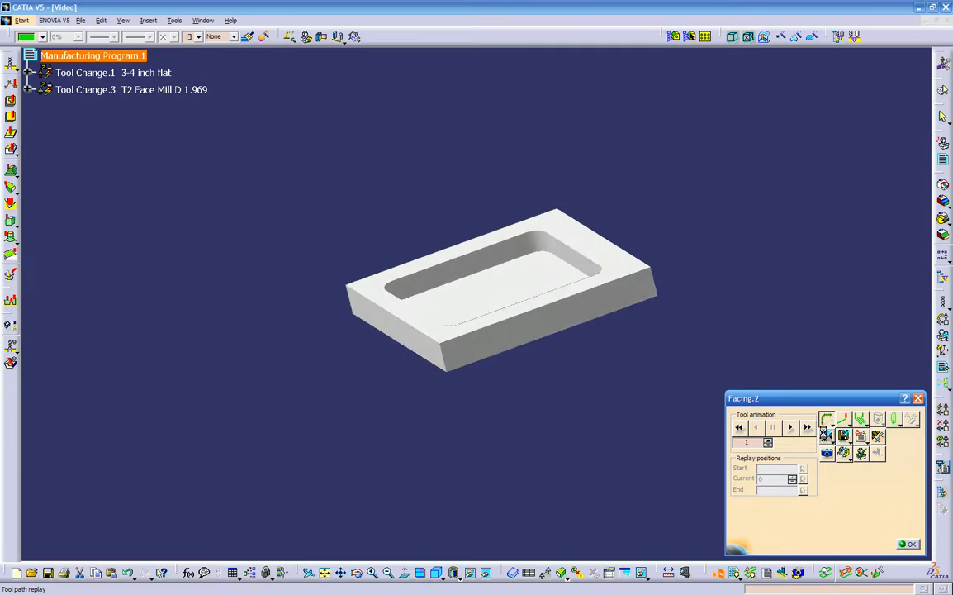
middle_drag(572, 347, 592, 397)
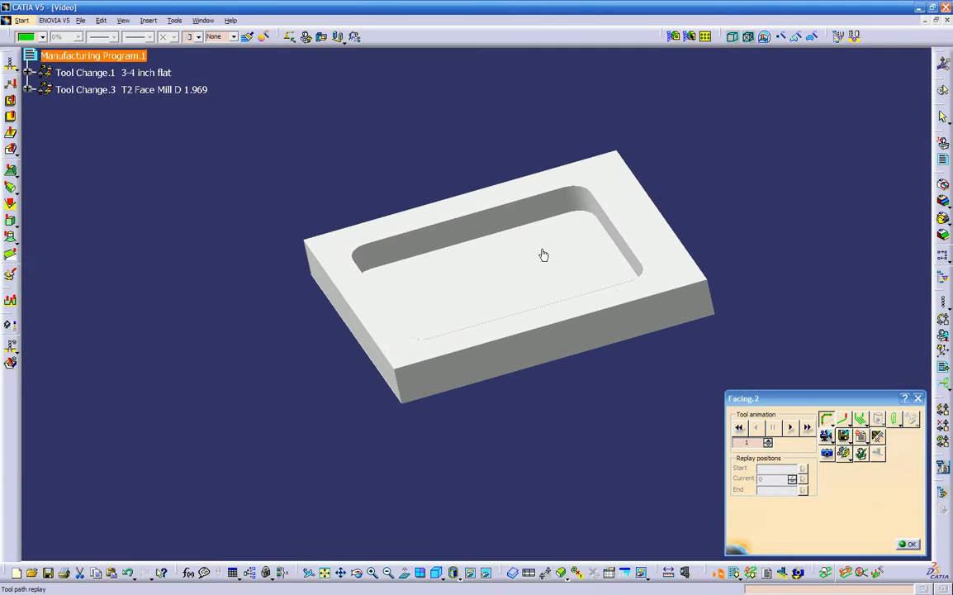
middle_drag(466, 280, 471, 211)
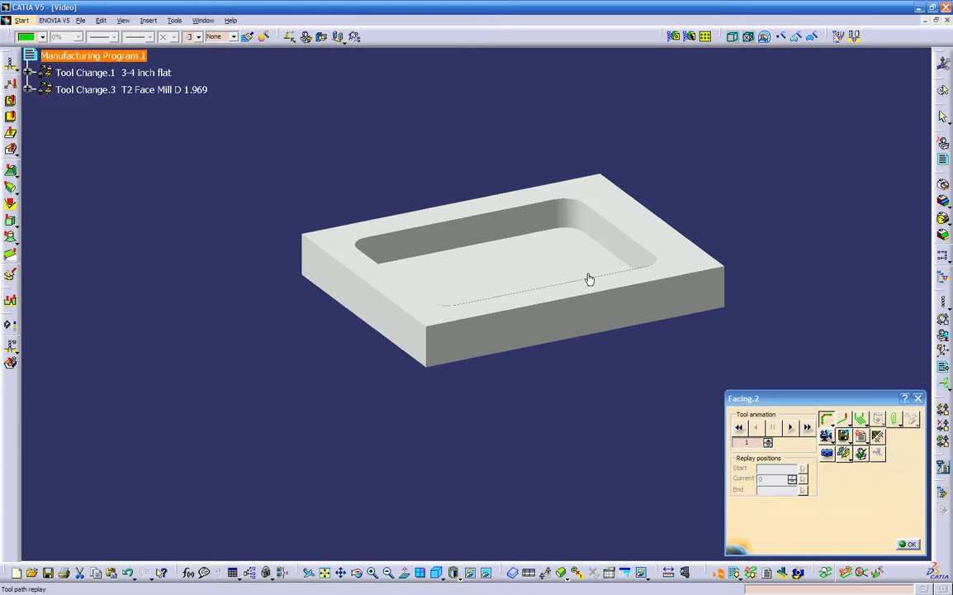
click(842, 436)
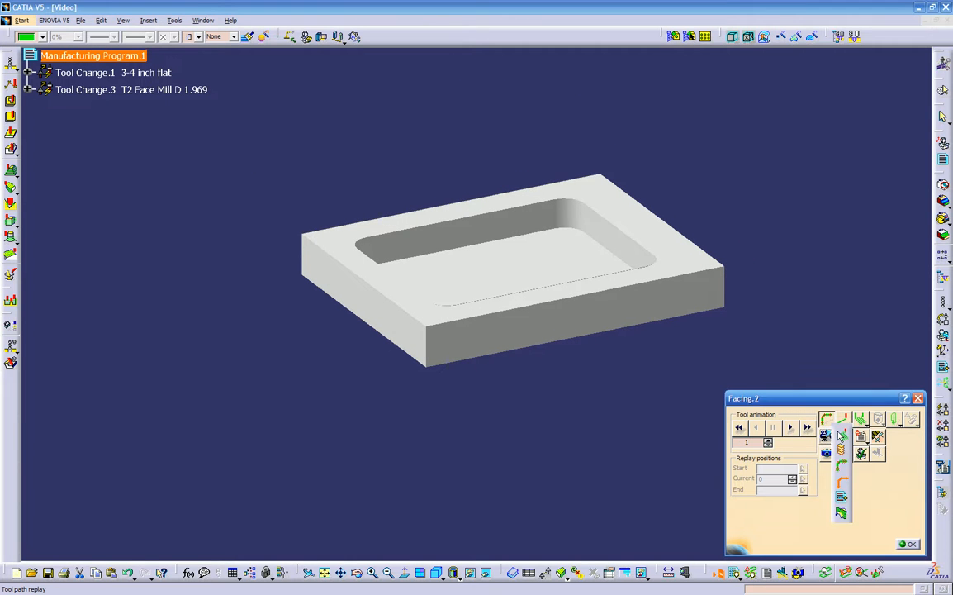
click(841, 433)
click(788, 430)
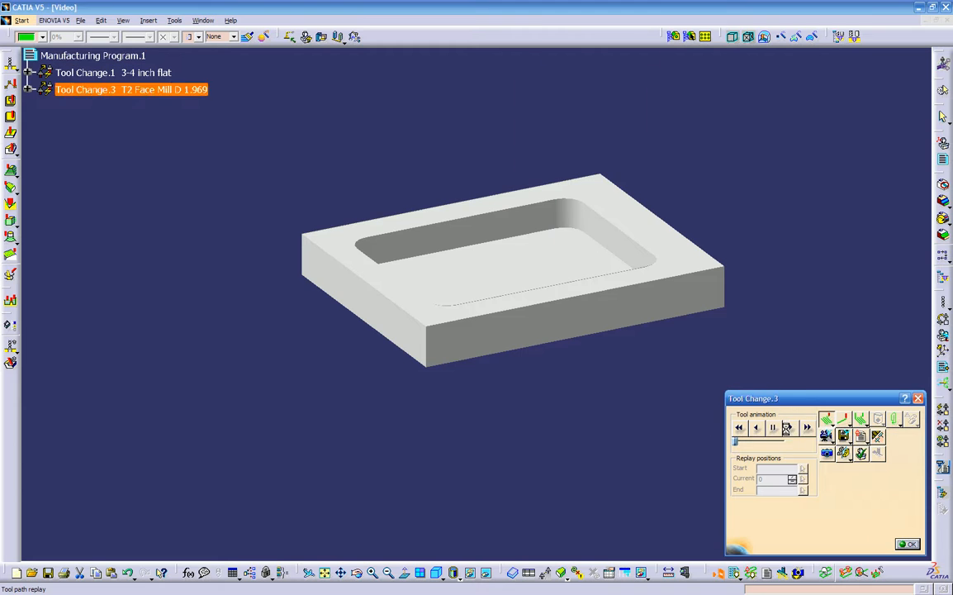
middle_drag(588, 399, 594, 431)
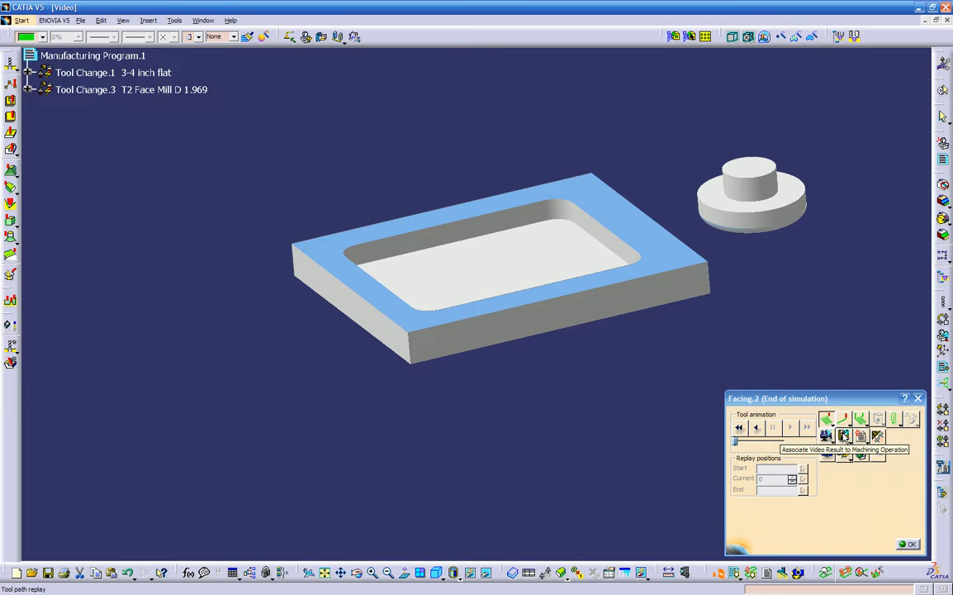
- Associate the video result with the facing operation, then close the replay and accept the operation
click(844, 437)
click(476, 319)
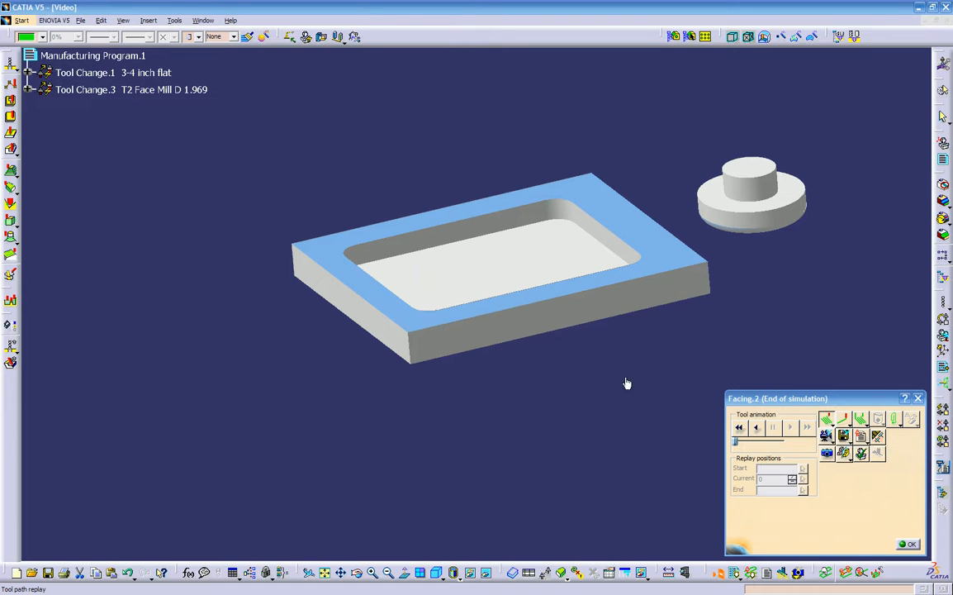
click(910, 544)
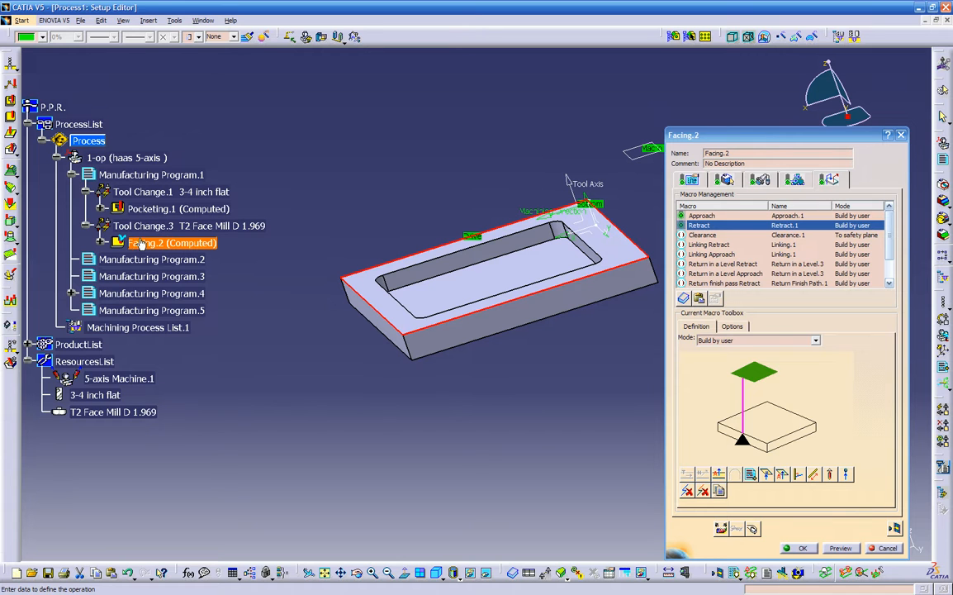
click(802, 548)
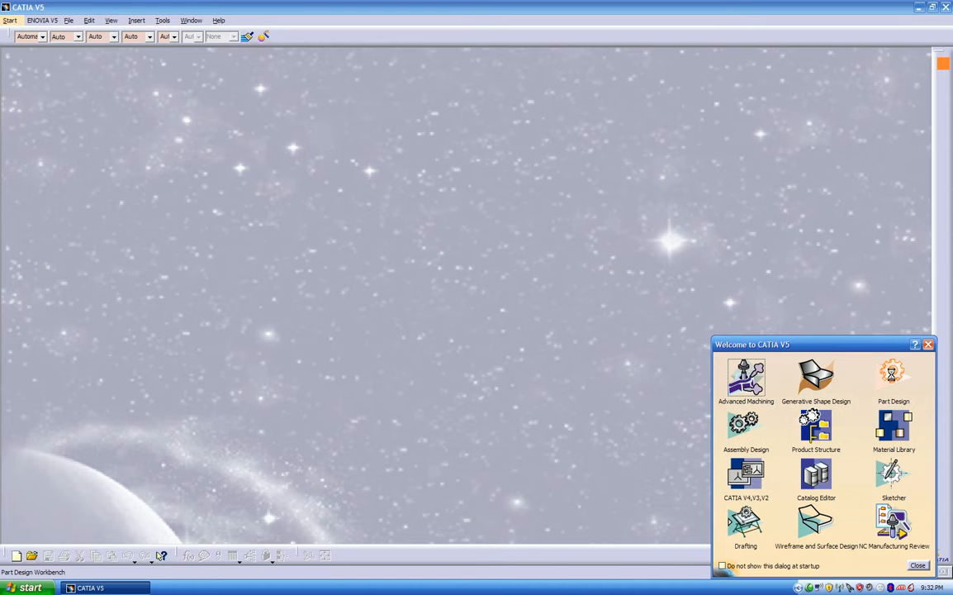
- Start a new part in the Part Design workbench
click(892, 378)
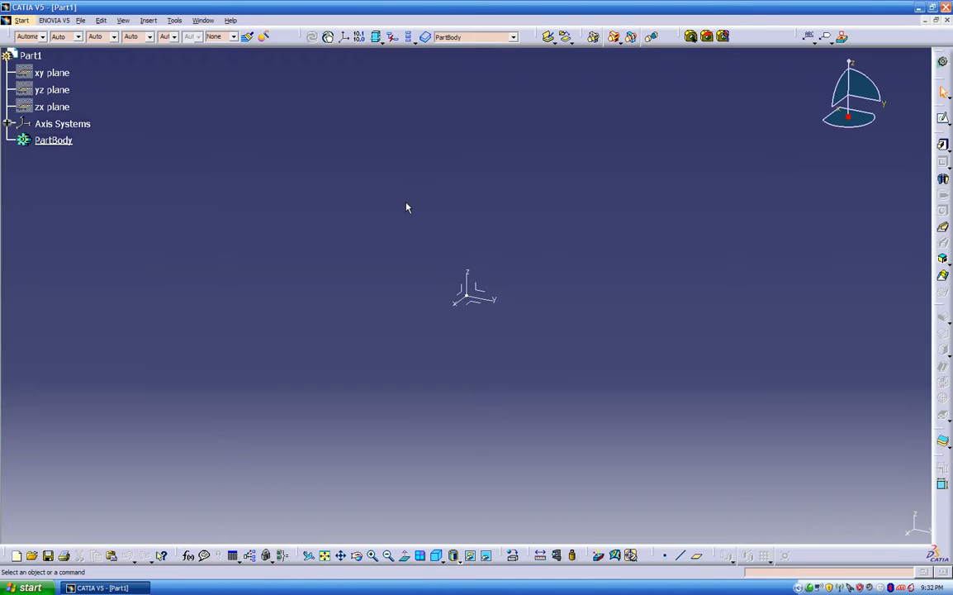
middle_drag(386, 285, 535, 332)
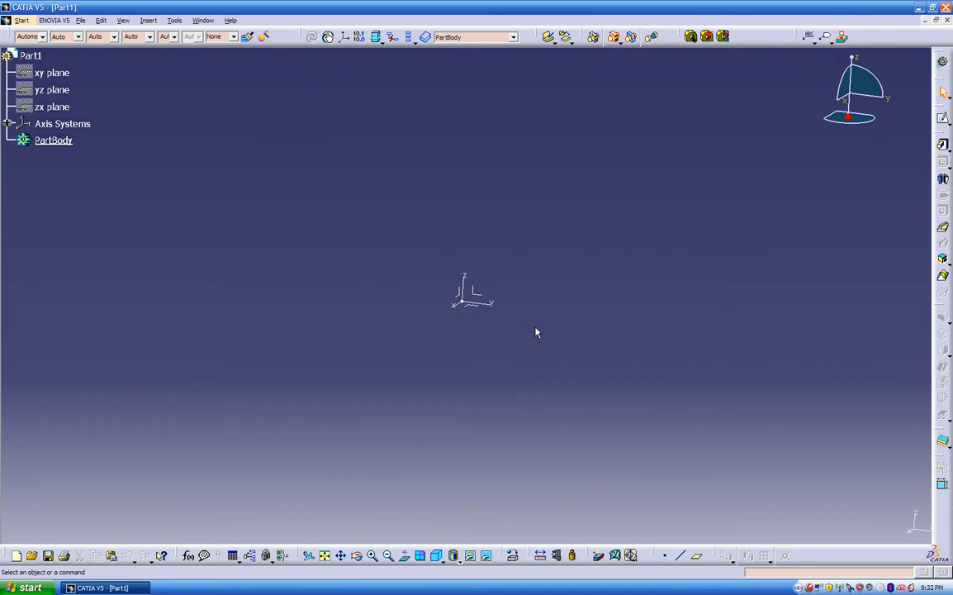
click(475, 310)
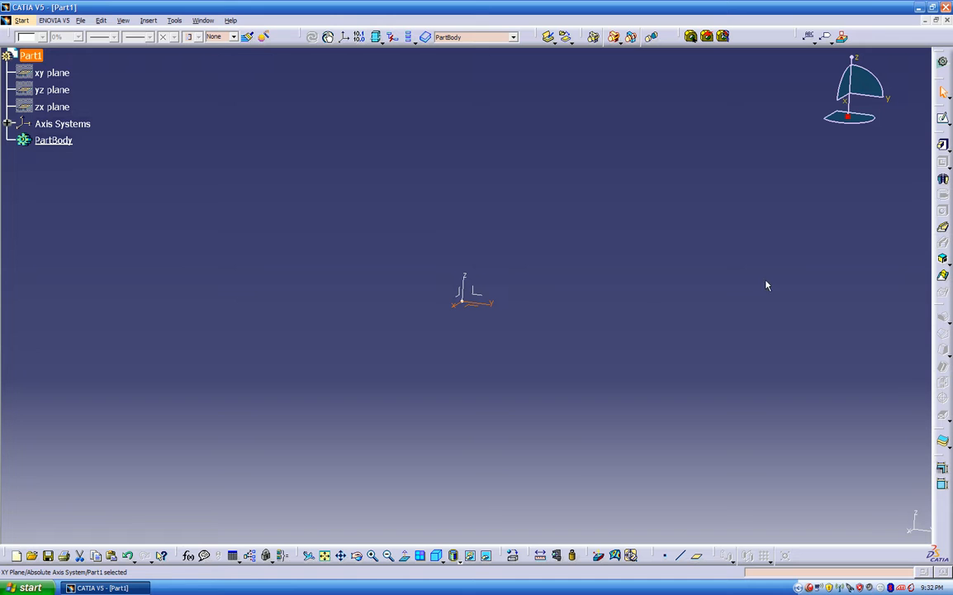
click(943, 144)
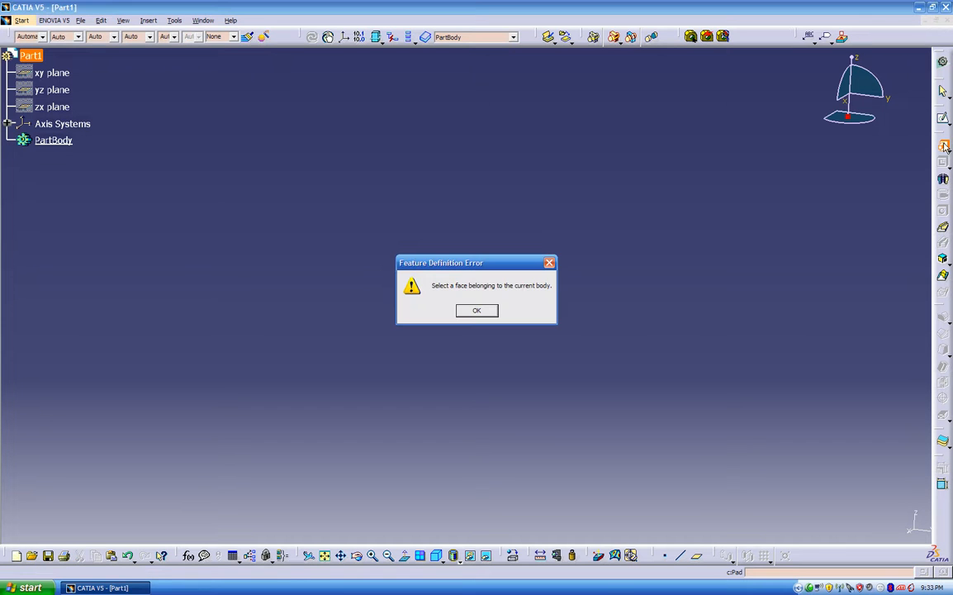
click(491, 316)
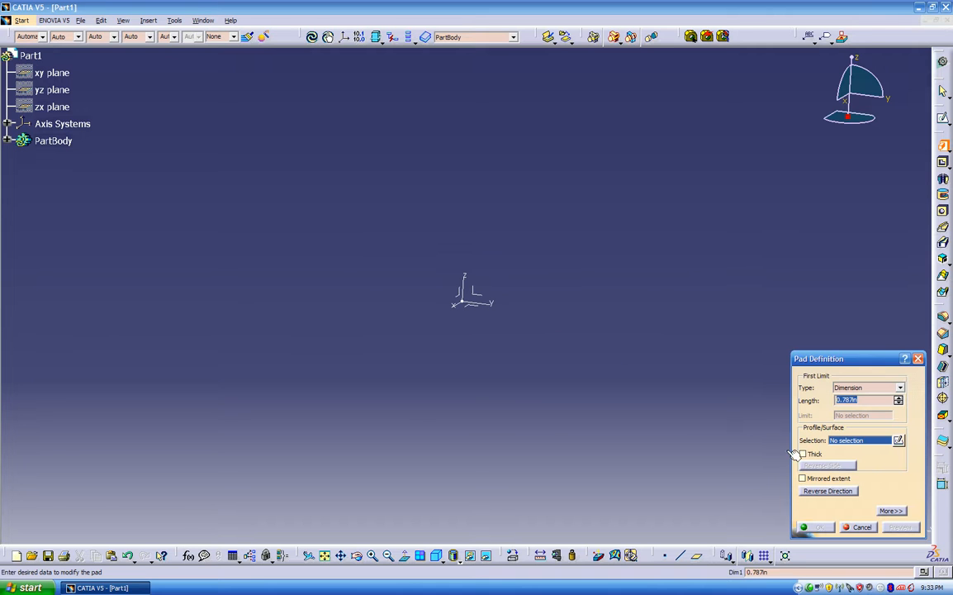
click(864, 528)
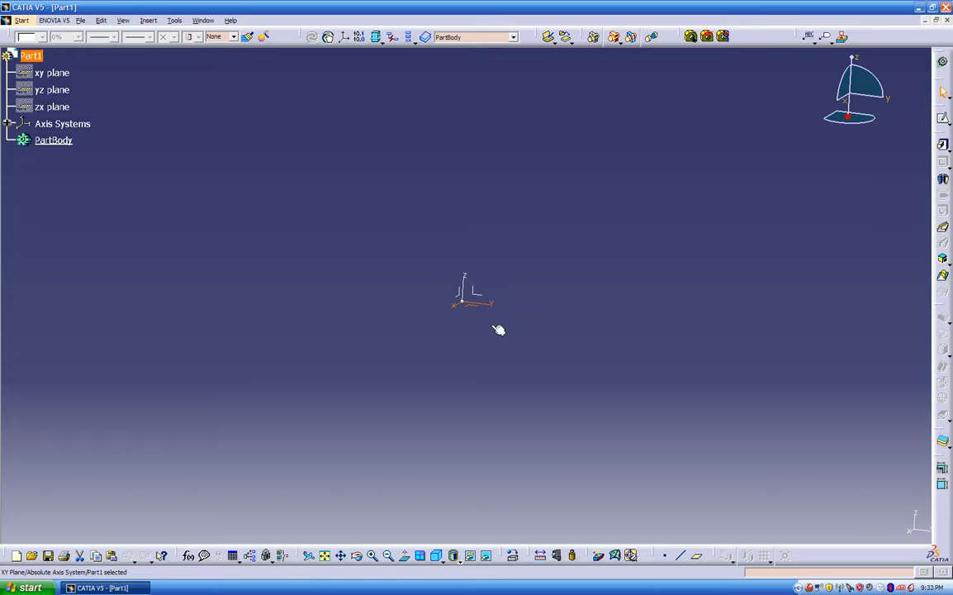
- Start a sketch on the XY plane and draw a horizontal line about 6.8 in long, continuing into two S-shaped tangent arcs
click(944, 119)
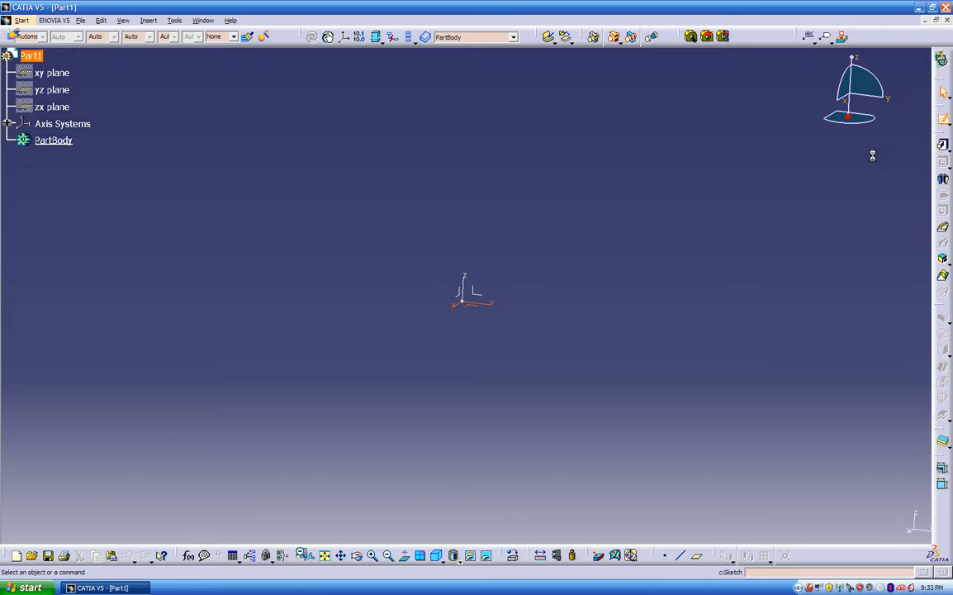
middle_drag(532, 297, 313, 347)
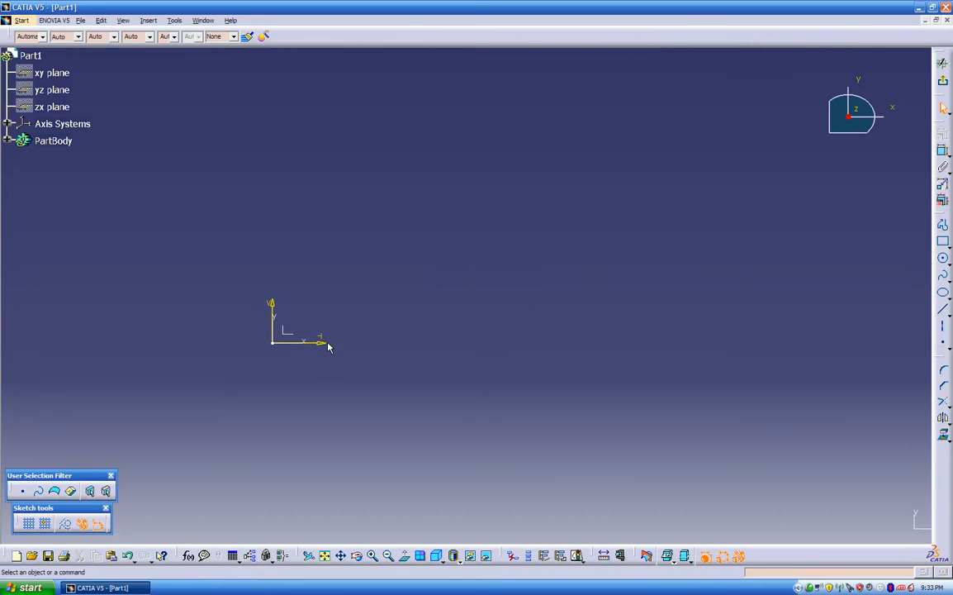
click(943, 225)
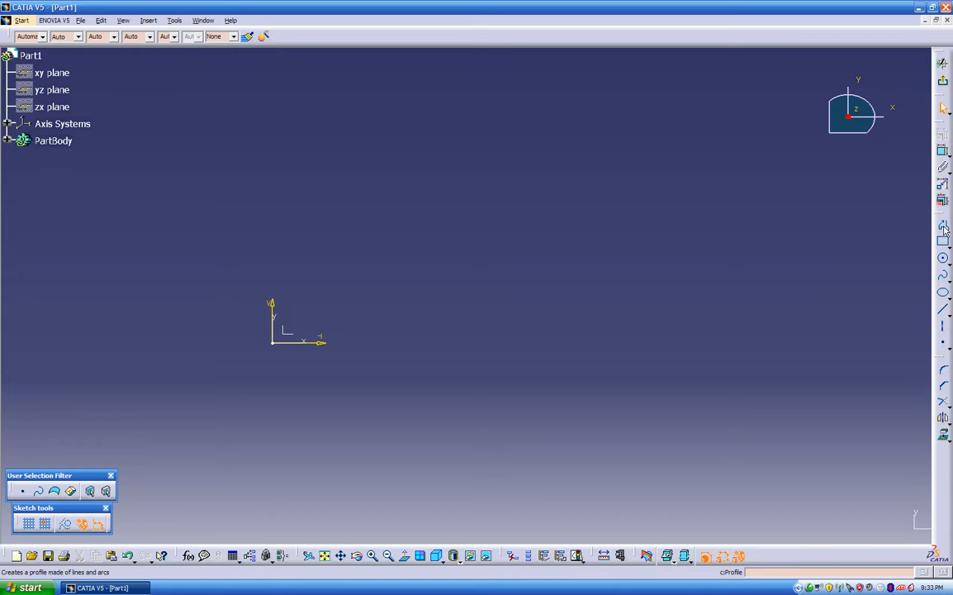
click(820, 290)
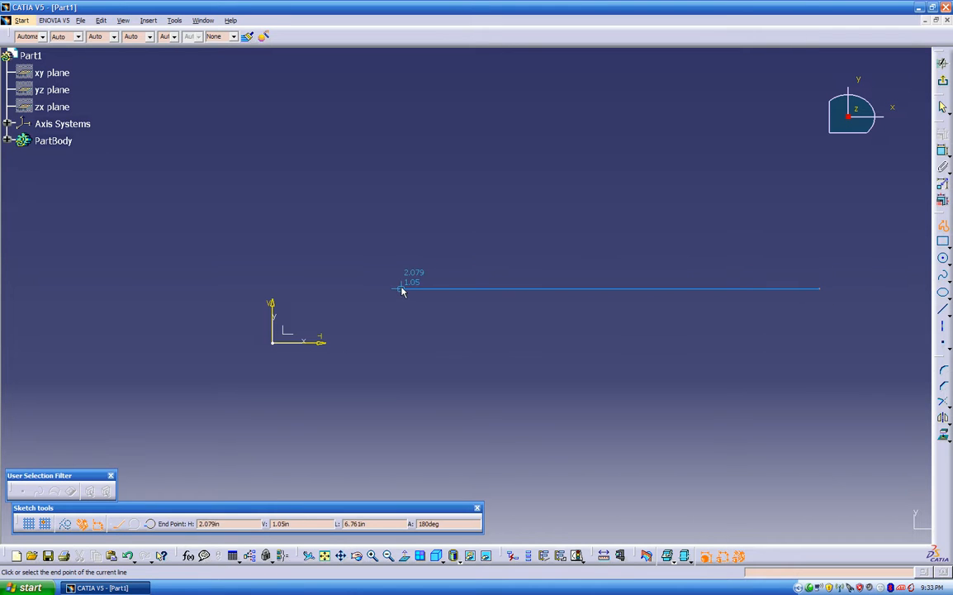
drag(401, 289, 378, 117)
middle_drag(385, 116, 389, 215)
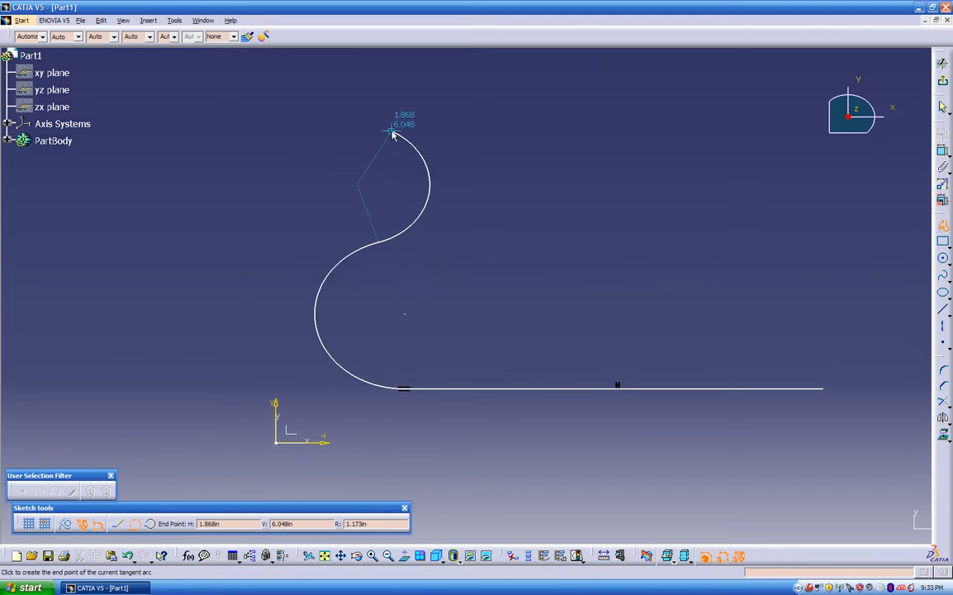
click(395, 123)
middle_drag(404, 83, 389, 152)
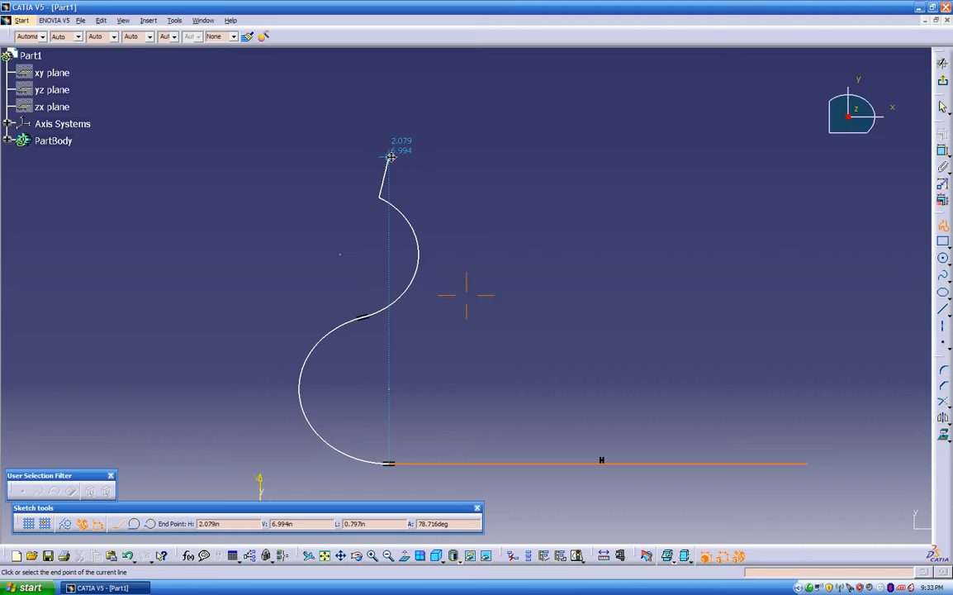
- Close the profile with a vertical line from the upper arc, a horizontal top line and a vertical line to the starting point
click(373, 80)
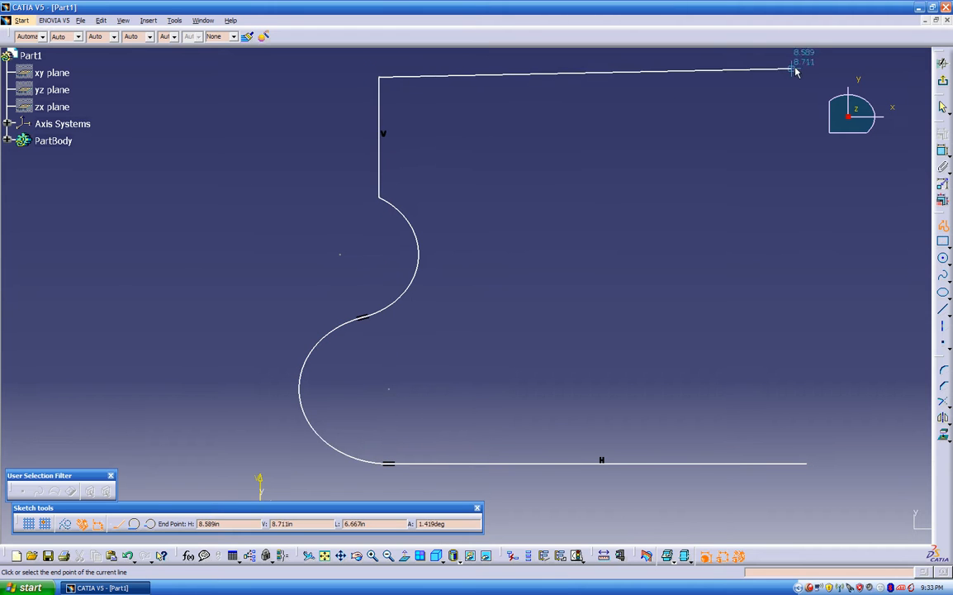
middle_drag(845, 59, 559, 76)
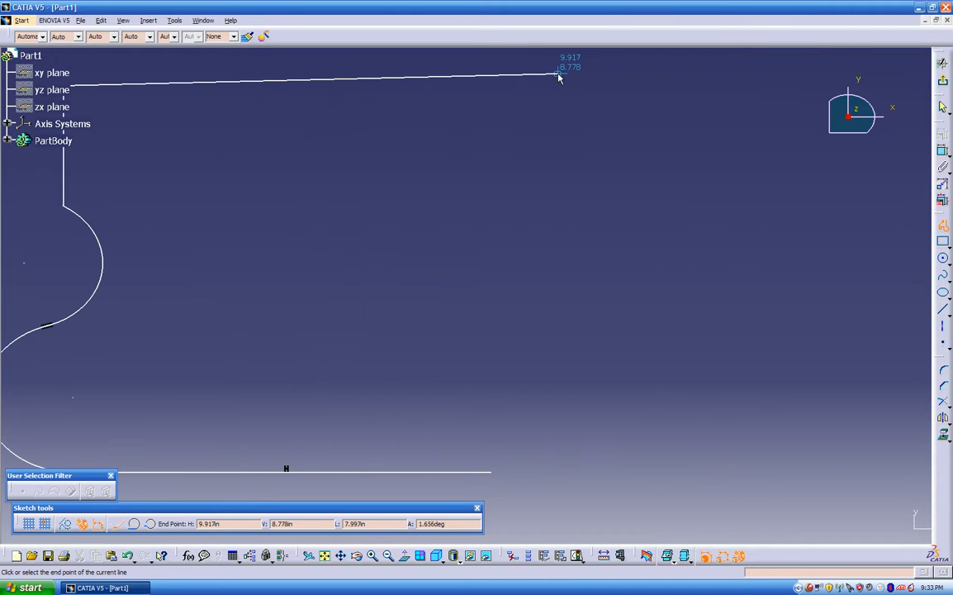
click(491, 86)
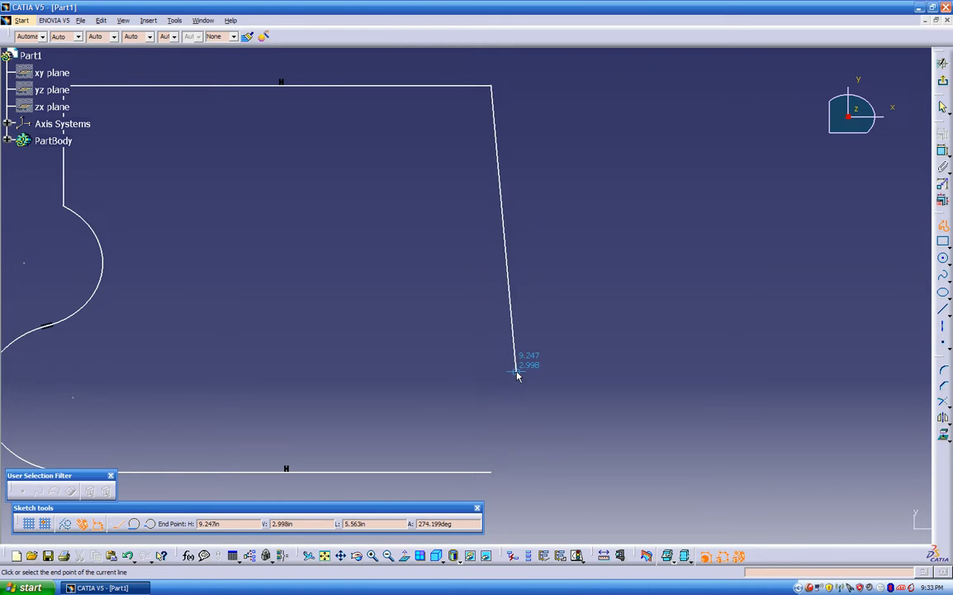
click(493, 473)
middle_drag(383, 355, 560, 352)
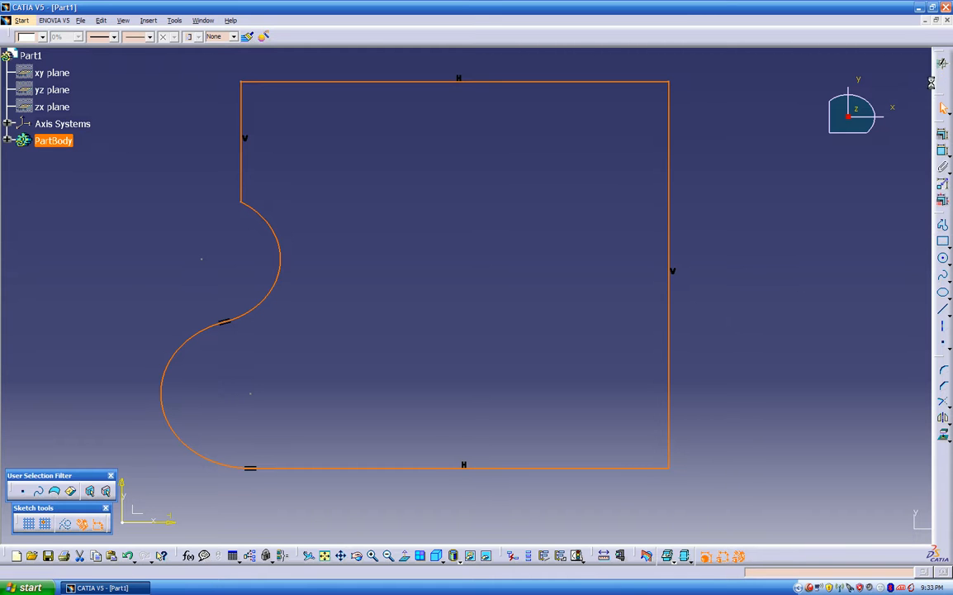
- Finish the profile sketch and extrude it as a 0.787 in pad
click(943, 63)
mouse_move(466, 246)
middle_down()
mouse_move(462, 234)
mouse_move(480, 247)
middle_up()
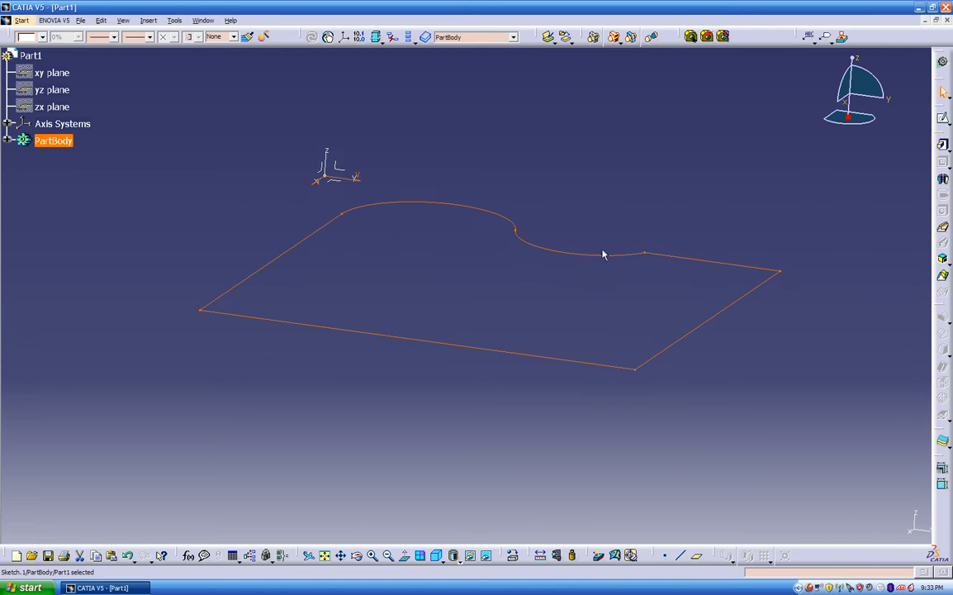
click(943, 145)
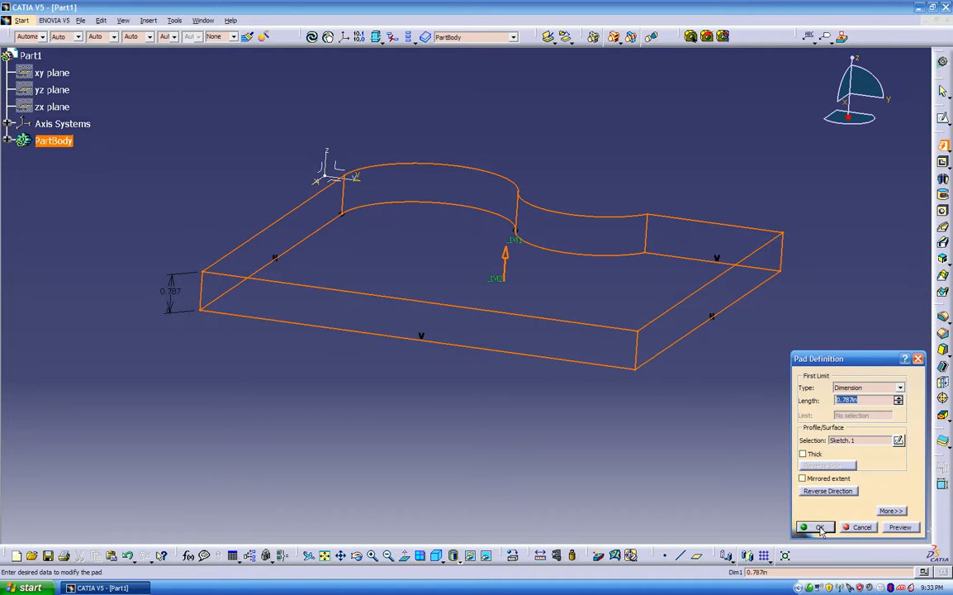
click(818, 527)
click(501, 297)
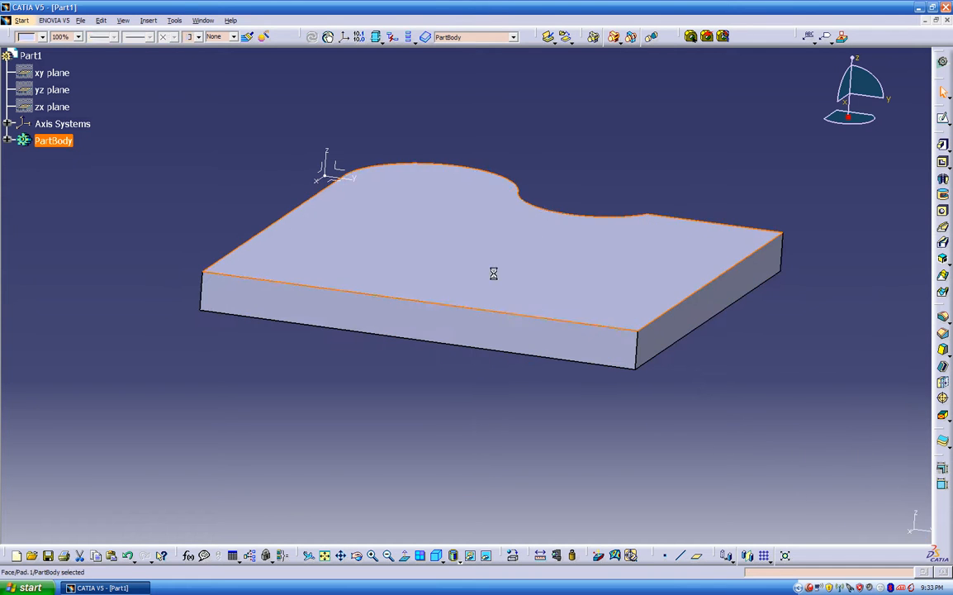
click(944, 163)
click(511, 311)
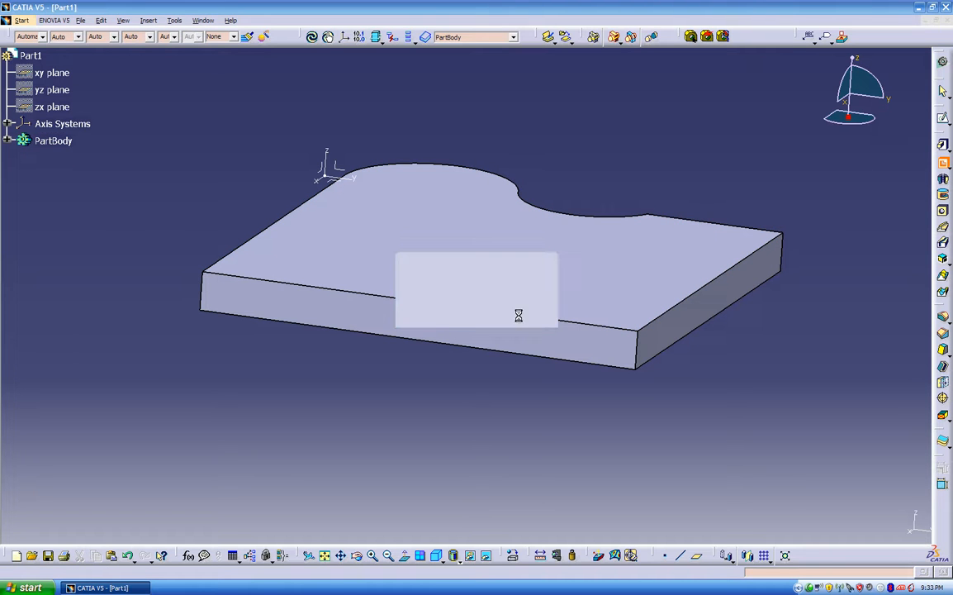
click(860, 527)
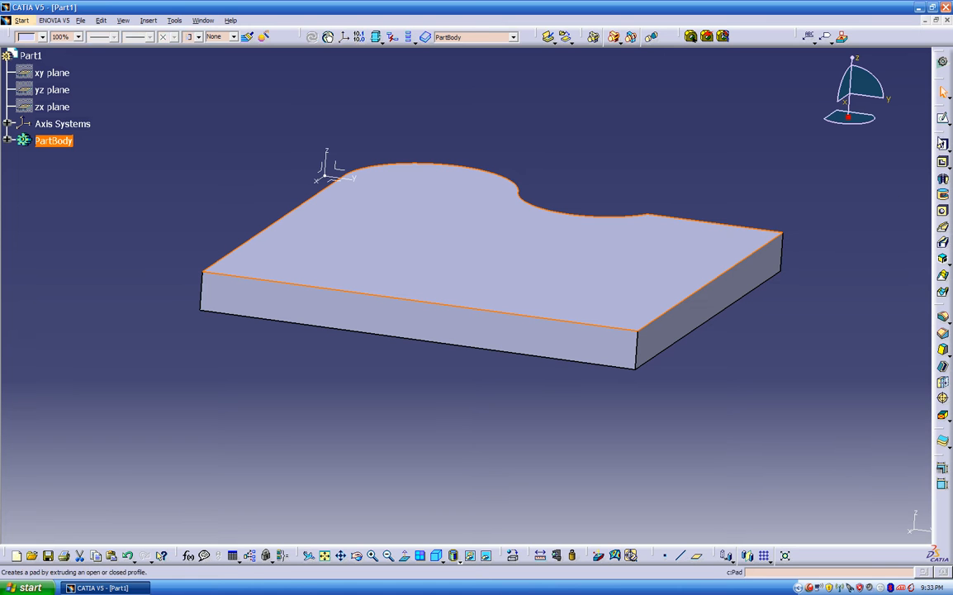
- Sketch a rectangle on the plate's top face, inside the straight-edged portion of the outline, and exit the sketch
click(941, 147)
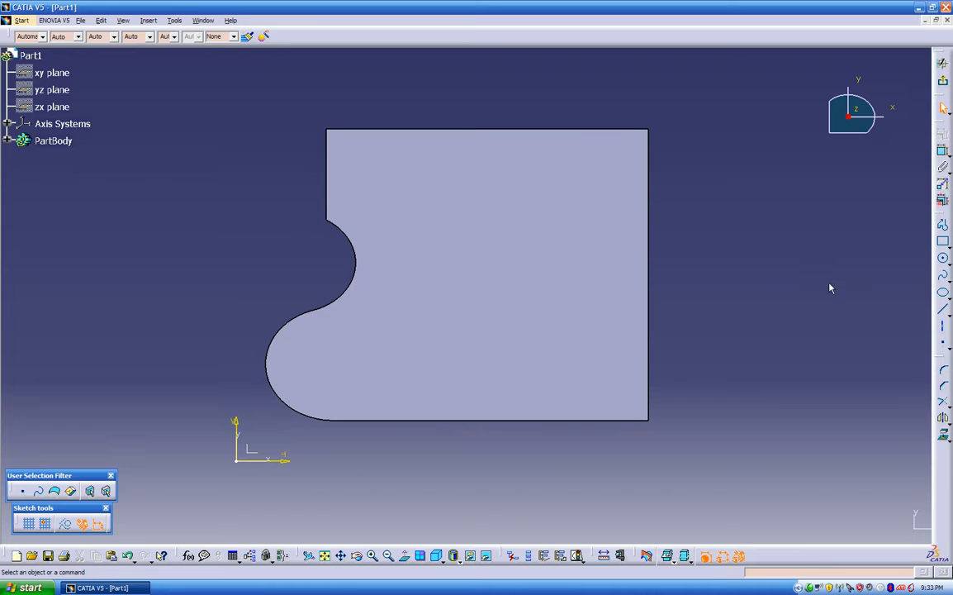
click(944, 243)
click(425, 168)
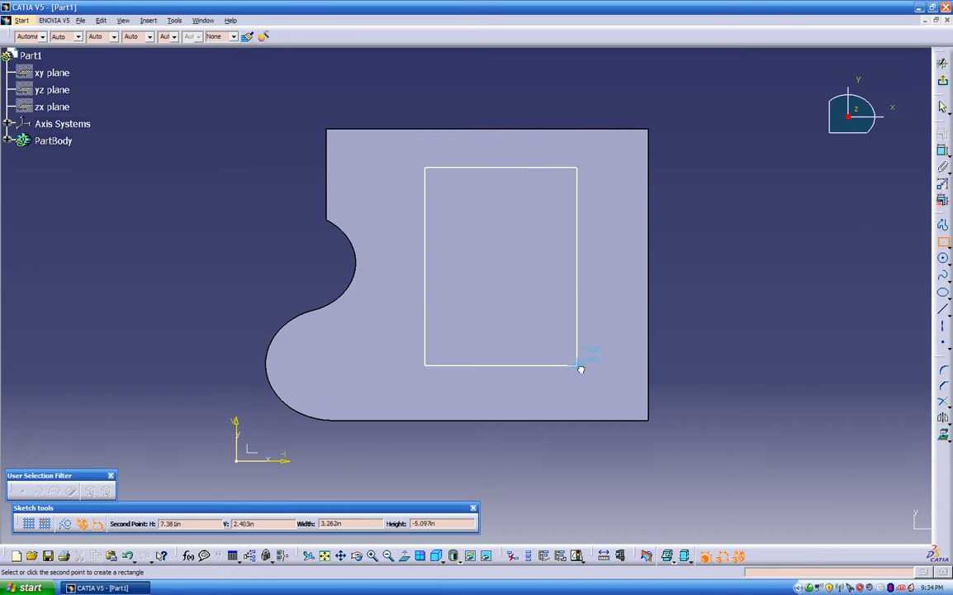
click(610, 380)
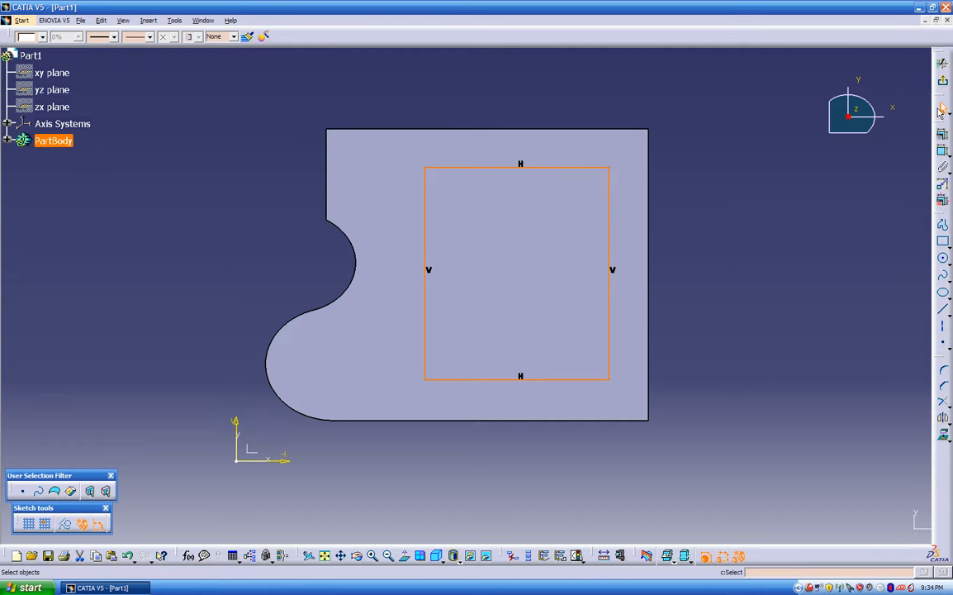
click(943, 81)
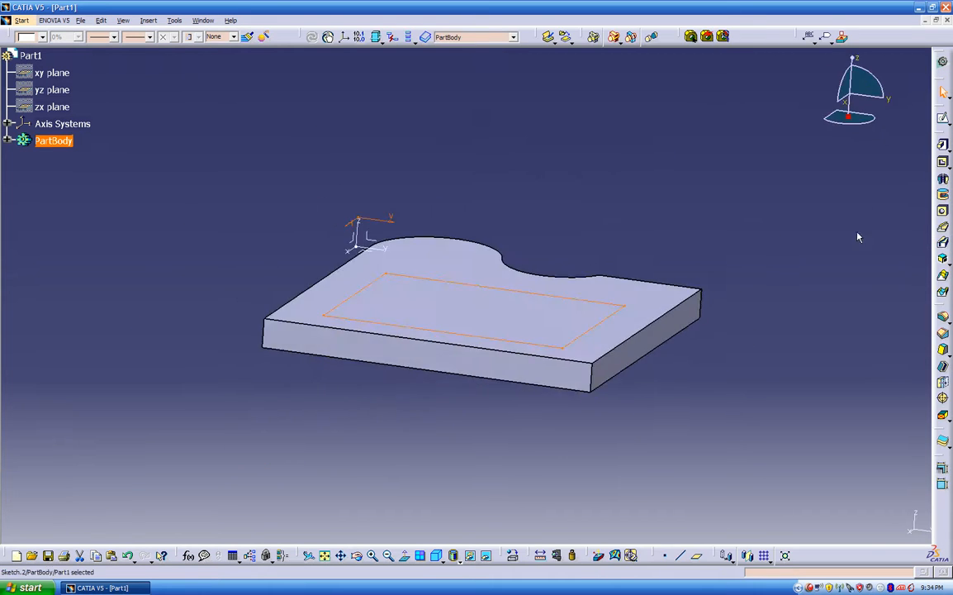
- Cut the rectangular sketch into the plate as a 0.5 in deep pocket
click(944, 164)
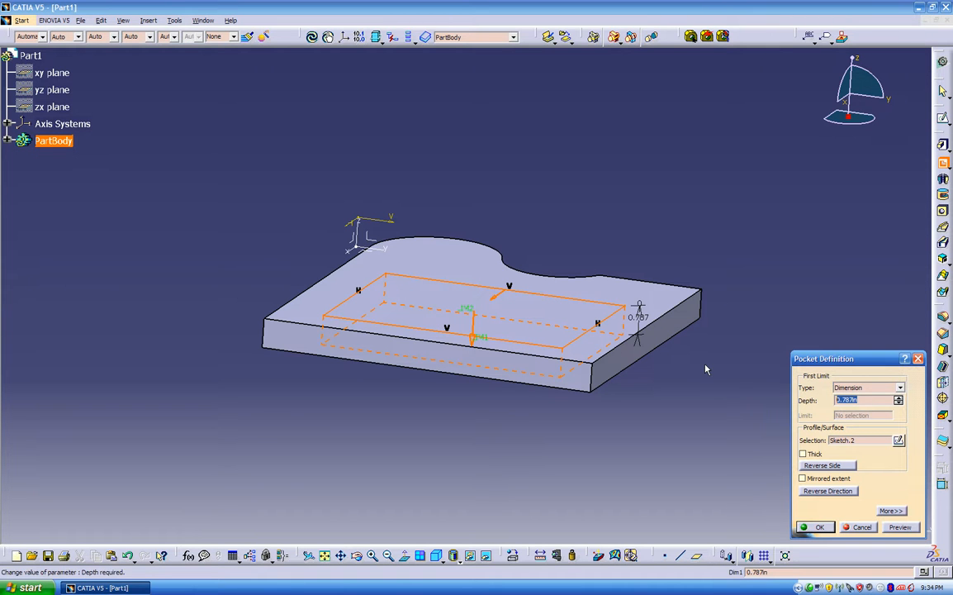
text(.5)
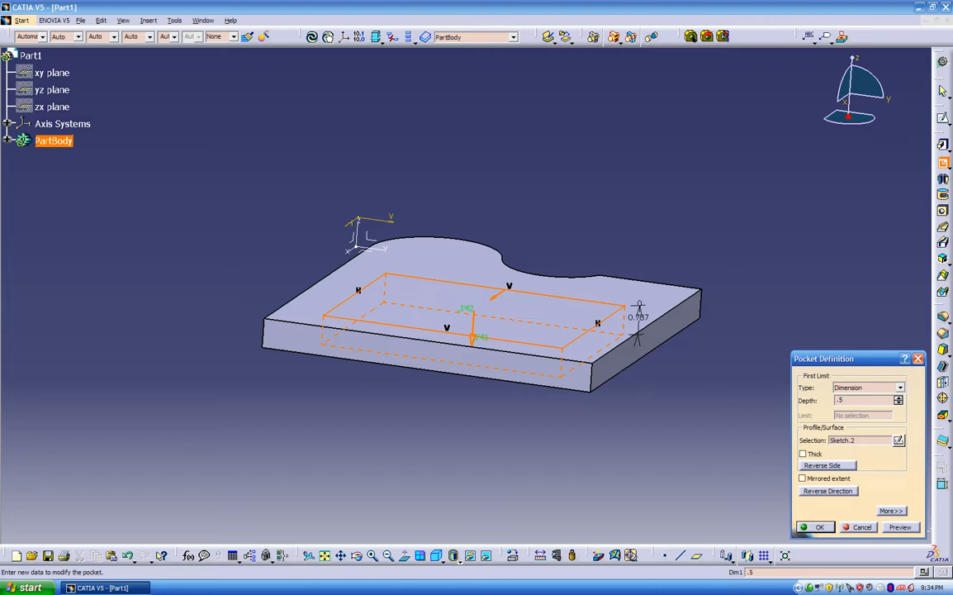
key(Return)
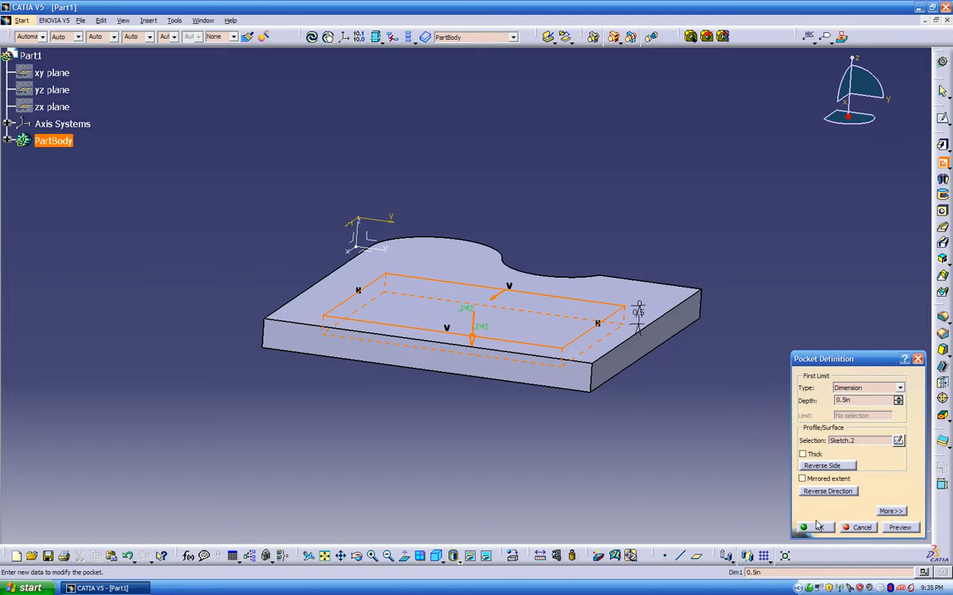
click(816, 527)
middle_drag(585, 412, 545, 443)
middle_drag(429, 435, 407, 364)
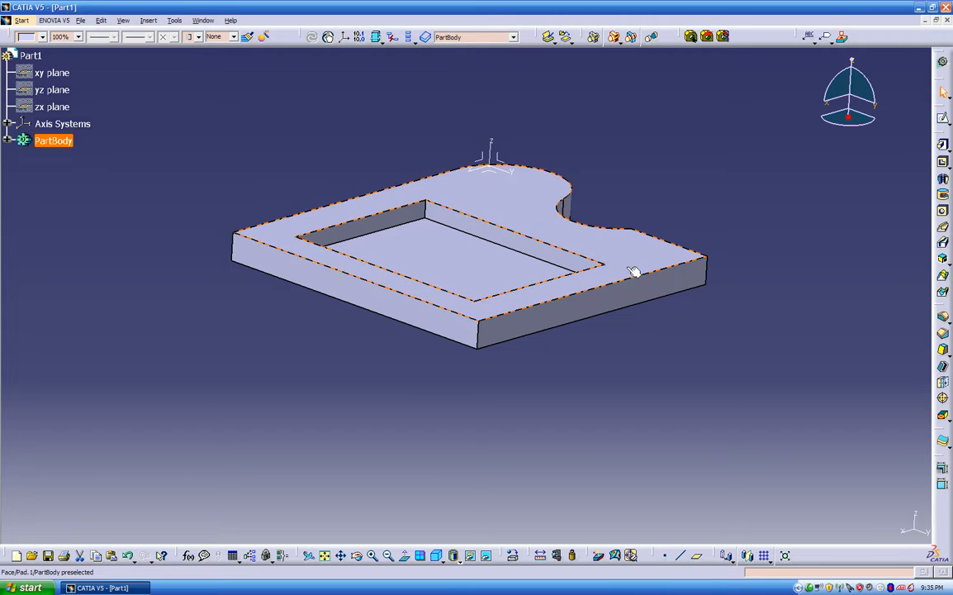
click(629, 400)
middle_drag(629, 400, 675, 394)
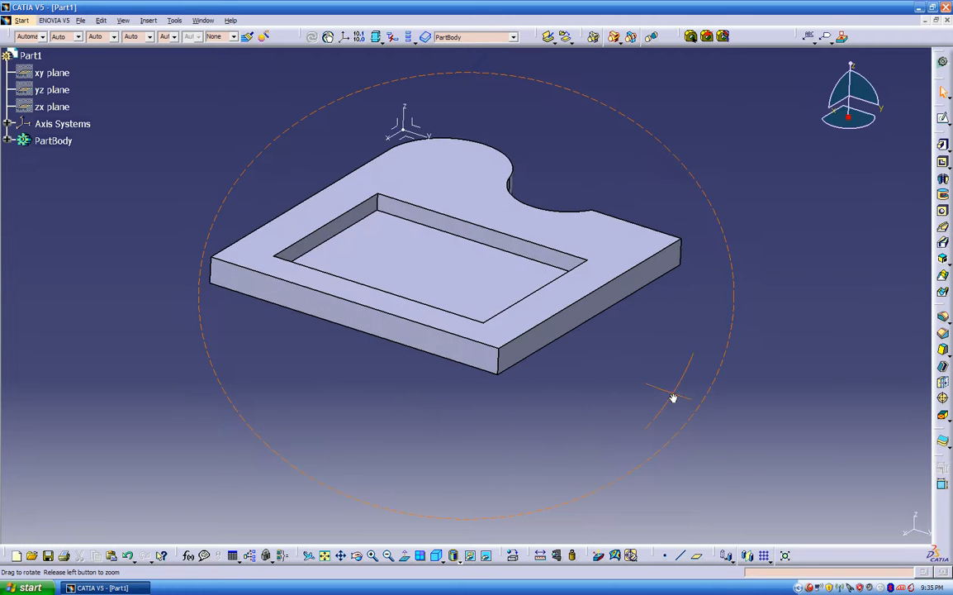
middle_drag(551, 387, 665, 351)
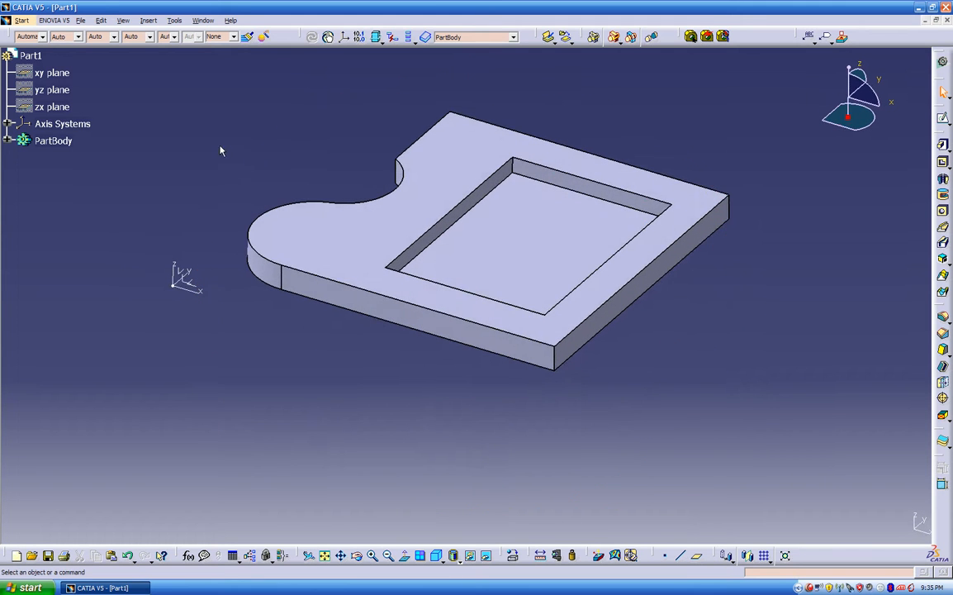
- Switch the part to the Generative Shape Design workbench
click(944, 63)
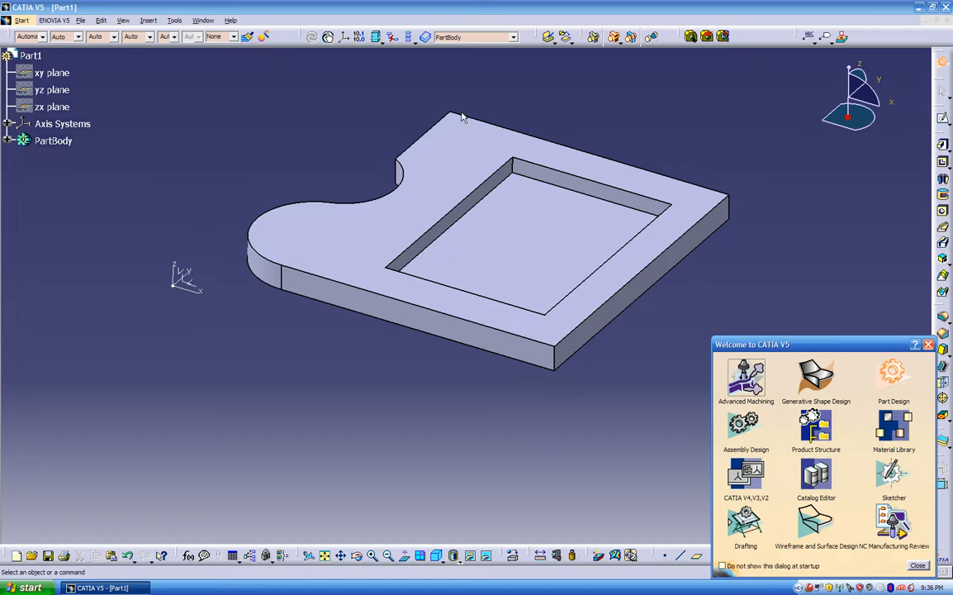
click(922, 565)
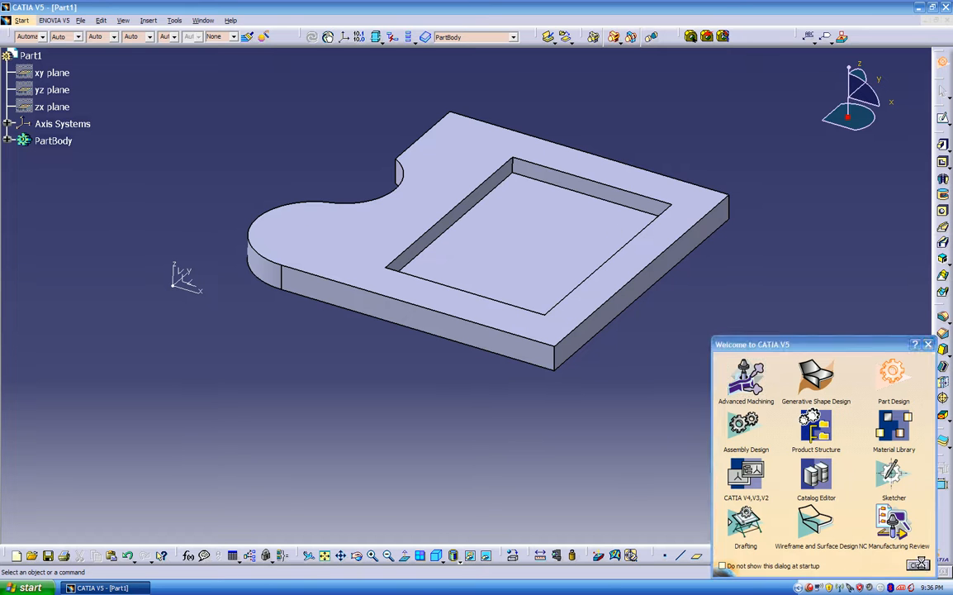
middle_drag(513, 413, 588, 442)
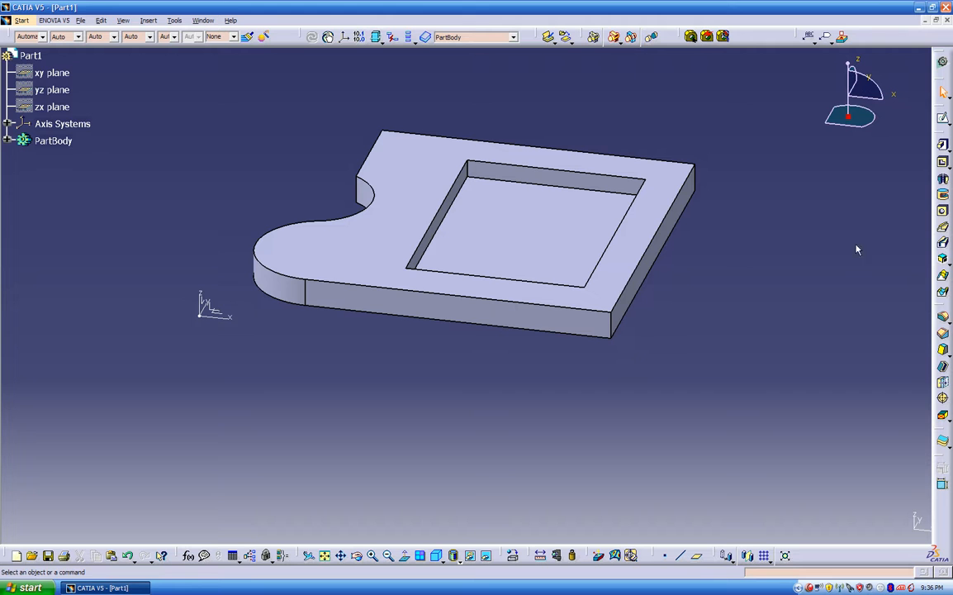
click(942, 65)
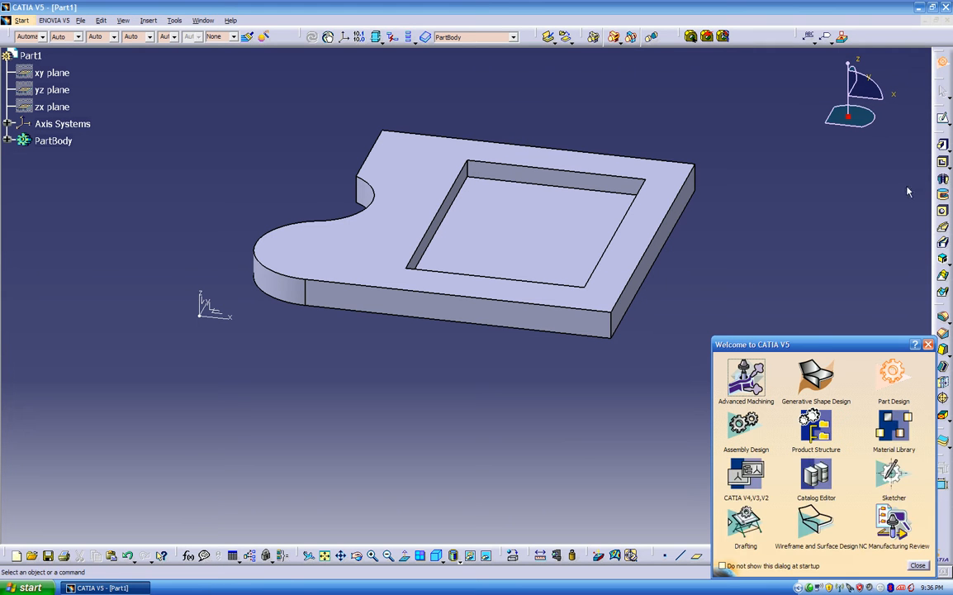
click(816, 378)
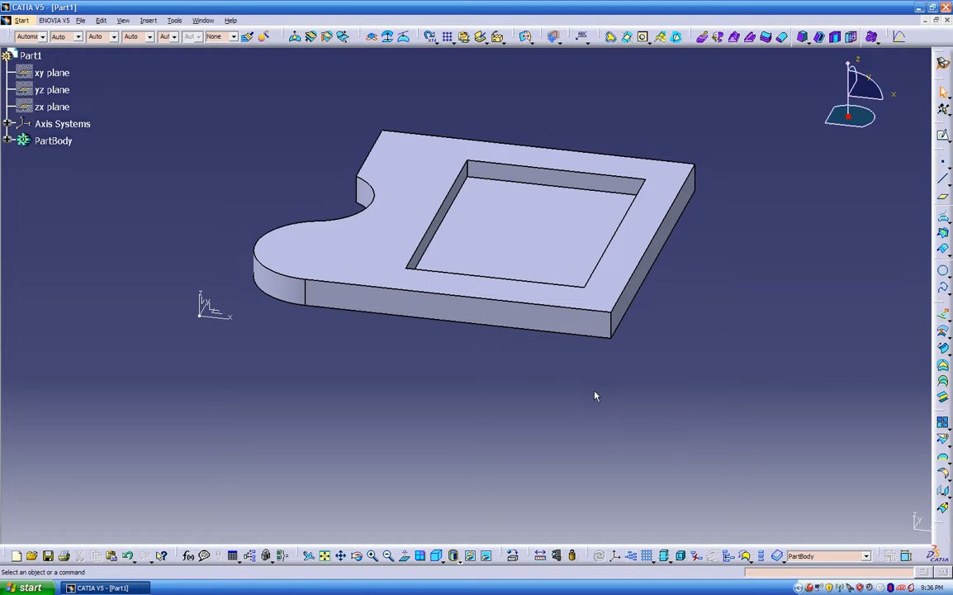
- Insert a geometrical set named "buck" under Part1
middle_drag(508, 371, 714, 330)
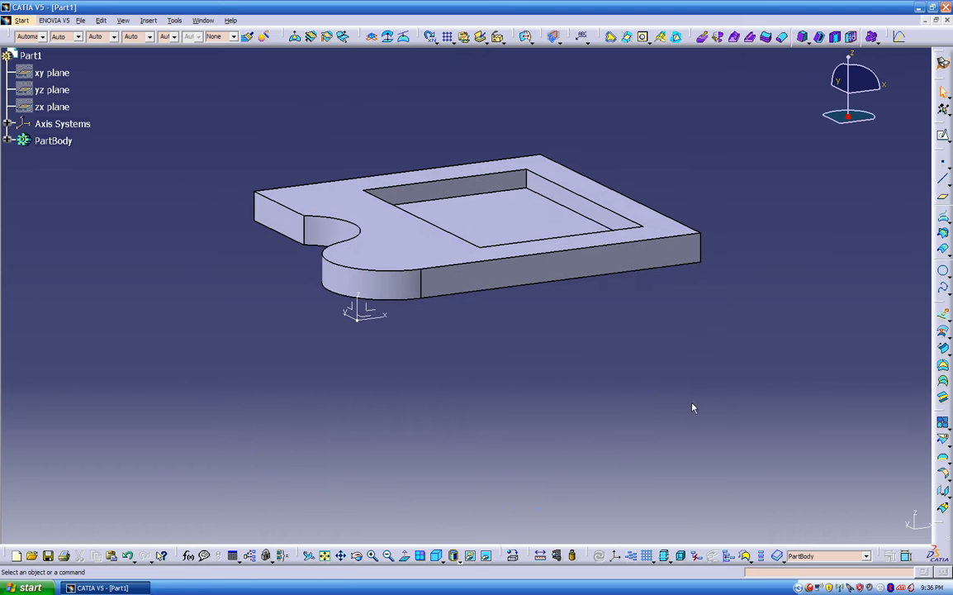
middle_drag(506, 391, 392, 358)
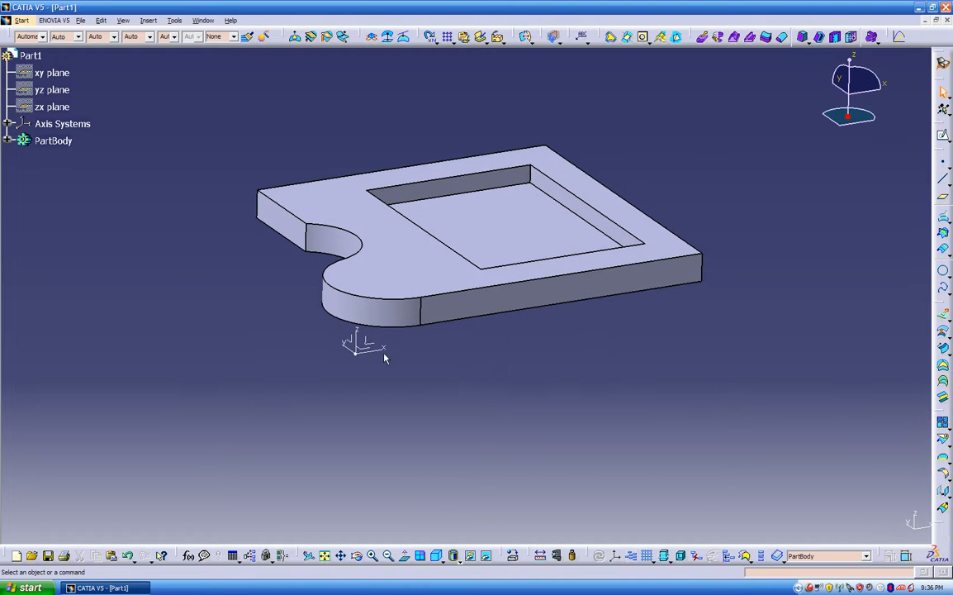
click(372, 351)
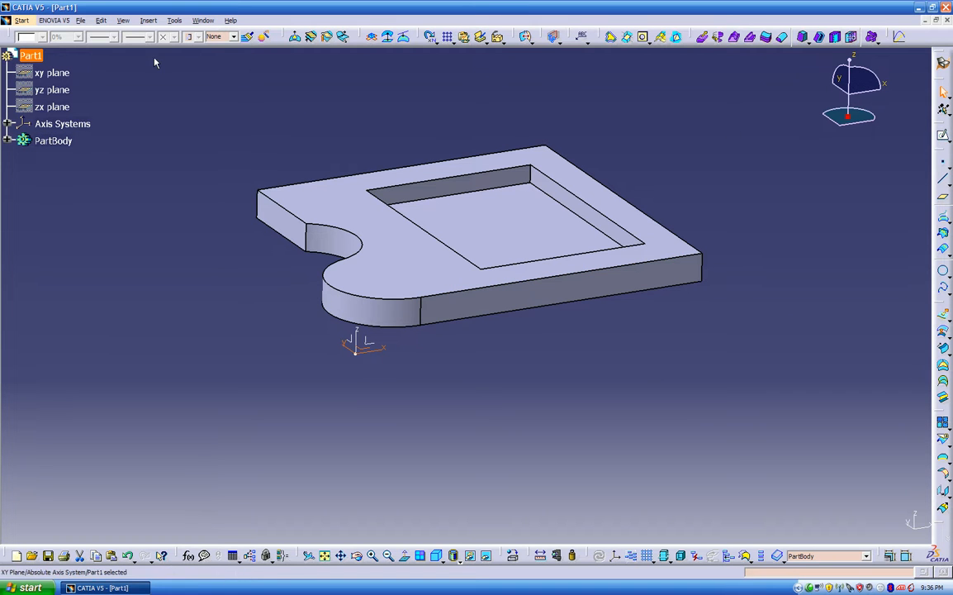
click(148, 21)
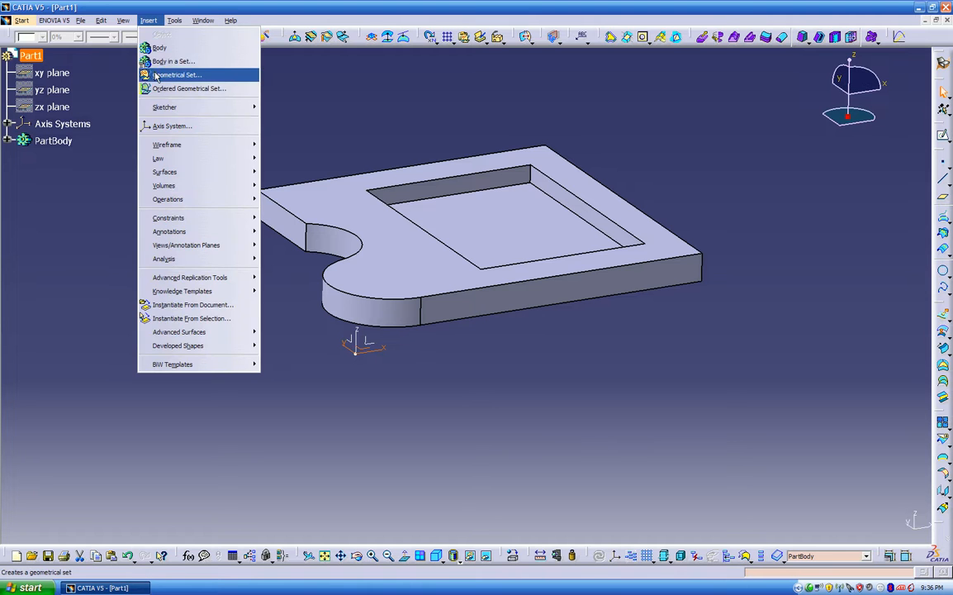
click(145, 76)
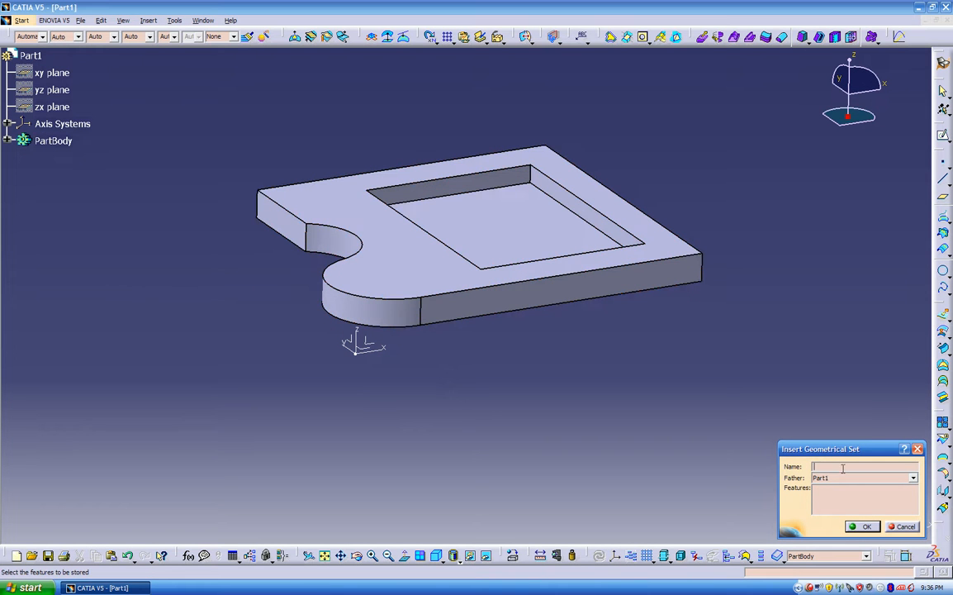
text(buck)
click(863, 526)
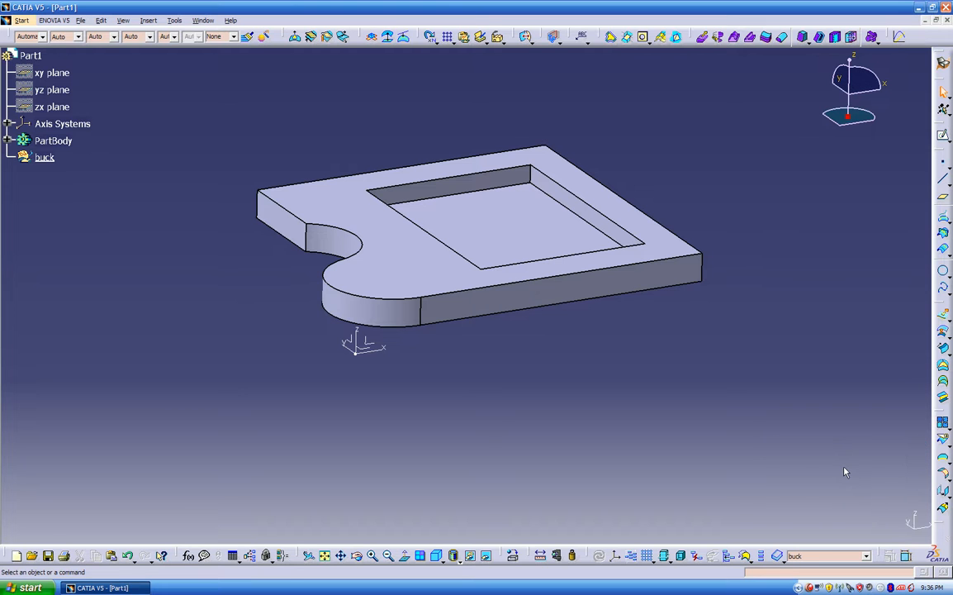
- Start a sketch on the absolute axis system's XY plane and draw a rectangle about 8.9 by 8.4 in around the plate outline
click(942, 140)
click(366, 349)
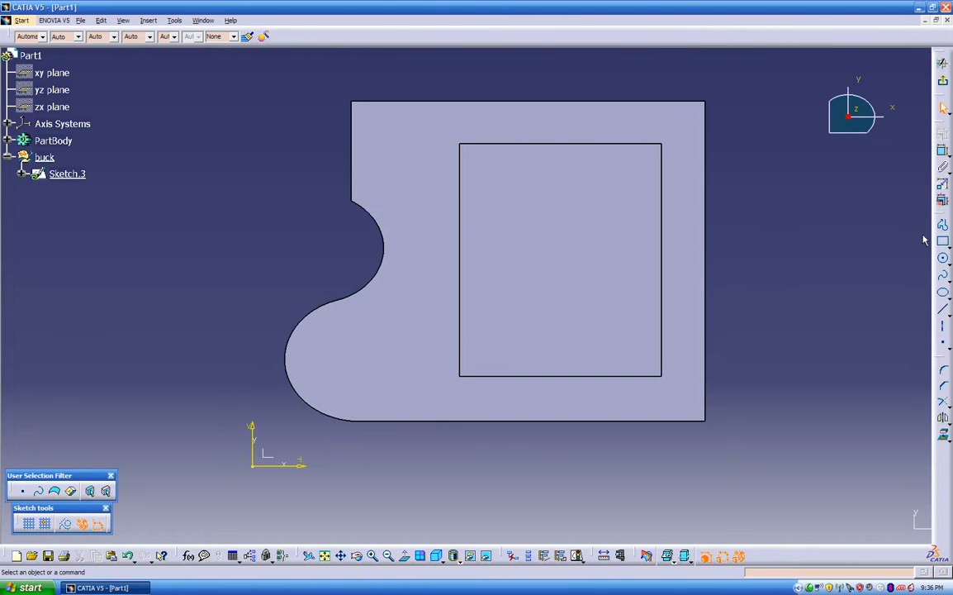
click(943, 240)
click(720, 437)
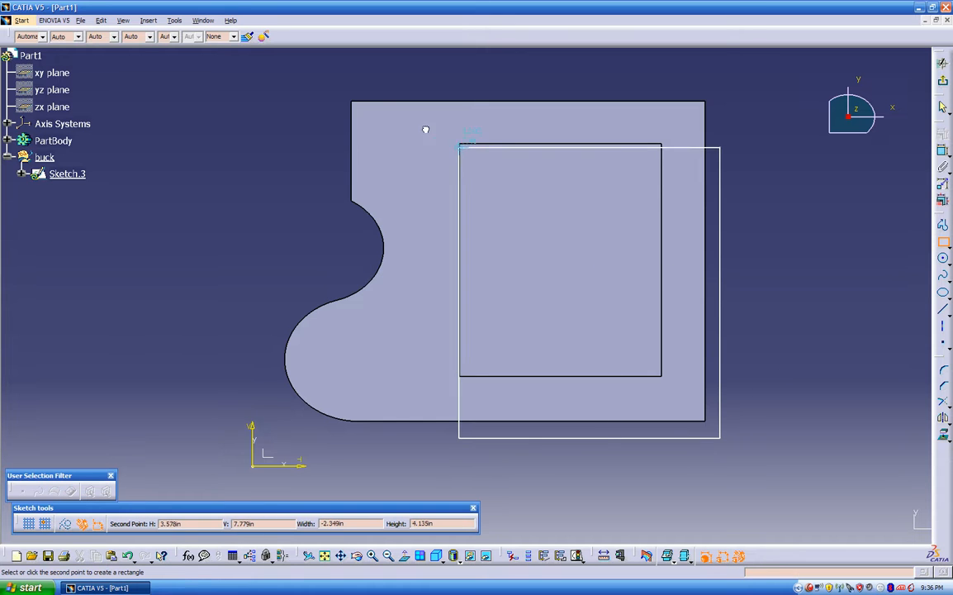
click(266, 78)
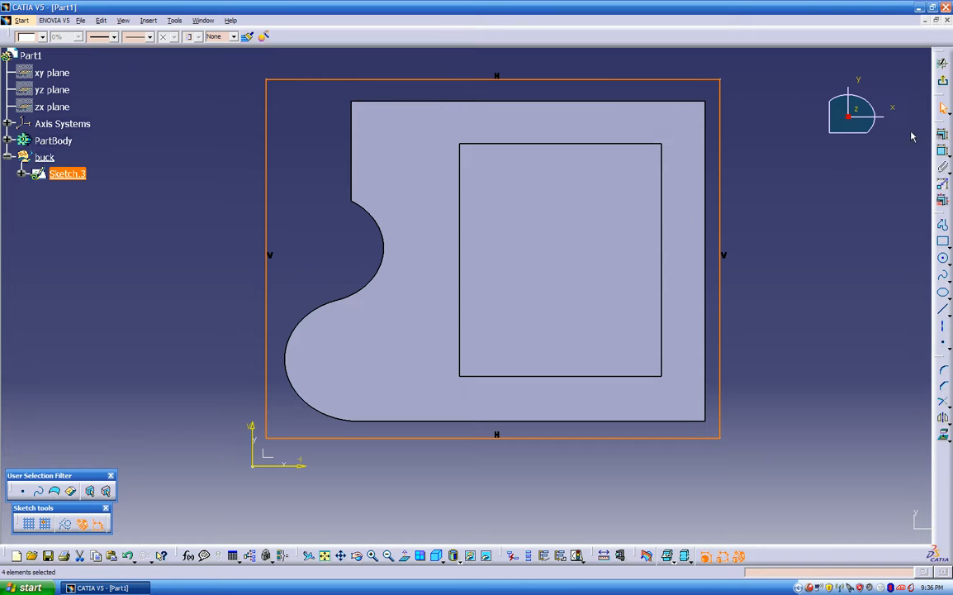
- Dimension the height of the surrounding rectangle and set it to 8 in
click(942, 152)
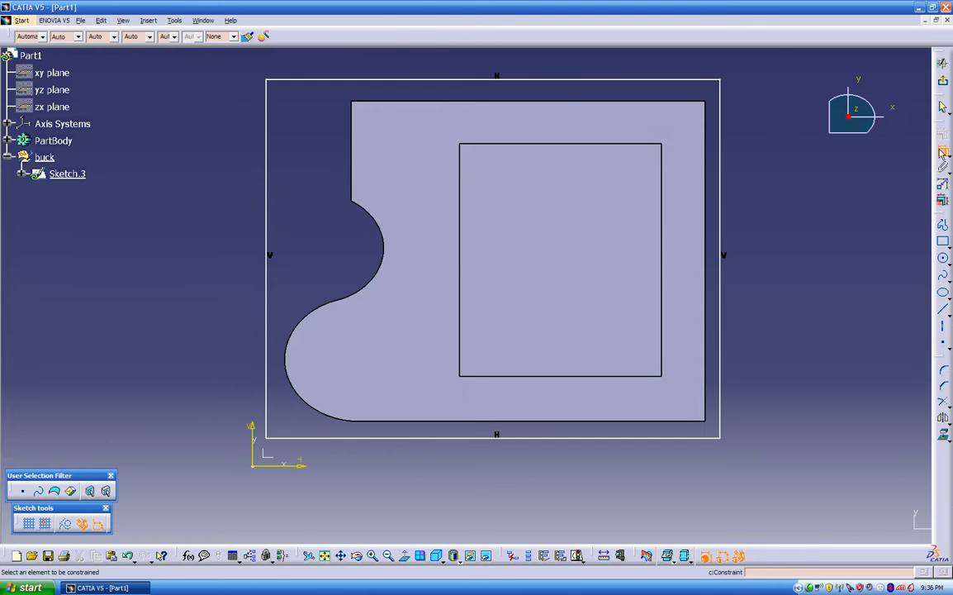
click(698, 79)
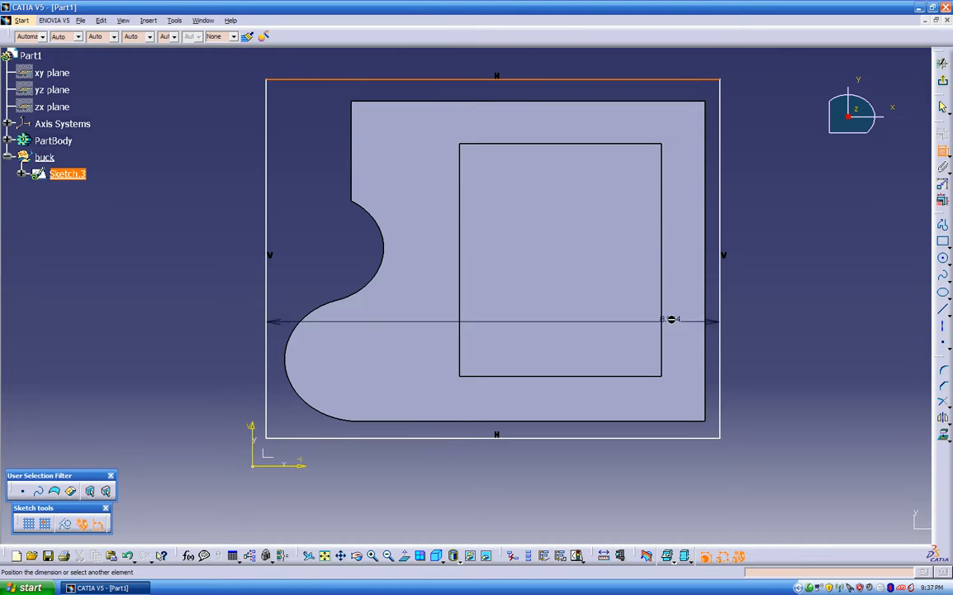
click(647, 439)
click(838, 262)
double_click(823, 258)
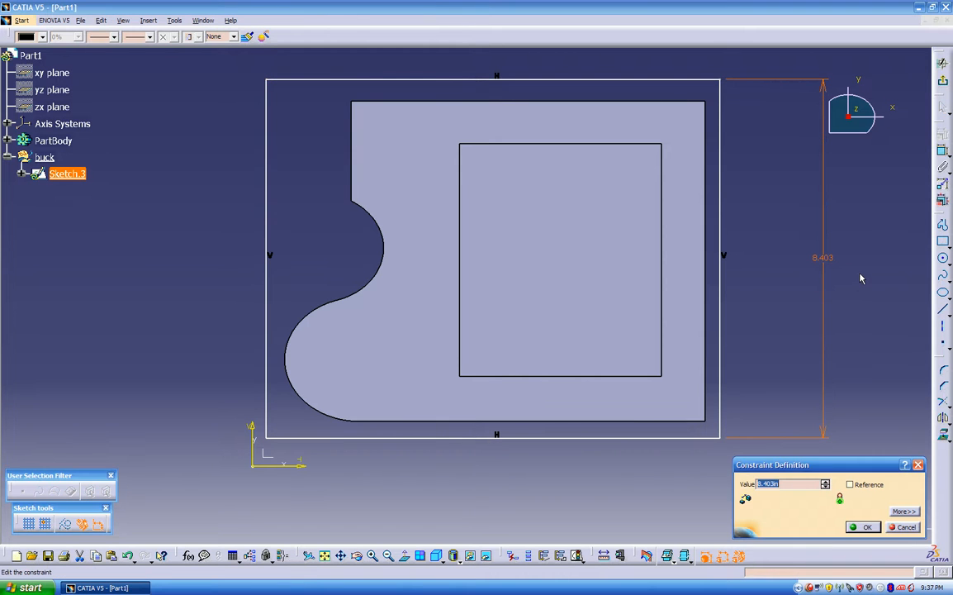
text(8)
key(Return)
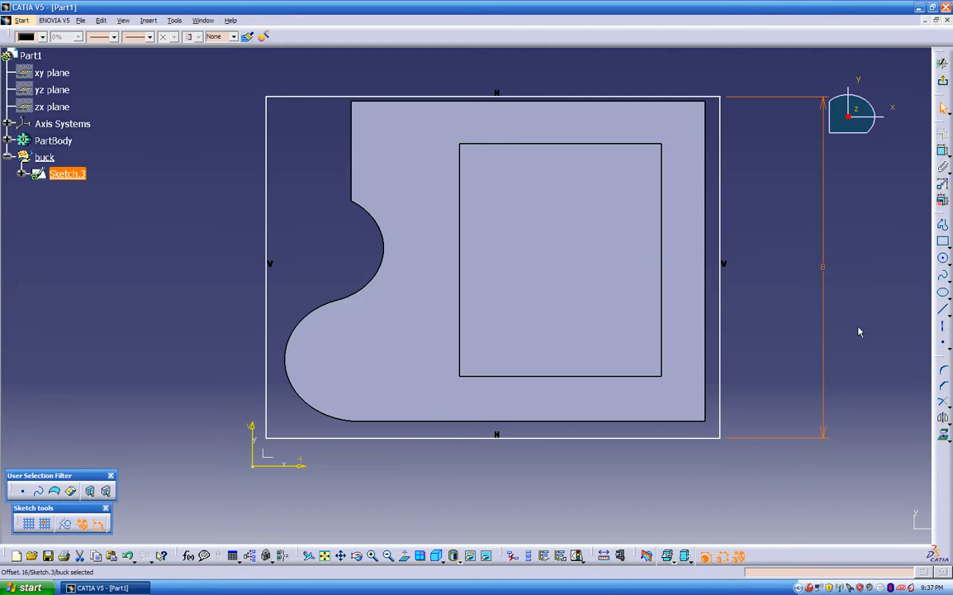
- Dimension the width of the surrounding rectangle between its vertical sides and set it to 8 in
click(942, 154)
click(719, 322)
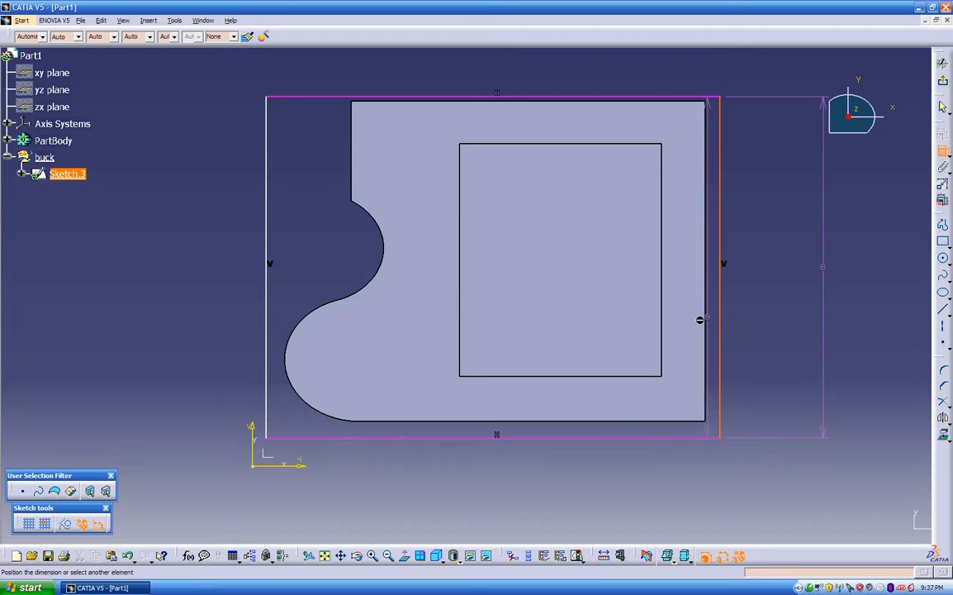
click(269, 304)
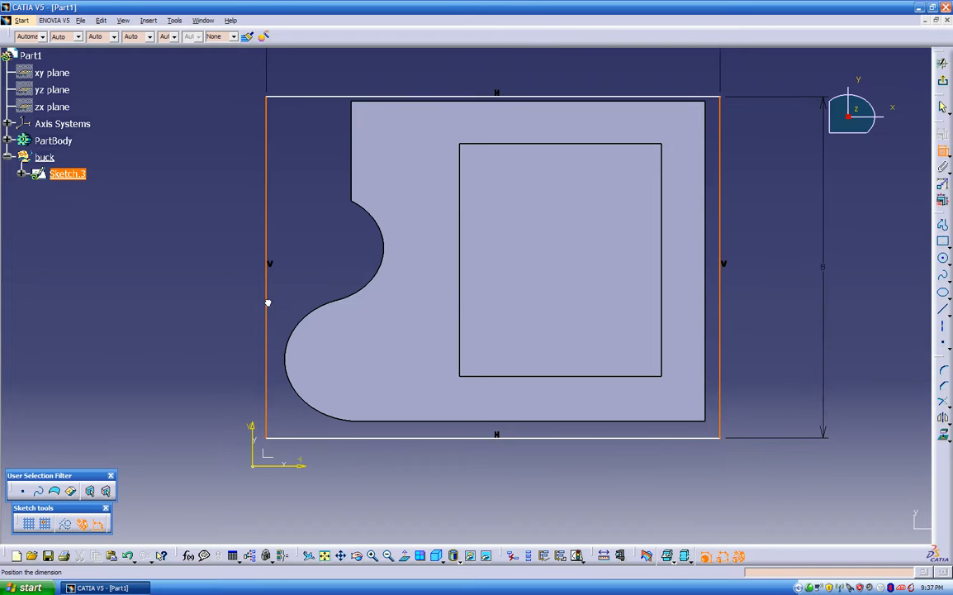
click(491, 83)
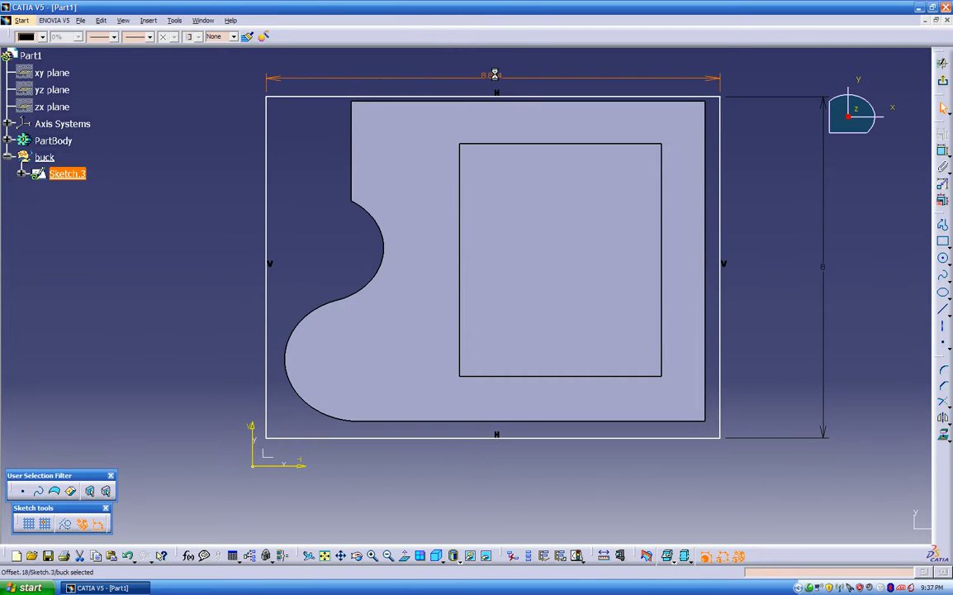
double_click(494, 80)
text(8)
key(Return)
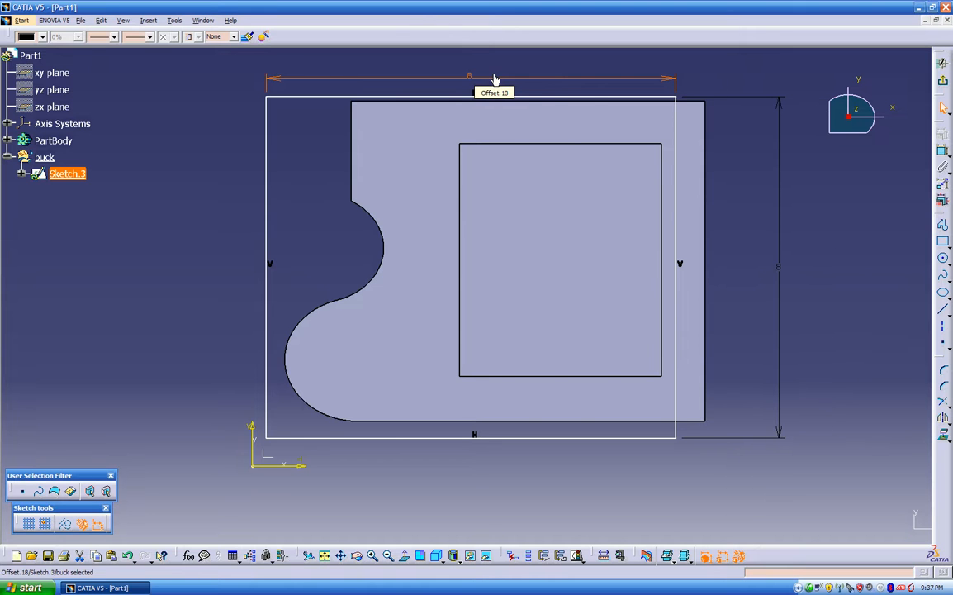
- Set the rectangle's width to 8.5 in, reposition it so that it encloses the whole plate outline, and exit the sketch
drag(537, 100, 560, 94)
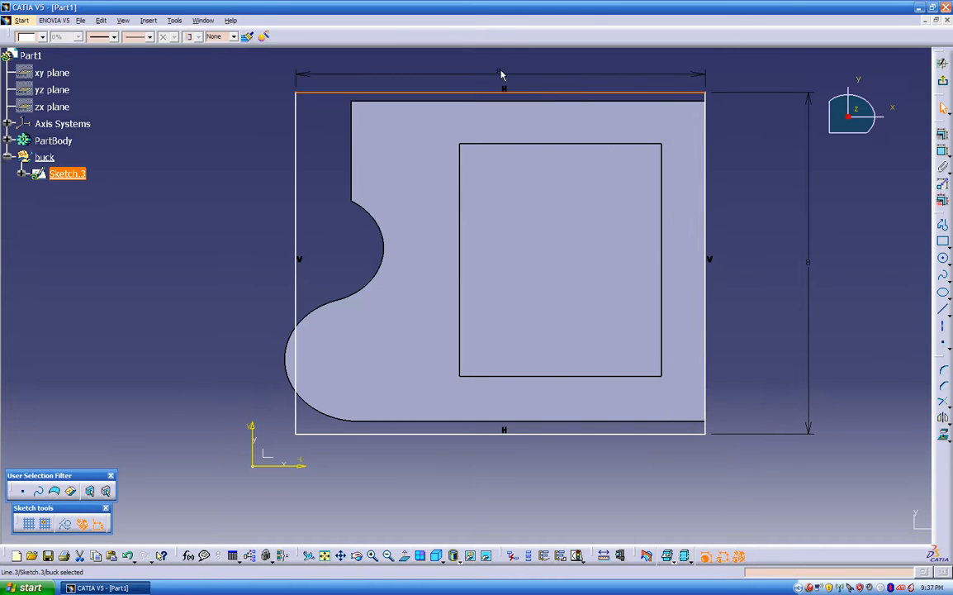
double_click(500, 76)
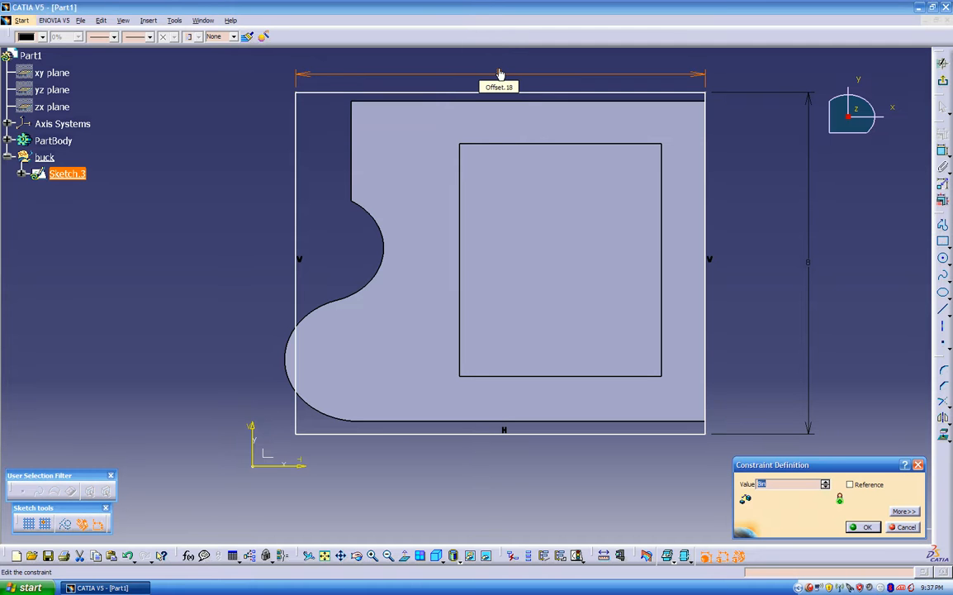
text(8.5)
key(Return)
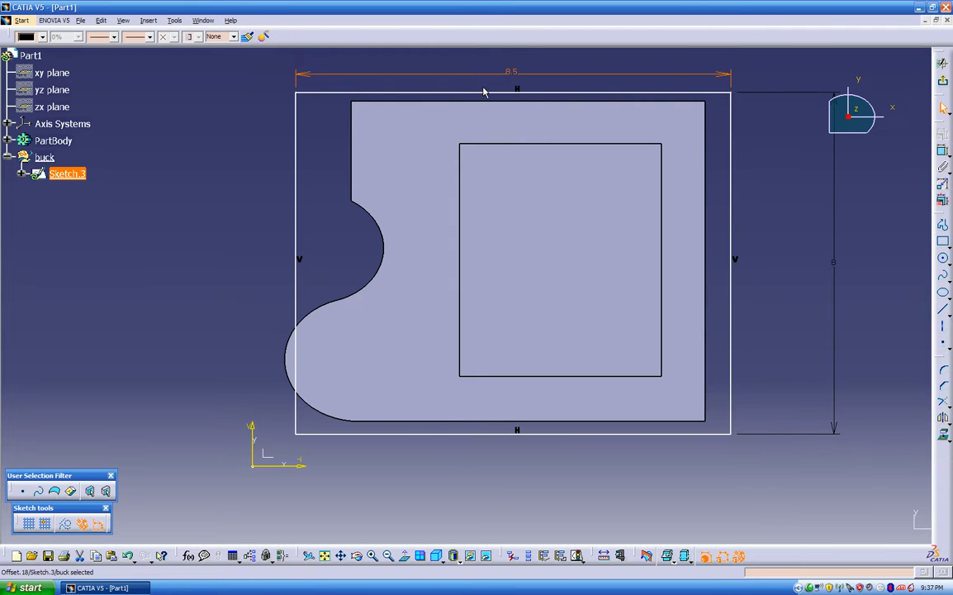
drag(488, 98, 467, 93)
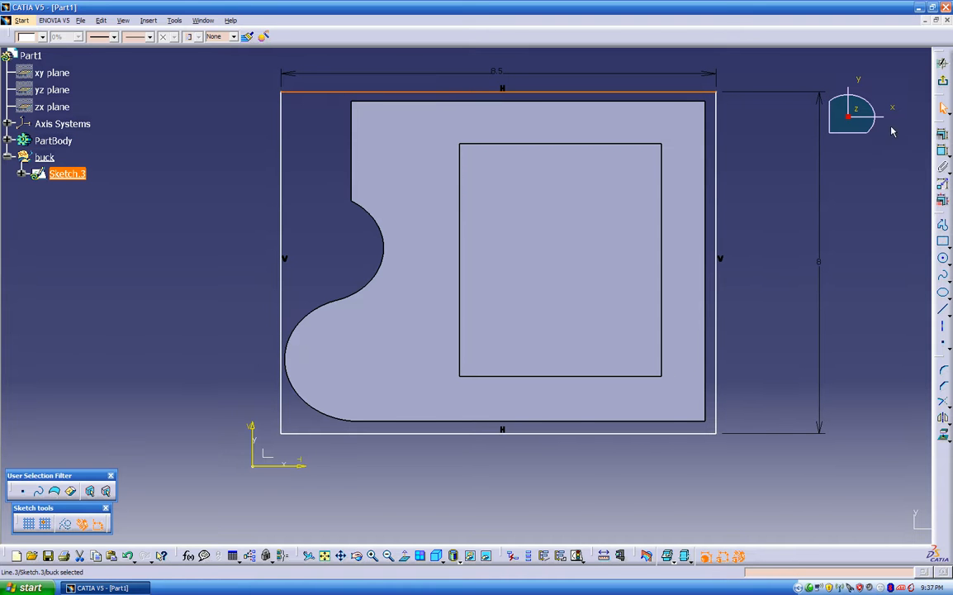
click(944, 84)
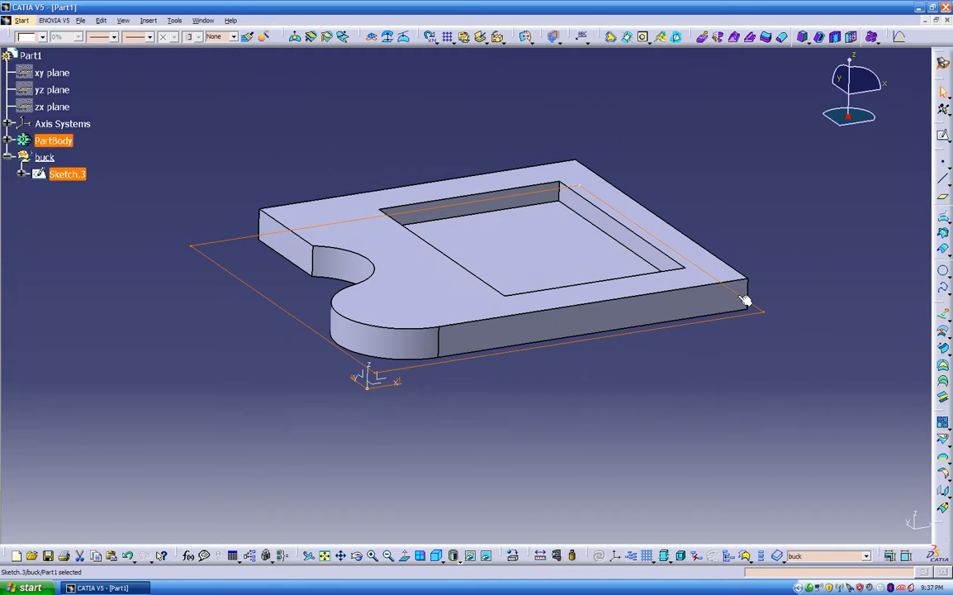
- Start a Translate of the rectangle sketch along the absolute axis system's Z axis, moving it up about 1.34 in
mouse_move(622, 397)
middle_down()
mouse_move(636, 354)
mouse_move(652, 350)
mouse_move(651, 314)
mouse_move(634, 413)
mouse_move(619, 385)
middle_up()
click(647, 373)
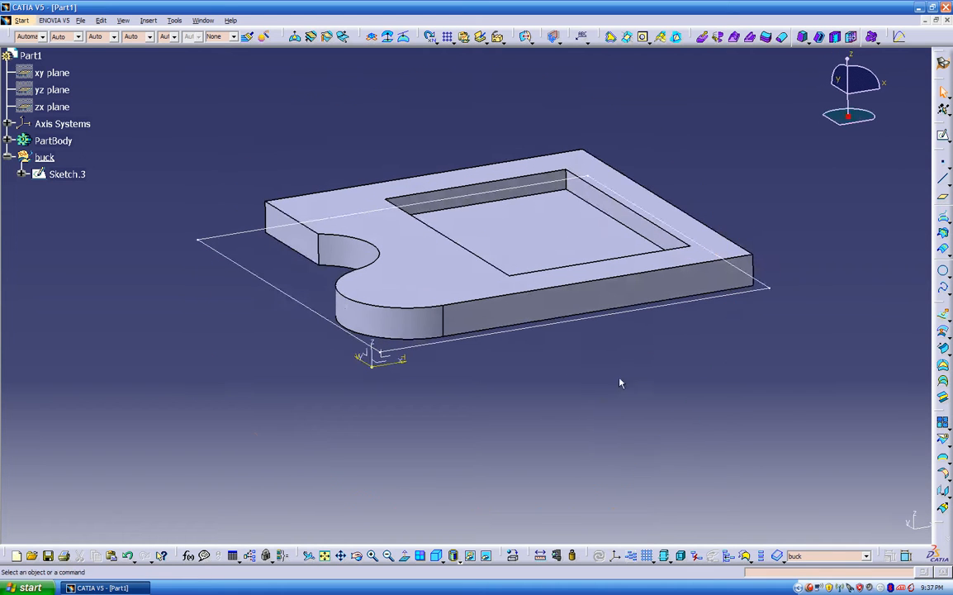
click(625, 316)
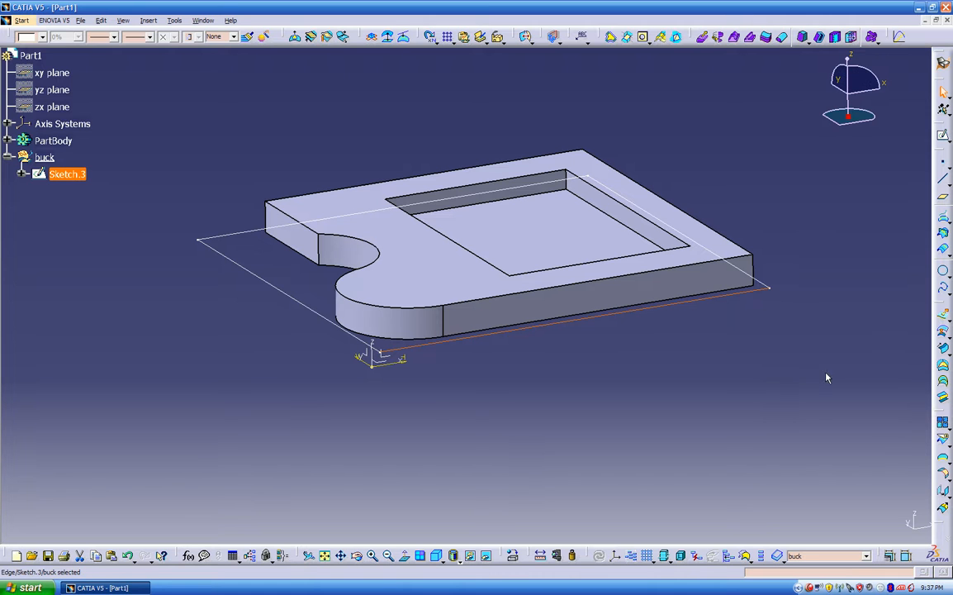
click(944, 493)
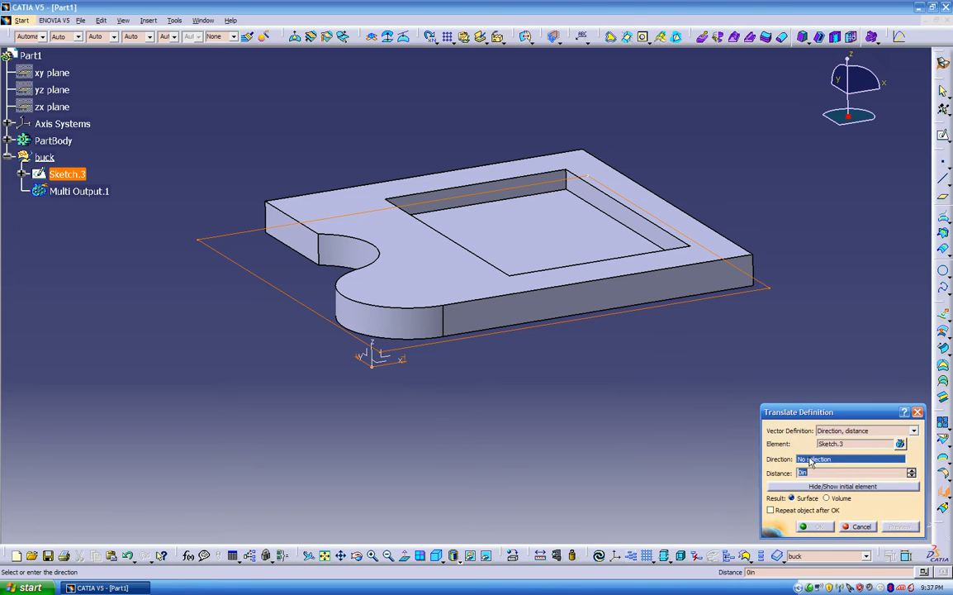
click(378, 355)
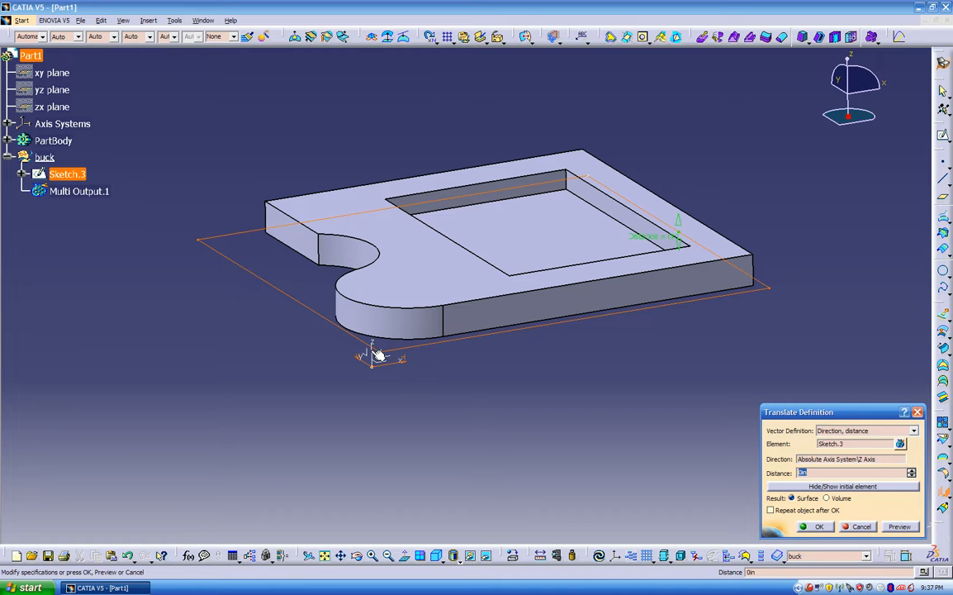
middle_drag(378, 355, 551, 361)
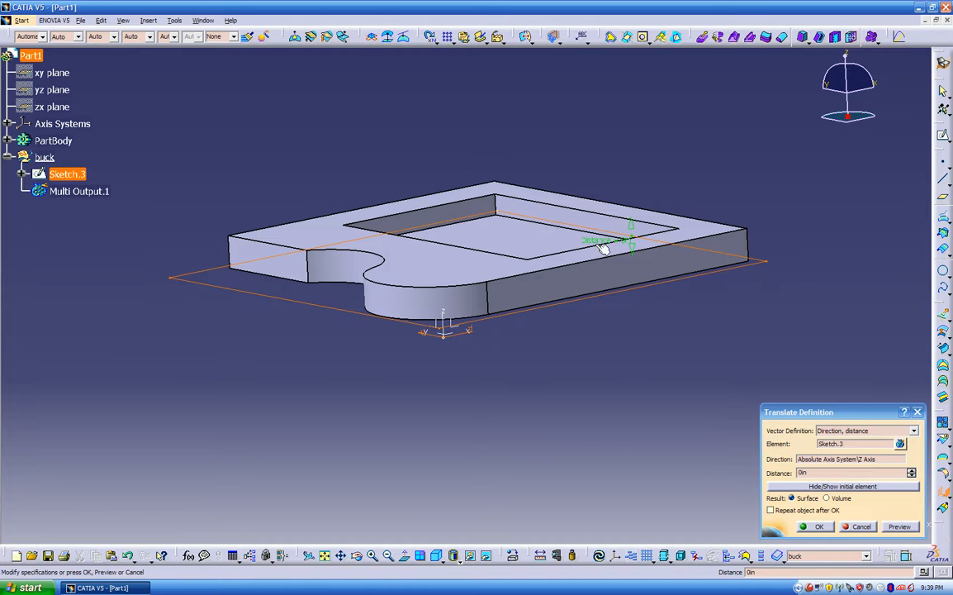
drag(596, 241, 594, 185)
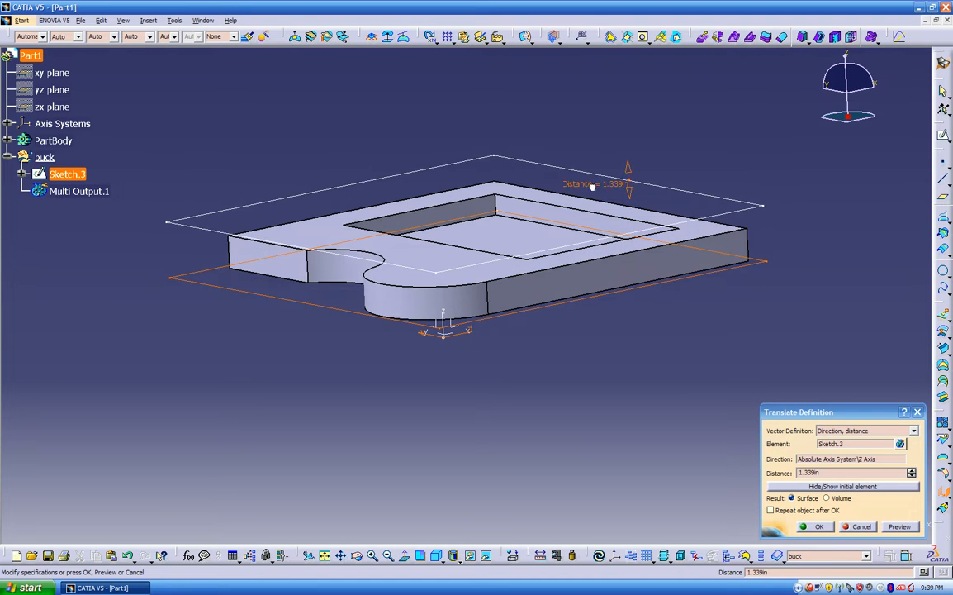
- Set the translation distance to 1 in and create the raised copy of the rectangle
middle_drag(609, 342, 576, 293)
double_click(826, 473)
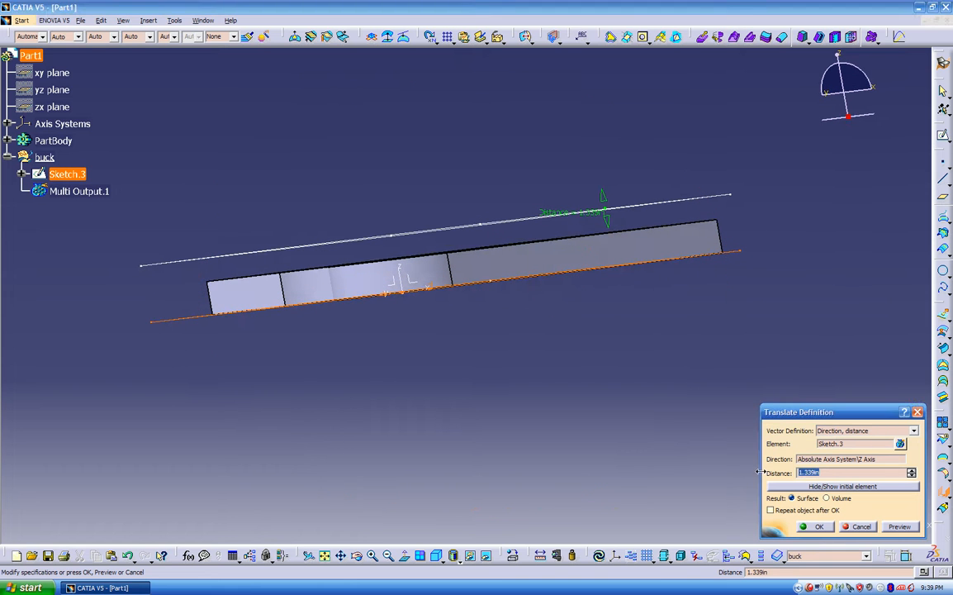
text(1)
key(Return)
middle_drag(600, 408, 628, 430)
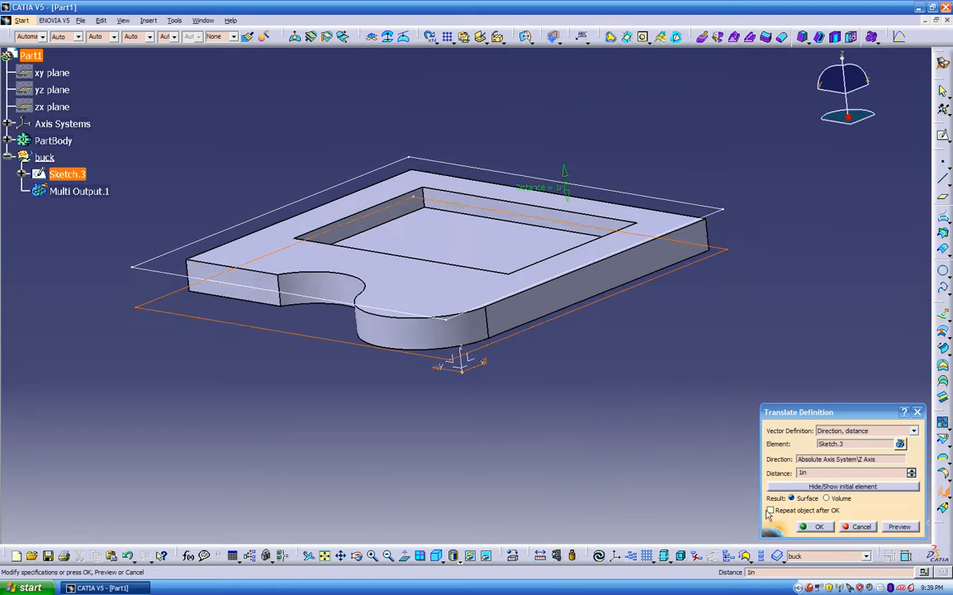
click(813, 526)
- Insert a second geometrical set named "misc" under Part1
middle_drag(710, 440, 603, 289)
middle_drag(425, 251, 426, 198)
middle_drag(293, 222, 461, 345)
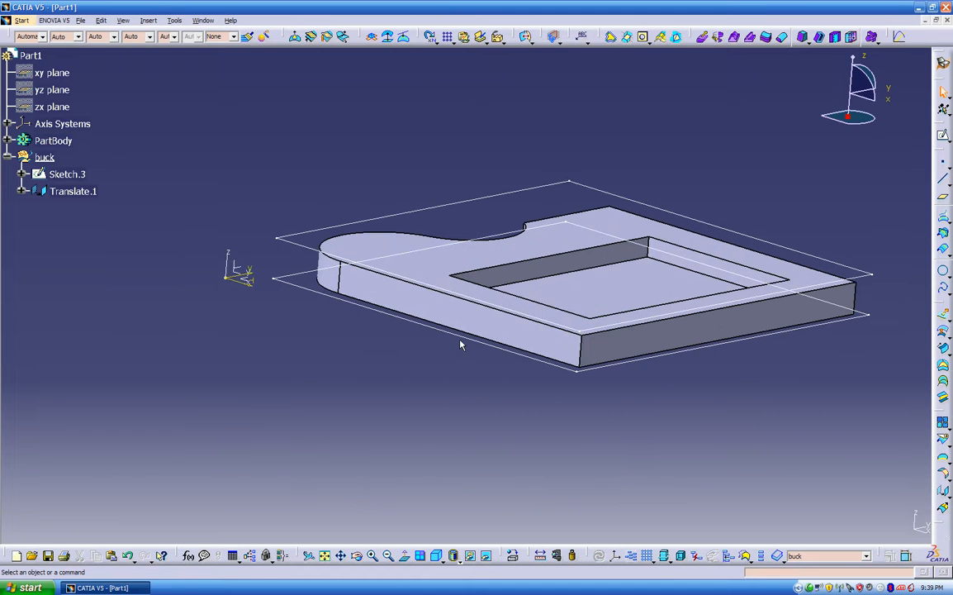
click(148, 20)
click(175, 76)
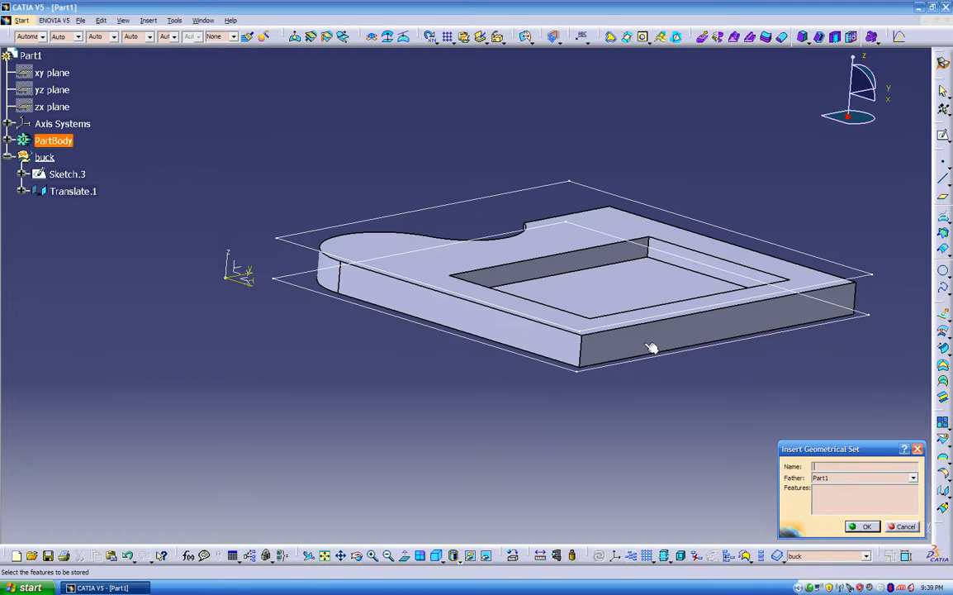
text(m)
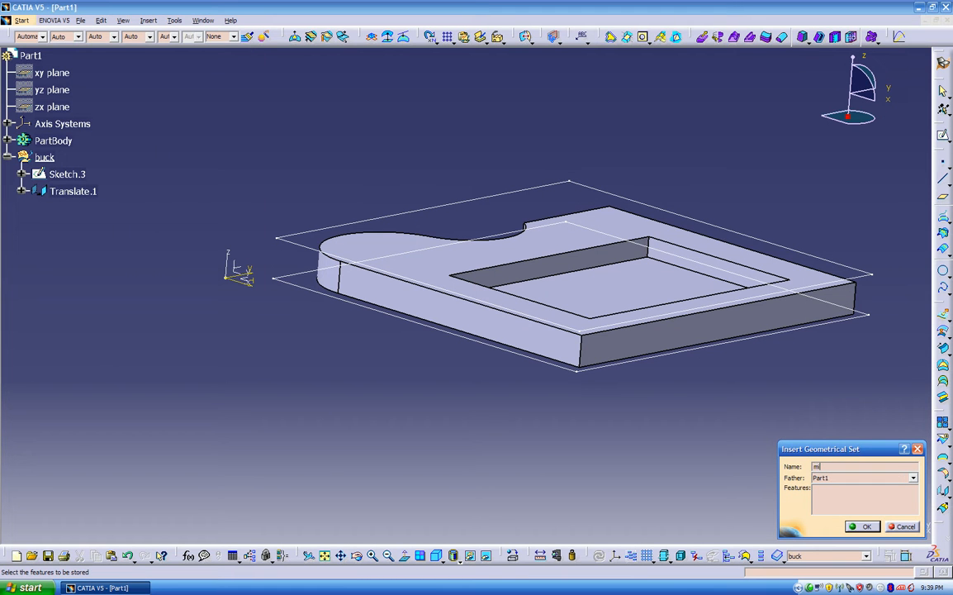
text(isc)
key(Return)
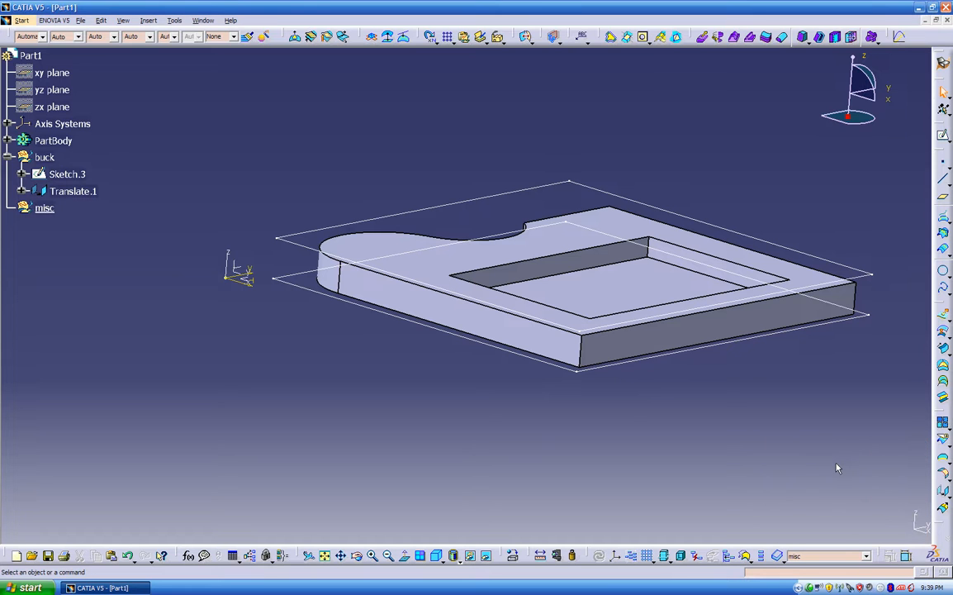
- Create a reference plane in "misc" offset 1.3 in from the XY plane of the absolute axis system
click(943, 197)
click(243, 276)
drag(228, 243, 244, 206)
middle_drag(339, 312, 399, 240)
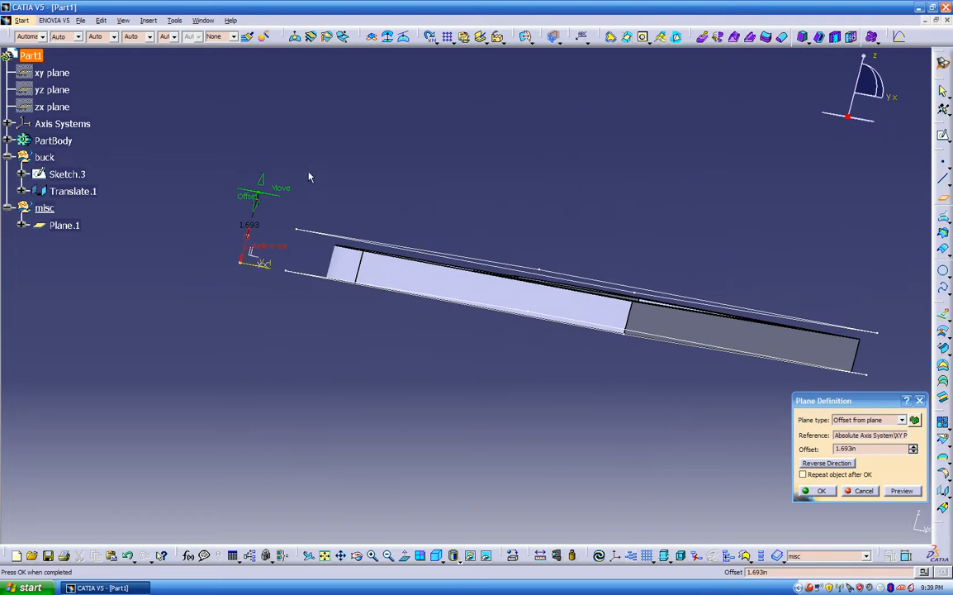
drag(263, 176, 260, 196)
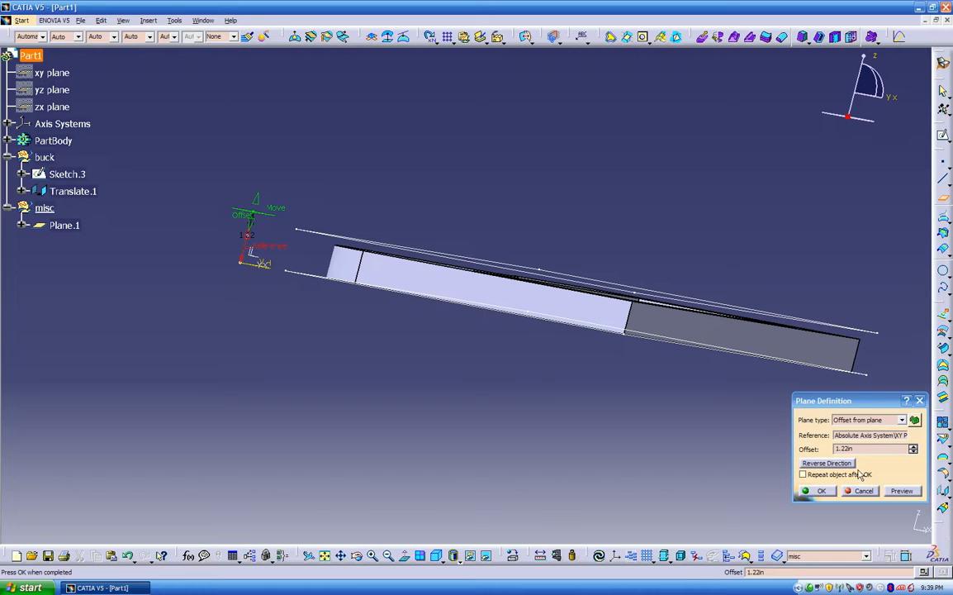
drag(863, 452, 761, 443)
text(1.3)
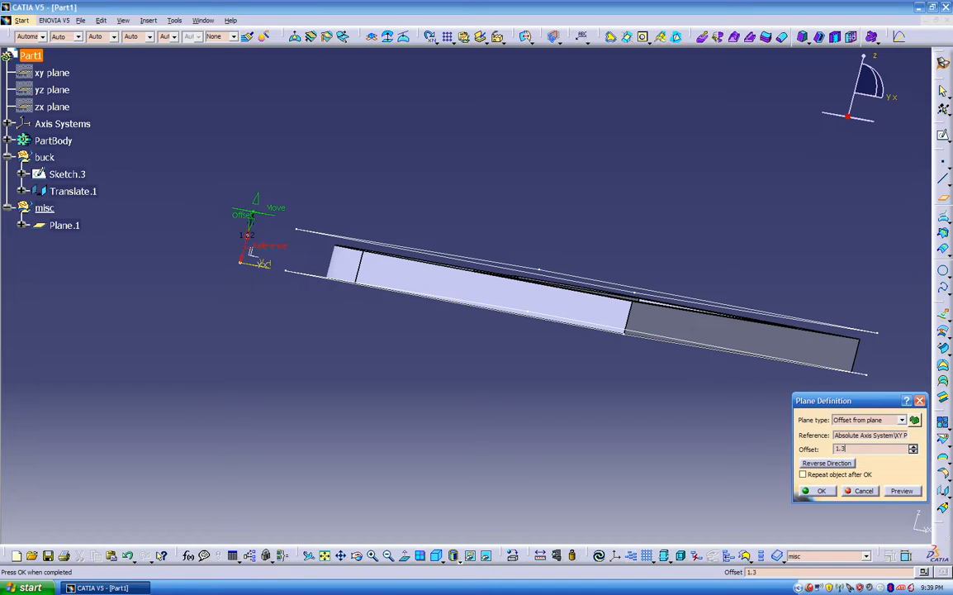
key(Return)
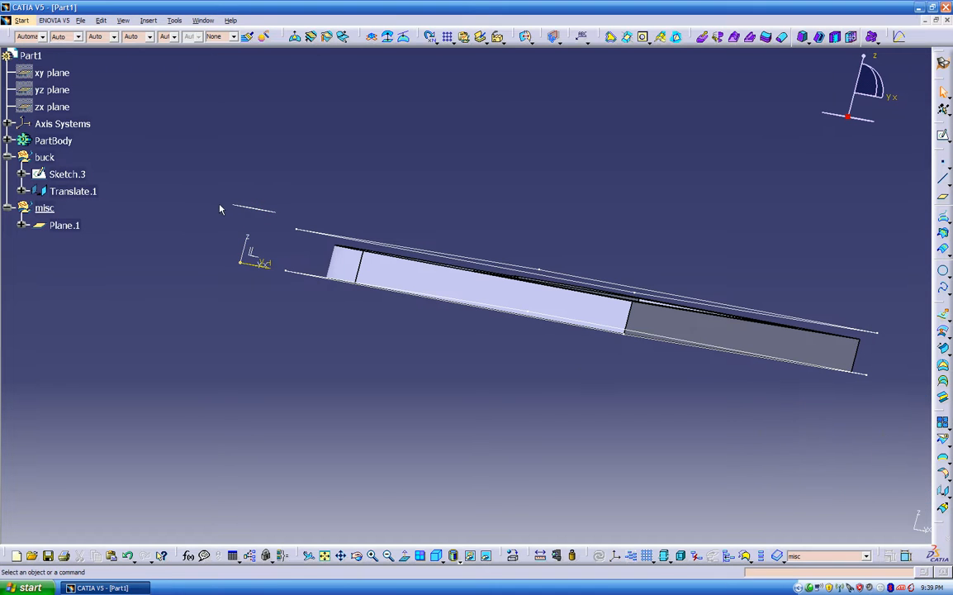
mouse_move(277, 289)
middle_down()
mouse_move(262, 304)
mouse_move(300, 313)
mouse_move(313, 302)
mouse_move(277, 361)
mouse_move(300, 408)
mouse_move(363, 402)
mouse_move(396, 463)
mouse_move(381, 418)
middle_up()
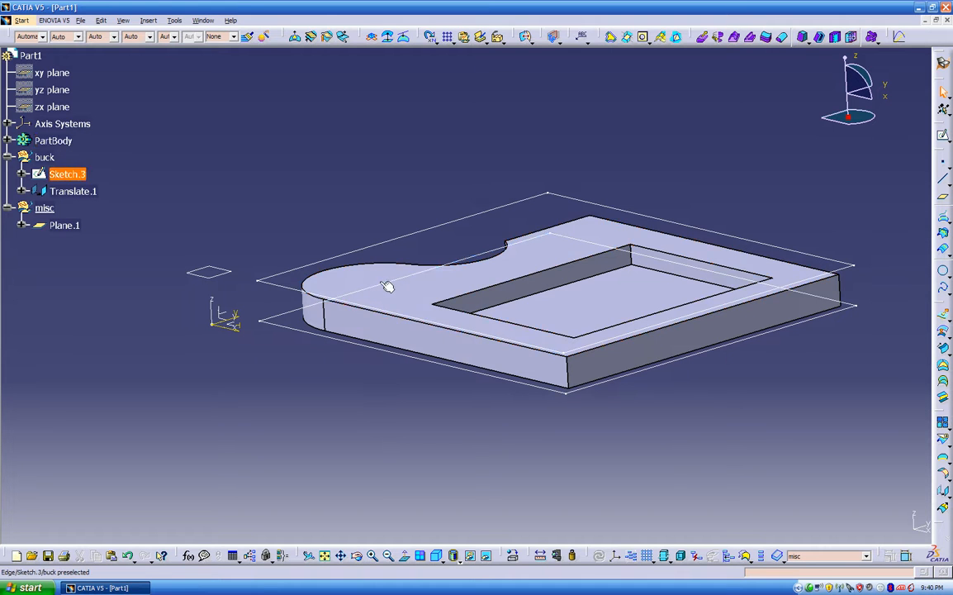
middle_drag(417, 296, 387, 283)
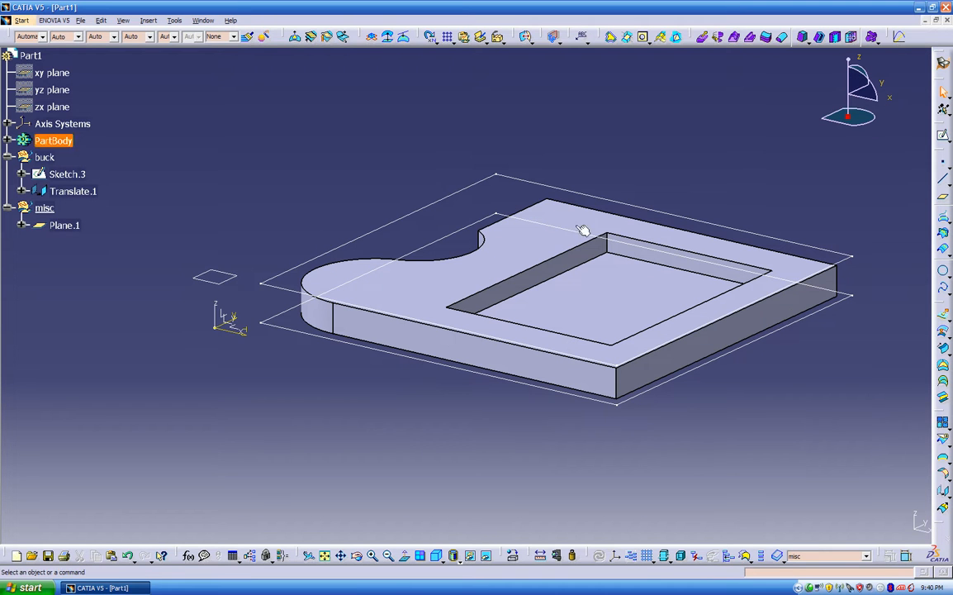
click(175, 21)
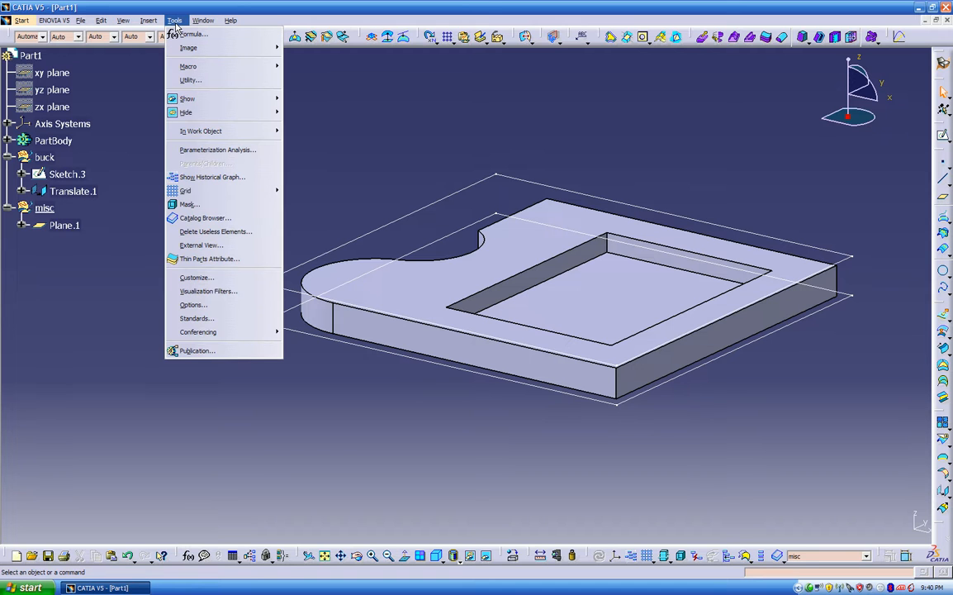
mouse_move(157, 22)
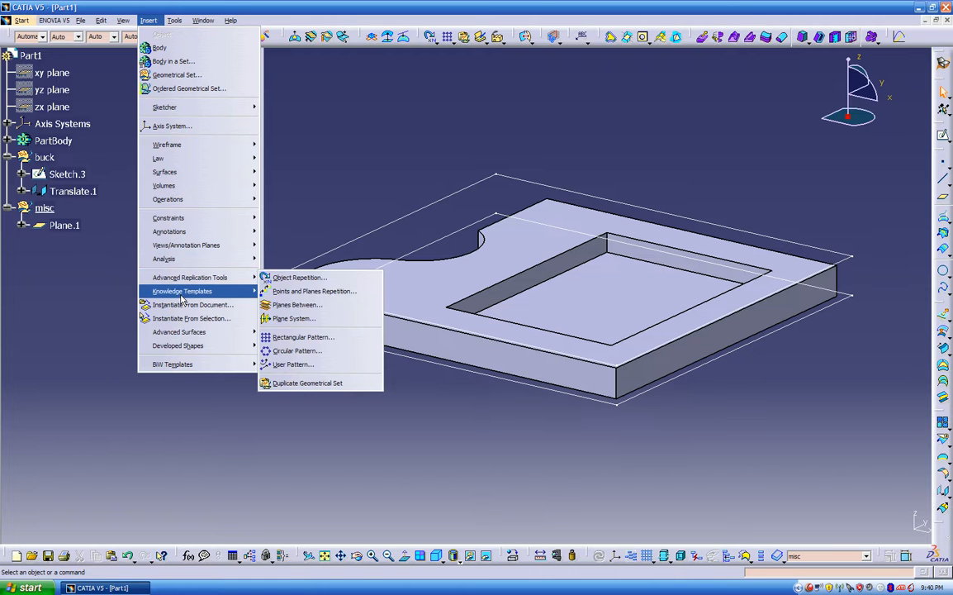
mouse_move(180, 295)
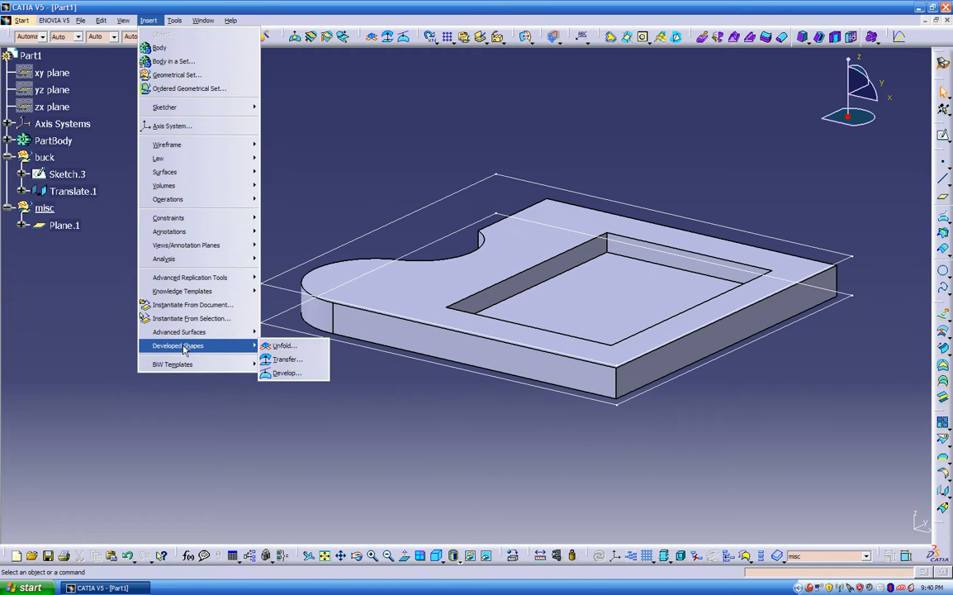
mouse_move(188, 338)
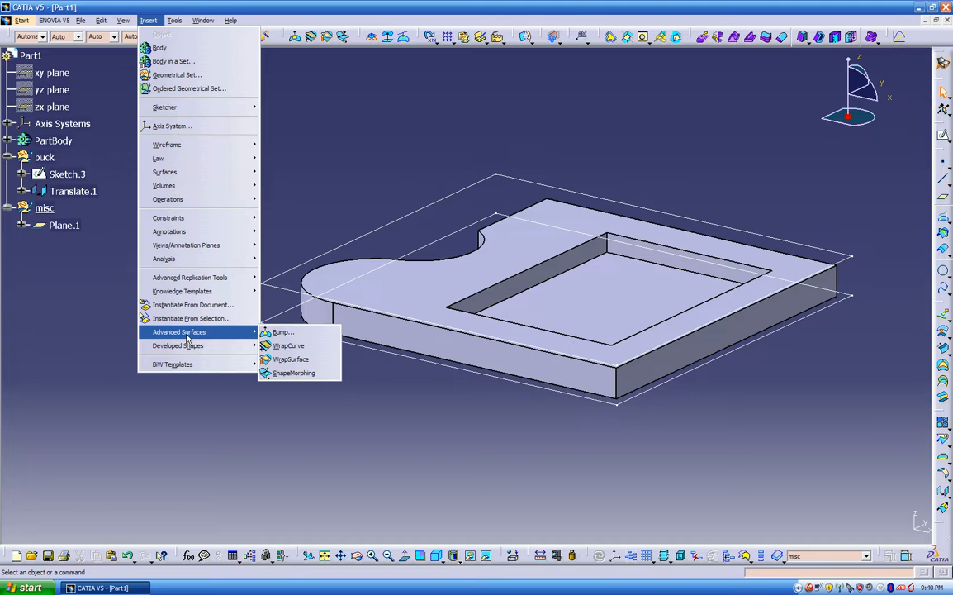
mouse_move(178, 174)
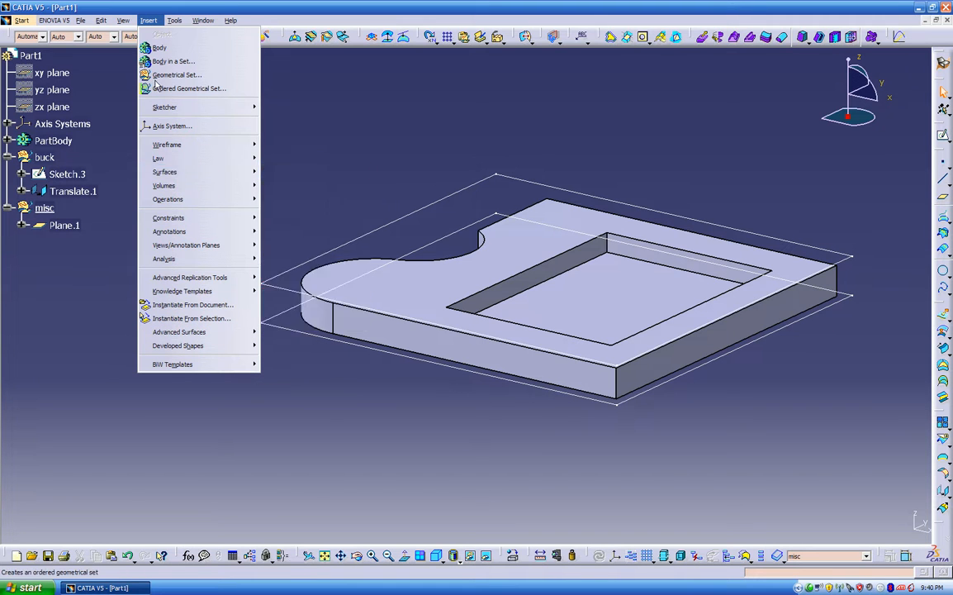
mouse_move(124, 23)
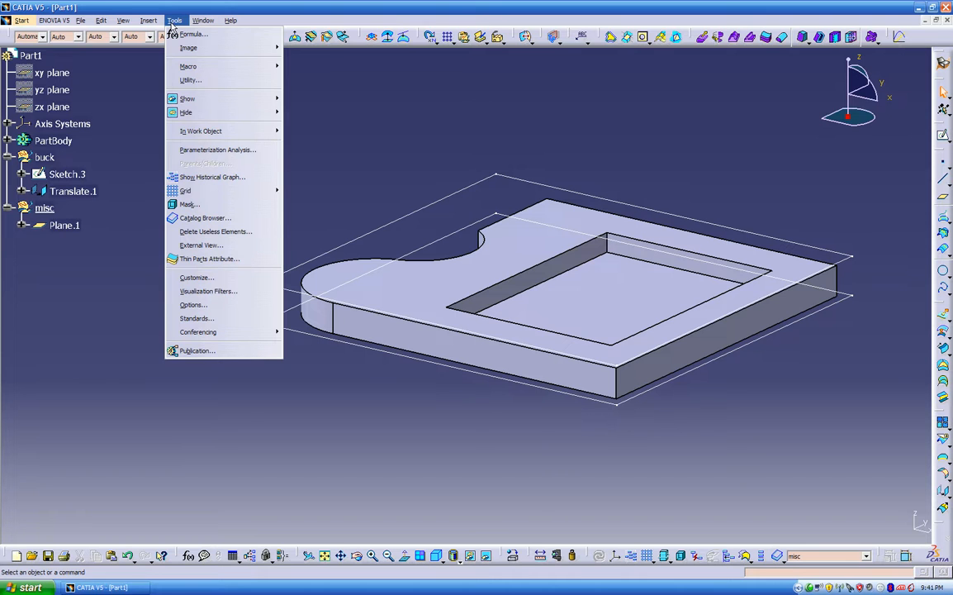
click(405, 104)
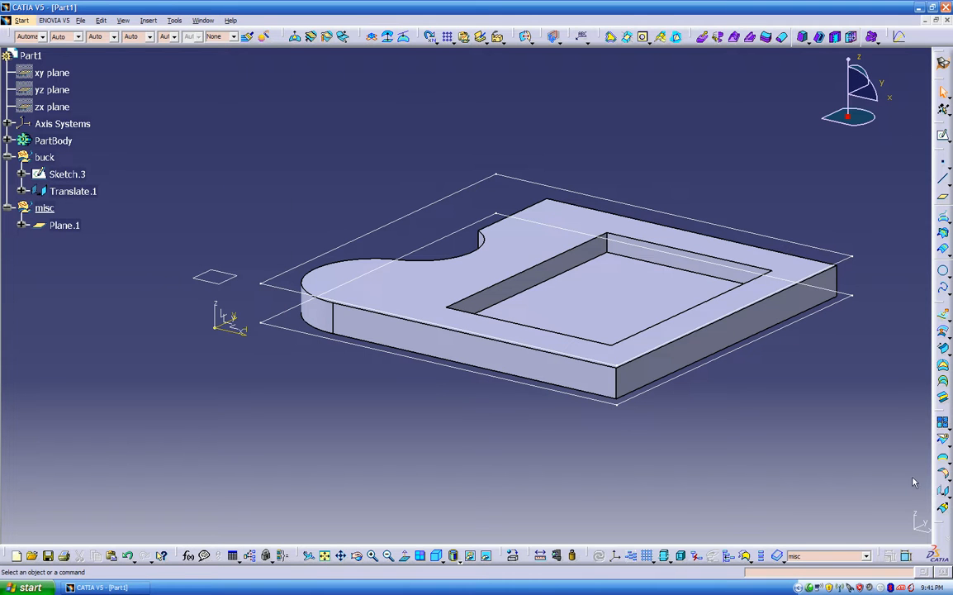
- Open the Customize options and turn off Lock Toolbar Position
click(937, 533)
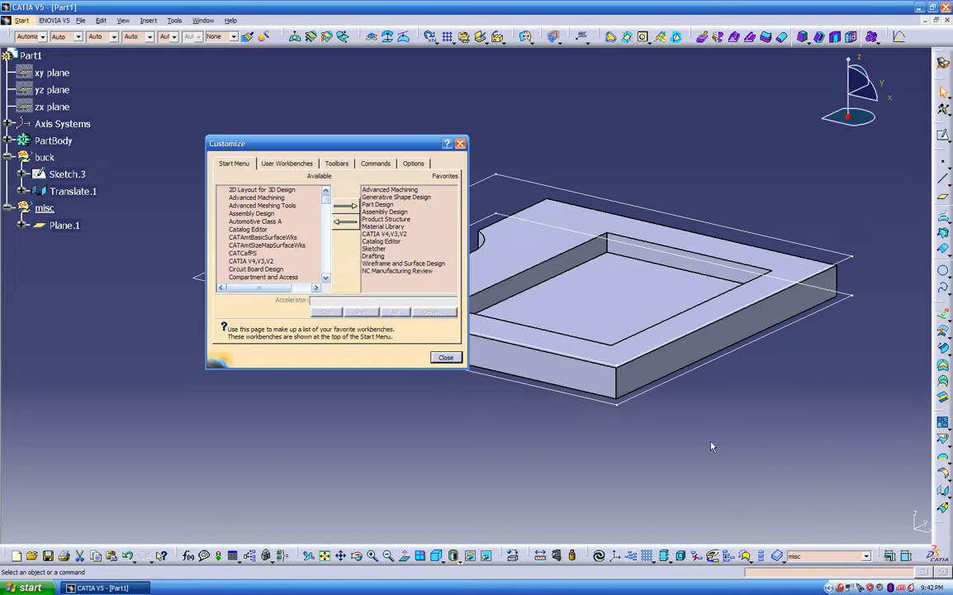
click(414, 163)
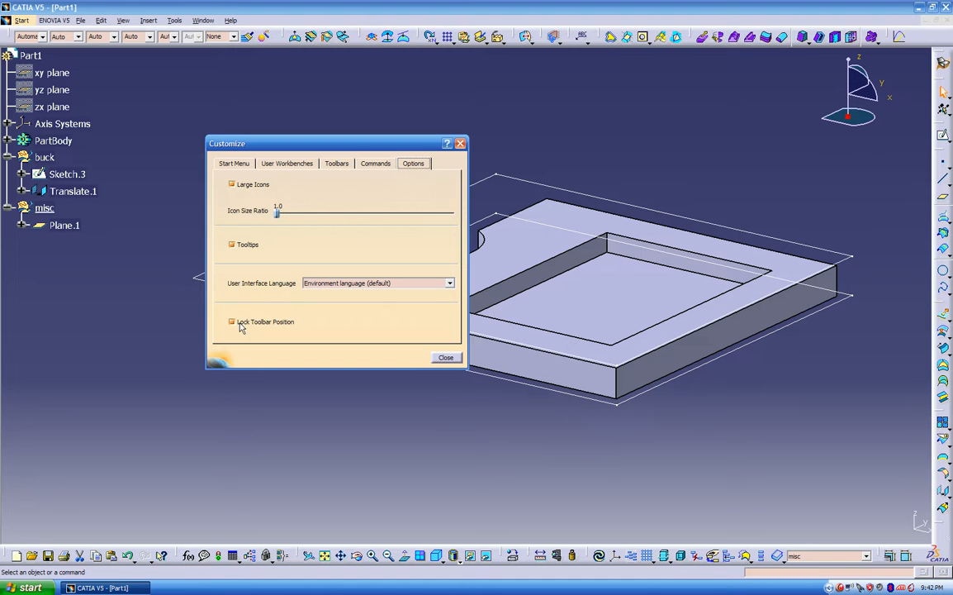
click(267, 322)
- Replace the docked Law toolbar with the rough stock toolbar, then lock the toolbar positions and close the customization
drag(936, 520, 916, 503)
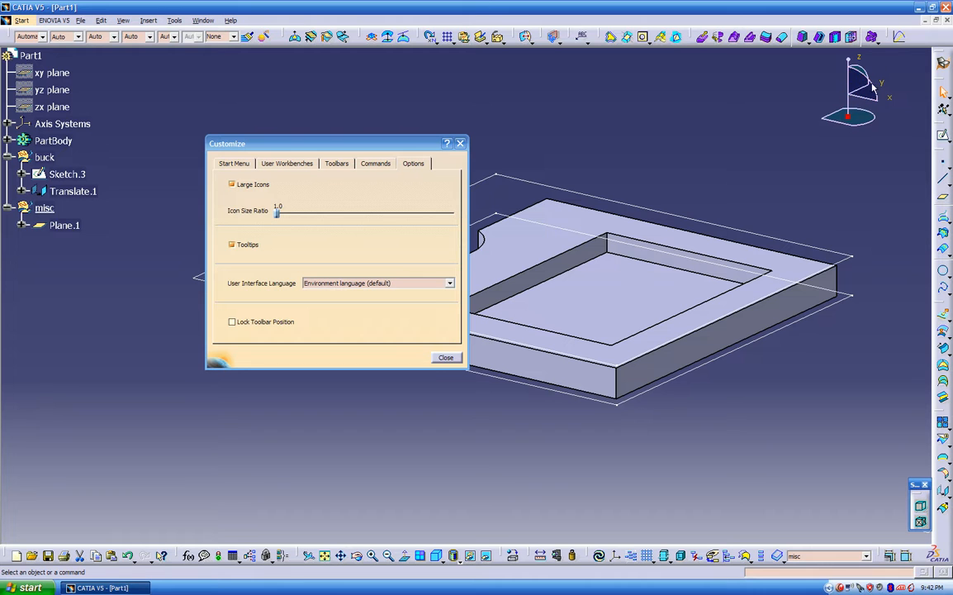
drag(888, 38, 755, 66)
drag(915, 484, 884, 26)
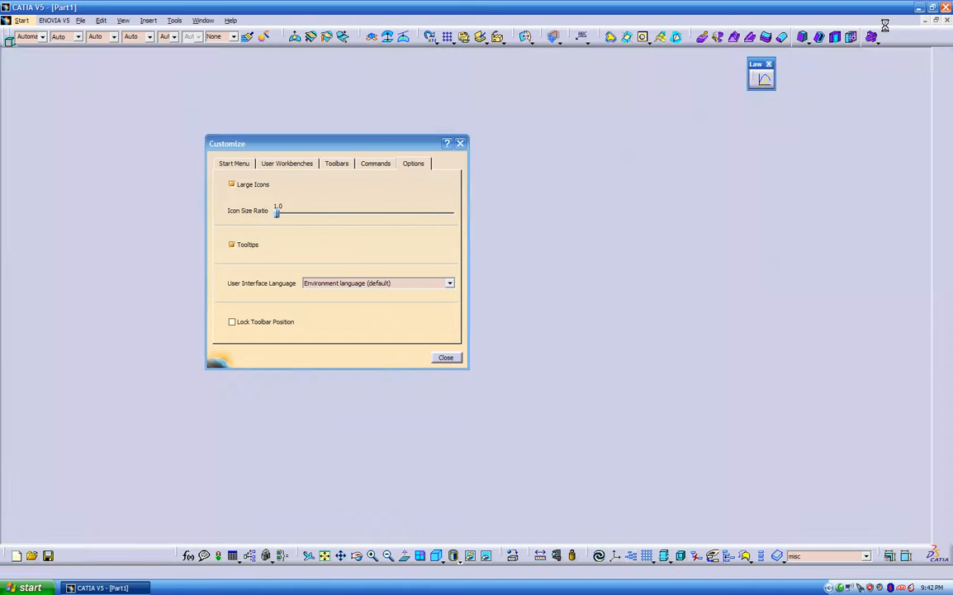
click(768, 65)
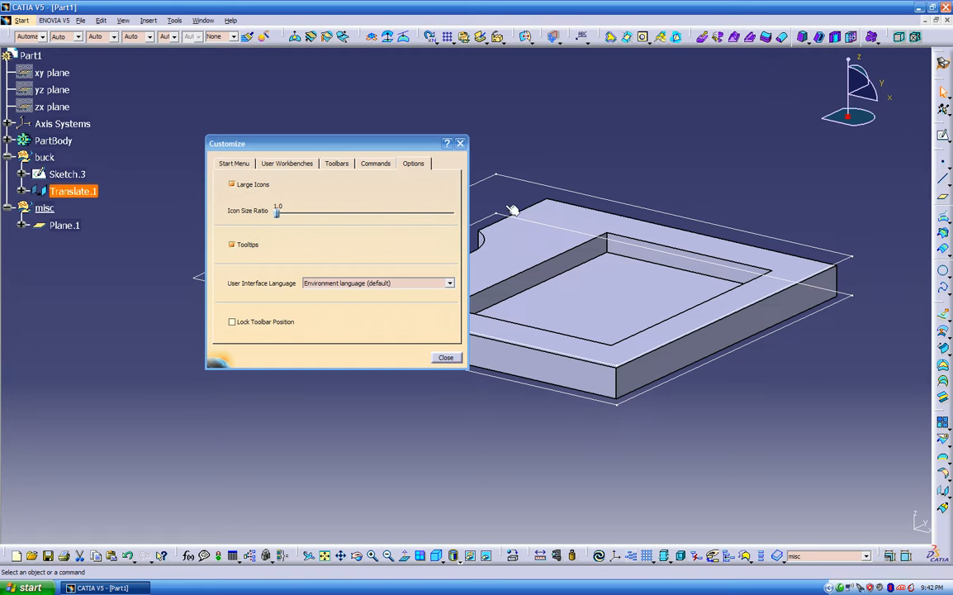
click(267, 322)
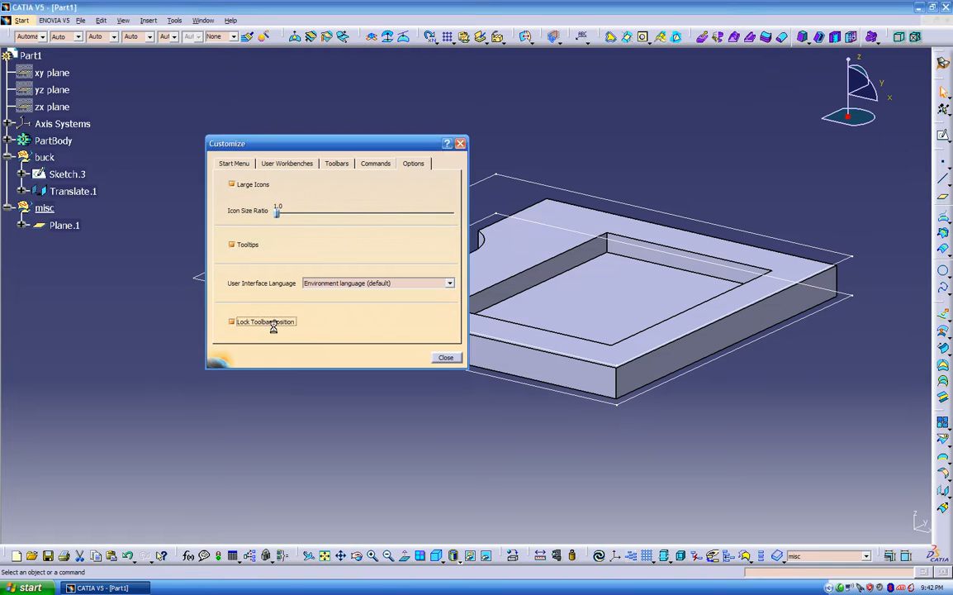
click(446, 358)
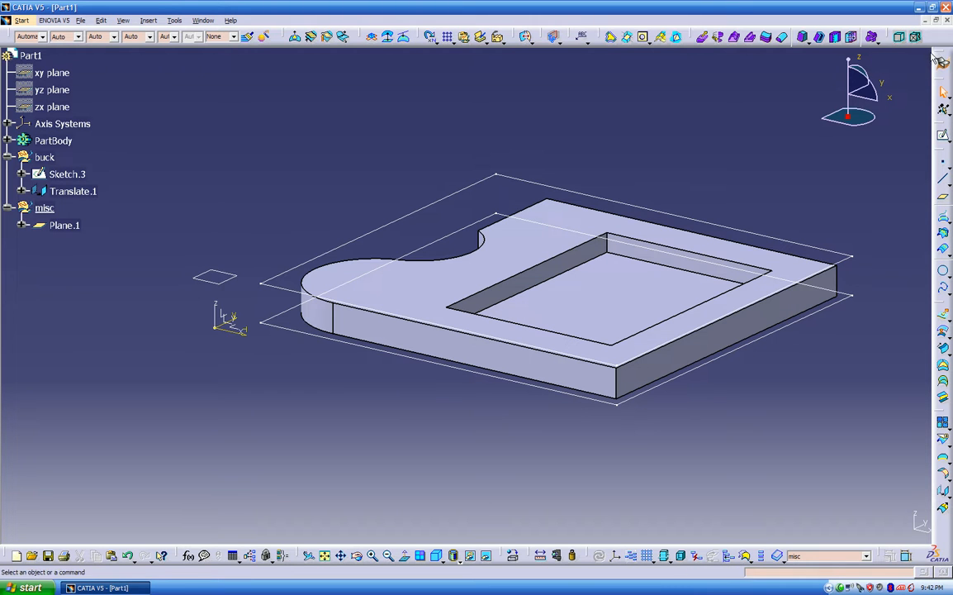
click(940, 62)
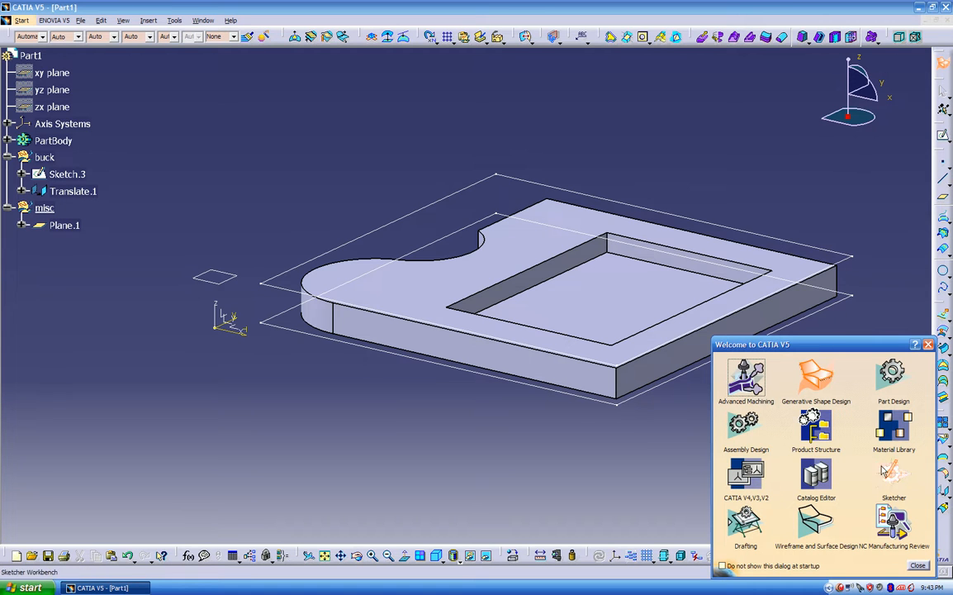
click(916, 565)
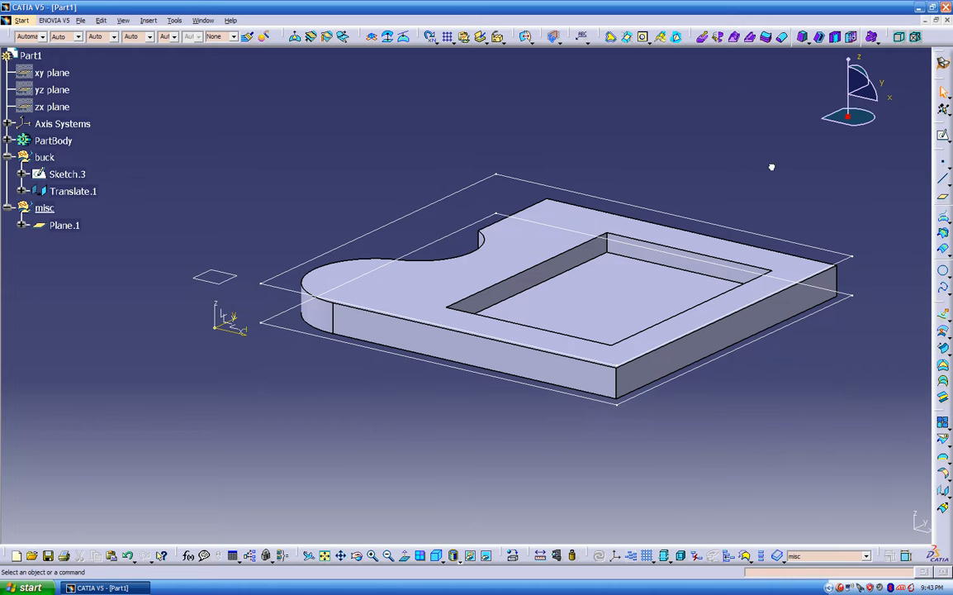
middle_drag(732, 376, 759, 334)
middle_drag(185, 146, 373, 207)
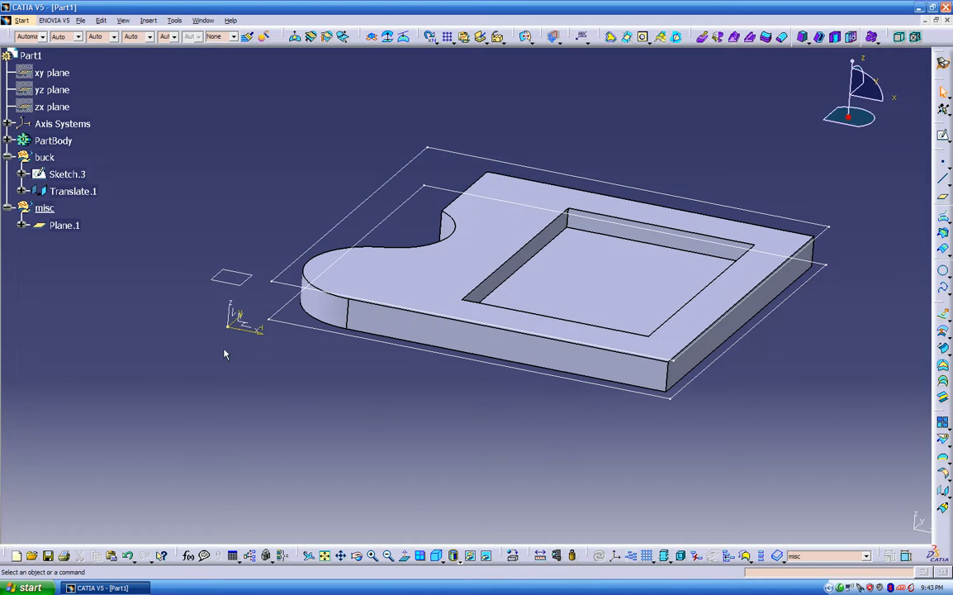
- Define the "buck" geometrical set as the in-work object
right_click(45, 159)
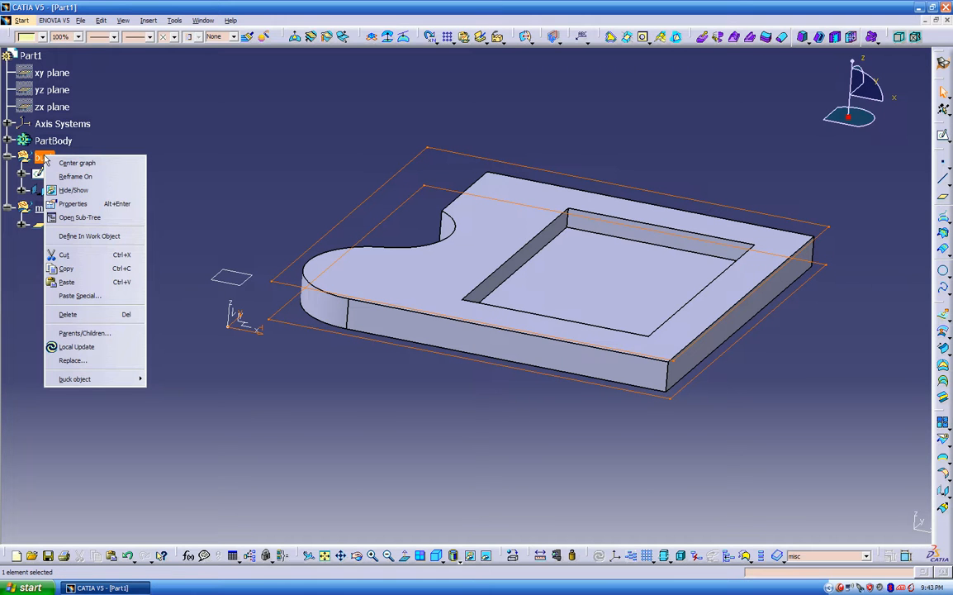
click(84, 235)
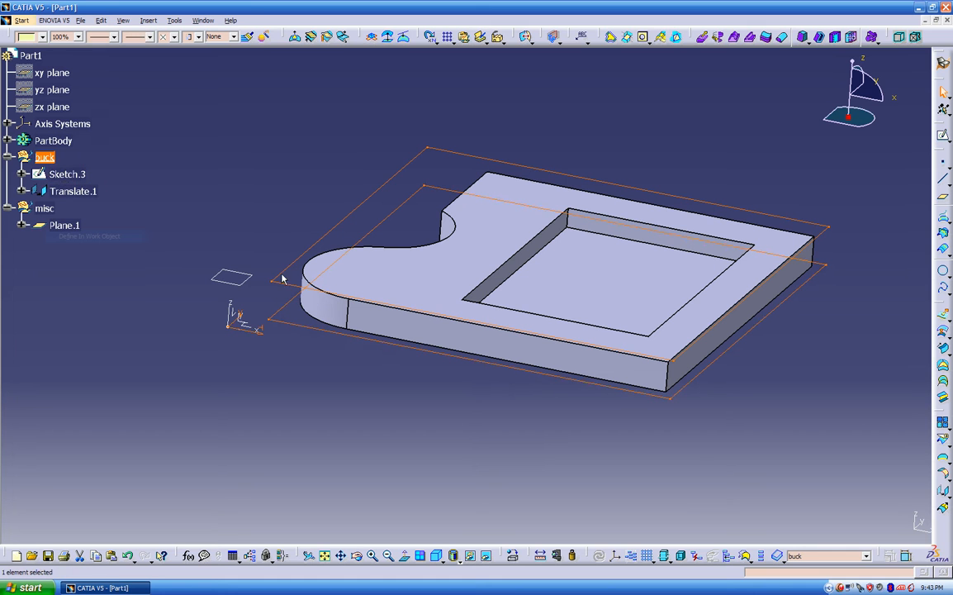
click(55, 159)
click(900, 38)
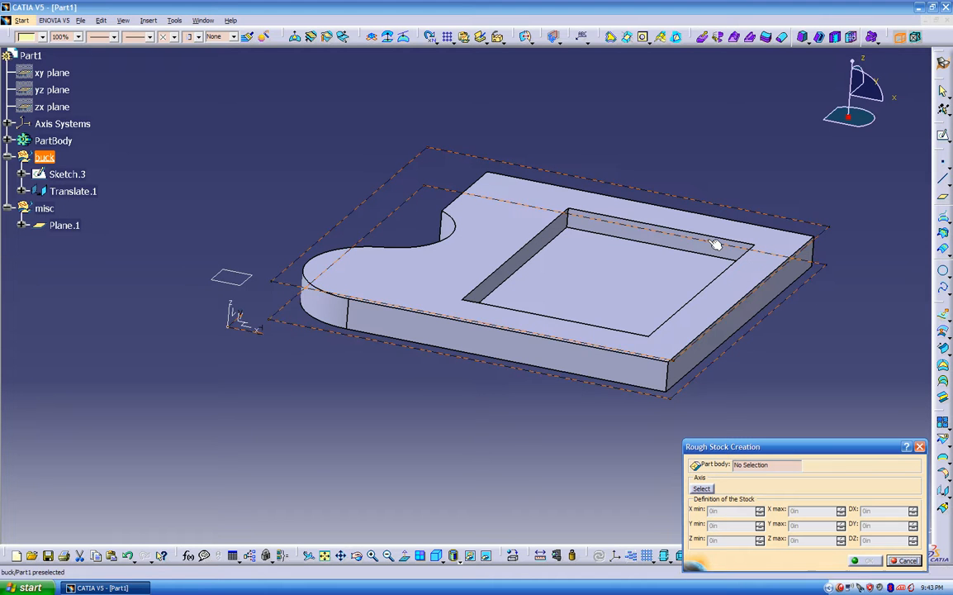
middle_drag(383, 442, 428, 453)
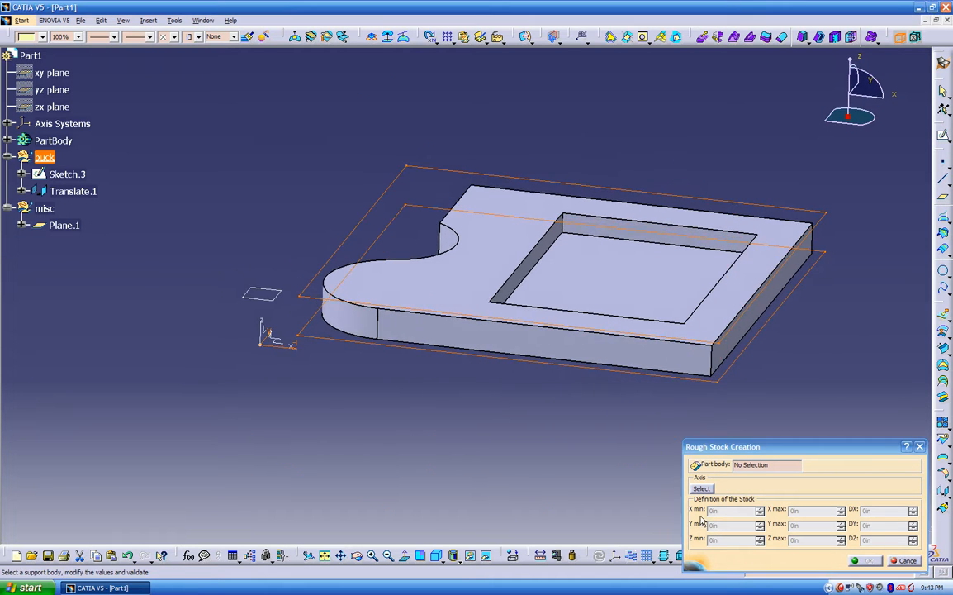
middle_drag(483, 432, 615, 383)
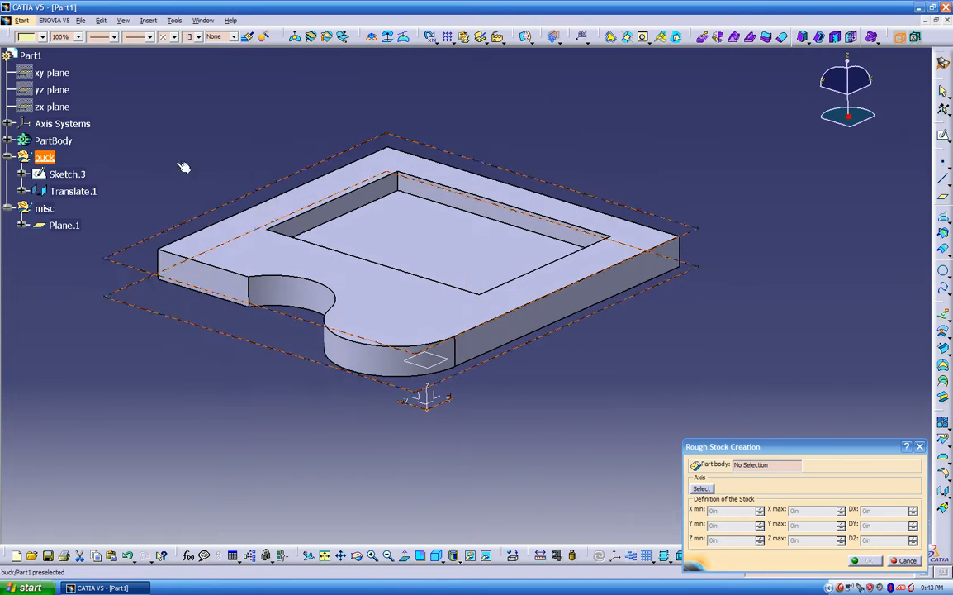
click(44, 157)
middle_drag(256, 380, 362, 388)
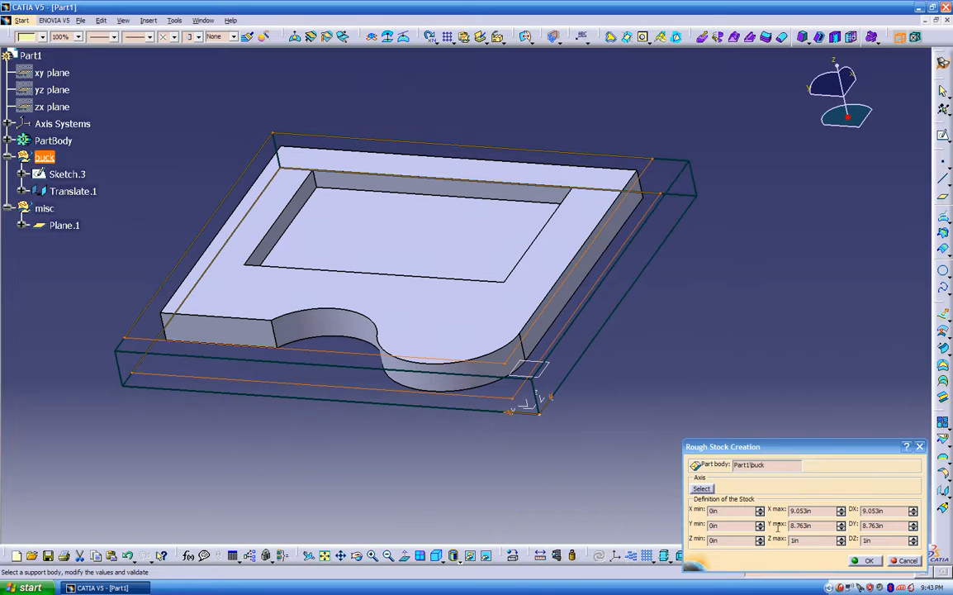
click(906, 562)
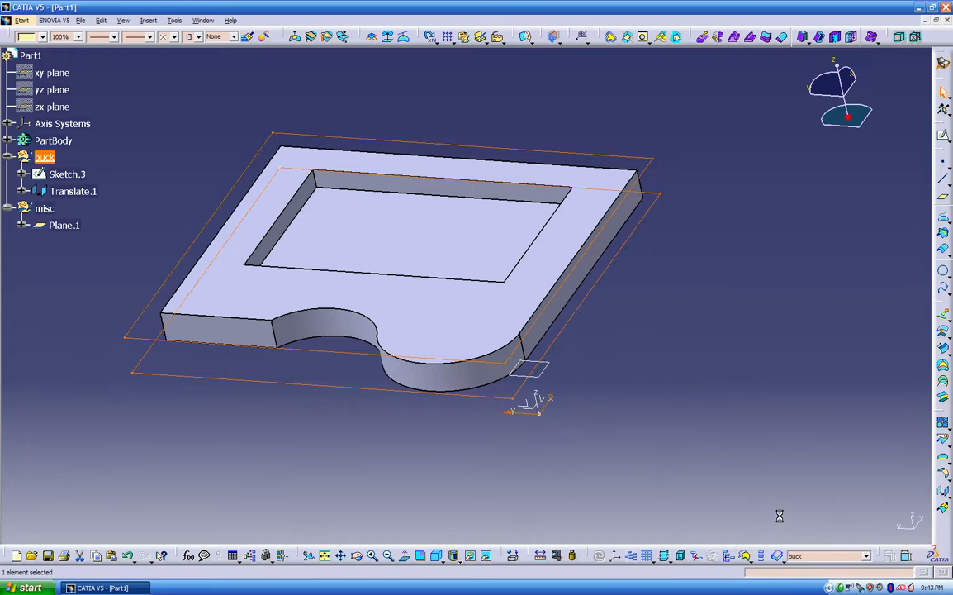
- Expand Axis Systems in the tree and hide the Absolute Axis System
middle_drag(624, 428, 574, 425)
middle_drag(654, 377, 663, 433)
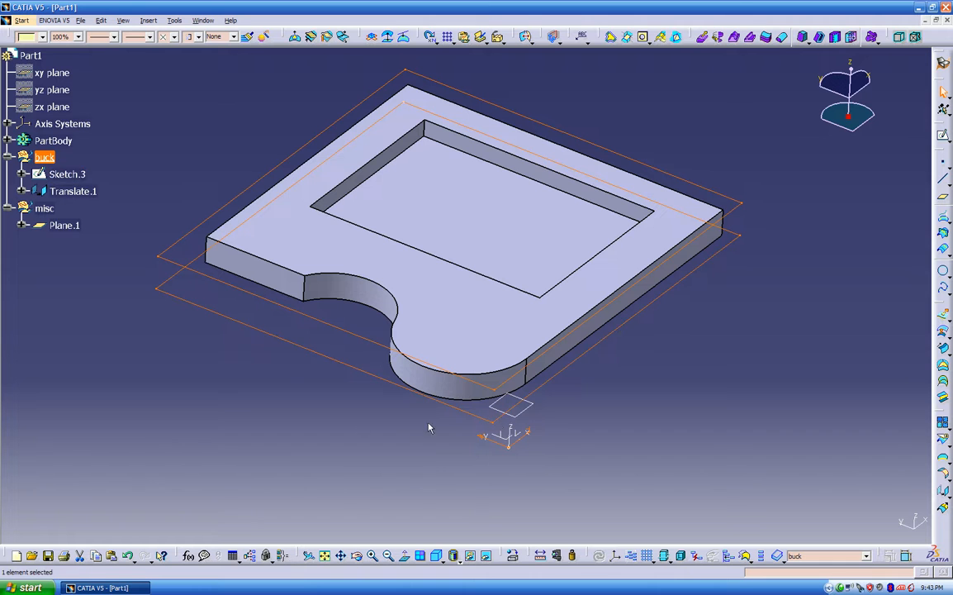
click(245, 357)
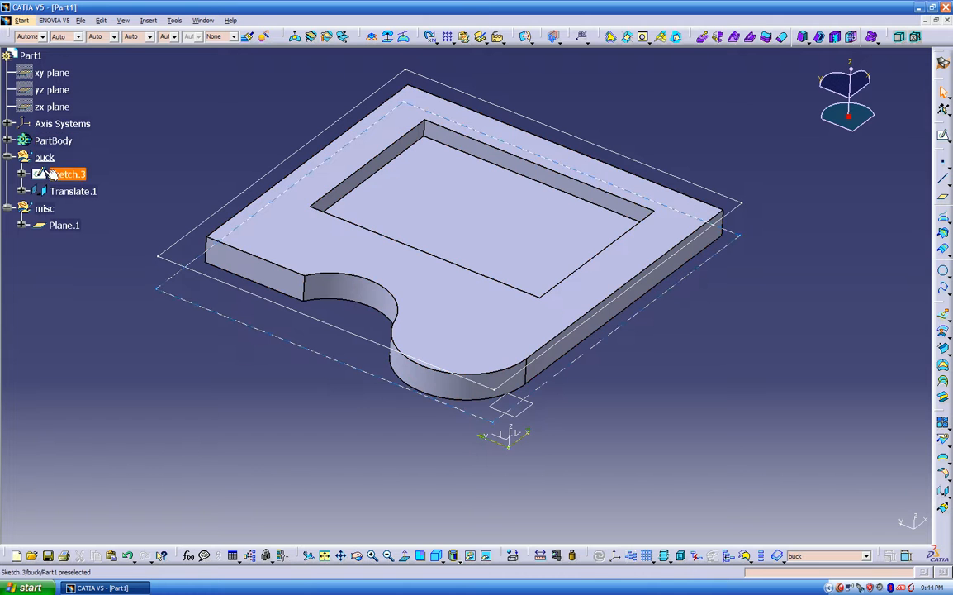
middle_drag(402, 329, 403, 305)
click(7, 123)
right_click(51, 139)
click(82, 172)
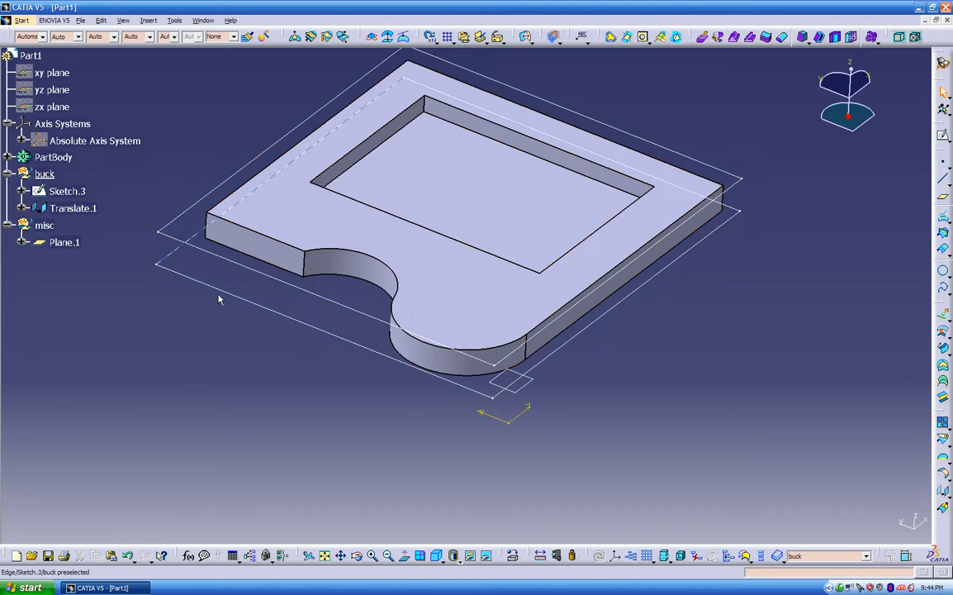
- Hide the horizontal direction of the absolute axis in the lower rectangle's sketch, Sketch.3
middle_drag(543, 480, 559, 407)
right_click(551, 379)
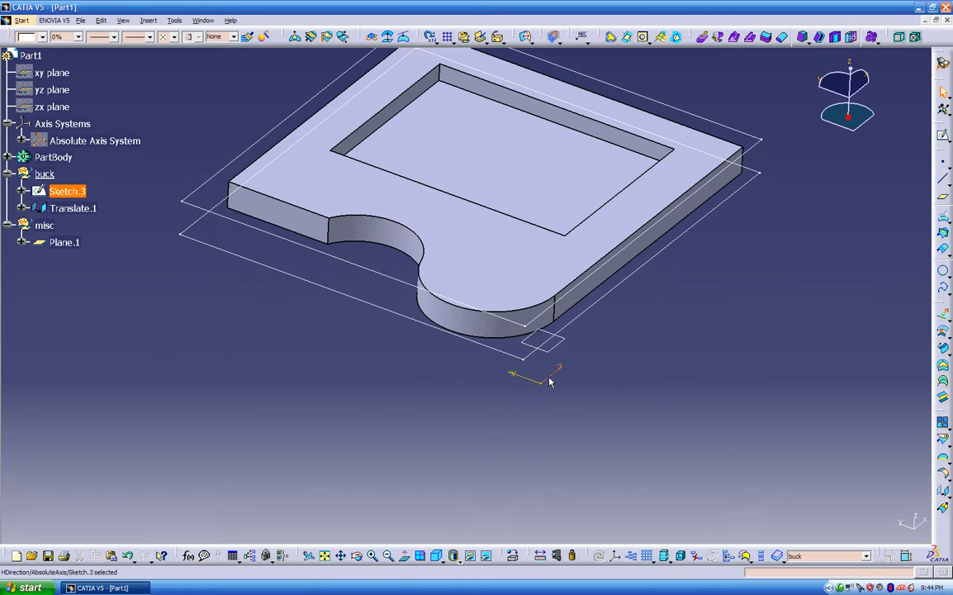
click(583, 179)
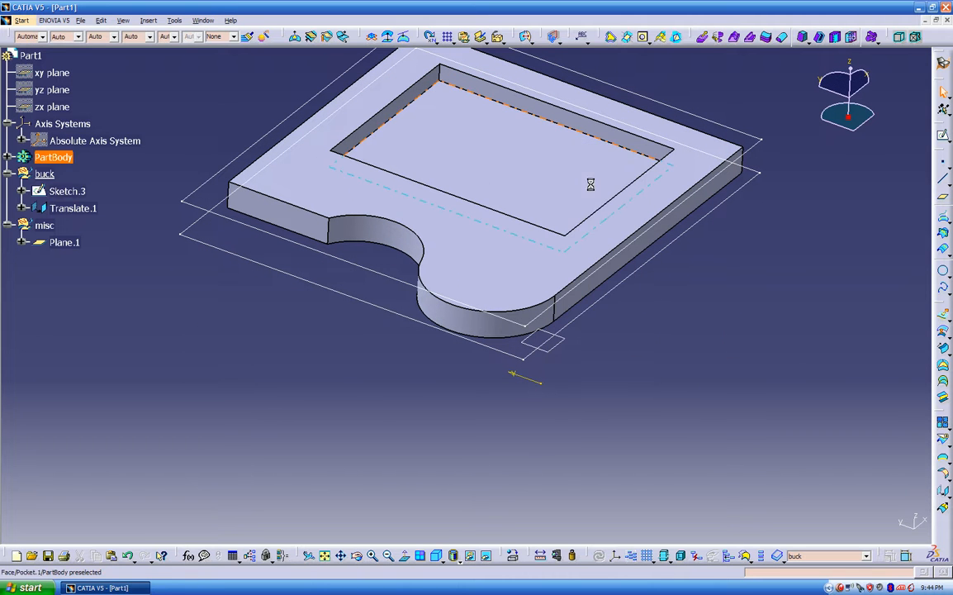
- Hide the remaining origin and direction elements of the absolute axis in the lower rectangle's sketch, Sketch.3
right_click(537, 382)
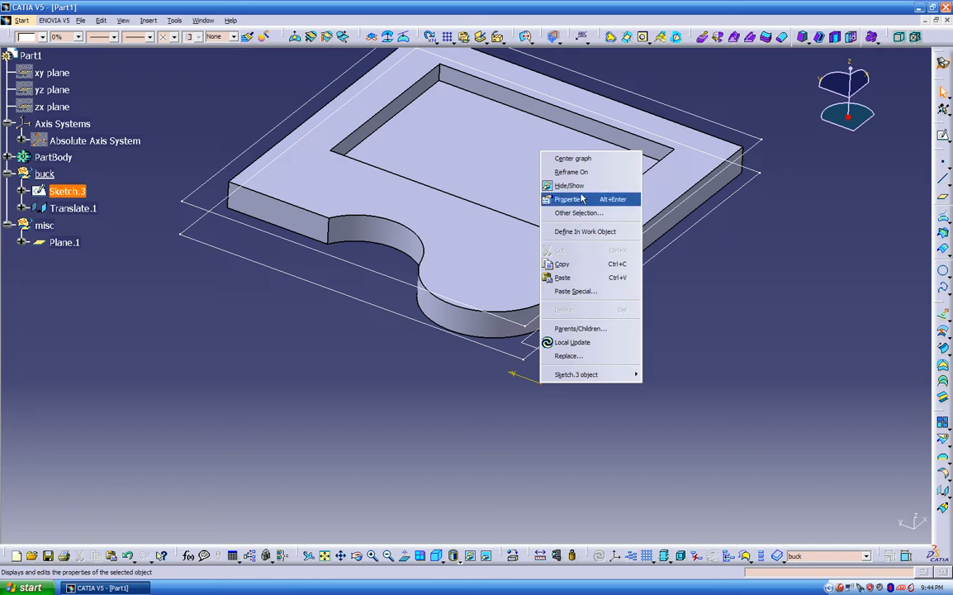
click(581, 187)
click(525, 380)
right_click(525, 379)
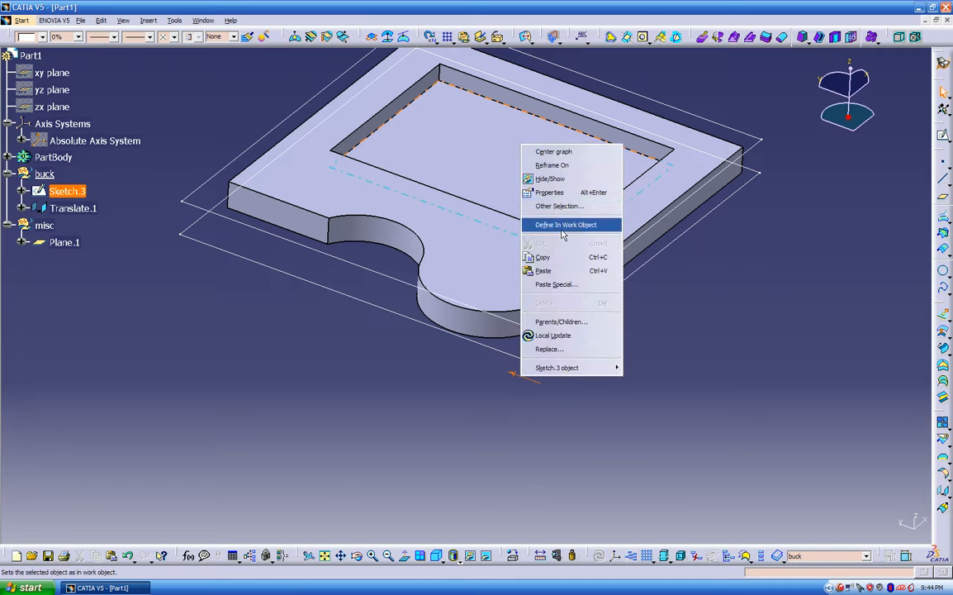
click(567, 180)
mouse_move(565, 207)
middle_down()
mouse_move(476, 417)
mouse_move(478, 397)
mouse_move(494, 389)
mouse_move(481, 388)
middle_up()
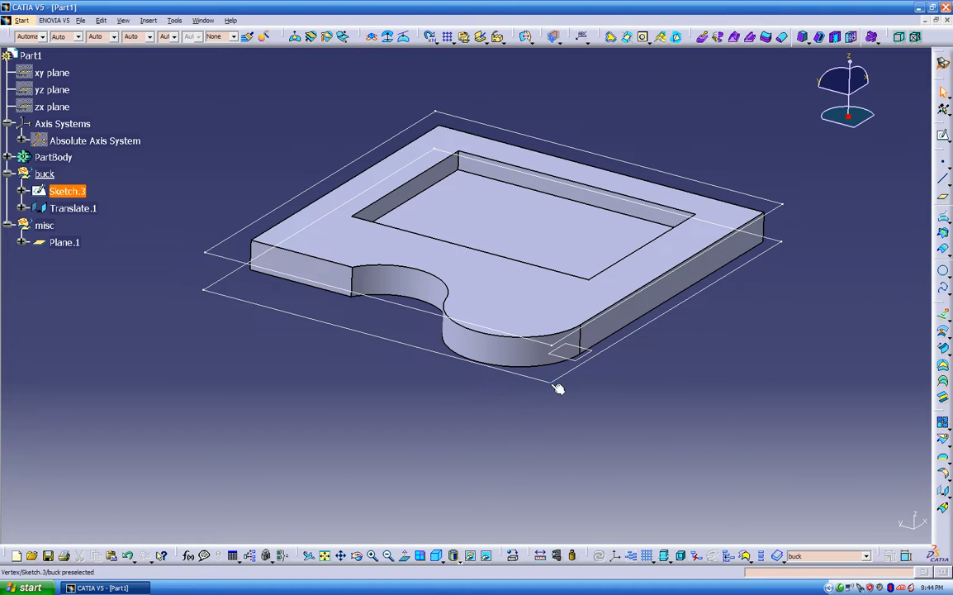
- Create a standard axis system with X along the lower rectangle's edge beside the S-curve and Y along the adjoining edge by the rounded corner
click(615, 557)
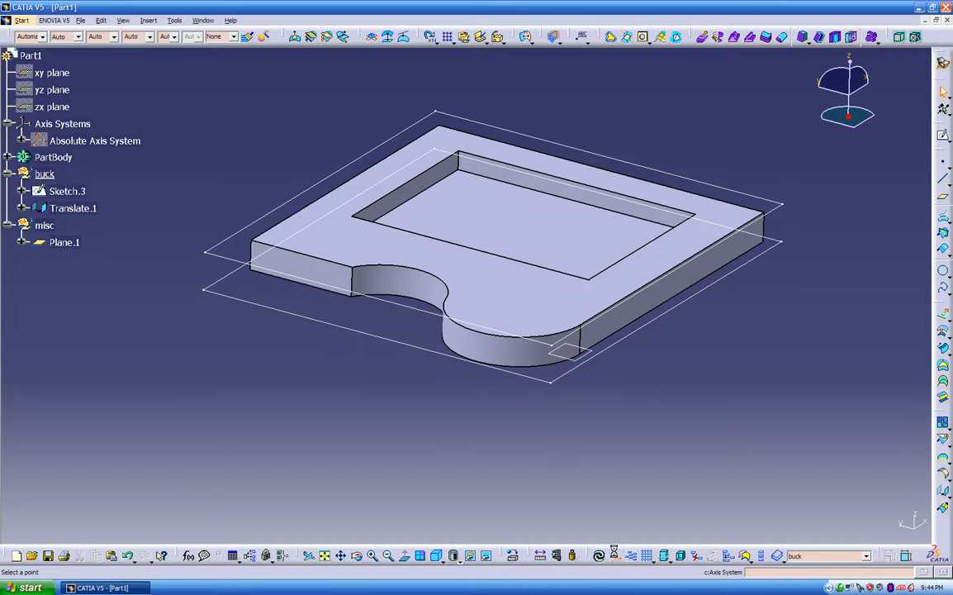
middle_drag(578, 443, 651, 361)
middle_drag(638, 421, 463, 380)
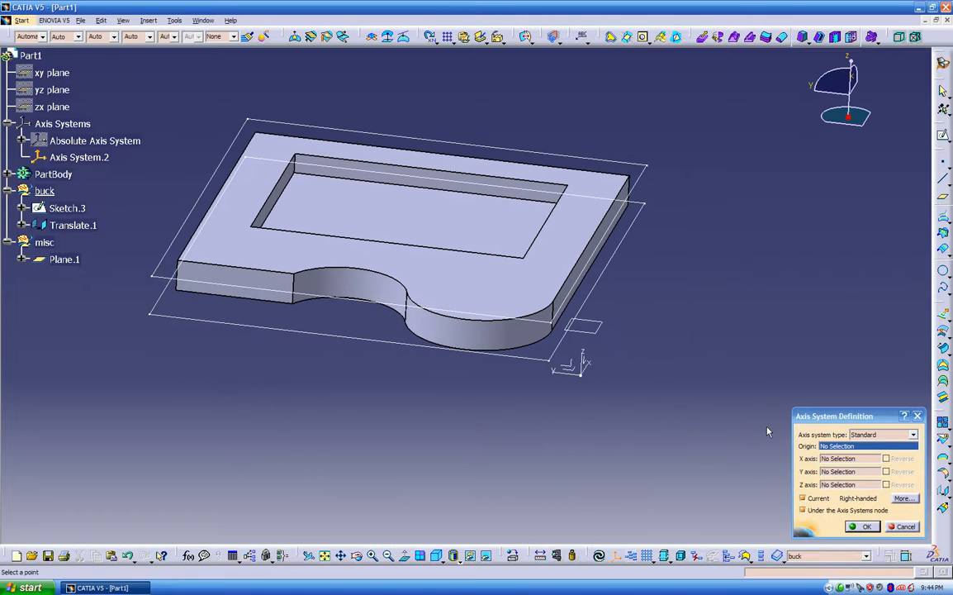
click(835, 459)
click(529, 358)
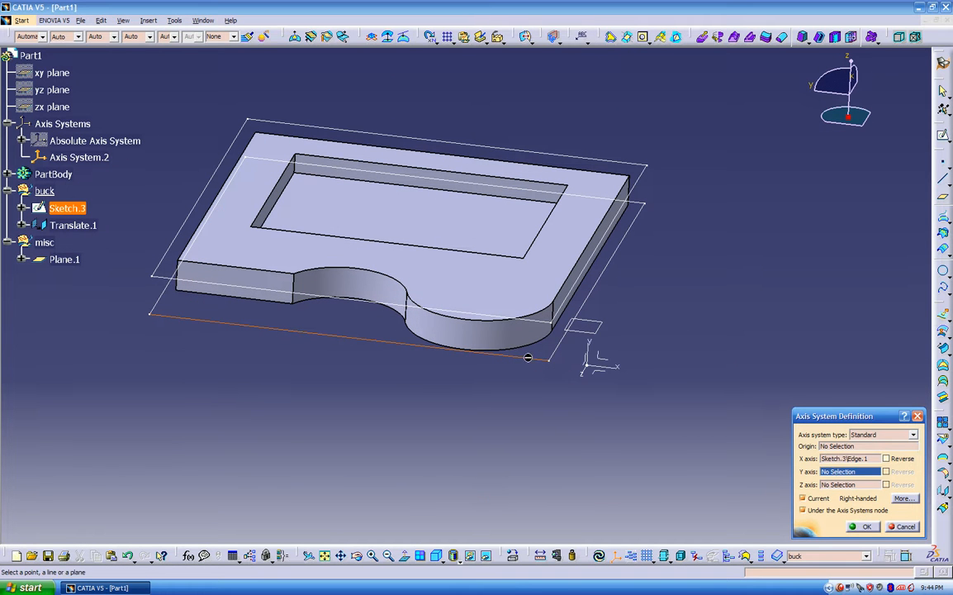
middle_drag(575, 414, 482, 422)
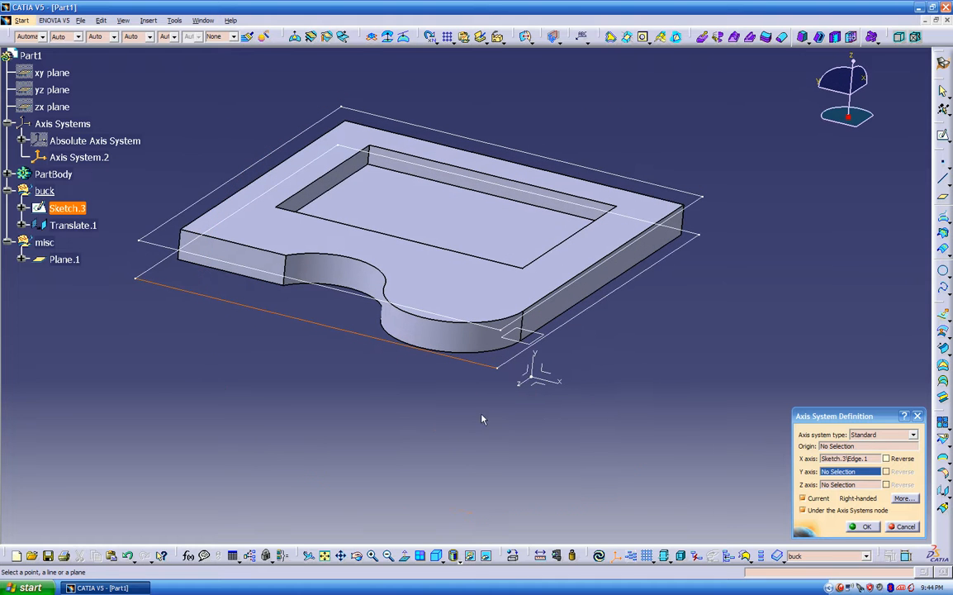
click(603, 301)
middle_drag(539, 411, 710, 362)
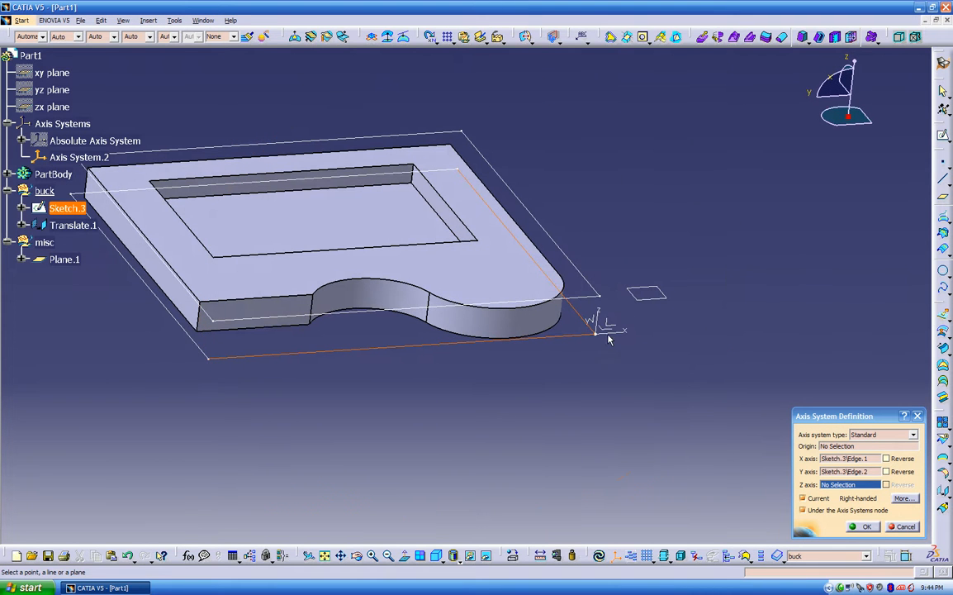
click(860, 526)
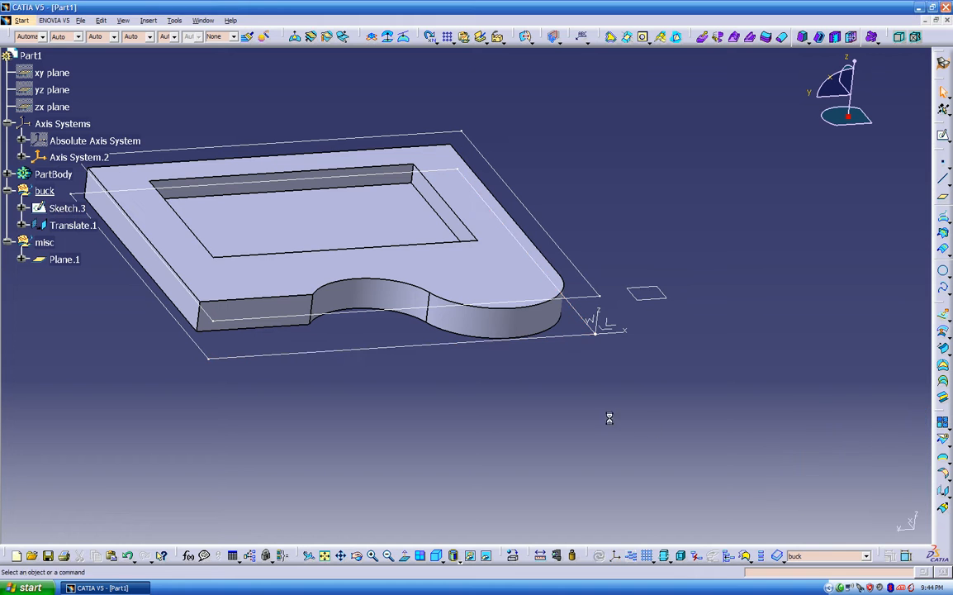
- Rename the new axis system, Axis System.2, as "1-op"
right_click(68, 159)
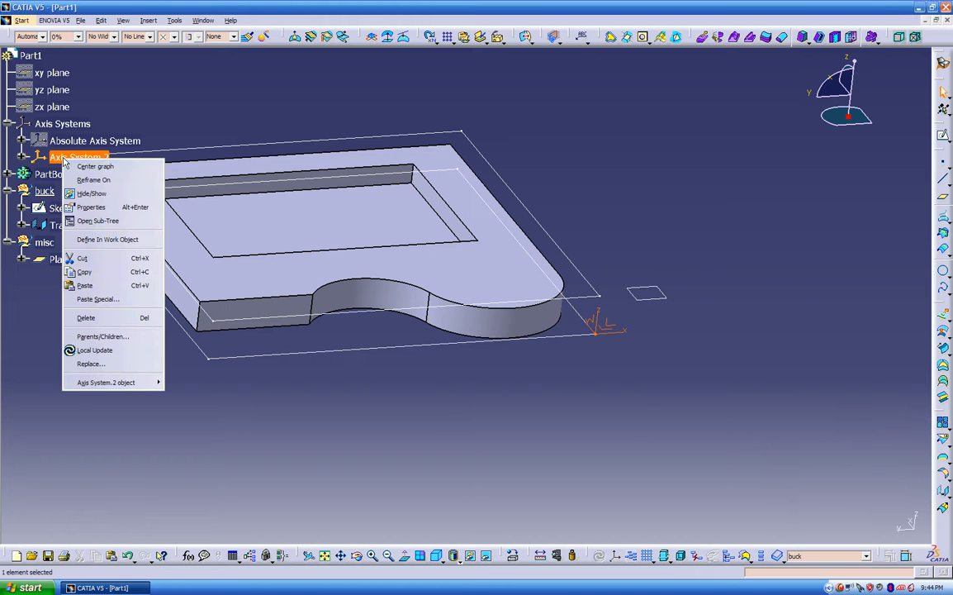
click(83, 203)
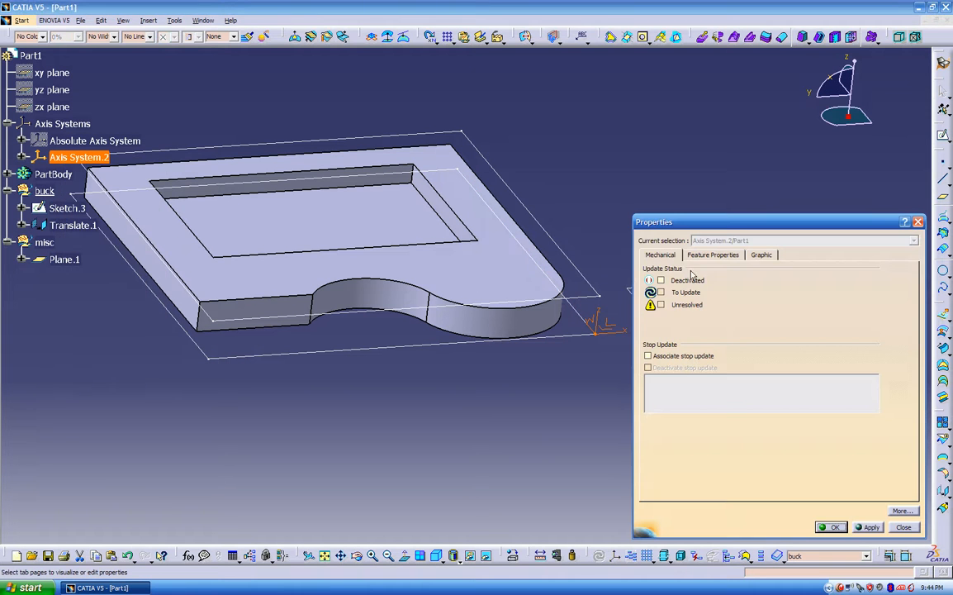
click(712, 255)
text(1)
key(Return)
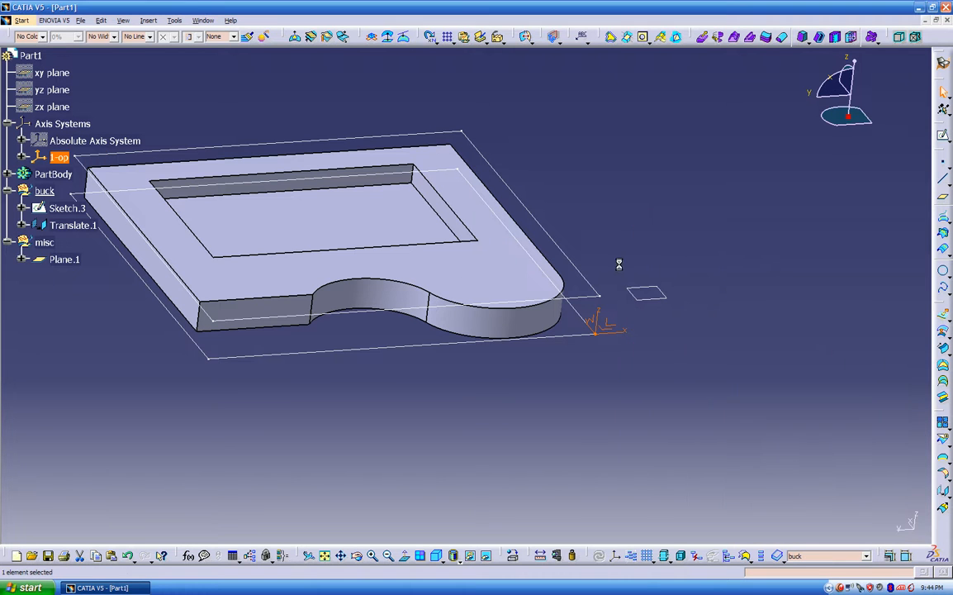
- Create a rough stock oriented by the "1-op" axis system, with the "buck" geometrical set as its part body
middle_drag(511, 486, 558, 372)
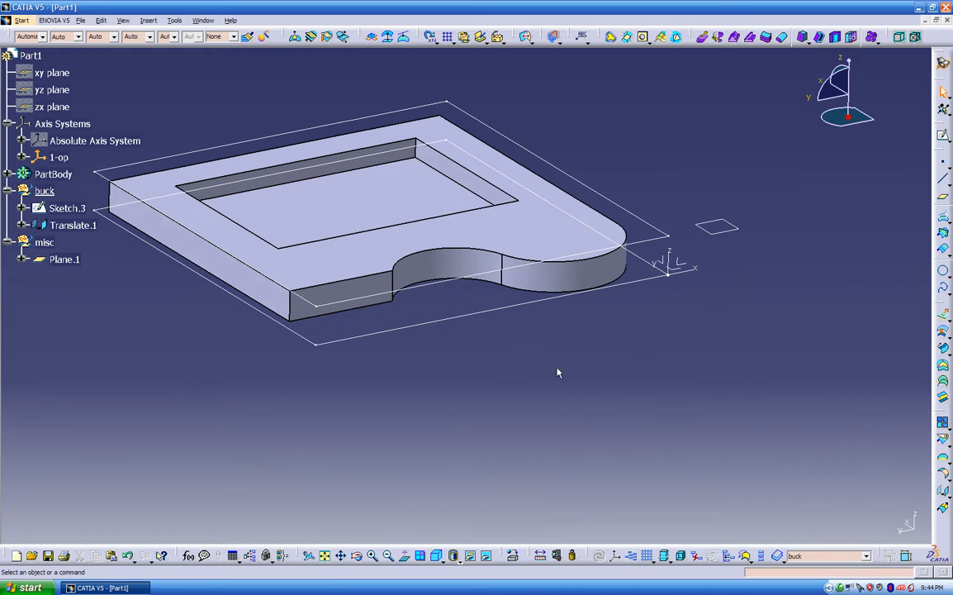
click(899, 38)
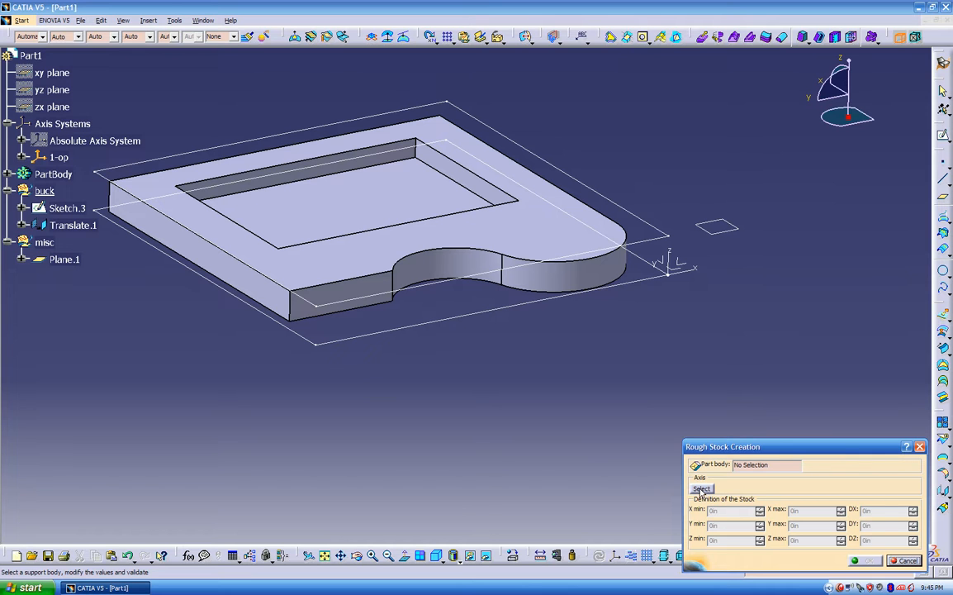
click(702, 489)
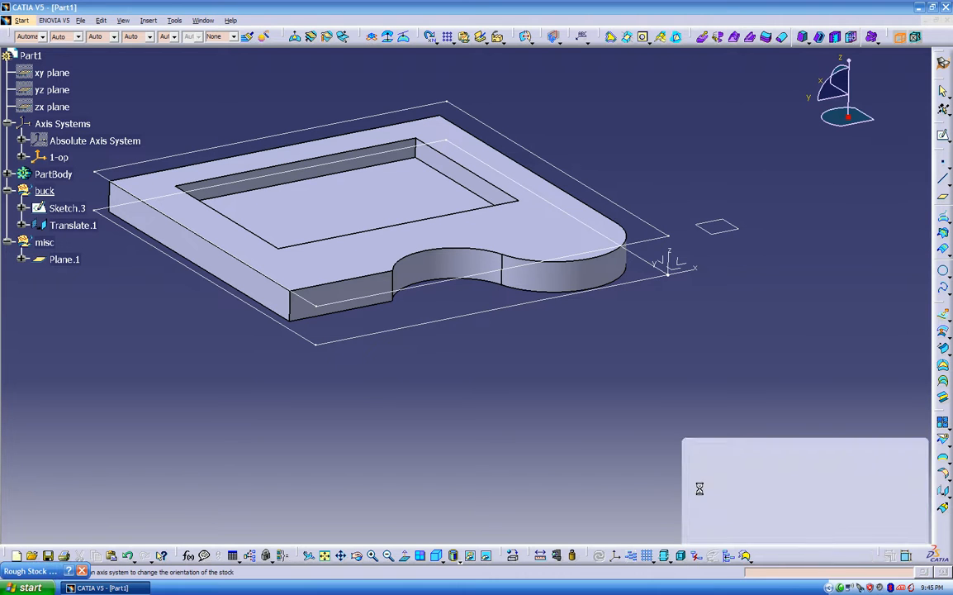
click(676, 269)
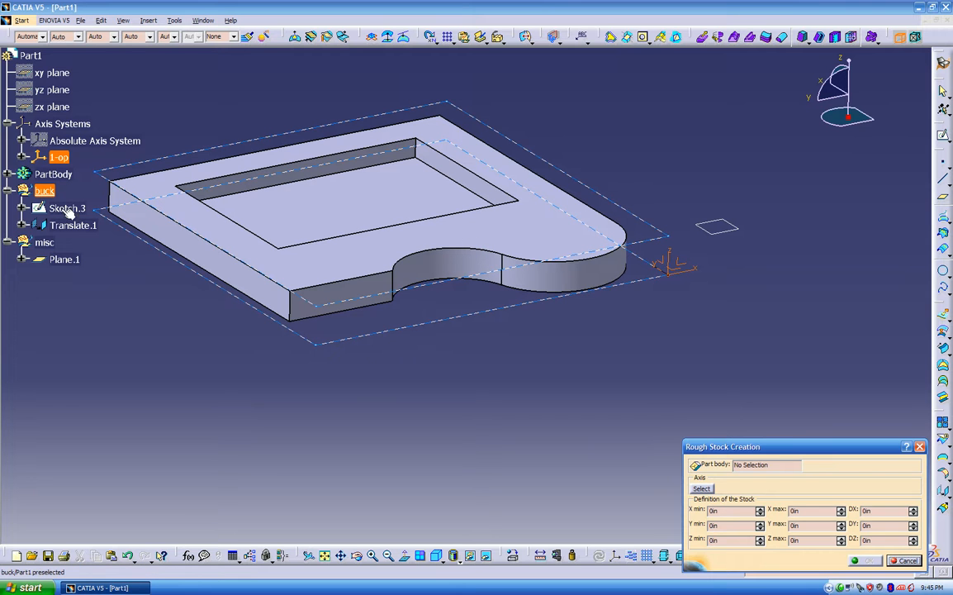
click(46, 191)
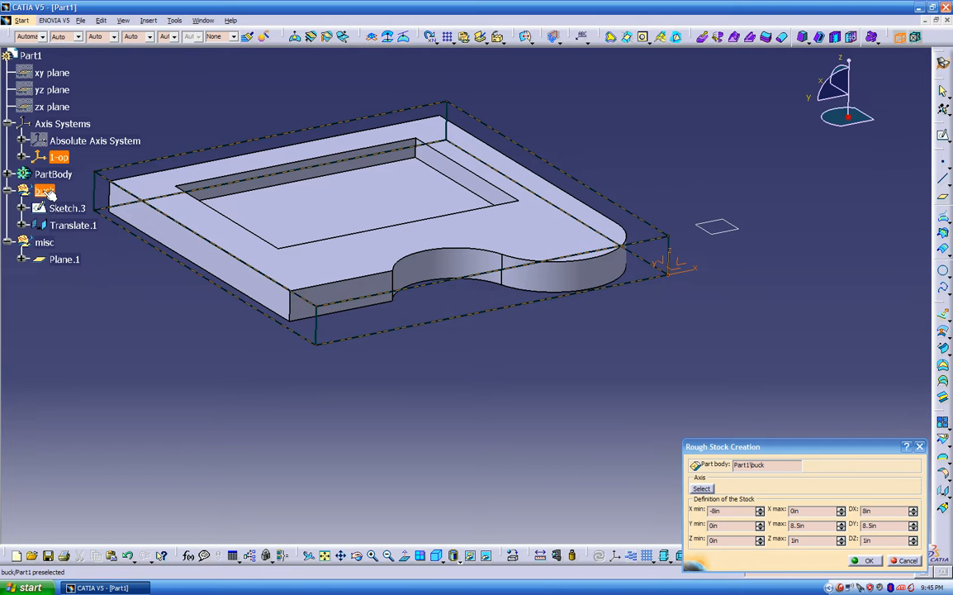
middle_drag(498, 375, 553, 134)
middle_drag(607, 379, 590, 246)
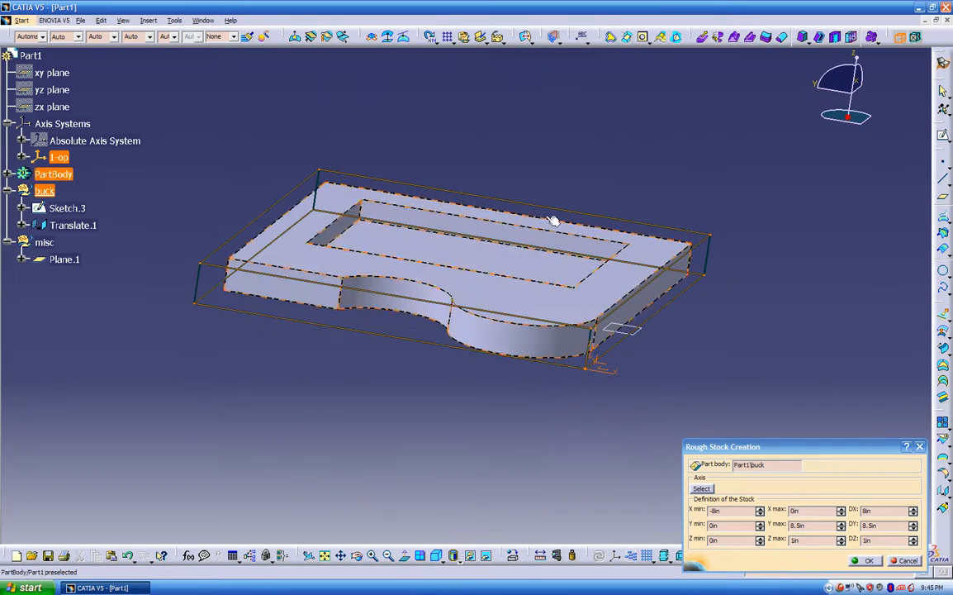
middle_drag(447, 385, 376, 378)
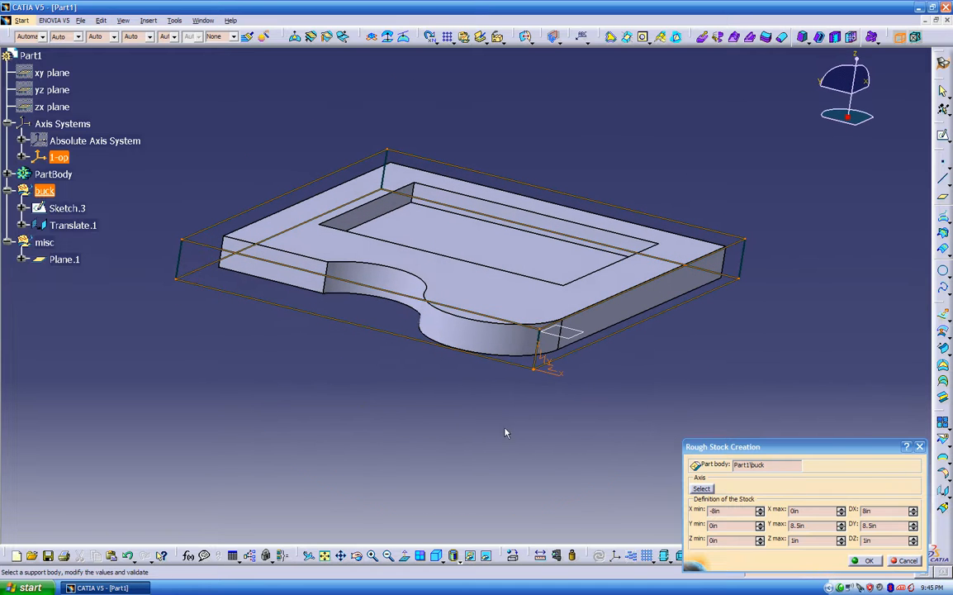
click(861, 560)
- Move the Rough stock.1 set into the "buck" geometrical set at the last position and collapse its branch in the tree
middle_drag(291, 362, 351, 283)
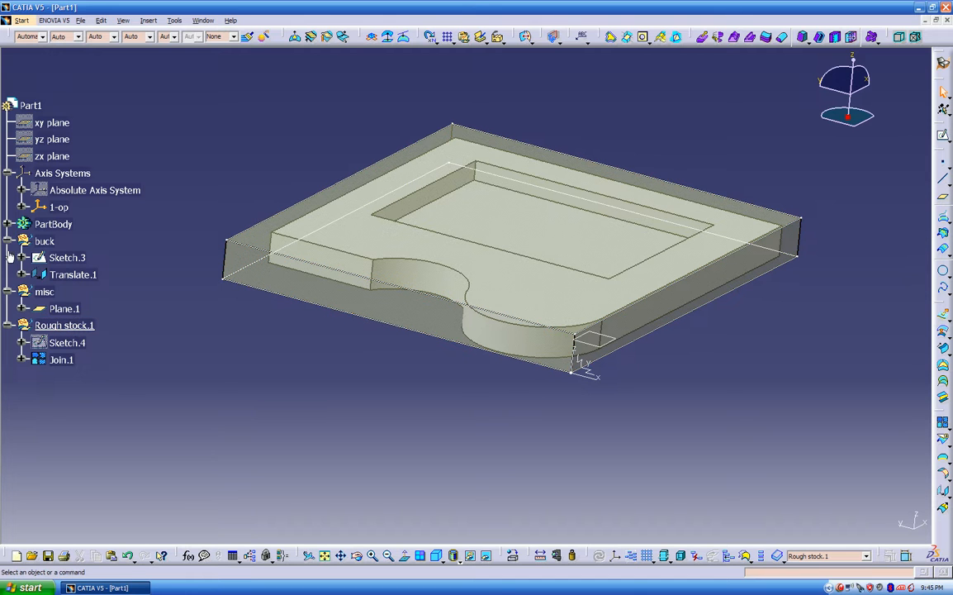
right_click(78, 325)
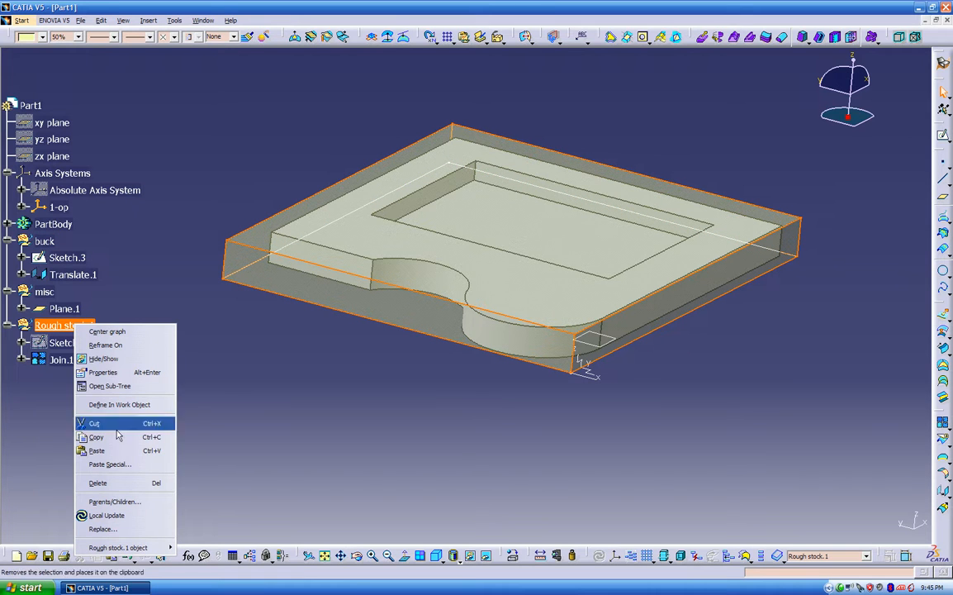
mouse_move(152, 552)
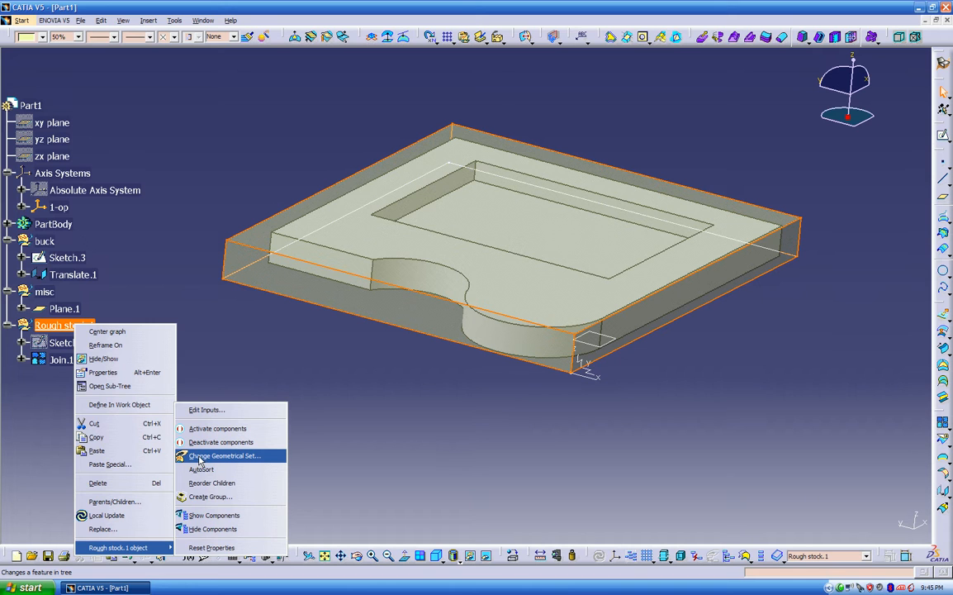
click(200, 456)
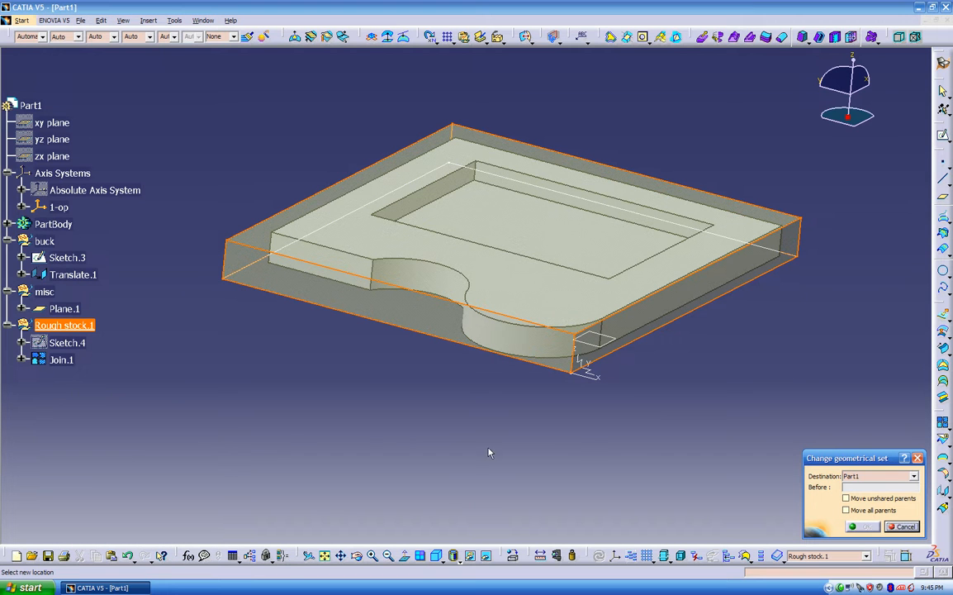
click(890, 477)
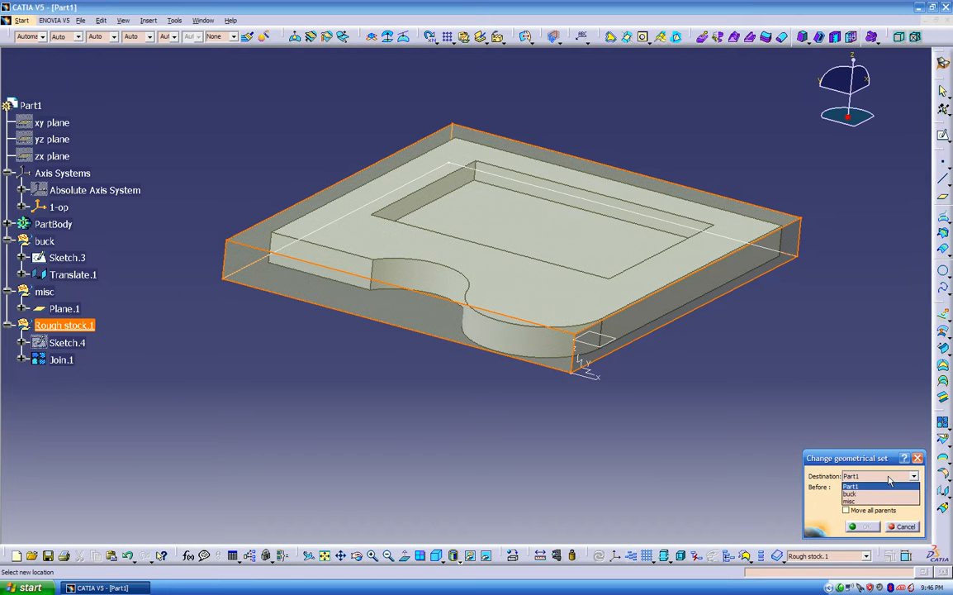
click(863, 494)
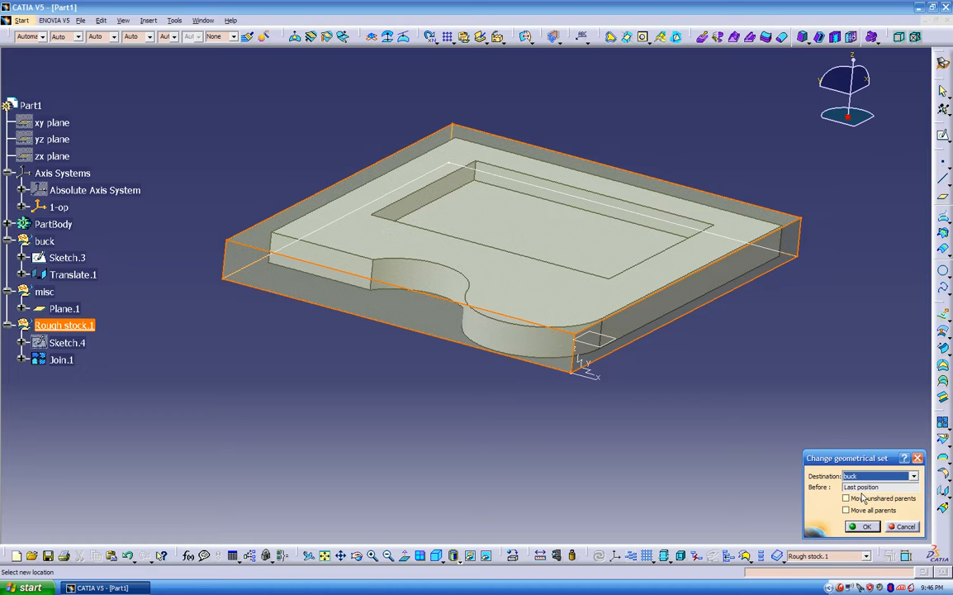
click(863, 527)
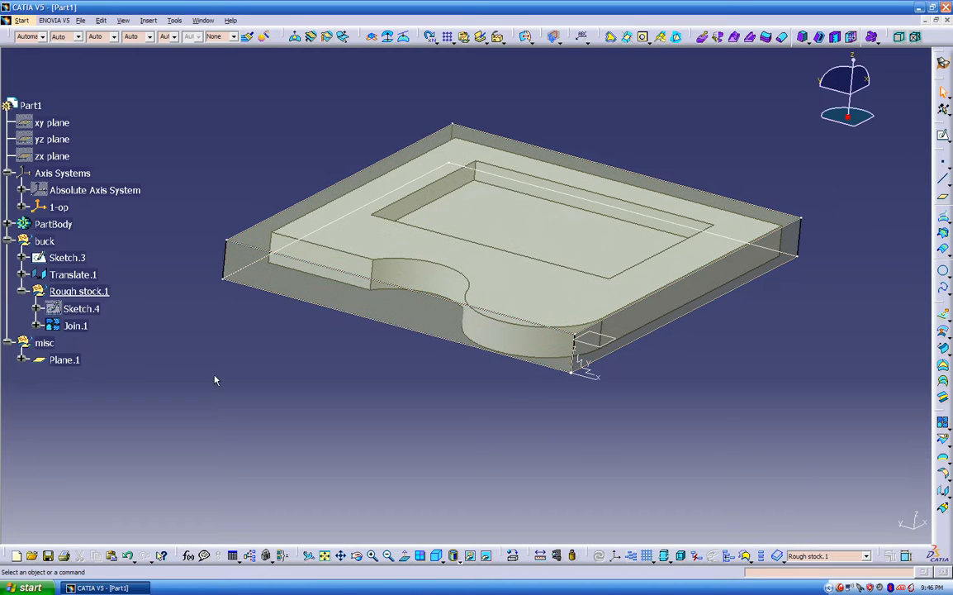
click(21, 291)
click(8, 242)
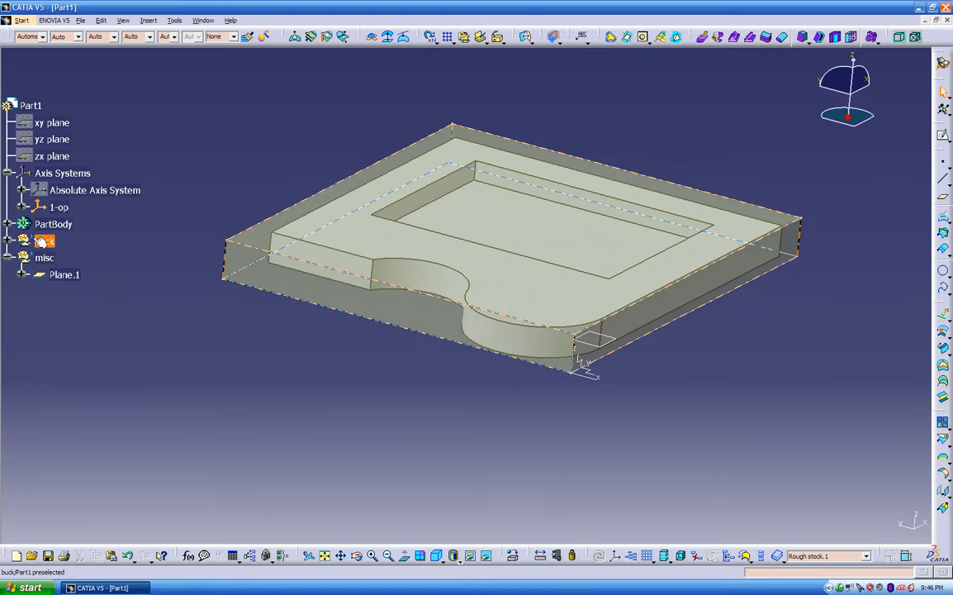
click(8, 242)
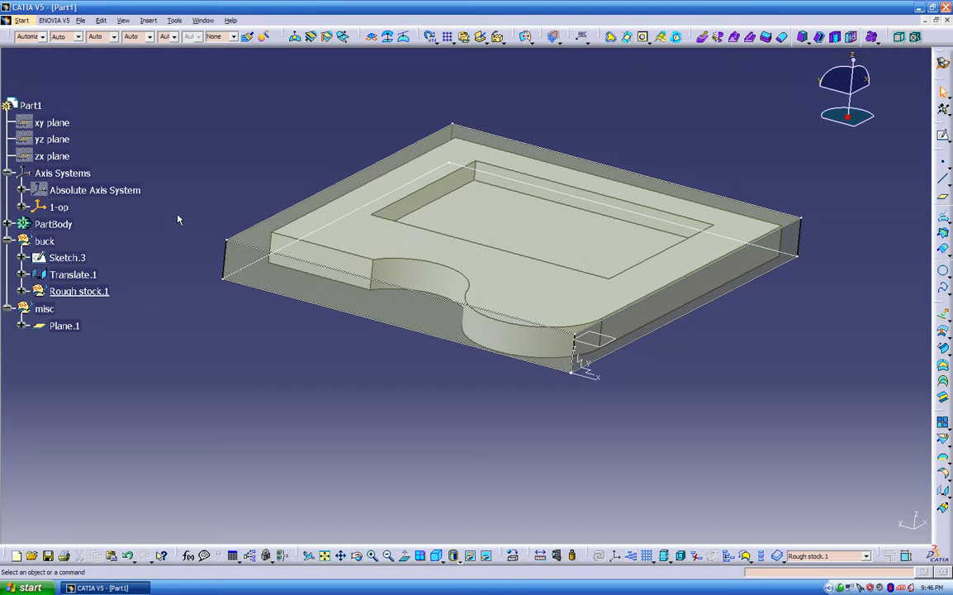
- Switch from Generative Shape Design to the Advanced Machining workbench to start a machining process for the part
middle_drag(235, 338, 187, 317)
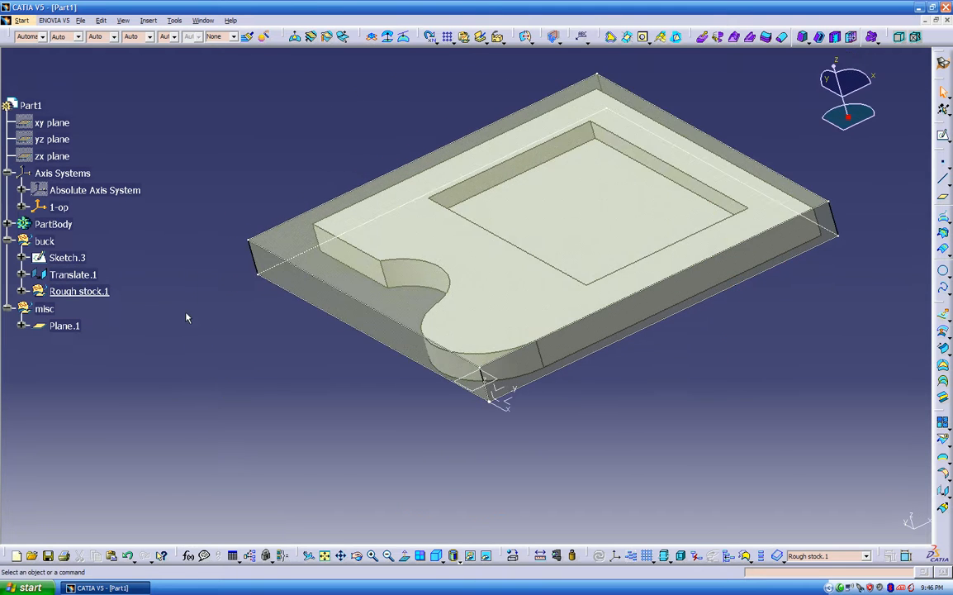
middle_drag(226, 364, 475, 367)
middle_drag(242, 402, 570, 414)
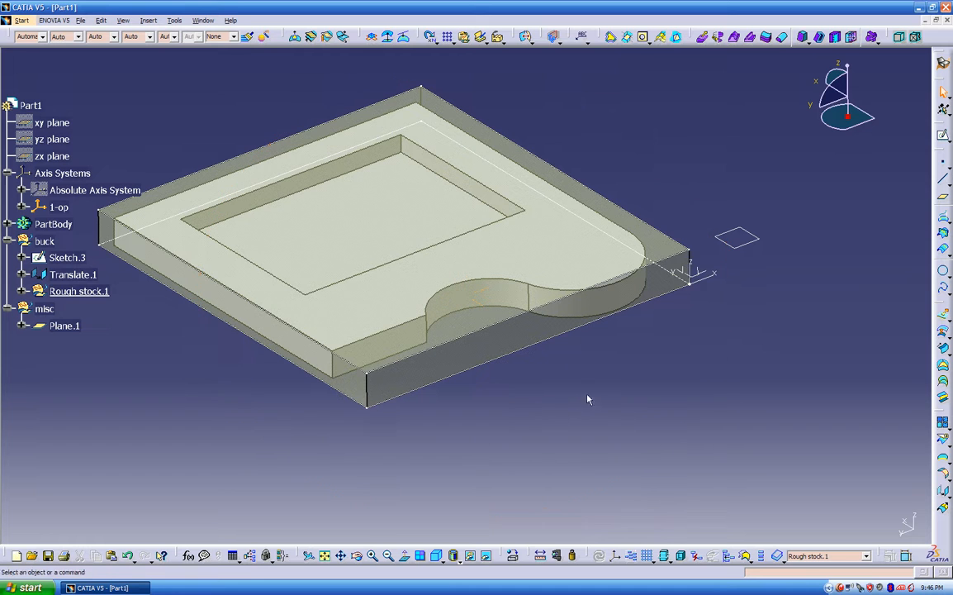
click(90, 293)
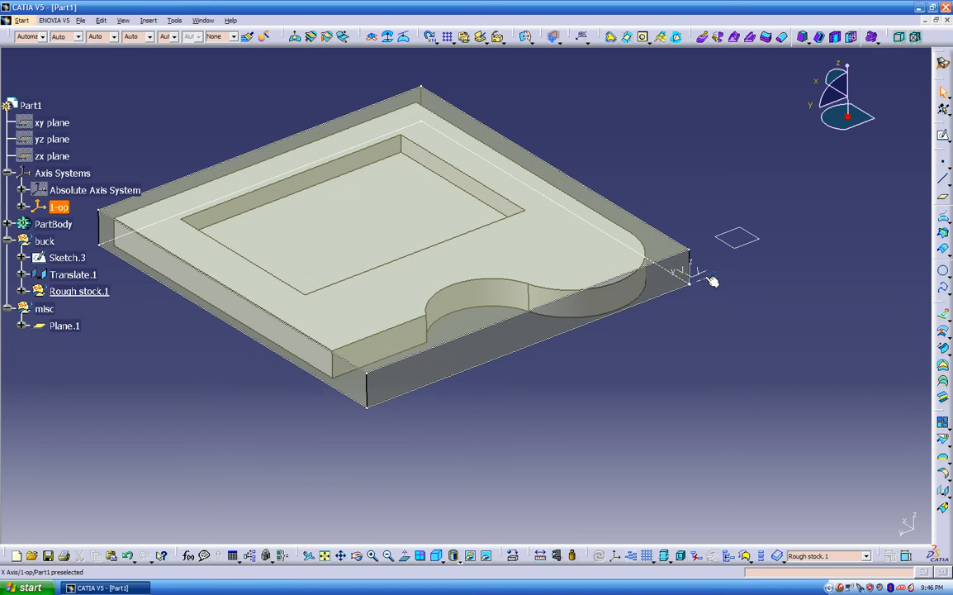
middle_drag(466, 370, 542, 394)
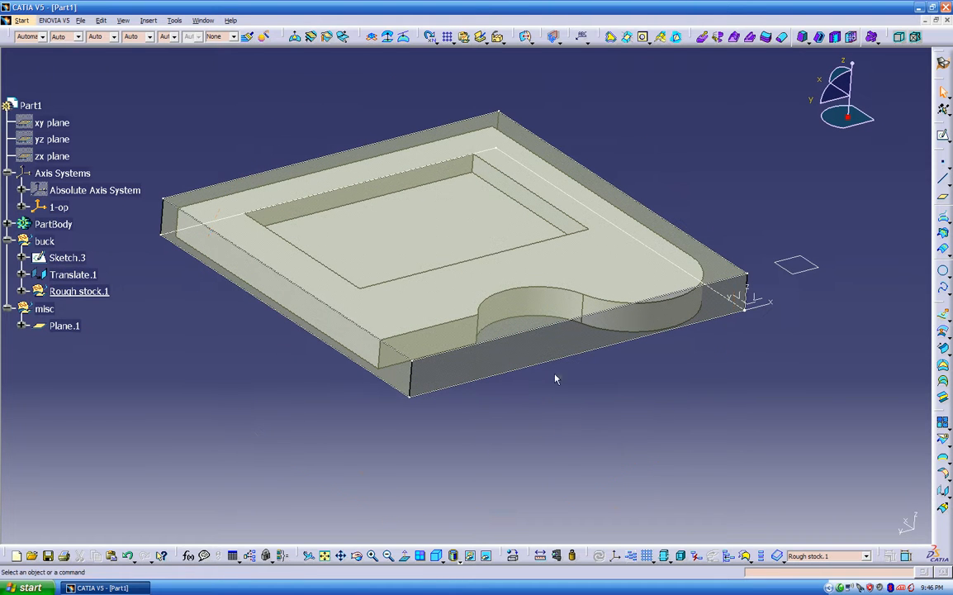
click(942, 66)
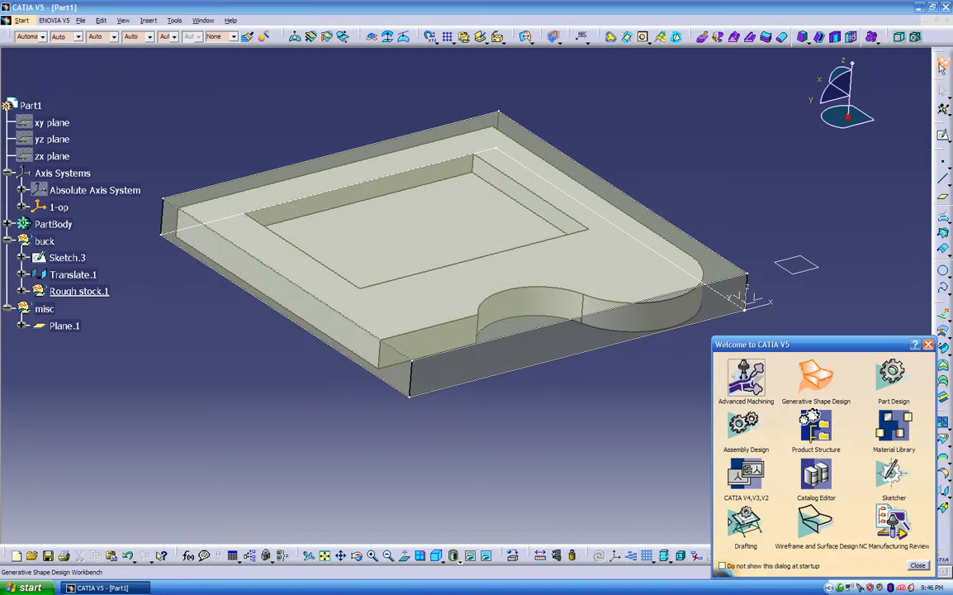
click(752, 380)
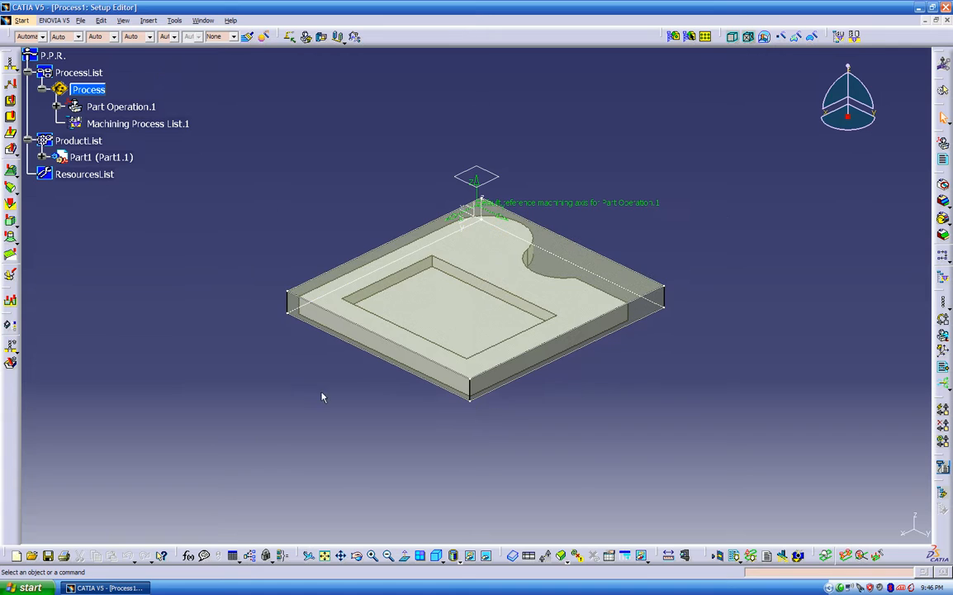
middle_drag(322, 398, 744, 283)
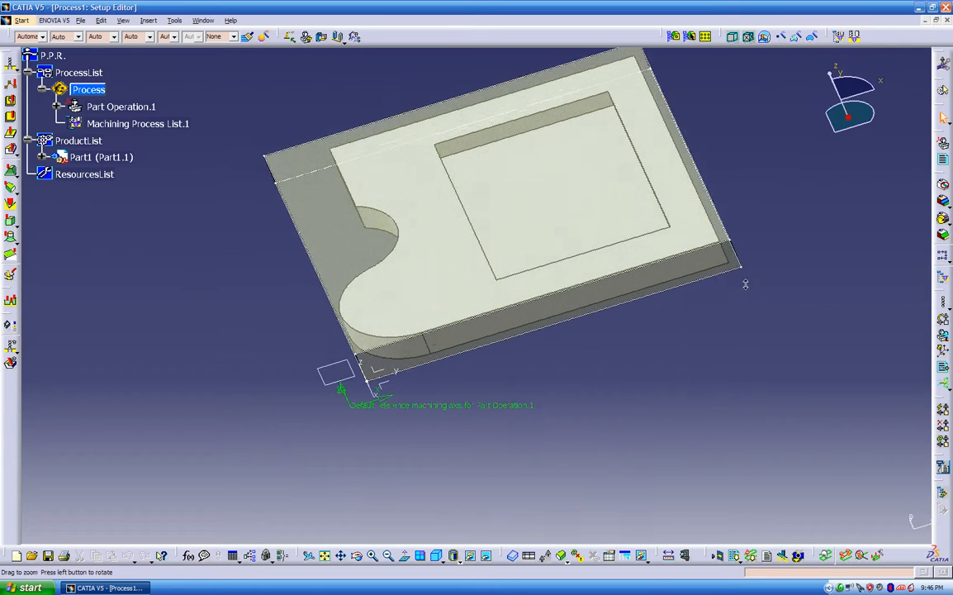
- Open Part Operation.1 for editing and rename it as "1-op"
middle_drag(335, 219, 468, 181)
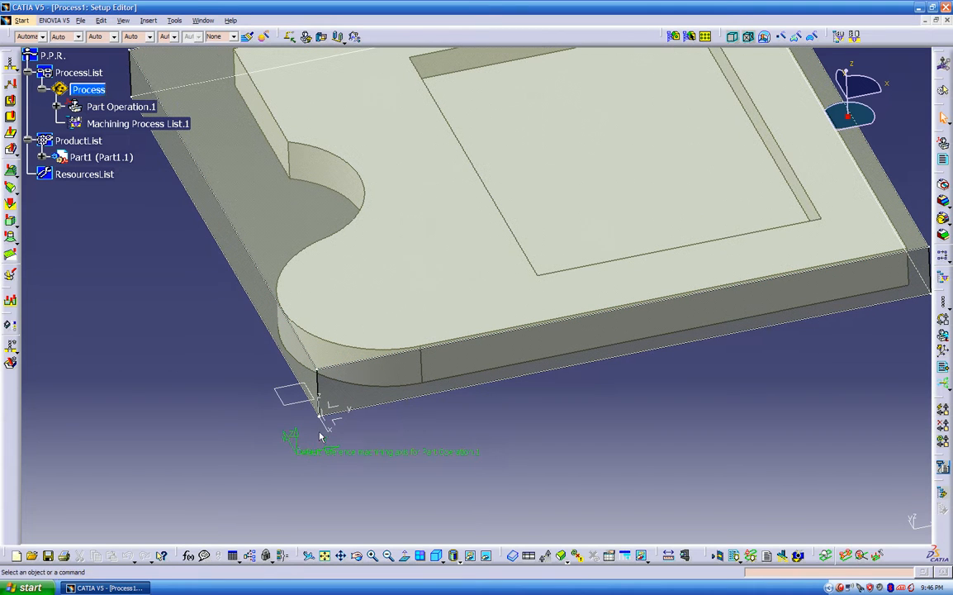
middle_drag(214, 407, 629, 469)
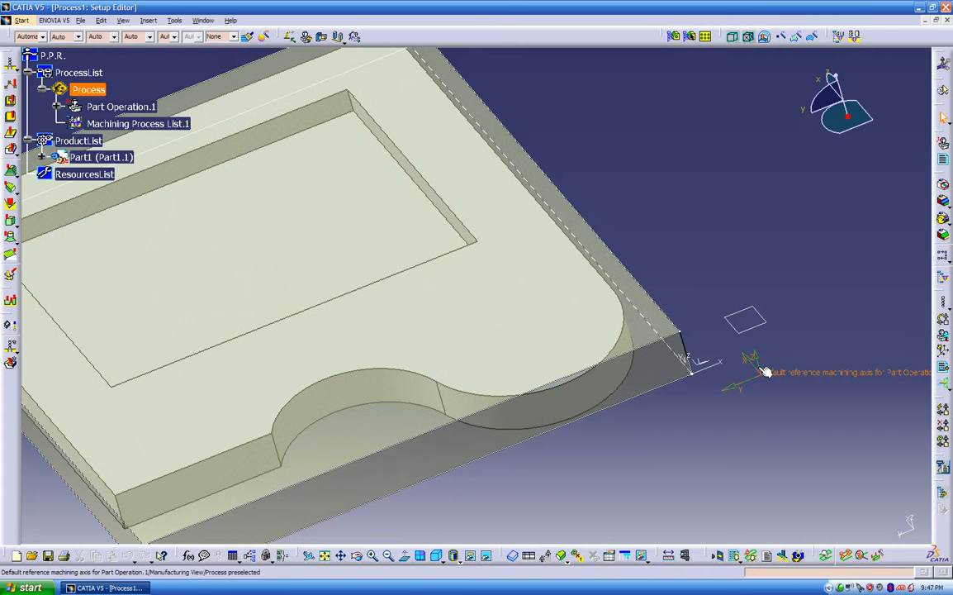
middle_drag(447, 287, 534, 364)
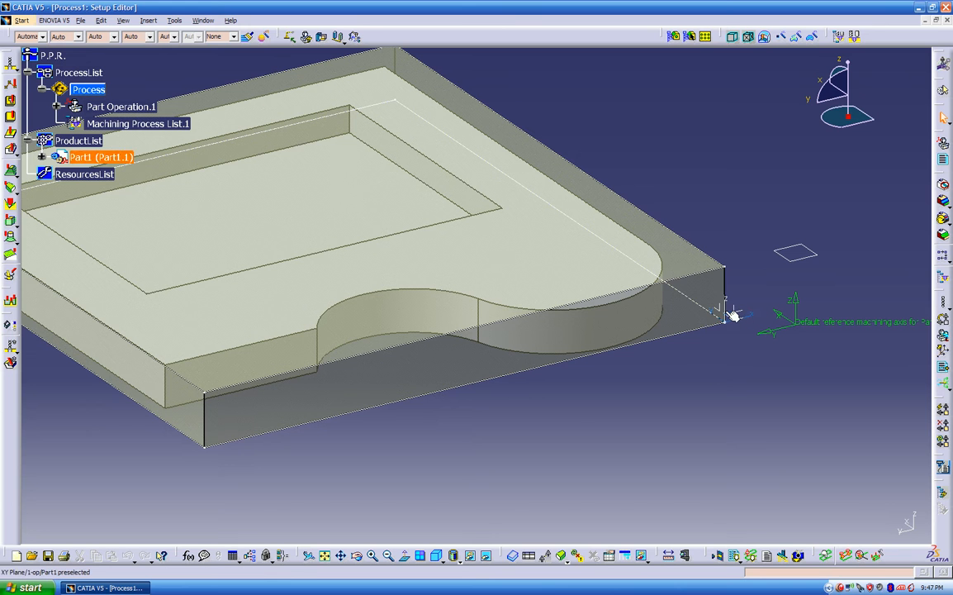
middle_drag(677, 374, 576, 435)
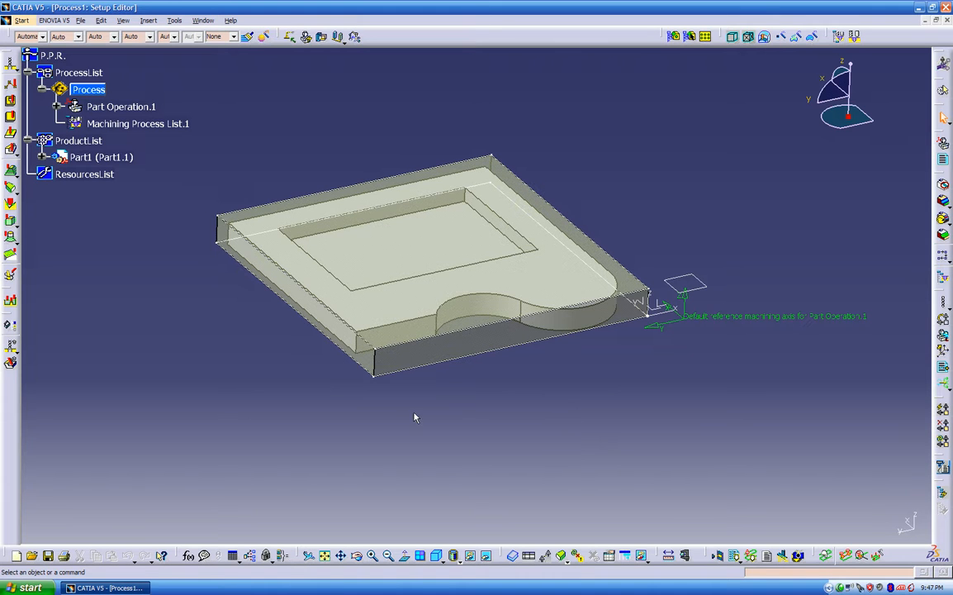
middle_drag(410, 406, 461, 422)
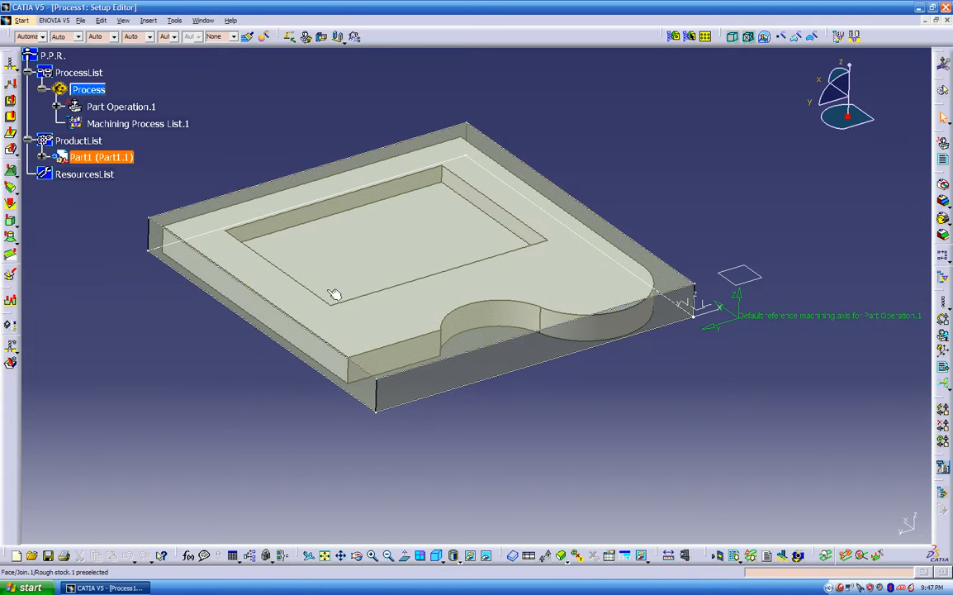
double_click(121, 108)
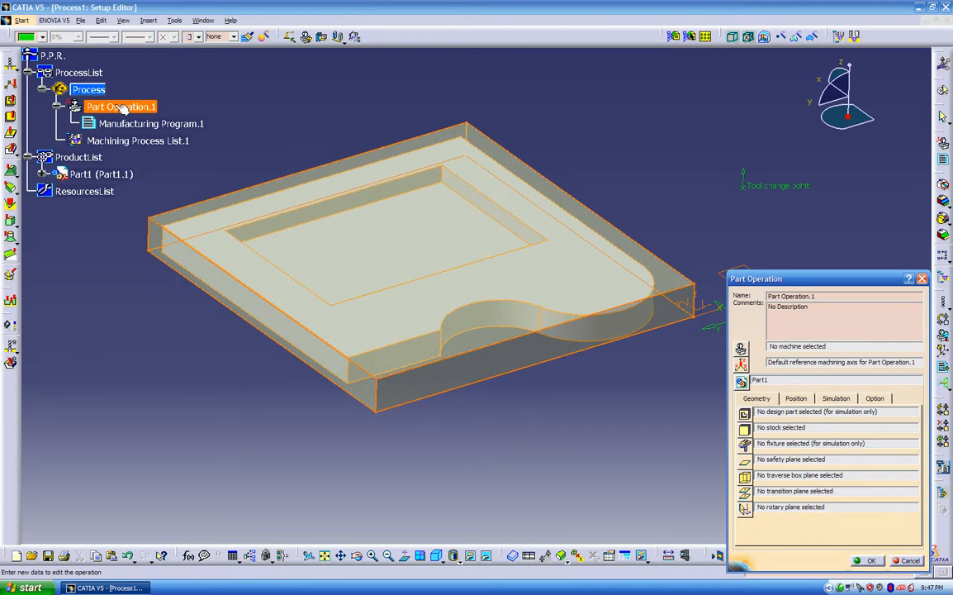
drag(764, 279, 746, 243)
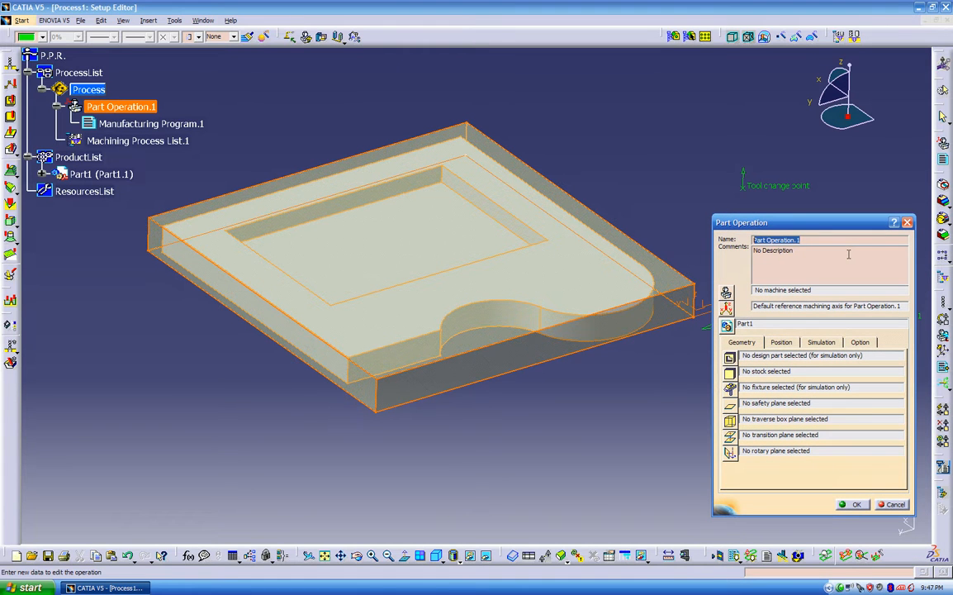
text(1-op)
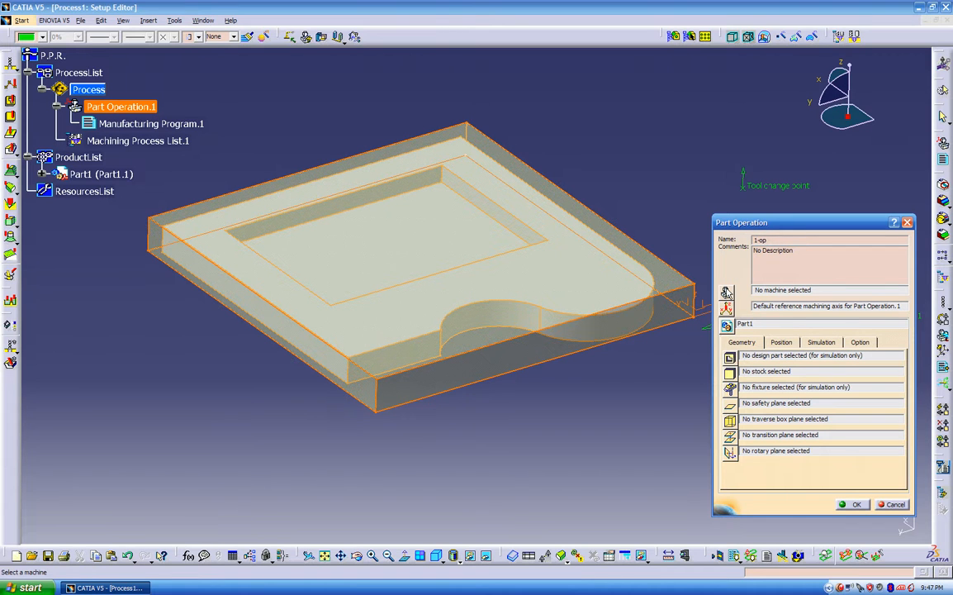
- Assign a 5-axis machine to the "1-op" part operation and set its tools catalog to Sammy_tool_library_SMG
click(726, 293)
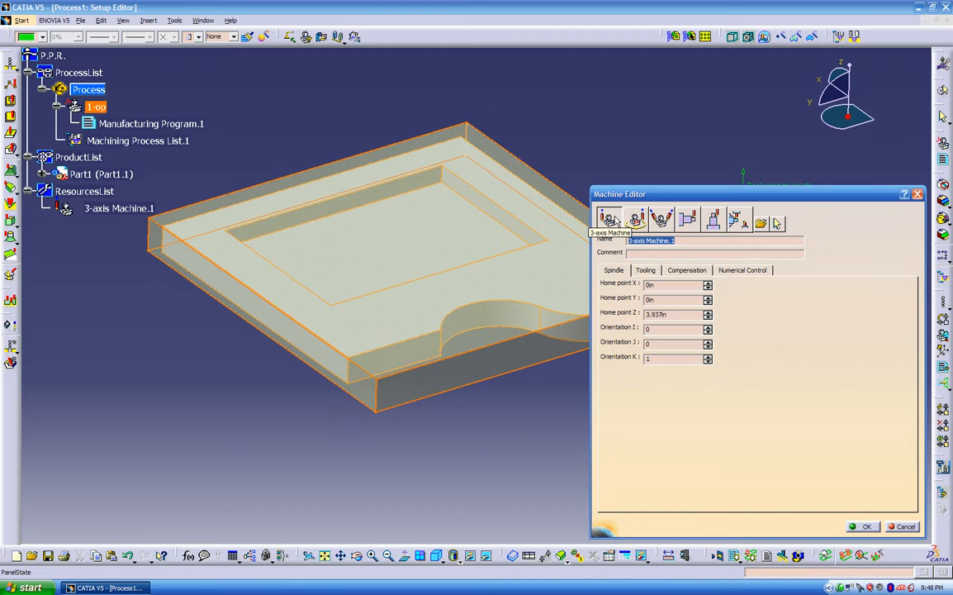
middle_drag(495, 317, 421, 306)
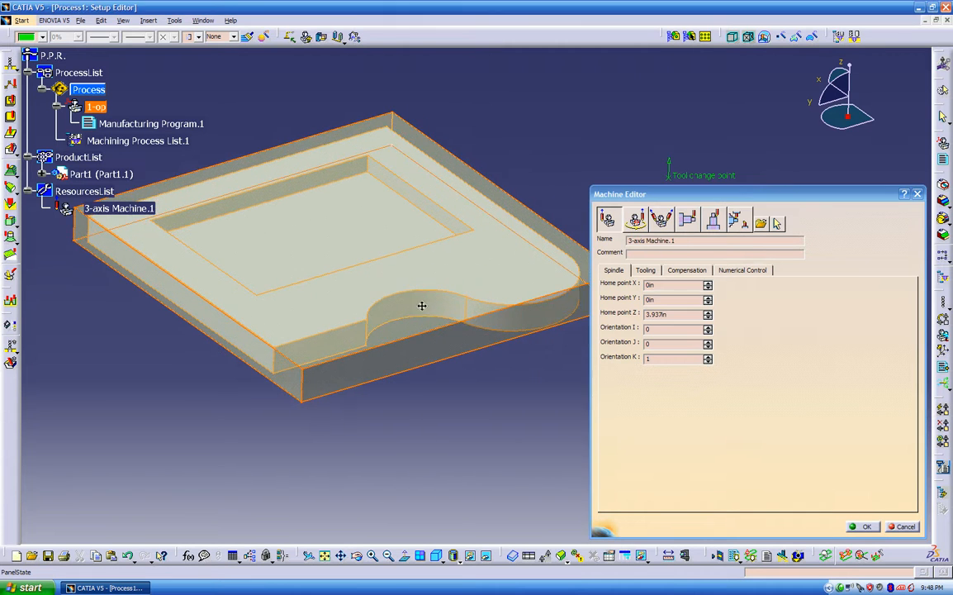
click(660, 220)
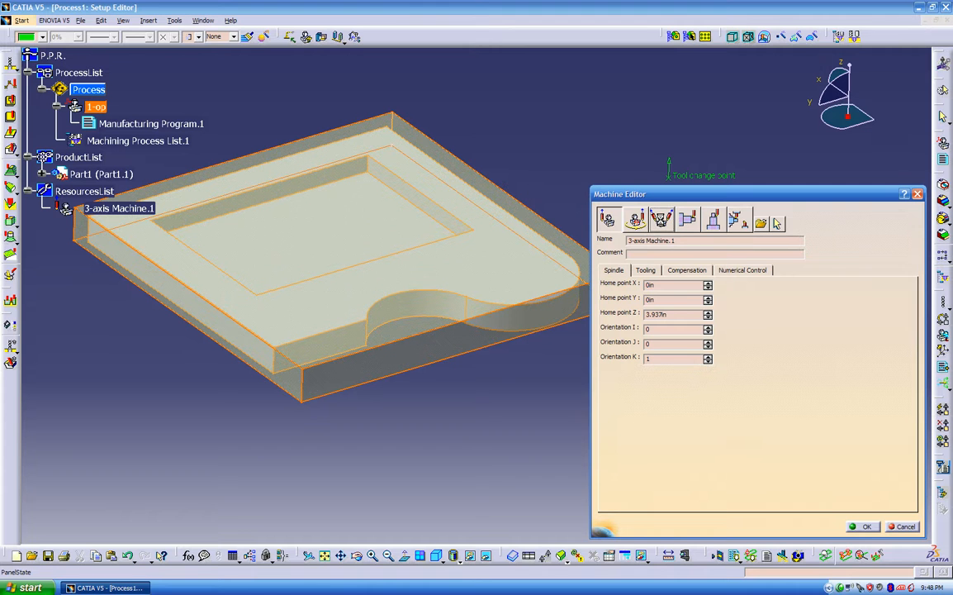
click(645, 271)
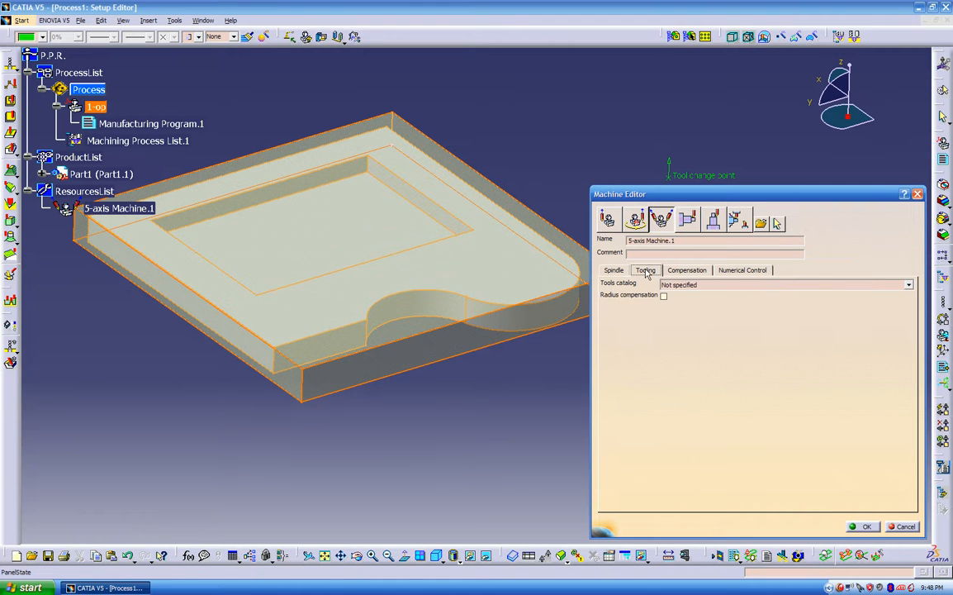
click(744, 286)
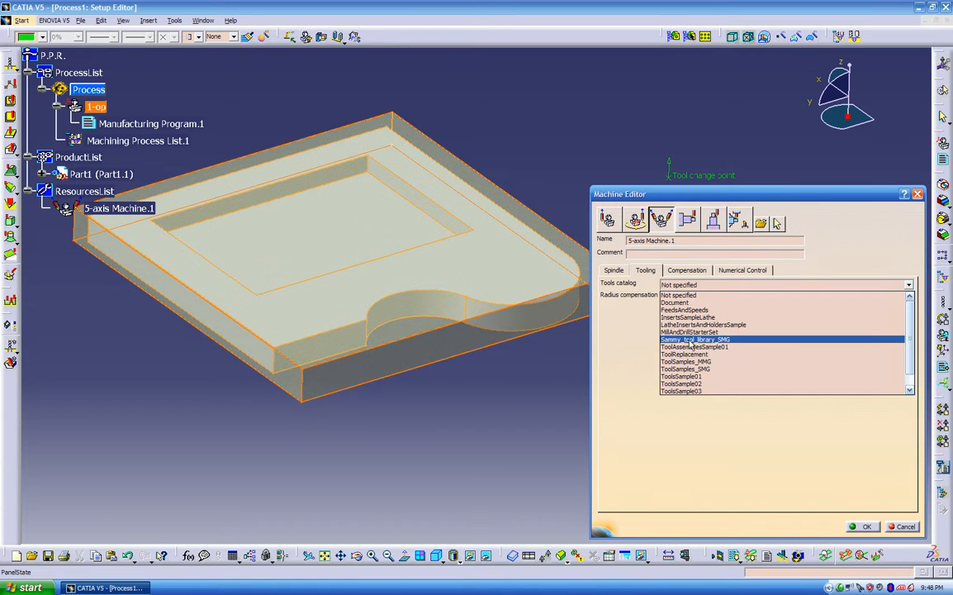
click(694, 340)
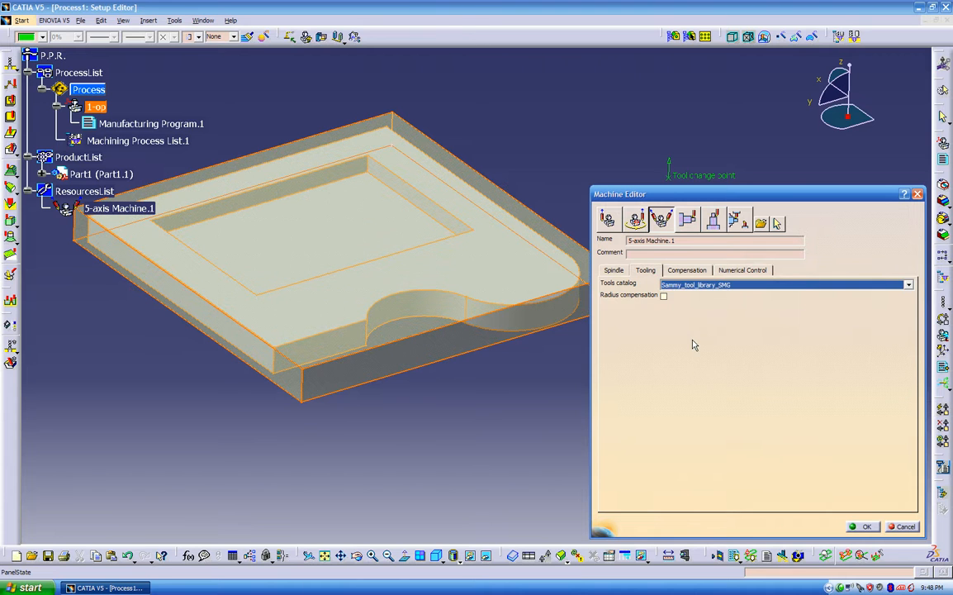
- Set the machine's 3D contact cutter compensation mode to Tip & Contact and disable applying 3D contact compensation to all supporting operations
click(692, 271)
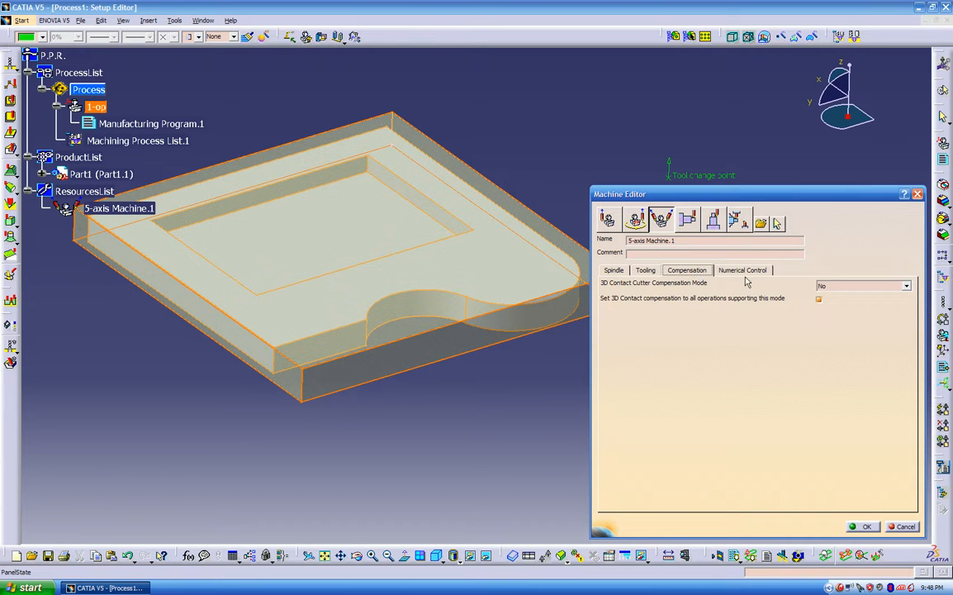
click(859, 286)
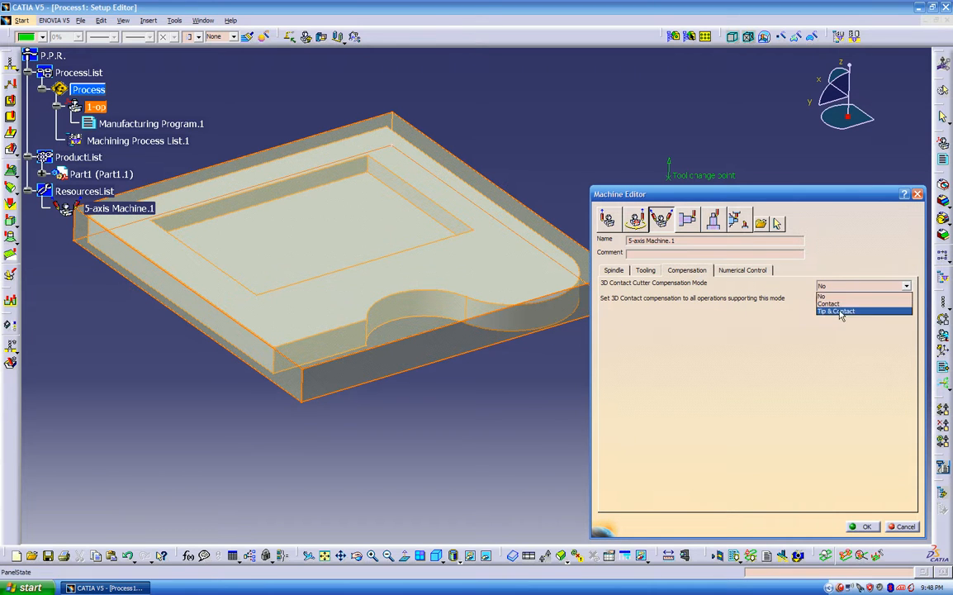
click(796, 313)
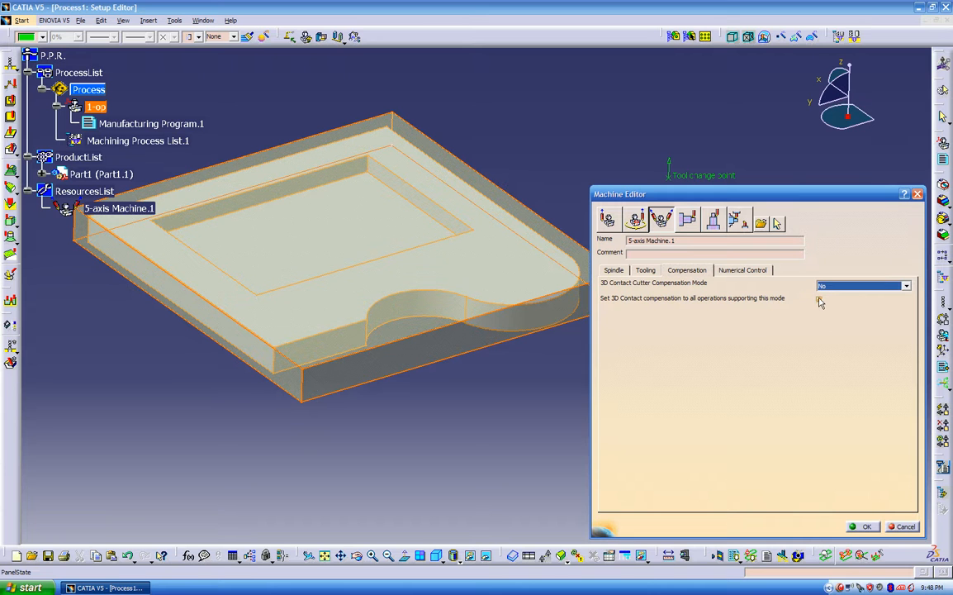
click(821, 301)
click(859, 286)
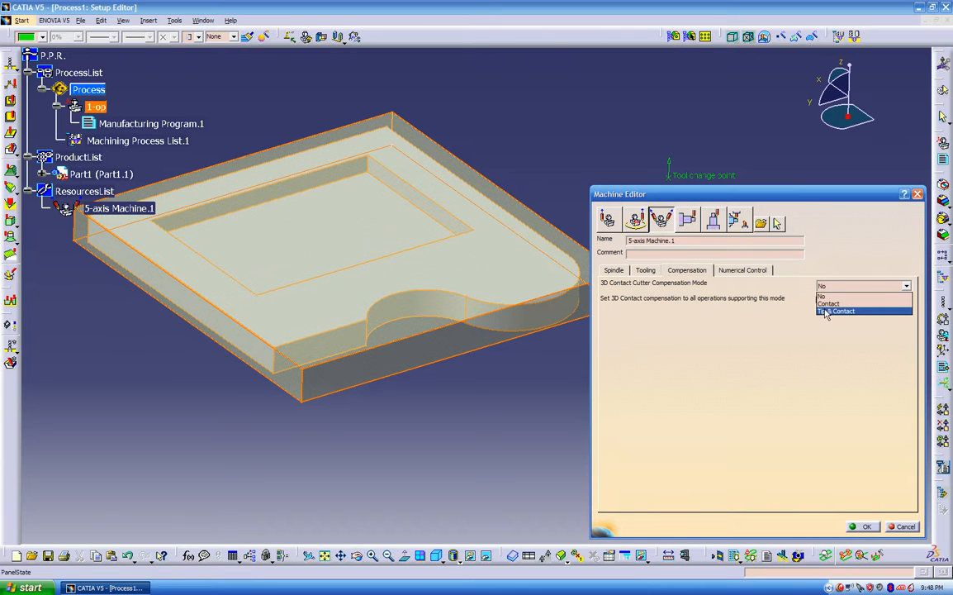
click(836, 312)
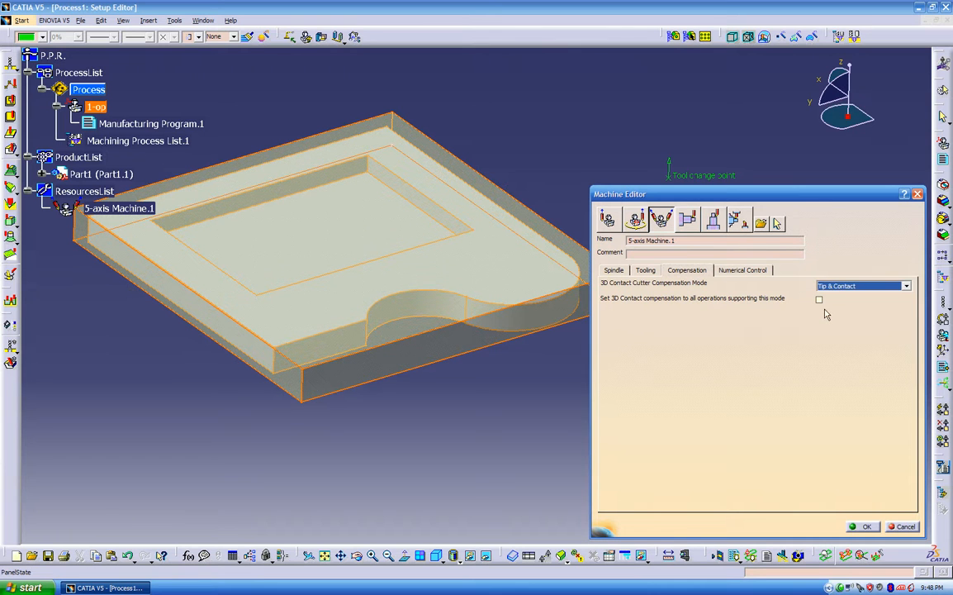
- Set the machine's post processor words table to PPTableSample.pptable
click(725, 272)
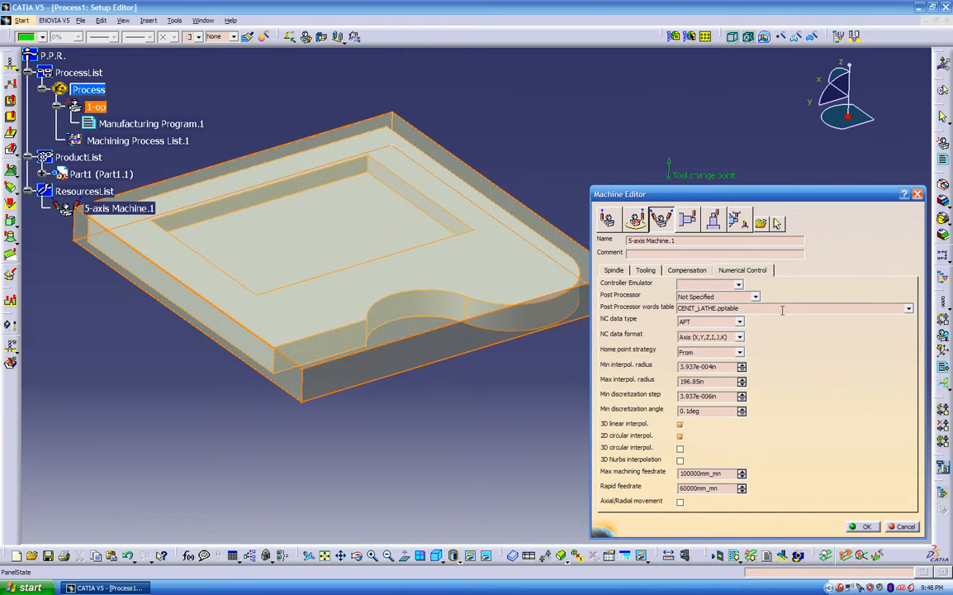
click(892, 307)
click(908, 309)
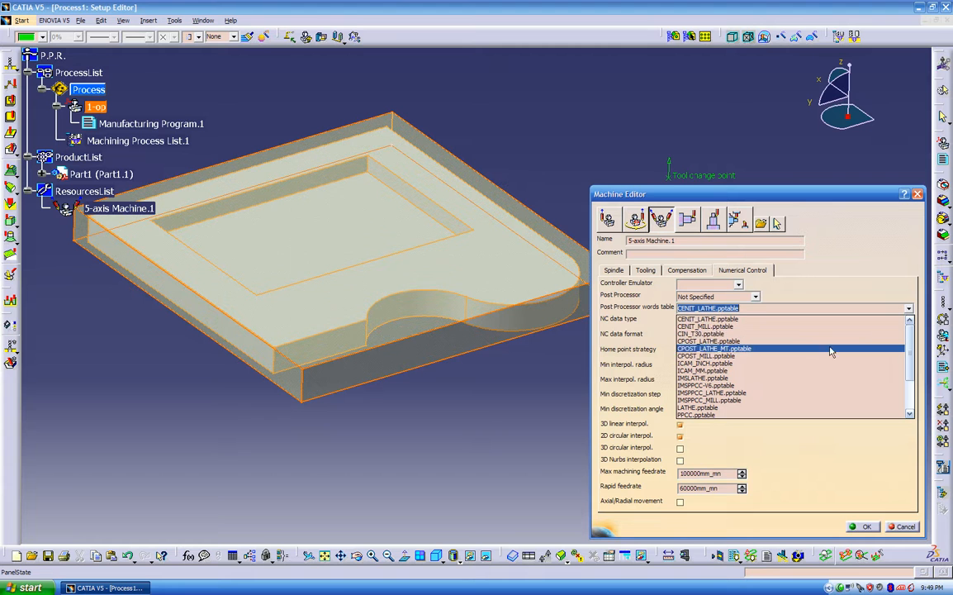
scroll(757, 367, down, 2)
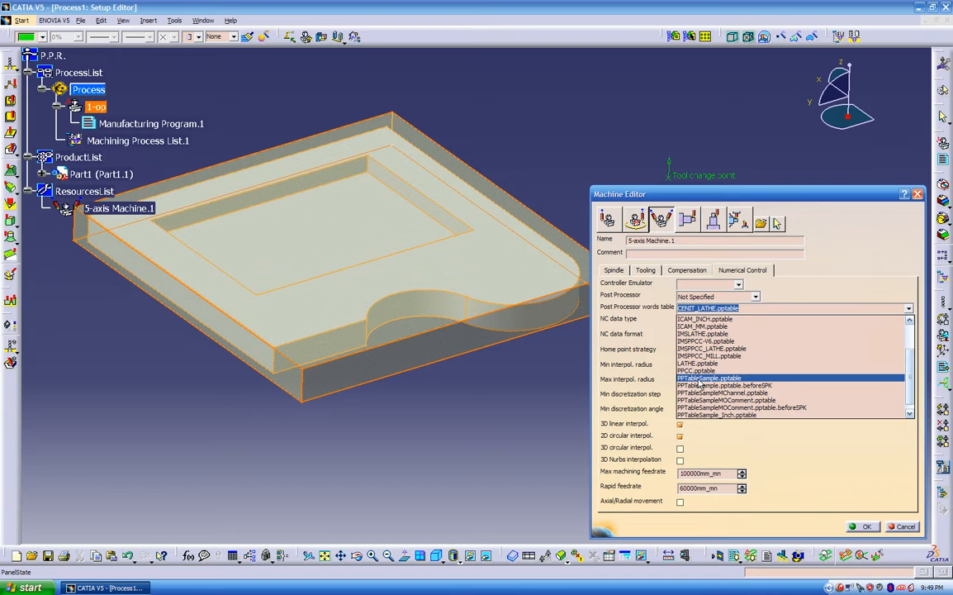
click(700, 382)
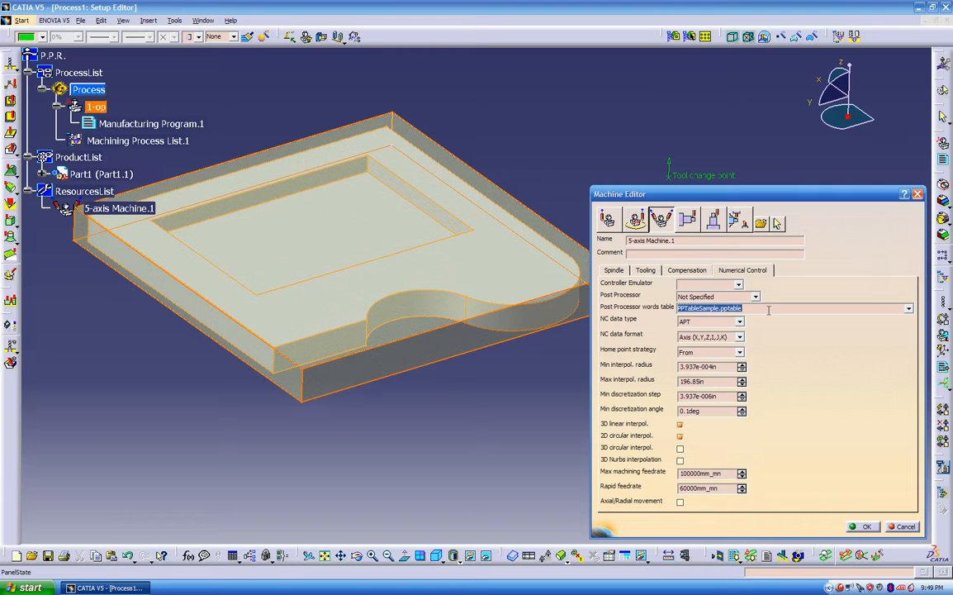
- Select APT as the NC data type and accept the 5-axis machine settings
click(698, 322)
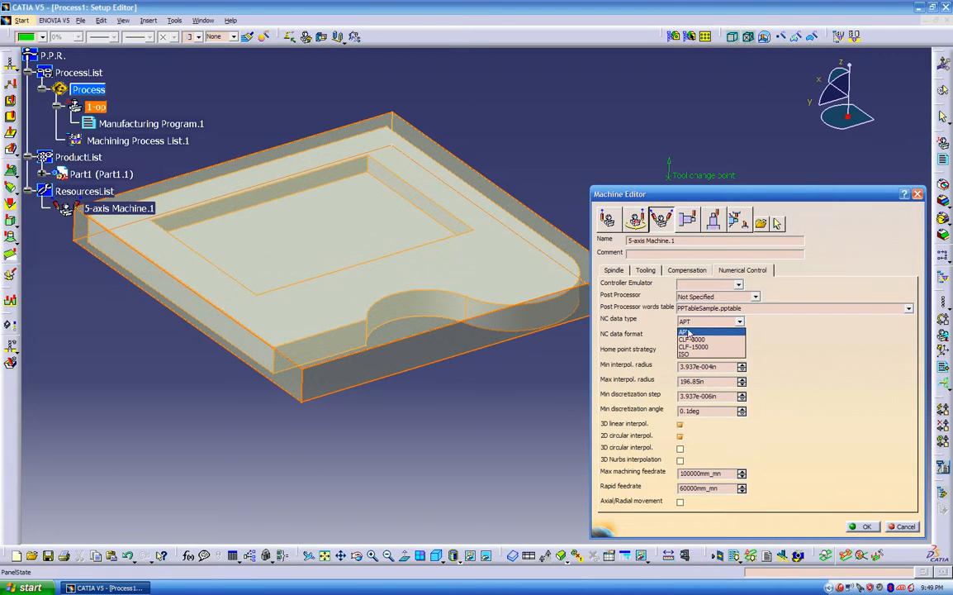
click(690, 332)
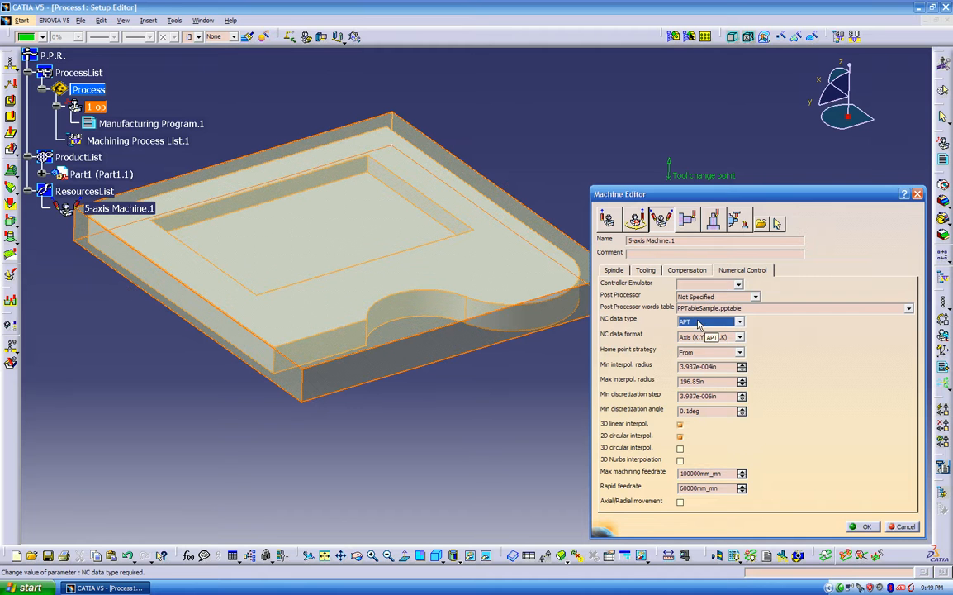
click(698, 321)
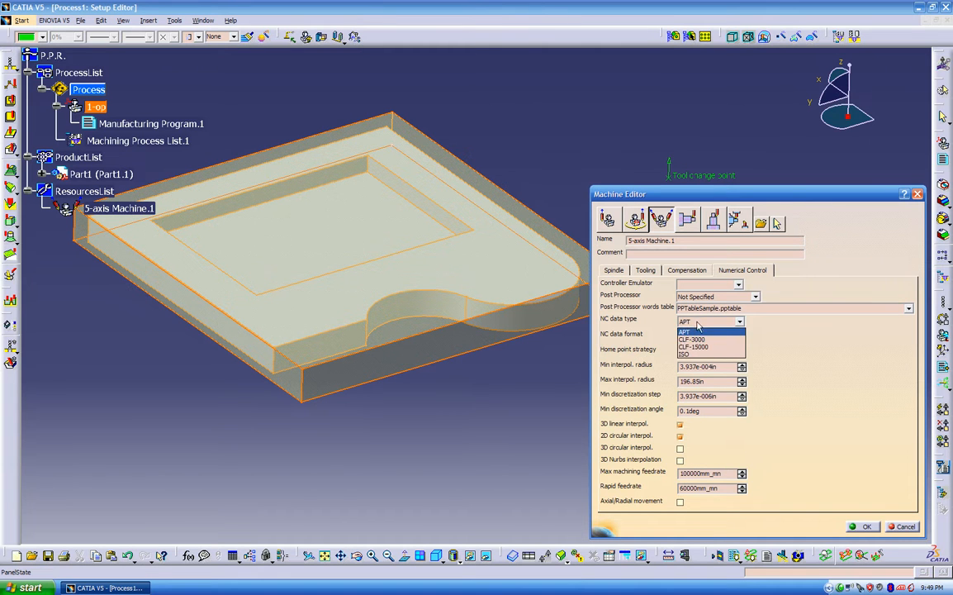
click(709, 331)
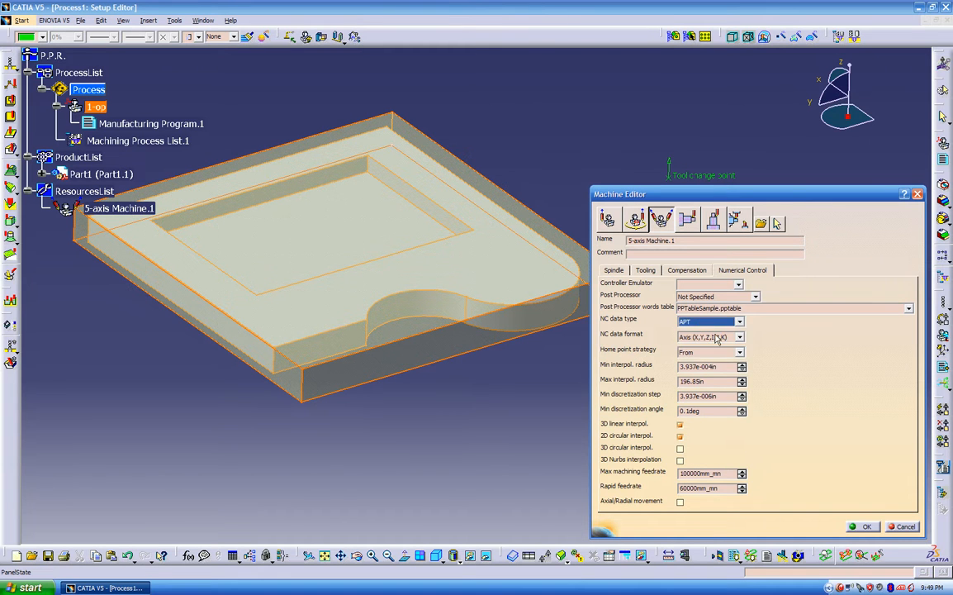
click(860, 527)
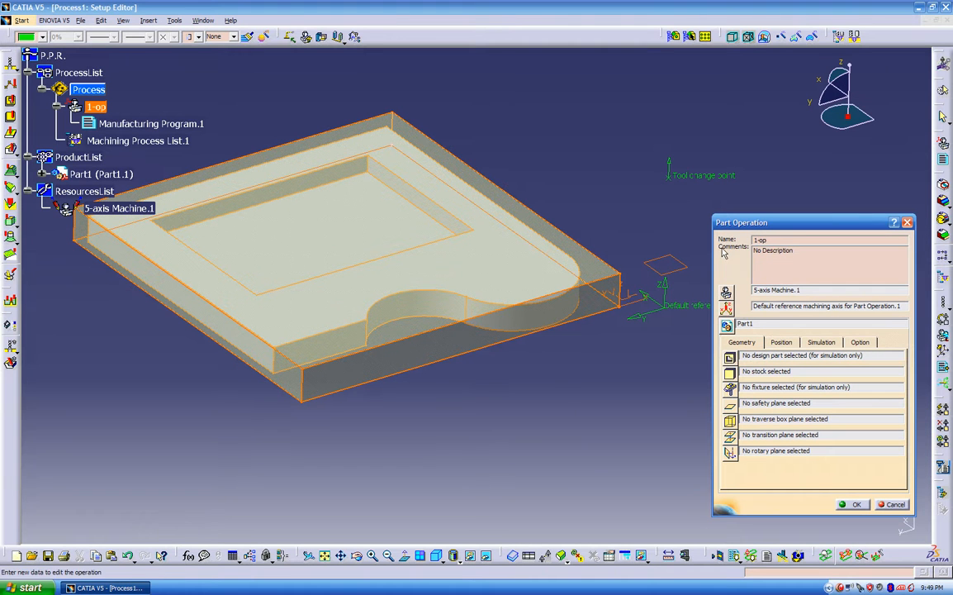
- Place the part operation's reference machining axis on the part's "1-op" axis system at the stock corner and name it "1-op"
click(727, 308)
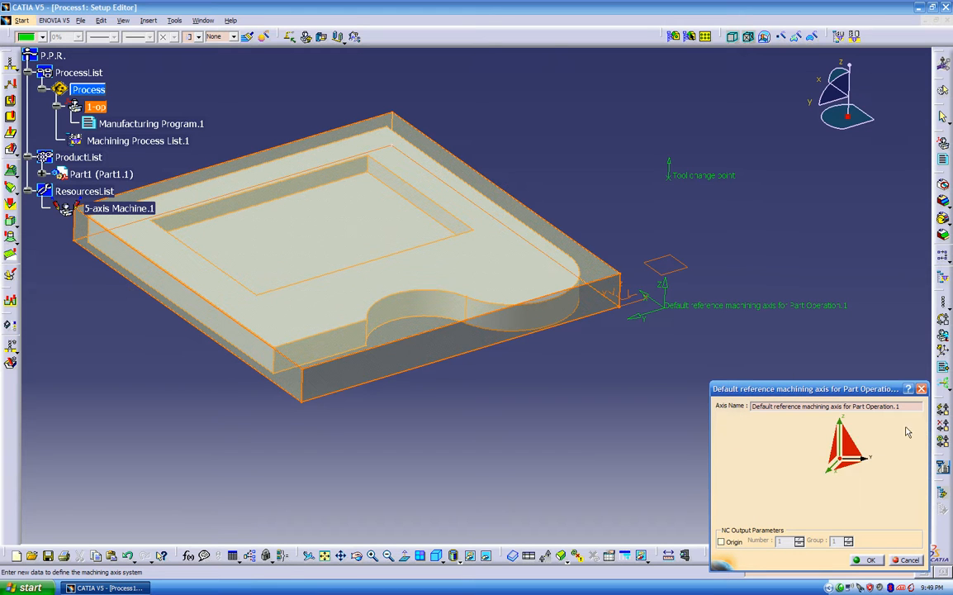
click(849, 447)
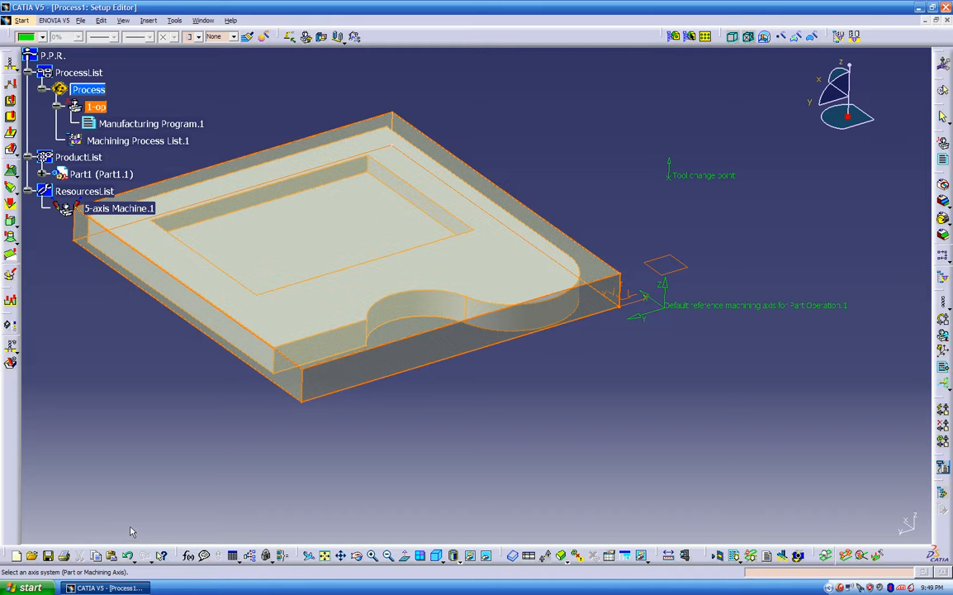
click(637, 299)
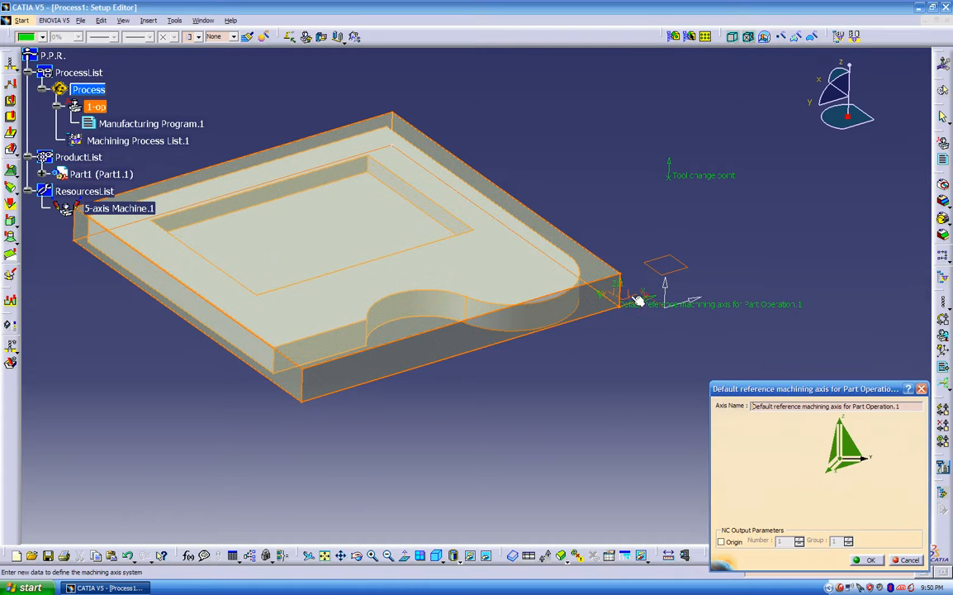
middle_drag(621, 300, 562, 263)
drag(904, 406, 753, 406)
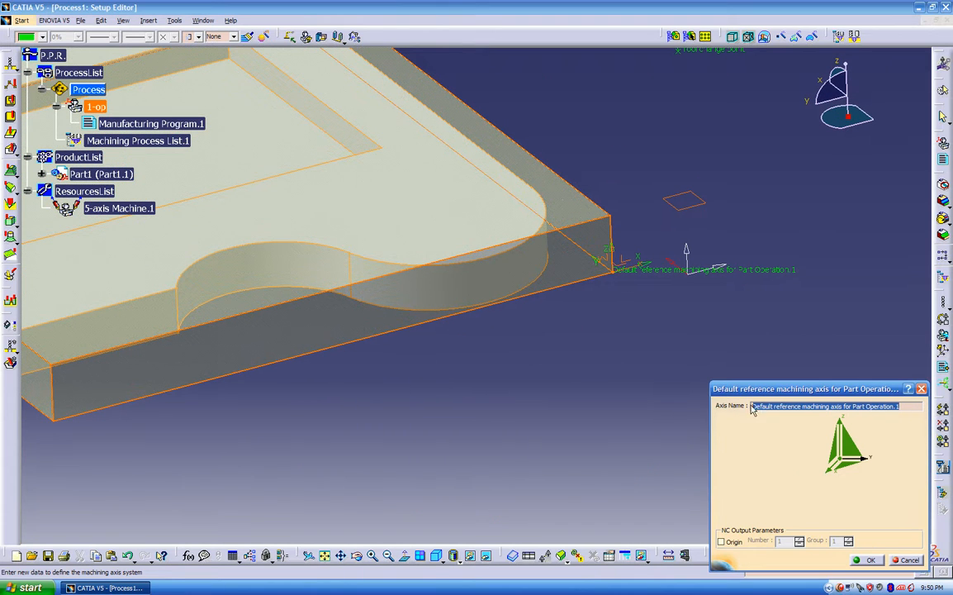
key(BackSpace)
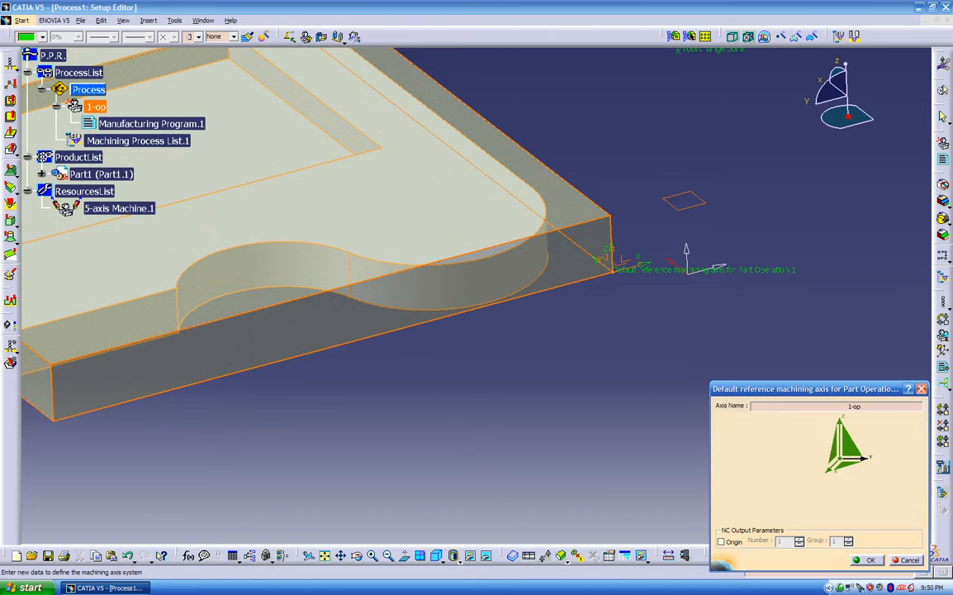
click(866, 561)
middle_drag(599, 374, 573, 423)
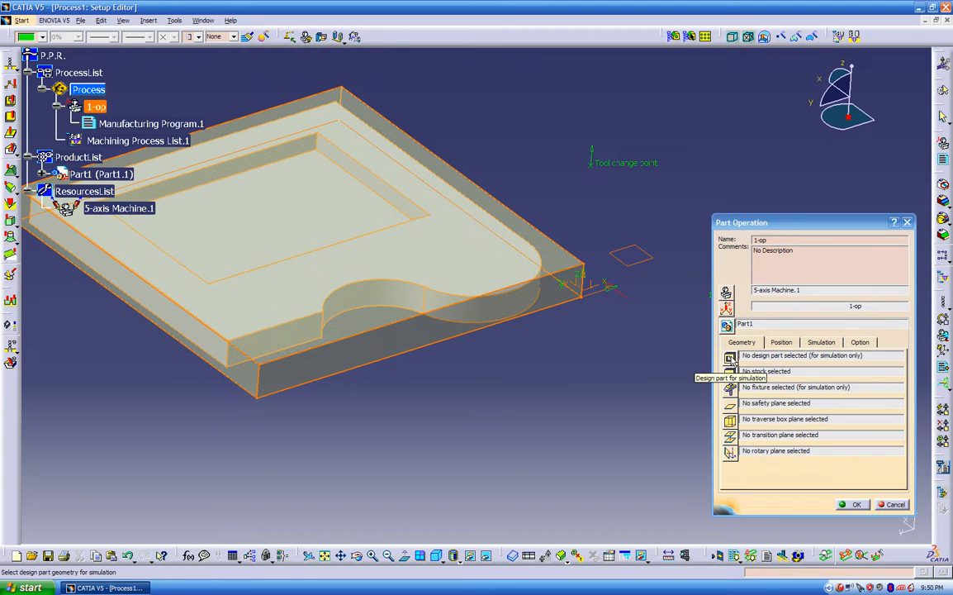
middle_drag(487, 376, 549, 343)
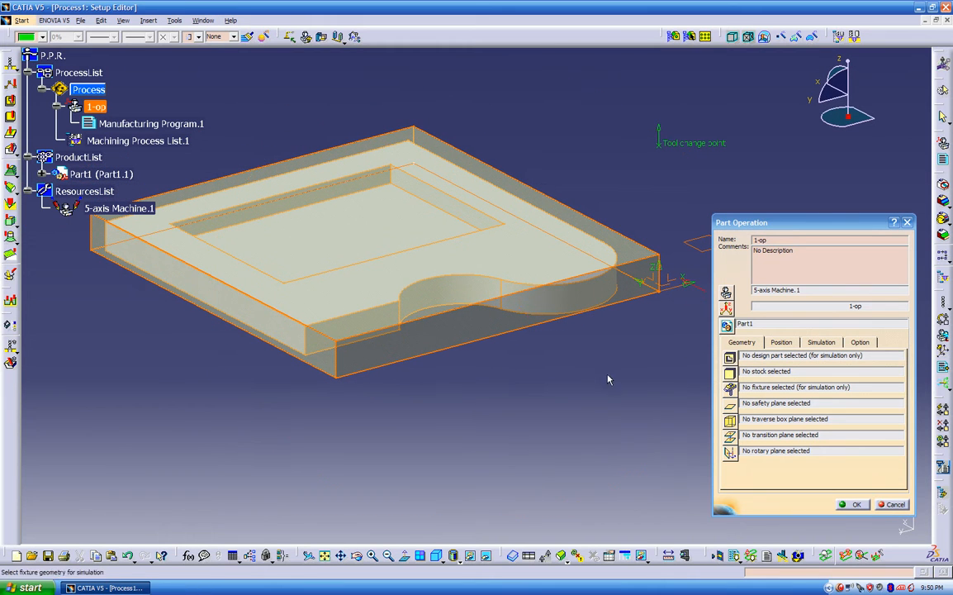
- Expand Part1 in the specification tree and assign its PartBody as the part operation's design part for simulation
middle_drag(485, 380, 526, 445)
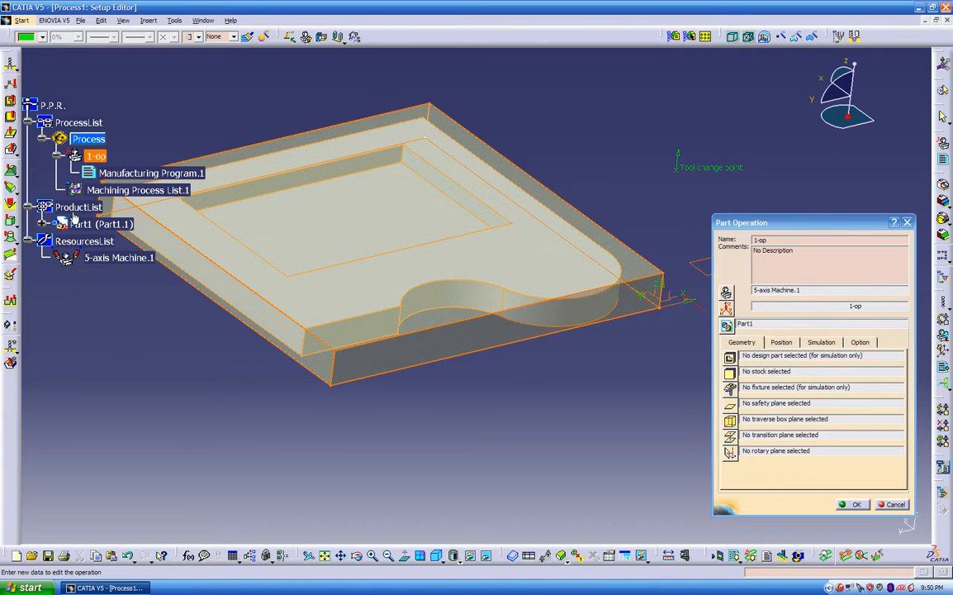
click(42, 216)
click(42, 223)
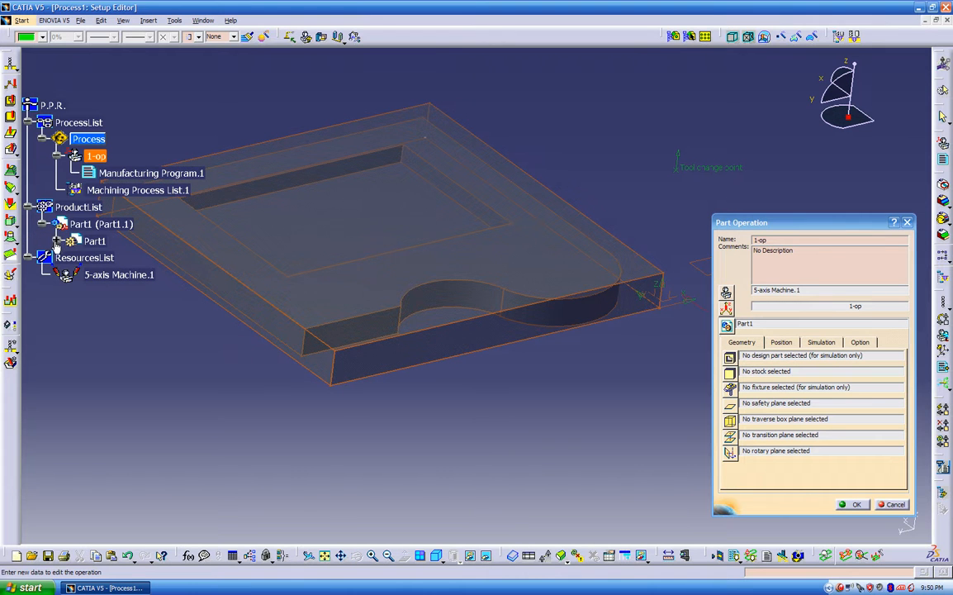
click(50, 215)
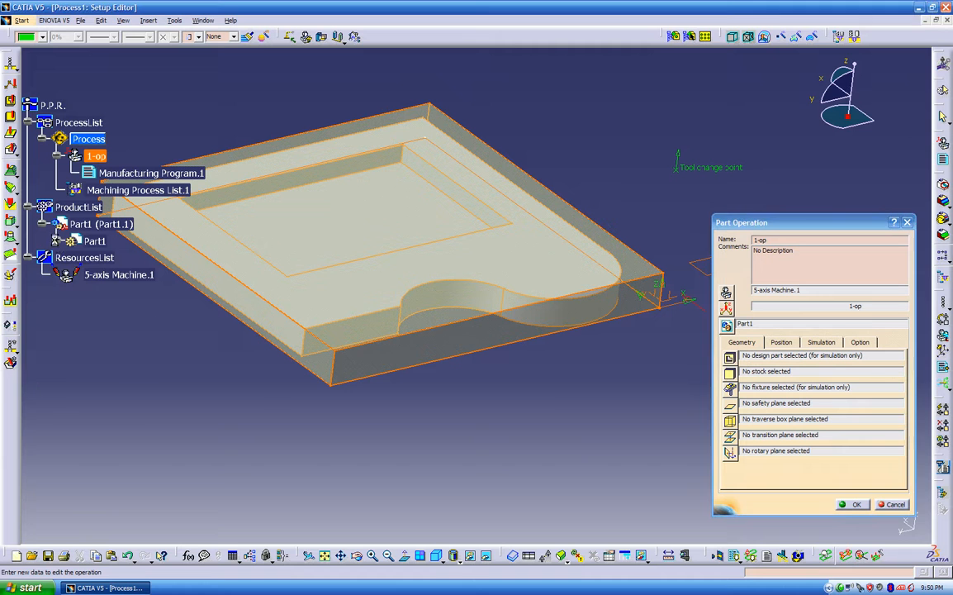
click(56, 240)
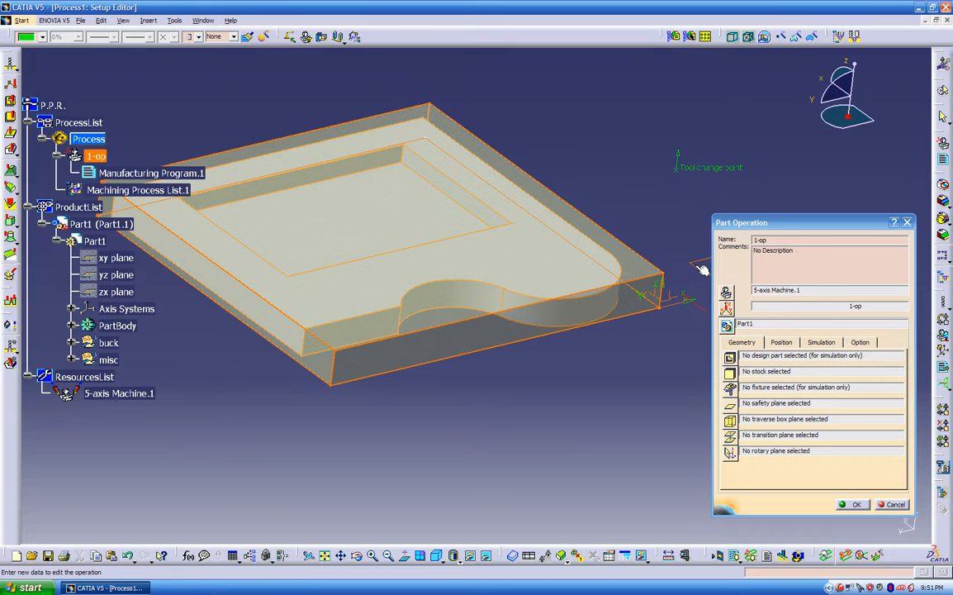
middle_drag(647, 374, 622, 370)
scroll(622, 370, up, 1)
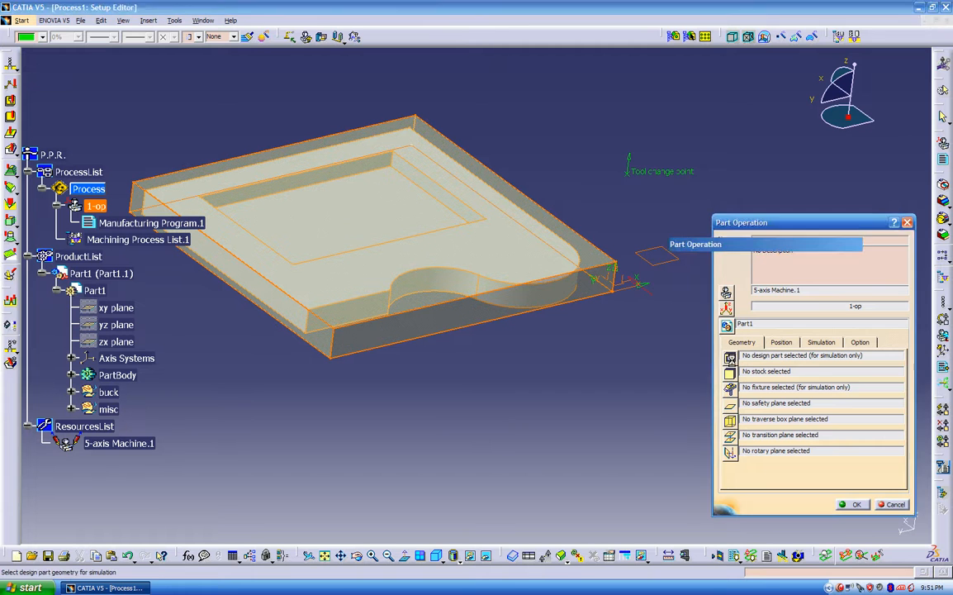
click(730, 358)
click(116, 375)
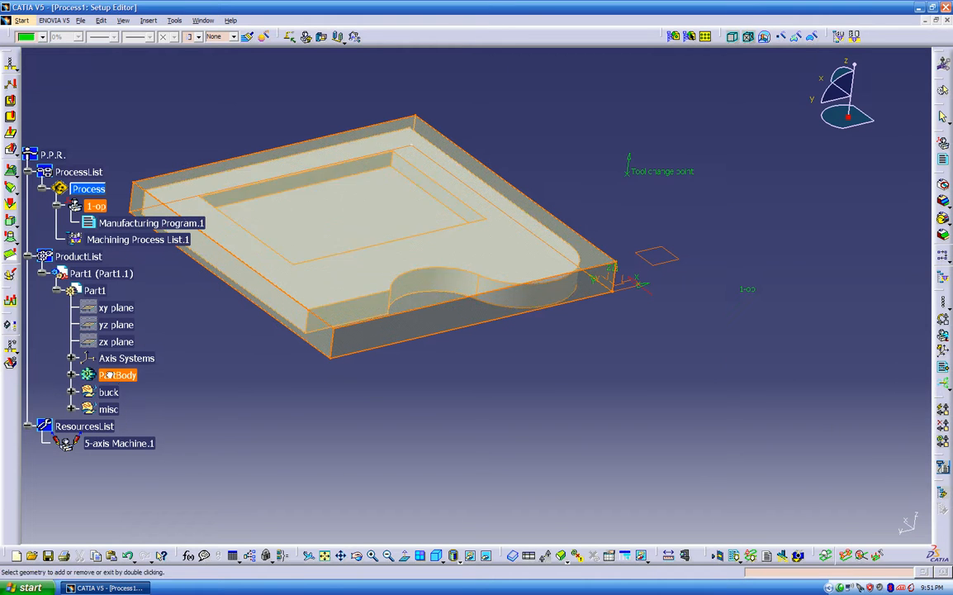
double_click(293, 409)
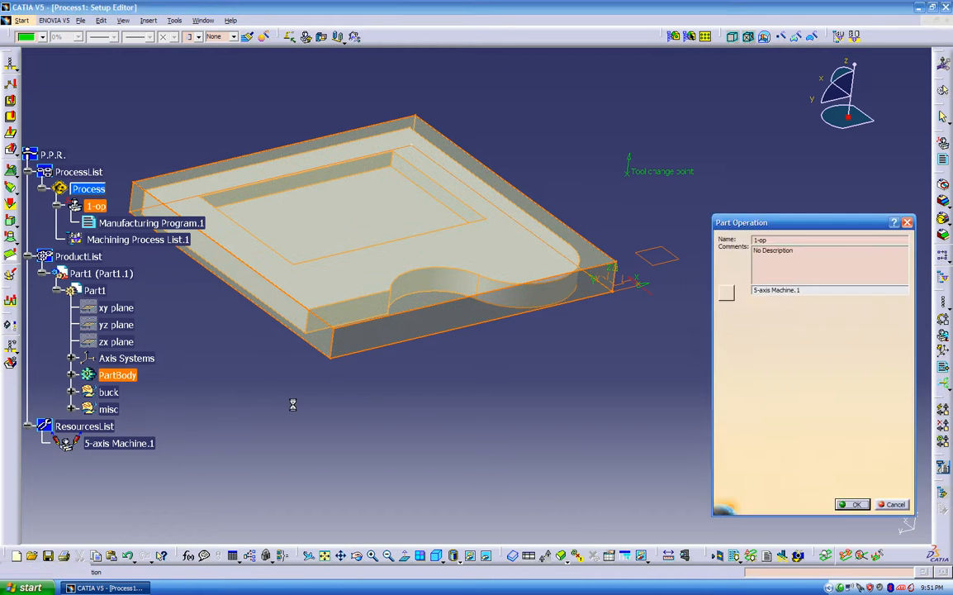
- Assign the "buck" geometry from Part1 as the part operation's stock
click(730, 372)
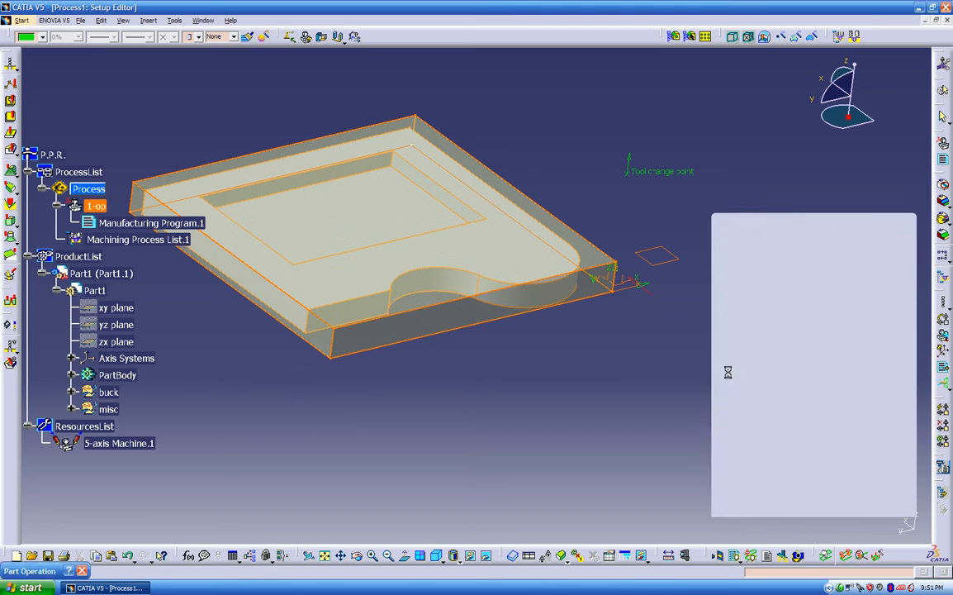
click(109, 393)
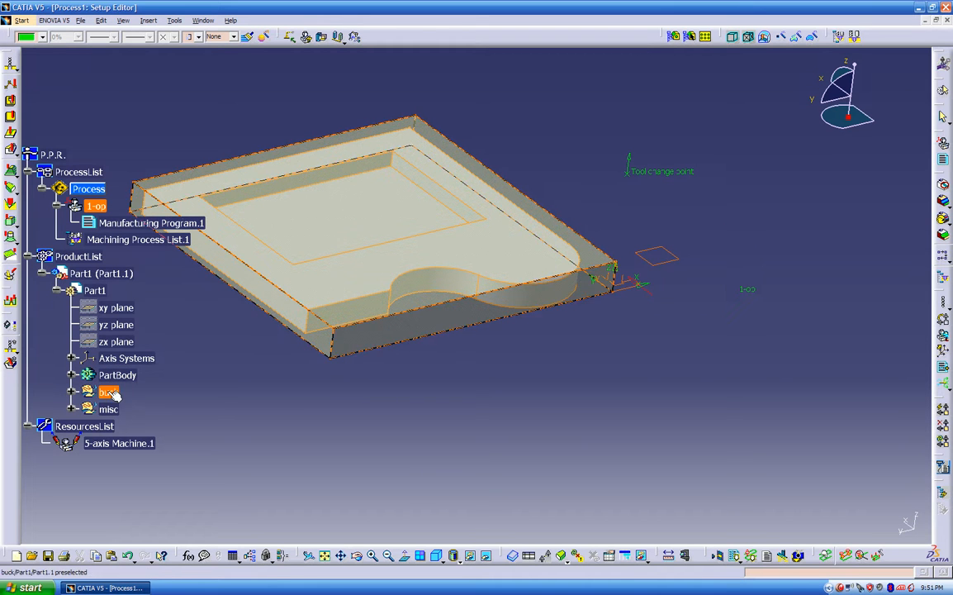
double_click(296, 403)
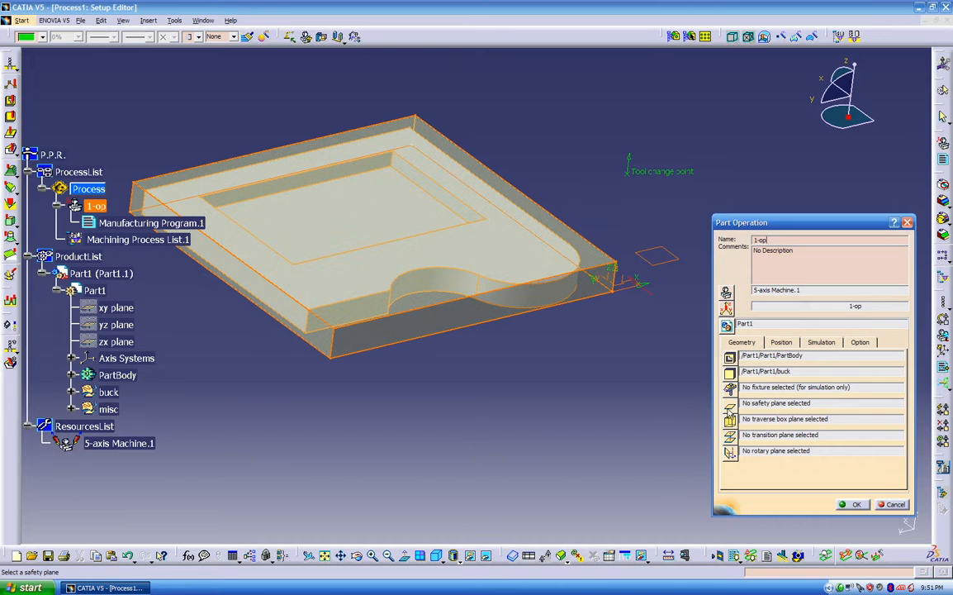
- Set the small plane beside the stock corner as the safety plane and accept the "1-op" part operation
click(730, 406)
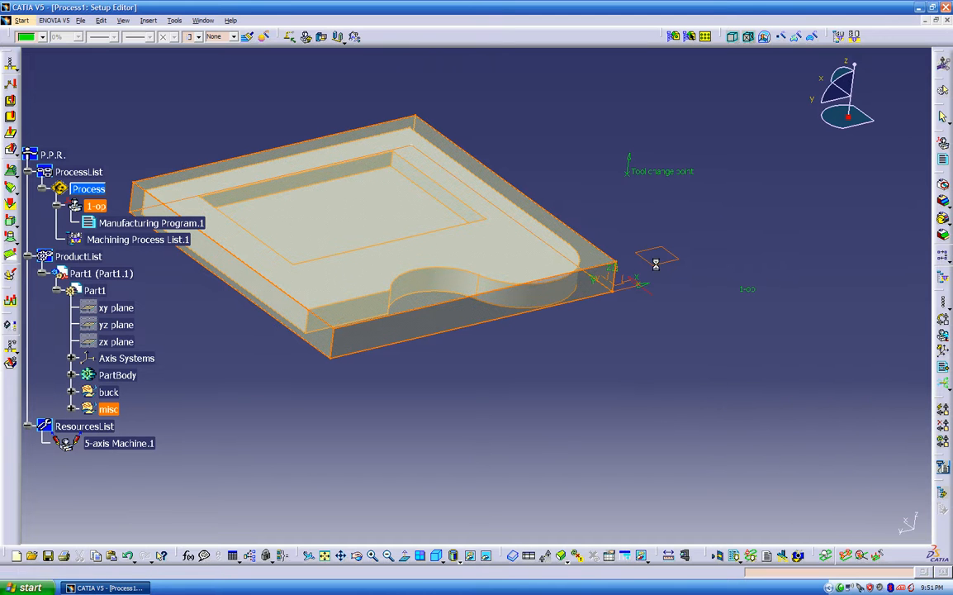
click(657, 262)
middle_drag(626, 366, 624, 227)
middle_drag(636, 335, 589, 436)
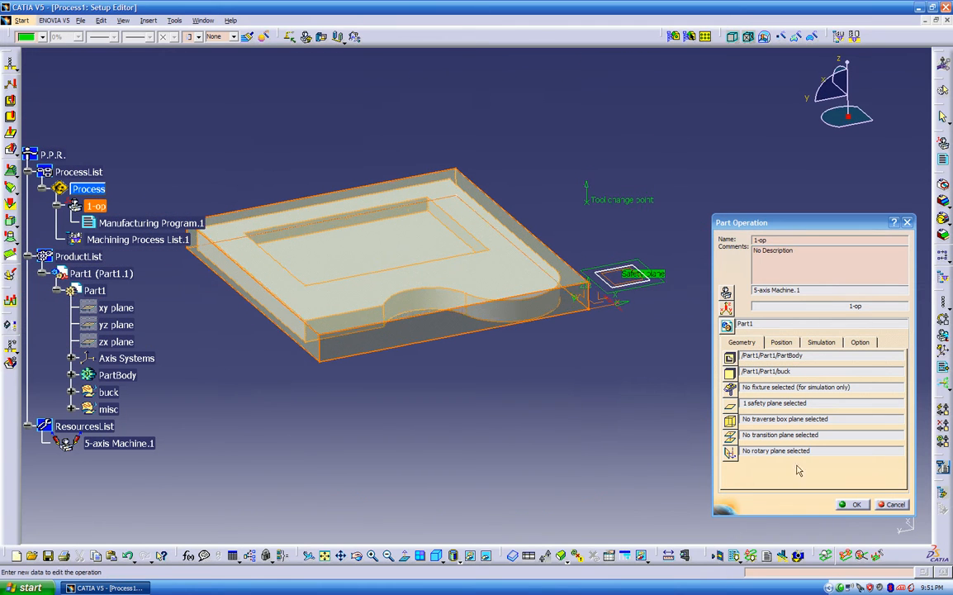
click(853, 504)
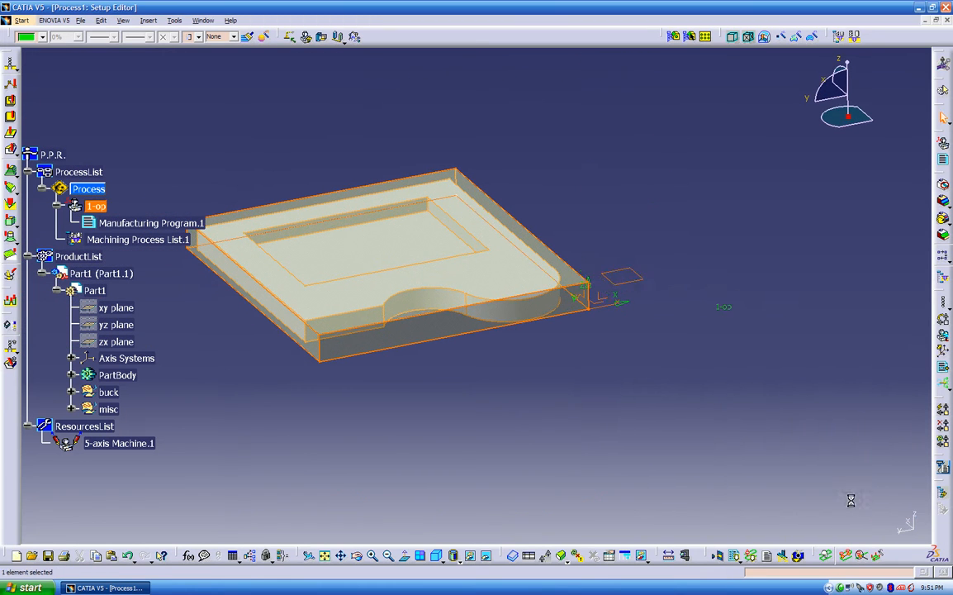
middle_drag(227, 376, 298, 361)
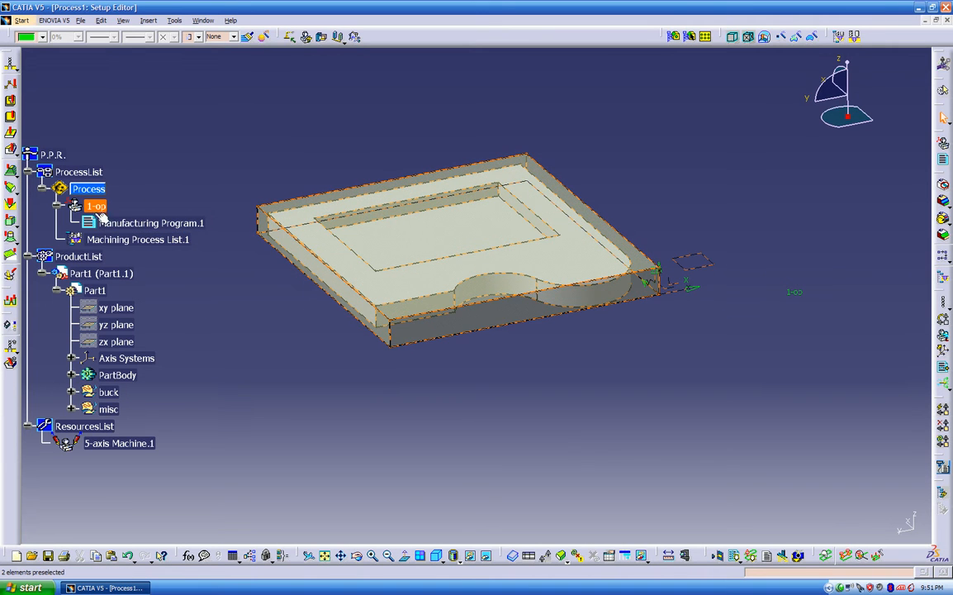
- Rename Manufacturing Program.1 under the 1-op part operation as facing
click(95, 205)
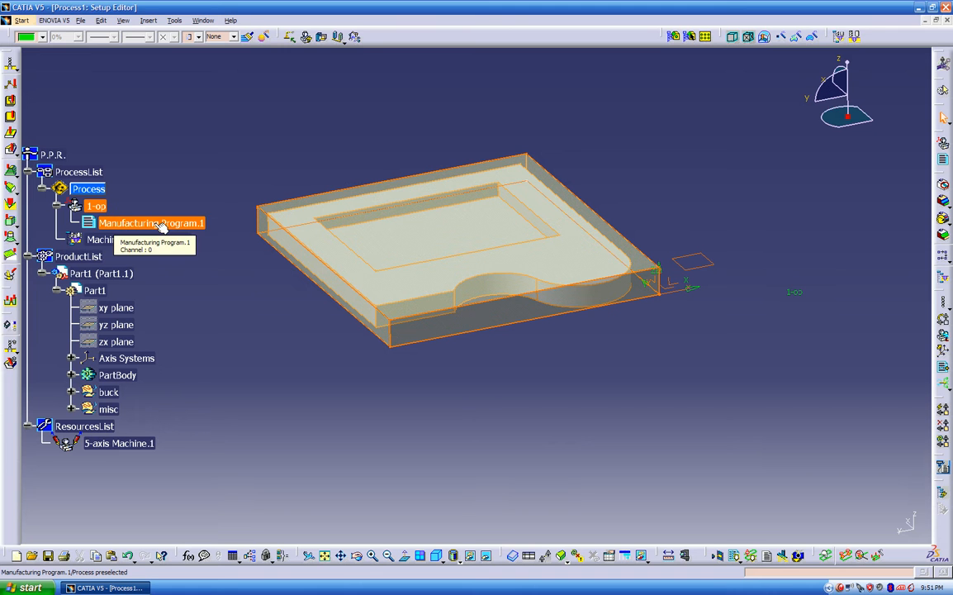
right_click(161, 226)
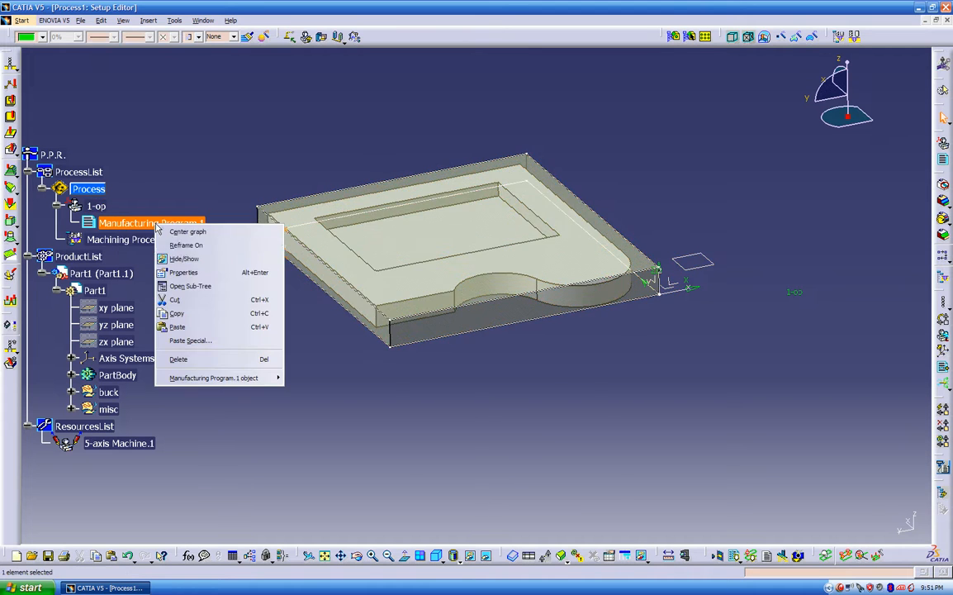
click(173, 248)
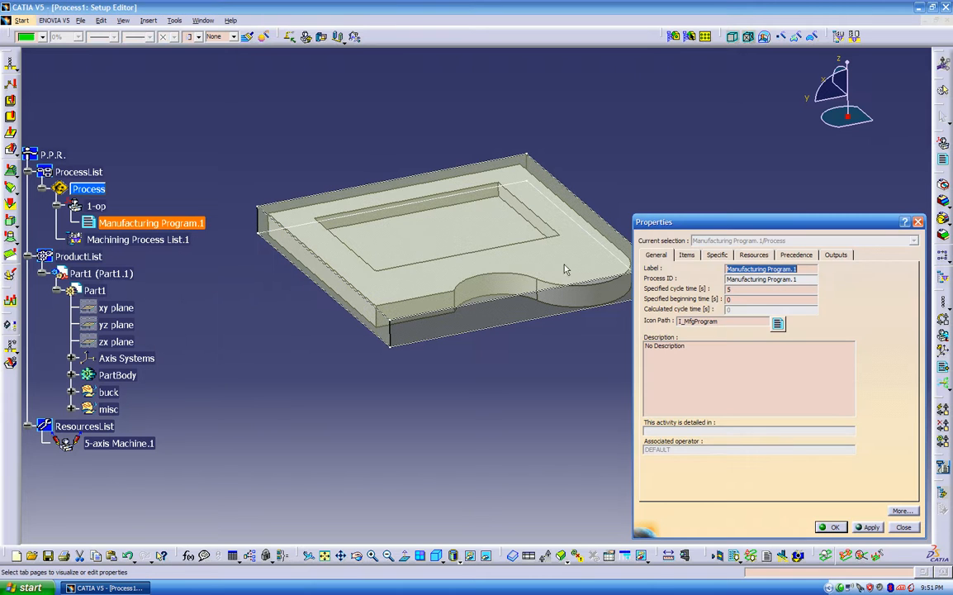
text(facing)
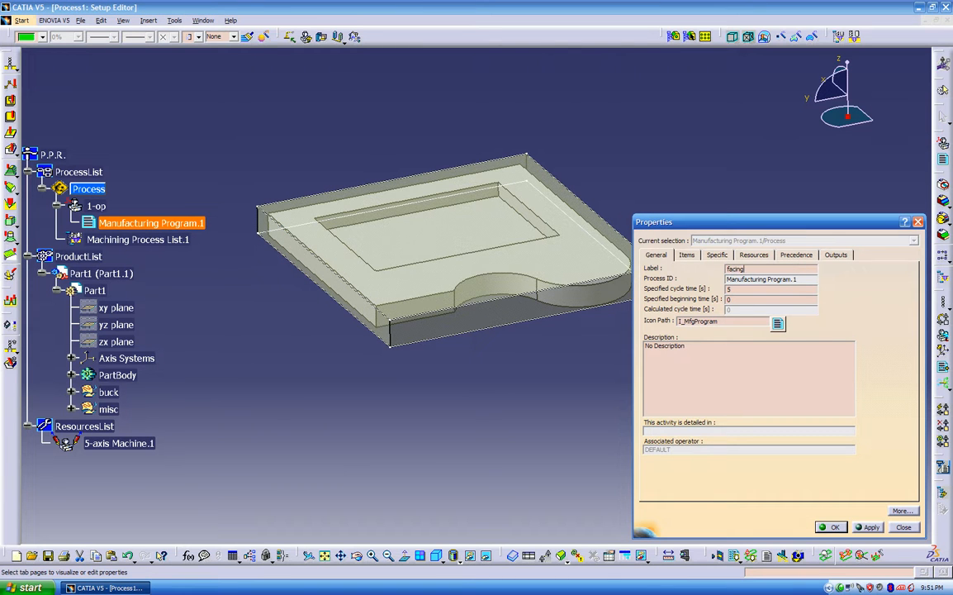
key(Return)
click(588, 366)
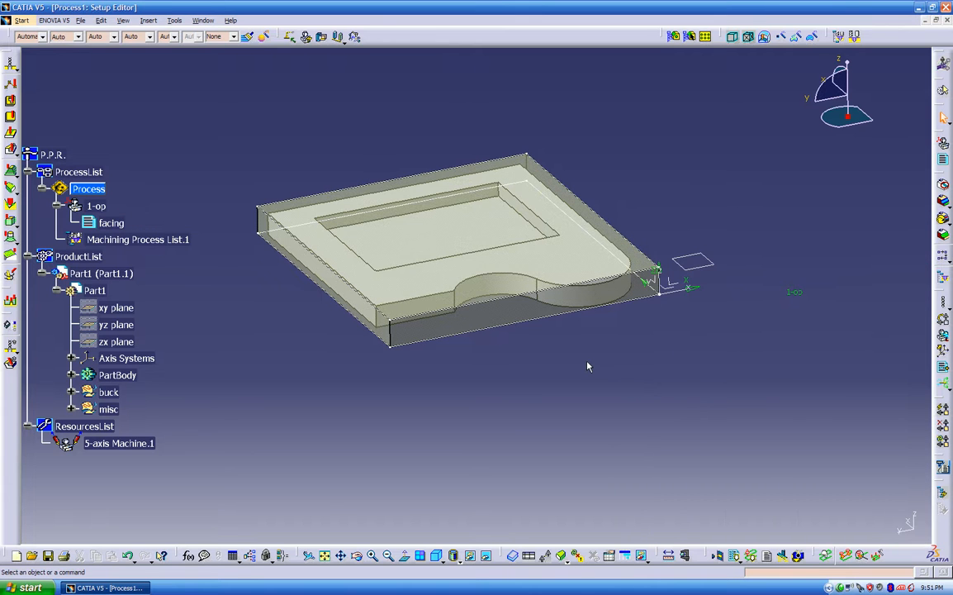
- Hide the buck geometrical set so that only the finished part body is displayed
middle_drag(539, 384, 476, 389)
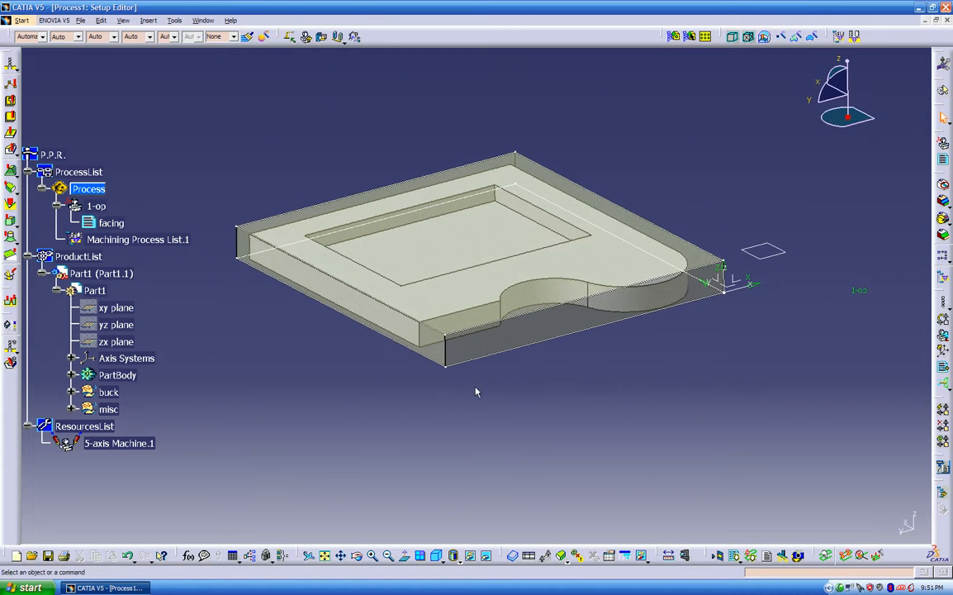
right_click(110, 391)
click(128, 425)
click(432, 303)
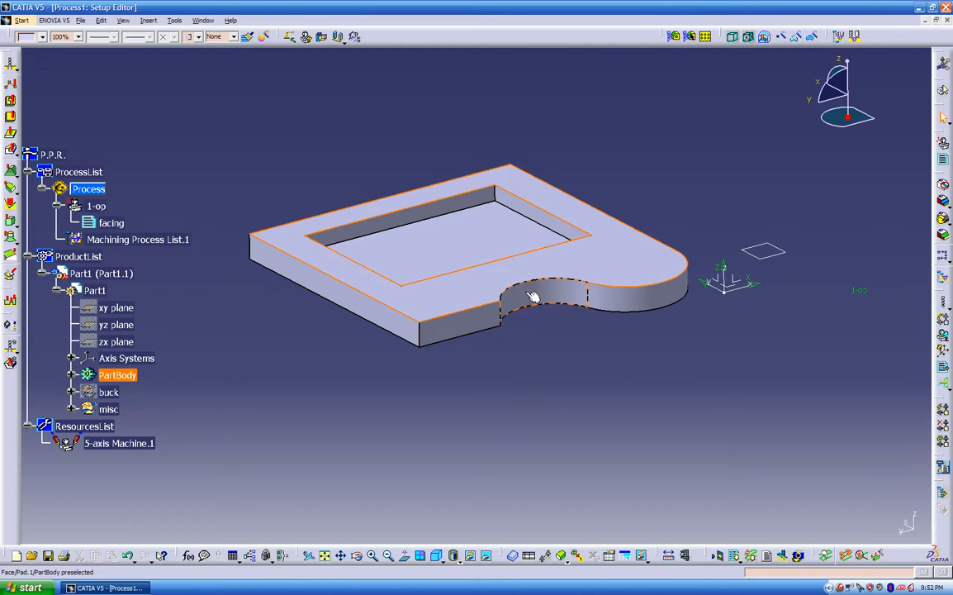
click(393, 405)
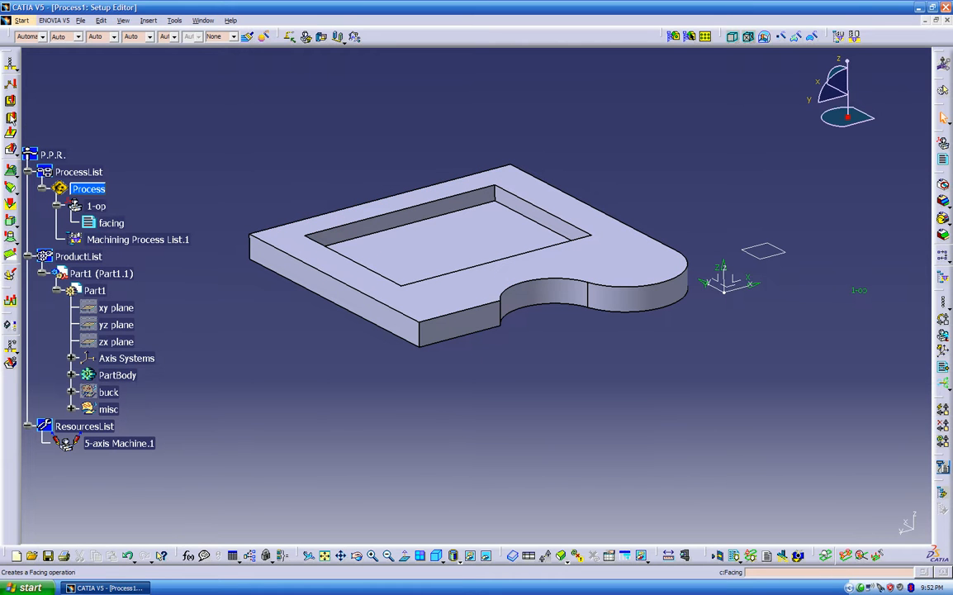
- Insert a Facing operation into the facing manufacturing program
click(12, 118)
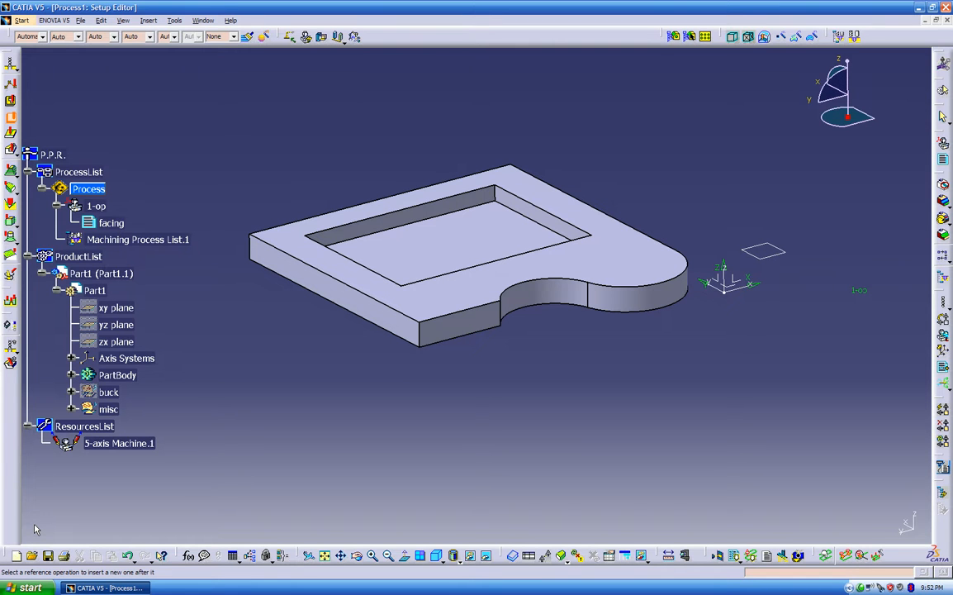
click(114, 222)
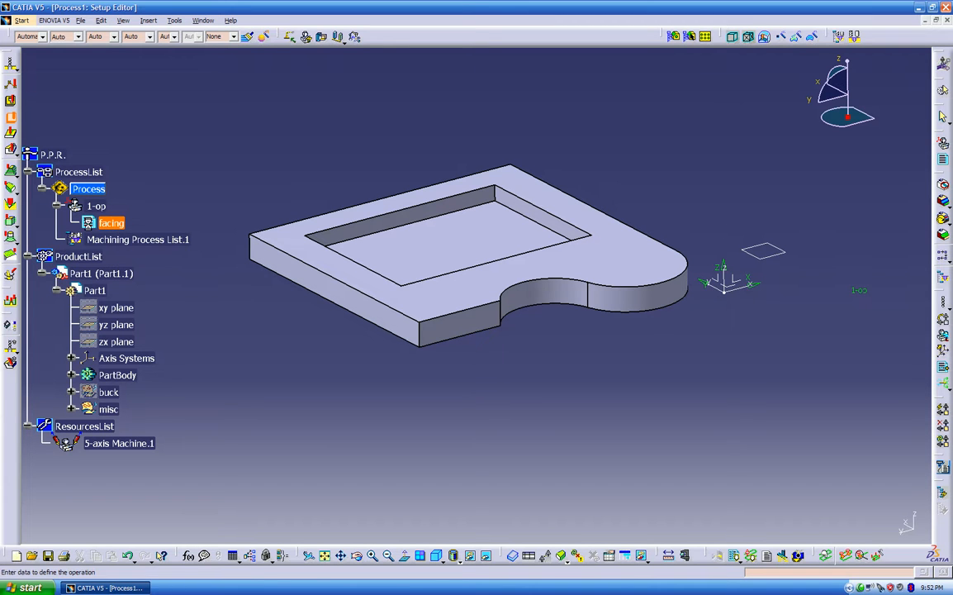
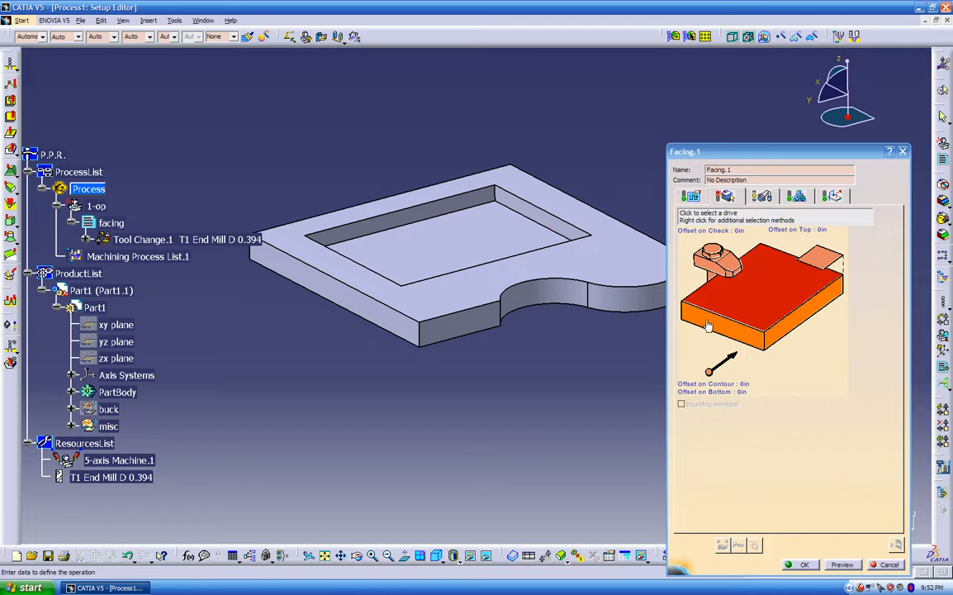
- Try the part's top face as the facing bottom with contour detection, and remove the resulting bottom and drive selections
click(767, 305)
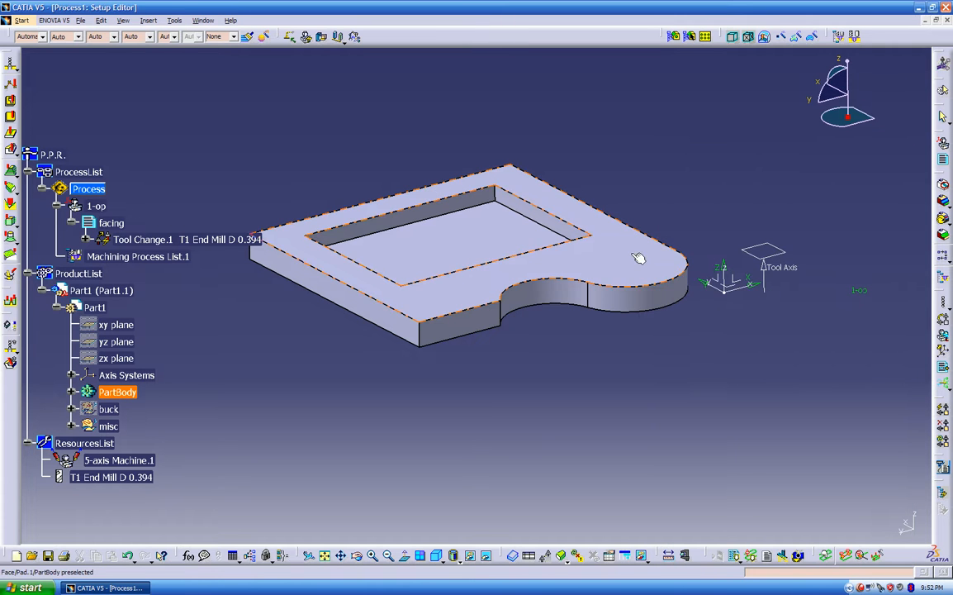
click(632, 256)
middle_drag(521, 354, 497, 317)
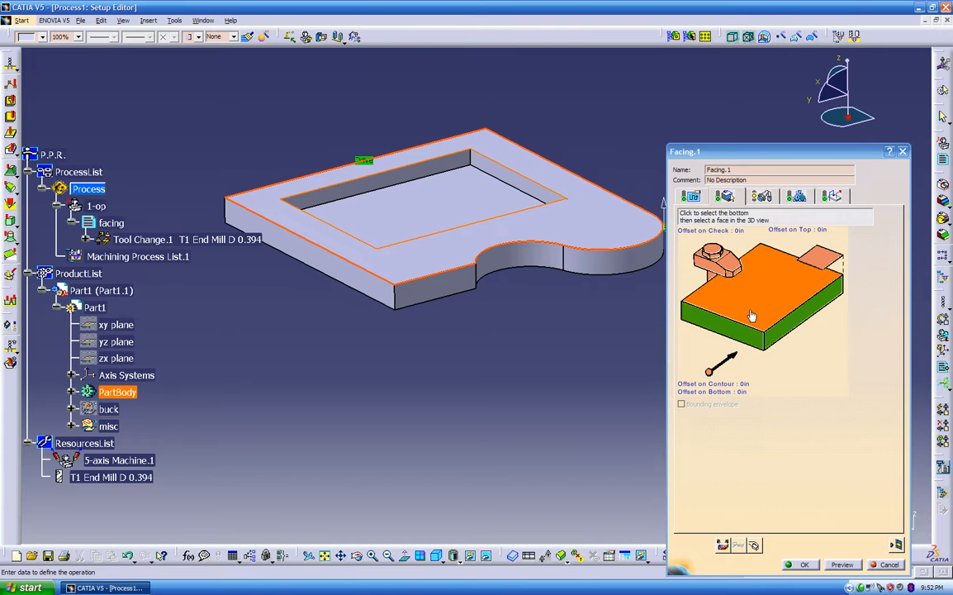
right_click(672, 270)
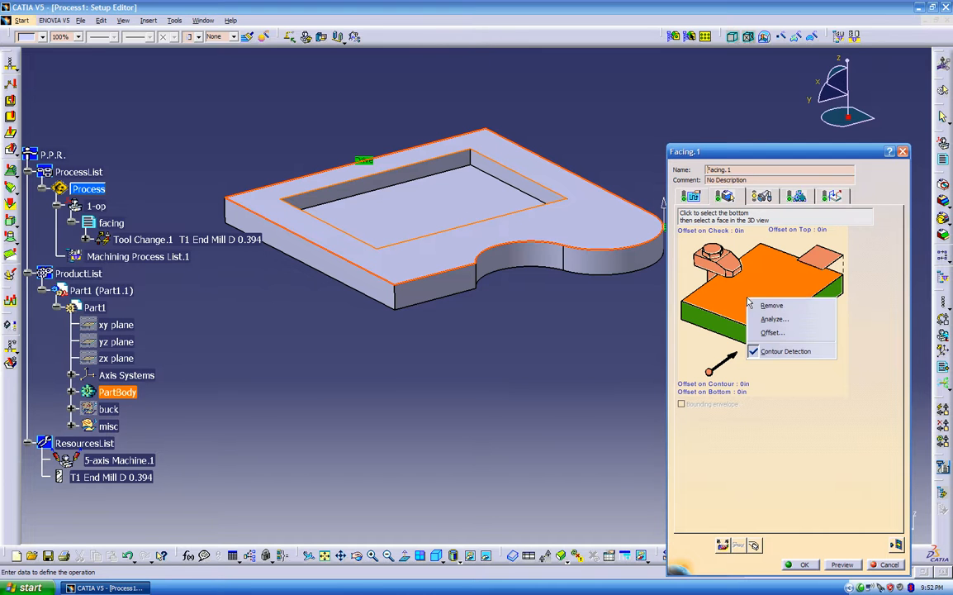
click(694, 276)
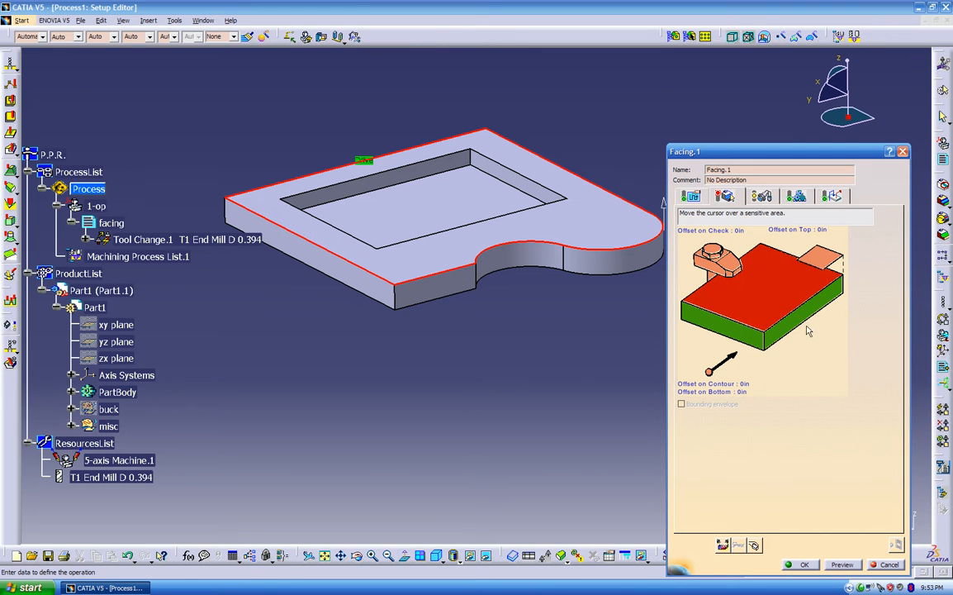
right_click(802, 322)
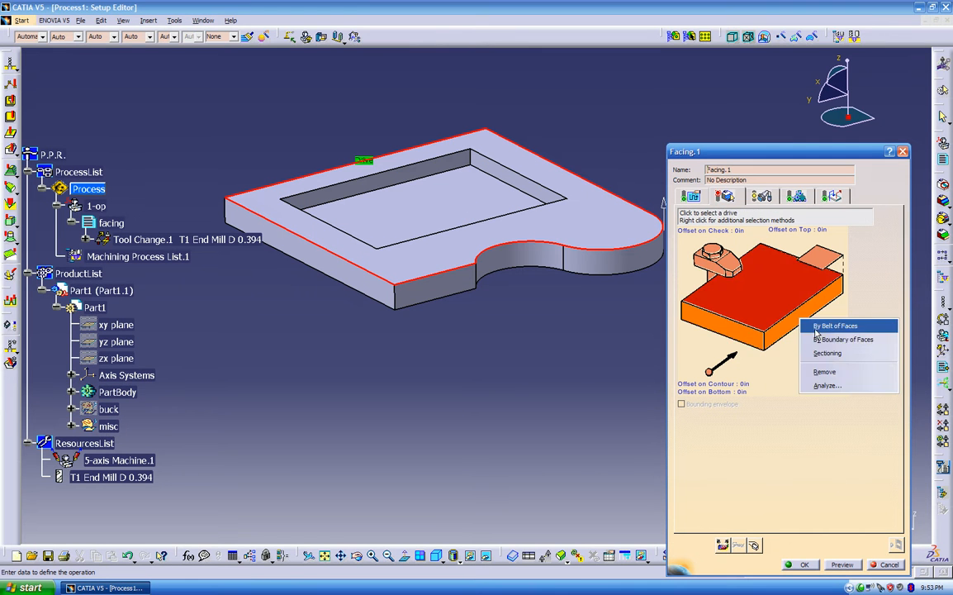
click(827, 373)
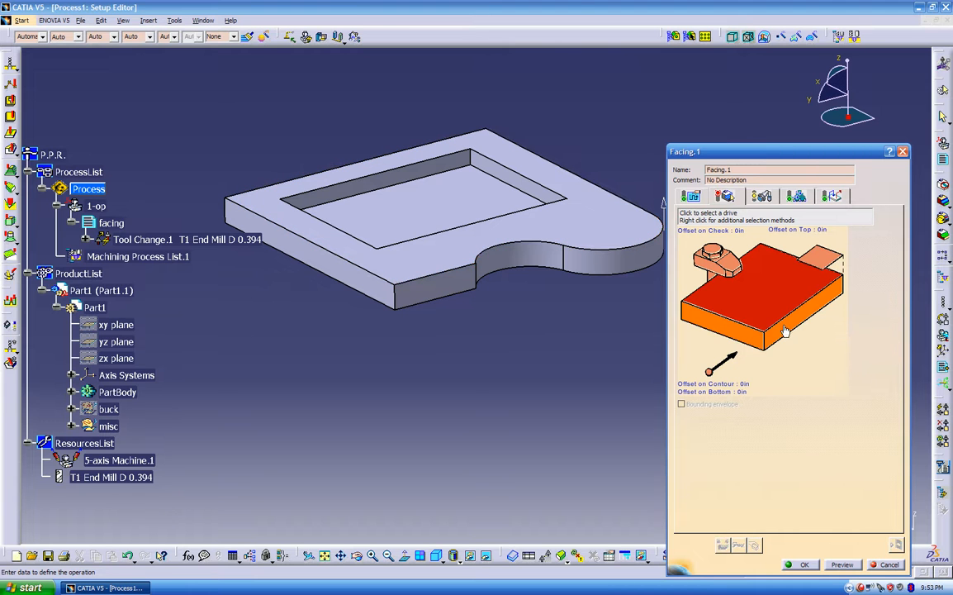
- Try the pocket floor as the facing bottom with contour detection, and remove the resulting bottom and drive selections
click(693, 279)
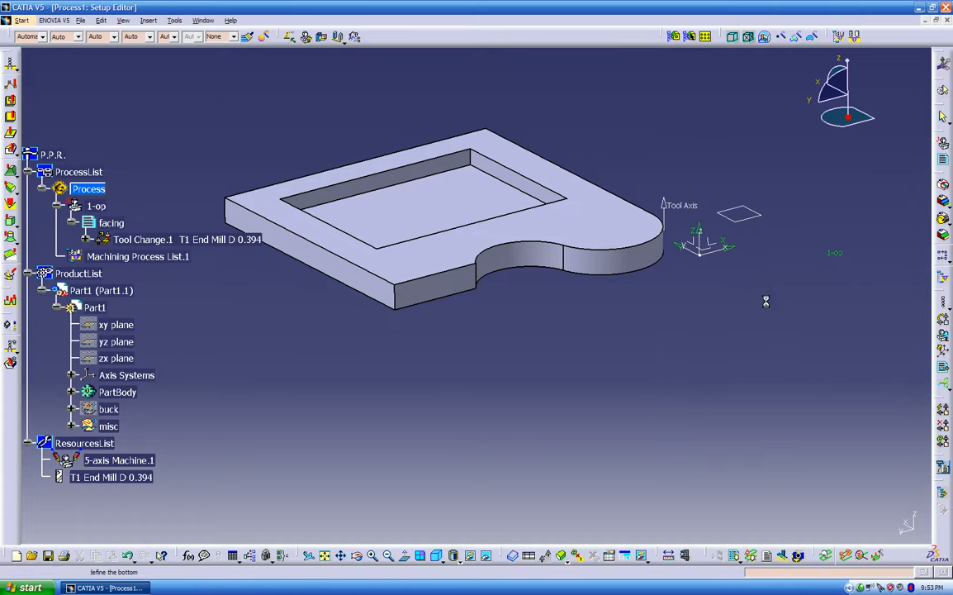
click(501, 191)
middle_drag(489, 351, 494, 362)
right_click(752, 296)
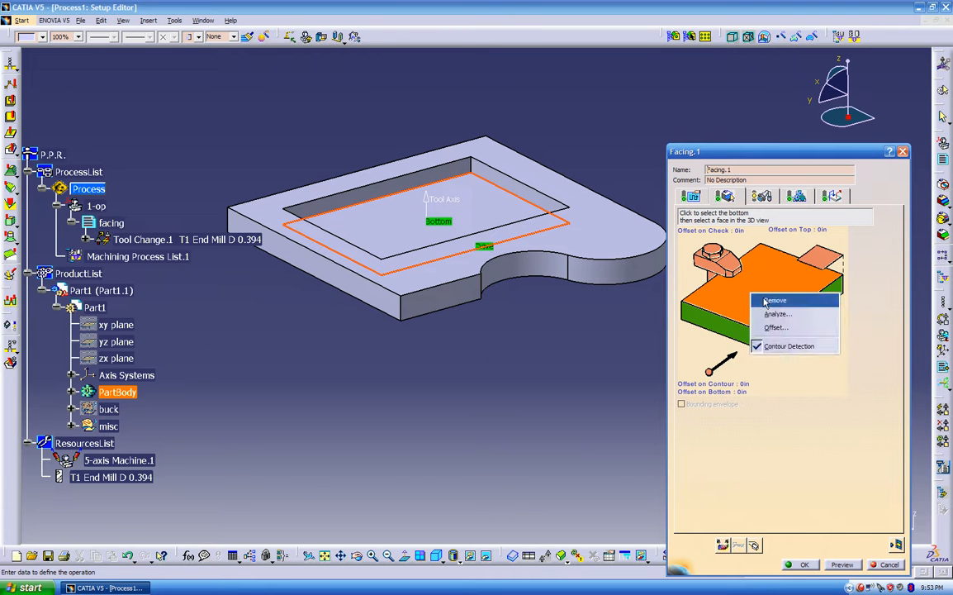
click(766, 301)
right_click(731, 329)
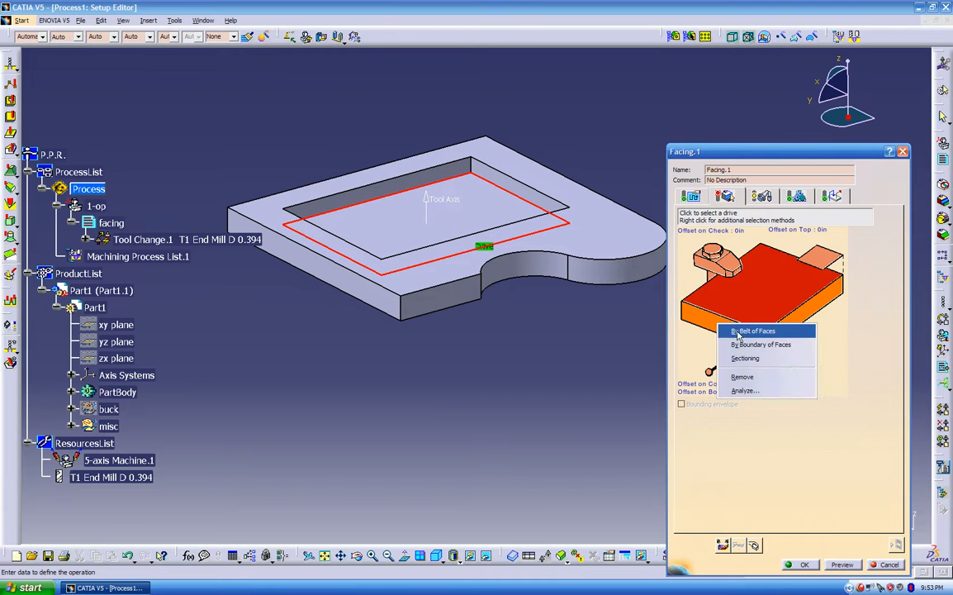
click(743, 376)
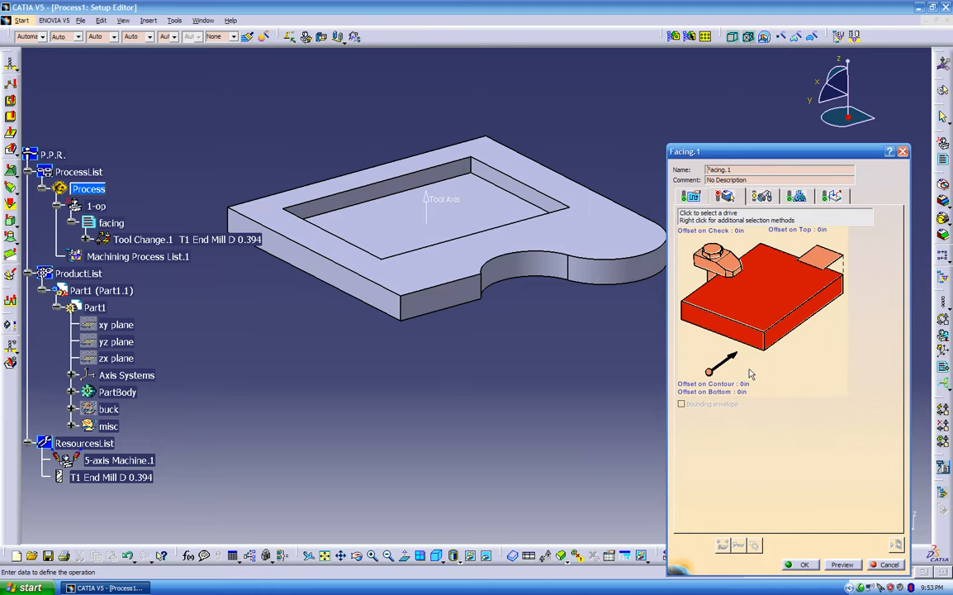
- Define the facing drive contour from the part's top outer edges, closing the loop with Navigate on Belt of Edges
click(797, 327)
drag(402, 483, 384, 484)
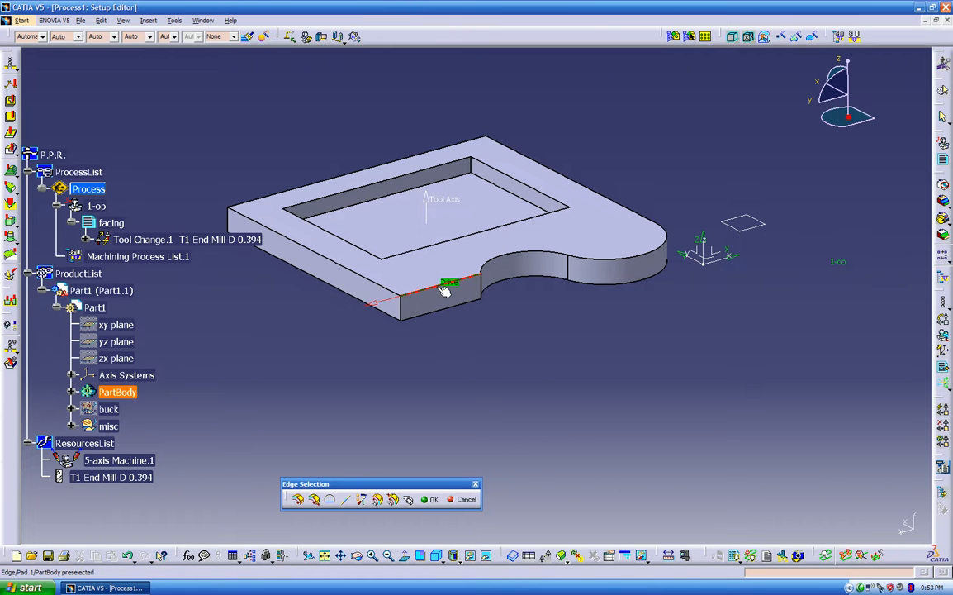
click(385, 290)
click(288, 191)
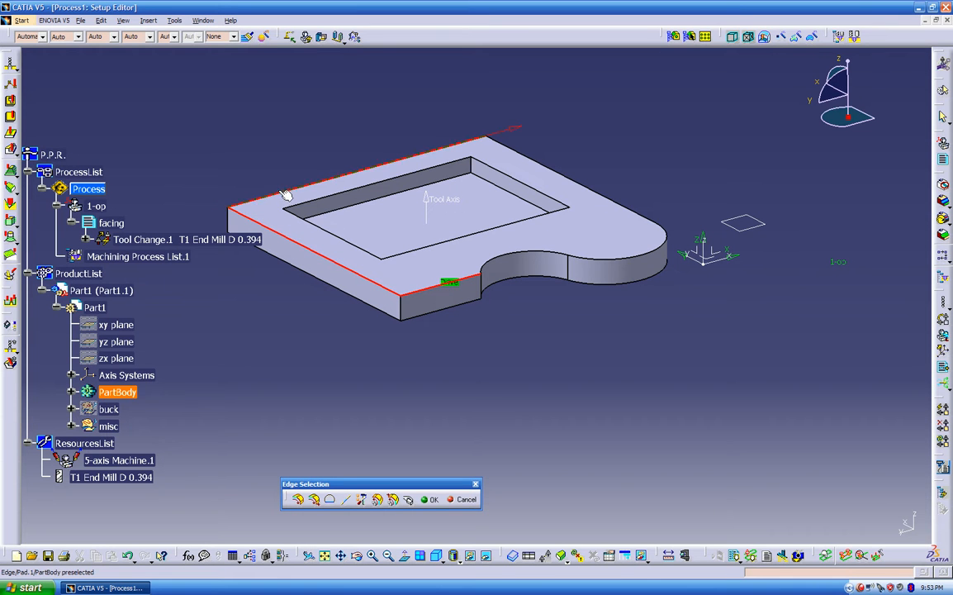
click(541, 169)
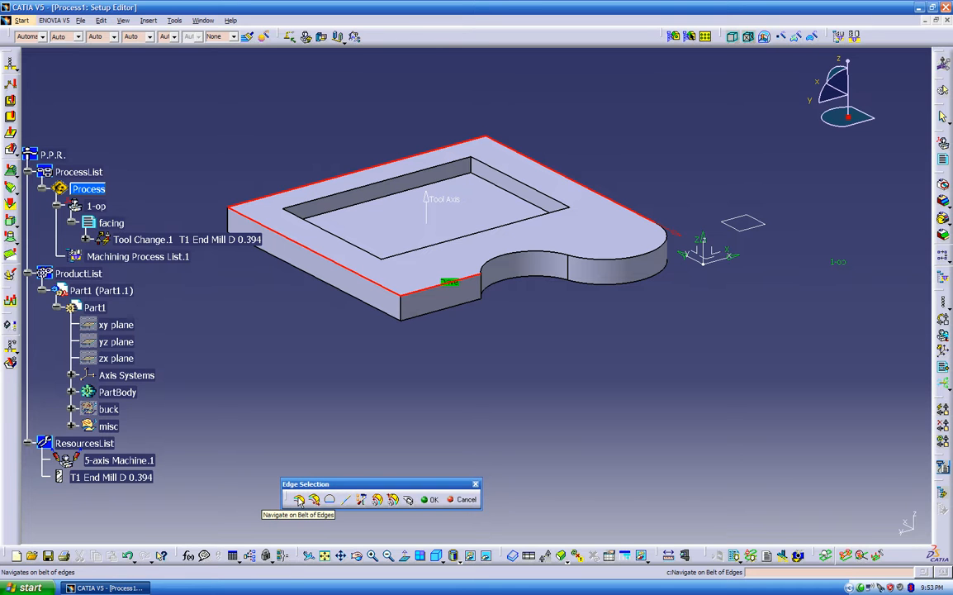
click(299, 501)
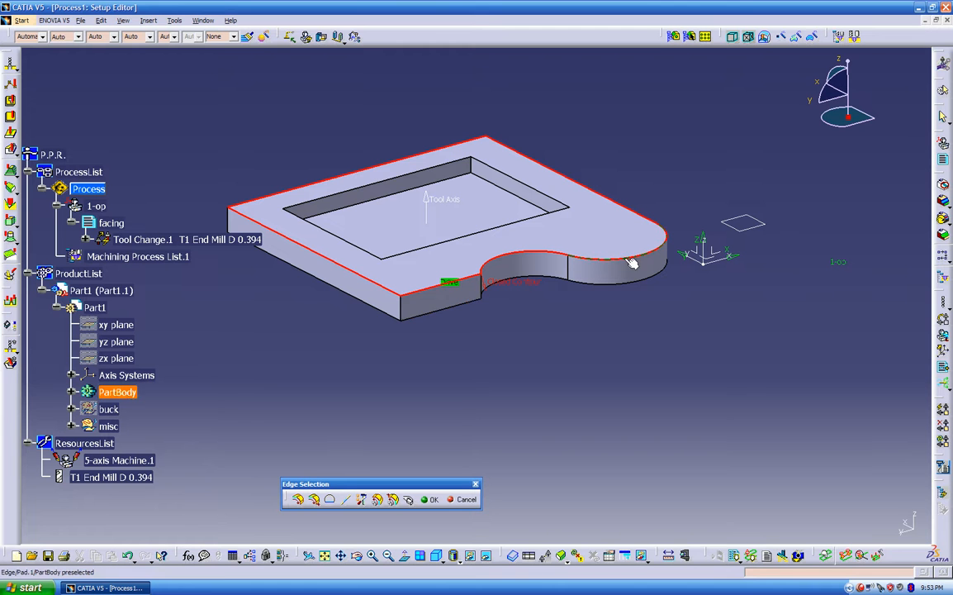
middle_drag(499, 318, 469, 302)
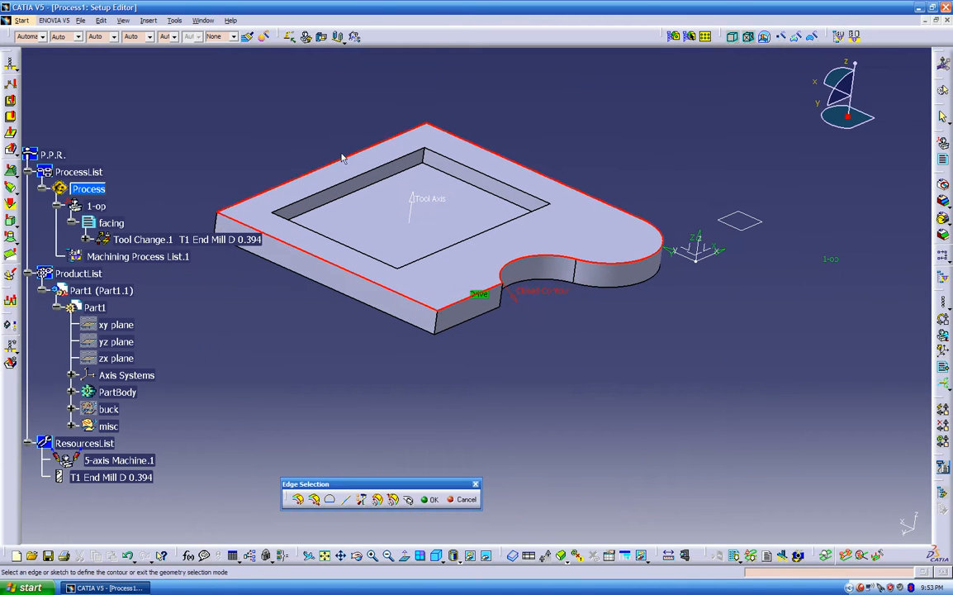
double_click(540, 391)
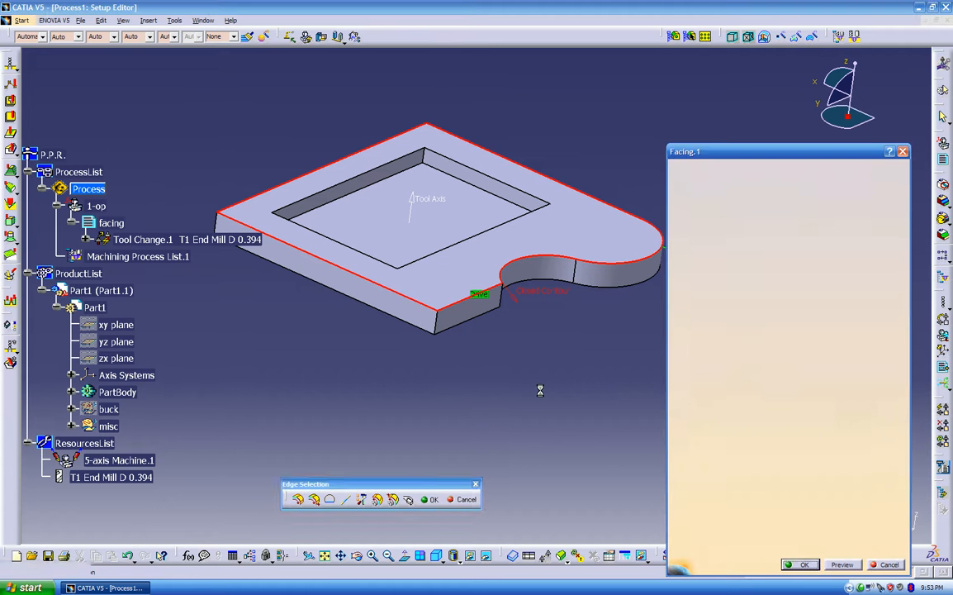
- Select the part's top face as the bottom of the facing operation
middle_drag(540, 390, 496, 326)
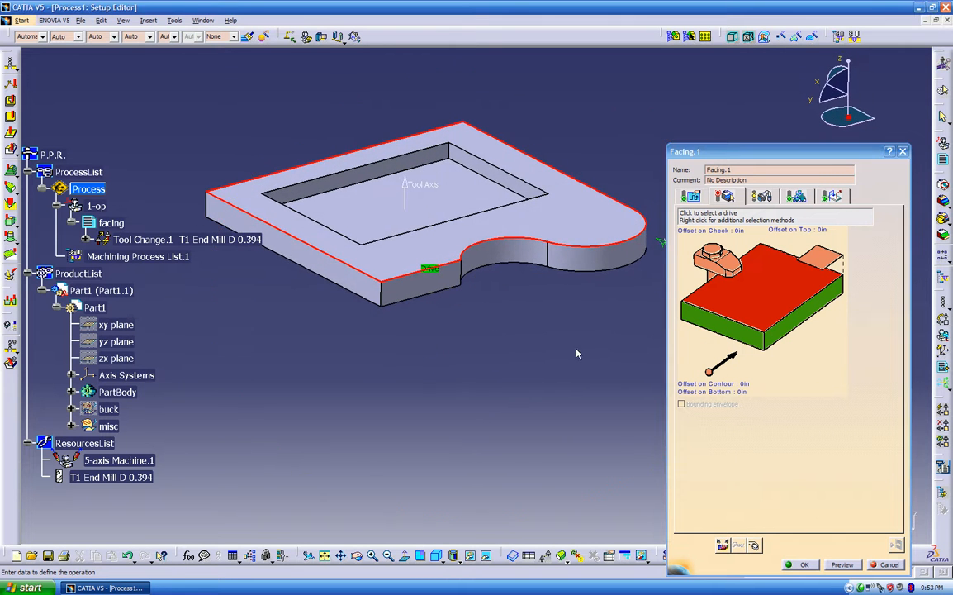
click(760, 290)
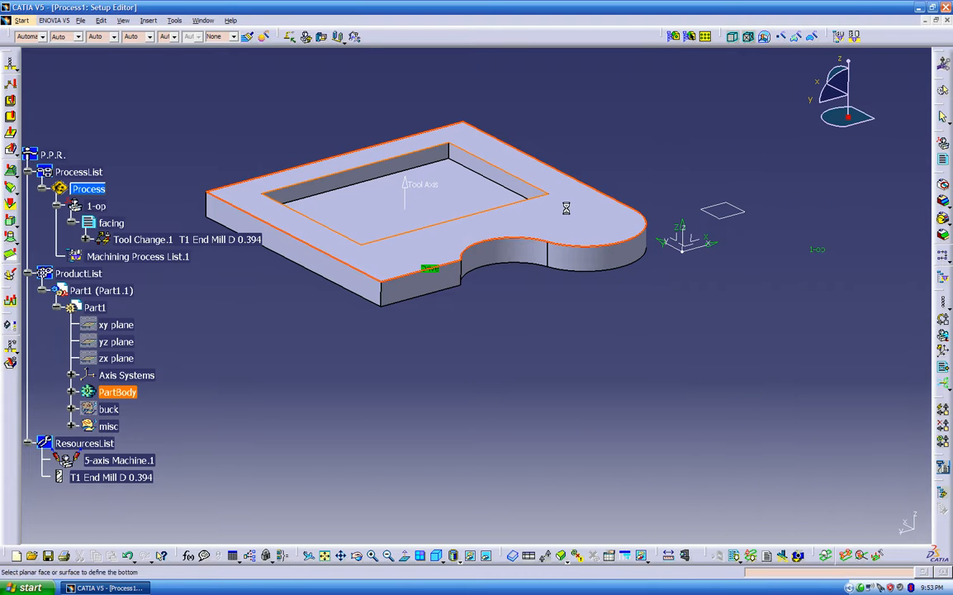
click(570, 212)
middle_drag(530, 327, 533, 278)
middle_drag(473, 294, 582, 395)
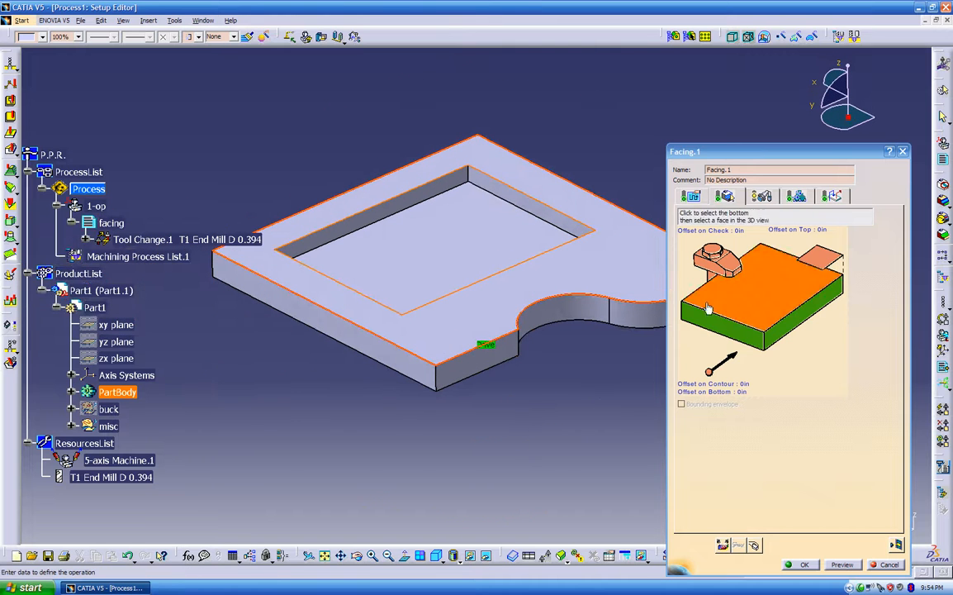
- Set the facing tool path style to Back and forth after trying the One way style
click(694, 196)
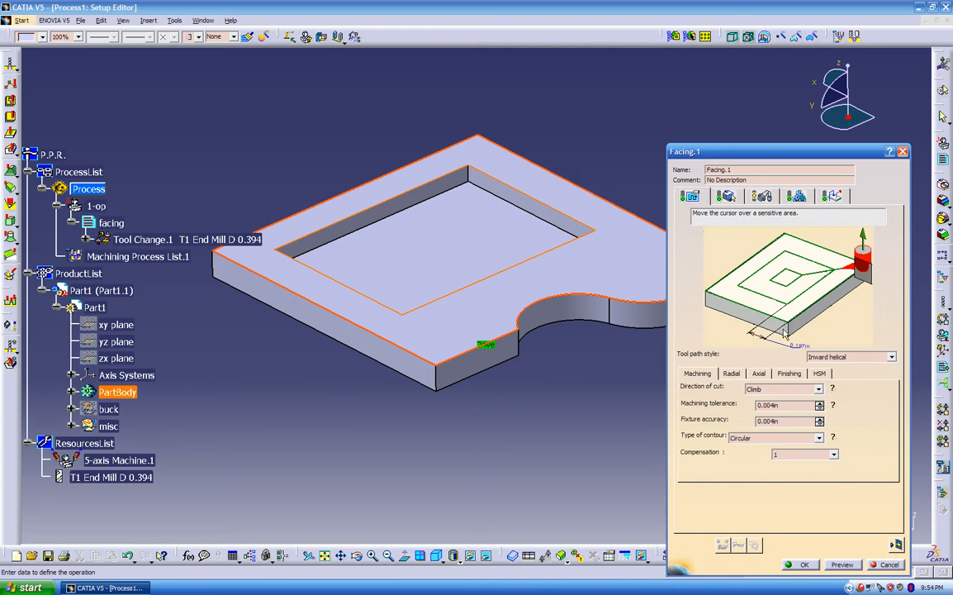
click(841, 358)
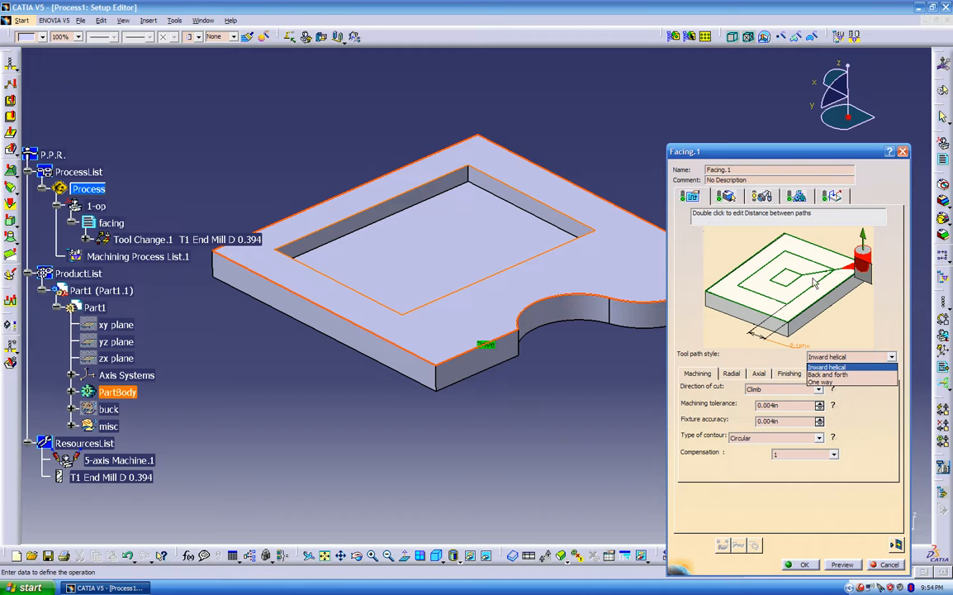
click(852, 375)
click(851, 357)
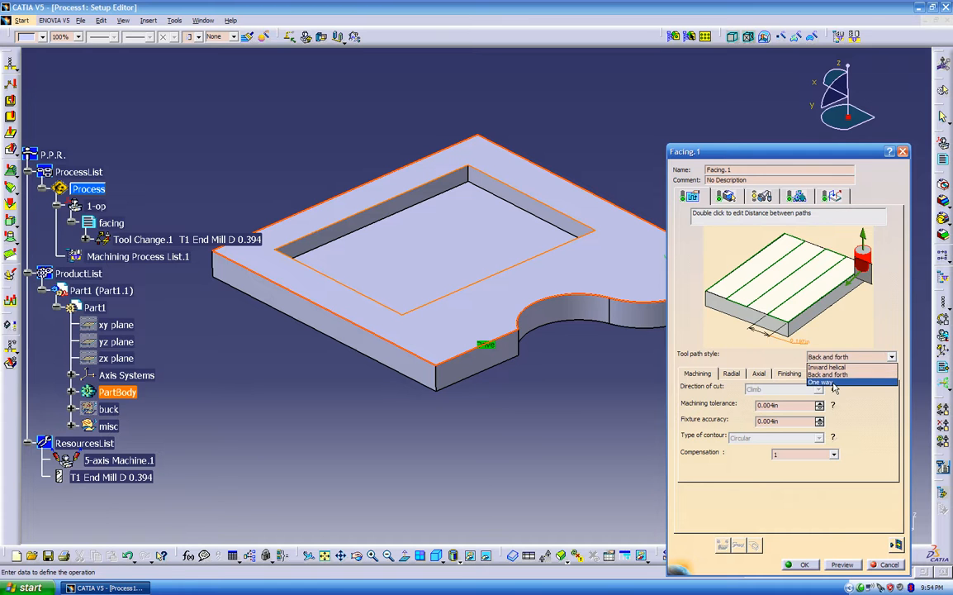
click(826, 386)
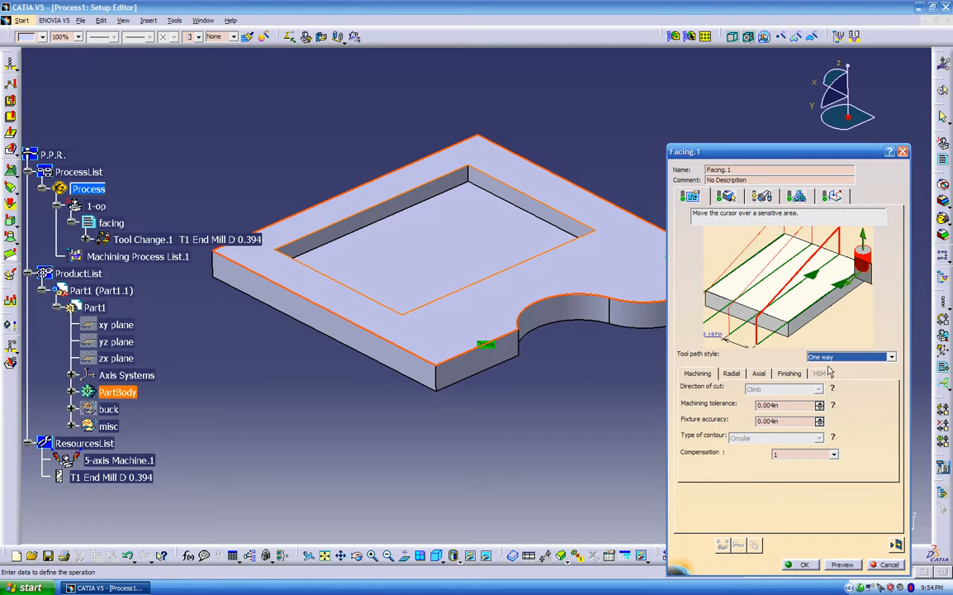
click(834, 357)
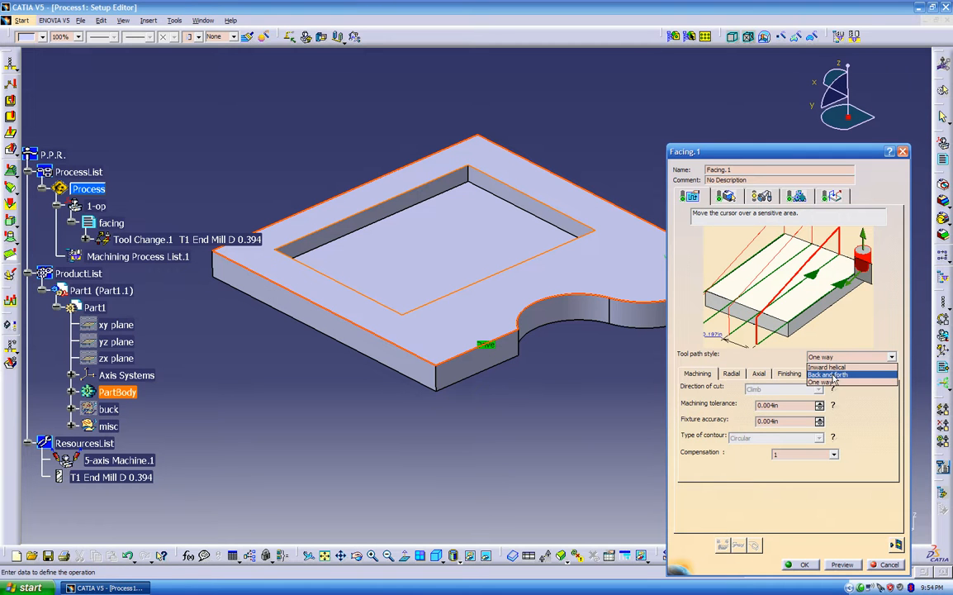
click(830, 375)
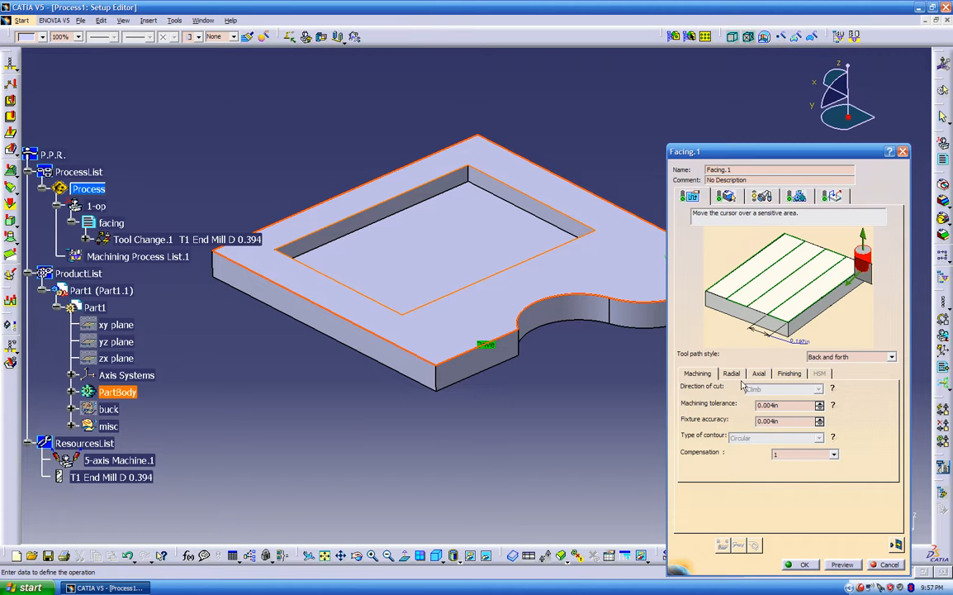
- Review the radial and axial strategy settings, and try the Finish bottom only finishing mode before restoring No finish pass
click(731, 374)
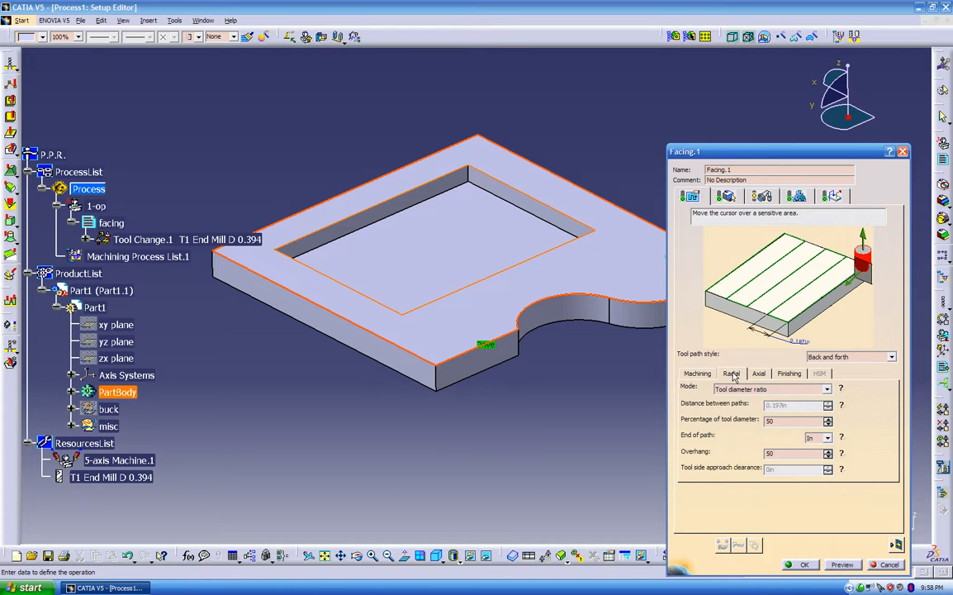
click(758, 374)
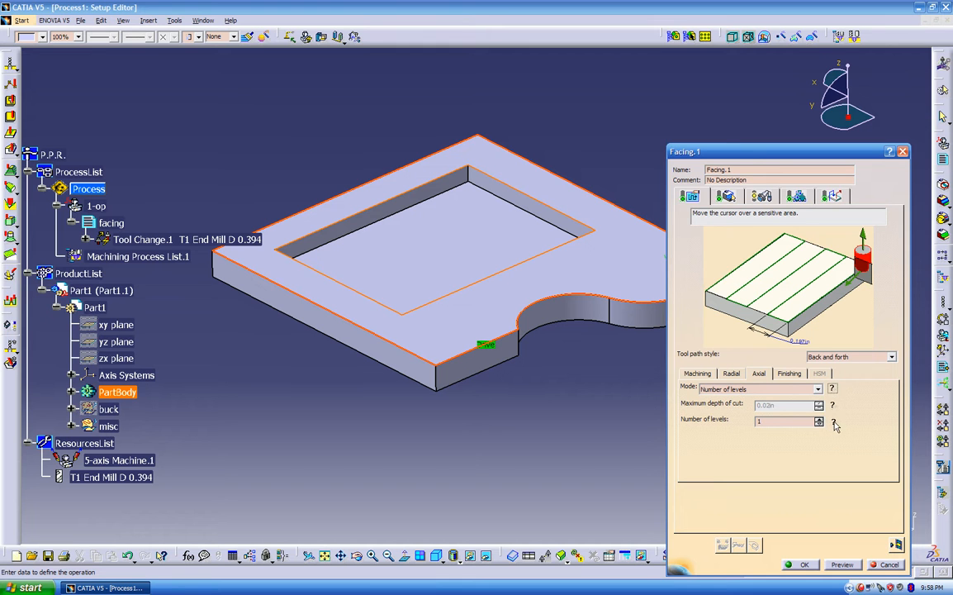
mouse_move(835, 423)
click(792, 374)
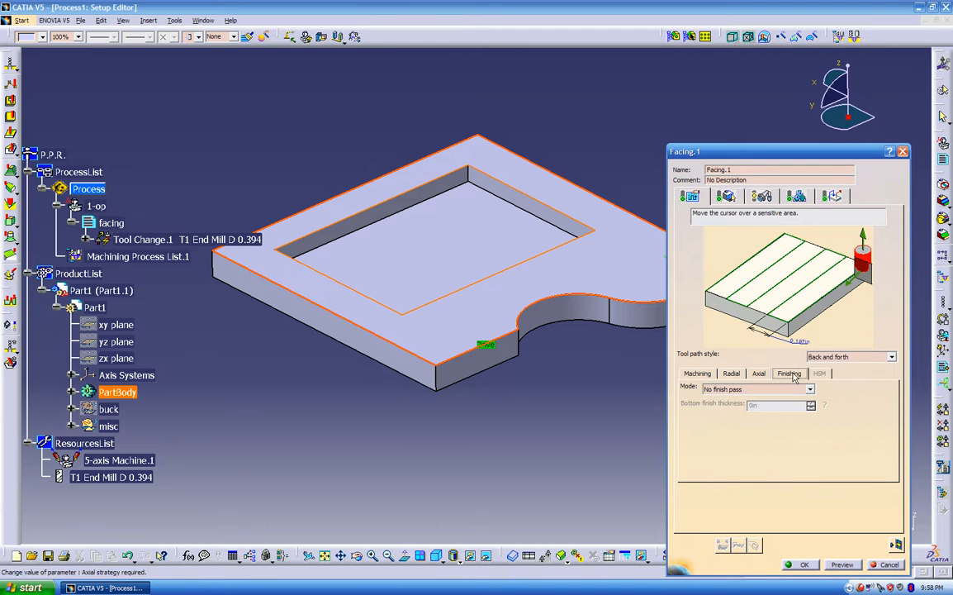
click(736, 389)
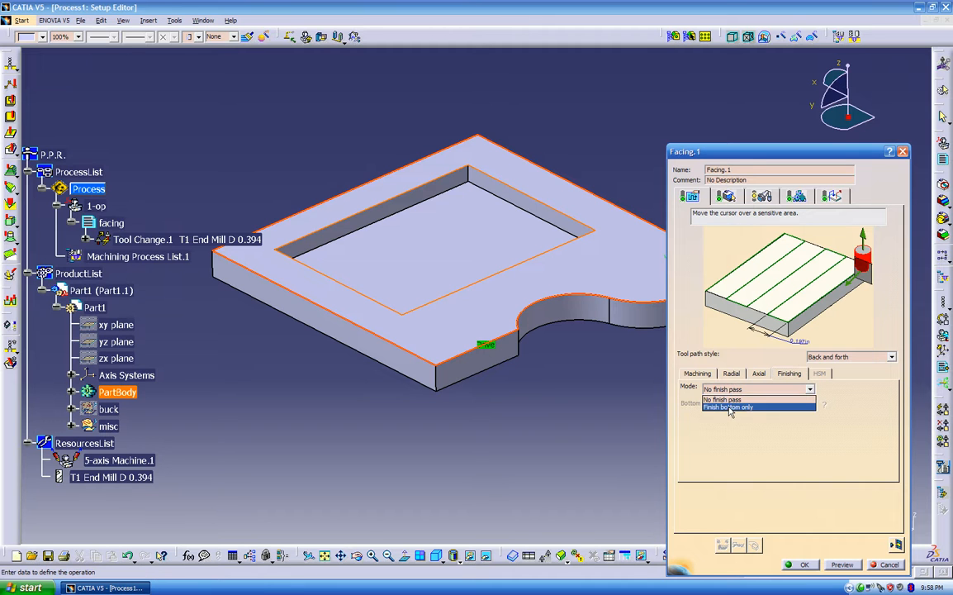
click(730, 406)
click(726, 390)
click(726, 387)
mouse_move(824, 407)
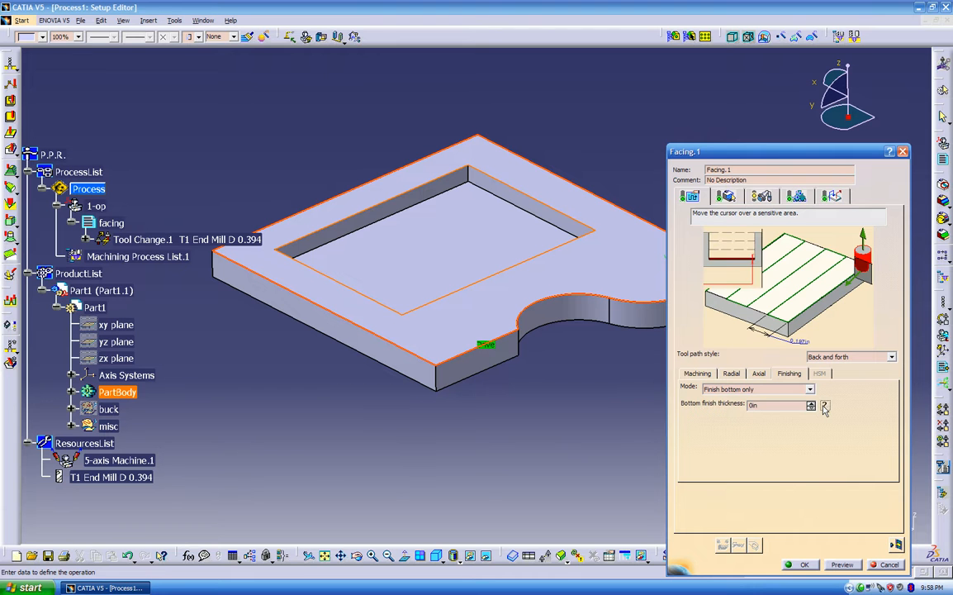
click(764, 389)
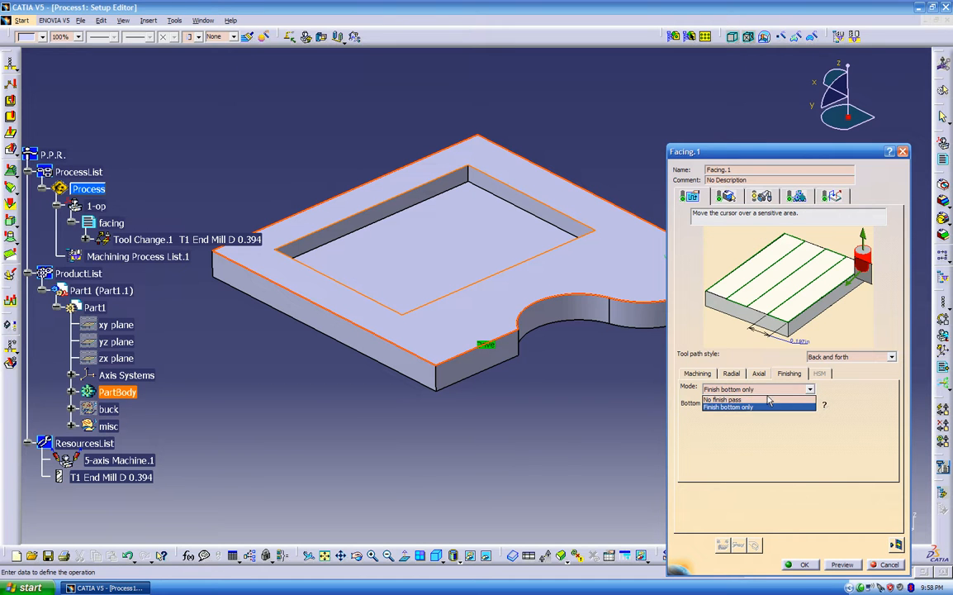
click(765, 401)
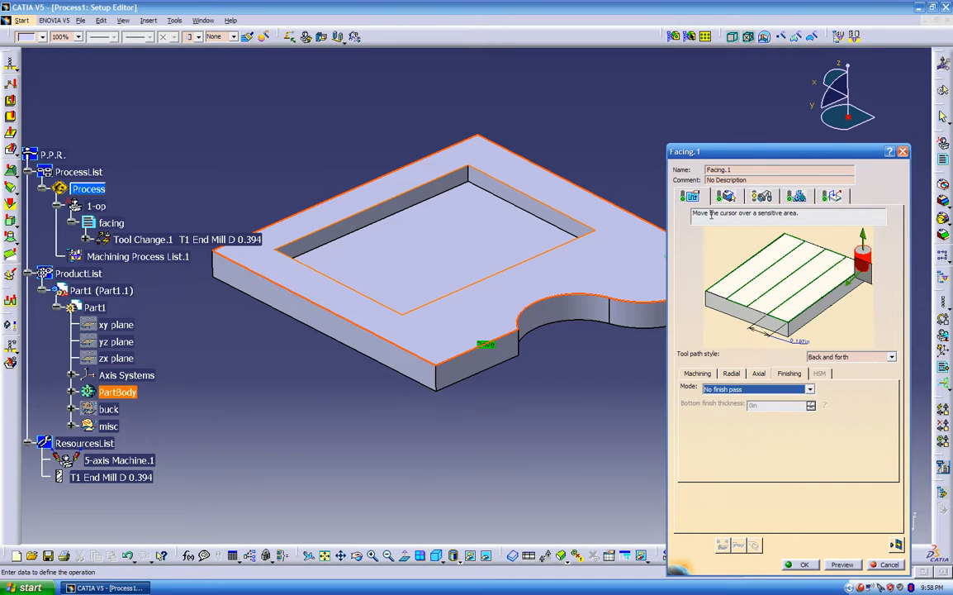
- Change the facing operation's tool to a face mill, keeping its default outside diameter
click(726, 196)
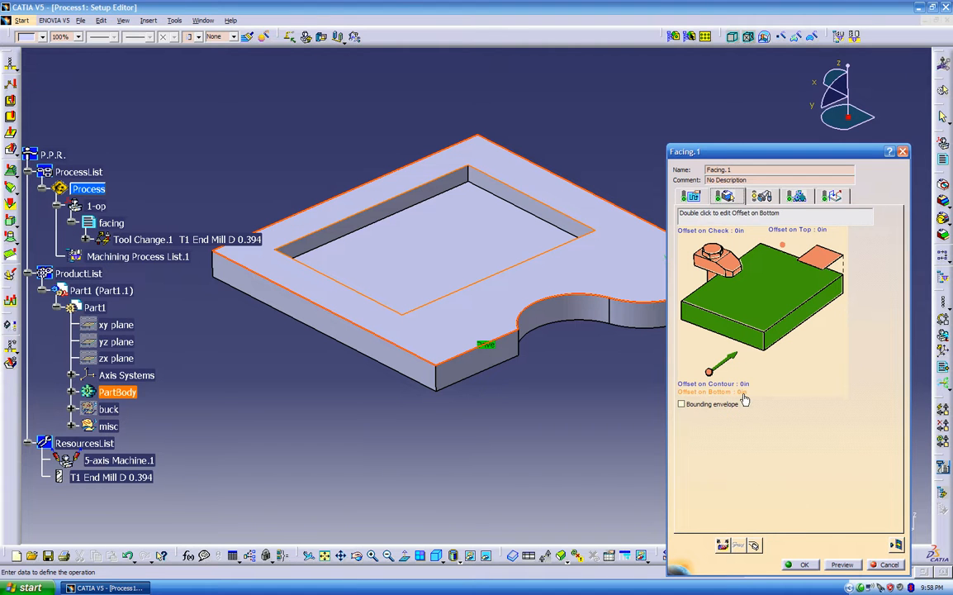
click(761, 196)
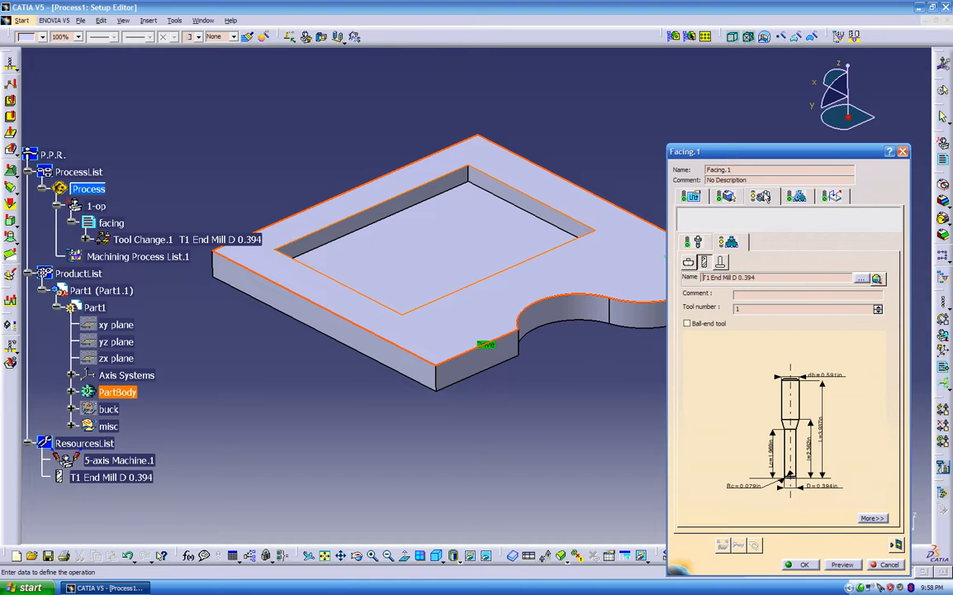
click(689, 262)
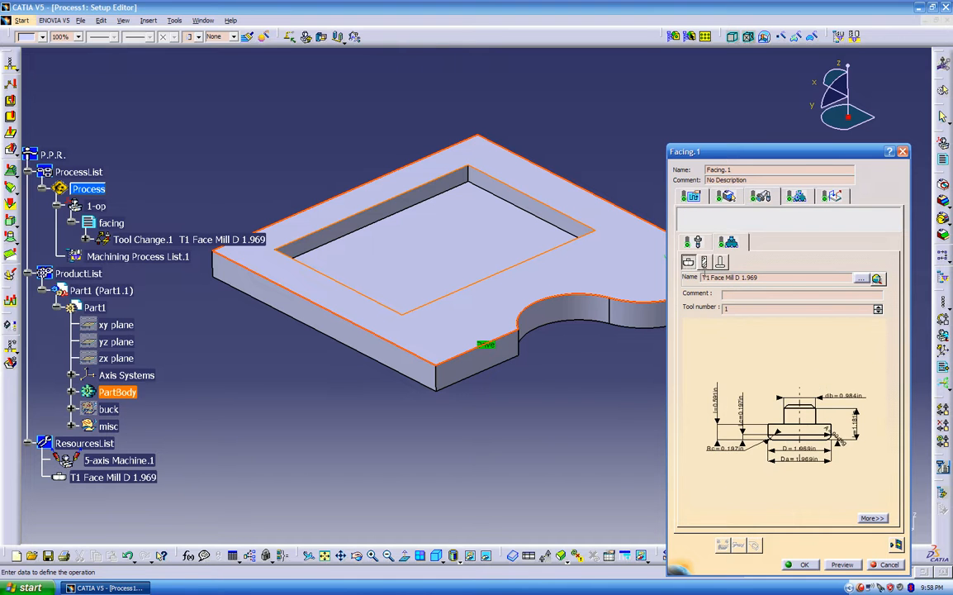
double_click(805, 460)
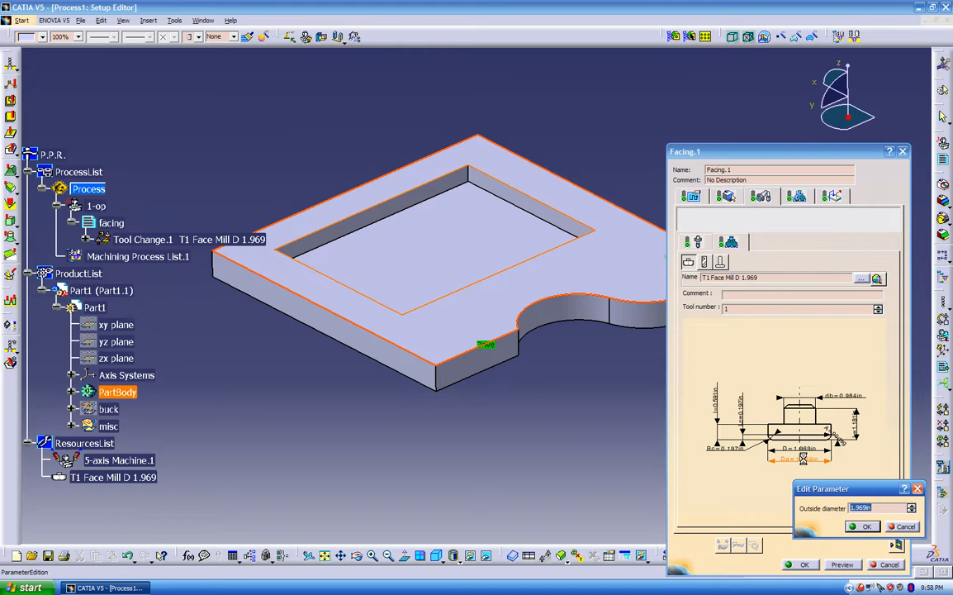
click(900, 526)
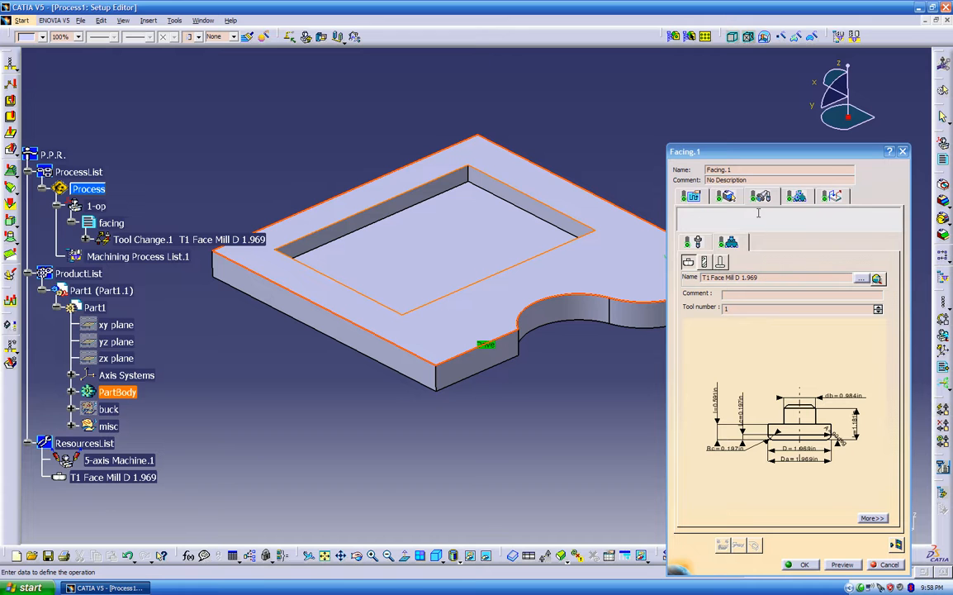
- Turn off automatic computation of feedrate and spindle speed, and set the machining spindle speed to 3500 turns per minute
click(795, 196)
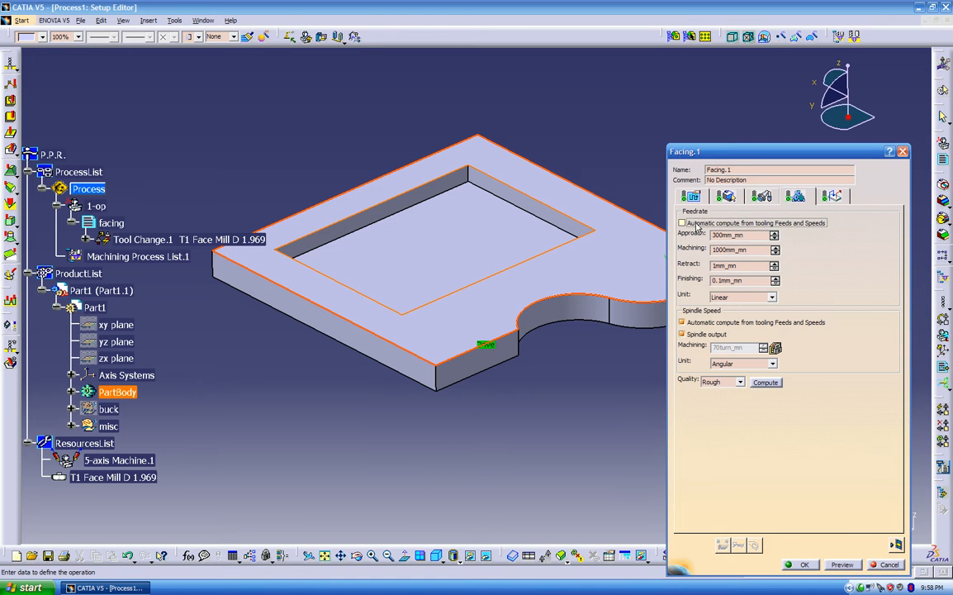
click(682, 322)
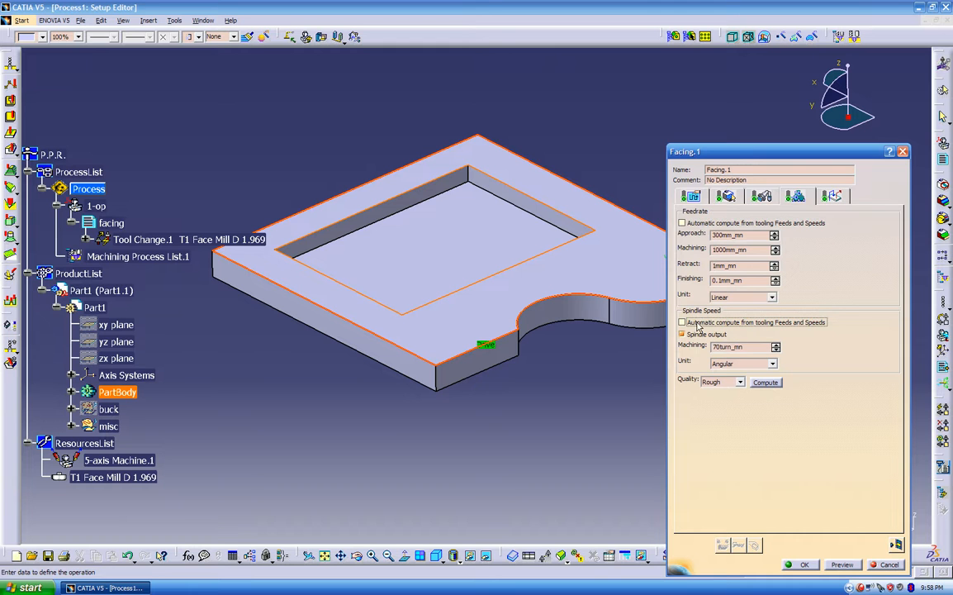
double_click(751, 347)
text(3500)
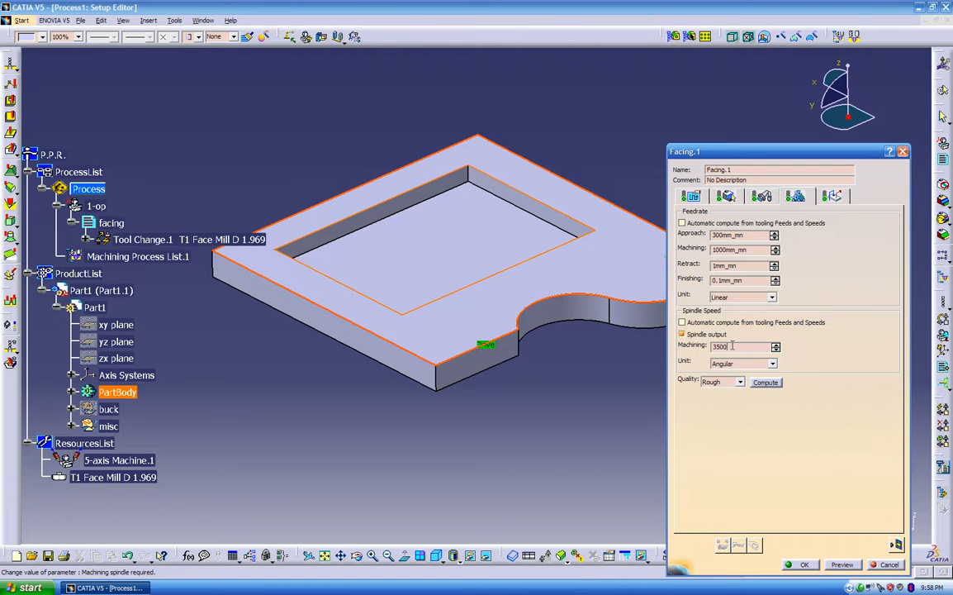
- Set the approach, machining, retract and finishing feedrates to 50, 80, 300 and 100 mm per minute, and the quality to Finish
drag(753, 235, 612, 233)
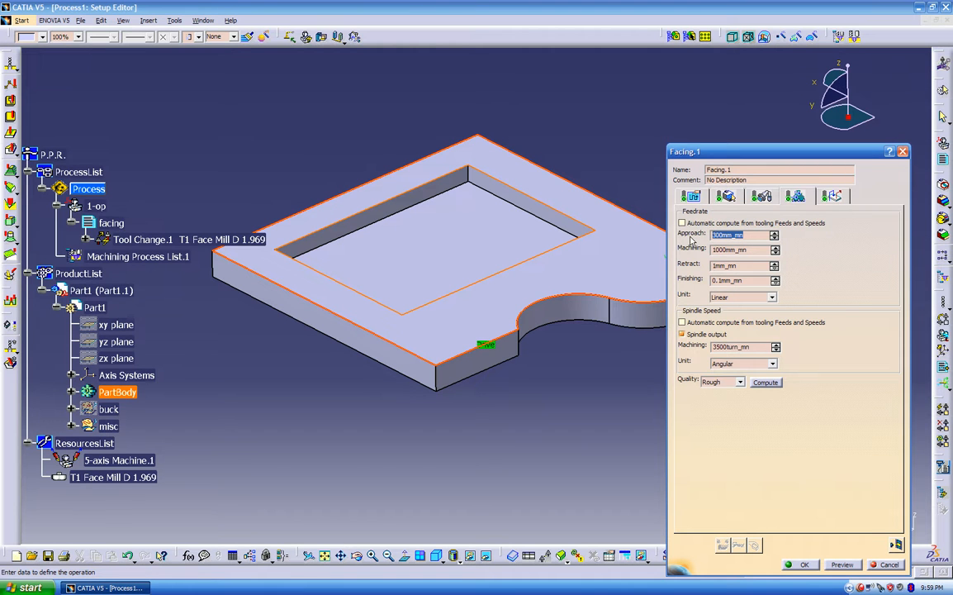
text(50)
key(Tab)
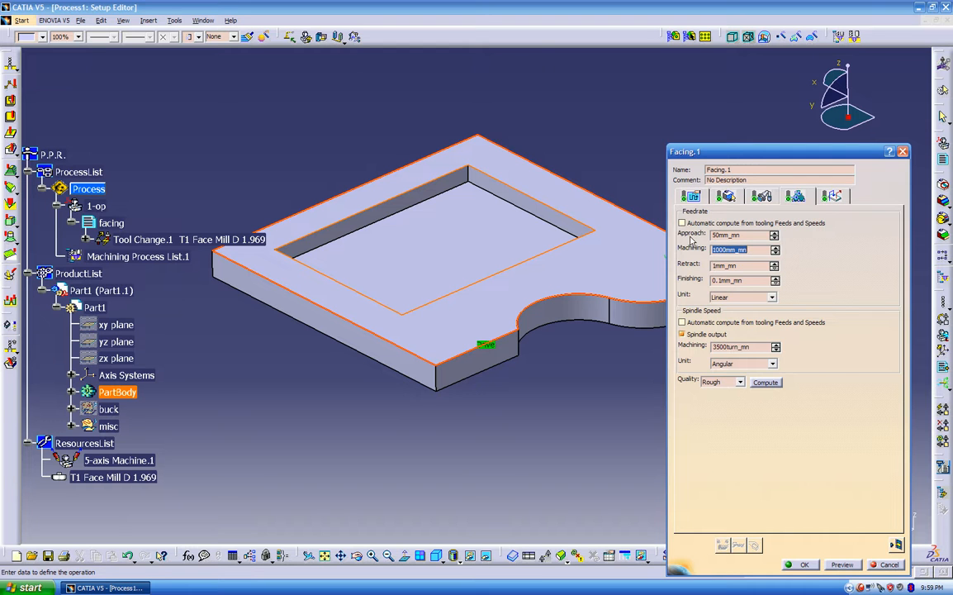
text(80)
key(Tab)
text(1)
key(Tab)
text(3)
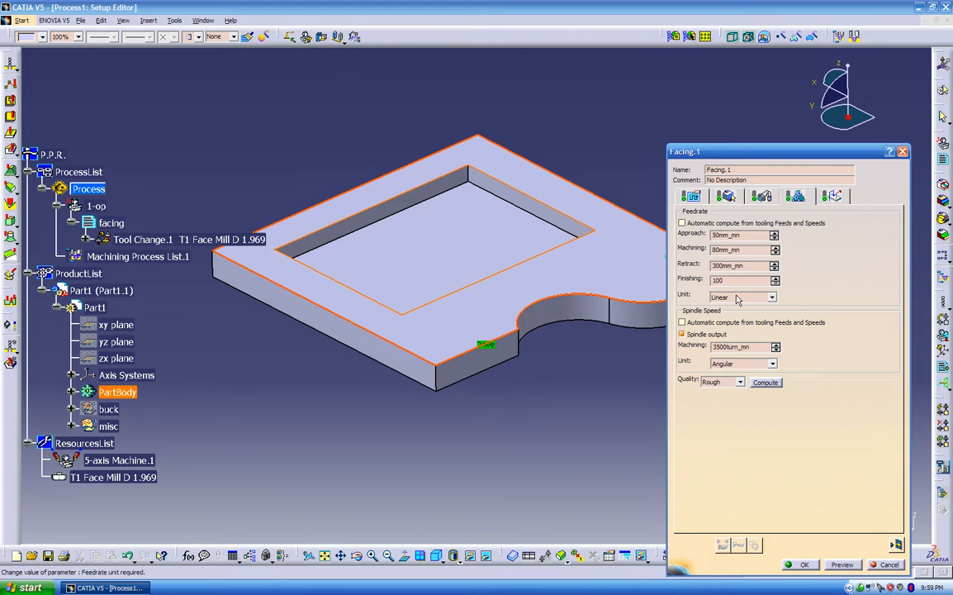
click(732, 380)
click(721, 397)
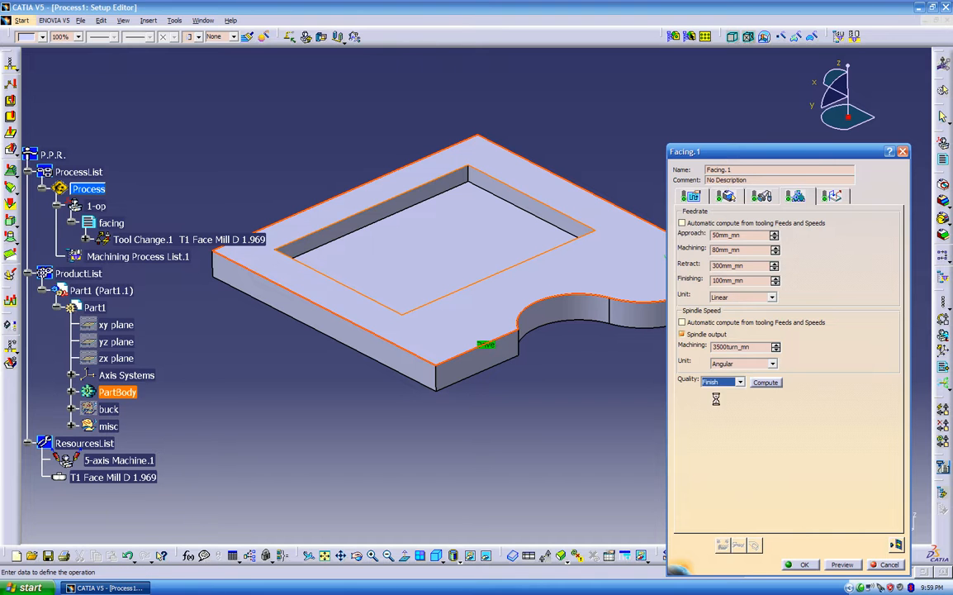
- Try the Horizontal horizontal axial, Axial, Ramping and None modes for the approach macro
click(832, 197)
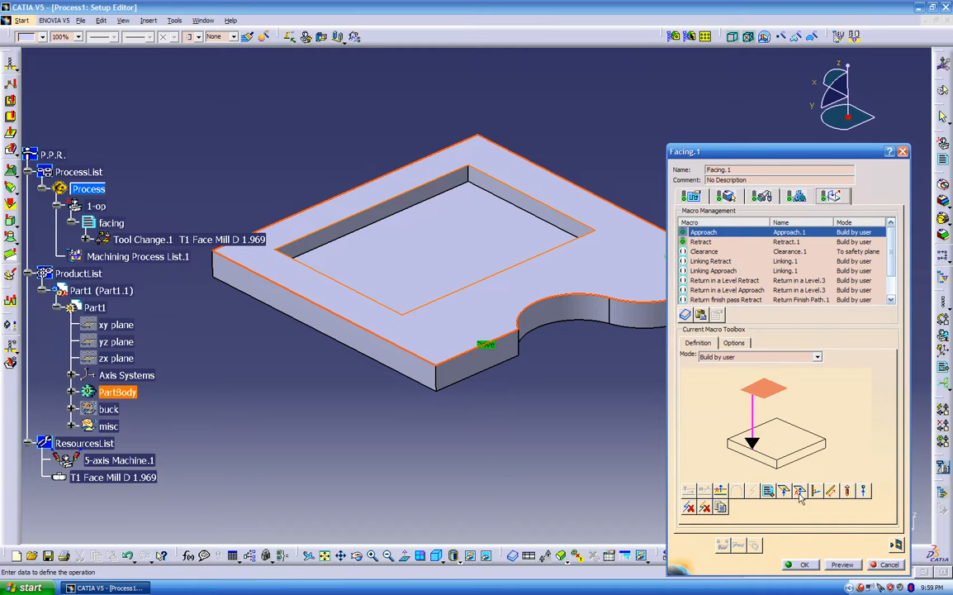
click(758, 357)
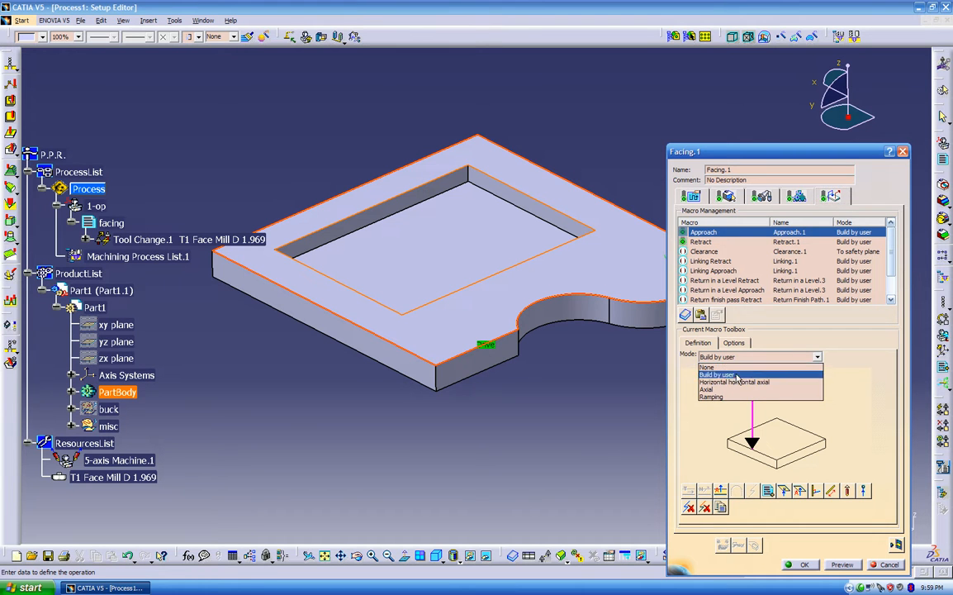
click(736, 386)
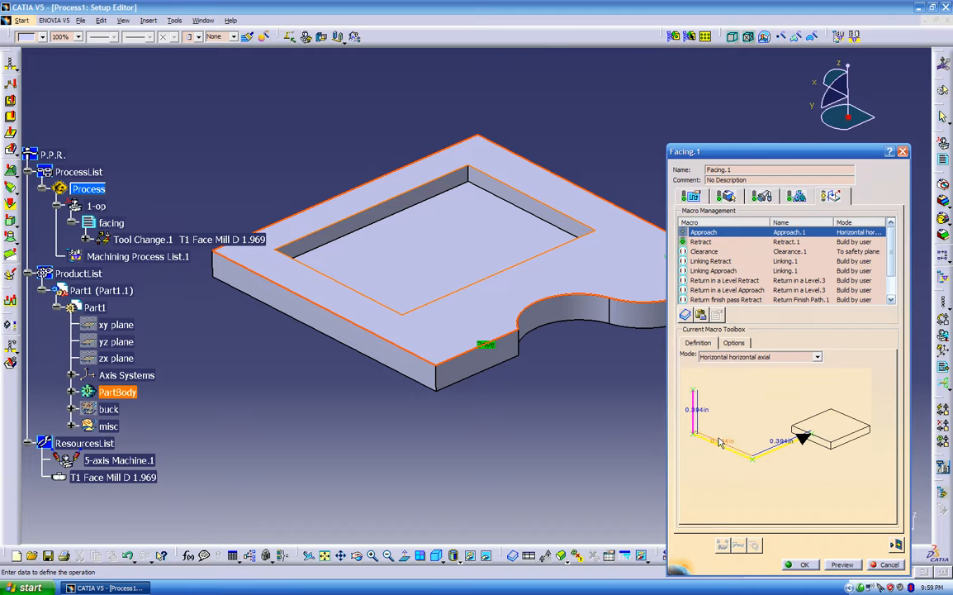
click(742, 356)
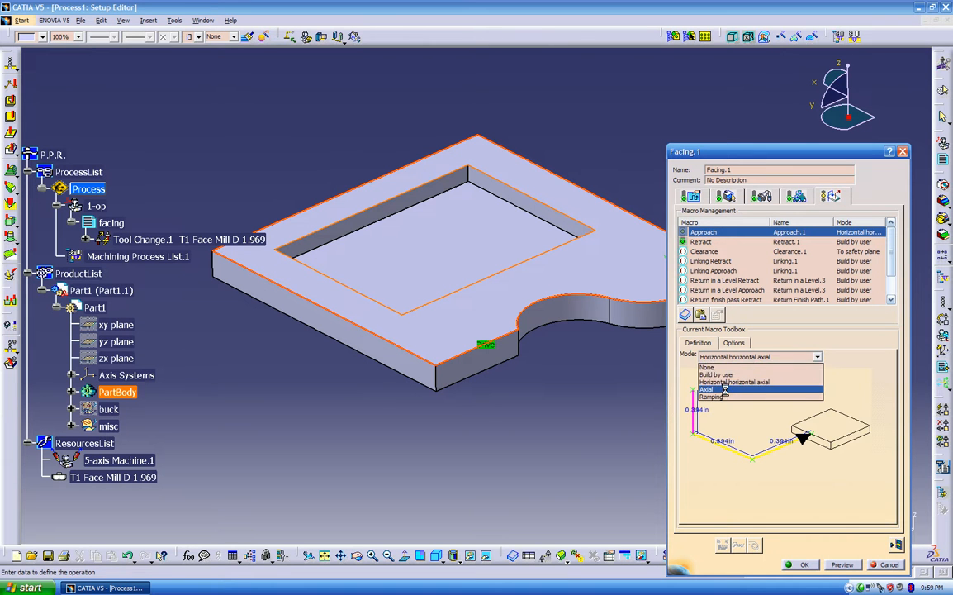
click(736, 386)
click(743, 357)
click(739, 388)
click(738, 357)
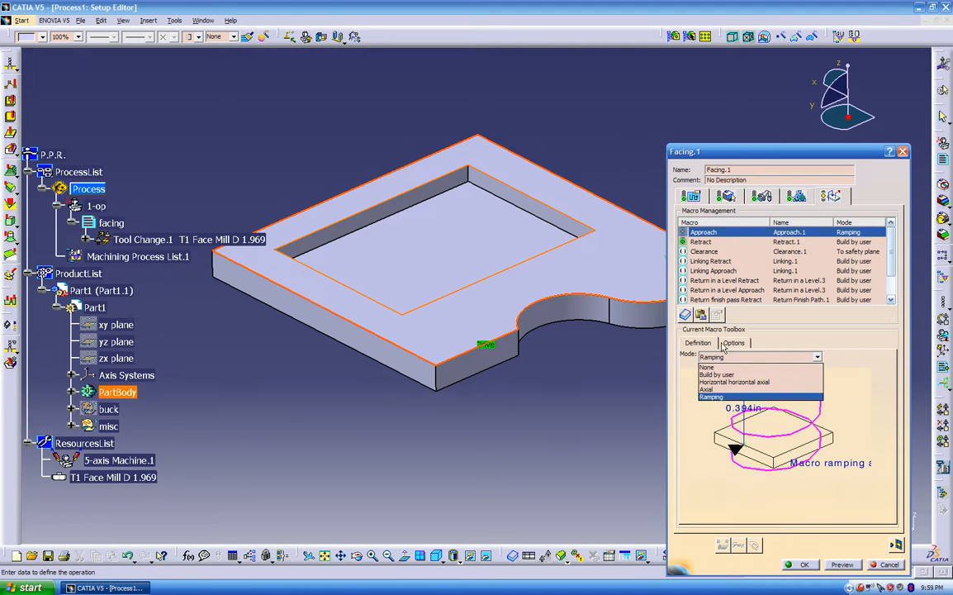
click(719, 366)
- Define the approach macro as Build by user with an axial motion to a plane, using Plane.1 above the part as the limit
click(722, 357)
click(723, 374)
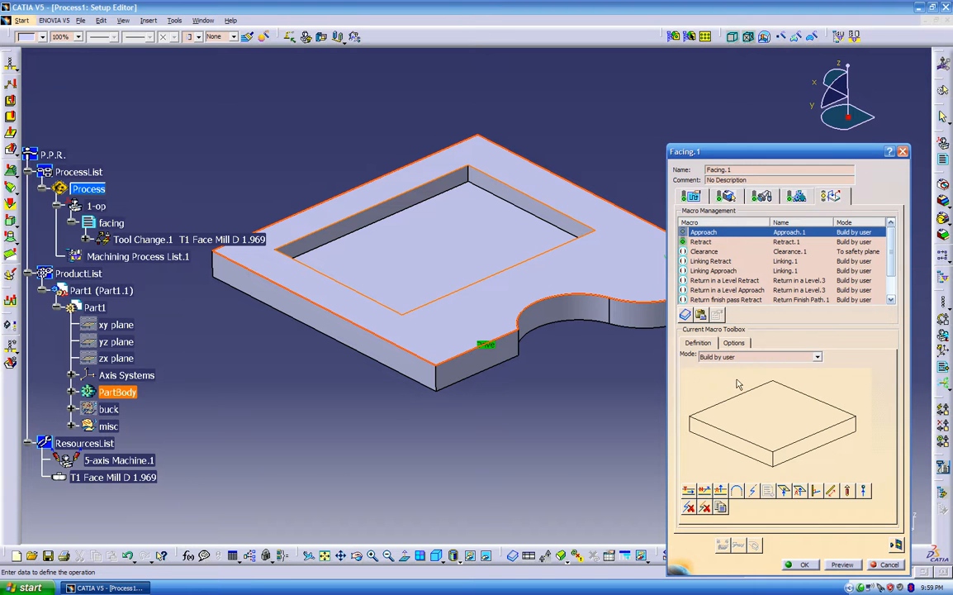
click(800, 492)
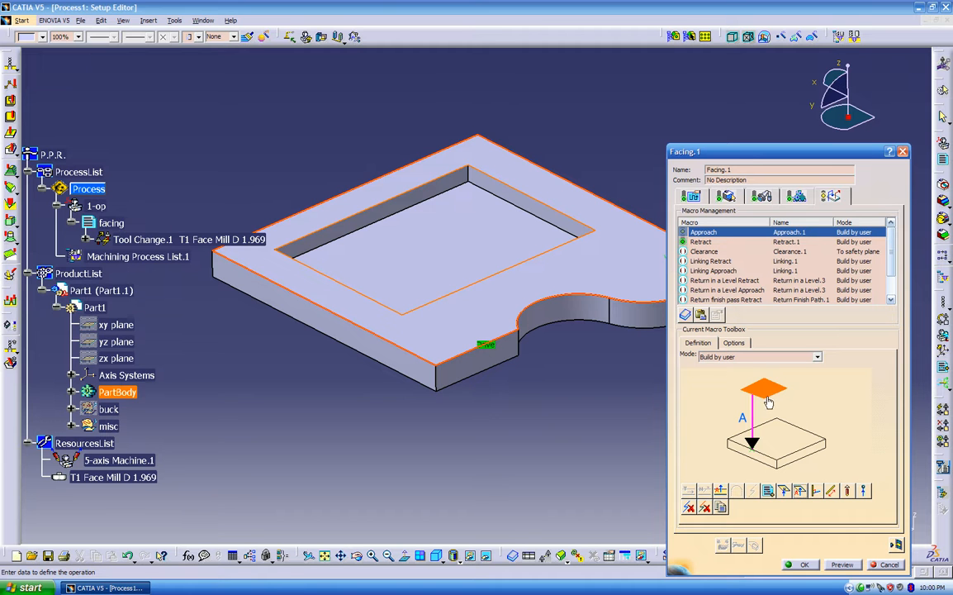
click(765, 390)
middle_drag(635, 370, 491, 366)
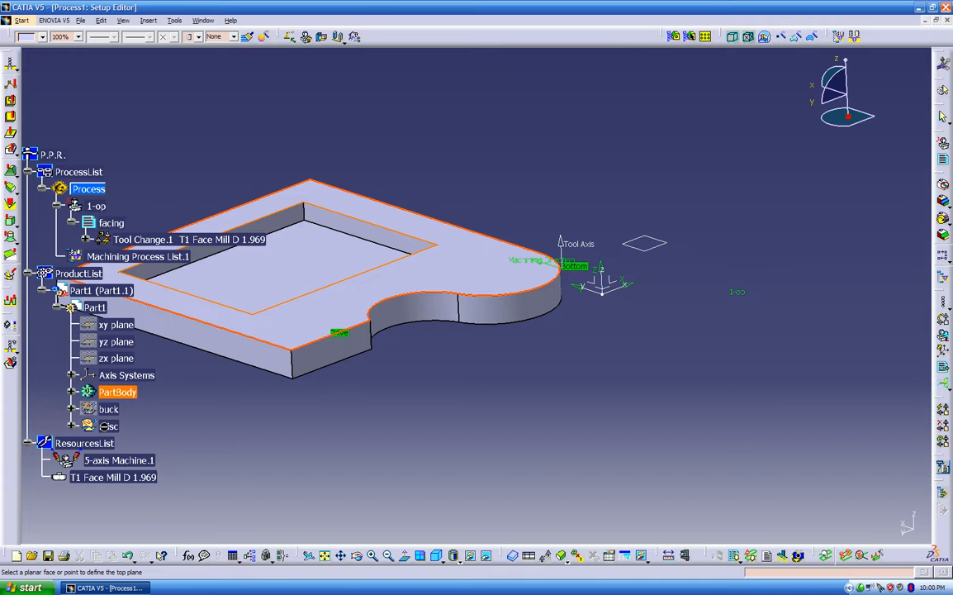
click(72, 427)
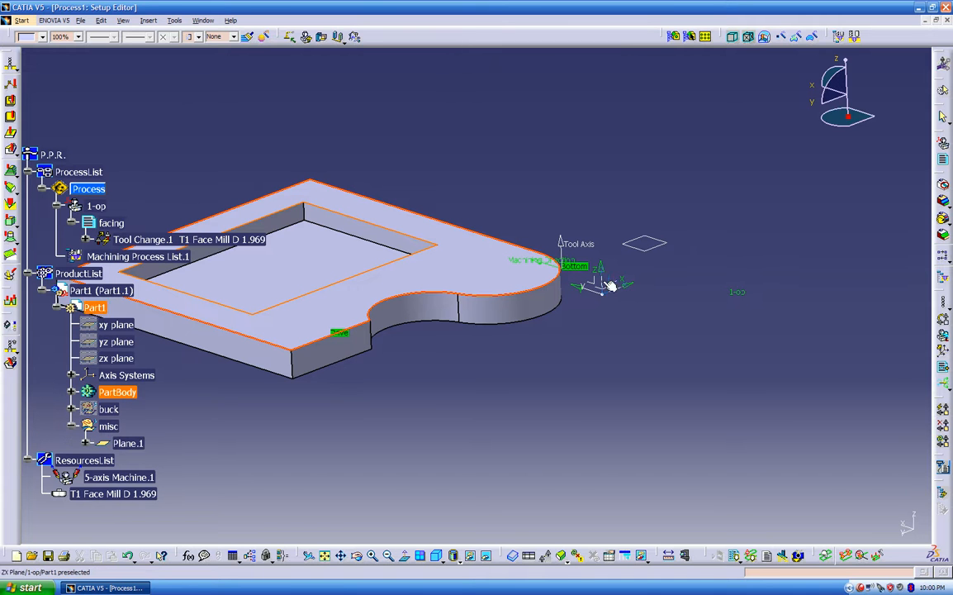
click(659, 245)
middle_drag(503, 315, 494, 258)
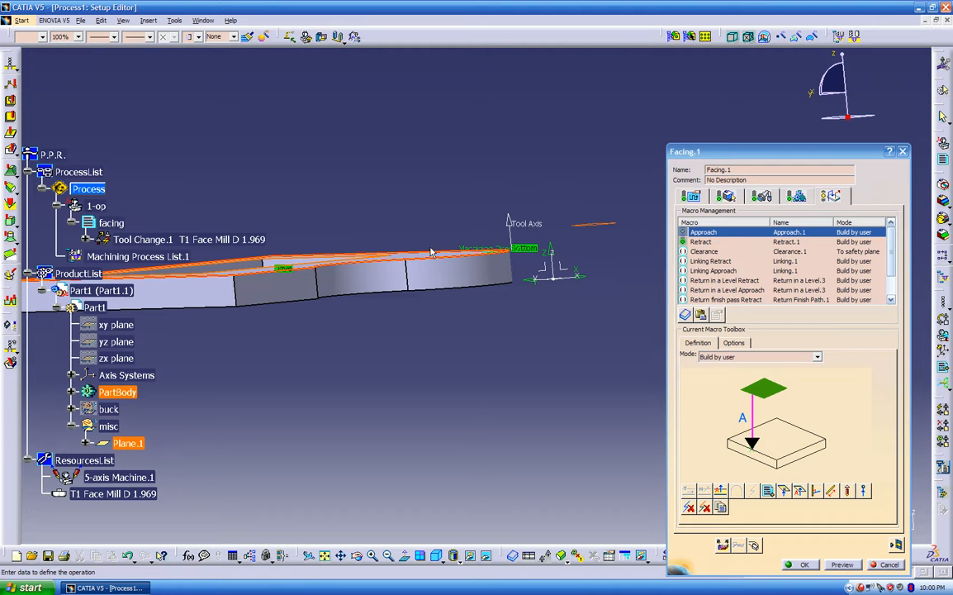
- Define the retract macro's upper limit by assigning Plane.1 above the part as its top plane
middle_drag(259, 288, 502, 438)
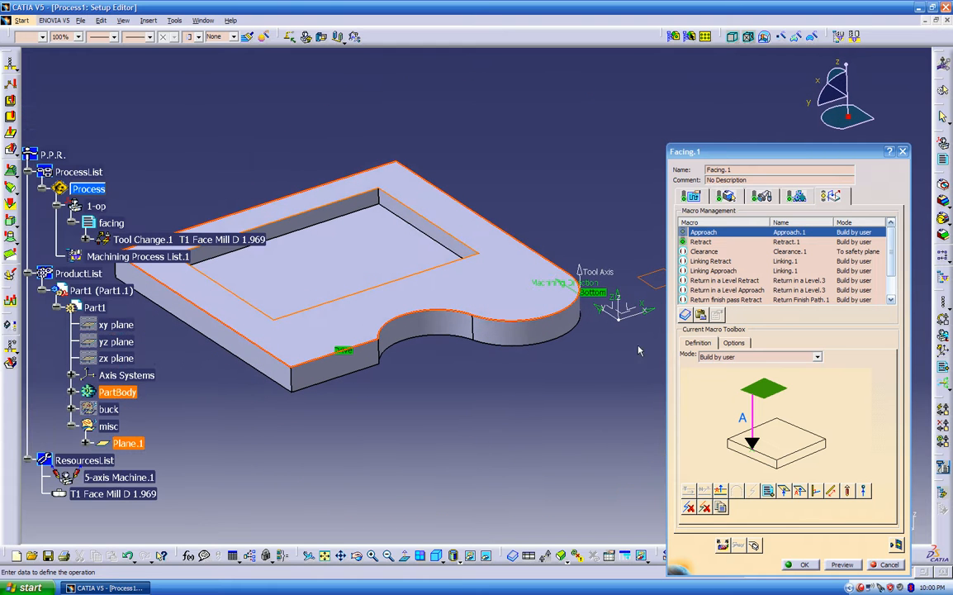
click(700, 242)
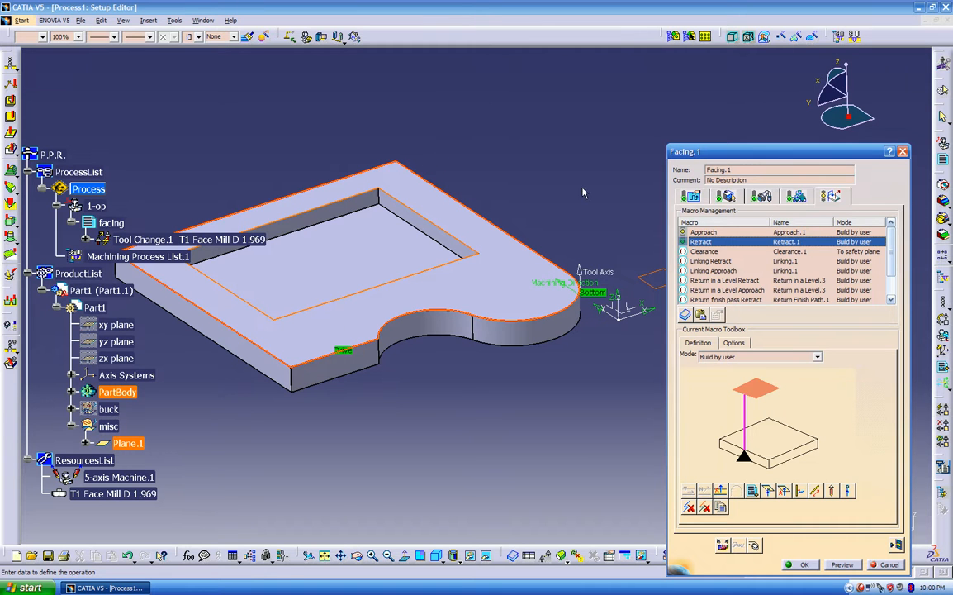
click(760, 391)
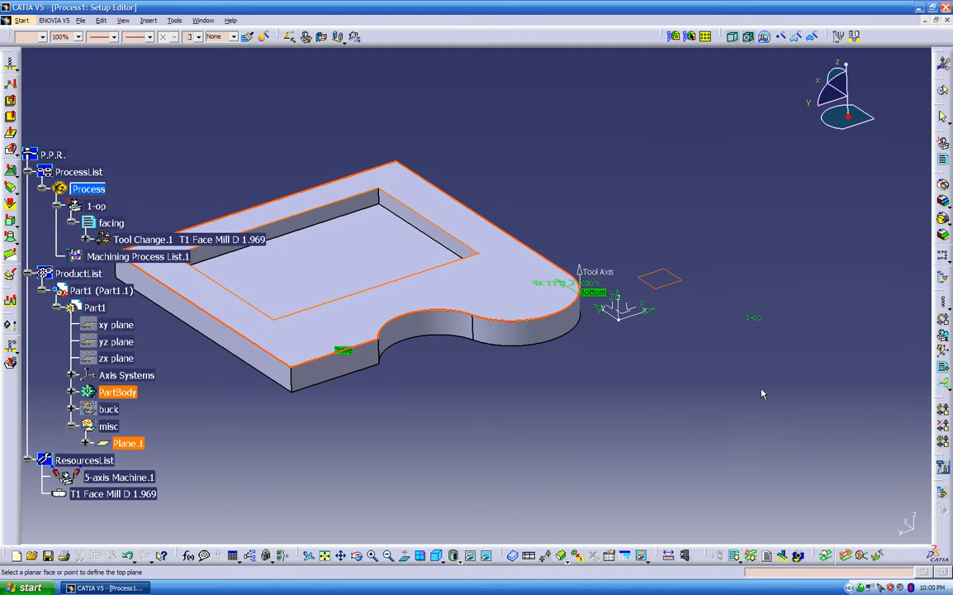
click(667, 283)
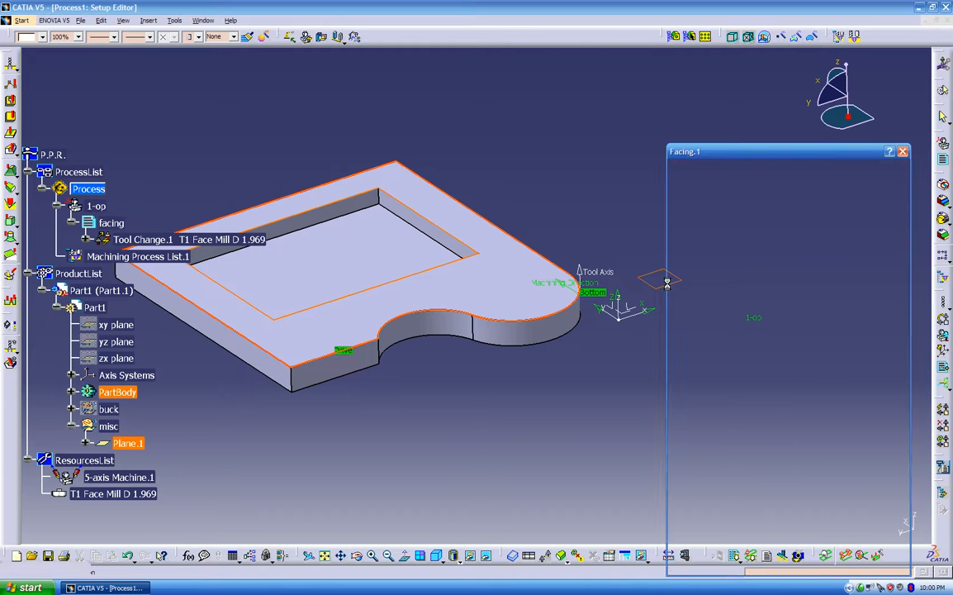
- Replay the facing tool path and examine its passes over the part from several angles
middle_drag(576, 377, 548, 350)
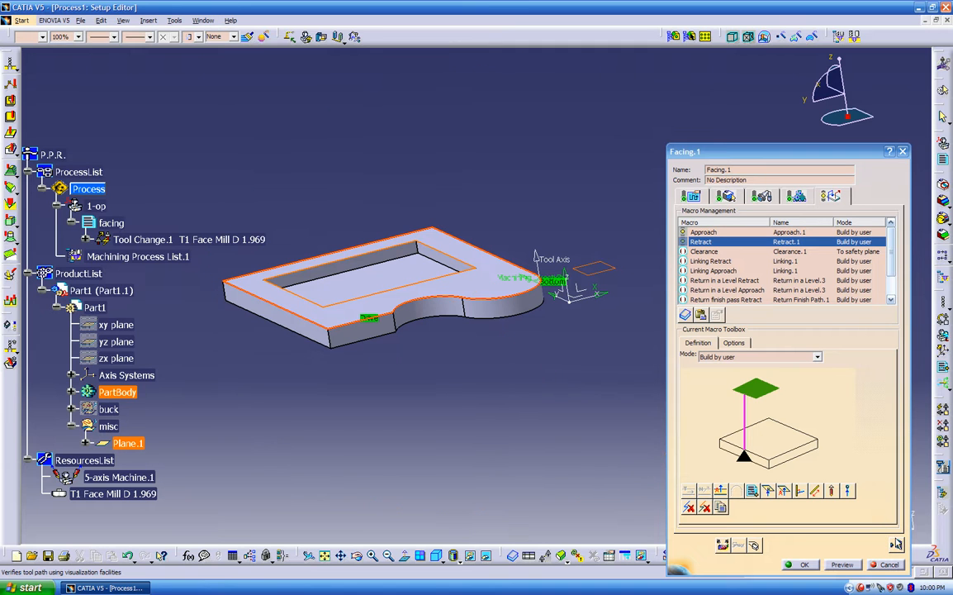
click(897, 546)
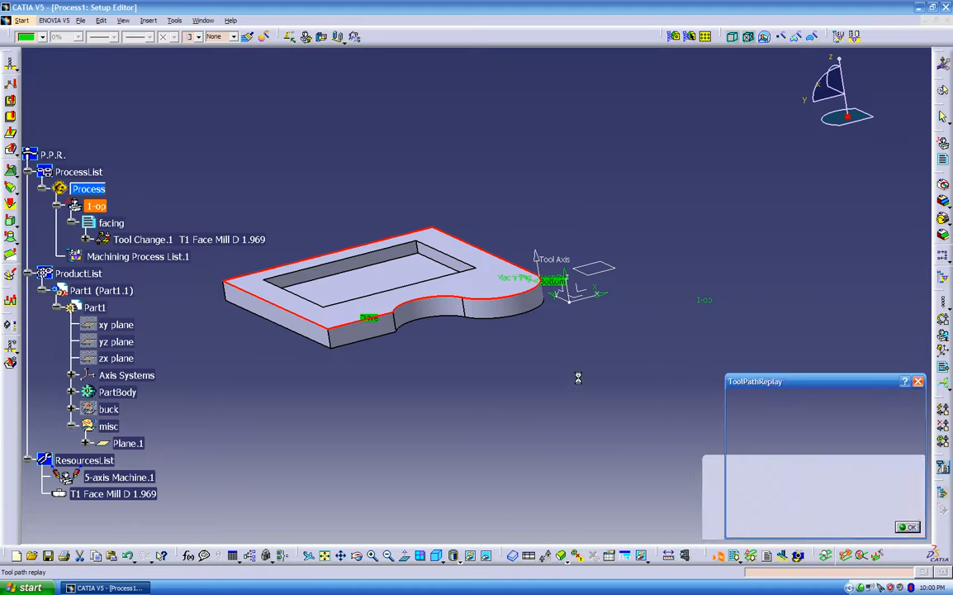
middle_drag(570, 382, 744, 219)
middle_drag(681, 327, 609, 316)
middle_drag(461, 439, 417, 398)
middle_drag(227, 366, 249, 355)
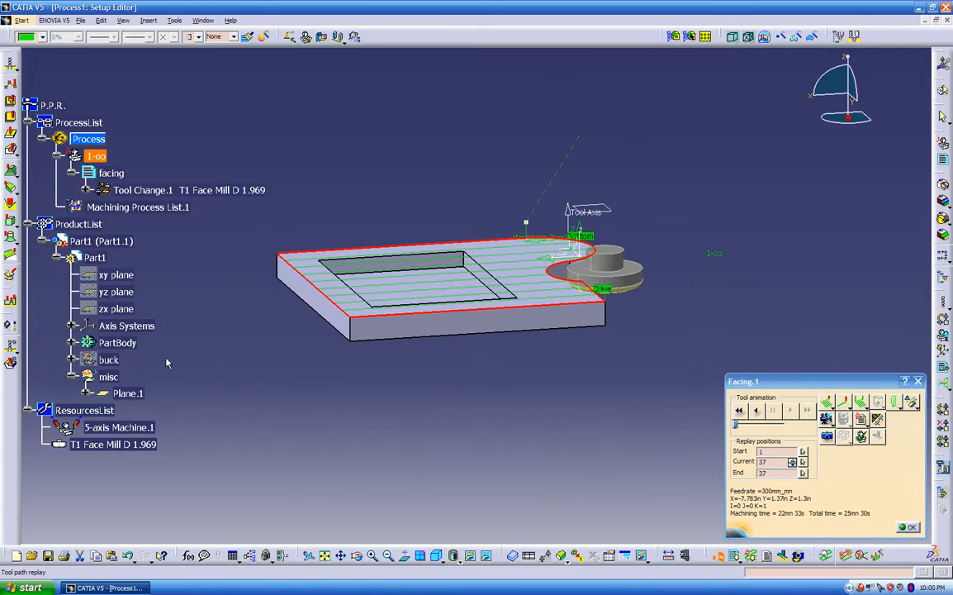
- Show the hidden buck stock around the part, compare the tool path with it, and close the replay
right_click(108, 364)
click(138, 392)
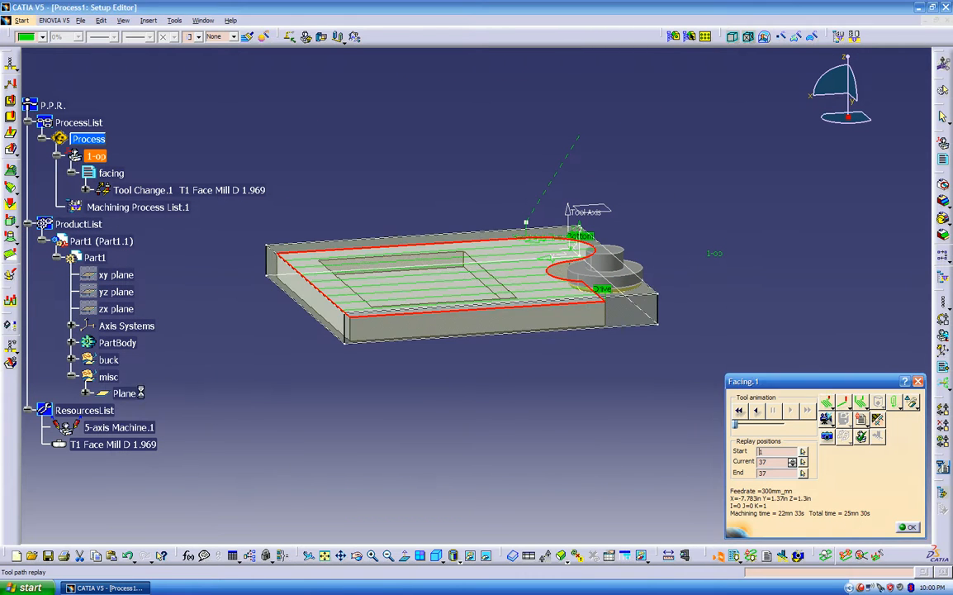
middle_drag(398, 327, 626, 364)
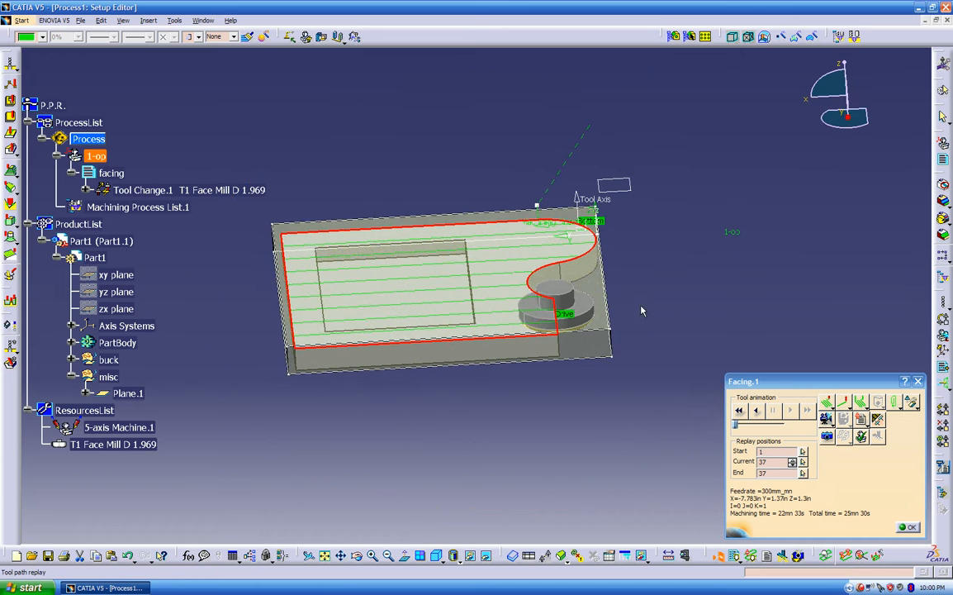
middle_drag(649, 313, 493, 388)
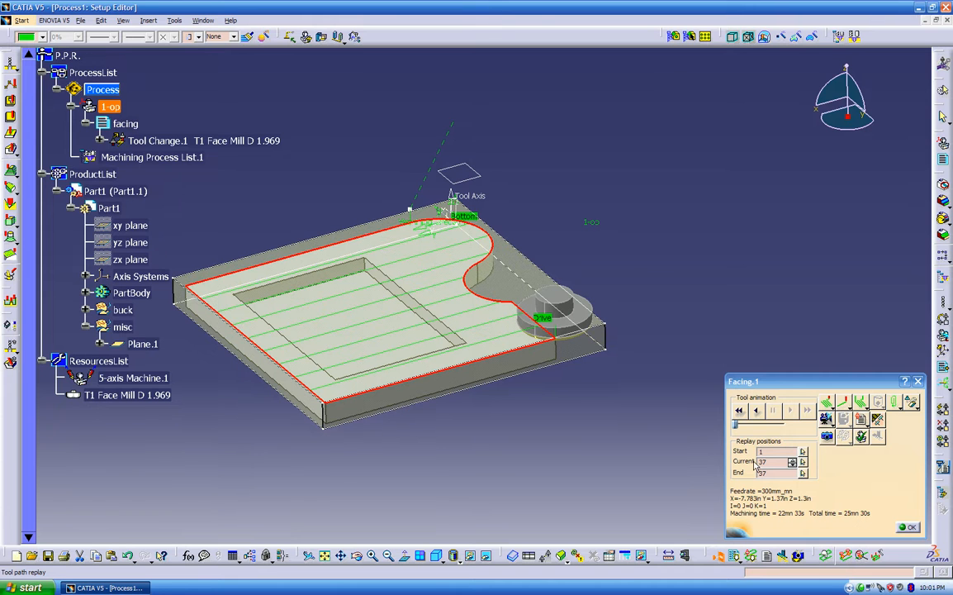
click(904, 528)
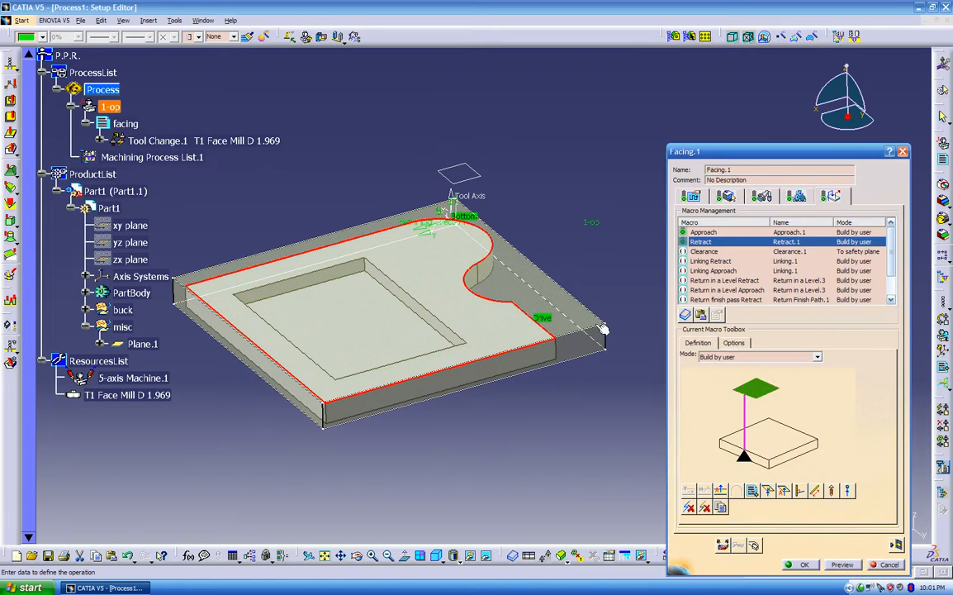
- Review the machining strategy parameters and set the radial end of path to Out
click(690, 196)
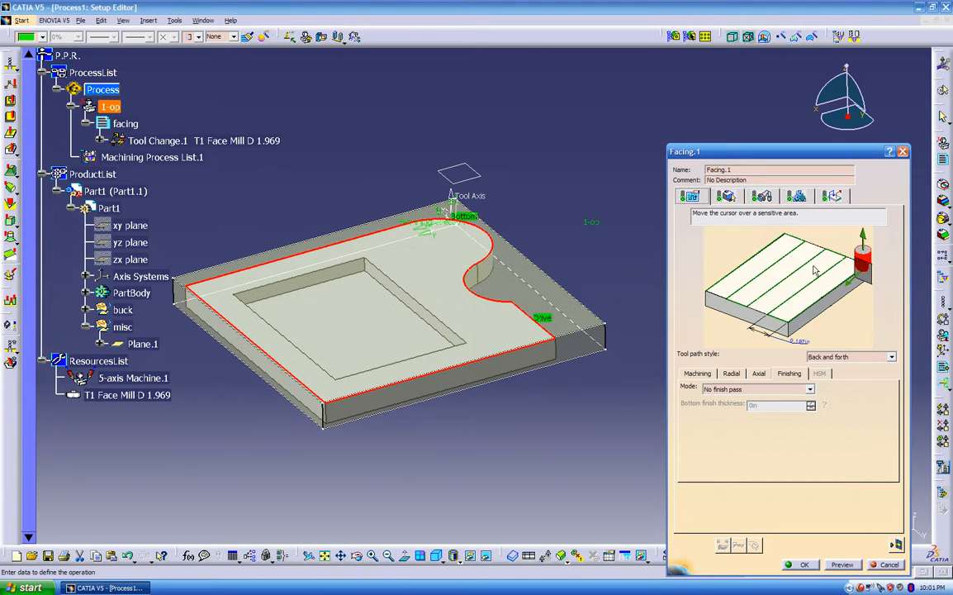
click(698, 375)
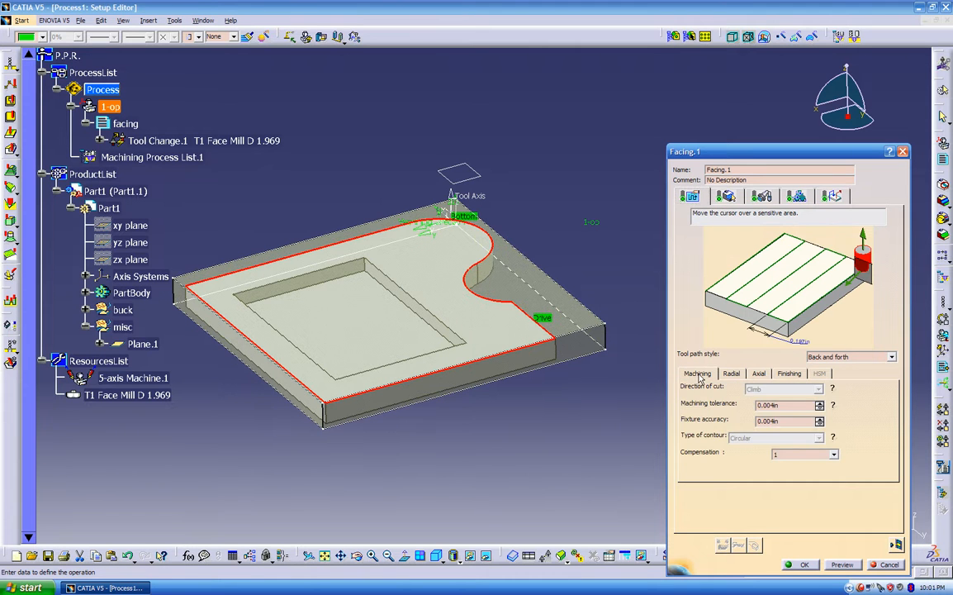
click(732, 374)
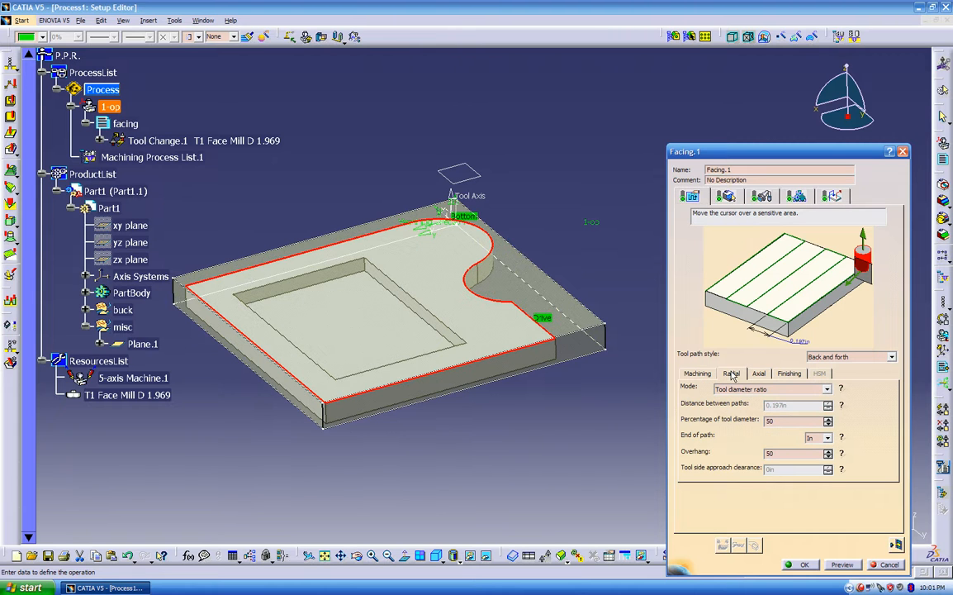
click(827, 438)
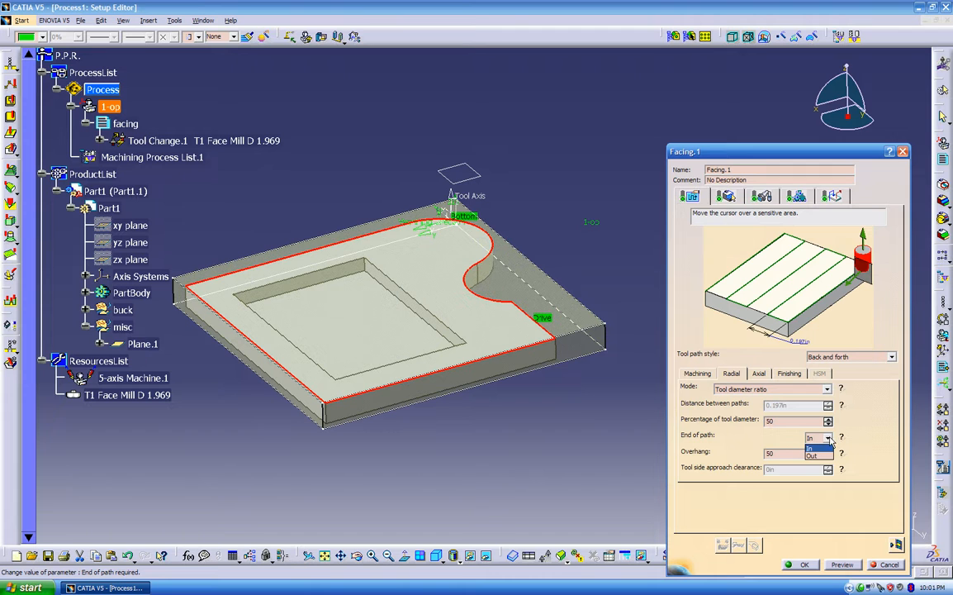
click(812, 448)
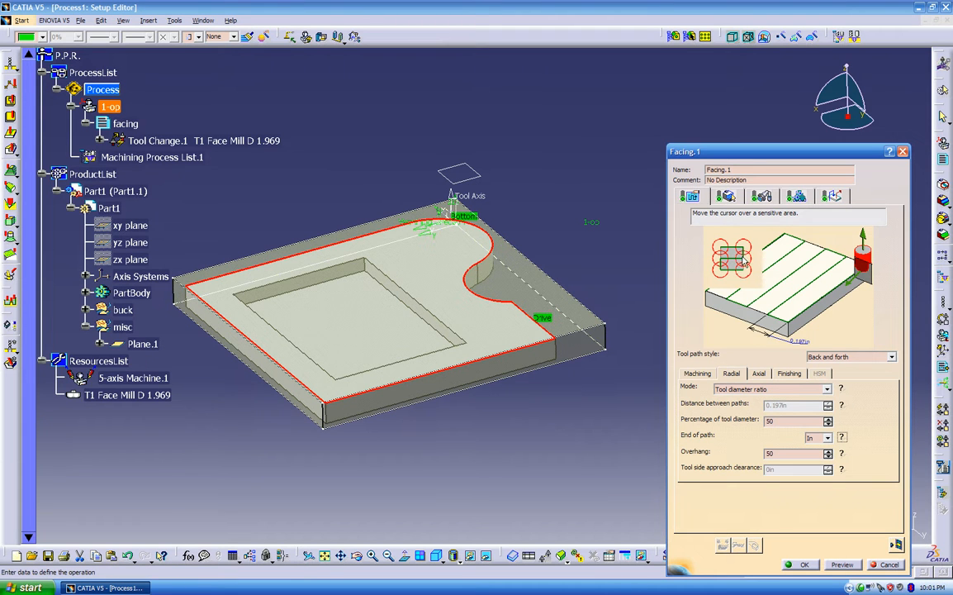
click(816, 438)
click(815, 456)
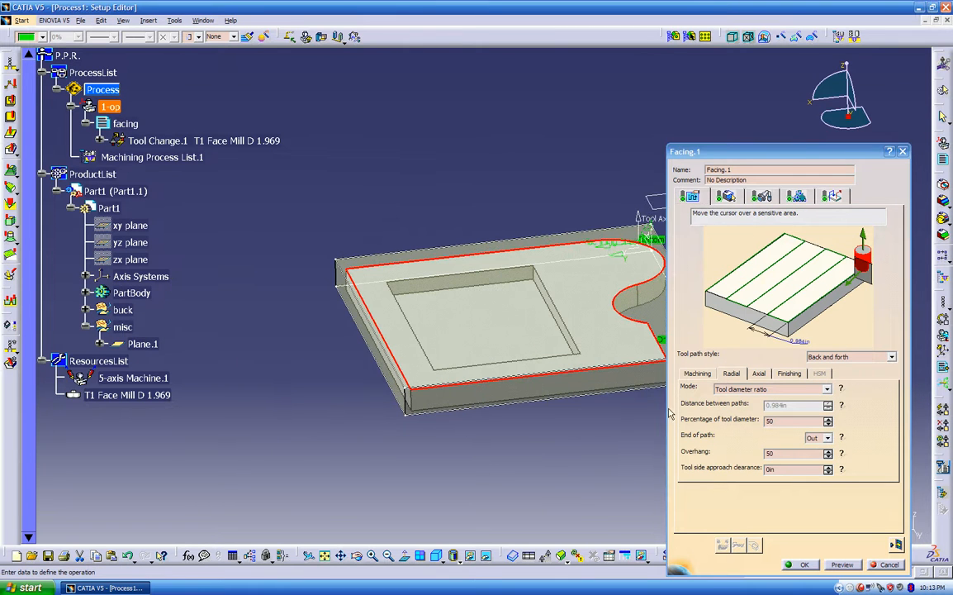
- Switch the end of path between In and Out to compare the options, finishing on Out
click(818, 438)
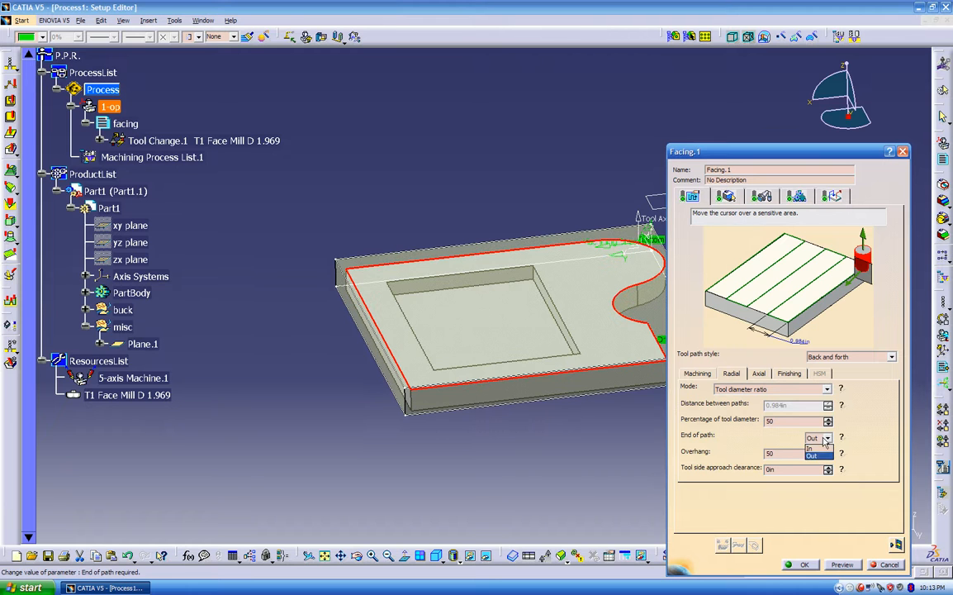
click(816, 449)
click(827, 439)
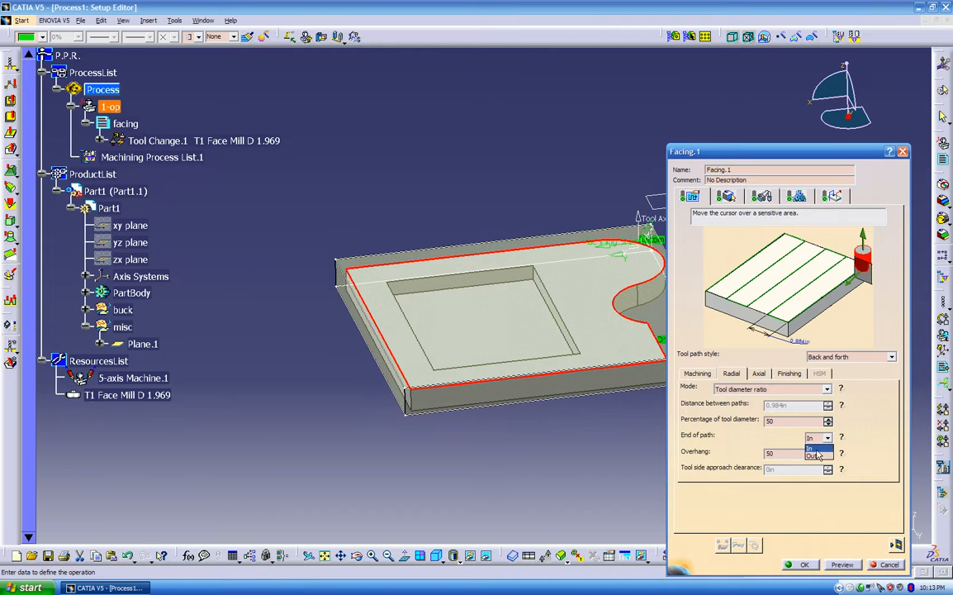
click(817, 457)
click(827, 439)
click(818, 448)
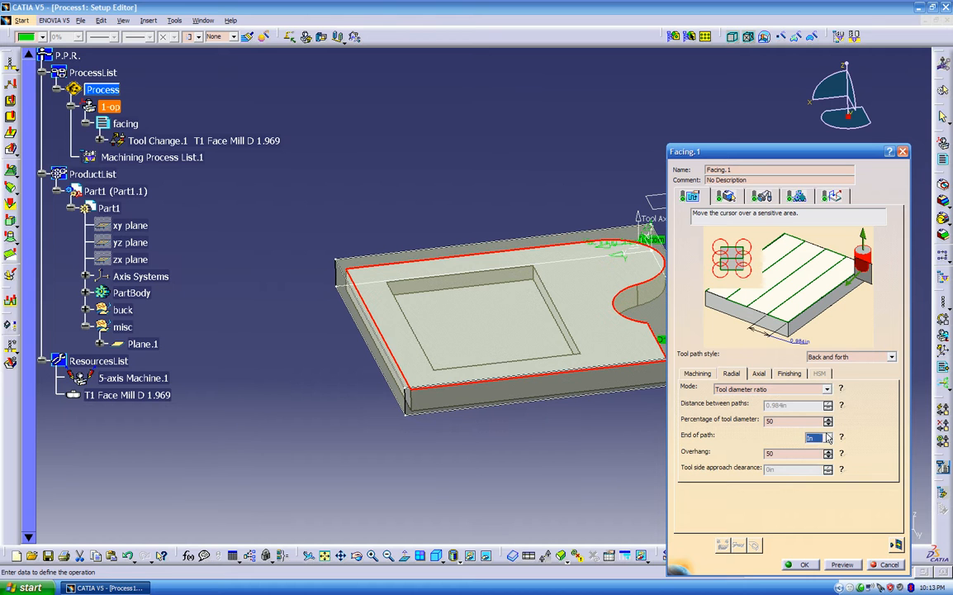
click(827, 438)
click(816, 456)
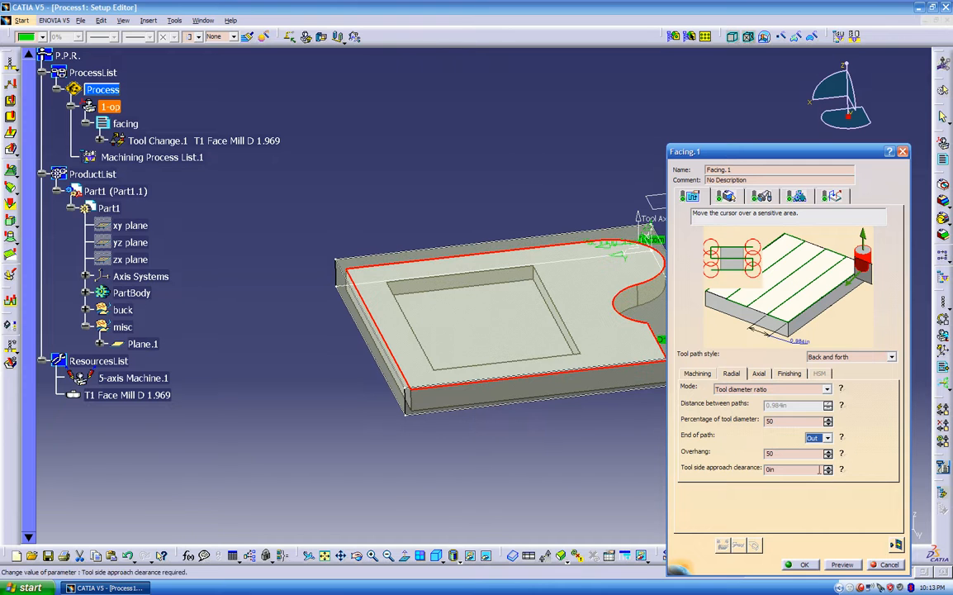
- Set the tool side approach clearance to 1 in and return to the operation's geometry definition
click(842, 469)
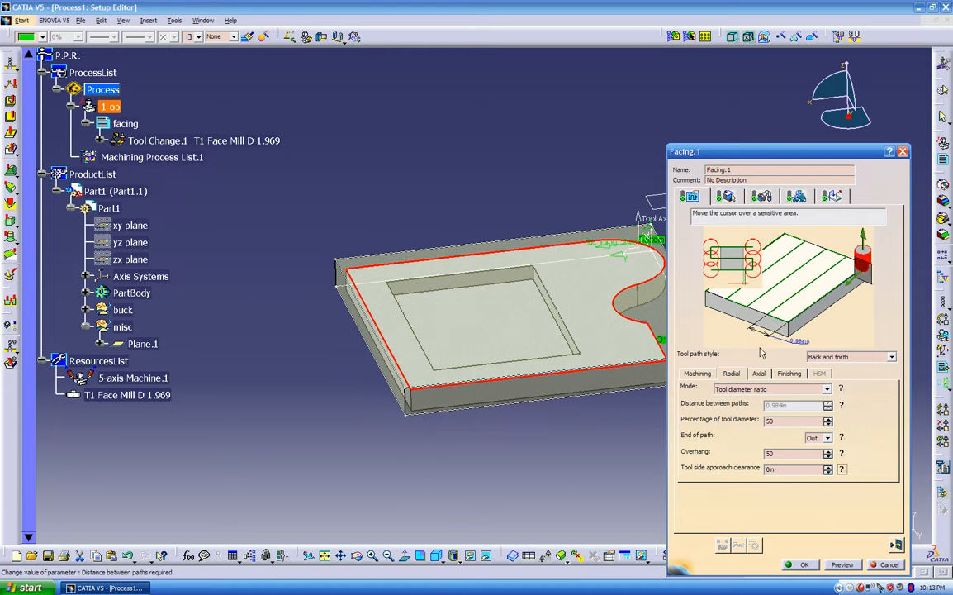
double_click(772, 468)
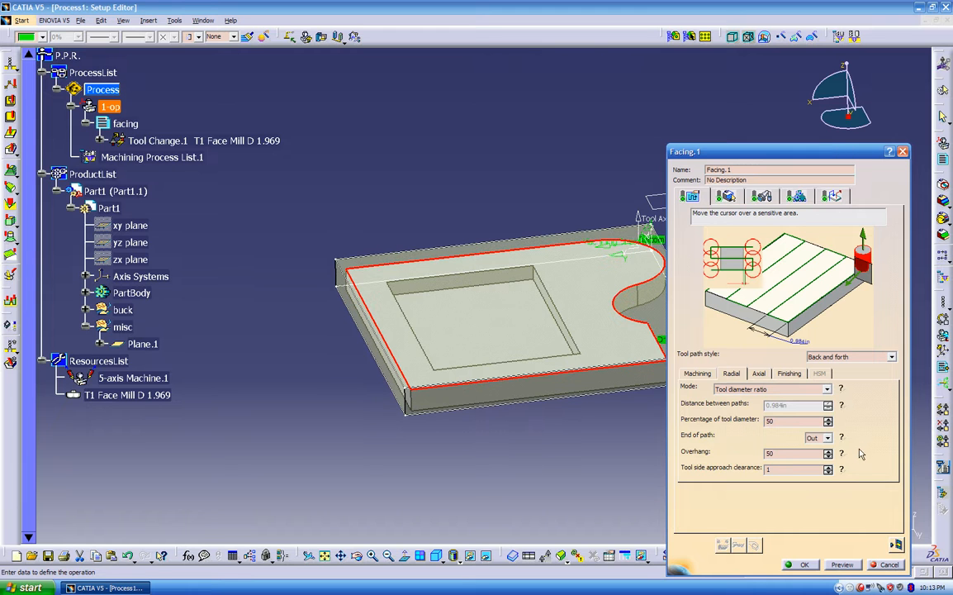
click(725, 196)
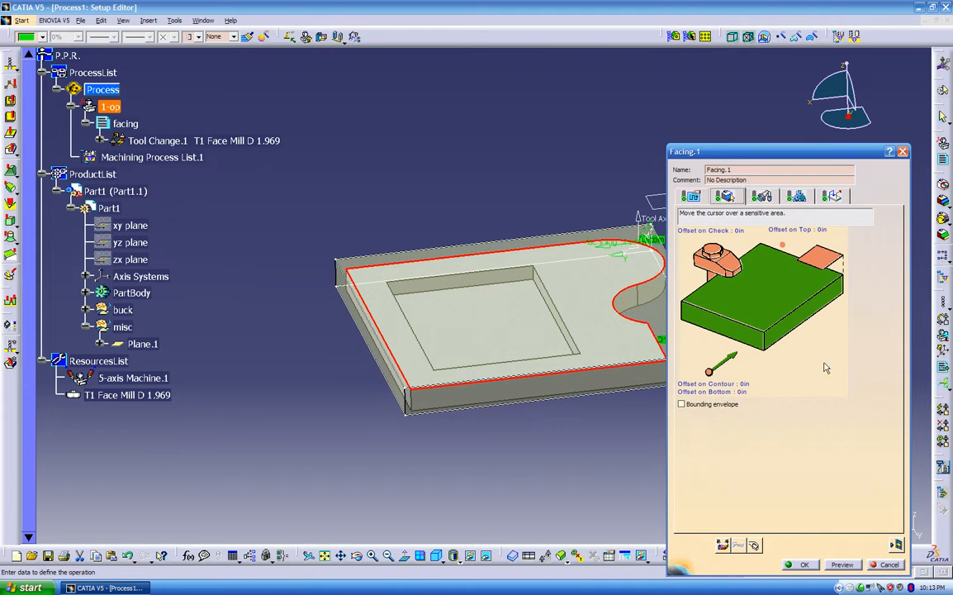
- Replay the recomputed facing tool path and examine where the passes extend beyond the stock and the total machining time
click(896, 545)
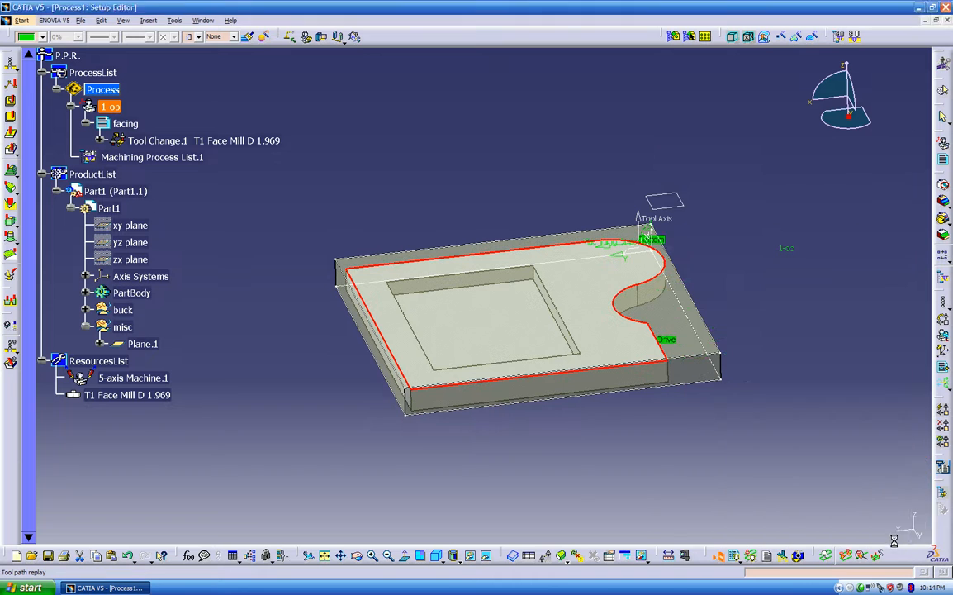
middle_drag(653, 449, 586, 447)
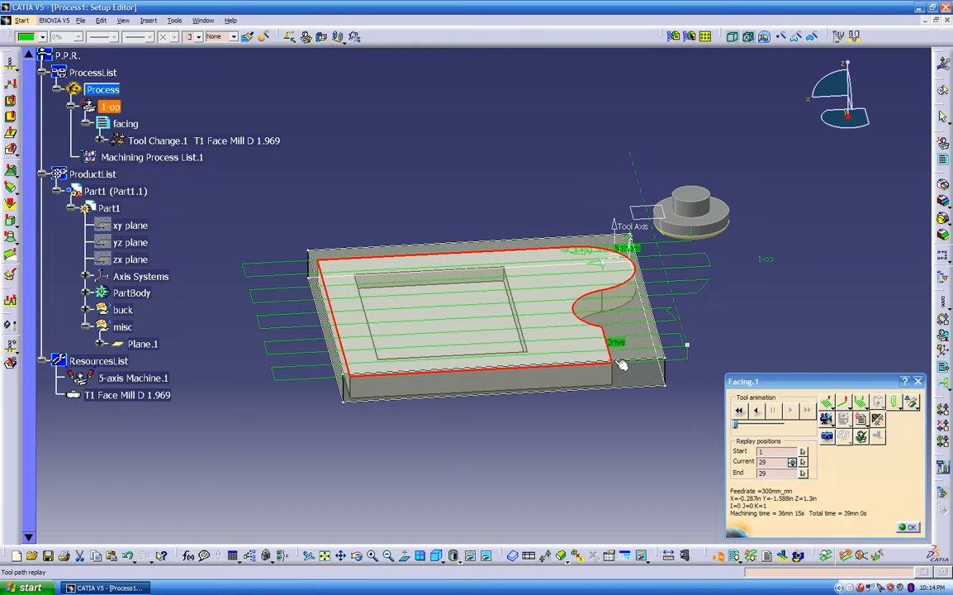
mouse_move(624, 363)
middle_down()
mouse_move(651, 358)
mouse_move(633, 373)
middle_up()
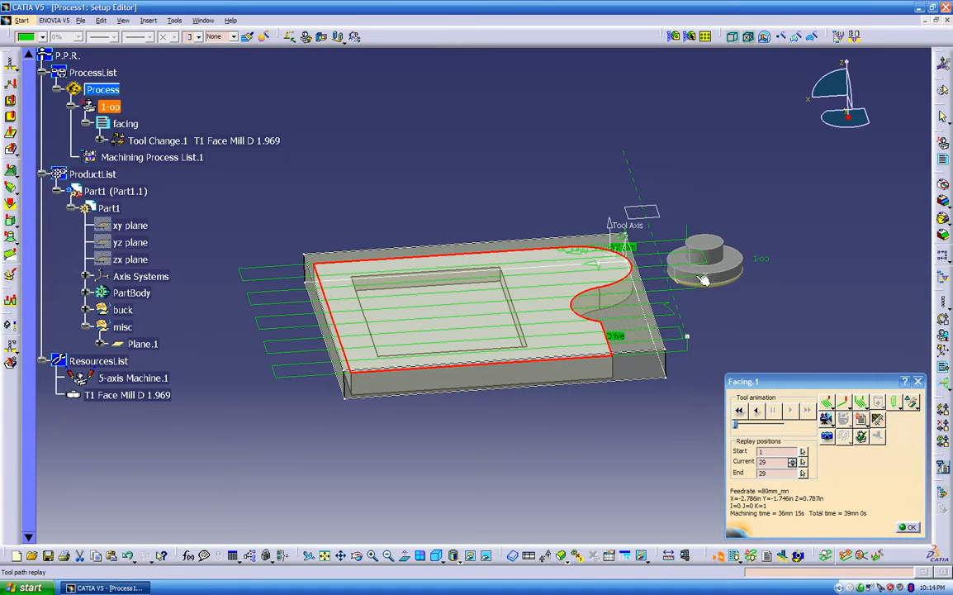
middle_drag(661, 314, 636, 307)
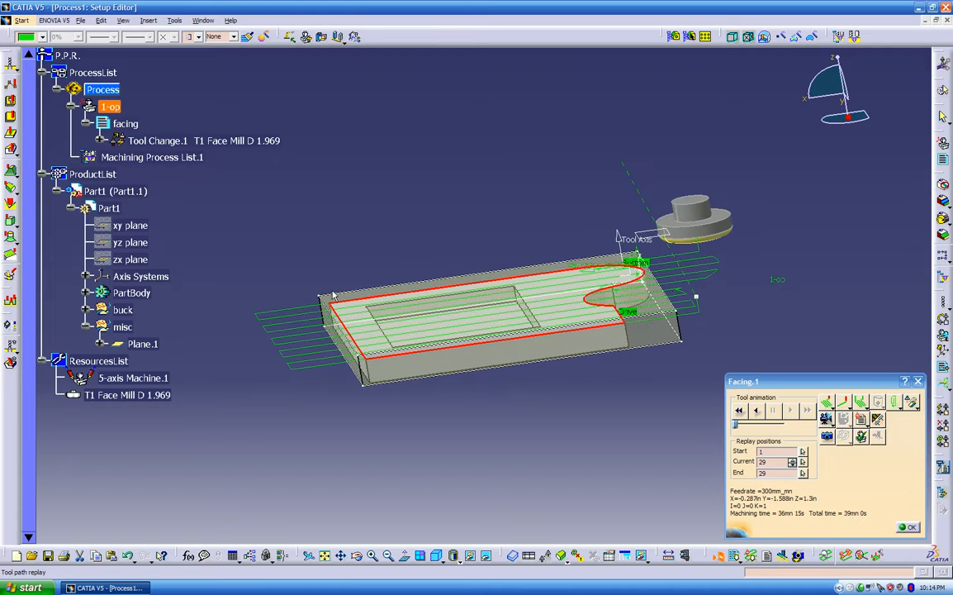
middle_drag(472, 340, 488, 384)
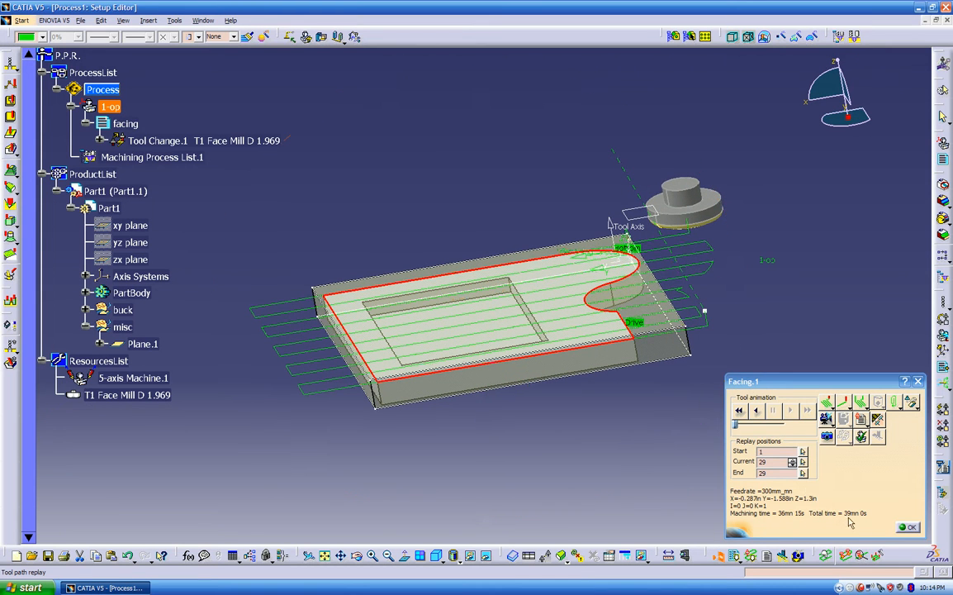
click(909, 528)
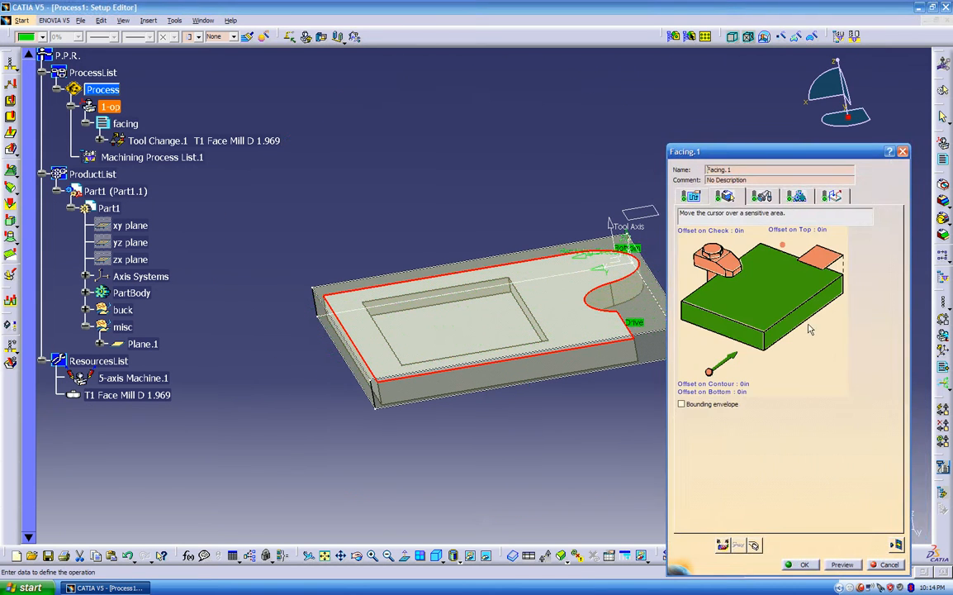
- Remove the facing operation's current drive contour and select the outer top edges of the rough stock block as the new drive
right_click(807, 320)
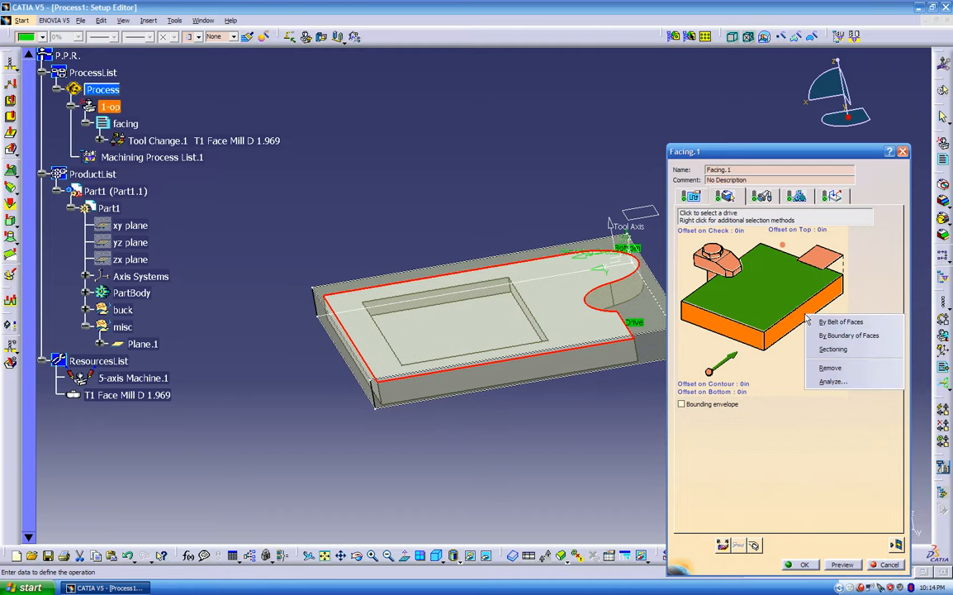
click(833, 368)
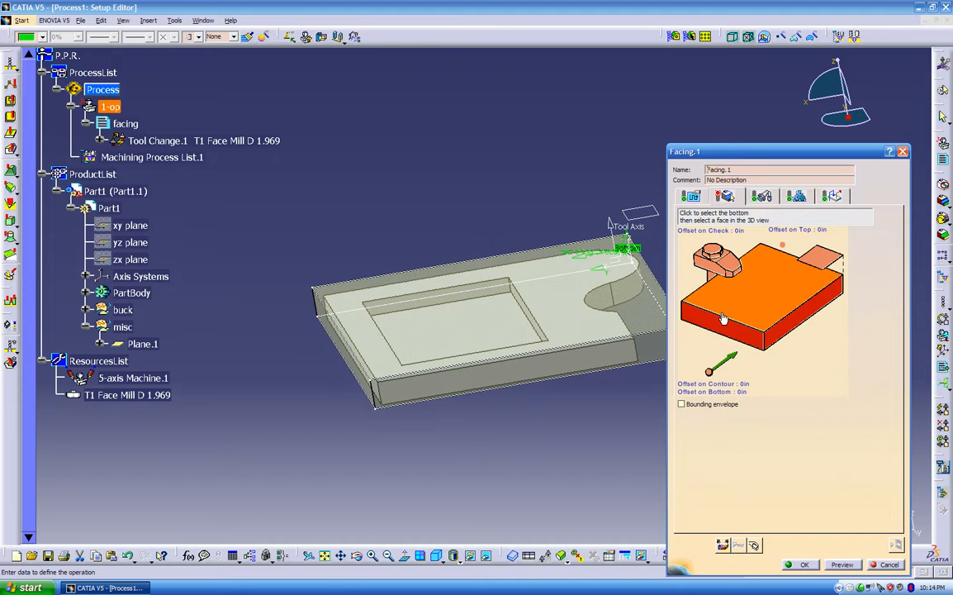
click(682, 335)
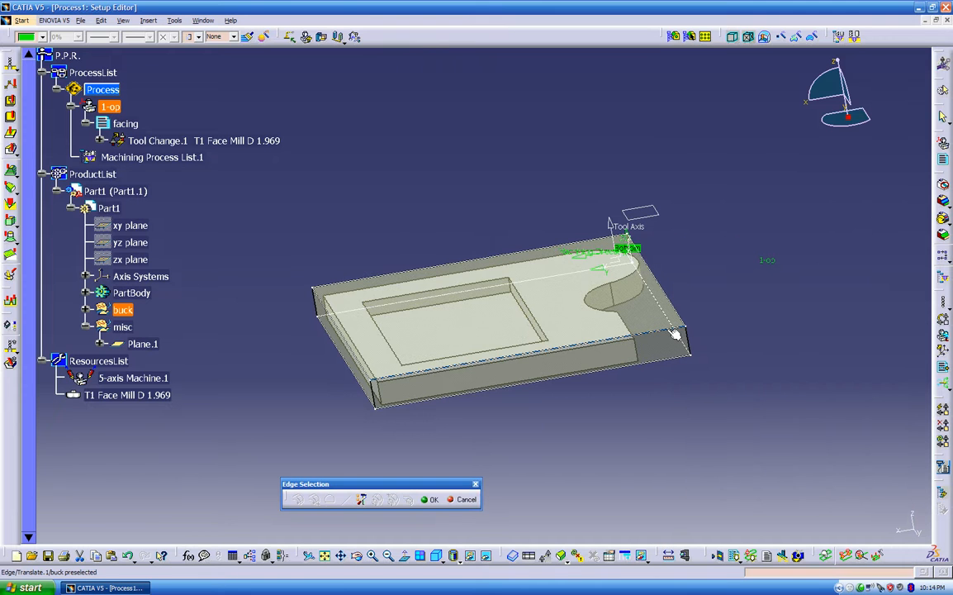
click(676, 334)
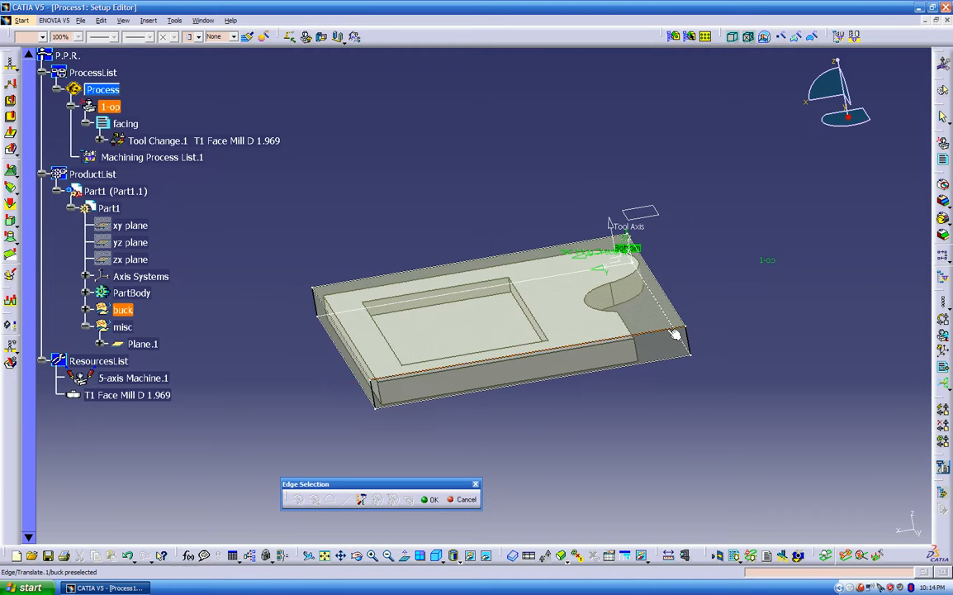
click(357, 355)
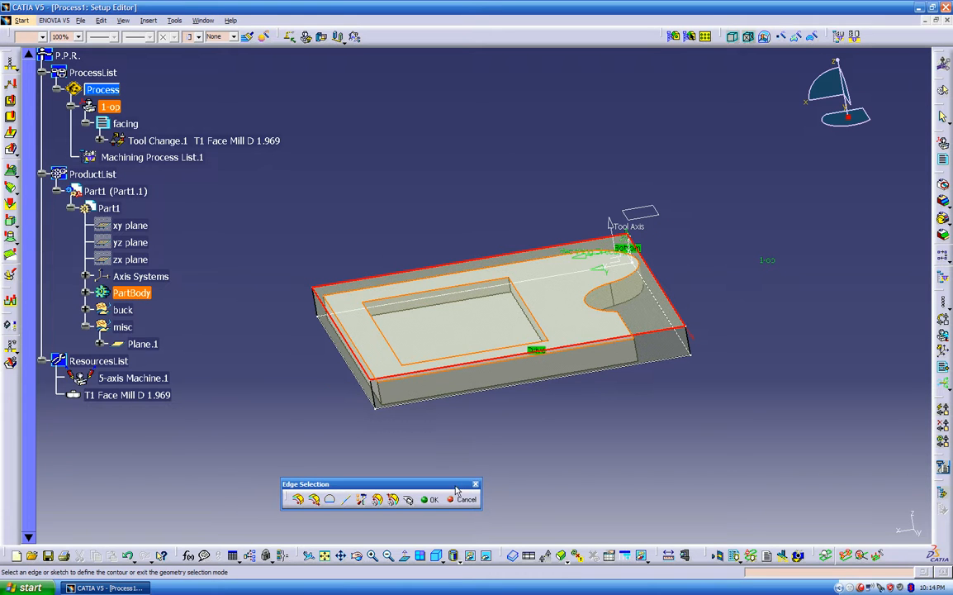
click(429, 499)
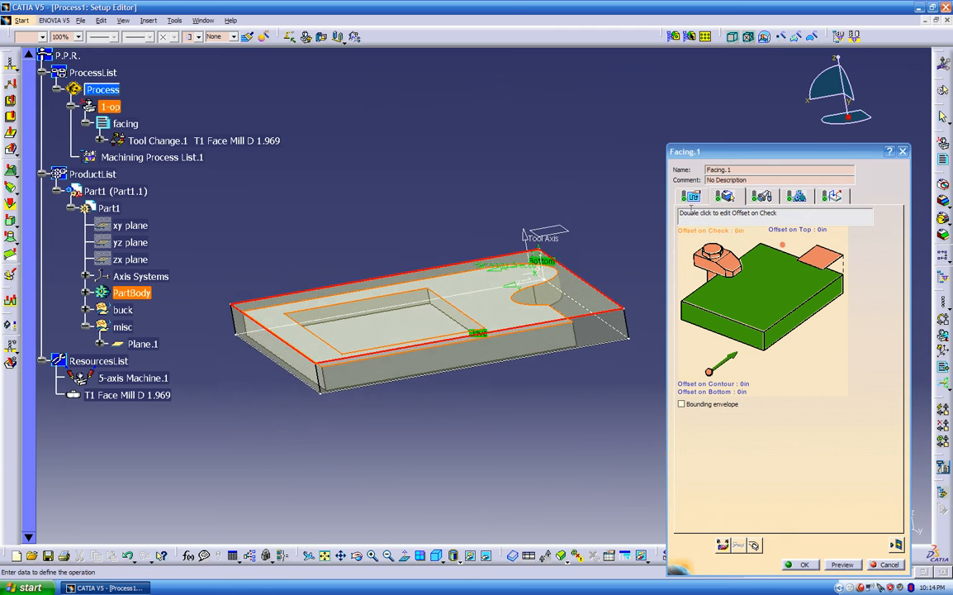
- Set the radial tool side approach clearance to 0.2 in and recompute the facing tool path
click(691, 197)
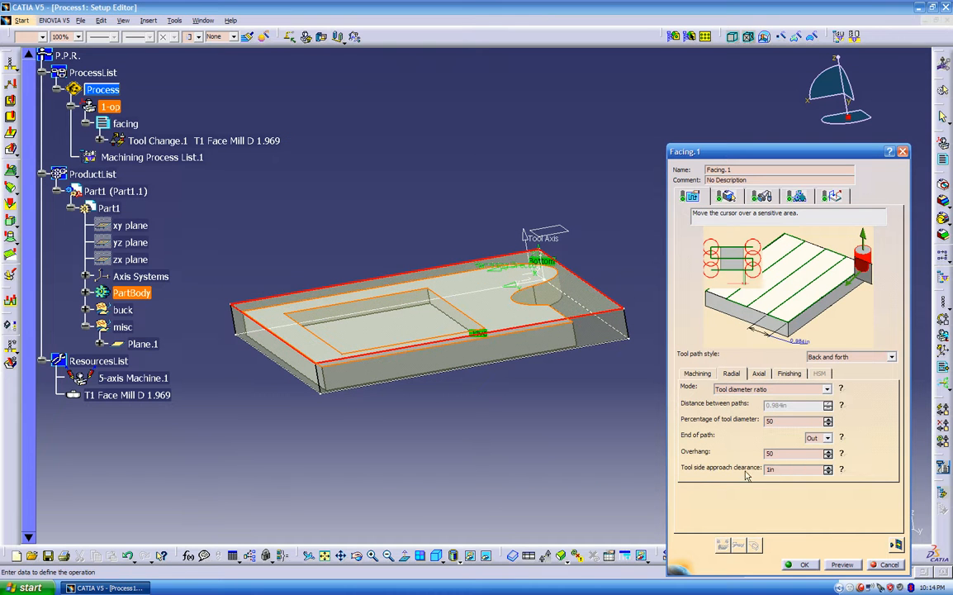
drag(782, 469, 744, 464)
click(722, 545)
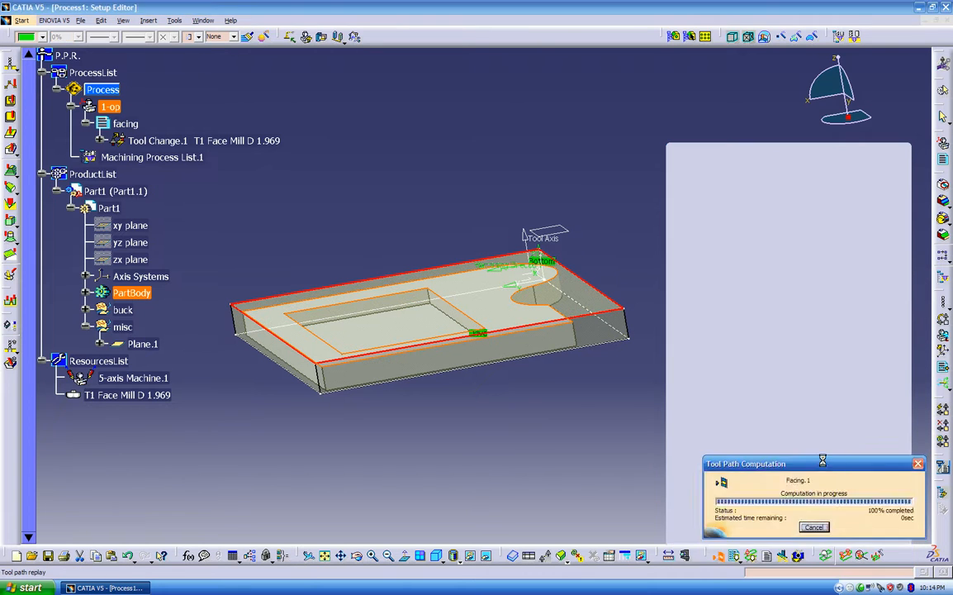
- Replay the facing tool path from its start and inspect how the passes cover and overrun the stock from several angles
middle_drag(665, 427, 626, 435)
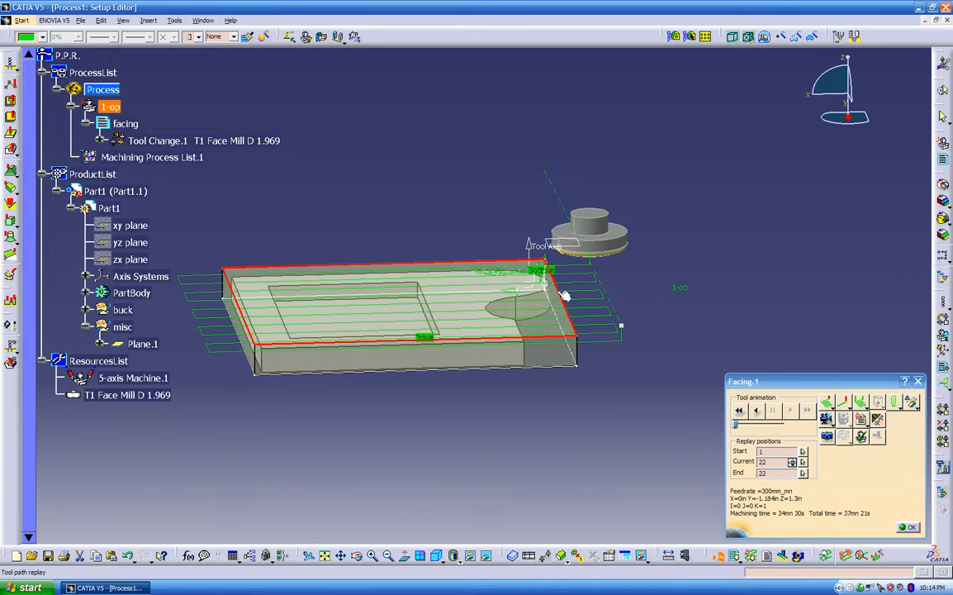
middle_drag(578, 331, 644, 159)
middle_drag(661, 272, 545, 426)
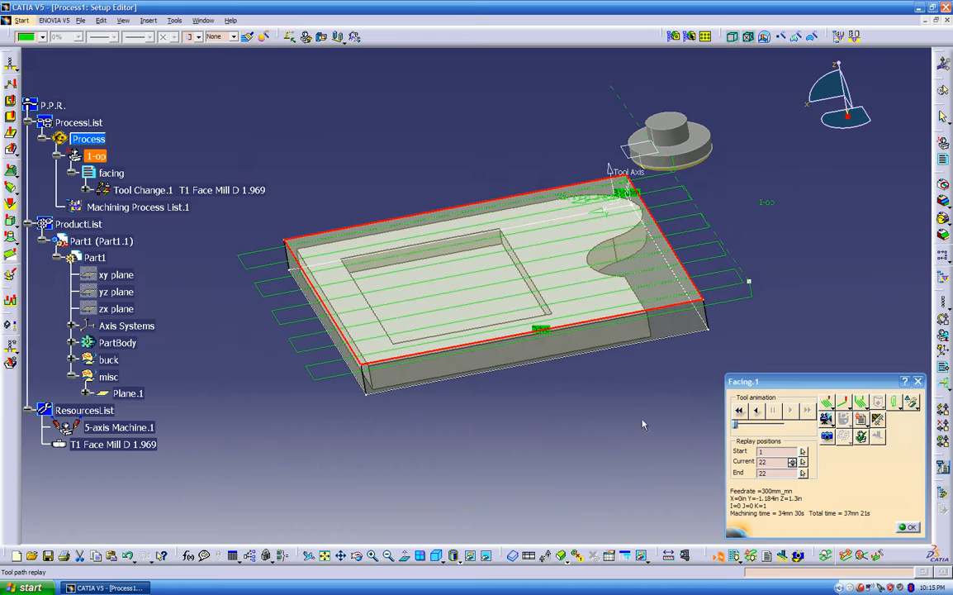
click(740, 410)
click(788, 411)
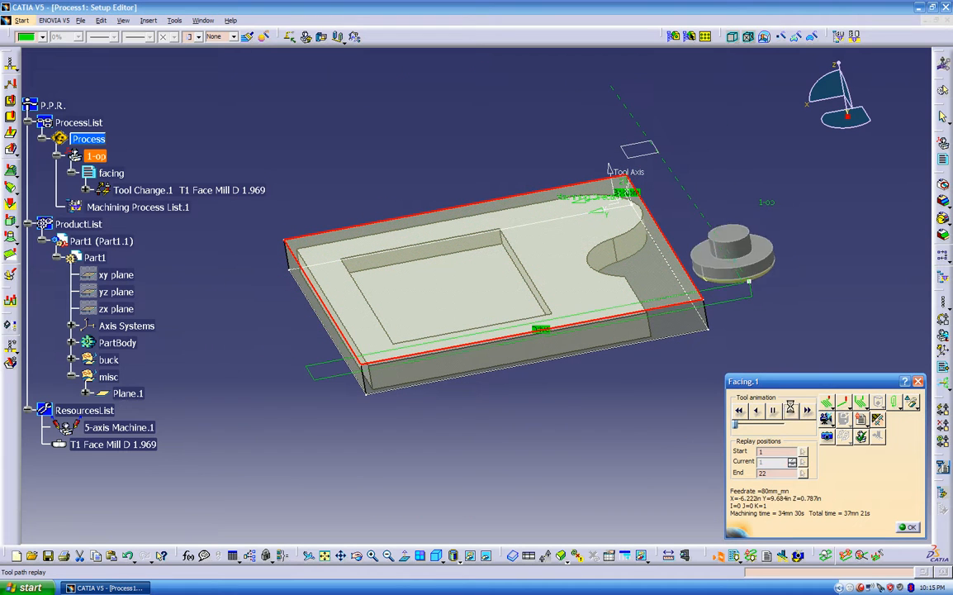
- Try the video simulation from the tool path replay, close it and accept the Facing.1 operation
middle_drag(561, 356, 531, 370)
click(827, 419)
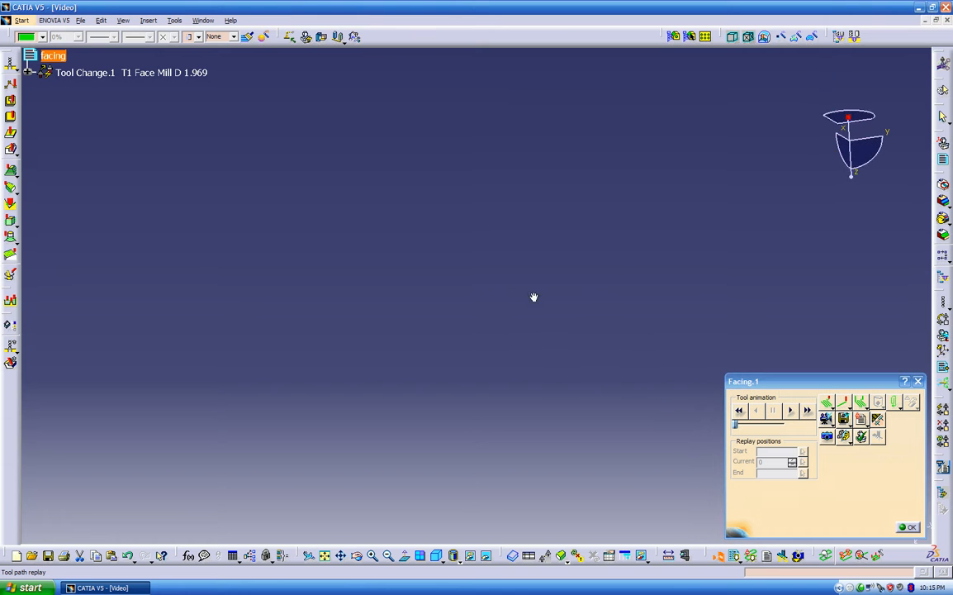
click(909, 527)
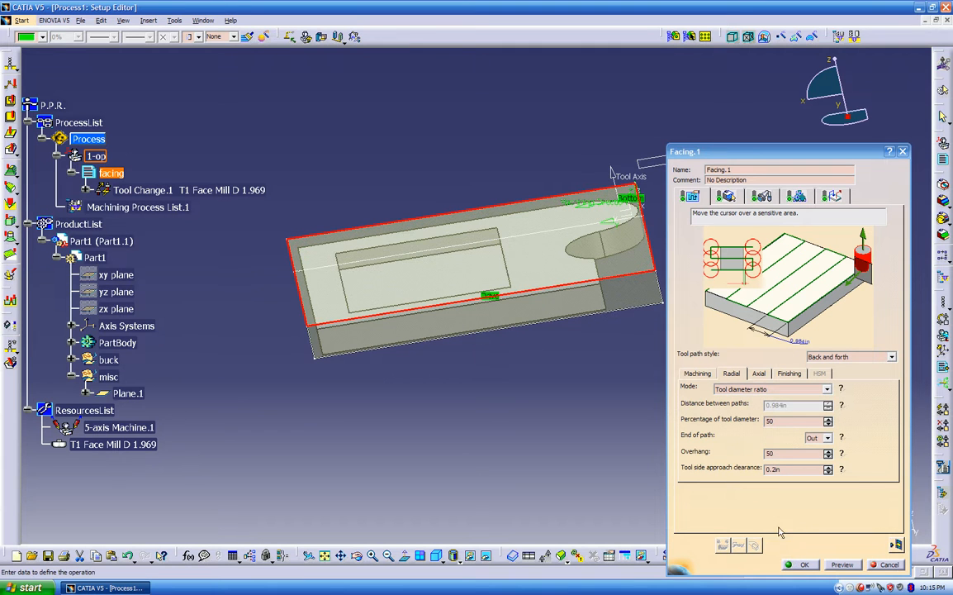
click(803, 566)
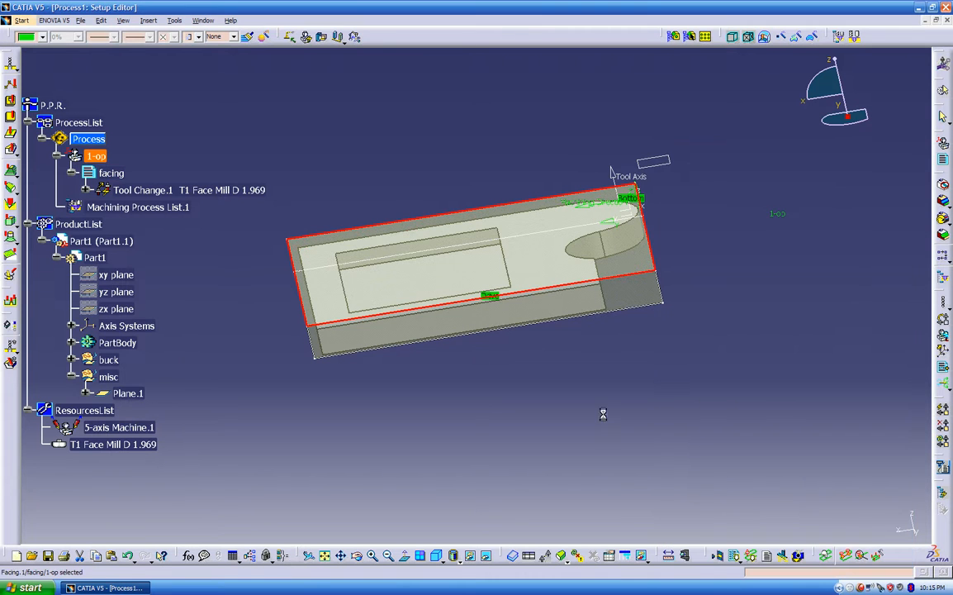
- Reset the stock of part operation 1-op and assign Rough stock.1 from the buck set as its stock geometry
double_click(98, 156)
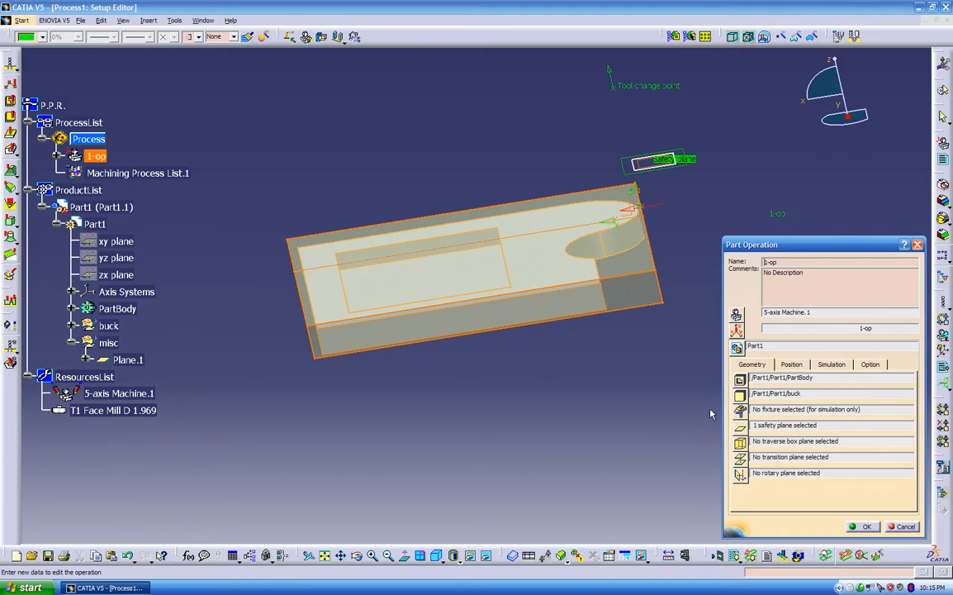
right_click(810, 396)
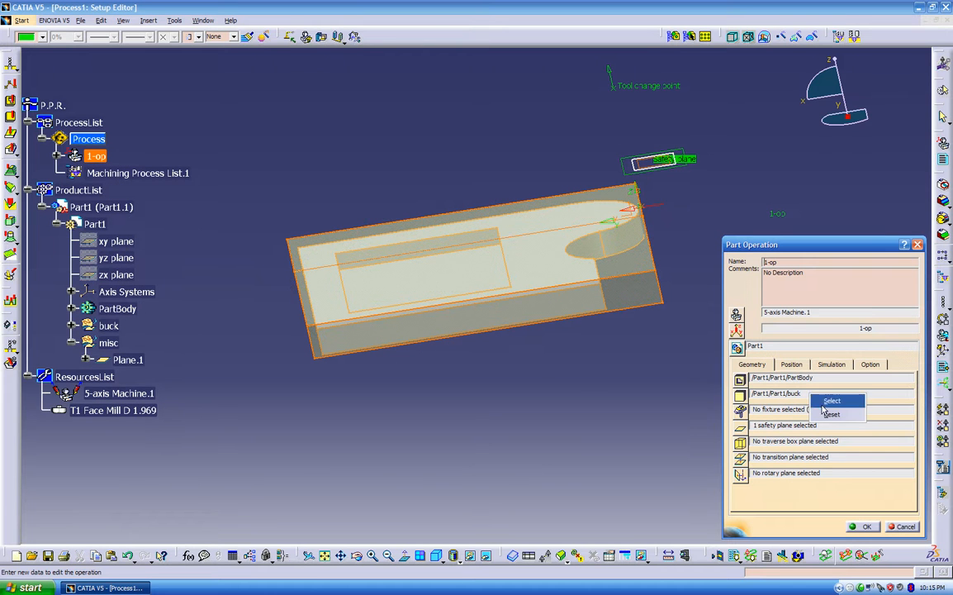
click(822, 410)
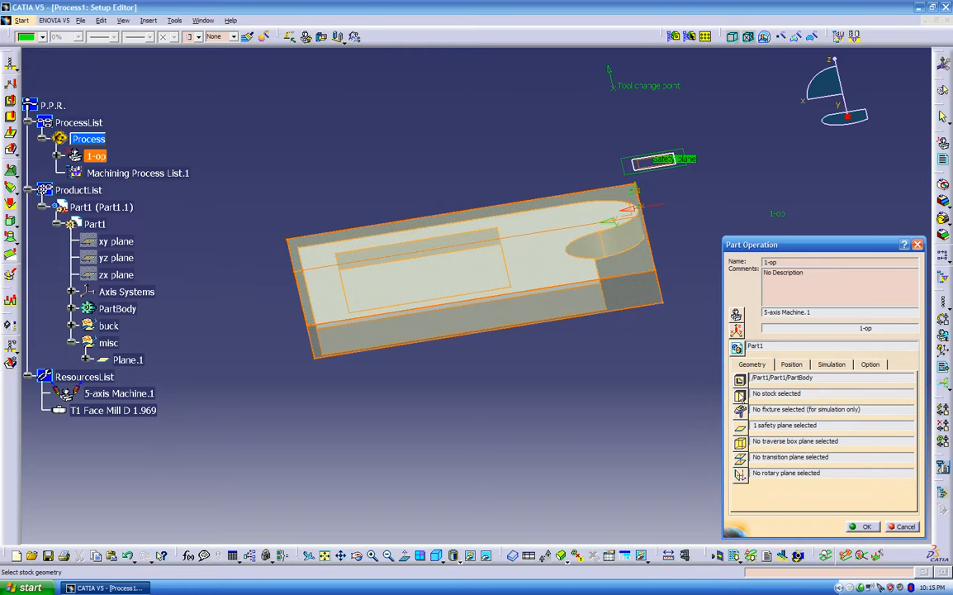
click(740, 395)
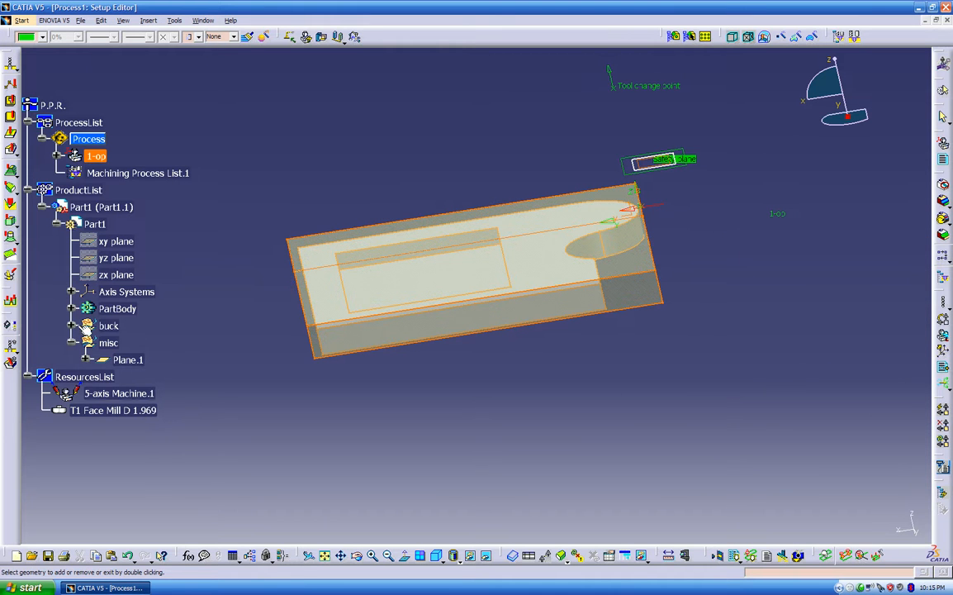
click(72, 327)
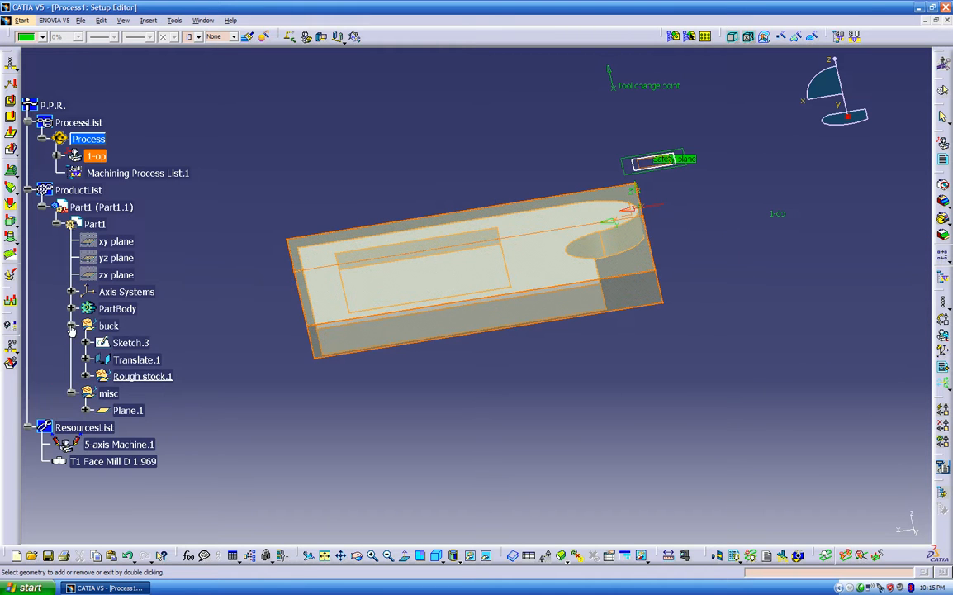
click(163, 380)
double_click(268, 398)
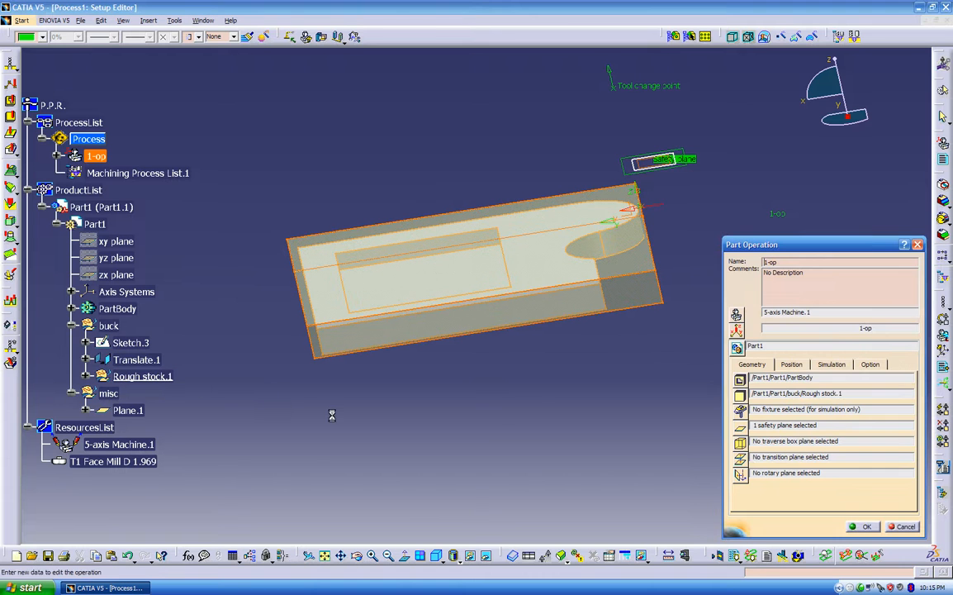
click(853, 527)
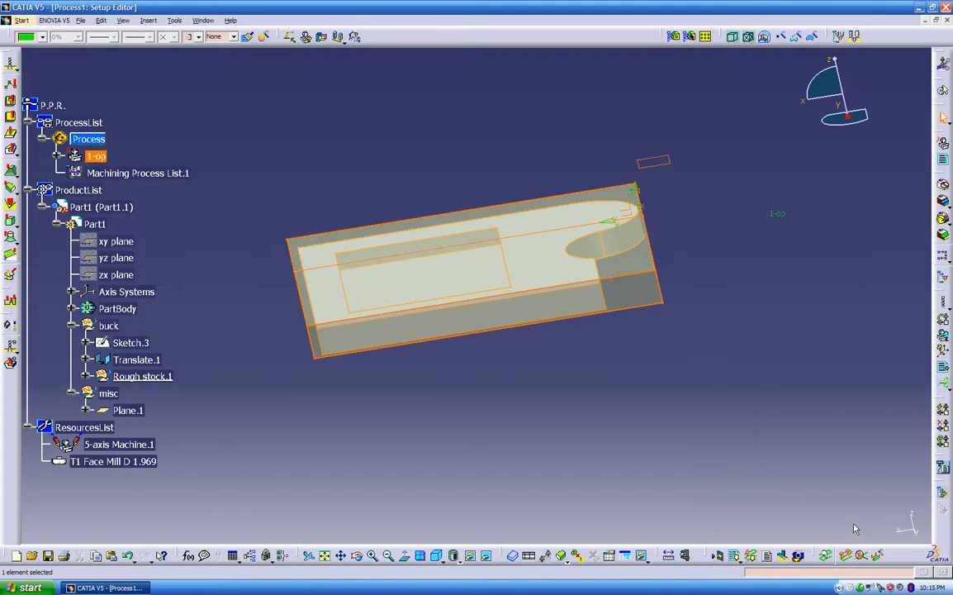
- Run the full video simulation of Facing.1 under the face mill tool change and play the material removal to its end
click(57, 156)
click(85, 190)
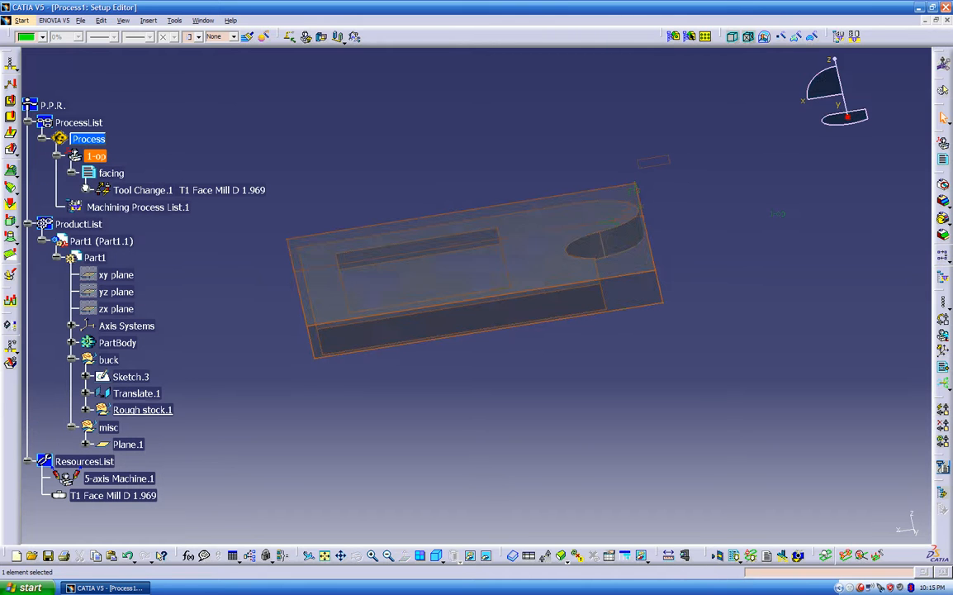
click(86, 190)
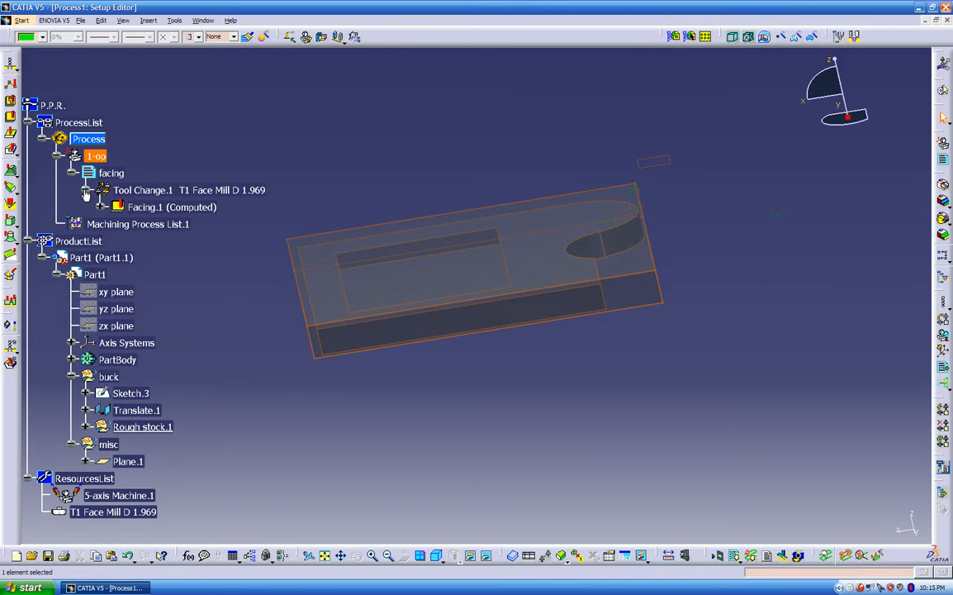
mouse_move(232, 282)
middle_down()
mouse_move(228, 301)
mouse_move(225, 256)
middle_up()
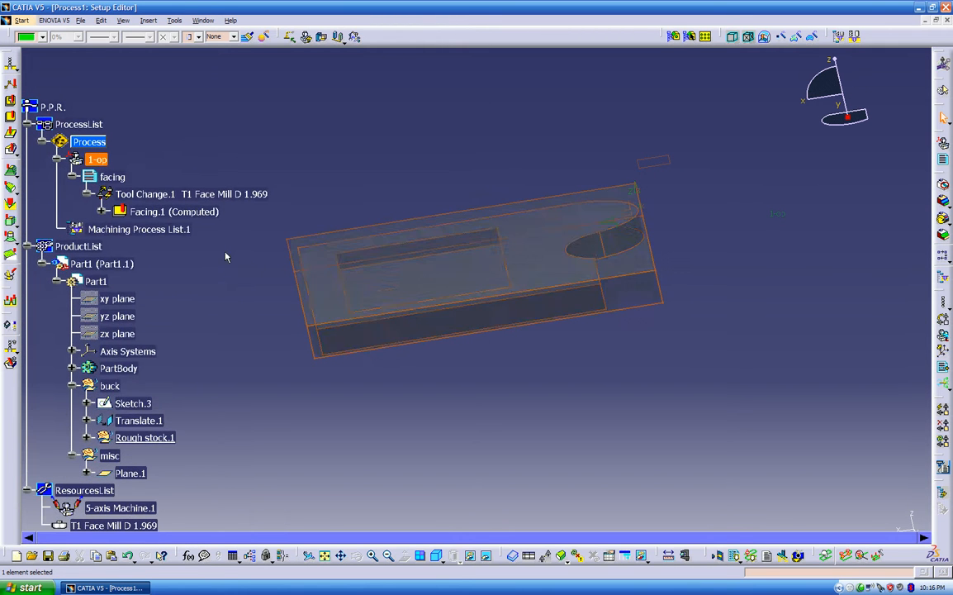
key(F3)
key(F3)
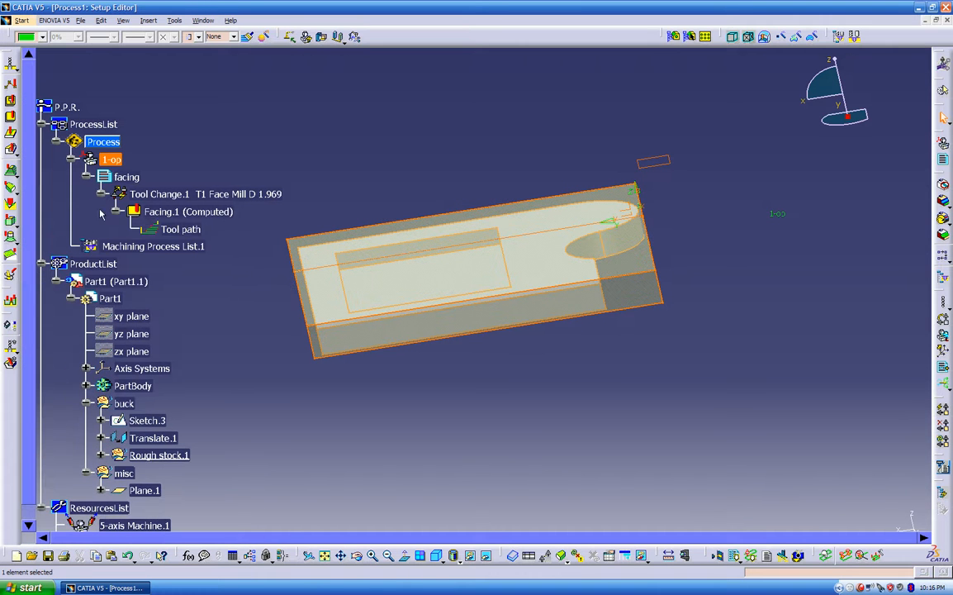
right_click(165, 212)
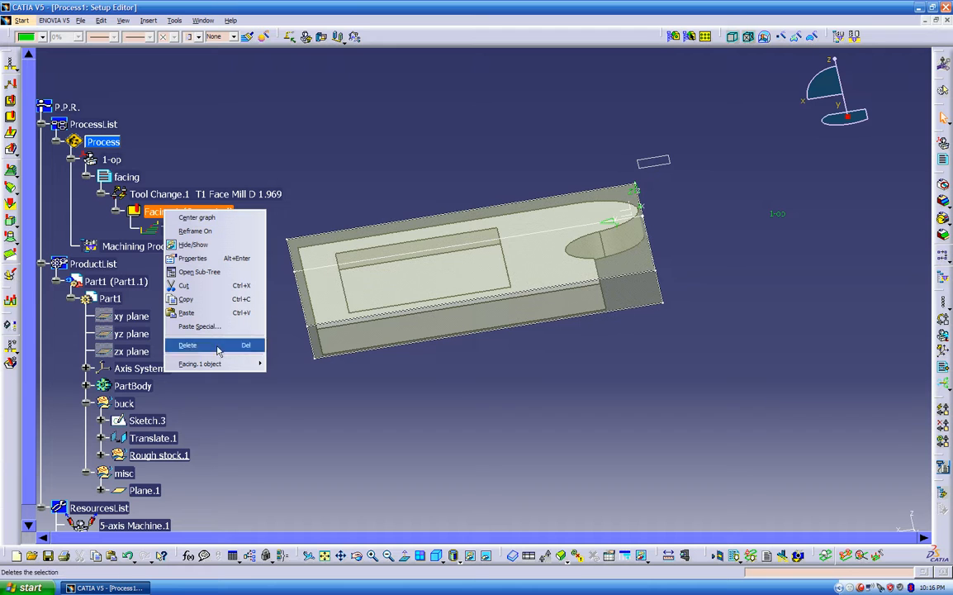
mouse_move(216, 363)
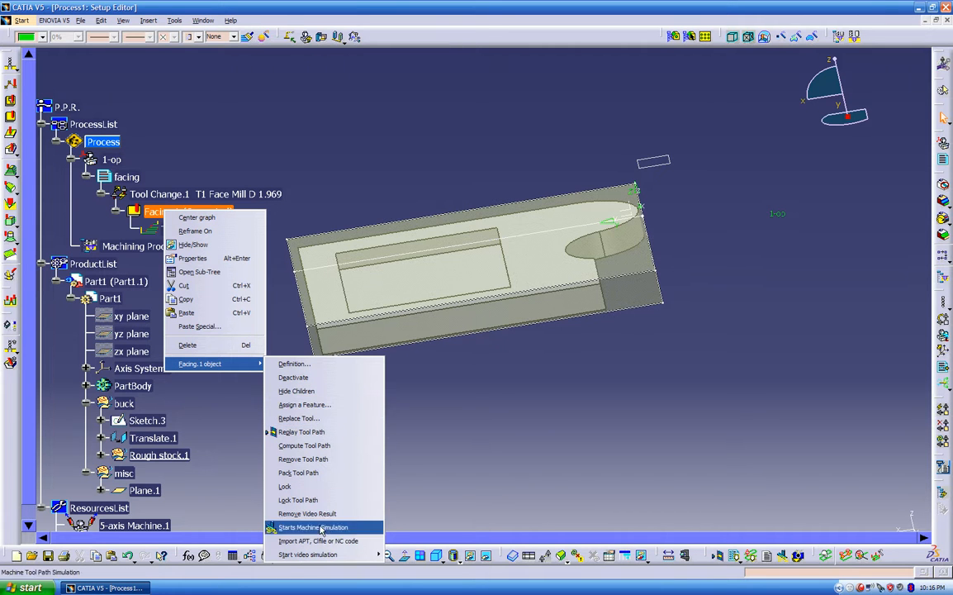
mouse_move(338, 558)
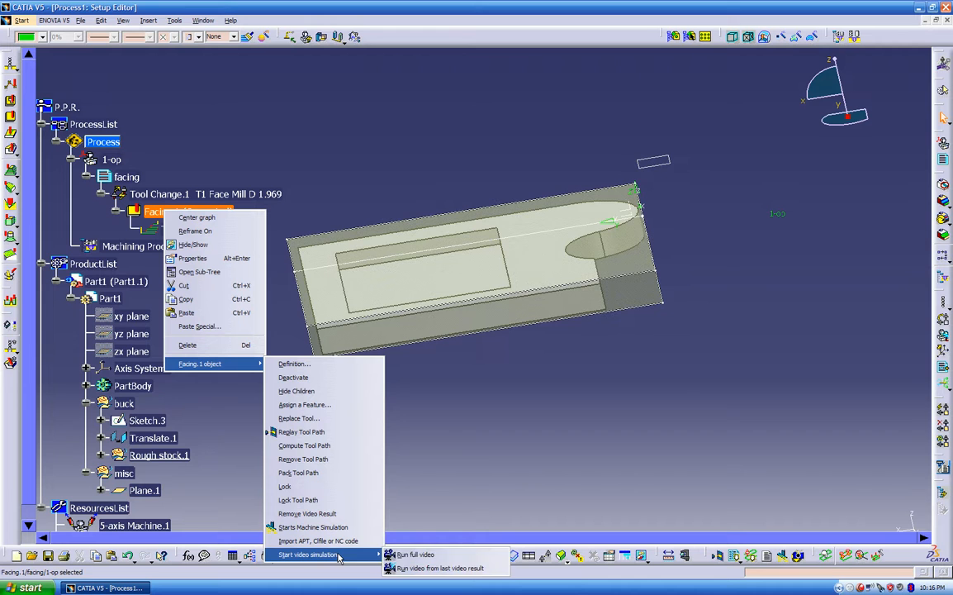
click(422, 554)
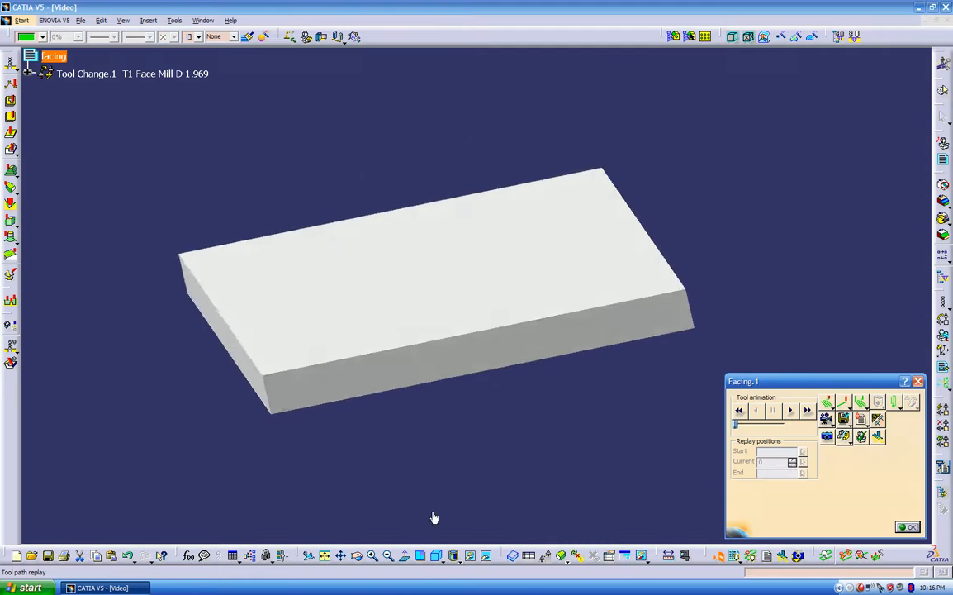
middle_drag(468, 364, 540, 433)
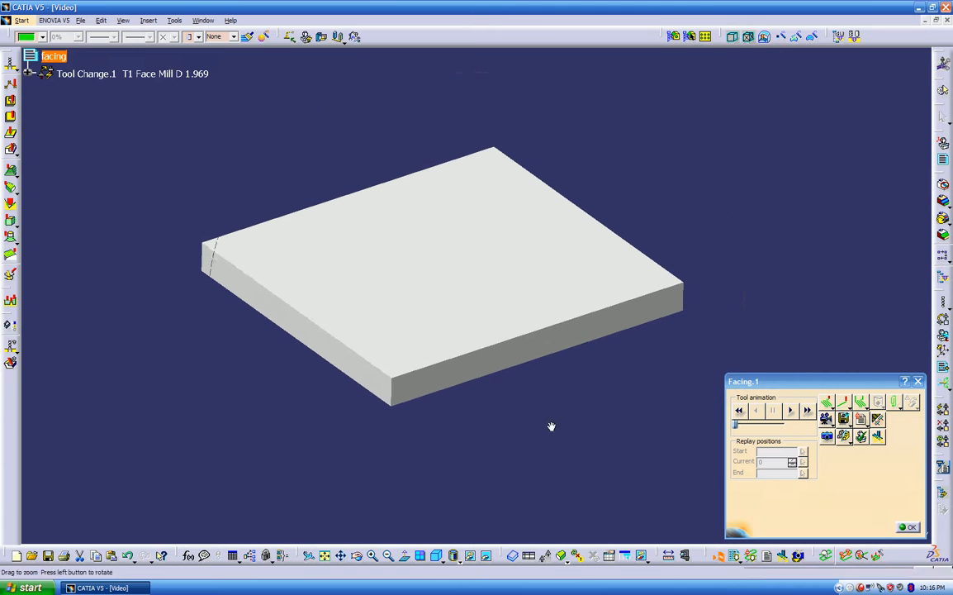
click(791, 411)
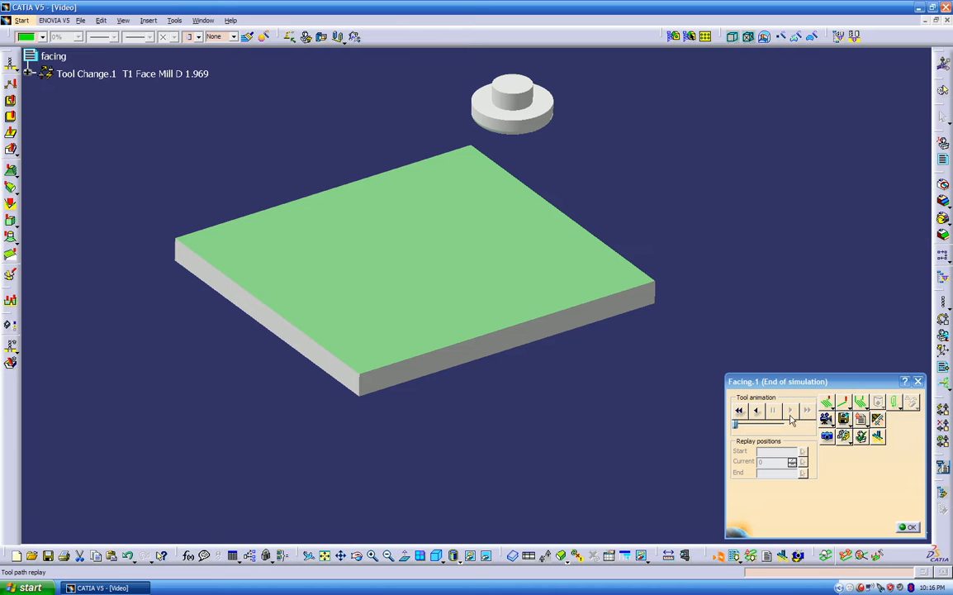
- Switch the simulation to point-by-point replay with a step of 1 and rerun it from the start
click(848, 406)
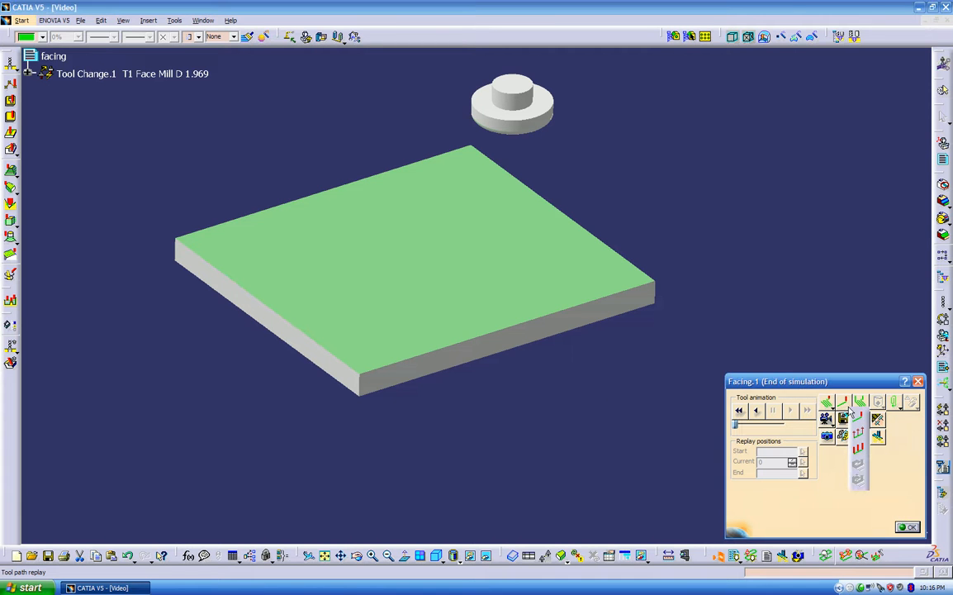
click(842, 403)
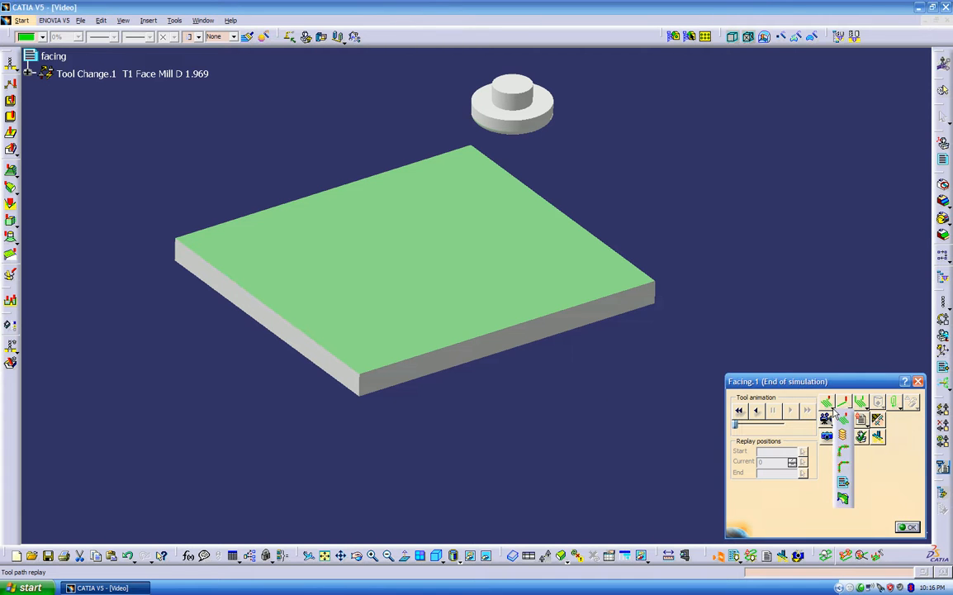
click(843, 468)
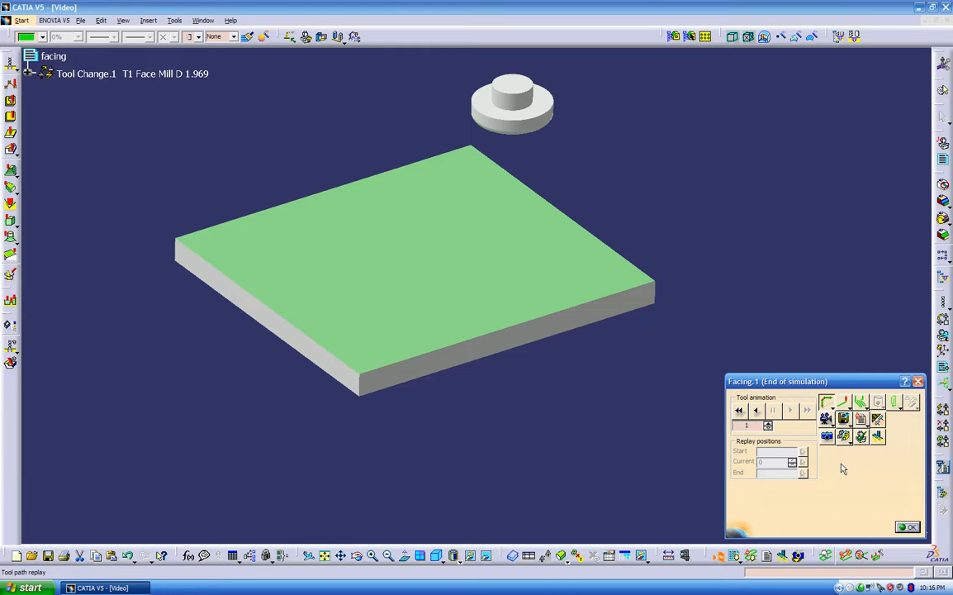
click(741, 411)
click(788, 411)
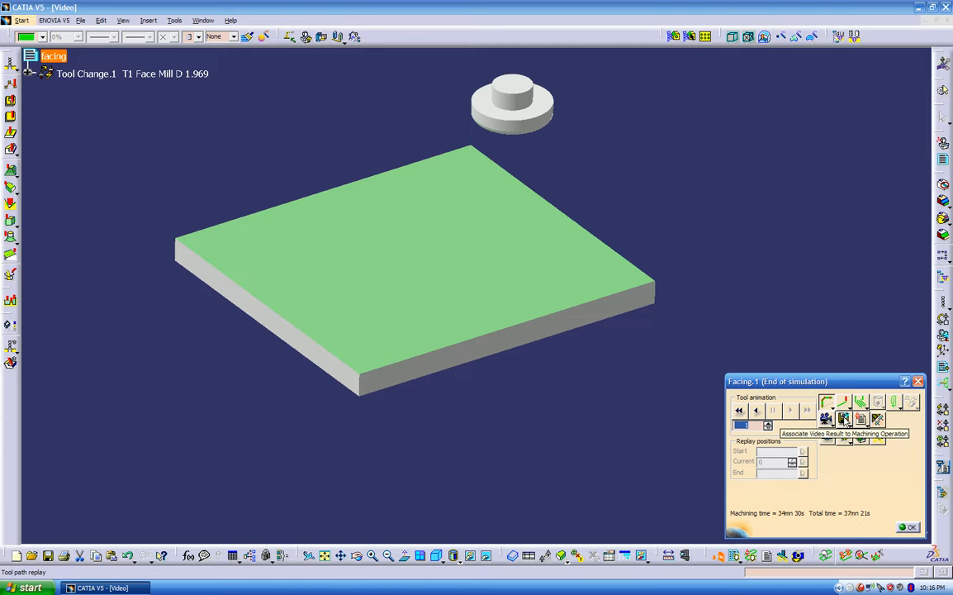
- Associate the video result with the Facing.1 machining operation, acknowledge the stored file and close the simulation
click(844, 419)
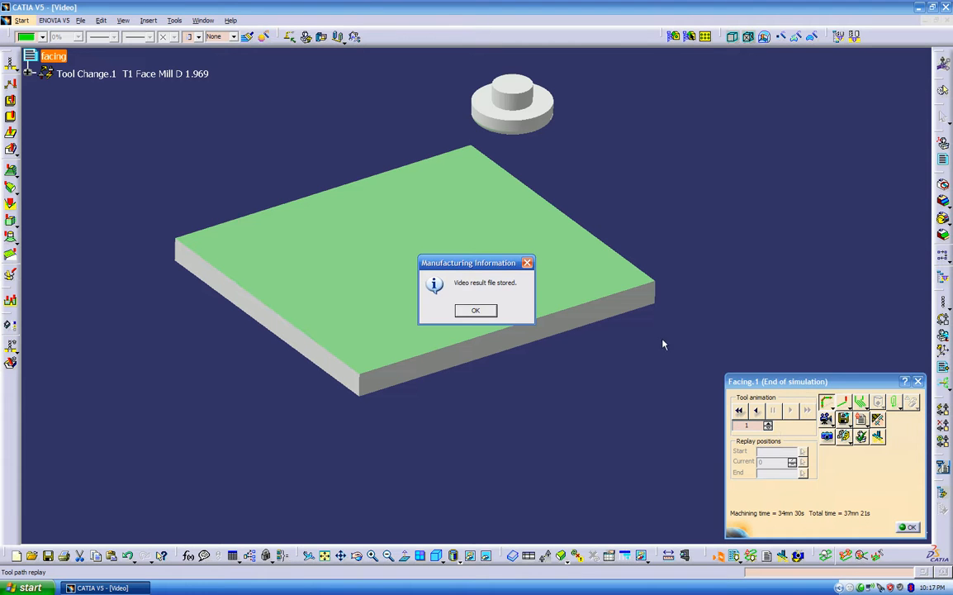
click(494, 311)
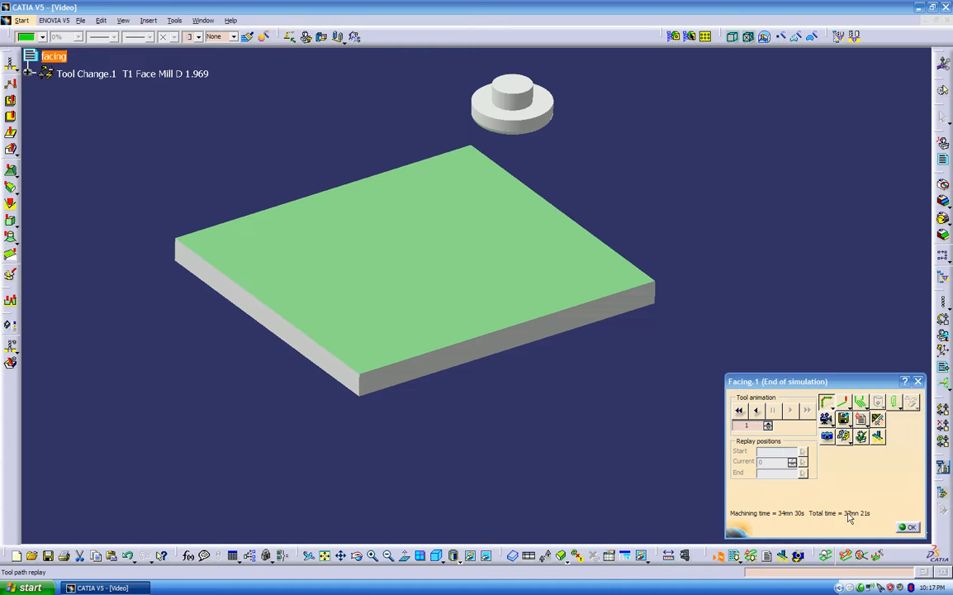
click(910, 528)
middle_drag(591, 371, 624, 362)
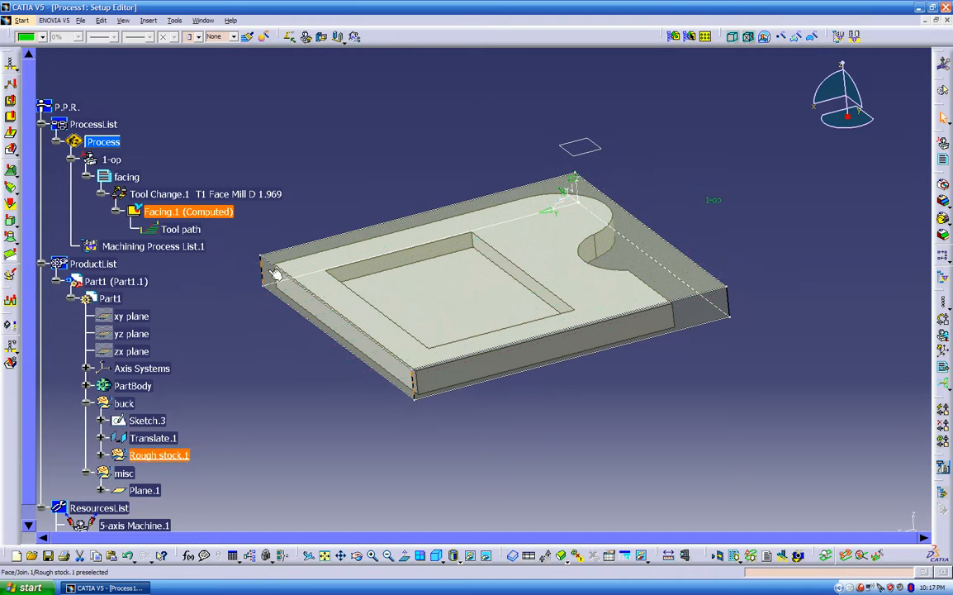
right_click(206, 213)
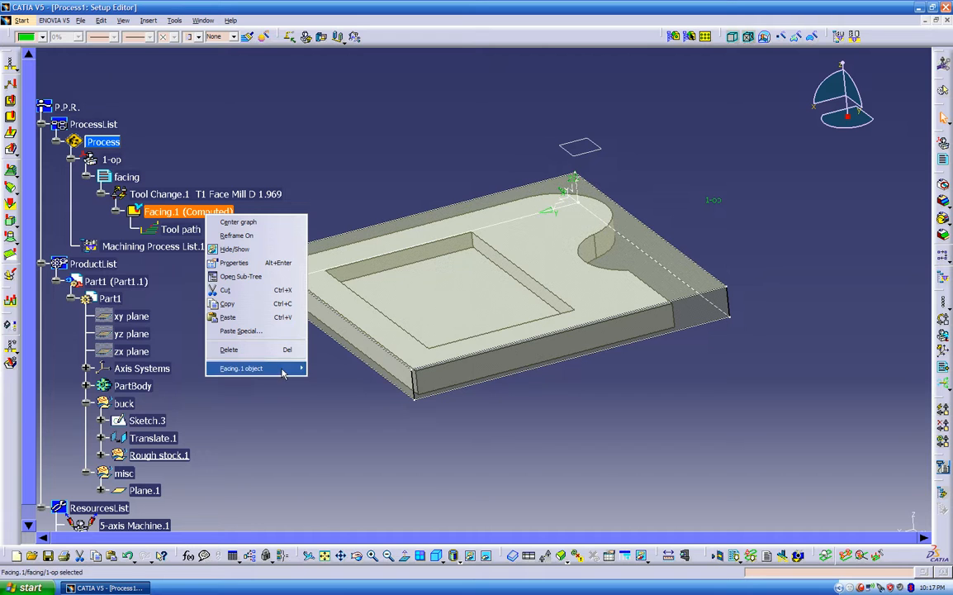
mouse_move(275, 368)
mouse_move(396, 561)
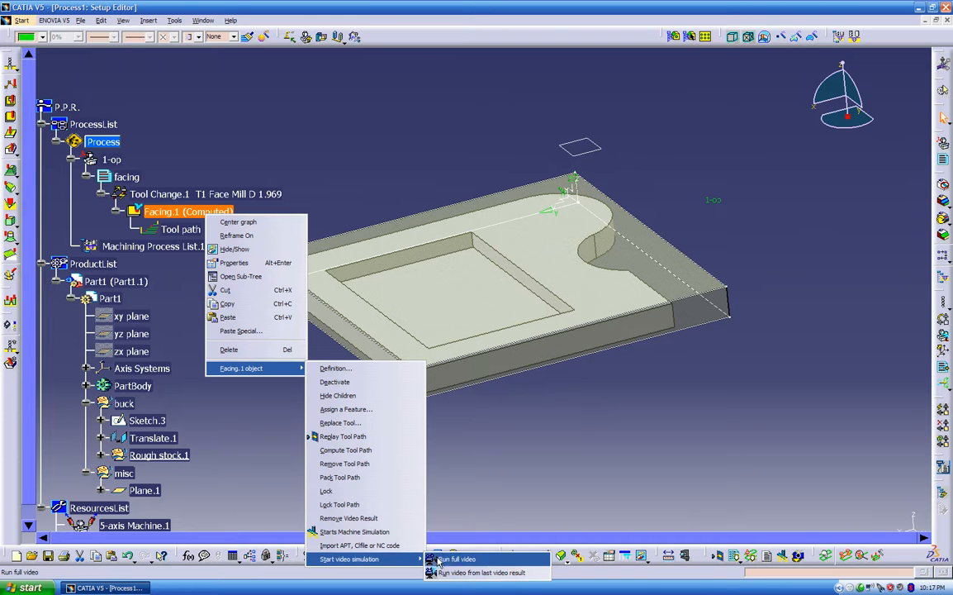
click(476, 488)
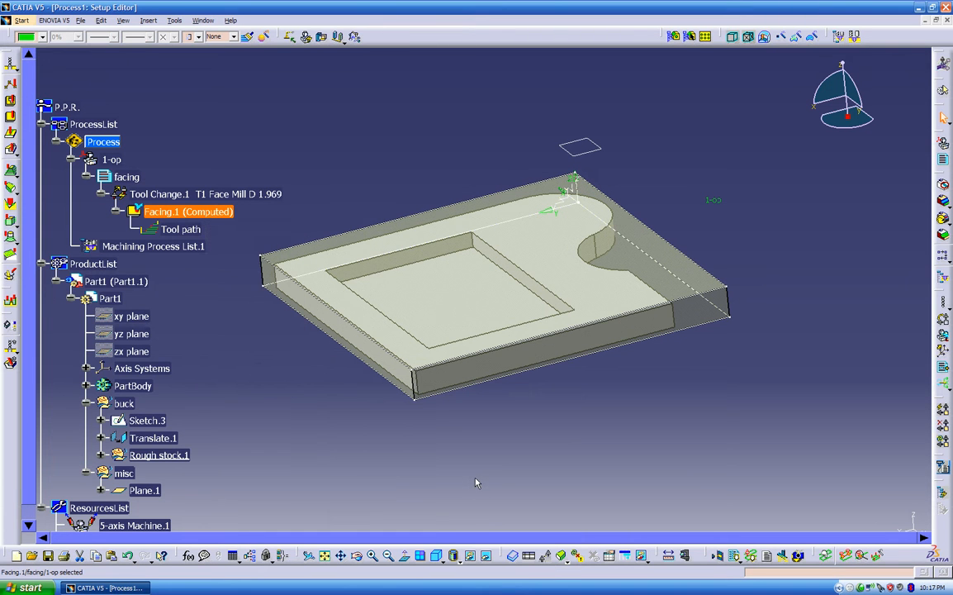
click(221, 238)
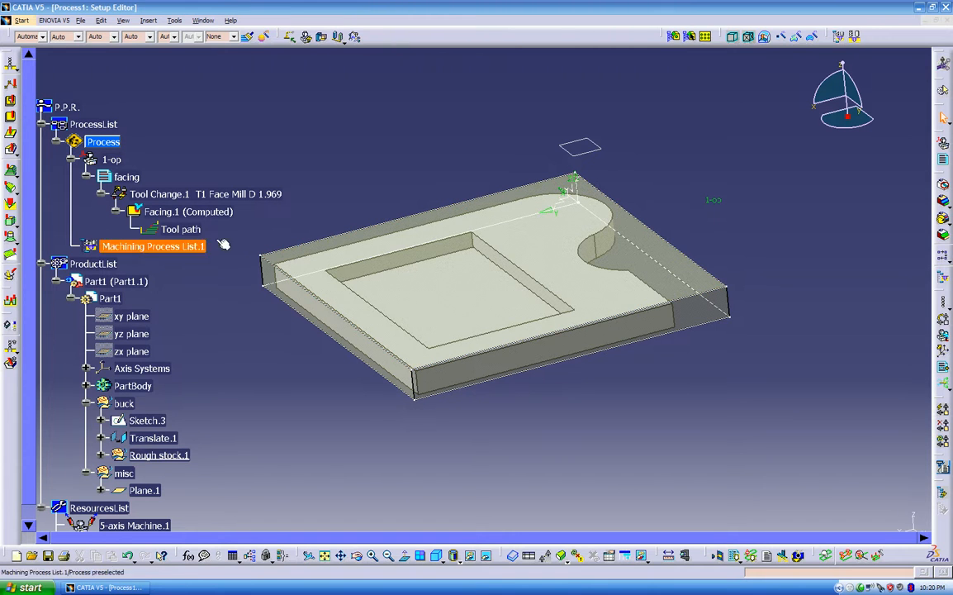
- Hide the buck geometrical set so only the finished part is displayed
right_click(124, 405)
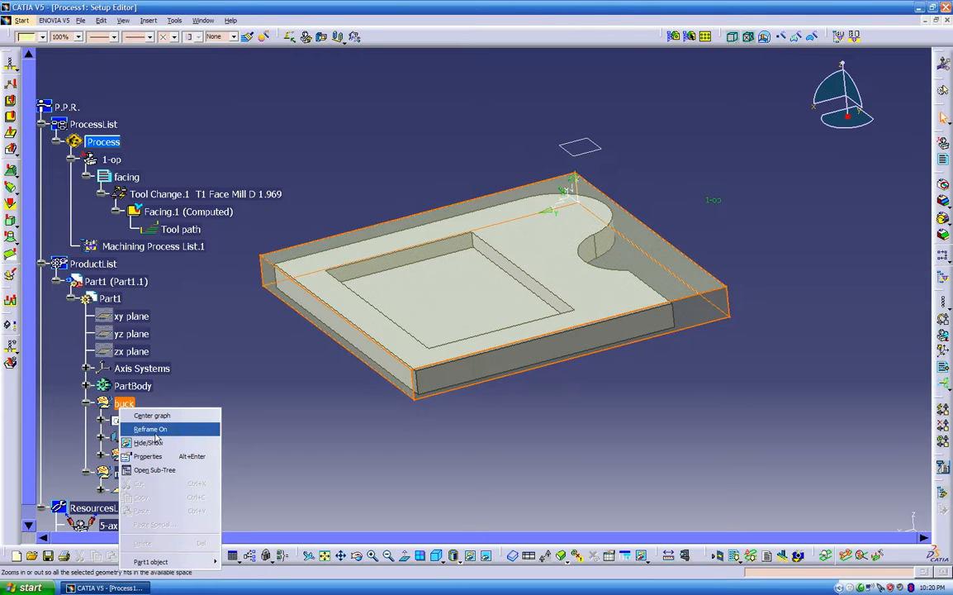
click(149, 442)
middle_drag(268, 478, 338, 426)
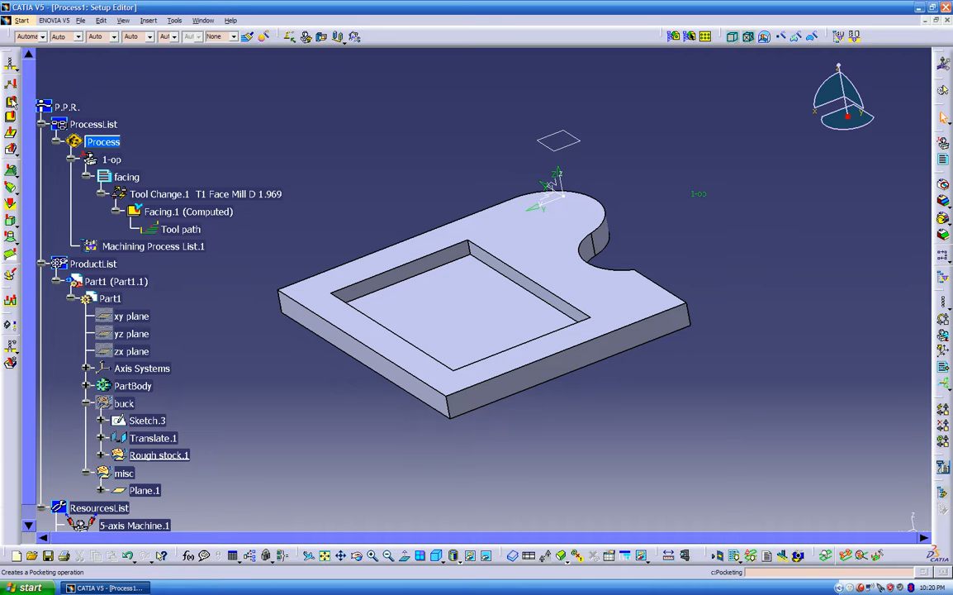
- Insert a Pocketing operation after Facing.1 in the facing program
click(12, 100)
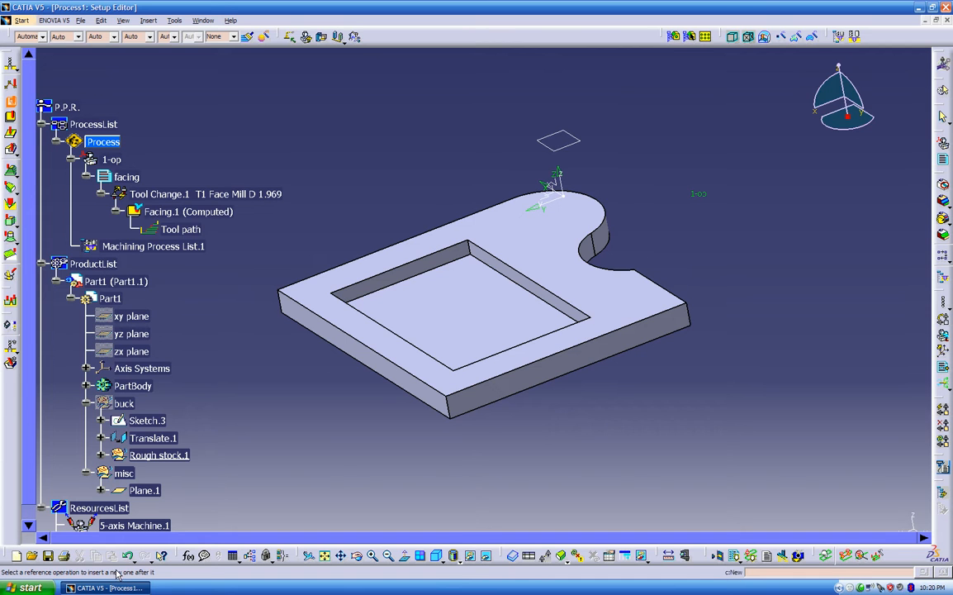
click(172, 212)
click(169, 212)
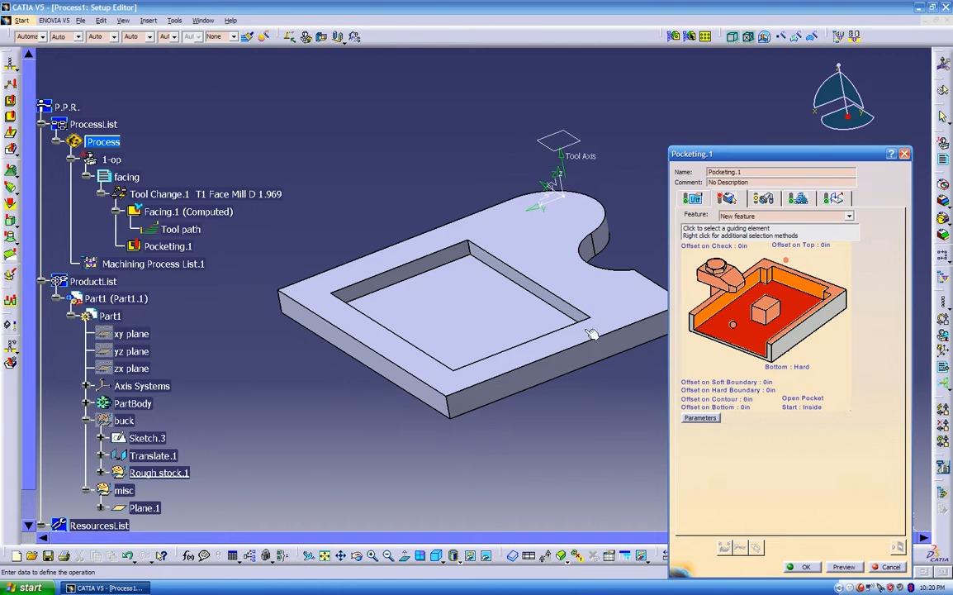
- Define the pocket geometry with the recessed floor face as bottom and the part's upper face as top plane
click(753, 336)
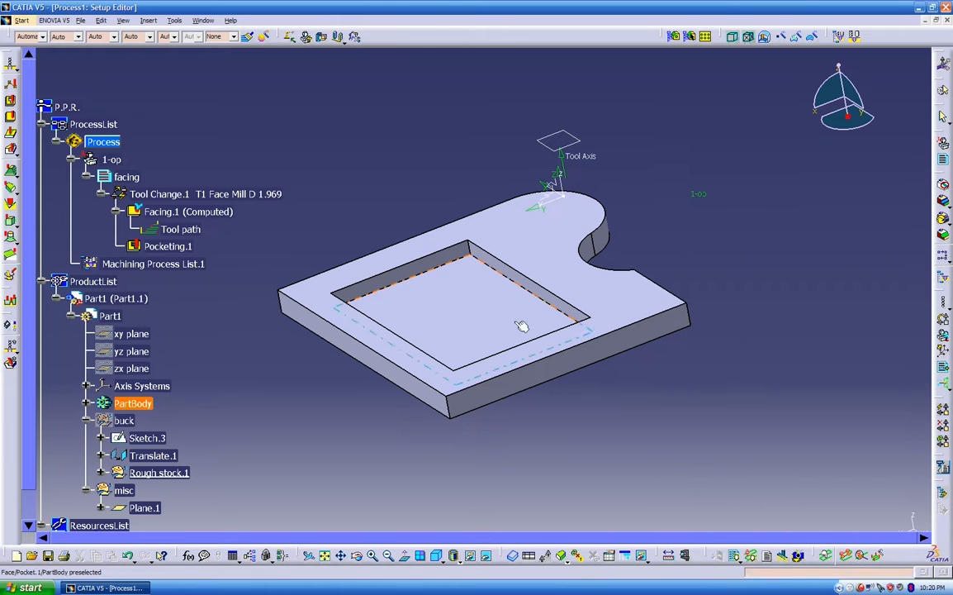
click(528, 329)
middle_drag(563, 411, 461, 329)
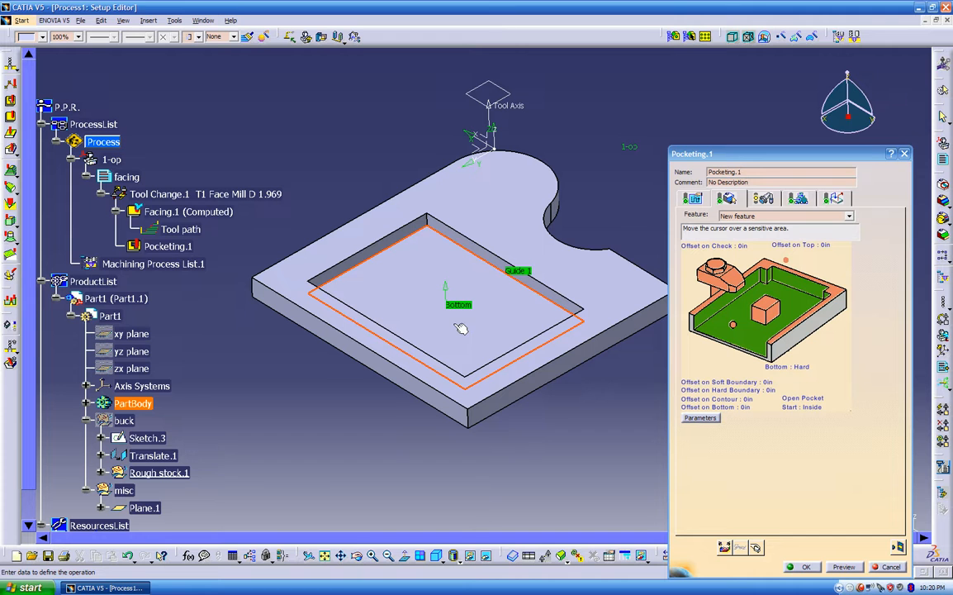
click(765, 273)
click(628, 308)
middle_drag(607, 461, 568, 436)
- Keep the pocket bottom hard and set the pocketing style to Closed Pocket
click(795, 369)
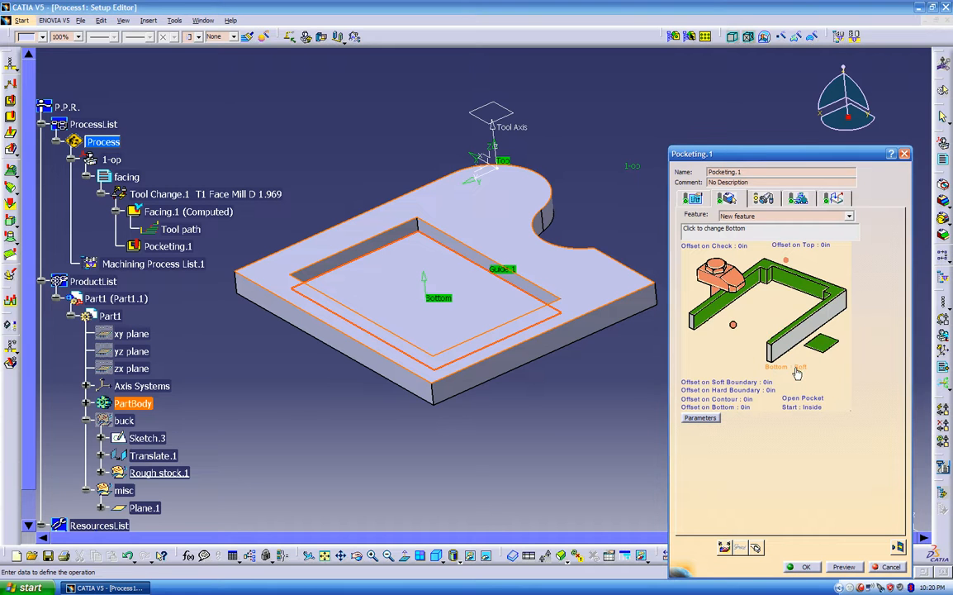
click(795, 370)
click(803, 400)
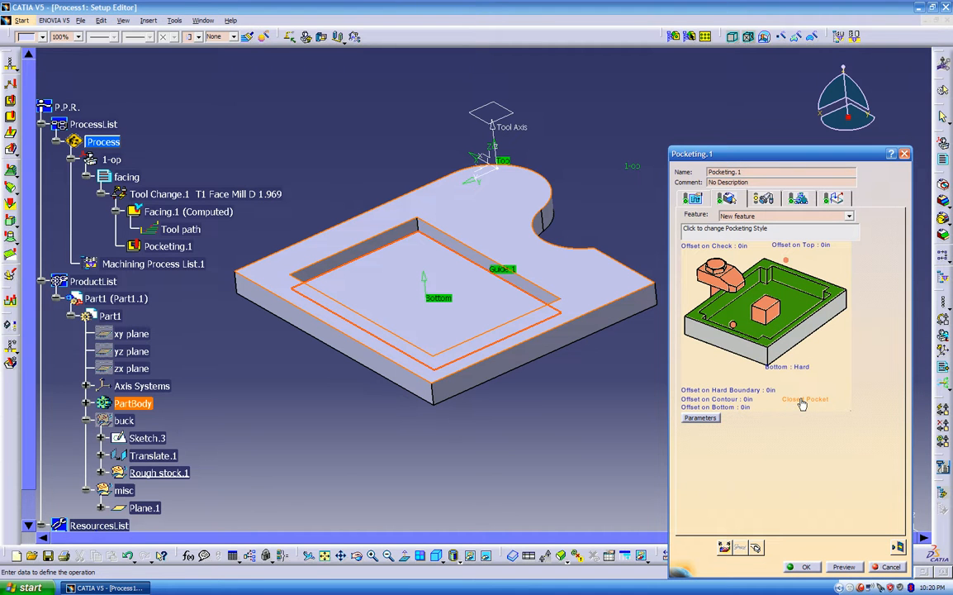
click(809, 400)
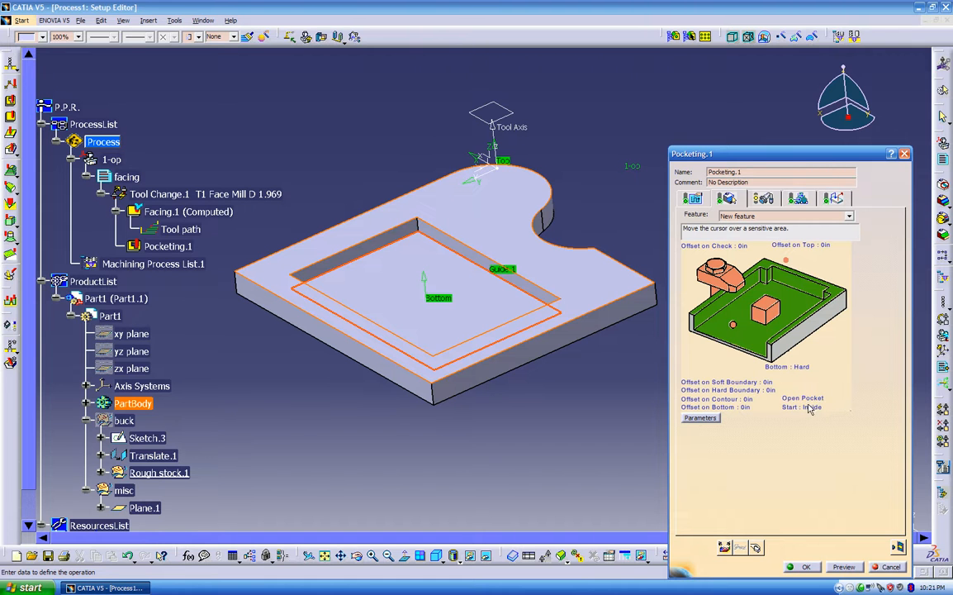
click(807, 403)
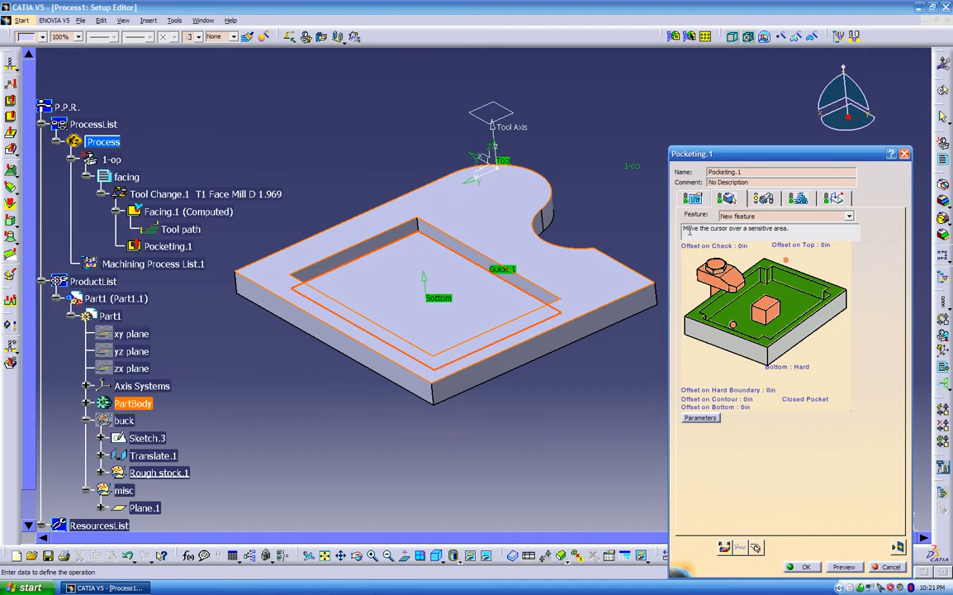
- Review the radial strategy parameters of the pocketing operation and set its number of axial levels to 2
click(701, 200)
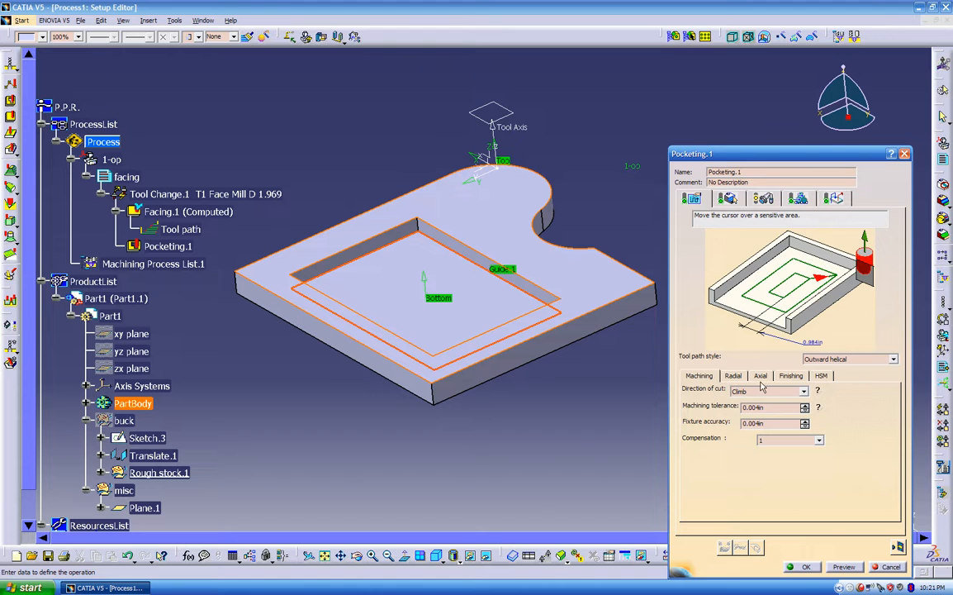
click(733, 377)
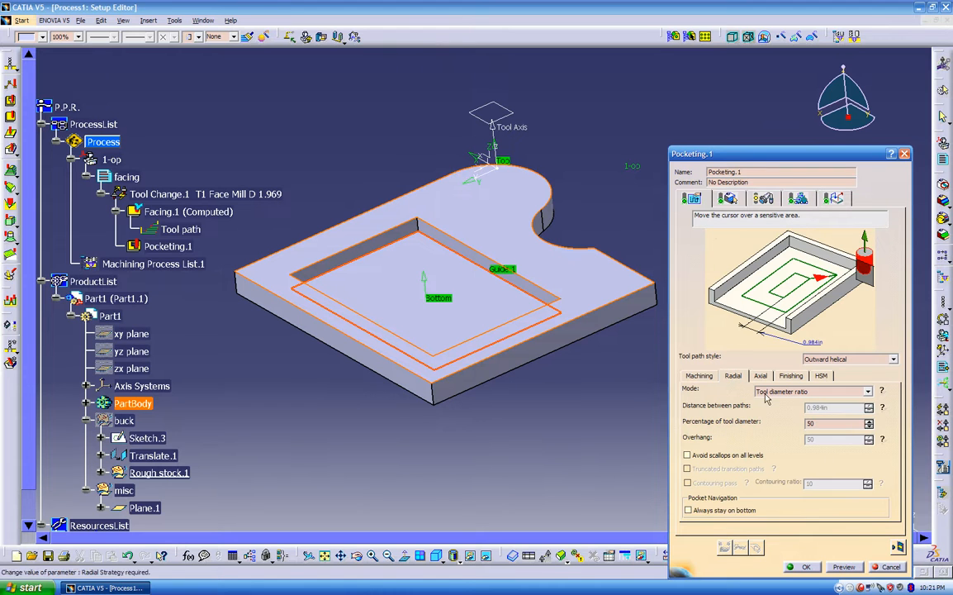
mouse_move(883, 440)
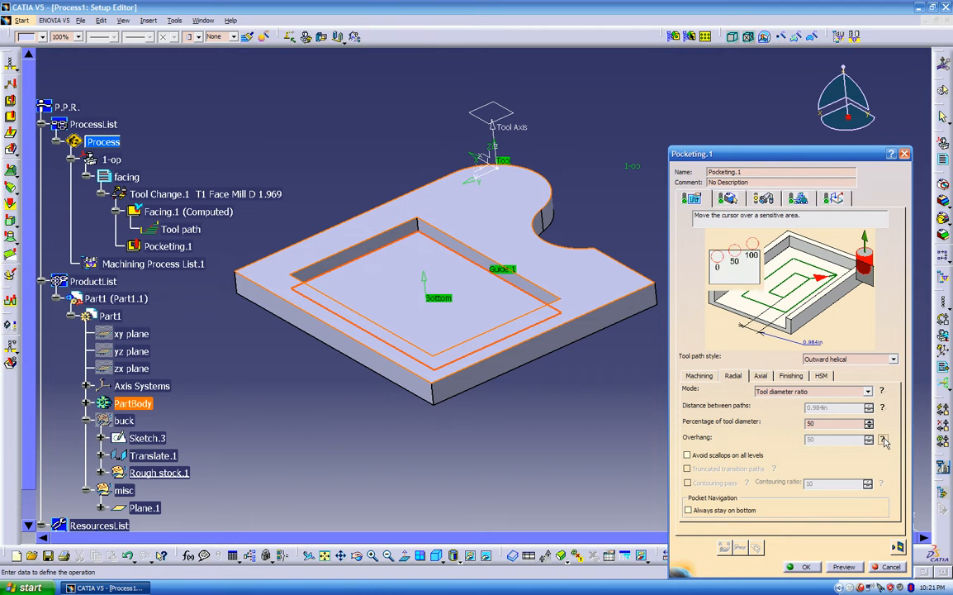
mouse_move(884, 408)
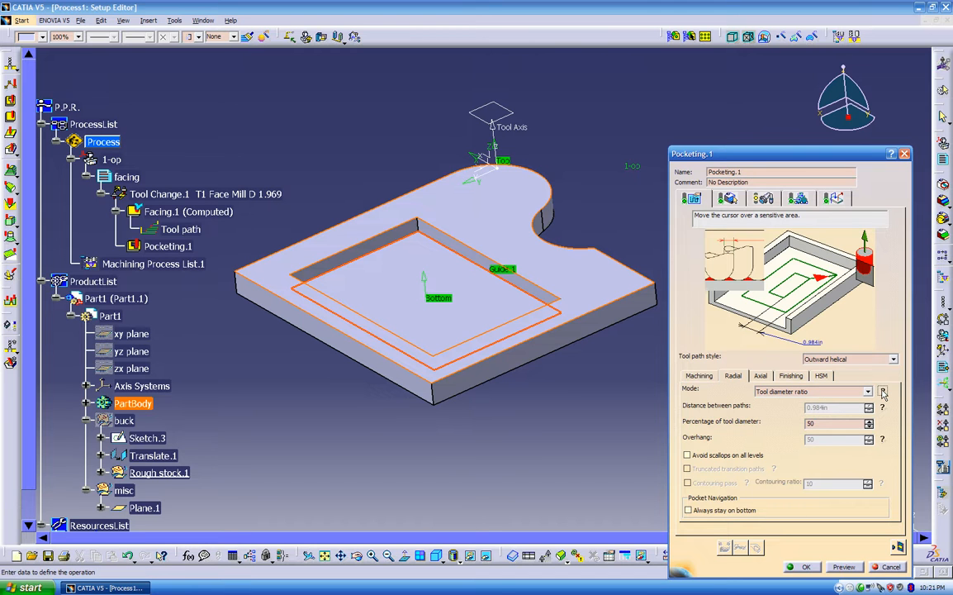
click(760, 376)
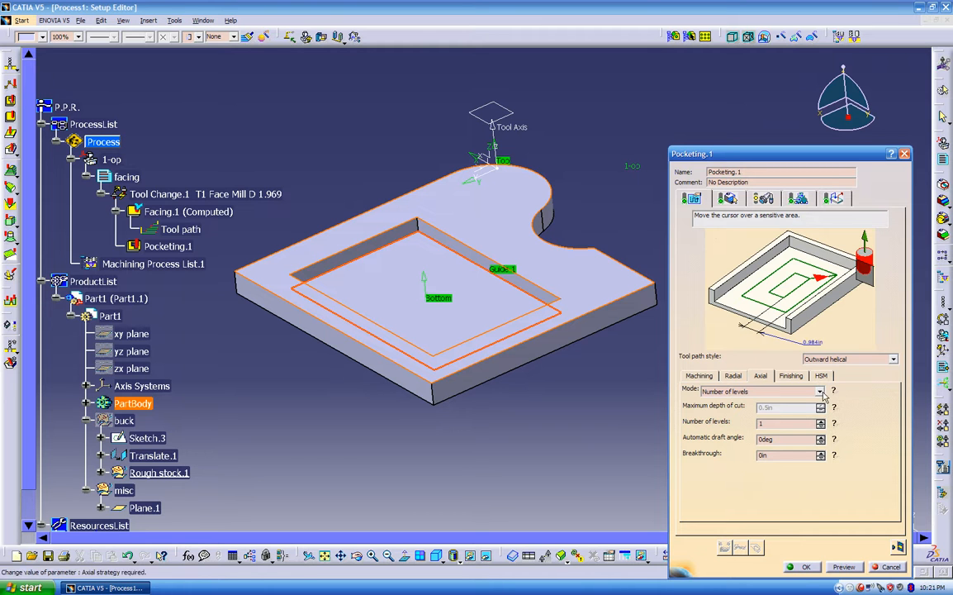
mouse_move(751, 325)
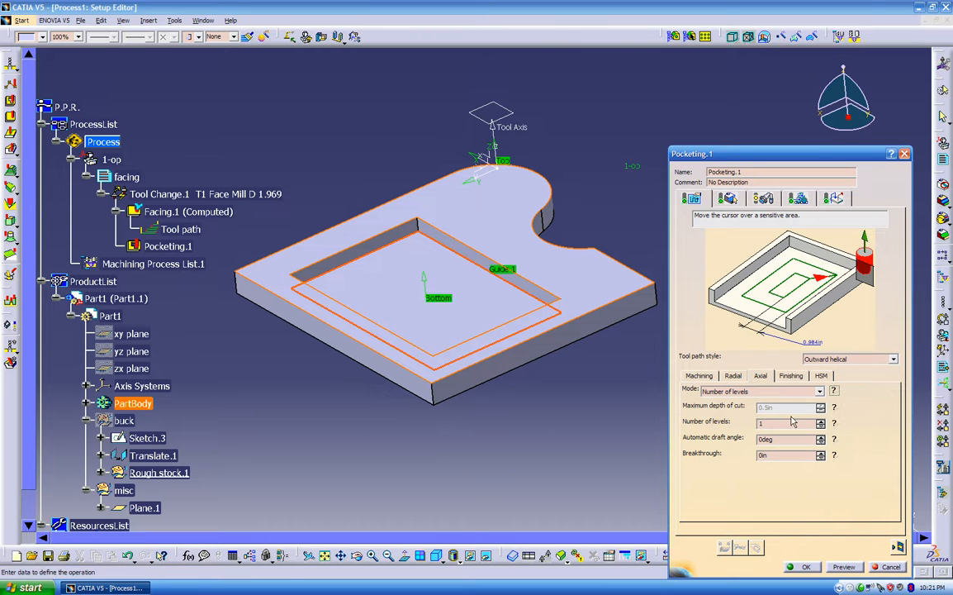
click(820, 422)
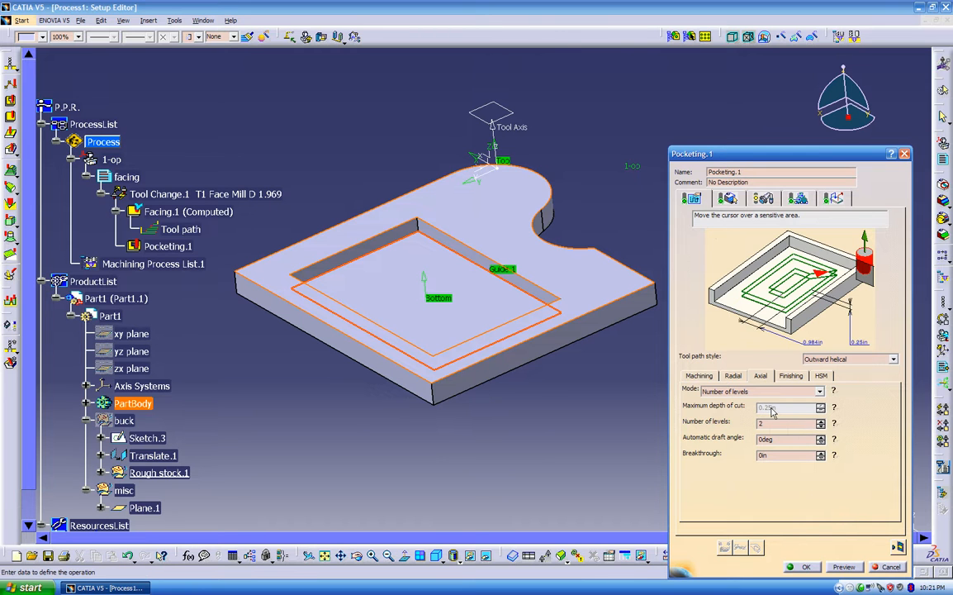
click(820, 421)
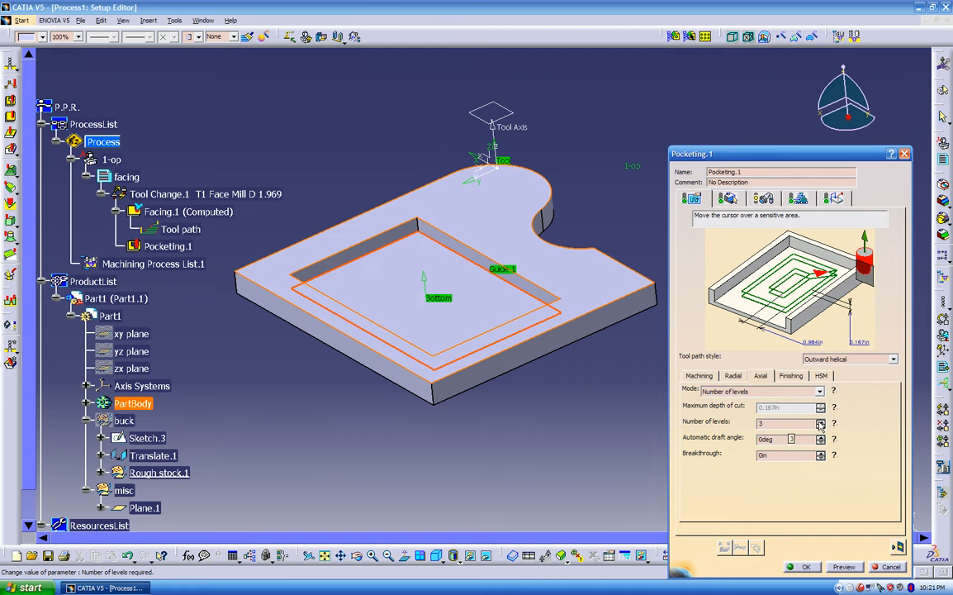
click(820, 421)
click(820, 422)
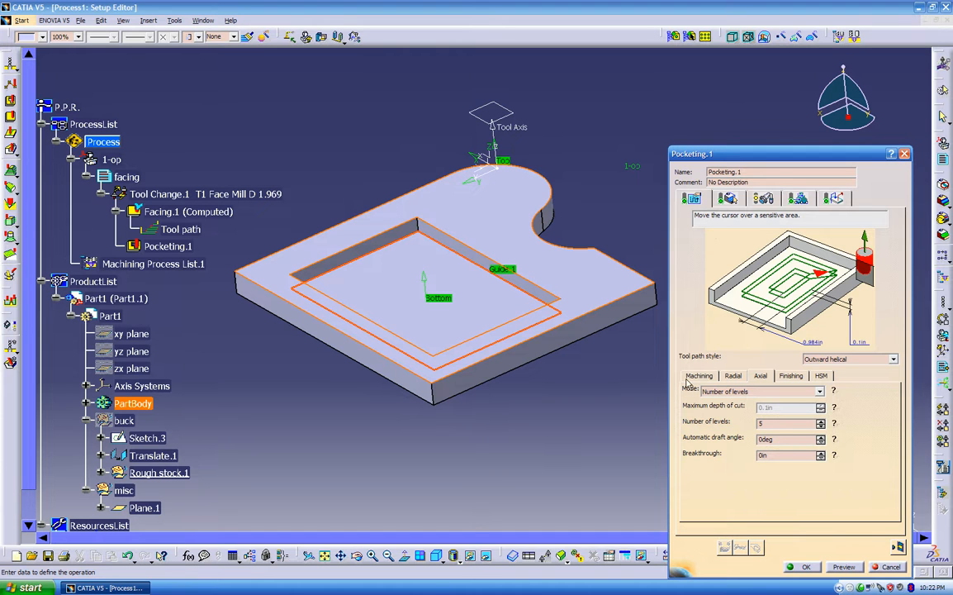
drag(767, 426, 724, 428)
- Set finishing to Side finish at last level & bottom, with bottom thickness on side finish, side thickness on bottom and bottom finish thickness of 0.02 in
click(789, 376)
click(777, 393)
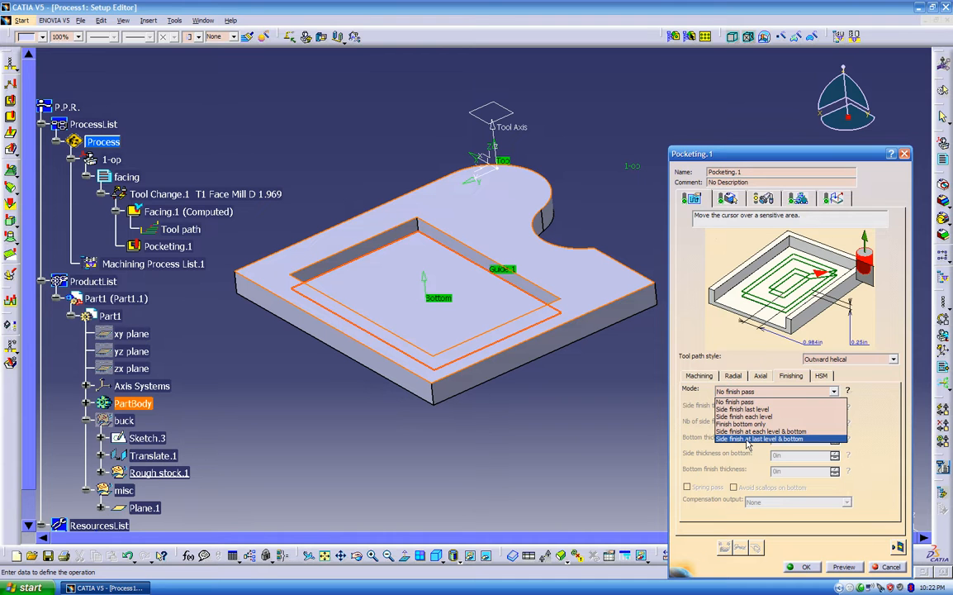
click(747, 440)
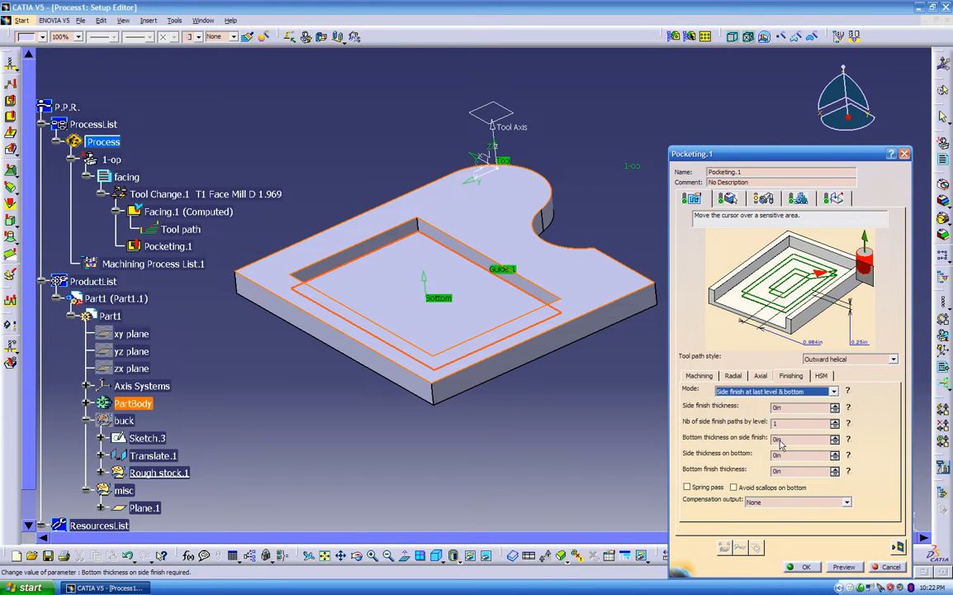
click(847, 440)
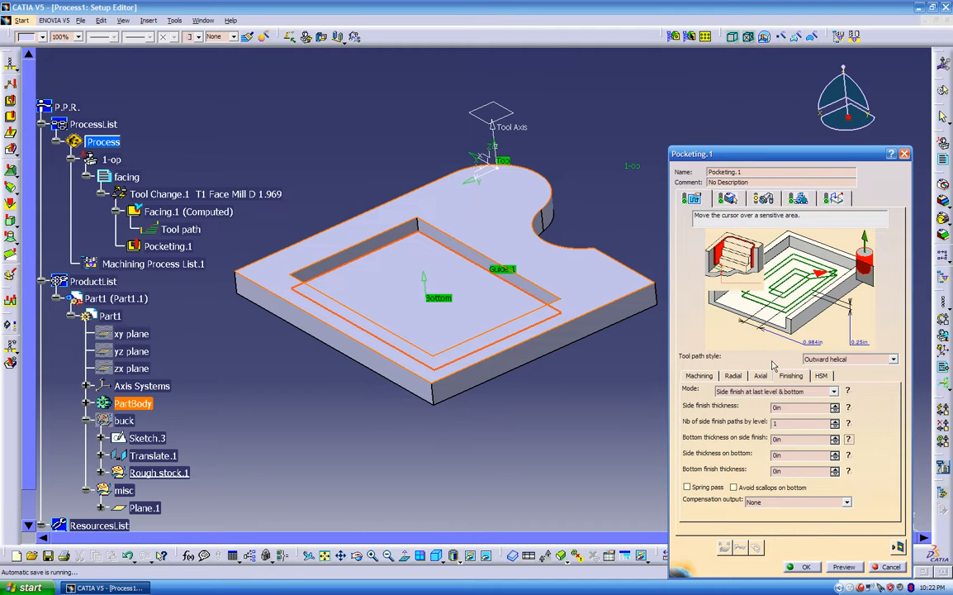
double_click(791, 439)
text(.02)
key(Tab)
text(.02)
key(Tab)
text(.)
- Change the finishing mode to Finish bottom only and set the side thickness on bottom to 0 in
click(769, 391)
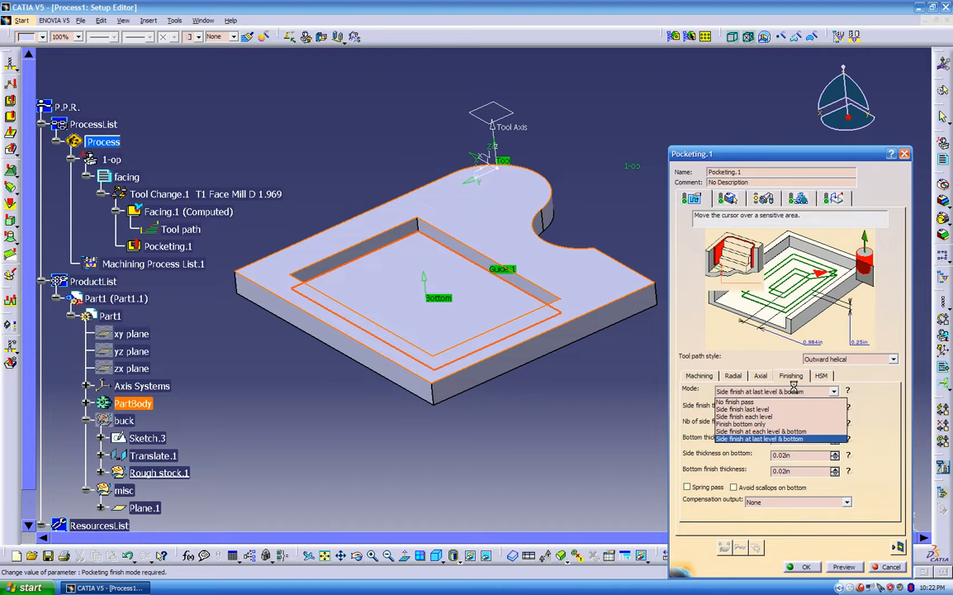
click(744, 424)
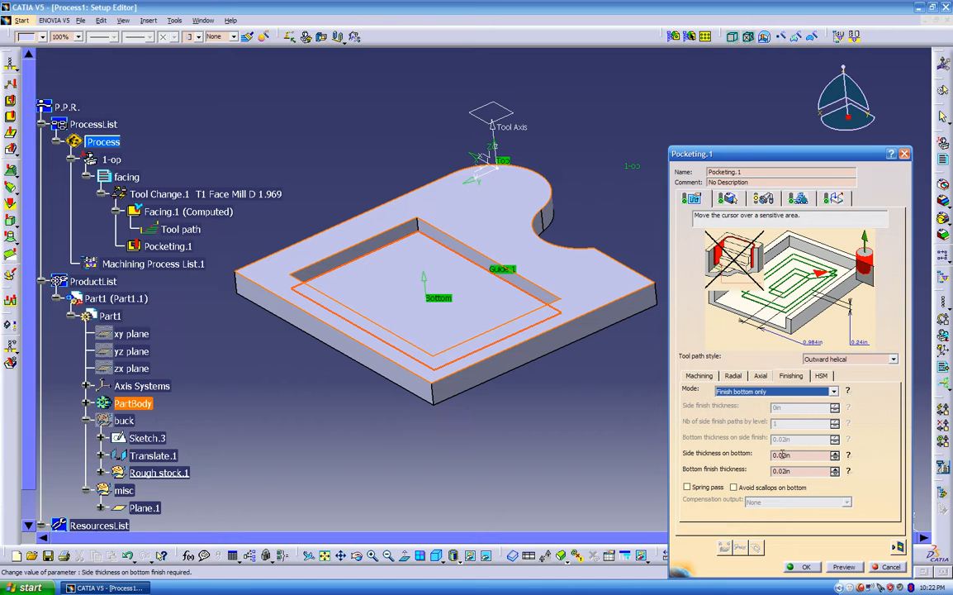
click(696, 493)
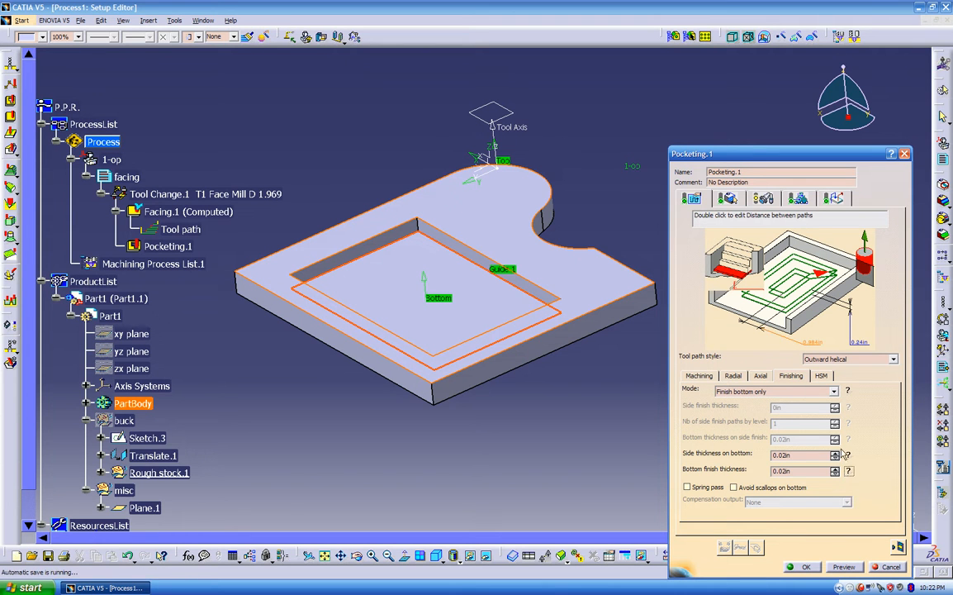
double_click(793, 455)
text(0)
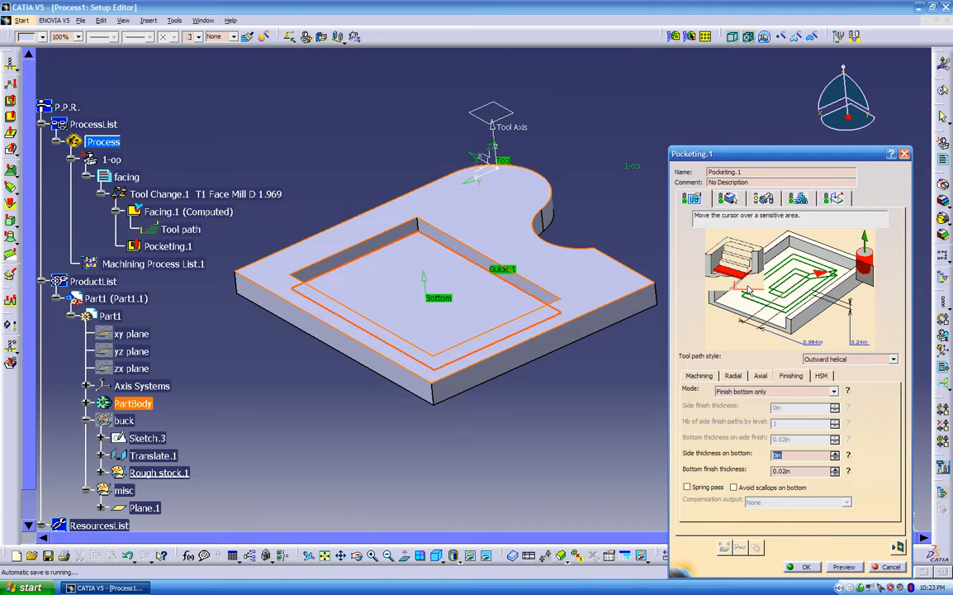
- Try the Inward helical and Back and forth tool path styles and return the style to Outward helical
click(823, 359)
click(826, 365)
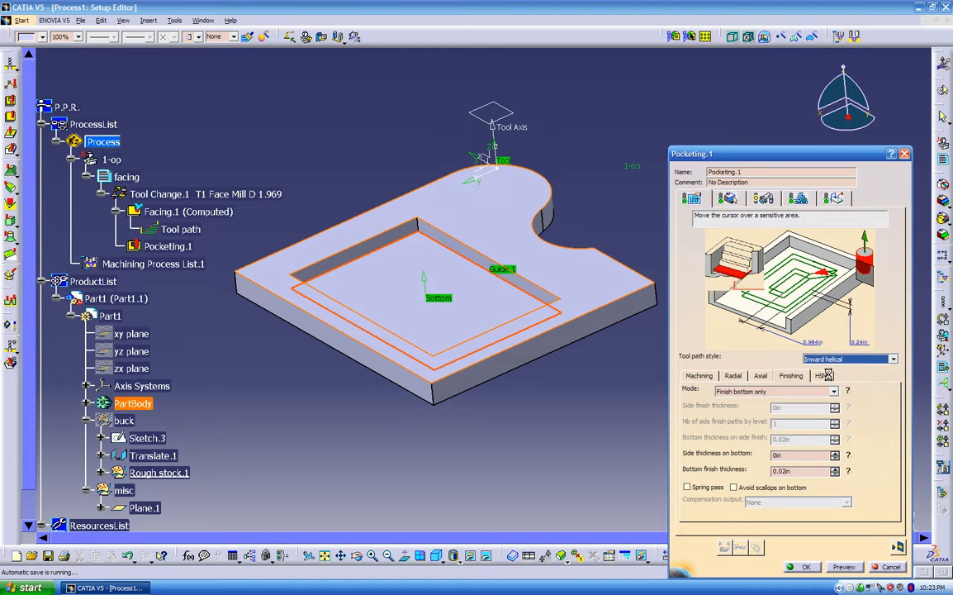
click(844, 359)
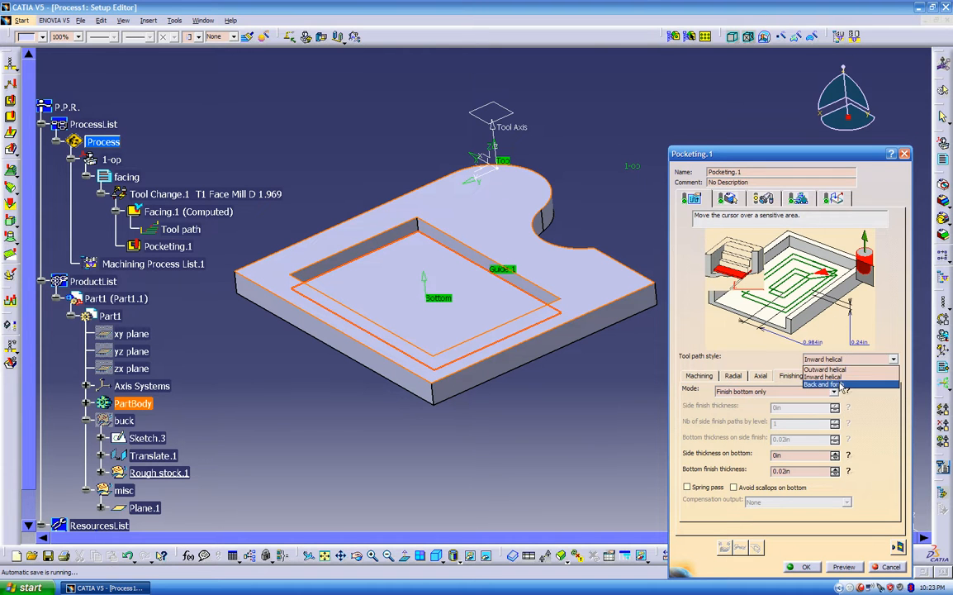
click(840, 385)
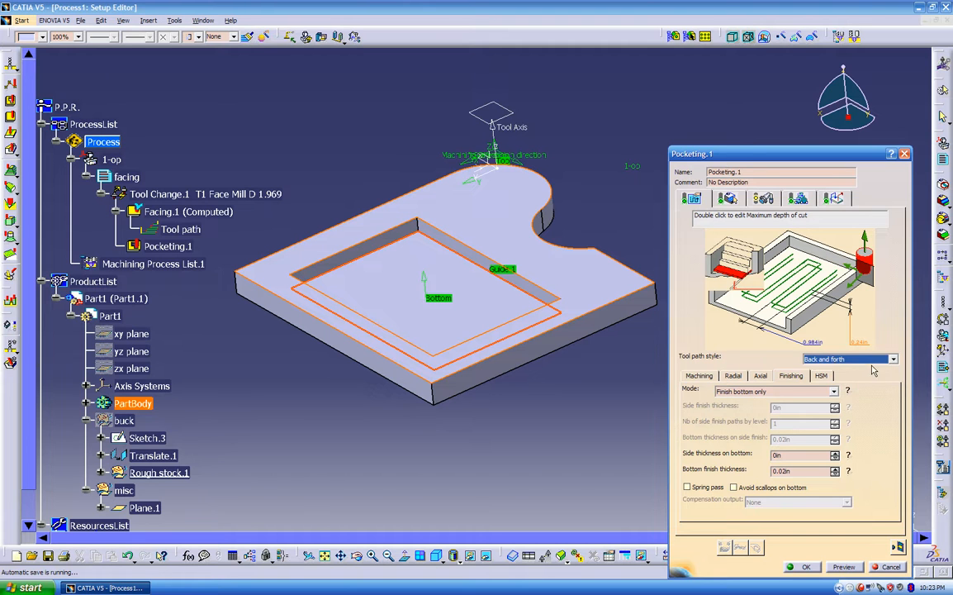
click(866, 360)
click(826, 369)
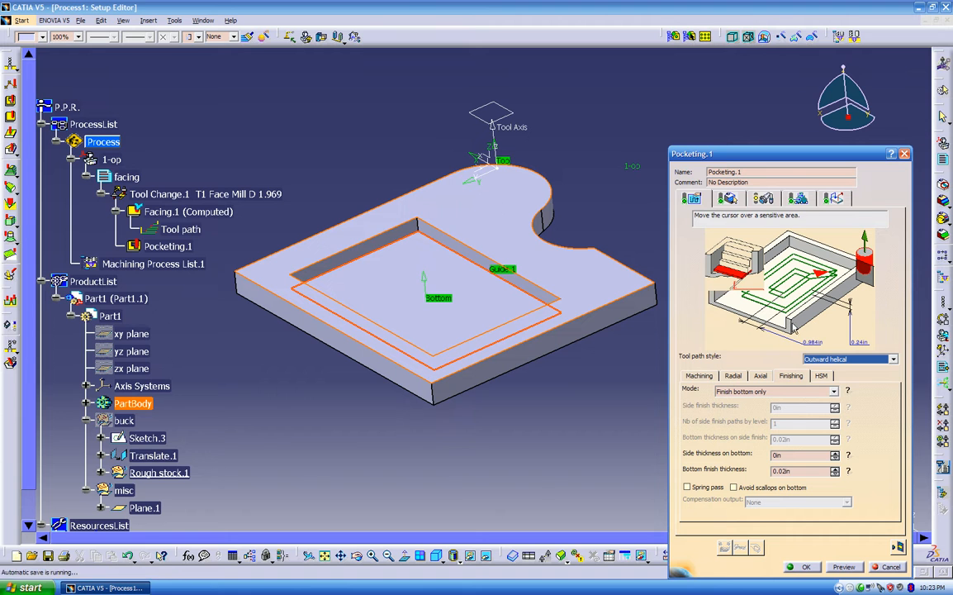
- Open the tool definition of the pocketing operation
click(735, 199)
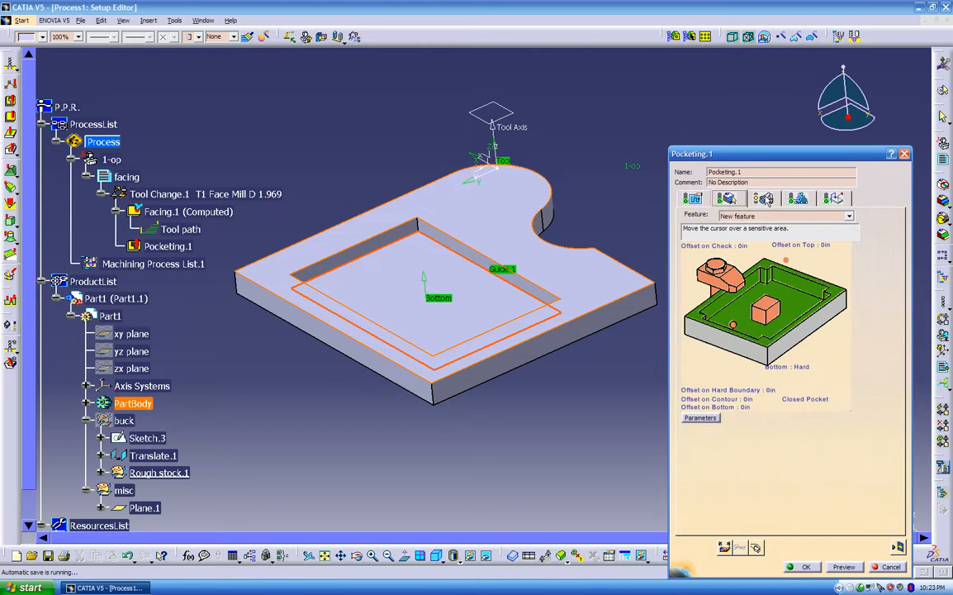
click(765, 199)
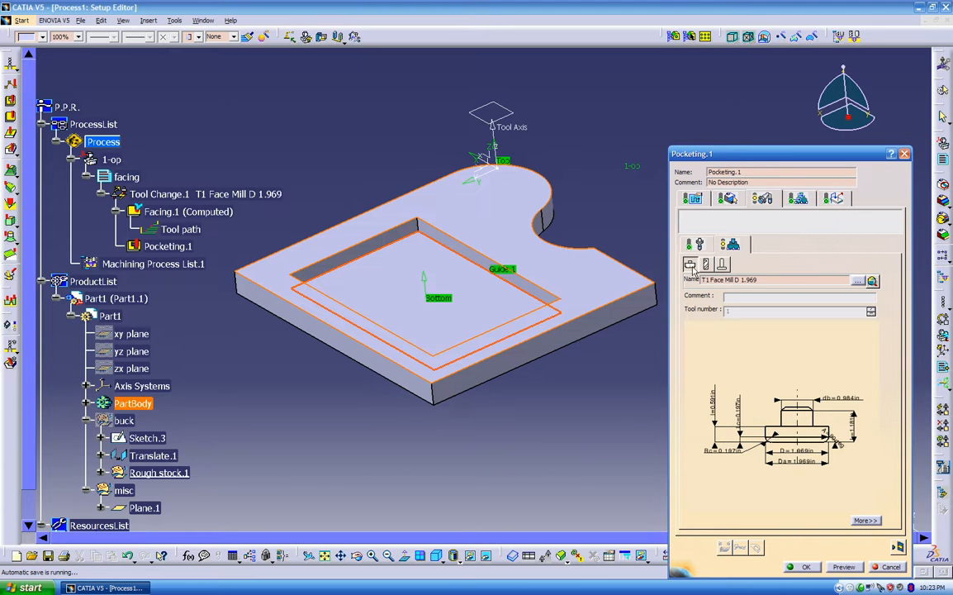
click(862, 283)
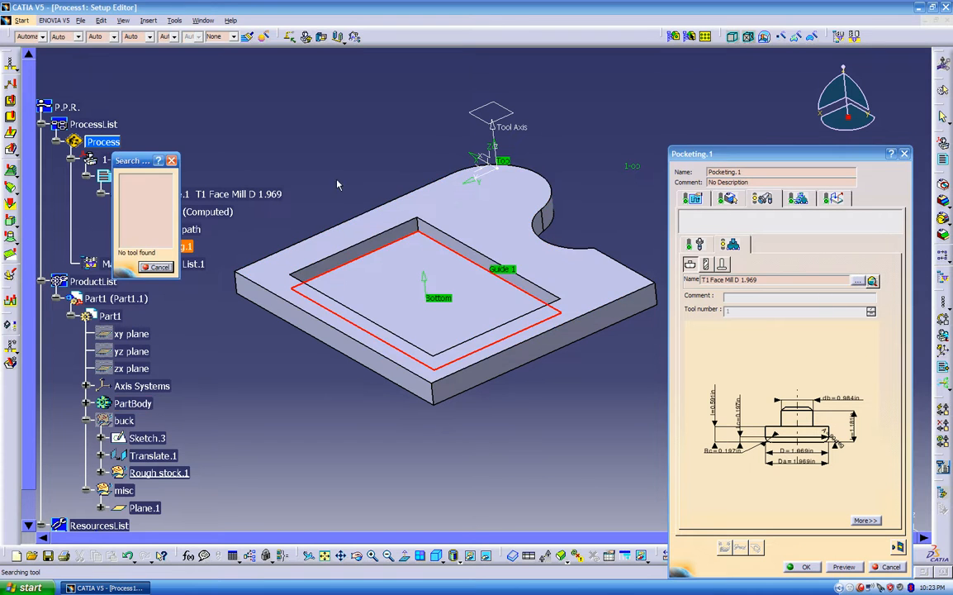
drag(142, 159, 706, 325)
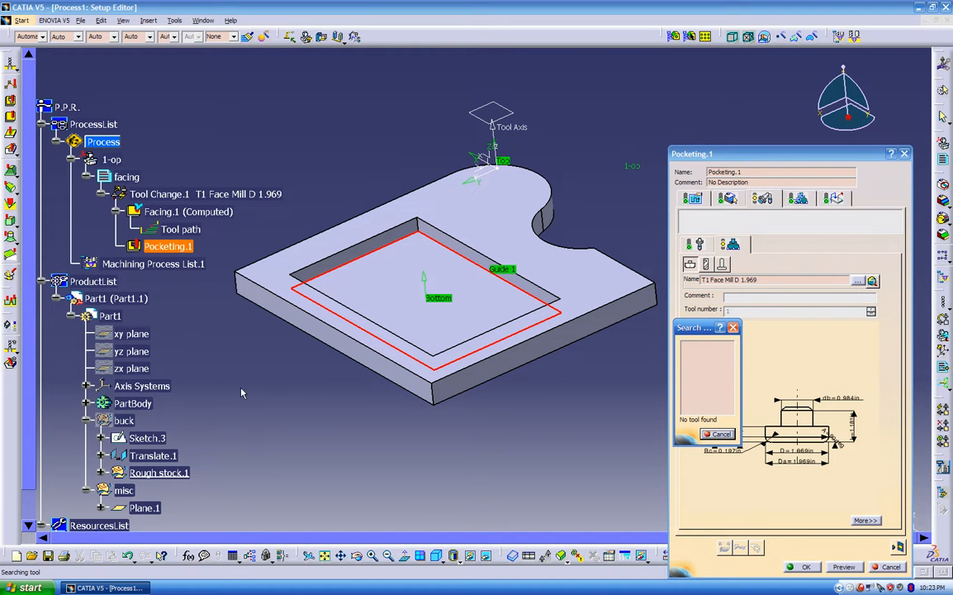
click(734, 328)
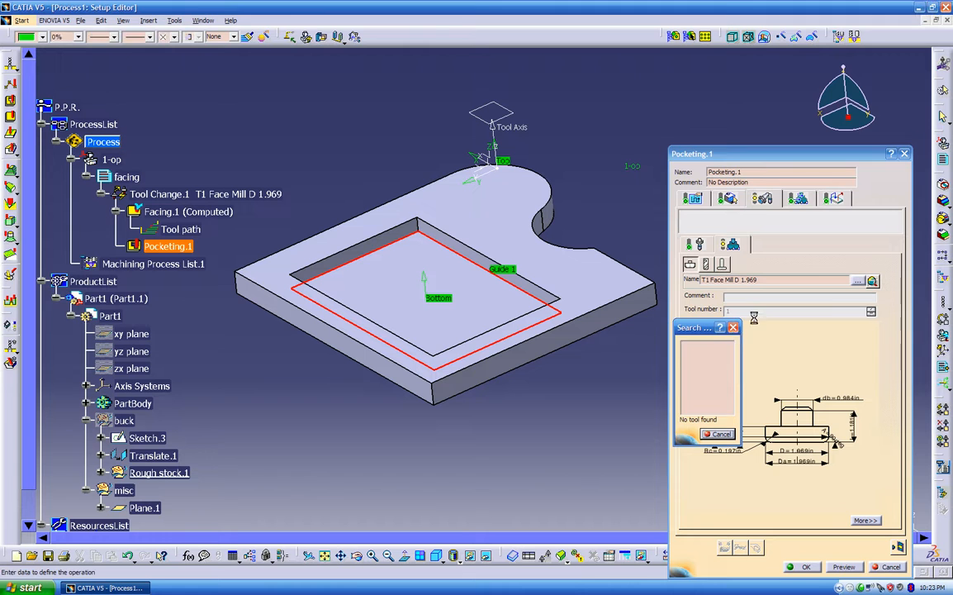
- Search the tool library for end mills and assign the 3-4 inch flat tool to the pocketing operation
click(872, 282)
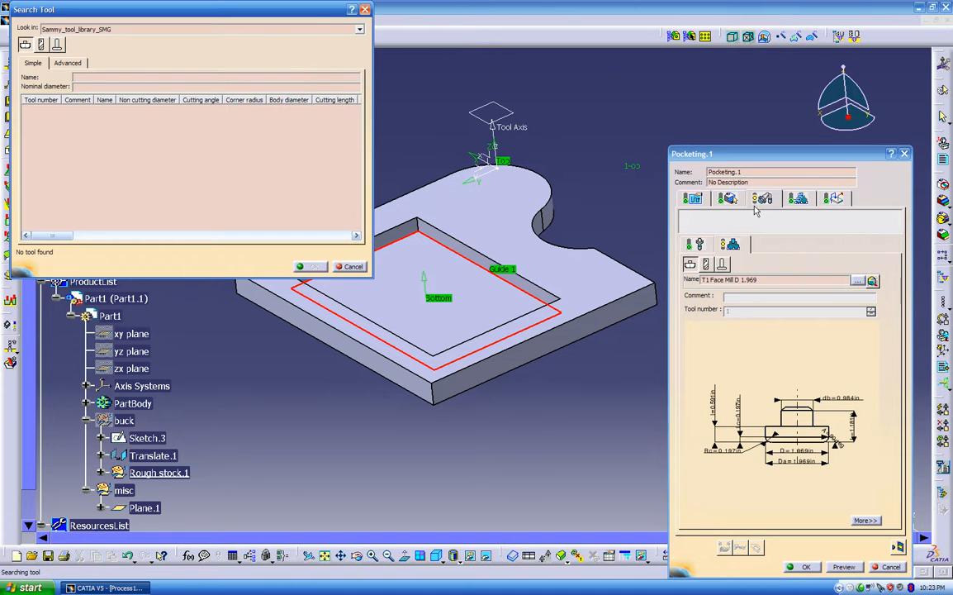
drag(307, 17, 596, 221)
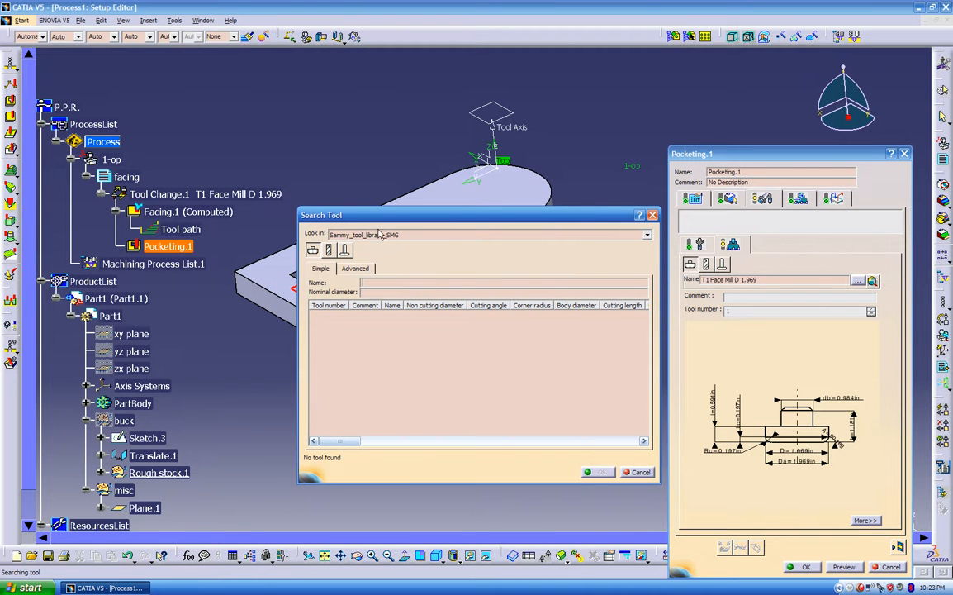
click(328, 251)
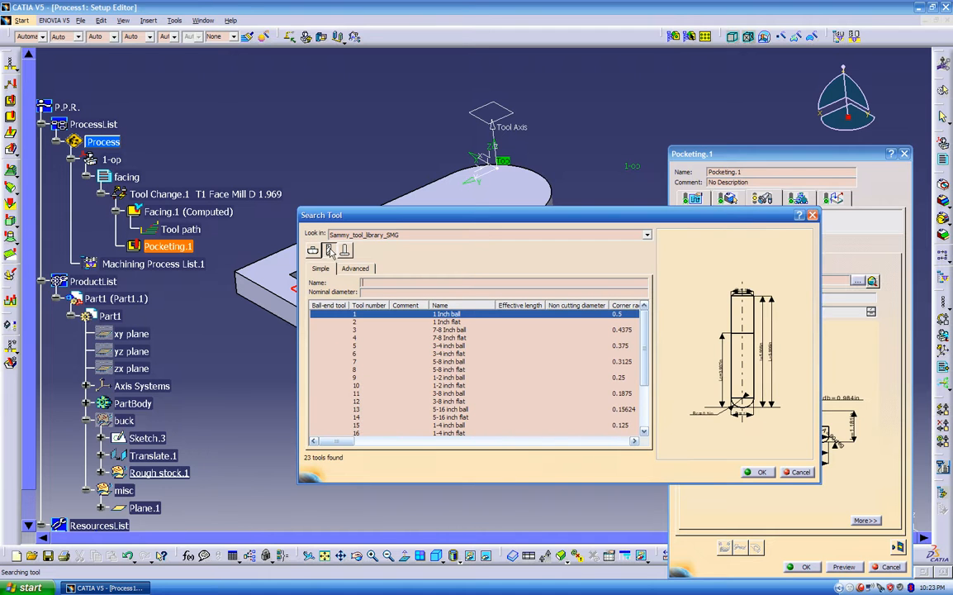
click(451, 355)
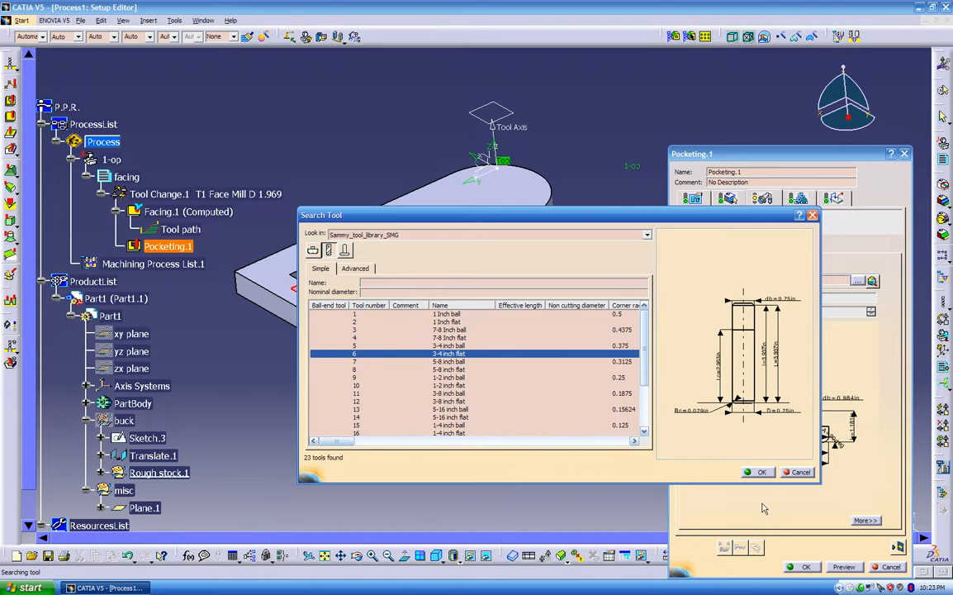
click(757, 473)
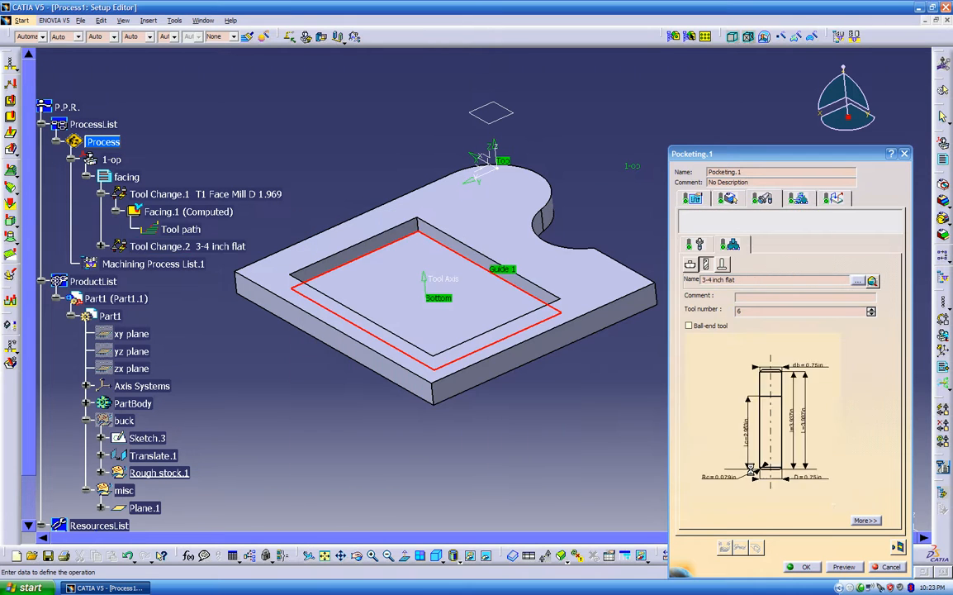
- Set the 3-4 inch flat end mill's corner radius to 0 in and its cutting length to 2 in
mouse_move(728, 453)
middle_down()
mouse_move(719, 421)
mouse_move(760, 407)
mouse_move(791, 413)
middle_up()
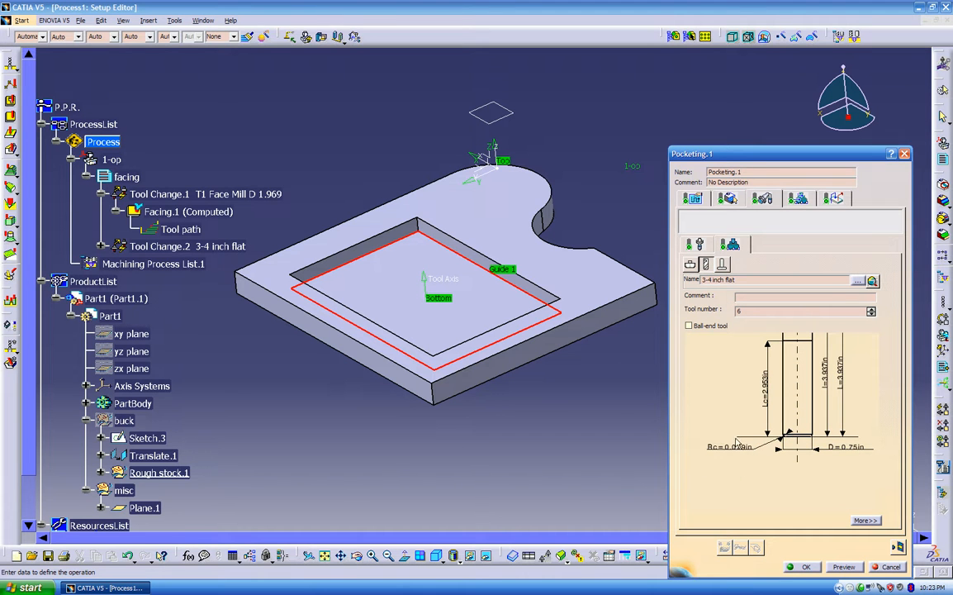
double_click(727, 446)
key(Return)
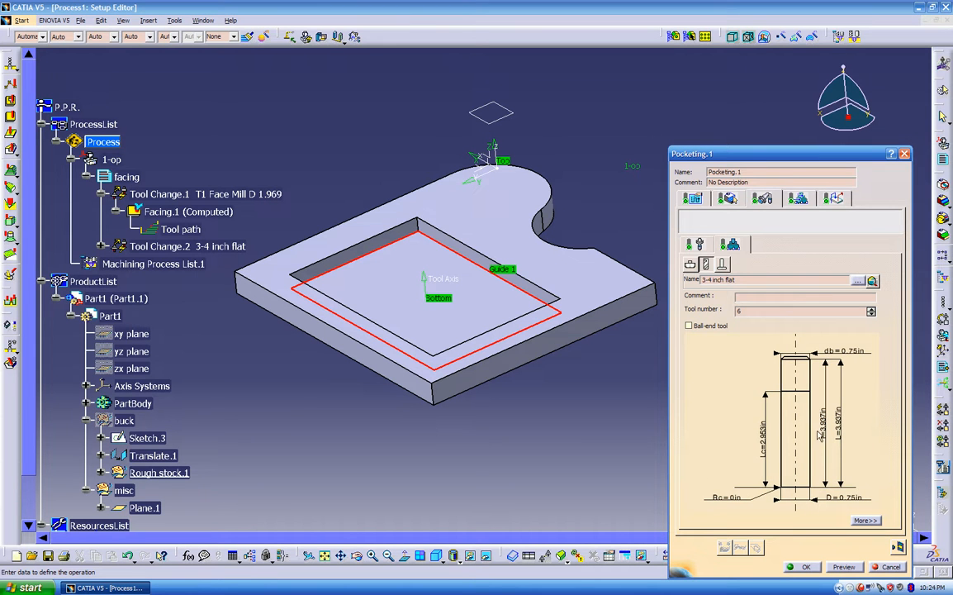
double_click(764, 437)
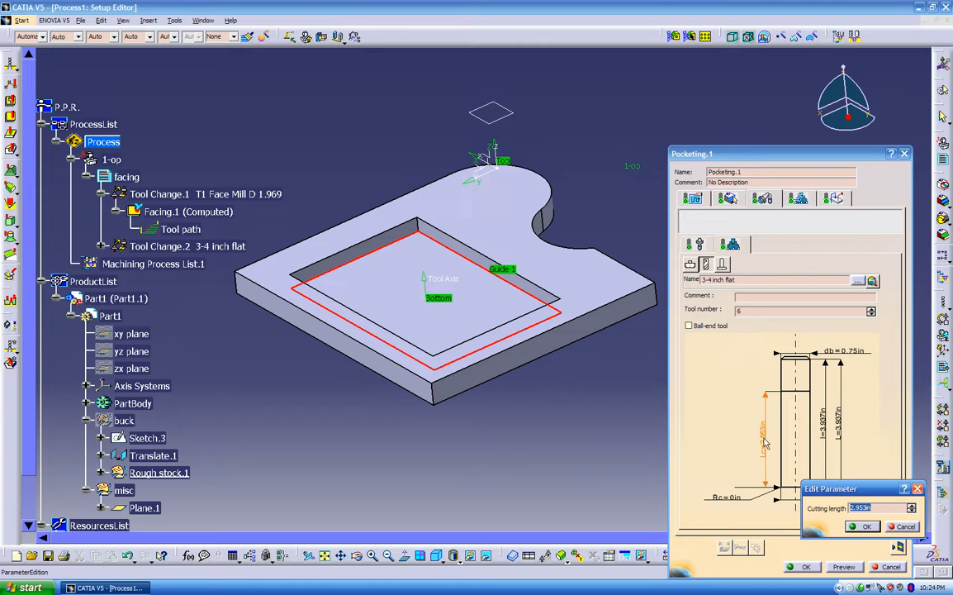
text(2)
key(Return)
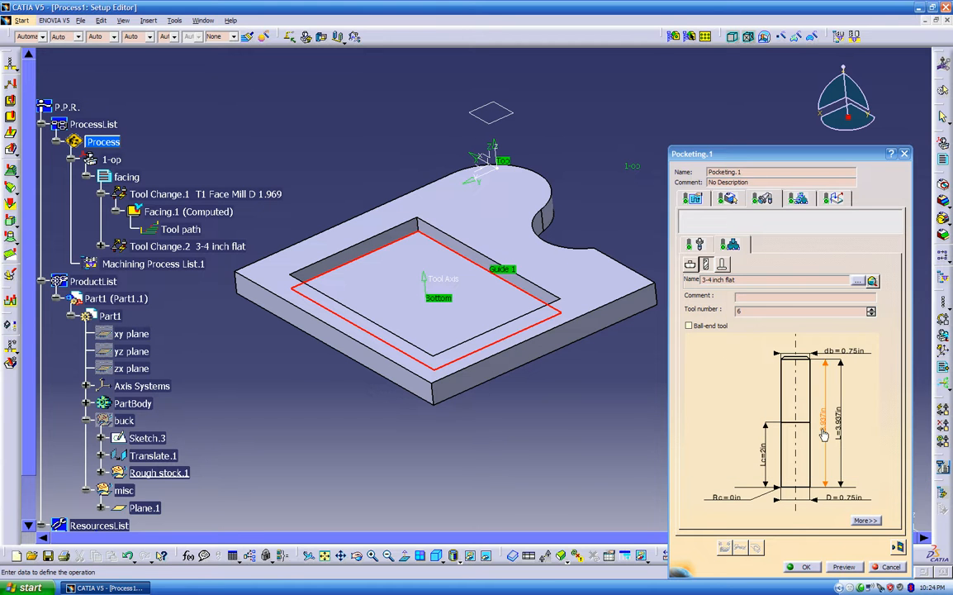
- Set the end mill's length to 2 in and its body diameter to 2.2 in
double_click(824, 435)
text(2)
key(Return)
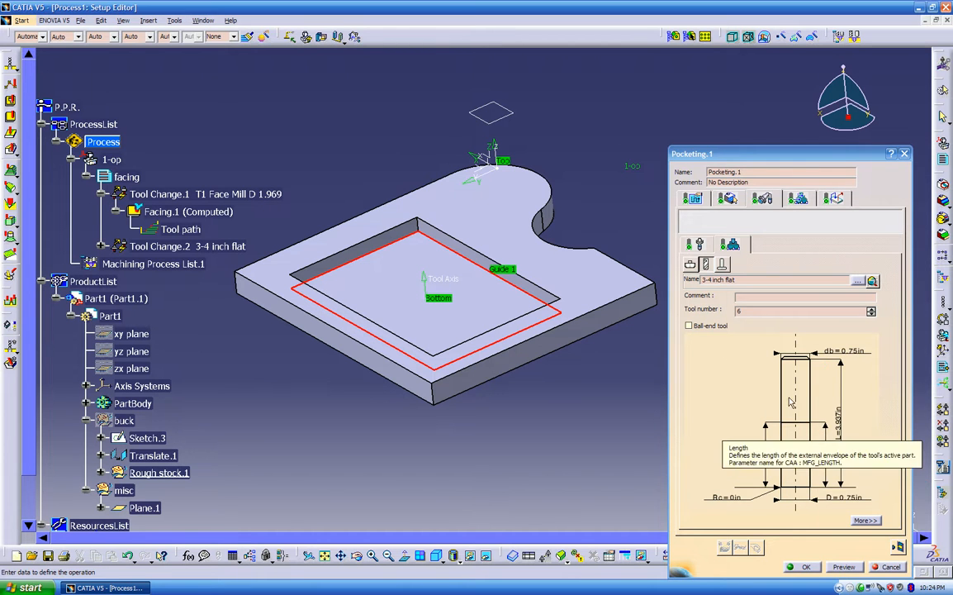
double_click(851, 352)
text(2.2)
key(Return)
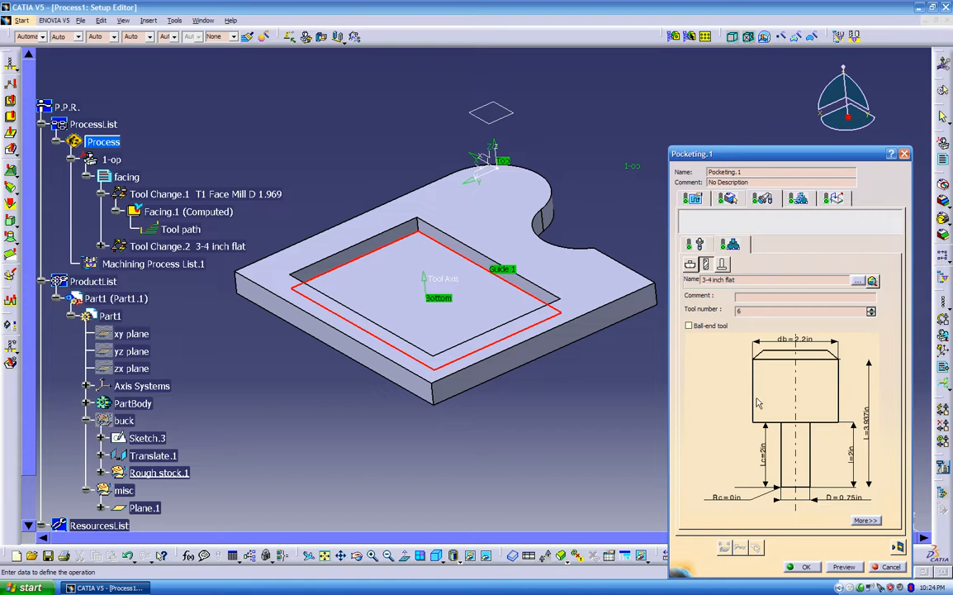
mouse_move(735, 409)
middle_down()
mouse_move(724, 400)
mouse_move(726, 417)
mouse_move(729, 408)
middle_up()
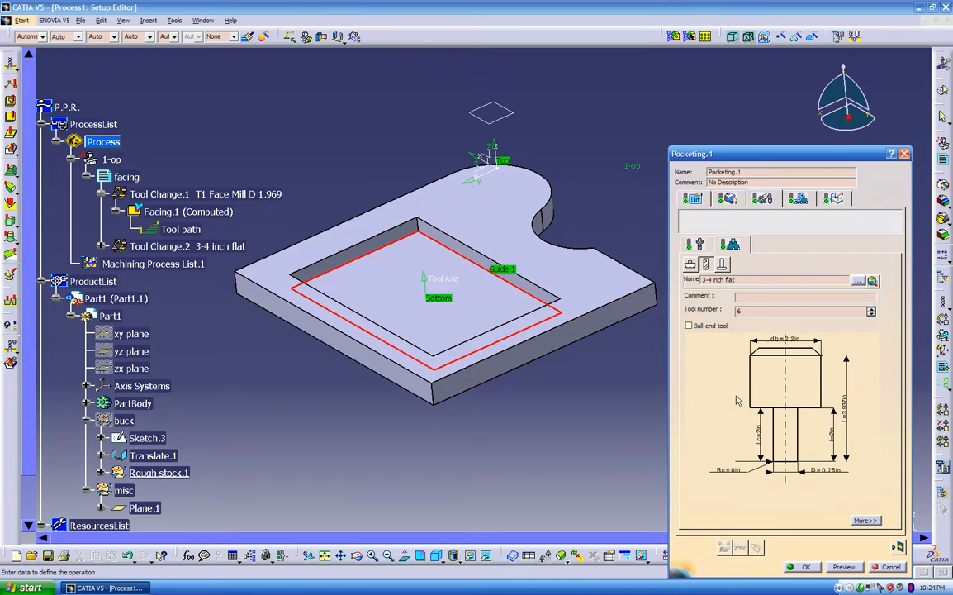
- Set the approach feedrate to 10mm_mn, turn off automatic spindle speed computation and enter a machining spindle speed of 65
click(798, 199)
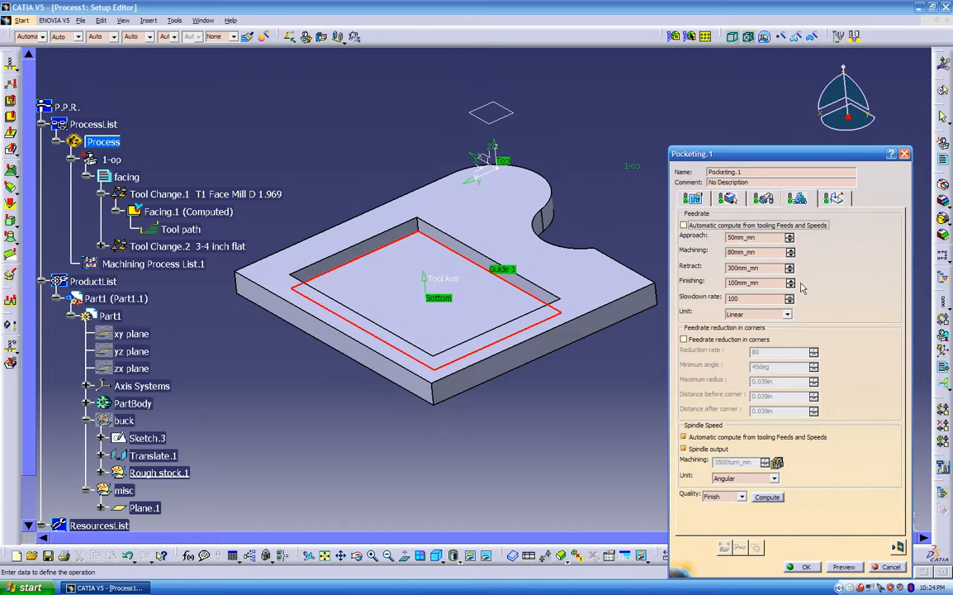
drag(765, 237, 656, 230)
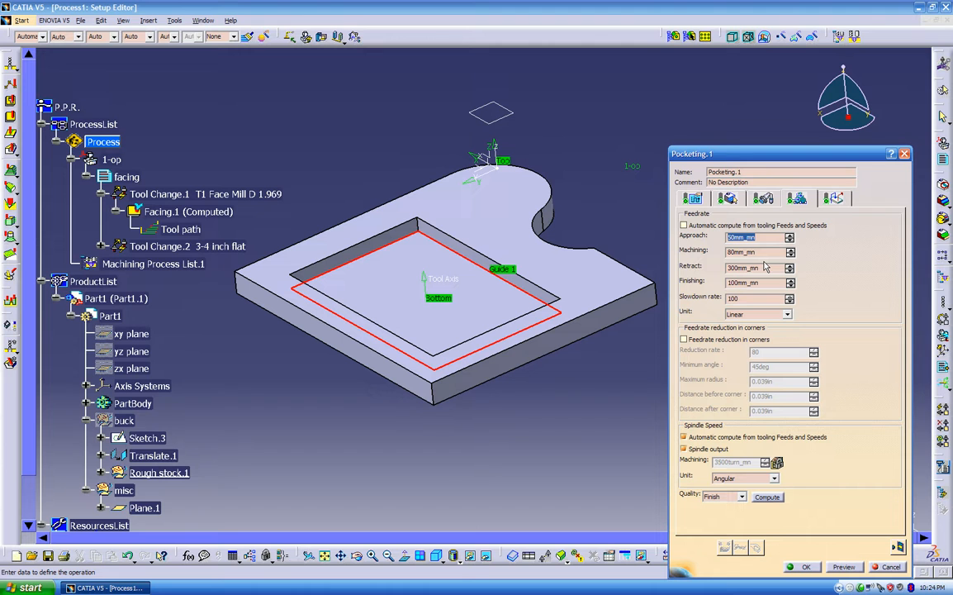
text(10)
key(Tab)
key(Tab)
key(Tab)
click(707, 438)
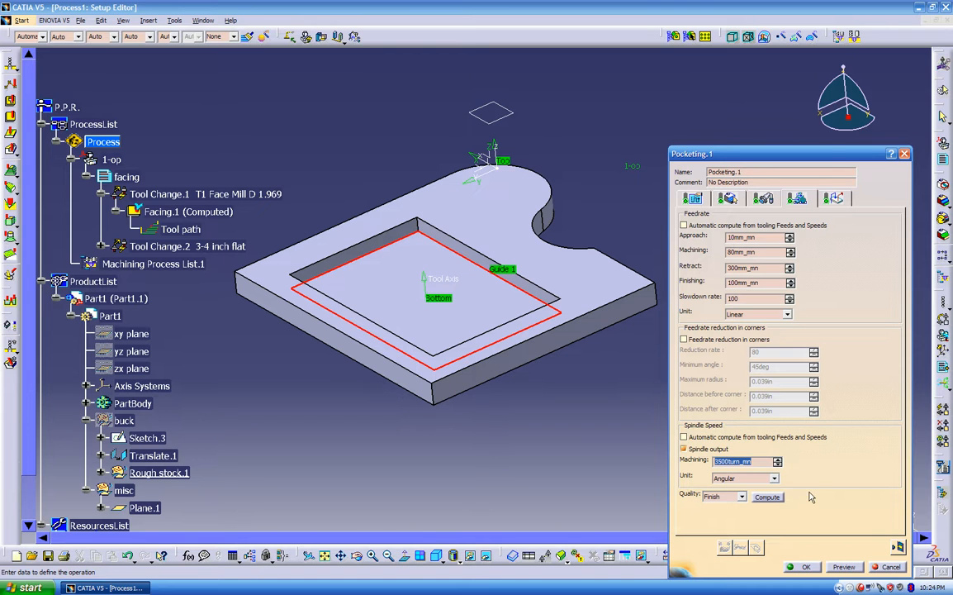
text(65)
- Give the approach macro a Ramping motion and switch its mode back to Build by user
click(832, 199)
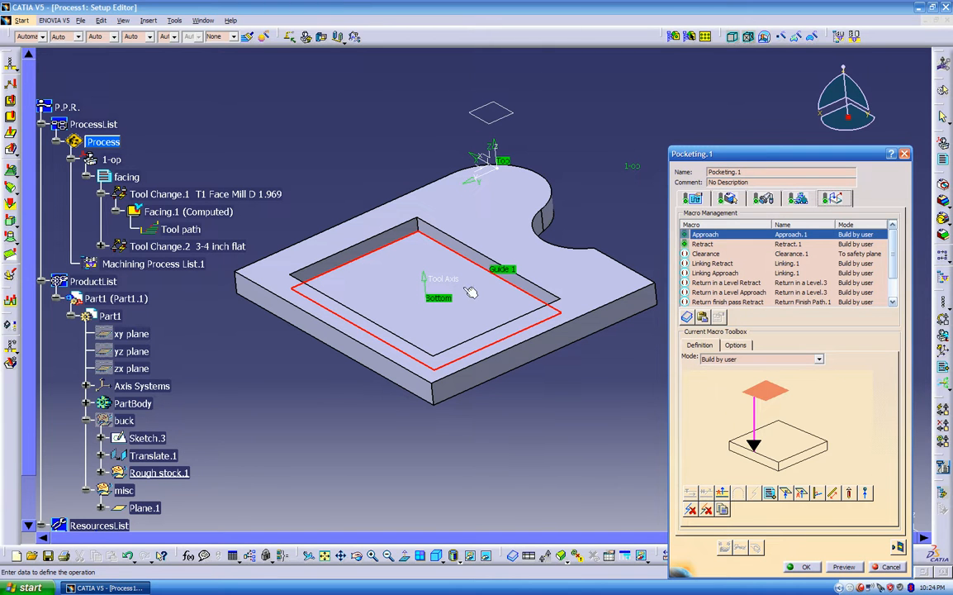
click(758, 359)
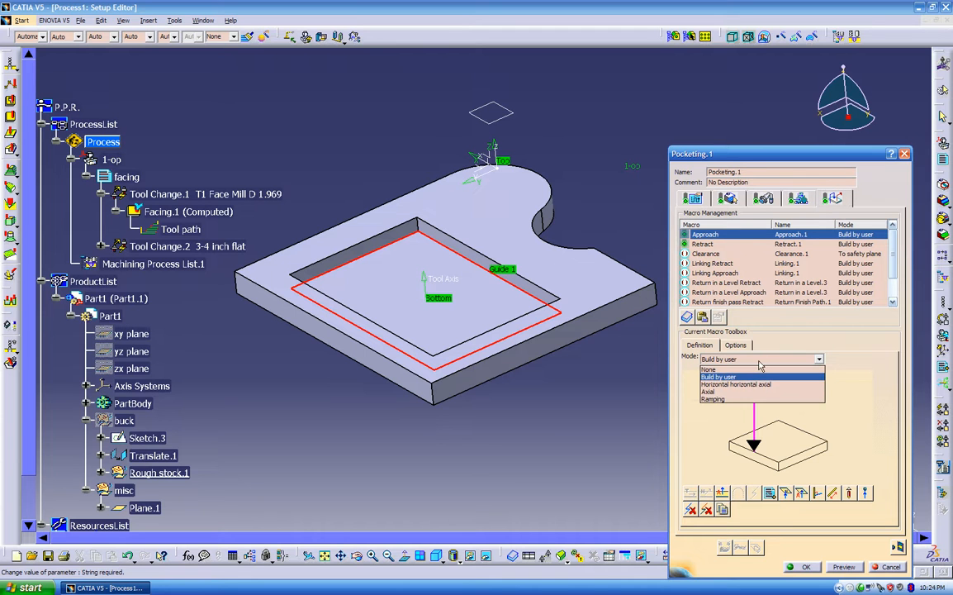
click(724, 400)
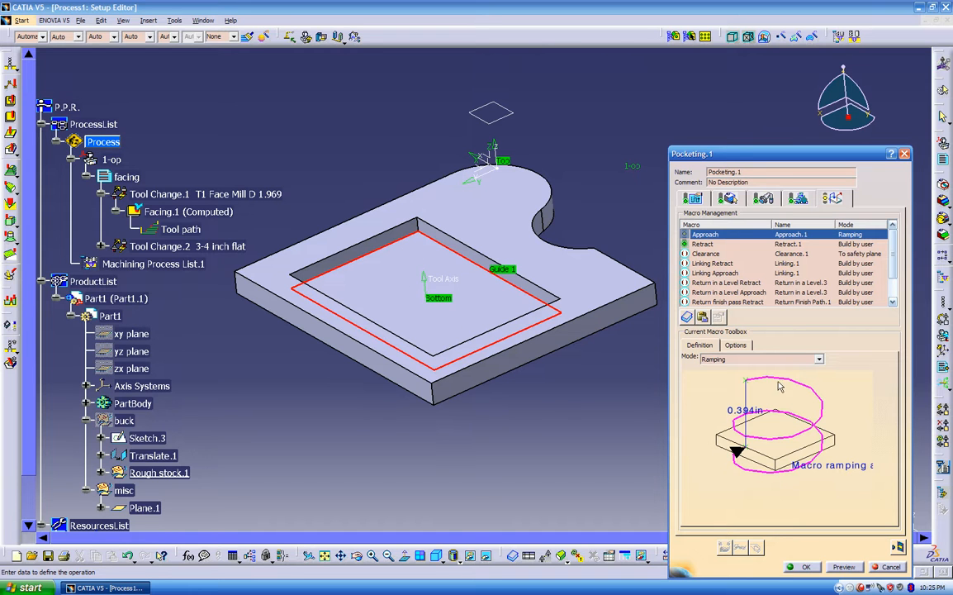
click(755, 359)
click(754, 376)
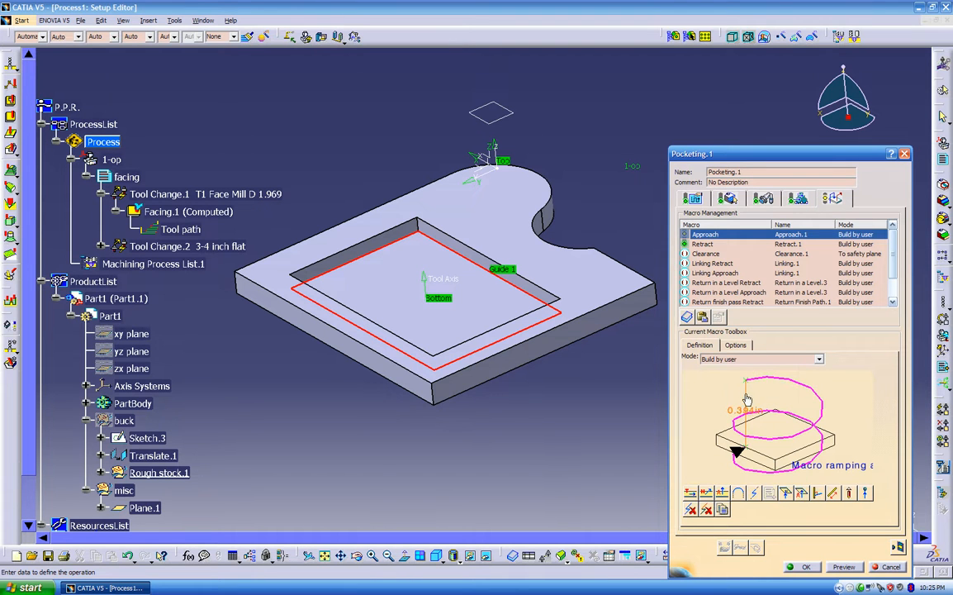
- Add an axial motion up to a plane to the approach macro, using Plane.1 above the part
click(801, 493)
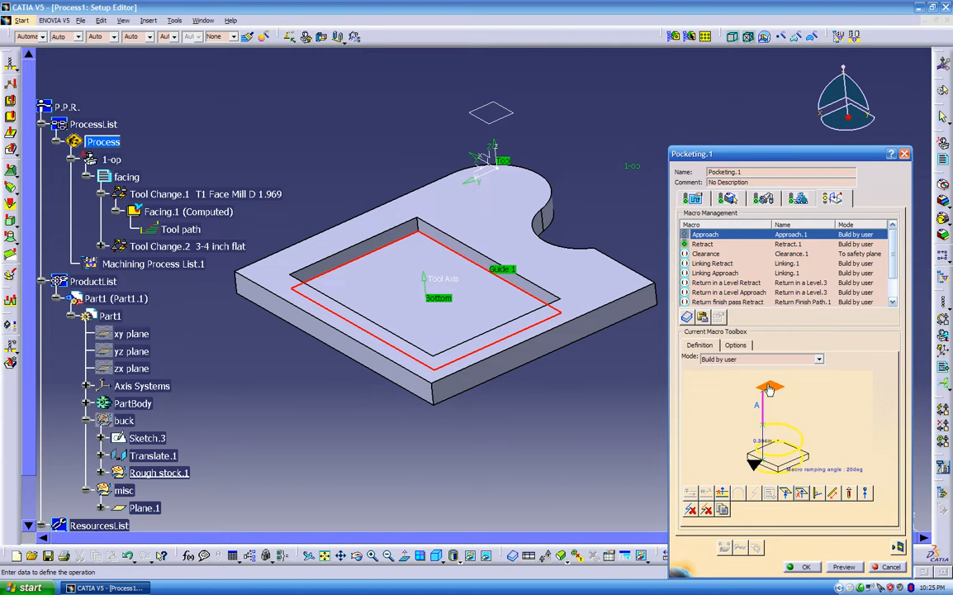
click(769, 388)
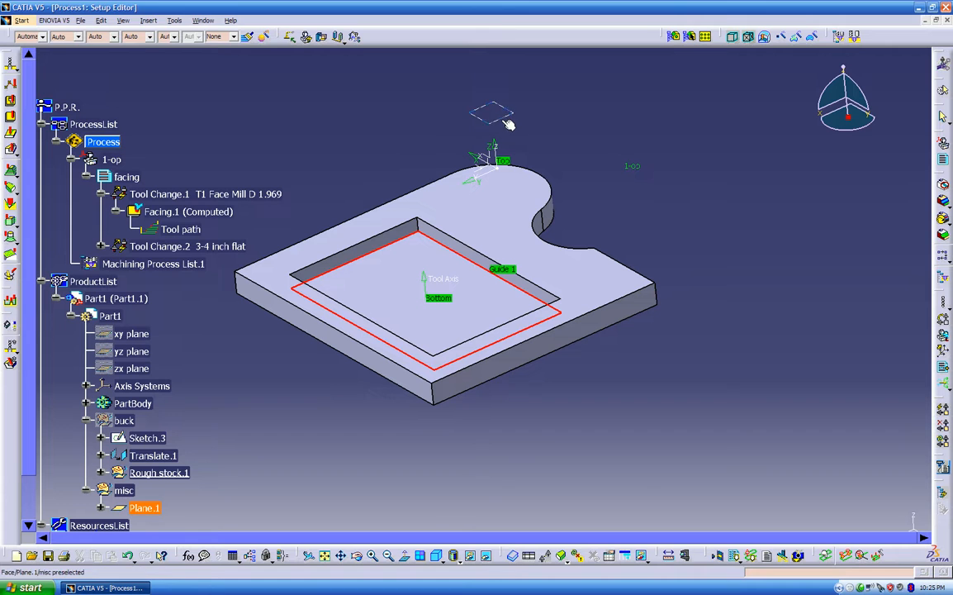
click(509, 124)
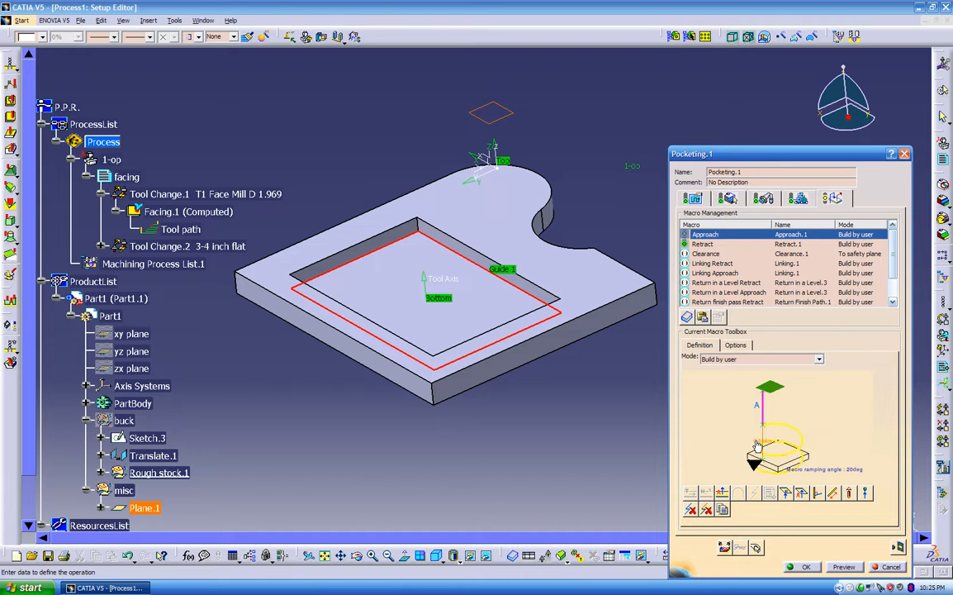
- Assign Plane.1 as the limiting plane of the retract macro's axial motion
middle_drag(493, 273, 516, 240)
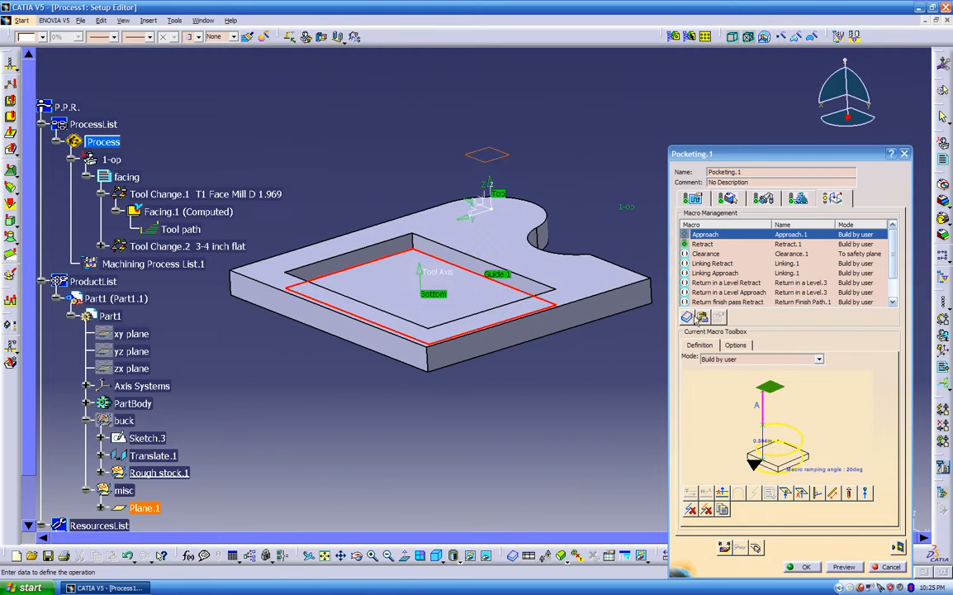
click(703, 244)
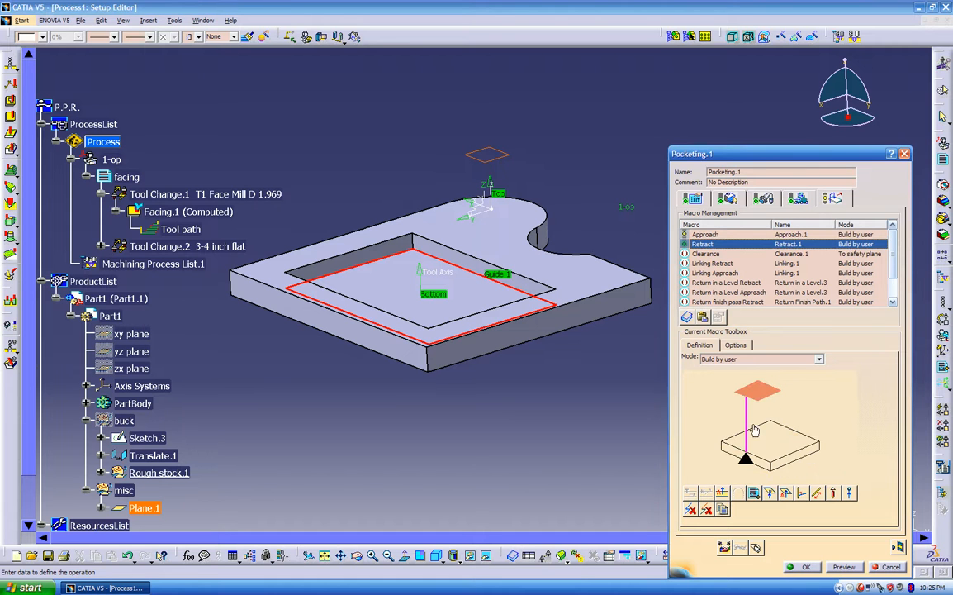
click(758, 393)
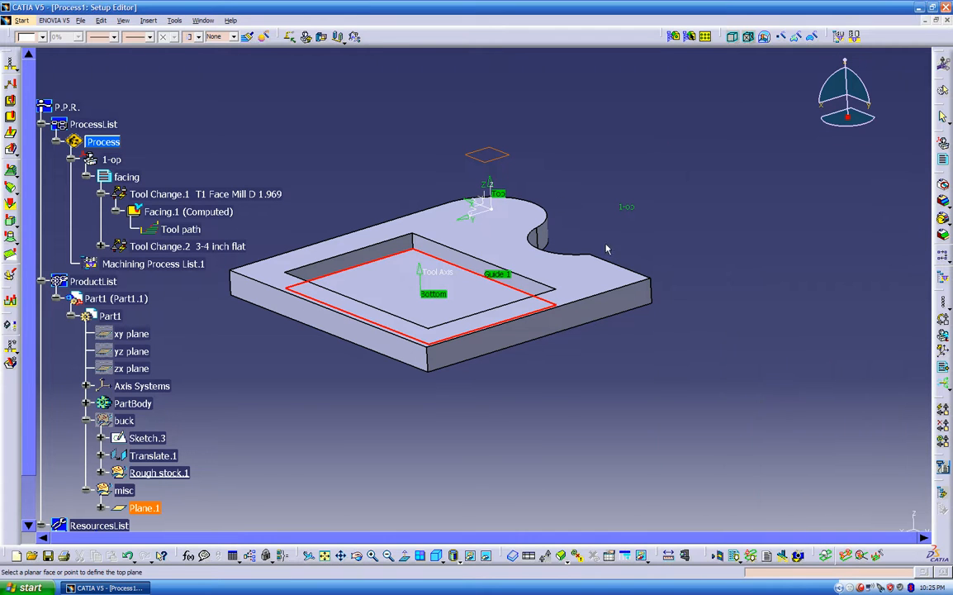
click(493, 157)
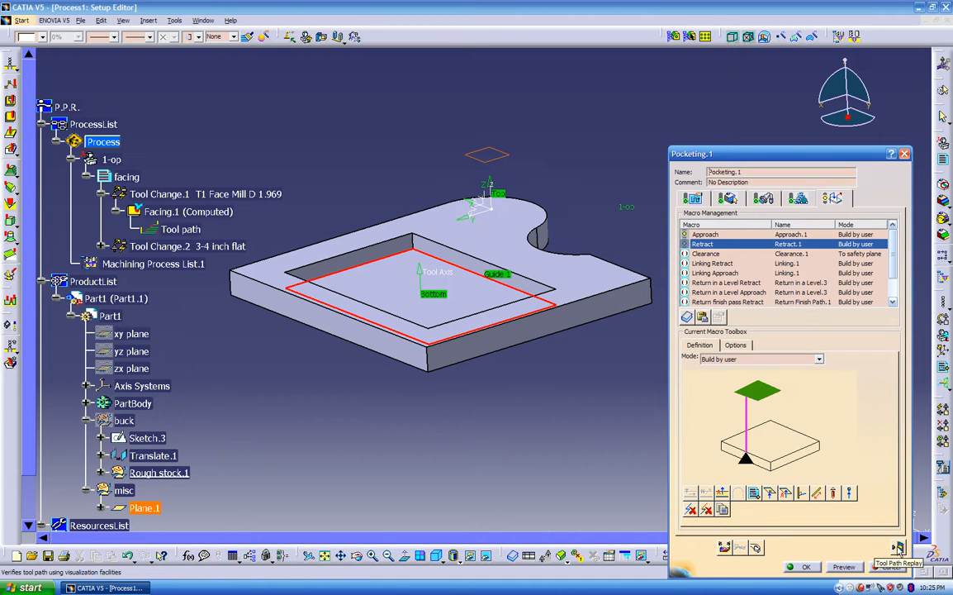
- Look through the return-in-level and finish-pass macros in the pocketing operation's macro list, widening the Macro column
click(712, 283)
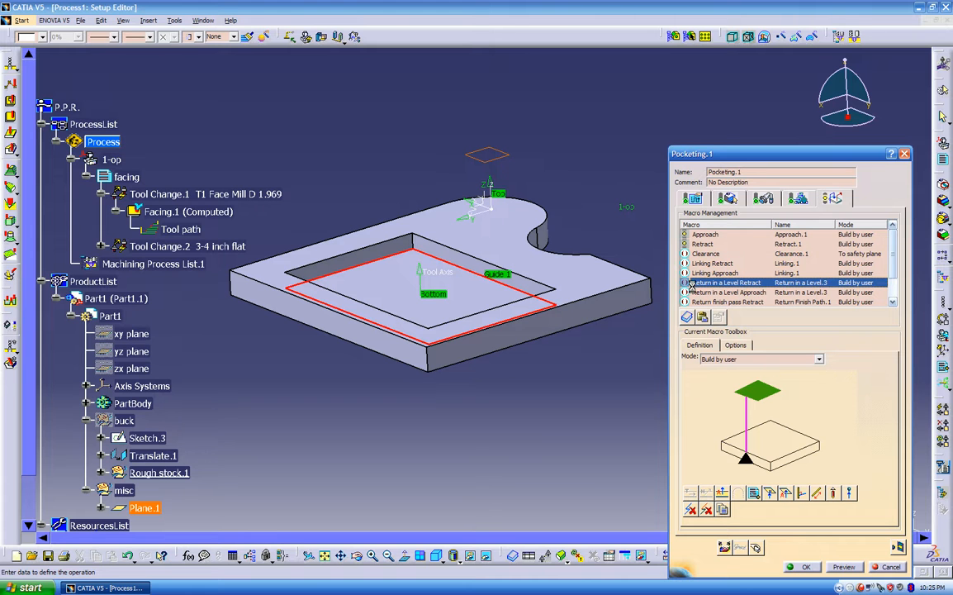
click(718, 292)
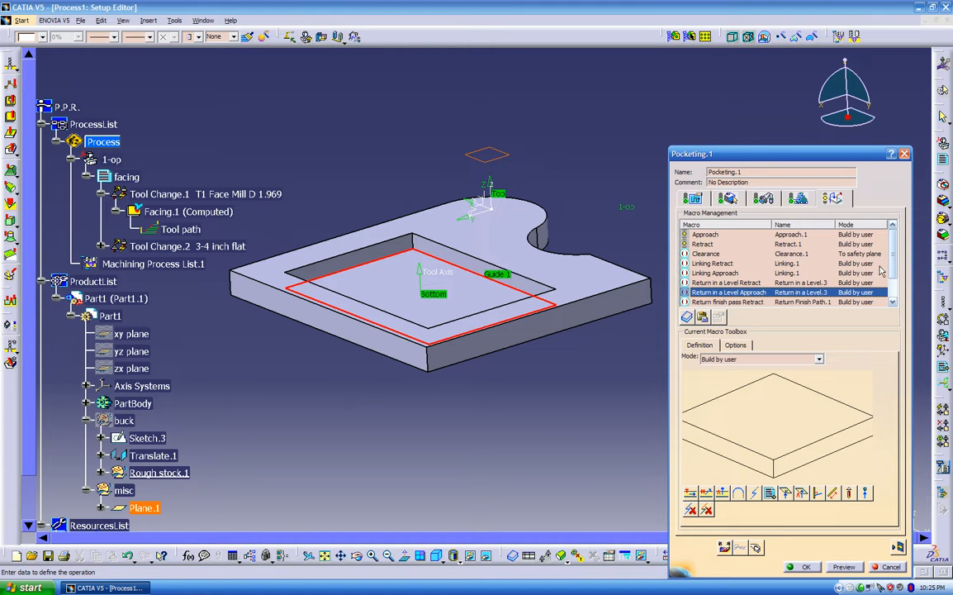
scroll(802, 247, down, 1)
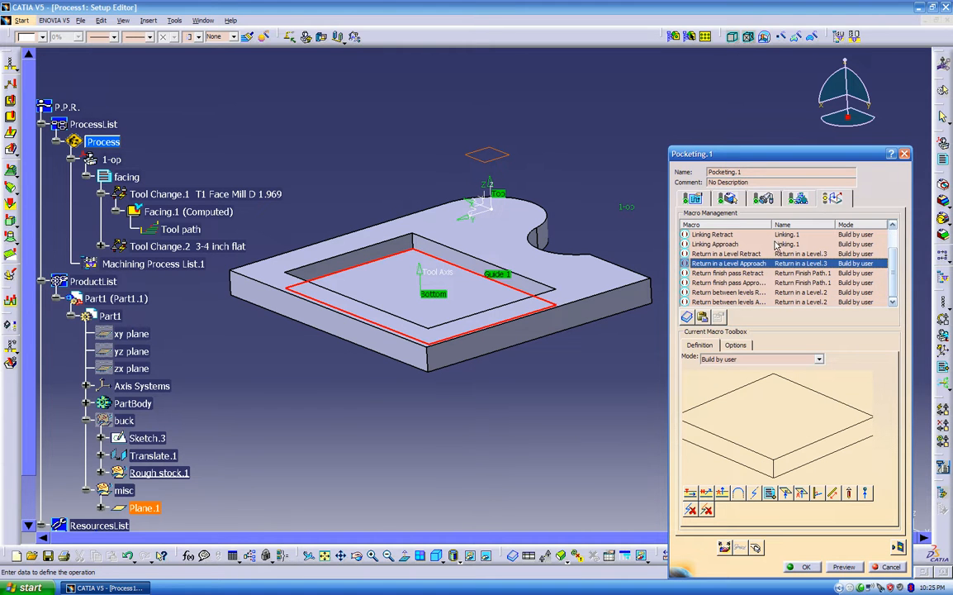
drag(771, 228, 803, 228)
click(712, 274)
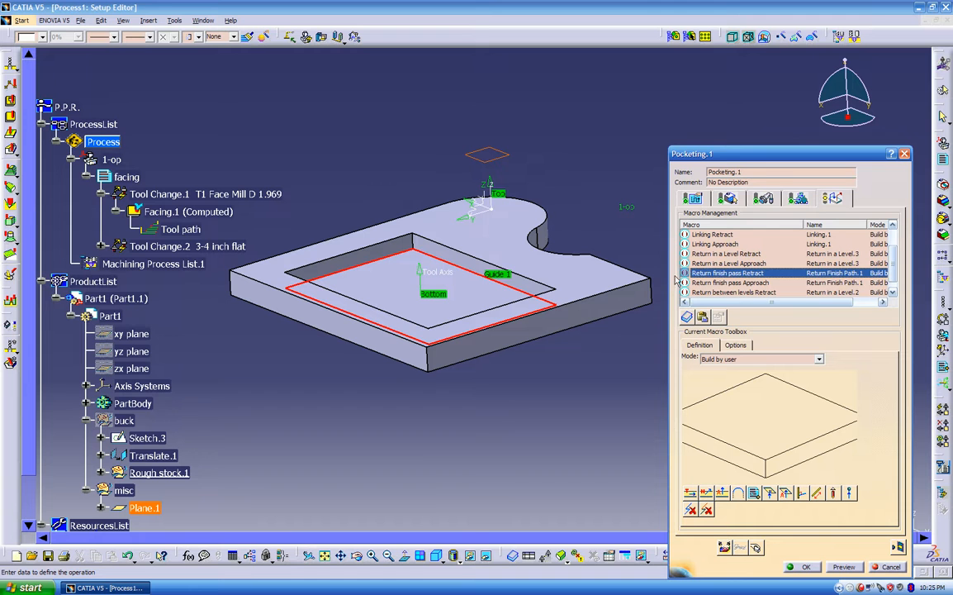
scroll(719, 258, up, 1)
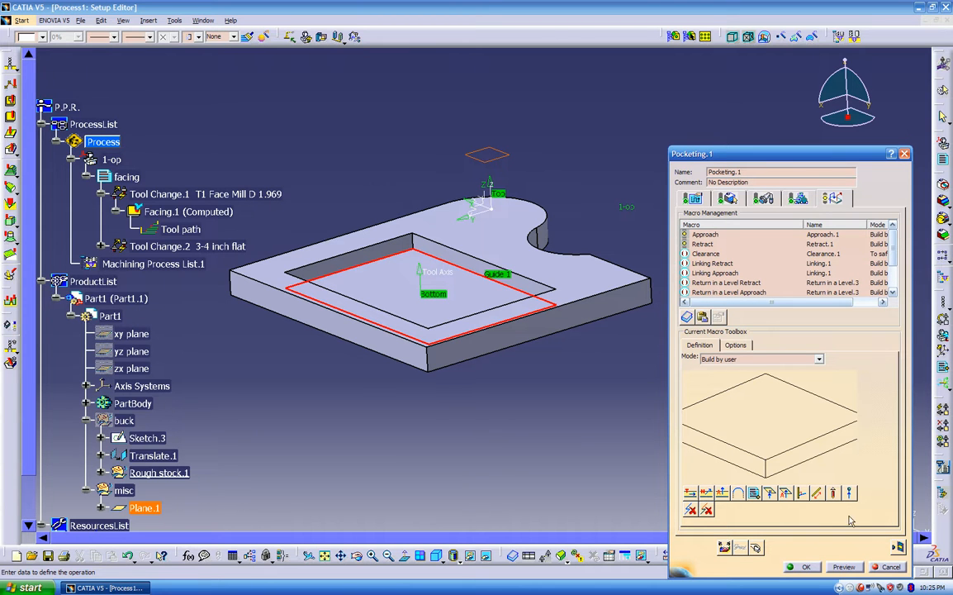
- Replay the pocketing tool path and inspect the approach, pocket passes and retract from several angles
click(897, 547)
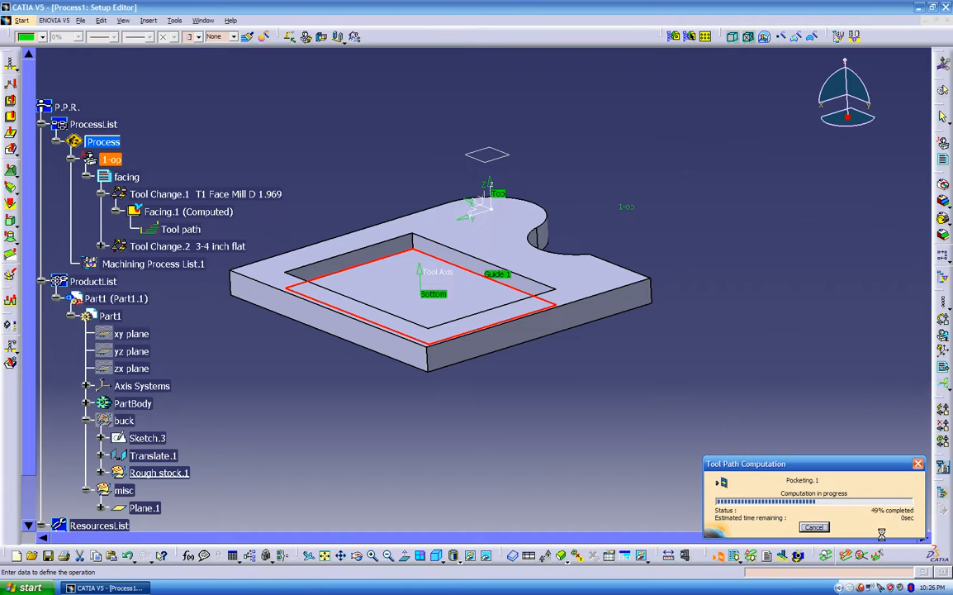
middle_drag(531, 393, 577, 245)
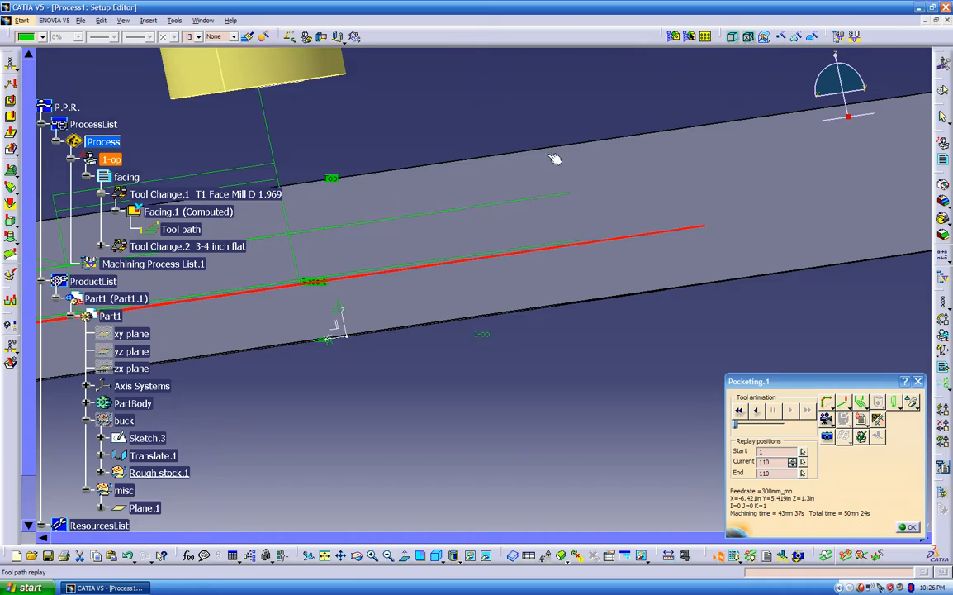
middle_drag(568, 204, 656, 218)
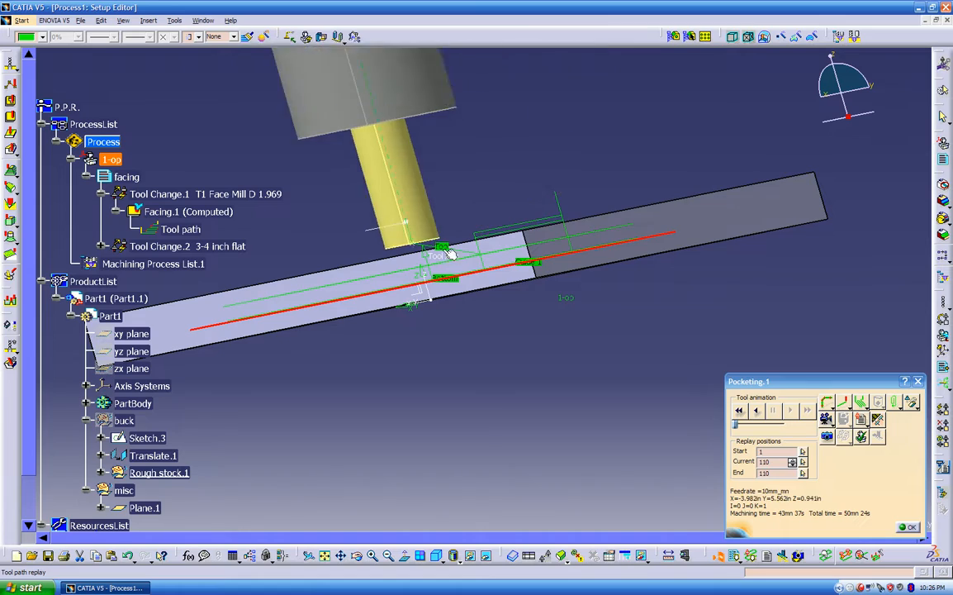
middle_drag(481, 261, 515, 347)
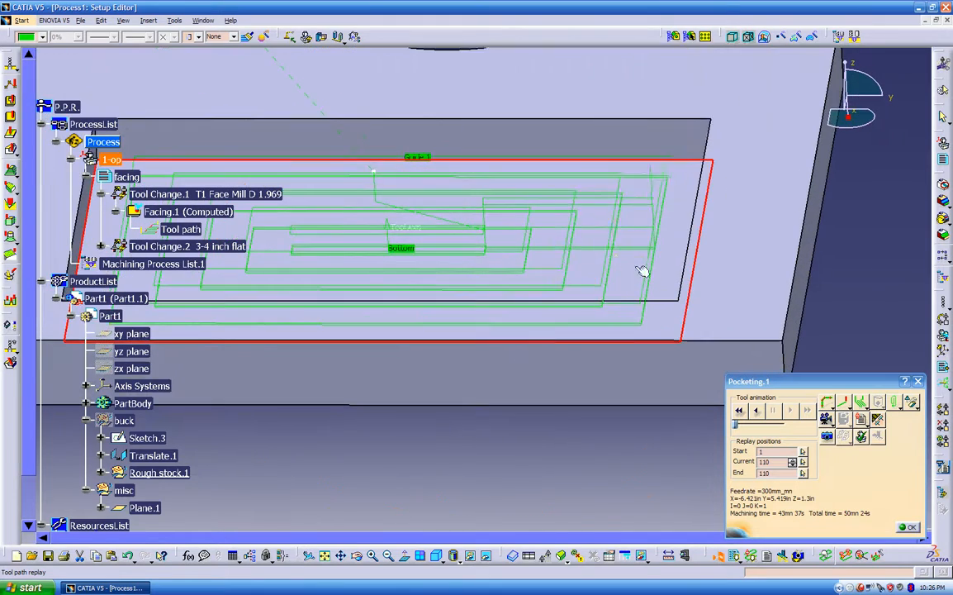
middle_drag(655, 252, 564, 240)
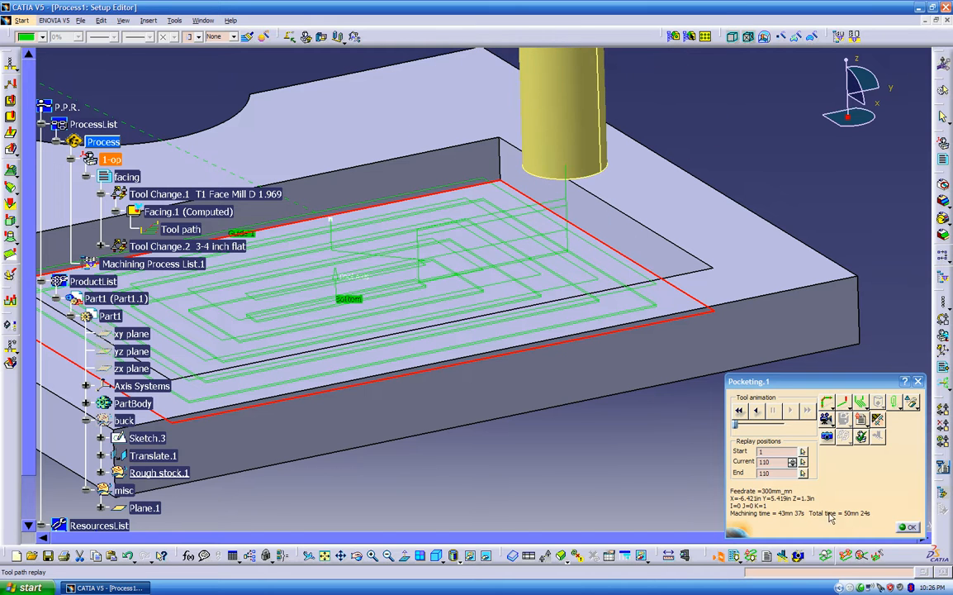
click(908, 528)
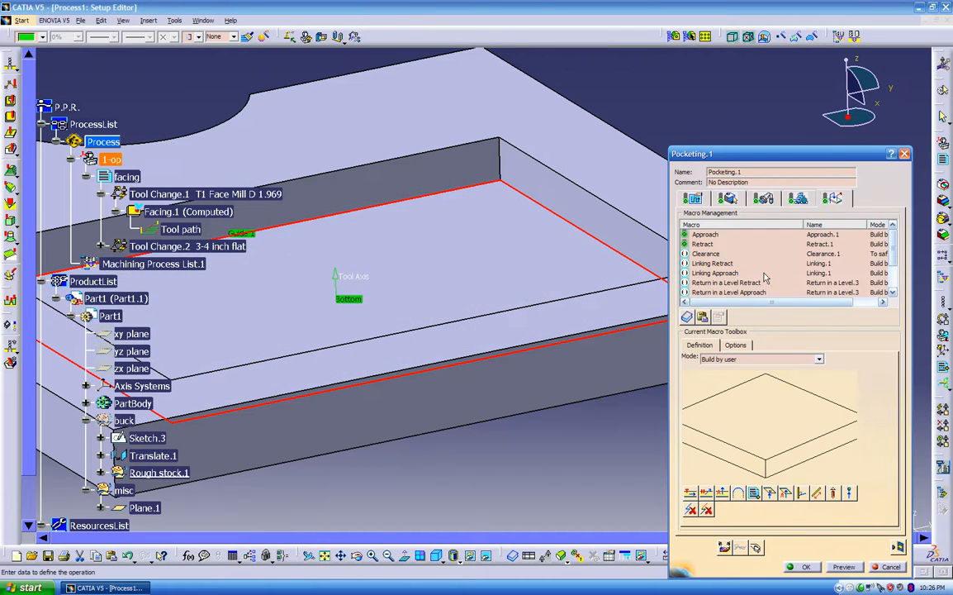
- Activate the linking macros and set both Linking Retract and Linking Approach to Circular horizontal axial mode
click(709, 264)
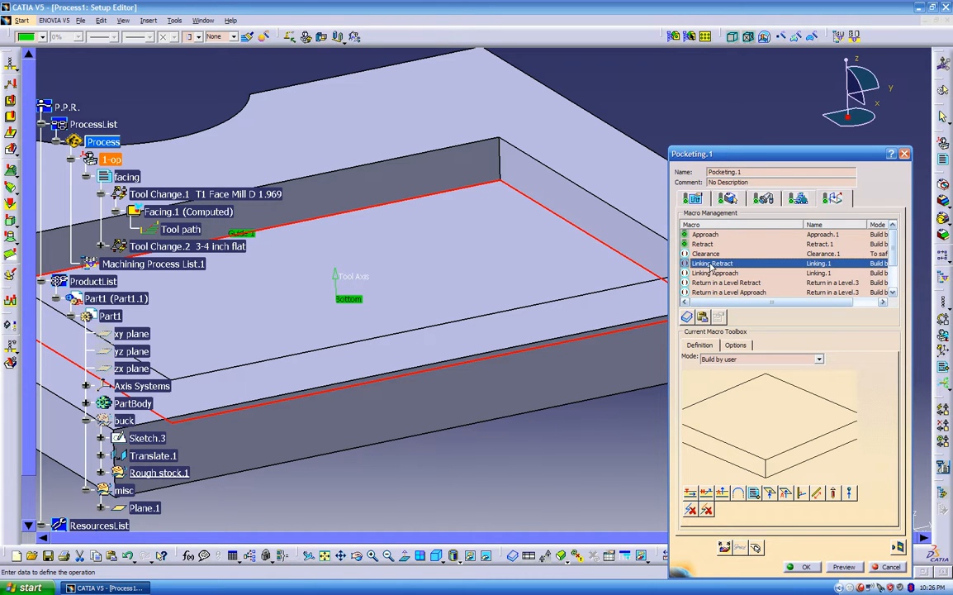
right_click(711, 267)
click(730, 272)
click(731, 359)
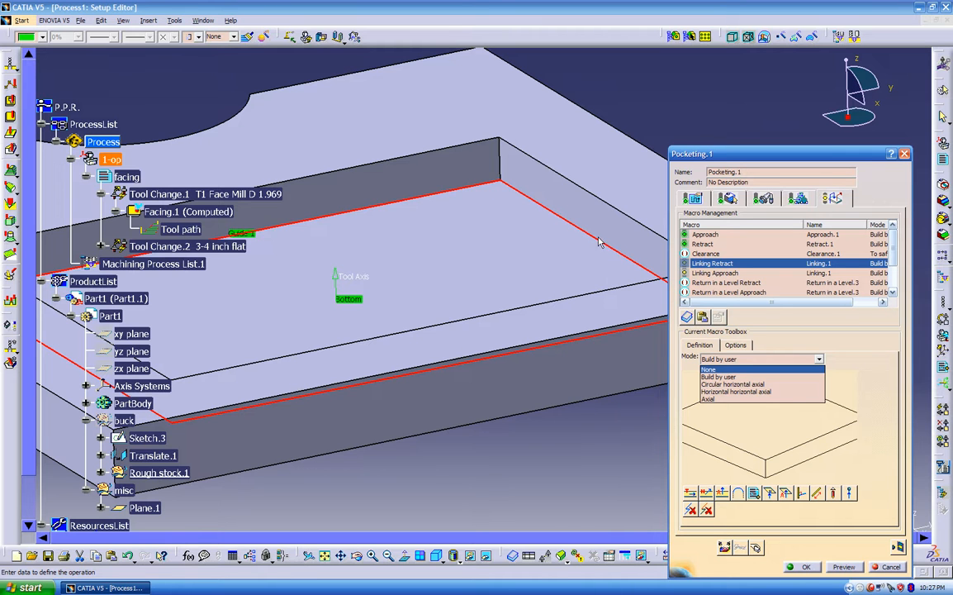
click(714, 384)
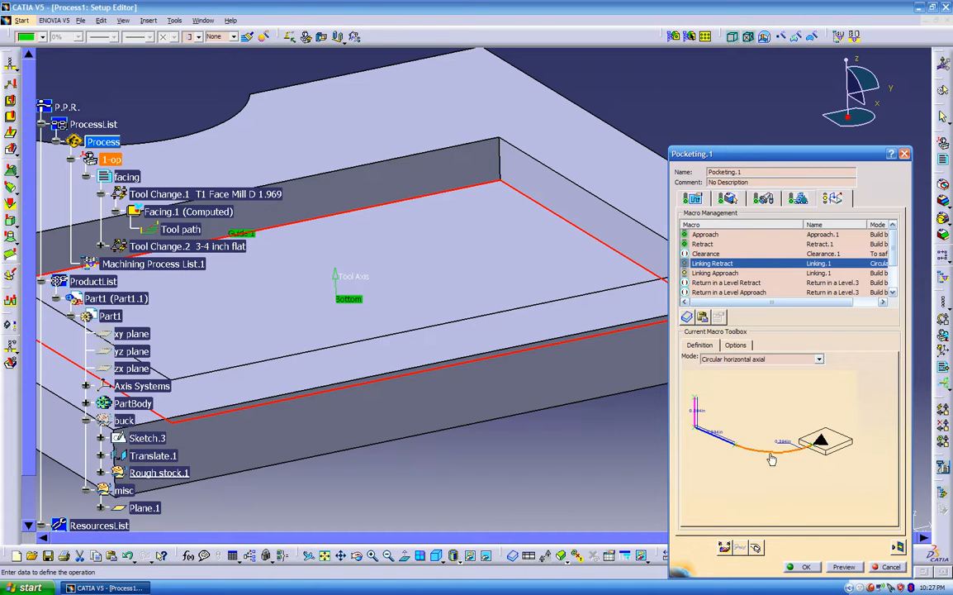
click(698, 274)
click(734, 357)
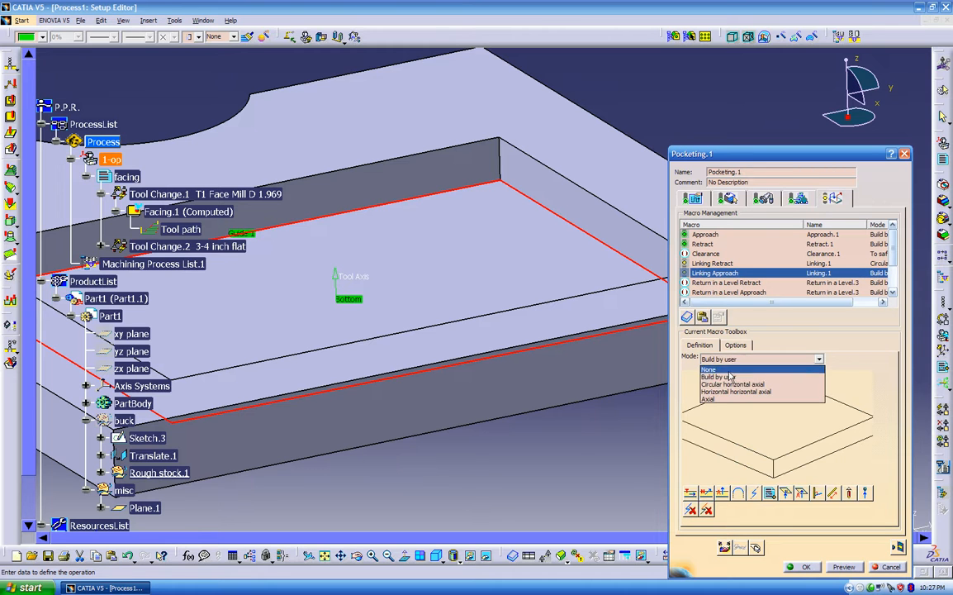
click(723, 383)
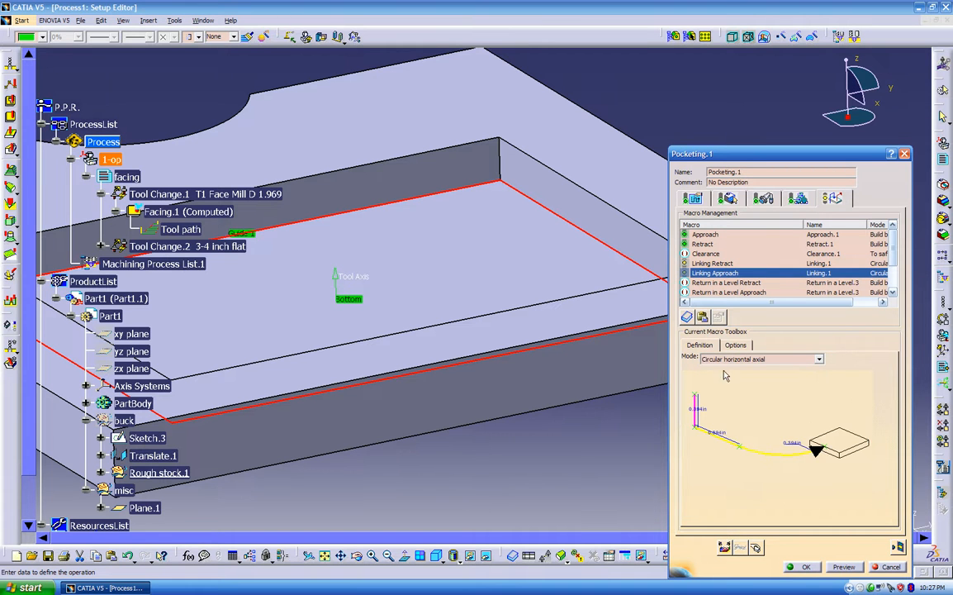
- Activate the Return in a Level macros and set their retract and approach to Circular horizontal axial mode
click(726, 283)
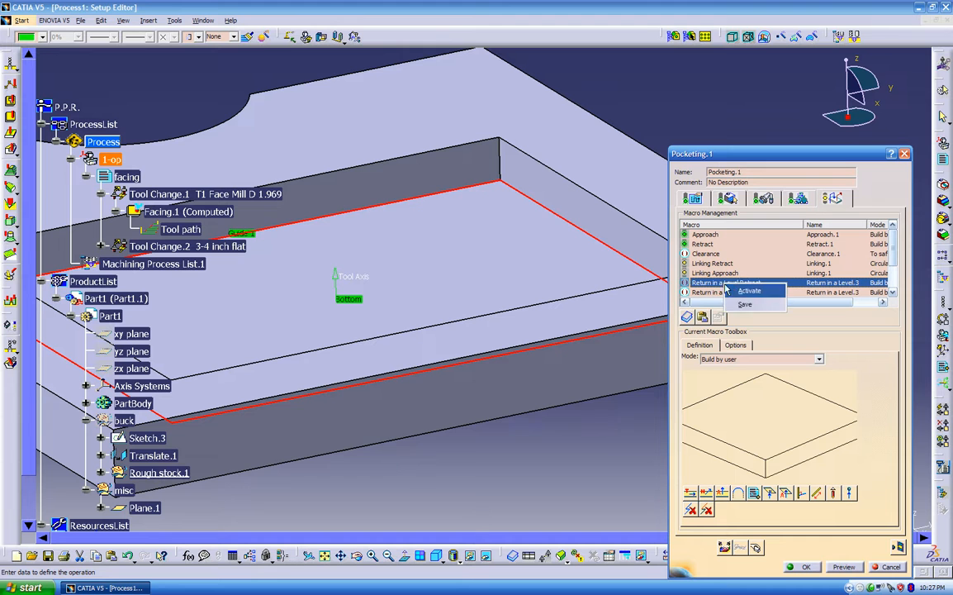
click(735, 358)
click(732, 384)
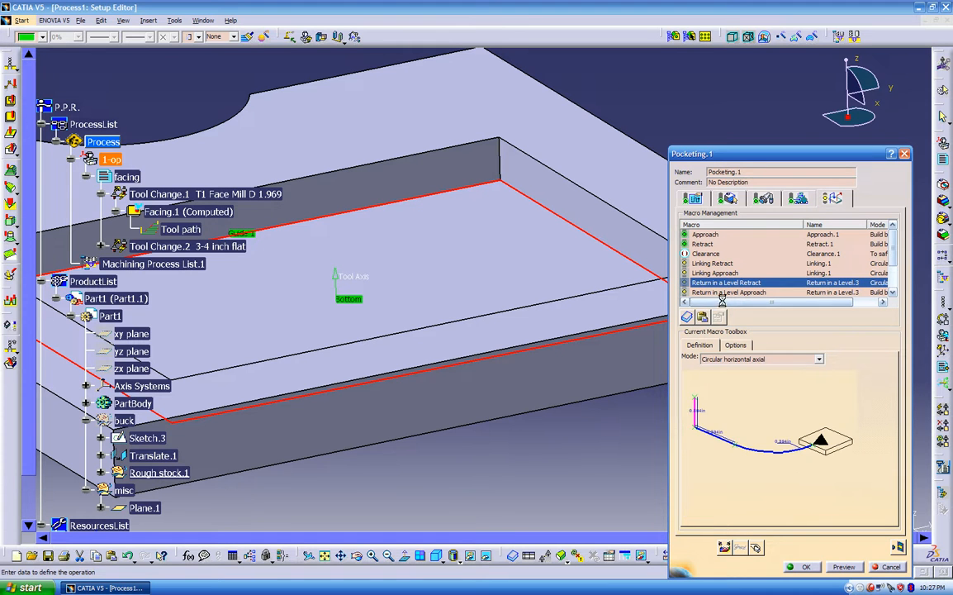
click(727, 292)
click(727, 360)
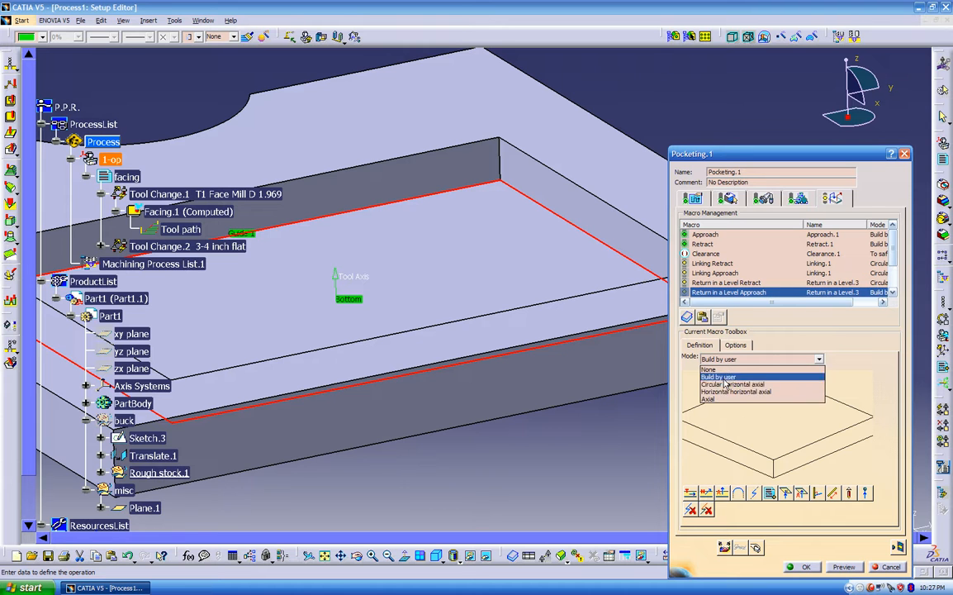
click(723, 383)
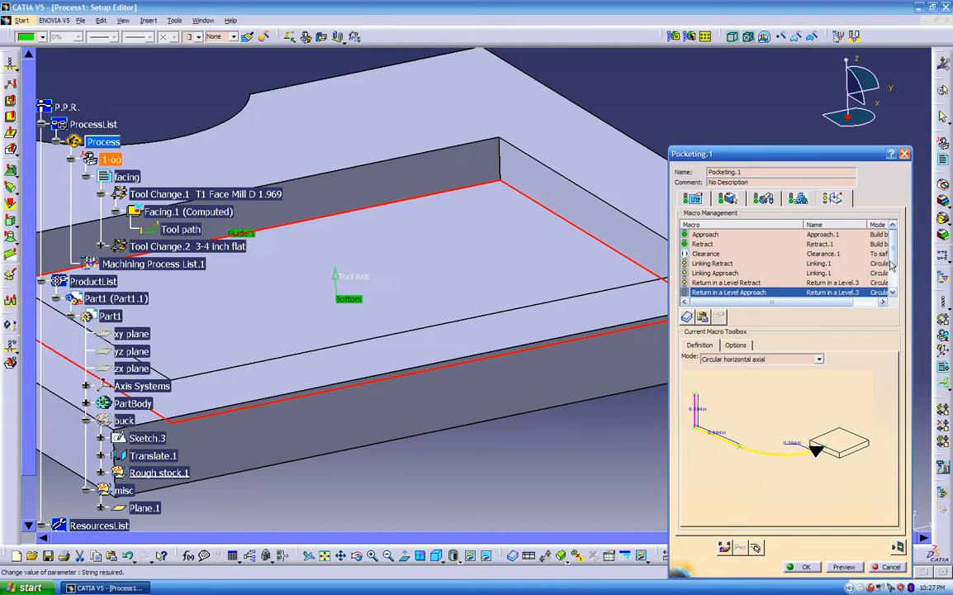
- Activate the Return finish pass macros and set their retract and approach to Circular horizontal axial mode
scroll(806, 247, down, 2)
right_click(747, 264)
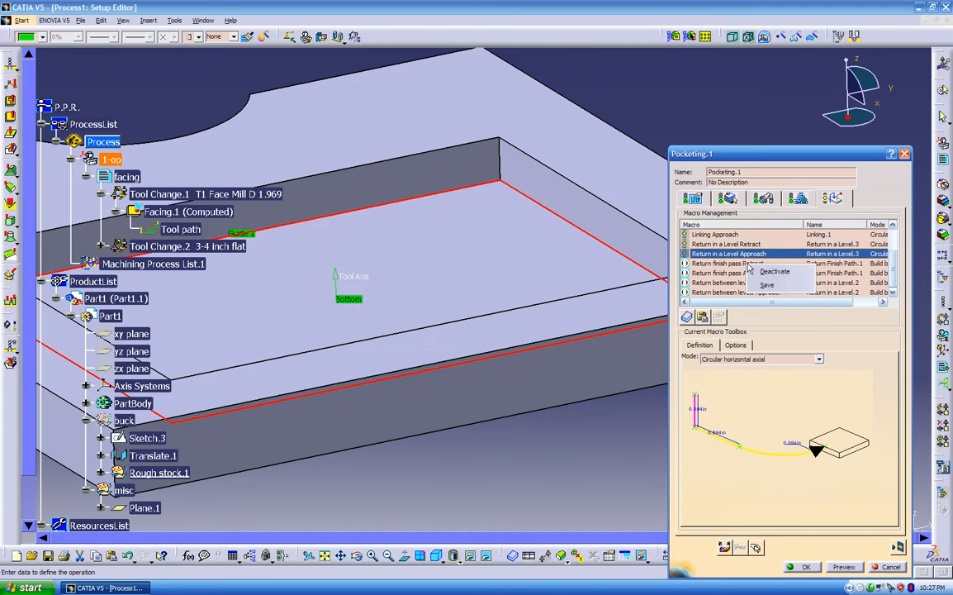
click(717, 262)
right_click(719, 262)
click(740, 271)
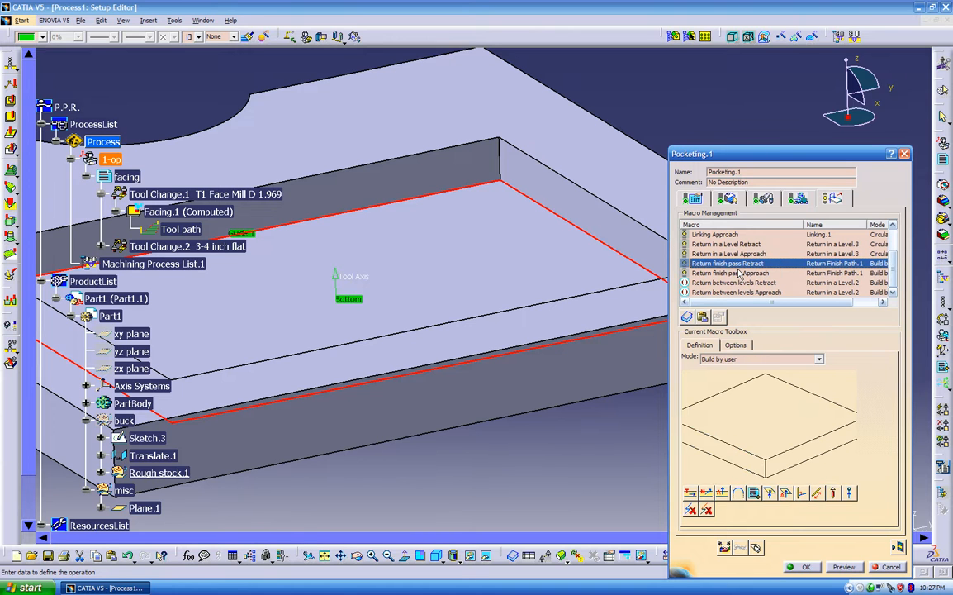
click(727, 360)
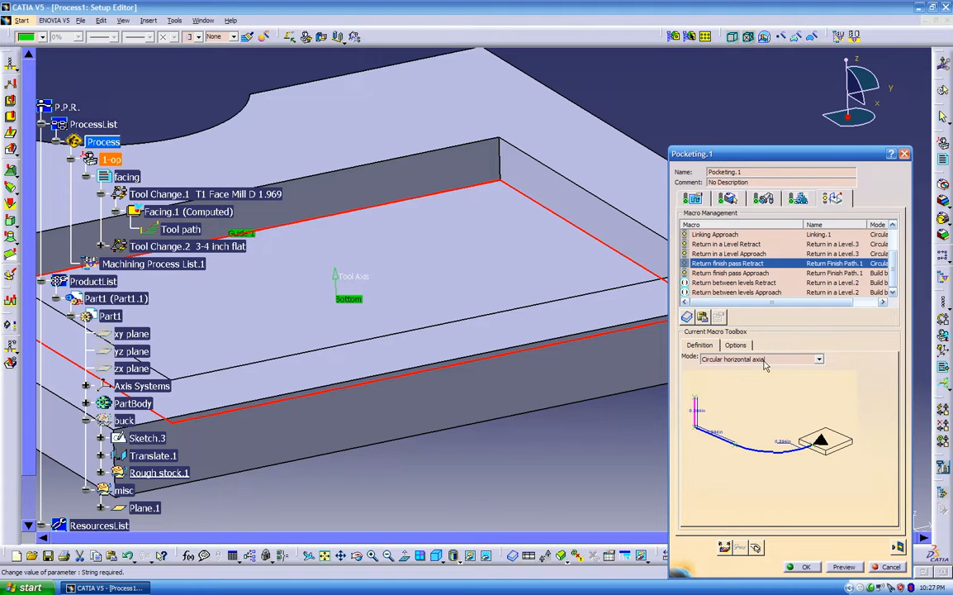
click(721, 273)
right_click(722, 273)
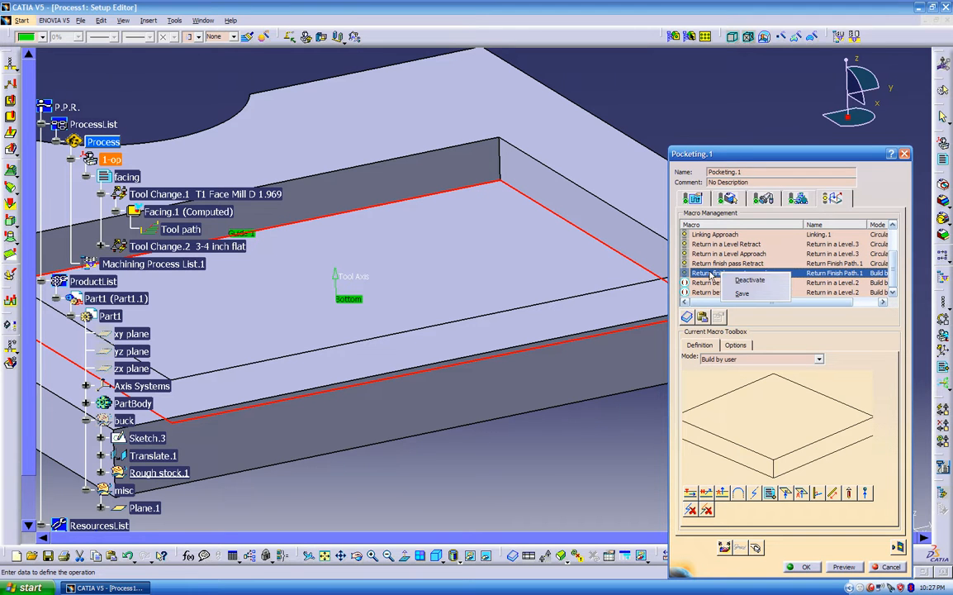
click(731, 358)
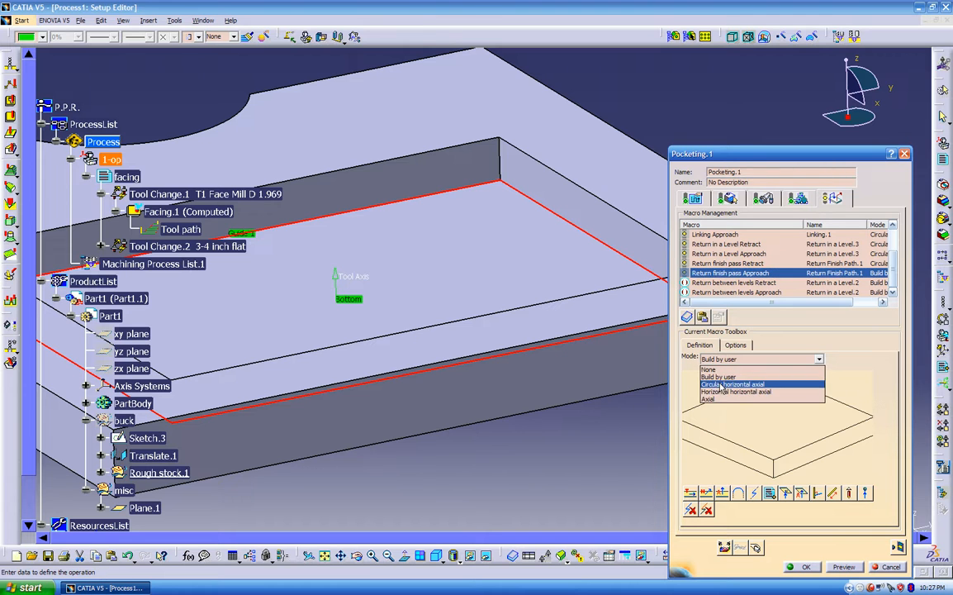
click(719, 384)
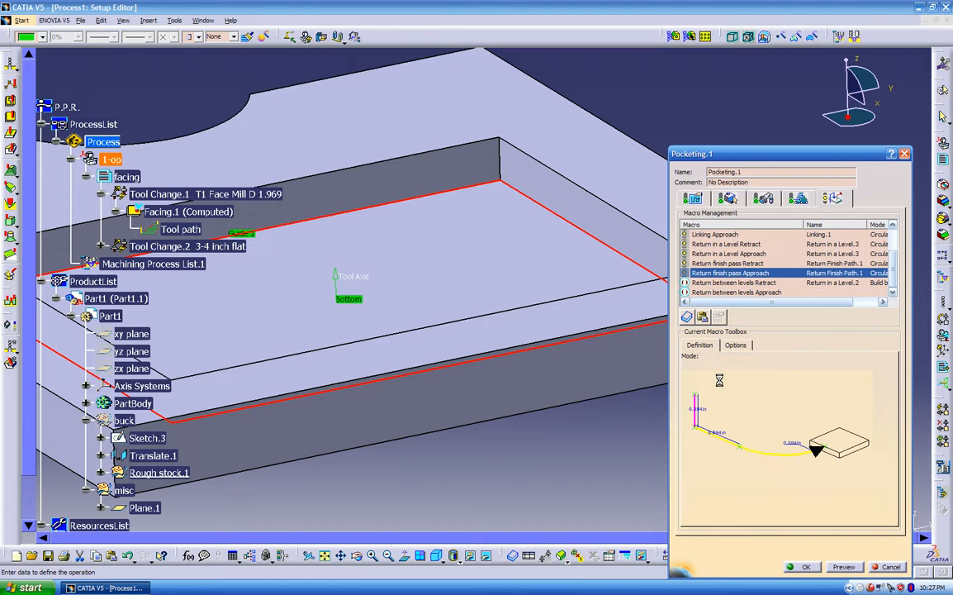
- Activate the Return between levels macros and set their retract and approach to Circular horizontal axial mode
click(720, 284)
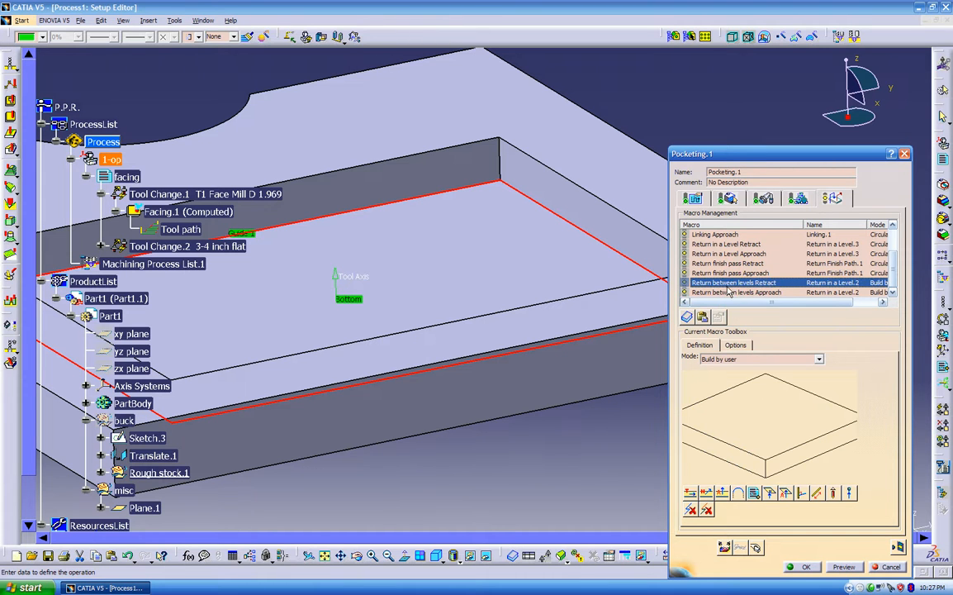
click(728, 359)
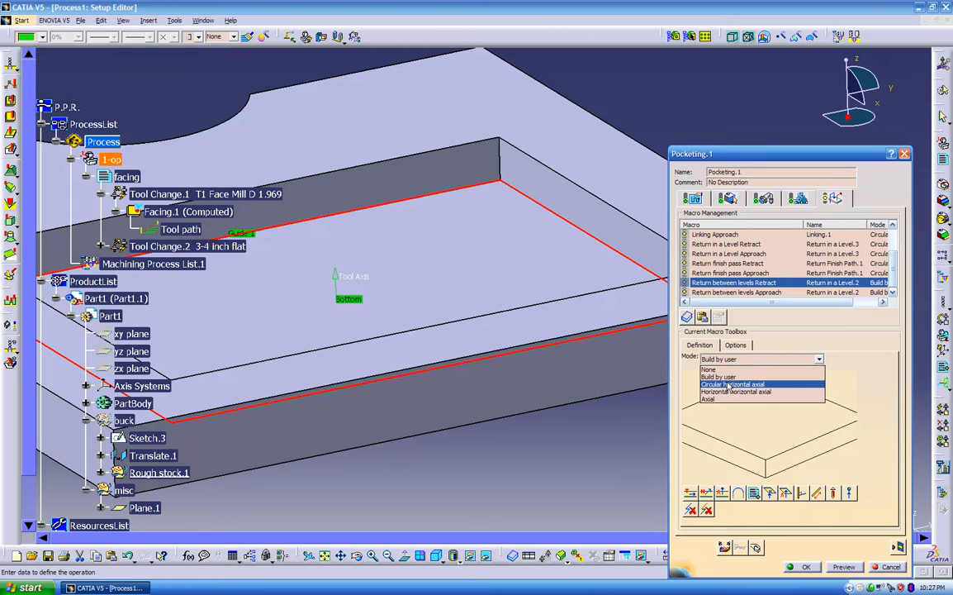
click(725, 384)
click(737, 291)
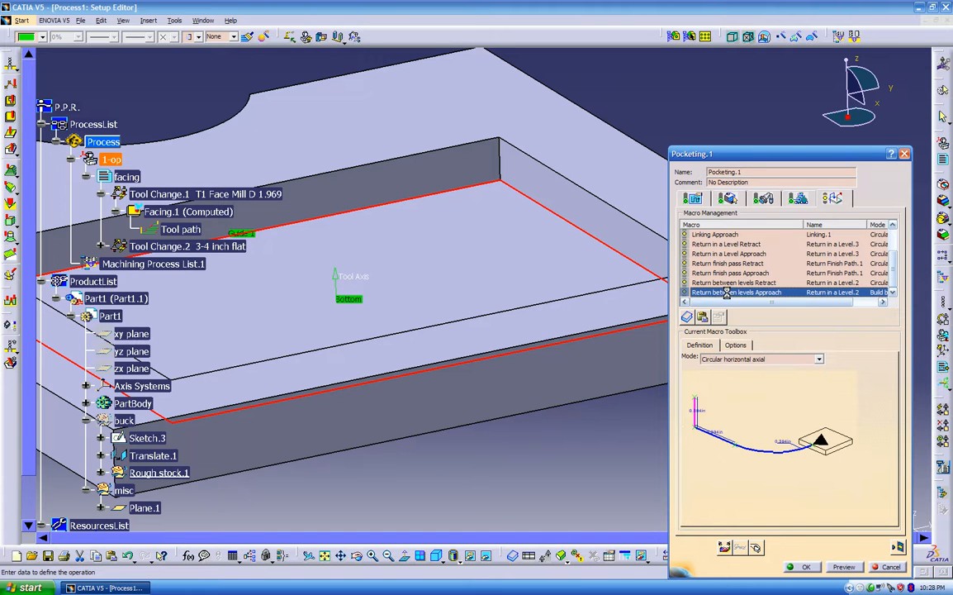
click(735, 359)
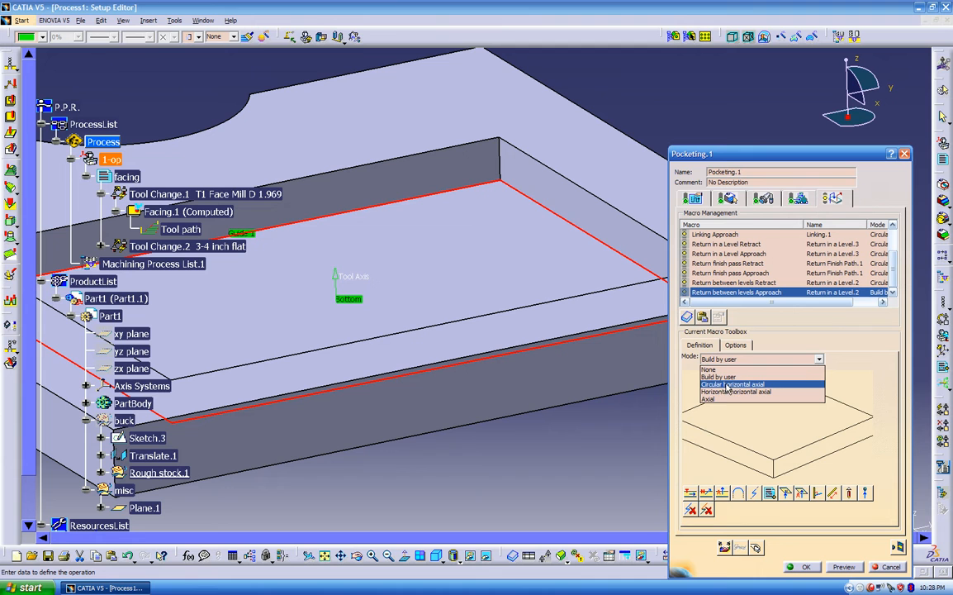
click(730, 383)
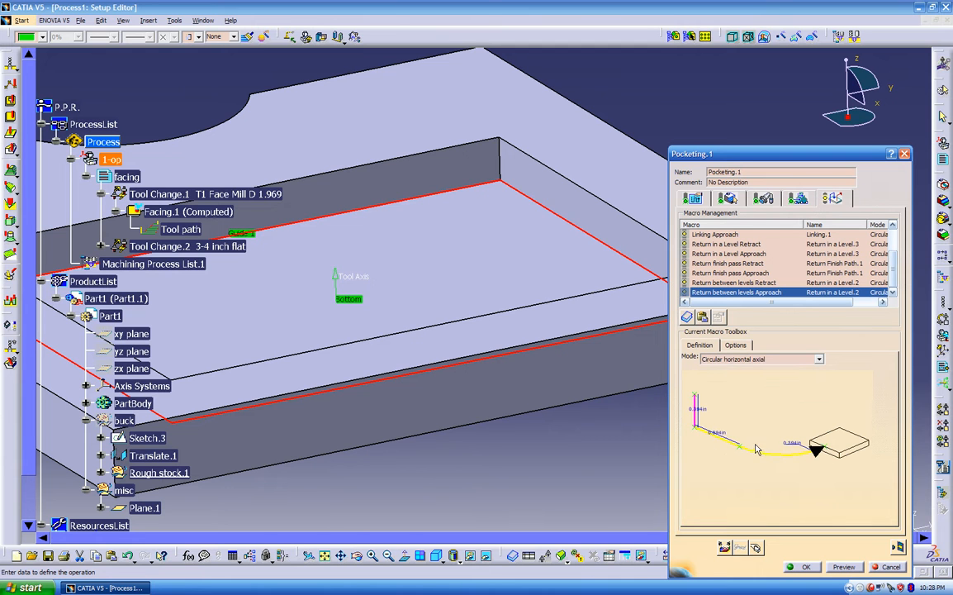
mouse_move(747, 456)
ctrl+middle_down()
mouse_move(764, 400)
mouse_move(761, 438)
mouse_move(749, 439)
mouse_move(738, 464)
ctrl+middle_up()
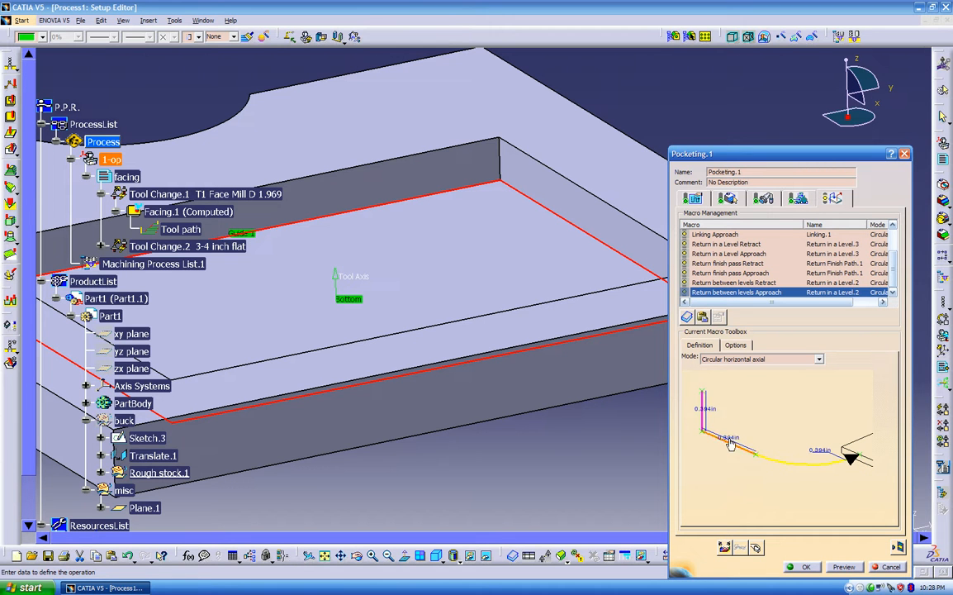
double_click(729, 437)
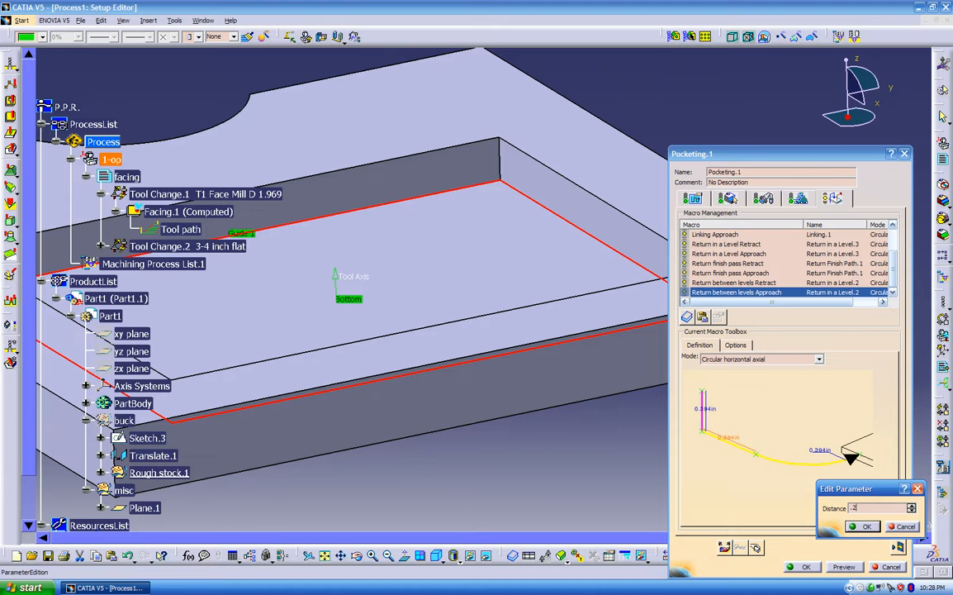
click(903, 526)
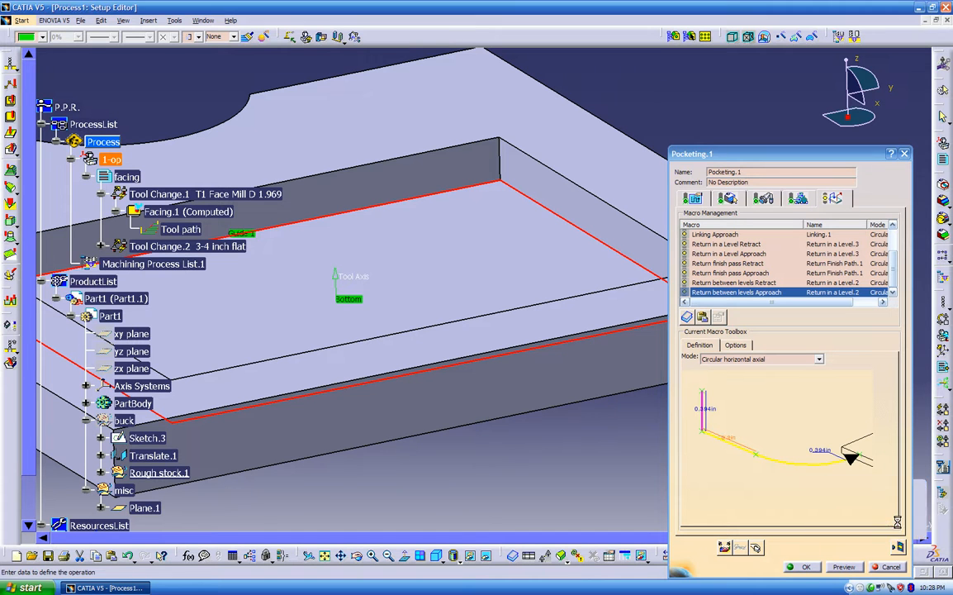
- Replay the pocketing tool path, inspect the tool's exit motion near the pocket corner, and close the replay
click(898, 545)
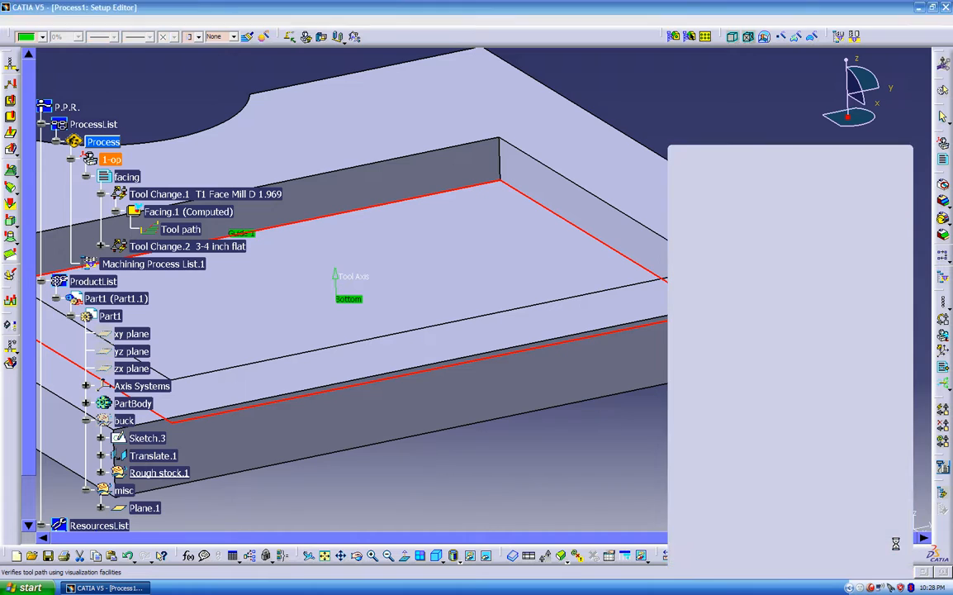
middle_drag(555, 328, 532, 366)
click(603, 220)
mouse_move(606, 225)
mouse_down()
mouse_move(592, 204)
mouse_move(509, 198)
mouse_move(595, 210)
mouse_up()
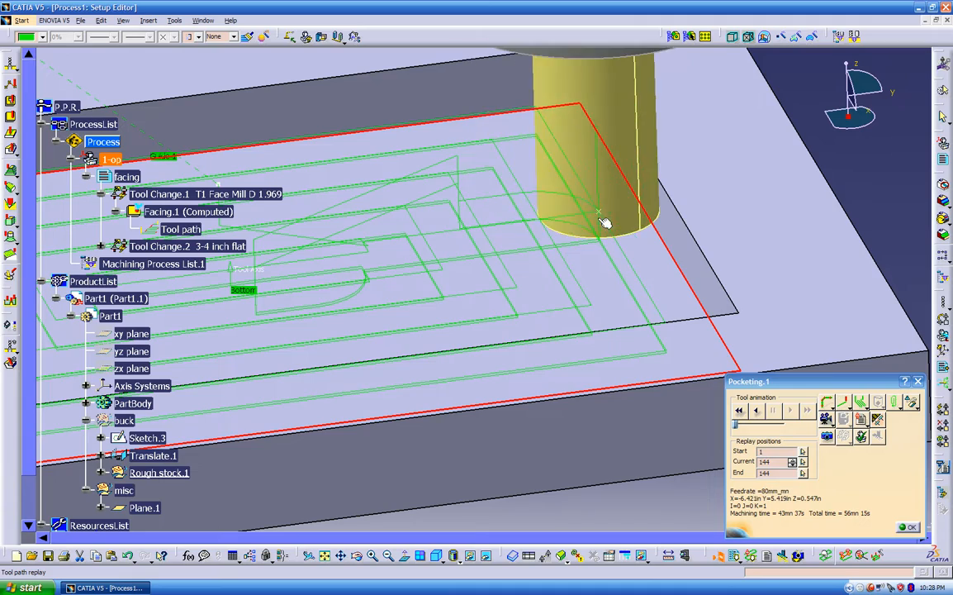
middle_drag(471, 175, 610, 381)
click(912, 528)
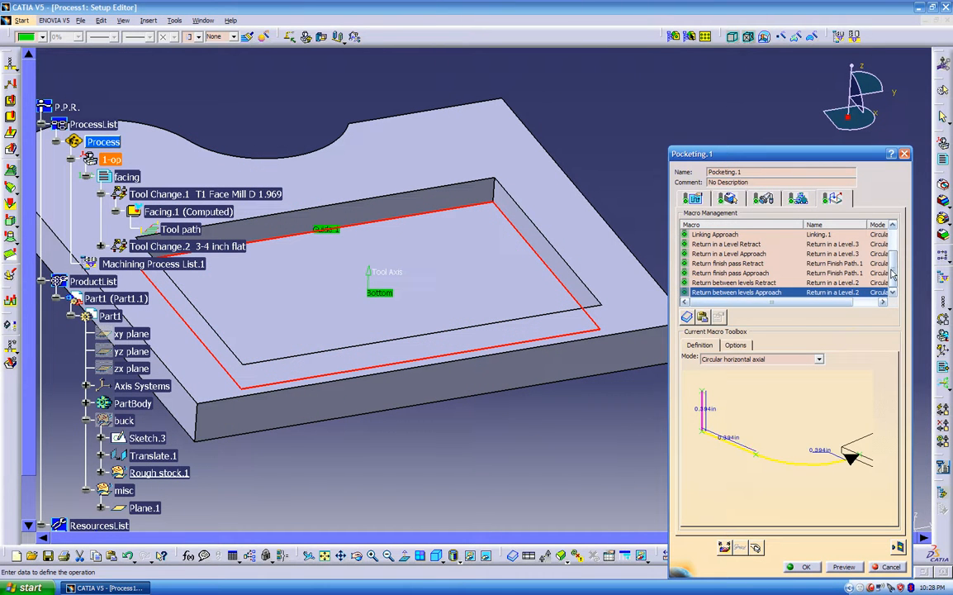
- Keep the Clearance macro in To safety plane mode and assign Plane.1 above the part as its safety plane
scroll(806, 248, up, 2)
click(709, 252)
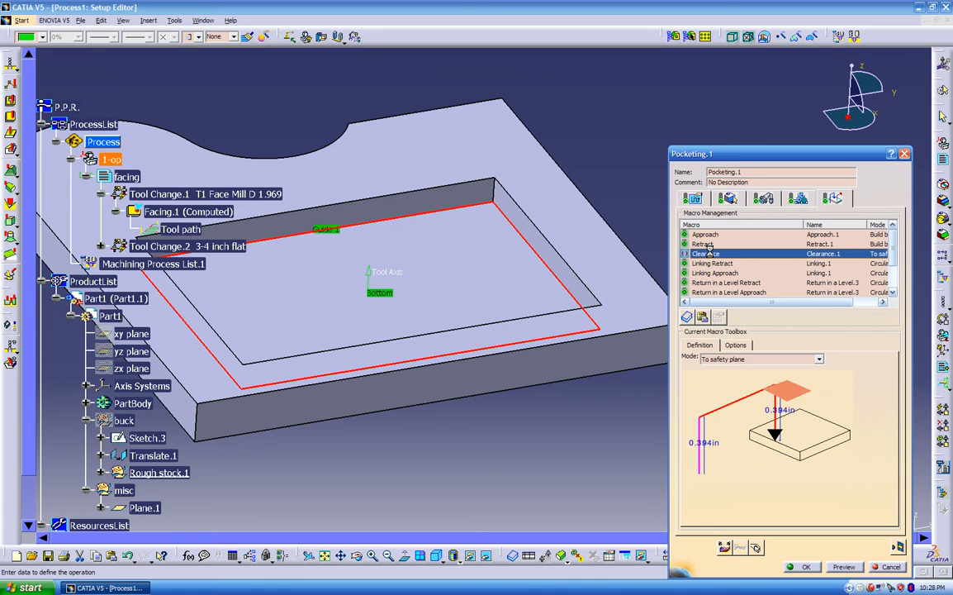
click(760, 359)
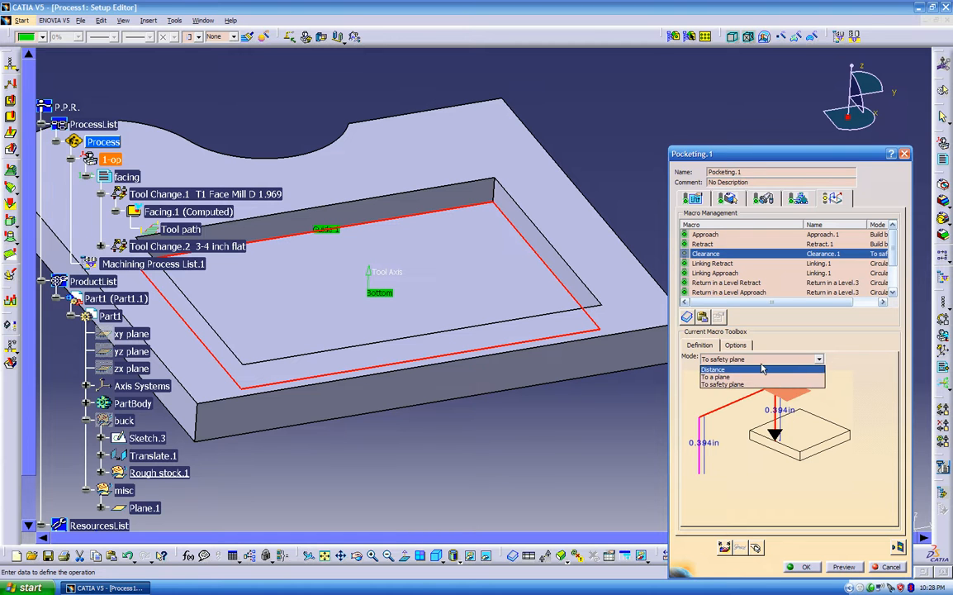
click(850, 405)
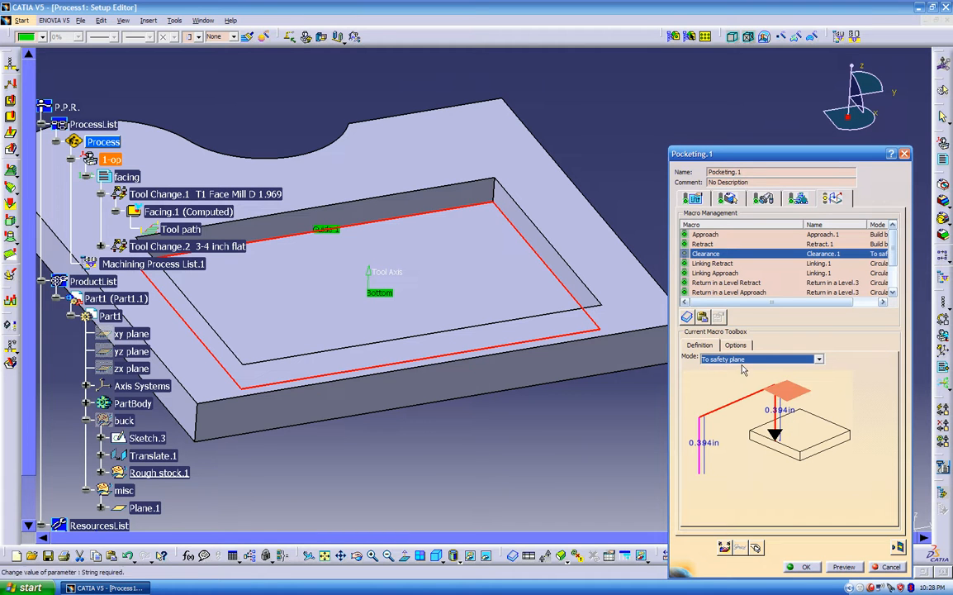
click(794, 397)
middle_drag(677, 377, 686, 416)
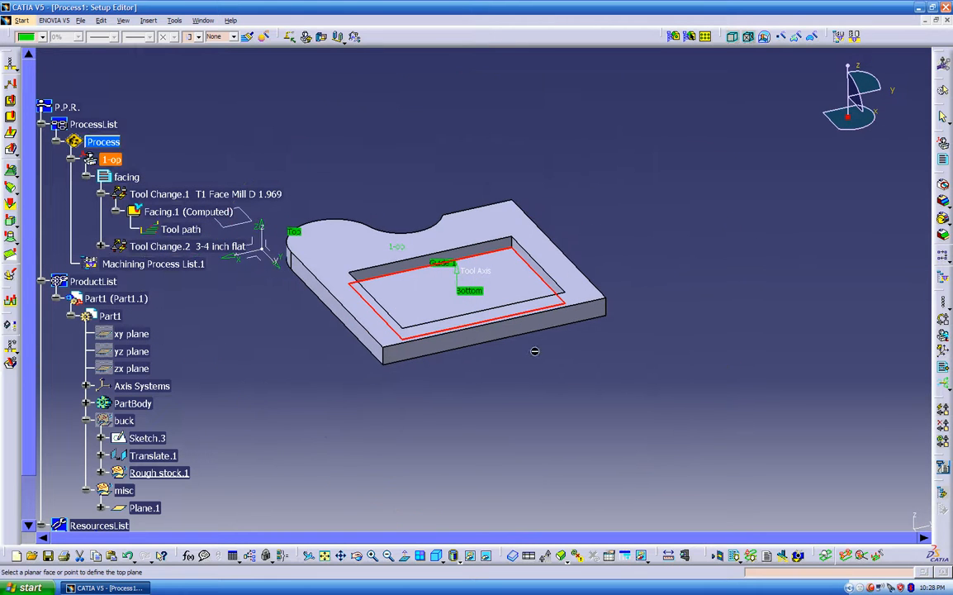
click(246, 219)
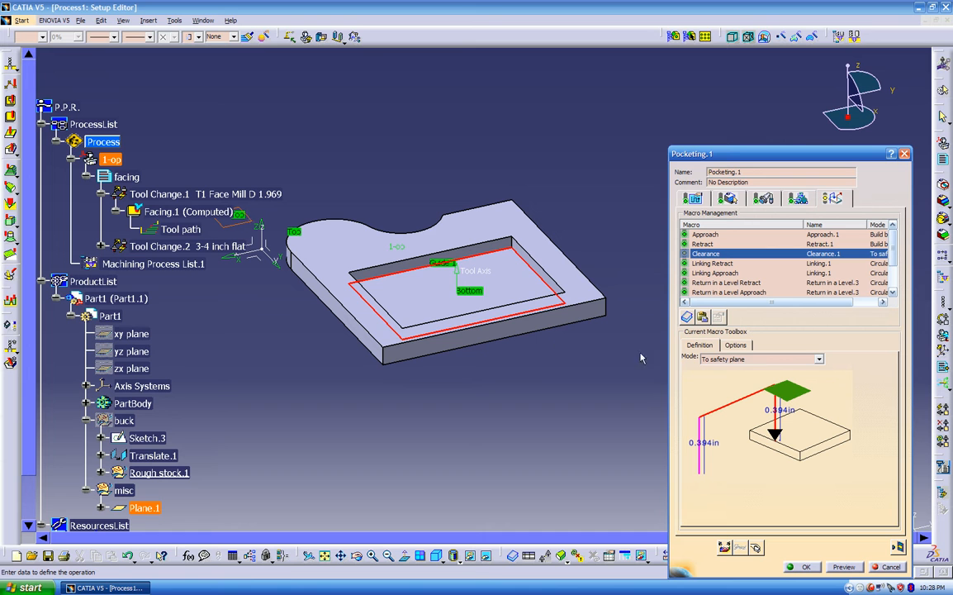
- Replay the pocketing tool path with the clearance plane applied, inspect it, and return to the operation definition
scroll(805, 252, down, 2)
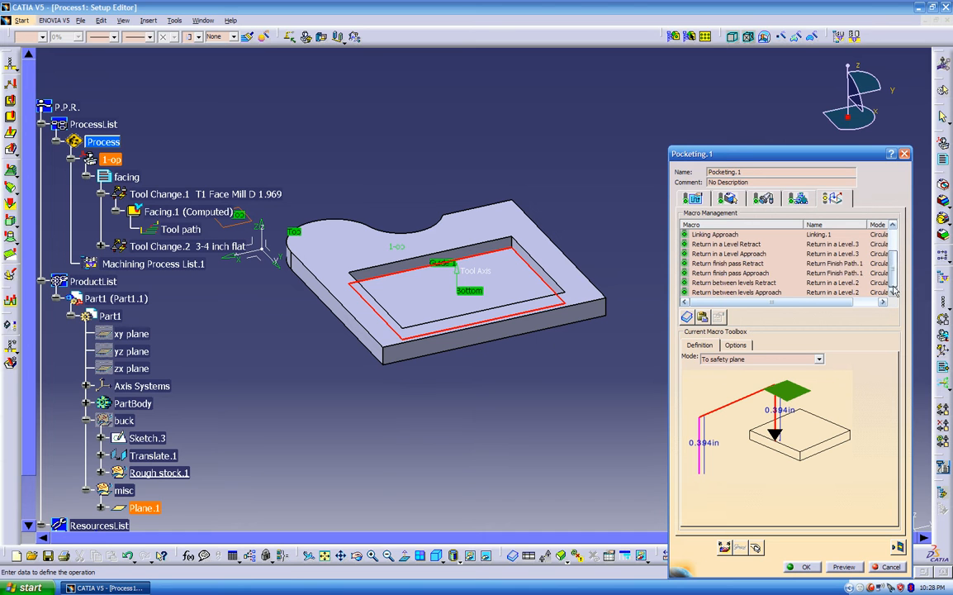
click(898, 546)
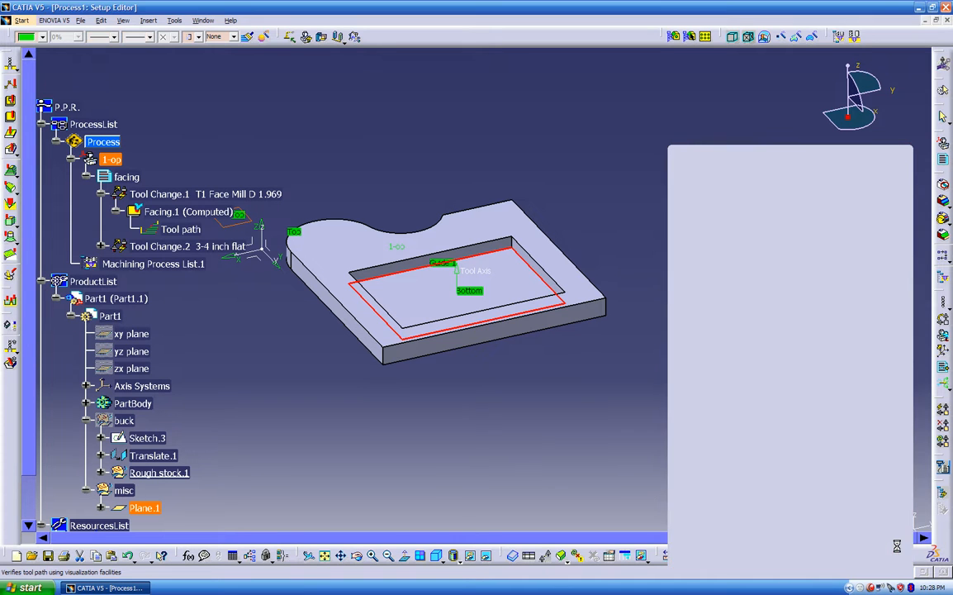
middle_drag(588, 361, 616, 312)
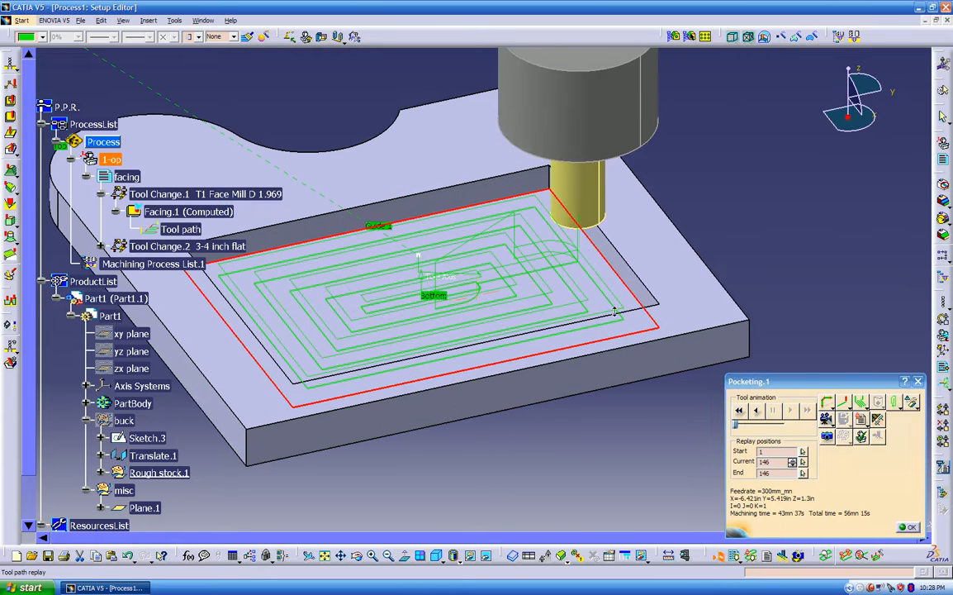
click(908, 527)
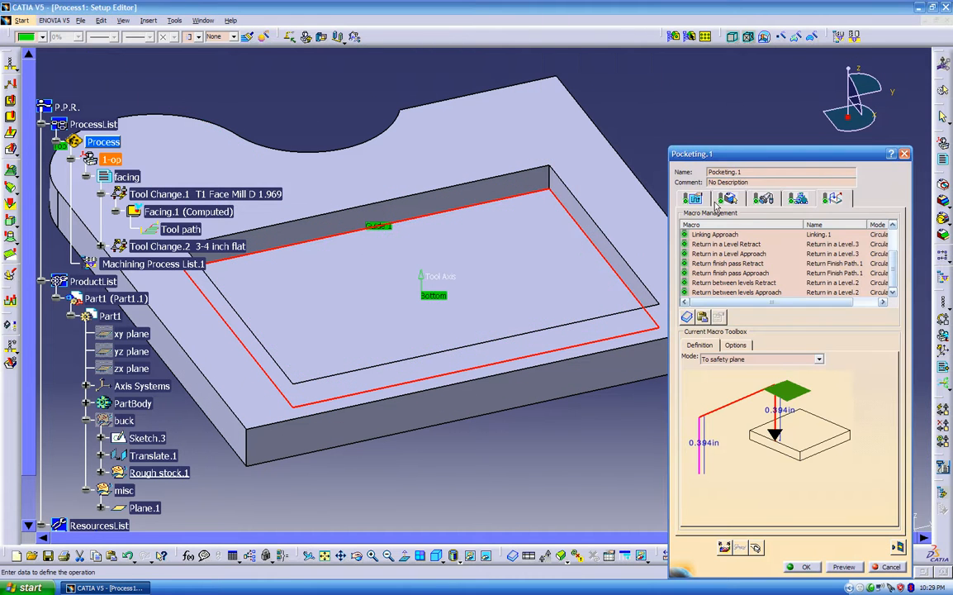
- Set the pocketing strategy's finishing mode to Side finish at last level & bottom
click(694, 199)
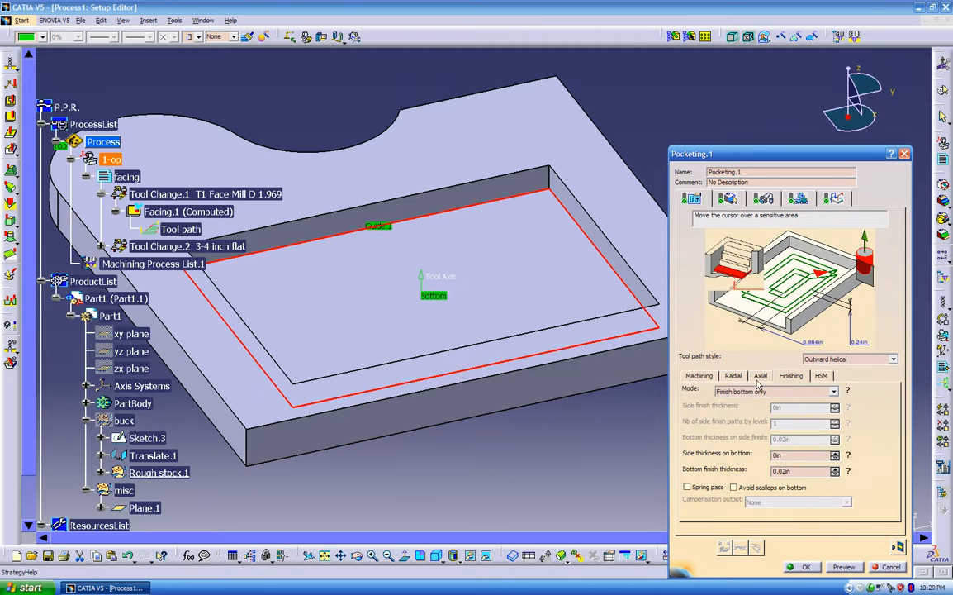
click(793, 392)
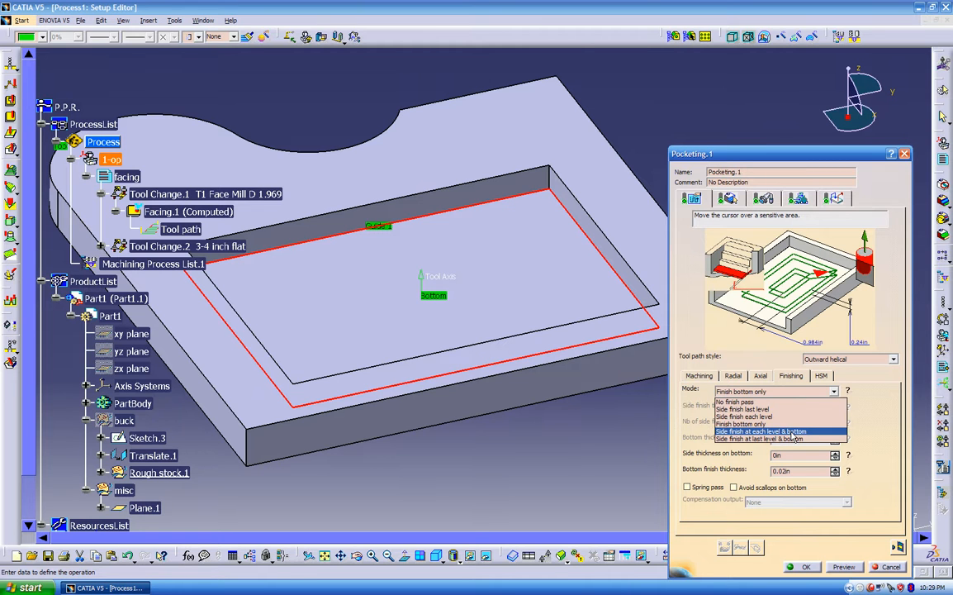
click(767, 439)
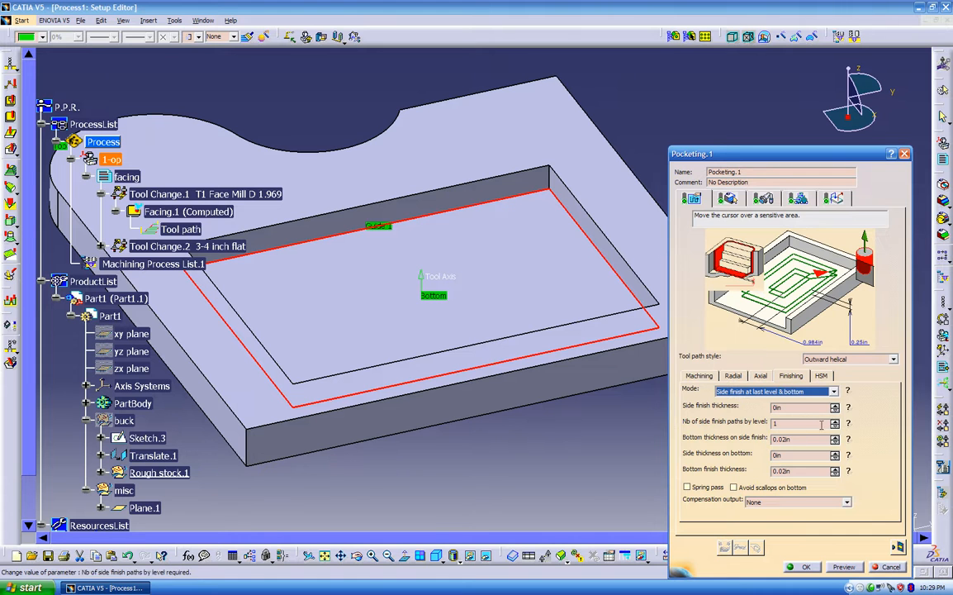
- Recompute and replay the pocketing tool path, inspecting the side finish pass and its approach and retract moves
click(834, 198)
mouse_move(893, 271)
mouse_down()
mouse_move(893, 249)
mouse_move(895, 276)
mouse_up()
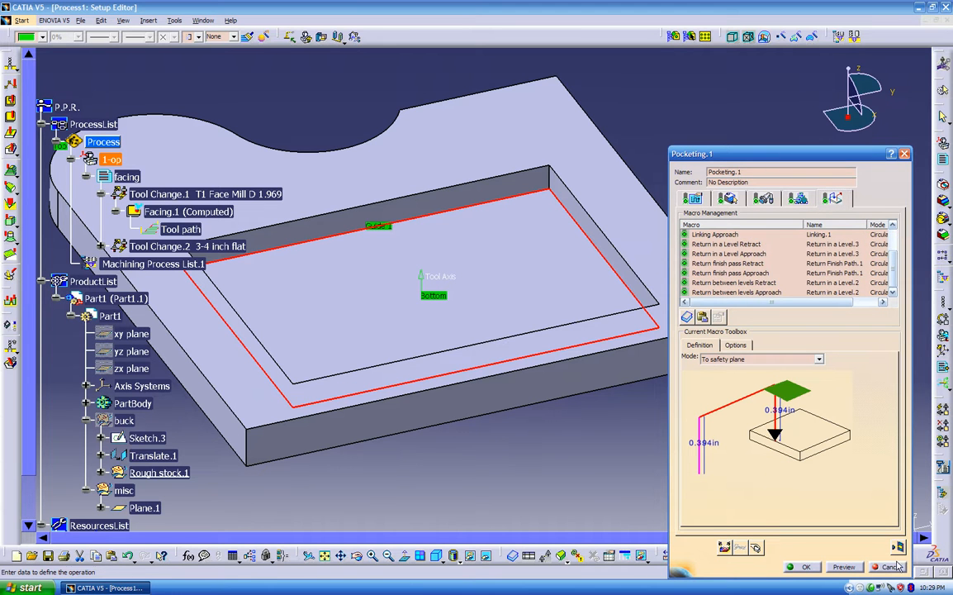
click(897, 547)
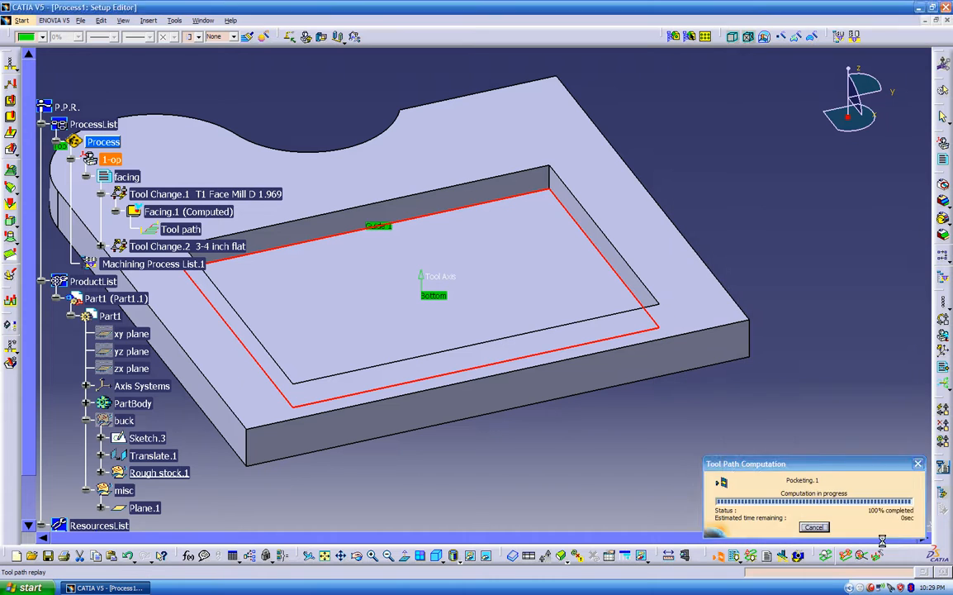
middle_drag(542, 381, 600, 328)
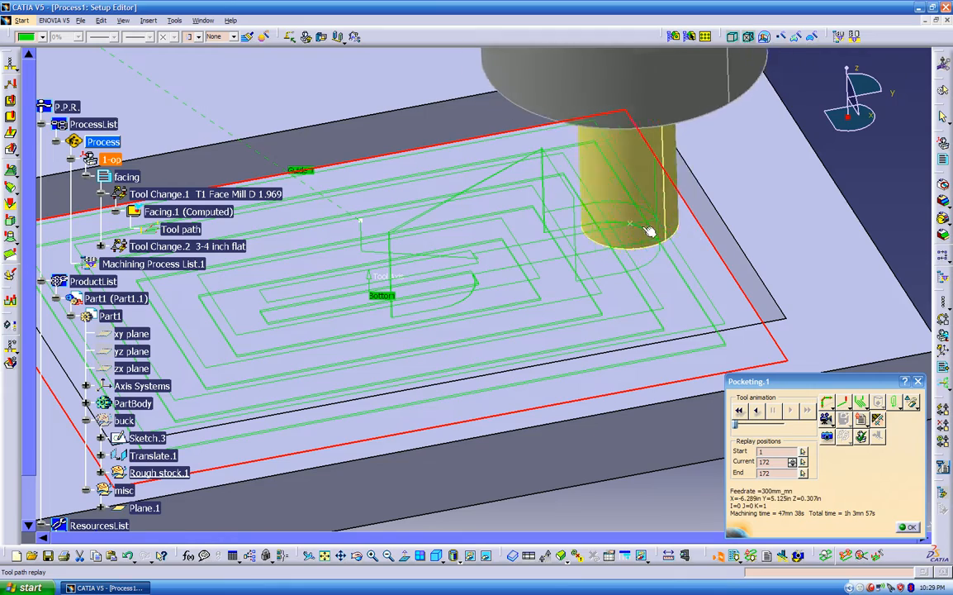
middle_drag(606, 283, 484, 393)
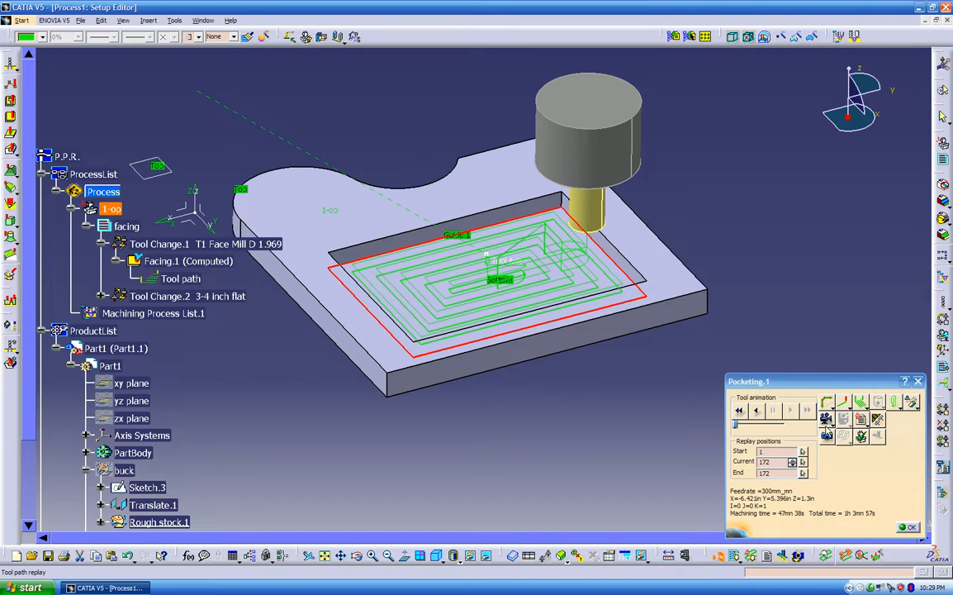
- Open the material-removal video of the machining program on the full stock and start playing it
click(842, 435)
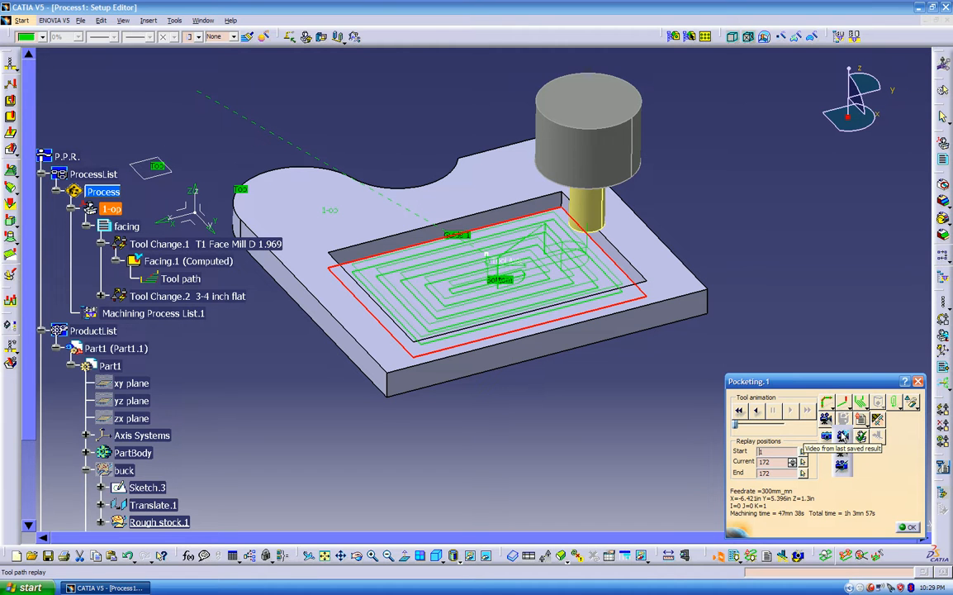
click(841, 452)
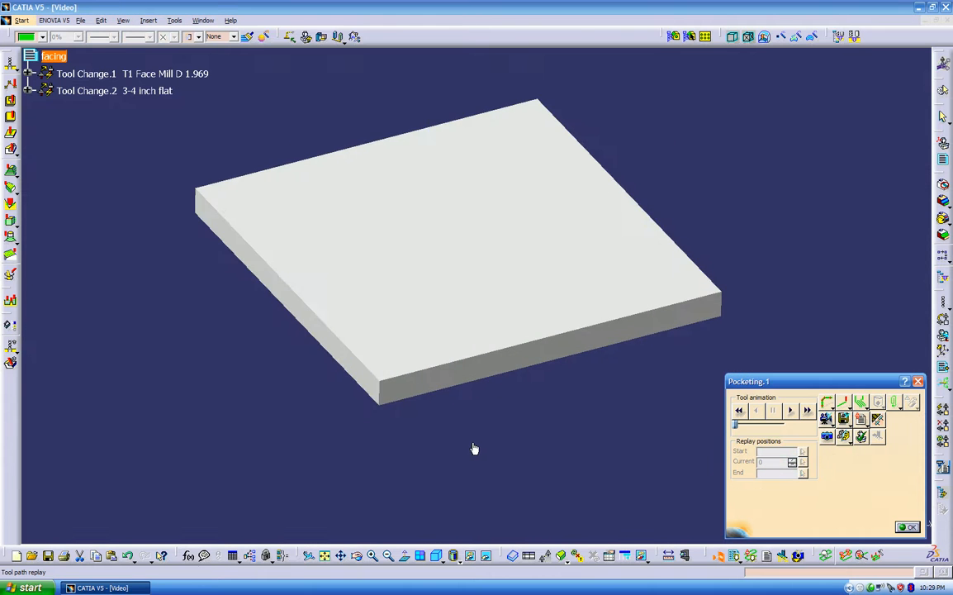
middle_drag(533, 399, 696, 345)
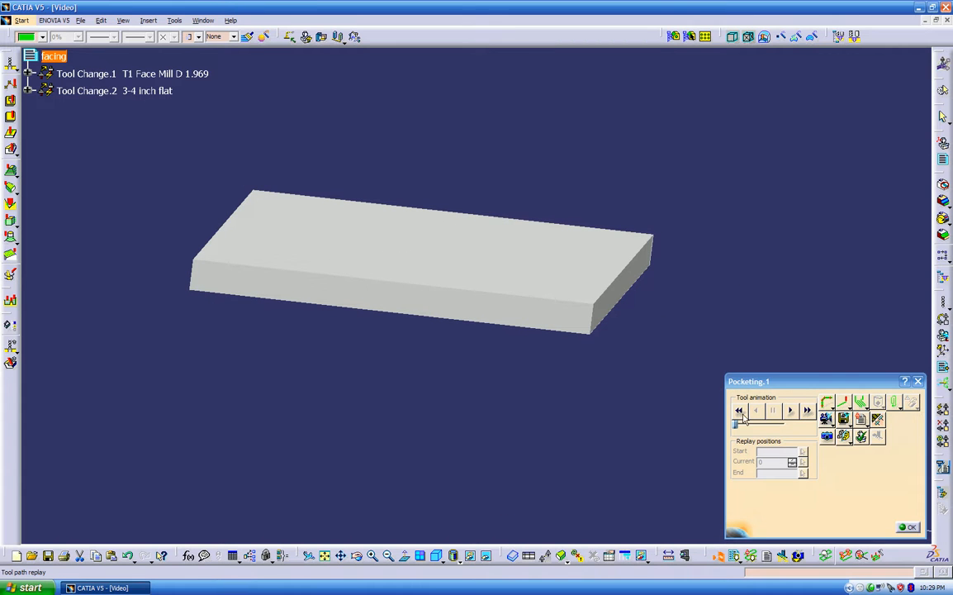
click(790, 410)
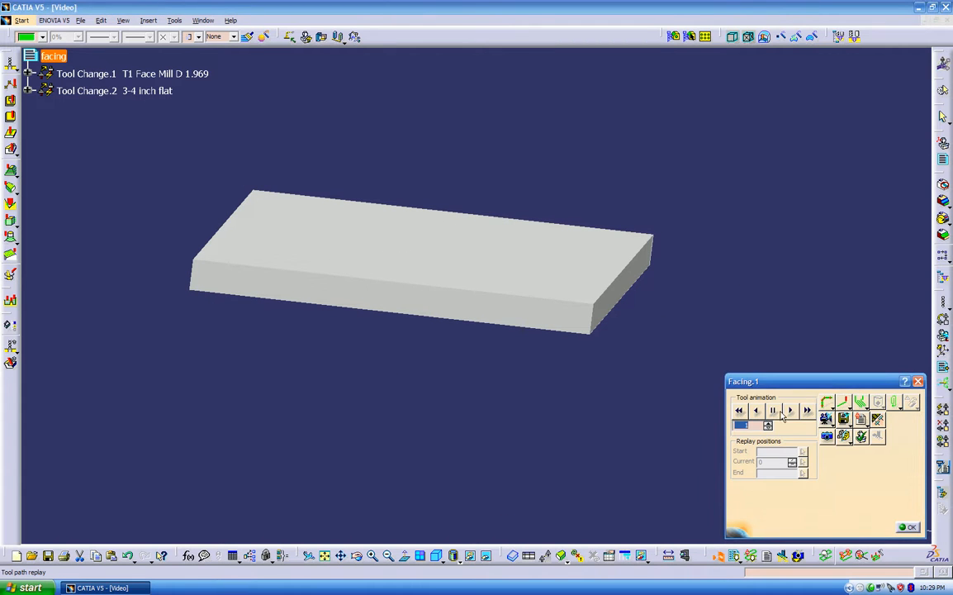
- Change the video's replay mode and play the facing and pocketing simulation through to the end, inspecting the machined pocket
click(843, 404)
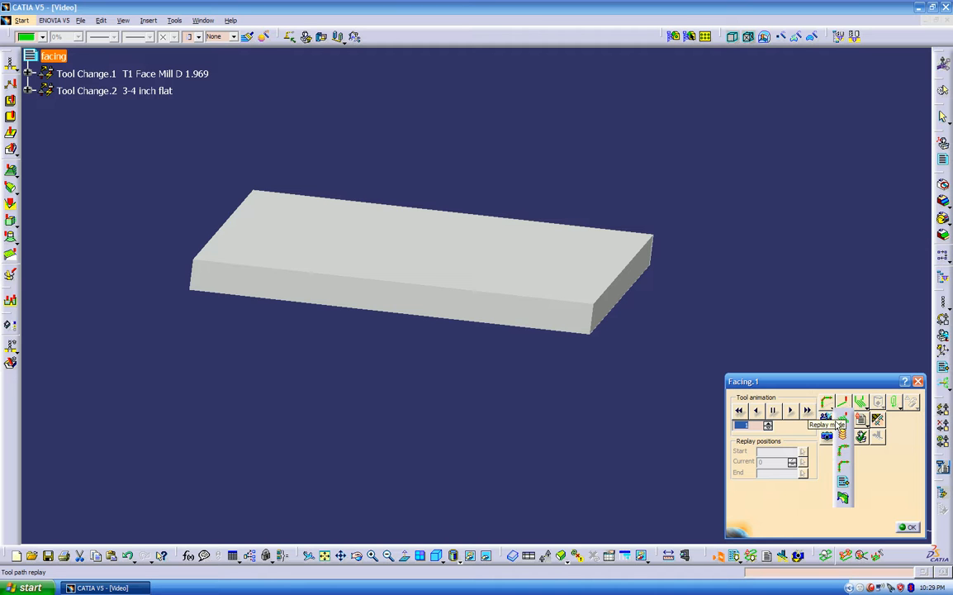
click(845, 420)
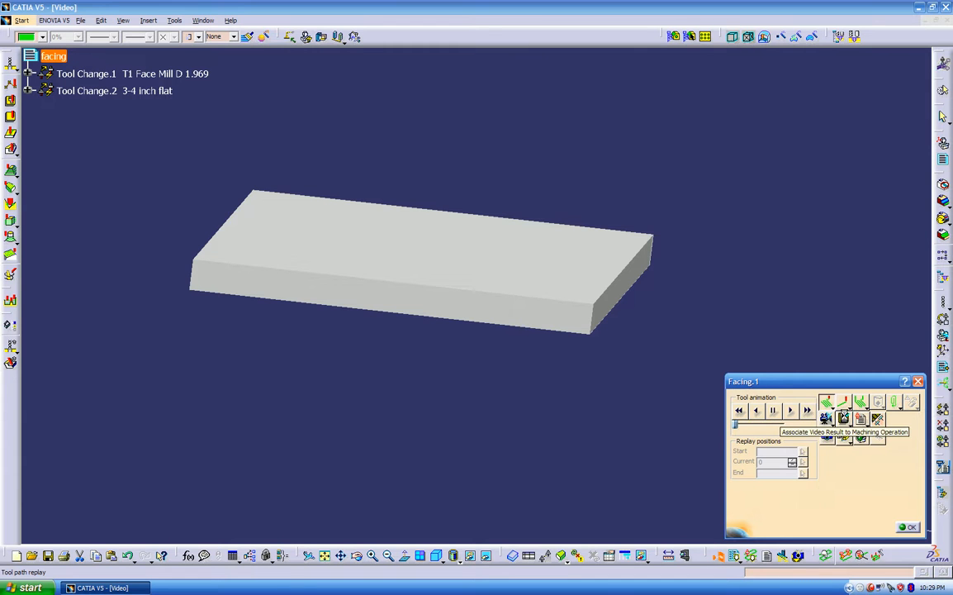
click(757, 413)
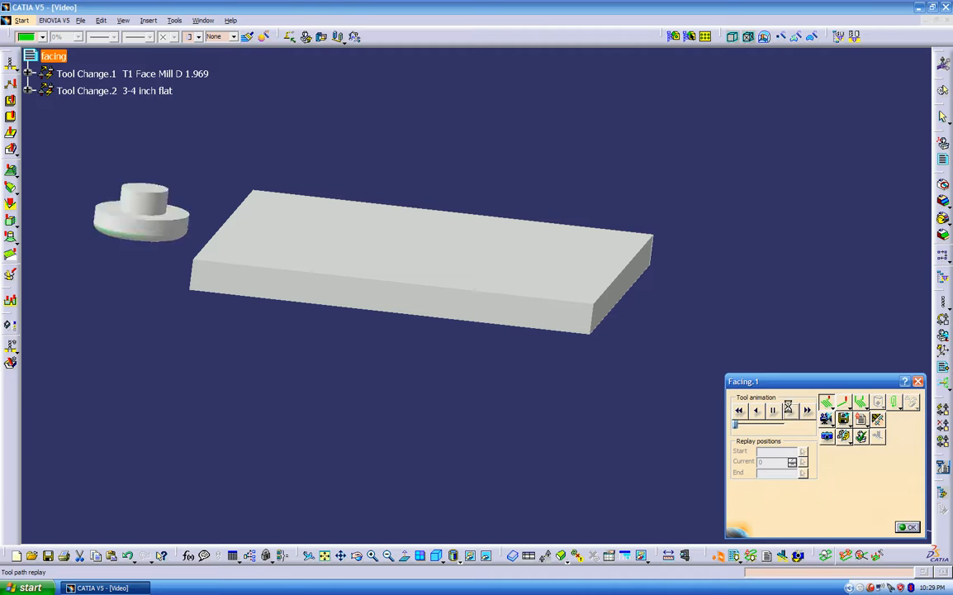
middle_drag(461, 320, 387, 347)
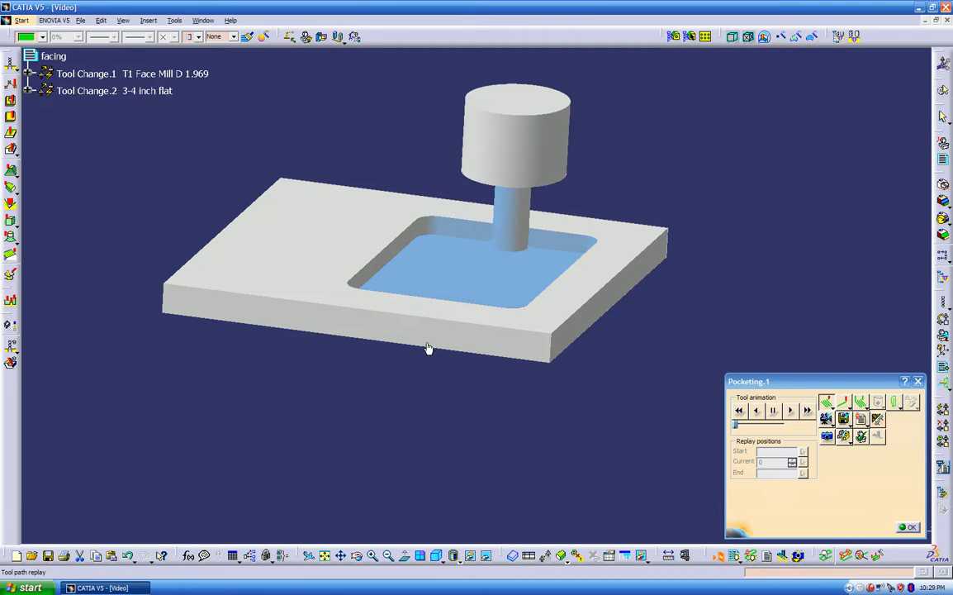
middle_drag(439, 351, 715, 325)
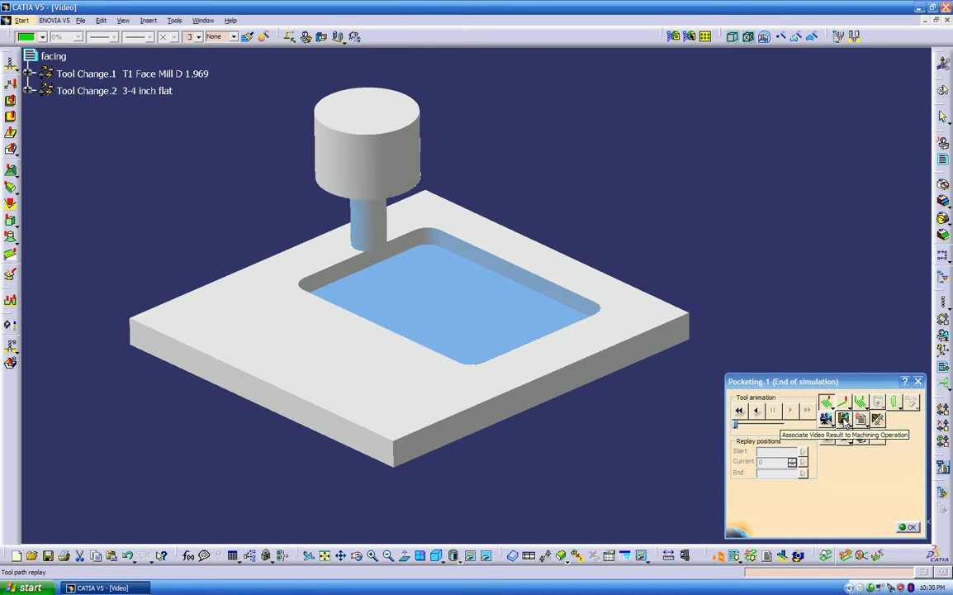
- Associate the video result with the pocketing operation, close the simulation, and accept the Pocketing.1 definition
click(844, 420)
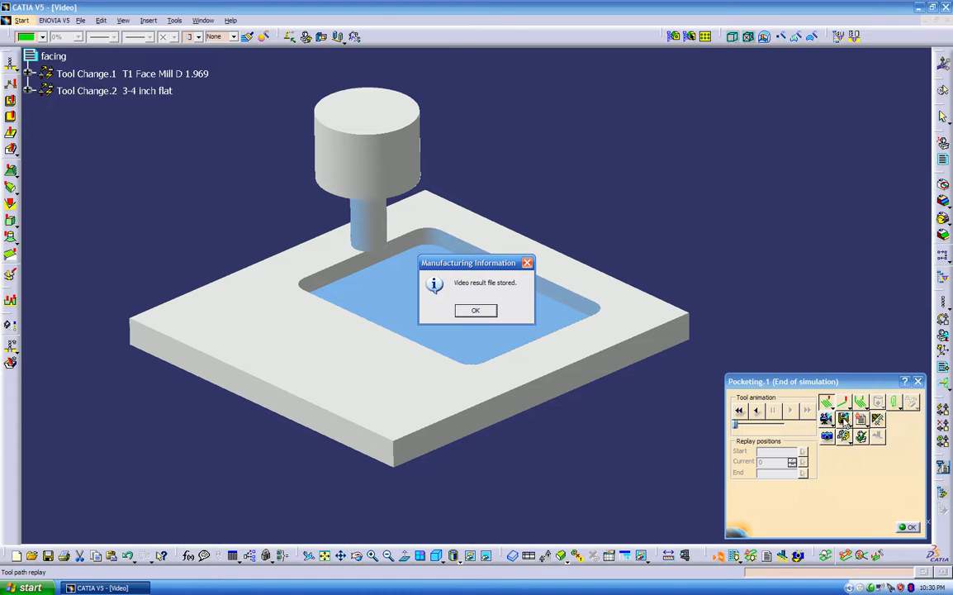
click(476, 310)
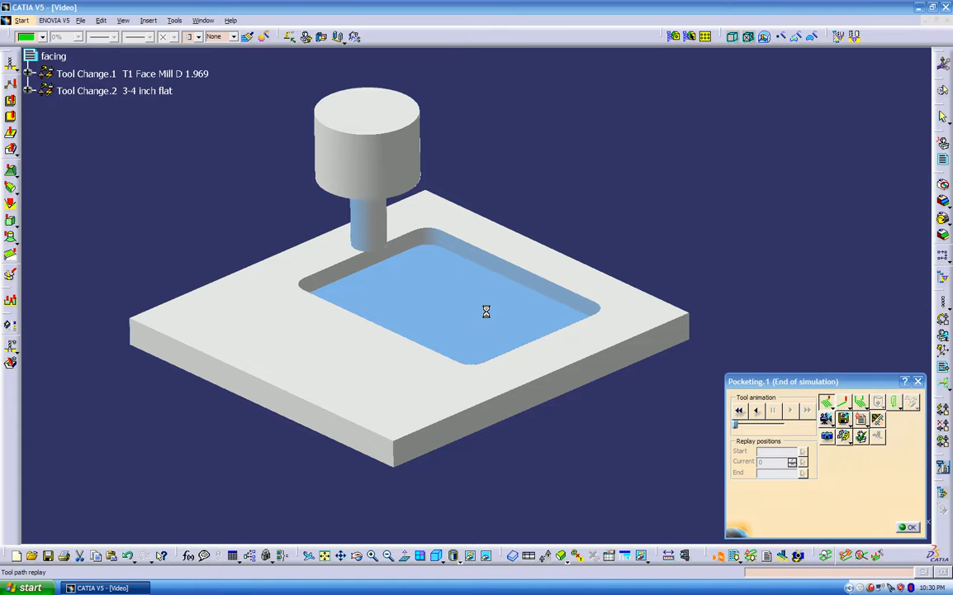
click(909, 529)
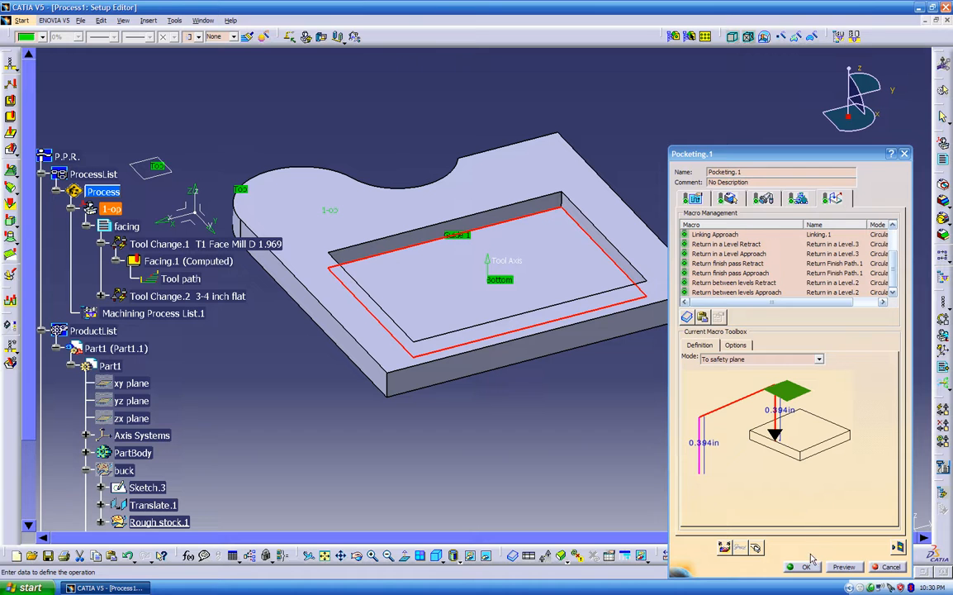
click(805, 567)
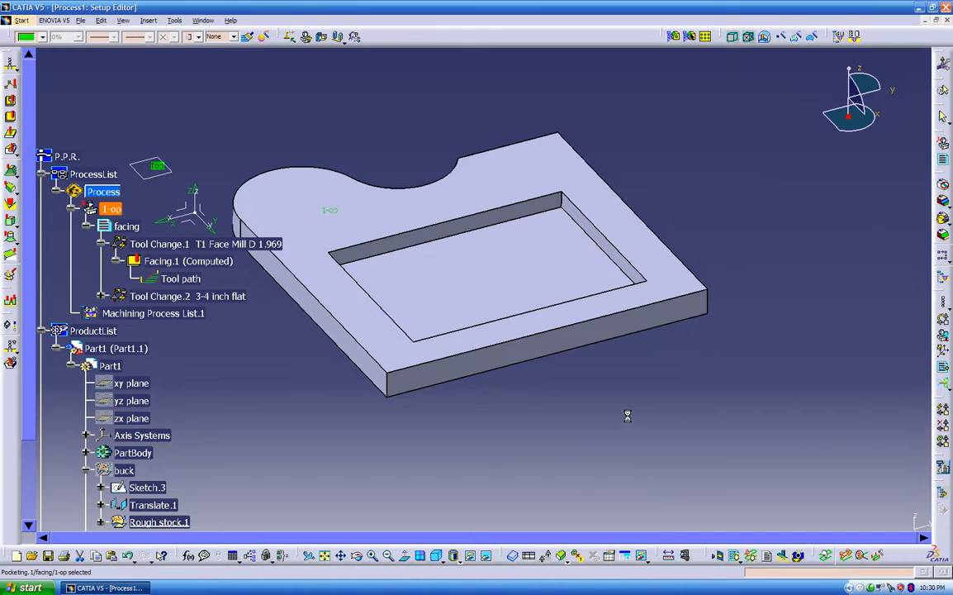
- Expand Tool Change.2 to show the pocketing operation, and check the Part1 document before returning to the Process1 document
middle_drag(585, 420, 630, 398)
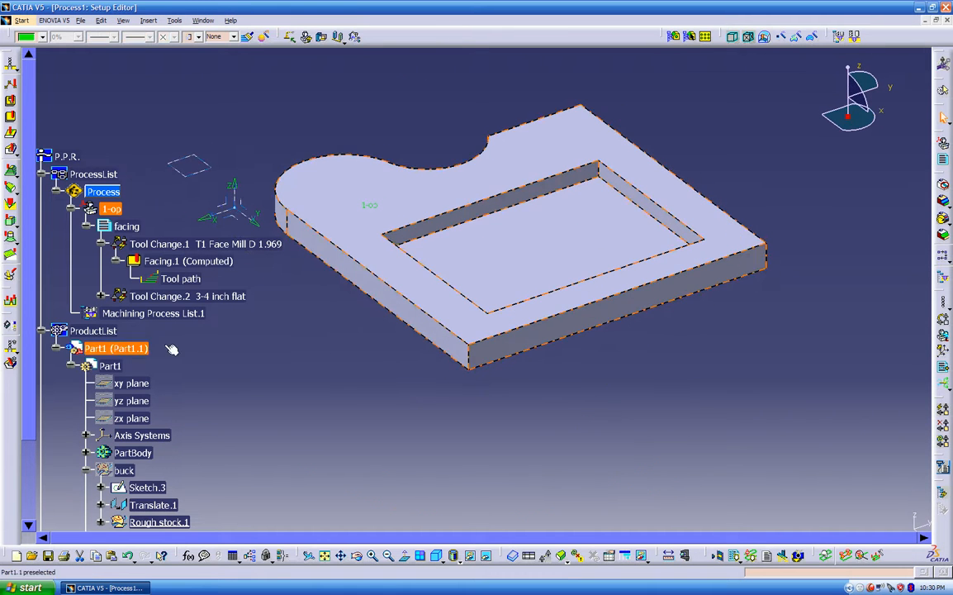
click(102, 296)
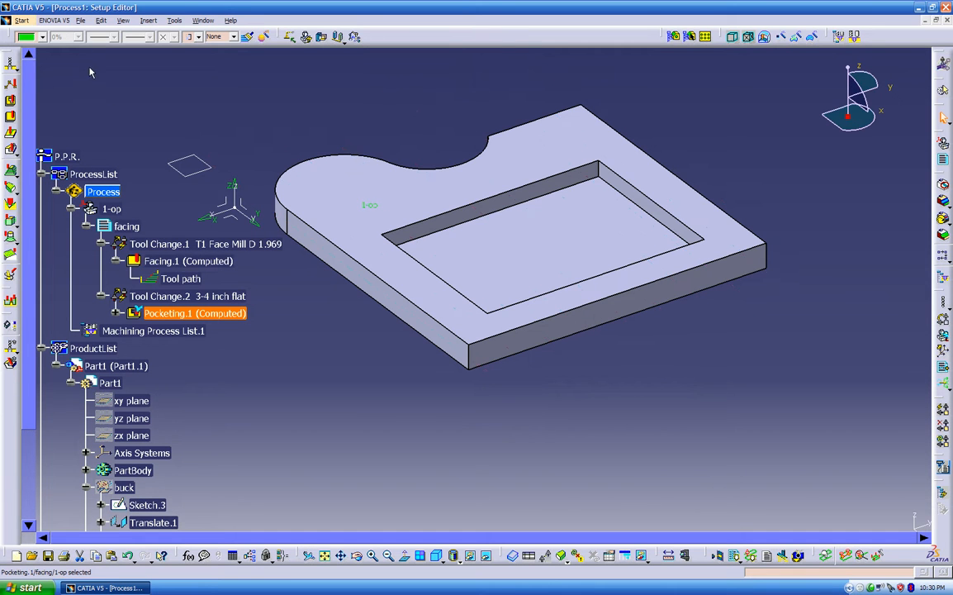
click(202, 20)
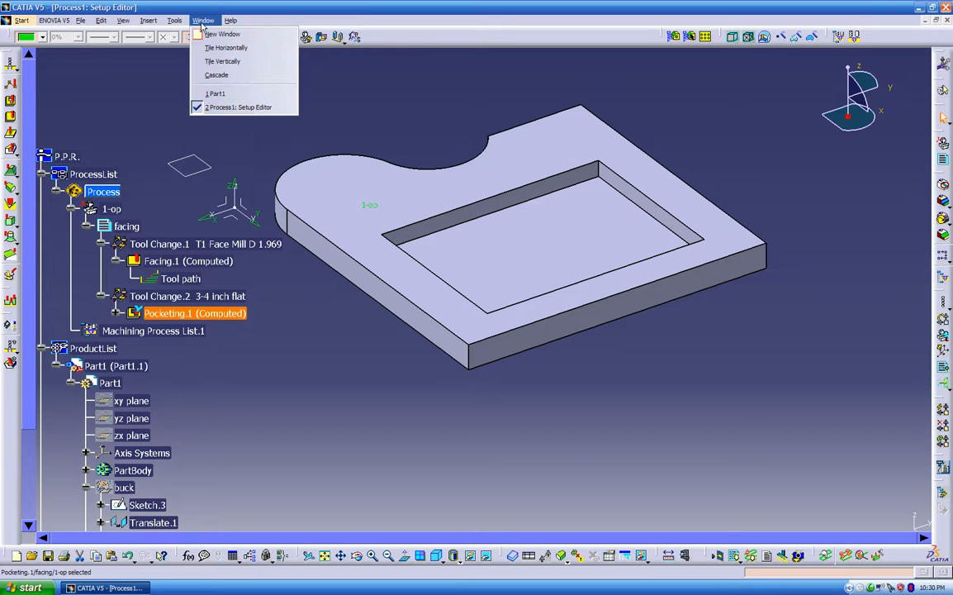
click(217, 94)
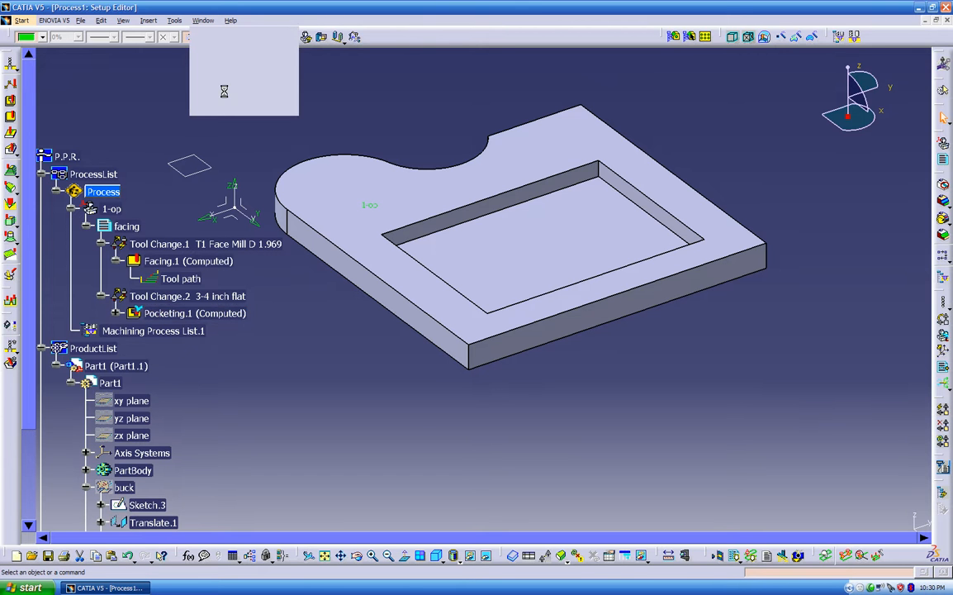
middle_drag(335, 364, 396, 438)
click(202, 20)
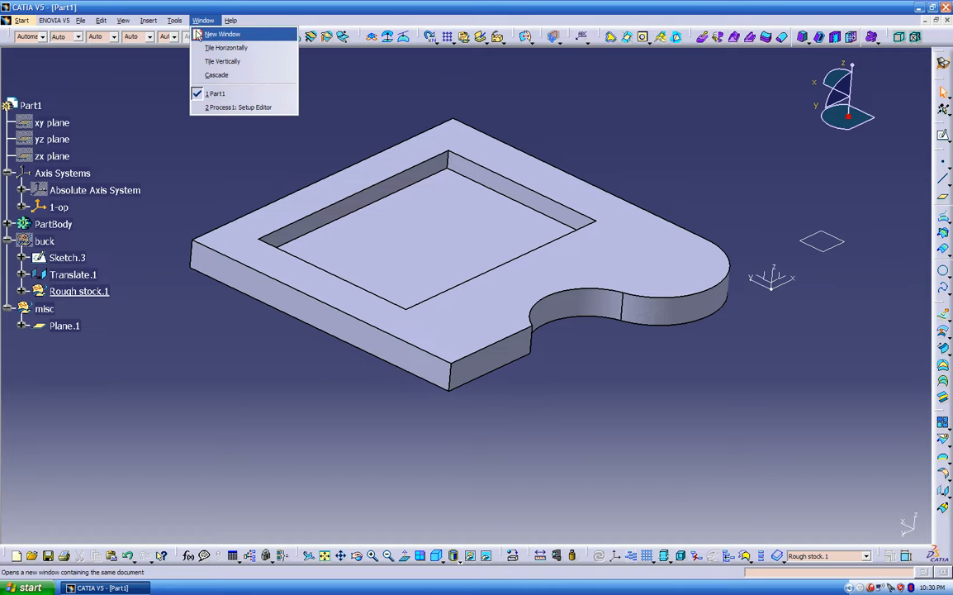
click(223, 106)
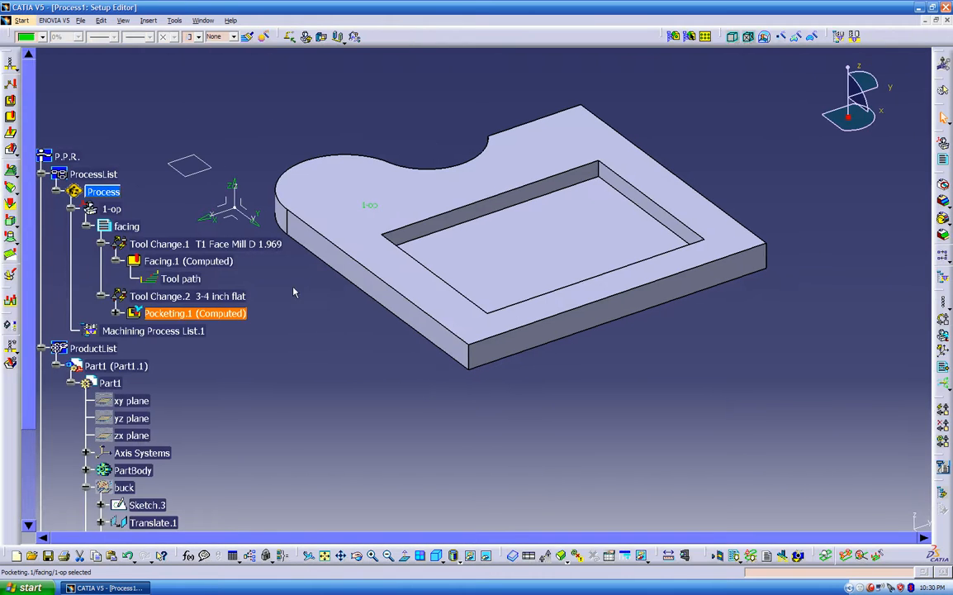
click(334, 369)
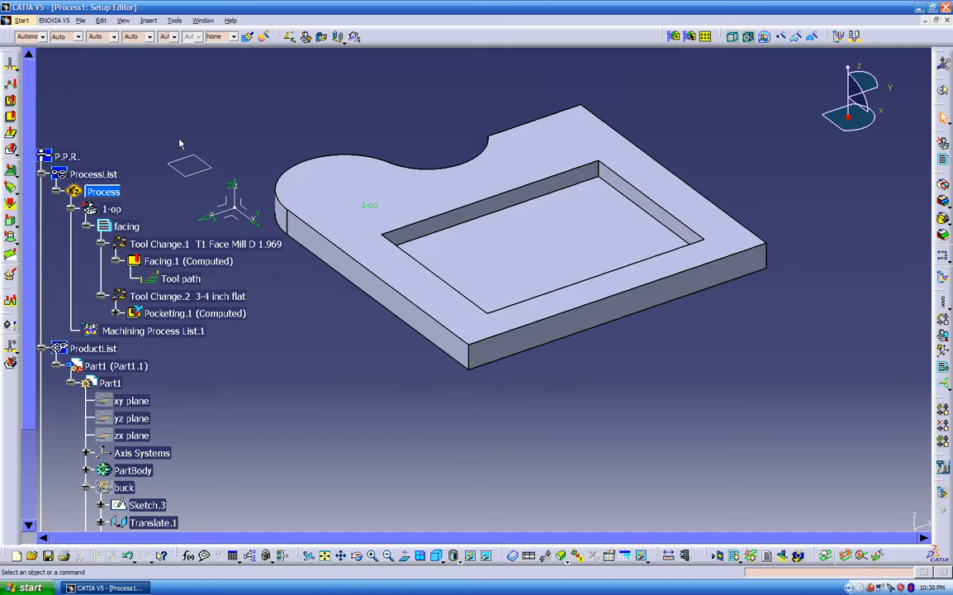
- Open Save Management for the open documents and start saving Part1.CATPart under a new name
click(81, 21)
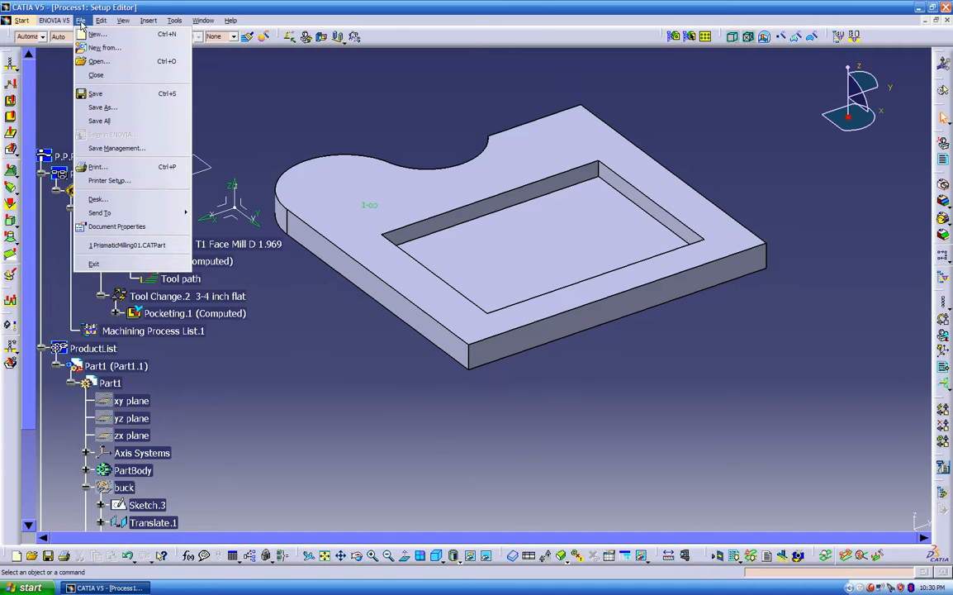
click(113, 149)
drag(419, 382, 390, 314)
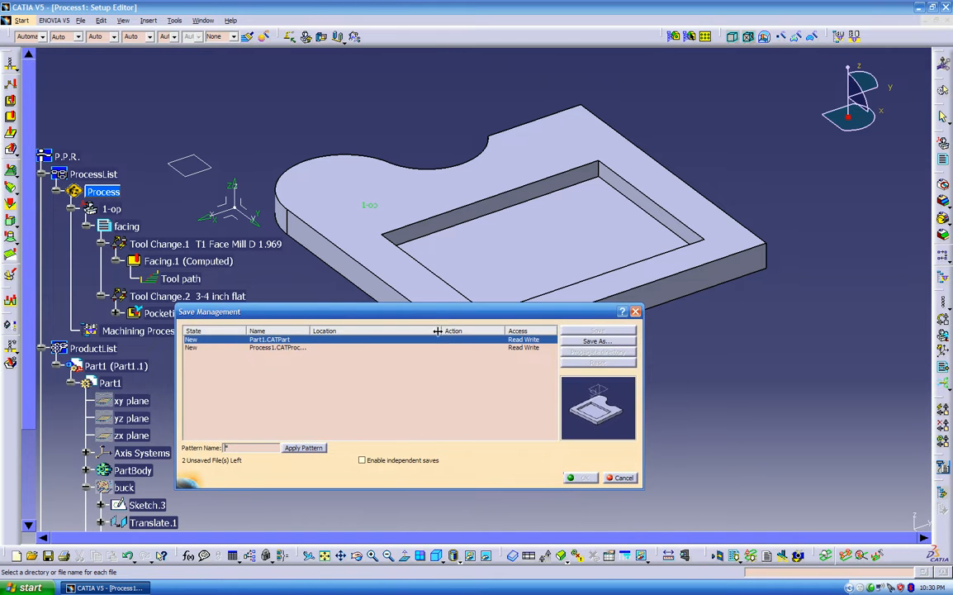
click(272, 348)
click(270, 340)
click(594, 341)
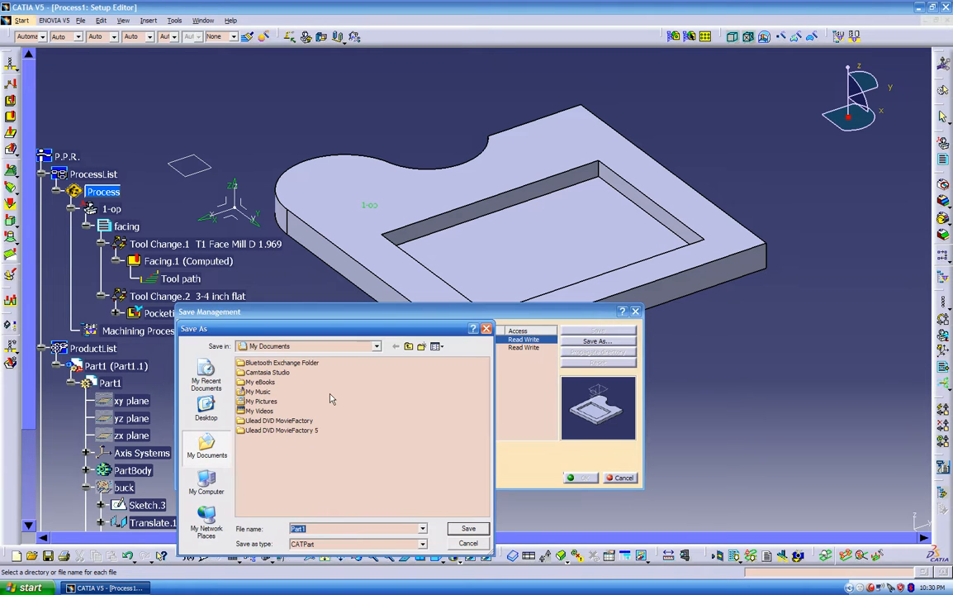
- Create a folder named "catia toolpath pocket" inside Camtasia Studio's "catia-toopath tutorial" folder and open it as the save location
double_click(267, 374)
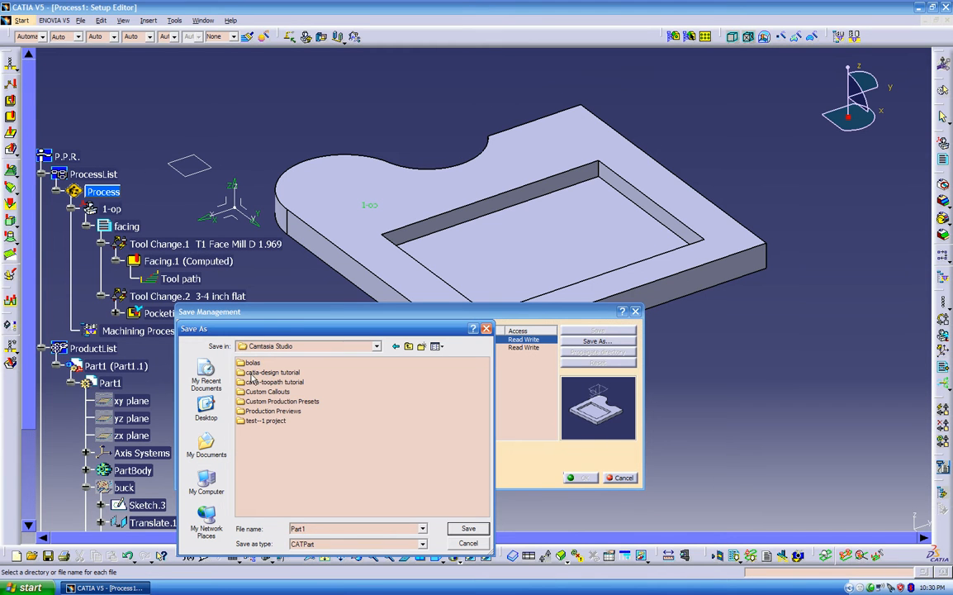
double_click(266, 383)
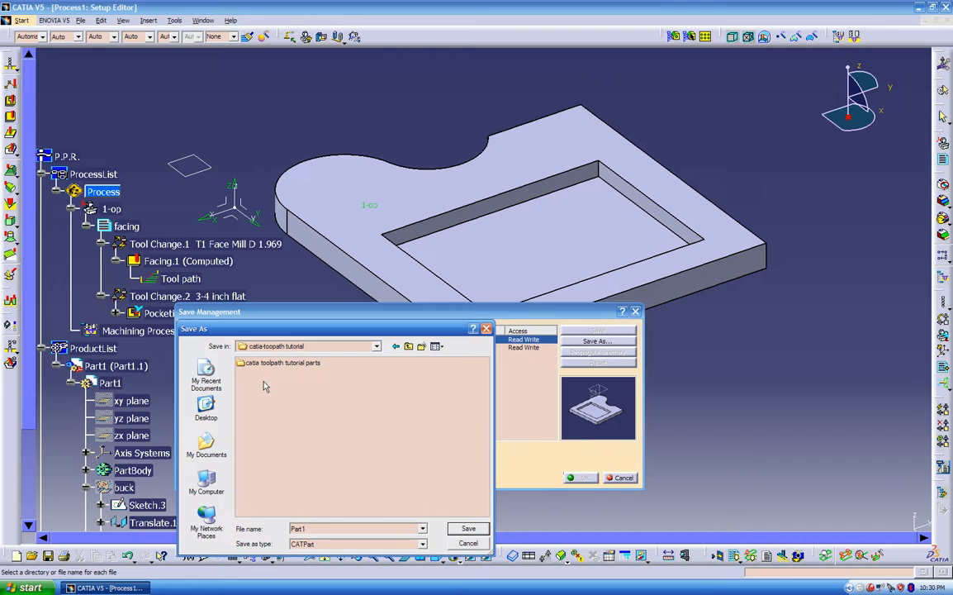
click(420, 347)
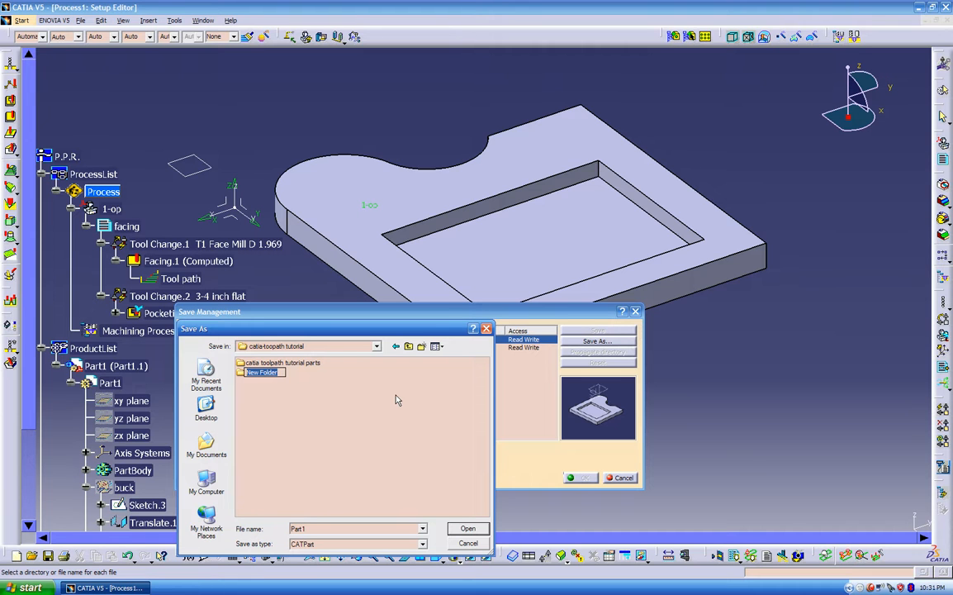
text(catia)
text(toolpath pocket)
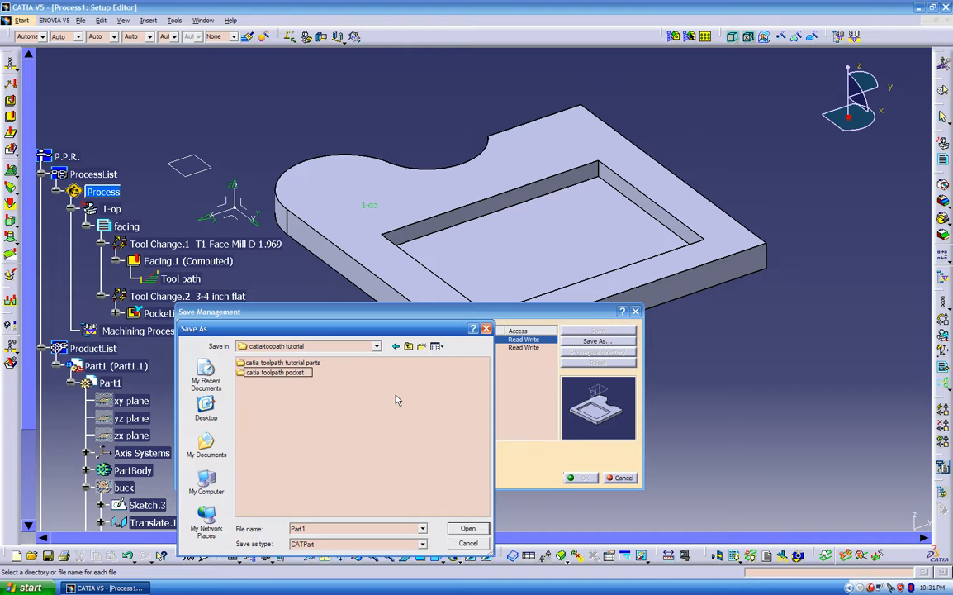
key(Return)
key(Return)
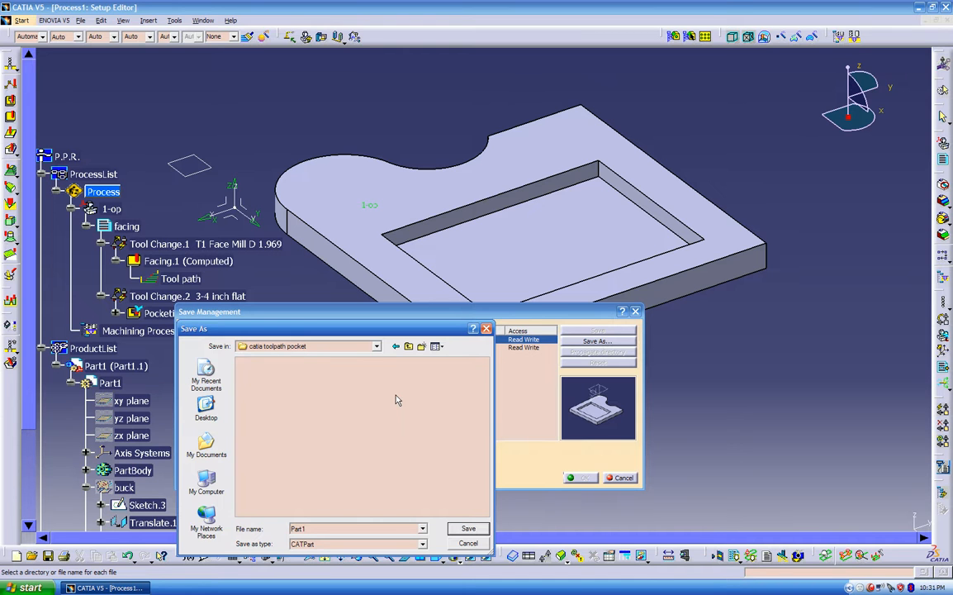
- Name the part file "pocket" and accept it as the CATPart to save in the new folder
double_click(322, 529)
text(pocket)
click(451, 528)
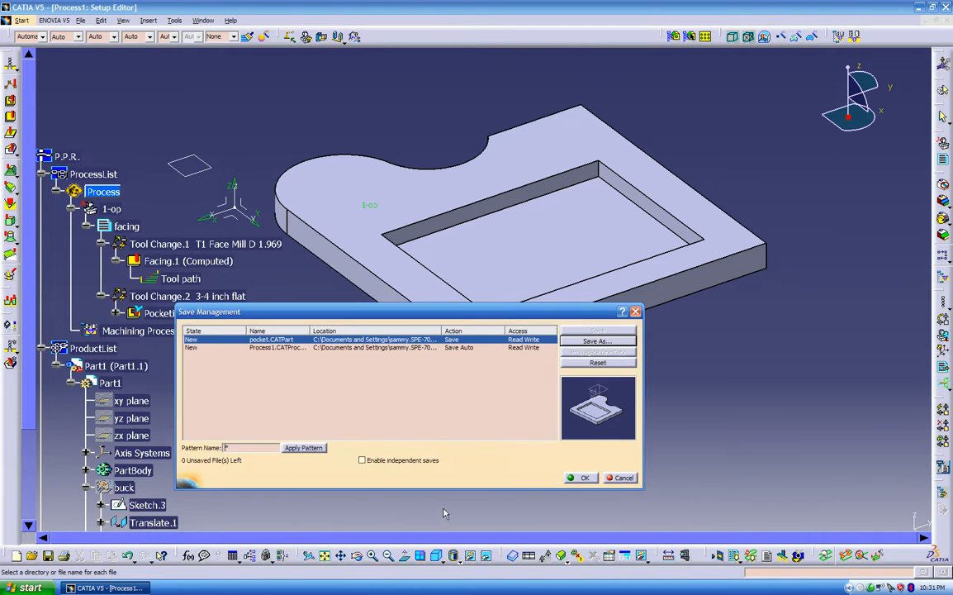
- Name the Process1 CATProcess file "pocket" in the same folder and carry out the pending saves
click(281, 348)
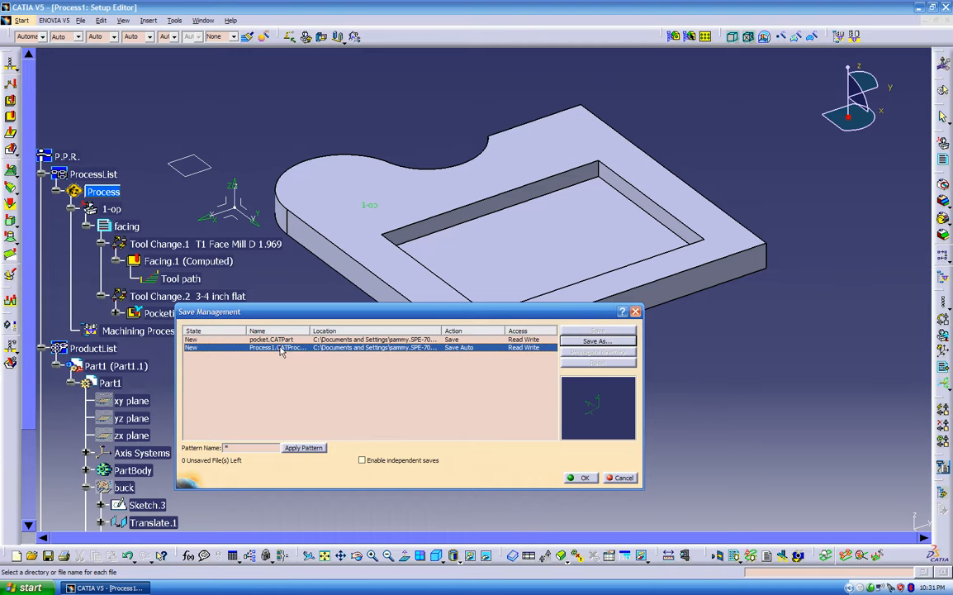
drag(311, 331, 337, 330)
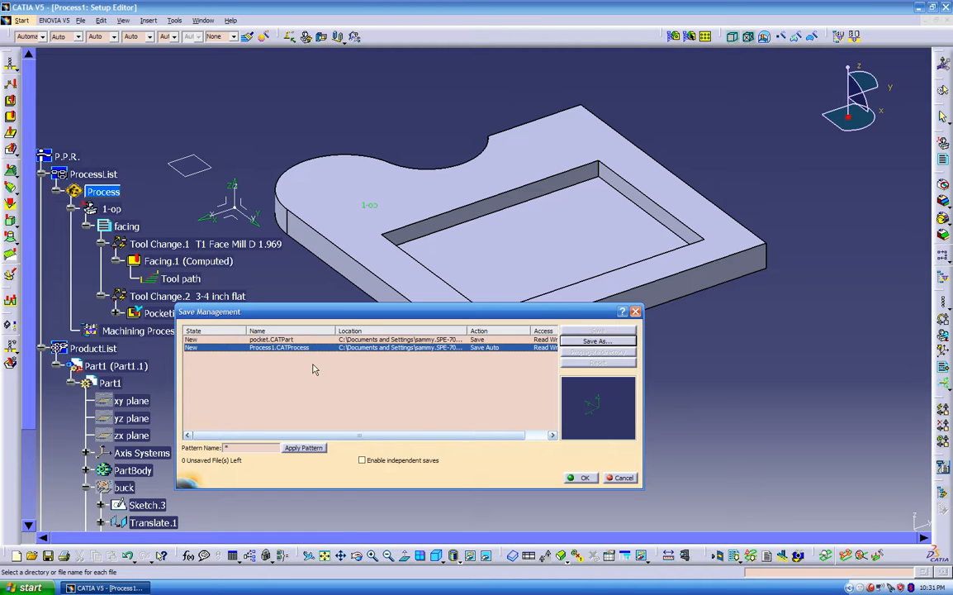
click(571, 340)
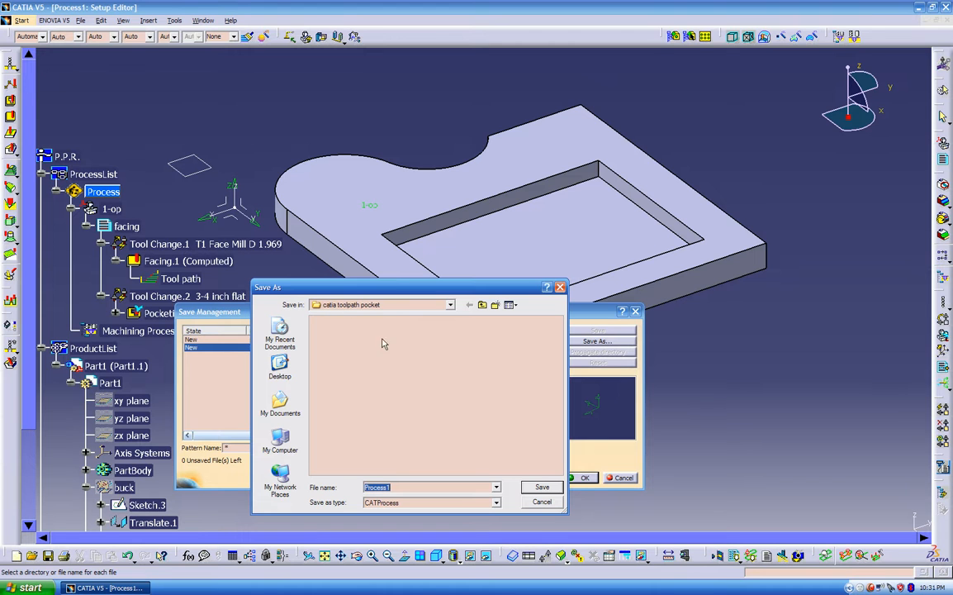
text(pock)
click(542, 487)
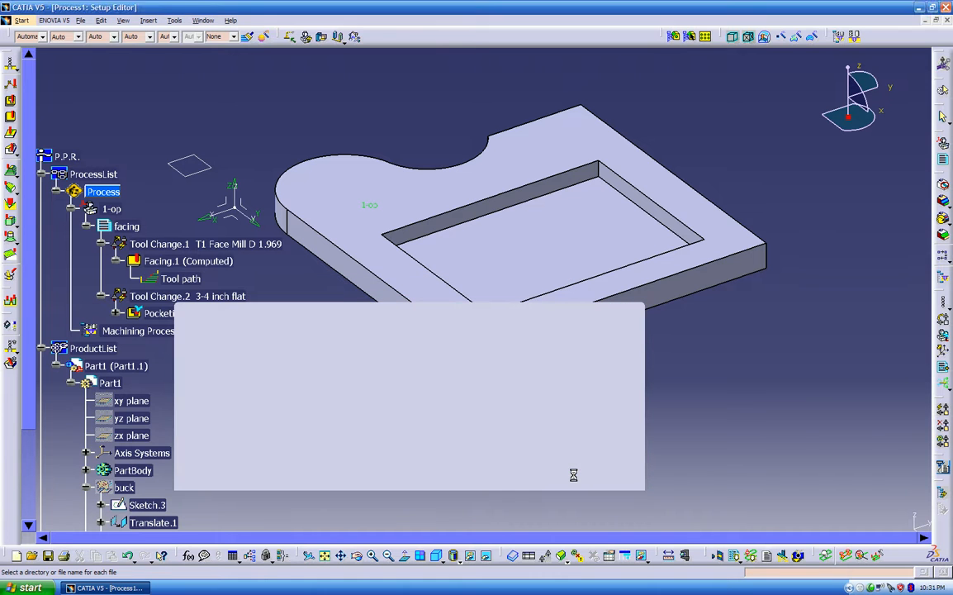
click(573, 480)
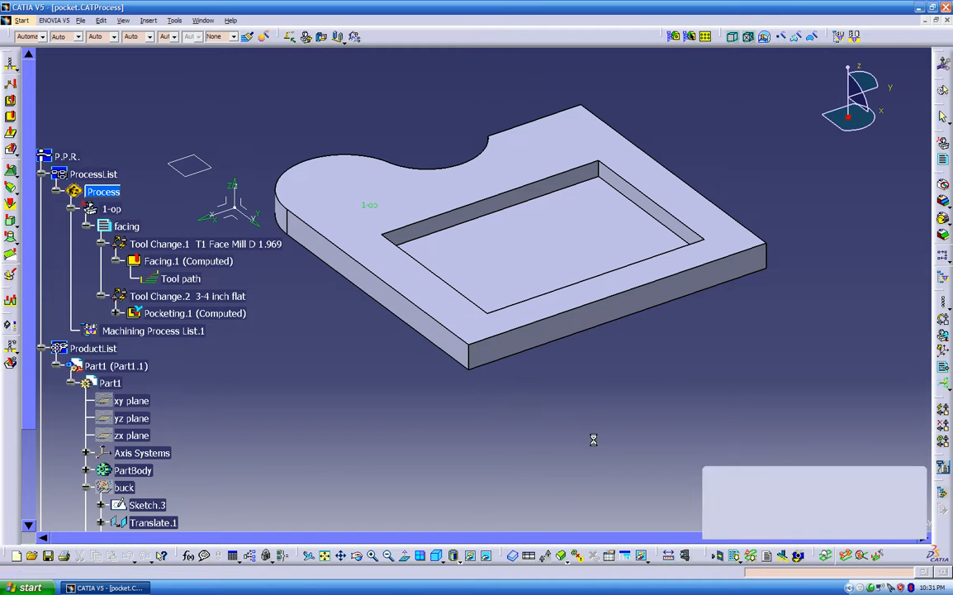
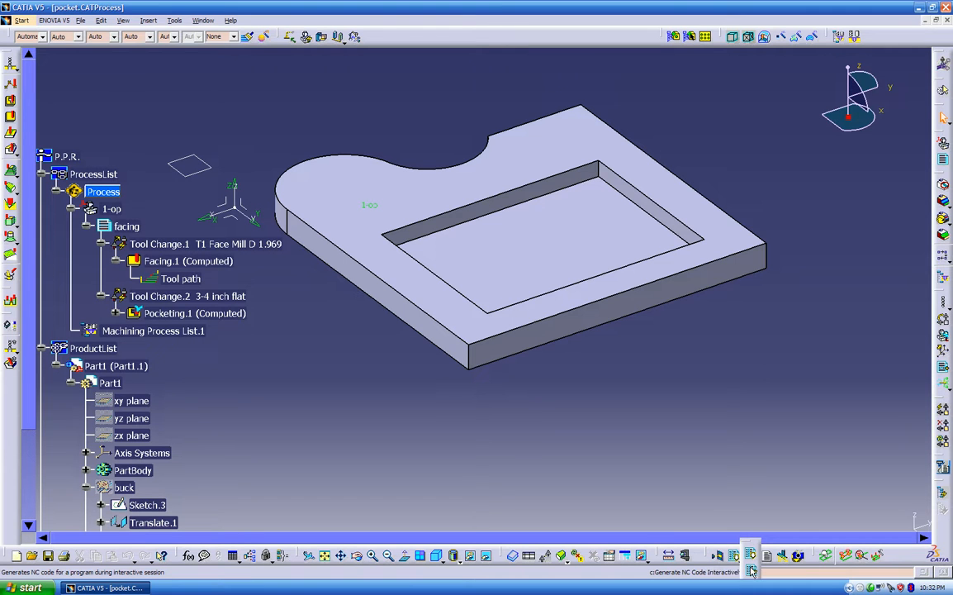
- Add three manufacturing programs after the facing program under the 1-op part operation
click(750, 557)
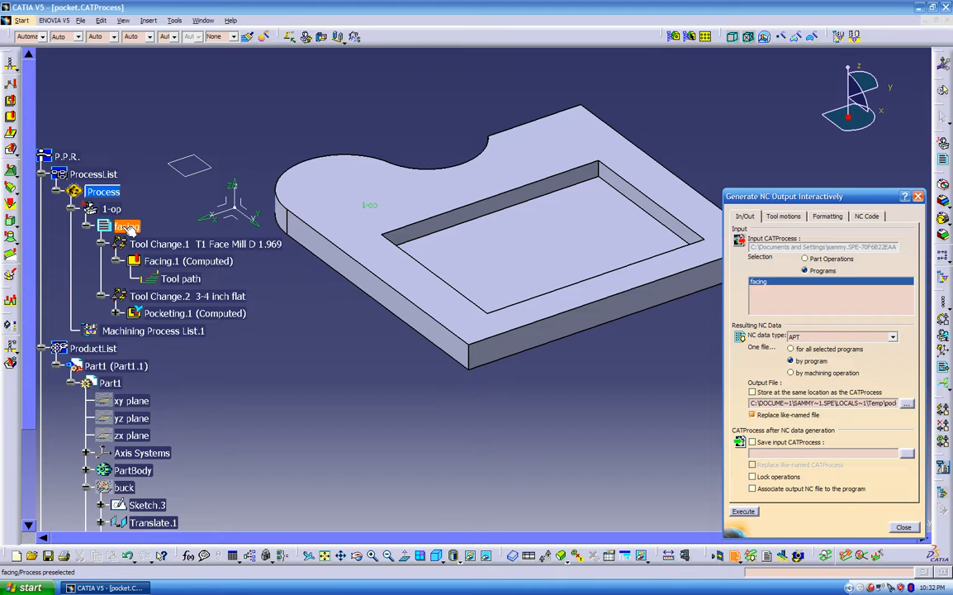
click(907, 529)
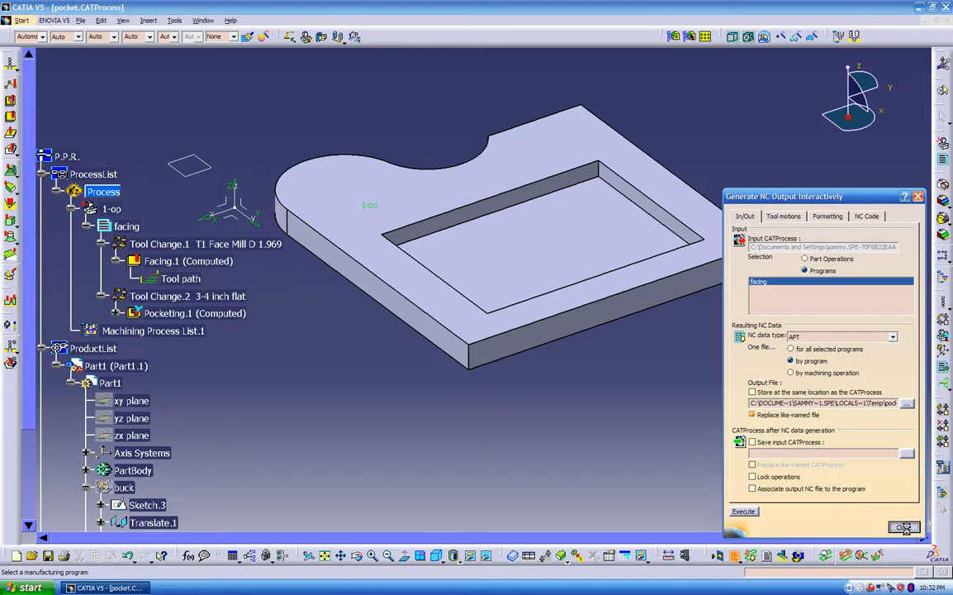
click(944, 162)
click(128, 225)
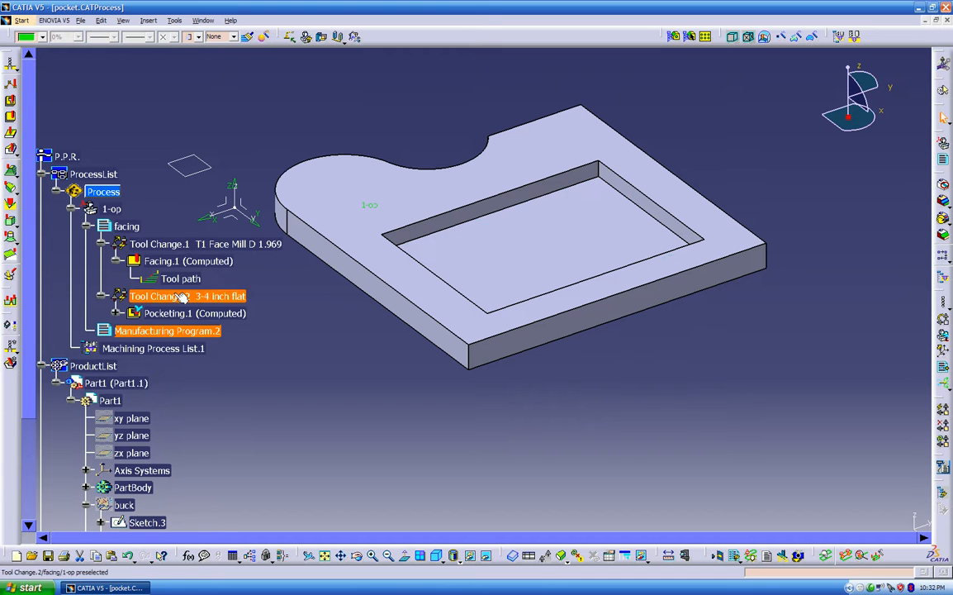
click(944, 162)
click(944, 161)
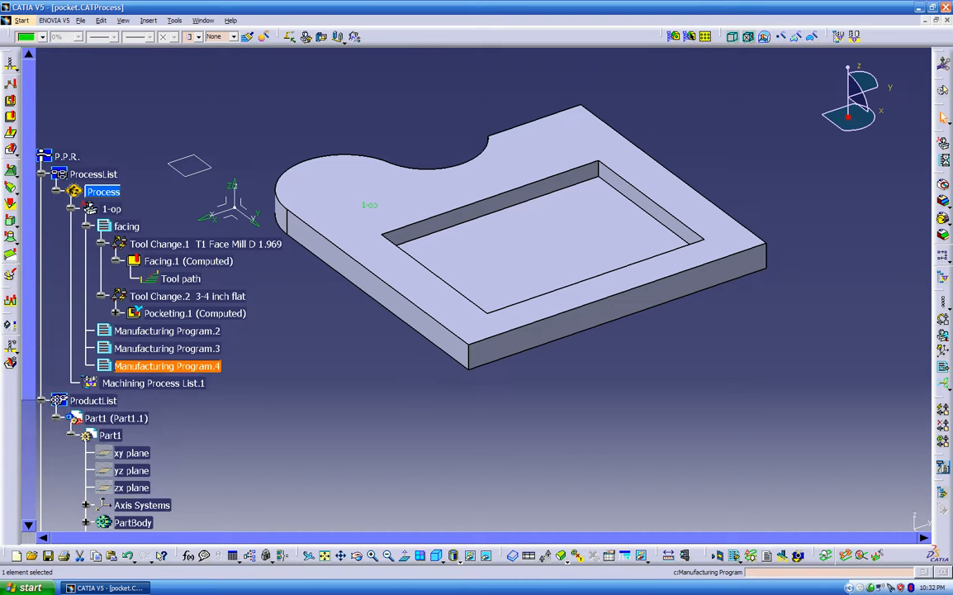
click(553, 401)
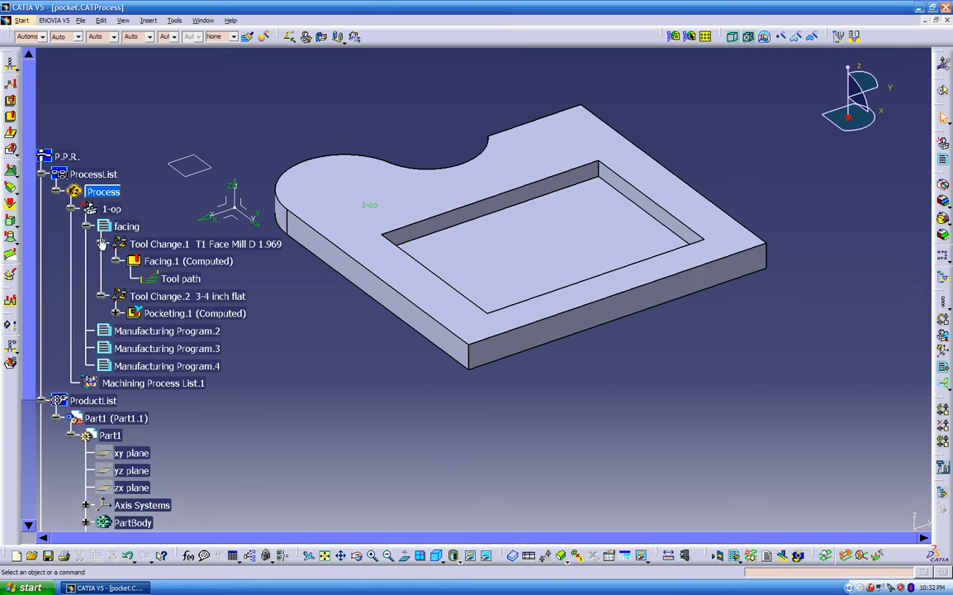
- Open the interactive NC output generation, look through the listed programs, and select facing as the input program
click(736, 558)
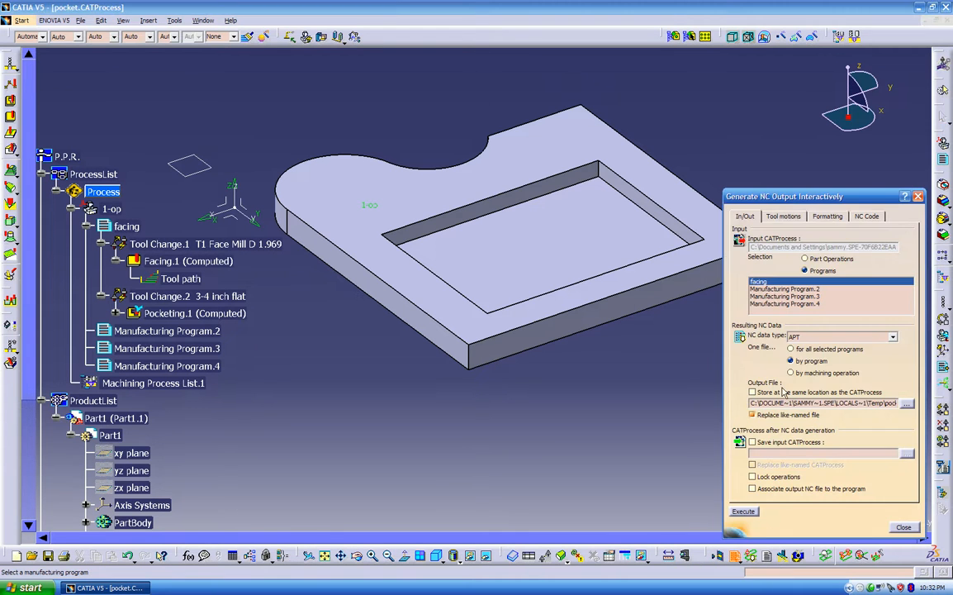
click(770, 289)
click(770, 297)
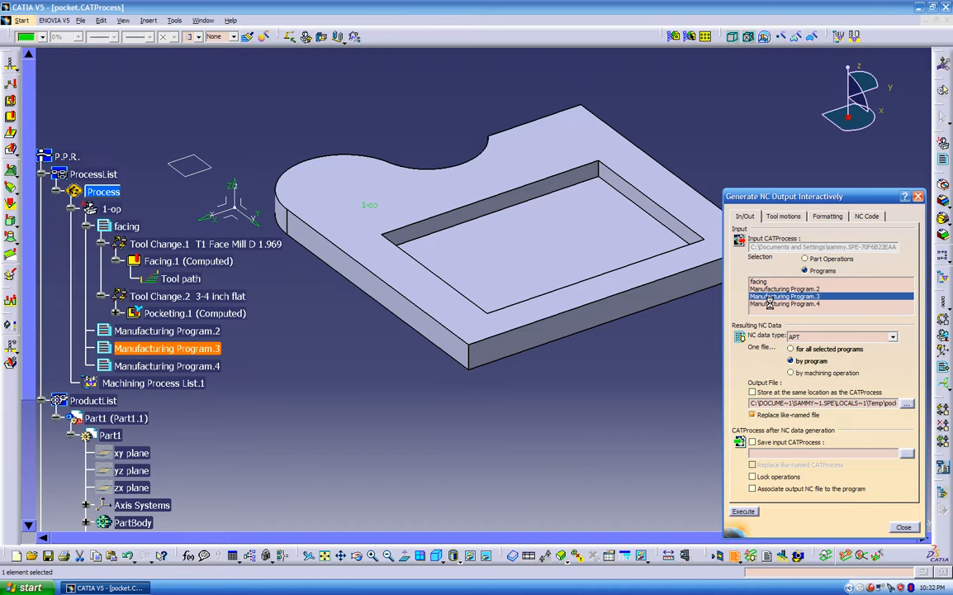
click(769, 303)
click(772, 296)
click(772, 289)
click(772, 295)
click(761, 282)
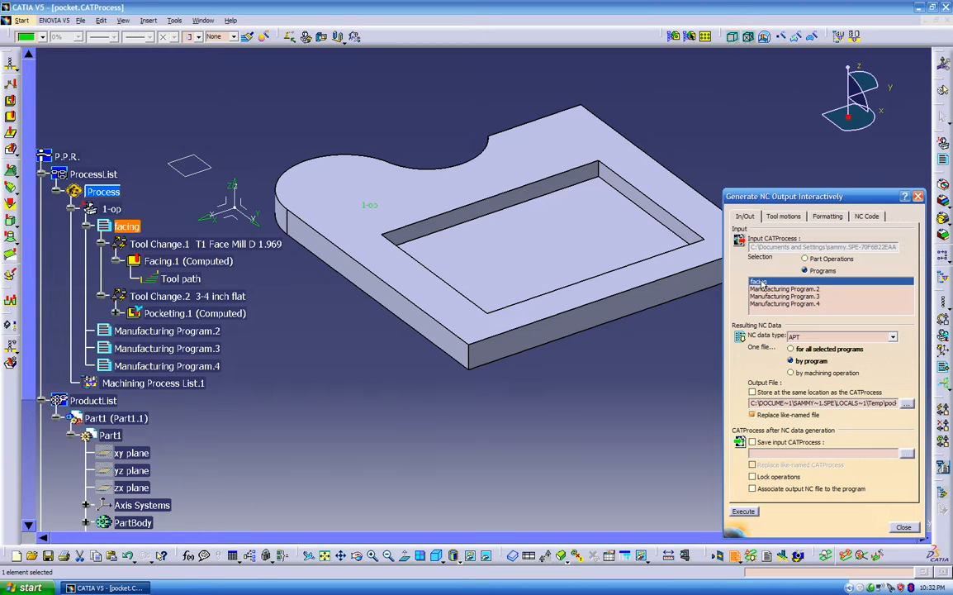
- Set the NC output to one file by machining operation with APT as the NC data type
click(795, 374)
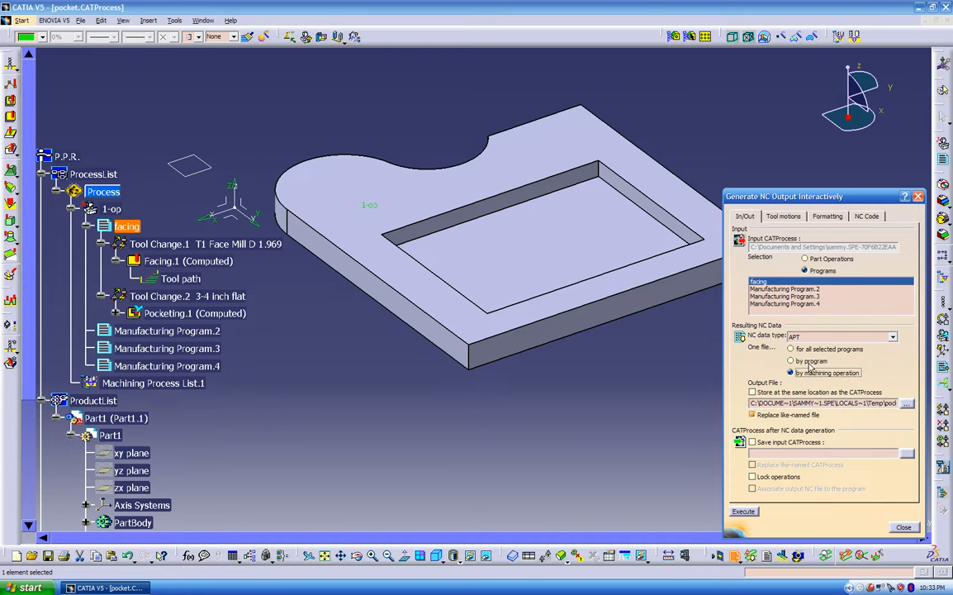
click(804, 362)
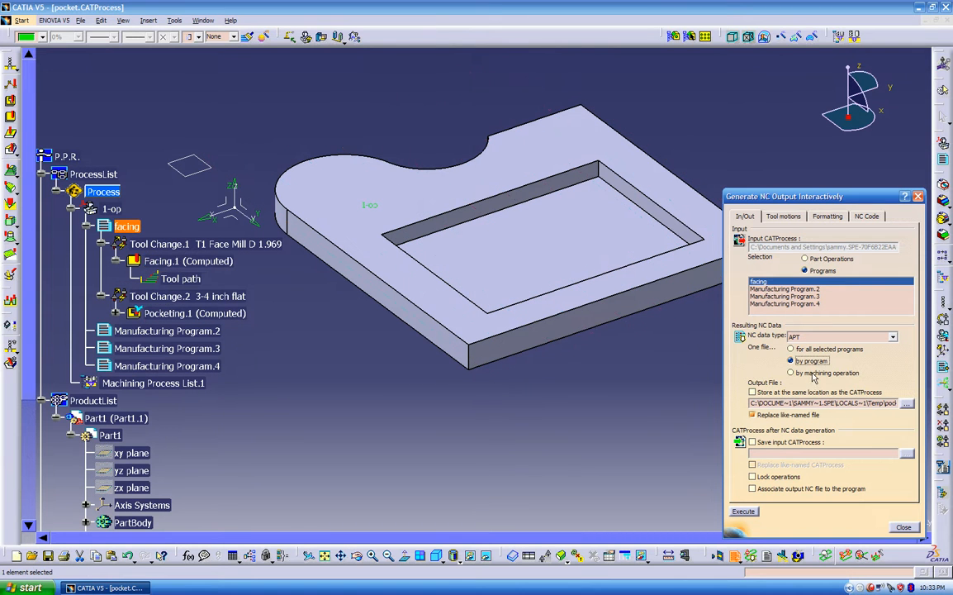
click(814, 376)
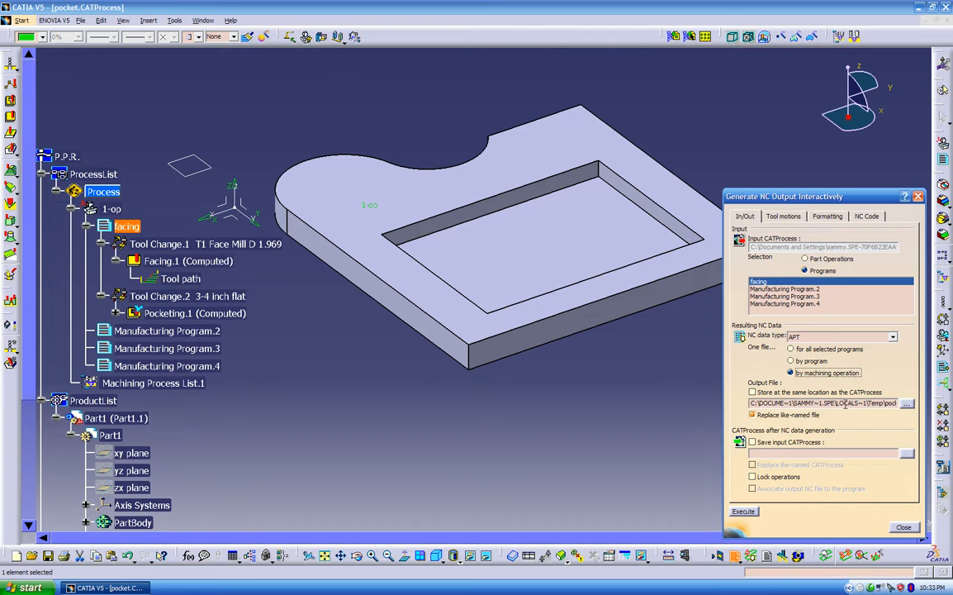
click(828, 337)
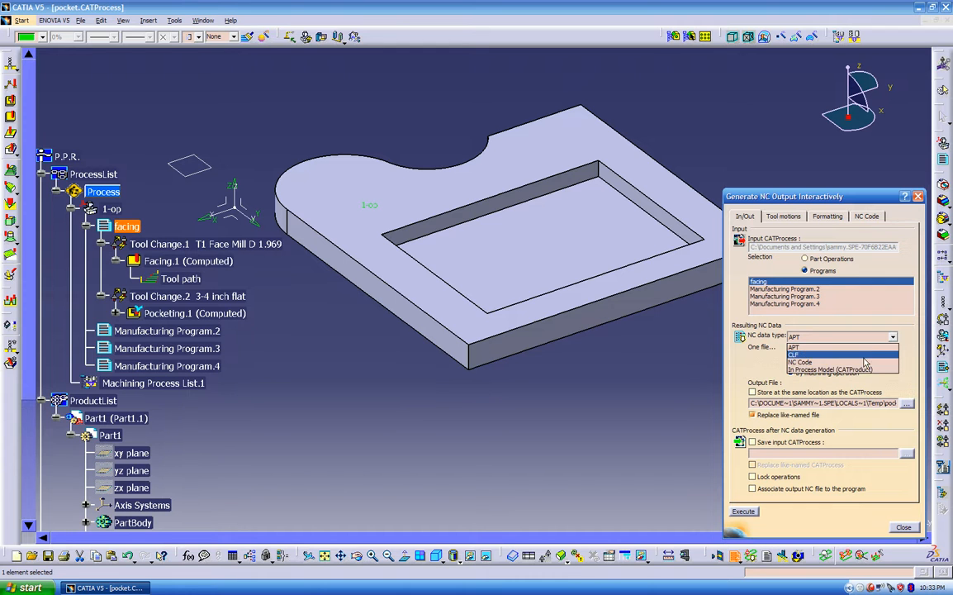
click(828, 348)
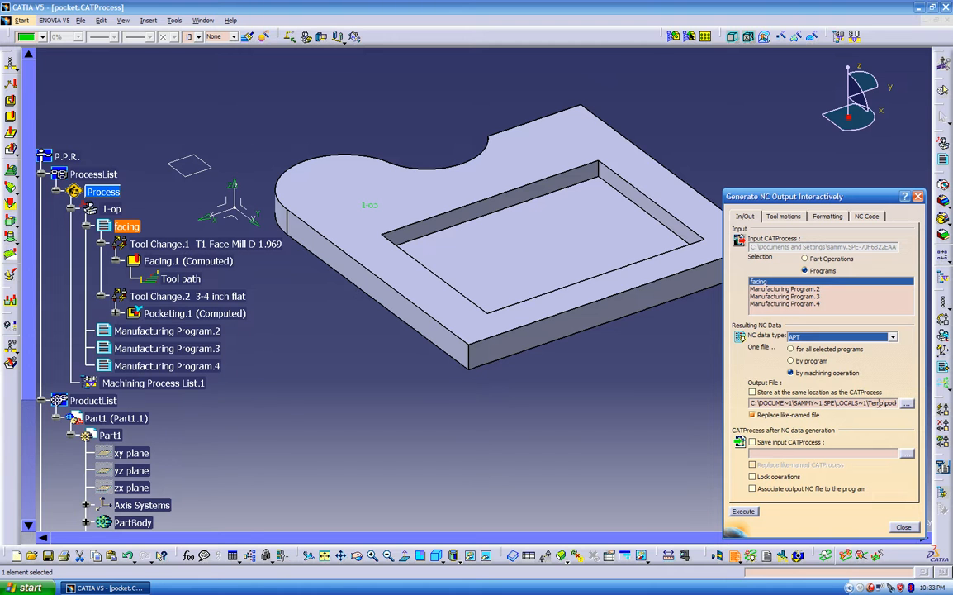
- Set the NC output file to pocket_facing in the catia toolpath pocket folder, saved as type APT (*.aptsource)
click(908, 405)
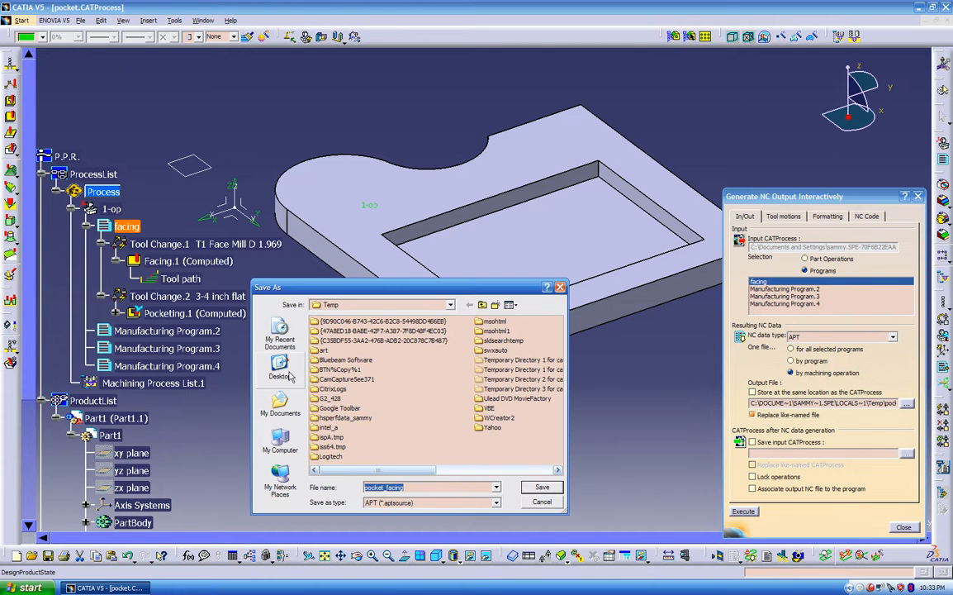
click(282, 368)
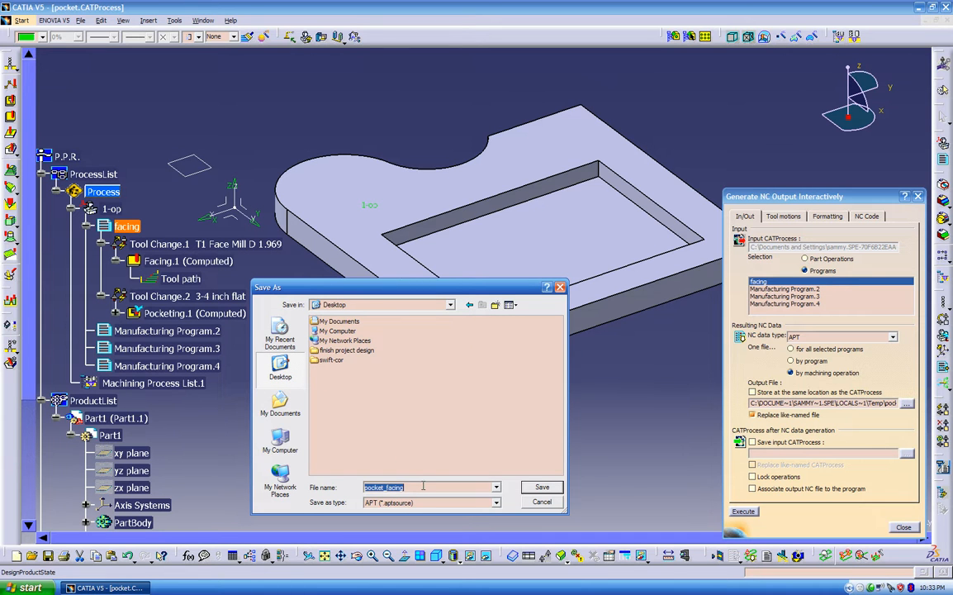
click(280, 405)
double_click(342, 332)
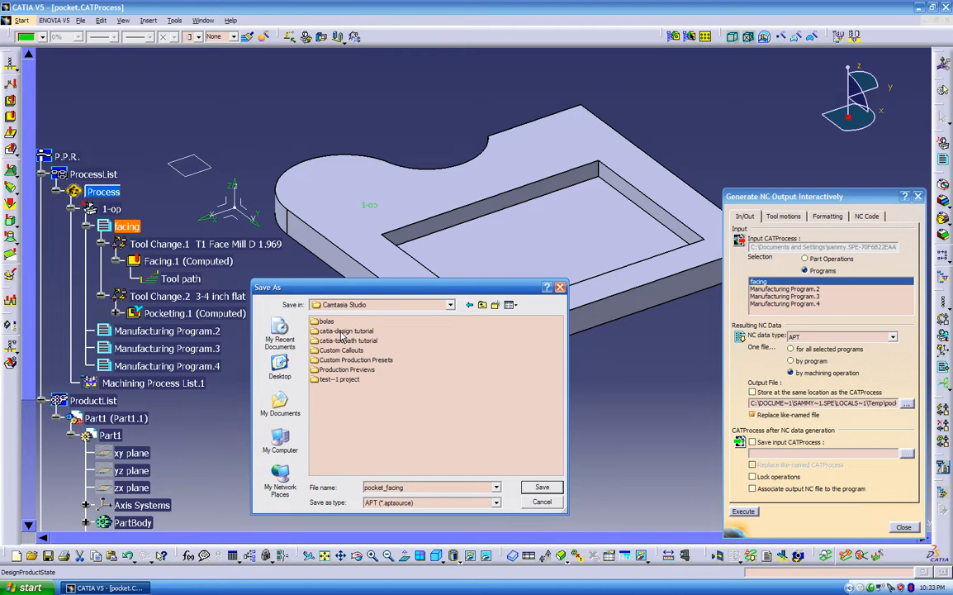
double_click(325, 340)
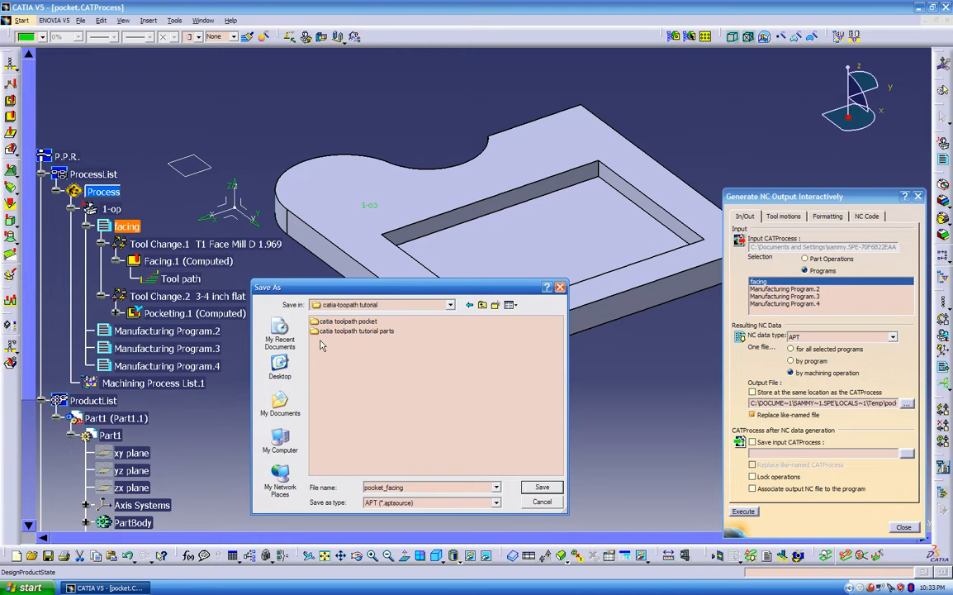
double_click(338, 322)
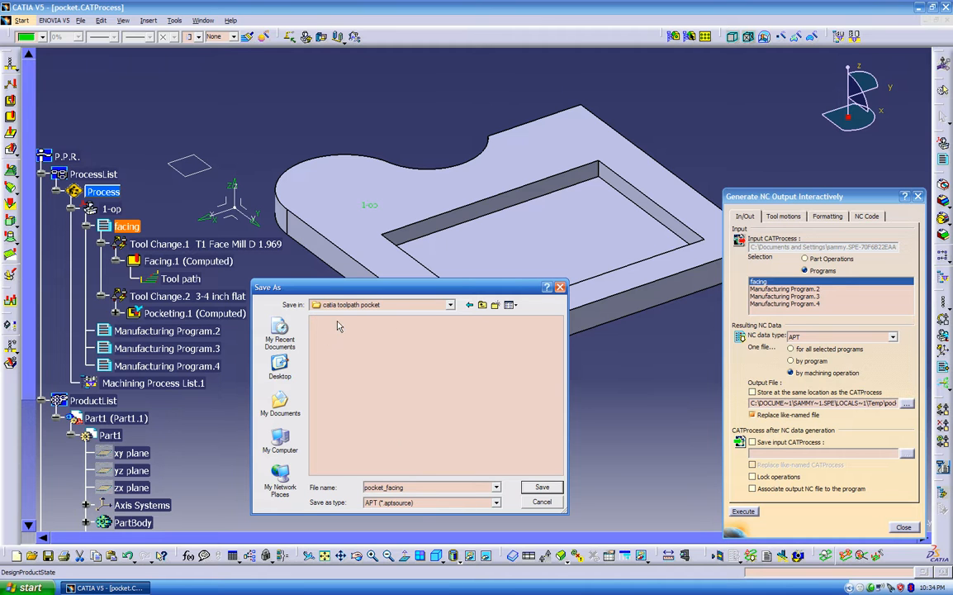
click(389, 505)
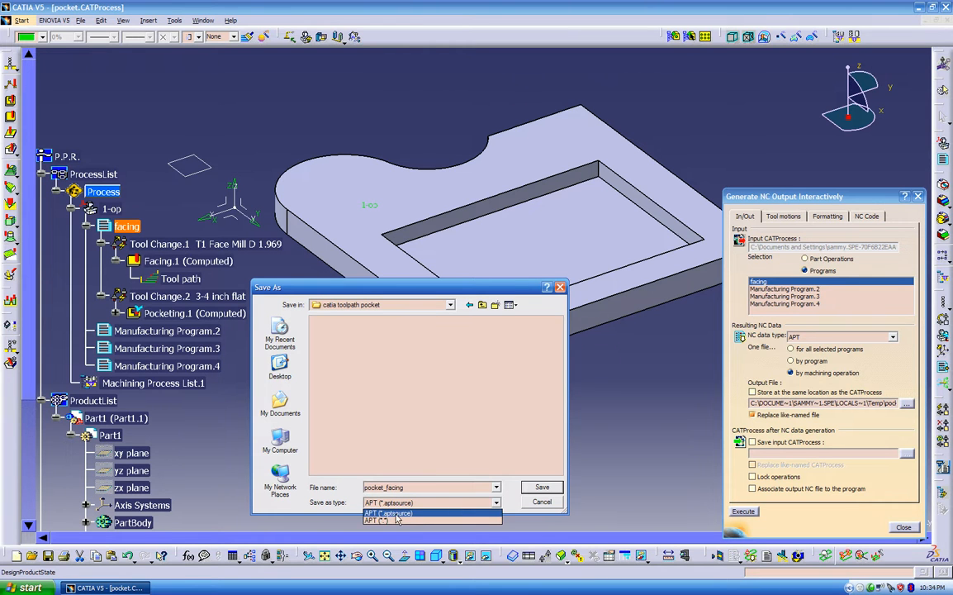
click(395, 513)
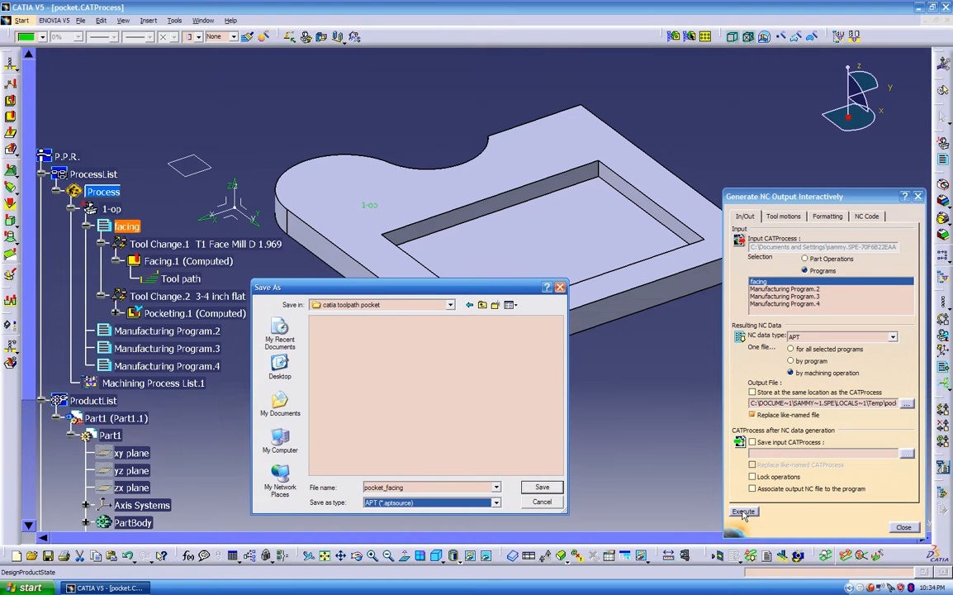
click(559, 489)
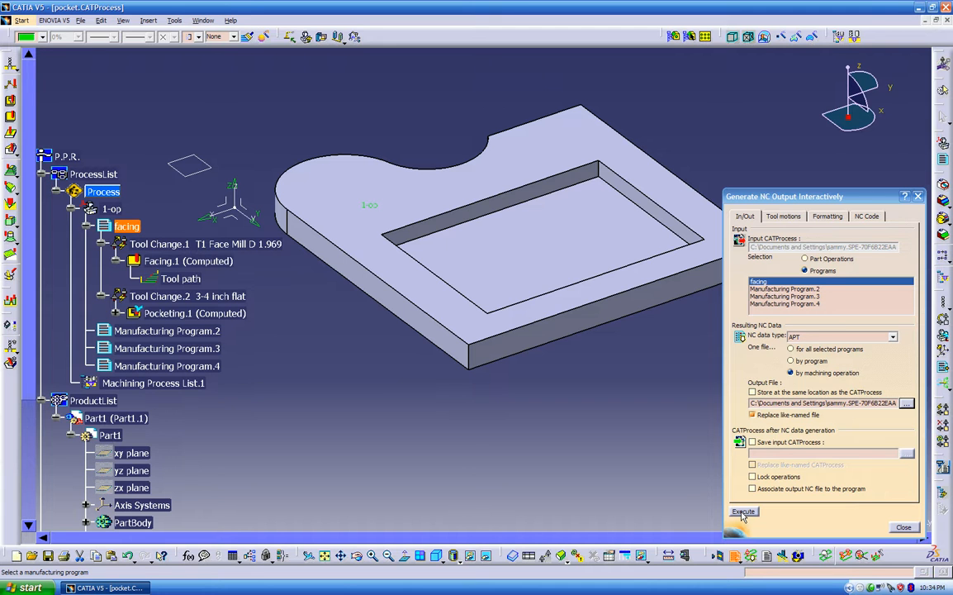
- Generate the APT output for the facing program and dismiss the completion message
click(743, 512)
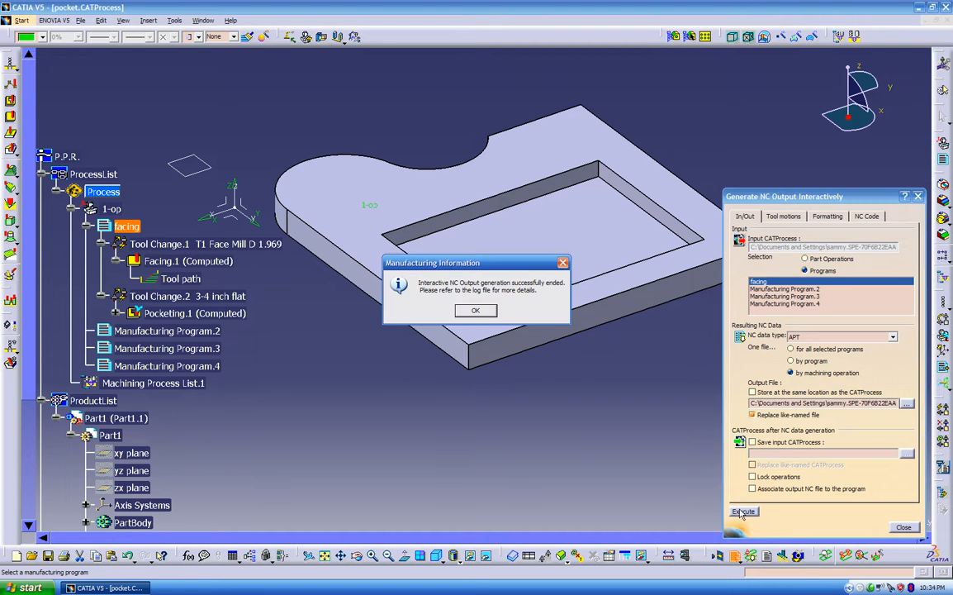
drag(509, 269, 531, 389)
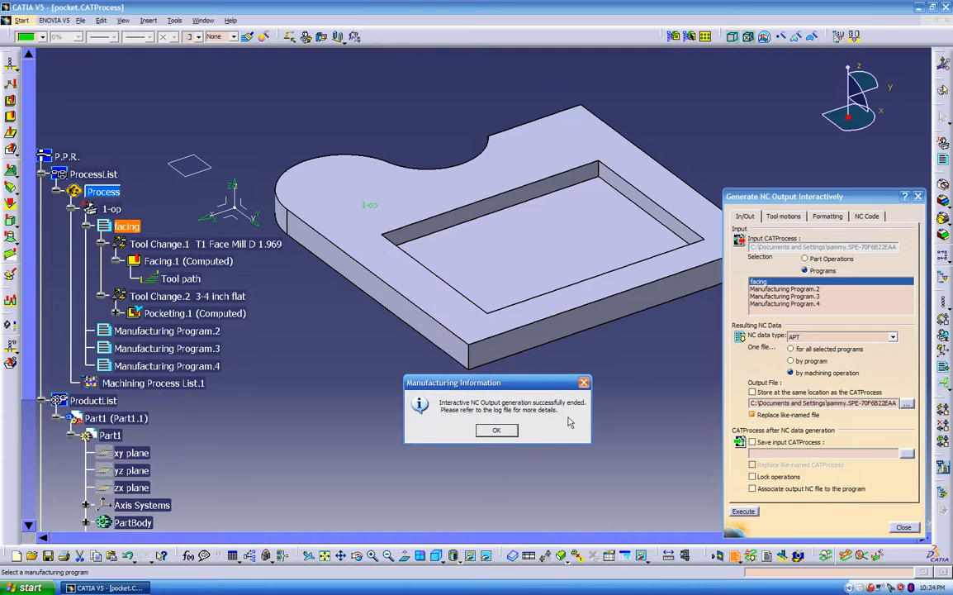
click(497, 431)
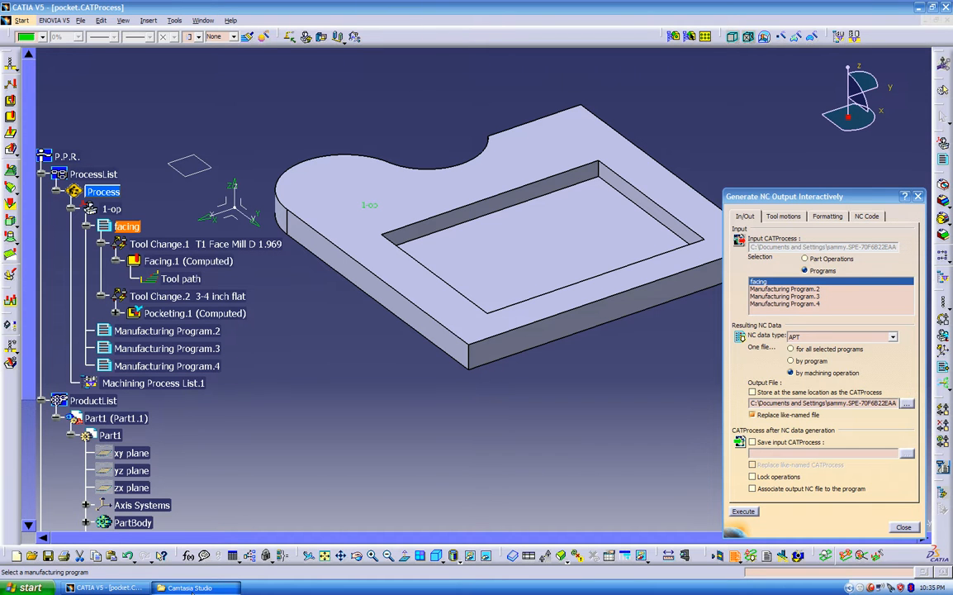
- Switch to the Windows Explorer window and open the catia toolpath pocket folder inside catia-toopath tutorial, keeping the process tree uncovered
click(193, 587)
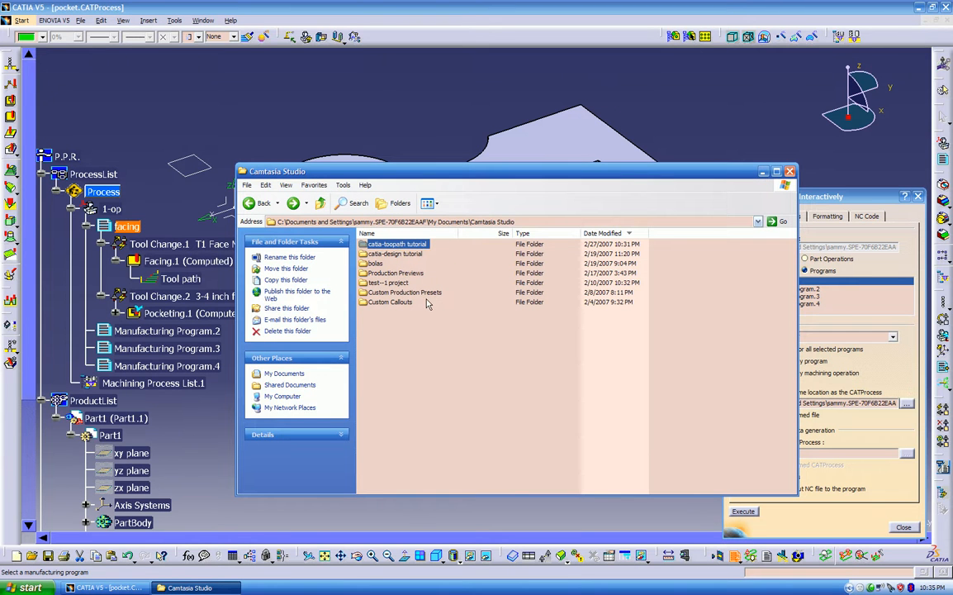
double_click(408, 244)
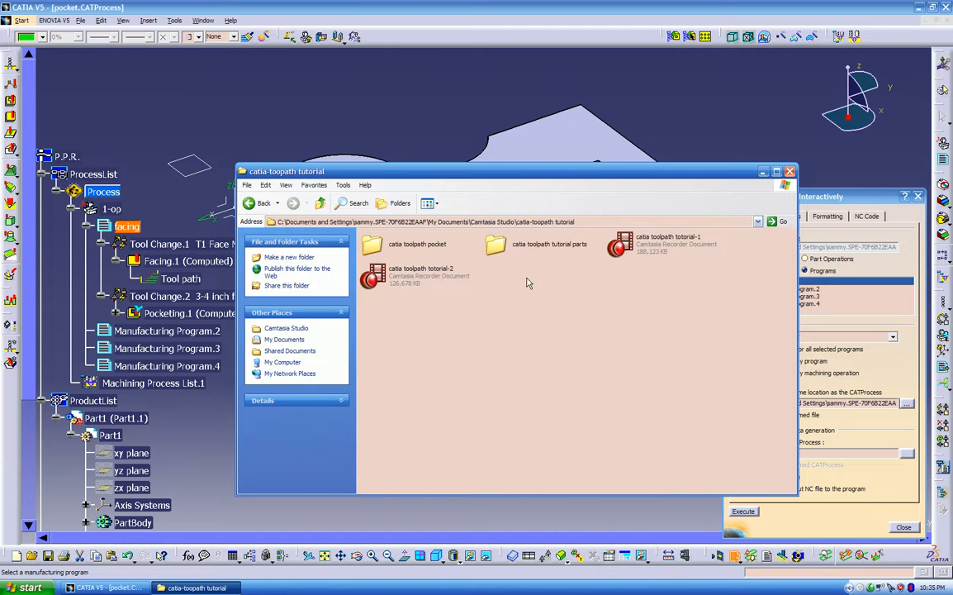
double_click(397, 245)
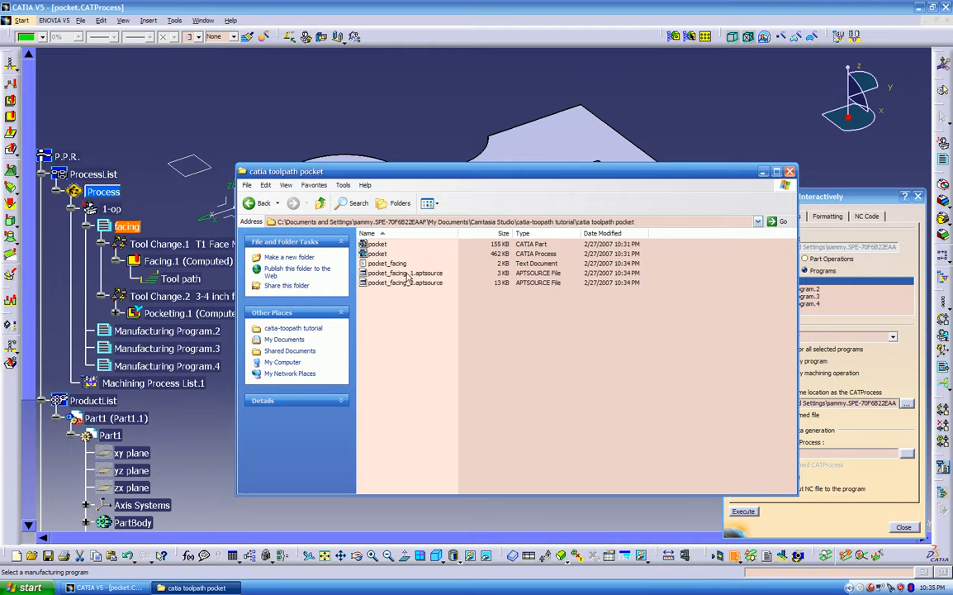
drag(476, 173, 400, 172)
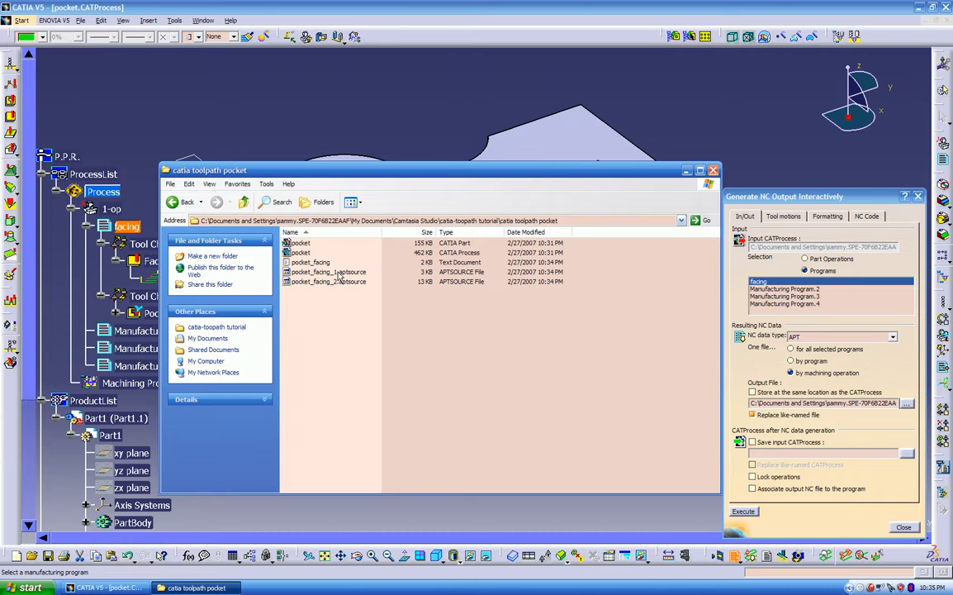
drag(363, 169, 554, 132)
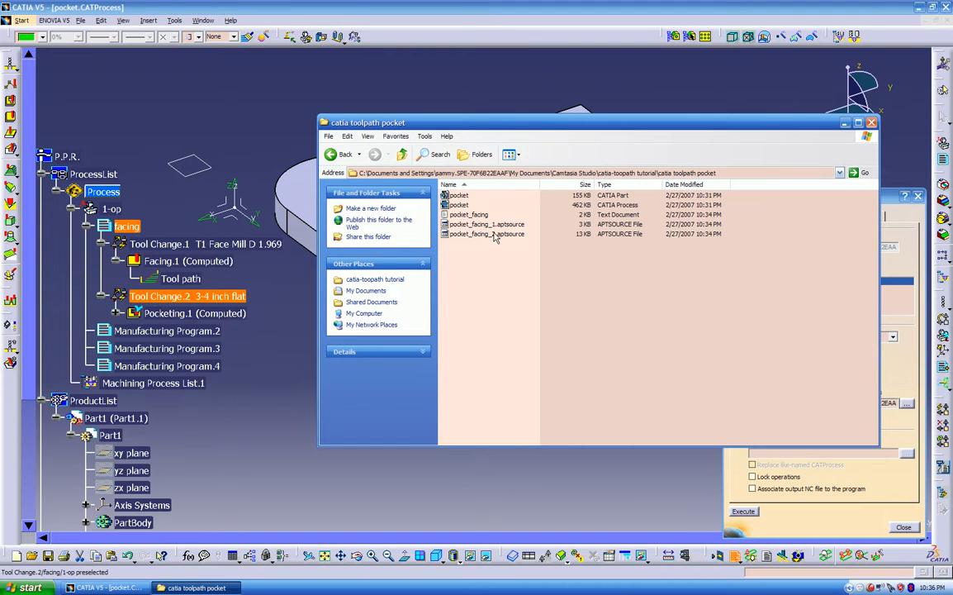
- Associate the aptsource file type with WordPad through the properties of pocket_facing_1.aptsource
right_click(472, 226)
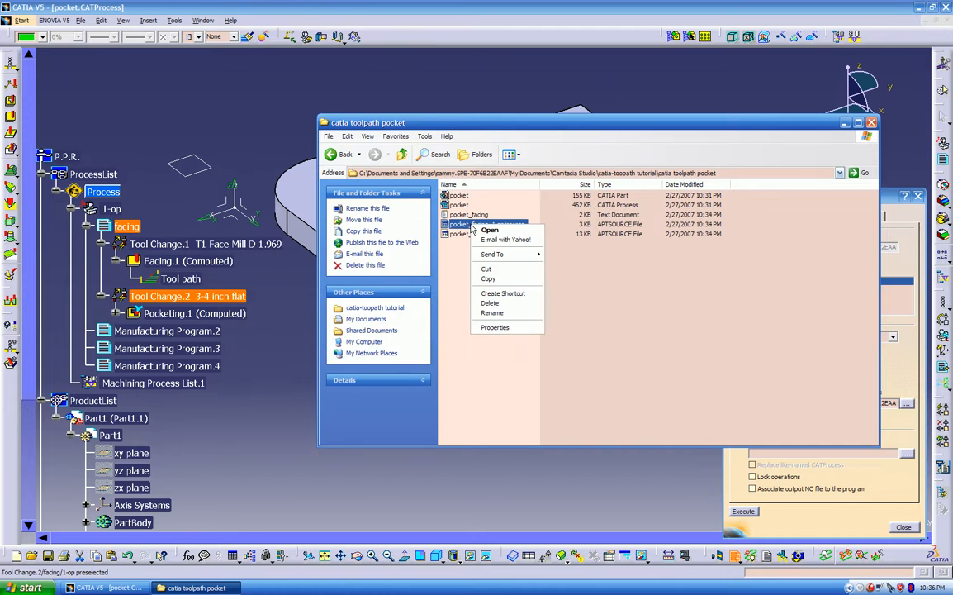
click(494, 328)
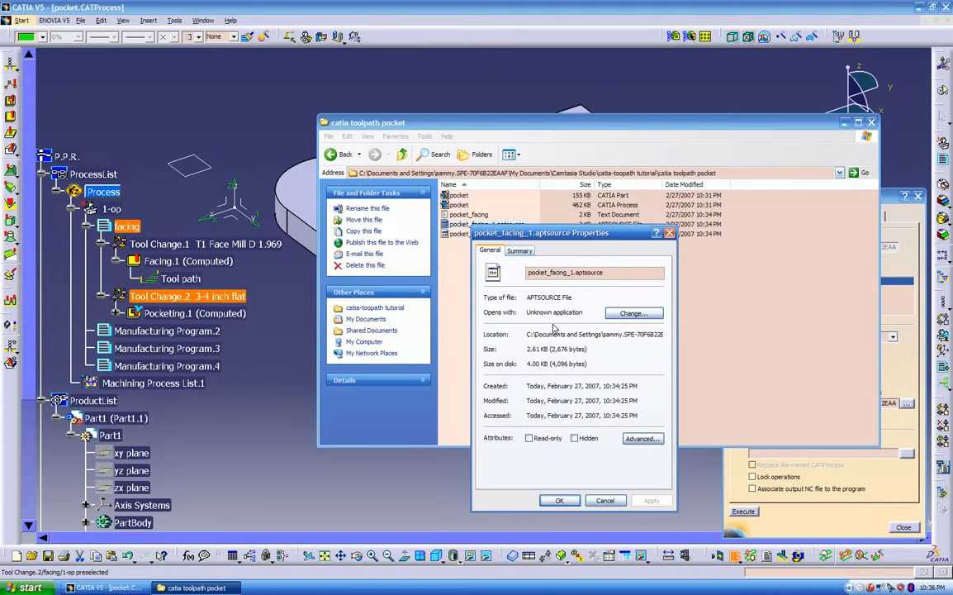
click(618, 314)
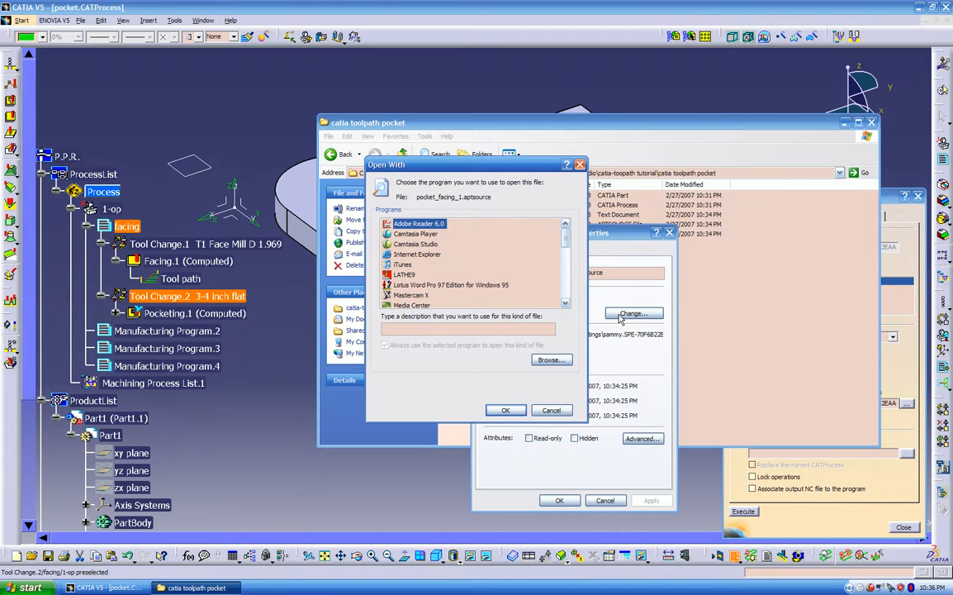
drag(566, 245, 568, 295)
click(409, 285)
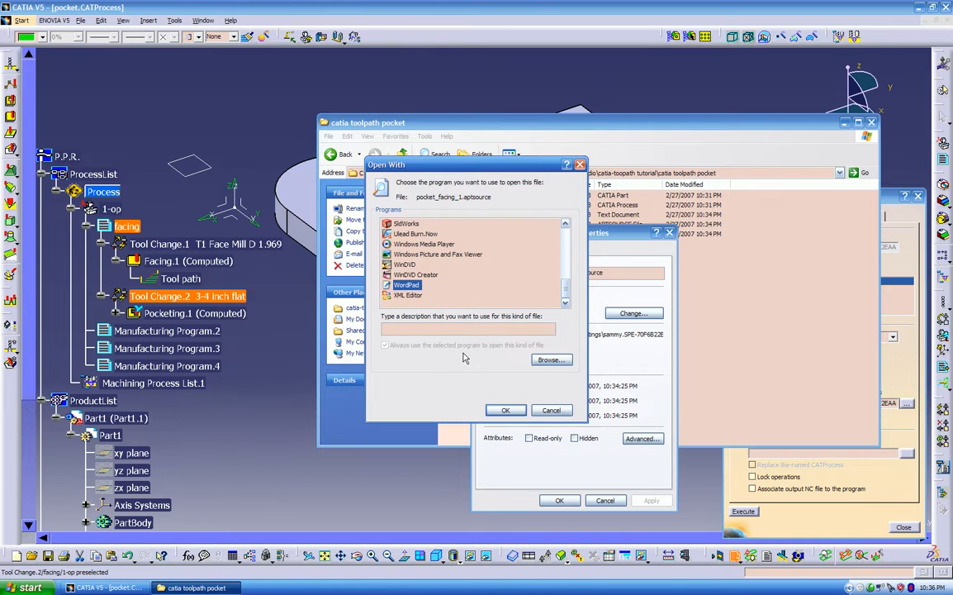
click(505, 410)
click(641, 500)
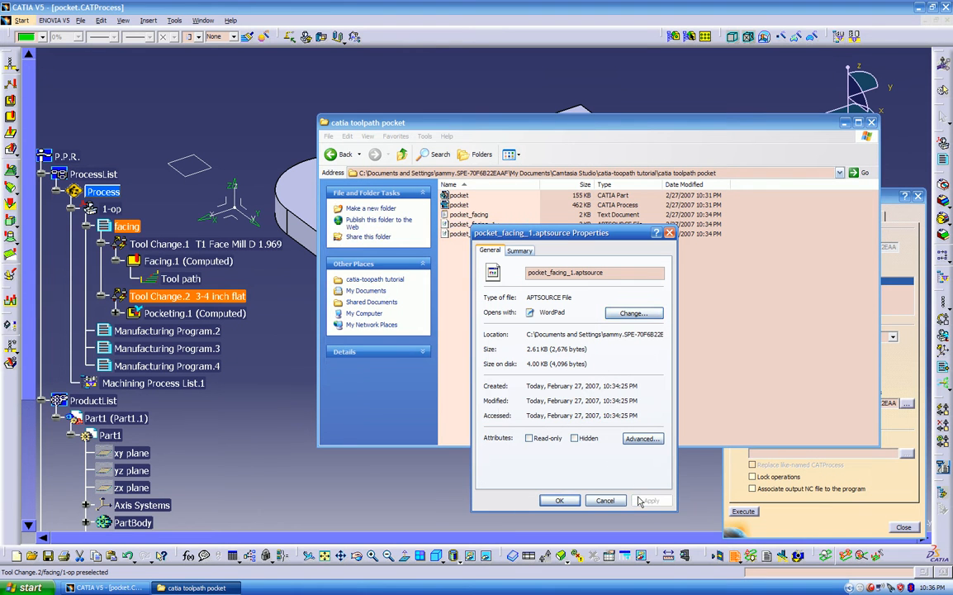
click(559, 502)
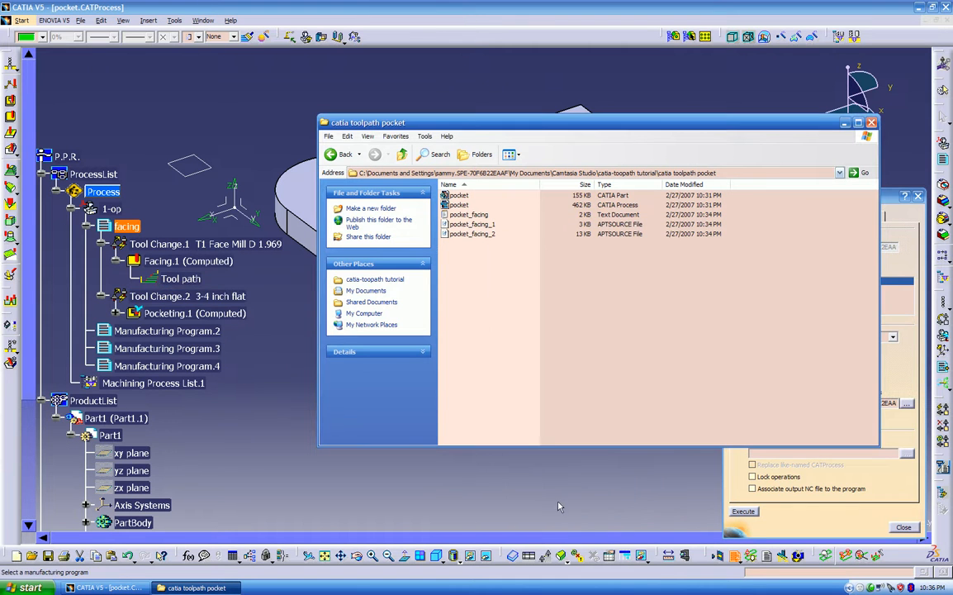
- Open pocket_facing_1 in WordPad, examine its tool change, feed, spindle and GOTO statements through to the end, and close it
double_click(458, 224)
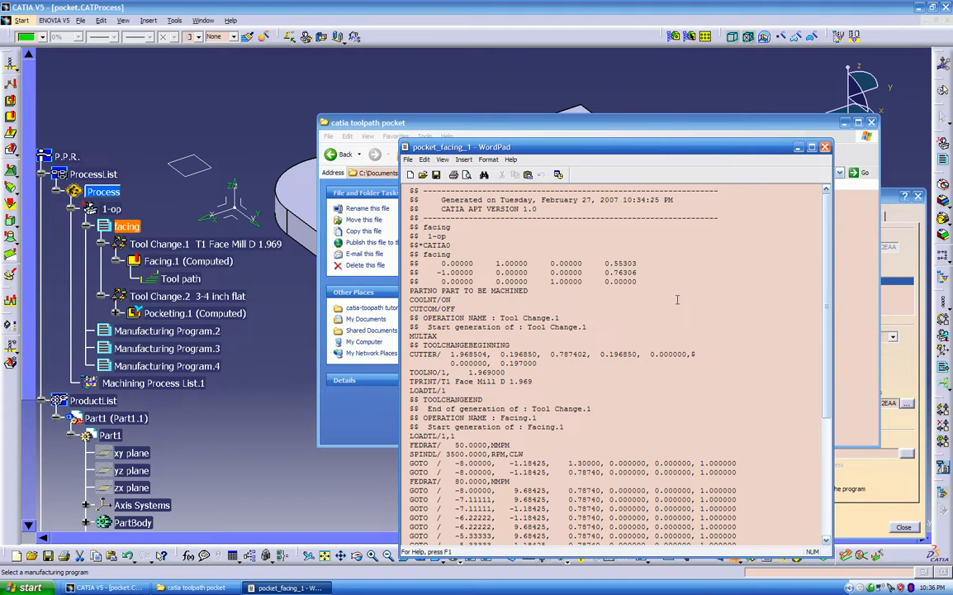
scroll(677, 300, down, 7)
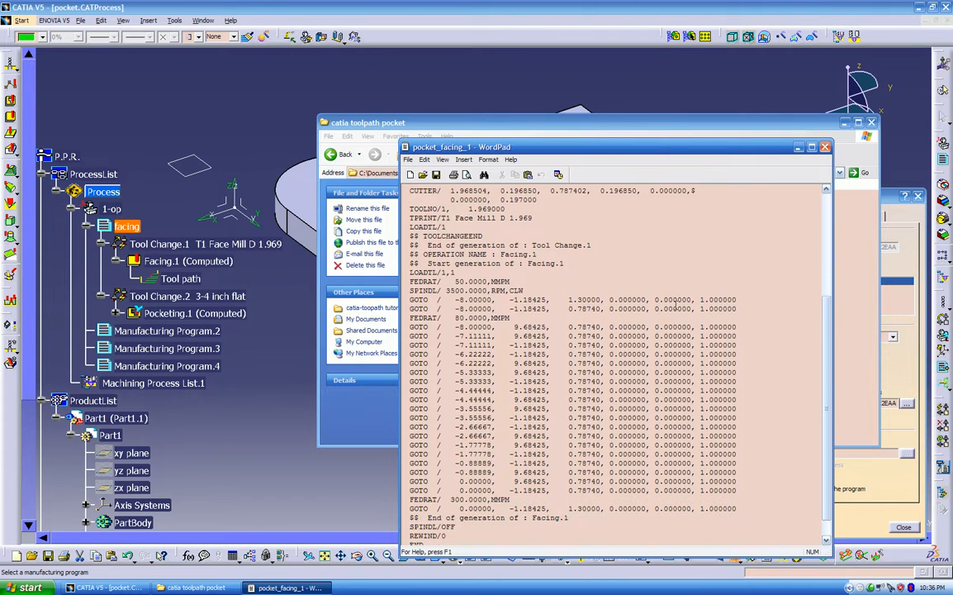
scroll(678, 304, up, 7)
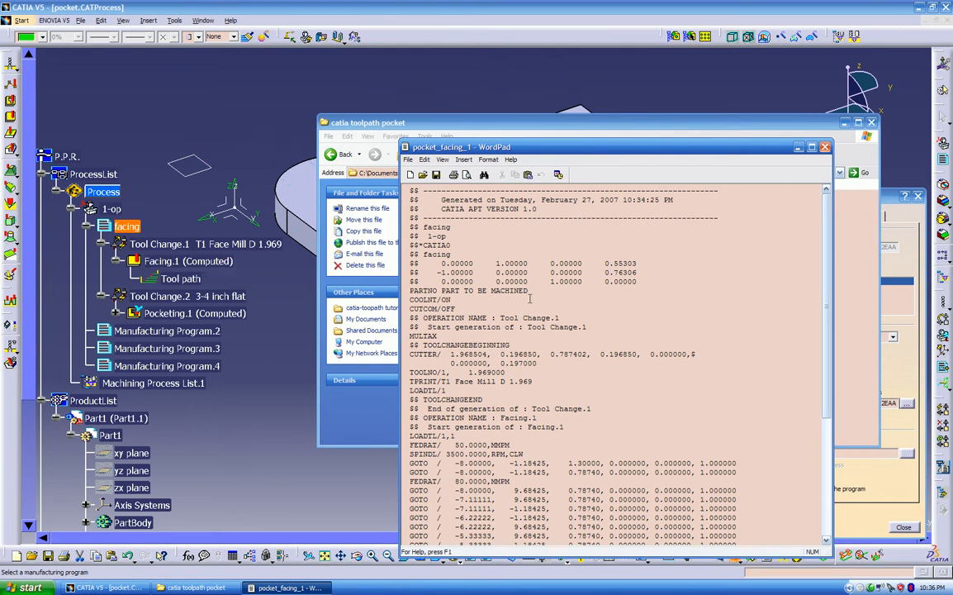
scroll(652, 313, down, 7)
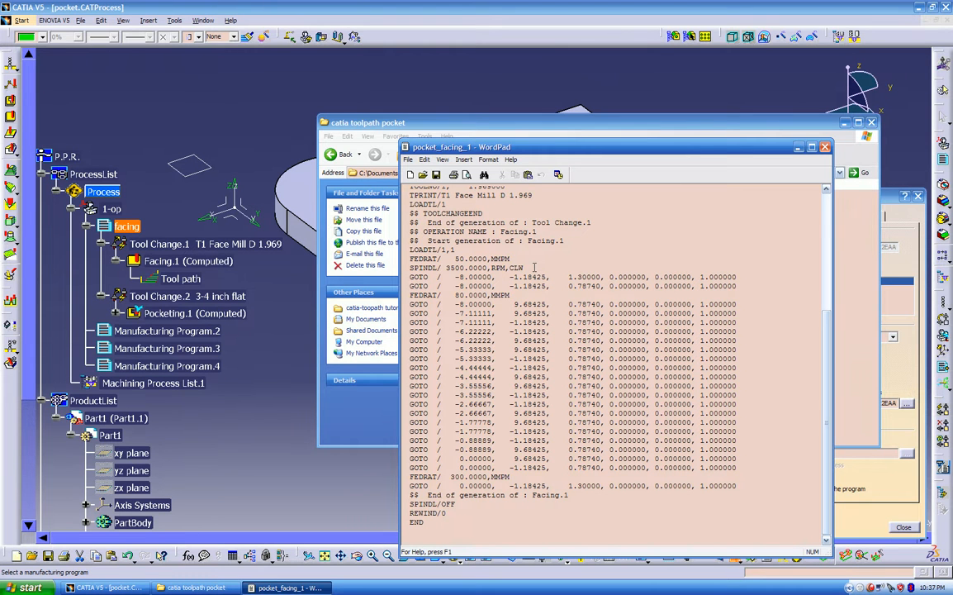
click(826, 148)
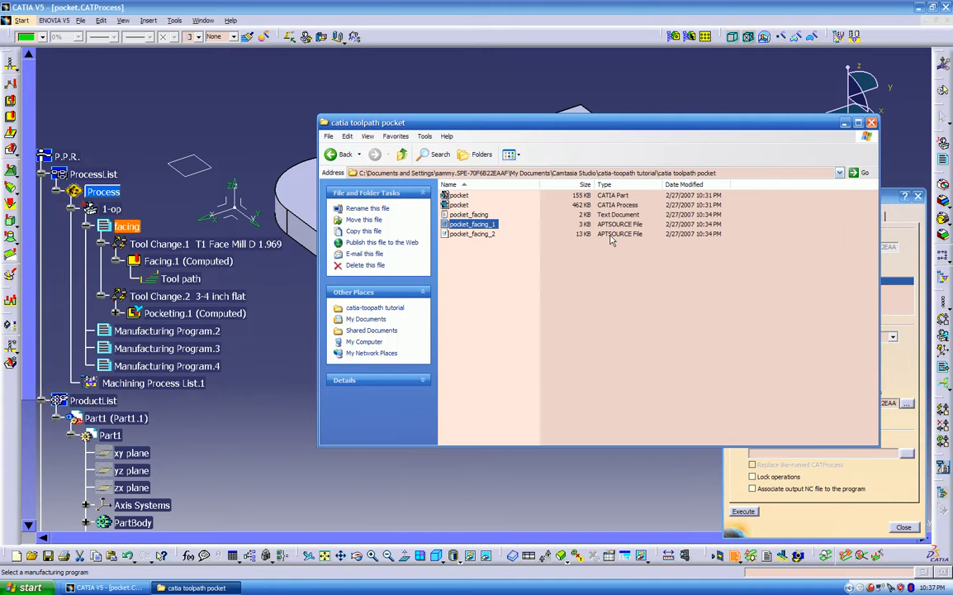
- Open pocket_facing_2 in WordPad and examine the APT statements of the pocketing operation through to the end of the file
double_click(477, 234)
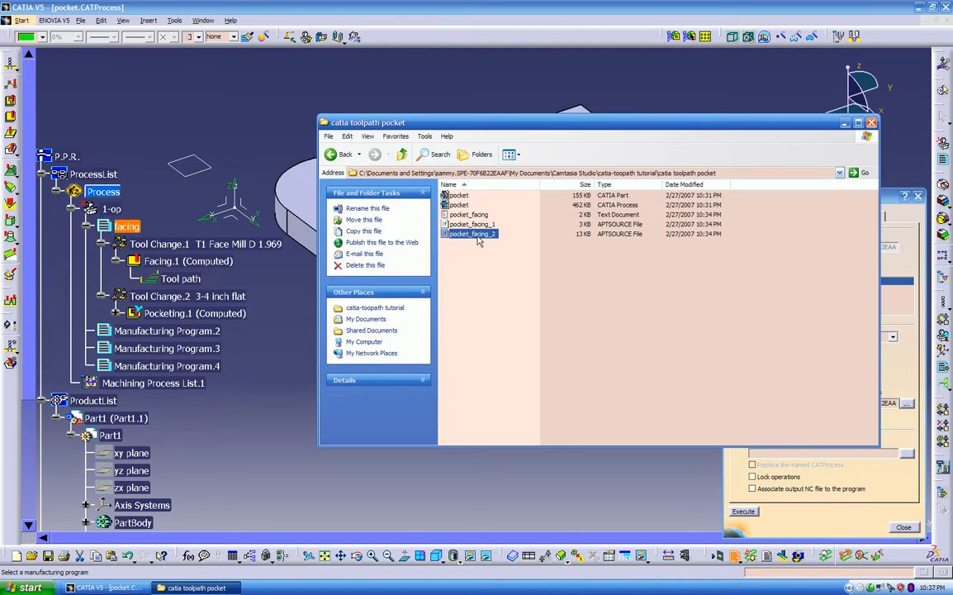
scroll(632, 323, down, 20)
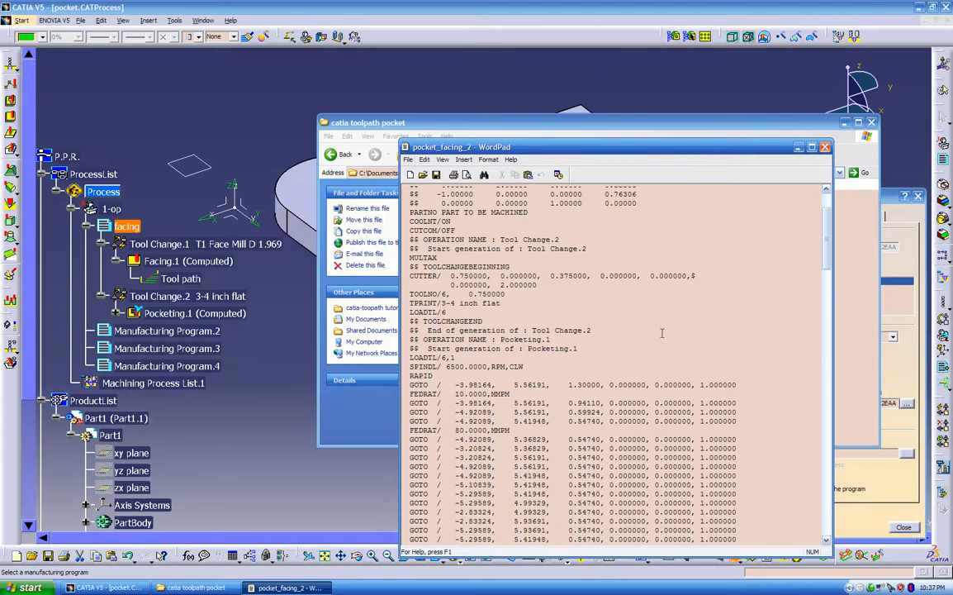
scroll(500, 283, up, 3)
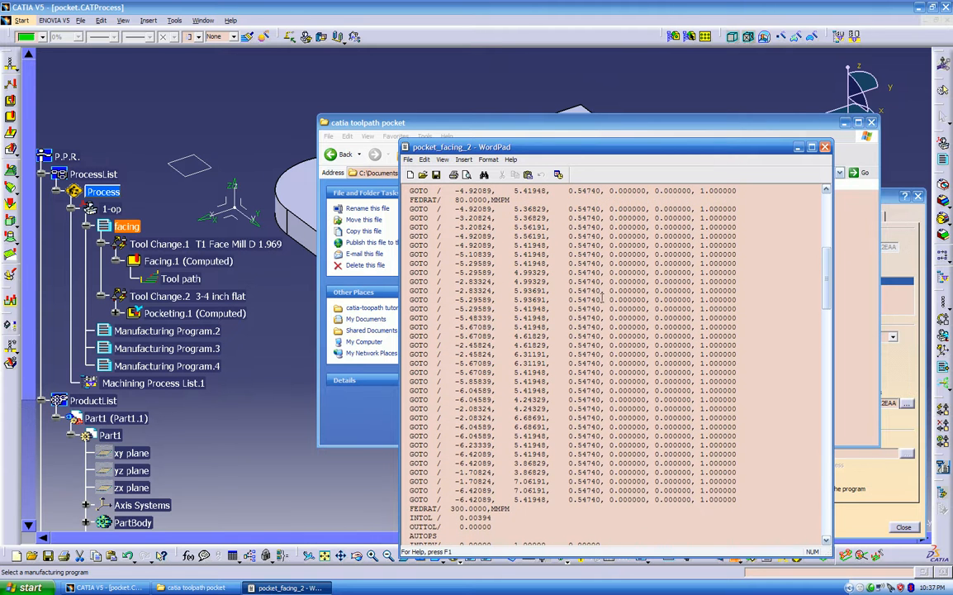
scroll(683, 282, up, 3)
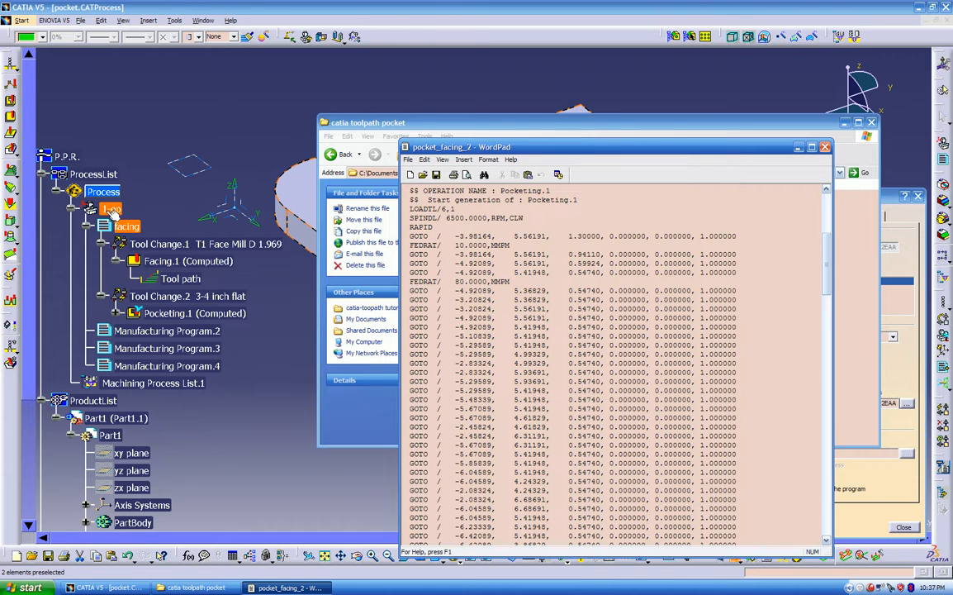
click(111, 210)
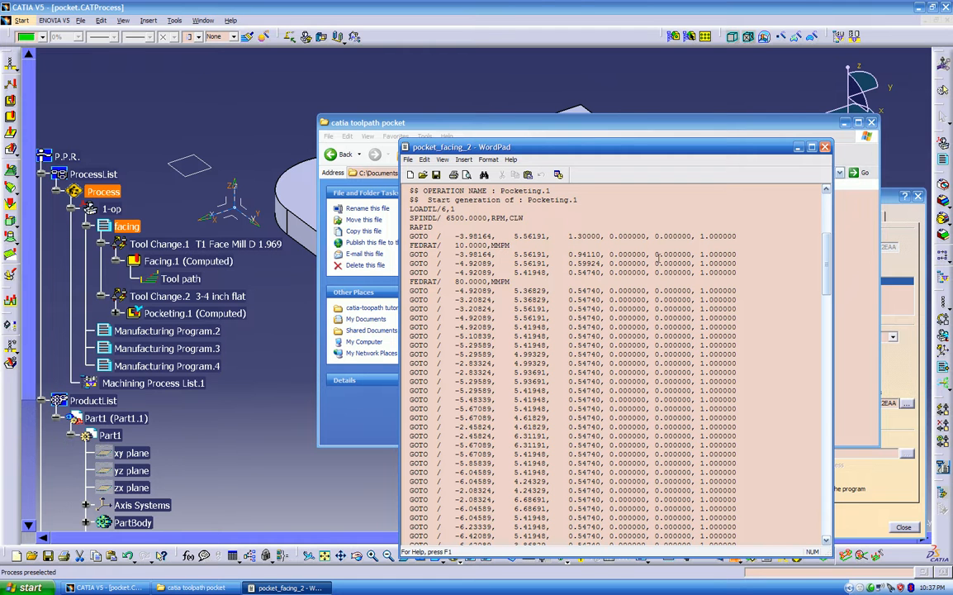
scroll(755, 293, down, 15)
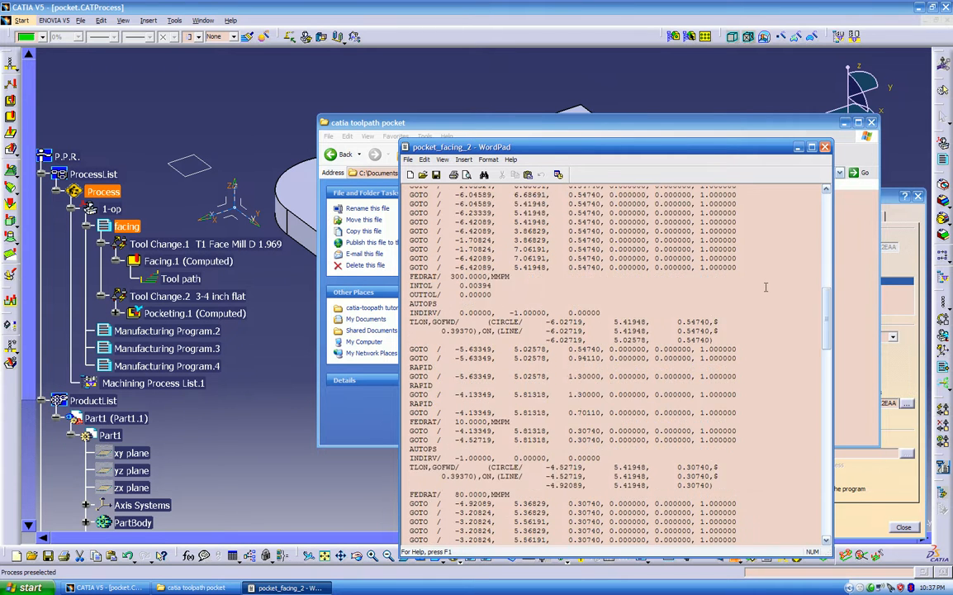
scroll(764, 288, down, 15)
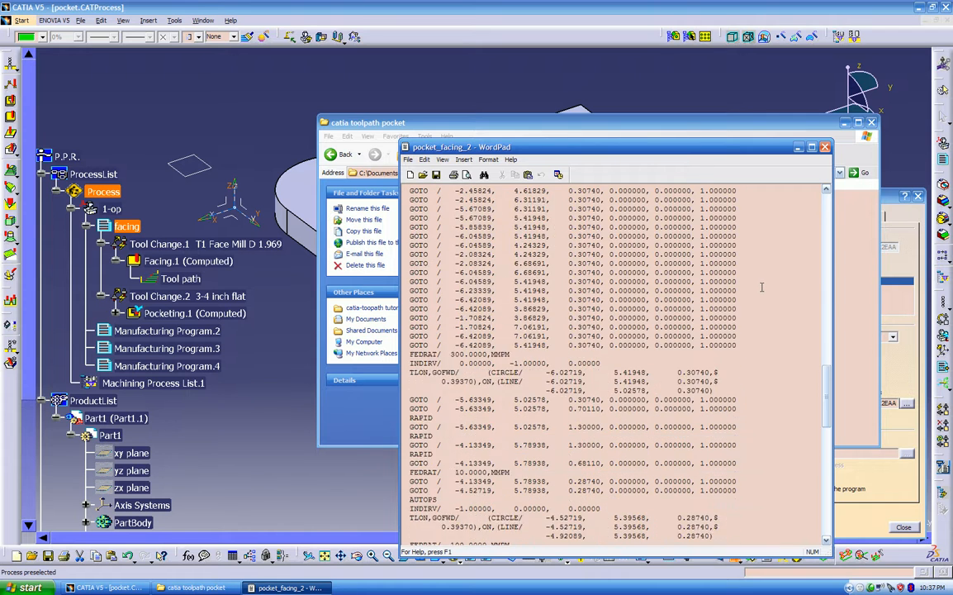
scroll(760, 289, down, 10)
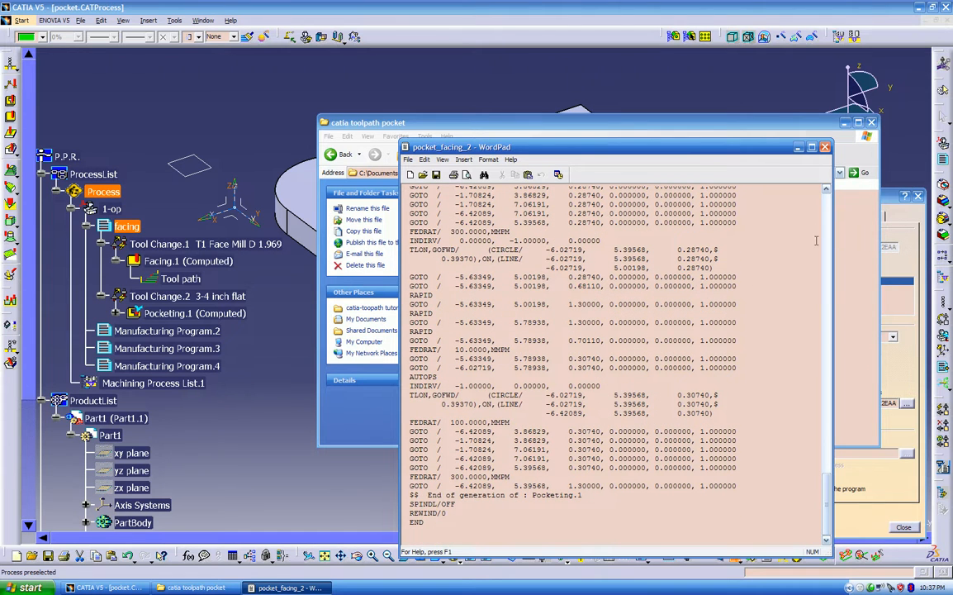
- Close pocket_facing_2, return to CATIA V5 and set the facing program's NC output to one file by program
click(824, 148)
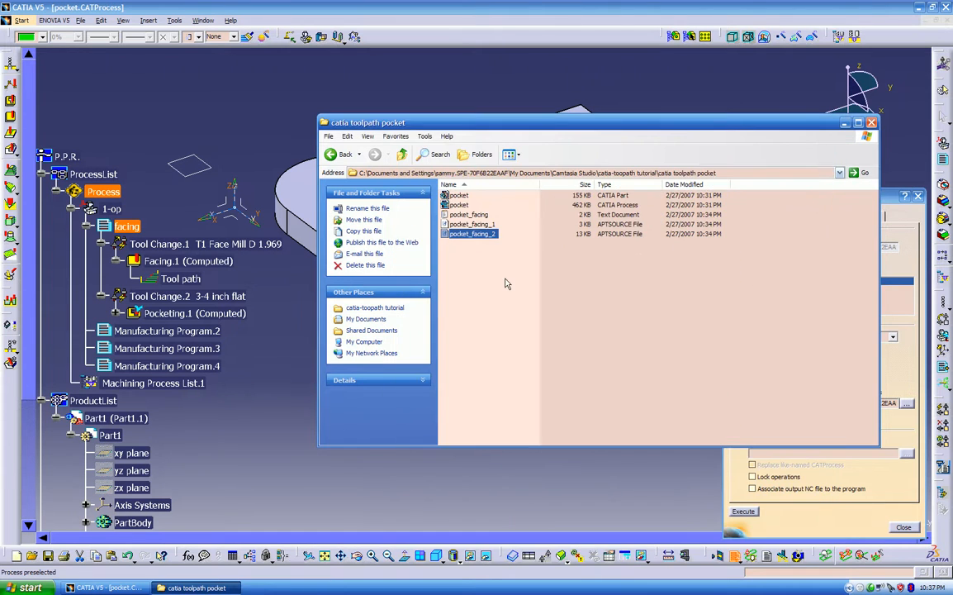
click(865, 467)
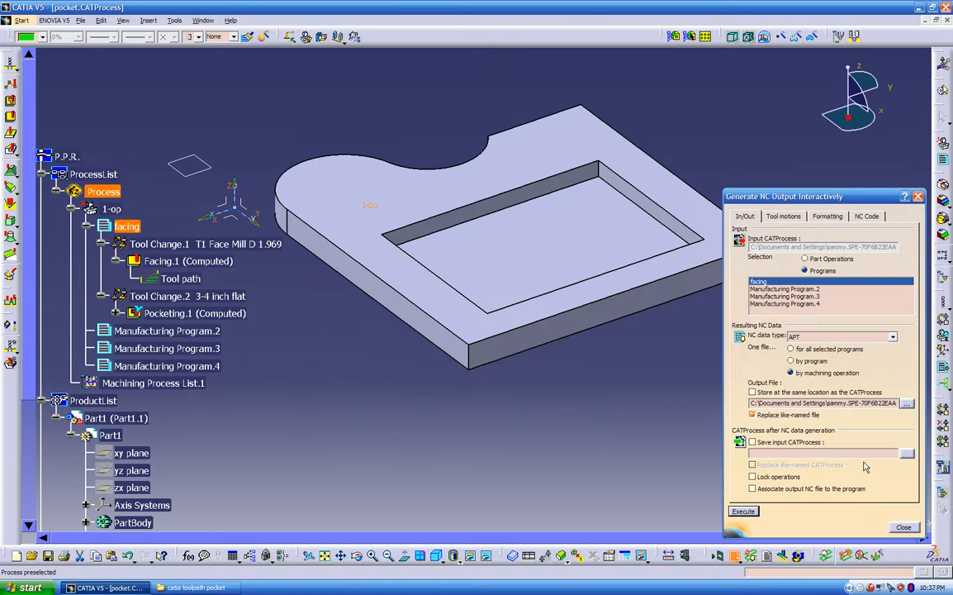
click(758, 284)
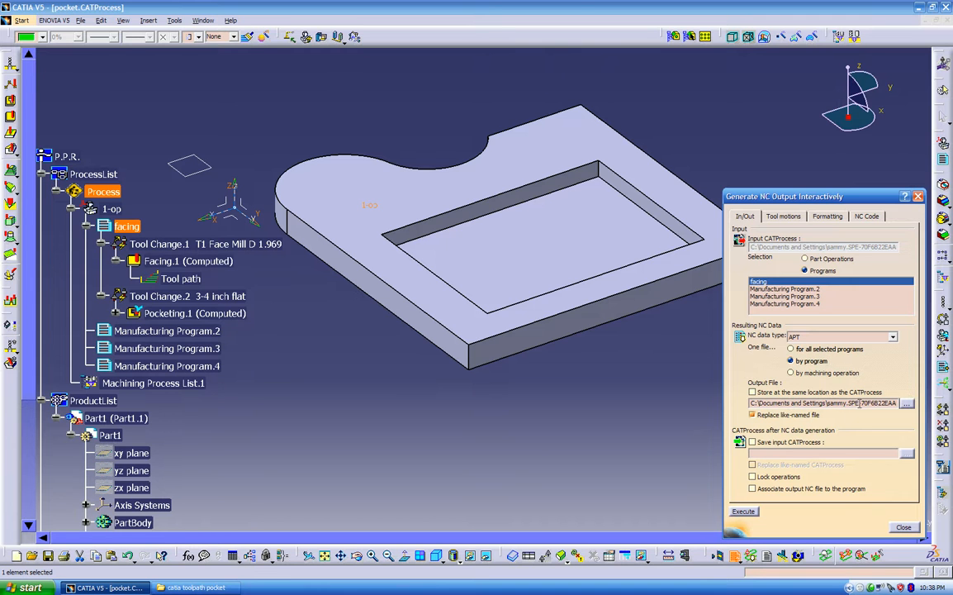
- Name the output file pocket in the catia toolpath pocket folder and generate the APT output
click(907, 404)
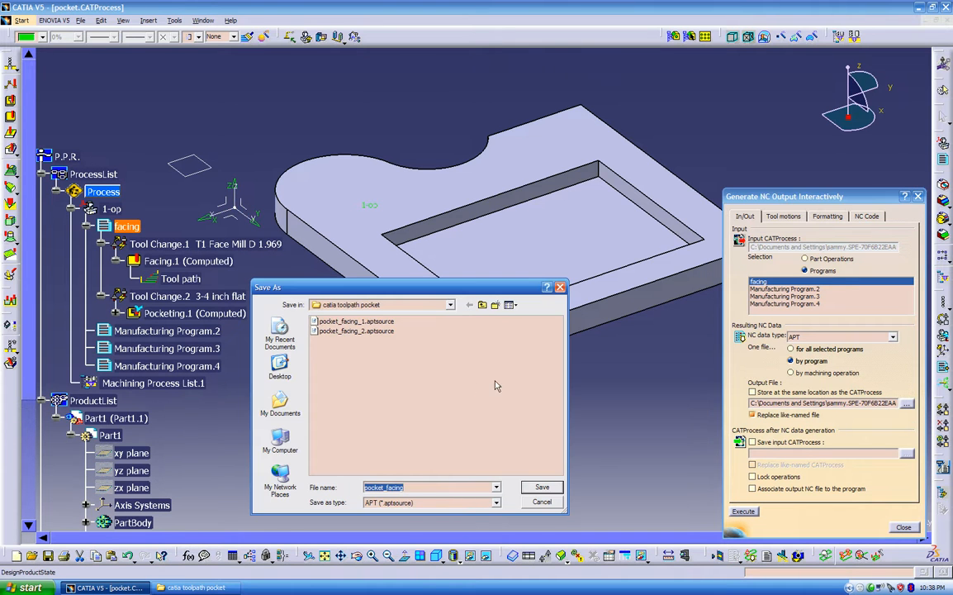
click(422, 487)
key(BackSpace)
key(BackSpace)
key(BackSpace)
key(BackSpace)
key(BackSpace)
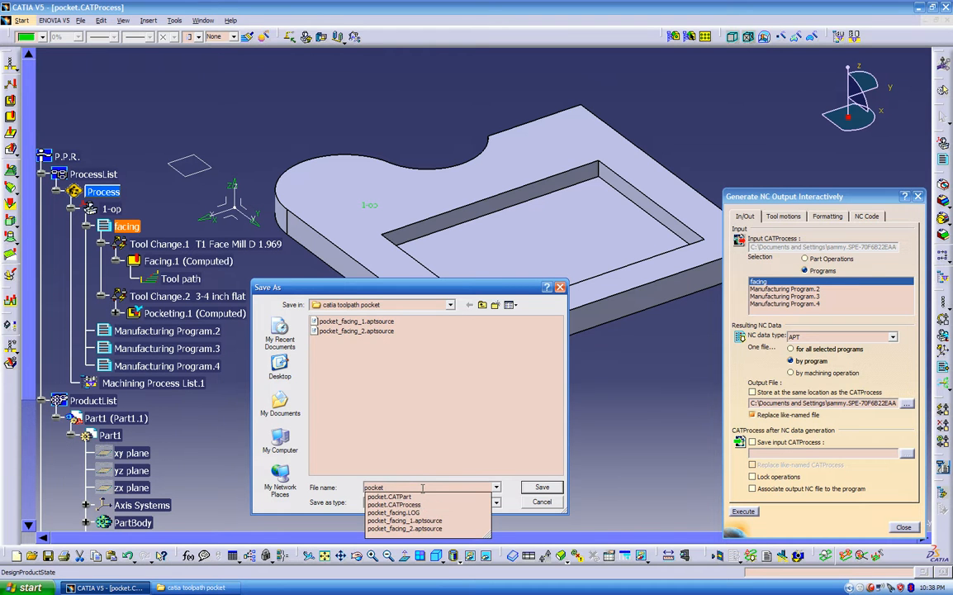
key(Return)
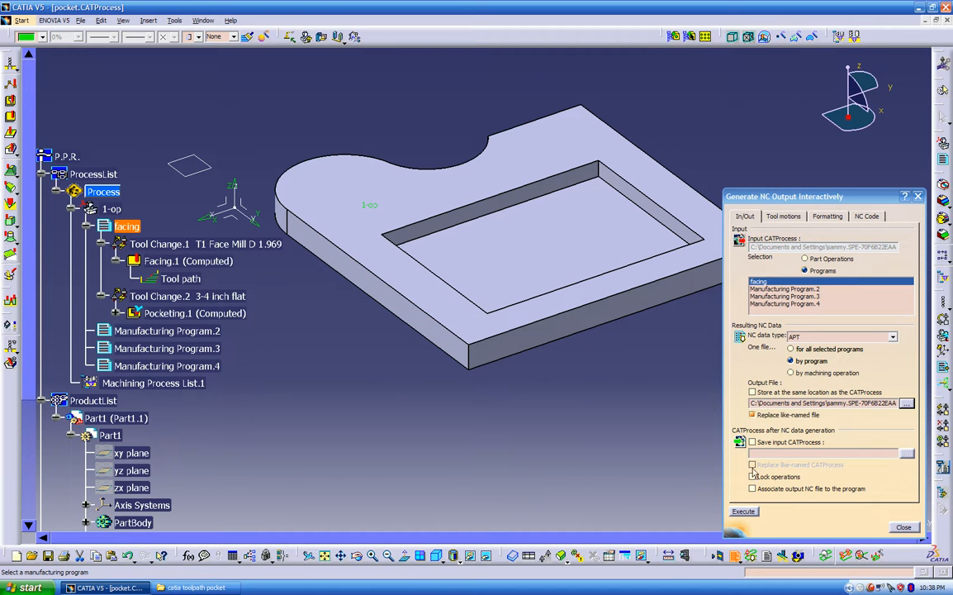
click(751, 512)
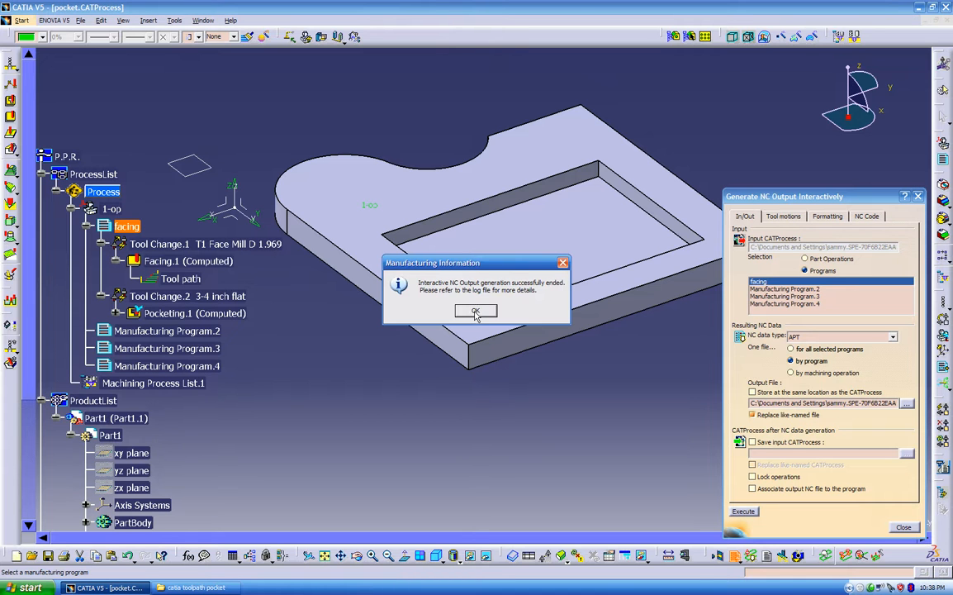
key(Return)
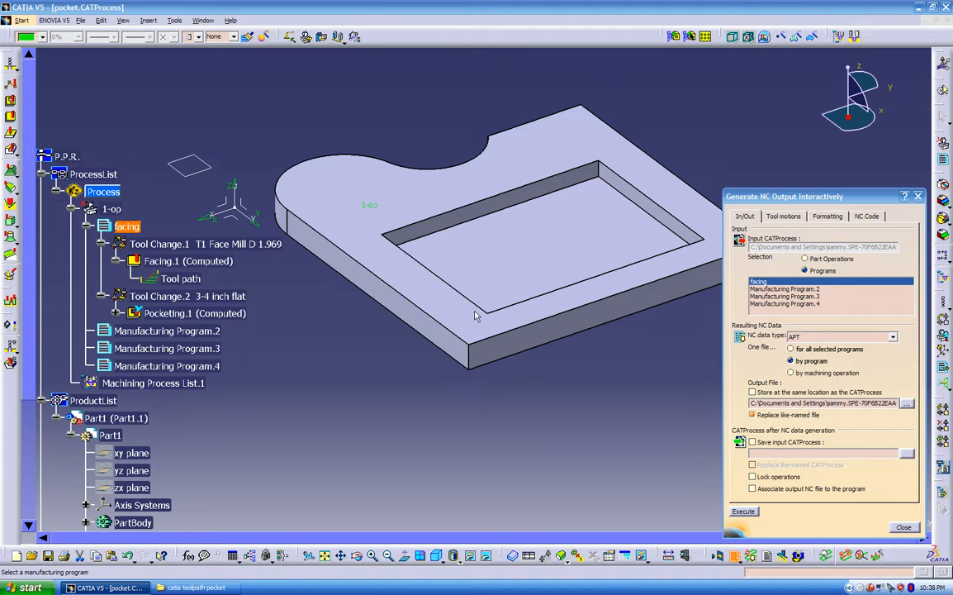
- Switch to the Windows Explorer window and check the catia toolpath pocket folder for the generated files, keeping the process tree uncovered
click(200, 586)
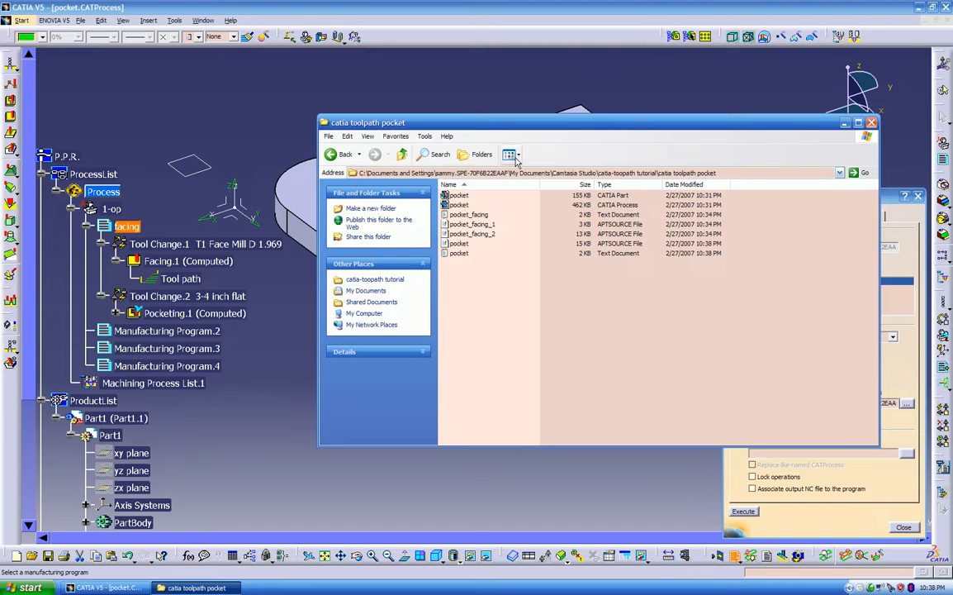
drag(480, 116, 497, 115)
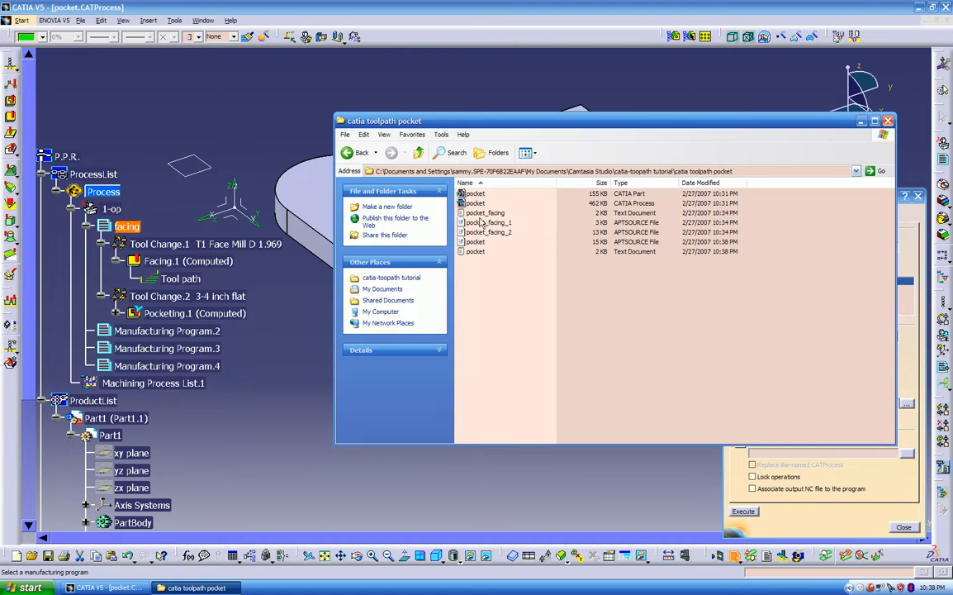
drag(473, 120, 308, 163)
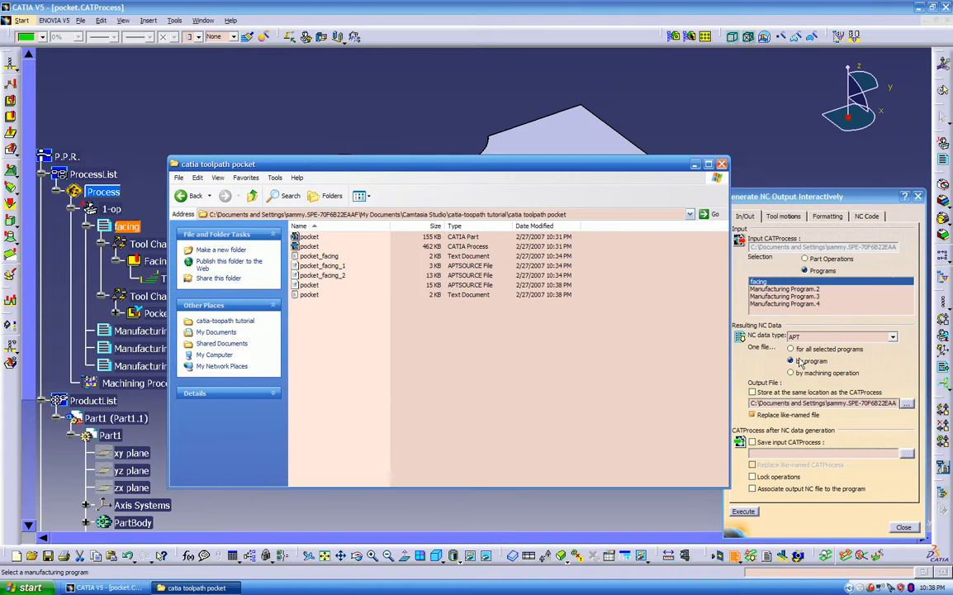
drag(503, 171, 577, 140)
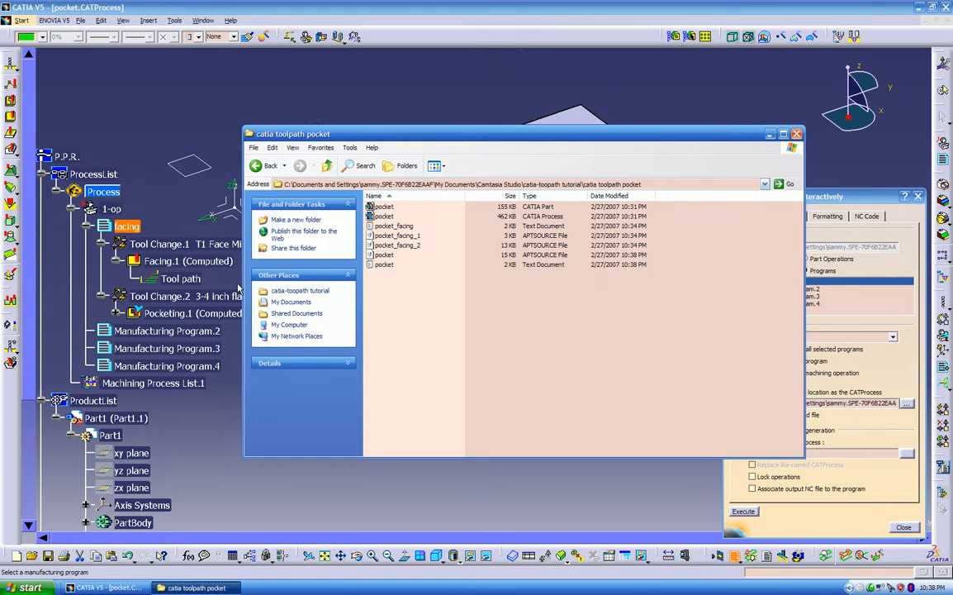
- Open the pocket APTSOURCE file in WordPad, examine its tool change, facing and pocketing statements, and close it
double_click(386, 255)
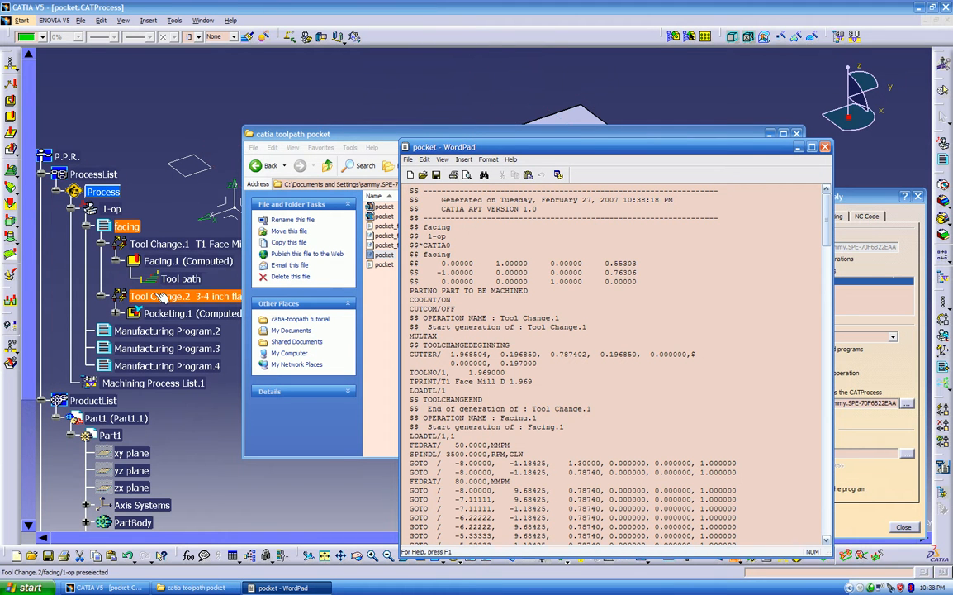
click(217, 296)
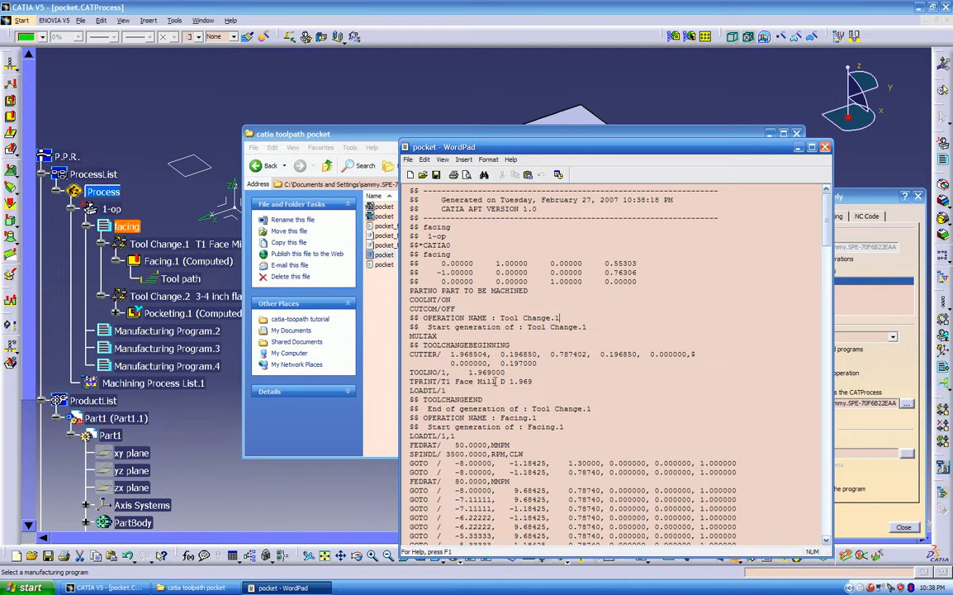
scroll(560, 335, down, 20)
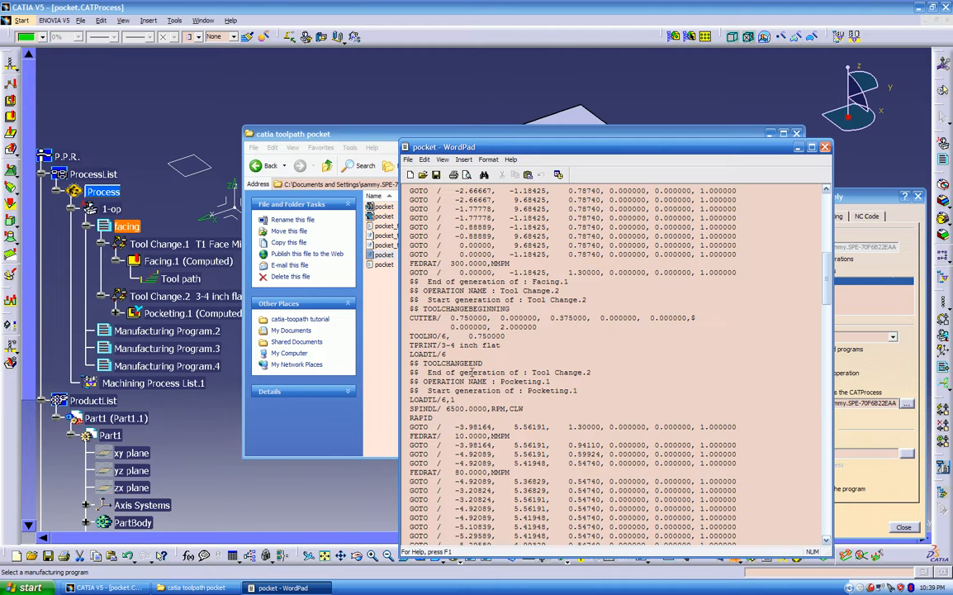
scroll(542, 349, up, 15)
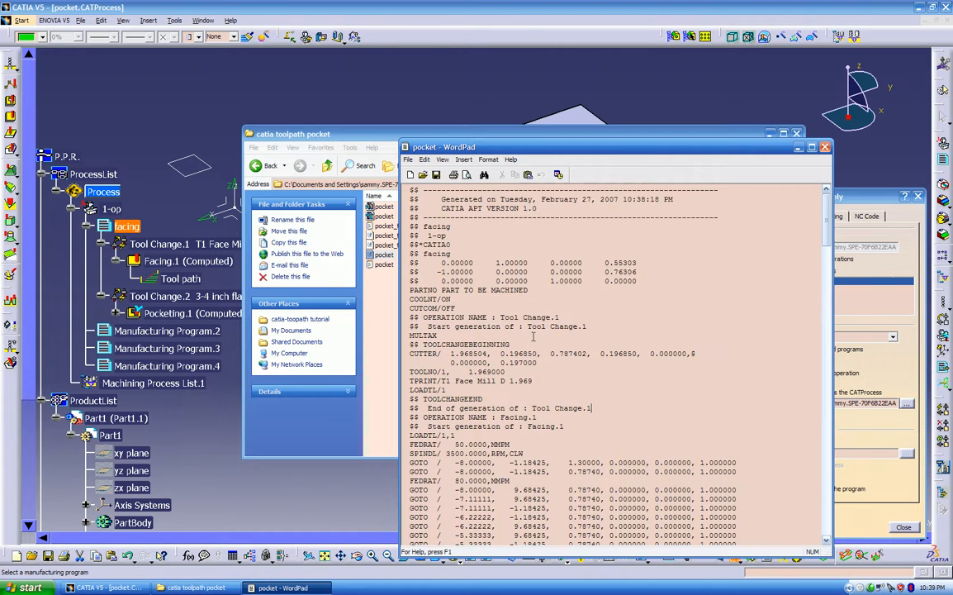
scroll(534, 335, down, 20)
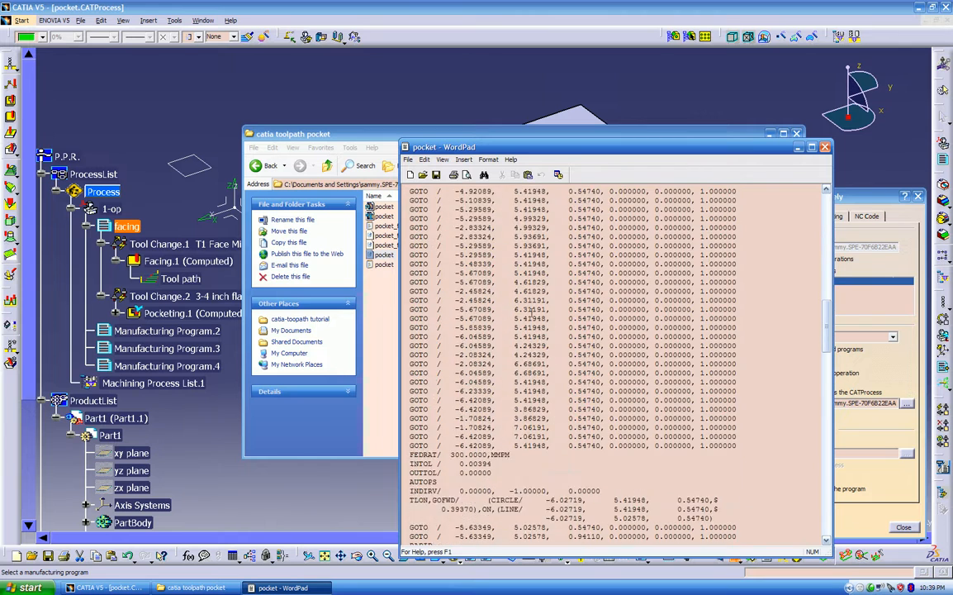
scroll(526, 312, down, 15)
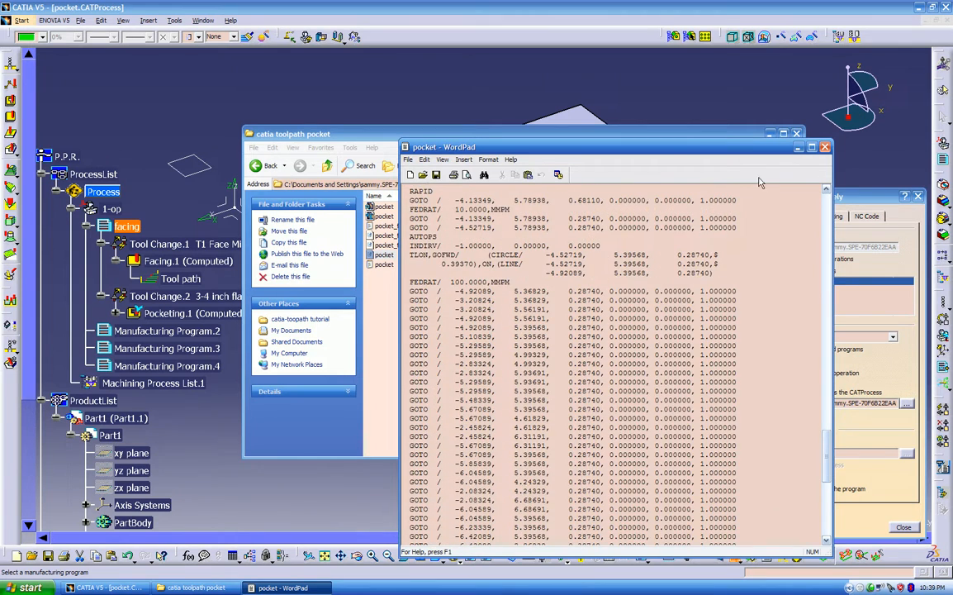
click(824, 147)
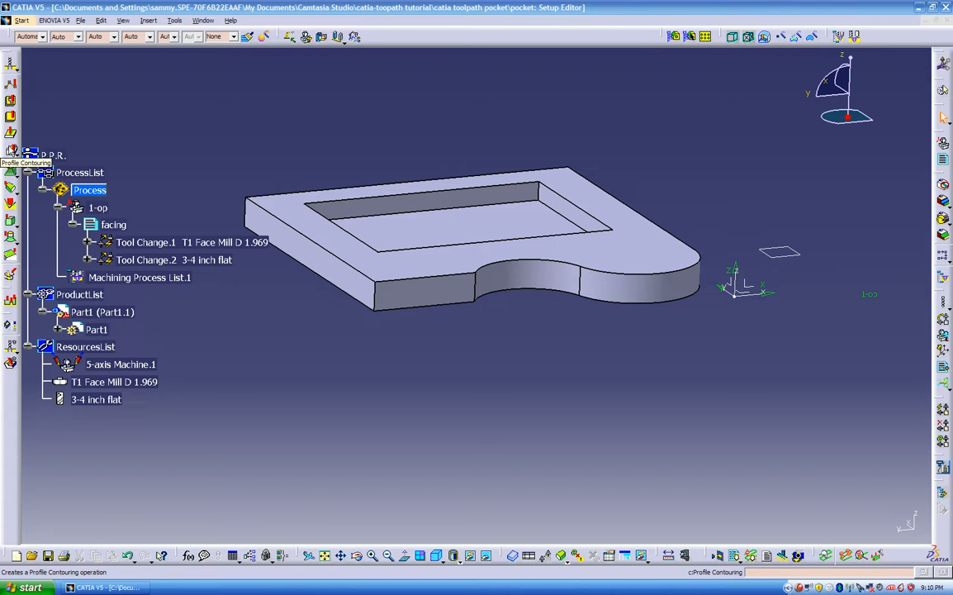
- Insert a Profile Contouring operation after Pocketing.1 under Tool Change.2 of the facing program
click(12, 151)
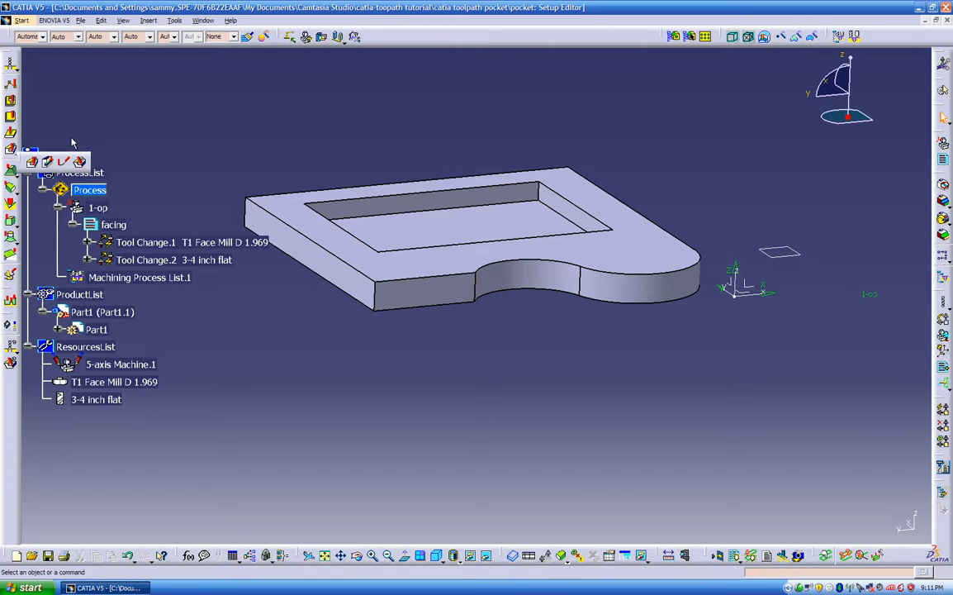
middle_drag(436, 376, 409, 499)
middle_drag(373, 418, 552, 379)
middle_drag(434, 416, 464, 411)
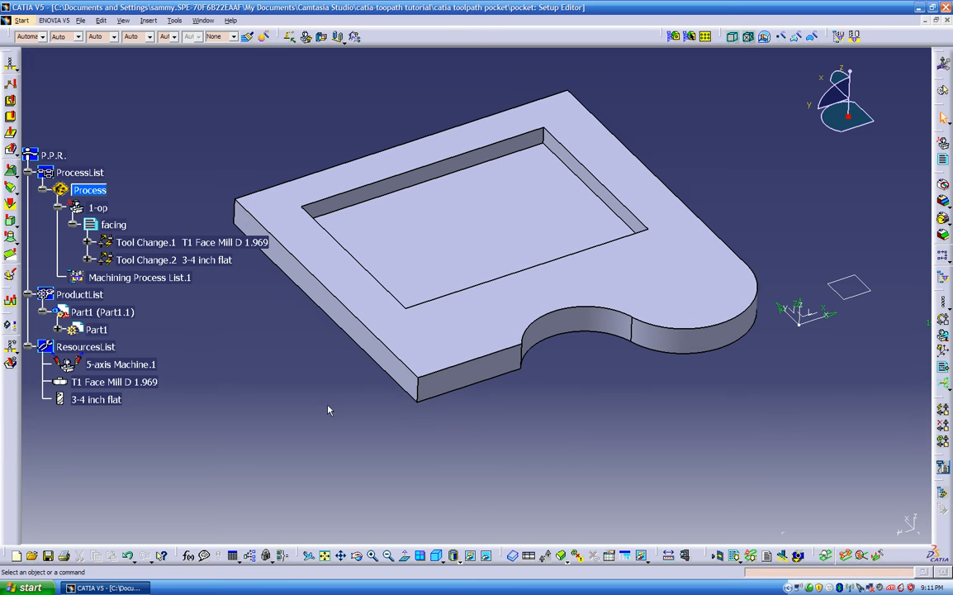
middle_drag(307, 372, 235, 309)
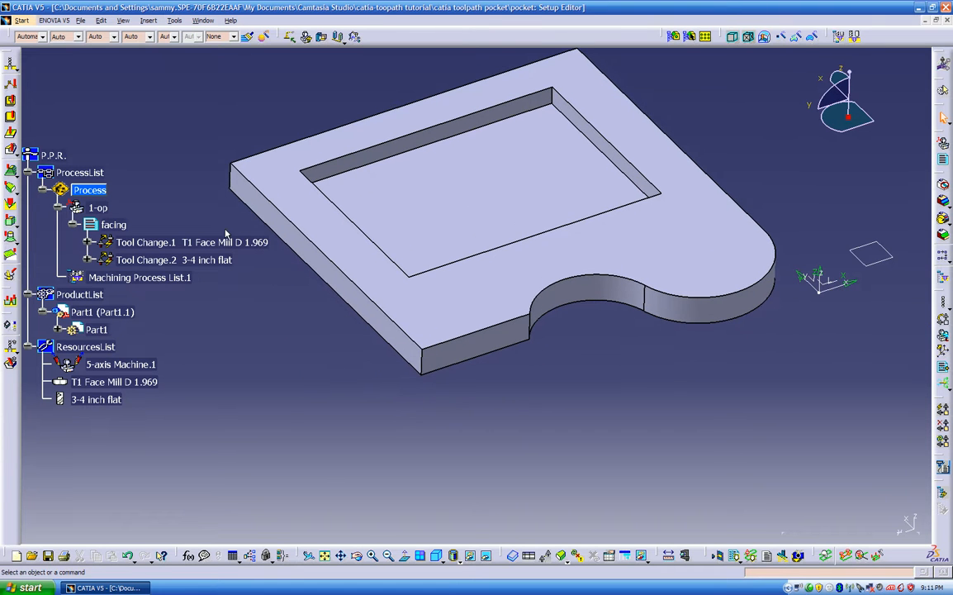
click(88, 259)
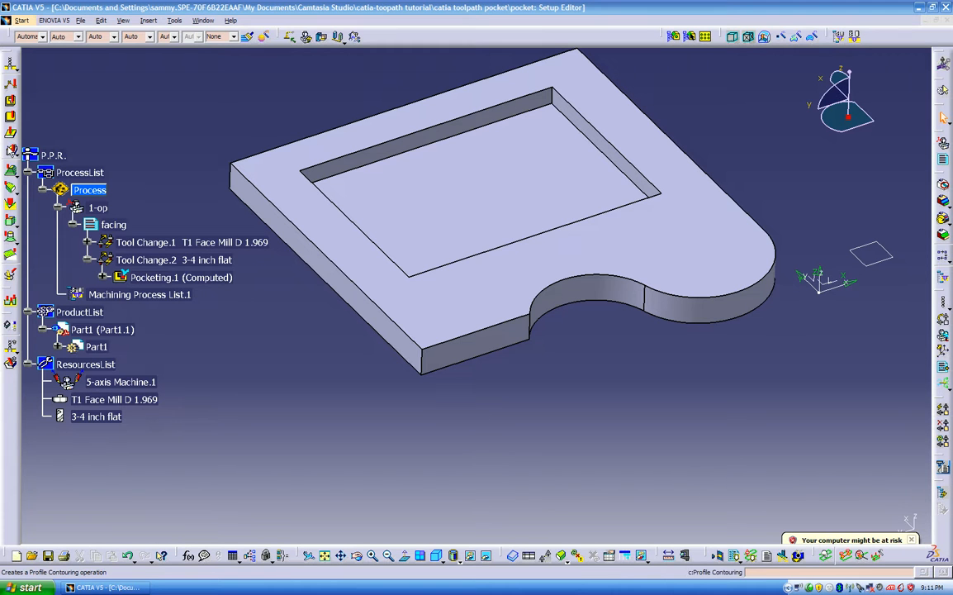
click(11, 150)
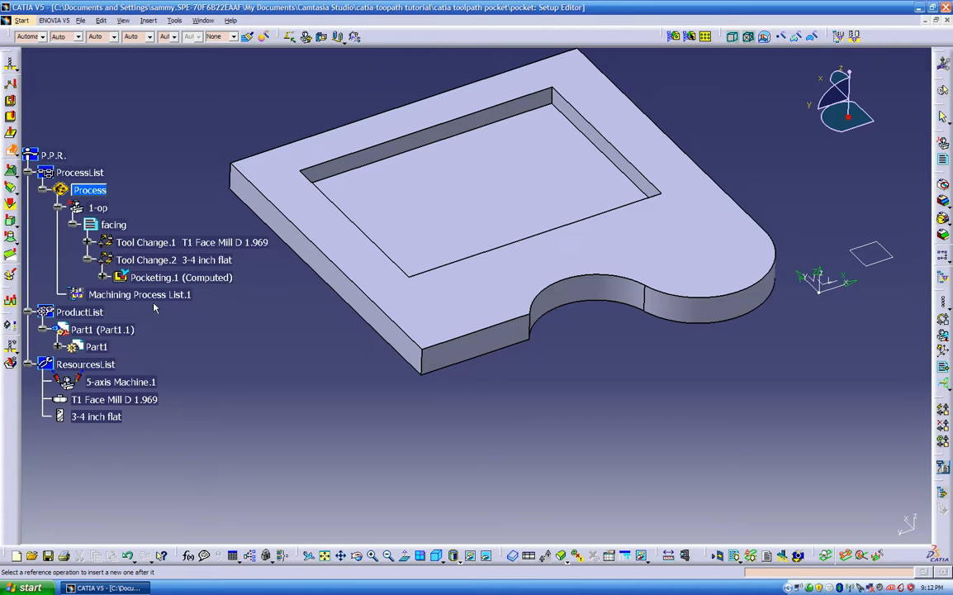
double_click(143, 278)
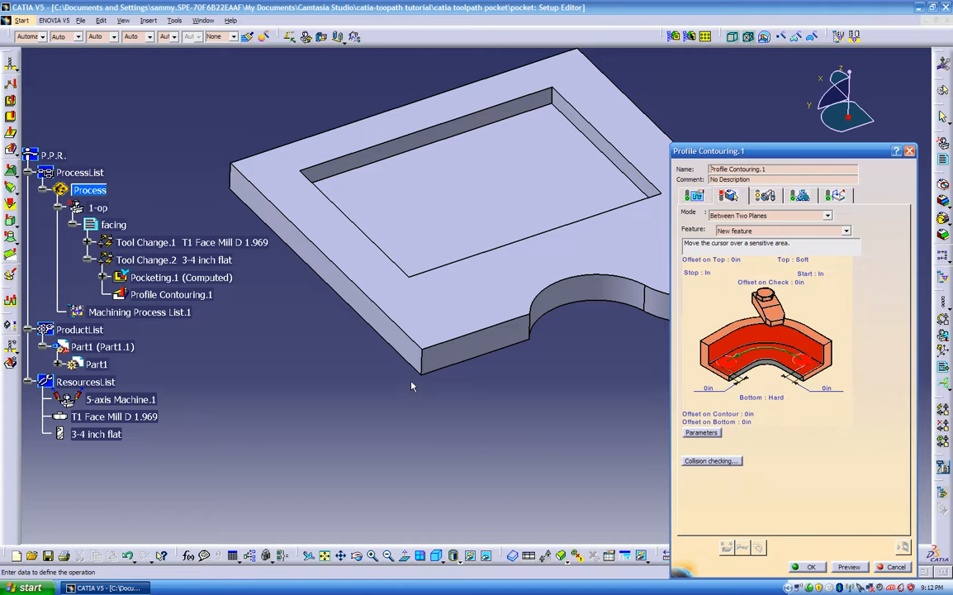
- Select the lower edges along the rounded corner, concave arc and adjoining straight side as the guiding contour of Profile Contouring.1
middle_drag(471, 413, 385, 377)
middle_drag(468, 410, 456, 435)
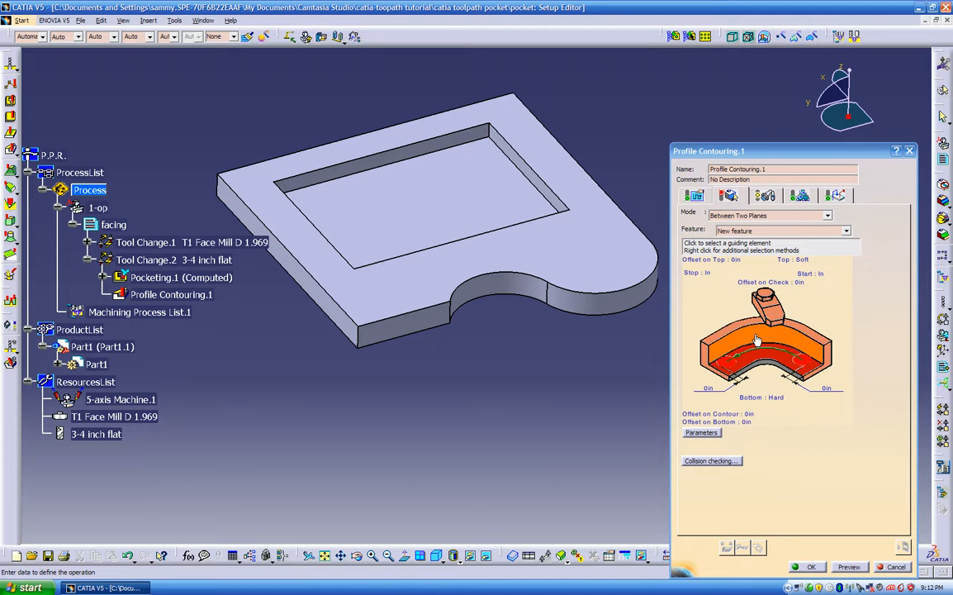
click(756, 340)
middle_drag(641, 315, 477, 278)
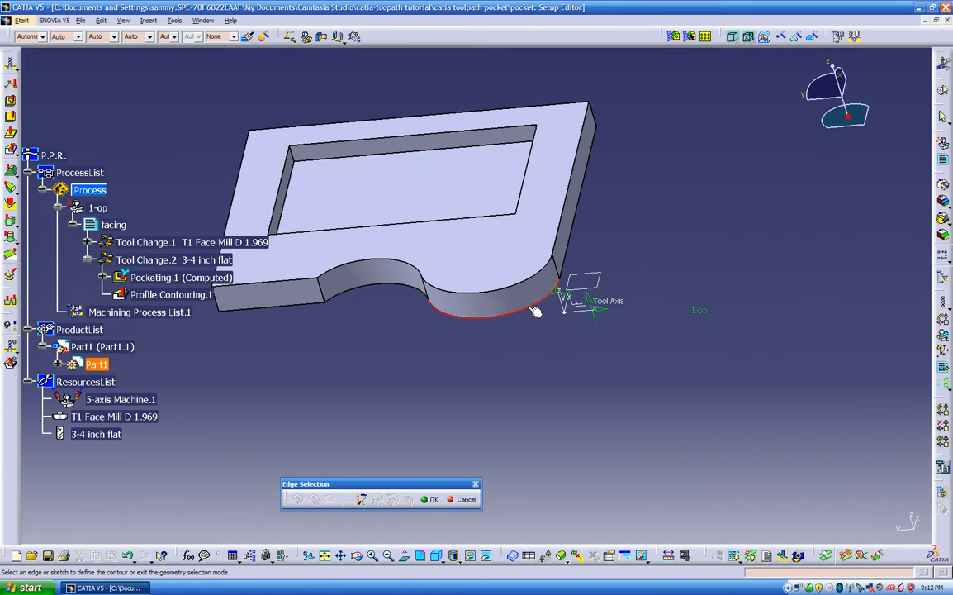
click(501, 320)
middle_drag(500, 321, 437, 298)
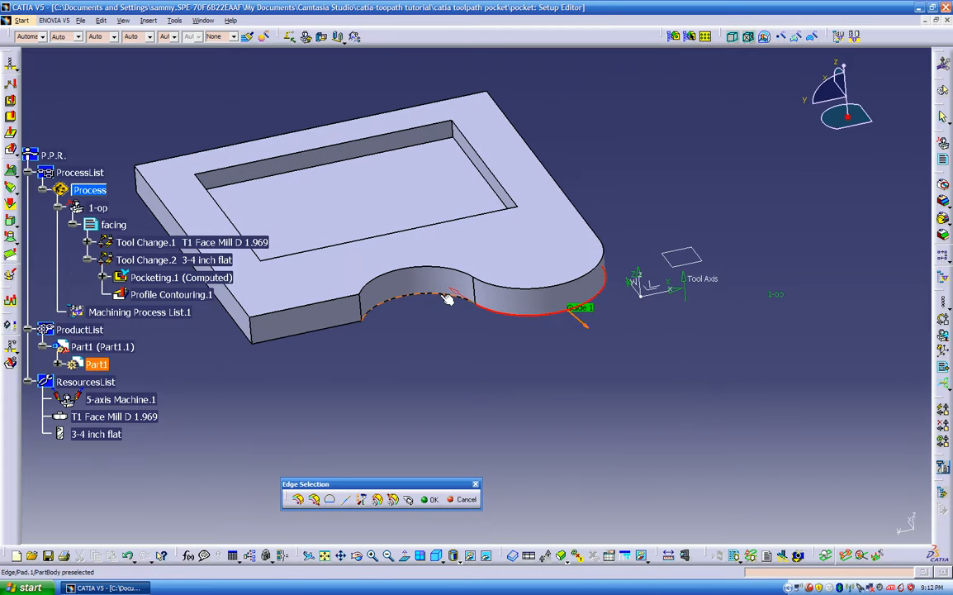
click(343, 330)
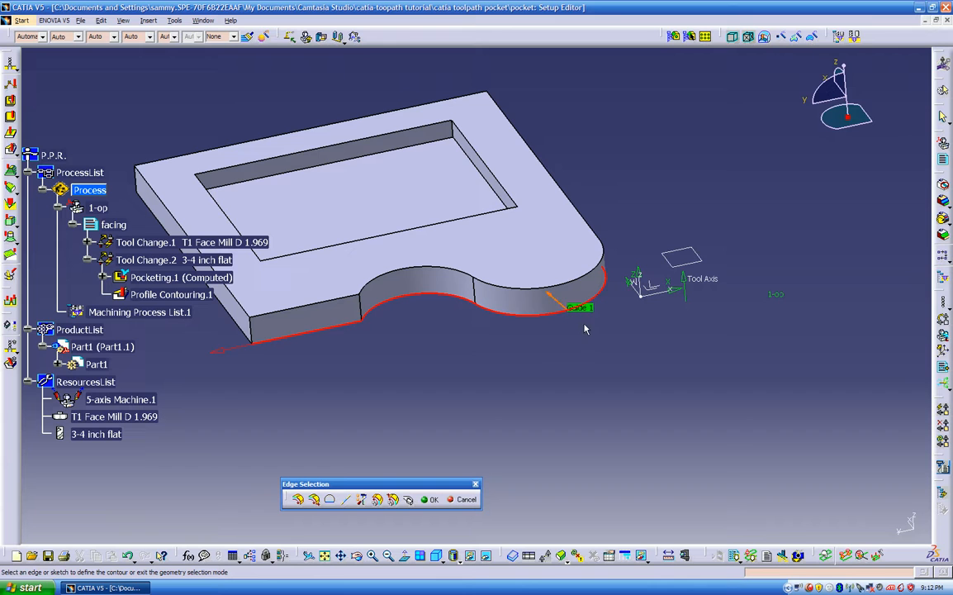
- Reverse the Guide 1 direction arrow back and forth, leaving it pointing away from the part
click(551, 300)
click(583, 324)
click(550, 299)
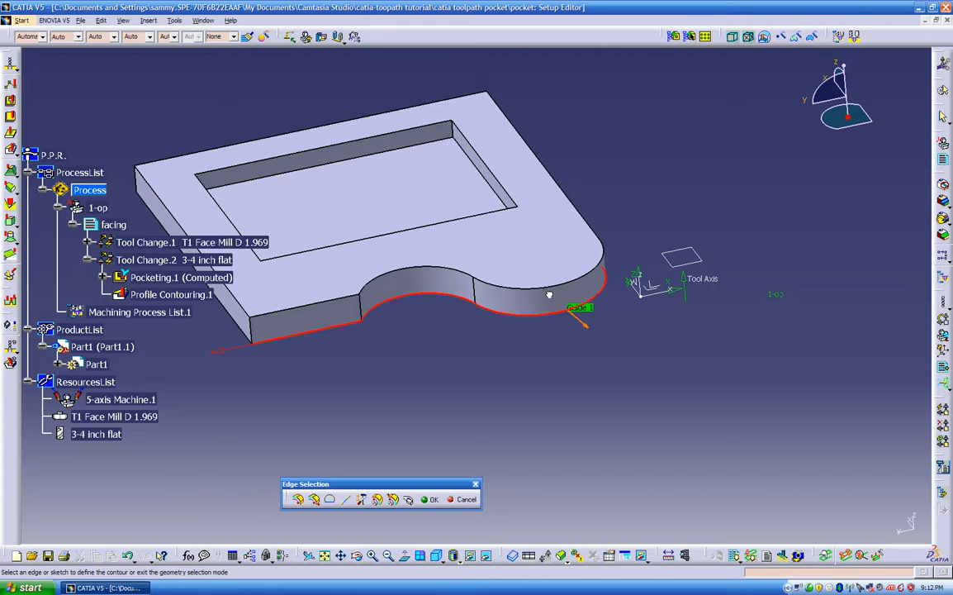
- Accept the guide edge selection and define the plate's underside as the bottom face of the profile contouring
click(429, 499)
middle_drag(431, 408, 367, 392)
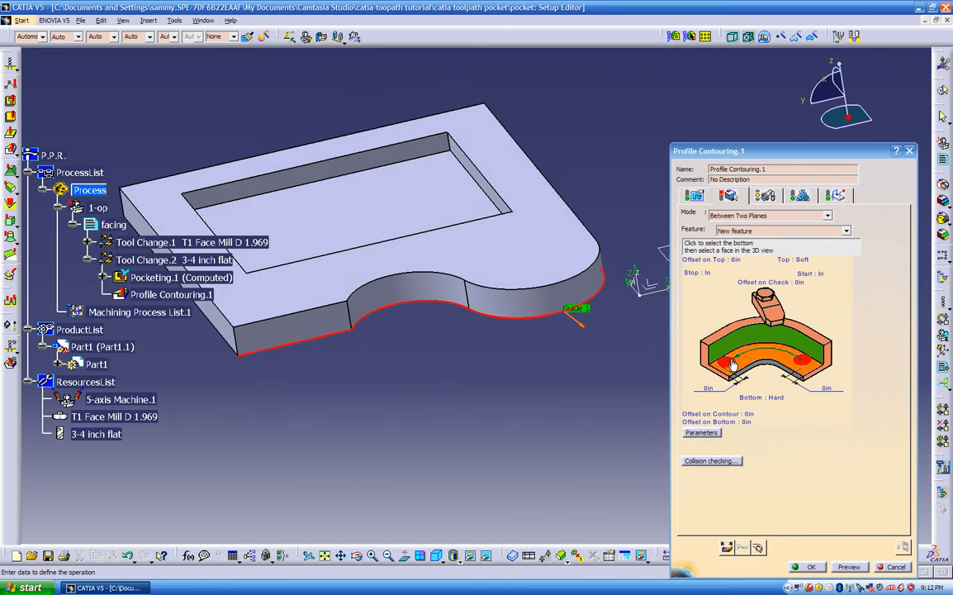
click(756, 357)
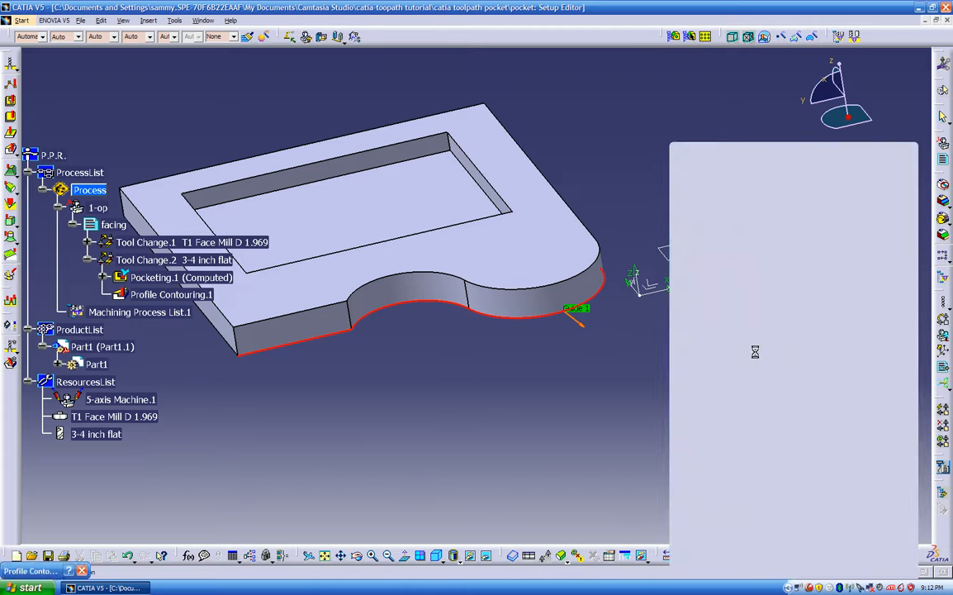
middle_drag(511, 351, 532, 251)
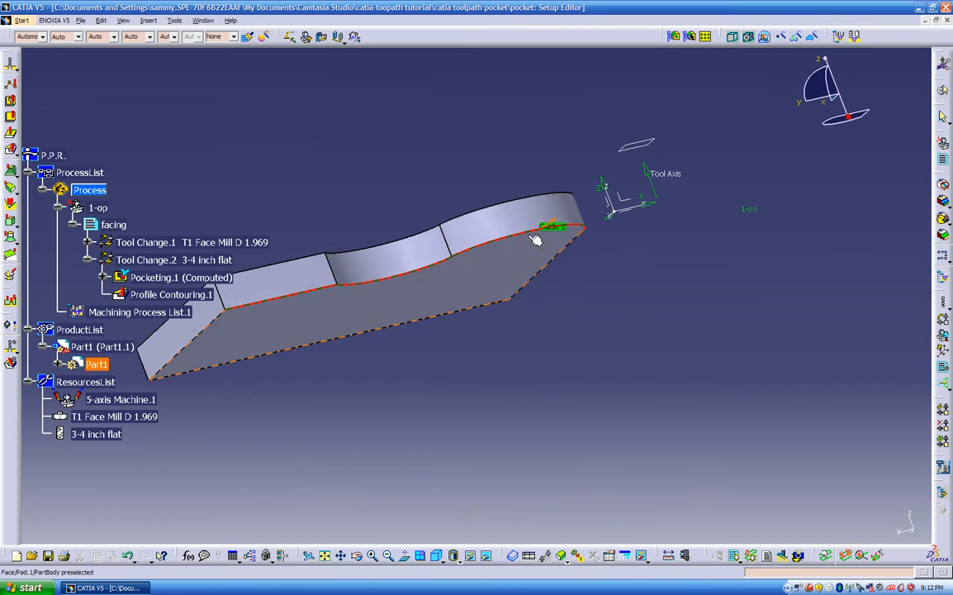
click(521, 257)
middle_drag(568, 304, 447, 375)
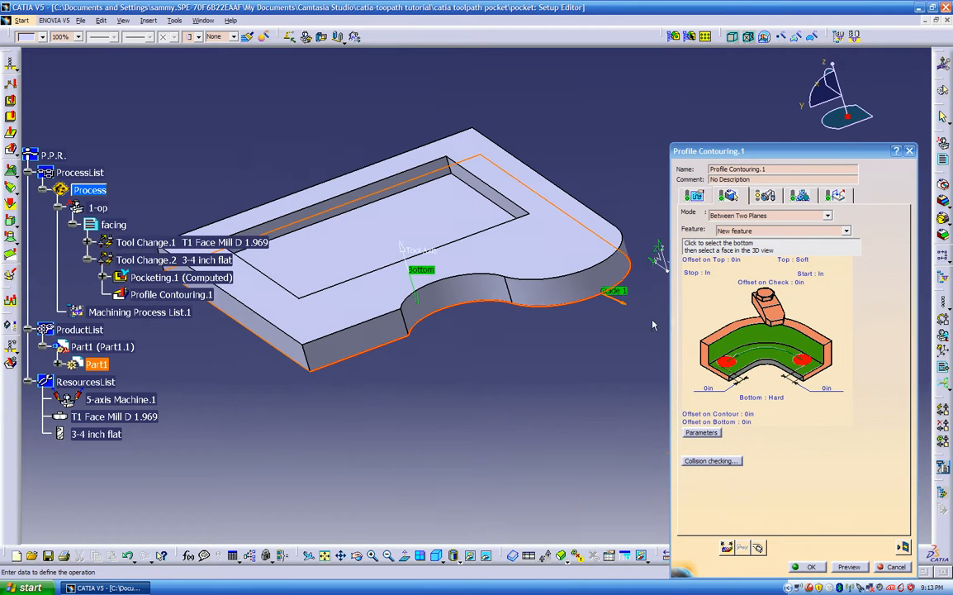
- Define the plate's upper face around the pocket as the top of the profile contouring
click(722, 332)
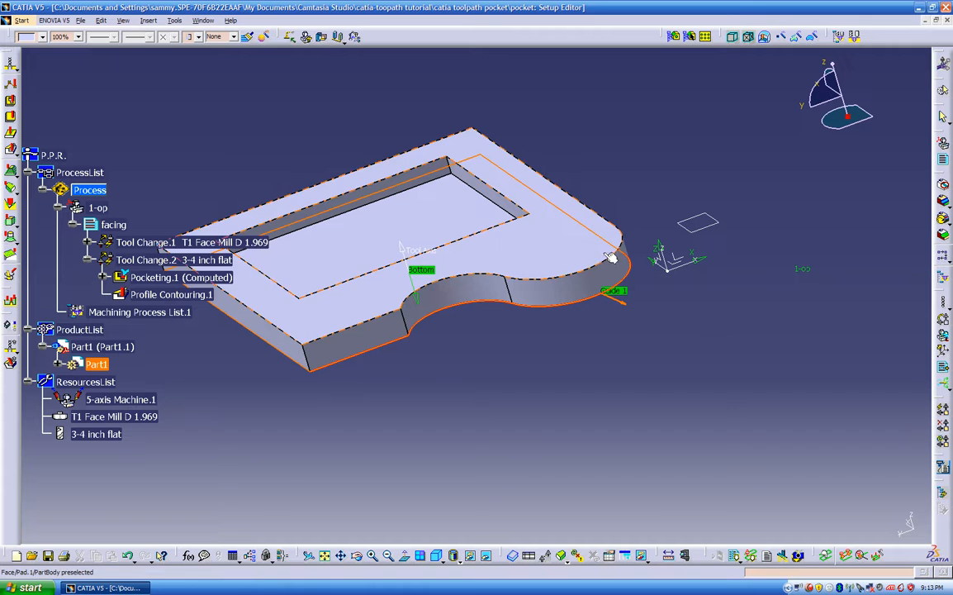
click(565, 245)
middle_drag(568, 360, 603, 334)
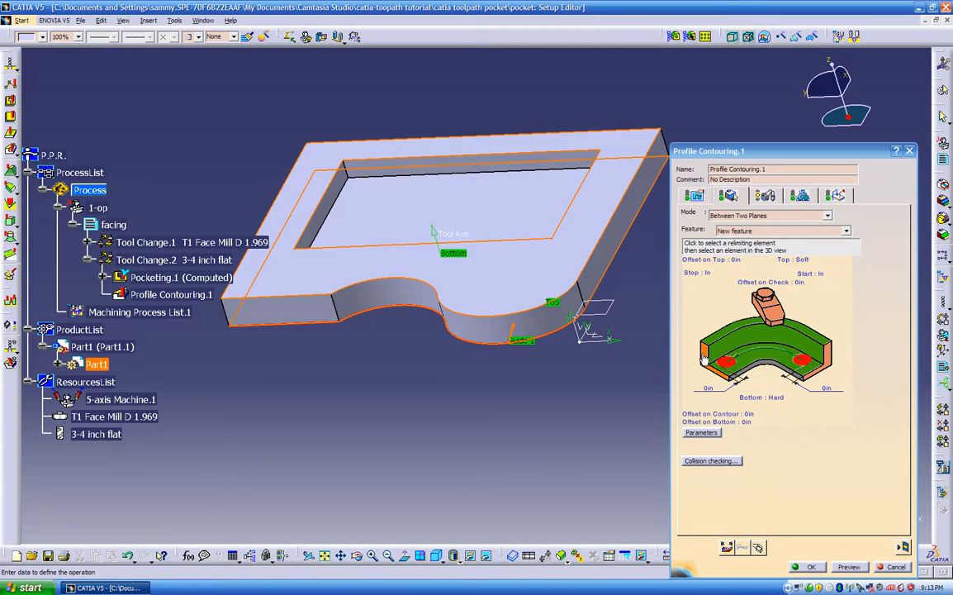
- Select the first relimiting element at the rounded corner end of the guide contour
click(829, 357)
middle_drag(798, 356, 582, 333)
click(531, 353)
middle_drag(524, 368, 560, 368)
double_click(558, 363)
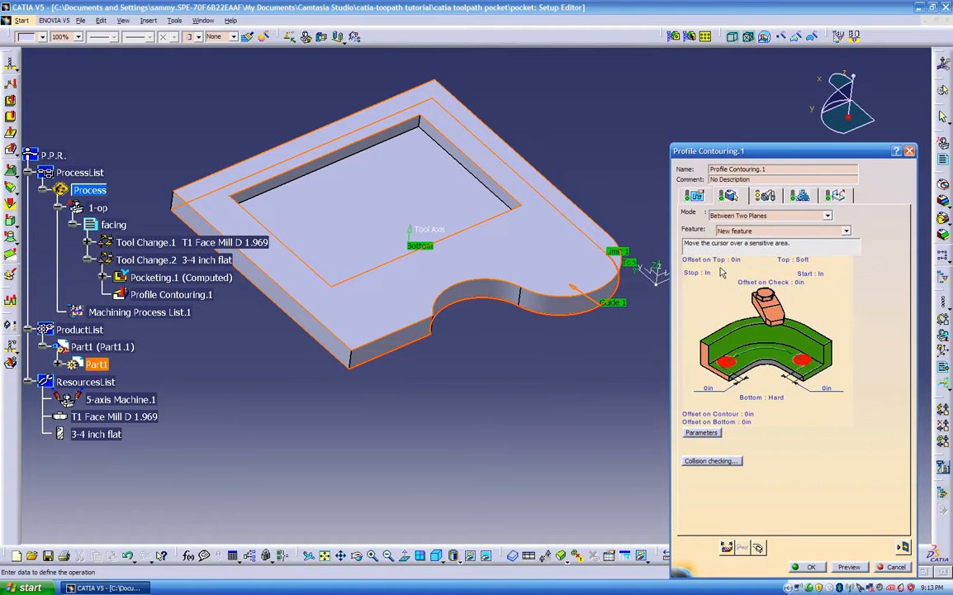
- Select the lower corner point at the straight edge's far end of the guide contour as the second relimiting element
click(706, 357)
middle_drag(542, 395, 424, 403)
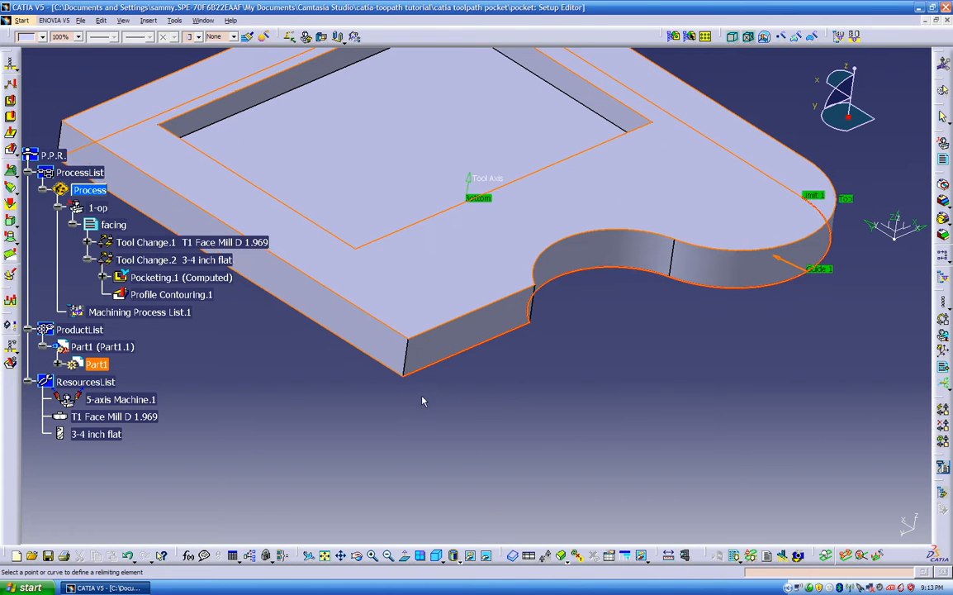
click(406, 379)
middle_drag(572, 394, 448, 383)
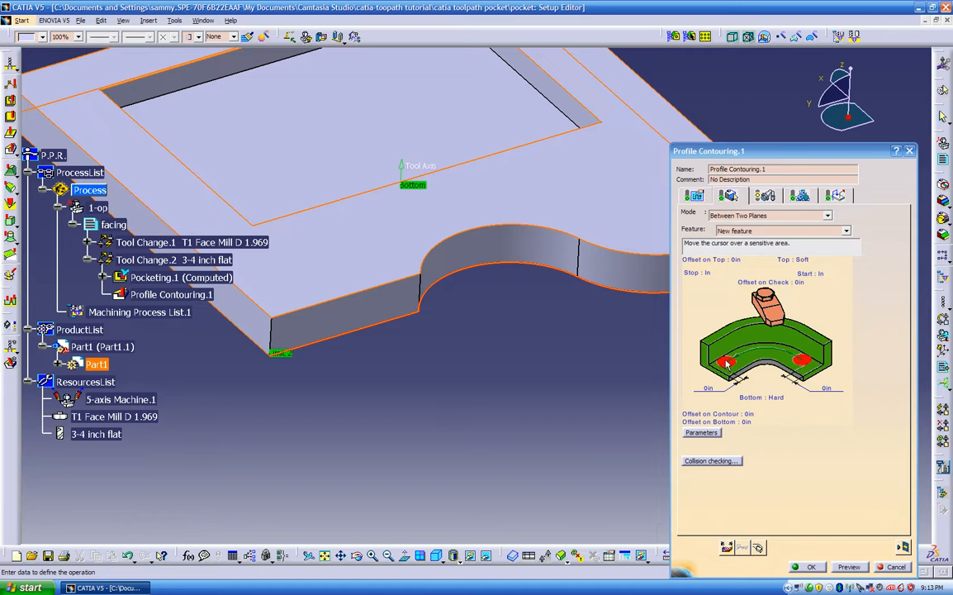
- Set the Stop condition to Out and the offset on limit 2 to 0.2 in
right_click(708, 278)
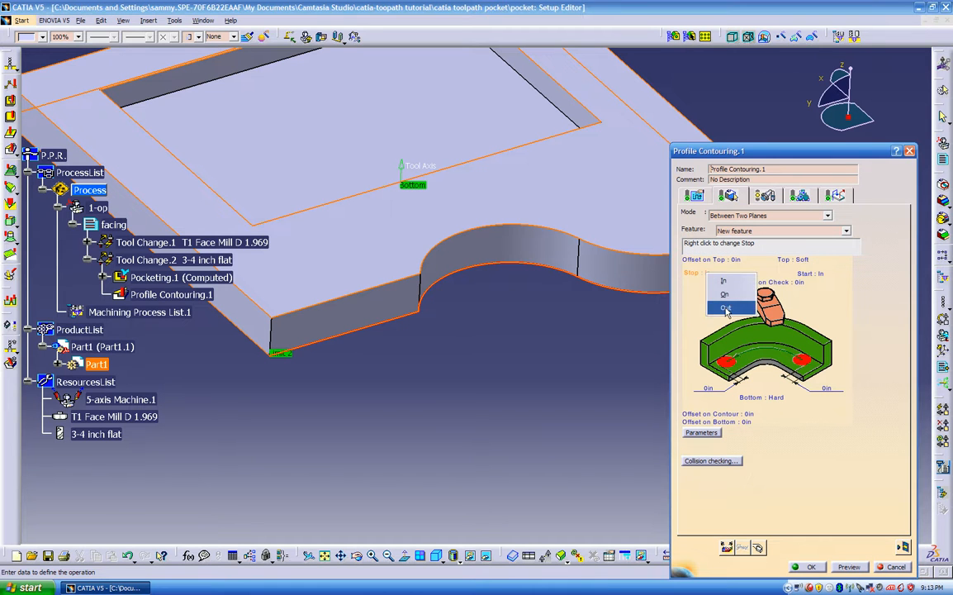
click(725, 308)
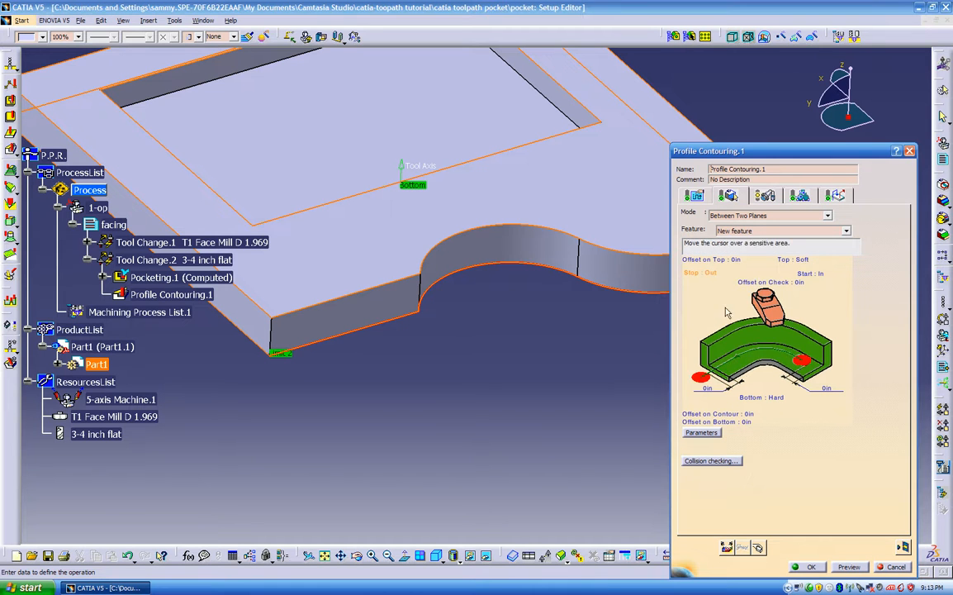
double_click(707, 387)
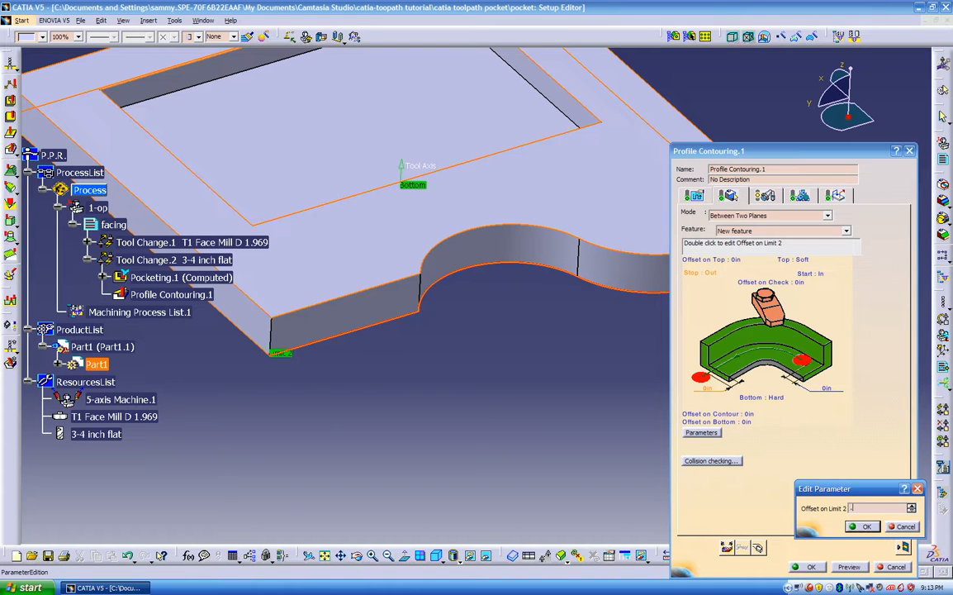
text(0.2)
key(Return)
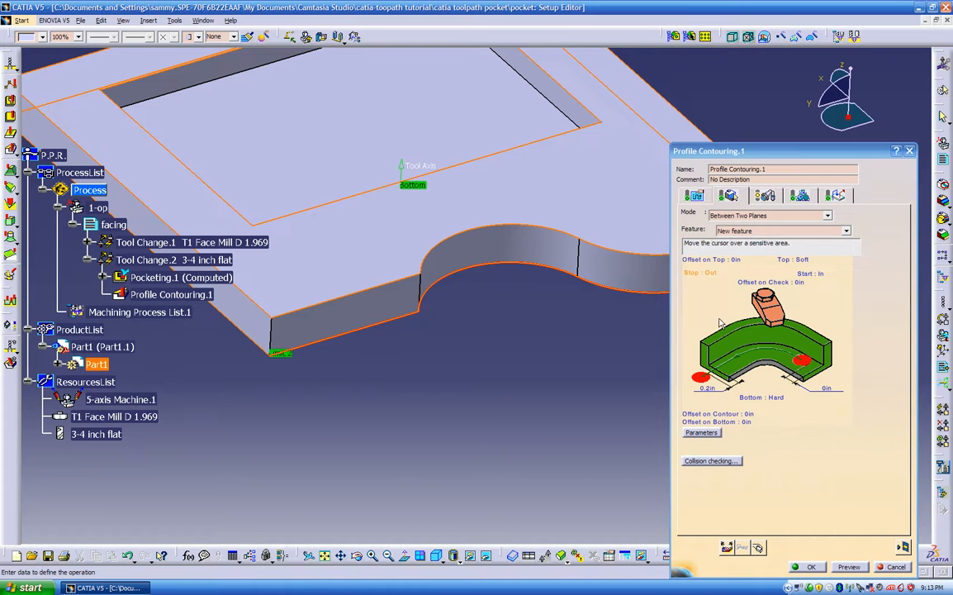
- Set both the Stop and Start conditions of the contouring limits to On
right_click(712, 280)
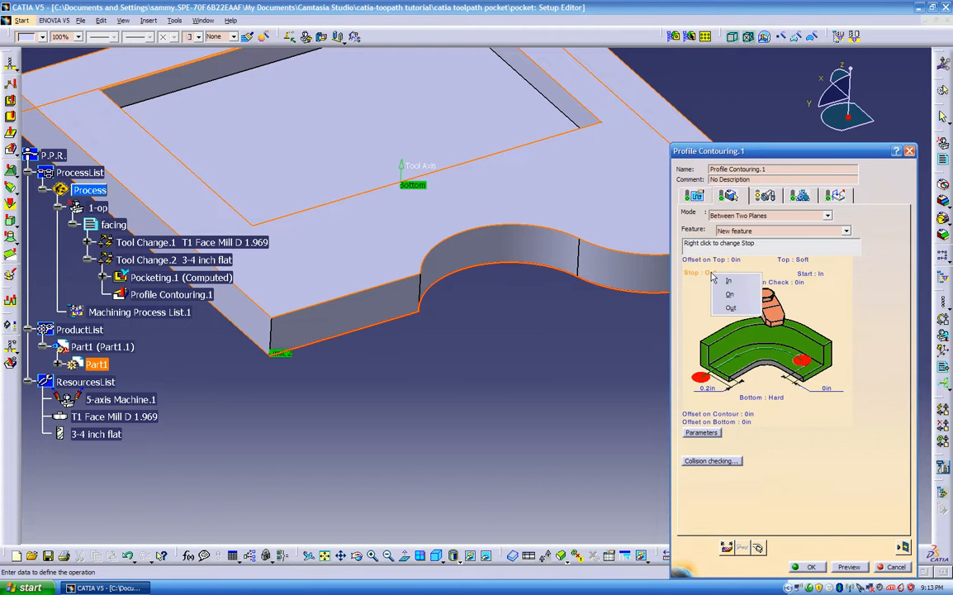
click(723, 299)
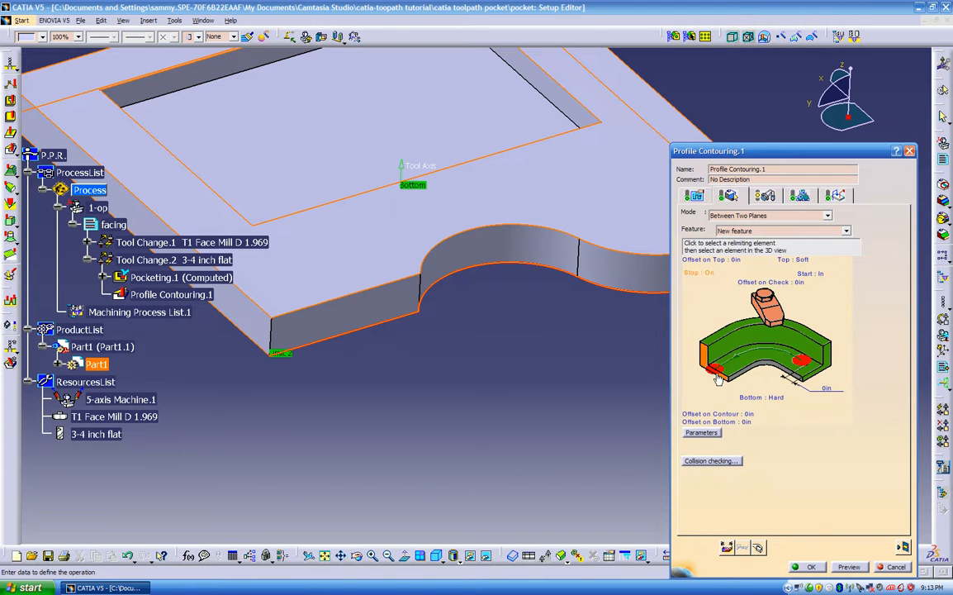
right_click(807, 277)
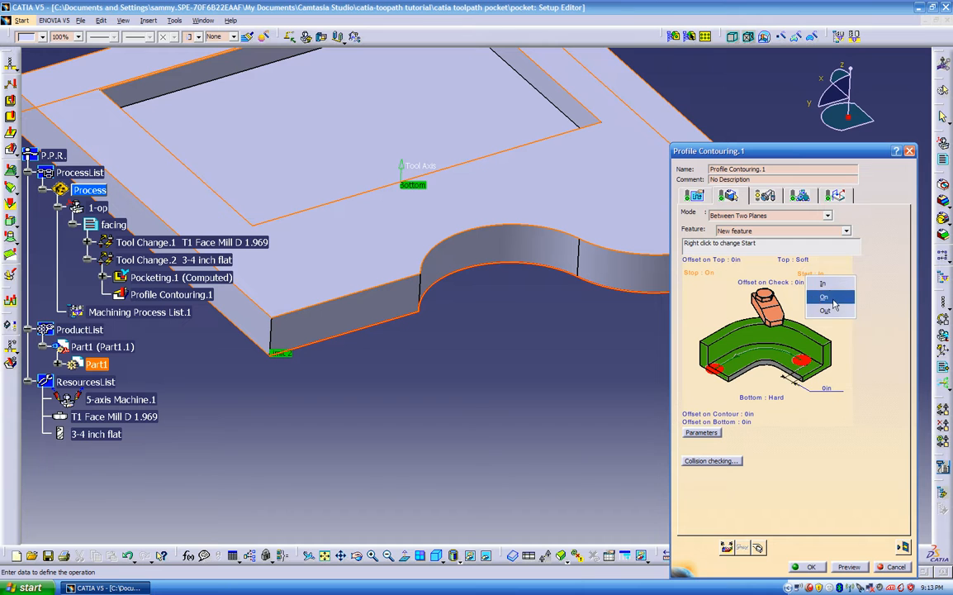
click(823, 297)
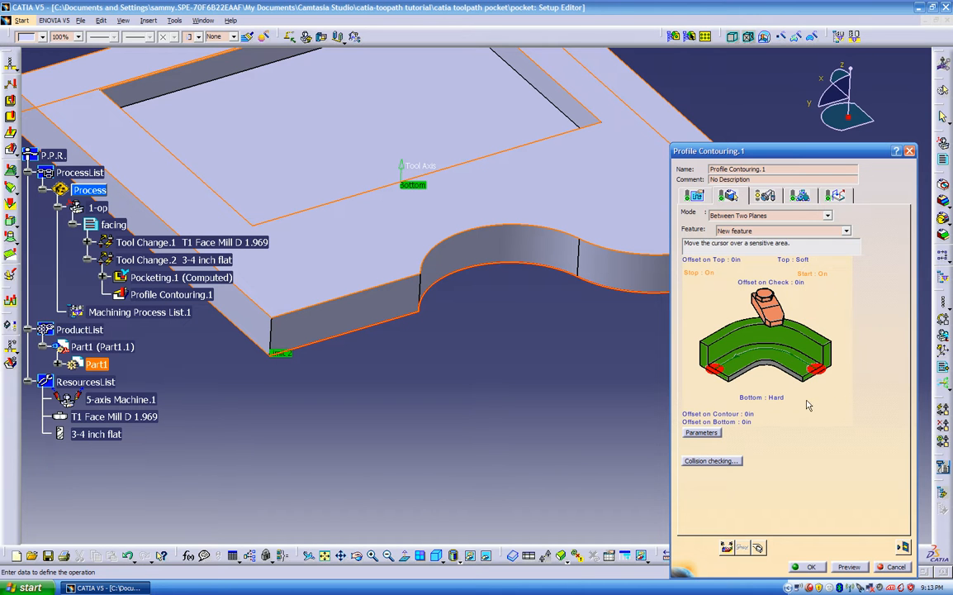
- Switch the bottom type of the profile contouring from Hard to Soft
click(757, 401)
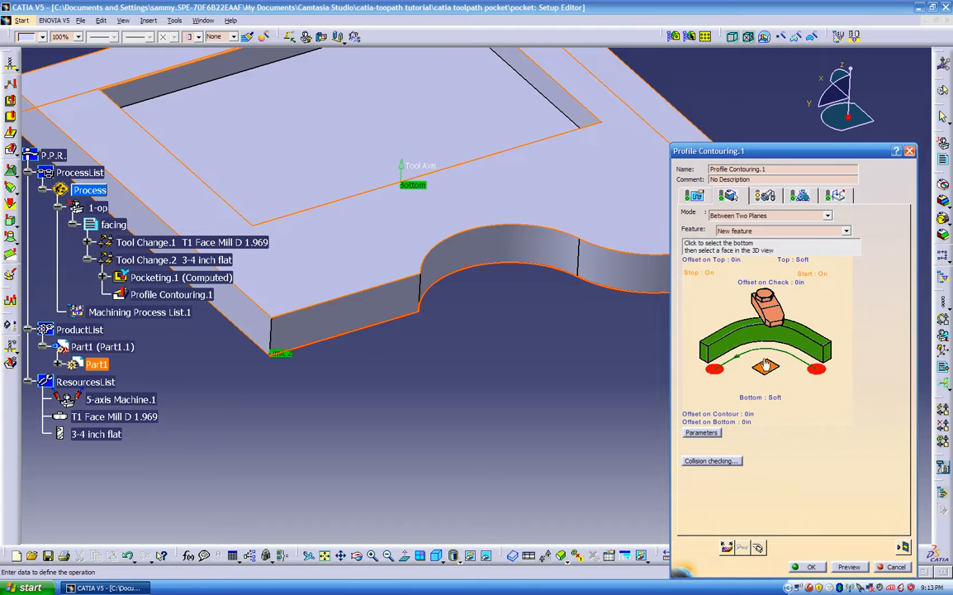
click(769, 401)
click(769, 402)
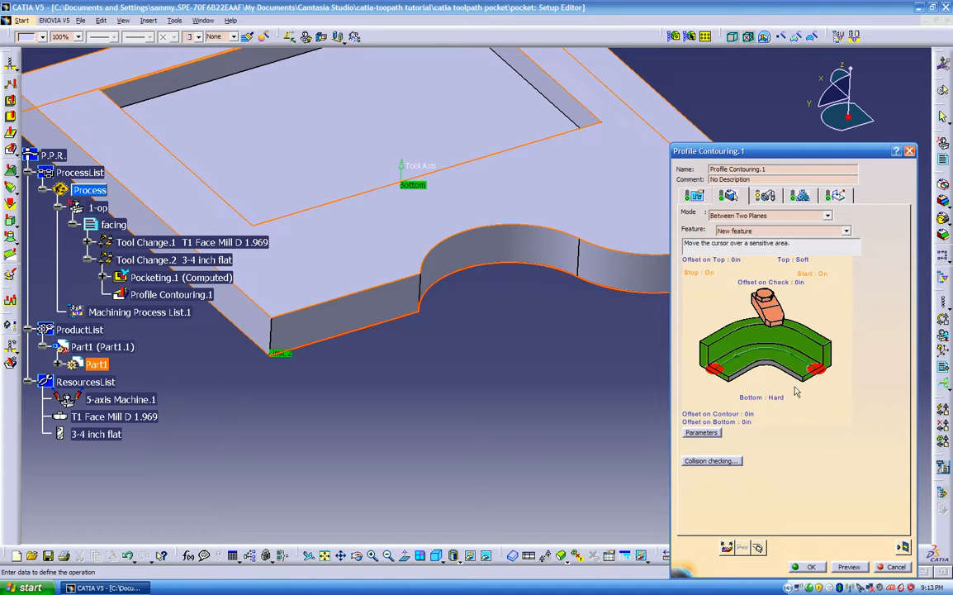
mouse_move(503, 293)
middle_down()
mouse_move(444, 356)
mouse_move(491, 370)
middle_up()
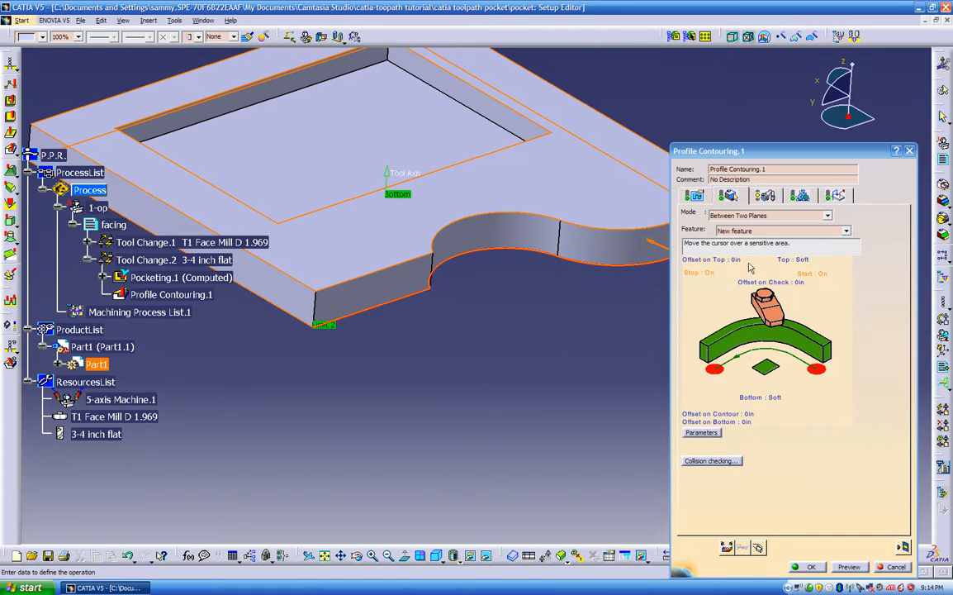
- Reverse the Guide 1 arrow so that the machining side points outward from the part
click(696, 195)
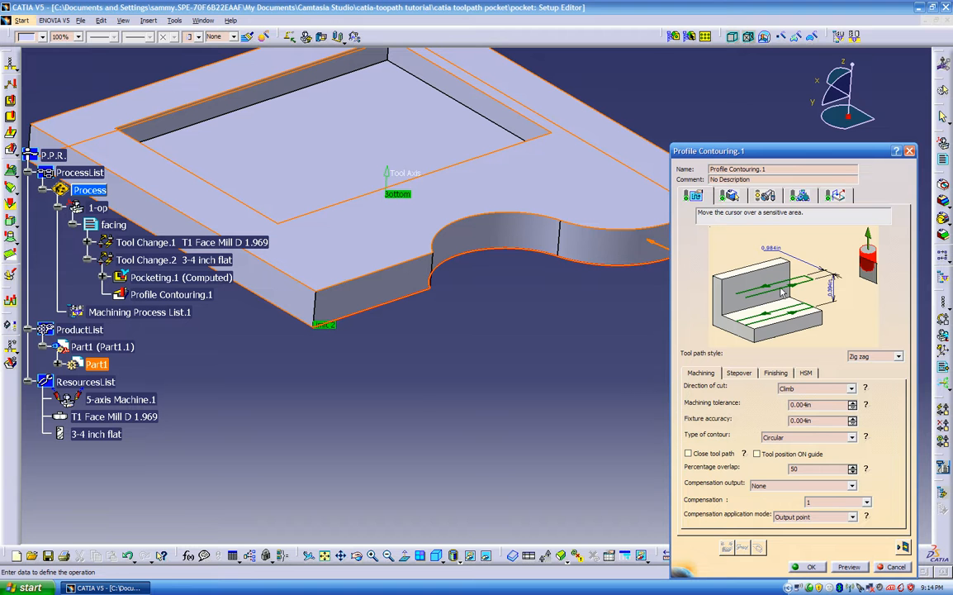
middle_drag(470, 323, 415, 314)
middle_drag(538, 329, 469, 352)
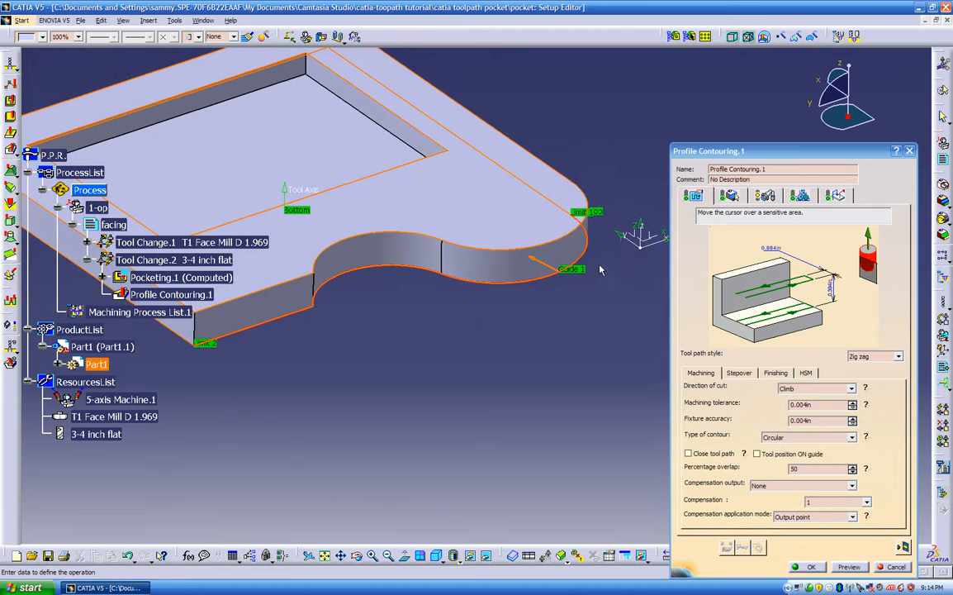
click(541, 265)
click(580, 289)
click(532, 263)
- Set the tool path style to One way and compare Conventional with Climb for the direction of cut, choosing Climb
click(874, 356)
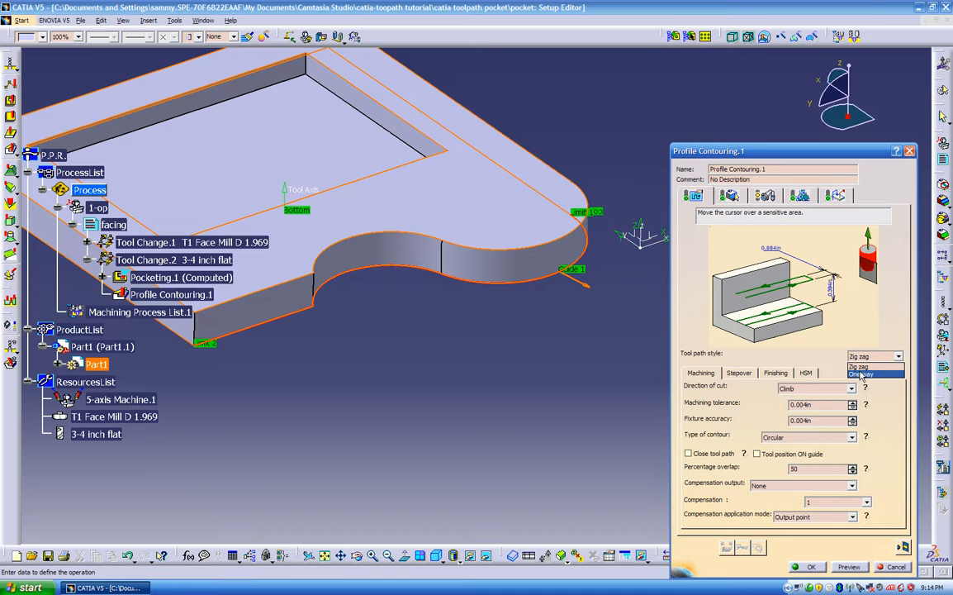
click(863, 374)
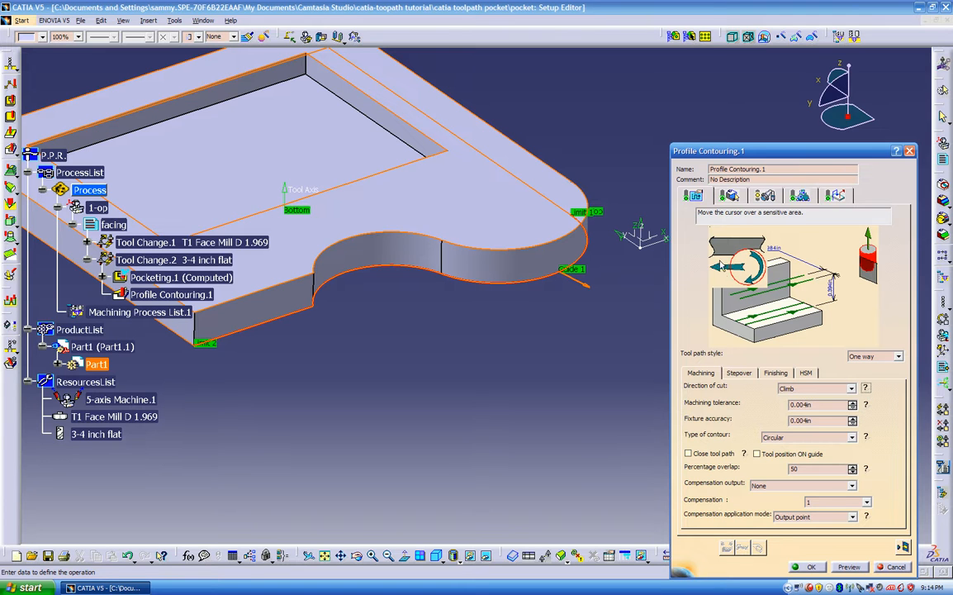
click(851, 388)
click(826, 407)
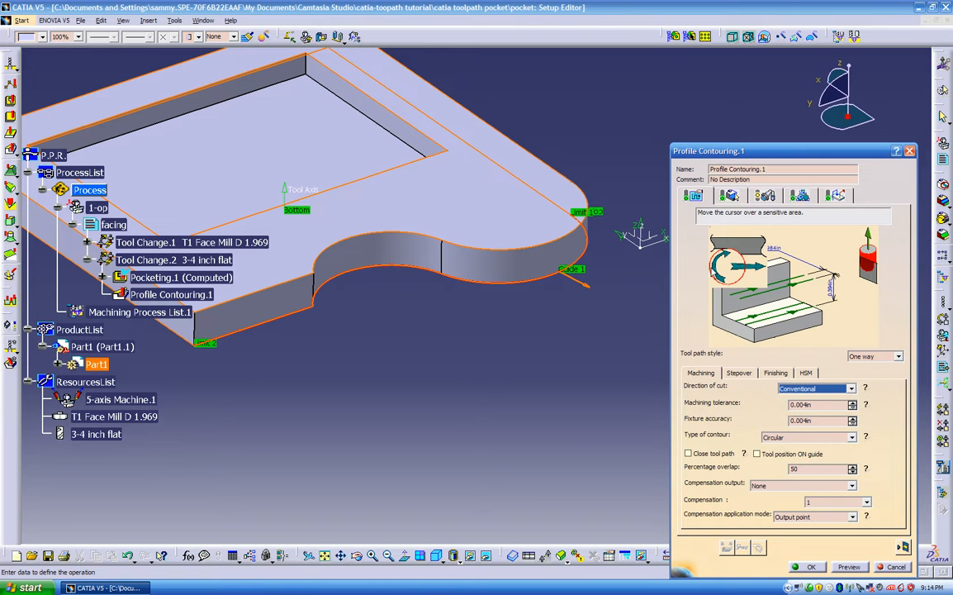
click(814, 389)
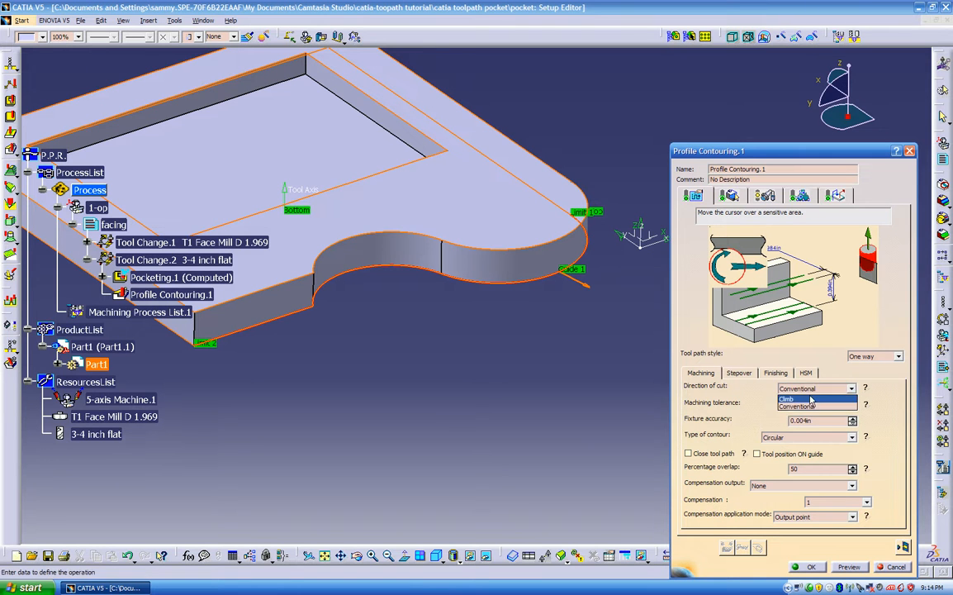
click(811, 398)
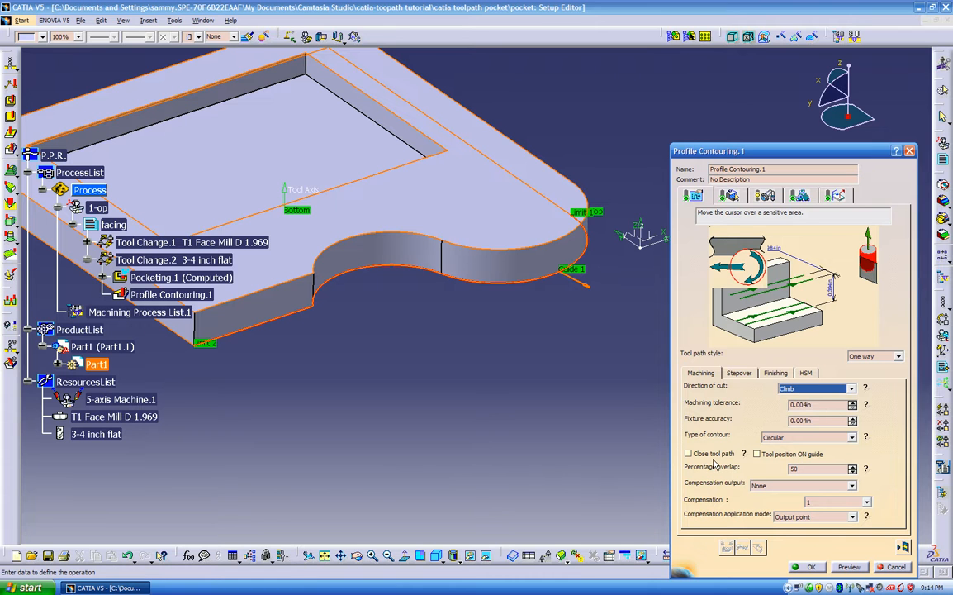
- Set the axial stepover's number of levels to 1 and the finishing mode to No finish pass
click(741, 373)
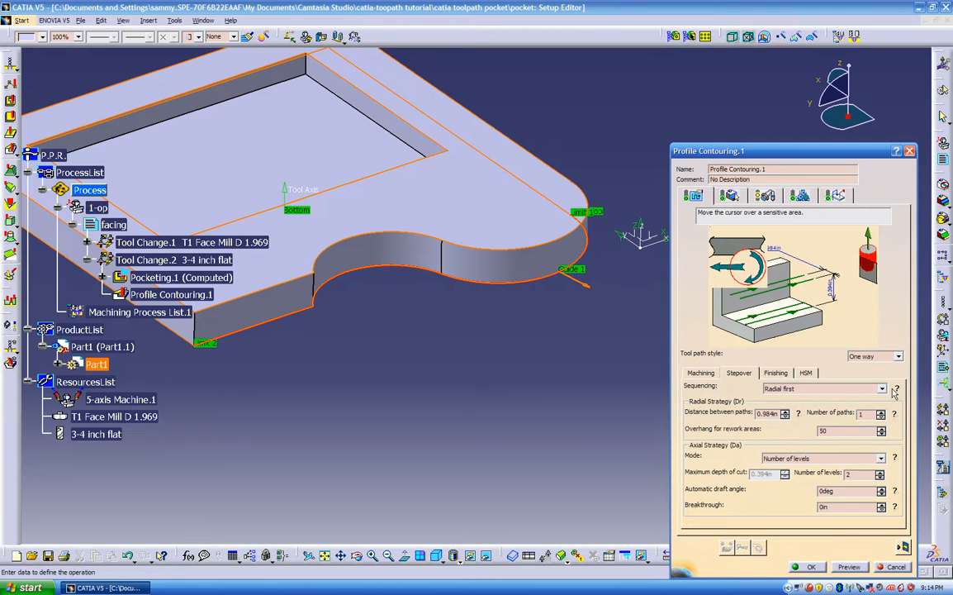
mouse_move(894, 416)
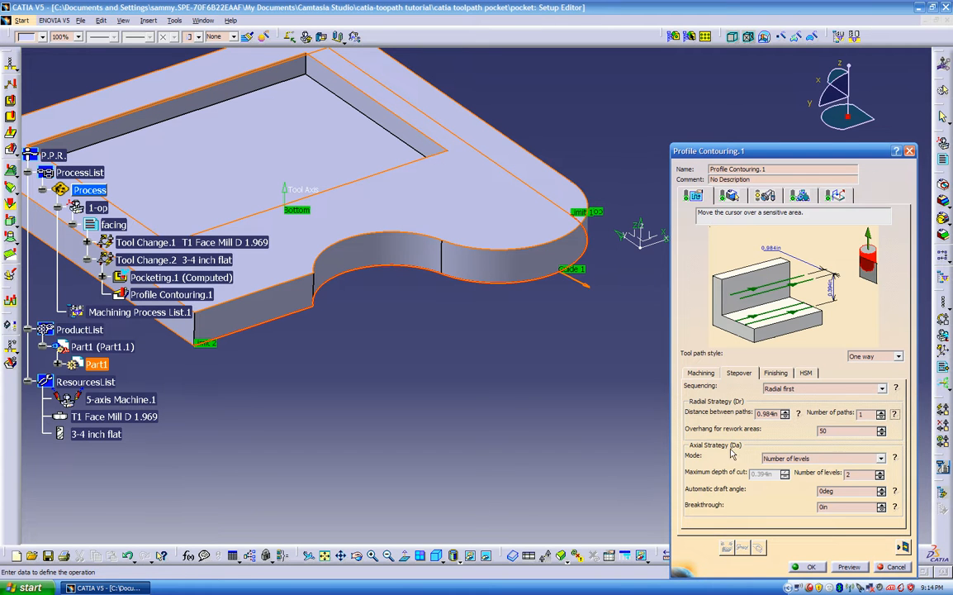
click(880, 478)
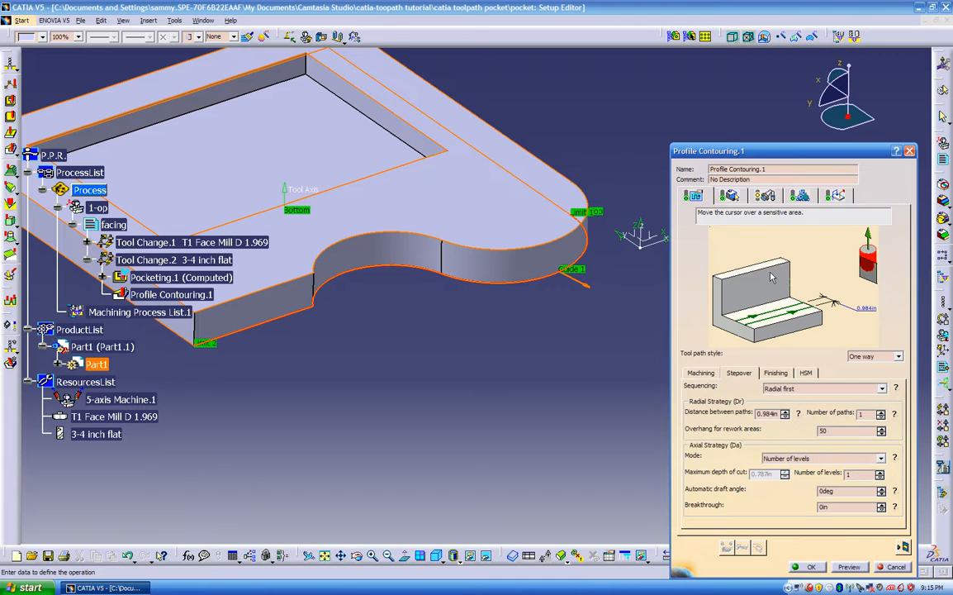
click(773, 372)
click(758, 388)
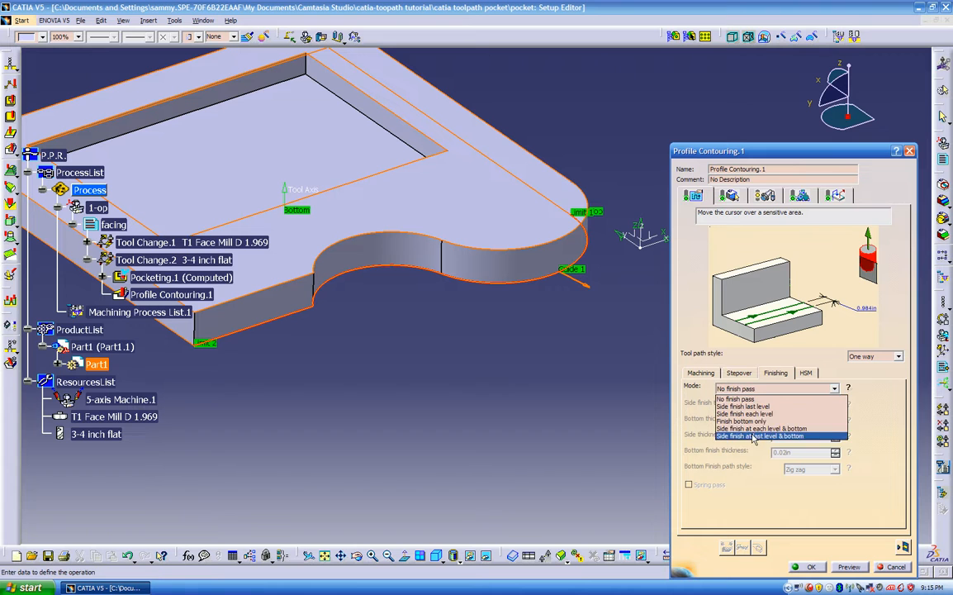
click(744, 399)
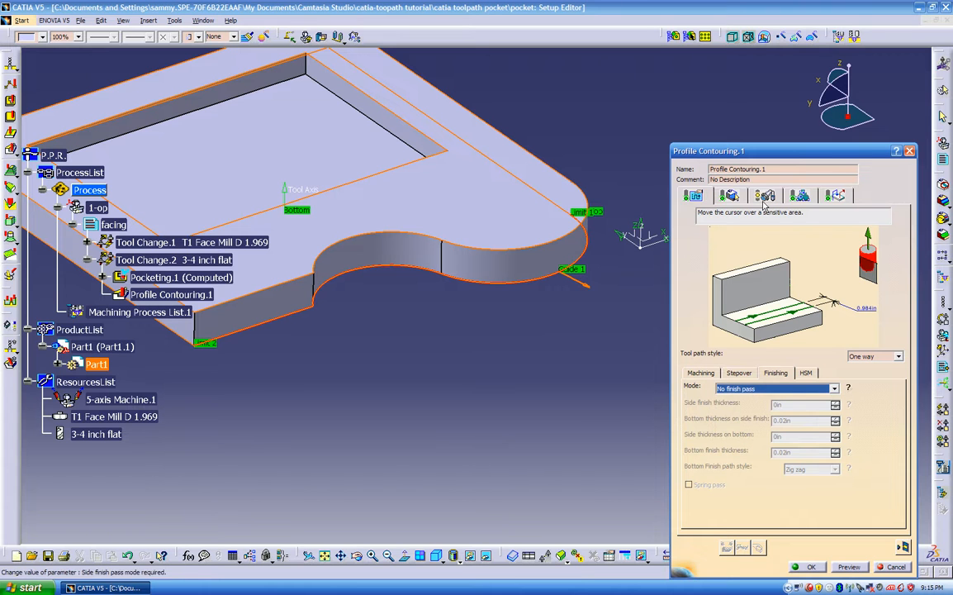
- Review the operation's geometry settings, its cutting tool, and its feedrate and spindle speed settings
click(728, 195)
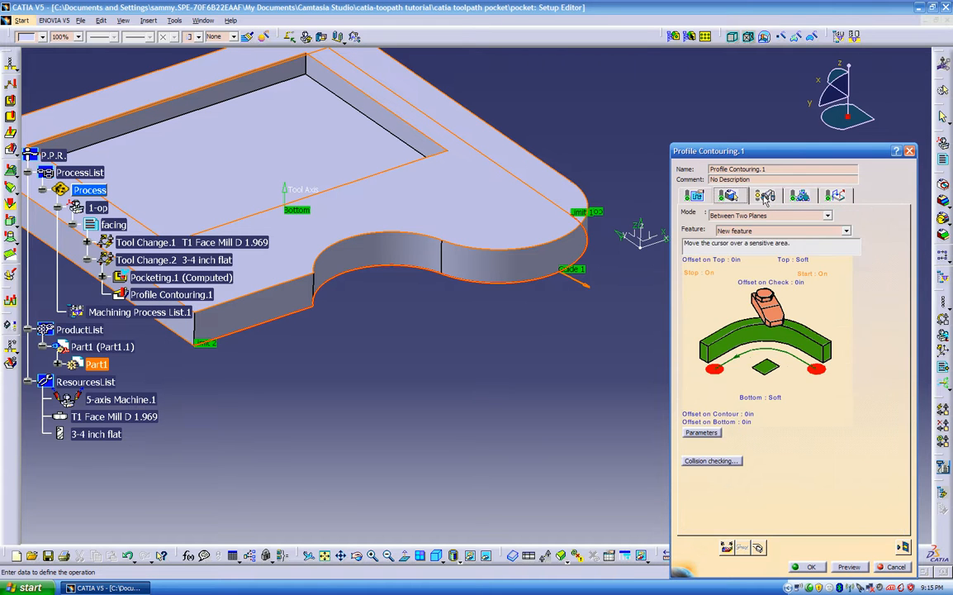
click(765, 195)
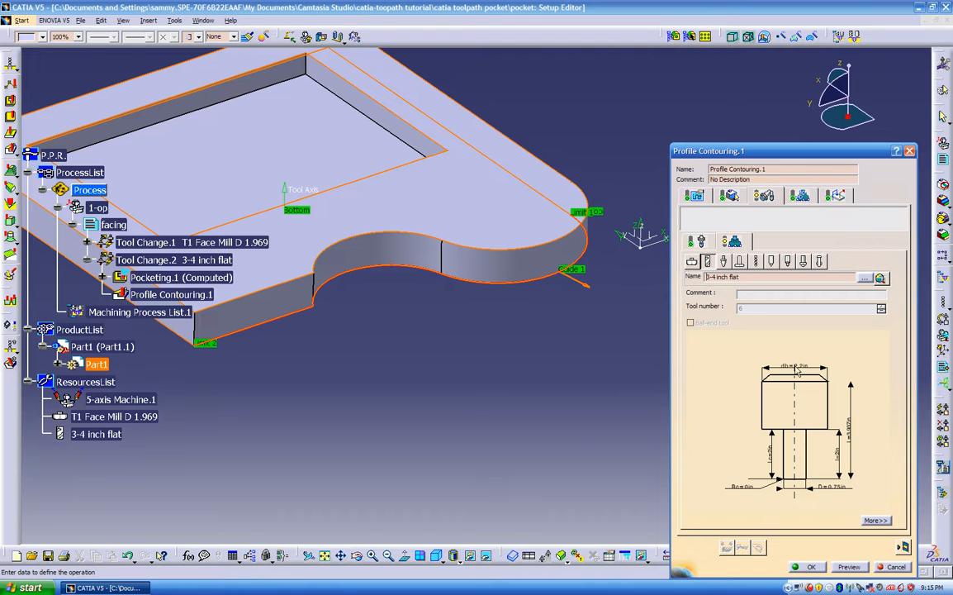
click(798, 195)
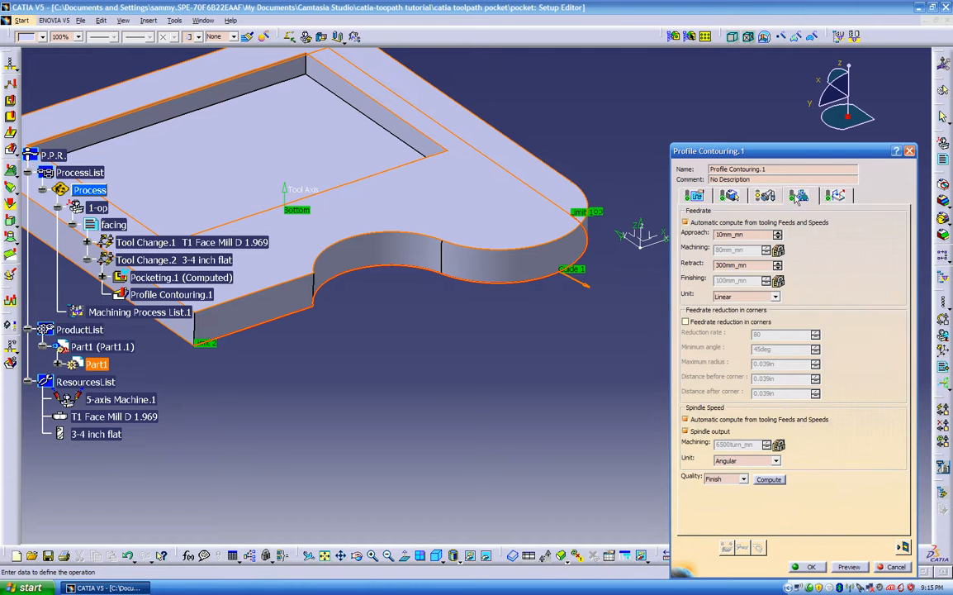
- Turn off automatic computation from tooling feeds and speeds for both the feedrate and the spindle speed
click(724, 224)
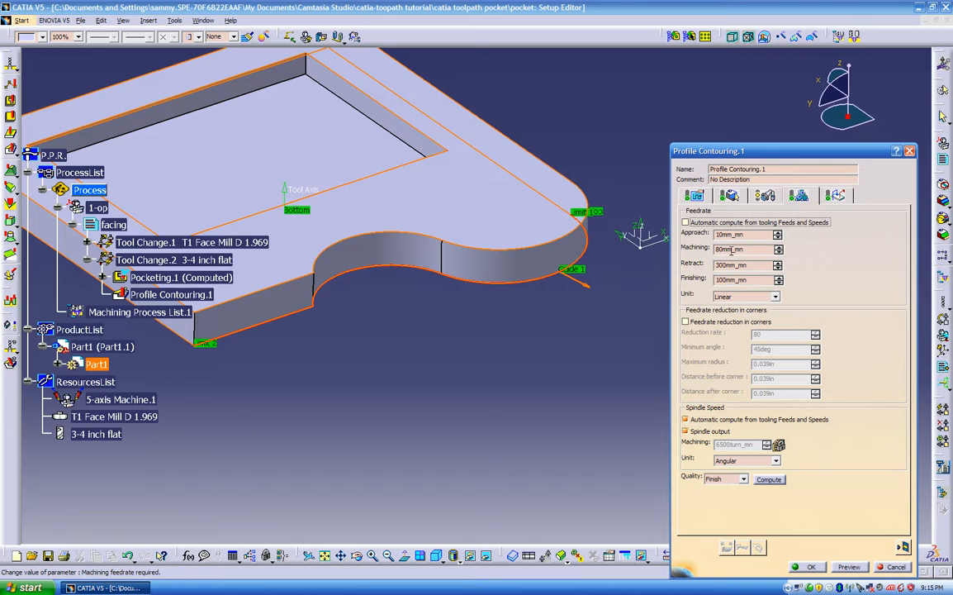
click(685, 419)
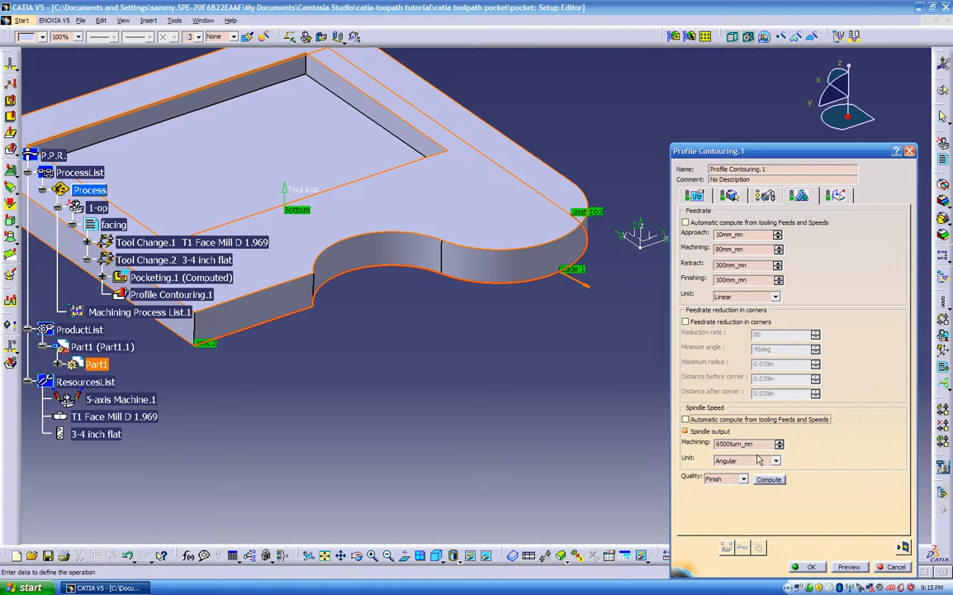
- Load the Circular horizontal axial motions into the approach macro and switch its mode back to Build by user
click(836, 195)
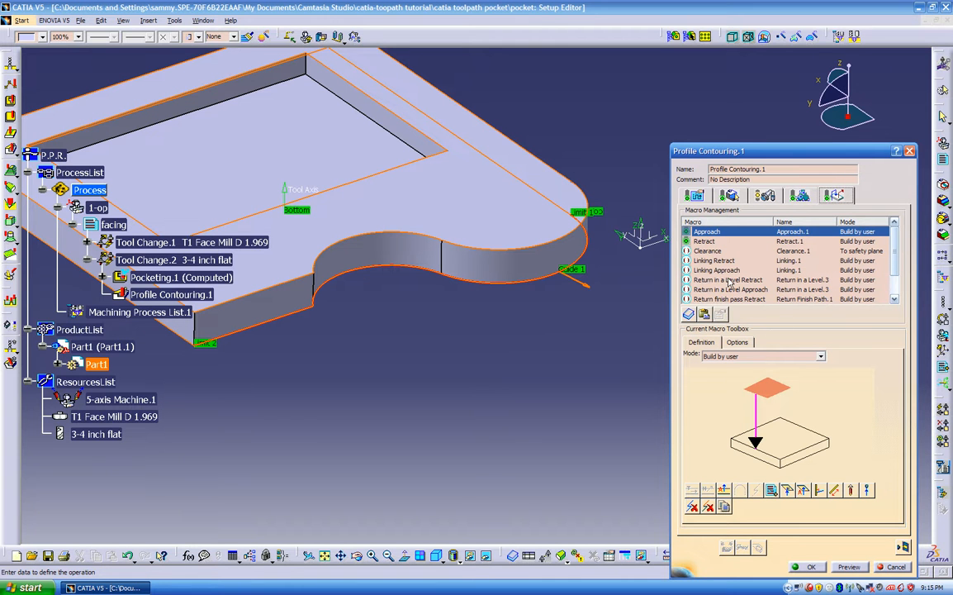
click(756, 357)
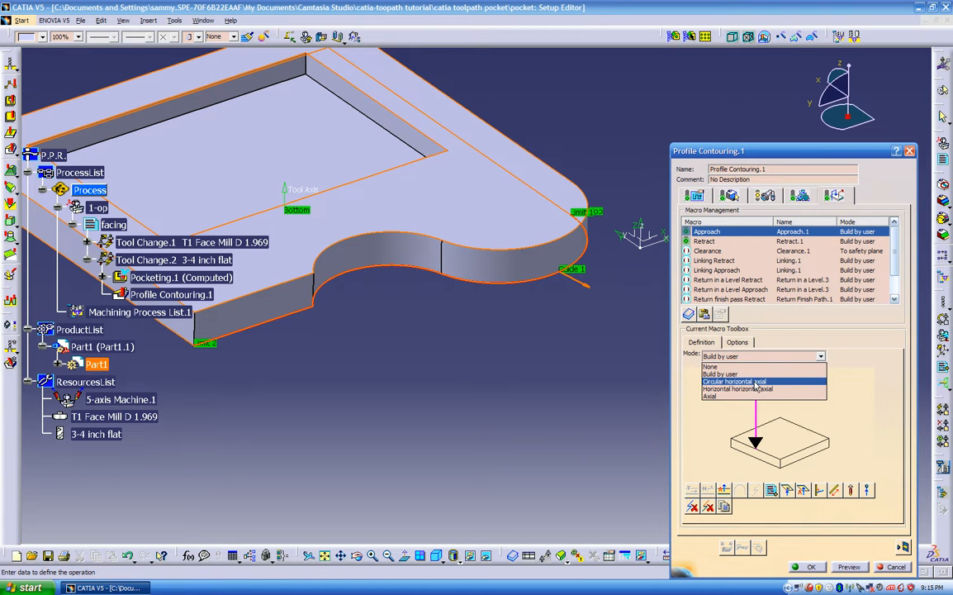
click(754, 382)
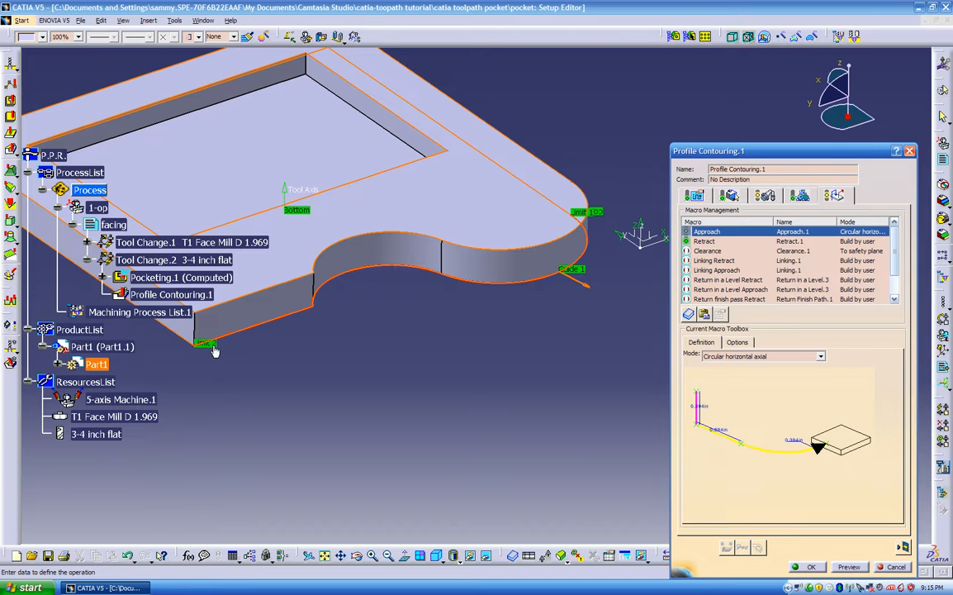
click(753, 357)
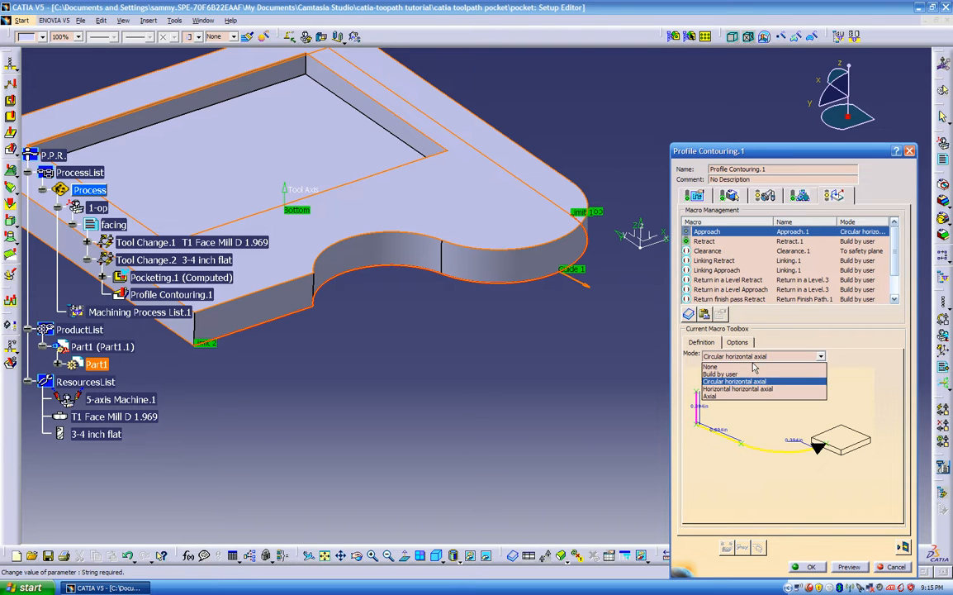
click(720, 373)
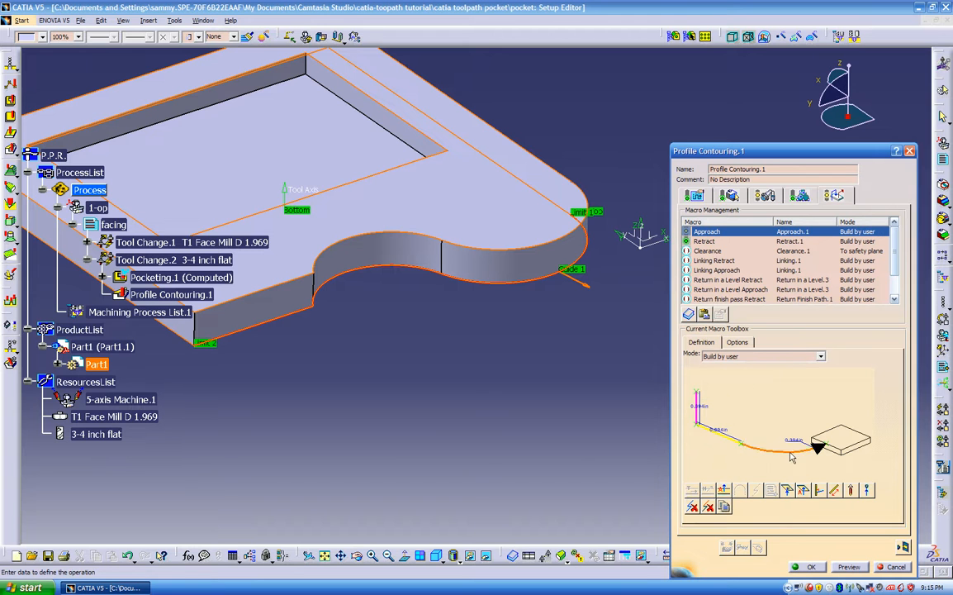
- Add an axial motion up to a plane to the approach macro, choosing the small reference plane above the part
click(804, 493)
click(719, 381)
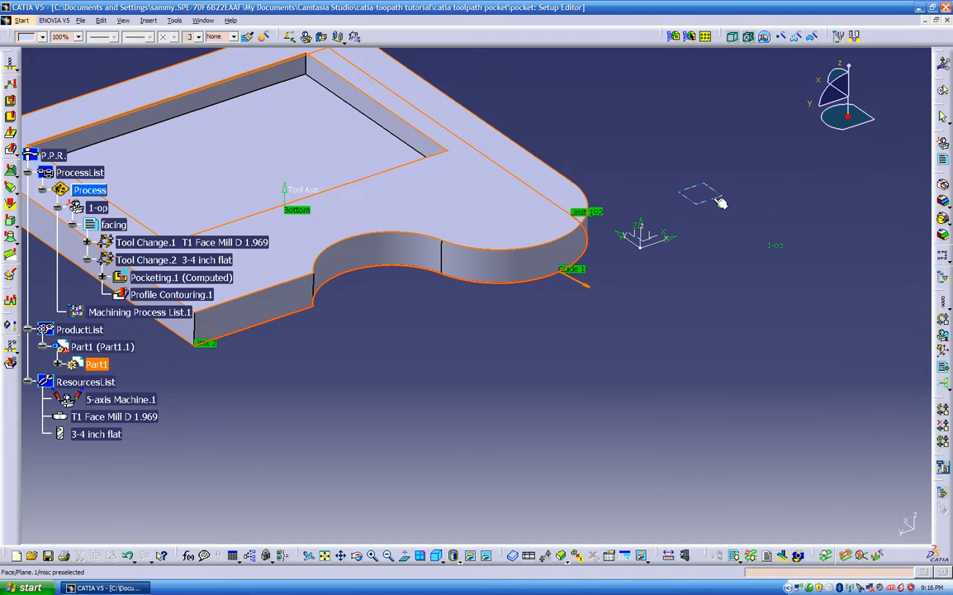
click(715, 205)
middle_drag(505, 298, 516, 192)
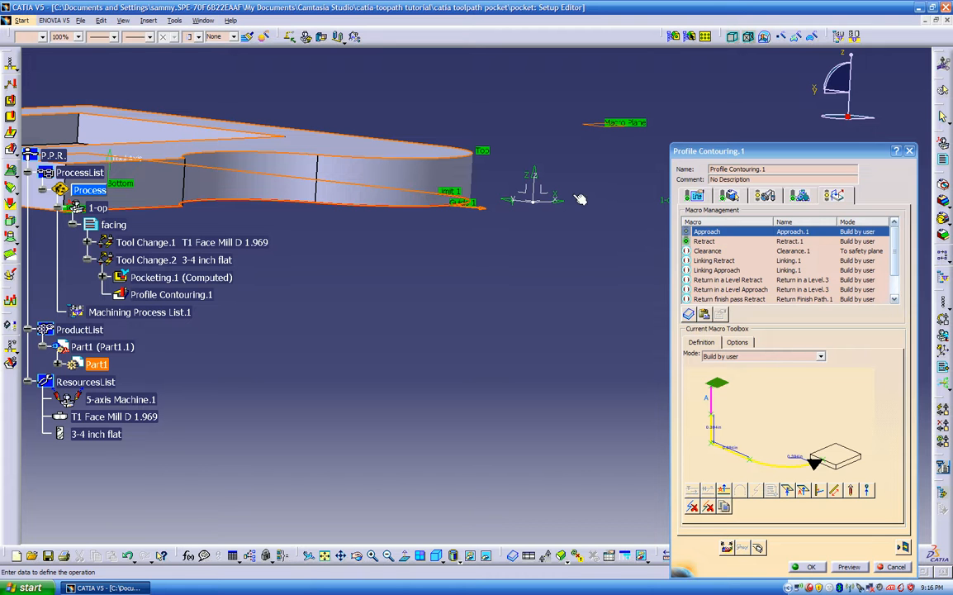
middle_drag(392, 217, 602, 392)
- Load the Circular horizontal axial motions into the retract macro and return its mode to Build by user
click(727, 241)
click(739, 356)
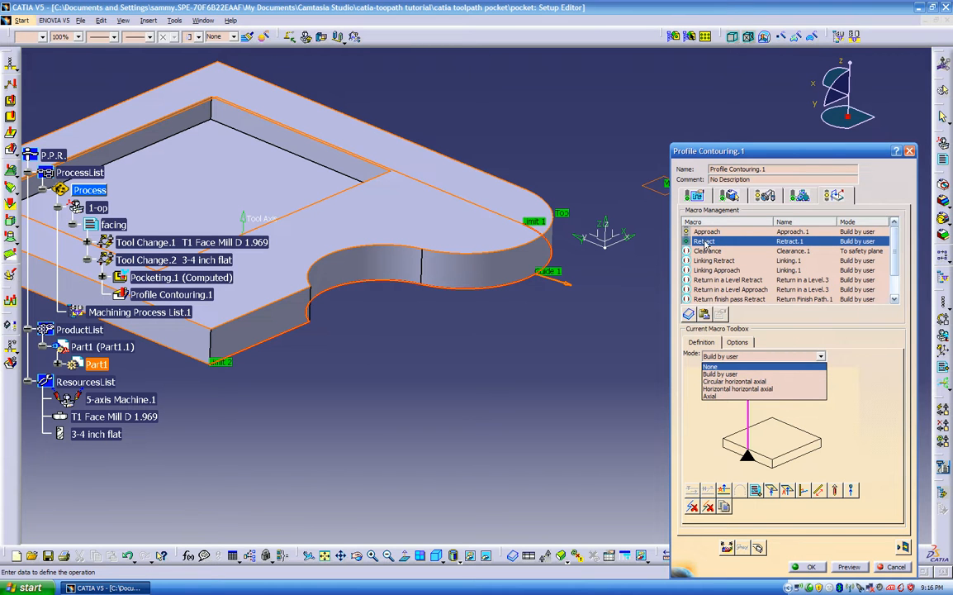
click(722, 358)
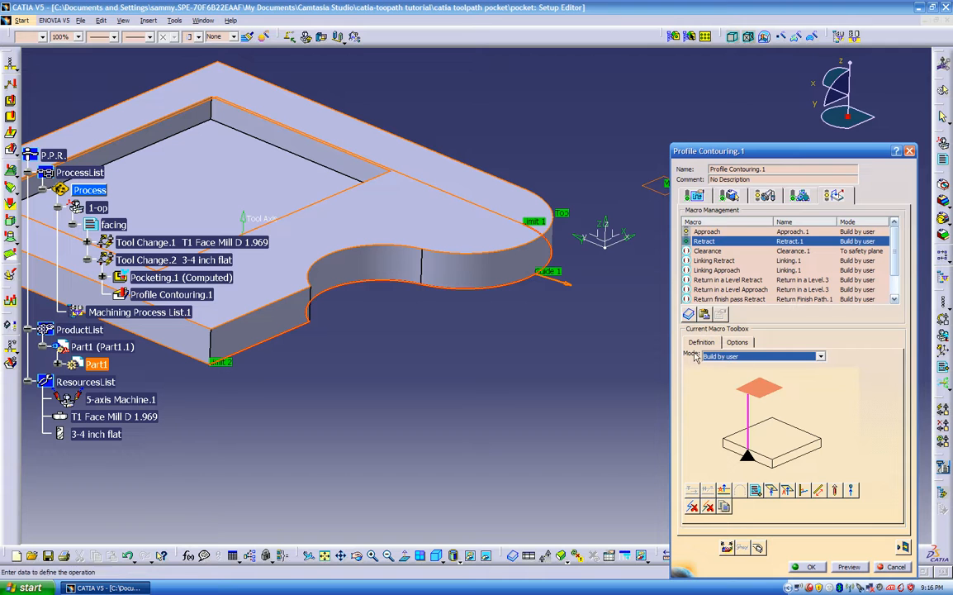
click(729, 358)
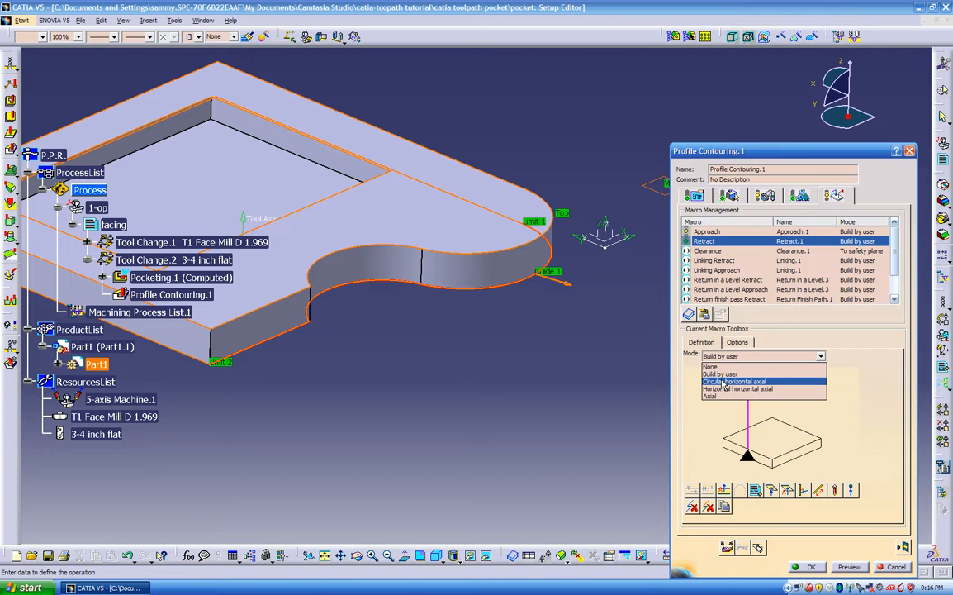
click(724, 382)
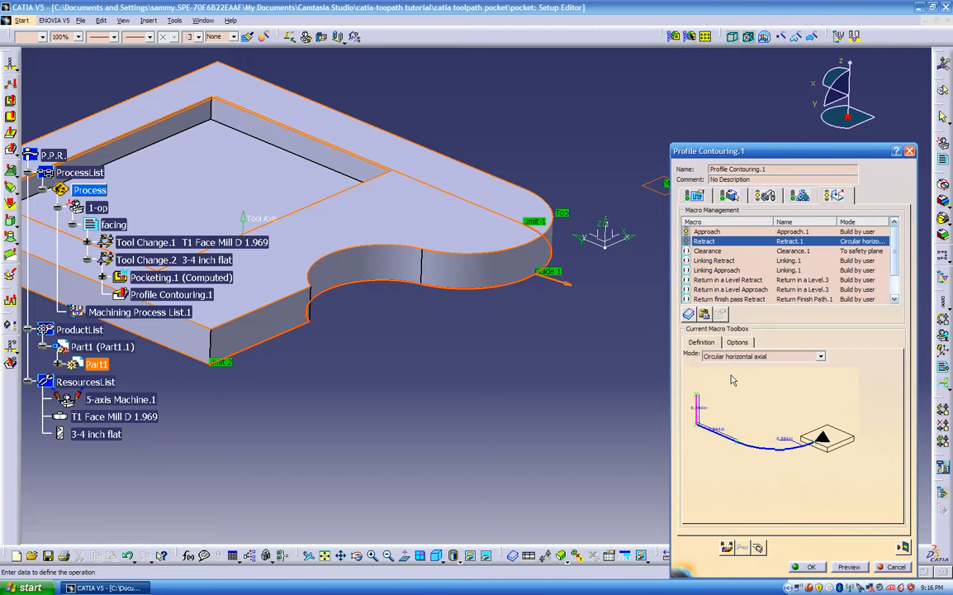
click(717, 356)
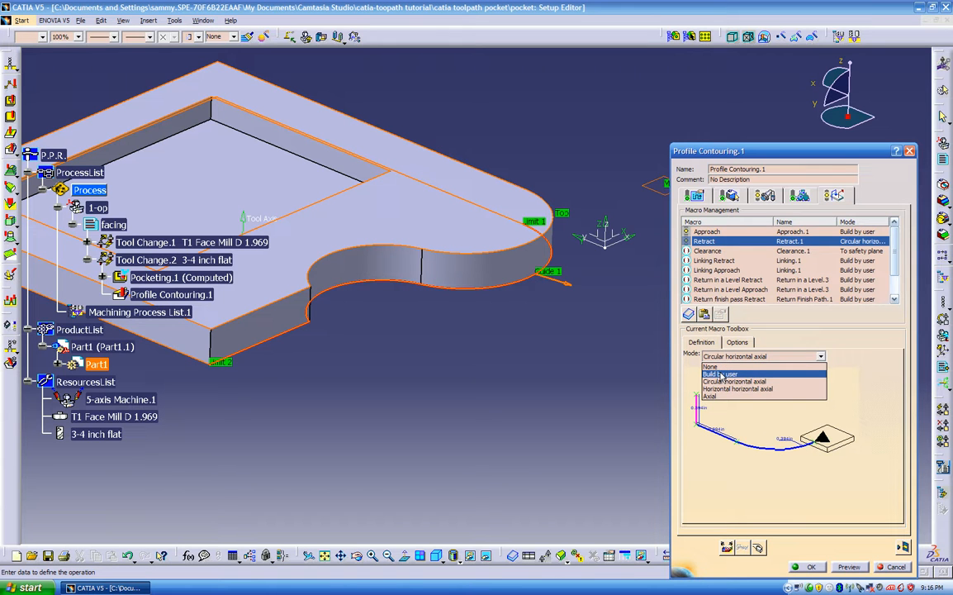
click(721, 375)
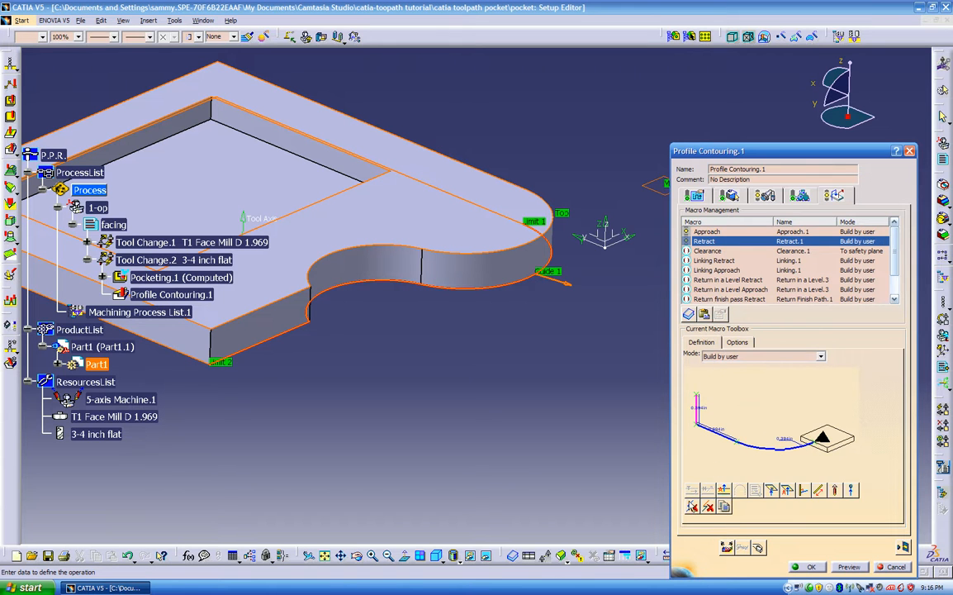
- Add an axial motion up to a plane to the retract macro, choosing the same reference plane as the approach
click(787, 491)
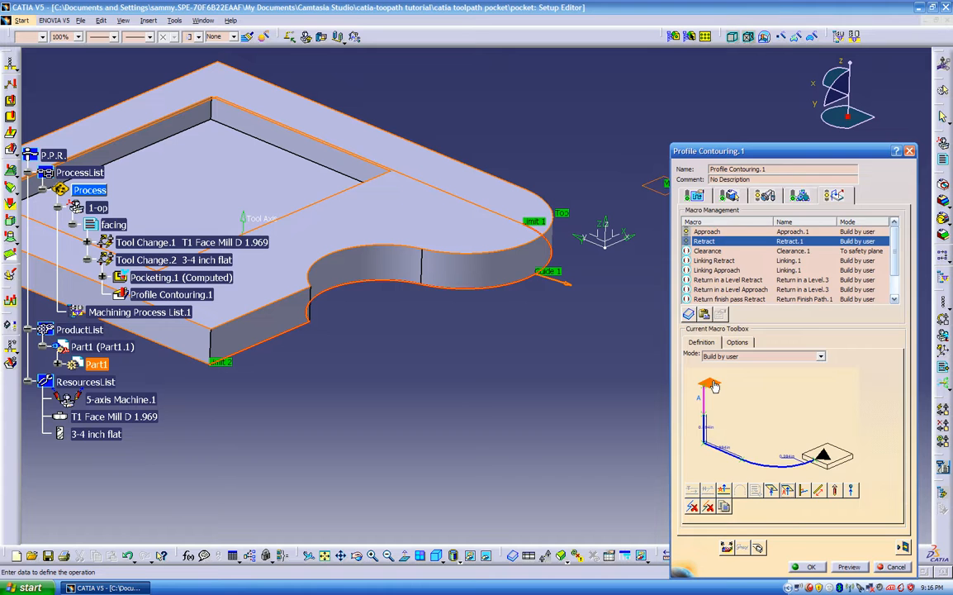
click(712, 384)
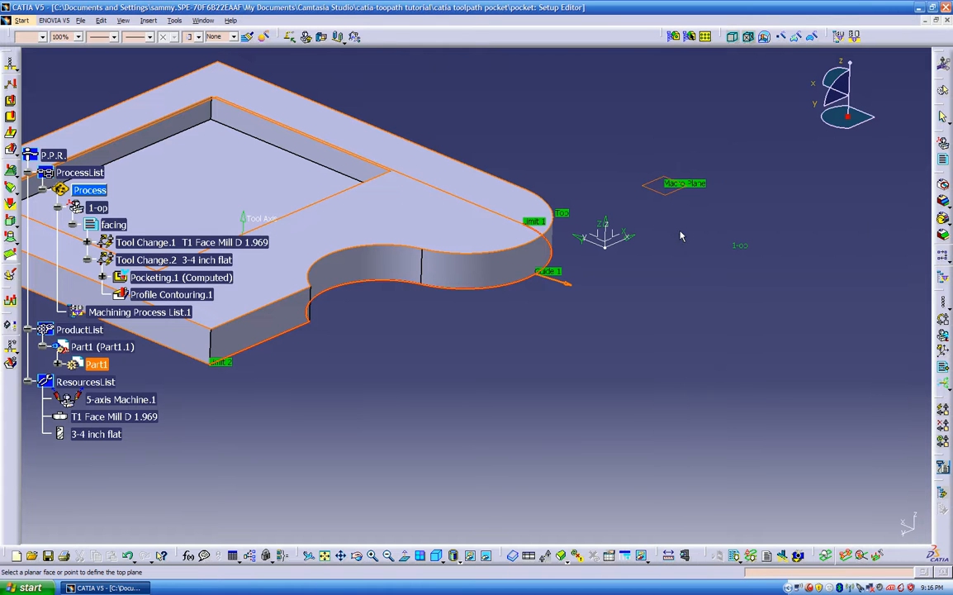
click(663, 193)
middle_drag(541, 410, 546, 385)
- Replay the profile contouring tool path and examine its approach and retract motions around the curved side
click(903, 547)
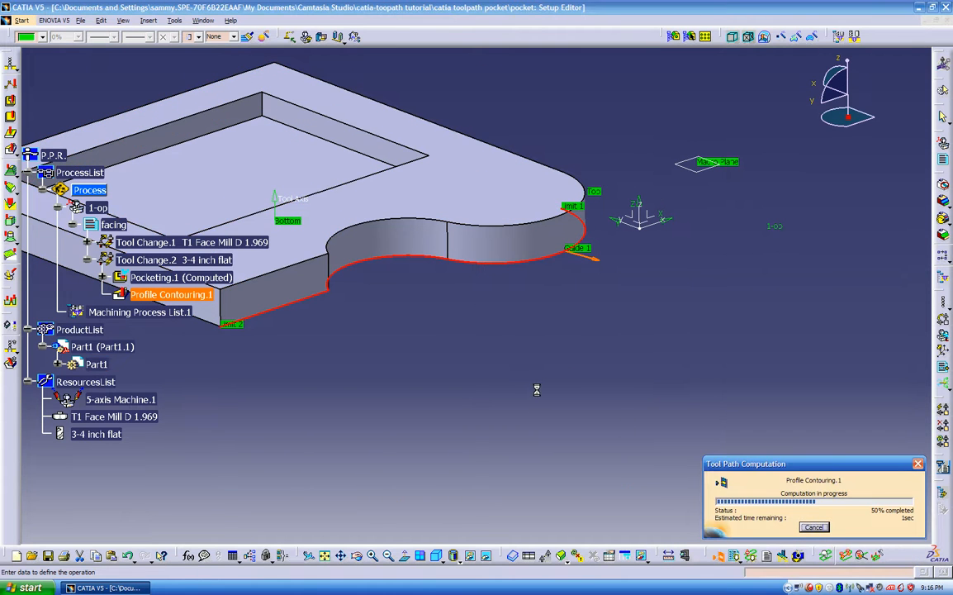
middle_drag(536, 389, 728, 237)
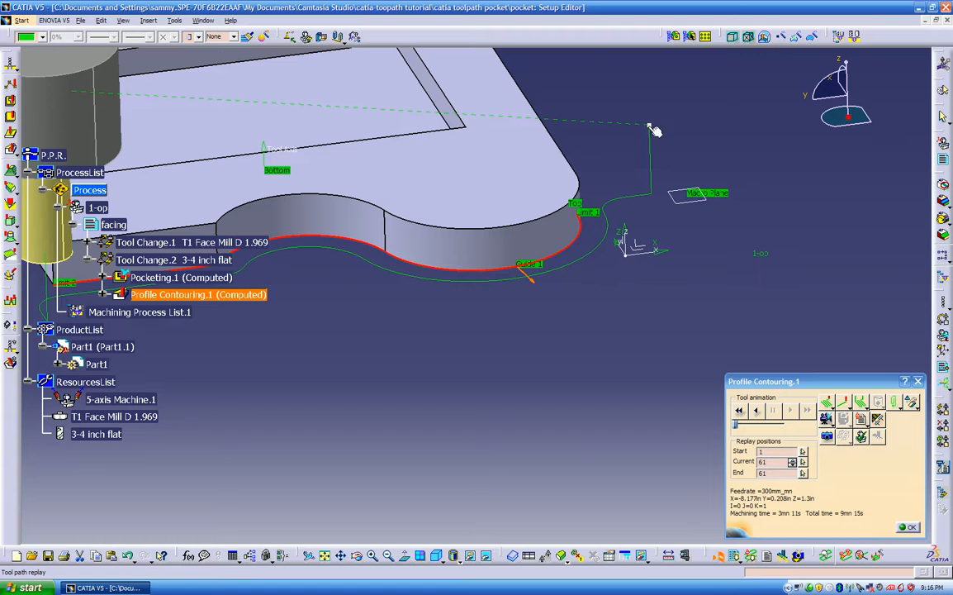
middle_drag(524, 285, 506, 395)
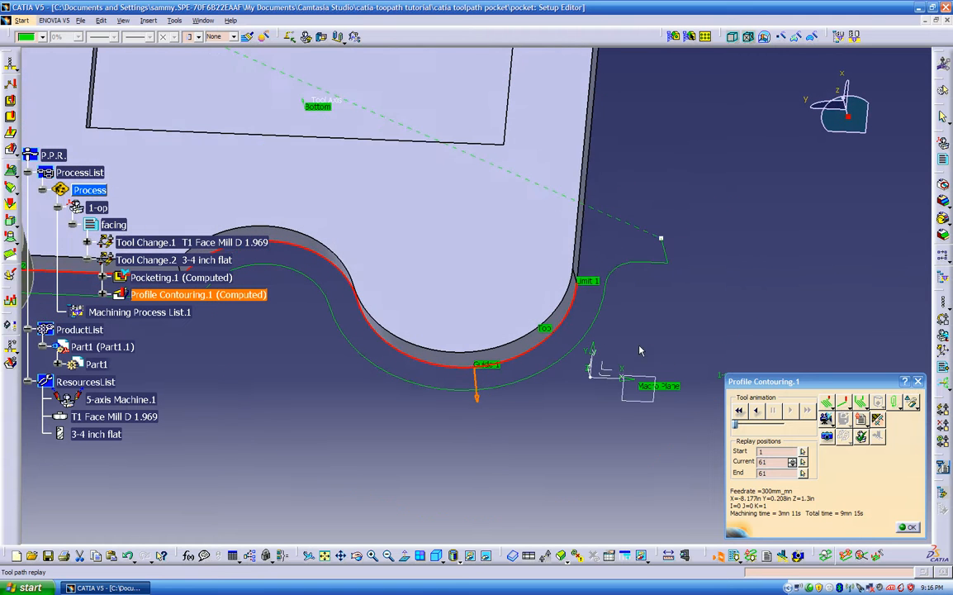
middle_drag(605, 283, 614, 118)
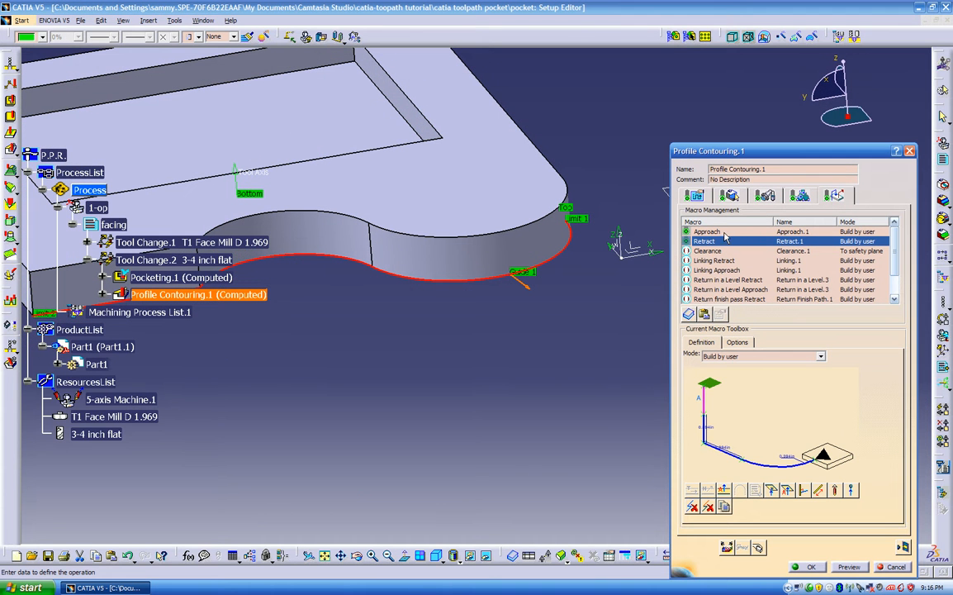
- Keep both macros in Build by user mode and remove all motions from the retract and the approach
click(760, 356)
click(727, 365)
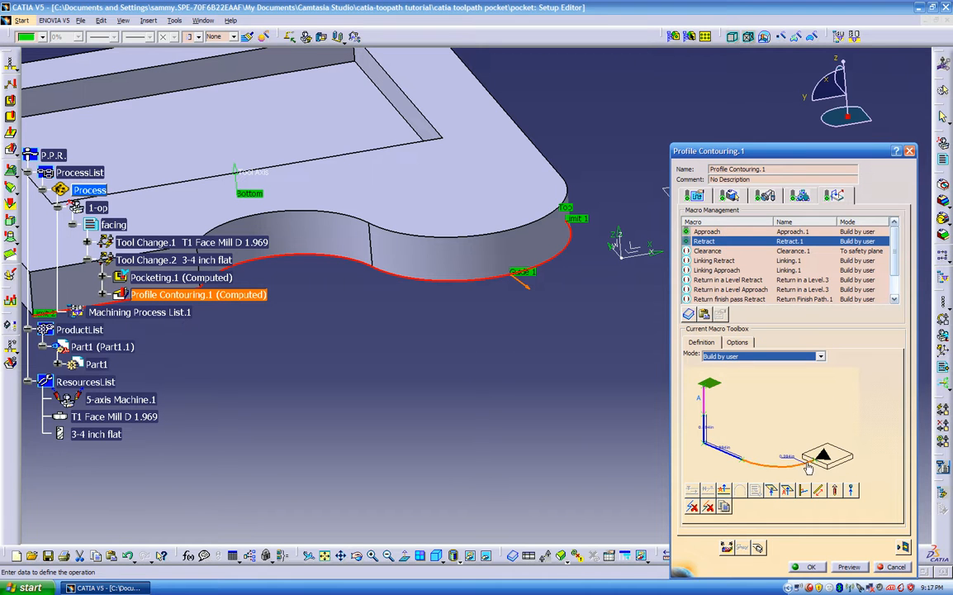
click(694, 506)
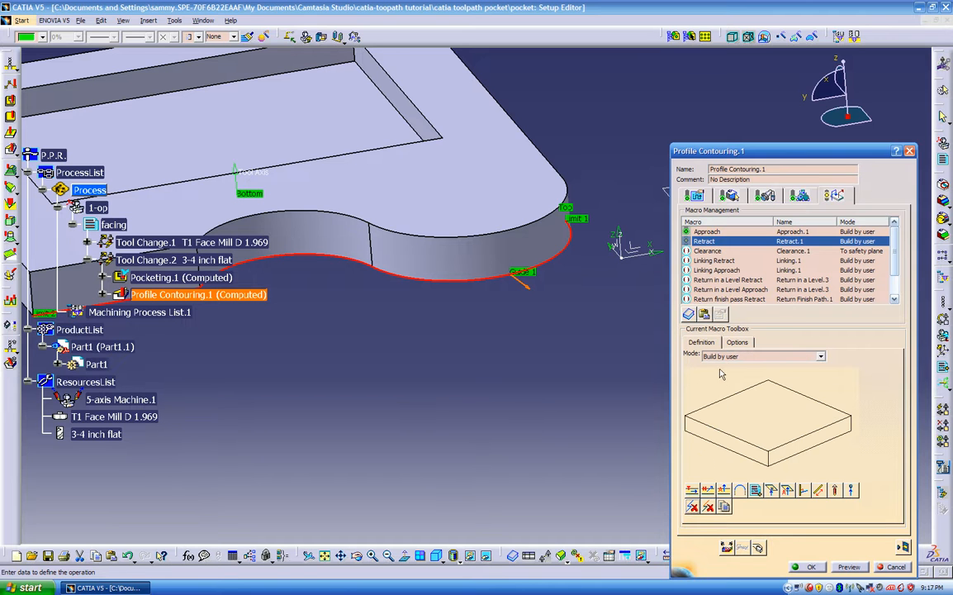
click(708, 233)
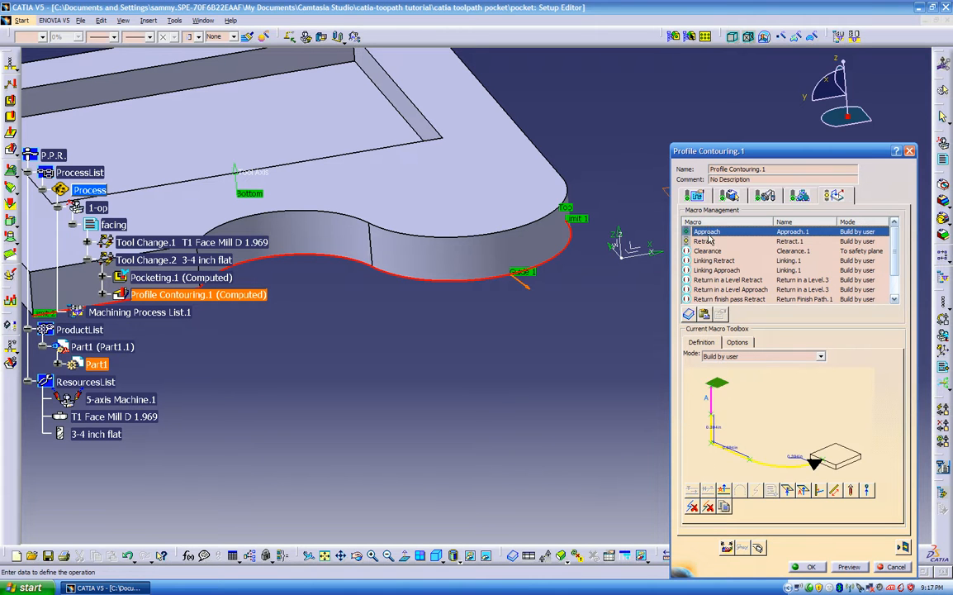
click(716, 356)
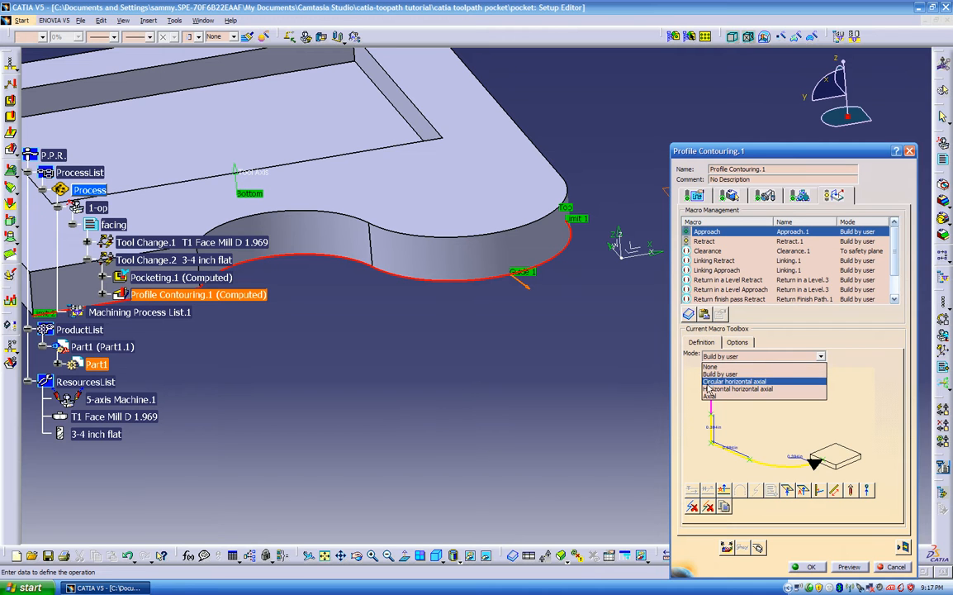
click(719, 374)
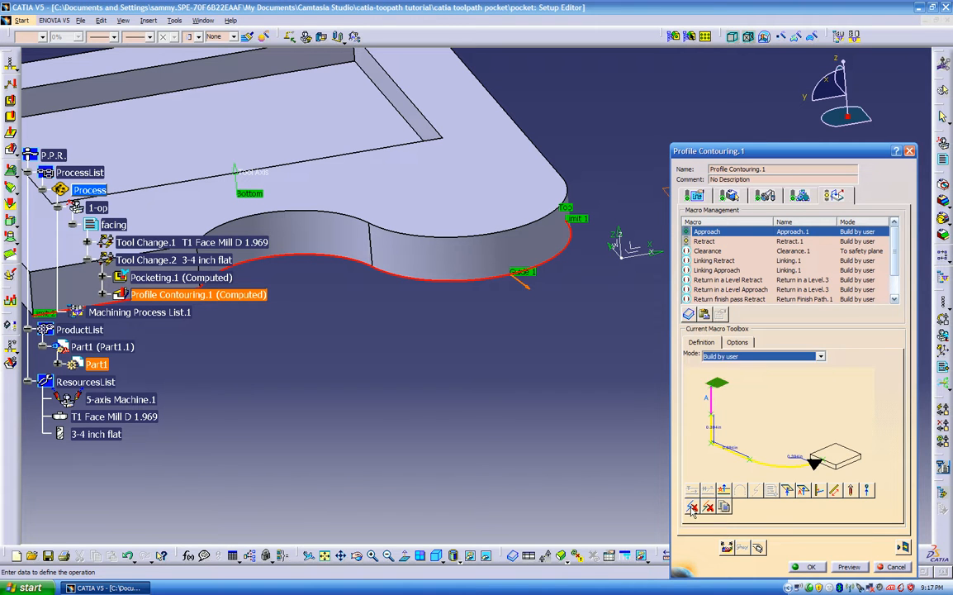
click(693, 508)
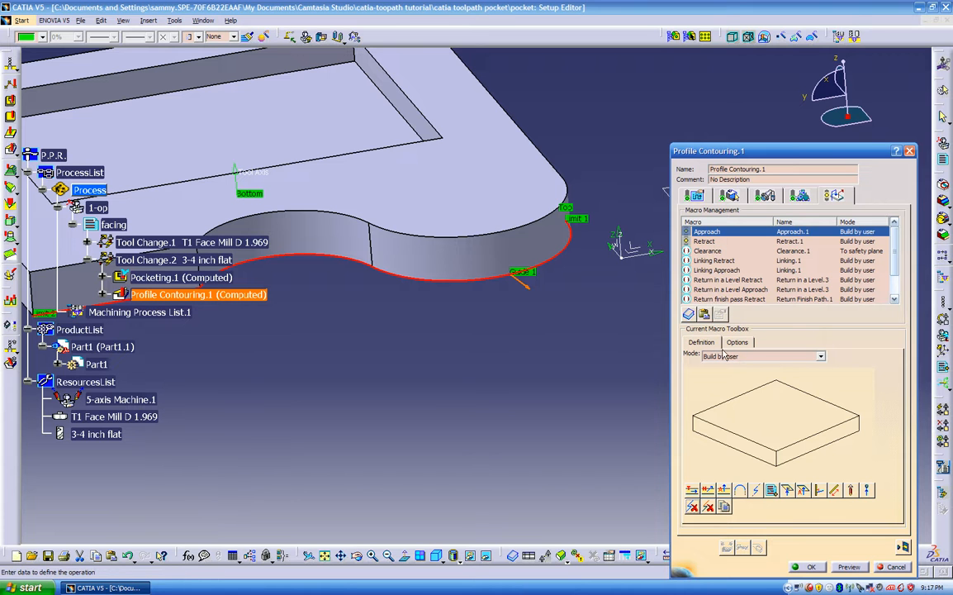
- Replay the tool path without approach and retract motions and examine where it starts and ends on the part
click(903, 546)
middle_drag(561, 414, 521, 190)
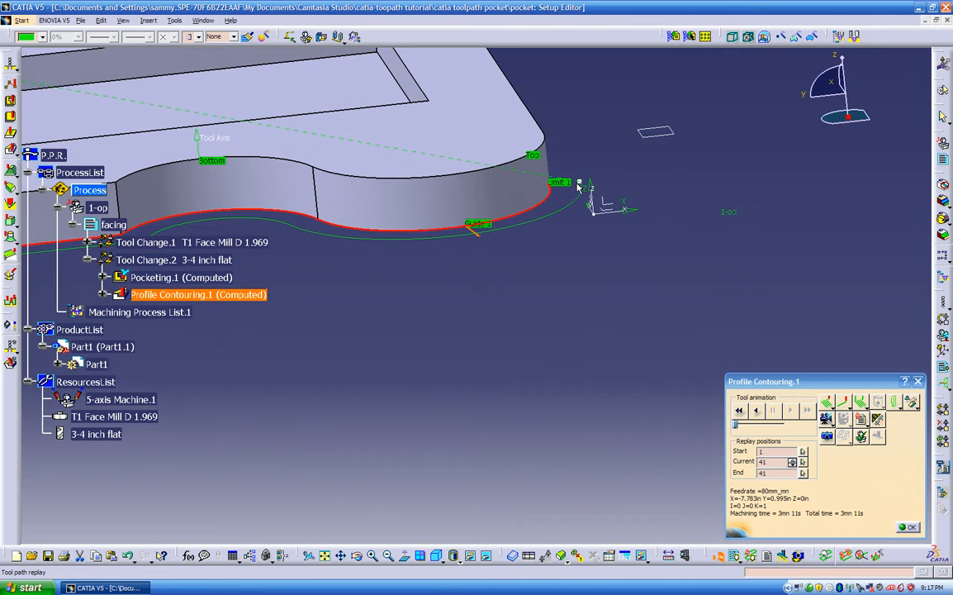
middle_drag(579, 189, 617, 229)
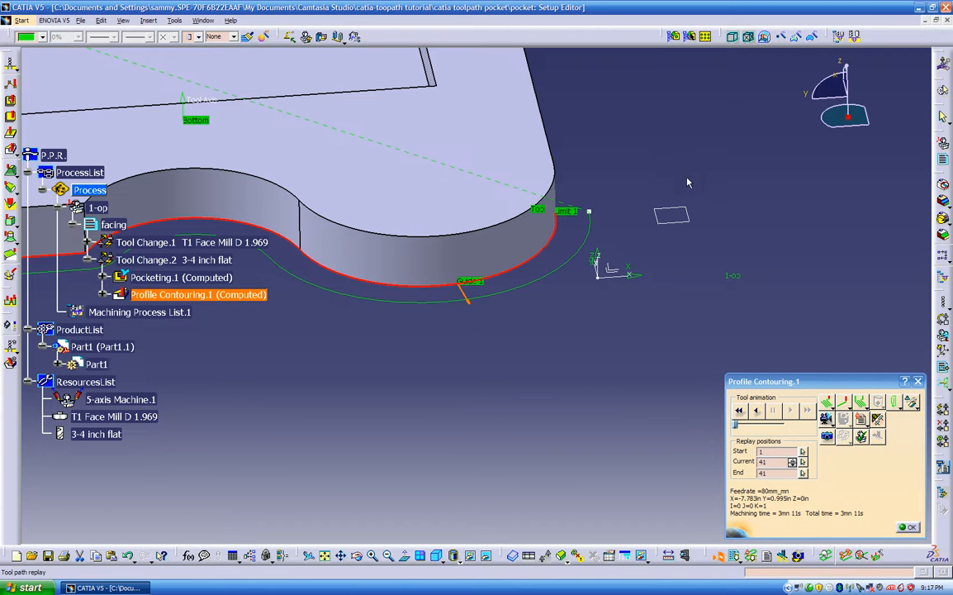
mouse_move(589, 216)
middle_down()
mouse_move(589, 247)
mouse_move(588, 209)
mouse_move(593, 218)
middle_up()
click(908, 526)
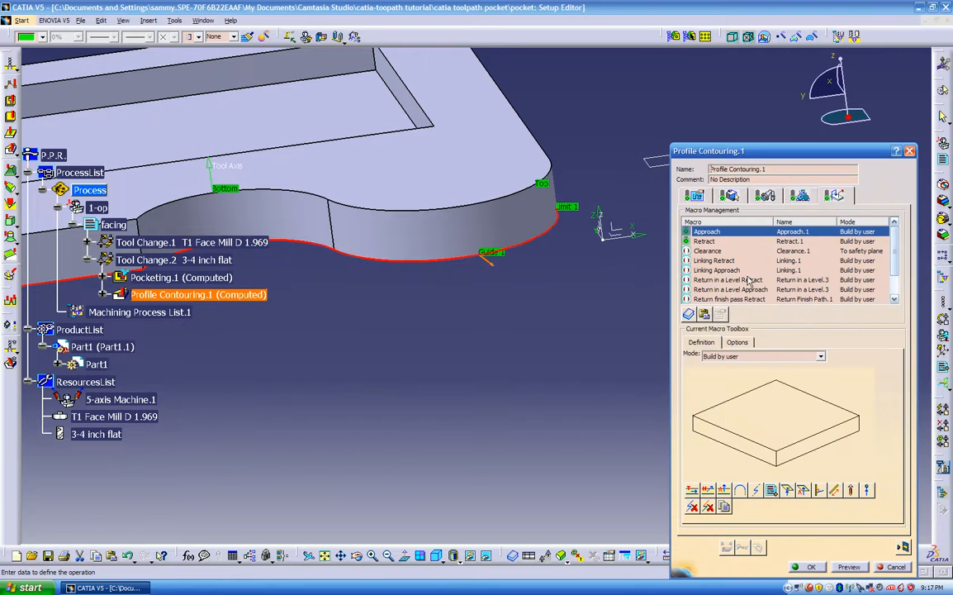
- Build the approach macro from the Circular horizontal axial template, switch it to Build by user, and add an axial motion up to the reference plane
click(732, 359)
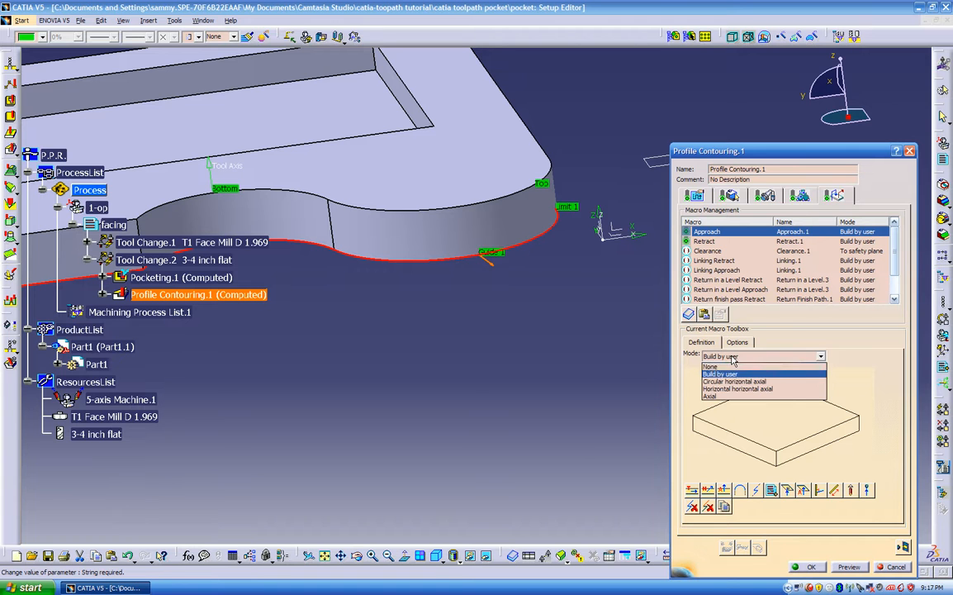
click(719, 381)
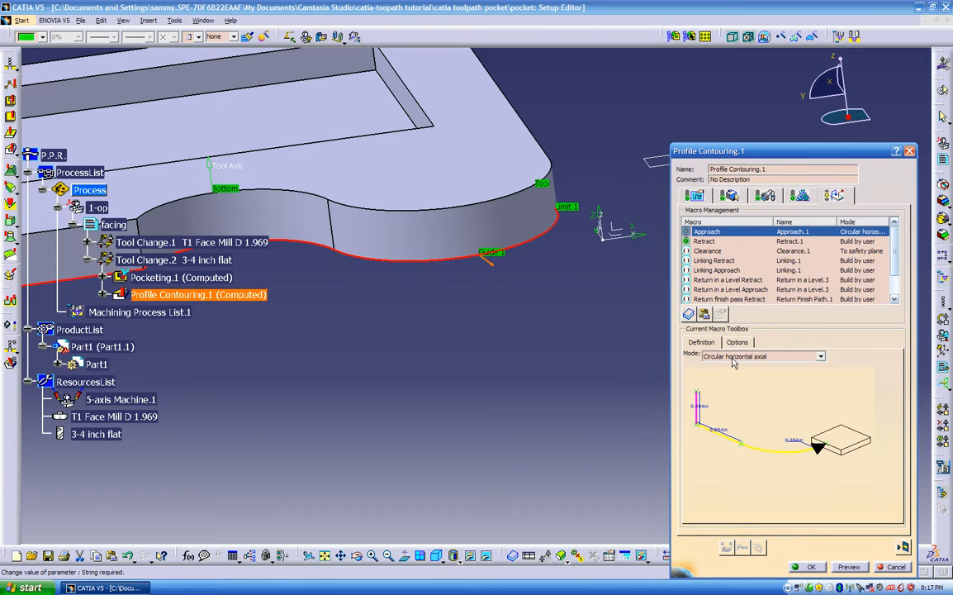
click(734, 356)
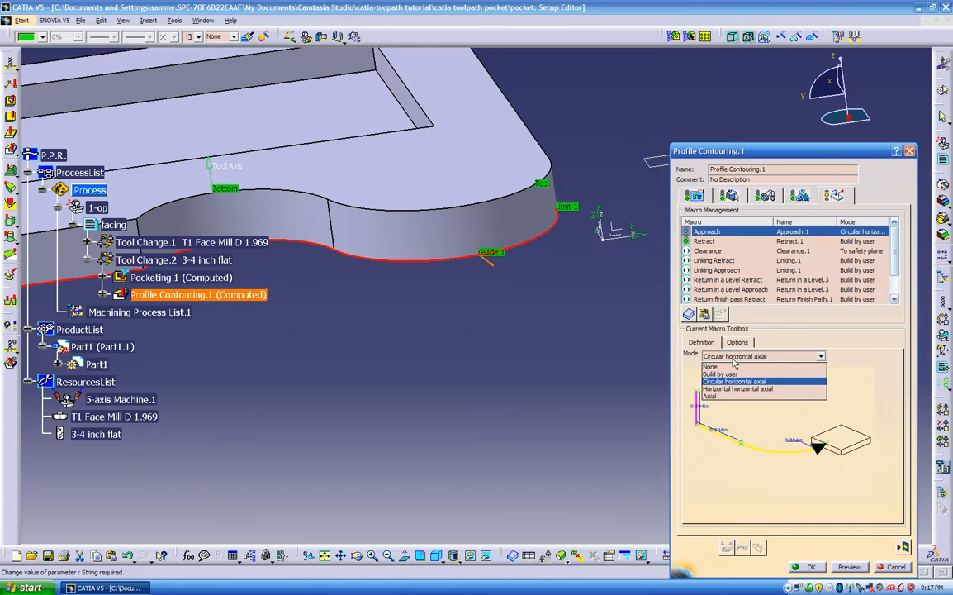
click(726, 374)
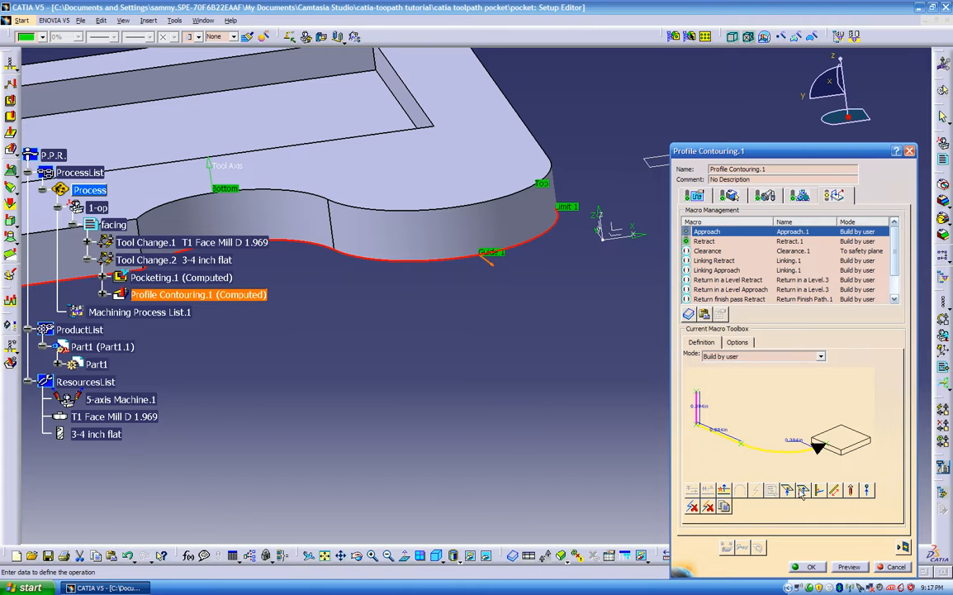
click(803, 491)
click(721, 385)
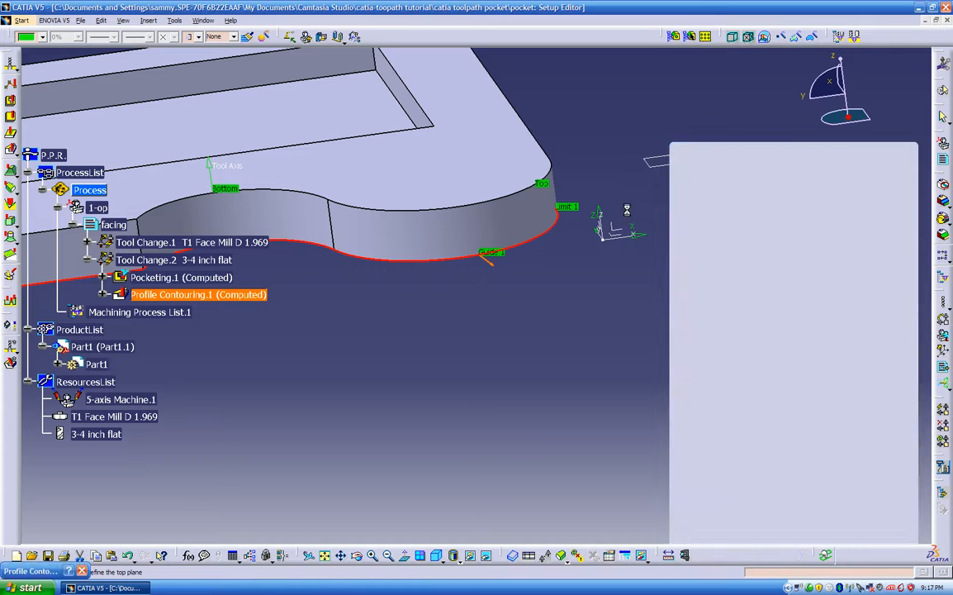
click(648, 167)
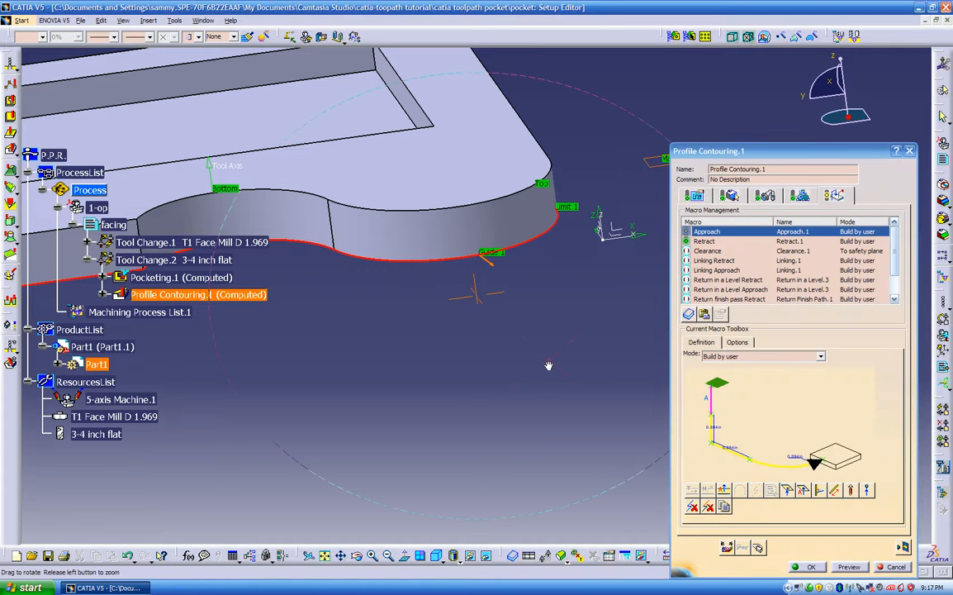
- Build the retract macro from the Circular horizontal axial template, switch it to Build by user, and add an axial motion up to a plane
middle_drag(547, 361, 532, 390)
middle_drag(473, 391, 636, 360)
middle_drag(459, 351, 539, 345)
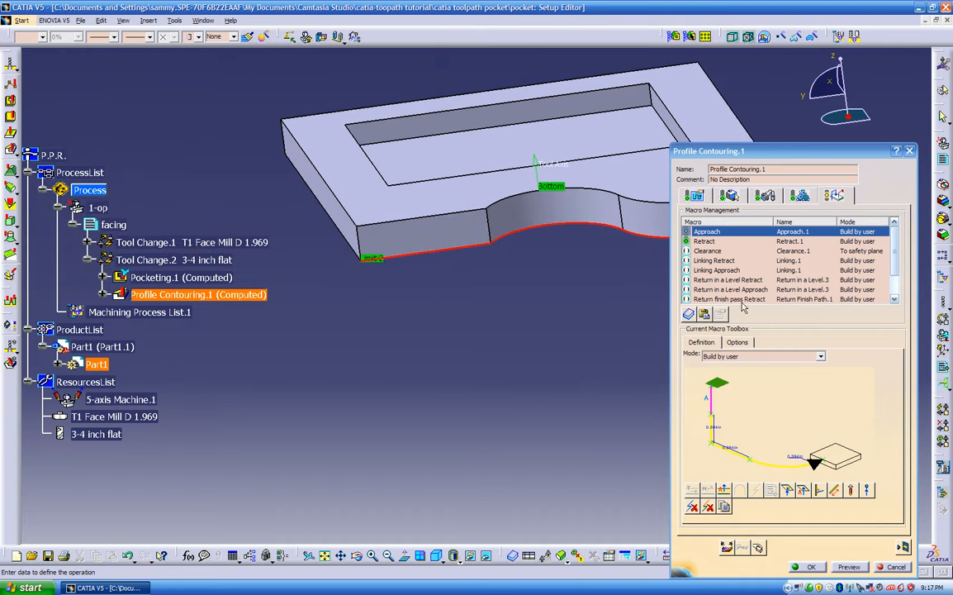
click(704, 240)
click(727, 356)
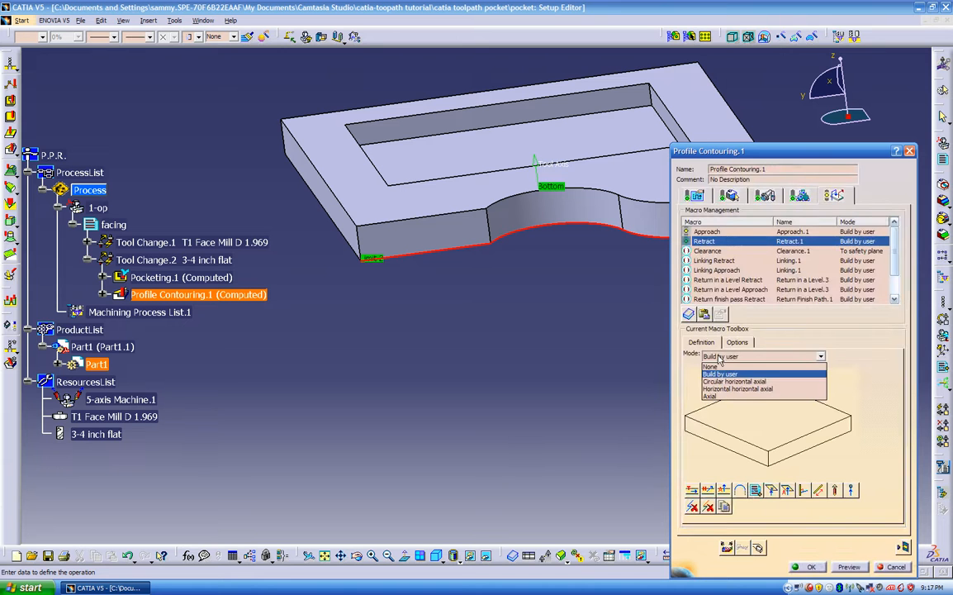
click(717, 380)
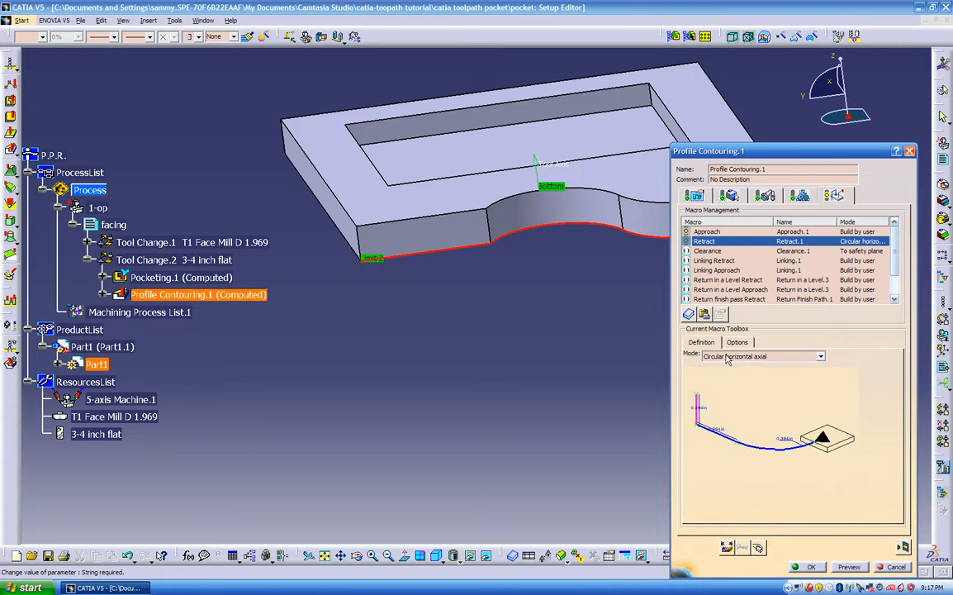
click(740, 358)
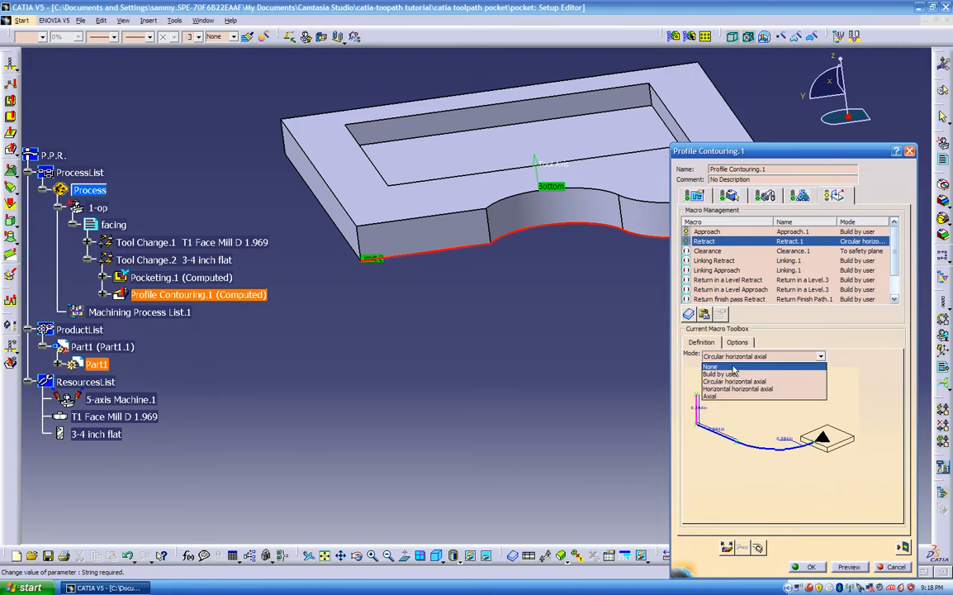
click(725, 374)
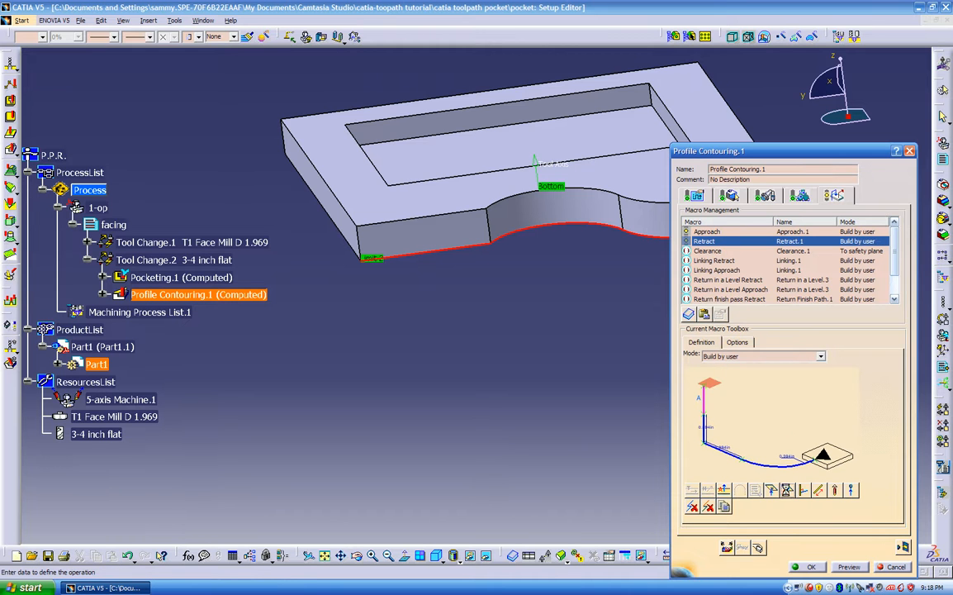
click(726, 490)
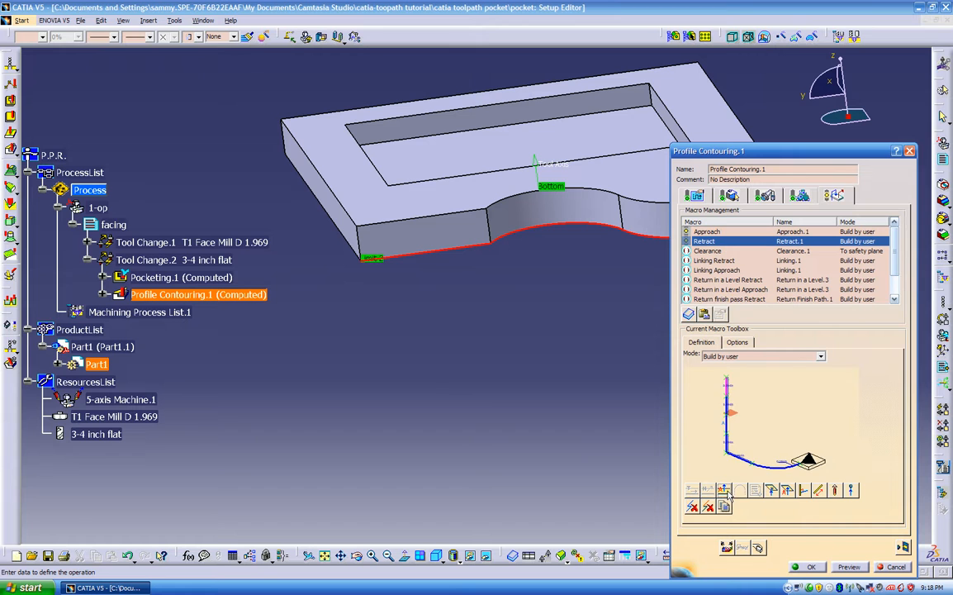
click(769, 491)
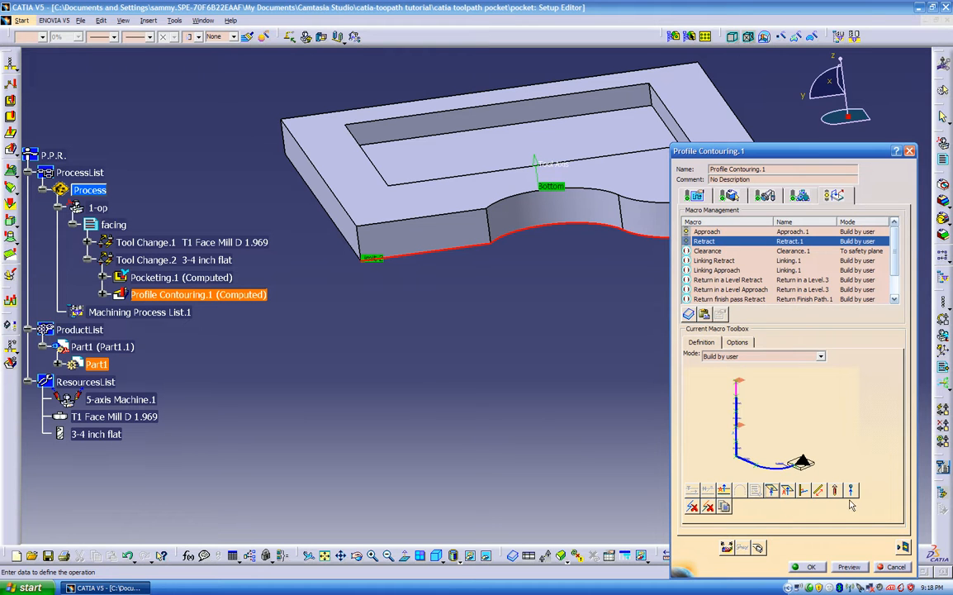
click(708, 507)
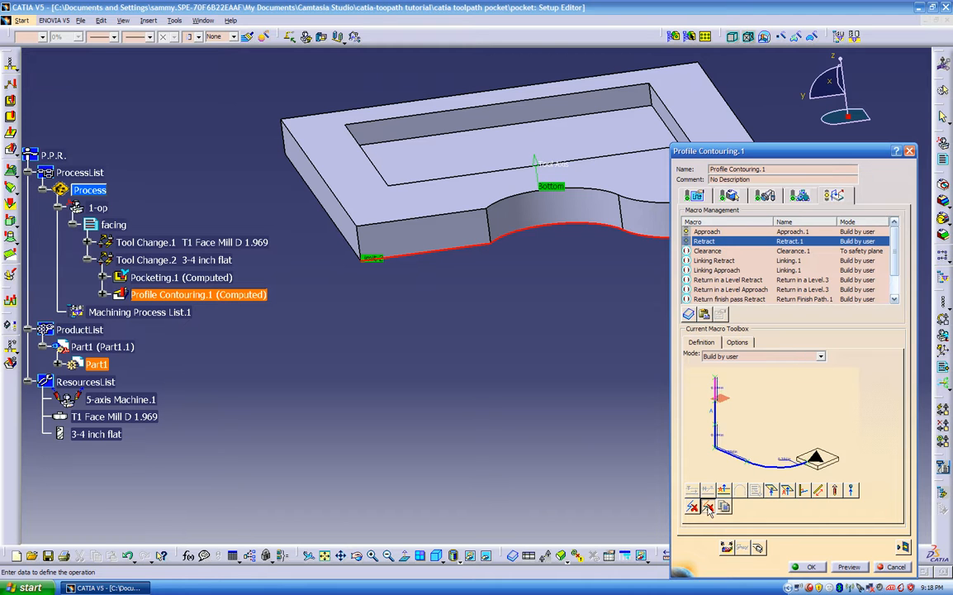
click(708, 507)
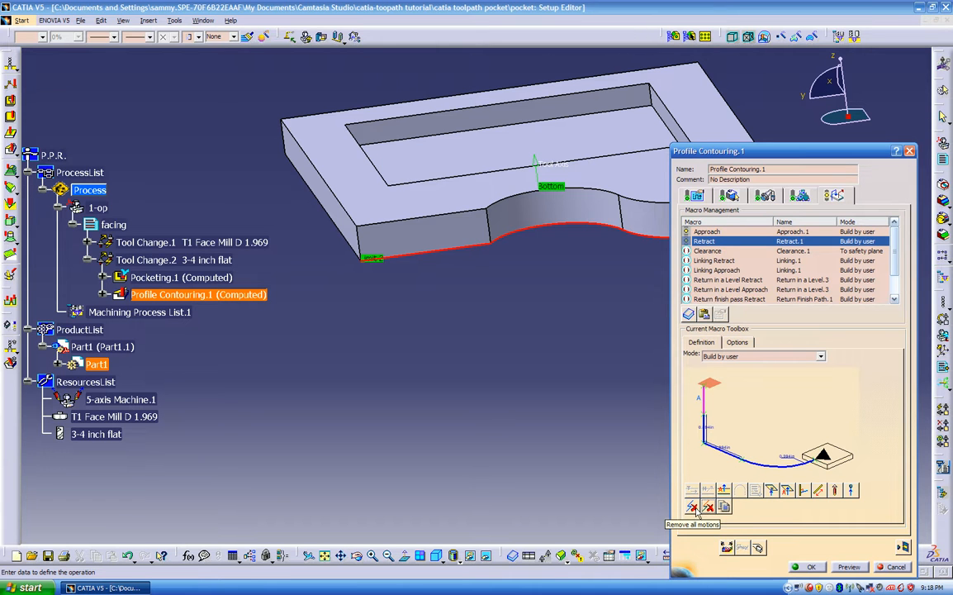
- Assign the same reference plane beside the part as the limit of the retract's axial motion
click(711, 383)
middle_drag(682, 298, 489, 334)
click(772, 216)
click(557, 307)
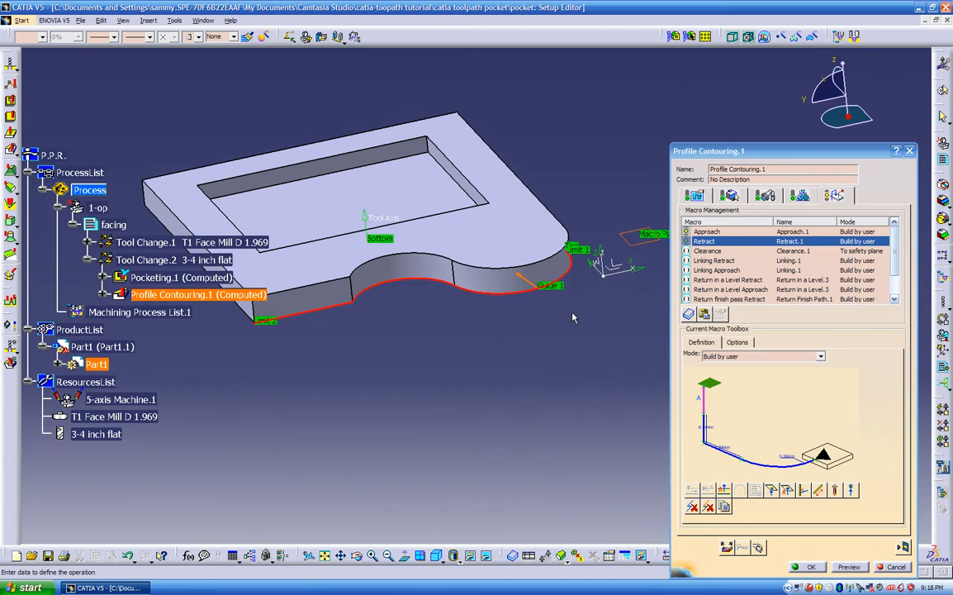
- Replay the tool path to check the machined side, and reverse the guide contour's direction arrow so it points away from the part
click(899, 548)
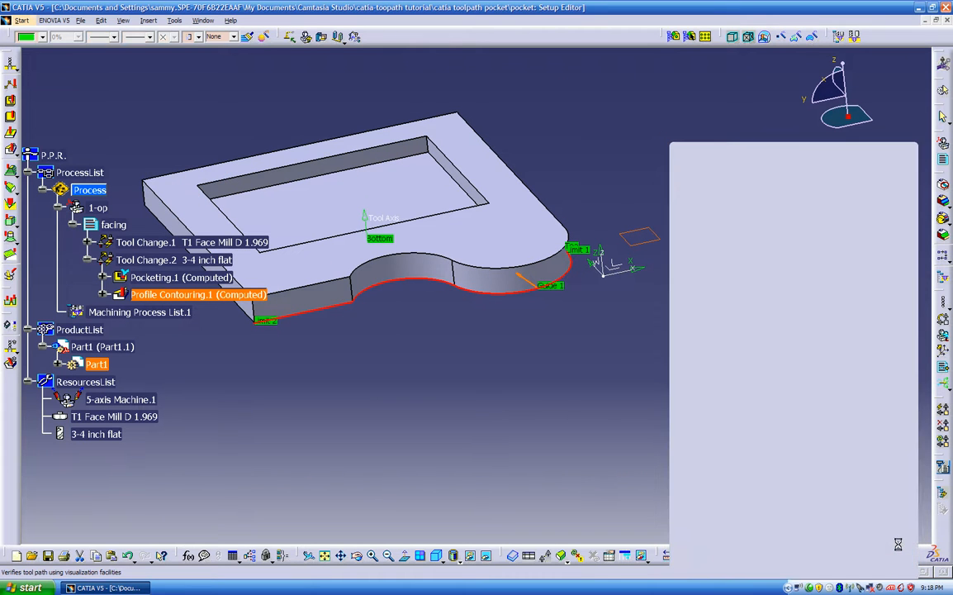
click(519, 258)
middle_drag(513, 256, 542, 224)
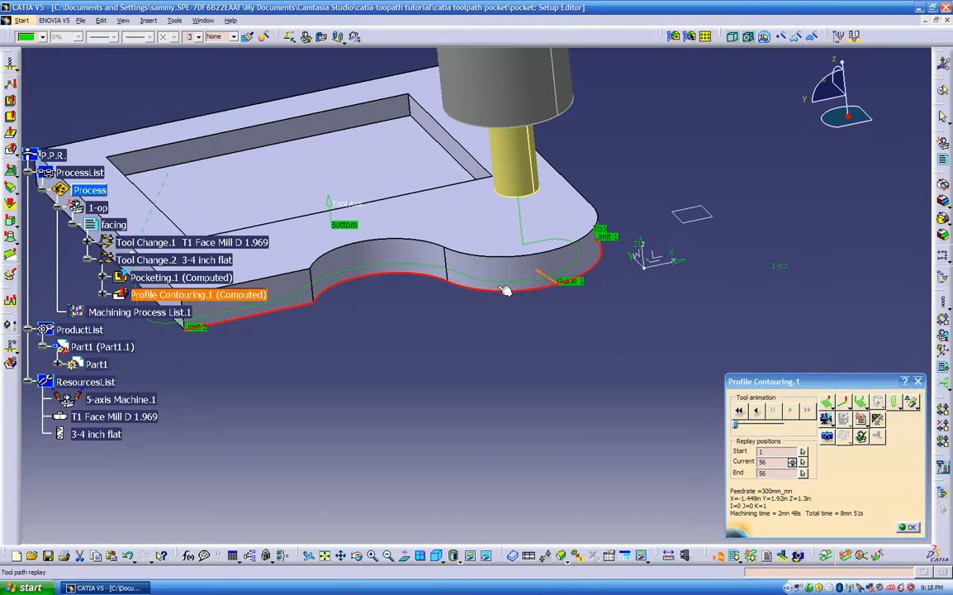
middle_drag(427, 270, 446, 287)
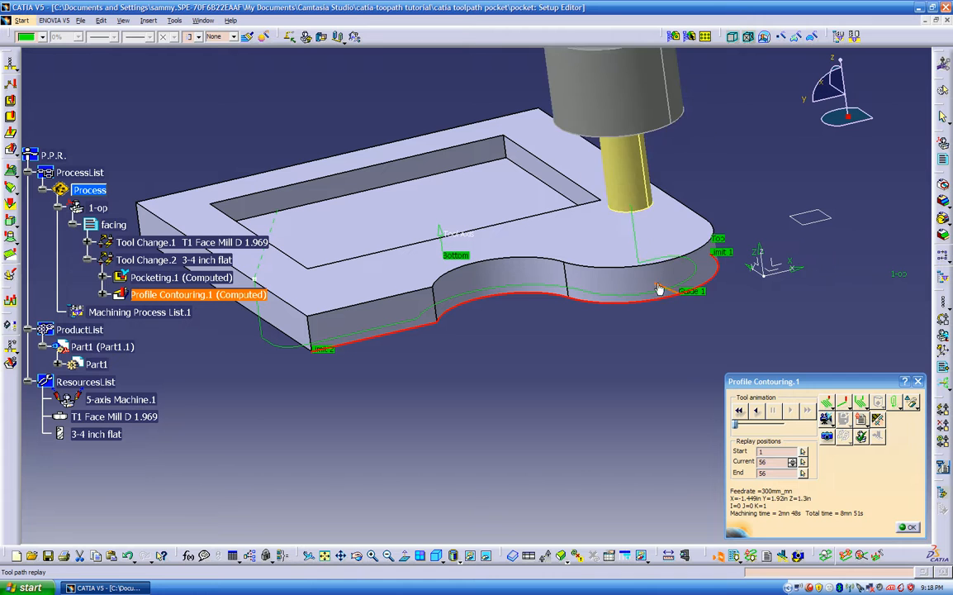
middle_drag(651, 339, 639, 369)
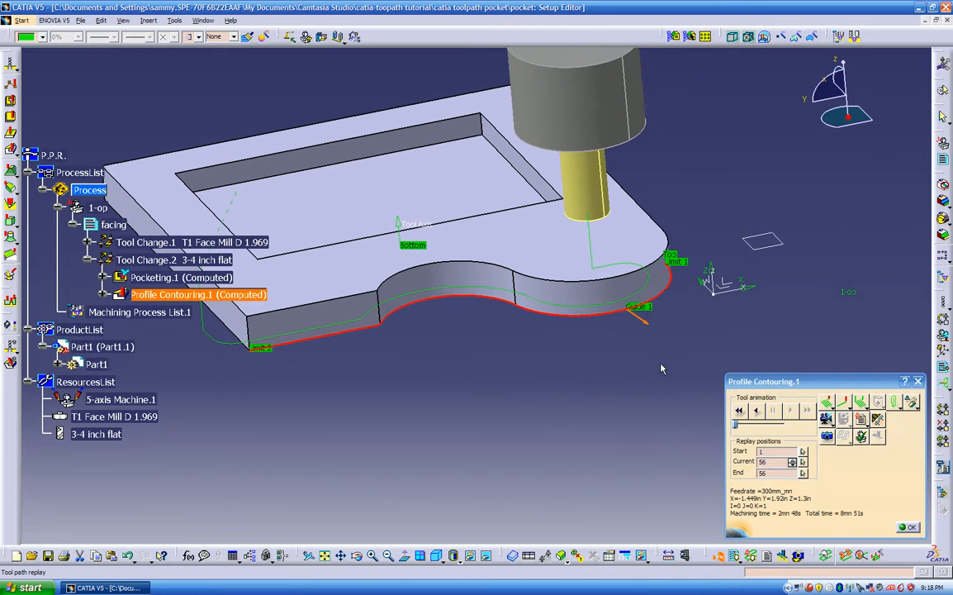
click(907, 526)
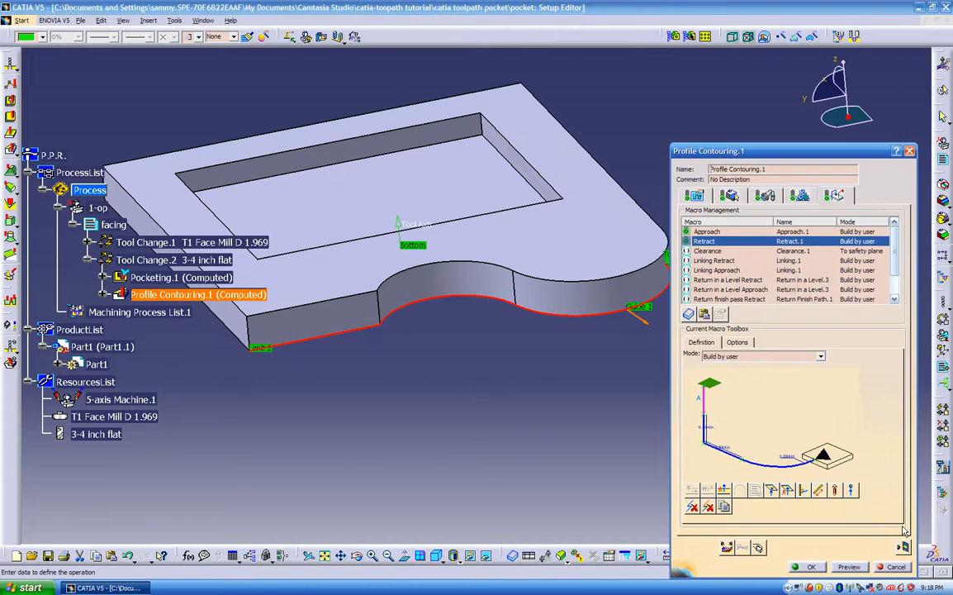
- Replay the profile contouring tool path again and run its material-removal video, examining the cut along the plate's curved side
click(727, 547)
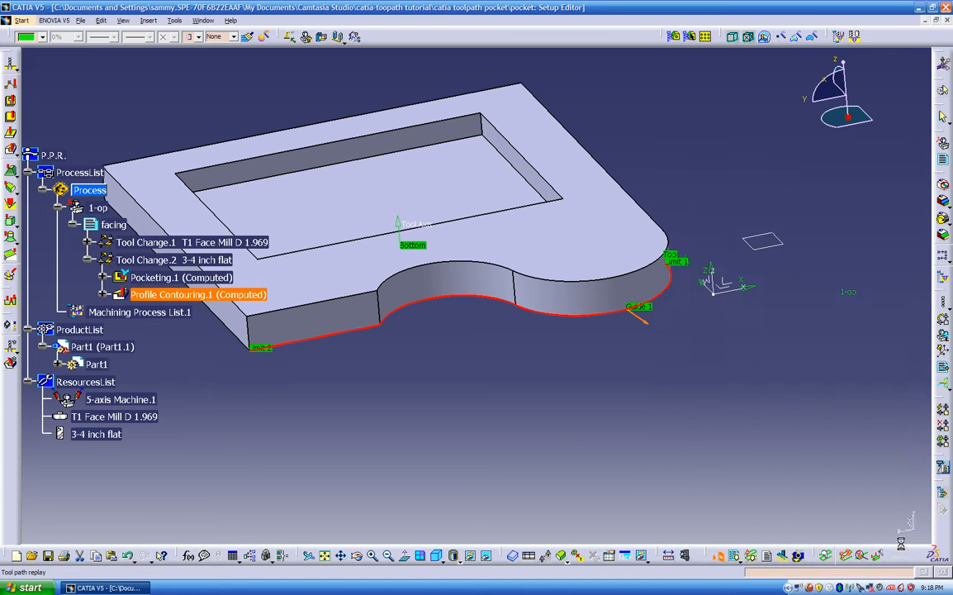
middle_drag(730, 299, 617, 332)
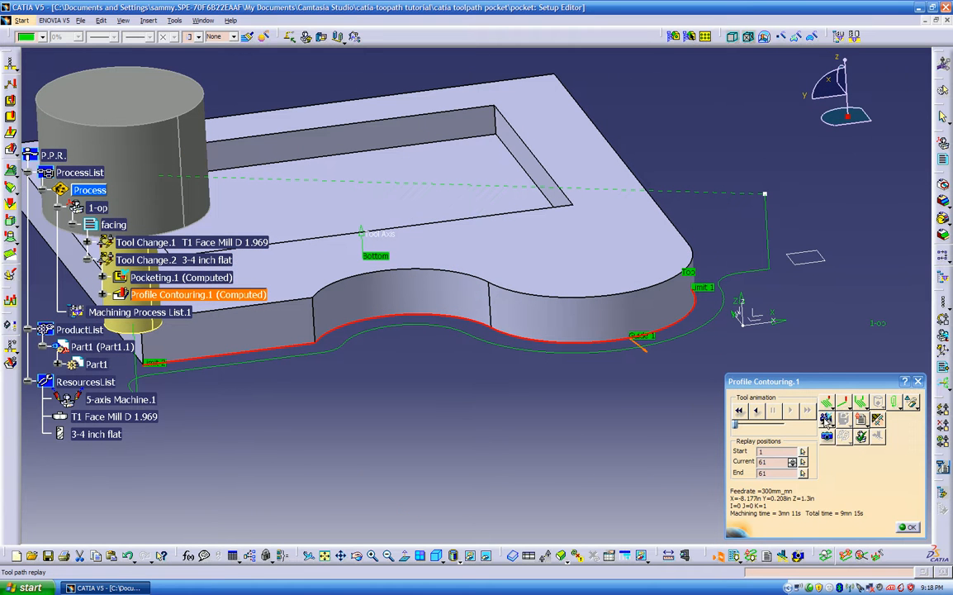
click(826, 419)
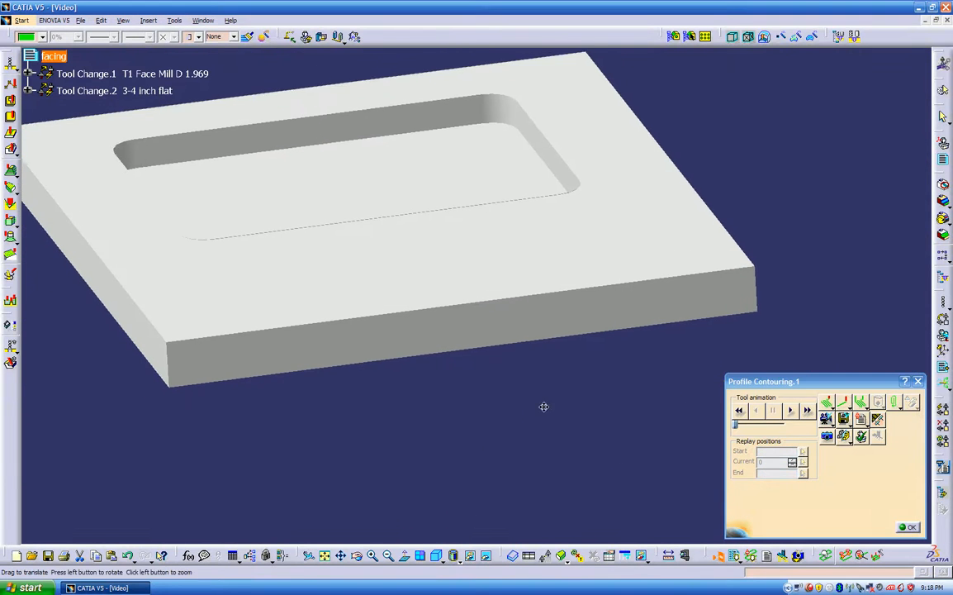
middle_drag(543, 407, 576, 444)
click(790, 410)
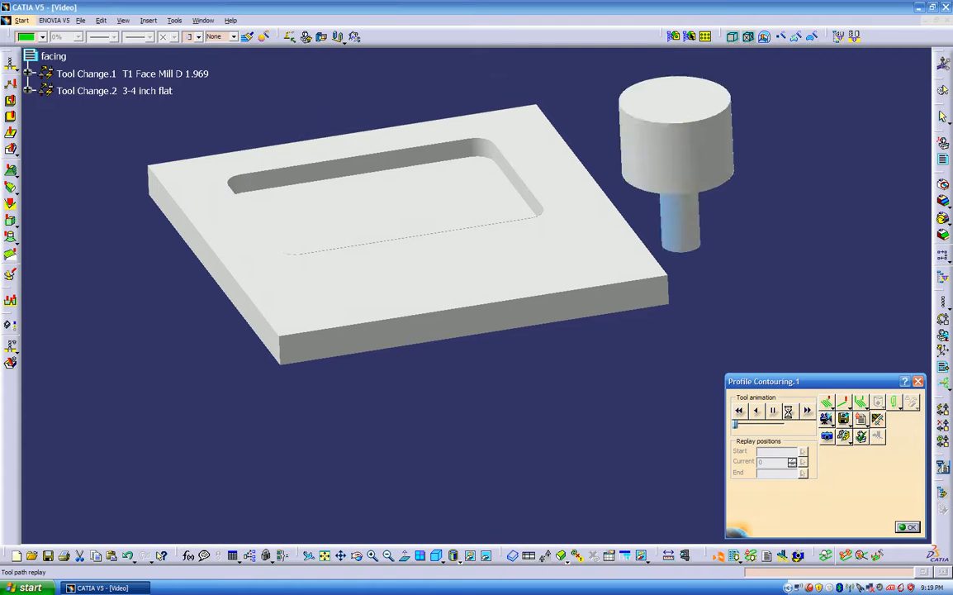
middle_drag(665, 337, 503, 289)
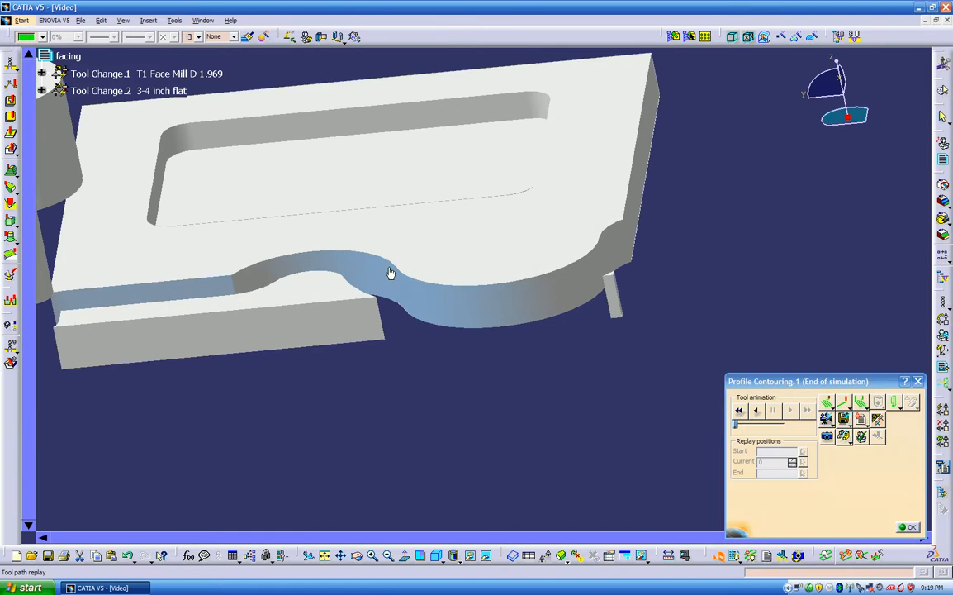
middle_drag(429, 299, 578, 302)
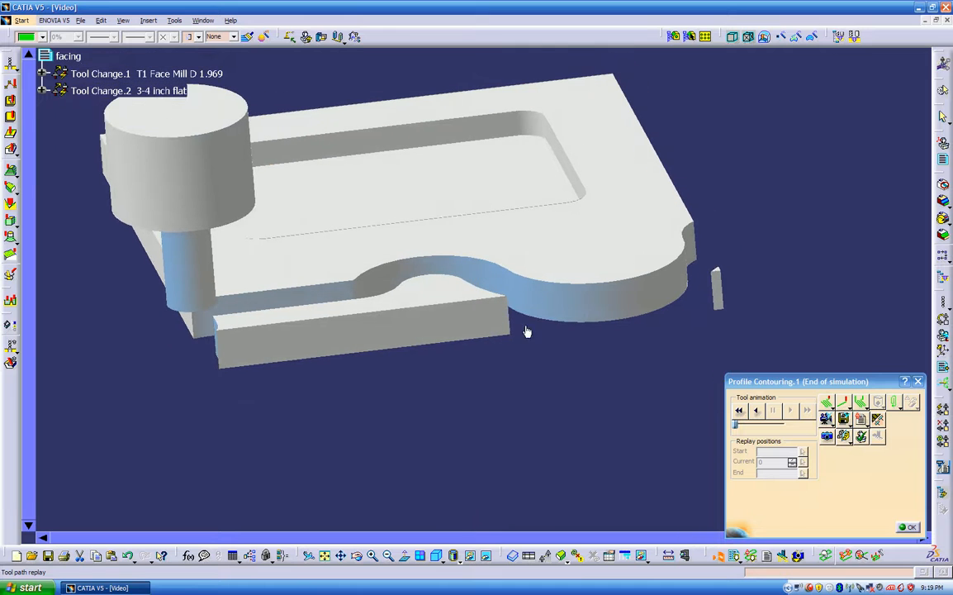
click(906, 527)
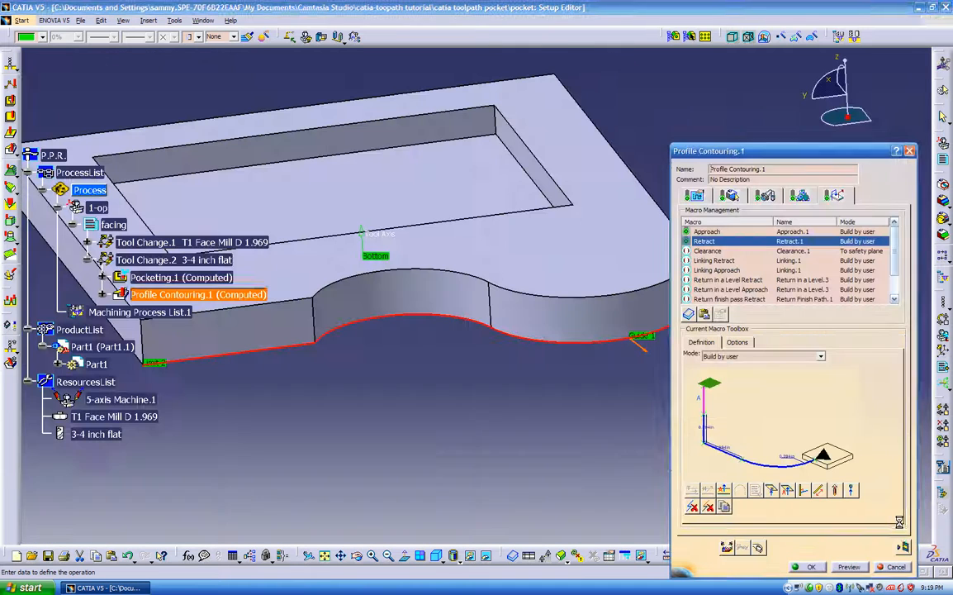
- Review the operation's stepover strategy, geometry, tool, feeds and speeds, and macro settings, returning to the stepover strategy
click(694, 196)
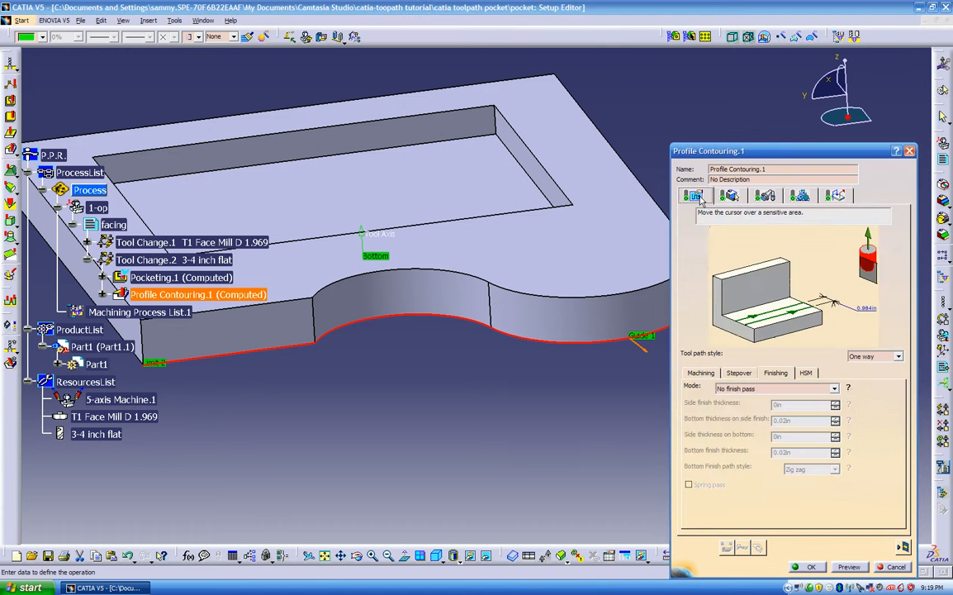
click(740, 373)
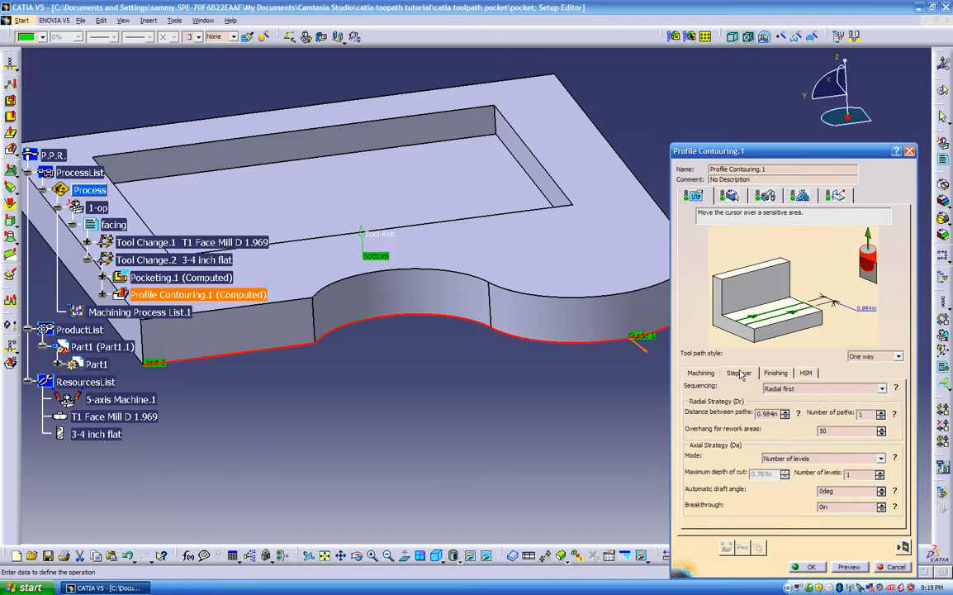
click(729, 196)
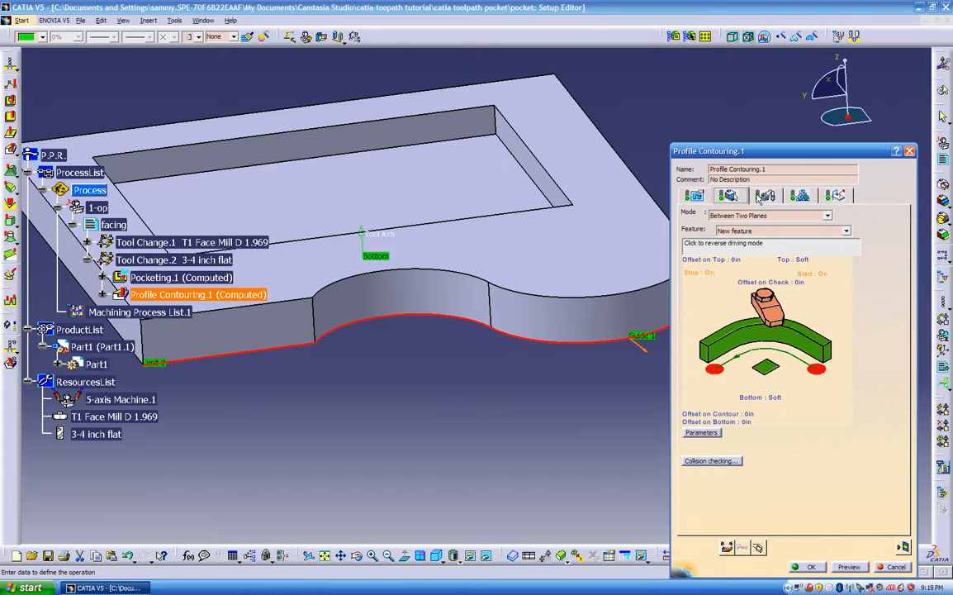
click(756, 197)
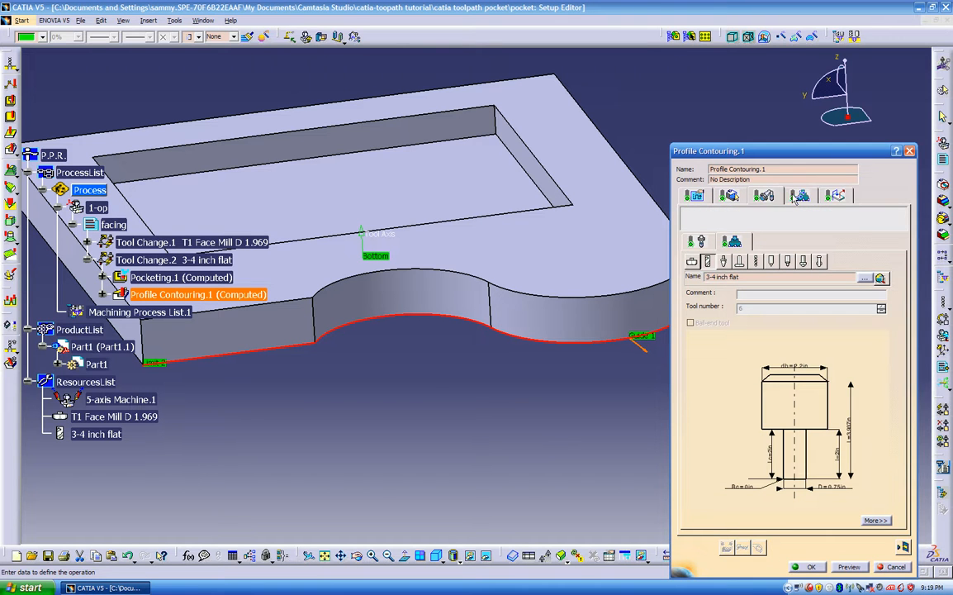
click(796, 196)
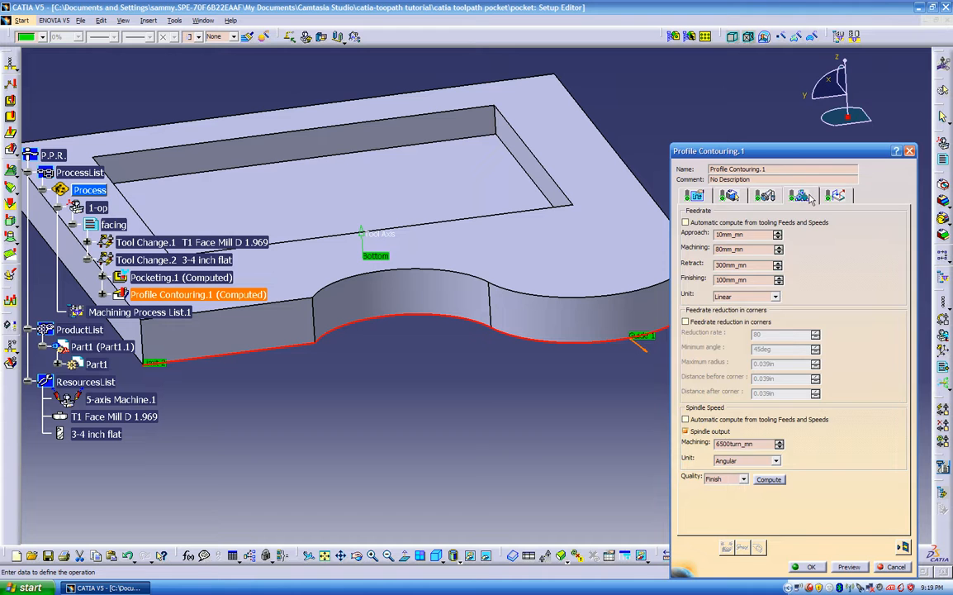
click(836, 195)
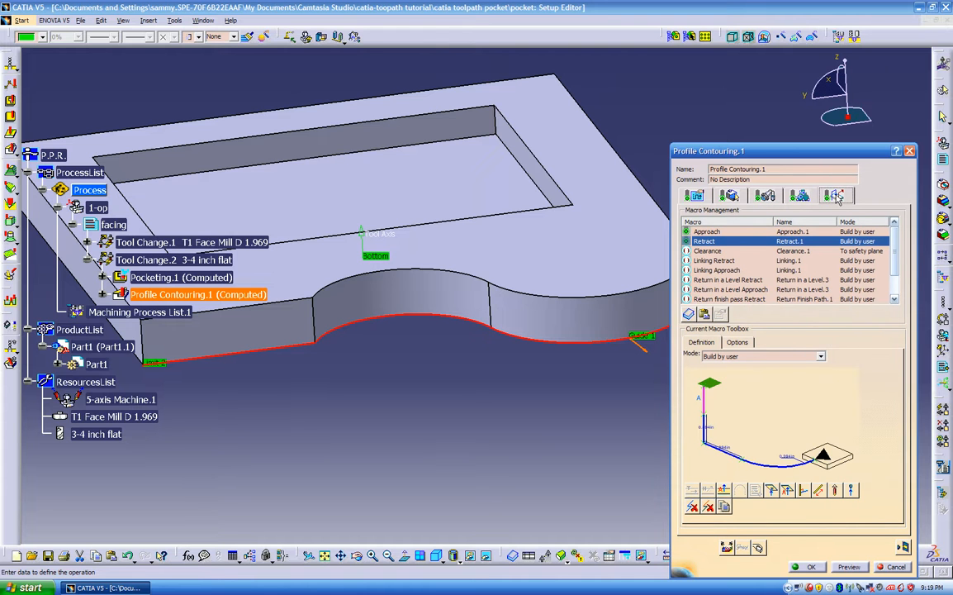
click(694, 196)
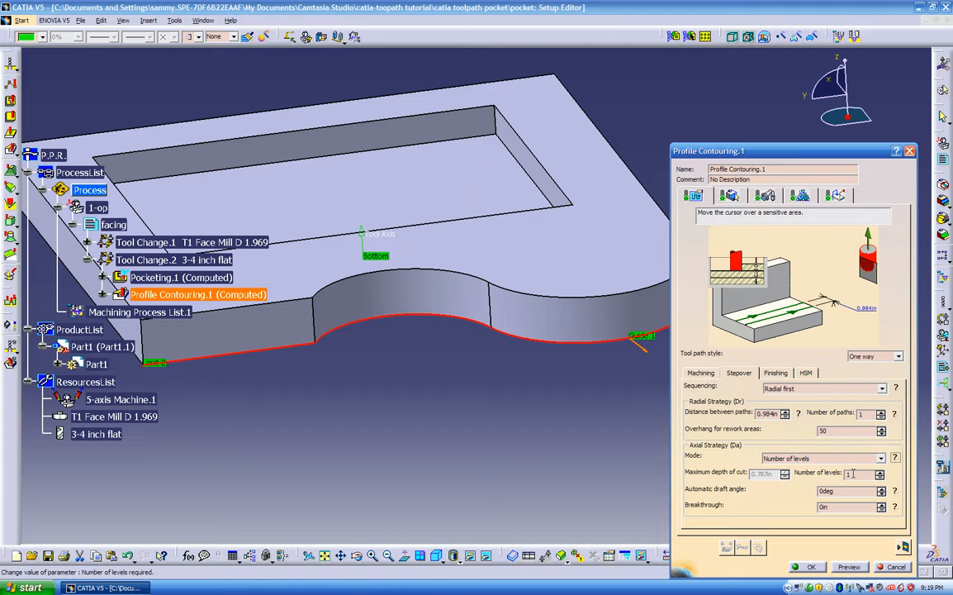
- Set the profile contouring operation's axial strategy to 2 levels
middle_drag(488, 379, 570, 431)
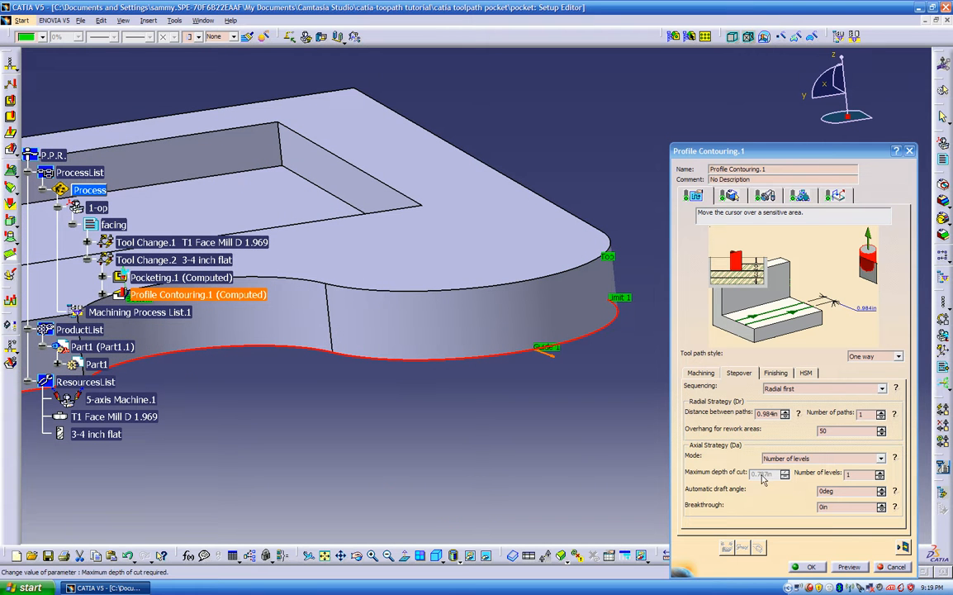
click(879, 474)
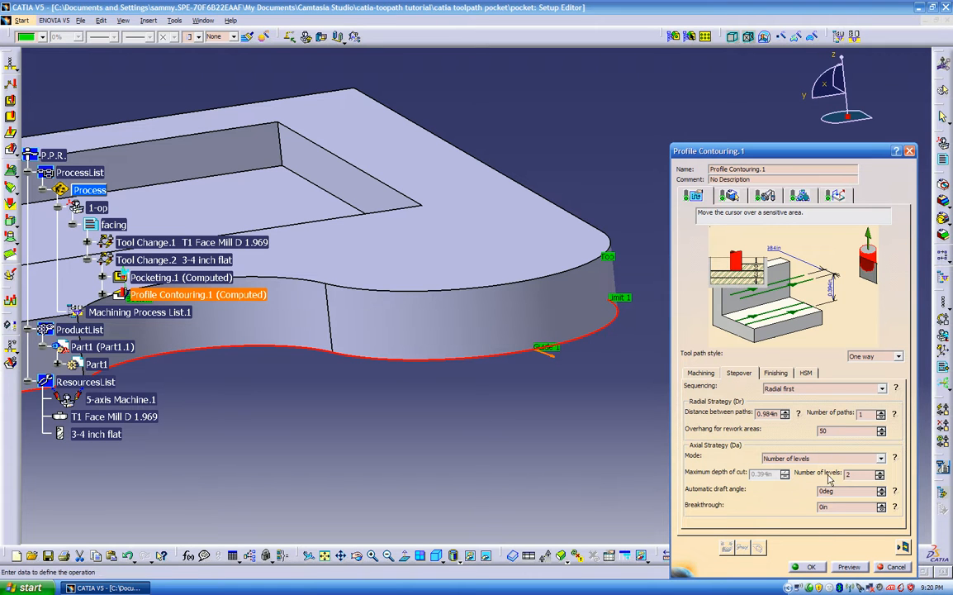
middle_drag(547, 427, 534, 387)
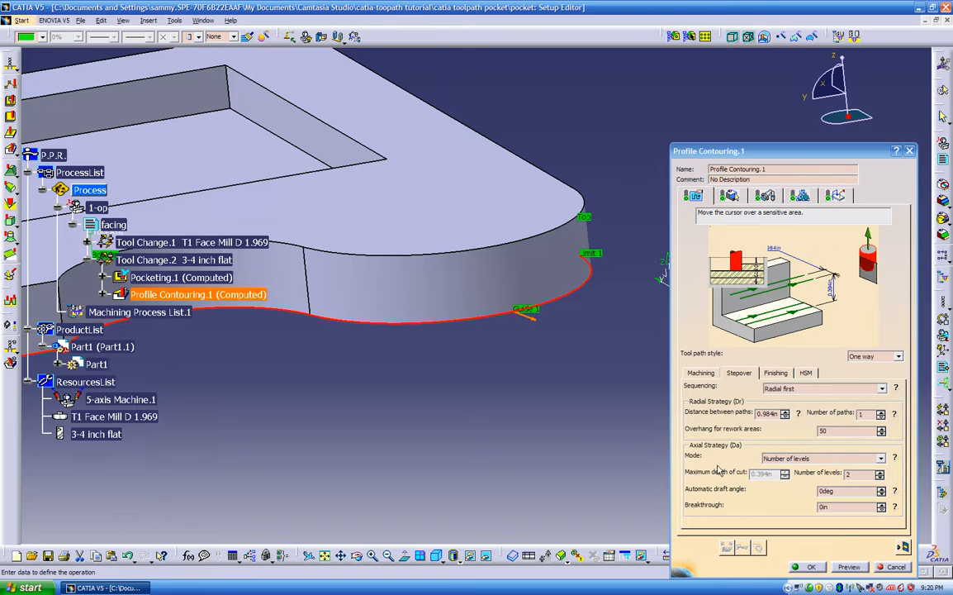
middle_drag(542, 398, 574, 380)
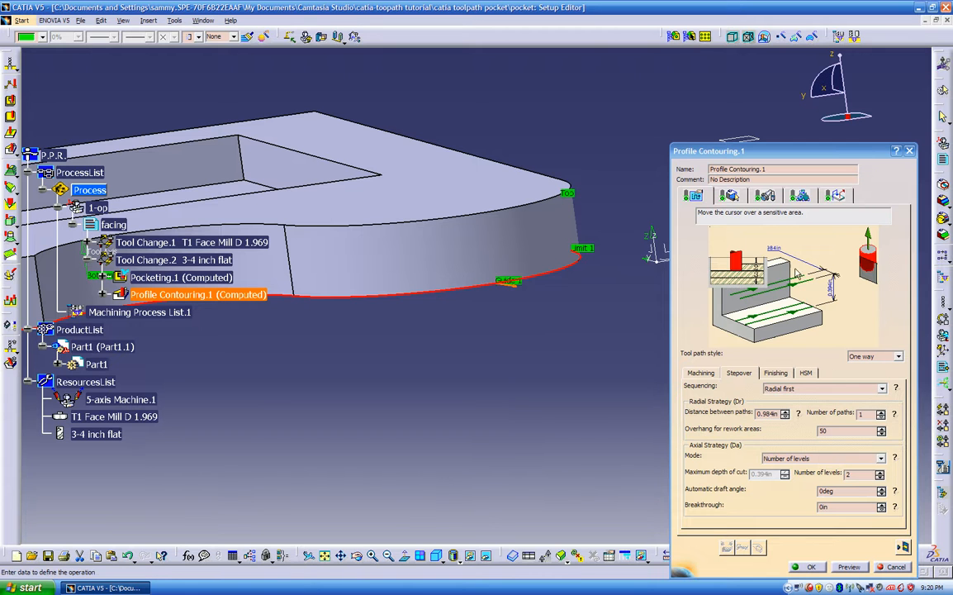
- Set the finishing mode to Side finish last level, with a 0.02 in side finish thickness and 0 in bottom thickness on side finish
click(773, 375)
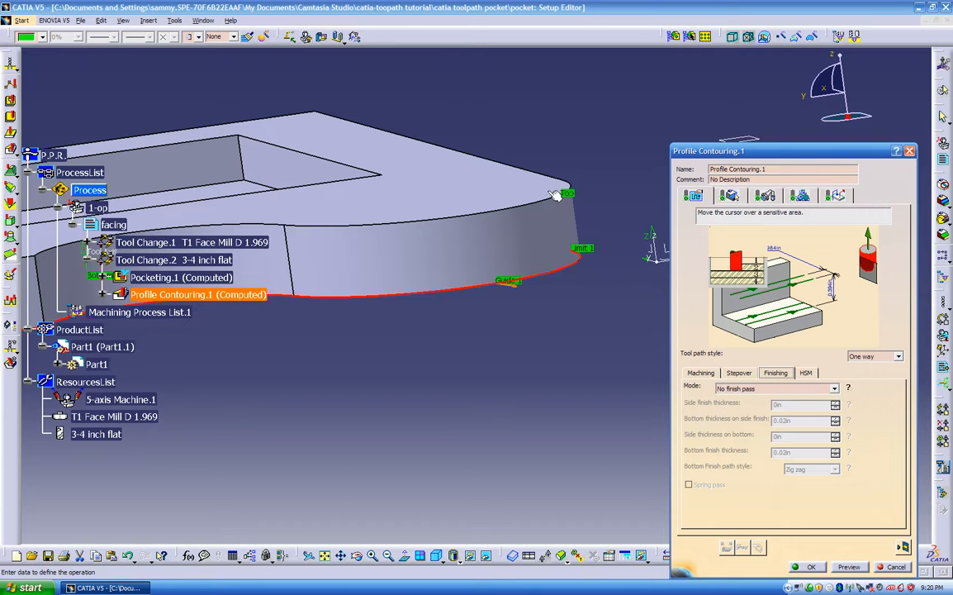
click(745, 388)
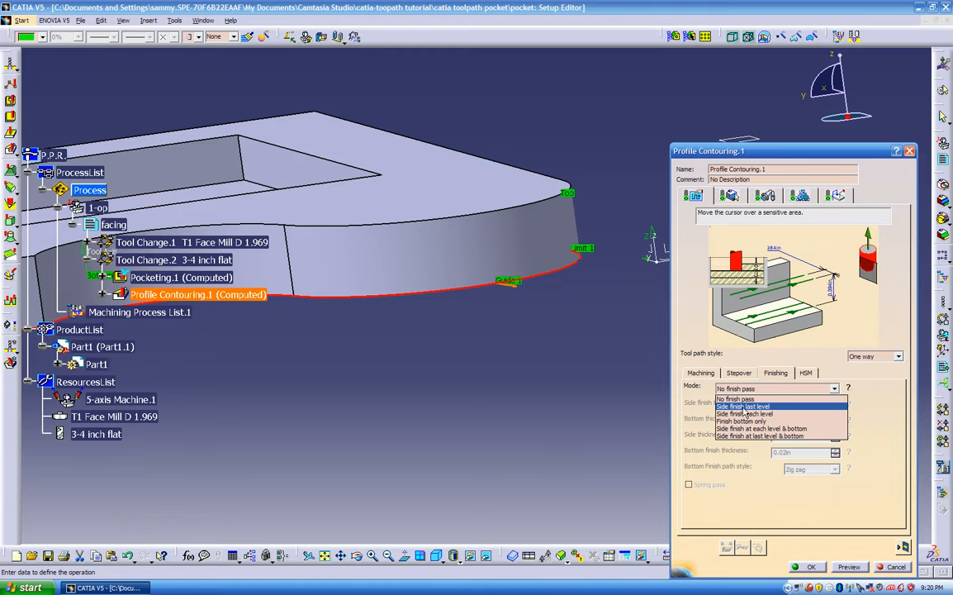
click(750, 408)
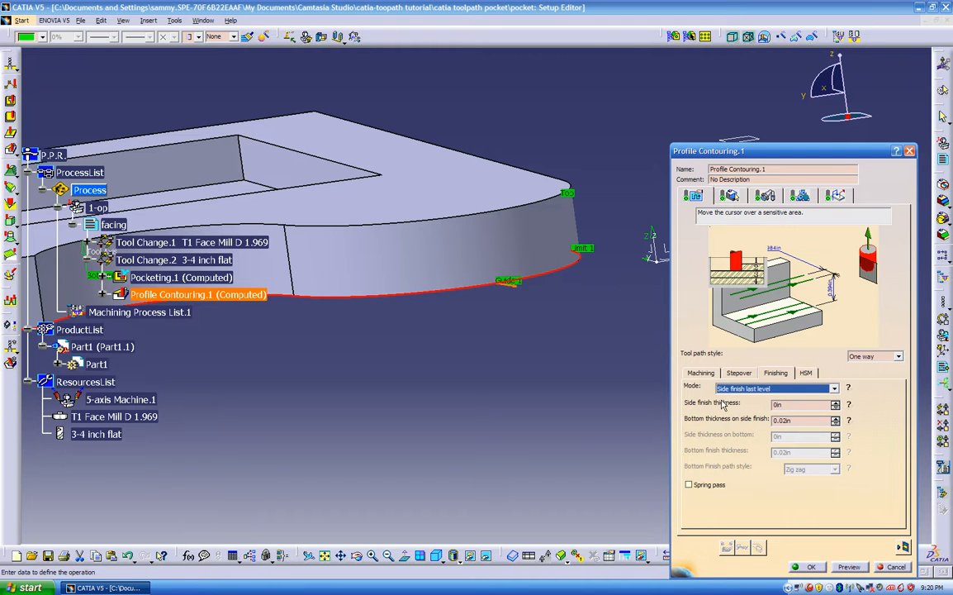
click(848, 404)
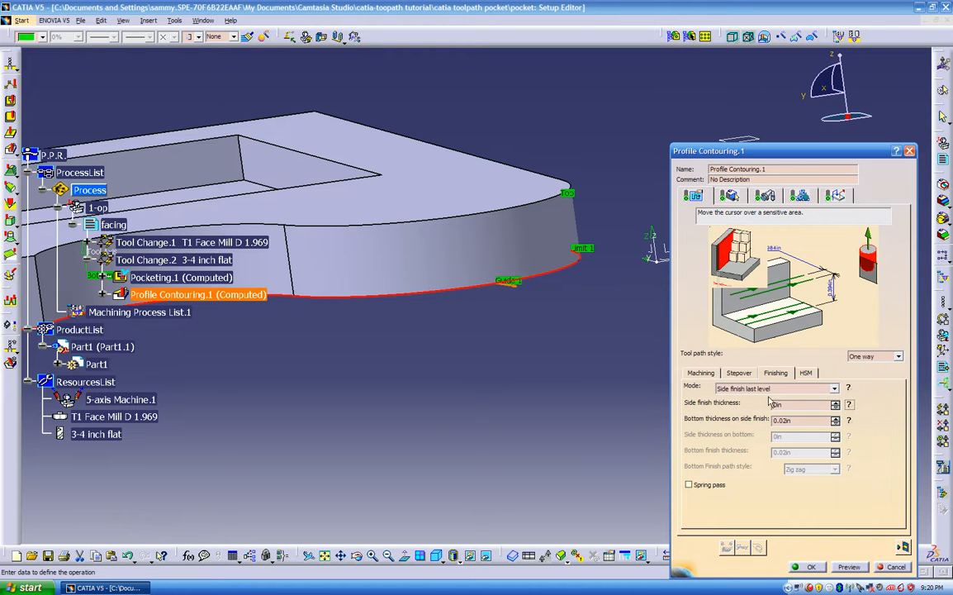
drag(793, 404, 720, 405)
click(850, 422)
drag(813, 420, 624, 399)
text(02)
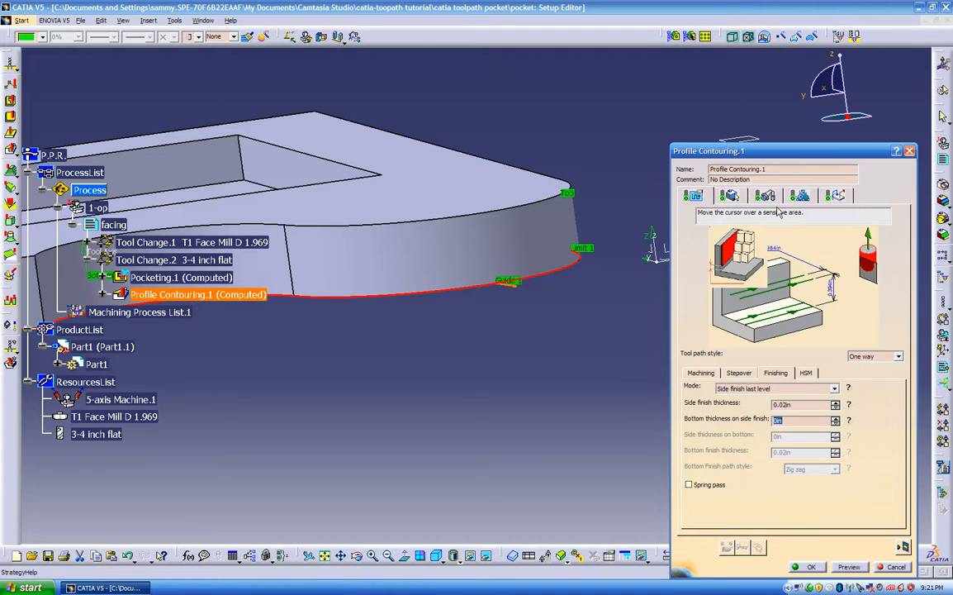
- Review the operation's approach and retract macros and the remaining linking and return macros
click(779, 201)
click(799, 197)
click(835, 196)
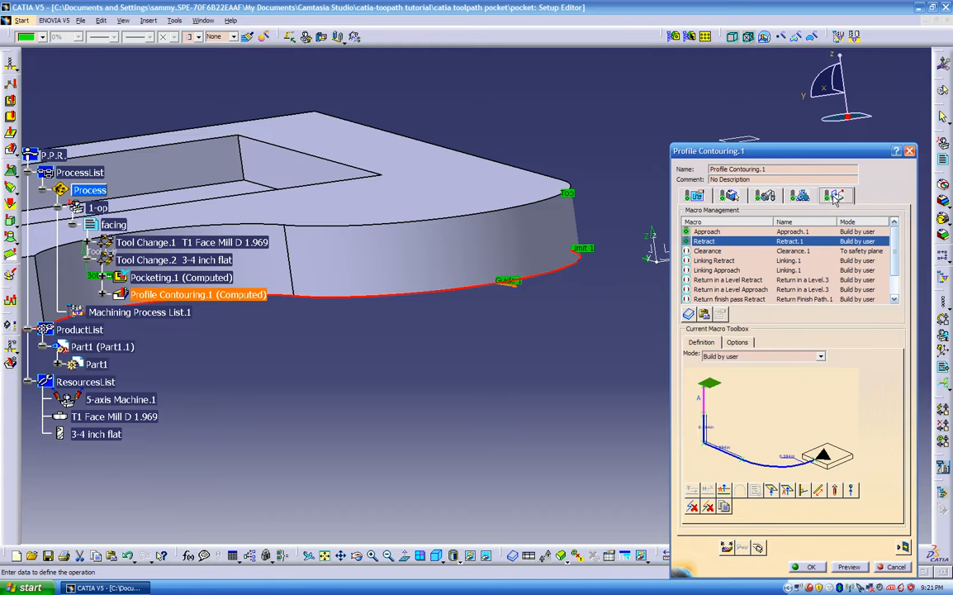
click(713, 234)
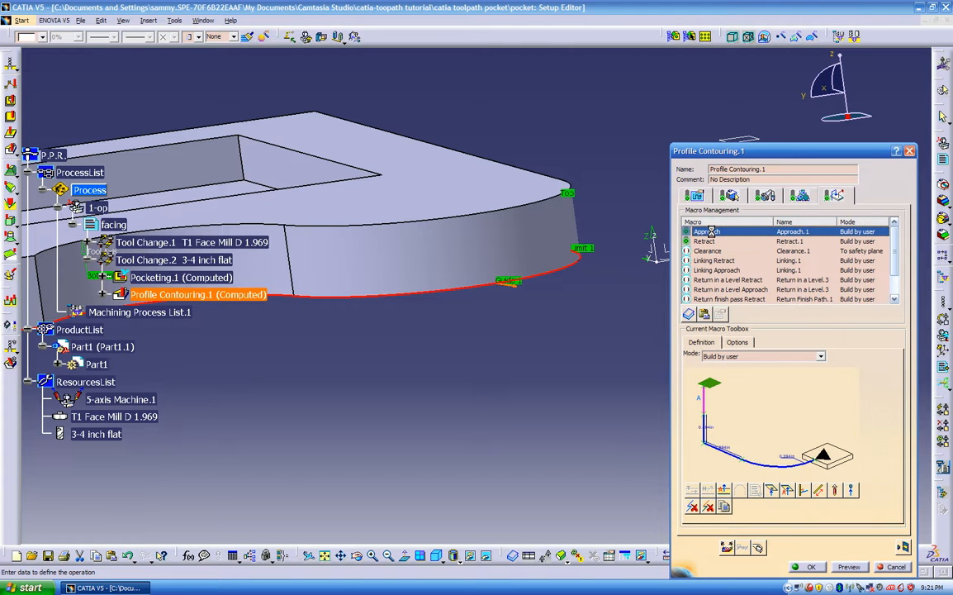
click(710, 240)
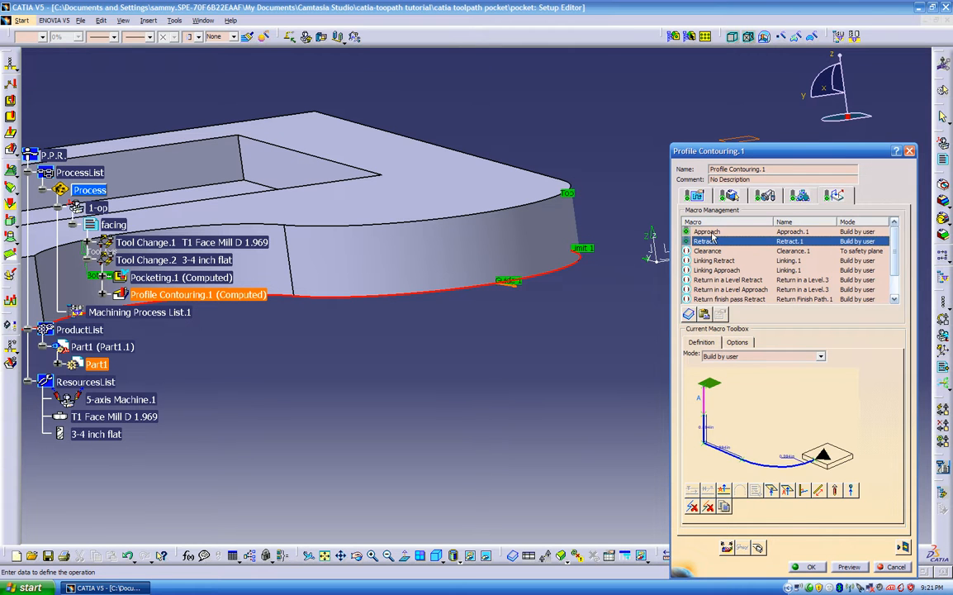
middle_drag(636, 190, 646, 239)
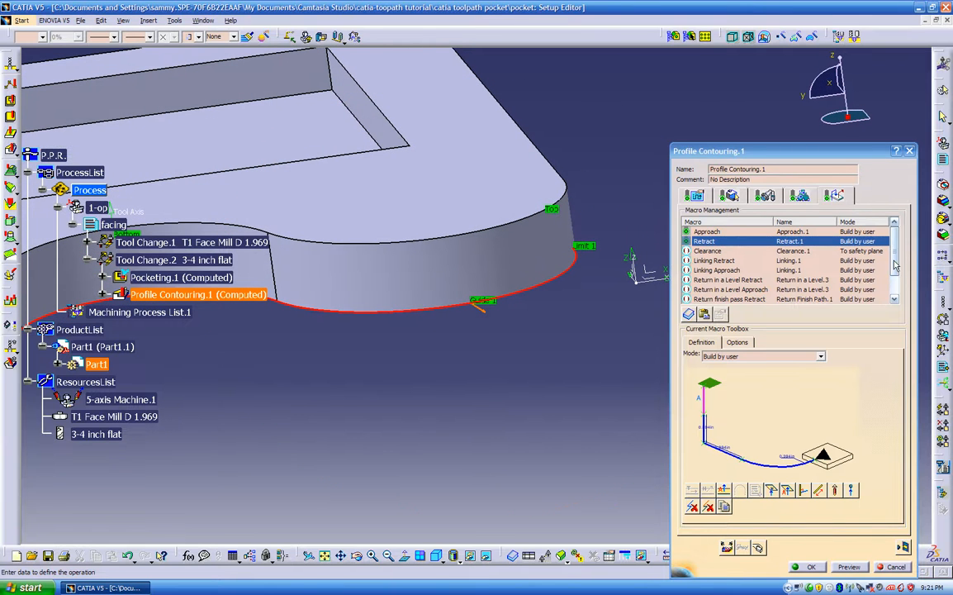
scroll(793, 243, down, 1)
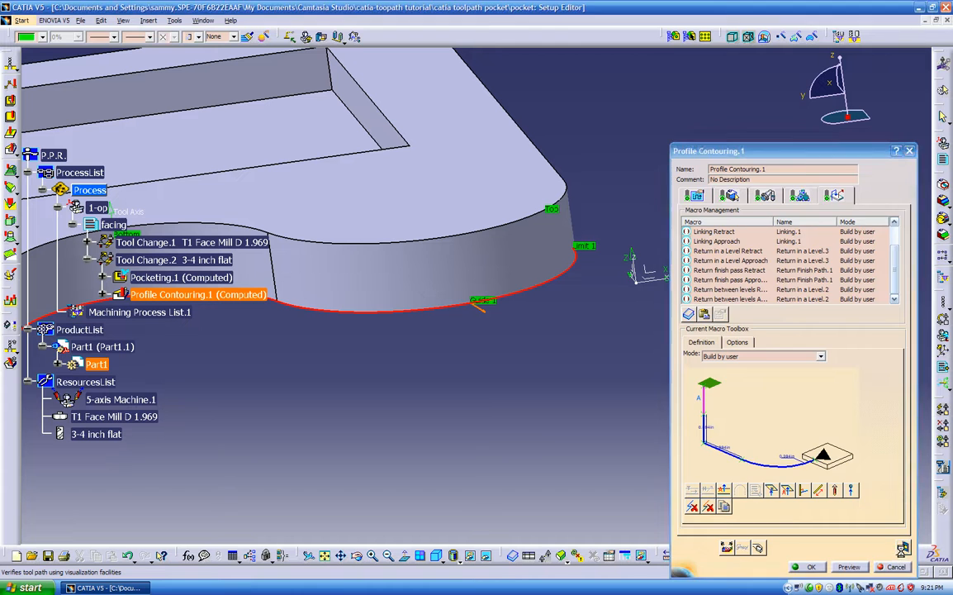
- Replay the profile contouring tool path and examine the levels, finish pass and approach and retract moves around the curved side
click(903, 549)
middle_drag(558, 400, 426, 375)
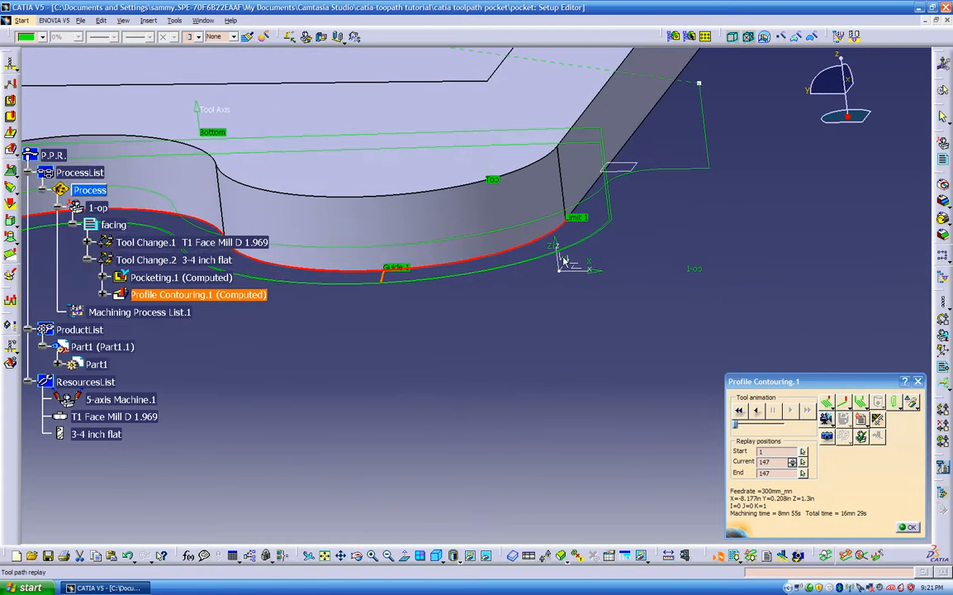
middle_drag(570, 274, 675, 249)
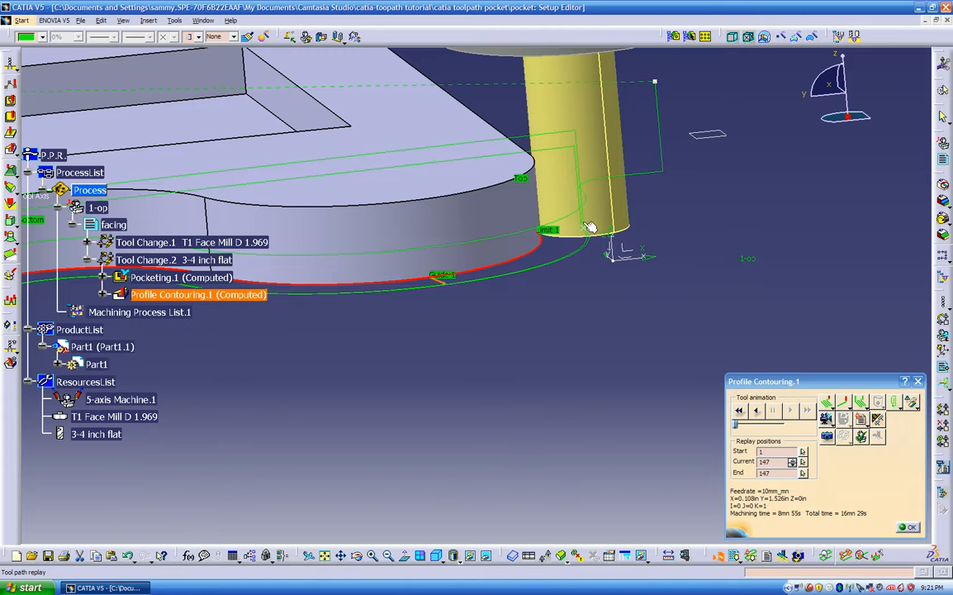
middle_drag(588, 226, 590, 306)
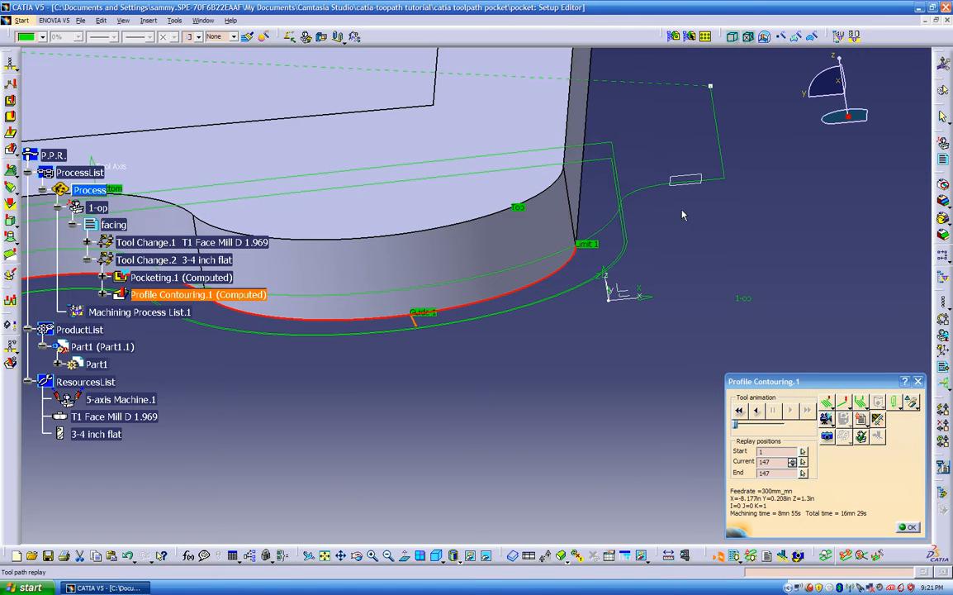
middle_drag(638, 228, 601, 325)
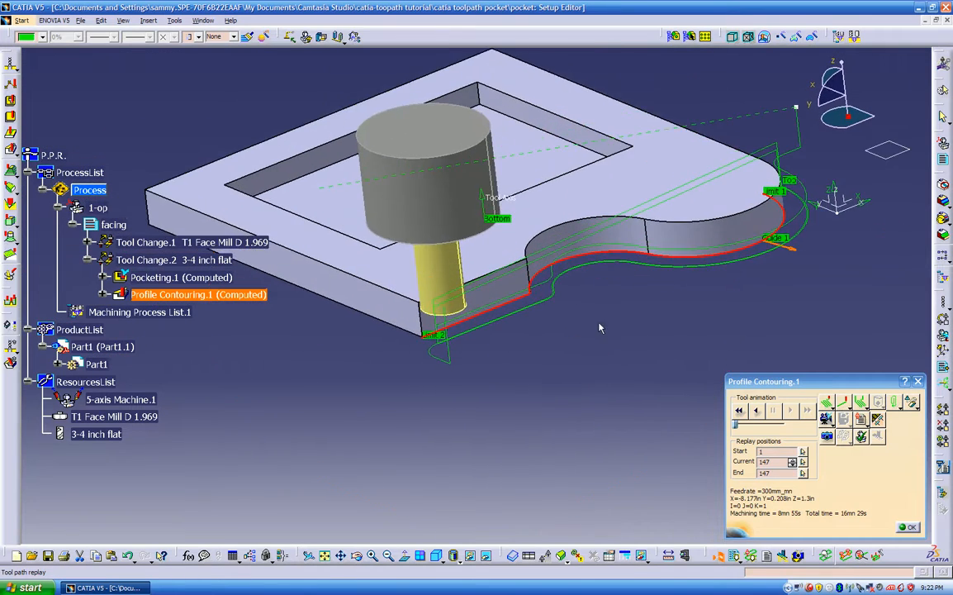
click(909, 528)
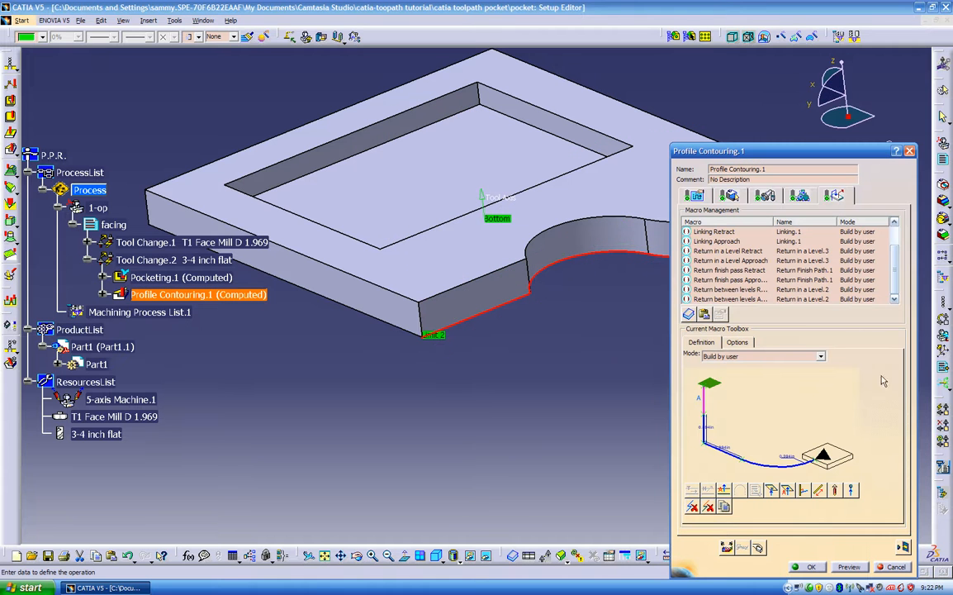
- Change the clearance macro's mode to To a plane and assign the reference plane beside the part as its limit
drag(893, 263, 889, 237)
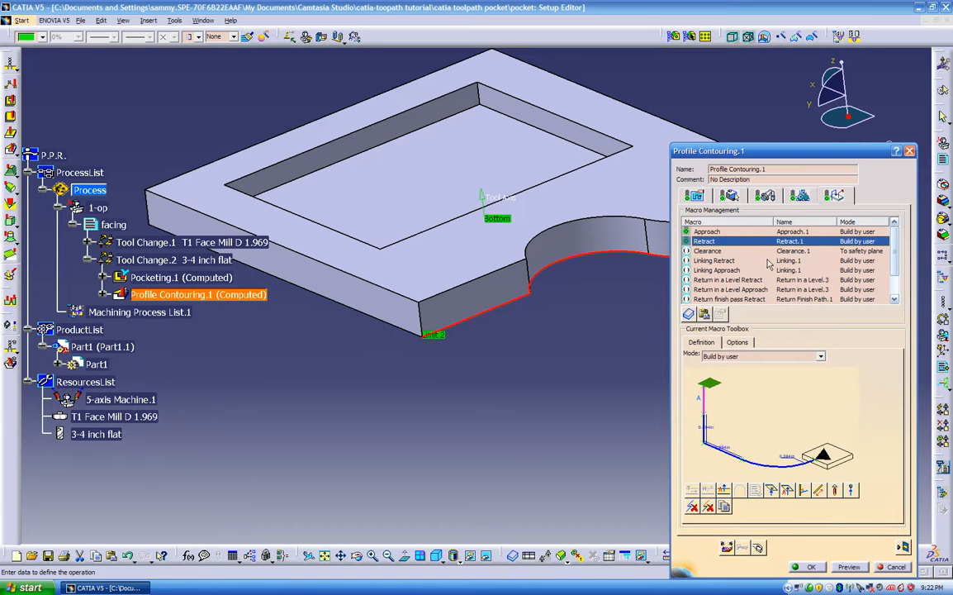
click(709, 251)
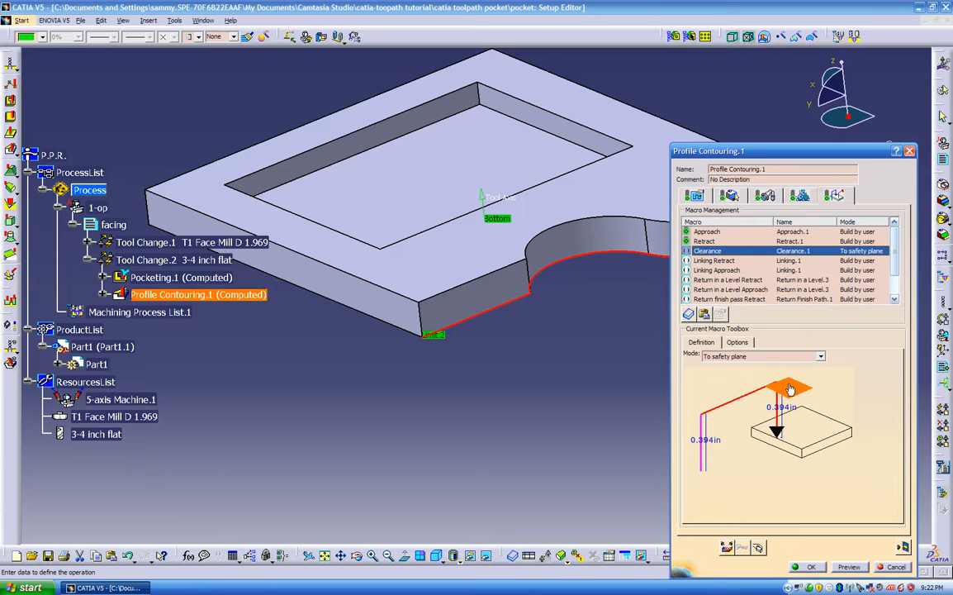
click(749, 356)
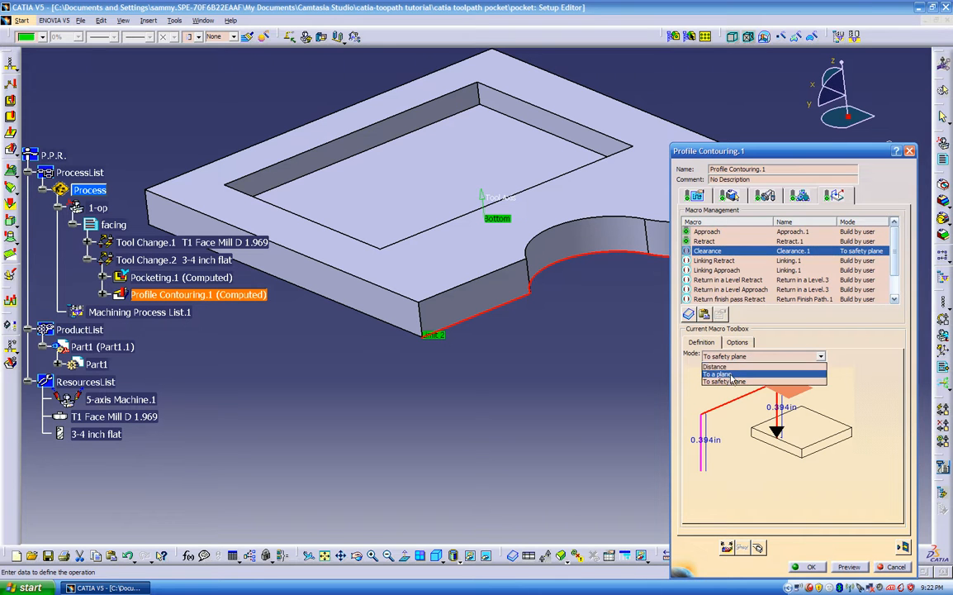
click(720, 364)
click(786, 391)
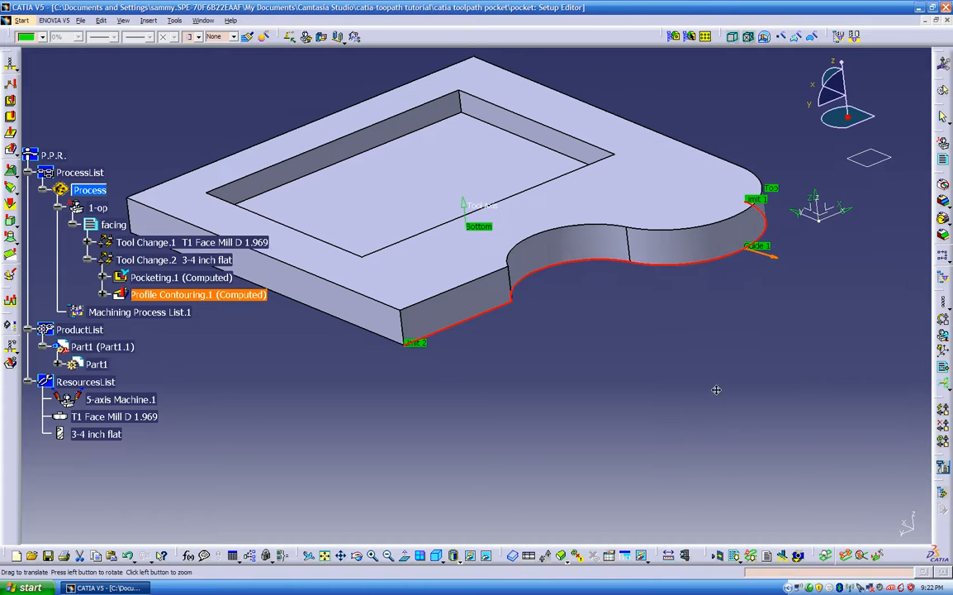
click(834, 180)
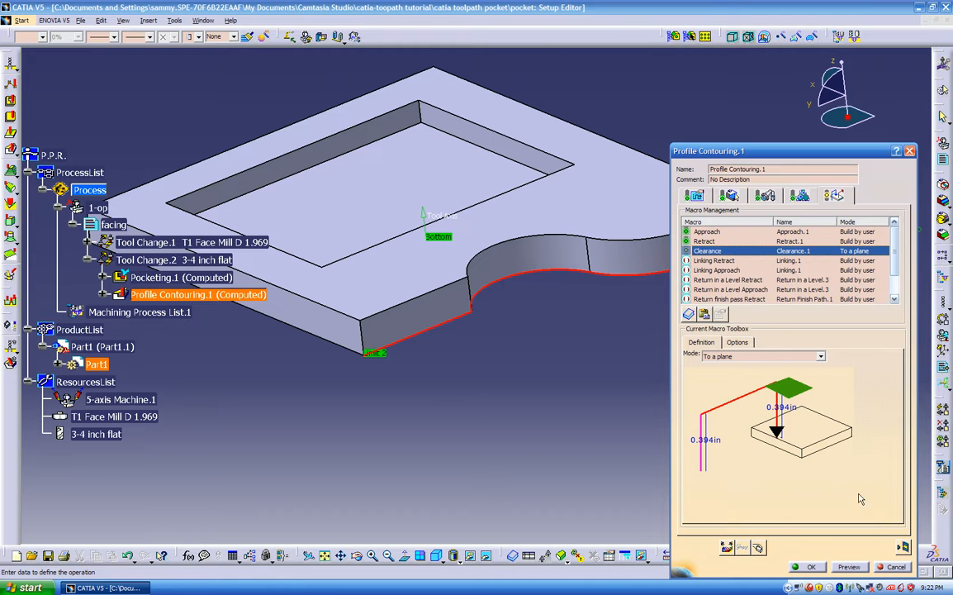
- Replay the recomputed tool path with the plane-based clearance and examine the moves between levels along the side
click(903, 547)
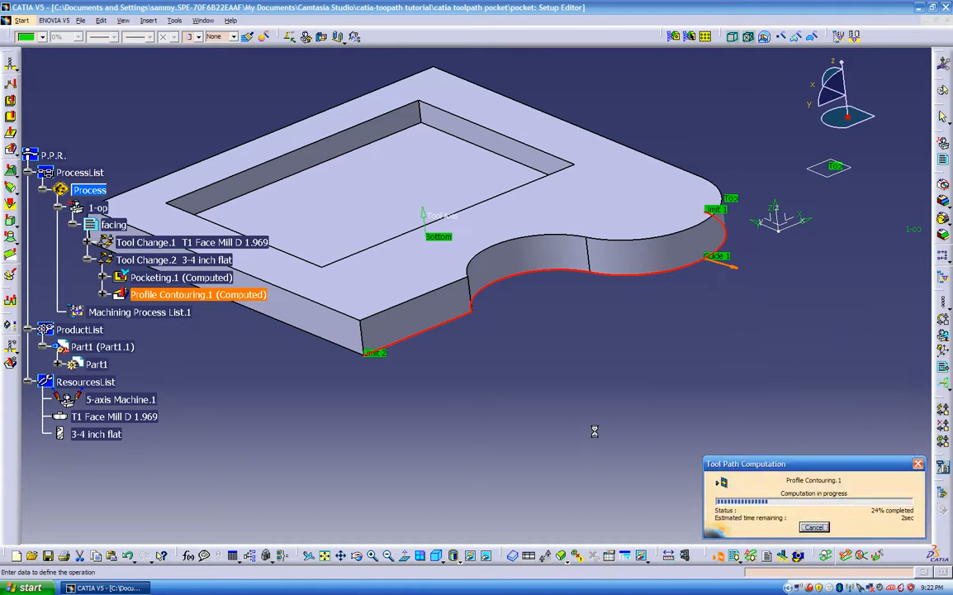
middle_drag(532, 388, 532, 317)
click(631, 157)
middle_drag(654, 156, 653, 262)
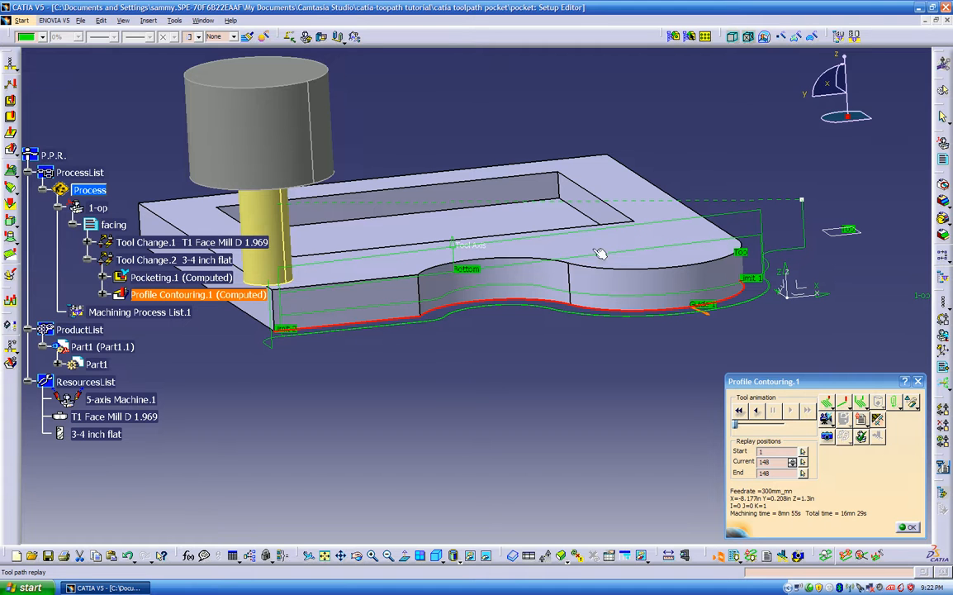
middle_drag(637, 332, 731, 355)
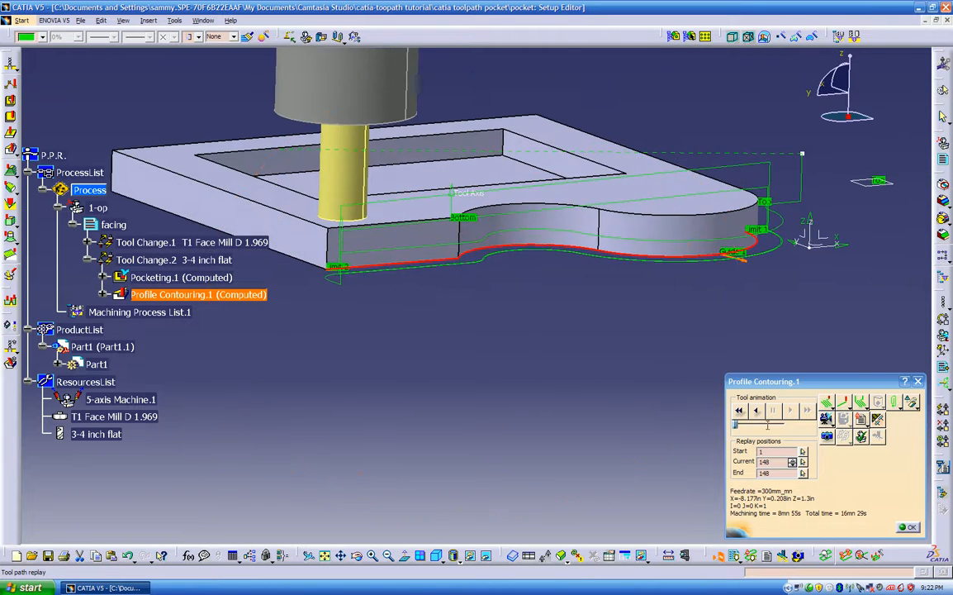
click(902, 527)
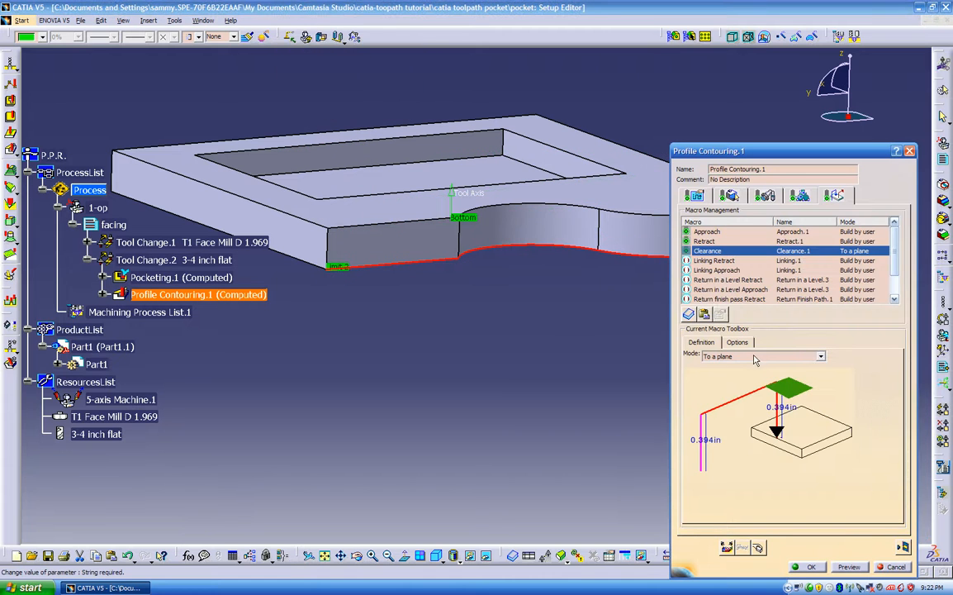
- Set the clearance macro's mode to To safety plane and replay the tool path to check it
click(755, 356)
click(732, 380)
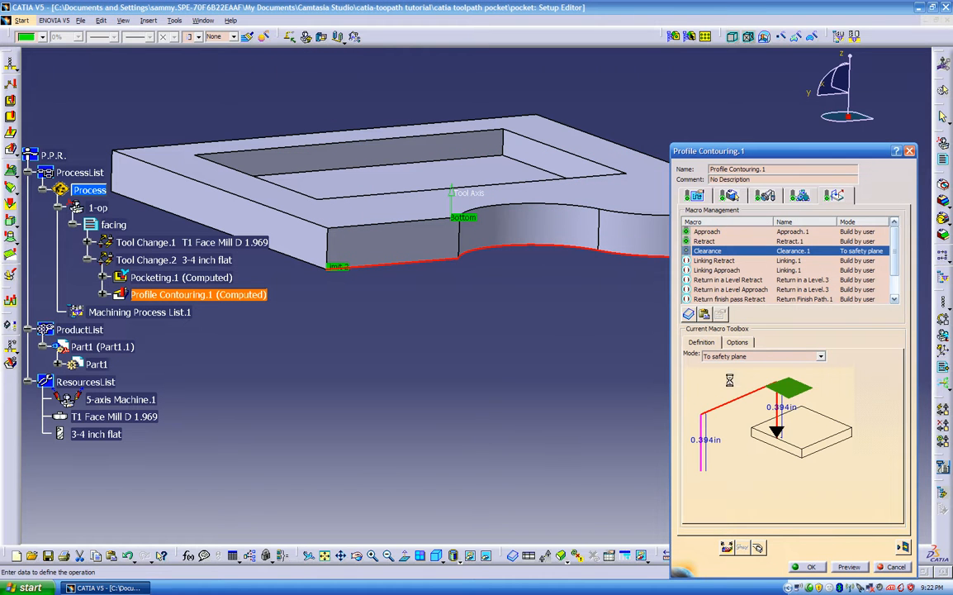
click(806, 567)
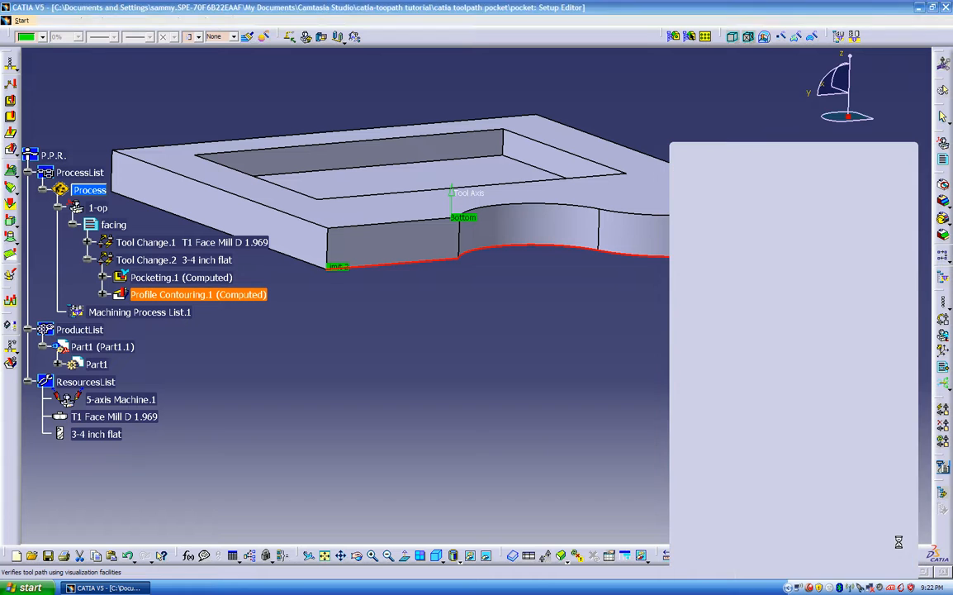
middle_drag(563, 315, 489, 381)
click(909, 528)
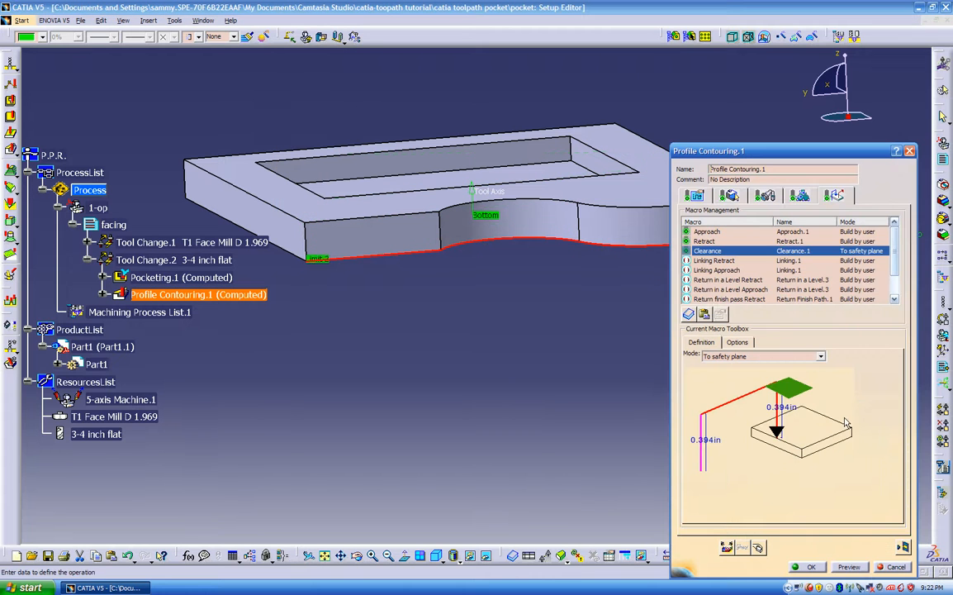
- Activate the linking macros and set the Linking Retract mode to Circular horizontal axial
click(712, 261)
right_click(720, 265)
click(723, 269)
click(743, 356)
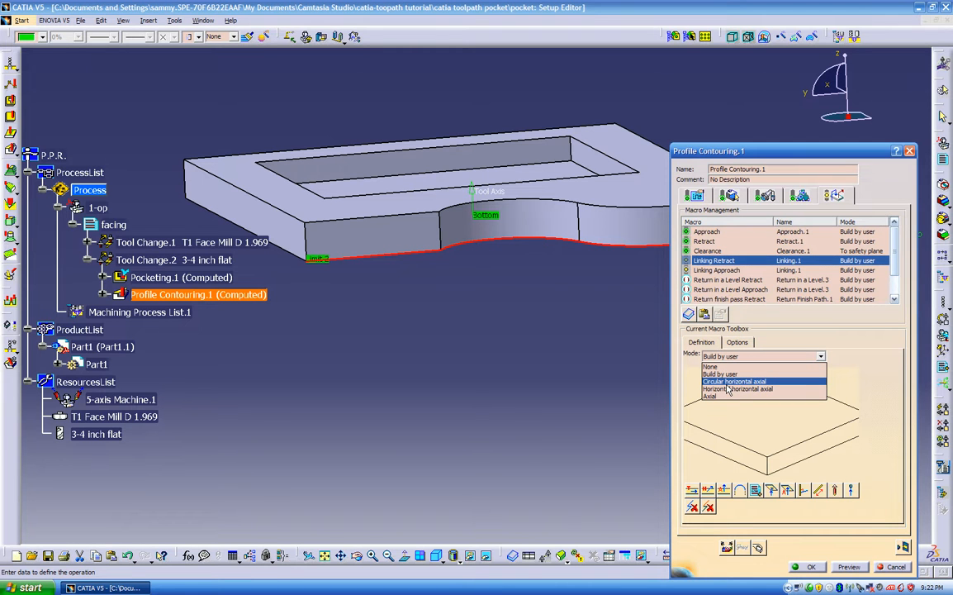
click(731, 384)
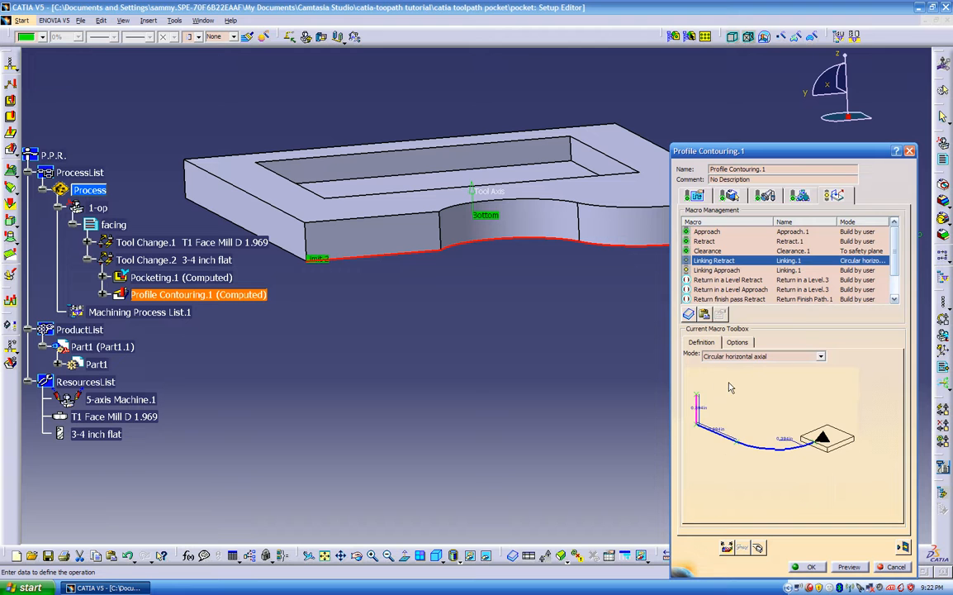
- Set the Linking Approach macro's mode to Circular horizontal axial
click(717, 270)
click(717, 356)
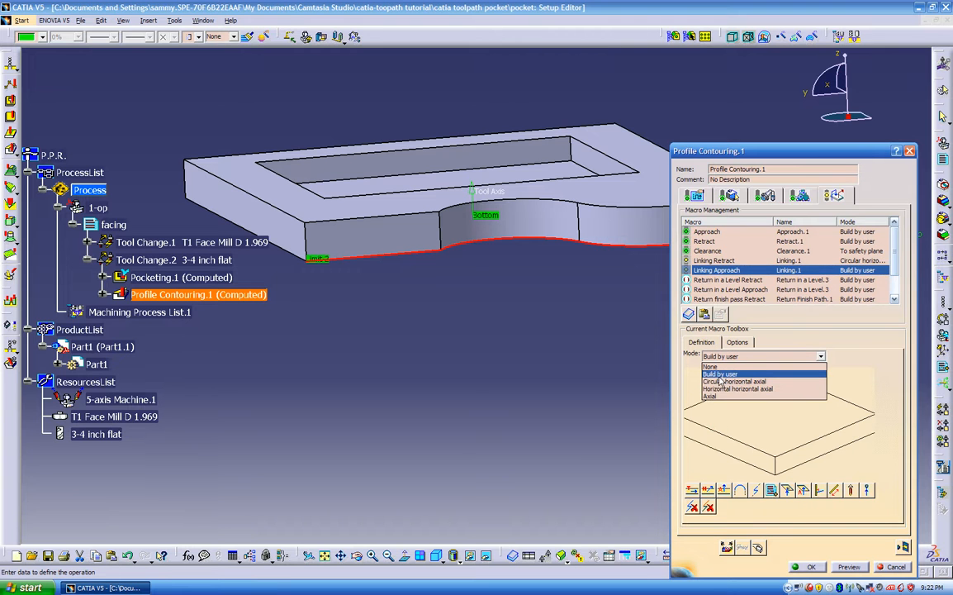
click(727, 373)
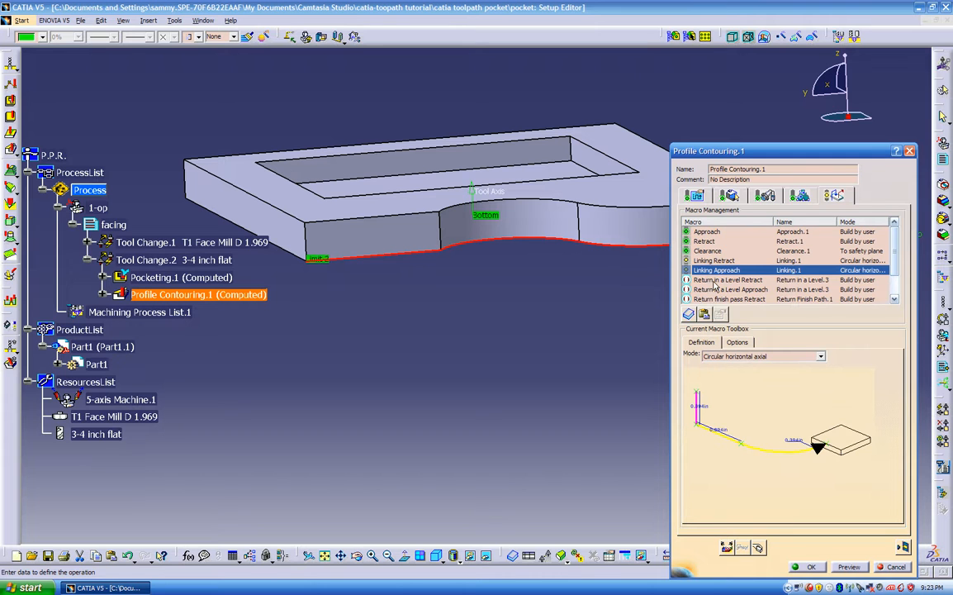
- Activate the Return in a Level macros and set both their Retract and Approach modes to Circular horizontal axial
right_click(716, 285)
click(708, 281)
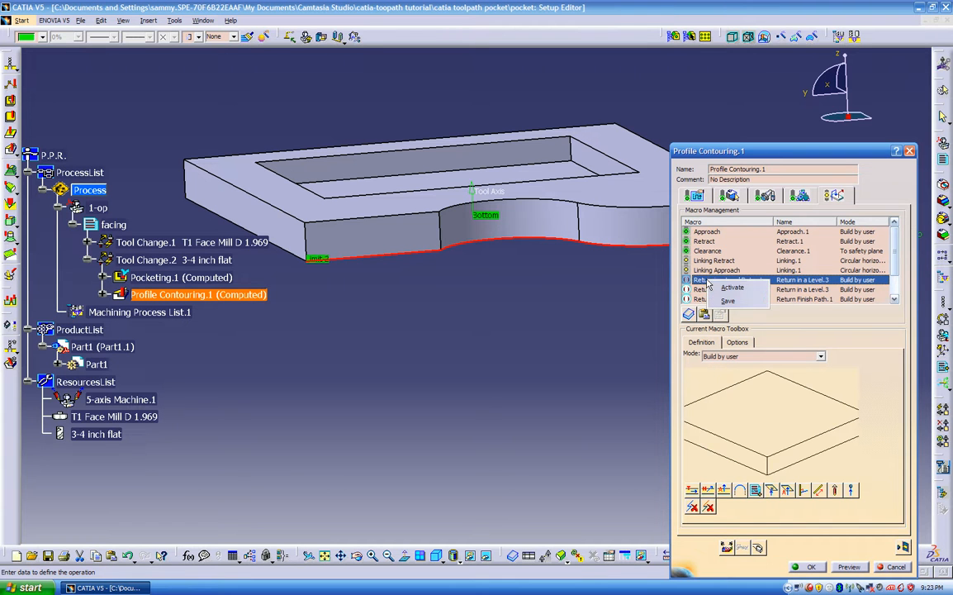
click(740, 356)
click(737, 381)
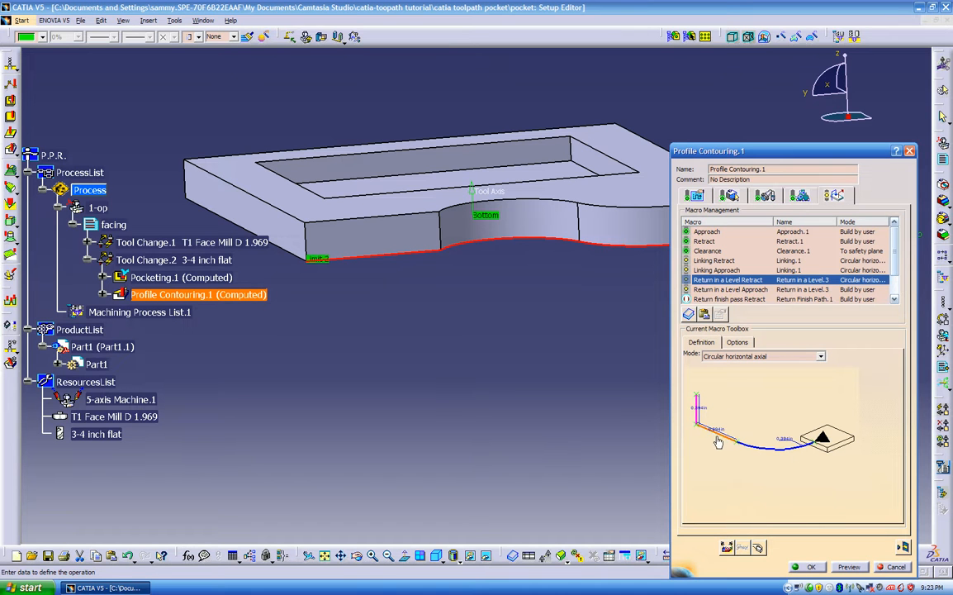
click(720, 290)
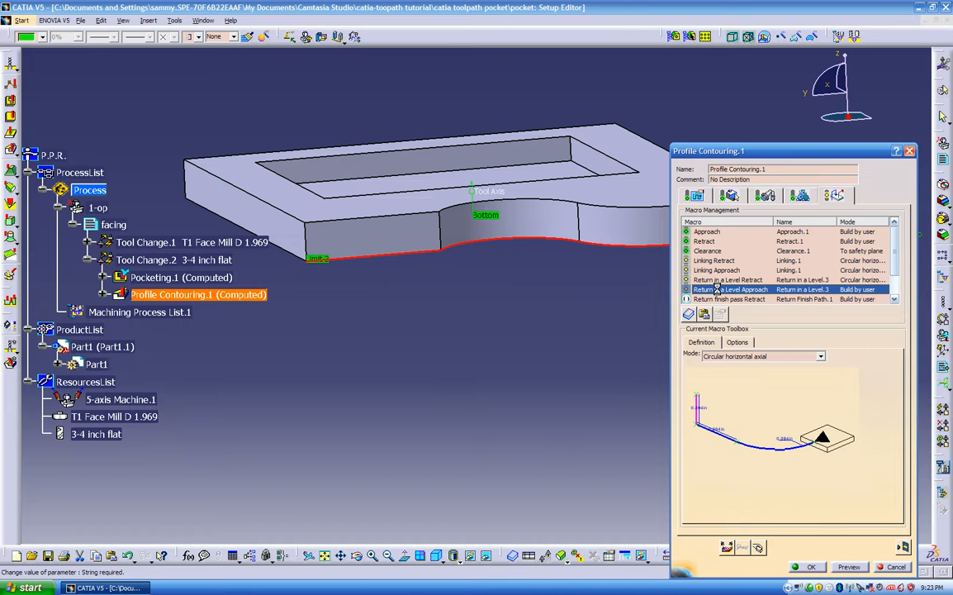
click(730, 356)
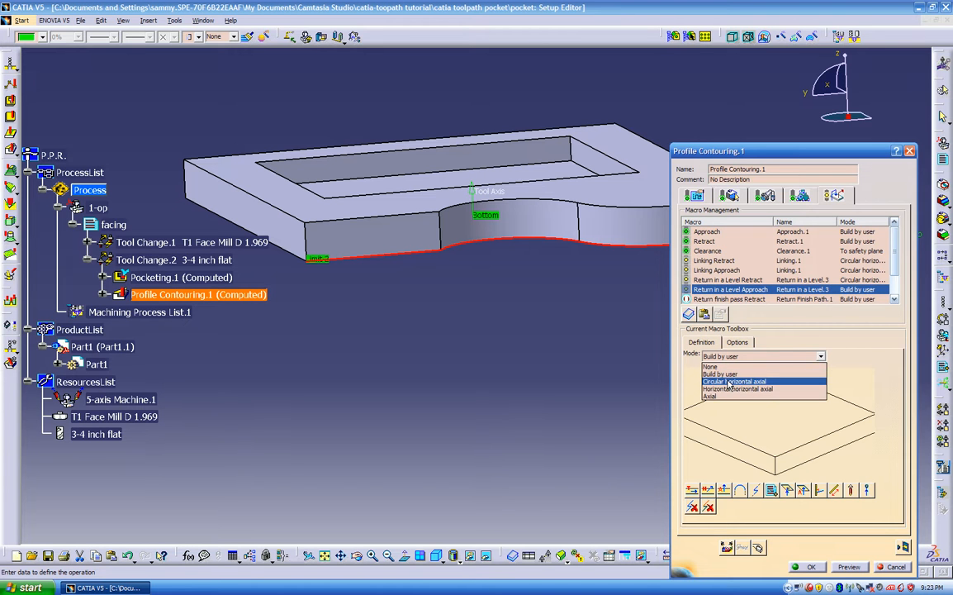
click(727, 380)
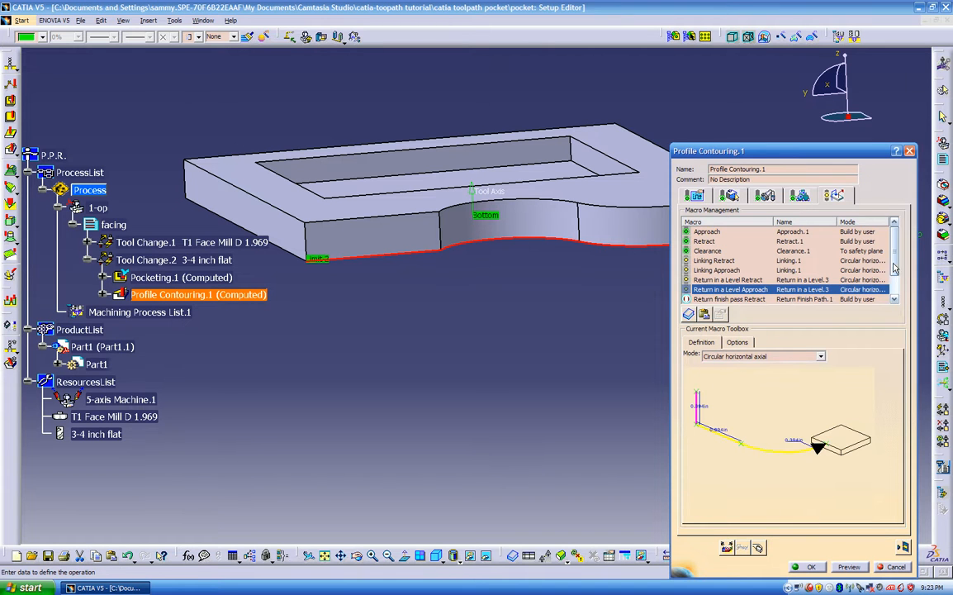
- Activate the Return finish pass macros and set both their Retract and Approach modes to Circular horizontal axial
click(893, 291)
click(728, 270)
right_click(729, 272)
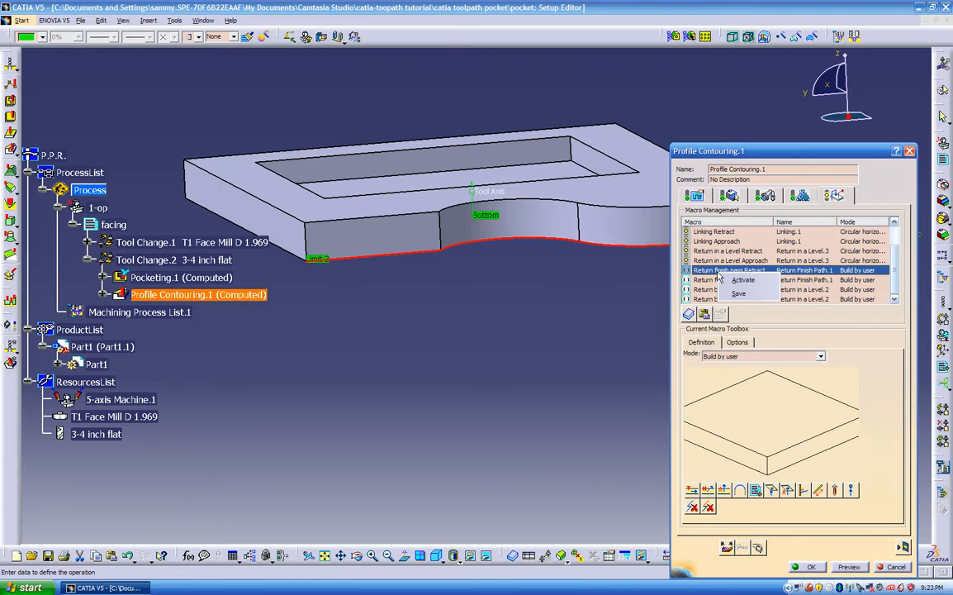
click(733, 280)
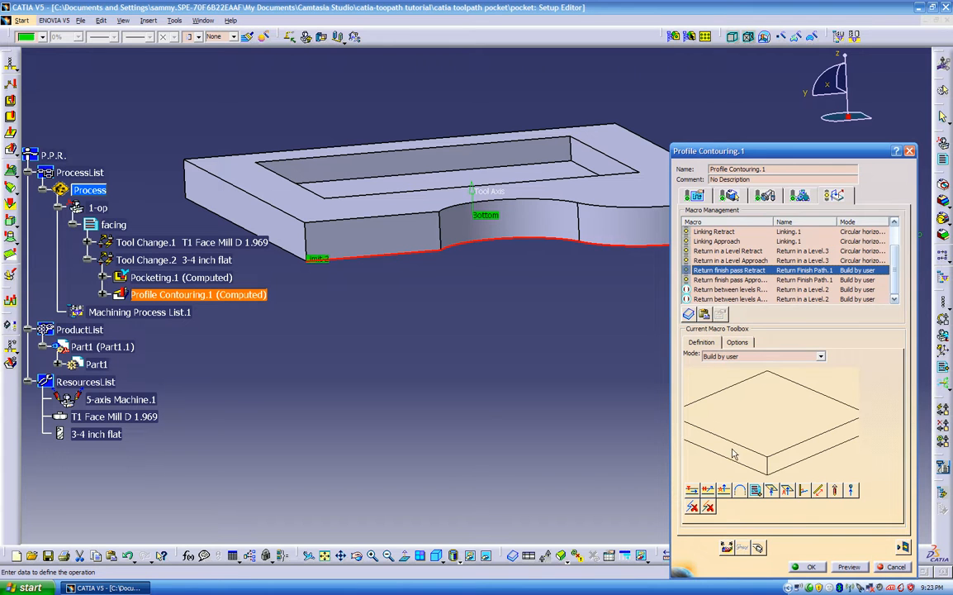
click(732, 356)
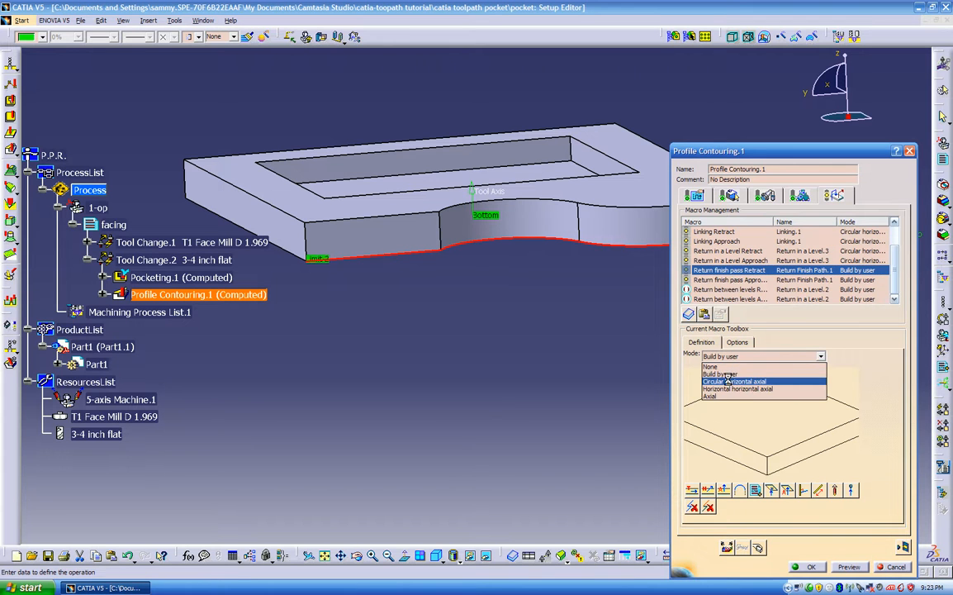
click(726, 381)
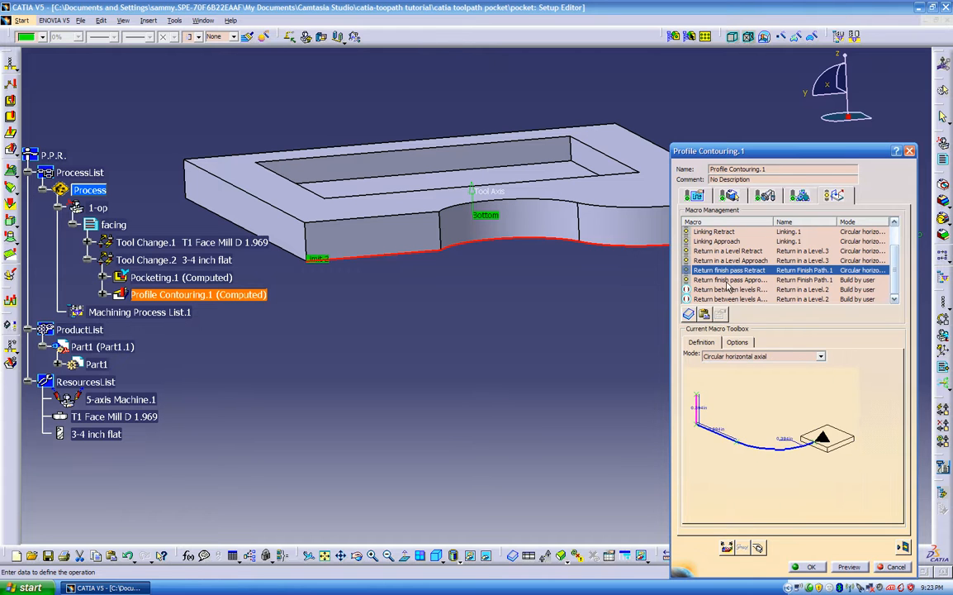
click(729, 281)
click(733, 356)
click(734, 381)
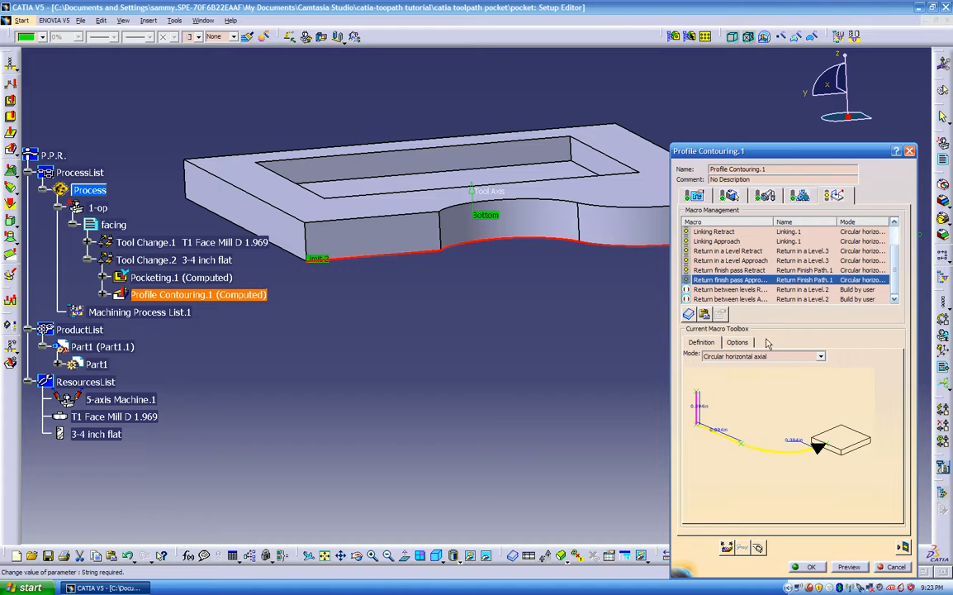
- Activate the Return between levels macros and set both their Retract and Approach modes to Circular horizontal axial
right_click(748, 290)
click(749, 299)
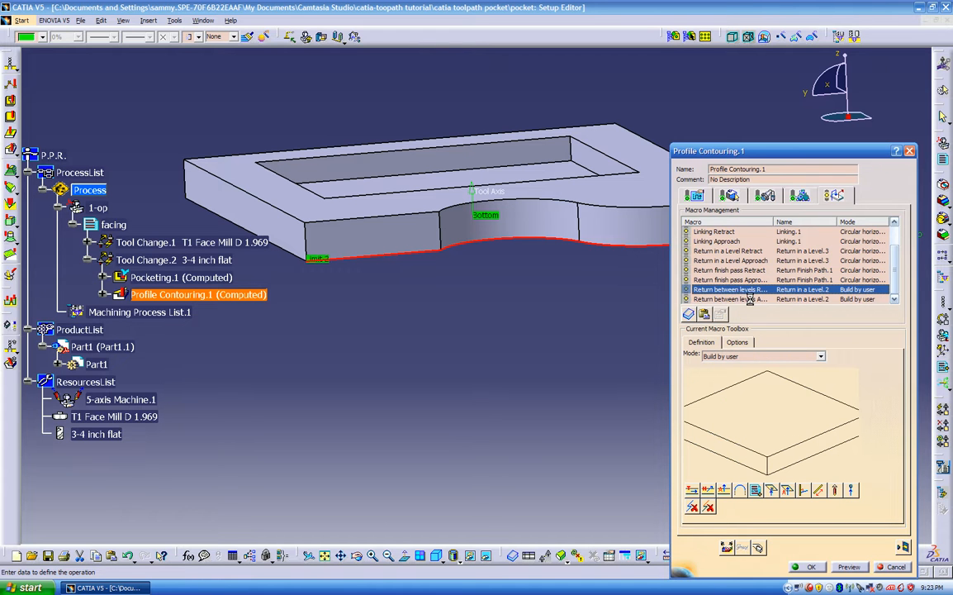
click(747, 356)
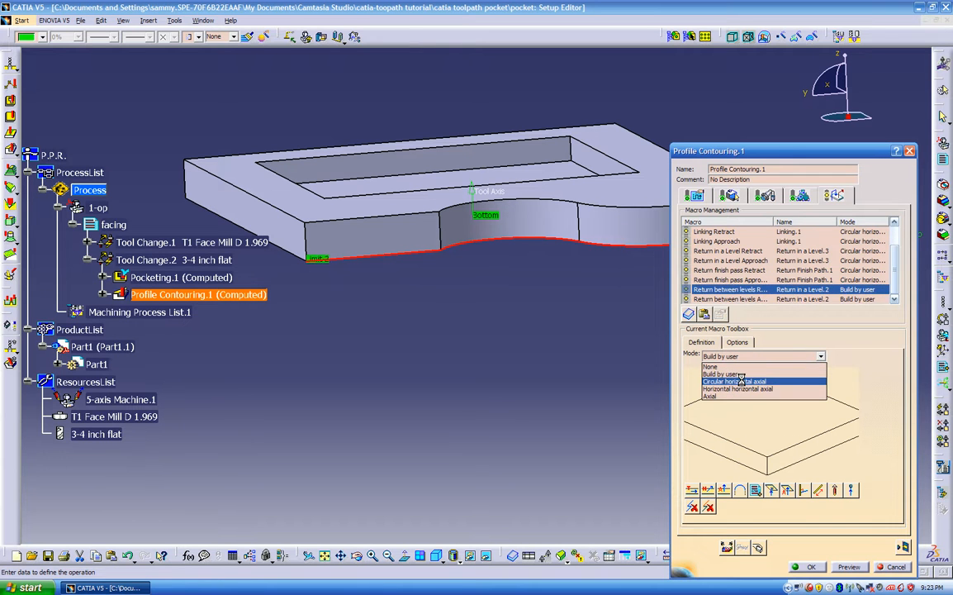
click(741, 381)
click(726, 299)
click(743, 356)
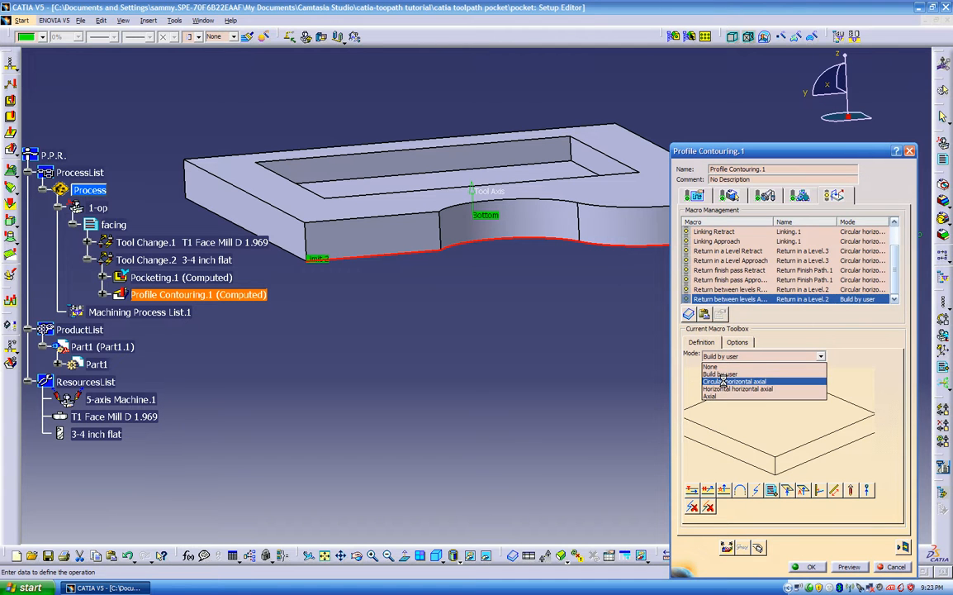
click(723, 381)
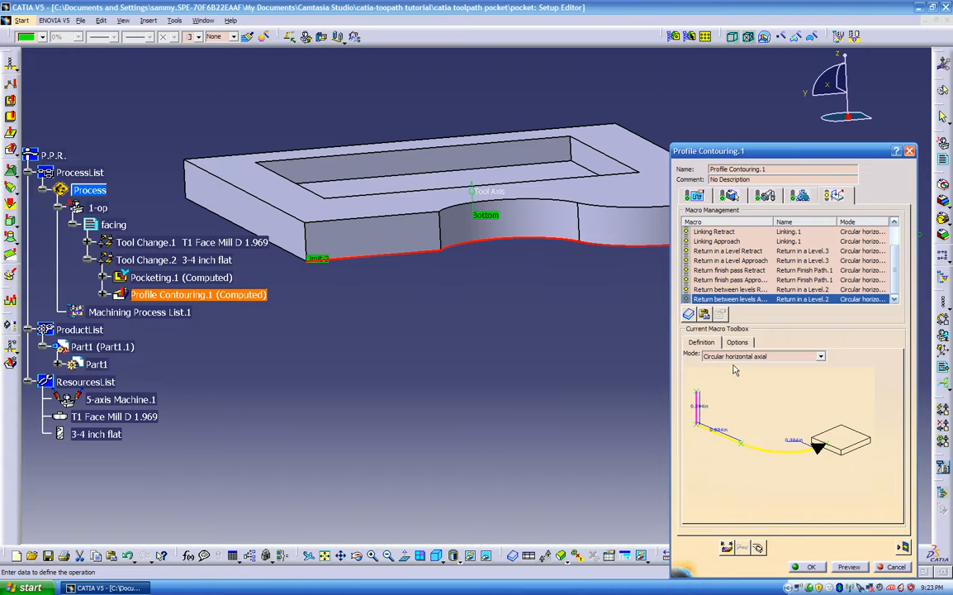
- Switch the Return between levels Approach macro to Build by user, add an axial motion up to a plane, and select the plane above the part
click(744, 356)
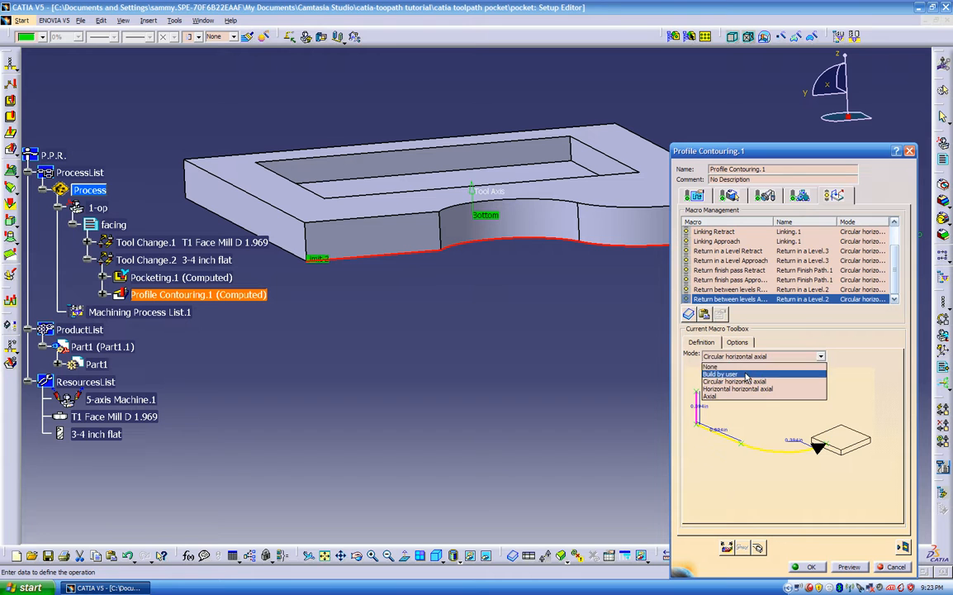
click(746, 374)
click(803, 491)
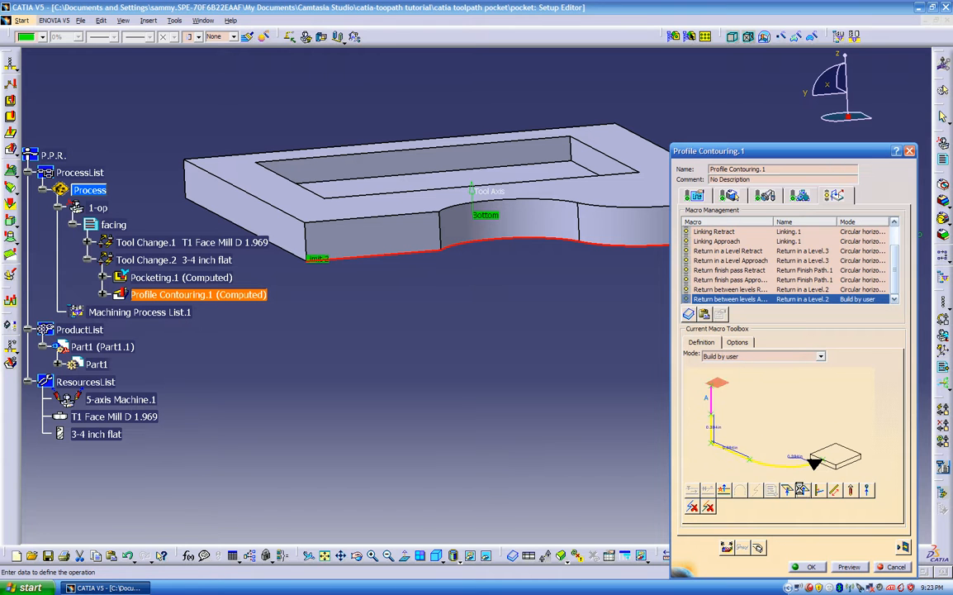
click(717, 382)
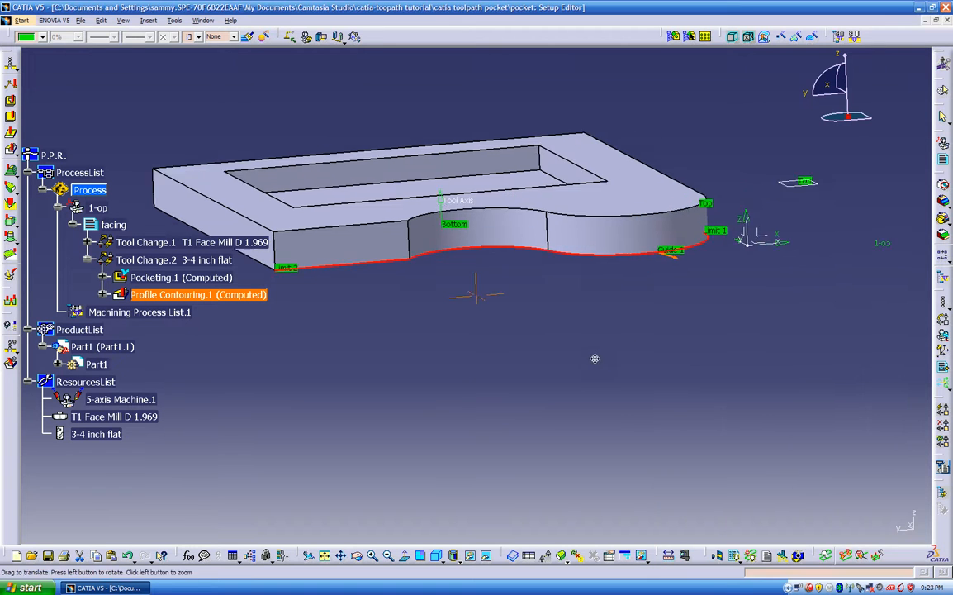
click(766, 197)
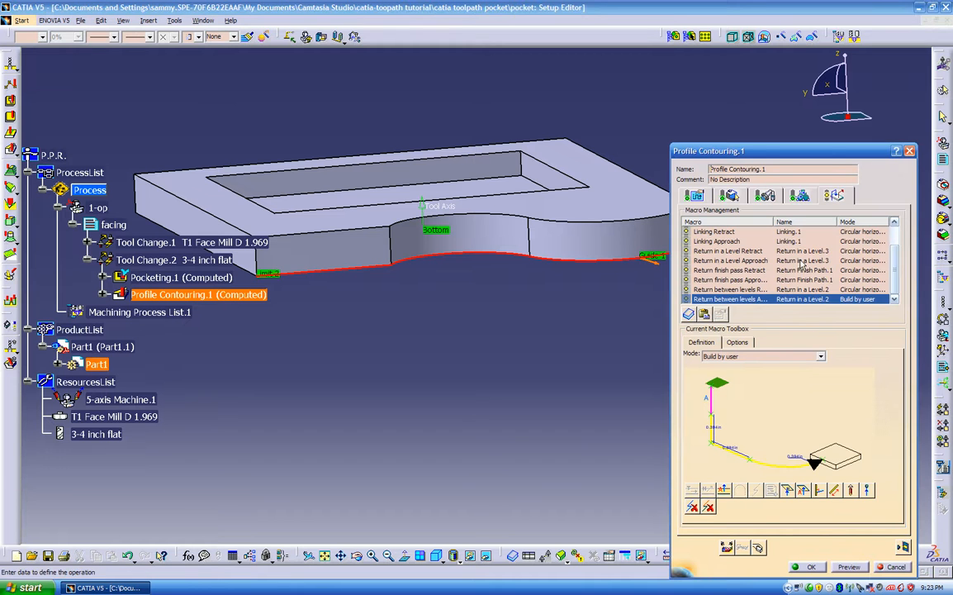
- Recompute and replay the profile contouring tool path, examining the approach, retract and return moves along the plate's curved side
click(902, 546)
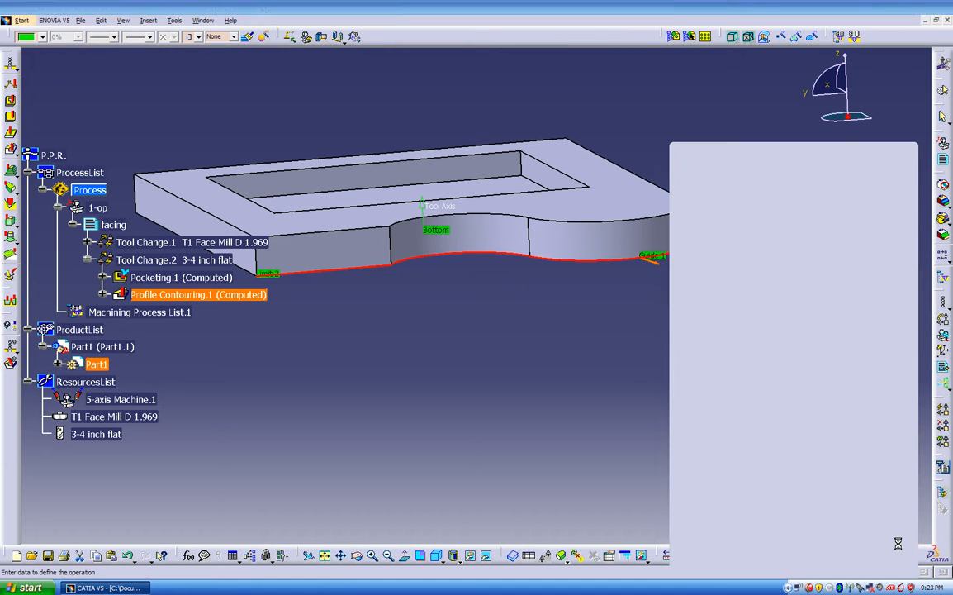
middle_drag(564, 372, 693, 267)
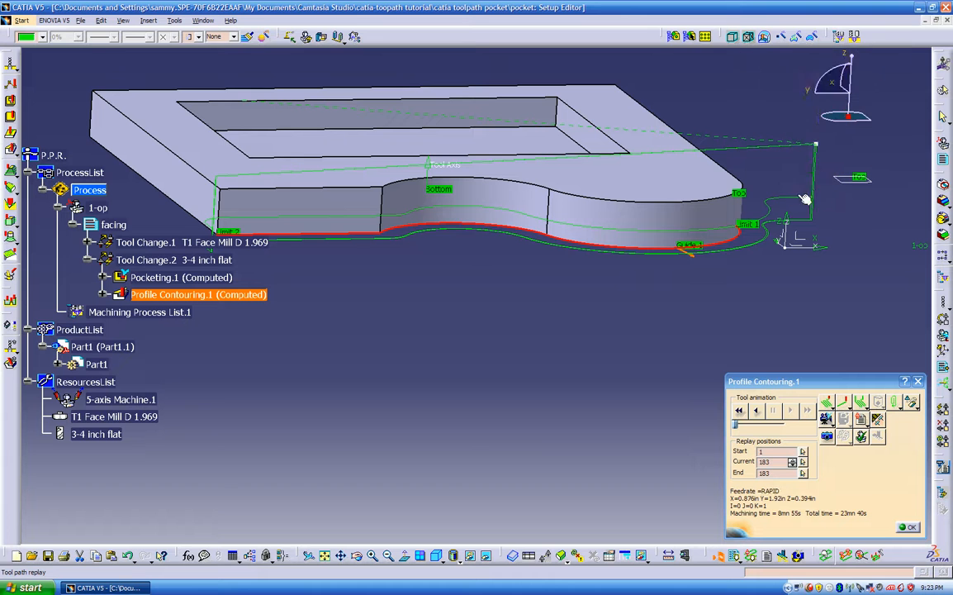
middle_drag(217, 179, 488, 290)
middle_drag(714, 188, 578, 347)
click(741, 410)
click(789, 411)
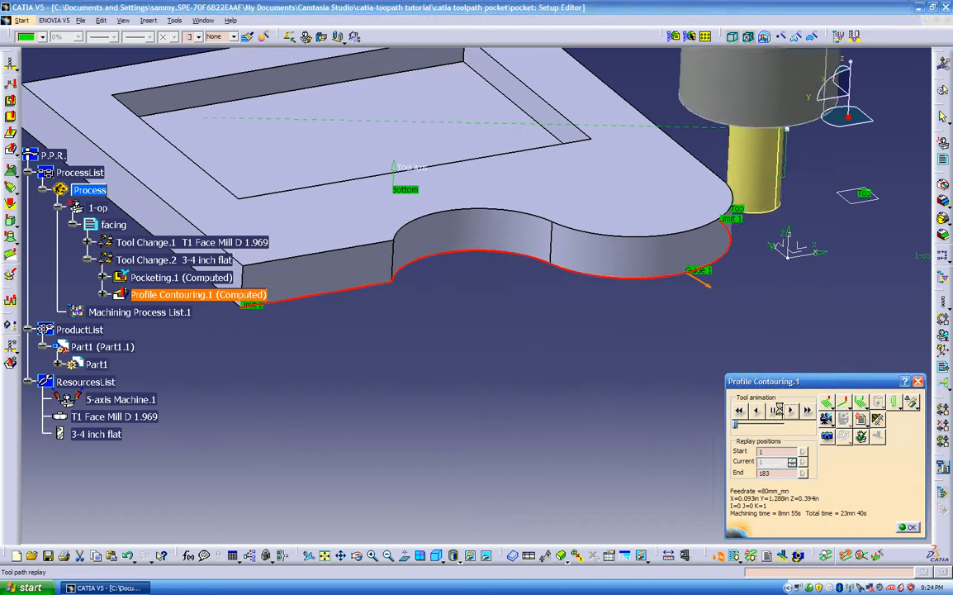
middle_drag(586, 382, 635, 355)
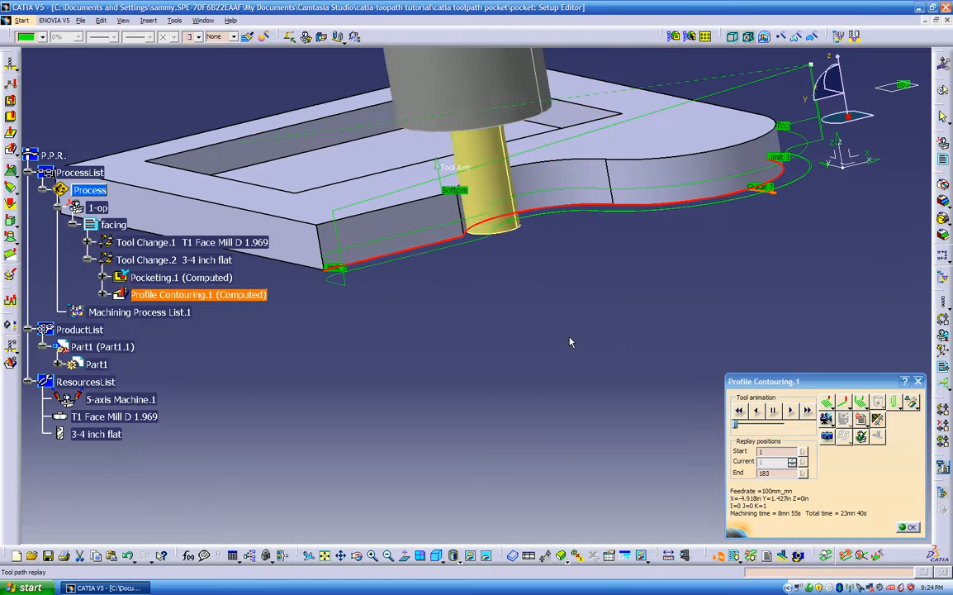
middle_drag(558, 299, 544, 349)
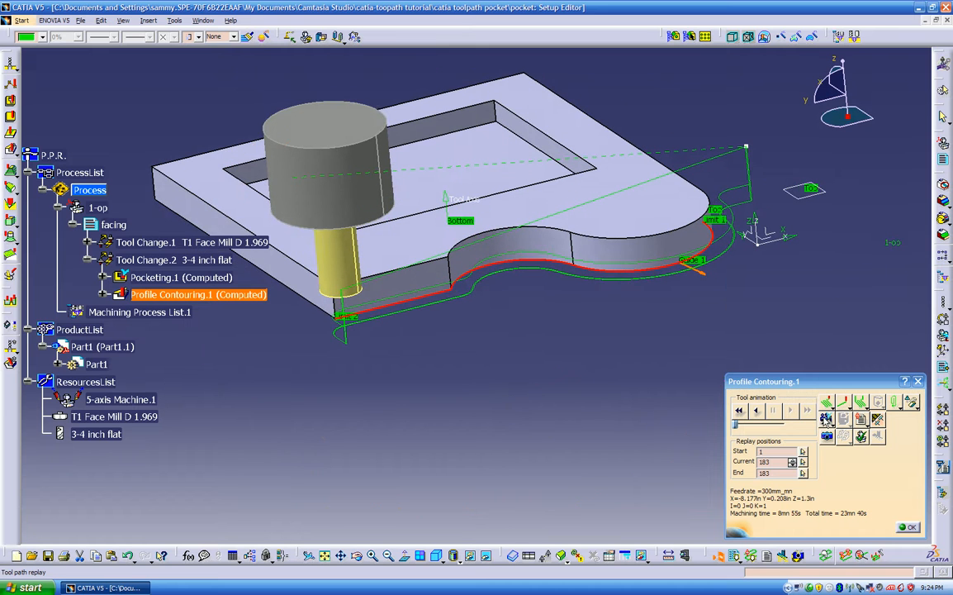
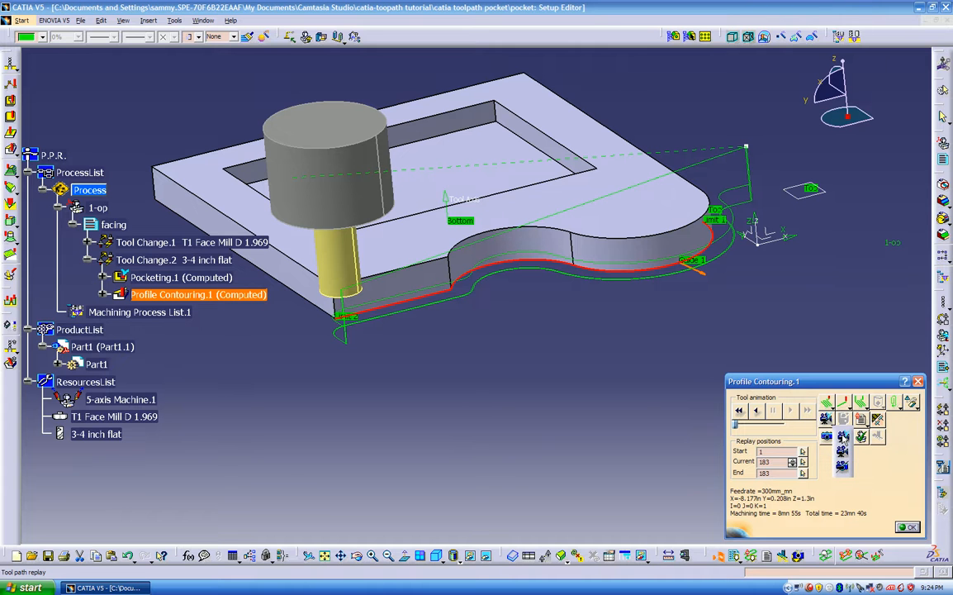
- Run the material removal video from the last saved result and examine the machined side and the leftover stock pieces
click(843, 436)
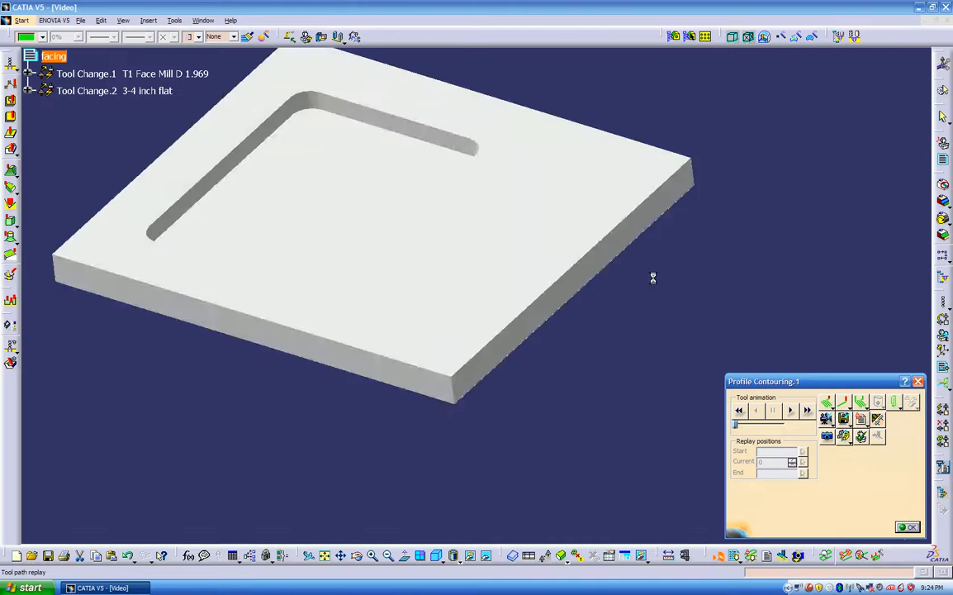
click(791, 410)
middle_drag(720, 397, 672, 349)
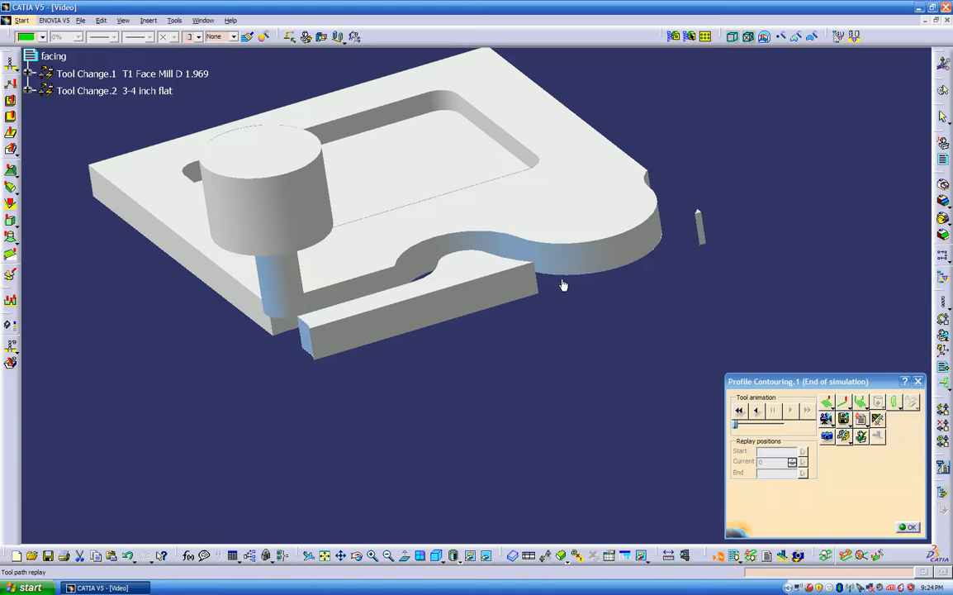
middle_drag(500, 330, 549, 354)
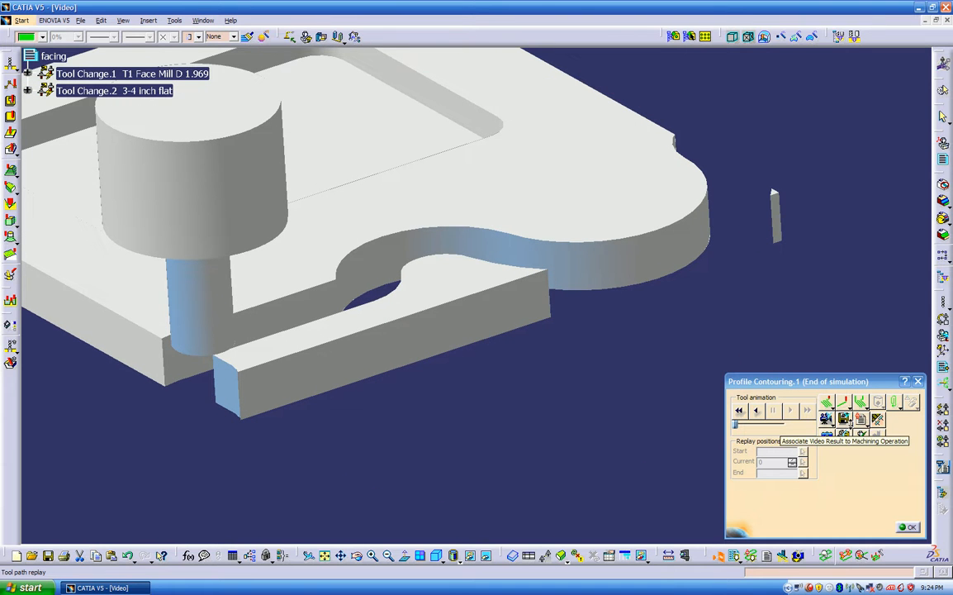
- Remove the two detached stock pieces, the long offcut beside the curved side and the small sliver, from the simulated stock
click(850, 426)
click(837, 489)
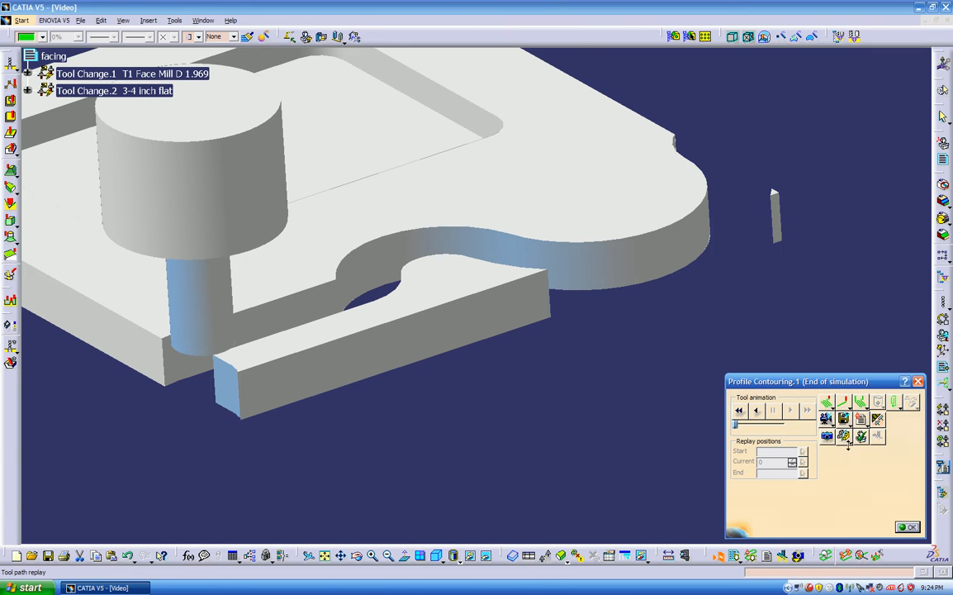
click(850, 446)
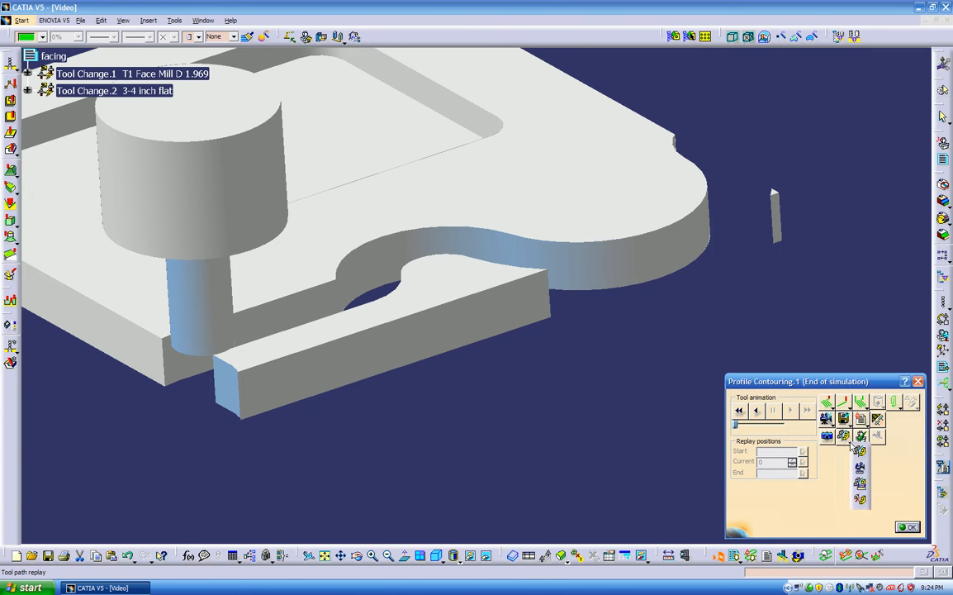
click(860, 501)
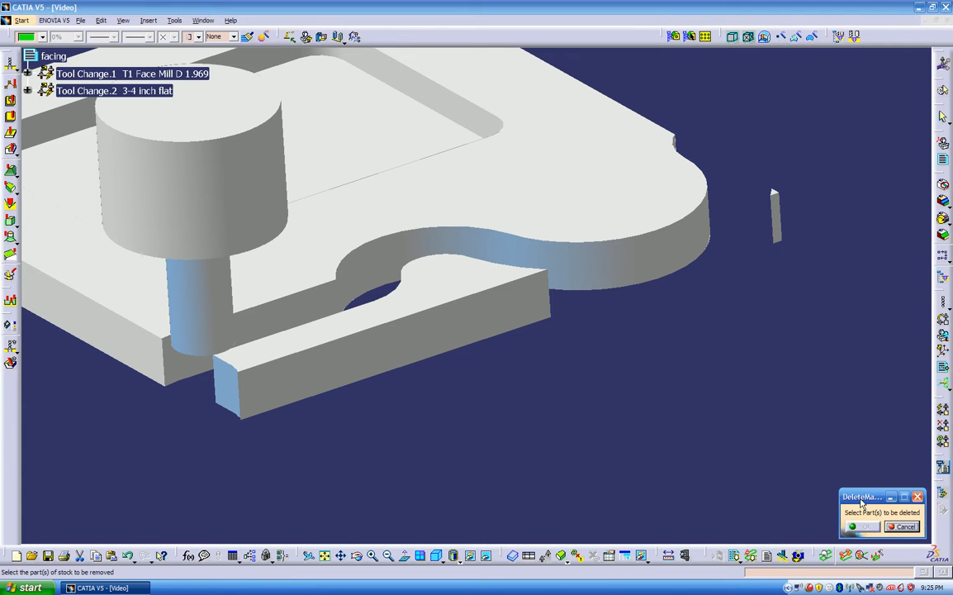
click(494, 325)
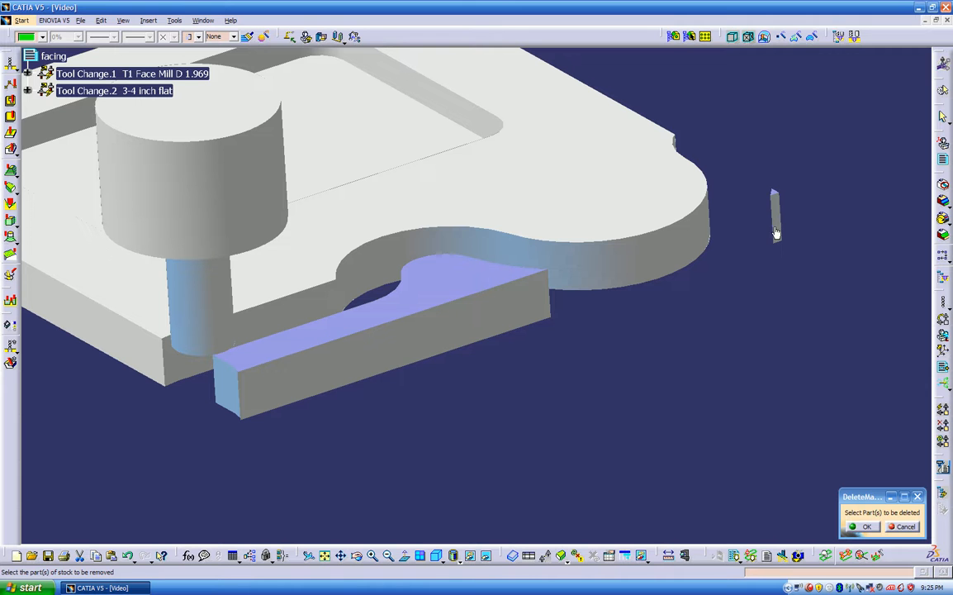
click(864, 527)
- Inspect the pick point information on the machined stock and restart the video from the last saved result
middle_drag(469, 364, 628, 291)
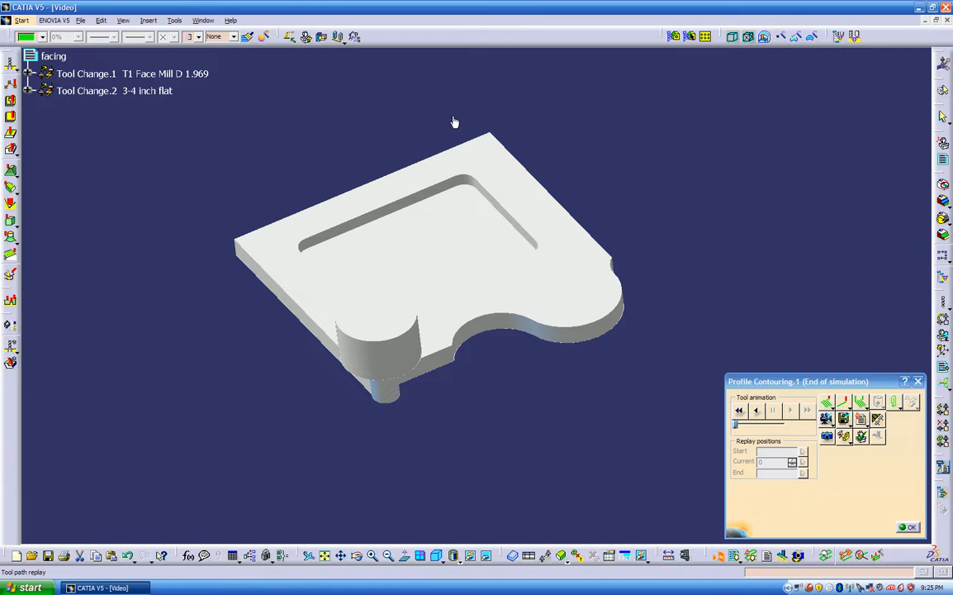
click(330, 335)
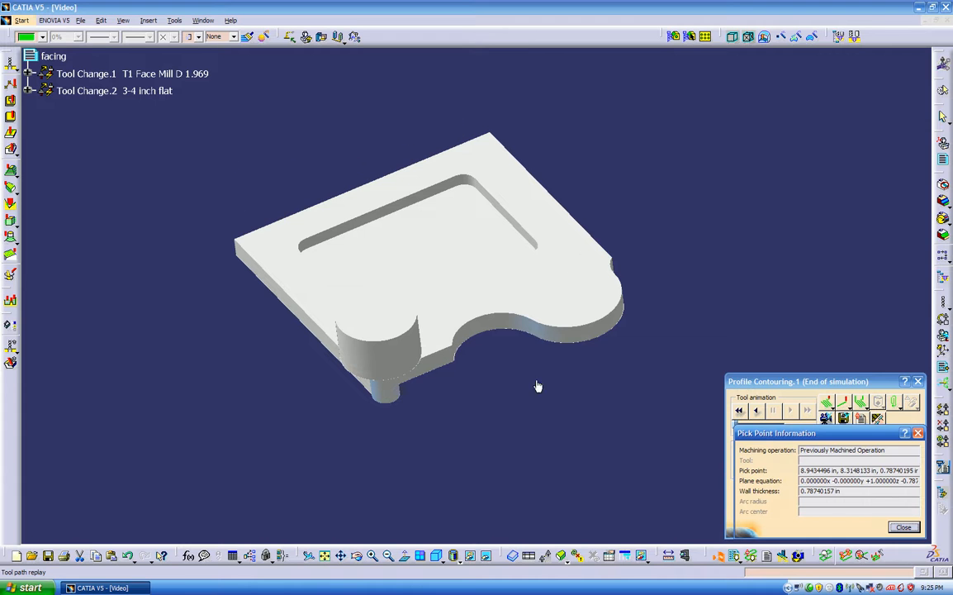
click(918, 435)
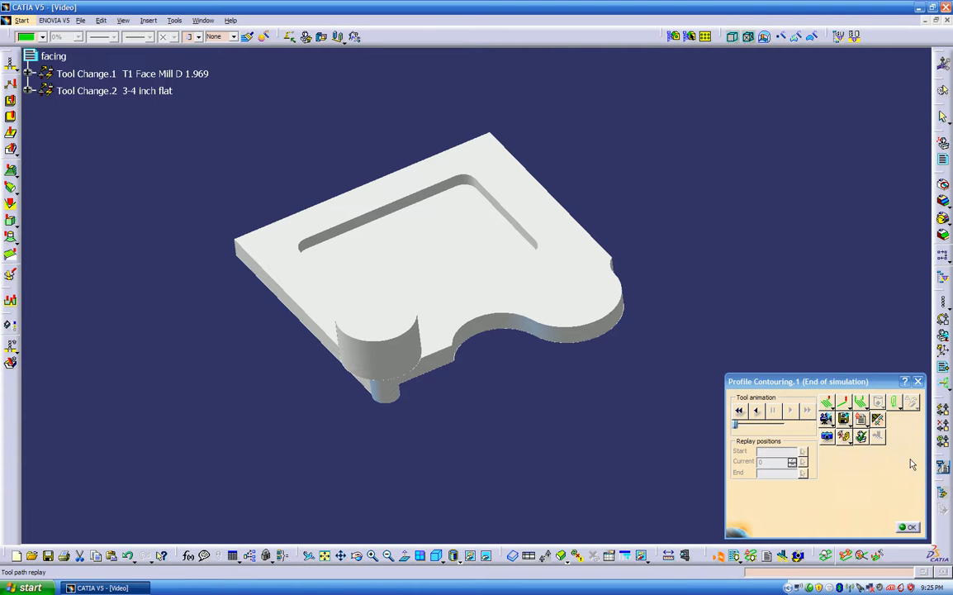
click(826, 419)
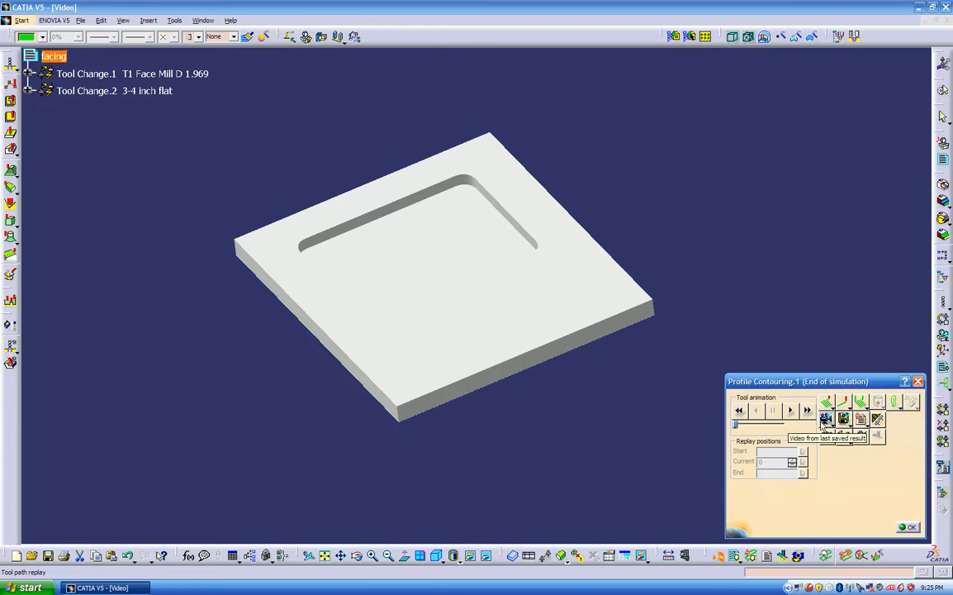
- Play the material removal video for Profile Contouring.1 and remove the long offcut and the small sliver from the simulated stock
click(791, 411)
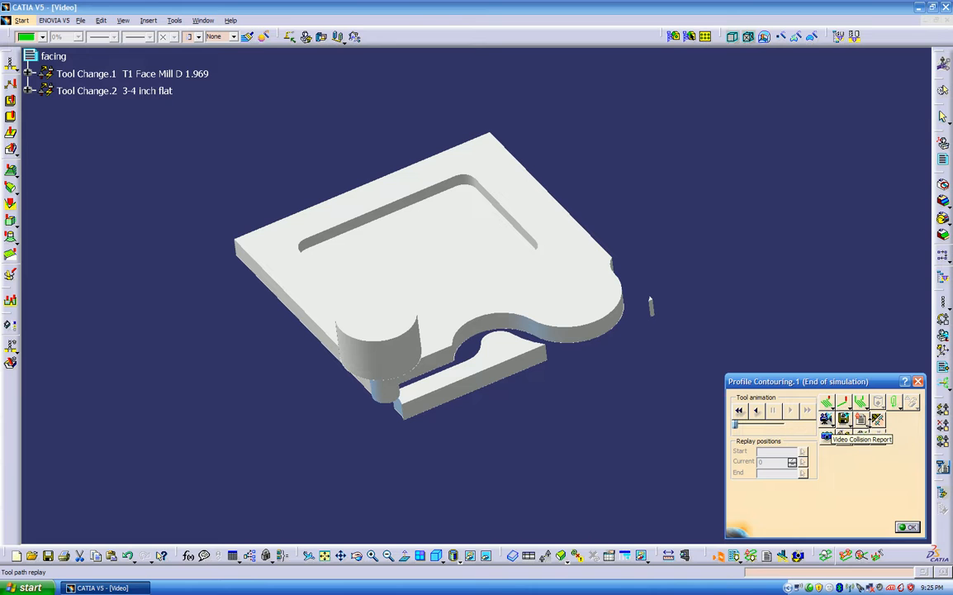
click(867, 427)
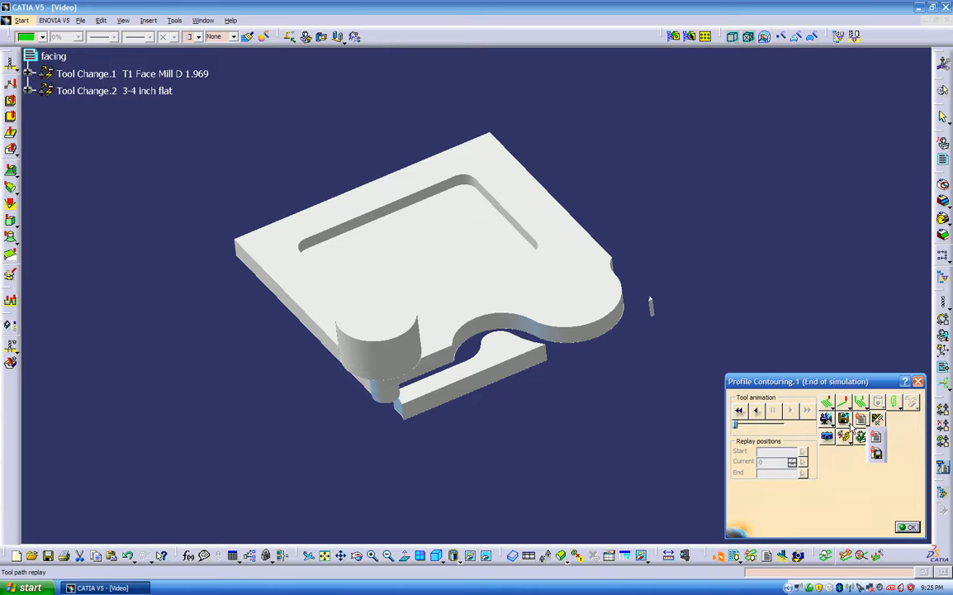
click(851, 424)
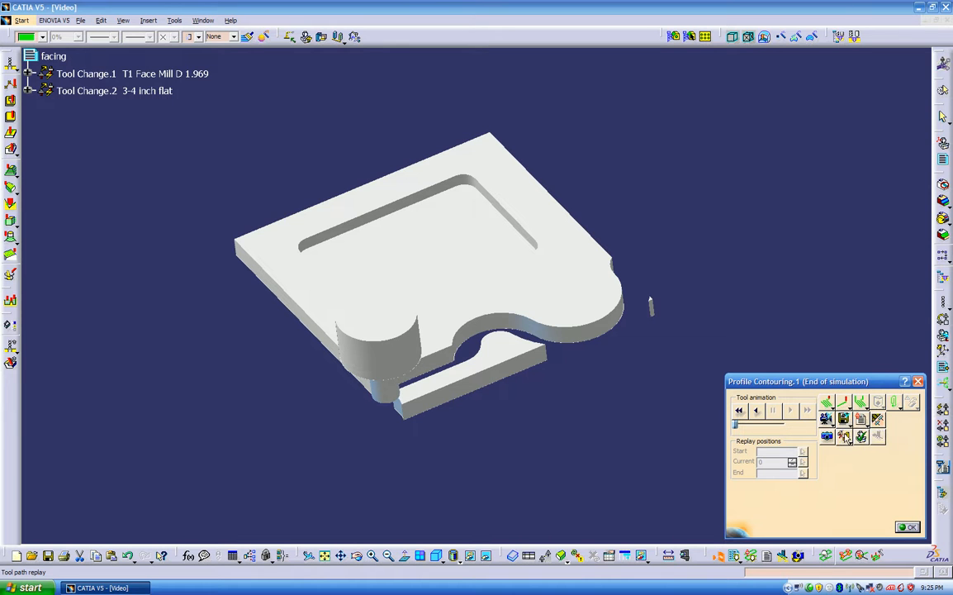
click(844, 437)
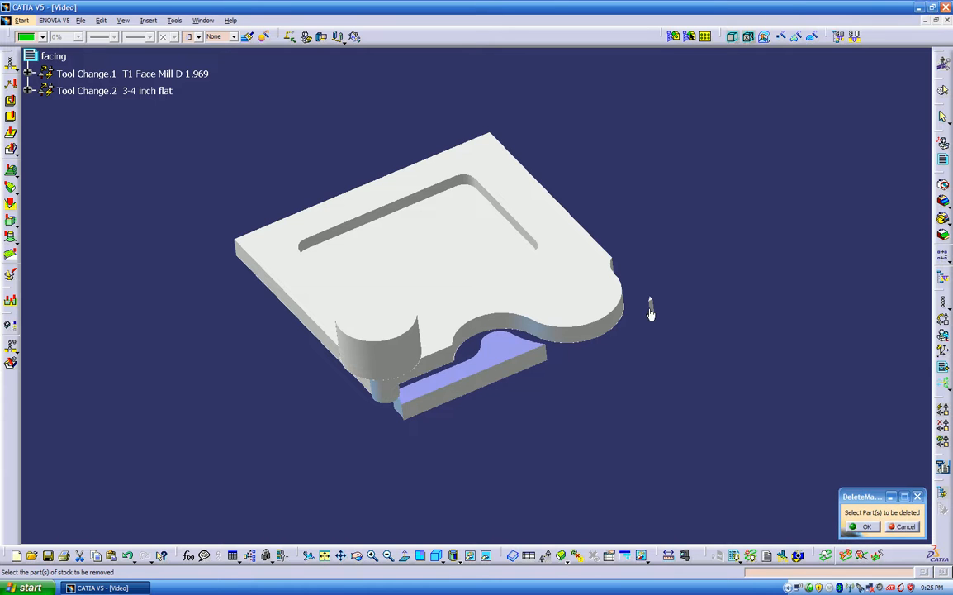
click(863, 524)
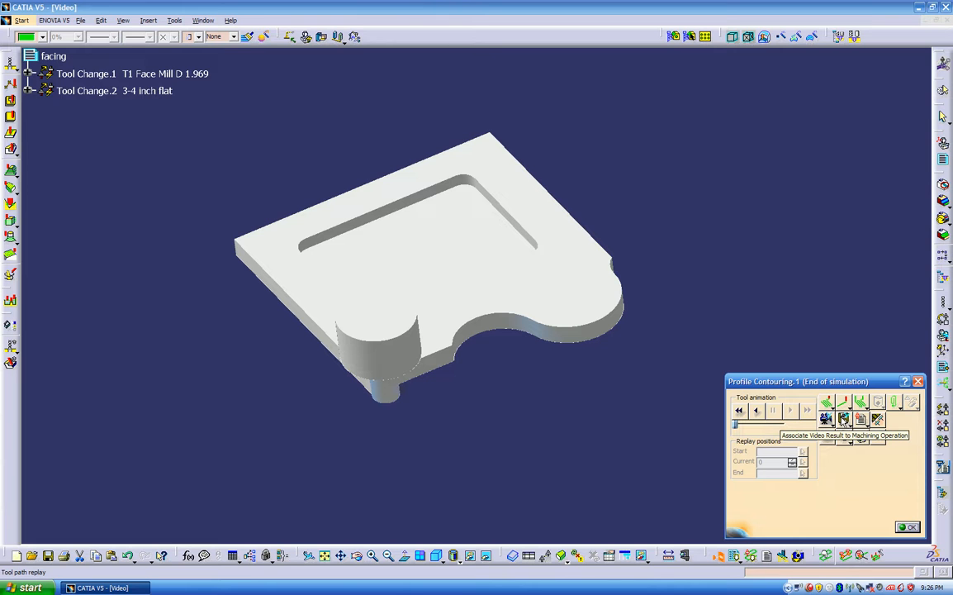
- Associate the cleaned-up video result with Profile Contouring.1 and accept the operation
click(845, 419)
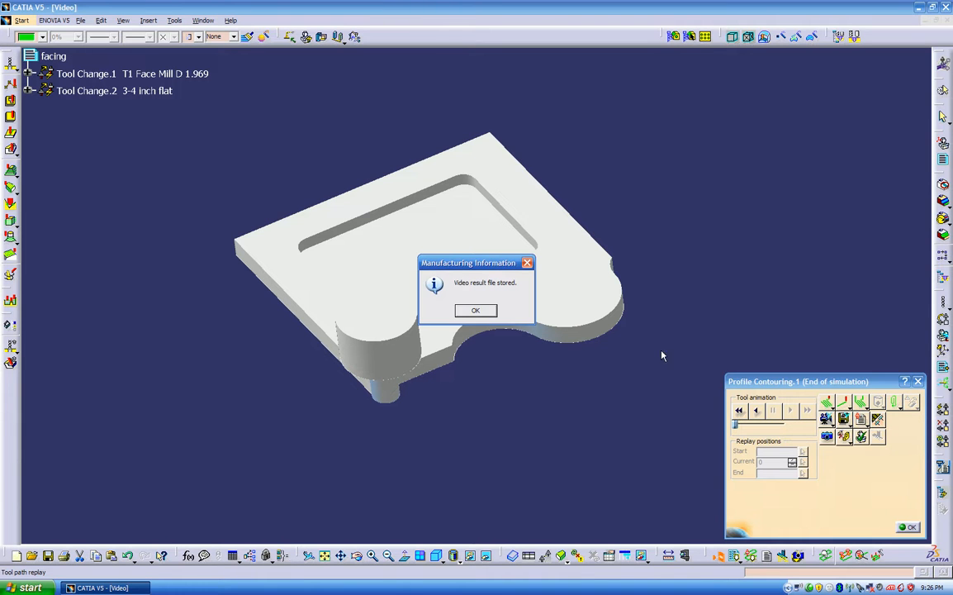
click(472, 311)
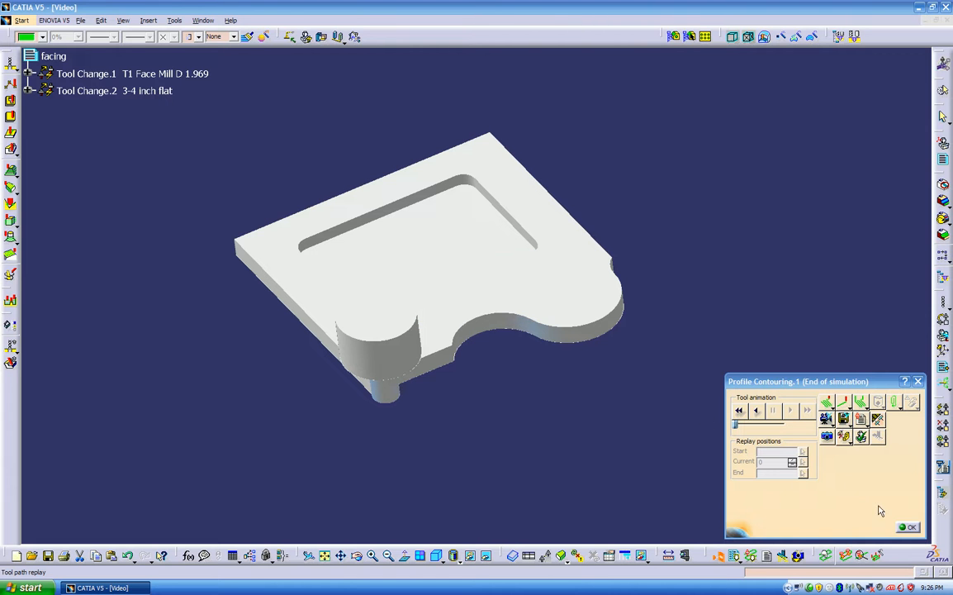
click(909, 526)
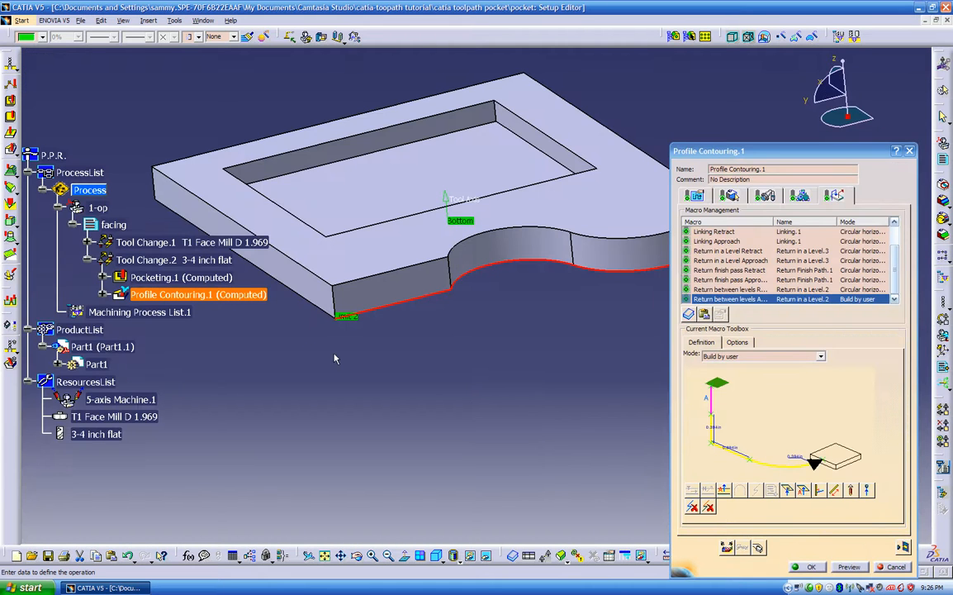
click(813, 567)
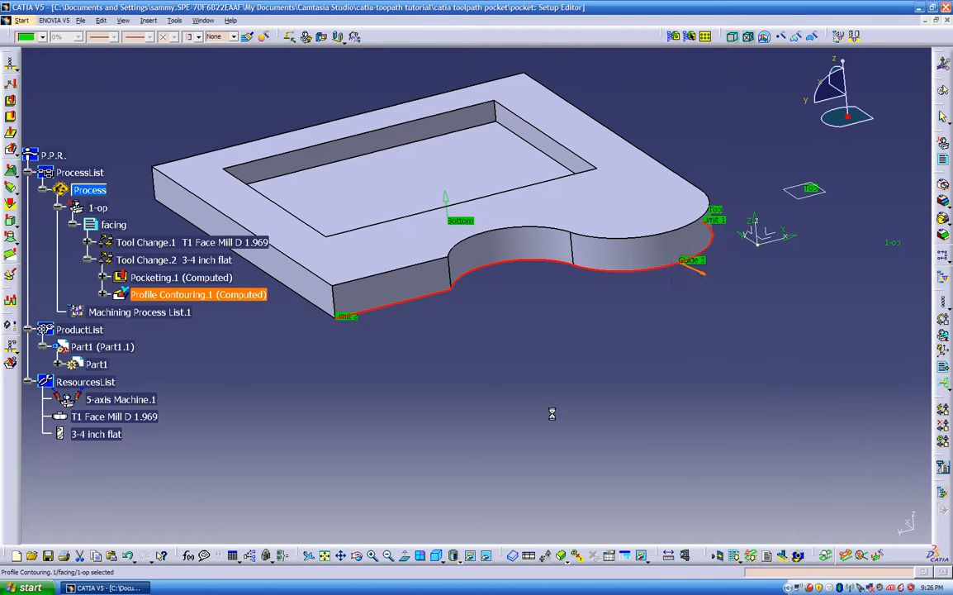
- Copy the Profile Contouring.1 operation and paste the duplicate directly after it under the 3-4 inch flat tool change
mouse_move(466, 380)
middle_down()
mouse_move(476, 315)
mouse_move(489, 366)
mouse_move(467, 390)
mouse_move(464, 376)
middle_up()
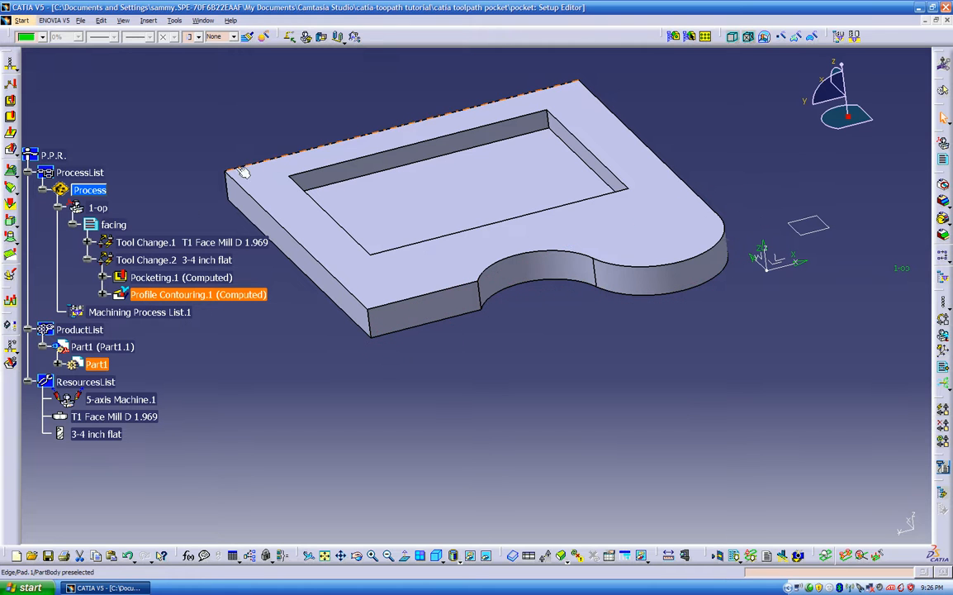
right_click(145, 294)
click(171, 376)
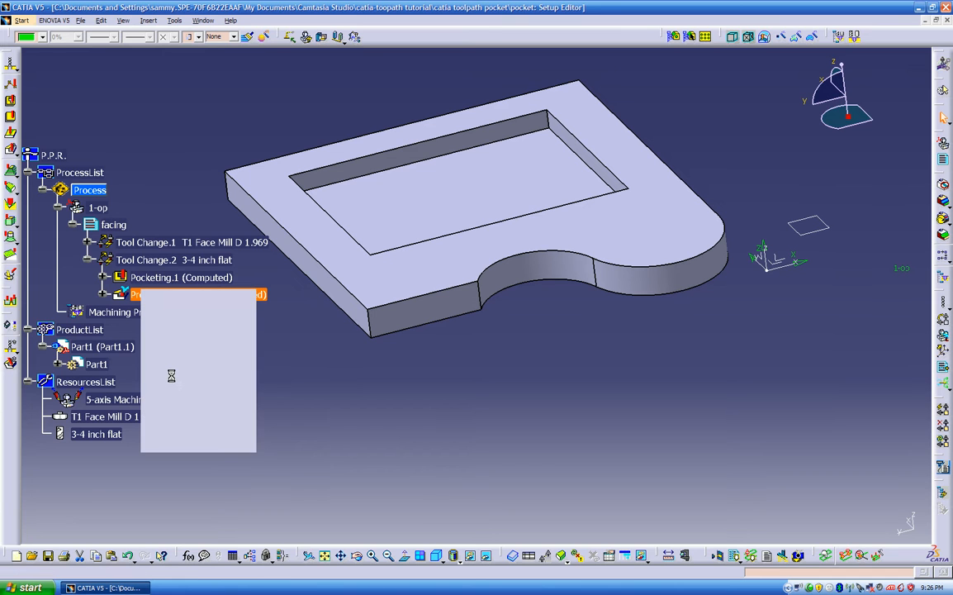
right_click(204, 294)
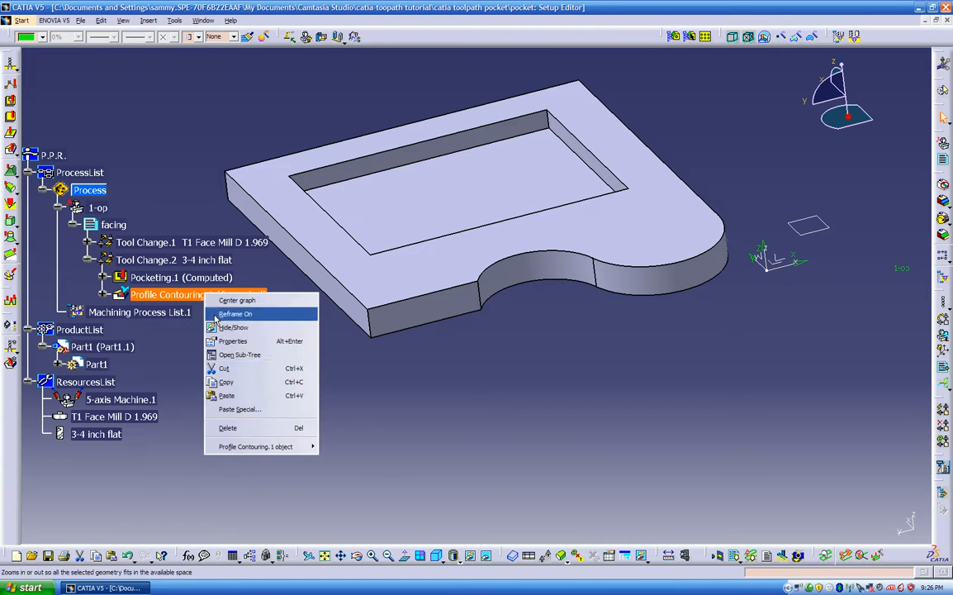
click(225, 396)
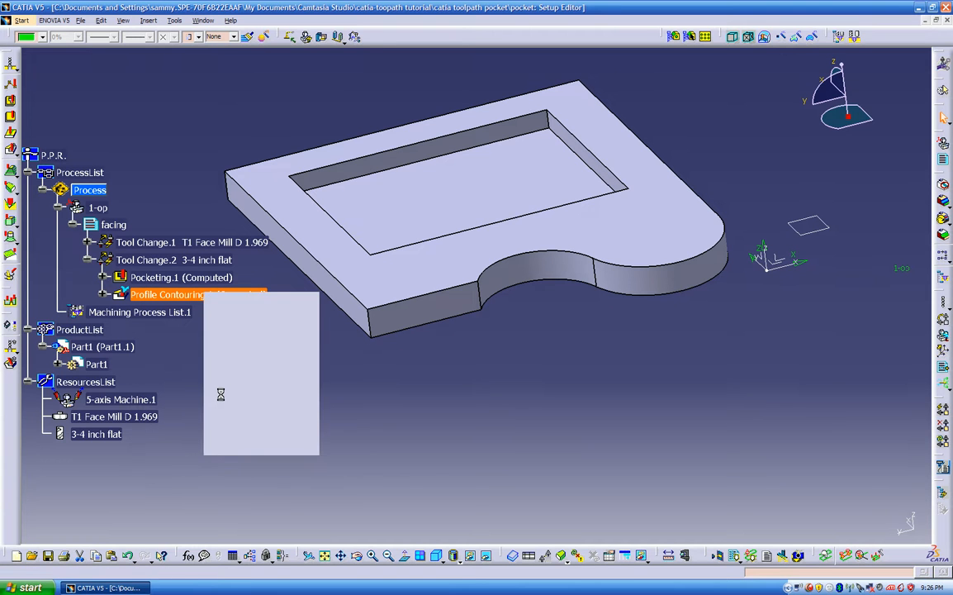
- Edit Profile Contouring.2 and remove all its guide contours and both relimiting elements from the curved side
double_click(199, 313)
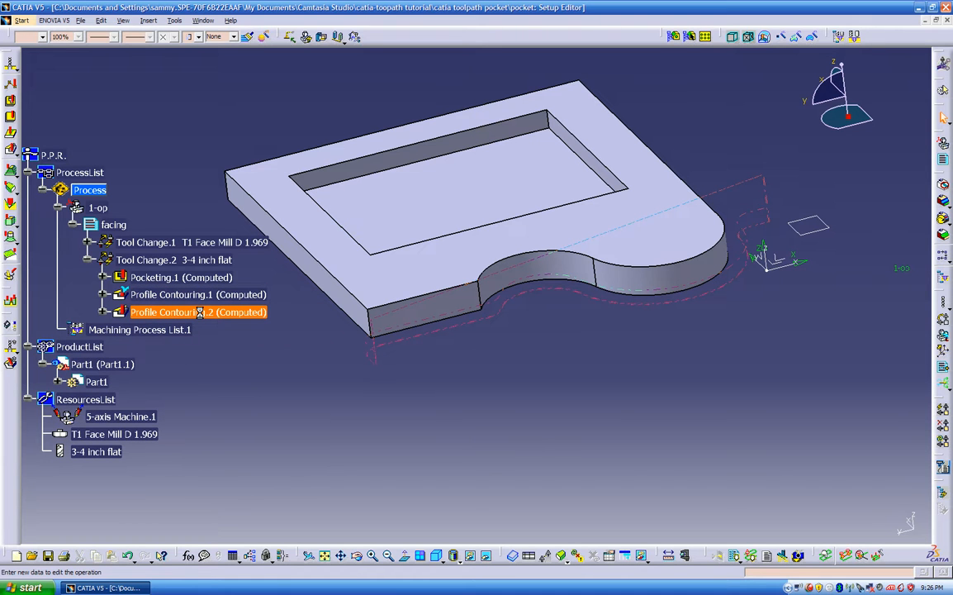
middle_drag(356, 400, 640, 438)
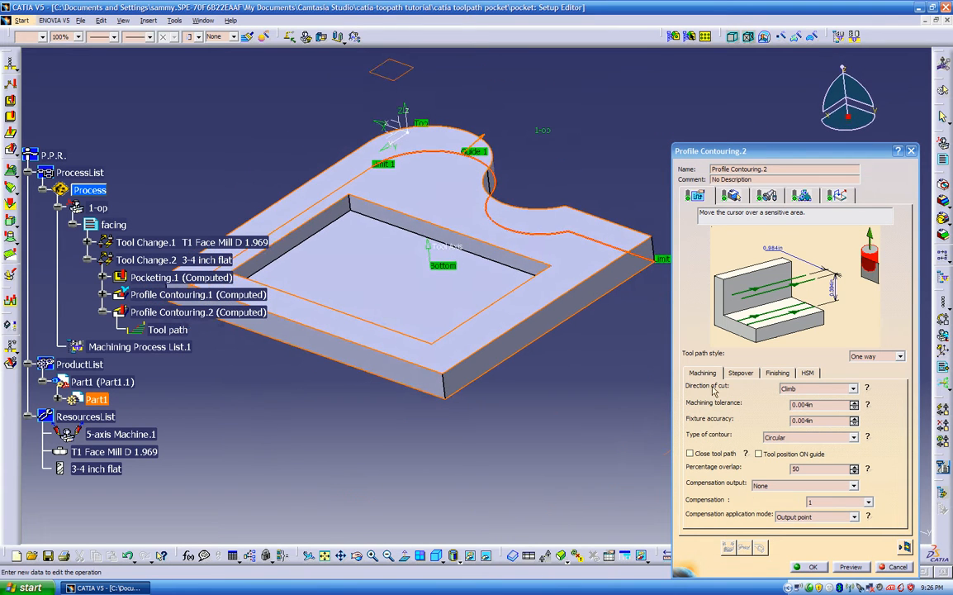
click(735, 197)
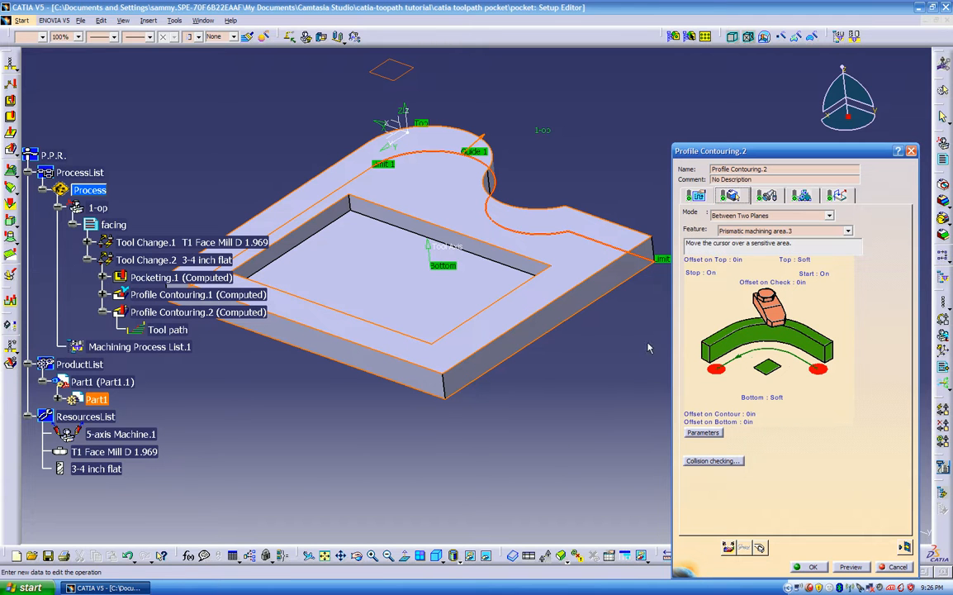
right_click(766, 339)
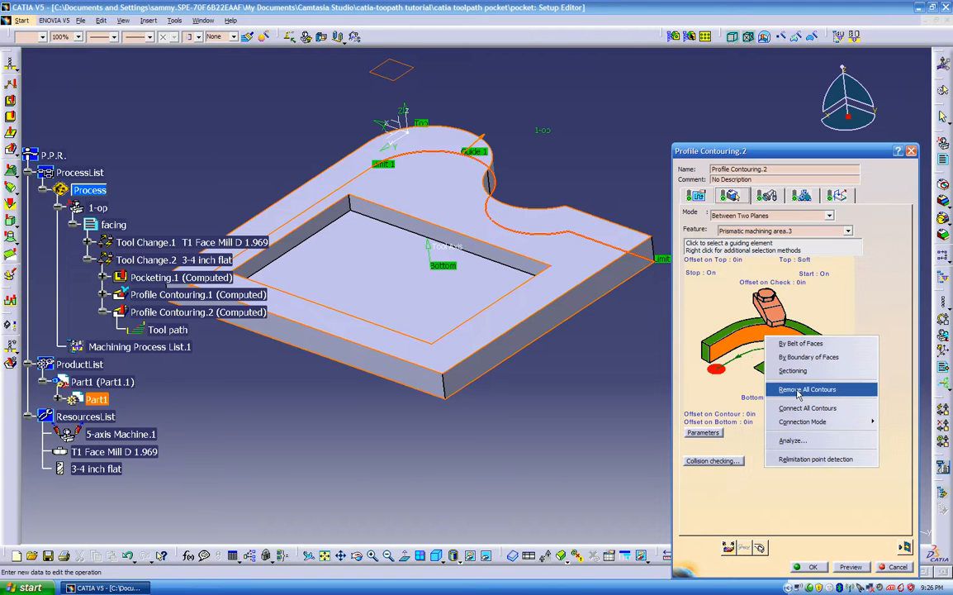
click(838, 390)
right_click(831, 357)
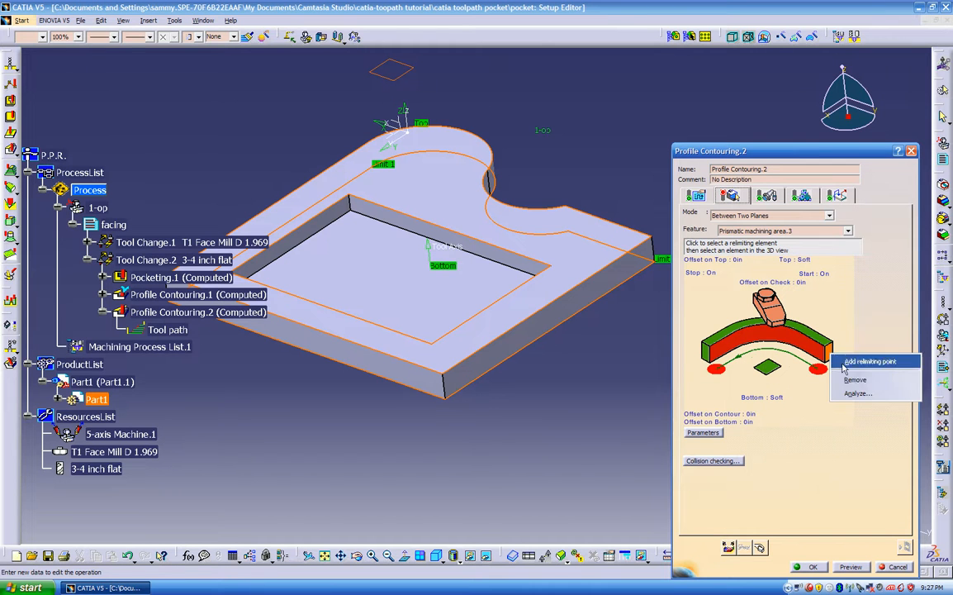
click(851, 382)
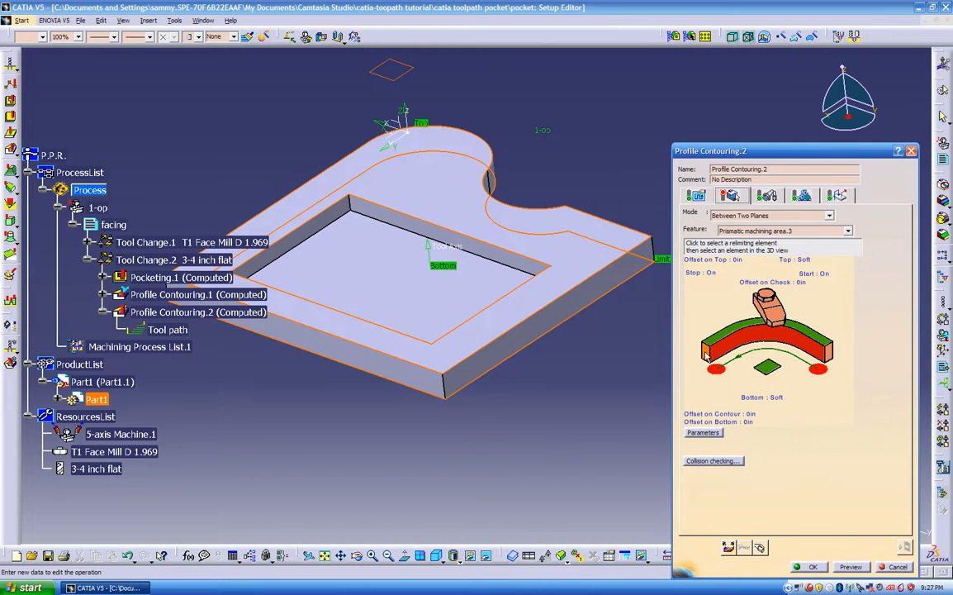
- Set the bottom edge of the straight side opposite the curved side as the guiding element of Profile Contouring.2
middle_drag(591, 380, 528, 357)
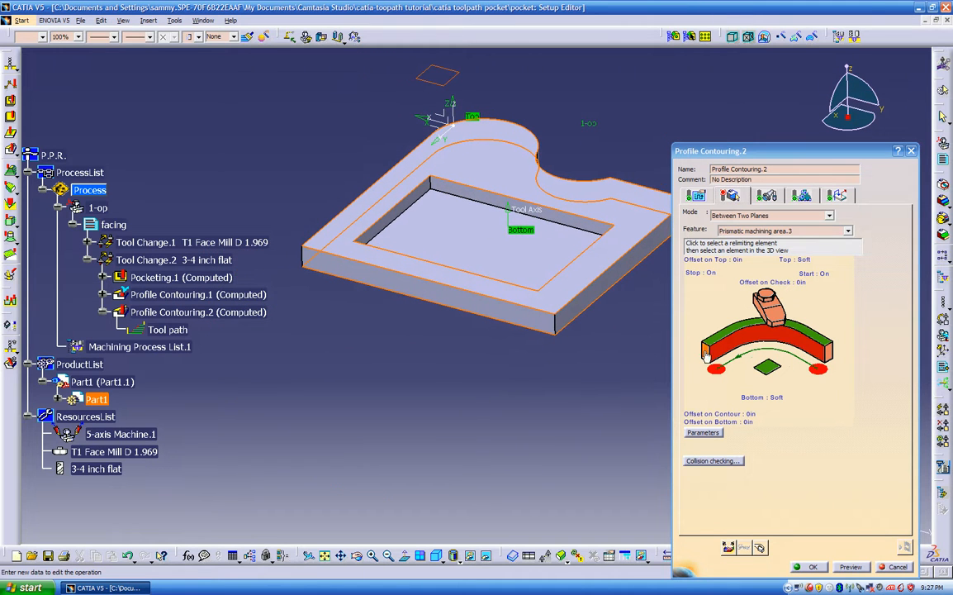
click(747, 341)
click(549, 335)
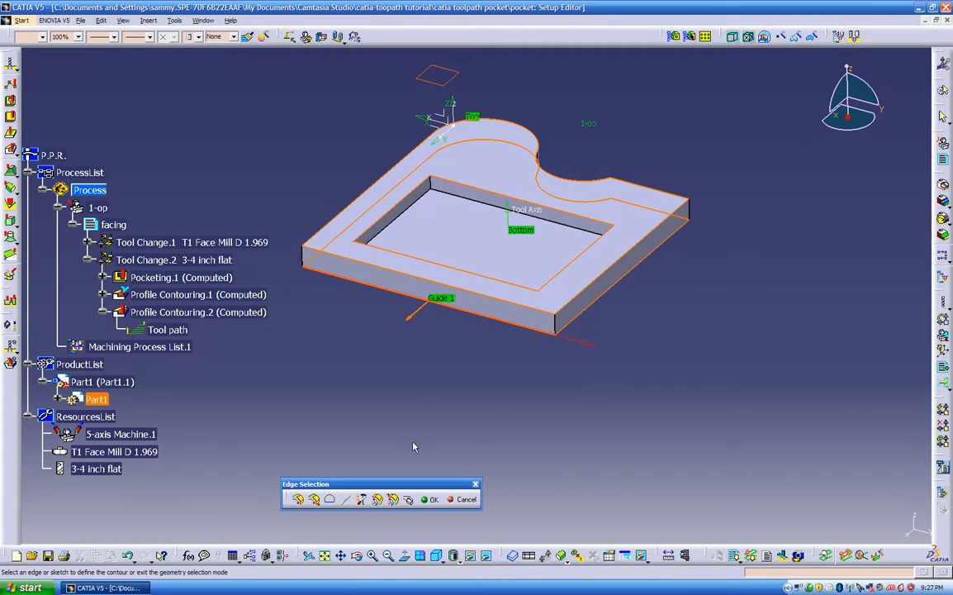
click(427, 499)
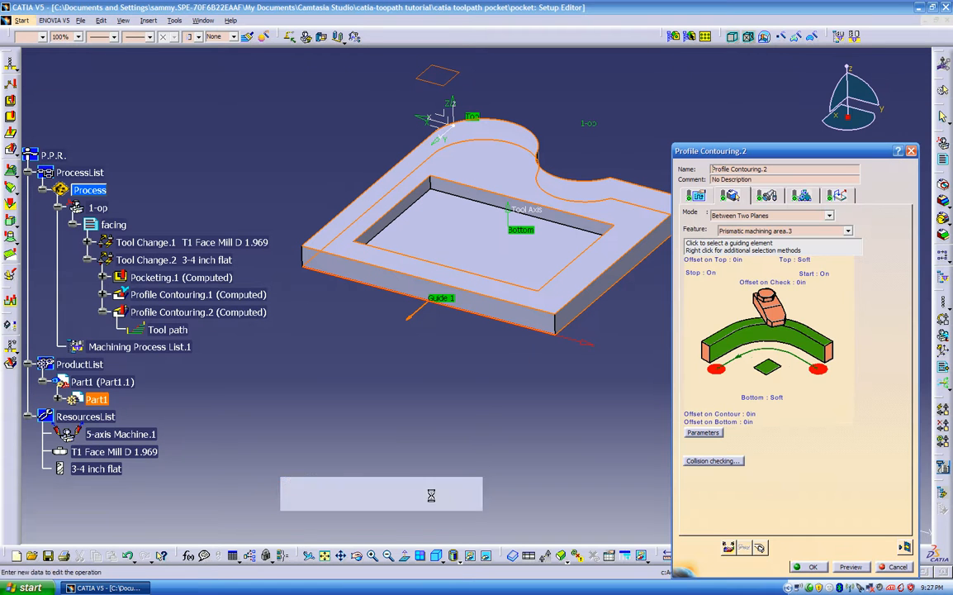
- Compute and replay the Profile Contouring.2 tool path, examining its moves along the straight side
middle_drag(617, 449, 564, 371)
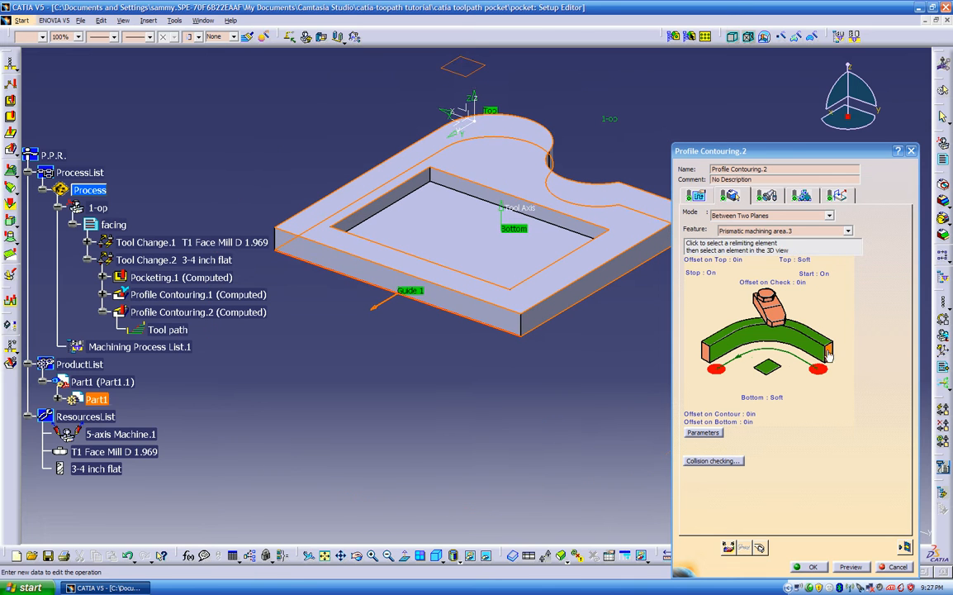
click(905, 546)
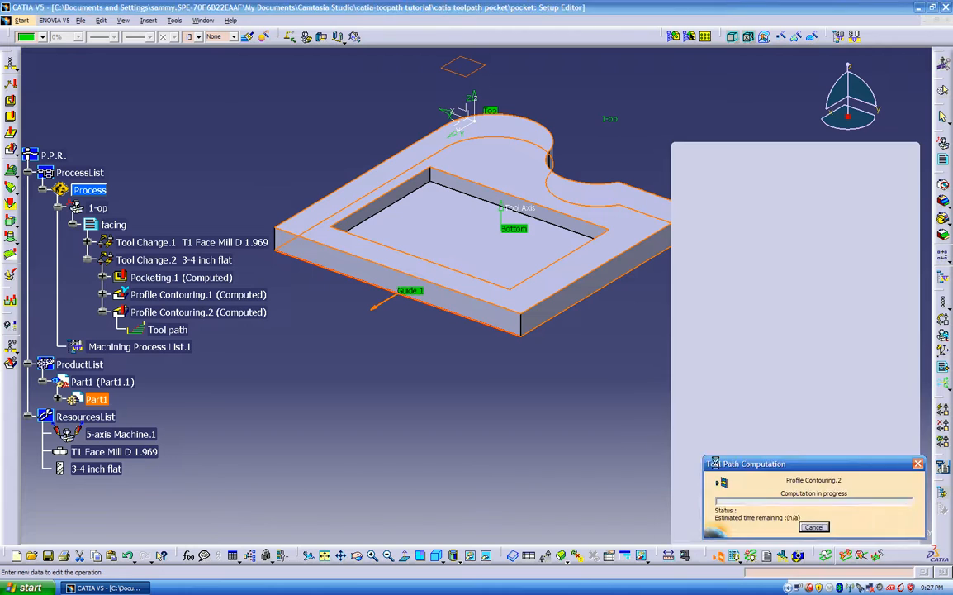
middle_drag(602, 438, 386, 429)
middle_drag(743, 130, 456, 330)
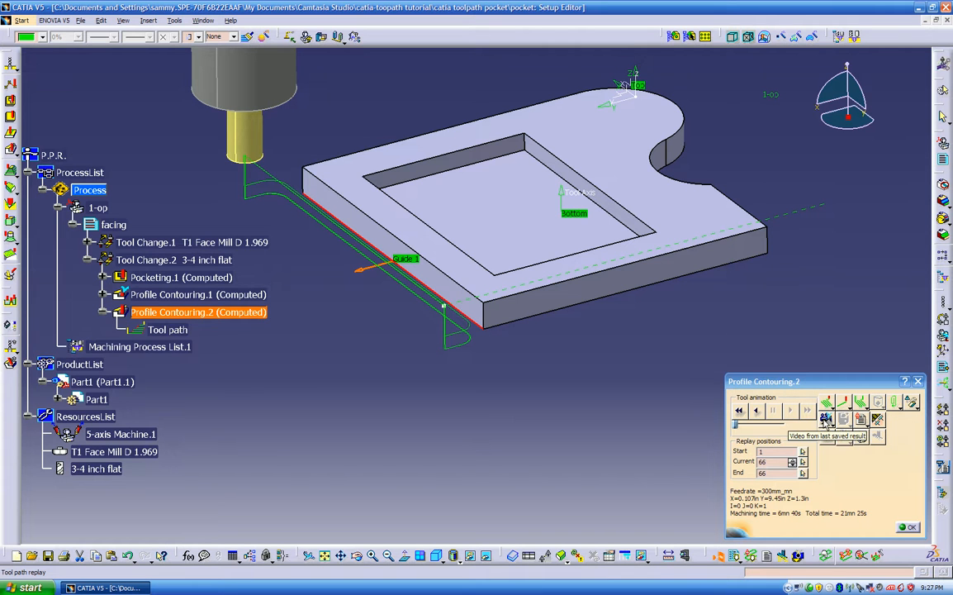
- Run the material removal video for Profile Contouring.2 from the last saved result and examine the machined straight side
click(826, 420)
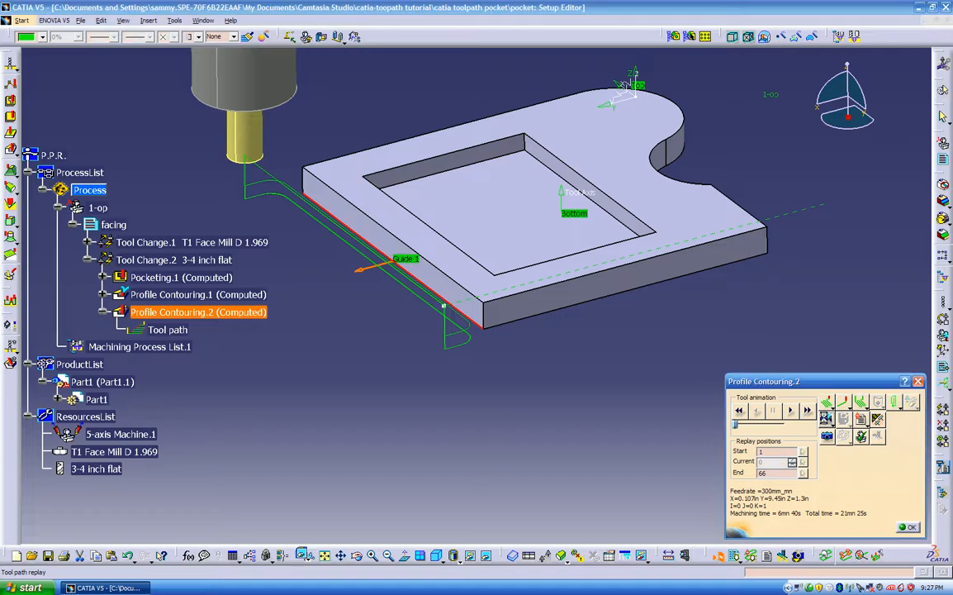
click(790, 411)
middle_drag(588, 328, 607, 355)
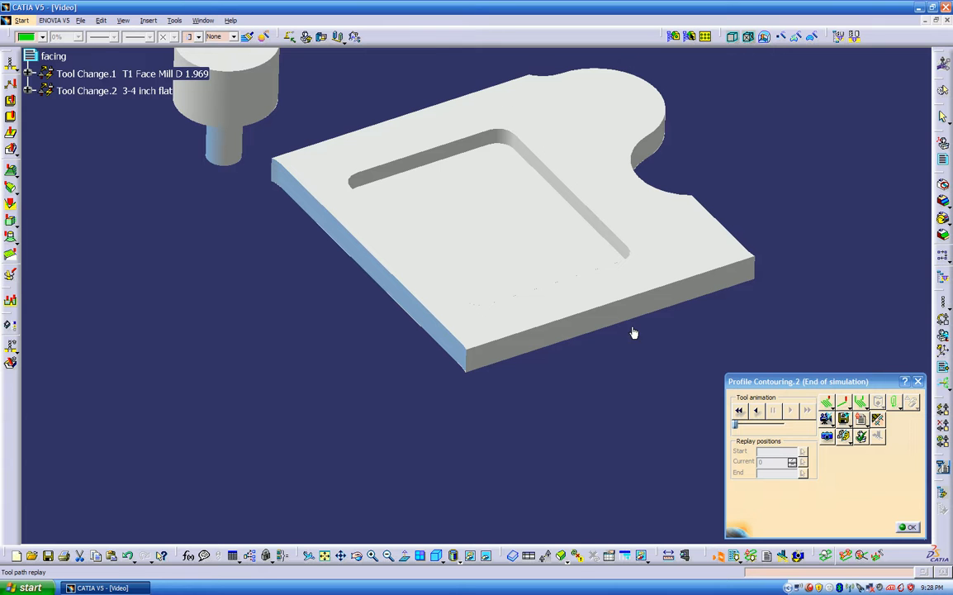
- Associate the video result with Profile Contouring.2 and accept the operation
click(844, 418)
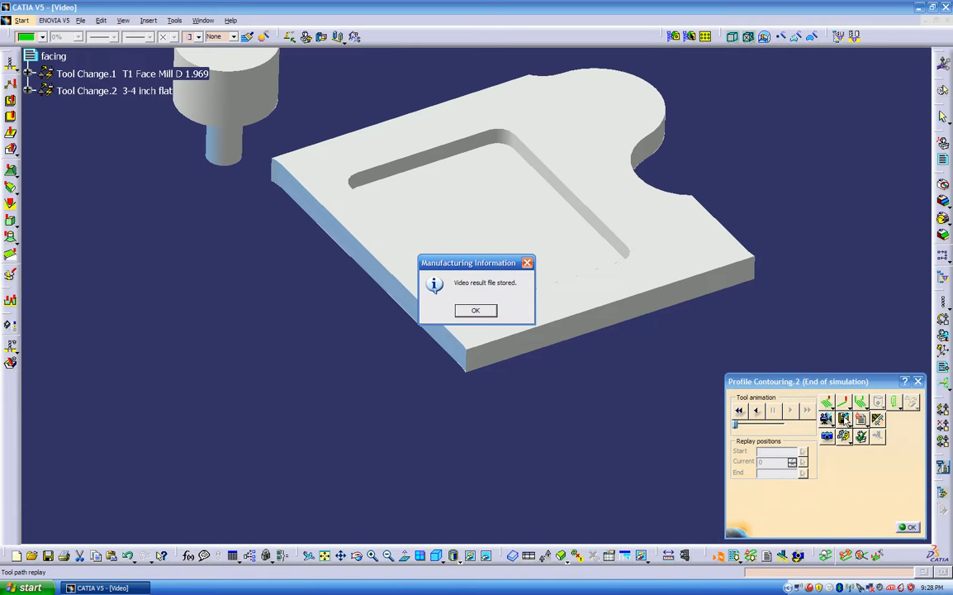
click(486, 312)
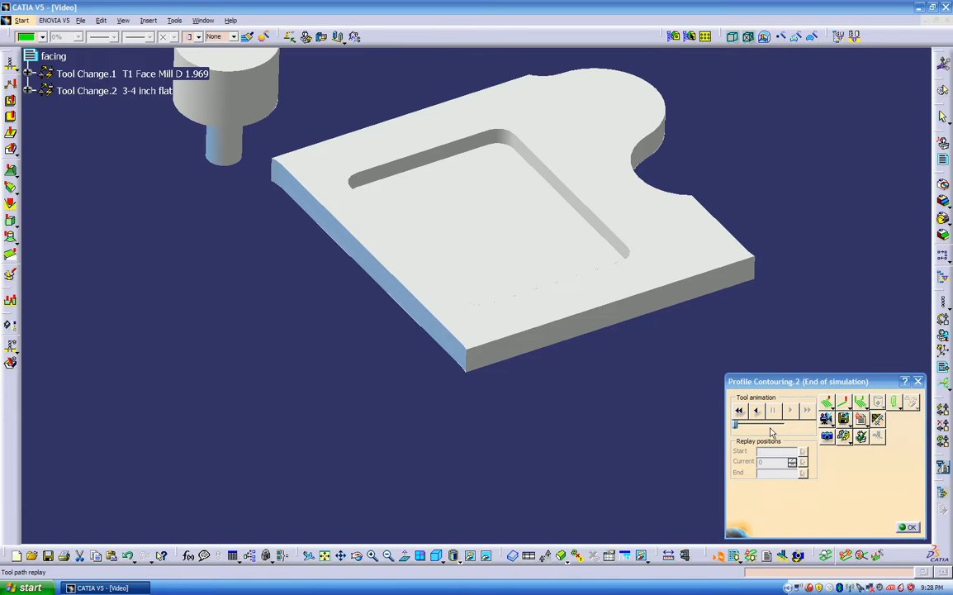
click(908, 527)
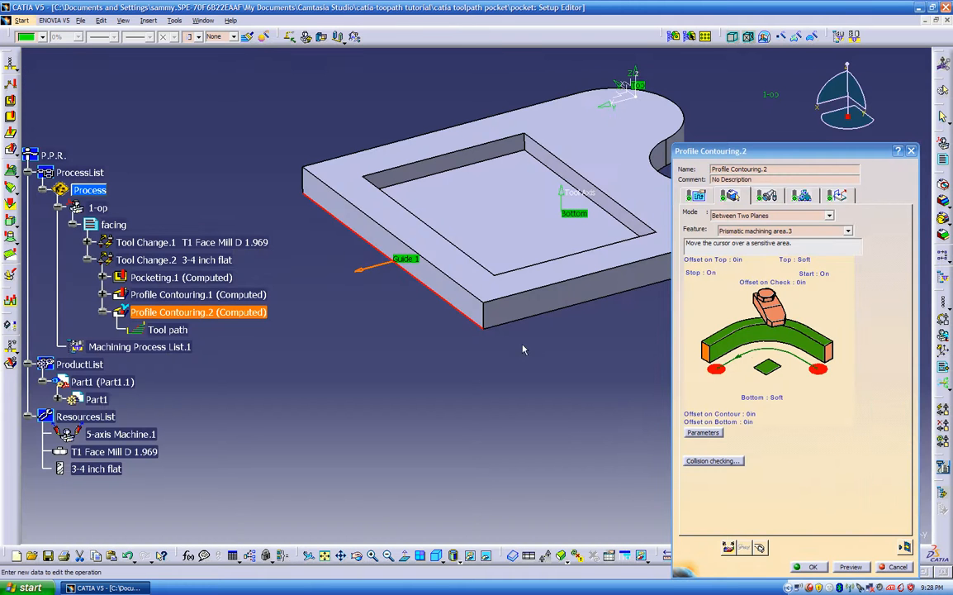
click(808, 567)
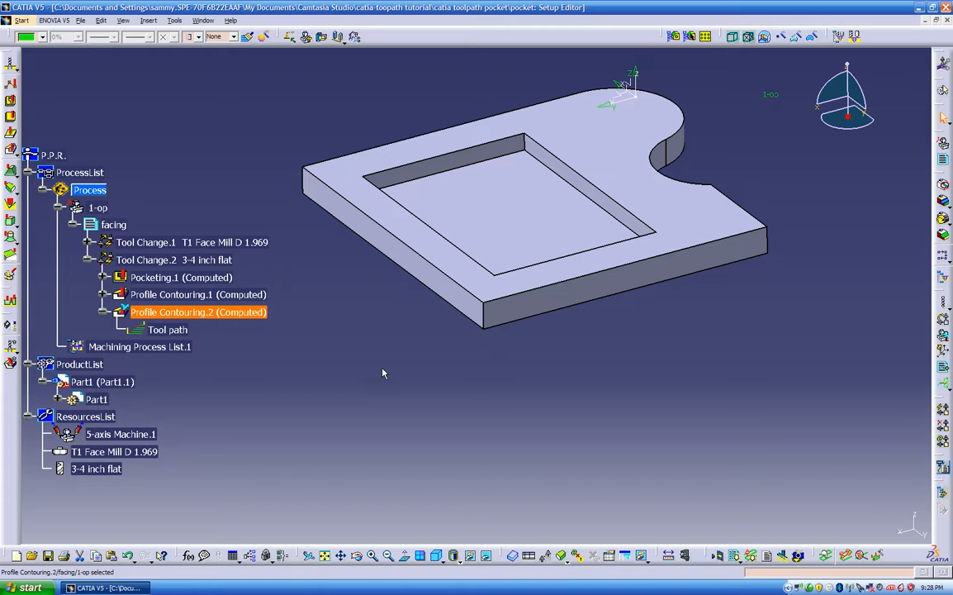
- Insert a new manufacturing program after the facing program and collapse the Profile Contouring.2 node in the tree
click(382, 374)
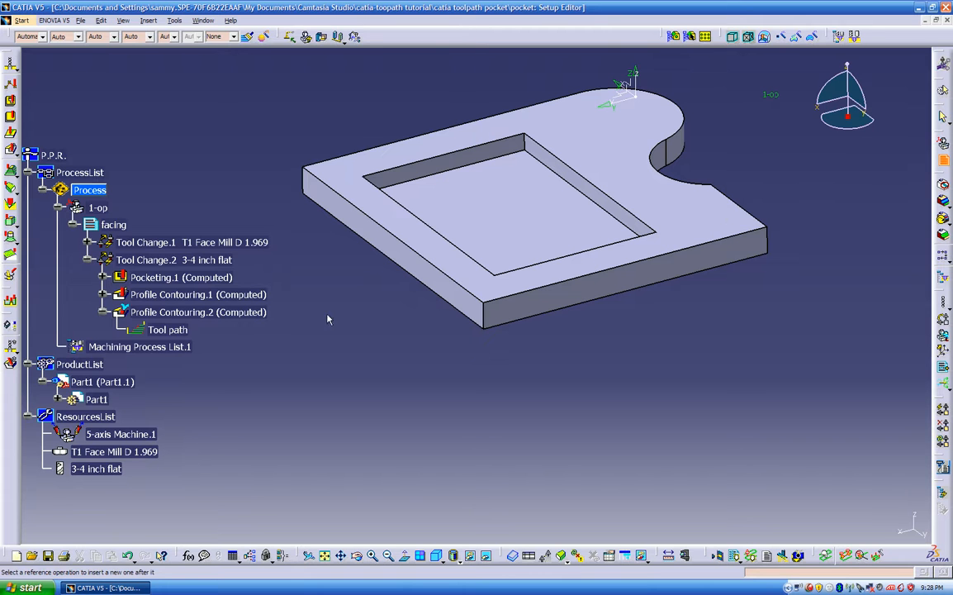
click(256, 317)
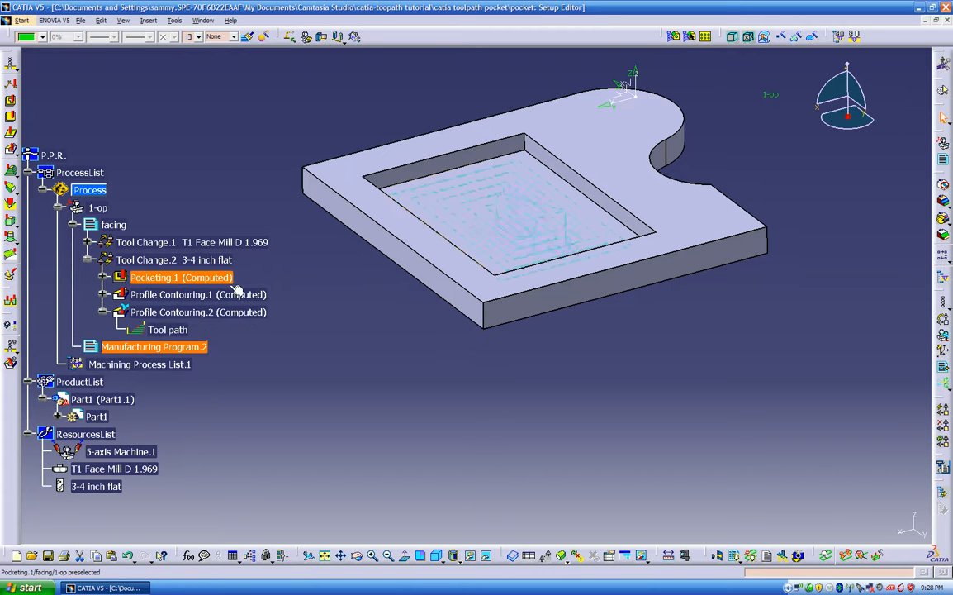
click(104, 313)
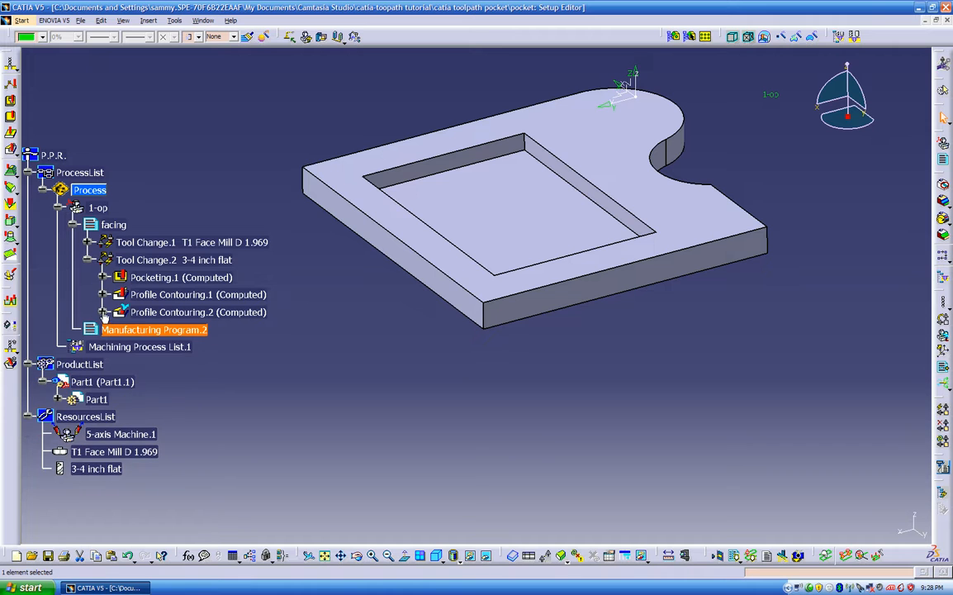
- Copy Profile Contouring.2 into Manufacturing Program.2 and expand the program in the tree
right_click(171, 312)
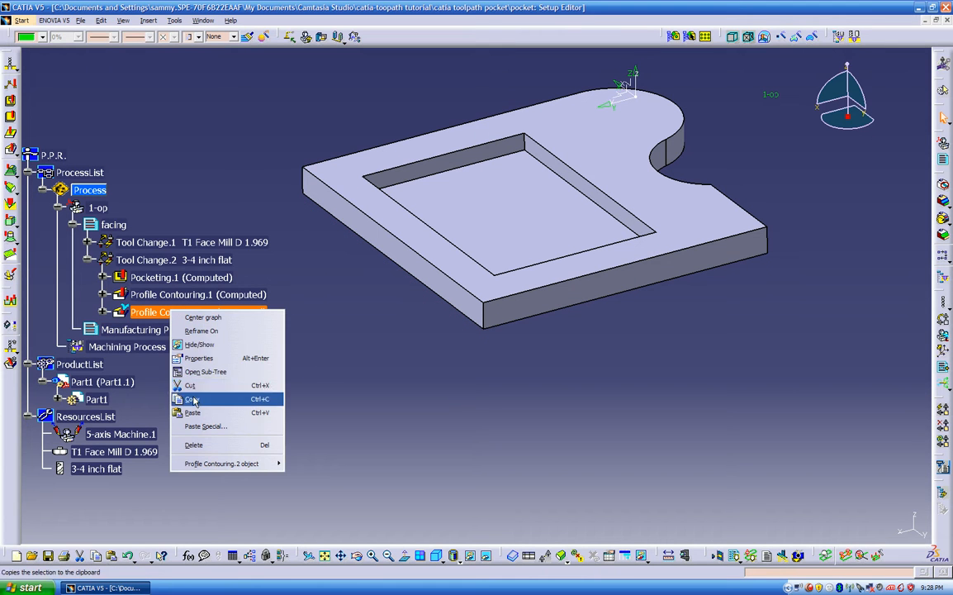
click(192, 402)
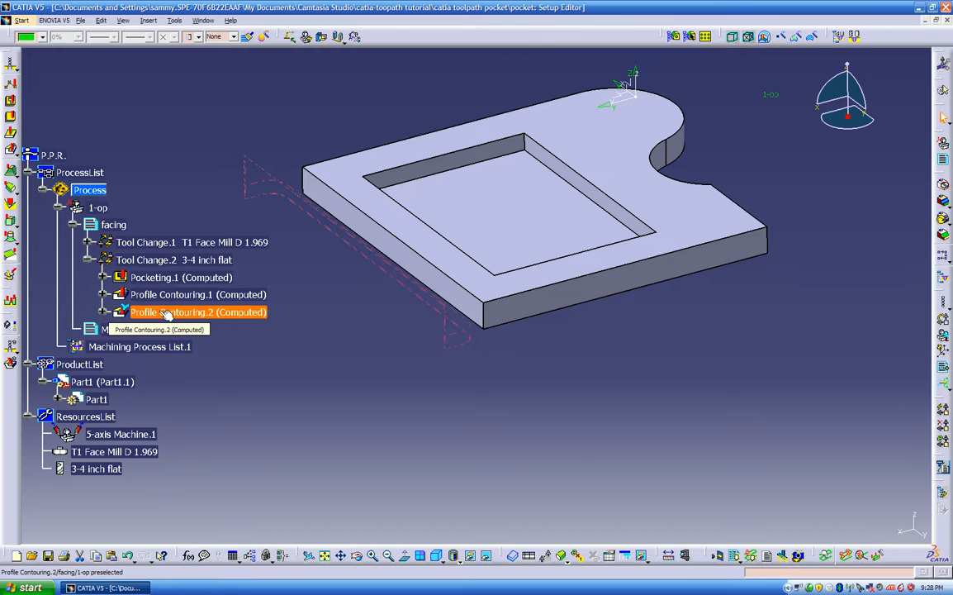
right_click(200, 329)
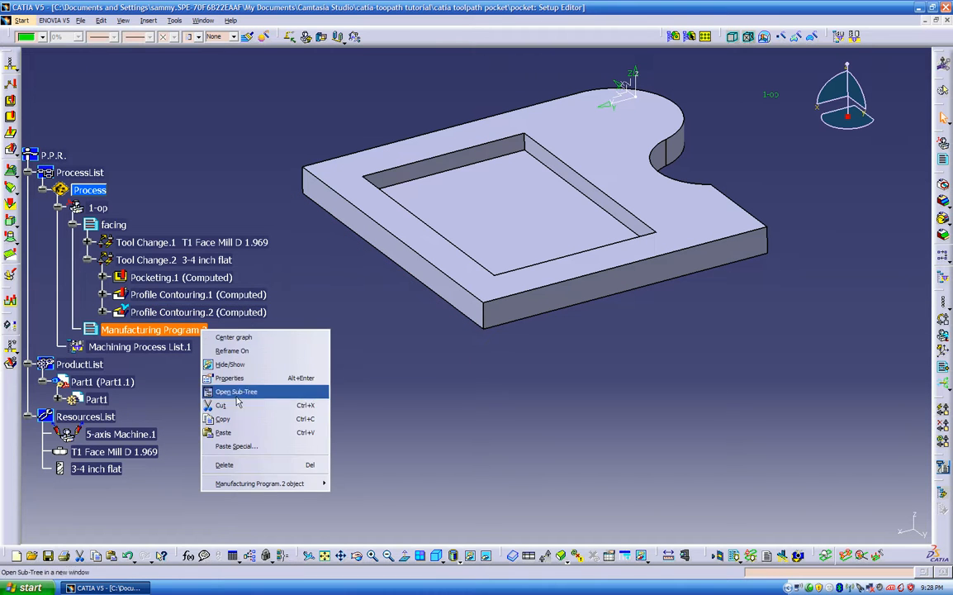
click(225, 432)
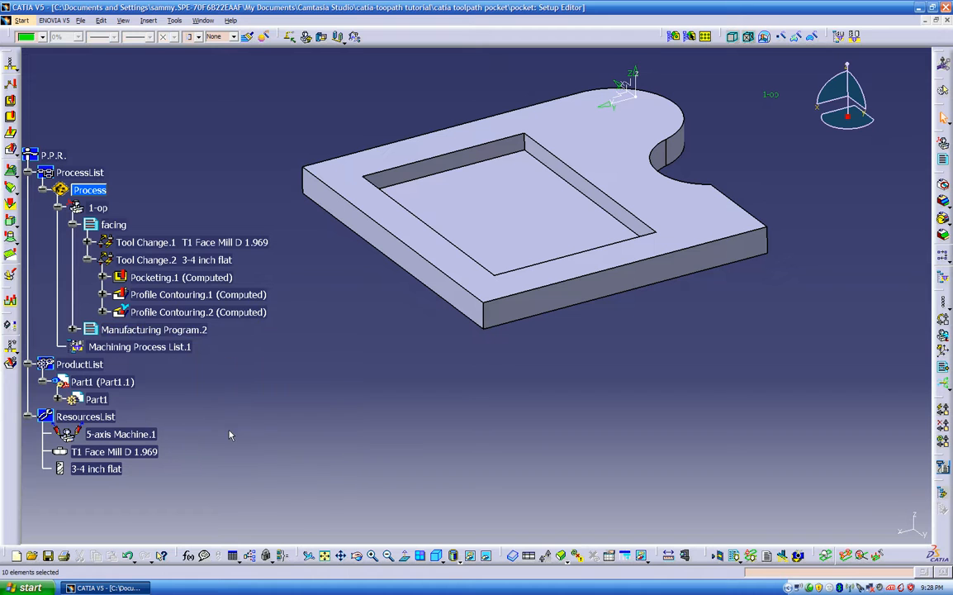
click(73, 330)
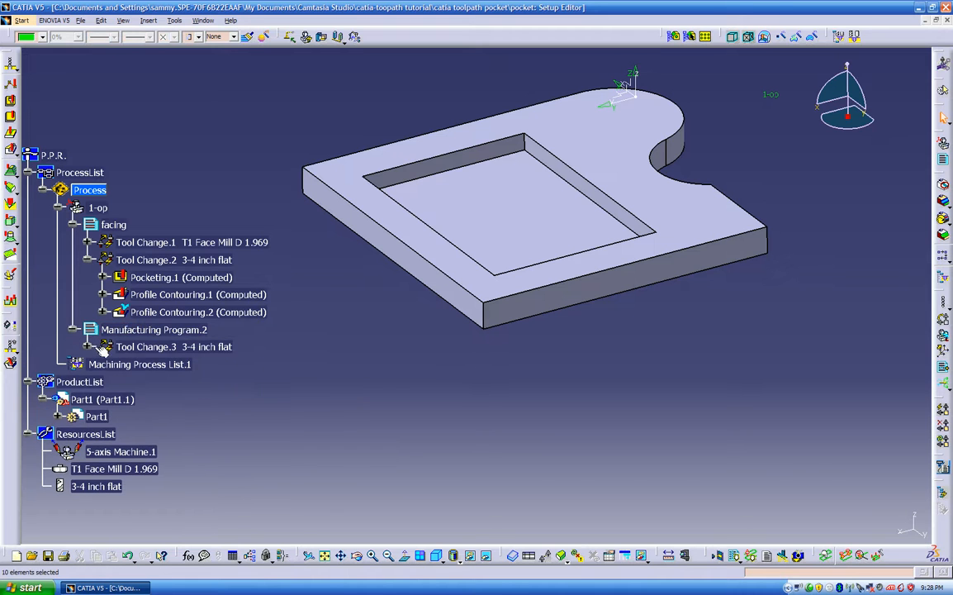
- Redefine the guide of Profile Contouring.3 by removing all contours and selecting the bottom edge of the straight side farthest from the rounded end
double_click(164, 365)
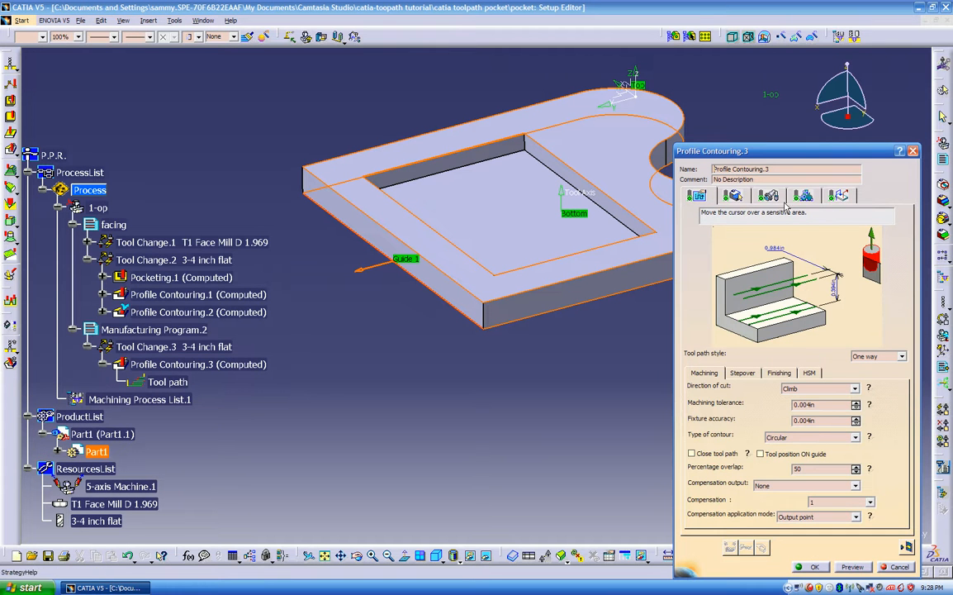
click(735, 196)
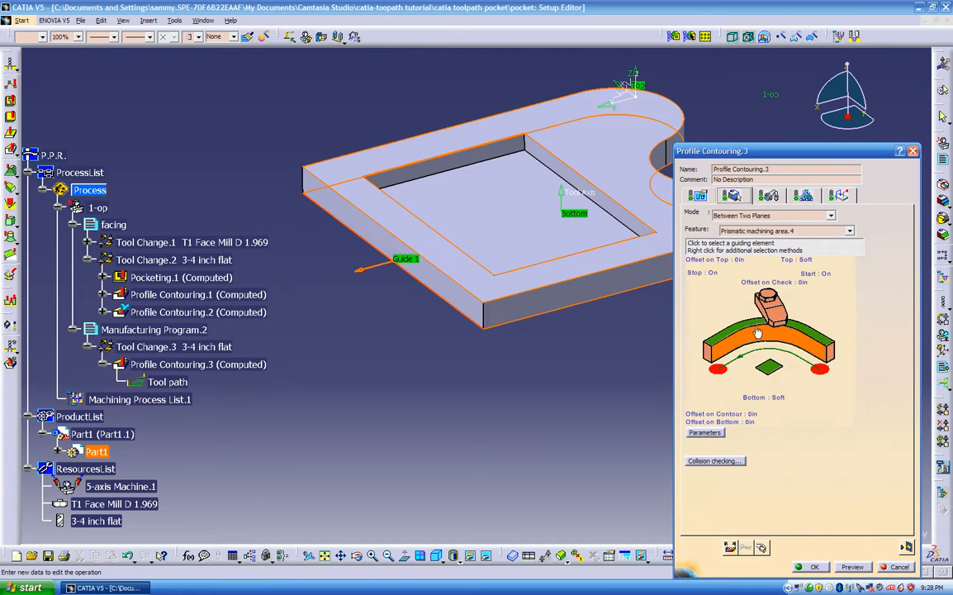
right_click(723, 331)
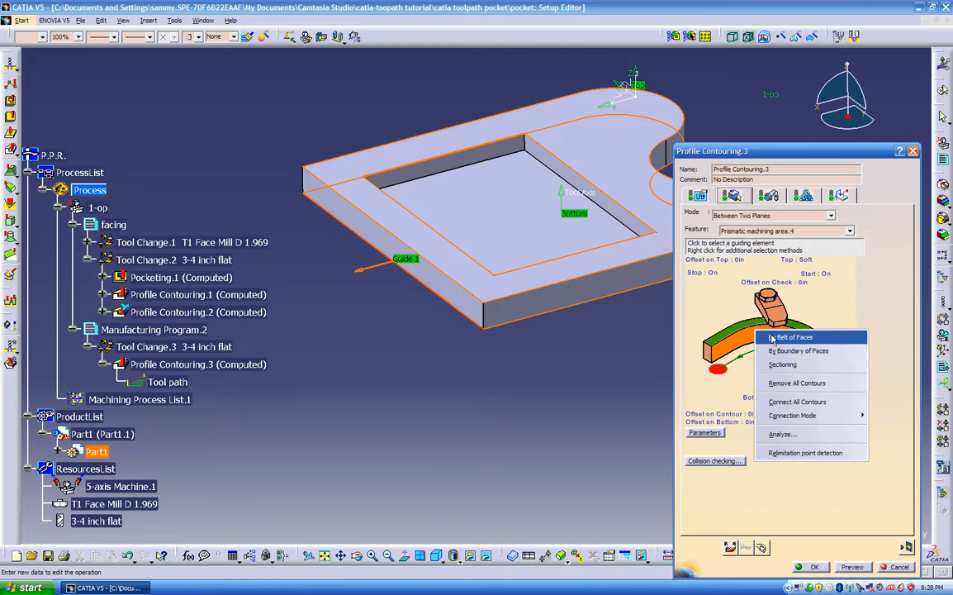
click(785, 381)
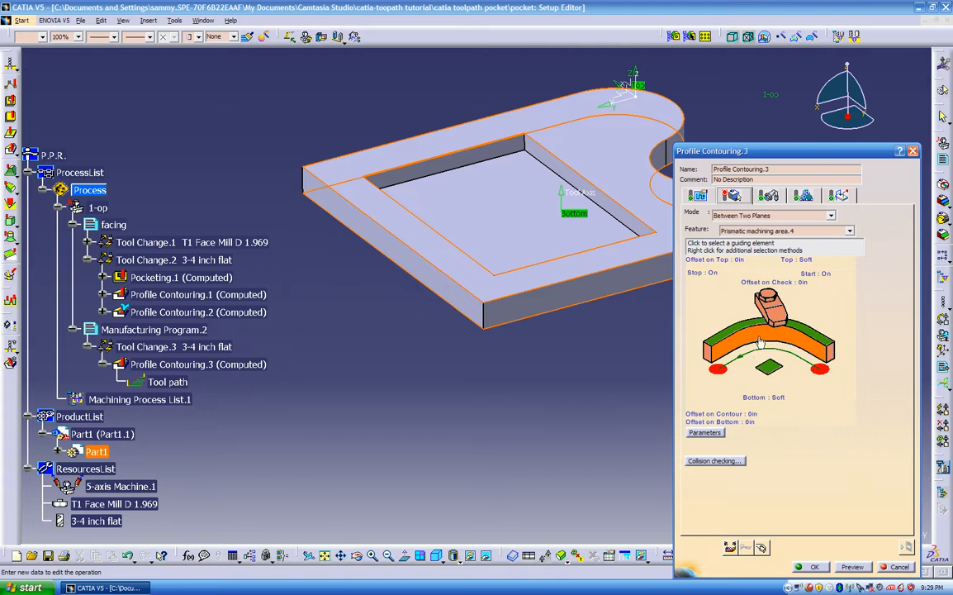
click(800, 347)
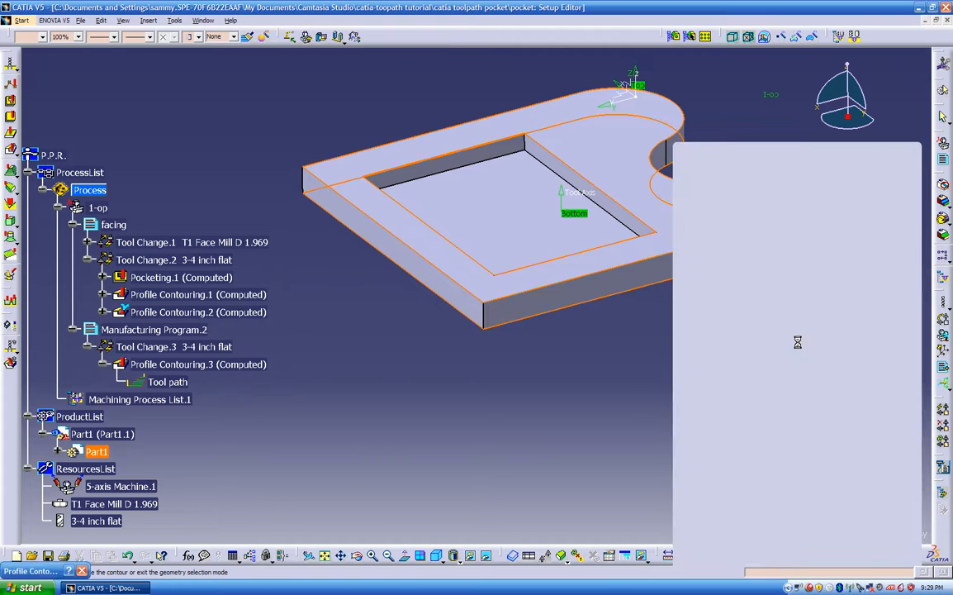
click(753, 263)
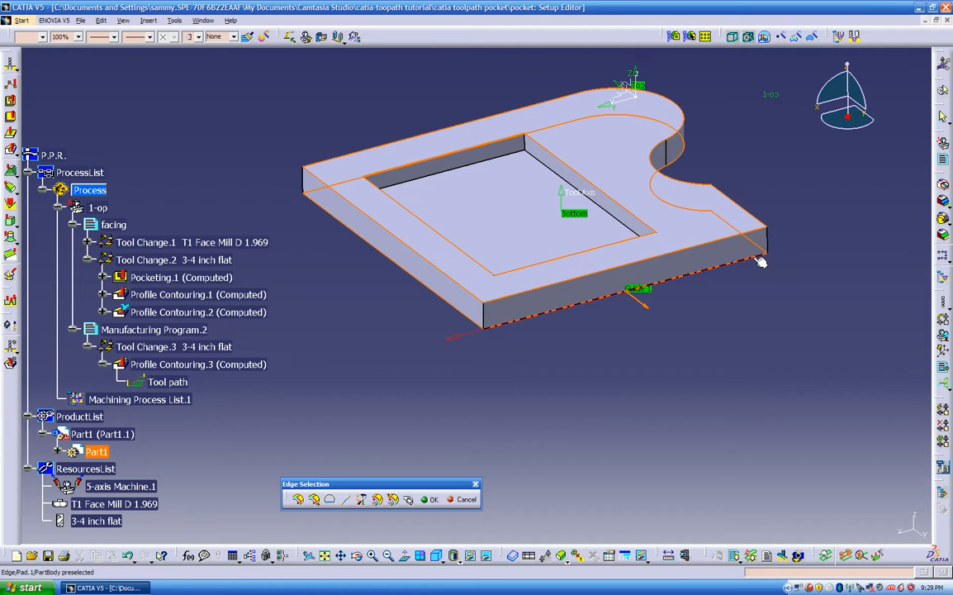
double_click(562, 370)
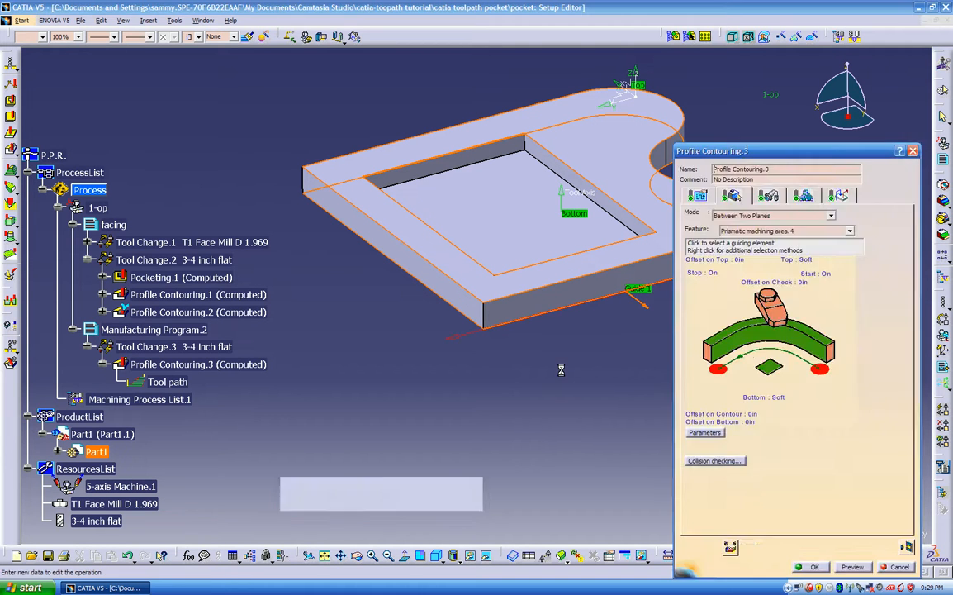
- Compute and replay the Profile Contouring.3 tool path, check its passes along the straight side, and accept the operation
middle_drag(567, 411, 475, 409)
click(906, 547)
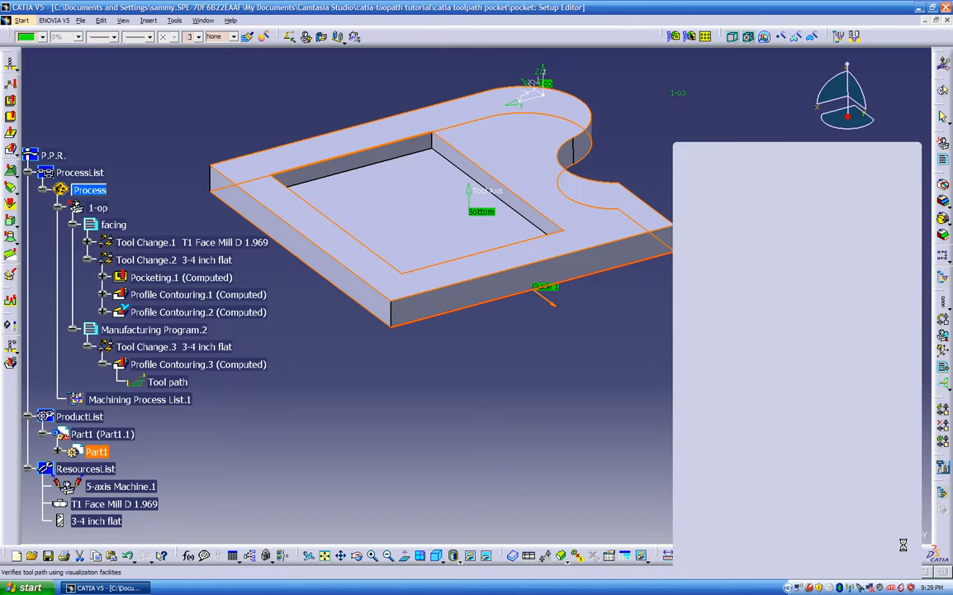
mouse_move(508, 392)
middle_down()
mouse_move(559, 264)
mouse_move(558, 313)
mouse_move(505, 345)
mouse_move(472, 385)
mouse_move(495, 379)
middle_up()
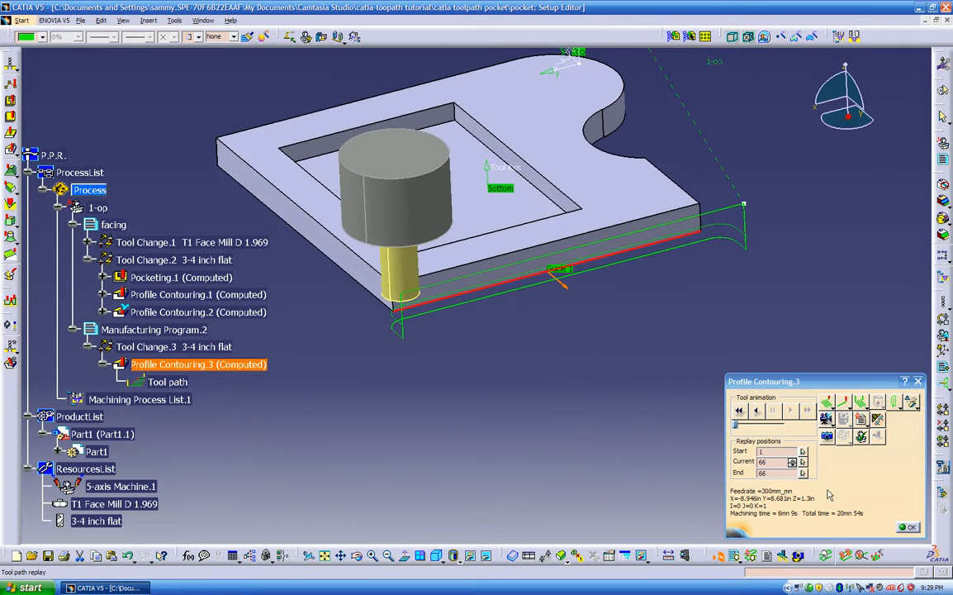
click(908, 527)
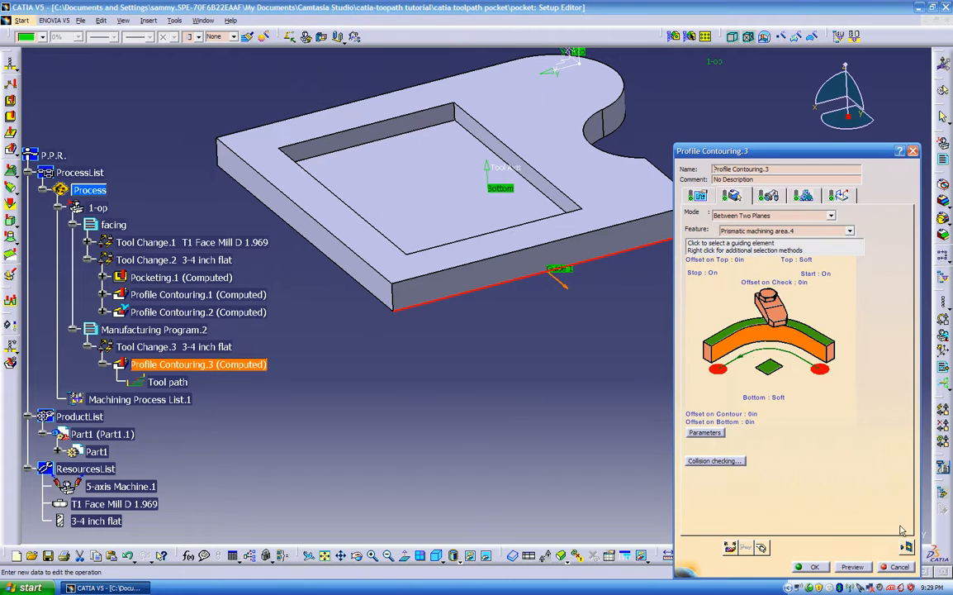
click(815, 568)
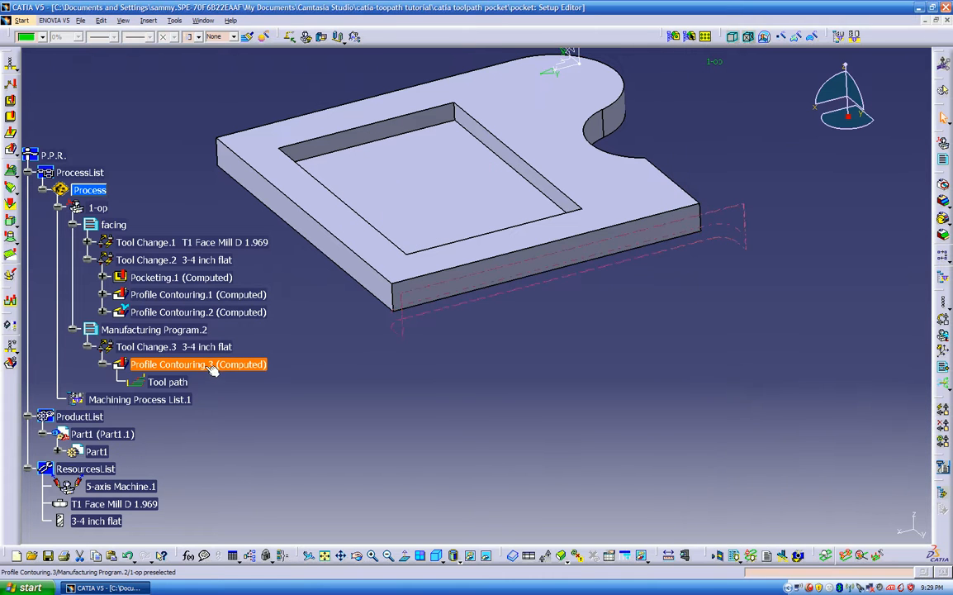
- Paste another copy of the copied profile contouring operation after Profile Contouring.3
right_click(213, 367)
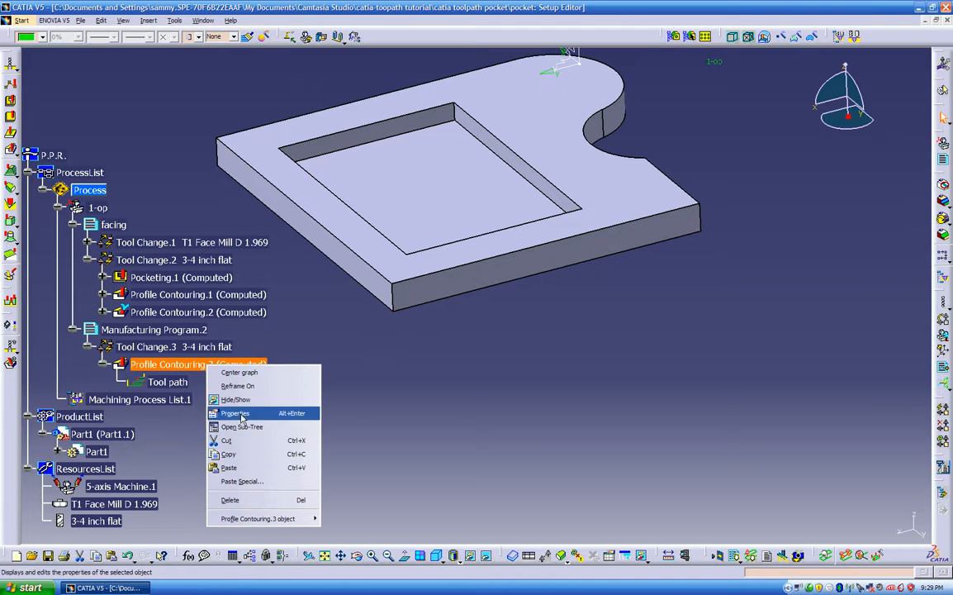
click(238, 465)
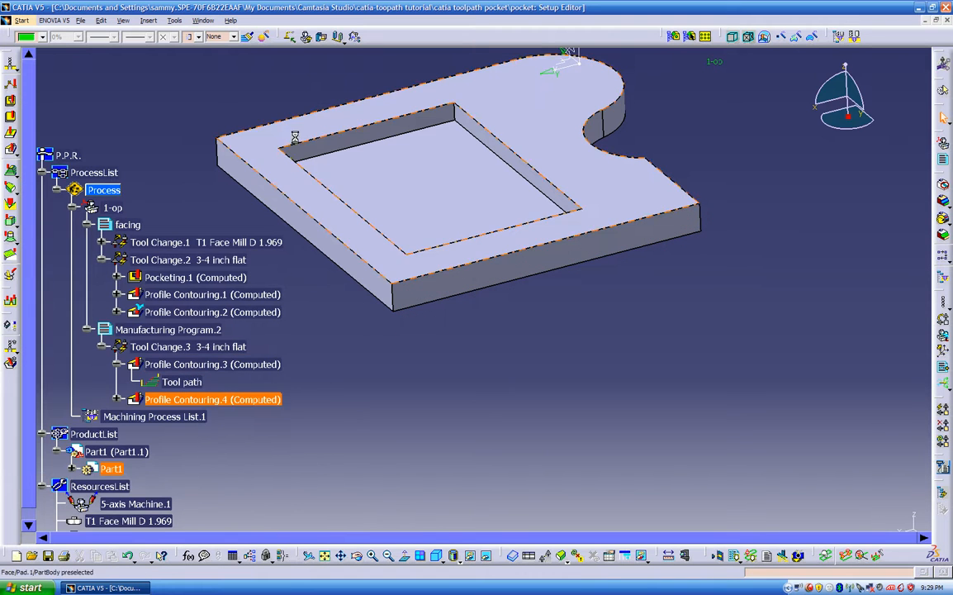
middle_drag(522, 379, 543, 427)
- Redefine the guide of Profile Contouring.4 by removing all contours and selecting the bottom edge of the straight side adjoining the rounded end
double_click(239, 399)
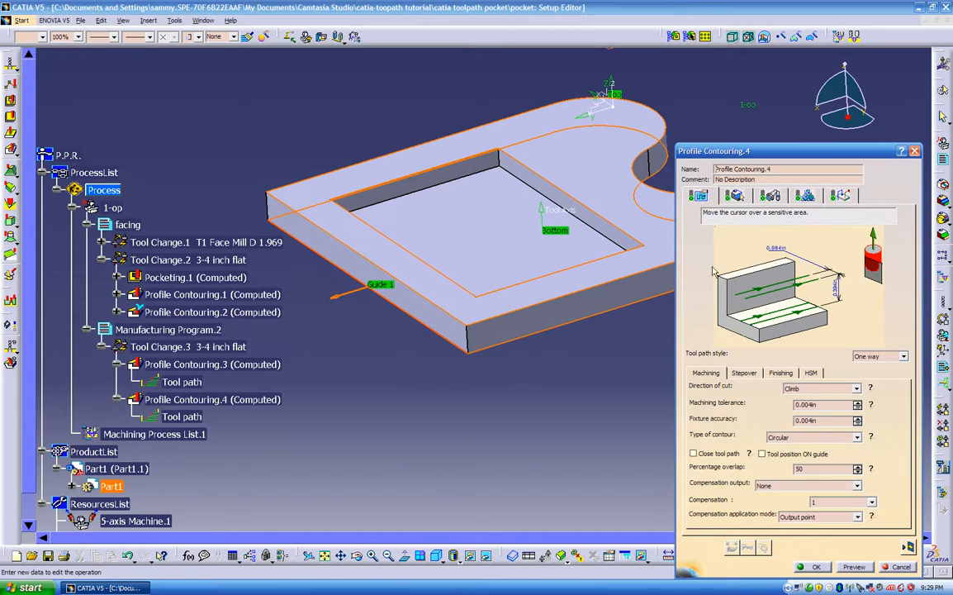
click(735, 198)
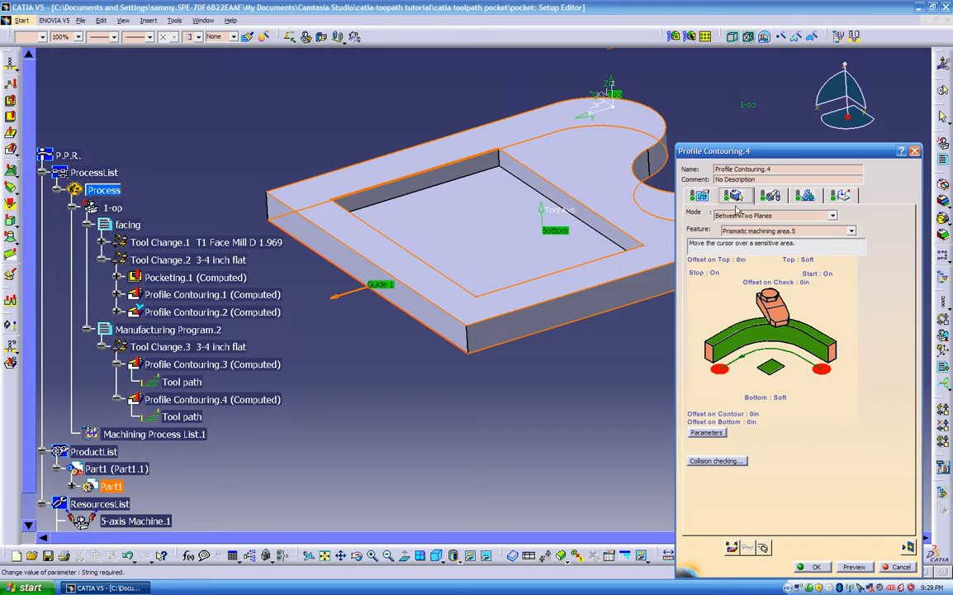
right_click(753, 337)
click(774, 388)
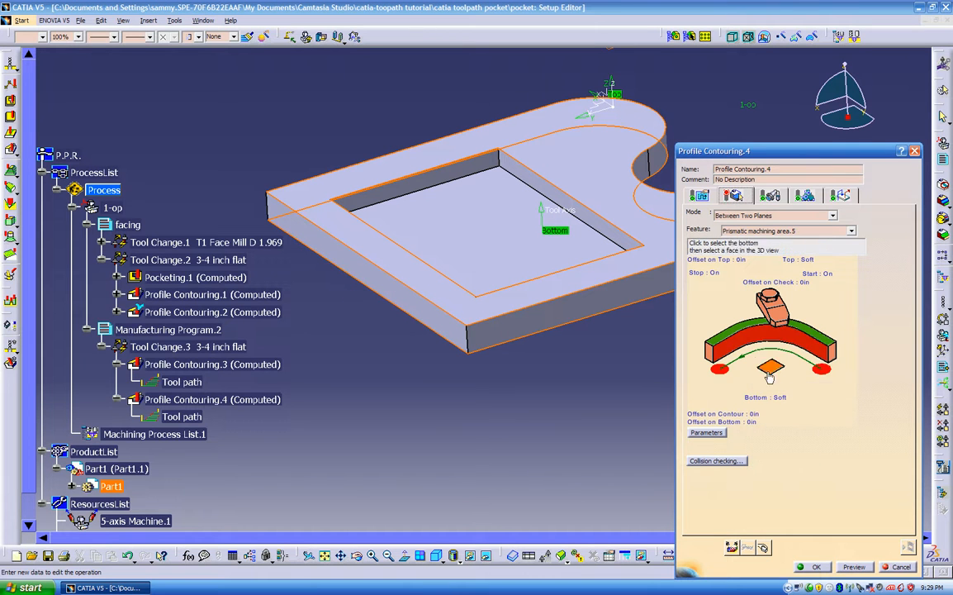
click(767, 342)
middle_drag(679, 303, 522, 377)
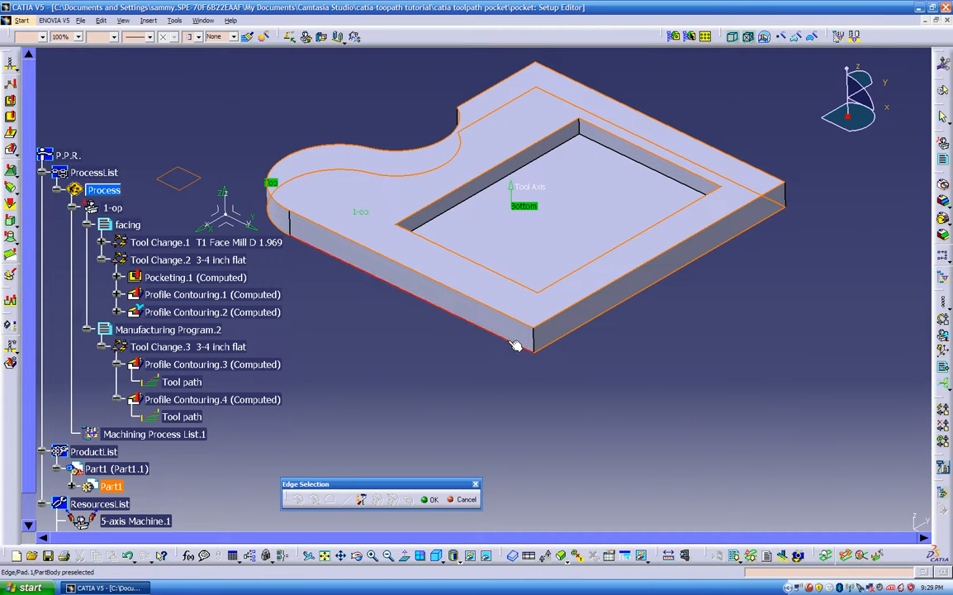
click(512, 346)
click(430, 499)
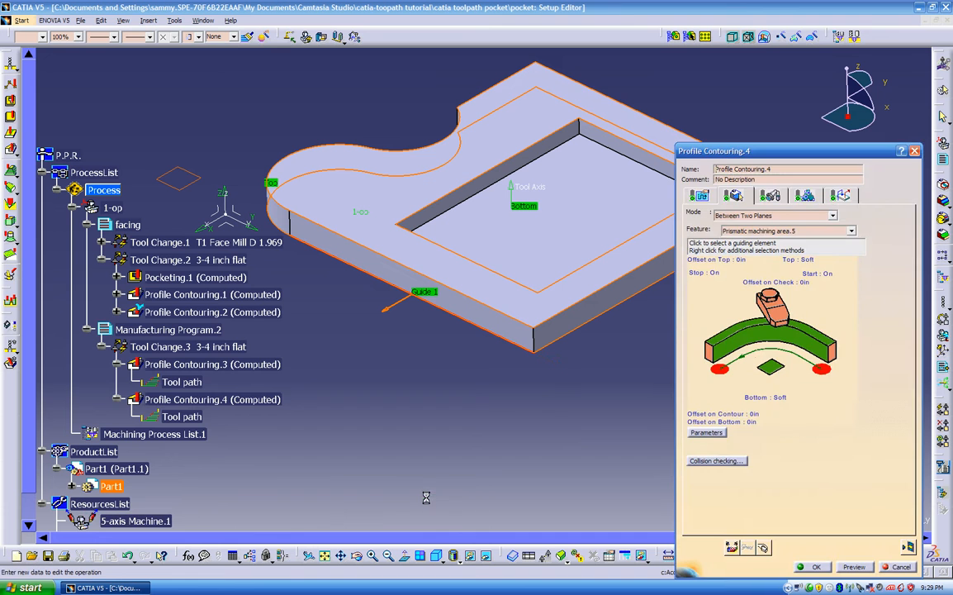
- Compute and replay the Profile Contouring.4 tool path, examine its moves along the side, and accept the operation
click(908, 546)
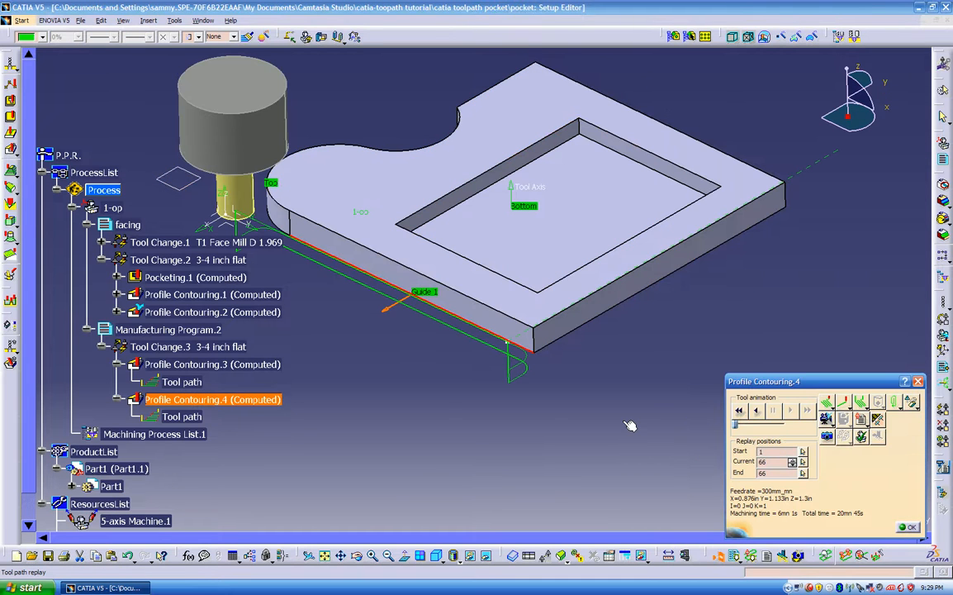
middle_drag(630, 426, 480, 333)
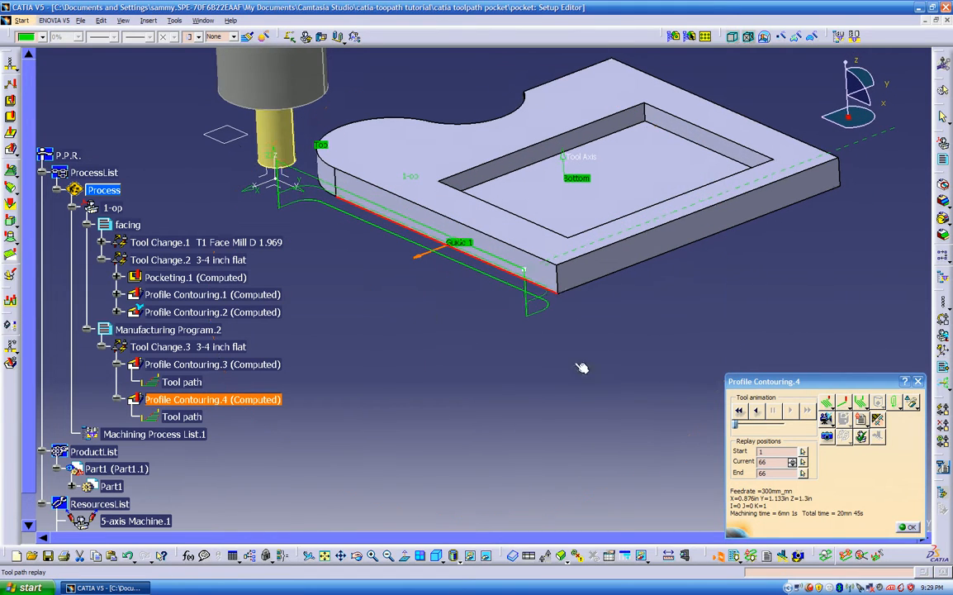
click(909, 526)
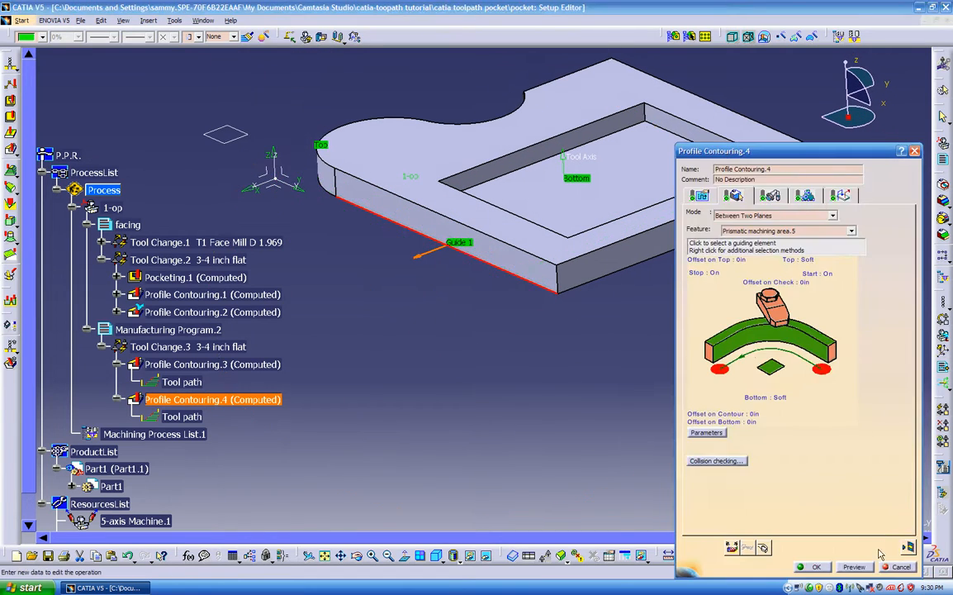
click(817, 566)
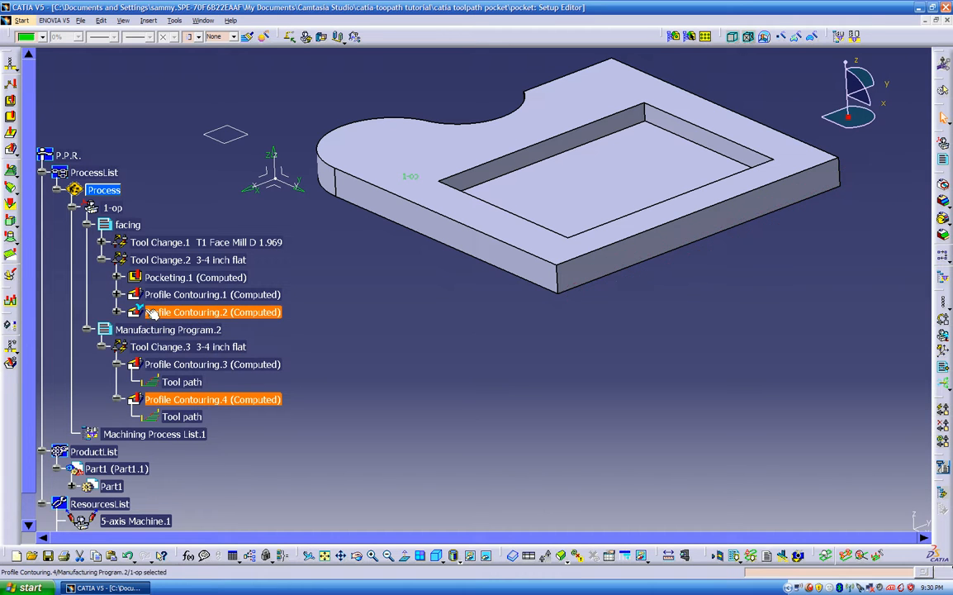
- Run the Profile Contouring.4 video simulation from the last video result, examine the displayed stock, and close the replay
right_click(171, 400)
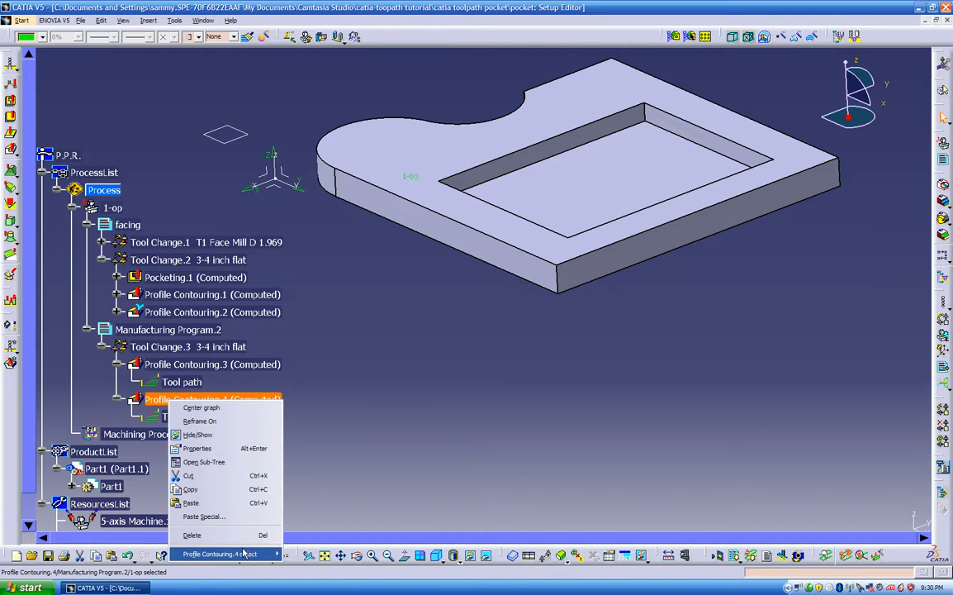
mouse_move(247, 554)
mouse_move(330, 553)
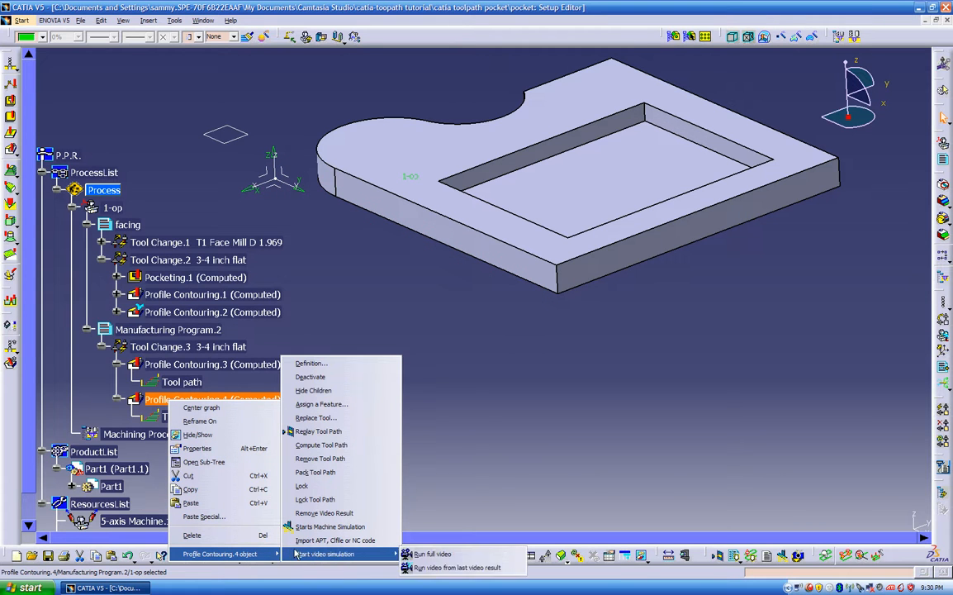
click(437, 568)
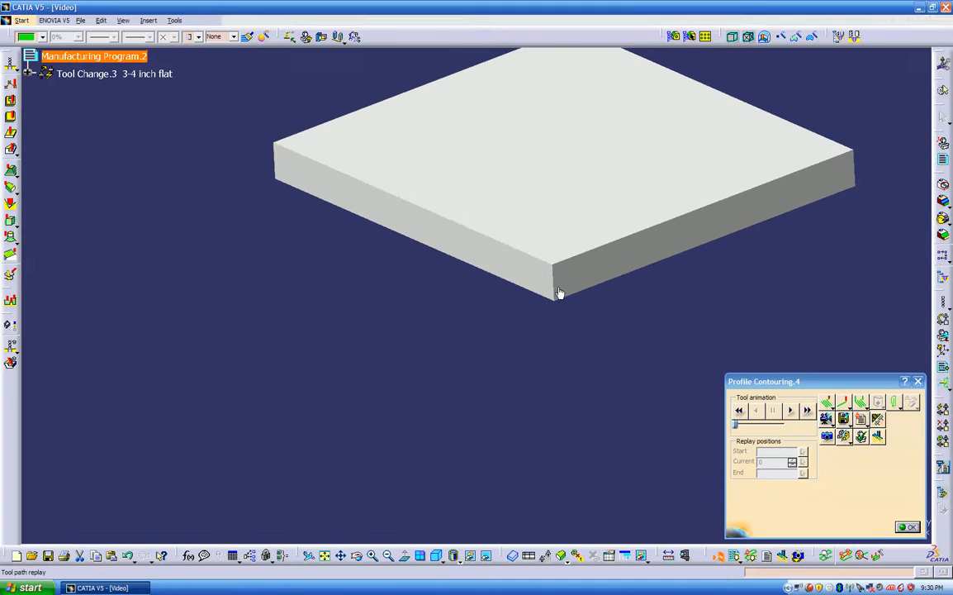
middle_drag(560, 292, 593, 335)
click(918, 381)
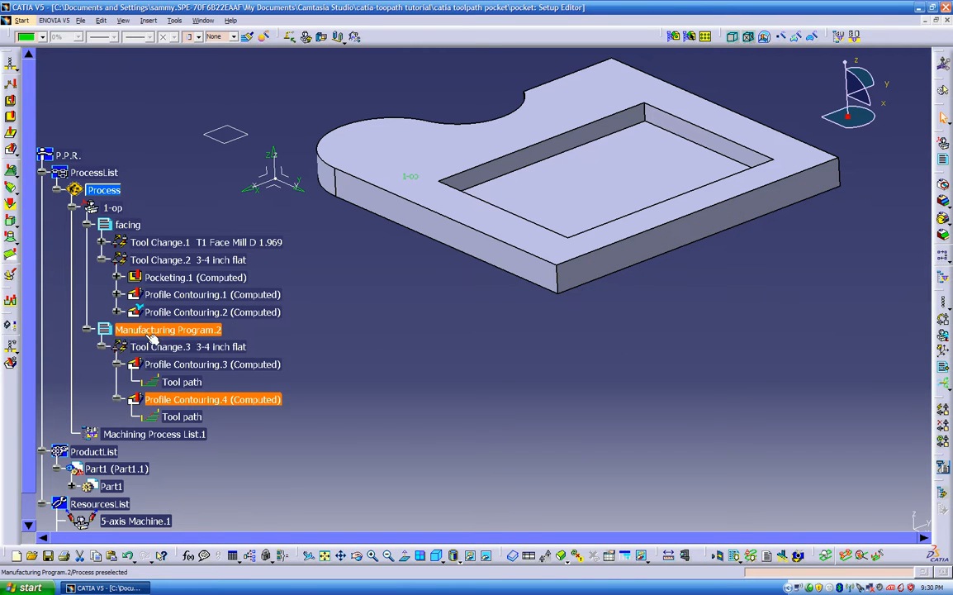
- Expand Tool Change.1, collapse the Profile Contouring.3 and Profile Contouring.4 nodes, and review the operation order in the tree
click(100, 240)
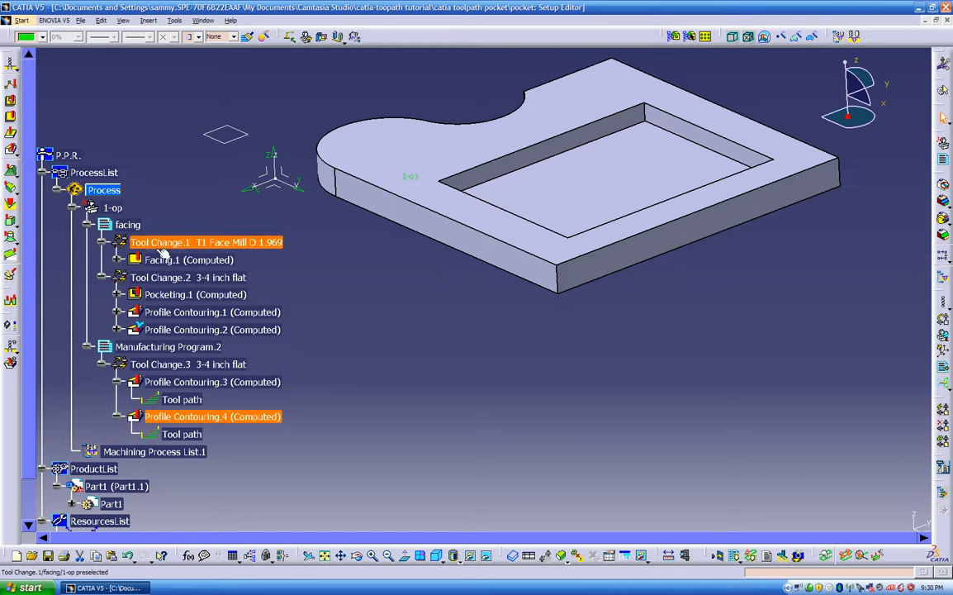
click(116, 381)
click(116, 399)
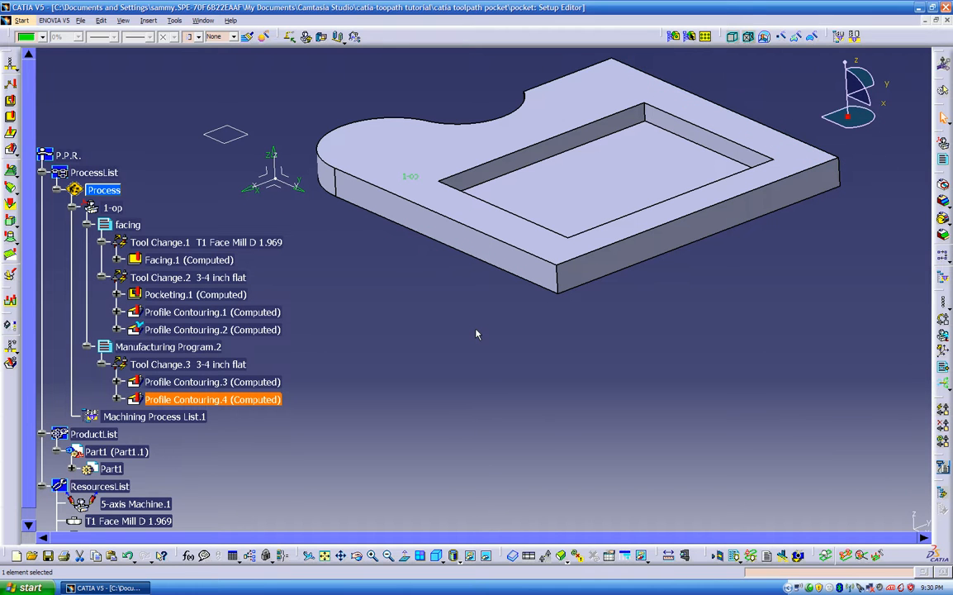
middle_drag(476, 333, 401, 408)
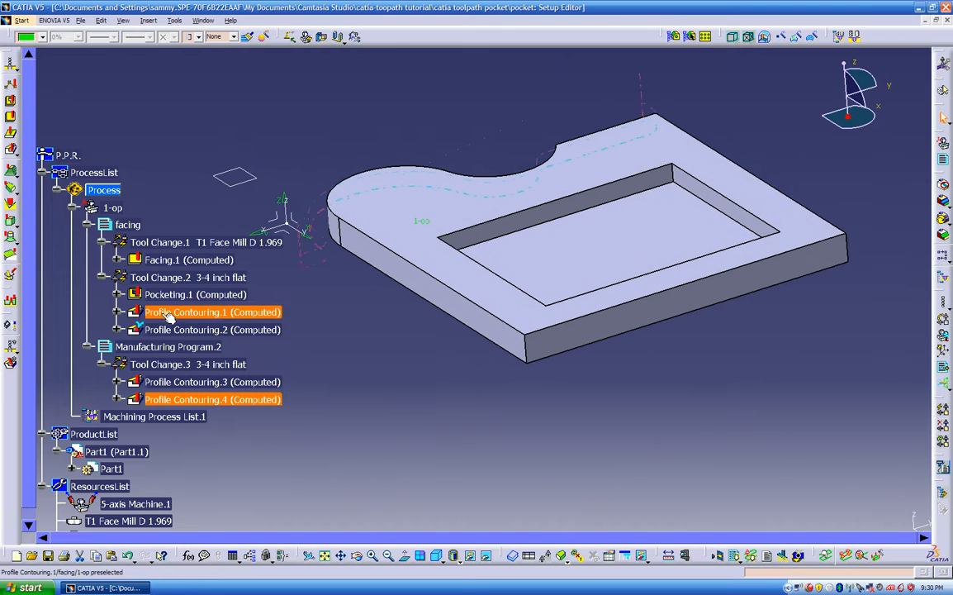
middle_drag(410, 349, 431, 309)
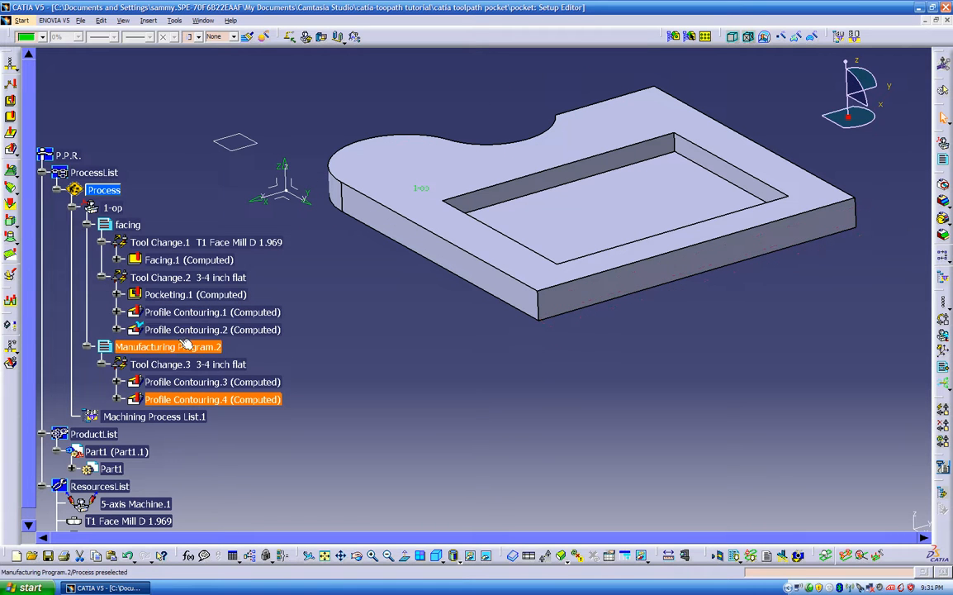
right_click(201, 382)
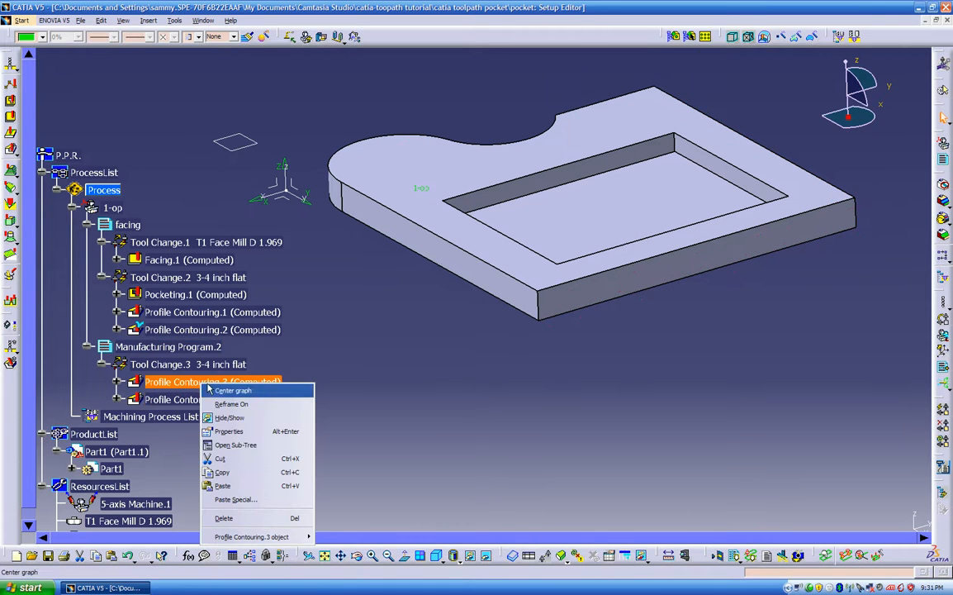
click(337, 381)
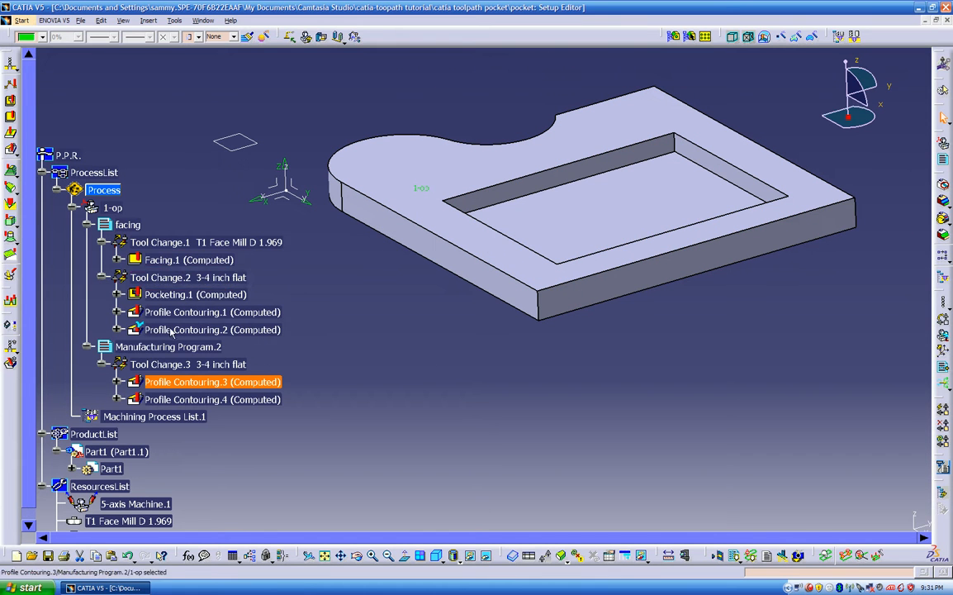
middle_drag(435, 331, 445, 361)
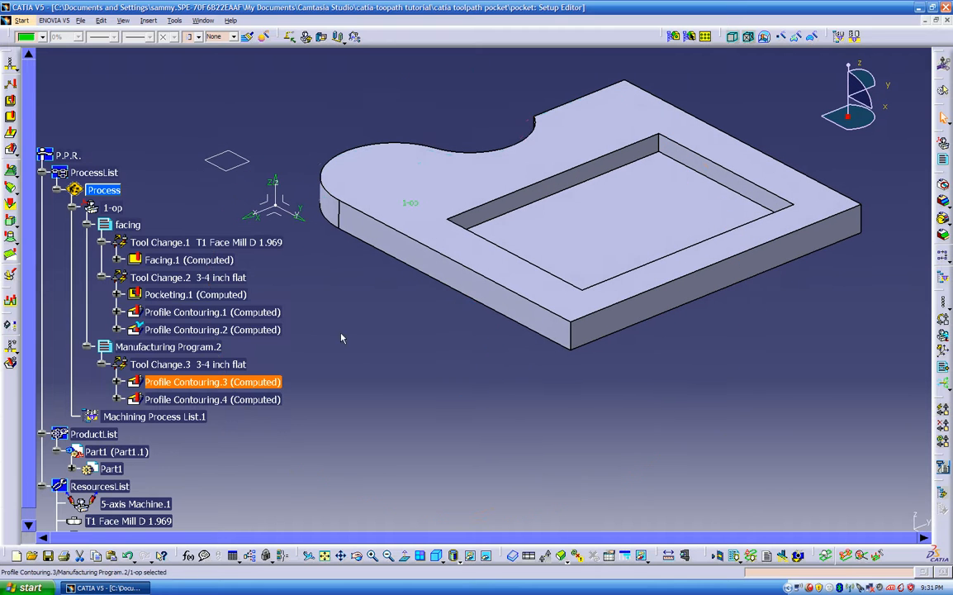
- Lock the child operations of the facing program and of Manufacturing Program.2
right_click(130, 227)
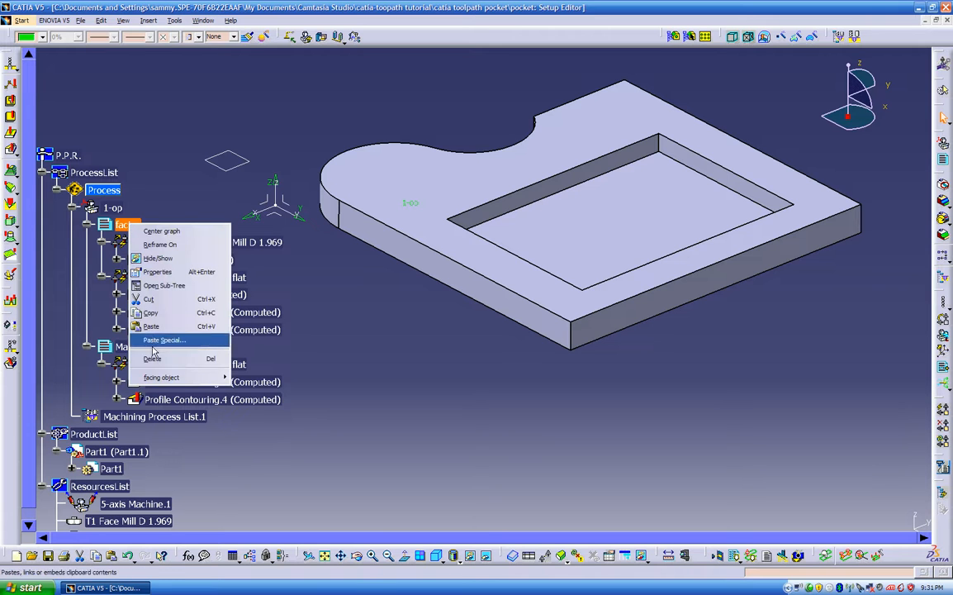
mouse_move(175, 385)
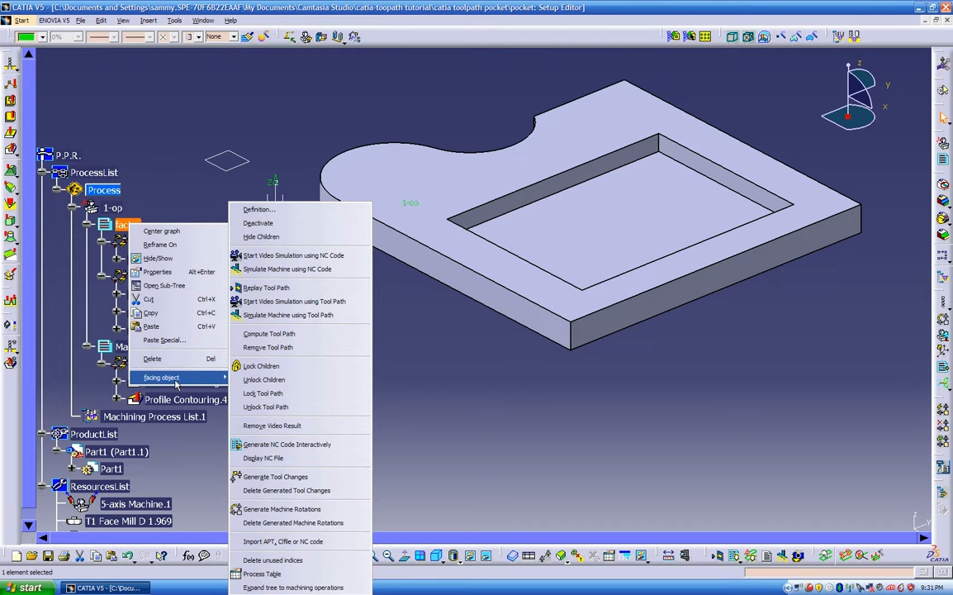
click(248, 334)
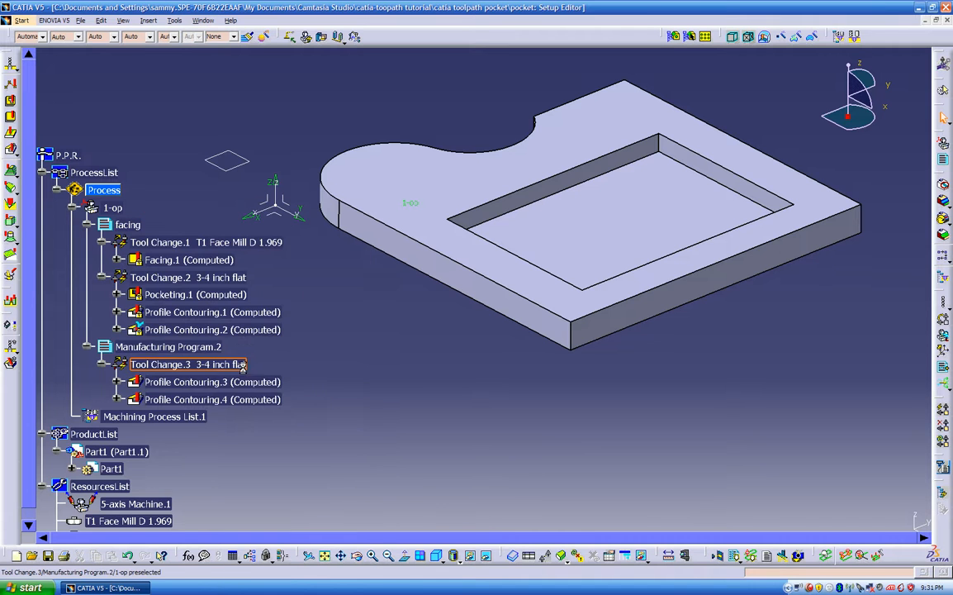
right_click(151, 346)
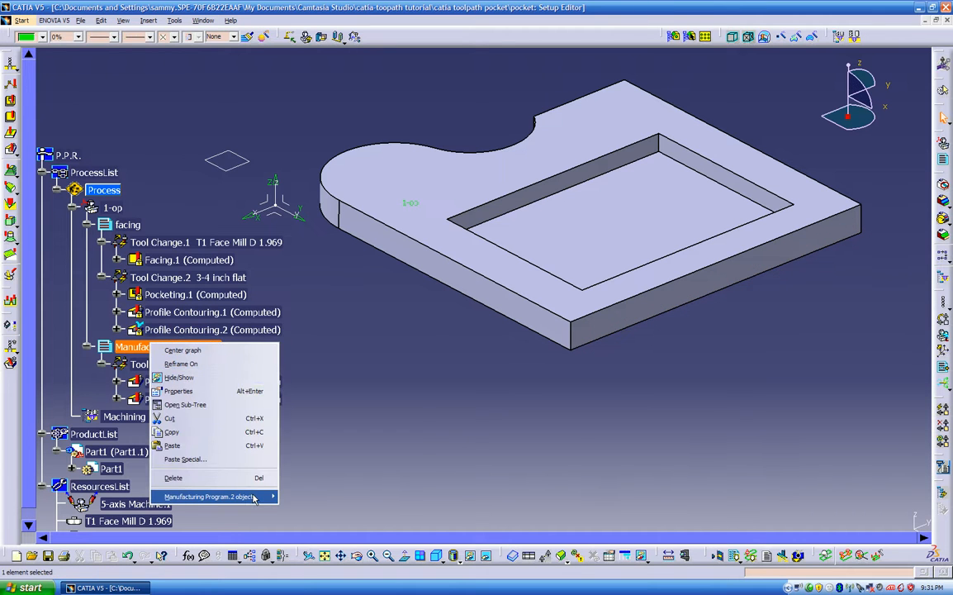
mouse_move(250, 495)
click(320, 277)
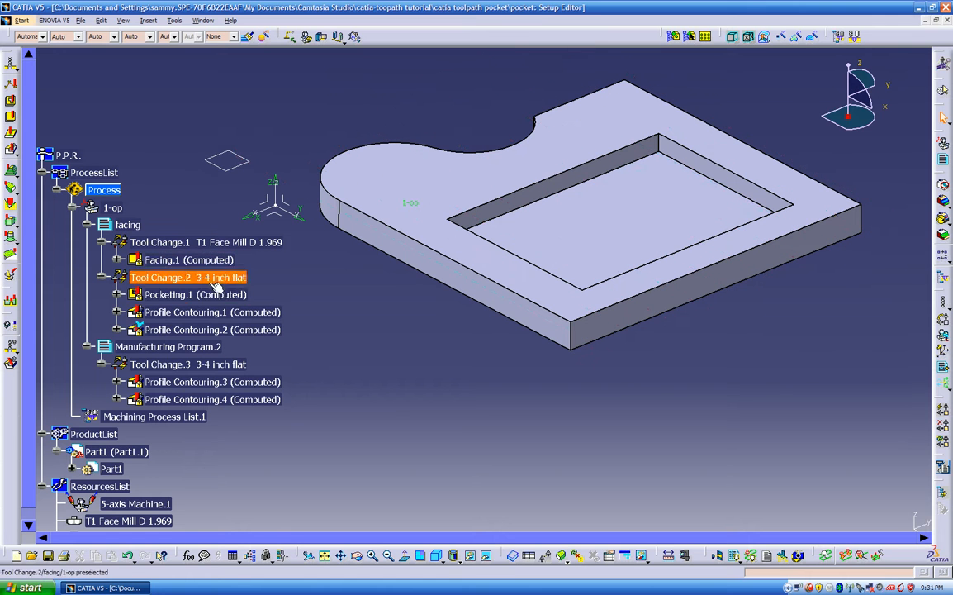
- Copy Profile Contouring.3 and Profile Contouring.4 from Manufacturing Program.2 and paste them after Profile Contouring.2 in the facing program
middle_drag(430, 290, 419, 302)
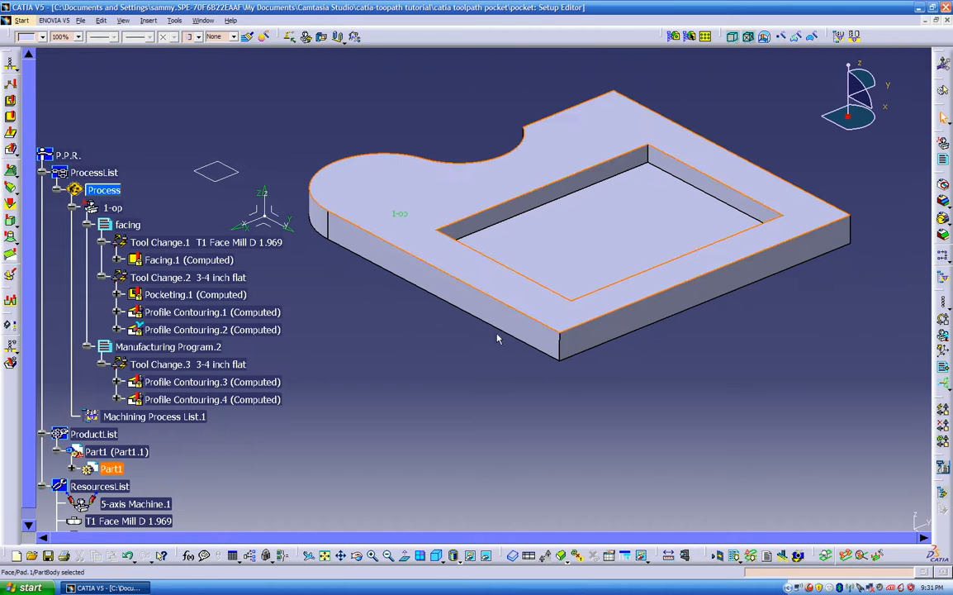
middle_drag(511, 187, 621, 241)
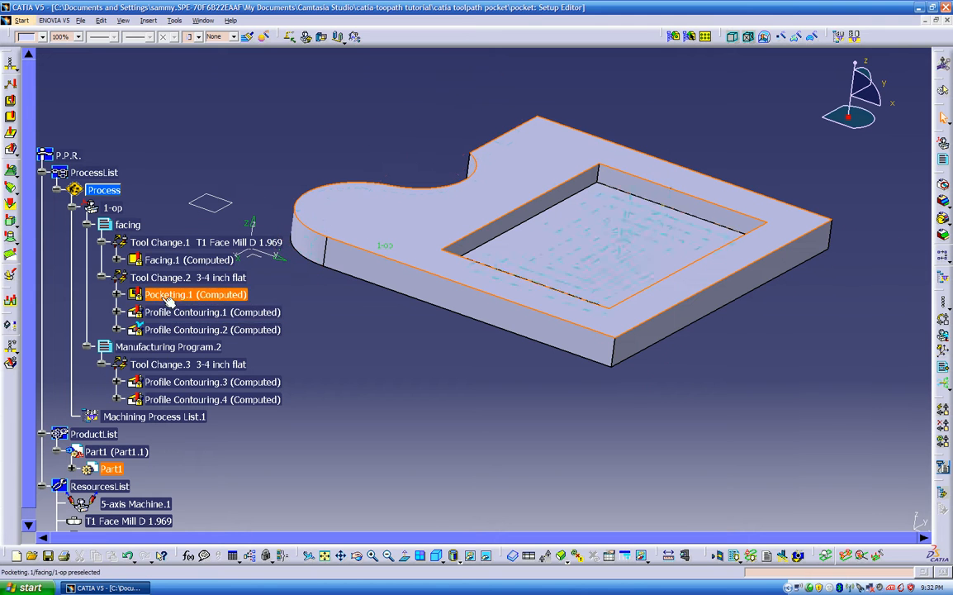
middle_drag(419, 335, 413, 326)
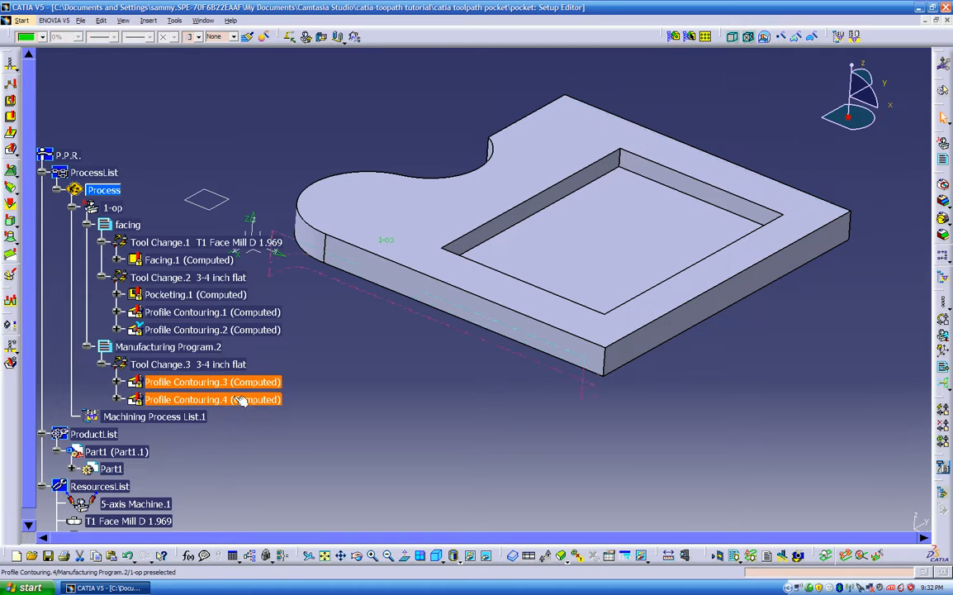
right_click(240, 400)
click(253, 430)
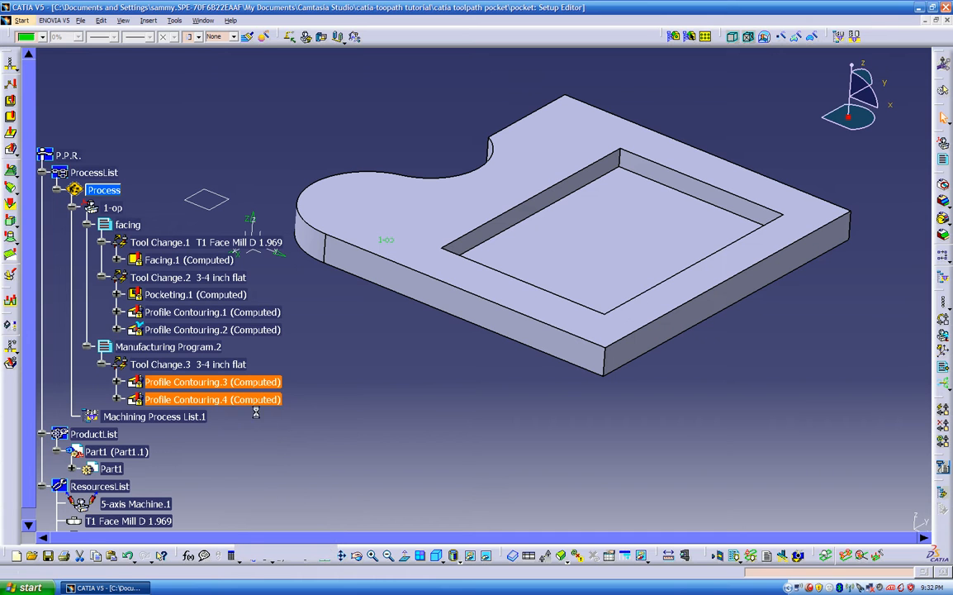
right_click(260, 330)
click(285, 431)
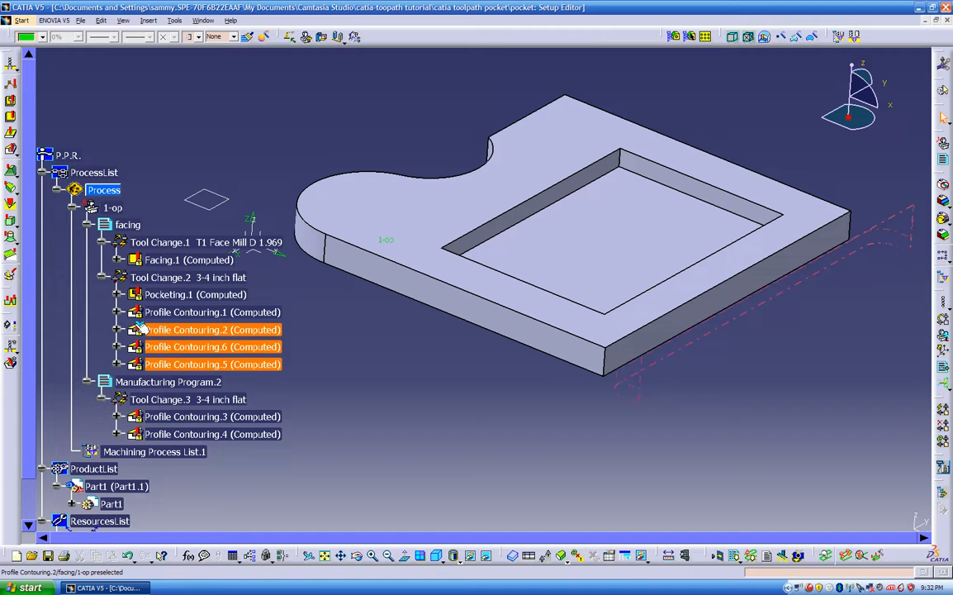
- Run the Profile Contouring.5 video simulation from the last video result and examine the machined sides of the plate
click(206, 364)
right_click(208, 365)
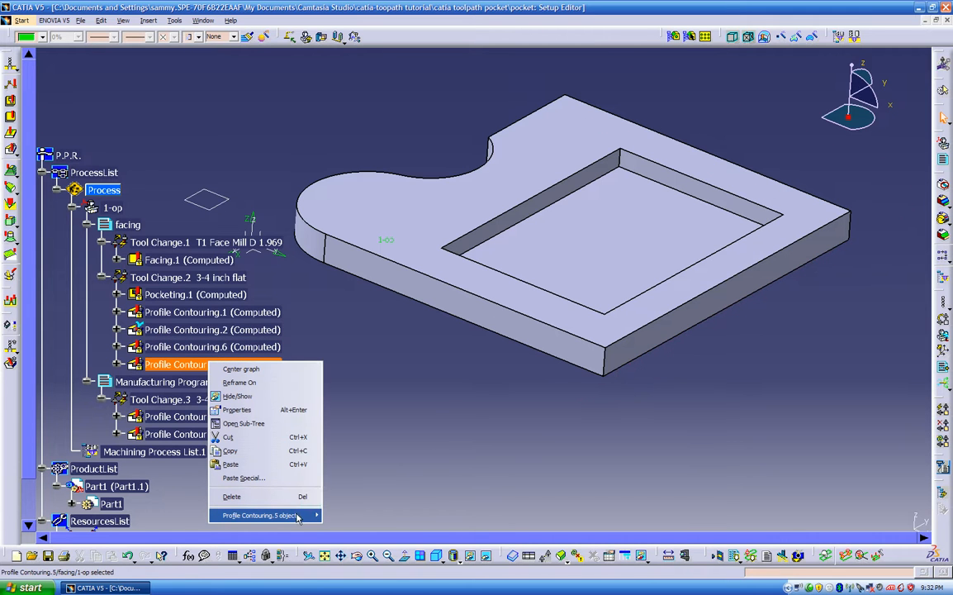
mouse_move(296, 516)
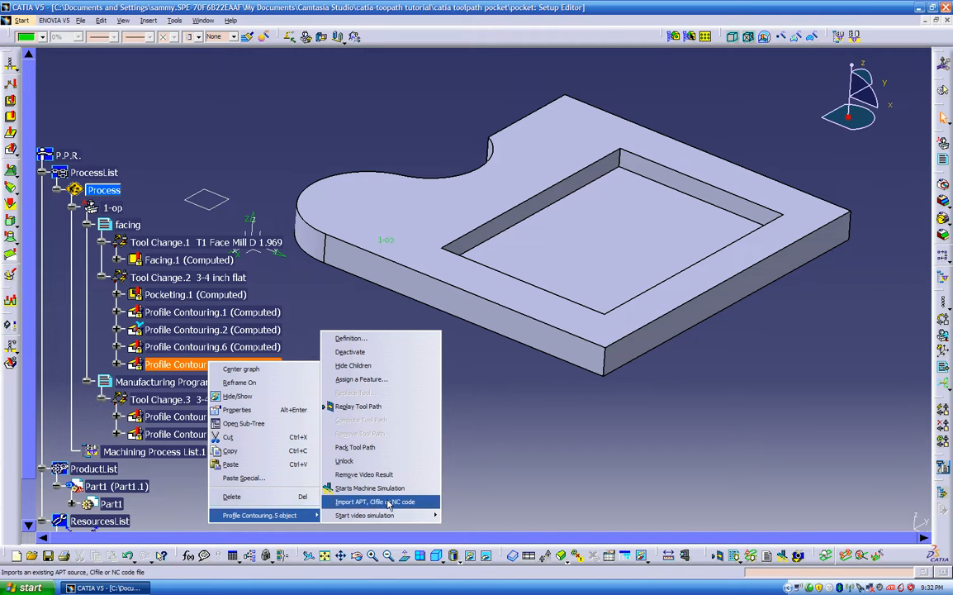
mouse_move(413, 514)
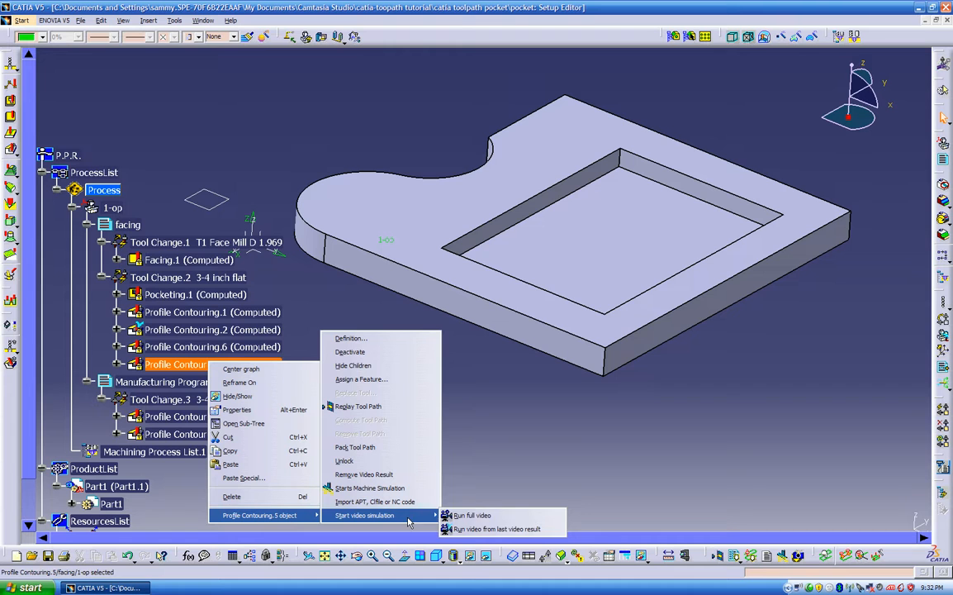
click(502, 533)
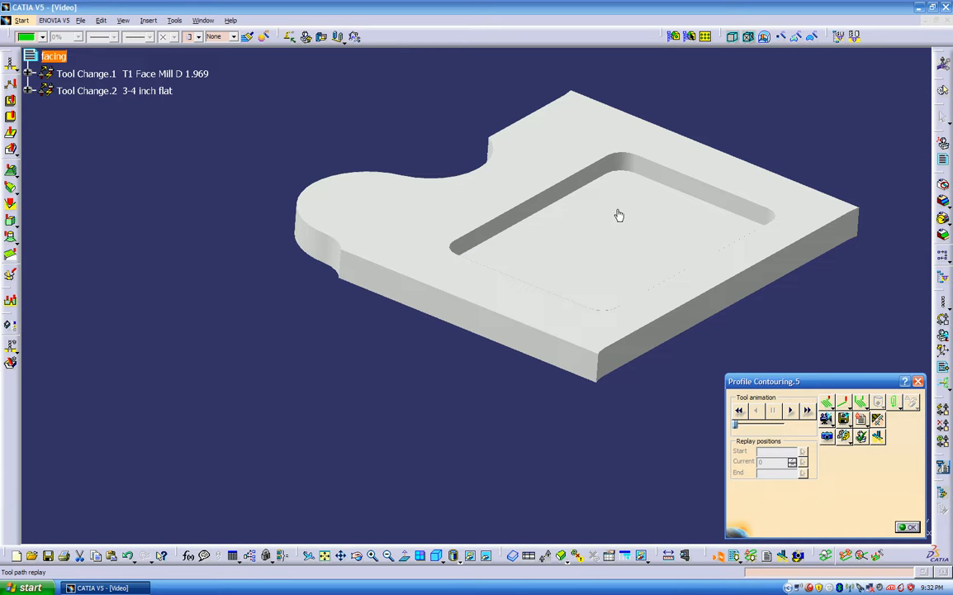
middle_drag(618, 215, 354, 362)
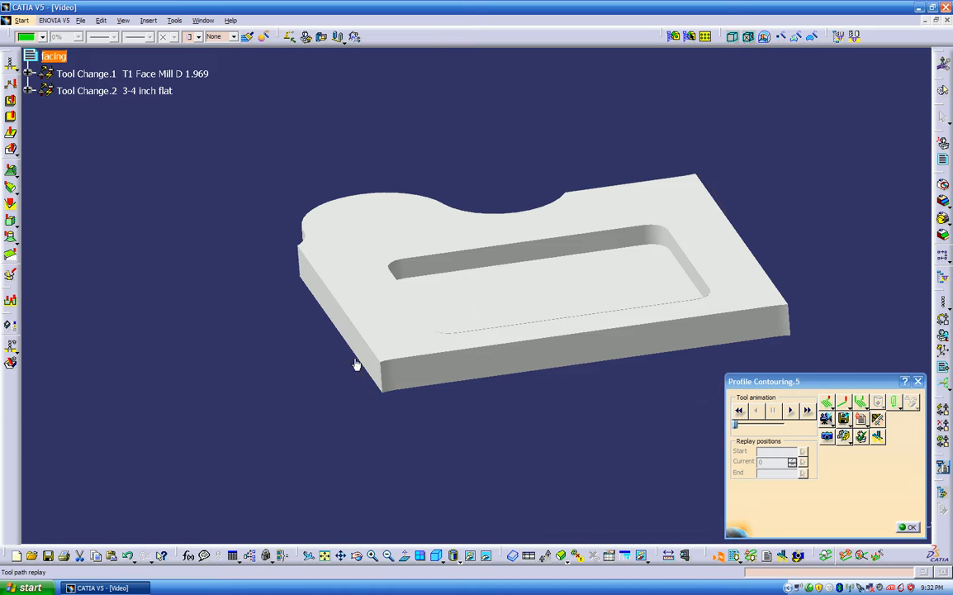
click(790, 410)
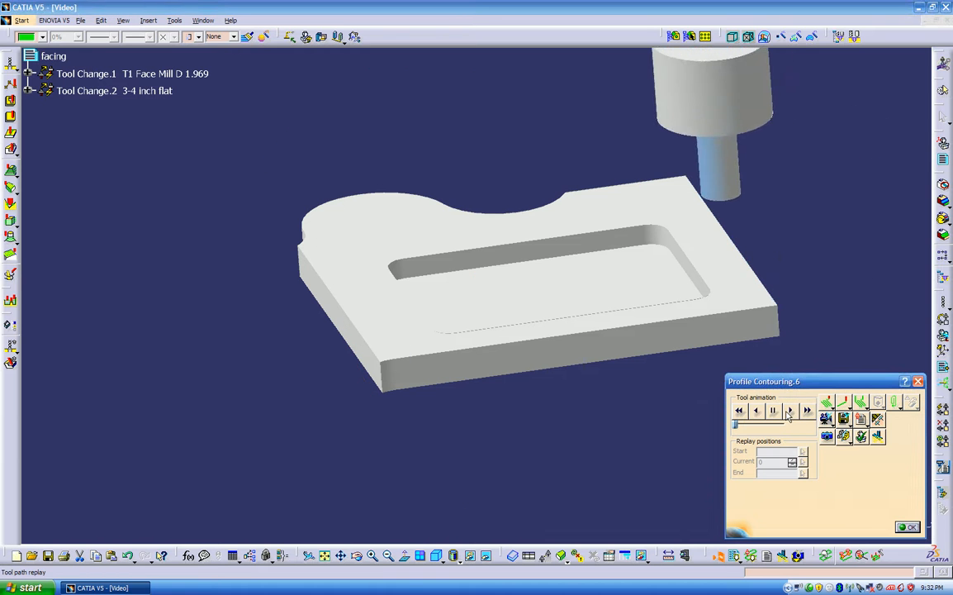
middle_drag(685, 447, 318, 413)
middle_drag(594, 299, 298, 313)
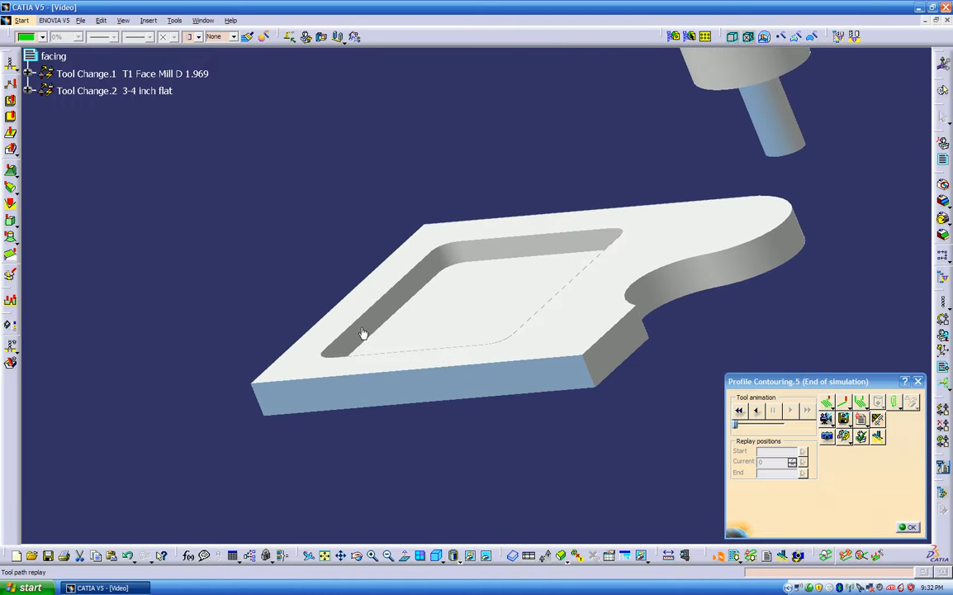
middle_drag(651, 341, 628, 347)
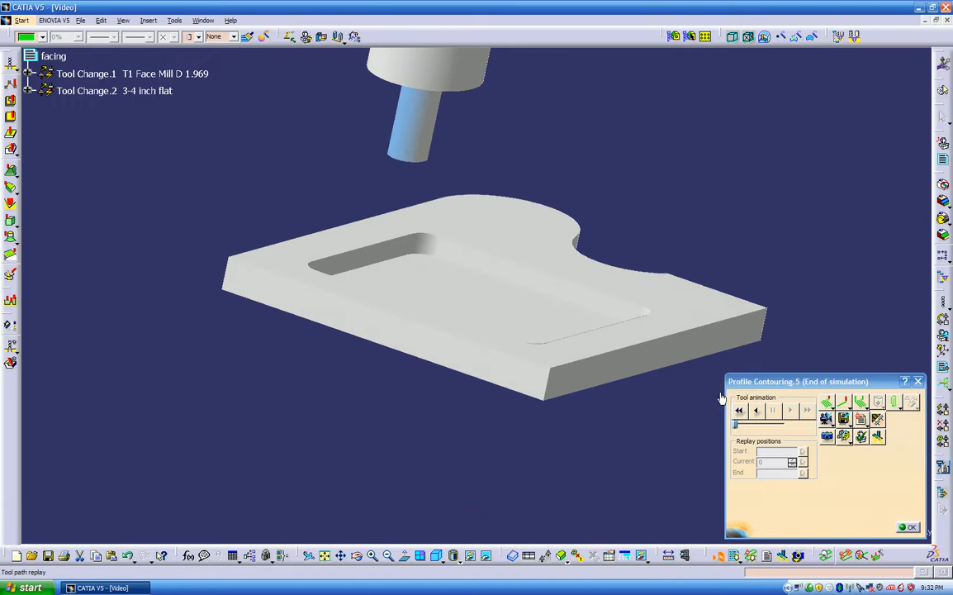
- Replay the simulation from its start, associate the video result with Profile Contouring.5, and close the replay
click(739, 413)
click(790, 411)
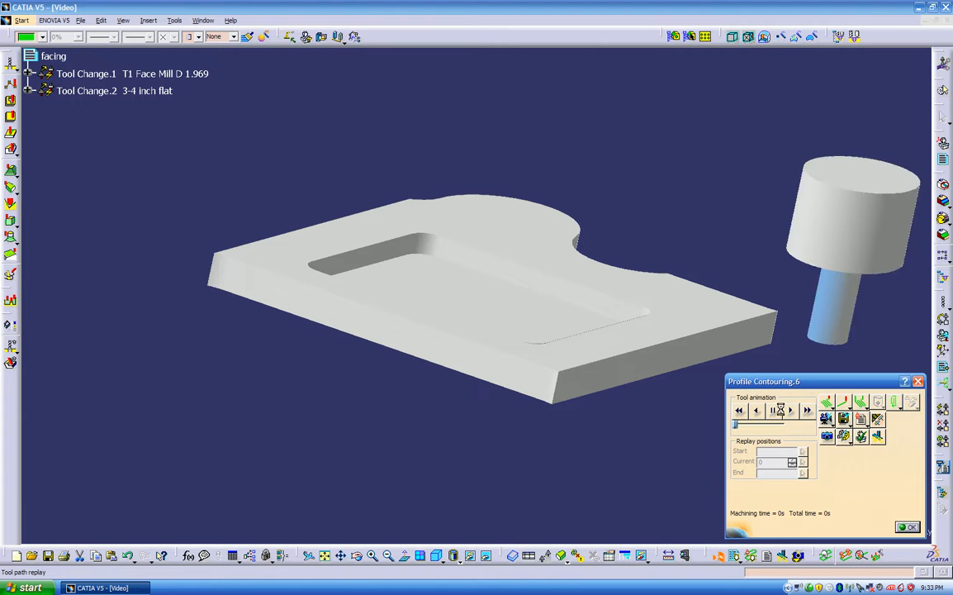
middle_drag(281, 402, 615, 424)
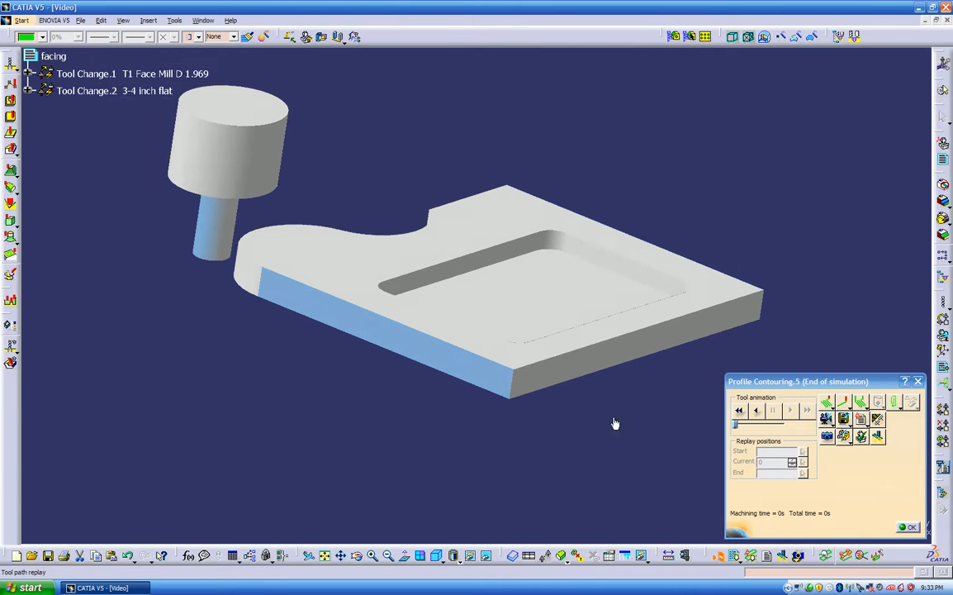
click(843, 420)
click(485, 313)
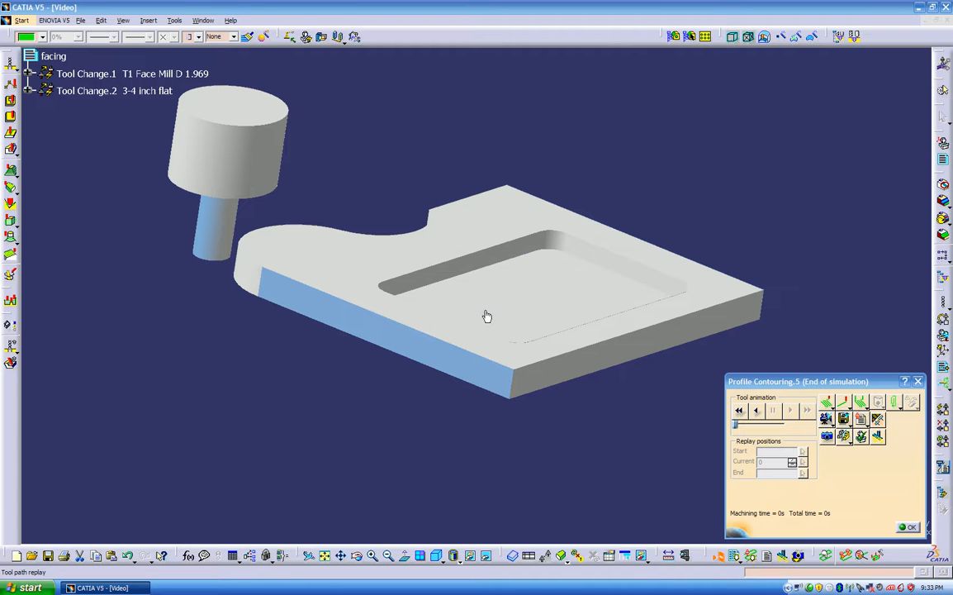
click(907, 525)
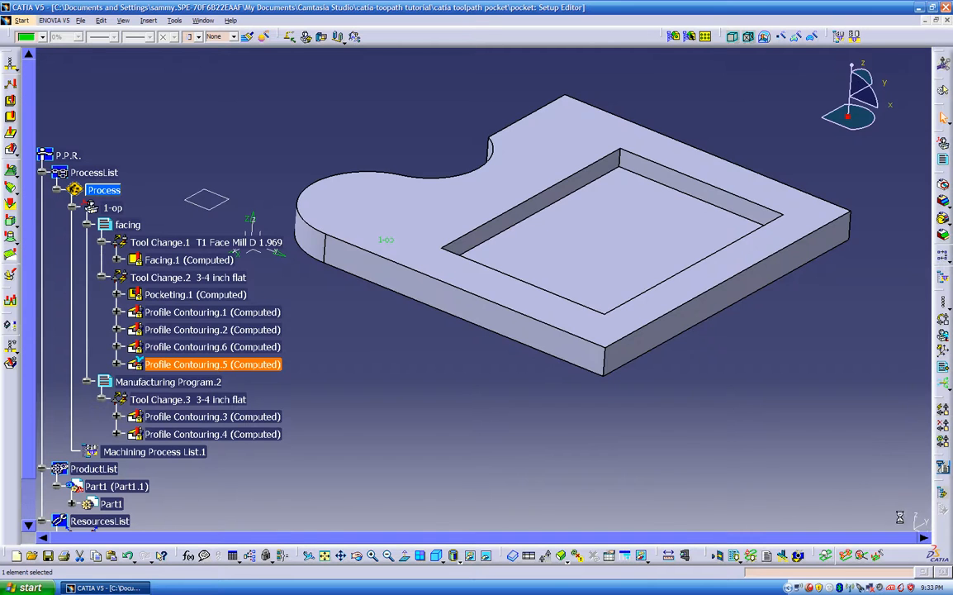
- Duplicate Profile Contouring.5 directly below itself in the facing program and unlock the resulting Profile Contouring.7
middle_drag(681, 413, 561, 383)
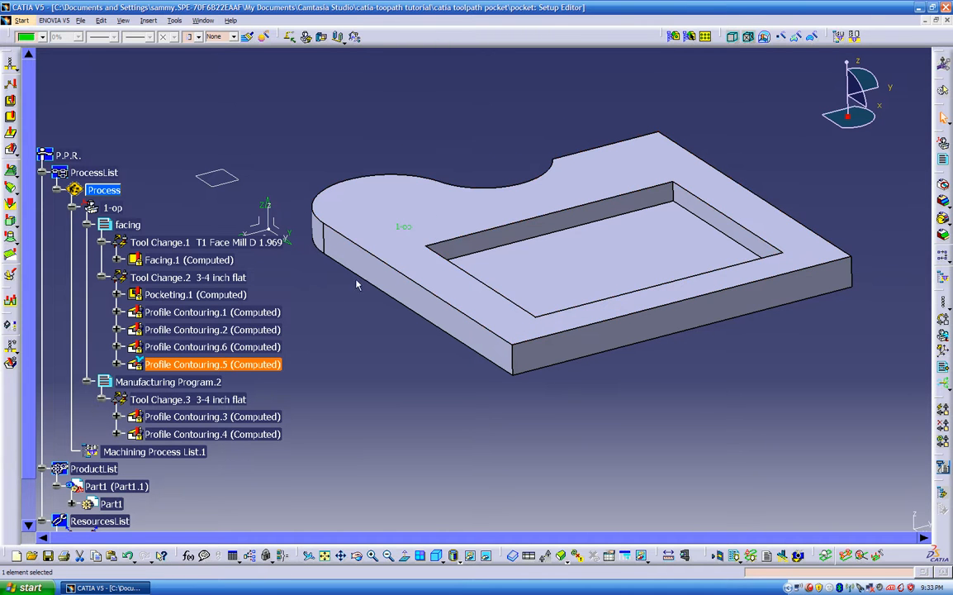
right_click(244, 367)
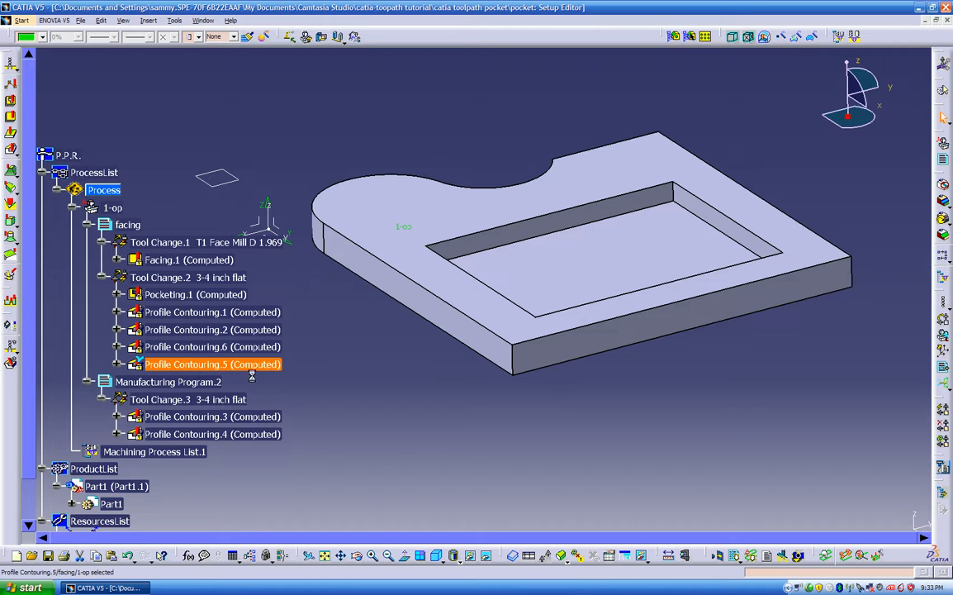
right_click(254, 370)
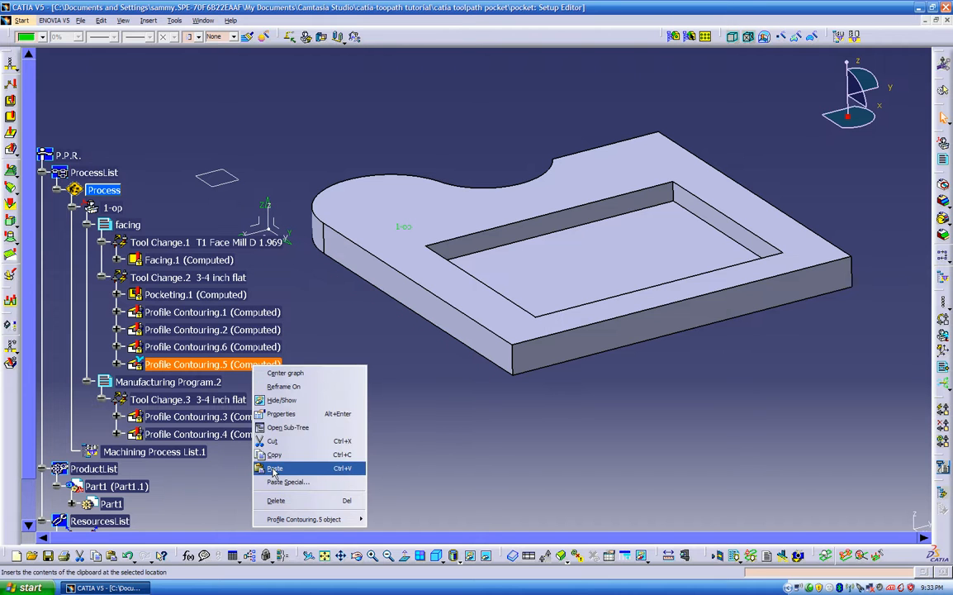
click(272, 466)
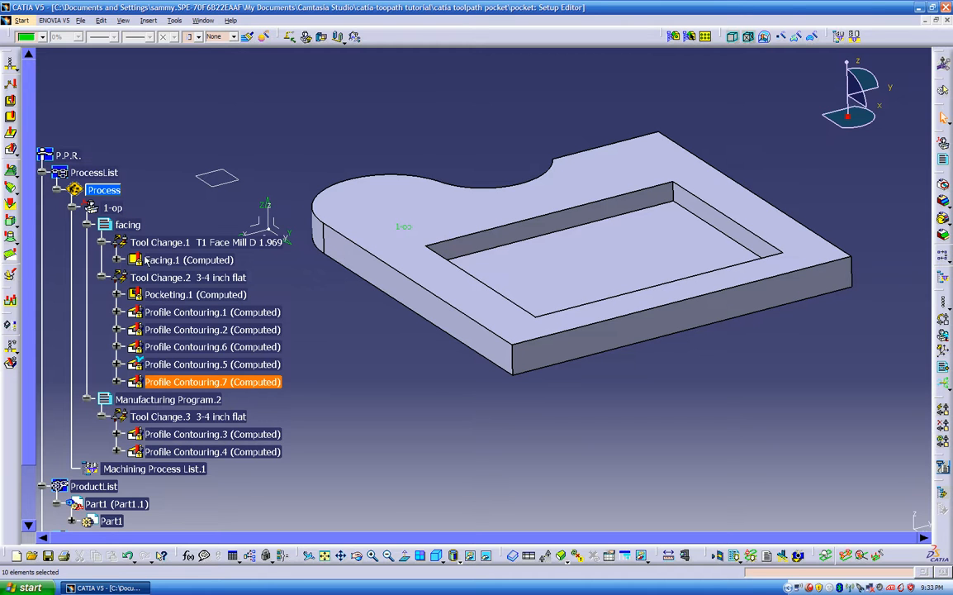
right_click(158, 384)
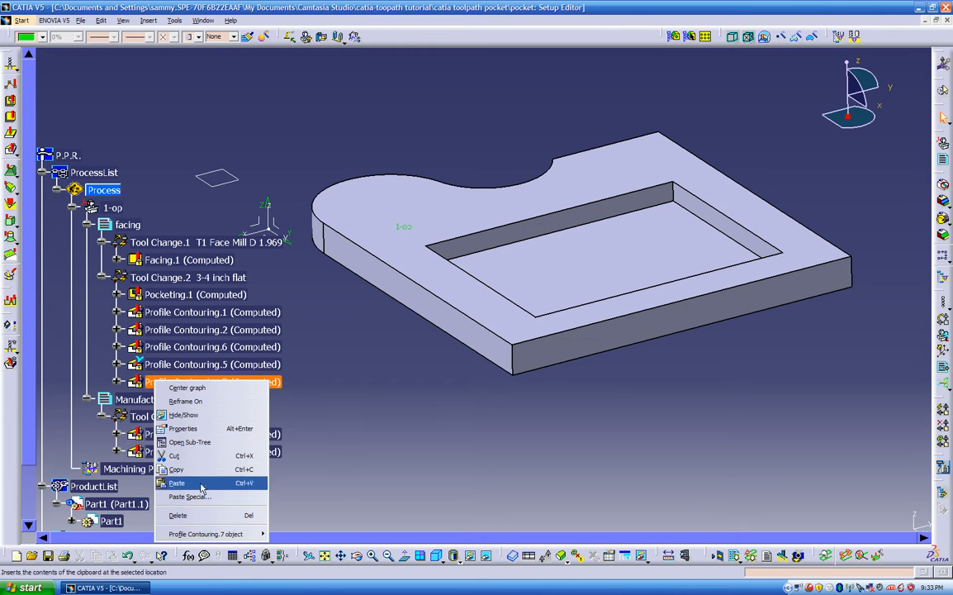
mouse_move(245, 541)
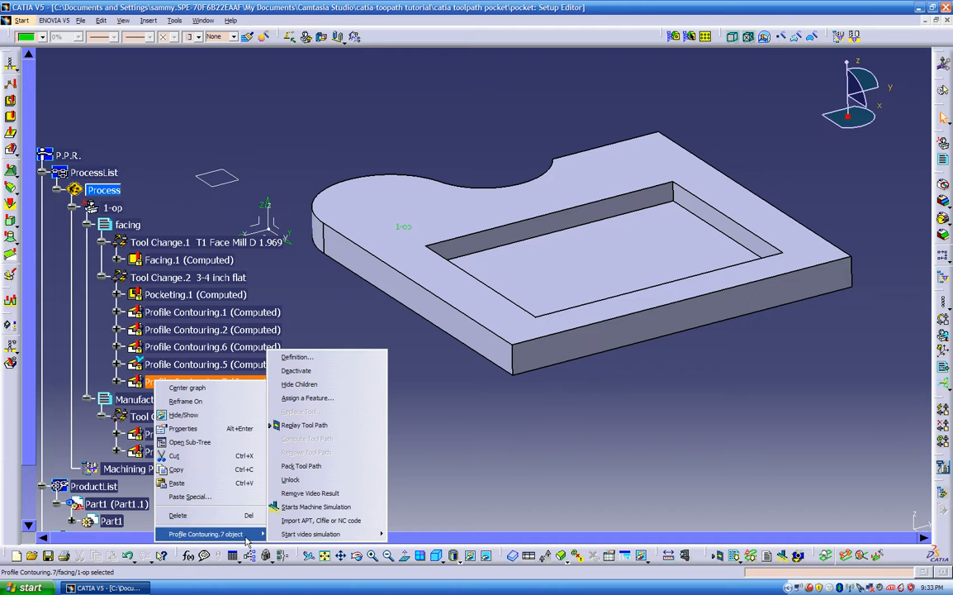
click(291, 479)
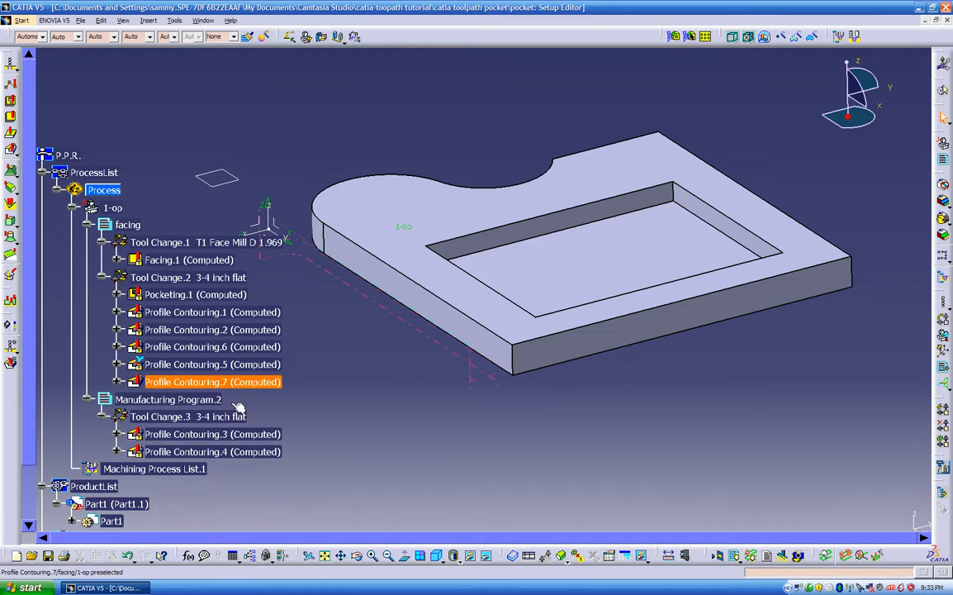
- Compare the definitions of Profile Contouring.7 and the locked Profile Contouring.5, reviewing the latter's machining, stepover, finishing and HSM strategy settings
click(117, 381)
double_click(183, 383)
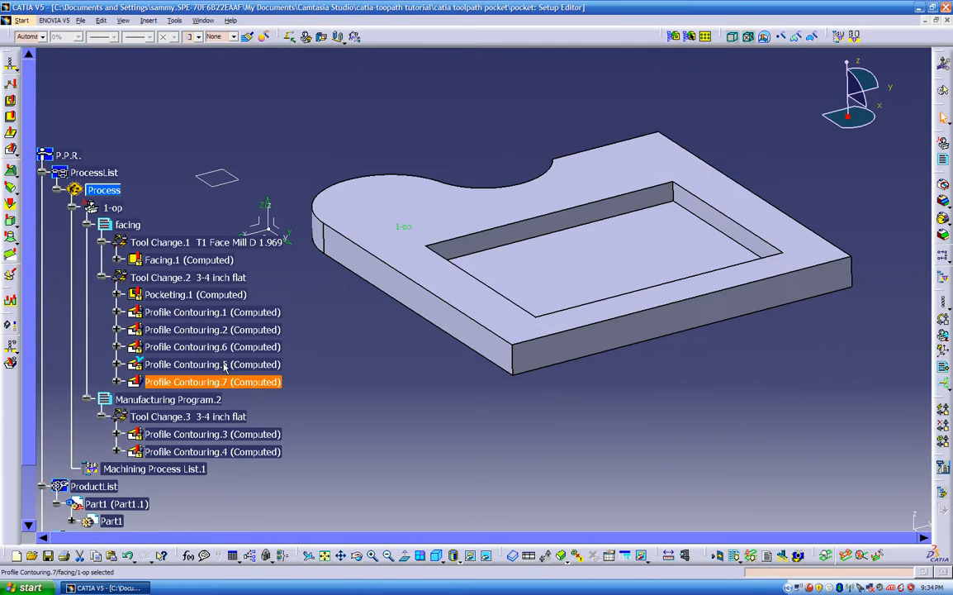
click(228, 367)
double_click(190, 364)
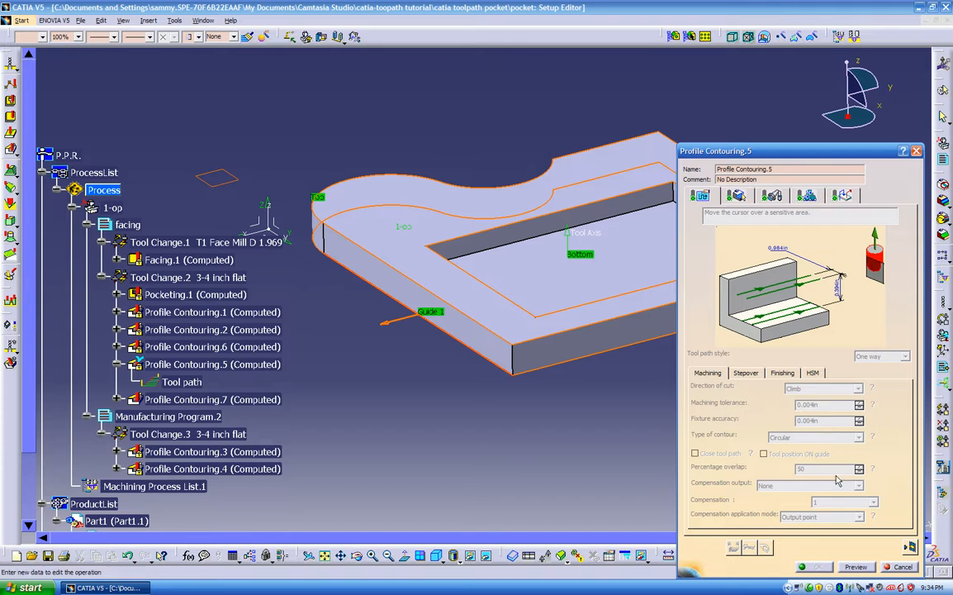
click(754, 373)
click(783, 373)
click(814, 374)
click(708, 372)
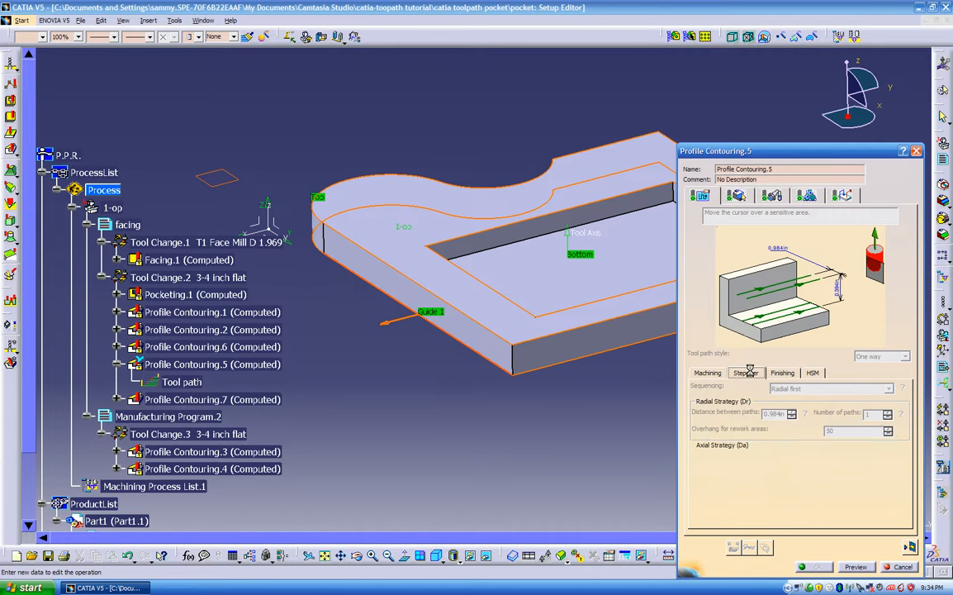
- Review the geometry, tool, and feed and speed settings of the locked Profile Contouring.5
click(736, 195)
click(772, 195)
click(807, 196)
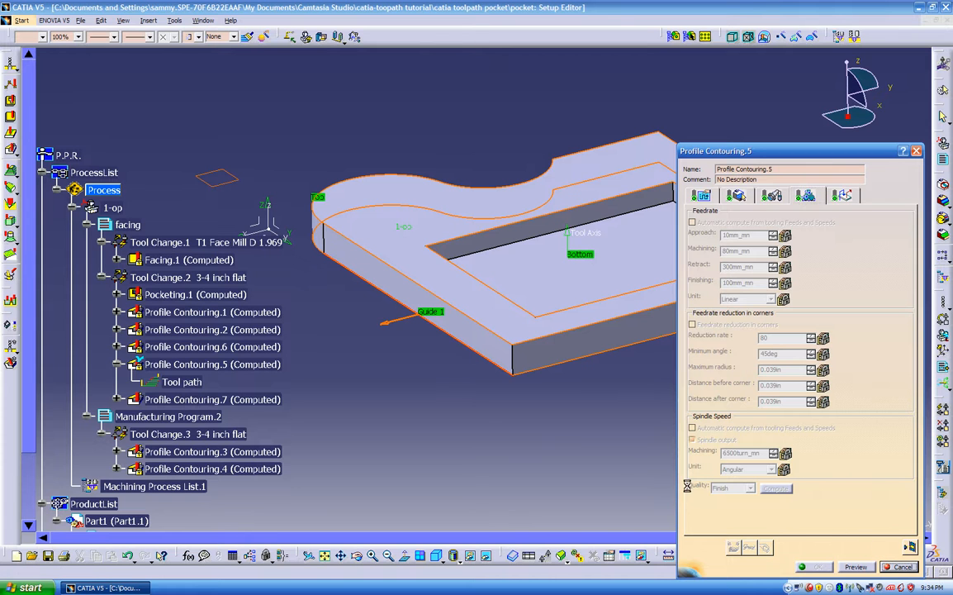
- Open Profile Contouring.7 for editing and remove all guiding contours from its geometry
double_click(215, 399)
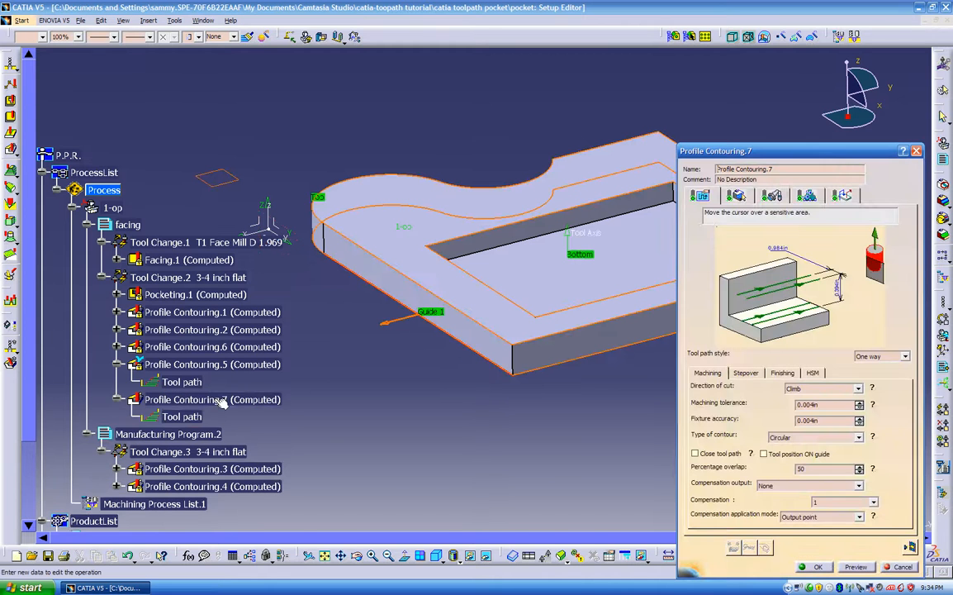
click(736, 195)
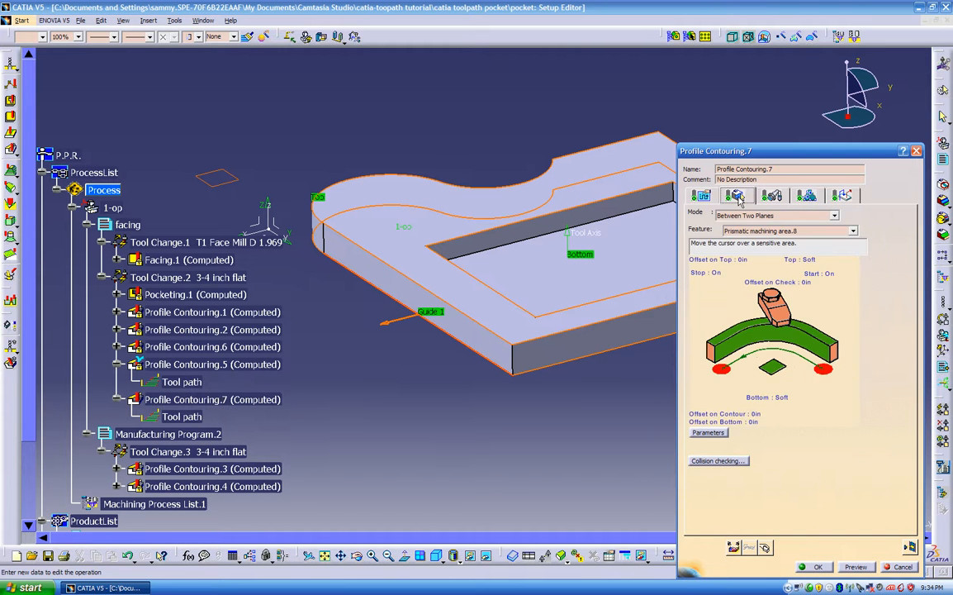
right_click(749, 341)
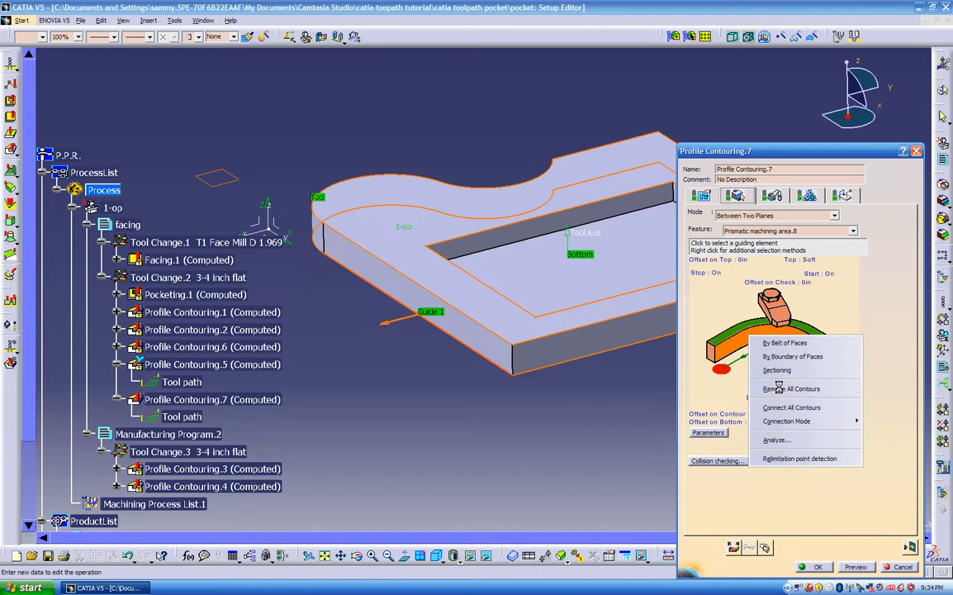
click(784, 389)
- Start a new guide contour for Profile Contouring.7 with the plate's long straight bottom edge and the adjoining straight bottom edge
middle_drag(624, 399, 526, 254)
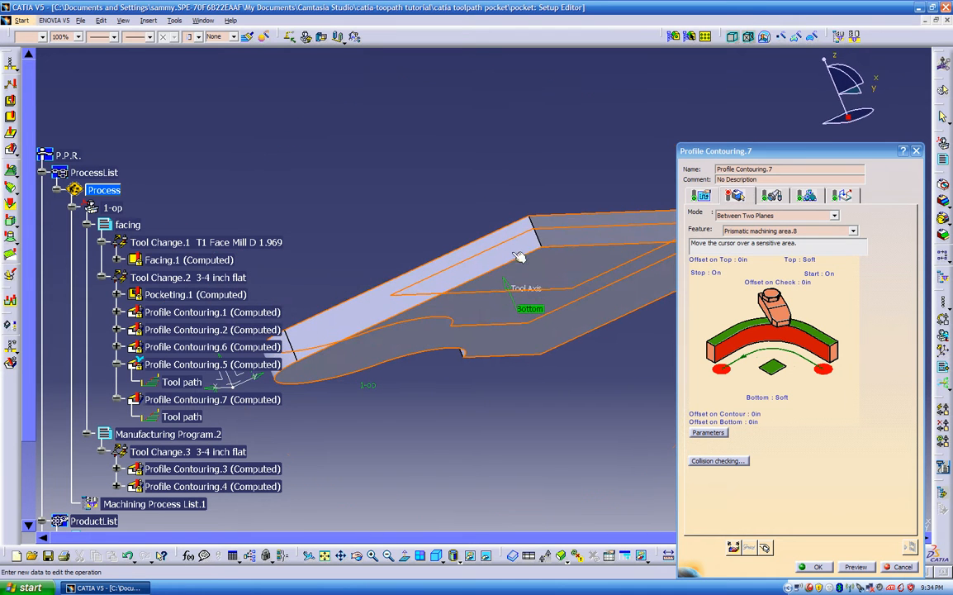
middle_drag(446, 370, 498, 371)
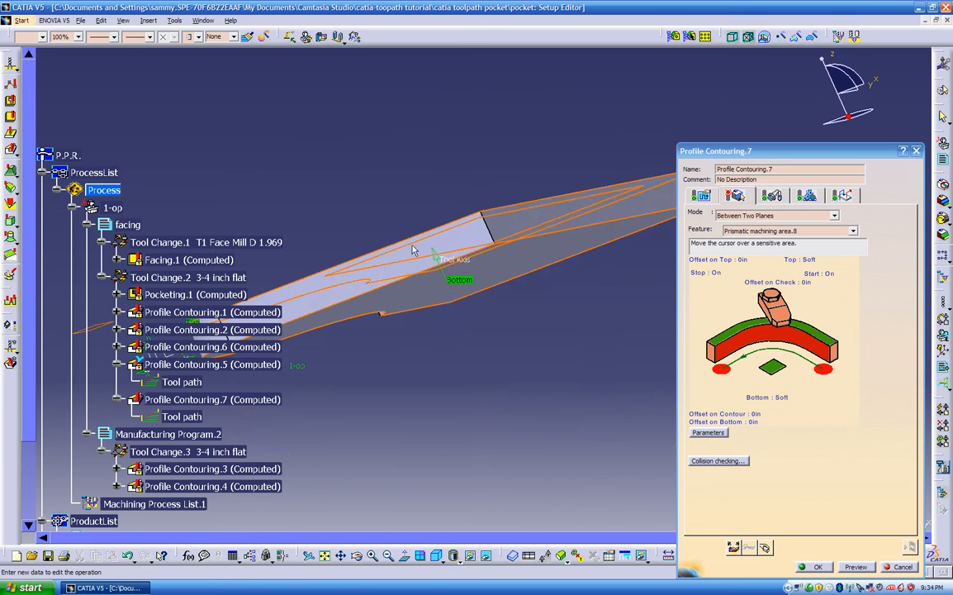
middle_drag(529, 322, 555, 396)
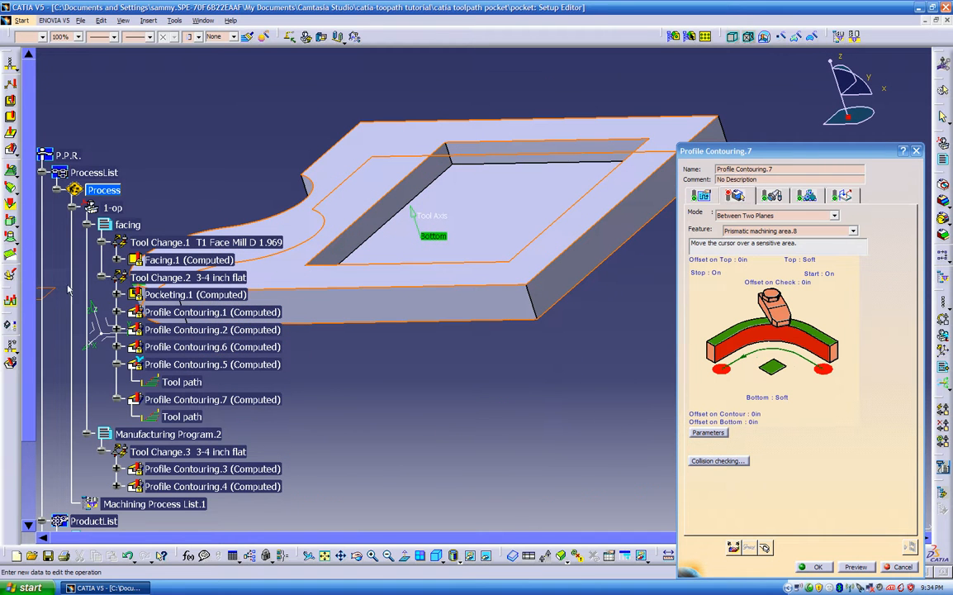
key(F3)
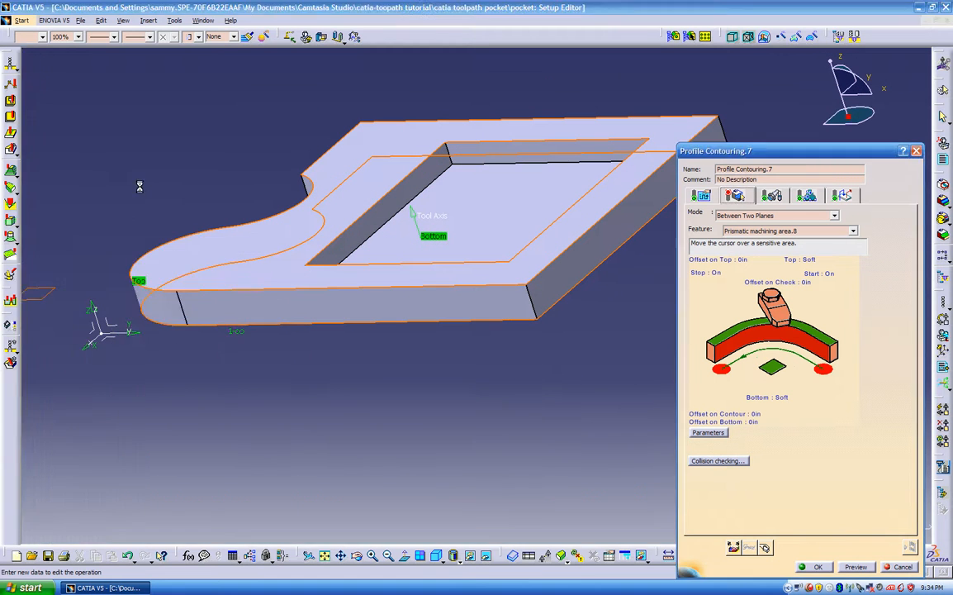
middle_drag(254, 362, 334, 382)
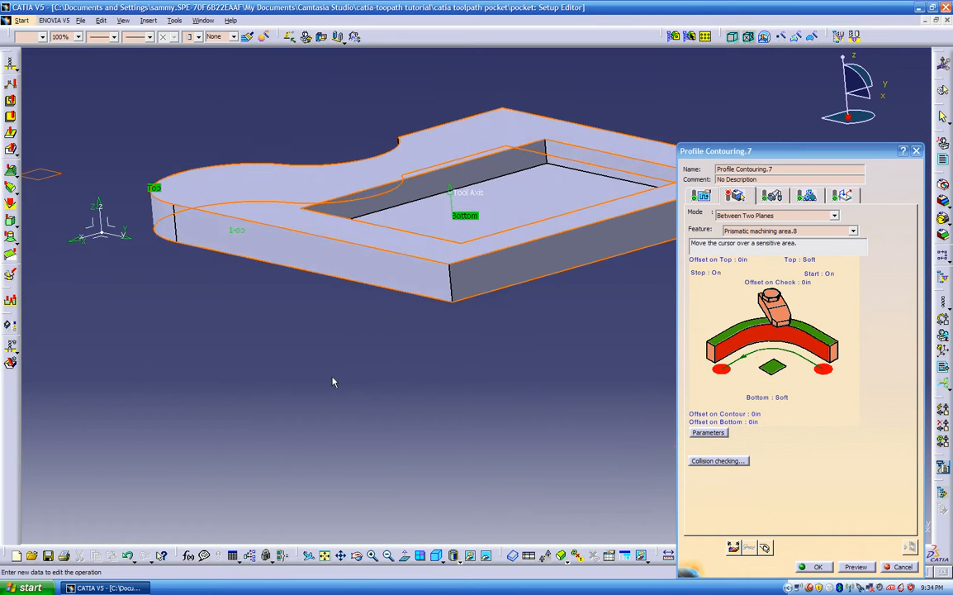
key(F3)
key(F3)
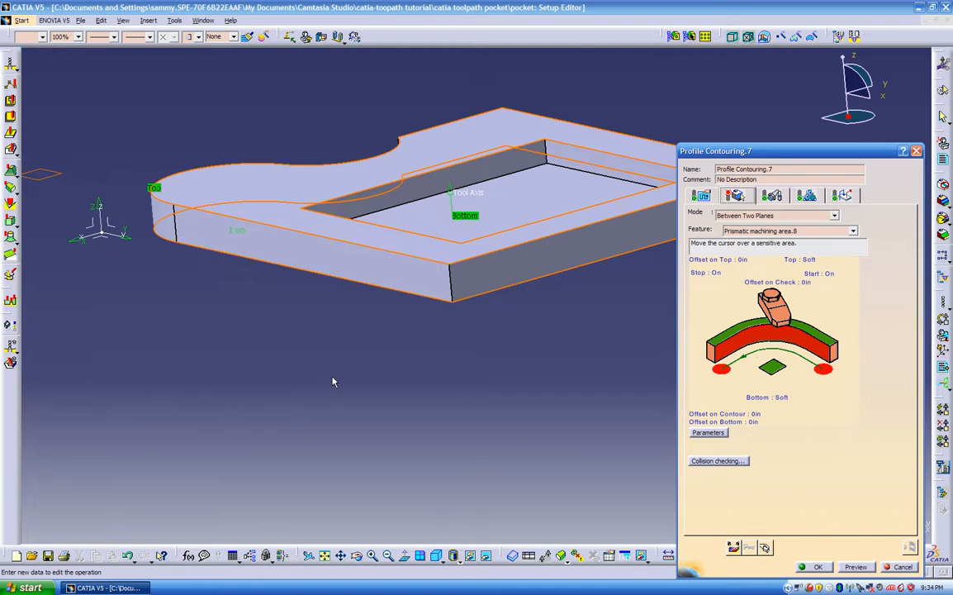
middle_drag(445, 388, 783, 385)
click(772, 337)
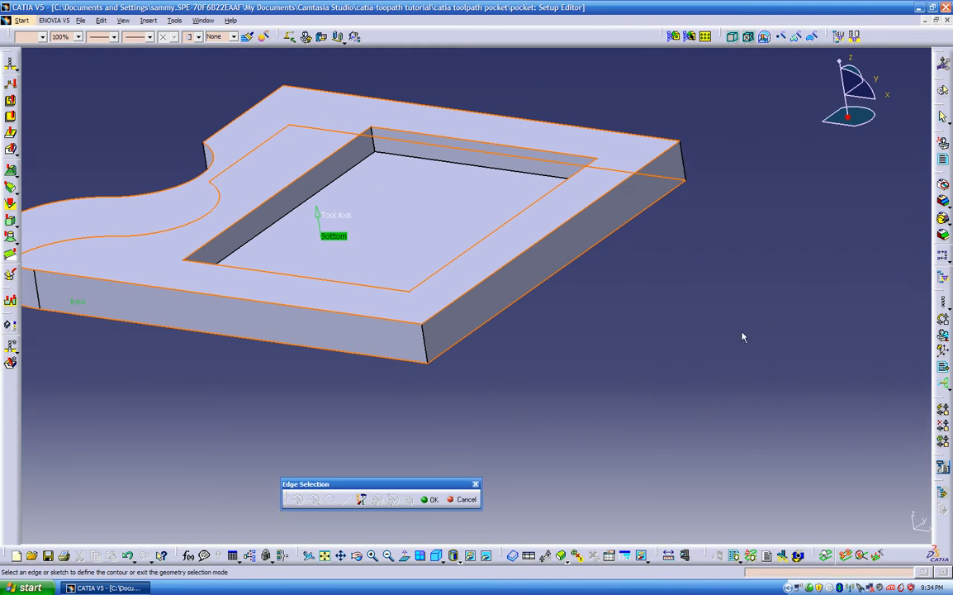
click(405, 363)
middle_drag(389, 385, 557, 396)
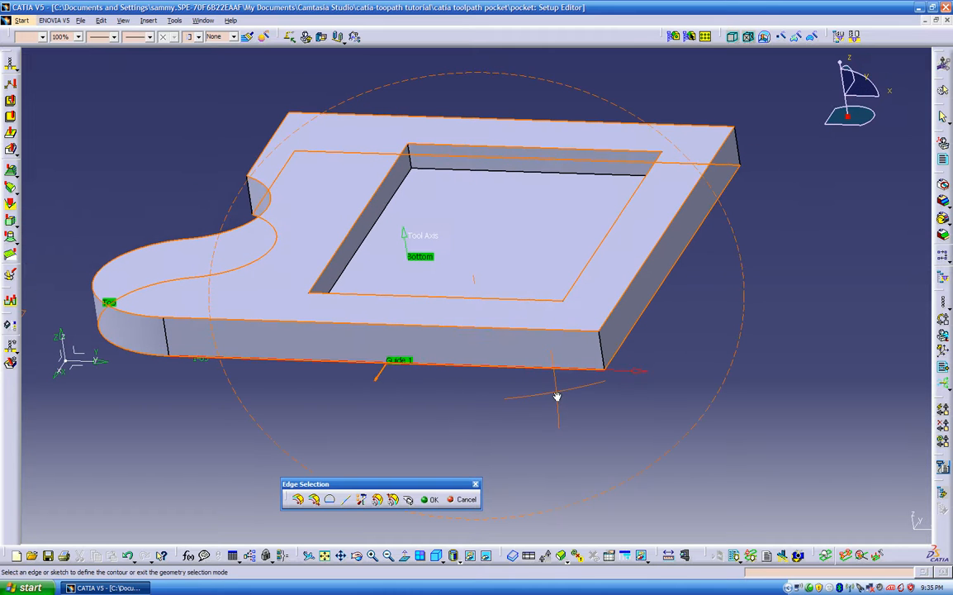
click(299, 500)
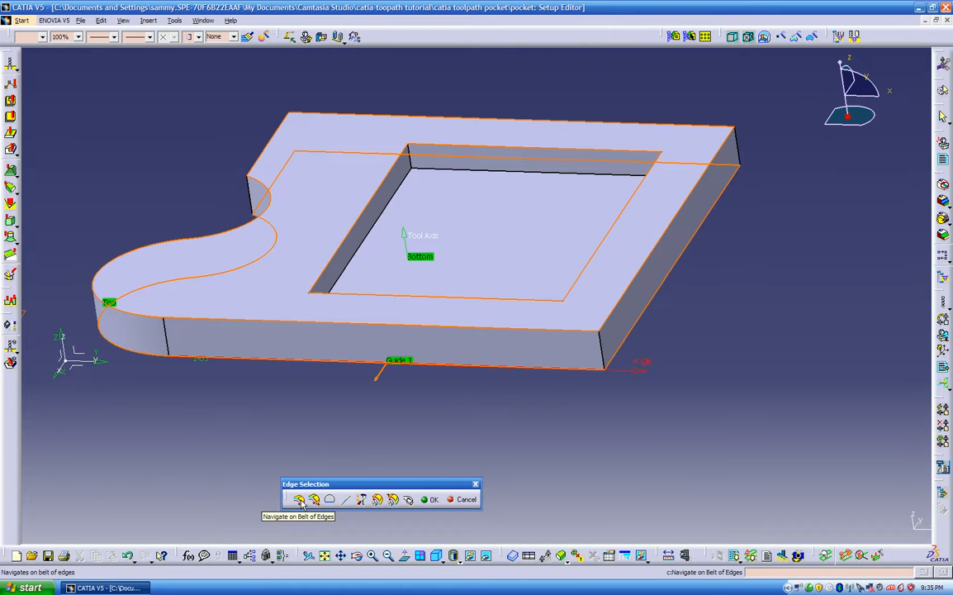
click(661, 301)
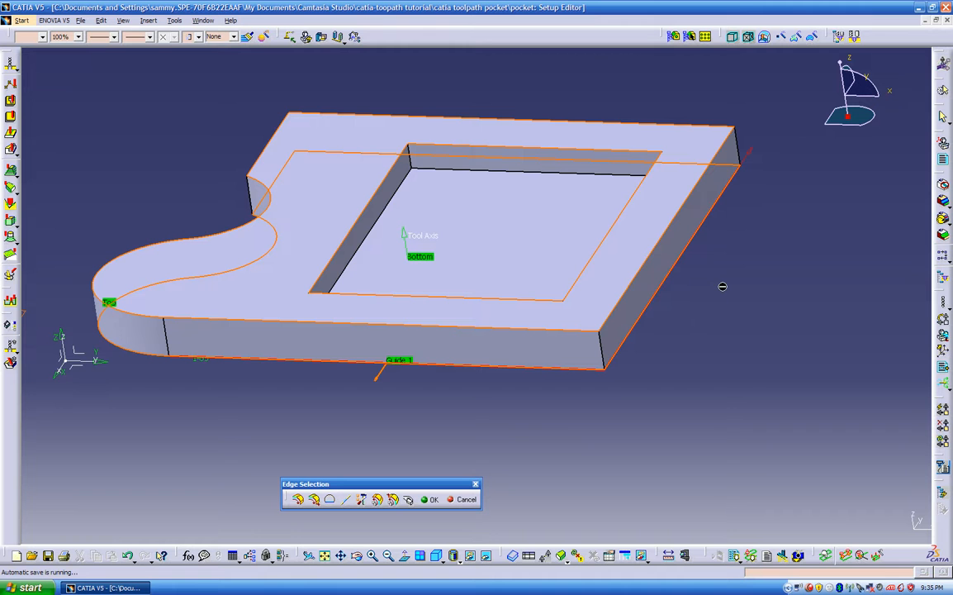
- Extend the guide contour along the remaining straight and curved bottom edges around the whole plate, and accept the edge selection
middle_drag(721, 286, 398, 376)
middle_drag(873, 428, 577, 380)
middle_drag(749, 347, 445, 398)
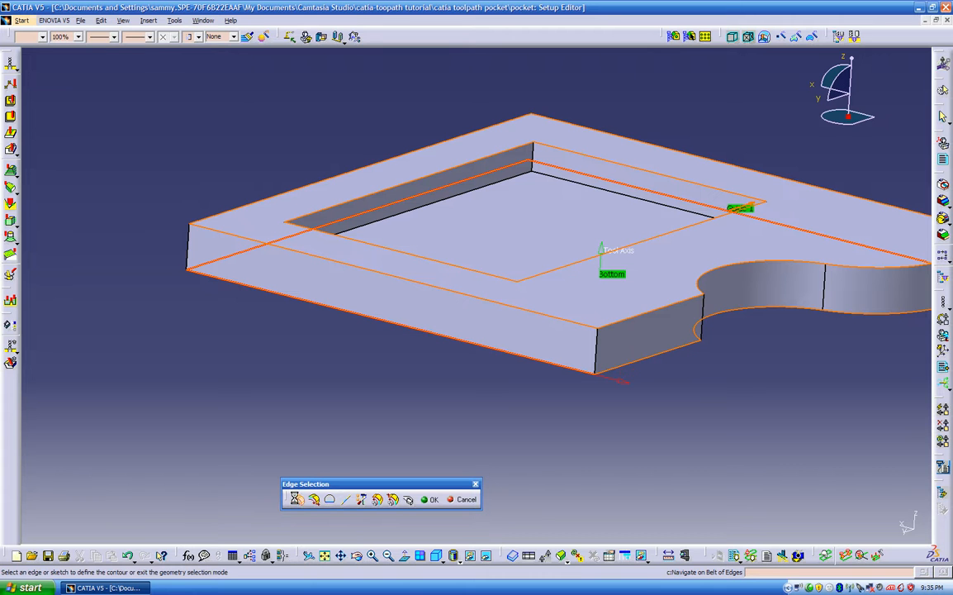
middle_drag(665, 356, 496, 471)
click(297, 499)
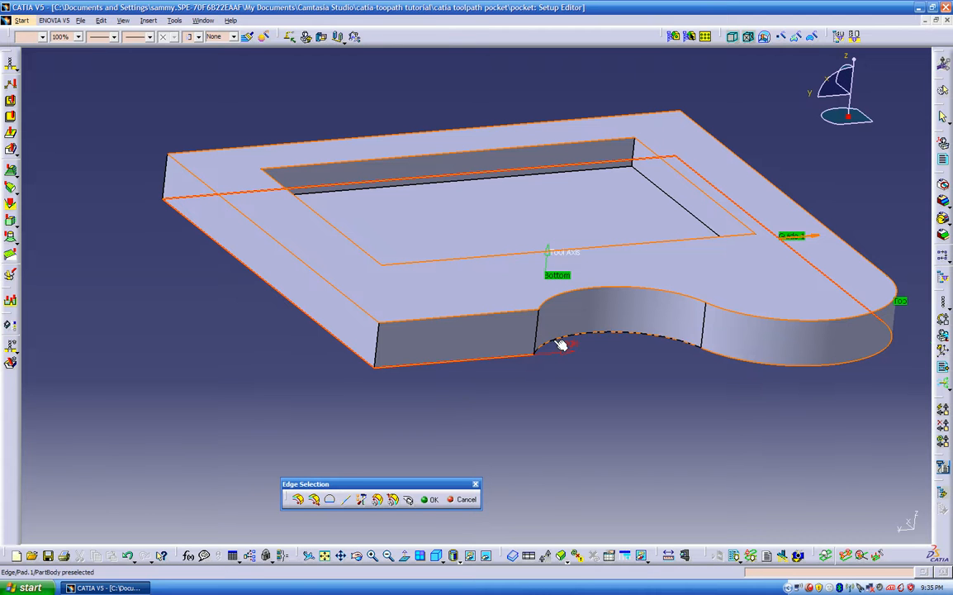
middle_drag(565, 354, 514, 418)
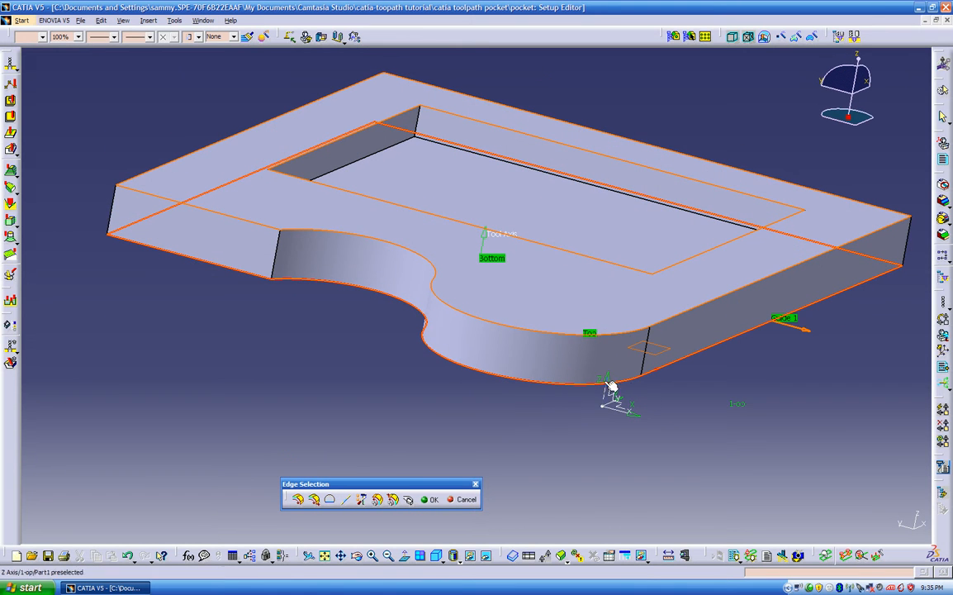
middle_drag(573, 329, 386, 383)
middle_drag(537, 364, 457, 357)
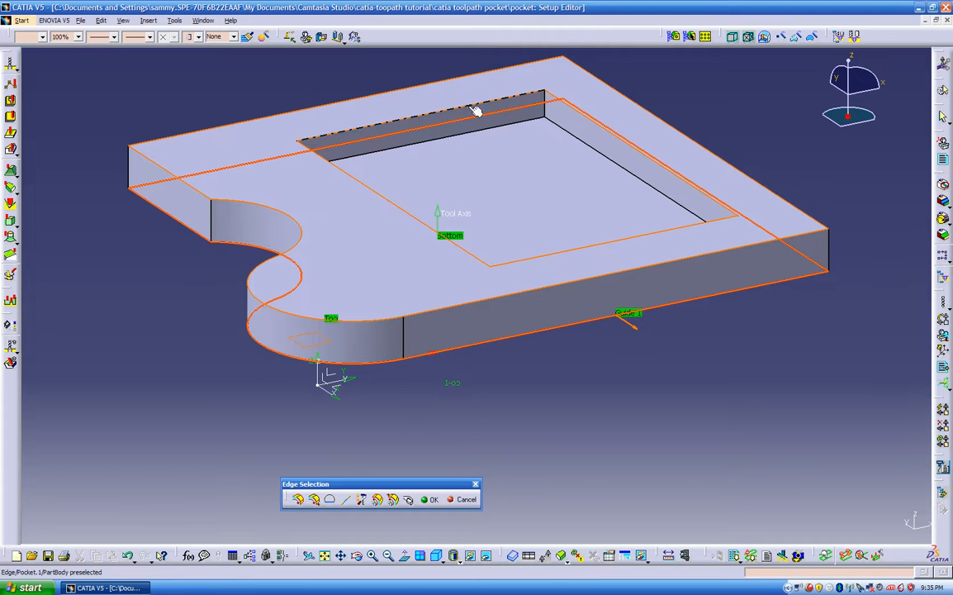
middle_drag(437, 411, 463, 413)
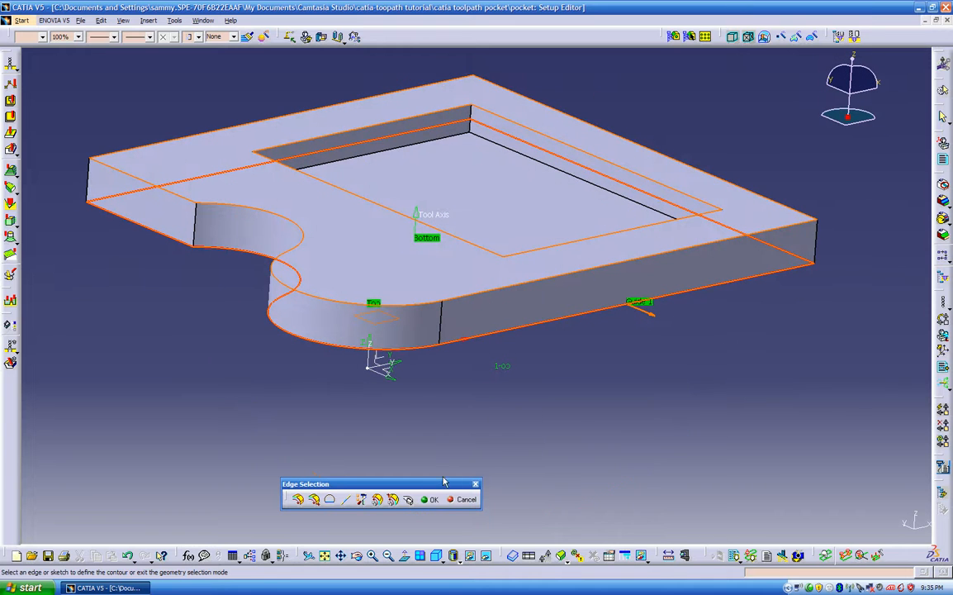
click(430, 499)
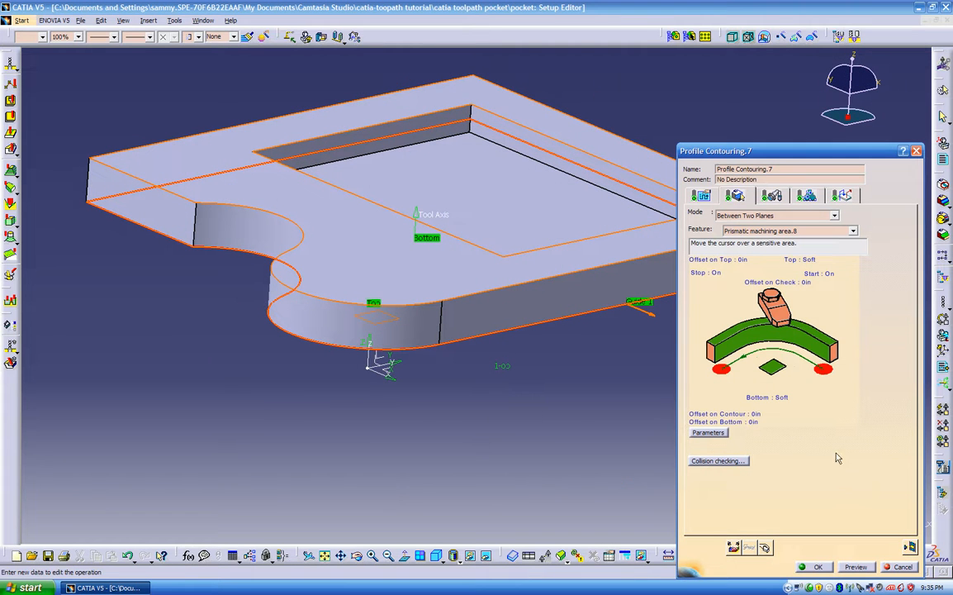
- Compute and replay the Profile Contouring.7 tool path around the plate, inspect it, and accept the operation
click(910, 548)
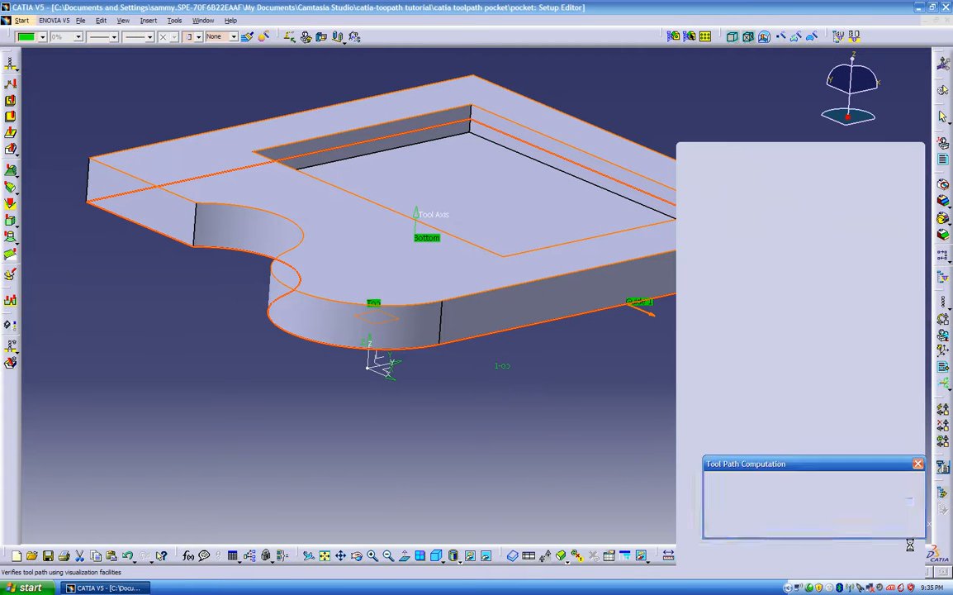
middle_drag(479, 421, 518, 378)
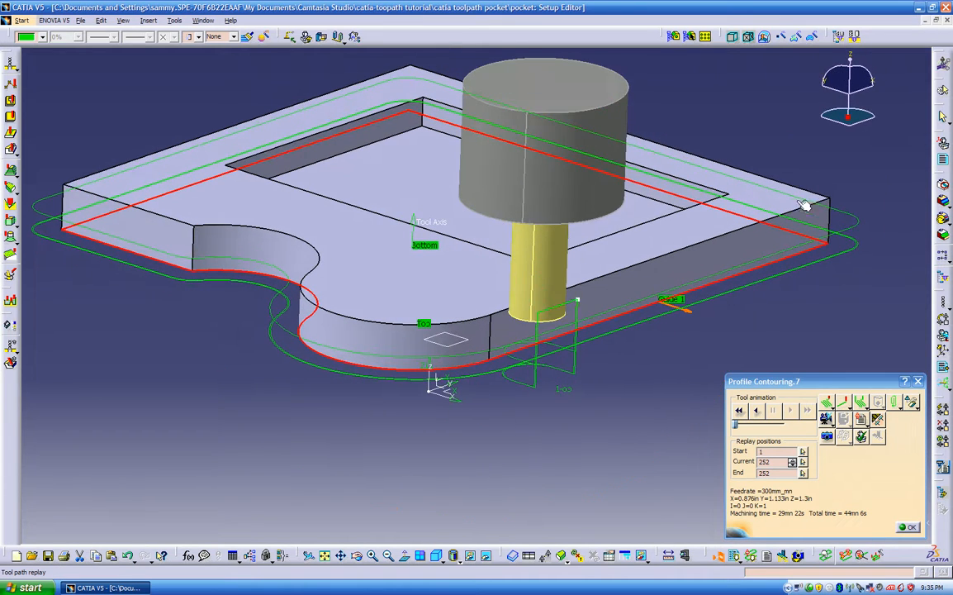
click(741, 411)
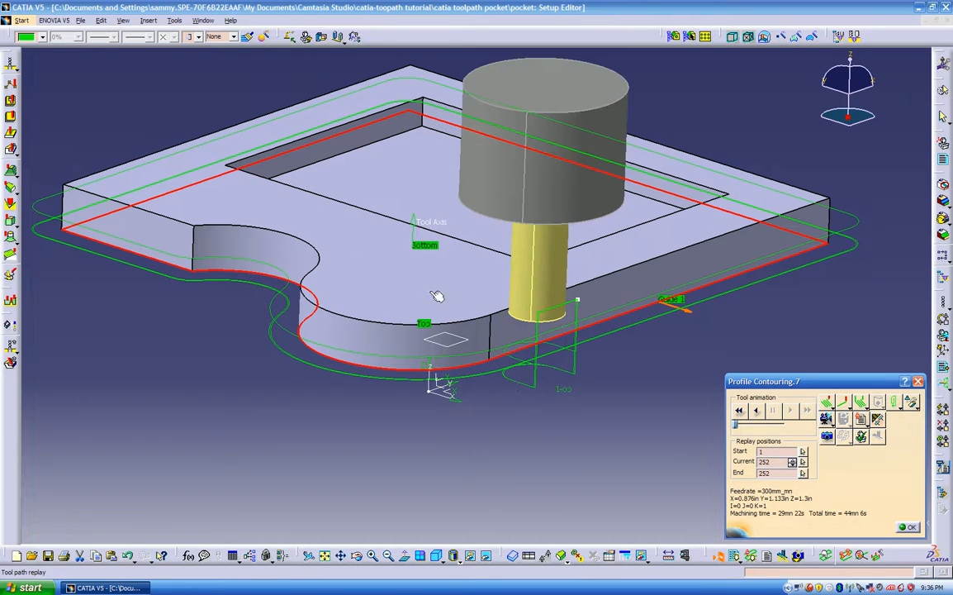
middle_drag(555, 424, 351, 410)
middle_drag(591, 399, 857, 569)
click(908, 528)
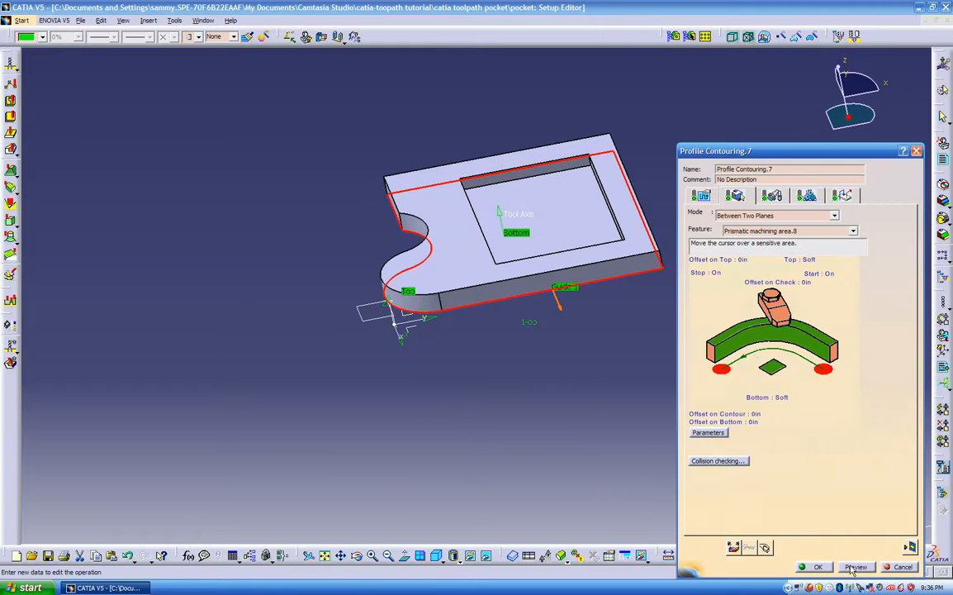
click(819, 566)
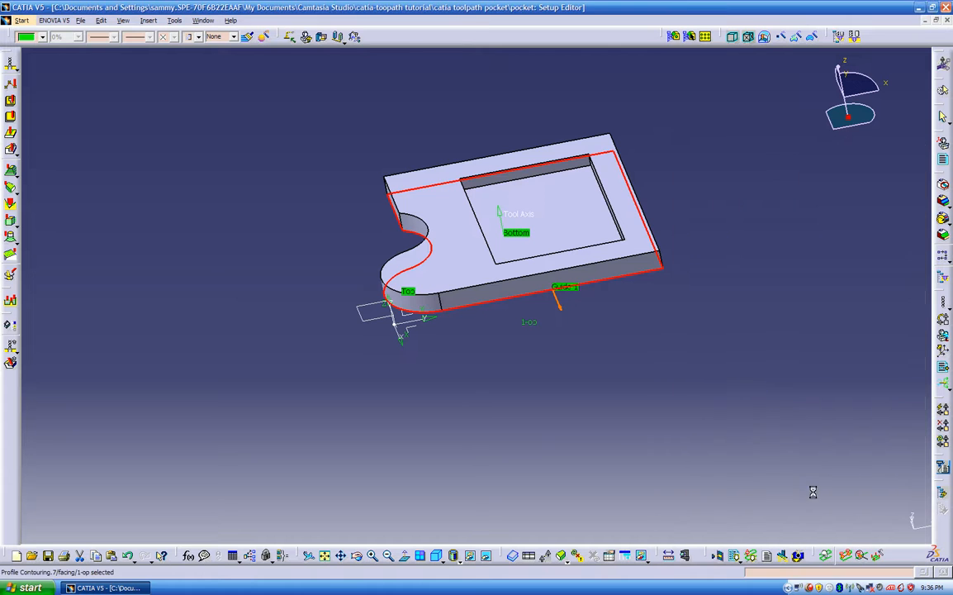
- Switch to the pocket.CATPart window and define the misc geometrical set as the work object
middle_drag(531, 355, 659, 333)
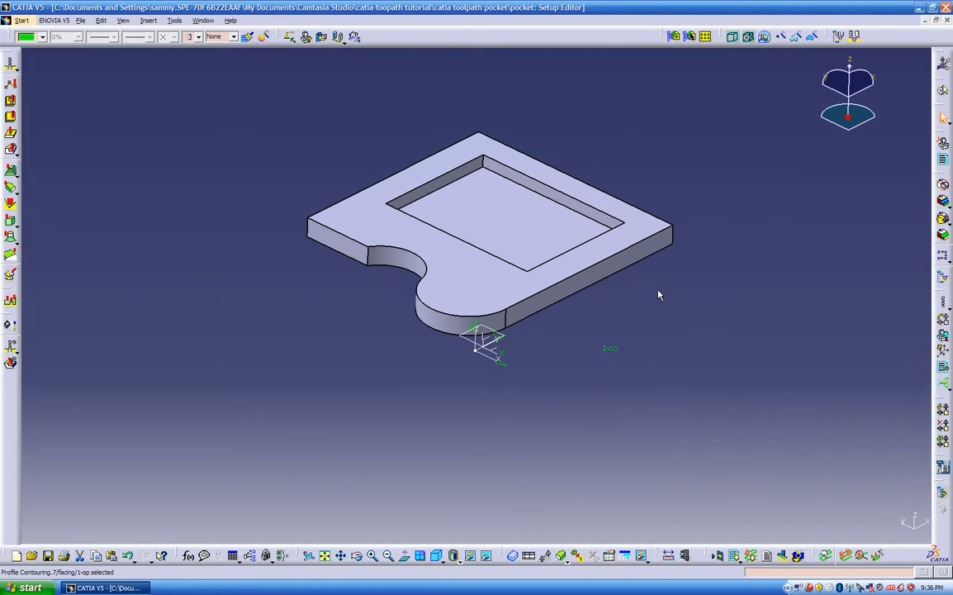
key(F3)
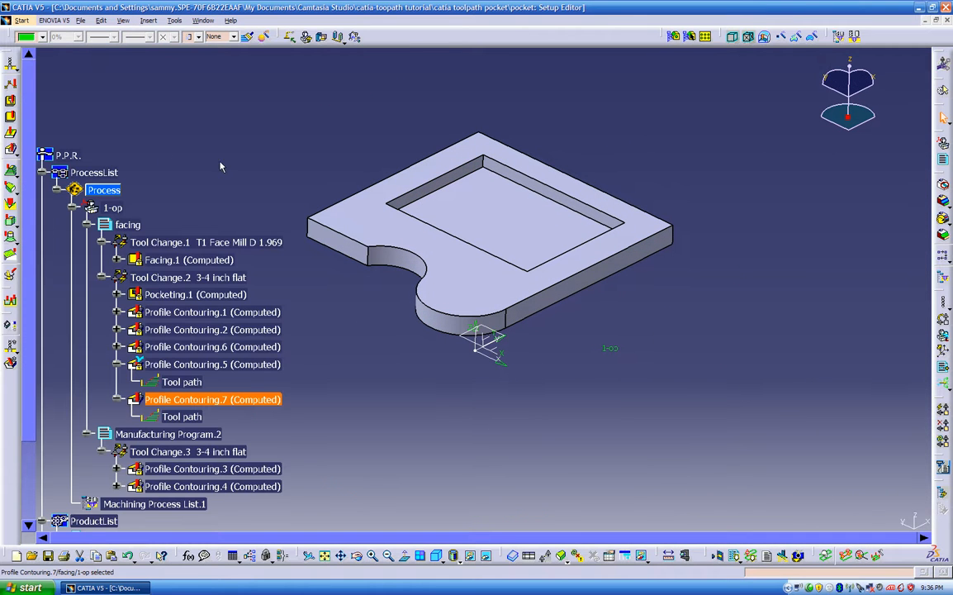
click(206, 21)
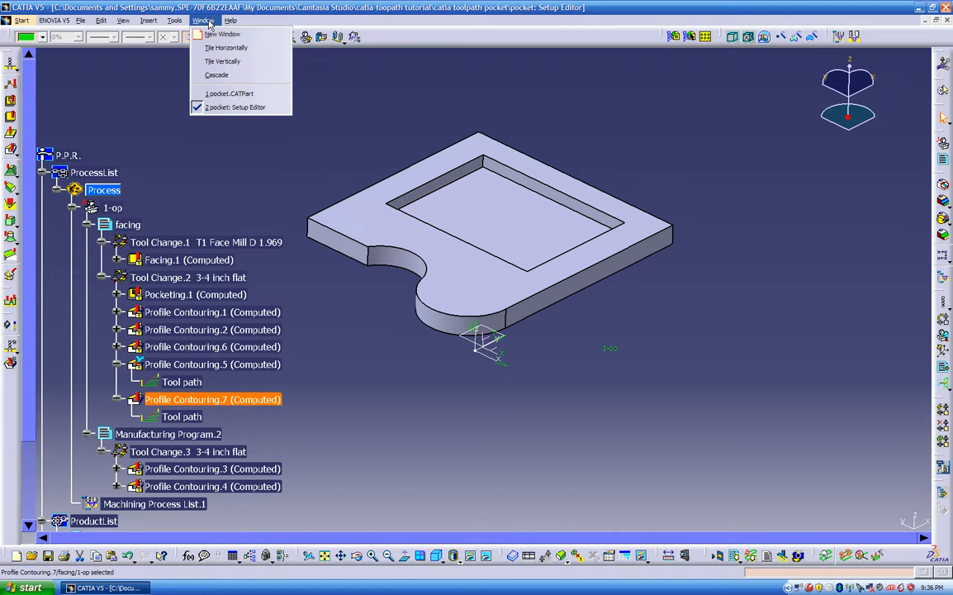
click(210, 92)
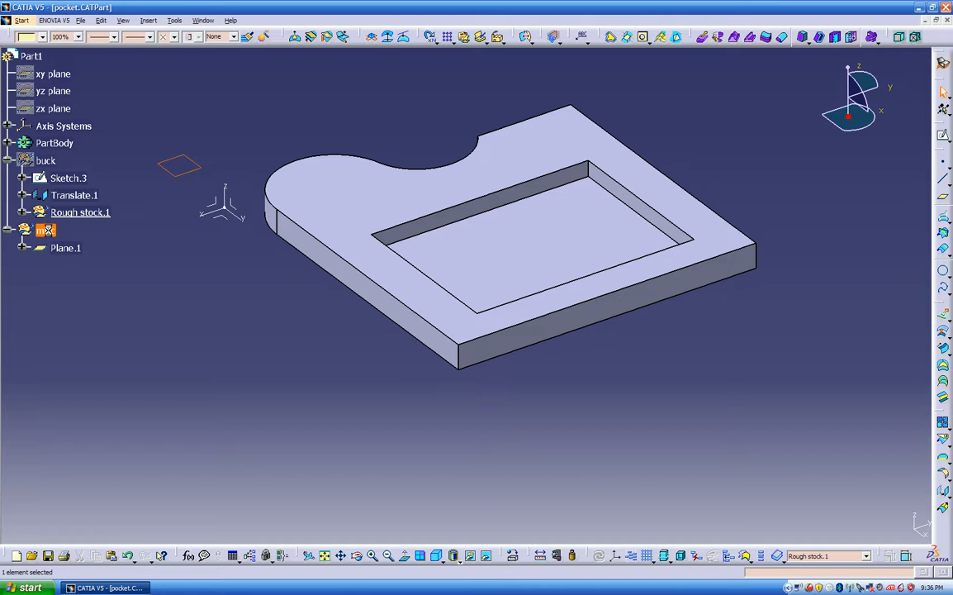
right_click(46, 231)
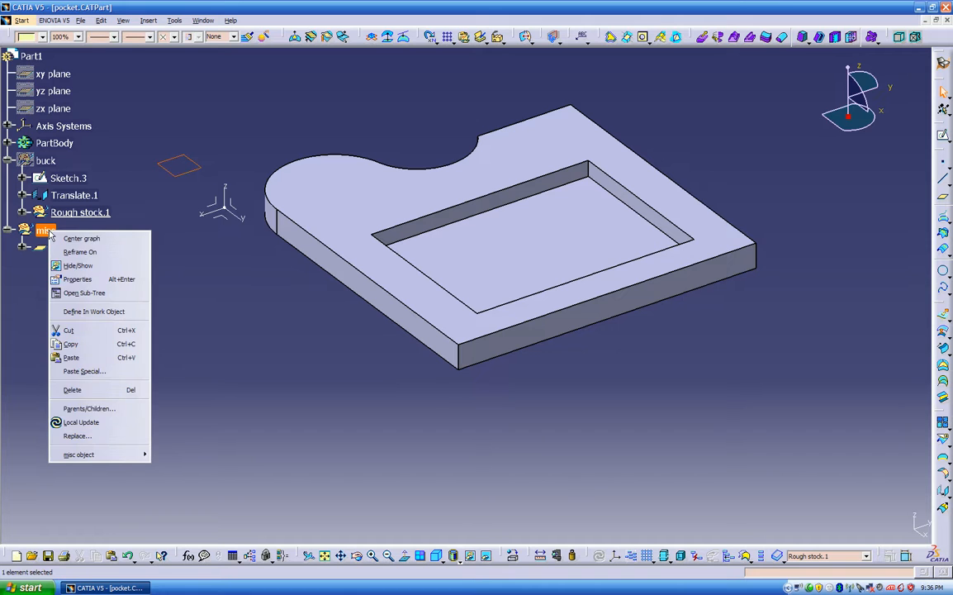
click(97, 311)
click(118, 288)
- Create a point-continuity boundary from an edge of the plate's bottom face
middle_drag(165, 322, 479, 189)
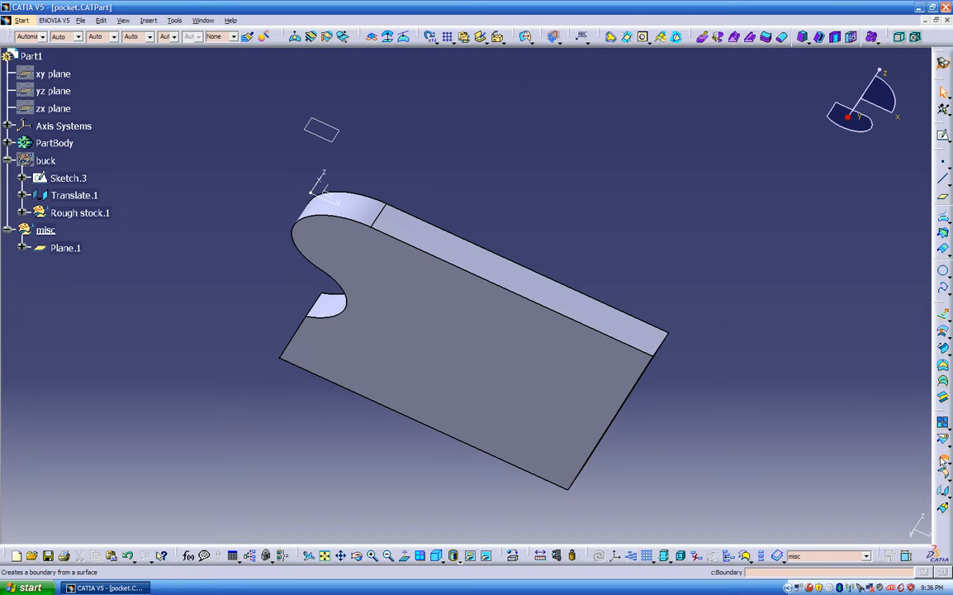
click(942, 464)
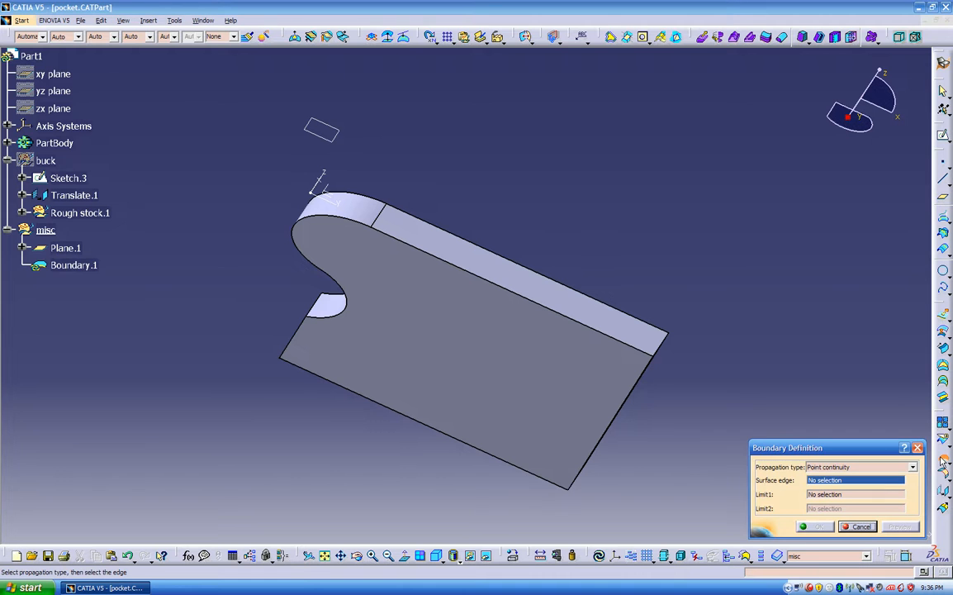
click(624, 347)
middle_drag(631, 380, 467, 483)
click(816, 526)
- Return to the pocket Setup Editor window with the new boundary around the plate in view
middle_drag(588, 388, 264, 157)
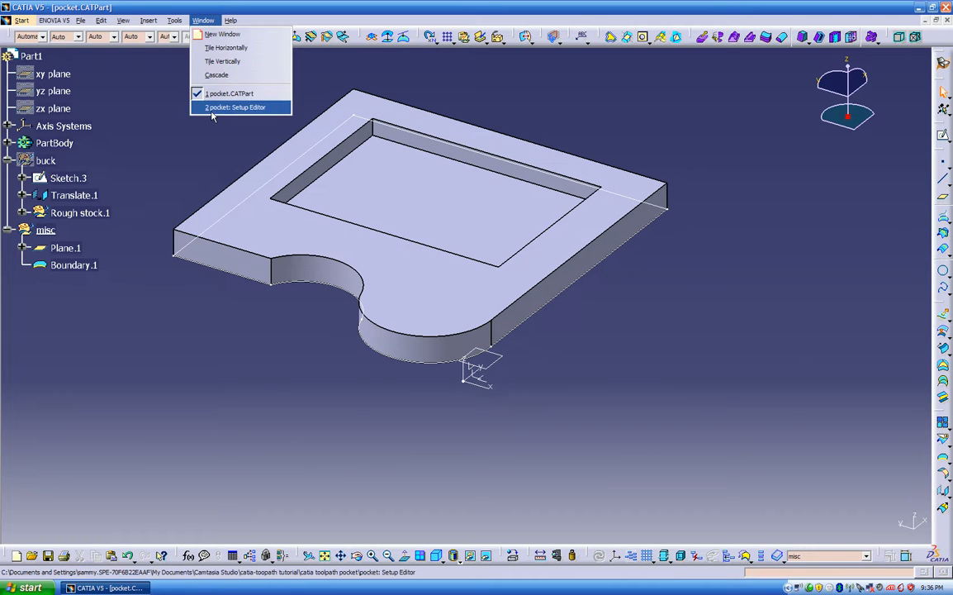
click(234, 107)
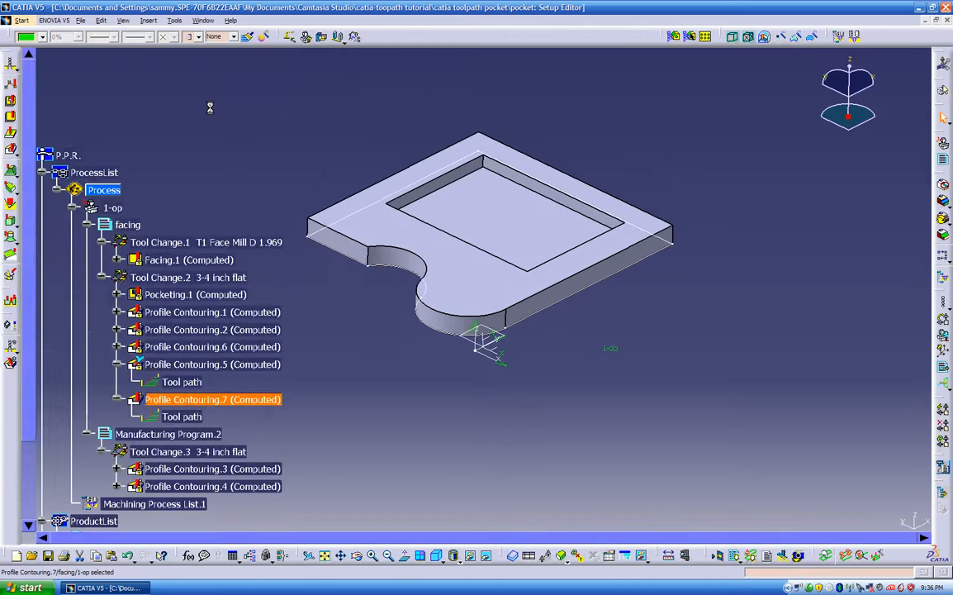
middle_drag(373, 341, 414, 321)
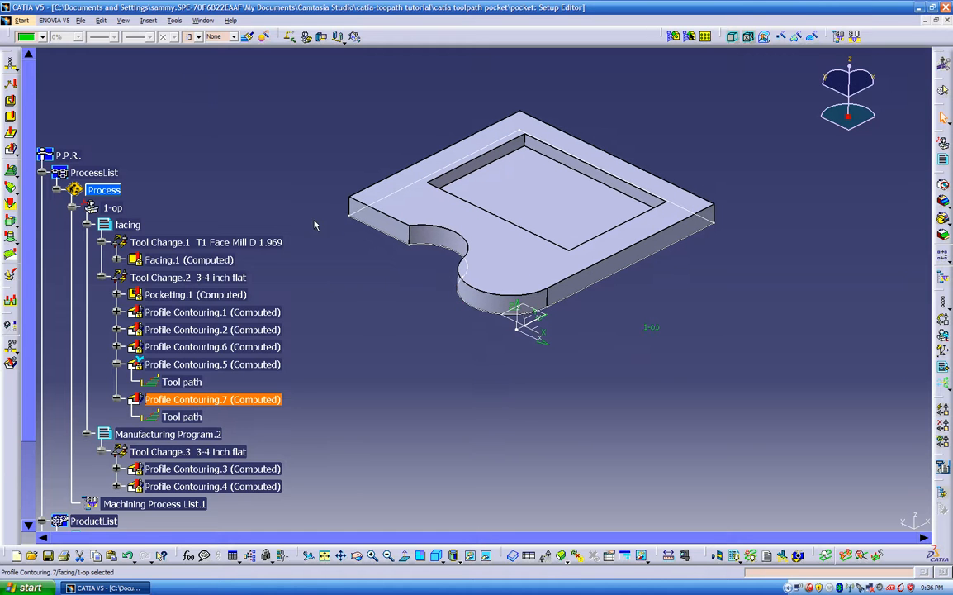
- Open Profile Contouring.7 for editing and remove all guide contours from its geometry
scroll(347, 302, down, 2)
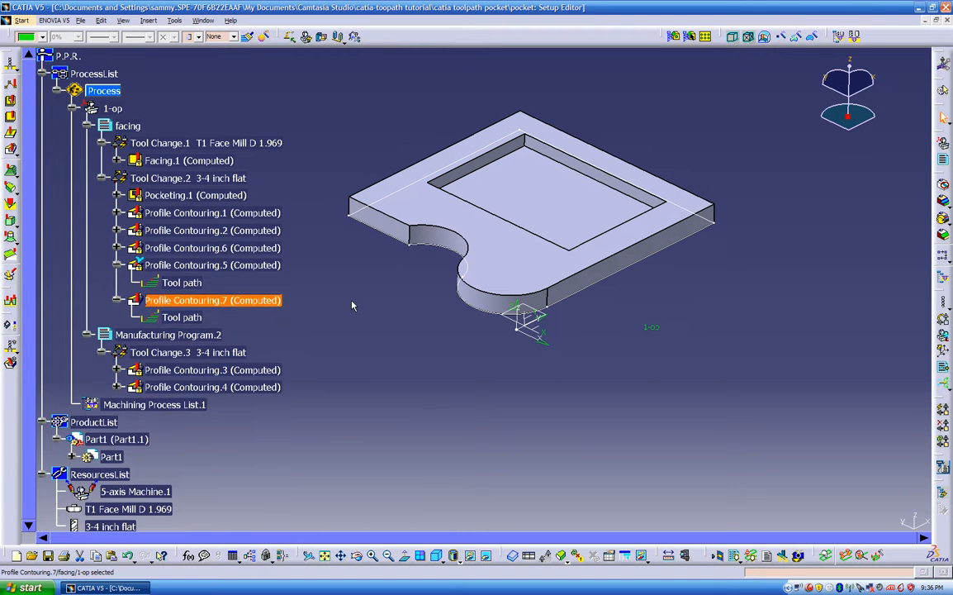
double_click(248, 301)
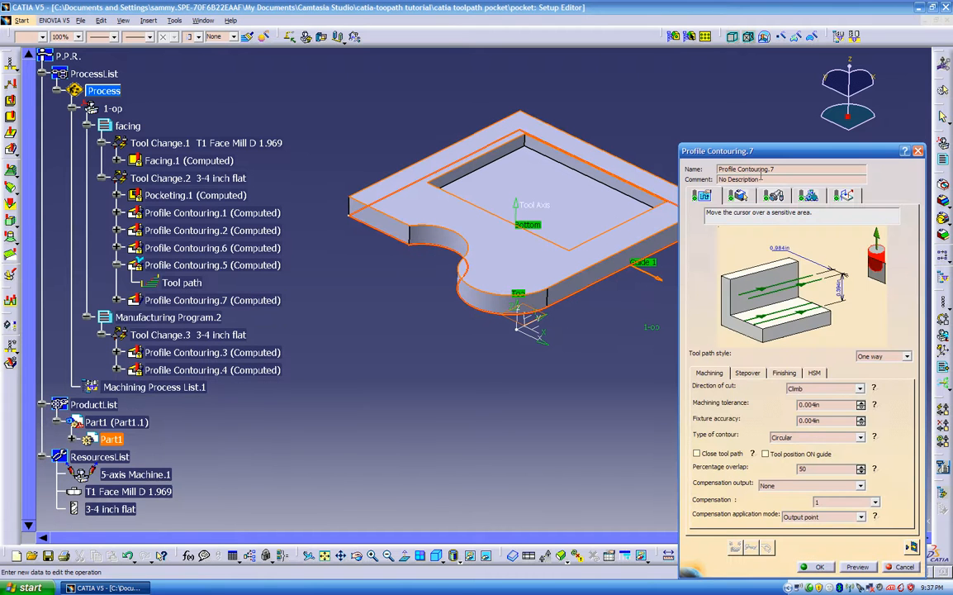
click(740, 198)
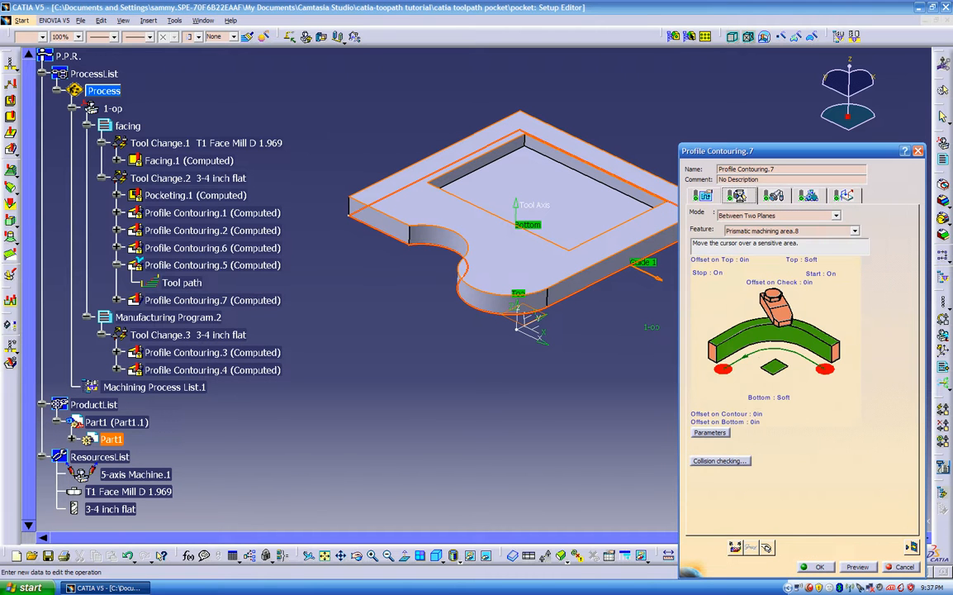
right_click(763, 336)
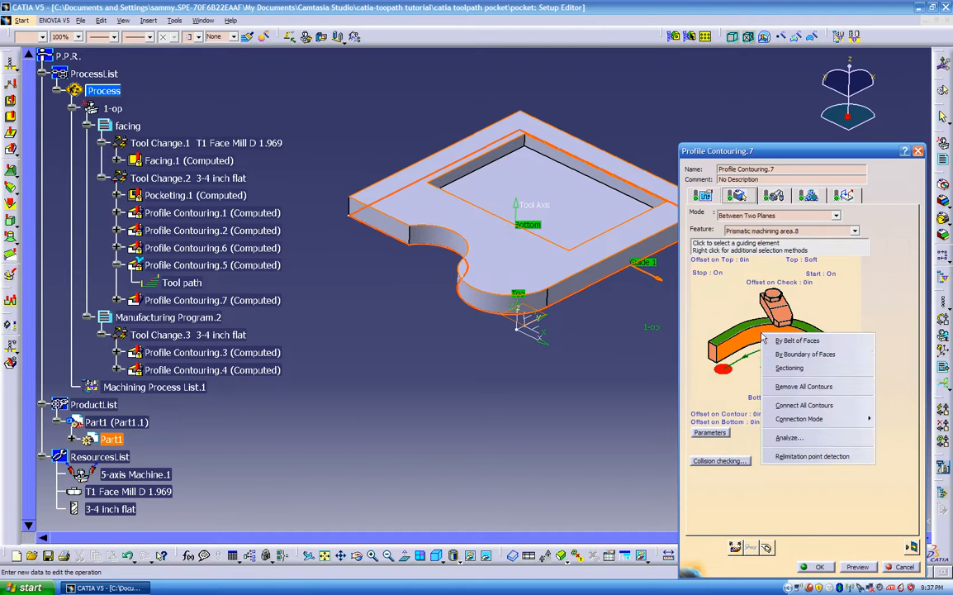
click(785, 385)
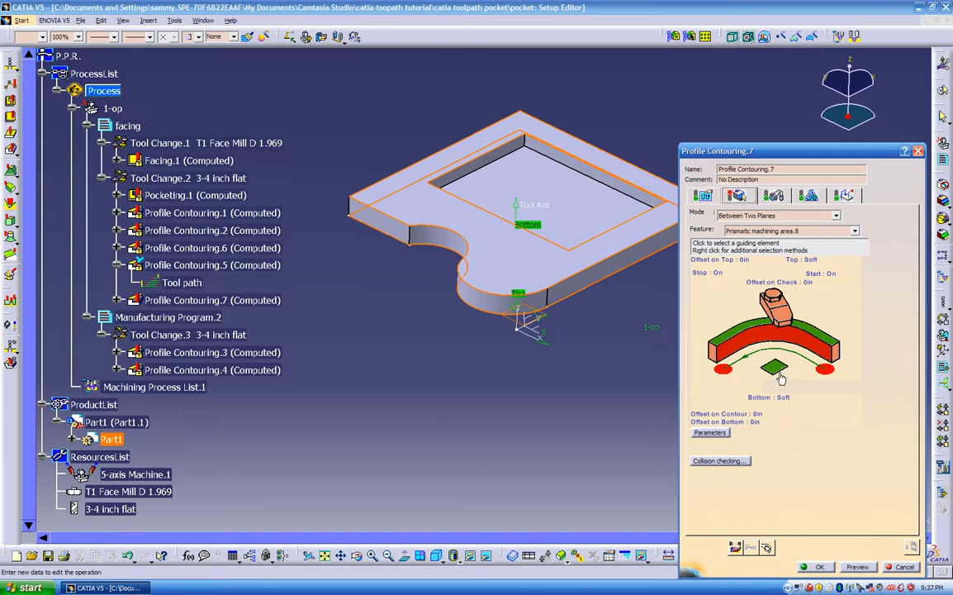
- Select Boundary.1 from the misc geometrical set as the guide contour and accept the edge selection
click(756, 341)
scroll(258, 413, down, 3)
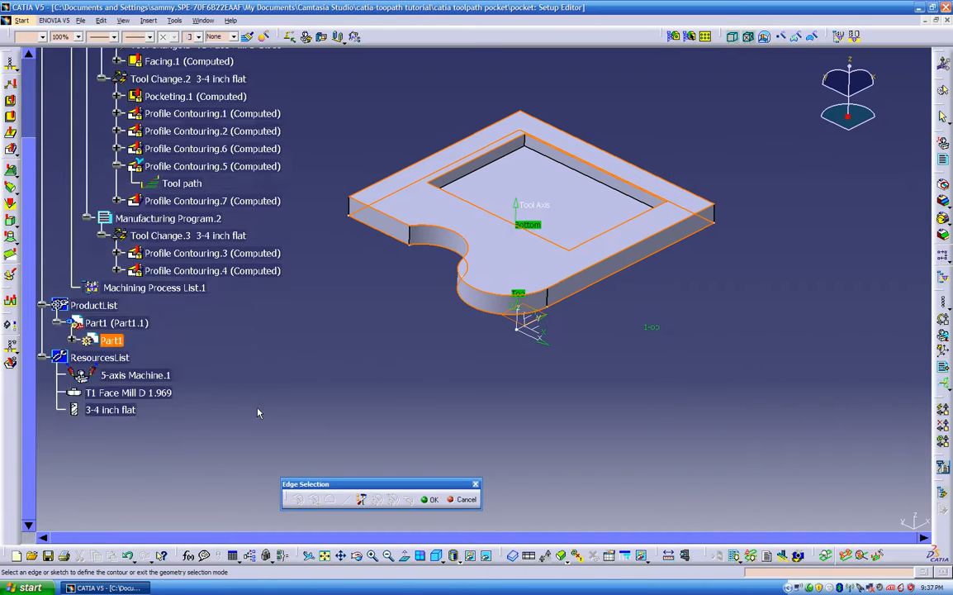
click(71, 290)
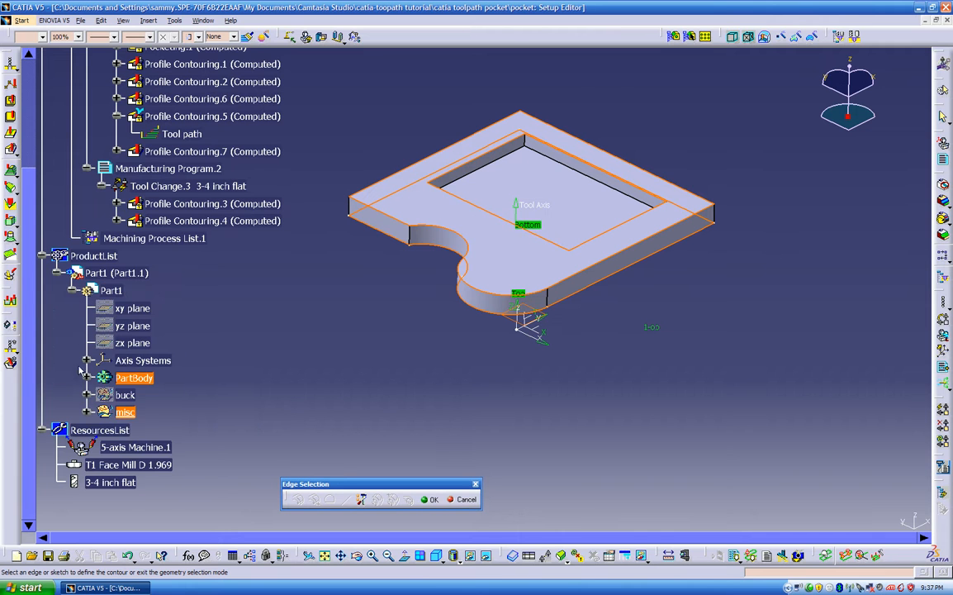
click(87, 412)
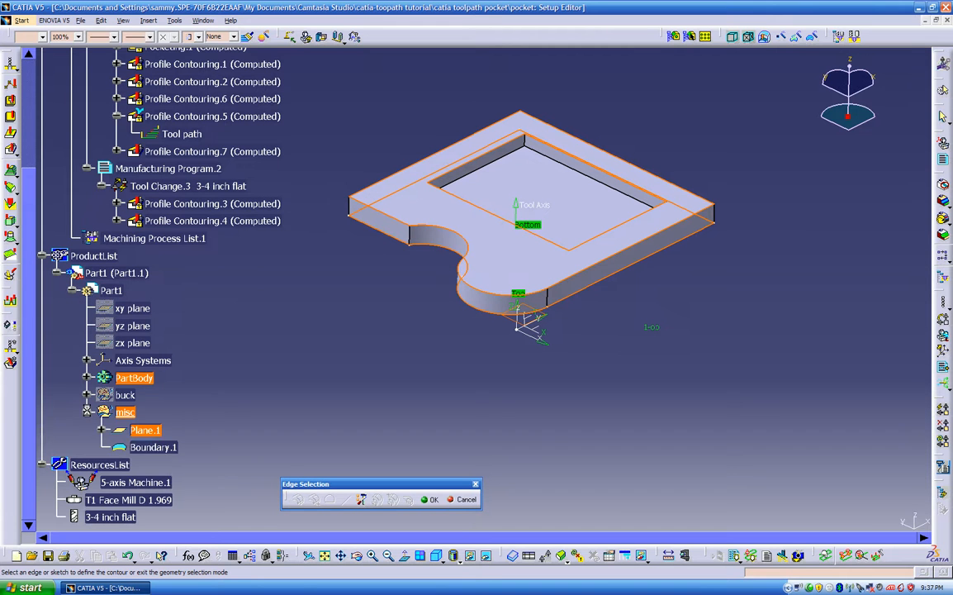
click(168, 447)
middle_drag(419, 379, 320, 361)
click(608, 200)
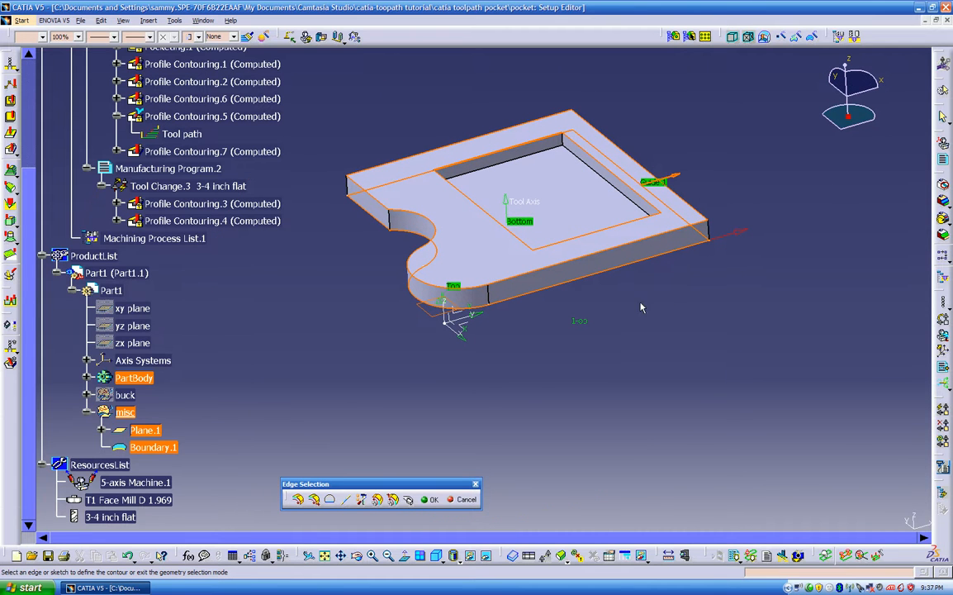
double_click(487, 394)
middle_drag(525, 372, 472, 378)
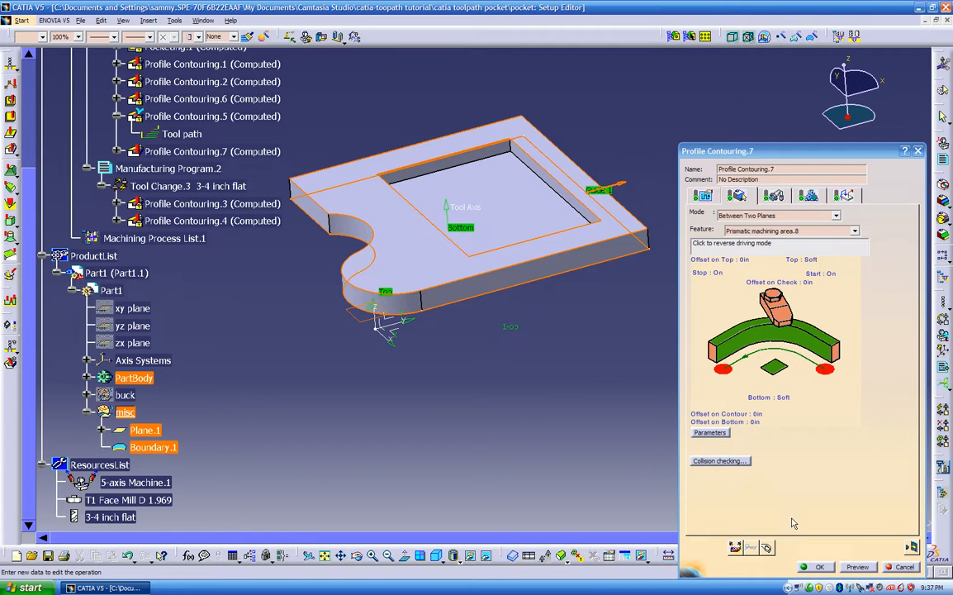
- Compute and replay the Profile Contouring.7 tool path, and inspect its start and end around the plate corner
click(858, 566)
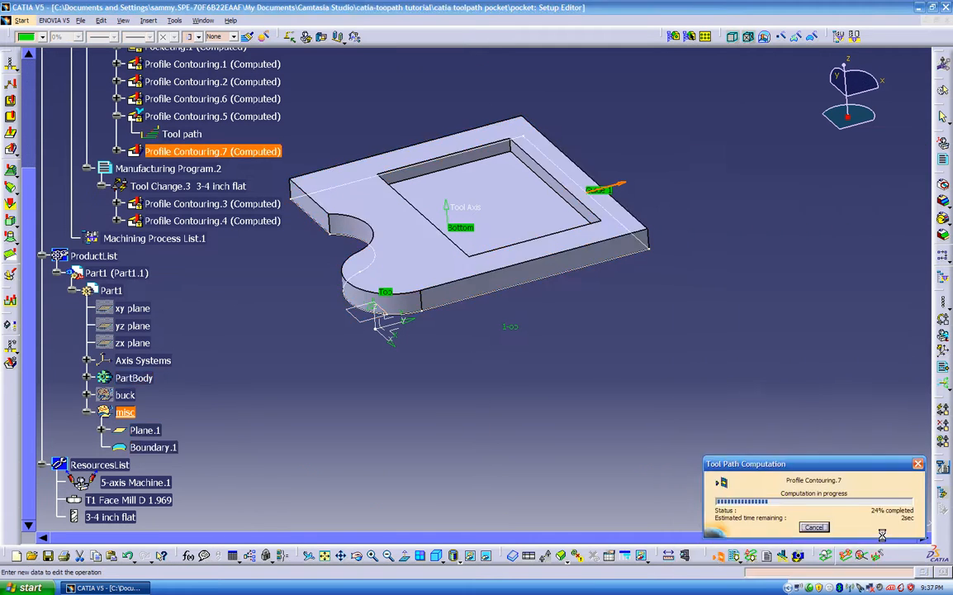
middle_drag(632, 394, 571, 438)
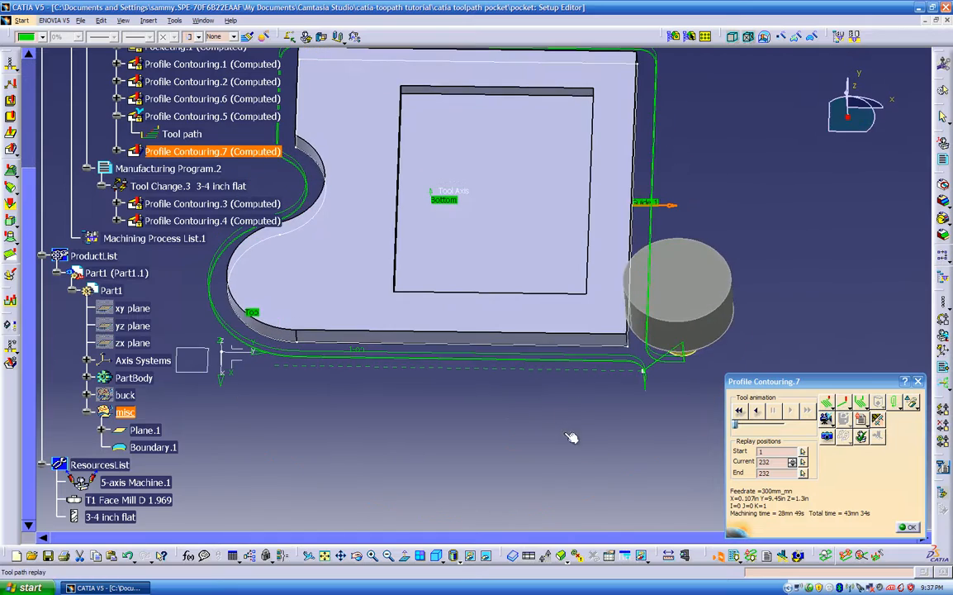
middle_drag(570, 330, 545, 438)
click(654, 303)
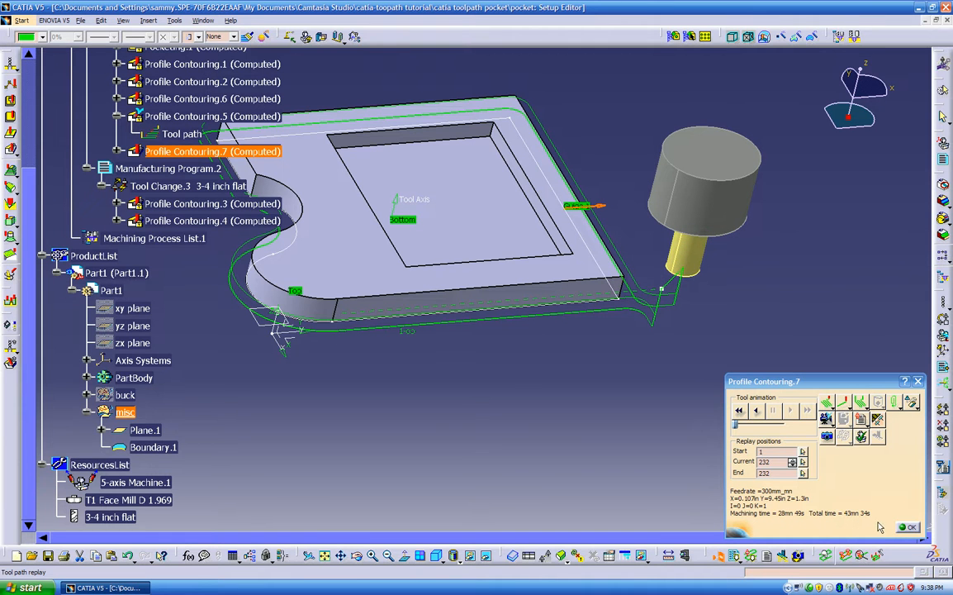
click(910, 527)
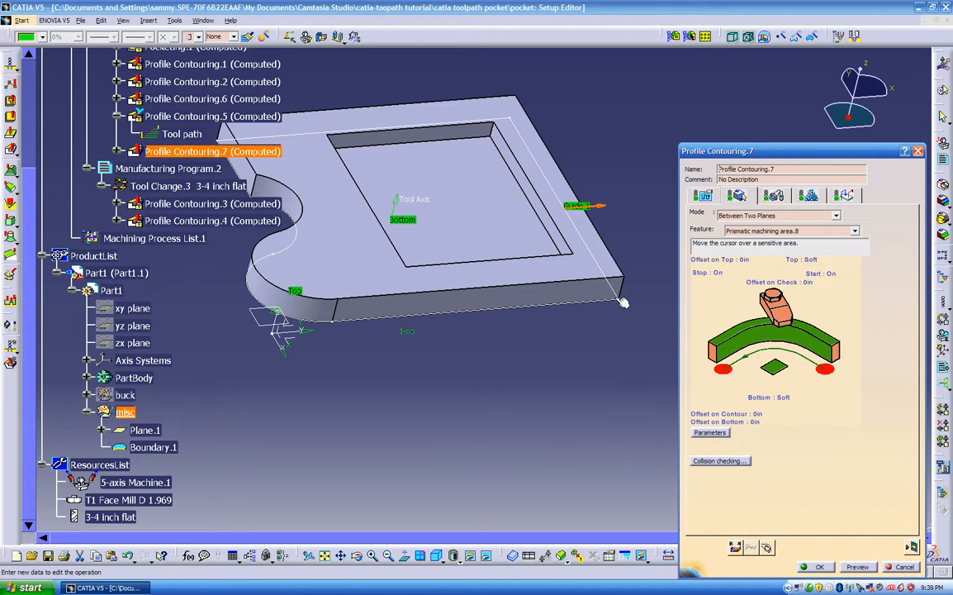
- Try limiting the contour's stop with a relimiting point on the plate's front bottom edge near the rounded corner
right_click(714, 353)
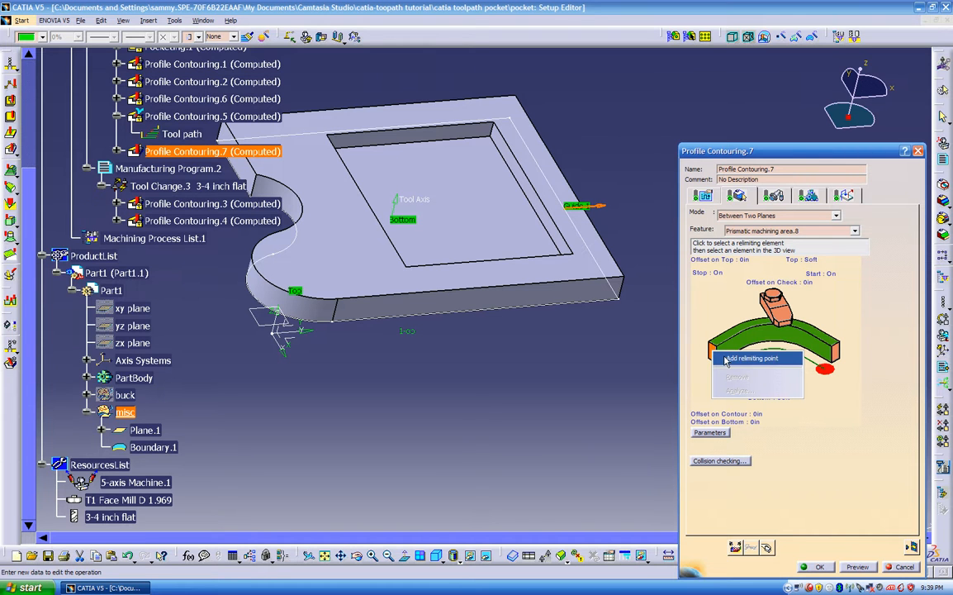
click(727, 359)
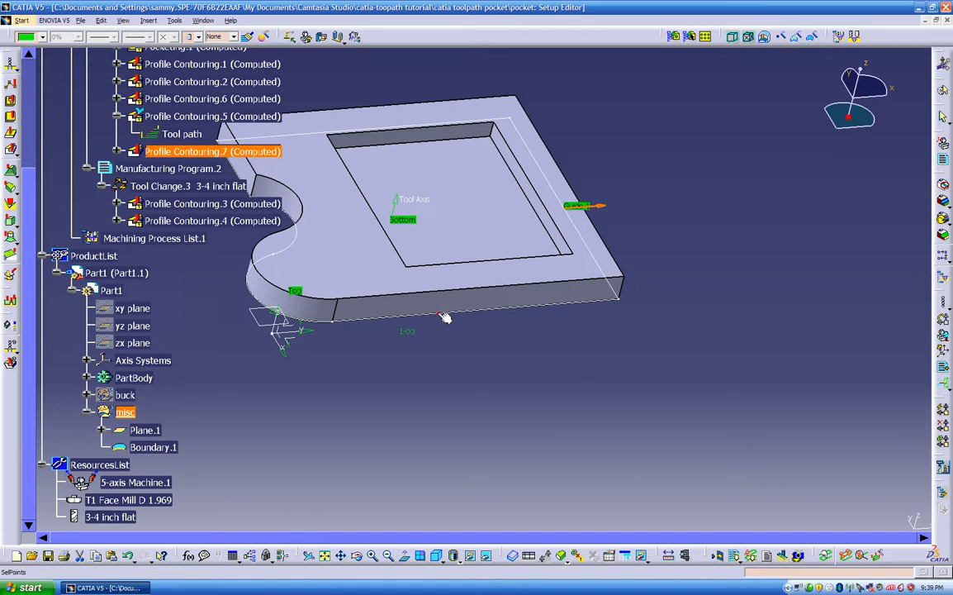
click(380, 324)
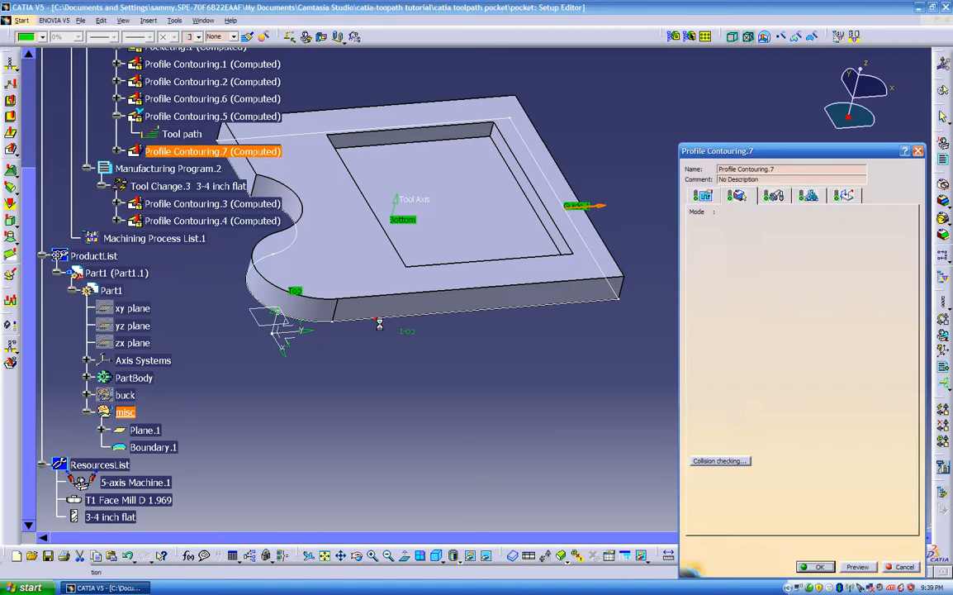
click(910, 546)
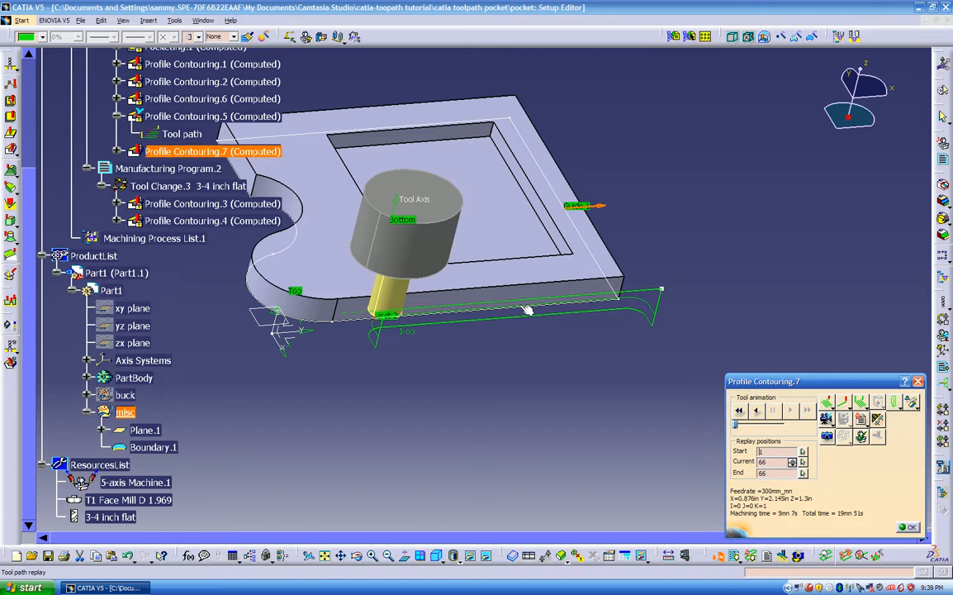
click(381, 315)
middle_drag(398, 355, 510, 380)
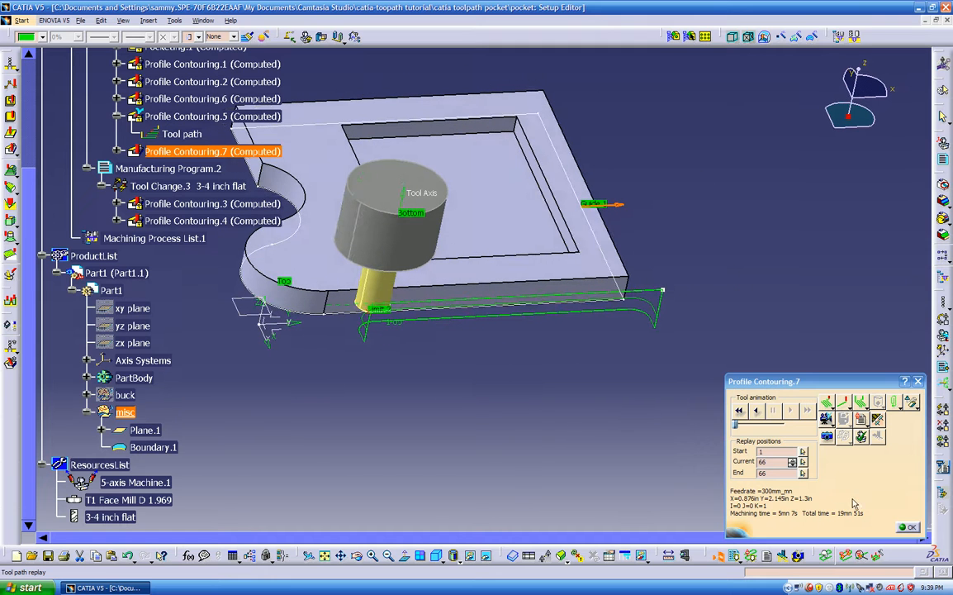
click(906, 528)
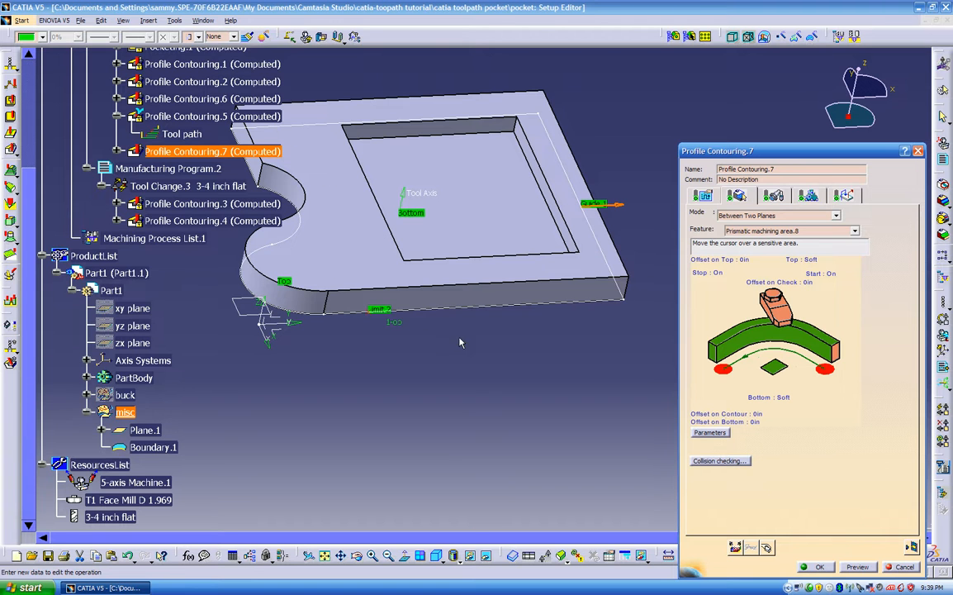
right_click(714, 353)
click(730, 377)
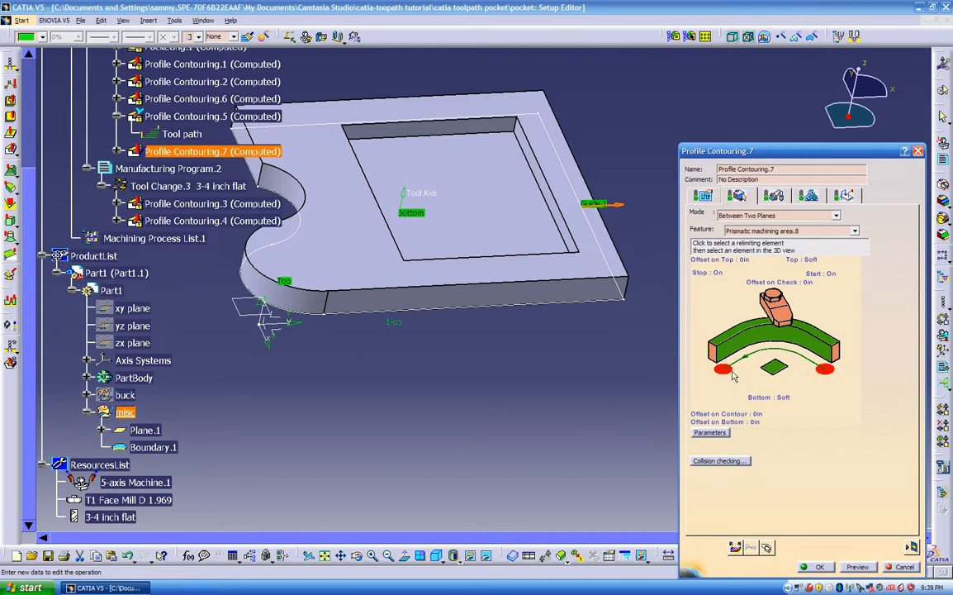
- Add a start relimiting point midway along the plate's front bottom edge and replay the resulting tool path
right_click(837, 355)
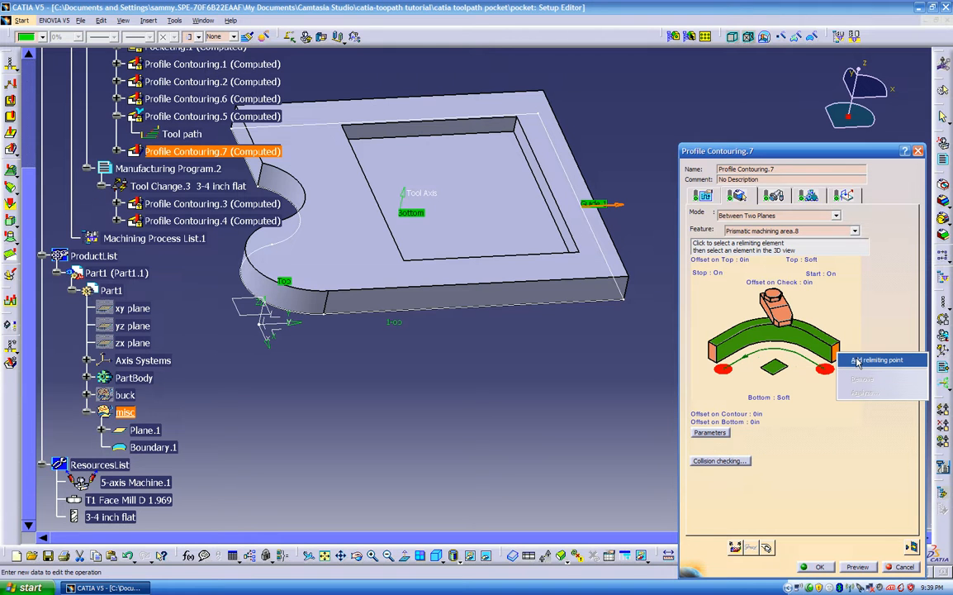
click(857, 363)
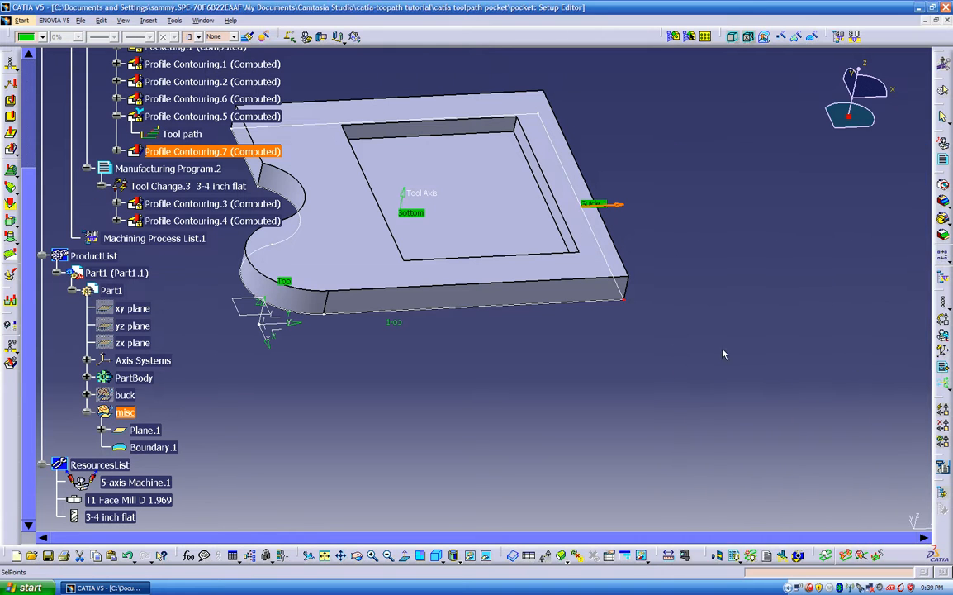
click(484, 324)
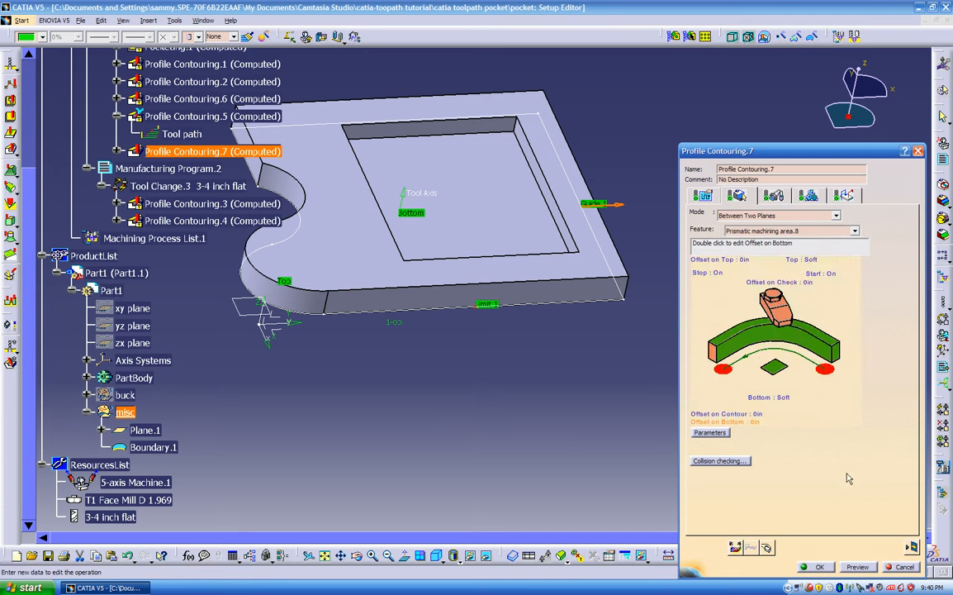
click(913, 545)
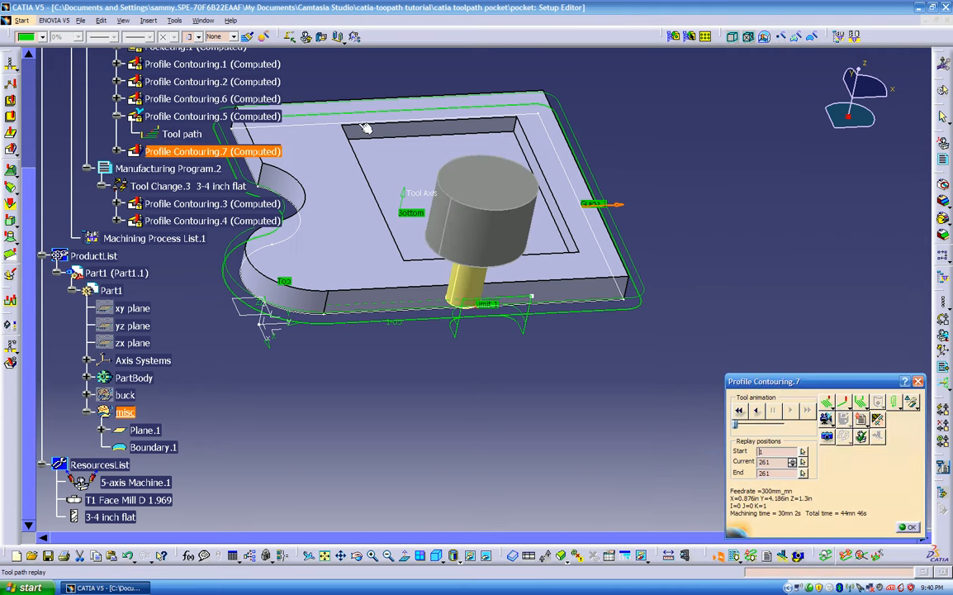
middle_drag(560, 295, 510, 394)
click(909, 527)
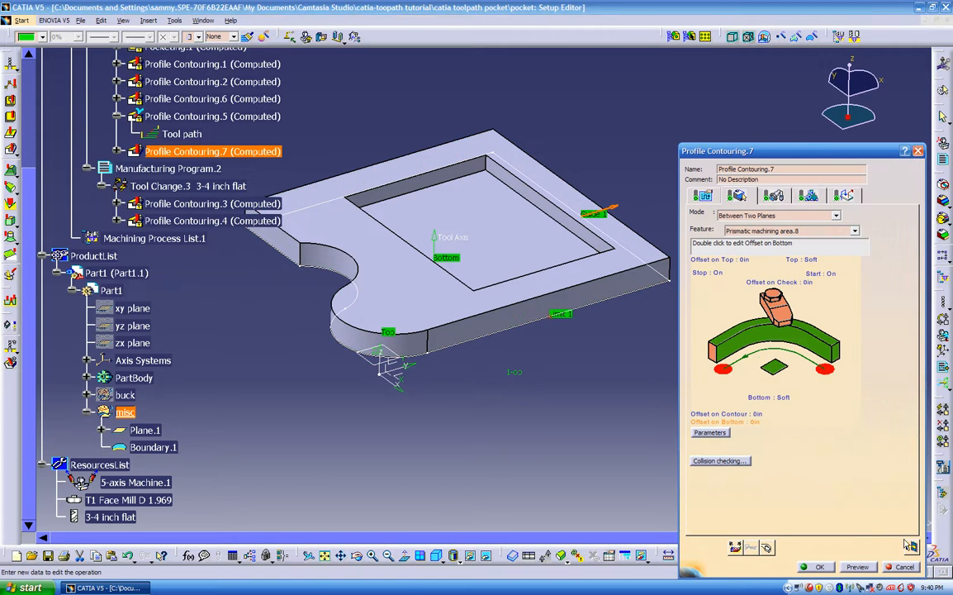
- Replay the Profile Contouring.7 tool path from its beginning in point-by-point mode
click(909, 545)
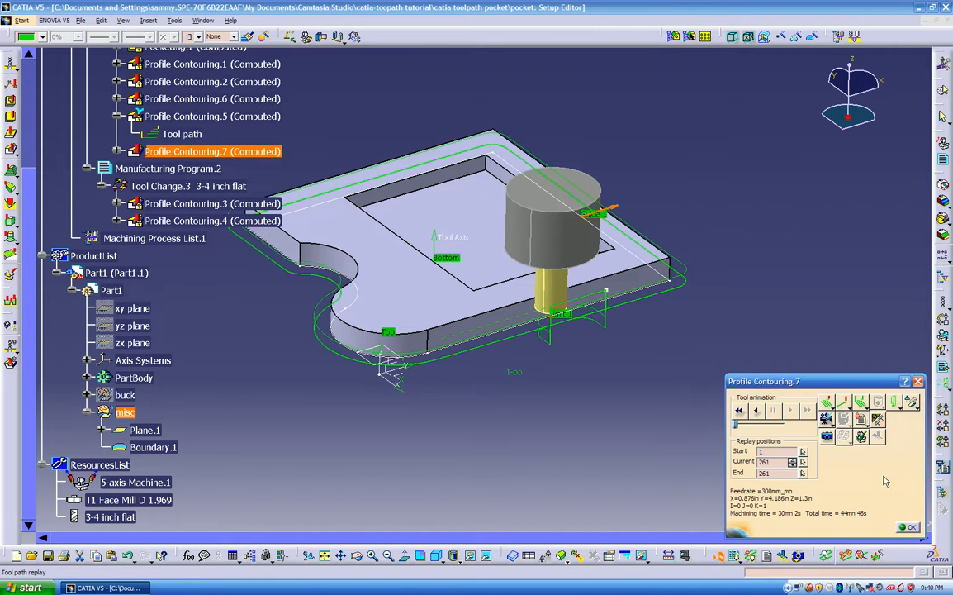
click(830, 406)
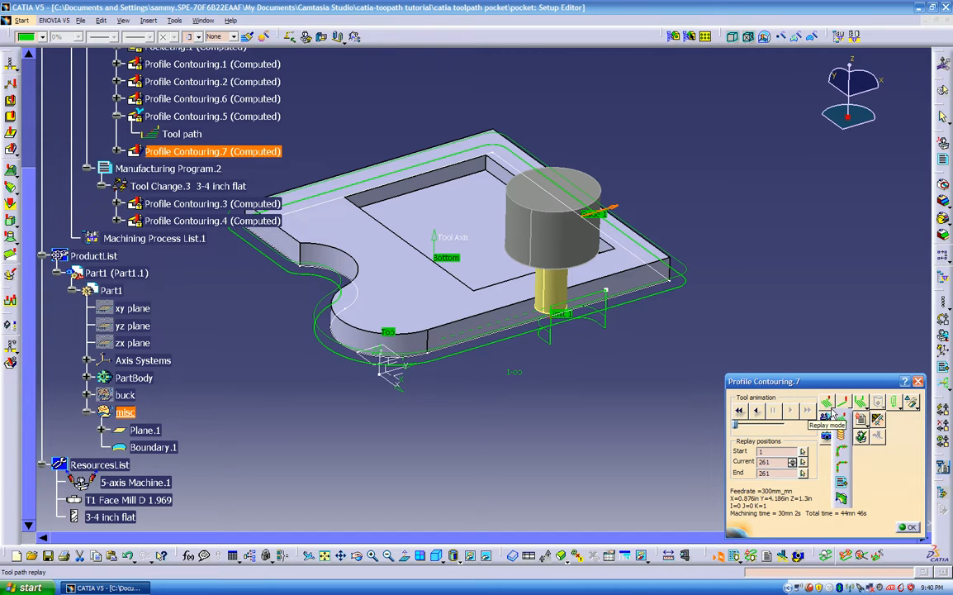
click(842, 468)
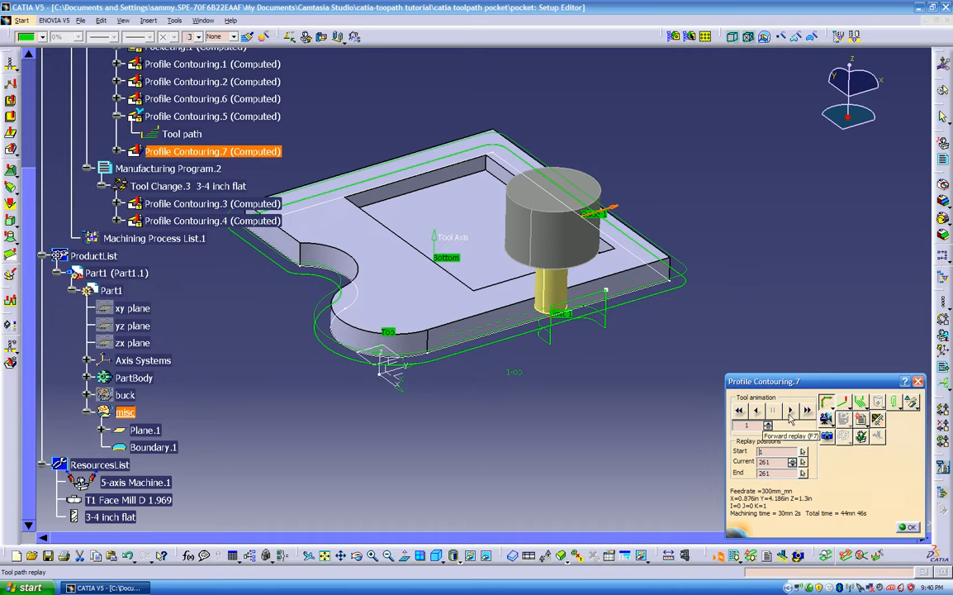
click(740, 410)
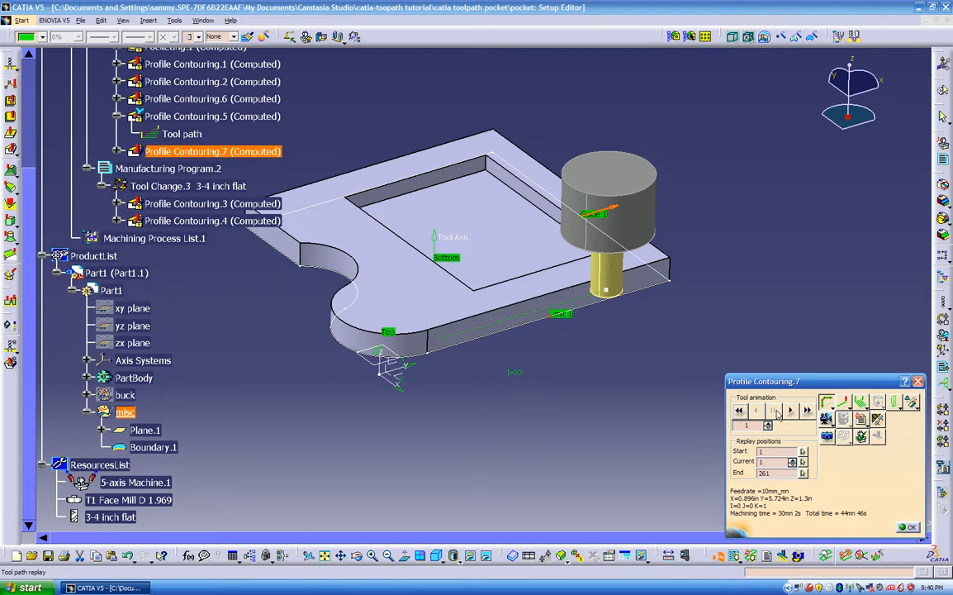
click(791, 412)
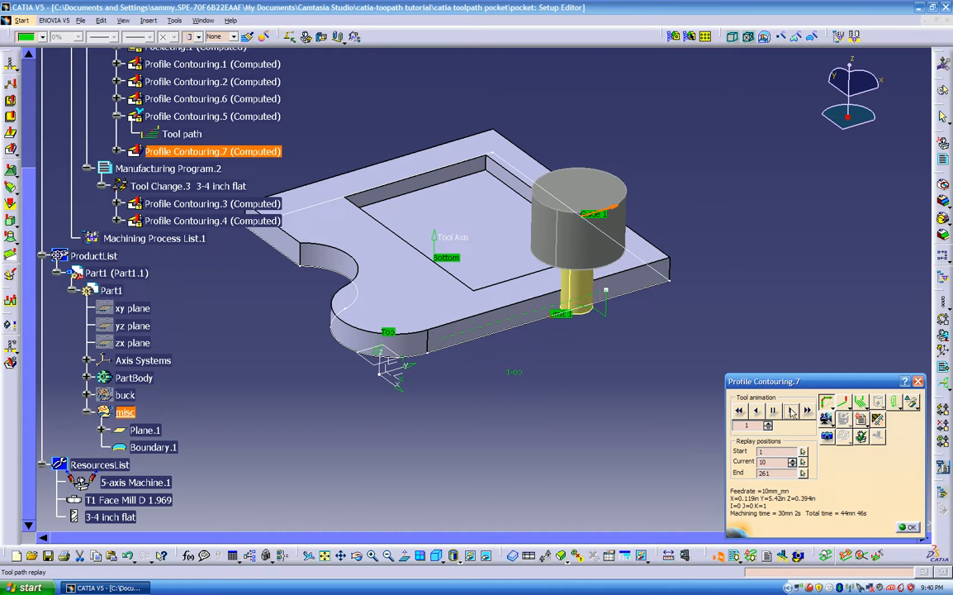
- Set the number of points to replay to 10 and step the tool forward along the path
double_click(755, 424)
text(10)
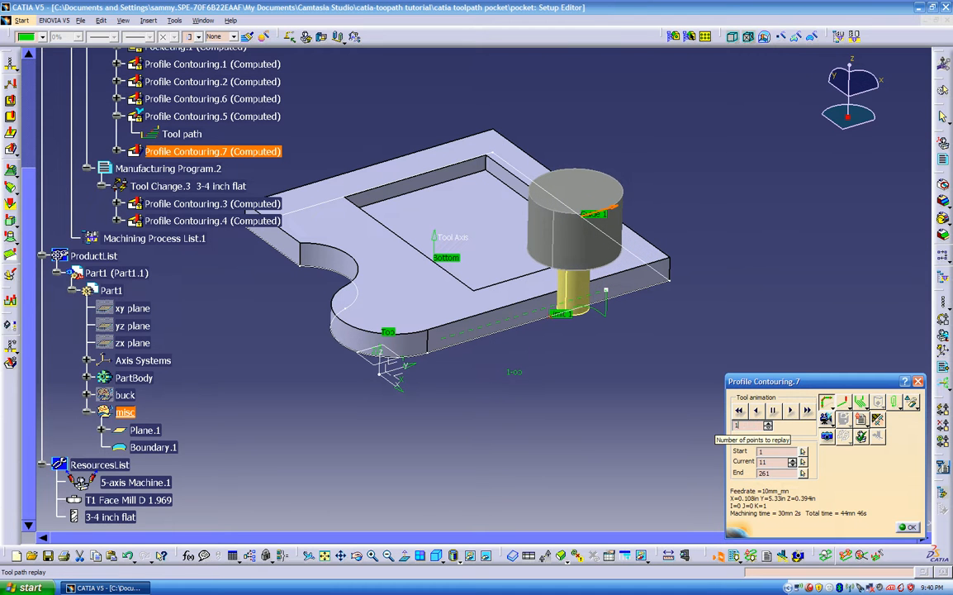
click(789, 411)
click(789, 410)
click(789, 411)
click(789, 410)
click(789, 411)
click(788, 411)
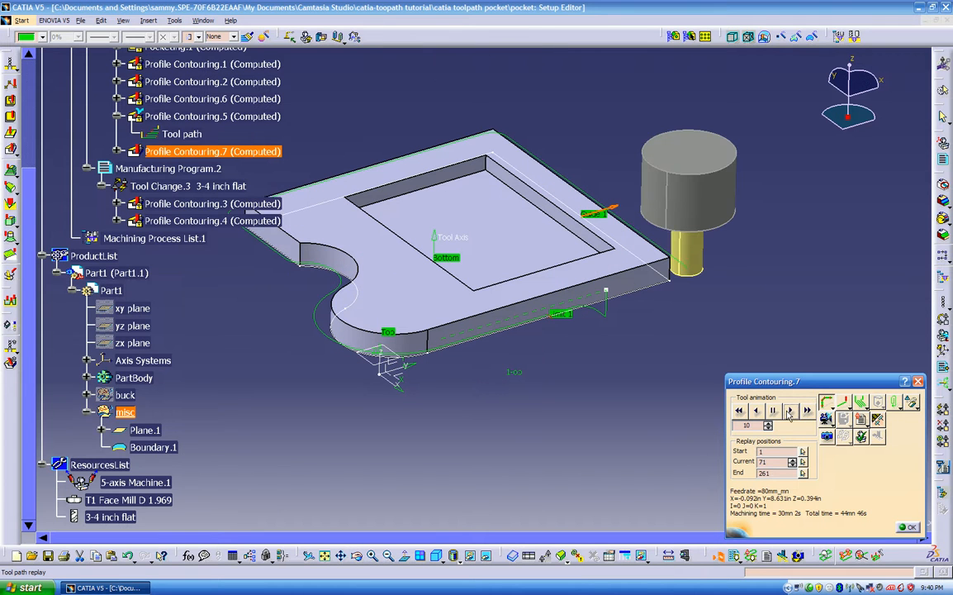
- Return the replay to continuous mode and display the tool at each position along the path
click(834, 406)
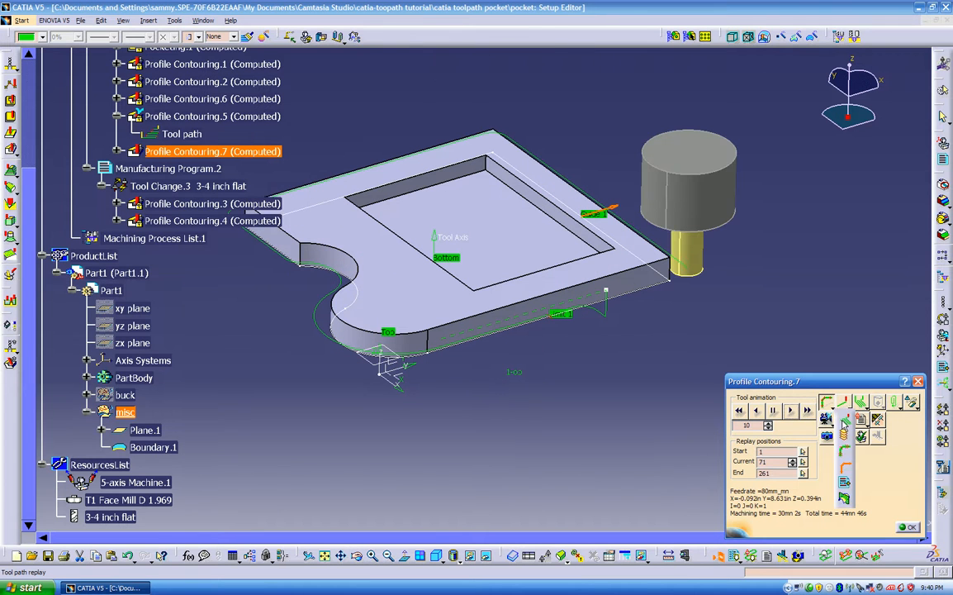
click(843, 420)
click(847, 409)
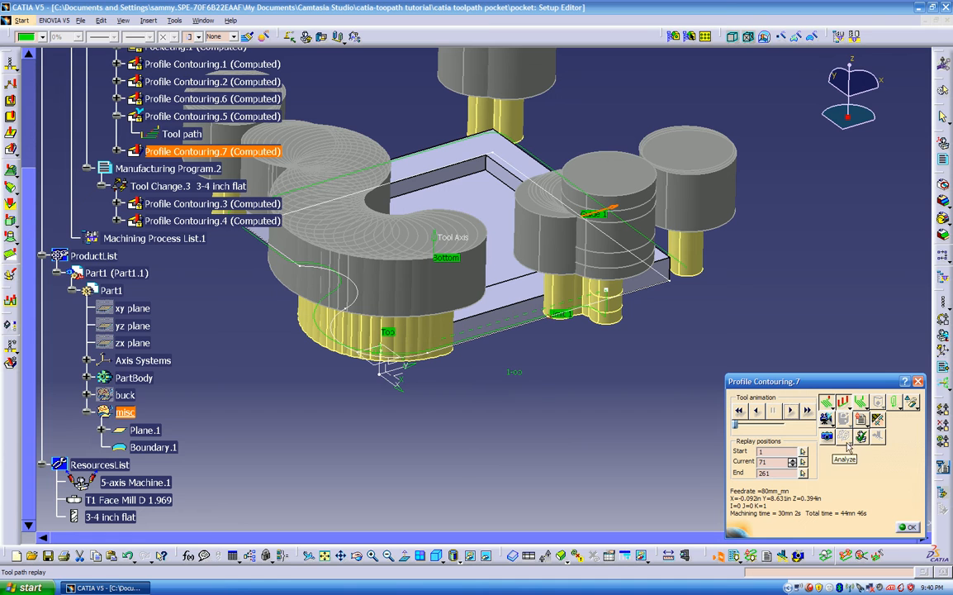
- Replay the rest of the Profile Contouring.7 tool path and change the display to a single tool at its last position
middle_drag(621, 433, 429, 262)
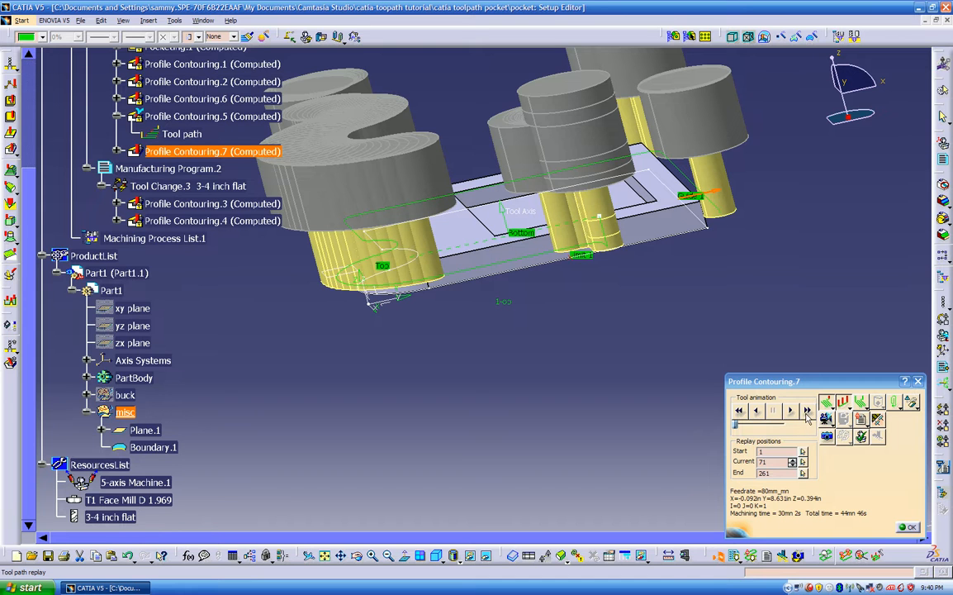
click(775, 412)
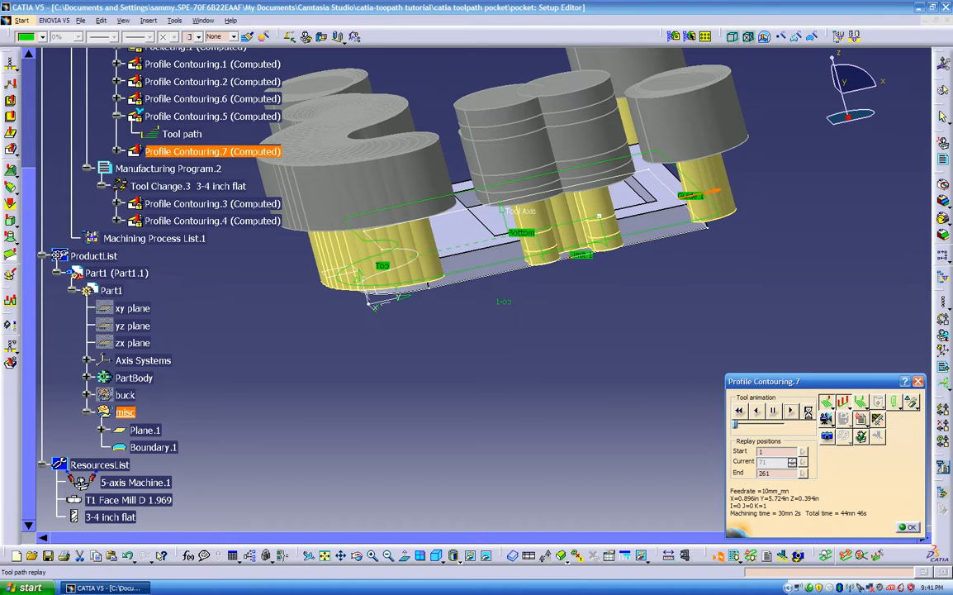
middle_drag(649, 399, 631, 433)
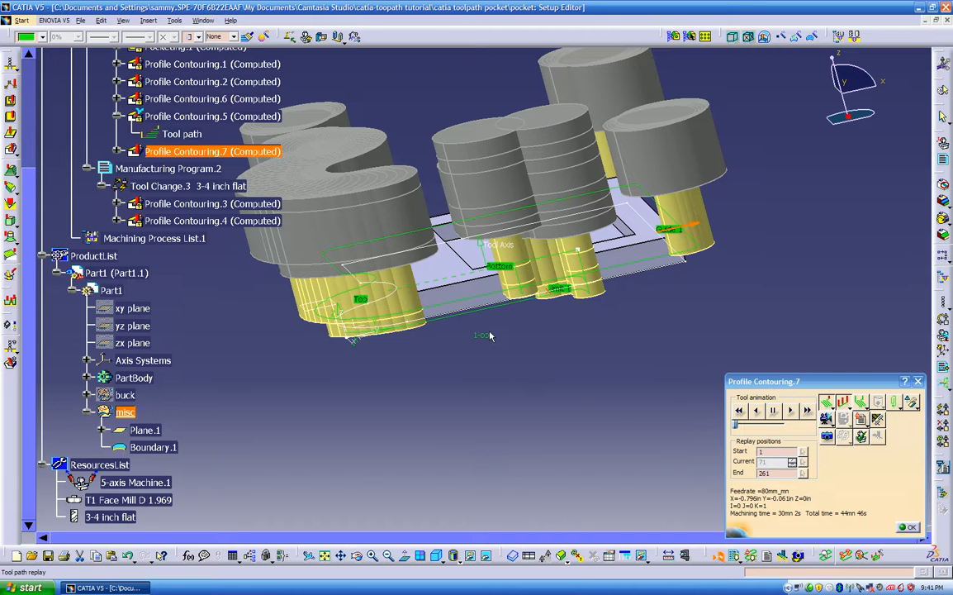
click(859, 419)
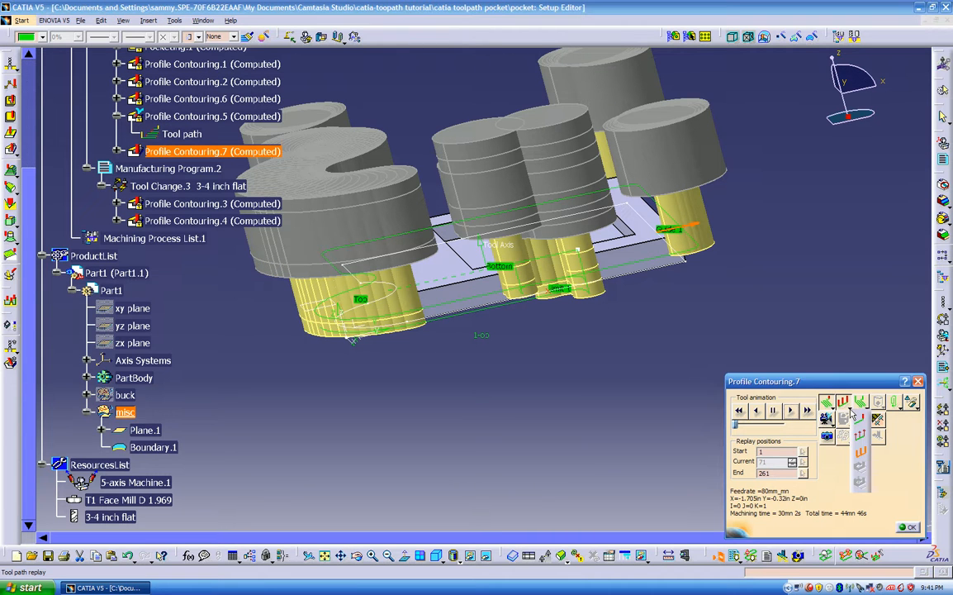
click(859, 421)
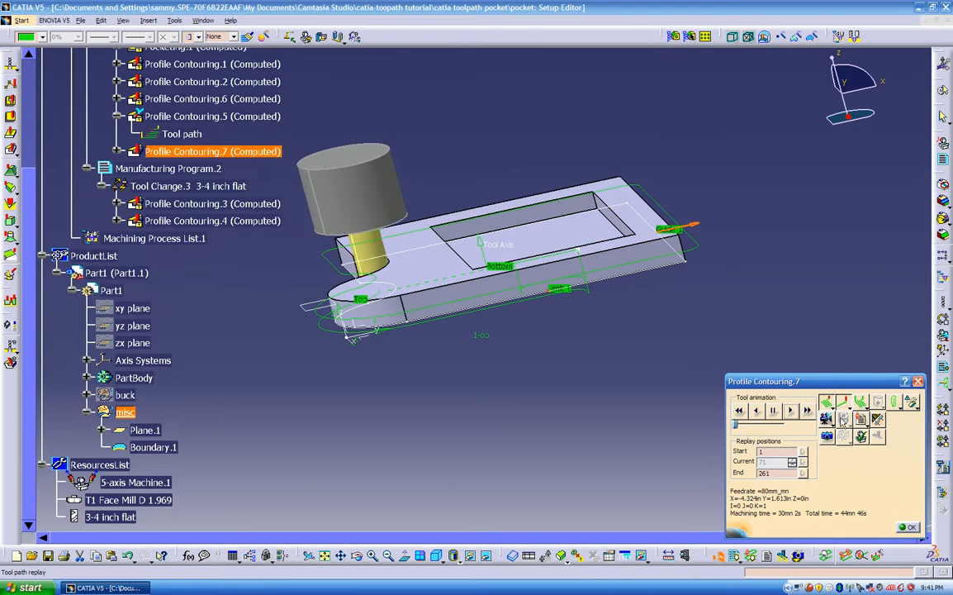
- Finish reviewing the tool path around the plate's sides, close the replay and accept the Profile Contouring.7 operation
middle_drag(605, 399, 383, 423)
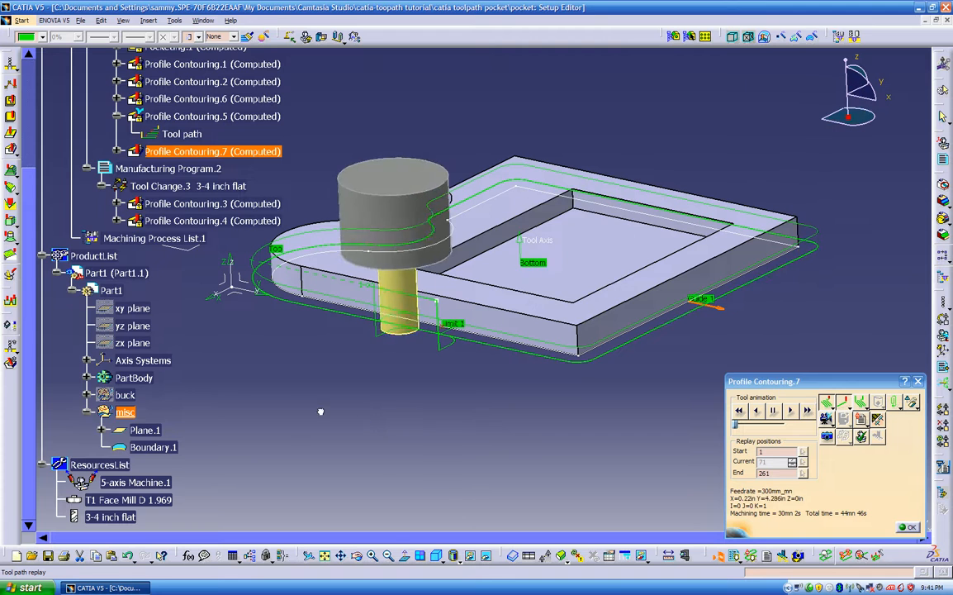
key(F3)
middle_drag(324, 414, 384, 413)
middle_drag(289, 373, 590, 395)
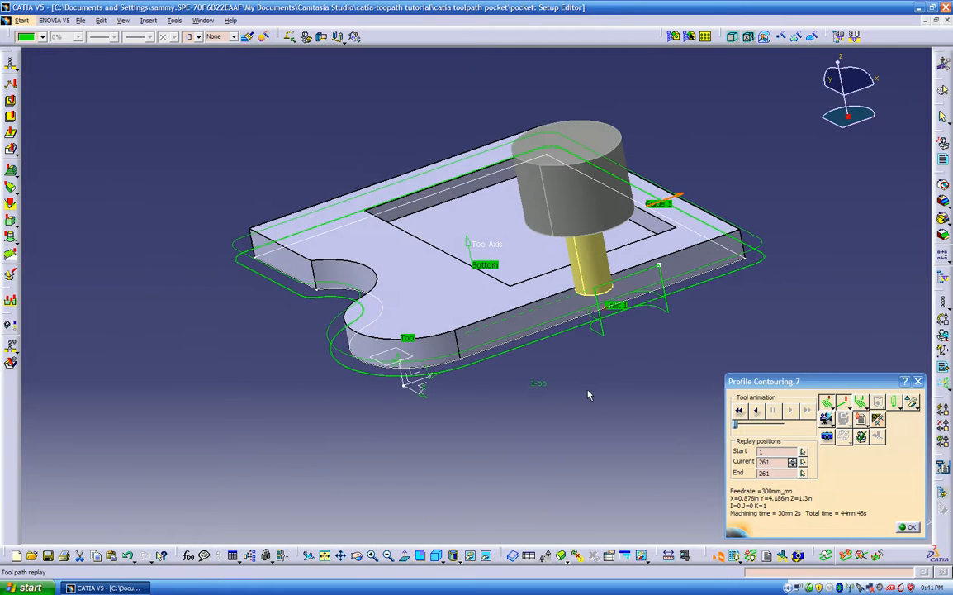
key(F3)
middle_click(557, 387)
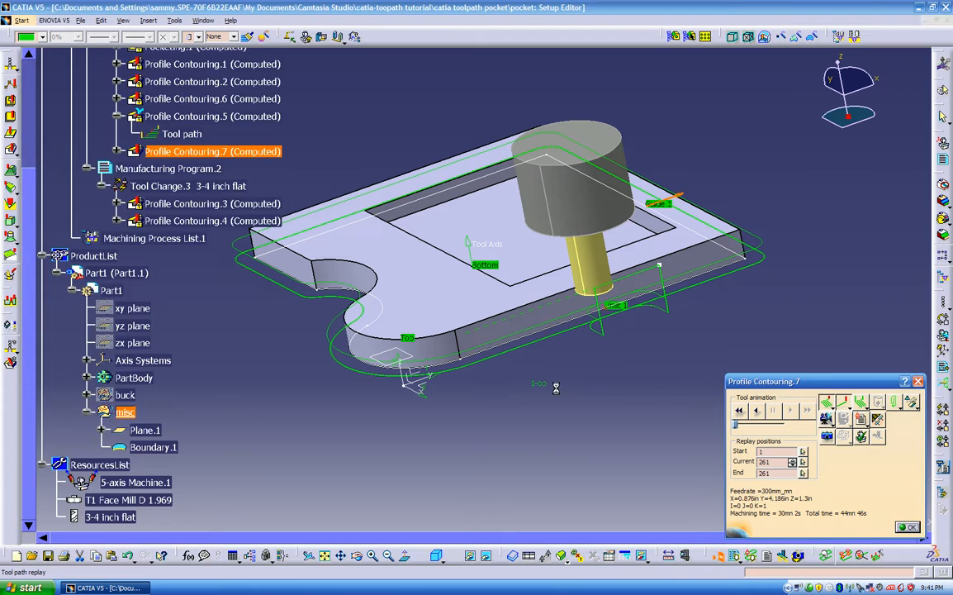
key(F3)
middle_drag(552, 393, 638, 394)
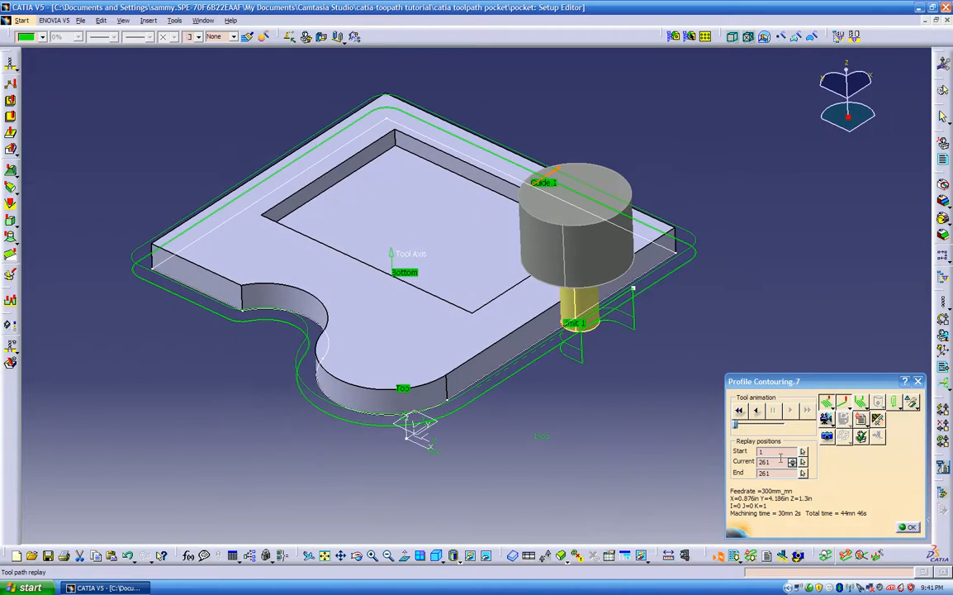
click(902, 526)
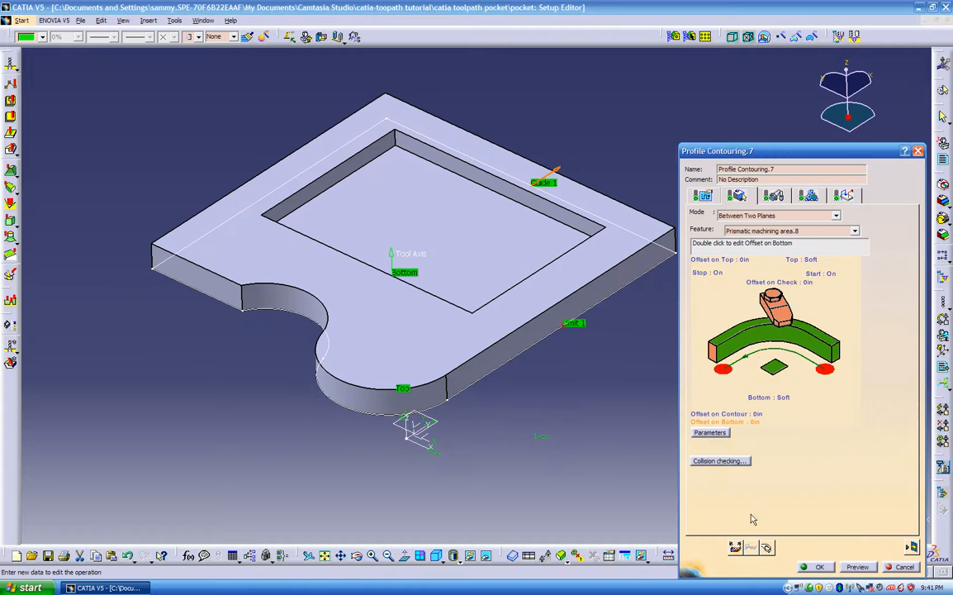
click(815, 567)
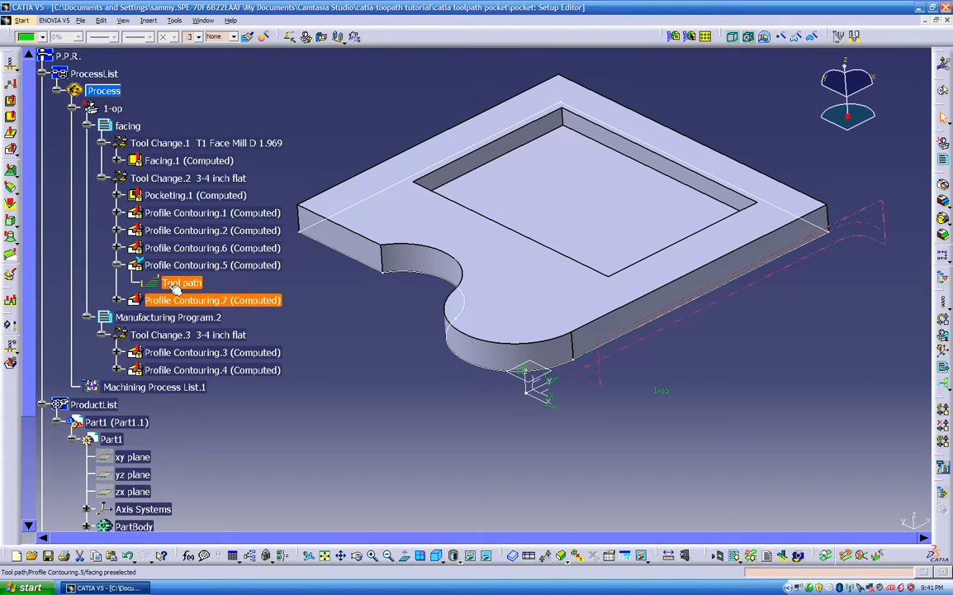
- Open Save Management and mark pocket.CATPart for saving
click(80, 21)
click(116, 148)
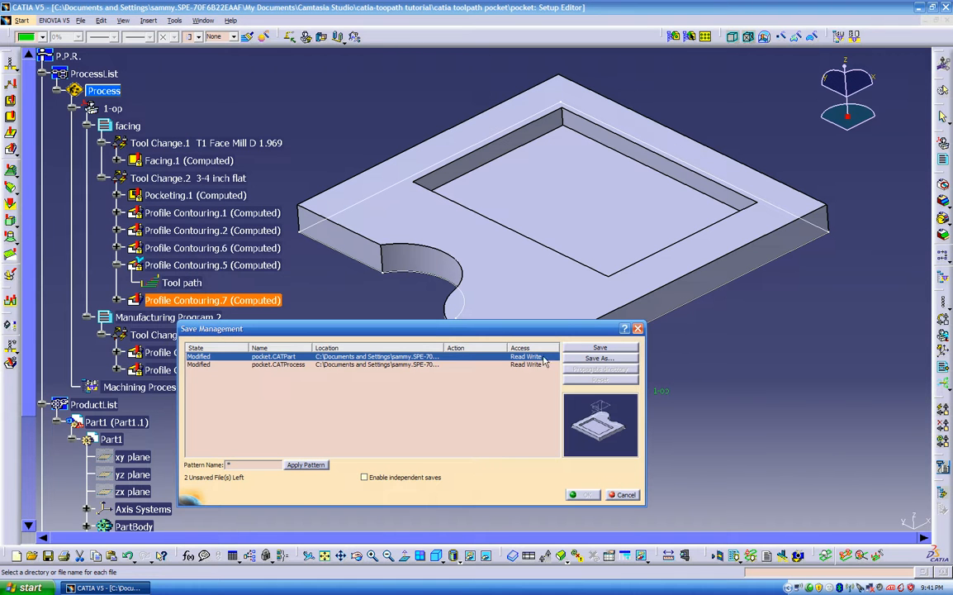
mouse_move(445, 348)
mouse_down()
mouse_move(550, 348)
mouse_move(417, 342)
mouse_move(437, 344)
mouse_up()
click(589, 348)
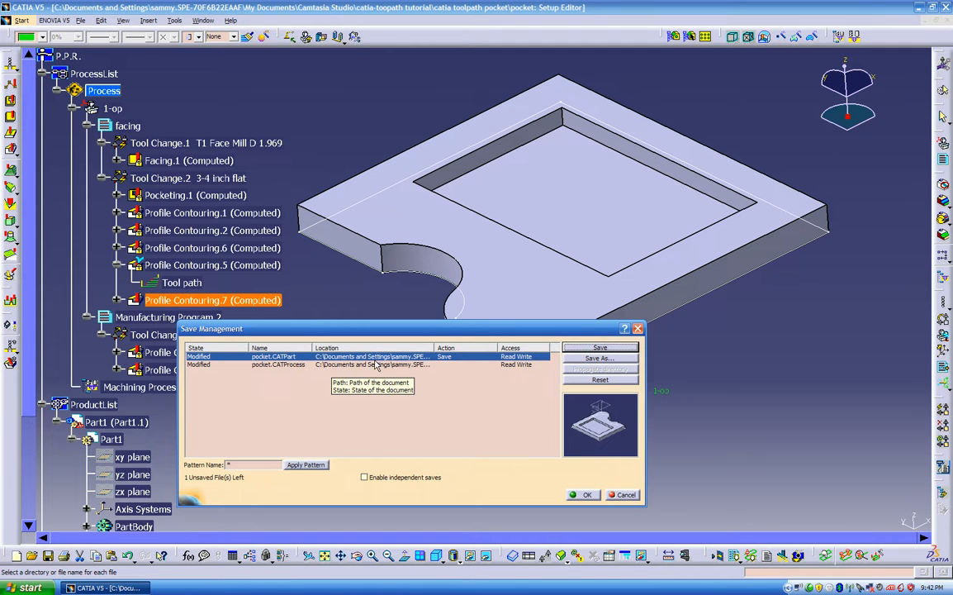
- Check the Save As destination of pocket.CATPart in the catia toolpath pocket folder, under the file name pocket
click(347, 364)
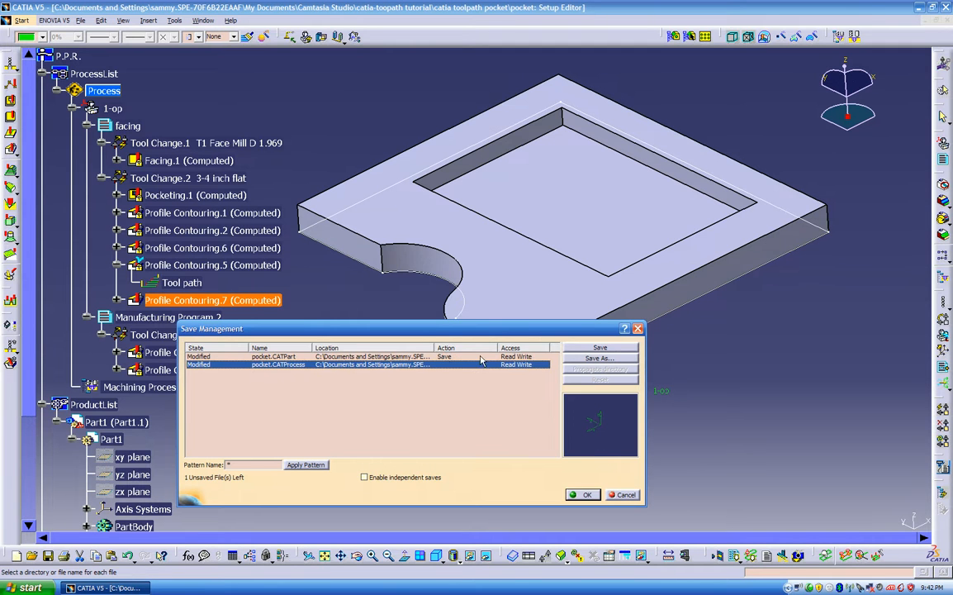
click(450, 356)
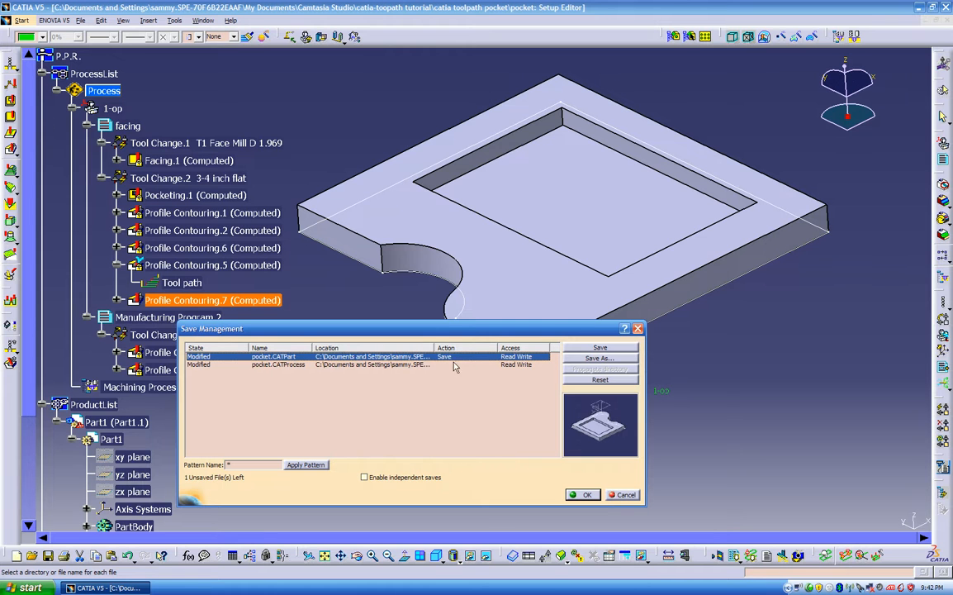
click(599, 359)
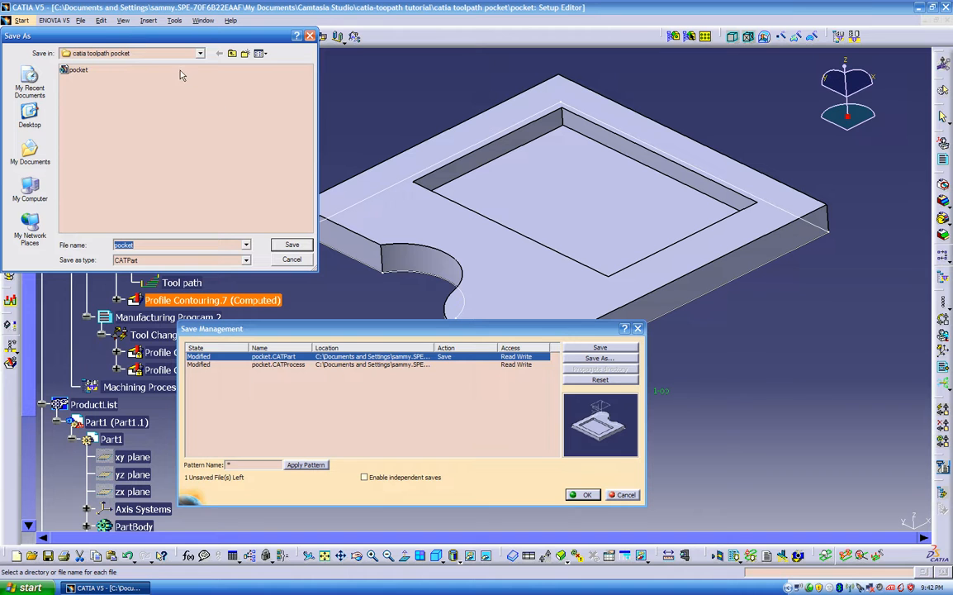
click(199, 53)
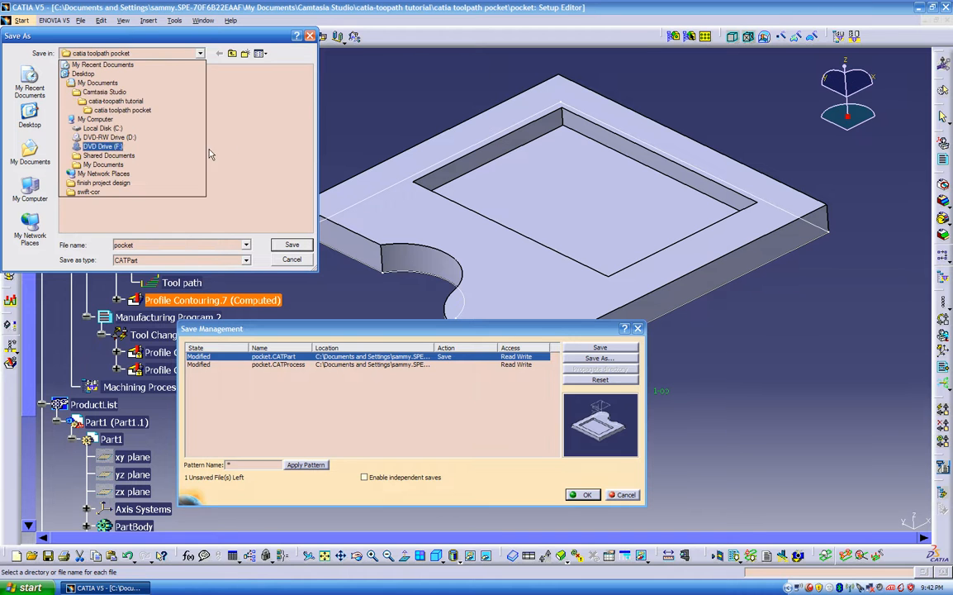
click(236, 138)
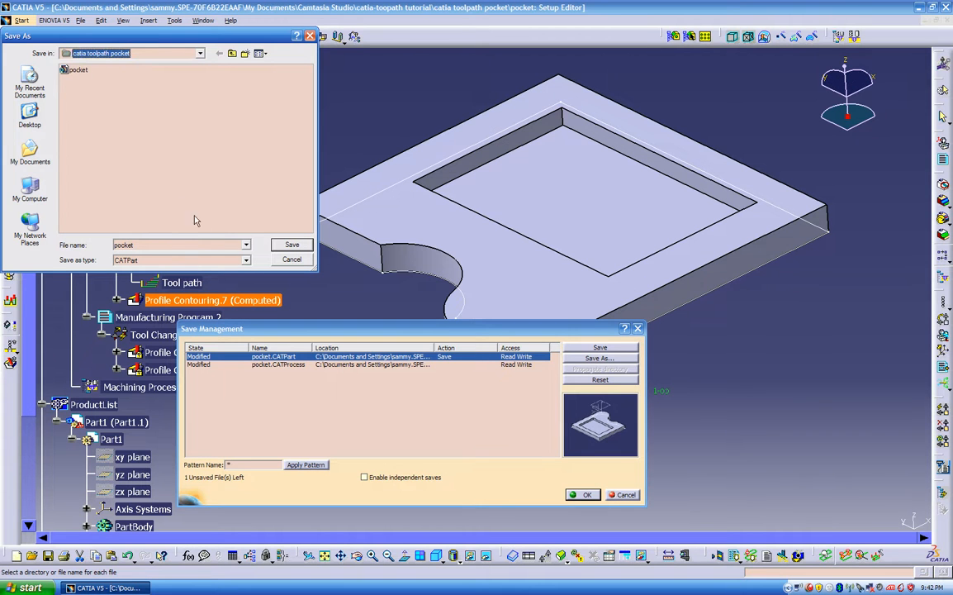
click(292, 244)
click(232, 170)
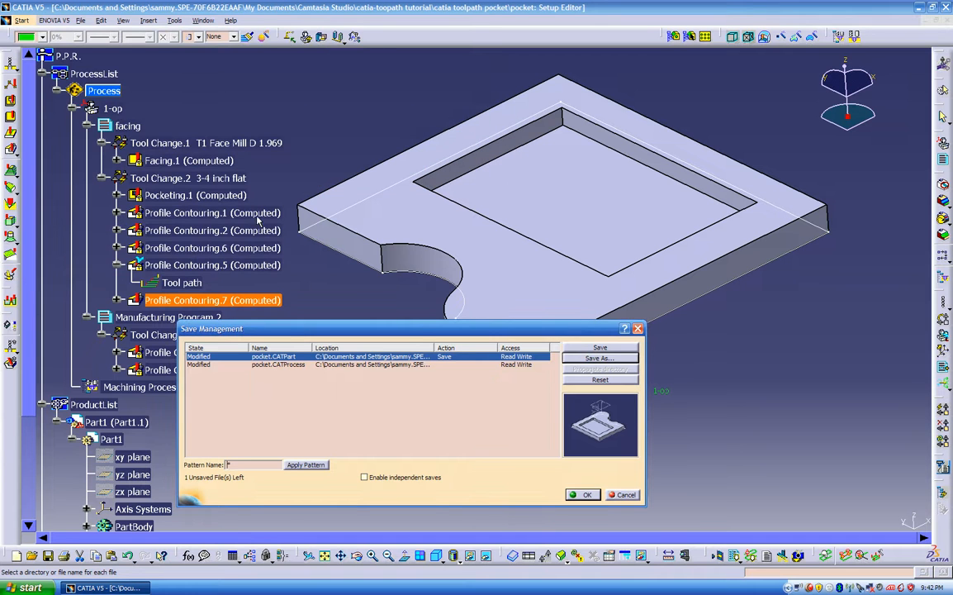
- Select pocket.CATProcess in the list of modified files to save
click(285, 365)
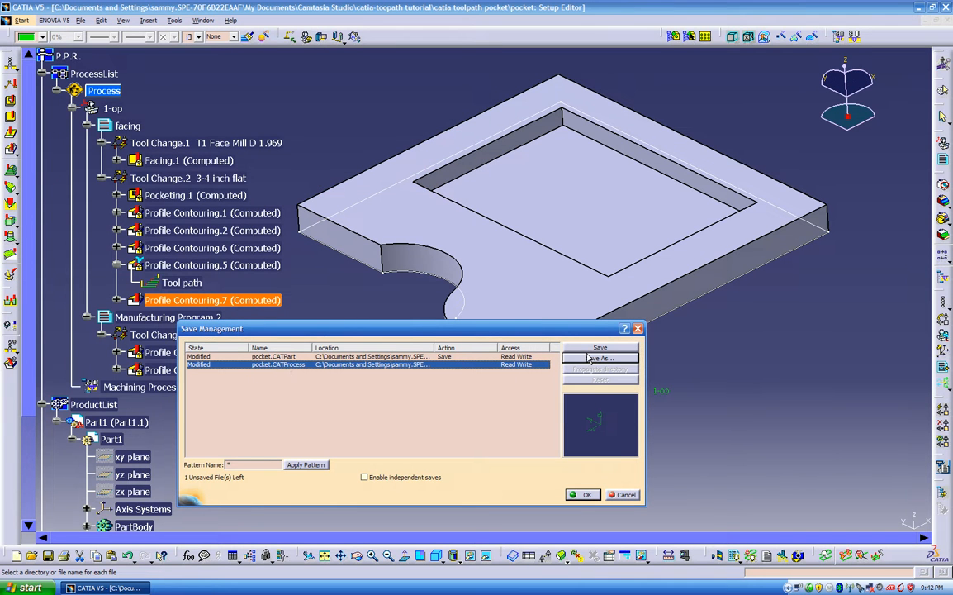
- Save the process as pocket in the catia toolpath pocket folder, overwriting the existing file, and complete the pending document saves
click(588, 357)
click(76, 70)
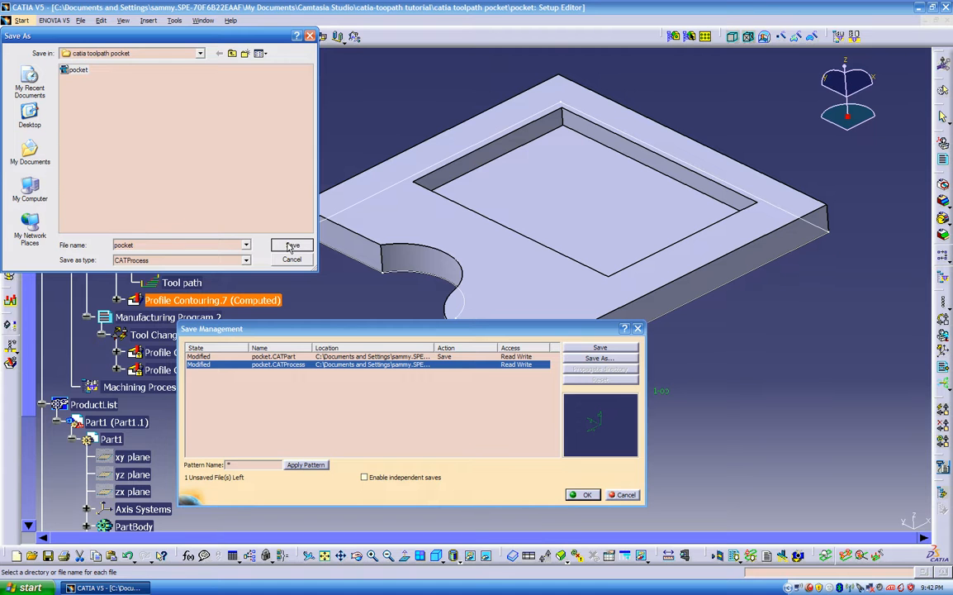
key(Return)
click(232, 170)
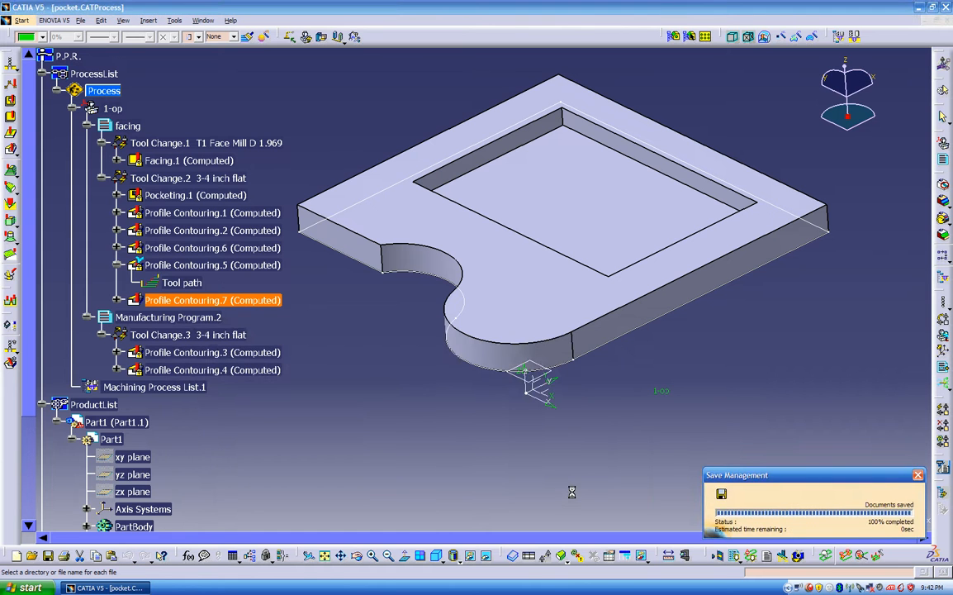
middle_drag(390, 392, 461, 394)
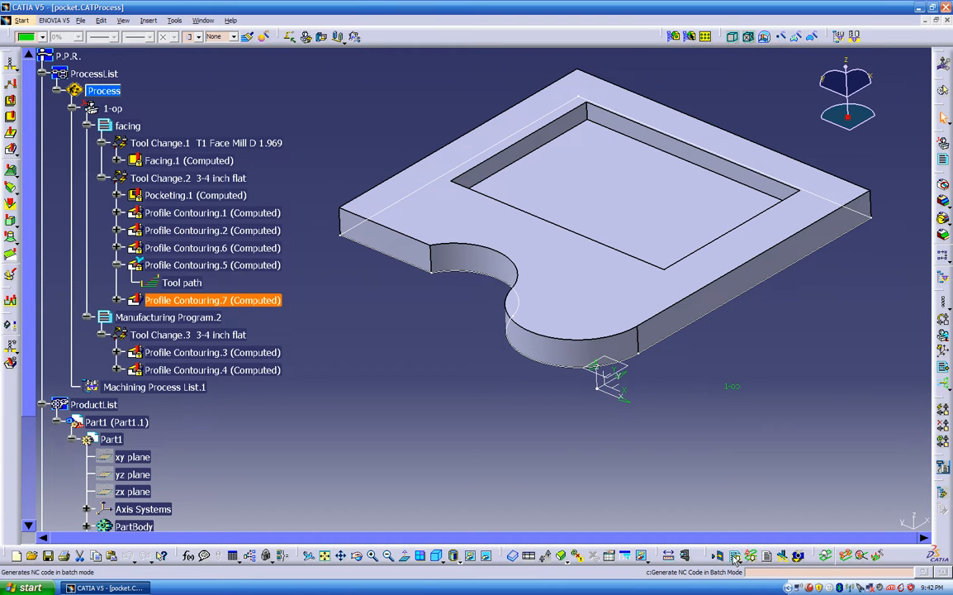
- Start interactive NC code generation with APT output by program, selecting the facing program as input
click(117, 265)
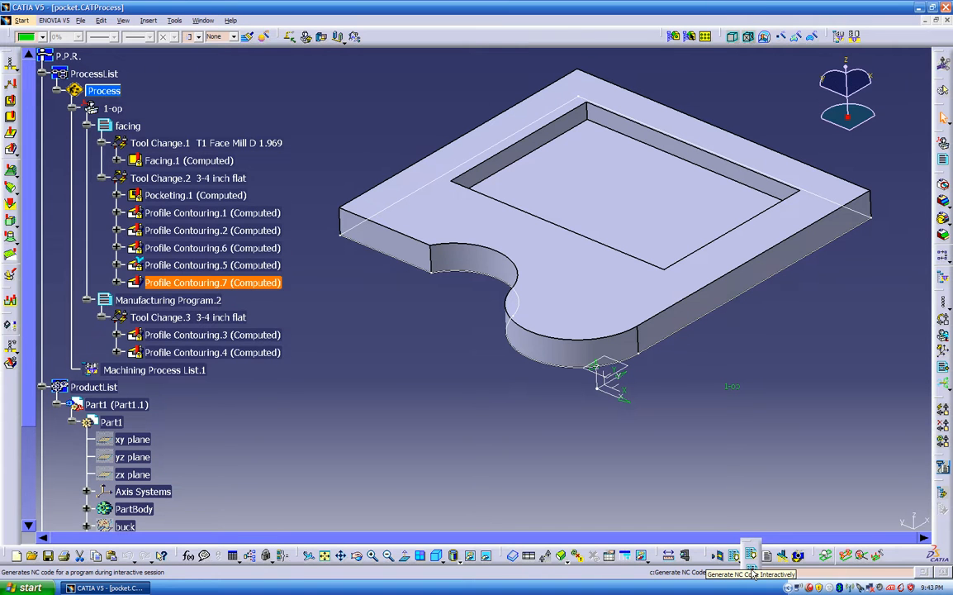
scroll(753, 574, up, 1)
click(751, 563)
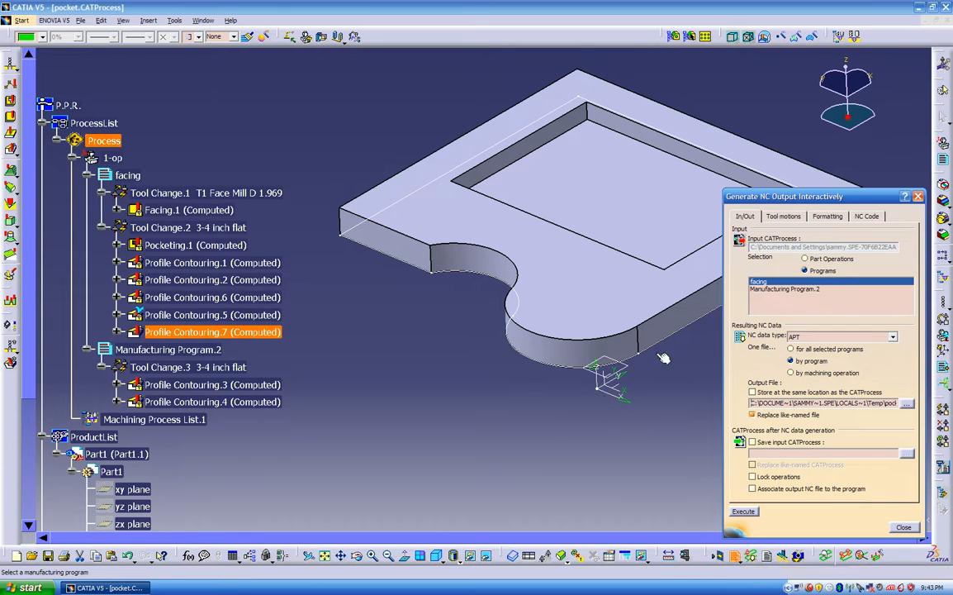
click(766, 288)
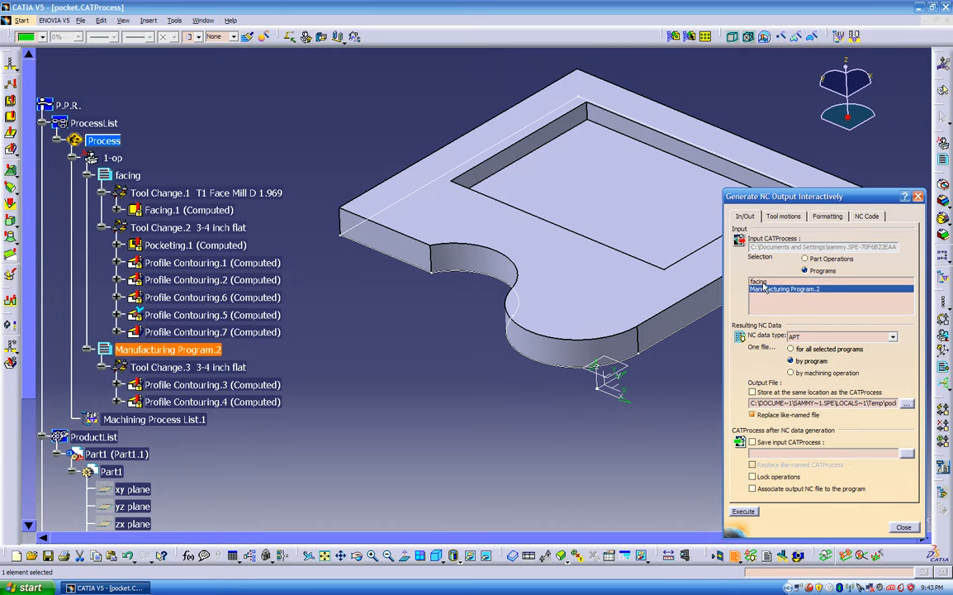
click(758, 282)
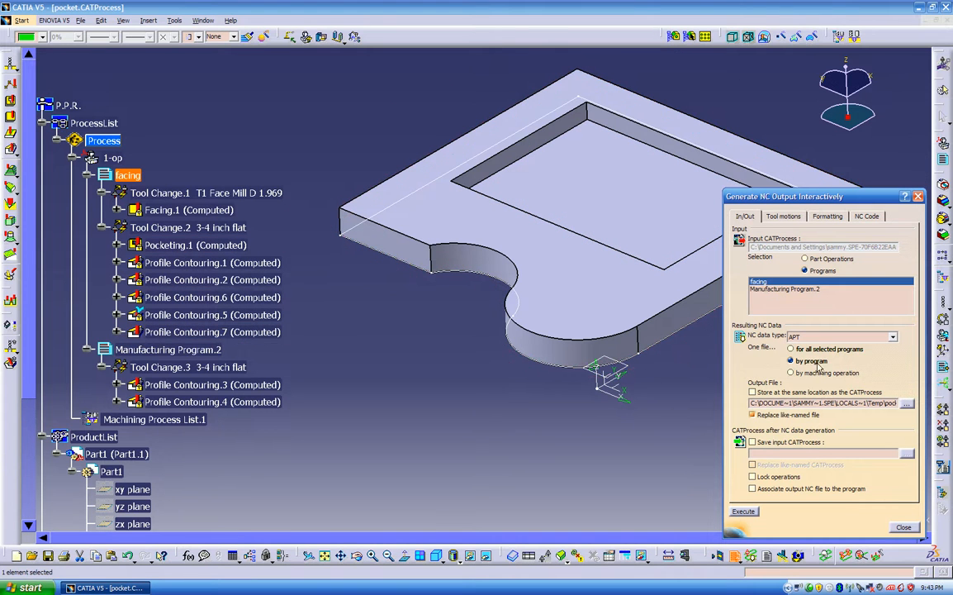
click(126, 175)
- Point the NC output file to the catia toolpath pocket folder inside Camtasia Studio's catia-toopath tutorial folder
click(906, 404)
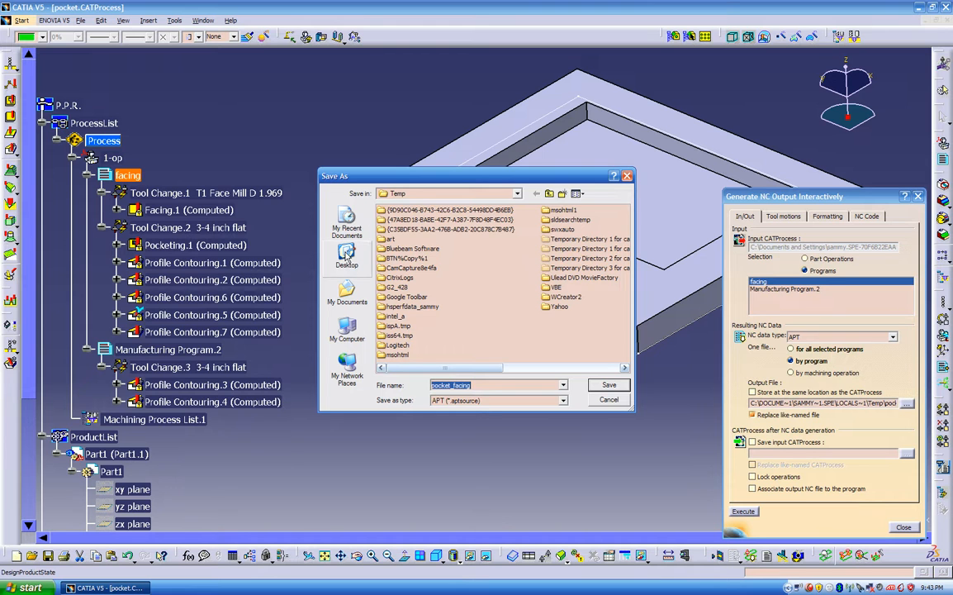
click(497, 195)
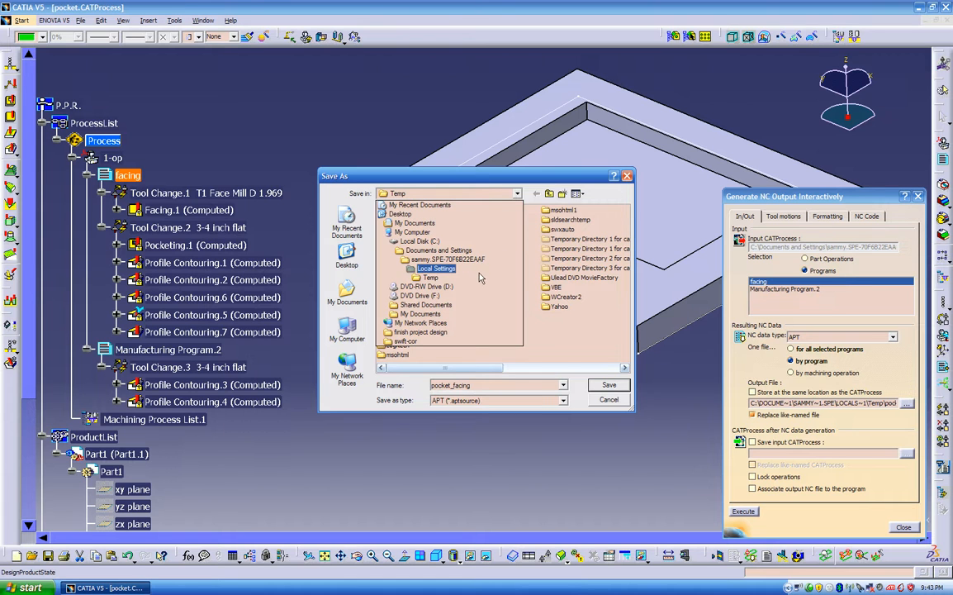
click(422, 242)
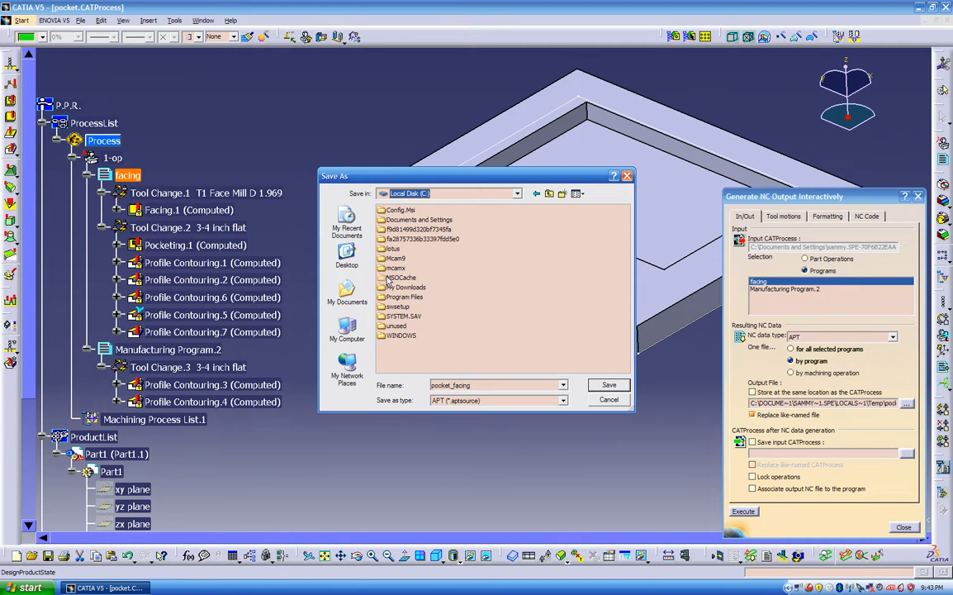
click(444, 197)
click(413, 215)
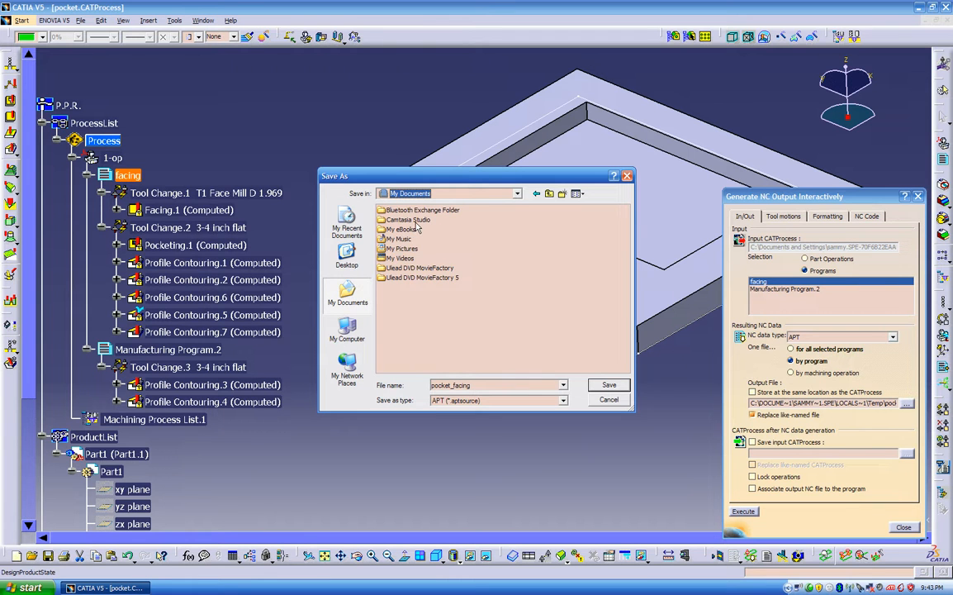
double_click(415, 219)
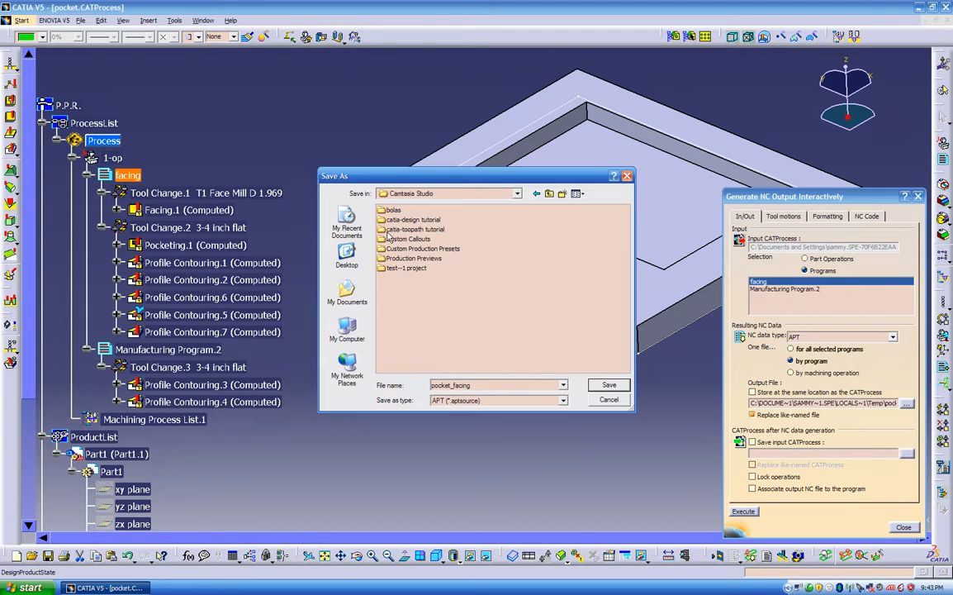
double_click(413, 230)
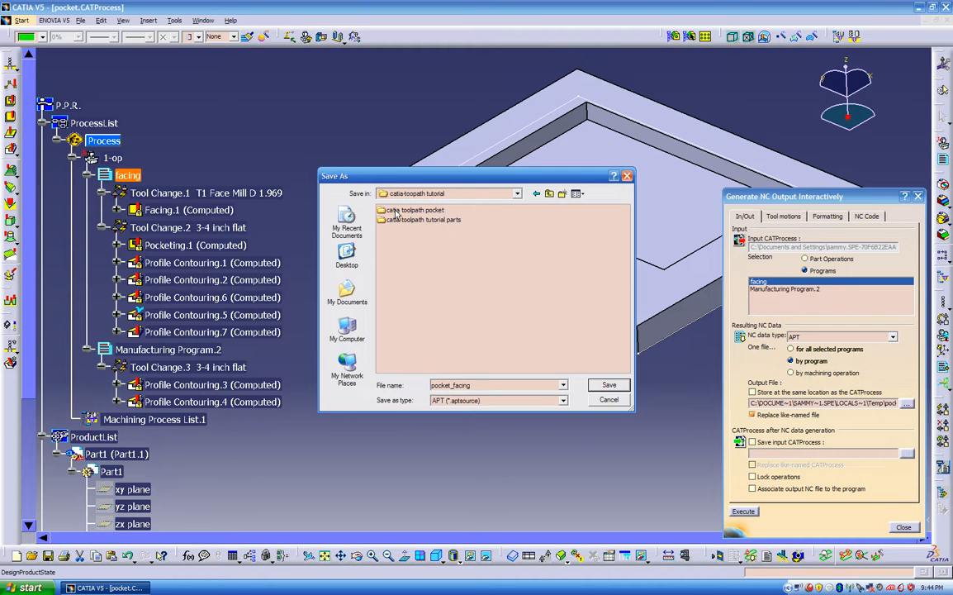
double_click(397, 211)
- Name the APT output file test-1 and generate the NC output for the facing program
double_click(476, 384)
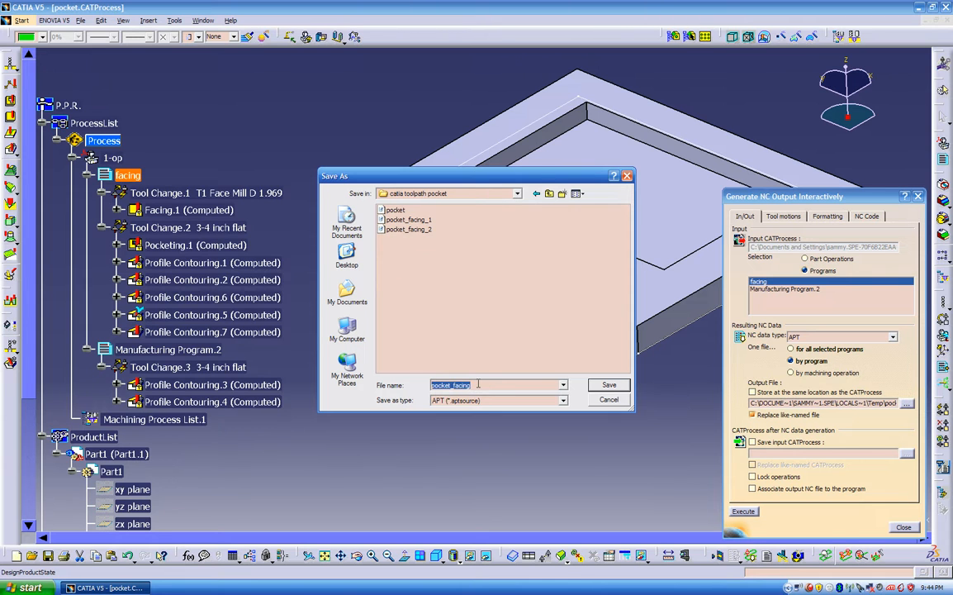
text(test-1)
click(604, 402)
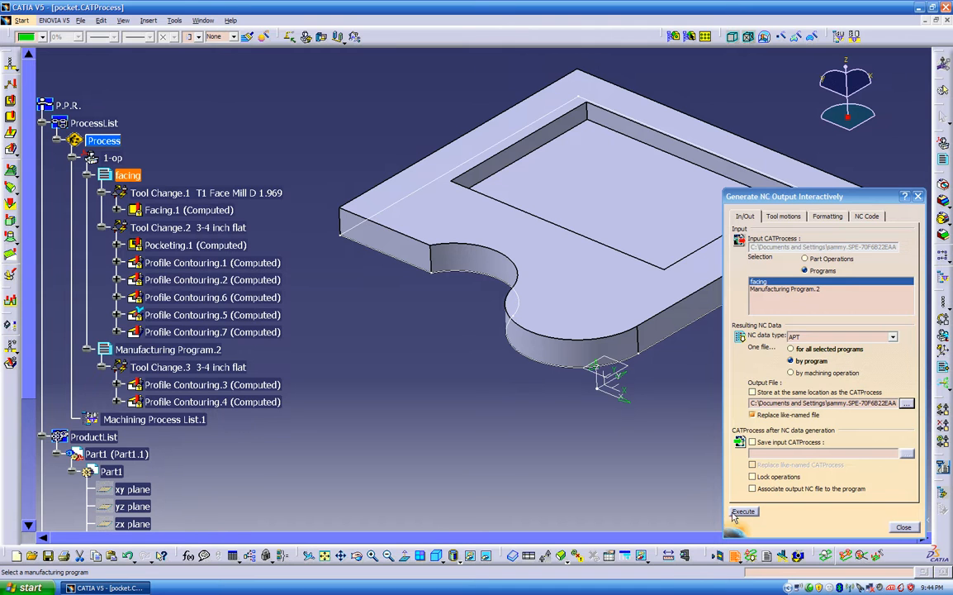
click(740, 511)
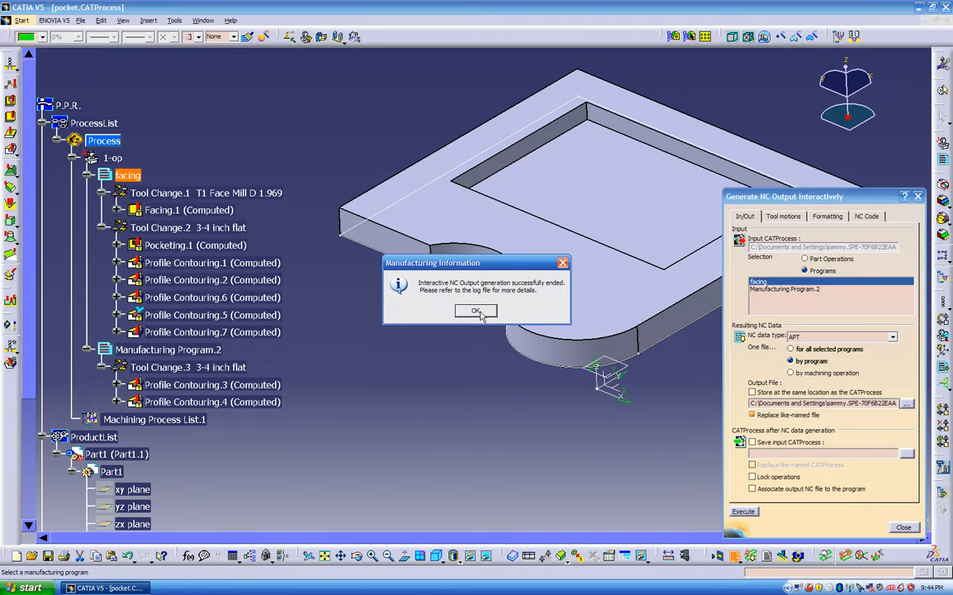
click(477, 312)
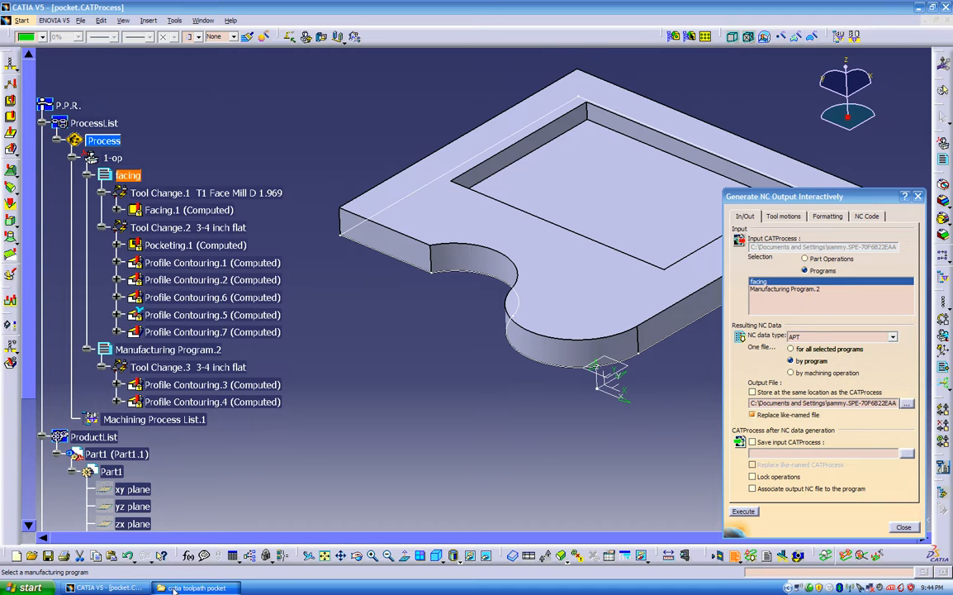
- Switch to the catia toolpath pocket folder and open the test-1 APTSOURCE file in a maximized WordPad window
click(173, 588)
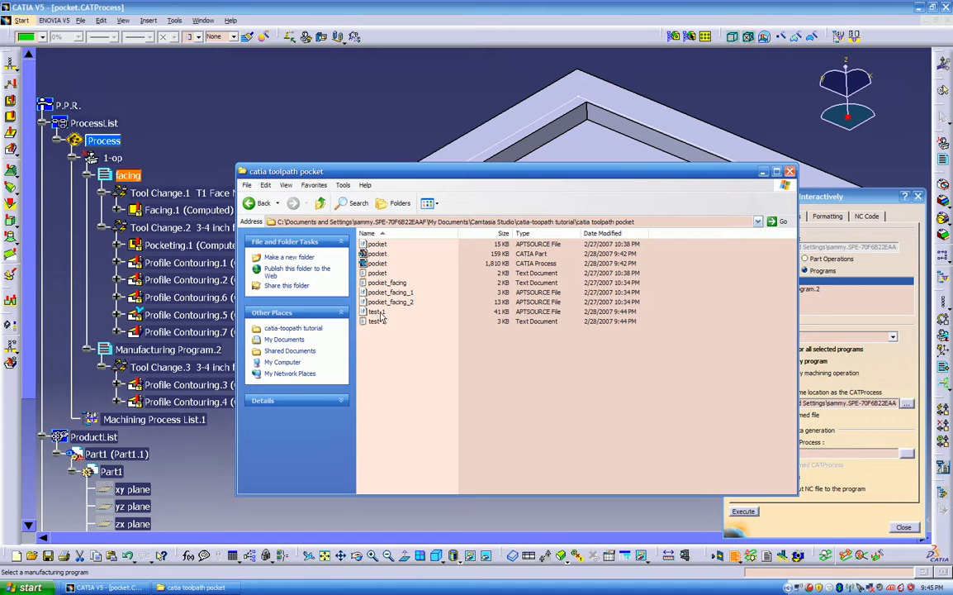
click(384, 314)
double_click(384, 314)
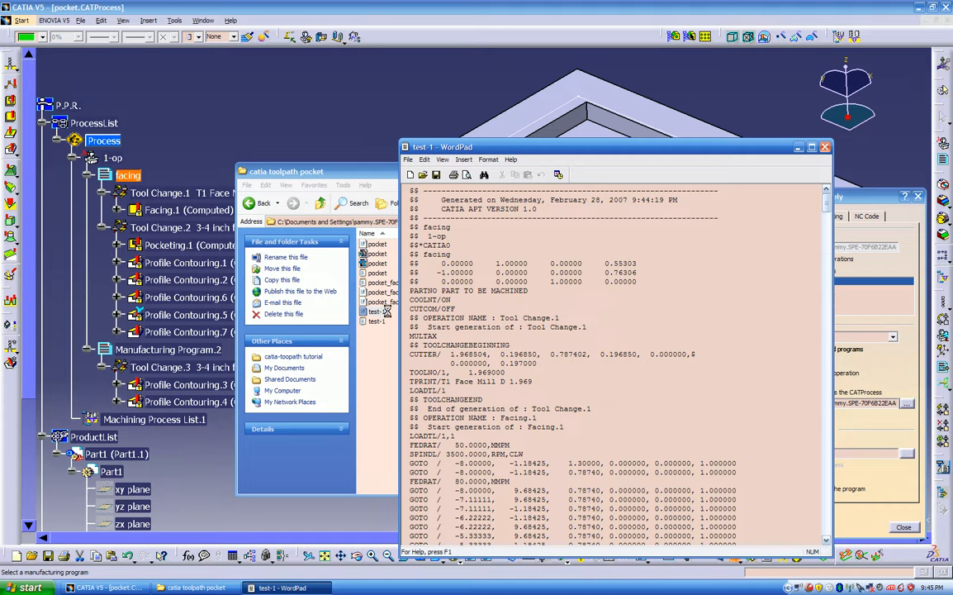
double_click(732, 141)
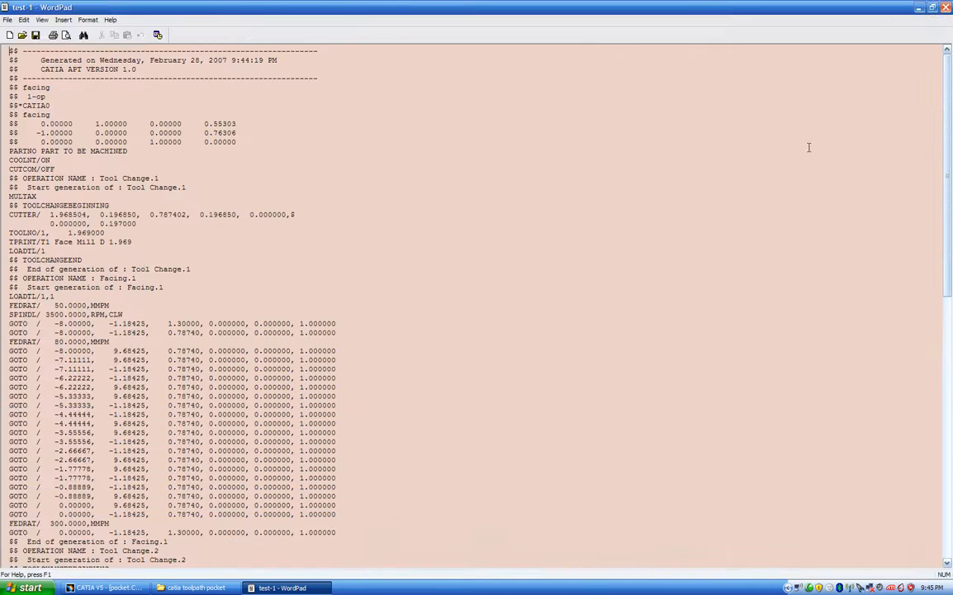
- Examine the APT code in test-1 from its header and tool changes through the GOTO moves to the program end
scroll(397, 269, down, 18)
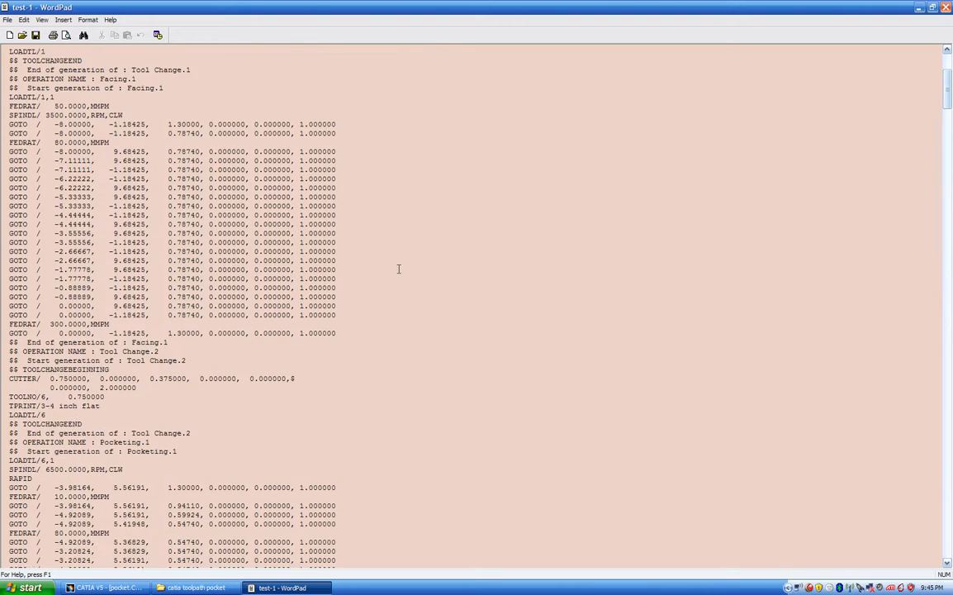
scroll(396, 281, down, 20)
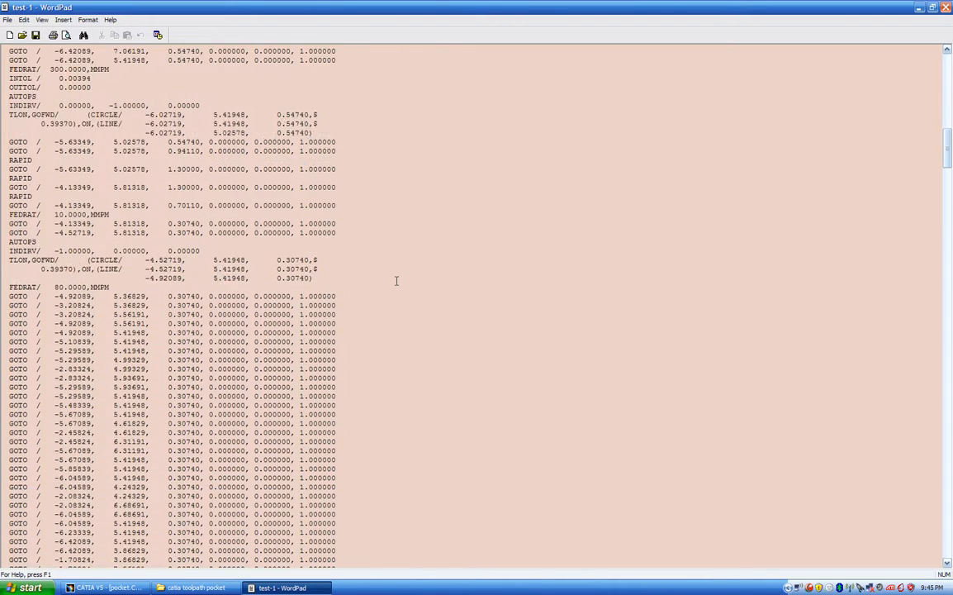
scroll(396, 283, up, 18)
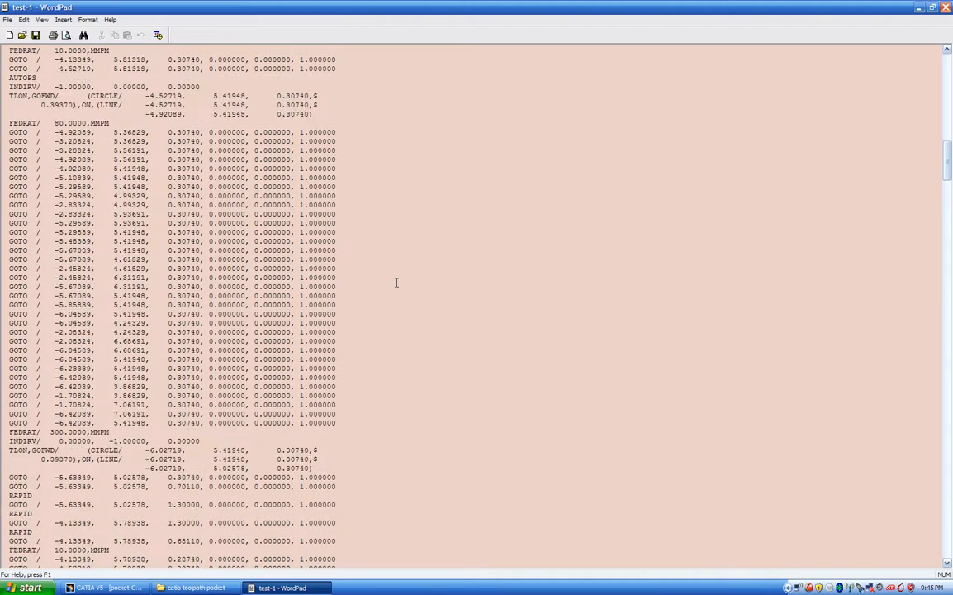
scroll(396, 282, up, 20)
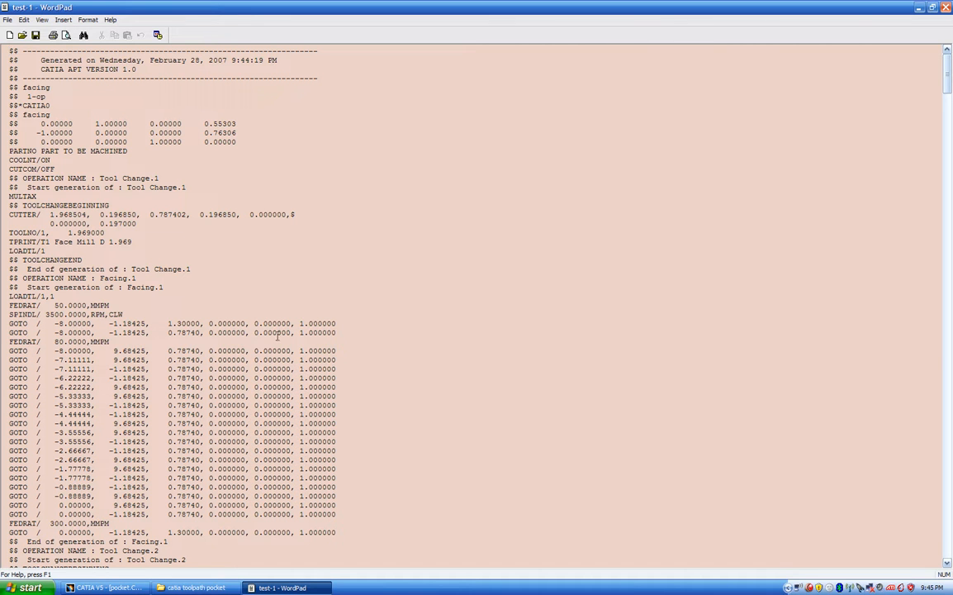
scroll(307, 270, down, 5)
scroll(318, 281, up, 5)
drag(947, 79, 917, 552)
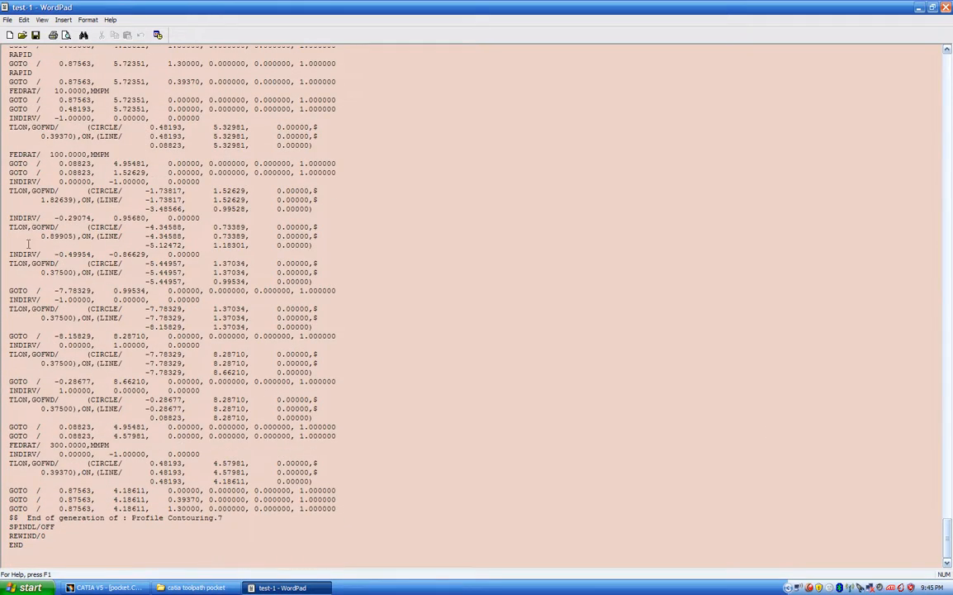
scroll(474, 343, up, 6)
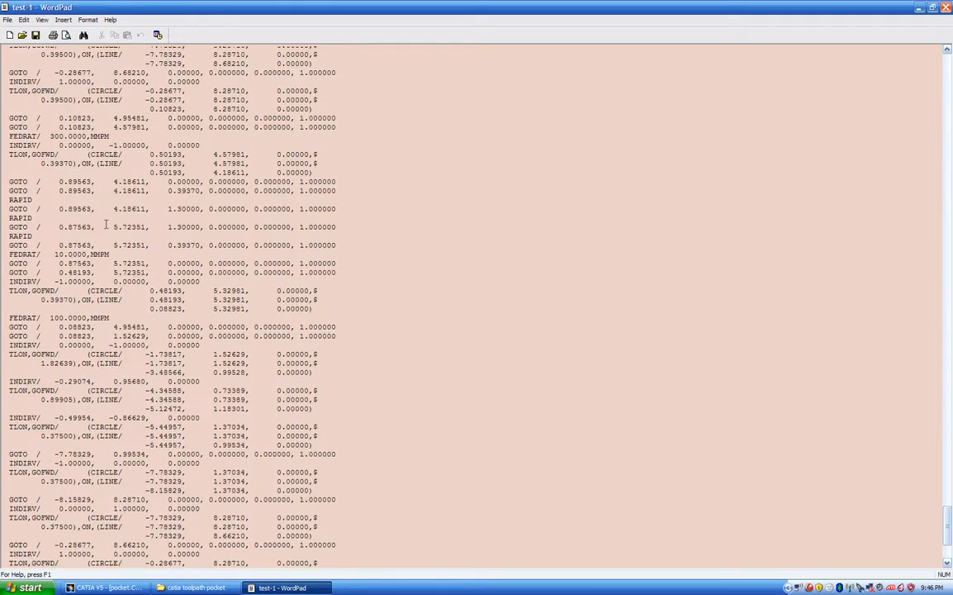
drag(947, 524, 946, 63)
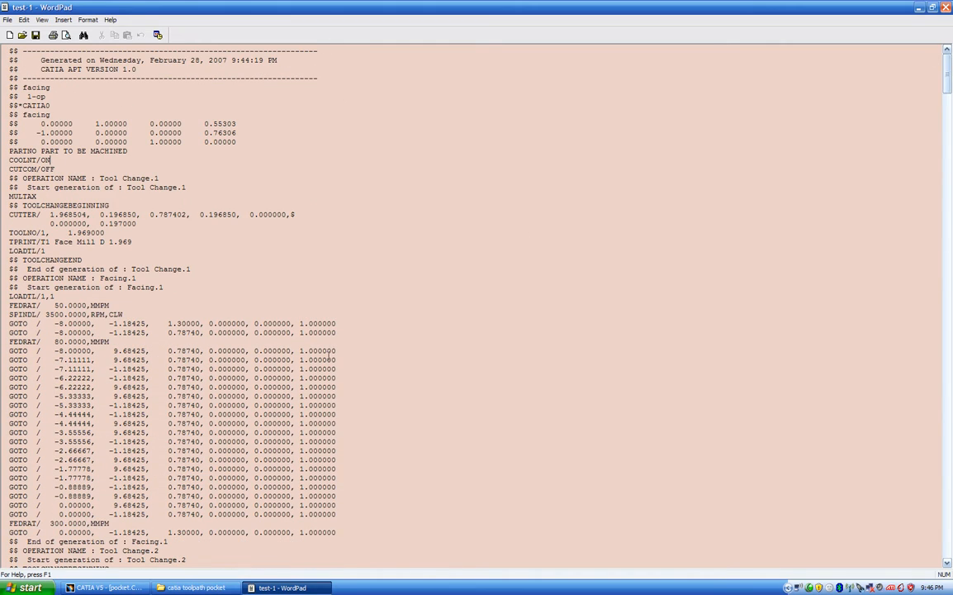
- Put away the test-1 file and its folder window, and close the interactive NC output dialog
click(946, 7)
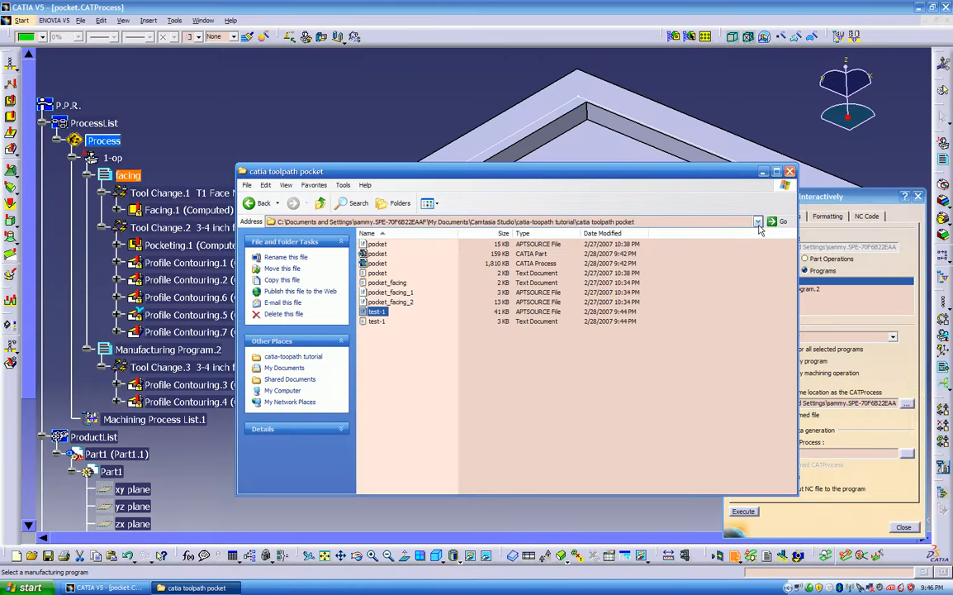
click(763, 172)
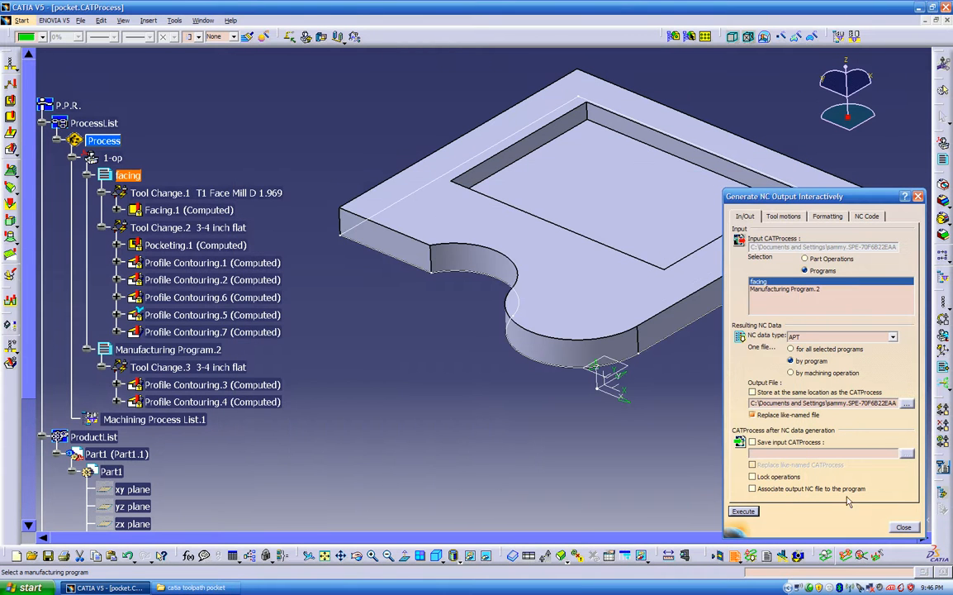
click(899, 526)
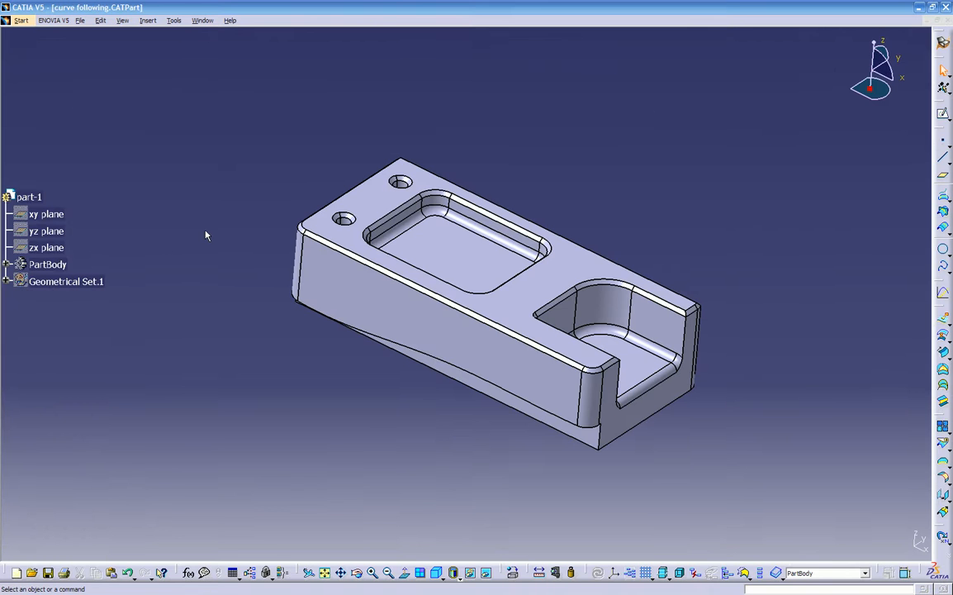
- Switch the curve following part to the Advanced Machining workbench to start a new machining process
middle_drag(329, 395, 345, 331)
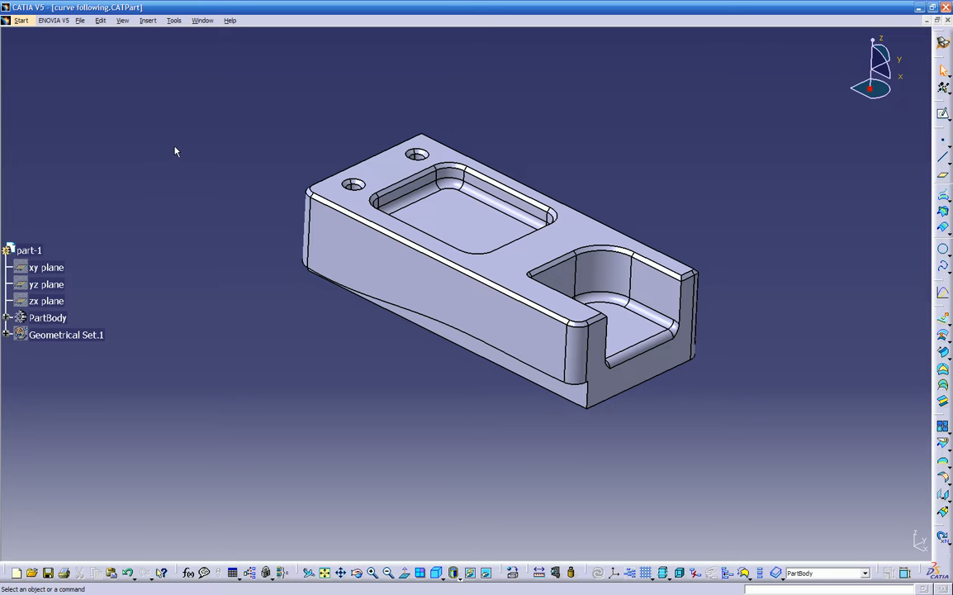
middle_drag(351, 332, 282, 336)
middle_drag(385, 426, 432, 429)
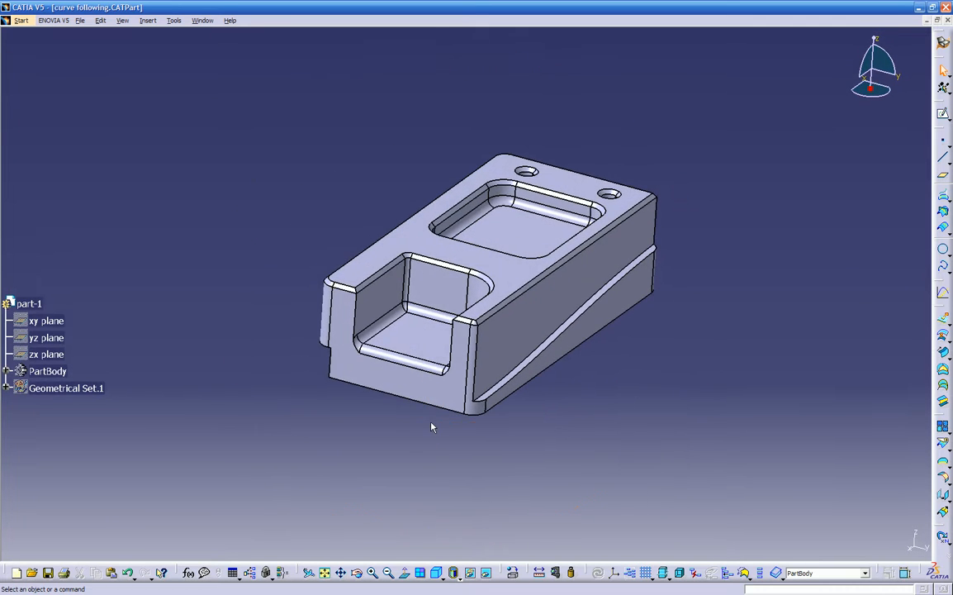
middle_drag(255, 219, 252, 234)
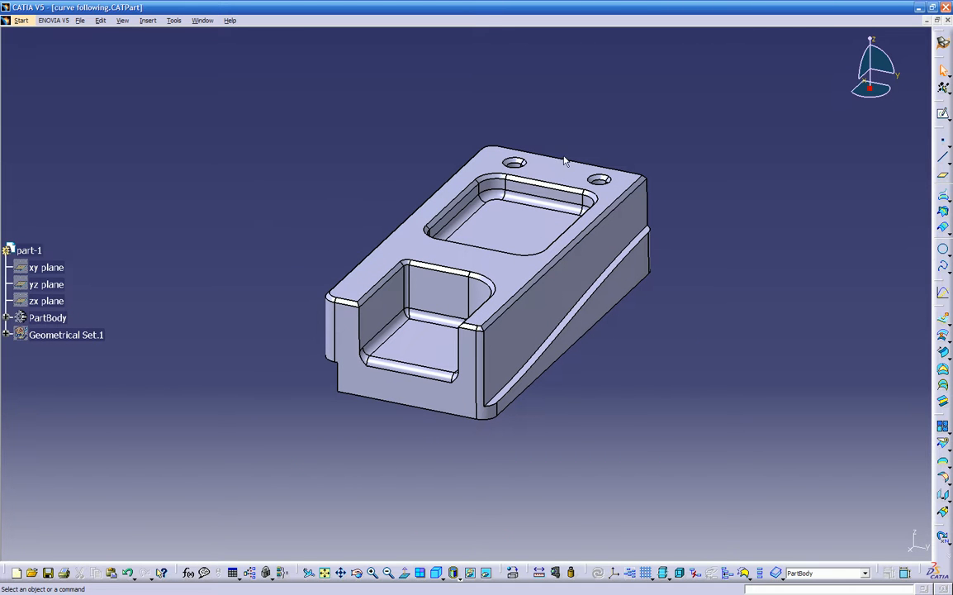
click(943, 42)
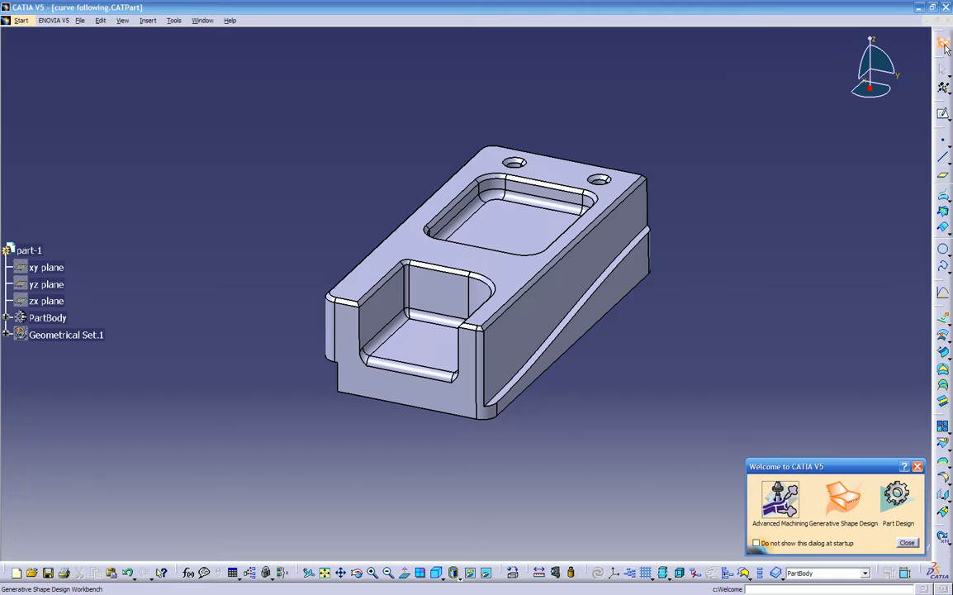
click(779, 498)
middle_drag(541, 495, 544, 389)
middle_drag(395, 394, 358, 315)
middle_drag(521, 339, 532, 378)
middle_drag(315, 270, 418, 371)
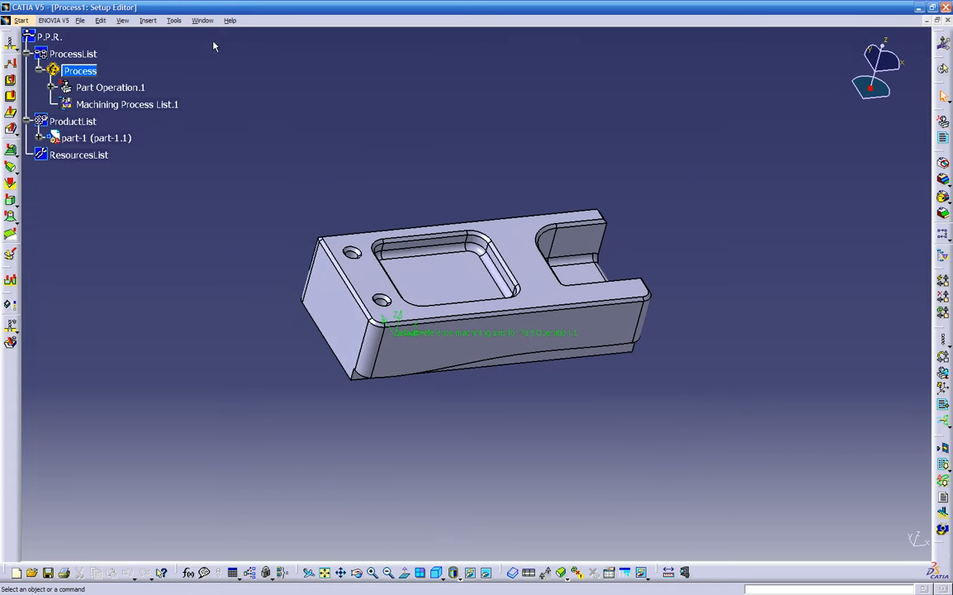
- Switch to the window of the curve following part
click(202, 20)
click(234, 92)
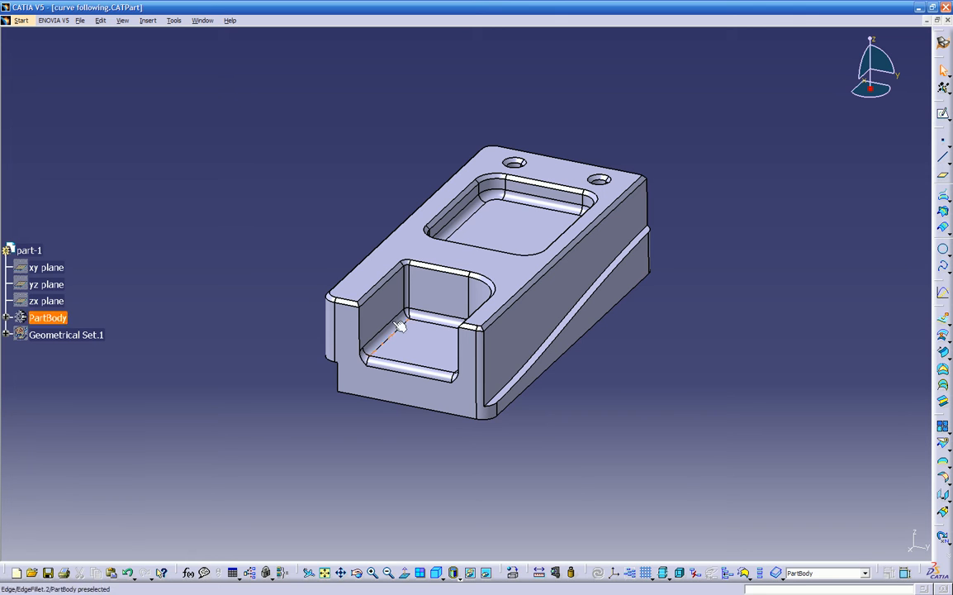
middle_drag(451, 398, 355, 348)
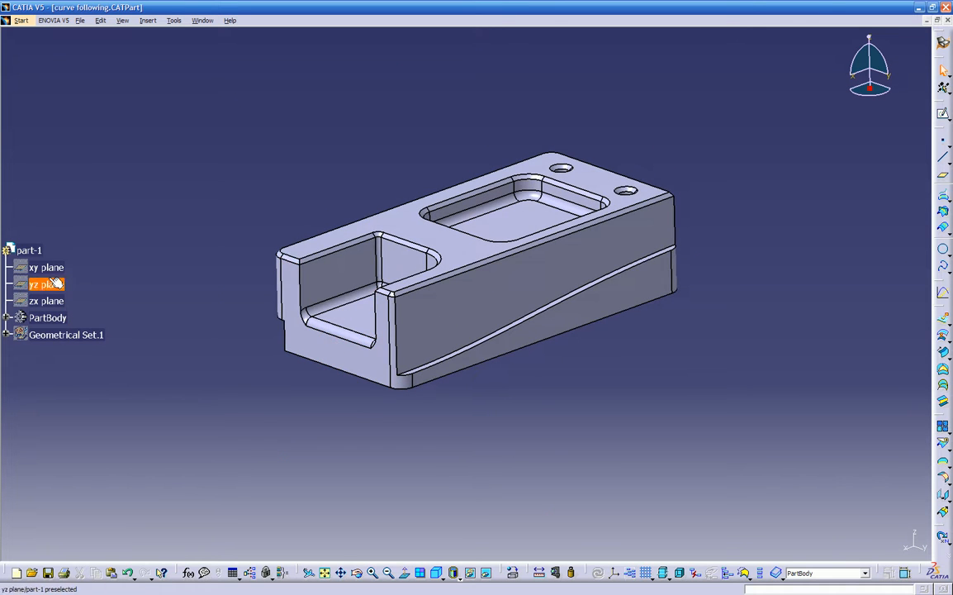
scroll(96, 255, down, 3)
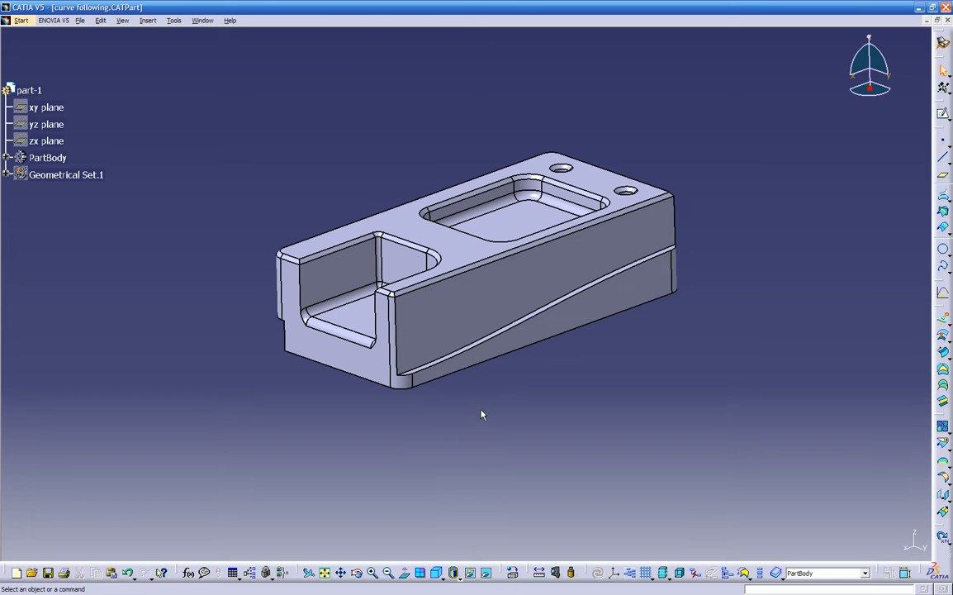
mouse_move(538, 467)
middle_down()
mouse_move(543, 425)
mouse_move(489, 191)
mouse_move(453, 129)
mouse_move(404, 78)
mouse_move(449, 189)
mouse_move(442, 353)
mouse_move(563, 365)
mouse_move(570, 466)
mouse_move(545, 451)
middle_up()
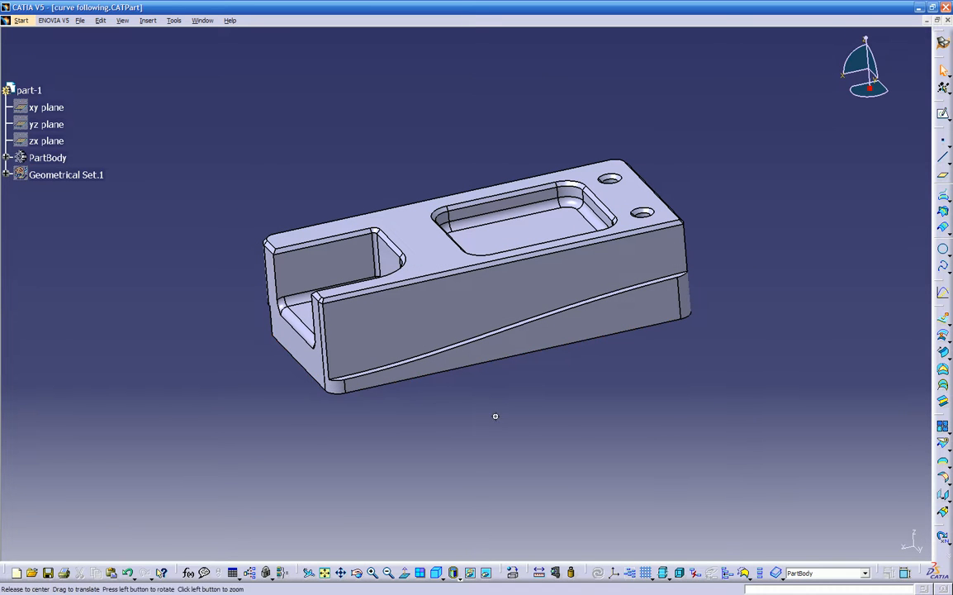
middle_drag(542, 503, 546, 522)
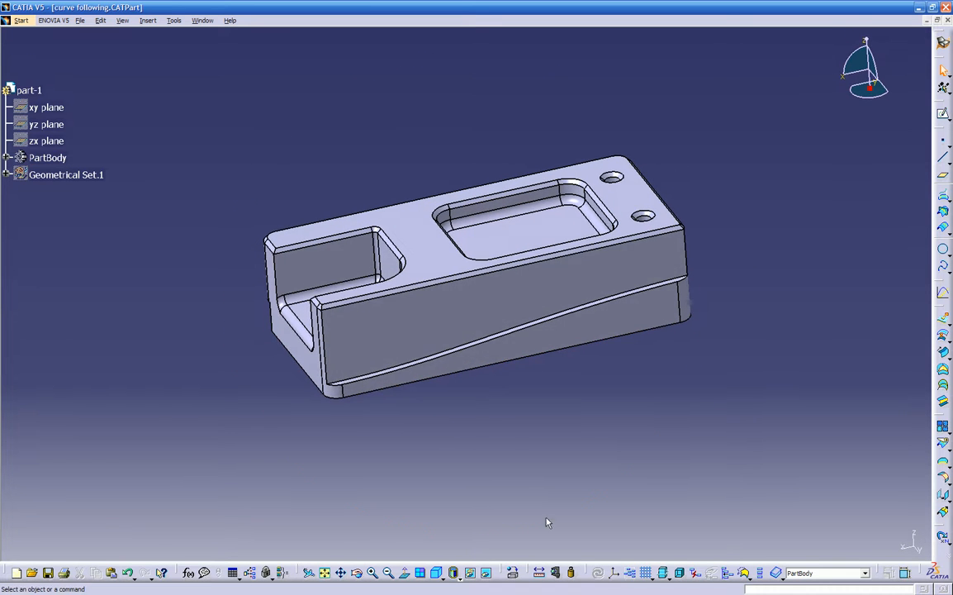
- Start a new axis system definition and show the hidden xy, yz and zx planes
click(615, 573)
middle_drag(573, 391, 610, 391)
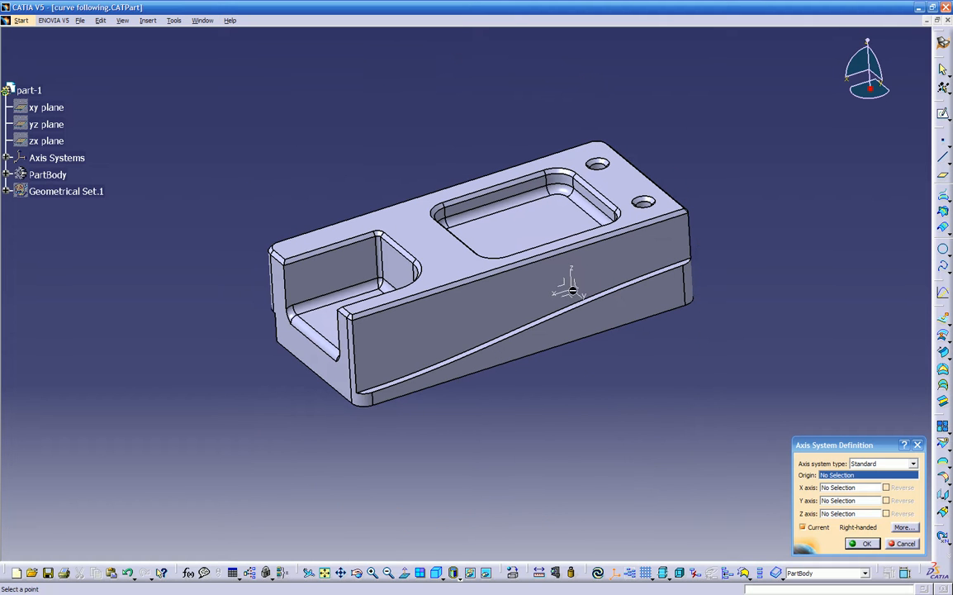
middle_drag(564, 297, 550, 312)
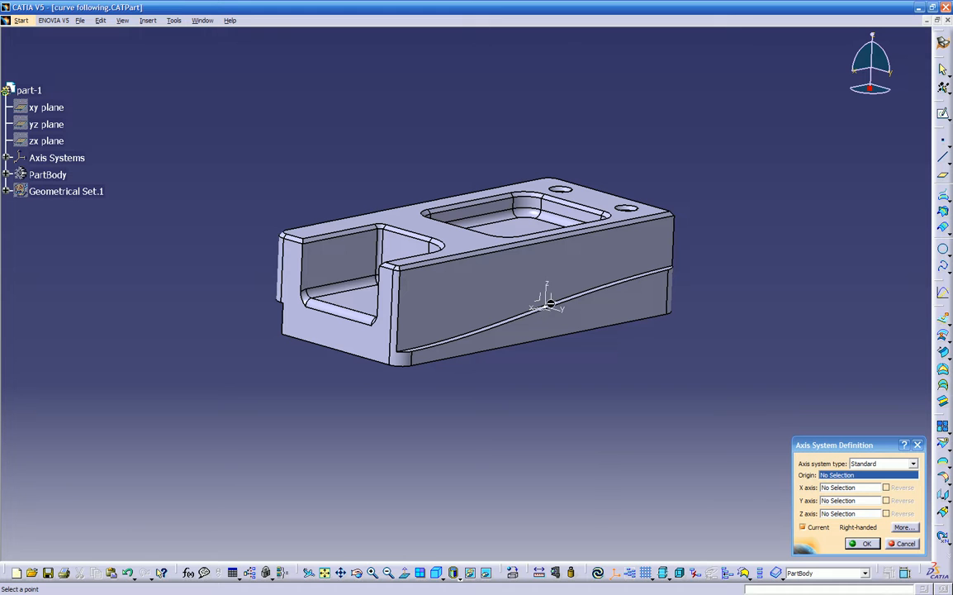
right_click(47, 108)
click(71, 143)
right_click(47, 124)
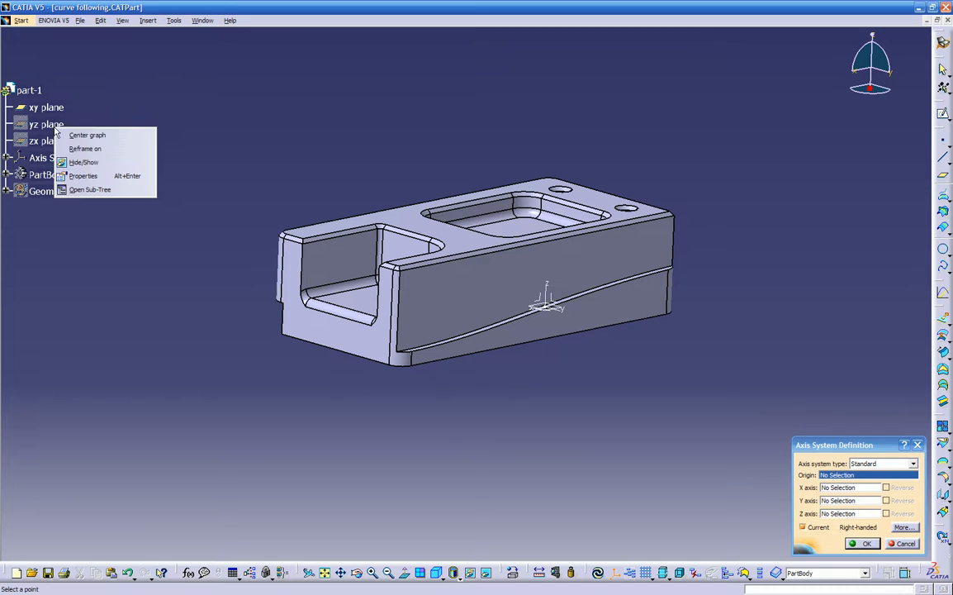
click(72, 159)
right_click(46, 141)
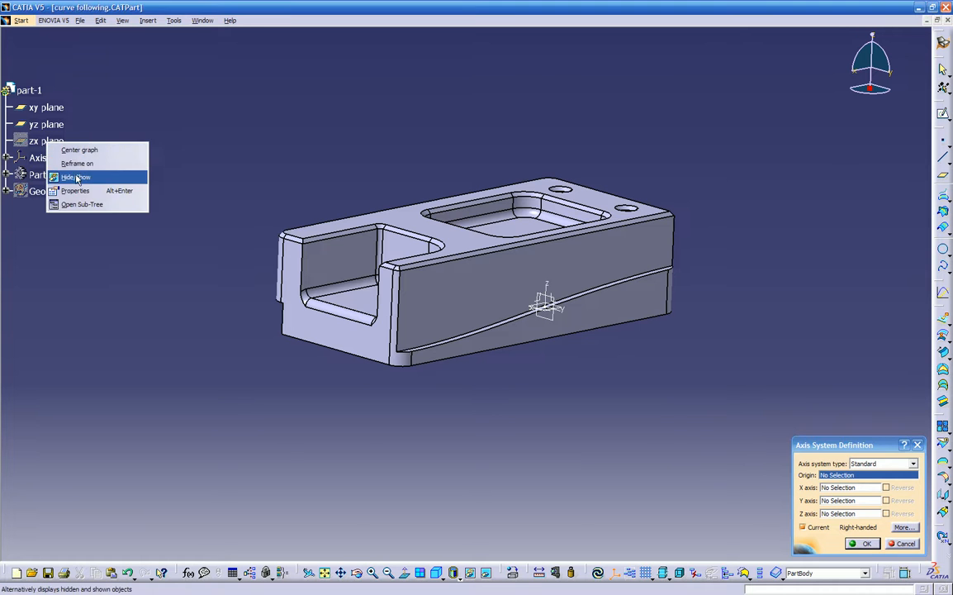
click(73, 176)
- Create the axis system from the long lower side edge as reversed X axis and the adjoining short lower edge as Y axis
middle_drag(266, 247, 582, 373)
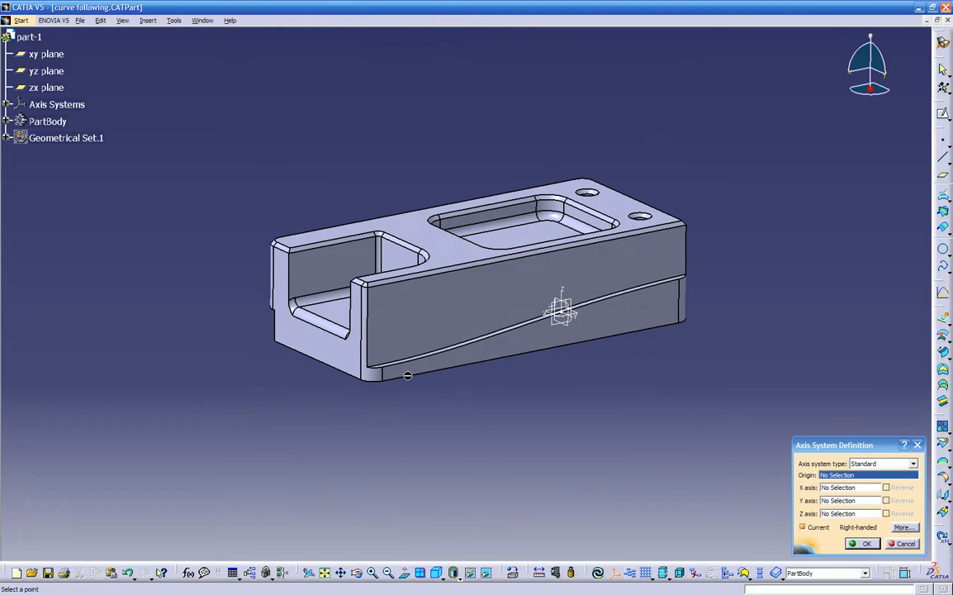
click(844, 488)
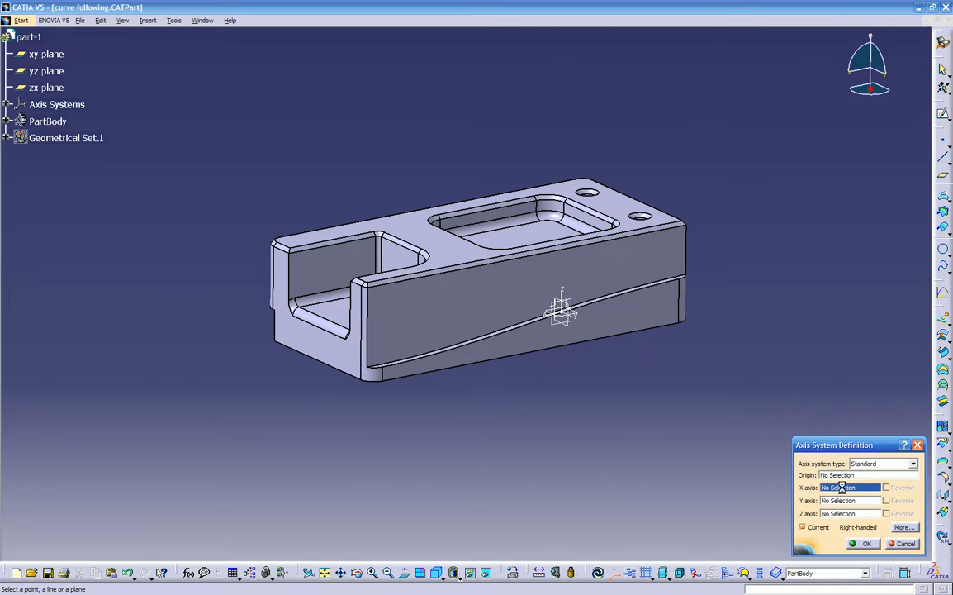
click(420, 376)
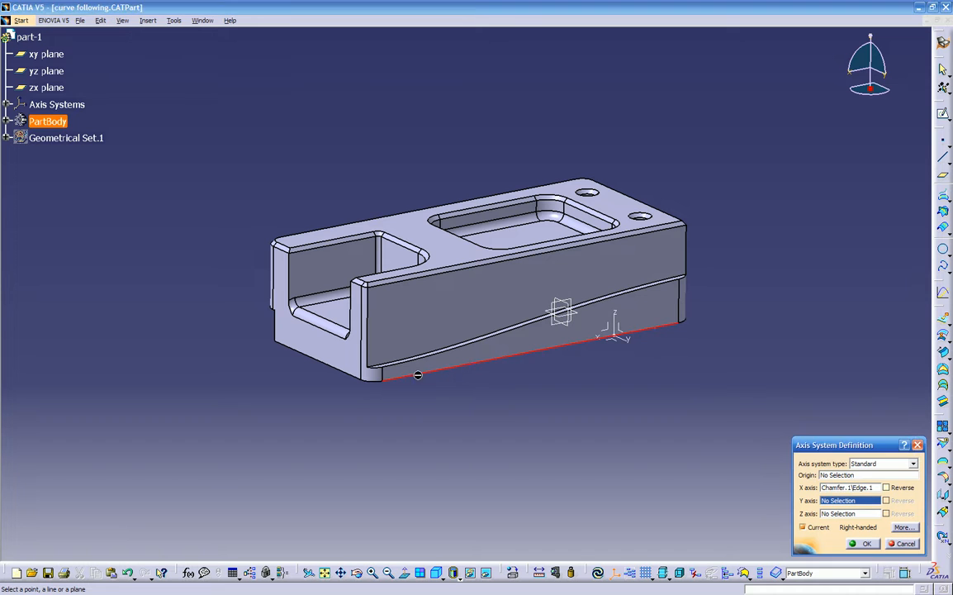
middle_drag(468, 408, 404, 406)
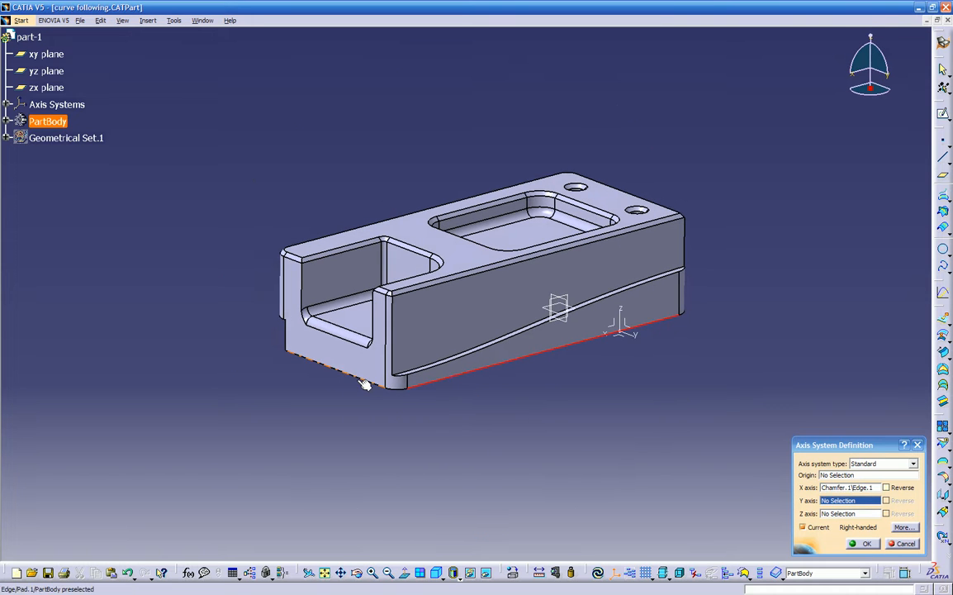
click(356, 377)
middle_drag(494, 427, 440, 415)
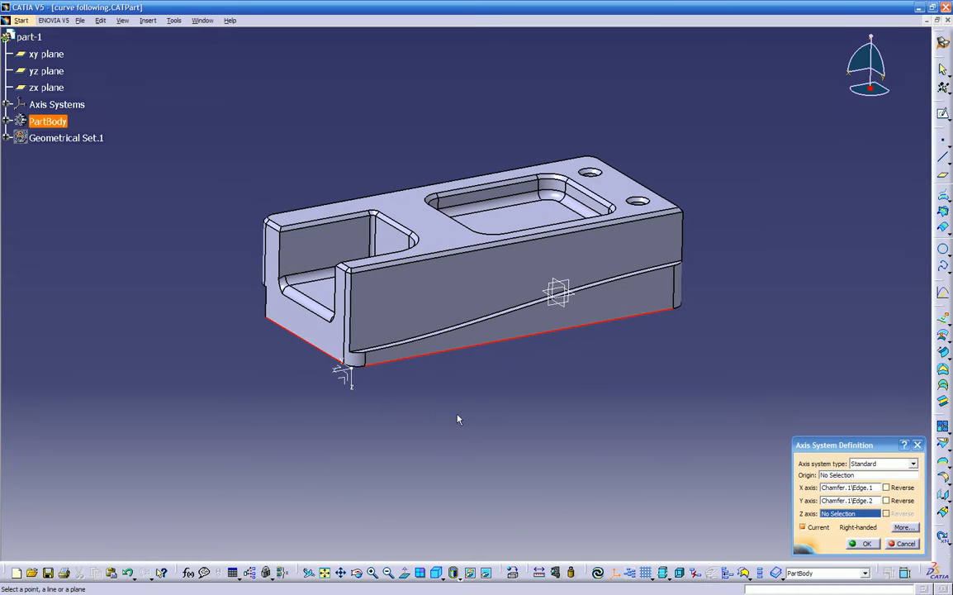
middle_drag(447, 378, 444, 411)
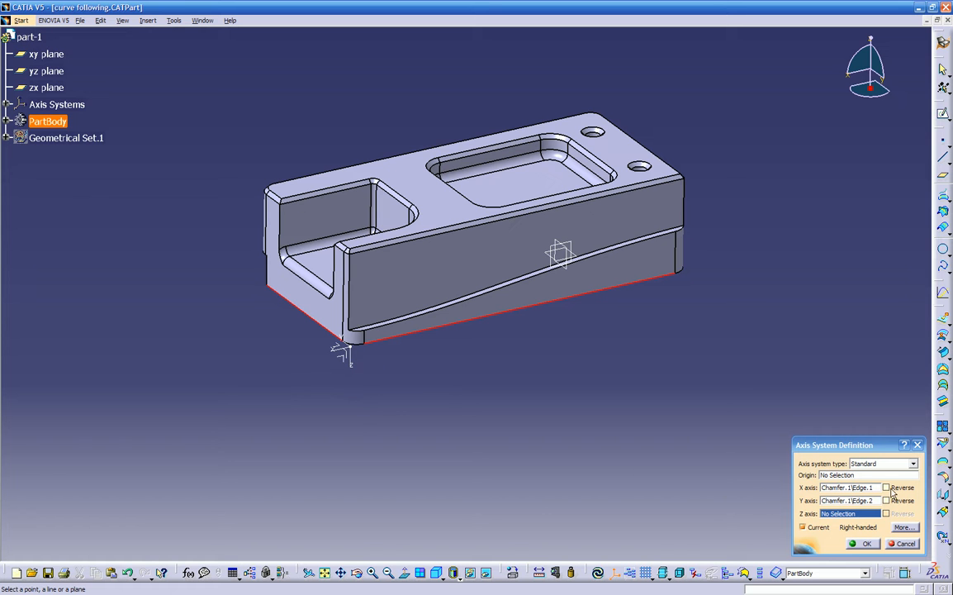
click(902, 488)
middle_drag(524, 393, 598, 399)
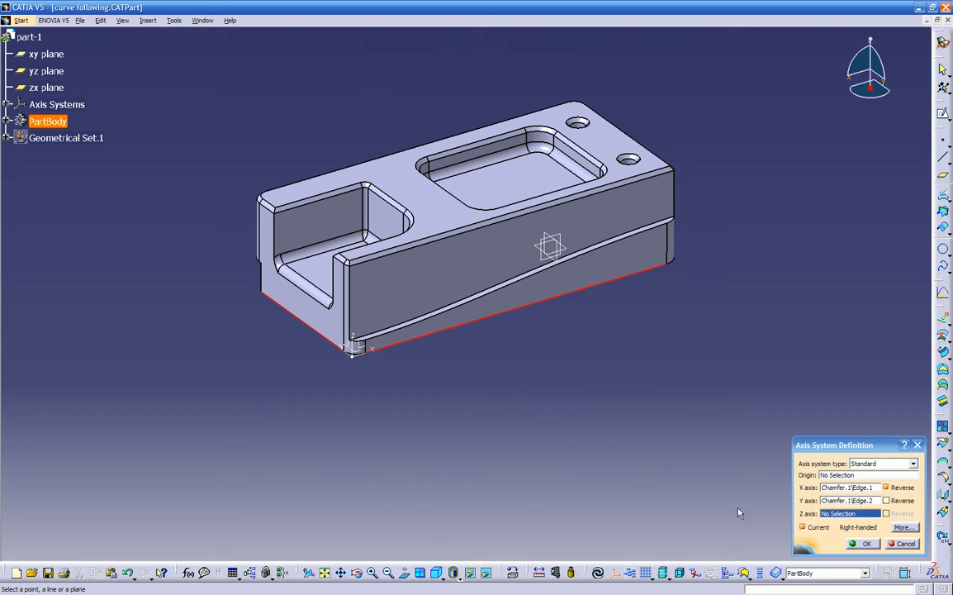
click(848, 546)
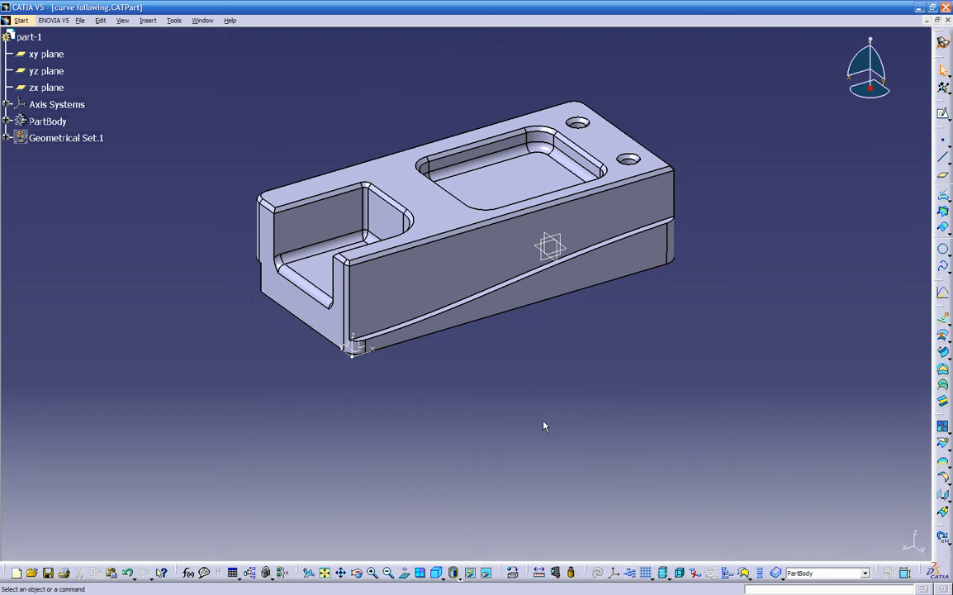
- Rename the new axis system as 1-op
click(7, 105)
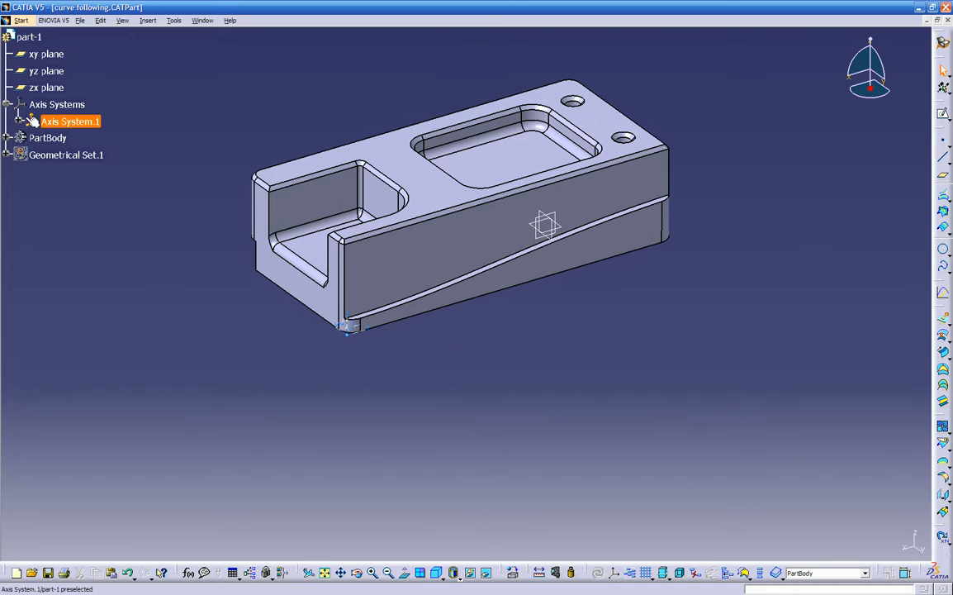
right_click(48, 122)
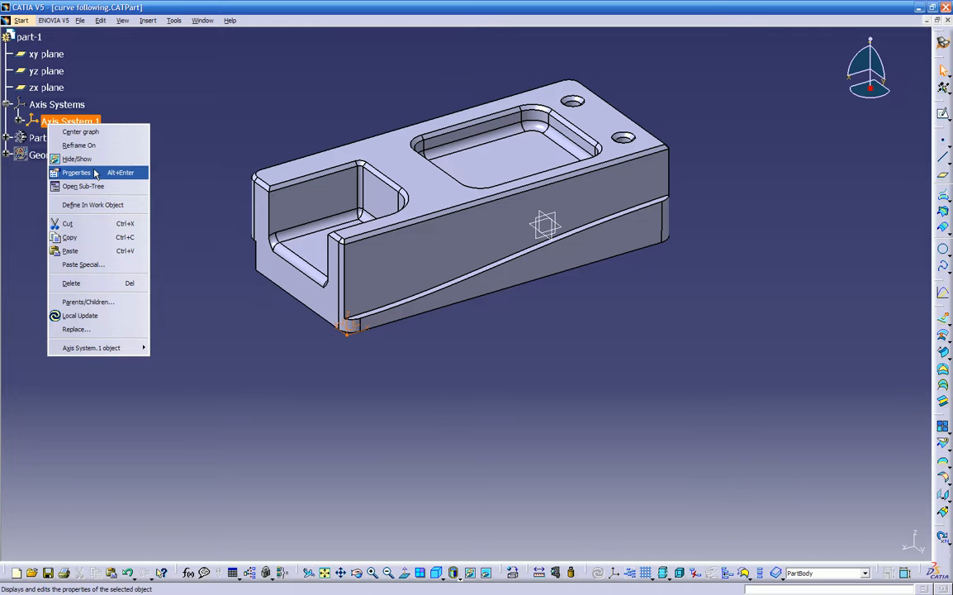
click(95, 173)
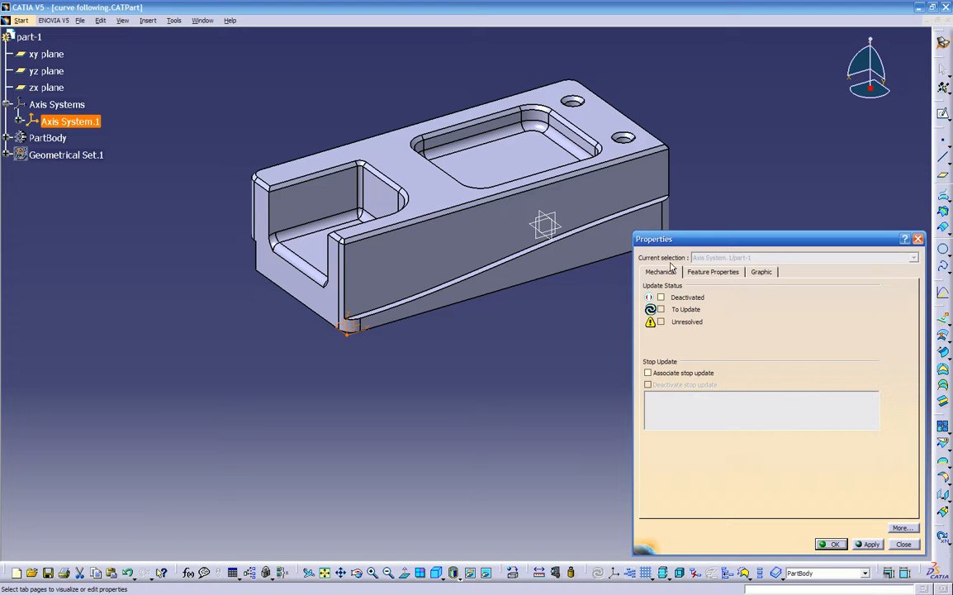
click(712, 273)
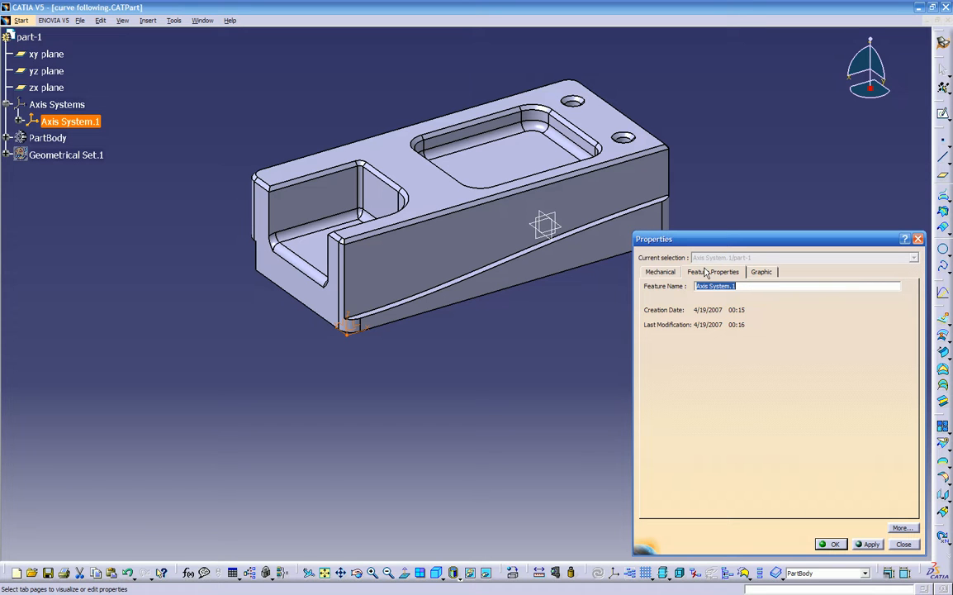
text(1-op)
key(Return)
click(514, 382)
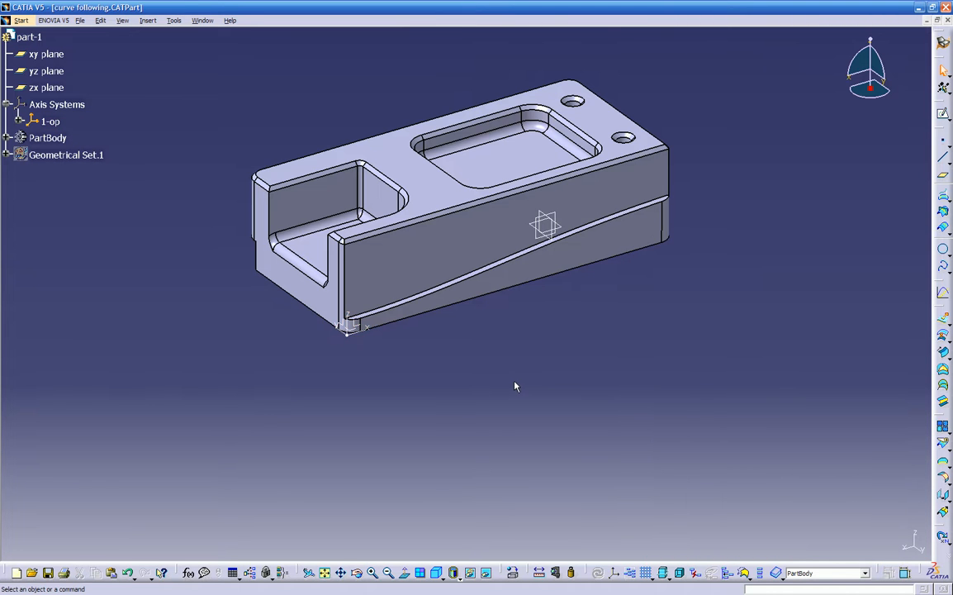
- Insert a new geometrical set under part-1, leaving its name blank
middle_drag(489, 381, 468, 361)
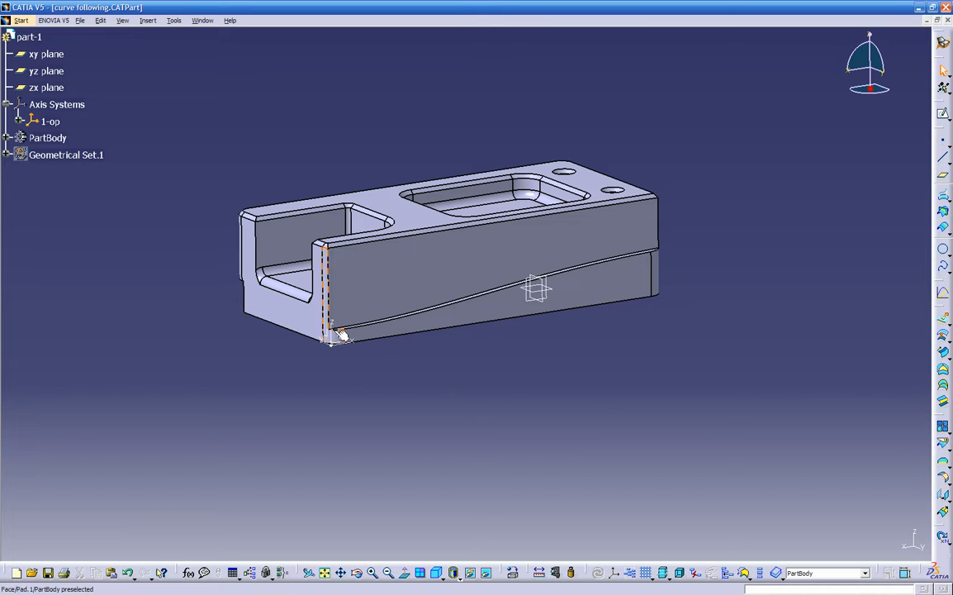
middle_drag(517, 363, 517, 391)
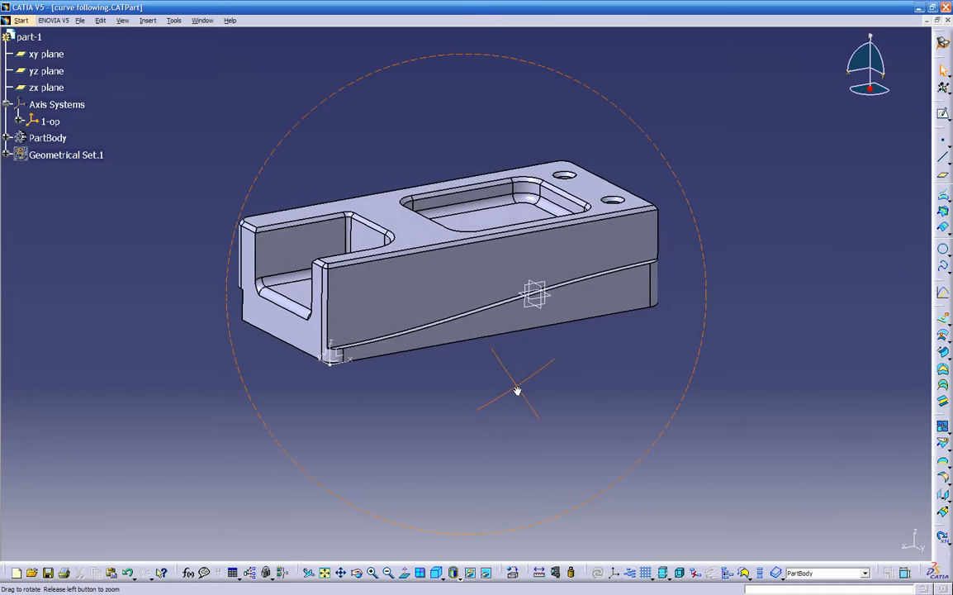
middle_drag(459, 303, 468, 225)
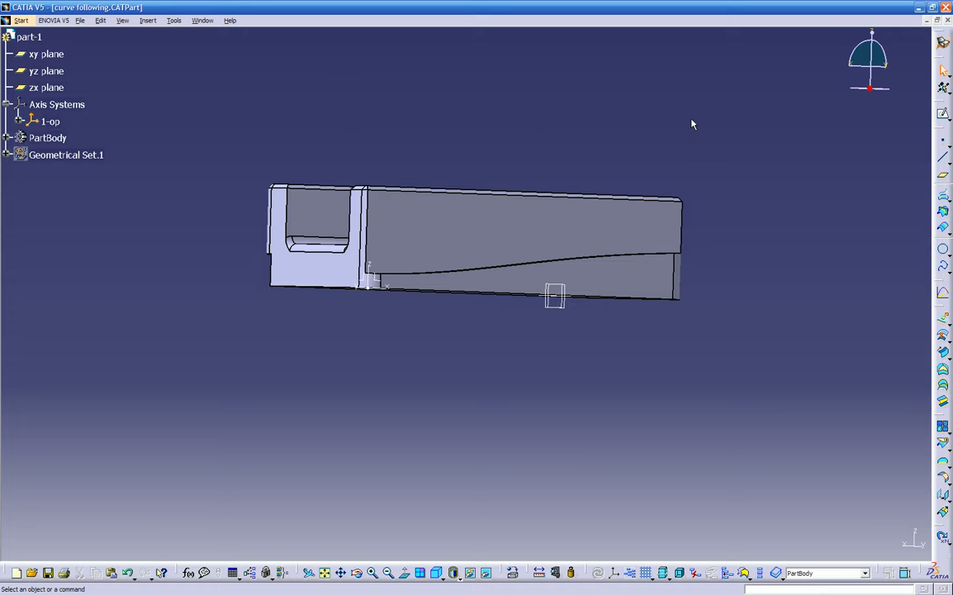
middle_drag(517, 238, 436, 315)
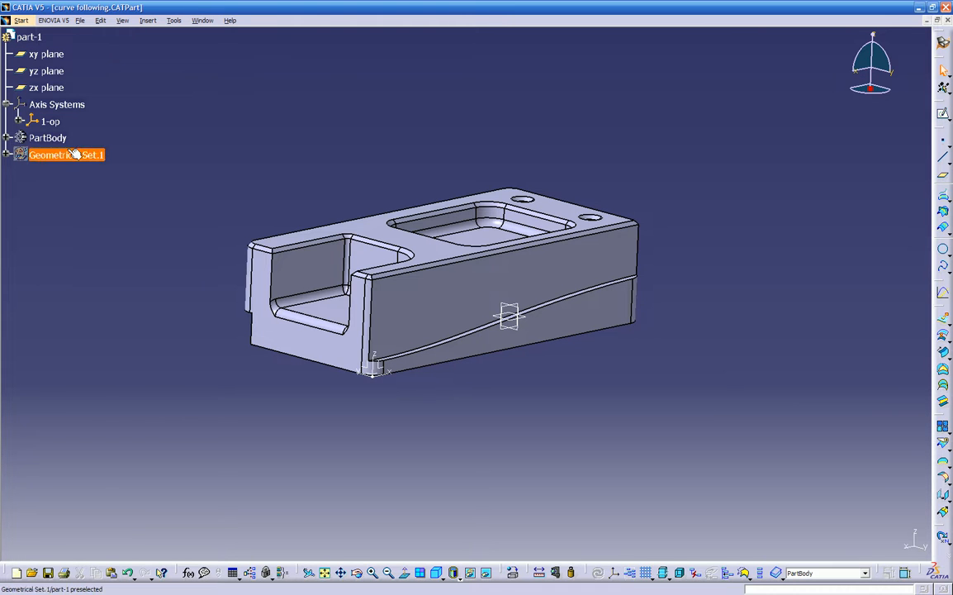
click(148, 21)
click(153, 73)
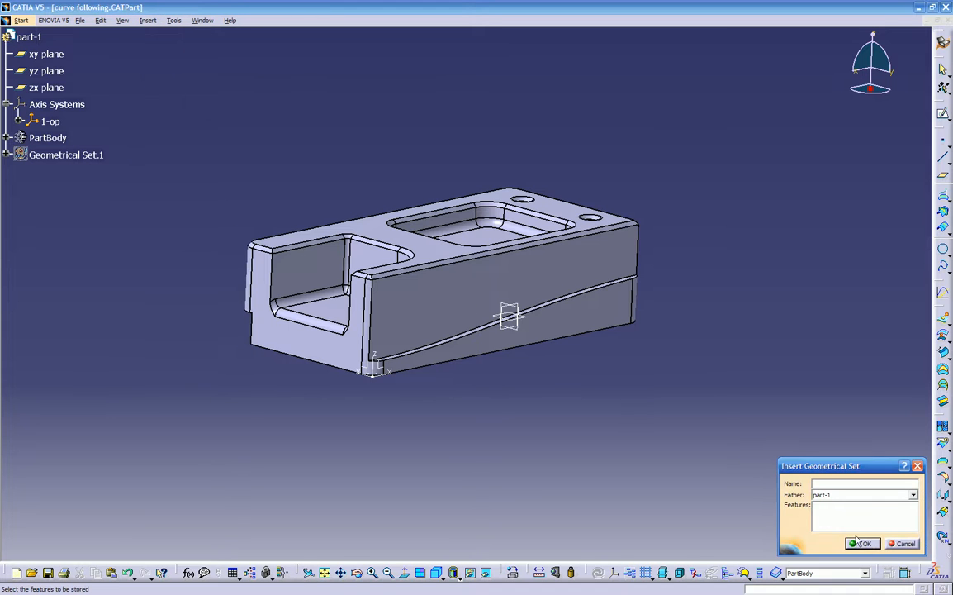
click(862, 544)
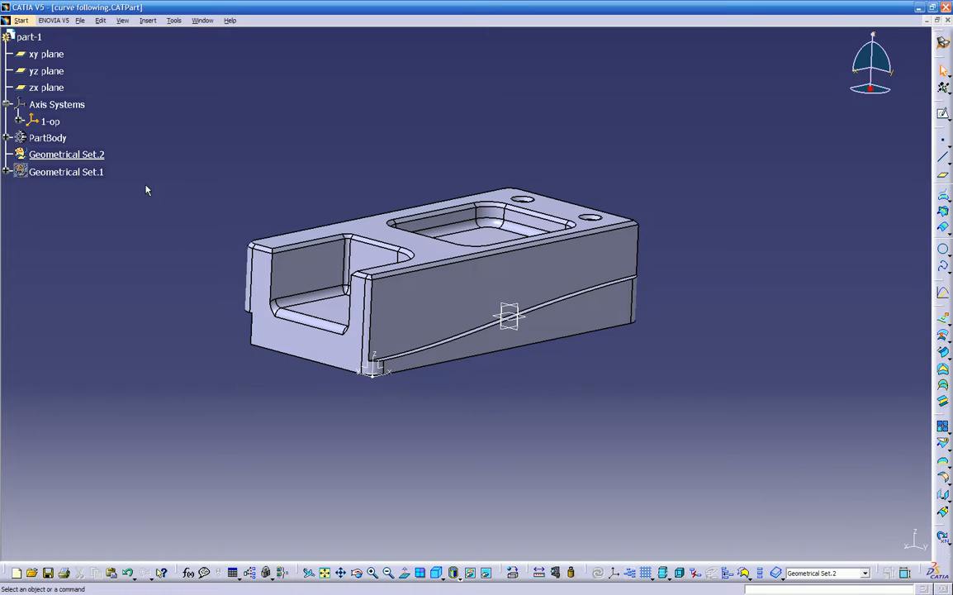
- Rename the new geometrical set as Geometrical Set.2---
middle_drag(470, 174, 487, 252)
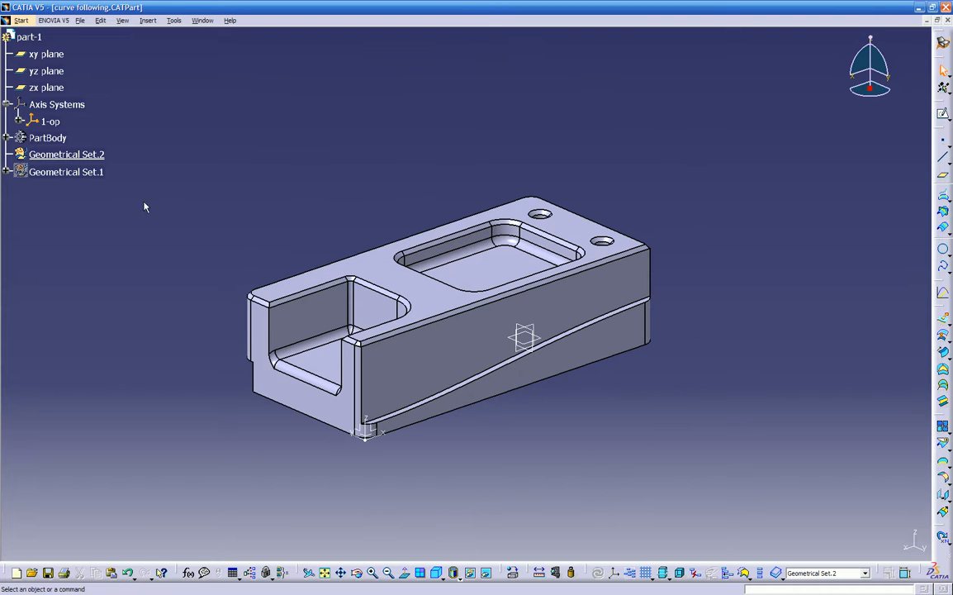
middle_drag(173, 219, 217, 159)
mouse_move(478, 376)
middle_down()
mouse_move(475, 401)
mouse_move(474, 390)
middle_up()
right_click(75, 151)
click(104, 199)
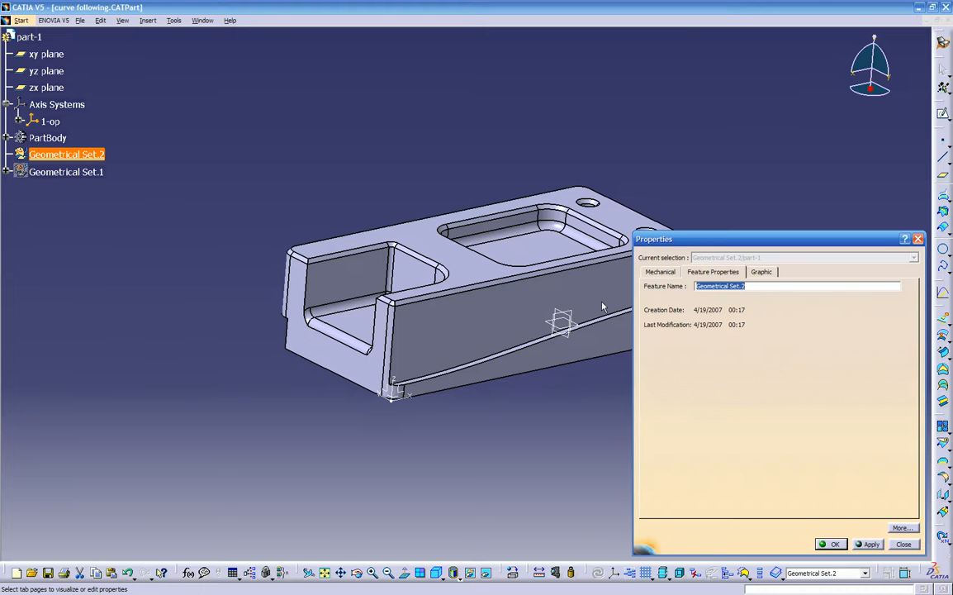
click(765, 286)
click(865, 545)
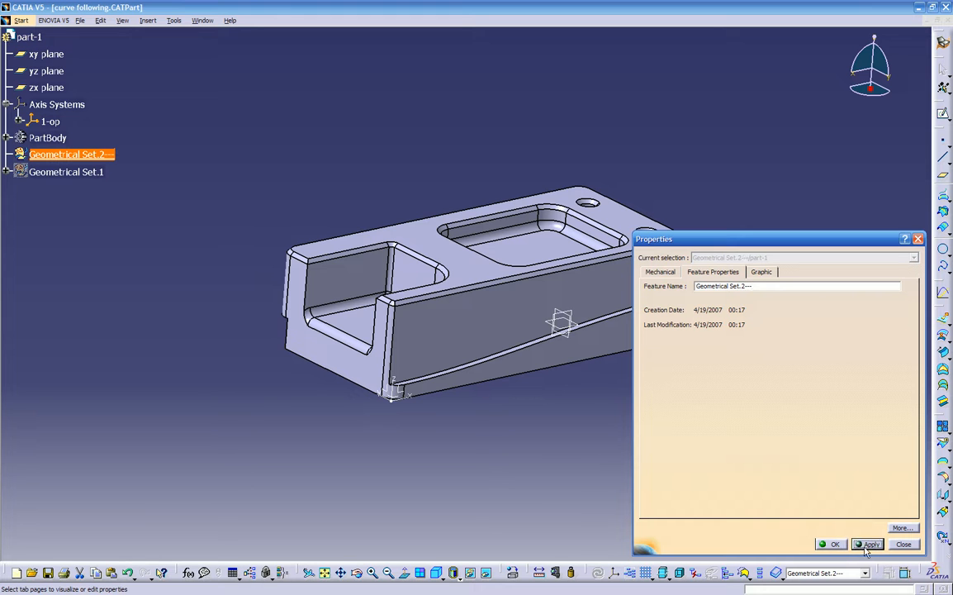
click(831, 545)
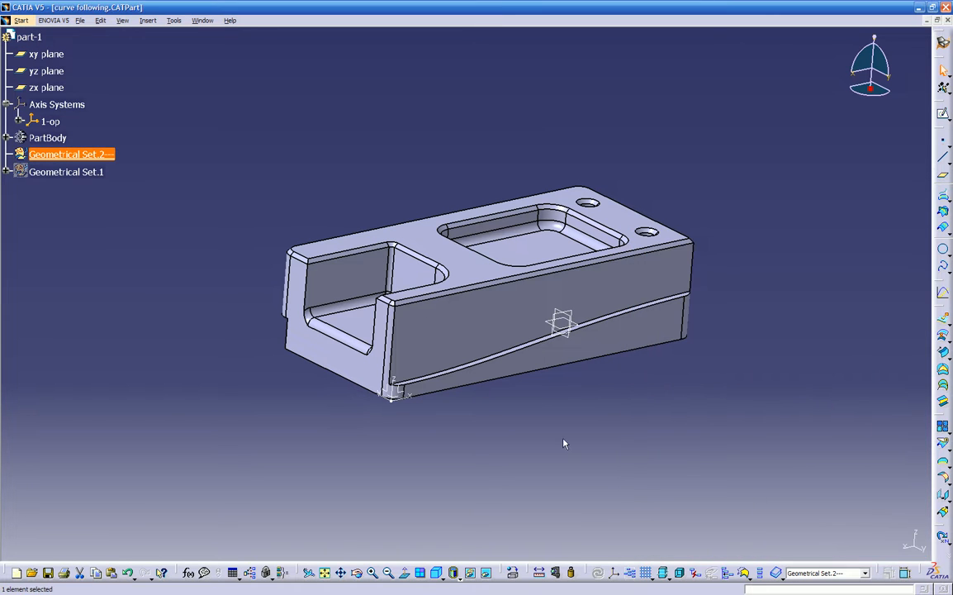
click(154, 227)
middle_drag(251, 216, 215, 291)
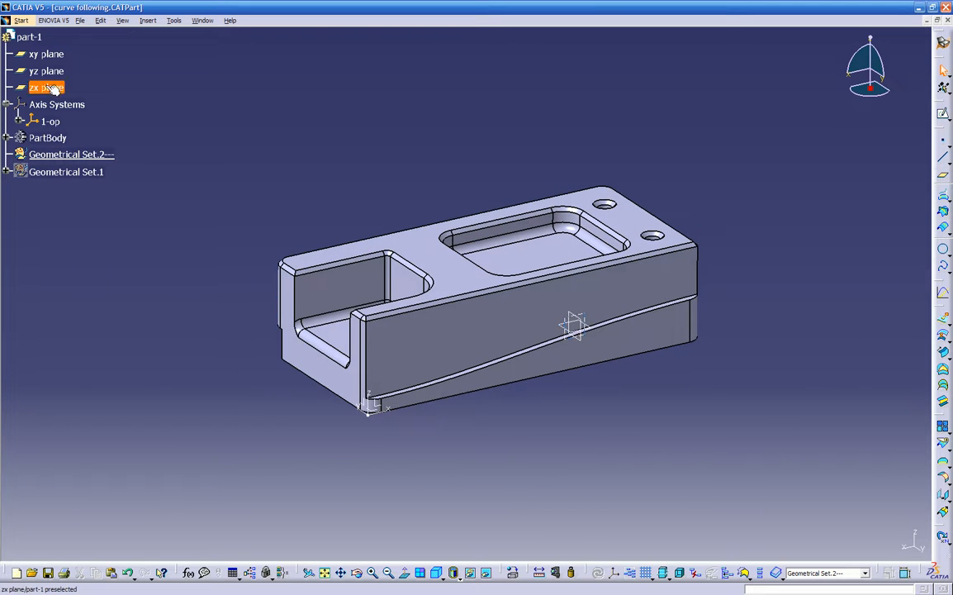
click(62, 156)
click(132, 165)
click(62, 157)
middle_drag(317, 450, 371, 441)
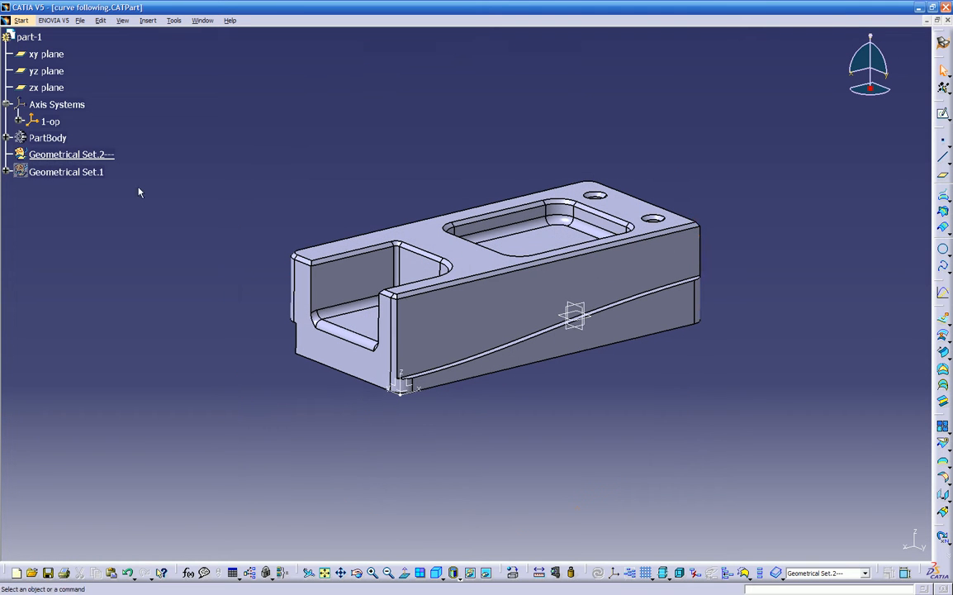
- Define Geometrical Set.1 as the in-work object
right_click(71, 175)
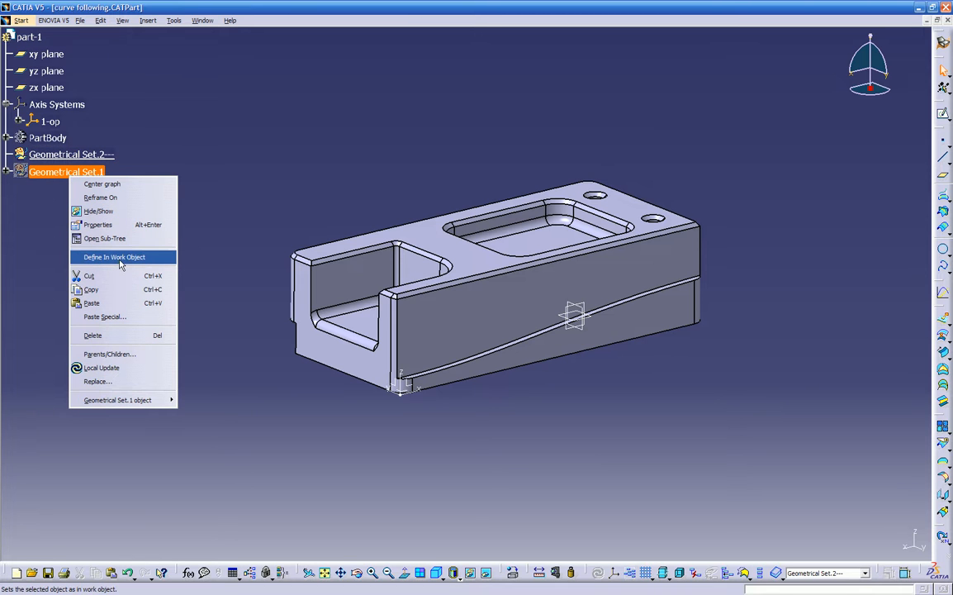
click(116, 257)
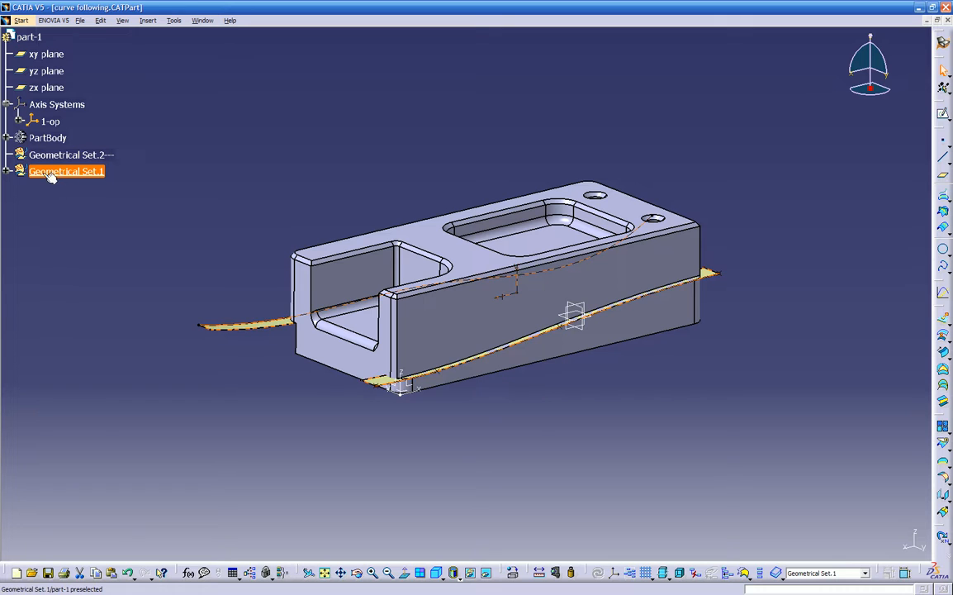
click(73, 172)
- Make Geometrical Set.2--- the in-work object and hide Geometrical Set.1
right_click(66, 158)
click(105, 237)
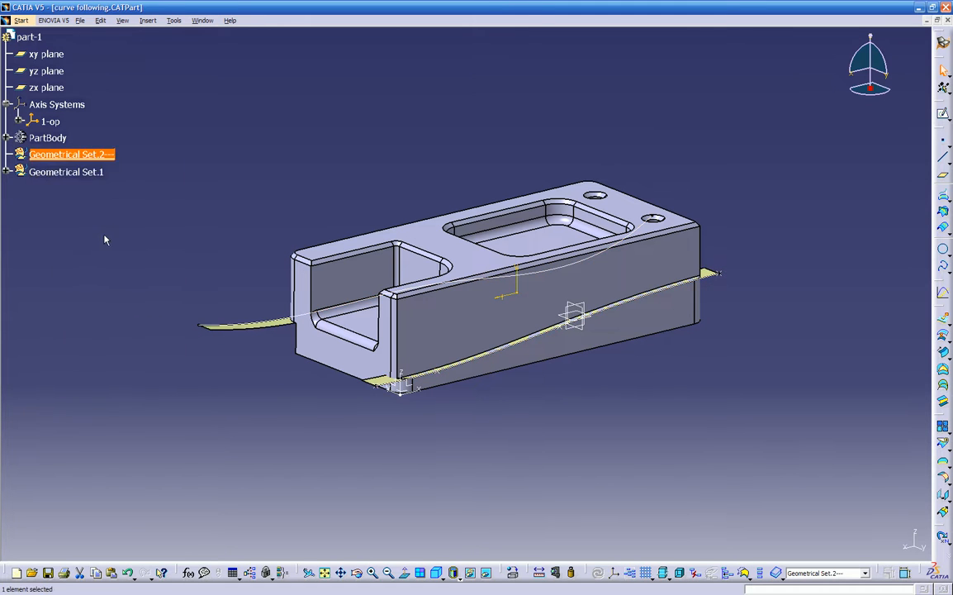
right_click(62, 173)
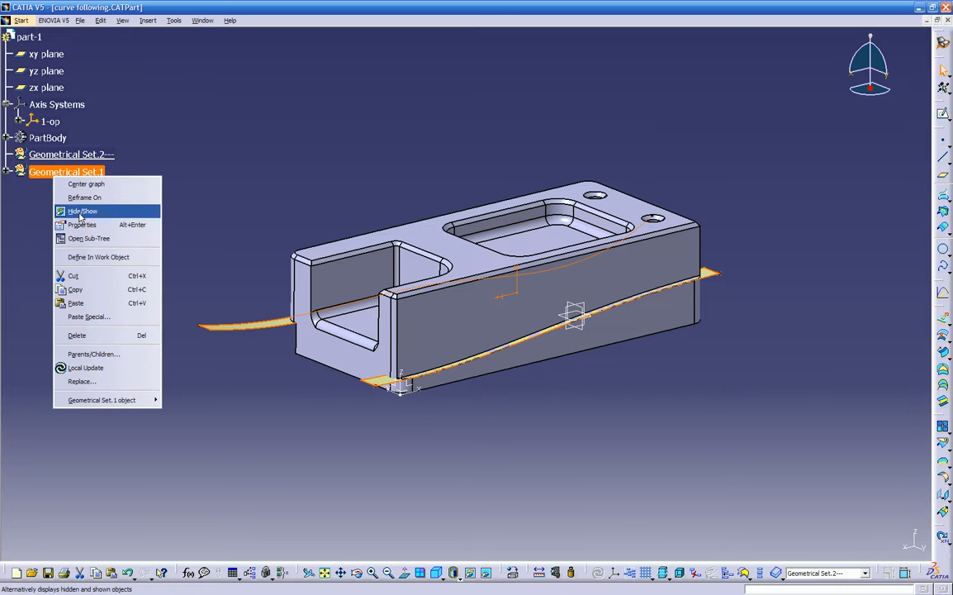
click(81, 213)
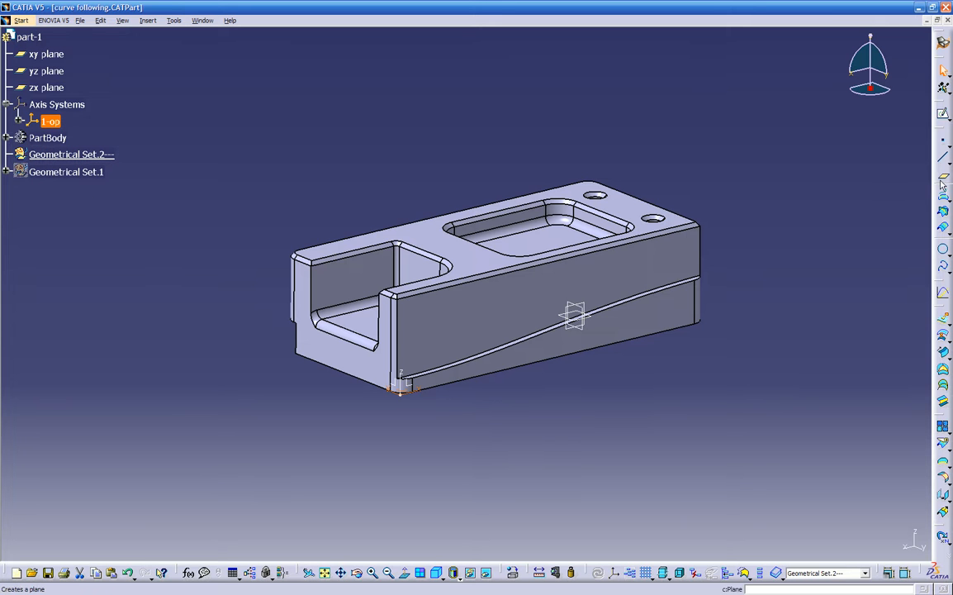
- Select the XY plane of the 1-op axis system at the part's lower corner
click(444, 447)
middle_drag(503, 435, 293, 370)
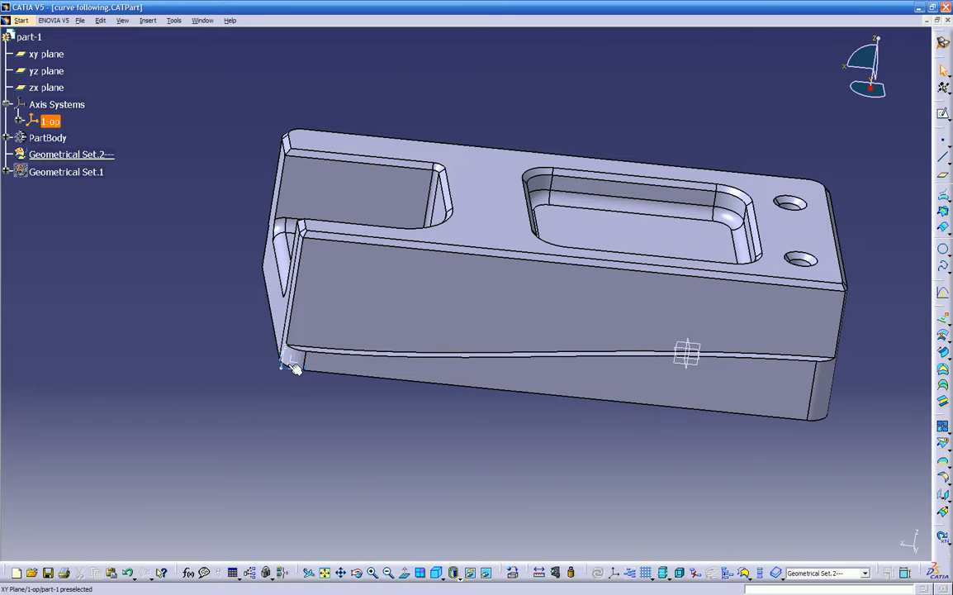
click(293, 368)
middle_drag(406, 444, 329, 443)
click(315, 387)
click(942, 175)
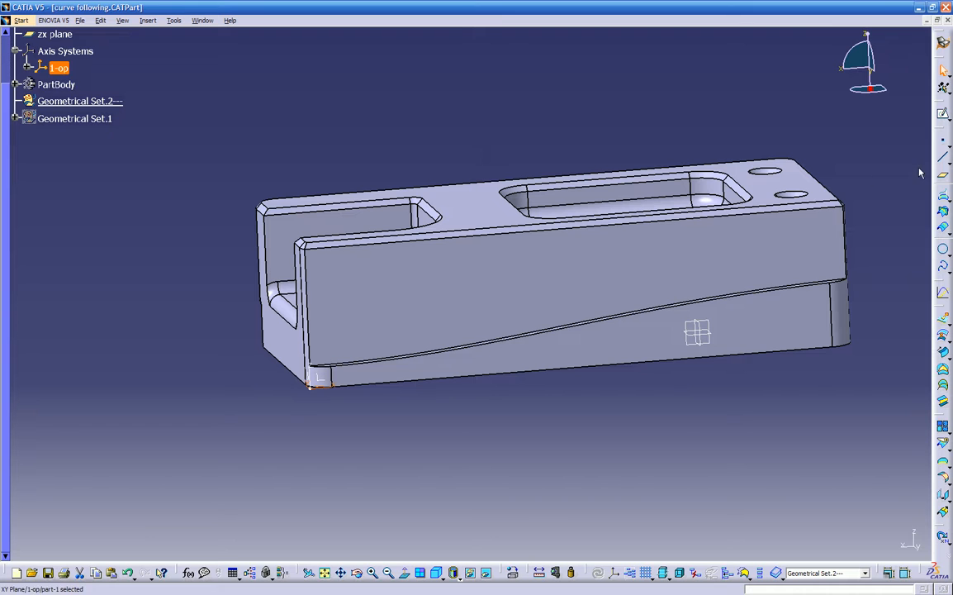
middle_drag(503, 383, 538, 382)
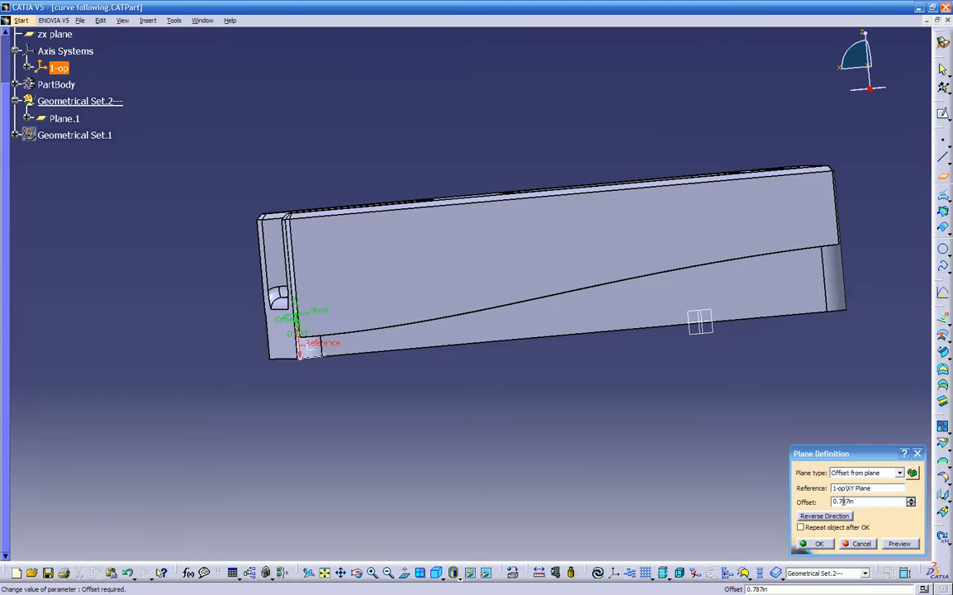
drag(316, 314, 442, 223)
middle_drag(445, 229, 413, 466)
scroll(497, 459, up, 1)
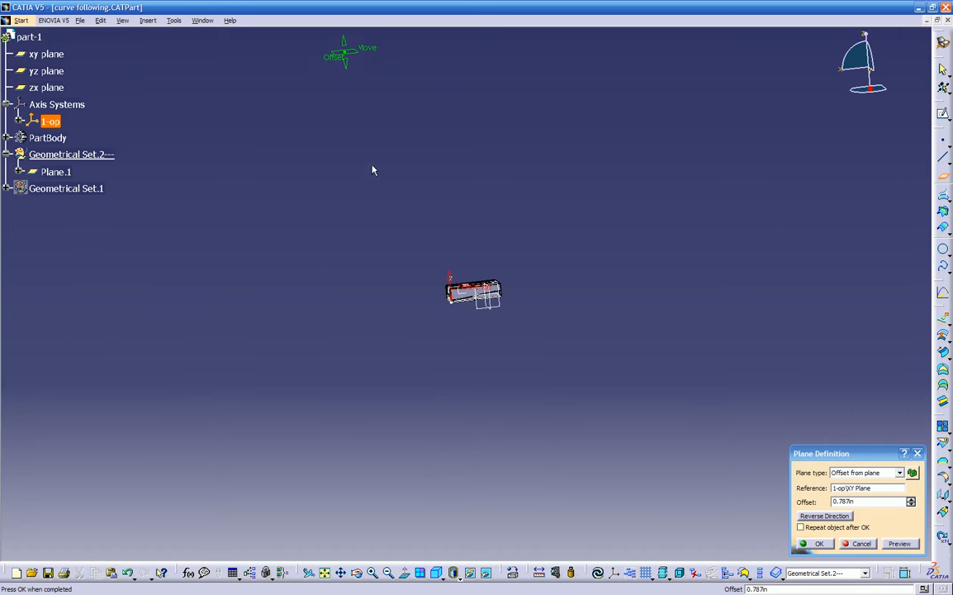
drag(326, 63, 528, 319)
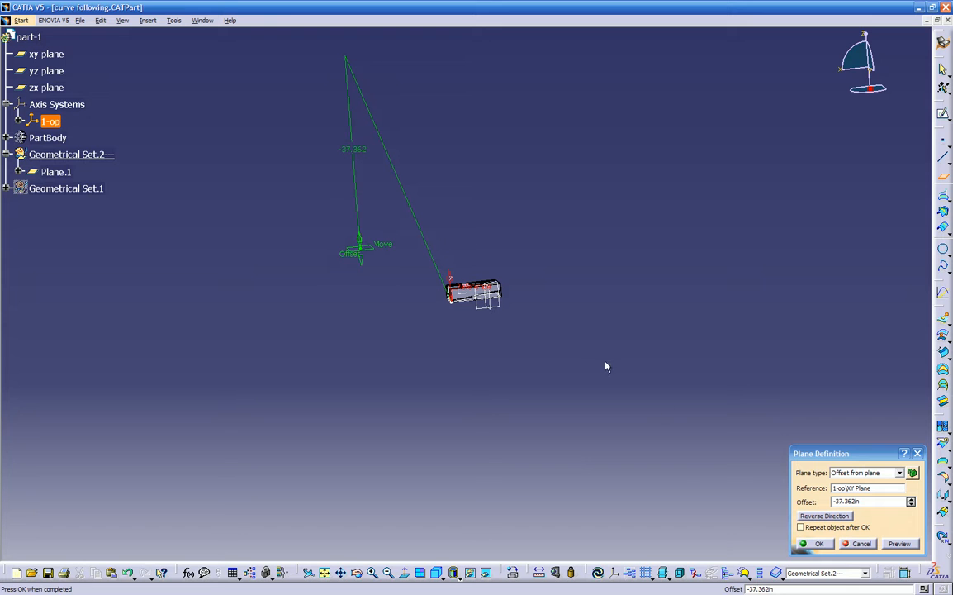
click(857, 545)
middle_drag(655, 326, 772, 173)
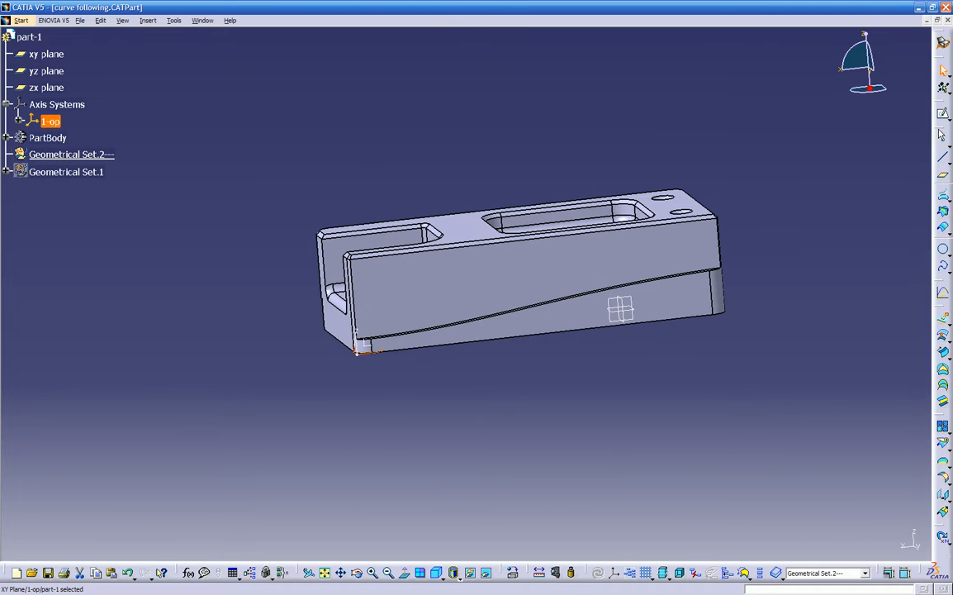
- Create a plane offset upward from the 1-op XY plane to a short distance above the part's top face
click(942, 175)
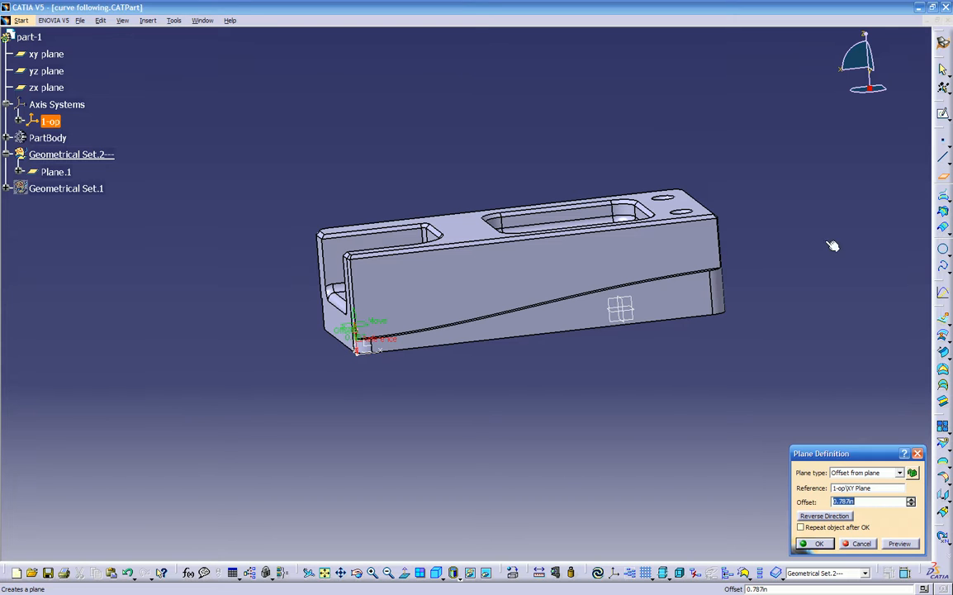
middle_drag(532, 388, 371, 267)
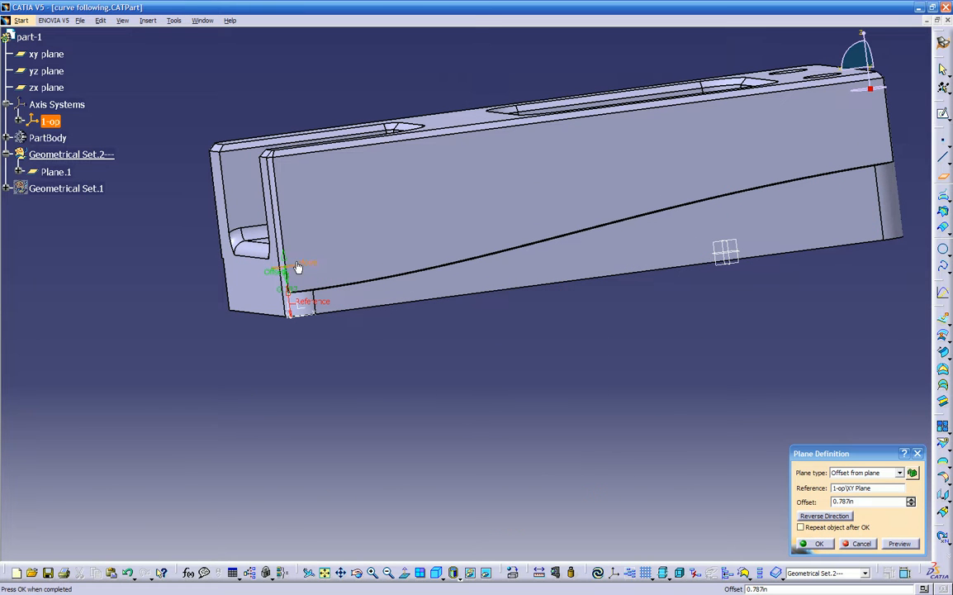
drag(272, 278, 270, 155)
middle_drag(269, 163, 292, 201)
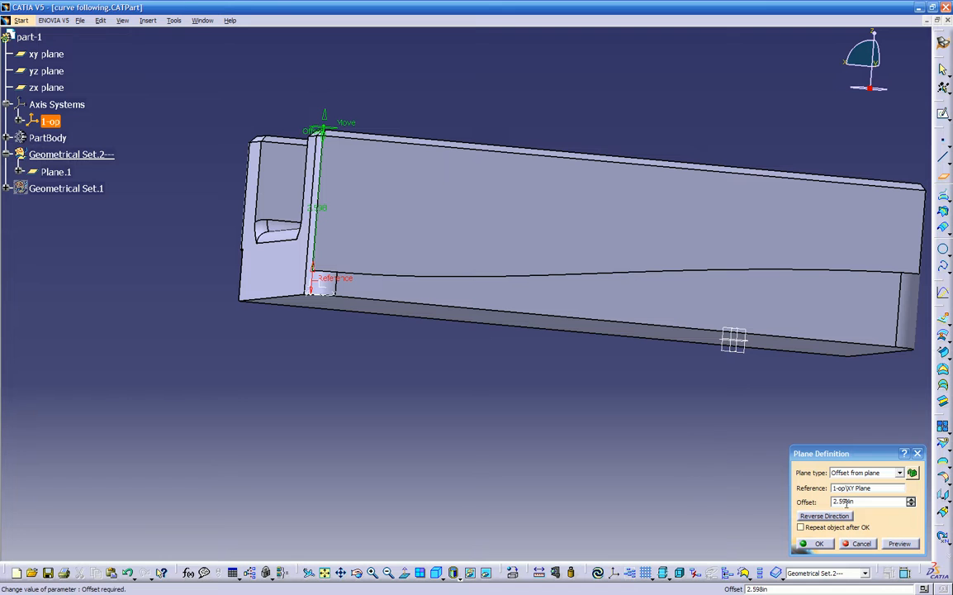
middle_drag(660, 438, 518, 326)
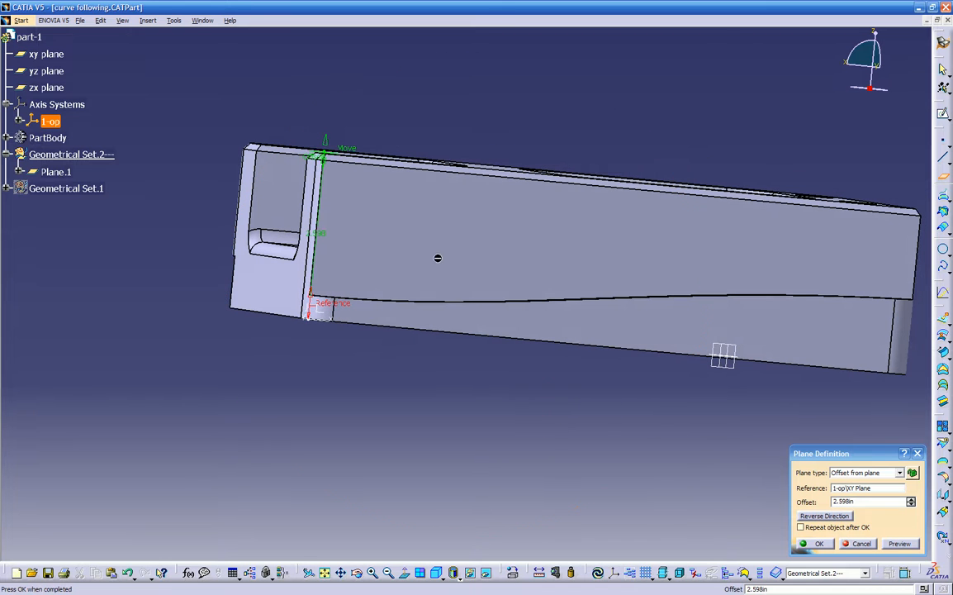
drag(308, 156, 321, 94)
middle_drag(361, 187, 390, 249)
middle_drag(445, 264, 410, 299)
click(819, 544)
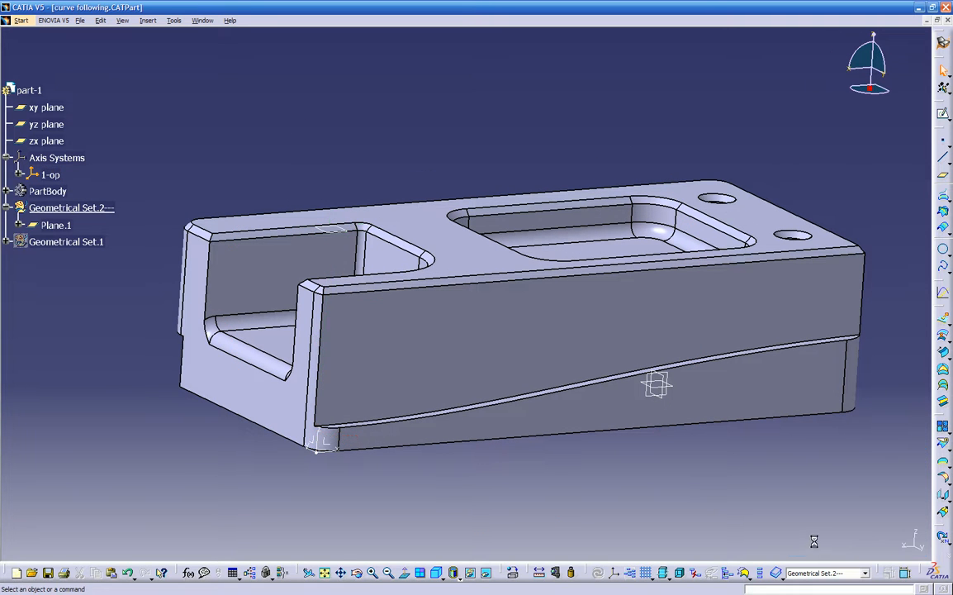
- Hide the part's default xy, yz and zx planes
middle_drag(496, 405, 549, 344)
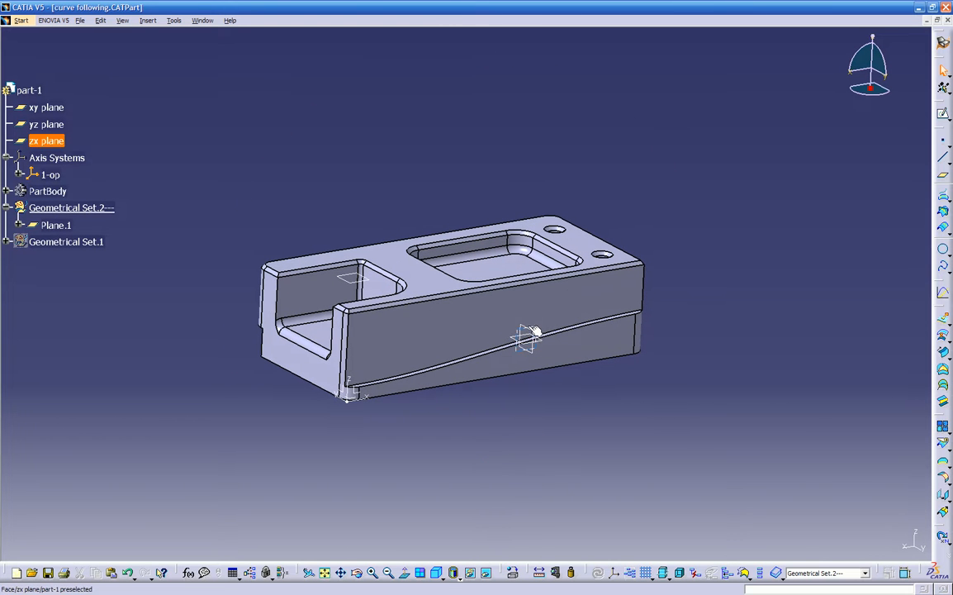
click(58, 110)
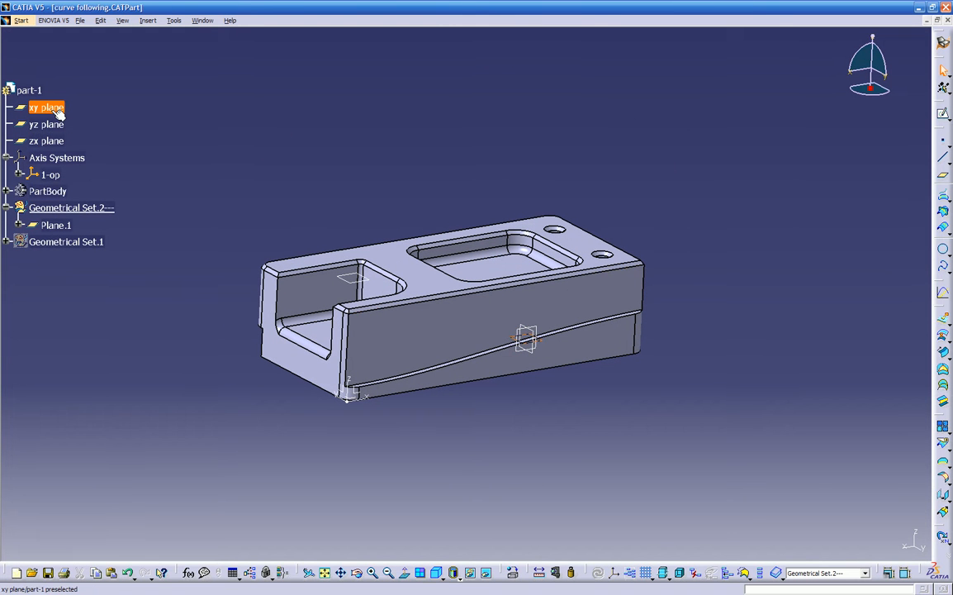
ctrl+click(45, 124)
ctrl+click(46, 140)
right_click(46, 141)
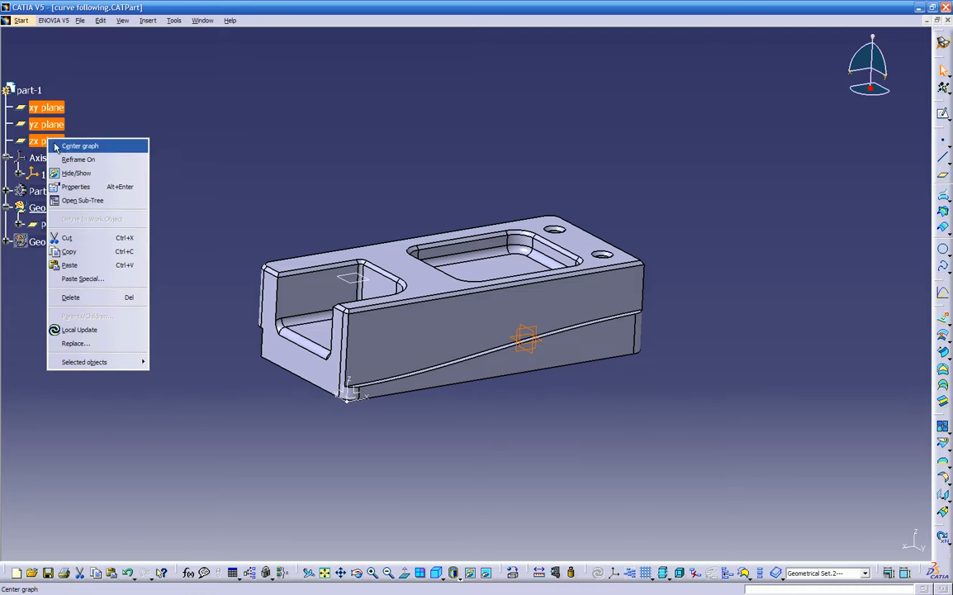
click(70, 162)
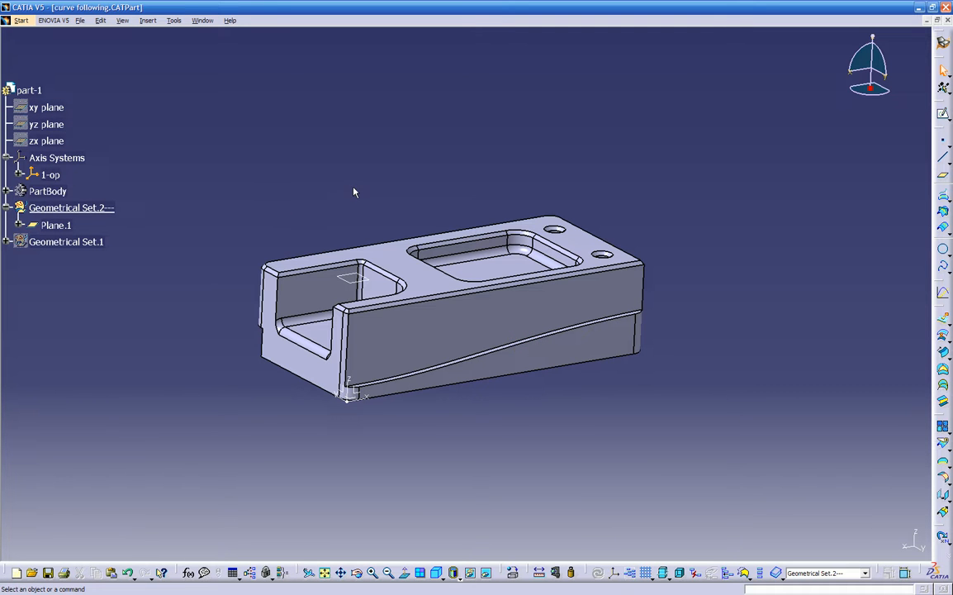
- Enable the Surface Machining Tools toolbar
middle_drag(371, 185, 398, 230)
middle_drag(398, 454, 555, 467)
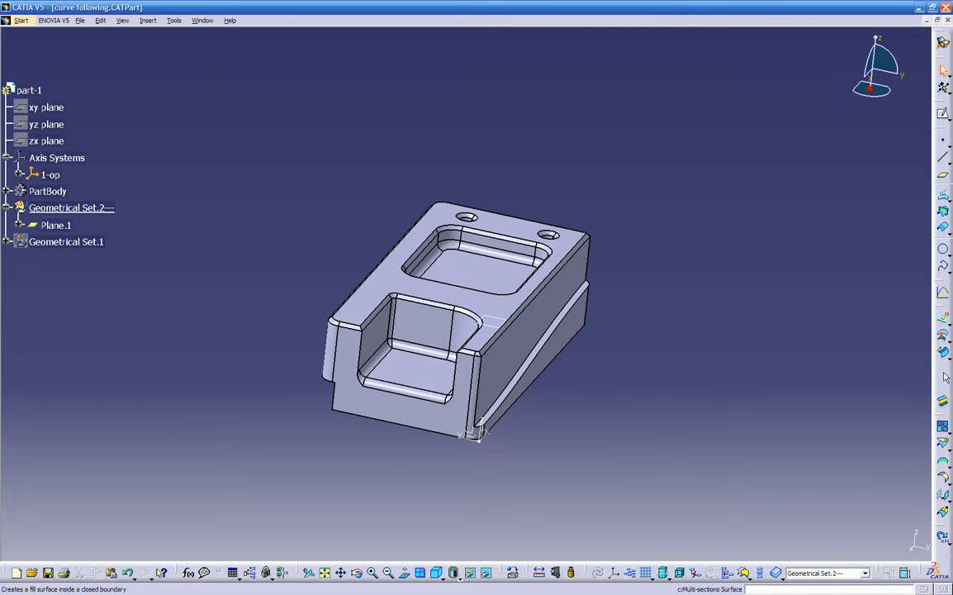
right_click(936, 177)
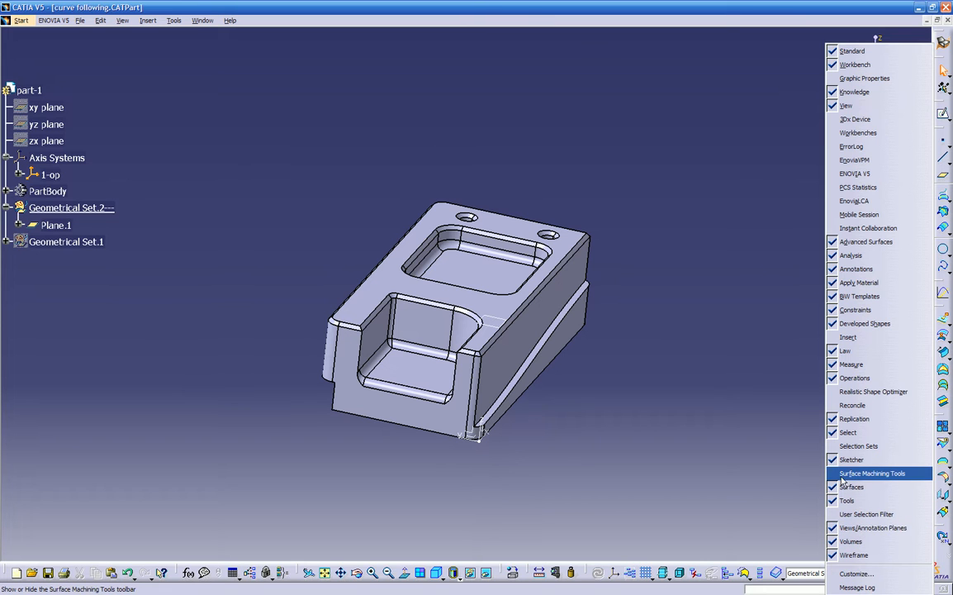
click(870, 477)
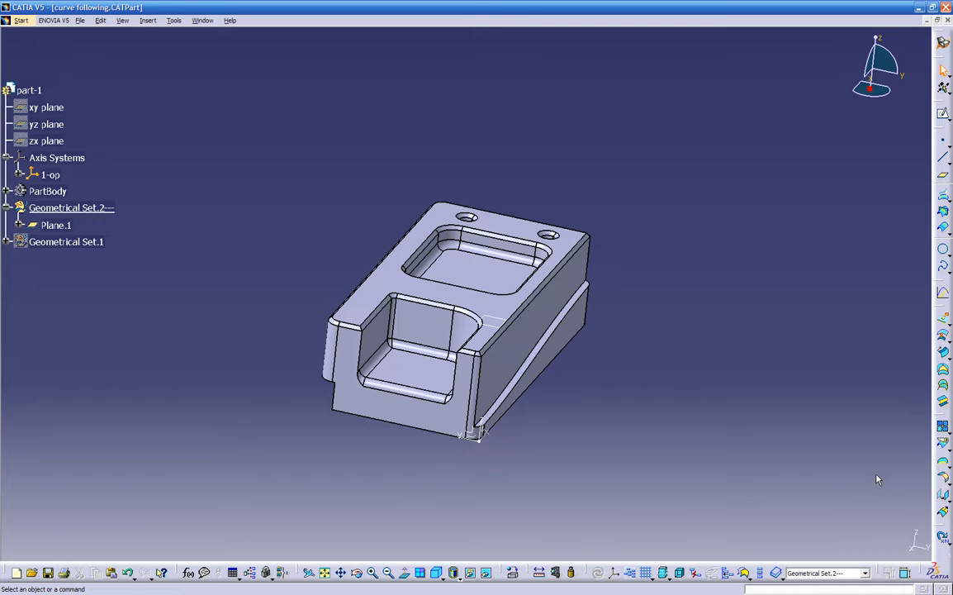
- Undock the toolbars stacked at the end of the side dock, including Surface Machining Tools, so they float over the 3D view
drag(940, 526, 903, 421)
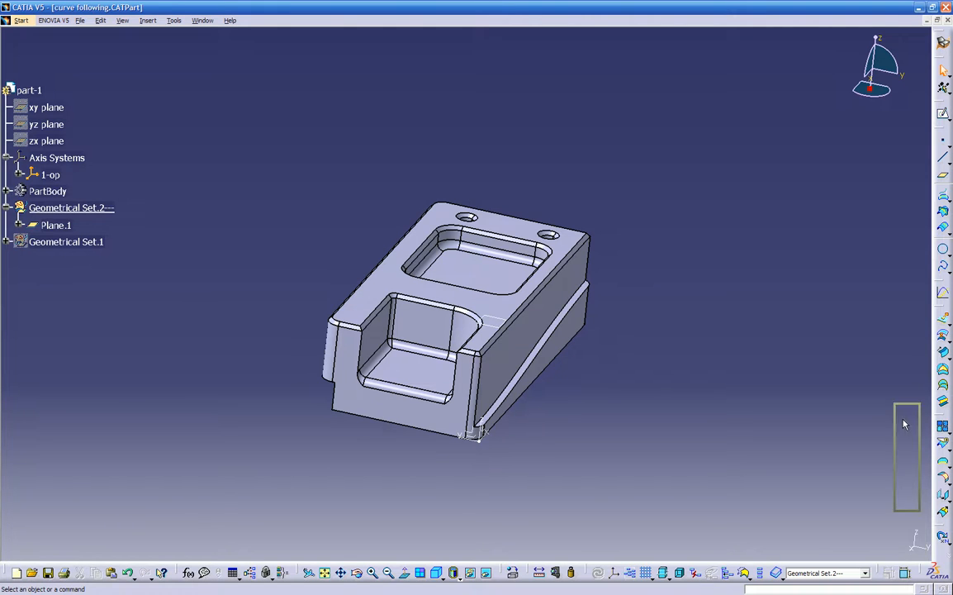
drag(940, 526, 866, 440)
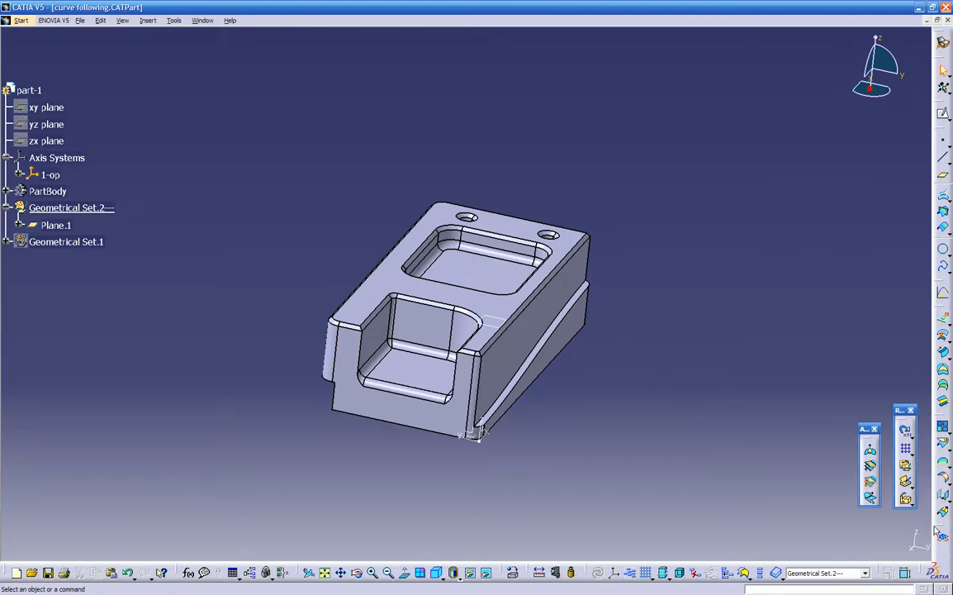
drag(940, 533, 791, 338)
drag(940, 532, 855, 312)
drag(932, 527, 657, 477)
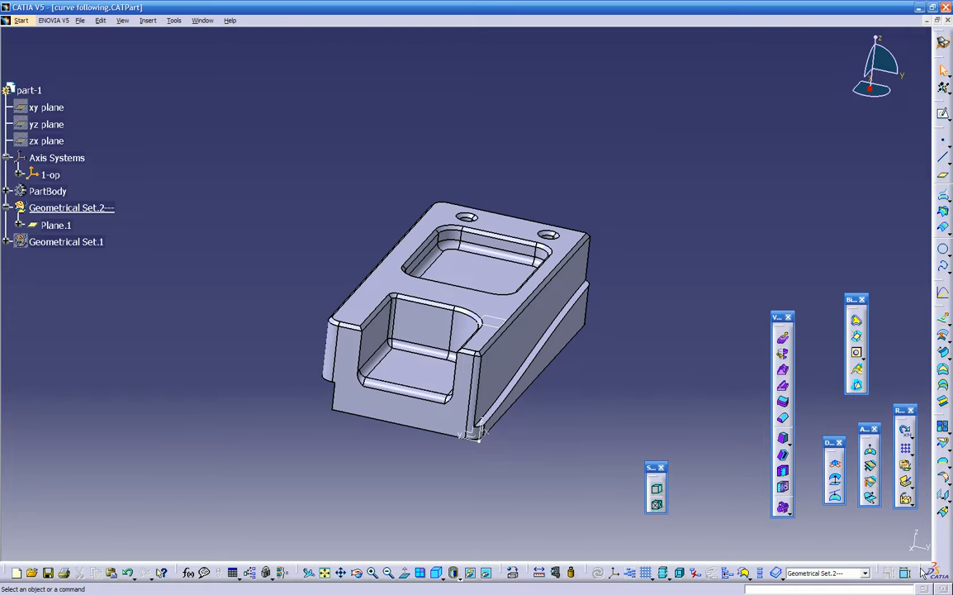
drag(740, 453, 721, 419)
drag(939, 529, 707, 365)
drag(922, 570, 684, 318)
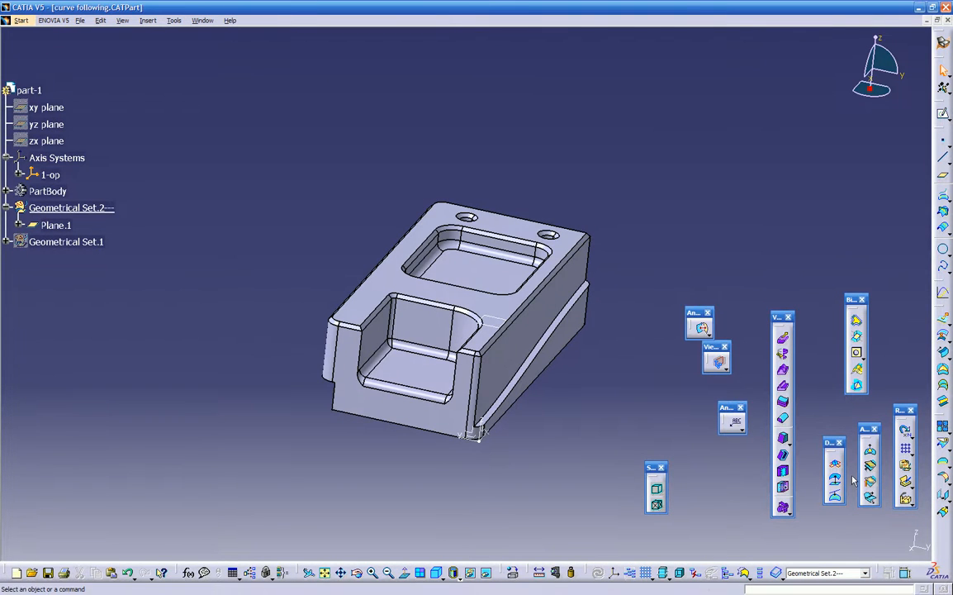
- Dock all floating toolbars in a single row above the 3D view, from BiW Templates through to Surface Machining Tools
drag(855, 301, 862, 38)
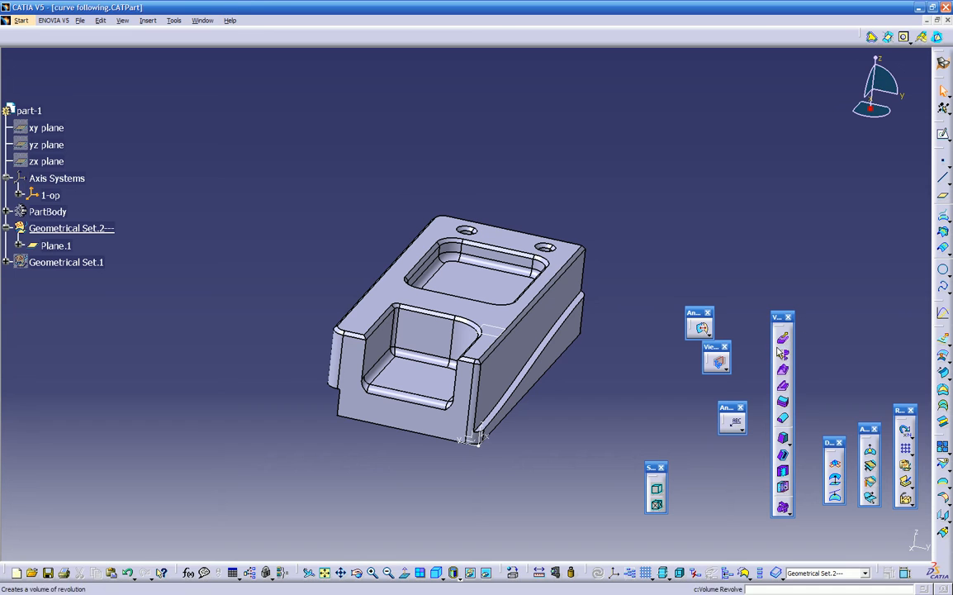
drag(781, 319, 671, 35)
drag(673, 237, 647, 35)
drag(715, 347, 623, 35)
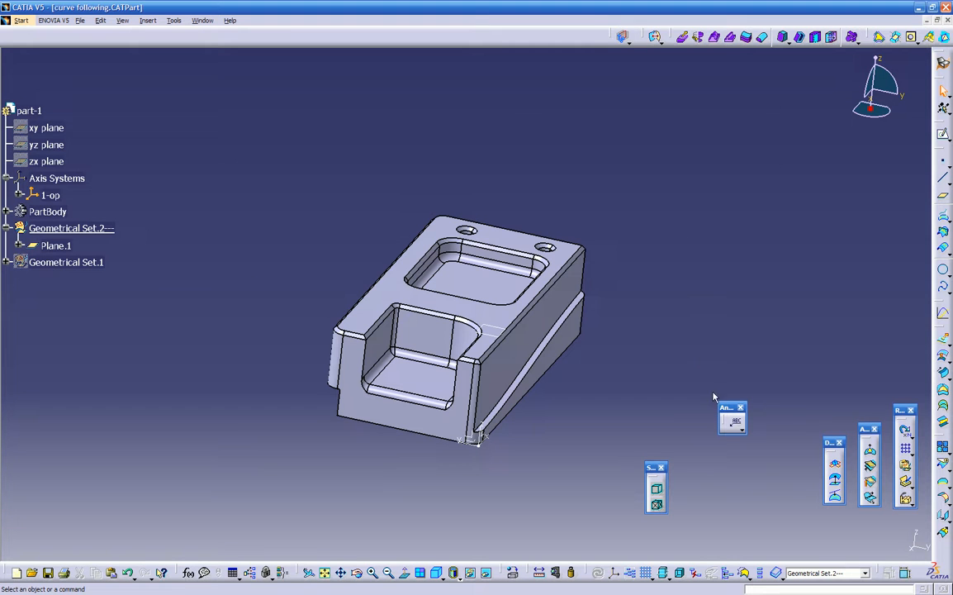
drag(731, 411, 596, 34)
drag(830, 441, 473, 26)
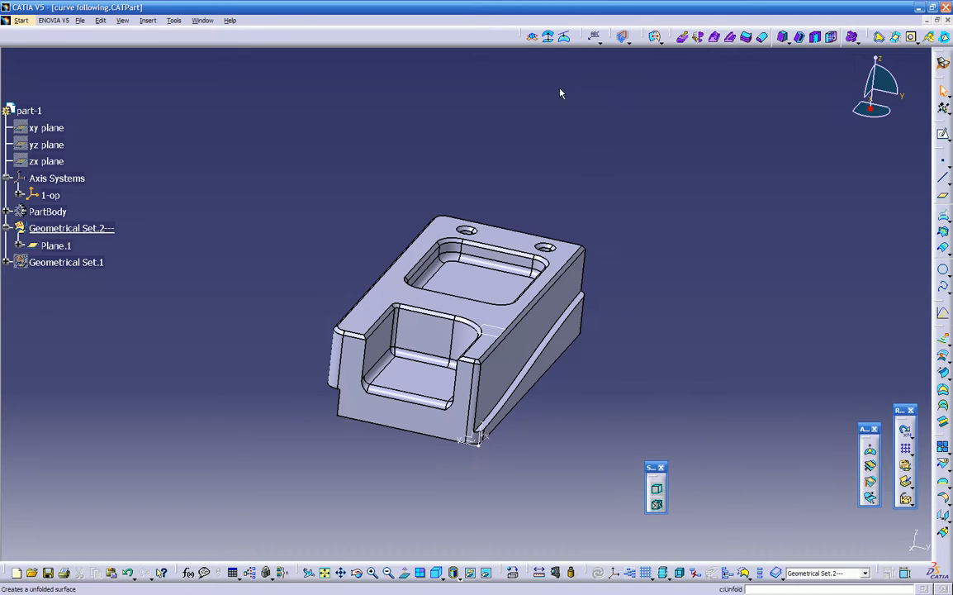
drag(864, 431, 446, 28)
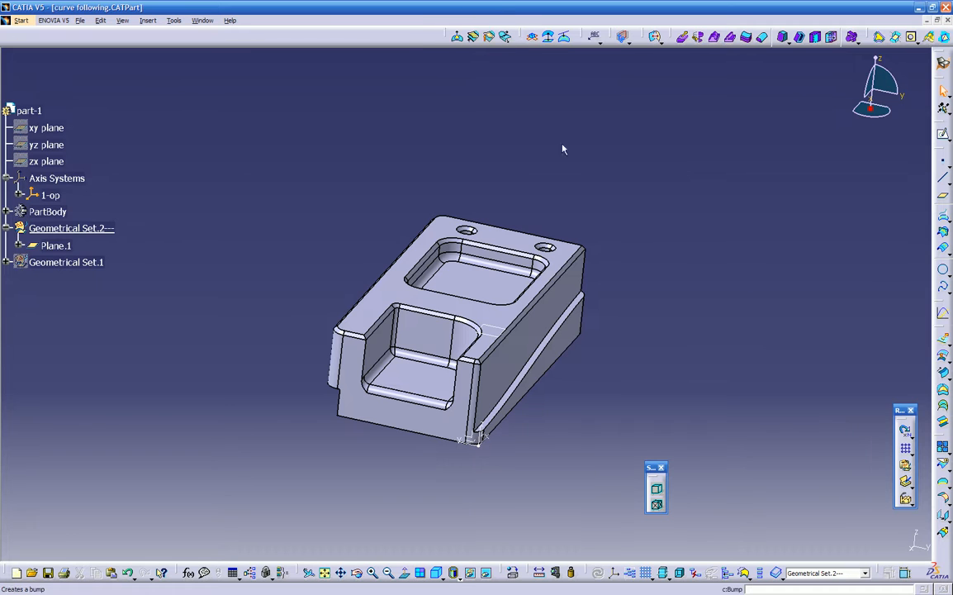
drag(907, 413, 357, 32)
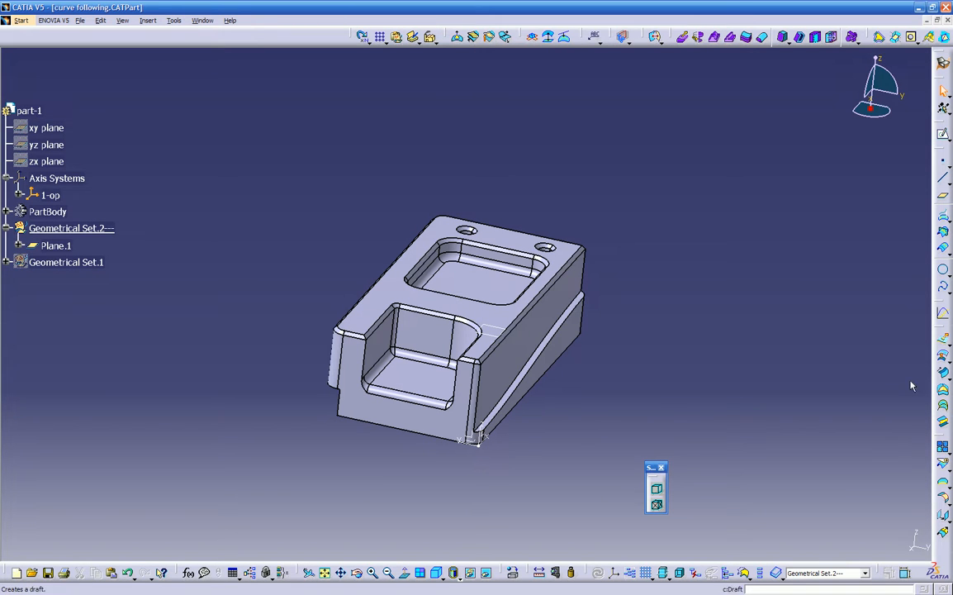
drag(655, 470, 304, 31)
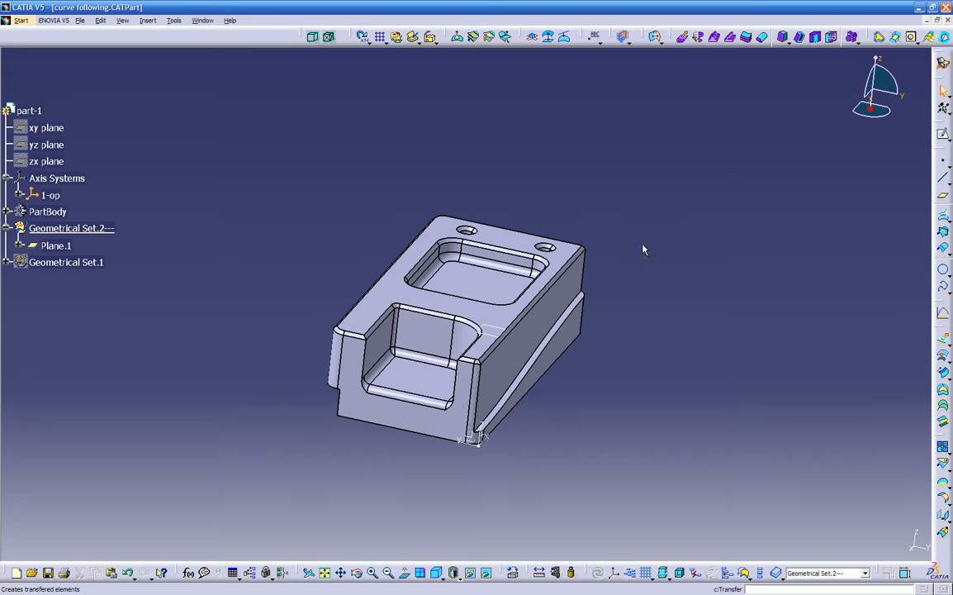
- Start a rough stock definition using the 1-op axis system for orientation and the PartBody as the part body
middle_drag(459, 216, 515, 175)
middle_drag(651, 266, 699, 271)
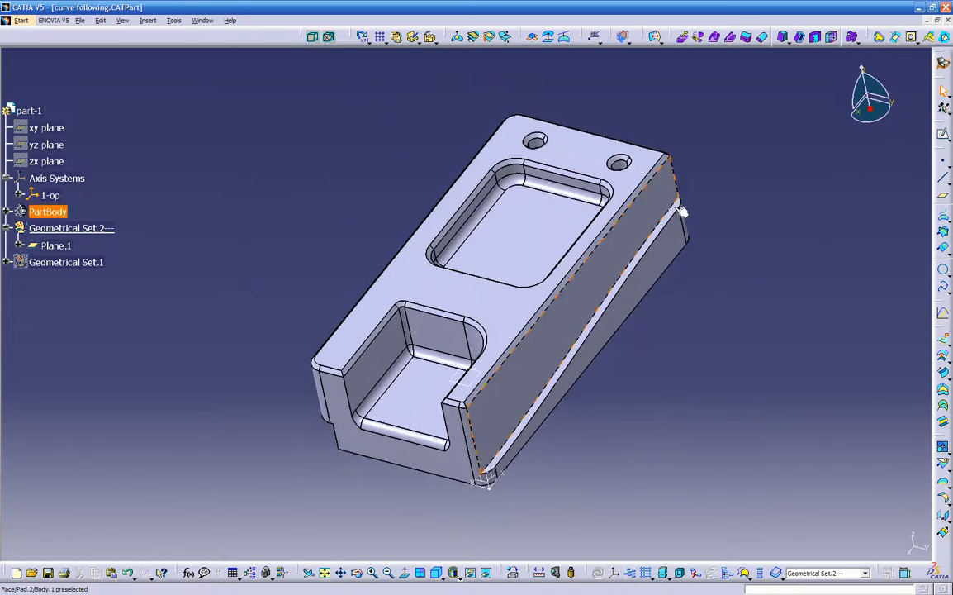
middle_drag(351, 340, 283, 293)
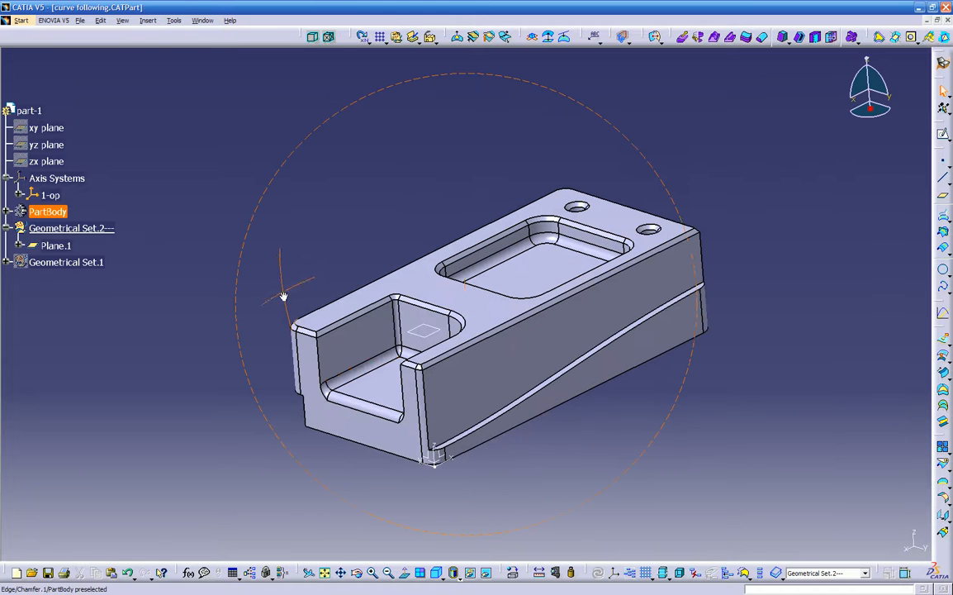
middle_drag(406, 372, 579, 436)
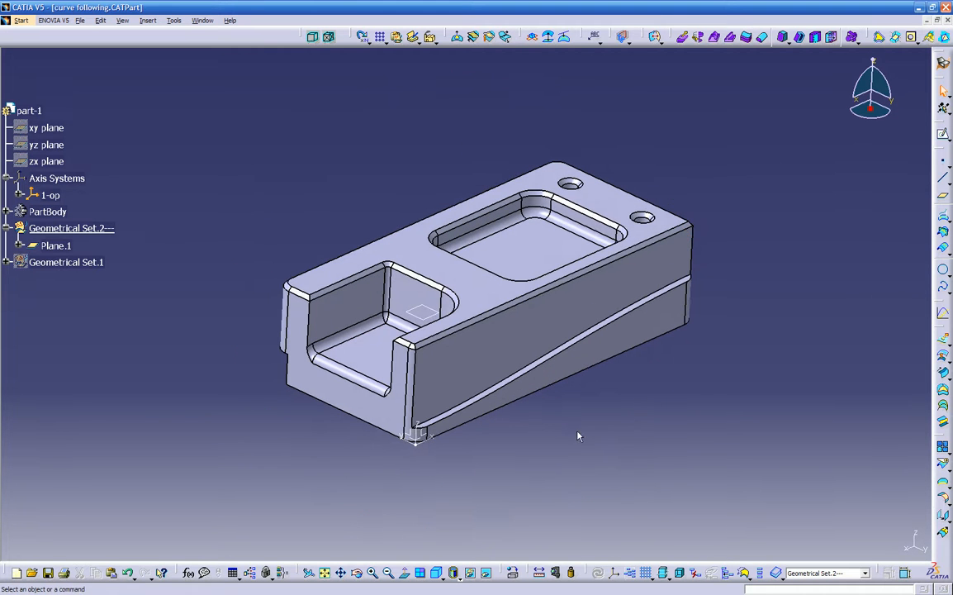
click(313, 38)
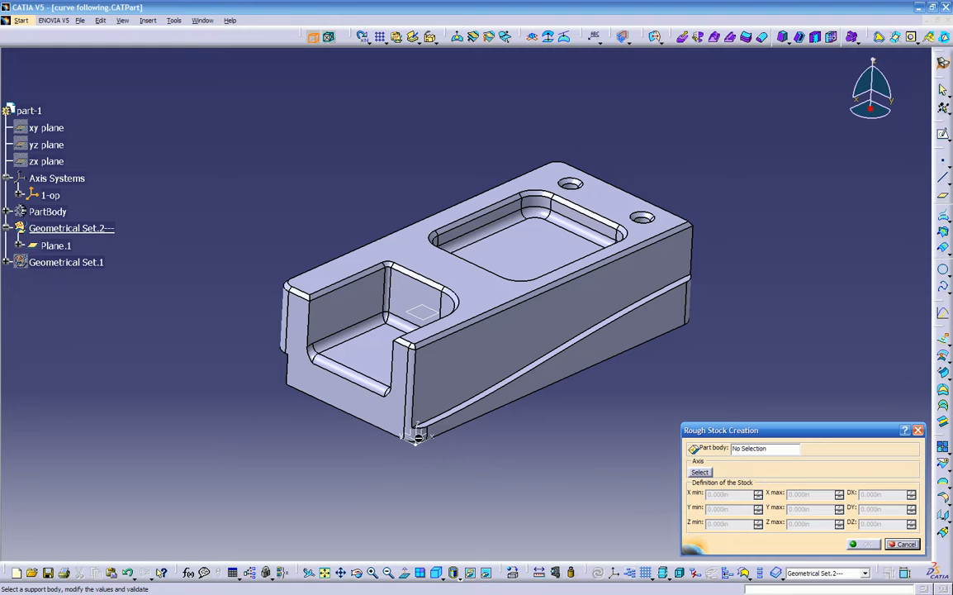
click(700, 472)
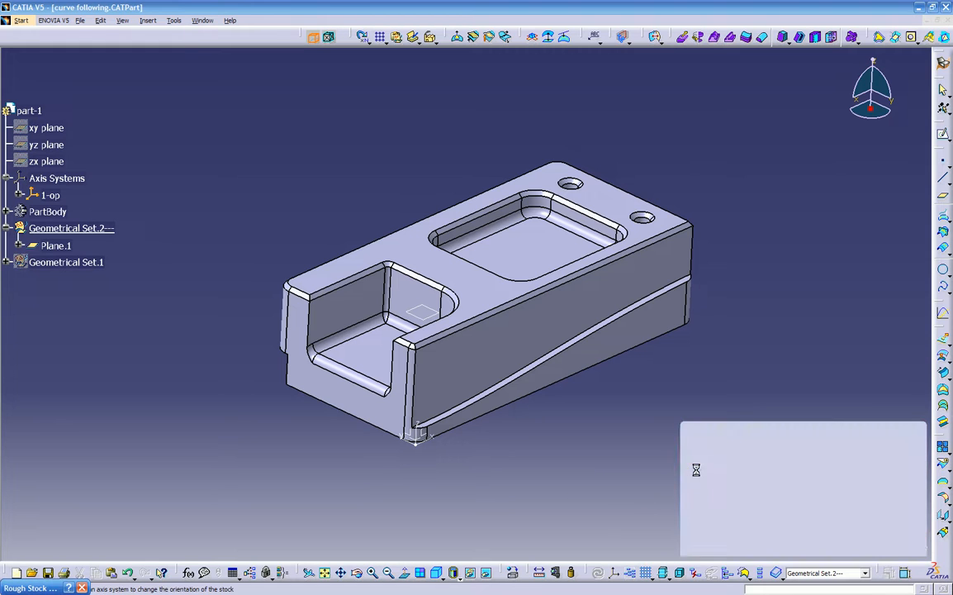
click(422, 439)
middle_drag(454, 468, 443, 439)
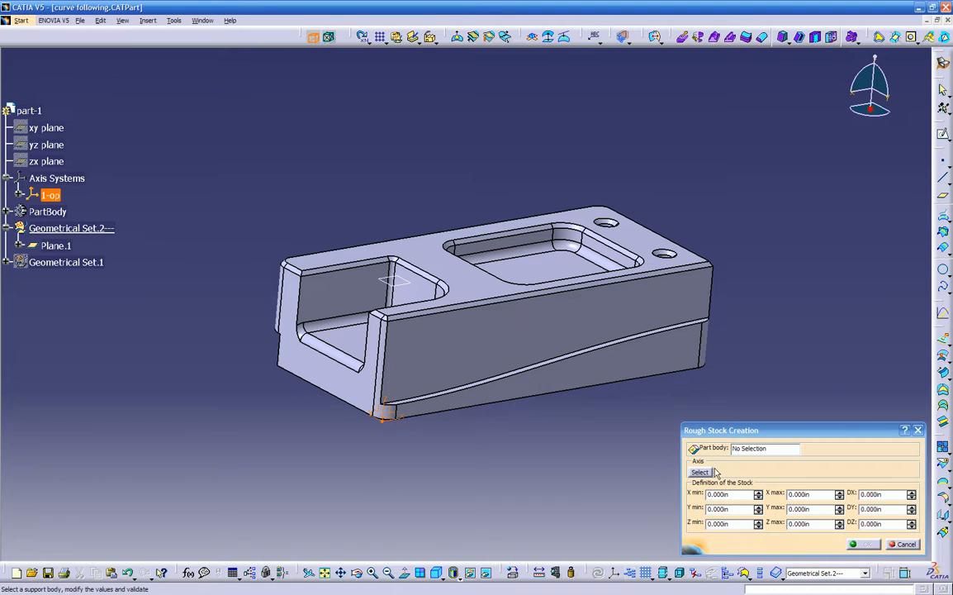
click(573, 354)
middle_drag(570, 374, 537, 444)
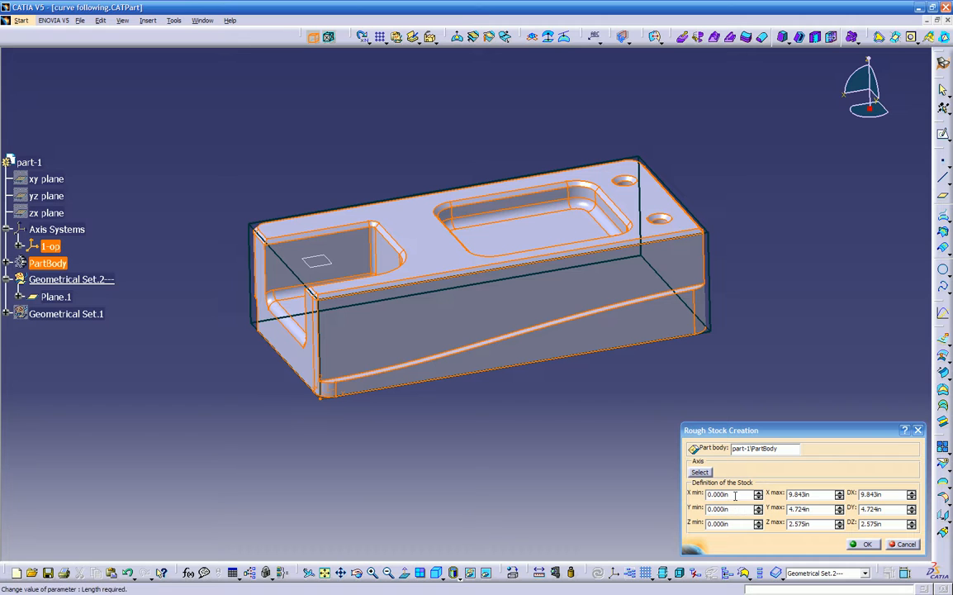
- Try enlarging the rough stock along X, with X max at 10 in and then 11 in, and X min at -1 in
double_click(817, 493)
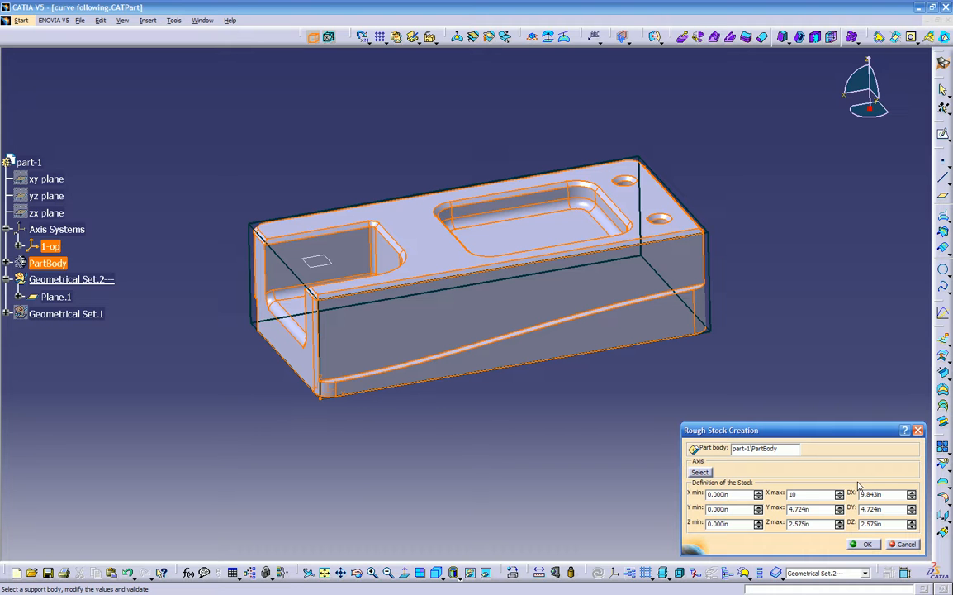
key(Tab)
middle_drag(693, 422, 553, 271)
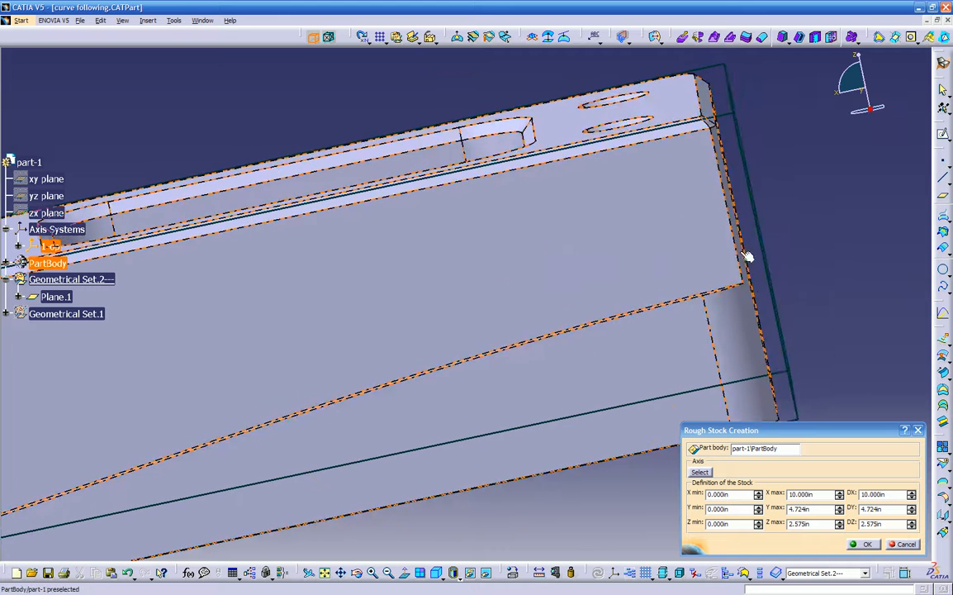
click(839, 492)
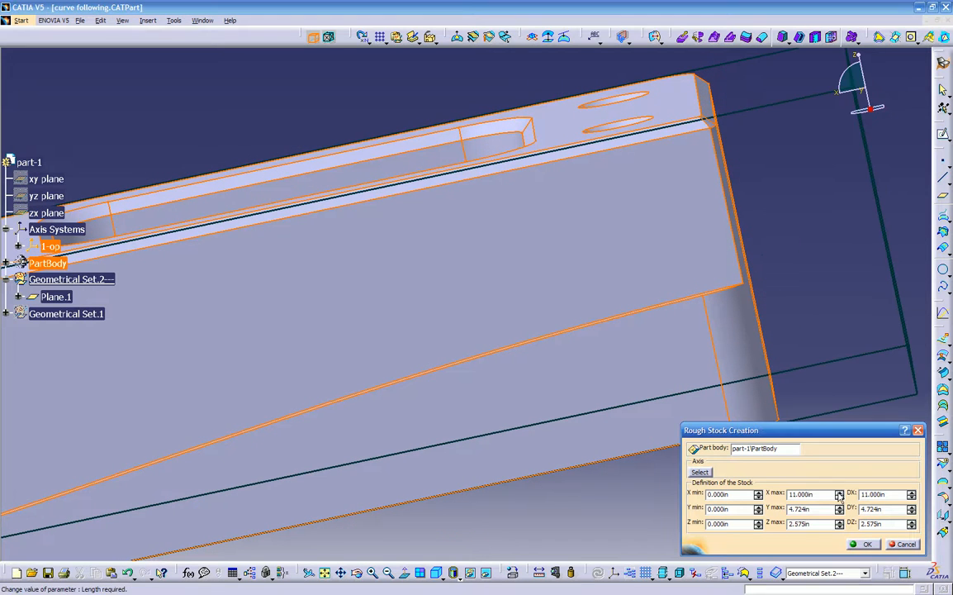
middle_drag(604, 309, 602, 385)
click(758, 496)
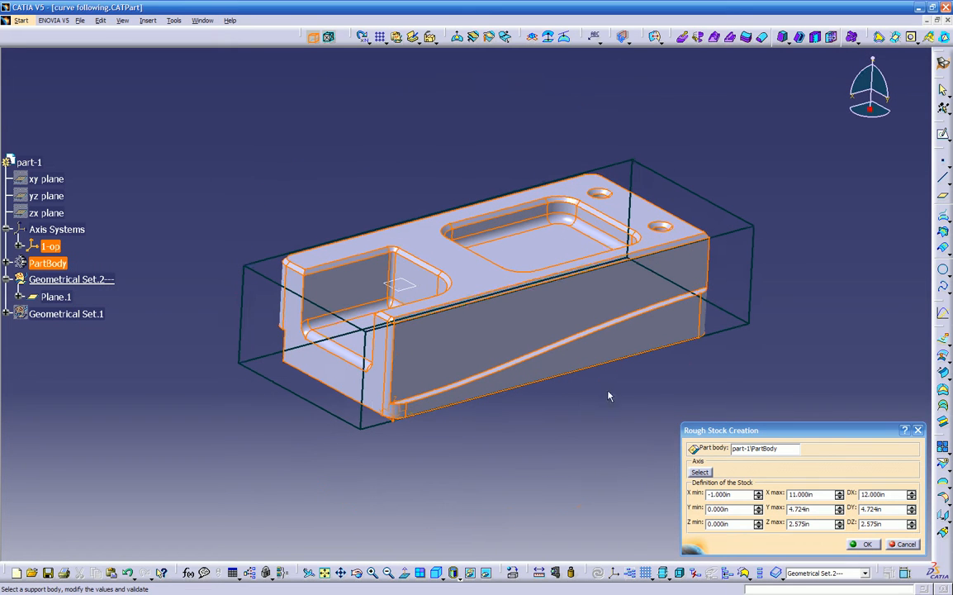
- Reset the stock's X min to 0 and reselect the PartBody to restore the stock limits to the part's extents
click(688, 491)
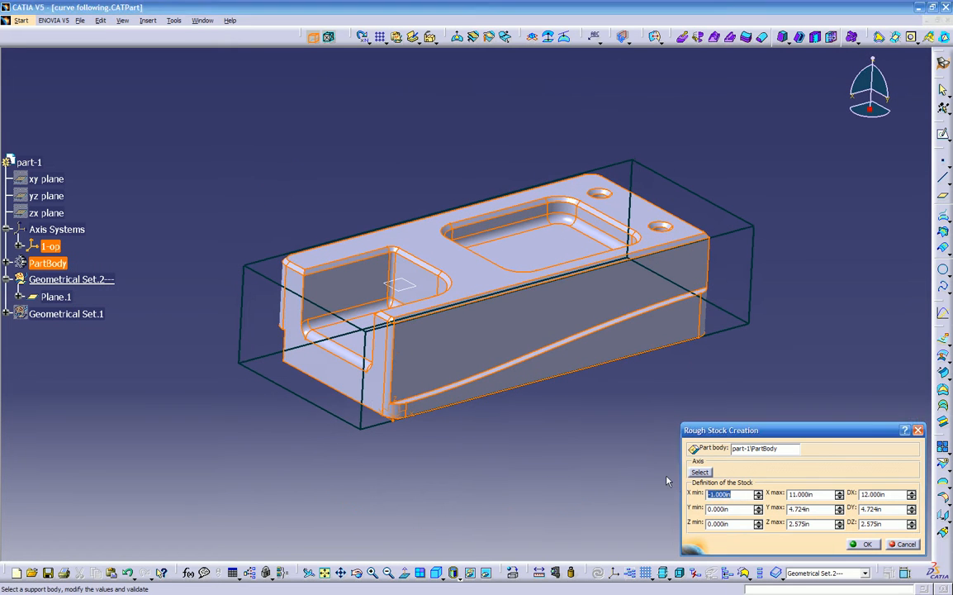
text(0)
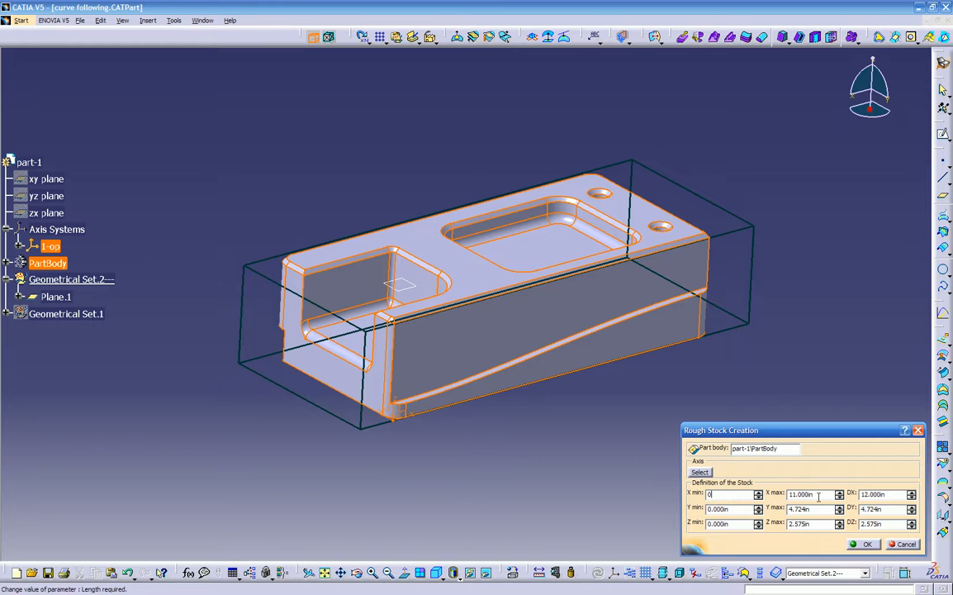
click(641, 343)
middle_drag(604, 422, 626, 460)
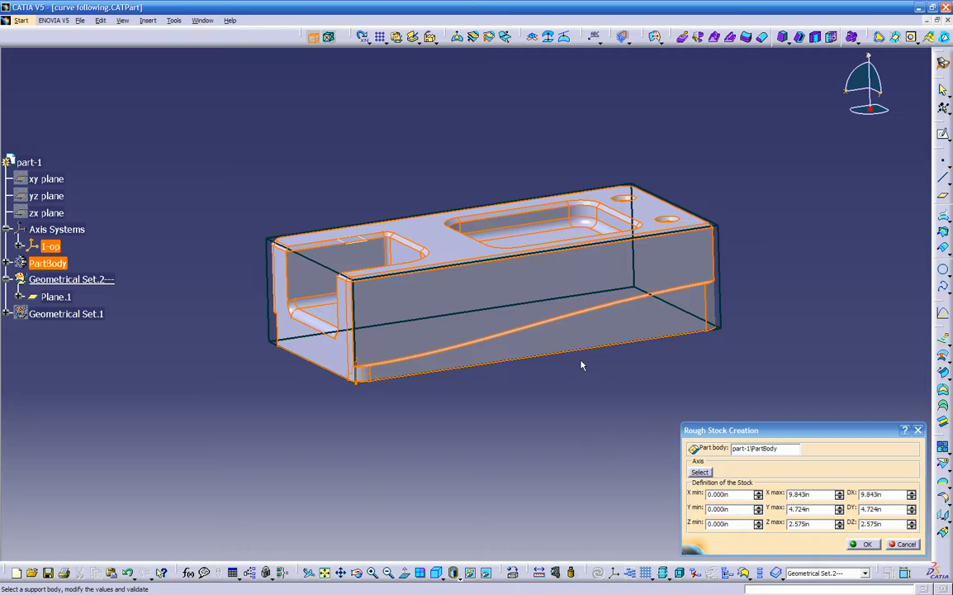
- Create the rough stock block around the PartBody with its limits at the part's extents
middle_drag(602, 377, 581, 379)
middle_drag(561, 337, 642, 433)
click(863, 544)
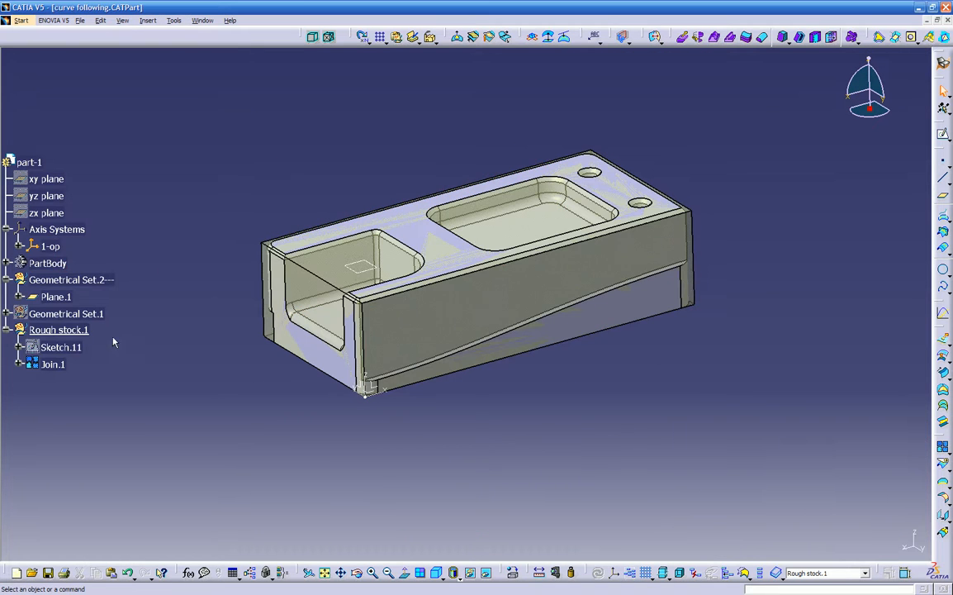
click(58, 329)
click(389, 441)
middle_drag(389, 440, 400, 395)
middle_drag(388, 345, 564, 444)
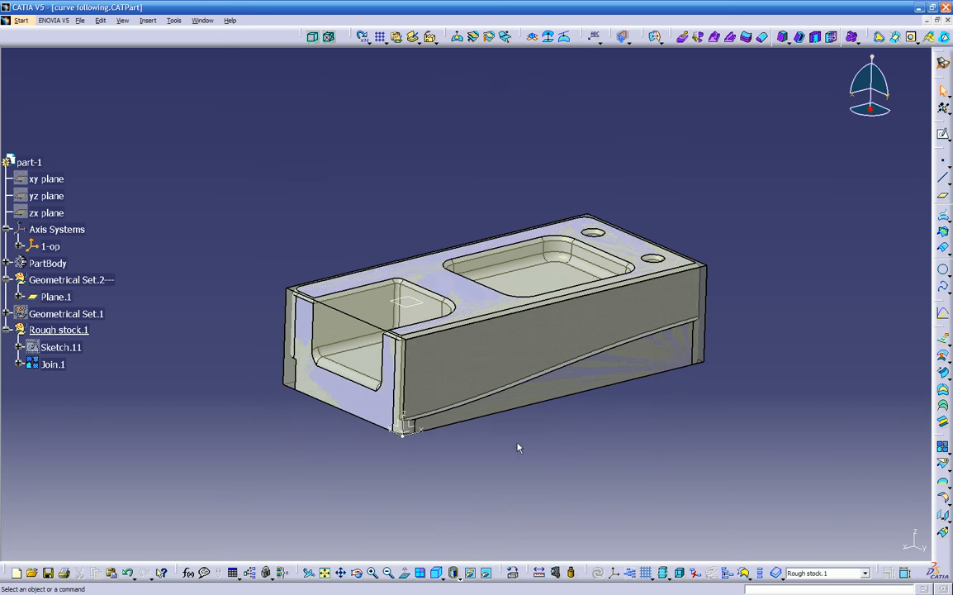
click(202, 21)
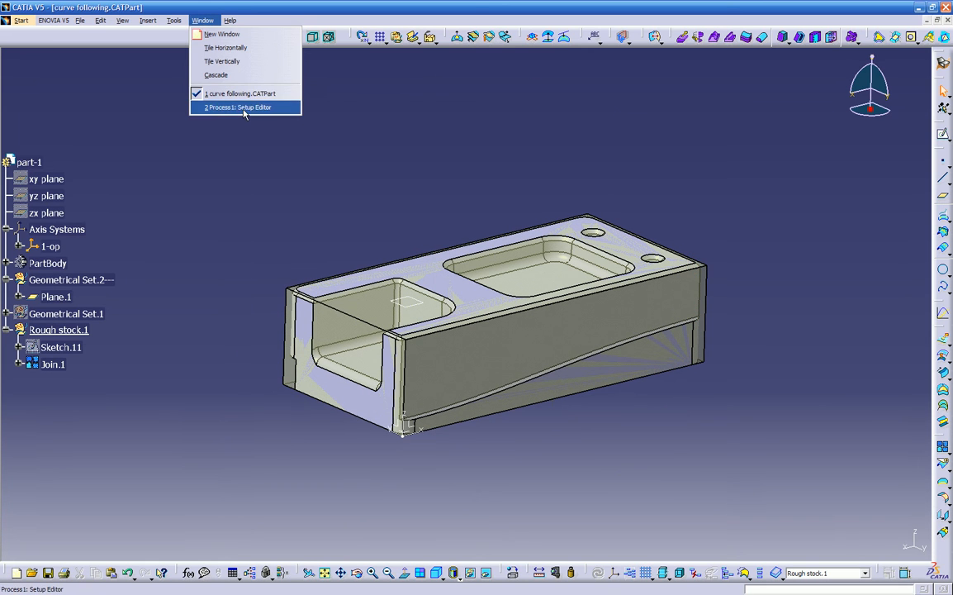
click(291, 179)
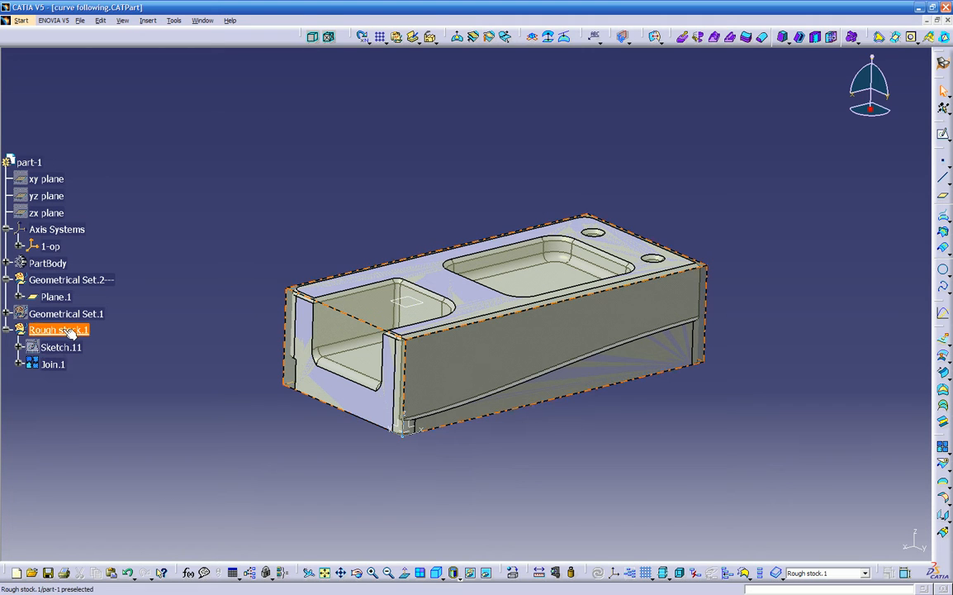
middle_drag(396, 411, 422, 366)
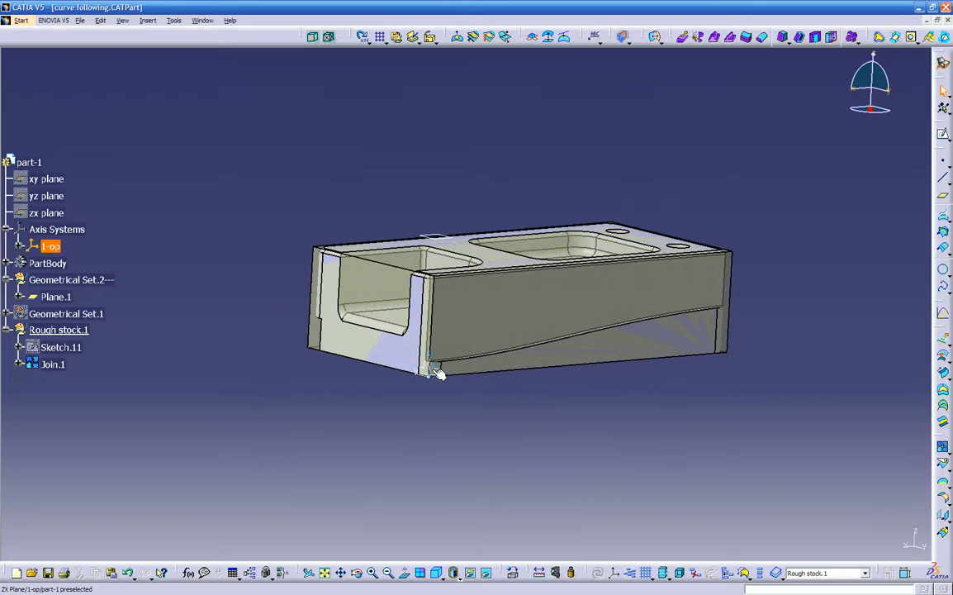
middle_drag(442, 241, 560, 424)
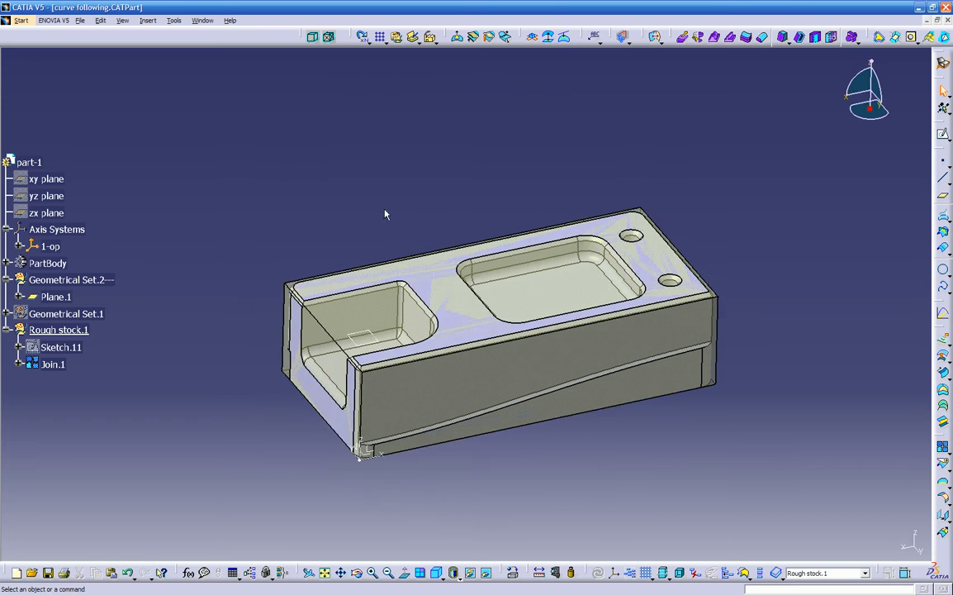
- Switch to the Process1 Setup Editor window and view the part with its default machining axis
click(202, 20)
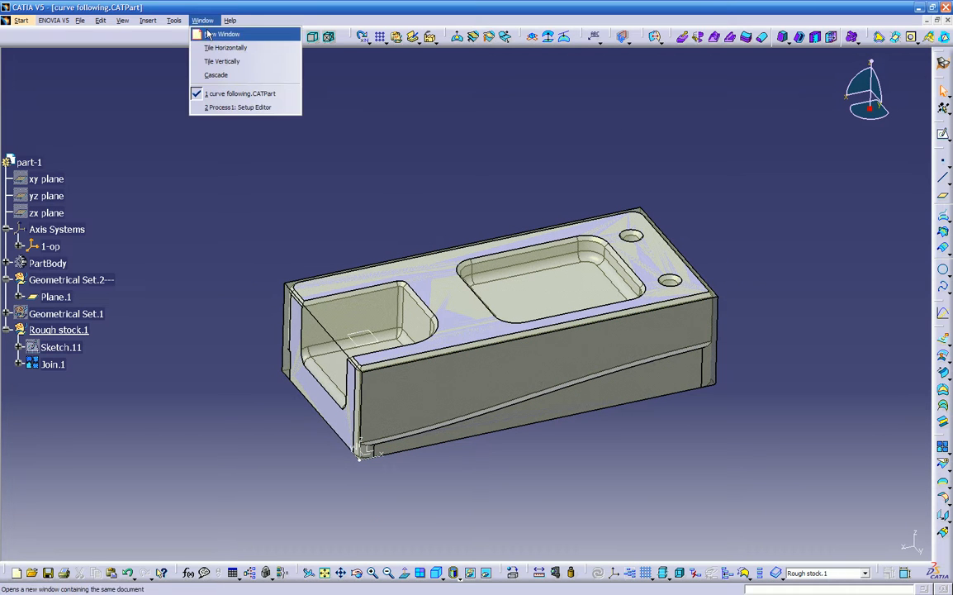
click(217, 108)
middle_drag(219, 107, 236, 193)
middle_drag(492, 402, 508, 348)
middle_drag(724, 286, 454, 351)
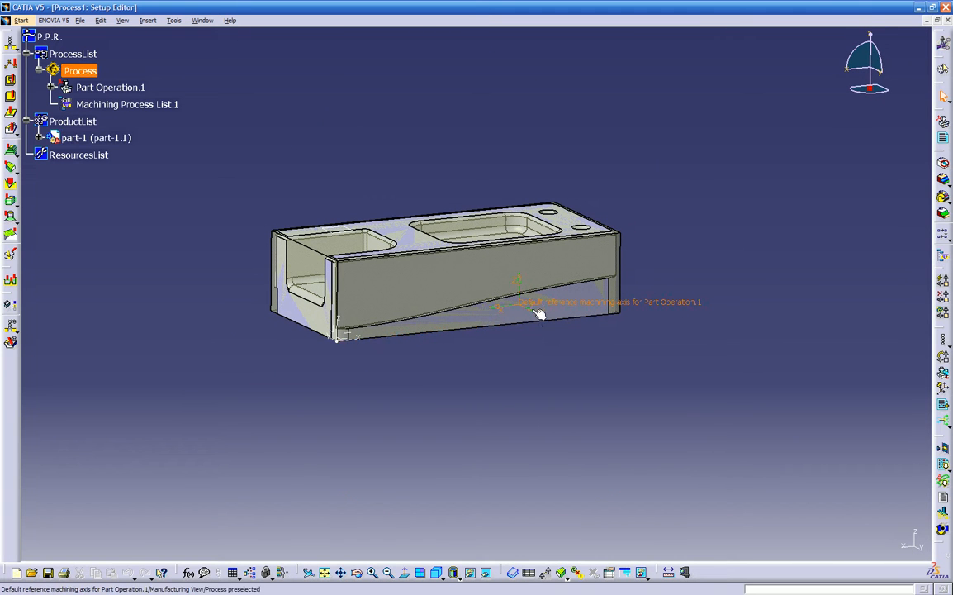
middle_drag(541, 305, 568, 399)
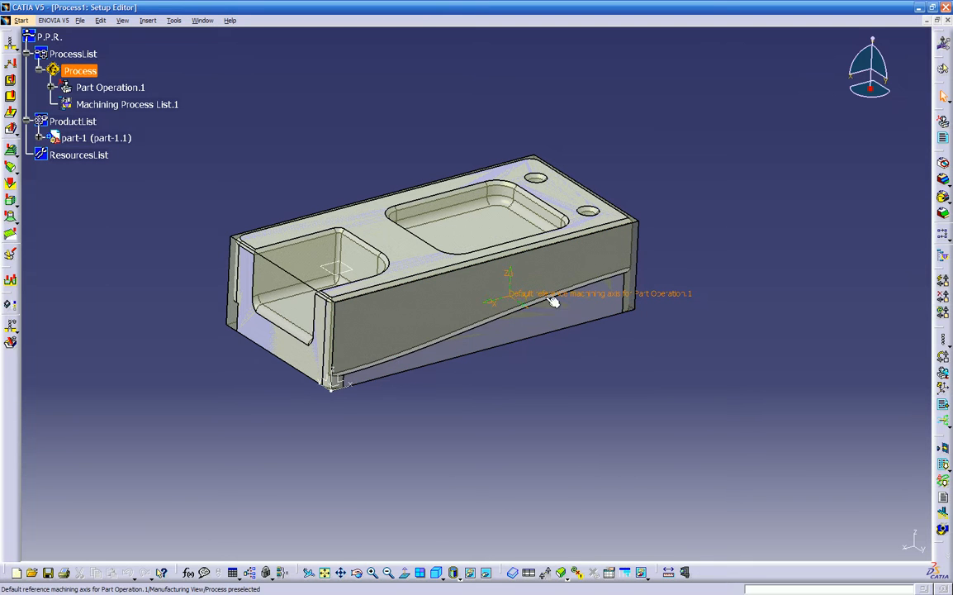
middle_drag(511, 303, 243, 156)
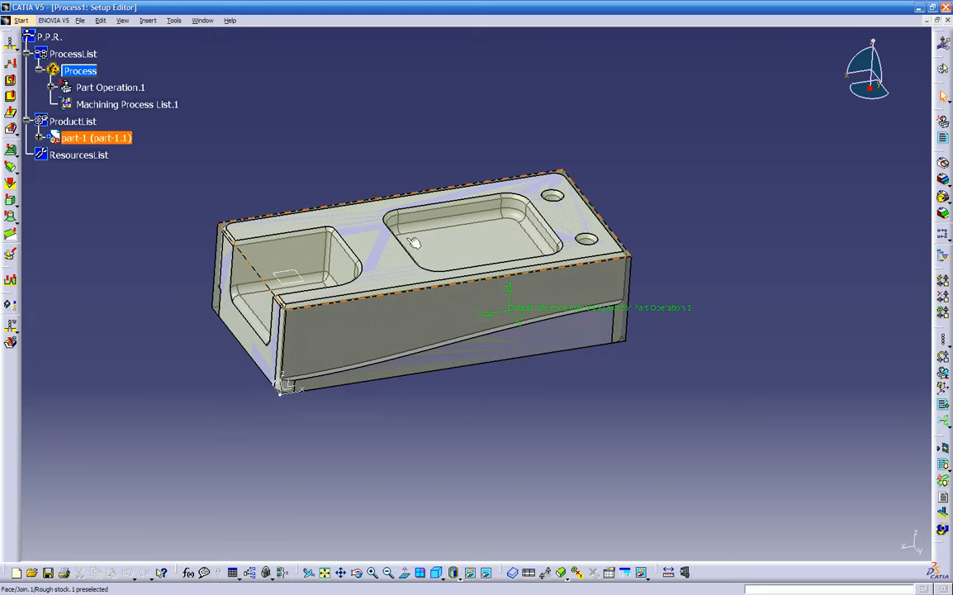
- Open Part Operation.1 for editing and assign a 3-axis machine to it
double_click(125, 86)
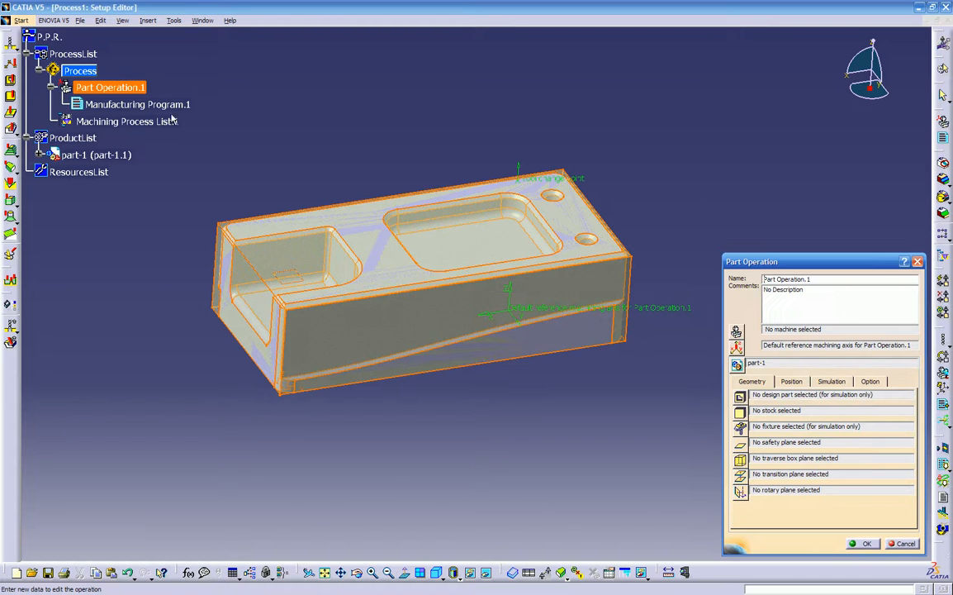
middle_drag(391, 399, 515, 408)
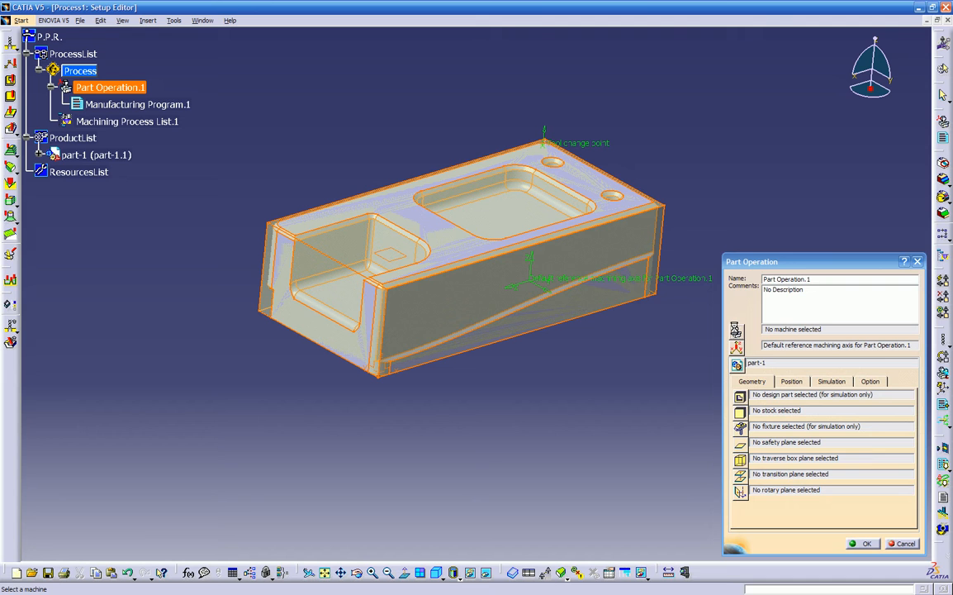
click(735, 328)
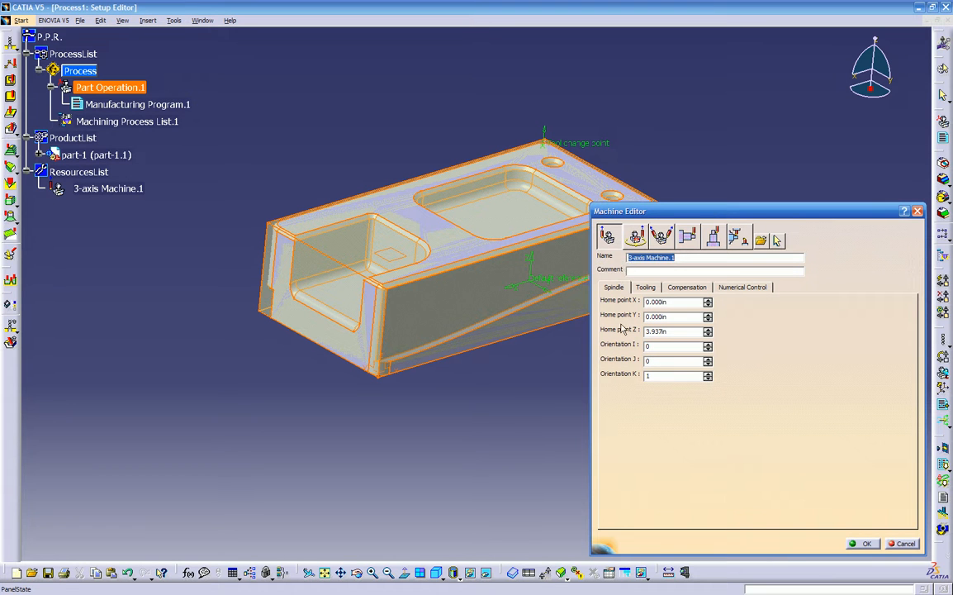
- Set the 3-axis machine's tools catalog to test
click(647, 287)
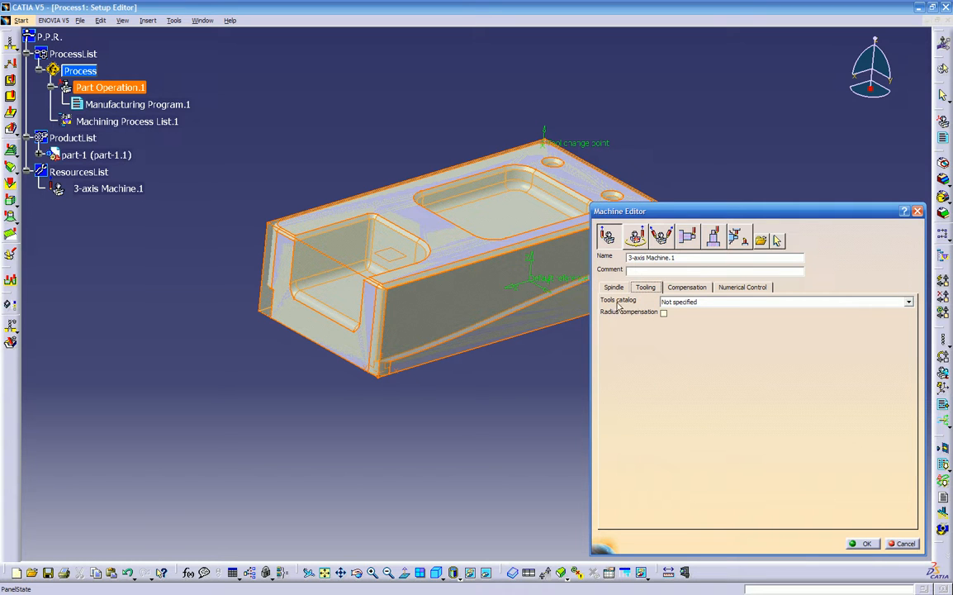
click(735, 303)
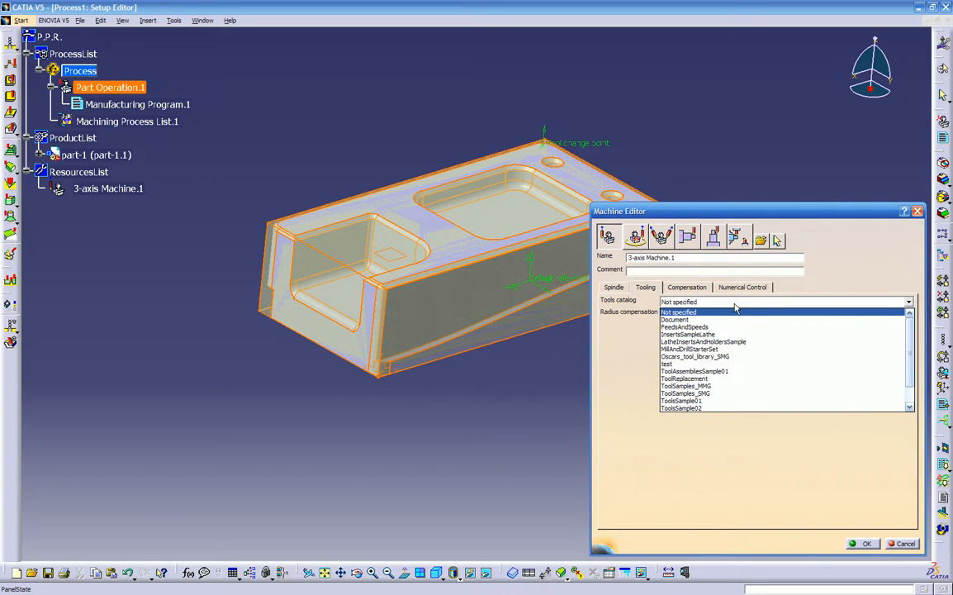
scroll(860, 327, down, 1)
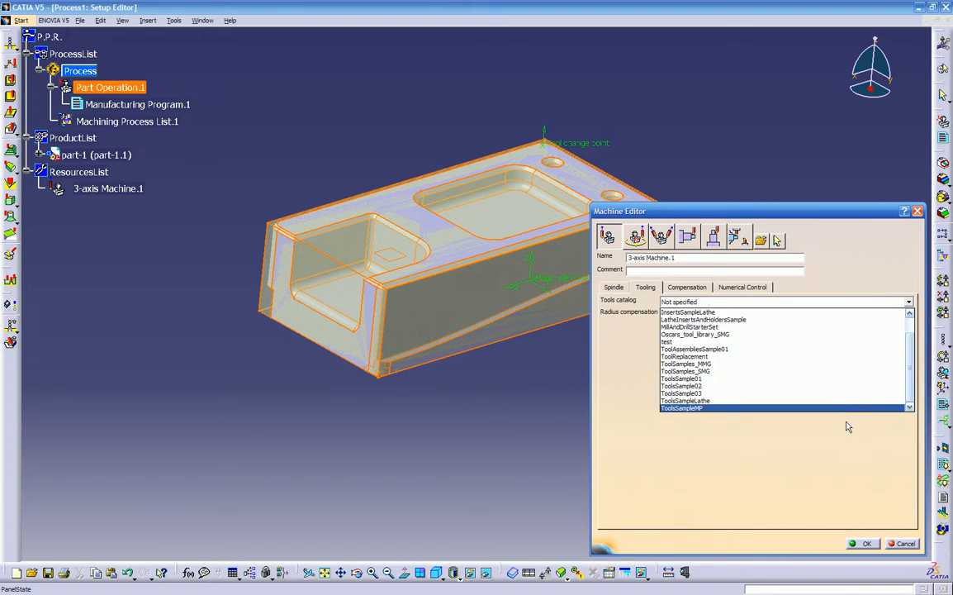
click(825, 344)
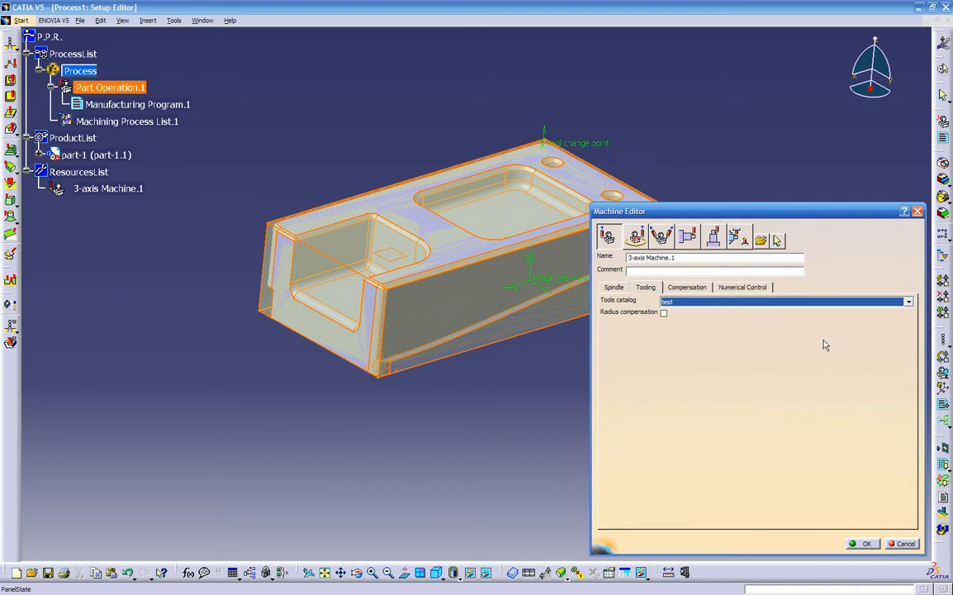
- Set the machine's 3D Contact Cutter Compensation Mode to Tip & Contact
click(686, 287)
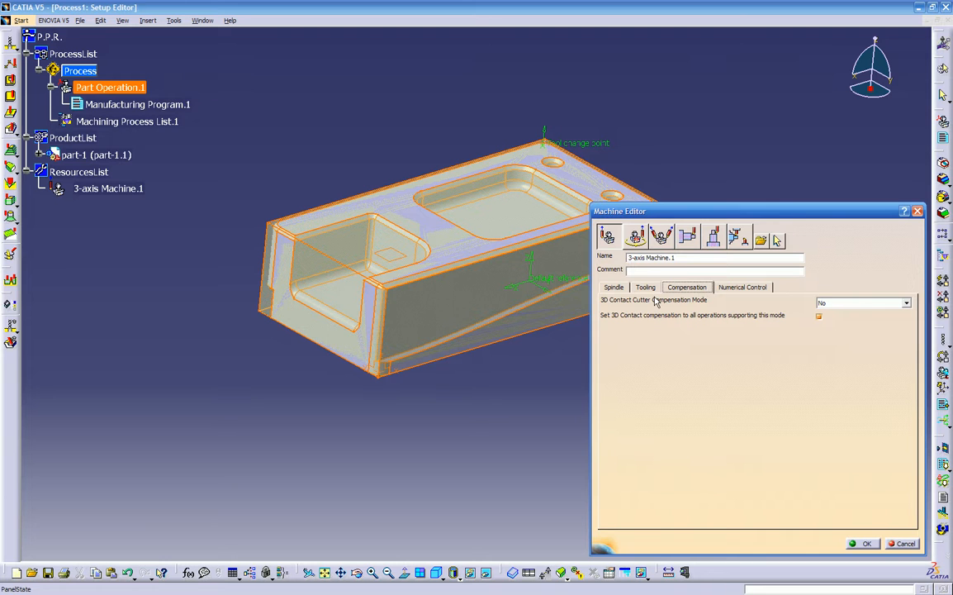
click(853, 305)
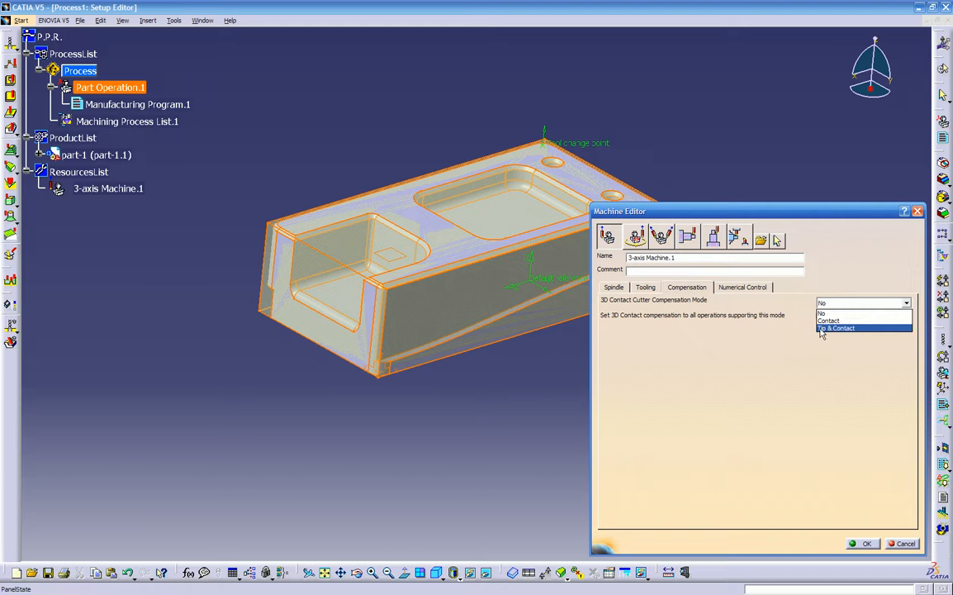
click(828, 330)
click(478, 326)
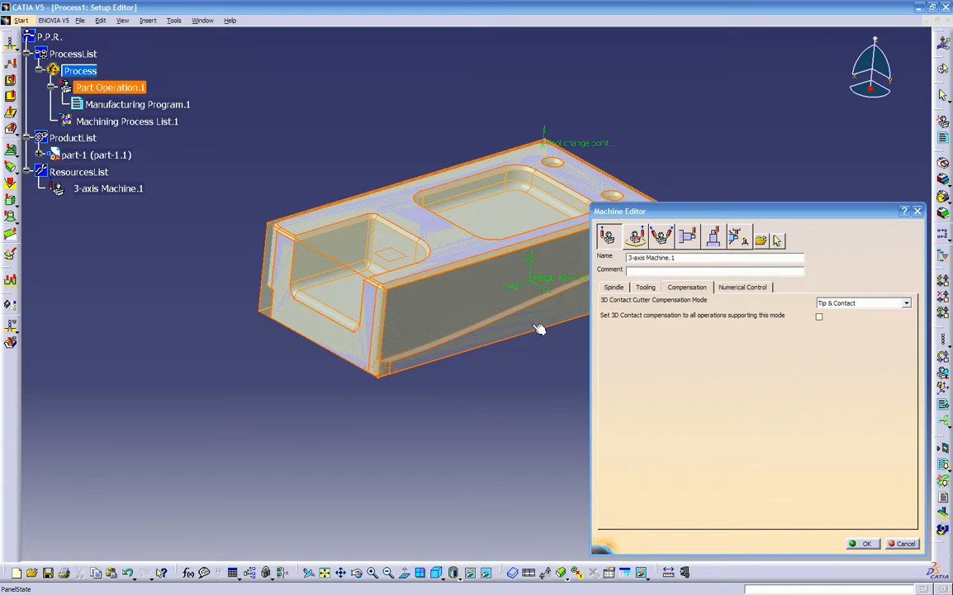
- Set the machine's post processor words table to CamHass.pptable and its NC data type to APT
click(734, 287)
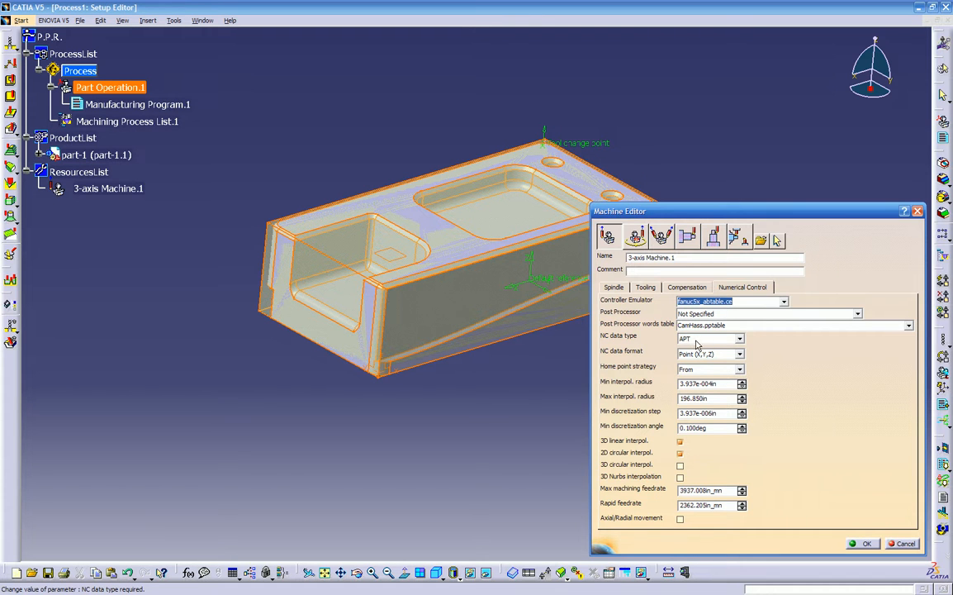
click(753, 326)
click(908, 326)
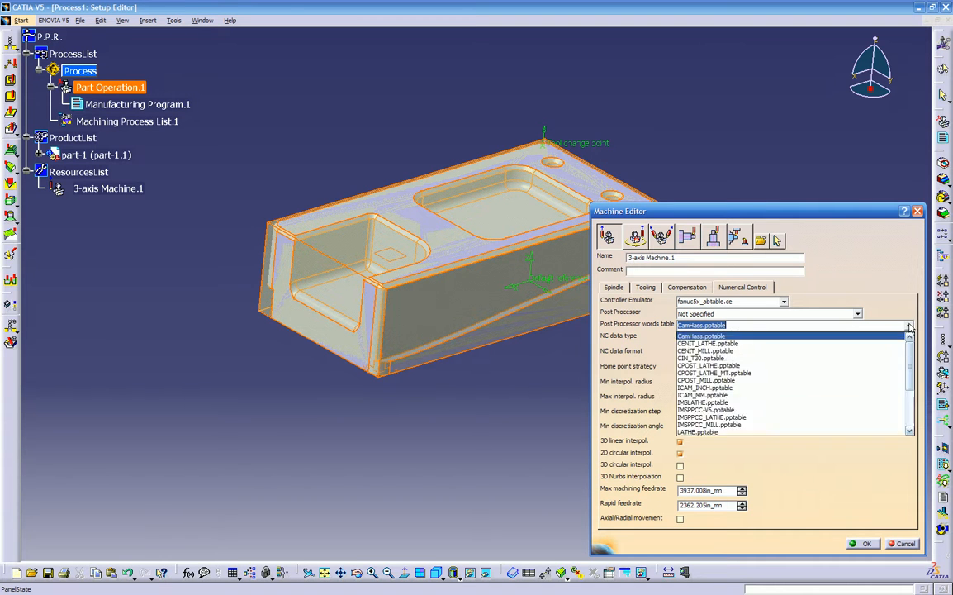
mouse_move(909, 371)
mouse_down()
mouse_move(919, 419)
mouse_move(920, 355)
mouse_up()
click(712, 337)
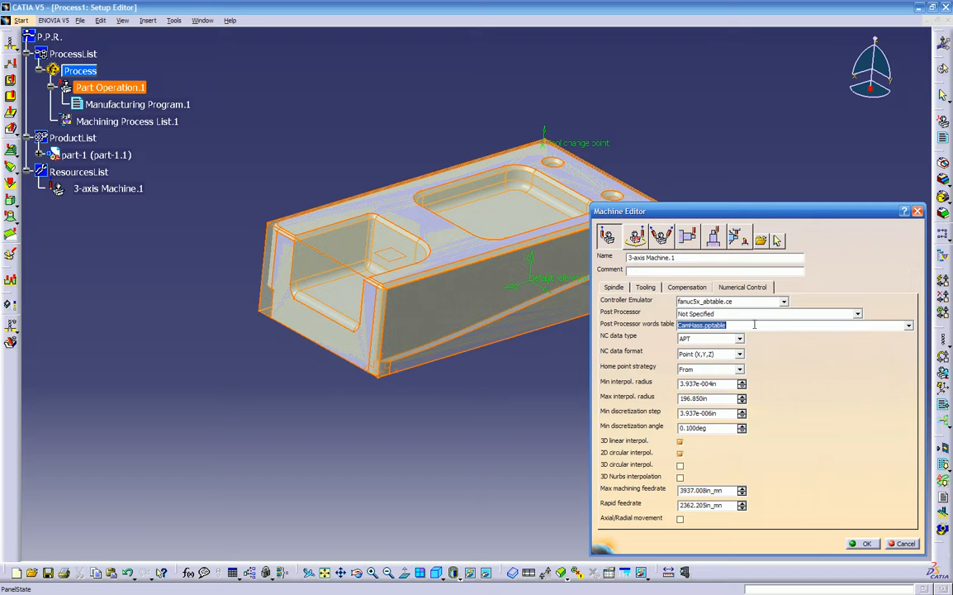
click(764, 301)
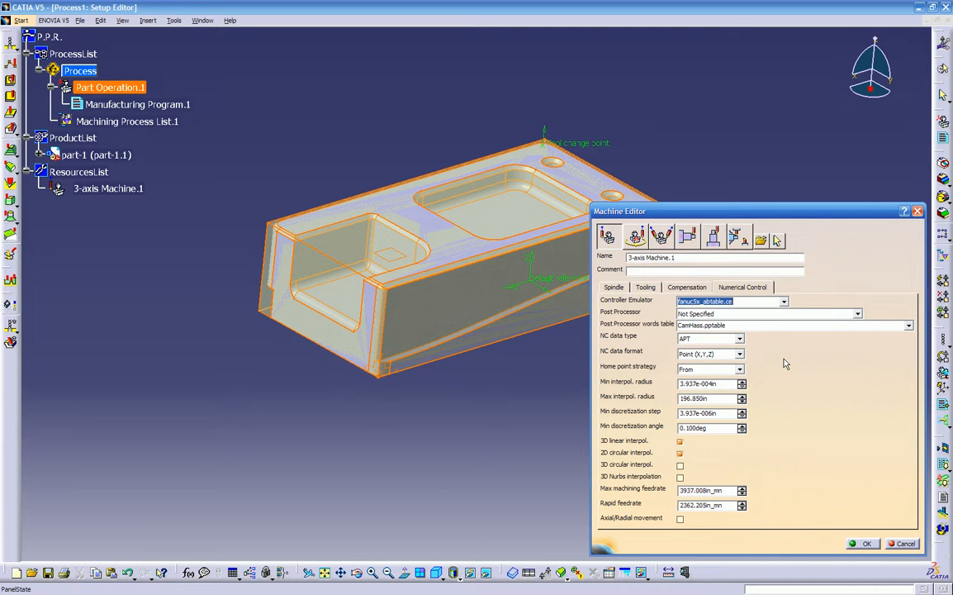
click(712, 339)
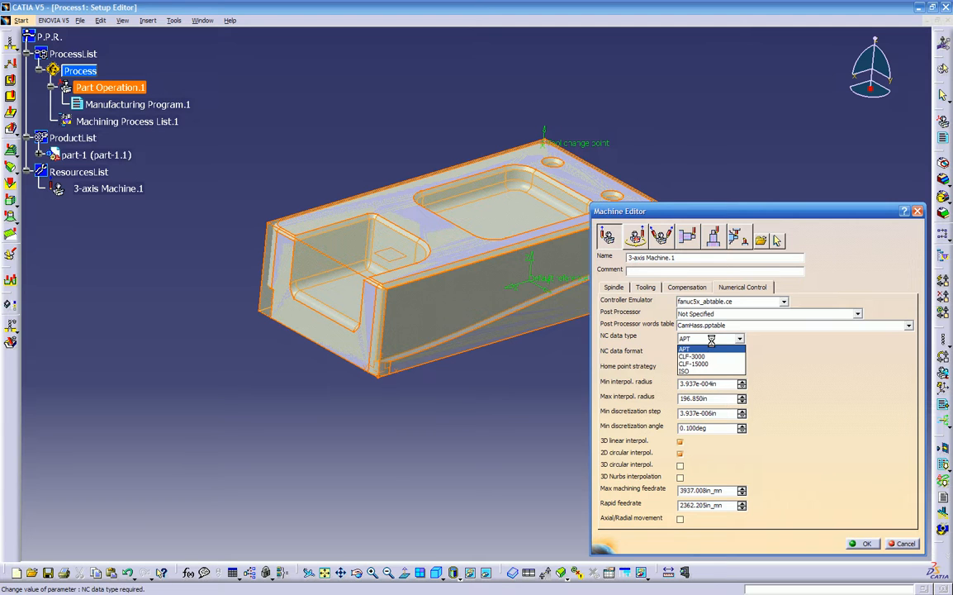
click(710, 341)
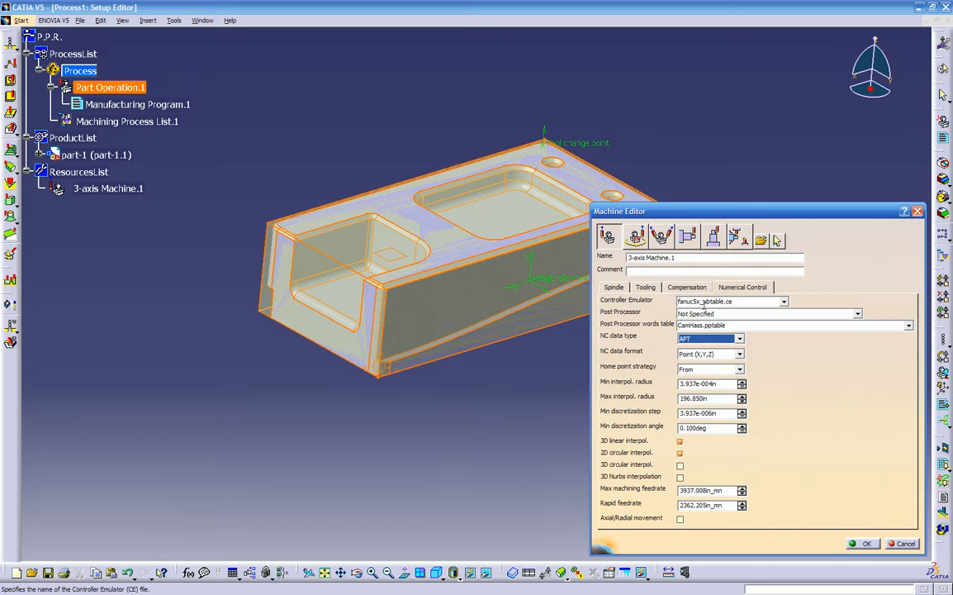
- Review the machine's spindle, tooling, compensation and numerical control settings, and accept the 3-axis machine definition
click(614, 287)
click(647, 287)
click(686, 287)
click(731, 289)
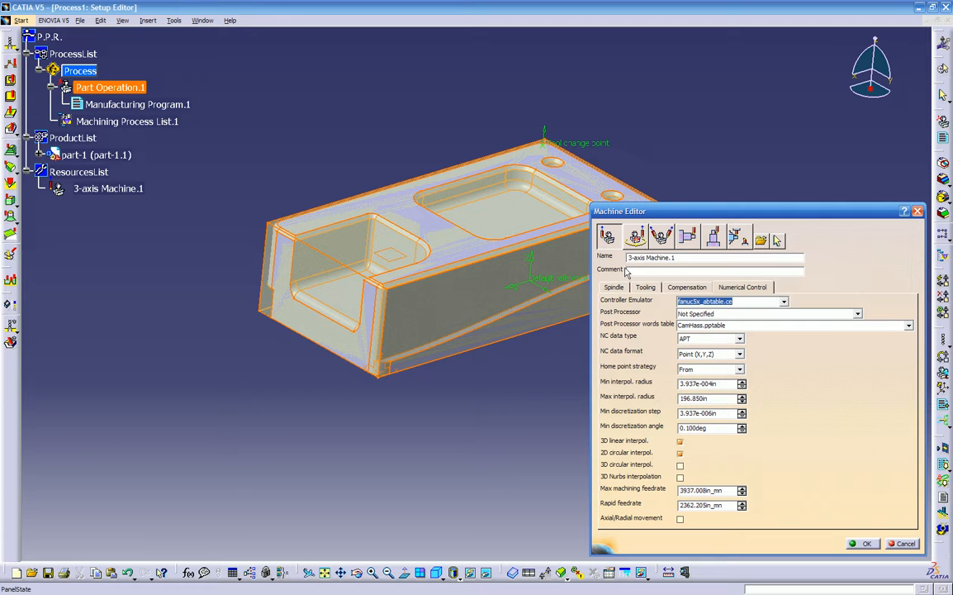
click(865, 544)
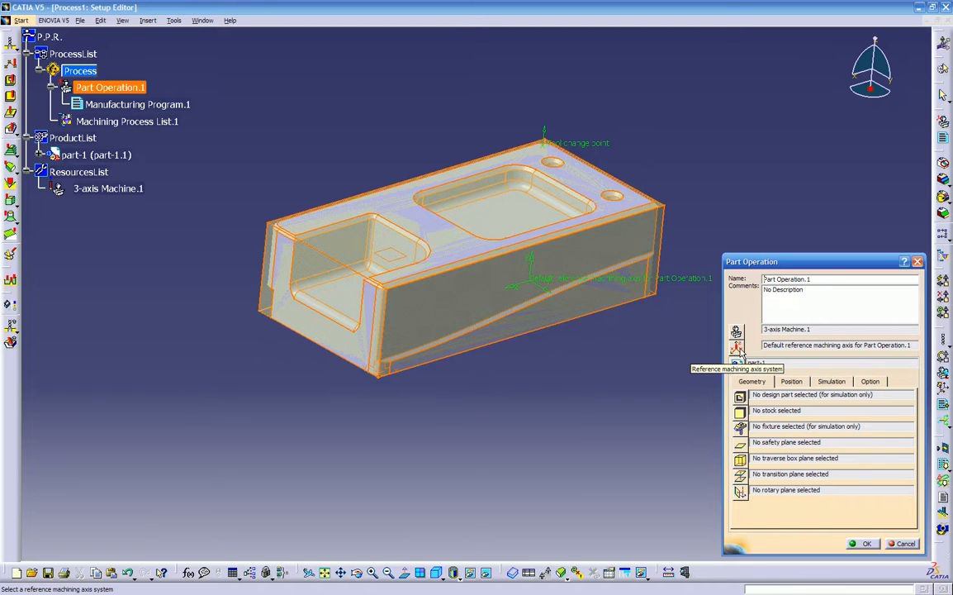
- Define the reference machining axis from the axis system at the part's lower front corner and name it 1-op
click(736, 348)
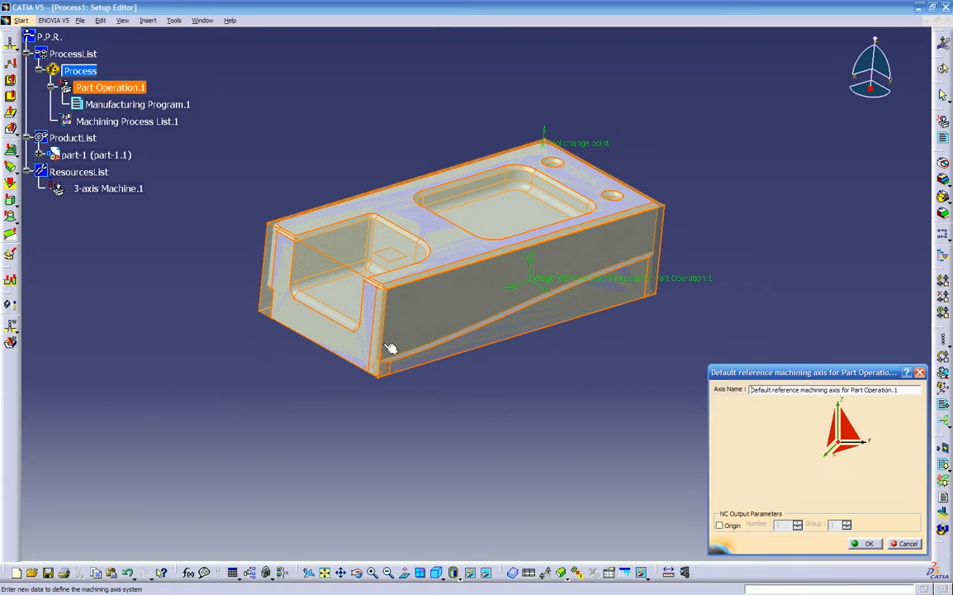
click(848, 431)
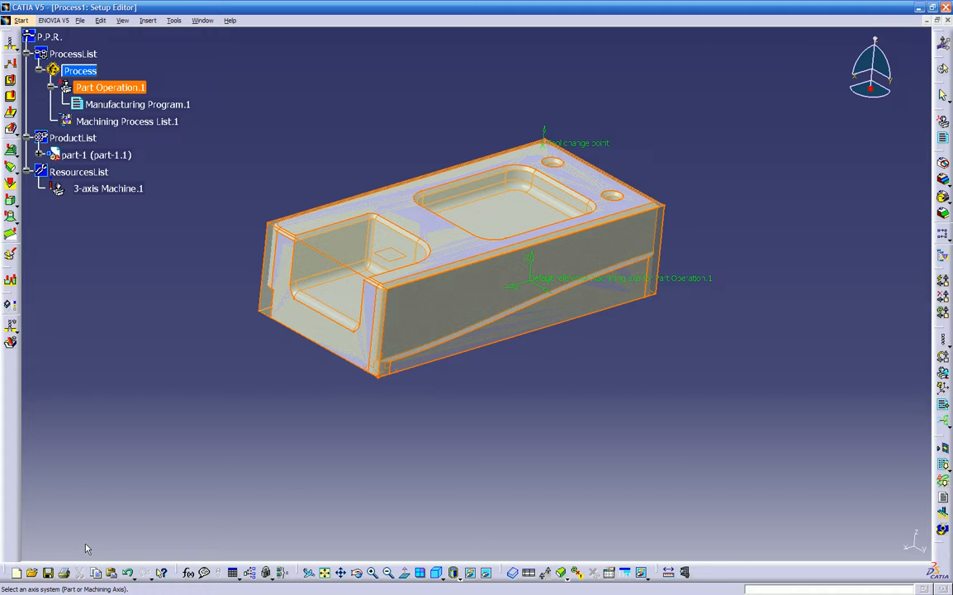
click(378, 371)
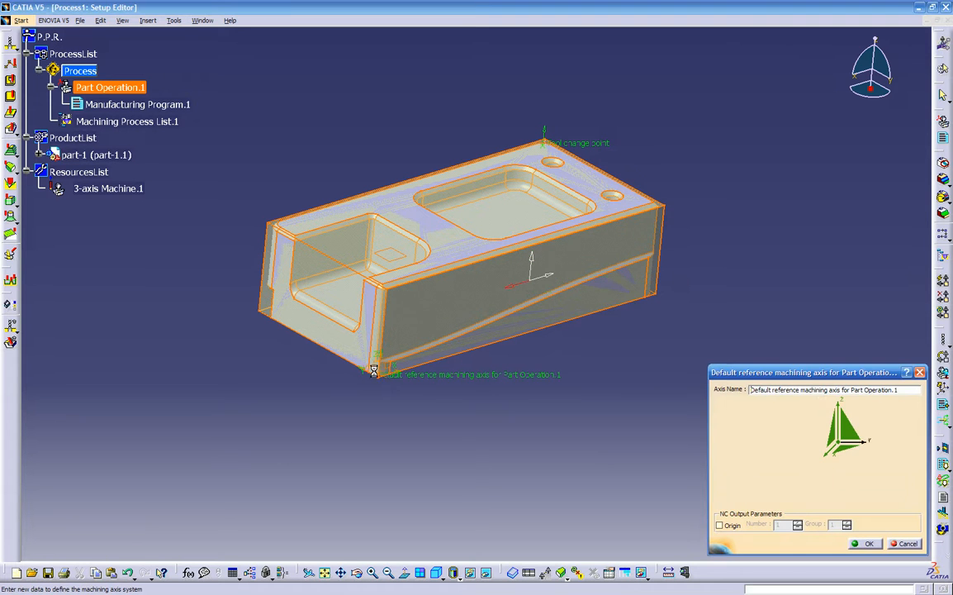
middle_drag(417, 414, 364, 421)
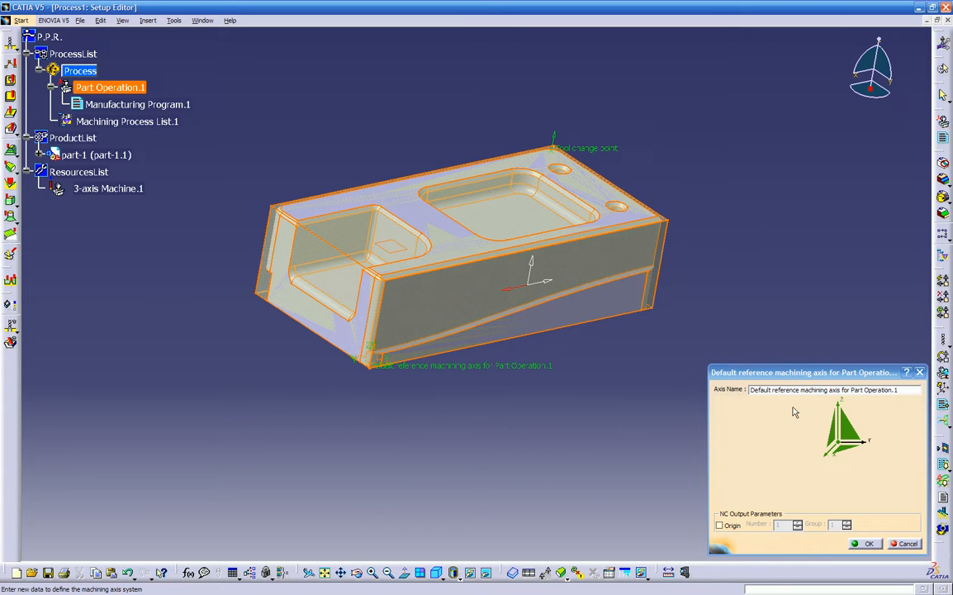
click(898, 391)
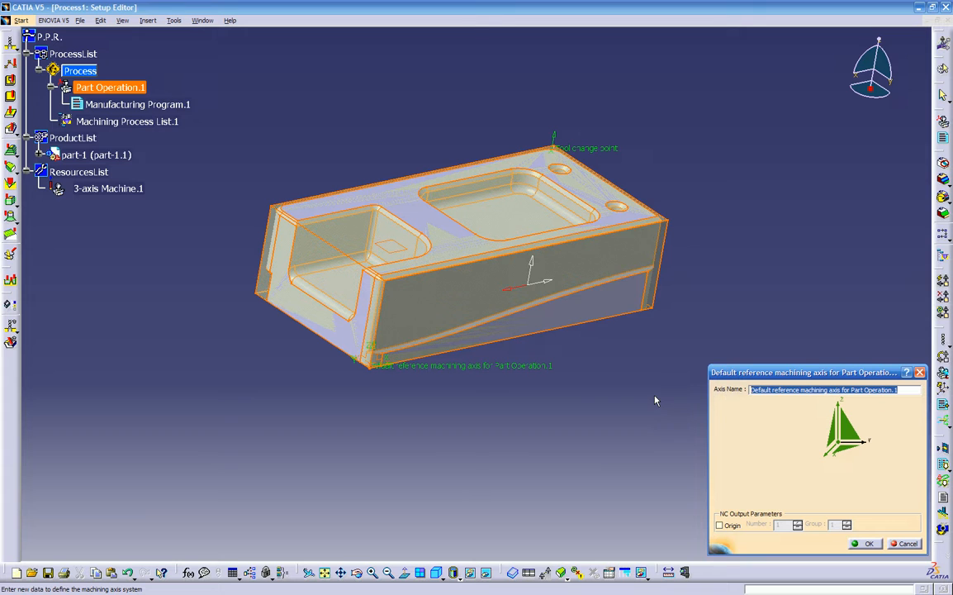
key(BackSpace)
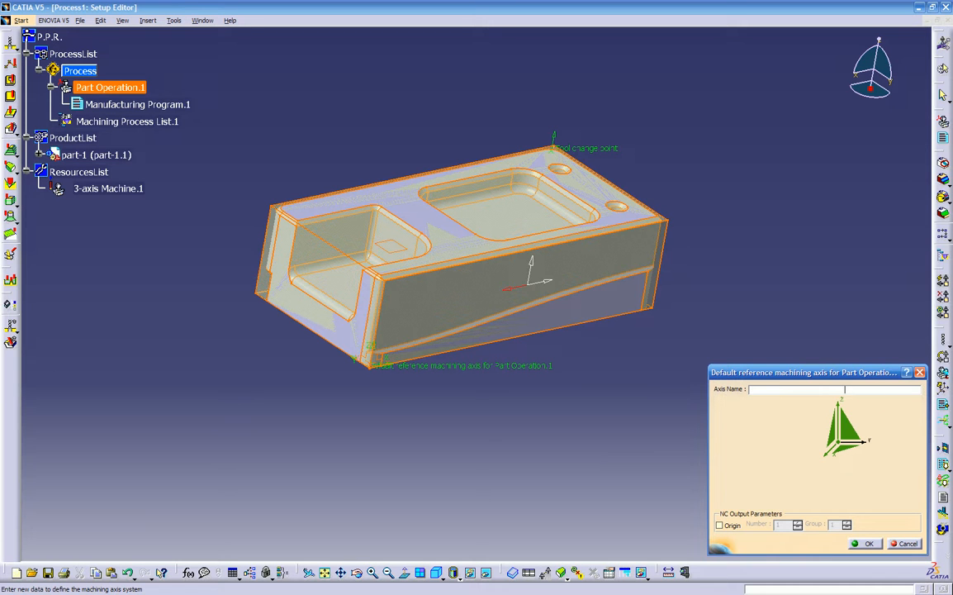
key(Return)
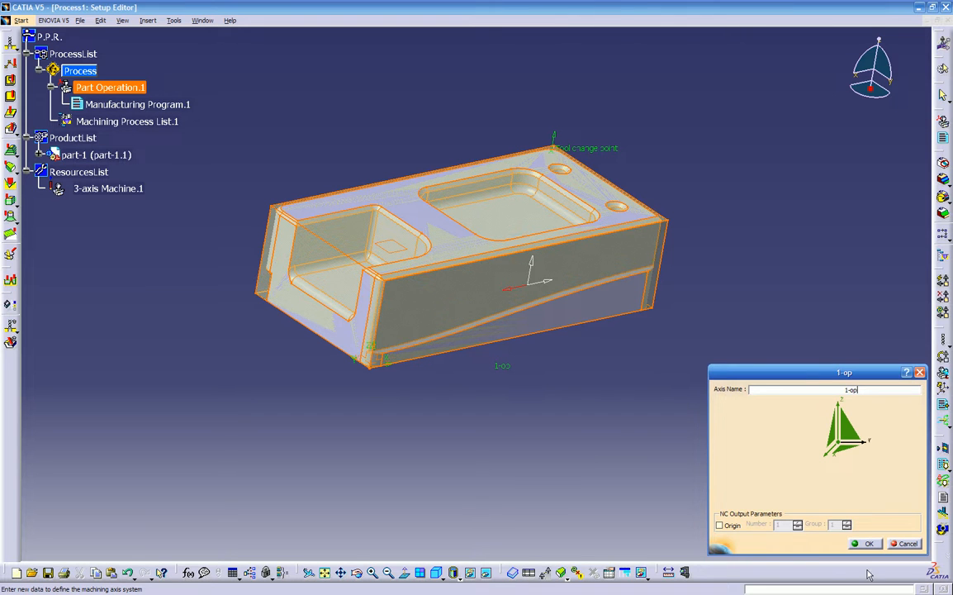
key(Return)
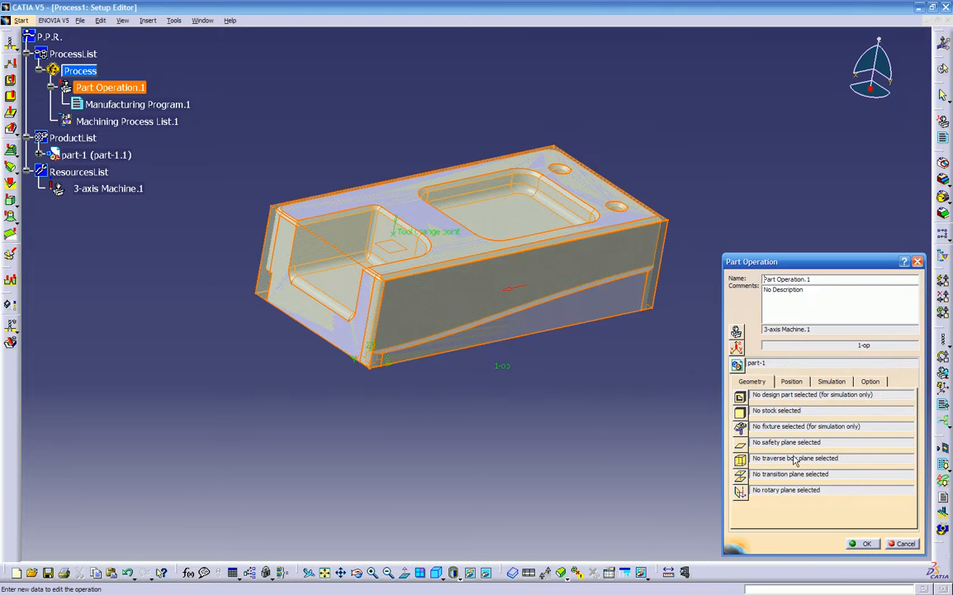
- Assign the PartBody of part-1 as the design part for simulation in the part operation
click(739, 398)
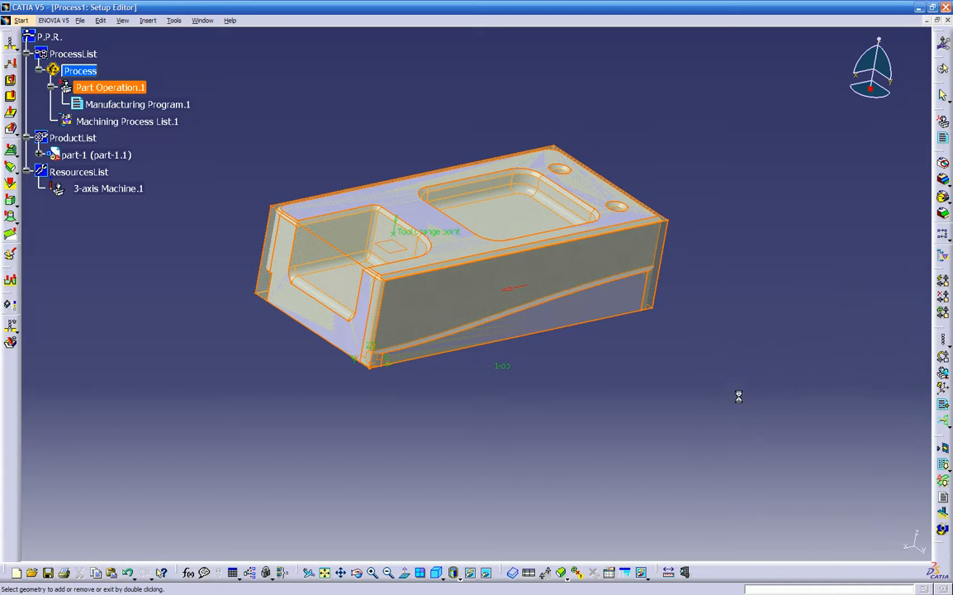
ctrl+middle_drag(217, 283, 244, 372)
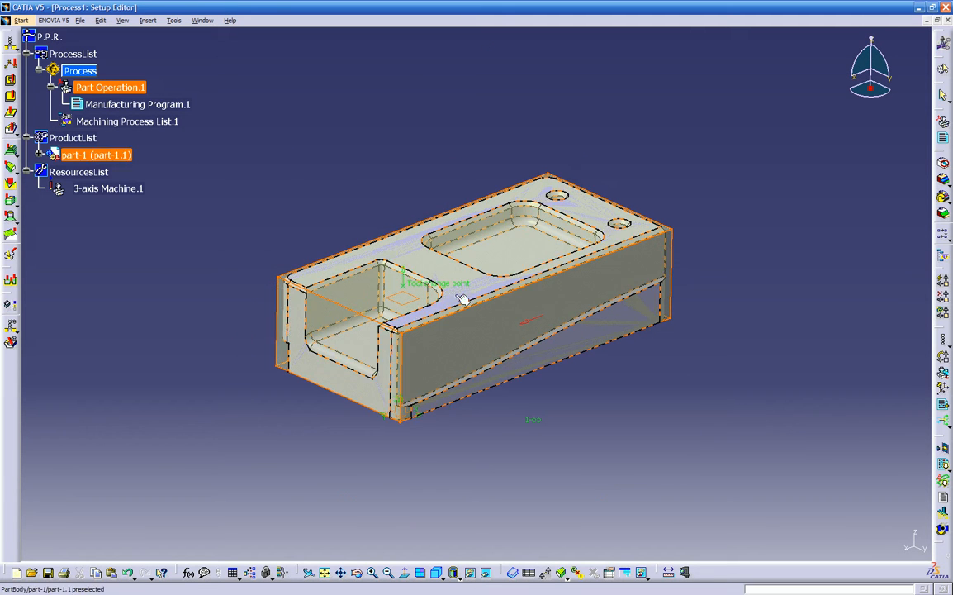
click(40, 154)
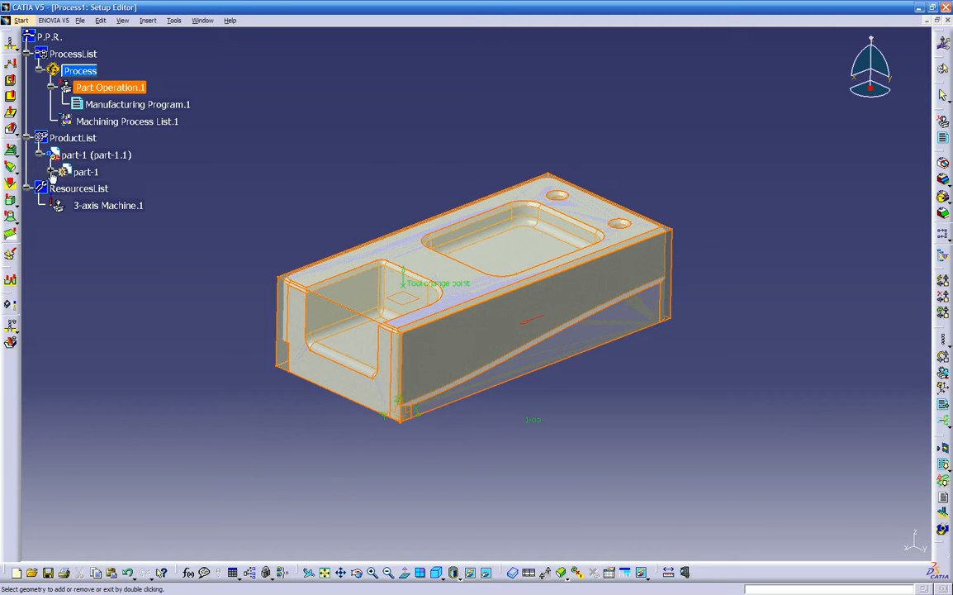
click(51, 171)
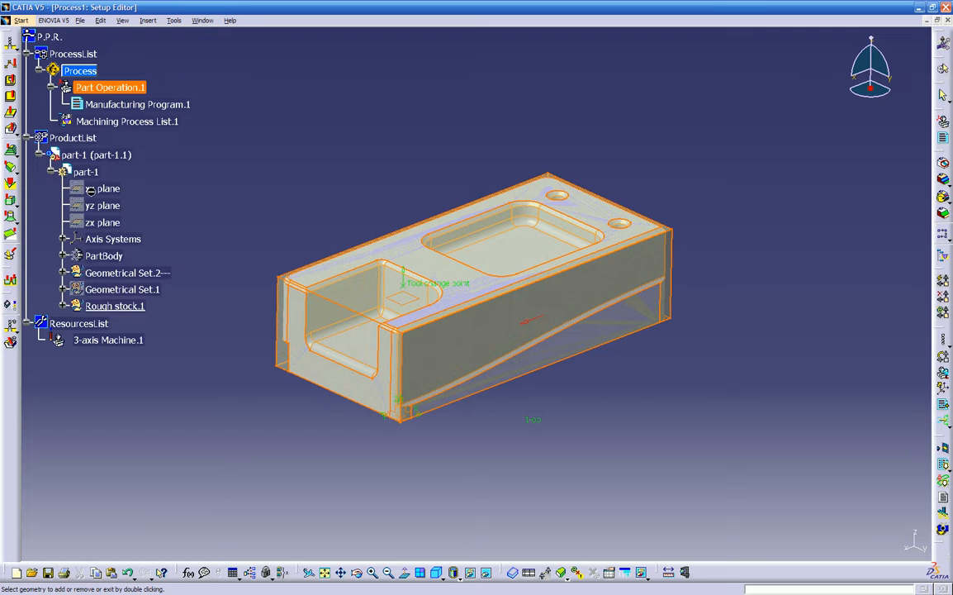
click(116, 257)
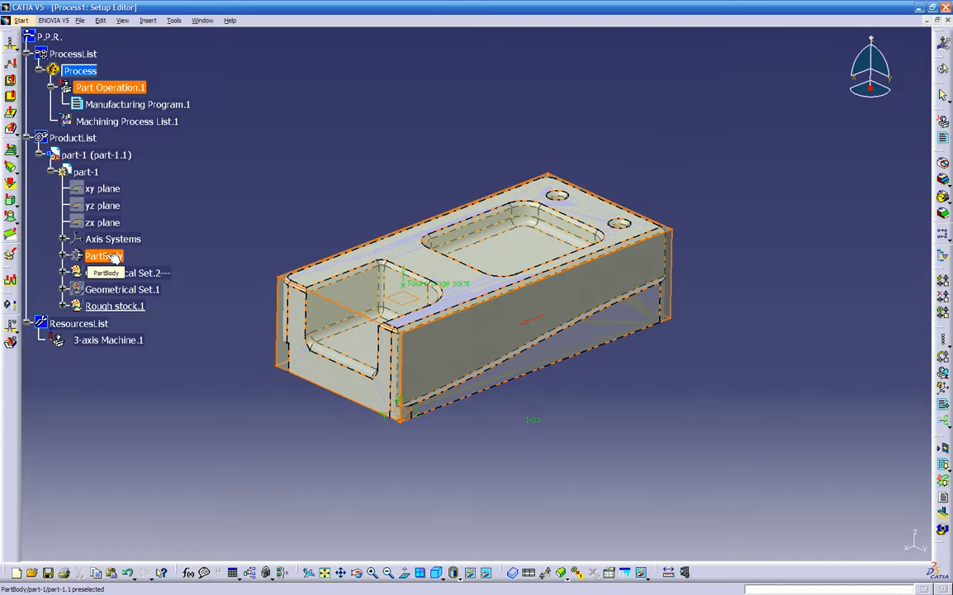
double_click(317, 146)
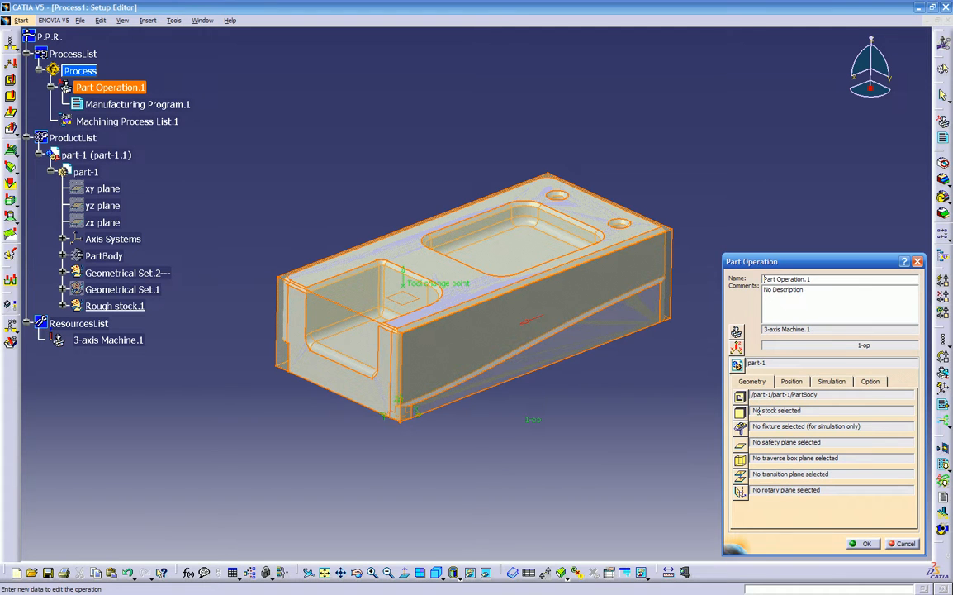
- Assign Rough stock.1 as the stock of the part operation
click(740, 411)
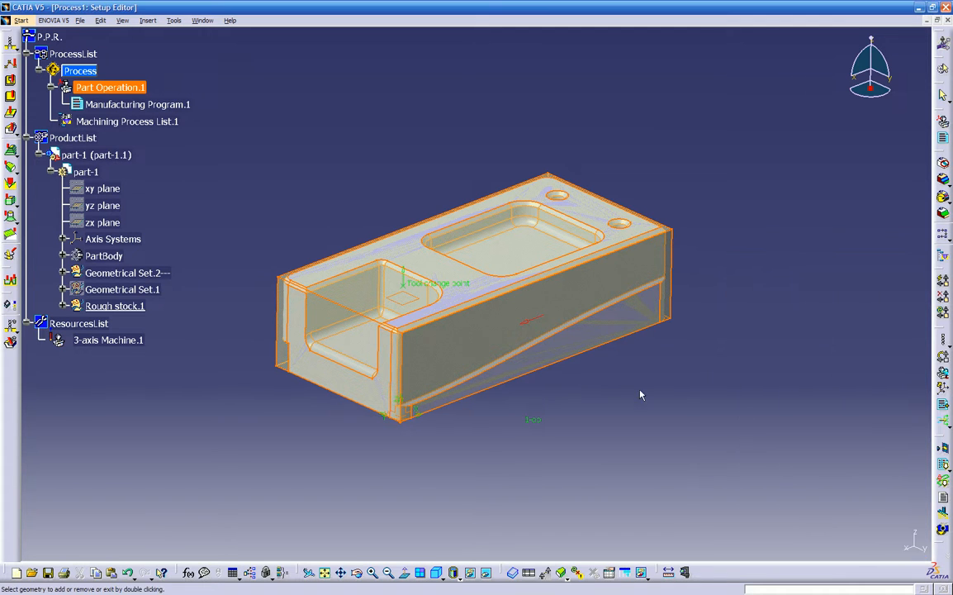
click(126, 308)
double_click(231, 411)
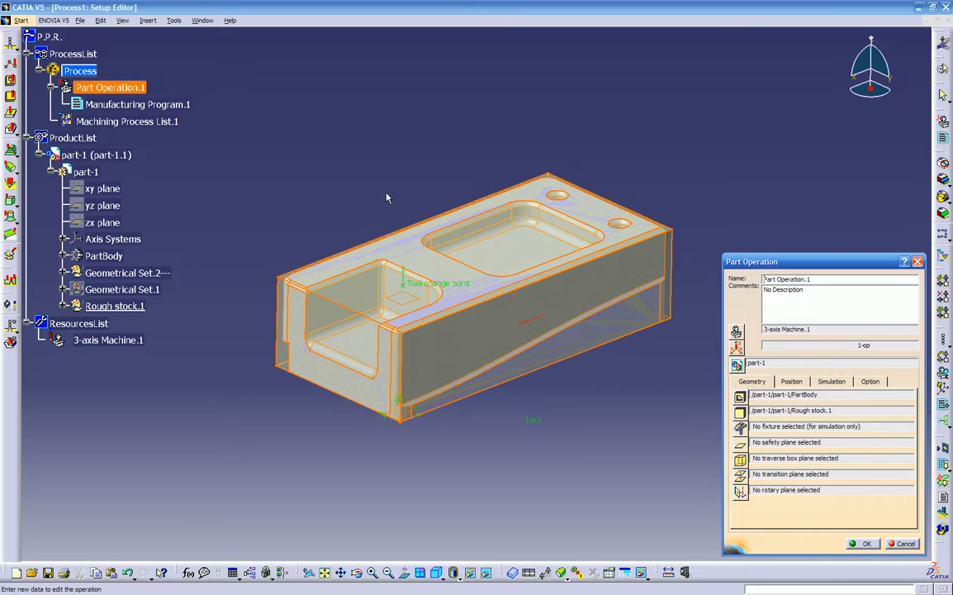
- Use the plane above the part's open pocket as the safety plane and accept the part operation
click(739, 443)
click(740, 445)
middle_drag(647, 427, 487, 304)
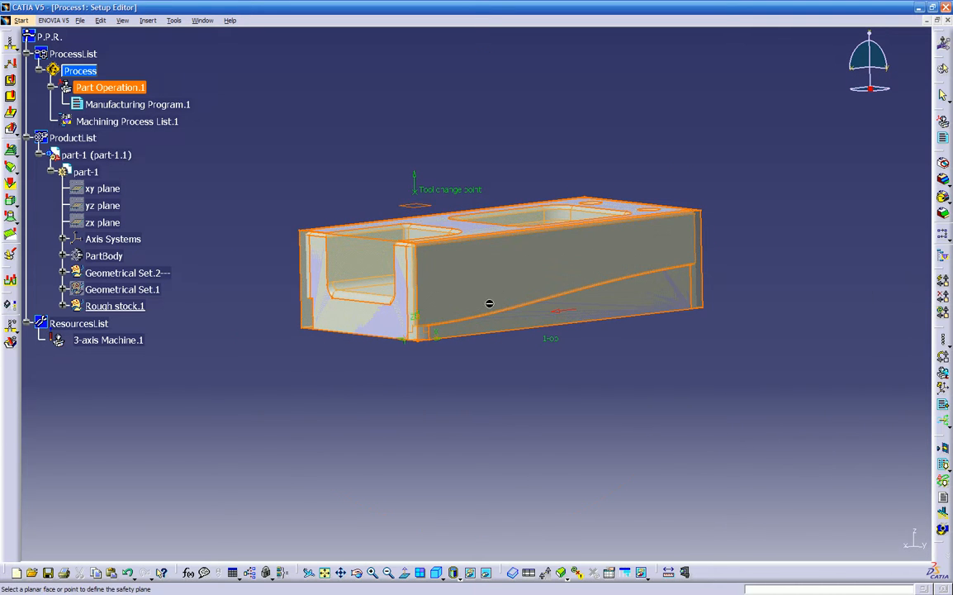
click(413, 207)
middle_drag(404, 220, 470, 394)
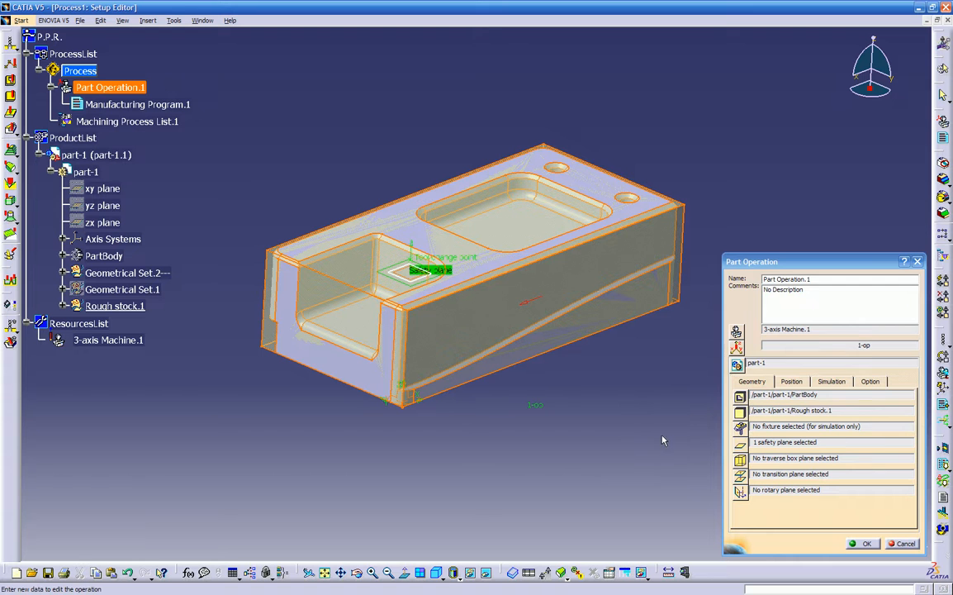
click(865, 543)
- Hide Rough stock.1 so that only the finished part is displayed
mouse_move(661, 390)
middle_down()
mouse_move(653, 432)
mouse_move(645, 390)
middle_up()
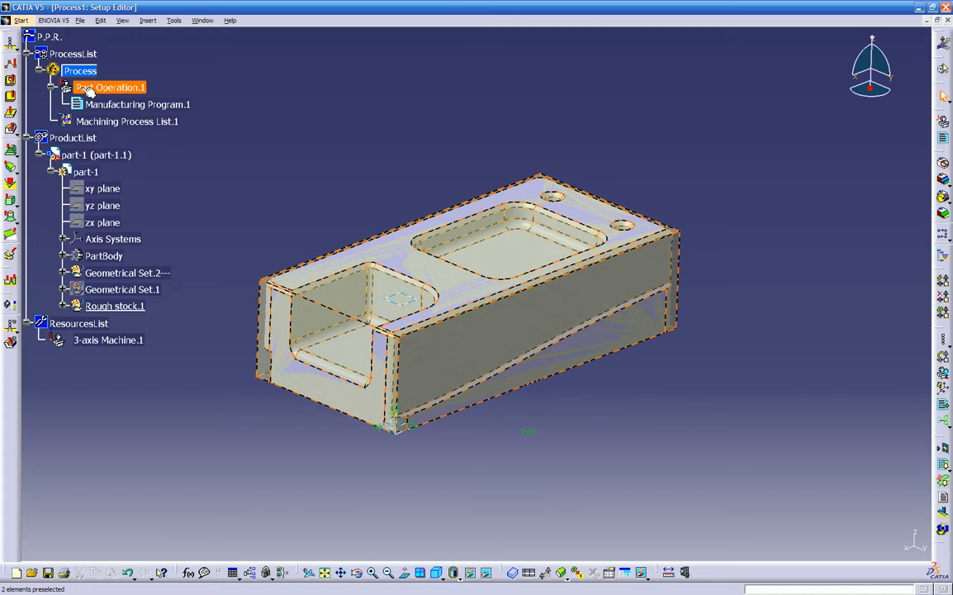
middle_drag(336, 176, 340, 176)
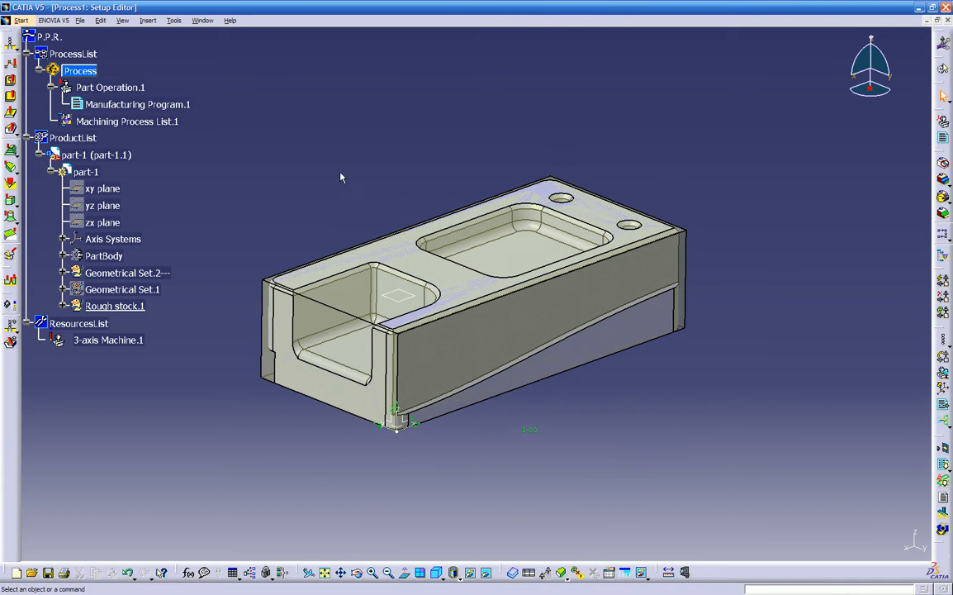
right_click(120, 305)
click(161, 345)
middle_drag(376, 454, 434, 448)
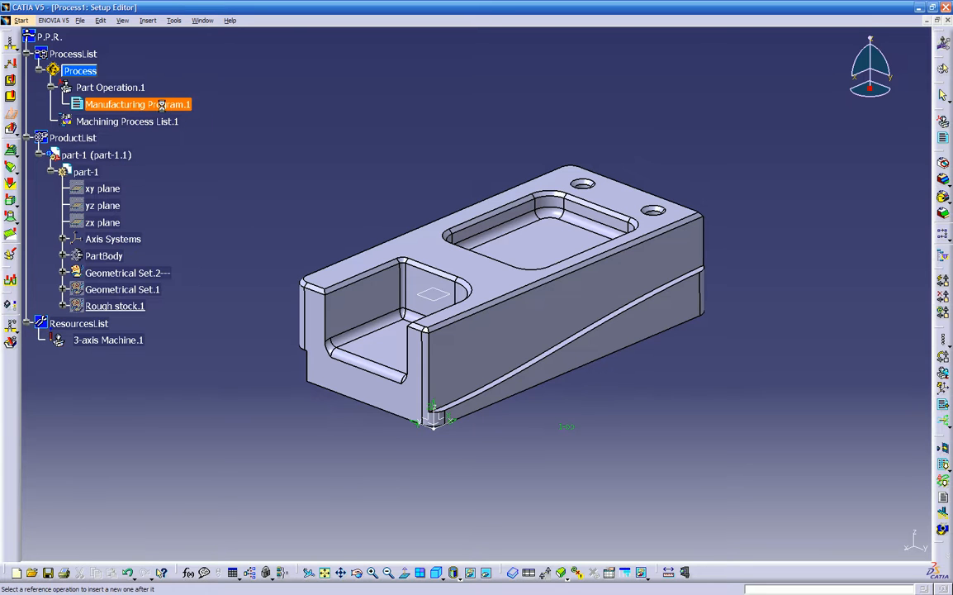
- Insert a Curve Following operation in Manufacturing Program.1, using the outer edge of the curved side ledge with its tangent continuation as the guide
click(110, 102)
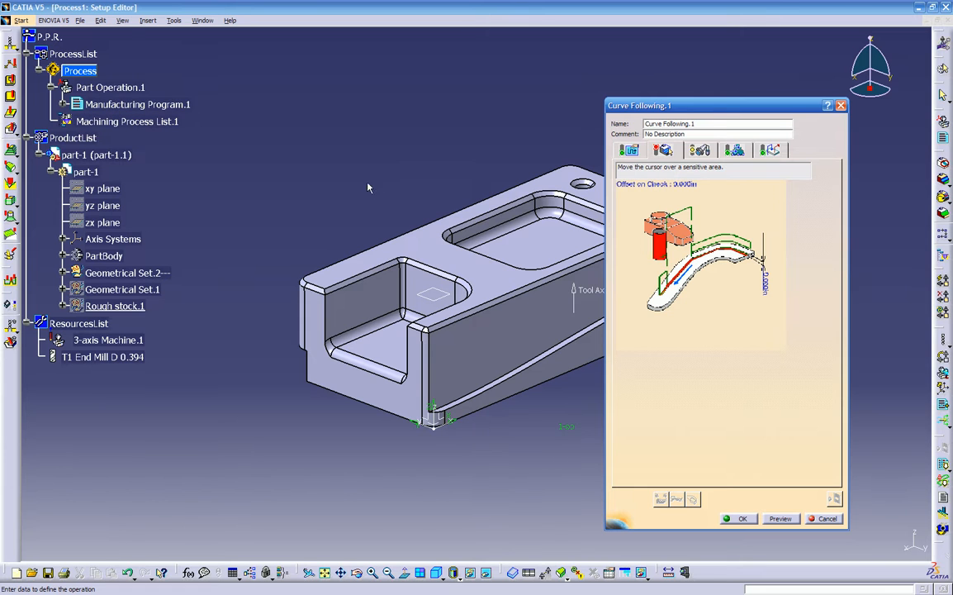
click(679, 273)
mouse_move(614, 300)
middle_down()
mouse_move(615, 393)
mouse_move(627, 385)
mouse_move(578, 326)
mouse_move(615, 294)
middle_up()
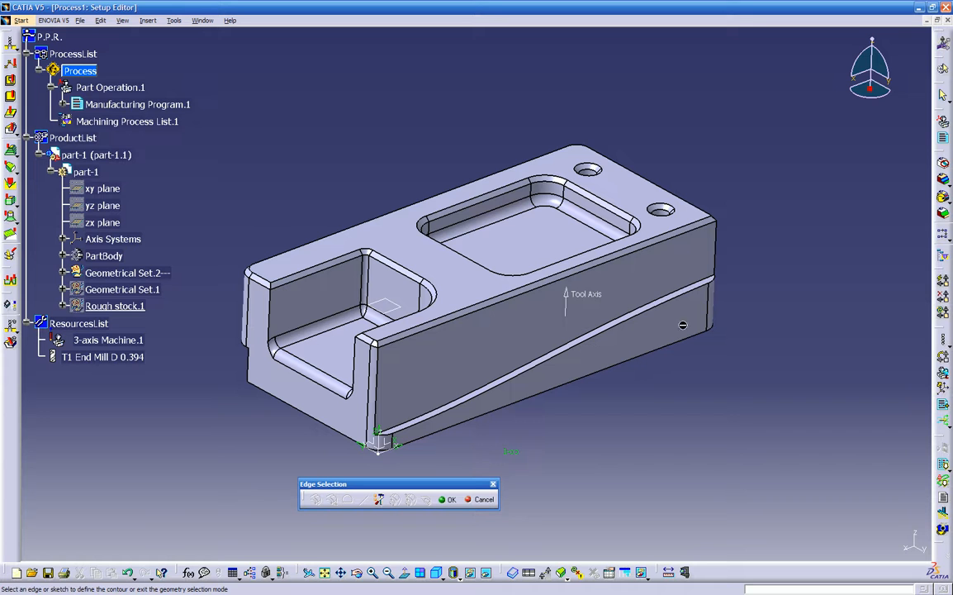
middle_drag(717, 296, 695, 216)
click(698, 273)
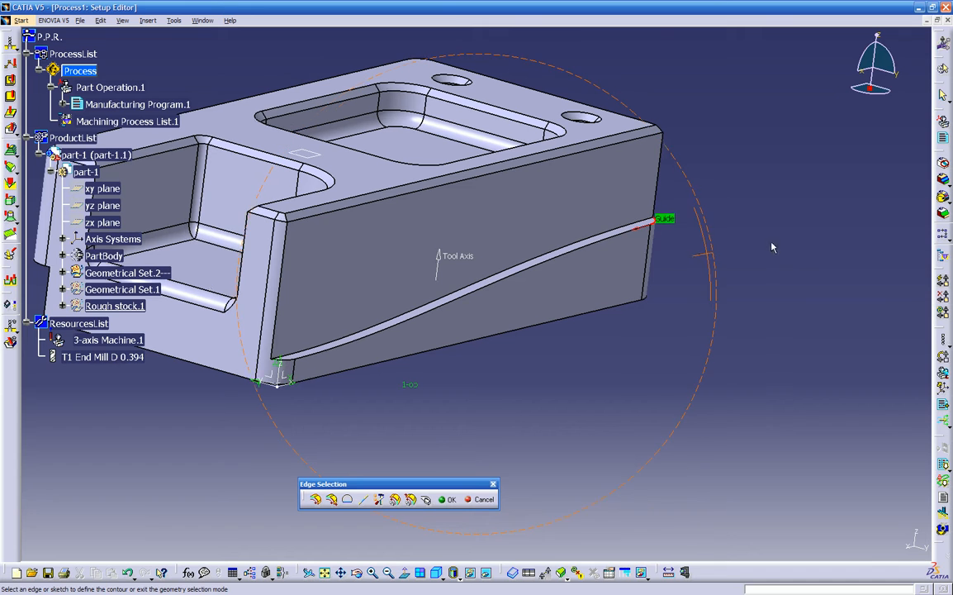
click(316, 500)
middle_drag(347, 463, 494, 386)
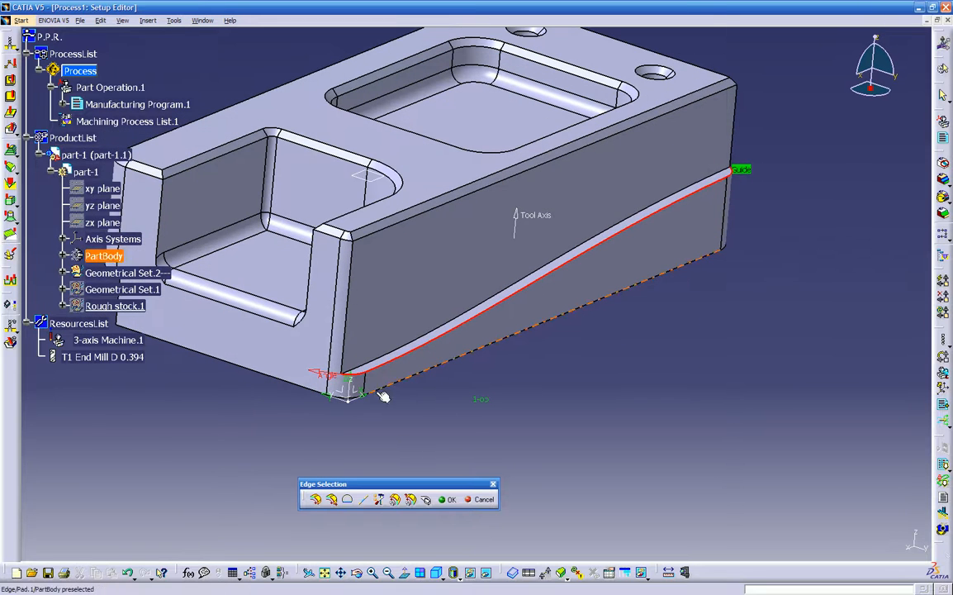
middle_drag(368, 386, 364, 415)
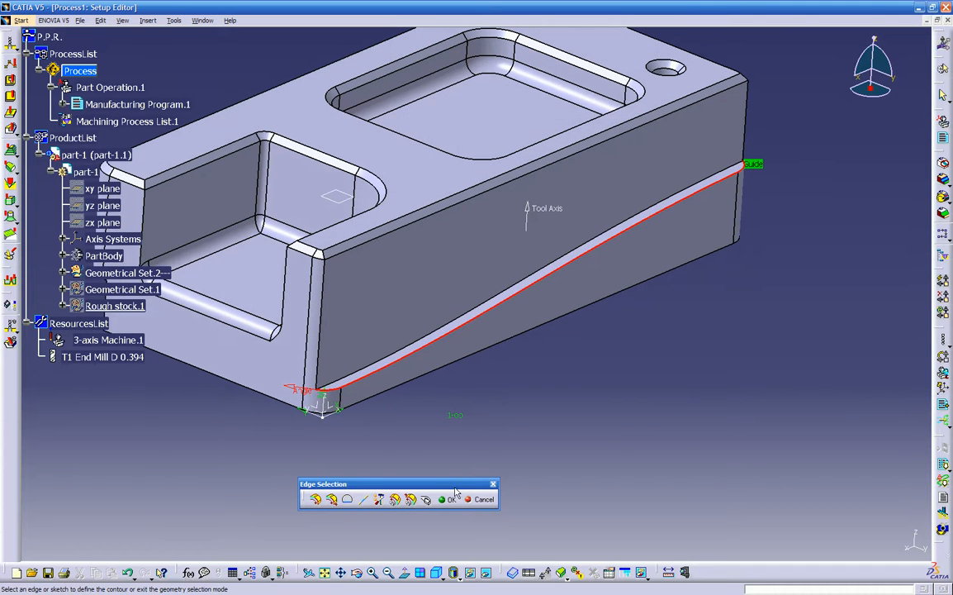
click(452, 500)
mouse_move(404, 444)
middle_down()
mouse_move(347, 435)
mouse_move(399, 424)
middle_up()
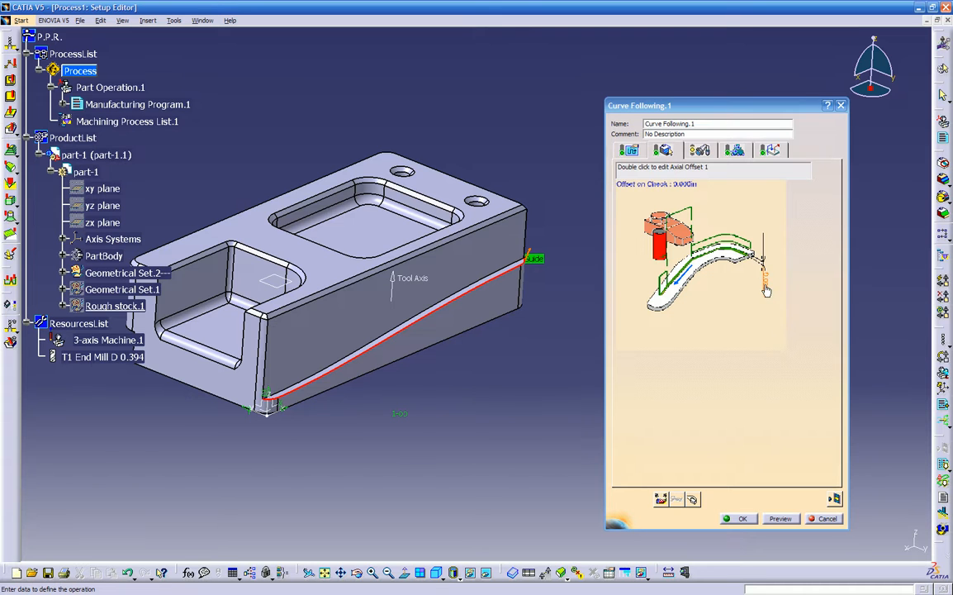
- Review the tool, feeds and speeds, macro and strategy settings of the Curve Following operation
click(699, 150)
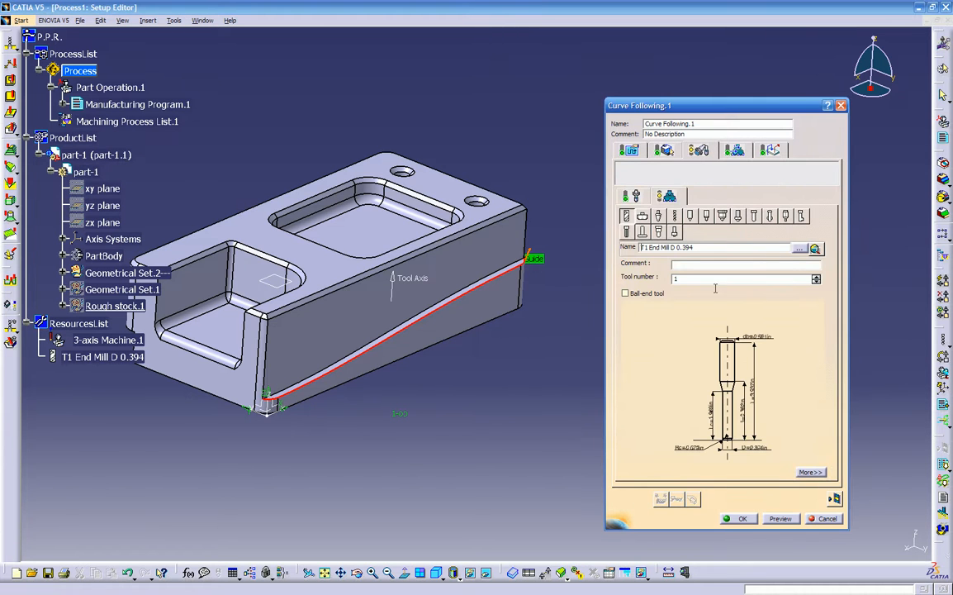
click(735, 152)
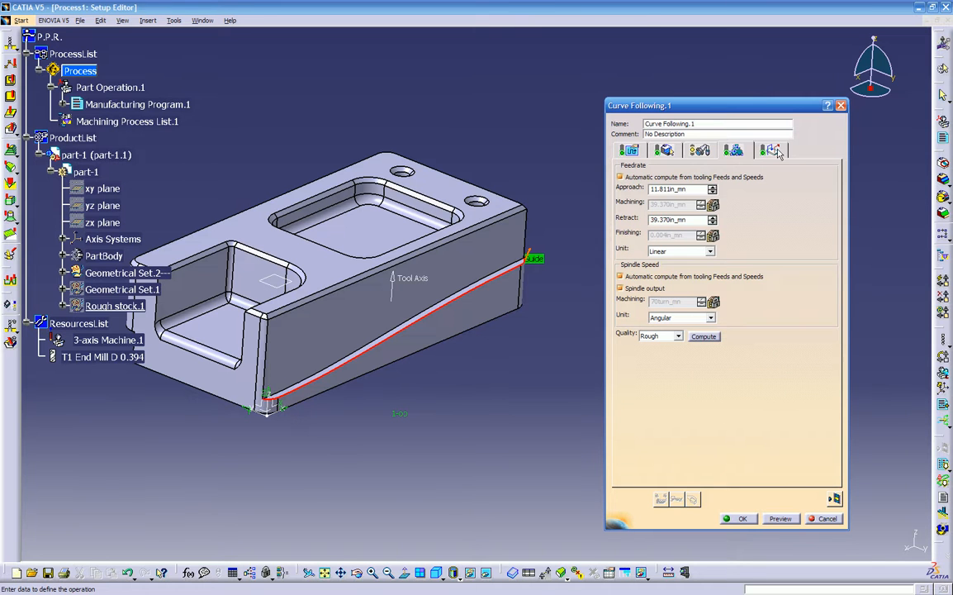
click(770, 151)
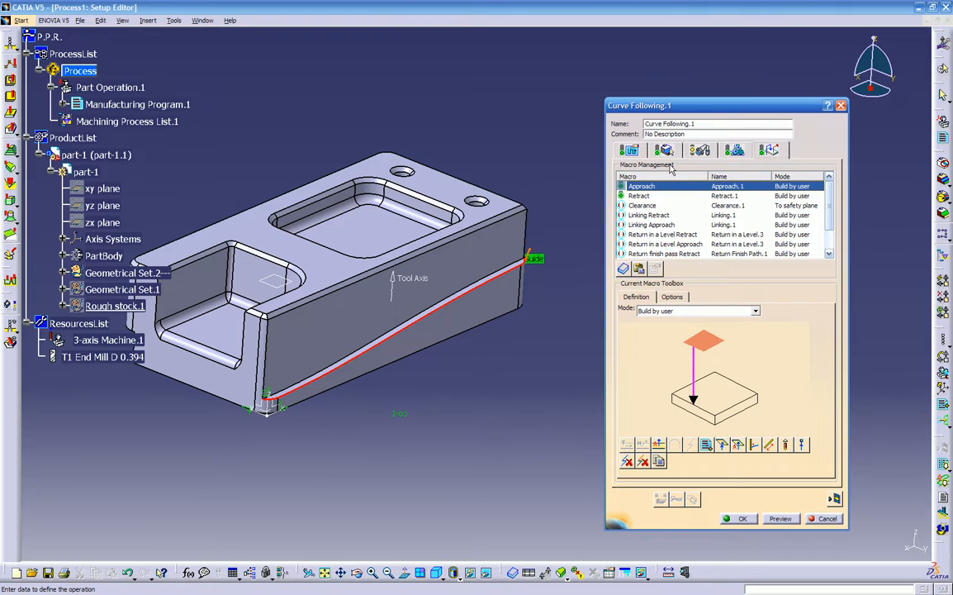
click(629, 150)
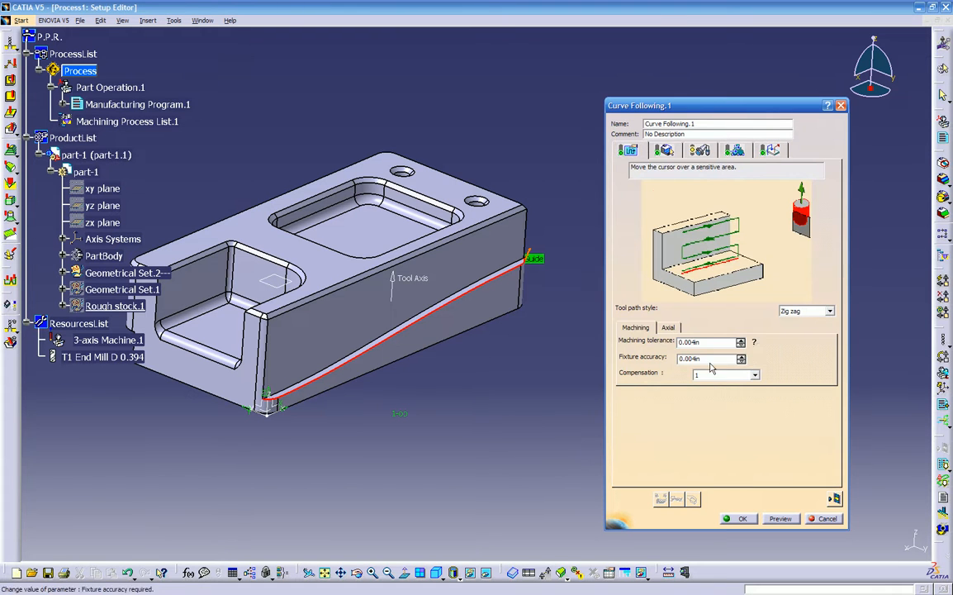
- Clear the default motions of the approach macro and set its mode to Horizontal horizontal axial
click(770, 150)
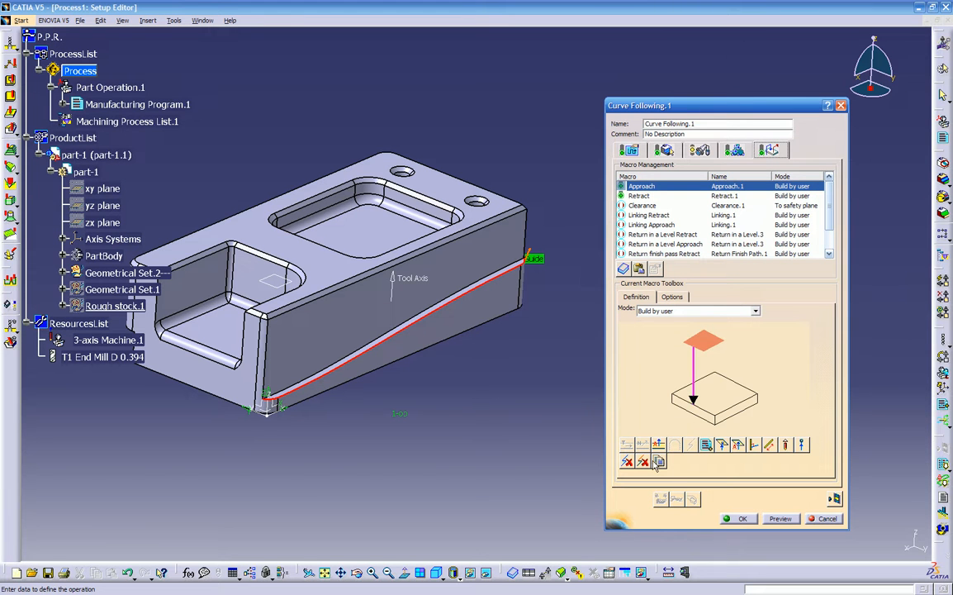
click(626, 461)
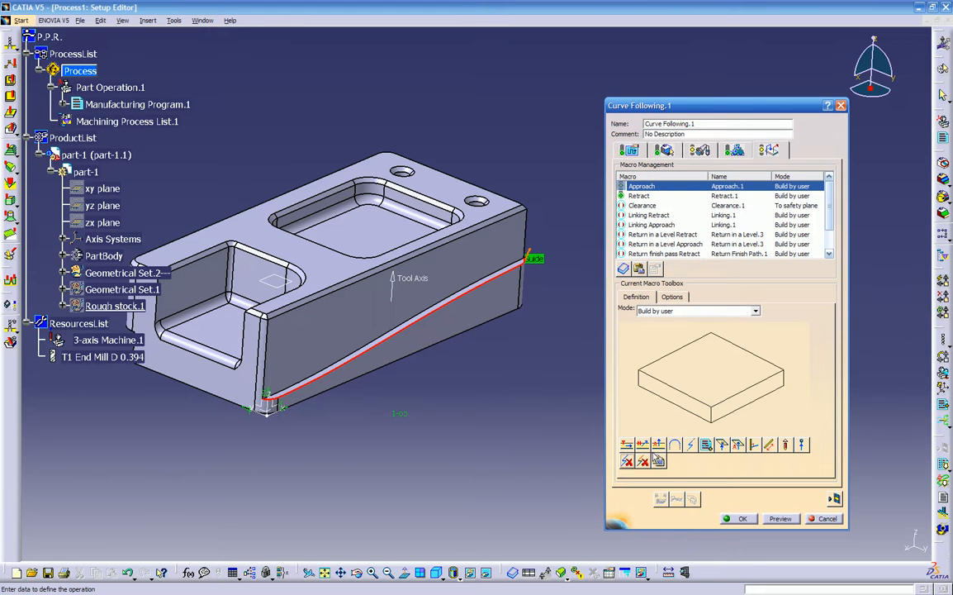
click(690, 312)
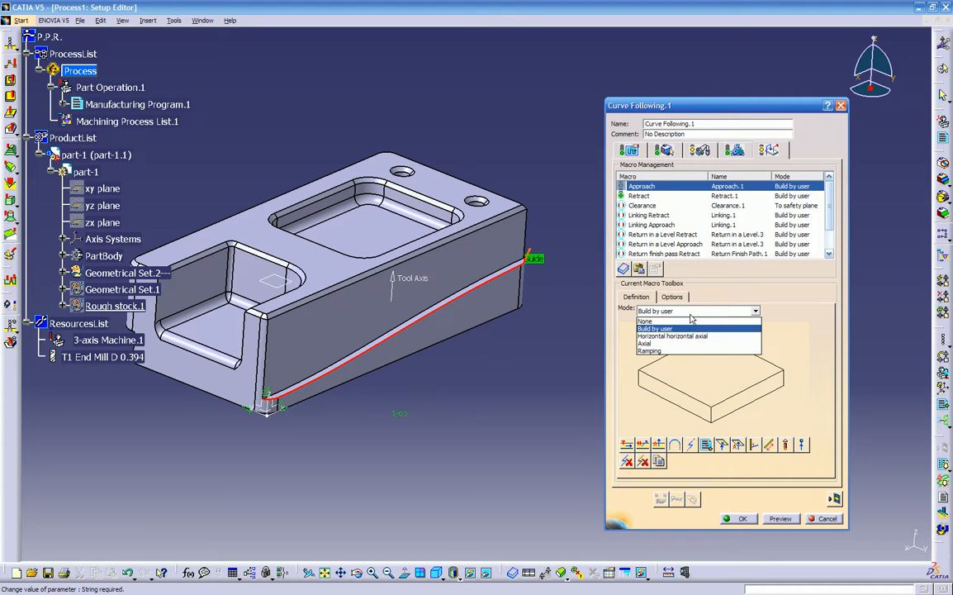
click(669, 329)
click(677, 313)
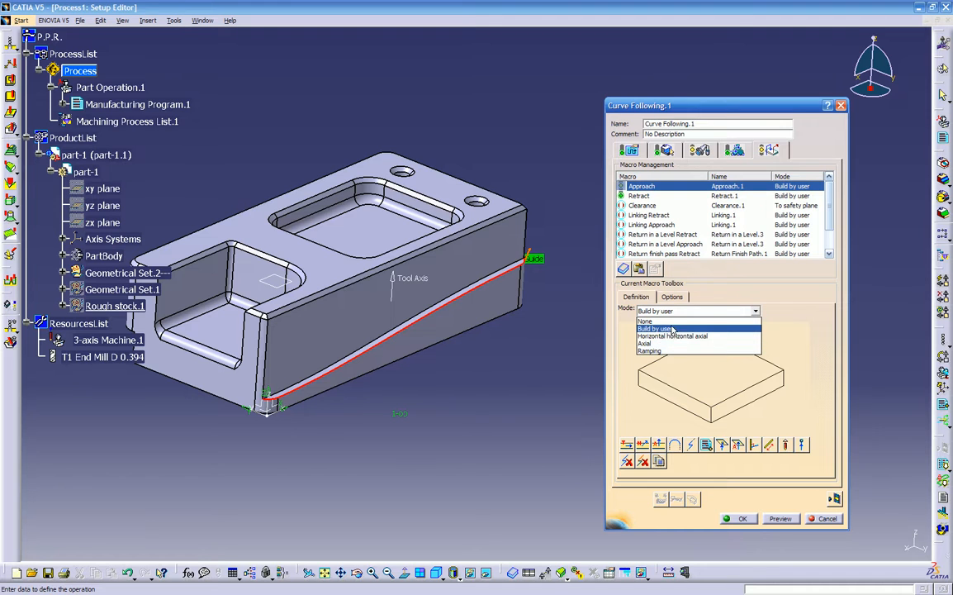
click(685, 335)
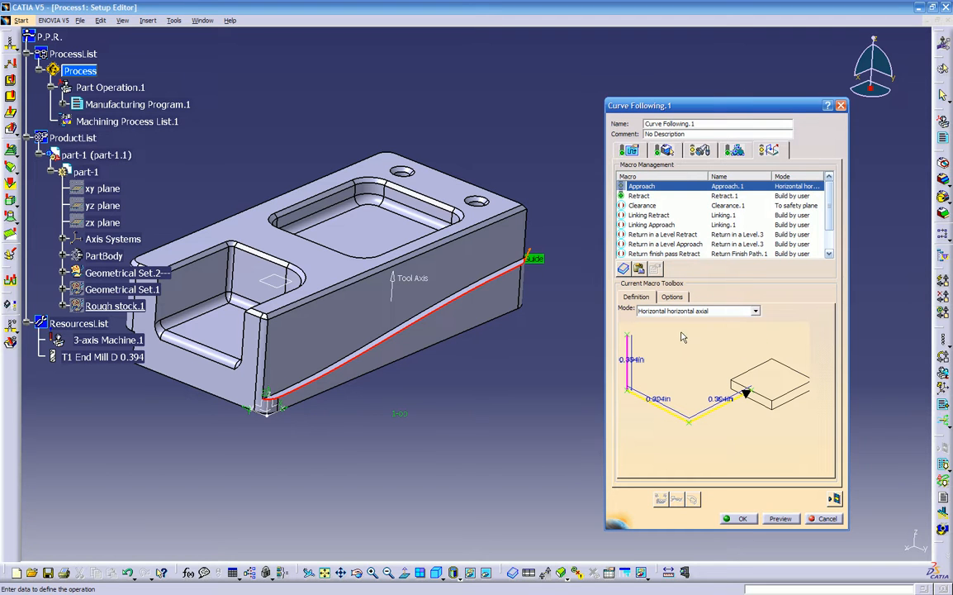
- Switch the approach macro to Build by user and add an axial motion up to the plane above the open pocket
click(692, 311)
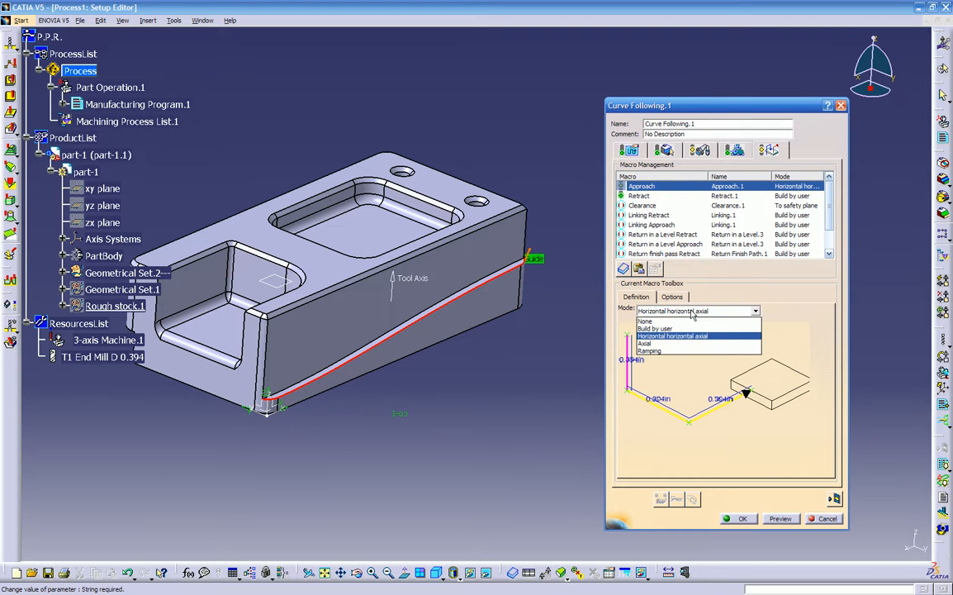
click(692, 328)
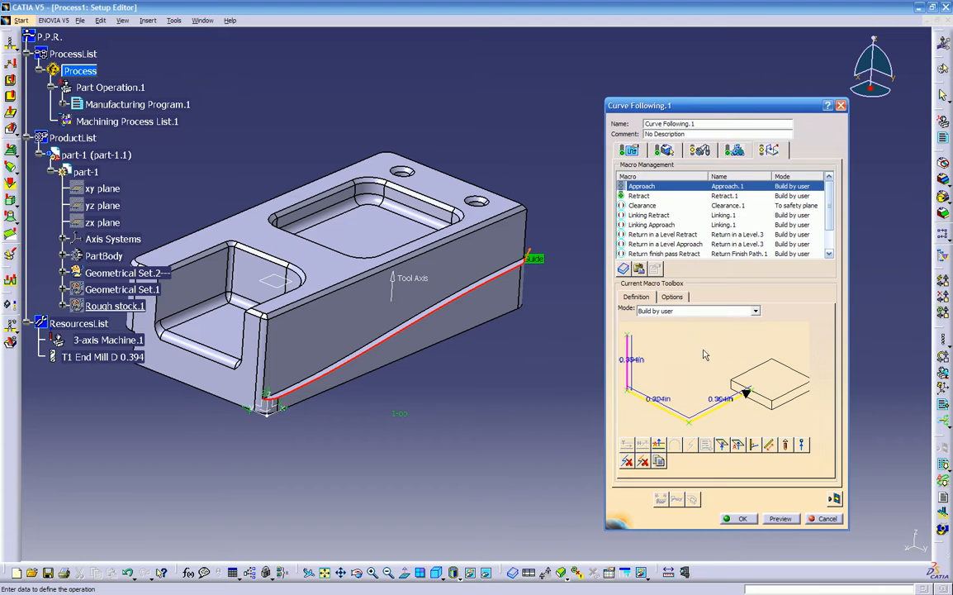
click(738, 446)
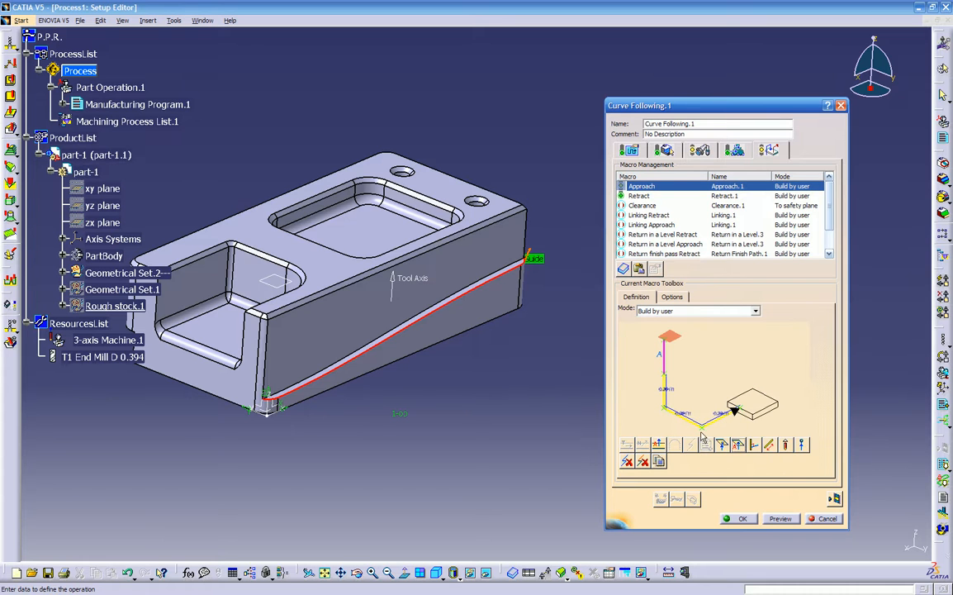
click(669, 336)
middle_drag(524, 353, 527, 323)
click(422, 242)
middle_drag(479, 339, 462, 388)
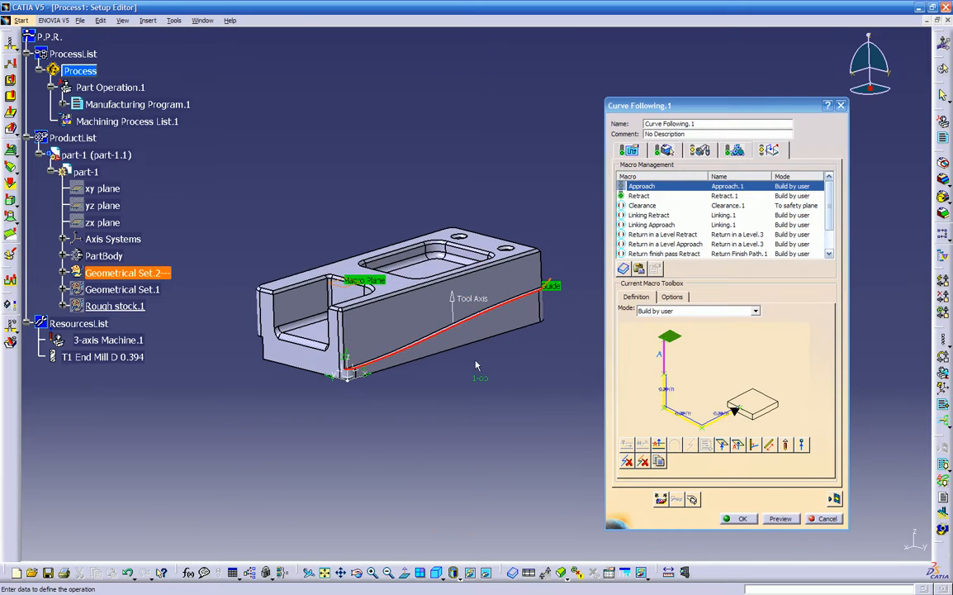
- Use the plane above the open pocket as the limiting plane of the retract macro
click(639, 197)
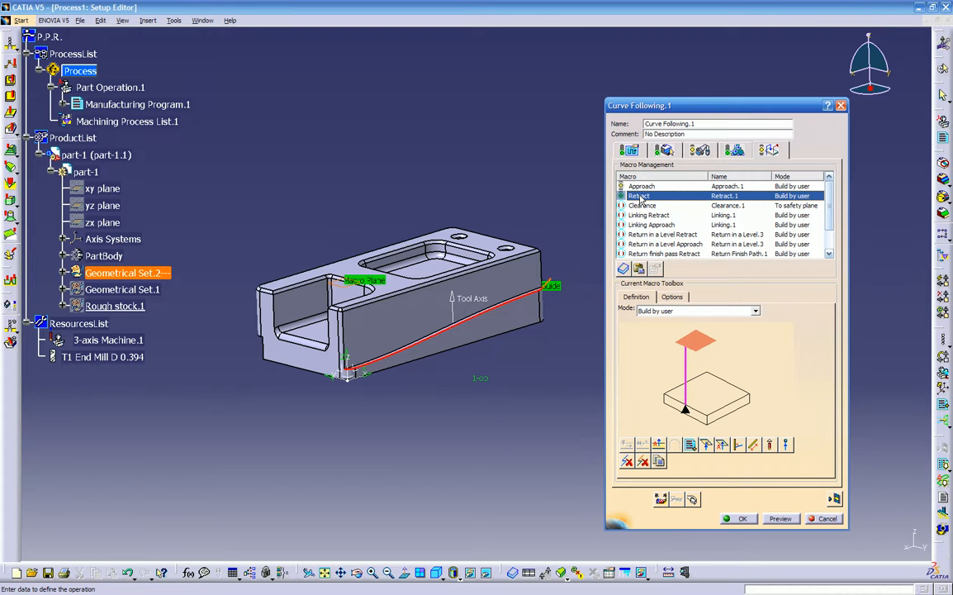
click(698, 344)
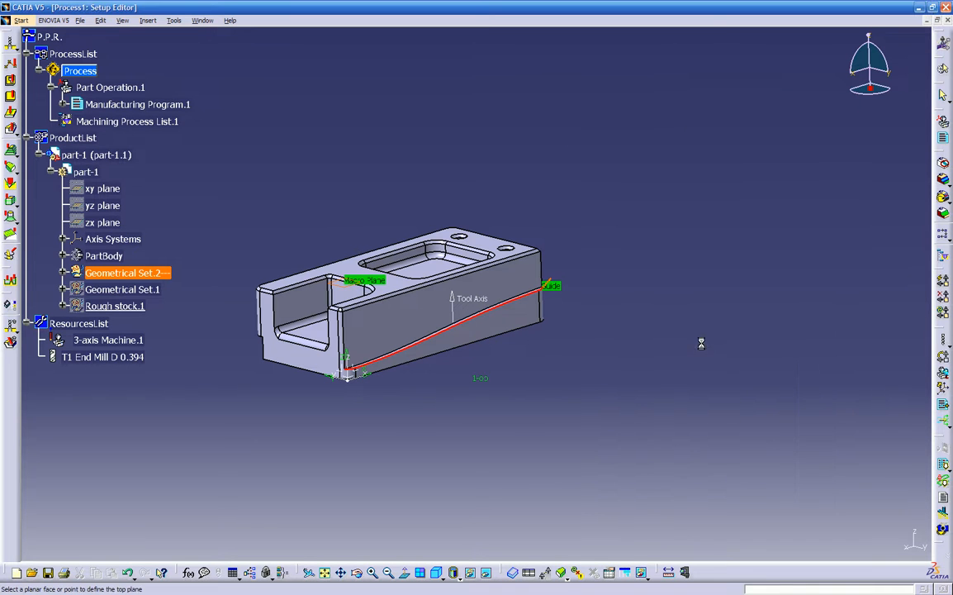
click(342, 284)
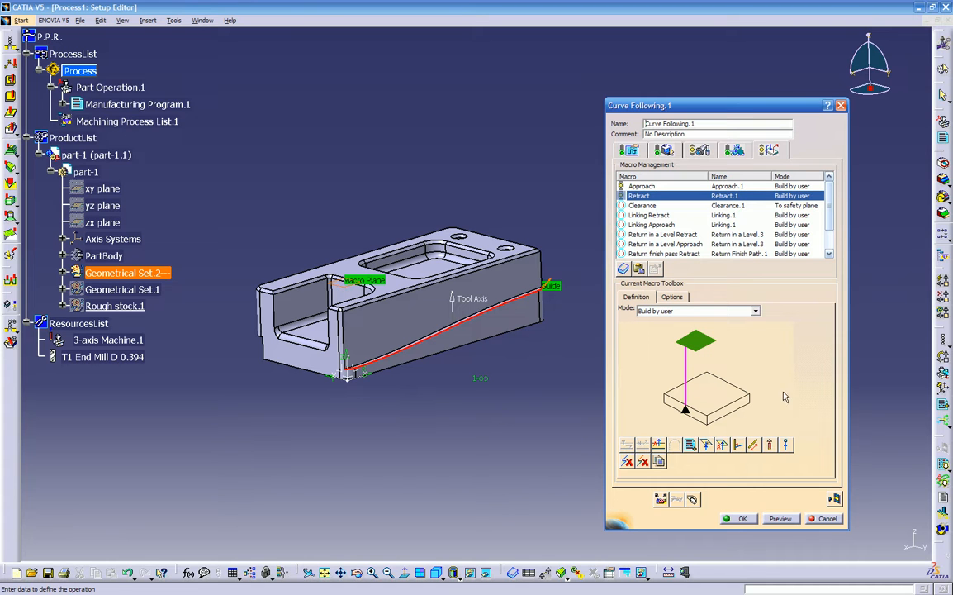
- Compute and replay the Curve Following tool path, displaying the tool at its successive positions along the guide
click(835, 499)
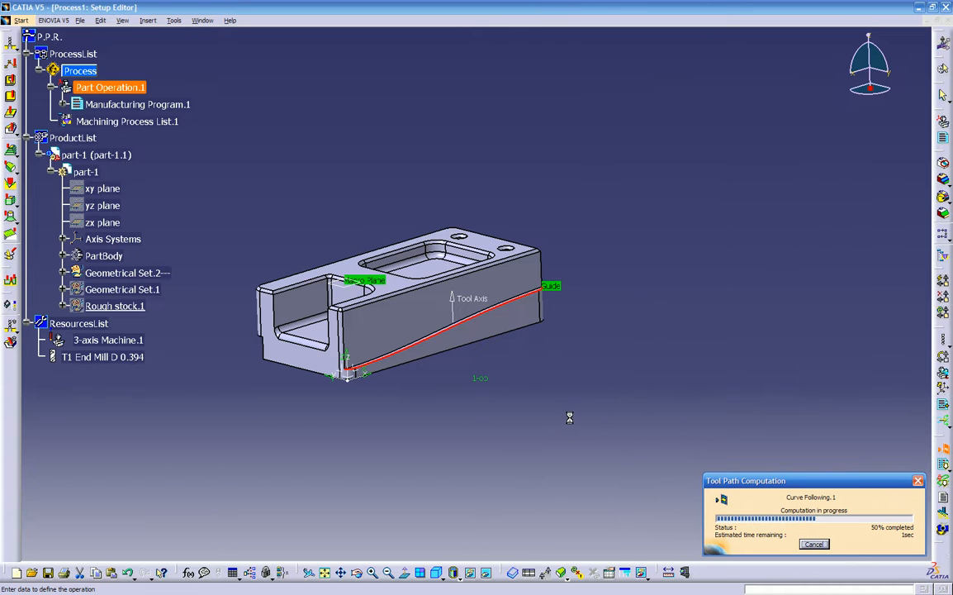
middle_drag(569, 398, 521, 446)
middle_drag(367, 440, 398, 351)
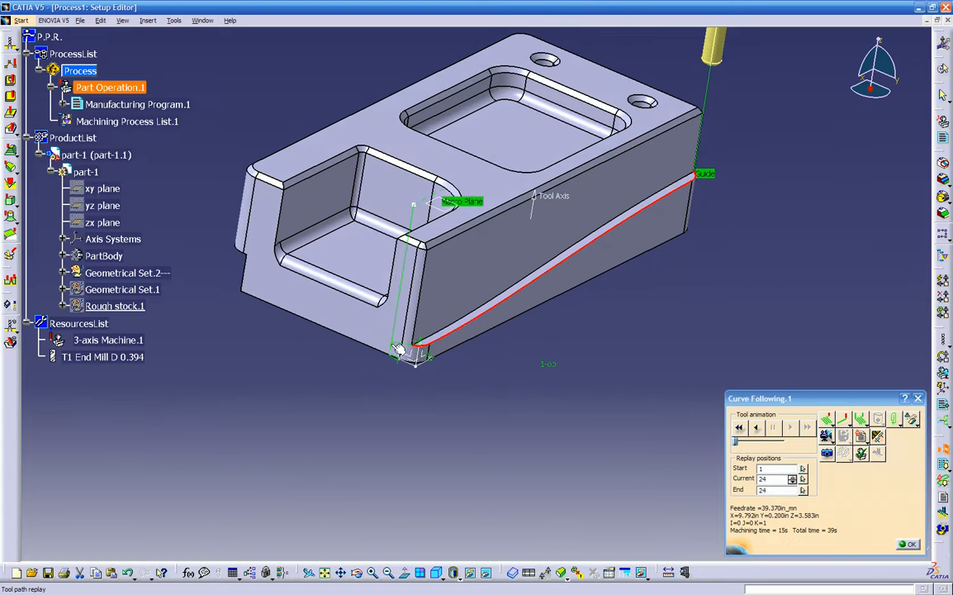
click(866, 424)
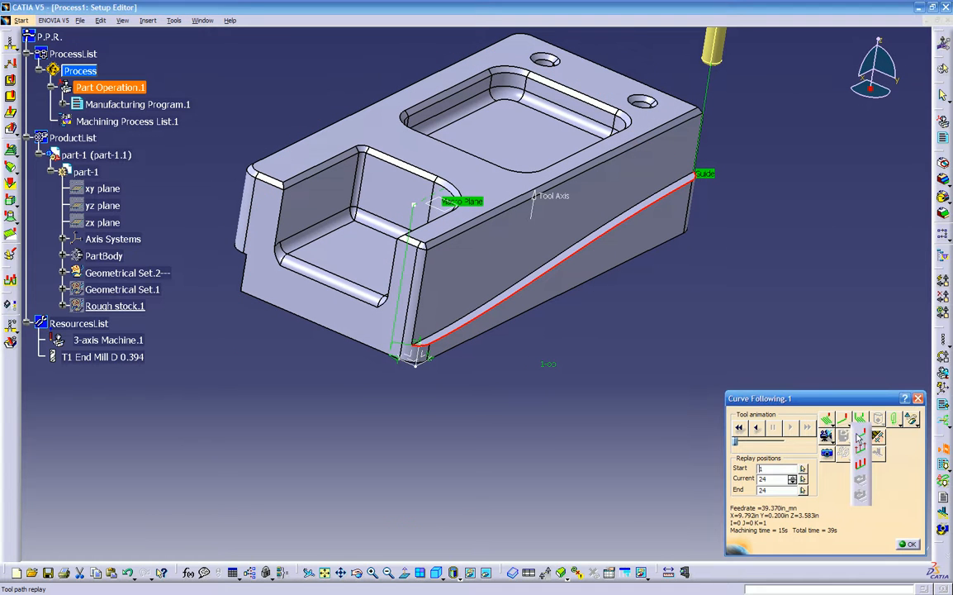
click(862, 466)
- Examine the tool positions relative to the guide edge from above in wireframe display
middle_drag(673, 376, 561, 176)
middle_drag(519, 235, 562, 172)
middle_drag(567, 205, 428, 314)
middle_drag(488, 228, 450, 182)
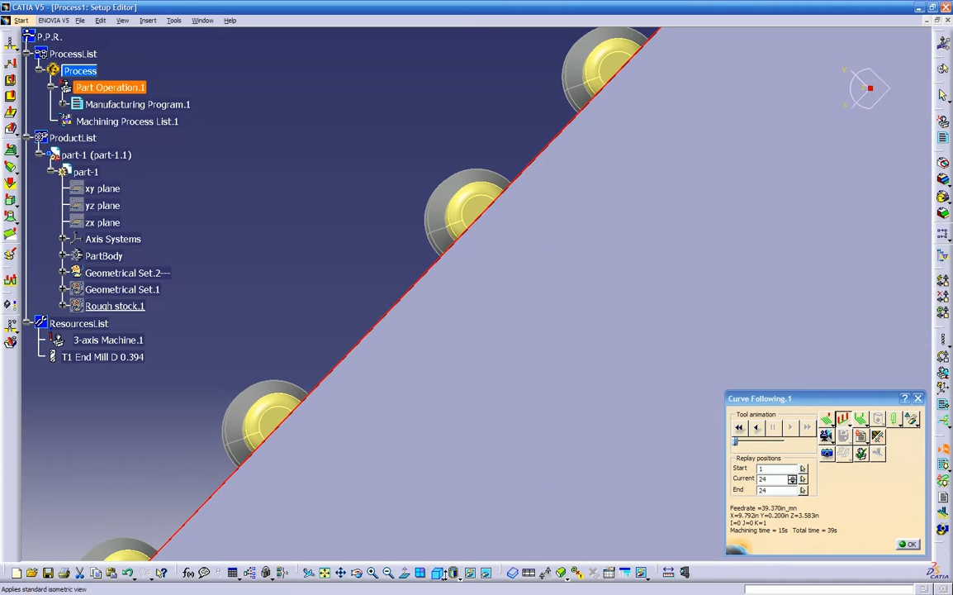
click(457, 575)
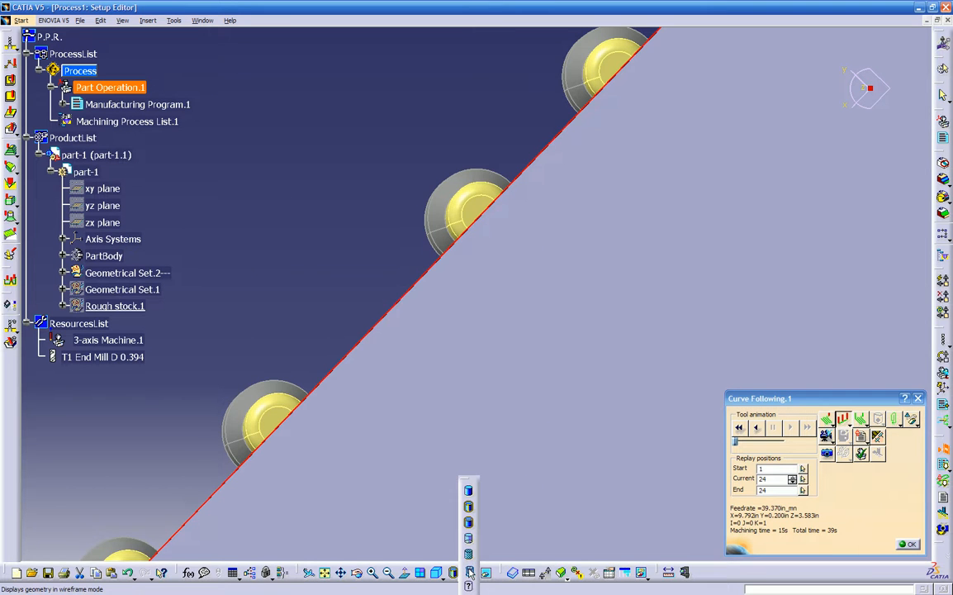
click(469, 573)
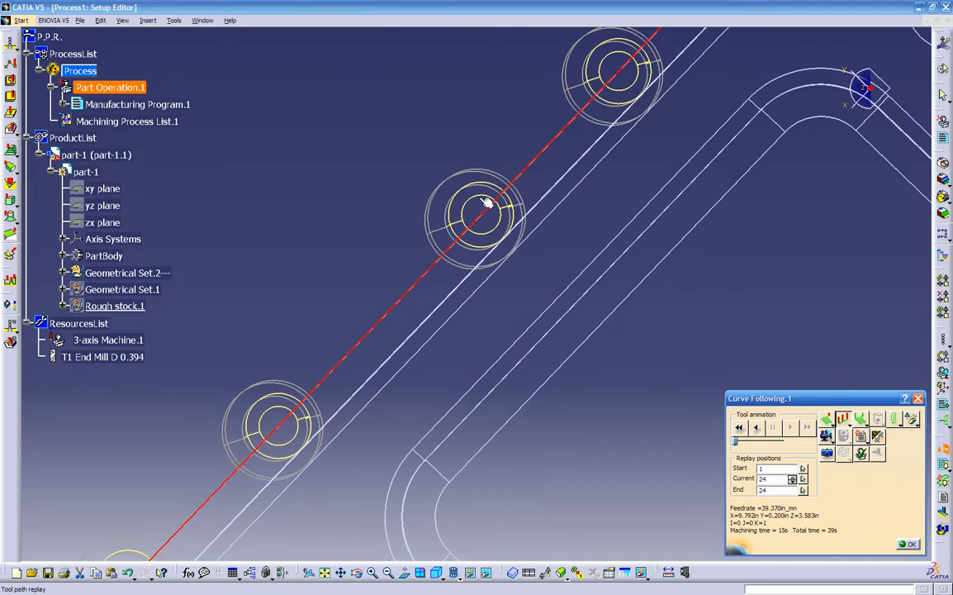
middle_drag(488, 195, 566, 254)
- Return the display from wireframe to shading with edges
click(470, 575)
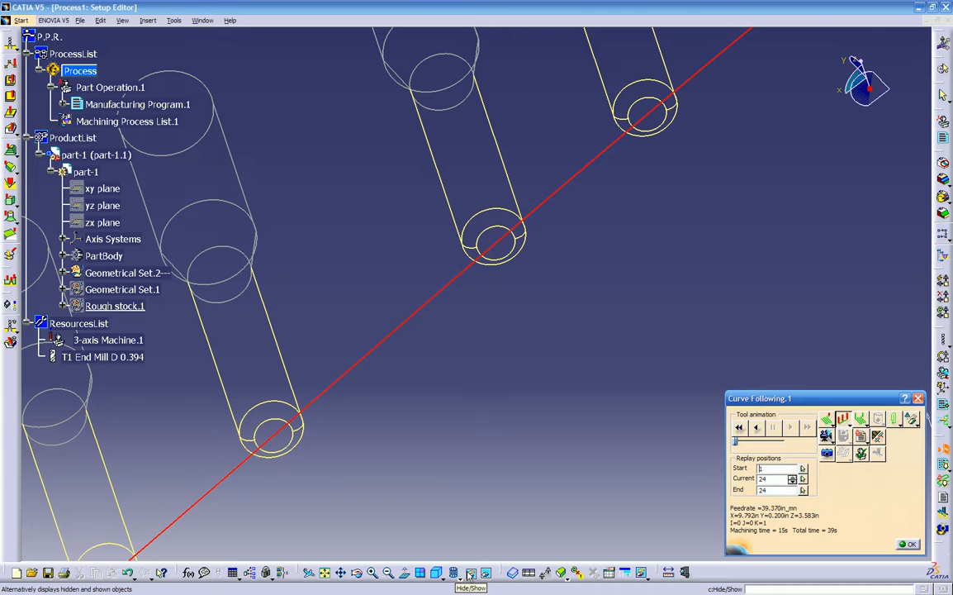
click(473, 576)
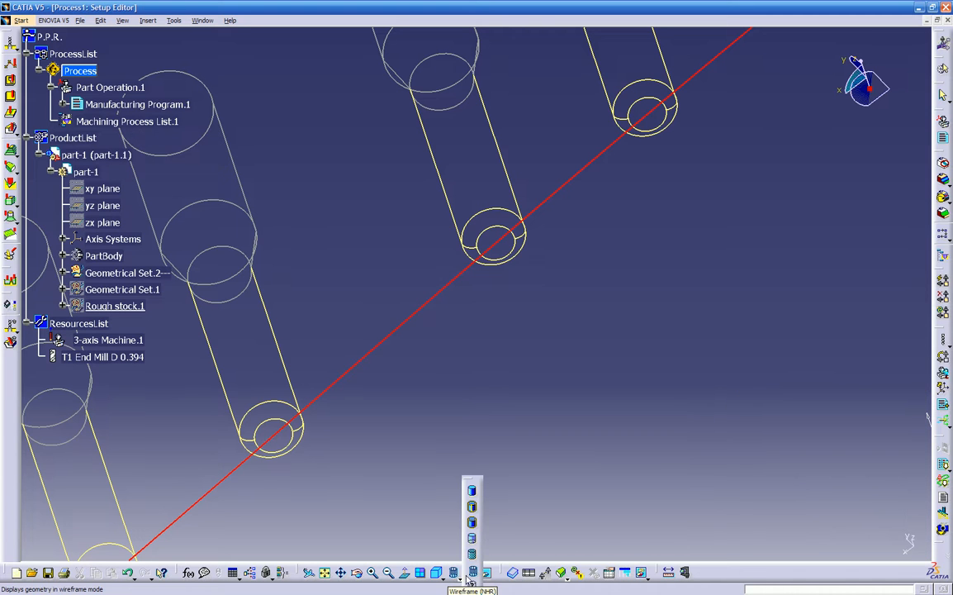
click(473, 575)
click(460, 577)
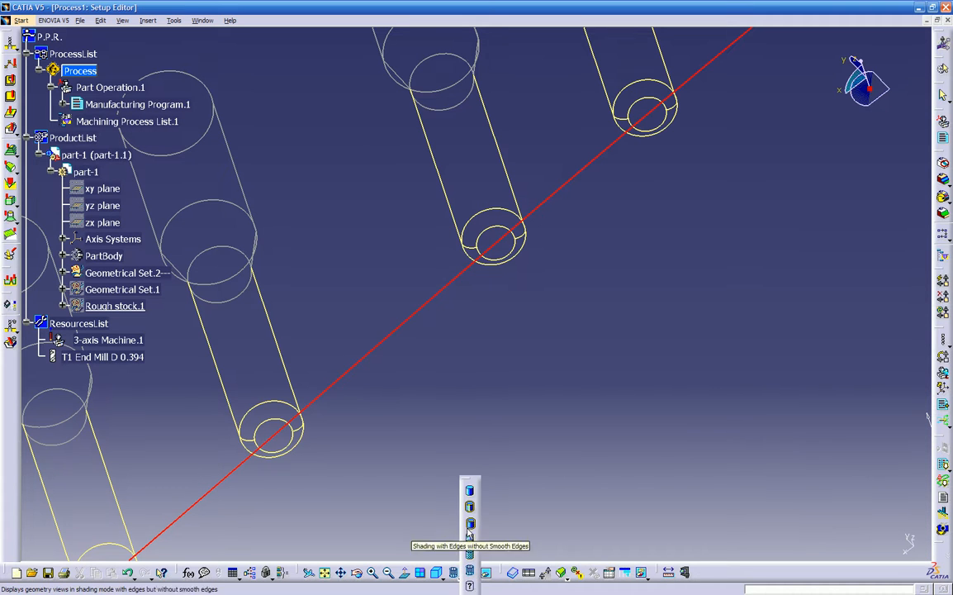
click(471, 509)
middle_drag(521, 342, 474, 495)
scroll(473, 500, up, 1)
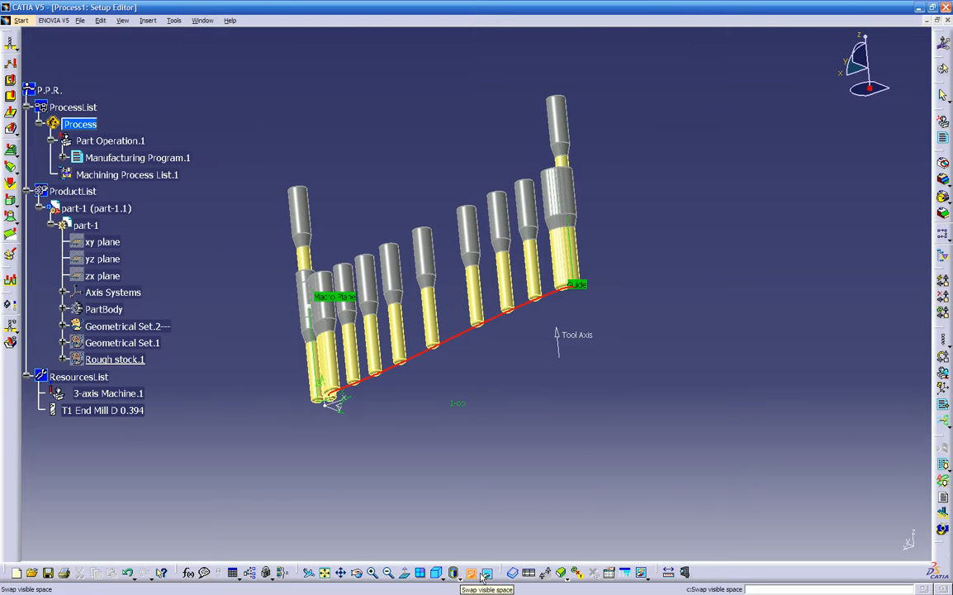
- Close the tool path replay and accept the Curve Following operation
click(472, 574)
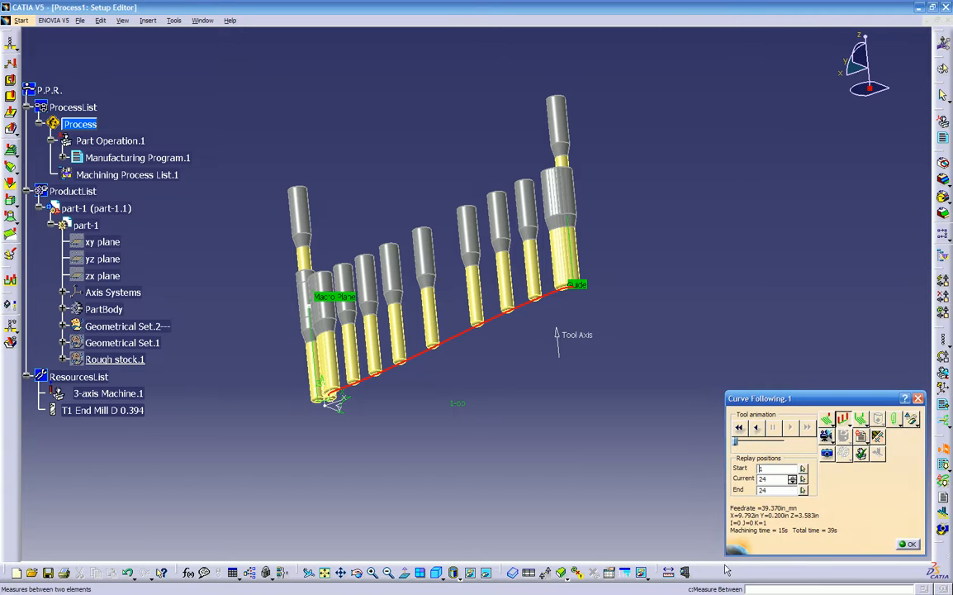
click(907, 544)
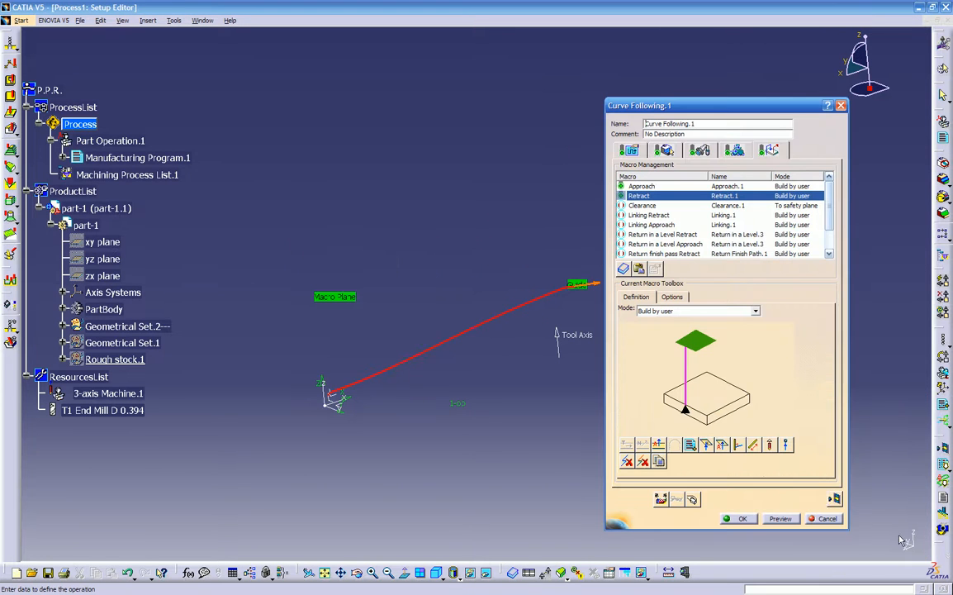
click(742, 519)
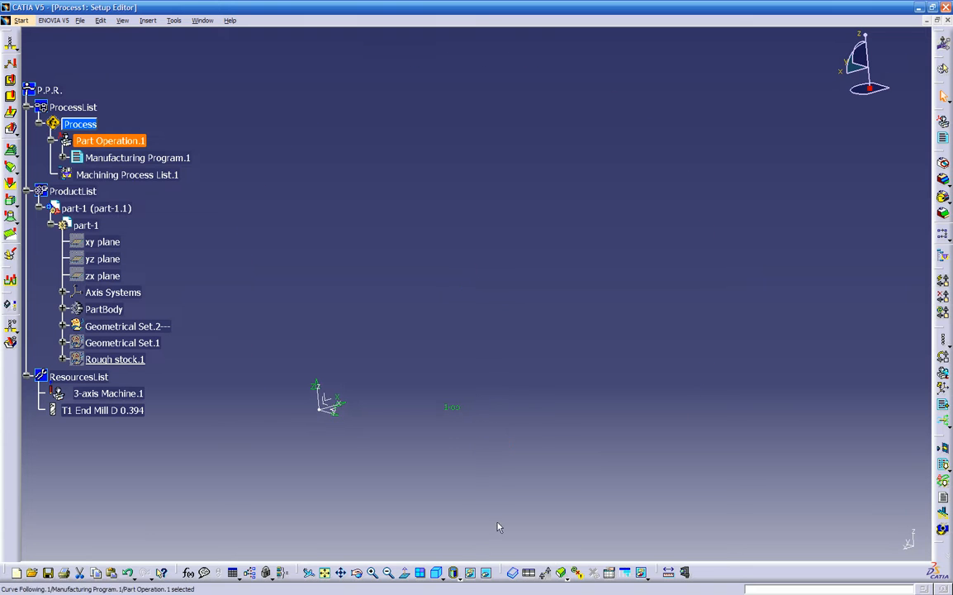
- Bring the hidden finished part back into display
click(471, 574)
click(409, 347)
right_click(411, 350)
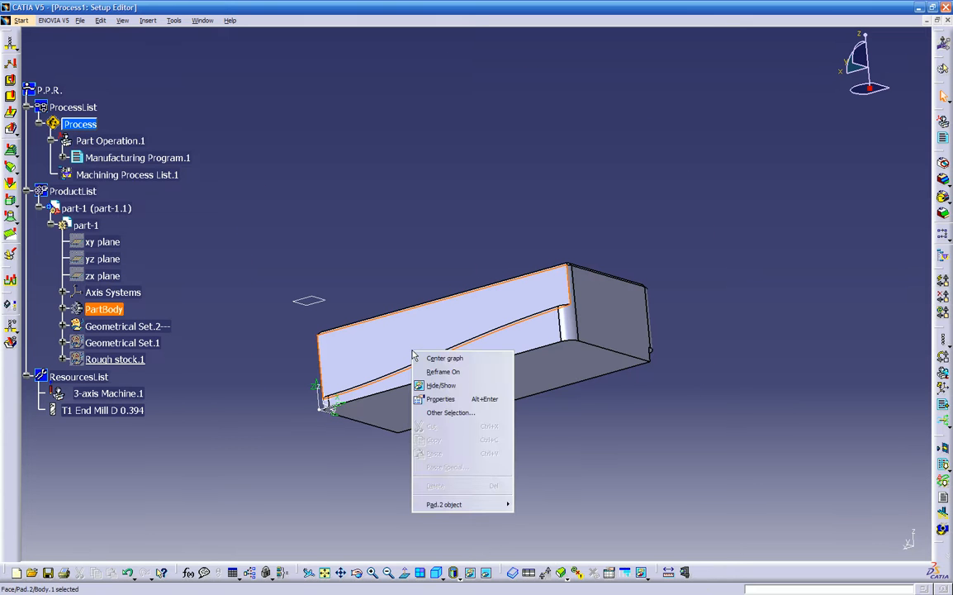
click(437, 384)
middle_drag(568, 427, 587, 377)
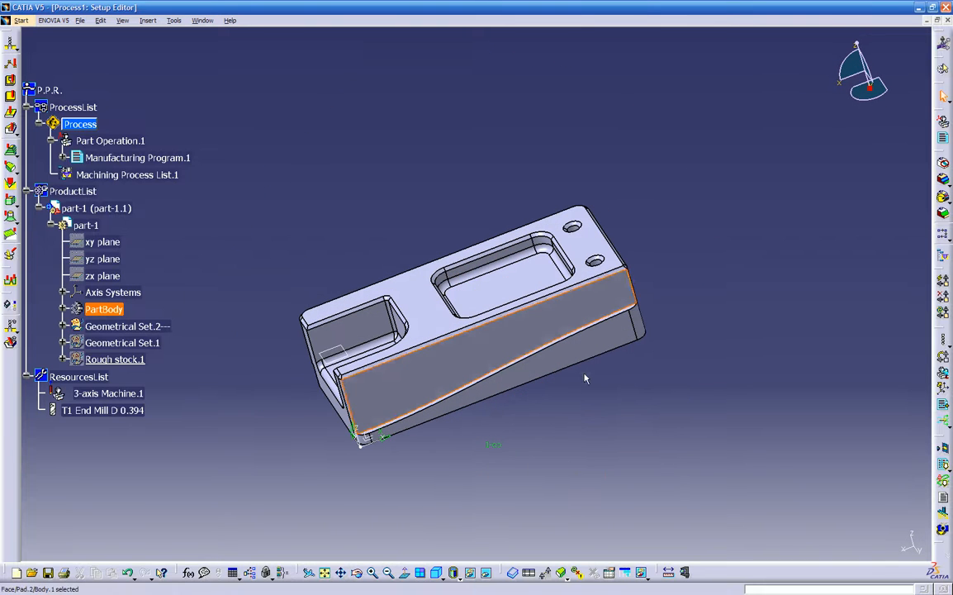
- Expand Manufacturing Program.1 and replay the tool path of Curve Following.1 against the displayed part
click(64, 158)
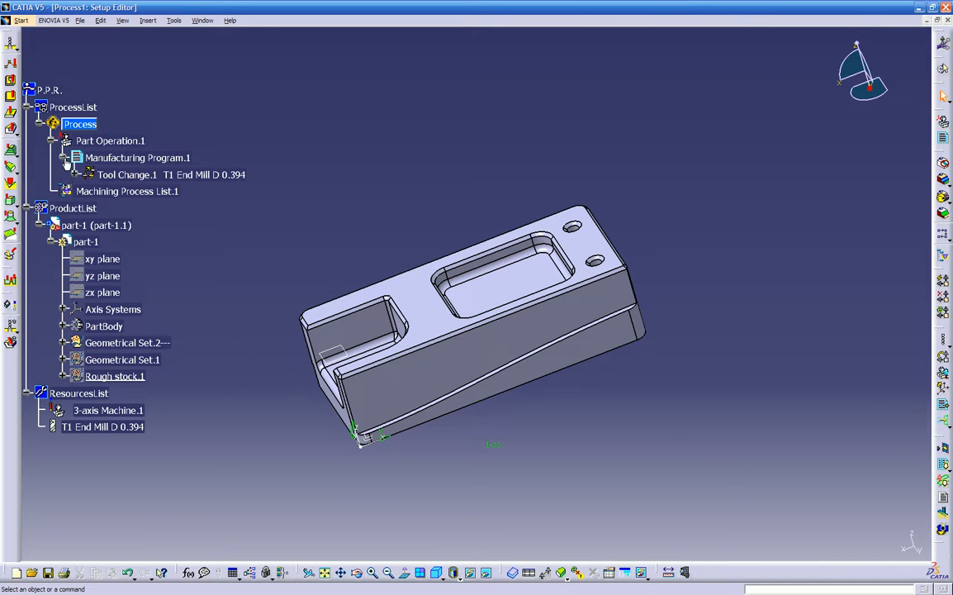
right_click(112, 191)
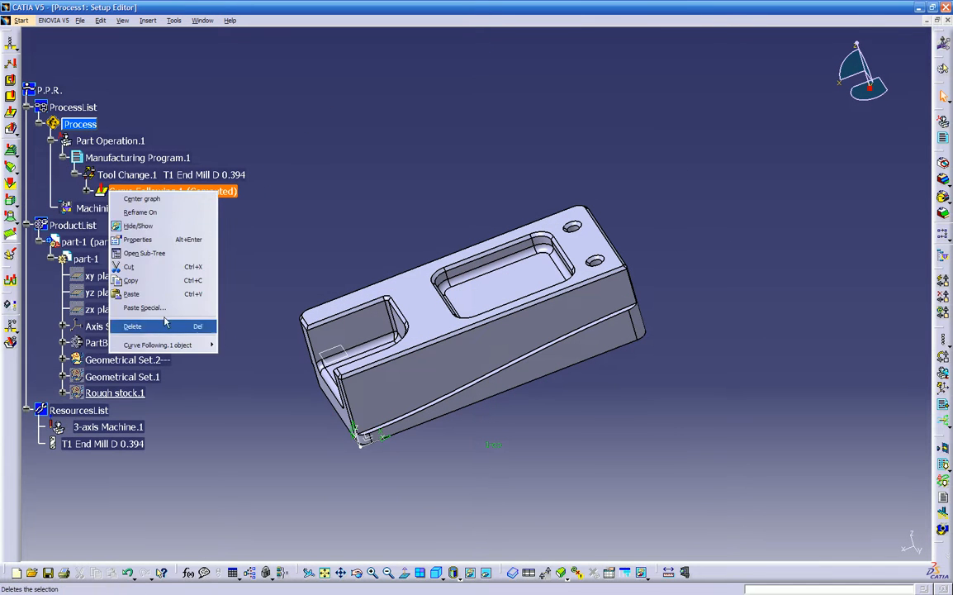
mouse_move(165, 345)
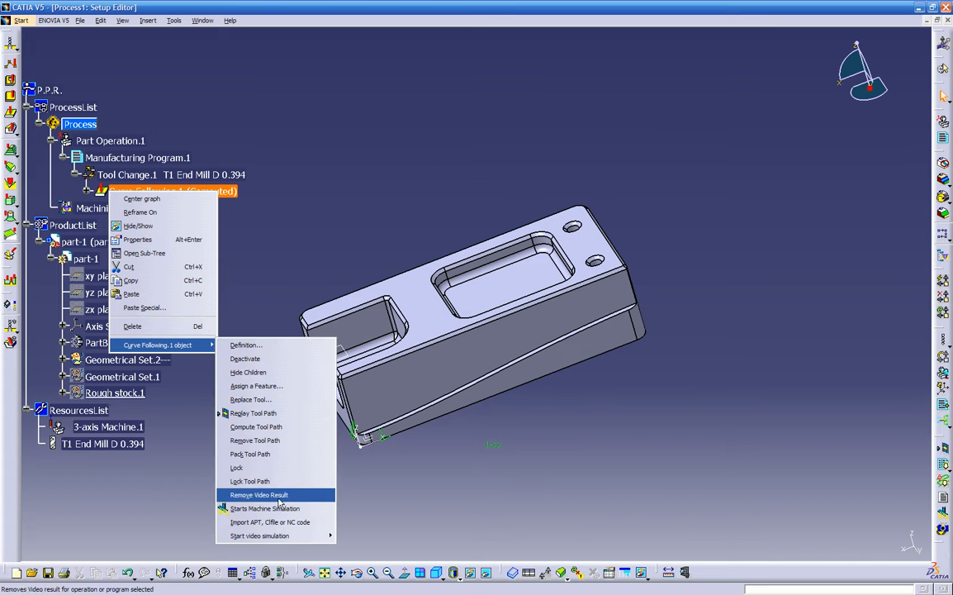
click(281, 413)
middle_drag(463, 314, 493, 373)
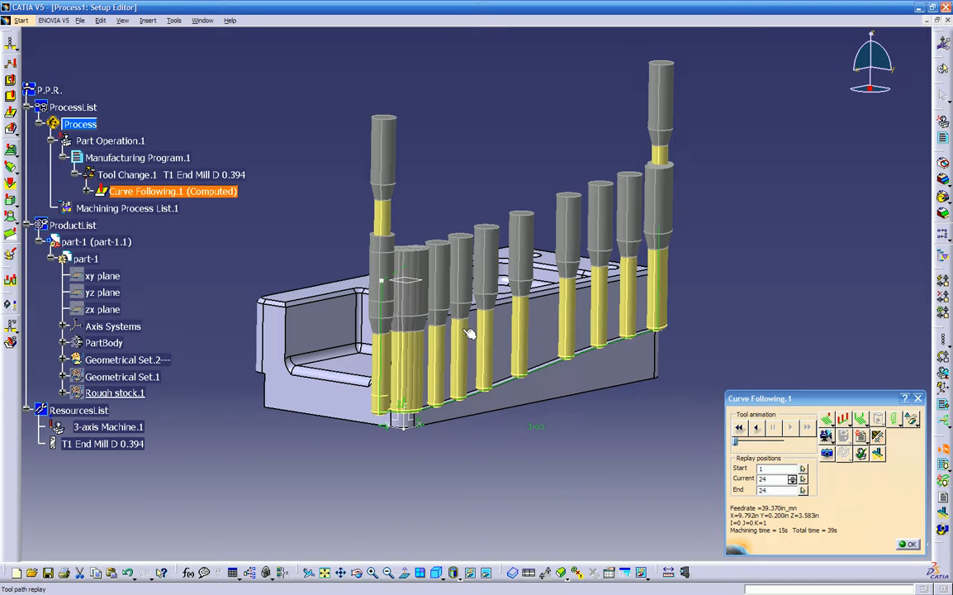
- Examine the tool positions along the curved ledge and run the replay backward to the start of the path
middle_drag(507, 422, 630, 392)
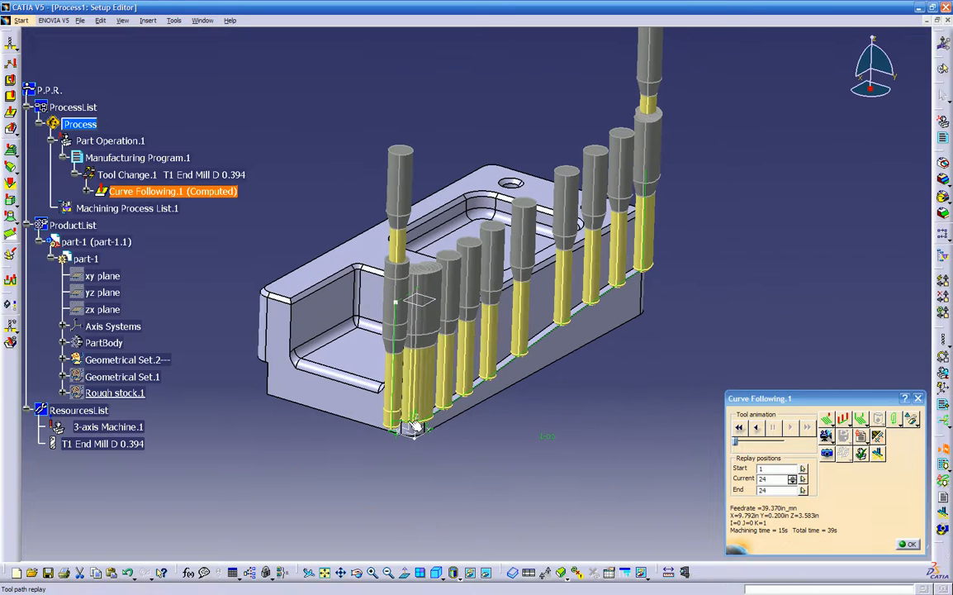
middle_drag(423, 285, 402, 405)
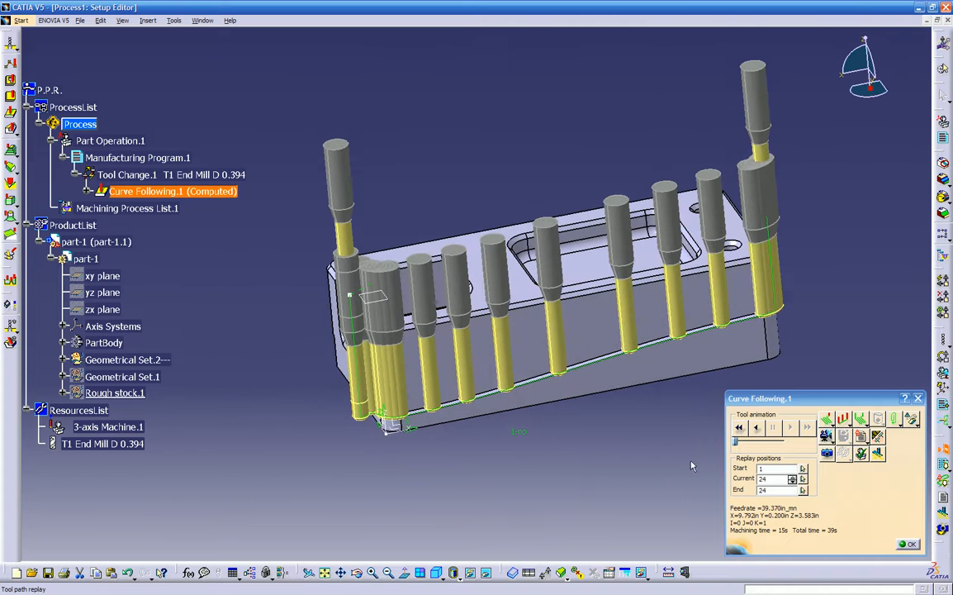
click(756, 429)
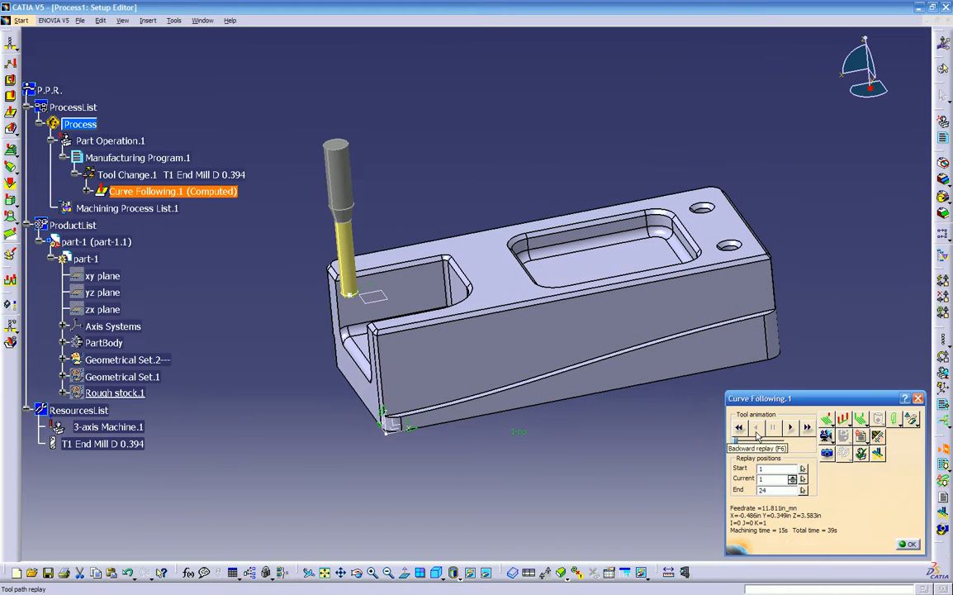
middle_drag(659, 447, 415, 266)
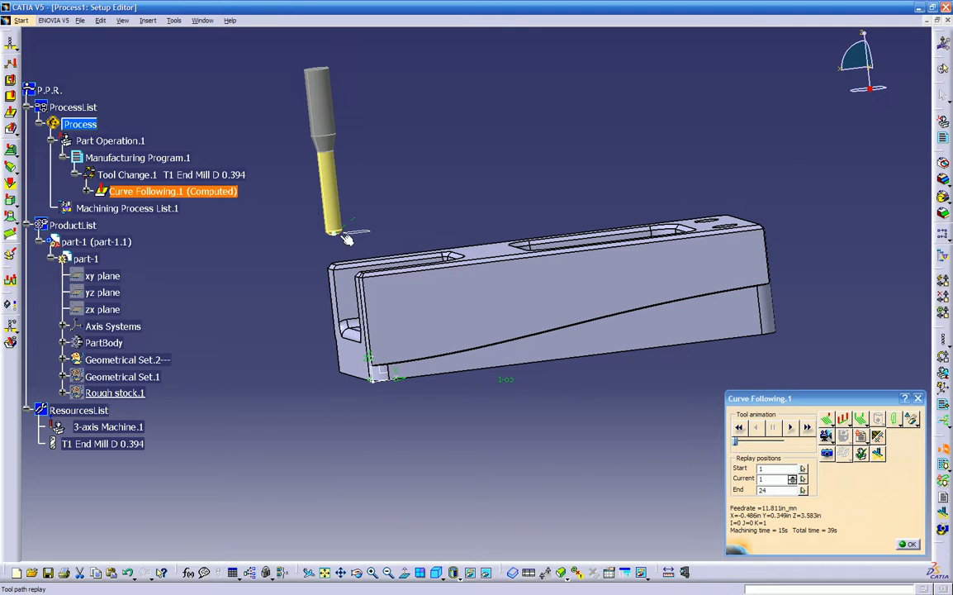
middle_drag(340, 238, 550, 403)
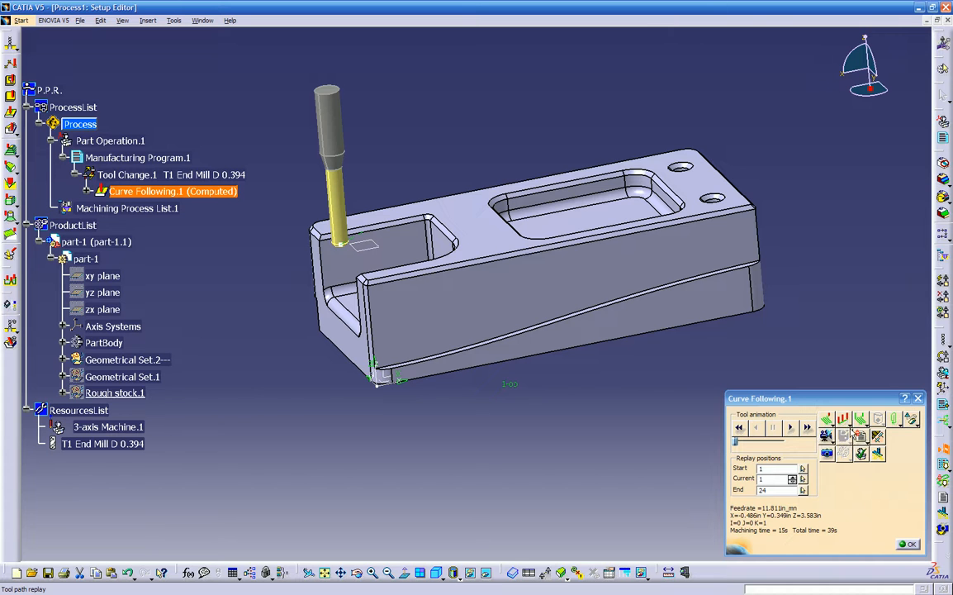
- Limit the replay display to the last tool position and play the tool path forward to its end
click(857, 434)
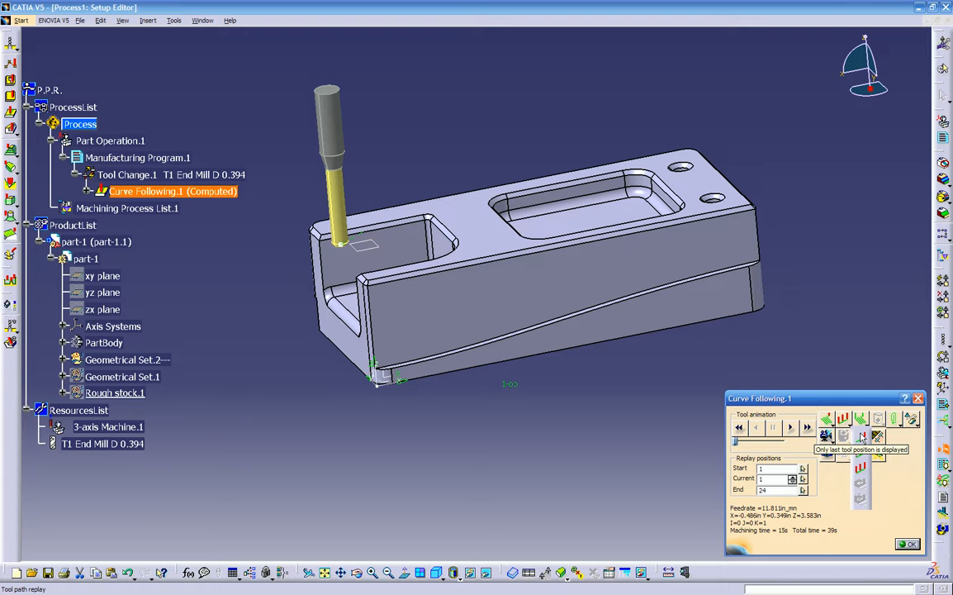
click(861, 434)
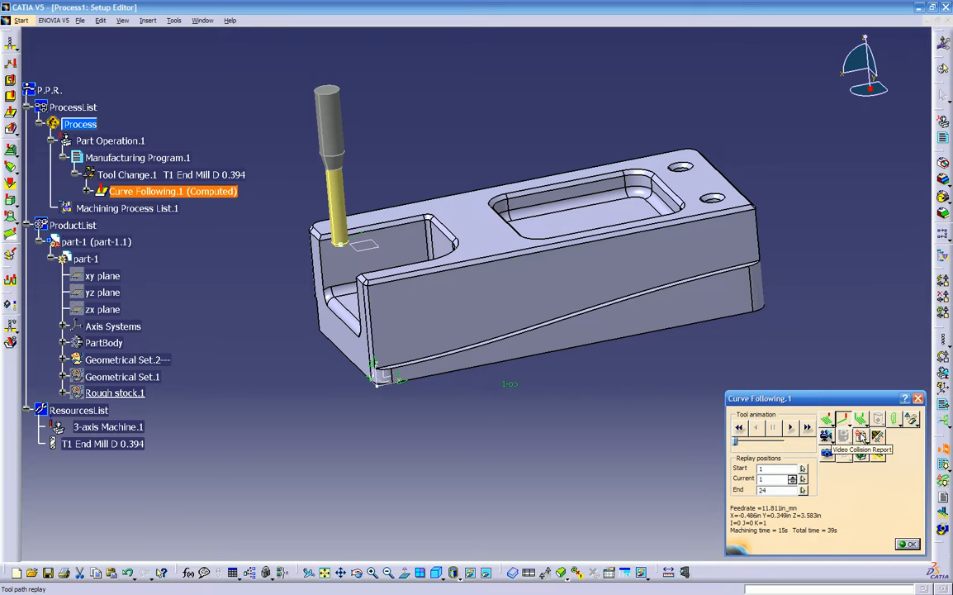
click(790, 430)
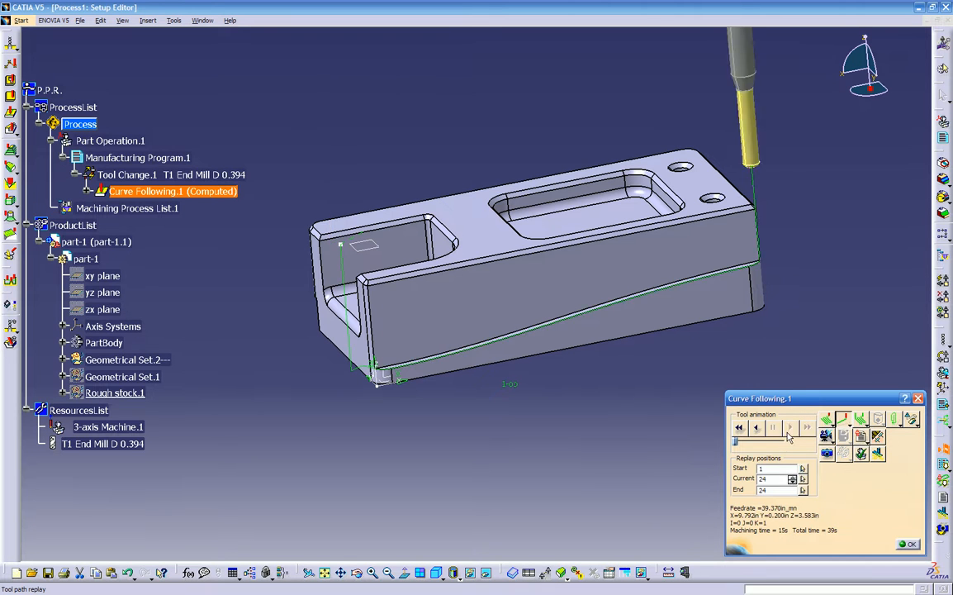
middle_drag(567, 317, 649, 289)
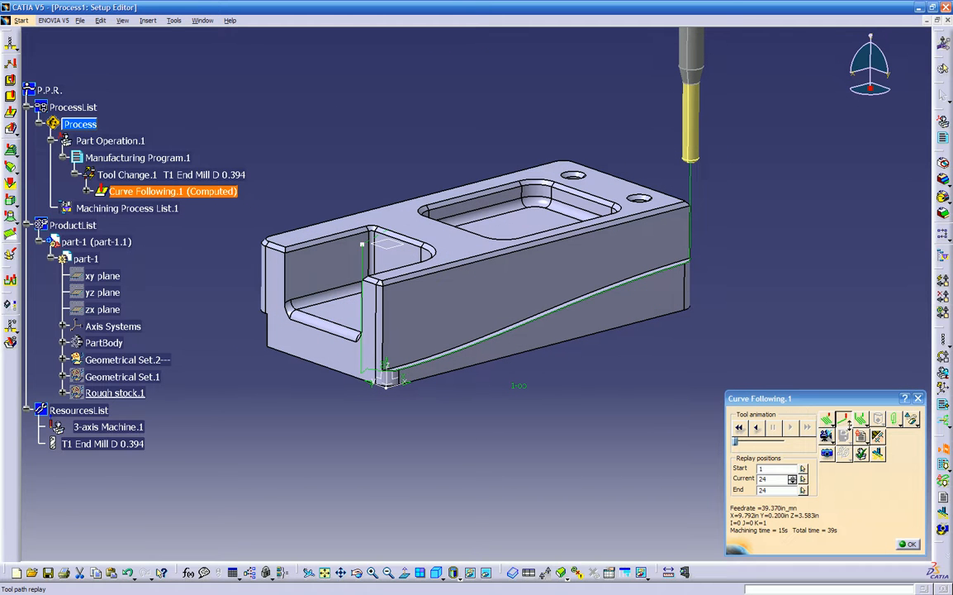
- Display all tool positions, inspect their spacing along the curved ledge, and close the tool path replay
click(861, 435)
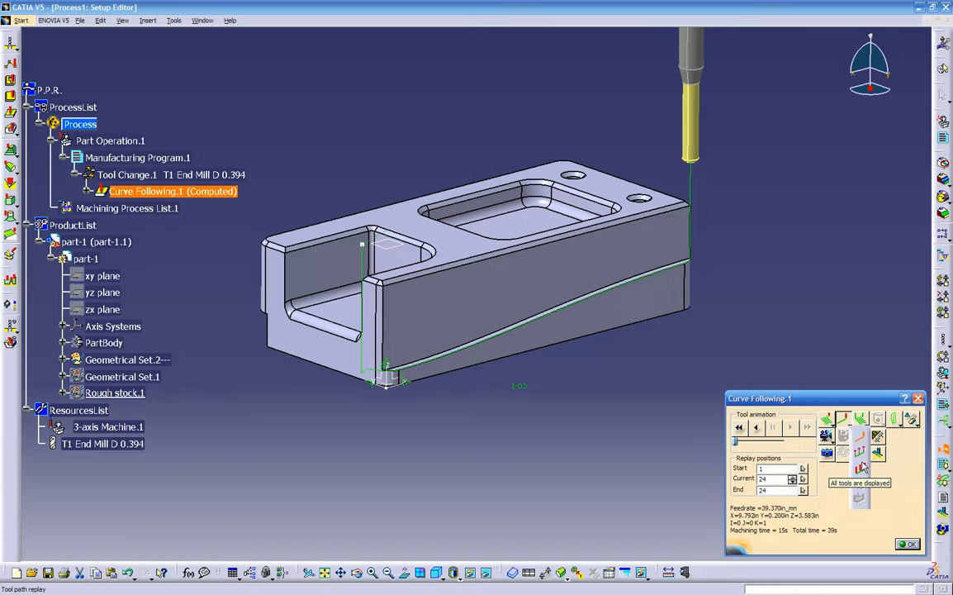
click(861, 467)
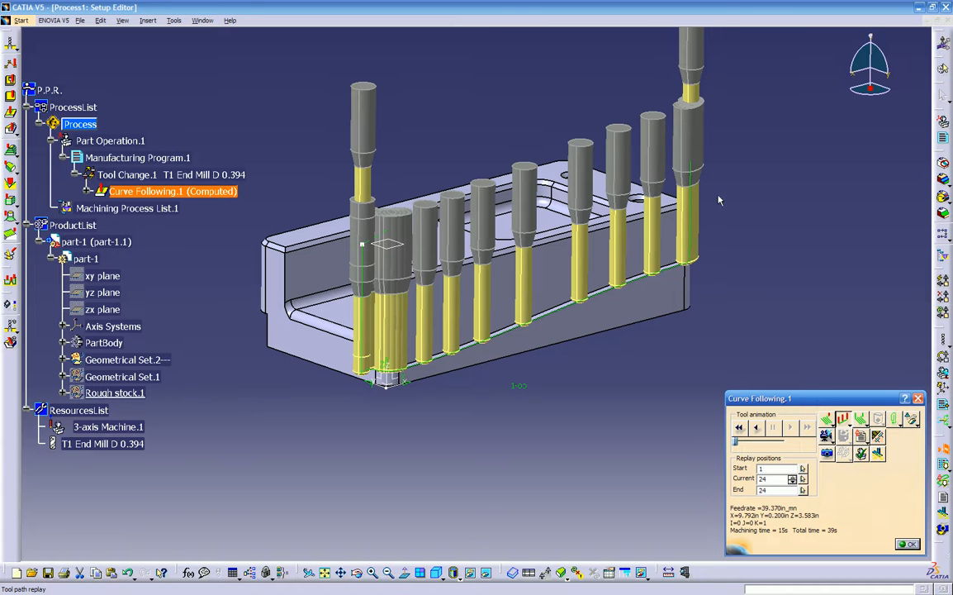
middle_drag(351, 283, 446, 326)
middle_drag(674, 300, 566, 347)
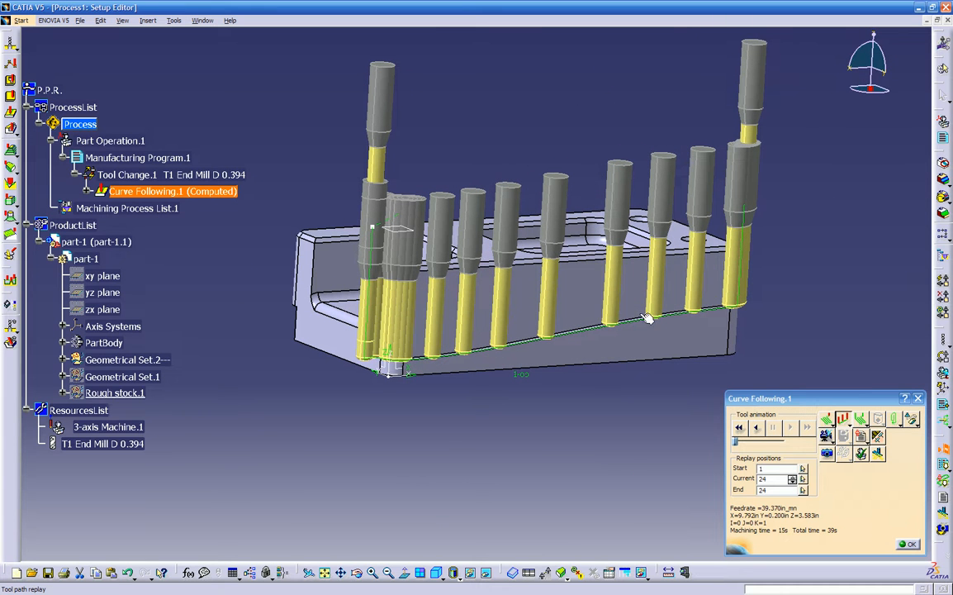
middle_drag(682, 314, 583, 376)
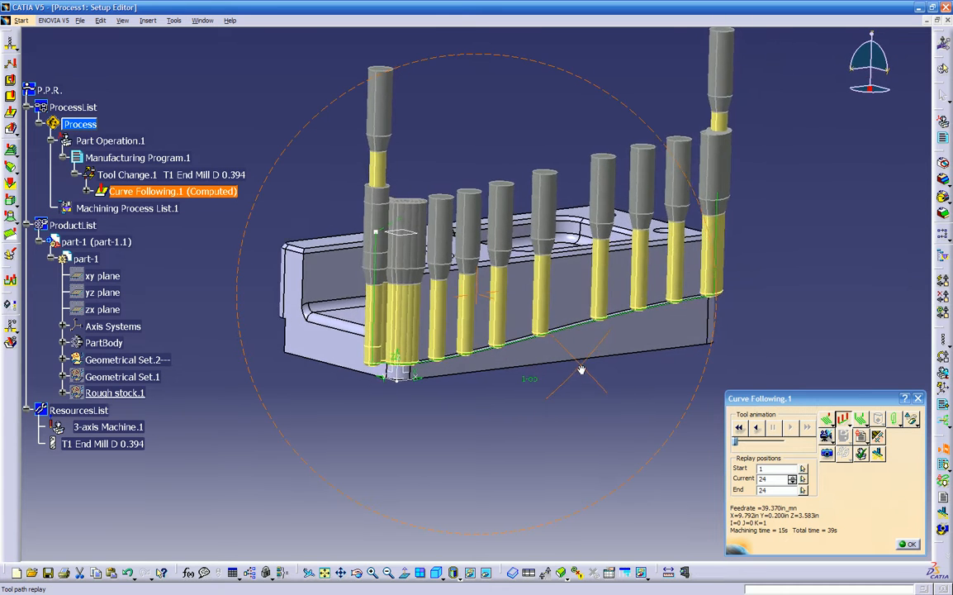
click(908, 544)
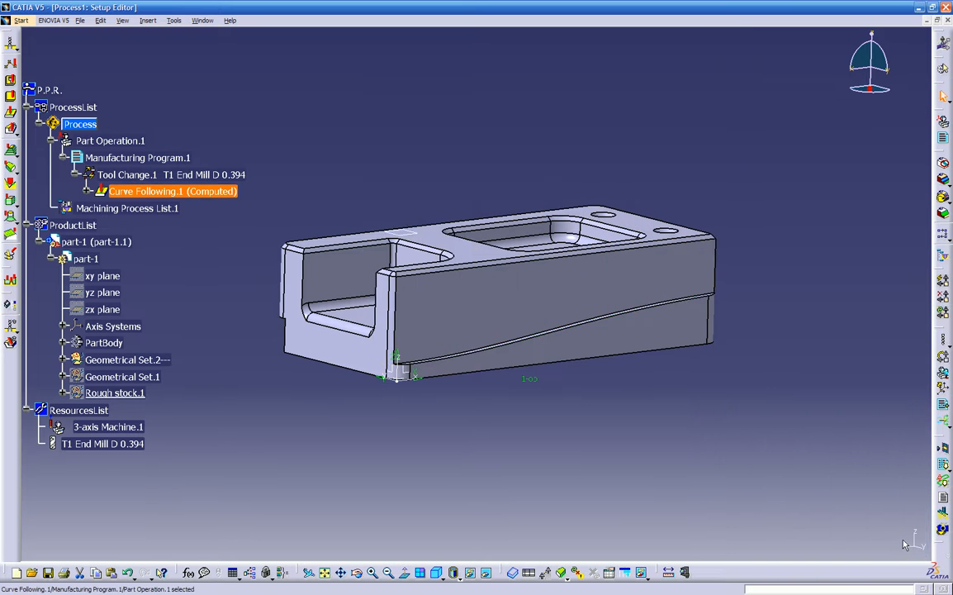
- Set the machining tolerance of Curve Following.1 to 0.001 in and check the tool positions in the recomputed path
double_click(211, 190)
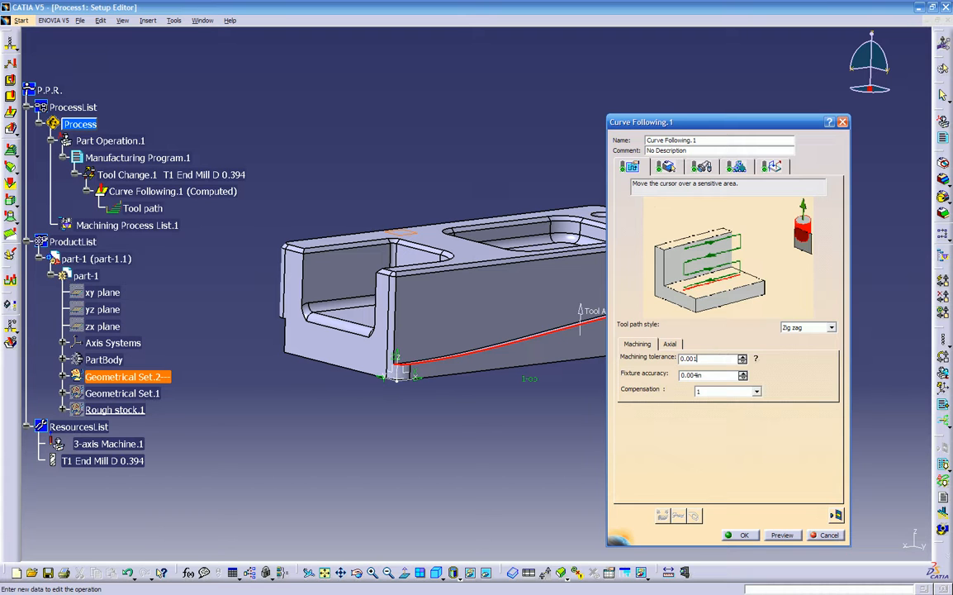
click(836, 517)
middle_drag(569, 422, 654, 380)
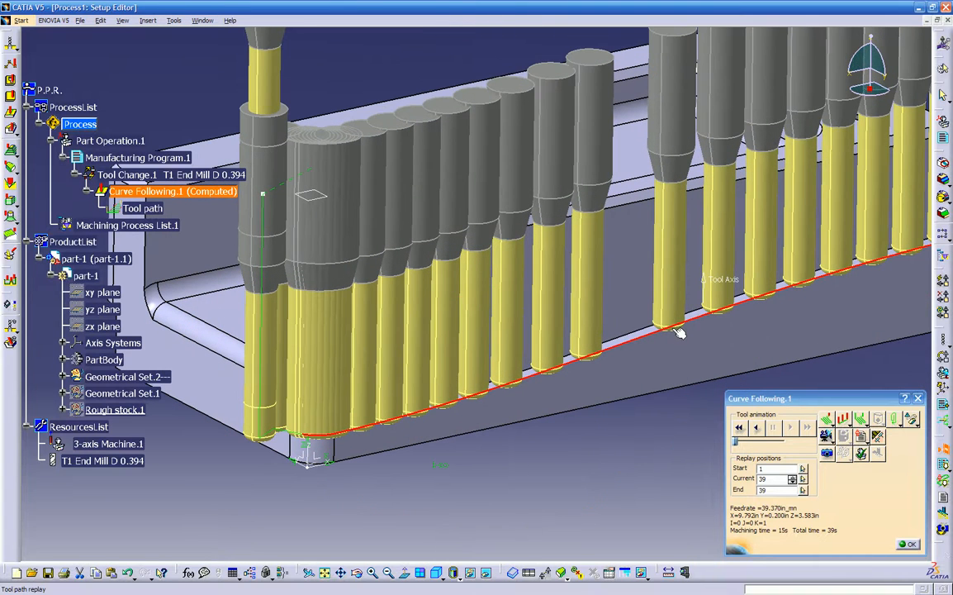
click(907, 544)
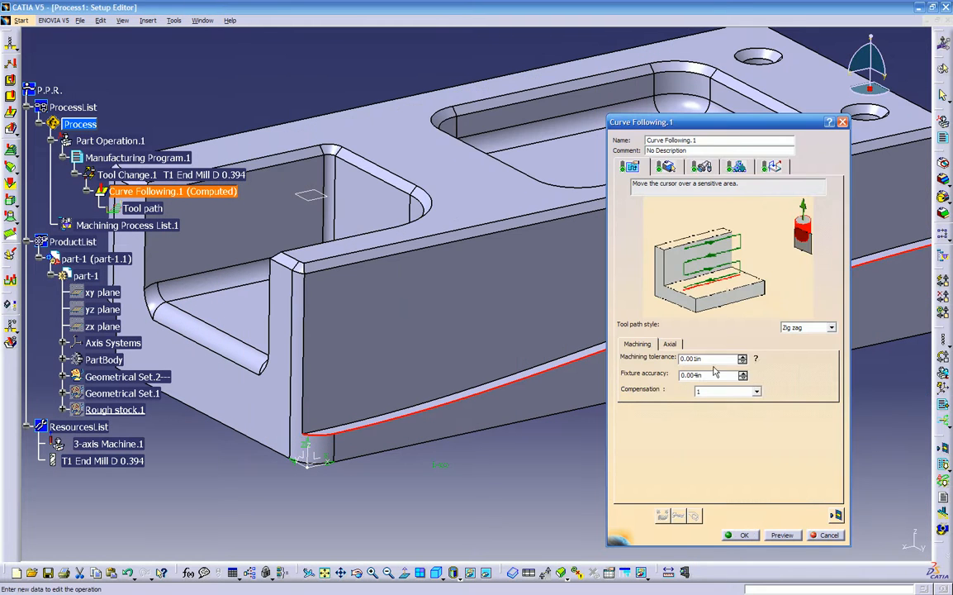
- Set the machining tolerance to 0.0005 in, recompute the tool path, and rewind its replay to the tool change
click(755, 359)
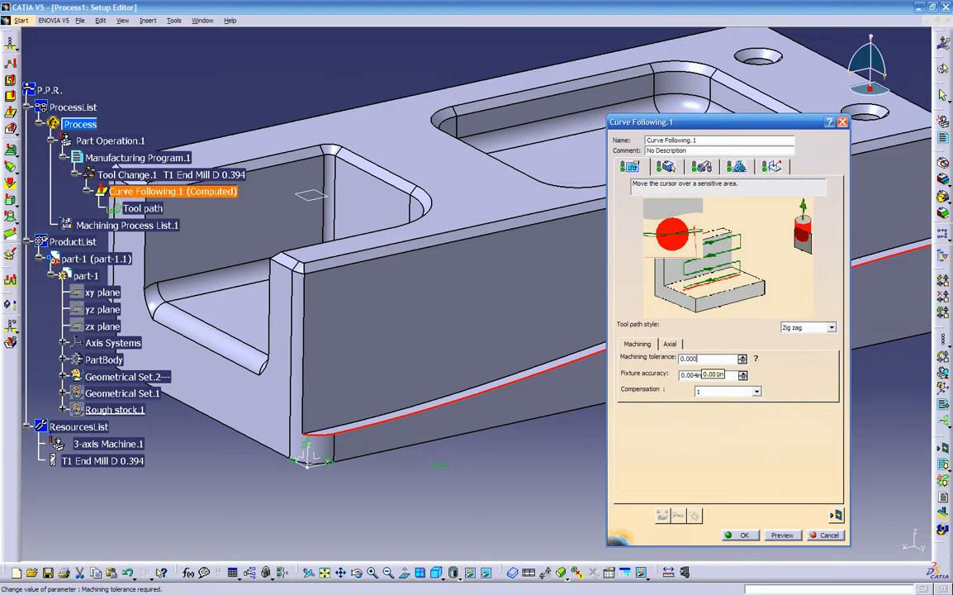
click(836, 515)
middle_drag(570, 372, 447, 292)
middle_drag(547, 307, 620, 450)
click(740, 428)
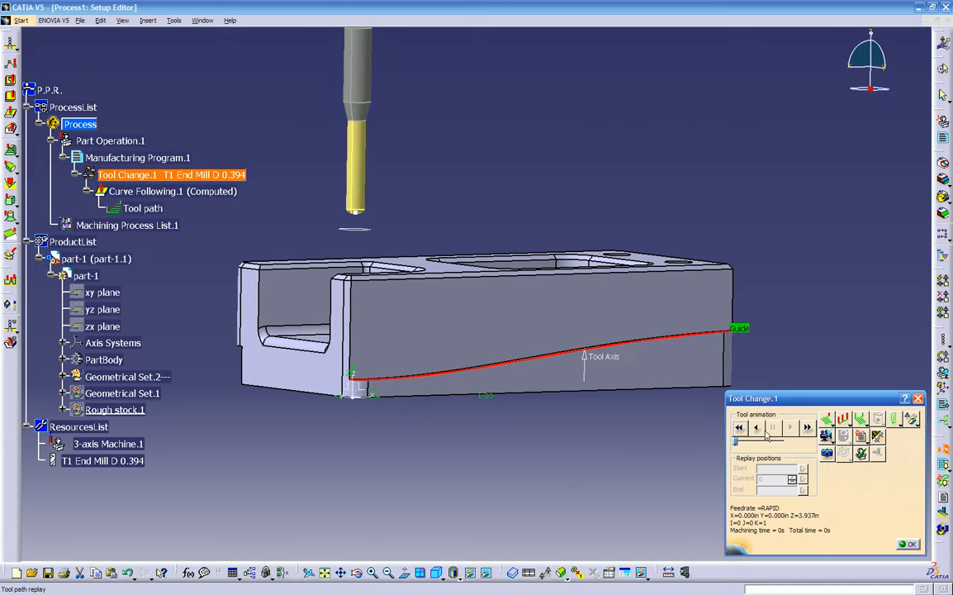
middle_drag(522, 397, 558, 442)
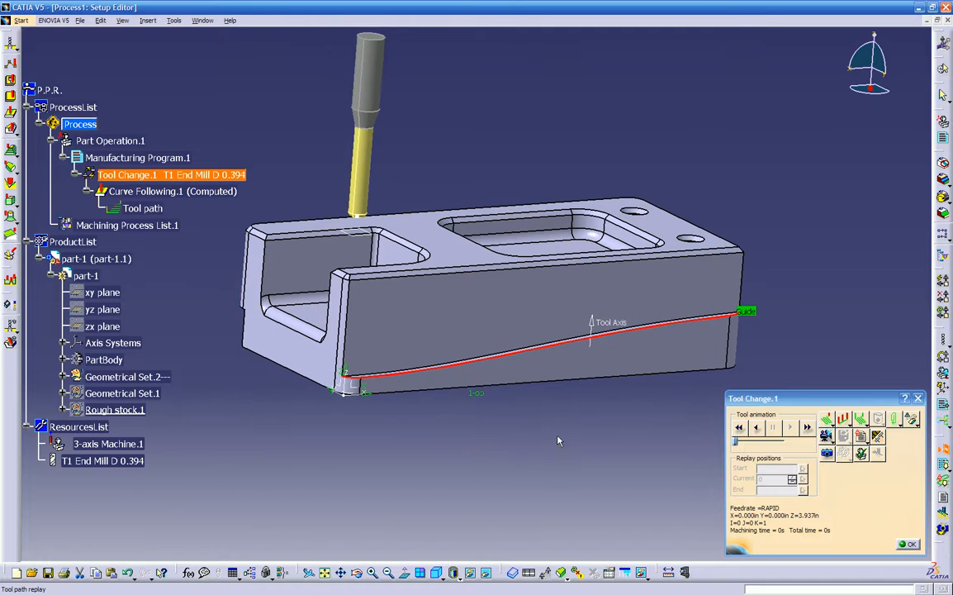
- Show only the last tool position, replay the path from the tool change, and close the replay
click(849, 423)
click(860, 434)
middle_drag(644, 411, 670, 431)
click(741, 427)
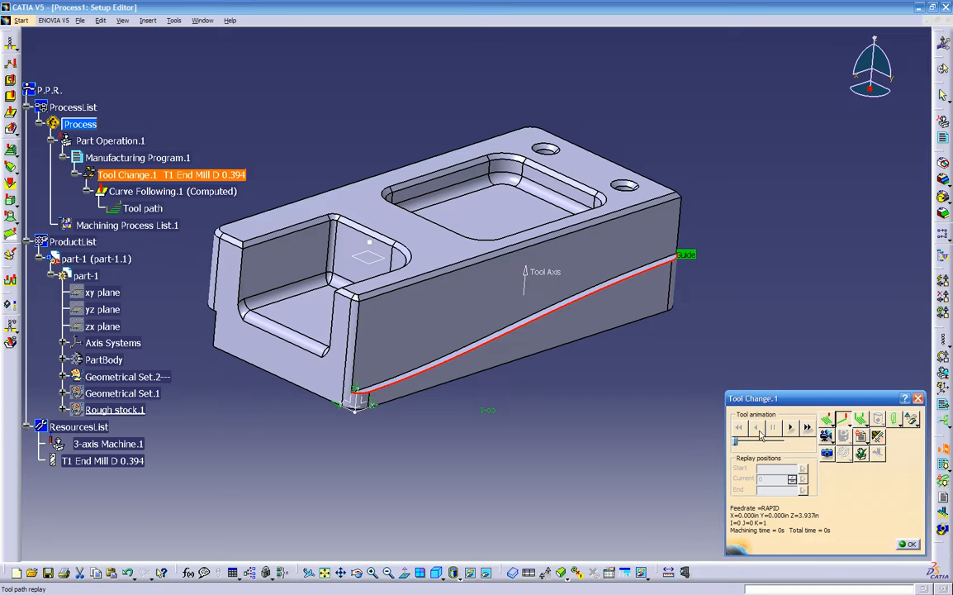
click(792, 428)
click(907, 545)
- Reopen the Curve Following.1 replay, play it from start to end, and return to the operation settings
click(839, 514)
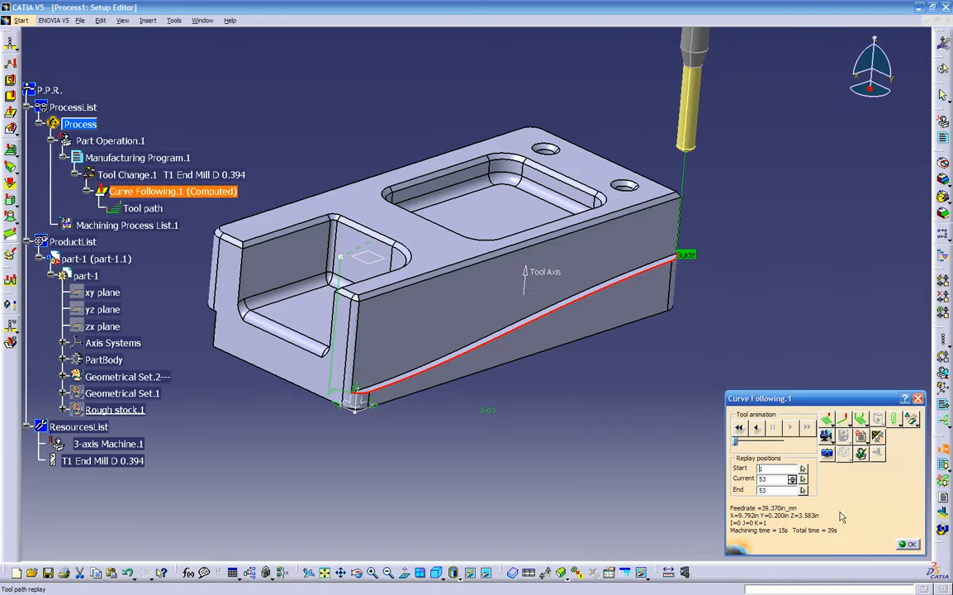
click(742, 428)
click(791, 428)
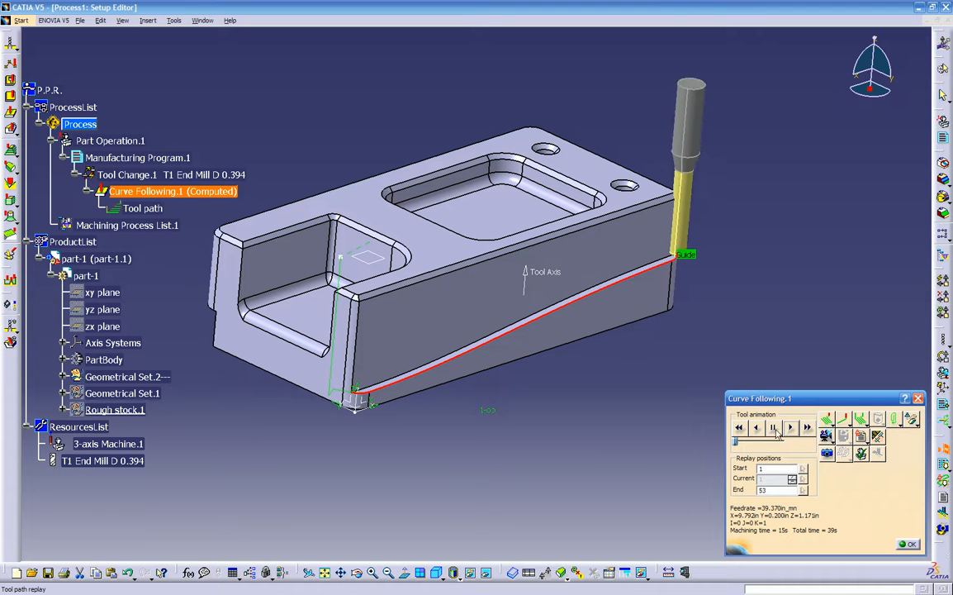
middle_drag(654, 390, 665, 416)
click(908, 545)
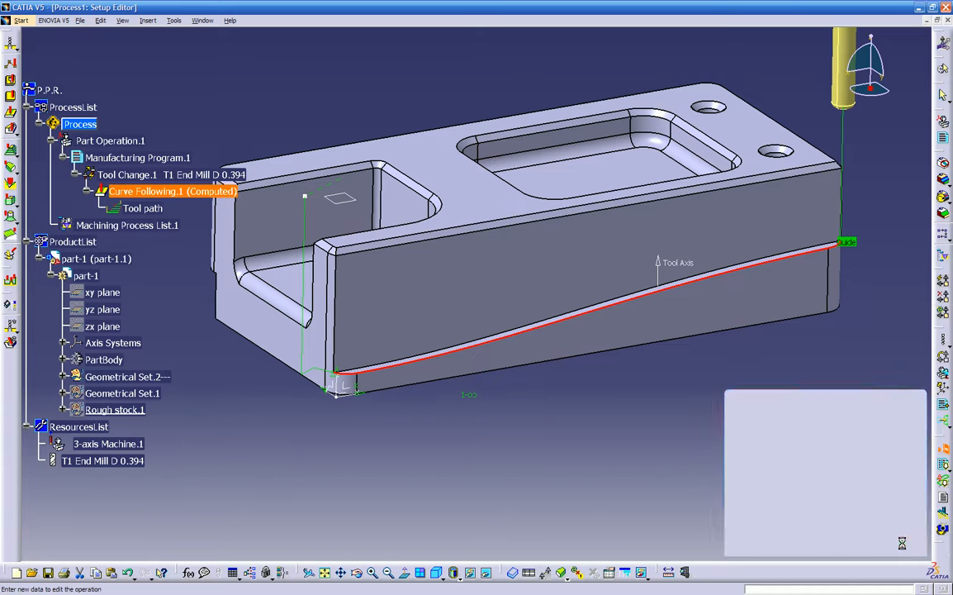
- Re-enter the machining tolerance and set 5 axial levels with a maximum depth of cut of 0.200 in
drag(728, 359, 622, 361)
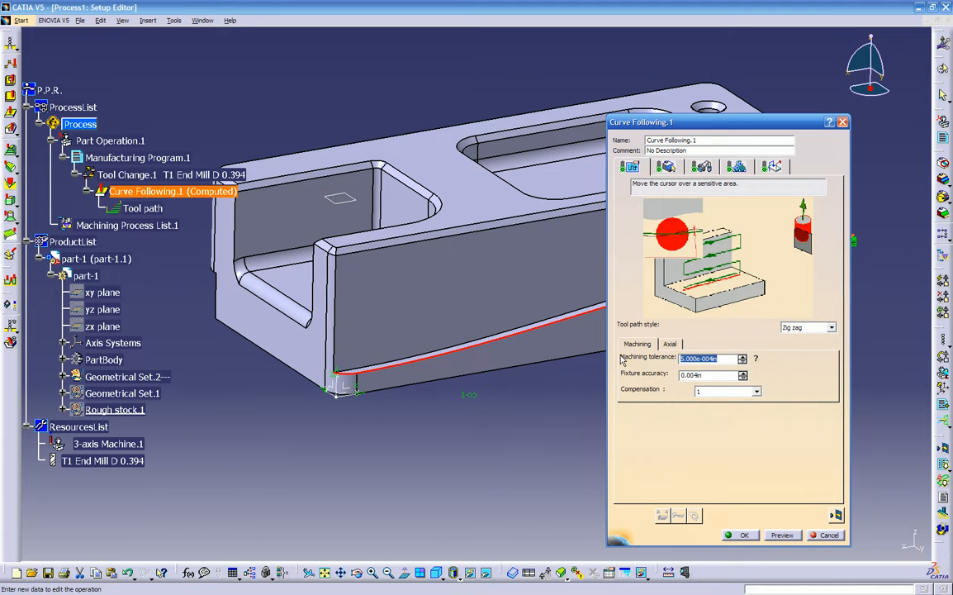
text(.0)
click(670, 343)
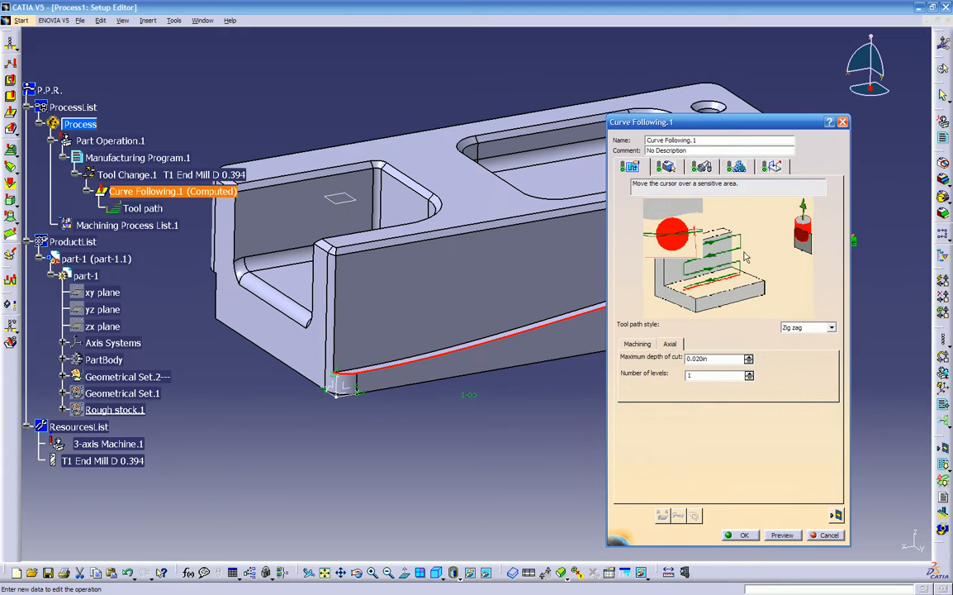
double_click(700, 374)
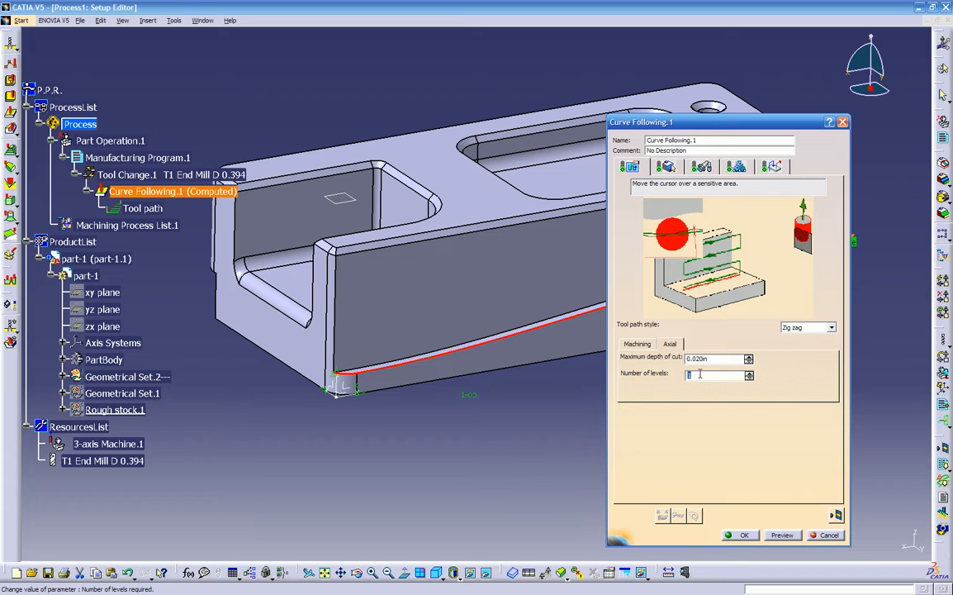
drag(717, 360, 629, 364)
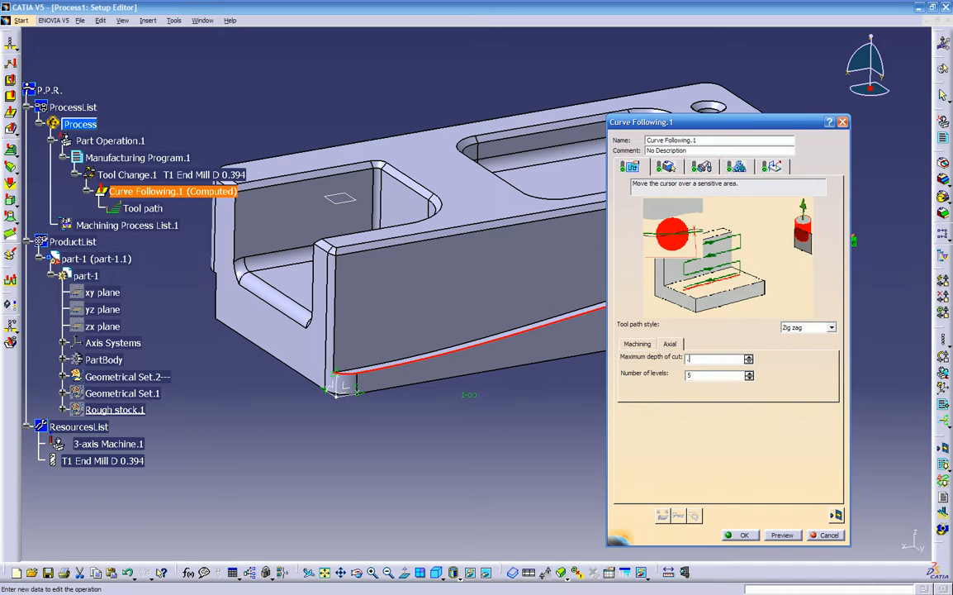
- Recompute the multi-level tool path, replay it from the start to check the passes, and close the replay
click(836, 516)
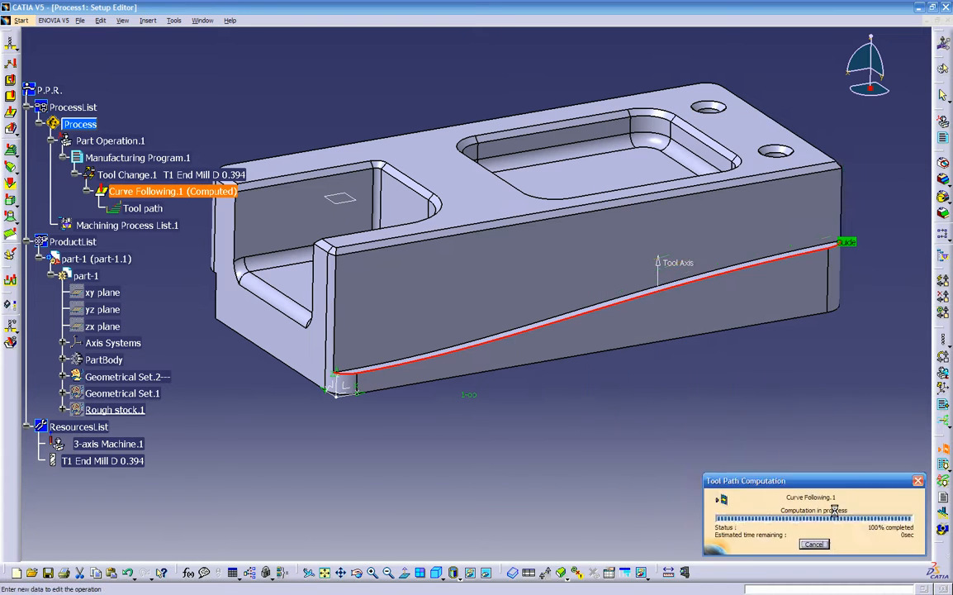
middle_drag(635, 388, 626, 399)
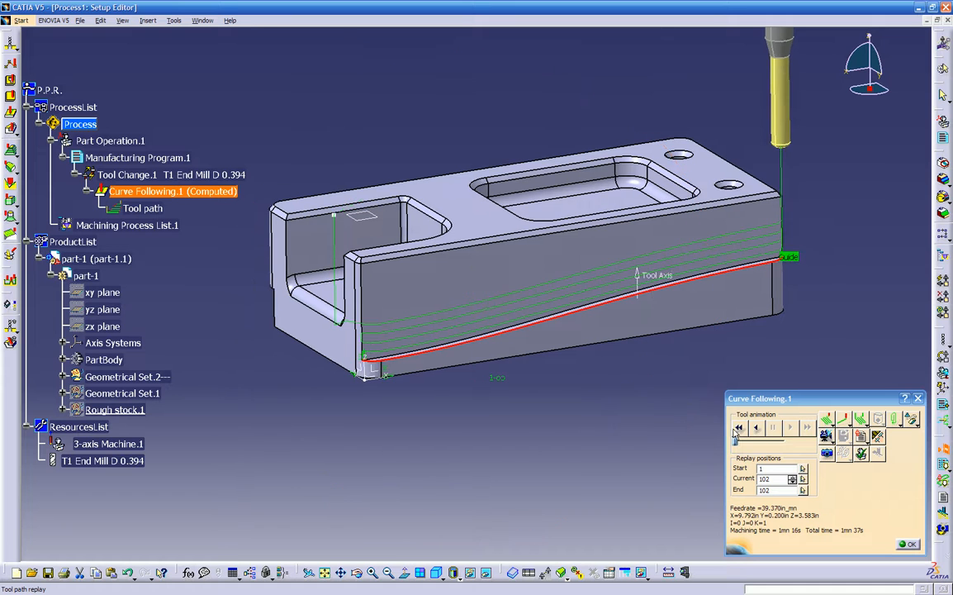
click(739, 428)
click(790, 428)
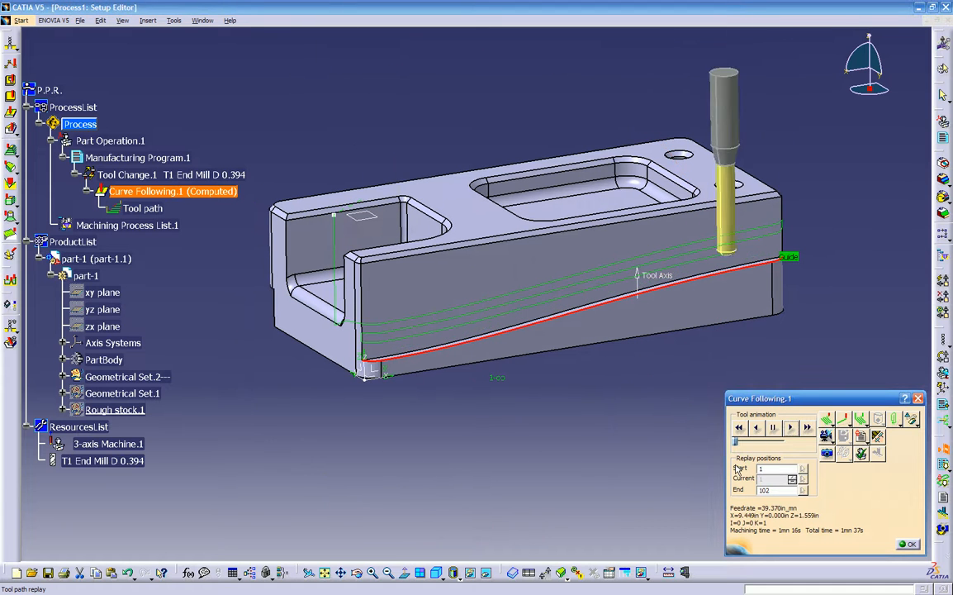
middle_drag(669, 447, 579, 409)
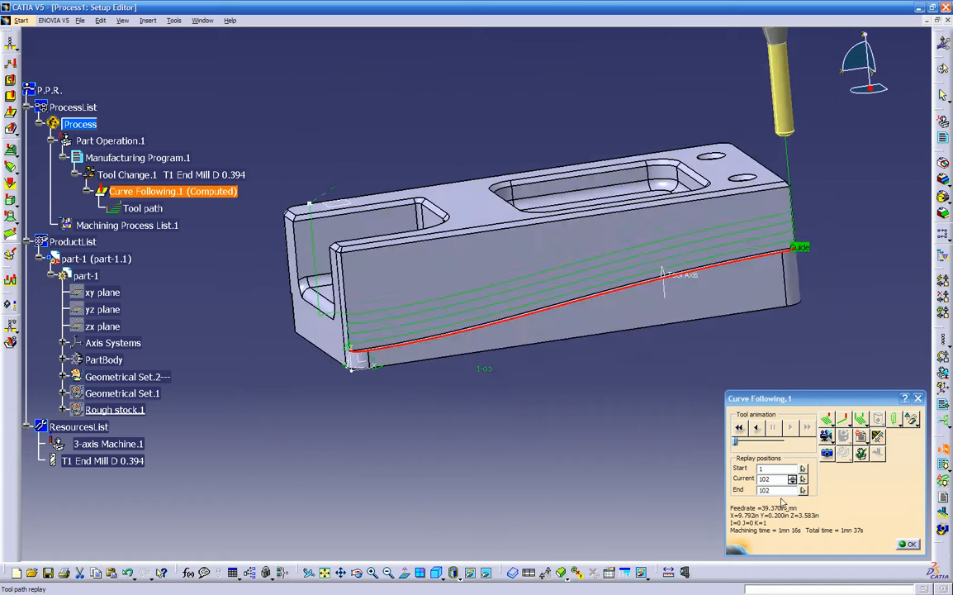
click(907, 544)
- Set the tool path style to One way and replay the recomputed tool path from its start
click(802, 328)
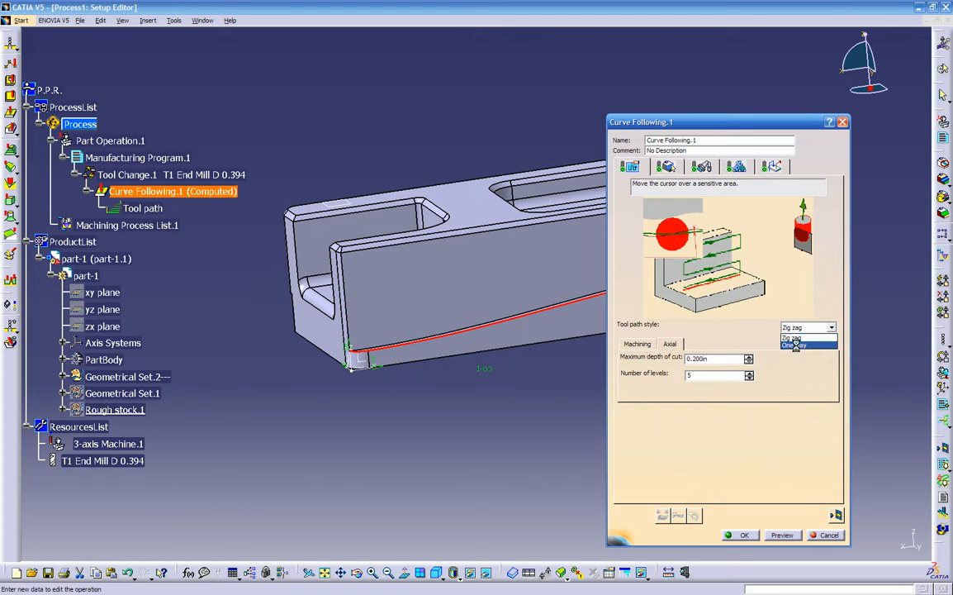
click(795, 345)
click(831, 515)
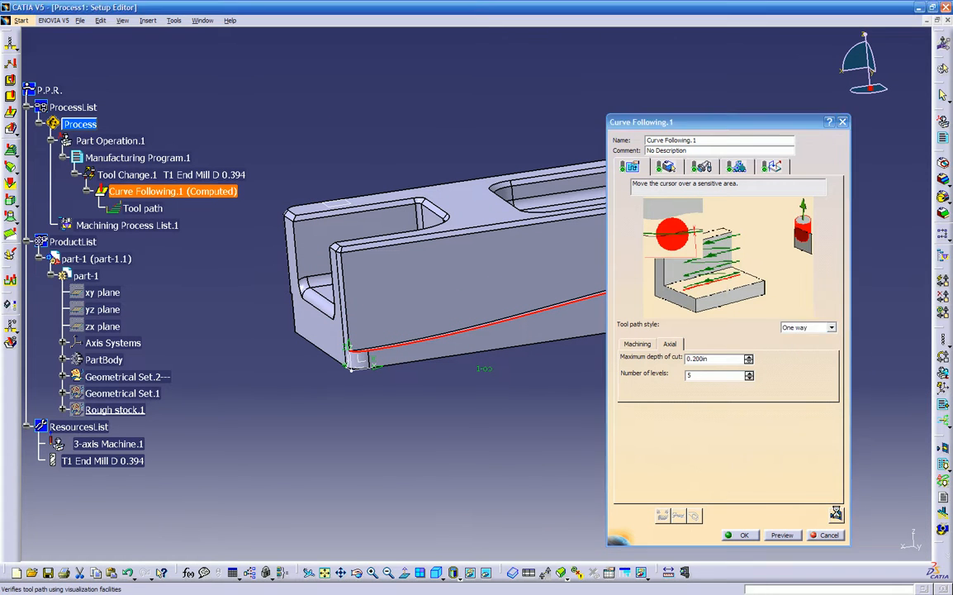
middle_drag(589, 397, 691, 423)
click(739, 427)
click(790, 427)
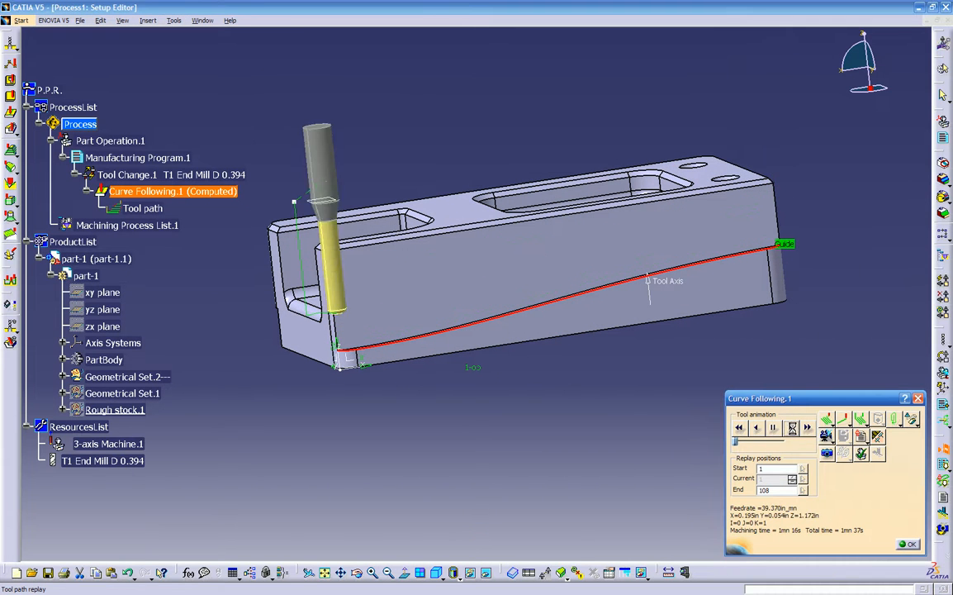
- Inspect the One way tool path passes along the side ledge from several angles and close the replay
middle_drag(694, 429, 724, 276)
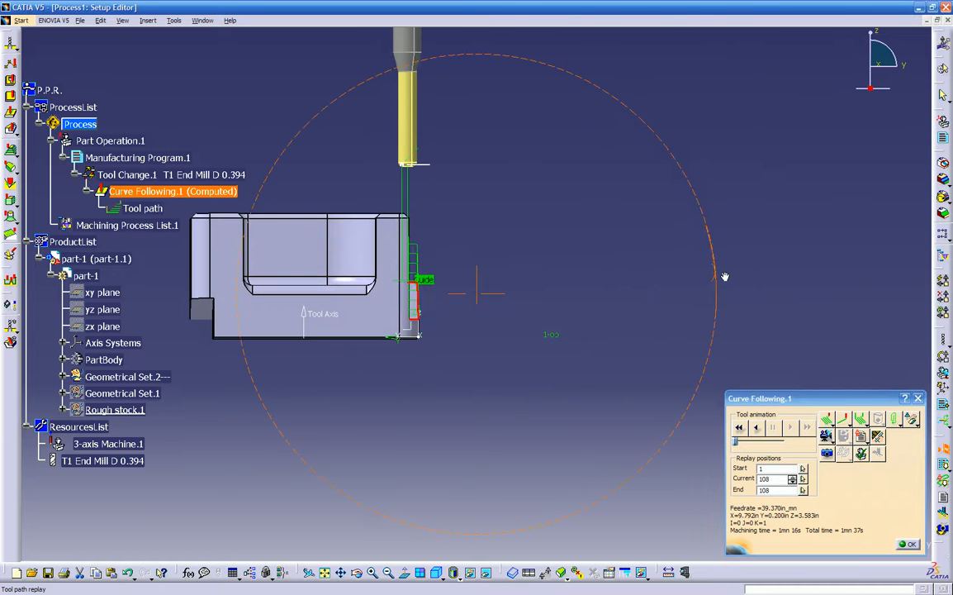
middle_drag(535, 274, 469, 279)
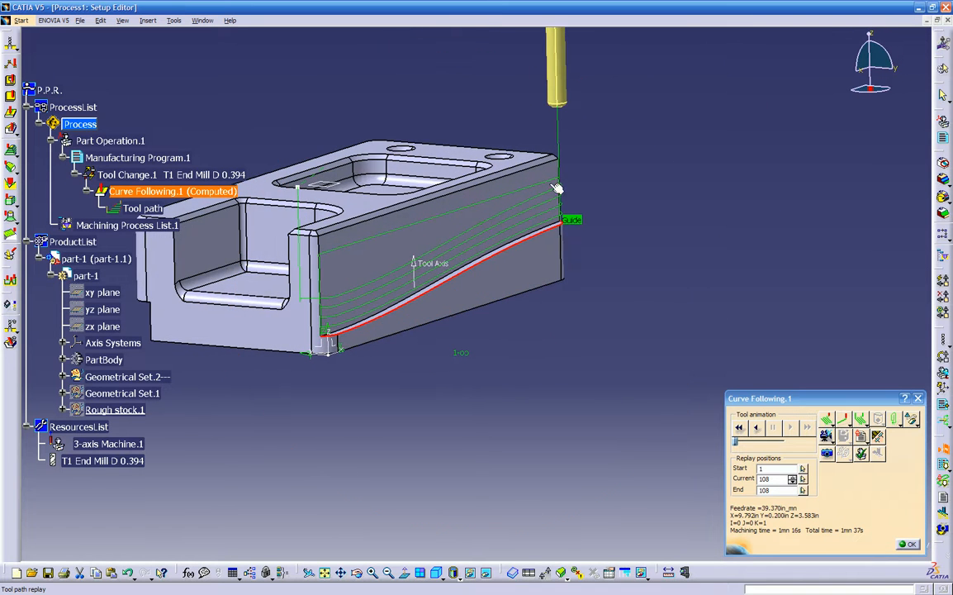
middle_drag(365, 250, 504, 303)
middle_drag(411, 267, 497, 291)
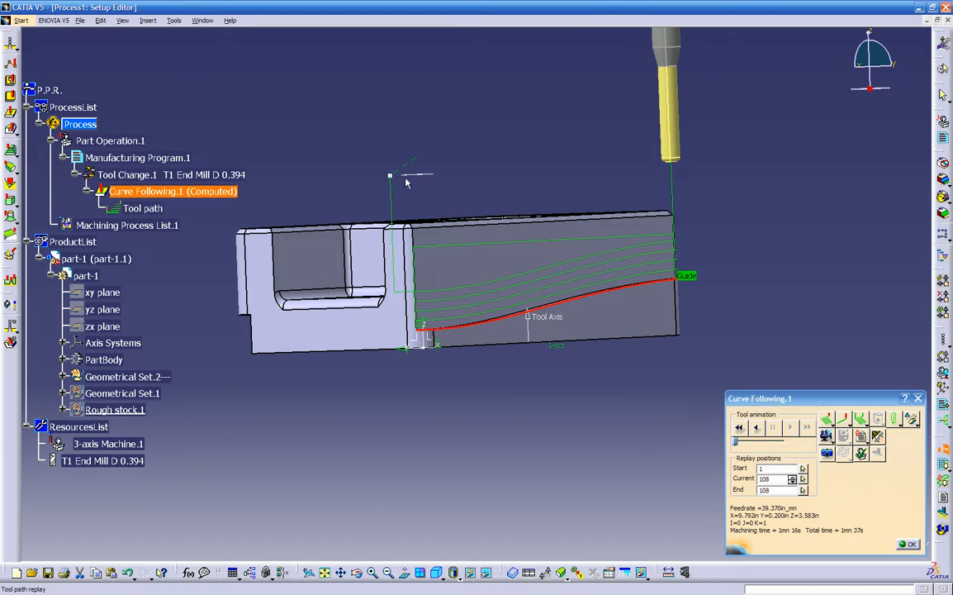
click(908, 544)
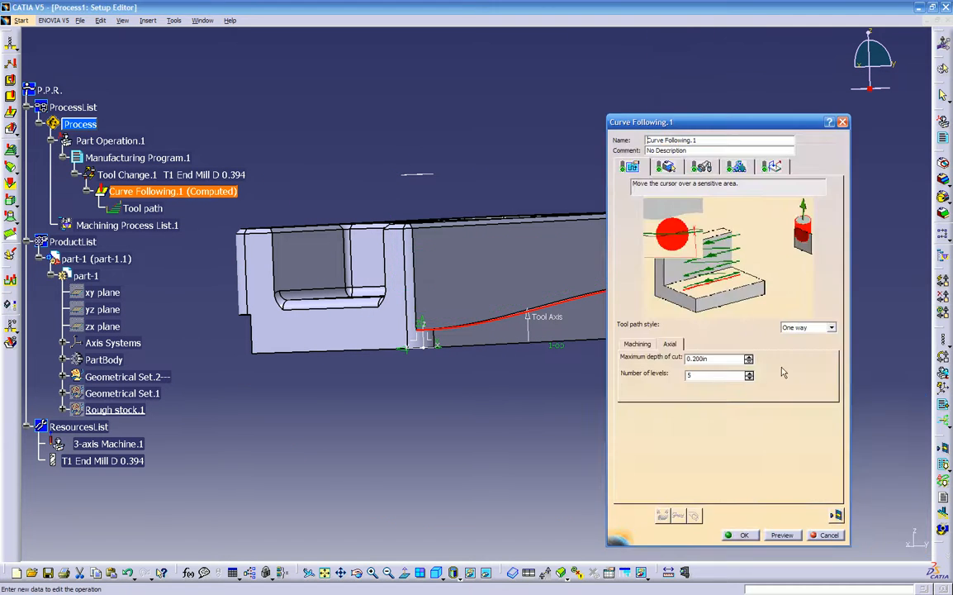
- Activate the Clearance macro and the Linking retract and approach macros of the operation
click(770, 168)
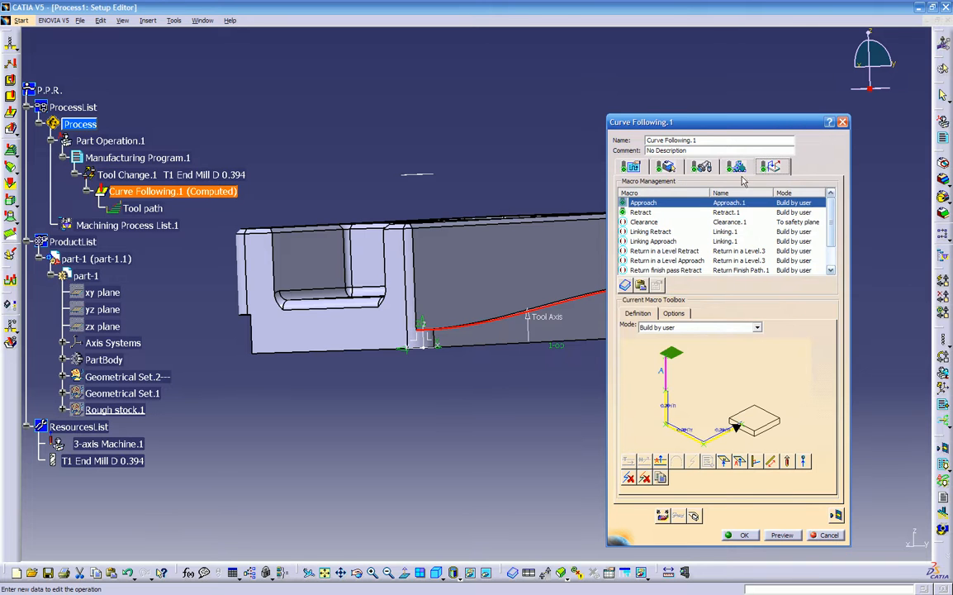
right_click(632, 230)
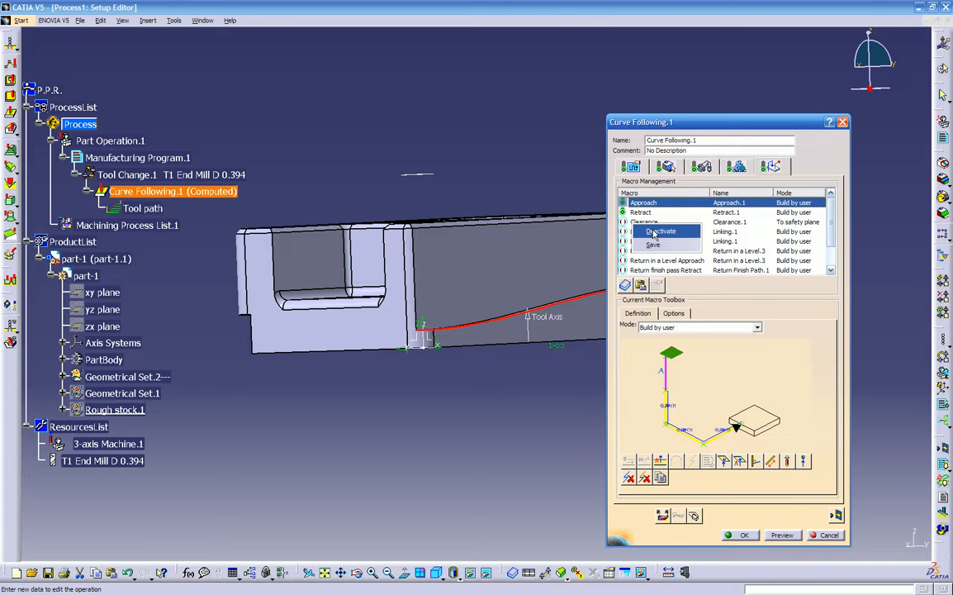
click(653, 232)
right_click(653, 224)
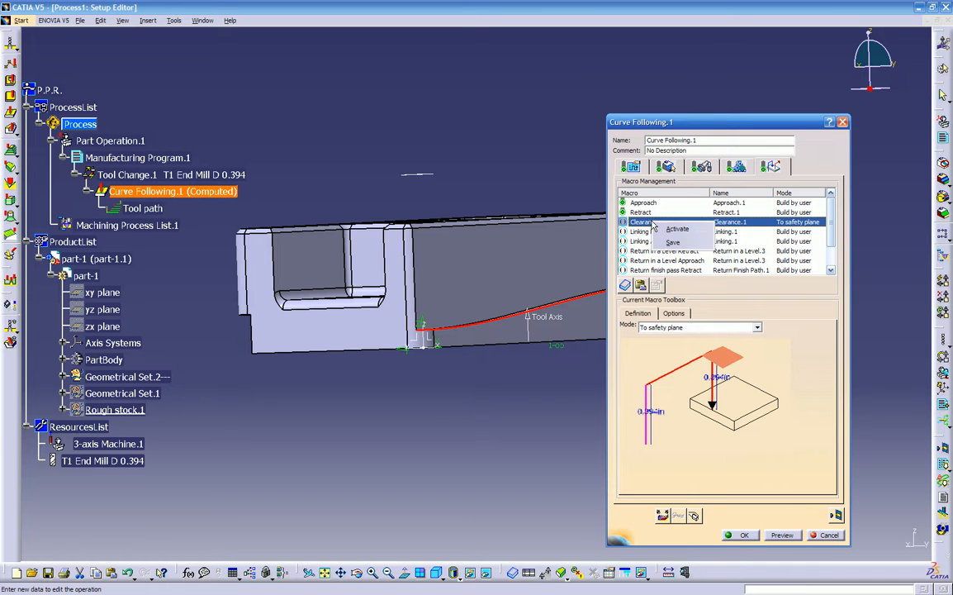
click(677, 229)
click(653, 232)
right_click(655, 233)
click(665, 241)
- Activate the Return in a Level, Return finish pass and Return between levels macros for both retract and approach
click(652, 250)
right_click(653, 250)
click(664, 259)
click(661, 270)
right_click(660, 271)
click(673, 278)
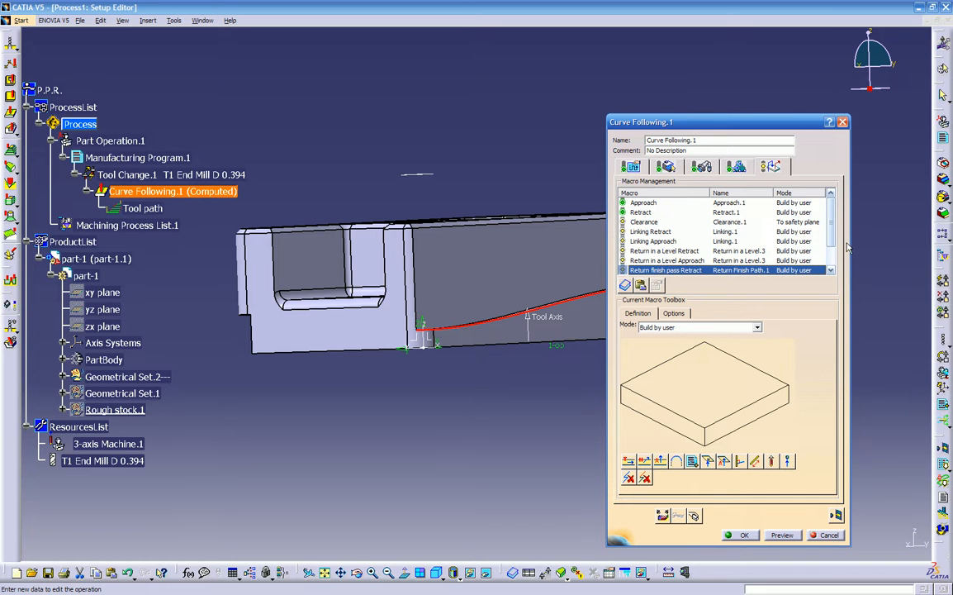
scroll(835, 240, down, 1)
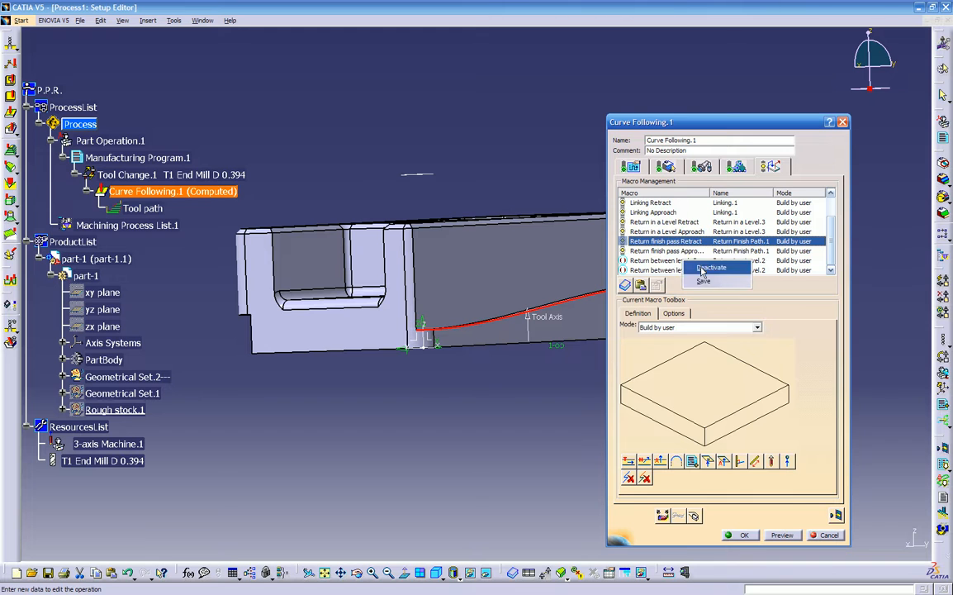
click(655, 261)
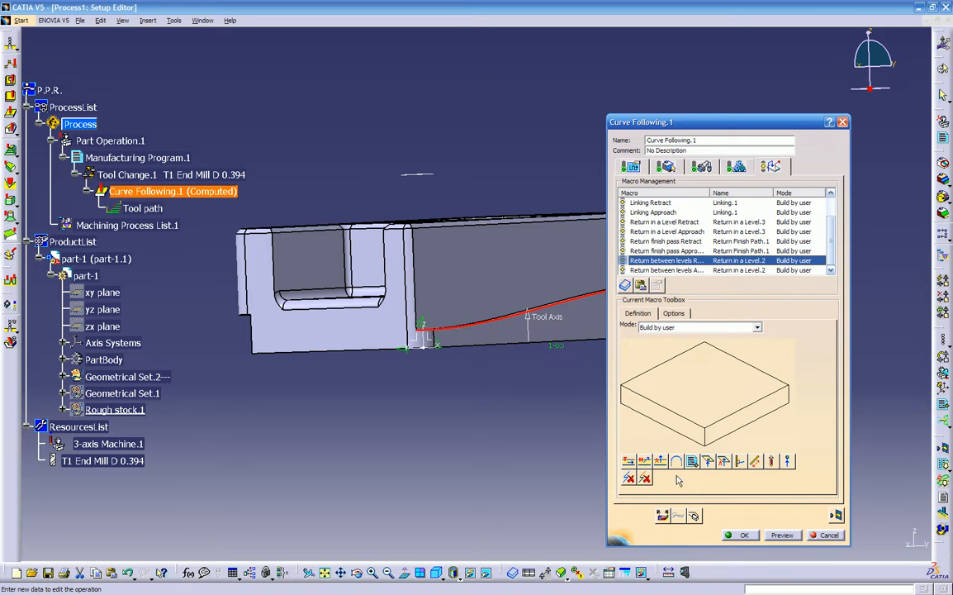
- Add axial motions up to the safety plane above the part for the Return between levels retract and approach macros
click(723, 463)
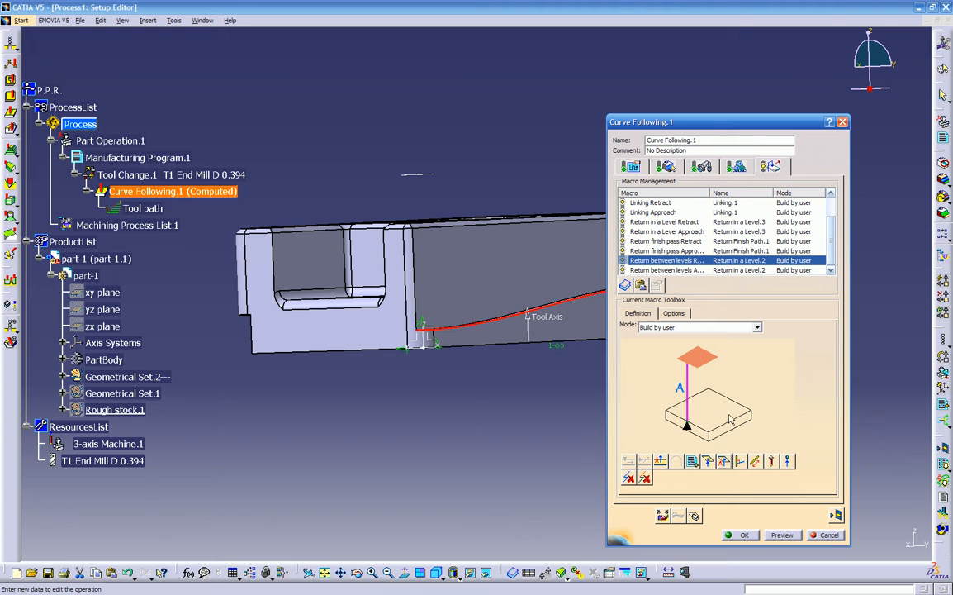
click(723, 463)
click(421, 178)
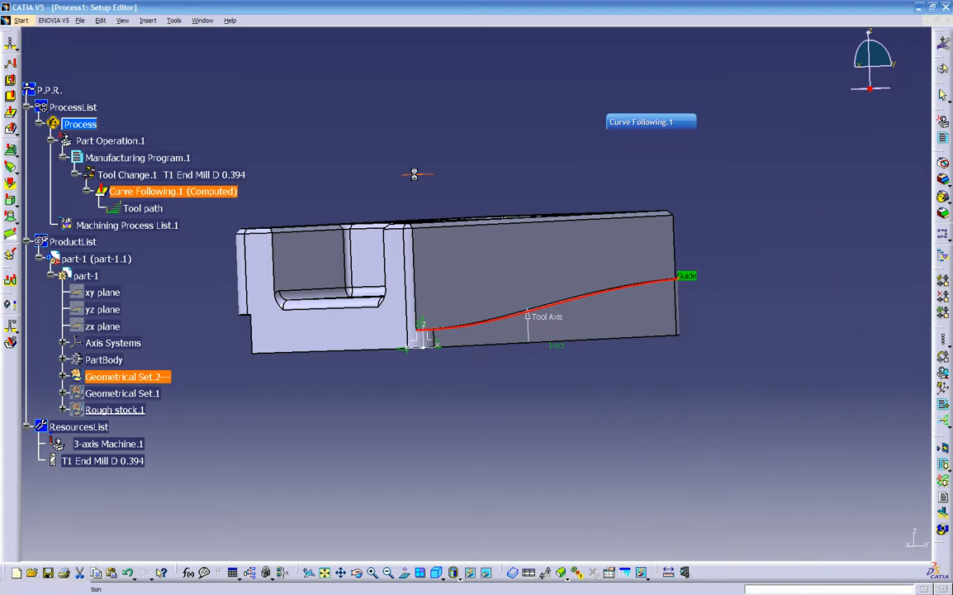
click(641, 270)
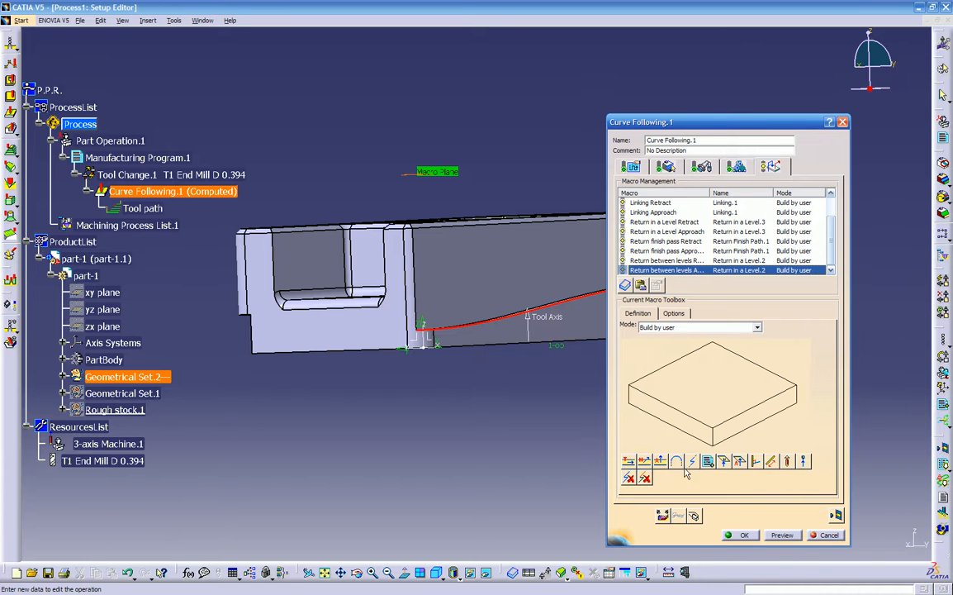
click(738, 463)
click(704, 361)
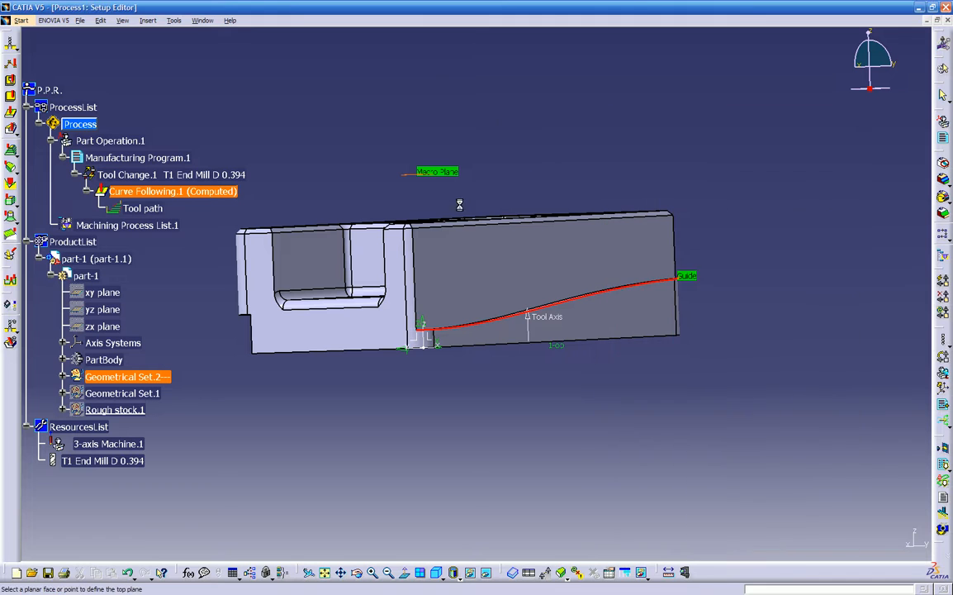
click(422, 177)
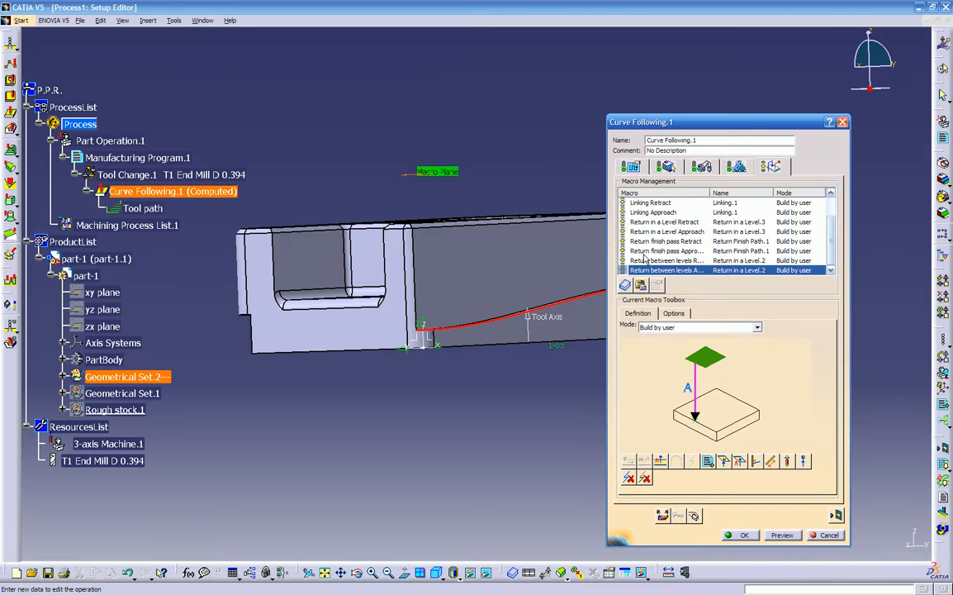
- Give the Return finish pass approach and retract macros an axial motion to the safety plane above the part
click(698, 252)
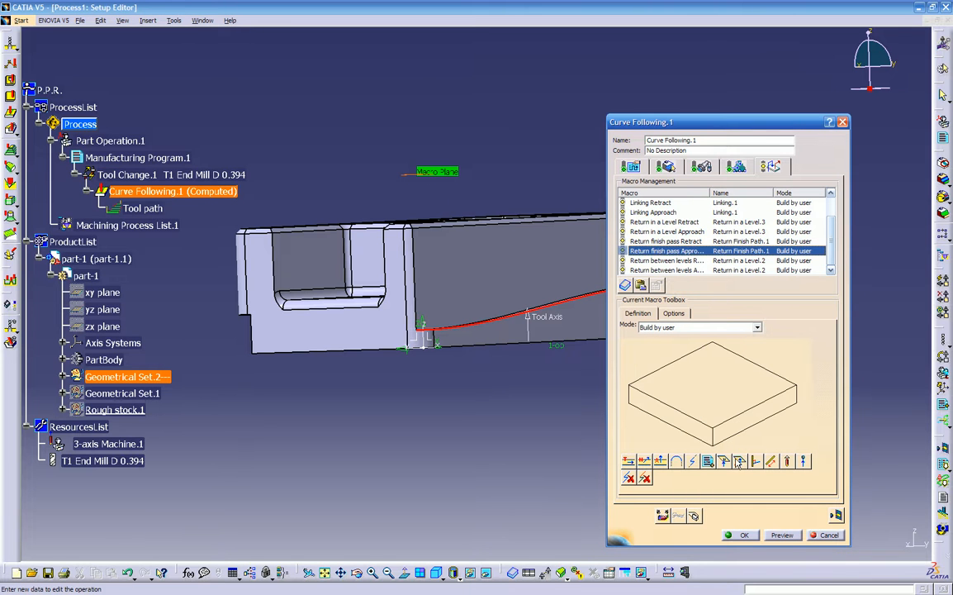
click(738, 462)
click(704, 361)
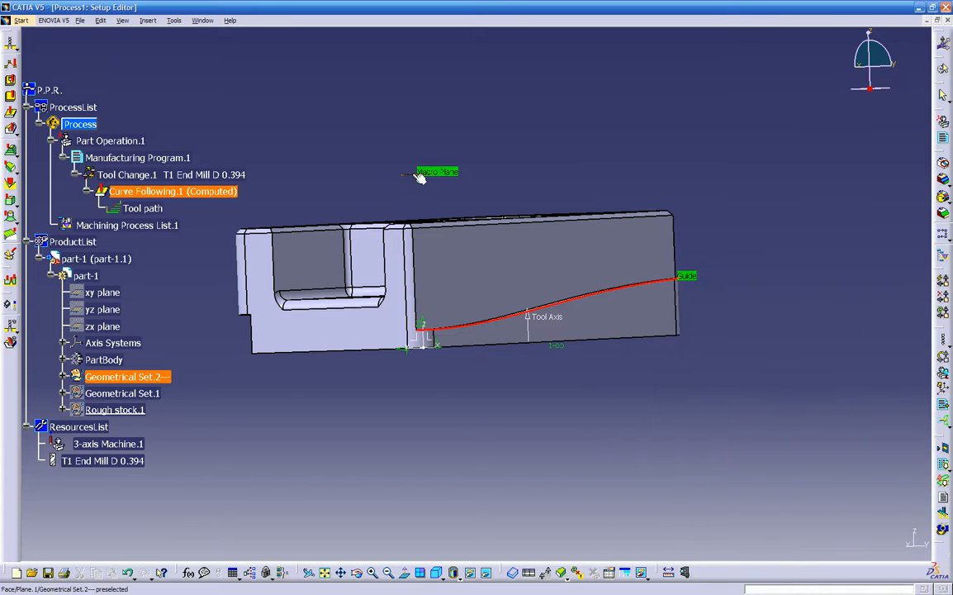
click(420, 177)
click(668, 241)
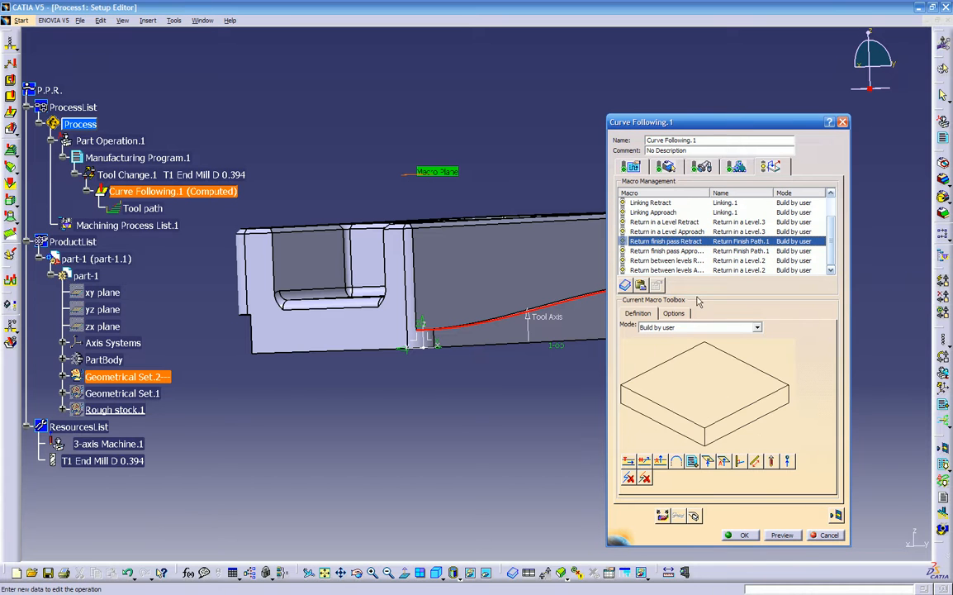
click(723, 465)
click(701, 362)
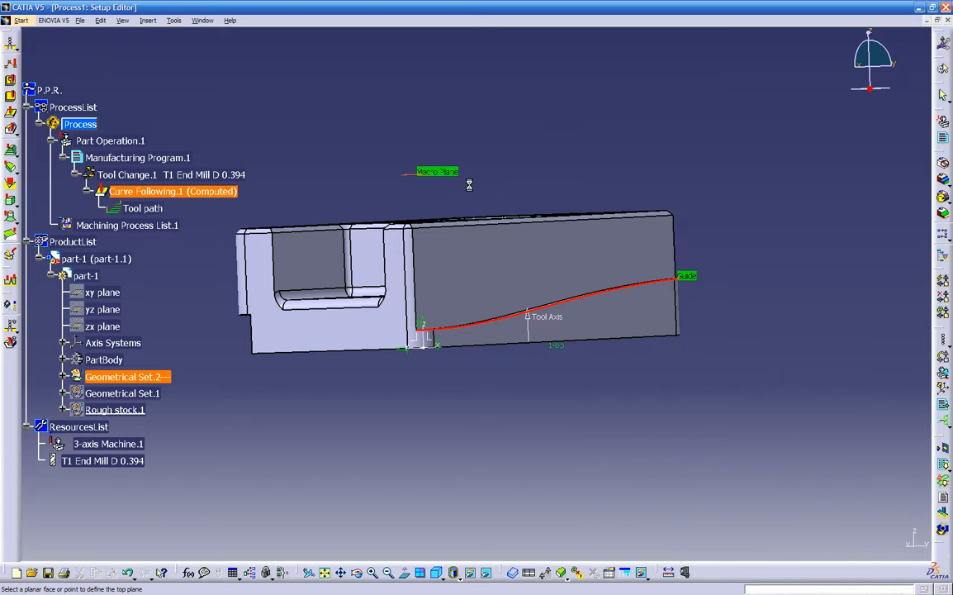
click(421, 178)
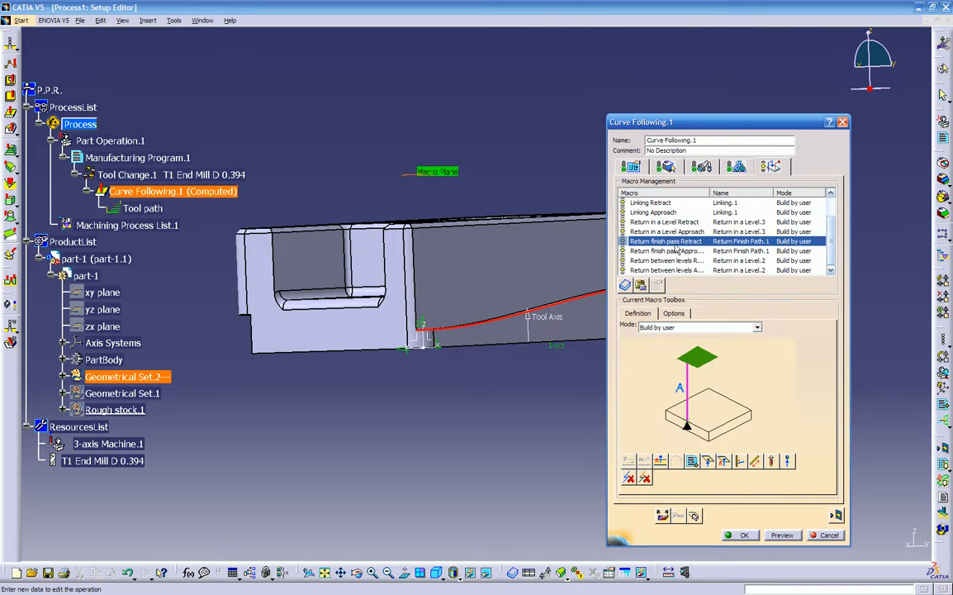
- Define the Return in a Level approach and retract macros as axial motions to the same plane above the part
click(678, 232)
click(740, 461)
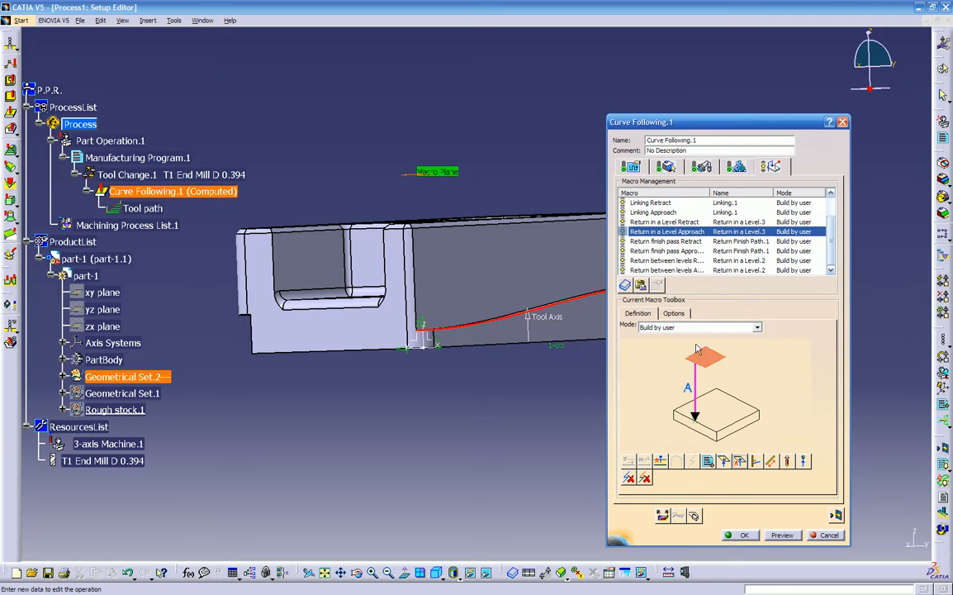
click(700, 359)
click(422, 178)
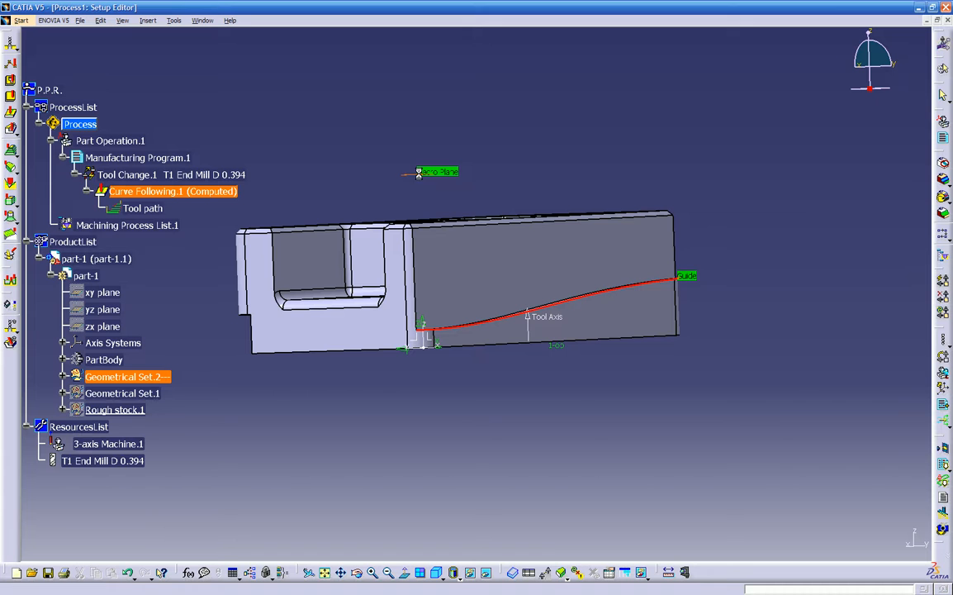
click(642, 222)
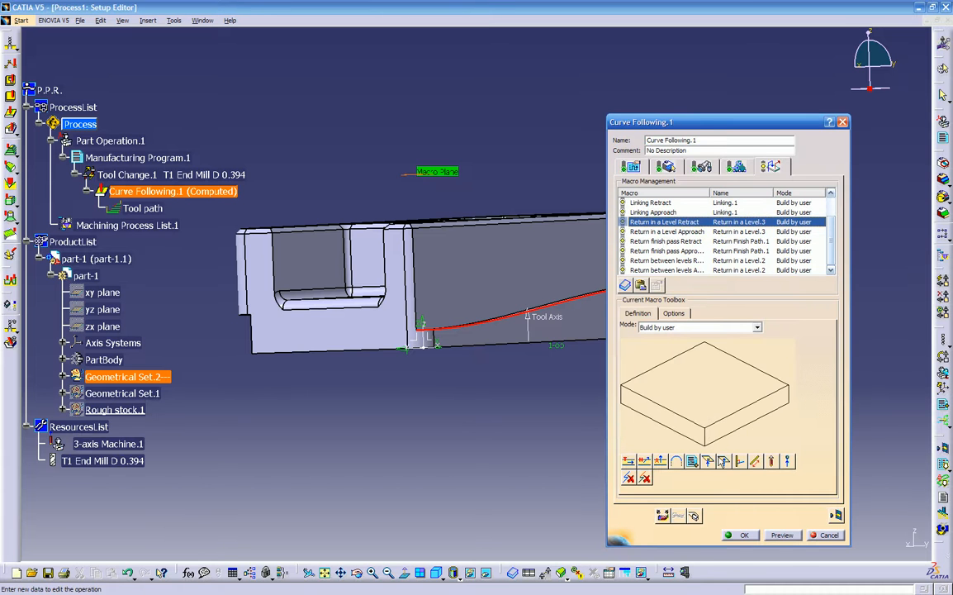
click(702, 387)
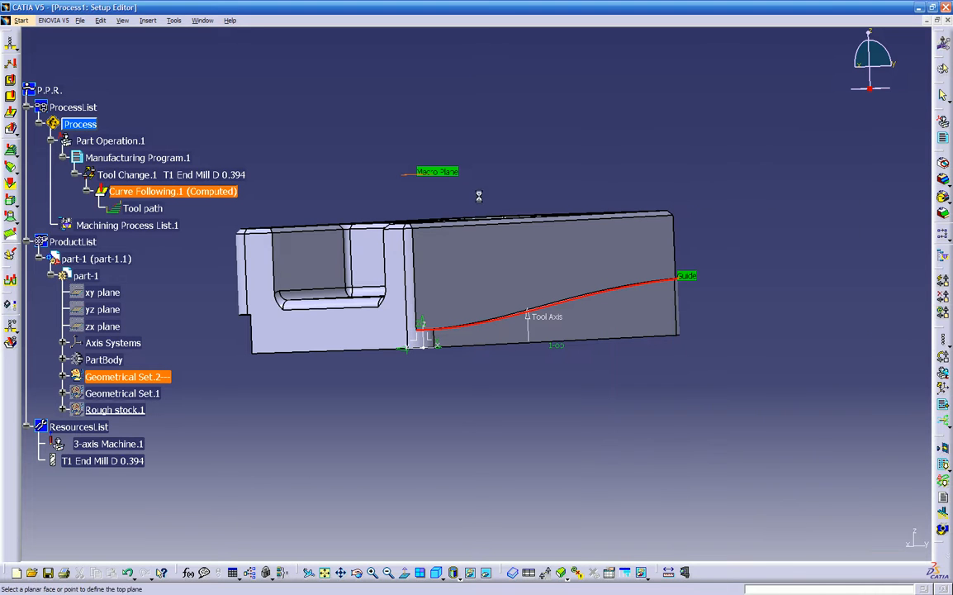
click(415, 175)
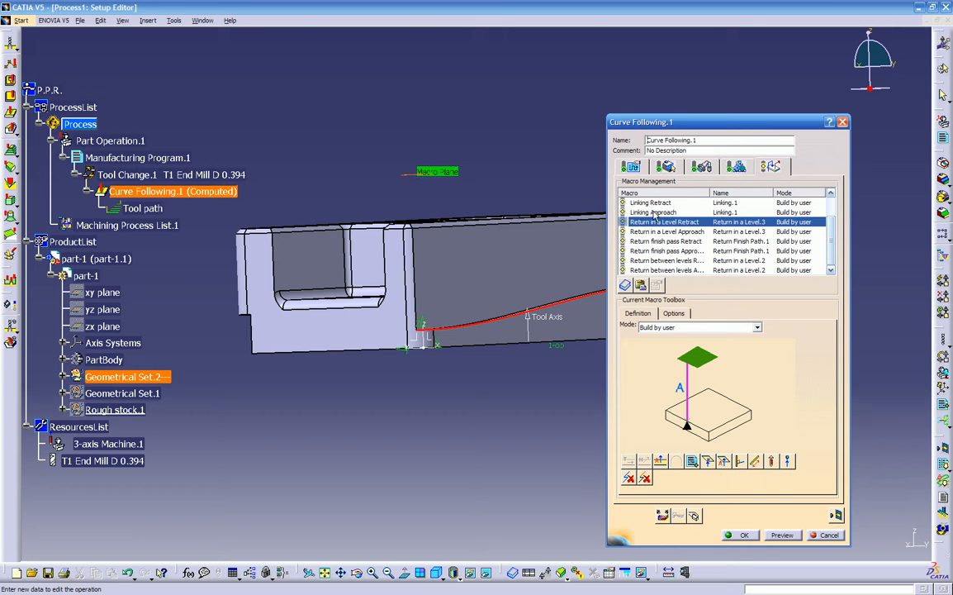
- Recompute and replay the tool path to inspect the retracts between levels, then accept the Curve Following operation
click(835, 513)
middle_drag(594, 402, 651, 311)
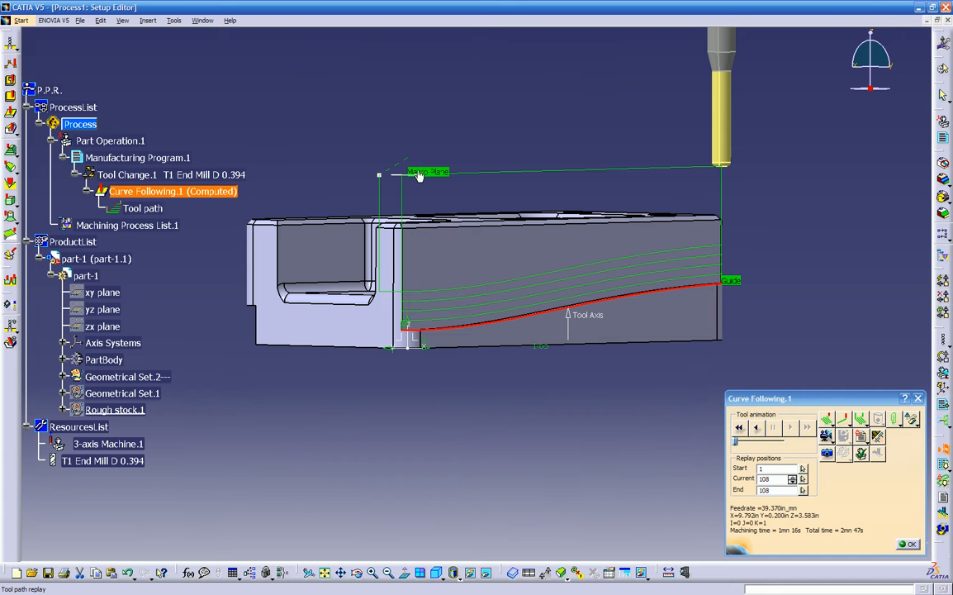
middle_drag(456, 200, 563, 315)
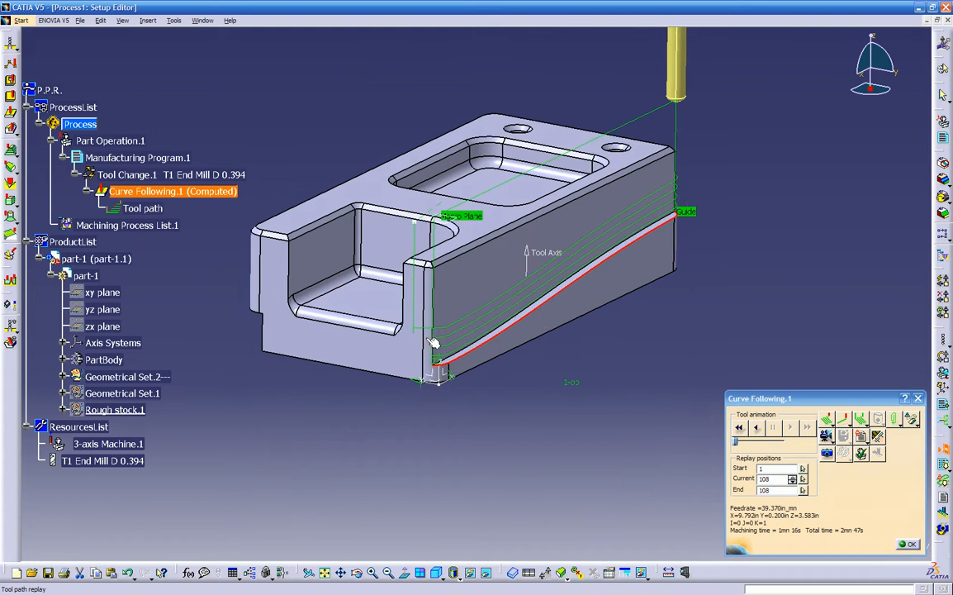
click(908, 545)
click(753, 536)
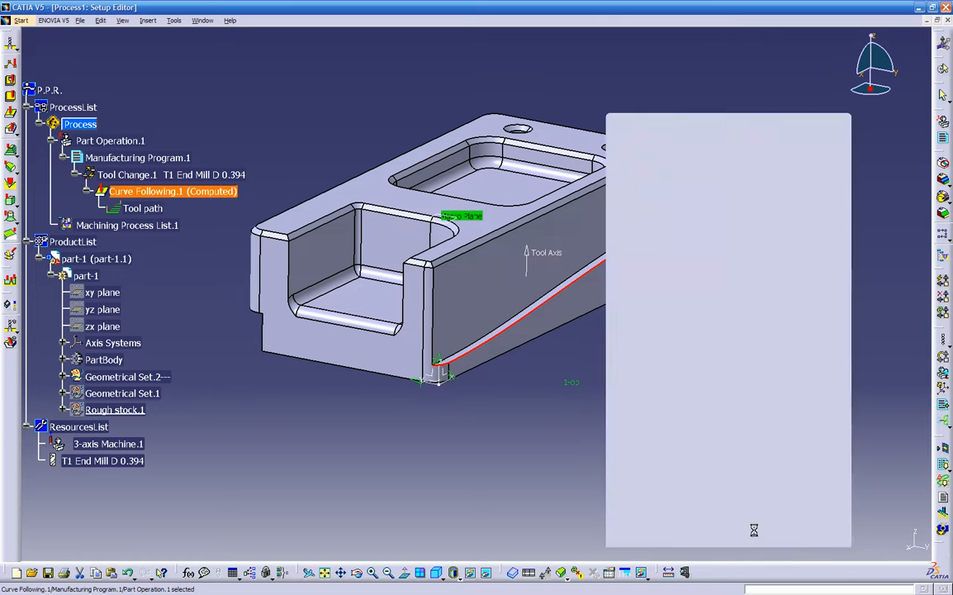
- Activate the part for editing so its geometry can be modelled in the surface design workbench
middle_drag(504, 338, 520, 357)
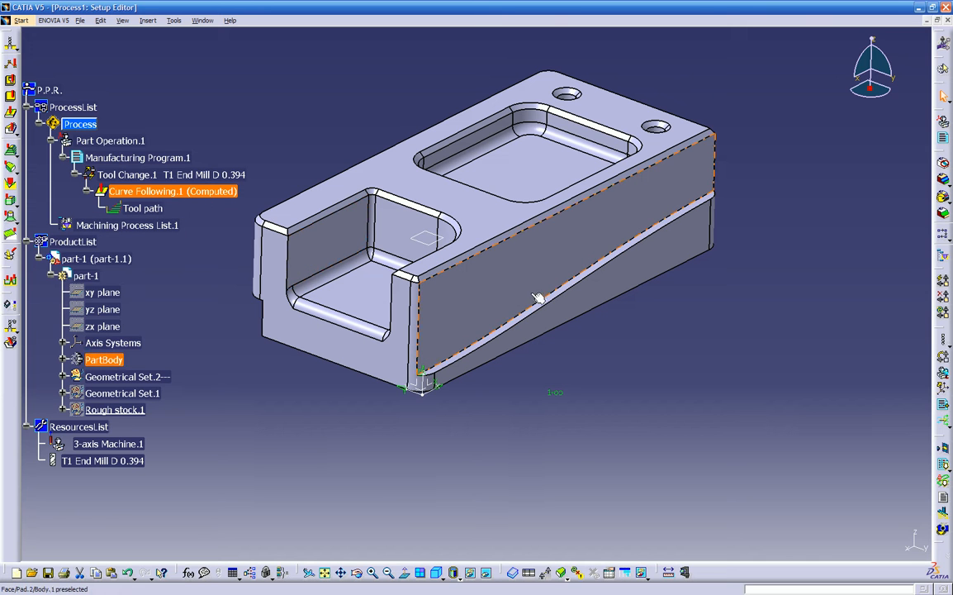
middle_drag(496, 375, 524, 369)
middle_drag(504, 257, 500, 279)
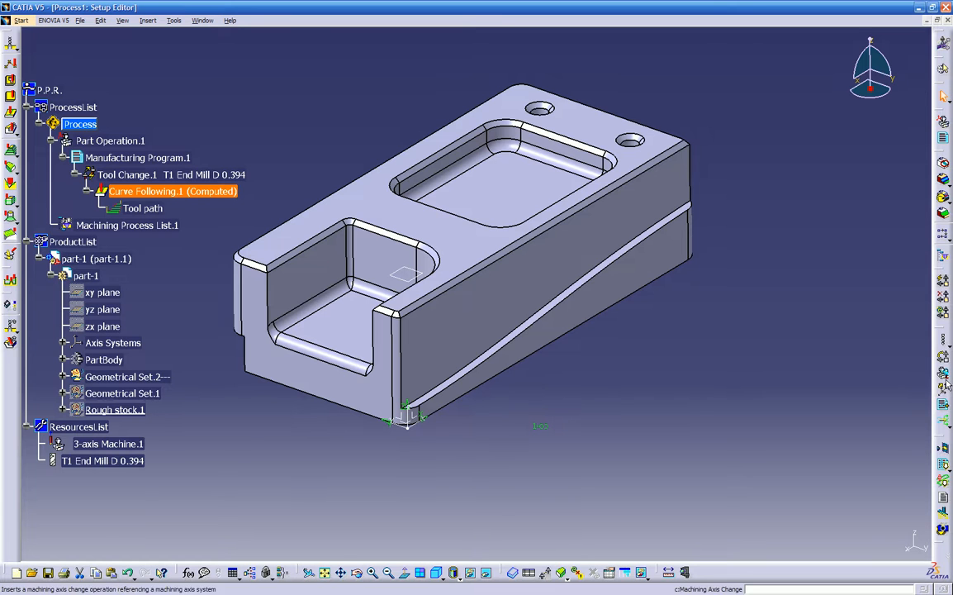
double_click(646, 208)
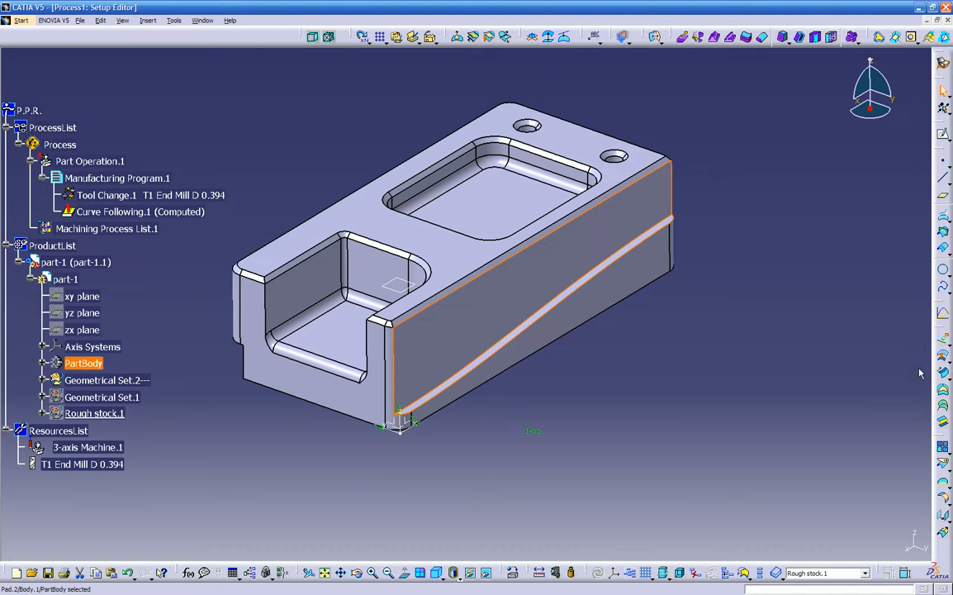
mouse_move(606, 395)
middle_down()
mouse_move(612, 384)
mouse_move(581, 383)
mouse_move(607, 383)
mouse_move(600, 405)
middle_up()
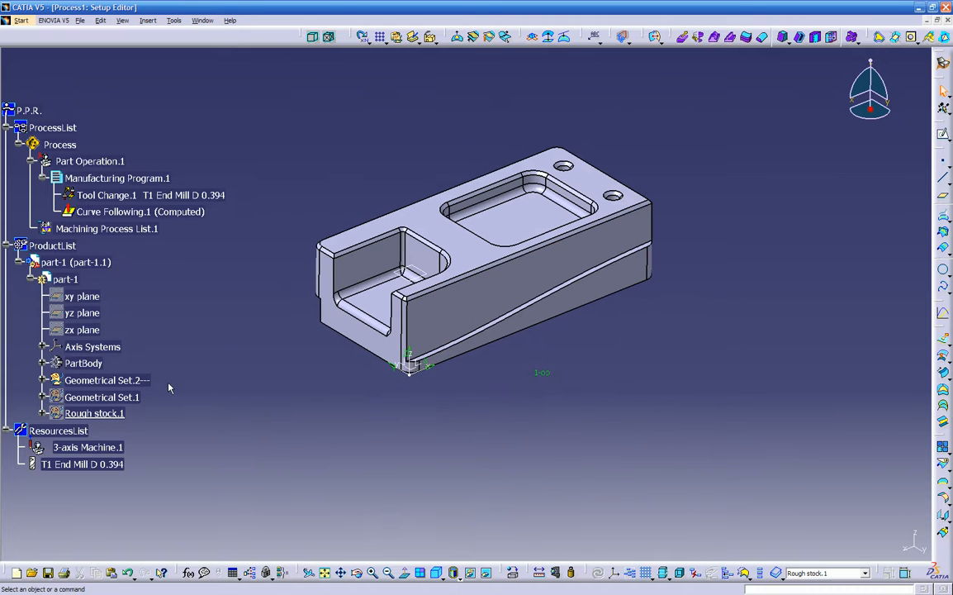
- Hide the PartBody of part-1
scroll(194, 314, down, 1)
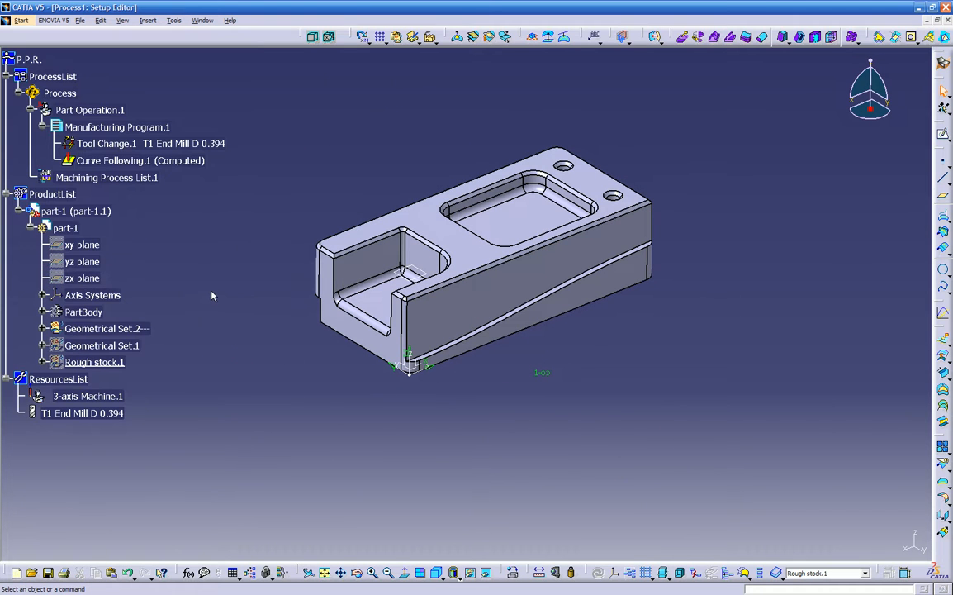
right_click(100, 314)
click(111, 344)
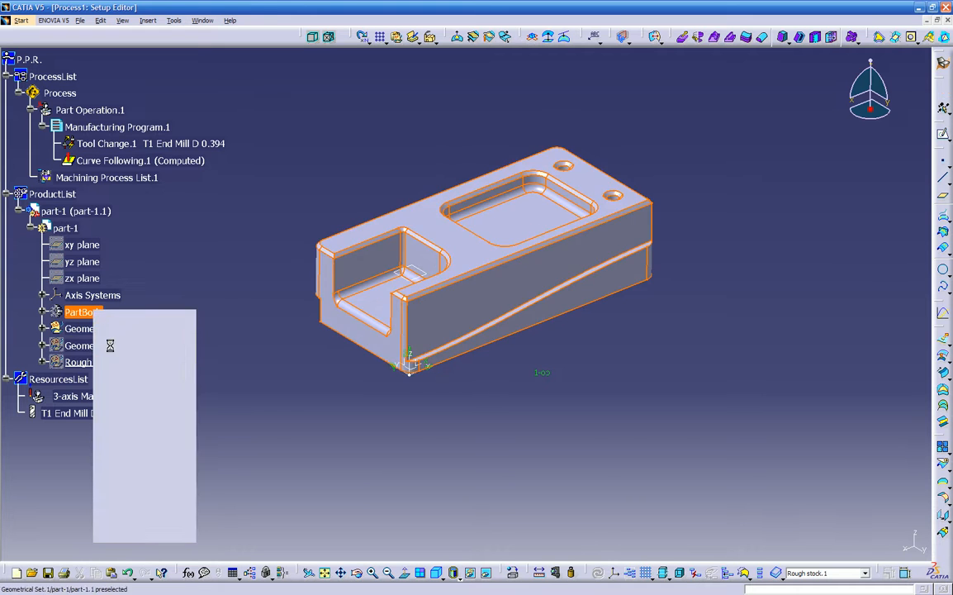
middle_drag(364, 395, 433, 423)
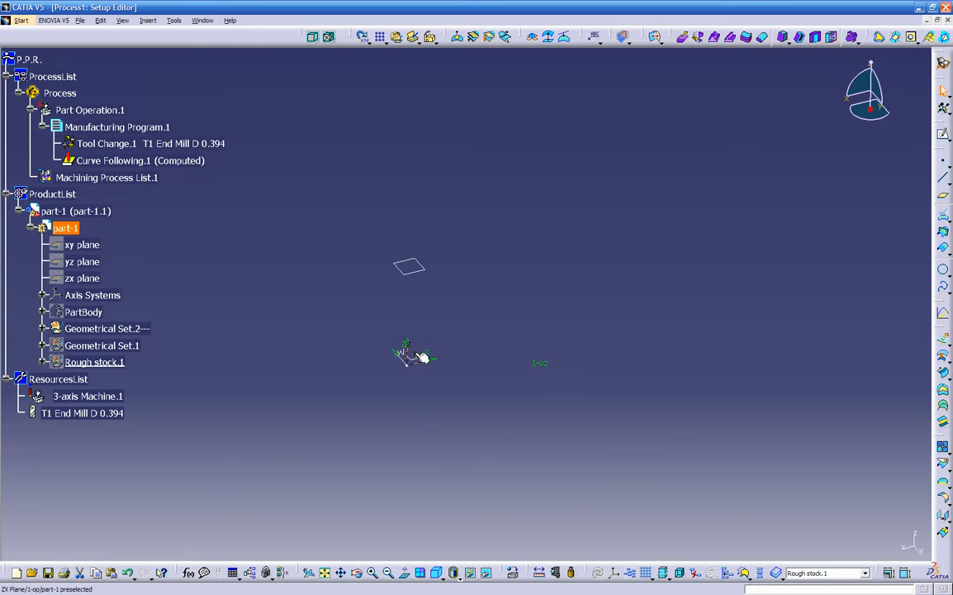
- Open a sketch on the ZX plane of the 1-op axis system with grid display and point snapping turned off
middle_drag(450, 402, 400, 340)
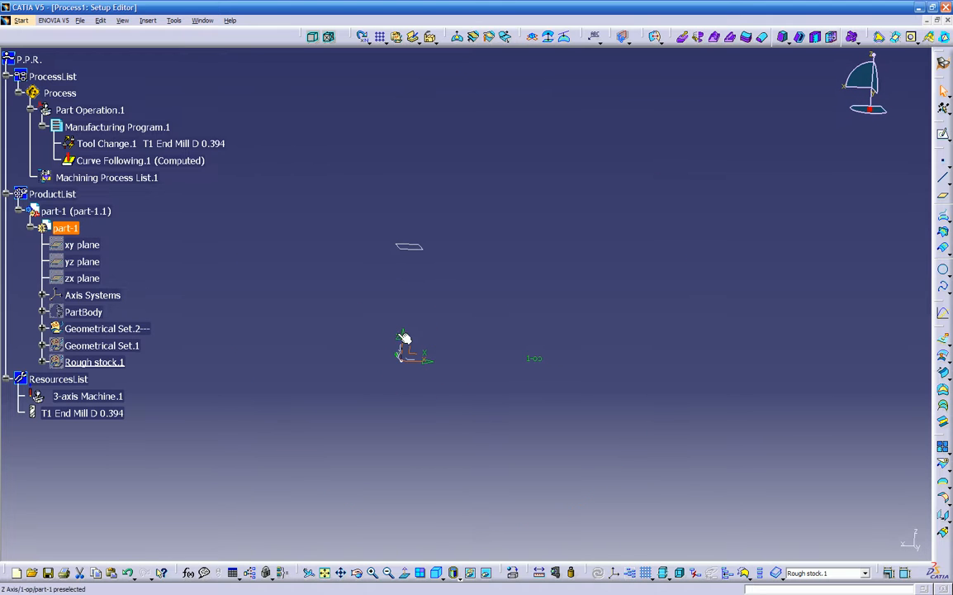
click(432, 359)
click(942, 134)
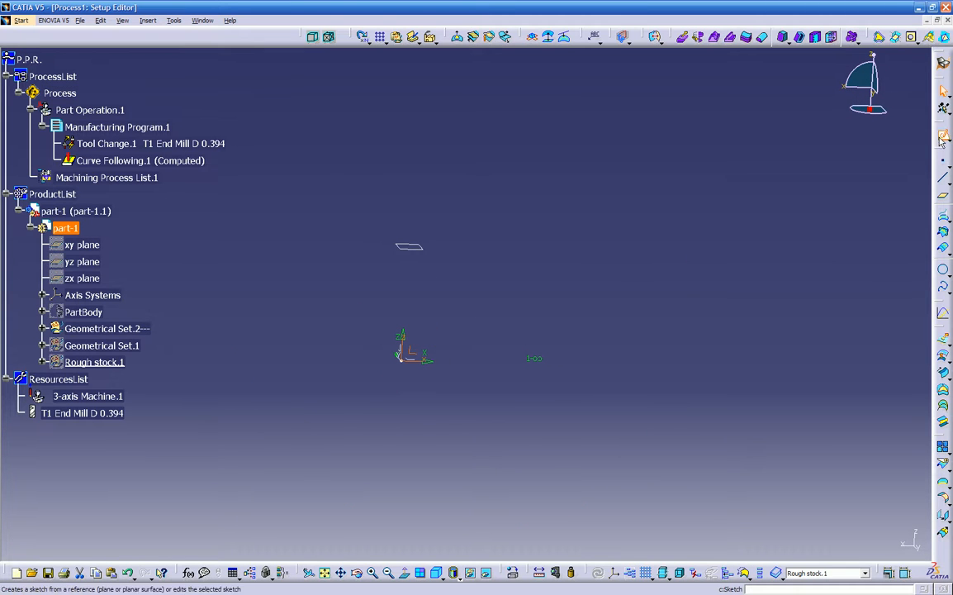
mouse_move(639, 287)
middle_down()
mouse_move(466, 291)
mouse_move(514, 318)
middle_up()
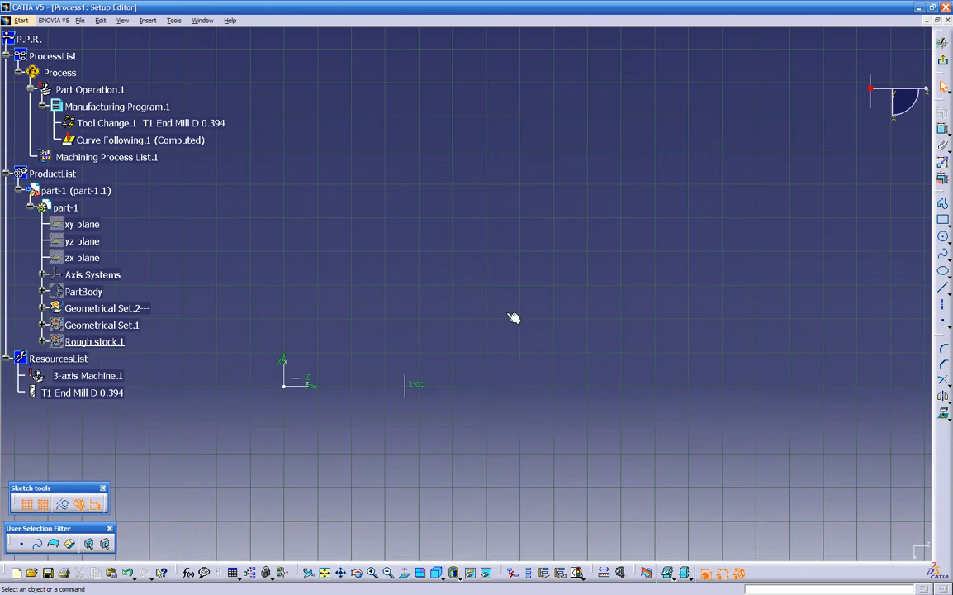
click(26, 504)
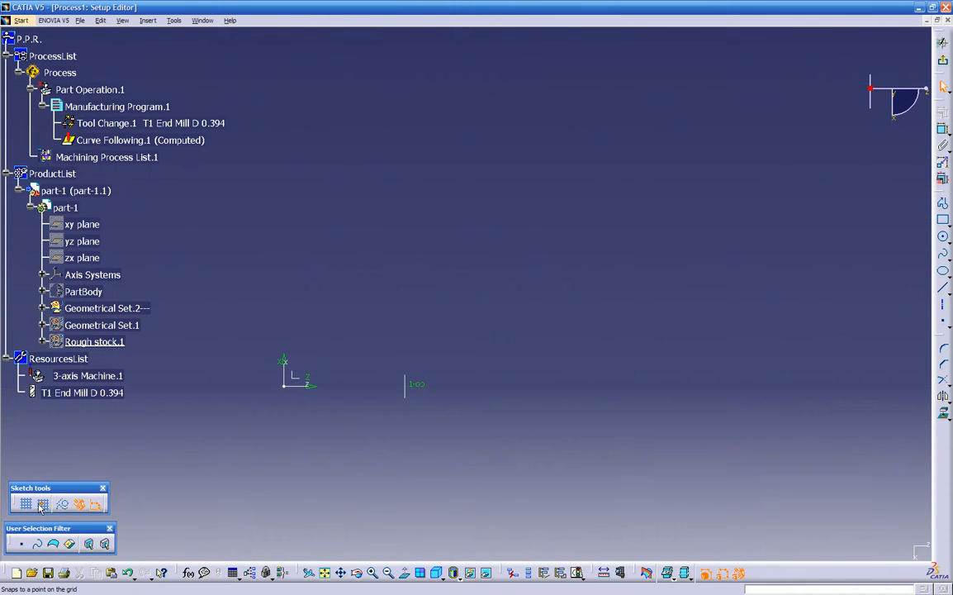
- Try a freehand multi-point spline on the ZX plane, swap the visible space to look for it, and exit the sketch
click(944, 255)
click(284, 351)
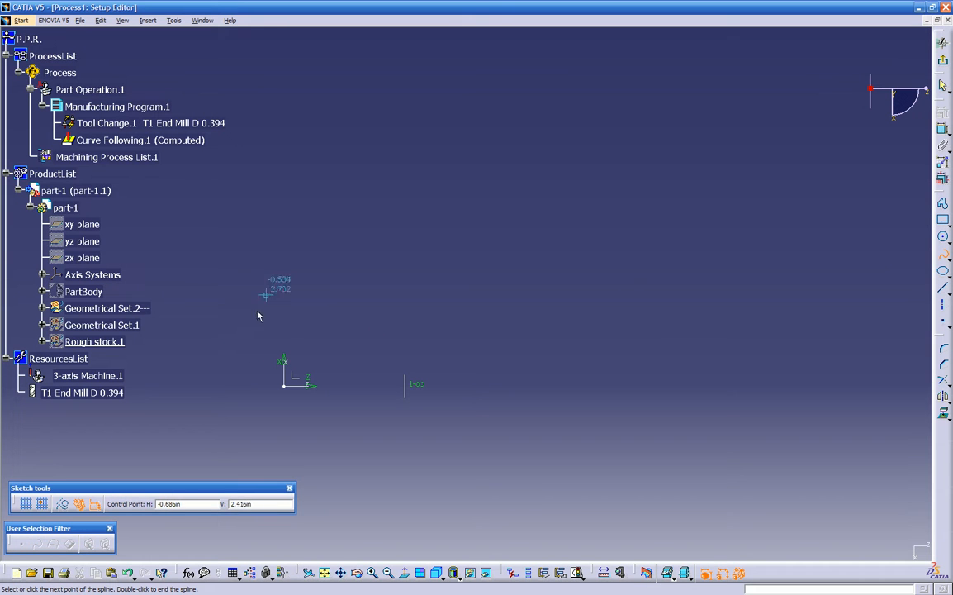
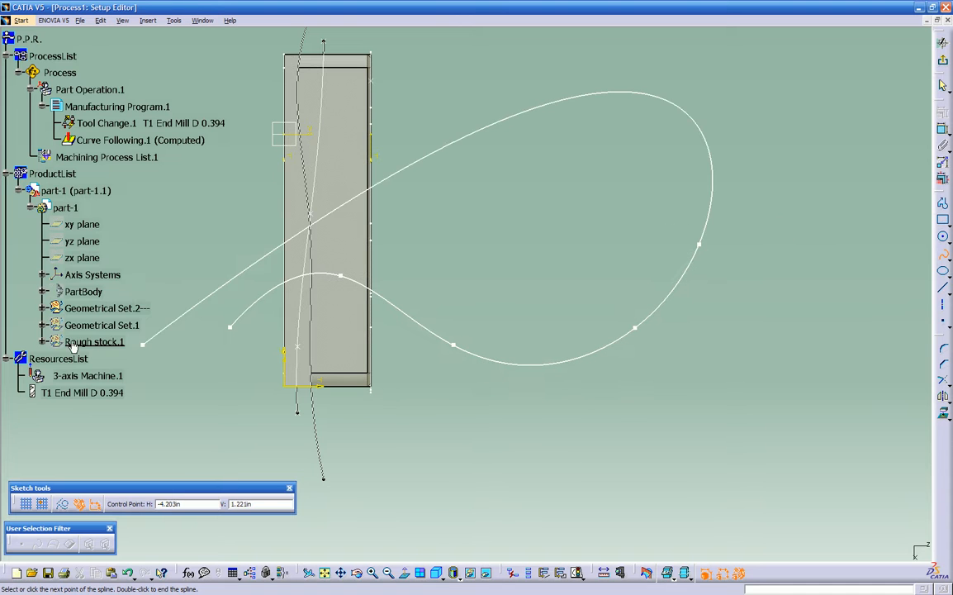
click(487, 574)
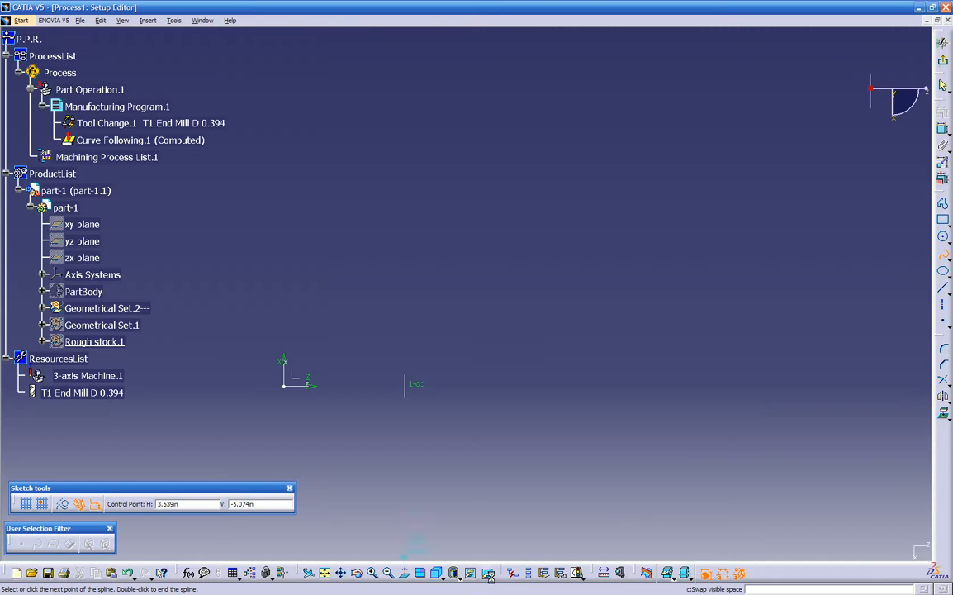
double_click(556, 325)
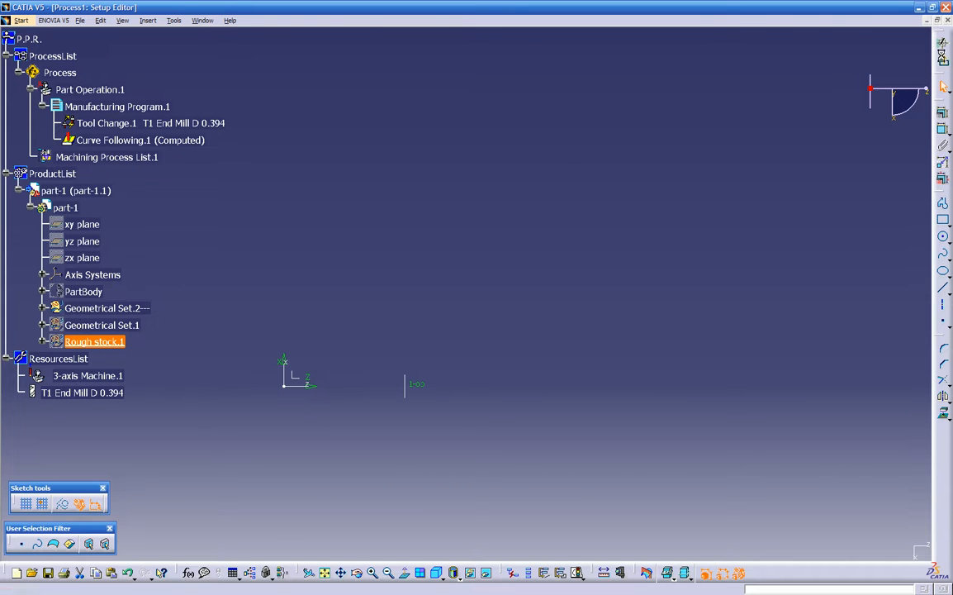
click(943, 43)
- Define Geometrical Set.2 as the in-work object
click(131, 330)
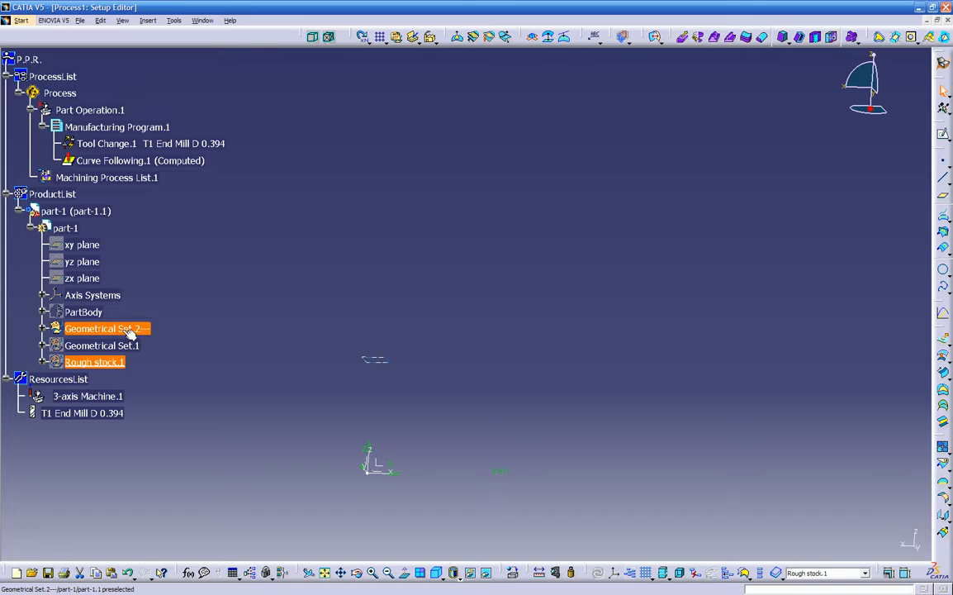
right_click(125, 330)
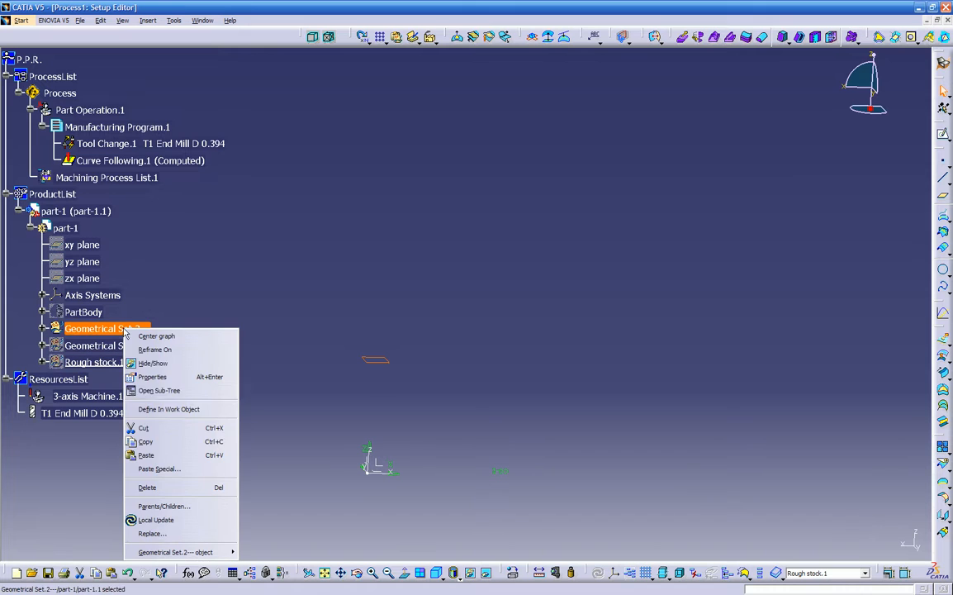
click(167, 409)
- Sketch a five-point wavy spline running along the horizontal axis on the ZX plane of the 1-op axis system, and leave the sketch
middle_drag(454, 409, 441, 349)
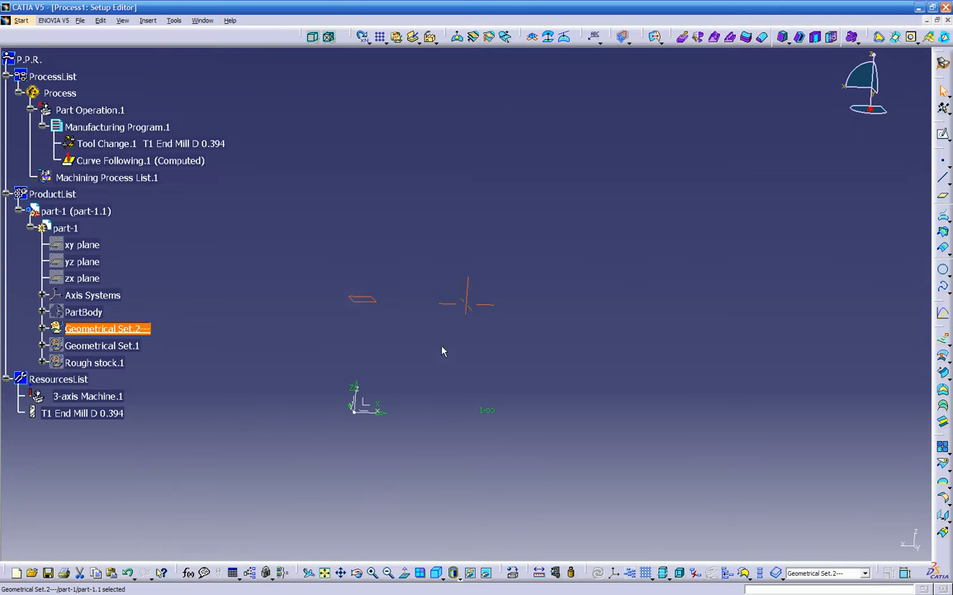
click(368, 404)
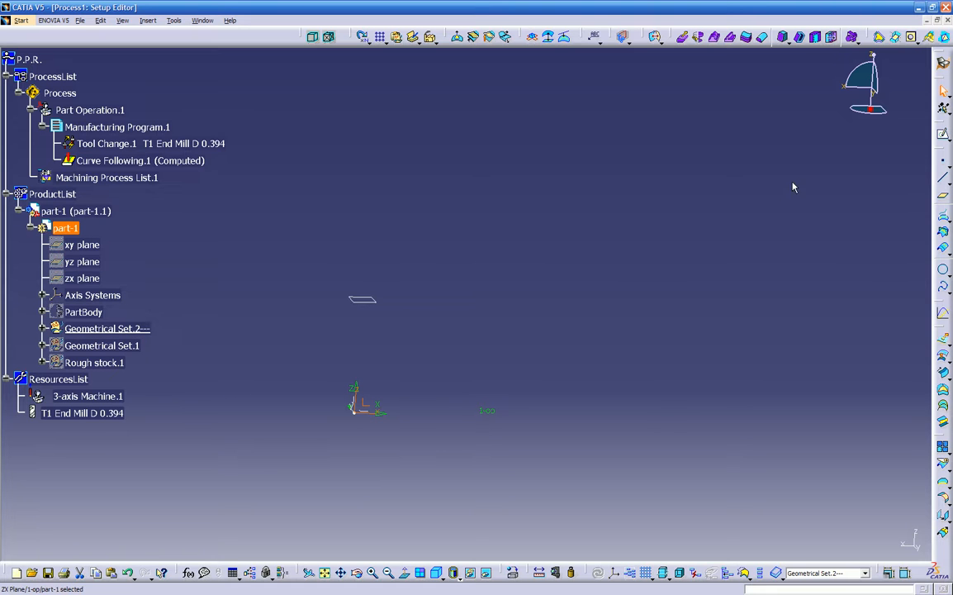
click(943, 135)
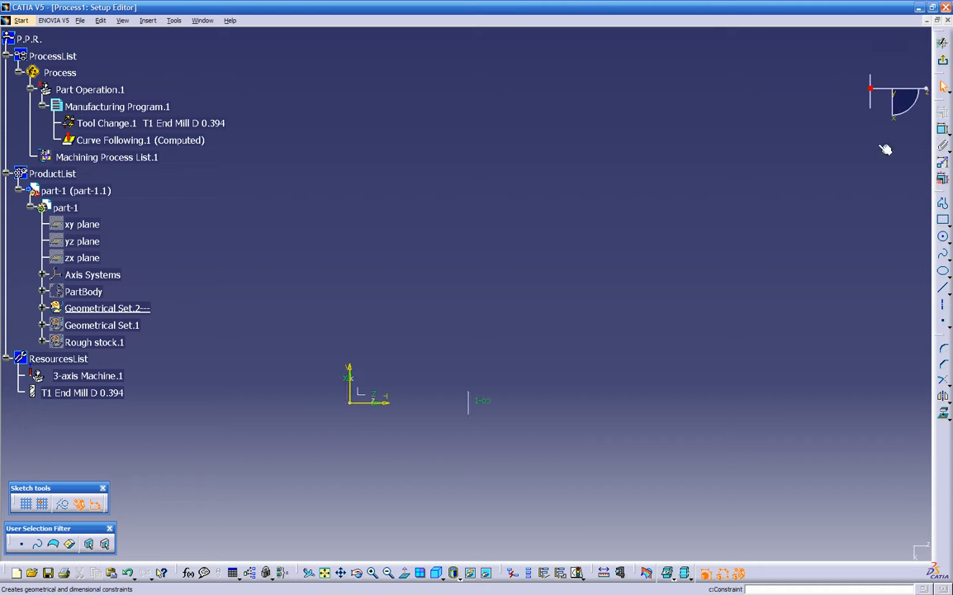
click(942, 253)
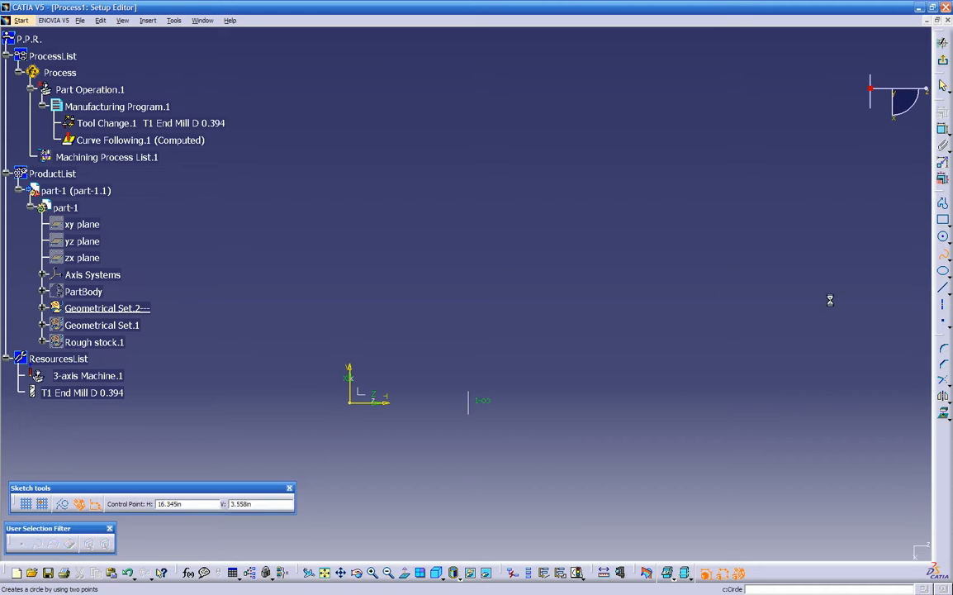
click(274, 381)
click(327, 282)
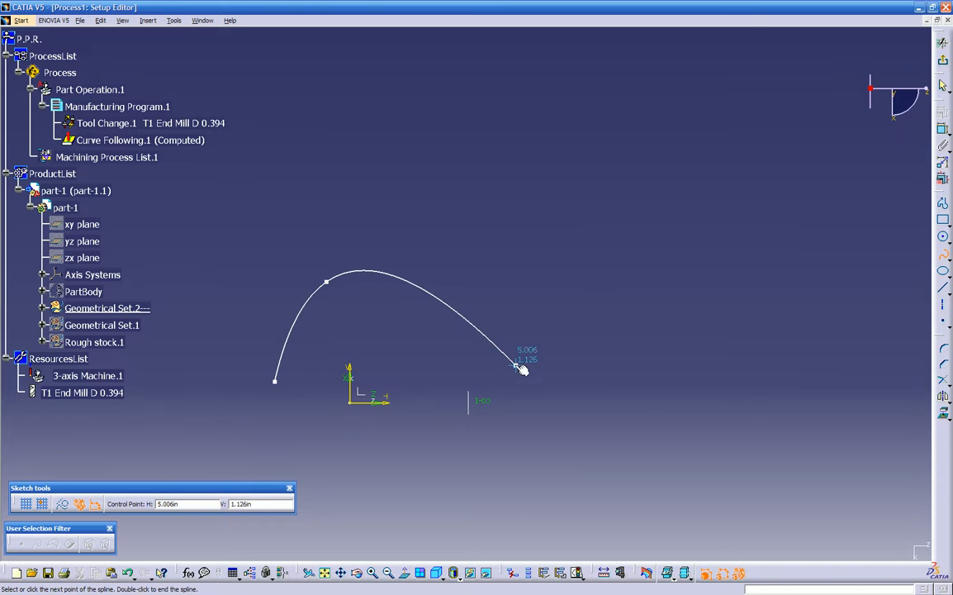
click(476, 355)
click(674, 403)
click(830, 286)
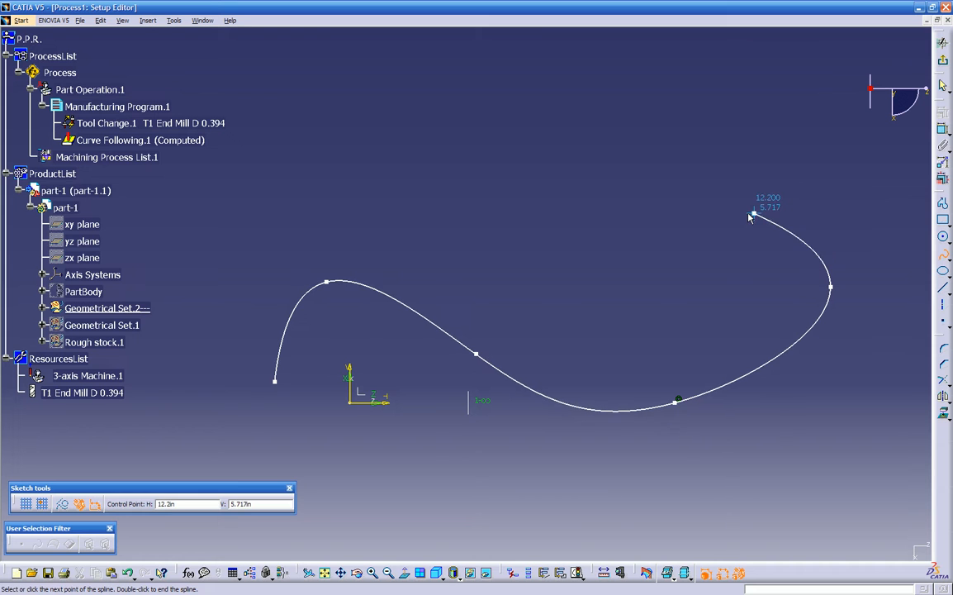
double_click(750, 218)
click(775, 198)
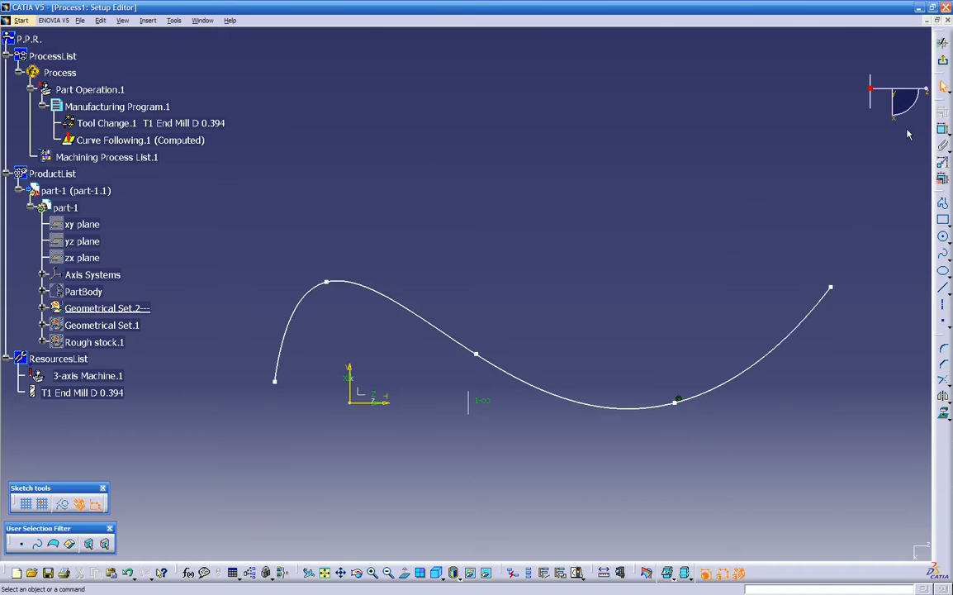
mouse_move(651, 261)
middle_down()
mouse_move(620, 328)
mouse_move(589, 347)
mouse_move(431, 388)
mouse_move(469, 387)
mouse_move(410, 233)
mouse_move(394, 242)
mouse_move(589, 259)
mouse_move(572, 354)
mouse_move(503, 353)
middle_up()
- Edit the spline sketch by moving its upper end point outward and its neighbouring control point closer to the axis origin, and exit
click(444, 232)
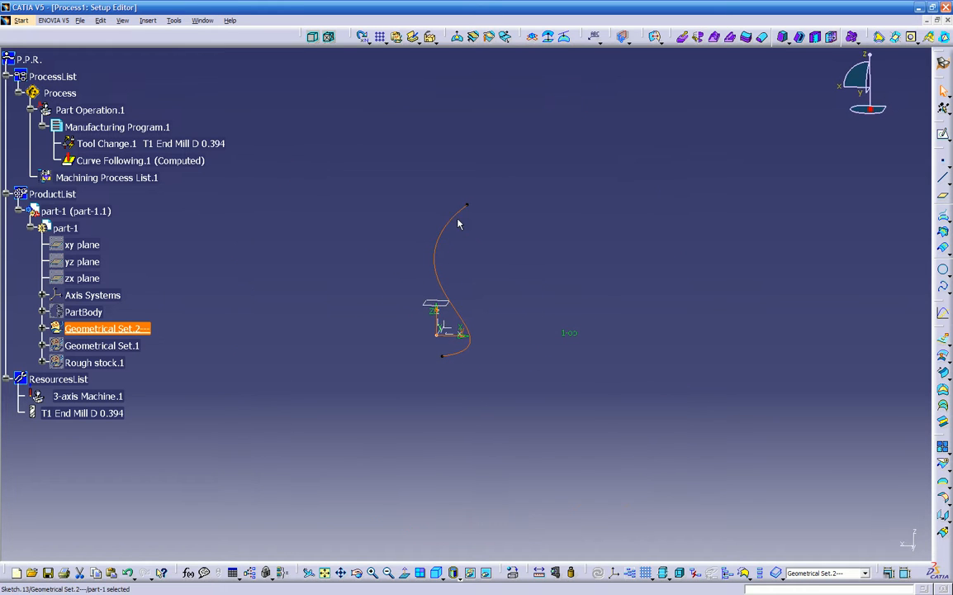
double_click(463, 218)
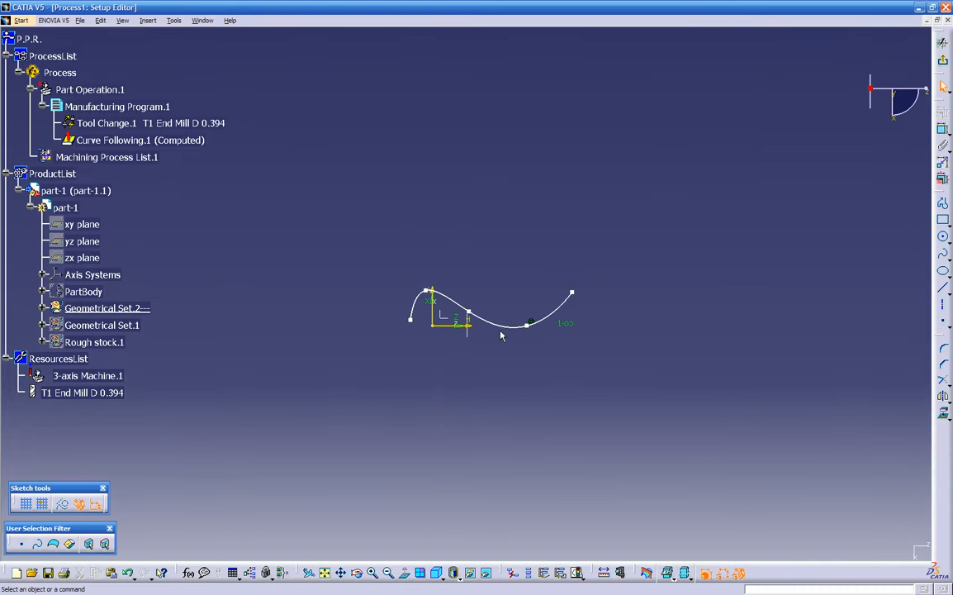
mouse_move(495, 334)
middle_down()
mouse_move(433, 347)
mouse_move(347, 228)
mouse_move(371, 216)
middle_up()
mouse_move(456, 369)
middle_down()
mouse_move(360, 163)
mouse_move(432, 304)
mouse_move(478, 333)
middle_up()
middle_drag(505, 375, 414, 199)
middle_drag(466, 356, 331, 247)
middle_drag(392, 319, 334, 284)
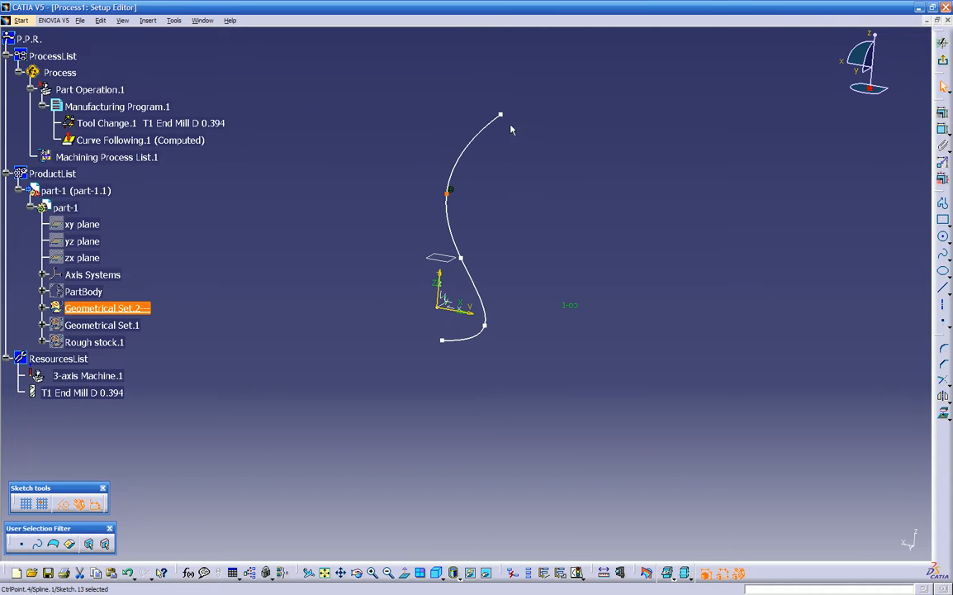
drag(509, 121, 673, 199)
drag(452, 202, 448, 237)
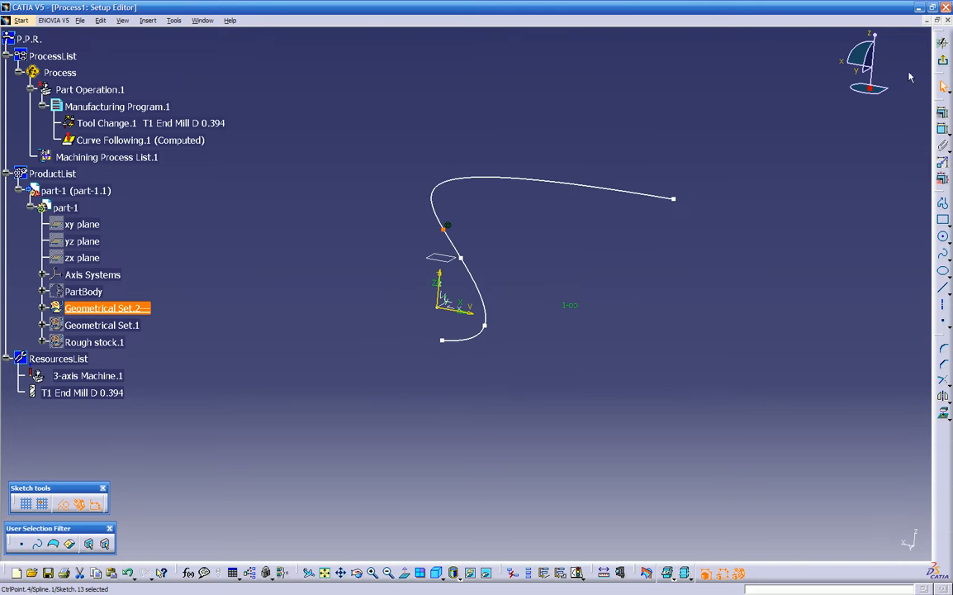
click(943, 62)
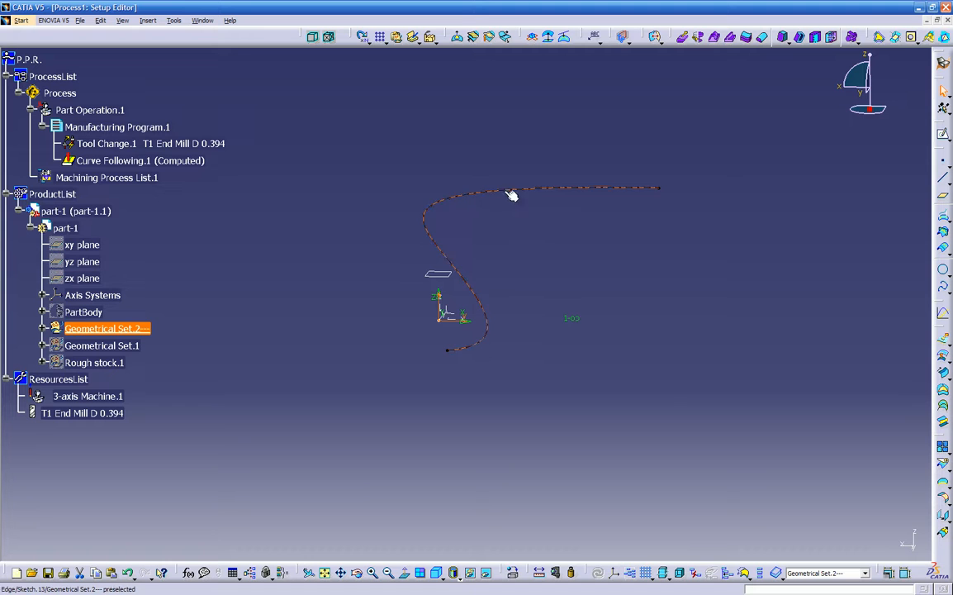
- Sketch a new five-point wavy spline on the ZX plane of the 1-op axis system, reaching about 20.4 in along the vertical axis, and exit
middle_drag(493, 285, 437, 372)
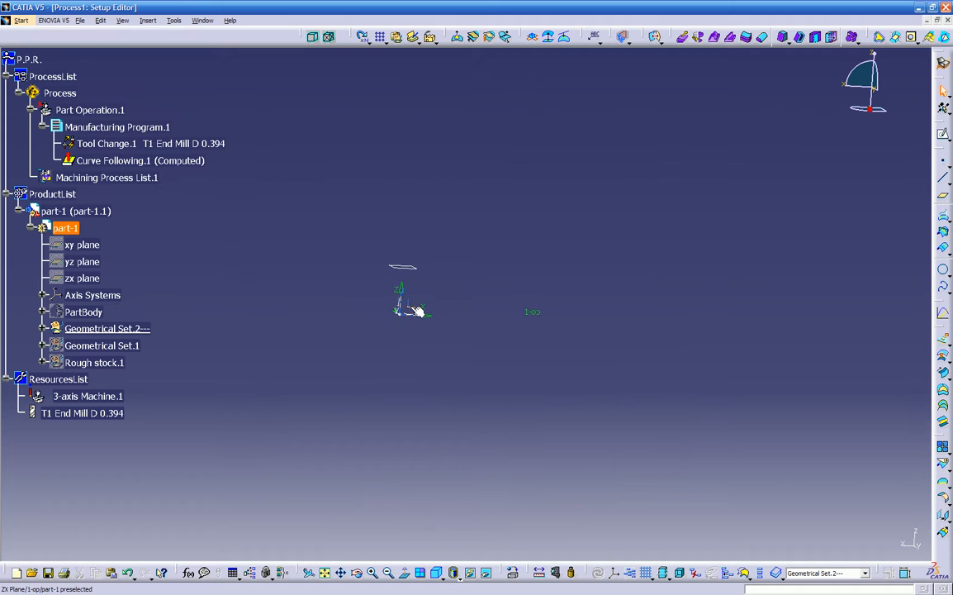
click(417, 311)
click(941, 138)
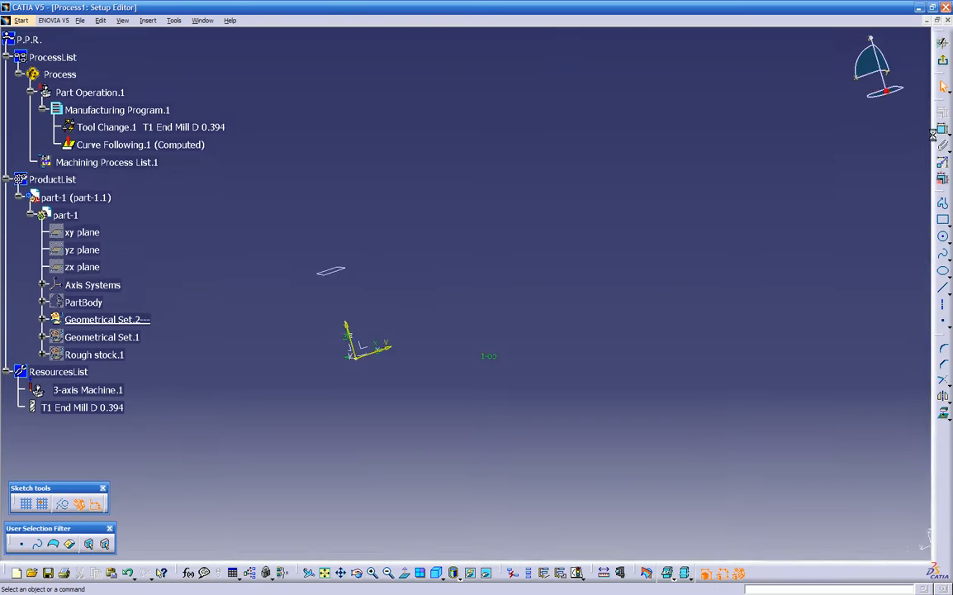
middle_drag(624, 352, 583, 354)
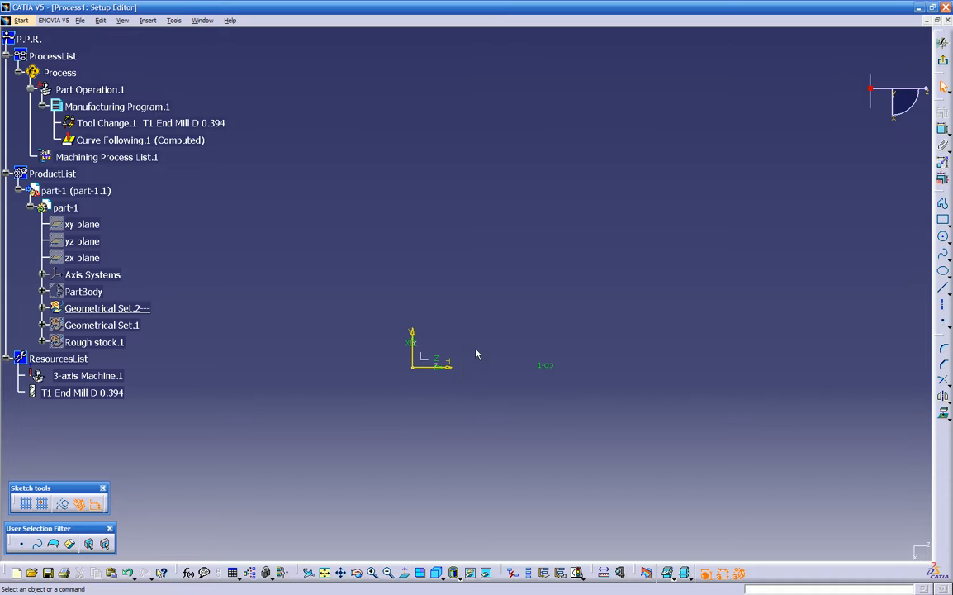
click(943, 254)
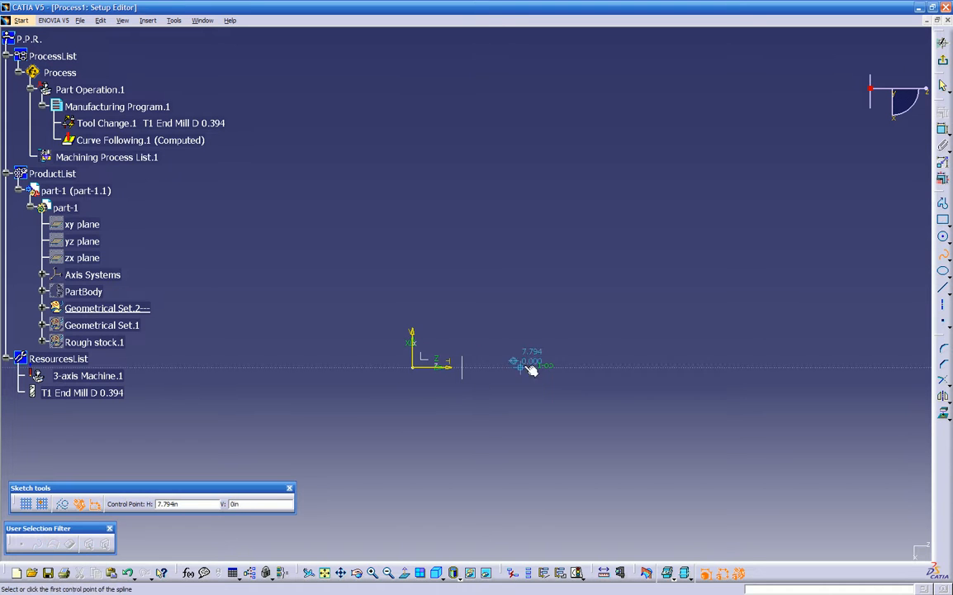
click(424, 430)
click(475, 337)
click(407, 269)
click(449, 178)
click(408, 85)
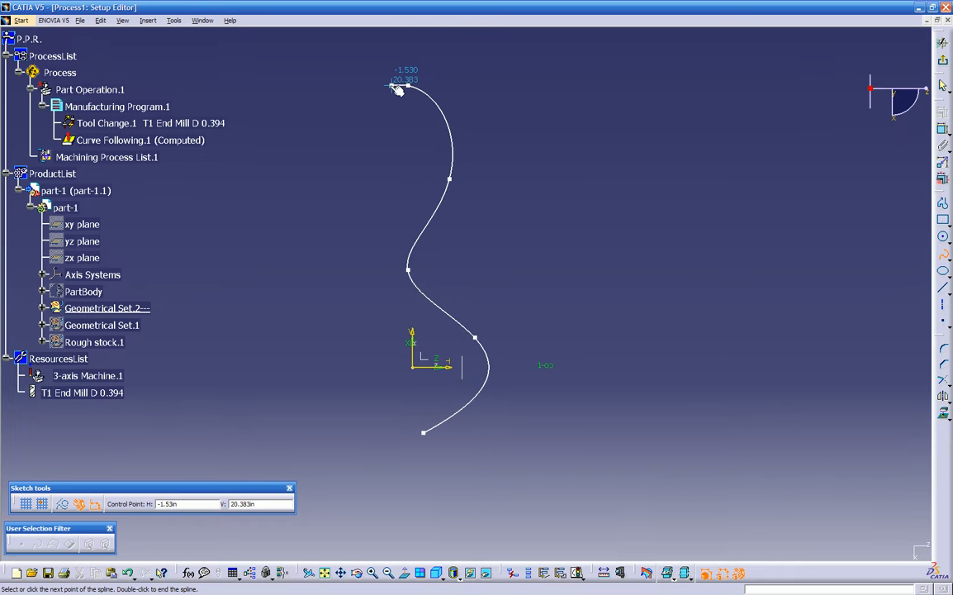
double_click(407, 86)
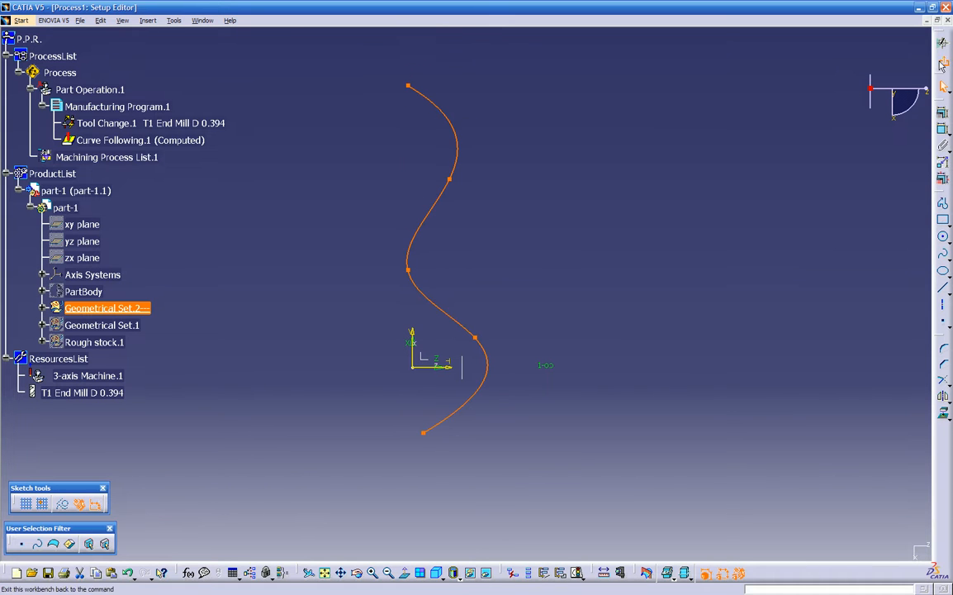
click(943, 64)
- Define an extruded surface from the wavy spline sketch along the sketch normal with a Limit 1 dimension of 5 in
mouse_move(495, 436)
middle_down()
mouse_move(541, 392)
mouse_move(366, 398)
mouse_move(392, 424)
mouse_move(479, 379)
mouse_move(495, 412)
mouse_move(478, 370)
middle_up()
middle_drag(567, 276, 485, 301)
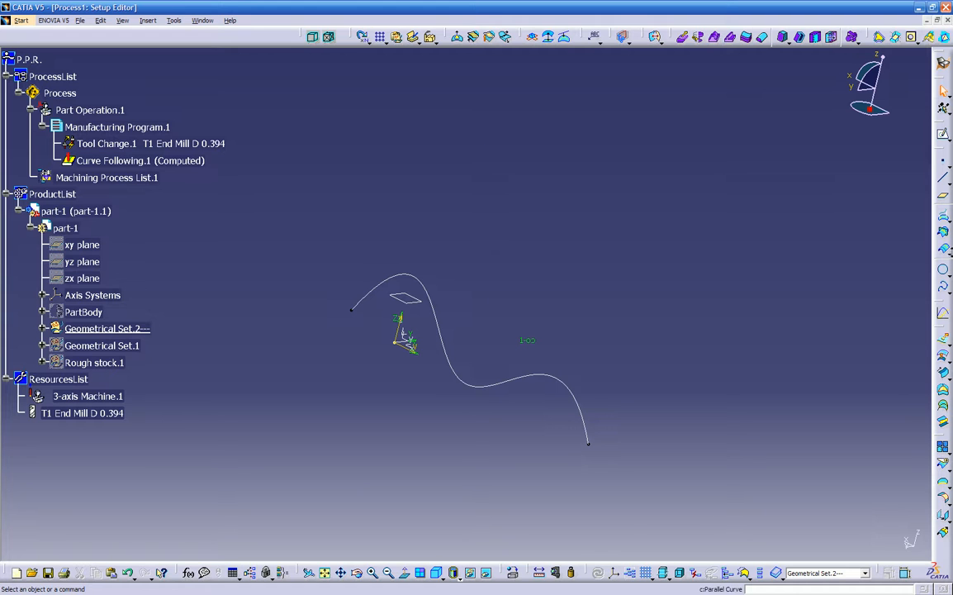
click(943, 341)
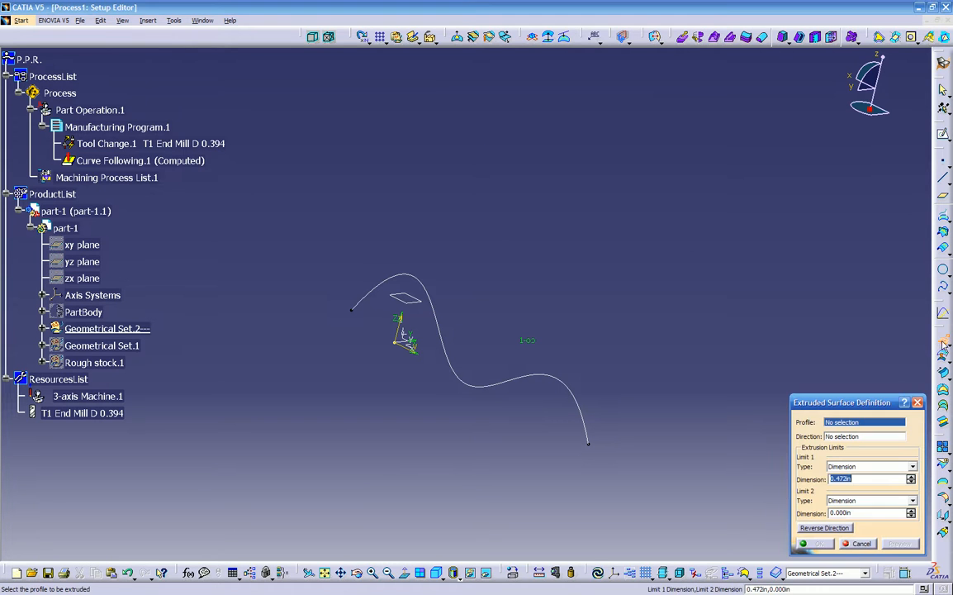
click(569, 383)
middle_drag(489, 249, 433, 261)
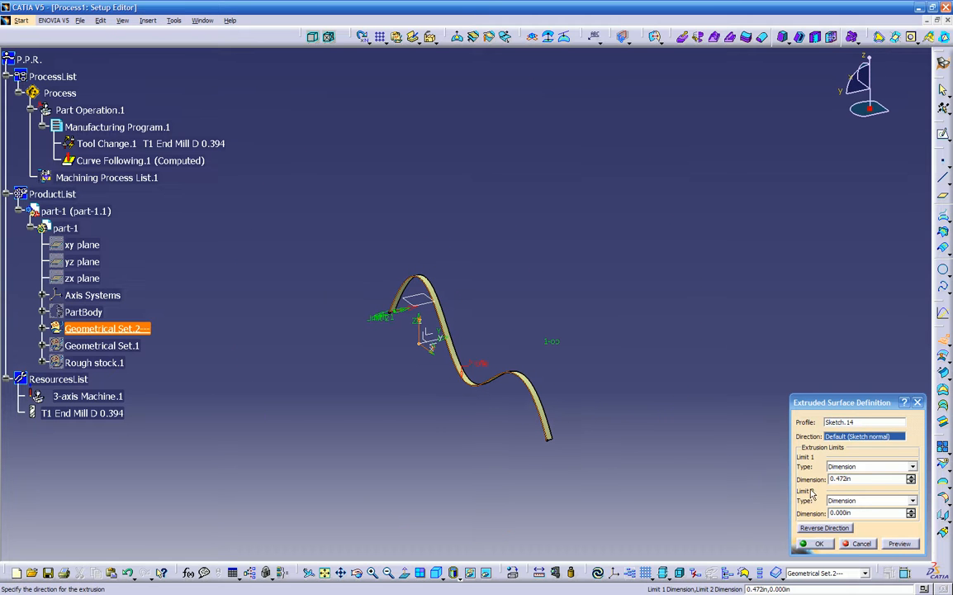
drag(858, 479, 755, 473)
text(5)
key(Return)
- Widen the extruded surface freehand by its limit handle and accept the extrusion
middle_drag(612, 246, 589, 288)
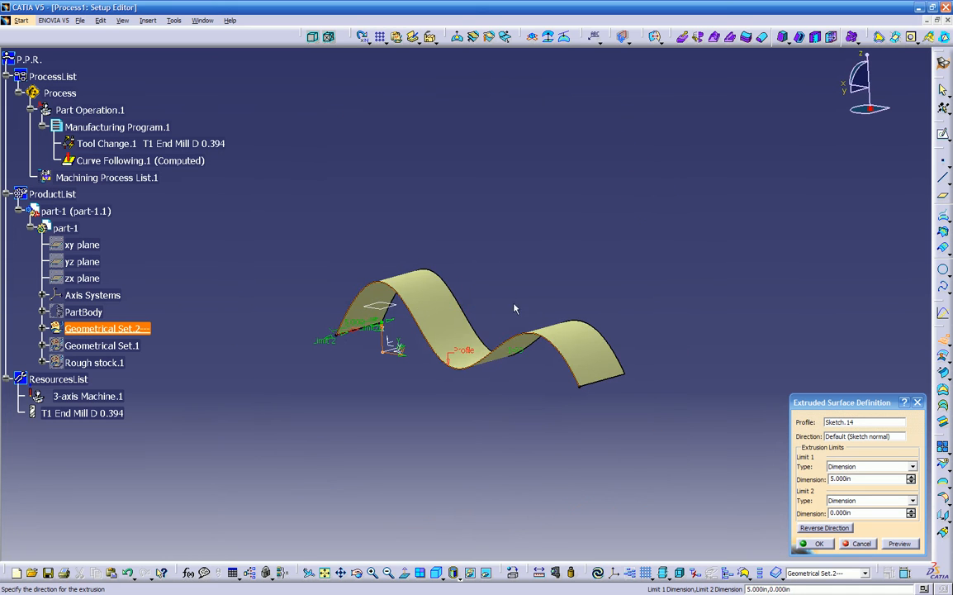
drag(392, 326, 449, 301)
middle_drag(449, 301, 659, 391)
click(819, 543)
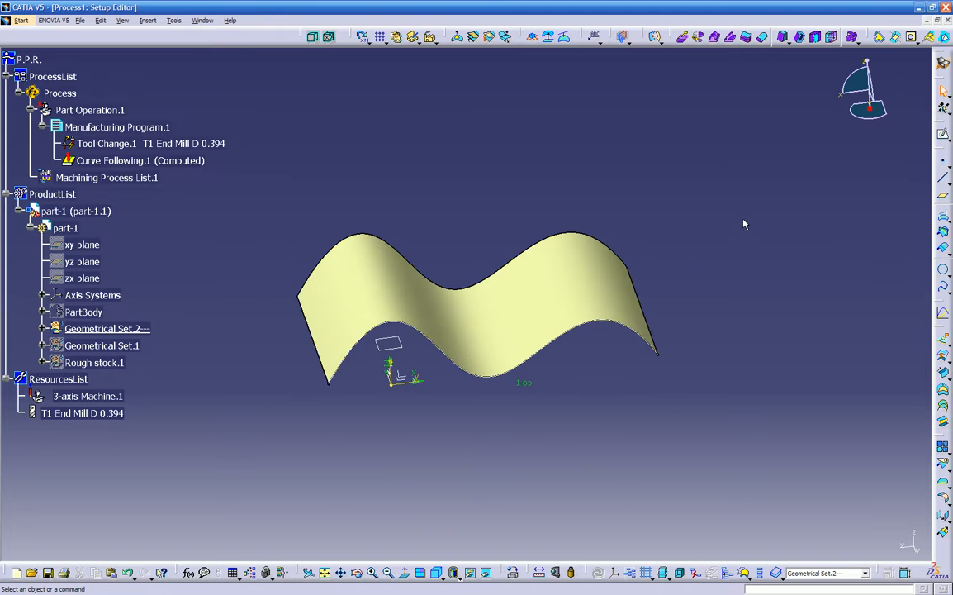
- Sketch a seven-point wavy spline on the XY plane of the 1-op axis system, within the extruded surface's outline, and exit the sketch
mouse_move(594, 343)
middle_down()
mouse_move(570, 432)
mouse_move(457, 281)
mouse_move(426, 331)
mouse_move(396, 346)
mouse_move(464, 333)
mouse_move(502, 203)
mouse_move(460, 154)
middle_up()
mouse_move(447, 416)
middle_down()
mouse_move(357, 436)
mouse_move(300, 428)
mouse_move(407, 448)
mouse_move(555, 457)
middle_up()
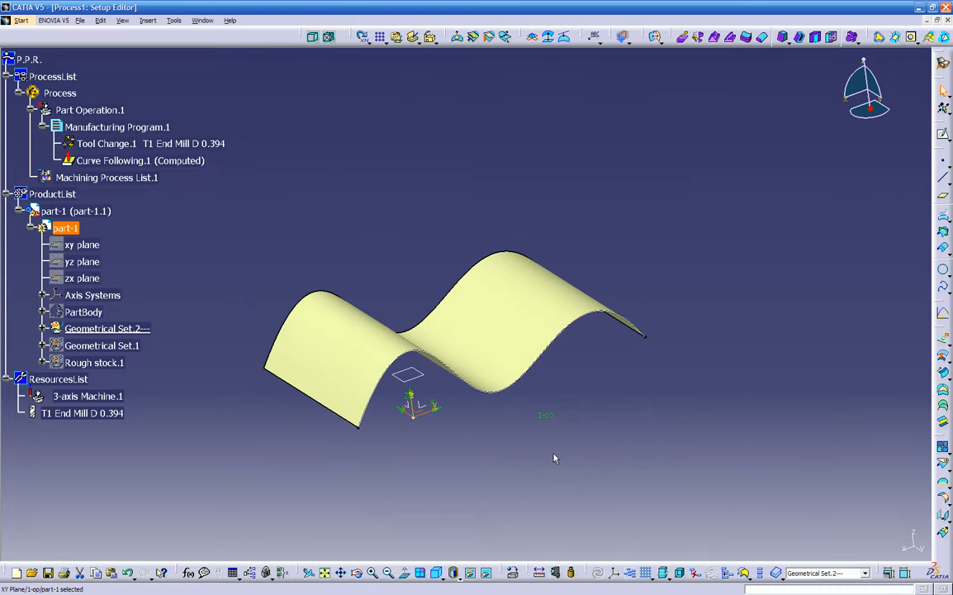
click(941, 137)
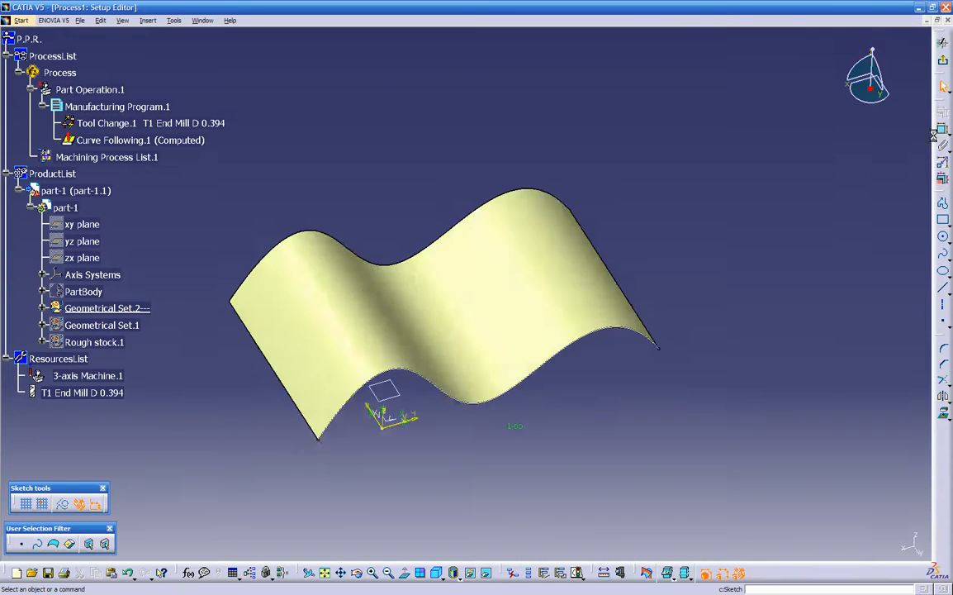
click(937, 256)
click(377, 348)
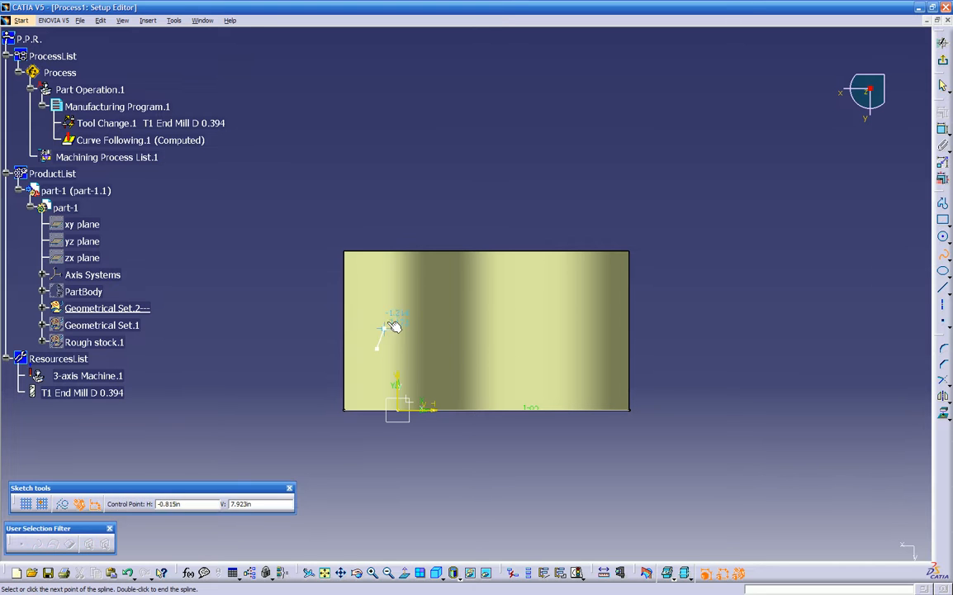
click(461, 365)
click(487, 314)
click(527, 361)
click(578, 349)
click(611, 313)
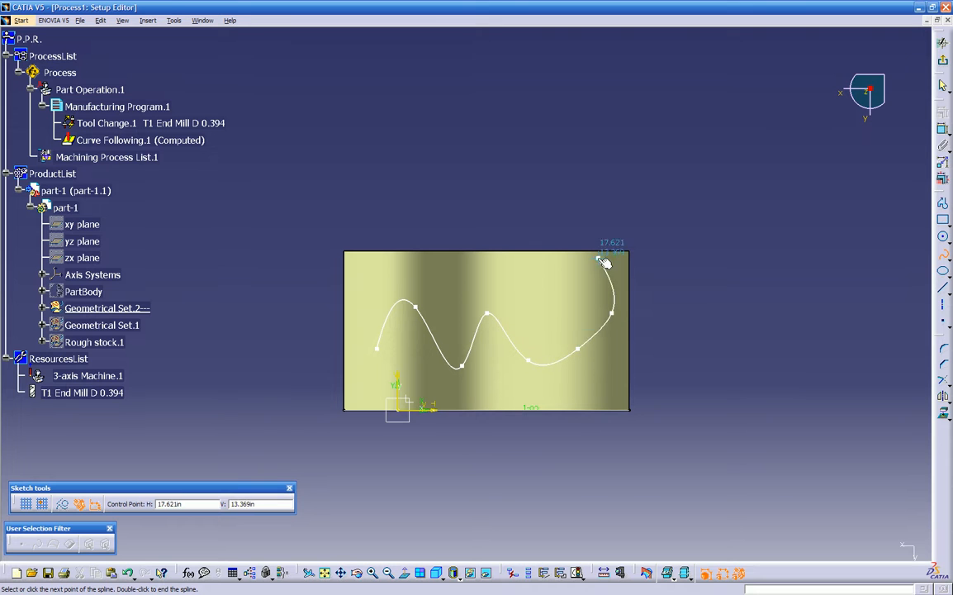
double_click(668, 212)
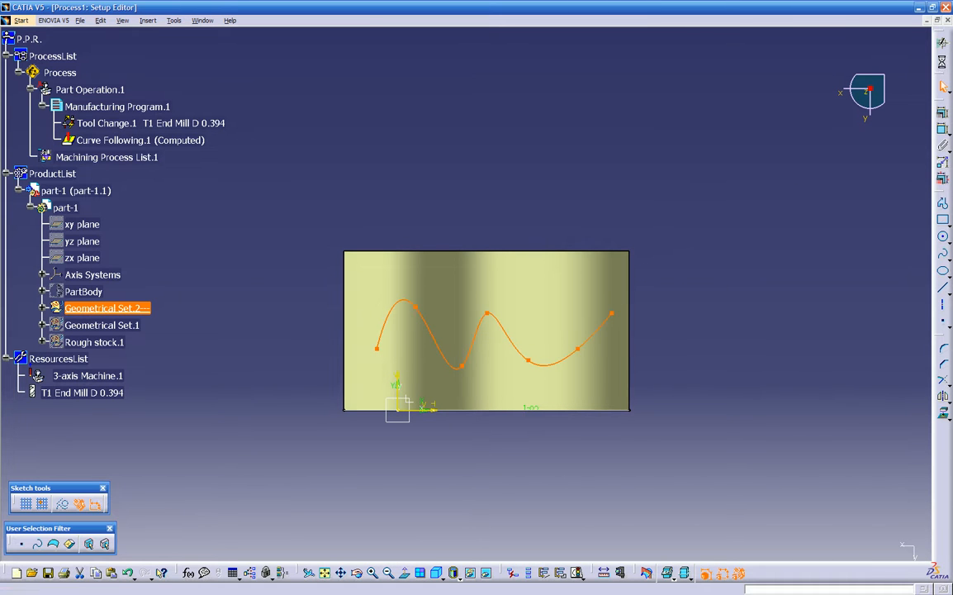
- Define a Normal projection of the new spline sketch onto the wavy extruded surface, preview it, and inspect it from the side and top
mouse_move(594, 387)
middle_down()
mouse_move(504, 384)
mouse_move(498, 366)
mouse_move(550, 373)
middle_up()
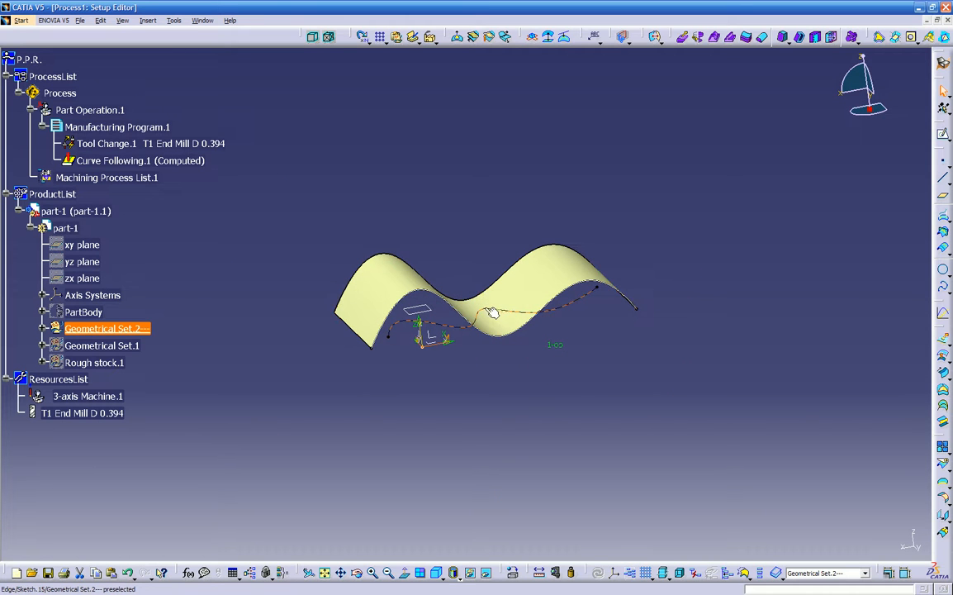
click(503, 312)
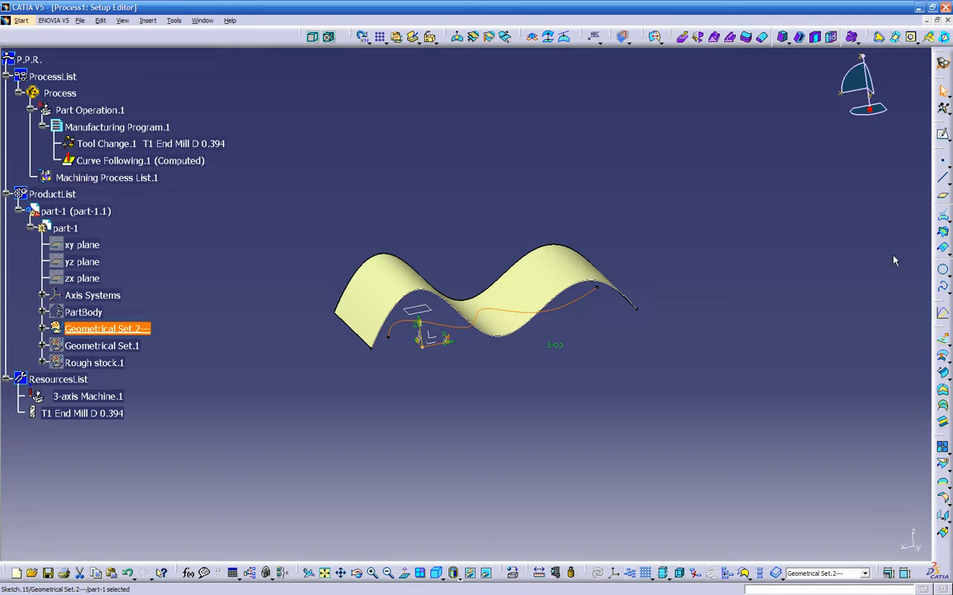
click(765, 260)
middle_drag(760, 262, 698, 338)
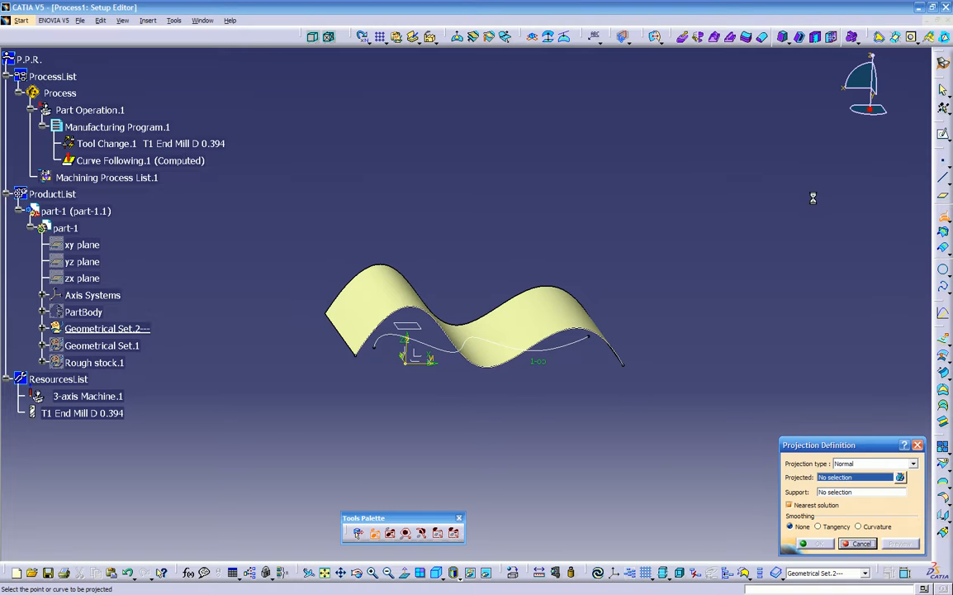
middle_drag(705, 192, 611, 345)
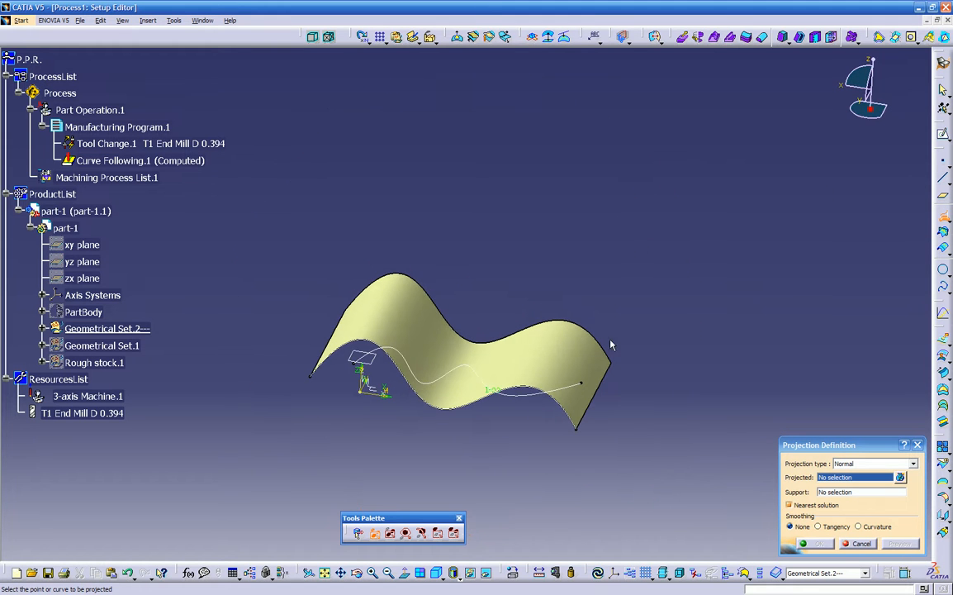
click(525, 398)
click(541, 362)
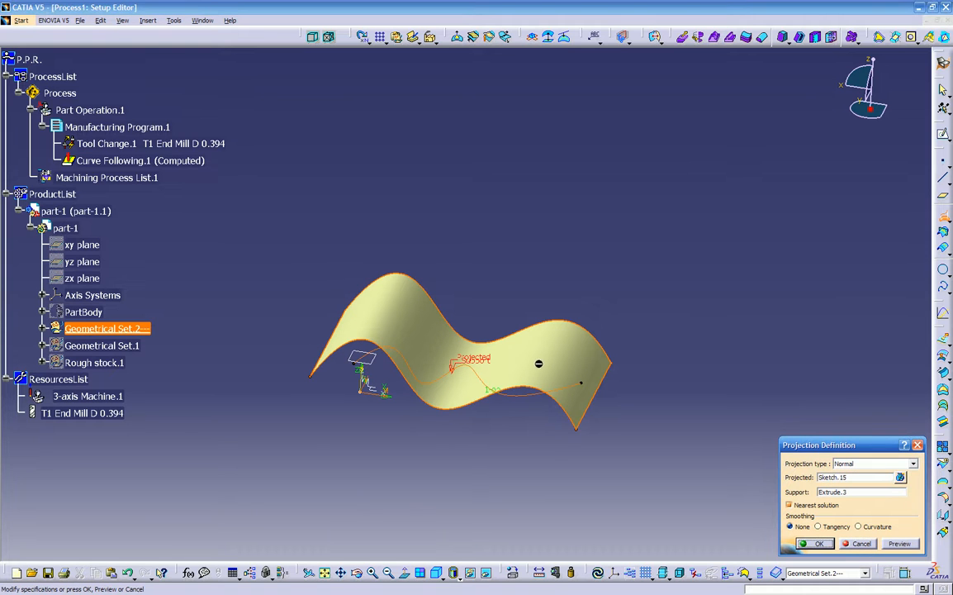
click(899, 544)
mouse_move(513, 193)
middle_down()
mouse_move(446, 180)
mouse_move(489, 126)
middle_up()
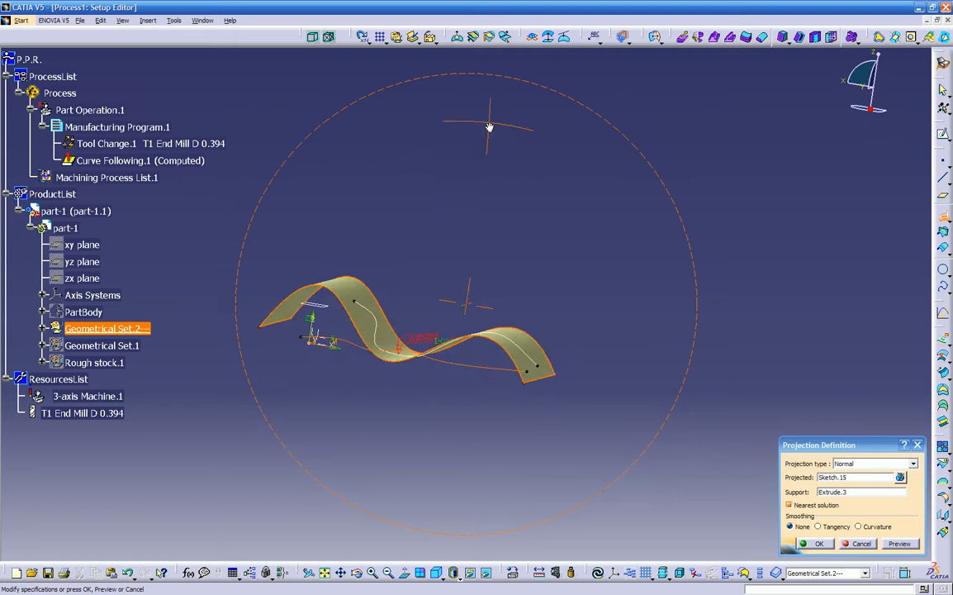
middle_drag(472, 378, 527, 364)
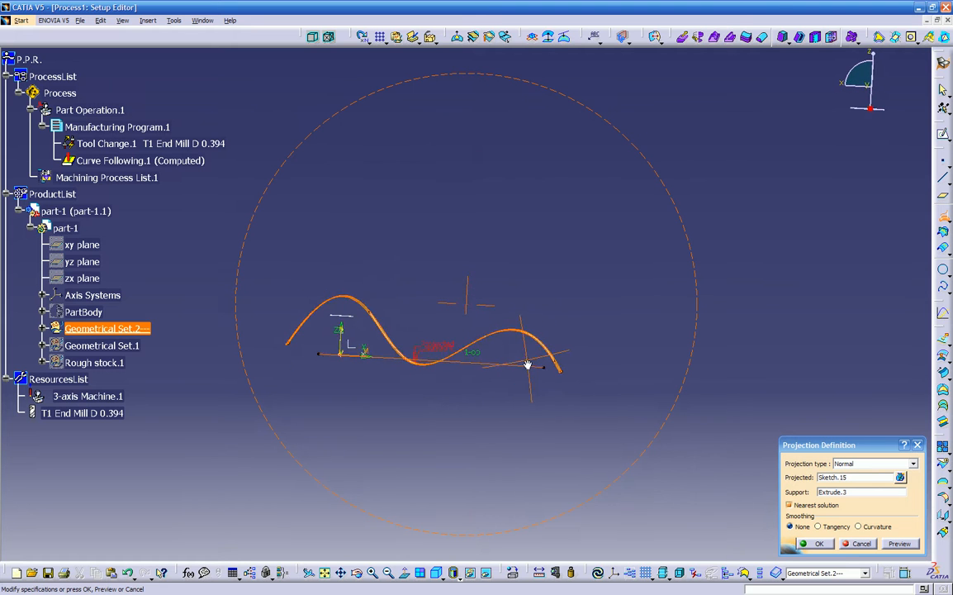
mouse_move(449, 396)
middle_down()
mouse_move(432, 264)
mouse_move(465, 297)
mouse_move(444, 323)
mouse_move(455, 403)
middle_up()
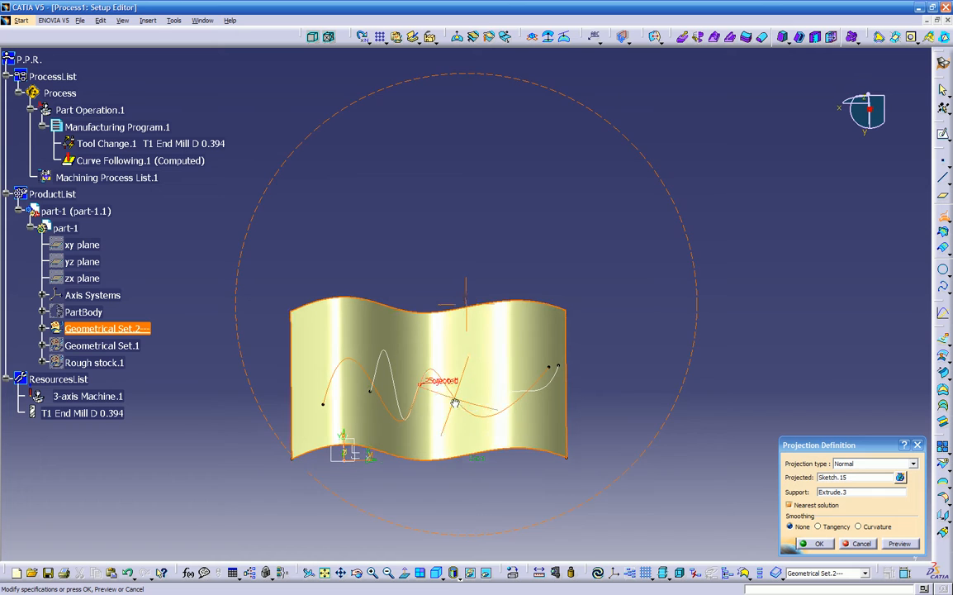
click(453, 572)
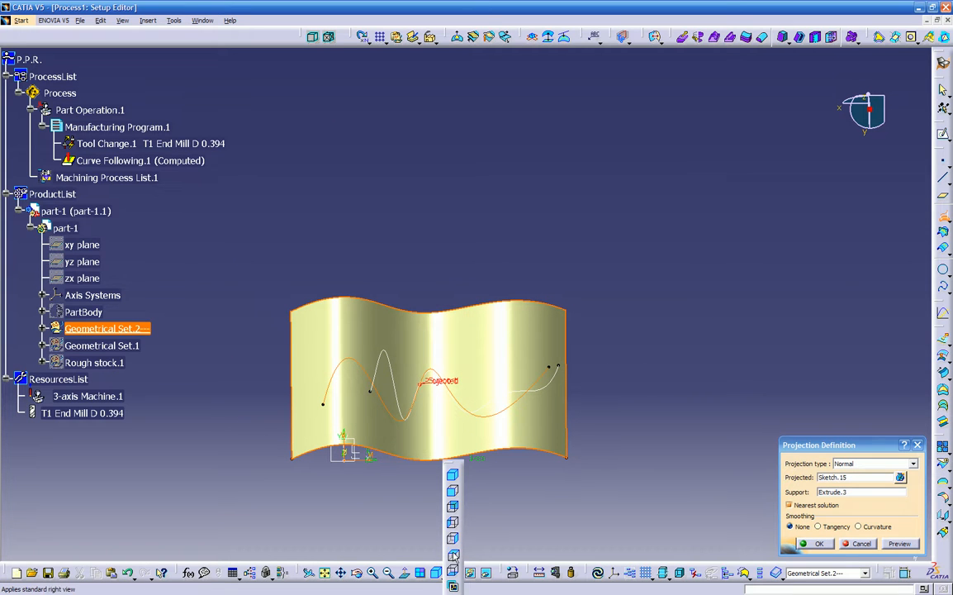
click(453, 556)
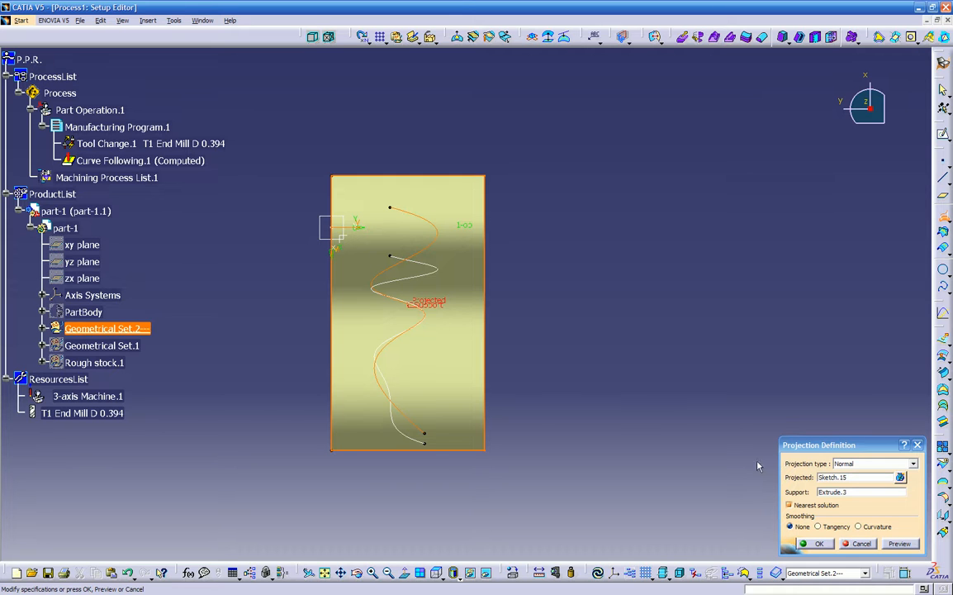
- Change the projection type to Along a direction, using Plane.1 as the direction, check the preview from above, and accept the projection
click(842, 464)
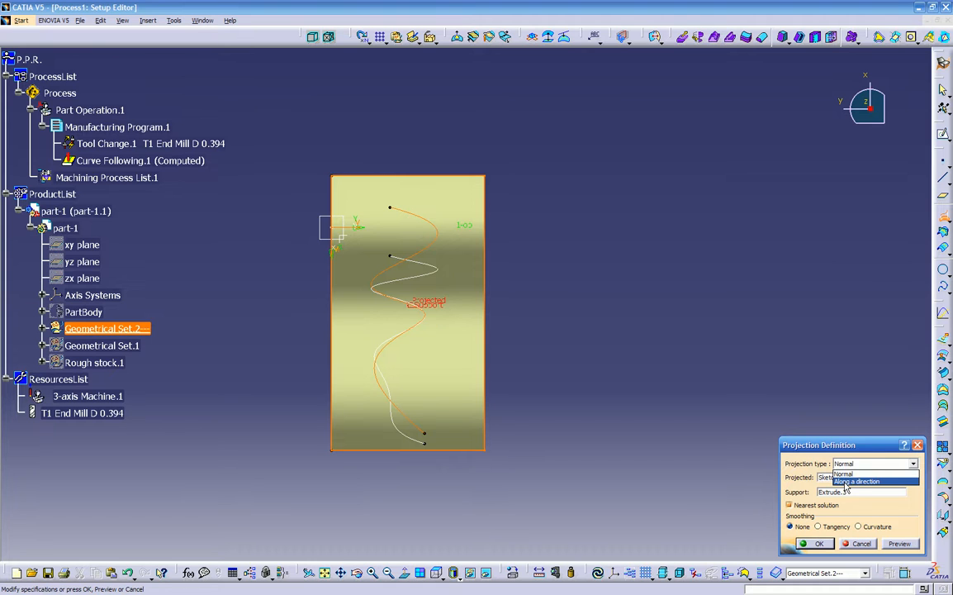
click(847, 482)
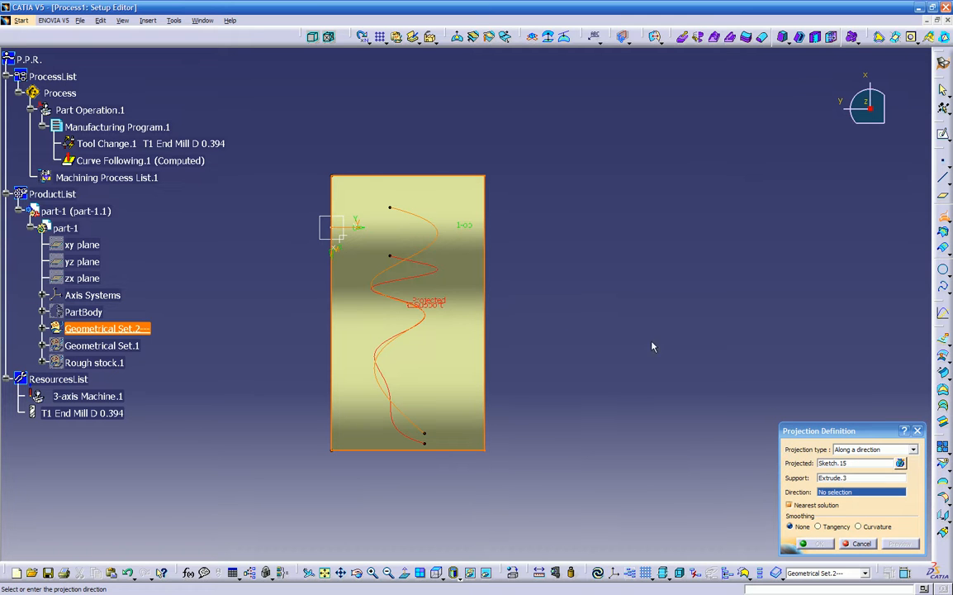
middle_drag(491, 374, 485, 289)
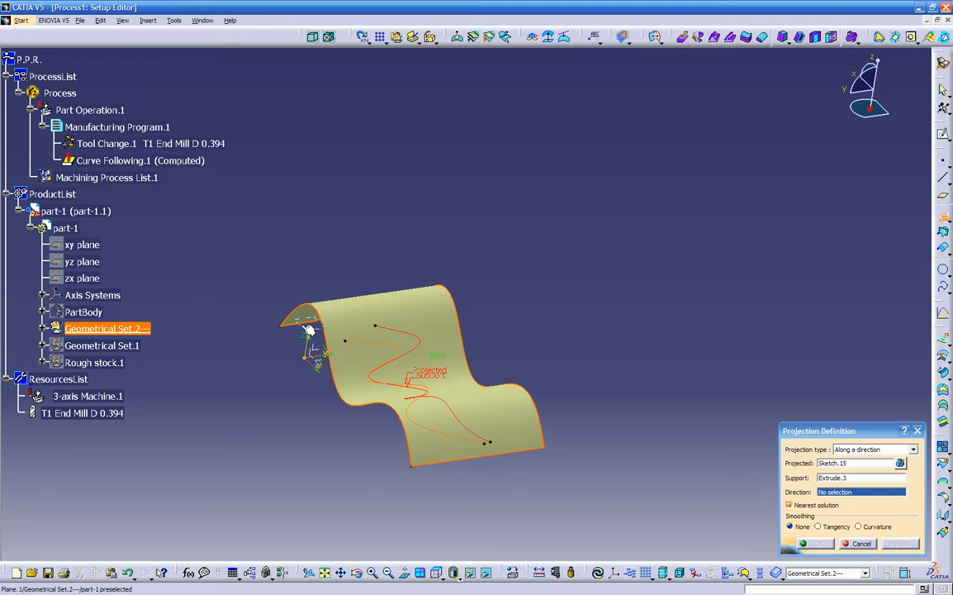
click(304, 326)
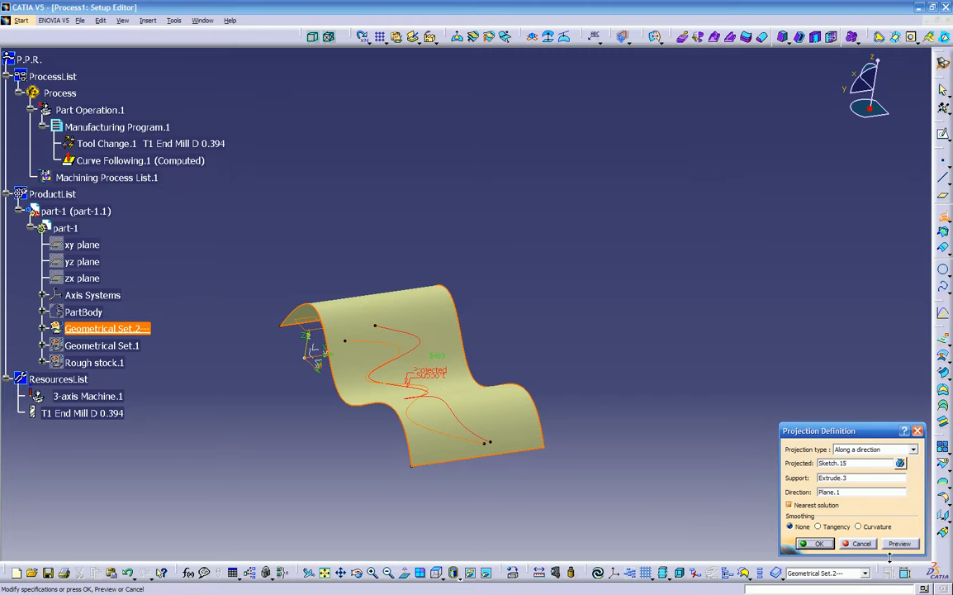
click(899, 544)
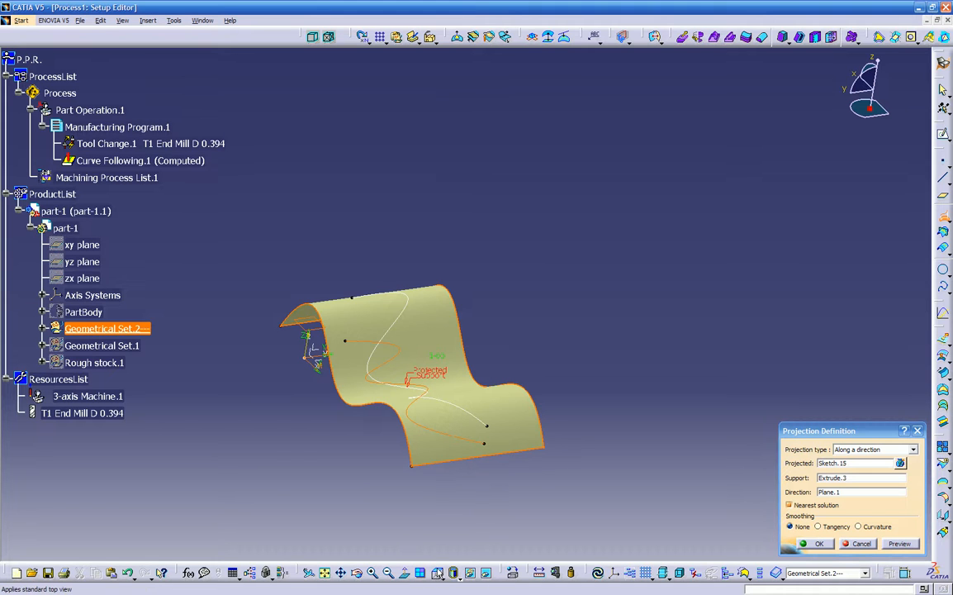
click(438, 573)
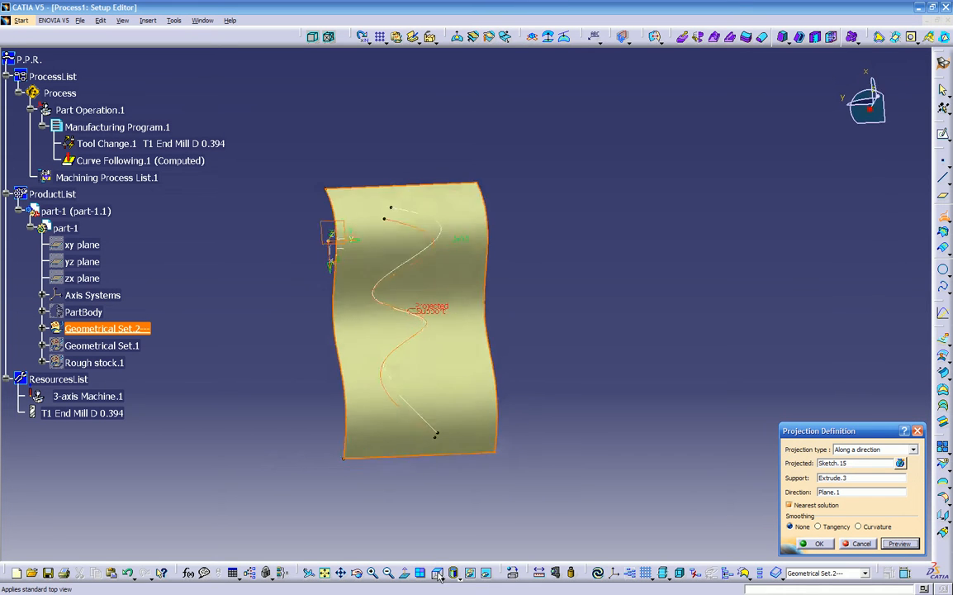
mouse_move(492, 230)
middle_down()
mouse_move(566, 311)
mouse_move(614, 304)
mouse_move(484, 314)
mouse_move(564, 167)
mouse_move(636, 283)
mouse_move(779, 408)
middle_up()
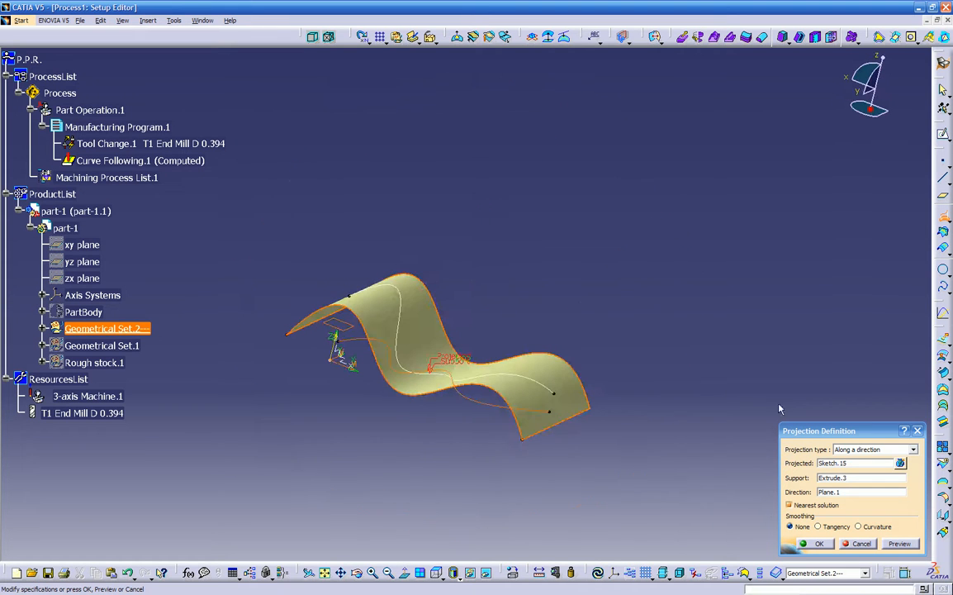
click(805, 544)
- Hide the original spline sketch below the wavy surface
mouse_move(744, 506)
middle_down()
mouse_move(629, 436)
mouse_move(572, 419)
middle_up()
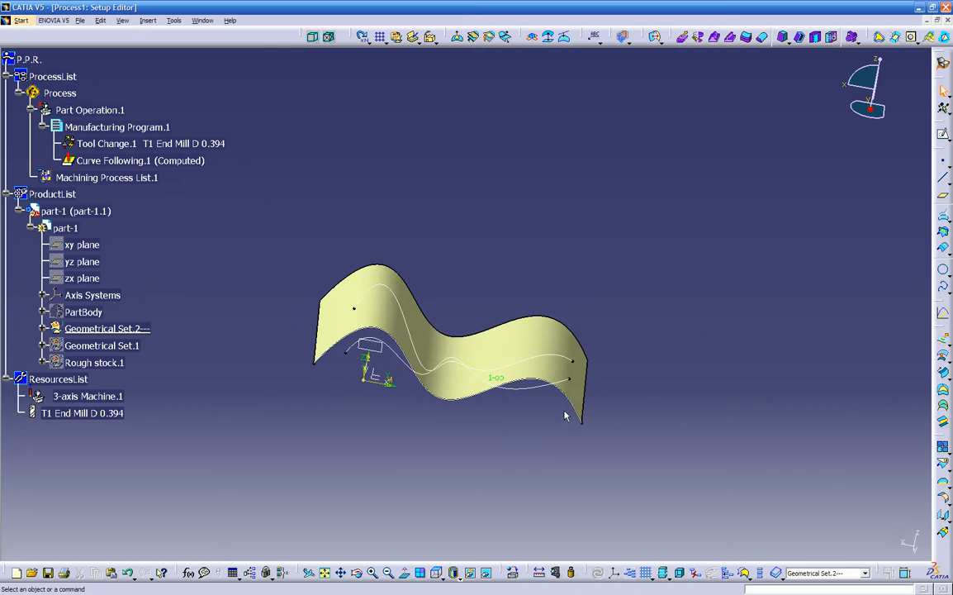
right_click(535, 392)
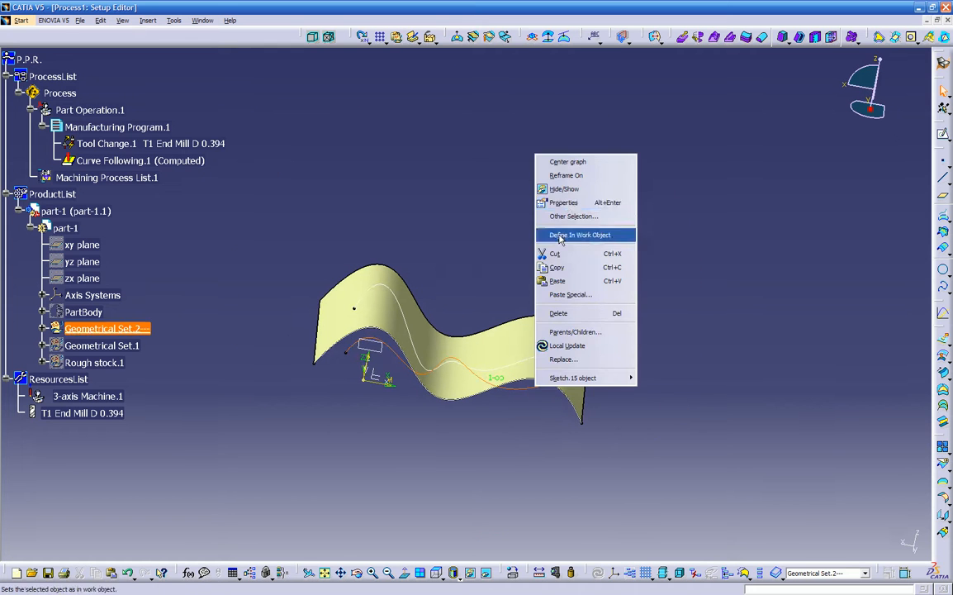
click(566, 189)
- Create a plane offset from Plane.1, placed freehand just above the highest crest of the wavy surface
mouse_move(646, 247)
middle_down()
mouse_move(624, 329)
mouse_move(610, 298)
mouse_move(551, 332)
mouse_move(476, 336)
mouse_move(513, 306)
mouse_move(555, 322)
middle_up()
mouse_move(477, 403)
middle_down()
mouse_move(513, 464)
mouse_move(480, 390)
middle_up()
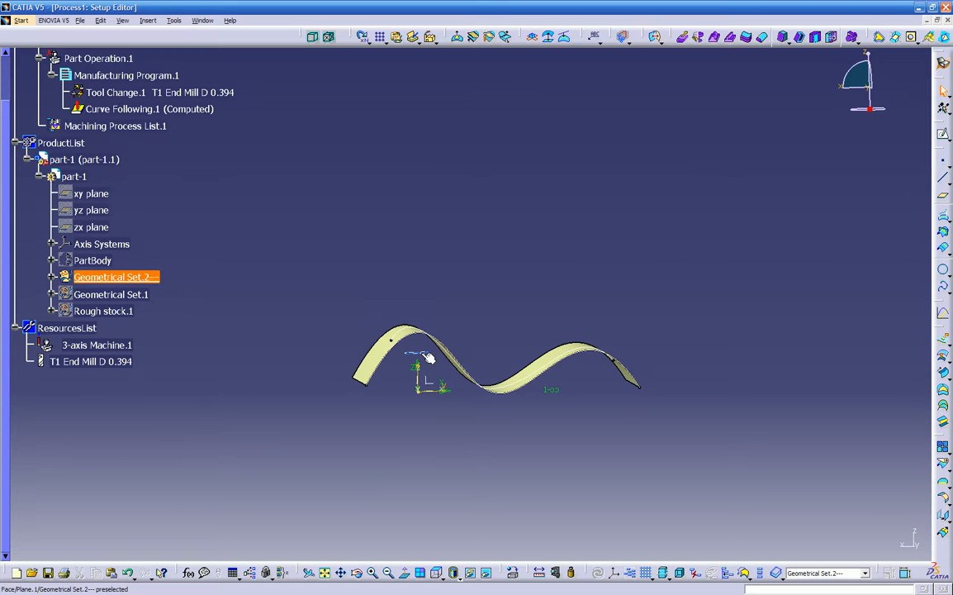
click(942, 195)
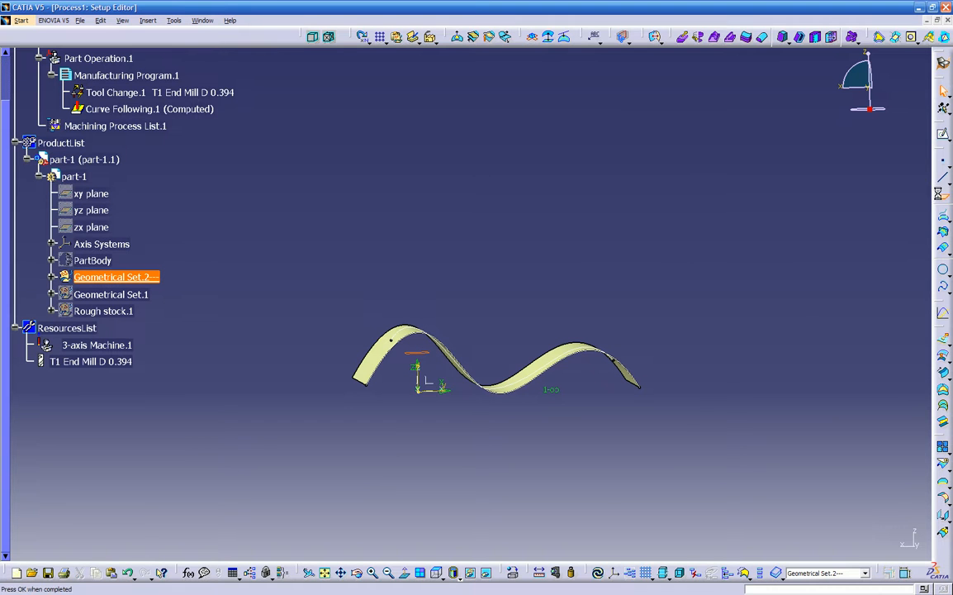
middle_drag(421, 318, 467, 345)
click(815, 543)
middle_drag(702, 451, 458, 476)
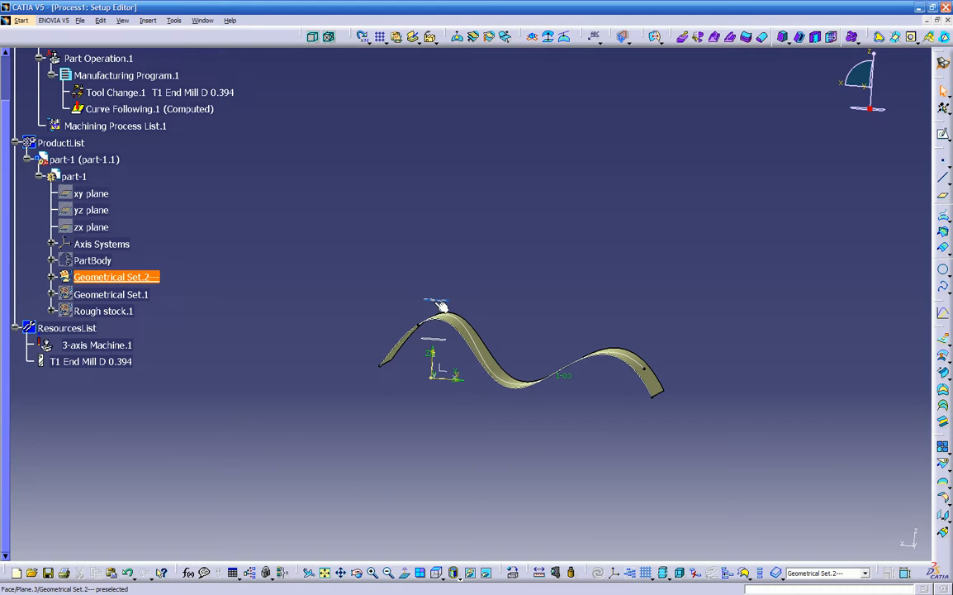
- Return to the machining process and insert a new Curve Following operation after Curve Following.1
middle_drag(537, 299, 513, 299)
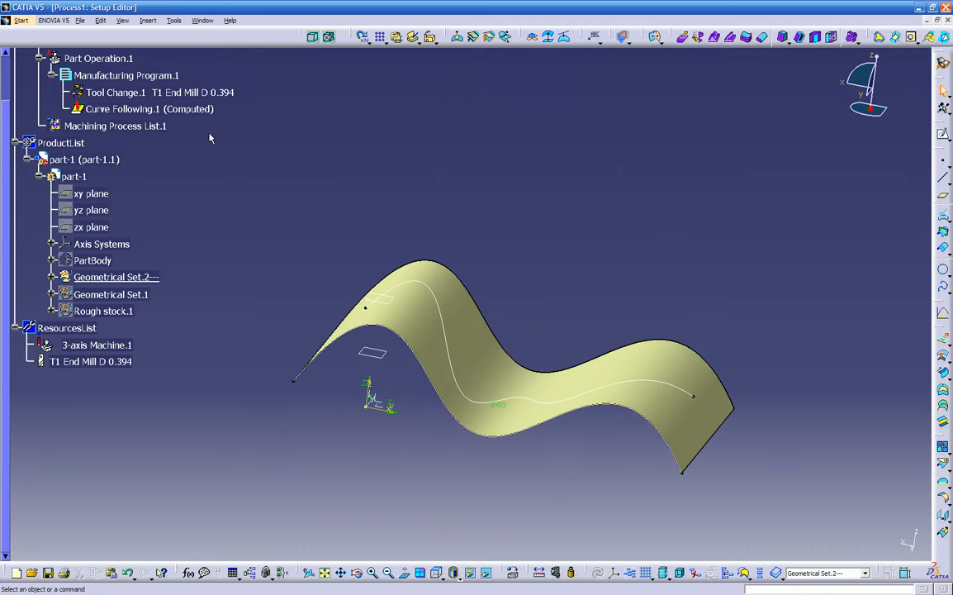
click(110, 110)
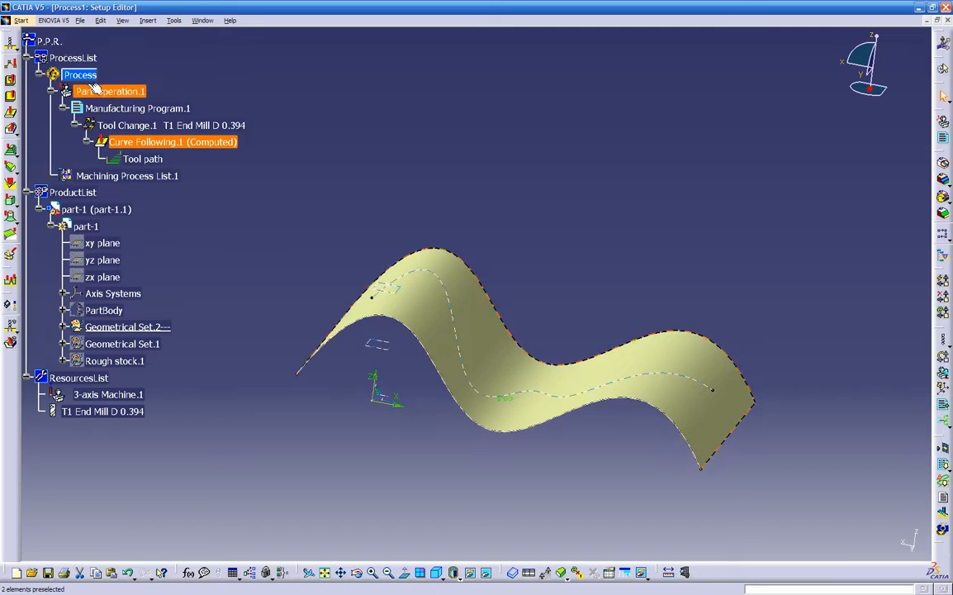
double_click(151, 144)
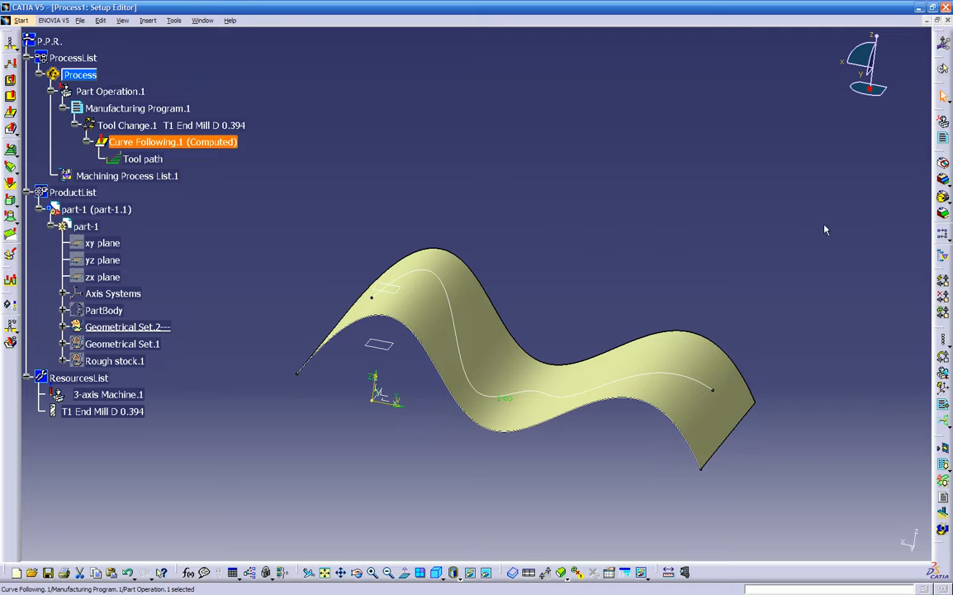
middle_drag(798, 232, 785, 236)
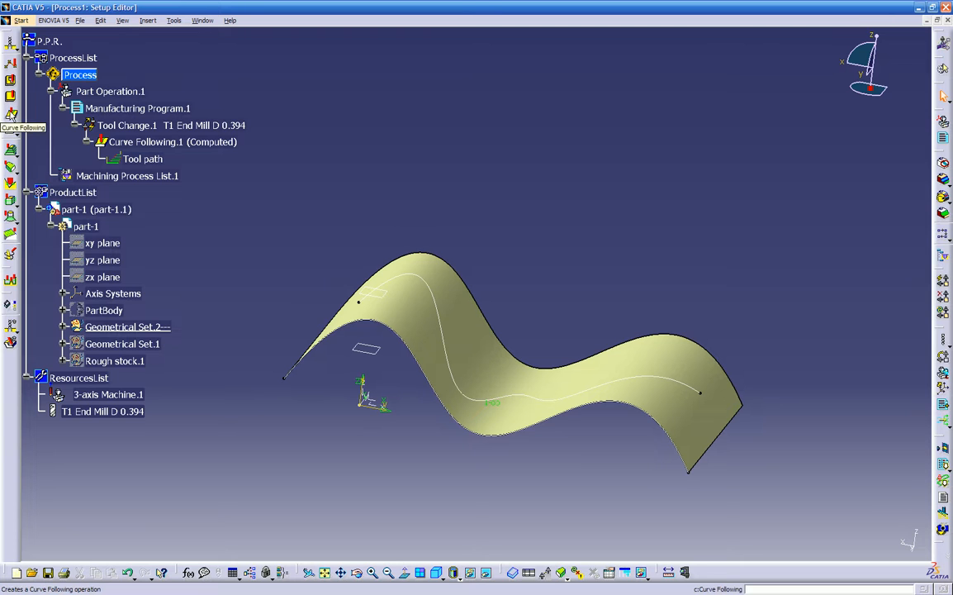
click(11, 114)
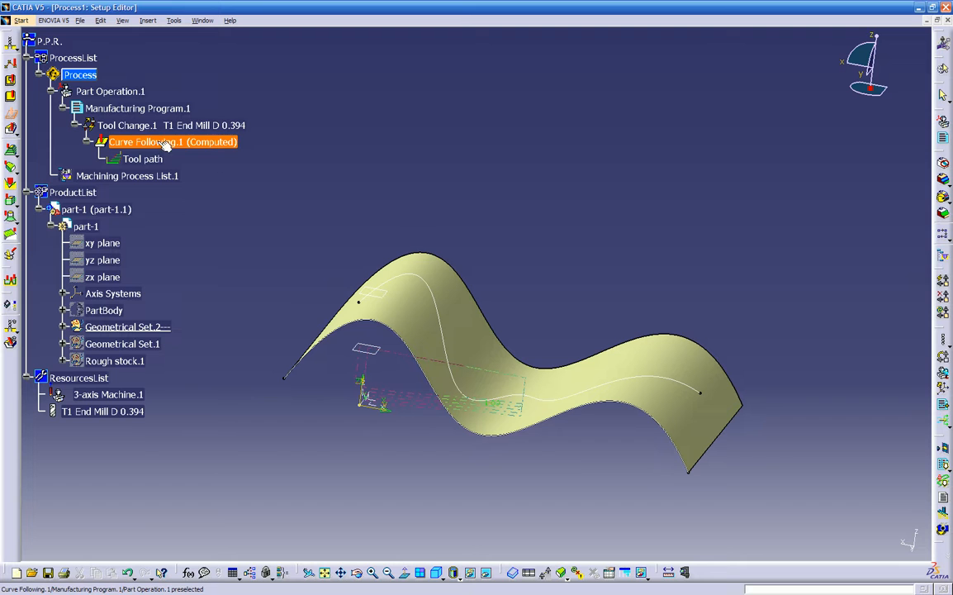
click(191, 142)
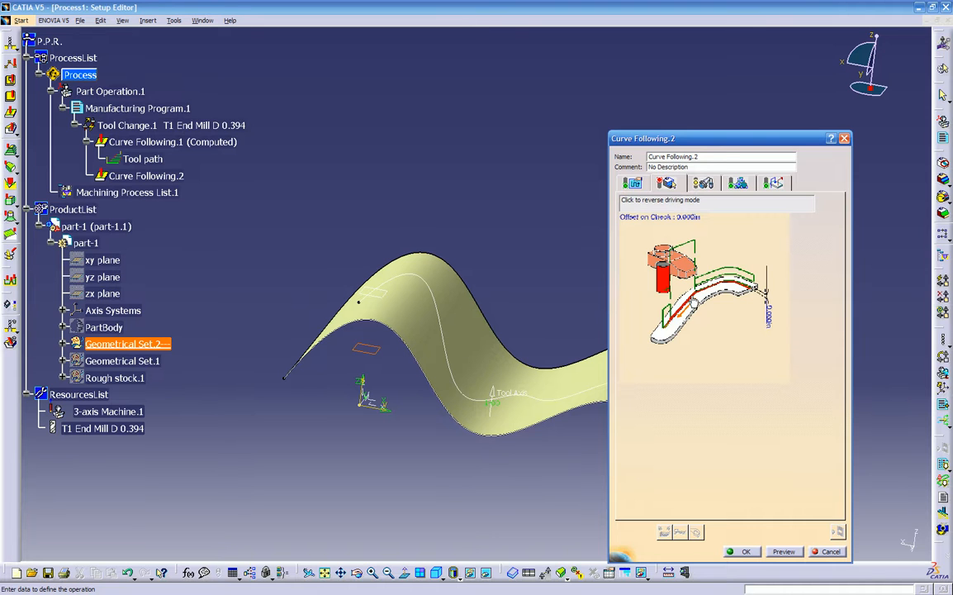
- Select the projected curve on the wavy surface as the guiding element of Curve Following.2
click(696, 303)
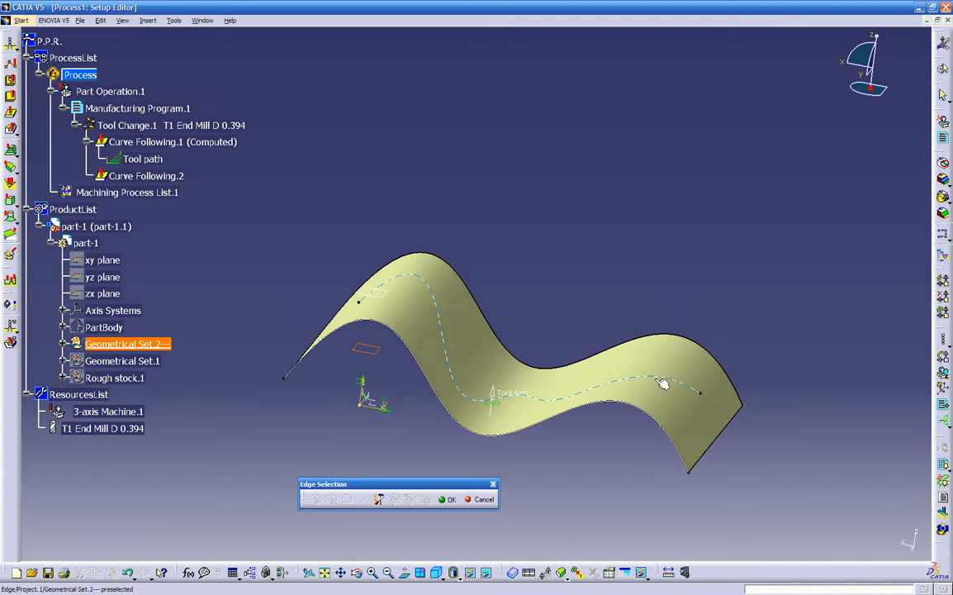
click(666, 383)
middle_drag(585, 228, 531, 244)
double_click(585, 257)
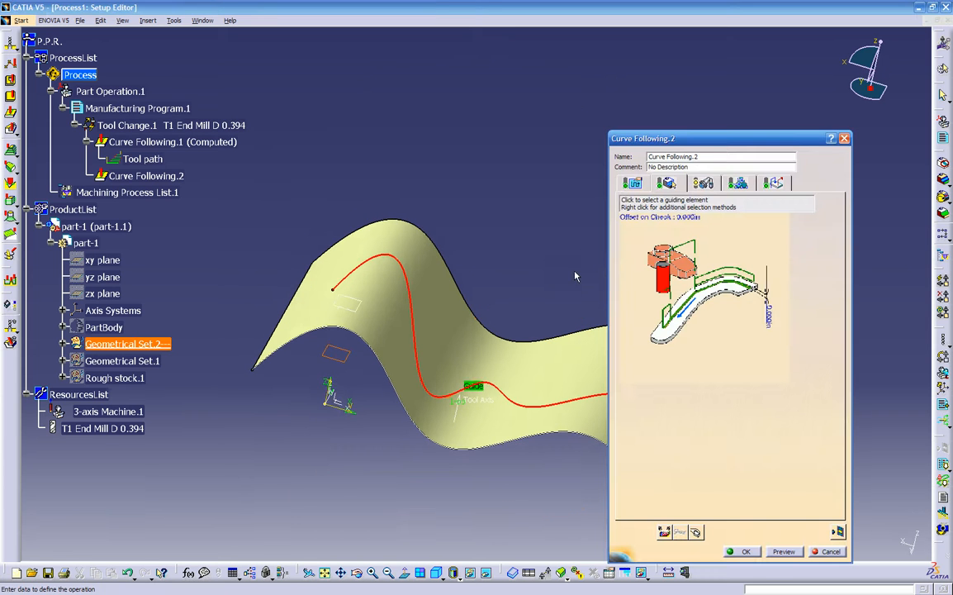
- Review the strategy and geometry settings of Curve Following.2 and replace its end mill with a new spot drill
middle_drag(440, 351, 446, 314)
click(632, 183)
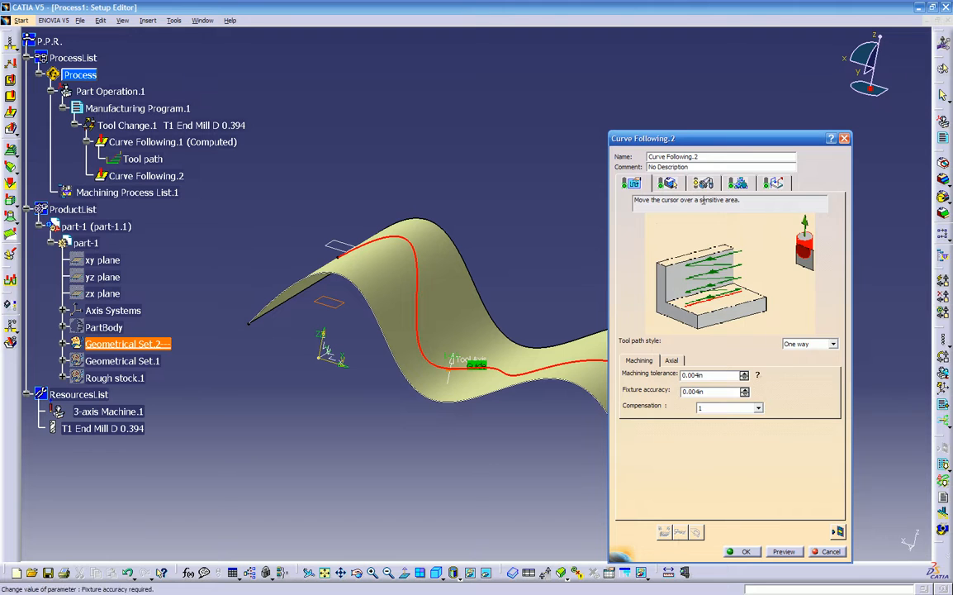
click(669, 184)
click(703, 184)
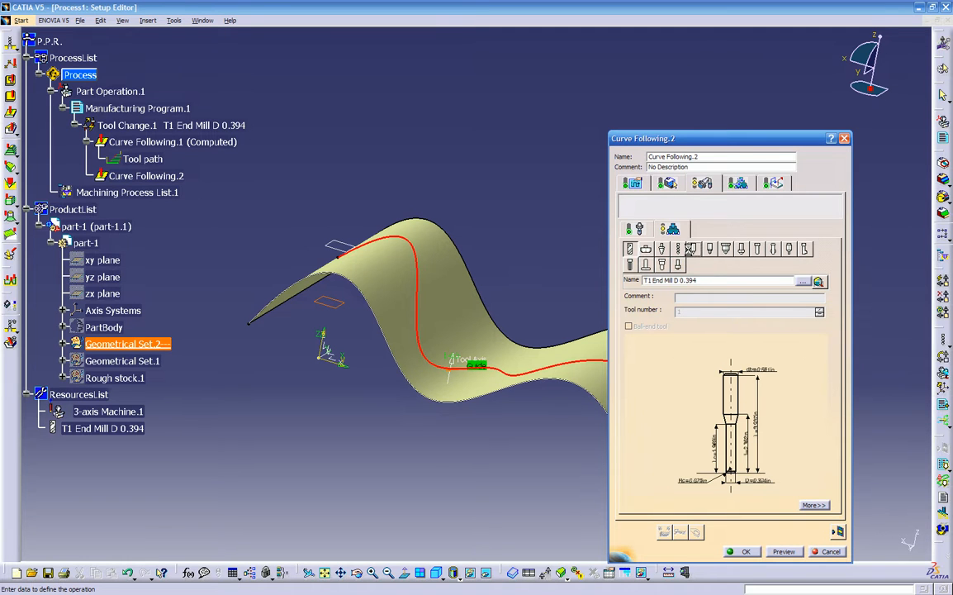
click(694, 249)
middle_drag(687, 453, 704, 360)
middle_drag(728, 396, 737, 428)
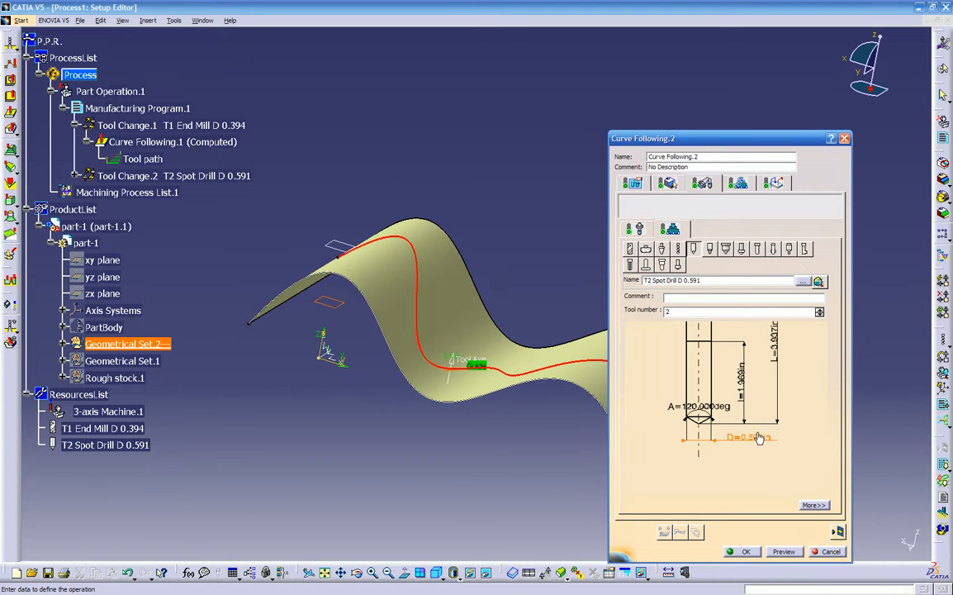
- Set the spot drill's nominal diameter to 0.250 in
double_click(758, 439)
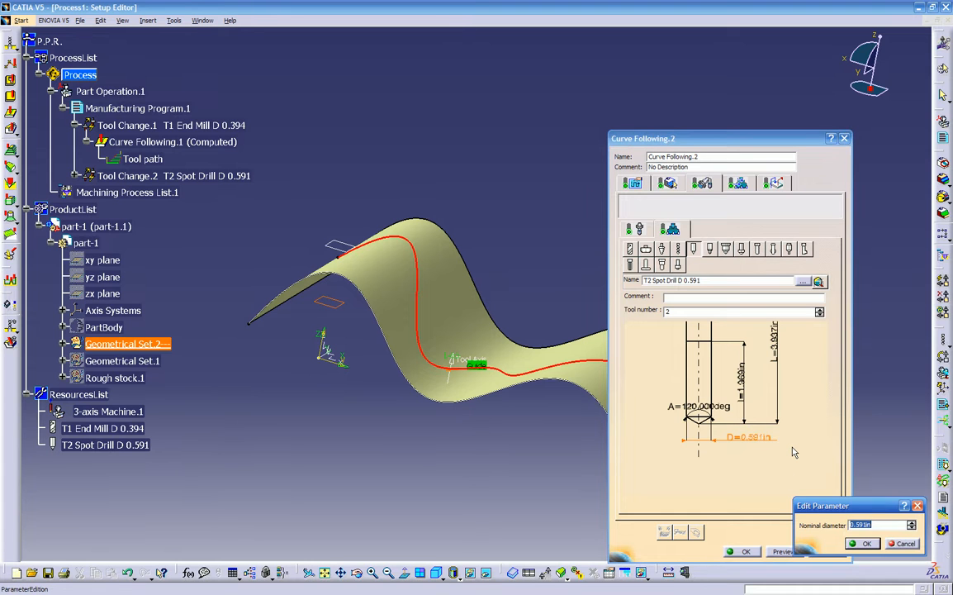
text(.250)
key(Return)
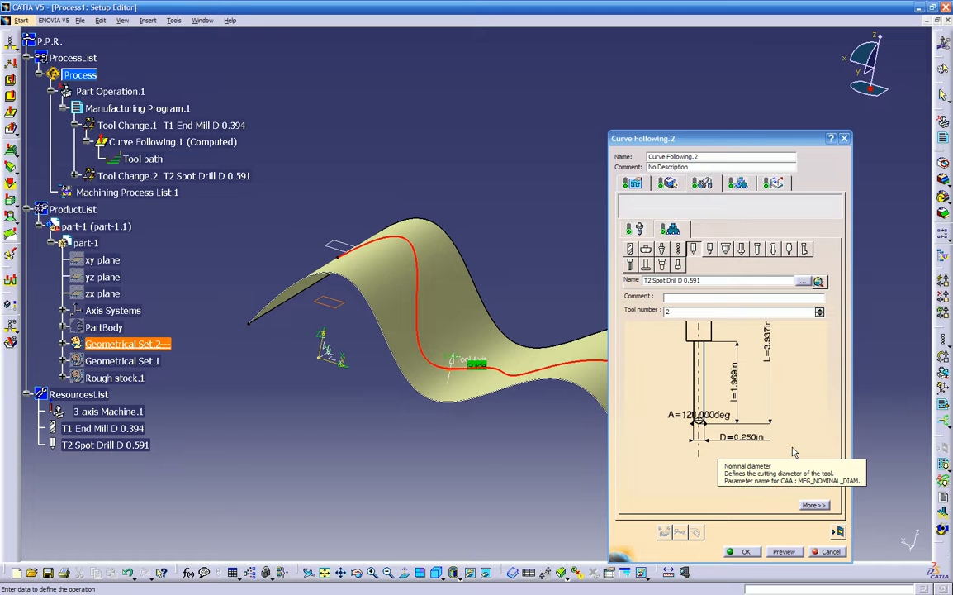
middle_drag(711, 472, 780, 401)
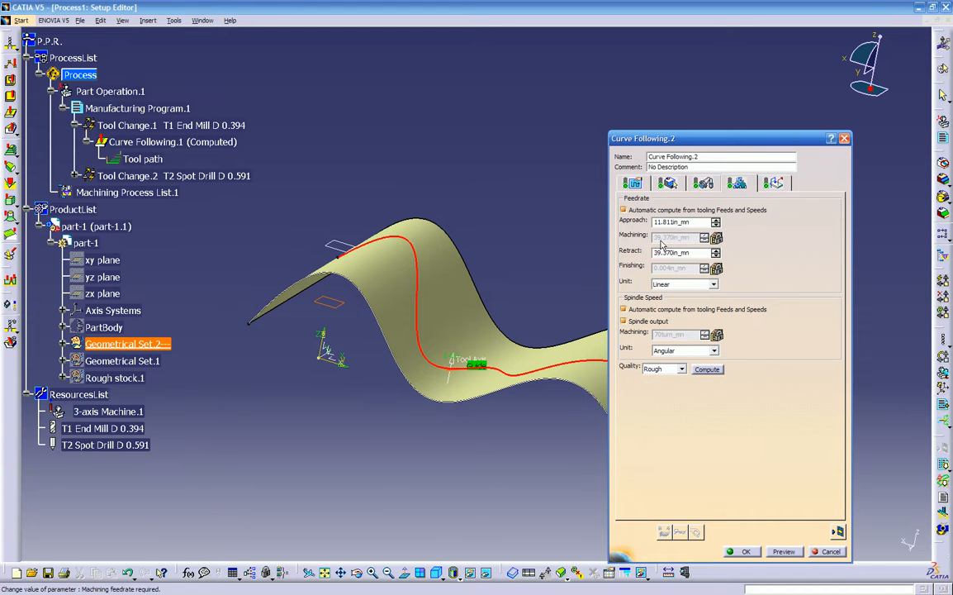
- Assign the offset plane above the wavy surface as the limiting plane of the Approach and Retract macros
click(774, 183)
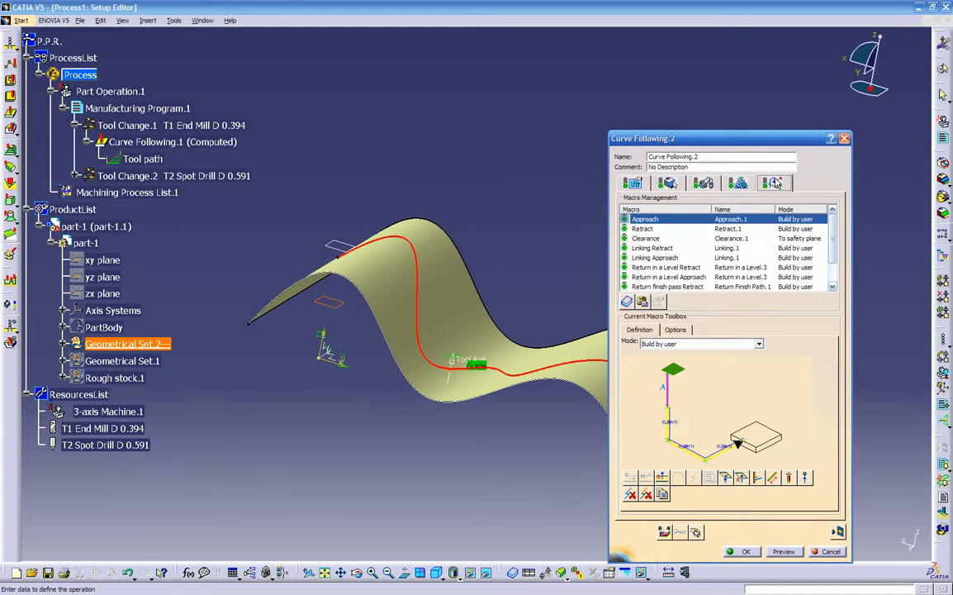
click(674, 370)
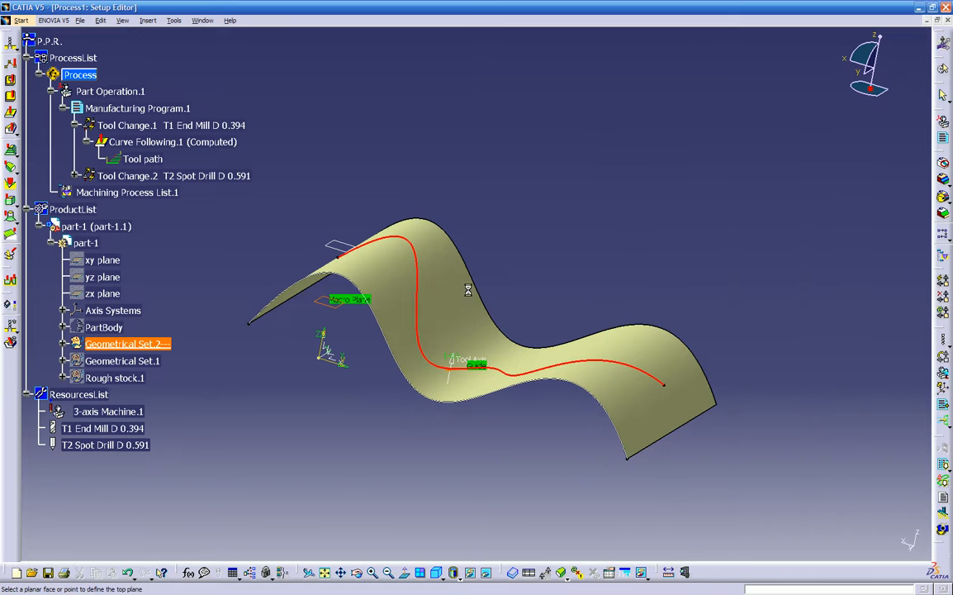
click(389, 250)
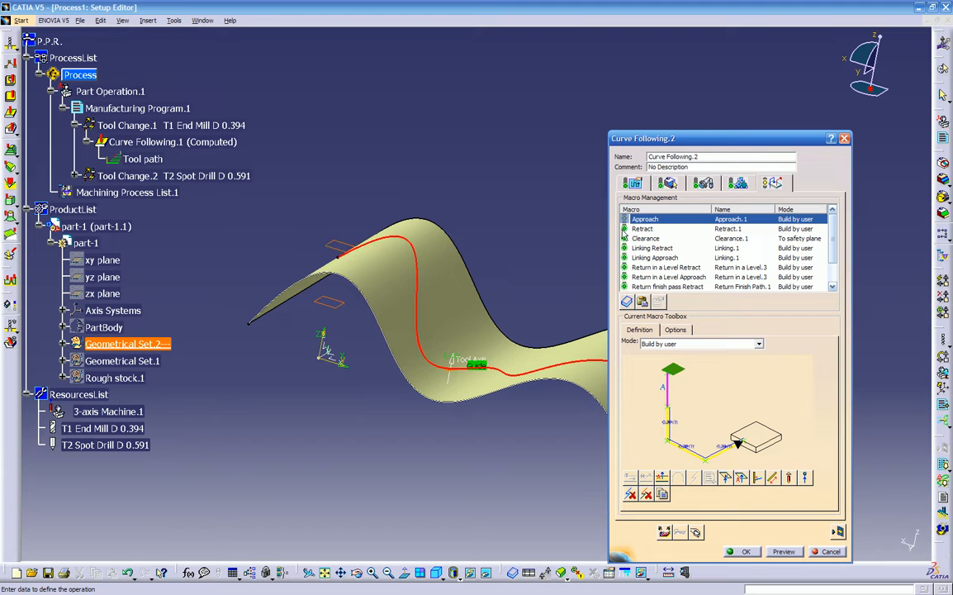
click(639, 227)
click(701, 373)
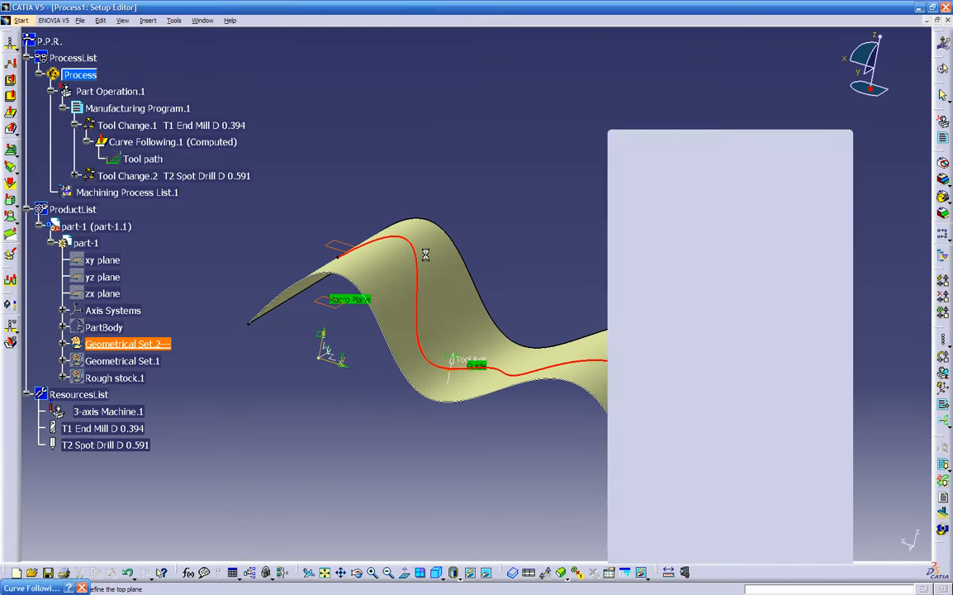
click(332, 248)
middle_drag(433, 353, 406, 260)
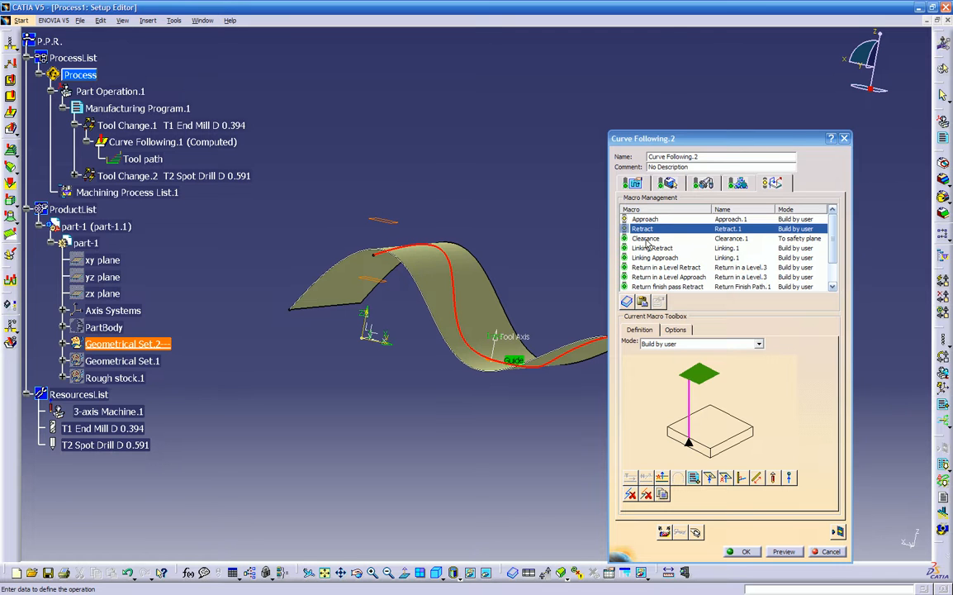
- Use the offset plane above the wavy surface as the safety plane of the Clearance macro
click(646, 240)
click(723, 375)
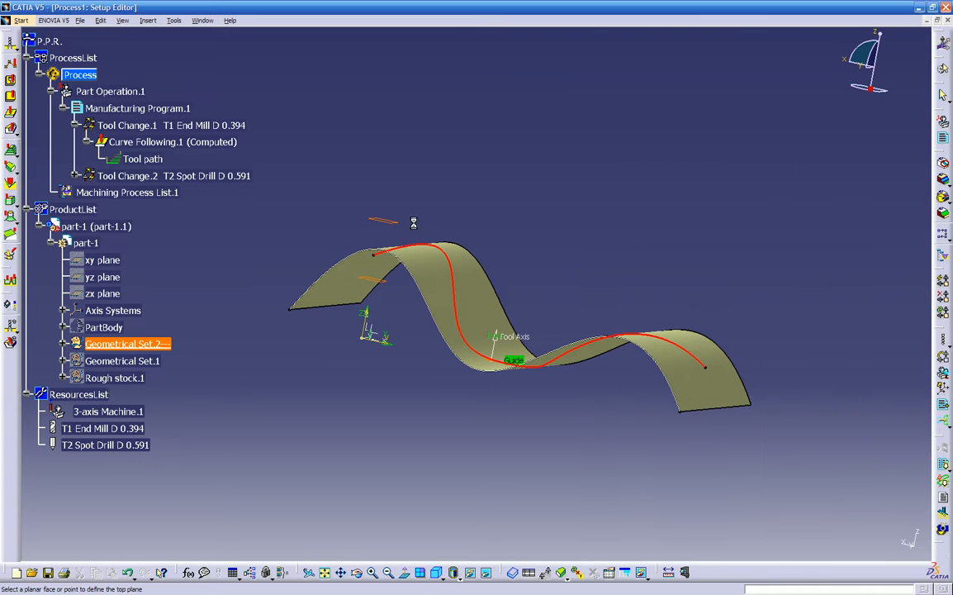
click(385, 219)
- Build the Linking Retract macro in Build by user mode with an axial motion up to the offset plane above the surface
click(655, 247)
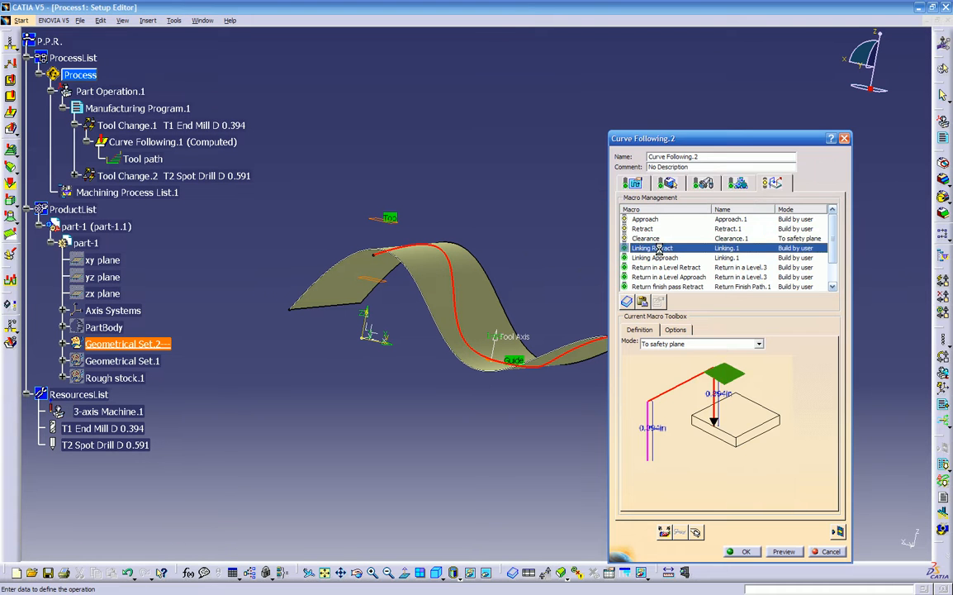
key(Down)
key(Down)
key(Down)
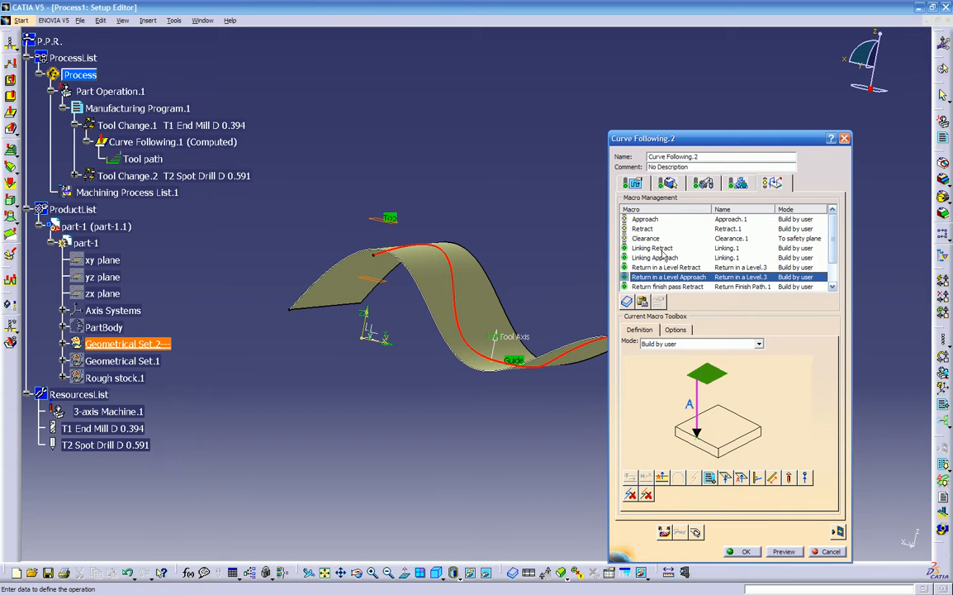
click(662, 250)
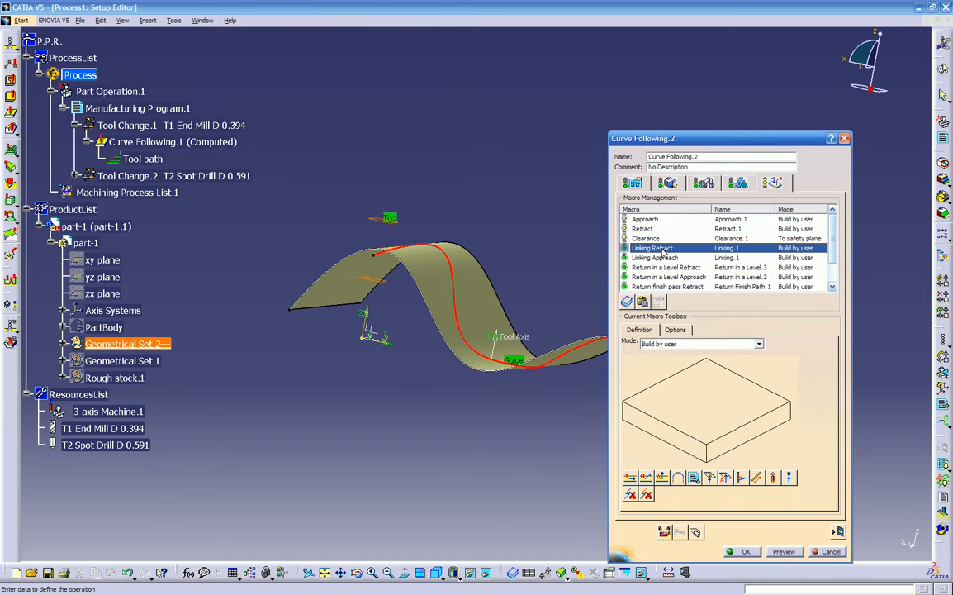
click(673, 344)
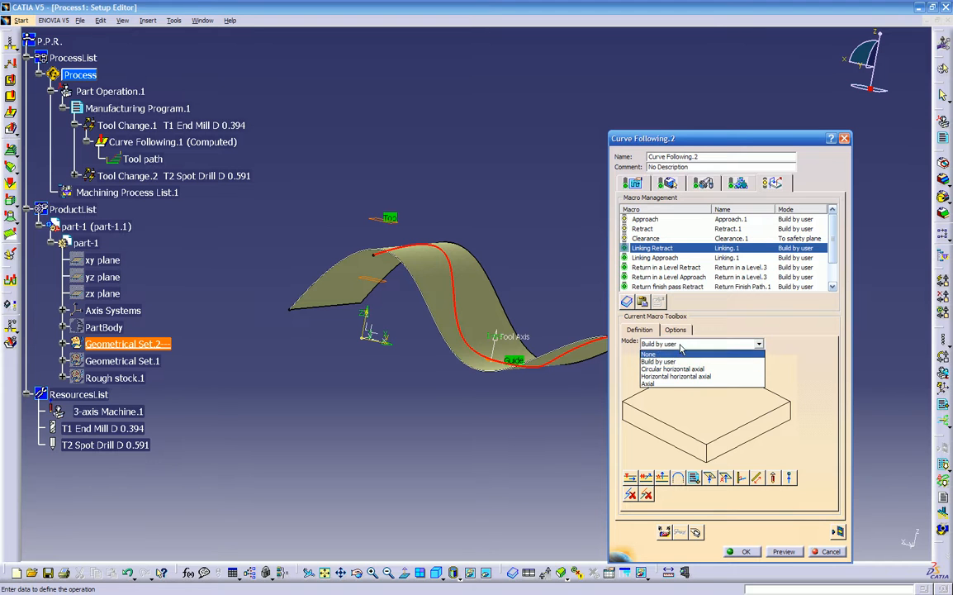
click(671, 361)
click(695, 372)
click(374, 219)
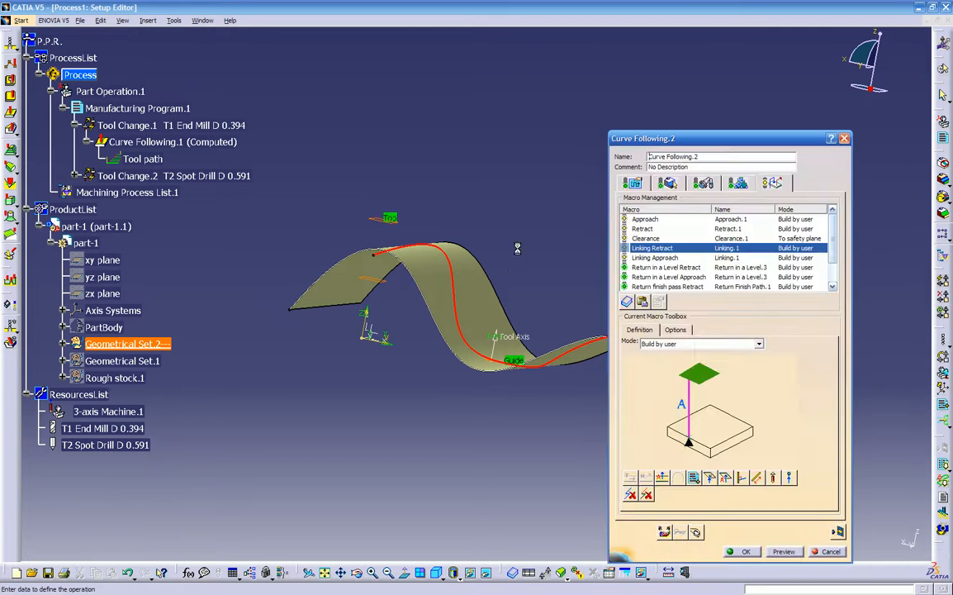
- Add an axial motion from a plane to the Linking Approach macro and start selecting its top plane
click(642, 259)
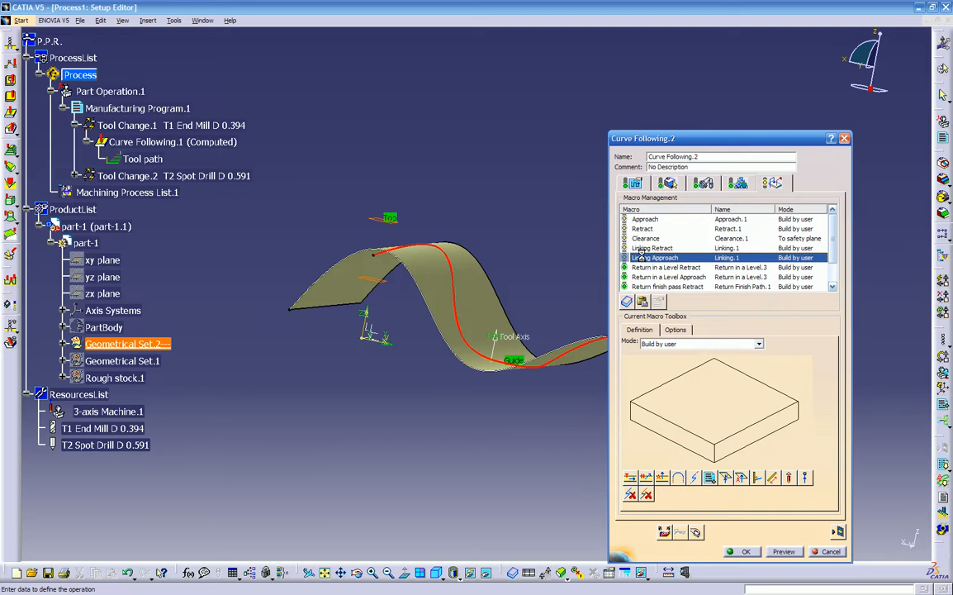
click(742, 479)
click(715, 431)
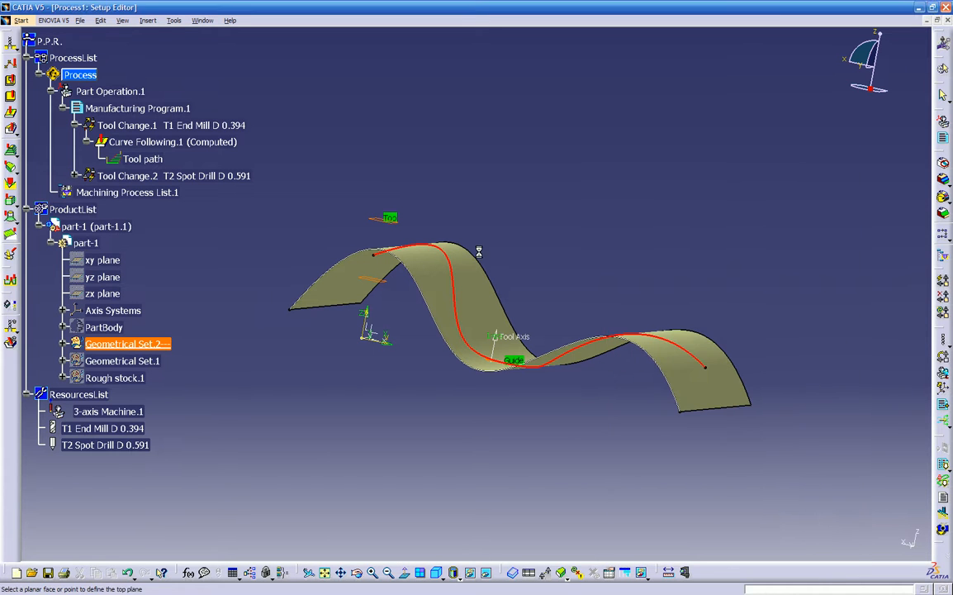
- Assign the upper plane as the top plane of the Linking Approach, Return in a Level Retract and Return in a Level Approach macros
click(387, 217)
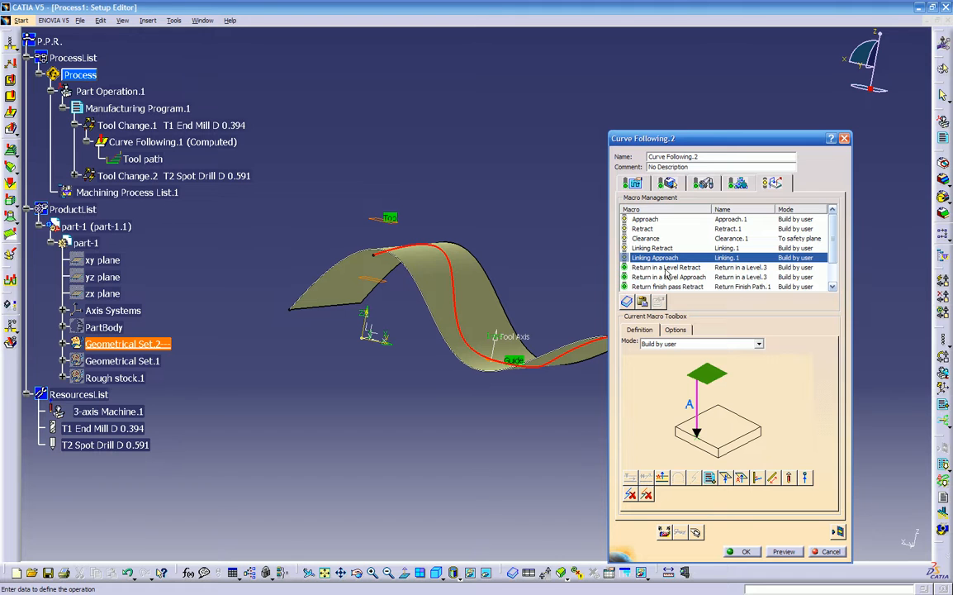
click(706, 374)
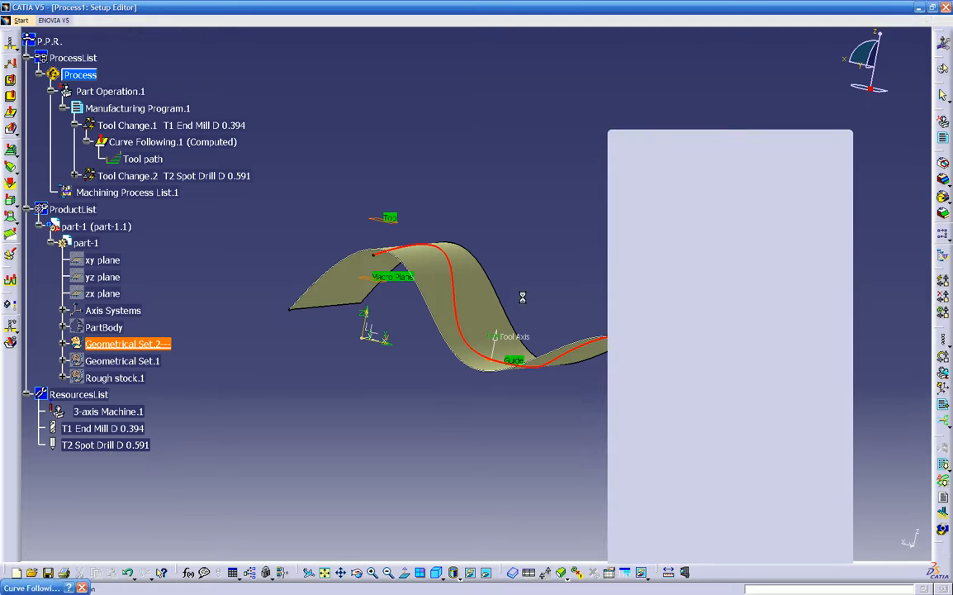
click(377, 229)
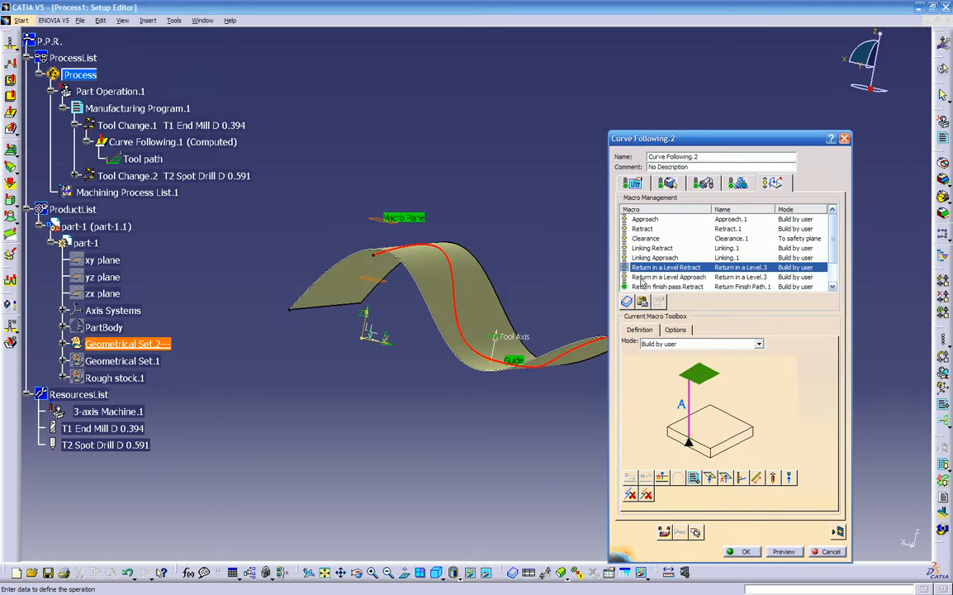
click(702, 371)
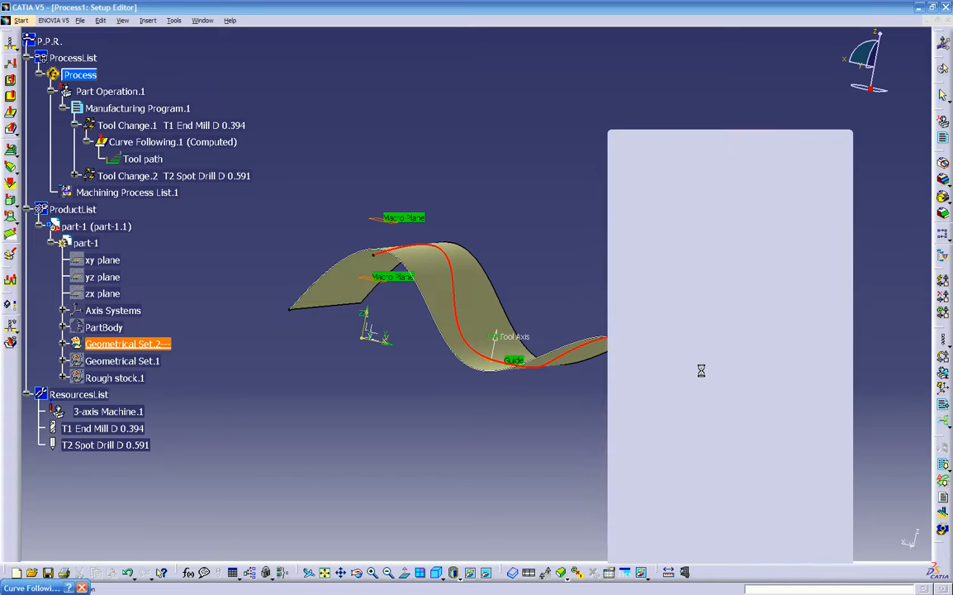
click(378, 220)
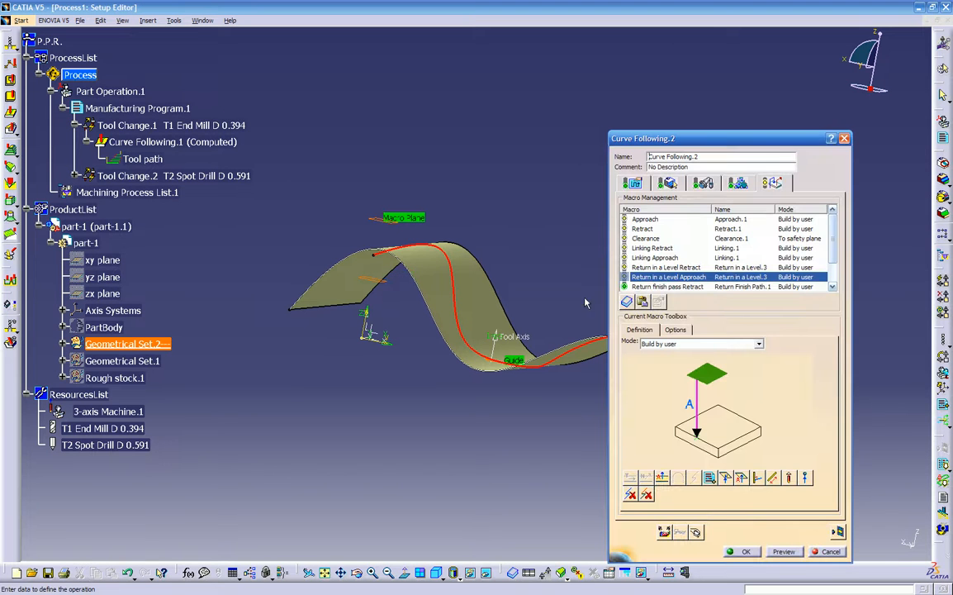
- Assign the upper plane as the top plane of the Return Finish Pass Retract and Approach macros
scroll(753, 248, down, 1)
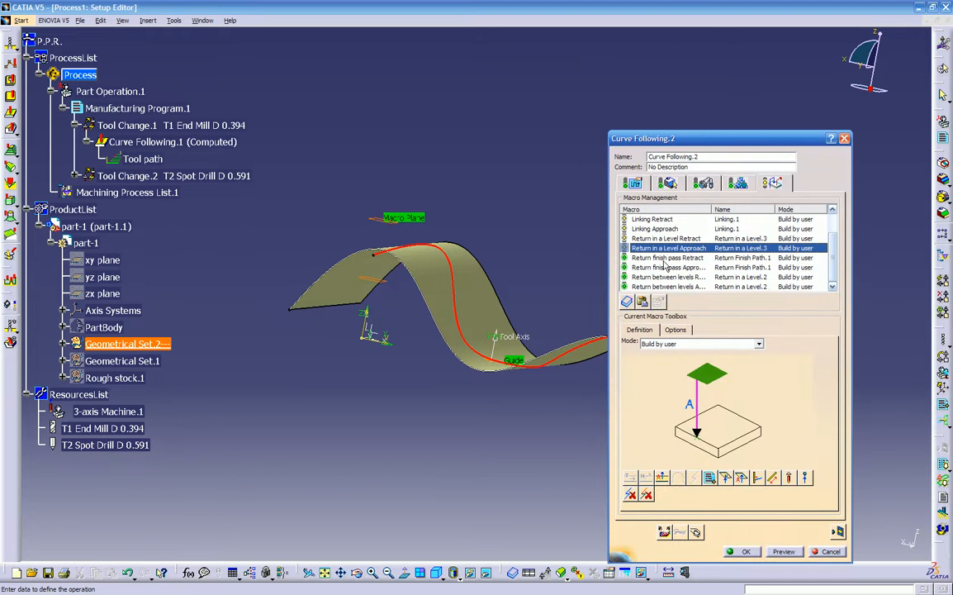
click(665, 258)
click(707, 373)
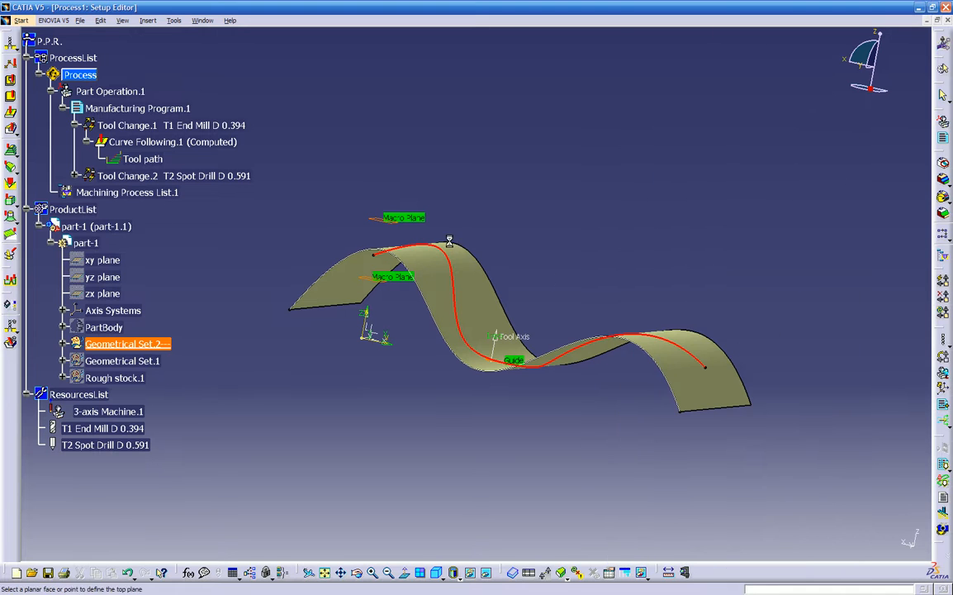
click(391, 223)
click(648, 267)
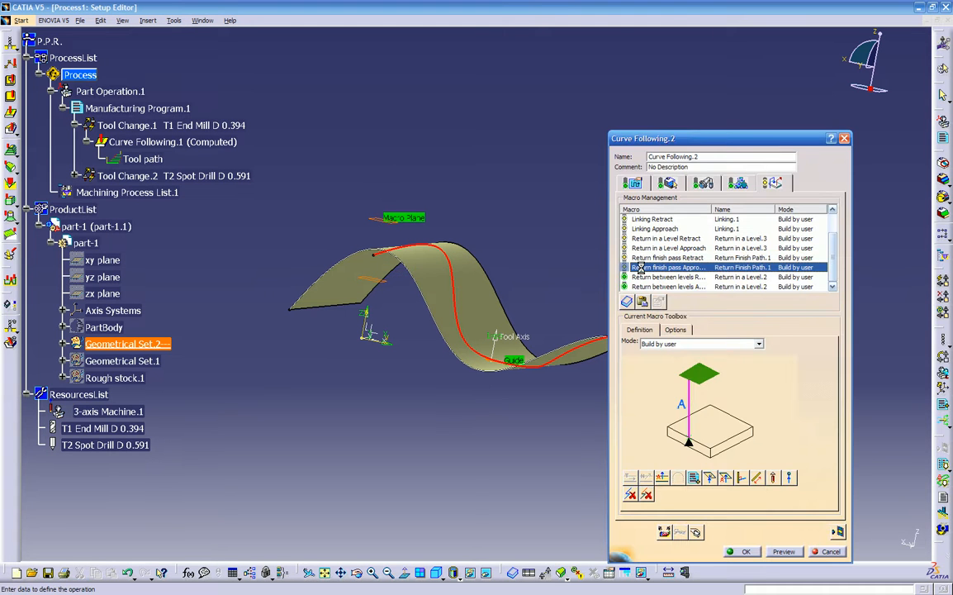
click(707, 373)
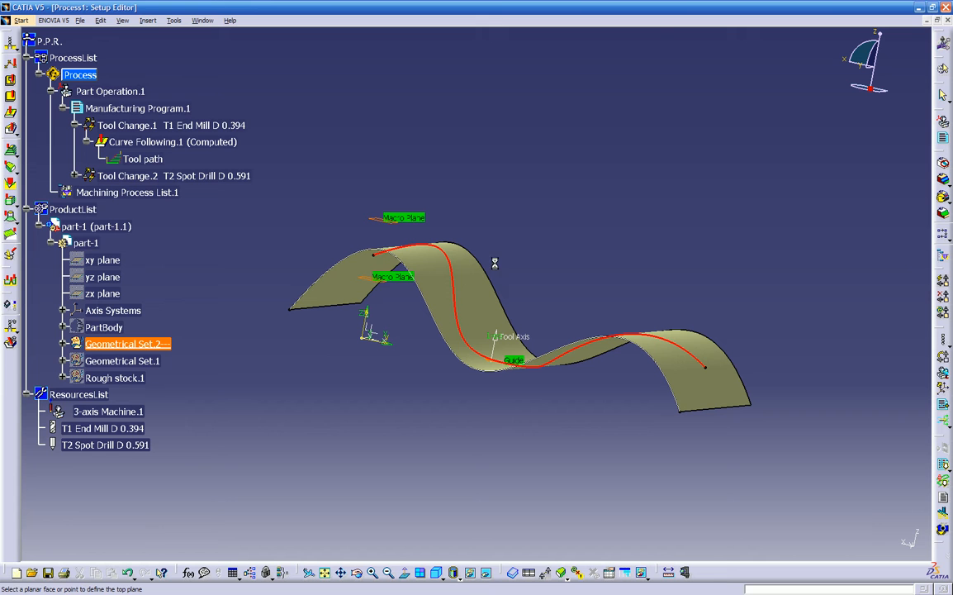
click(387, 226)
- Assign the upper plane as the top plane of the Return Between Levels Retract and Approach macros
click(636, 276)
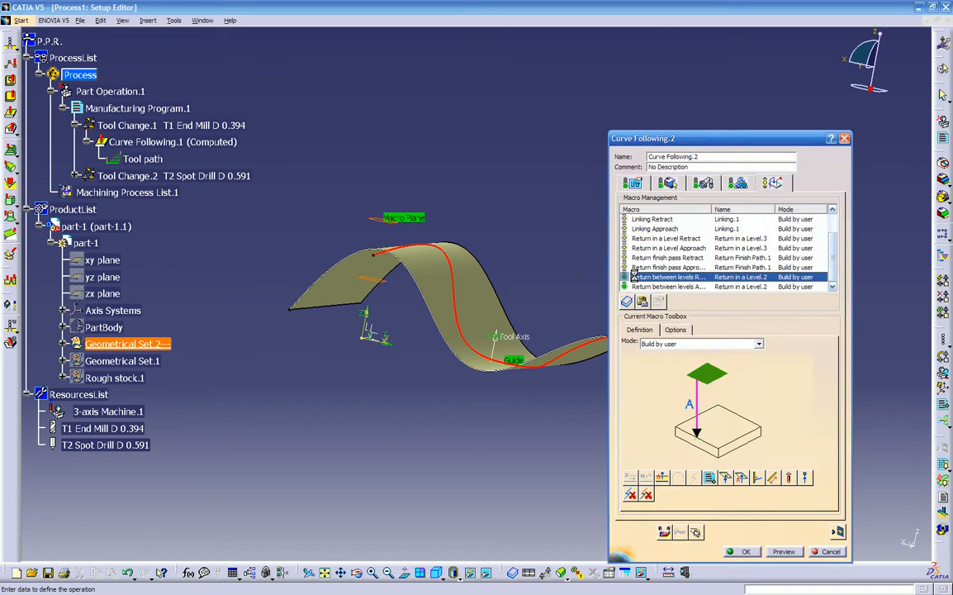
click(706, 373)
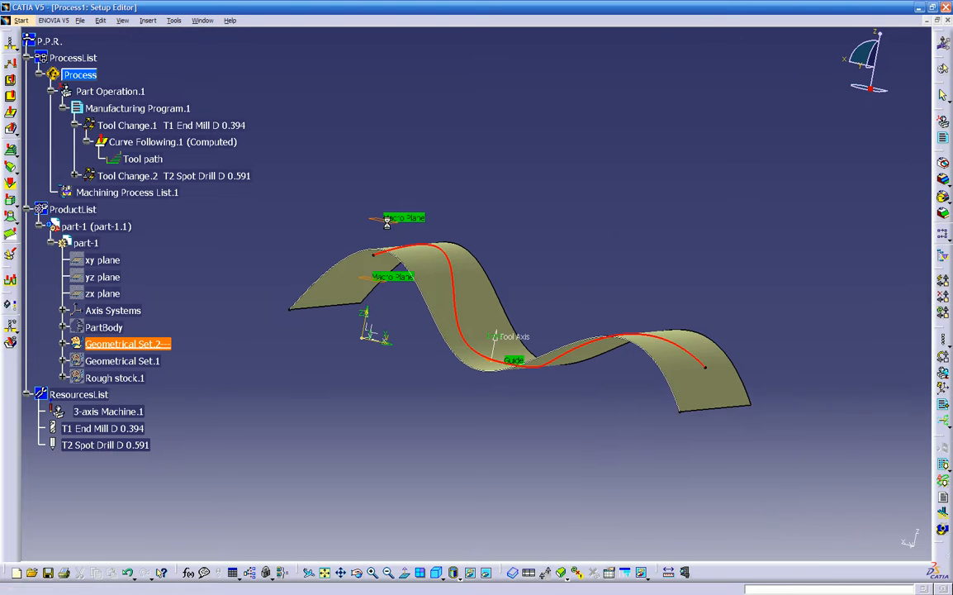
click(395, 226)
click(693, 287)
click(704, 372)
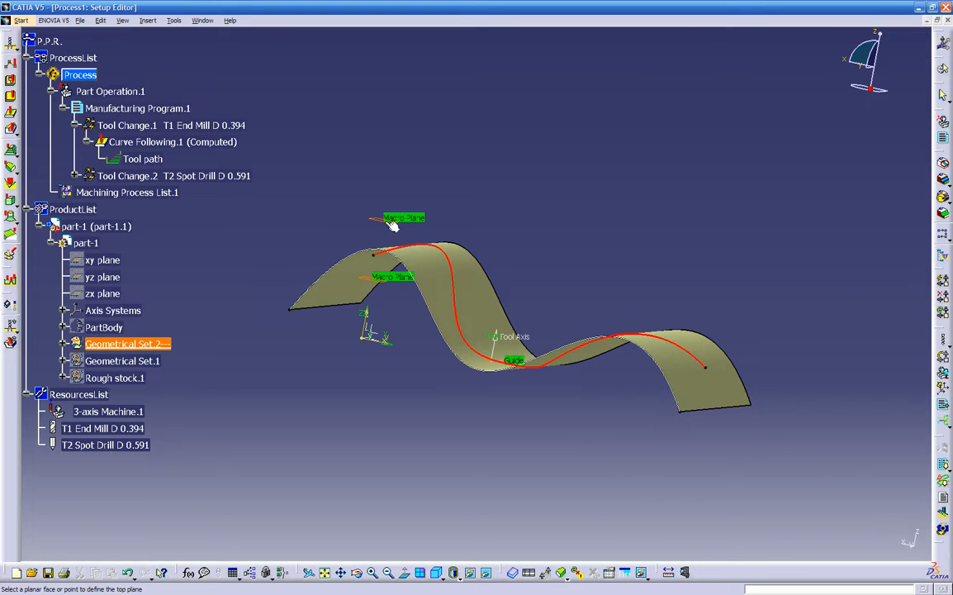
click(395, 224)
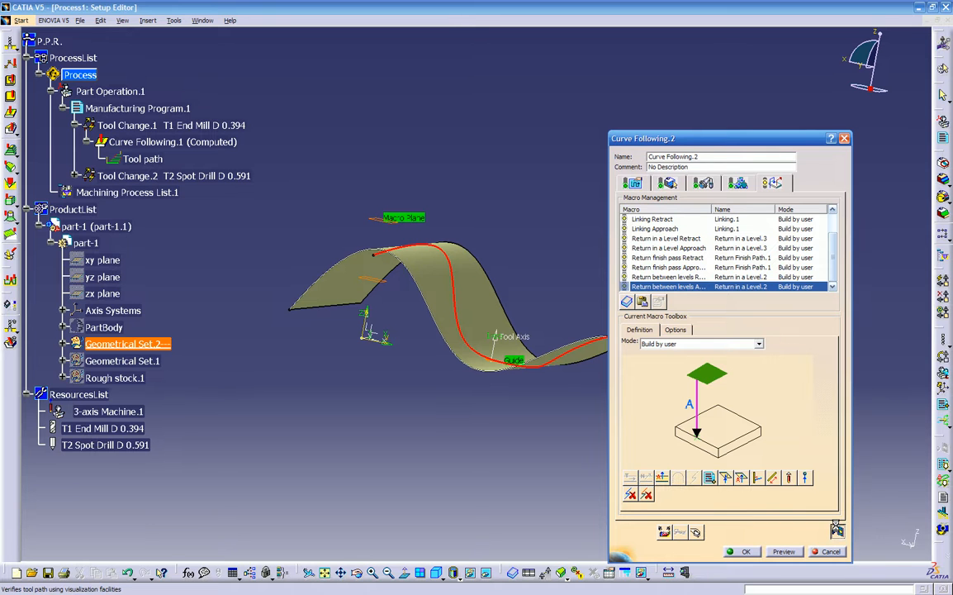
- Compute and replay the Curve Following.2 tool path to inspect its macro motions, and close the replay
click(837, 532)
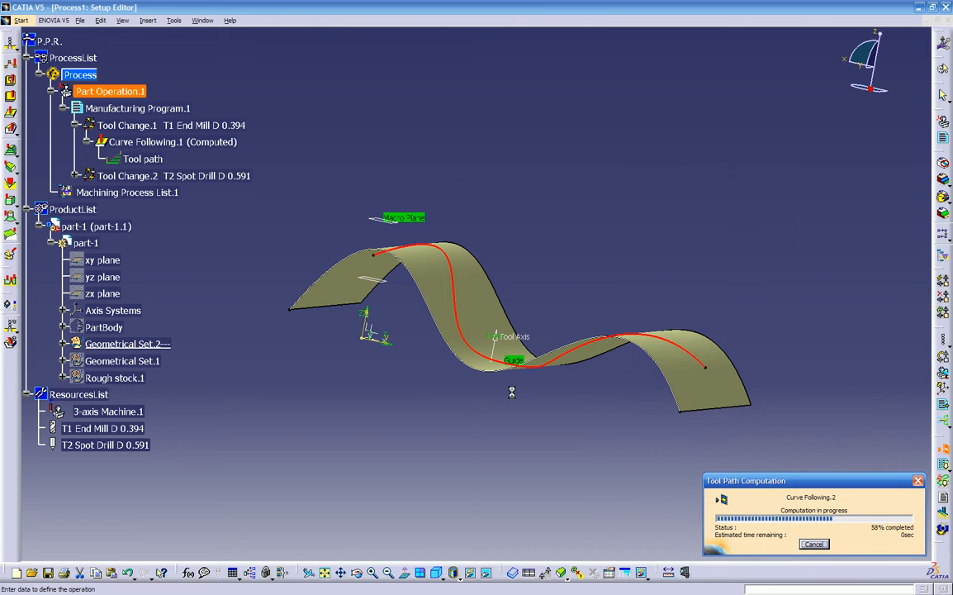
middle_drag(492, 403, 584, 427)
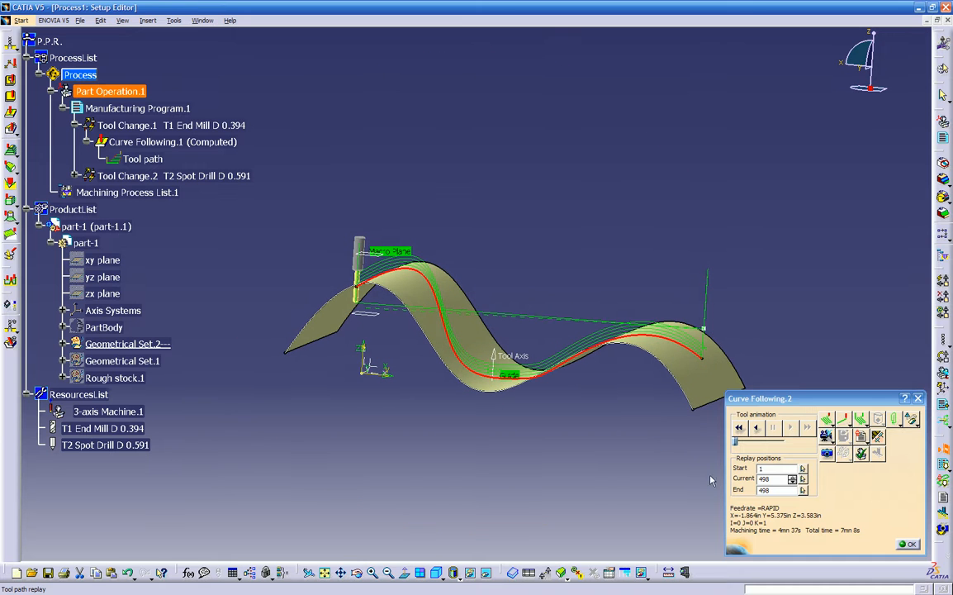
click(903, 547)
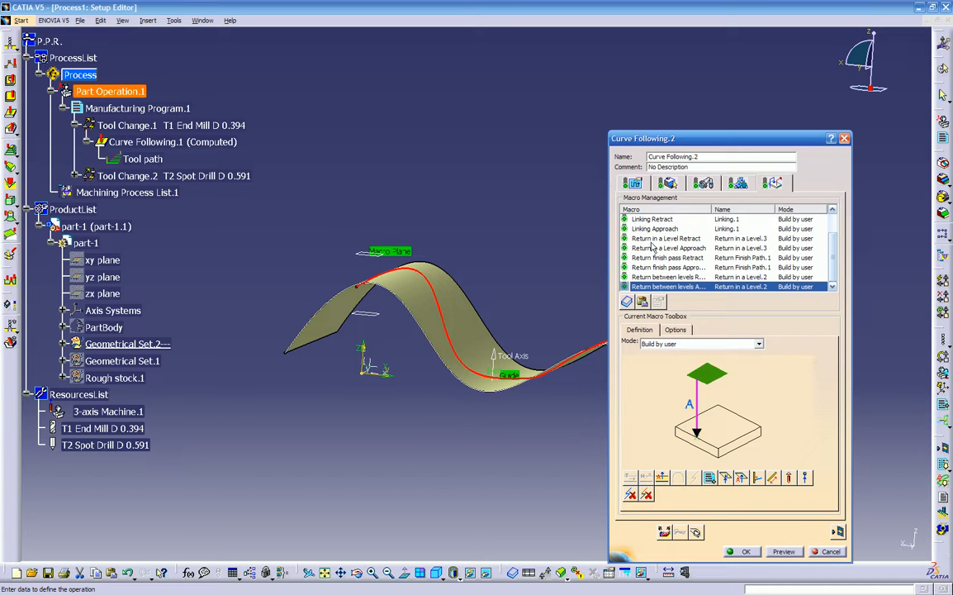
- Deactivate the Clearance, Linking and Return in a Level macros, leaving Approach and Retract active
scroll(727, 248, up, 3)
click(650, 219)
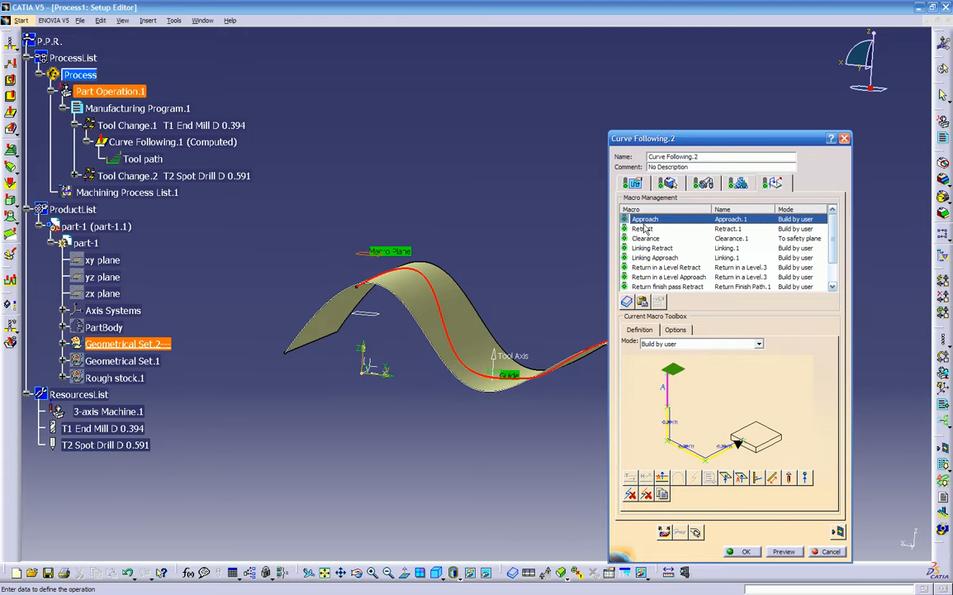
scroll(546, 264, down, 1)
mouse_move(533, 272)
middle_down()
mouse_move(510, 253)
mouse_move(523, 286)
middle_up()
scroll(523, 286, up, 2)
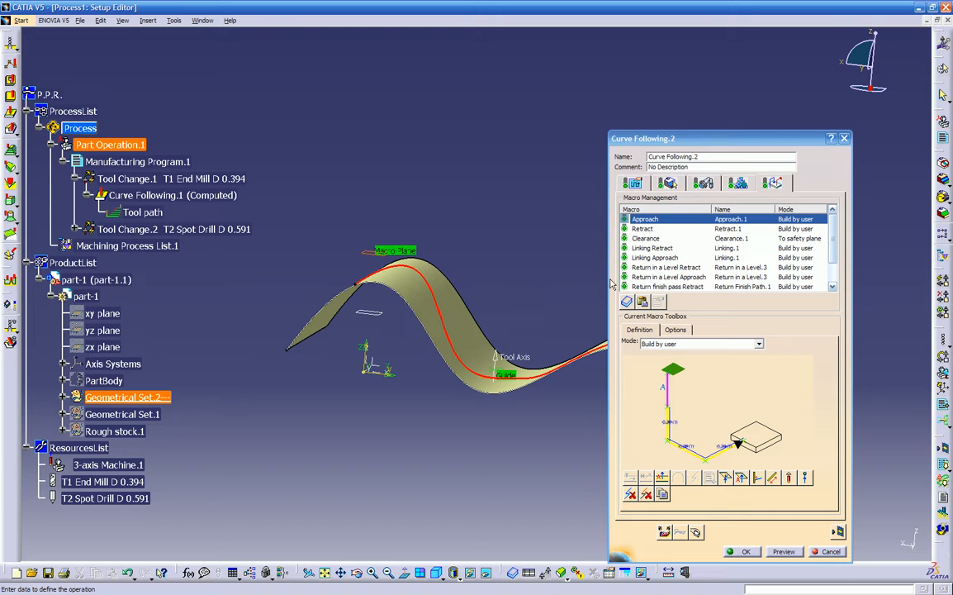
click(645, 239)
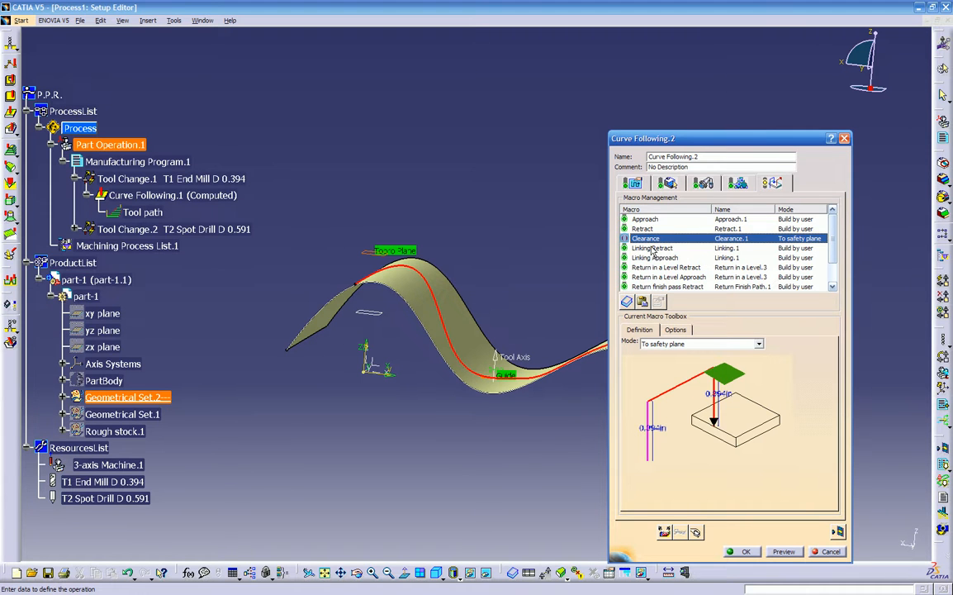
click(652, 247)
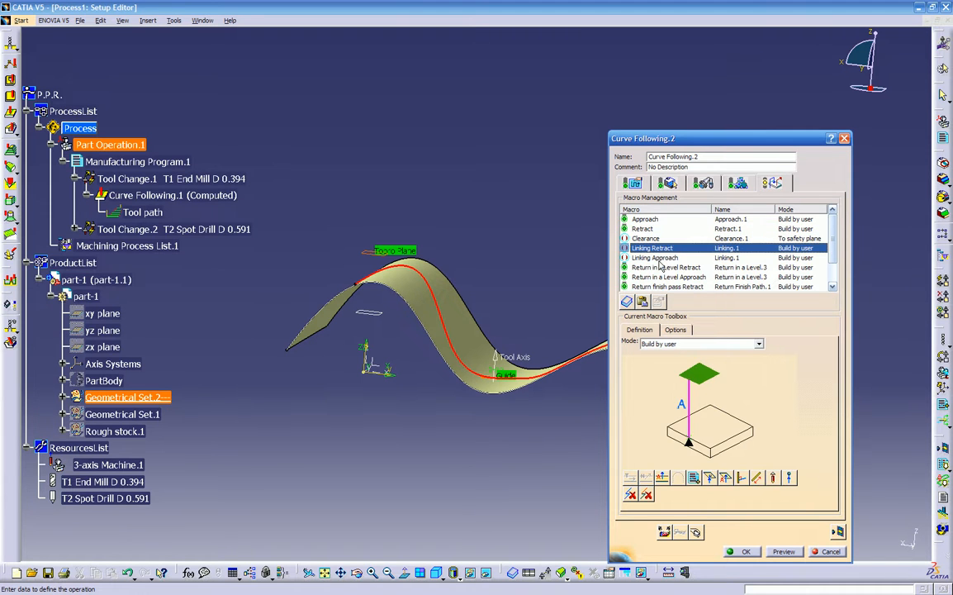
click(653, 267)
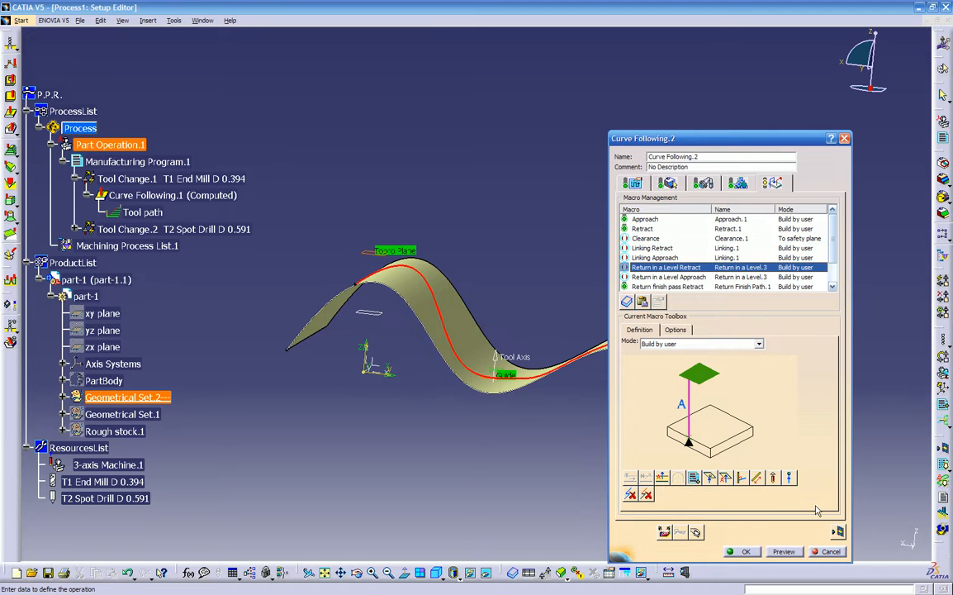
- Recompute and replay the tool path to examine the motion with the macros deactivated, and close the replay
click(837, 533)
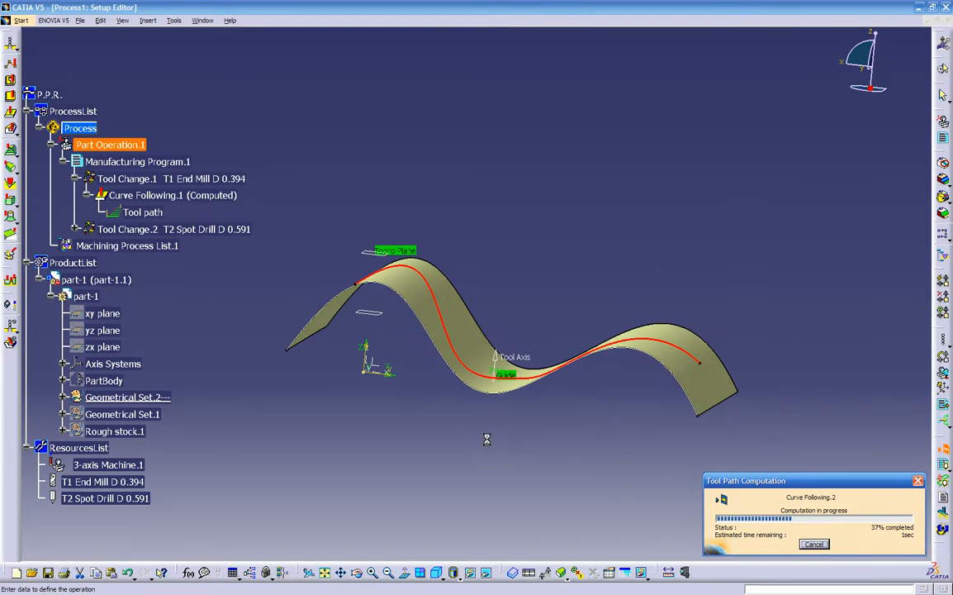
middle_drag(488, 411, 496, 322)
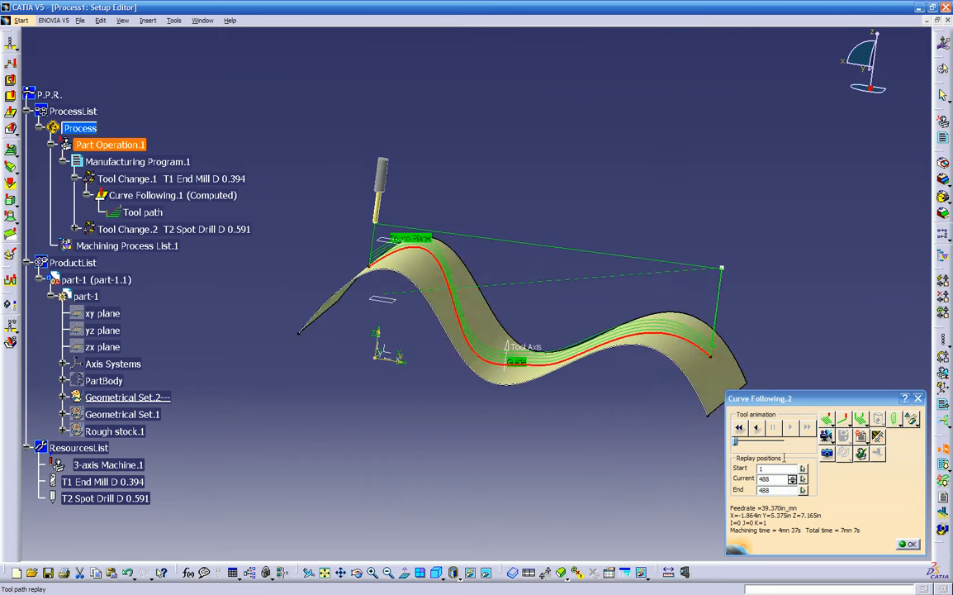
click(910, 543)
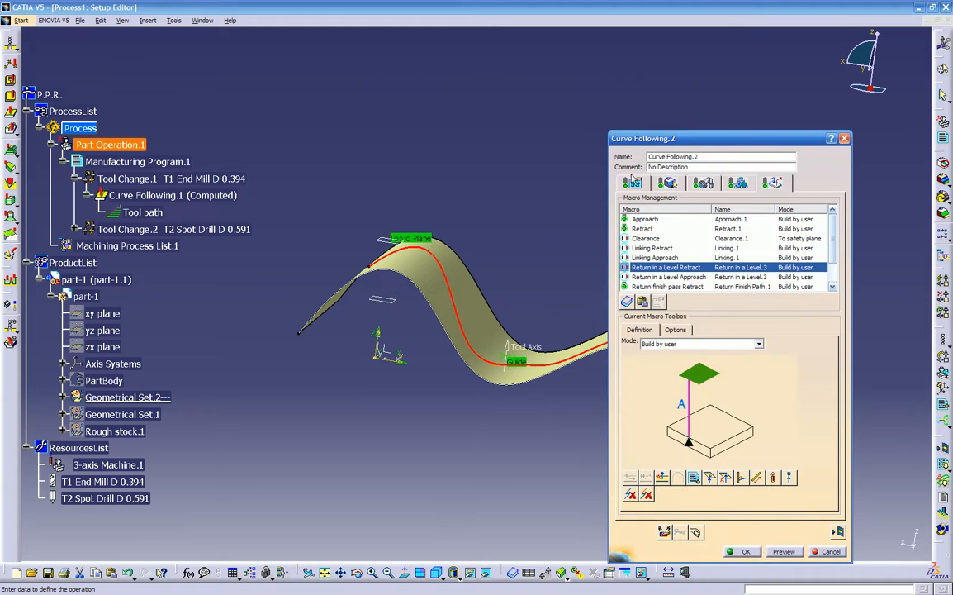
- Set the axial number of levels to 1 in the machining strategy of Curve Following.2
click(633, 183)
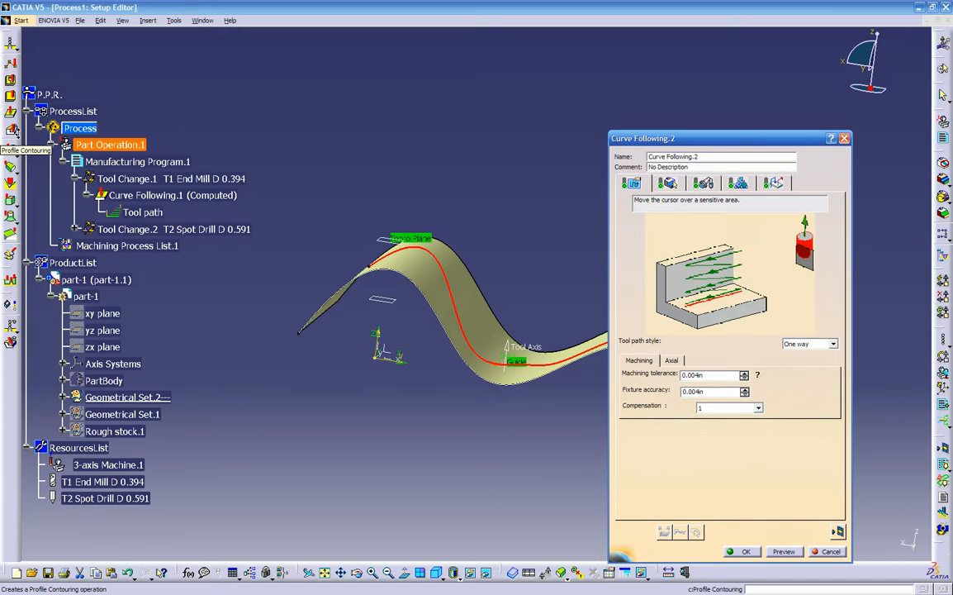
click(12, 132)
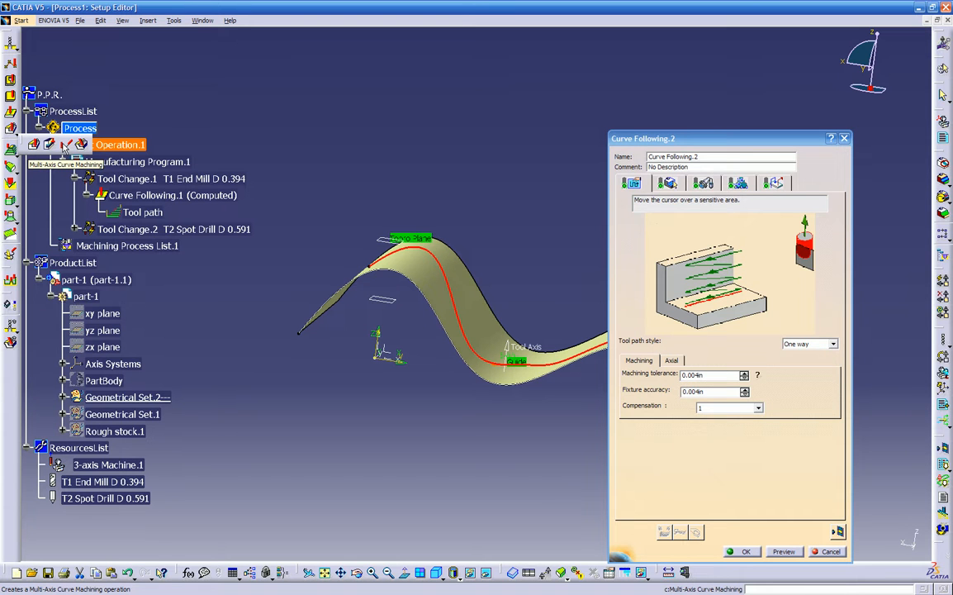
click(66, 145)
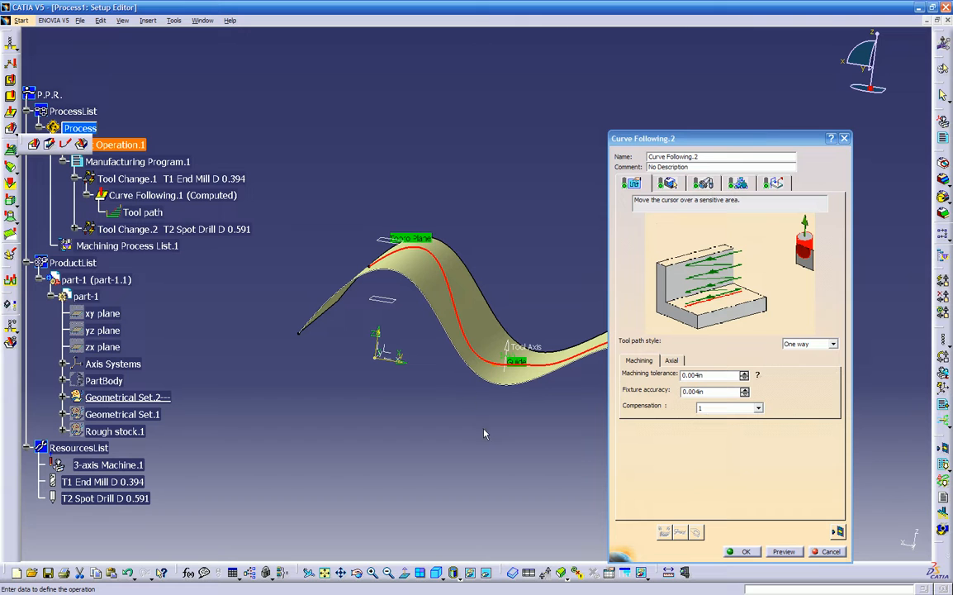
middle_drag(443, 409, 420, 396)
middle_drag(484, 420, 470, 442)
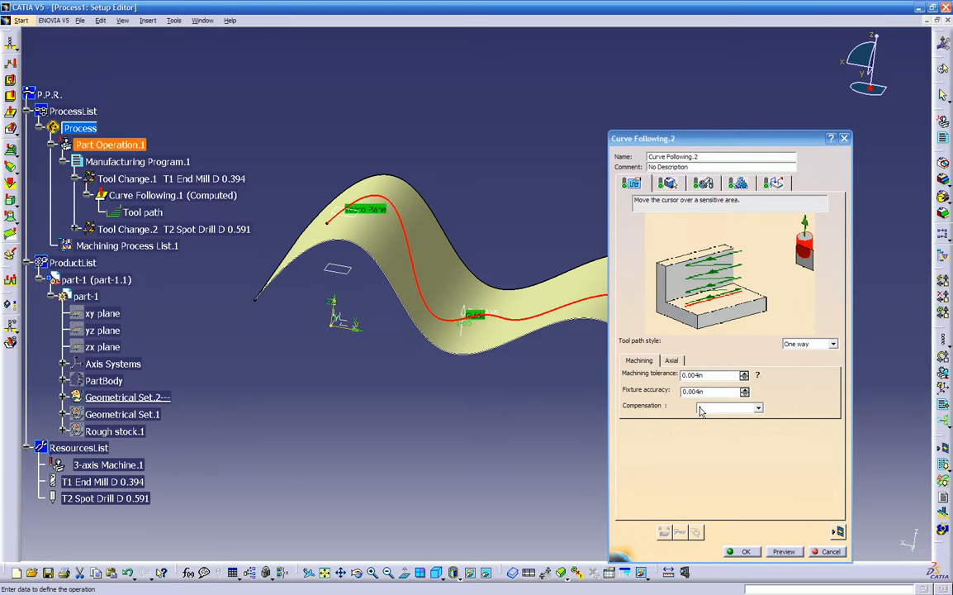
click(671, 361)
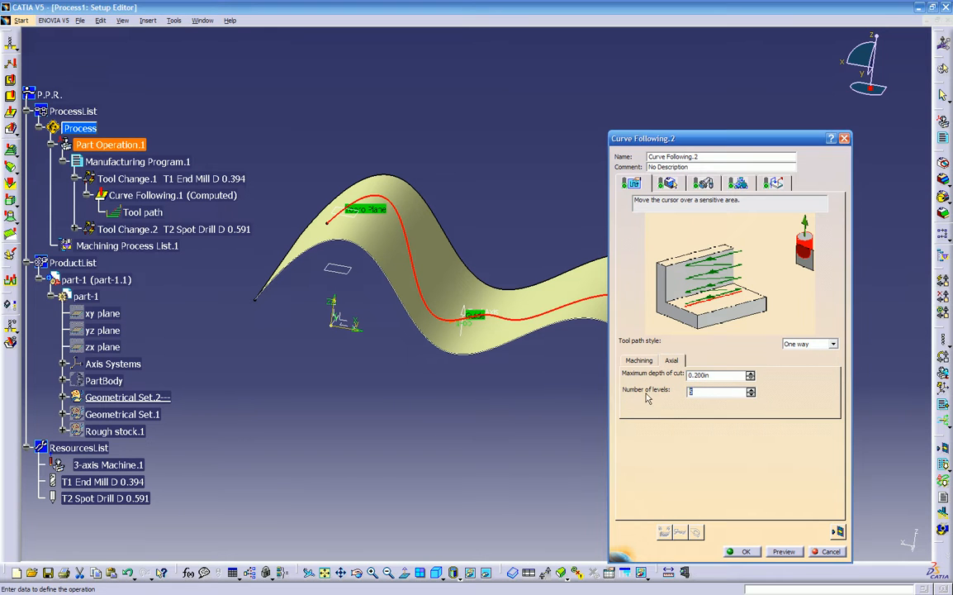
- Replay the single-level tool path with the tool displayed at every point along the curve, and accept the Curve Following.2 operation
click(838, 532)
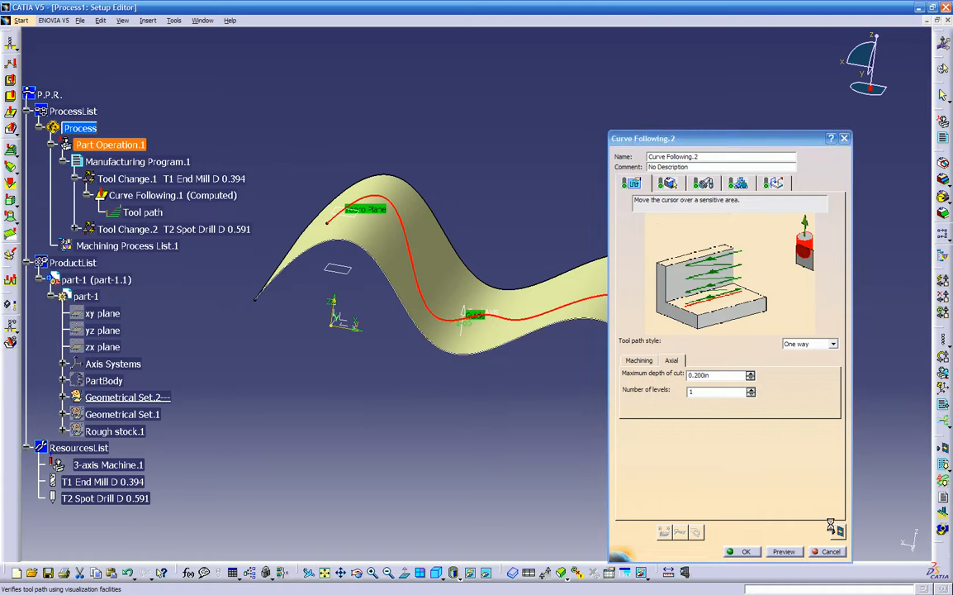
middle_drag(556, 426, 552, 444)
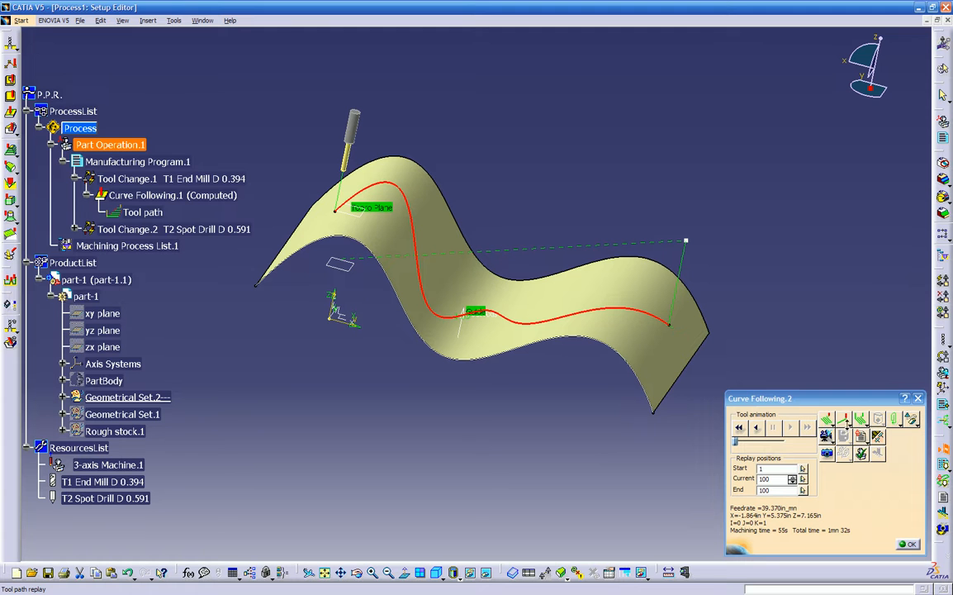
click(849, 423)
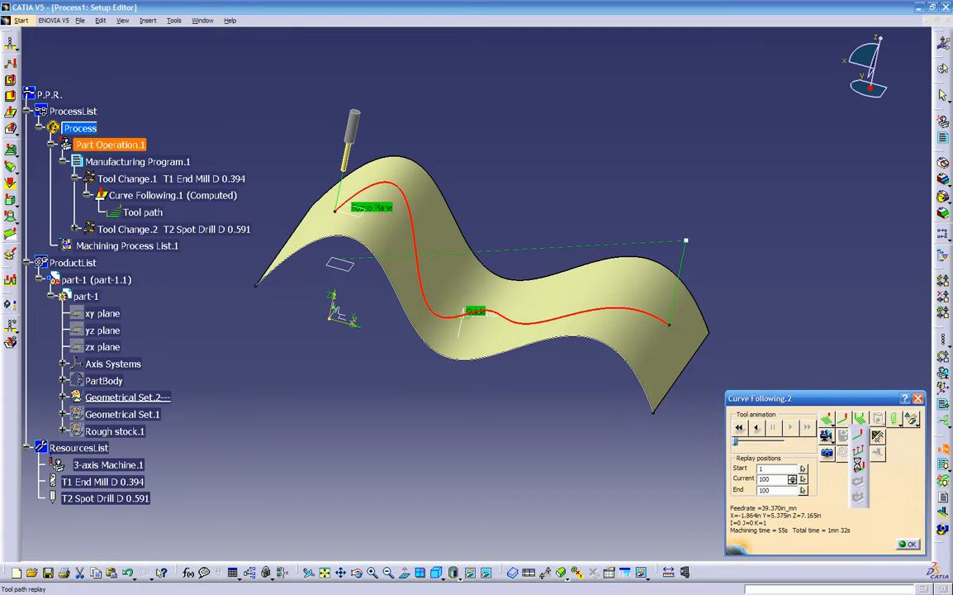
click(859, 464)
mouse_move(661, 363)
middle_down()
mouse_move(551, 278)
mouse_move(603, 124)
mouse_move(663, 286)
mouse_move(362, 374)
mouse_move(464, 394)
mouse_move(637, 384)
mouse_move(430, 405)
middle_up()
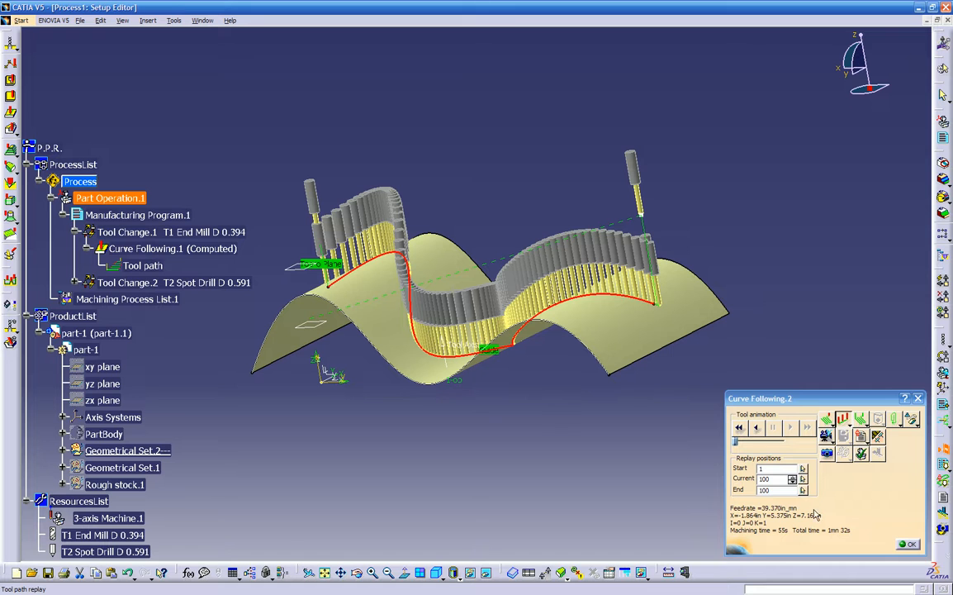
click(902, 545)
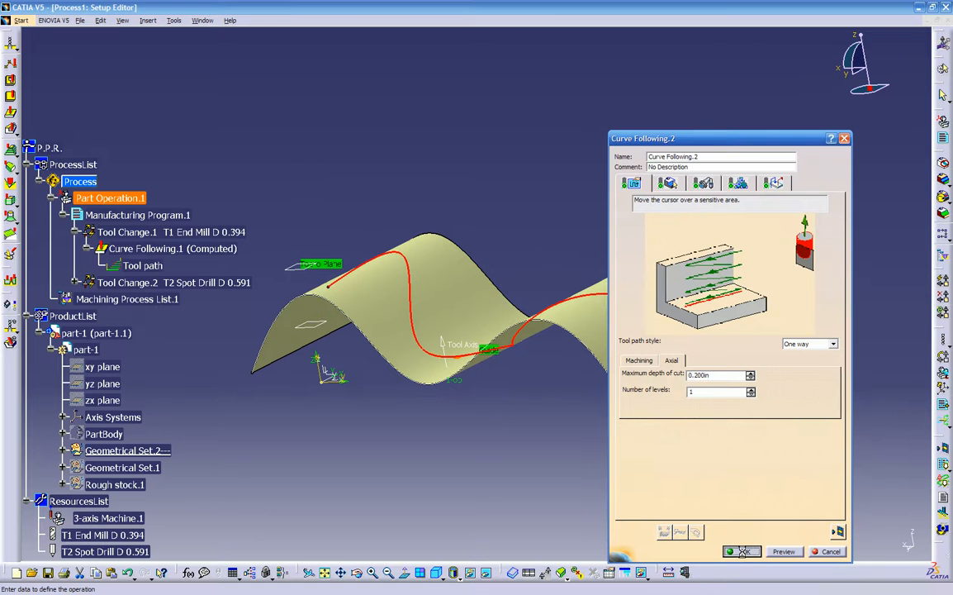
click(744, 553)
middle_drag(441, 458, 568, 404)
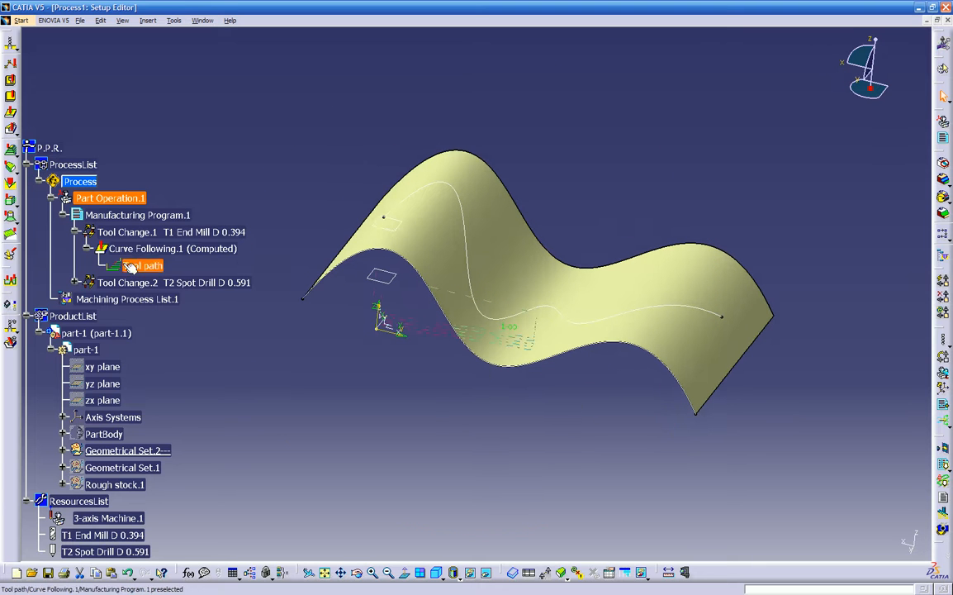
- Collapse Tool Change.1 in the process tree and switch to the curve following.CATPart window
click(76, 233)
middle_drag(499, 281, 552, 182)
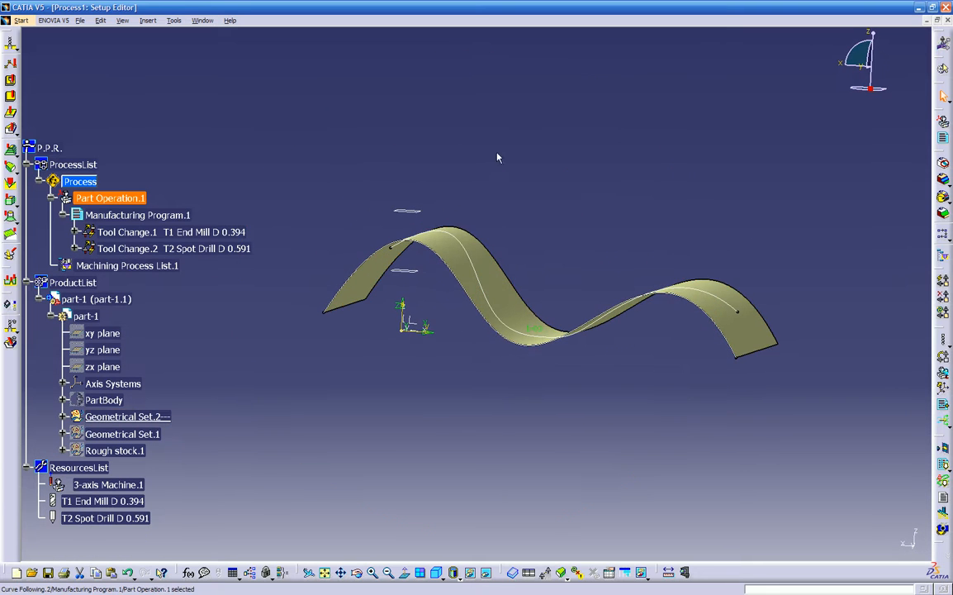
click(203, 21)
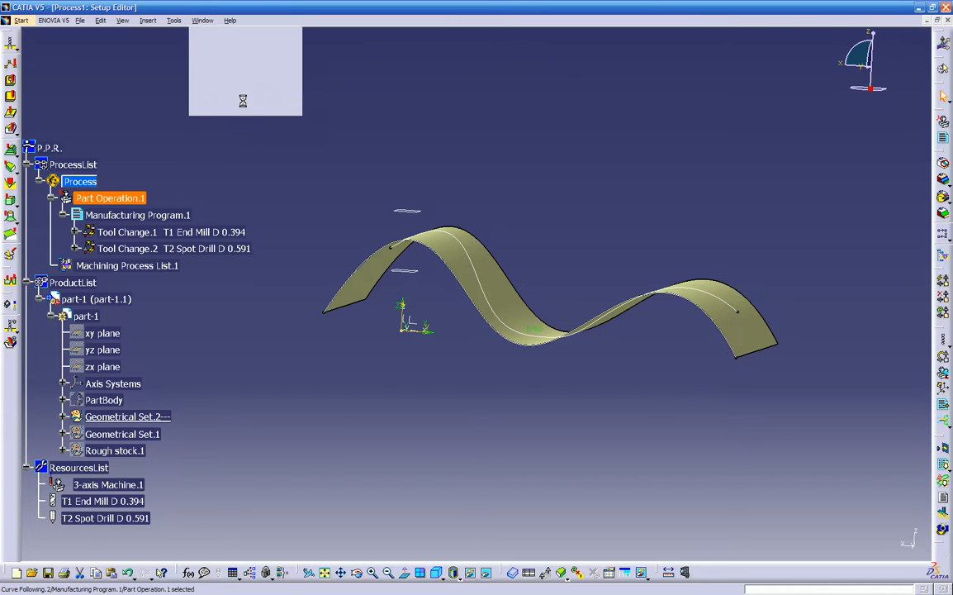
click(225, 93)
middle_drag(547, 339, 357, 329)
middle_drag(653, 377, 263, 373)
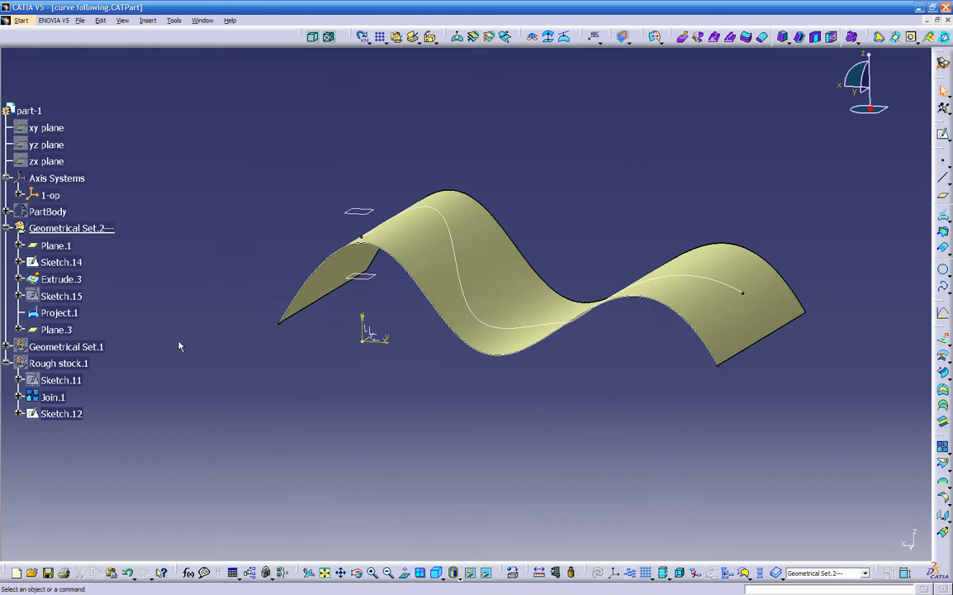
- Show the hidden Sketch.15 of Geometrical Set.2 in the part
click(61, 296)
right_click(66, 297)
click(97, 334)
middle_drag(288, 358, 359, 364)
middle_drag(400, 210, 499, 273)
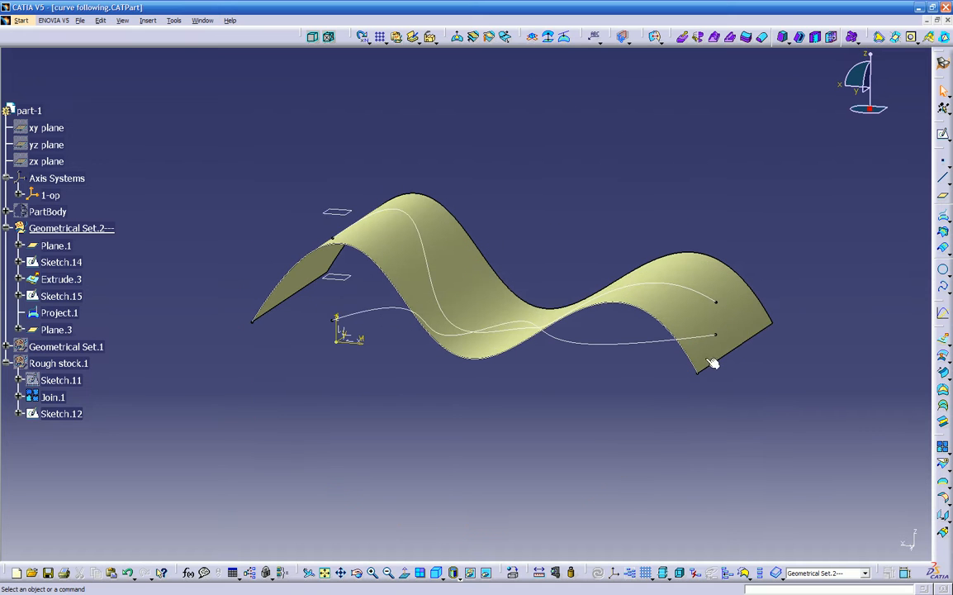
- Translate Sketch.15 upward by about 6.339 in with Plane.3 as the direction, and hide the initial sketch
click(942, 531)
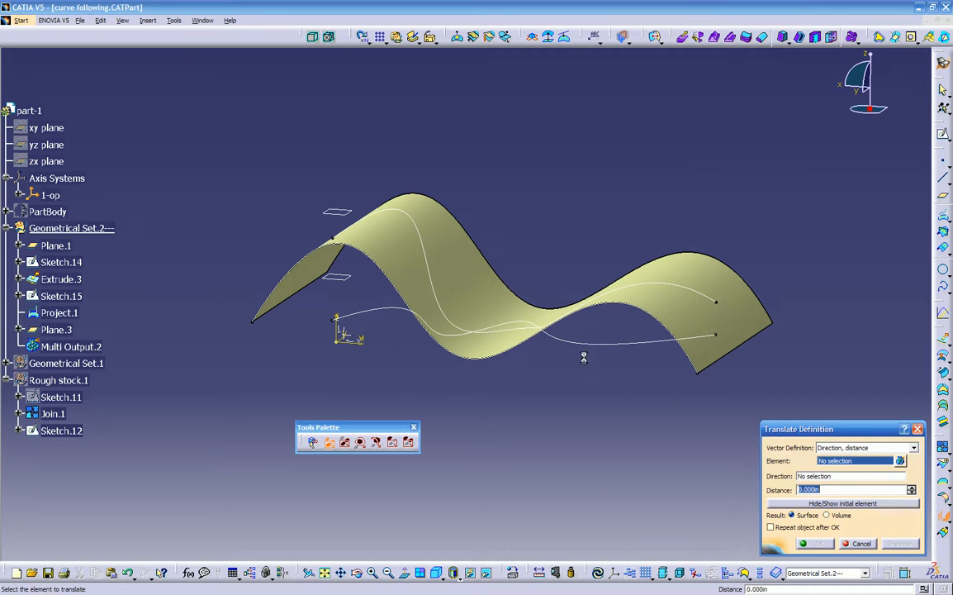
click(386, 315)
middle_drag(426, 383, 440, 336)
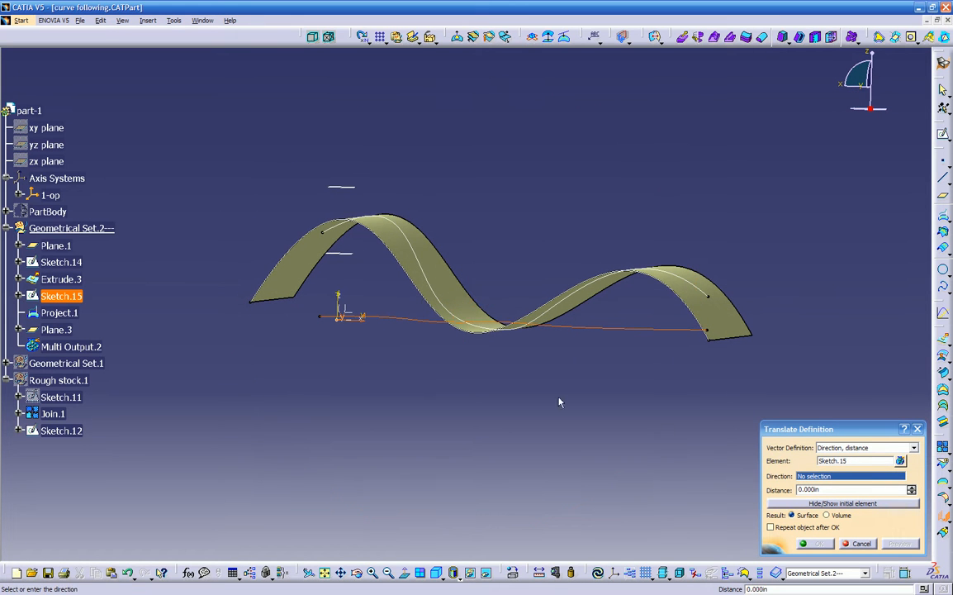
click(333, 188)
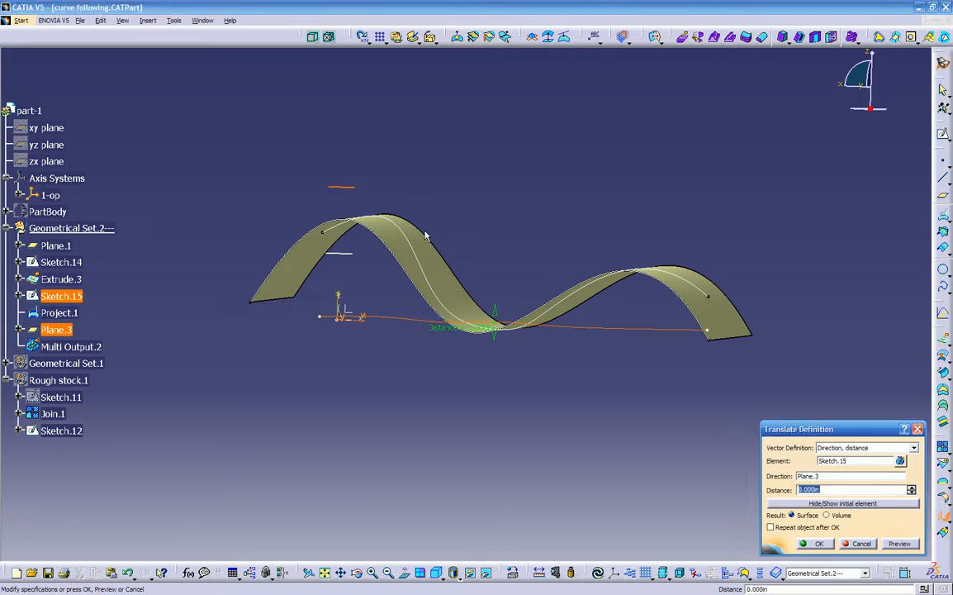
middle_drag(442, 255, 461, 295)
drag(497, 325, 539, 202)
middle_drag(538, 203, 494, 269)
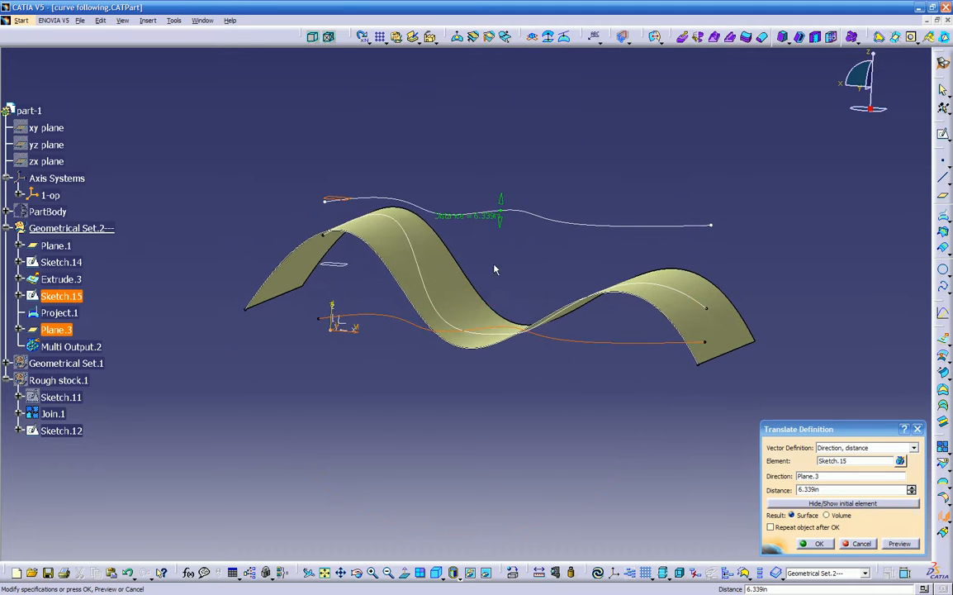
click(841, 505)
middle_drag(534, 356, 479, 425)
click(812, 543)
- Hide the projected curve Project.1 lying on the wavy surface
right_click(499, 338)
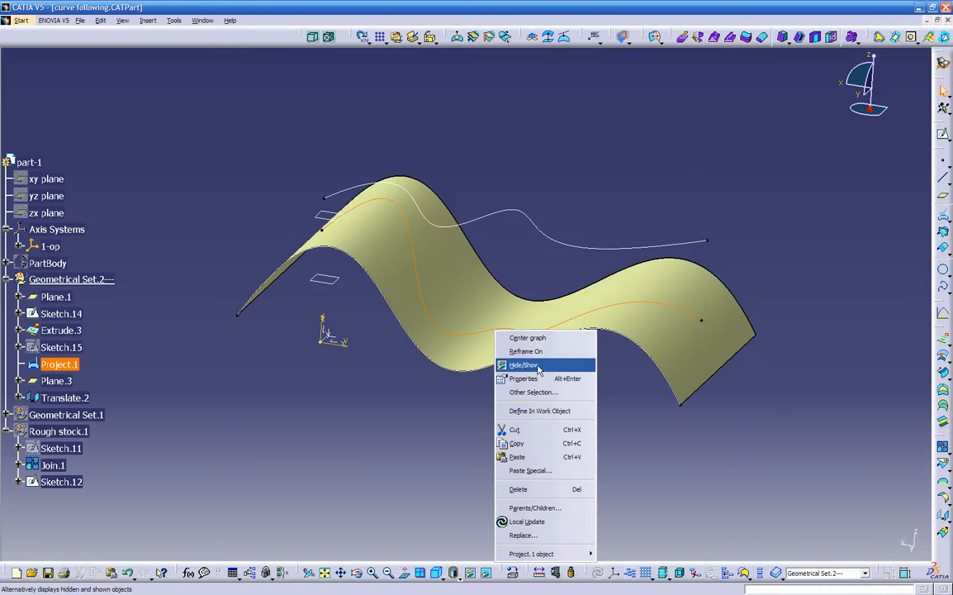
click(519, 364)
middle_drag(477, 385, 540, 272)
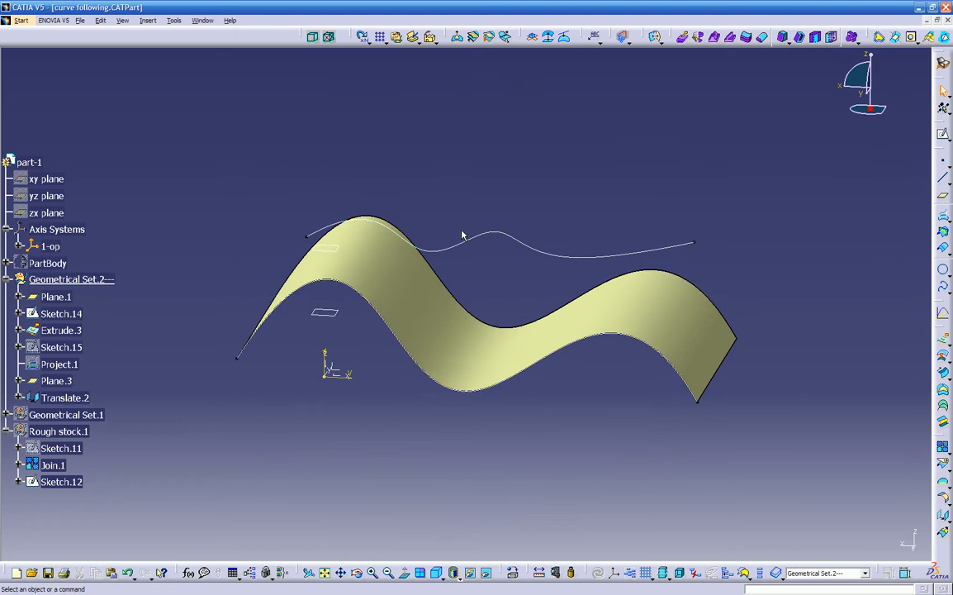
middle_drag(578, 321, 382, 249)
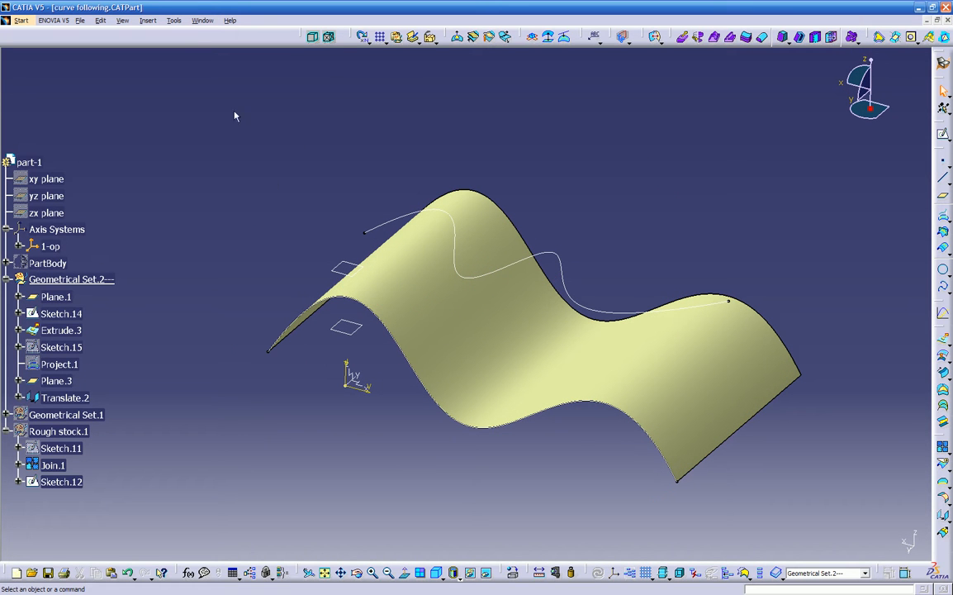
- Switch back to the Process1 window and insert a Multi-Axis Curve Machining operation after Curve Following.2
click(203, 20)
click(230, 102)
middle_drag(442, 222, 446, 331)
click(75, 248)
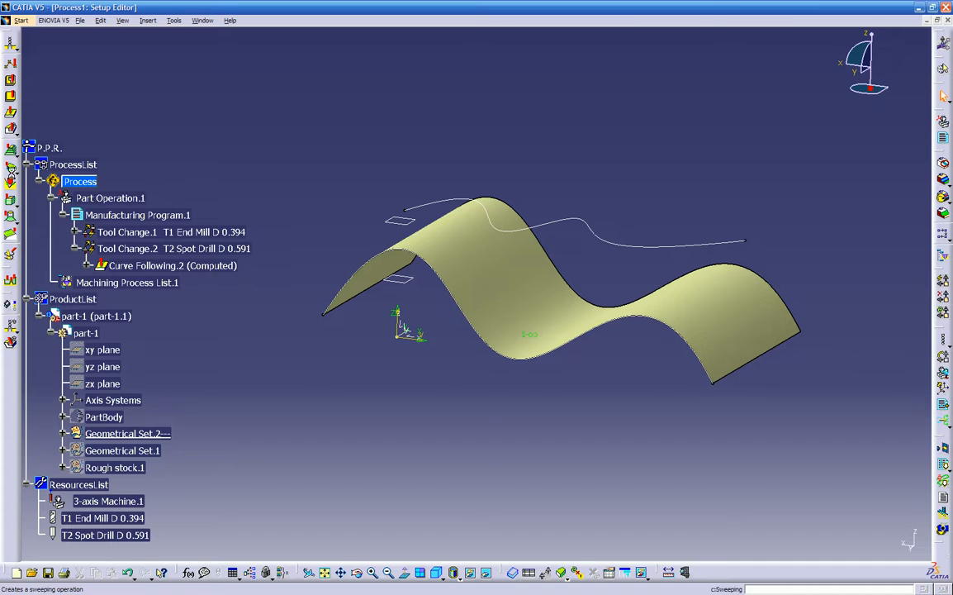
click(15, 133)
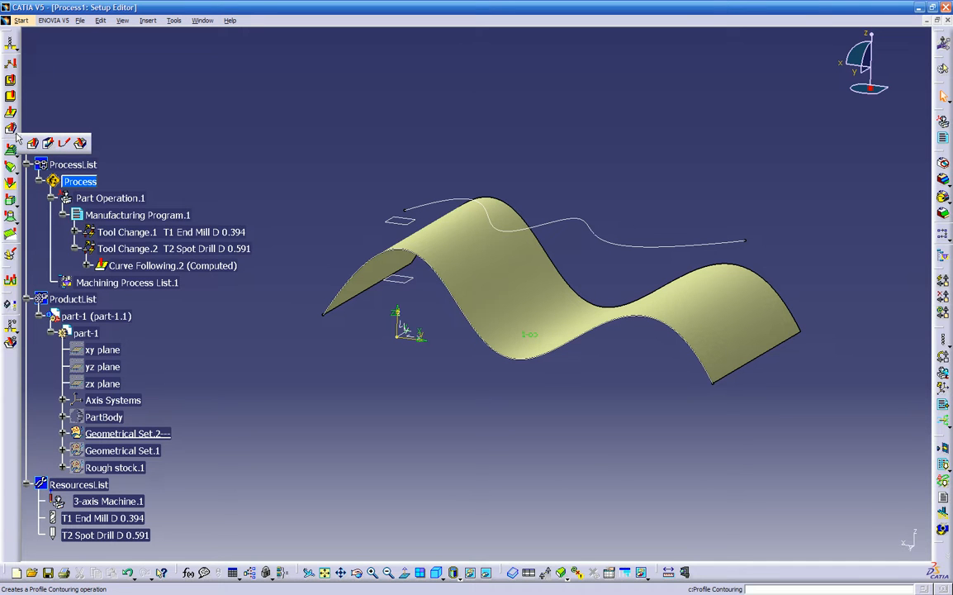
click(64, 144)
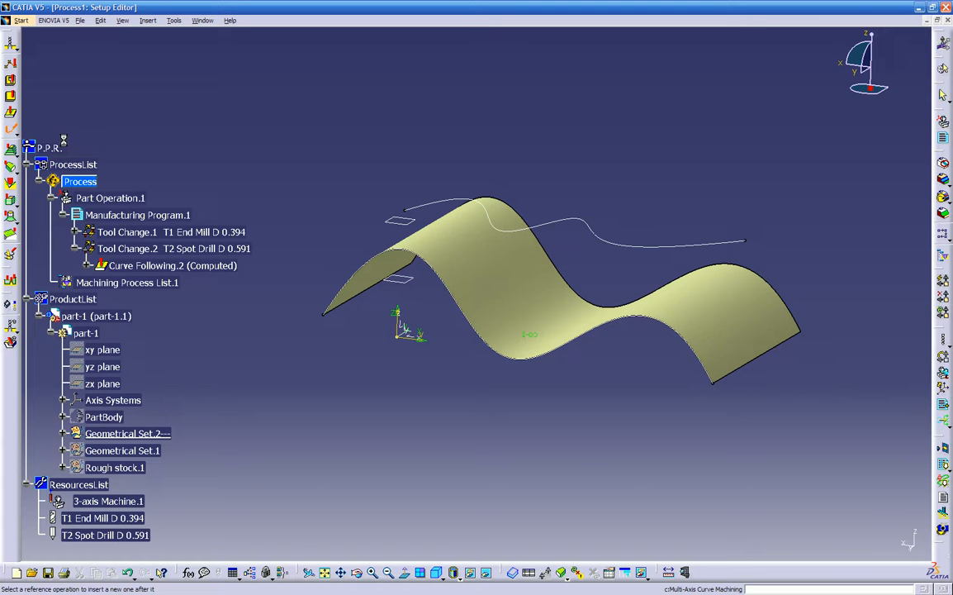
click(161, 265)
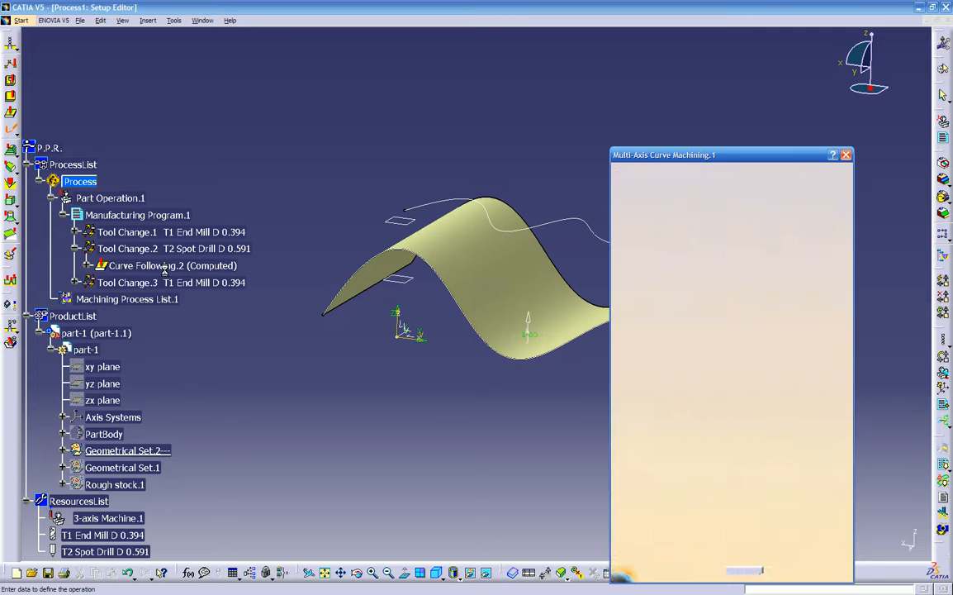
- Compare the geometry requirements of the Contact, Between 2 curves and Between curve and part machining modes
middle_drag(475, 373, 433, 350)
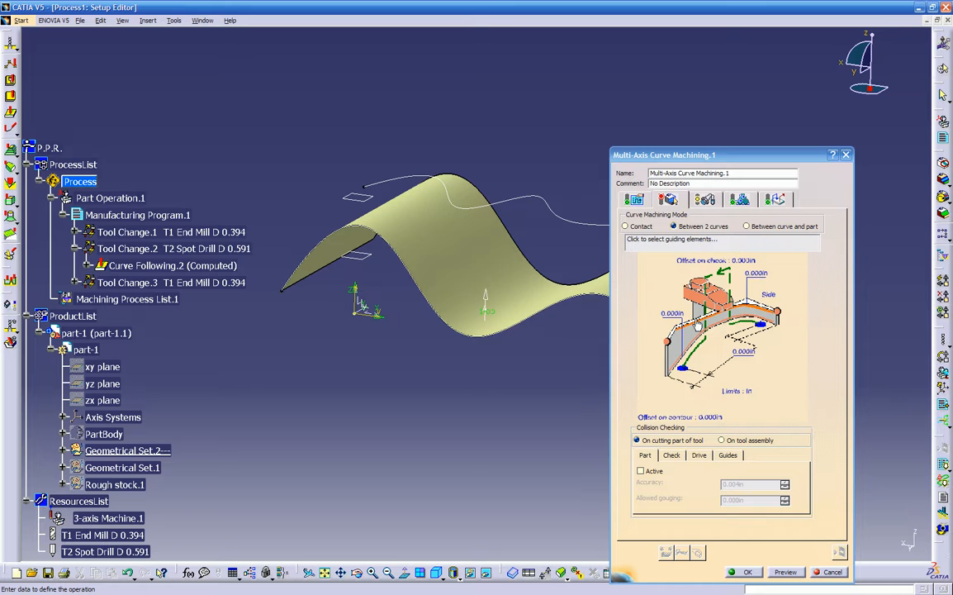
click(626, 226)
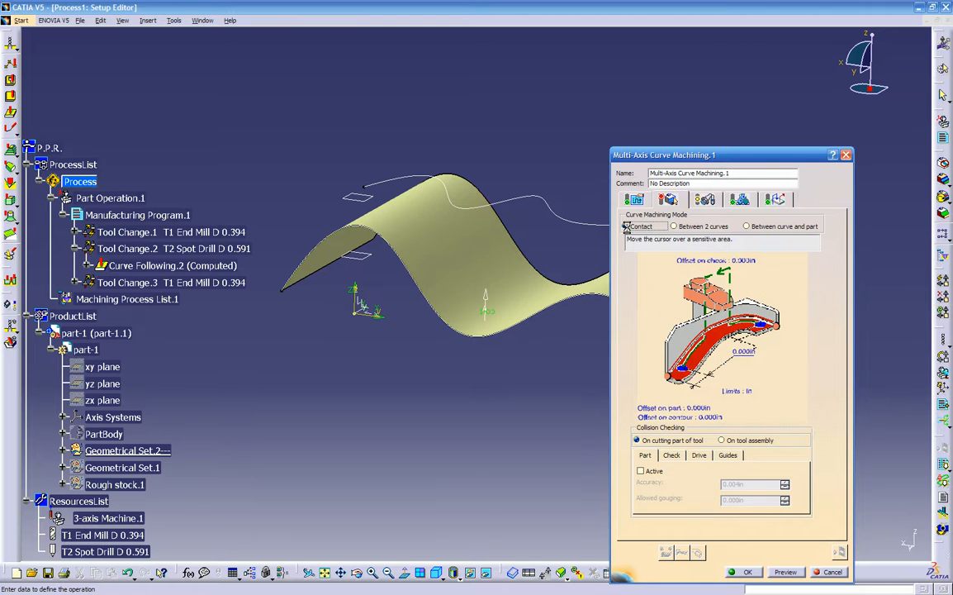
click(685, 228)
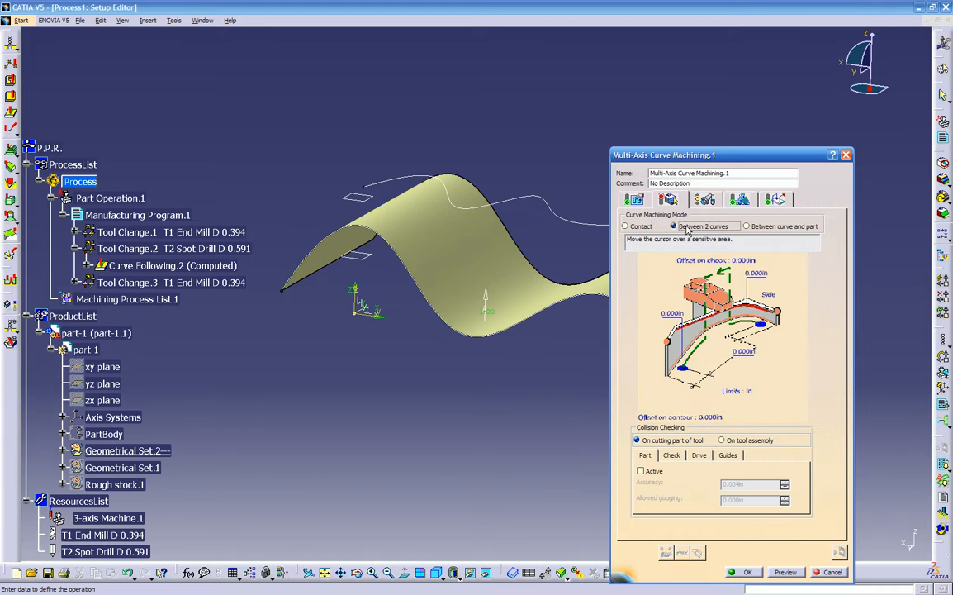
click(757, 229)
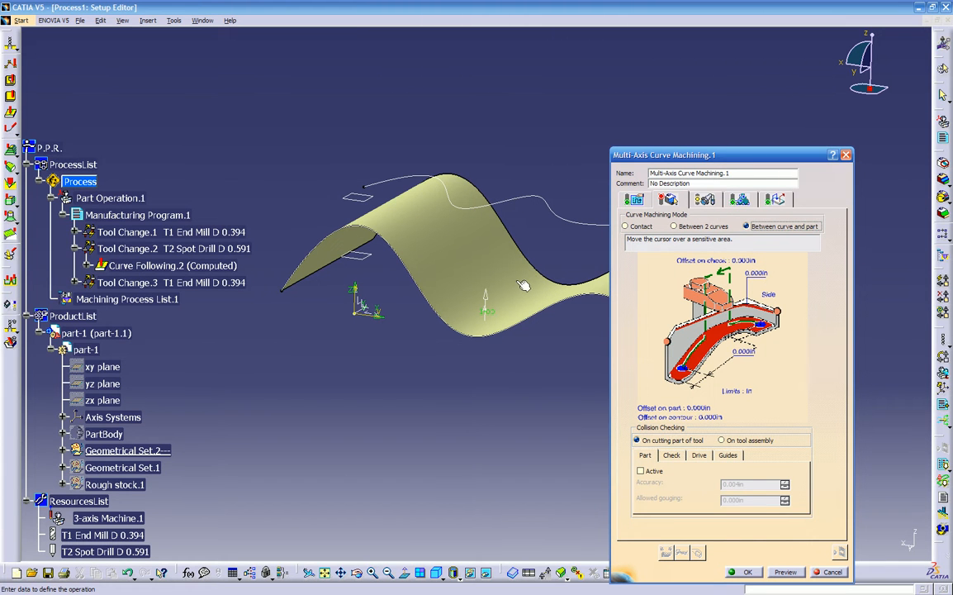
click(677, 226)
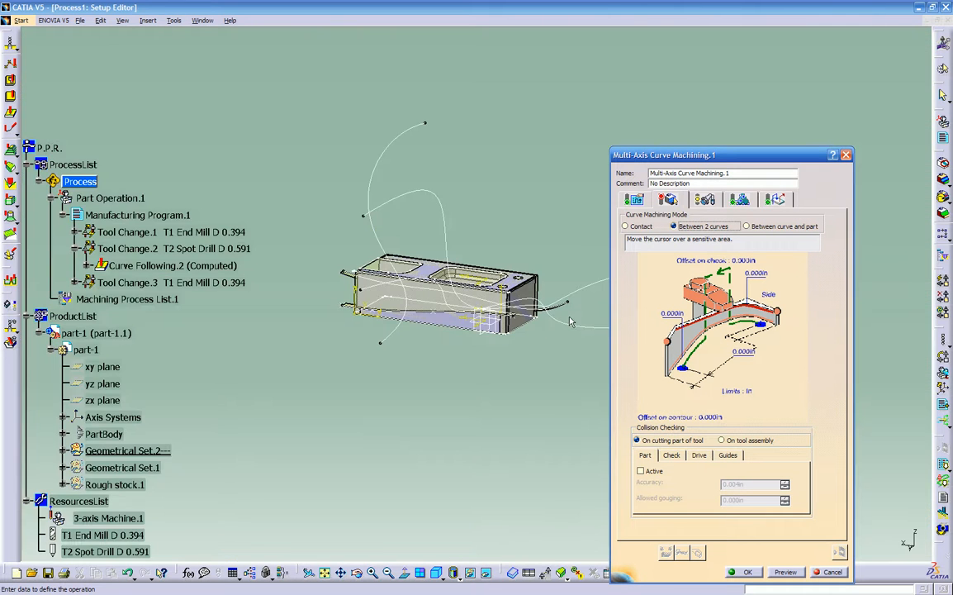
middle_drag(570, 323, 512, 339)
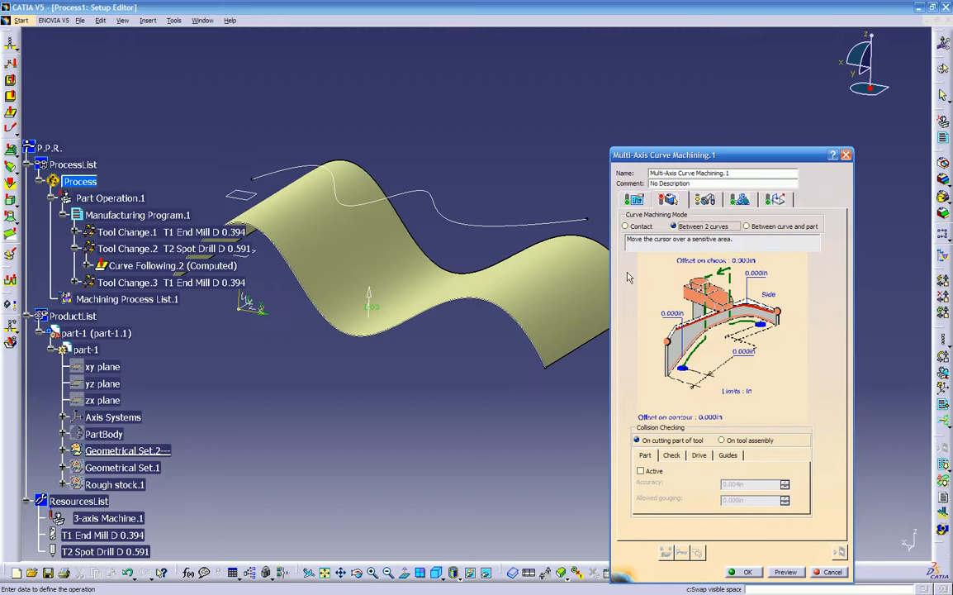
click(628, 227)
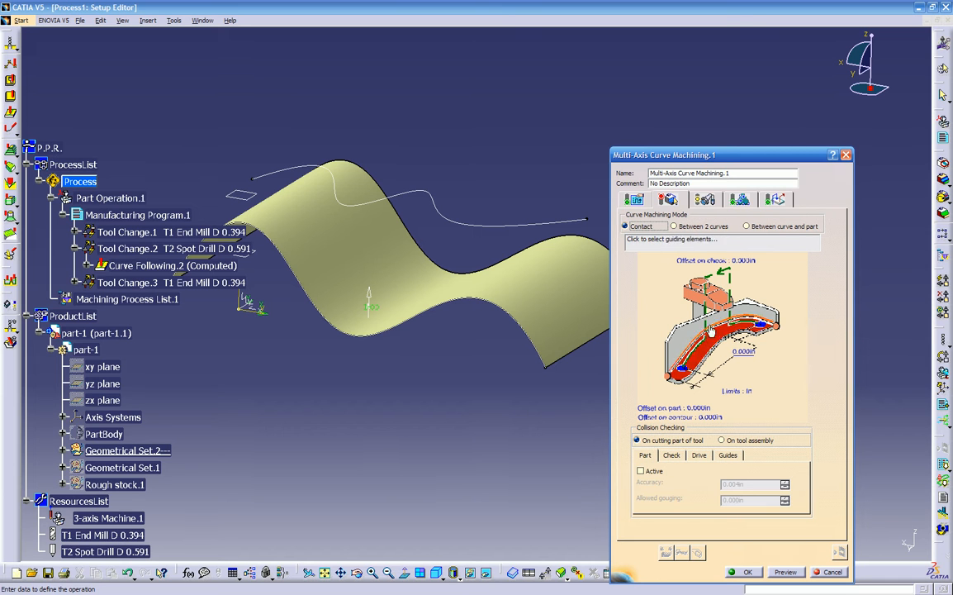
mouse_move(441, 345)
middle_down()
mouse_move(521, 386)
mouse_move(469, 383)
mouse_move(479, 395)
middle_up()
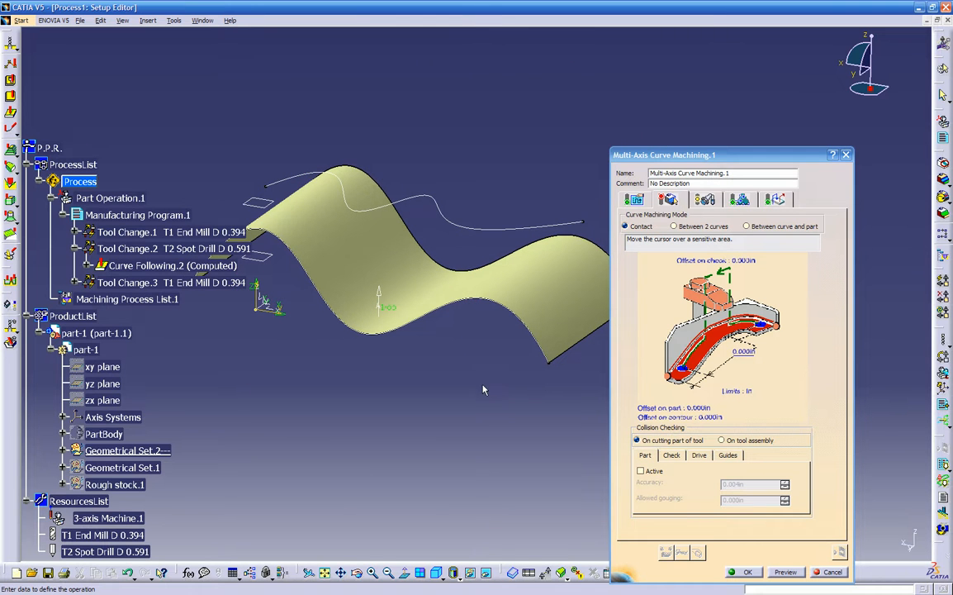
middle_drag(418, 425, 421, 430)
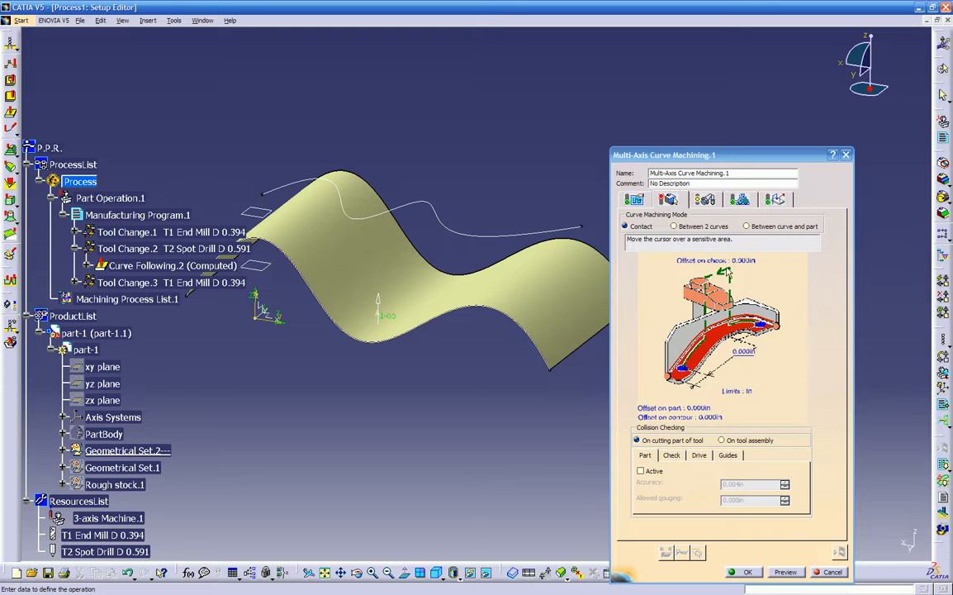
- Set the curve machining mode to Between curve and part, and define the translated curve above the surface as the guiding element
click(748, 227)
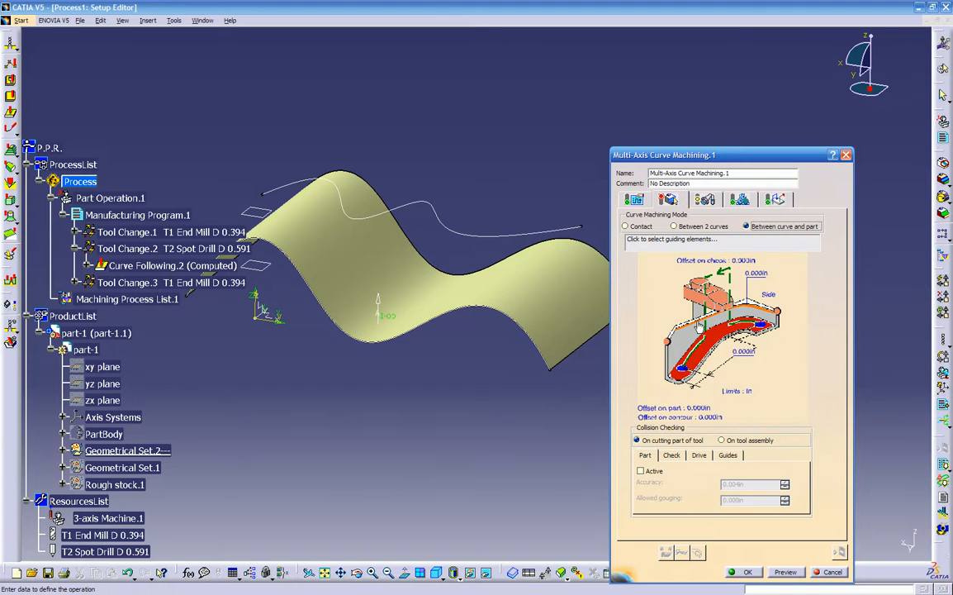
click(698, 328)
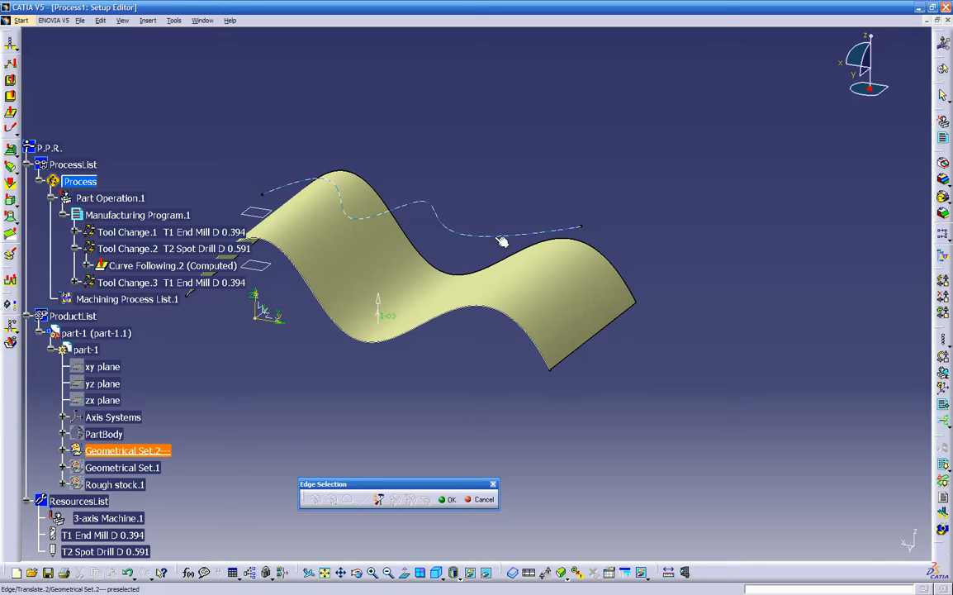
click(502, 238)
middle_drag(545, 191, 524, 252)
double_click(545, 193)
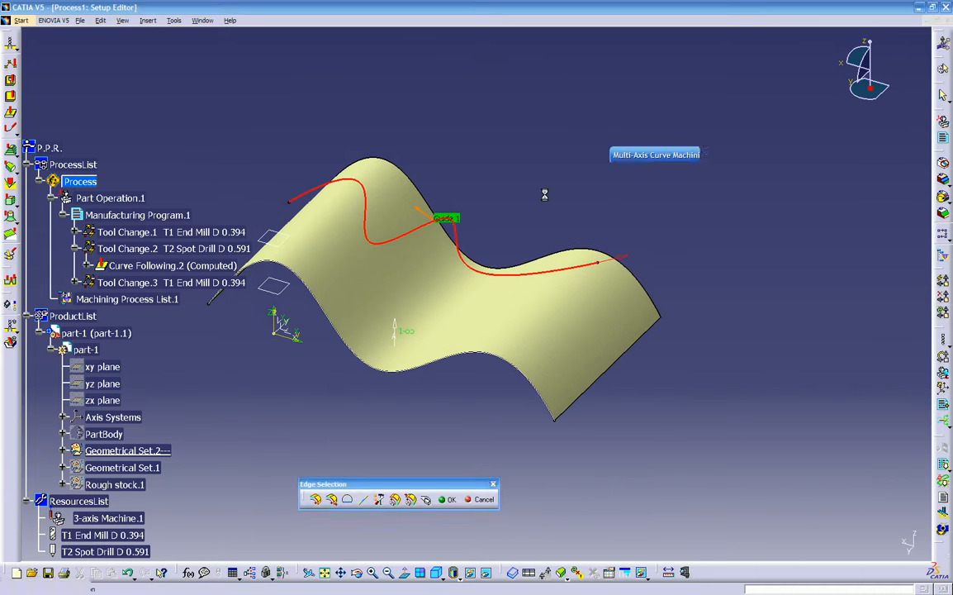
middle_drag(544, 194, 565, 140)
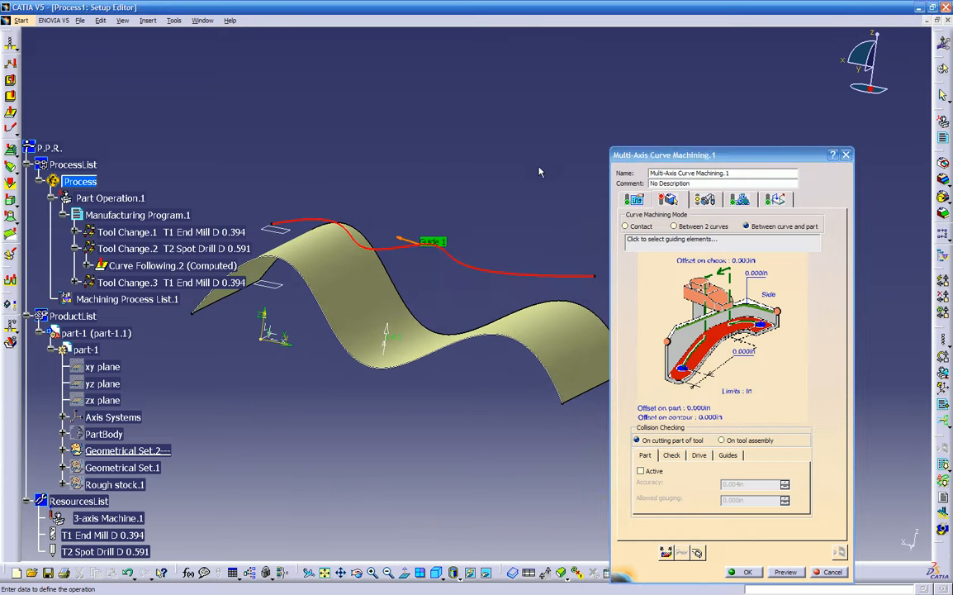
- Move the Multi-Axis Curve Machining.1 dialog clear of the model and hide the specification tree
drag(682, 157, 764, 149)
middle_drag(574, 154, 594, 148)
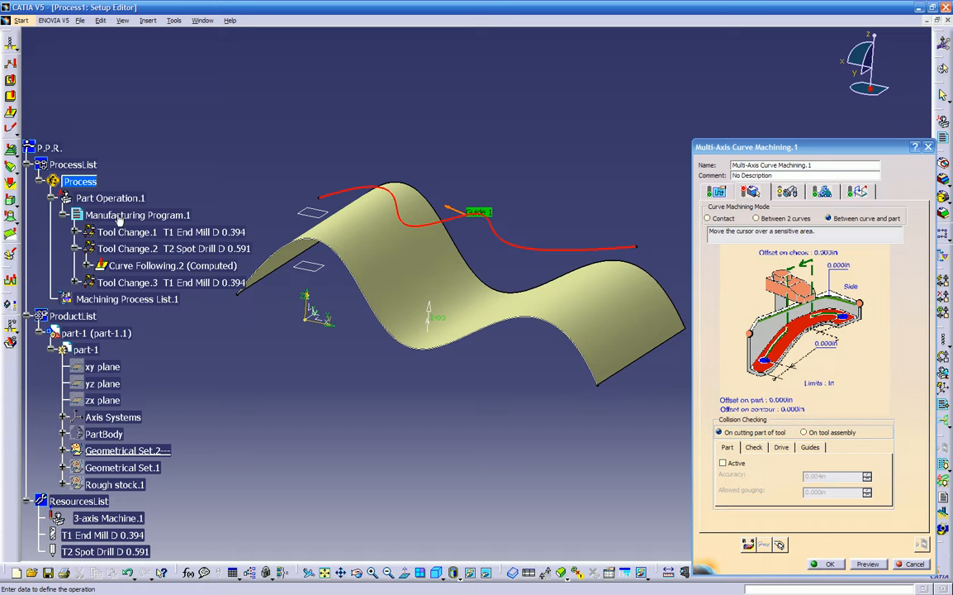
key(F3)
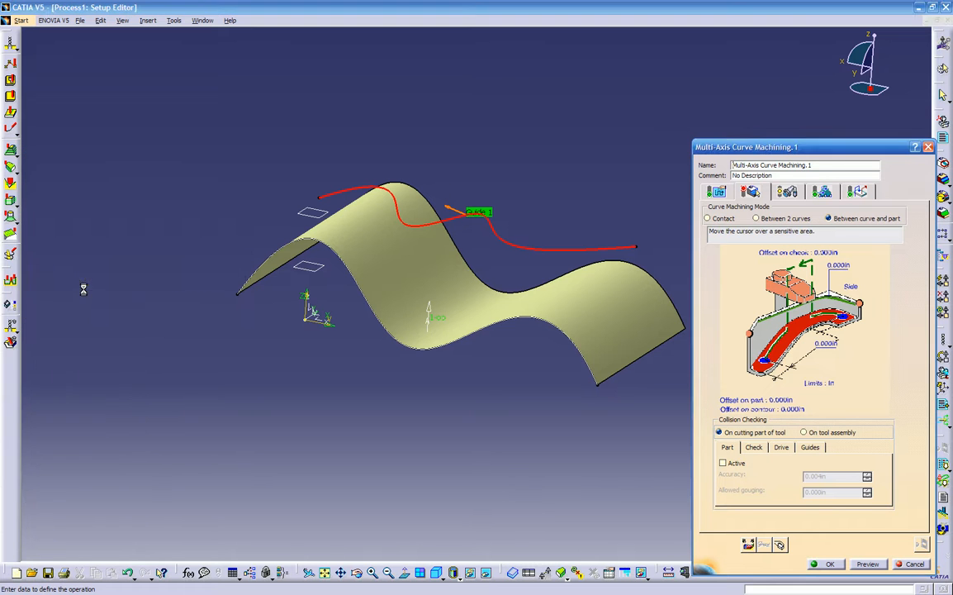
- Define the wavy surface as the part geometry of Multi-Axis Curve Machining.1
middle_drag(281, 460, 404, 351)
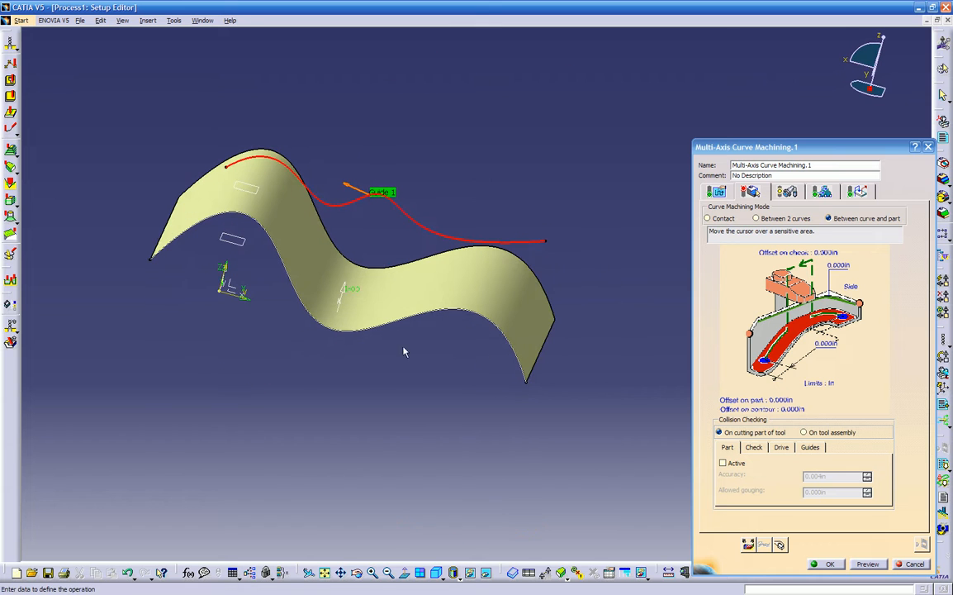
click(802, 327)
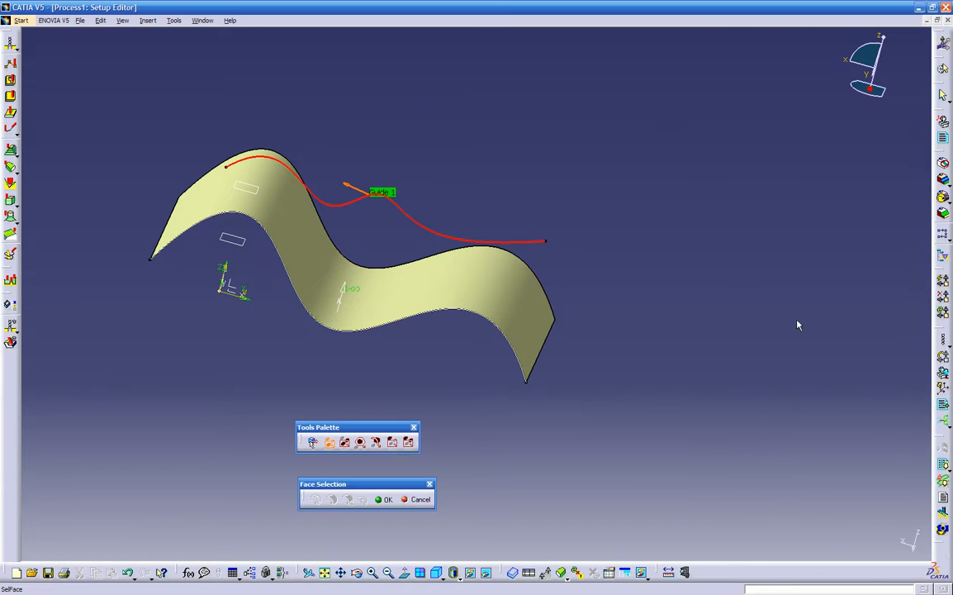
click(433, 287)
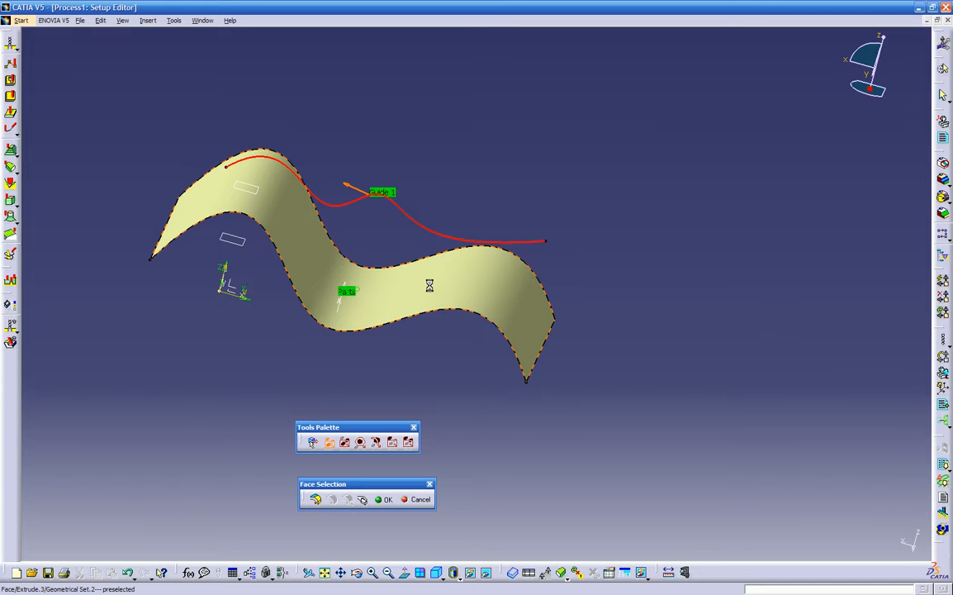
click(383, 499)
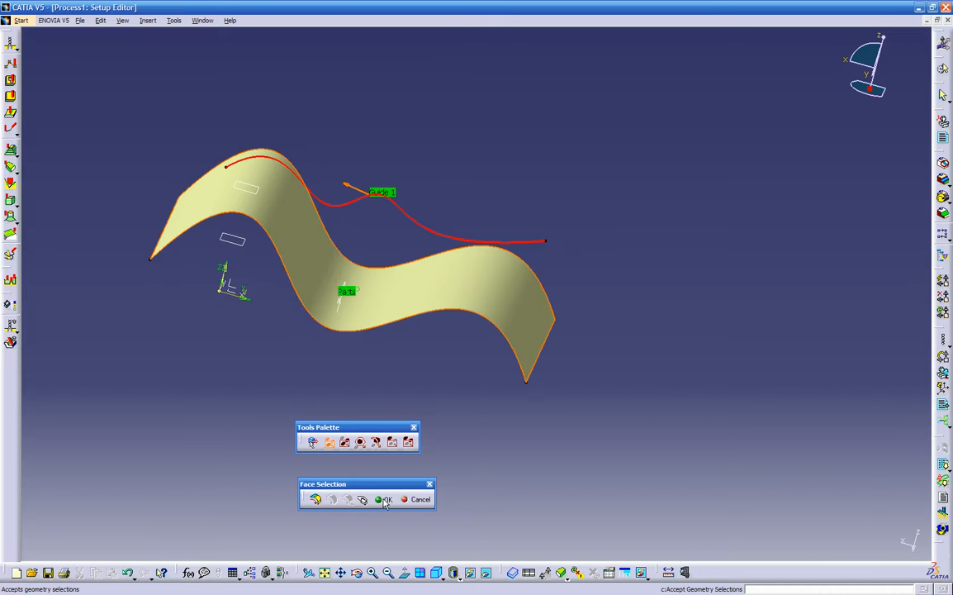
middle_drag(357, 419, 296, 354)
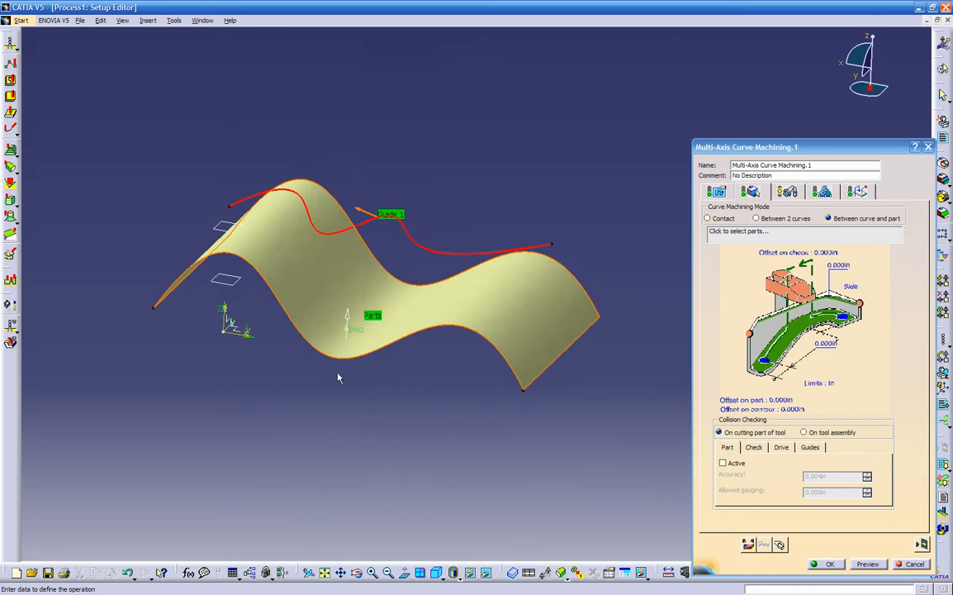
- Examine the assigned tool and the machining strategy's tolerance, direction of cut and sequencing options for Multi-Axis Curve Machining.1
click(791, 192)
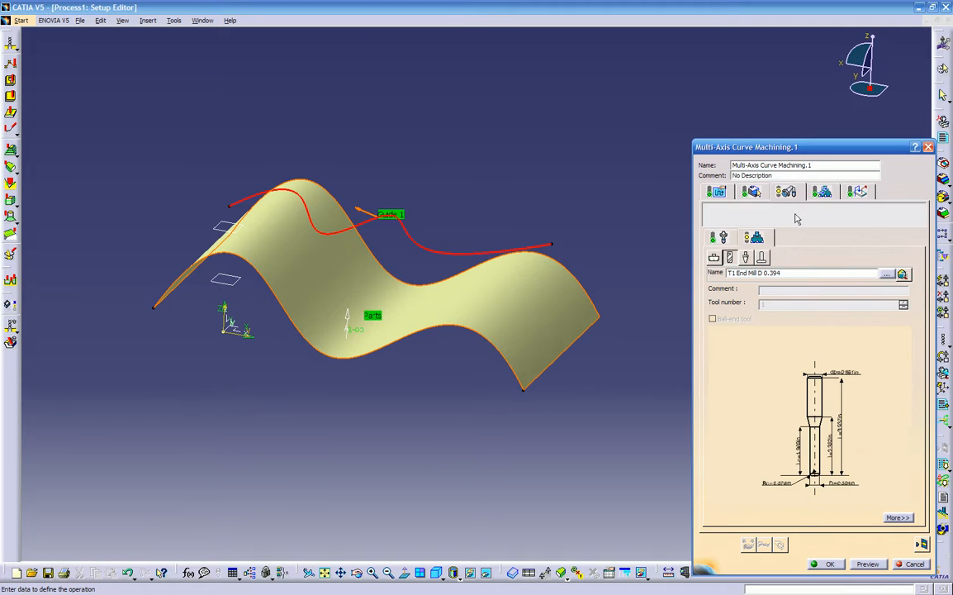
click(719, 191)
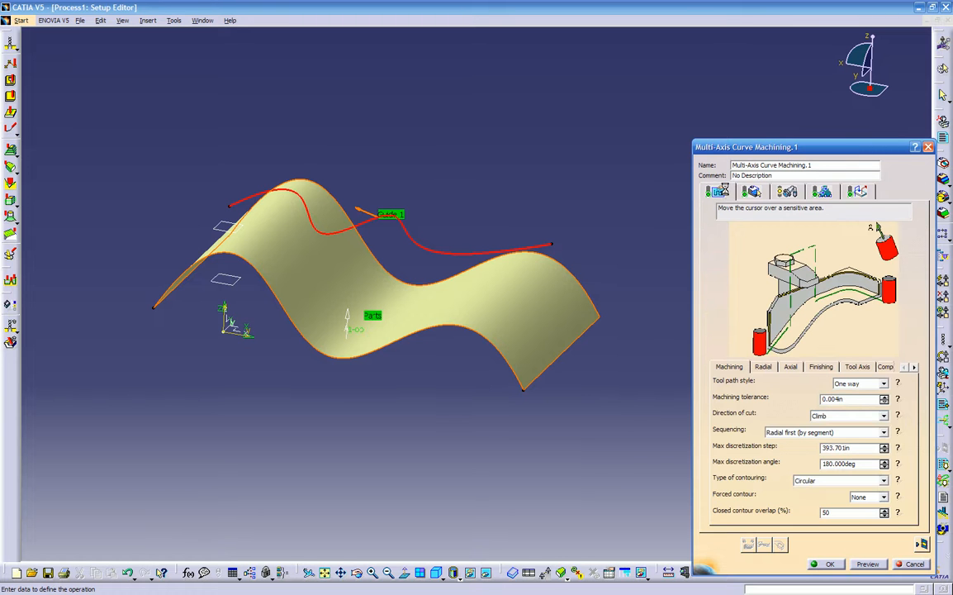
click(763, 367)
click(730, 367)
click(899, 399)
click(899, 417)
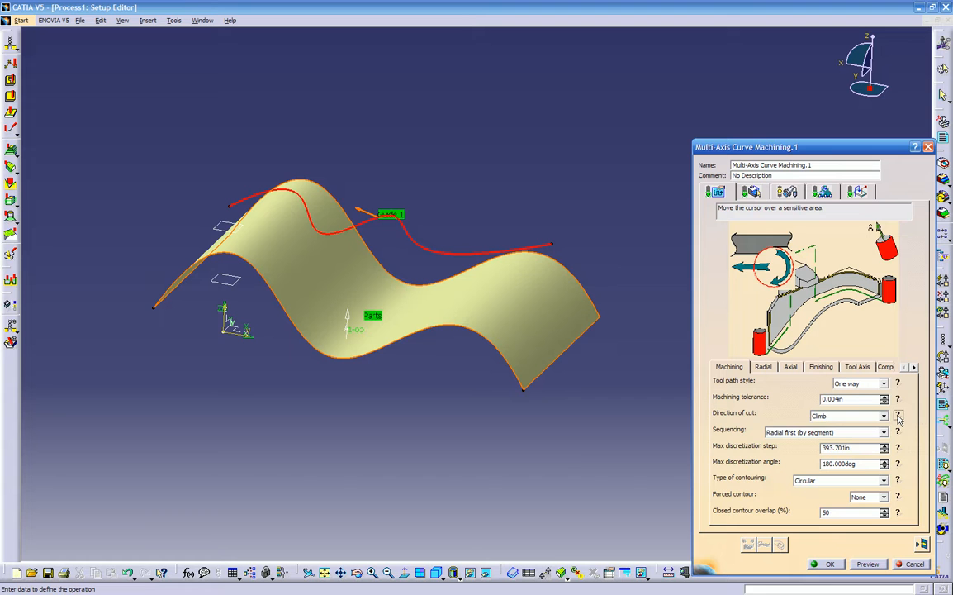
click(884, 415)
click(884, 421)
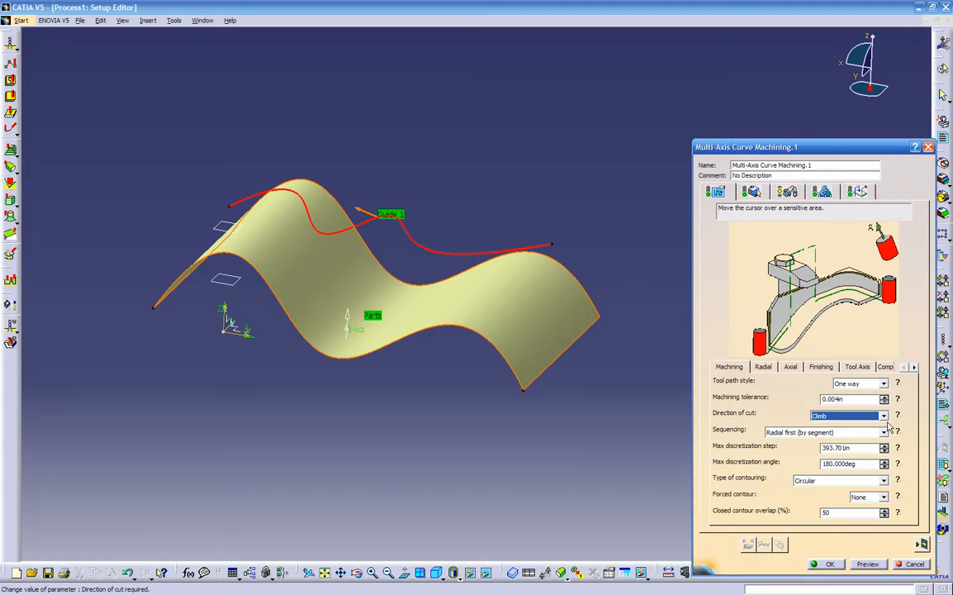
click(898, 431)
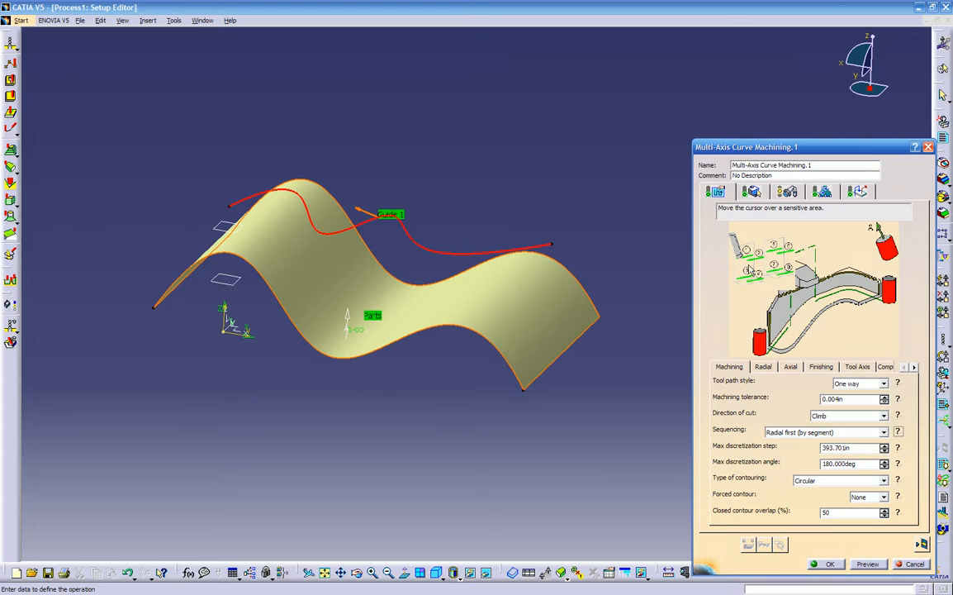
click(899, 434)
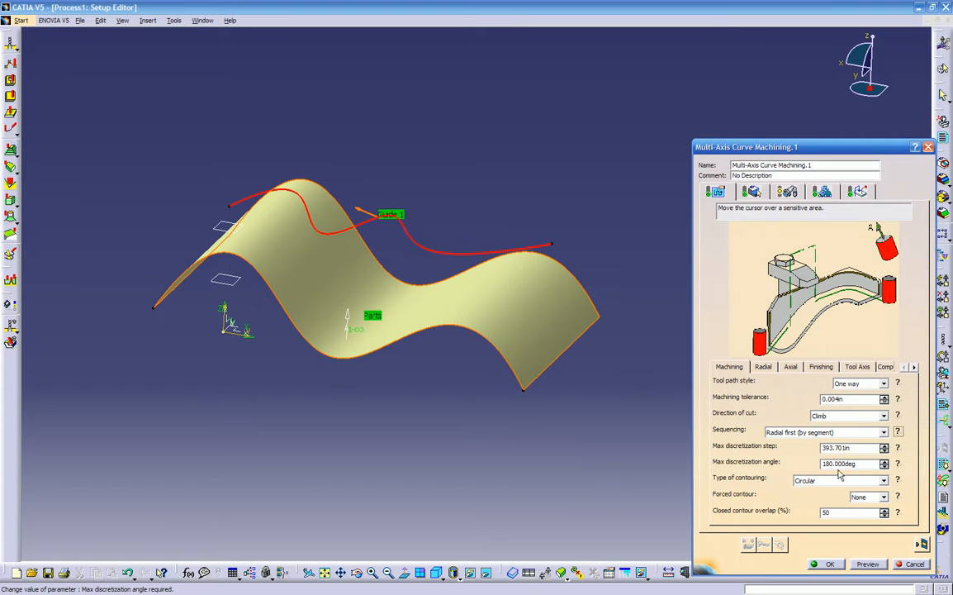
- Review the radial, axial and finishing parameters and the available tool axis modes against the guide curve and surface
click(762, 367)
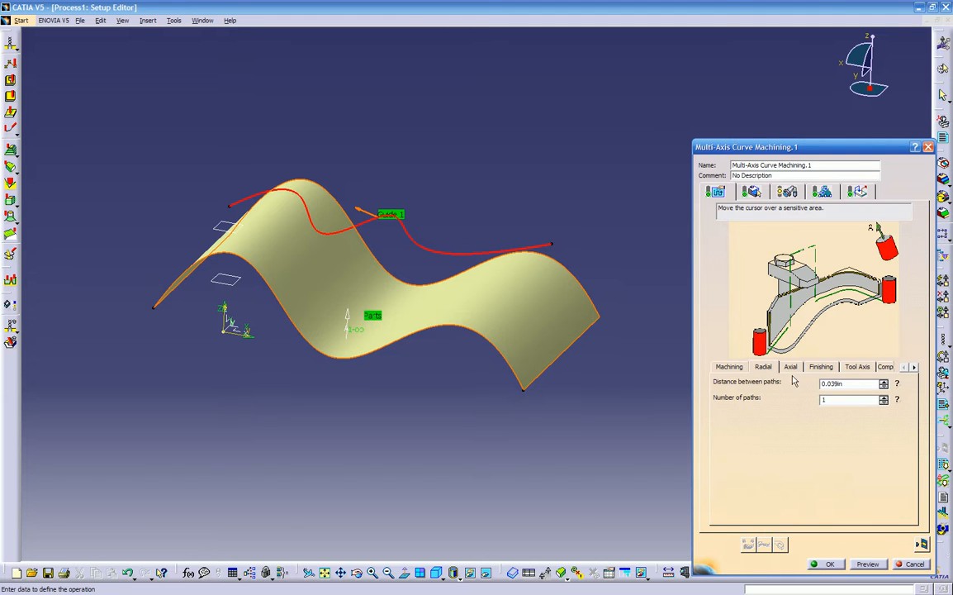
click(791, 367)
click(762, 367)
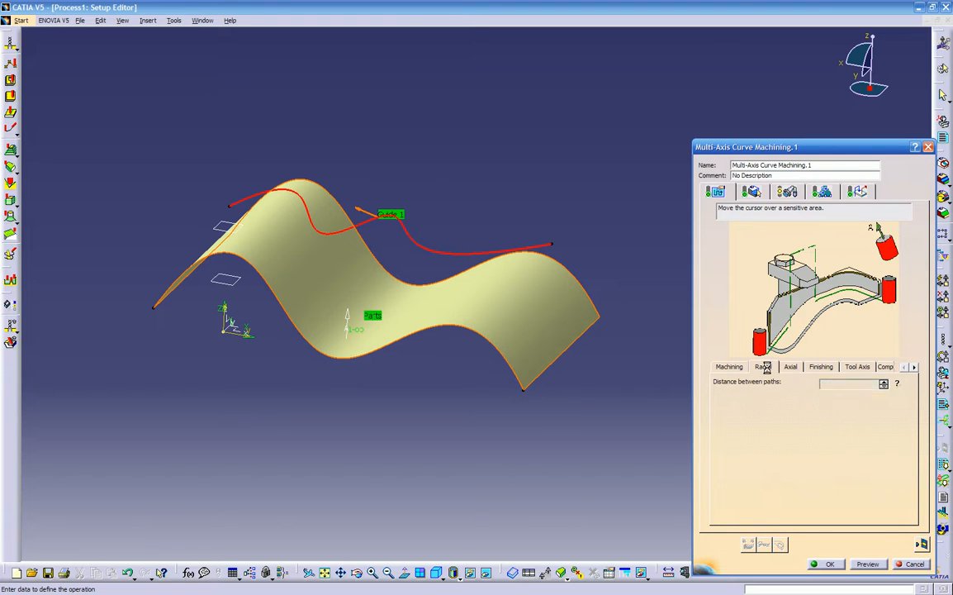
click(820, 367)
click(857, 368)
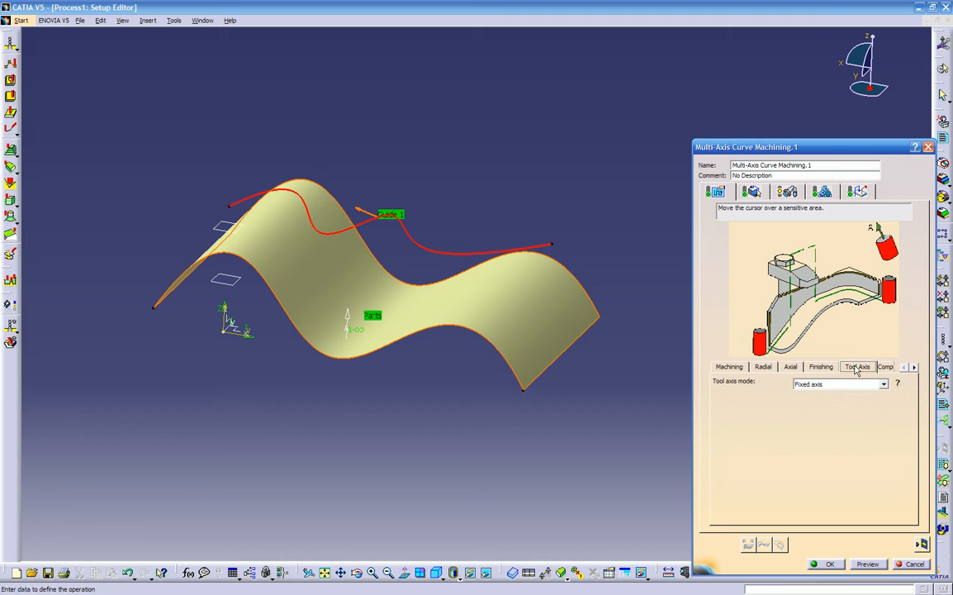
click(854, 384)
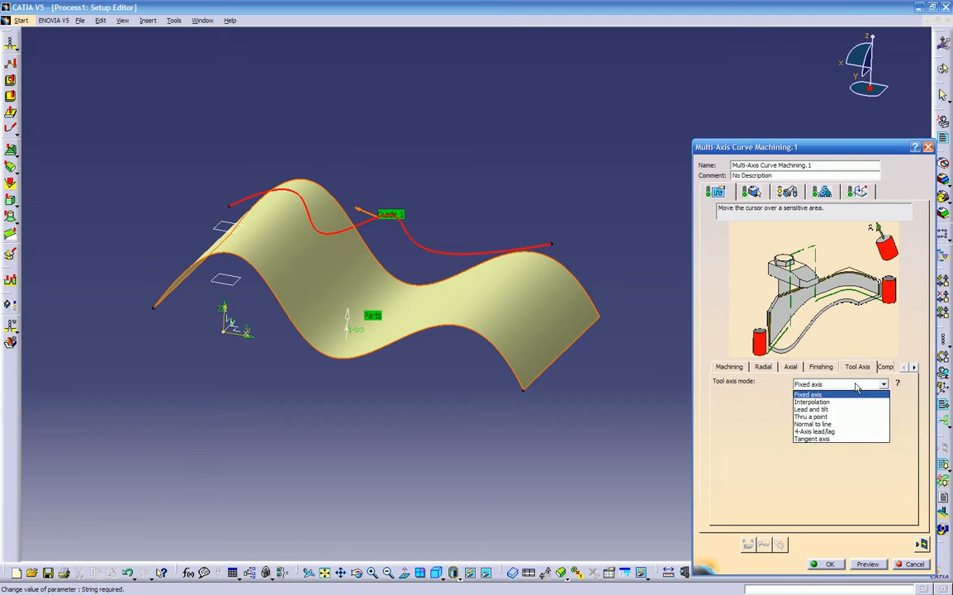
click(857, 387)
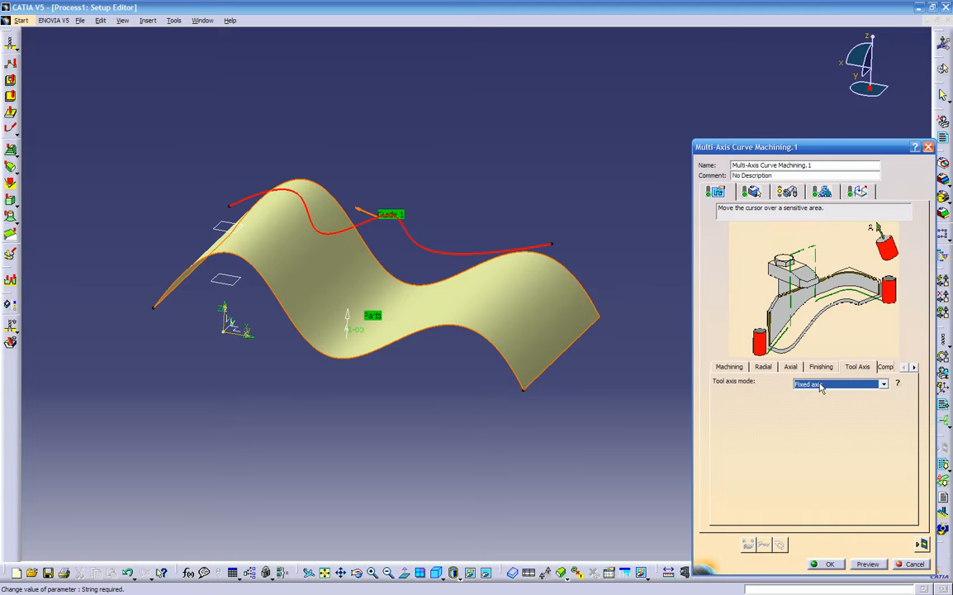
middle_drag(413, 380, 496, 311)
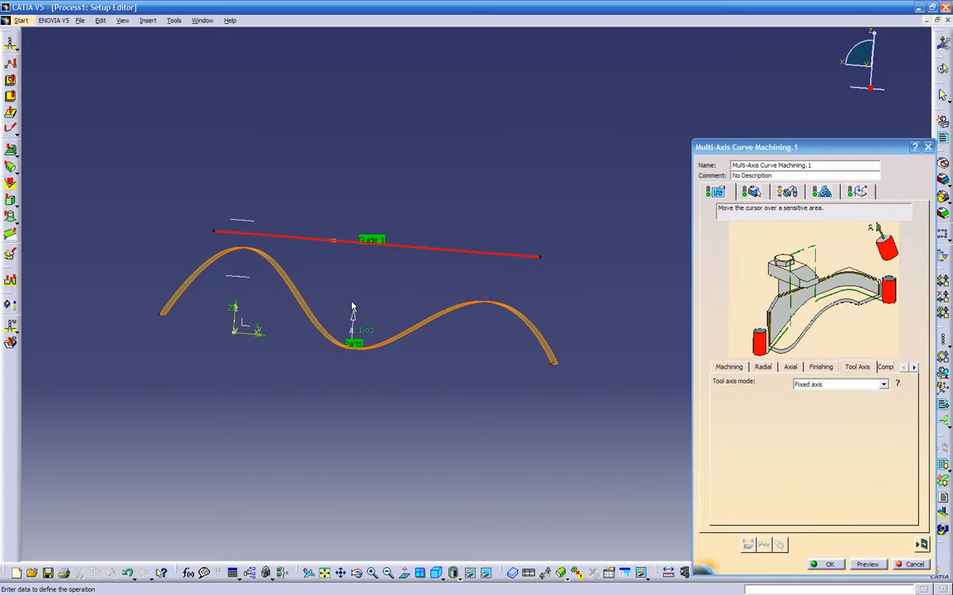
middle_drag(354, 305, 334, 397)
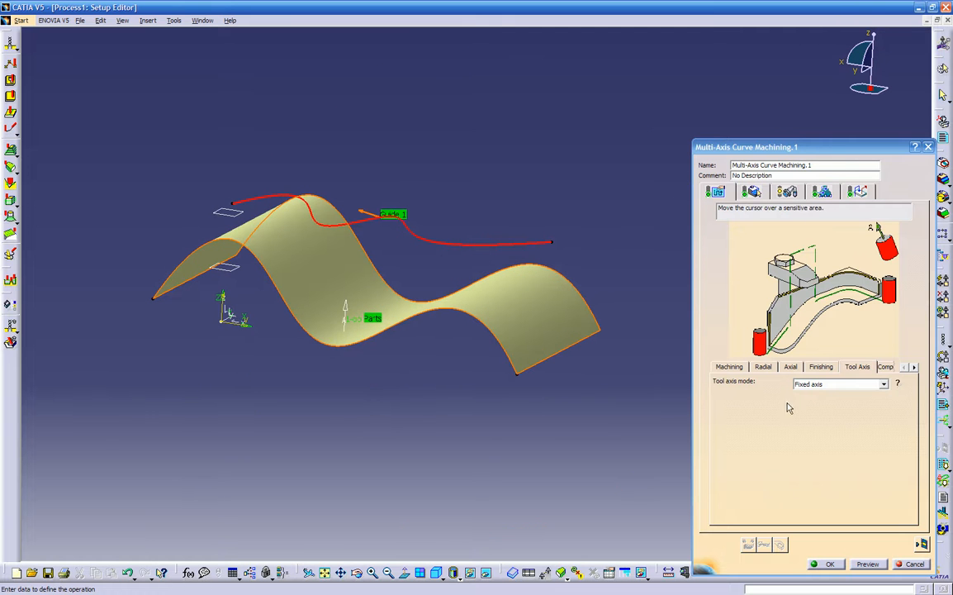
- Compare the Lead and tilt and Interpolation tool axis modes, and return the tool axis mode to Fixed axis
click(839, 383)
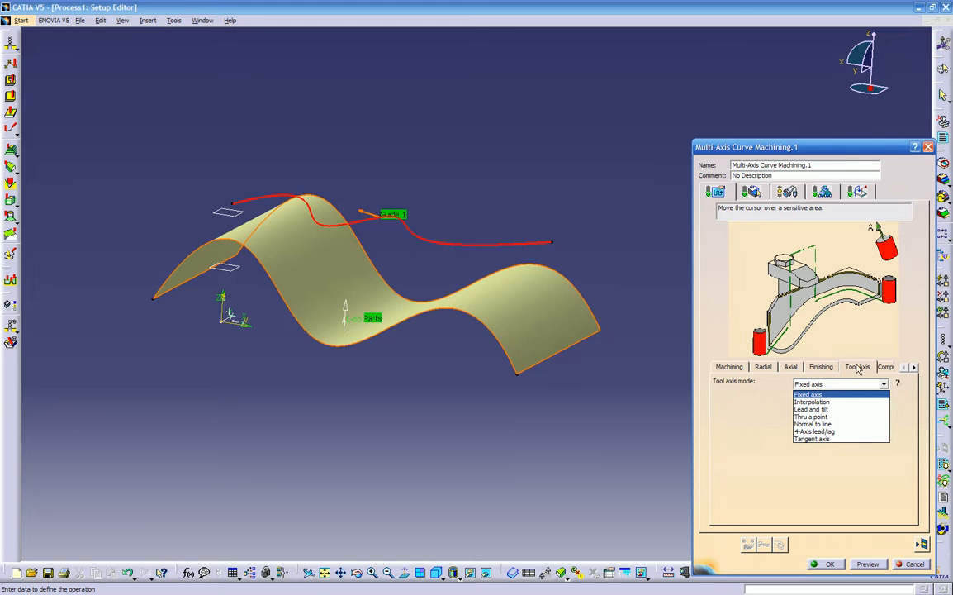
click(830, 409)
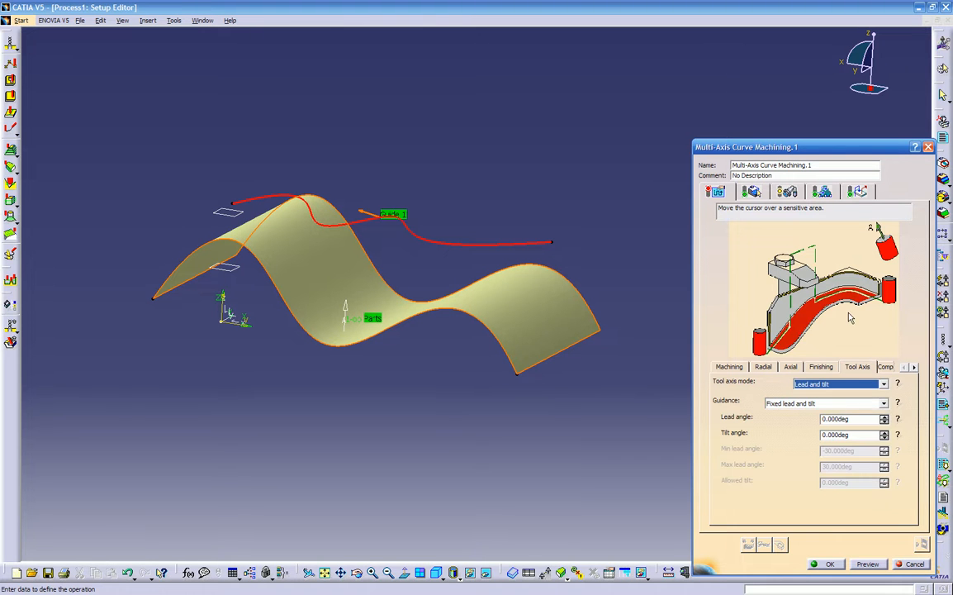
click(832, 385)
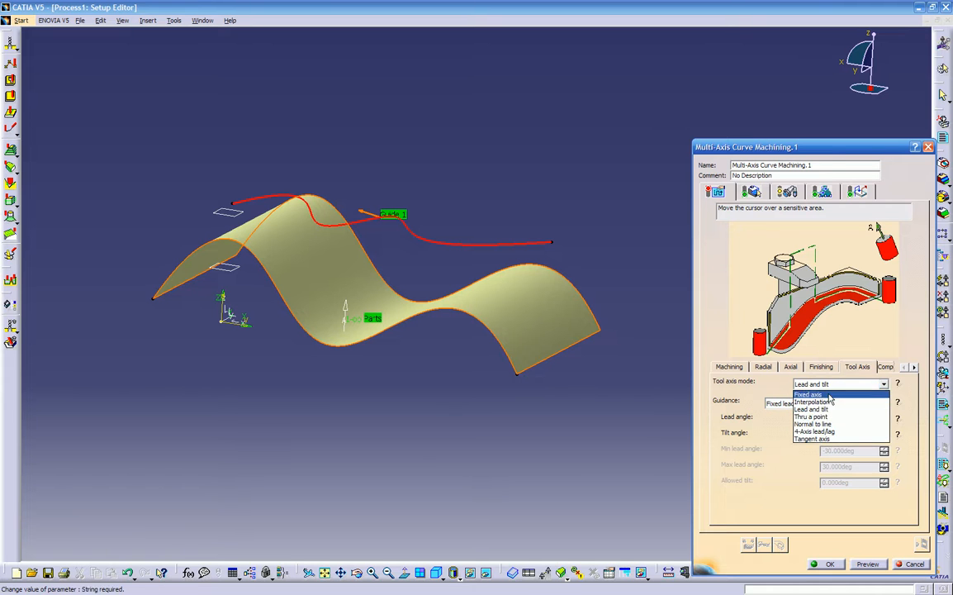
click(831, 402)
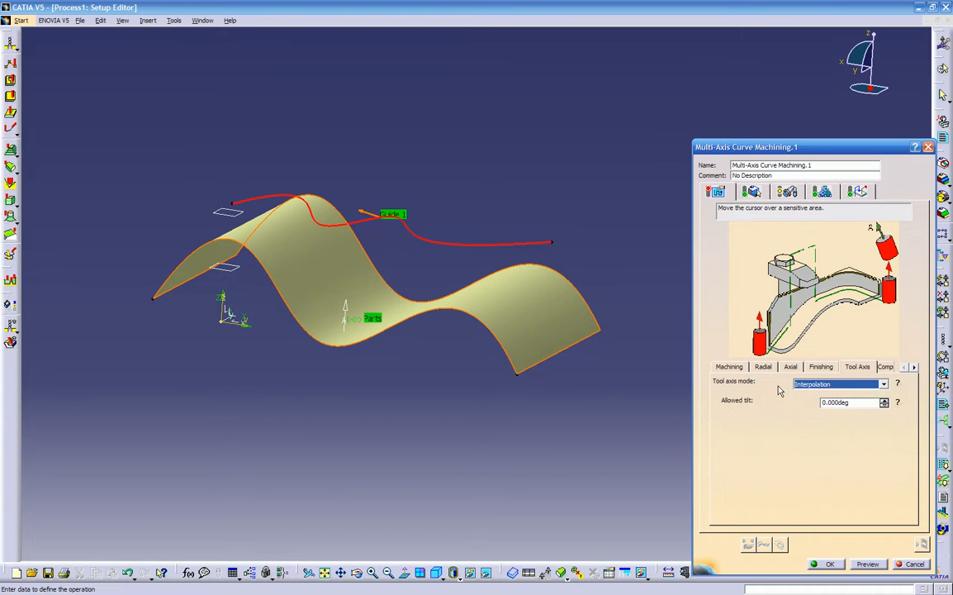
click(826, 385)
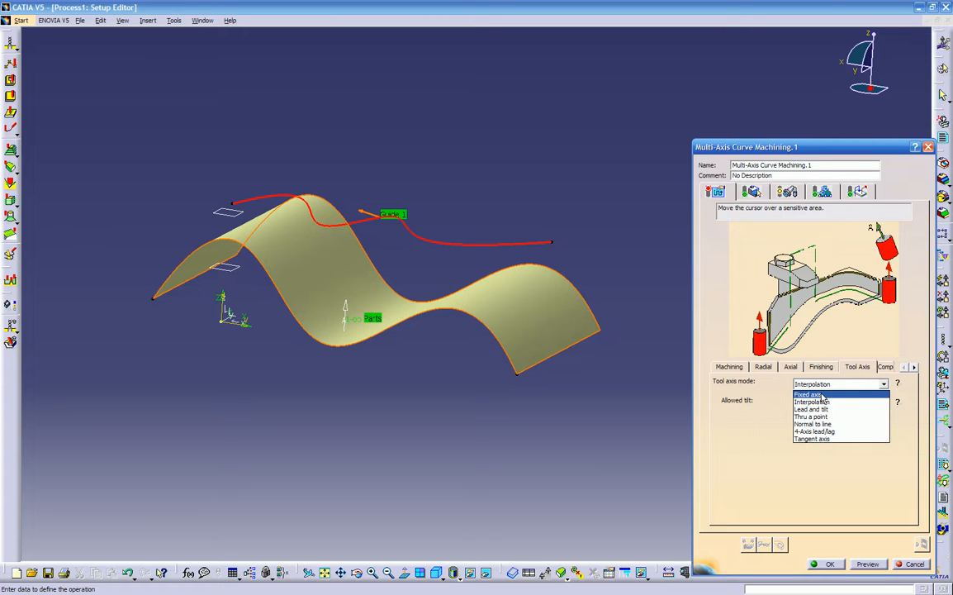
click(822, 394)
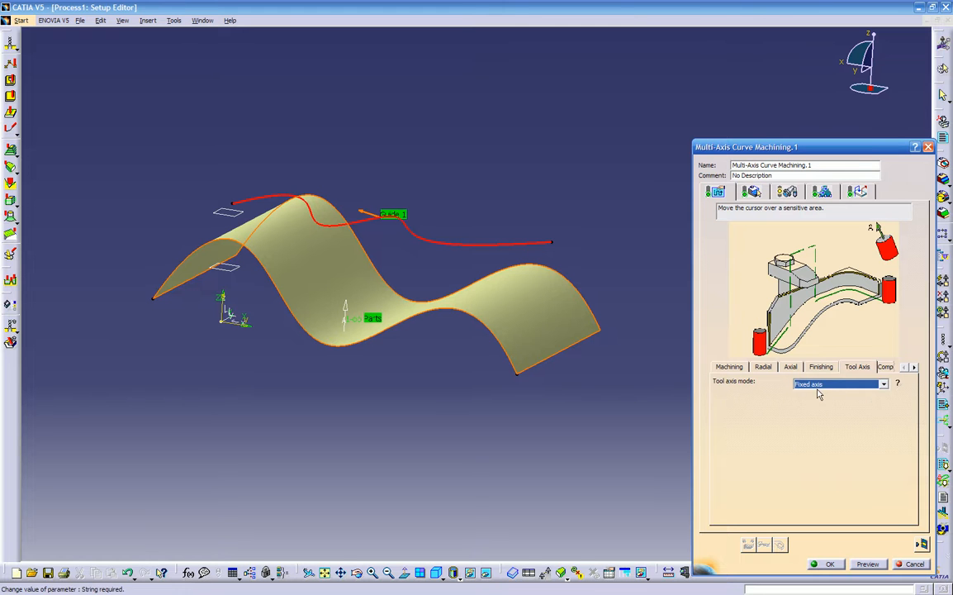
middle_drag(563, 377, 522, 402)
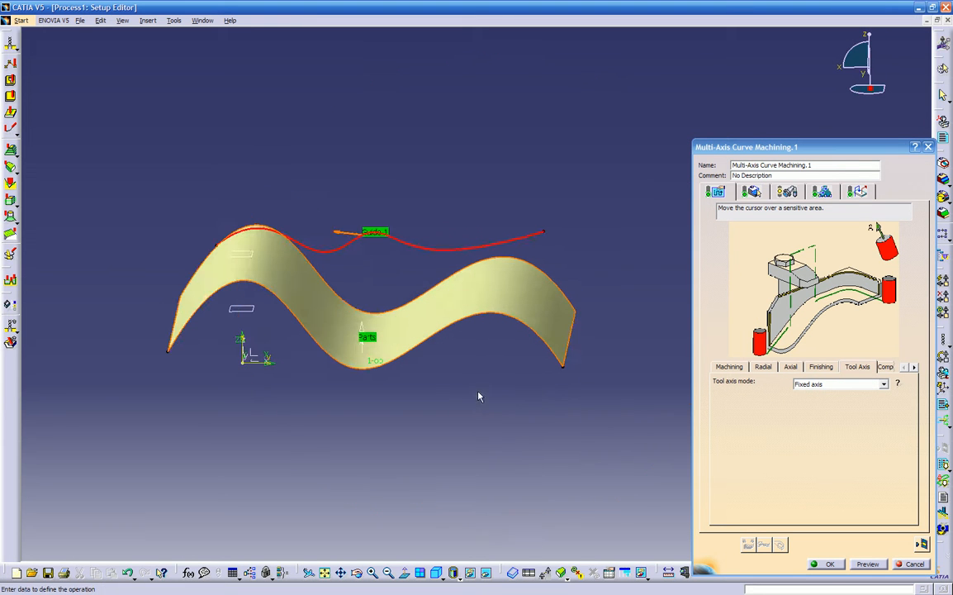
middle_drag(371, 399, 345, 299)
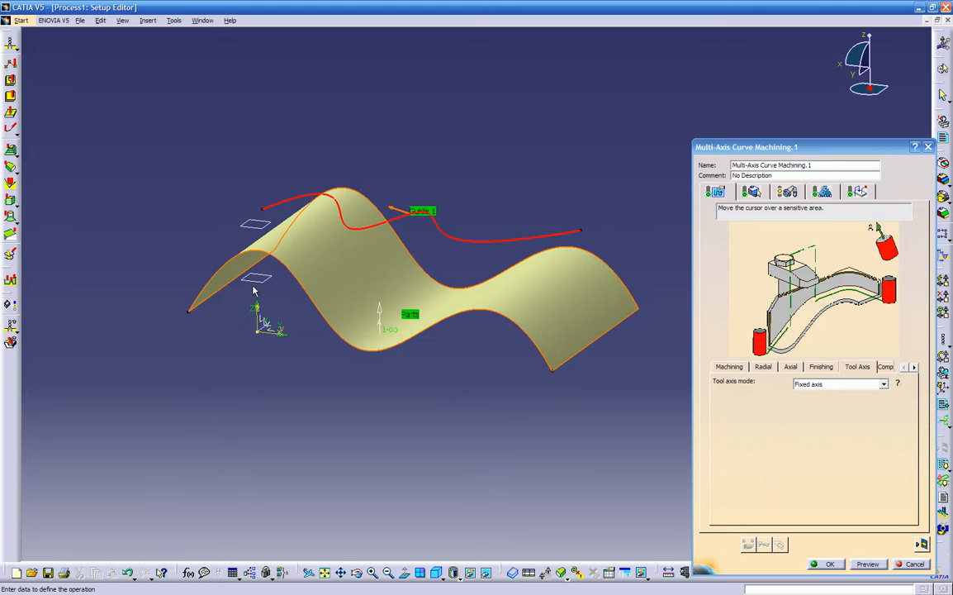
middle_drag(309, 353, 403, 362)
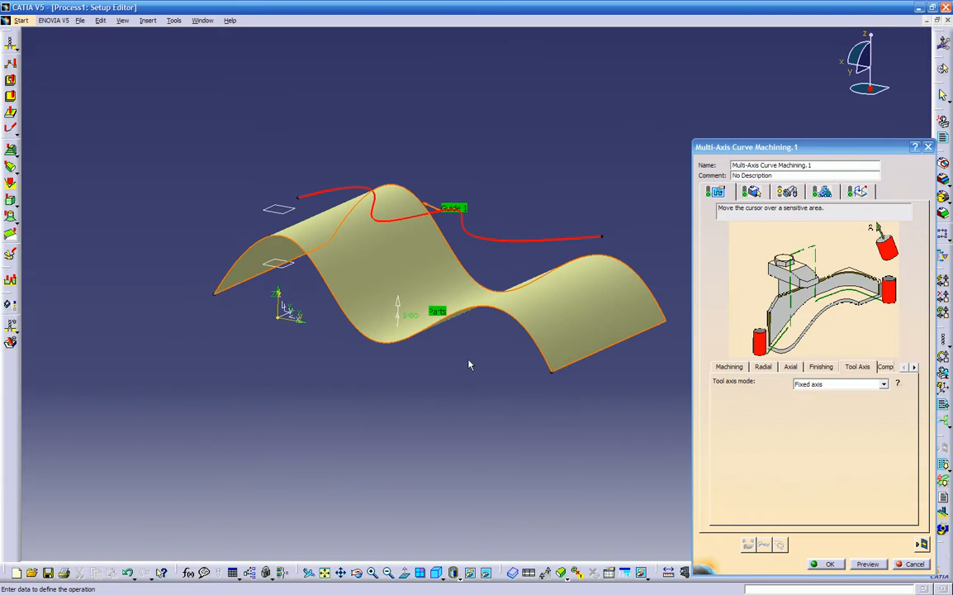
- Review the operation's compensation output options, geometry, tool, feedrate and spindle speed settings
click(886, 368)
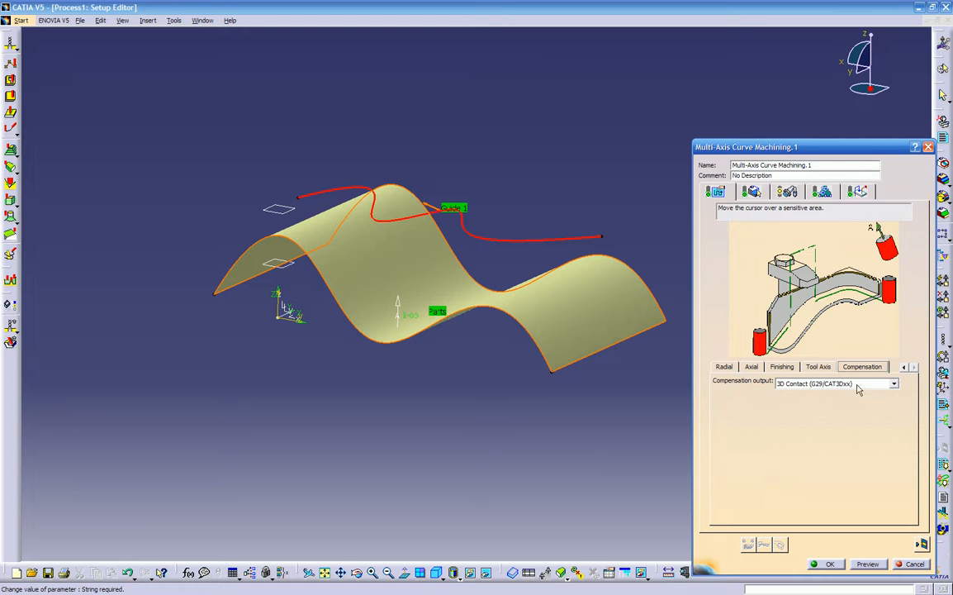
click(860, 385)
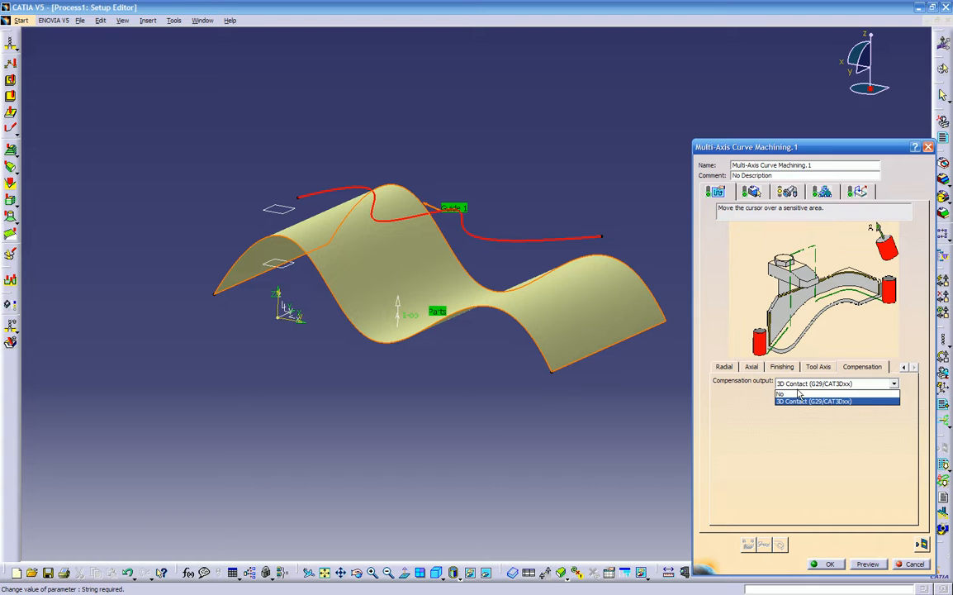
click(859, 385)
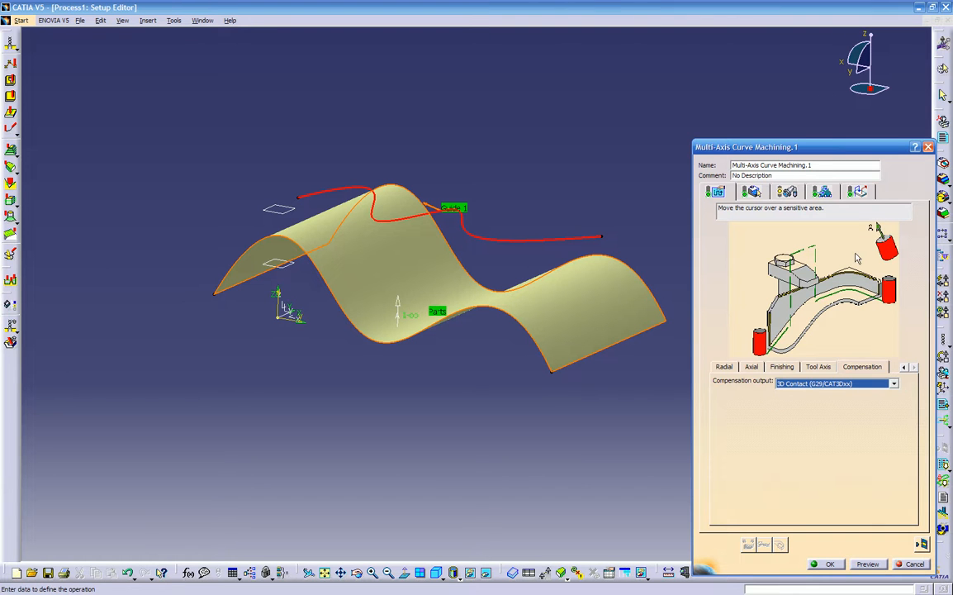
click(759, 192)
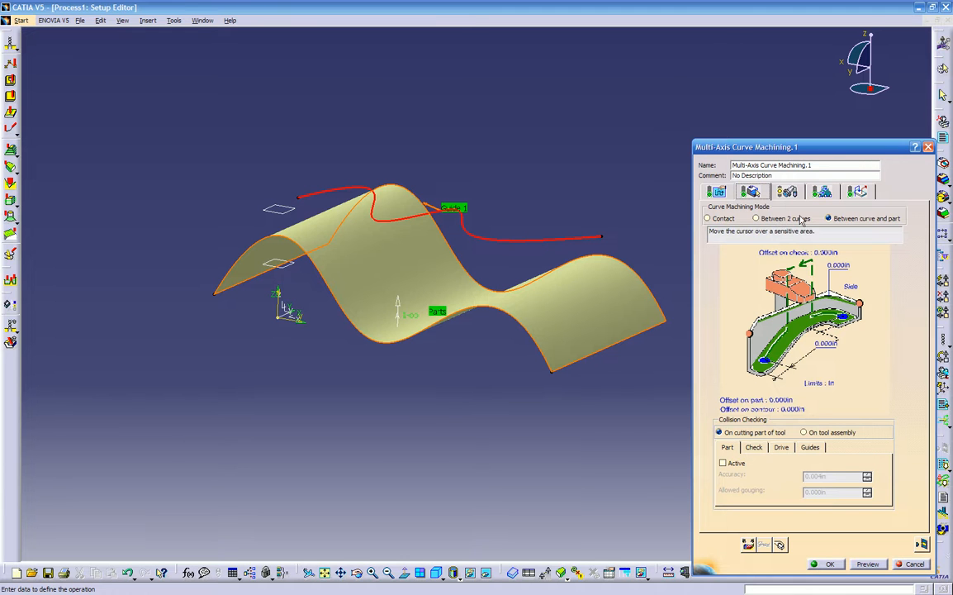
click(787, 193)
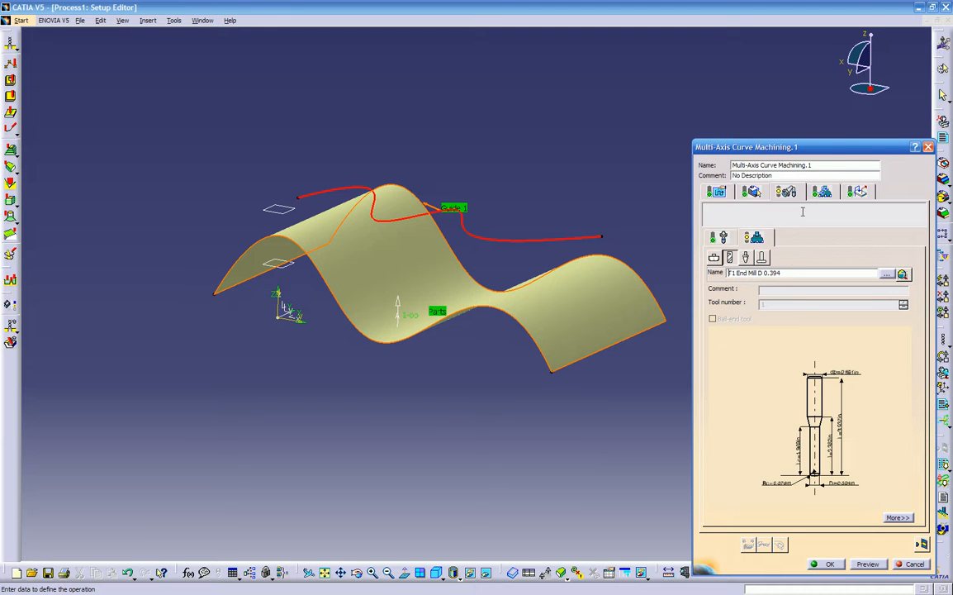
click(822, 192)
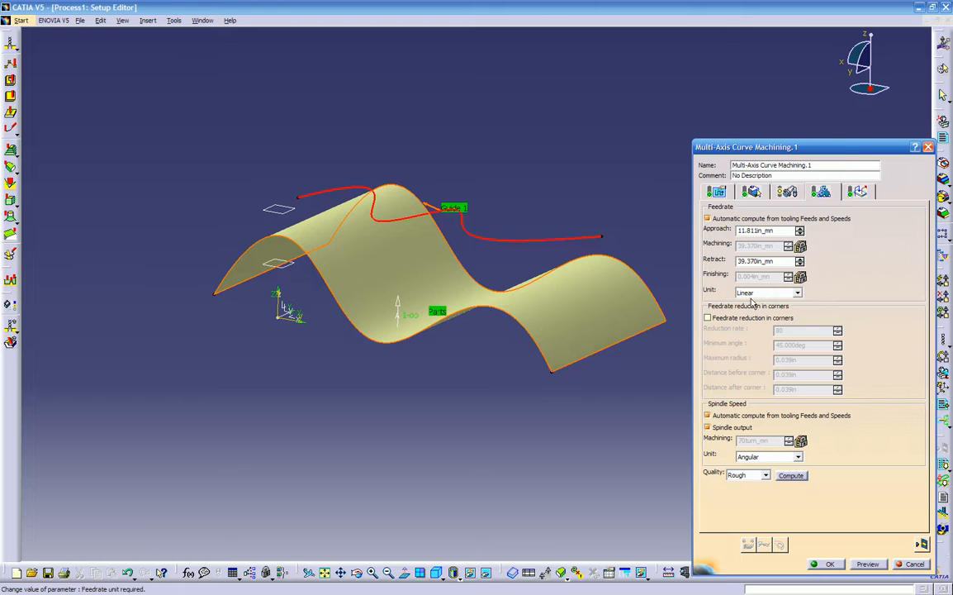
- Activate the Approach and Retract macros of Multi-Axis Curve Machining.1
click(859, 192)
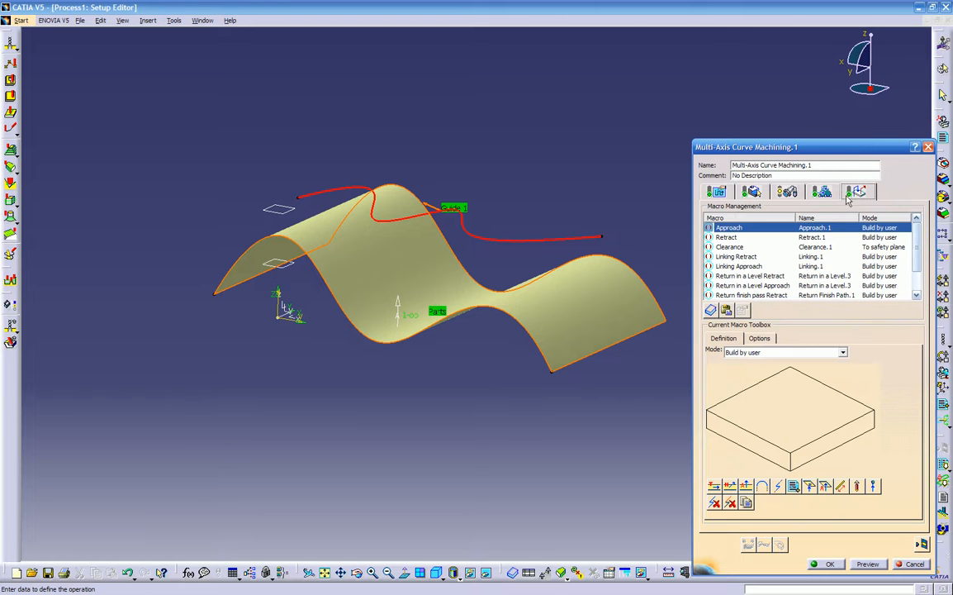
right_click(741, 231)
click(753, 236)
right_click(728, 240)
click(722, 237)
right_click(727, 238)
click(741, 246)
- Build the Approach macro as an axial motion from a plane, using the upper reference plane above the surface
click(731, 228)
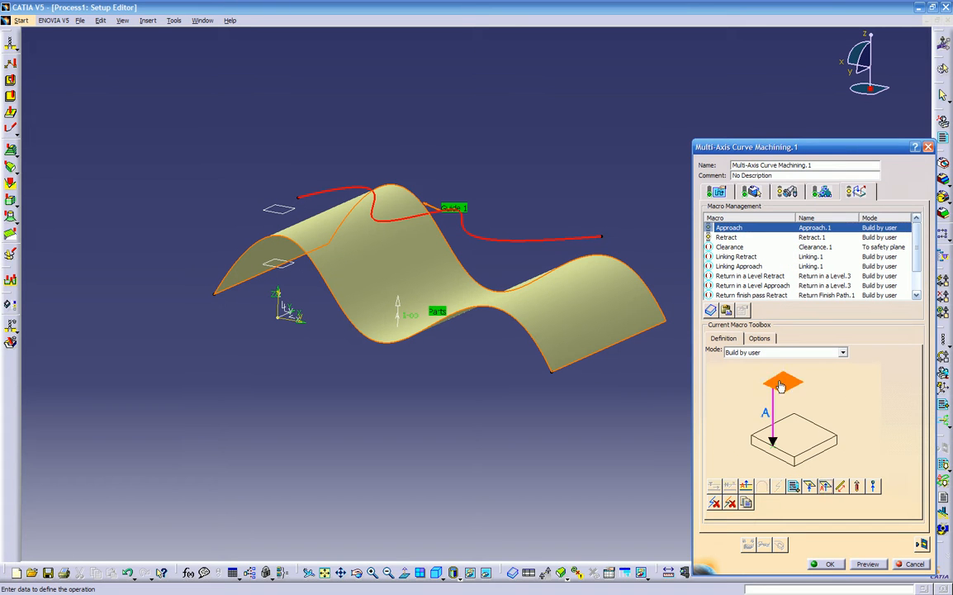
click(753, 374)
middle_drag(468, 406, 505, 336)
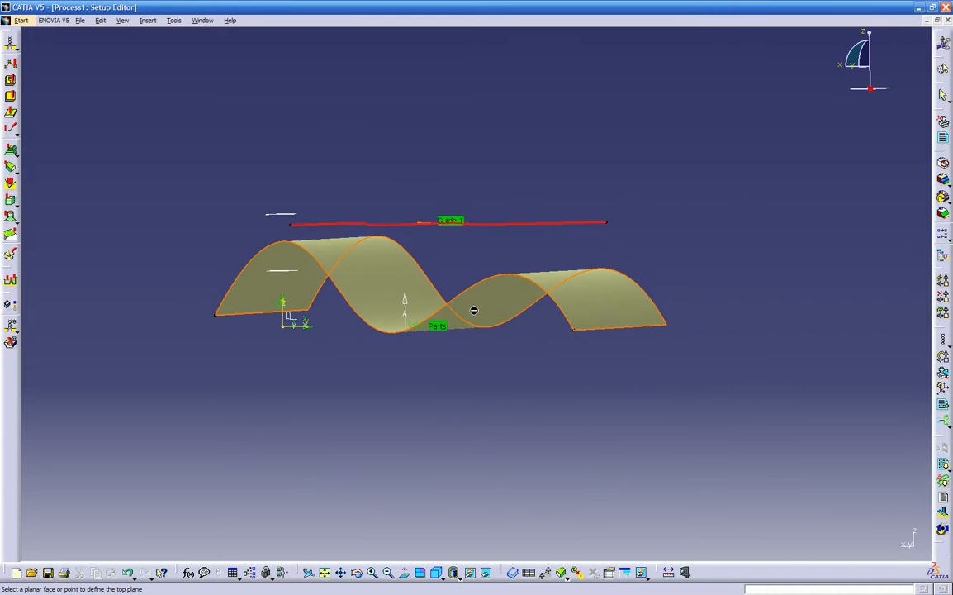
click(289, 220)
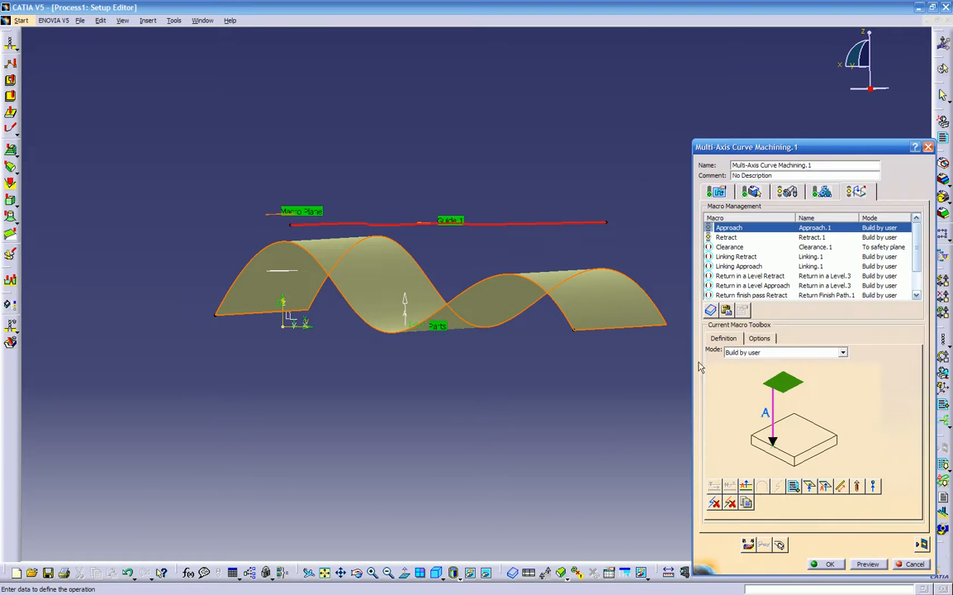
- Build the Retract macro as an axial motion up to the same upper reference plane
click(728, 237)
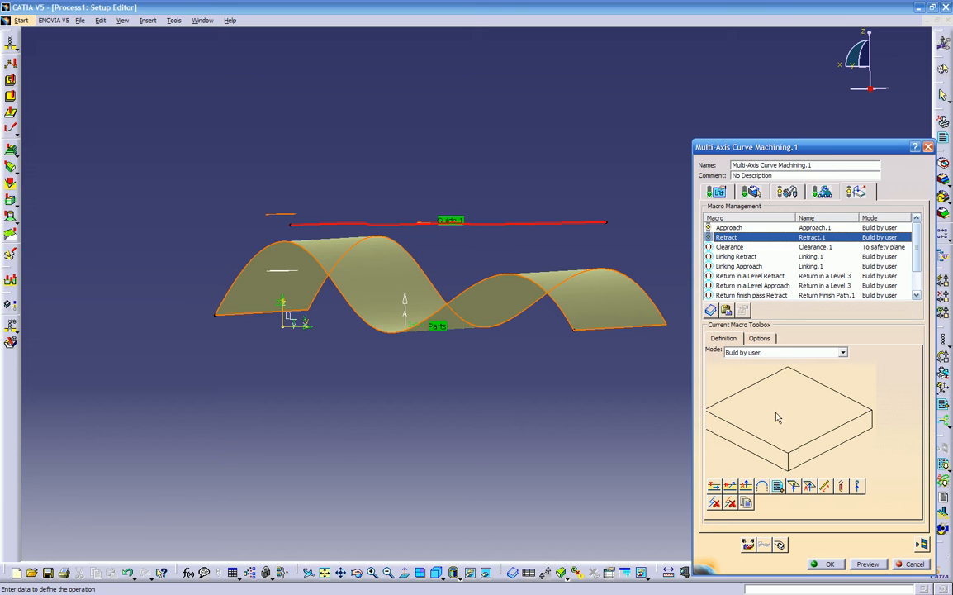
click(808, 486)
click(772, 377)
click(276, 212)
- Compute and replay the Multi-Axis Curve Machining.1 tool path, and inspect the tool positions along the guide curve and surface
middle_drag(415, 333, 431, 386)
click(867, 563)
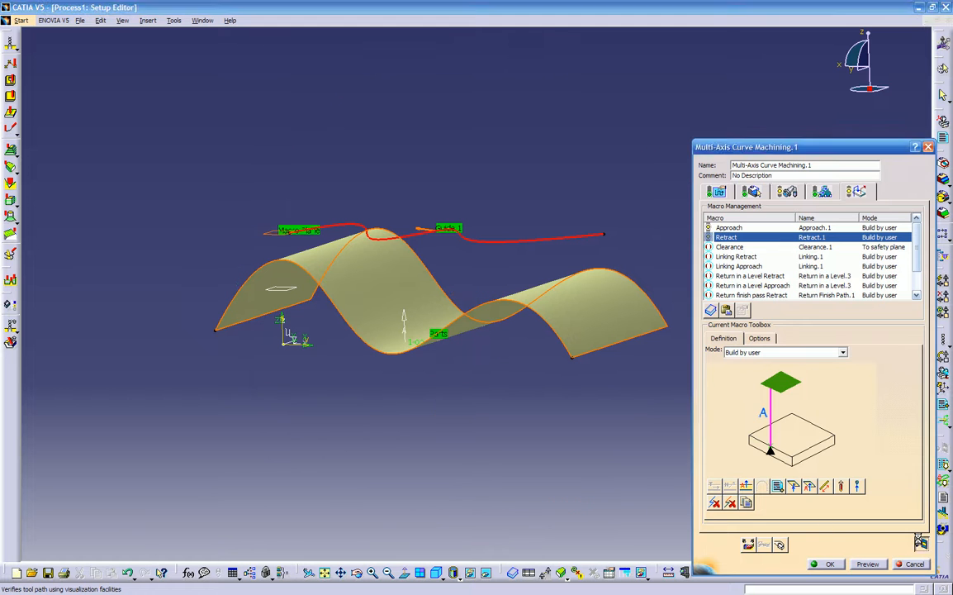
middle_drag(514, 404, 546, 226)
middle_drag(698, 275, 626, 197)
middle_drag(295, 279, 432, 365)
middle_drag(433, 365, 551, 327)
middle_drag(483, 403, 473, 449)
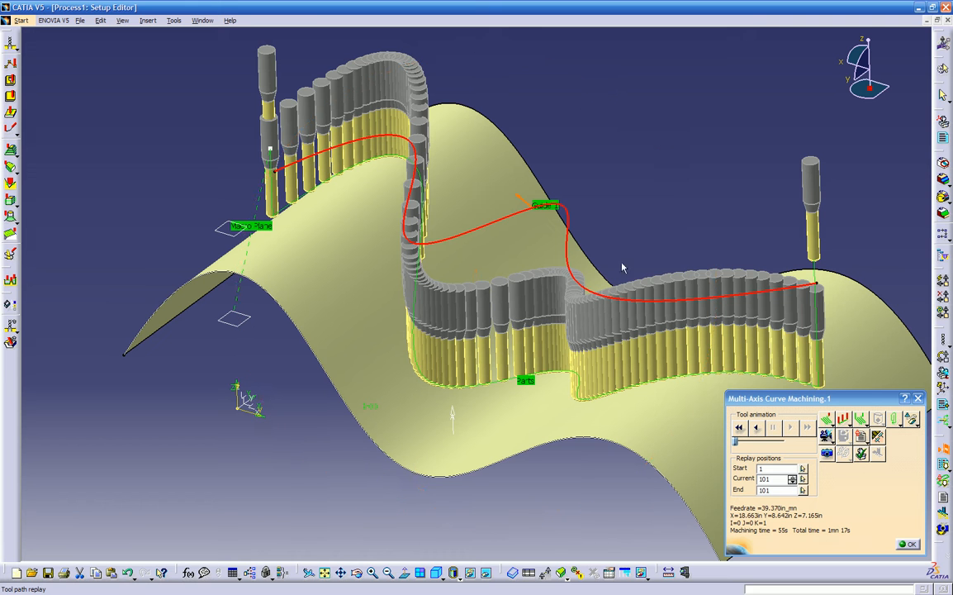
- Inspect the replayed tool positions relative to the guide curve in the standard top view, and close the replay
middle_drag(374, 367, 524, 279)
middle_drag(461, 378, 478, 471)
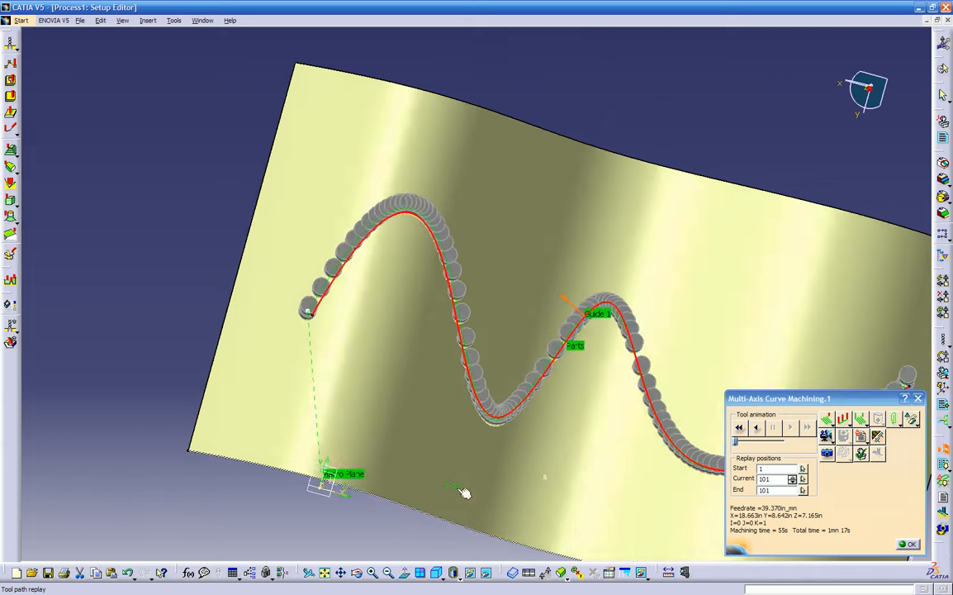
click(453, 572)
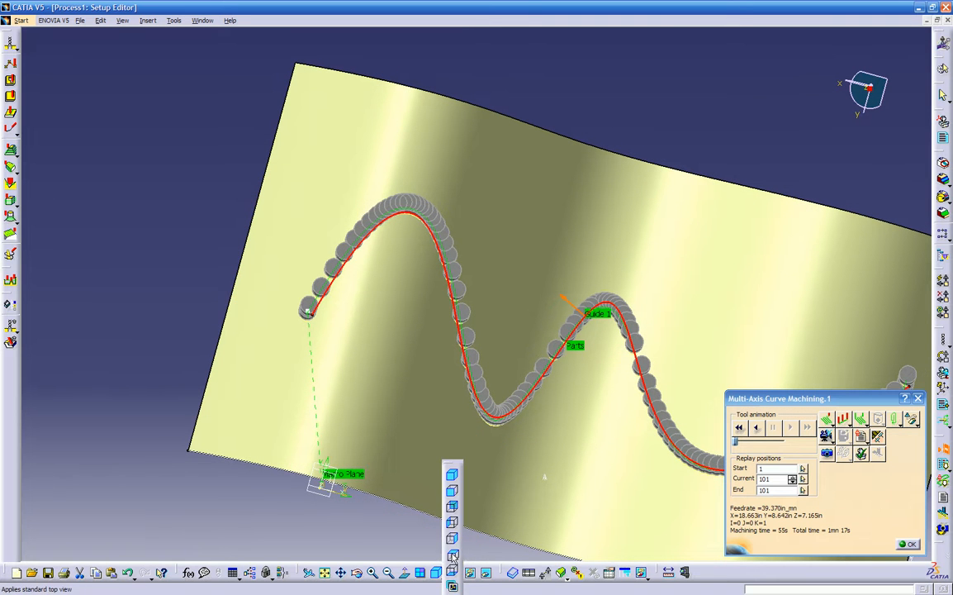
click(453, 556)
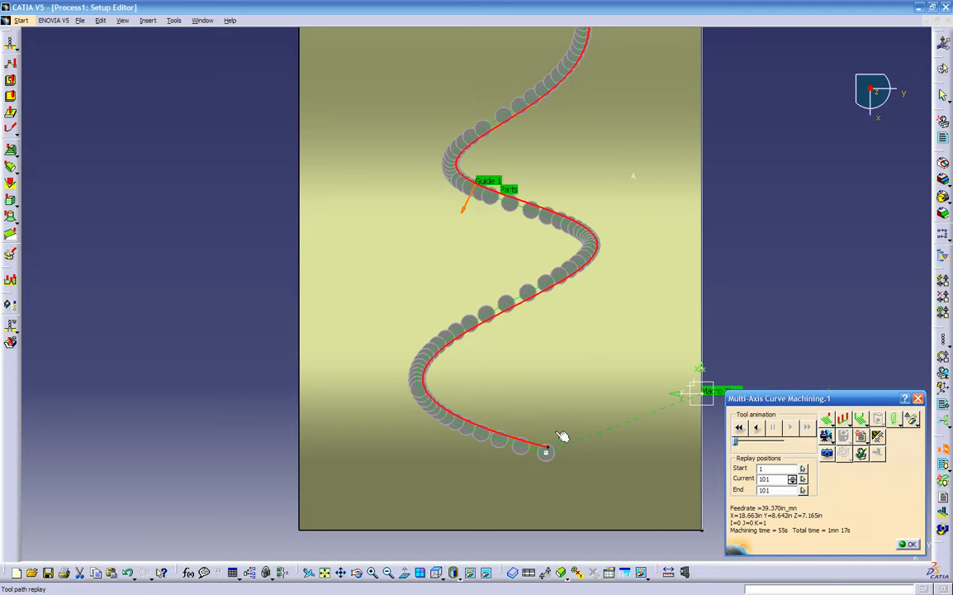
click(909, 543)
- Set the Offset on contour of Multi-Axis Curve Machining.1 to 0.2 in
click(757, 191)
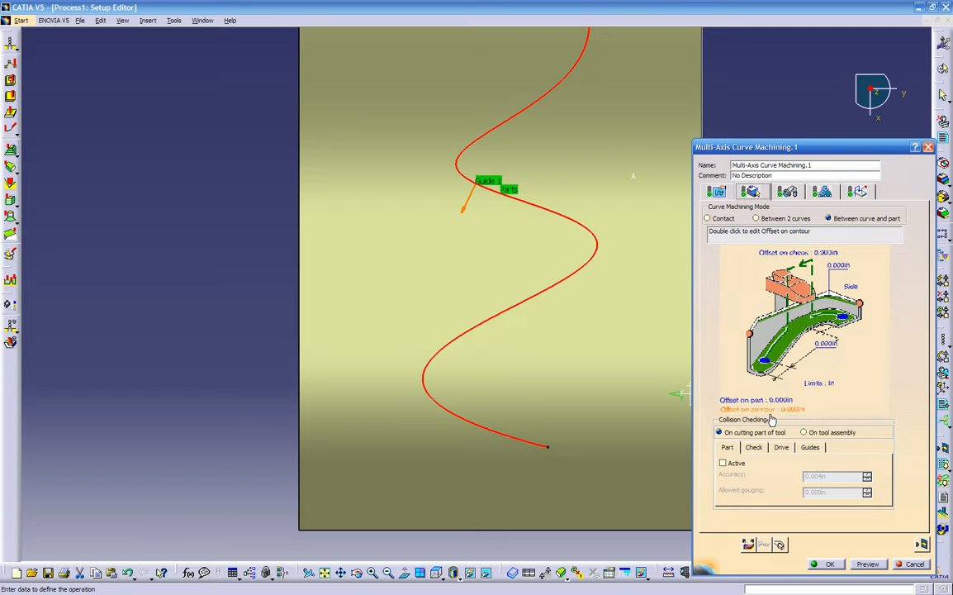
double_click(797, 413)
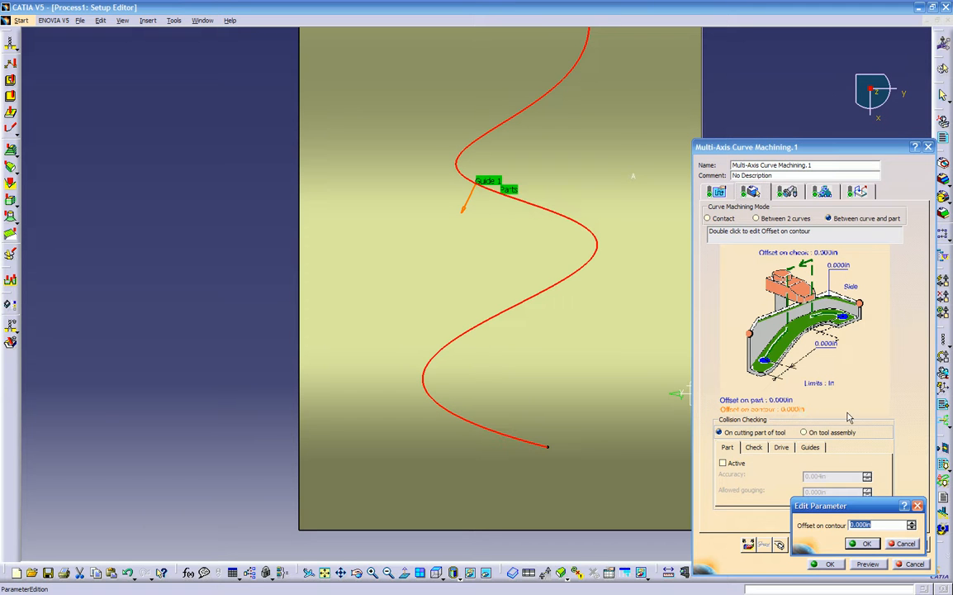
text(.2)
key(Return)
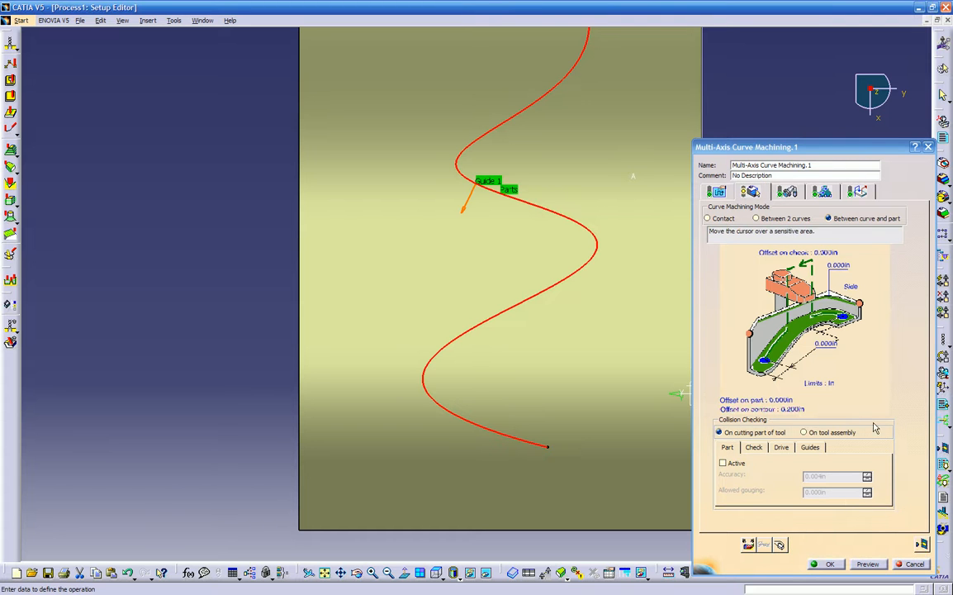
- Compute and replay the tool path with the 0.2 in contour offset, and examine the tool's spacing from the guide curve
click(921, 543)
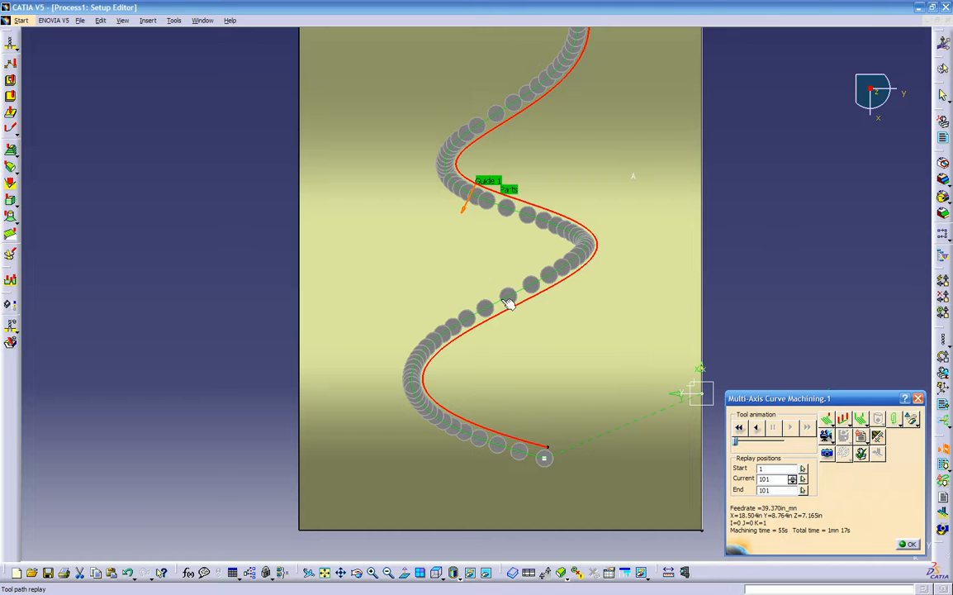
middle_drag(506, 334, 550, 333)
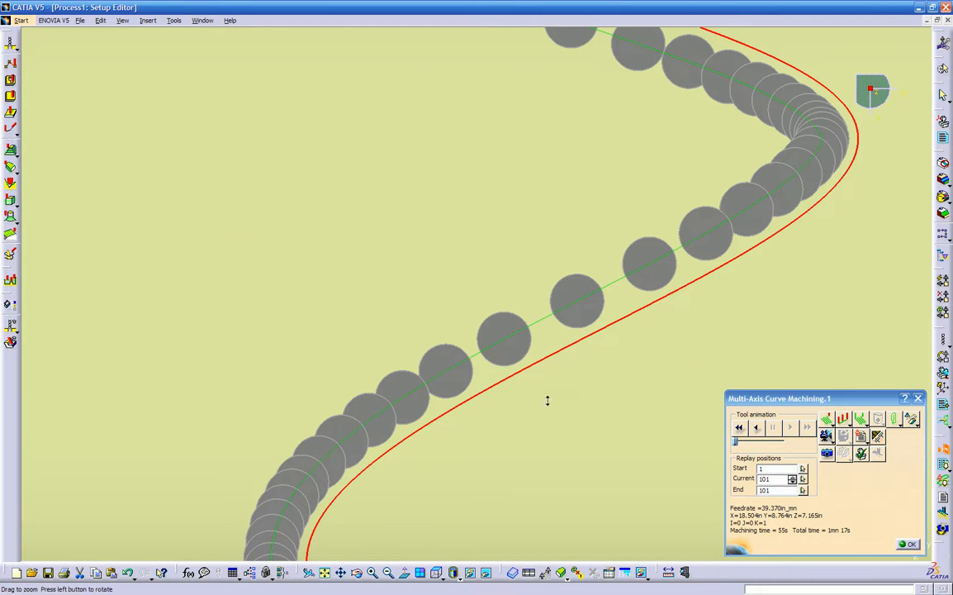
middle_drag(550, 404, 613, 494)
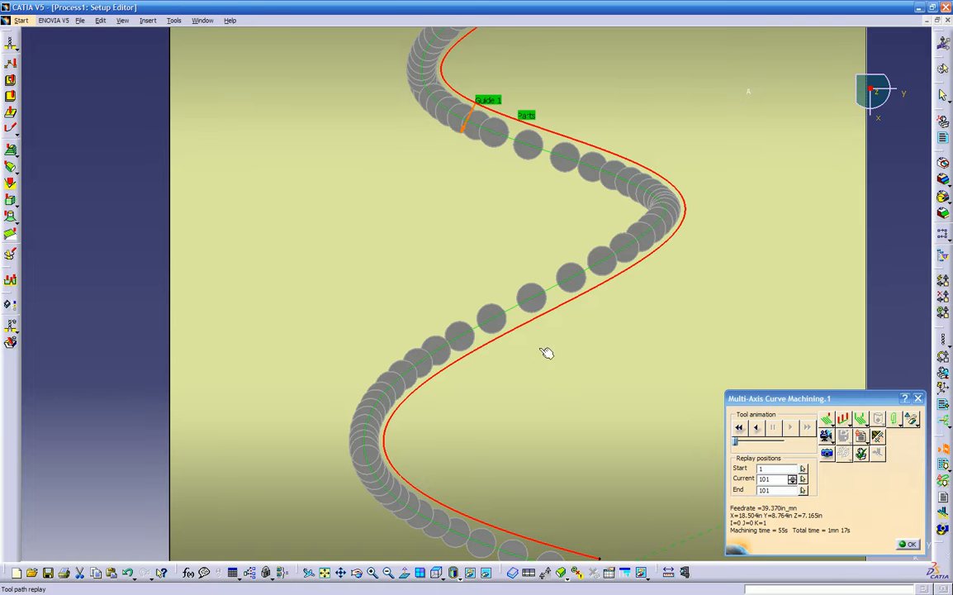
click(904, 546)
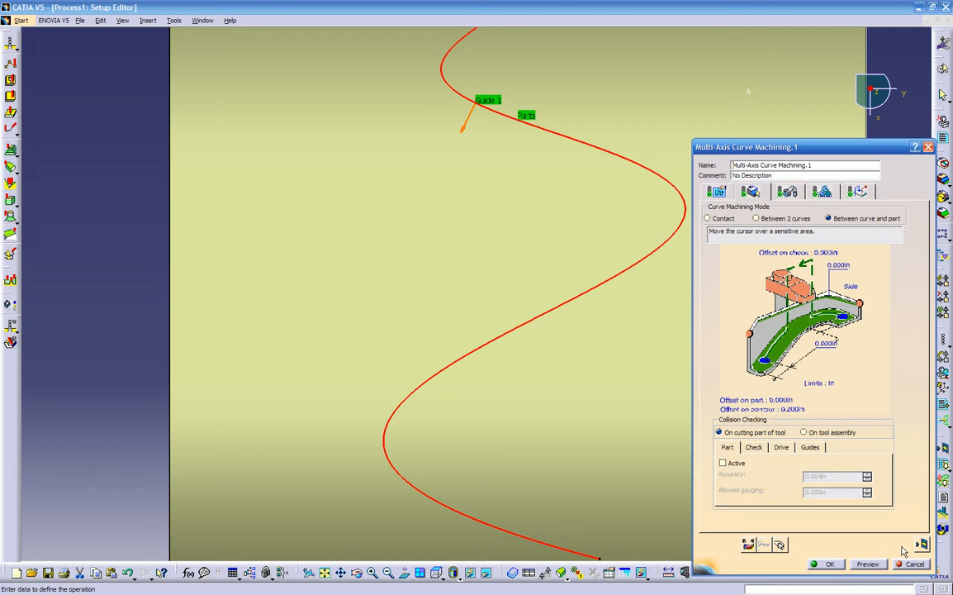
- Set the Offset on contour of Multi-Axis Curve Machining.1 to -0.3 in
double_click(793, 408)
text(1)
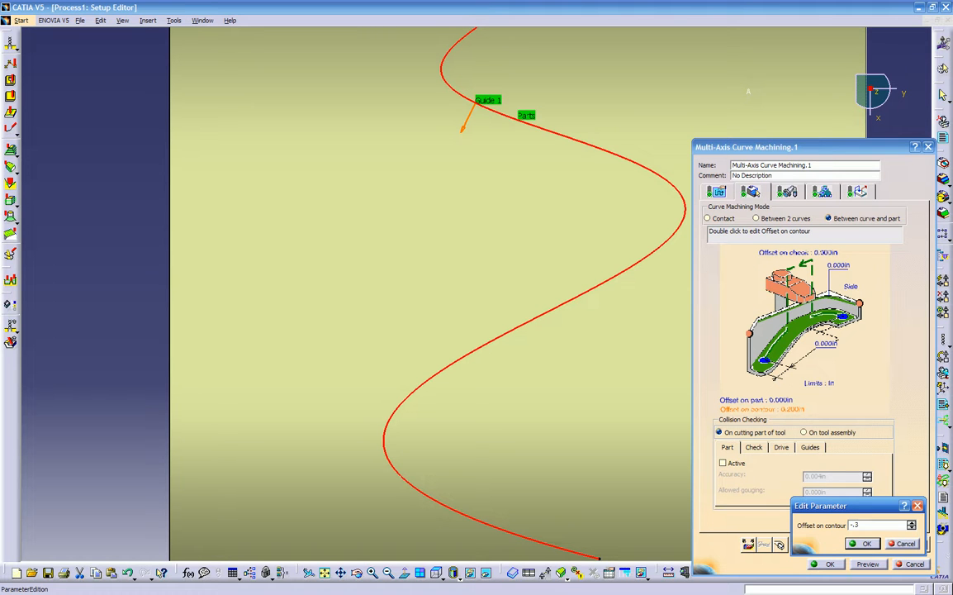
key(Return)
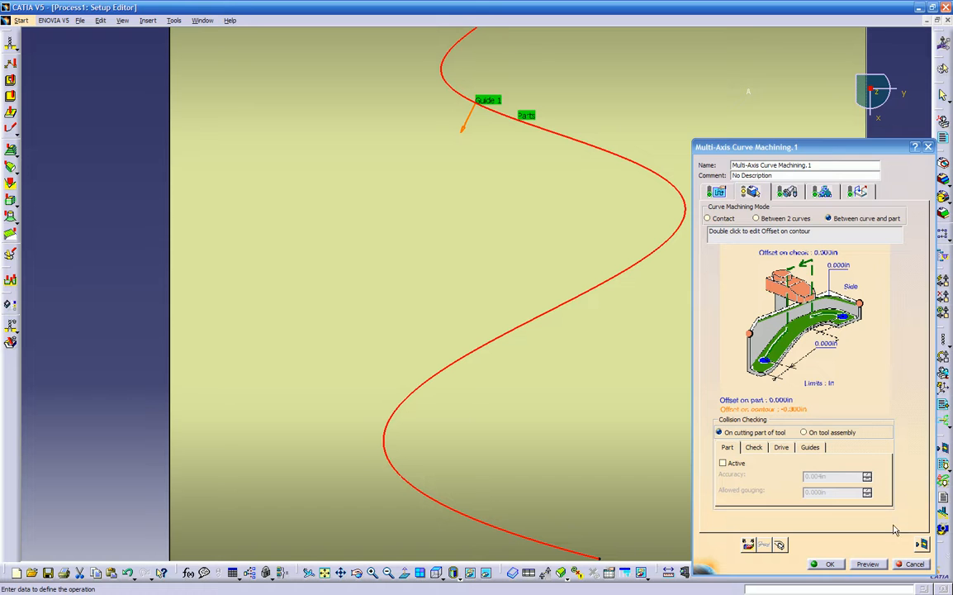
- Replay the tool path with the -0.3 in offset, examine it from above and below the surface, and accept the operation
click(867, 563)
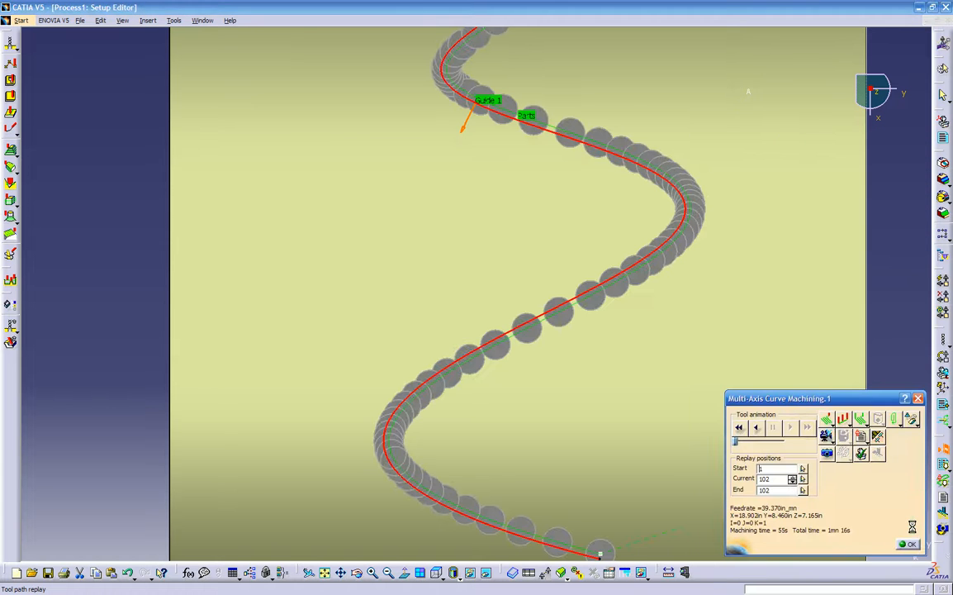
ctrl+middle_drag(564, 334, 540, 397)
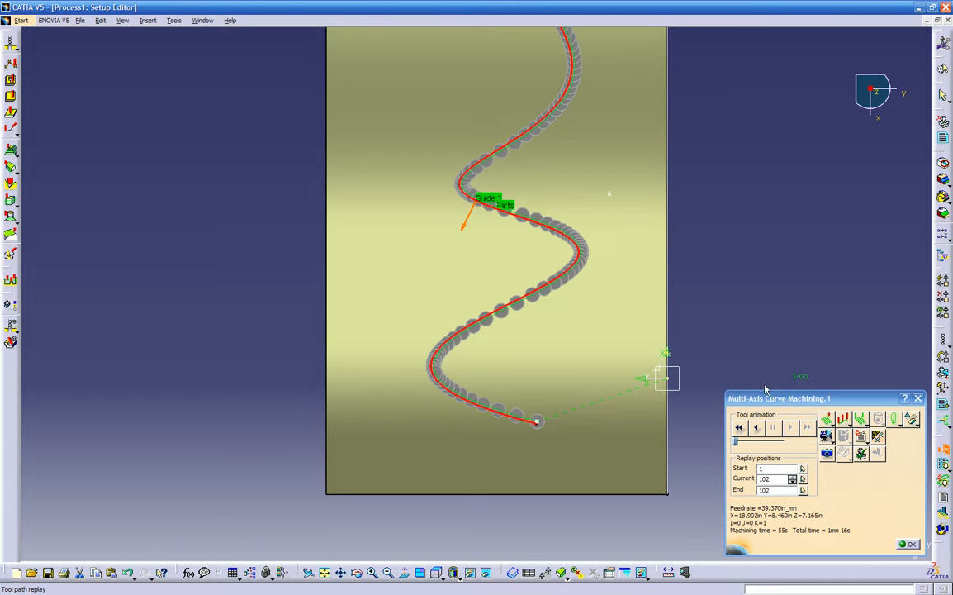
key(F3)
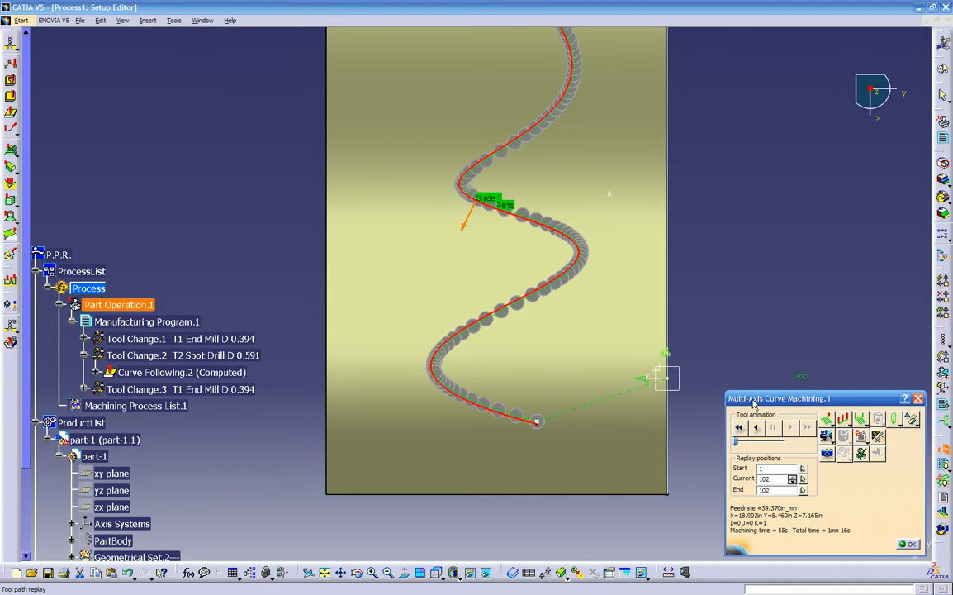
middle_drag(589, 411, 591, 273)
middle_drag(556, 434, 529, 446)
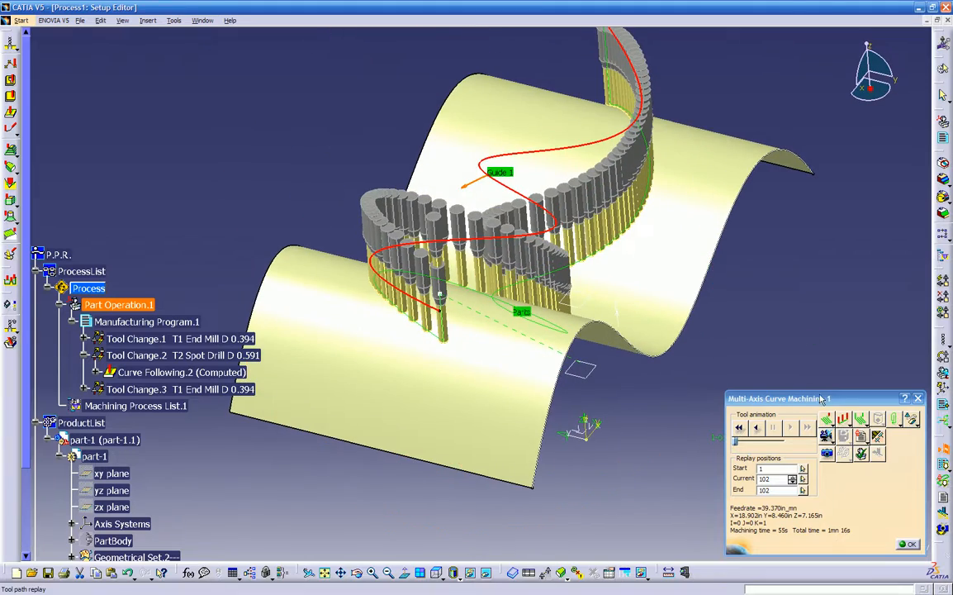
middle_drag(600, 372, 387, 200)
middle_drag(433, 333, 339, 250)
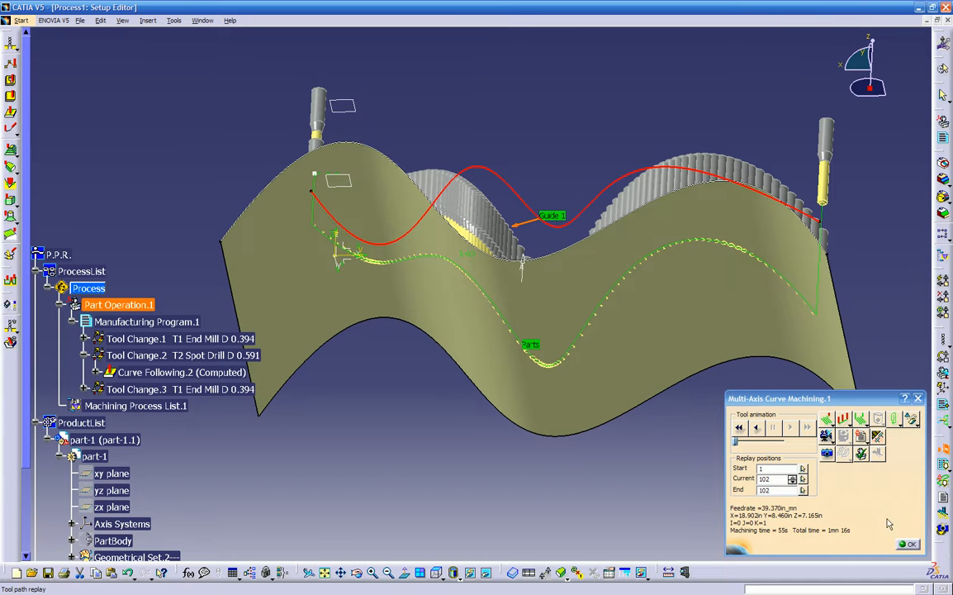
click(914, 545)
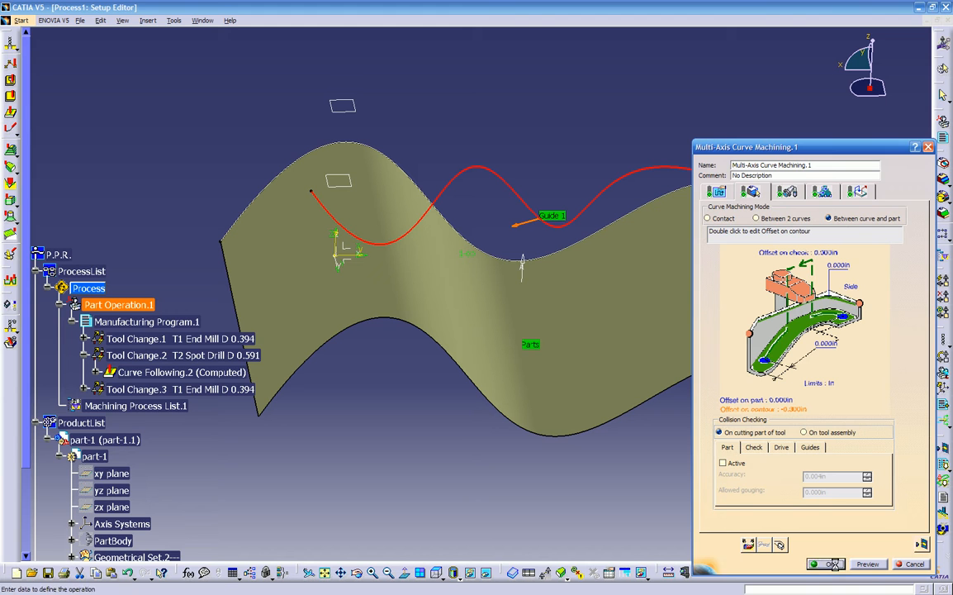
click(791, 511)
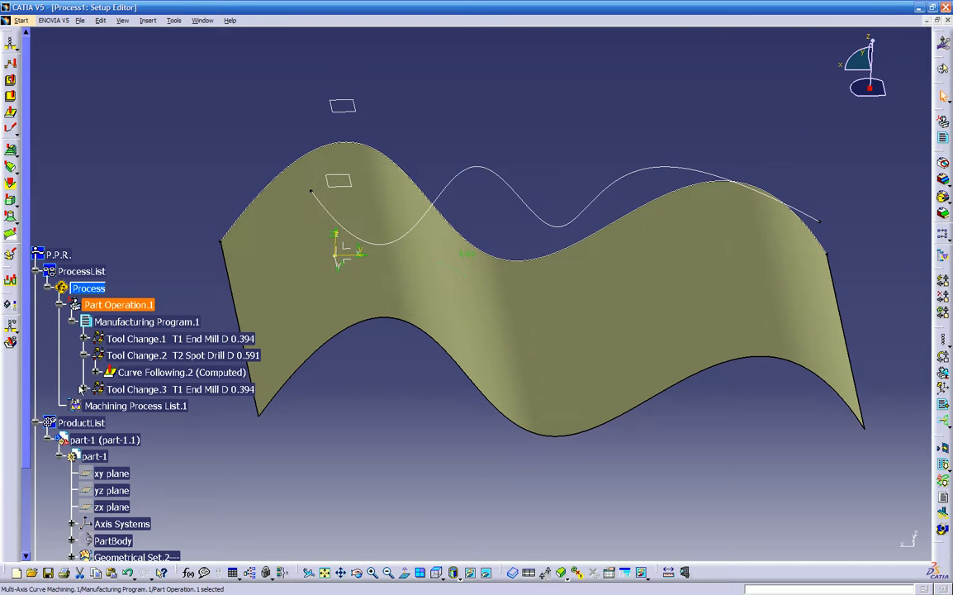
- Replay the Curve Following.2 tool path and examine the tool tips beneath the surface and the tool axis orientation along the curve
right_click(136, 371)
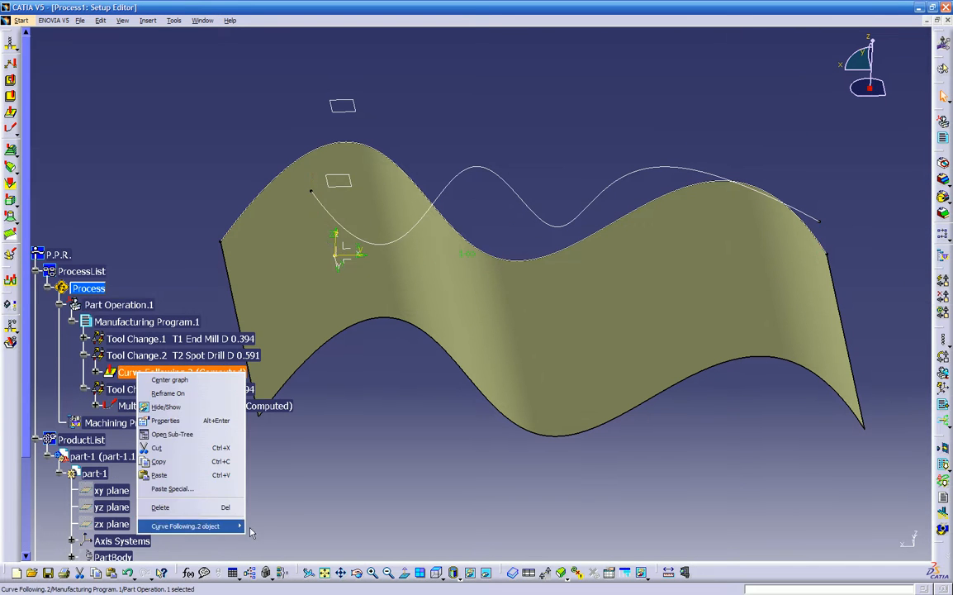
mouse_move(231, 526)
click(281, 403)
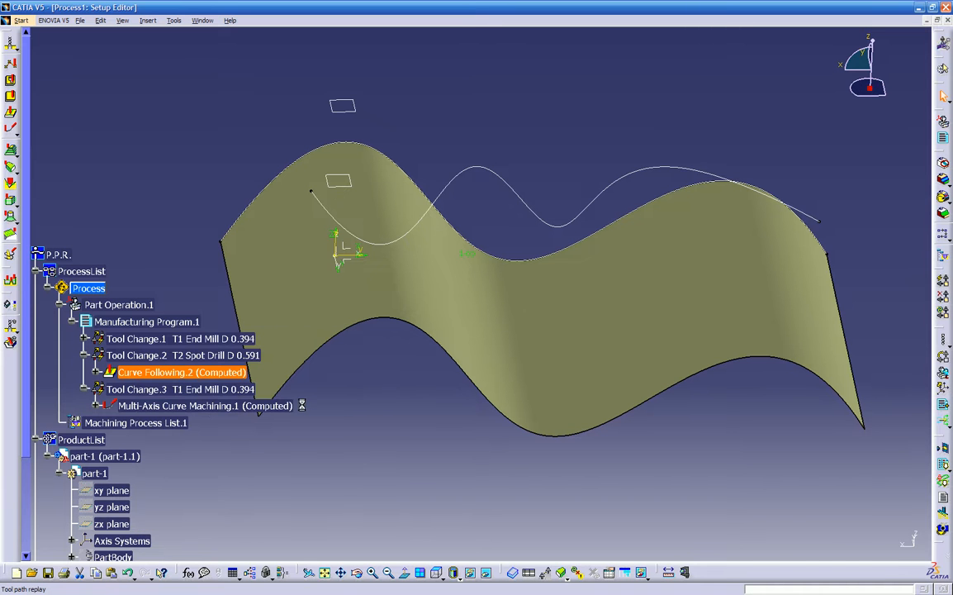
middle_drag(660, 350, 491, 325)
middle_drag(660, 350, 538, 292)
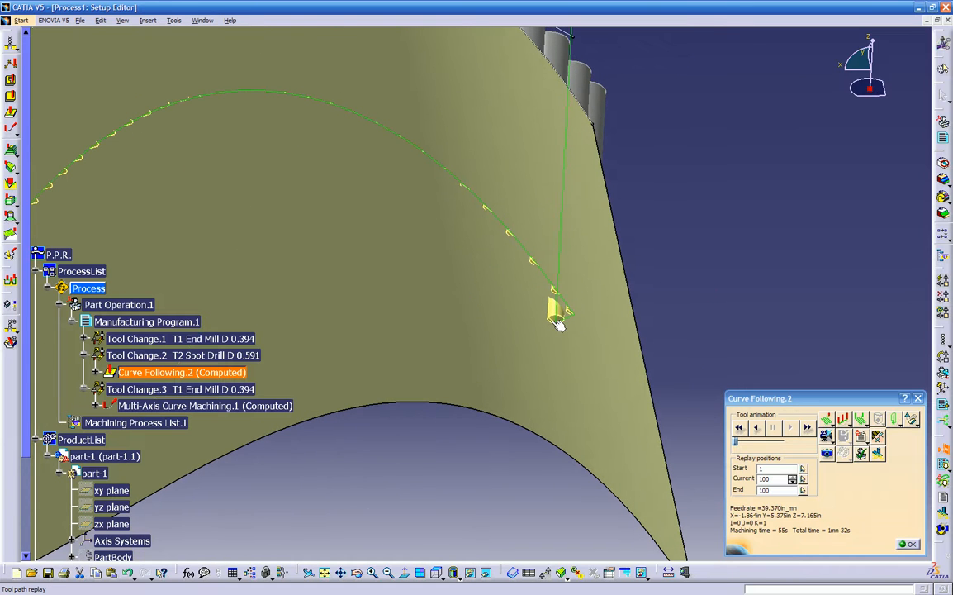
middle_drag(539, 329, 629, 300)
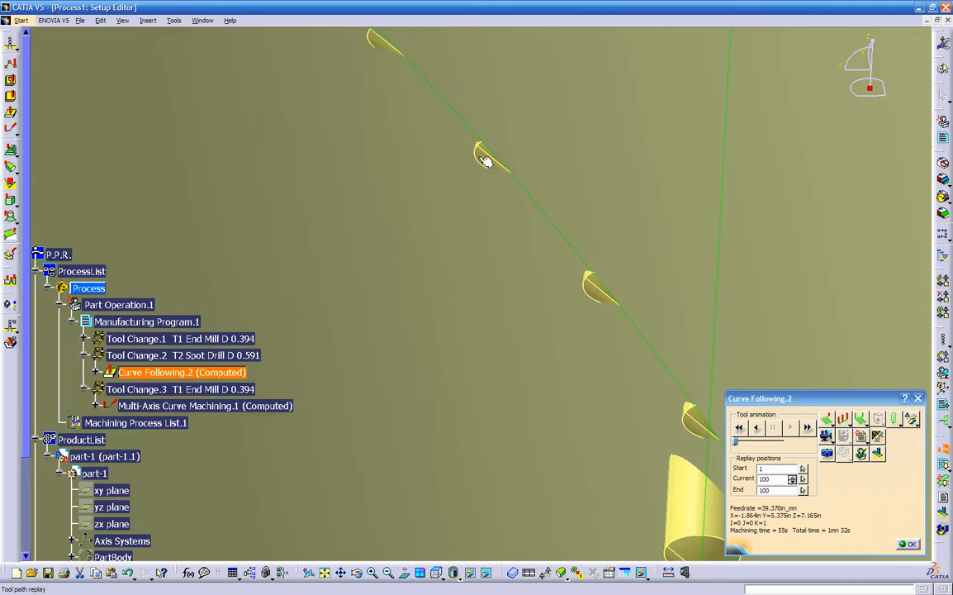
middle_drag(591, 284, 483, 347)
middle_drag(431, 283, 529, 300)
middle_drag(467, 223, 434, 311)
middle_drag(451, 407, 556, 285)
mouse_move(684, 234)
middle_down()
mouse_move(544, 262)
mouse_move(535, 474)
mouse_move(569, 394)
mouse_move(555, 462)
middle_up()
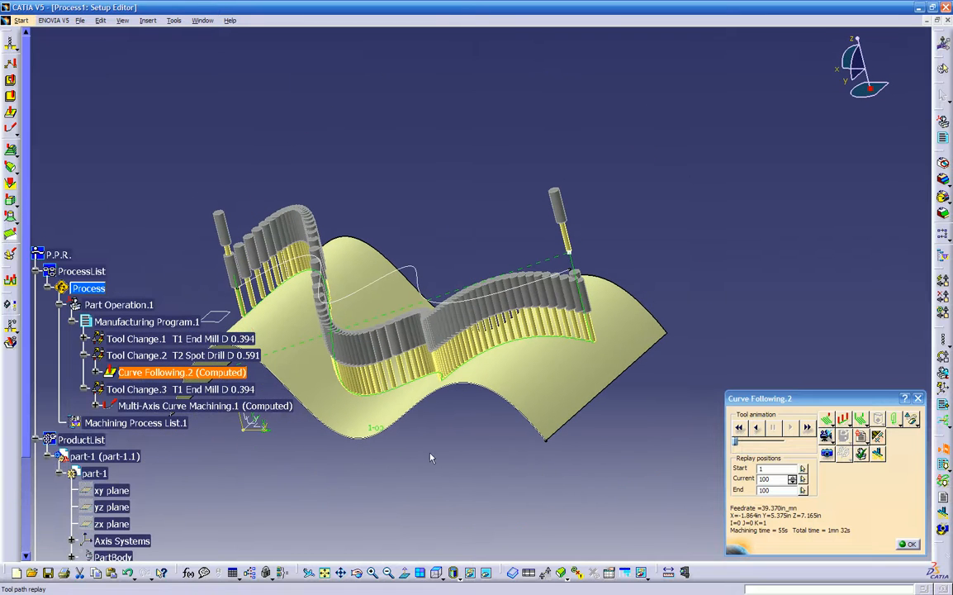
middle_drag(453, 434, 505, 431)
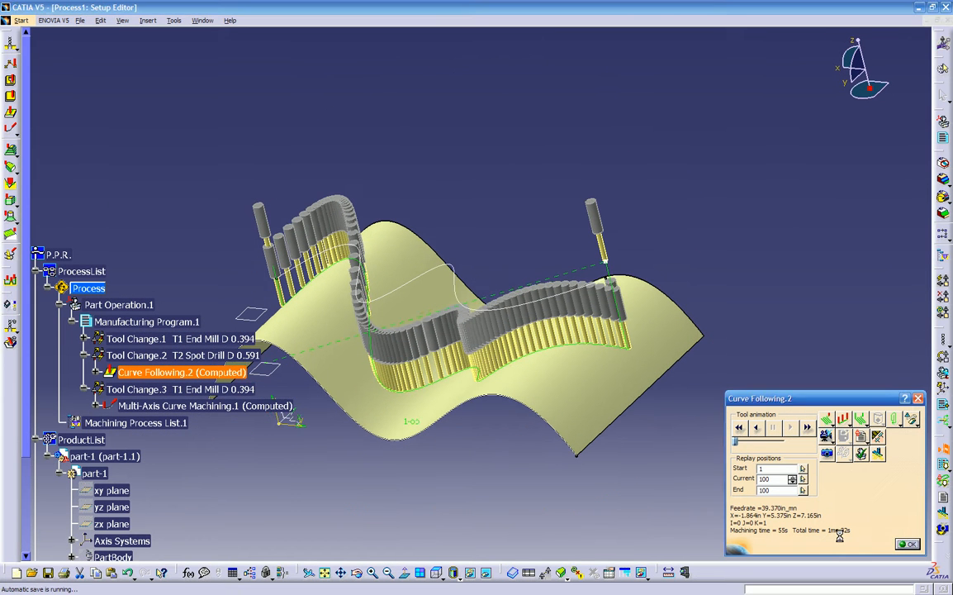
click(909, 543)
- Reopen Multi-Axis Curve Machining.1, remove all motions from its Approach macro, and set that macro's mode to Circular horizontal axial
middle_drag(762, 481, 496, 417)
double_click(261, 406)
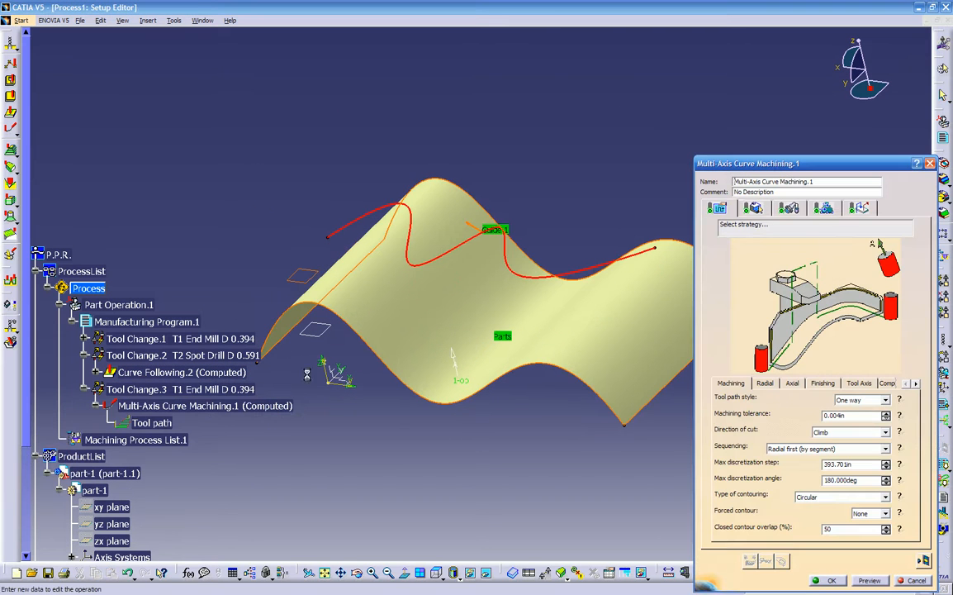
click(850, 208)
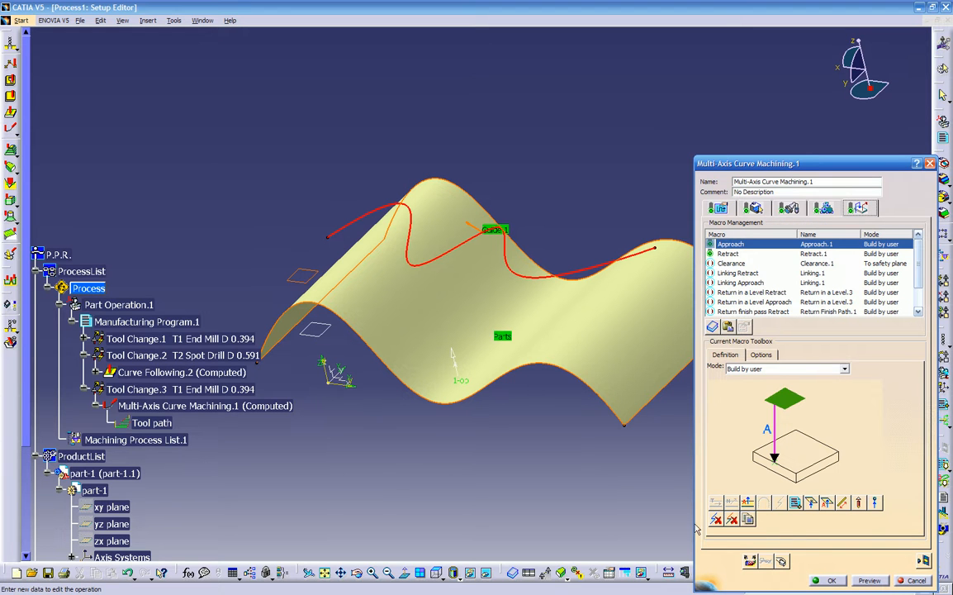
click(731, 519)
click(753, 368)
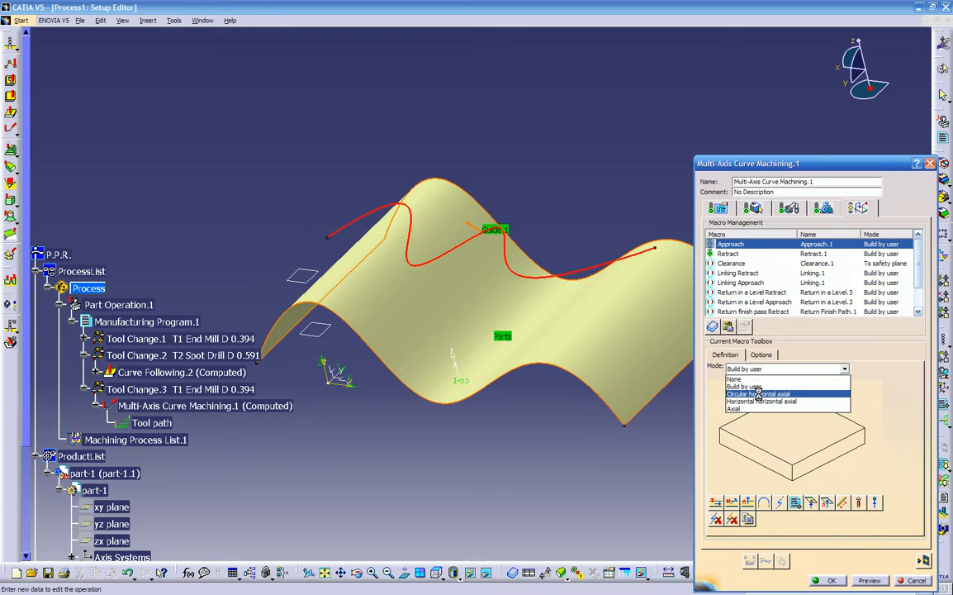
click(760, 394)
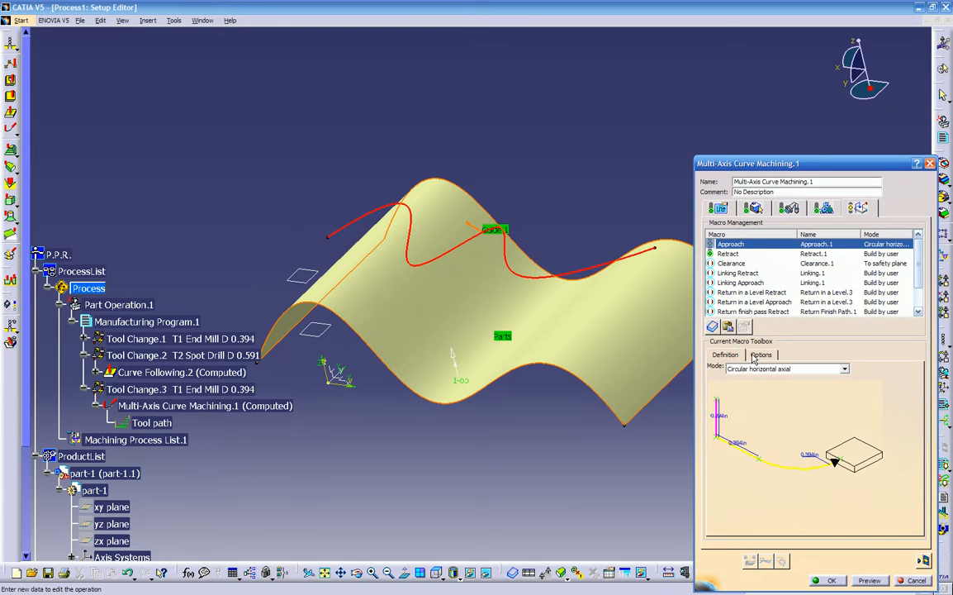
- Switch the Approach macro to Build by user and add an axial motion from the upper reference plane above the surface
click(753, 369)
click(754, 386)
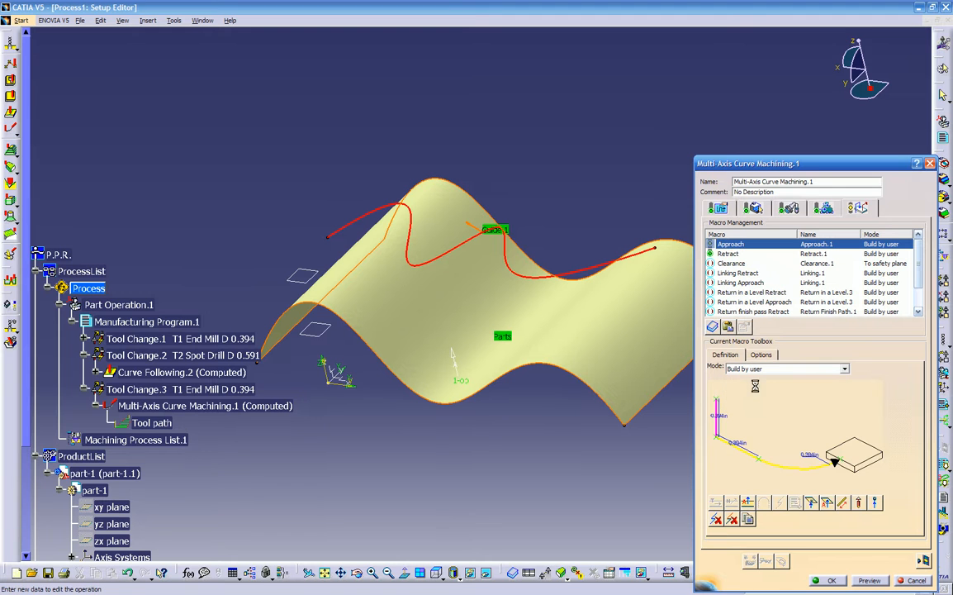
click(828, 505)
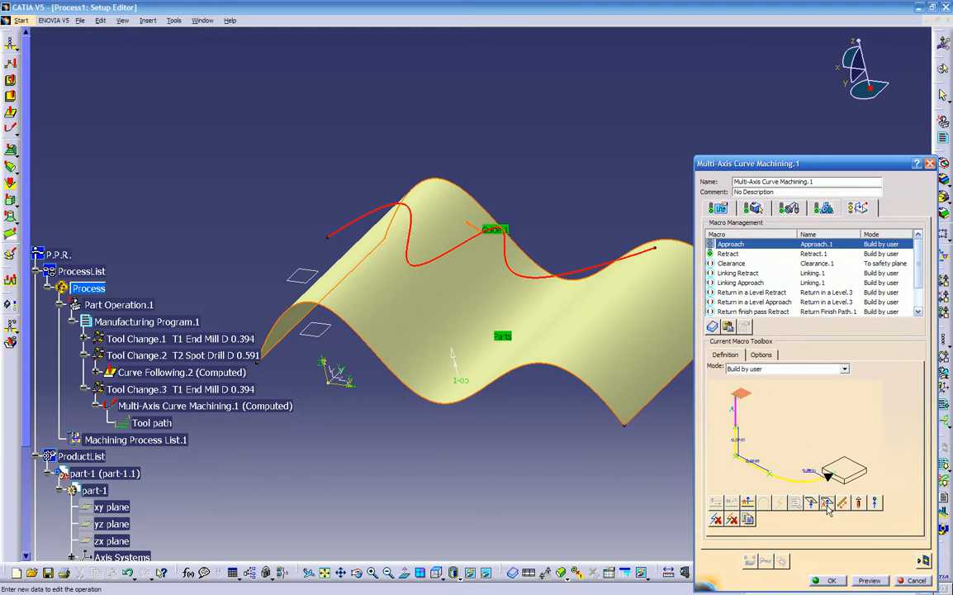
click(740, 396)
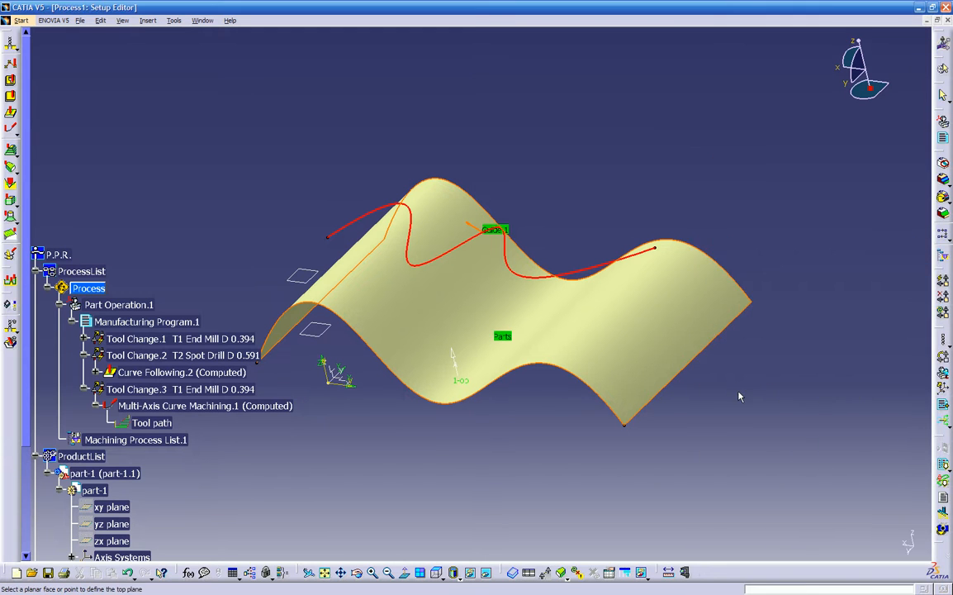
click(309, 273)
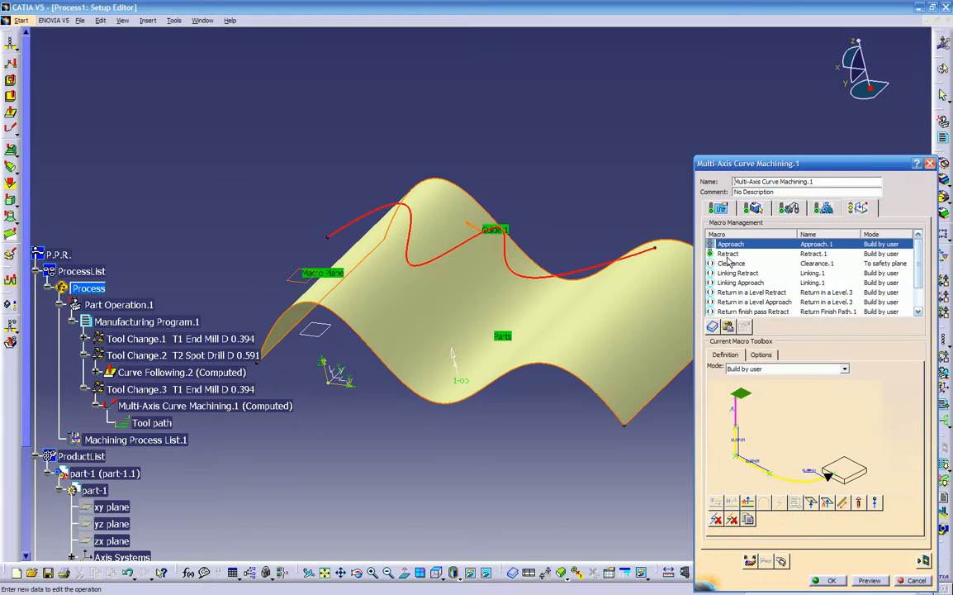
- Set the Retract macro to Circular horizontal axial, switch it to Build by user, and add an axial motion up to the upper reference plane
click(728, 254)
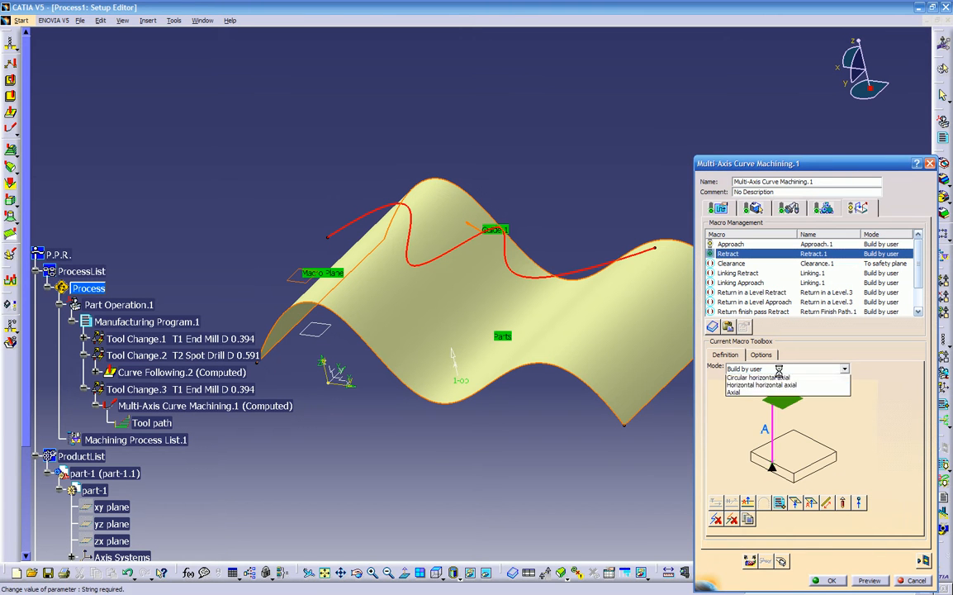
click(843, 368)
click(761, 393)
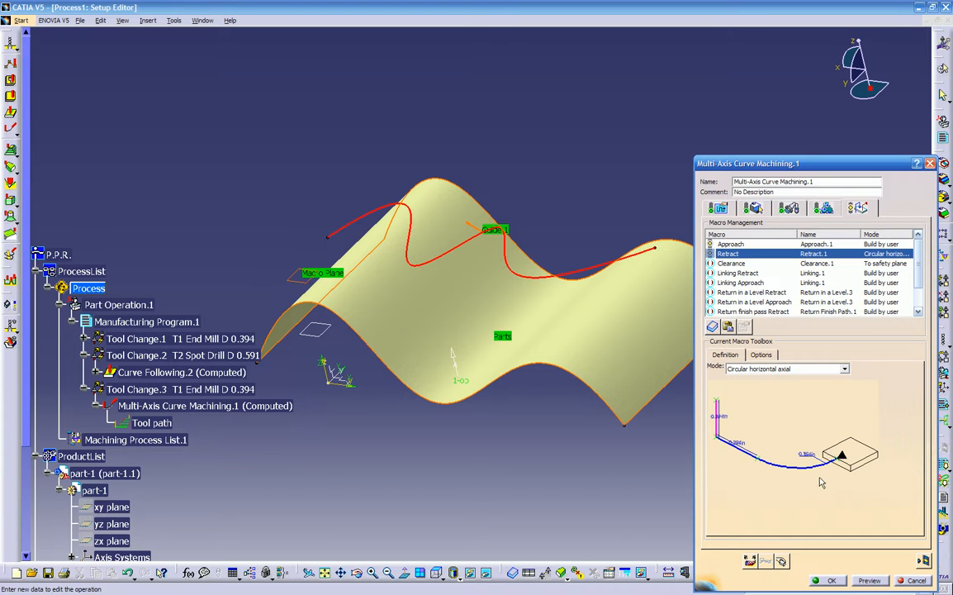
click(789, 368)
click(785, 385)
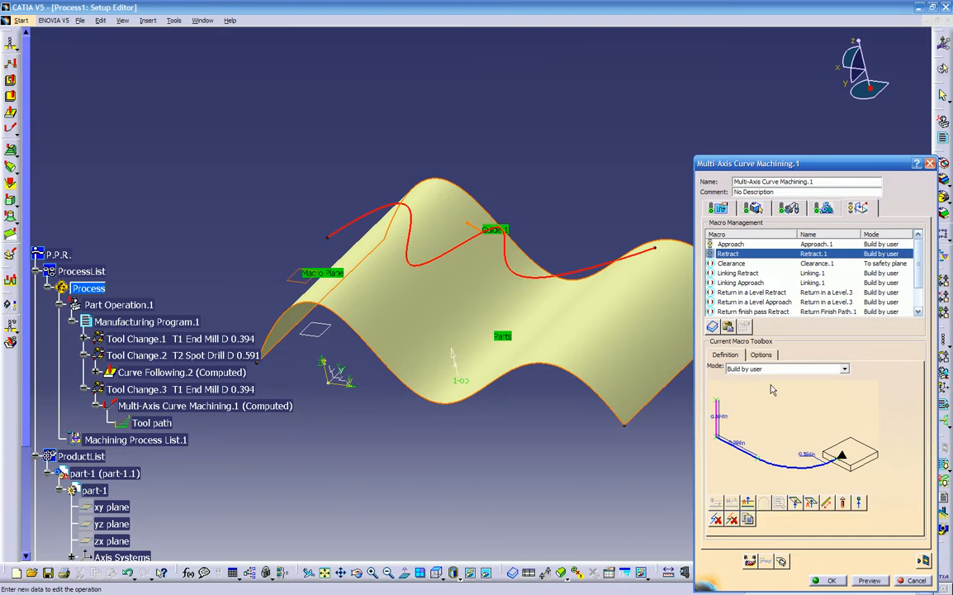
click(811, 504)
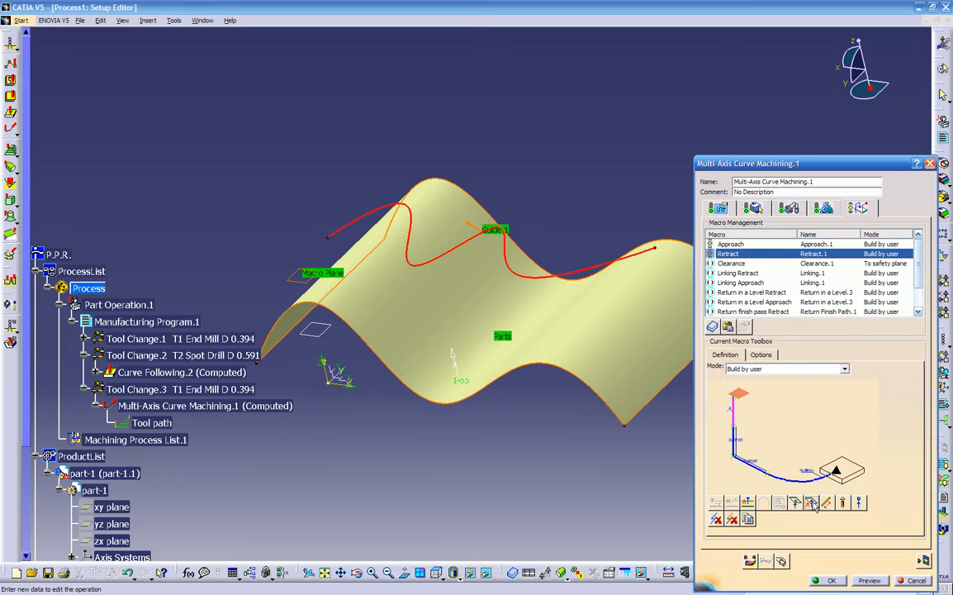
click(741, 397)
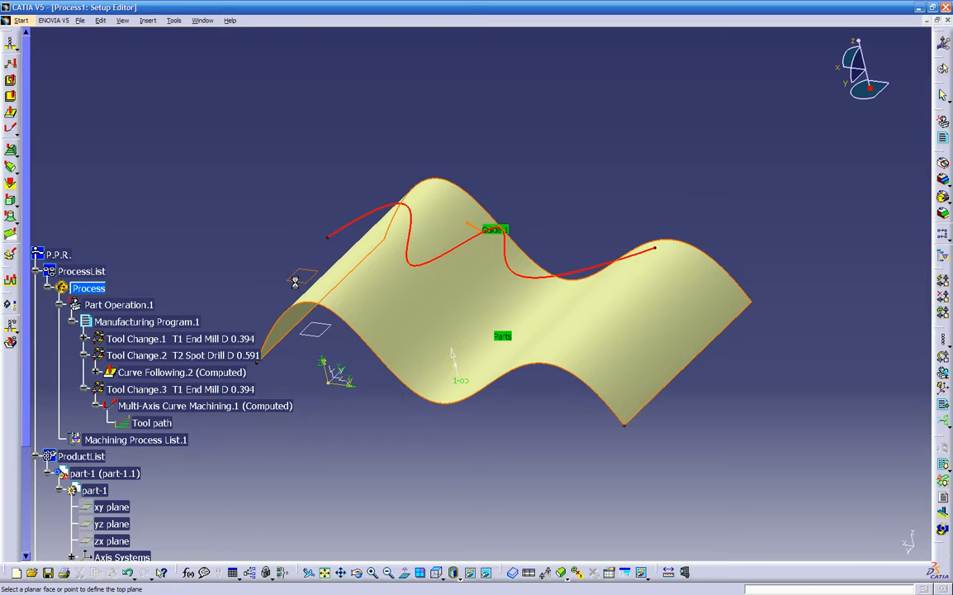
click(304, 274)
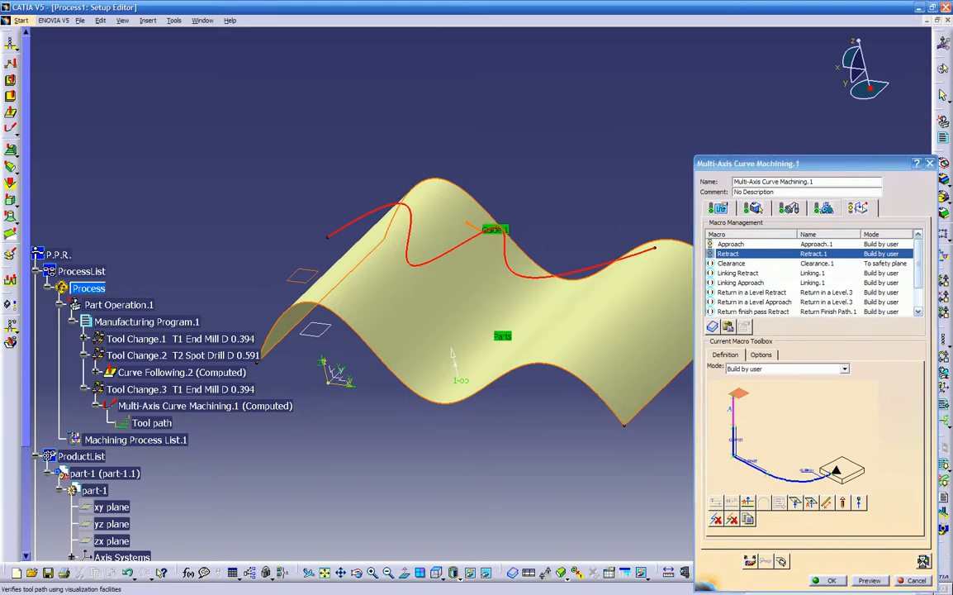
- Replay the tool path with the circular macros and examine the approach and retract motions from beneath the surface
click(924, 561)
mouse_move(566, 398)
middle_down()
mouse_move(447, 415)
mouse_move(524, 420)
mouse_move(517, 364)
mouse_move(598, 359)
mouse_move(510, 387)
mouse_move(548, 358)
mouse_move(451, 314)
mouse_move(511, 378)
mouse_move(638, 385)
mouse_move(496, 406)
mouse_move(544, 260)
mouse_move(531, 166)
mouse_move(696, 273)
mouse_move(632, 259)
mouse_move(553, 277)
mouse_move(570, 276)
mouse_move(459, 358)
mouse_move(518, 324)
mouse_move(602, 339)
mouse_move(546, 182)
mouse_move(691, 293)
mouse_move(634, 340)
mouse_move(668, 281)
mouse_move(539, 336)
mouse_move(577, 299)
middle_up()
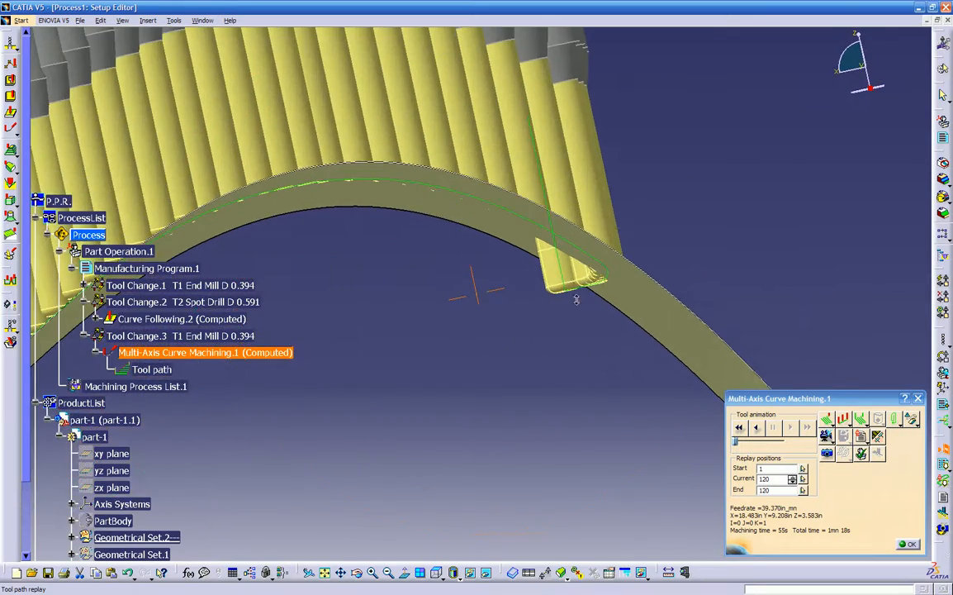
click(902, 543)
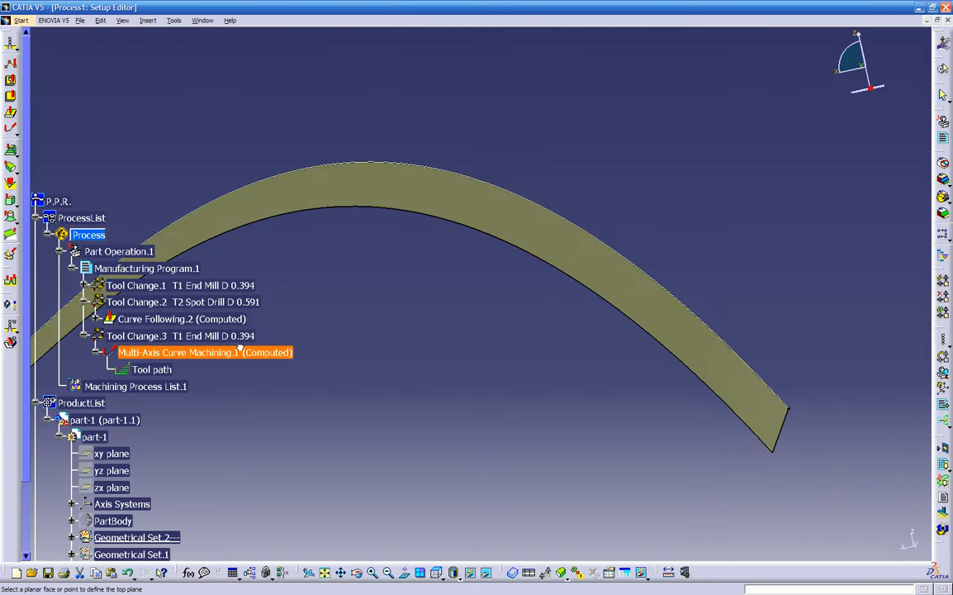
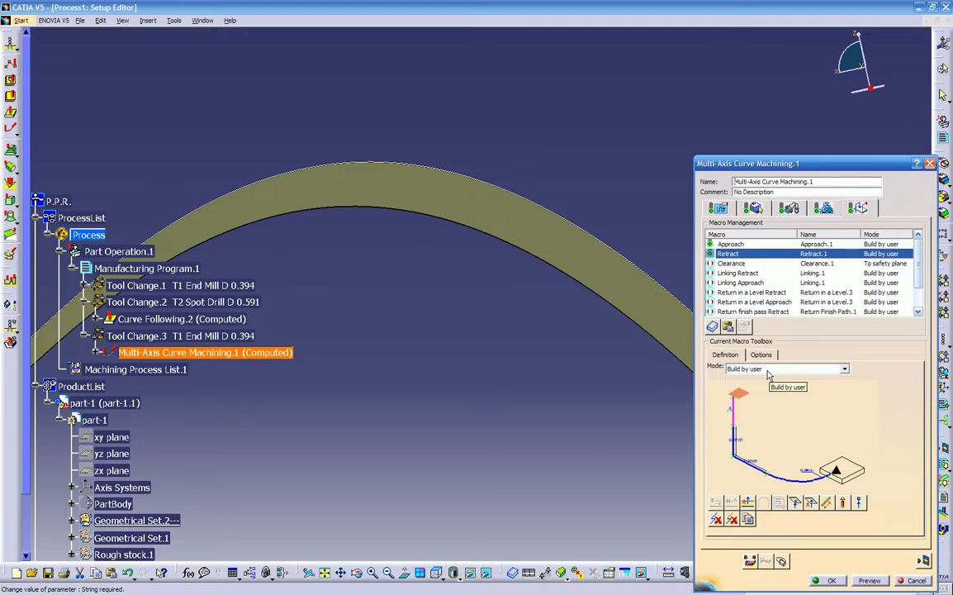
- Clear the Retract macro with mode None, switch it to Build by user, and add an axial motion up to the upper reference plane
click(770, 371)
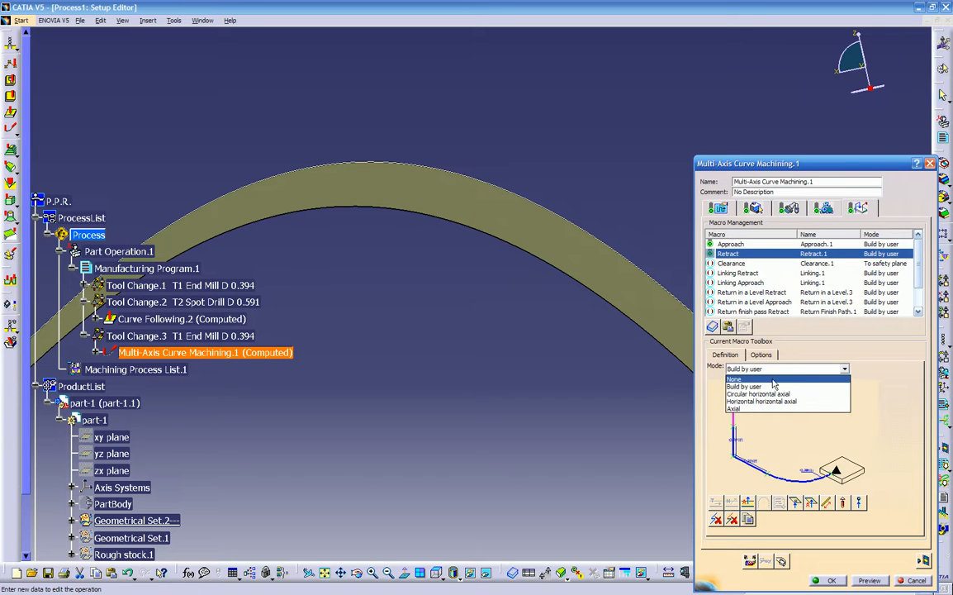
click(772, 379)
click(773, 369)
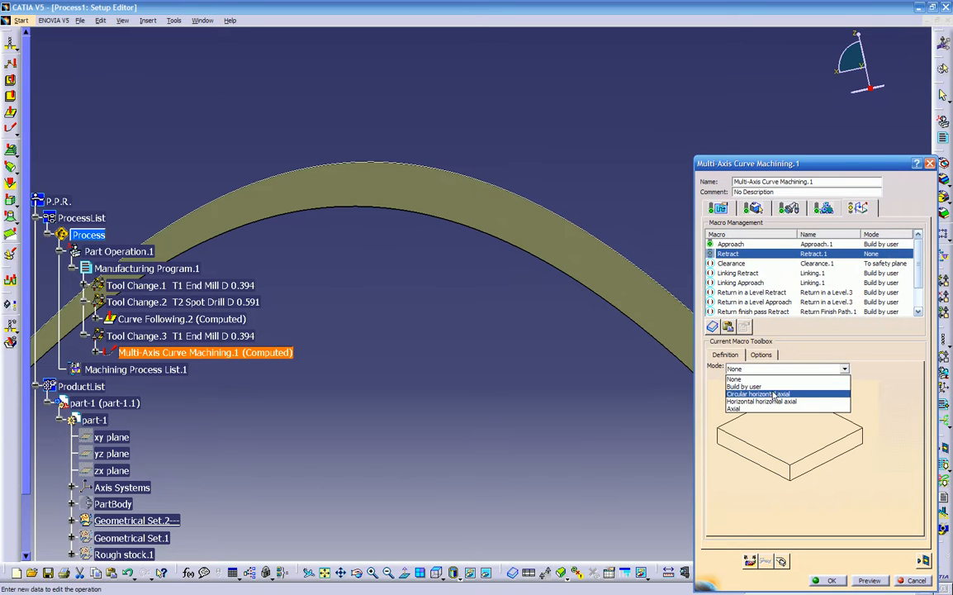
click(775, 386)
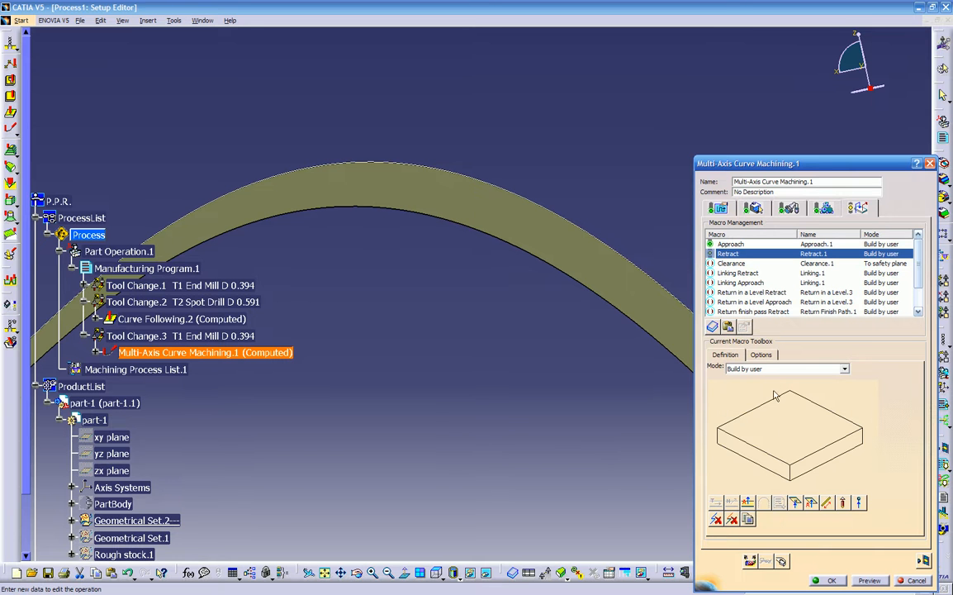
click(812, 503)
middle_drag(537, 355, 519, 436)
middle_drag(461, 351, 592, 344)
middle_drag(446, 285, 252, 252)
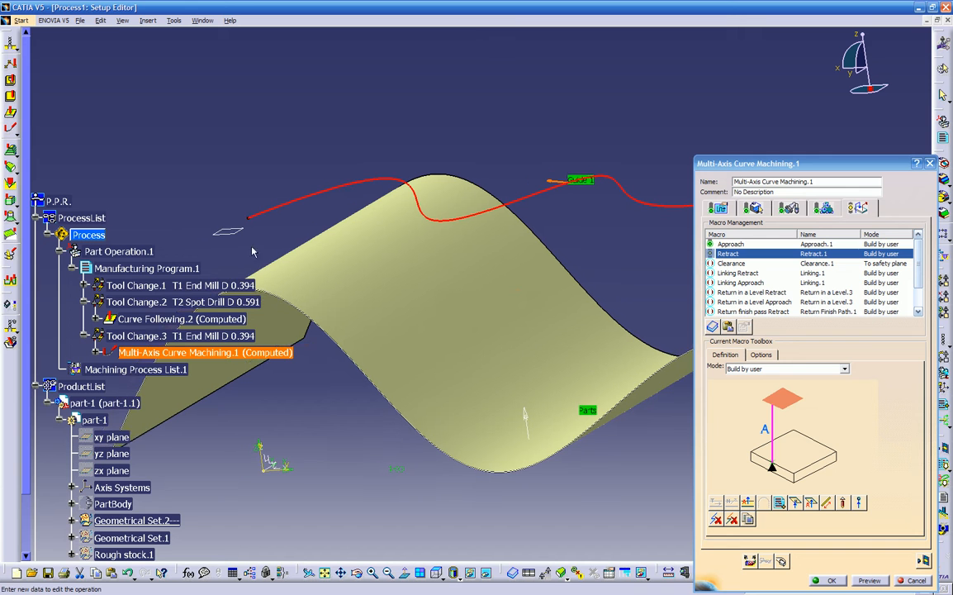
click(767, 405)
click(232, 230)
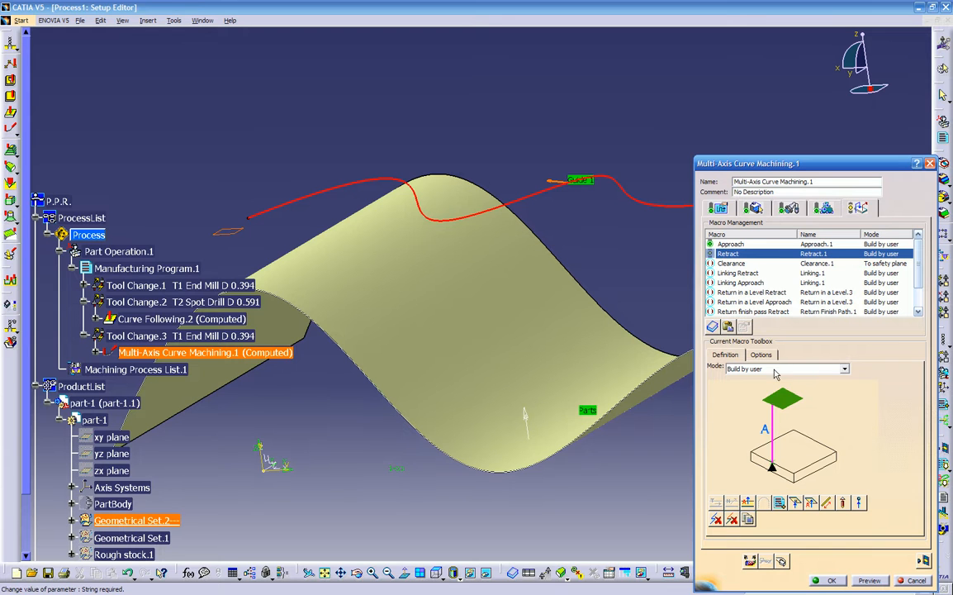
- Remove all motions from the Approach macro and add a single axial motion from the upper reference plane
click(731, 244)
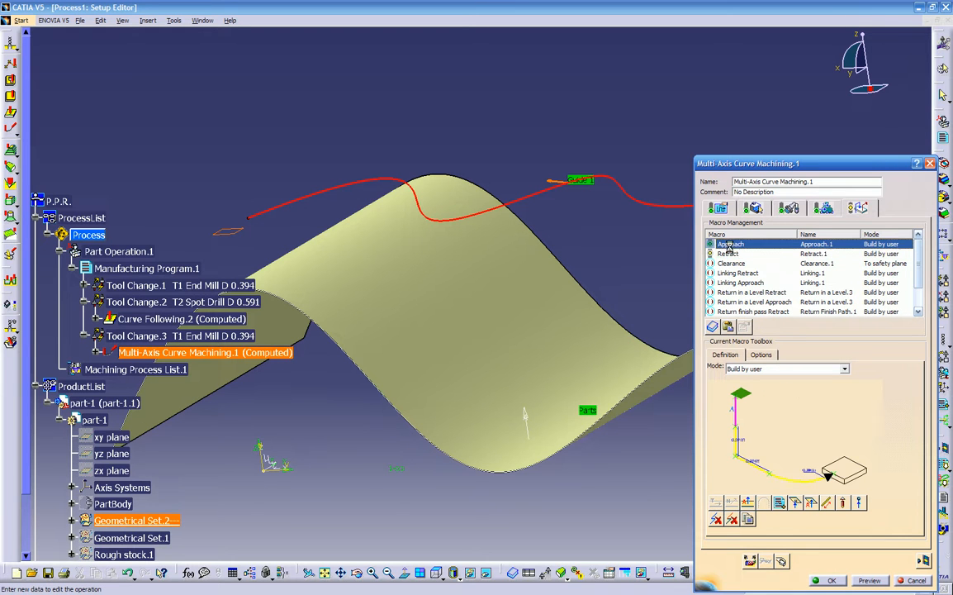
click(716, 521)
click(814, 503)
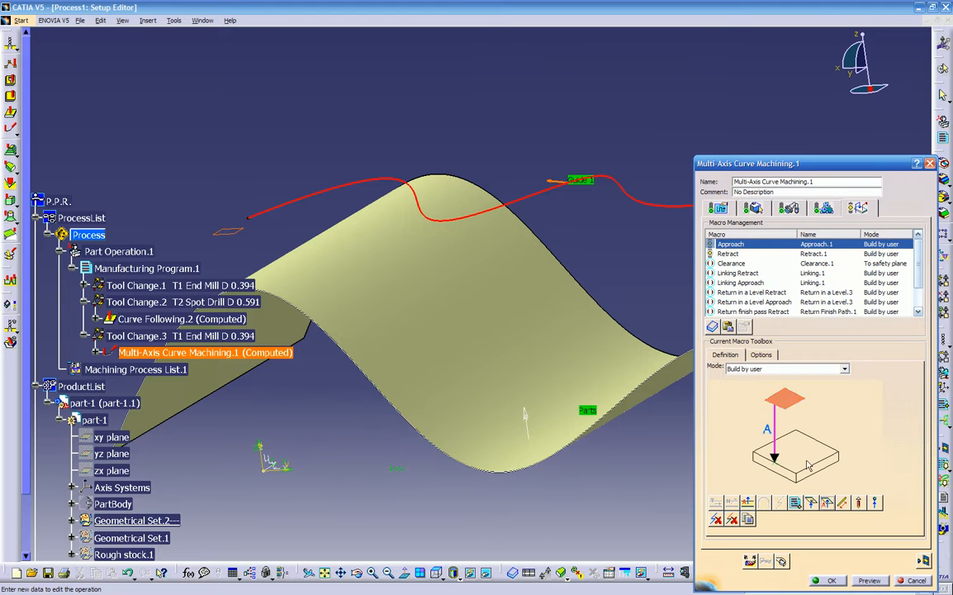
click(783, 401)
click(223, 234)
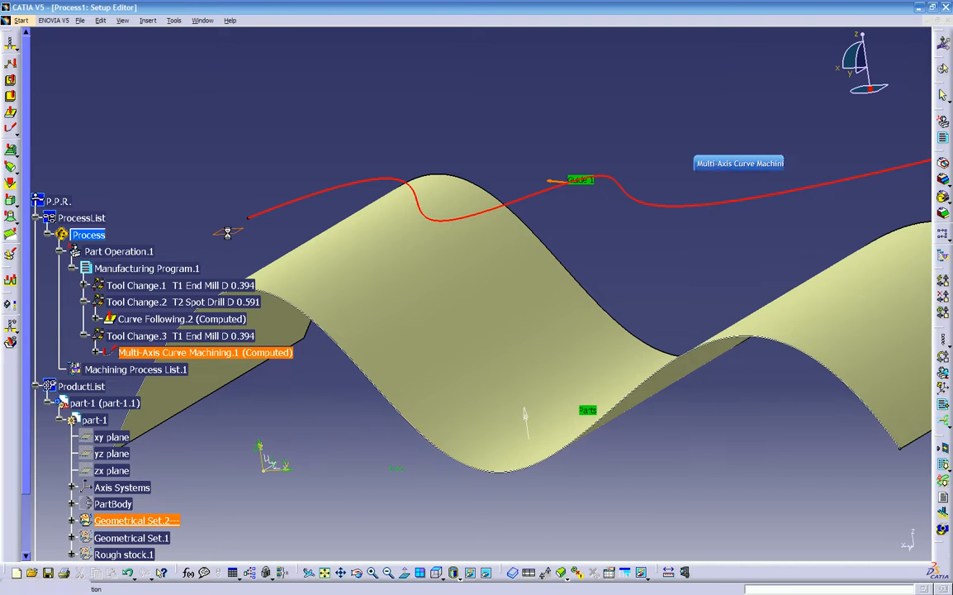
- Replay the tool path with the axial approach and retract, examine it from above, and accept the operation
click(921, 560)
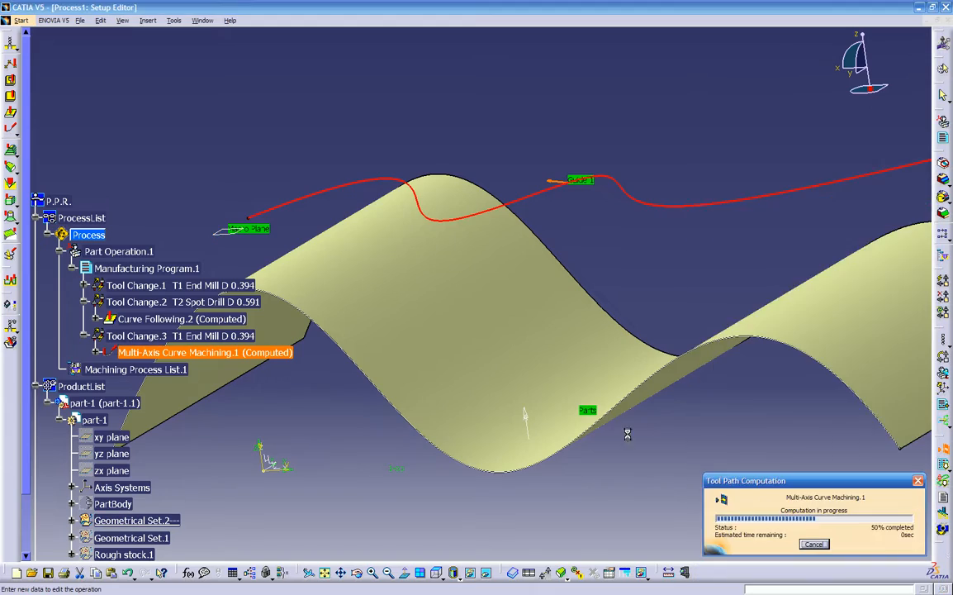
middle_drag(591, 389, 714, 348)
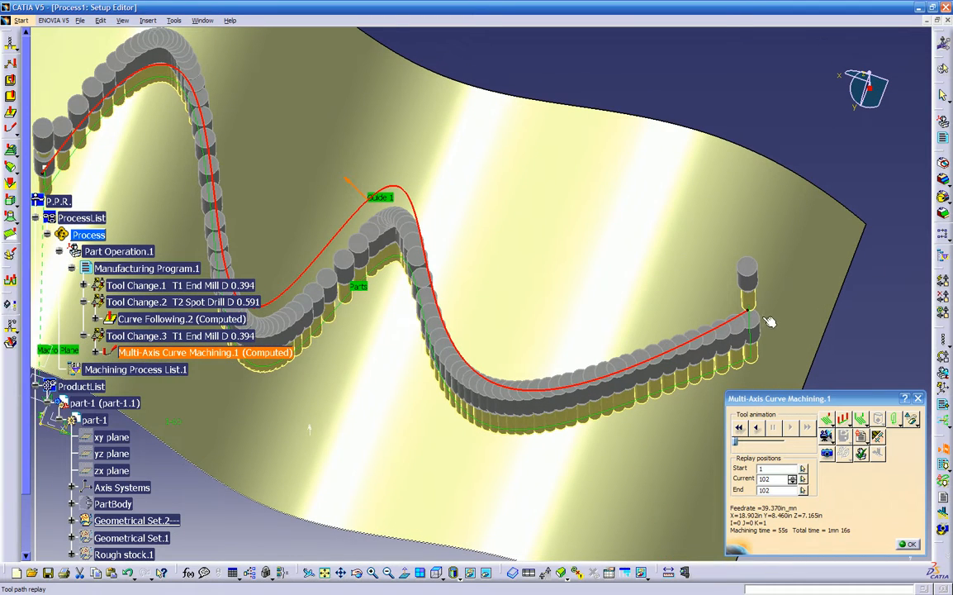
click(912, 546)
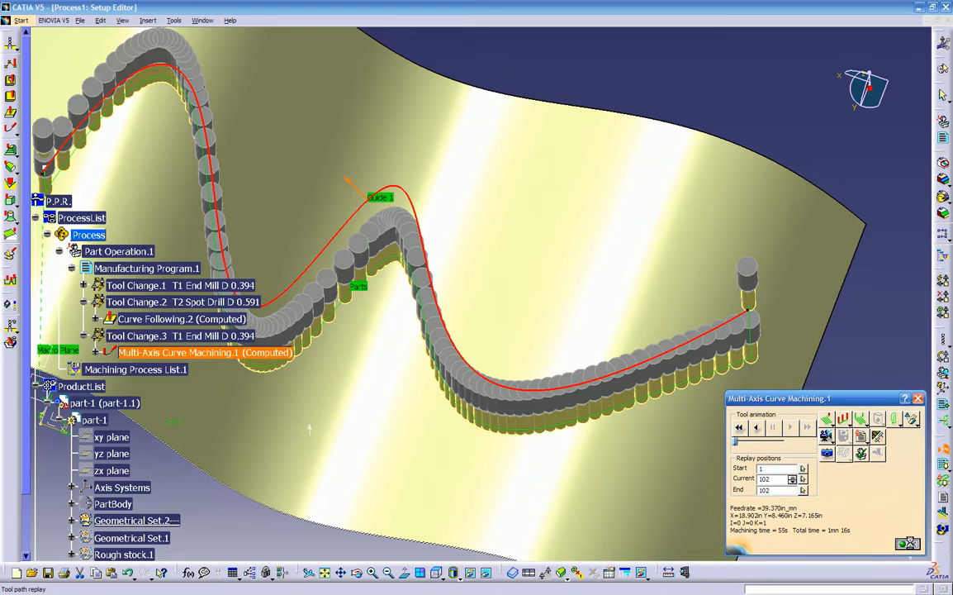
click(839, 581)
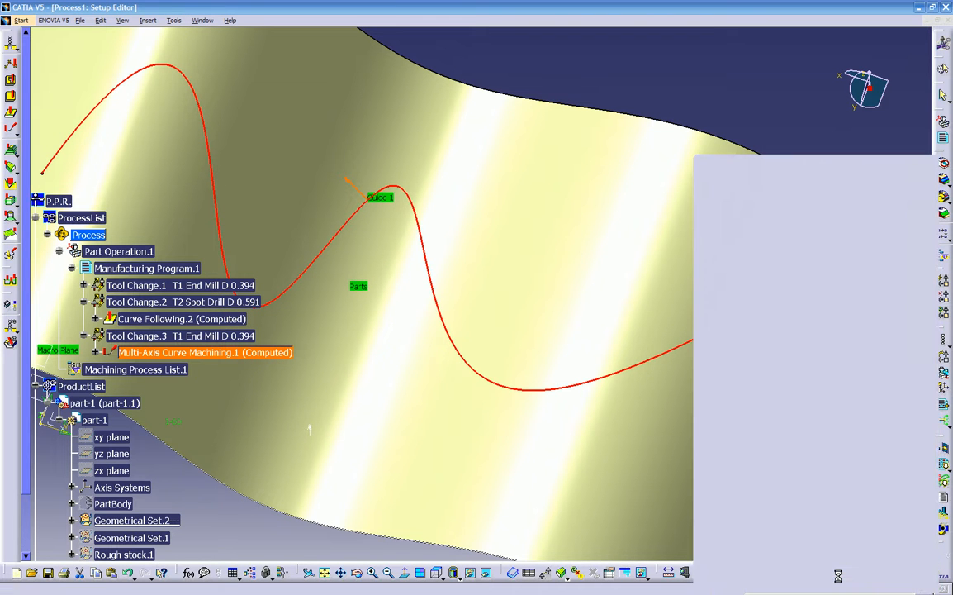
- Switch to the Generative Shape Design workbench and check the definition of the translated curve Translate.2
middle_drag(520, 439, 536, 358)
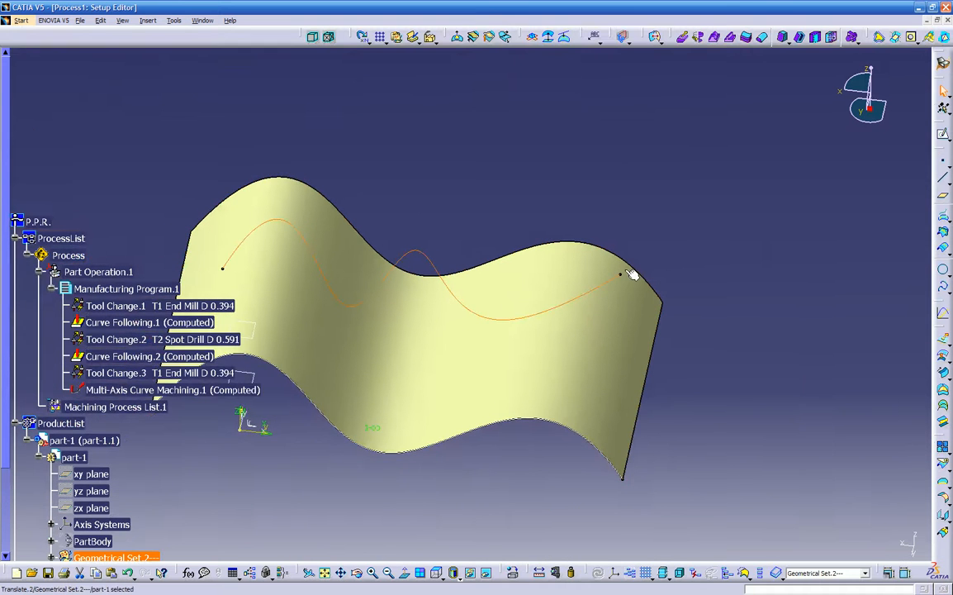
double_click(585, 295)
click(841, 544)
- Show Sketch.15 in Geometrical Set.2 and open it for editing
middle_drag(447, 484, 488, 416)
scroll(438, 422, down, 3)
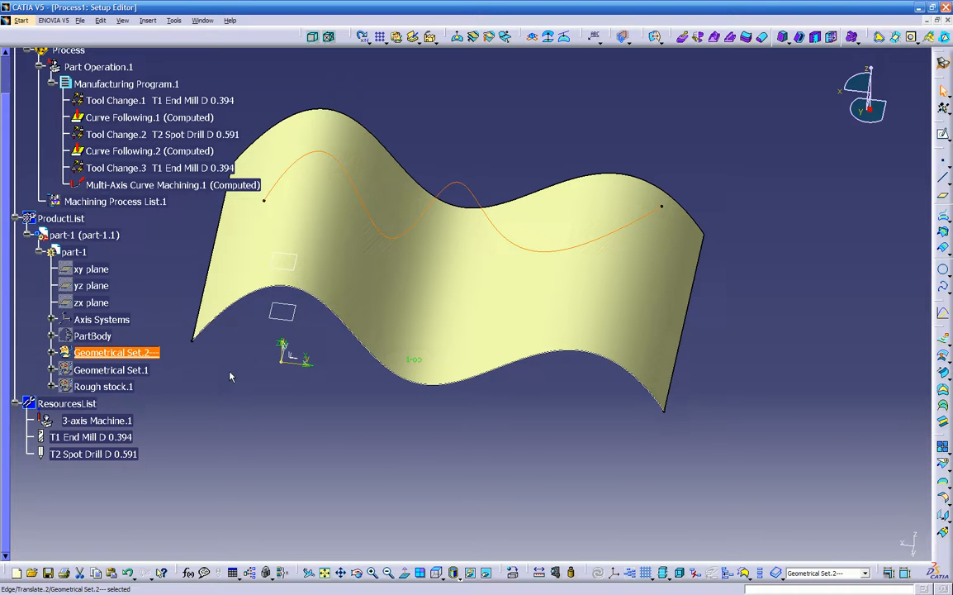
click(52, 353)
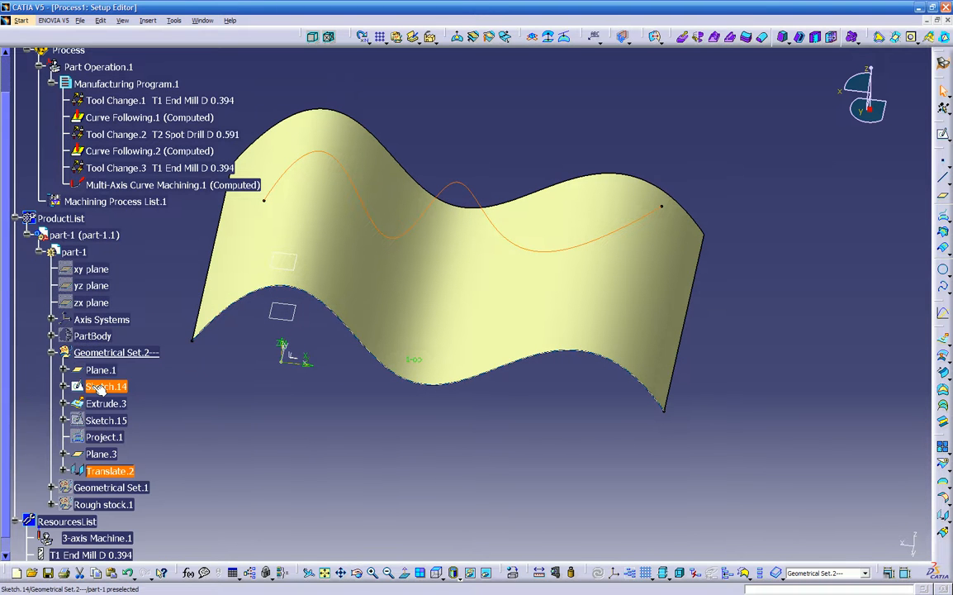
right_click(106, 419)
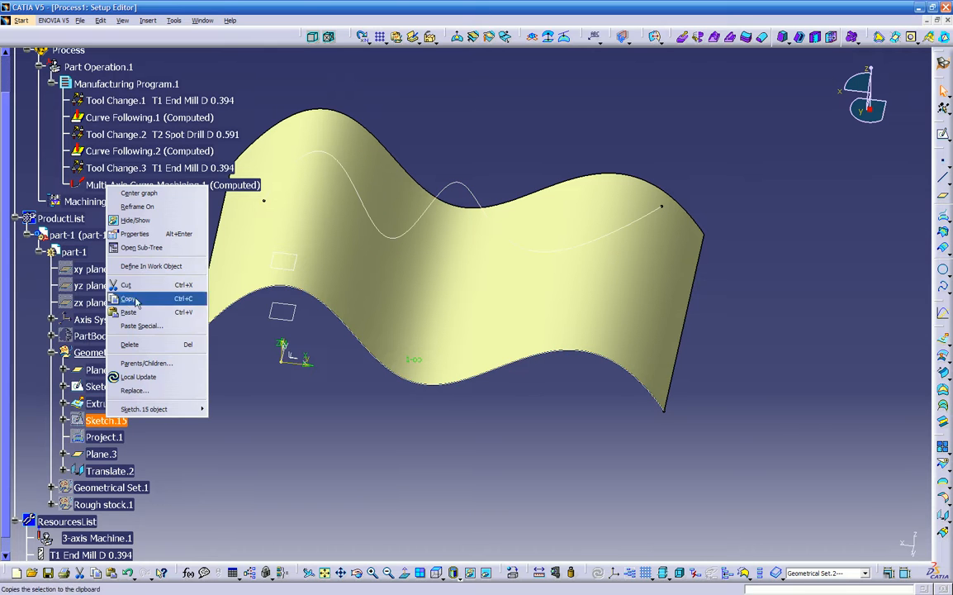
click(137, 219)
mouse_move(356, 368)
middle_down()
mouse_move(380, 365)
mouse_move(474, 230)
middle_up()
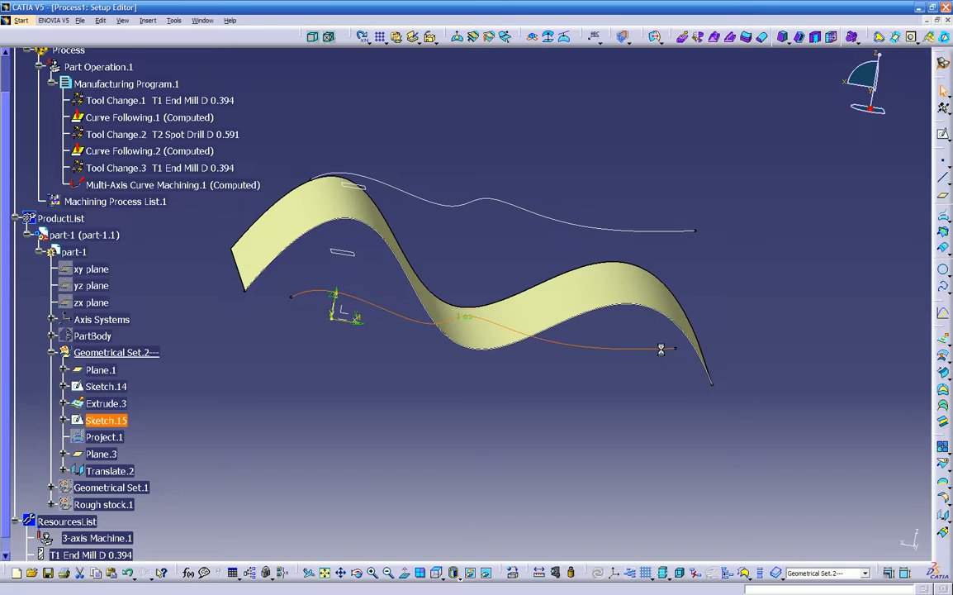
double_click(668, 354)
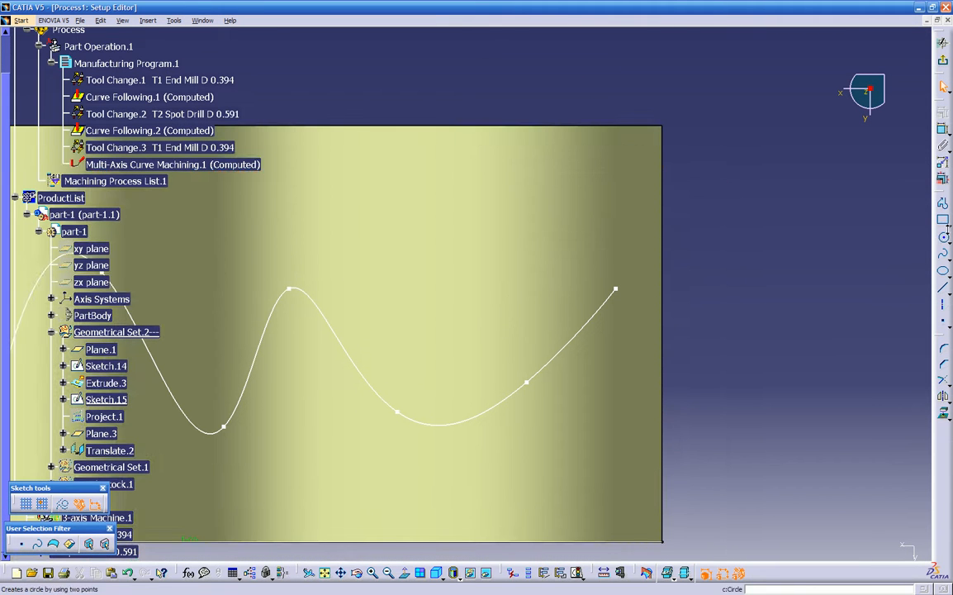
- Extend the sketched curve from its endpoint near the surface edge with a spline through a point at about H 19 in, V 8.7 in
click(944, 205)
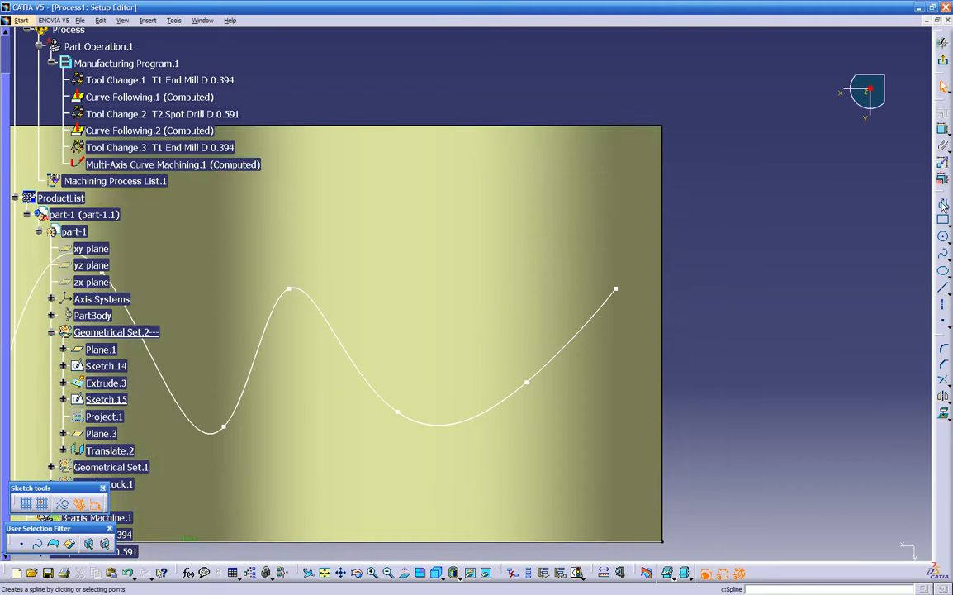
click(945, 257)
middle_drag(809, 332, 668, 315)
mouse_move(793, 381)
middle_down()
mouse_move(702, 274)
mouse_move(542, 234)
middle_up()
click(493, 238)
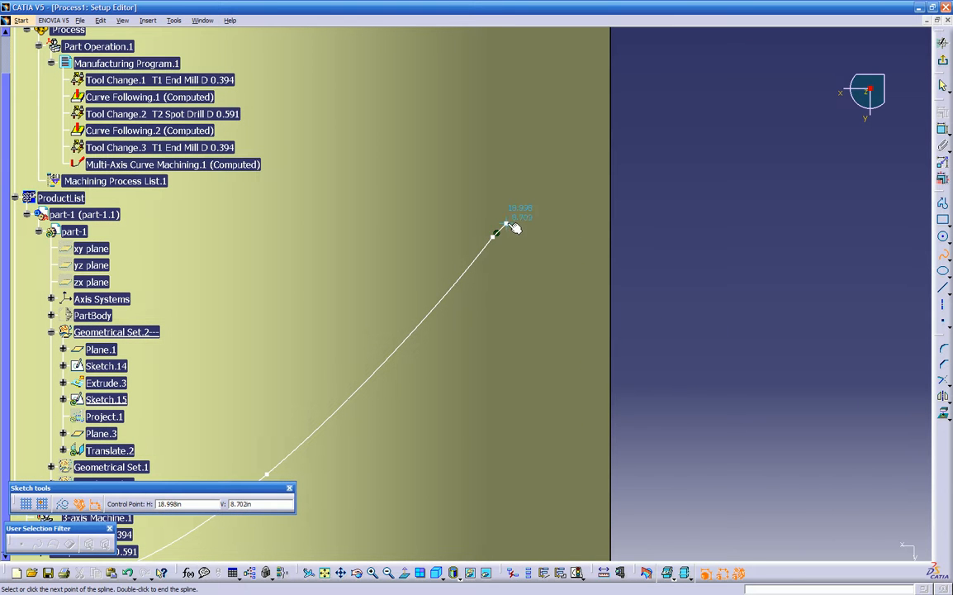
click(508, 223)
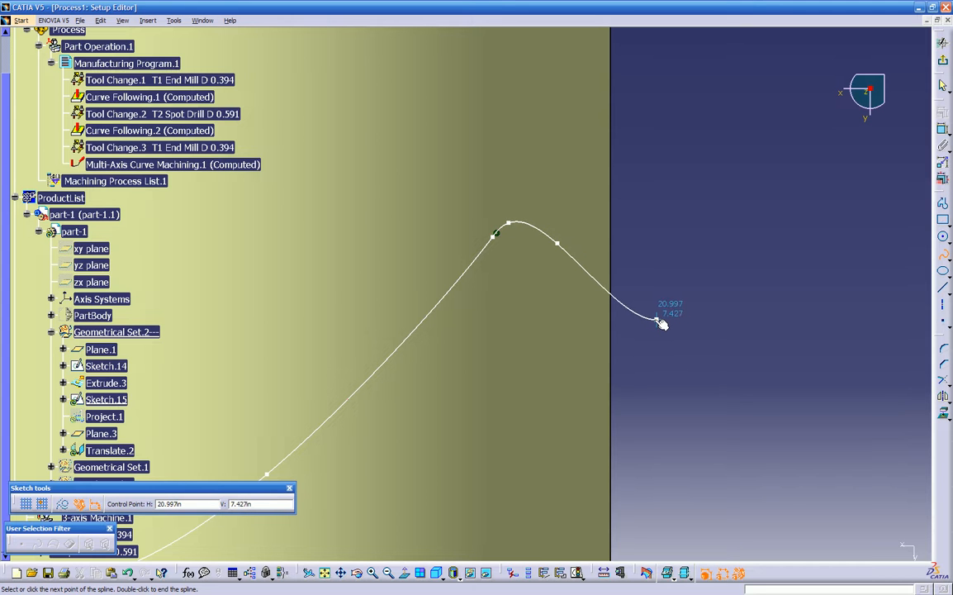
key(Escape)
- Add a short curved spline at the opposite endpoint of the sketched curve, exit the sketch, and examine the extended curve over the surface
middle_drag(447, 338, 633, 371)
middle_drag(420, 368, 608, 364)
mouse_move(136, 356)
middle_down()
mouse_move(562, 374)
mouse_move(900, 263)
middle_up()
mouse_move(268, 266)
middle_down()
mouse_move(515, 341)
mouse_move(642, 299)
middle_up()
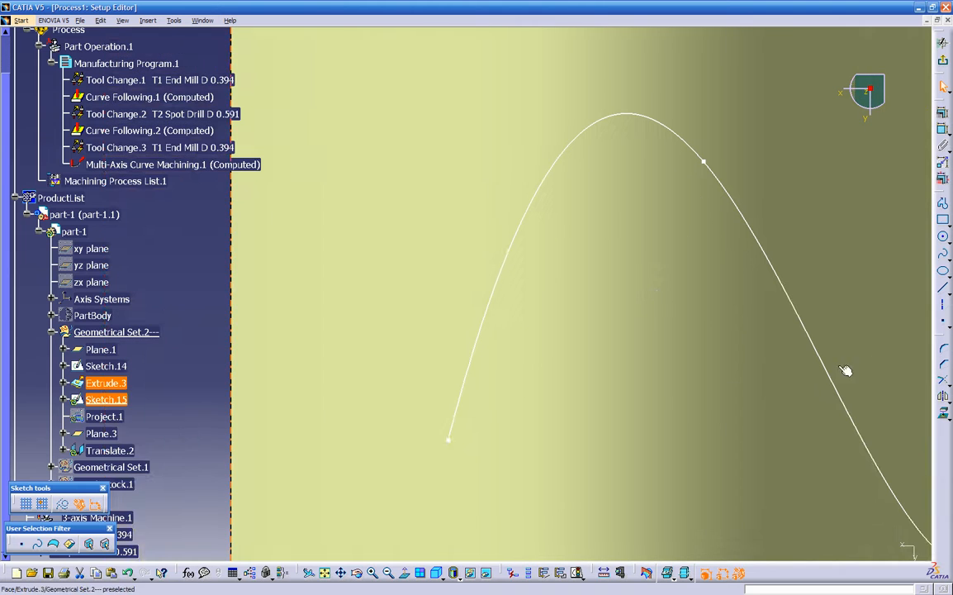
click(944, 254)
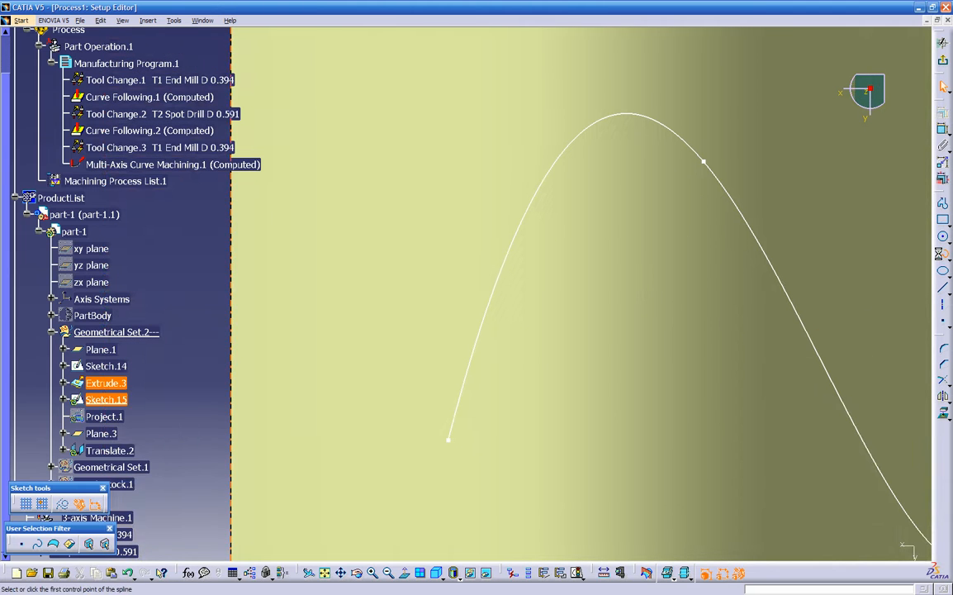
click(453, 437)
click(440, 461)
click(386, 458)
key(Escape)
mouse_move(605, 429)
middle_down()
mouse_move(562, 410)
mouse_move(522, 470)
mouse_move(542, 311)
mouse_move(528, 314)
middle_up()
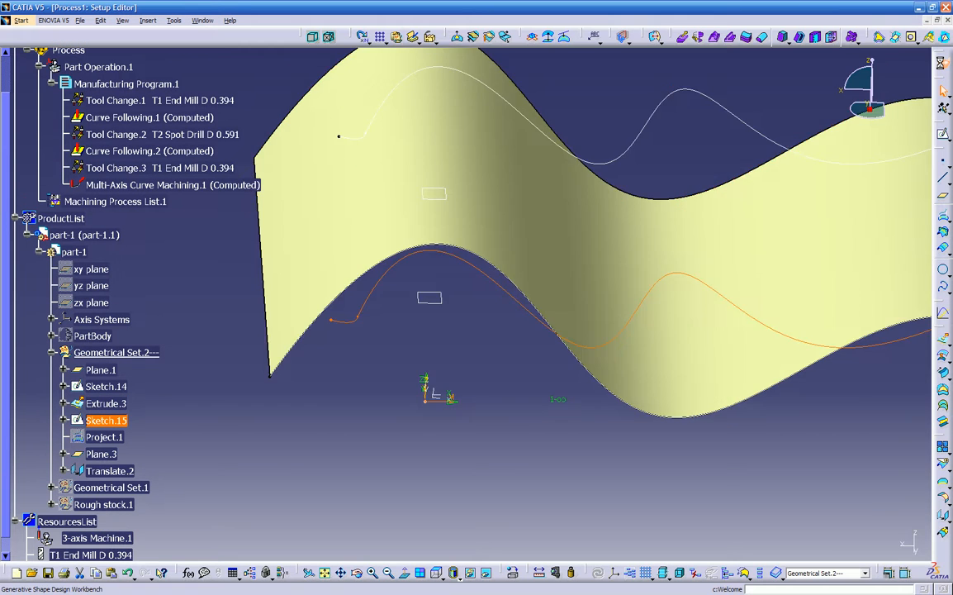
drag(882, 89, 892, 97)
middle_drag(751, 221, 570, 236)
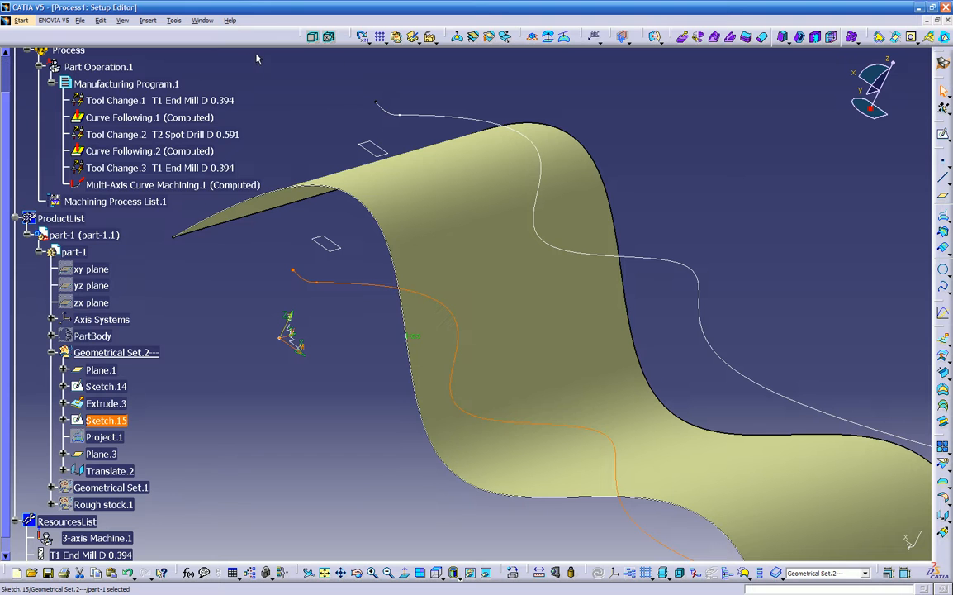
scroll(165, 117, up, 3)
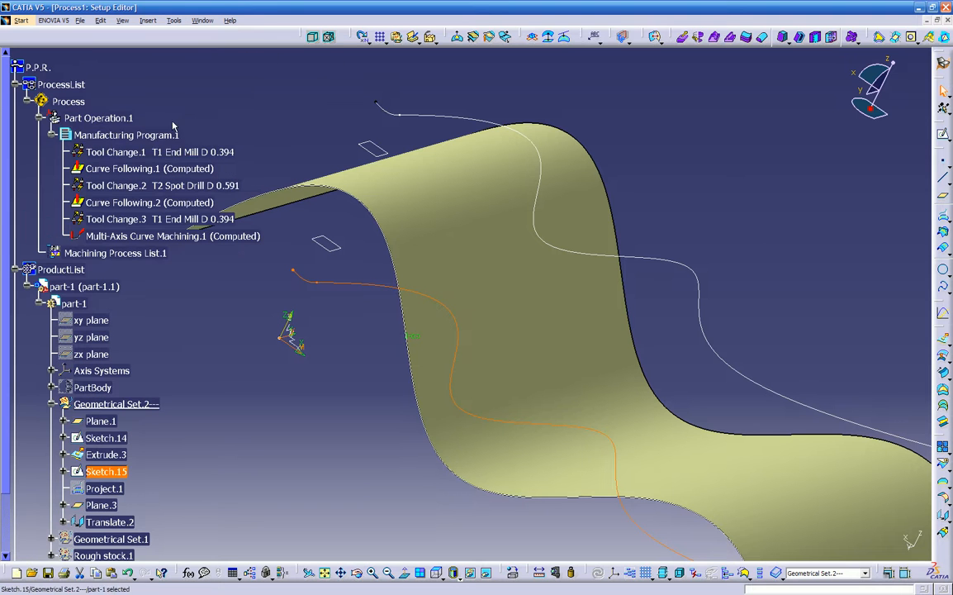
- Return to the manufacturing program, open Multi-Axis Curve Machining.1 for editing and replay its tool path over the surface
double_click(110, 137)
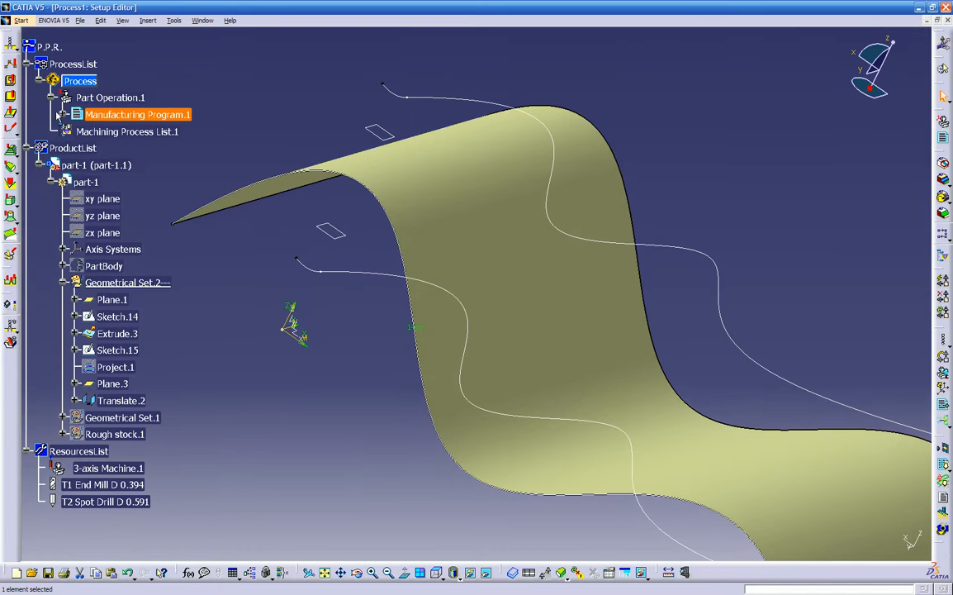
click(61, 115)
double_click(143, 199)
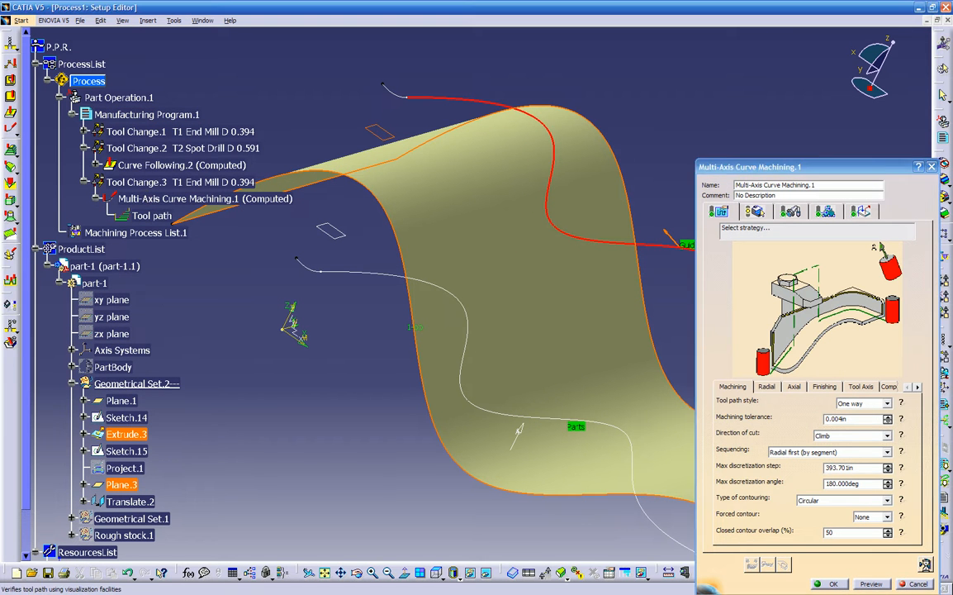
click(925, 565)
middle_drag(667, 328, 440, 258)
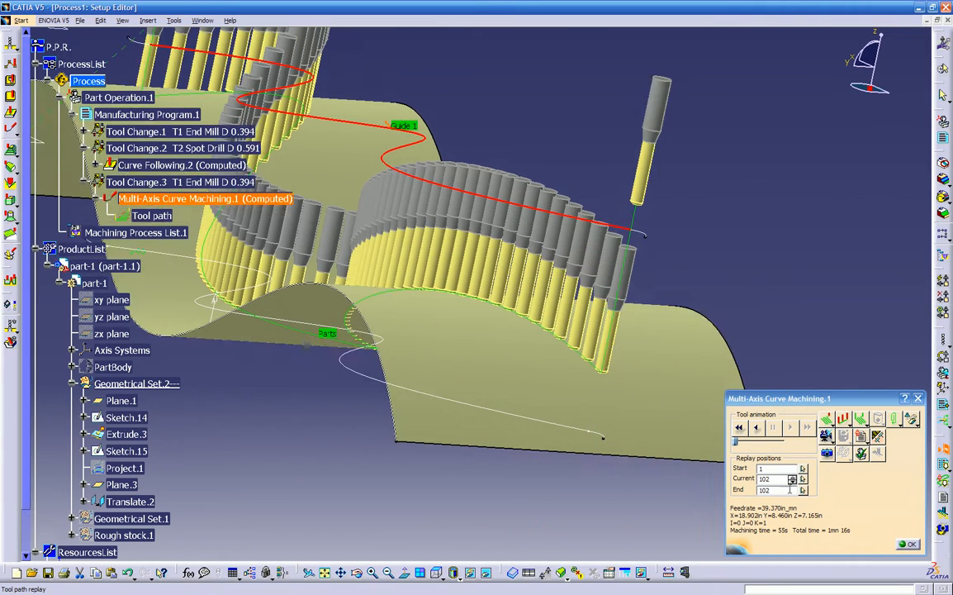
click(909, 544)
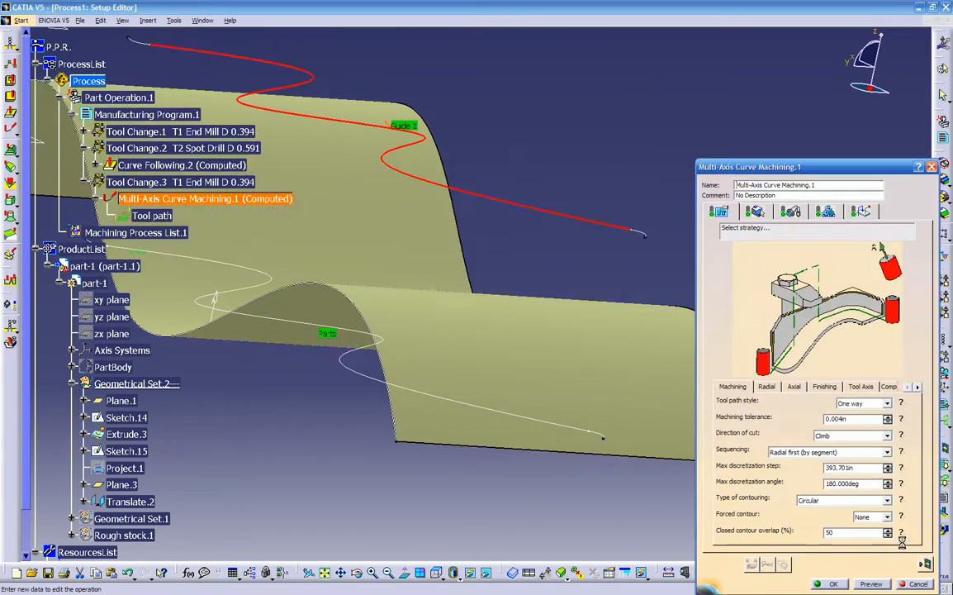
- Remove all guides from the operation and select the full Translate.2 curve, including its curved end extensions, as the guiding element
click(755, 212)
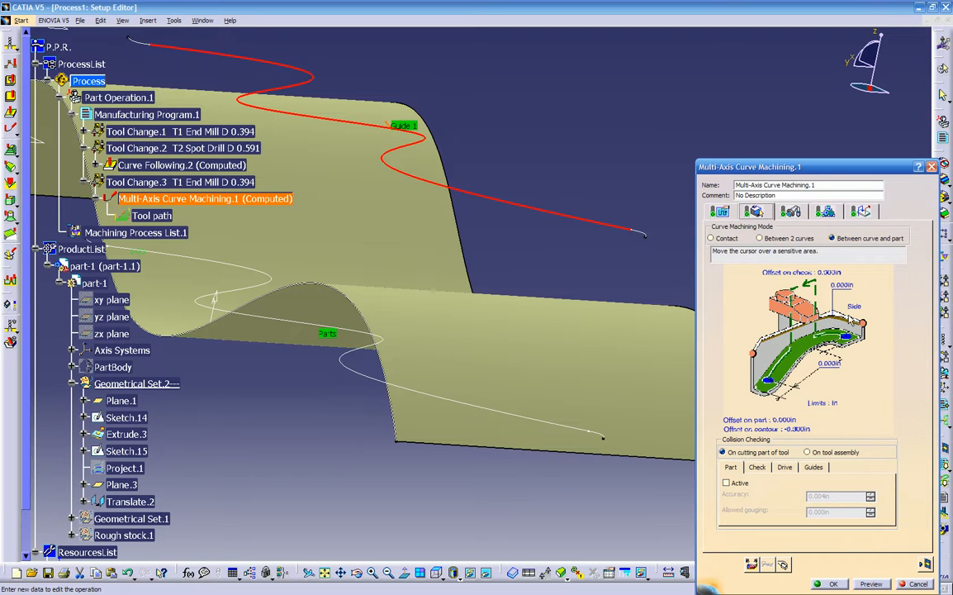
right_click(787, 339)
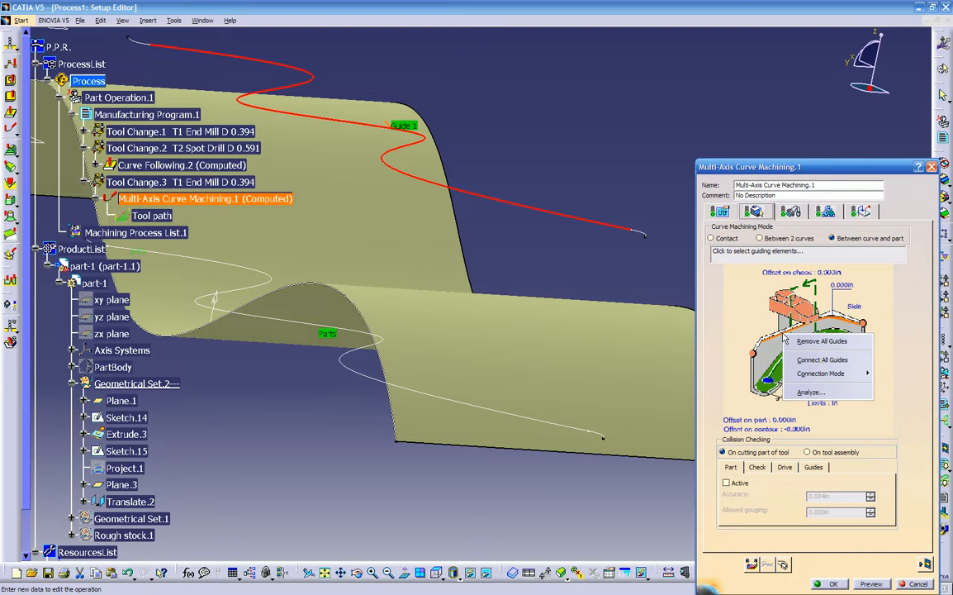
click(819, 341)
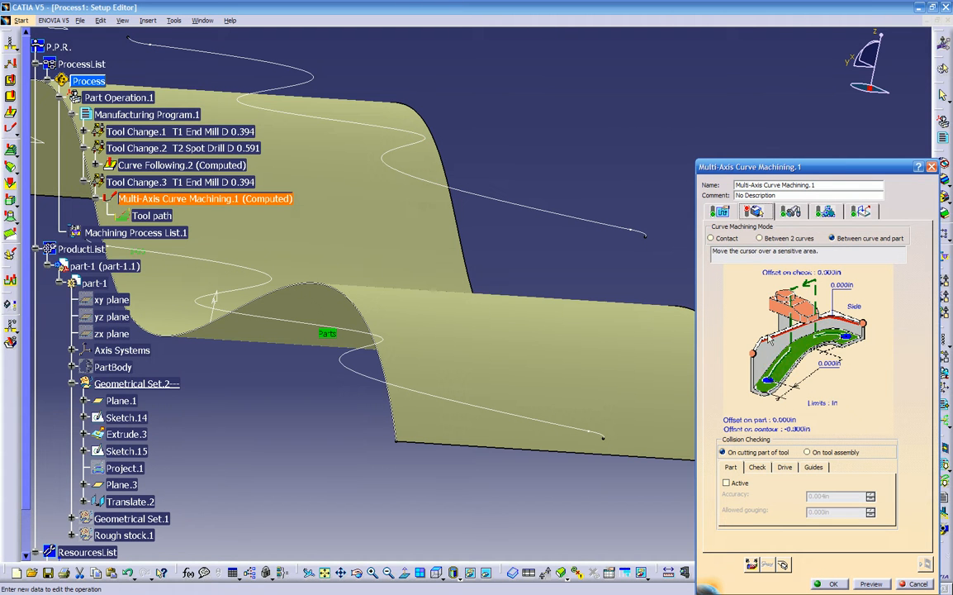
click(777, 342)
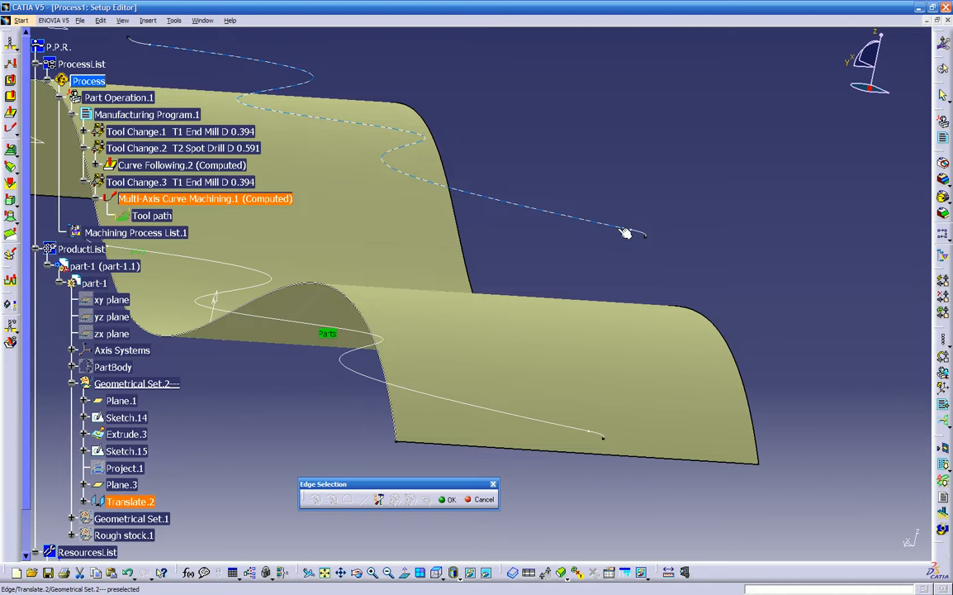
click(641, 234)
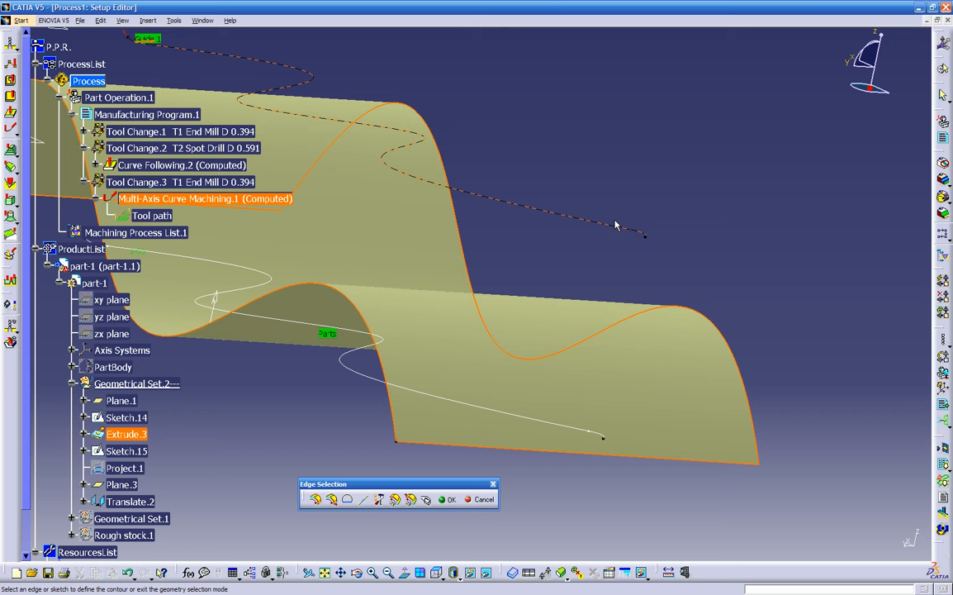
double_click(547, 250)
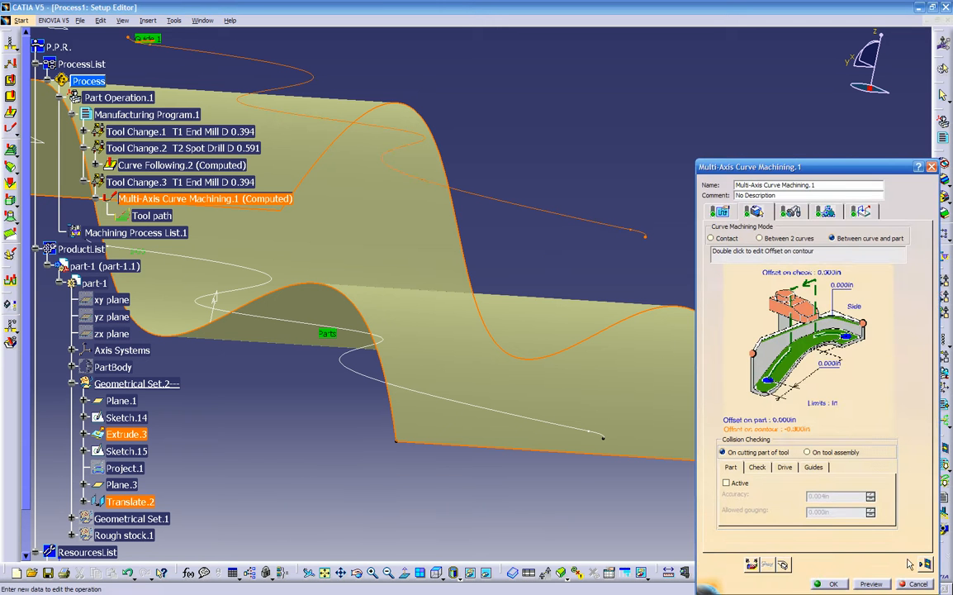
- Replay the tool path along the extended guide and examine the lead-in and lead-out at both ends of the surface
click(926, 564)
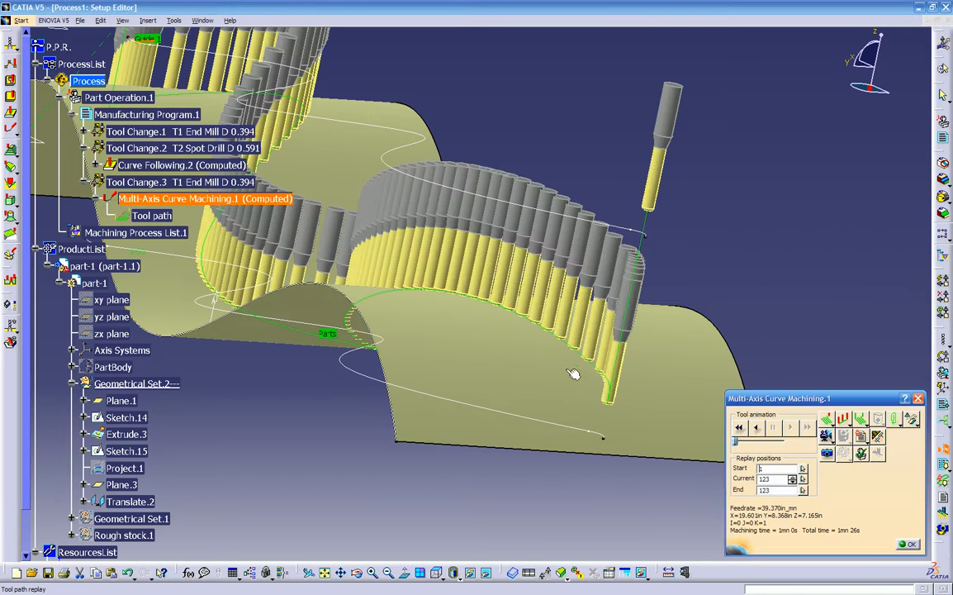
middle_drag(615, 390, 671, 198)
middle_drag(599, 214, 440, 191)
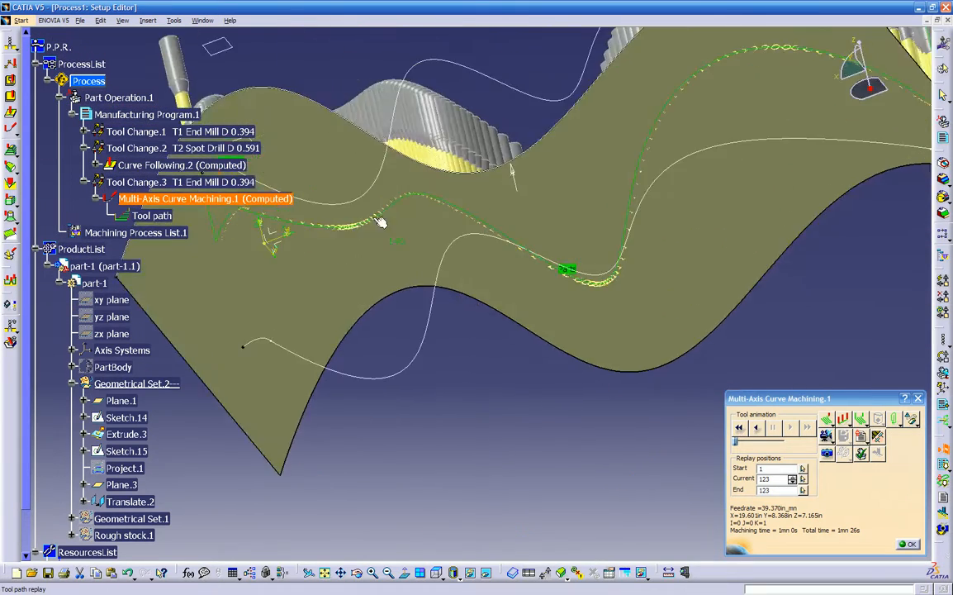
middle_drag(501, 264, 585, 344)
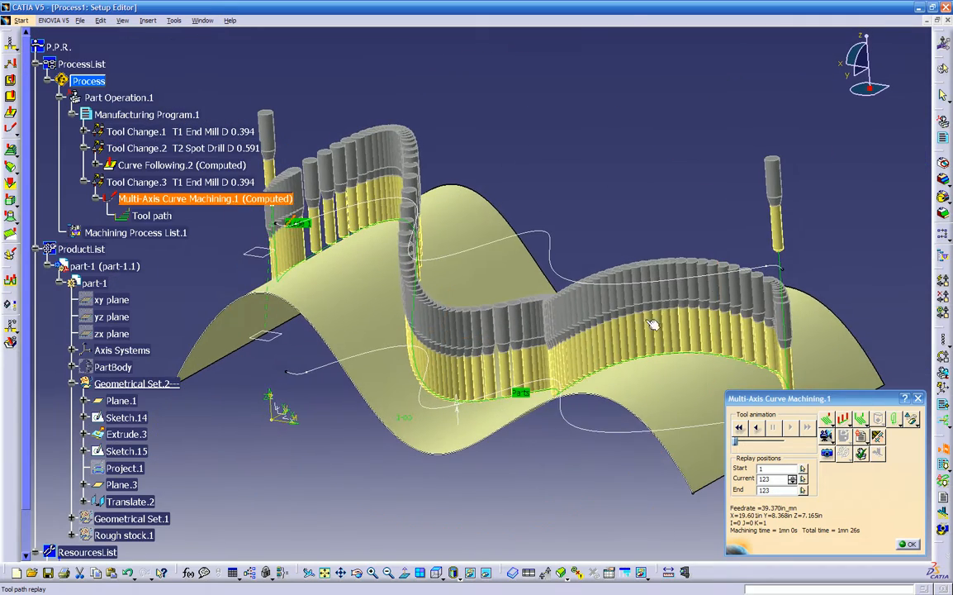
middle_drag(482, 241, 452, 318)
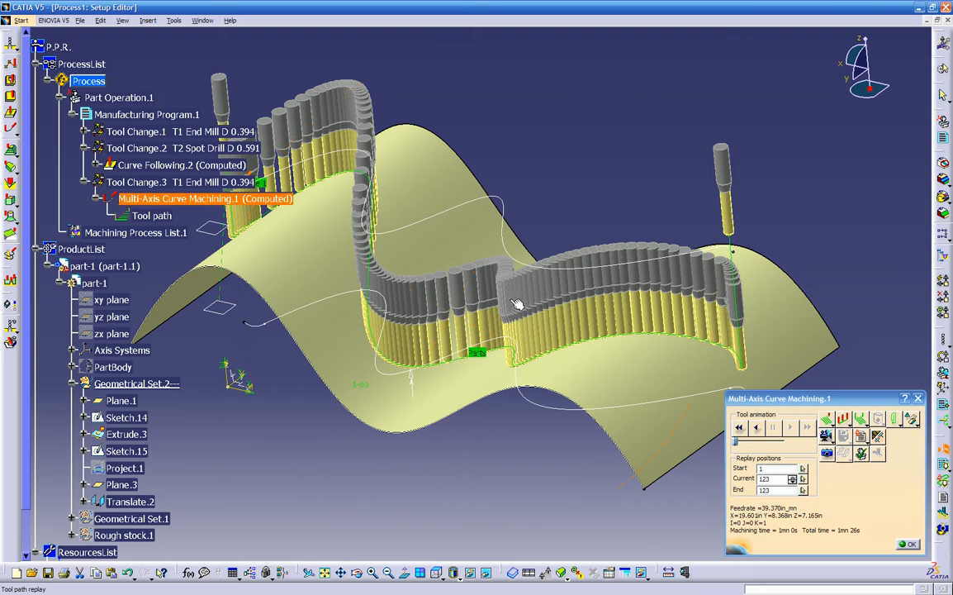
middle_drag(515, 304, 707, 393)
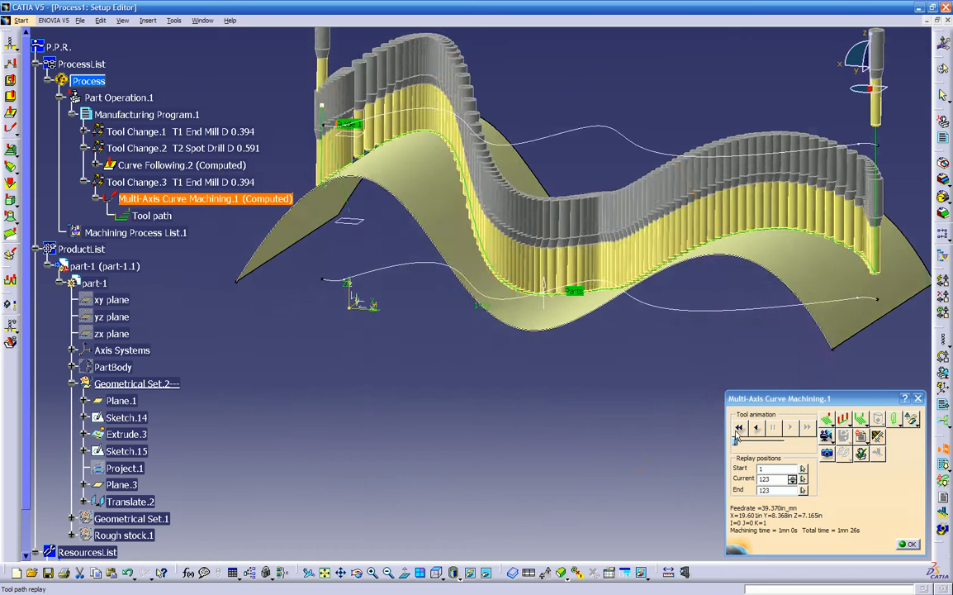
click(907, 544)
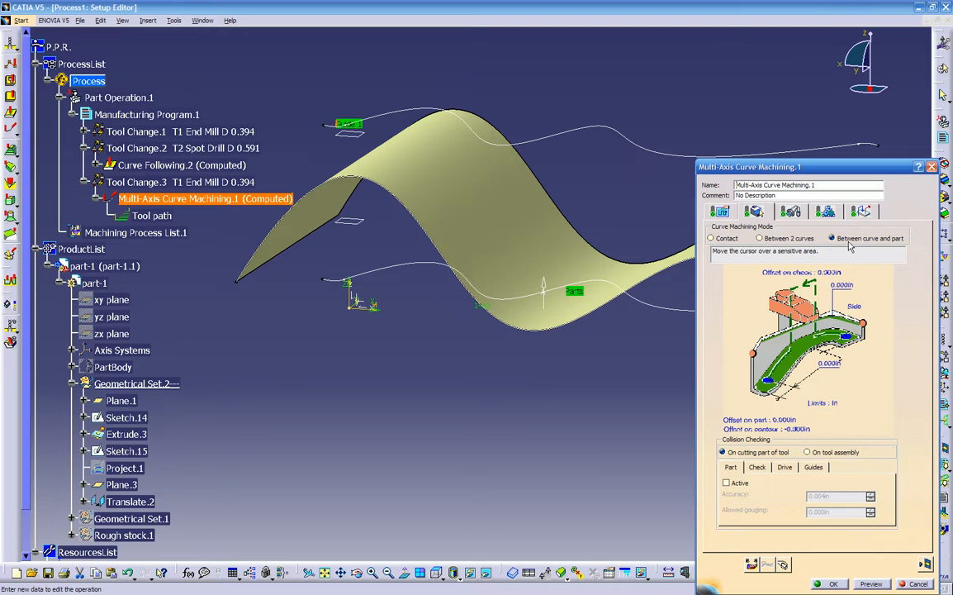
- Change the curve machining mode to Between 2 curves and select the extended Sketch.15 curve as the auxiliary guide
click(760, 237)
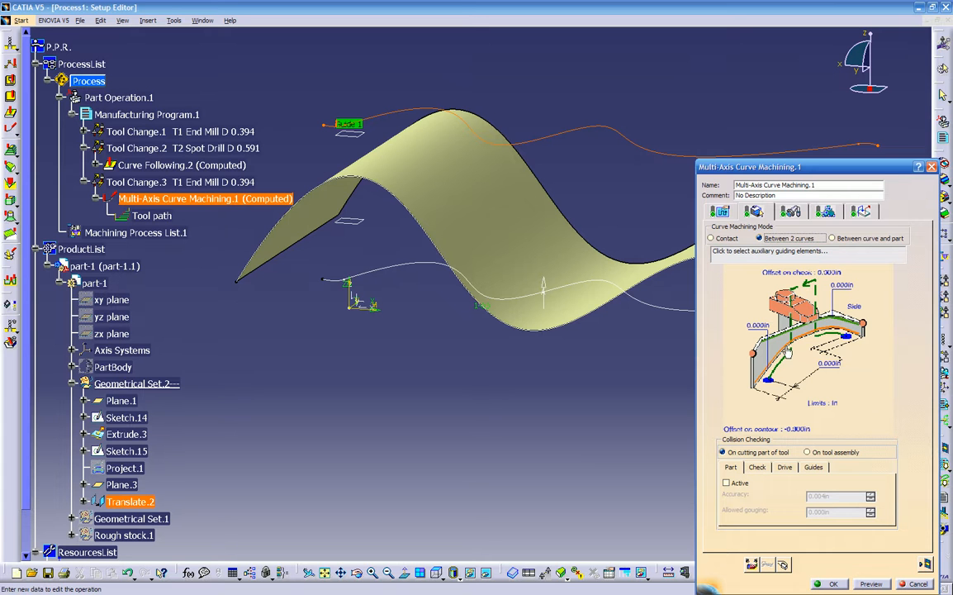
click(786, 350)
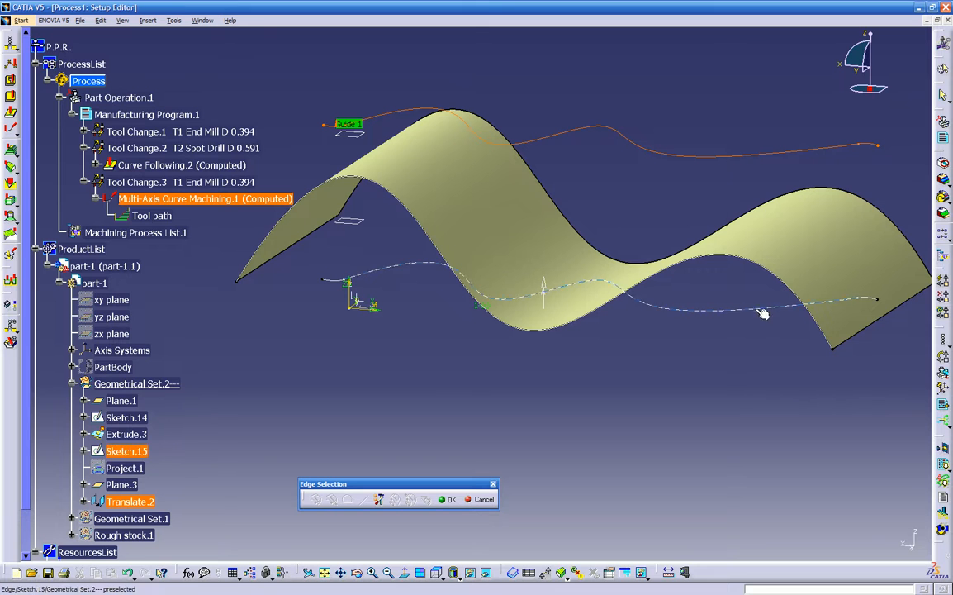
click(868, 301)
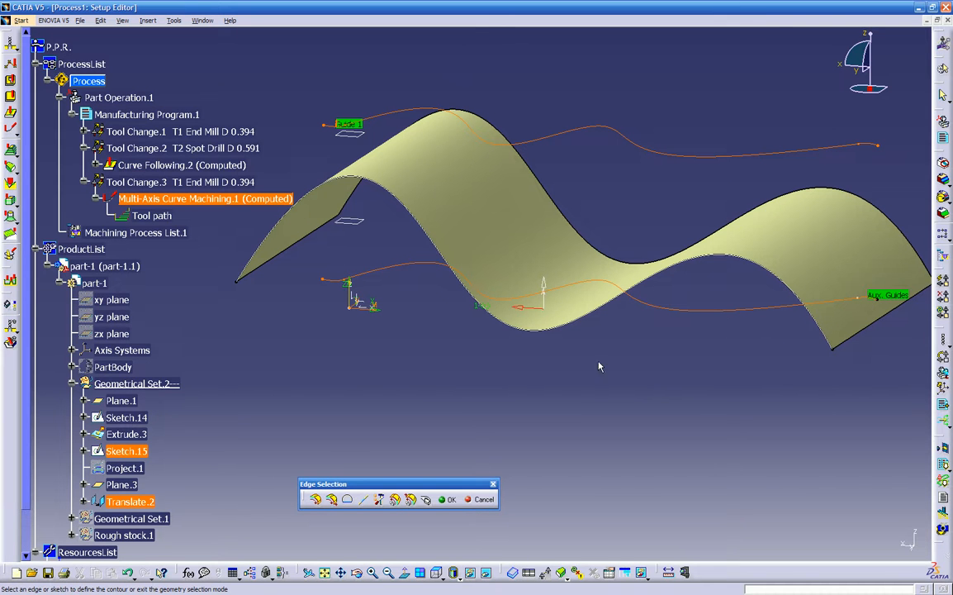
double_click(576, 384)
- Hide the specification tree, the extruded surface and its profile sketch so only the two guide curves stay in view
middle_drag(559, 390, 464, 425)
key(F3)
middle_drag(473, 366, 400, 366)
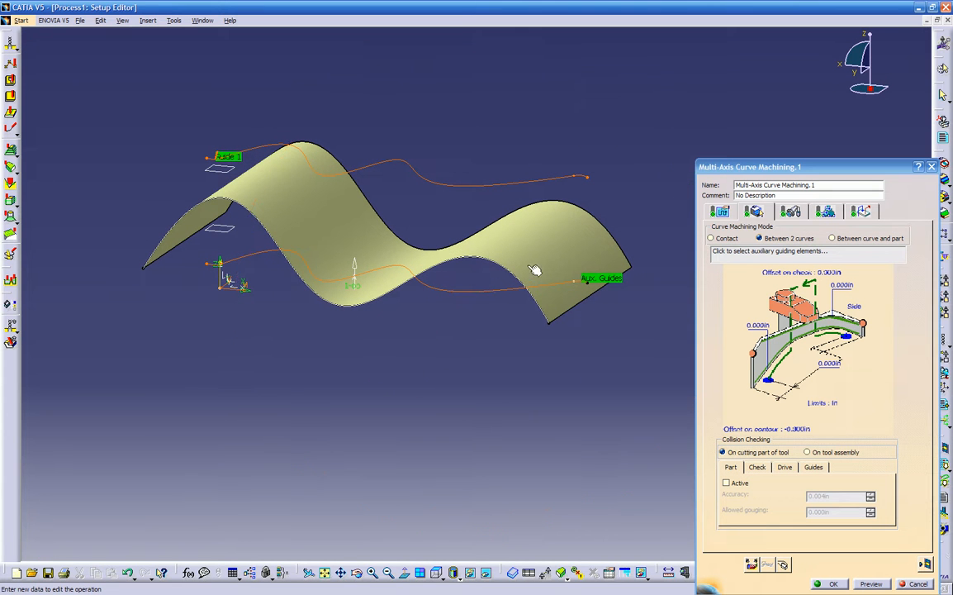
right_click(536, 237)
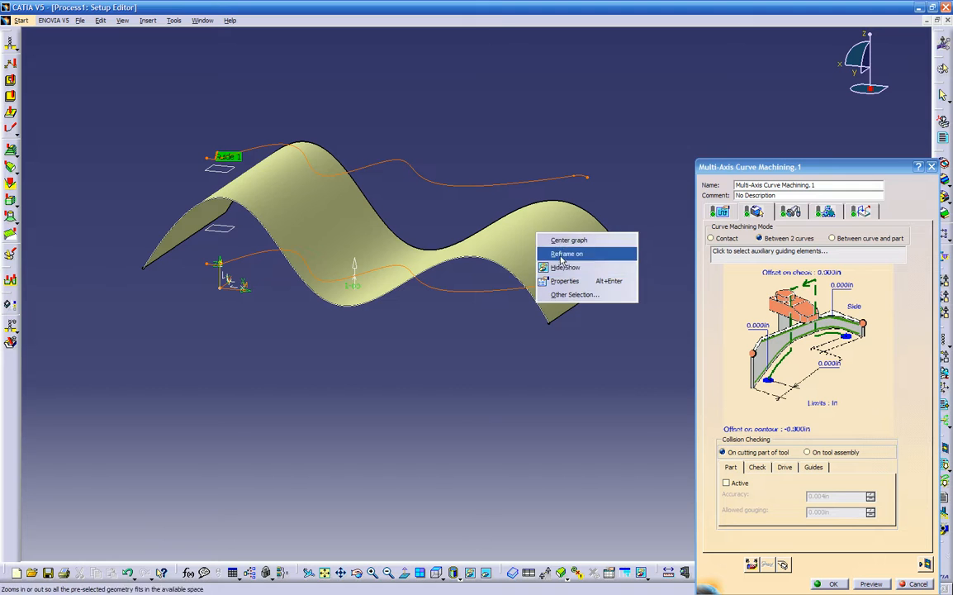
click(556, 254)
middle_drag(549, 264, 459, 310)
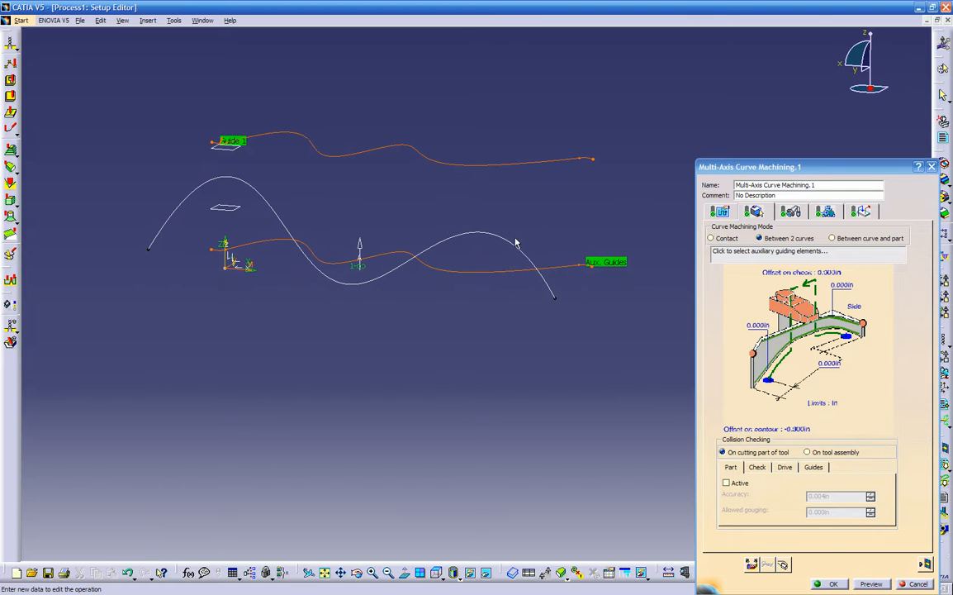
right_click(512, 248)
click(537, 277)
middle_drag(502, 278, 547, 198)
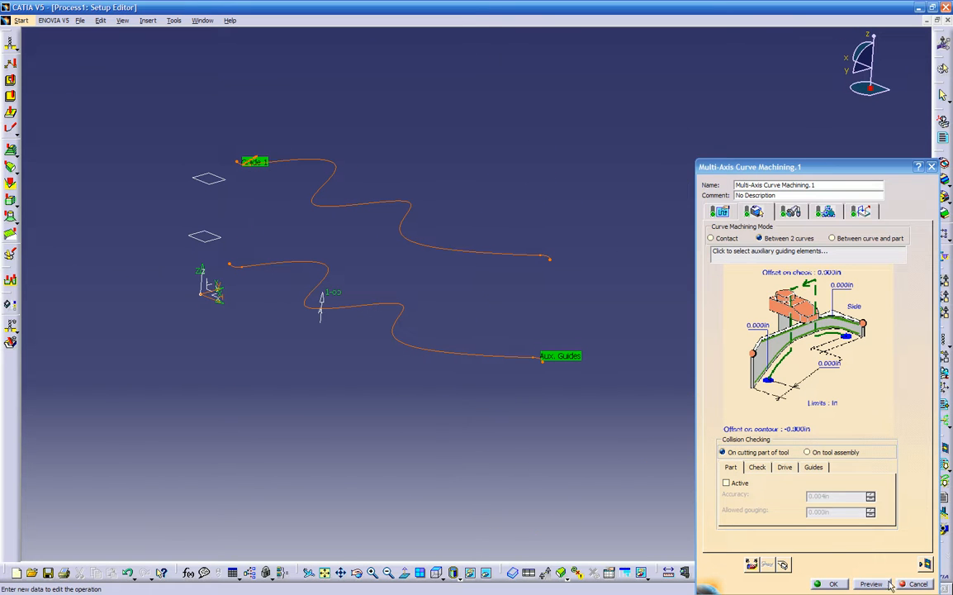
- Replay the single-level tool path between the two guide curves and examine it from the side
click(926, 564)
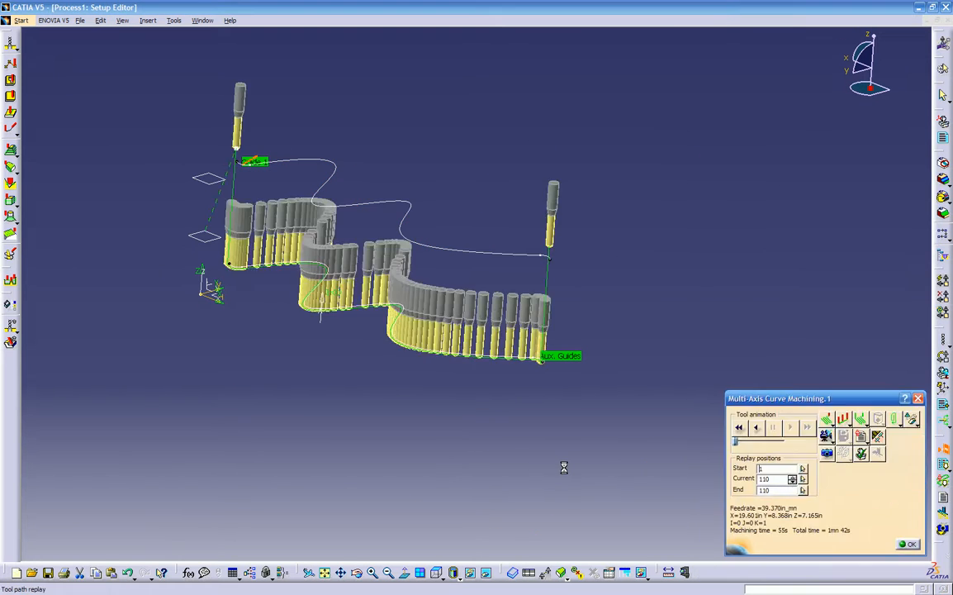
middle_drag(528, 446, 506, 451)
click(911, 544)
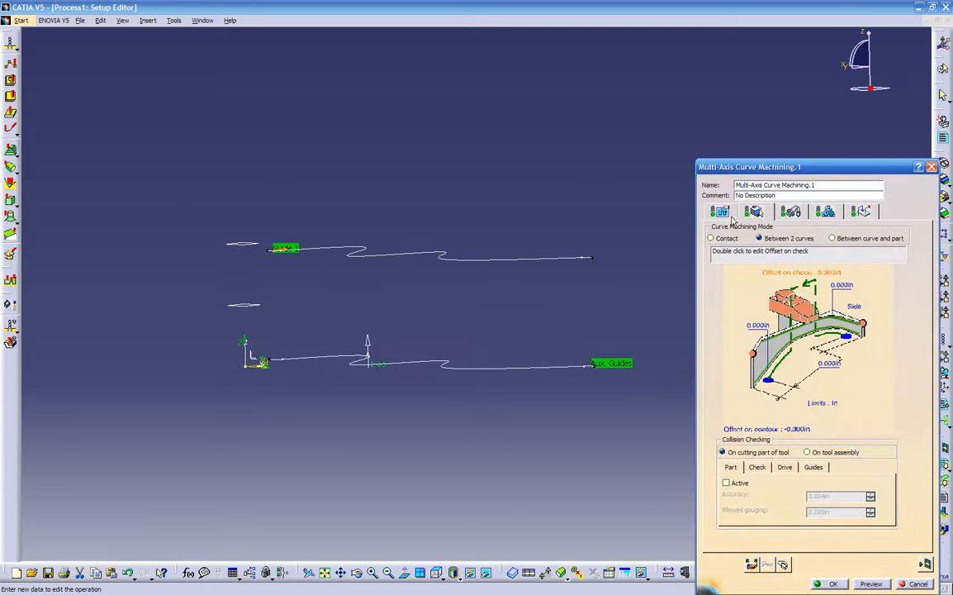
- Set the number of levels in the axial strategy to 20
click(721, 212)
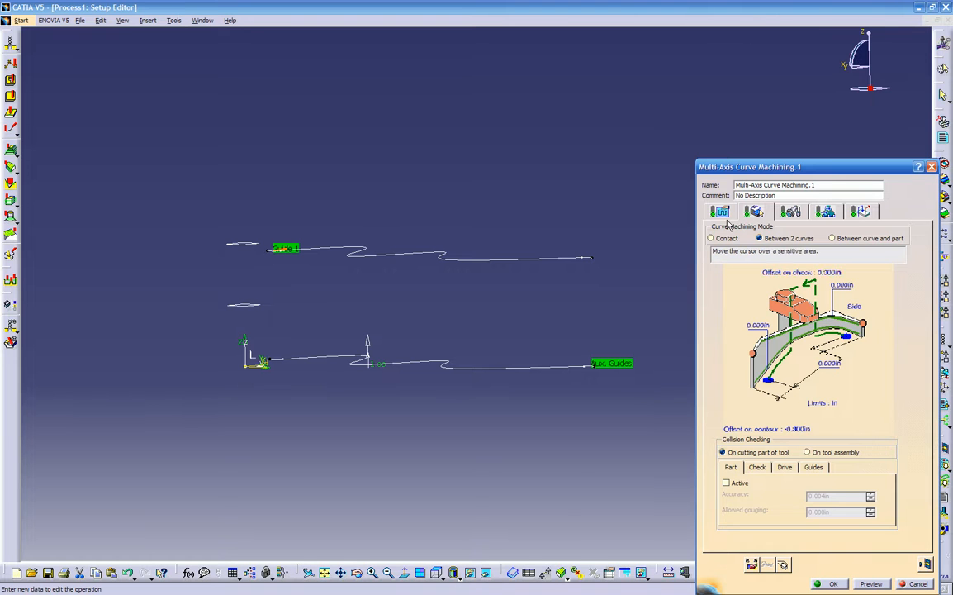
click(793, 387)
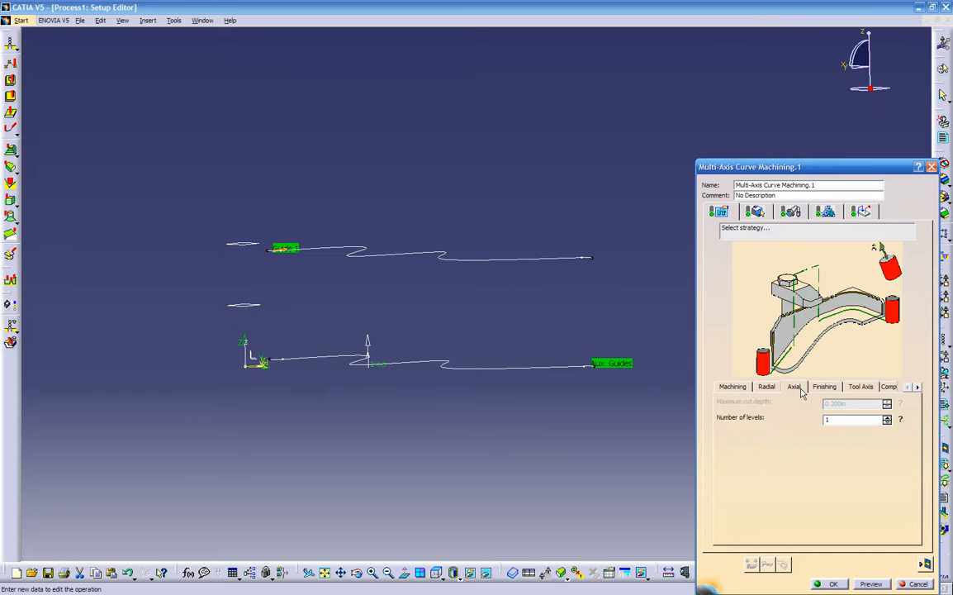
double_click(825, 419)
- Compute the multi-level tool path and play it as a continuous tool animation, viewing the successive levels from the side
click(925, 564)
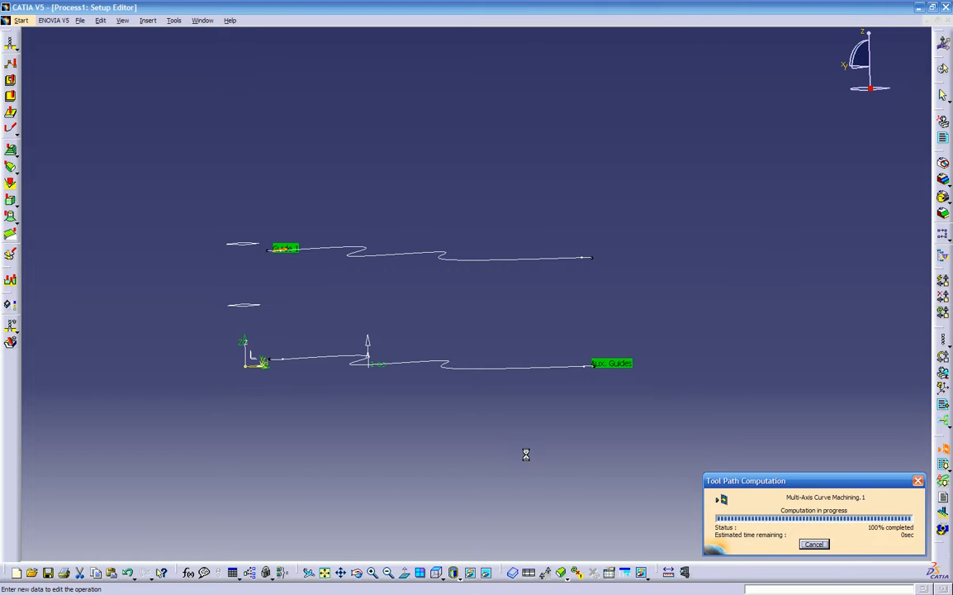
middle_drag(504, 433, 505, 435)
click(852, 424)
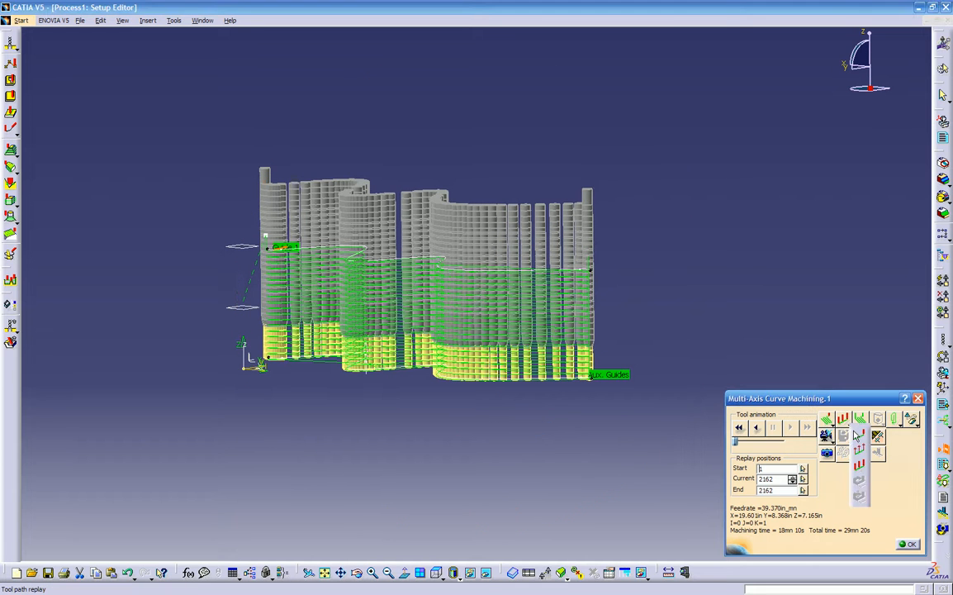
click(860, 436)
mouse_move(466, 395)
middle_down()
mouse_move(471, 378)
mouse_move(553, 371)
mouse_move(510, 391)
mouse_move(460, 381)
mouse_move(478, 390)
middle_up()
click(789, 428)
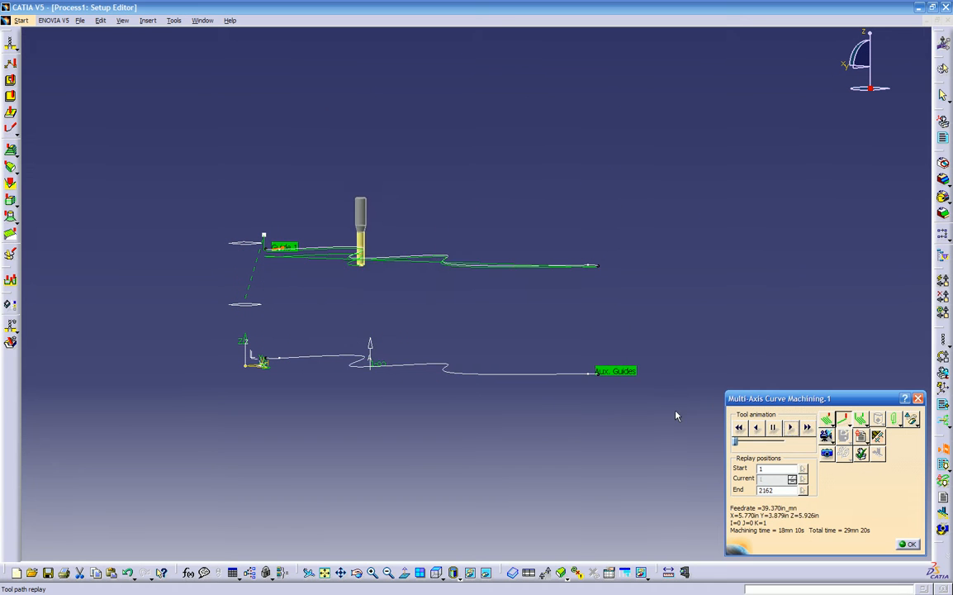
middle_drag(578, 394, 487, 329)
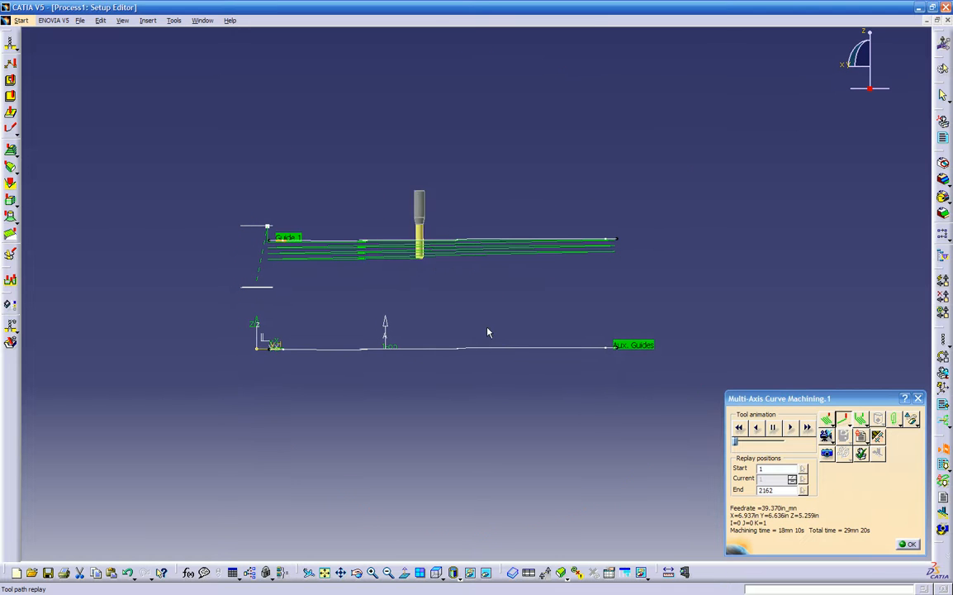
click(908, 543)
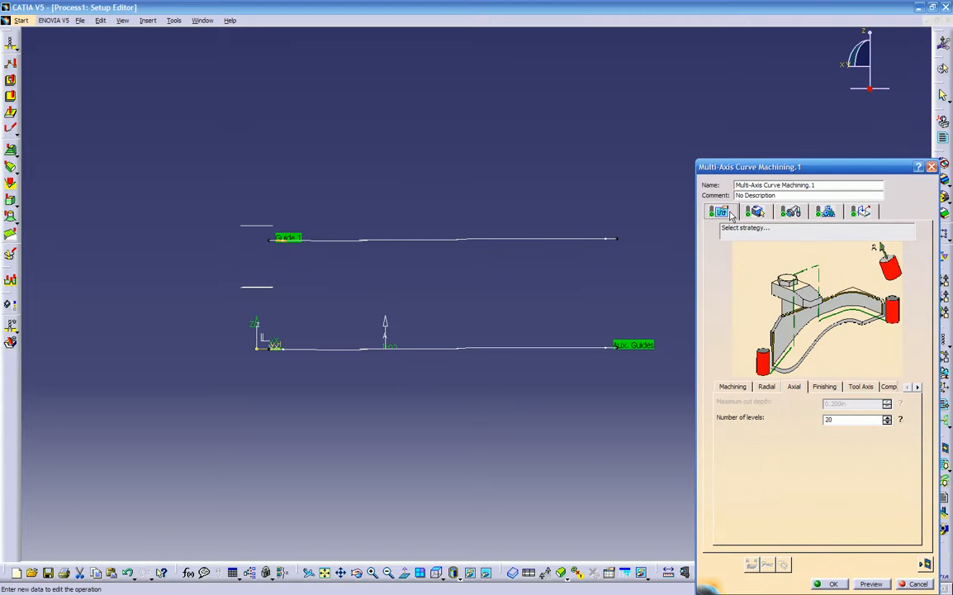
- Set the tool path style to Zig zag in the machining strategy and compute the tool path for replay
click(749, 214)
click(724, 213)
click(732, 386)
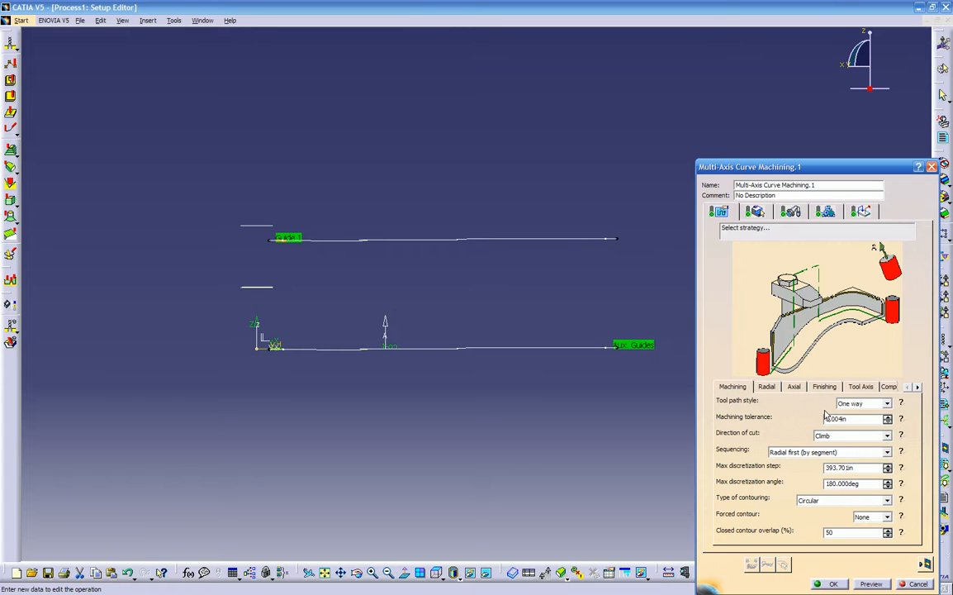
click(887, 403)
click(851, 421)
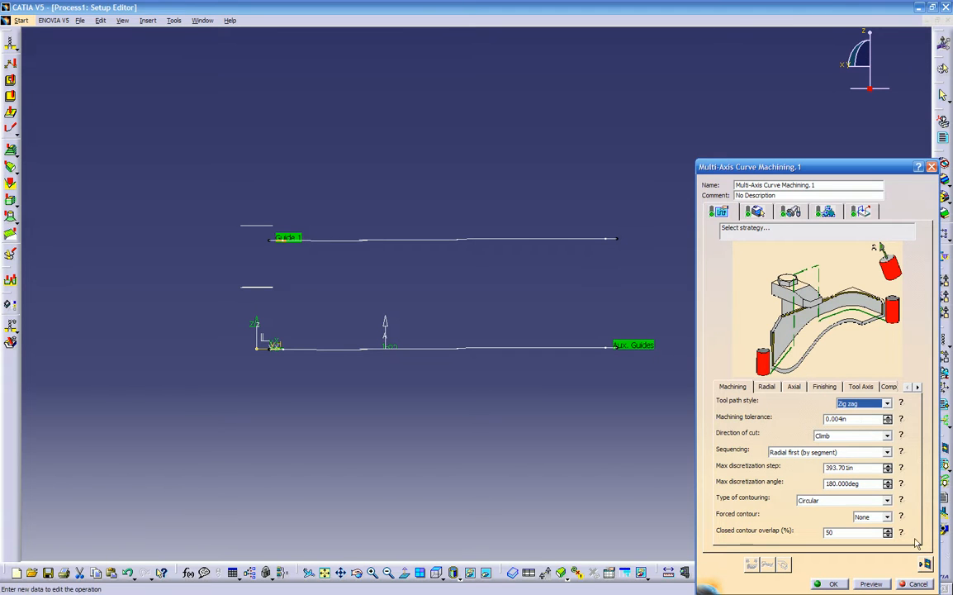
click(926, 565)
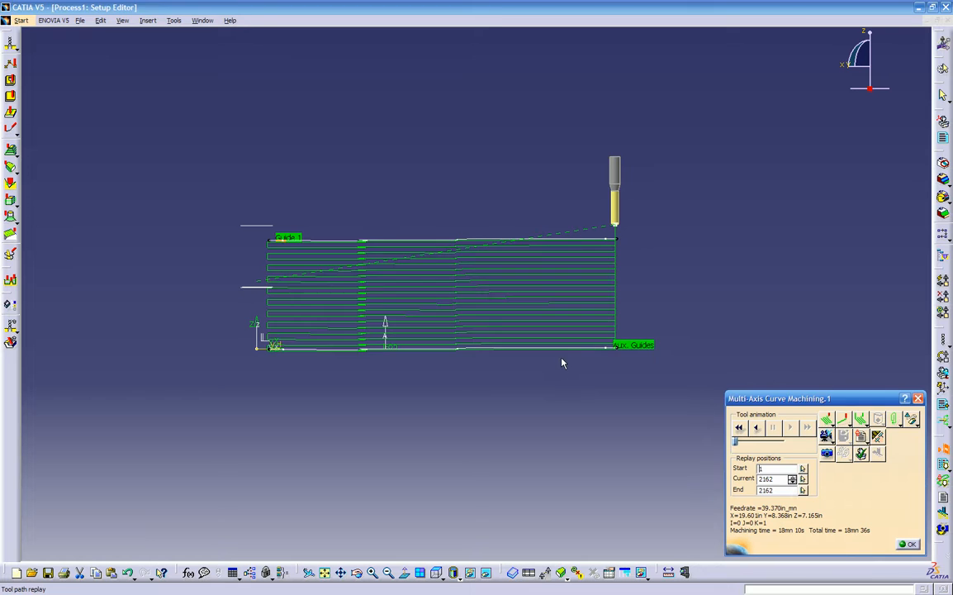
- Animate the zig zag tool path from its start while viewing the successive levels from the side, and accept the machining operation
middle_drag(503, 356, 469, 397)
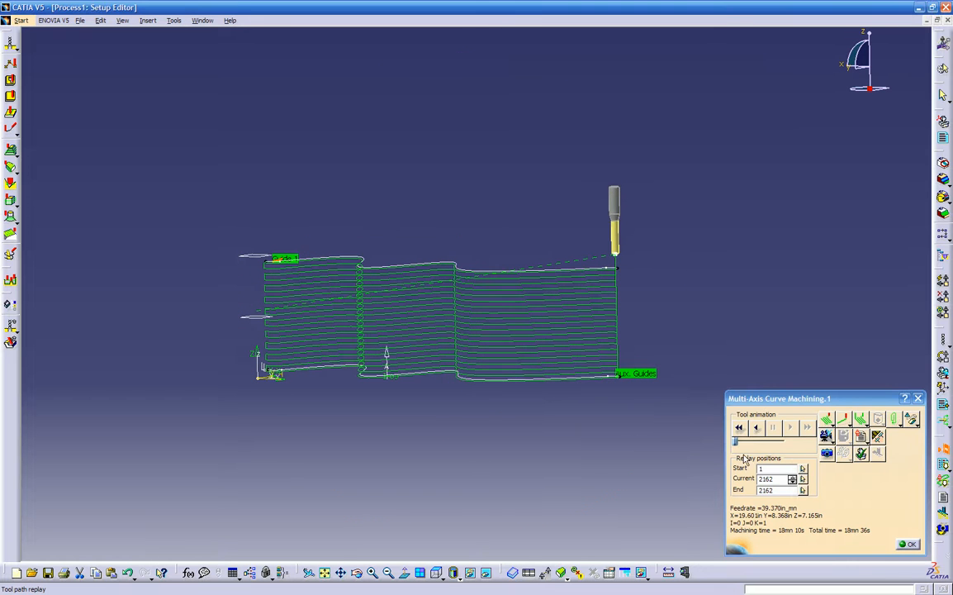
click(739, 428)
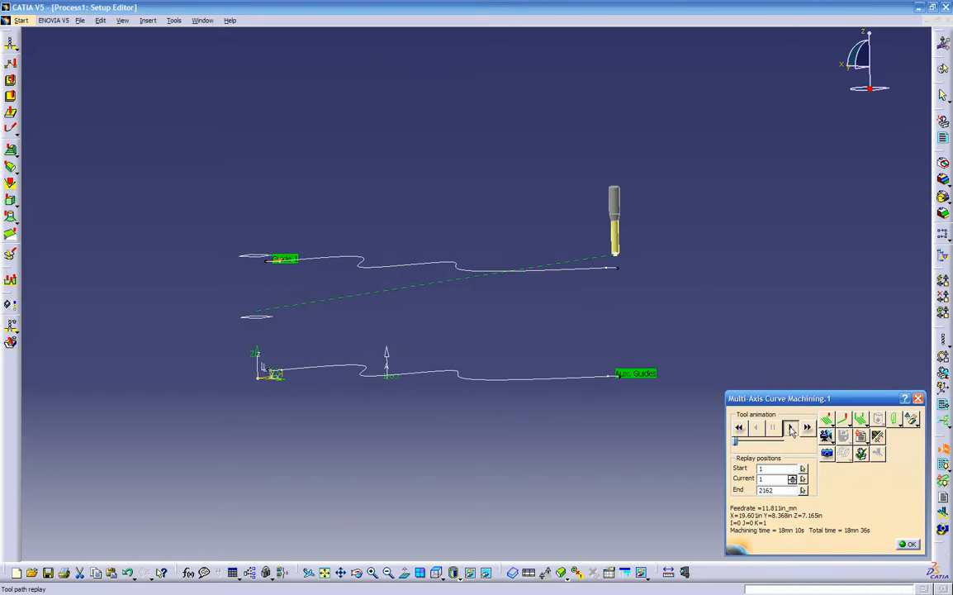
click(790, 428)
middle_drag(360, 437, 451, 415)
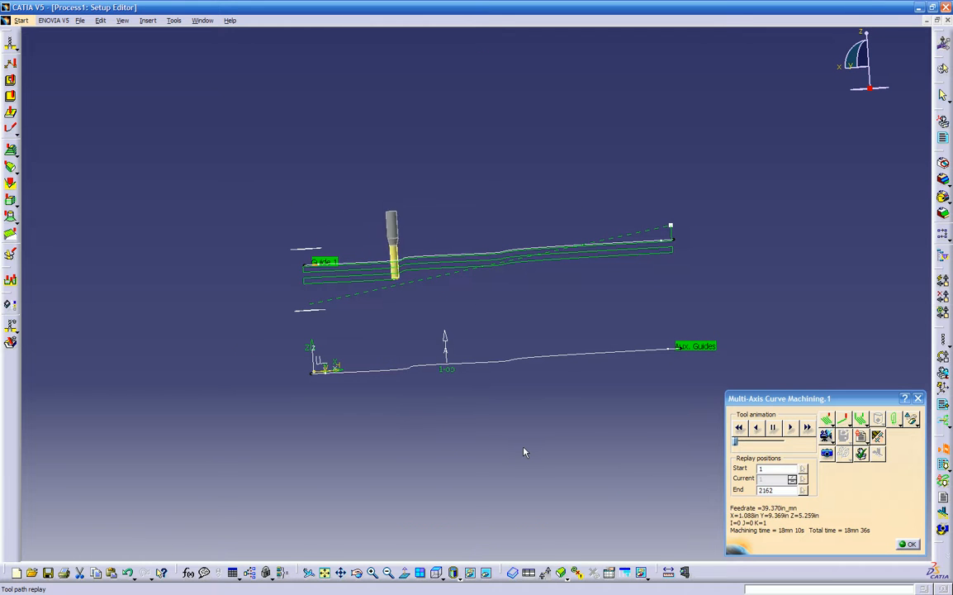
middle_drag(513, 446, 513, 448)
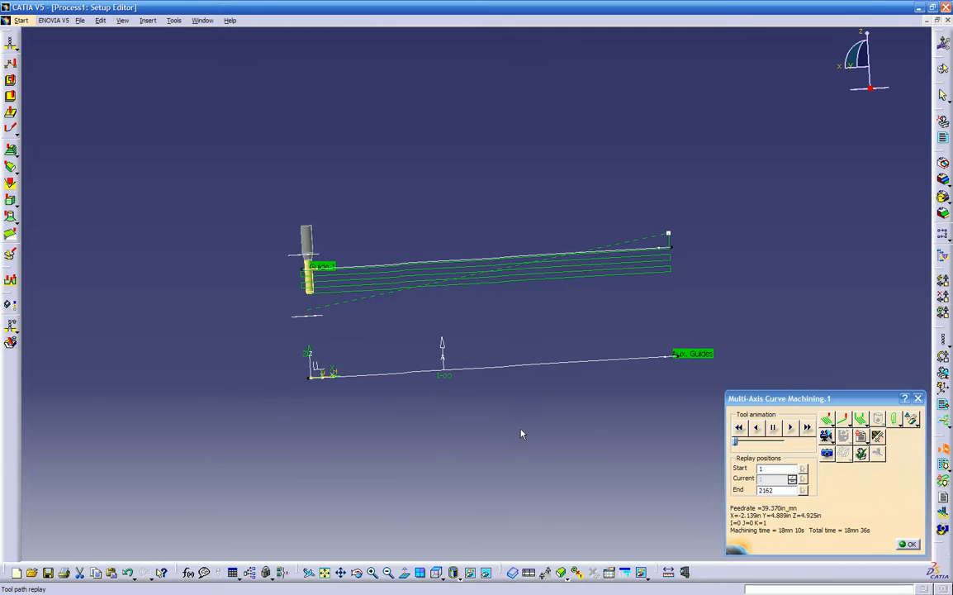
mouse_move(448, 409)
middle_down()
mouse_move(447, 434)
mouse_move(455, 429)
middle_up()
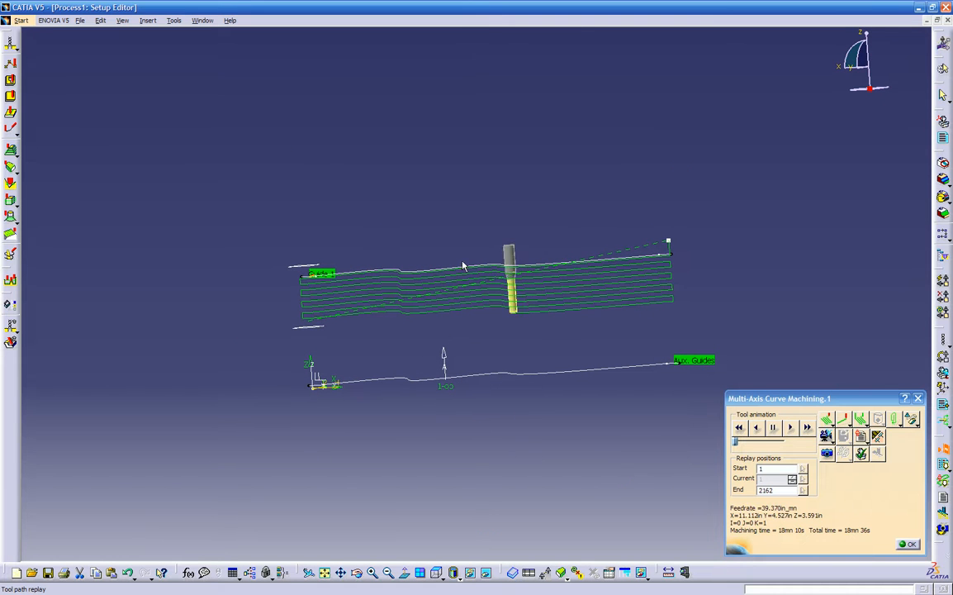
middle_drag(547, 379, 562, 463)
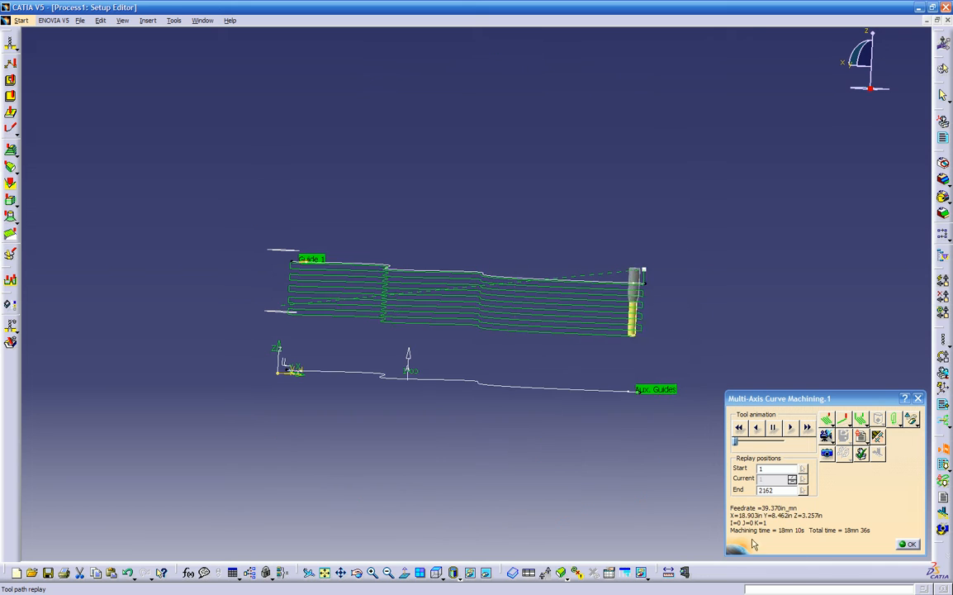
click(909, 544)
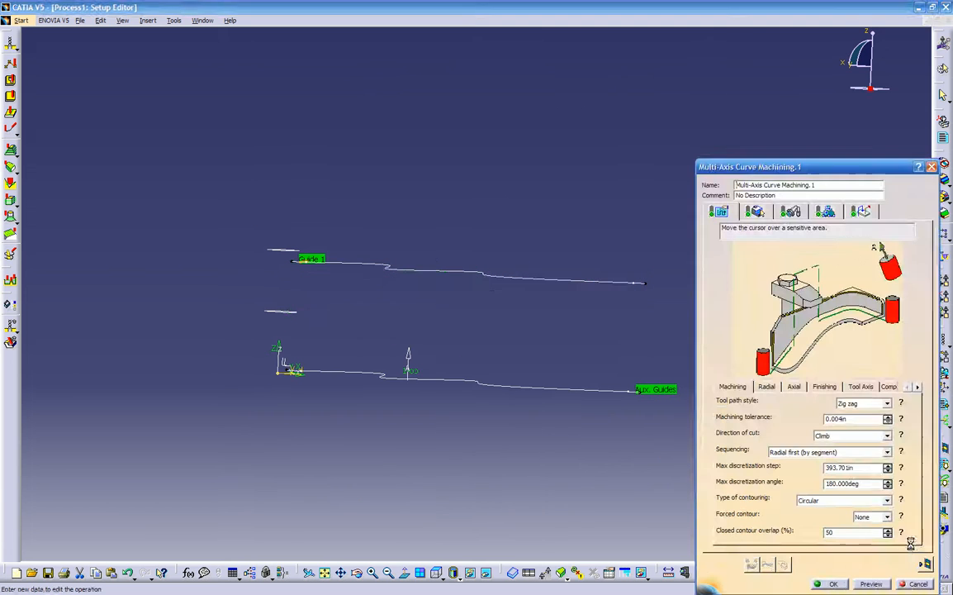
click(833, 584)
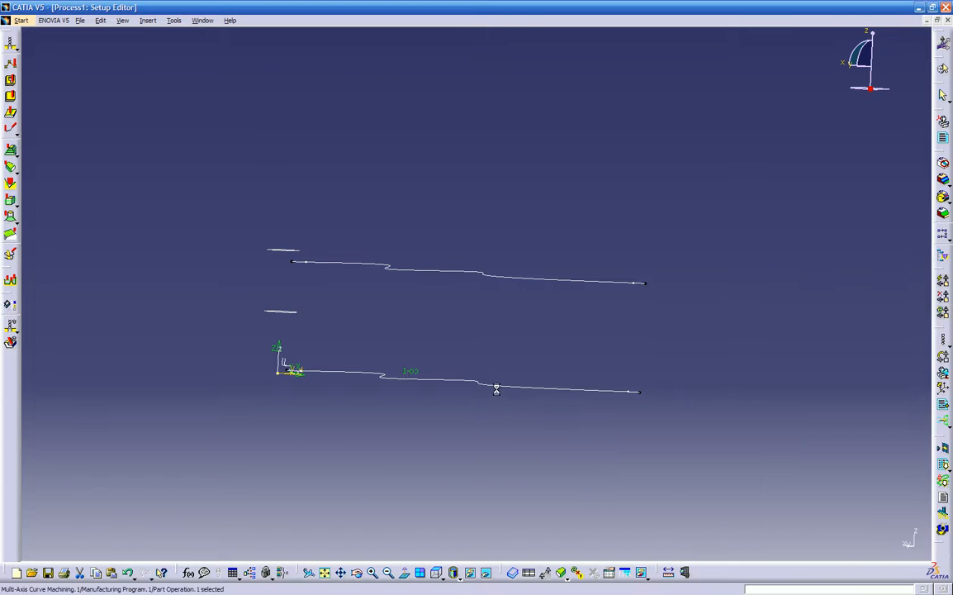
- Show the hidden projected curve Project.1 and hide the lower flat curve Sketch.15
click(486, 571)
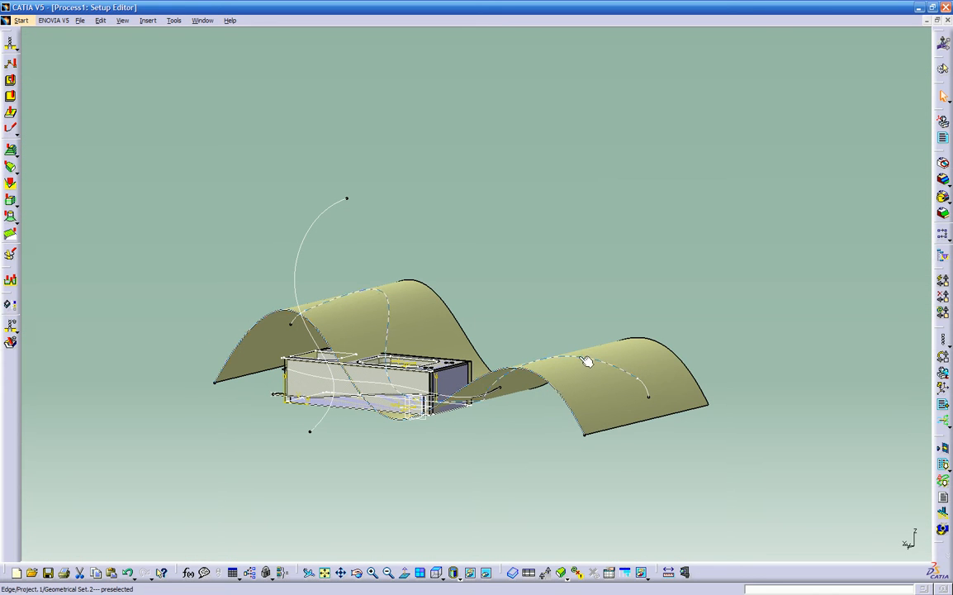
right_click(580, 361)
click(619, 393)
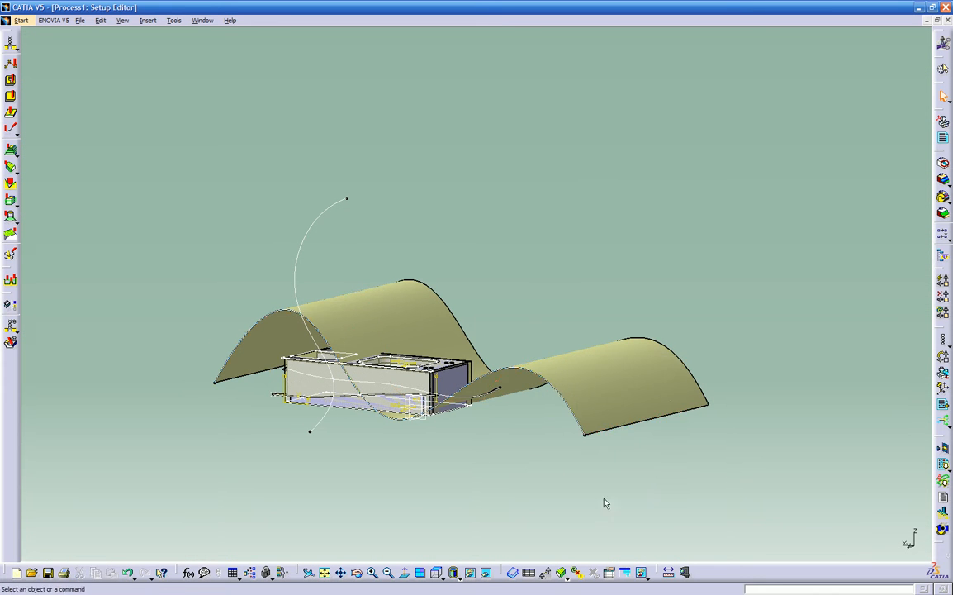
click(486, 572)
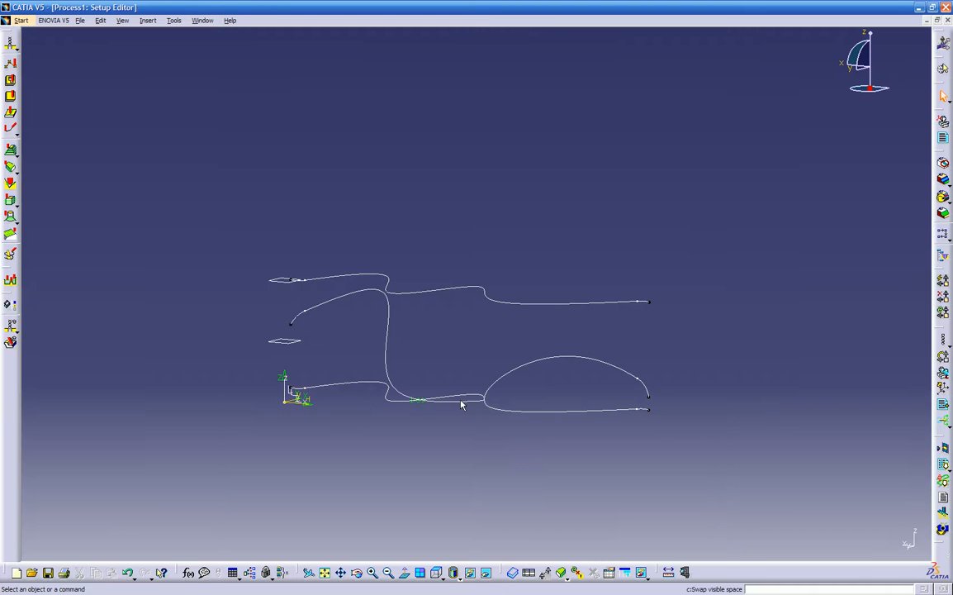
middle_drag(511, 405, 453, 334)
right_click(544, 369)
click(571, 402)
middle_drag(459, 315, 422, 280)
- Reopen Multi-Axis Curve Machining.1 and replace its auxiliary guide with the projected curve Project.1
key(F3)
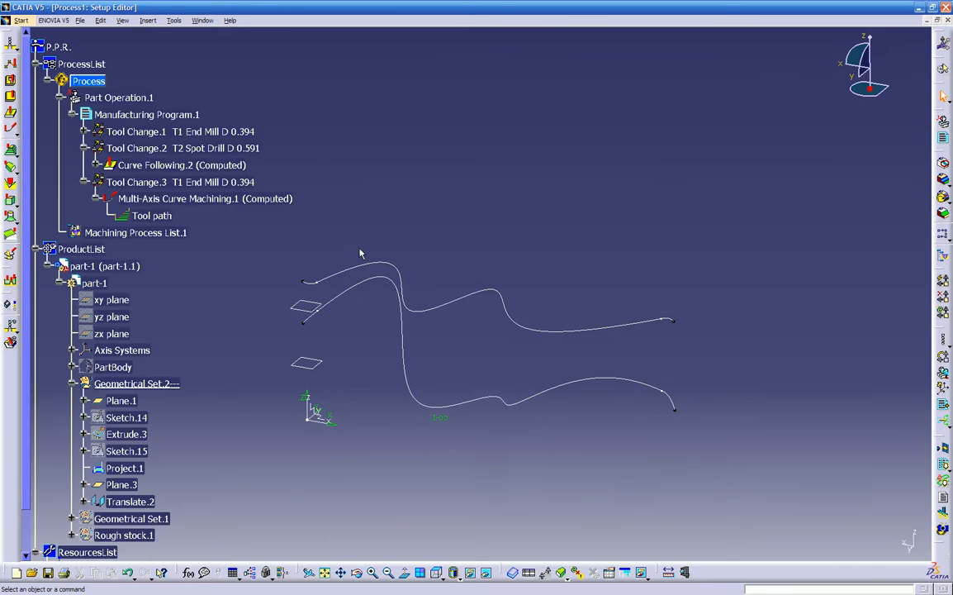
double_click(195, 199)
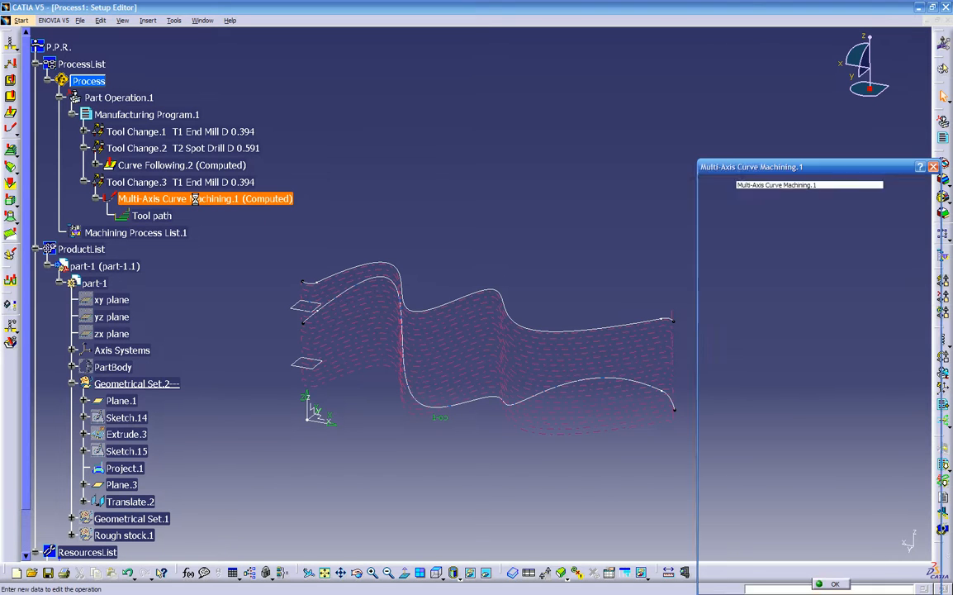
click(757, 211)
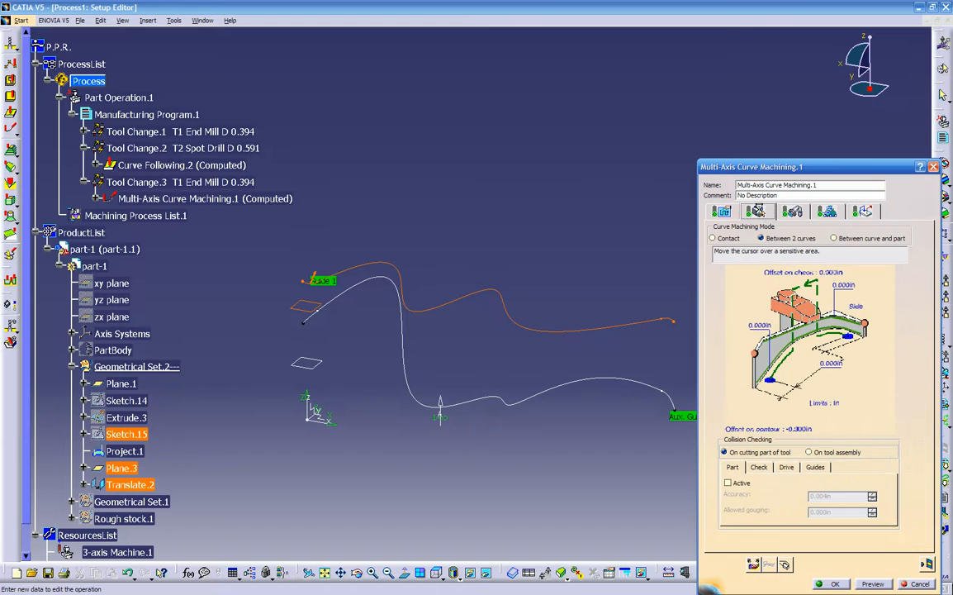
right_click(812, 338)
click(832, 341)
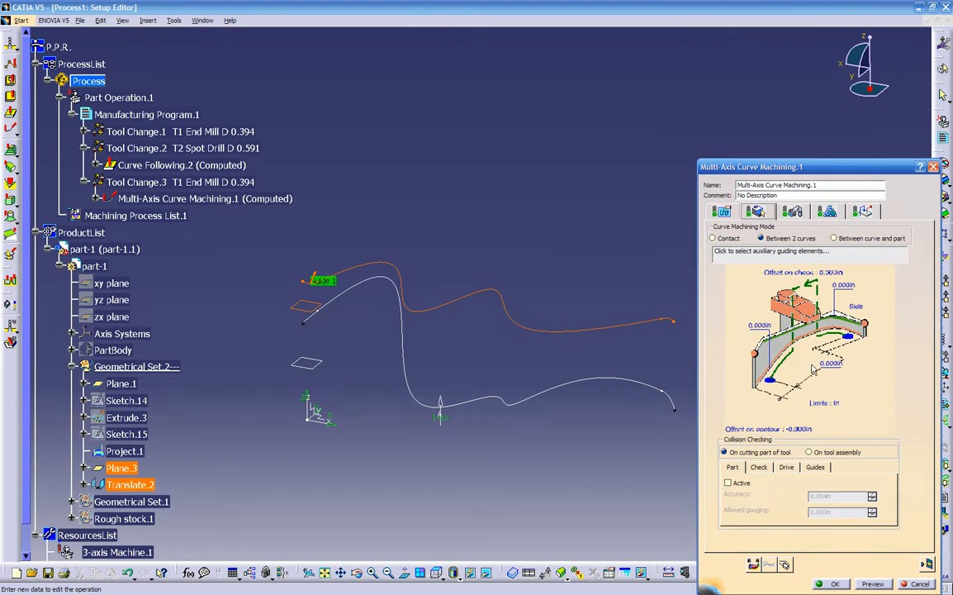
click(811, 341)
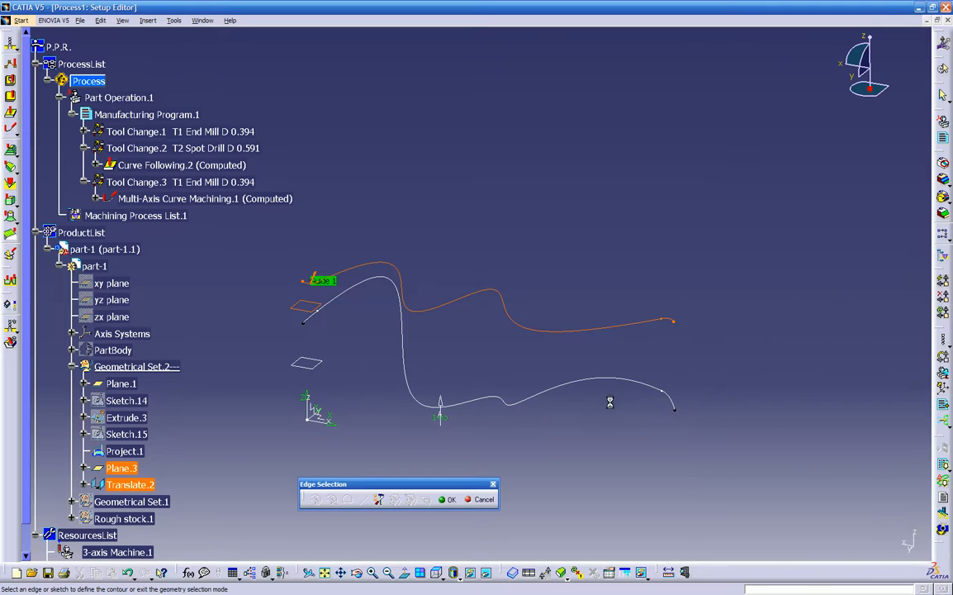
click(671, 397)
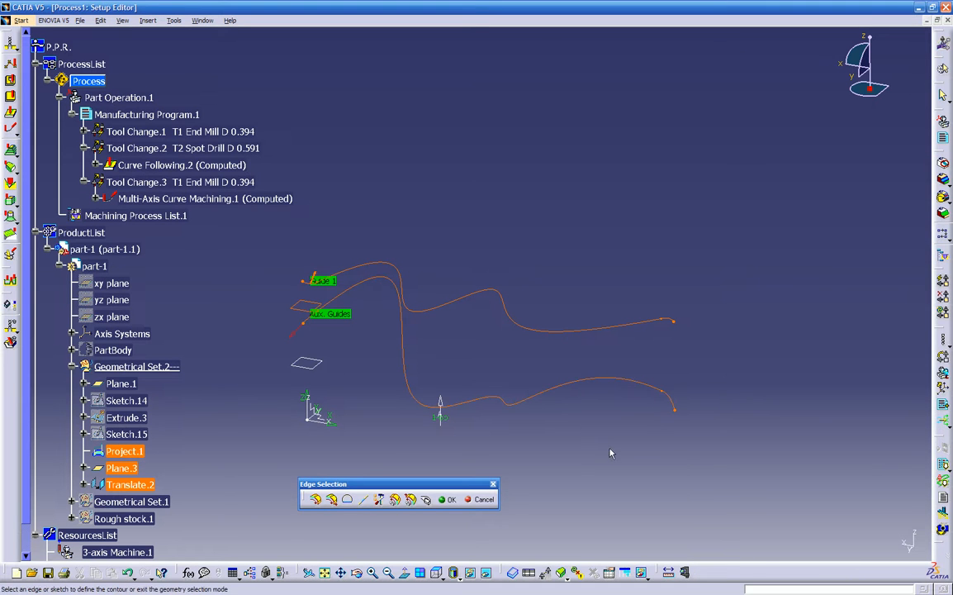
double_click(554, 440)
middle_drag(498, 398, 528, 410)
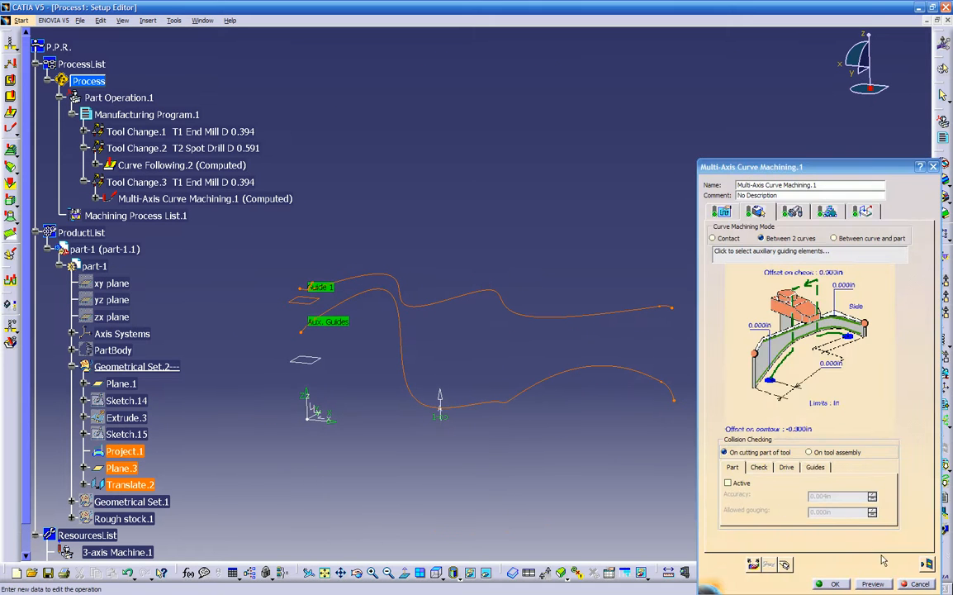
- Compute the tool path between the upper curve and the projected curve and examine its levels from several sides
click(927, 565)
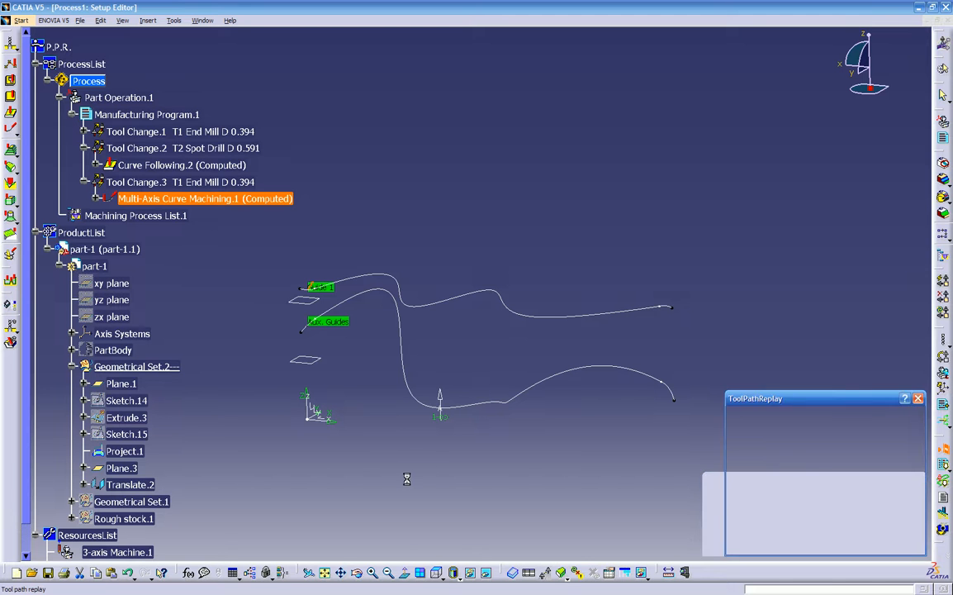
middle_drag(432, 475, 353, 378)
middle_drag(518, 320, 380, 307)
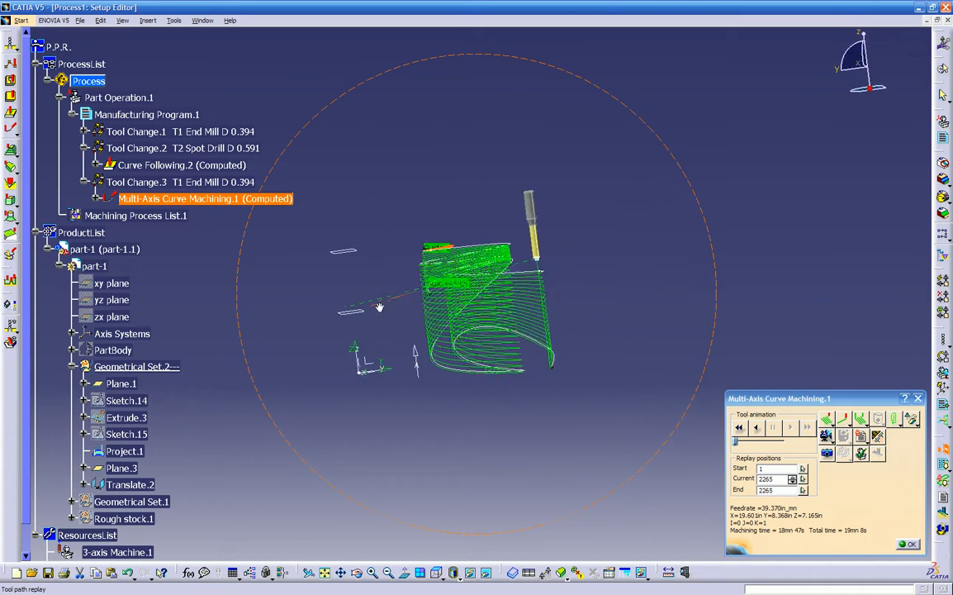
middle_drag(518, 302, 690, 258)
middle_drag(401, 239, 728, 313)
middle_drag(518, 329, 437, 353)
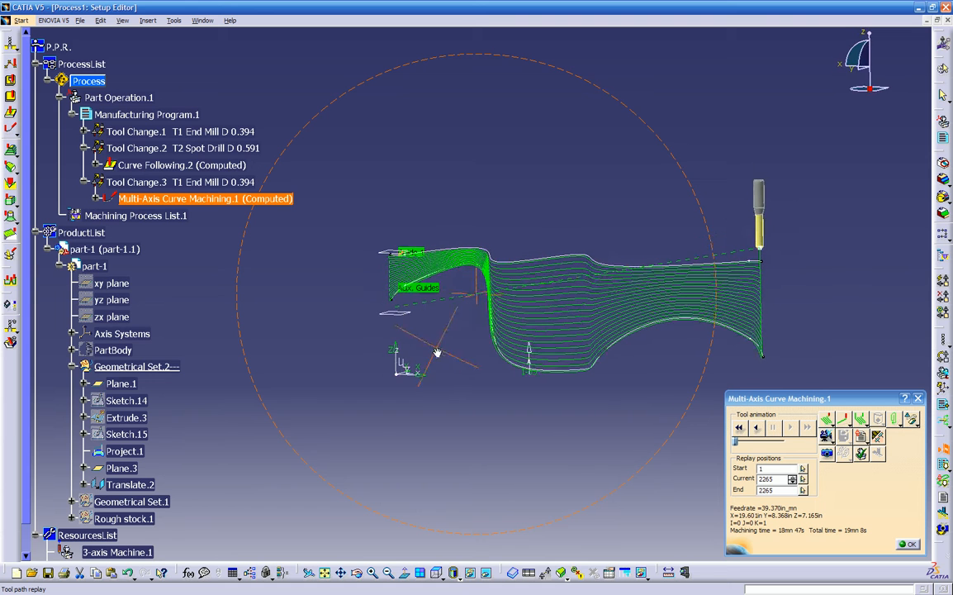
middle_drag(541, 385, 466, 330)
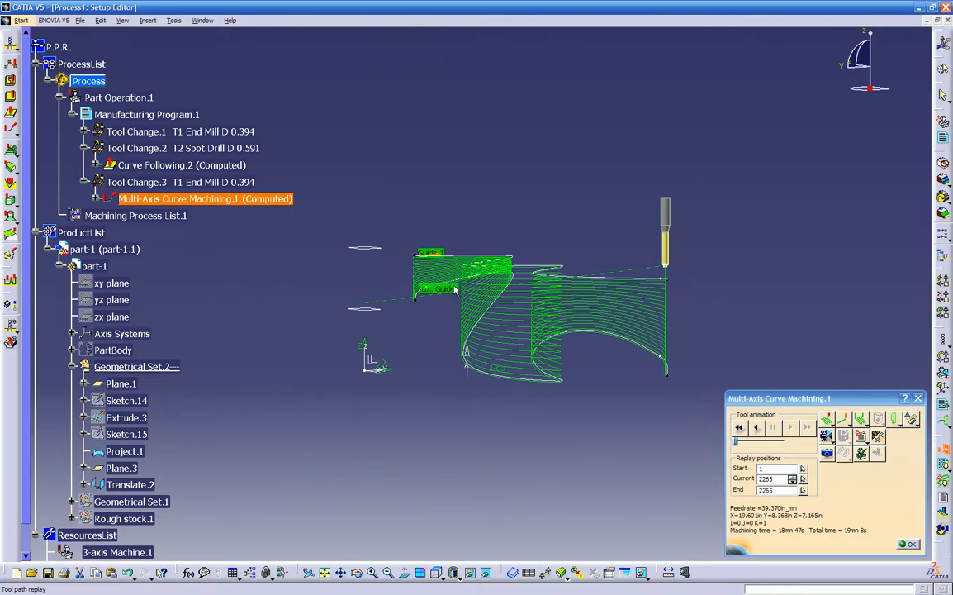
click(11, 130)
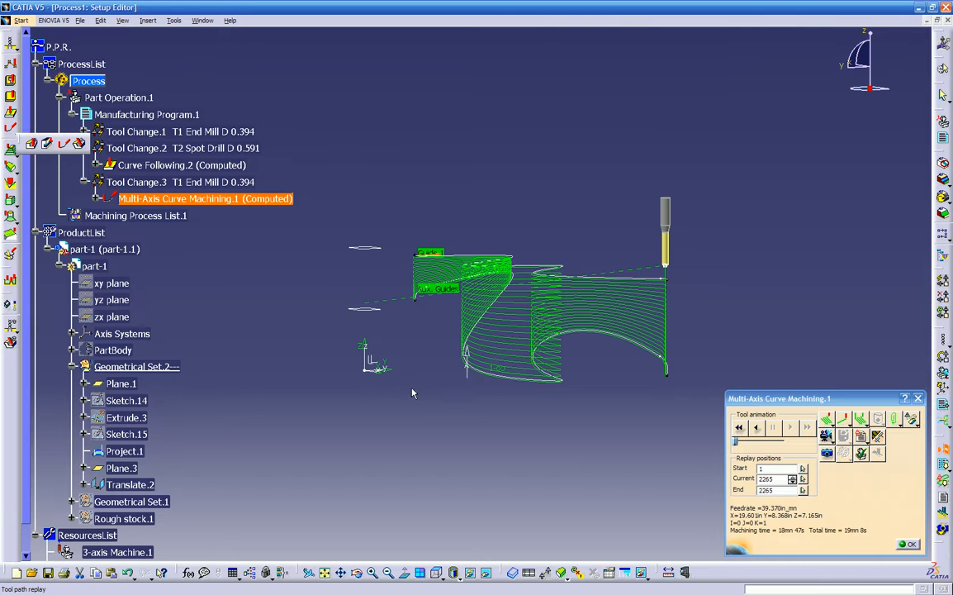
middle_drag(394, 452, 619, 183)
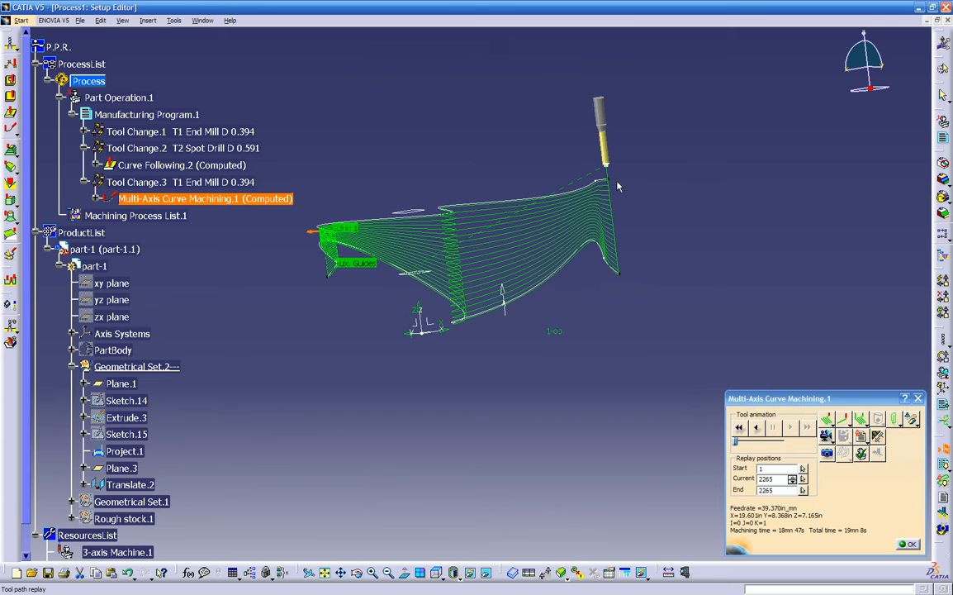
middle_drag(594, 245, 592, 273)
middle_drag(403, 270, 530, 377)
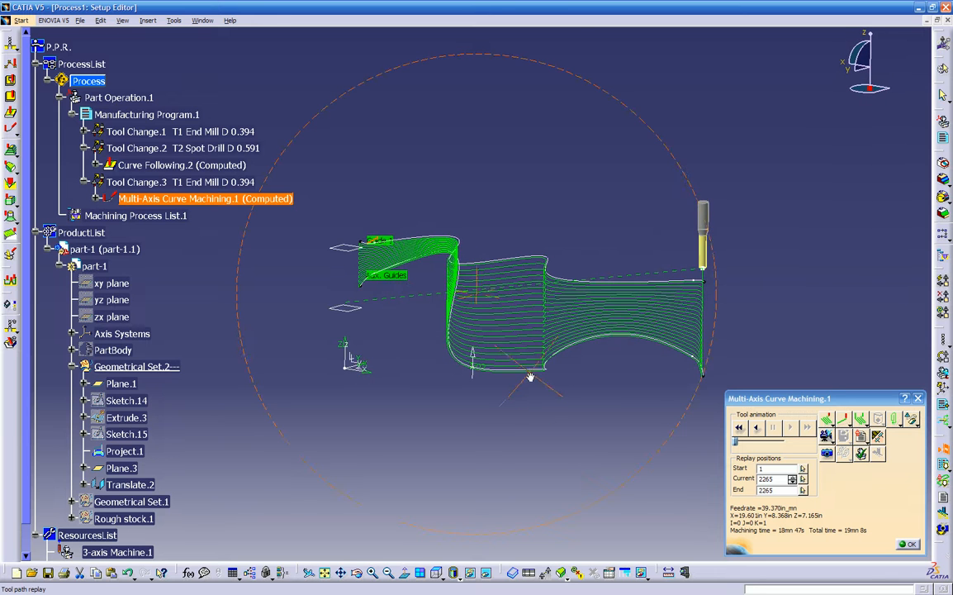
- Switch the operation's curve machining mode to Contact and show the hidden wavy surface Extrude.3
click(906, 544)
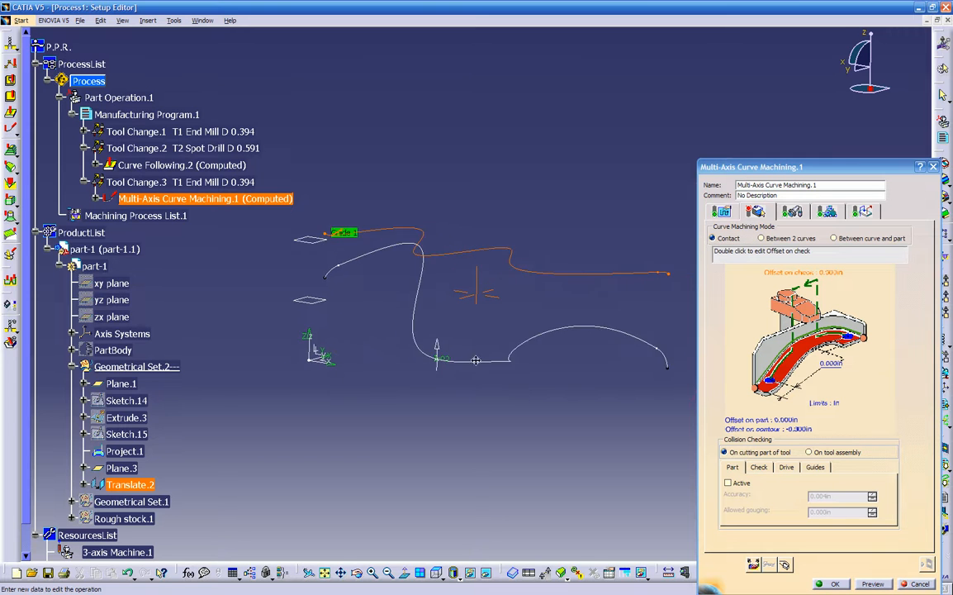
middle_drag(566, 404, 504, 389)
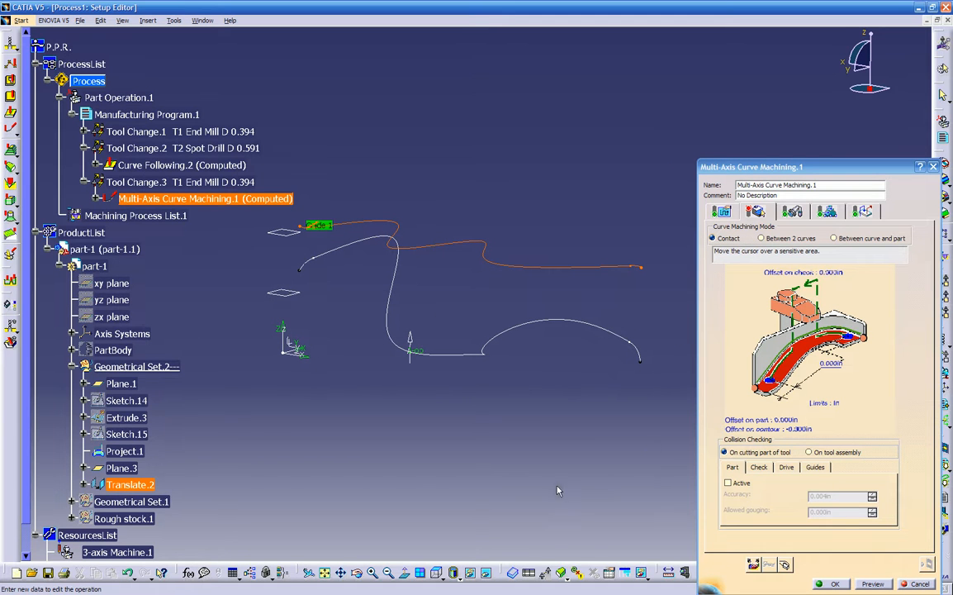
click(486, 573)
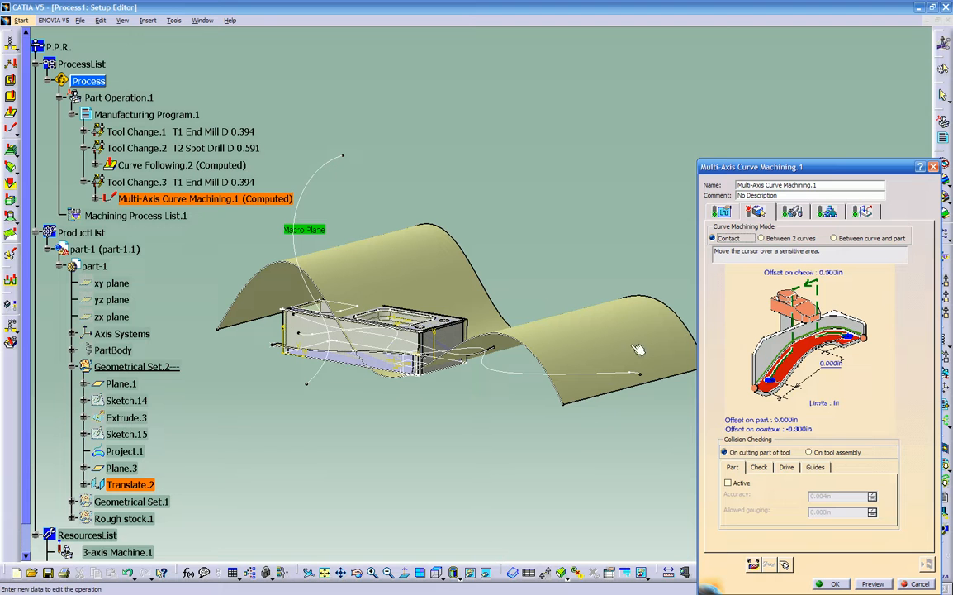
right_click(640, 339)
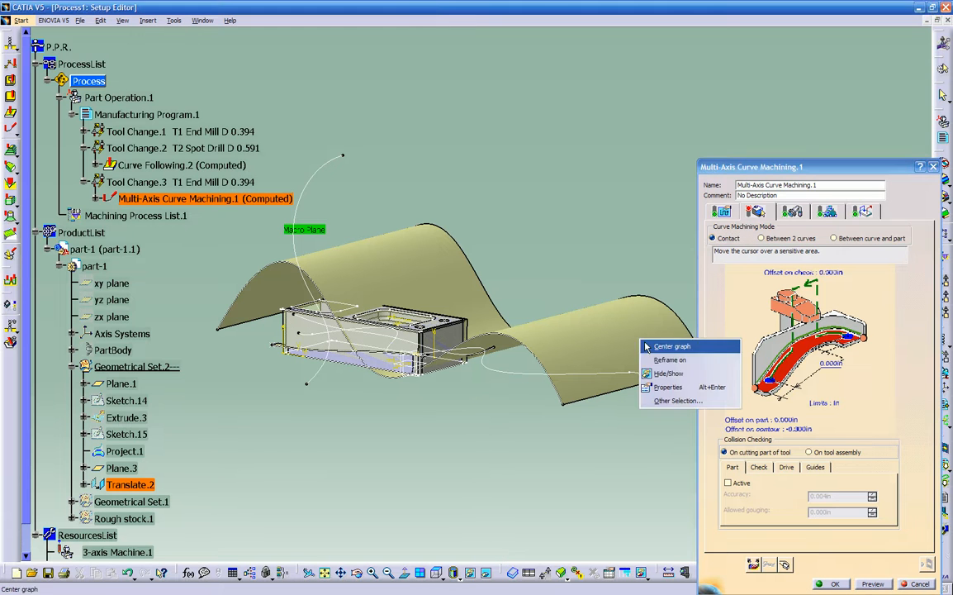
click(661, 373)
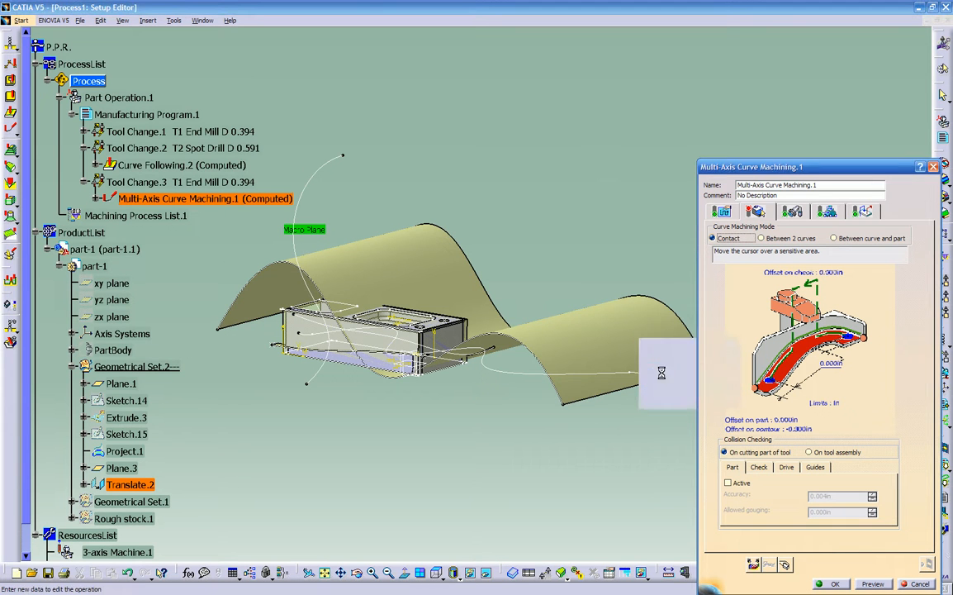
click(486, 573)
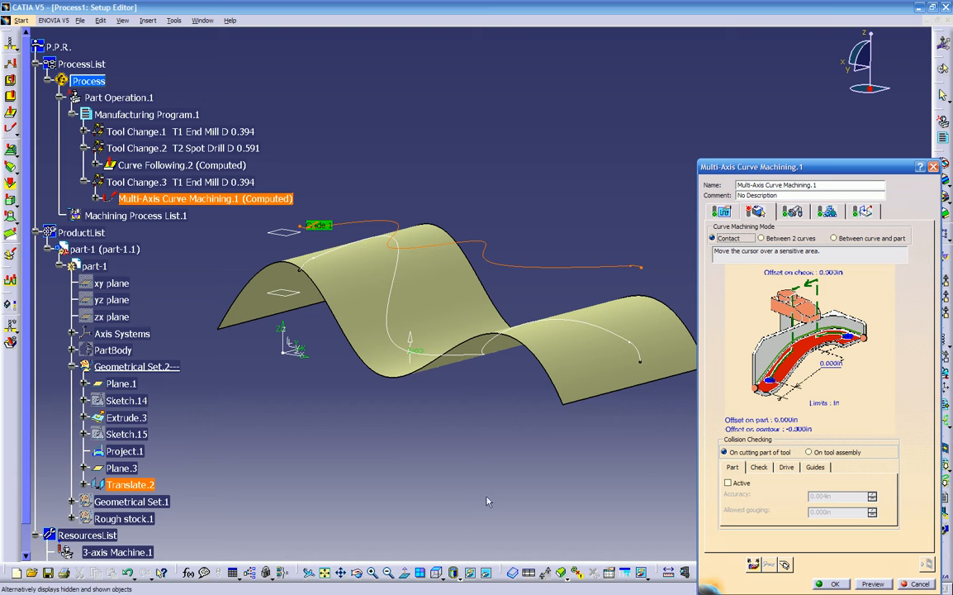
- Hide the upper curve Translate.2 and remove it as the operation's guiding element
right_click(544, 267)
click(563, 303)
middle_drag(481, 351, 597, 344)
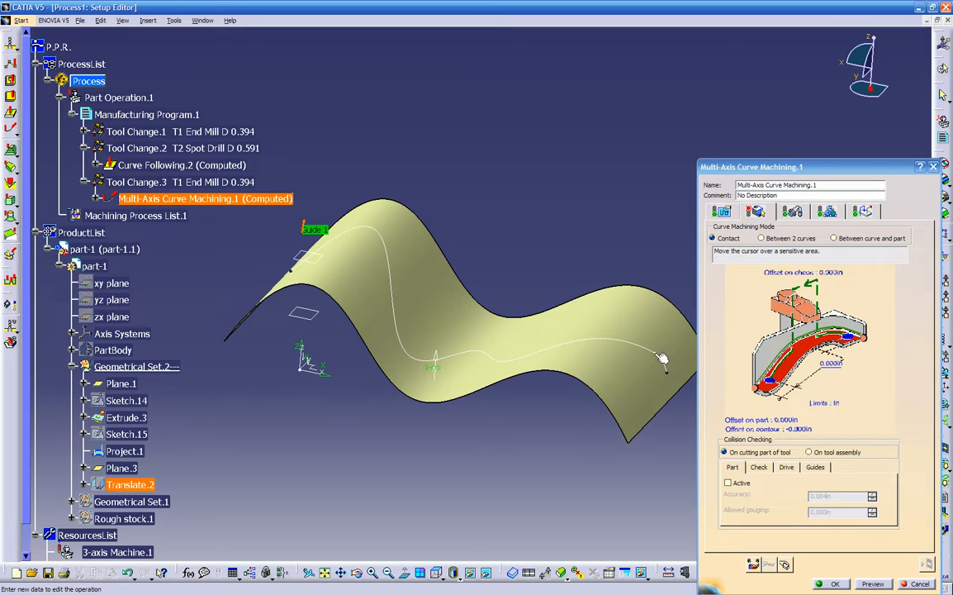
middle_drag(513, 377, 417, 341)
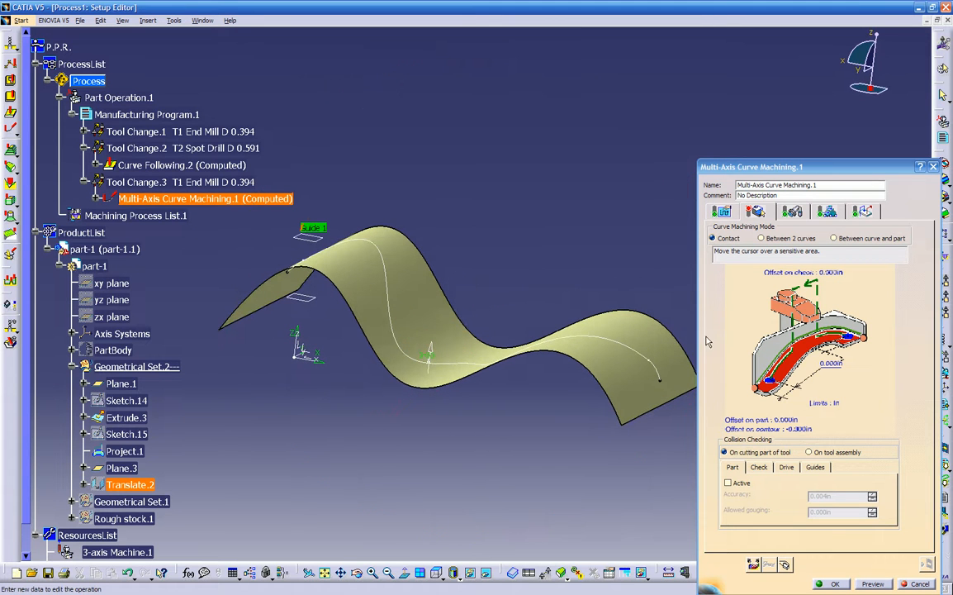
right_click(799, 347)
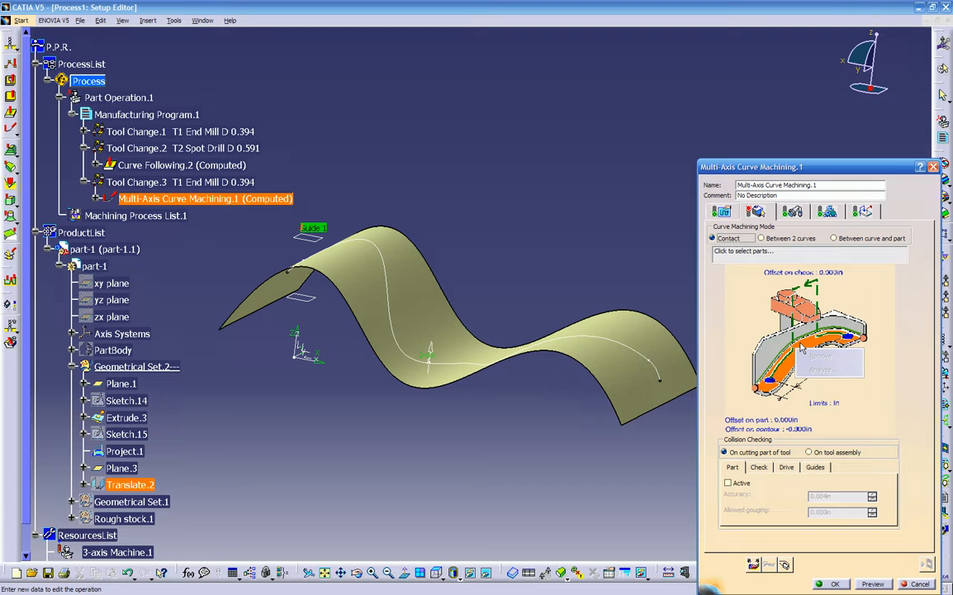
right_click(802, 339)
click(839, 344)
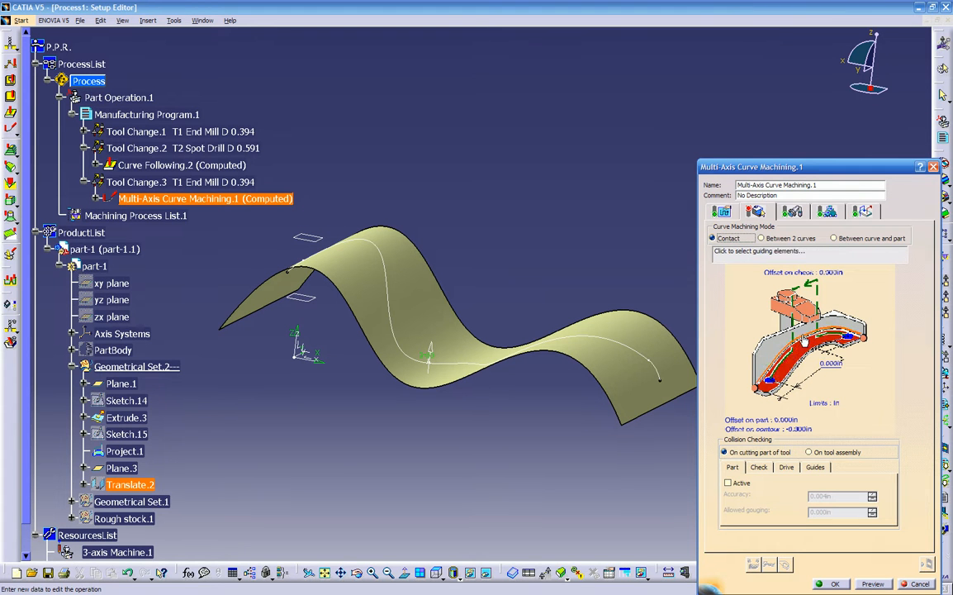
- Assign the projected curve Project.1 as the guiding element and the wavy surface Extrude.3 as the part of the Contact operation
click(806, 339)
click(652, 362)
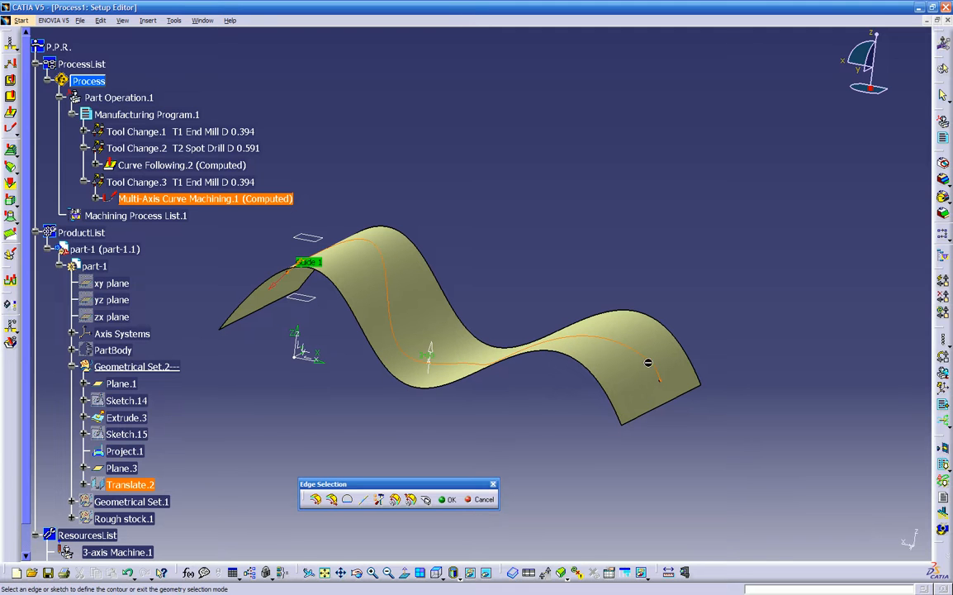
double_click(542, 427)
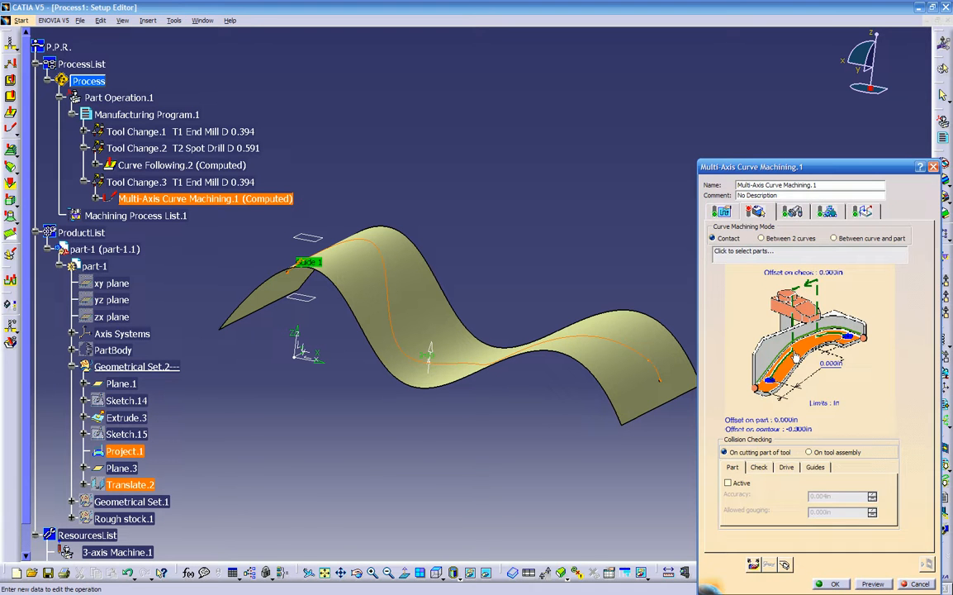
click(794, 357)
click(624, 368)
double_click(563, 404)
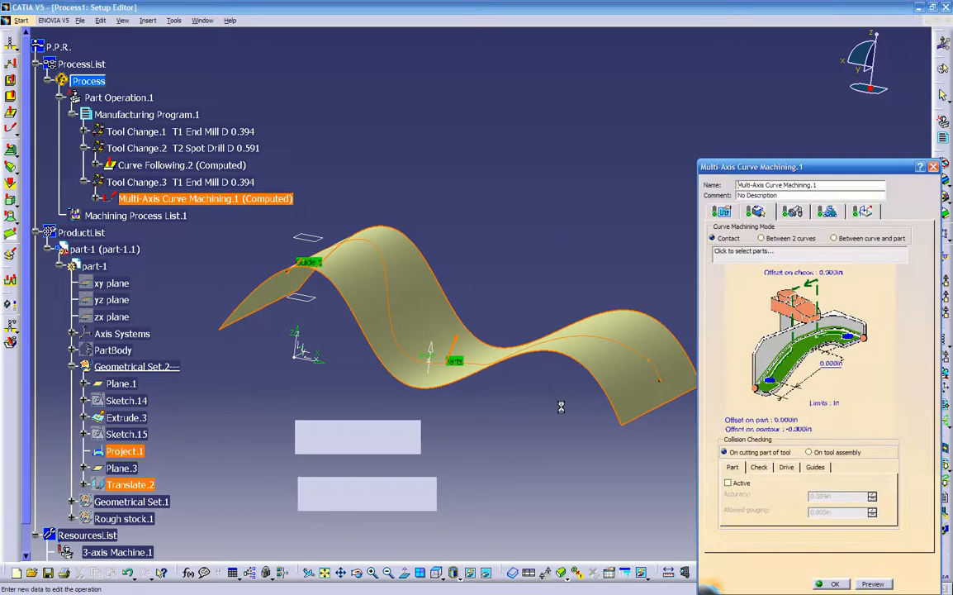
- Compute the Contact tool path, examine its levels above the wavy surface from several sides, and accept the operation
click(926, 564)
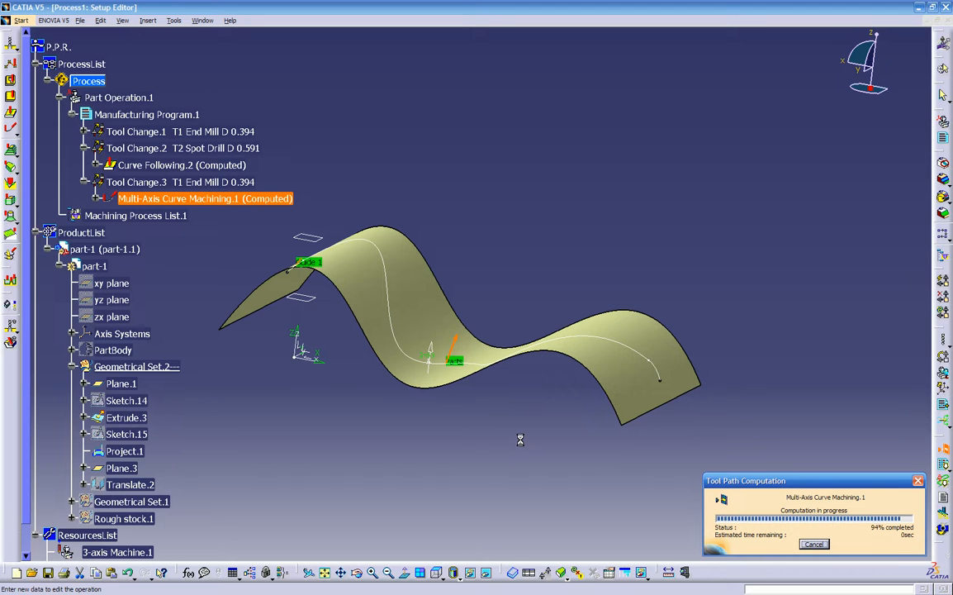
middle_drag(527, 445, 558, 373)
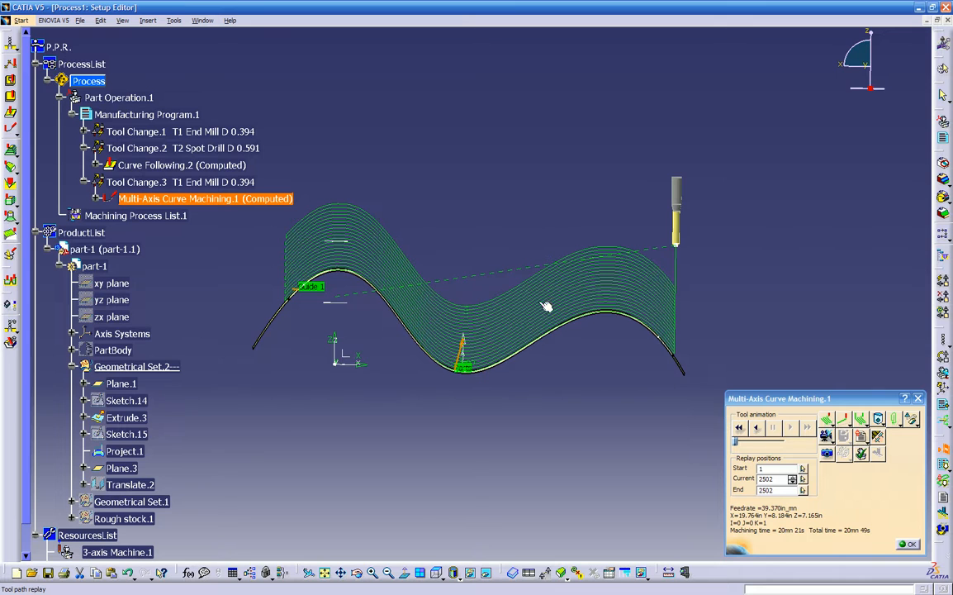
middle_drag(484, 278, 584, 317)
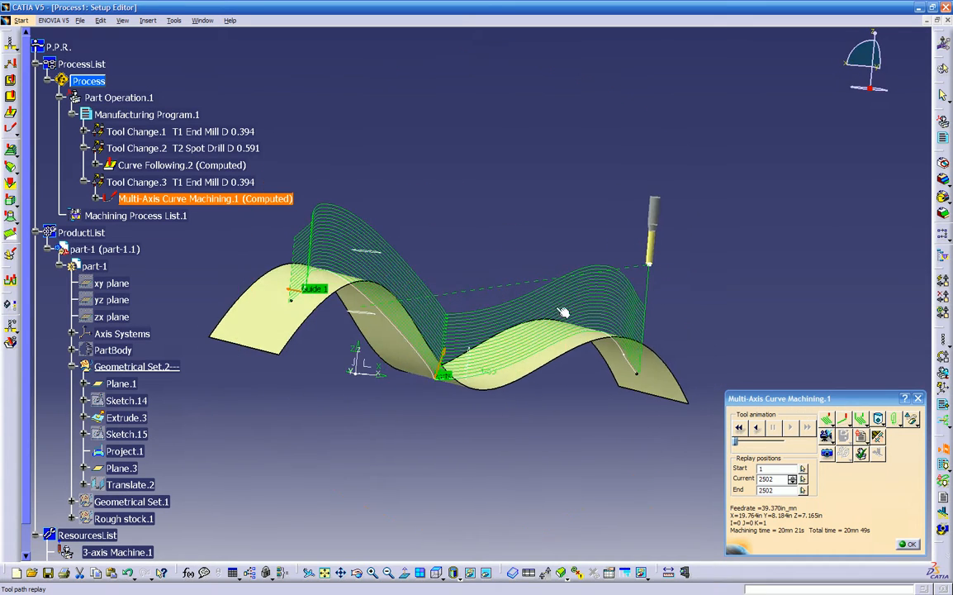
middle_drag(522, 364, 577, 408)
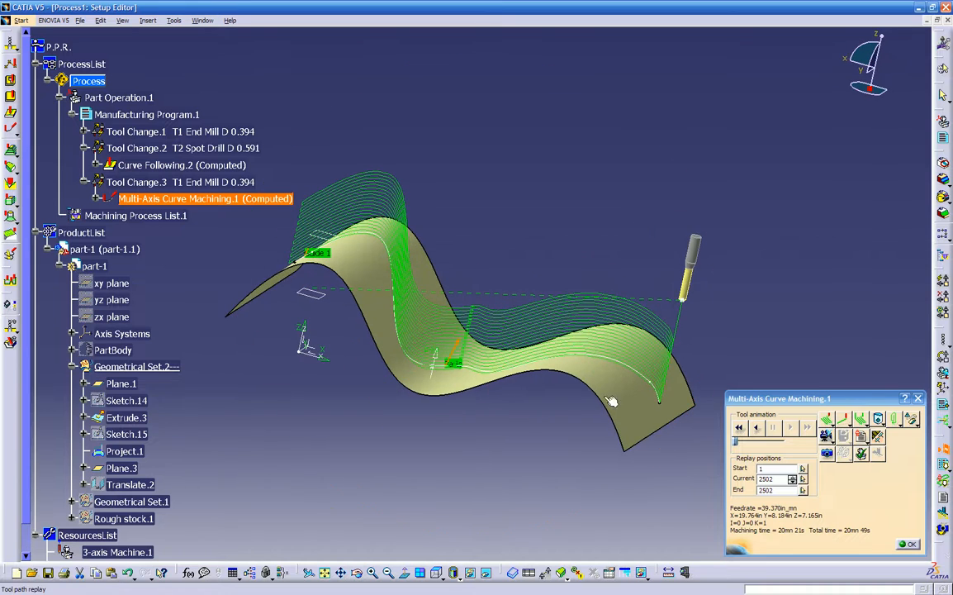
middle_drag(465, 368, 570, 430)
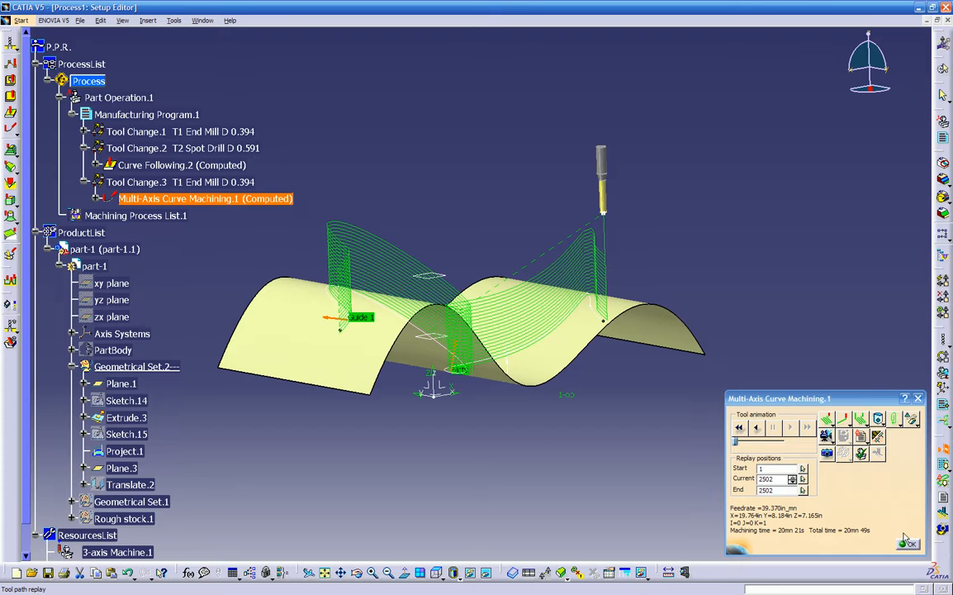
middle_drag(672, 417, 351, 285)
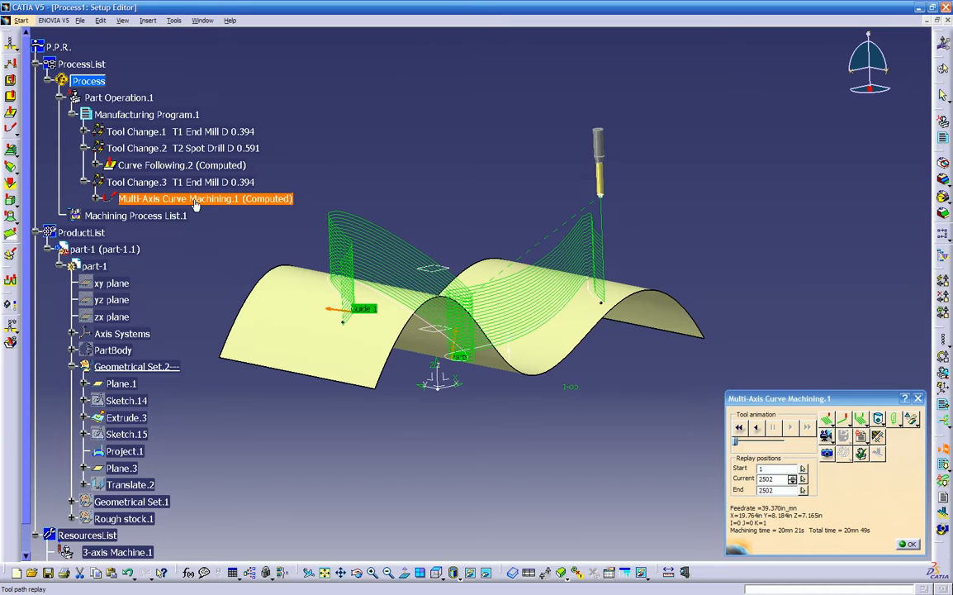
middle_drag(345, 364, 448, 339)
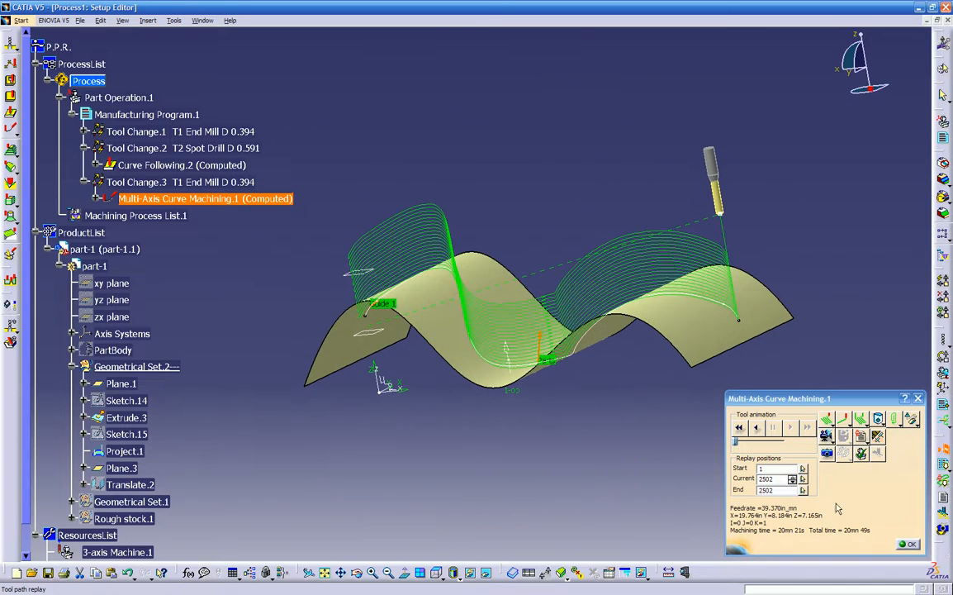
click(909, 545)
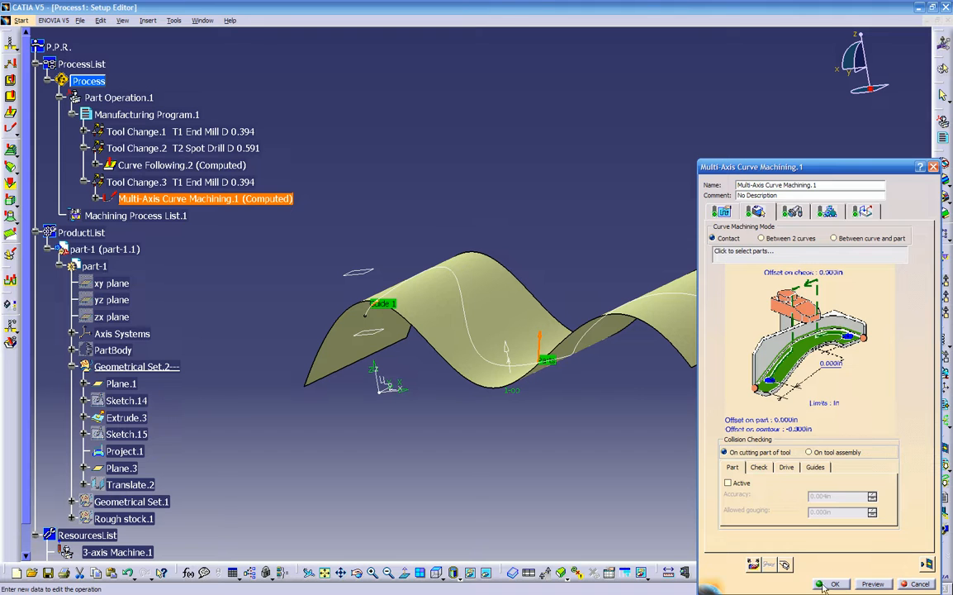
click(822, 584)
middle_drag(566, 406, 507, 415)
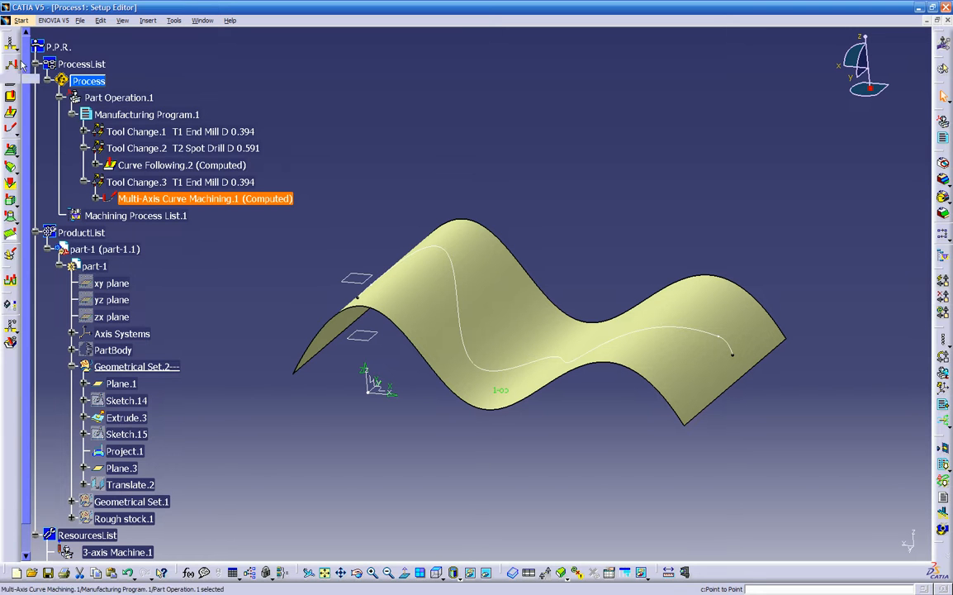
middle_drag(377, 410, 477, 324)
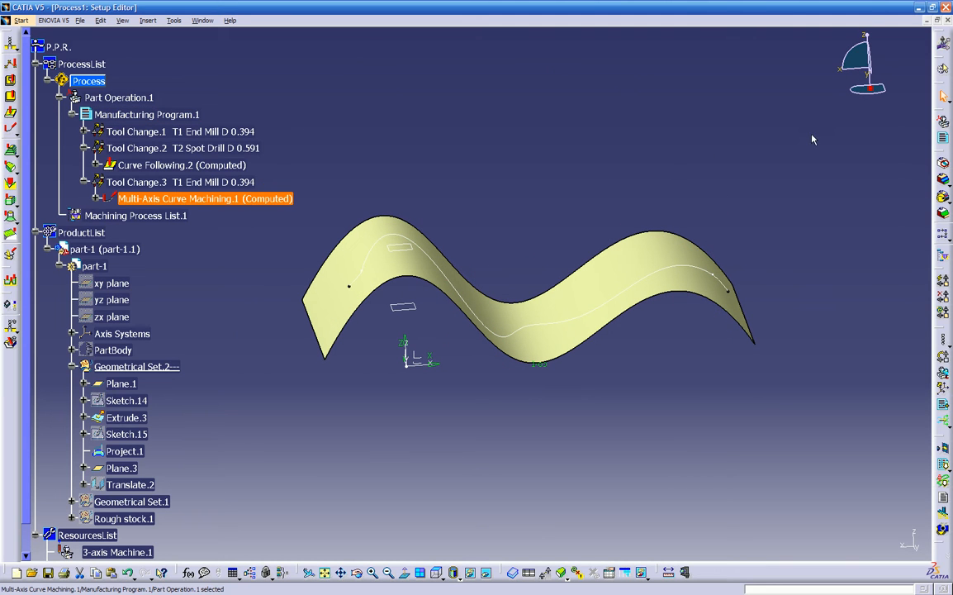
middle_drag(355, 374, 432, 364)
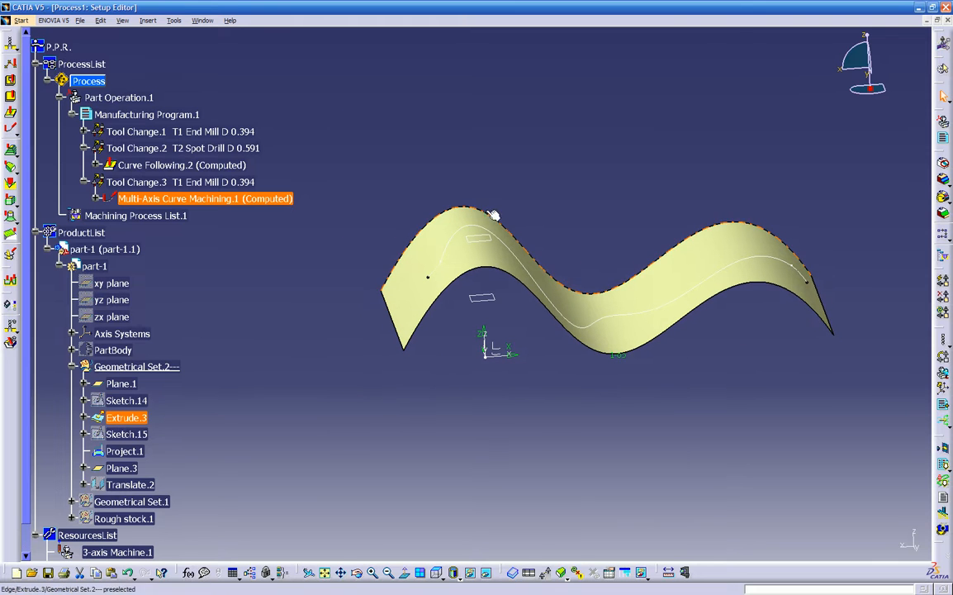
middle_drag(606, 369, 453, 388)
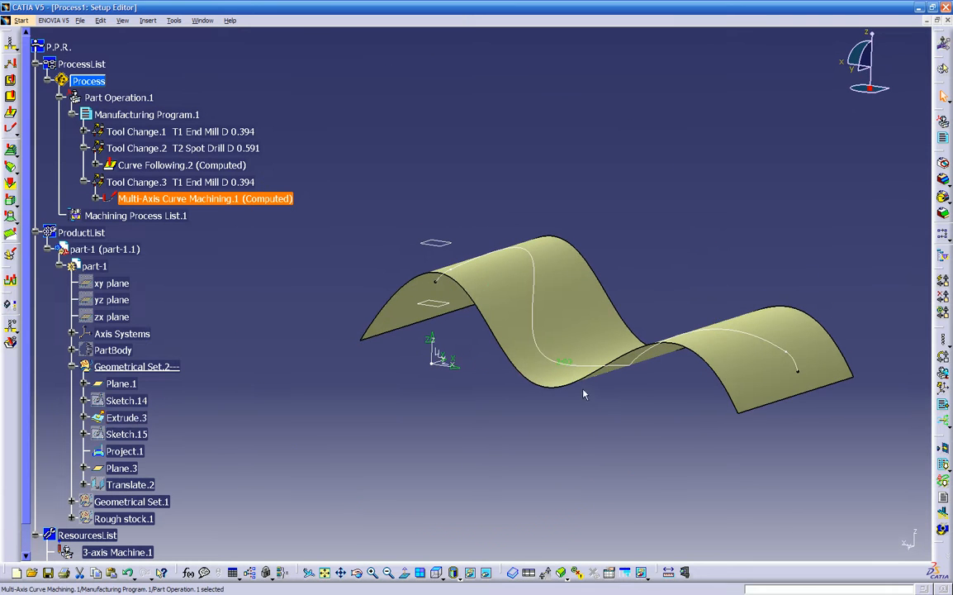
middle_drag(493, 312, 385, 298)
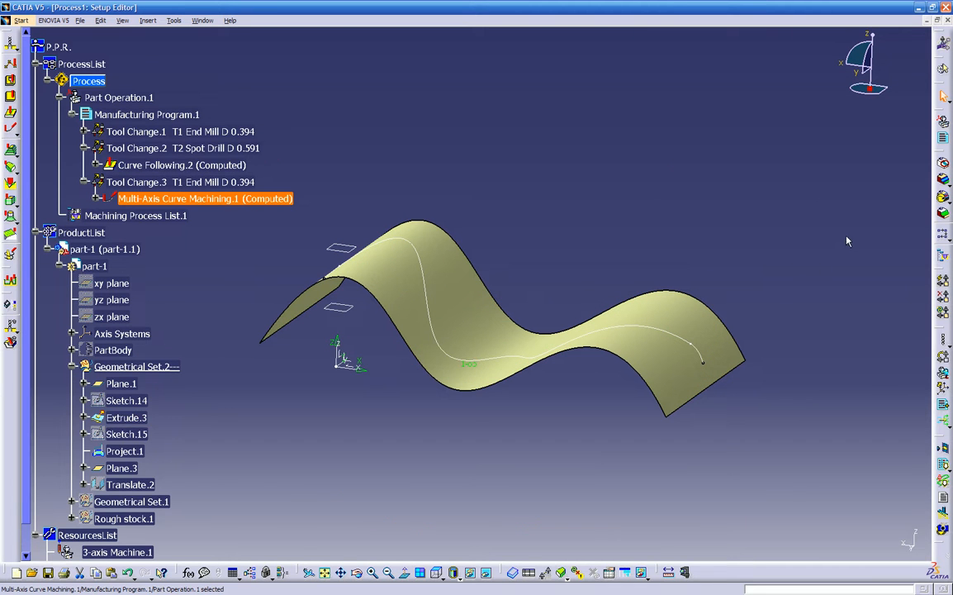
middle_drag(467, 445, 546, 400)
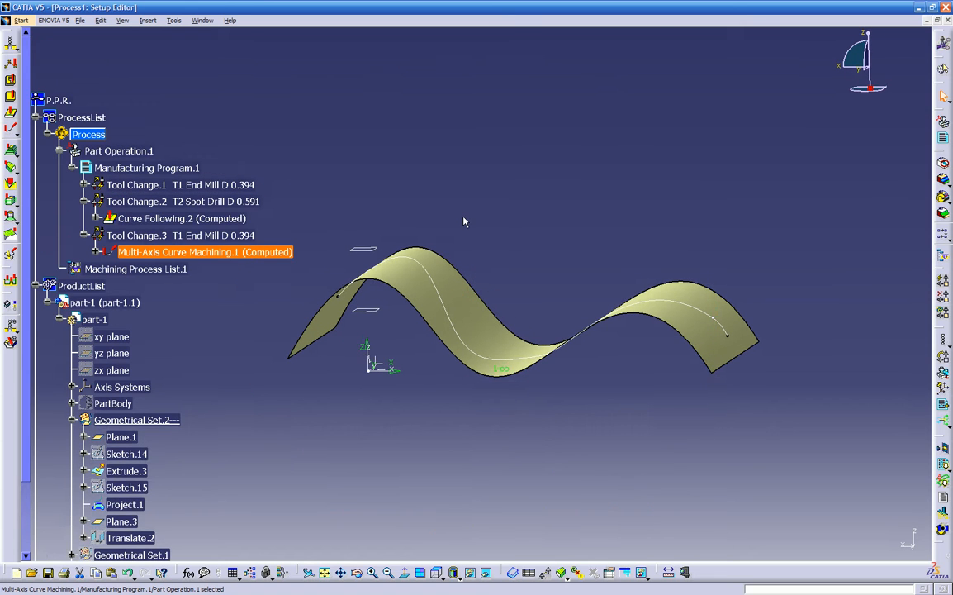
- Switch from the machining setup to the part's surface modelling workbench through the wavy surface Extrude.3
double_click(472, 305)
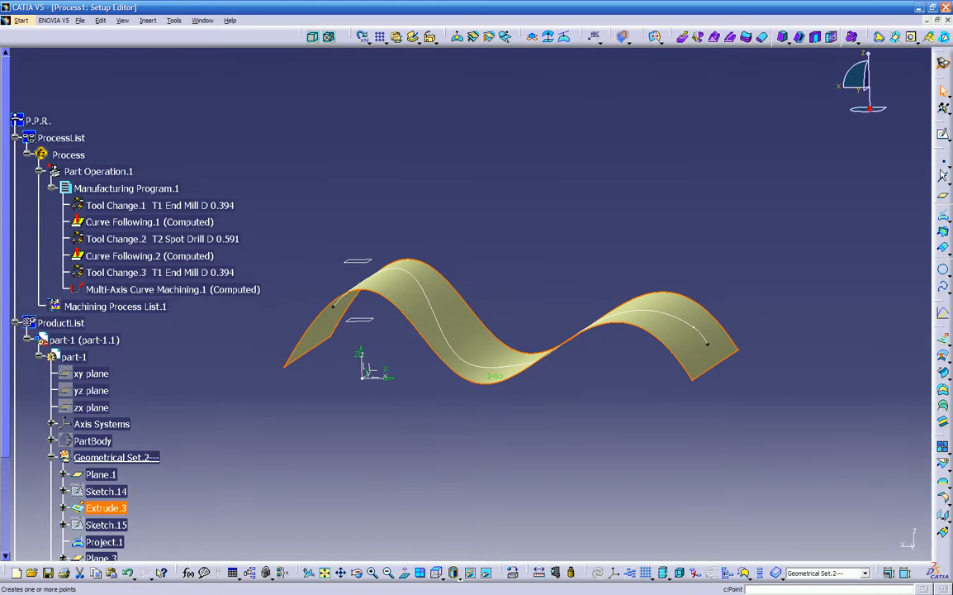
middle_drag(875, 285, 369, 282)
middle_drag(436, 385, 592, 371)
middle_drag(436, 241, 564, 245)
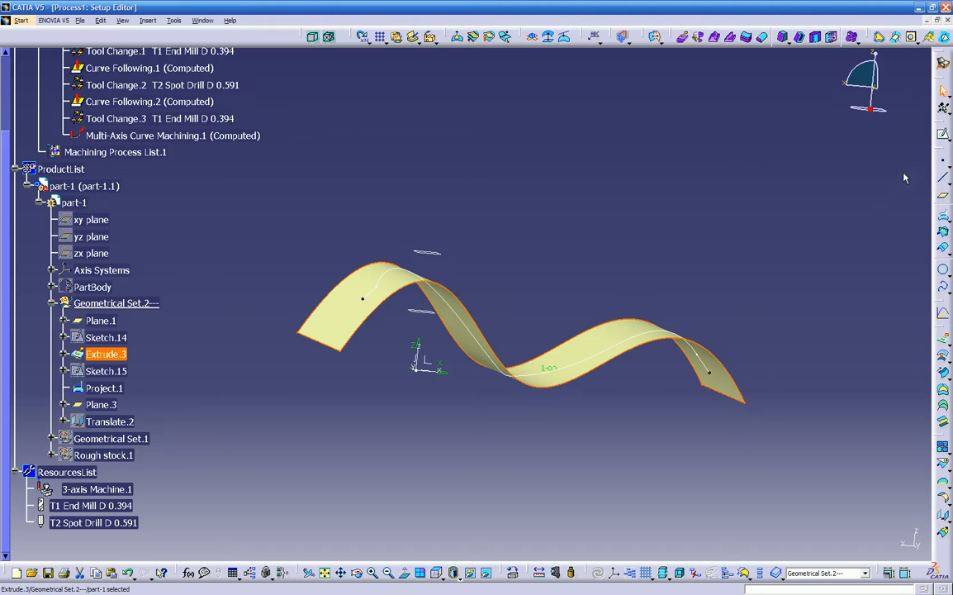
click(944, 162)
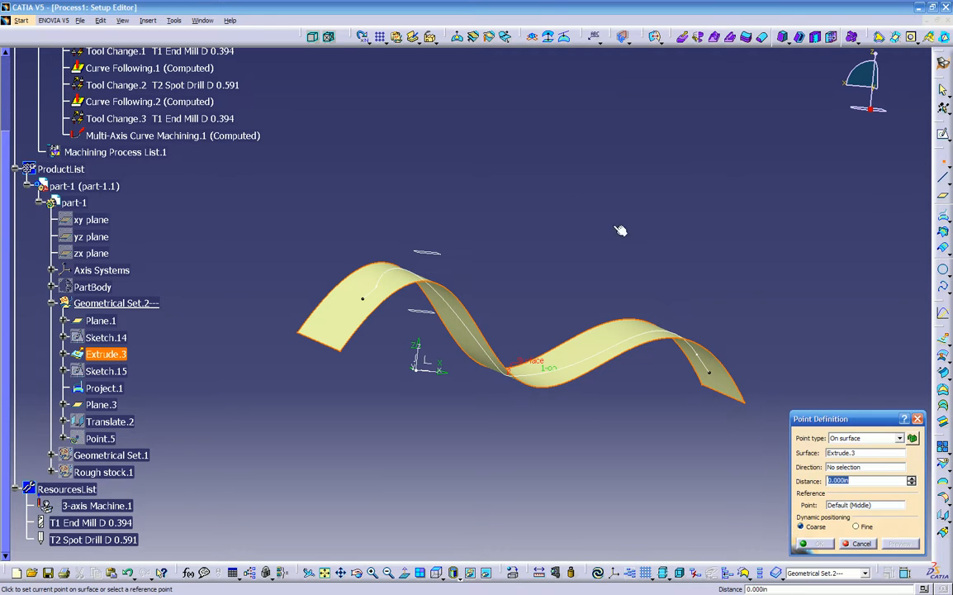
click(436, 256)
middle_drag(573, 255, 669, 374)
click(867, 543)
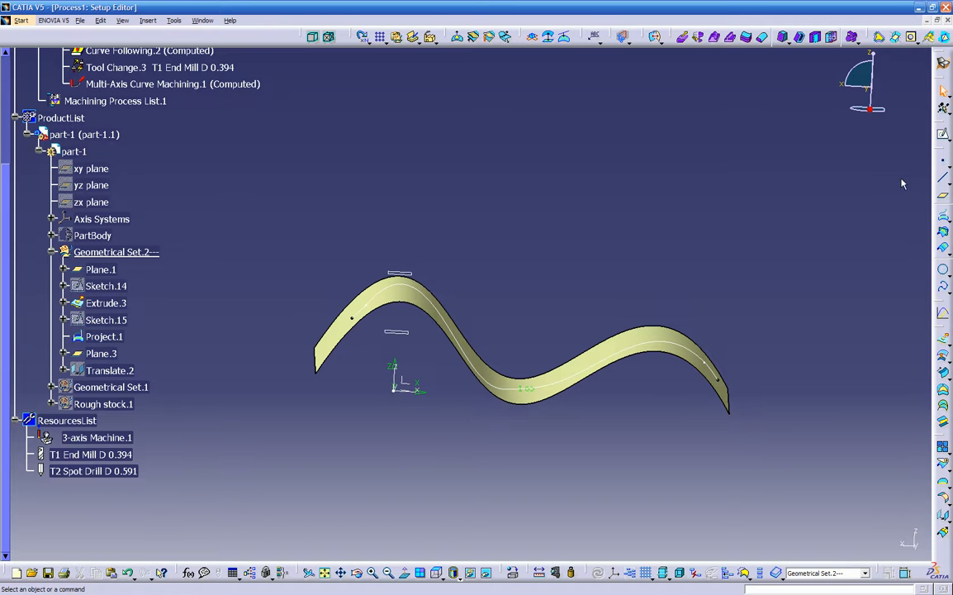
- Create a point on Plane.3 beyond the wavy surface's corner, at about H -23.6 in and V -18.4 in
click(945, 165)
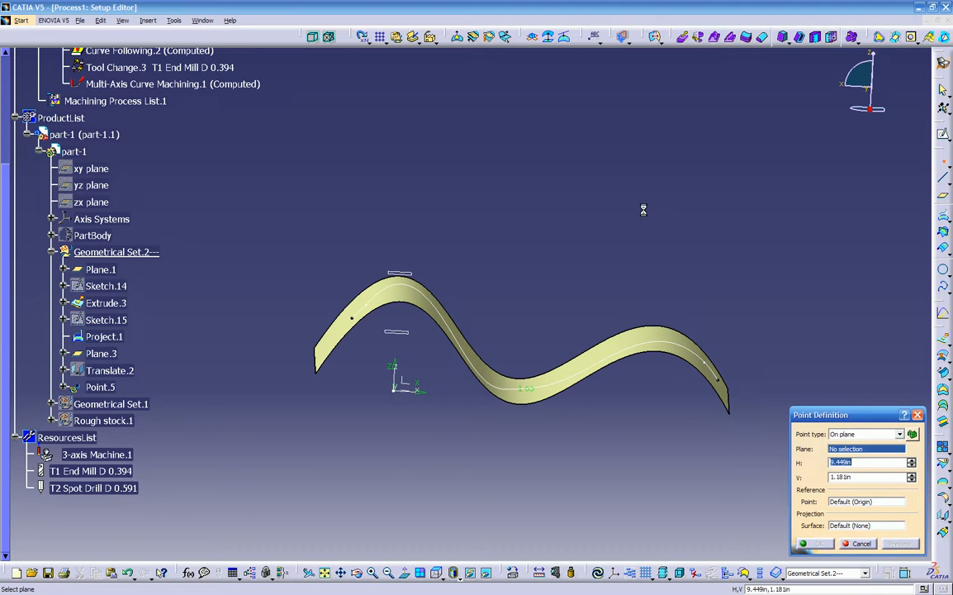
click(411, 269)
middle_drag(562, 271, 504, 363)
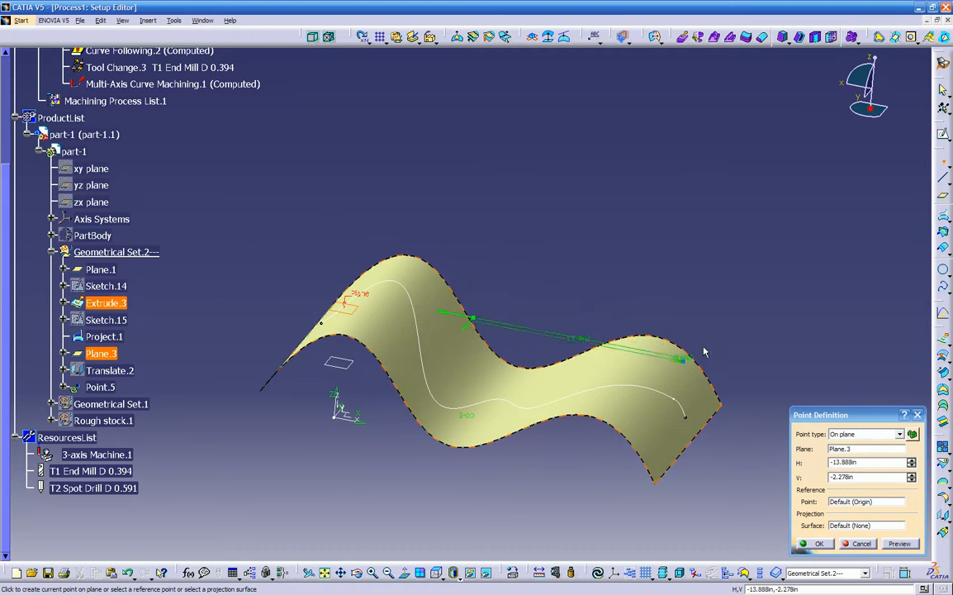
middle_drag(550, 334, 575, 281)
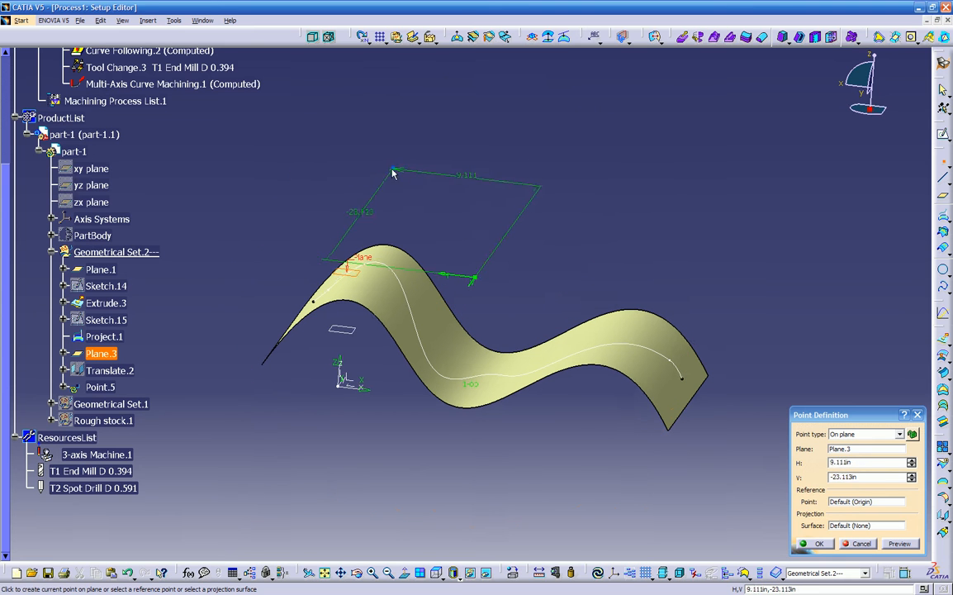
middle_drag(606, 291, 501, 342)
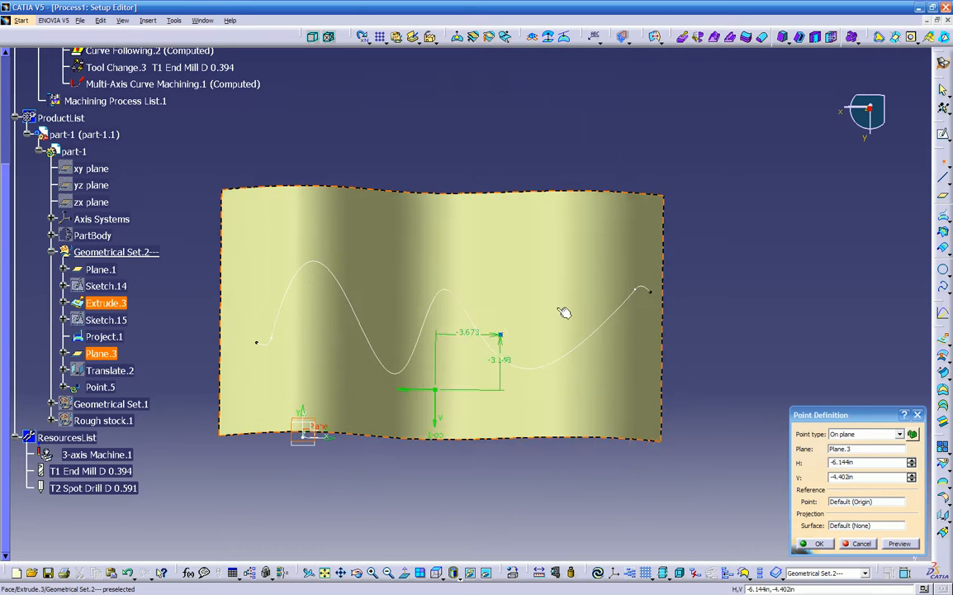
click(856, 73)
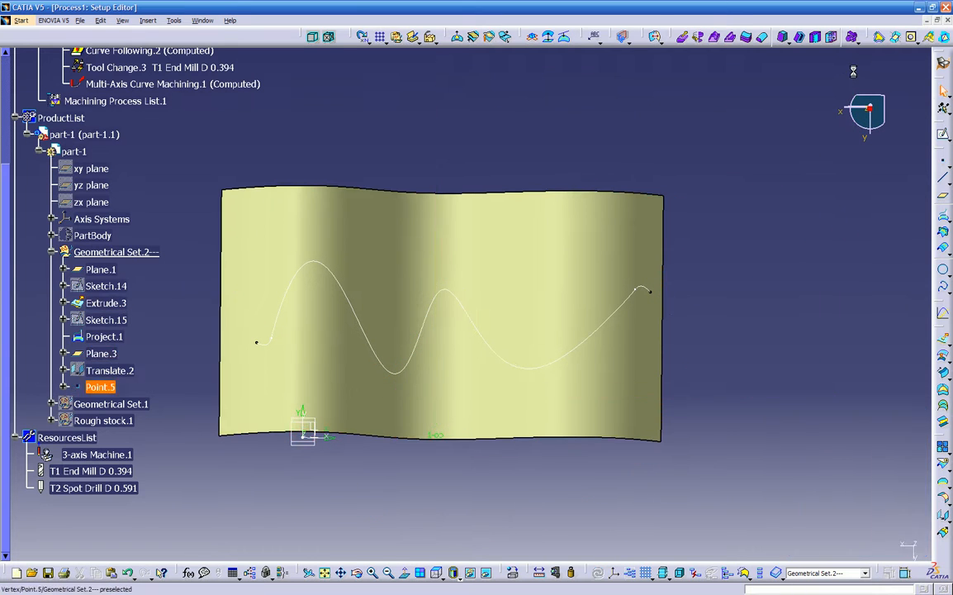
- Create a second point on Plane.3, above the wavy surface near its first crest
middle_drag(673, 366, 578, 273)
middle_drag(539, 362, 570, 239)
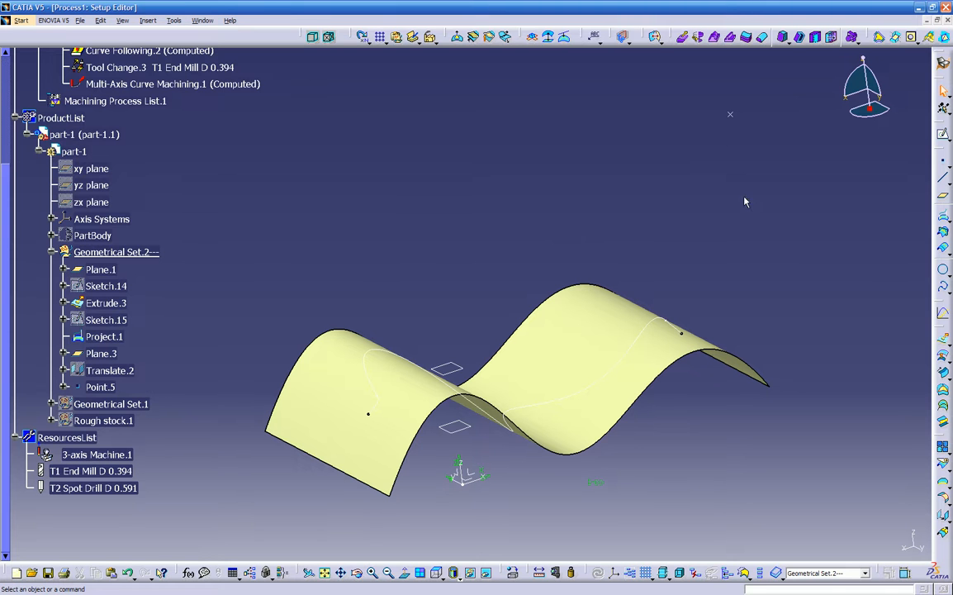
middle_drag(565, 273, 555, 369)
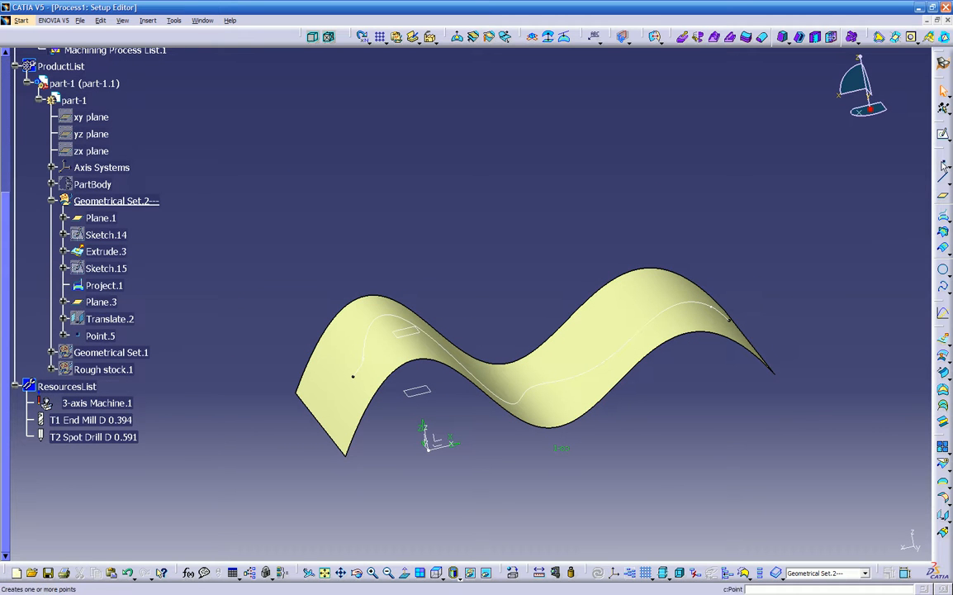
click(945, 165)
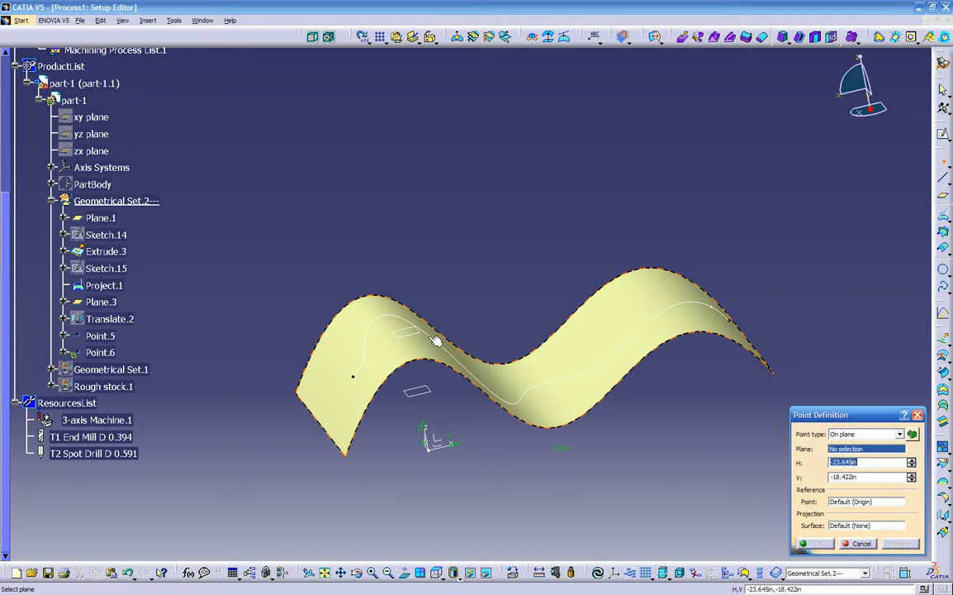
click(410, 332)
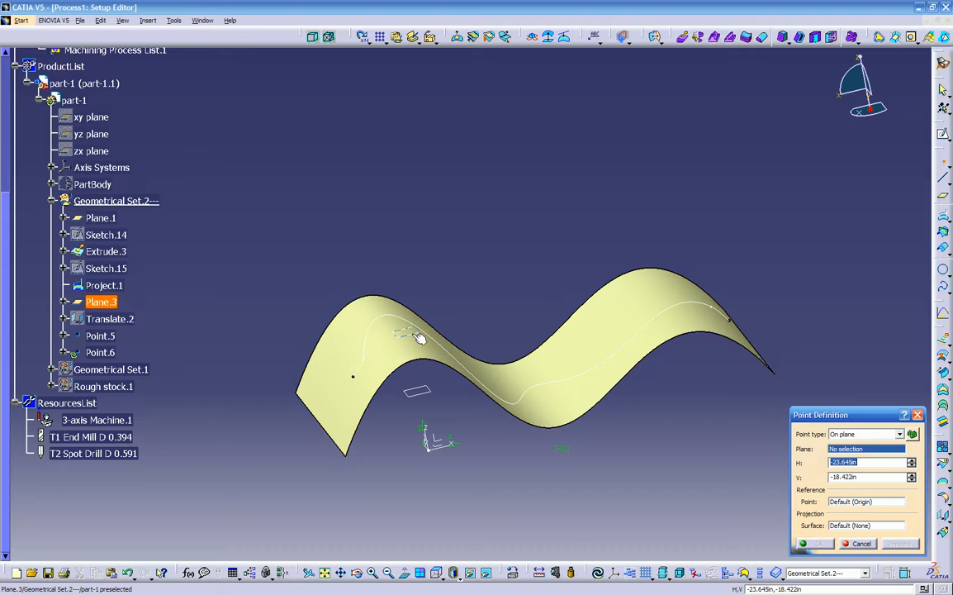
click(416, 266)
key(Return)
- Create a third point on Plane.3, just beyond the end of the wavy surface nearest its first crest
mouse_move(653, 438)
middle_down()
mouse_move(589, 454)
mouse_move(575, 474)
mouse_move(606, 357)
mouse_move(554, 398)
middle_up()
middle_drag(439, 341, 519, 324)
click(944, 166)
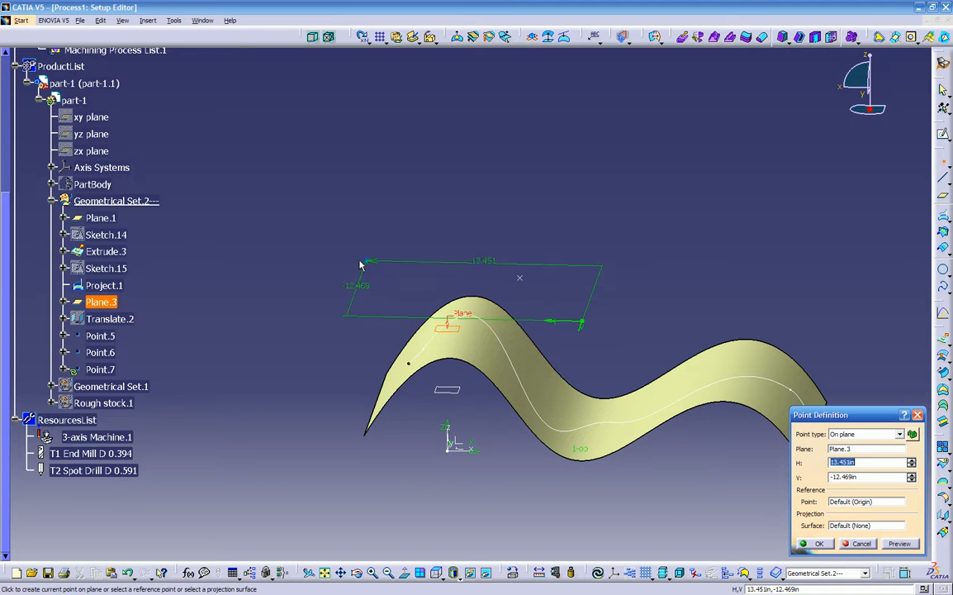
click(325, 301)
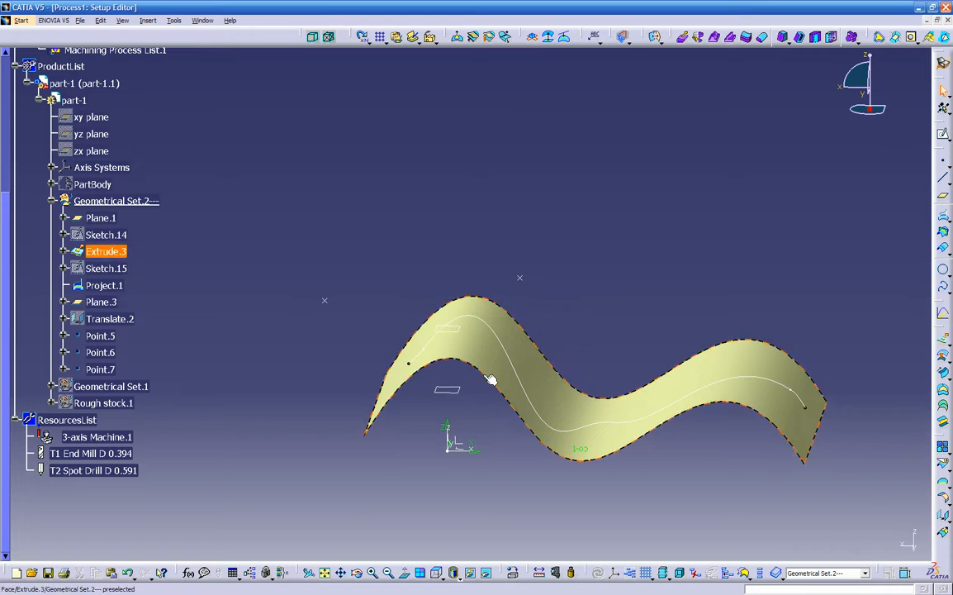
- Translate Point.5 about 4.567 in along the normal of Plane.3 and hide the original point
mouse_move(570, 430)
middle_down()
mouse_move(577, 357)
mouse_move(594, 352)
mouse_move(457, 414)
mouse_move(402, 384)
mouse_move(404, 398)
middle_up()
scroll(569, 326, up, 1)
middle_drag(569, 326, 557, 346)
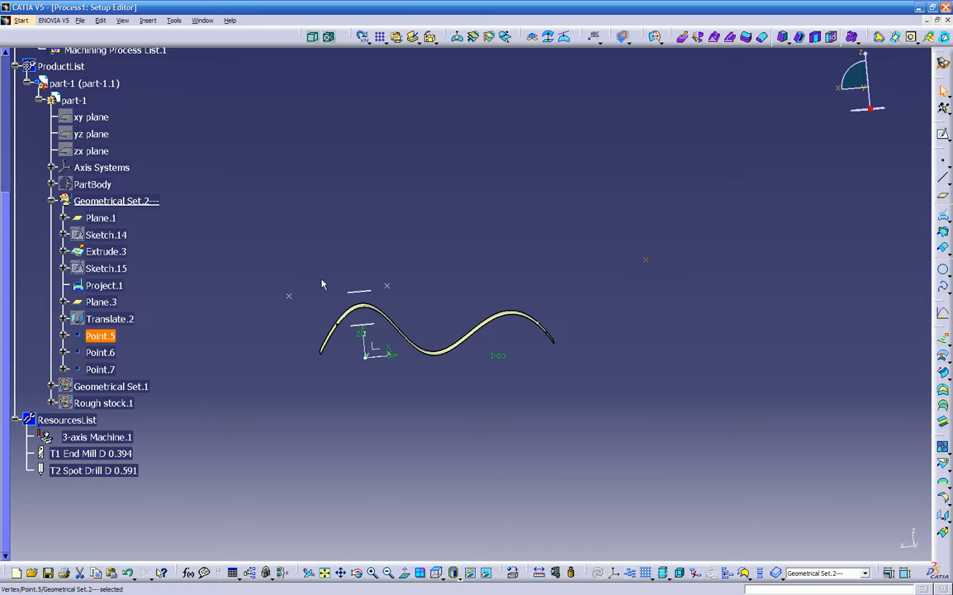
click(943, 514)
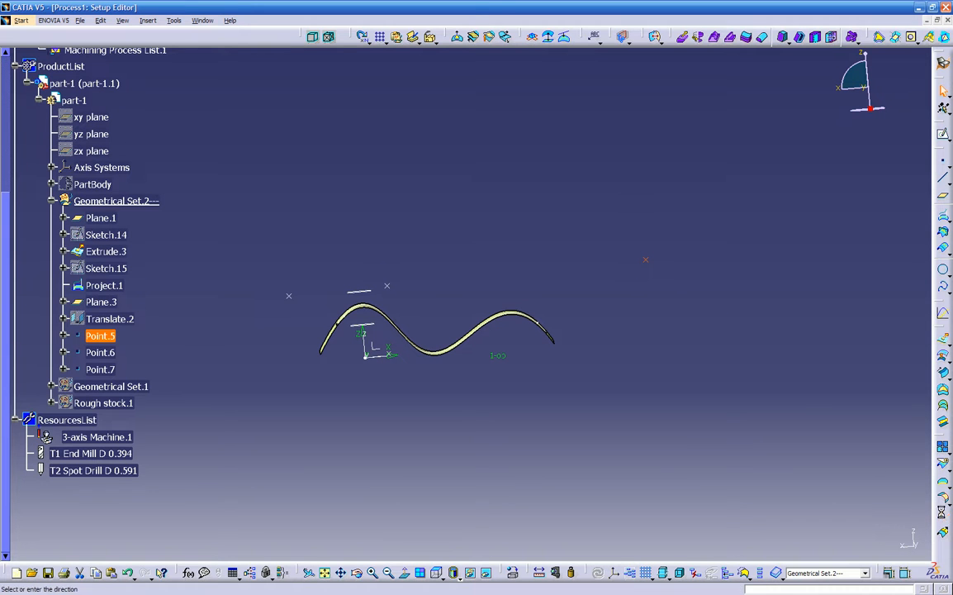
click(358, 292)
drag(613, 214, 631, 233)
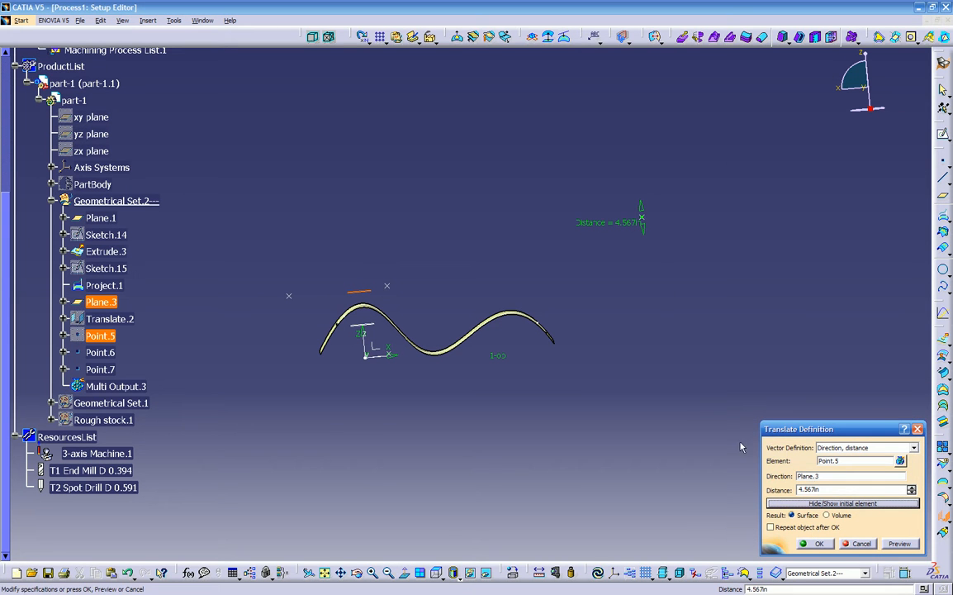
click(814, 547)
- Translate Point.7 about 6.102 in along the normal of Plane.3 and hide the original point
middle_drag(566, 451, 612, 455)
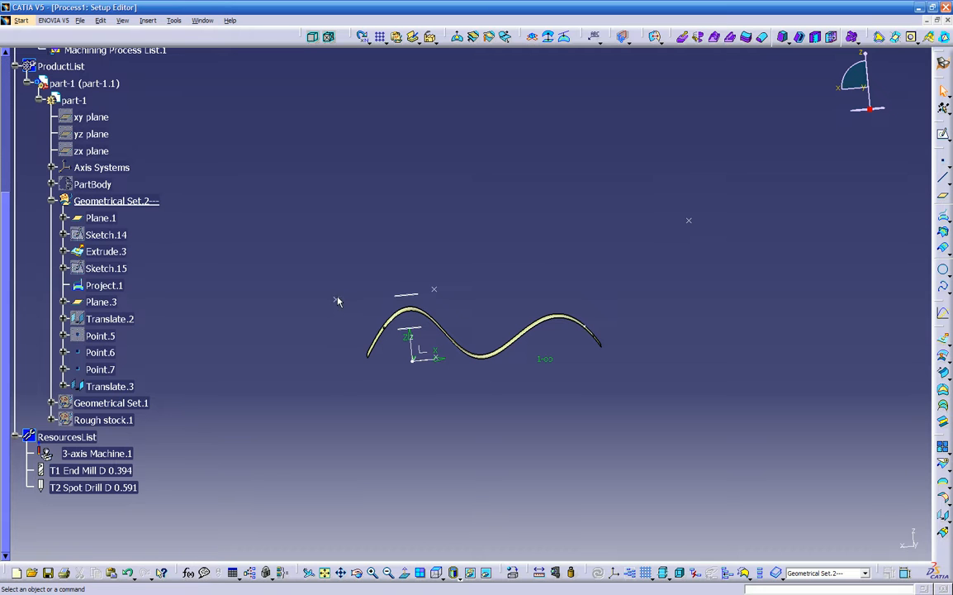
click(942, 478)
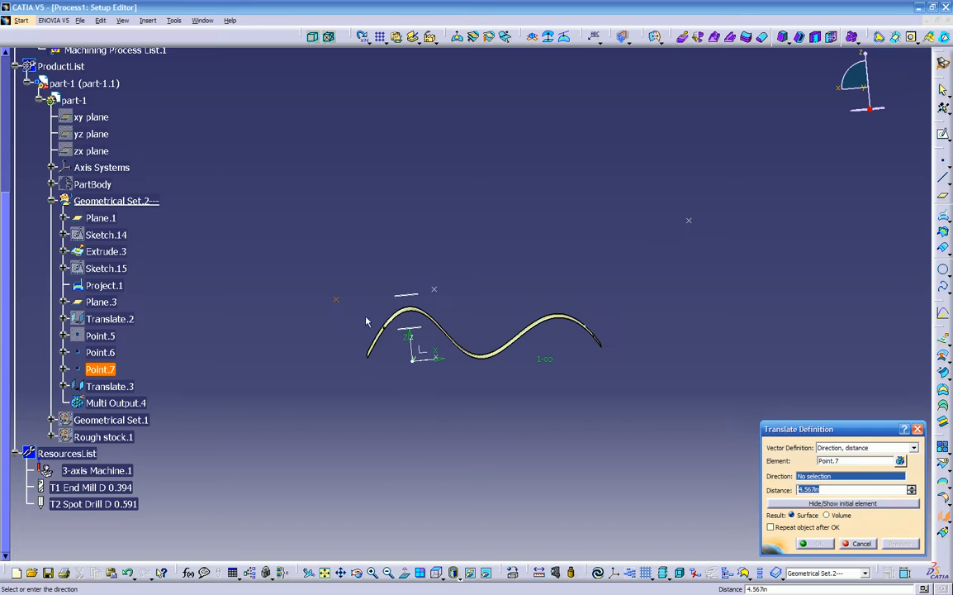
click(401, 295)
mouse_move(312, 272)
mouse_down()
mouse_move(319, 238)
mouse_move(320, 255)
mouse_up()
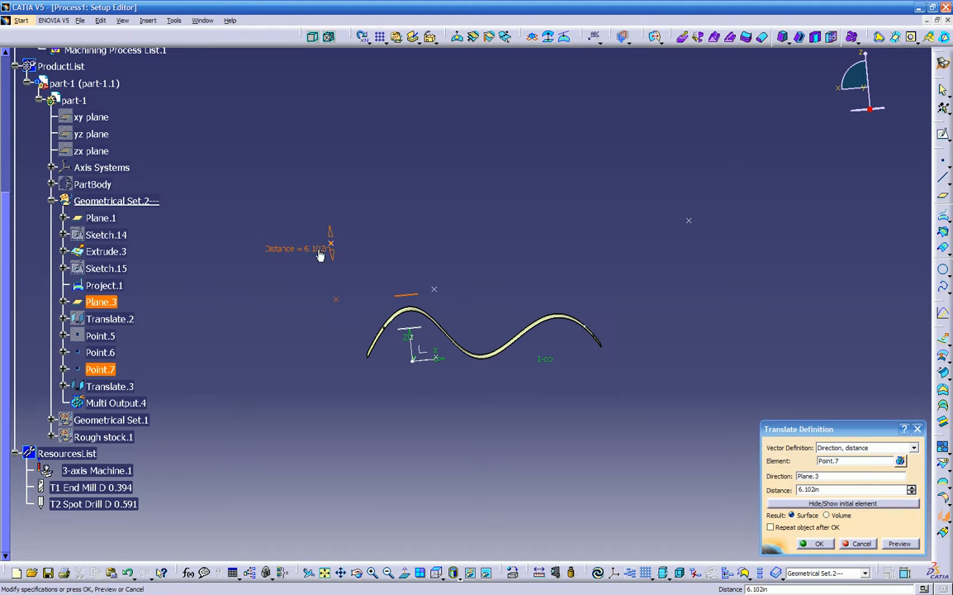
click(818, 545)
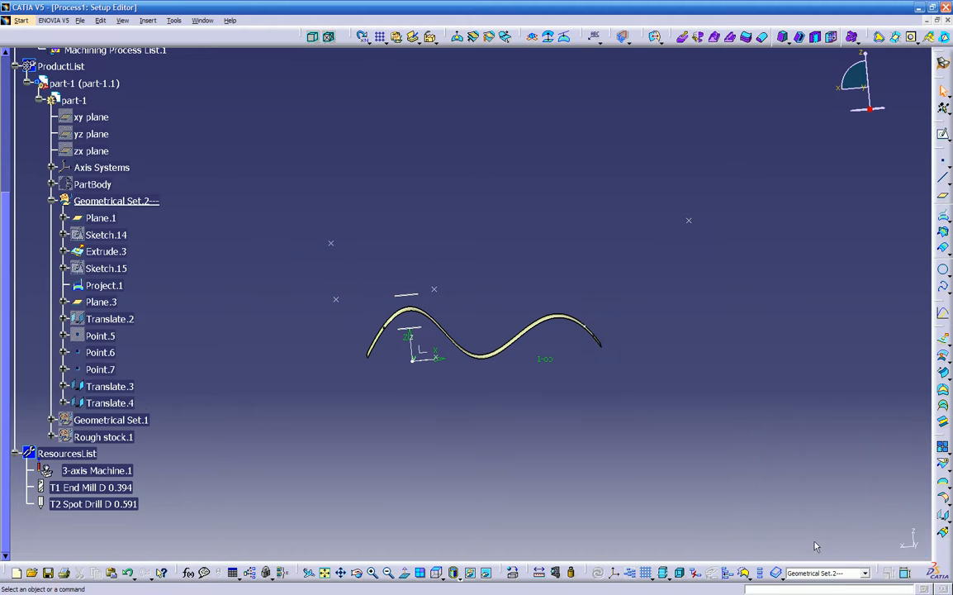
double_click(332, 247)
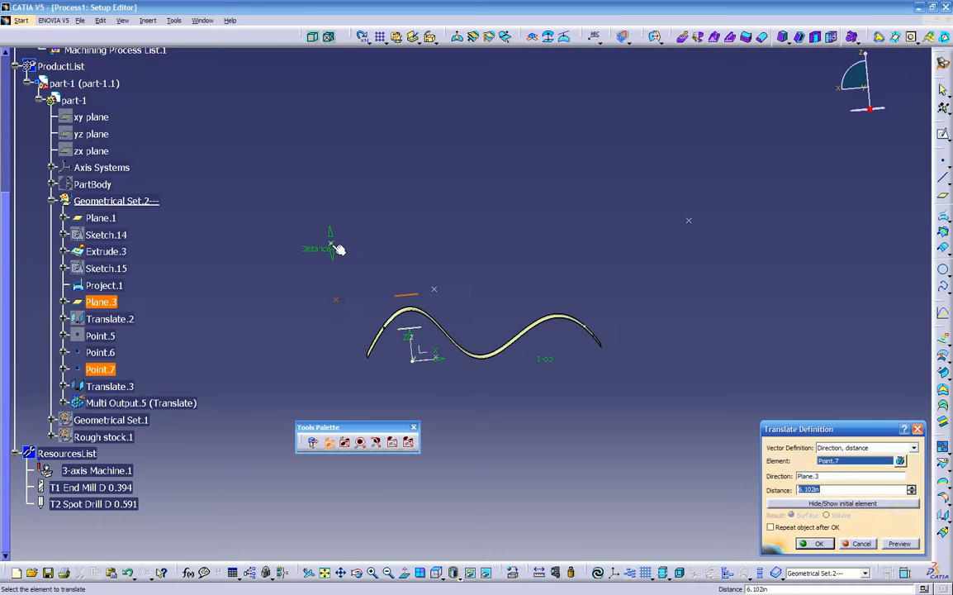
click(789, 505)
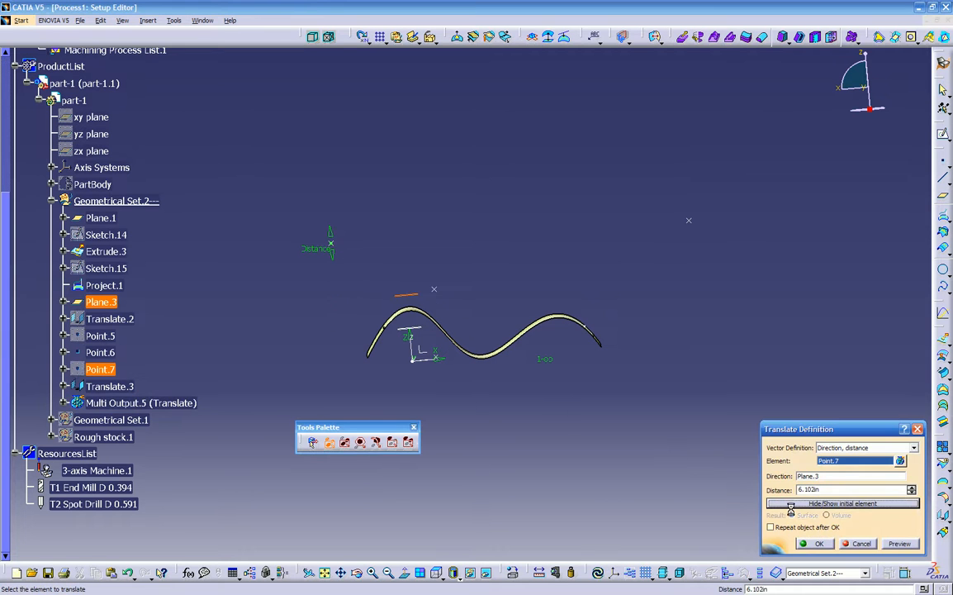
click(817, 543)
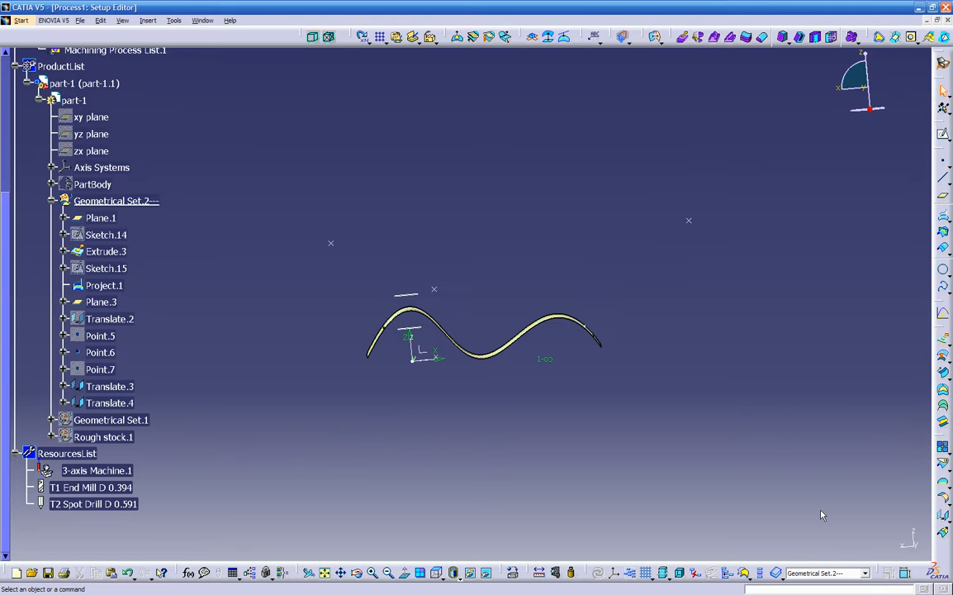
- Return to the machining setup through Manufacturing Program.1 and expand its list of operations
middle_drag(531, 244, 503, 312)
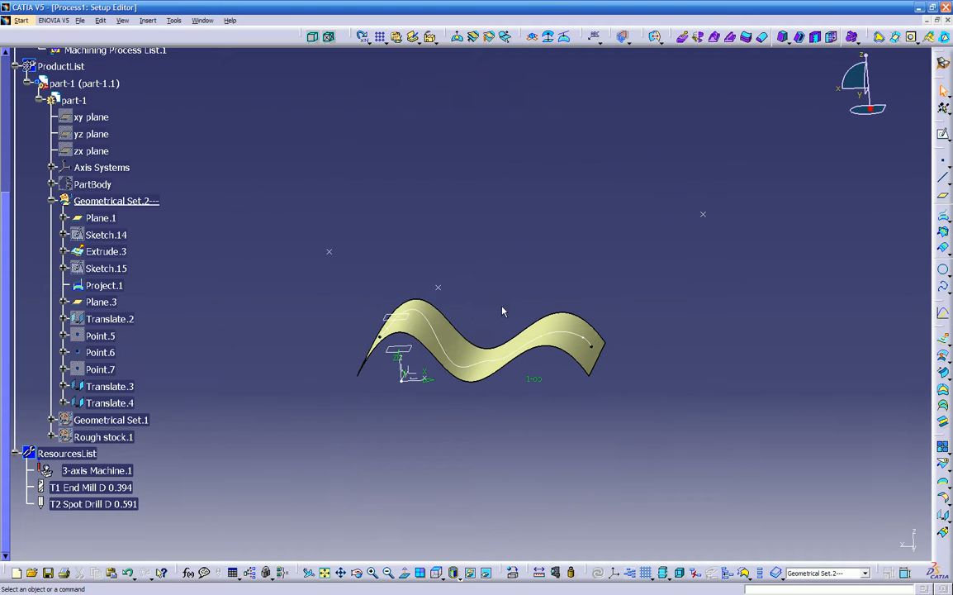
scroll(359, 206, up, 5)
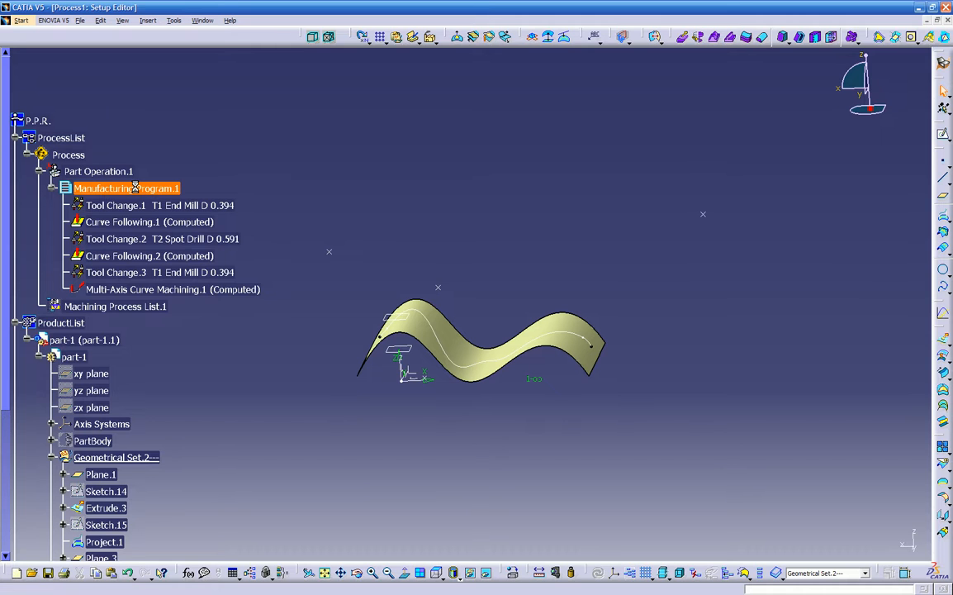
double_click(142, 188)
middle_drag(459, 396, 544, 411)
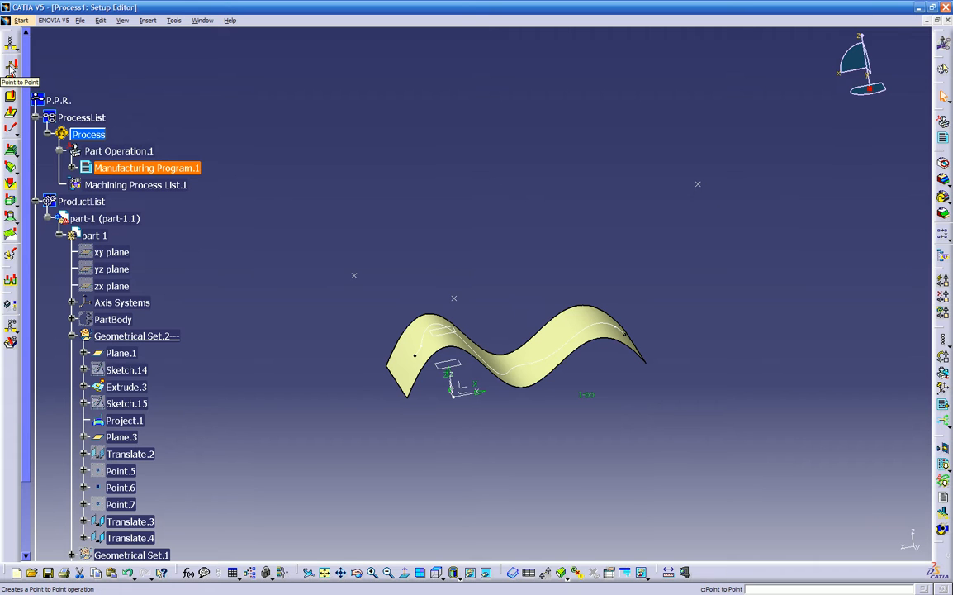
click(72, 167)
middle_drag(562, 272, 549, 309)
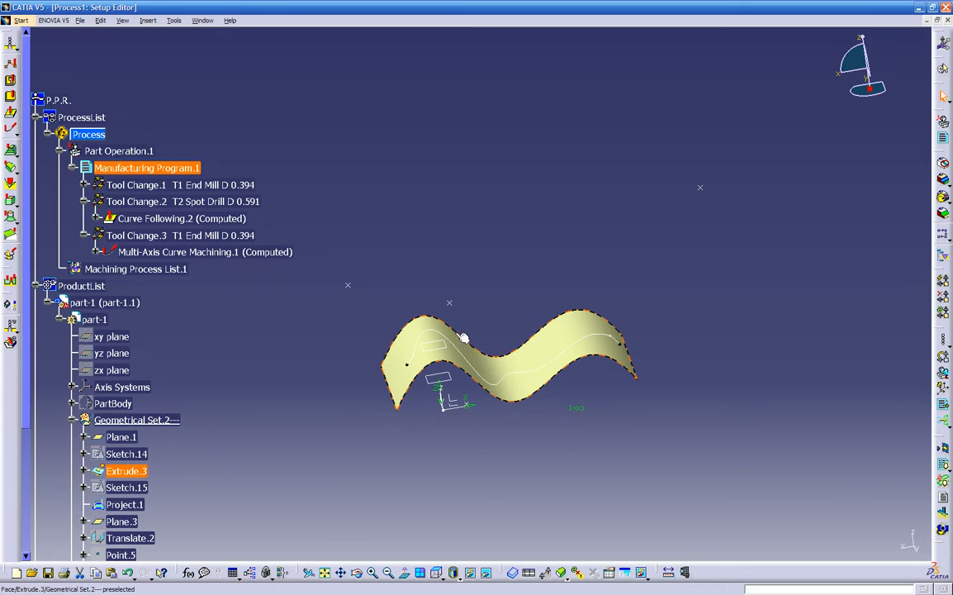
middle_drag(497, 362, 383, 307)
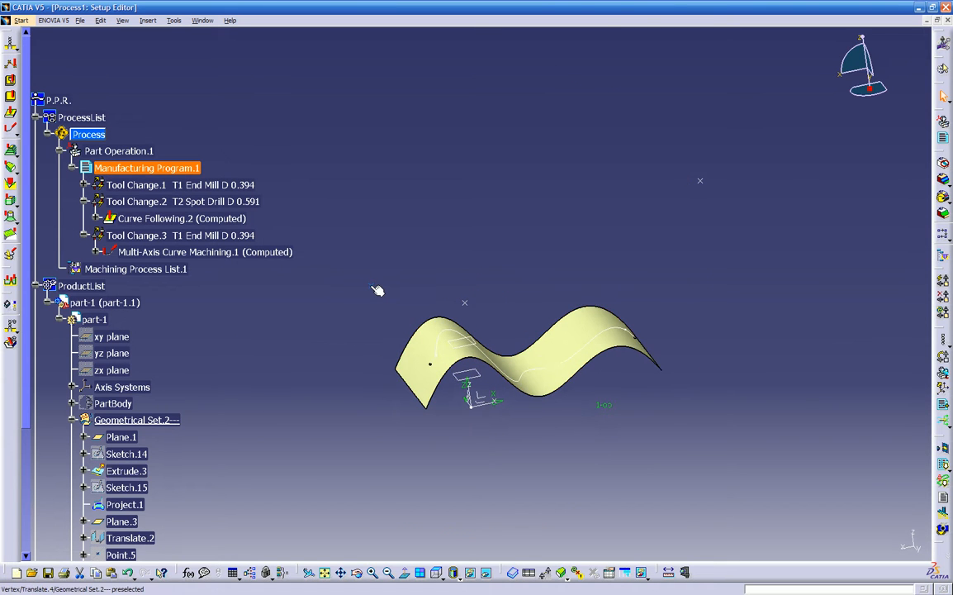
click(376, 288)
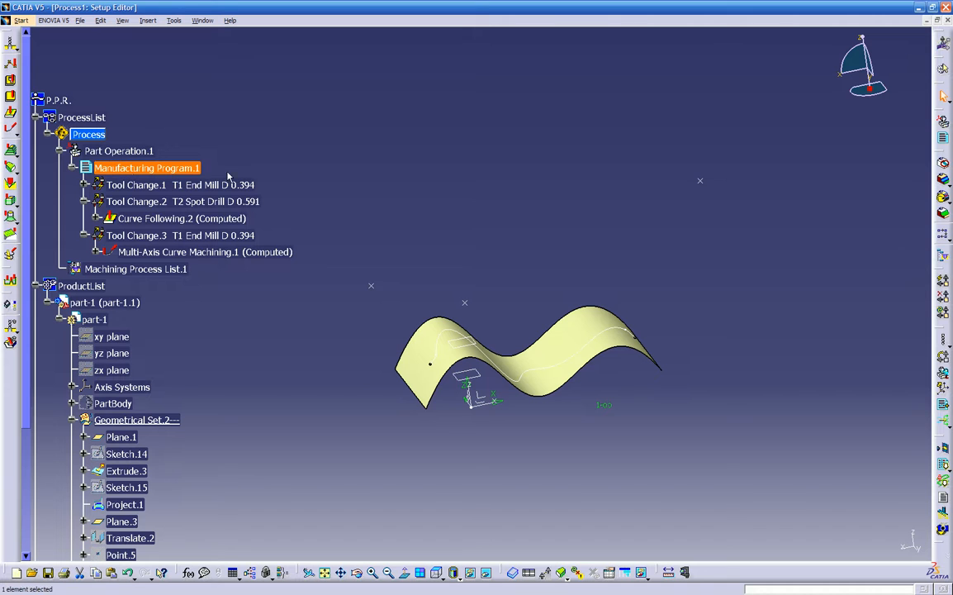
- Insert a Point to Point operation at the start of Manufacturing Program.1 and expand its tool change
click(83, 202)
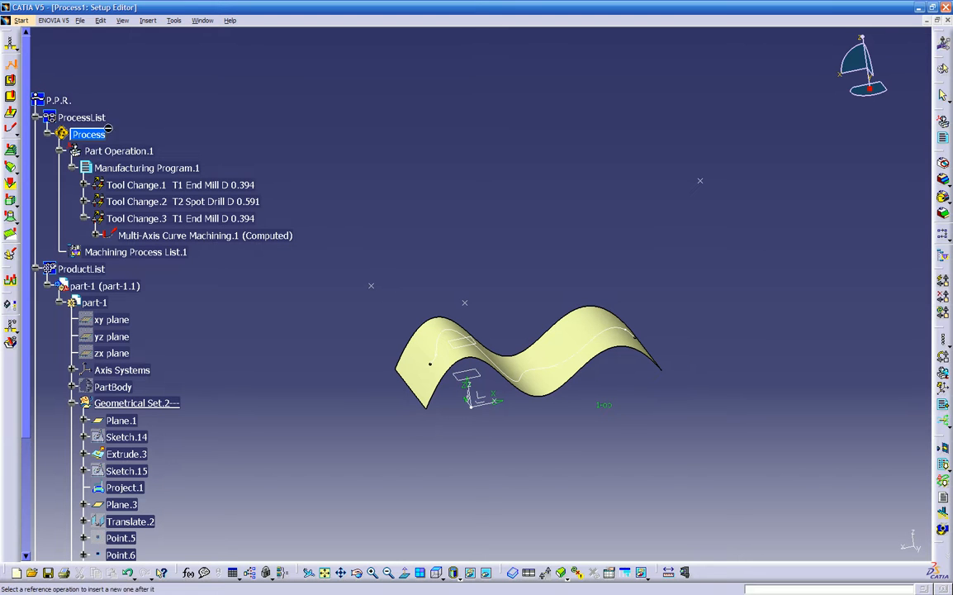
click(137, 168)
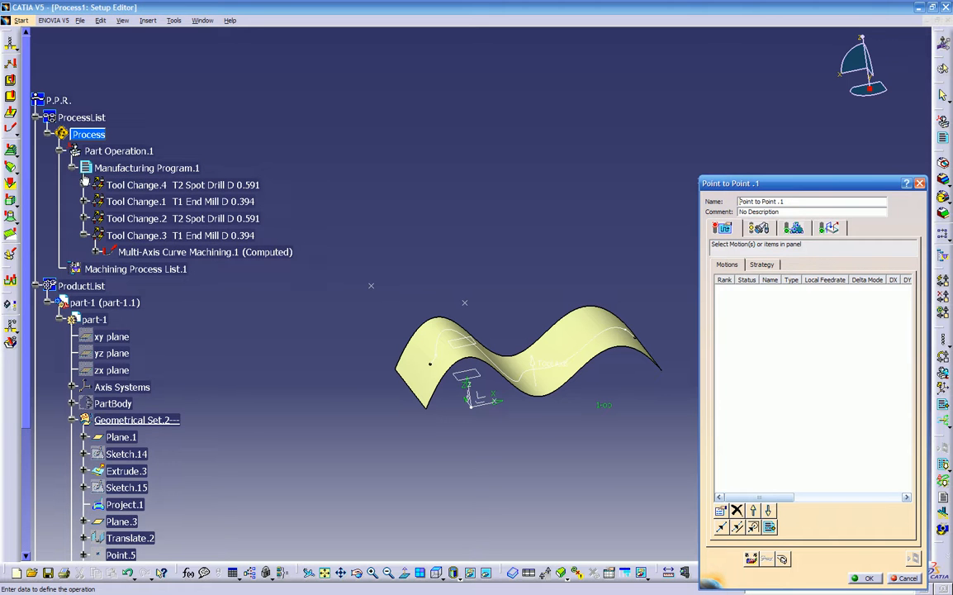
click(84, 185)
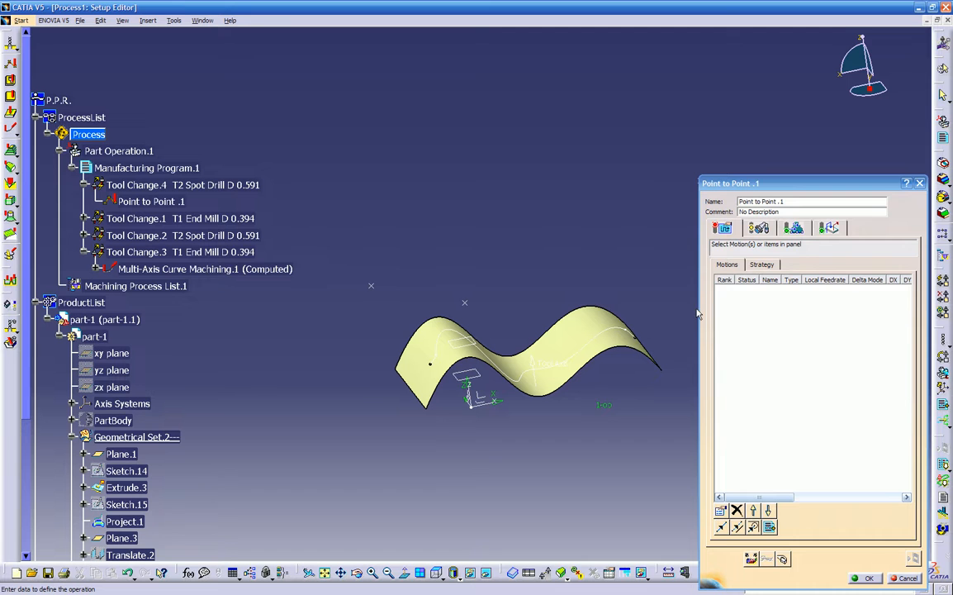
- Add the translated point beyond the wavy surface's far corner as the first motion of the Point to Point operation
click(758, 228)
click(793, 228)
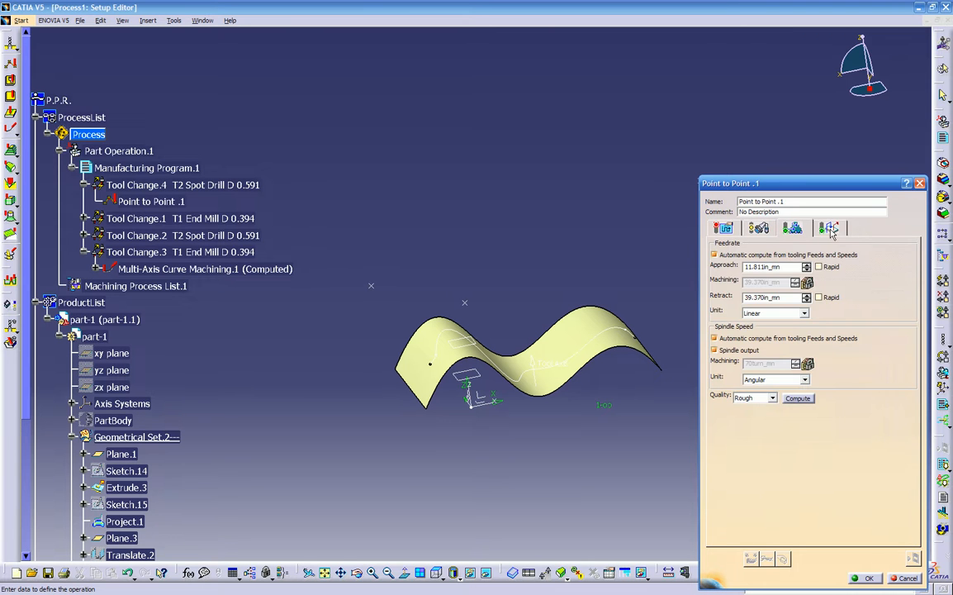
click(828, 228)
click(793, 230)
click(725, 231)
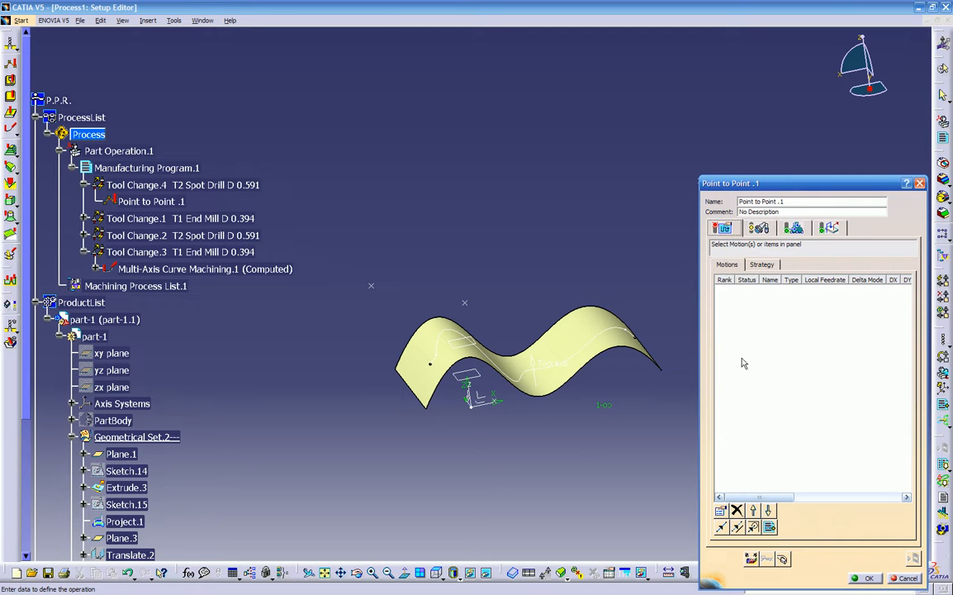
click(720, 528)
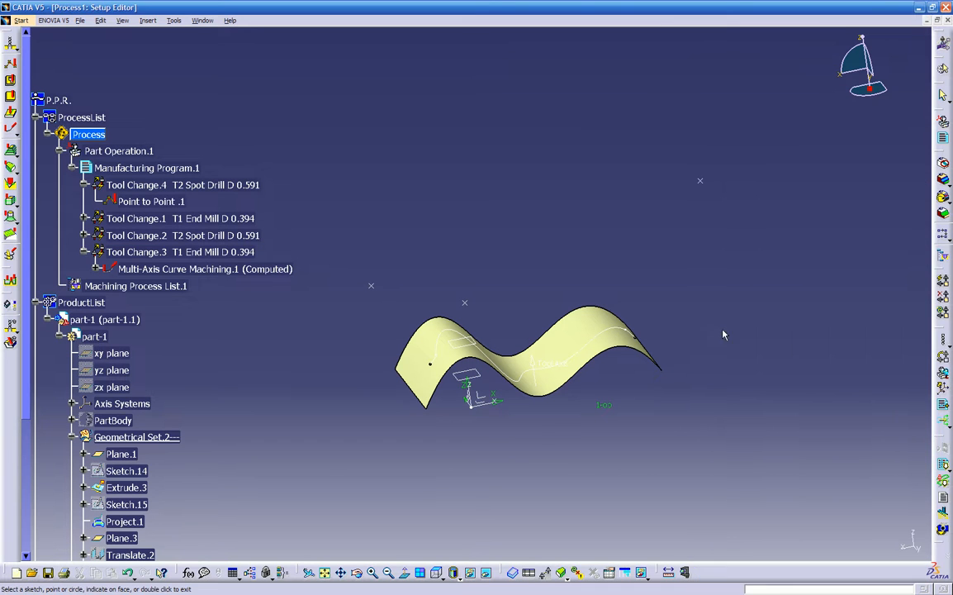
middle_drag(590, 231, 575, 253)
double_click(579, 249)
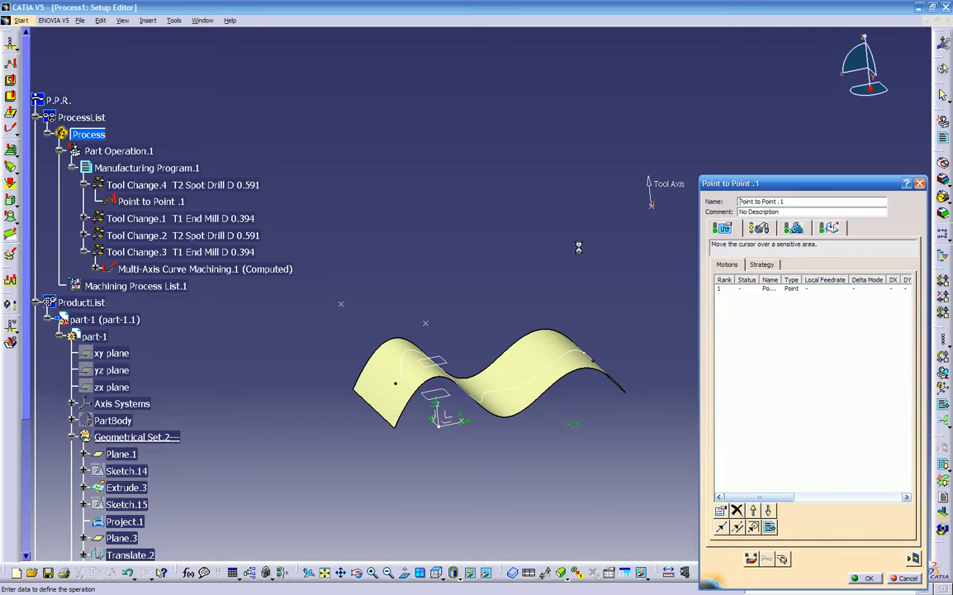
- Assign the existing tool T1 End Mill D 0.394 to the Point to Point operation
click(759, 228)
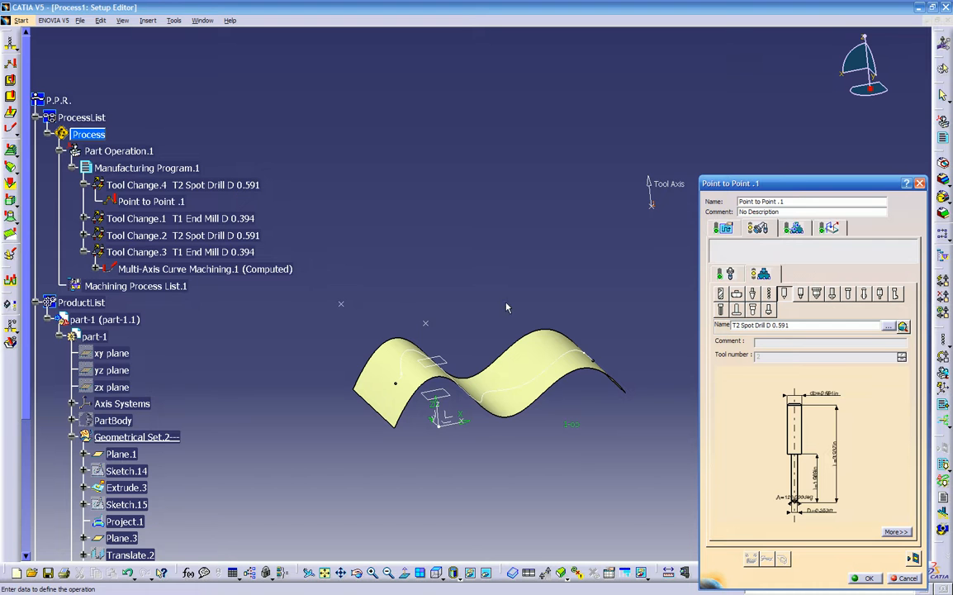
click(888, 326)
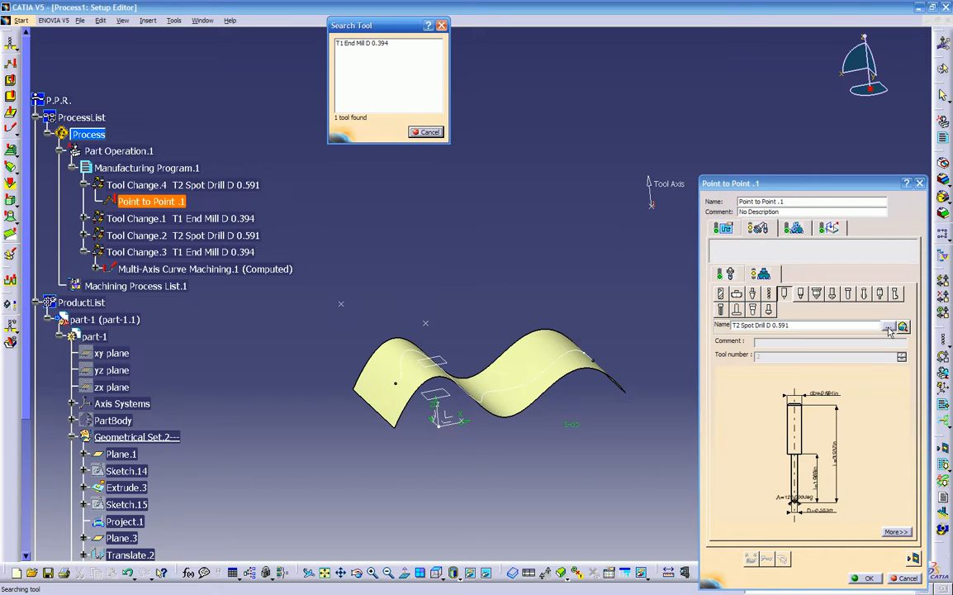
double_click(339, 43)
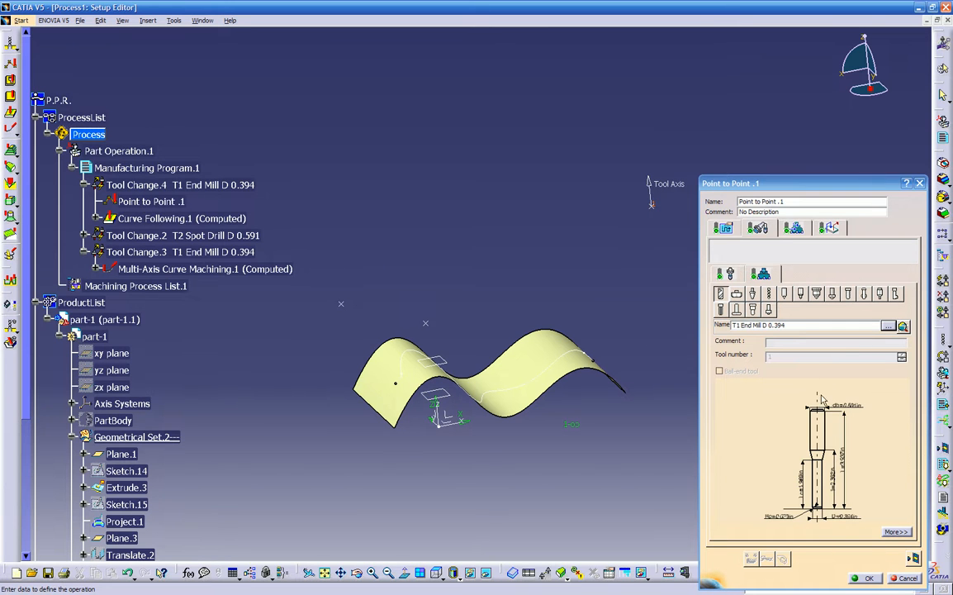
- Compute and replay the Point to Point tool path with its approach and retract macros active
click(750, 558)
middle_drag(638, 488, 692, 415)
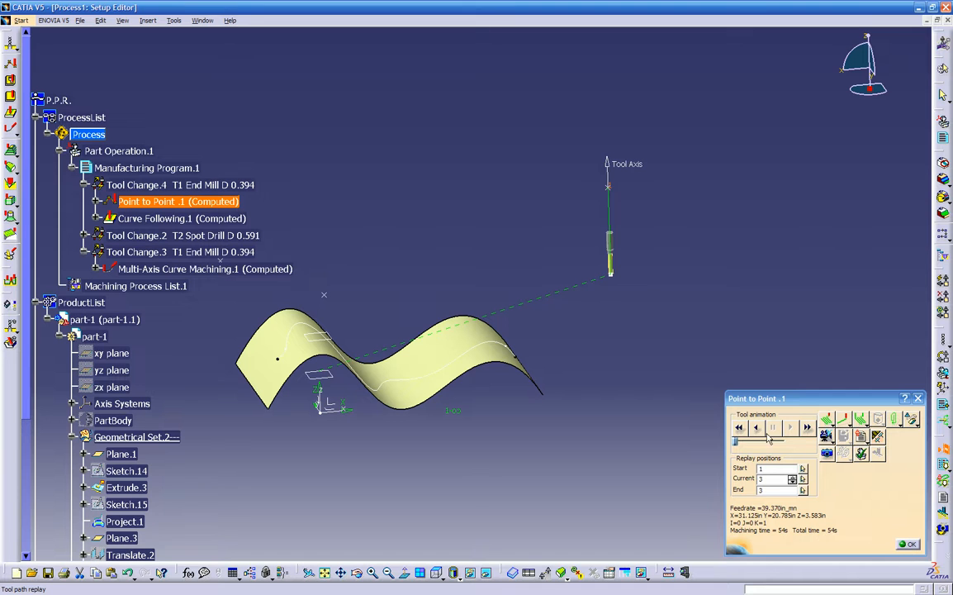
middle_drag(671, 391, 590, 364)
click(791, 427)
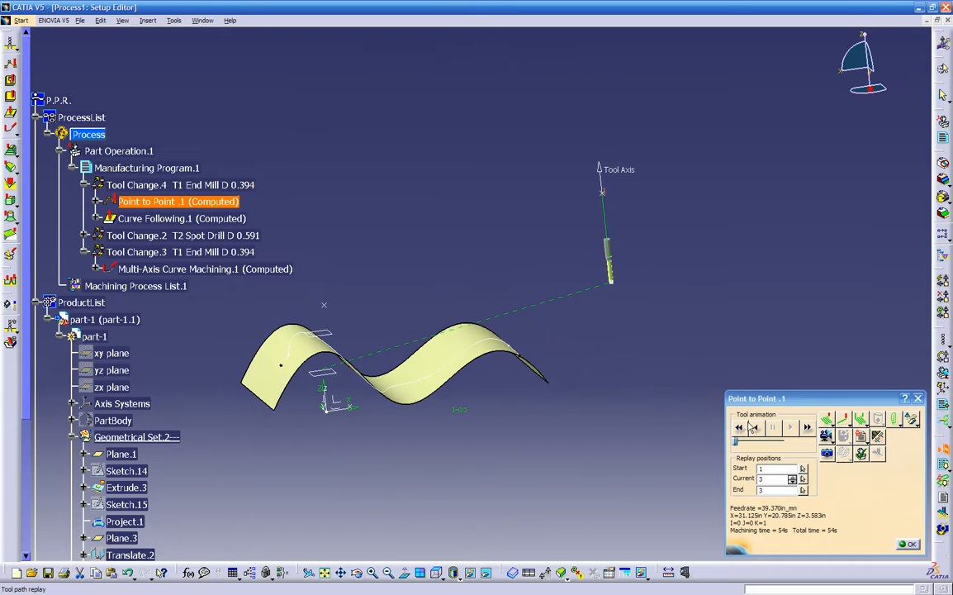
click(905, 543)
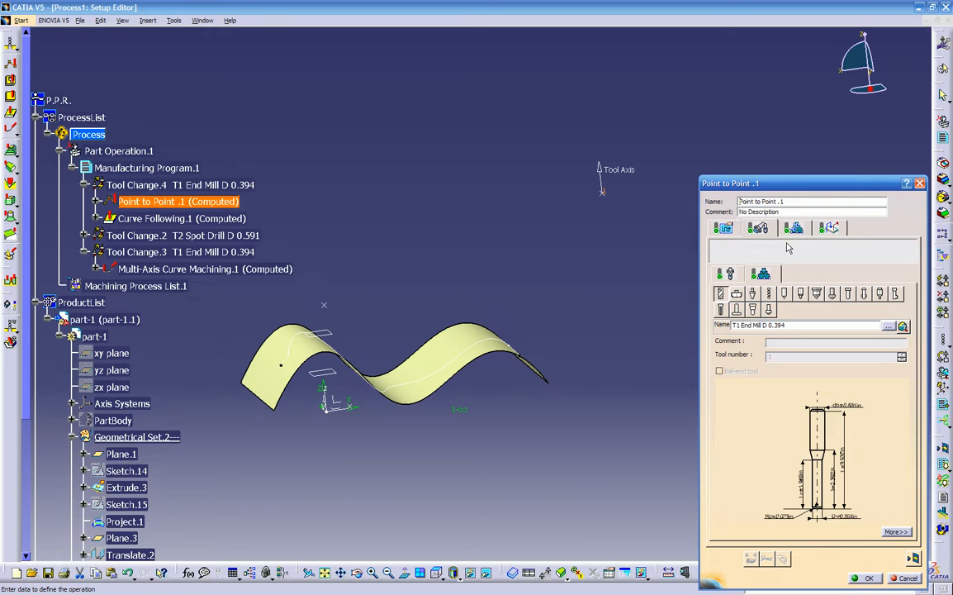
- Deactivate the Retract and Approach macros of the Point to Point operation
click(795, 229)
click(830, 229)
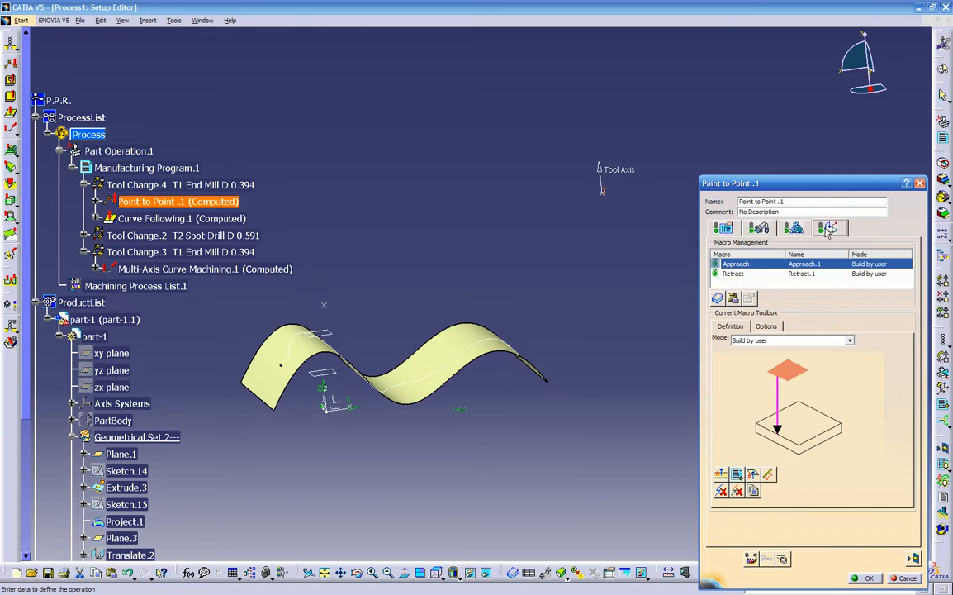
click(735, 275)
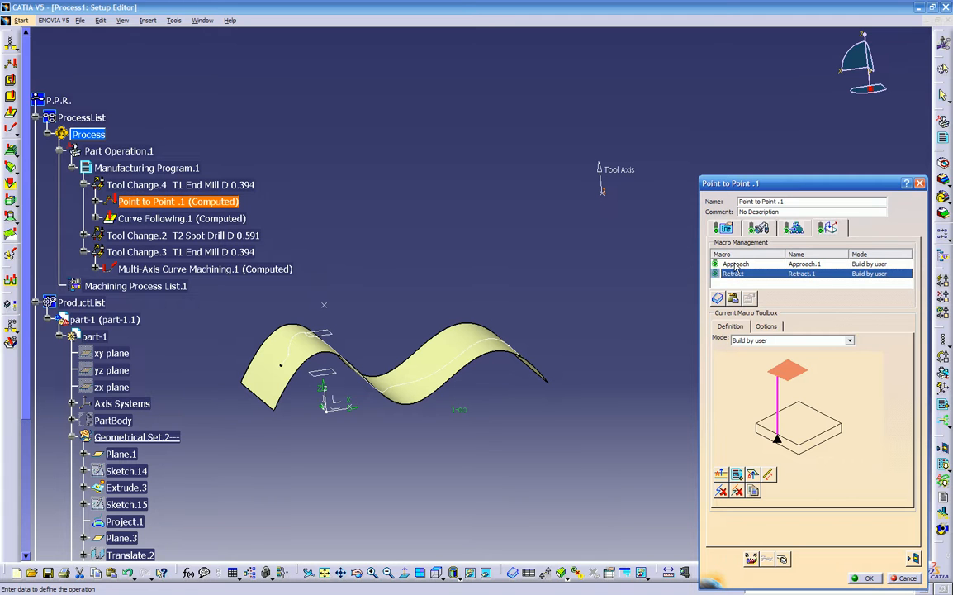
right_click(748, 270)
click(764, 272)
click(735, 264)
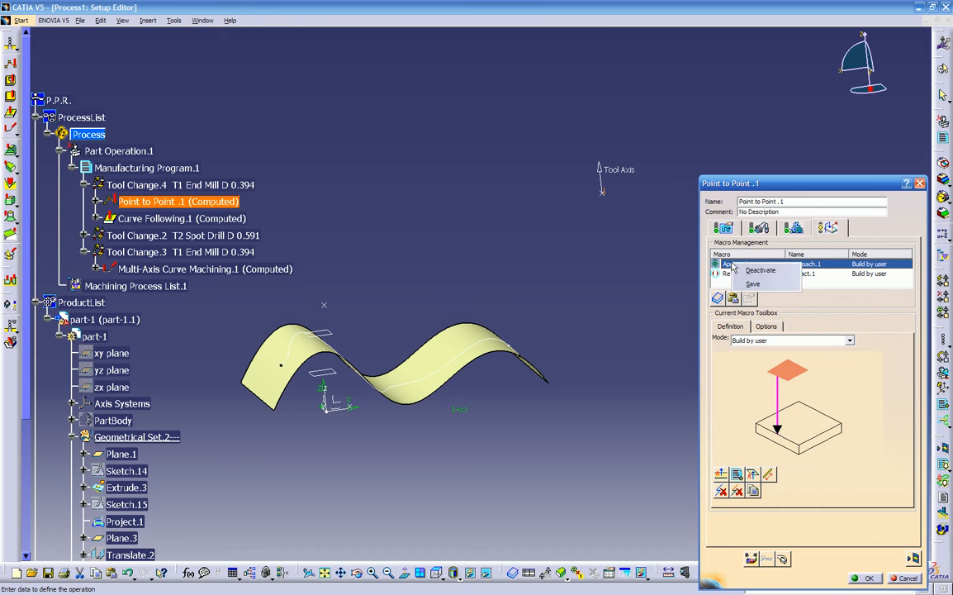
- Replay the Point to Point tool path without macros and examine the tool's position at the selected point
click(751, 558)
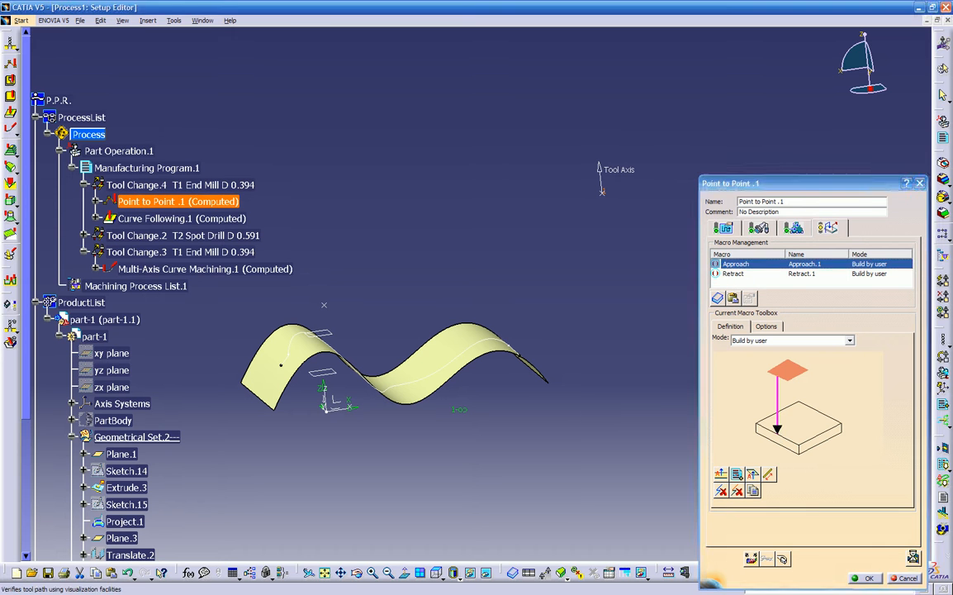
middle_drag(597, 399, 624, 321)
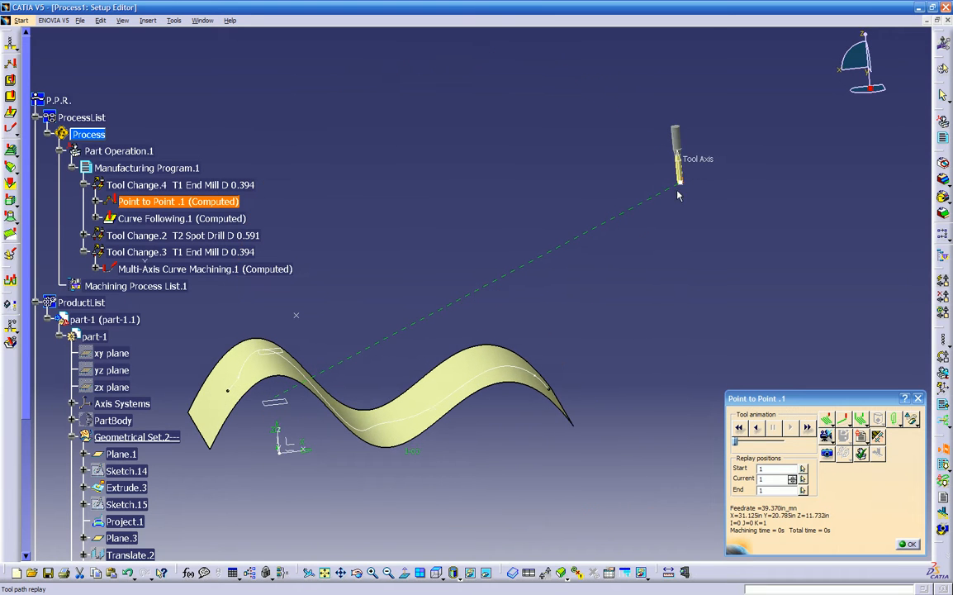
mouse_move(658, 234)
middle_down()
mouse_move(632, 232)
mouse_move(645, 236)
mouse_move(666, 217)
middle_up()
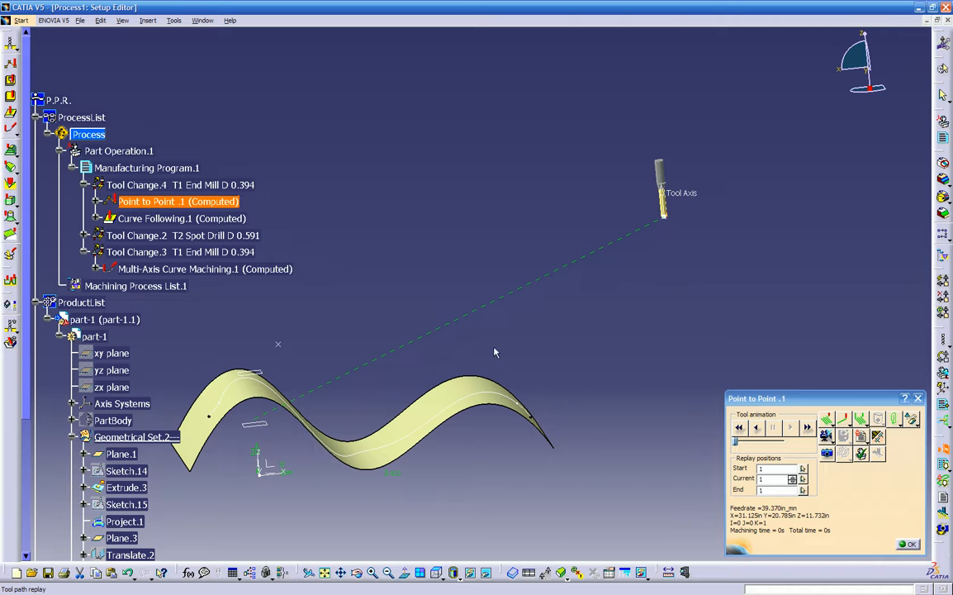
- Close the replay and replace the Approach macro's motions with a single axial motion of 1 in
click(914, 544)
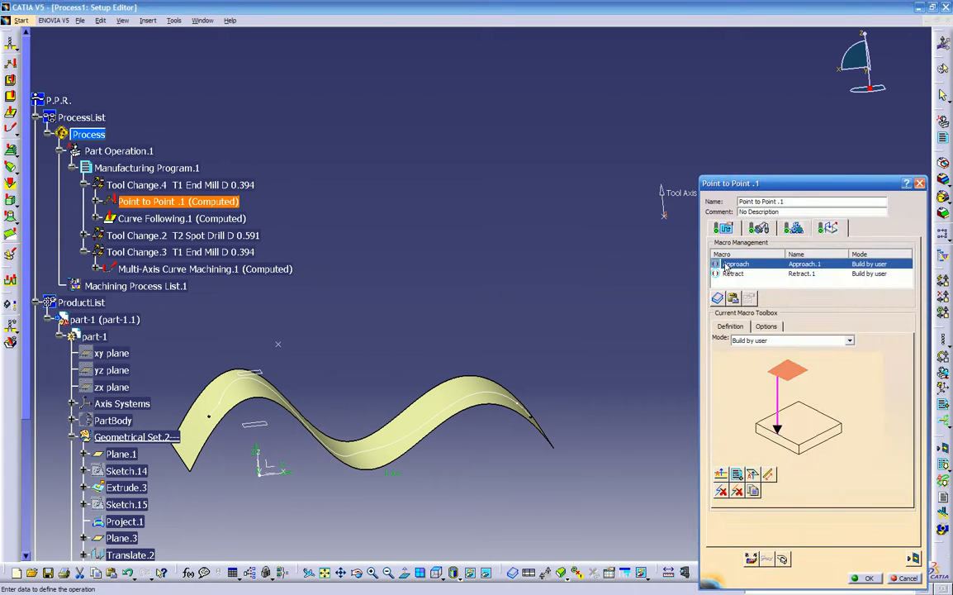
middle_drag(562, 338, 454, 306)
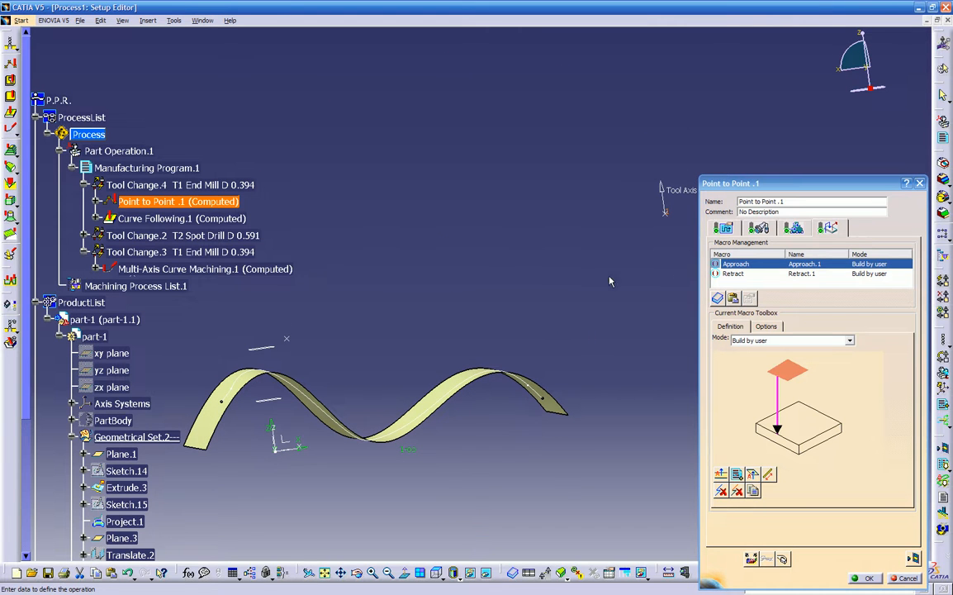
middle_drag(555, 314, 541, 341)
middle_drag(604, 297, 574, 334)
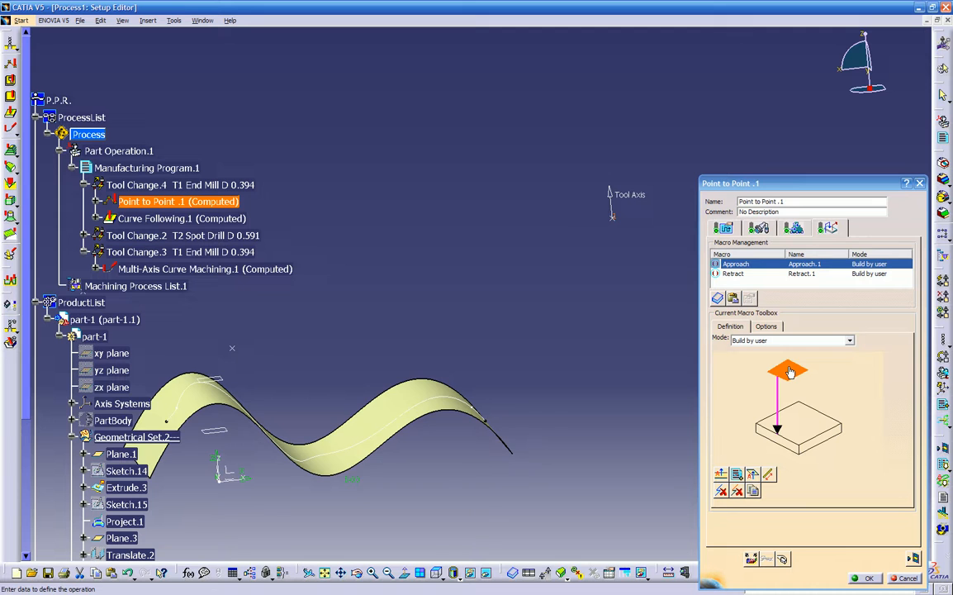
middle_drag(408, 395, 320, 370)
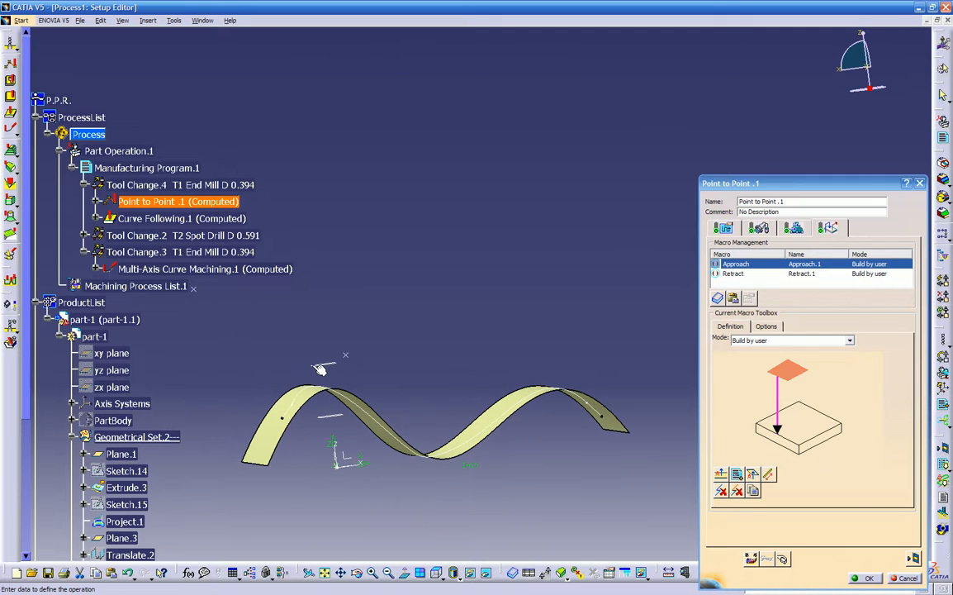
middle_drag(564, 316, 478, 356)
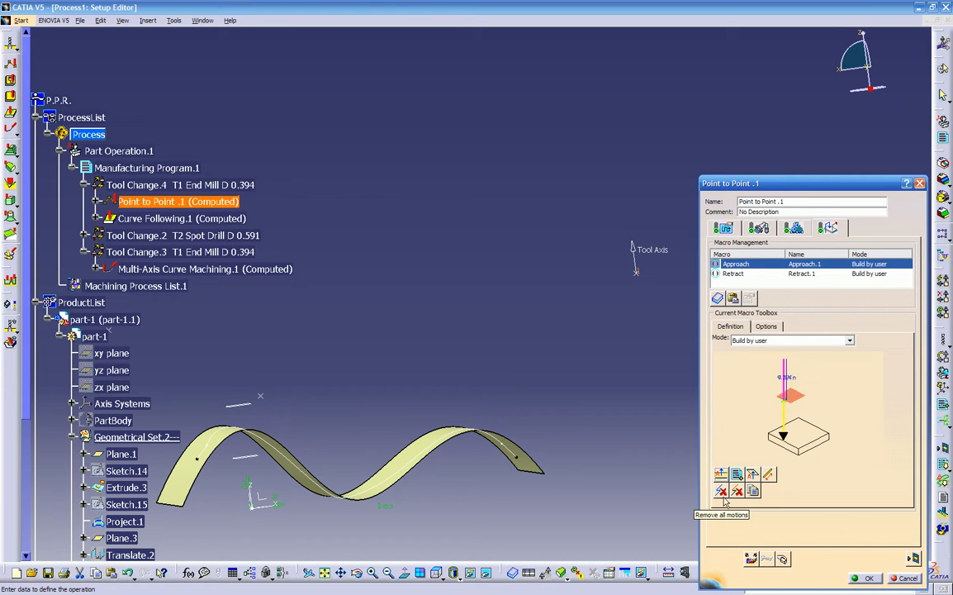
click(737, 491)
click(720, 473)
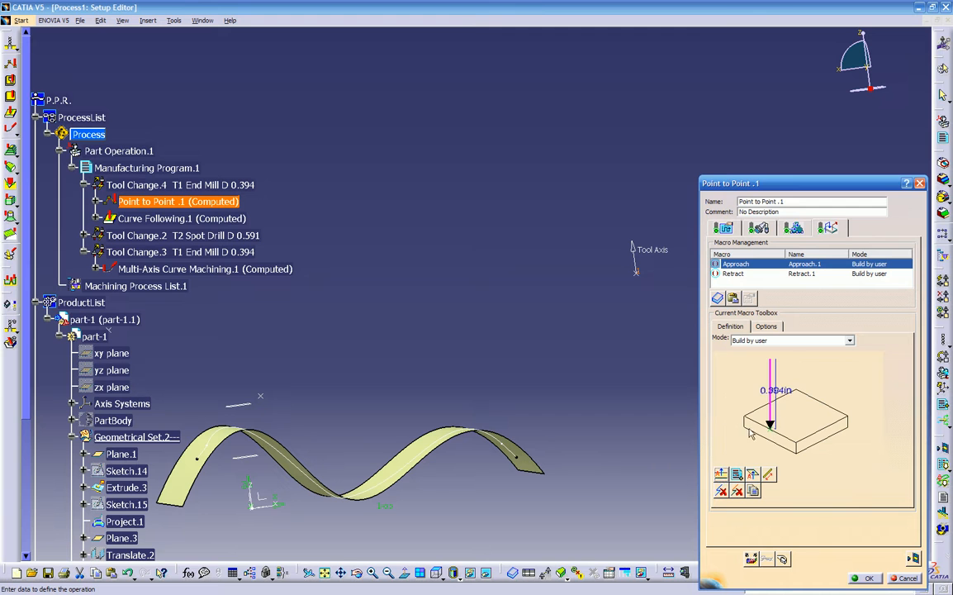
double_click(785, 393)
text(1)
key(Return)
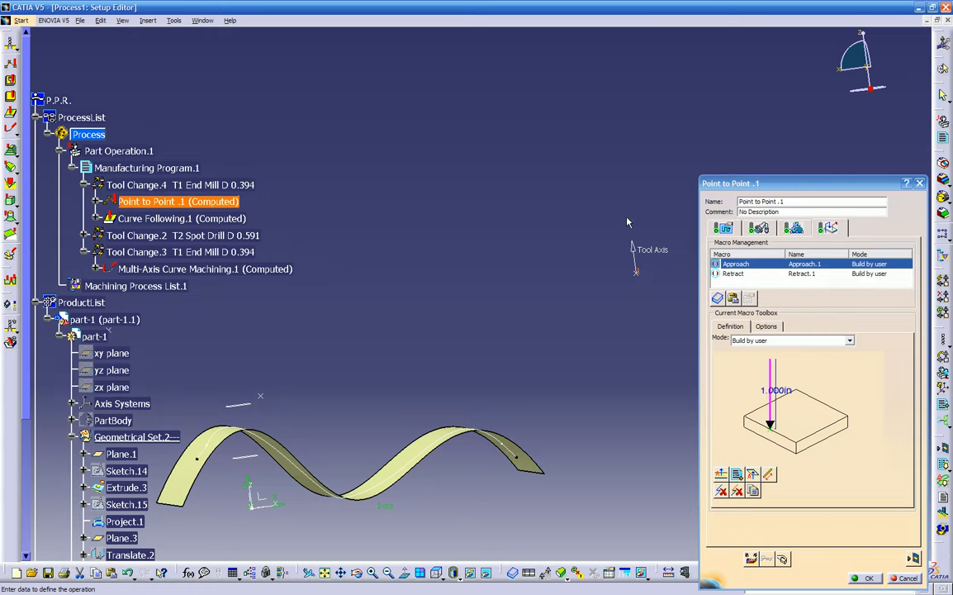
- Replay the Point to Point tool path with the Approach macro still inactive
click(751, 559)
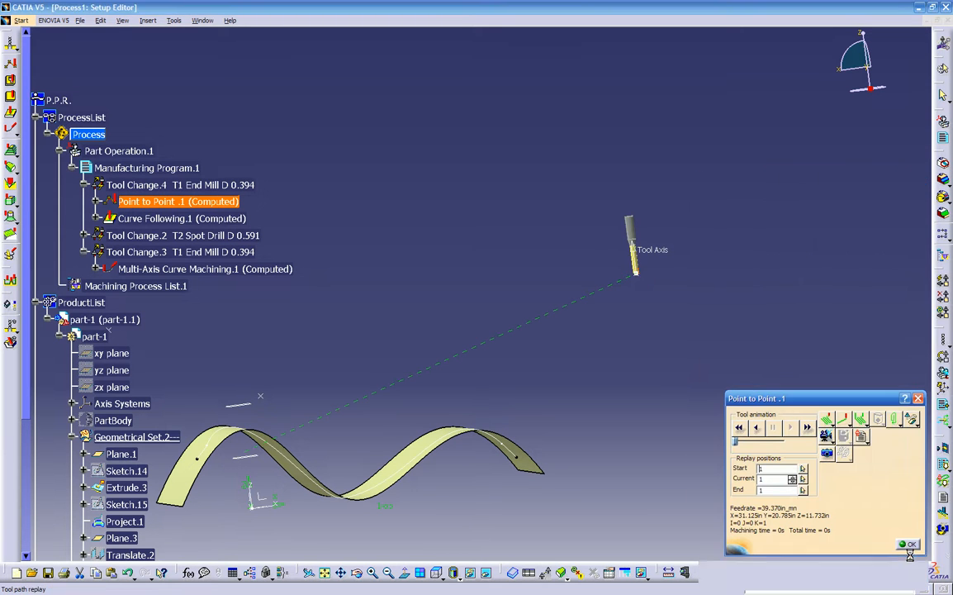
middle_drag(679, 473, 578, 396)
click(907, 544)
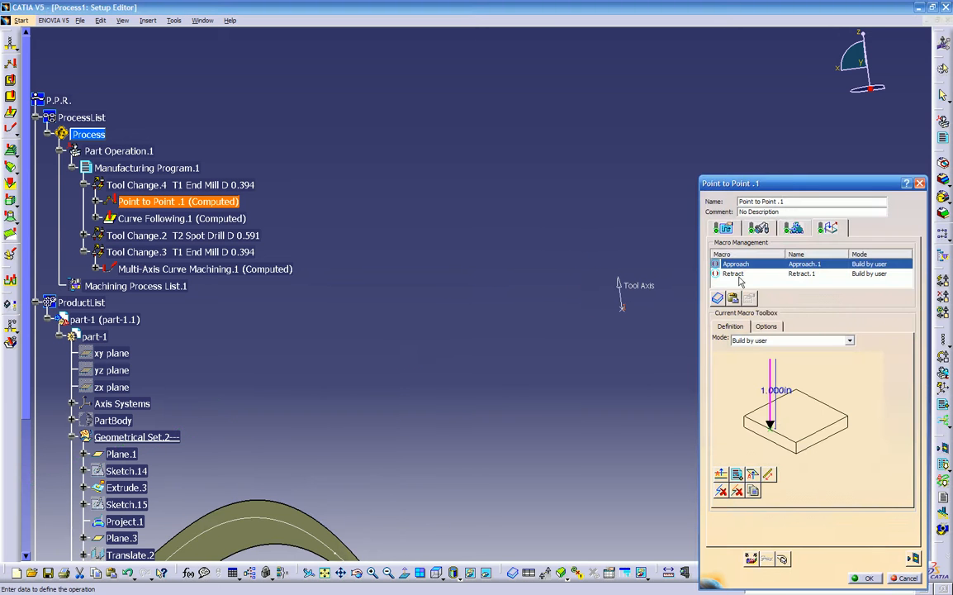
- Activate the Approach macro and recompute the Point to Point tool path for replay
right_click(724, 261)
click(750, 266)
click(914, 559)
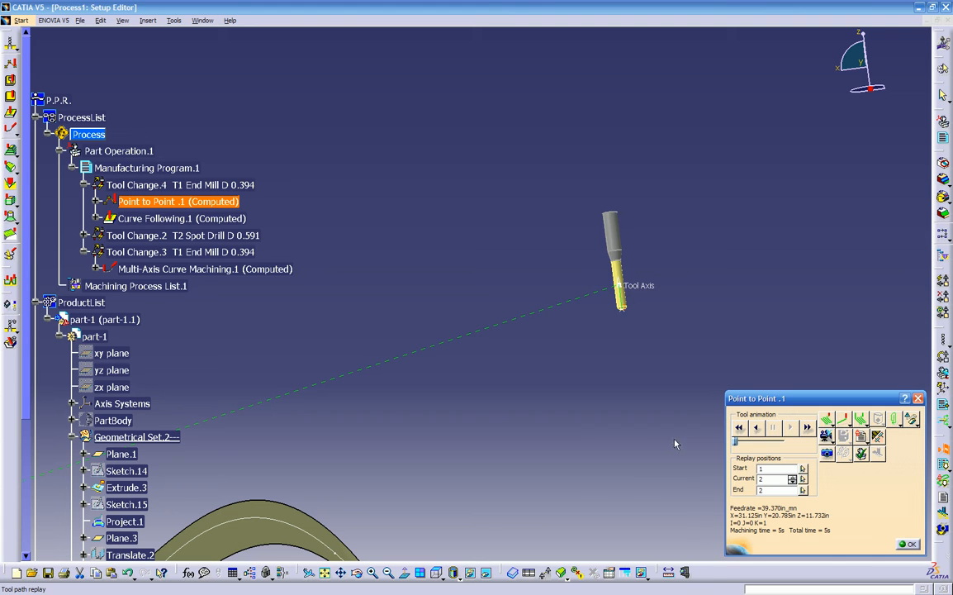
- Run the single-point replay backward and forward to examine the tool's axial approach to the point
click(758, 427)
middle_drag(658, 398, 617, 376)
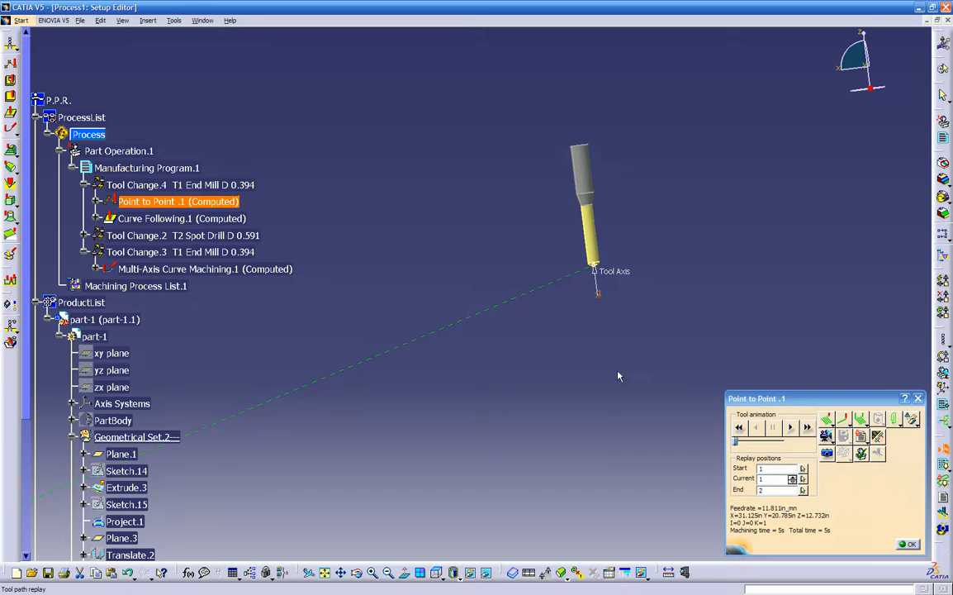
click(790, 429)
mouse_move(624, 324)
middle_down()
mouse_move(794, 380)
mouse_move(669, 397)
mouse_move(652, 388)
mouse_move(630, 400)
mouse_move(625, 365)
mouse_move(675, 320)
middle_up()
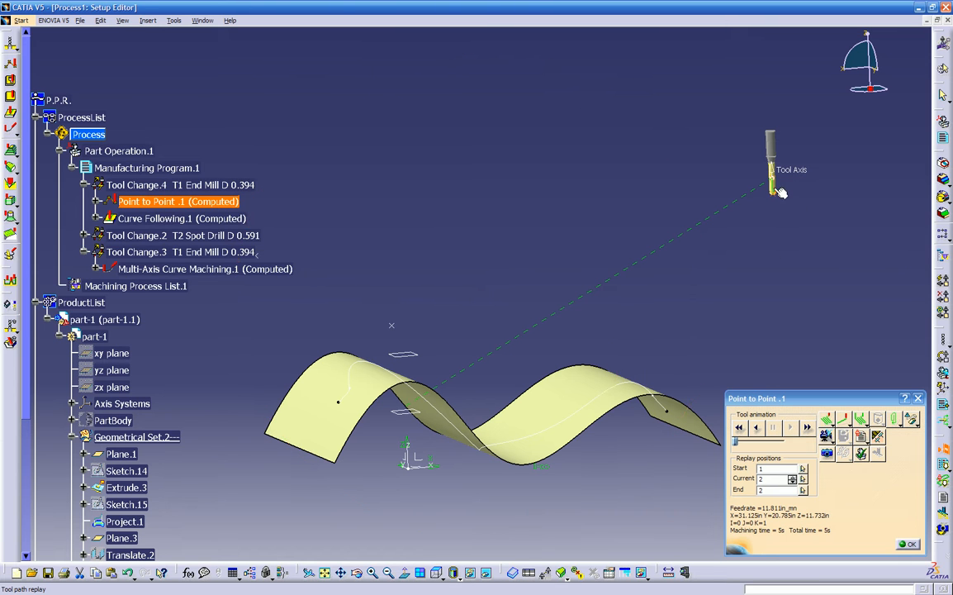
middle_drag(260, 396, 549, 363)
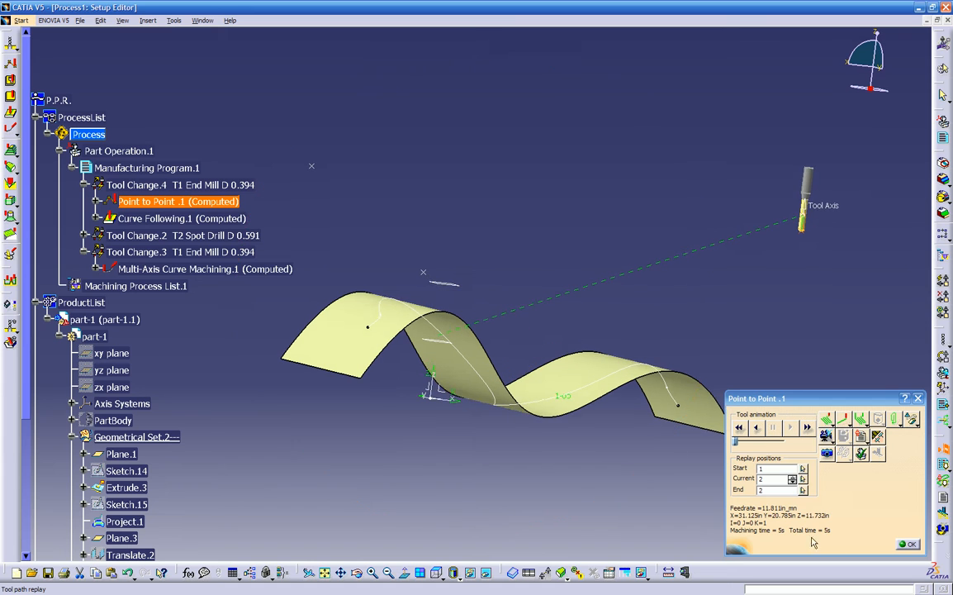
click(907, 545)
- Add the two remaining points above the wavy surface to the Point to Point motions, nearer one first
click(723, 229)
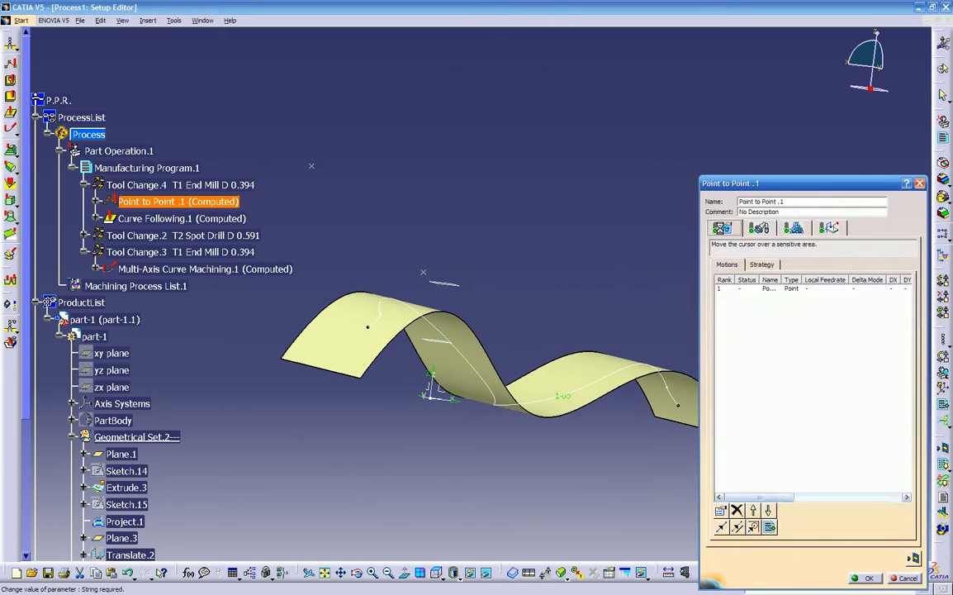
click(720, 528)
click(424, 271)
click(312, 165)
middle_drag(466, 216, 473, 305)
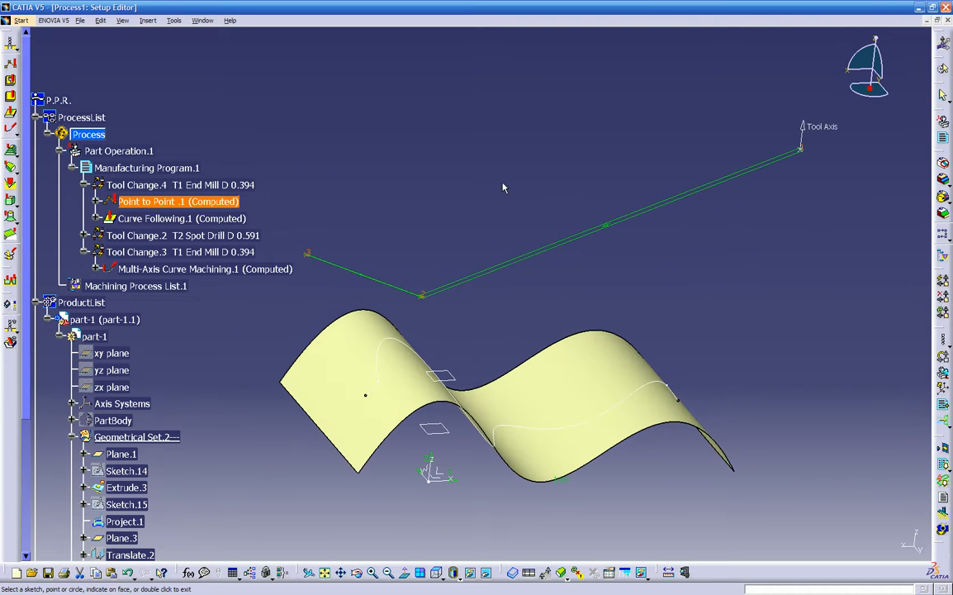
double_click(592, 303)
- Compute the tool path through all three points and return the replay to its start
click(914, 559)
middle_drag(677, 422, 658, 404)
click(740, 428)
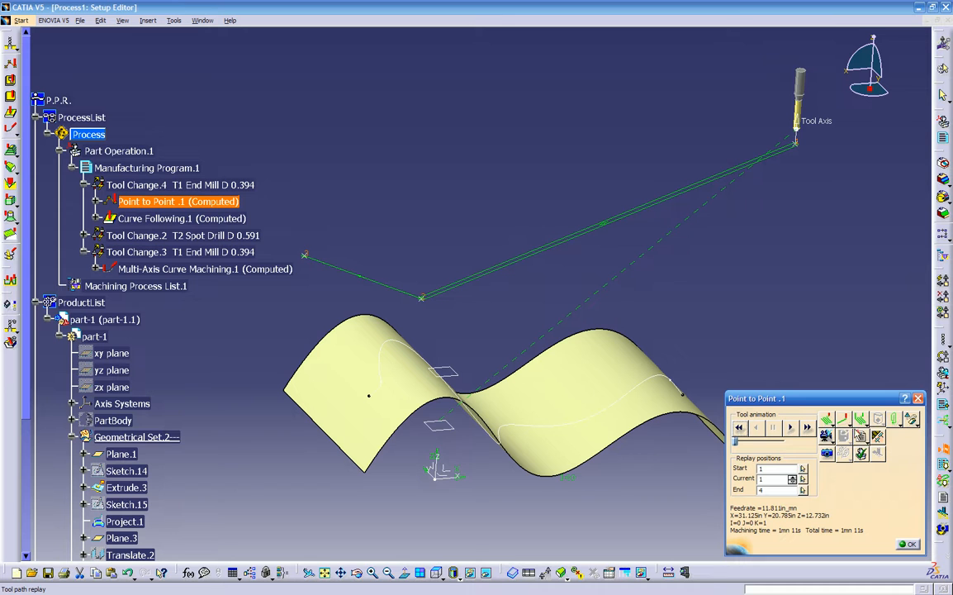
- Try displaying all tools in the replay, restore the display, and set the replay mode to point by point
click(850, 425)
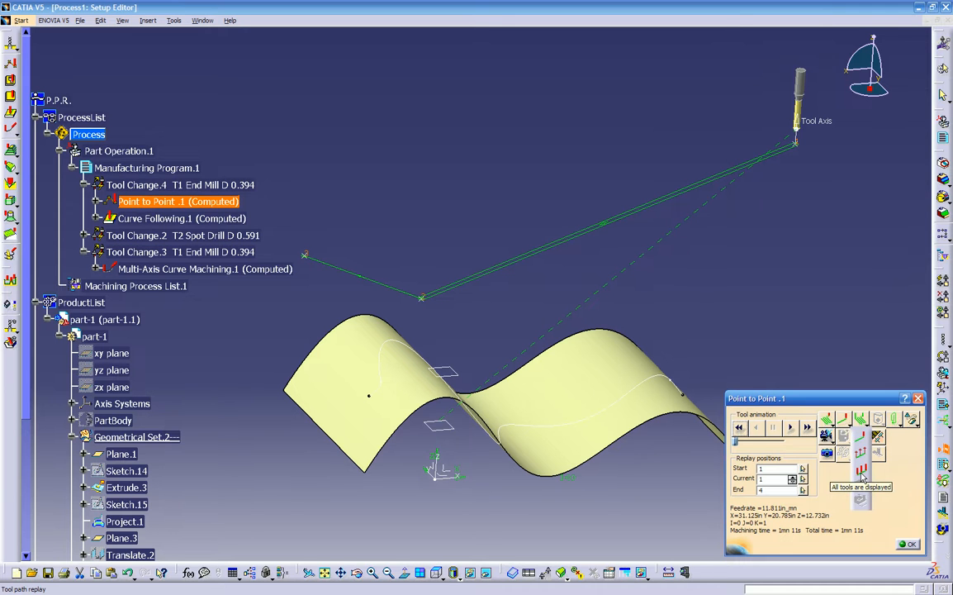
click(861, 471)
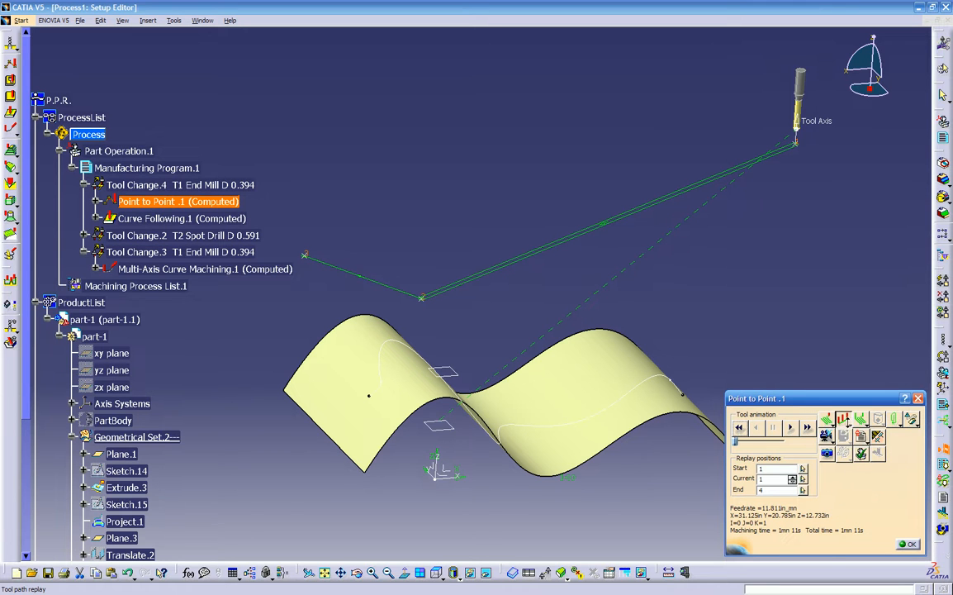
click(850, 428)
click(859, 433)
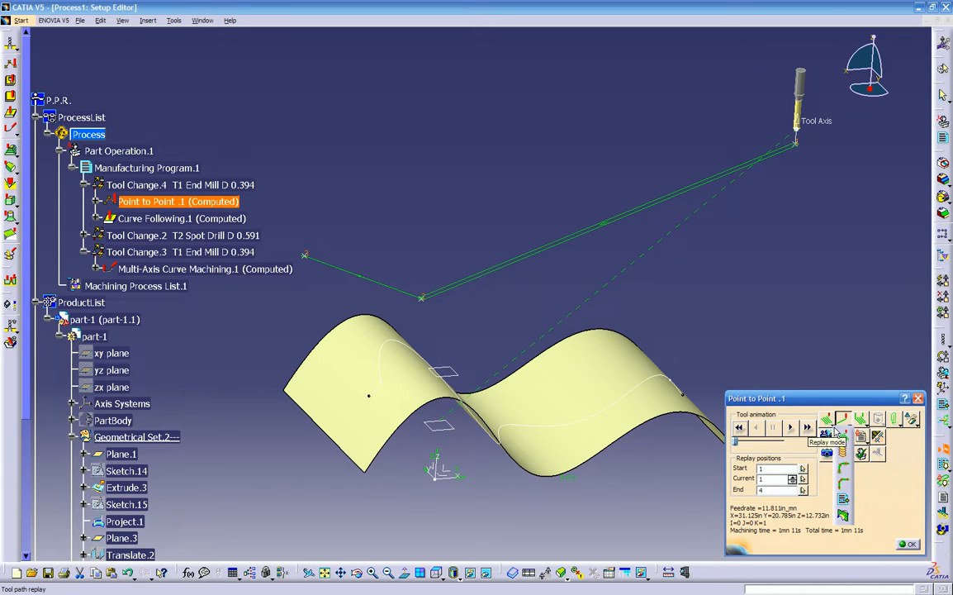
click(843, 483)
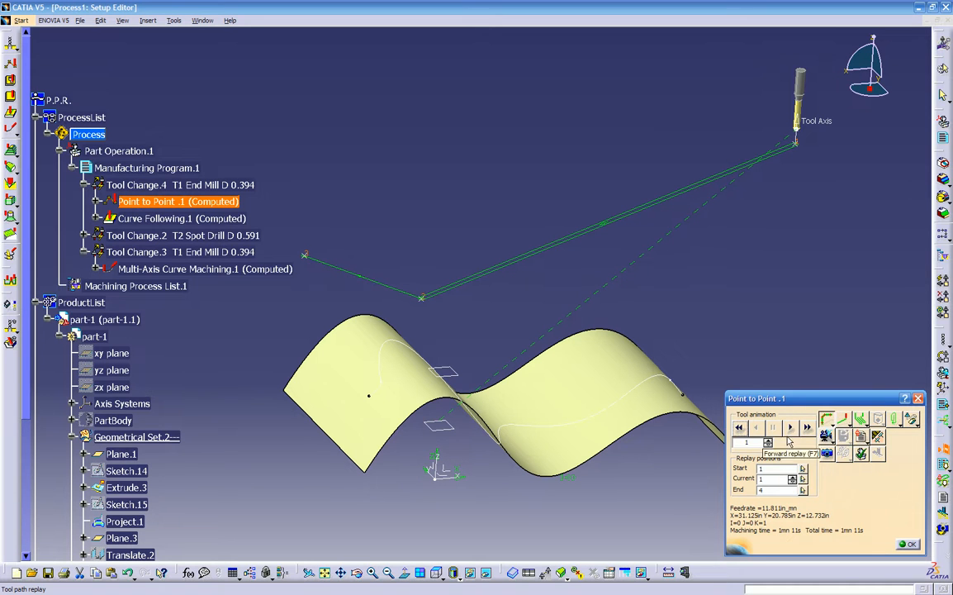
- Replay the three-point tool path backward and forward point by point, examining the tool at each position
click(739, 427)
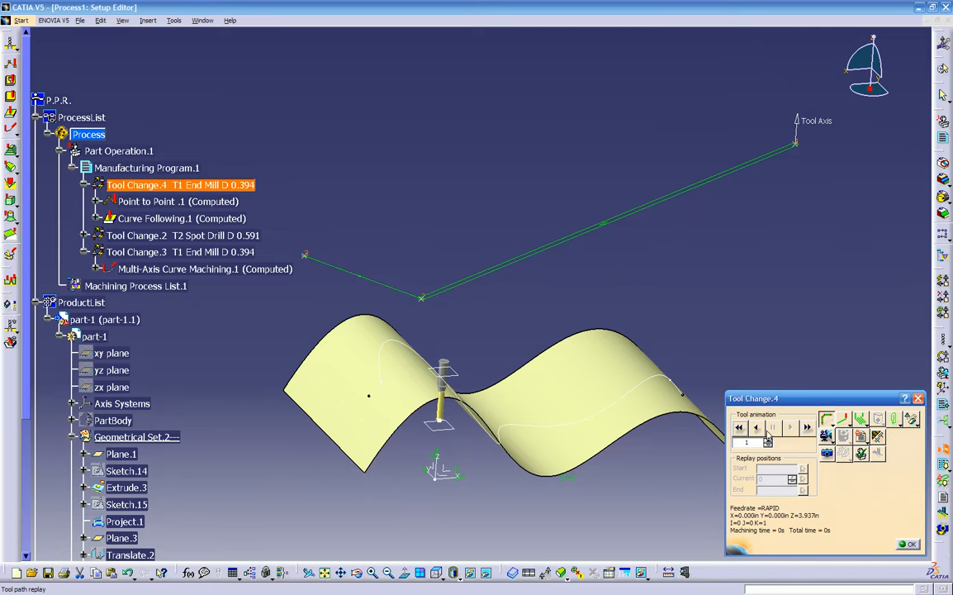
click(794, 434)
middle_drag(590, 353, 617, 270)
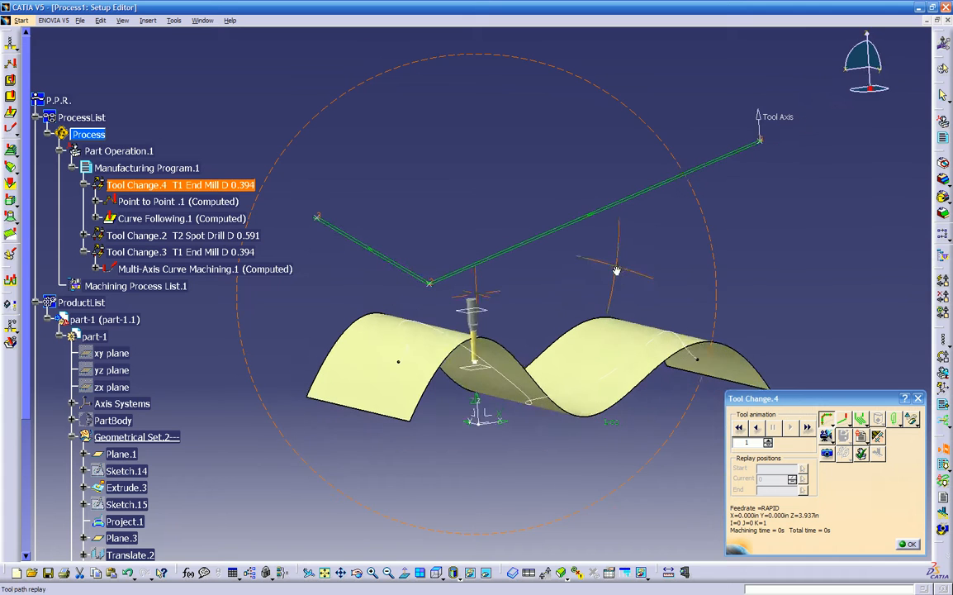
click(806, 429)
click(807, 429)
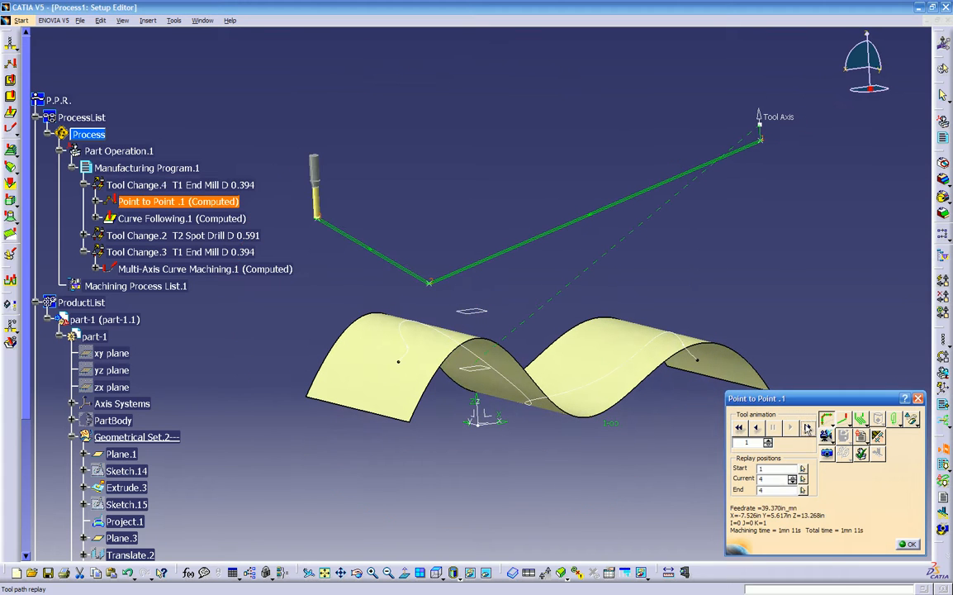
click(756, 428)
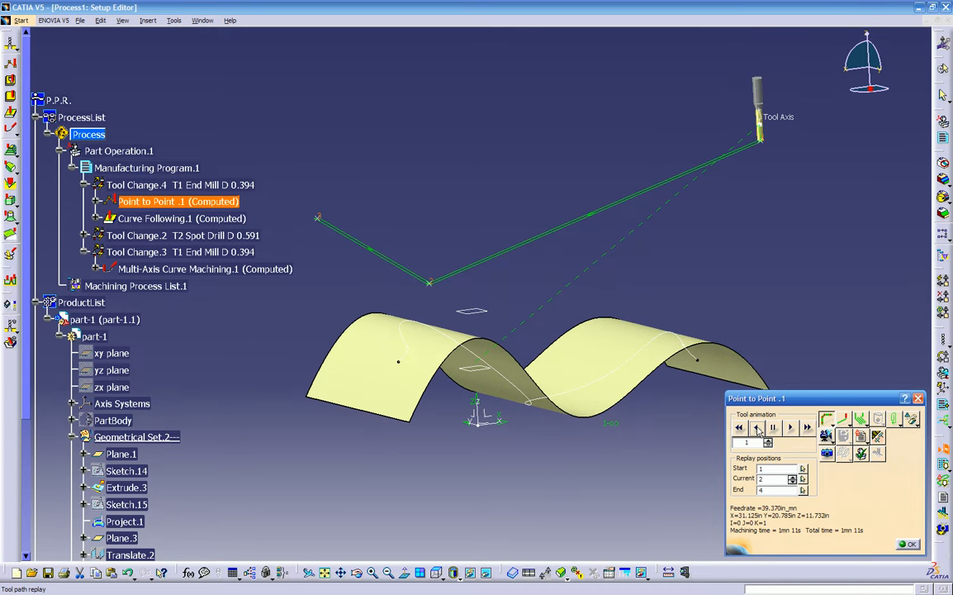
middle_drag(657, 258, 763, 161)
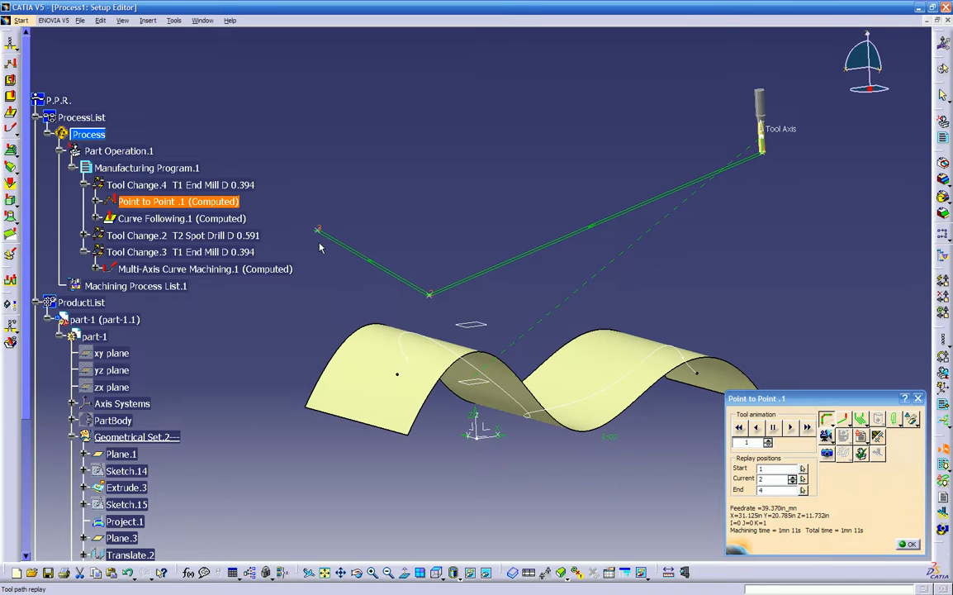
click(790, 427)
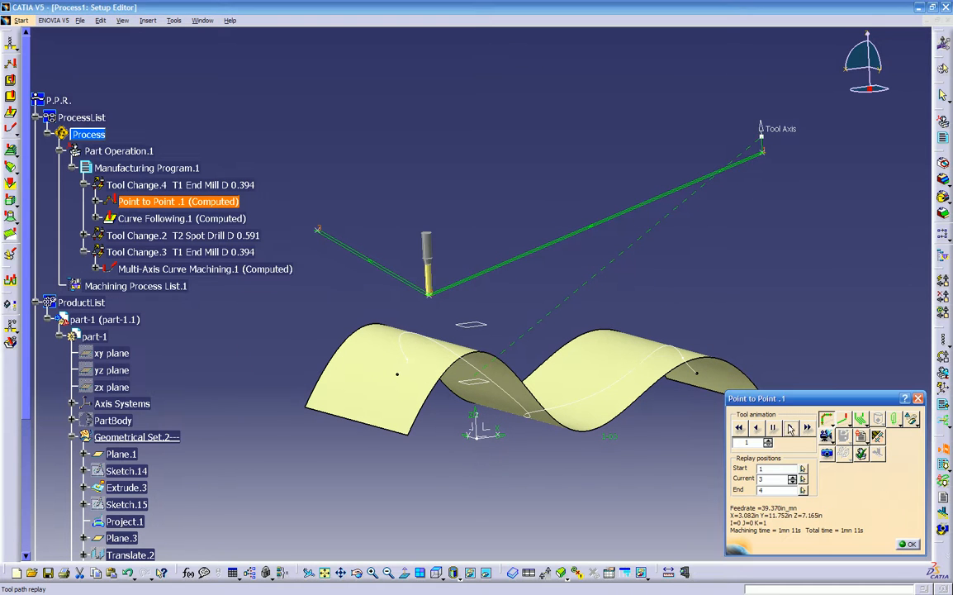
middle_drag(585, 251, 810, 239)
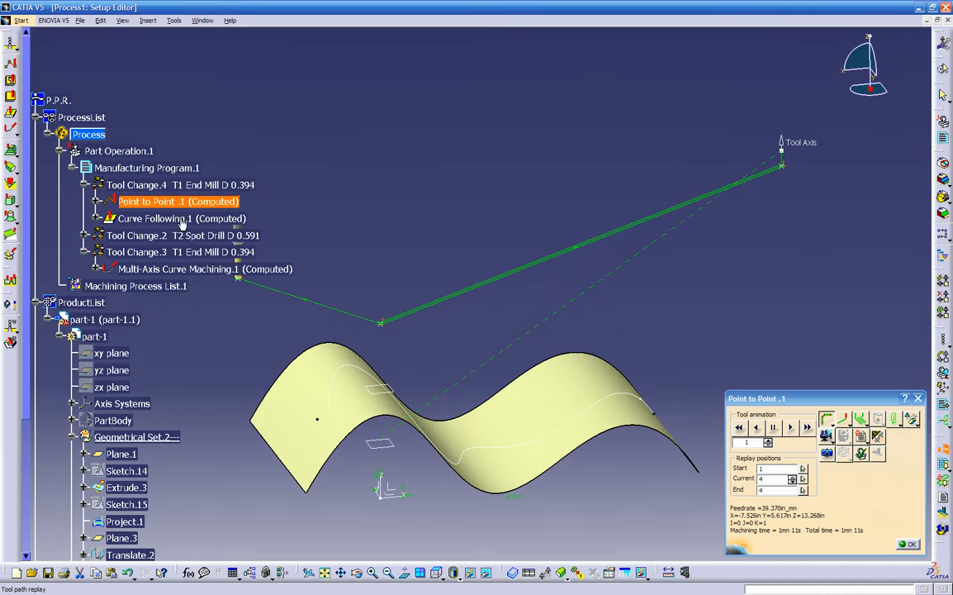
middle_drag(450, 355, 545, 319)
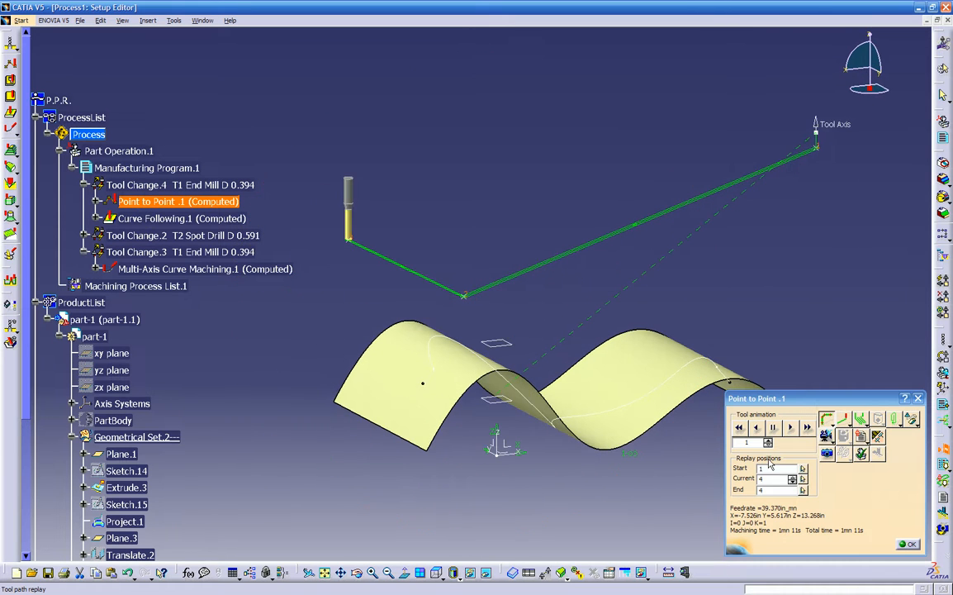
click(906, 546)
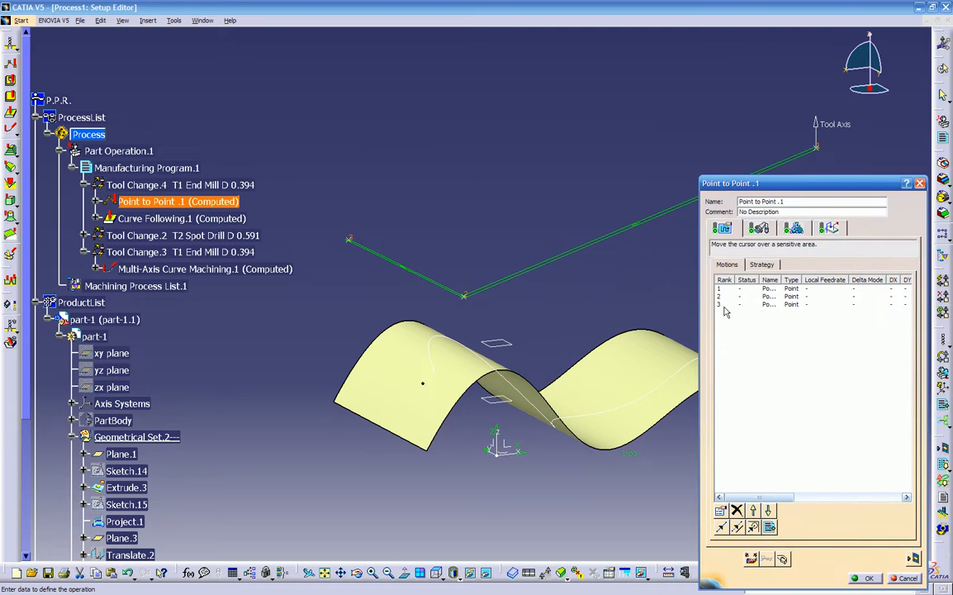
- Remove the third and second points from the Point to Point motions
click(724, 306)
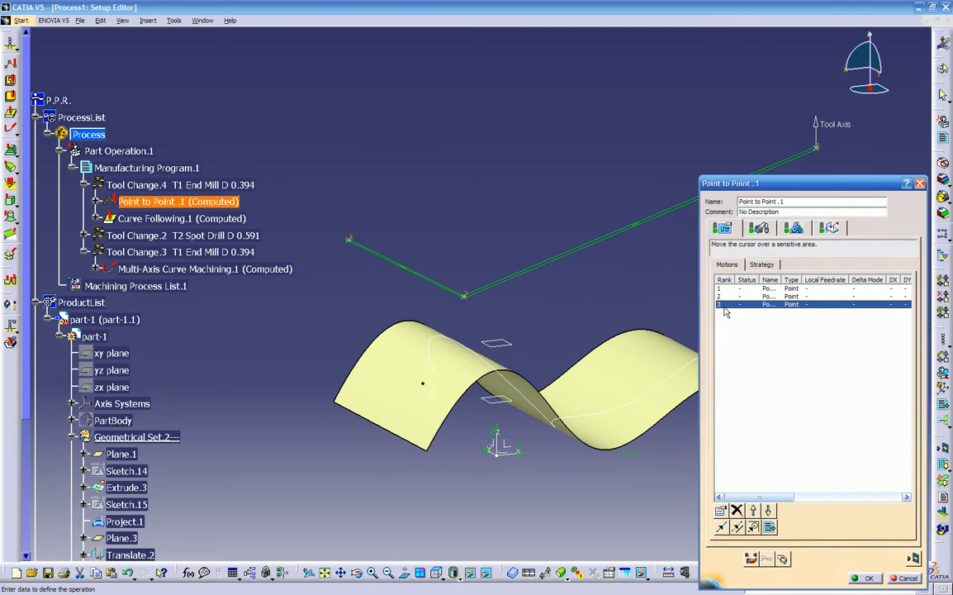
click(737, 511)
click(721, 308)
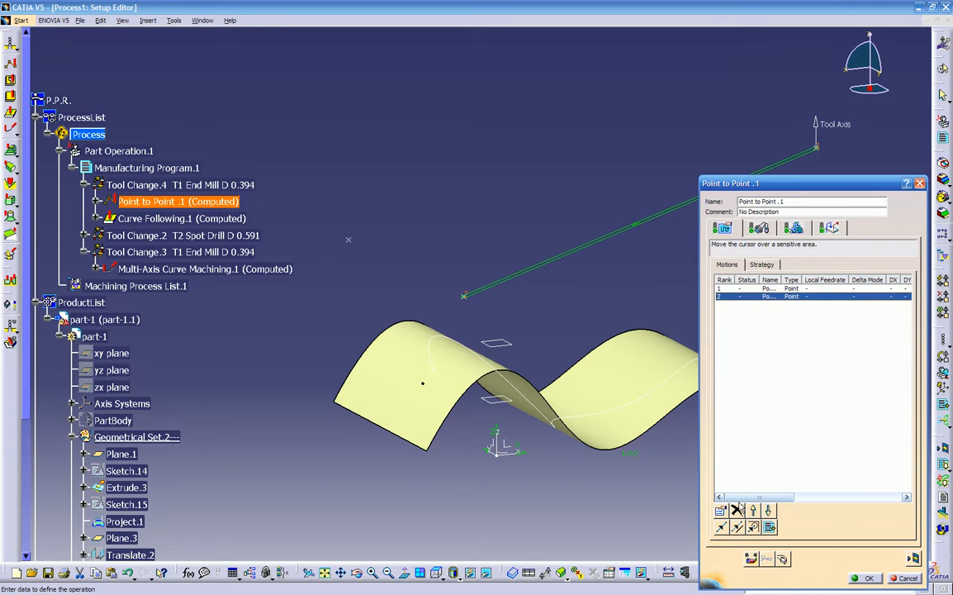
click(737, 511)
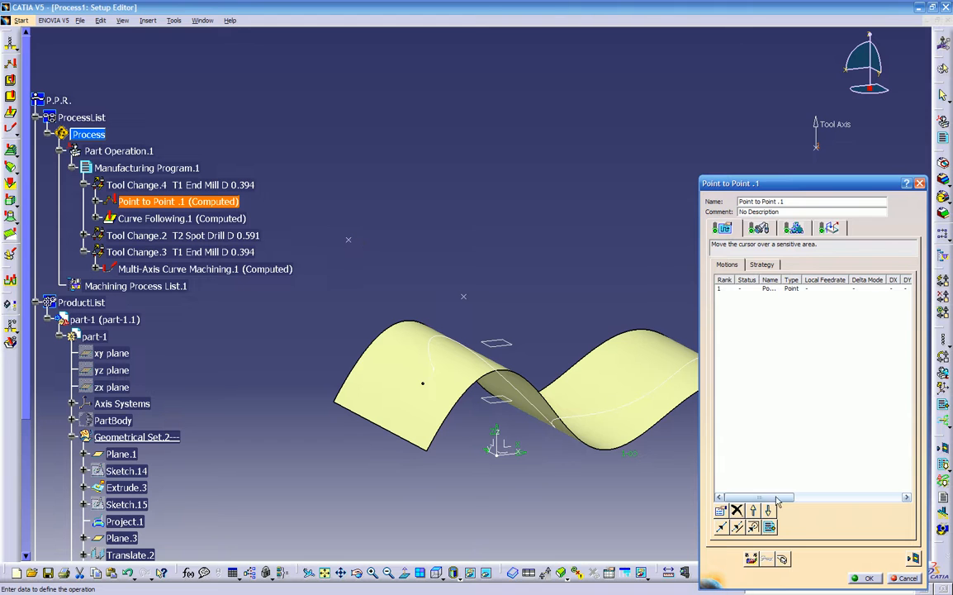
- Recompute and replay the tool path with only the first point, examine the tool there, and close the replay
click(912, 559)
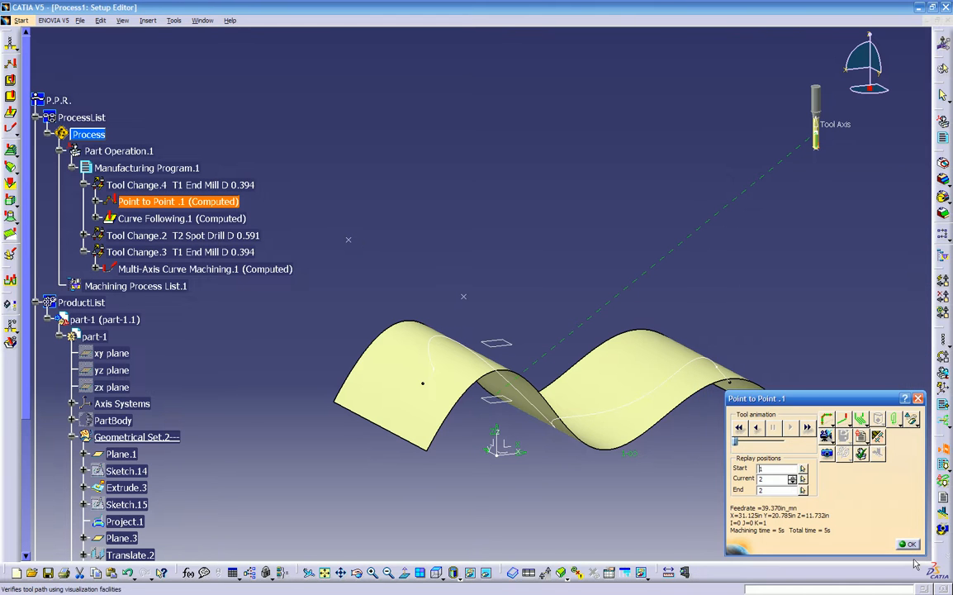
middle_drag(675, 349, 784, 113)
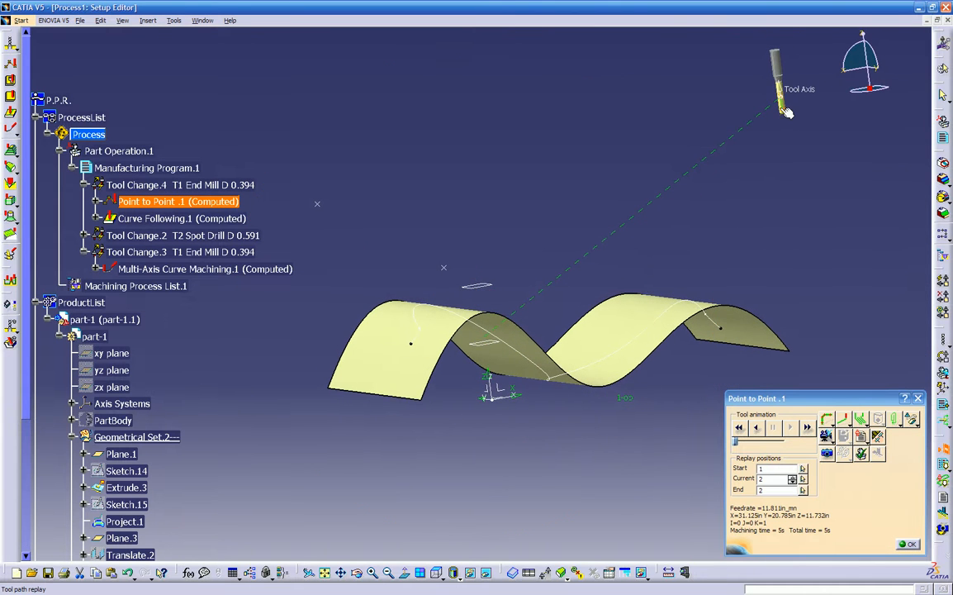
click(907, 545)
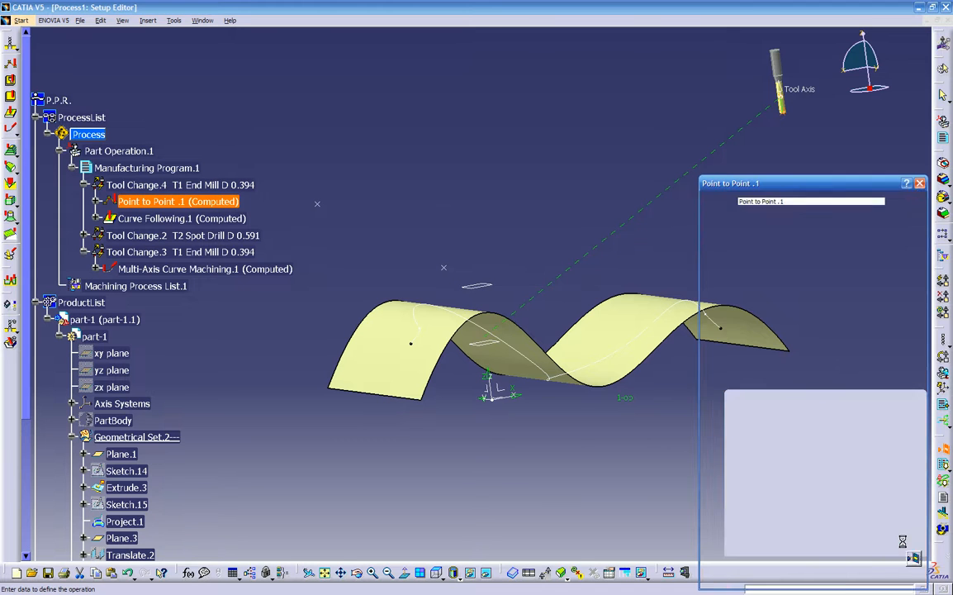
- Accept the Point to Point .1 operation and paste a copy of it after Multi-Axis Curve Machining.1
click(864, 578)
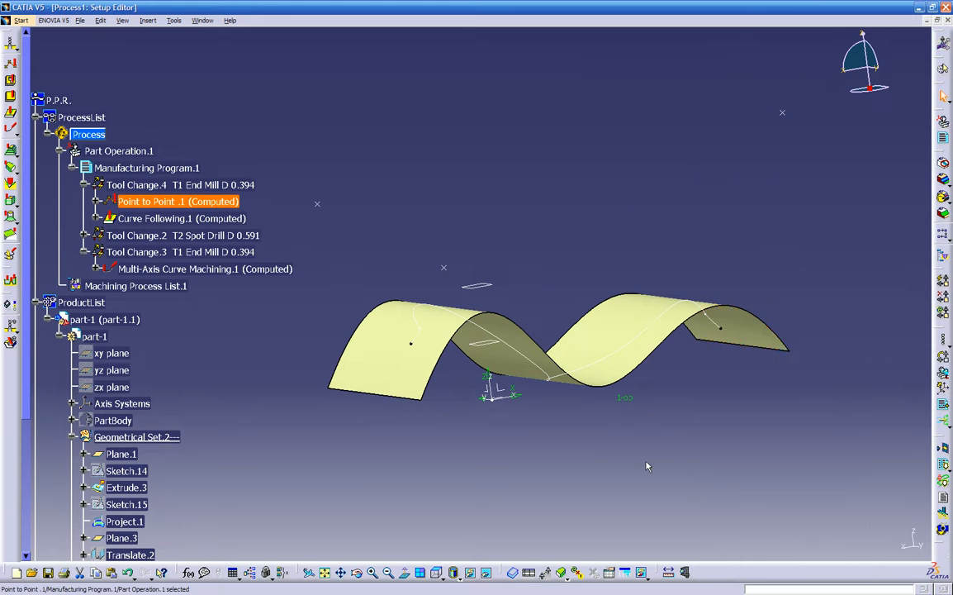
middle_drag(250, 297, 258, 252)
right_click(219, 202)
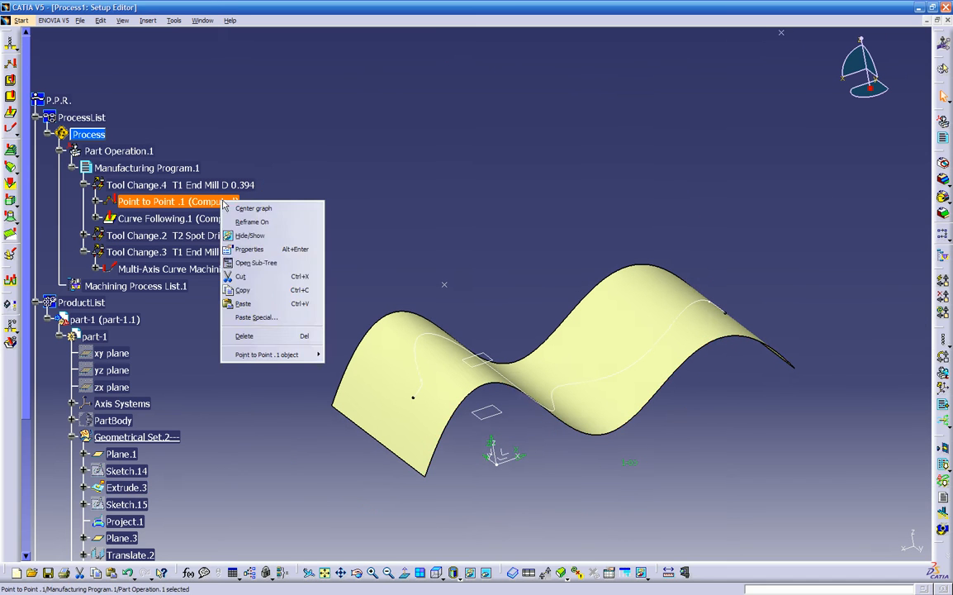
click(256, 291)
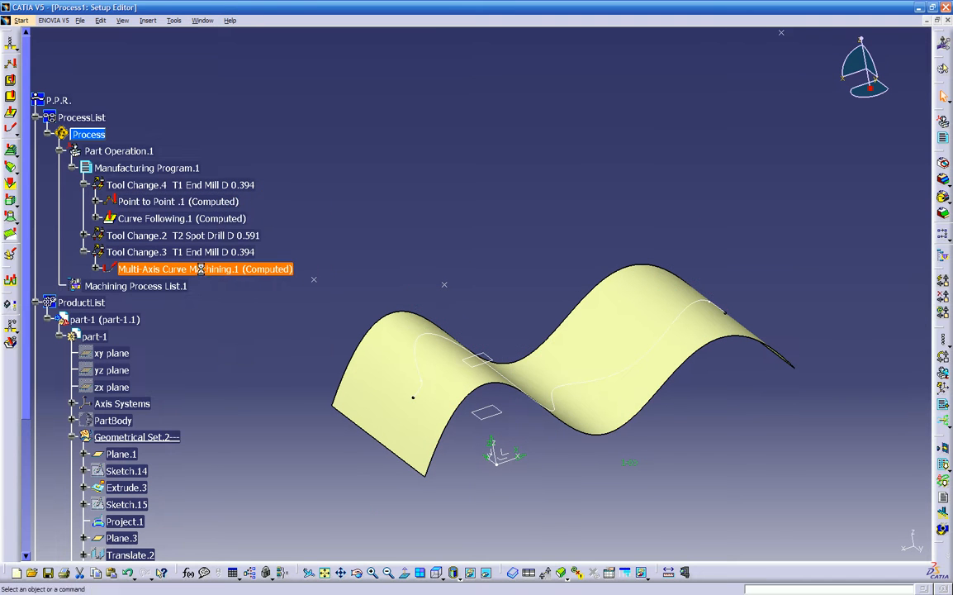
right_click(202, 270)
click(244, 373)
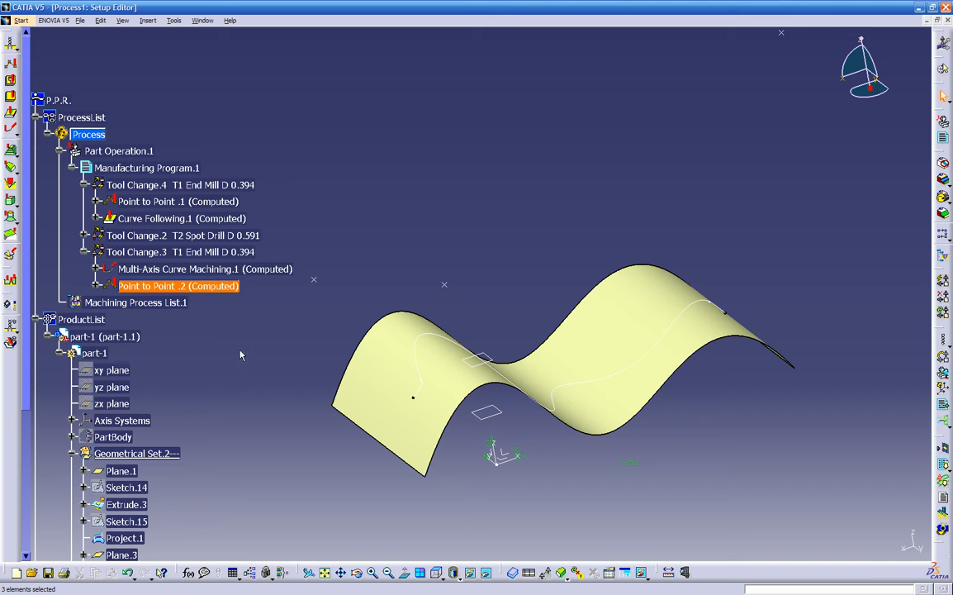
- Edit the copied Point to Point .2 operation and add a motion to the leftmost of the points above the wavy surface
double_click(212, 286)
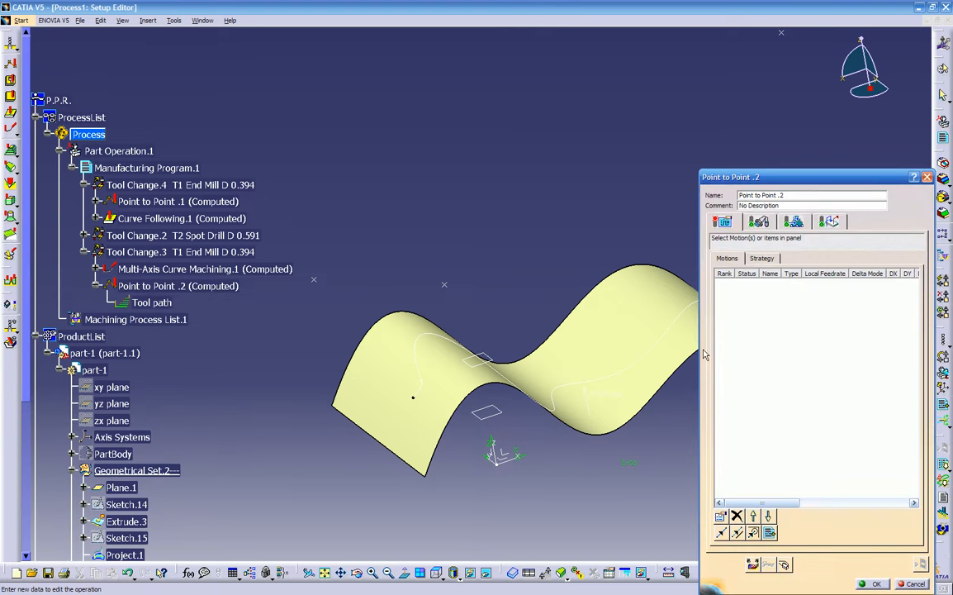
click(725, 223)
click(717, 534)
middle_drag(375, 312, 450, 251)
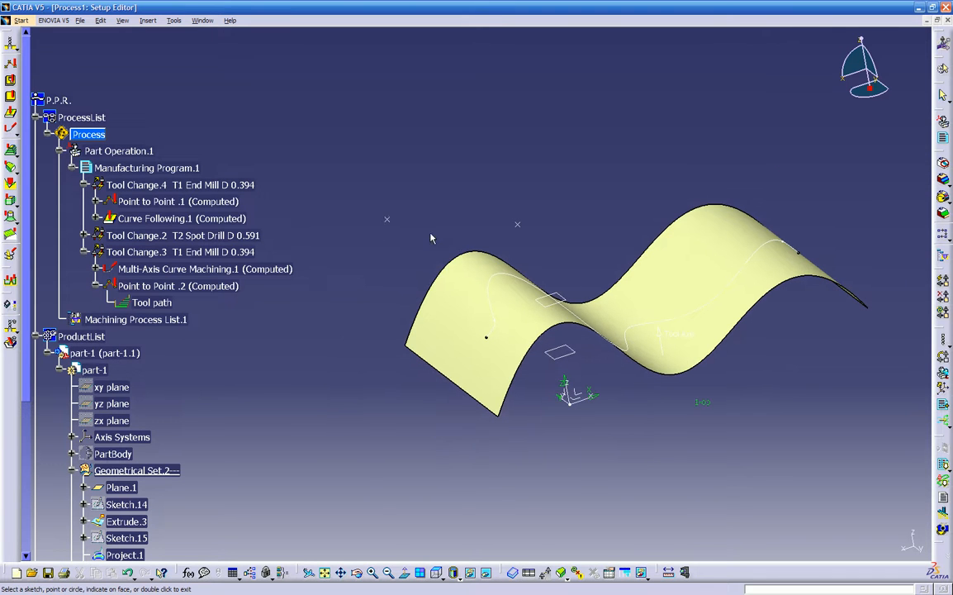
click(386, 218)
- Replay the Point to Point .2 tool path, step back to its first position to examine the approach, and close the replay
click(920, 564)
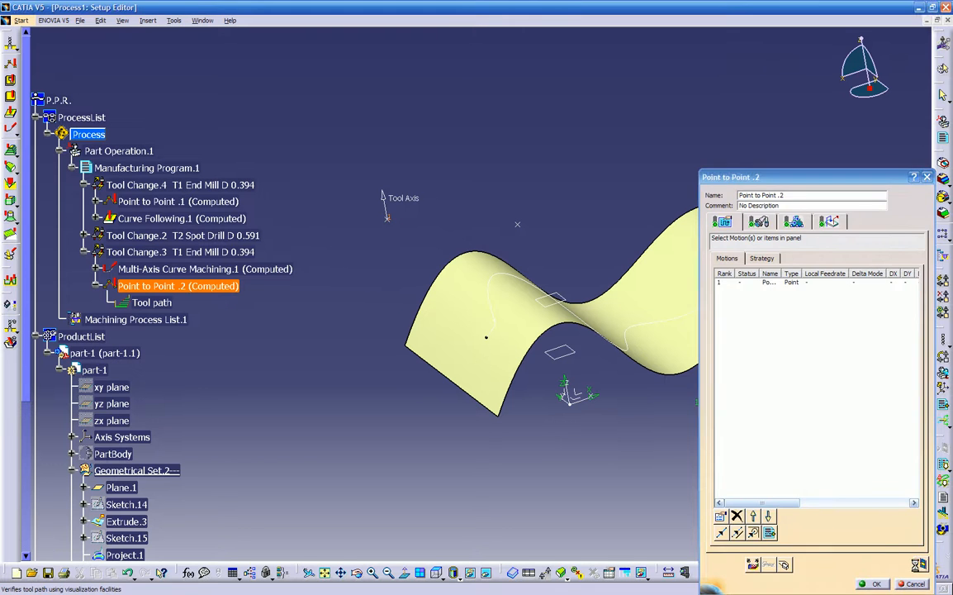
middle_drag(417, 325, 538, 402)
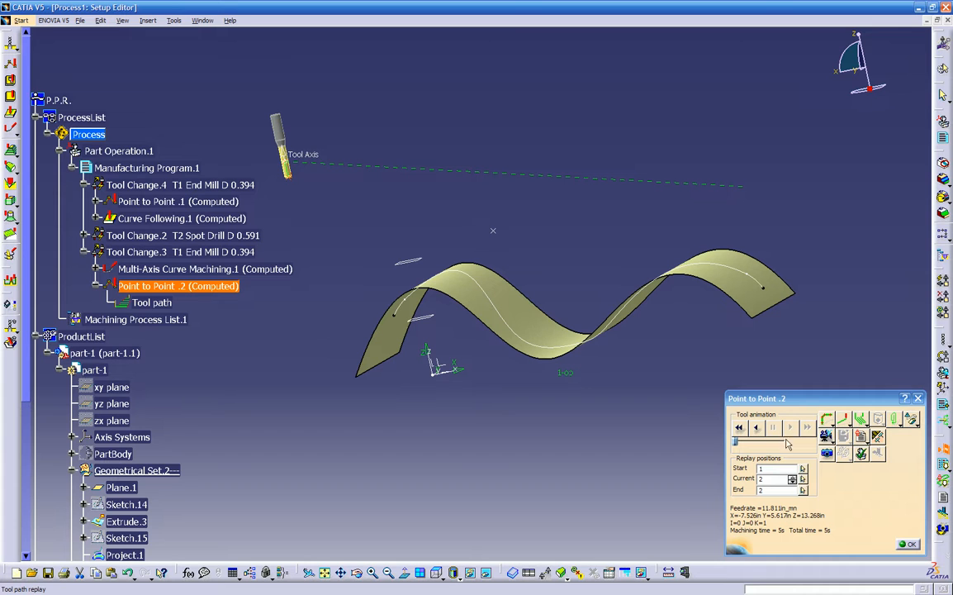
click(757, 428)
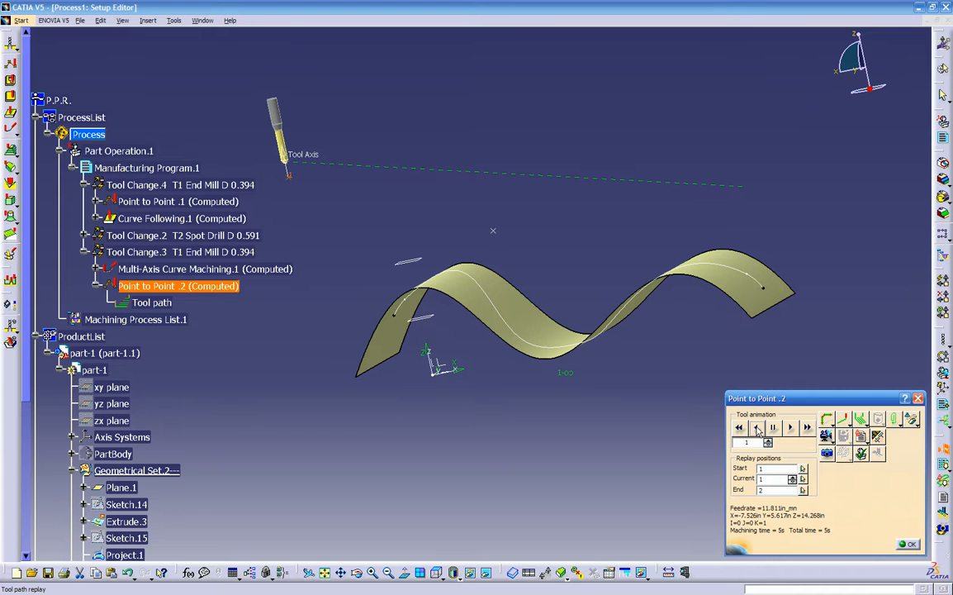
click(909, 544)
- Clear and deactivate the Approach macro of Point to Point .2, and check the tool path in a replay before accepting the operation
click(830, 221)
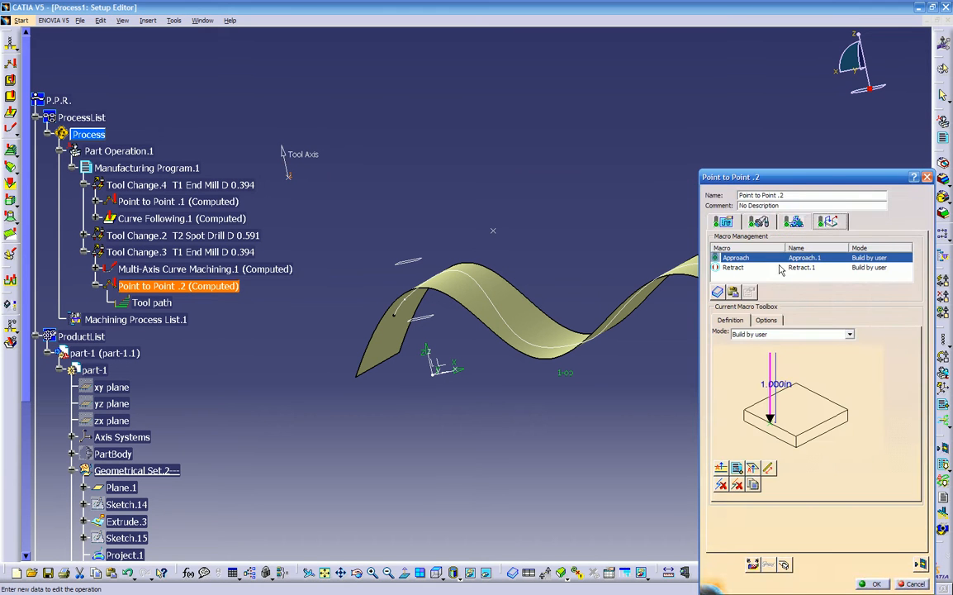
click(718, 487)
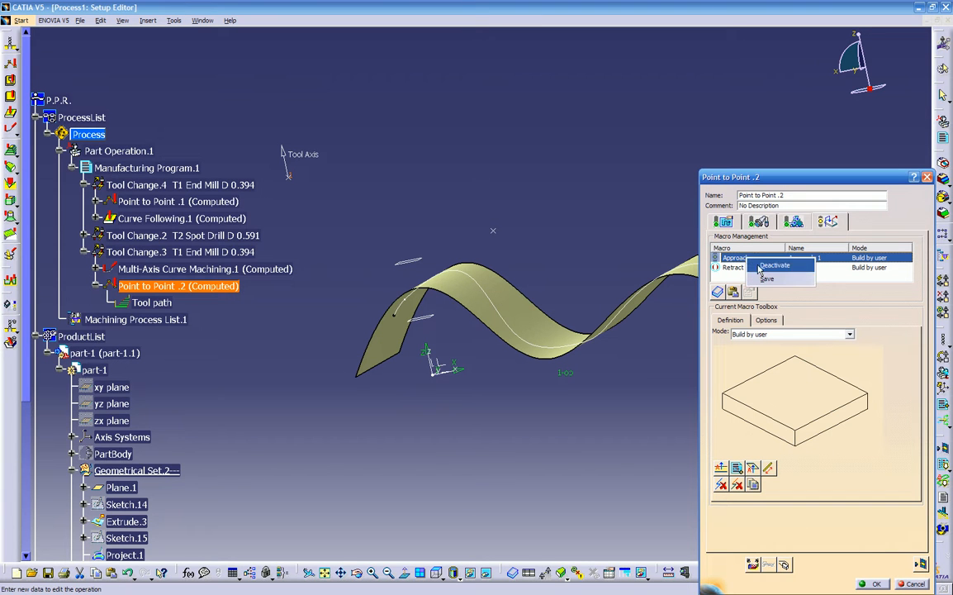
click(921, 564)
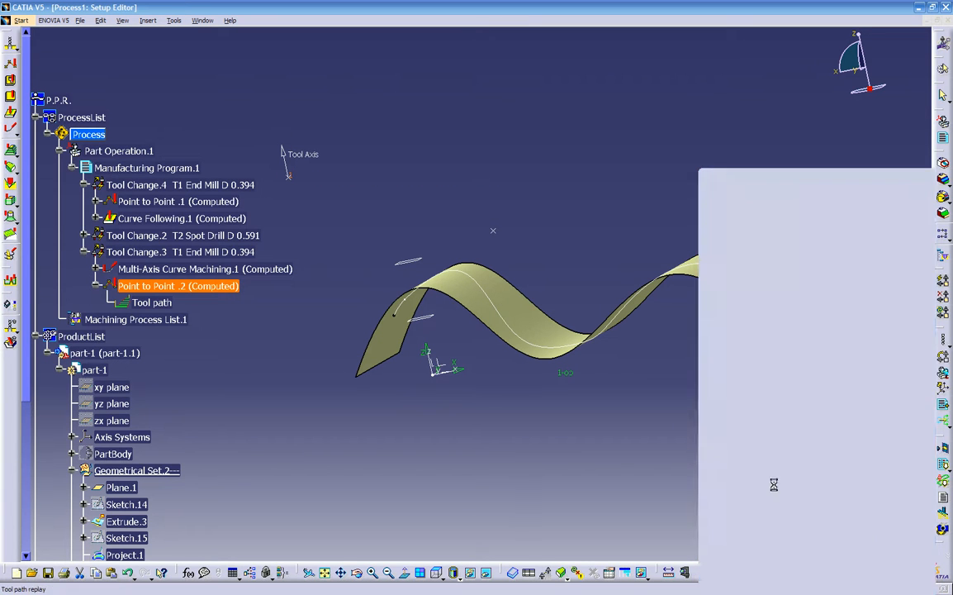
middle_drag(324, 204, 655, 377)
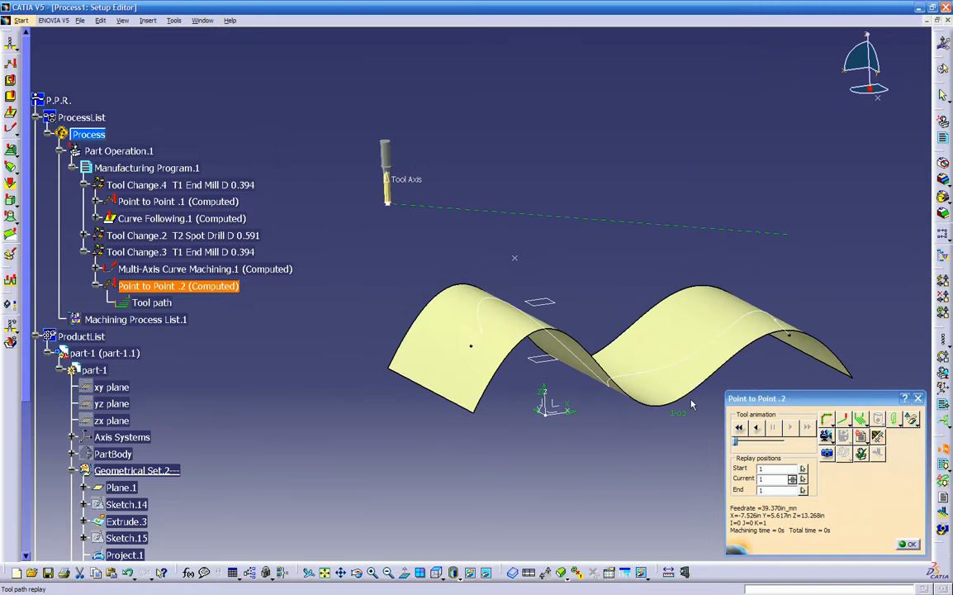
click(908, 545)
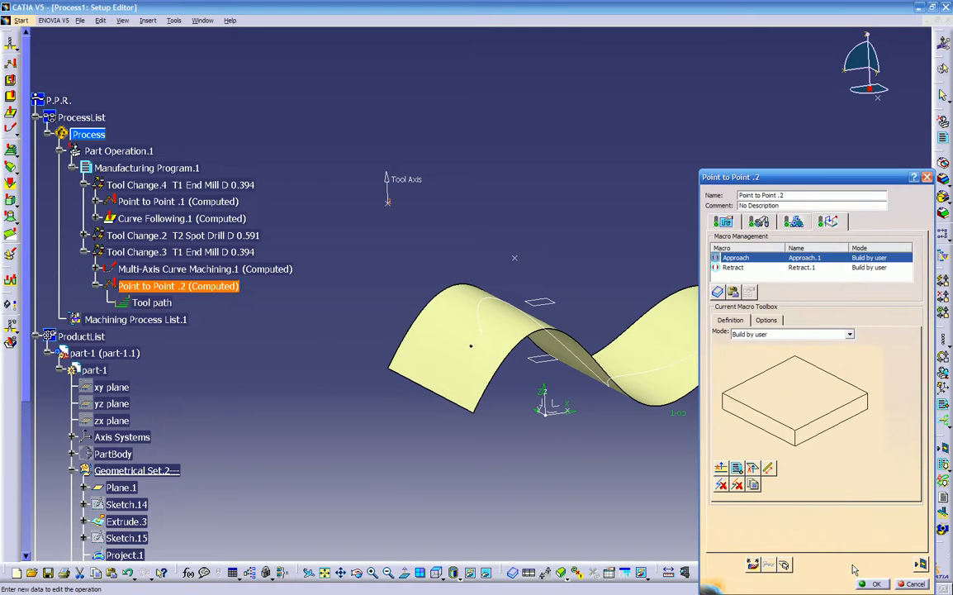
click(874, 584)
middle_drag(628, 347, 497, 490)
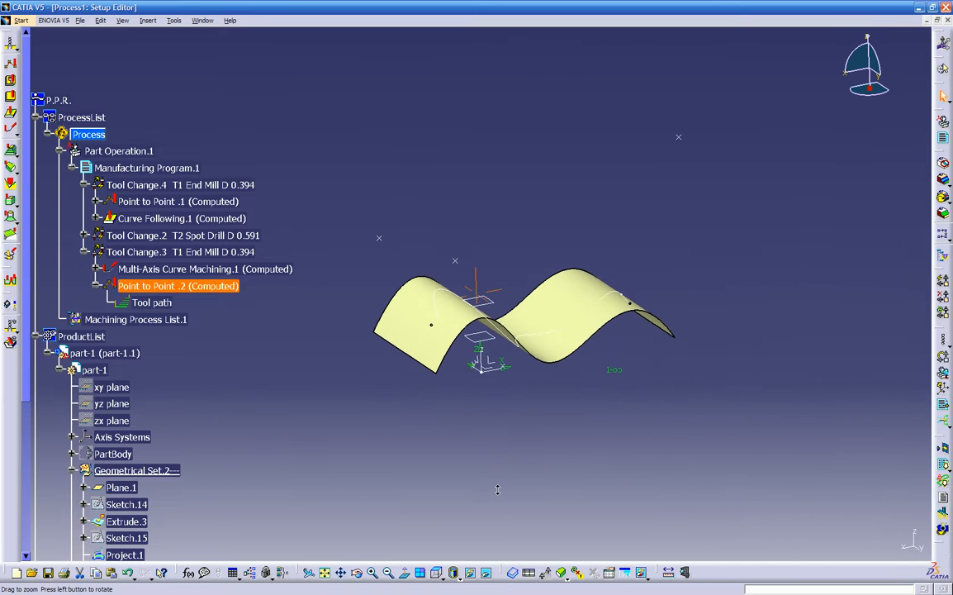
click(185, 203)
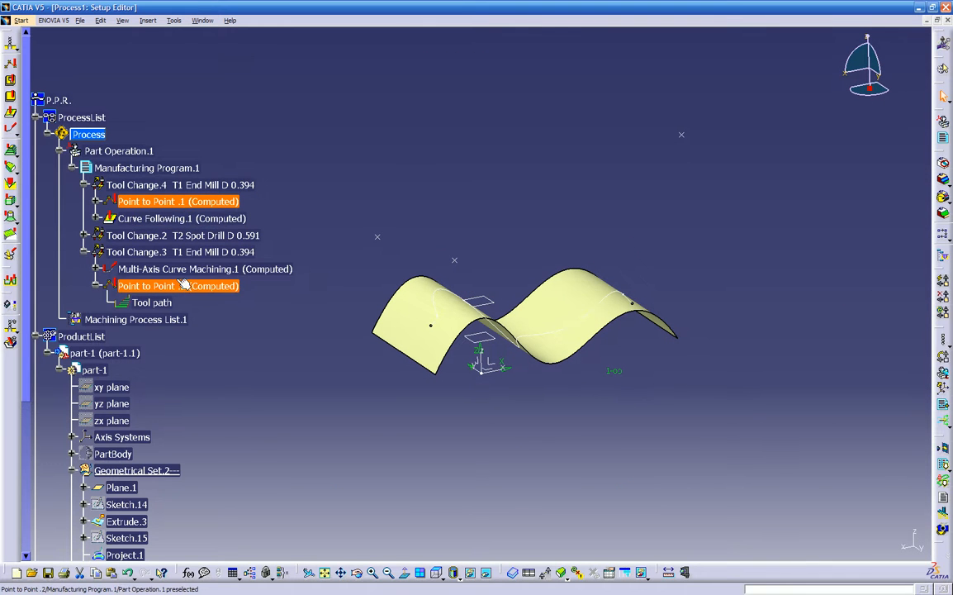
middle_drag(584, 365, 601, 430)
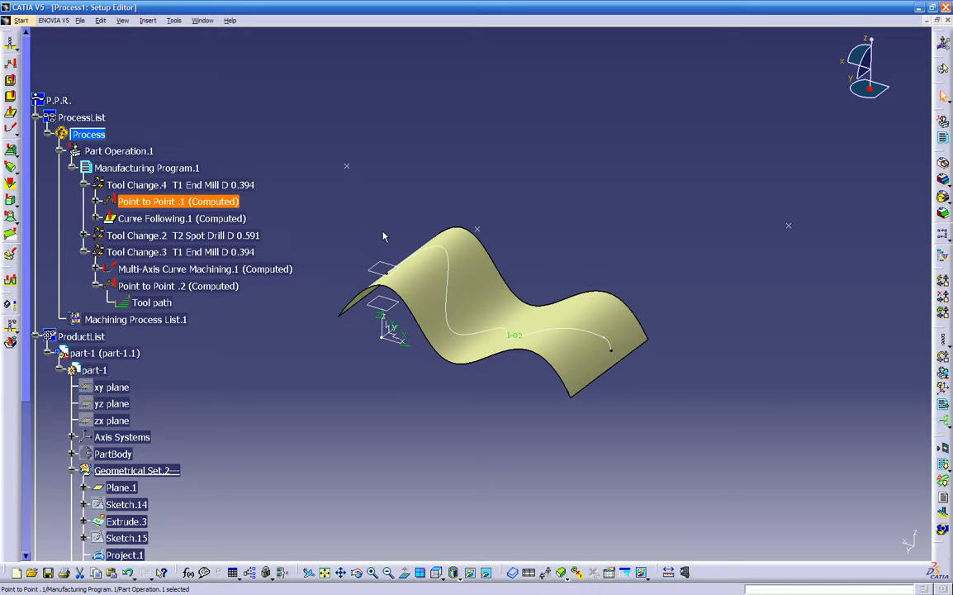
middle_drag(384, 237, 540, 452)
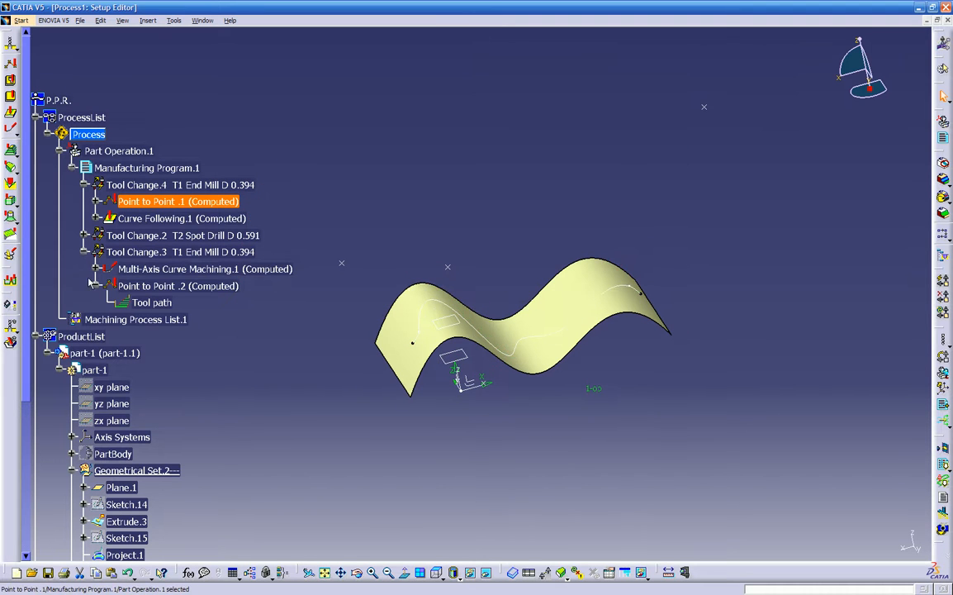
middle_drag(438, 347, 454, 359)
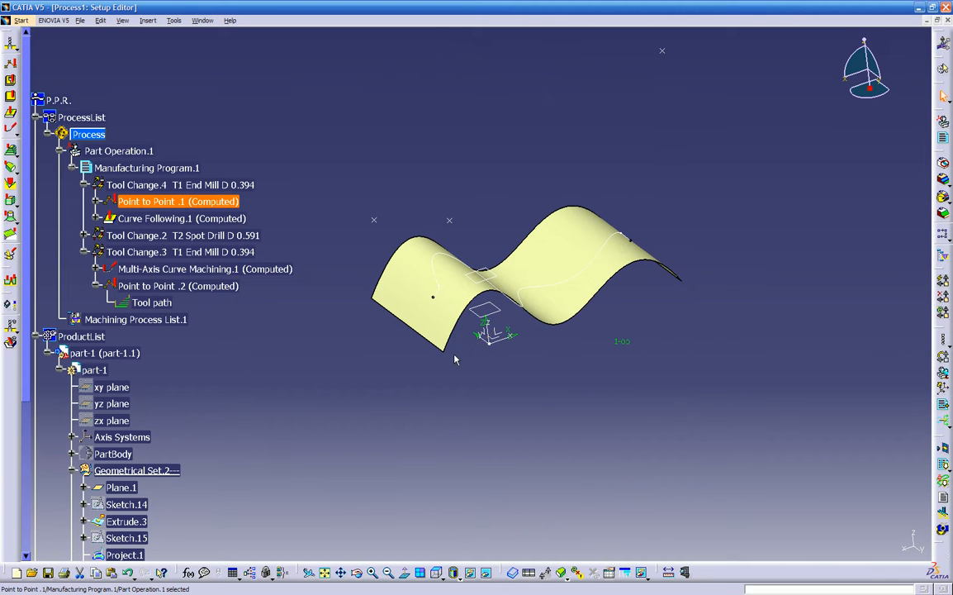